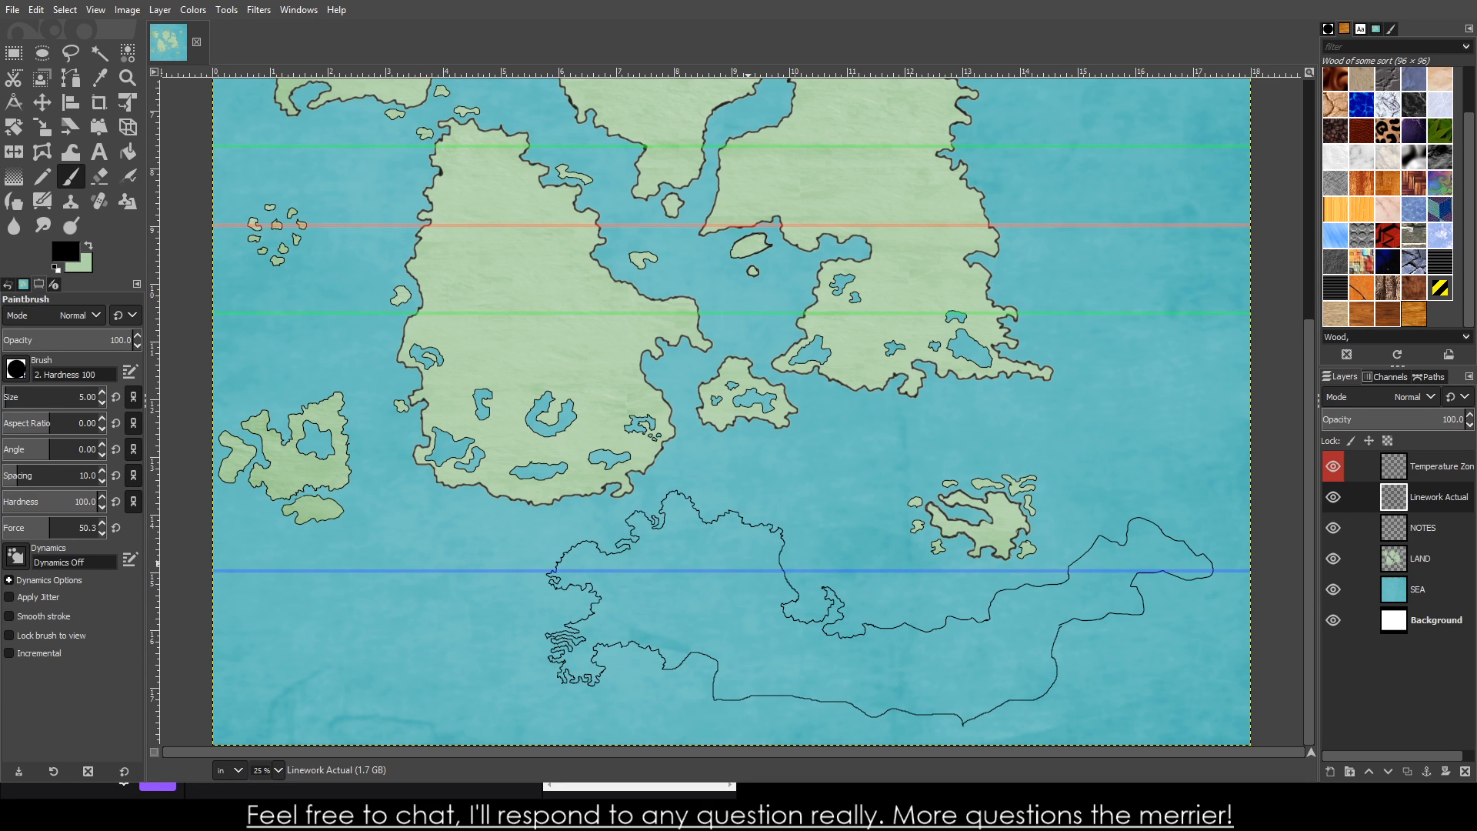
- Paint winding inlets and small peninsulas in black beneath the smooth hump on the southern continent's southwest coast
{"action": "scroll", "coordinate": [565, 435], "scroll_direction": "up", "scroll_amount": 8}
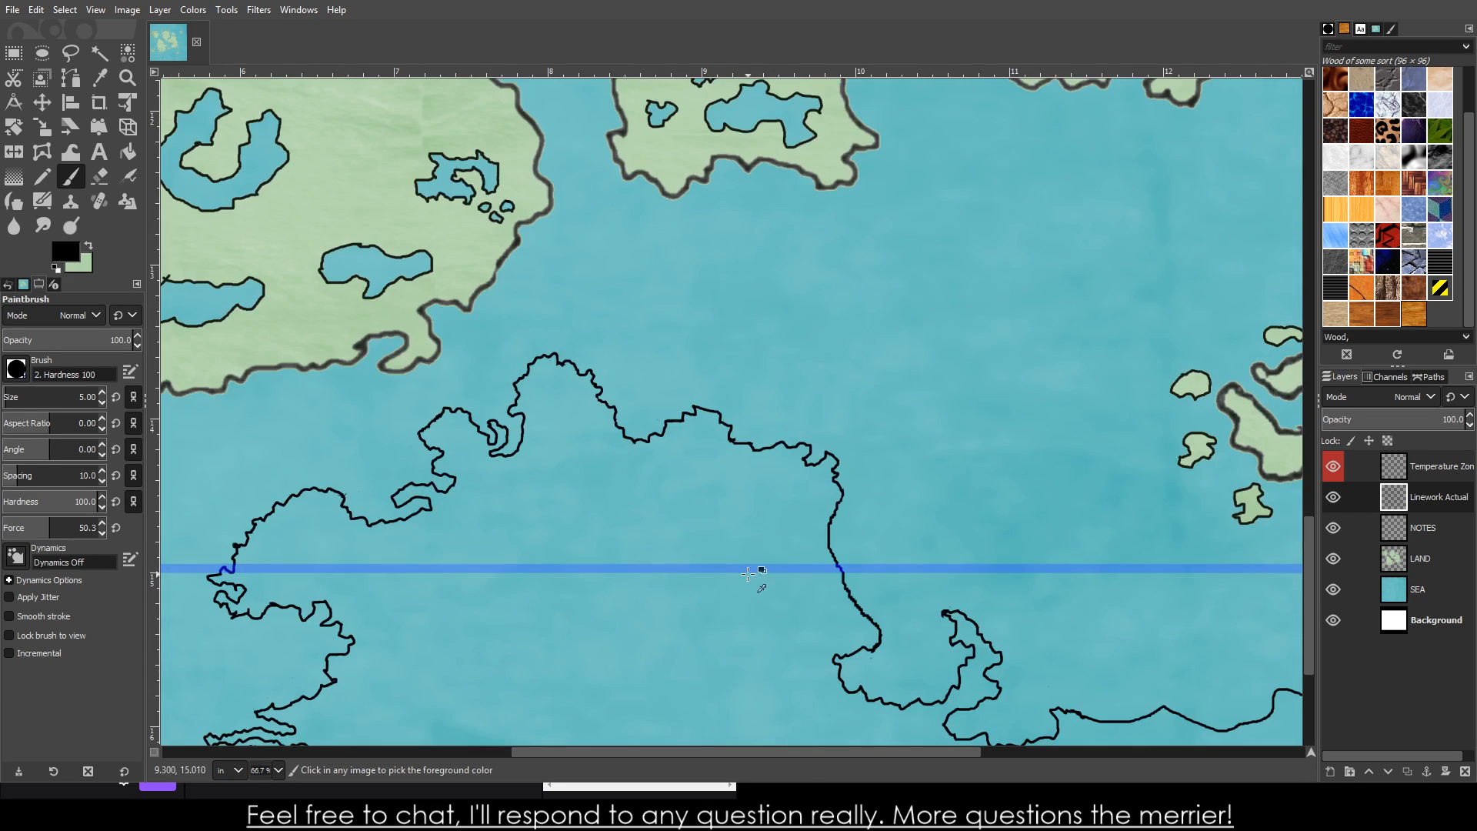
{"action": "scroll", "coordinate": [392, 508], "scroll_direction": "down", "scroll_amount": 2}
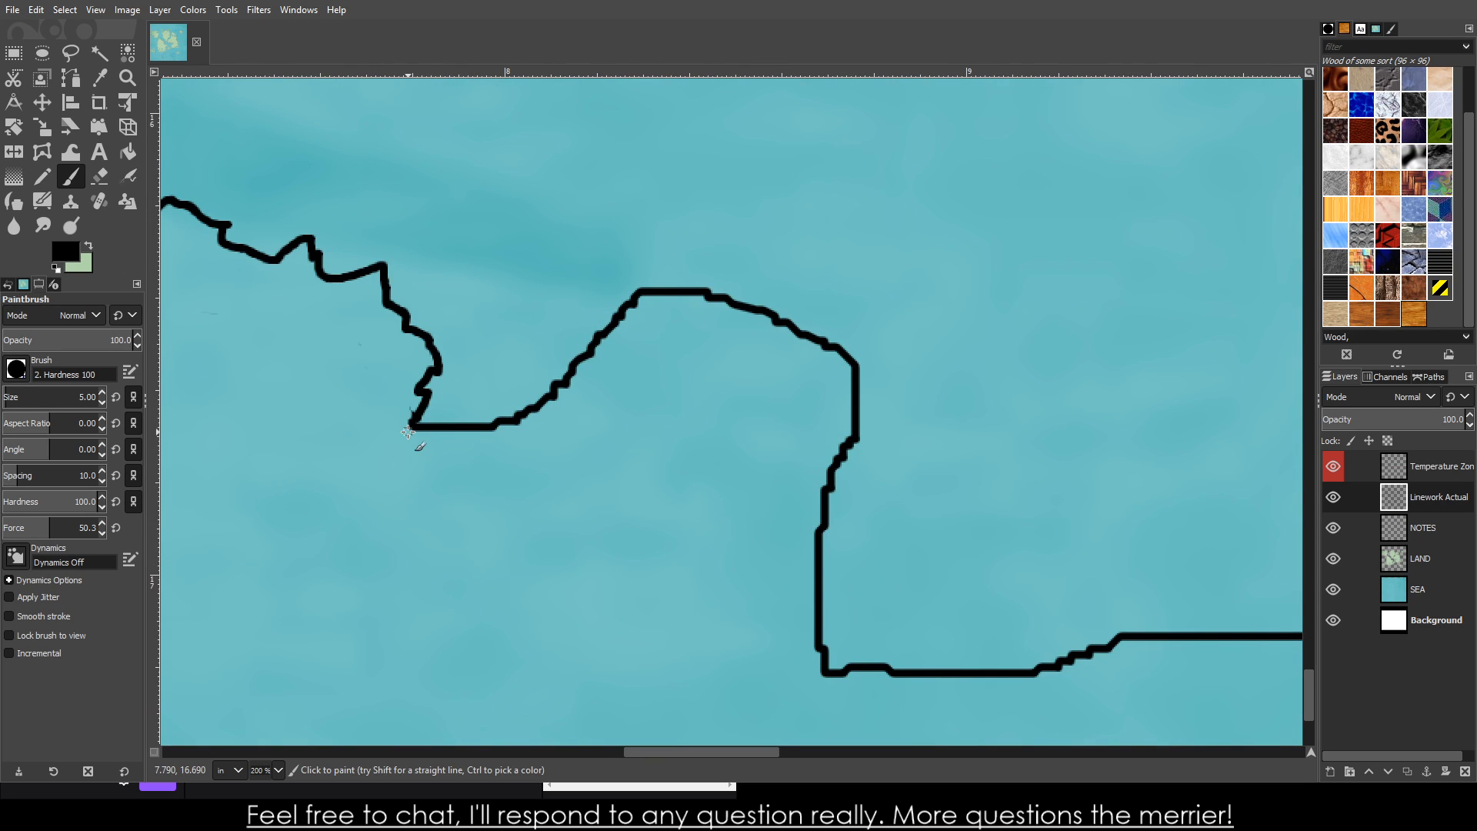
{"action": "scroll", "coordinate": [433, 428], "scroll_direction": "up", "scroll_amount": 3}
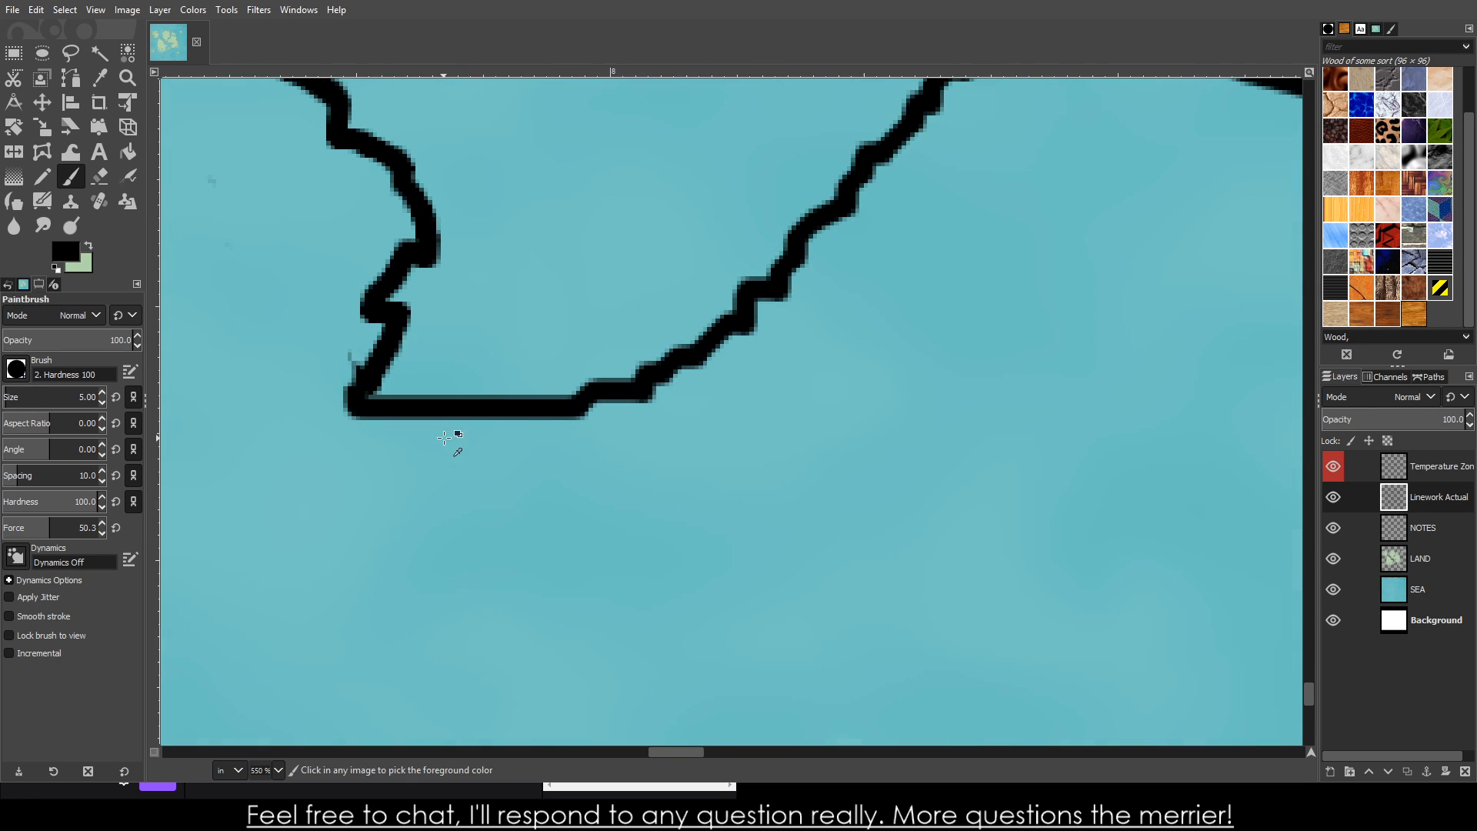
{"action": "mouse_move", "coordinate": [356, 407]}
{"action": "left_mouse_down"}
{"action": "mouse_move", "coordinate": [315, 540]}
{"action": "mouse_move", "coordinate": [451, 652]}
{"action": "mouse_move", "coordinate": [566, 643]}
{"action": "mouse_move", "coordinate": [538, 536]}
{"action": "mouse_move", "coordinate": [437, 501]}
{"action": "mouse_move", "coordinate": [539, 479]}
{"action": "mouse_move", "coordinate": [627, 499]}
{"action": "mouse_move", "coordinate": [682, 556]}
{"action": "mouse_move", "coordinate": [651, 661]}
{"action": "mouse_move", "coordinate": [784, 664]}
{"action": "mouse_move", "coordinate": [902, 632]}
{"action": "mouse_move", "coordinate": [984, 556]}
{"action": "mouse_move", "coordinate": [927, 494]}
{"action": "mouse_move", "coordinate": [812, 484]}
{"action": "mouse_move", "coordinate": [756, 438]}
{"action": "mouse_move", "coordinate": [798, 387]}
{"action": "mouse_move", "coordinate": [974, 334]}
{"action": "mouse_move", "coordinate": [1074, 260]}
{"action": "mouse_move", "coordinate": [988, 139]}
{"action": "mouse_move", "coordinate": [901, 115]}
{"action": "left_mouse_up"}
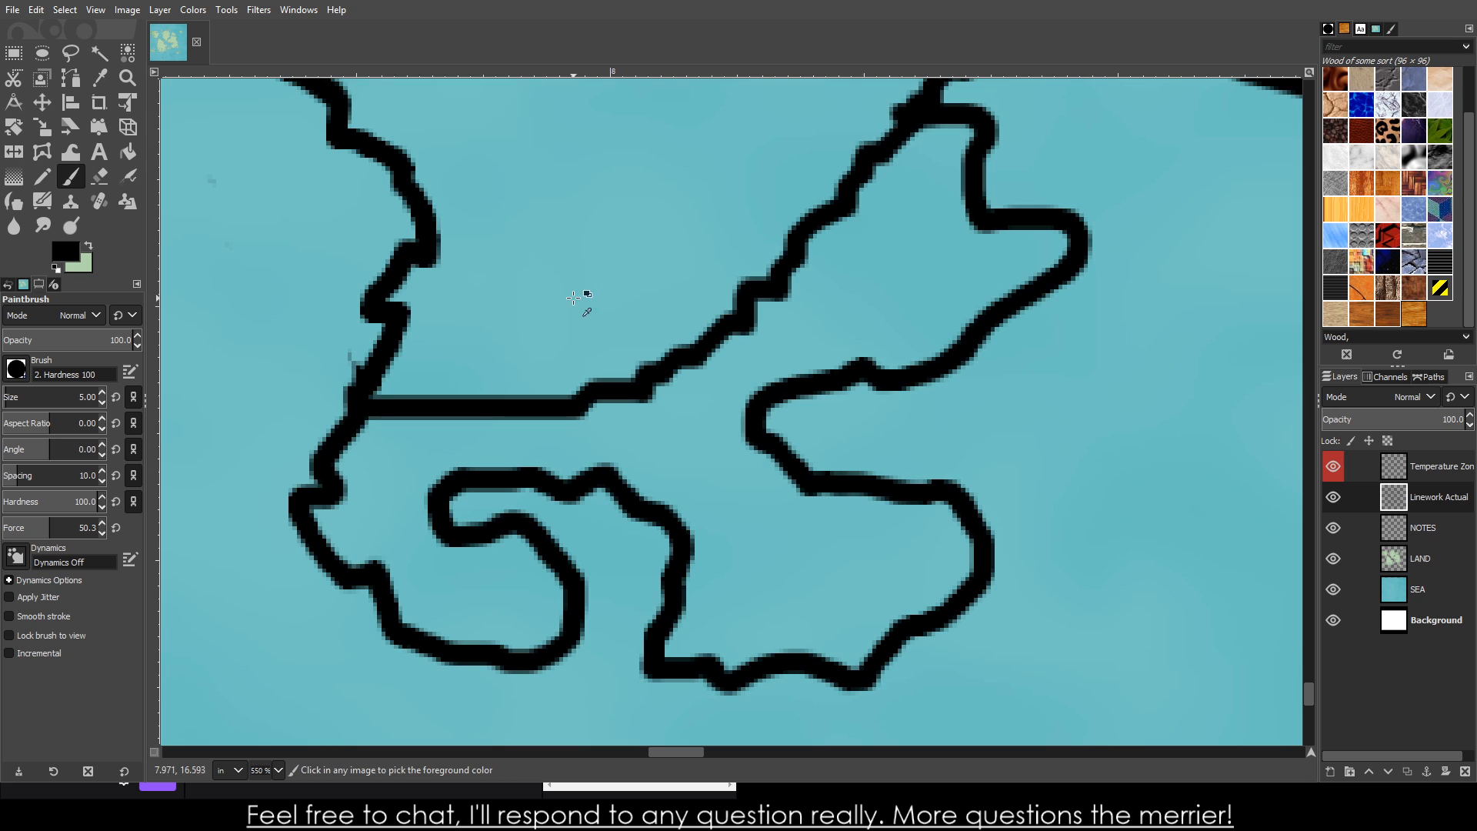
{"action": "scroll", "coordinate": [587, 300], "scroll_direction": "down", "scroll_amount": 4, "text": "ctrl"}
{"action": "scroll", "coordinate": [732, 333], "scroll_direction": "up", "scroll_amount": 3, "text": "ctrl"}
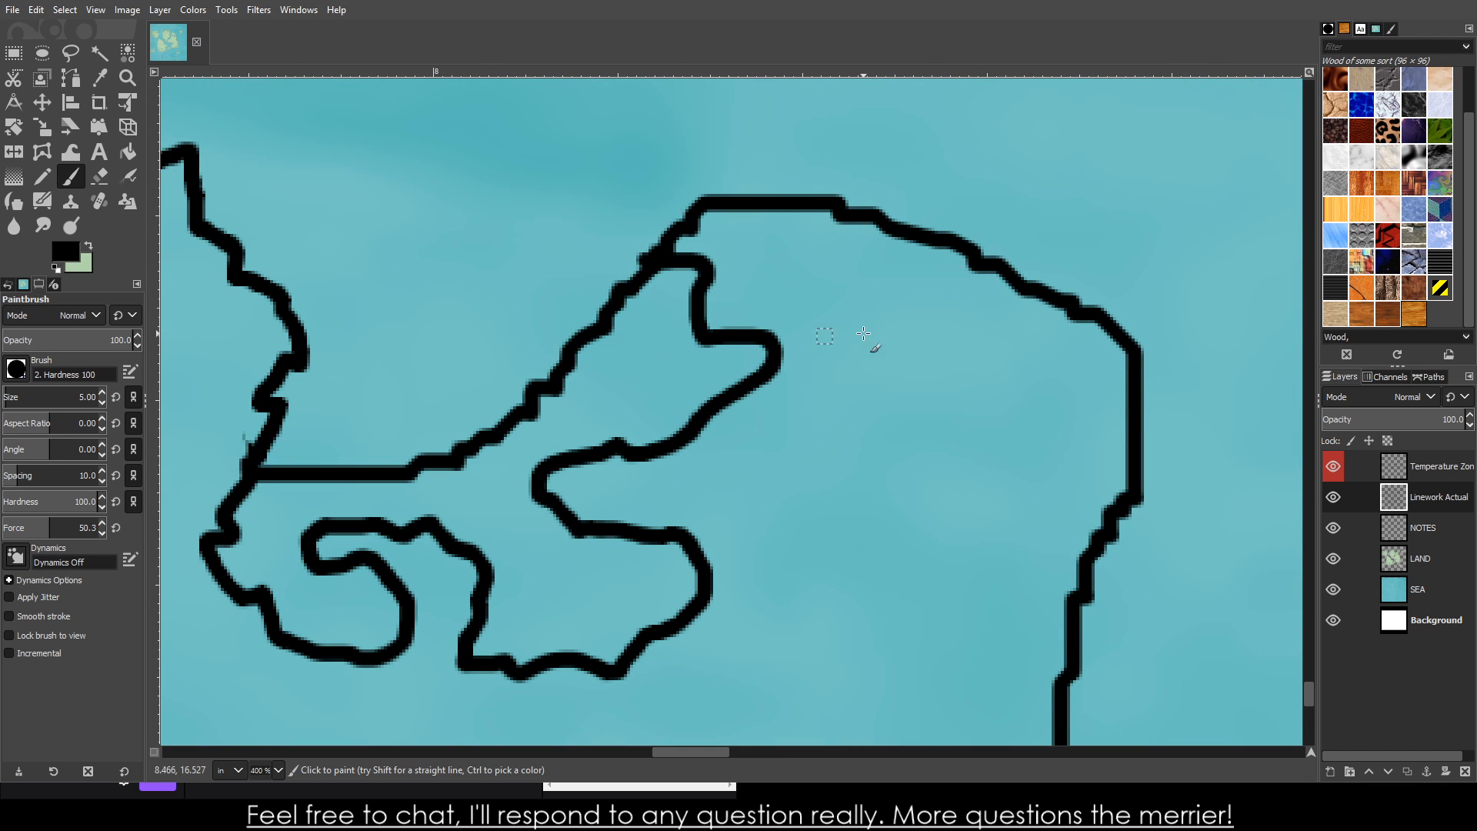
{"action": "mouse_move", "coordinate": [865, 221]}
{"action": "left_mouse_down"}
{"action": "mouse_move", "coordinate": [860, 302]}
{"action": "mouse_move", "coordinate": [827, 372]}
{"action": "mouse_move", "coordinate": [740, 466]}
{"action": "mouse_move", "coordinate": [774, 572]}
{"action": "mouse_move", "coordinate": [751, 616]}
{"action": "mouse_move", "coordinate": [795, 637]}
{"action": "mouse_move", "coordinate": [829, 523]}
{"action": "mouse_move", "coordinate": [815, 493]}
{"action": "mouse_move", "coordinate": [944, 325]}
{"action": "mouse_move", "coordinate": [980, 326]}
{"action": "mouse_move", "coordinate": [980, 360]}
{"action": "mouse_move", "coordinate": [924, 416]}
{"action": "mouse_move", "coordinate": [886, 529]}
{"action": "mouse_move", "coordinate": [935, 524]}
{"action": "mouse_move", "coordinate": [970, 479]}
{"action": "mouse_move", "coordinate": [995, 476]}
{"action": "mouse_move", "coordinate": [979, 572]}
{"action": "mouse_move", "coordinate": [1030, 569]}
{"action": "mouse_move", "coordinate": [1058, 535]}
{"action": "mouse_move", "coordinate": [1081, 553]}
{"action": "left_mouse_up"}
- Look over the whole map and the reworked stretch of the southern continent's coastline
{"action": "scroll", "coordinate": [1081, 552], "scroll_direction": "down", "scroll_amount": 4}
{"action": "scroll", "coordinate": [1108, 504], "scroll_direction": "down", "scroll_amount": 11}
{"action": "scroll", "coordinate": [1194, 438], "scroll_direction": "up", "scroll_amount": 7}
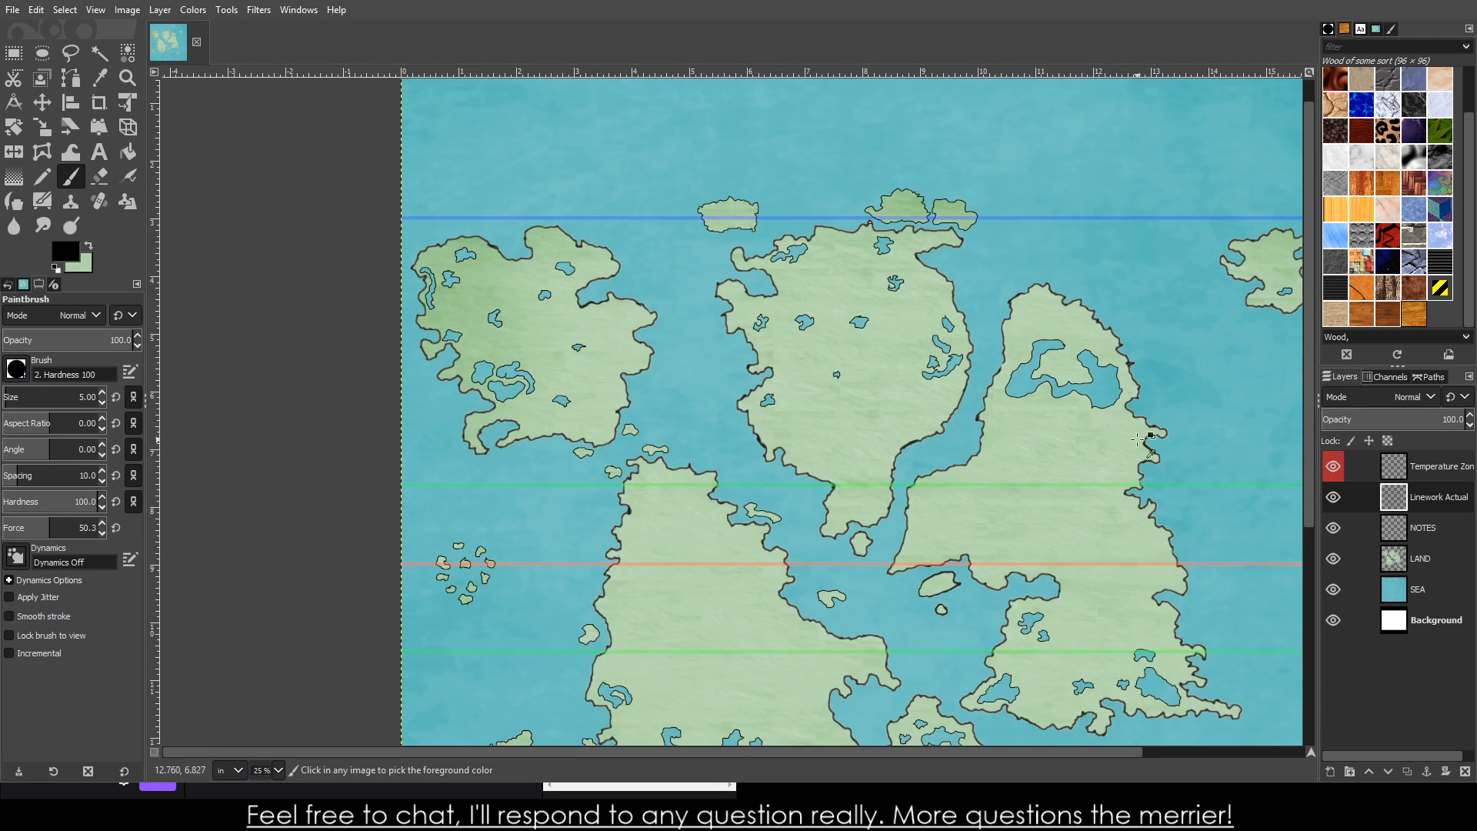
{"action": "scroll", "coordinate": [1050, 422], "scroll_direction": "down", "scroll_amount": 2}
{"action": "scroll", "coordinate": [1155, 438], "scroll_direction": "up", "scroll_amount": 1}
{"action": "scroll", "coordinate": [771, 367], "scroll_direction": "down", "scroll_amount": 3}
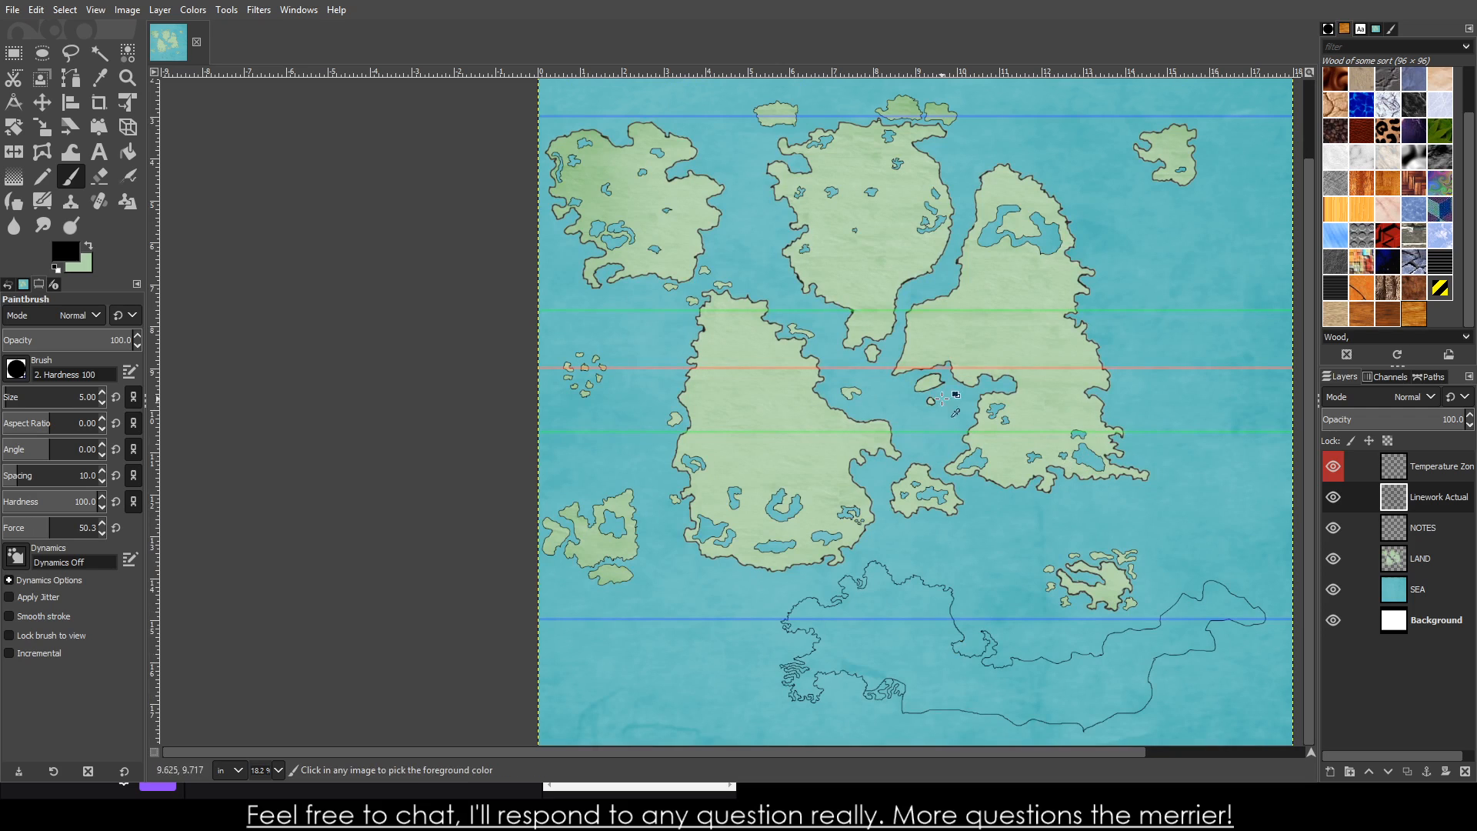
{"action": "scroll", "coordinate": [1092, 538], "scroll_direction": "down", "scroll_amount": 3}
{"action": "scroll", "coordinate": [864, 538], "scroll_direction": "up", "scroll_amount": 6}
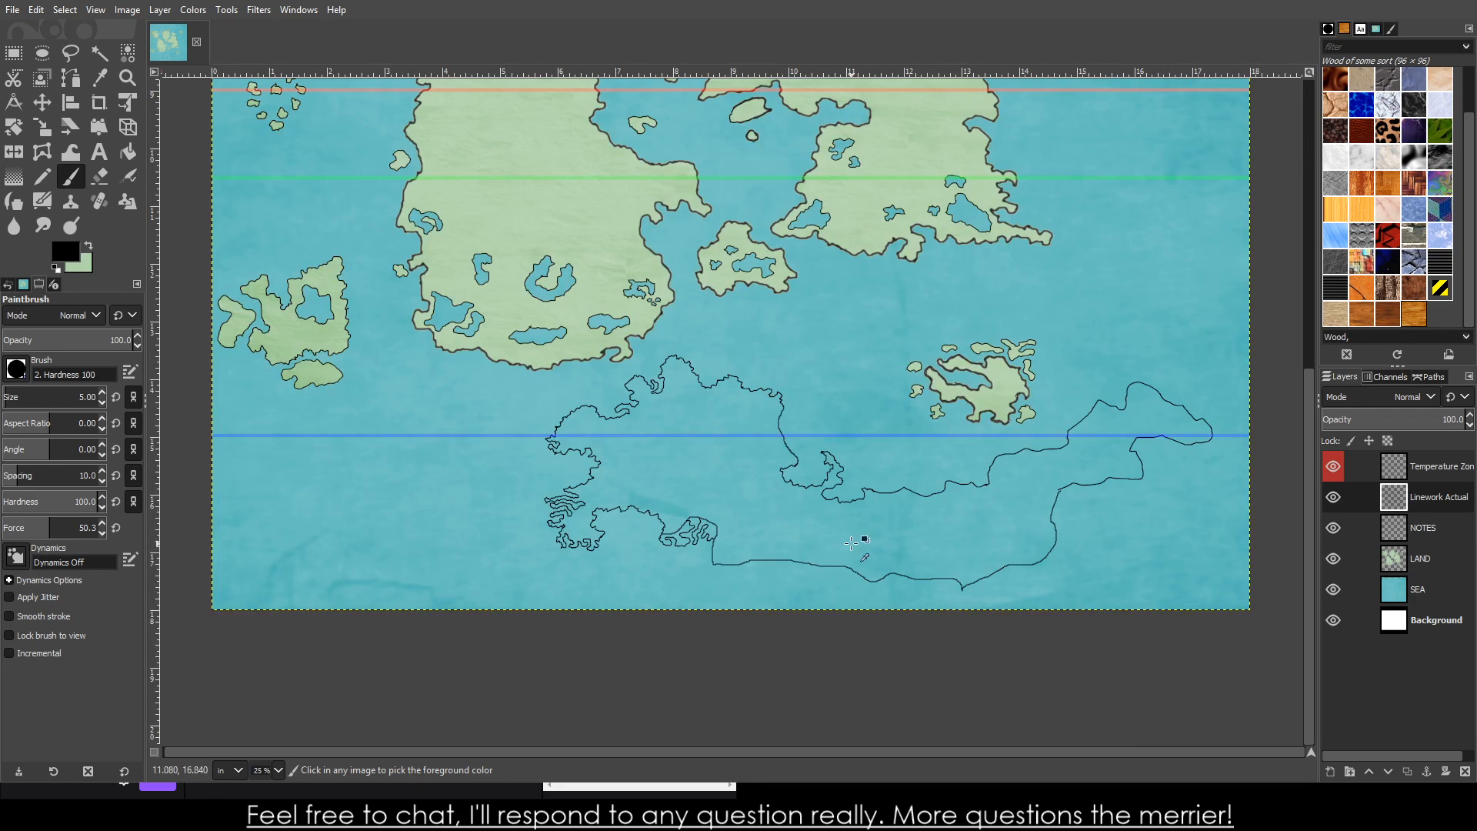
- Erase the old smooth line around the new inlets: the flat base, the rising diagonal and the eastern curve of the hump
{"action": "scroll", "coordinate": [697, 548], "scroll_direction": "up", "scroll_amount": 6}
{"action": "key", "text": "shift+e"}
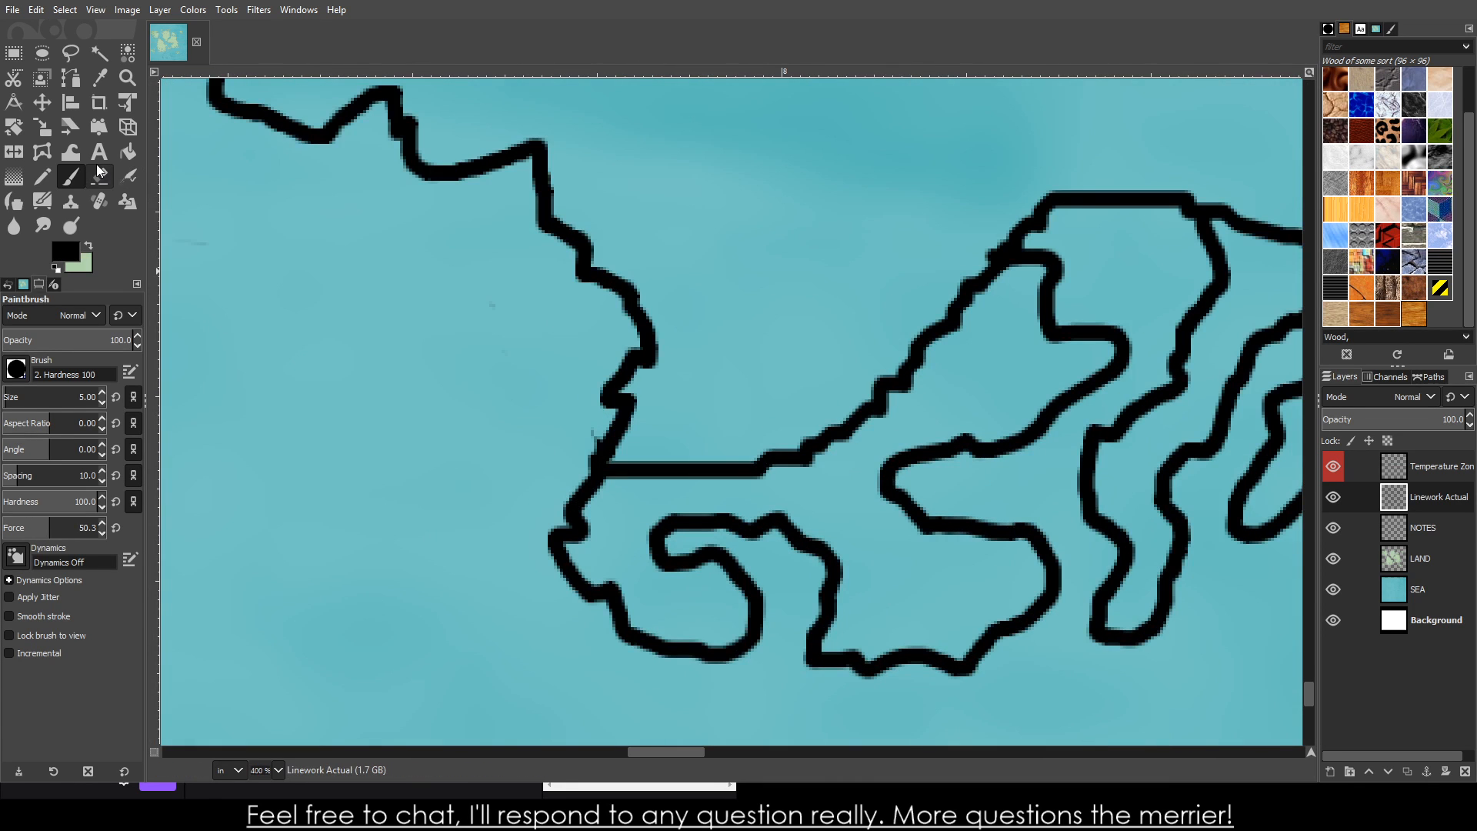
{"action": "scroll", "coordinate": [615, 436], "scroll_direction": "up", "scroll_amount": 1}
{"action": "mouse_move", "coordinate": [608, 475]}
{"action": "left_mouse_down"}
{"action": "mouse_move", "coordinate": [743, 455]}
{"action": "mouse_move", "coordinate": [871, 451]}
{"action": "mouse_move", "coordinate": [812, 474]}
{"action": "mouse_move", "coordinate": [896, 444]}
{"action": "mouse_move", "coordinate": [826, 490]}
{"action": "mouse_move", "coordinate": [886, 472]}
{"action": "mouse_move", "coordinate": [1060, 292]}
{"action": "mouse_move", "coordinate": [1039, 287]}
{"action": "mouse_move", "coordinate": [1006, 337]}
{"action": "mouse_move", "coordinate": [974, 424]}
{"action": "mouse_move", "coordinate": [999, 347]}
{"action": "mouse_move", "coordinate": [1116, 222]}
{"action": "mouse_move", "coordinate": [1086, 235]}
{"action": "mouse_move", "coordinate": [1129, 219]}
{"action": "mouse_move", "coordinate": [1101, 220]}
{"action": "mouse_move", "coordinate": [1150, 215]}
{"action": "left_mouse_up"}
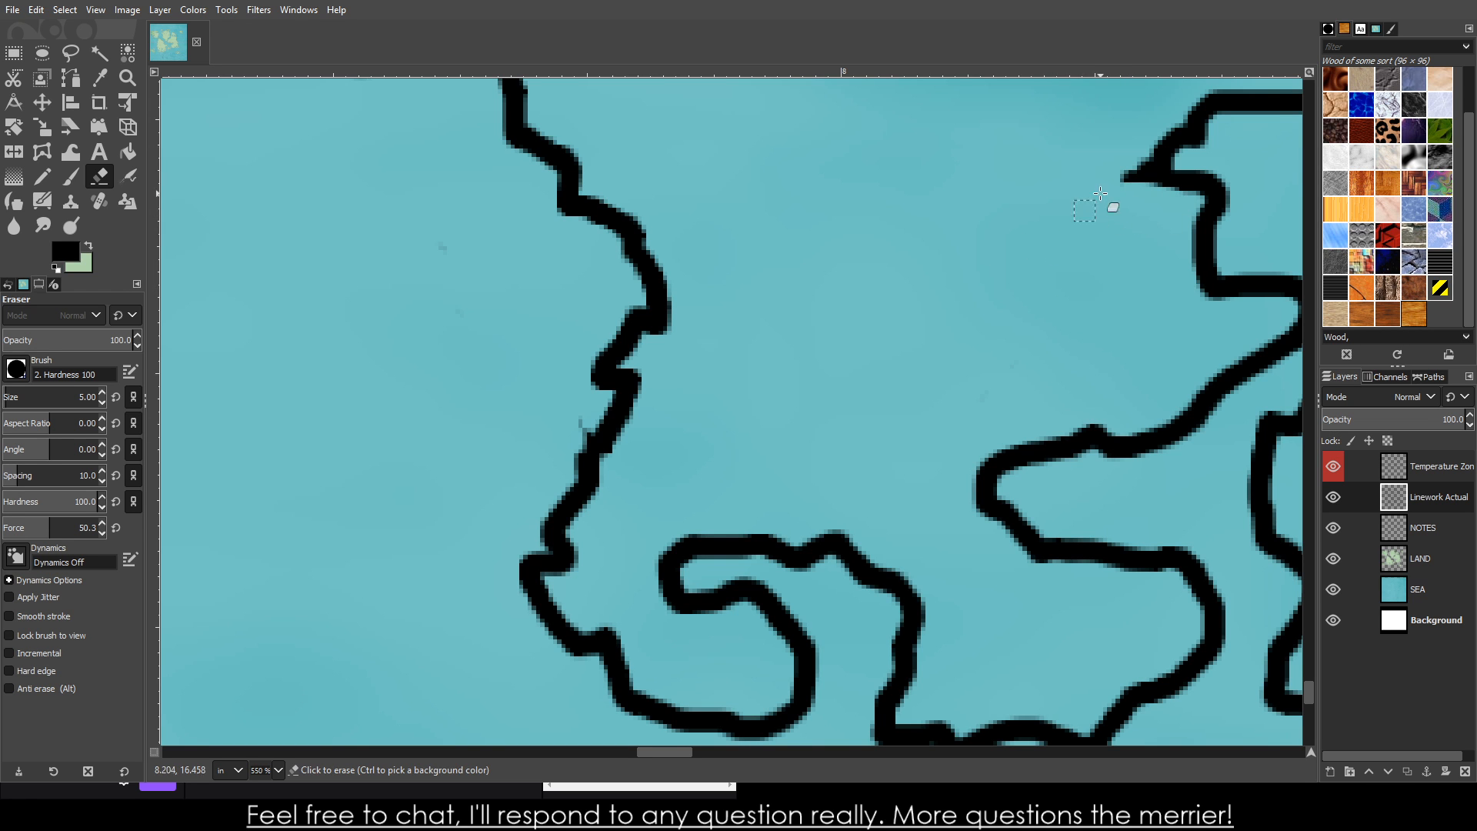
{"action": "scroll", "coordinate": [1100, 193], "scroll_direction": "down", "scroll_amount": 3}
{"action": "scroll", "coordinate": [1208, 262], "scroll_direction": "up", "scroll_amount": 2}
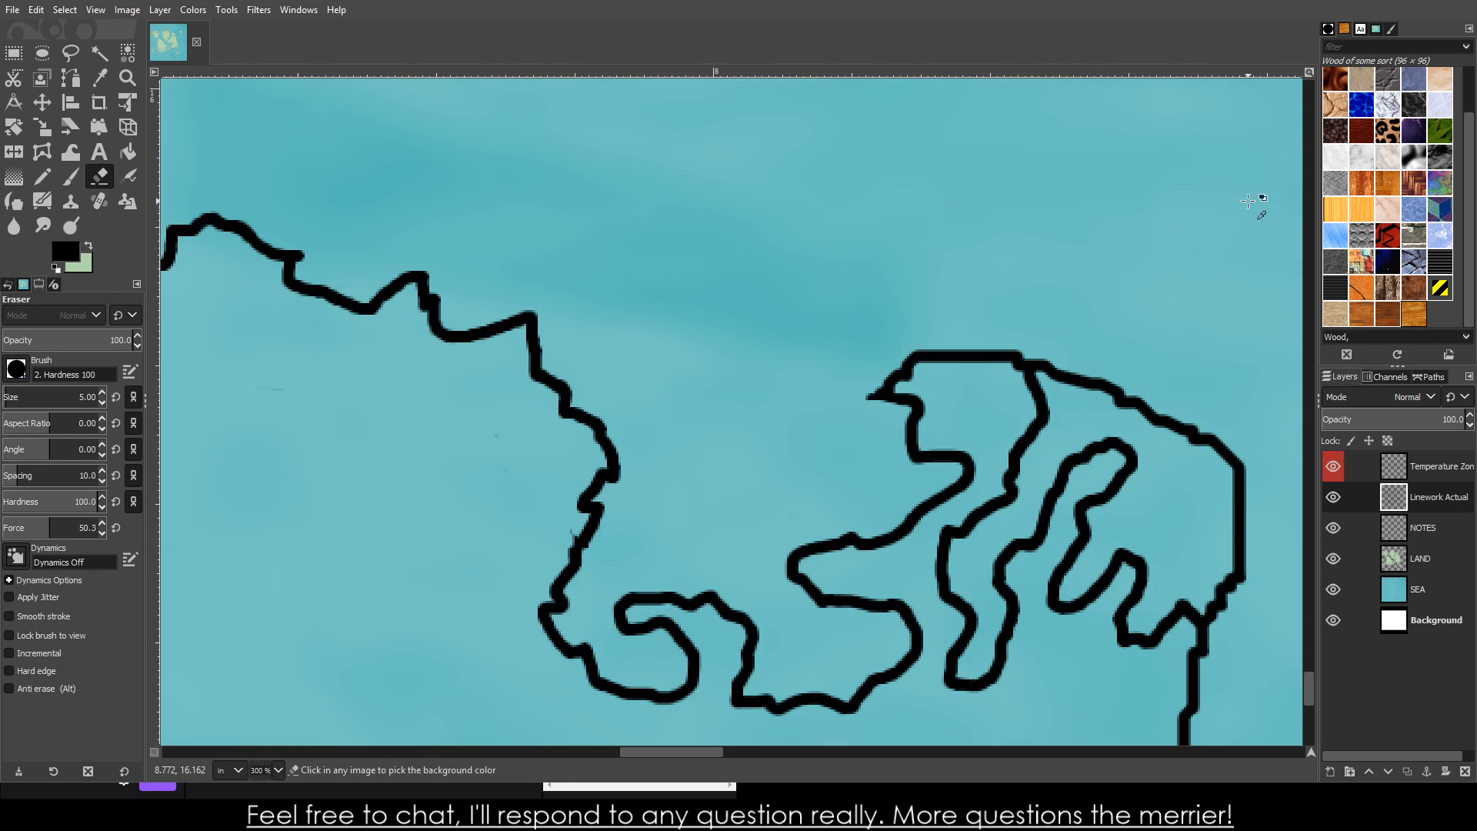
{"action": "mouse_move", "coordinate": [1066, 376]}
{"action": "left_mouse_down"}
{"action": "mouse_move", "coordinate": [1009, 336]}
{"action": "mouse_move", "coordinate": [1008, 365]}
{"action": "mouse_move", "coordinate": [1061, 419]}
{"action": "mouse_move", "coordinate": [1080, 377]}
{"action": "mouse_move", "coordinate": [1024, 372]}
{"action": "mouse_move", "coordinate": [1145, 410]}
{"action": "mouse_move", "coordinate": [1240, 480]}
{"action": "mouse_move", "coordinate": [1230, 473]}
{"action": "mouse_move", "coordinate": [1230, 490]}
{"action": "mouse_move", "coordinate": [1303, 591]}
{"action": "mouse_move", "coordinate": [1270, 486]}
{"action": "mouse_move", "coordinate": [1230, 701]}
{"action": "mouse_move", "coordinate": [1278, 564]}
{"action": "mouse_move", "coordinate": [1275, 656]}
{"action": "mouse_move", "coordinate": [1245, 469]}
{"action": "left_mouse_up"}
- Erase the straight vertical line east of the new inlets, together with the corner and start of the flat line at its foot
{"action": "scroll", "coordinate": [1227, 452], "scroll_direction": "down", "scroll_amount": 5}
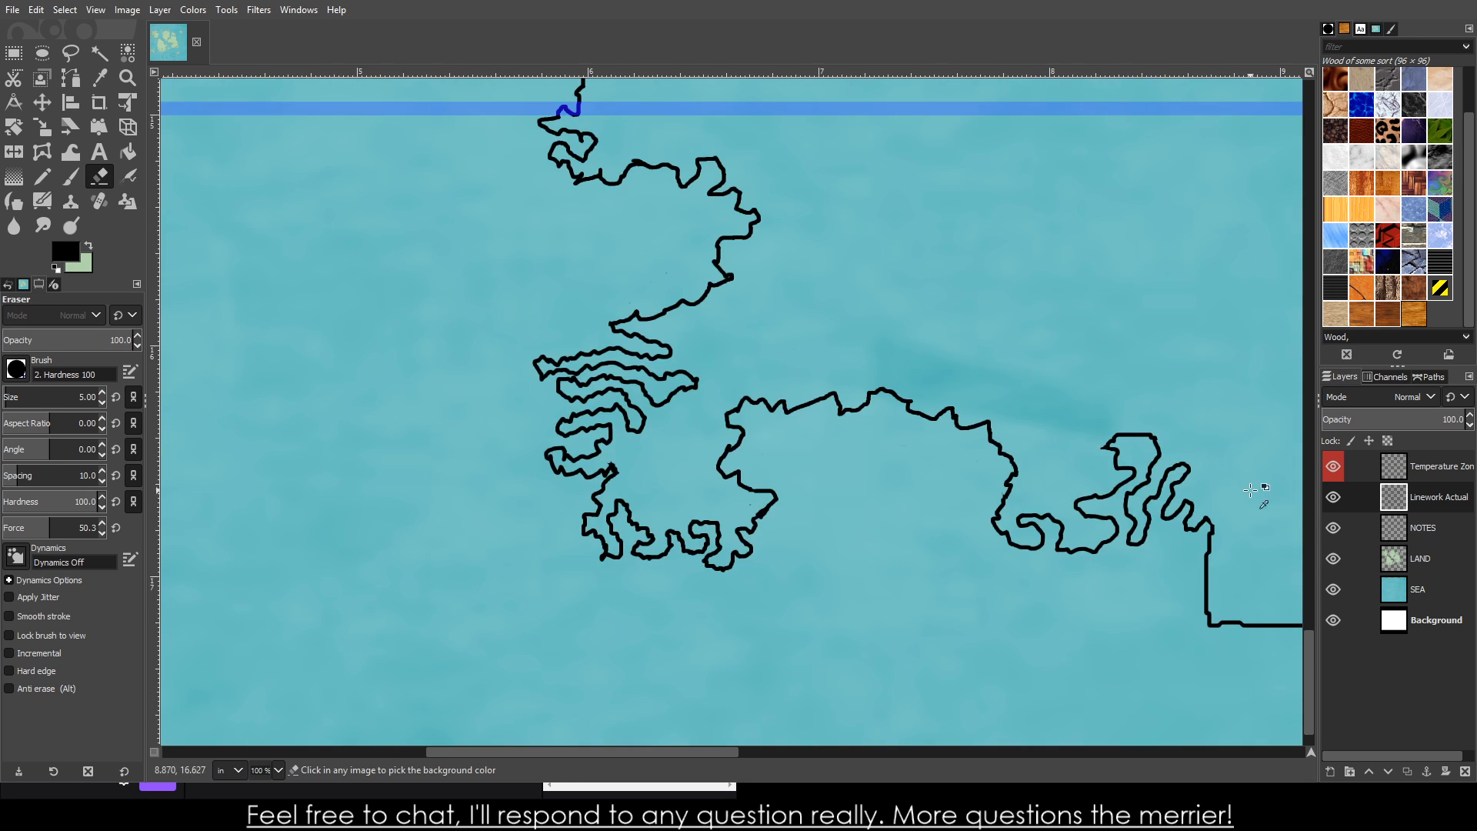
{"action": "scroll", "coordinate": [1226, 561], "scroll_direction": "down", "scroll_amount": 2}
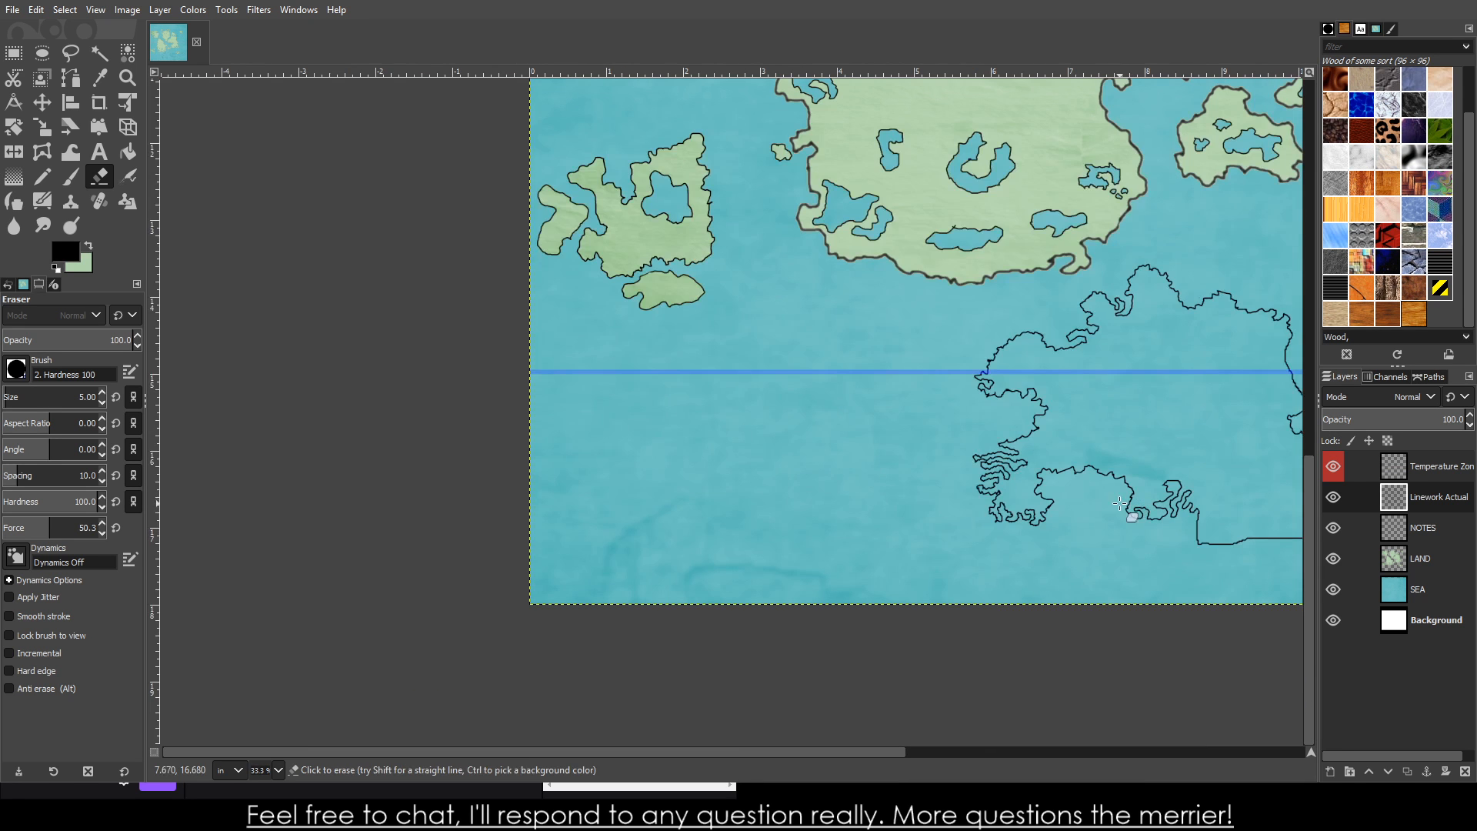
{"action": "left_click_drag", "start_coordinate": [742, 754], "coordinate": [933, 758]}
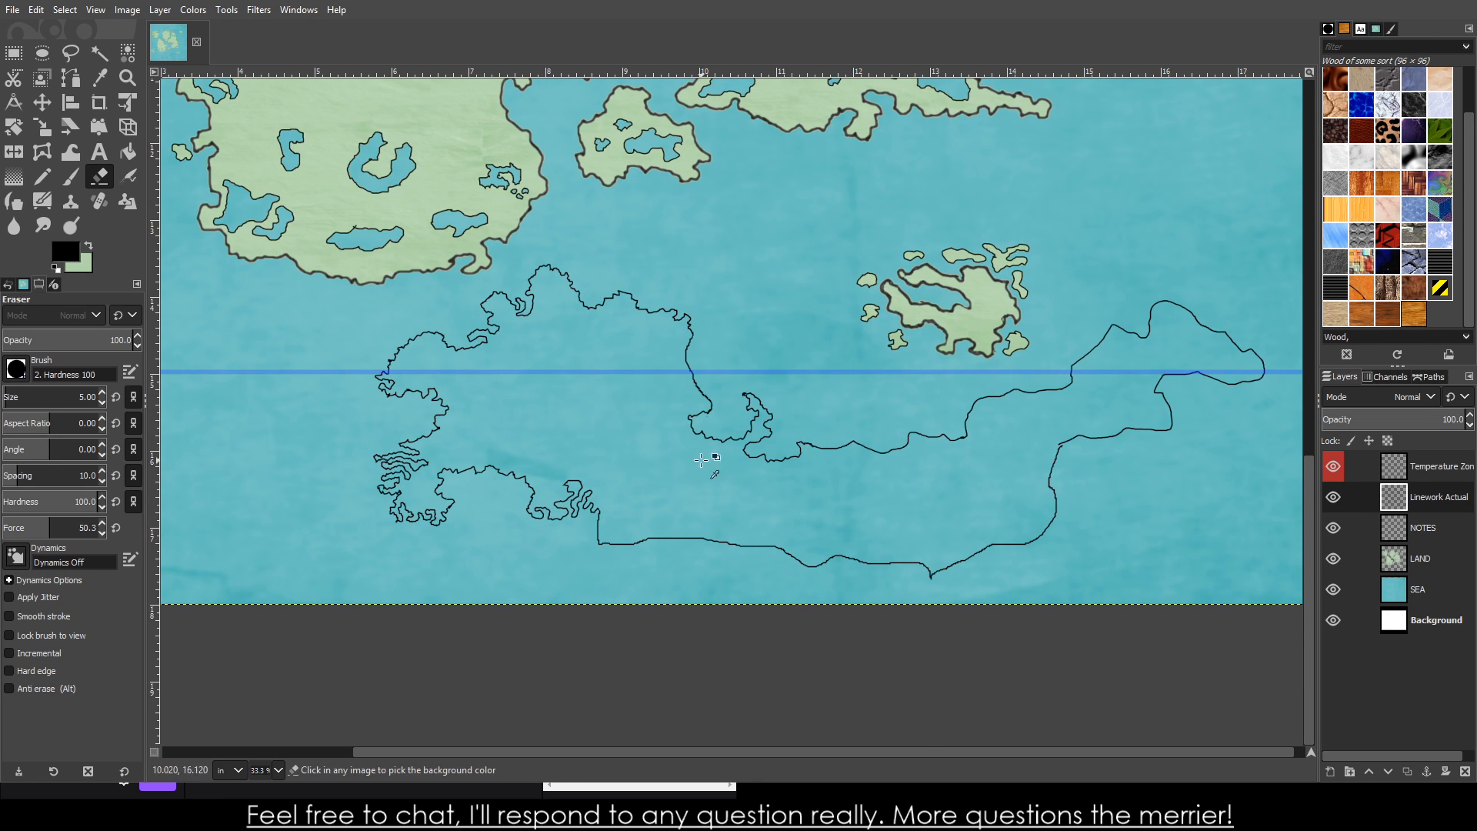
{"action": "scroll", "coordinate": [633, 561], "scroll_direction": "up", "scroll_amount": 3}
{"action": "scroll", "coordinate": [643, 304], "scroll_direction": "down", "scroll_amount": 2}
{"action": "scroll", "coordinate": [683, 302], "scroll_direction": "up", "scroll_amount": 2}
{"action": "scroll", "coordinate": [682, 302], "scroll_direction": "down", "scroll_amount": 2}
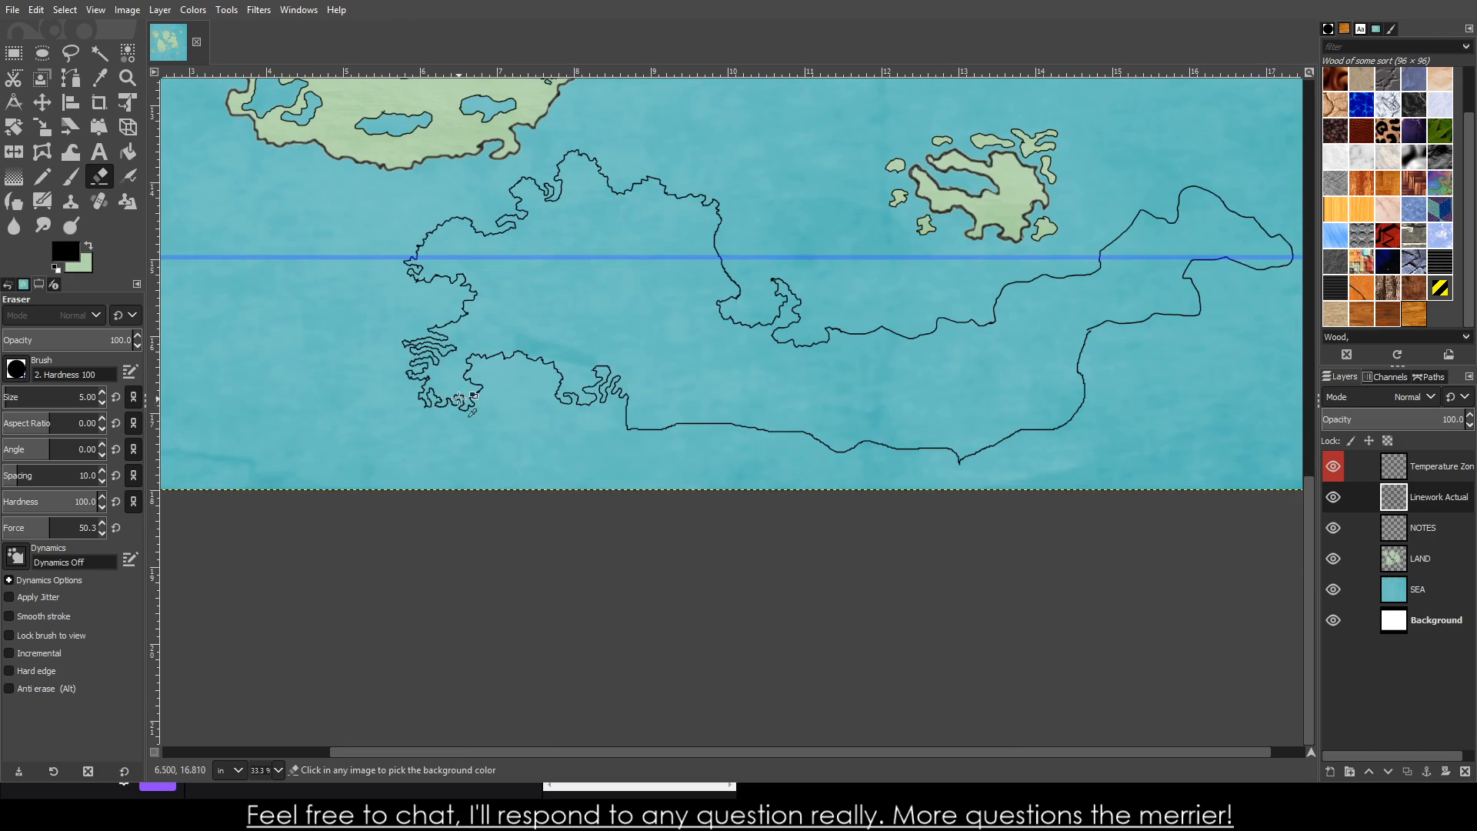
{"action": "scroll", "coordinate": [652, 408], "scroll_direction": "up", "scroll_amount": 3}
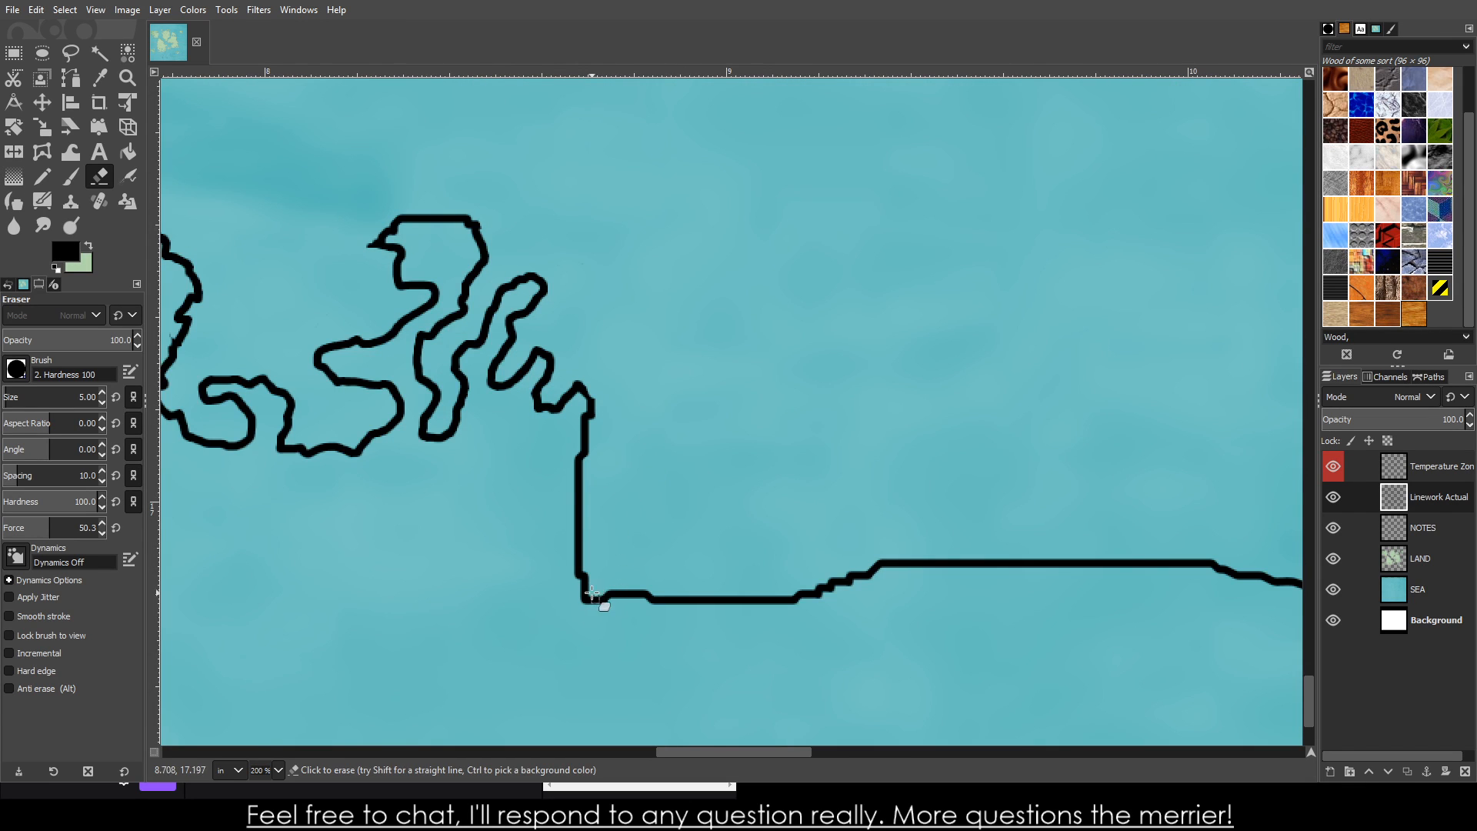
{"action": "scroll", "coordinate": [589, 492], "scroll_direction": "up", "scroll_amount": 2}
{"action": "mouse_move", "coordinate": [610, 429]}
{"action": "left_mouse_down"}
{"action": "mouse_move", "coordinate": [575, 435]}
{"action": "mouse_move", "coordinate": [587, 461]}
{"action": "mouse_move", "coordinate": [609, 377]}
{"action": "mouse_move", "coordinate": [578, 354]}
{"action": "mouse_move", "coordinate": [593, 409]}
{"action": "mouse_move", "coordinate": [589, 609]}
{"action": "mouse_move", "coordinate": [572, 654]}
{"action": "left_mouse_up"}
{"action": "mouse_move", "coordinate": [593, 549]}
{"action": "left_mouse_down"}
{"action": "mouse_move", "coordinate": [589, 696]}
{"action": "mouse_move", "coordinate": [877, 696]}
{"action": "left_mouse_up"}
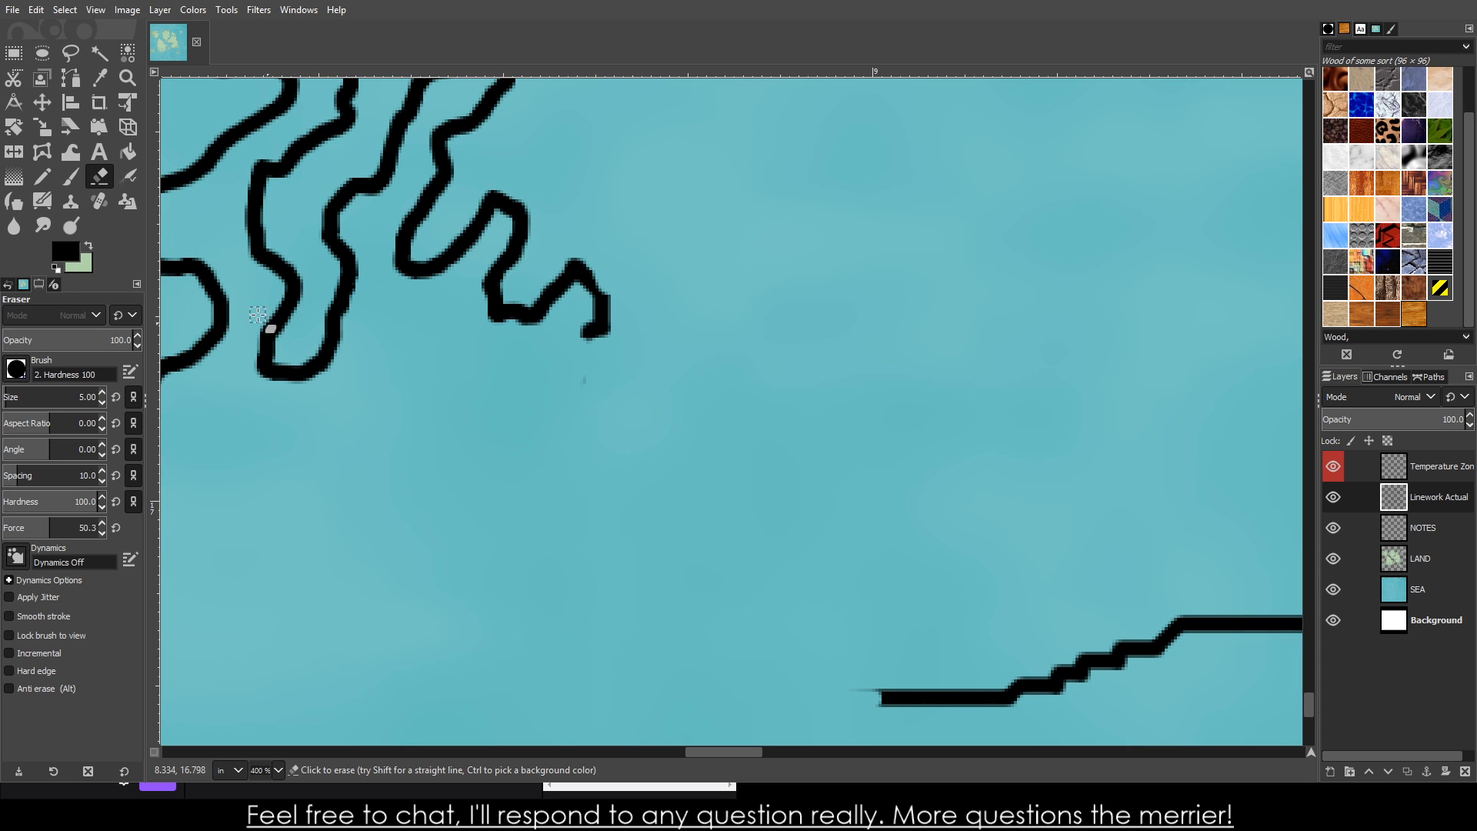
- Try to paint a jagged coastline across the erased gap with the Paintbrush
{"action": "left_click", "coordinate": [70, 177]}
{"action": "mouse_move", "coordinate": [600, 307]}
{"action": "left_mouse_down"}
{"action": "mouse_move", "coordinate": [565, 341]}
{"action": "mouse_move", "coordinate": [593, 395]}
{"action": "mouse_move", "coordinate": [544, 410]}
{"action": "mouse_move", "coordinate": [514, 397]}
{"action": "mouse_move", "coordinate": [489, 435]}
{"action": "mouse_move", "coordinate": [567, 471]}
{"action": "mouse_move", "coordinate": [665, 419]}
{"action": "mouse_move", "coordinate": [688, 364]}
{"action": "mouse_move", "coordinate": [661, 345]}
{"action": "mouse_move", "coordinate": [661, 244]}
{"action": "mouse_move", "coordinate": [838, 223]}
{"action": "mouse_move", "coordinate": [881, 249]}
{"action": "mouse_move", "coordinate": [892, 283]}
{"action": "mouse_move", "coordinate": [1034, 278]}
{"action": "mouse_move", "coordinate": [1053, 305]}
{"action": "mouse_move", "coordinate": [1046, 334]}
{"action": "mouse_move", "coordinate": [1083, 354]}
{"action": "mouse_move", "coordinate": [1082, 391]}
{"action": "mouse_move", "coordinate": [1043, 441]}
{"action": "mouse_move", "coordinate": [974, 483]}
{"action": "mouse_move", "coordinate": [927, 549]}
{"action": "mouse_move", "coordinate": [894, 644]}
{"action": "mouse_move", "coordinate": [932, 653]}
{"action": "mouse_move", "coordinate": [954, 696]}
{"action": "left_mouse_up"}
{"action": "scroll", "coordinate": [991, 650], "scroll_direction": "down", "scroll_amount": 4}
{"action": "scroll", "coordinate": [991, 650], "scroll_direction": "down", "scroll_amount": 3}
{"action": "scroll", "coordinate": [1078, 683], "scroll_direction": "up", "scroll_amount": 4}
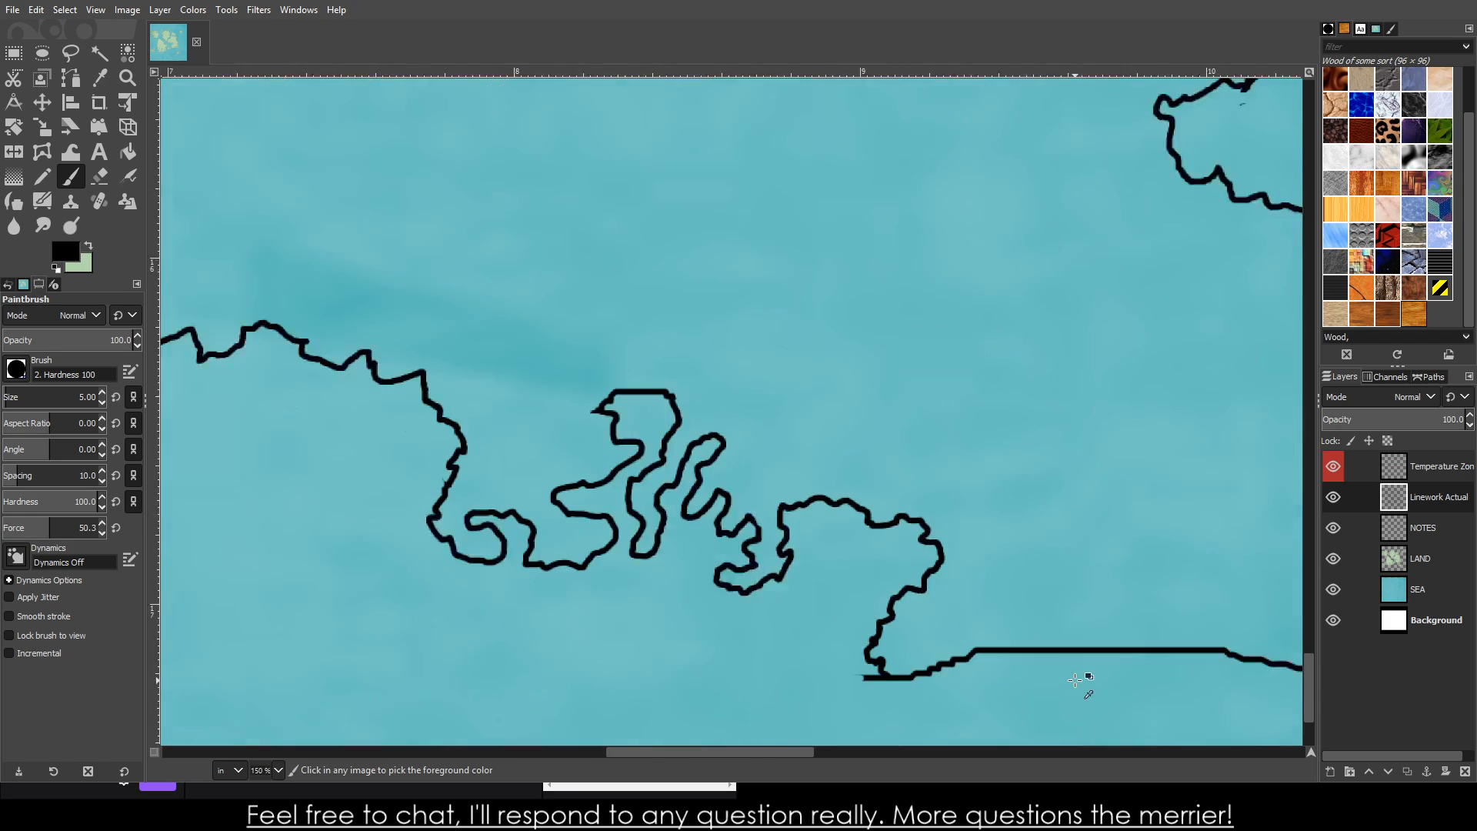
{"action": "scroll", "coordinate": [939, 646], "scroll_direction": "down", "scroll_amount": 5}
{"action": "key", "text": "ctrl+z"}
- Paint a jagged coastline from the cut end of the lower line, curving up and back west to meet the new inlets
{"action": "scroll", "coordinate": [954, 620], "scroll_direction": "down", "scroll_amount": 5}
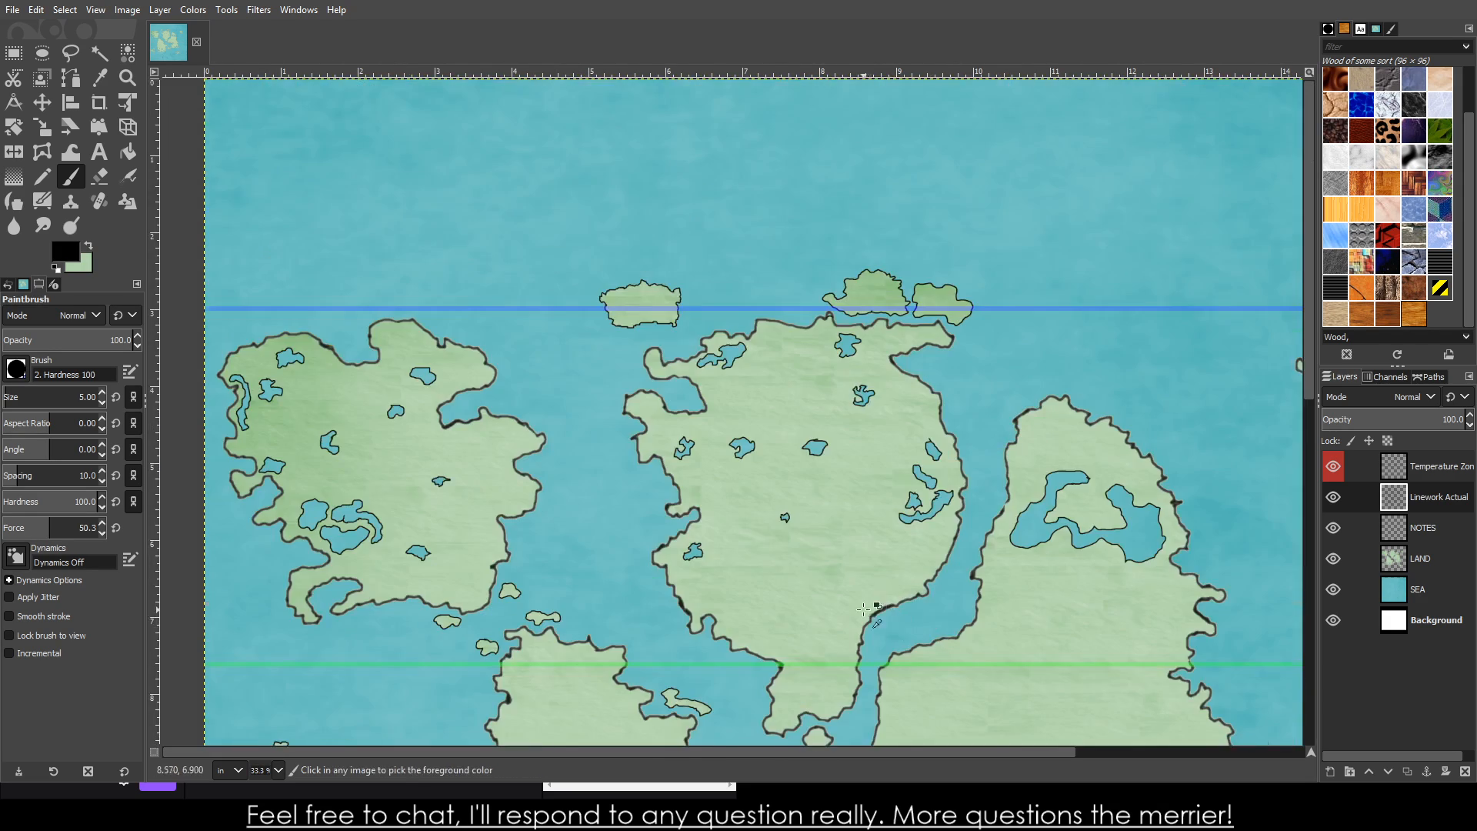
{"action": "scroll", "coordinate": [931, 654], "scroll_direction": "up", "scroll_amount": 6}
{"action": "scroll", "coordinate": [928, 680], "scroll_direction": "up", "scroll_amount": 5}
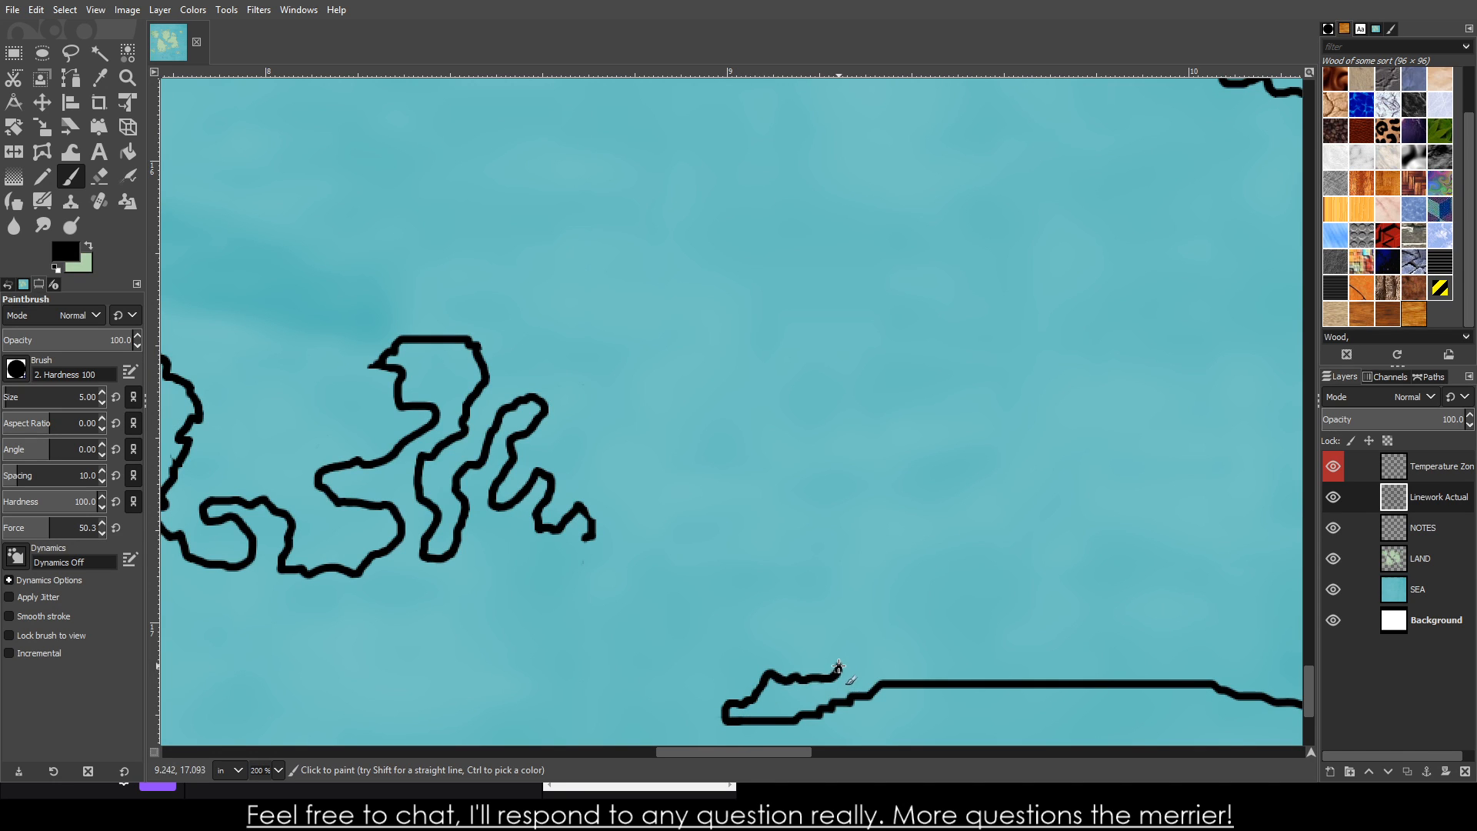
{"action": "left_click_drag", "start_coordinate": [915, 641], "coordinate": [962, 650]}
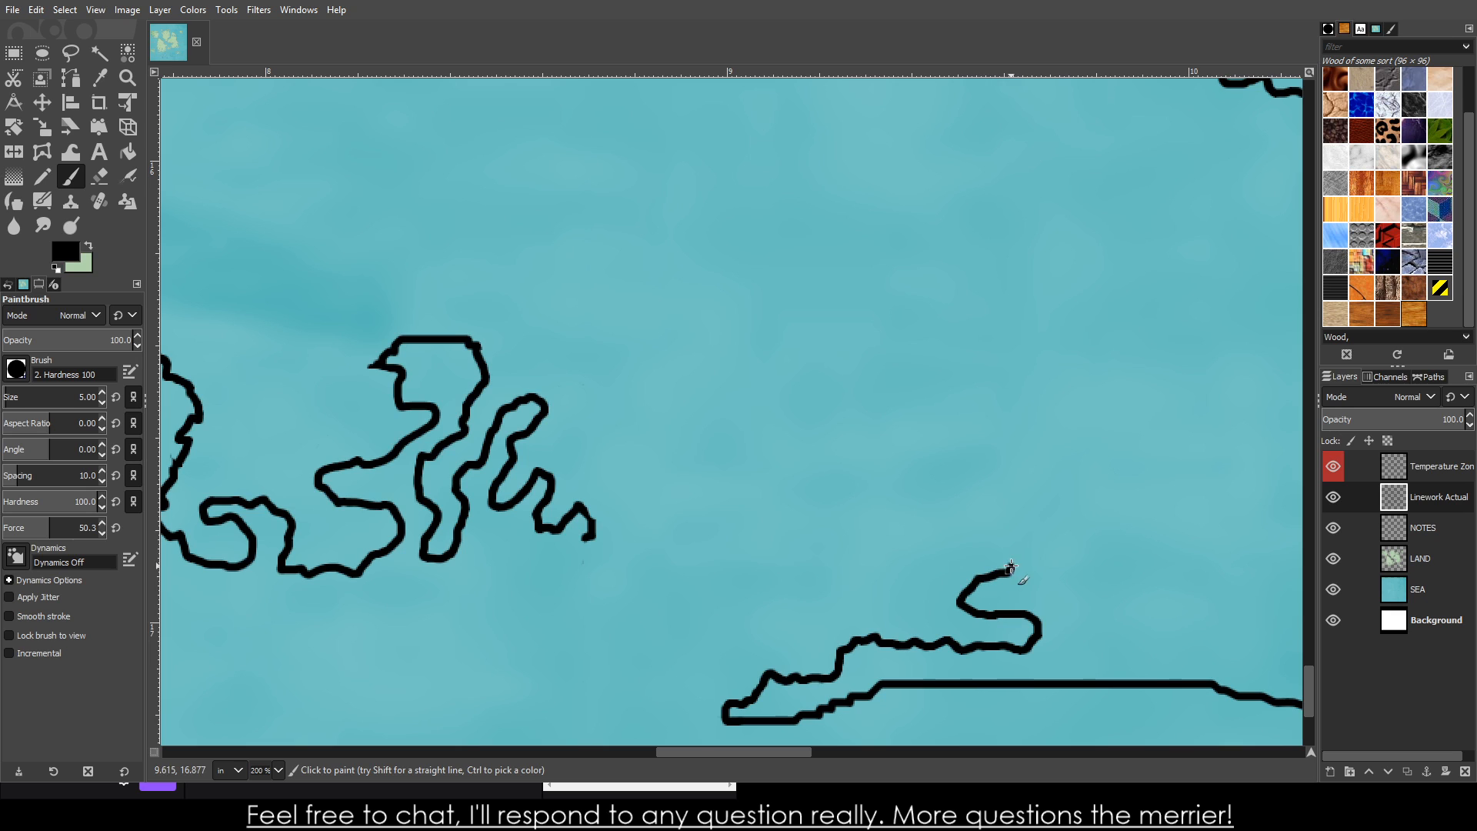
{"action": "left_click_drag", "start_coordinate": [1010, 567], "coordinate": [976, 548]}
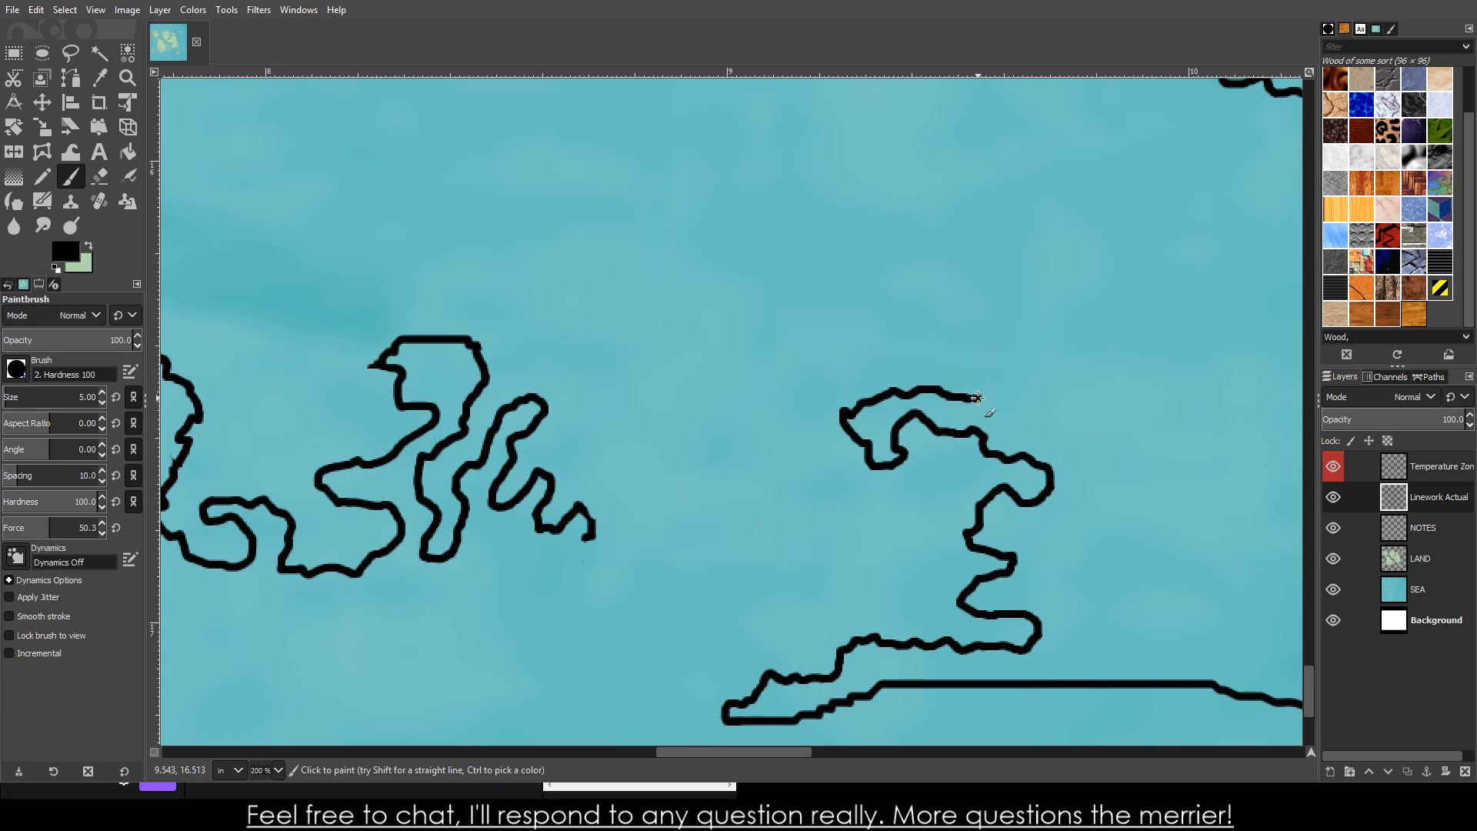
{"action": "mouse_move", "coordinate": [962, 368]}
{"action": "left_mouse_down"}
{"action": "mouse_move", "coordinate": [881, 345]}
{"action": "mouse_move", "coordinate": [850, 361]}
{"action": "left_mouse_up"}
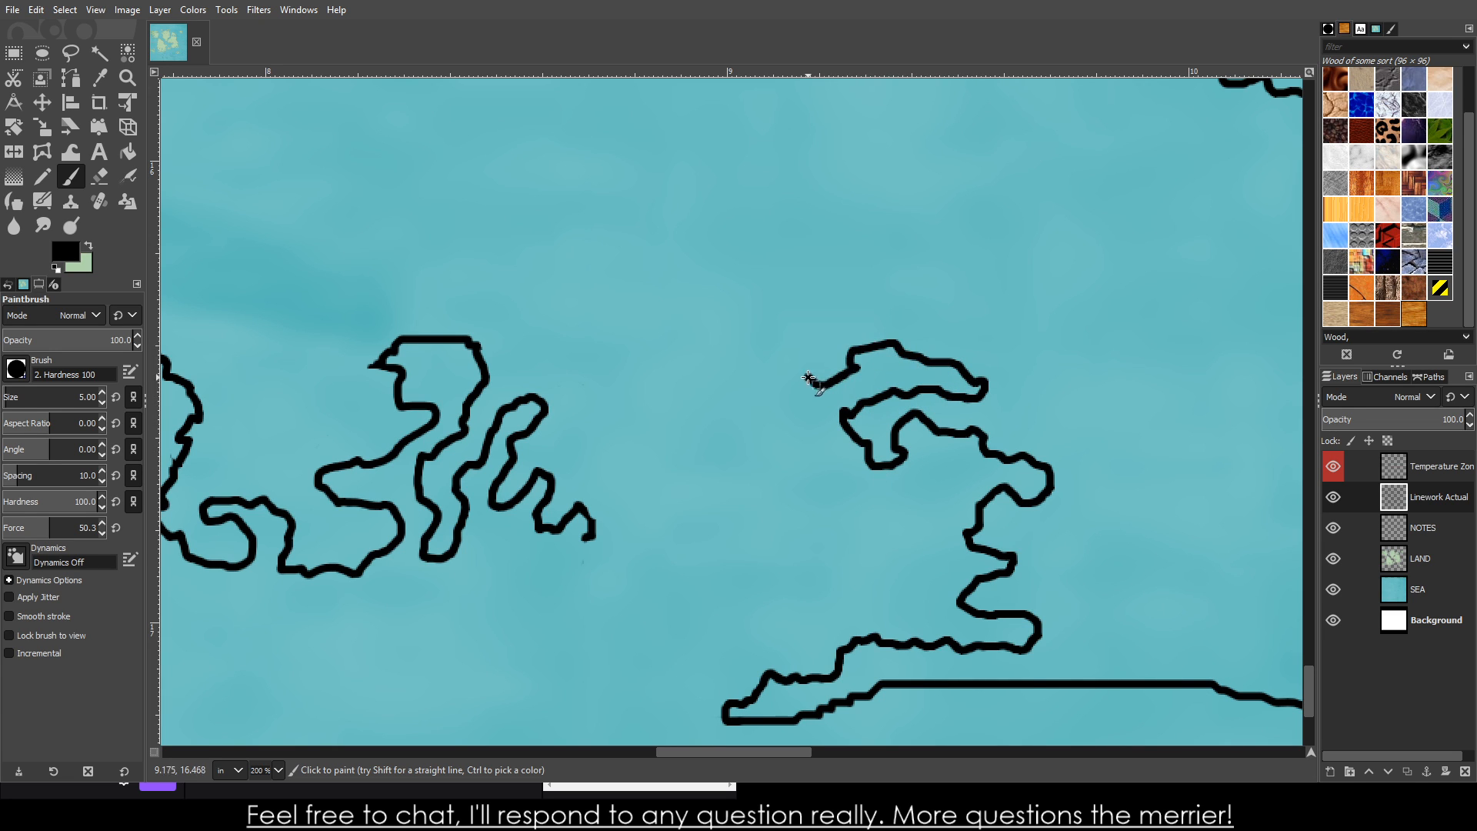
{"action": "left_click_drag", "start_coordinate": [756, 368], "coordinate": [708, 380]}
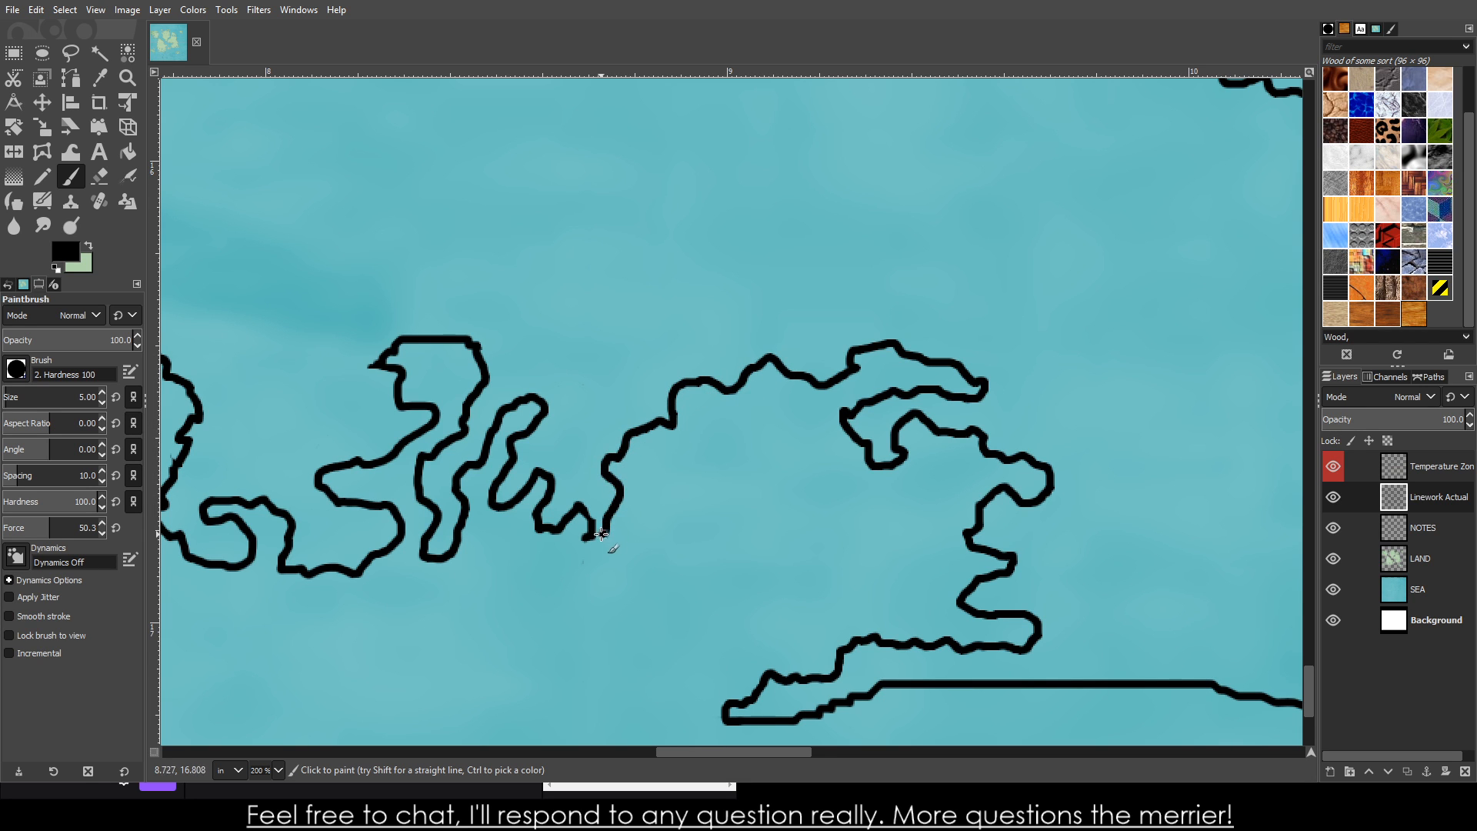
- Try to paint a bumpy coast westward beneath the smooth lower line of the southern continent
{"action": "scroll", "coordinate": [660, 577], "scroll_direction": "down", "scroll_amount": 4}
{"action": "scroll", "coordinate": [758, 647], "scroll_direction": "down", "scroll_amount": 2}
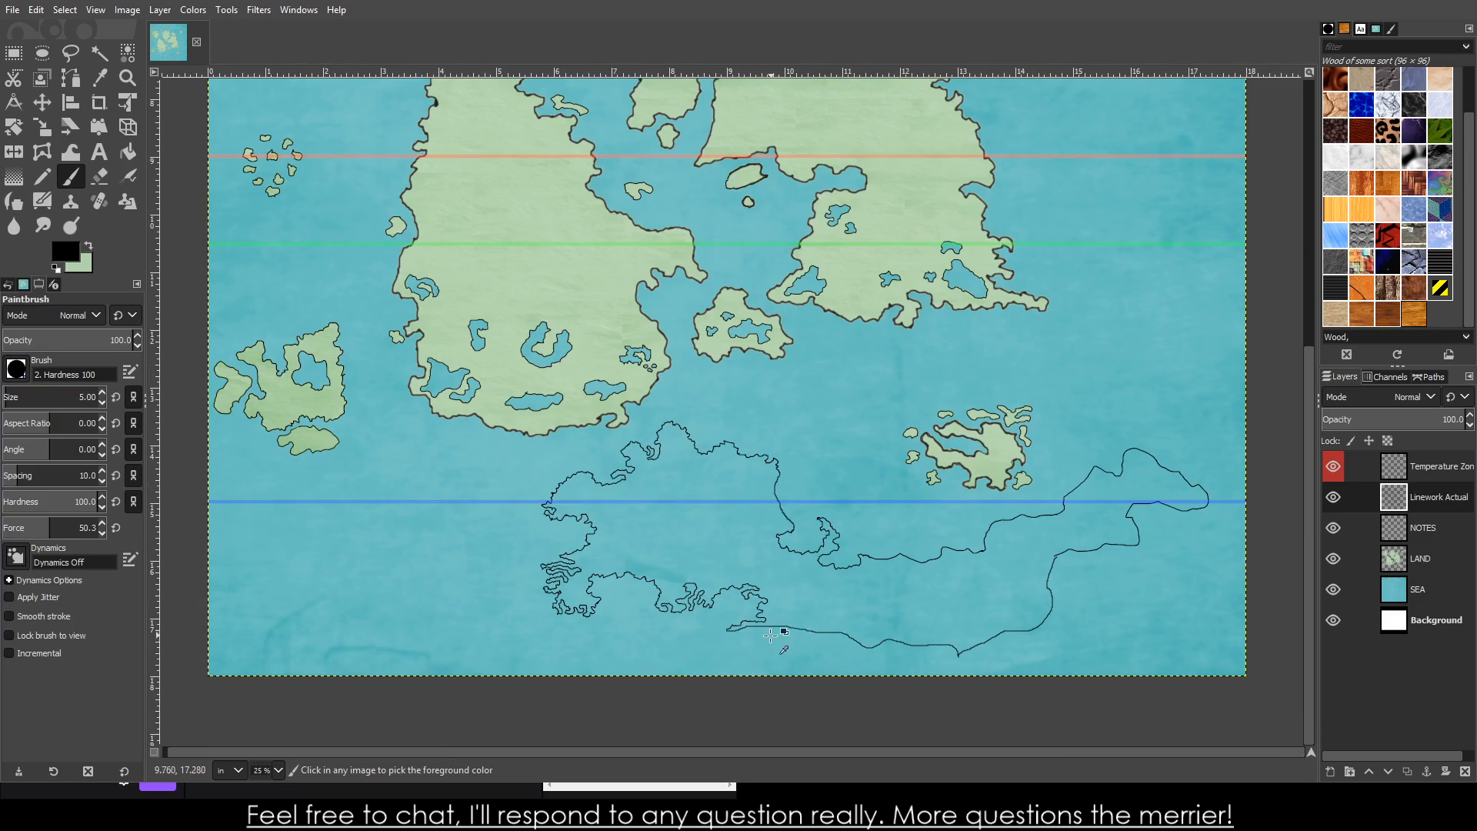
{"action": "scroll", "coordinate": [723, 596], "scroll_direction": "up", "scroll_amount": 5}
{"action": "mouse_move", "coordinate": [989, 538]}
{"action": "left_mouse_down"}
{"action": "mouse_move", "coordinate": [926, 574]}
{"action": "mouse_move", "coordinate": [910, 558]}
{"action": "mouse_move", "coordinate": [867, 575]}
{"action": "mouse_move", "coordinate": [801, 571]}
{"action": "mouse_move", "coordinate": [765, 599]}
{"action": "mouse_move", "coordinate": [614, 603]}
{"action": "left_mouse_up"}
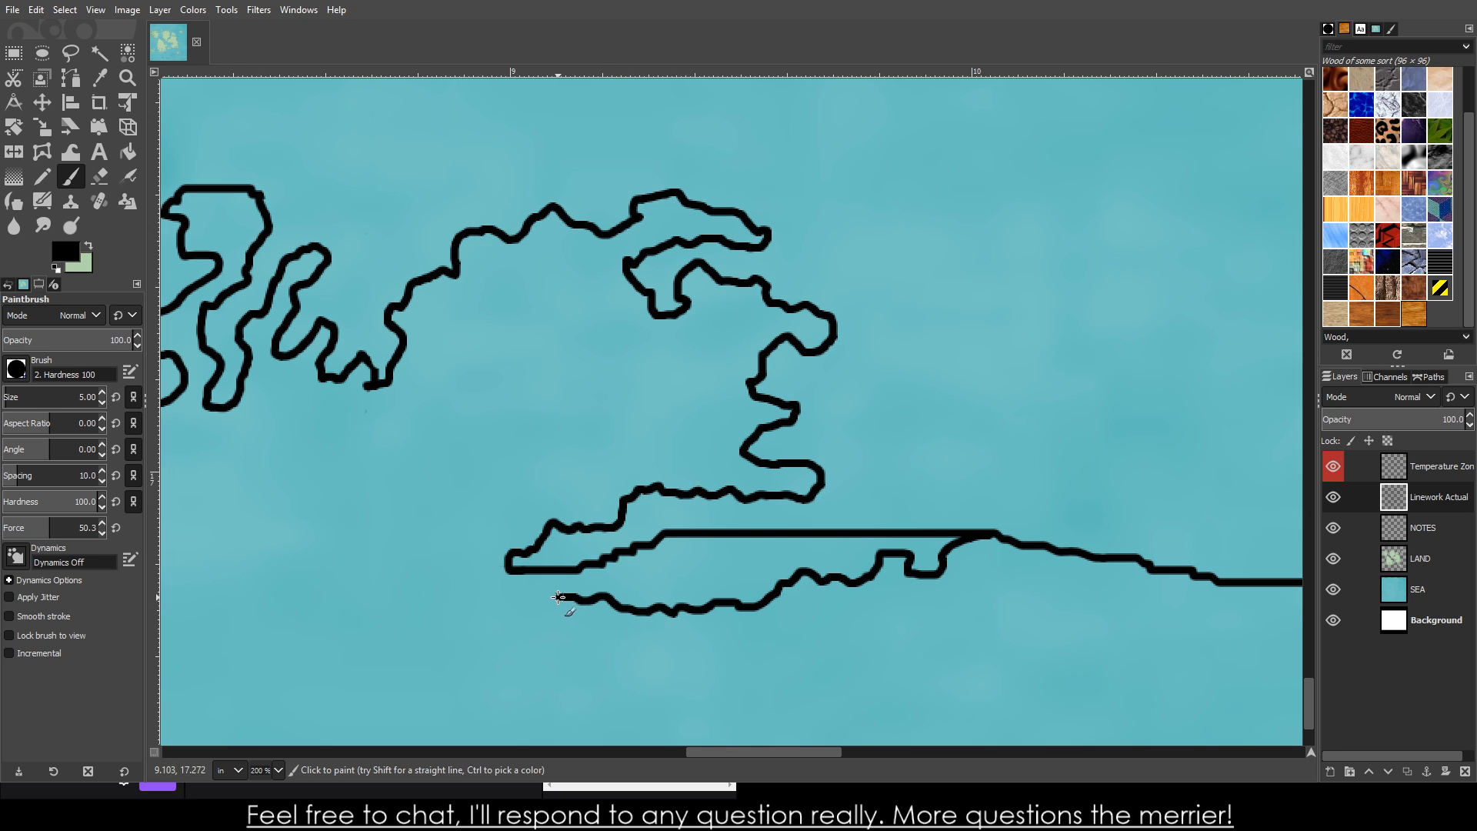
{"action": "key", "text": "ctrl+z"}
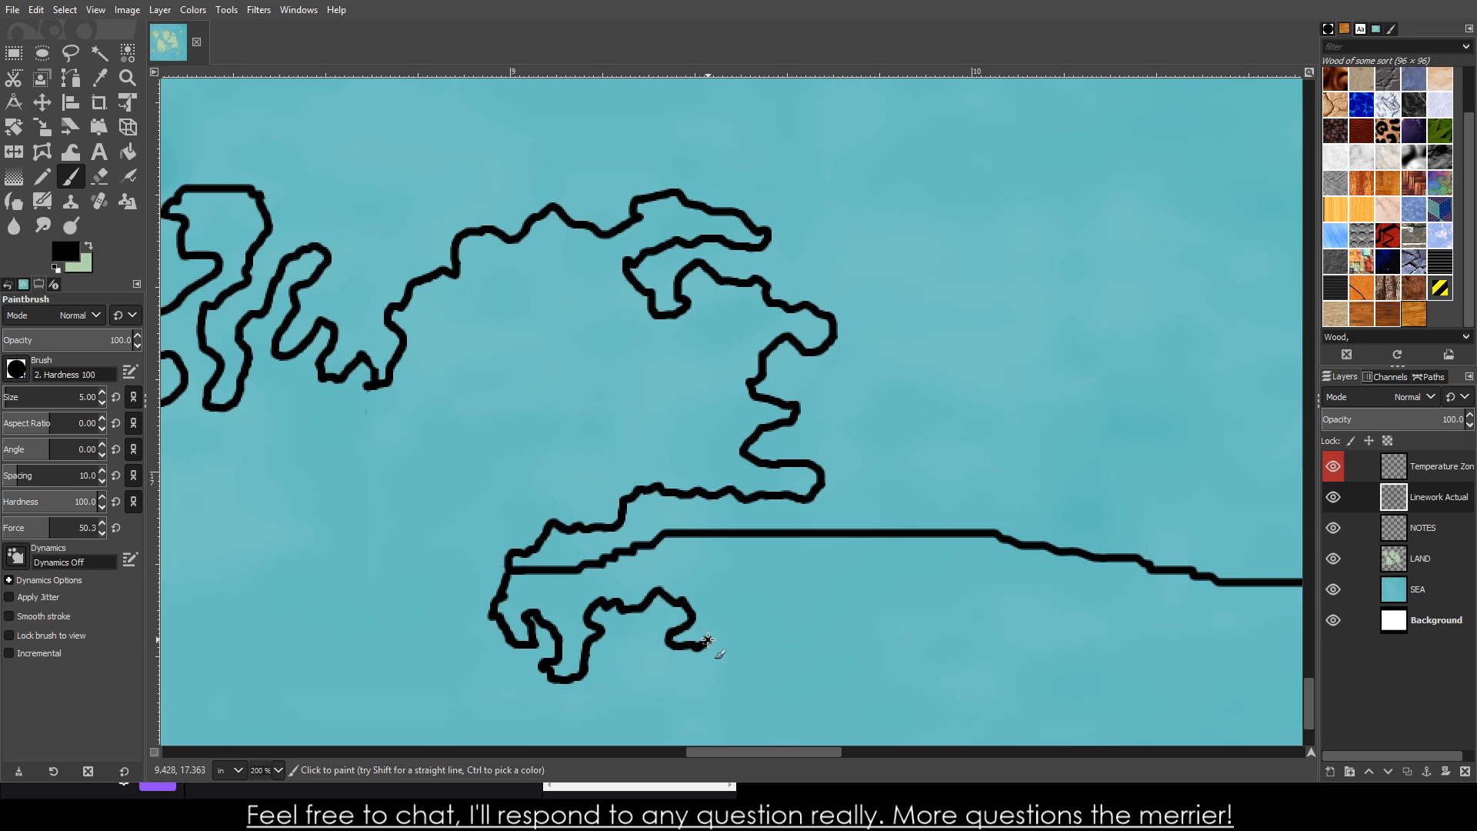
- Paint a ragged coast from the lower line's western tip, running east below it and rejoining it past its flat section
{"action": "mouse_move", "coordinate": [708, 639]}
{"action": "left_mouse_down"}
{"action": "mouse_move", "coordinate": [729, 610]}
{"action": "mouse_move", "coordinate": [801, 593]}
{"action": "left_mouse_up"}
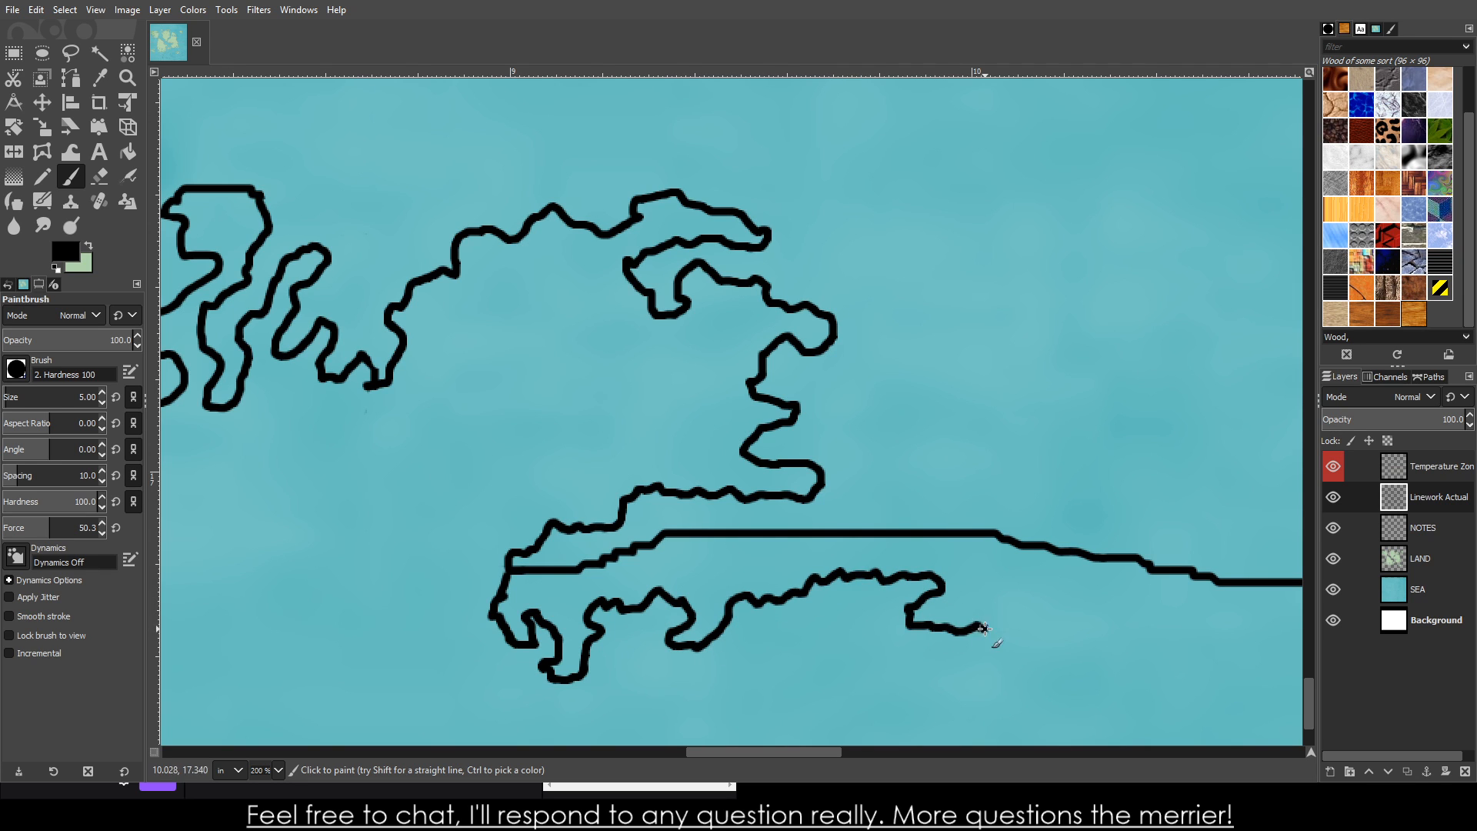
{"action": "scroll", "coordinate": [1010, 581], "scroll_direction": "up", "scroll_amount": 5}
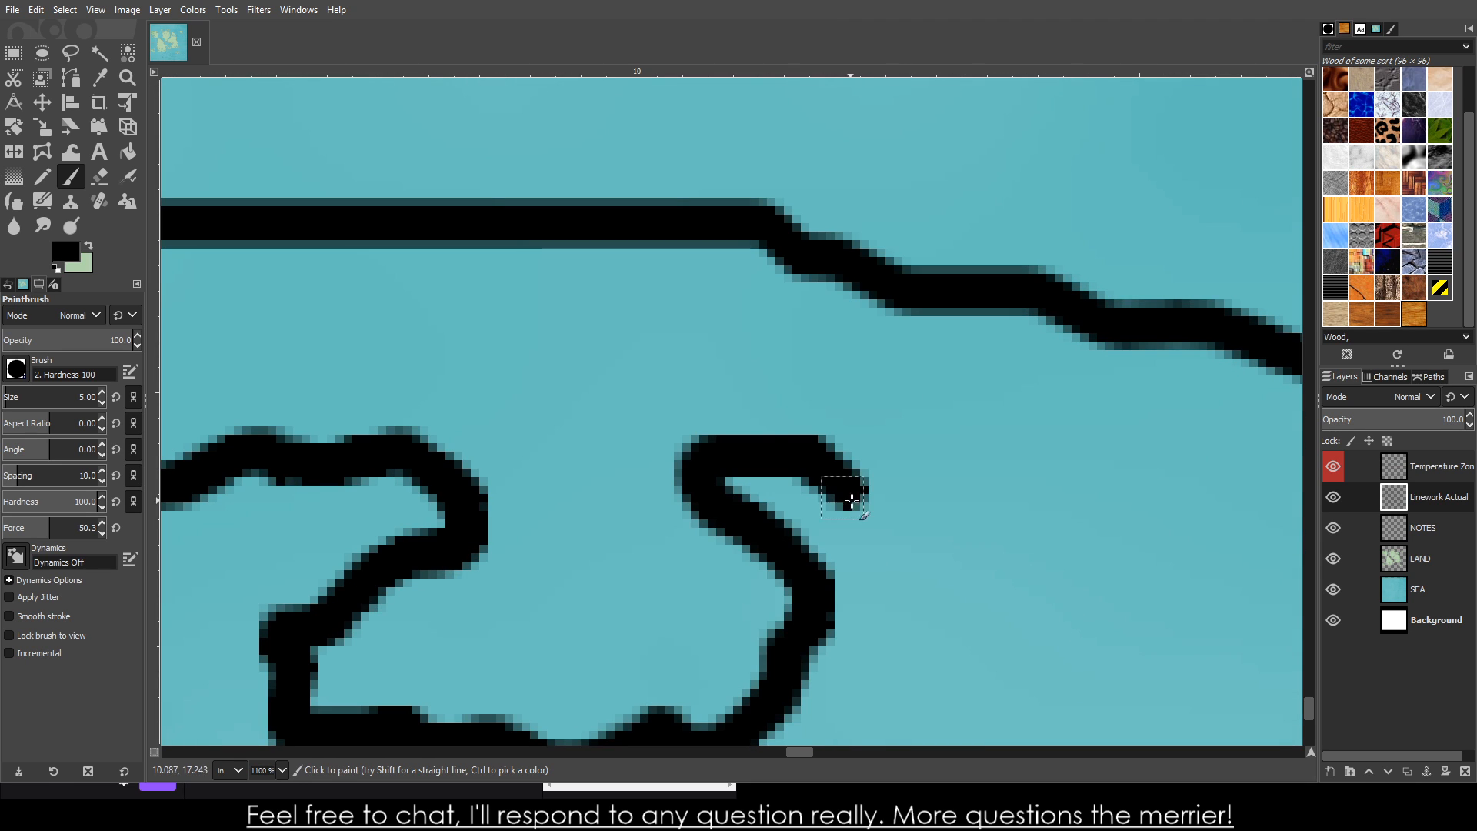
{"action": "mouse_move", "coordinate": [846, 496]}
{"action": "left_mouse_down"}
{"action": "mouse_move", "coordinate": [935, 533]}
{"action": "mouse_move", "coordinate": [965, 496]}
{"action": "mouse_move", "coordinate": [940, 421]}
{"action": "mouse_move", "coordinate": [859, 381]}
{"action": "mouse_move", "coordinate": [863, 358]}
{"action": "mouse_move", "coordinate": [905, 328]}
{"action": "mouse_move", "coordinate": [922, 278]}
{"action": "left_mouse_up"}
- Erase the old flat line westward from where the new ragged coast rejoins it
{"action": "left_click", "coordinate": [98, 176]}
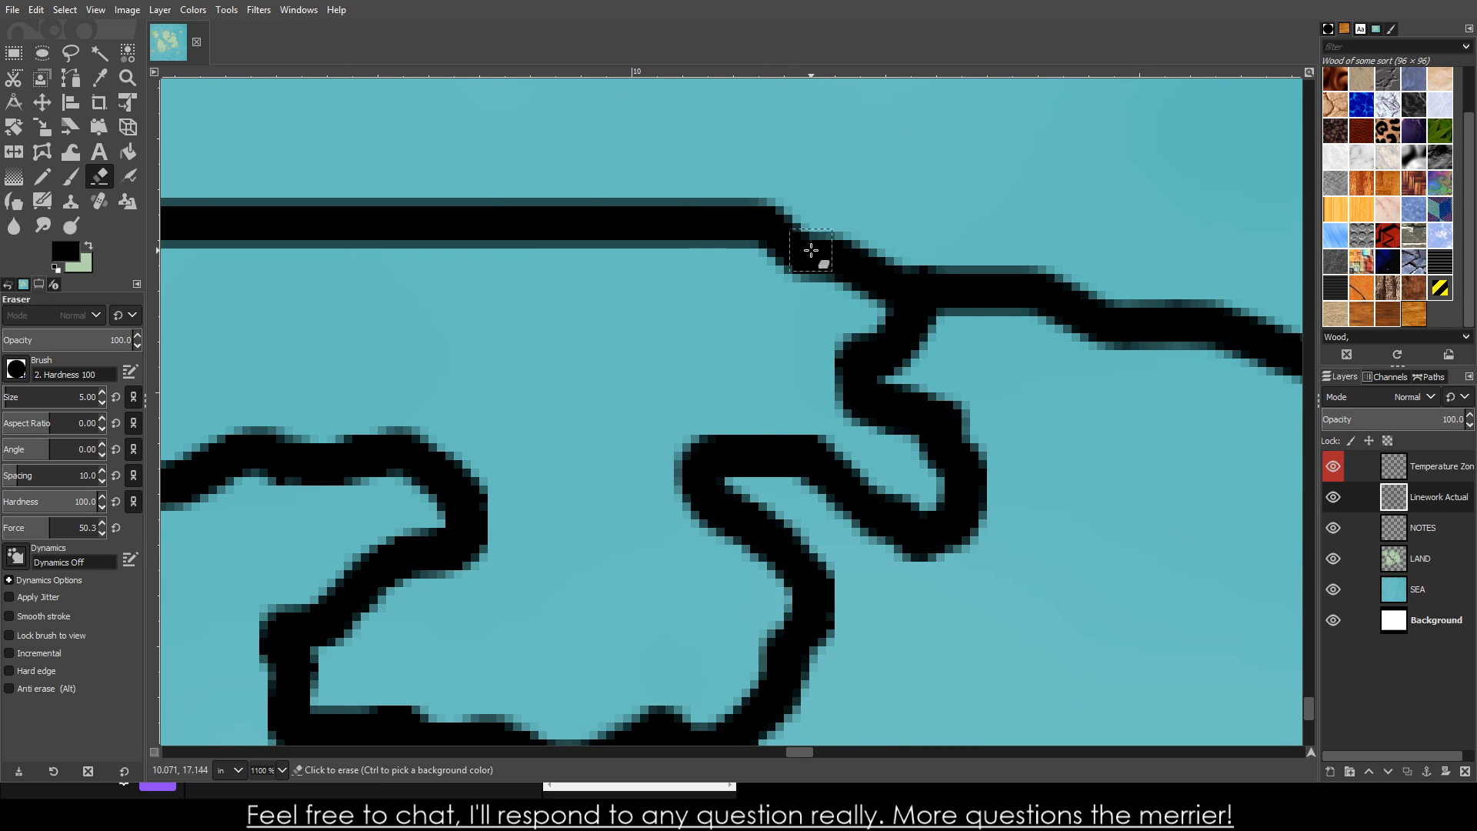
{"action": "mouse_move", "coordinate": [808, 247]}
{"action": "left_mouse_down"}
{"action": "mouse_move", "coordinate": [850, 263]}
{"action": "mouse_move", "coordinate": [857, 224]}
{"action": "mouse_move", "coordinate": [642, 213]}
{"action": "mouse_move", "coordinate": [176, 235]}
{"action": "left_mouse_up"}
{"action": "scroll", "coordinate": [233, 271], "scroll_direction": "down", "scroll_amount": 5}
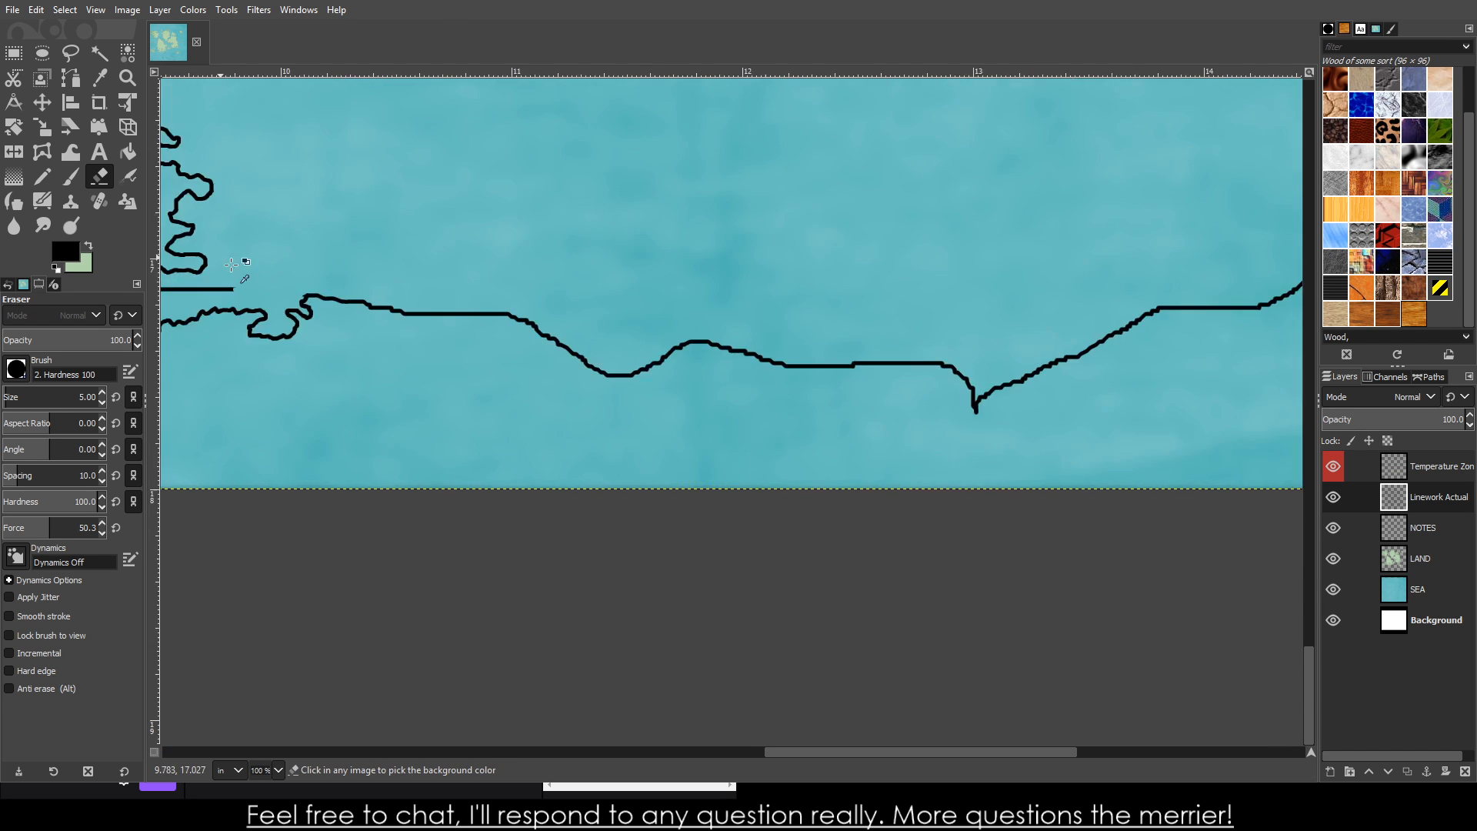
- Erase the old line's stepped western end between the new upper and lower coasts
{"action": "scroll", "coordinate": [233, 271], "scroll_direction": "up", "scroll_amount": 2}
{"action": "mouse_move", "coordinate": [795, 750]}
{"action": "left_mouse_down"}
{"action": "mouse_move", "coordinate": [616, 749]}
{"action": "mouse_move", "coordinate": [683, 739]}
{"action": "left_mouse_up"}
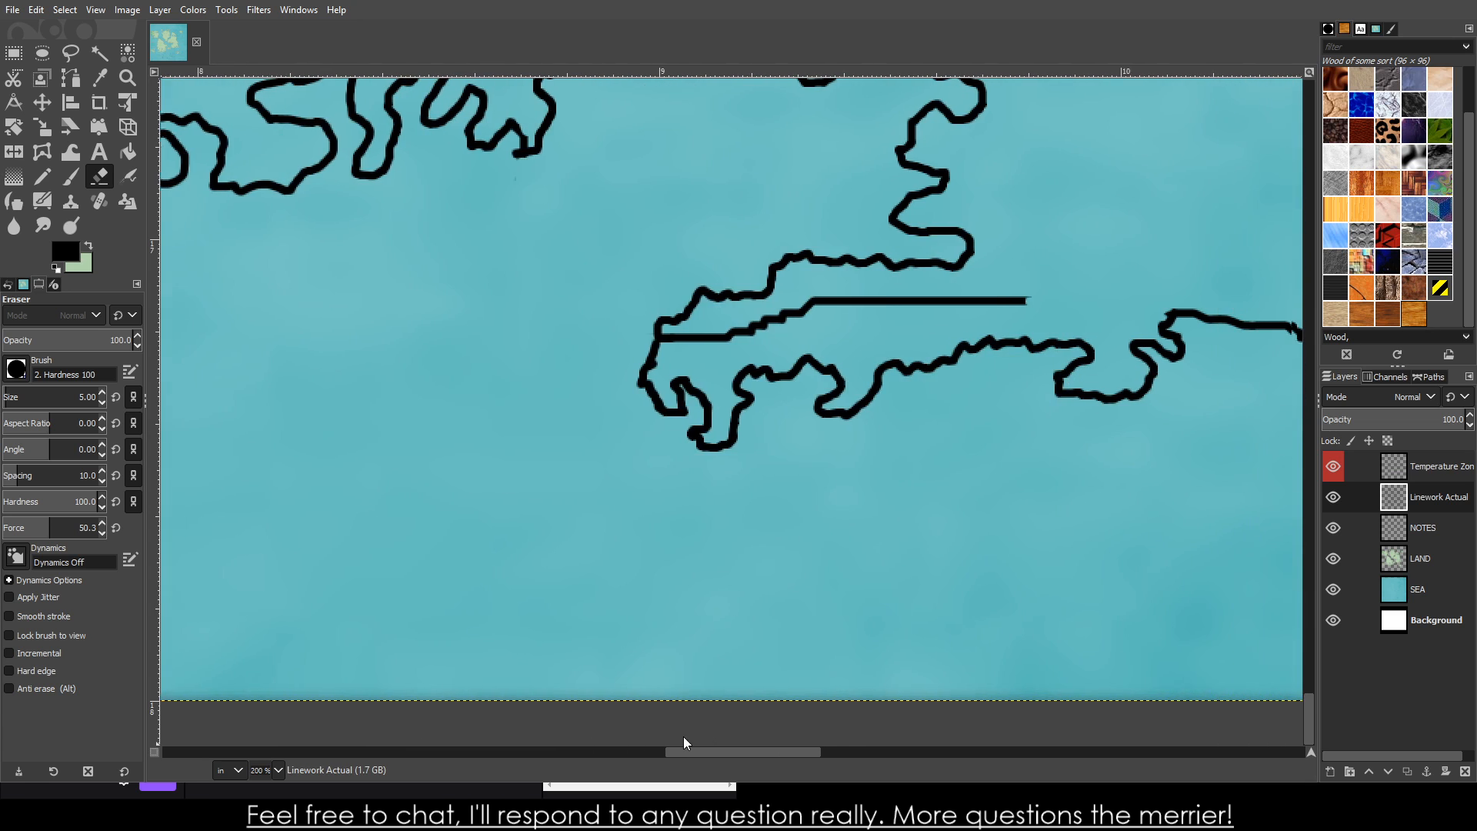
{"action": "scroll", "coordinate": [683, 372], "scroll_direction": "up", "scroll_amount": 4}
{"action": "mouse_move", "coordinate": [566, 185]}
{"action": "left_mouse_down"}
{"action": "mouse_move", "coordinate": [514, 188]}
{"action": "mouse_move", "coordinate": [515, 208]}
{"action": "mouse_move", "coordinate": [778, 137]}
{"action": "mouse_move", "coordinate": [530, 187]}
{"action": "mouse_move", "coordinate": [576, 194]}
{"action": "mouse_move", "coordinate": [558, 202]}
{"action": "mouse_move", "coordinate": [712, 184]}
{"action": "left_mouse_up"}
{"action": "scroll", "coordinate": [849, 295], "scroll_direction": "up", "scroll_amount": 1}
{"action": "mouse_move", "coordinate": [849, 295]}
{"action": "left_mouse_down"}
{"action": "mouse_move", "coordinate": [988, 282]}
{"action": "mouse_move", "coordinate": [776, 314]}
{"action": "mouse_move", "coordinate": [767, 299]}
{"action": "mouse_move", "coordinate": [817, 355]}
{"action": "mouse_move", "coordinate": [1192, 187]}
{"action": "mouse_move", "coordinate": [1150, 215]}
{"action": "mouse_move", "coordinate": [1260, 222]}
{"action": "left_mouse_up"}
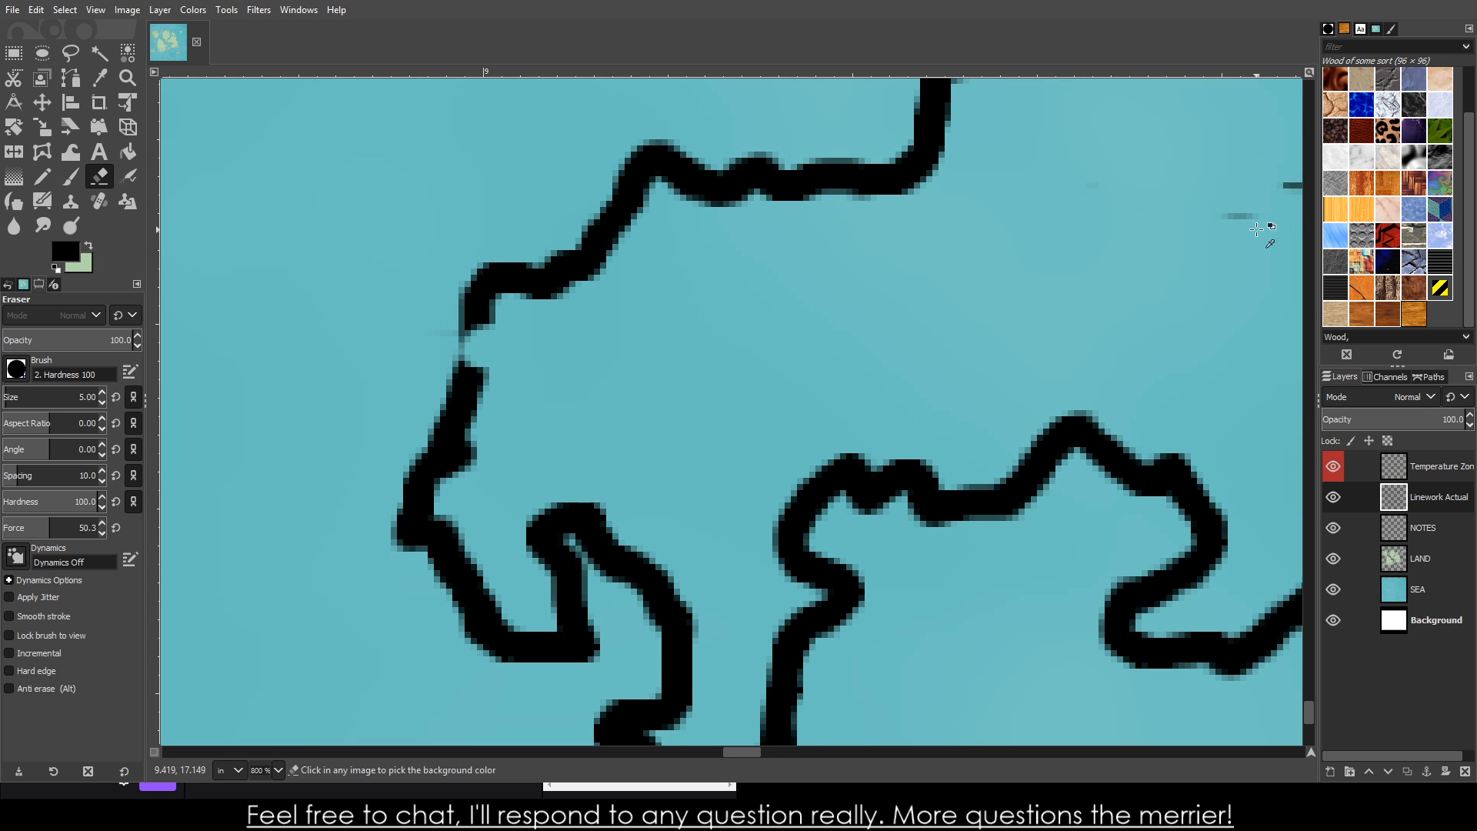
- Erase the last leftover piece of the old flat line between the two new coasts
{"action": "scroll", "coordinate": [1193, 297], "scroll_direction": "down", "scroll_amount": 6}
{"action": "scroll", "coordinate": [1227, 313], "scroll_direction": "up", "scroll_amount": 2}
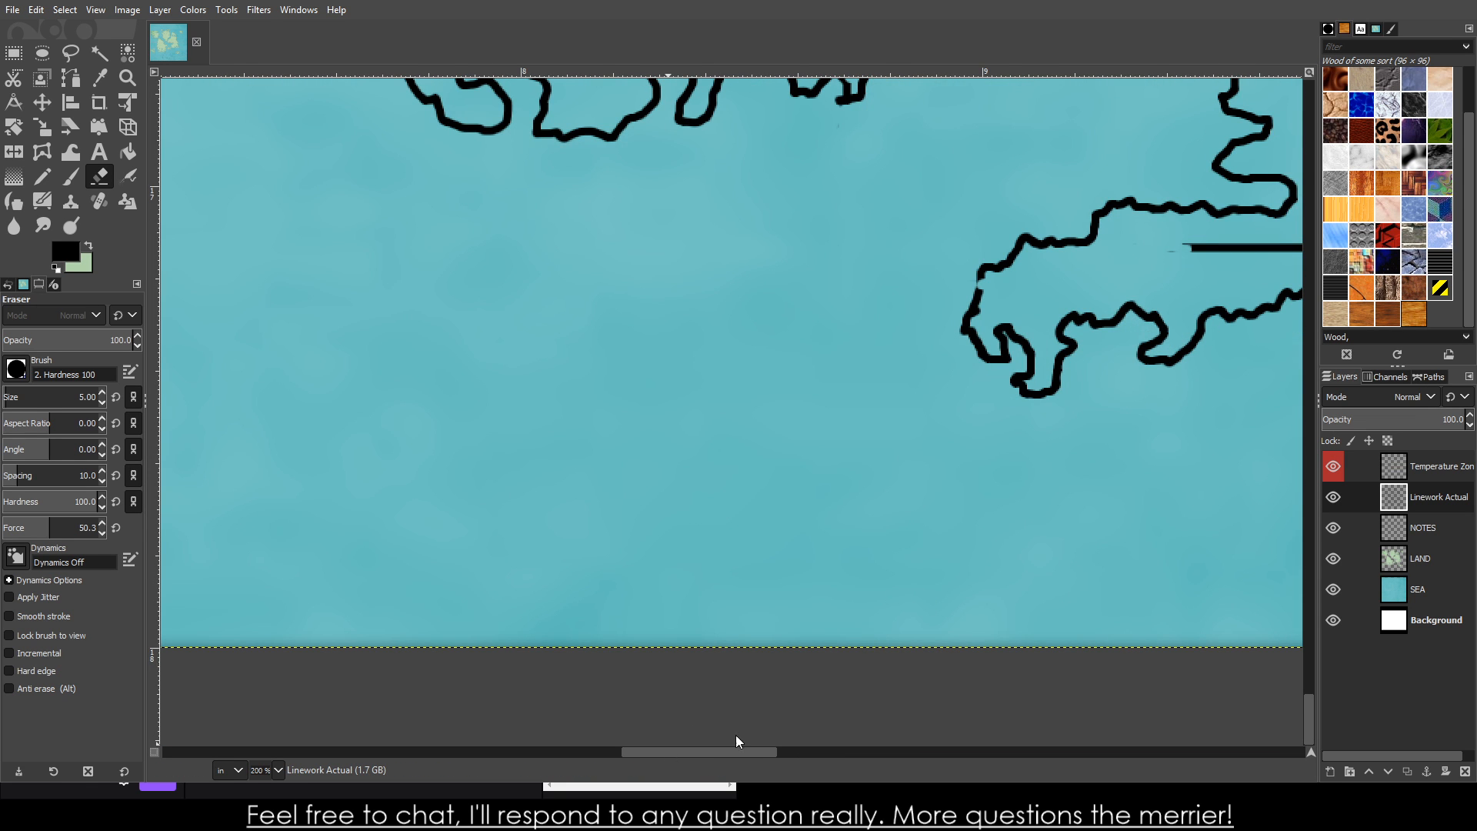
{"action": "left_click_drag", "start_coordinate": [747, 754], "coordinate": [819, 754]}
{"action": "scroll", "coordinate": [804, 259], "scroll_direction": "up", "scroll_amount": 4}
{"action": "mouse_move", "coordinate": [892, 231]}
{"action": "left_mouse_down"}
{"action": "mouse_move", "coordinate": [545, 201]}
{"action": "mouse_move", "coordinate": [436, 243]}
{"action": "mouse_move", "coordinate": [521, 277]}
{"action": "mouse_move", "coordinate": [304, 211]}
{"action": "mouse_move", "coordinate": [191, 247]}
{"action": "left_mouse_up"}
{"action": "scroll", "coordinate": [386, 257], "scroll_direction": "down", "scroll_amount": 6}
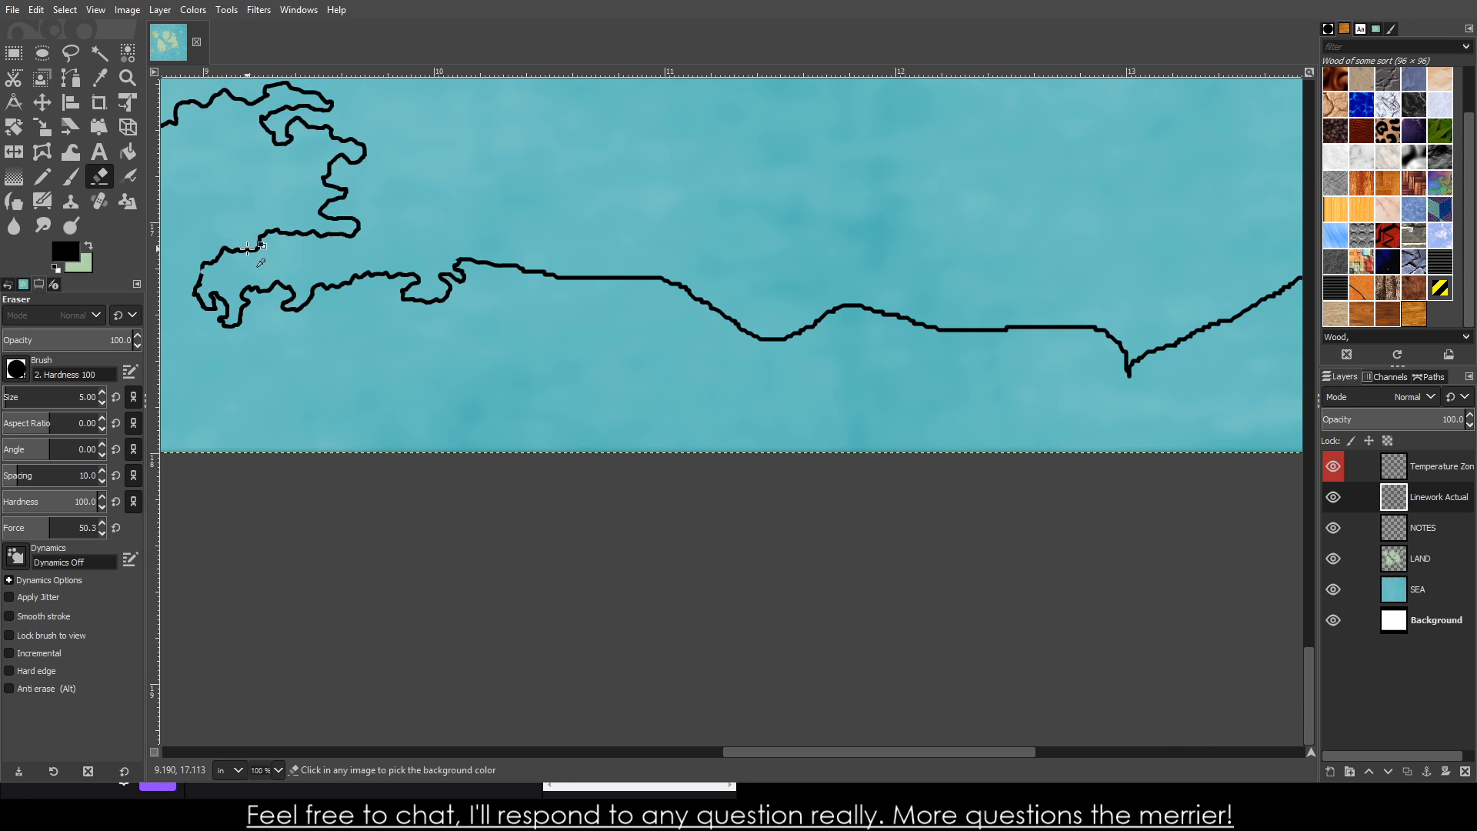
- Paint over the small gap in the coastline at the western tip of the lower peninsula
{"action": "scroll", "coordinate": [646, 754], "scroll_direction": "left", "scroll_amount": 4}
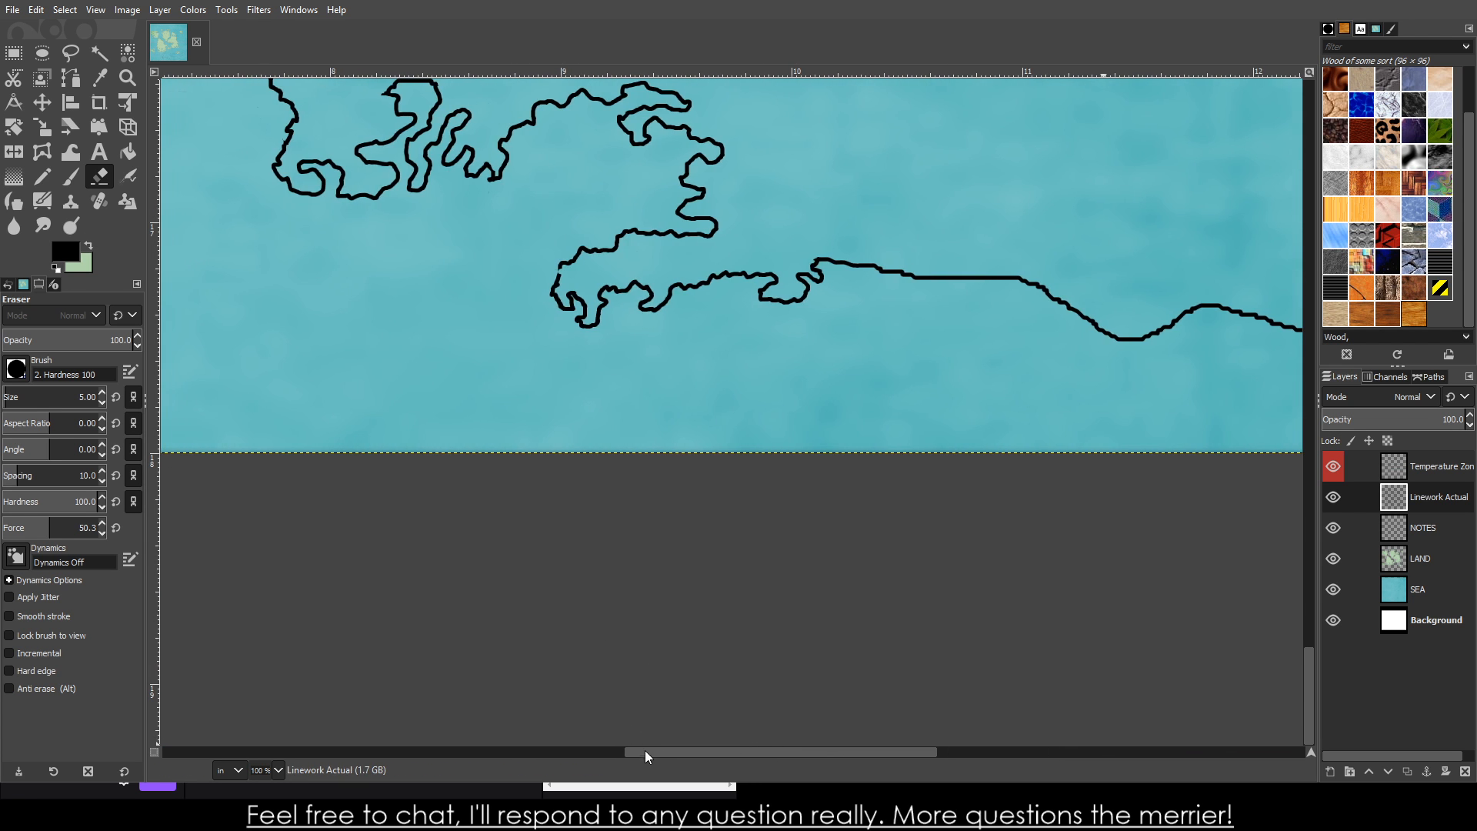
{"action": "scroll", "coordinate": [459, 468], "scroll_direction": "up", "scroll_amount": 3}
{"action": "scroll", "coordinate": [459, 468], "scroll_direction": "down", "scroll_amount": 5}
{"action": "scroll", "coordinate": [346, 492], "scroll_direction": "up", "scroll_amount": 2}
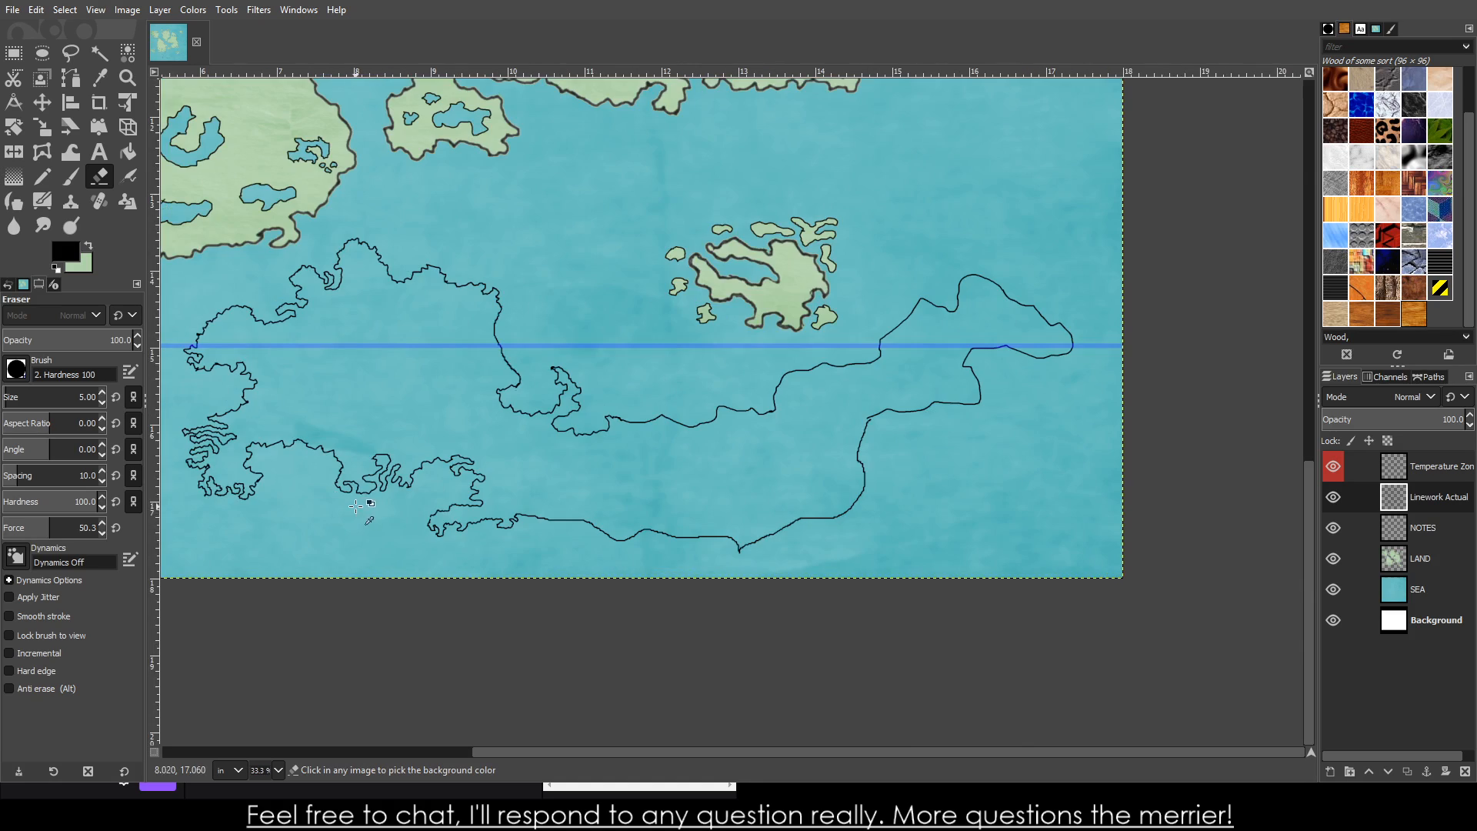
{"action": "scroll", "coordinate": [494, 494], "scroll_direction": "up", "scroll_amount": 3}
{"action": "scroll", "coordinate": [593, 469], "scroll_direction": "down", "scroll_amount": 3}
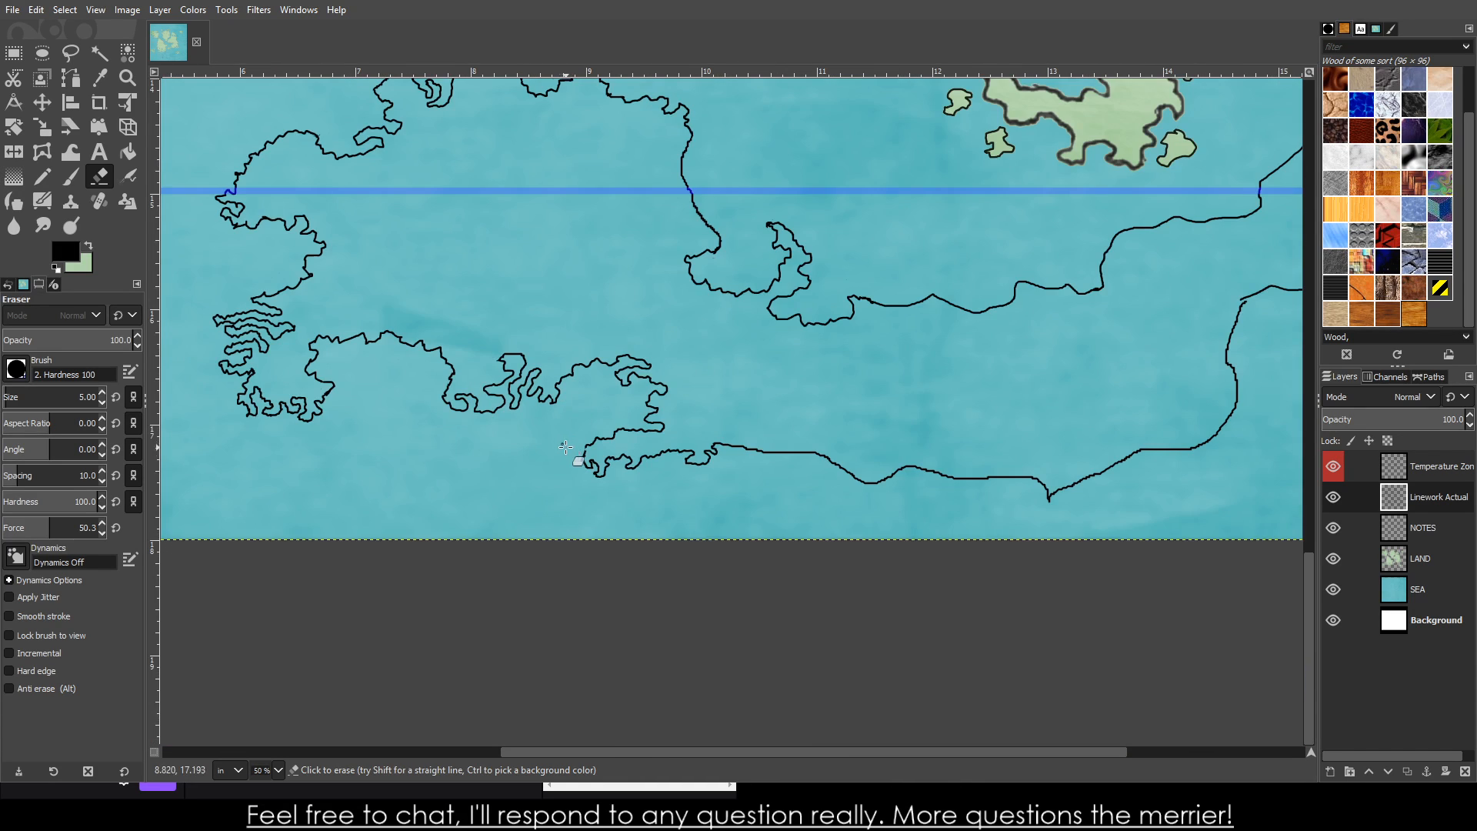
{"action": "scroll", "coordinate": [576, 492], "scroll_direction": "up", "scroll_amount": 9}
{"action": "scroll", "coordinate": [581, 581], "scroll_direction": "down", "scroll_amount": 5}
{"action": "scroll", "coordinate": [588, 573], "scroll_direction": "up", "scroll_amount": 8}
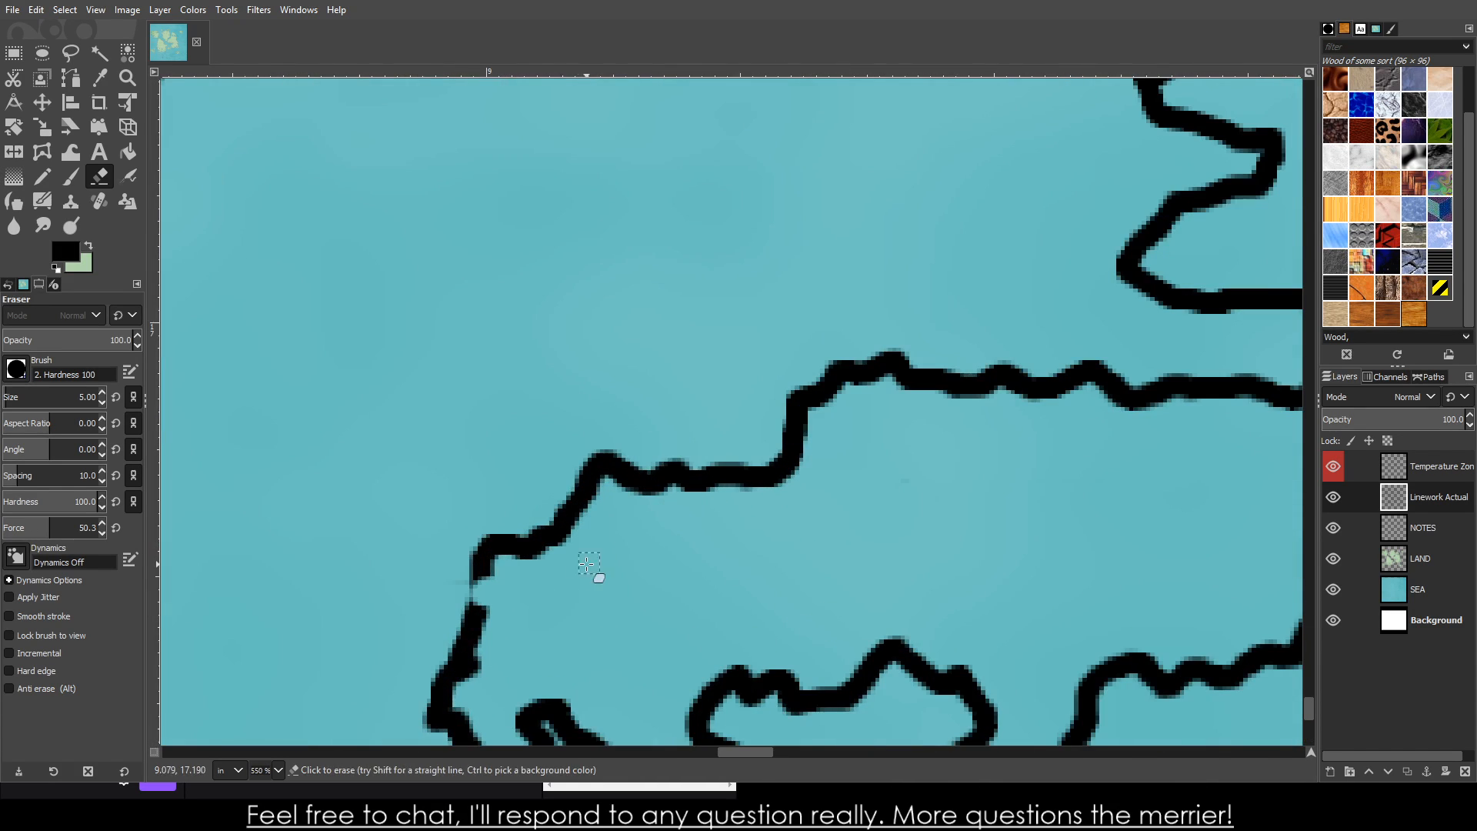
{"action": "left_click", "coordinate": [76, 180]}
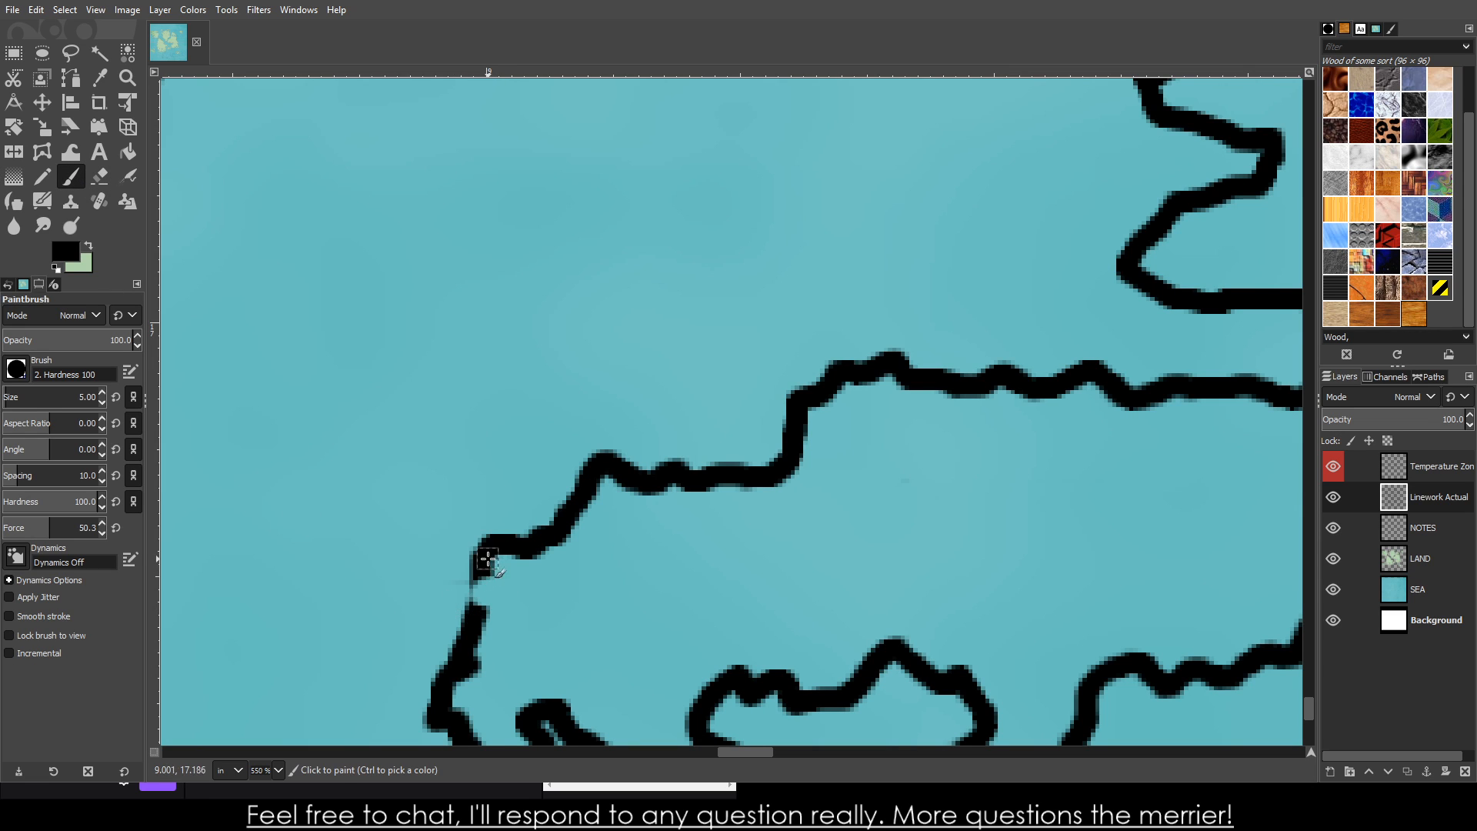
{"action": "left_click_drag", "start_coordinate": [487, 559], "coordinate": [473, 627]}
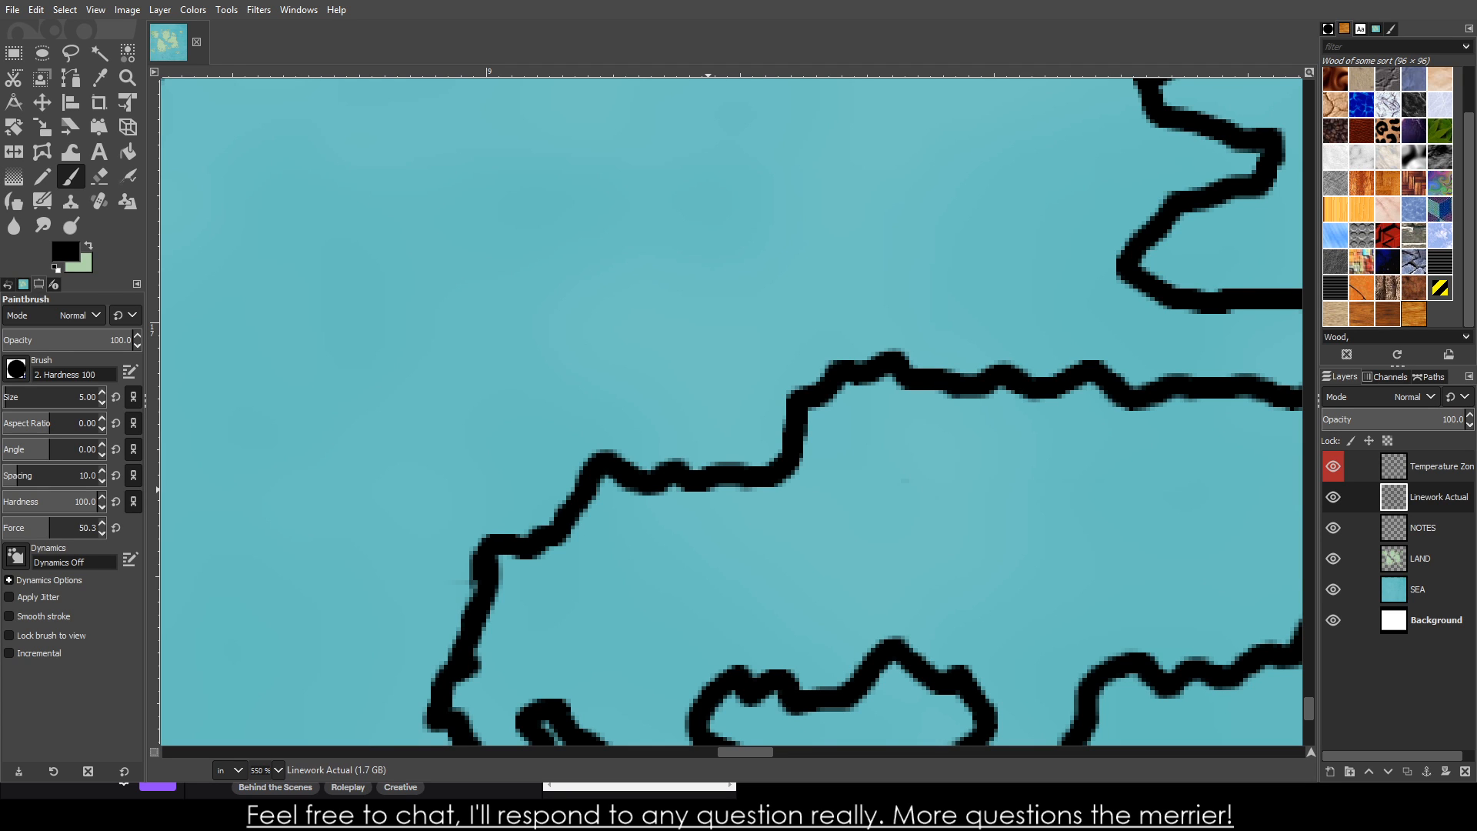
{"action": "scroll", "coordinate": [428, 457], "scroll_direction": "down", "scroll_amount": 8}
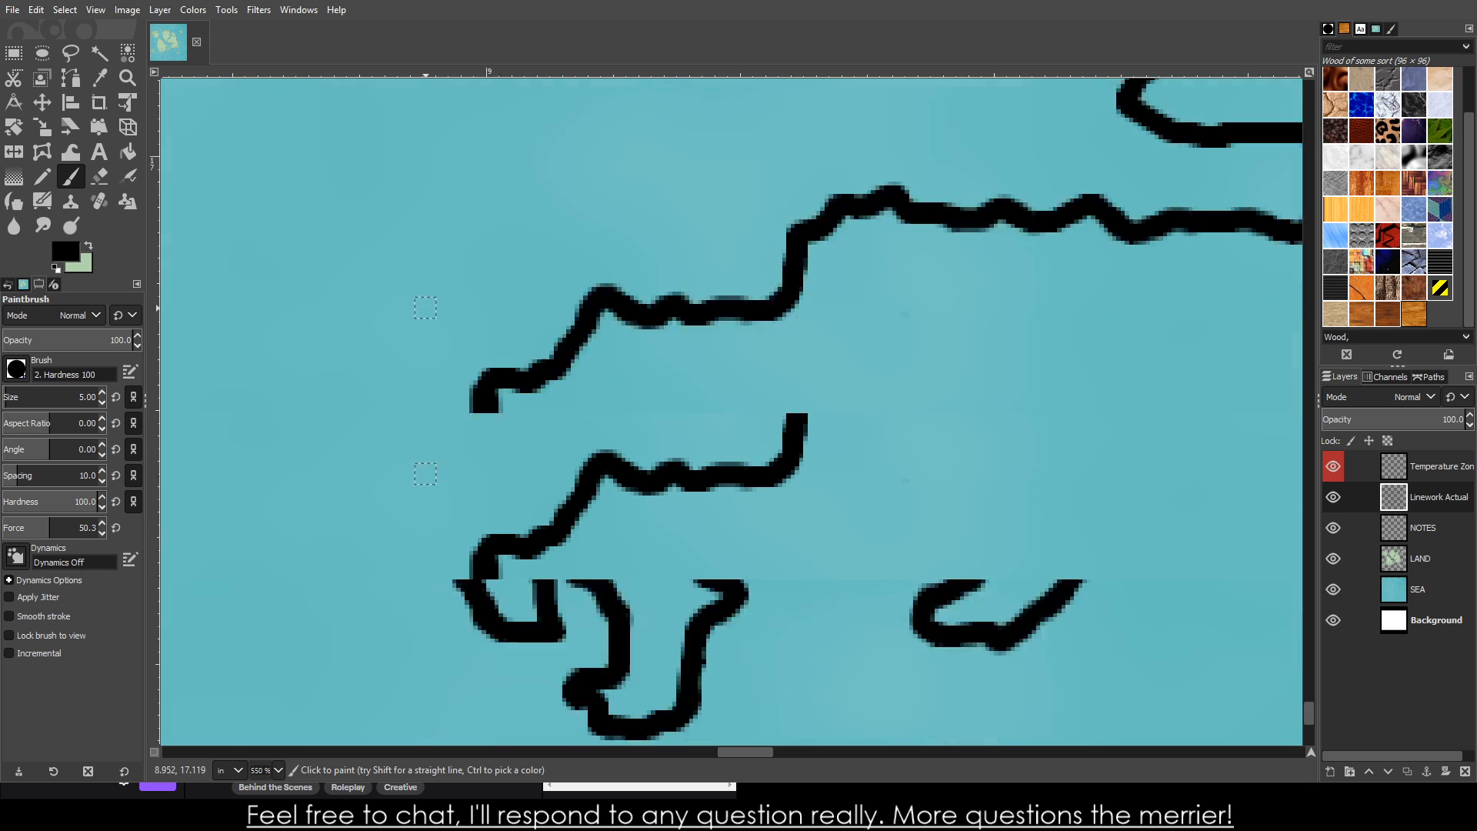
{"action": "scroll", "coordinate": [427, 457], "scroll_direction": "up", "scroll_amount": 3}
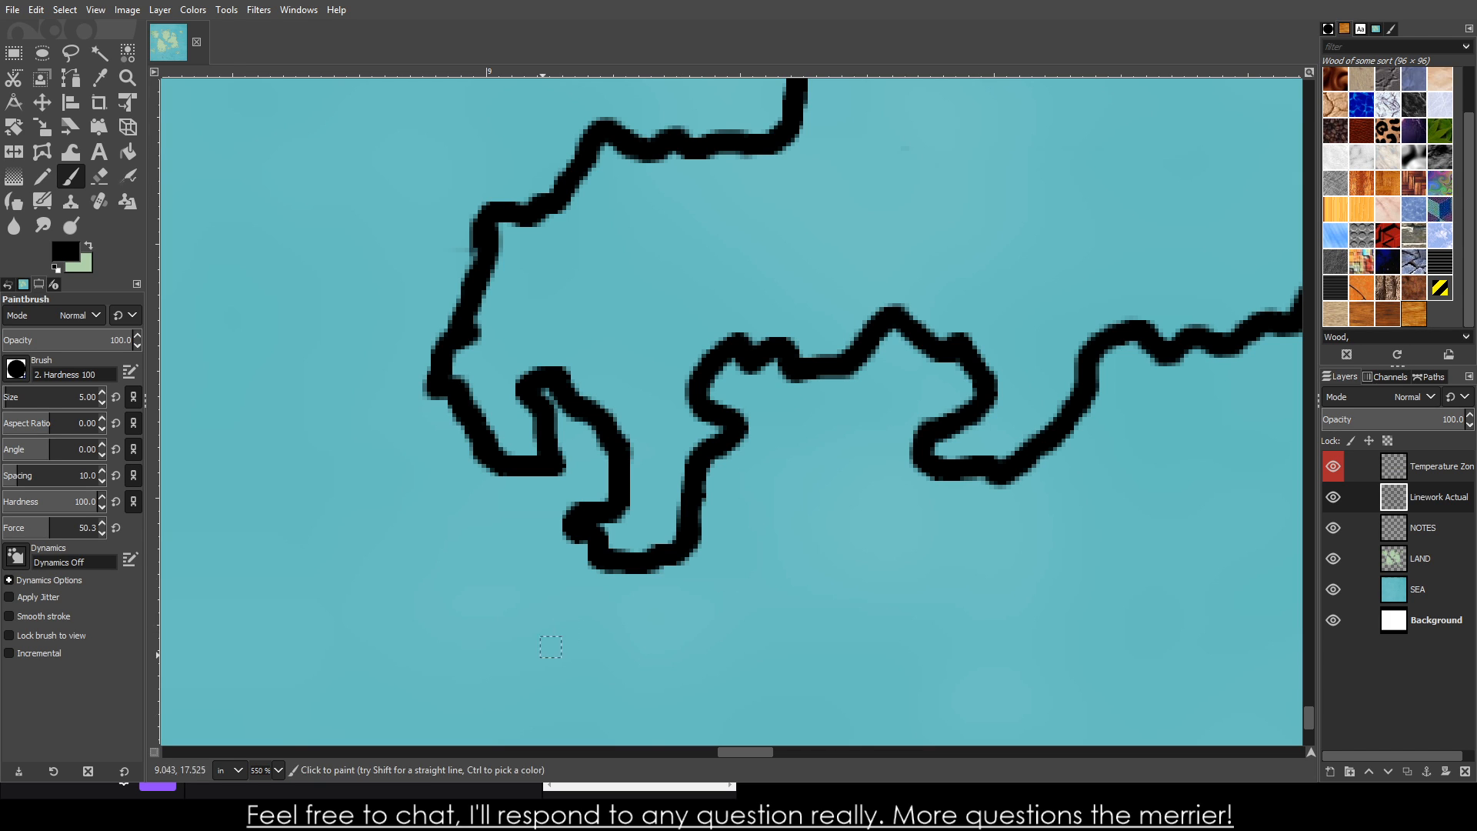
- Paint a ragged inlet coast from the lower line's western junction, northeast around two lobes, and southeast back to the old line's dip
{"action": "scroll", "coordinate": [510, 685], "scroll_direction": "down", "scroll_amount": 5}
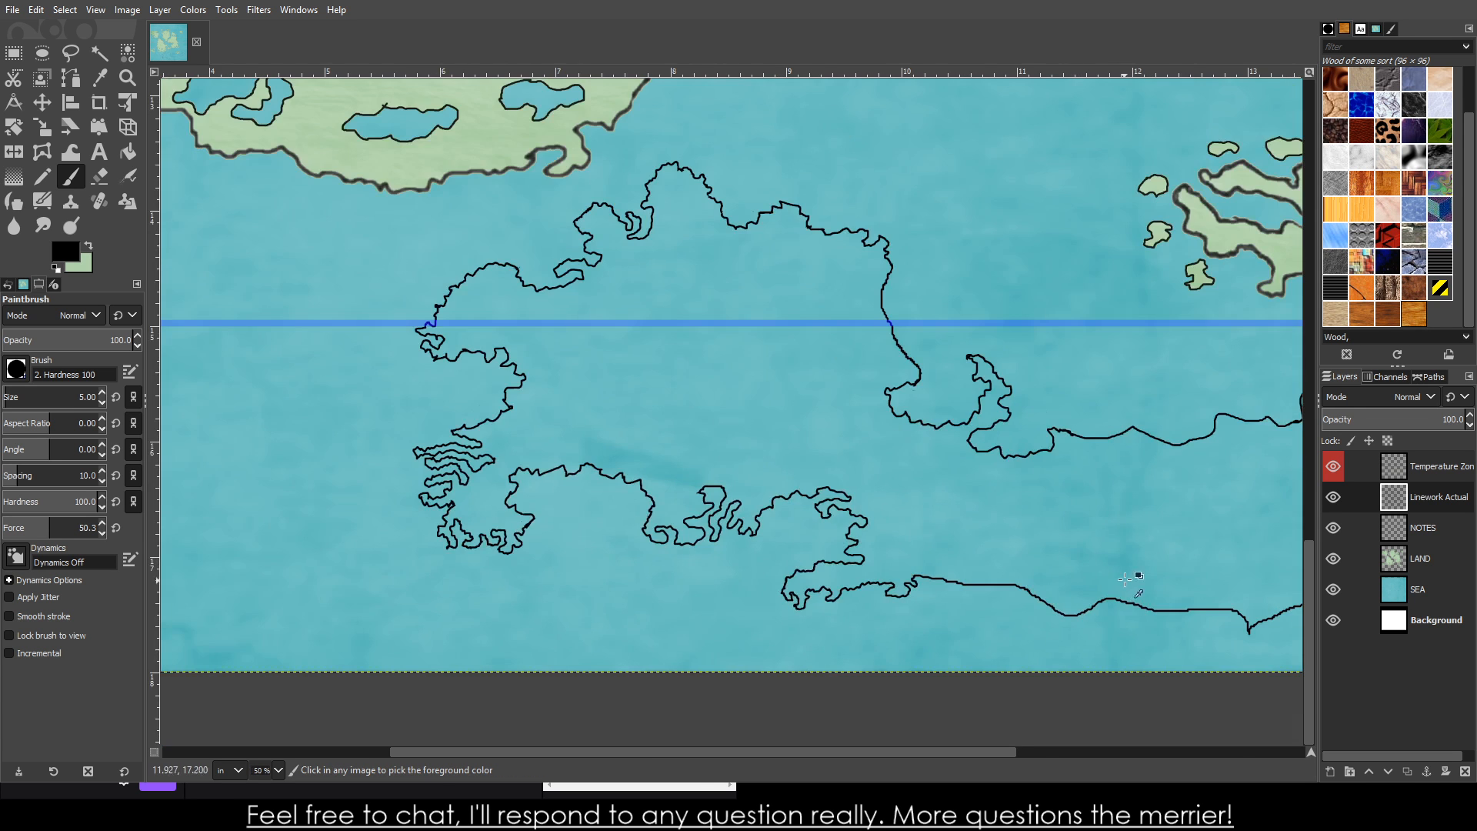
{"action": "scroll", "coordinate": [1093, 569], "scroll_direction": "up", "scroll_amount": 2}
{"action": "scroll", "coordinate": [340, 570], "scroll_direction": "down", "scroll_amount": 5}
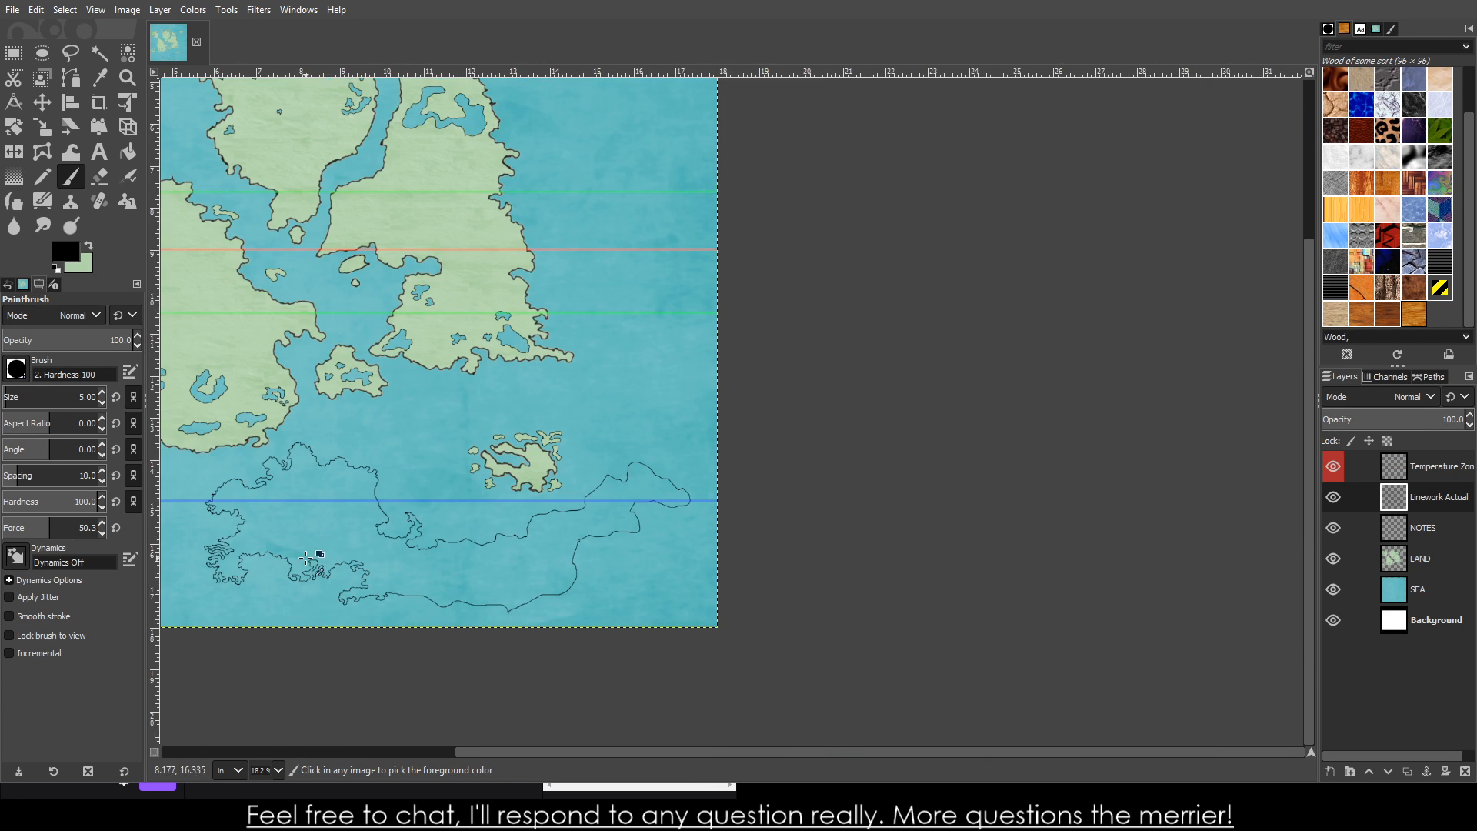
{"action": "scroll", "coordinate": [647, 502], "scroll_direction": "up", "scroll_amount": 2}
{"action": "scroll", "coordinate": [647, 502], "scroll_direction": "up", "scroll_amount": 1}
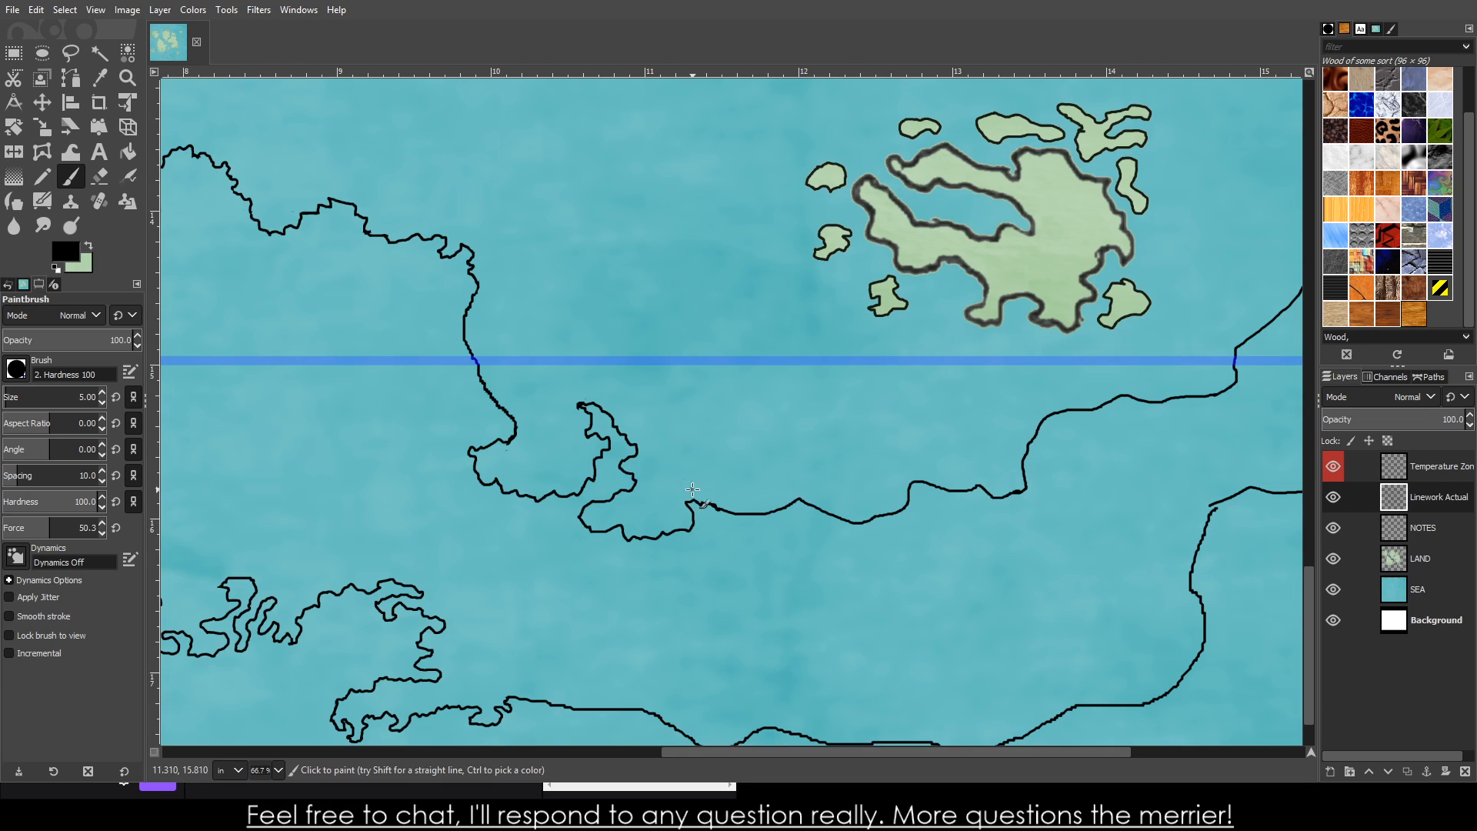
{"action": "scroll", "coordinate": [677, 541], "scroll_direction": "down", "scroll_amount": 3}
{"action": "scroll", "coordinate": [593, 620], "scroll_direction": "up", "scroll_amount": 5}
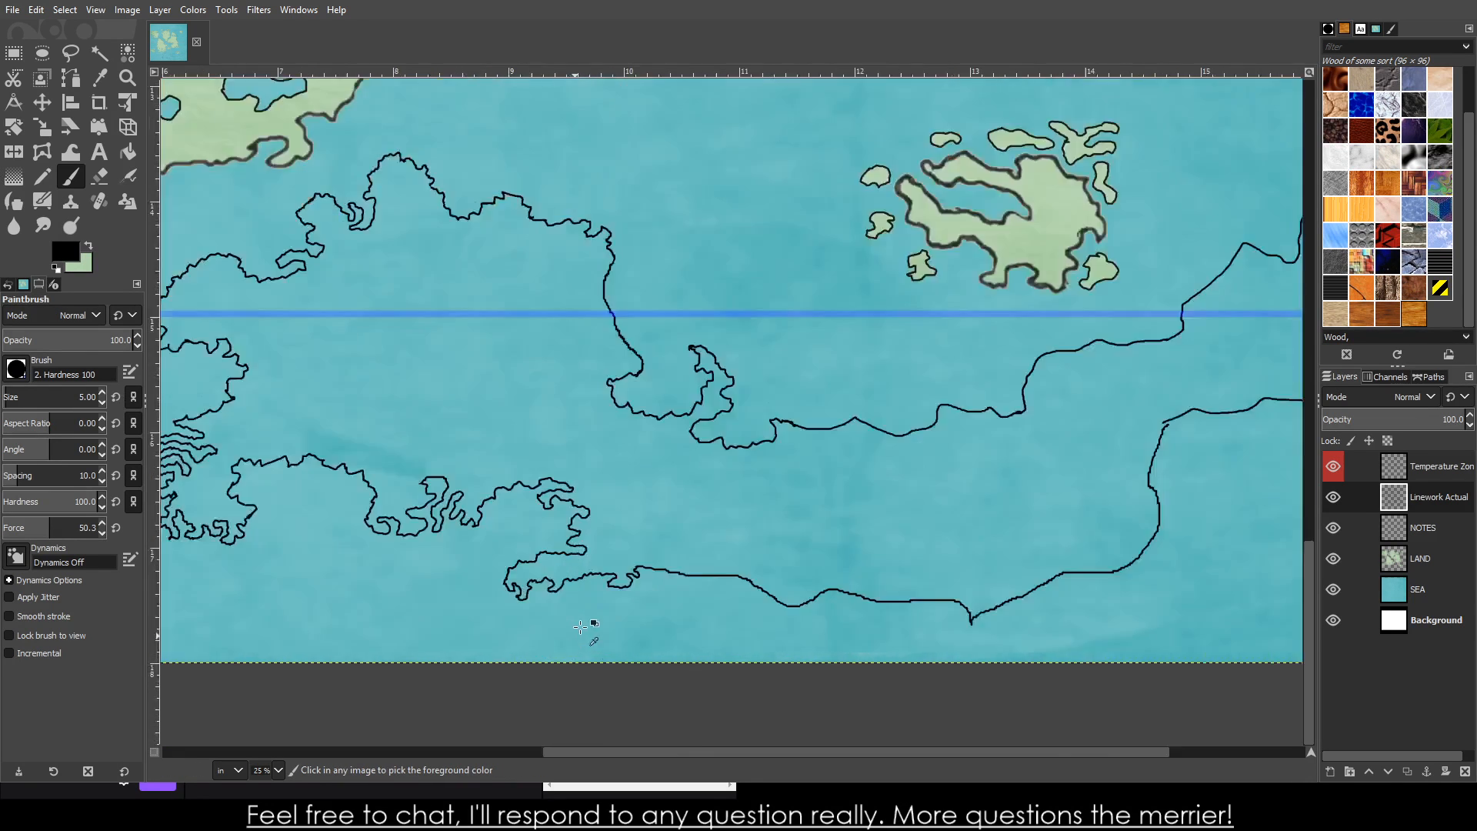
{"action": "scroll", "coordinate": [1091, 489], "scroll_direction": "down", "scroll_amount": 3}
{"action": "scroll", "coordinate": [1213, 505], "scroll_direction": "up", "scroll_amount": 3}
{"action": "scroll", "coordinate": [659, 493], "scroll_direction": "up", "scroll_amount": 5}
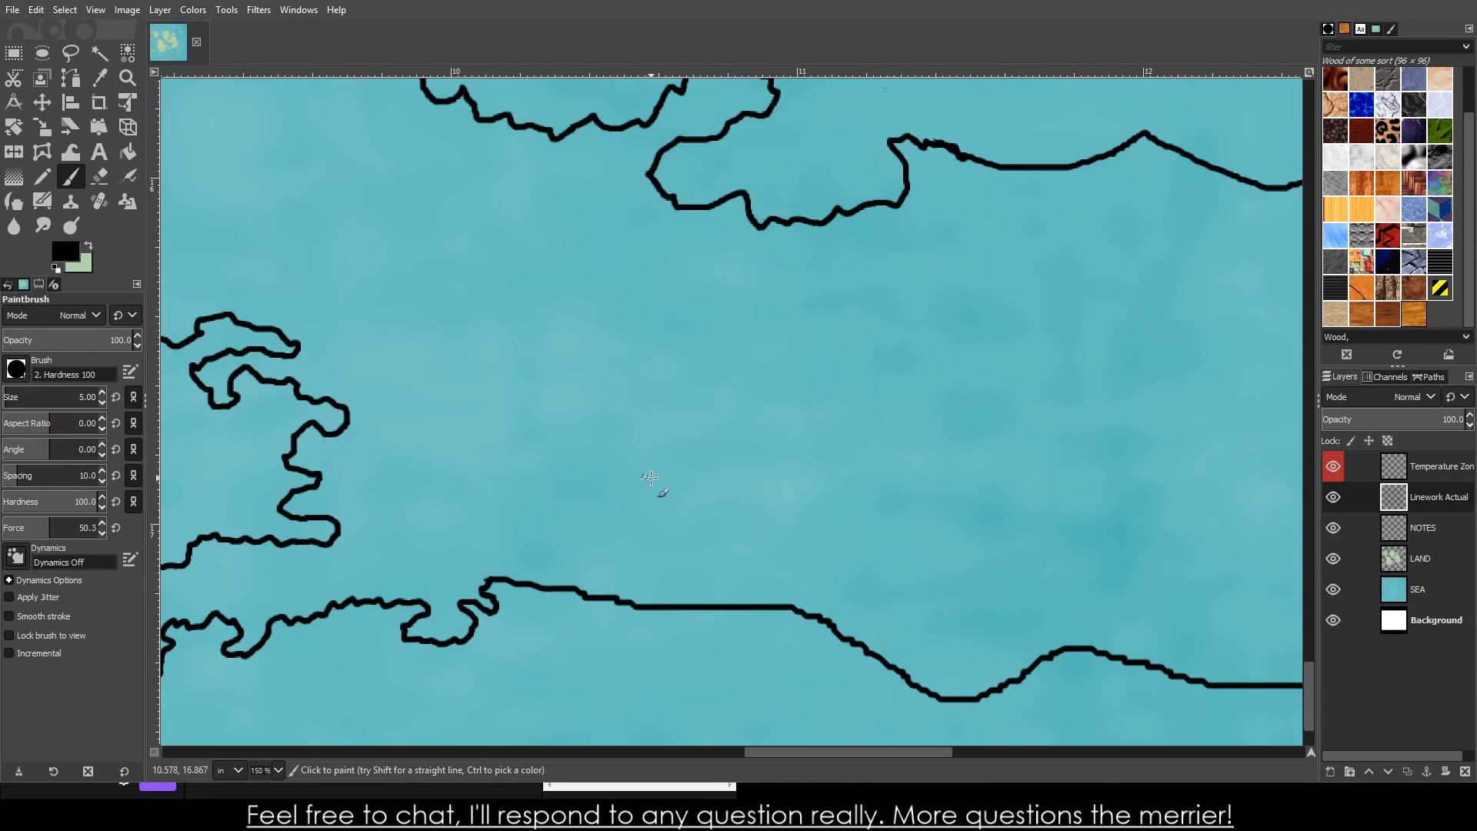
{"action": "scroll", "coordinate": [659, 483], "scroll_direction": "down", "scroll_amount": 5}
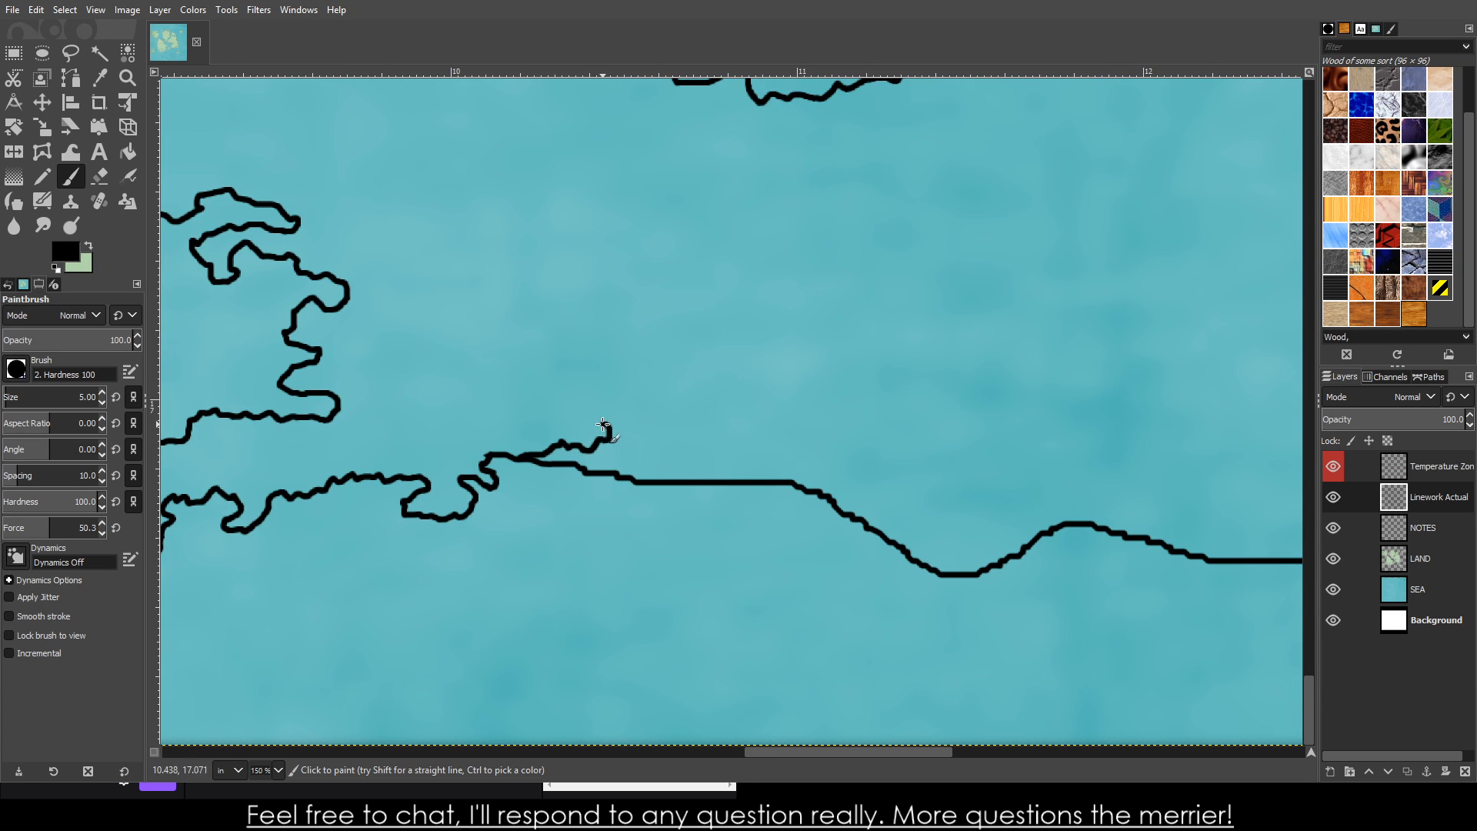
{"action": "mouse_move", "coordinate": [596, 378]}
{"action": "left_mouse_down"}
{"action": "mouse_move", "coordinate": [650, 357]}
{"action": "mouse_move", "coordinate": [685, 312]}
{"action": "mouse_move", "coordinate": [709, 229]}
{"action": "mouse_move", "coordinate": [738, 233]}
{"action": "mouse_move", "coordinate": [742, 277]}
{"action": "mouse_move", "coordinate": [758, 279]}
{"action": "mouse_move", "coordinate": [834, 187]}
{"action": "mouse_move", "coordinate": [861, 207]}
{"action": "mouse_move", "coordinate": [847, 256]}
{"action": "left_mouse_up"}
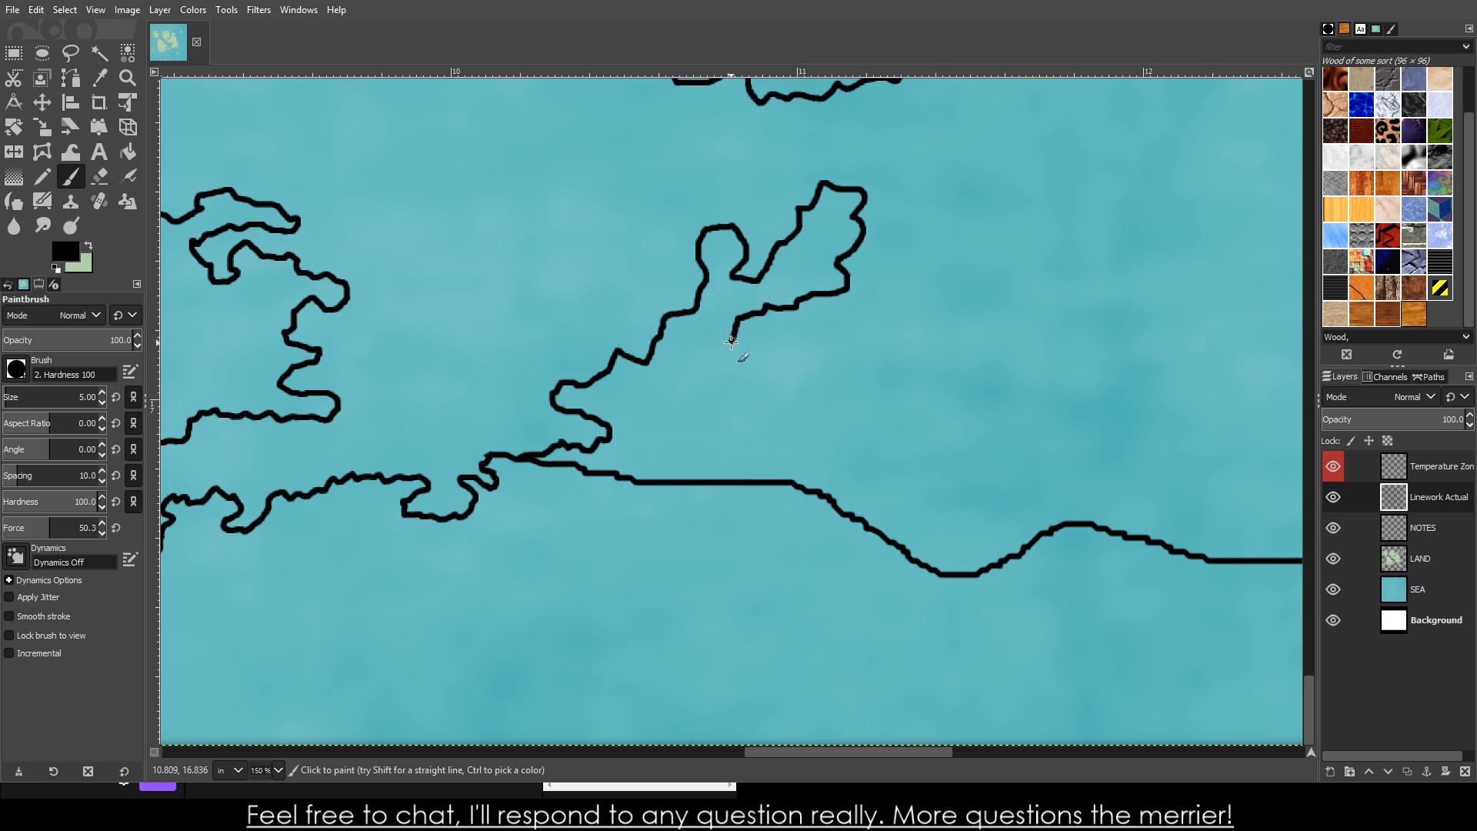
{"action": "left_click_drag", "start_coordinate": [759, 359], "coordinate": [820, 352]}
{"action": "left_click_drag", "start_coordinate": [935, 389], "coordinate": [910, 418]}
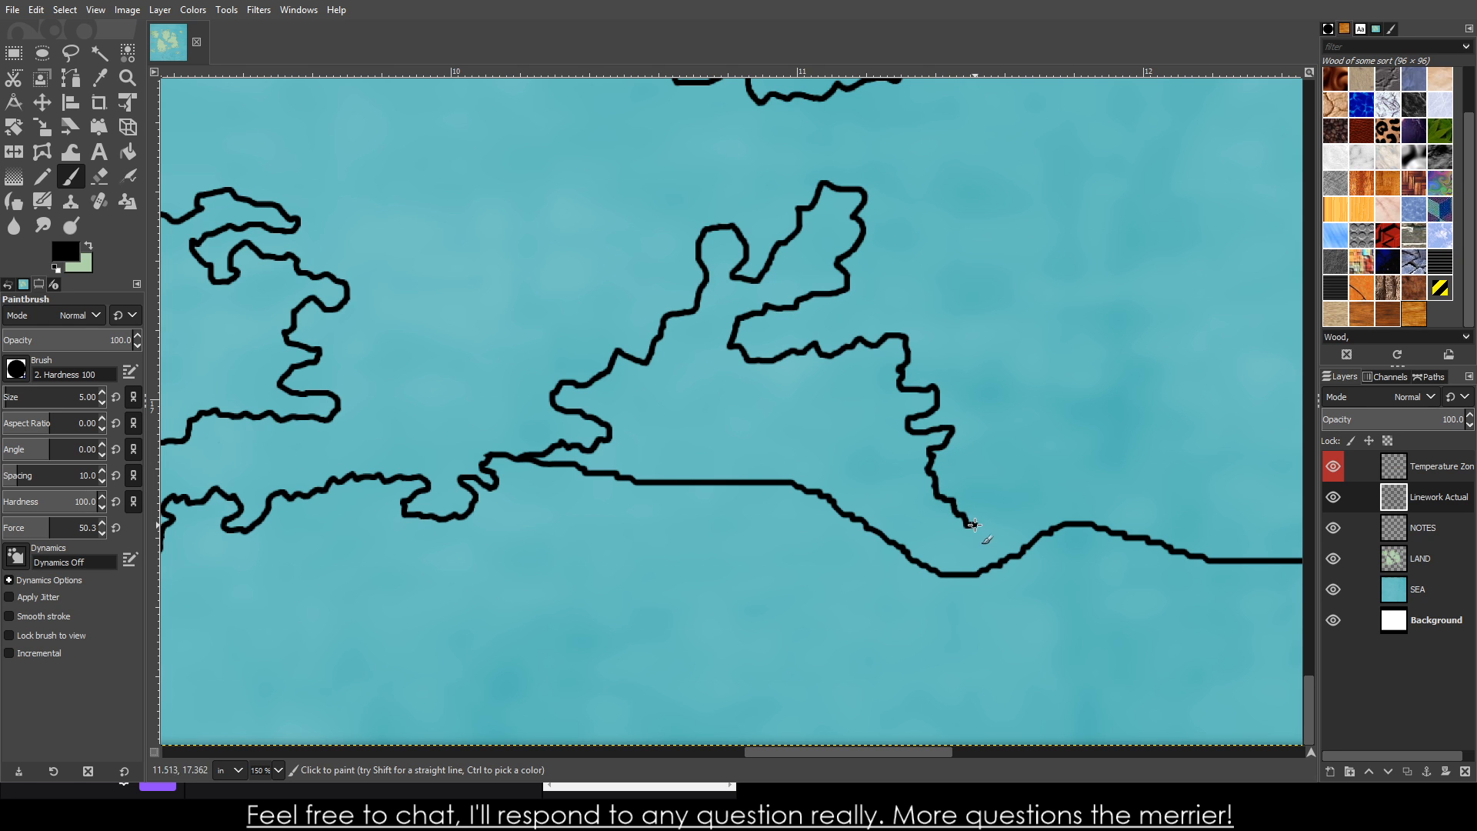
{"action": "scroll", "coordinate": [891, 492], "scroll_direction": "down", "scroll_amount": 5}
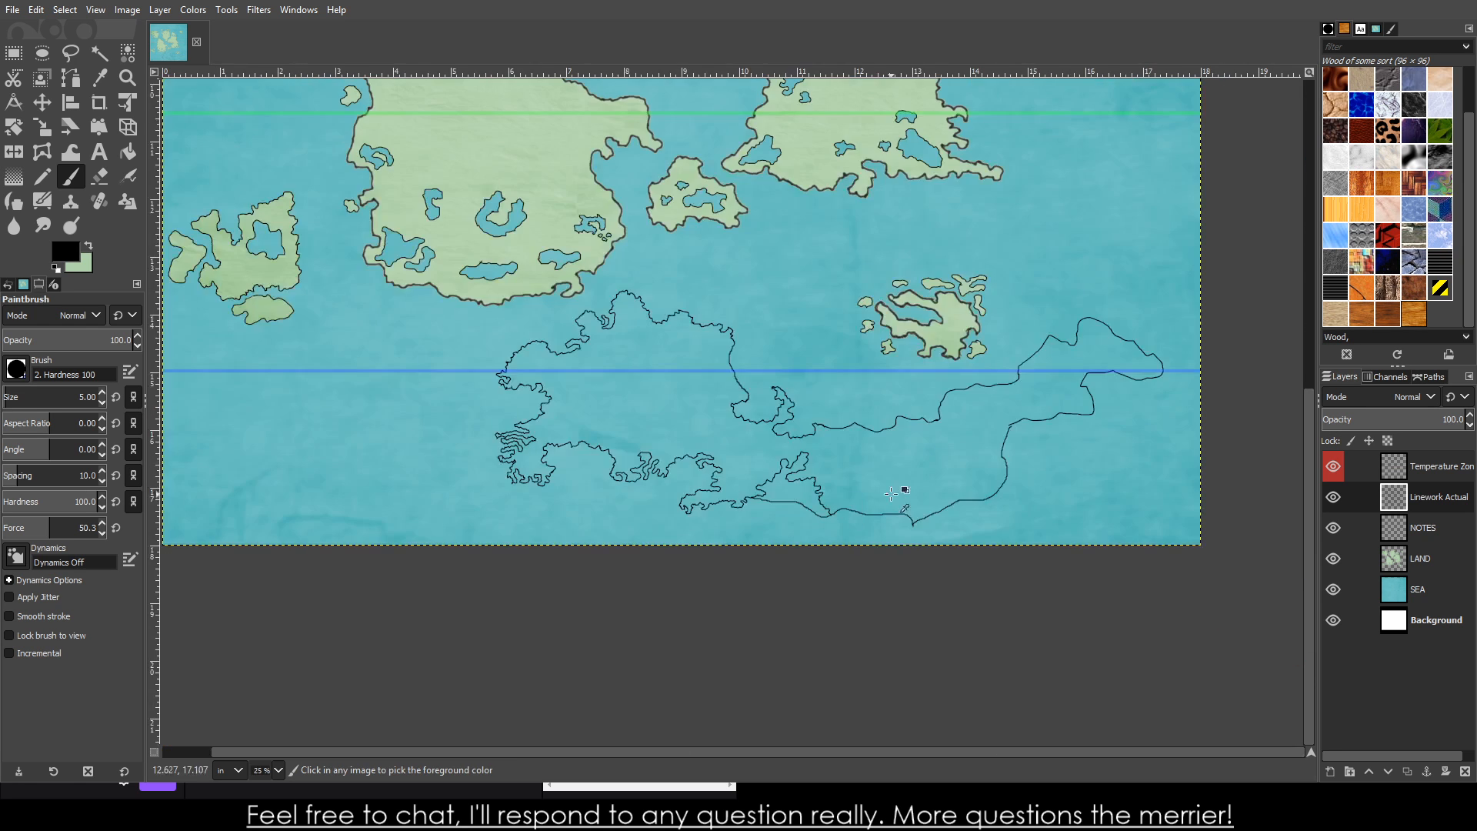
- Erase the western stretch of the old flat line beneath the new inlet, starting at its western junction
{"action": "scroll", "coordinate": [721, 527], "scroll_direction": "up", "scroll_amount": 3}
{"action": "scroll", "coordinate": [587, 517], "scroll_direction": "down", "scroll_amount": 3}
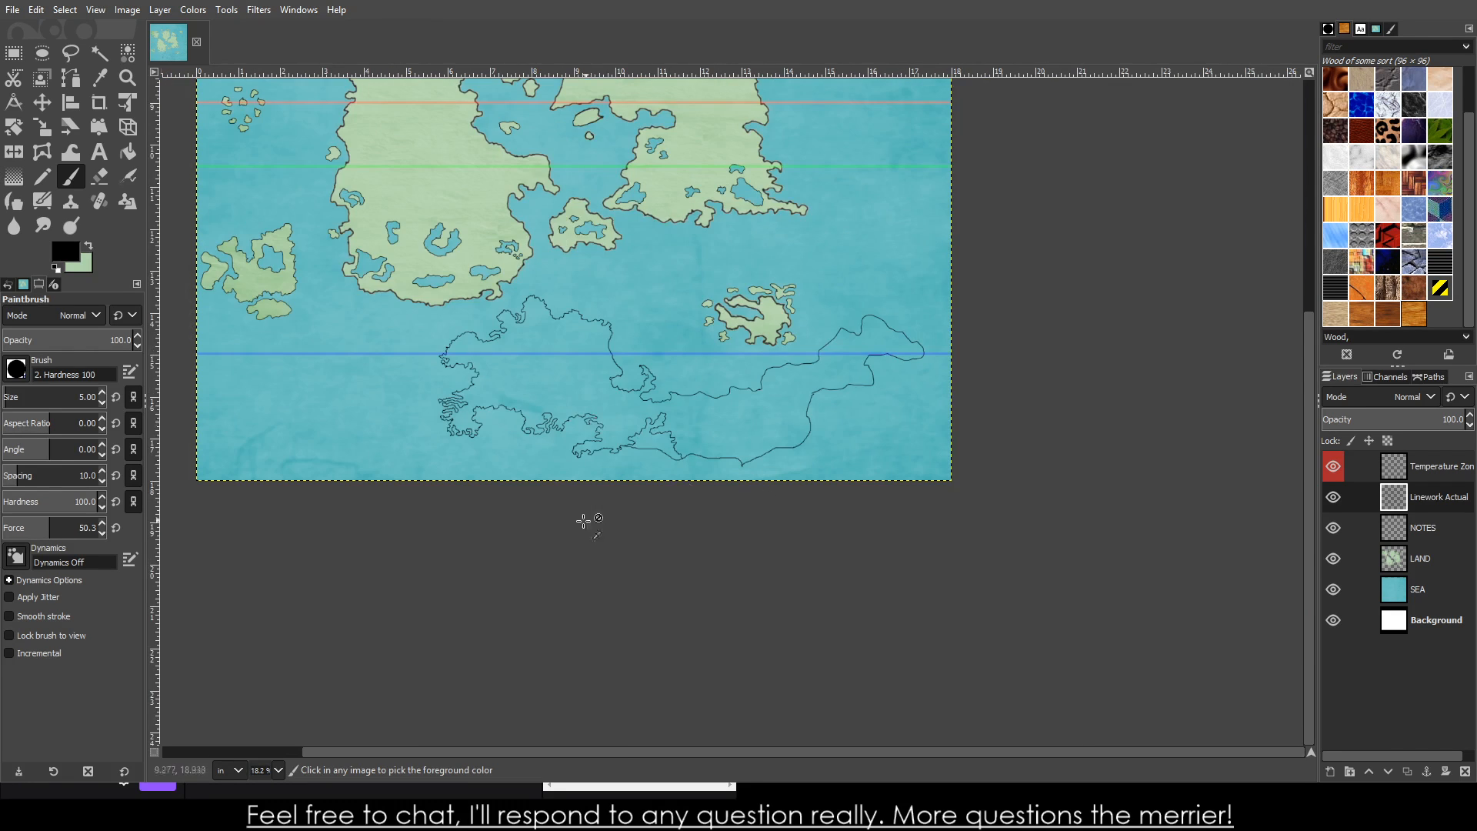
{"action": "scroll", "coordinate": [671, 428], "scroll_direction": "up", "scroll_amount": 2}
{"action": "scroll", "coordinate": [672, 428], "scroll_direction": "up", "scroll_amount": 3}
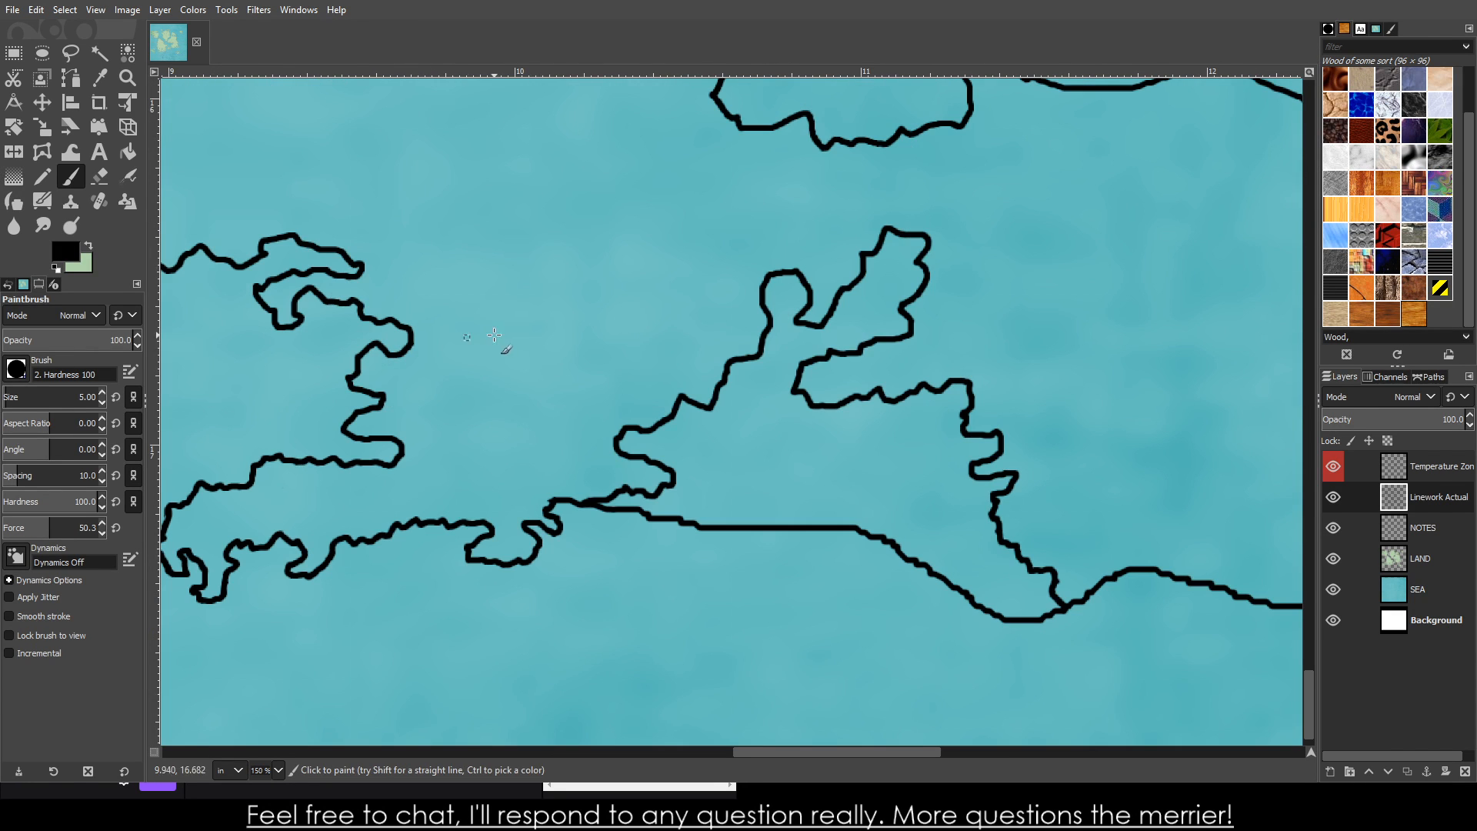
{"action": "left_click", "coordinate": [92, 167]}
{"action": "scroll", "coordinate": [662, 539], "scroll_direction": "up", "scroll_amount": 5}
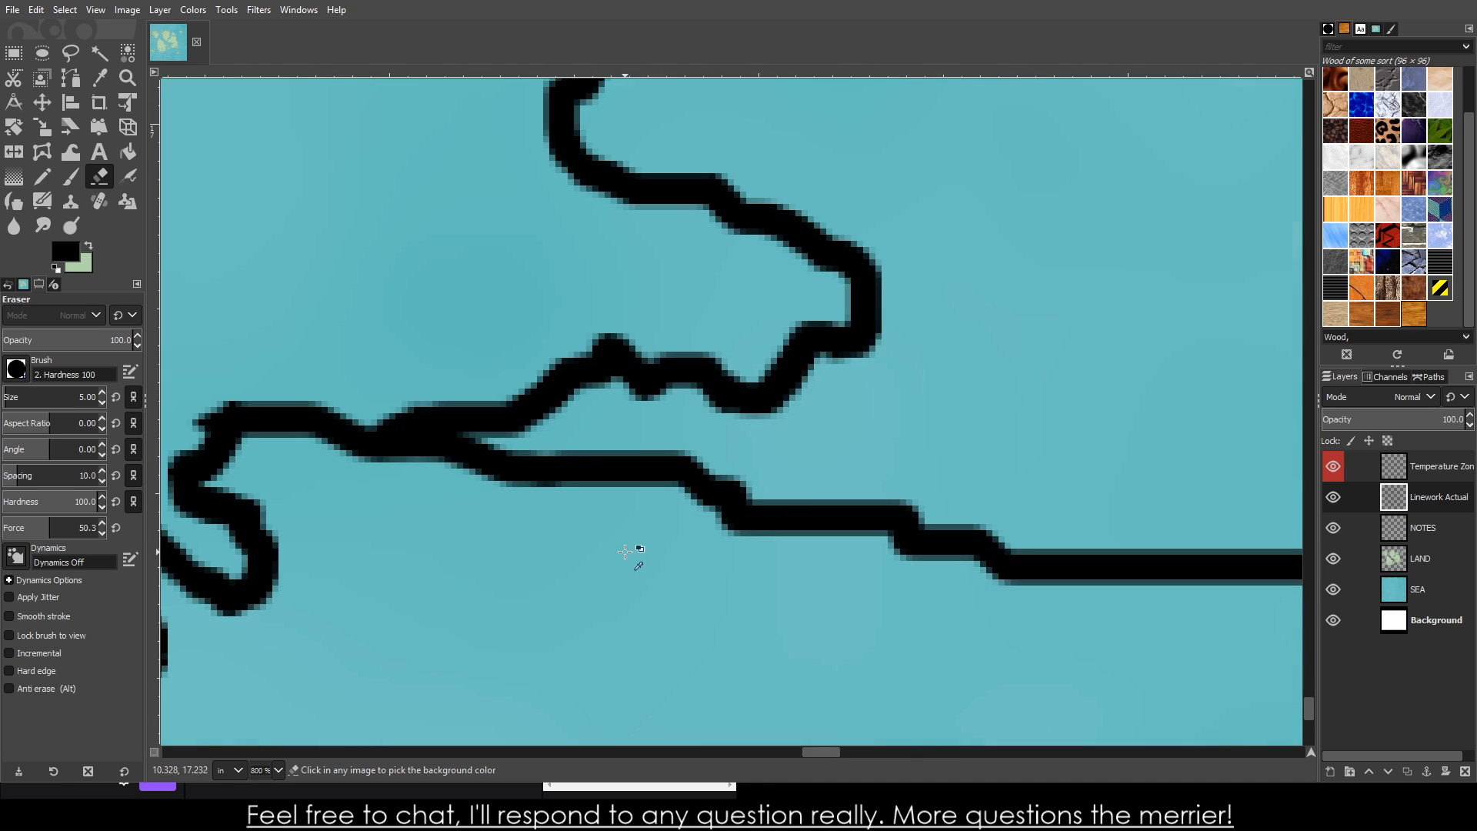
{"action": "mouse_move", "coordinate": [558, 469]}
{"action": "left_mouse_down"}
{"action": "mouse_move", "coordinate": [520, 472]}
{"action": "mouse_move", "coordinate": [518, 487]}
{"action": "mouse_move", "coordinate": [554, 471]}
{"action": "mouse_move", "coordinate": [719, 502]}
{"action": "left_mouse_up"}
{"action": "mouse_move", "coordinate": [1003, 503]}
{"action": "left_mouse_down"}
{"action": "mouse_move", "coordinate": [1073, 545]}
{"action": "mouse_move", "coordinate": [841, 511]}
{"action": "mouse_move", "coordinate": [1055, 553]}
{"action": "mouse_move", "coordinate": [1045, 537]}
{"action": "mouse_move", "coordinate": [1139, 554]}
{"action": "mouse_move", "coordinate": [1083, 552]}
{"action": "mouse_move", "coordinate": [1204, 581]}
{"action": "left_mouse_up"}
{"action": "scroll", "coordinate": [1238, 586], "scroll_direction": "down", "scroll_amount": 4}
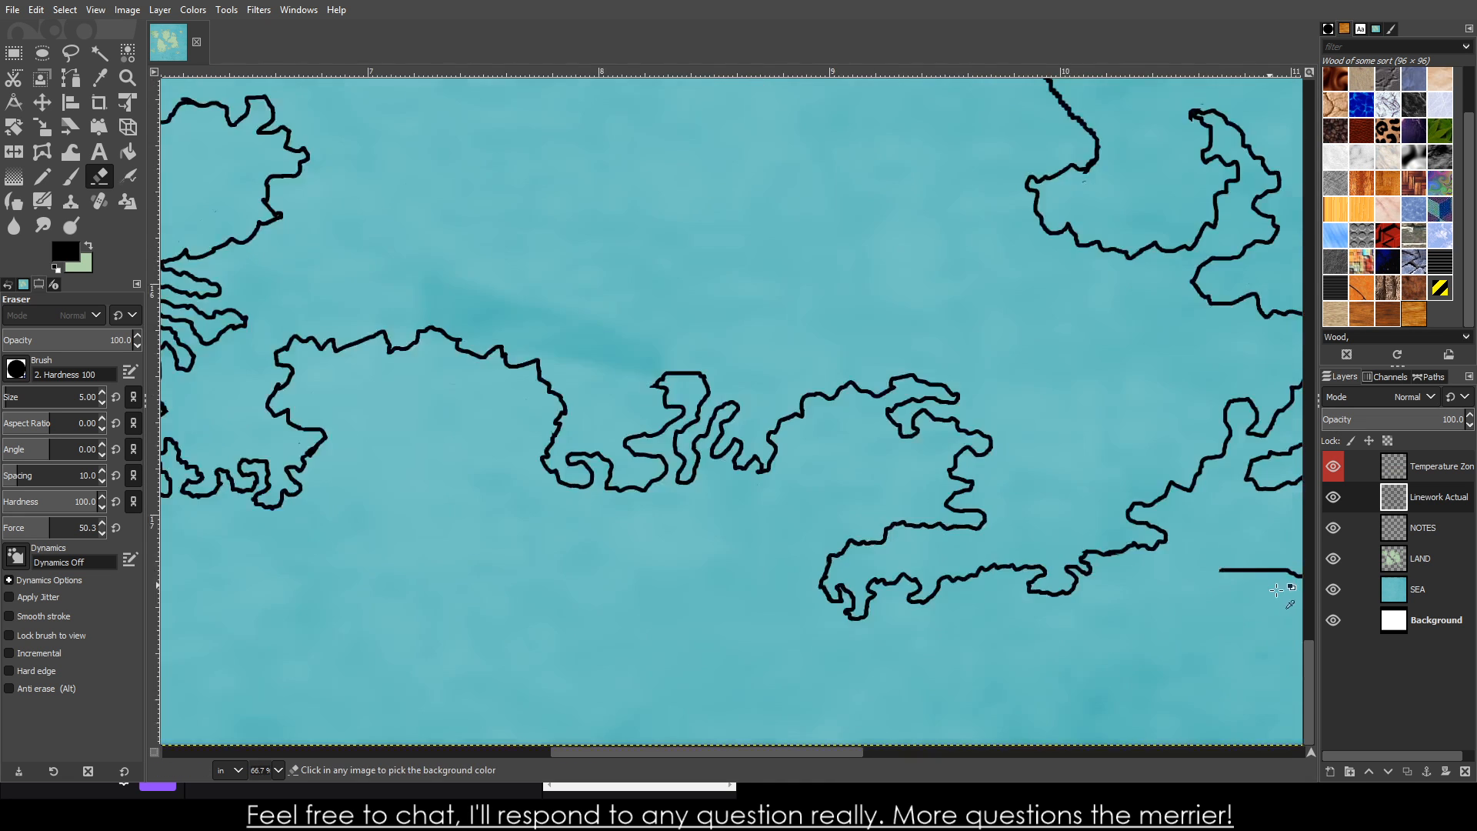
- Erase the rest of the old line beneath the new inlet, working west from its eastern junction
{"action": "scroll", "coordinate": [1293, 594], "scroll_direction": "up", "scroll_amount": 2}
{"action": "scroll", "coordinate": [881, 751], "scroll_direction": "right", "scroll_amount": 8}
{"action": "scroll", "coordinate": [868, 662], "scroll_direction": "down", "scroll_amount": 4}
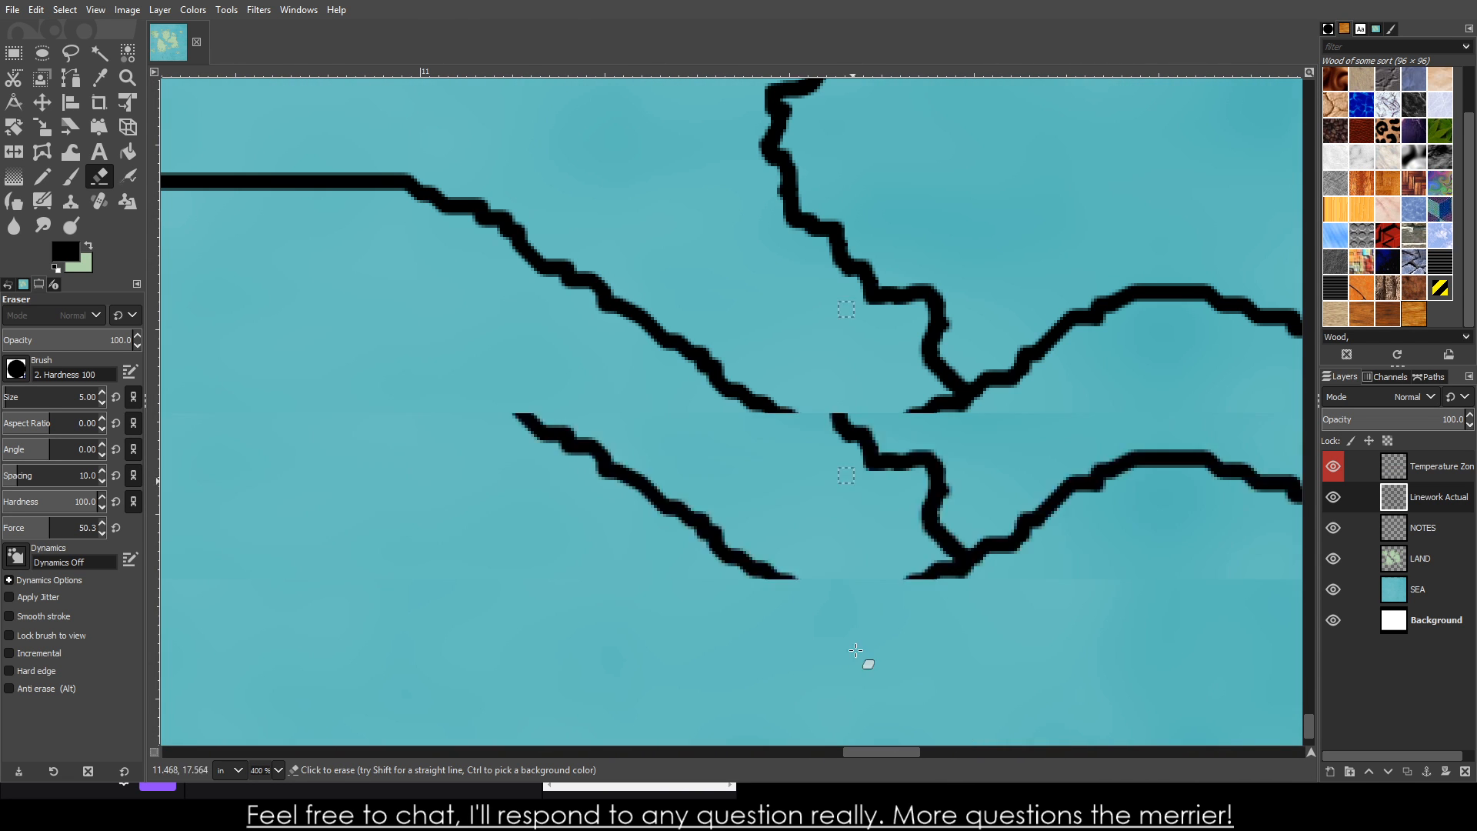
{"action": "mouse_move", "coordinate": [954, 458]}
{"action": "left_mouse_down"}
{"action": "mouse_move", "coordinate": [935, 410]}
{"action": "mouse_move", "coordinate": [949, 406]}
{"action": "mouse_move", "coordinate": [913, 435]}
{"action": "mouse_move", "coordinate": [800, 450]}
{"action": "mouse_move", "coordinate": [721, 418]}
{"action": "mouse_move", "coordinate": [733, 390]}
{"action": "mouse_move", "coordinate": [829, 395]}
{"action": "mouse_move", "coordinate": [793, 407]}
{"action": "mouse_move", "coordinate": [568, 339]}
{"action": "mouse_move", "coordinate": [542, 349]}
{"action": "mouse_move", "coordinate": [700, 379]}
{"action": "mouse_move", "coordinate": [689, 314]}
{"action": "mouse_move", "coordinate": [456, 278]}
{"action": "mouse_move", "coordinate": [348, 295]}
{"action": "left_mouse_up"}
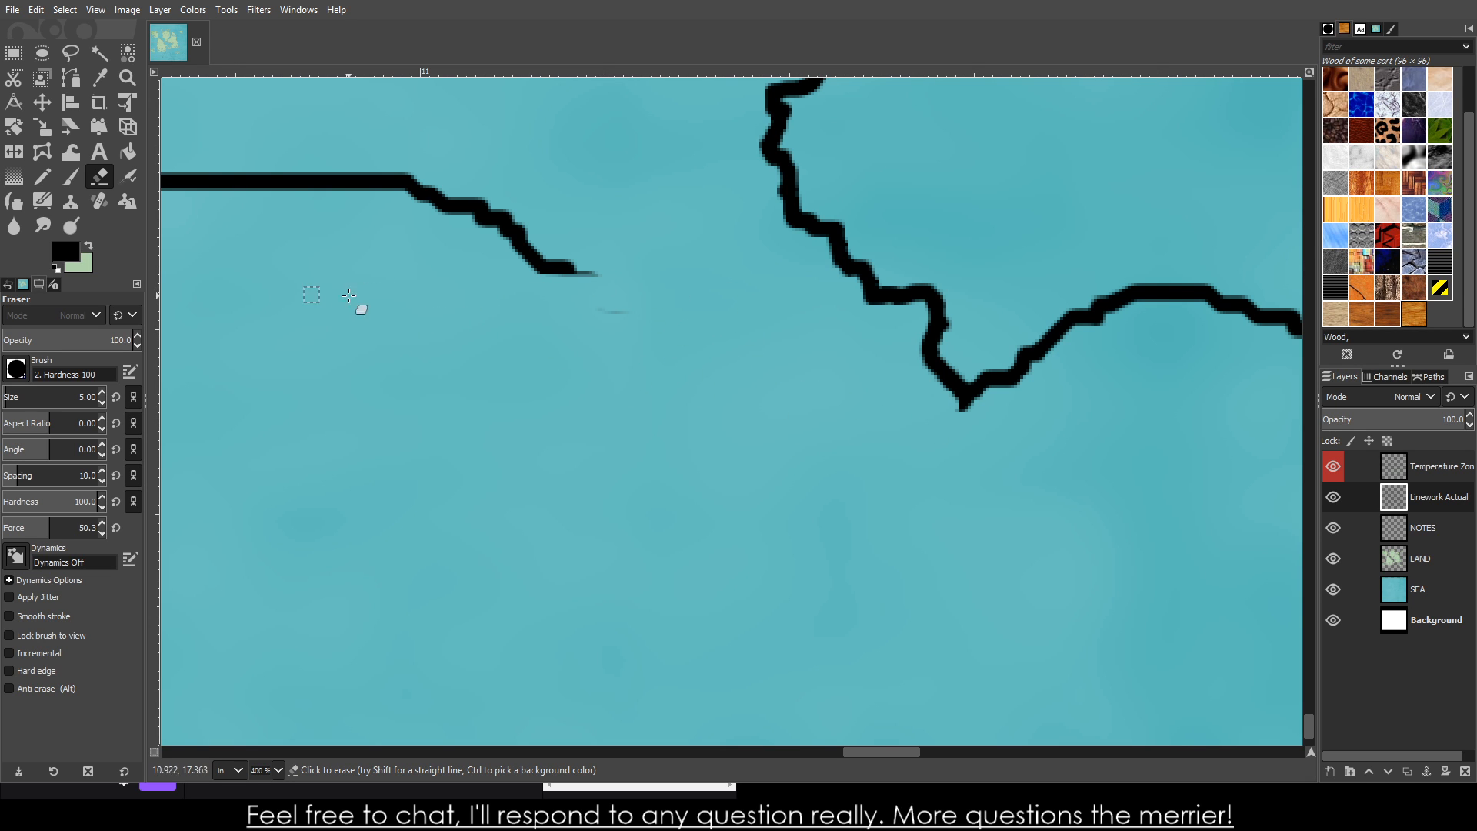
{"action": "mouse_move", "coordinate": [545, 281]}
{"action": "left_mouse_down"}
{"action": "mouse_move", "coordinate": [245, 265]}
{"action": "mouse_move", "coordinate": [141, 283]}
{"action": "mouse_move", "coordinate": [521, 237]}
{"action": "mouse_move", "coordinate": [431, 208]}
{"action": "mouse_move", "coordinate": [163, 189]}
{"action": "mouse_move", "coordinate": [164, 170]}
{"action": "mouse_move", "coordinate": [219, 159]}
{"action": "mouse_move", "coordinate": [573, 200]}
{"action": "mouse_move", "coordinate": [517, 225]}
{"action": "mouse_move", "coordinate": [344, 189]}
{"action": "mouse_move", "coordinate": [537, 250]}
{"action": "left_mouse_up"}
{"action": "scroll", "coordinate": [300, 293], "scroll_direction": "down", "scroll_amount": 4, "text": "ctrl"}
{"action": "scroll", "coordinate": [412, 219], "scroll_direction": "down", "scroll_amount": 4, "text": "ctrl"}
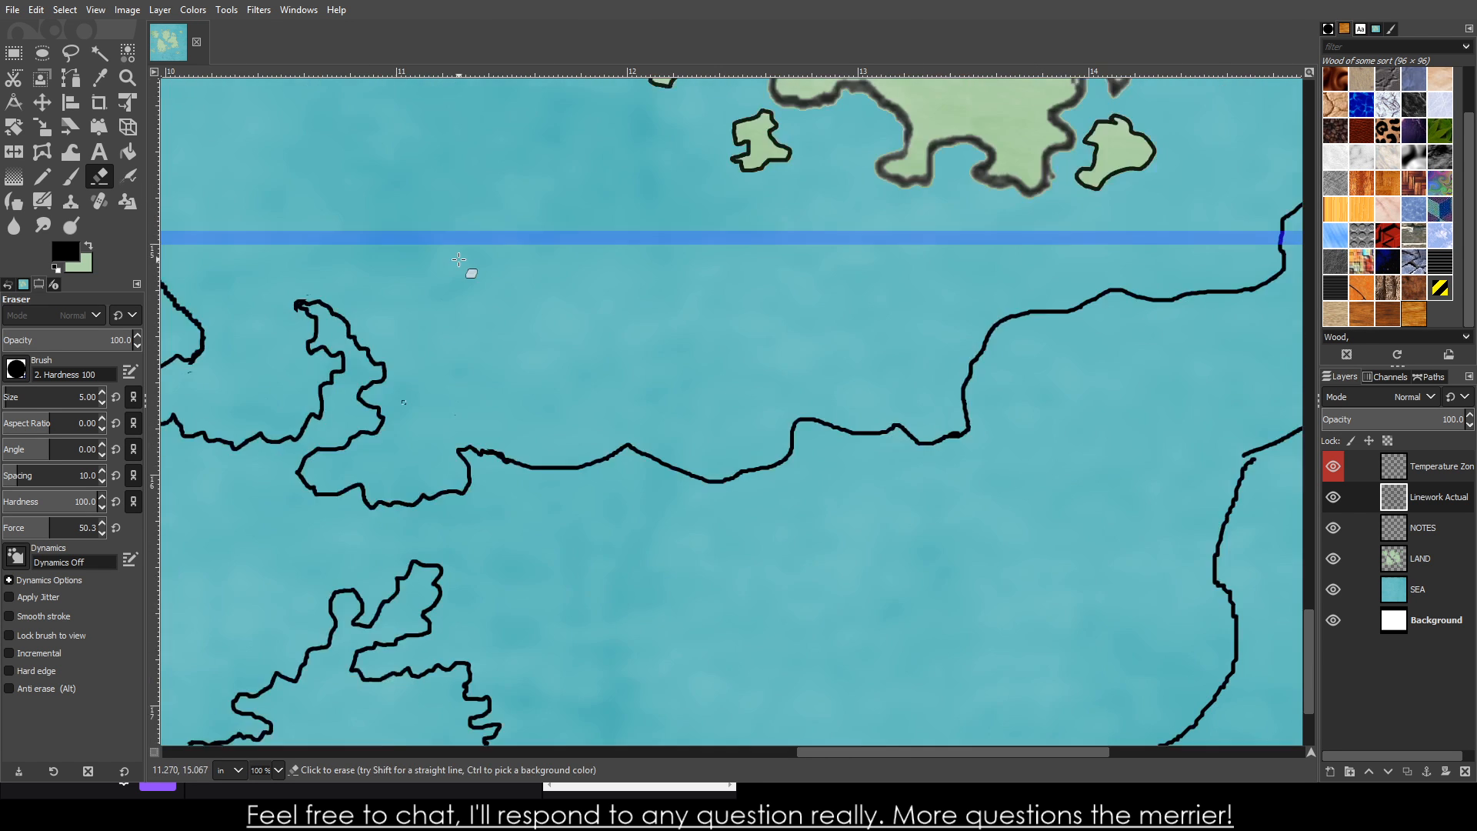
- Paint a ragged coast from the inlet's eastern junction, running east below the old line to its sharp downward spike
{"action": "scroll", "coordinate": [292, 385], "scroll_direction": "up", "scroll_amount": 1, "text": "ctrl"}
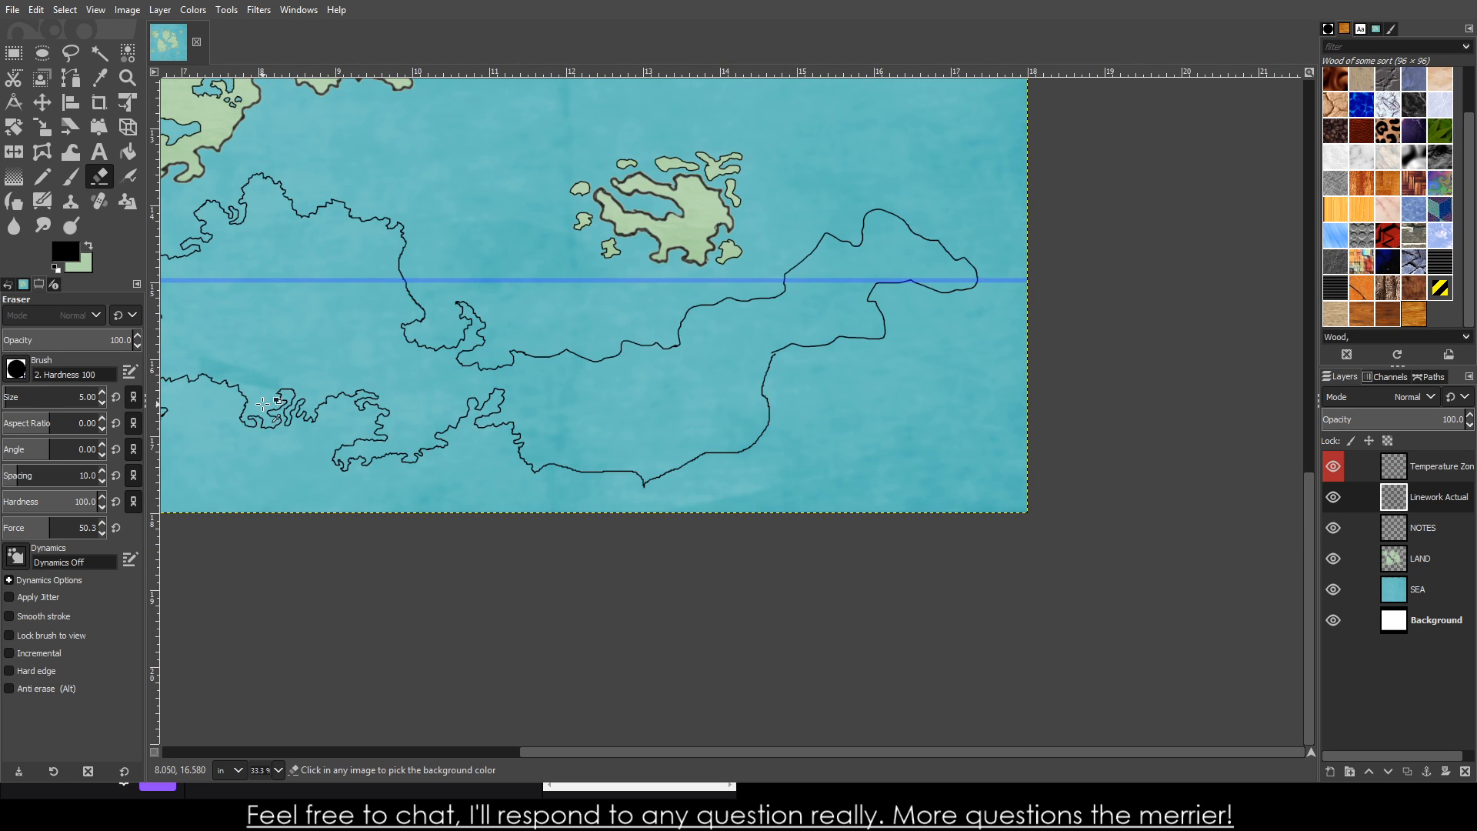
{"action": "scroll", "coordinate": [508, 515], "scroll_direction": "up", "scroll_amount": 1, "text": "ctrl"}
{"action": "scroll", "coordinate": [508, 515], "scroll_direction": "down", "scroll_amount": 1, "text": "ctrl"}
{"action": "scroll", "coordinate": [634, 454], "scroll_direction": "up", "scroll_amount": 3, "text": "ctrl"}
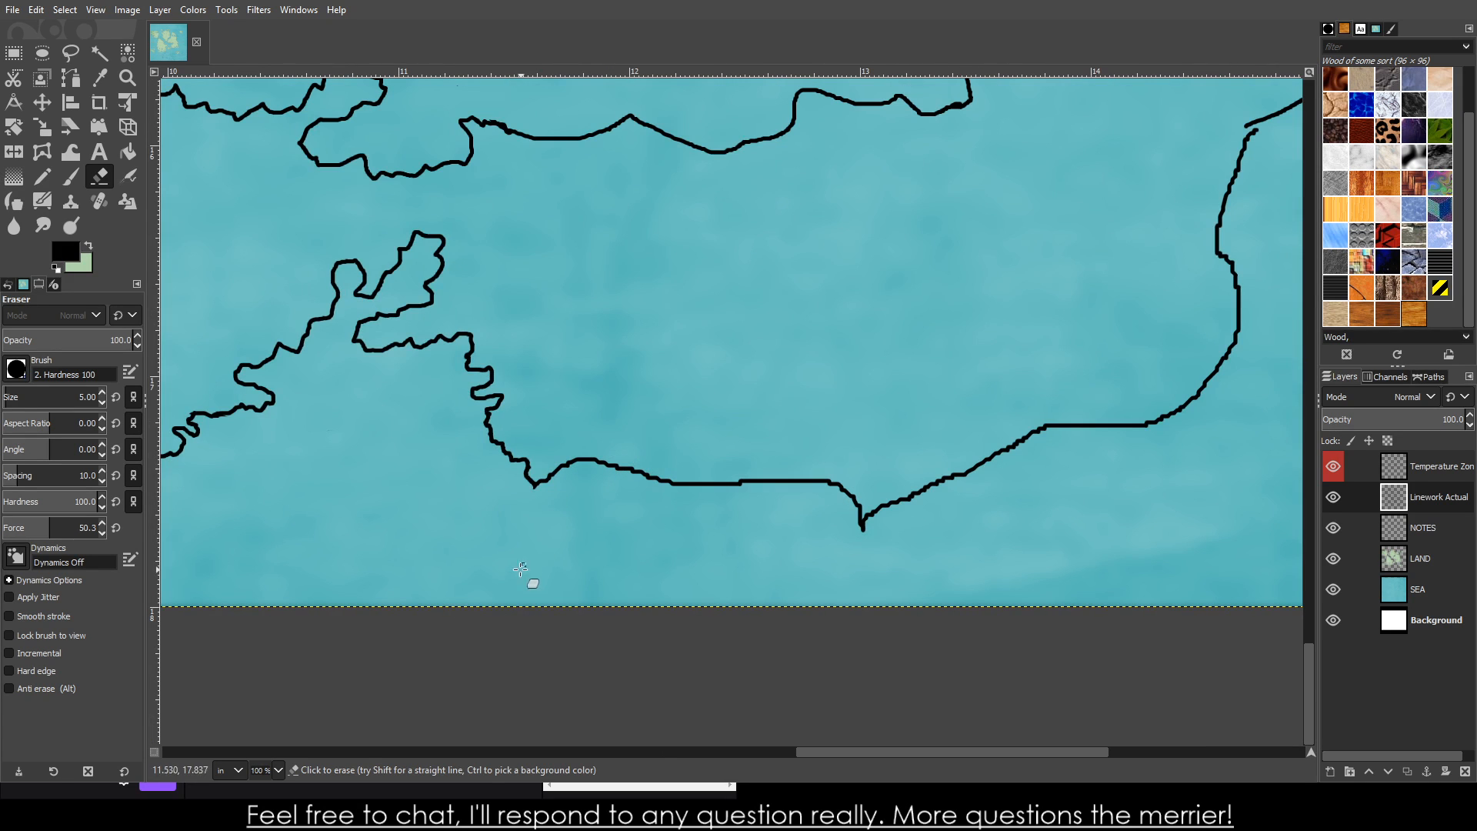
{"action": "key", "text": "p"}
{"action": "scroll", "coordinate": [642, 517], "scroll_direction": "up", "scroll_amount": 2, "text": "ctrl"}
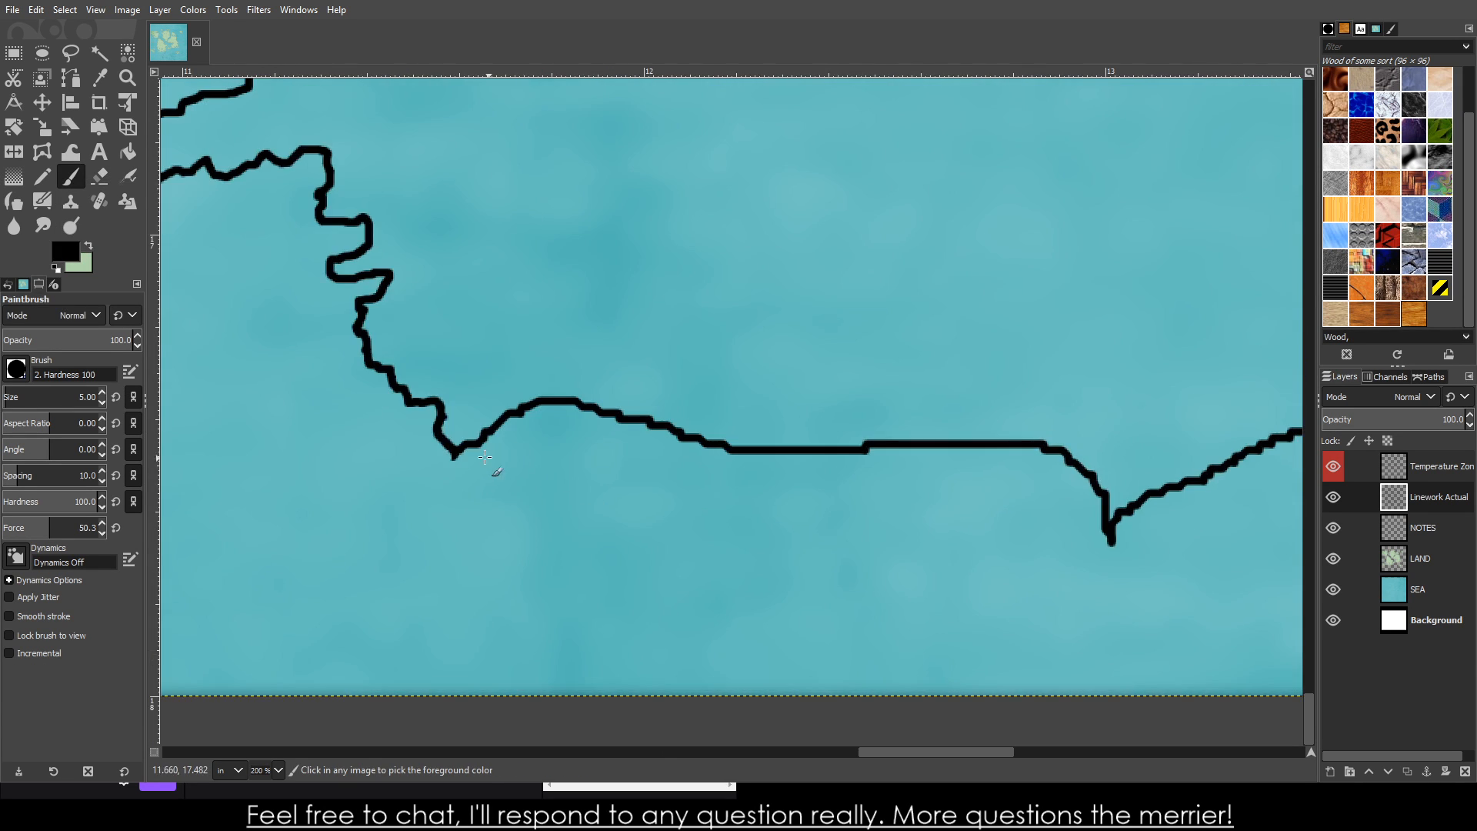
{"action": "mouse_move", "coordinate": [460, 446]}
{"action": "left_mouse_down"}
{"action": "mouse_move", "coordinate": [499, 469]}
{"action": "mouse_move", "coordinate": [476, 492]}
{"action": "mouse_move", "coordinate": [542, 511]}
{"action": "mouse_move", "coordinate": [574, 504]}
{"action": "mouse_move", "coordinate": [557, 450]}
{"action": "mouse_move", "coordinate": [608, 470]}
{"action": "left_mouse_up"}
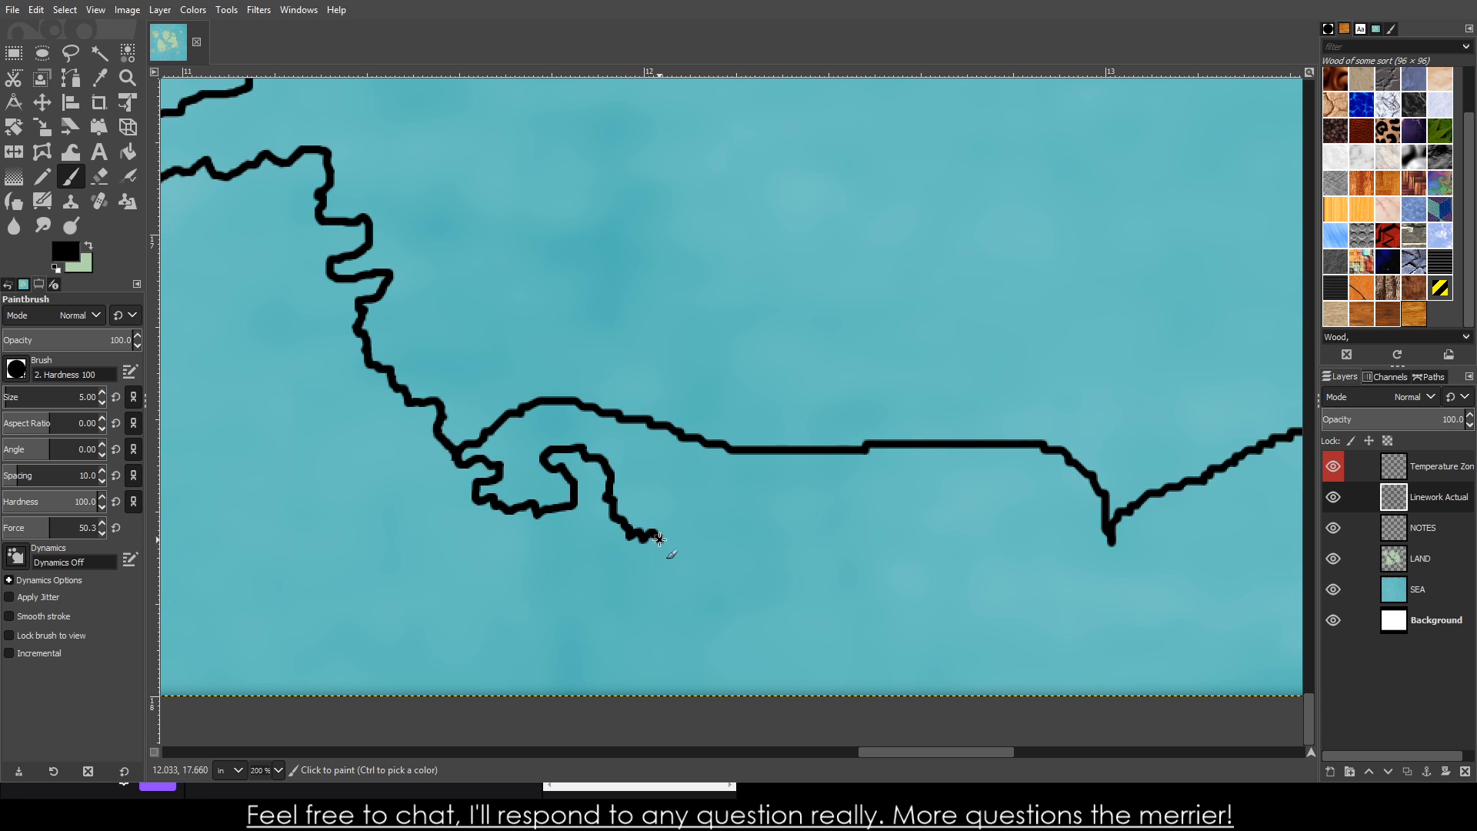
{"action": "mouse_move", "coordinate": [659, 538]}
{"action": "left_mouse_down"}
{"action": "mouse_move", "coordinate": [706, 512]}
{"action": "mouse_move", "coordinate": [770, 537]}
{"action": "mouse_move", "coordinate": [748, 559]}
{"action": "mouse_move", "coordinate": [756, 583]}
{"action": "mouse_move", "coordinate": [814, 578]}
{"action": "mouse_move", "coordinate": [843, 547]}
{"action": "mouse_move", "coordinate": [894, 537]}
{"action": "mouse_move", "coordinate": [887, 518]}
{"action": "mouse_move", "coordinate": [907, 512]}
{"action": "mouse_move", "coordinate": [923, 538]}
{"action": "mouse_move", "coordinate": [901, 558]}
{"action": "mouse_move", "coordinate": [927, 566]}
{"action": "mouse_move", "coordinate": [1021, 570]}
{"action": "mouse_move", "coordinate": [1082, 552]}
{"action": "left_mouse_up"}
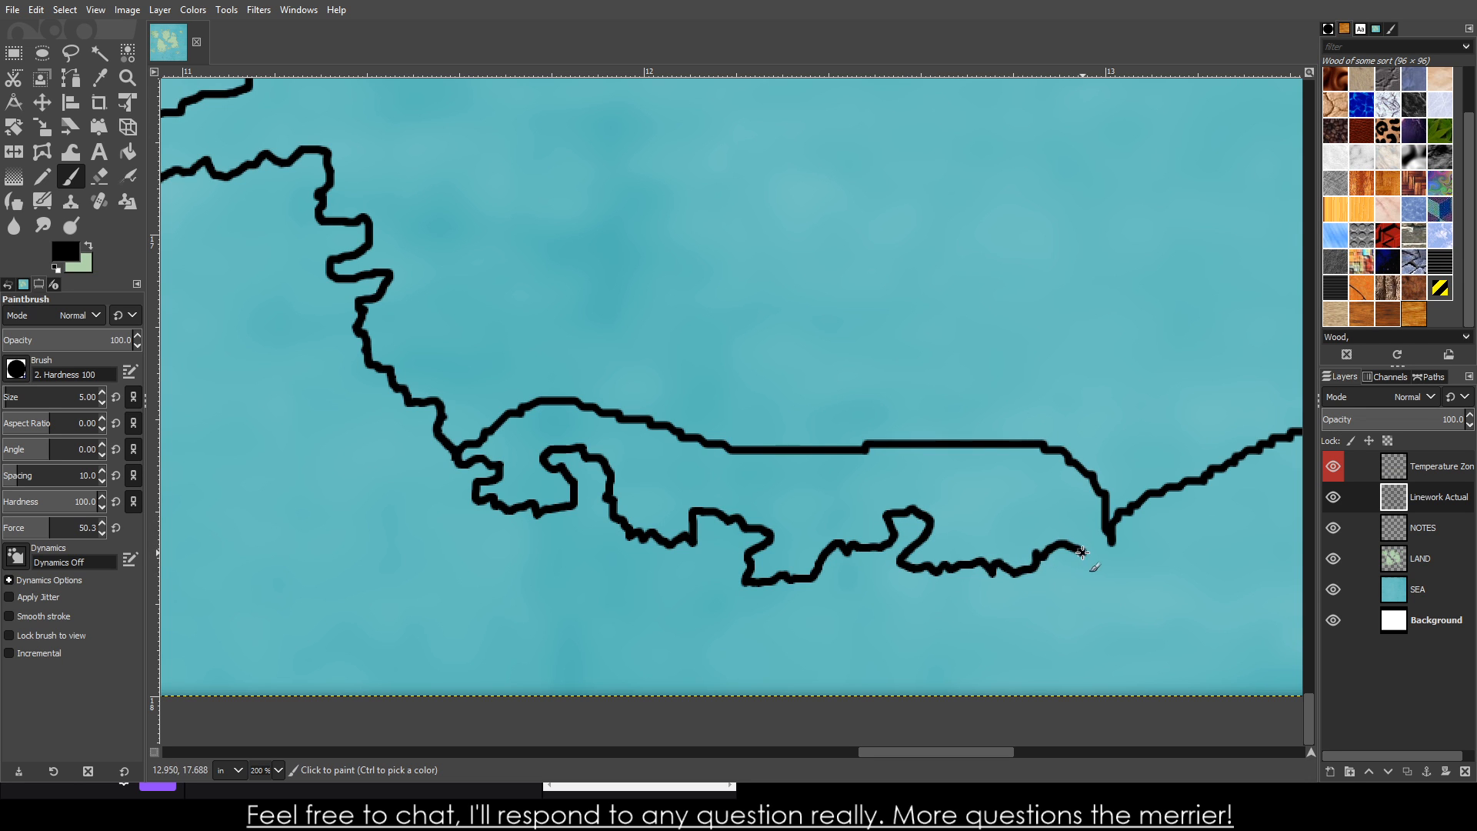
{"action": "scroll", "coordinate": [1071, 563], "scroll_direction": "down", "scroll_amount": 2}
{"action": "scroll", "coordinate": [1241, 556], "scroll_direction": "up", "scroll_amount": 2}
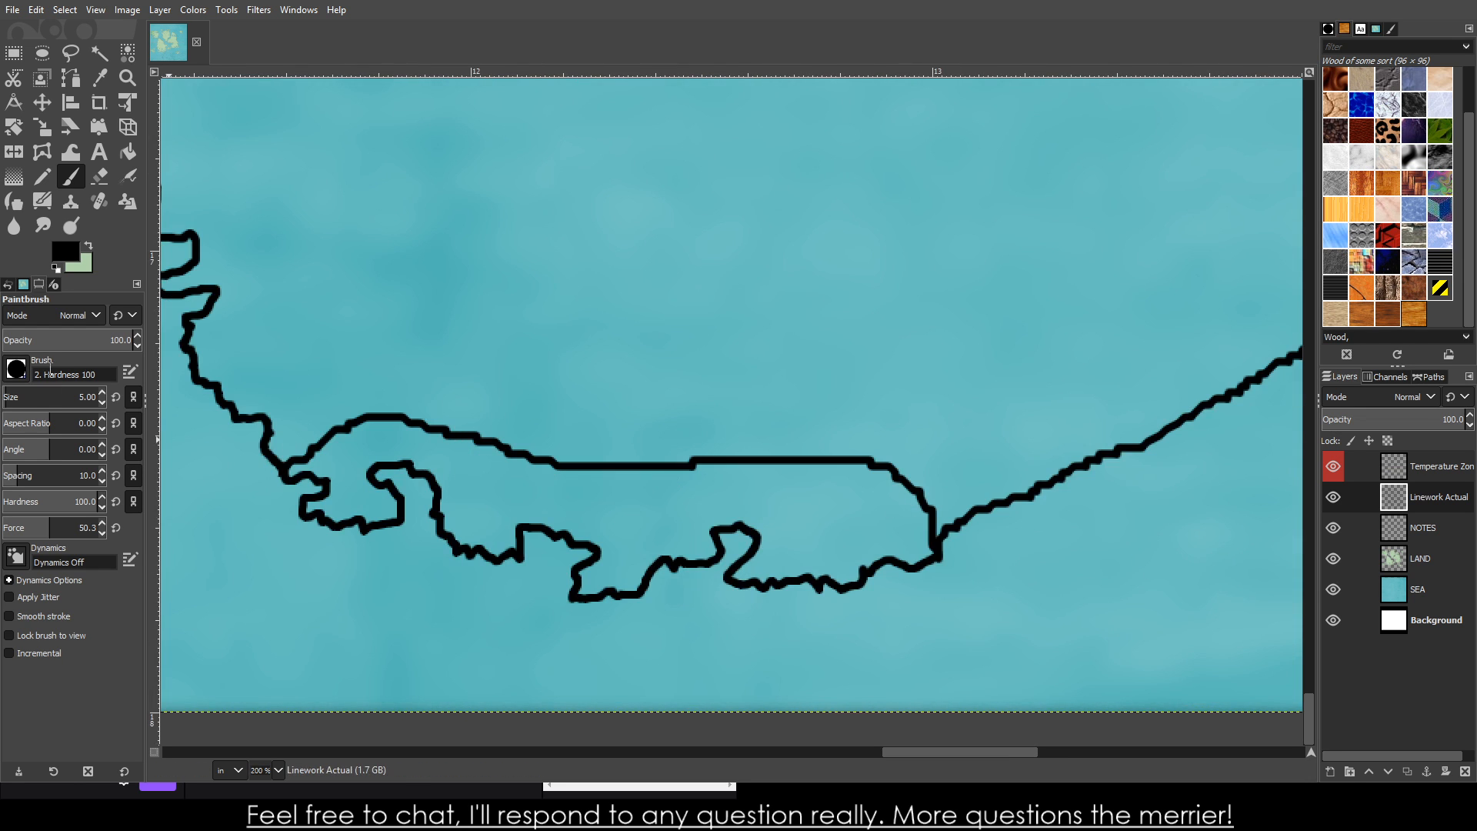
- Erase the old smooth line above the new ragged southern coast, from its western junction to its eastern junction
{"action": "left_click", "coordinate": [98, 176]}
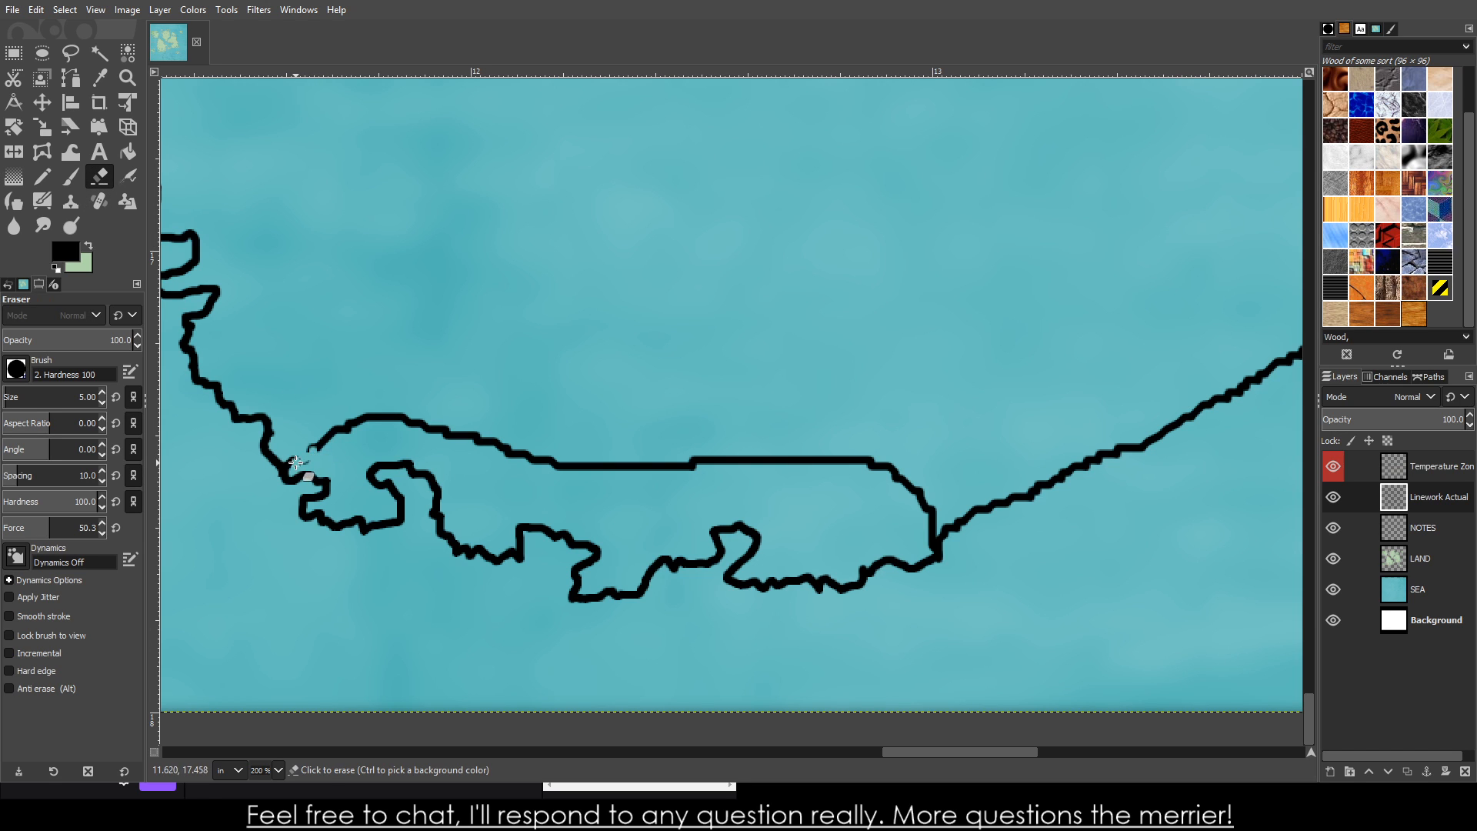
{"action": "mouse_move", "coordinate": [297, 462]}
{"action": "left_mouse_down"}
{"action": "mouse_move", "coordinate": [343, 422]}
{"action": "mouse_move", "coordinate": [339, 436]}
{"action": "mouse_move", "coordinate": [303, 467]}
{"action": "mouse_move", "coordinate": [317, 414]}
{"action": "mouse_move", "coordinate": [654, 457]}
{"action": "left_mouse_up"}
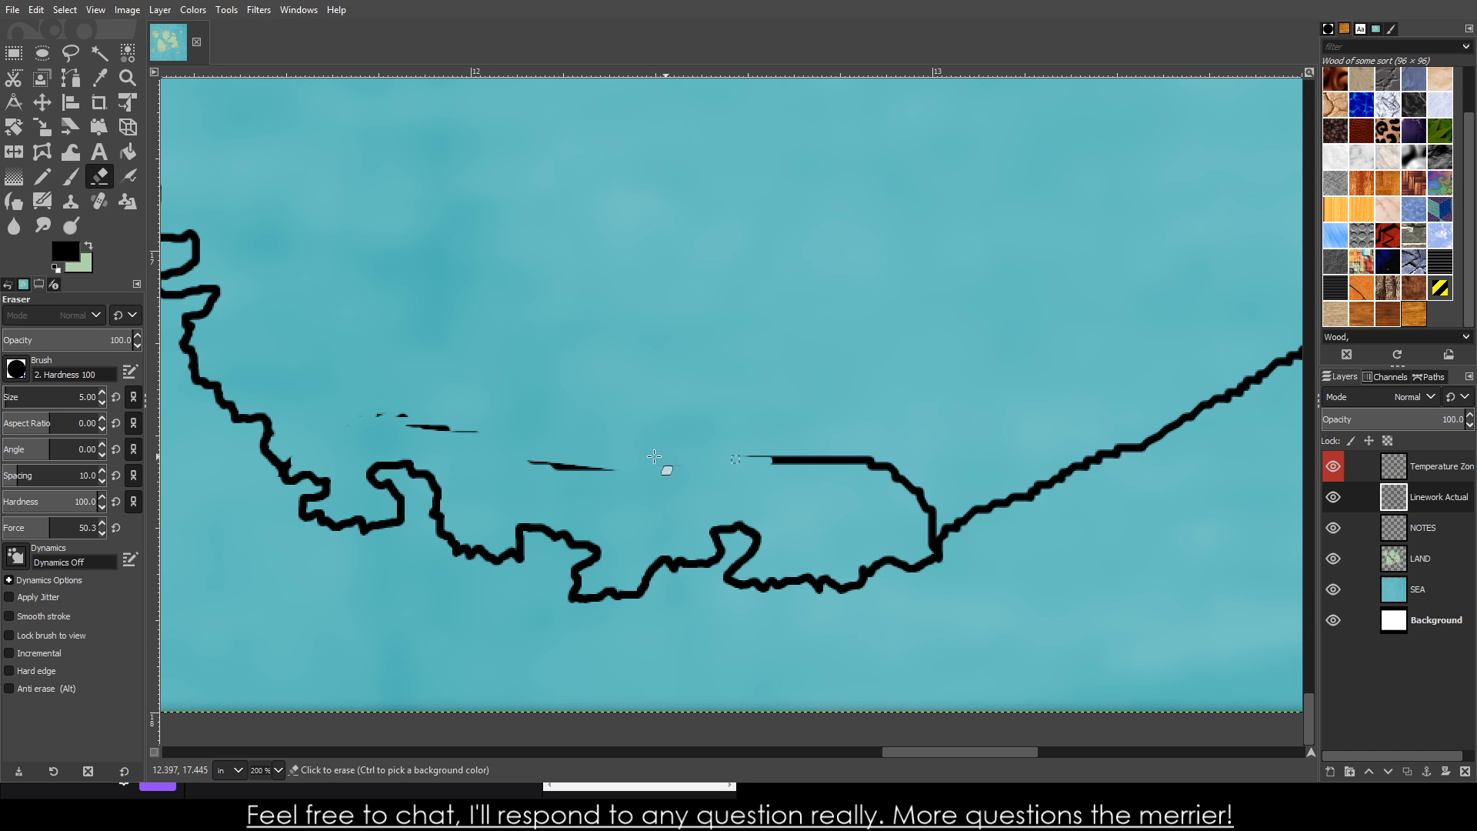
{"action": "mouse_move", "coordinate": [517, 460]}
{"action": "left_mouse_down"}
{"action": "mouse_move", "coordinate": [582, 473]}
{"action": "mouse_move", "coordinate": [794, 438]}
{"action": "mouse_move", "coordinate": [939, 457]}
{"action": "mouse_move", "coordinate": [858, 466]}
{"action": "mouse_move", "coordinate": [950, 483]}
{"action": "left_mouse_up"}
{"action": "scroll", "coordinate": [869, 524], "scroll_direction": "up", "scroll_amount": 4}
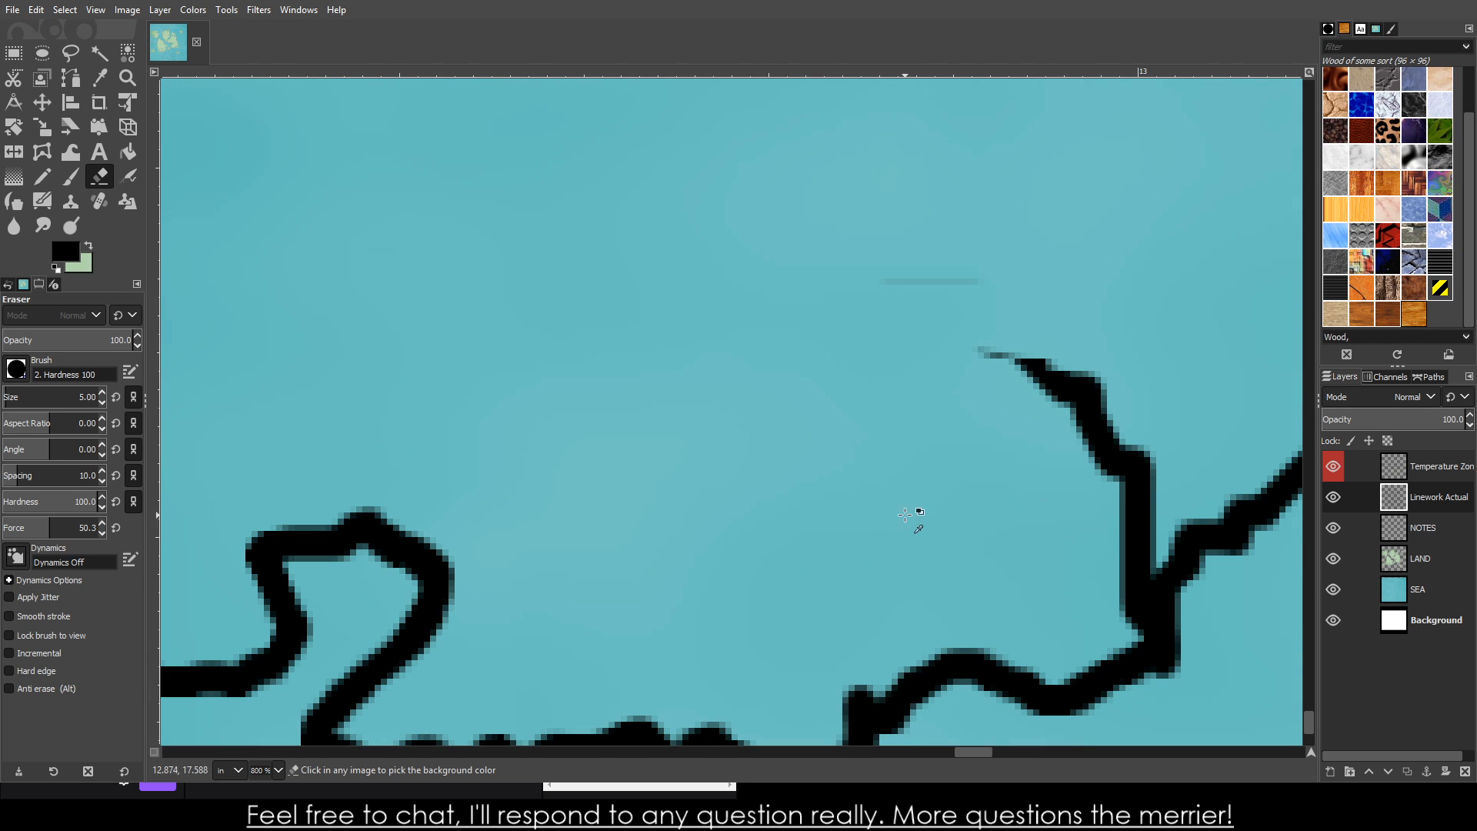
{"action": "mouse_move", "coordinate": [1103, 462]}
{"action": "left_mouse_down"}
{"action": "mouse_move", "coordinate": [1097, 517]}
{"action": "mouse_move", "coordinate": [1157, 517]}
{"action": "mouse_move", "coordinate": [1141, 442]}
{"action": "mouse_move", "coordinate": [1023, 361]}
{"action": "mouse_move", "coordinate": [1132, 475]}
{"action": "mouse_move", "coordinate": [973, 320]}
{"action": "mouse_move", "coordinate": [742, 307]}
{"action": "left_mouse_up"}
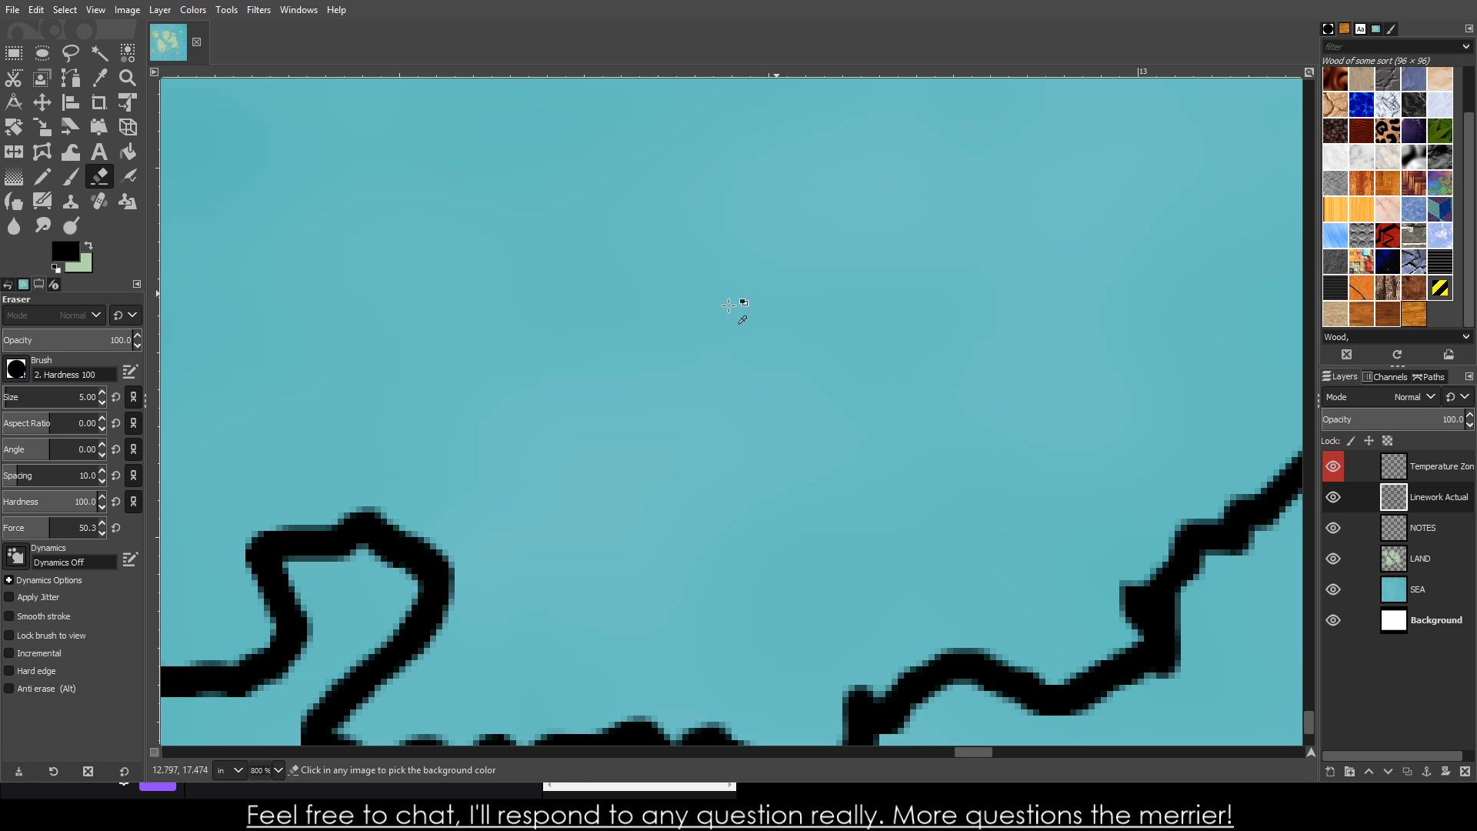
- Erase the leftover slivers and specks of the old line above the new southern coast
{"action": "scroll", "coordinate": [337, 320], "scroll_direction": "down", "scroll_amount": 6}
{"action": "scroll", "coordinate": [225, 305], "scroll_direction": "up", "scroll_amount": 8}
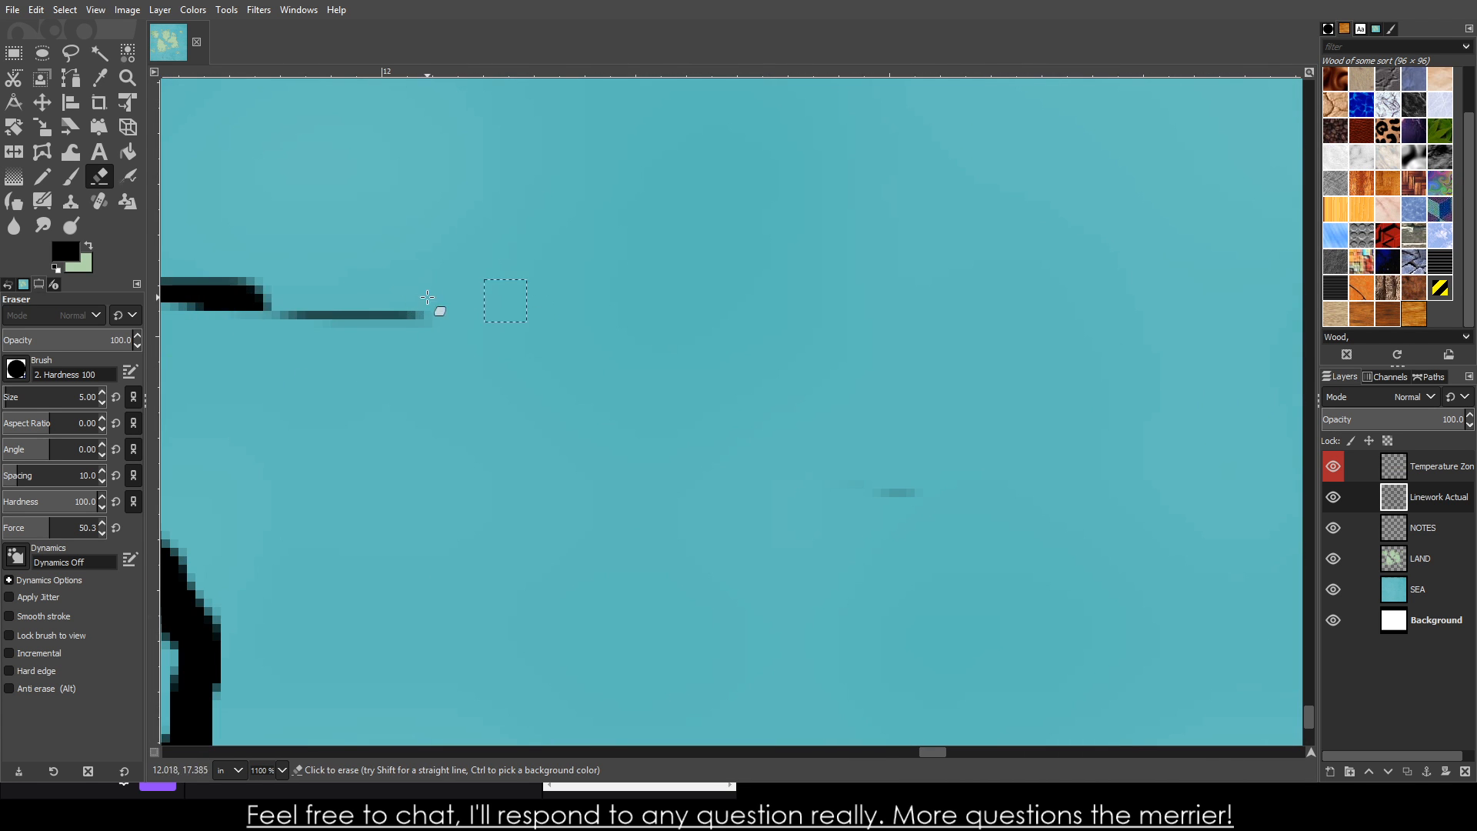
{"action": "left_click_drag", "start_coordinate": [428, 298], "coordinate": [413, 300]}
{"action": "scroll", "coordinate": [641, 419], "scroll_direction": "down", "scroll_amount": 8}
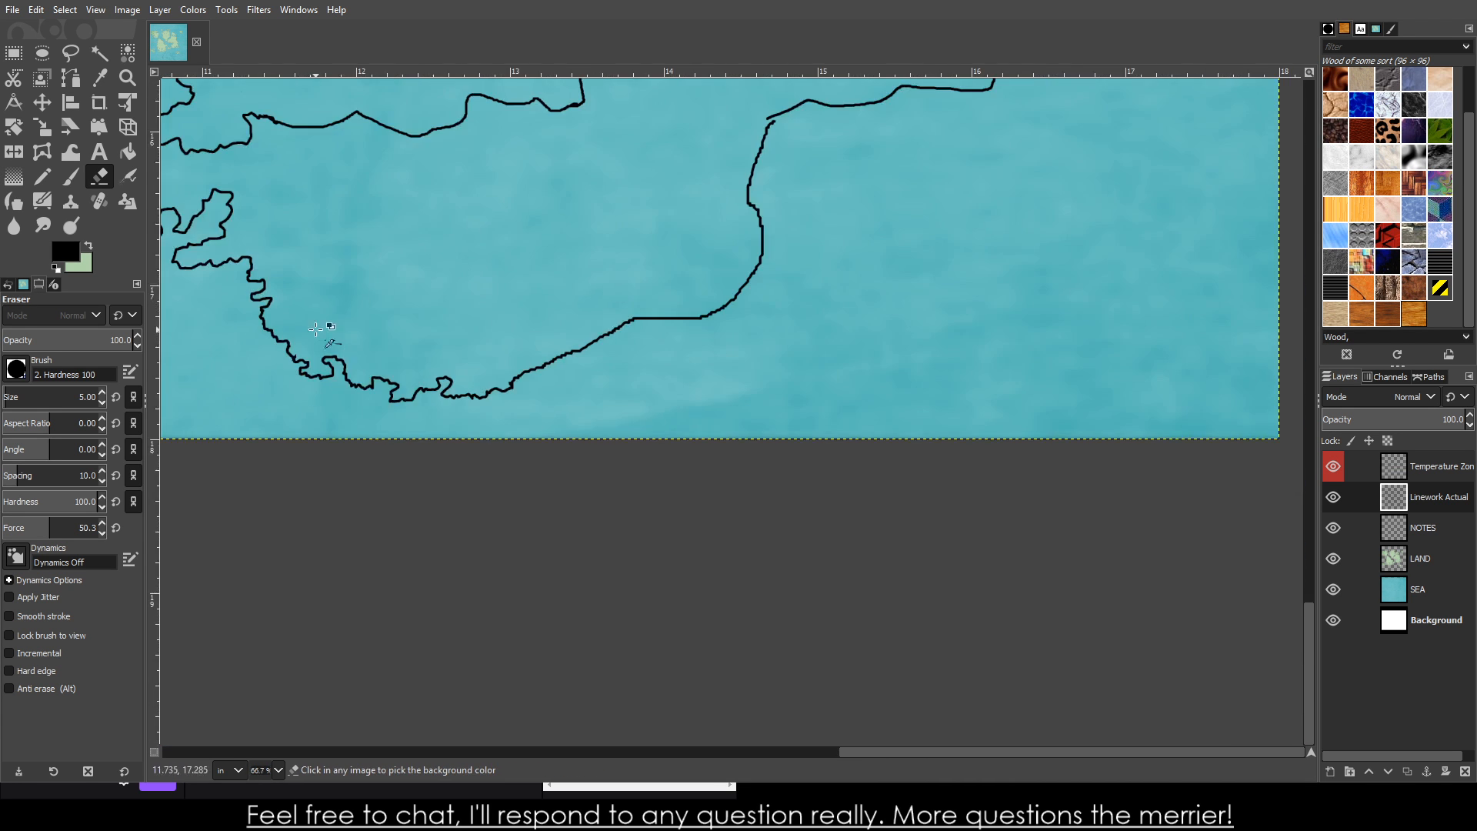
{"action": "scroll", "coordinate": [249, 333], "scroll_direction": "up", "scroll_amount": 4}
{"action": "left_click_drag", "start_coordinate": [370, 334], "coordinate": [402, 354]}
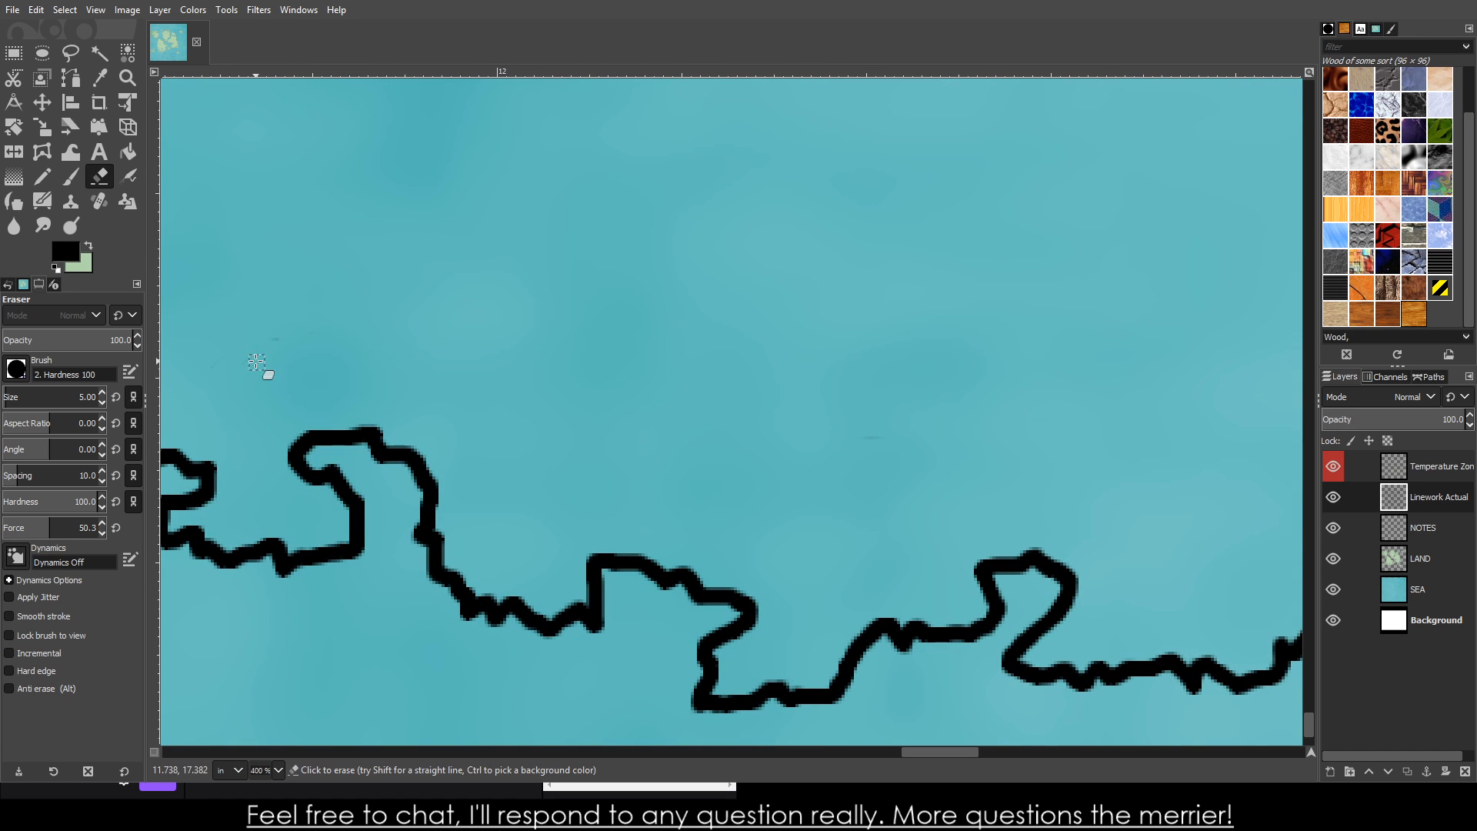
- Paint a ragged coast northeast from the eastern junction, with a lobe below the old diagonal, a bump above it and a hook below it
{"action": "scroll", "coordinate": [510, 446], "scroll_direction": "down", "scroll_amount": 8}
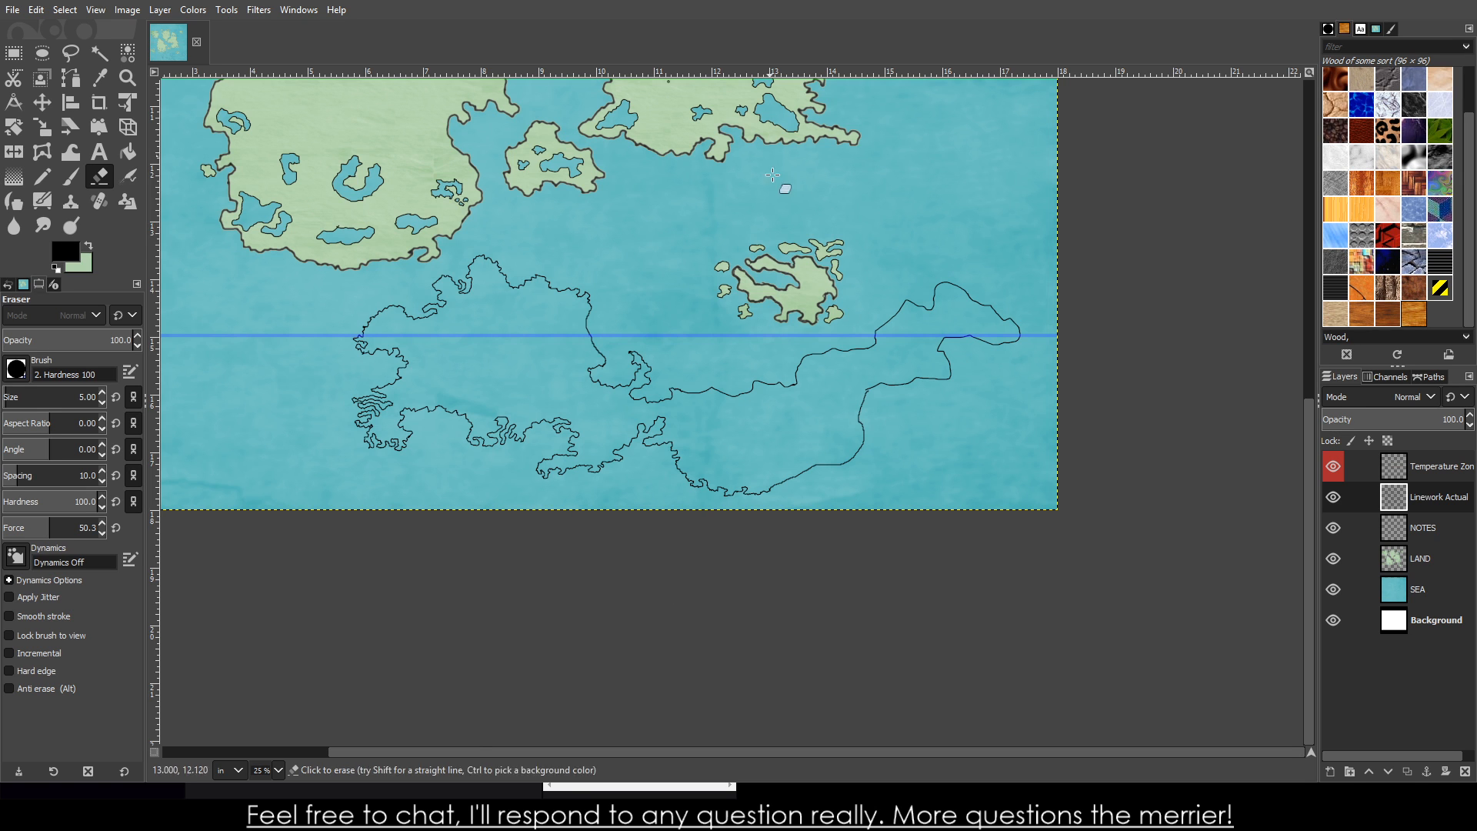
{"action": "scroll", "coordinate": [656, 518], "scroll_direction": "up", "scroll_amount": 4}
{"action": "scroll", "coordinate": [604, 537], "scroll_direction": "up", "scroll_amount": 3}
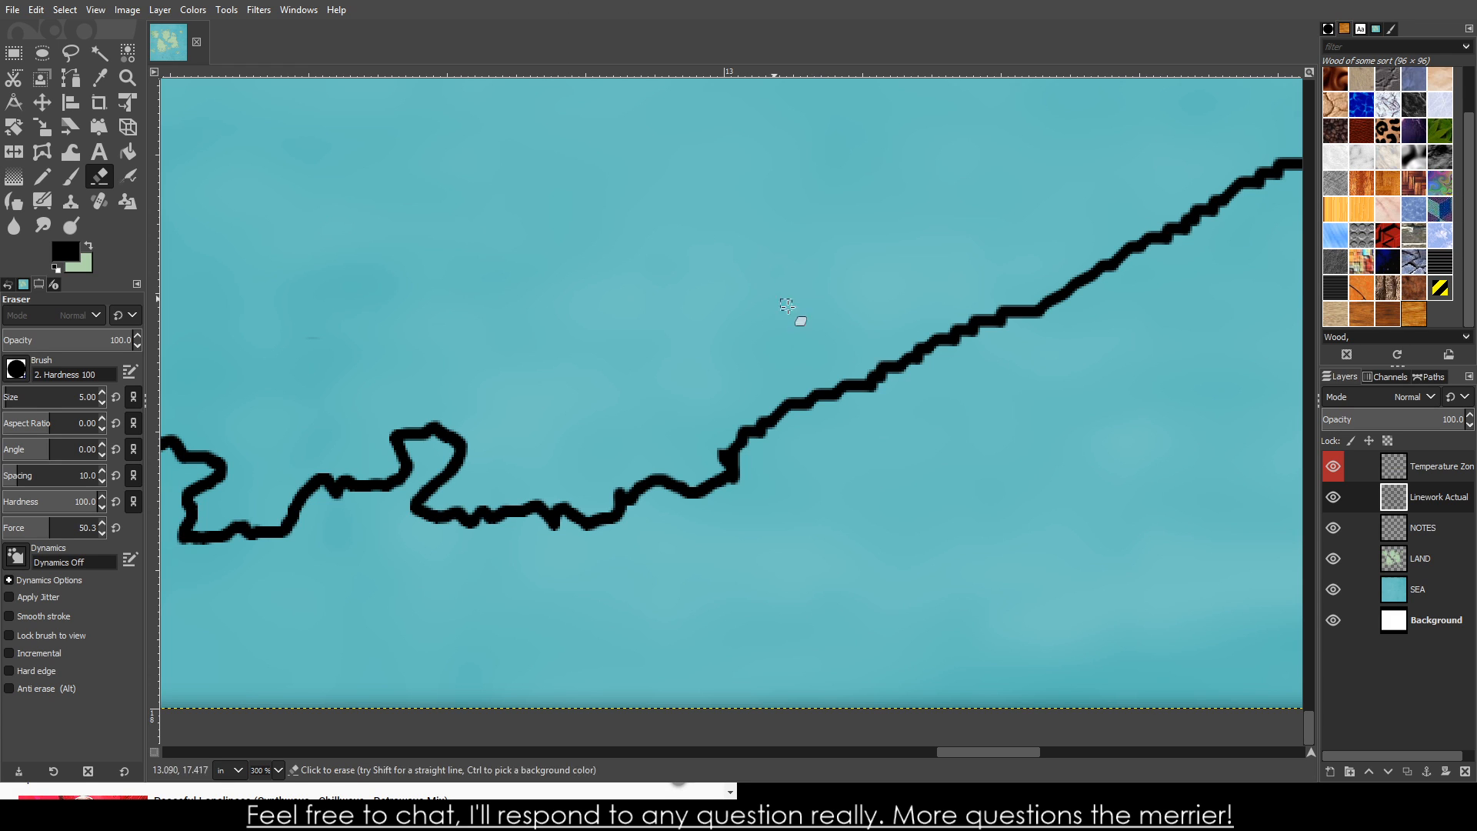
{"action": "key", "text": "p"}
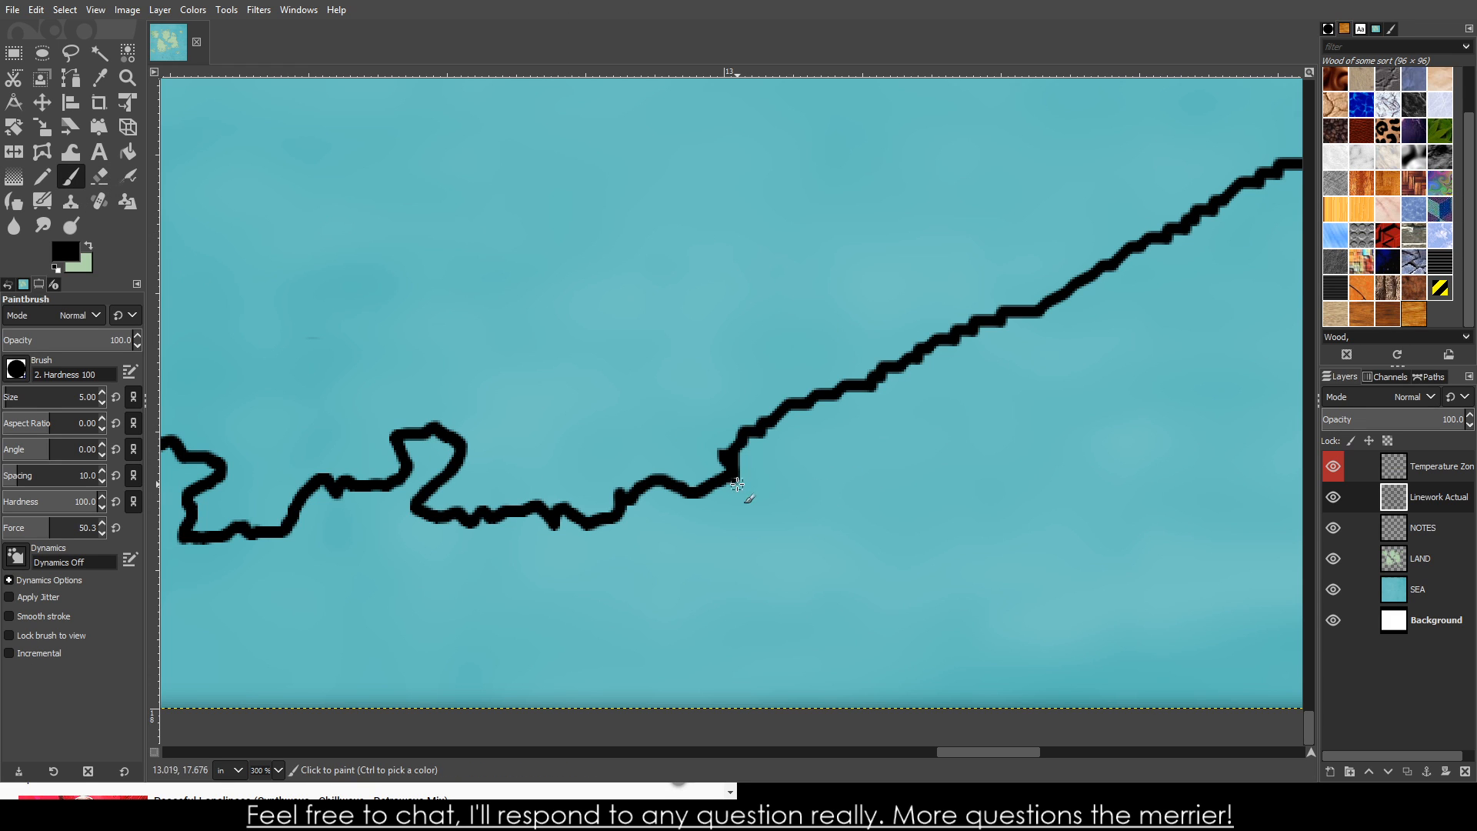
{"action": "mouse_move", "coordinate": [737, 483]}
{"action": "left_mouse_down"}
{"action": "mouse_move", "coordinate": [792, 540]}
{"action": "mouse_move", "coordinate": [888, 511]}
{"action": "mouse_move", "coordinate": [875, 481]}
{"action": "mouse_move", "coordinate": [805, 459]}
{"action": "mouse_move", "coordinate": [780, 428]}
{"action": "mouse_move", "coordinate": [804, 407]}
{"action": "mouse_move", "coordinate": [786, 357]}
{"action": "mouse_move", "coordinate": [840, 299]}
{"action": "mouse_move", "coordinate": [960, 358]}
{"action": "mouse_move", "coordinate": [979, 386]}
{"action": "mouse_move", "coordinate": [1133, 329]}
{"action": "mouse_move", "coordinate": [1193, 332]}
{"action": "mouse_move", "coordinate": [1249, 275]}
{"action": "mouse_move", "coordinate": [1243, 252]}
{"action": "mouse_move", "coordinate": [1167, 280]}
{"action": "mouse_move", "coordinate": [1158, 243]}
{"action": "left_mouse_up"}
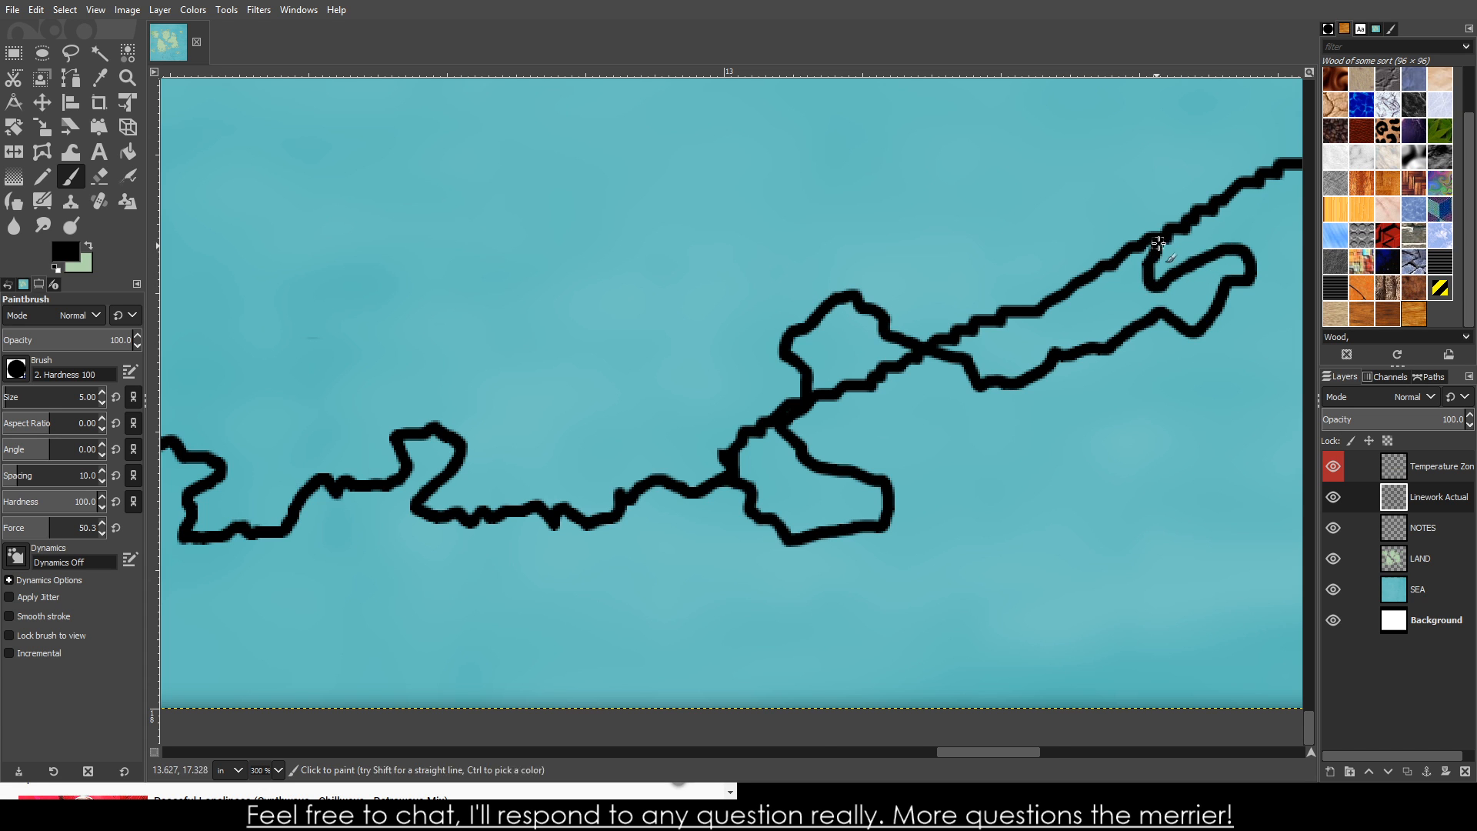
- Erase the old diagonal line's two southwestern stretches, above the new lower lobe and beneath the new bump
{"action": "scroll", "coordinate": [1209, 322], "scroll_direction": "down", "scroll_amount": 3}
{"action": "scroll", "coordinate": [1204, 331], "scroll_direction": "up", "scroll_amount": 5}
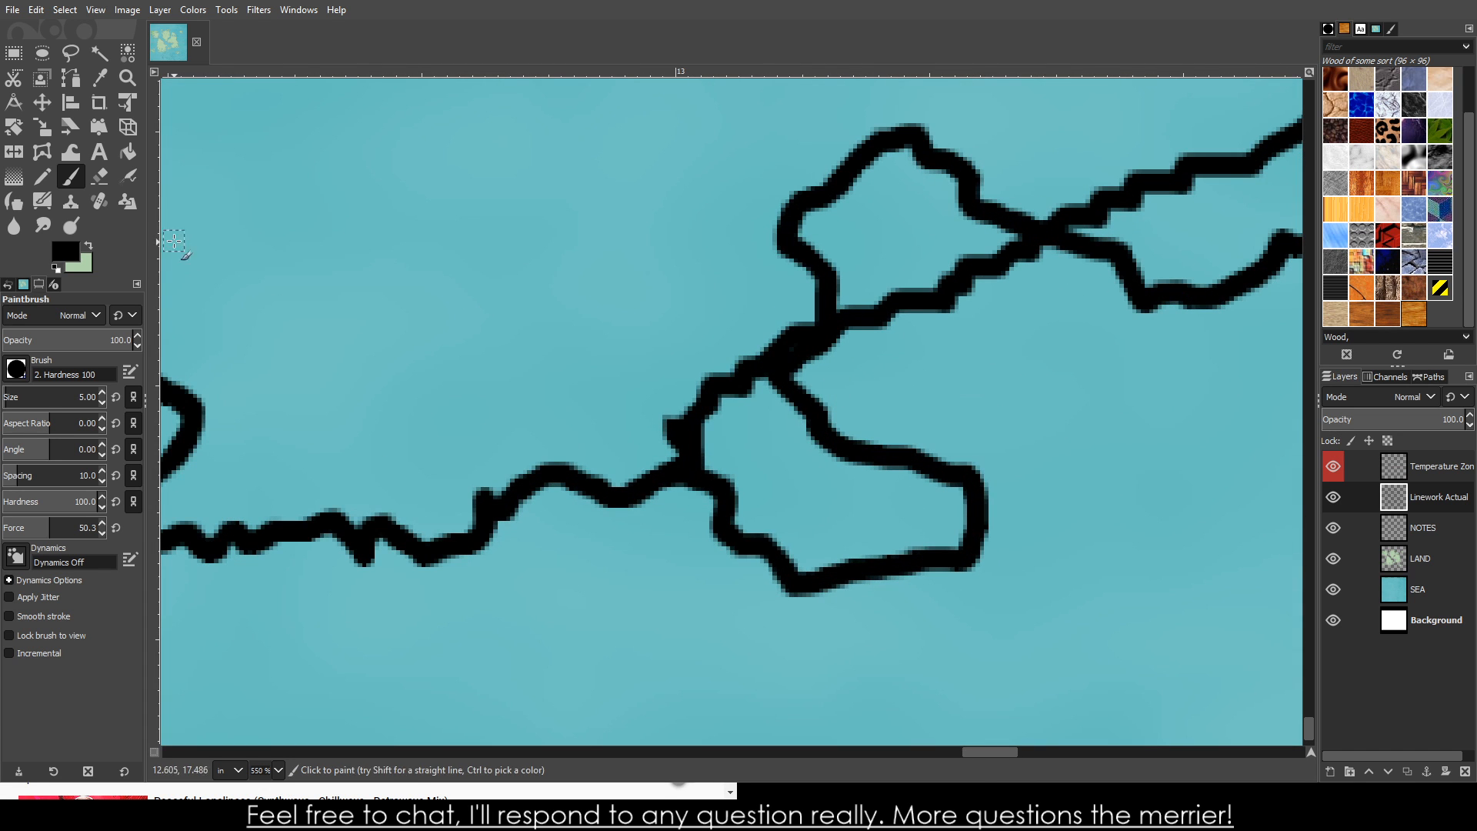
{"action": "key", "text": "shift+e"}
{"action": "scroll", "coordinate": [796, 496], "scroll_direction": "up", "scroll_amount": 3}
{"action": "mouse_move", "coordinate": [577, 342]}
{"action": "left_mouse_down"}
{"action": "mouse_move", "coordinate": [527, 370]}
{"action": "mouse_move", "coordinate": [646, 202]}
{"action": "mouse_move", "coordinate": [683, 240]}
{"action": "mouse_move", "coordinate": [692, 321]}
{"action": "mouse_move", "coordinate": [623, 283]}
{"action": "mouse_move", "coordinate": [649, 319]}
{"action": "mouse_move", "coordinate": [577, 321]}
{"action": "left_mouse_up"}
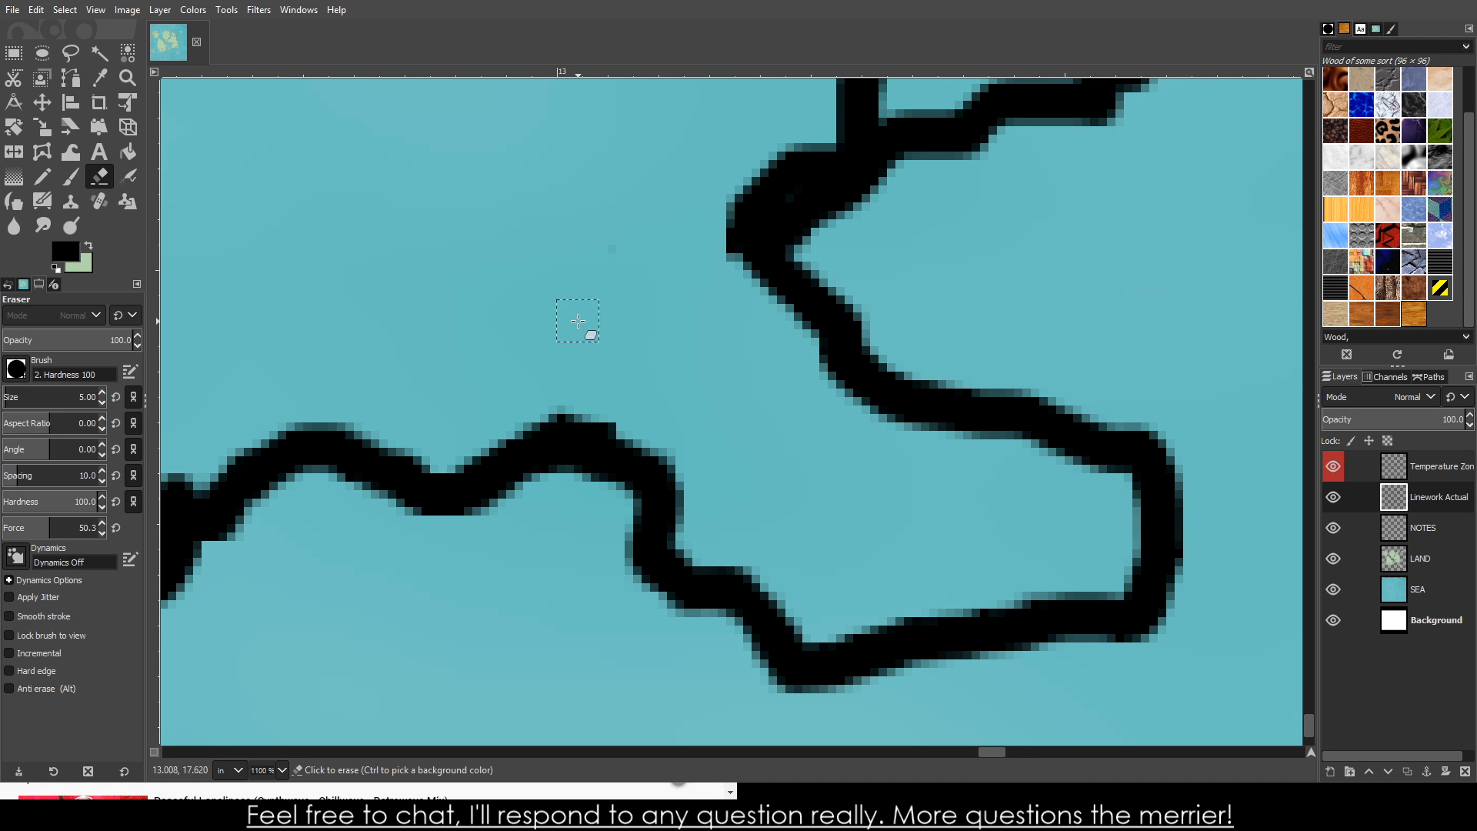
{"action": "scroll", "coordinate": [578, 321], "scroll_direction": "down", "scroll_amount": 3}
{"action": "scroll", "coordinate": [986, 408], "scroll_direction": "up", "scroll_amount": 2}
{"action": "mouse_move", "coordinate": [963, 353]}
{"action": "left_mouse_down"}
{"action": "mouse_move", "coordinate": [935, 308]}
{"action": "mouse_move", "coordinate": [981, 324]}
{"action": "mouse_move", "coordinate": [1065, 319]}
{"action": "mouse_move", "coordinate": [934, 374]}
{"action": "mouse_move", "coordinate": [1069, 305]}
{"action": "mouse_move", "coordinate": [1098, 312]}
{"action": "mouse_move", "coordinate": [961, 393]}
{"action": "mouse_move", "coordinate": [1088, 320]}
{"action": "left_mouse_up"}
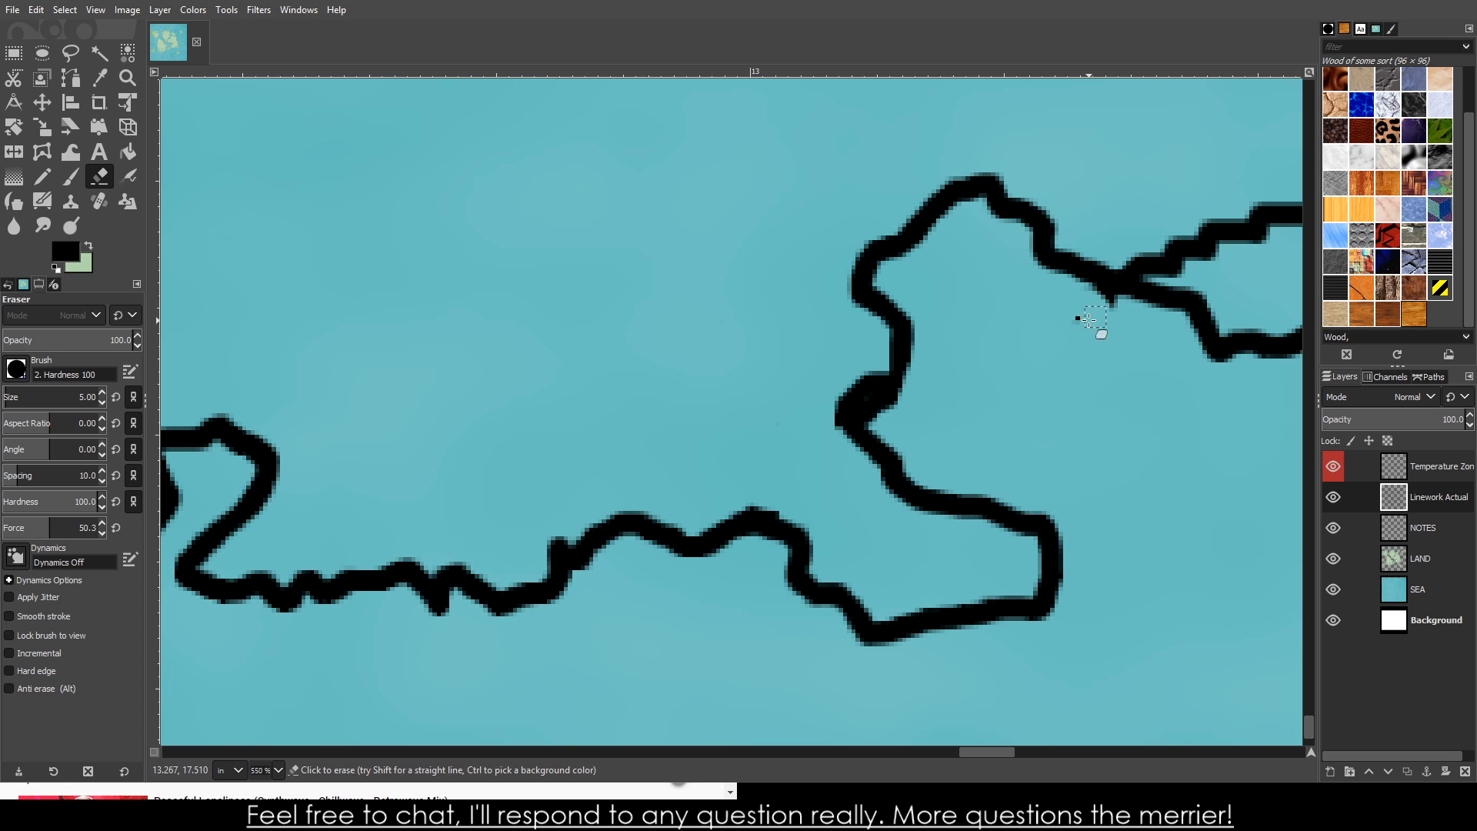
- Erase the old diagonal line between the bump's eastern crossing and the new hook's tip junction
{"action": "scroll", "coordinate": [1089, 319], "scroll_direction": "down", "scroll_amount": 6}
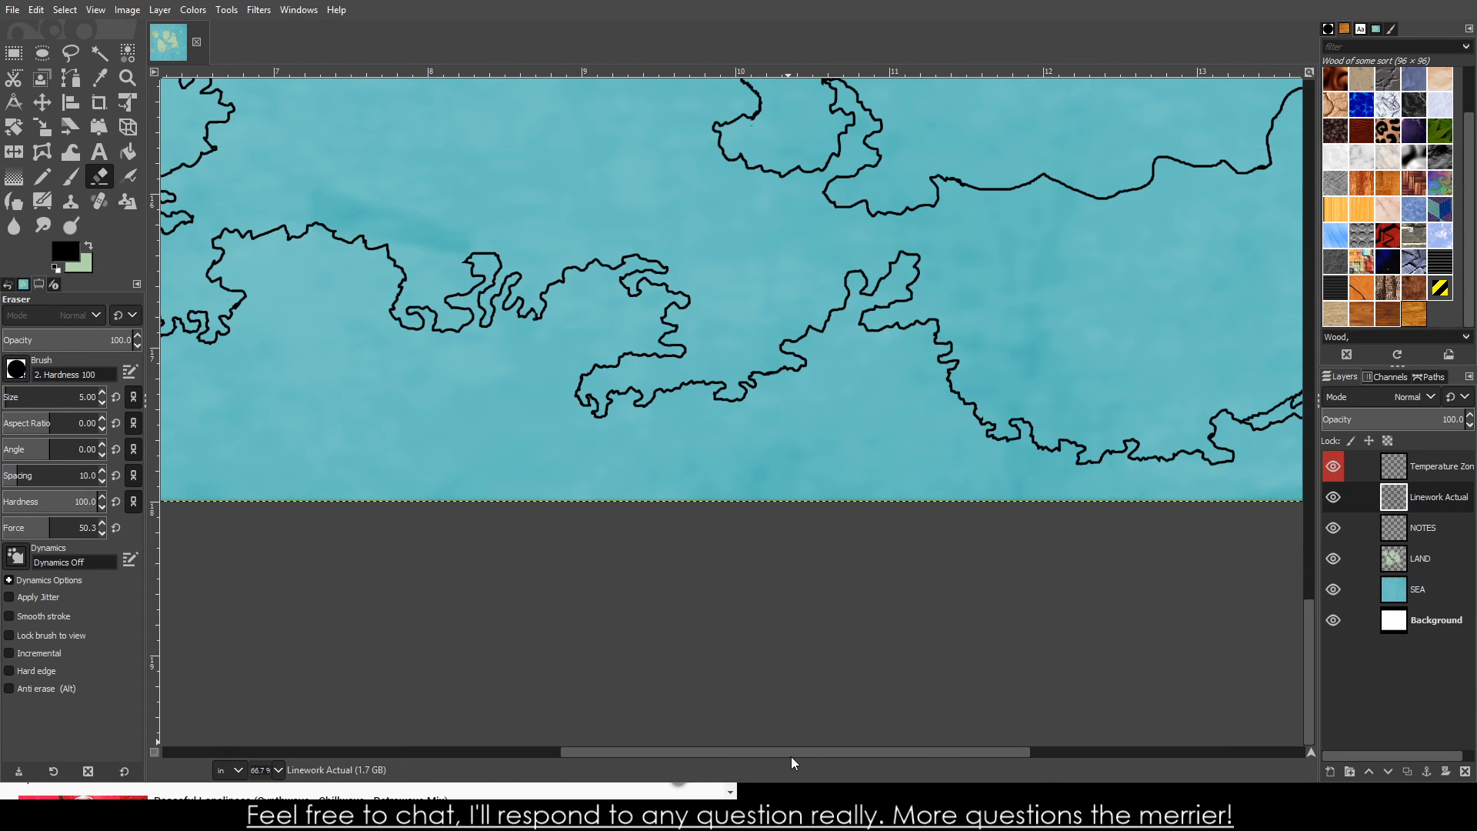
{"action": "left_click_drag", "start_coordinate": [787, 753], "coordinate": [924, 748]}
{"action": "scroll", "coordinate": [939, 461], "scroll_direction": "up", "scroll_amount": 6}
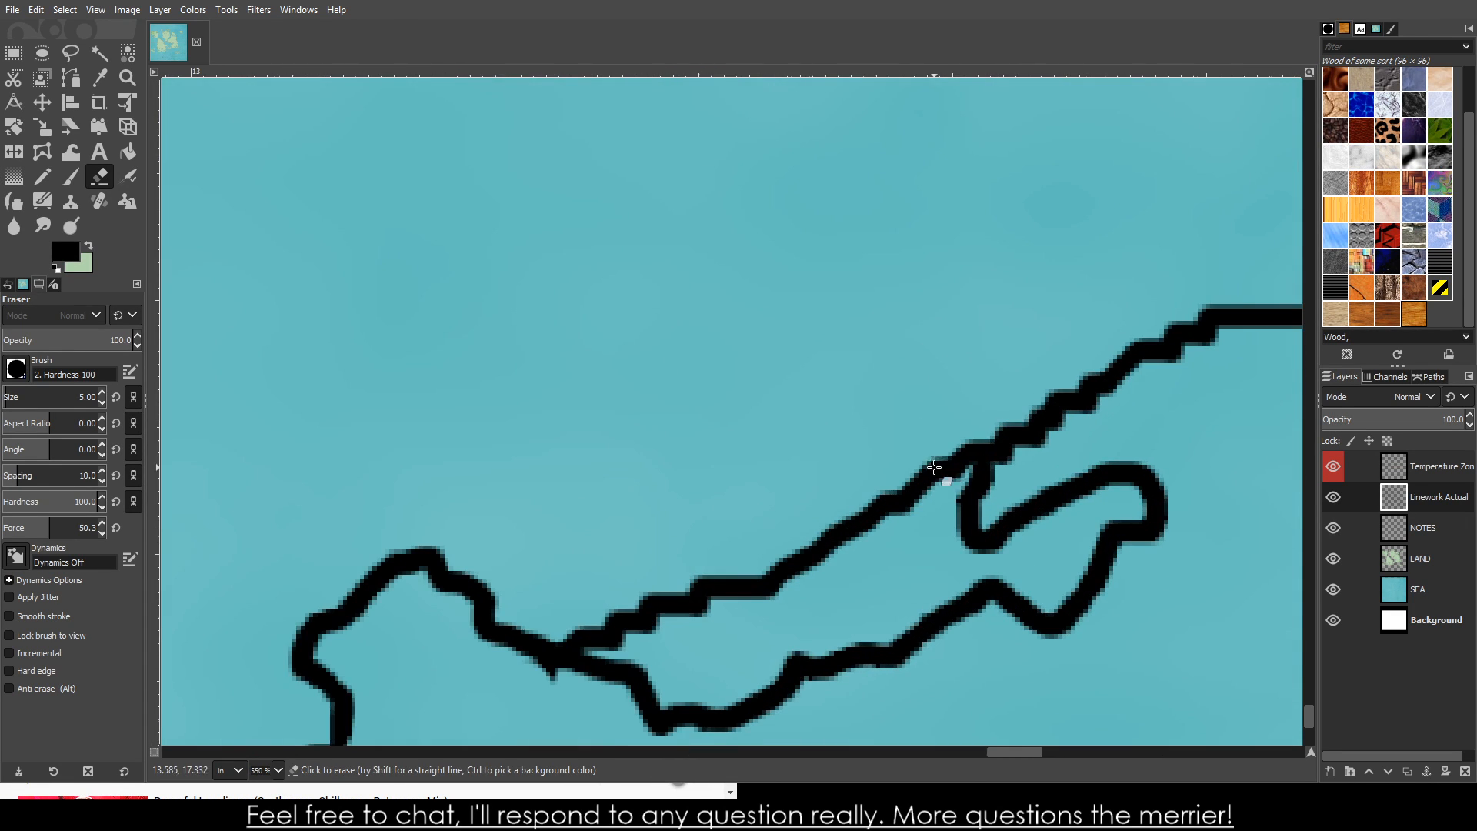
{"action": "mouse_move", "coordinate": [939, 481]}
{"action": "left_mouse_down"}
{"action": "mouse_move", "coordinate": [941, 416]}
{"action": "mouse_move", "coordinate": [962, 471]}
{"action": "mouse_move", "coordinate": [929, 497]}
{"action": "mouse_move", "coordinate": [931, 461]}
{"action": "mouse_move", "coordinate": [782, 569]}
{"action": "mouse_move", "coordinate": [833, 565]}
{"action": "mouse_move", "coordinate": [850, 522]}
{"action": "mouse_move", "coordinate": [811, 562]}
{"action": "mouse_move", "coordinate": [706, 568]}
{"action": "mouse_move", "coordinate": [592, 627]}
{"action": "mouse_move", "coordinate": [587, 644]}
{"action": "mouse_move", "coordinate": [577, 625]}
{"action": "mouse_move", "coordinate": [595, 640]}
{"action": "mouse_move", "coordinate": [664, 637]}
{"action": "mouse_move", "coordinate": [611, 633]}
{"action": "mouse_move", "coordinate": [792, 583]}
{"action": "left_mouse_up"}
- Paint a deeply indented coast inside the old southeastern curve, from the flat stretch's western end northeast to the curve's upper part
{"action": "scroll", "coordinate": [1192, 537], "scroll_direction": "down", "scroll_amount": 9, "text": "ctrl"}
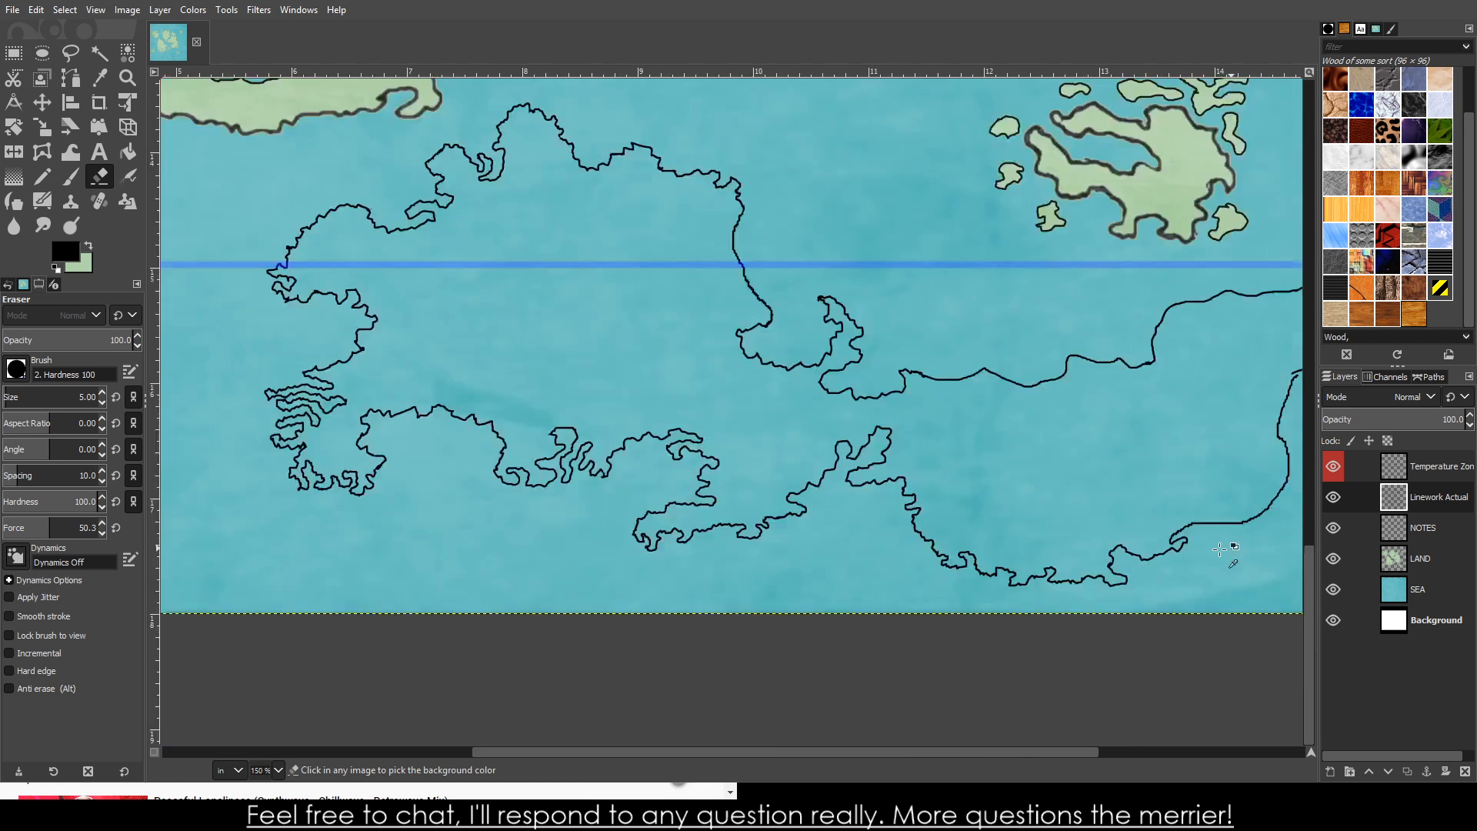
{"action": "left_click_drag", "start_coordinate": [936, 754], "coordinate": [1042, 753]}
{"action": "scroll", "coordinate": [1121, 521], "scroll_direction": "up", "scroll_amount": 4, "text": "ctrl"}
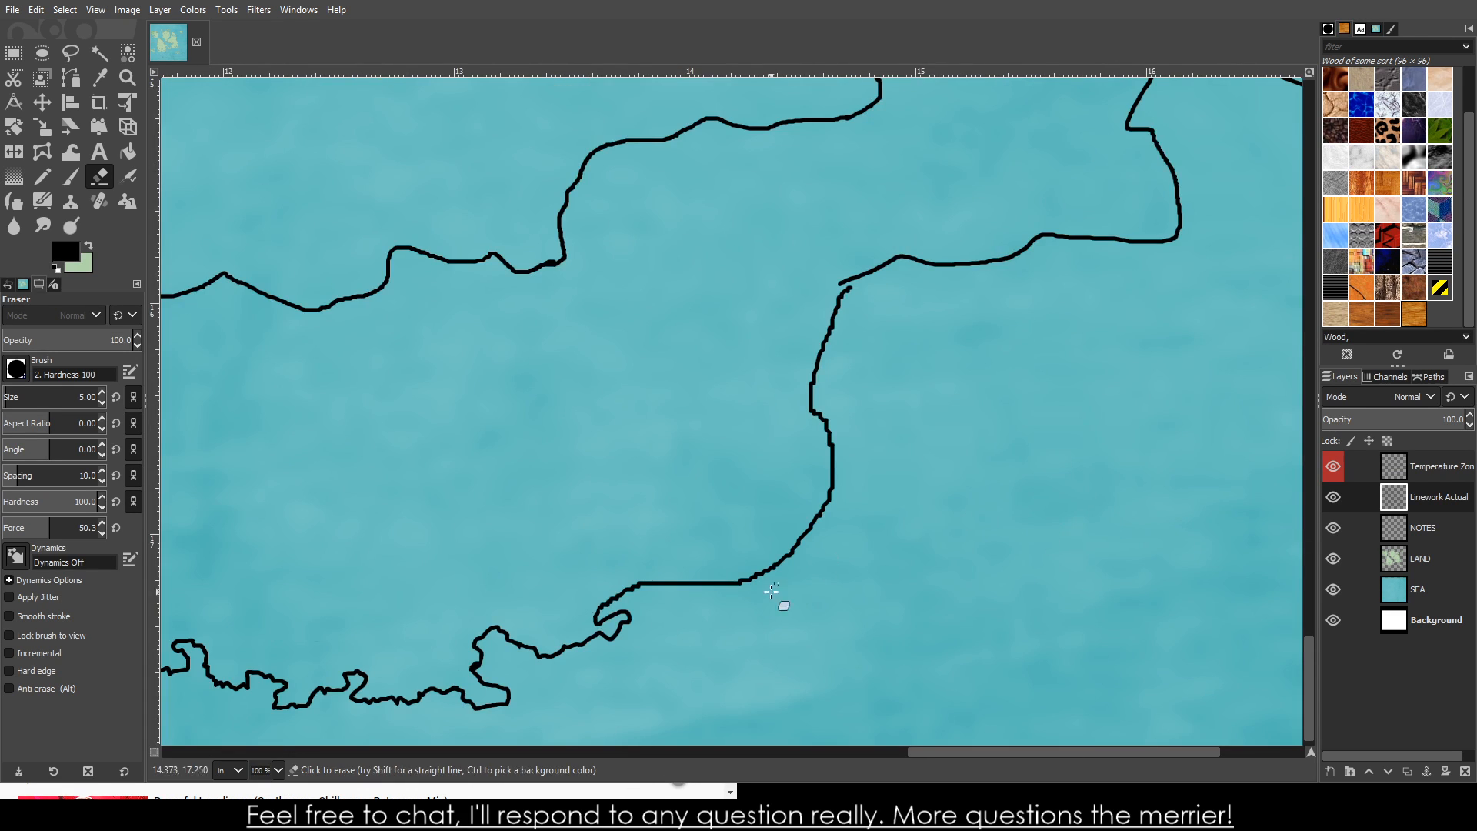
{"action": "scroll", "coordinate": [677, 611], "scroll_direction": "up", "scroll_amount": 1, "text": "ctrl"}
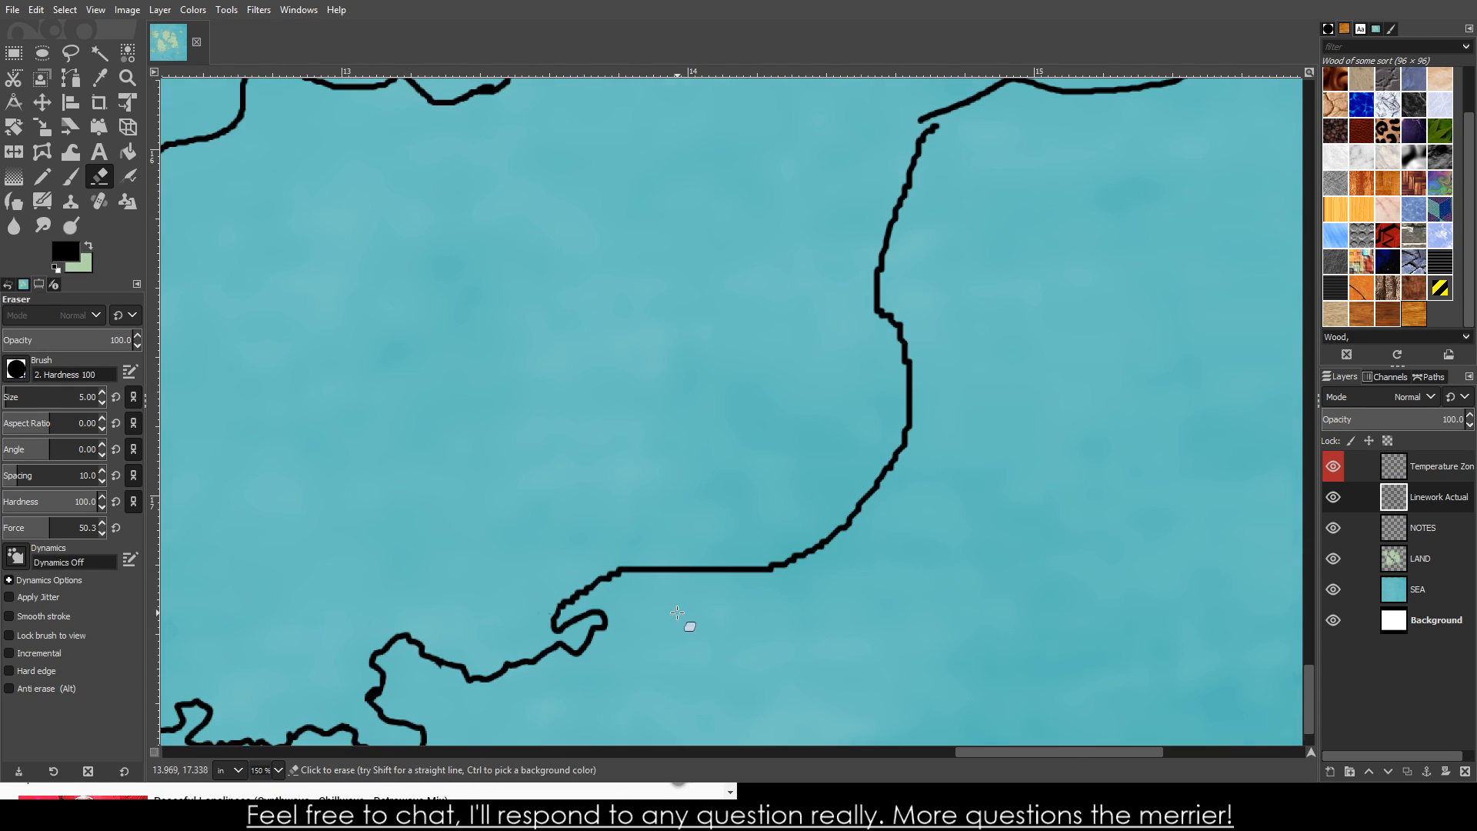
{"action": "left_click", "coordinate": [70, 176]}
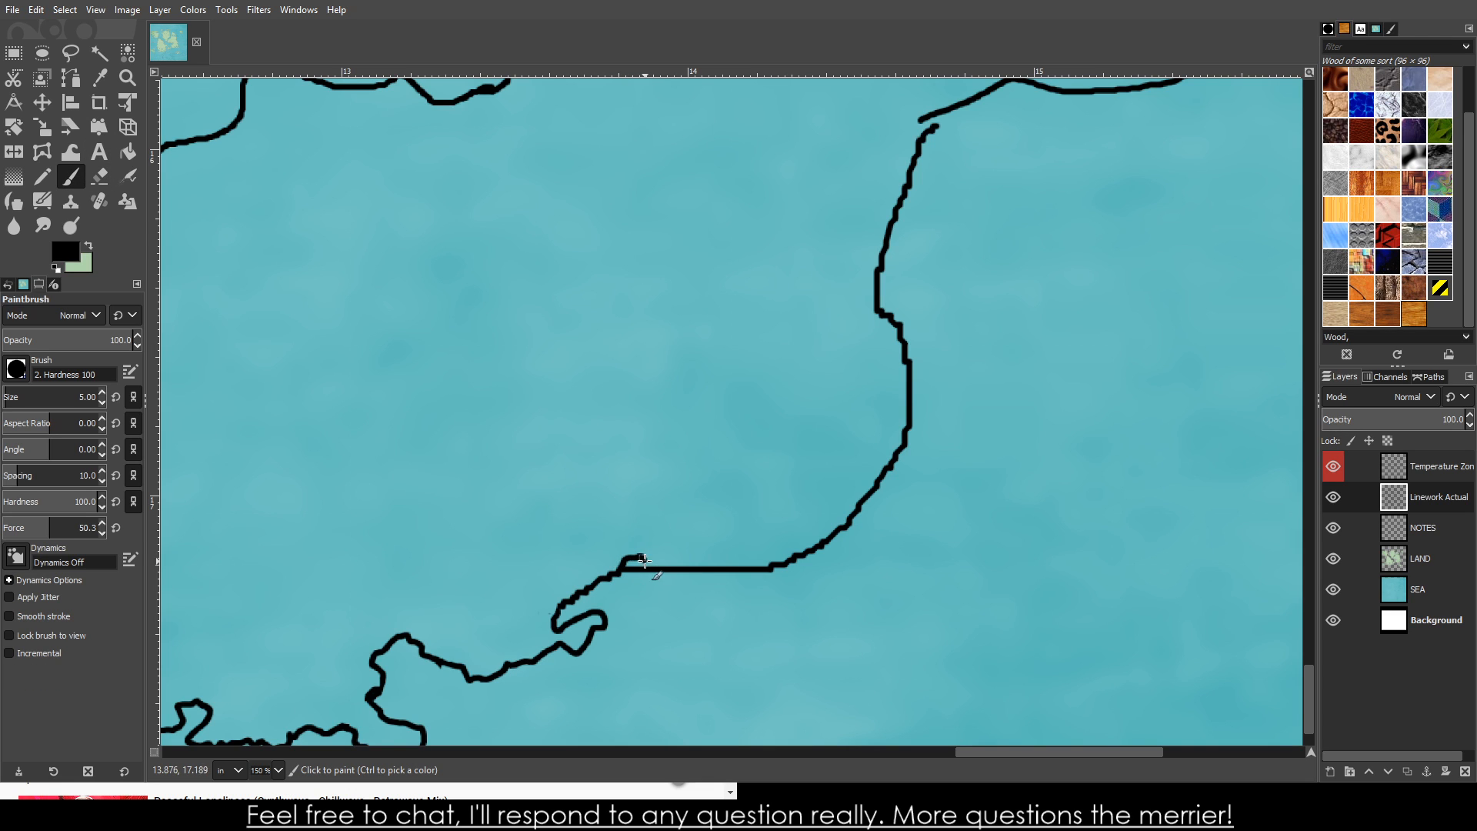
{"action": "left_click_drag", "start_coordinate": [625, 537], "coordinate": [685, 528]}
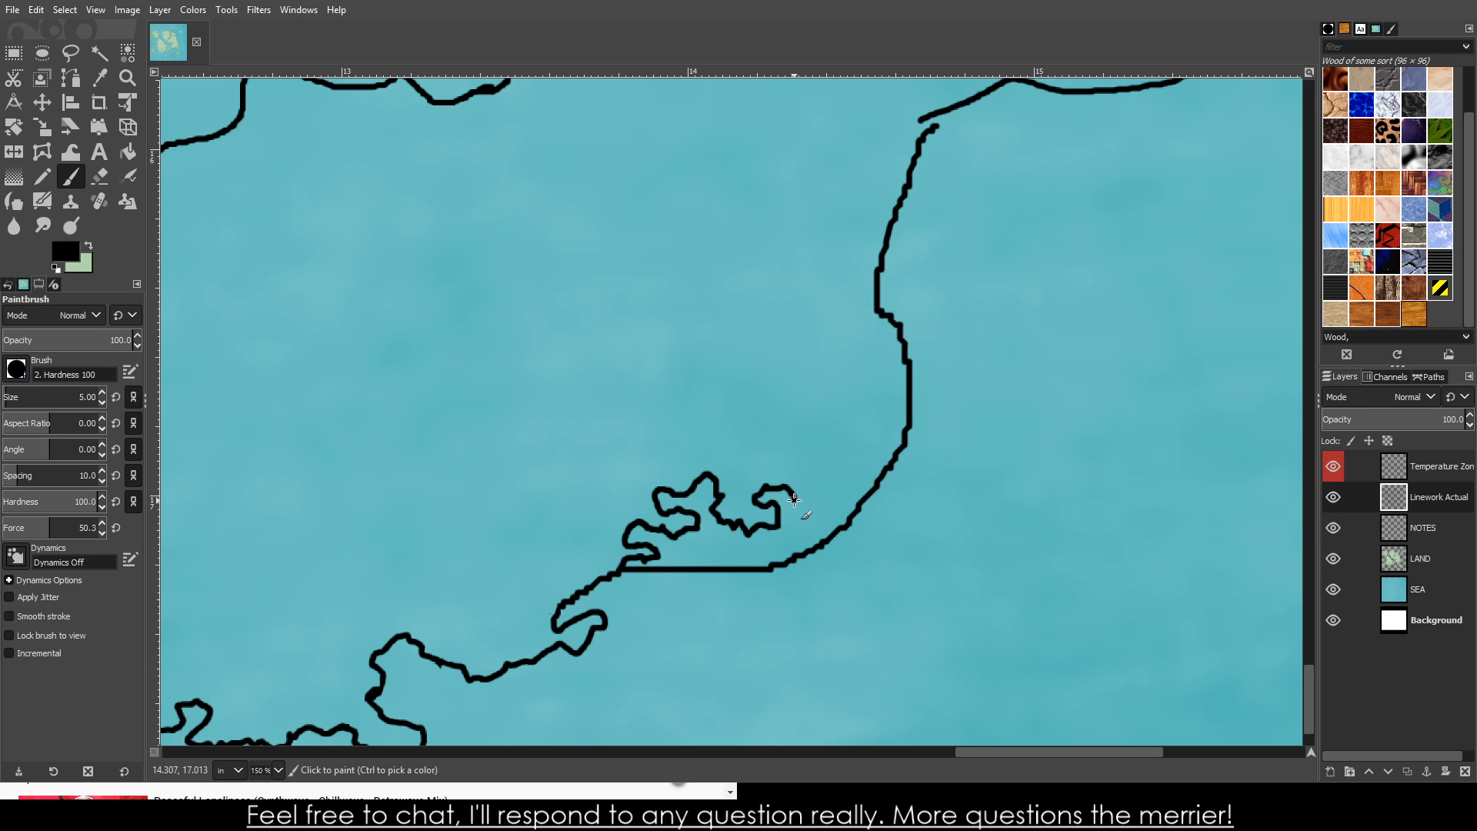
{"action": "left_click_drag", "start_coordinate": [829, 483], "coordinate": [801, 472]}
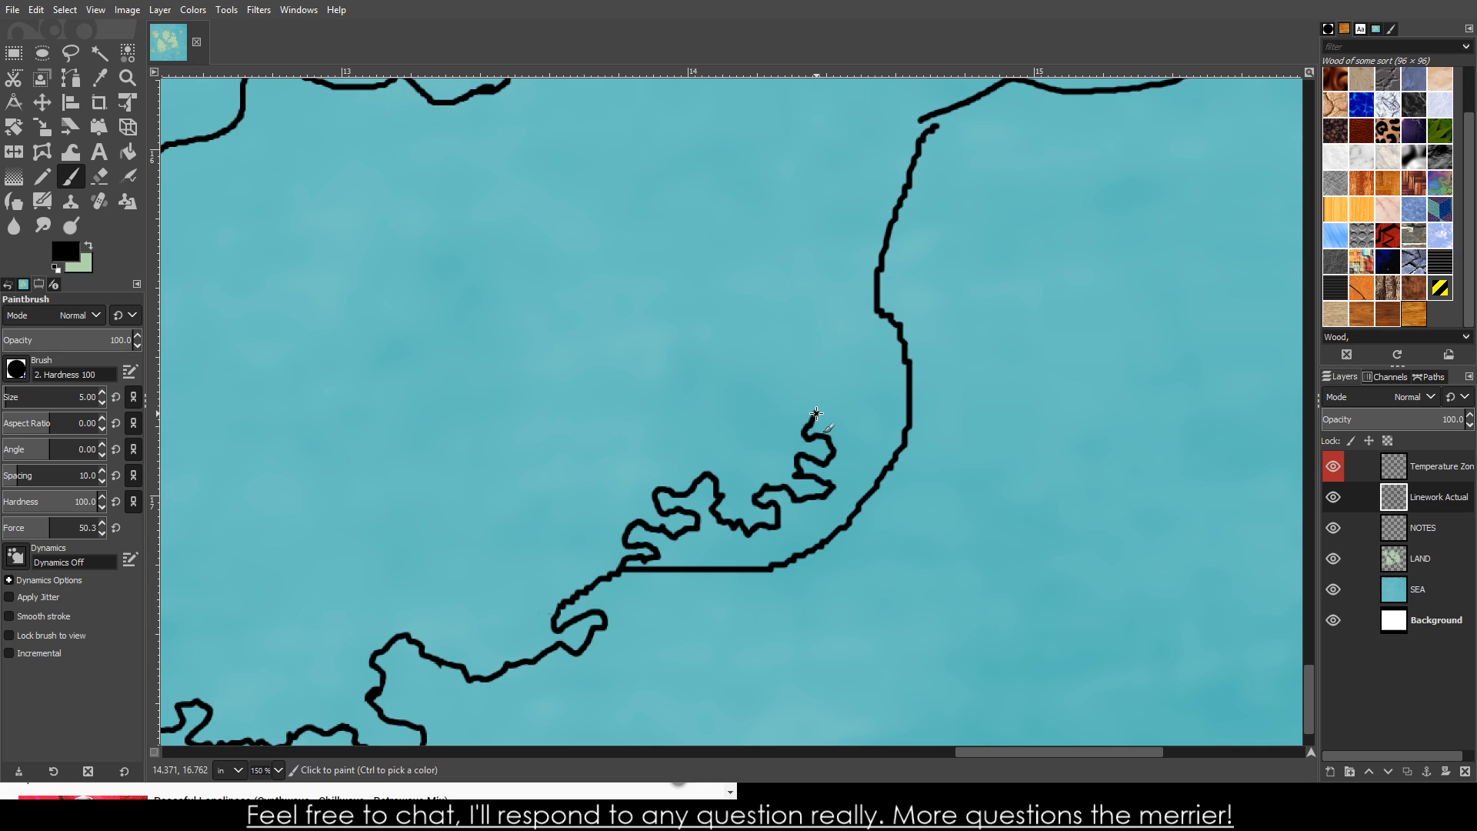
{"action": "left_click_drag", "start_coordinate": [817, 413], "coordinate": [847, 407]}
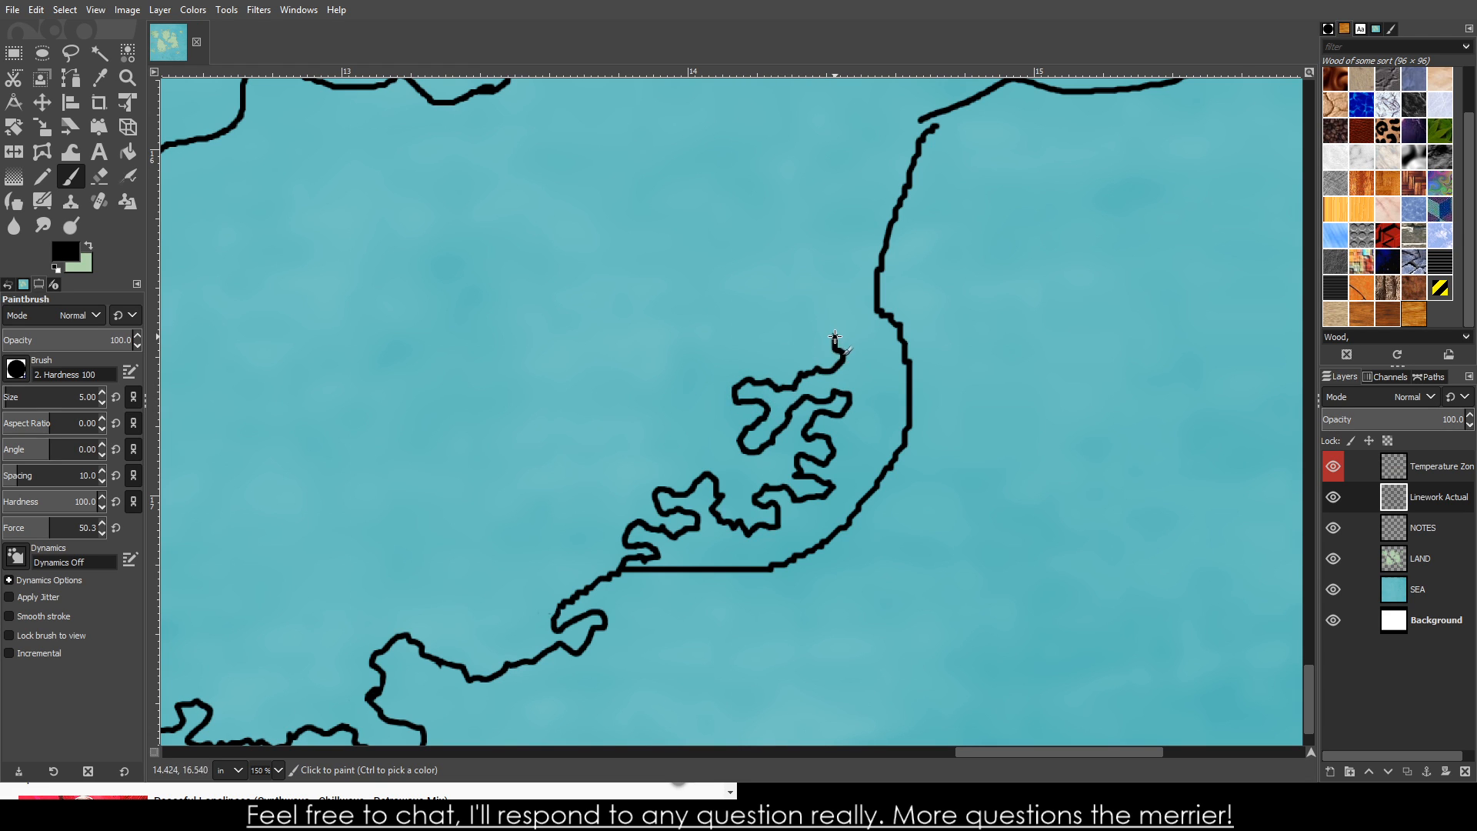
- Erase the old flat stretch below the new indented coast and the start of the curve east of it
{"action": "scroll", "coordinate": [876, 320], "scroll_direction": "down", "scroll_amount": 3}
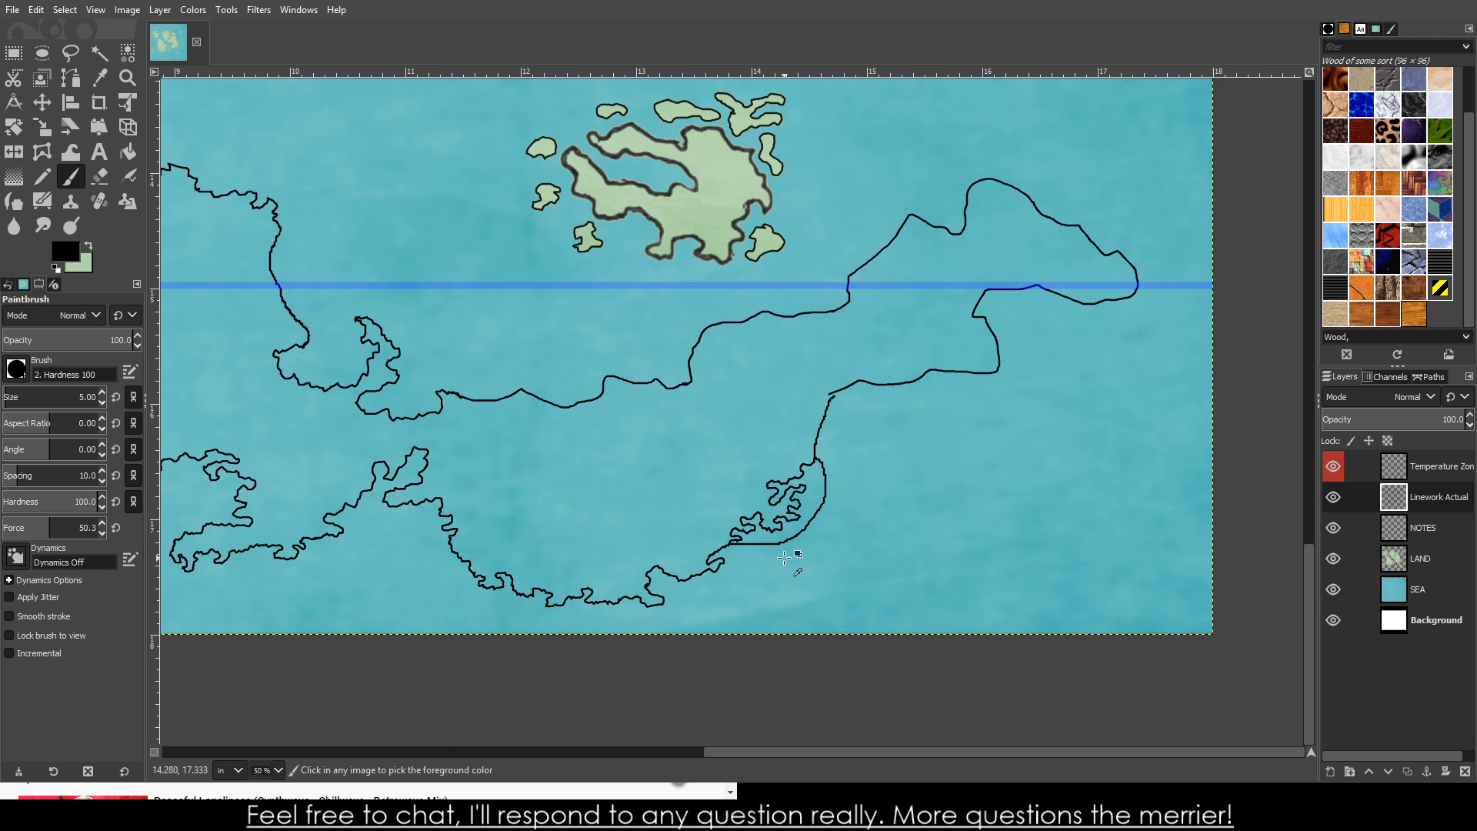
{"action": "scroll", "coordinate": [776, 561], "scroll_direction": "up", "scroll_amount": 6}
{"action": "scroll", "coordinate": [717, 364], "scroll_direction": "up", "scroll_amount": 2}
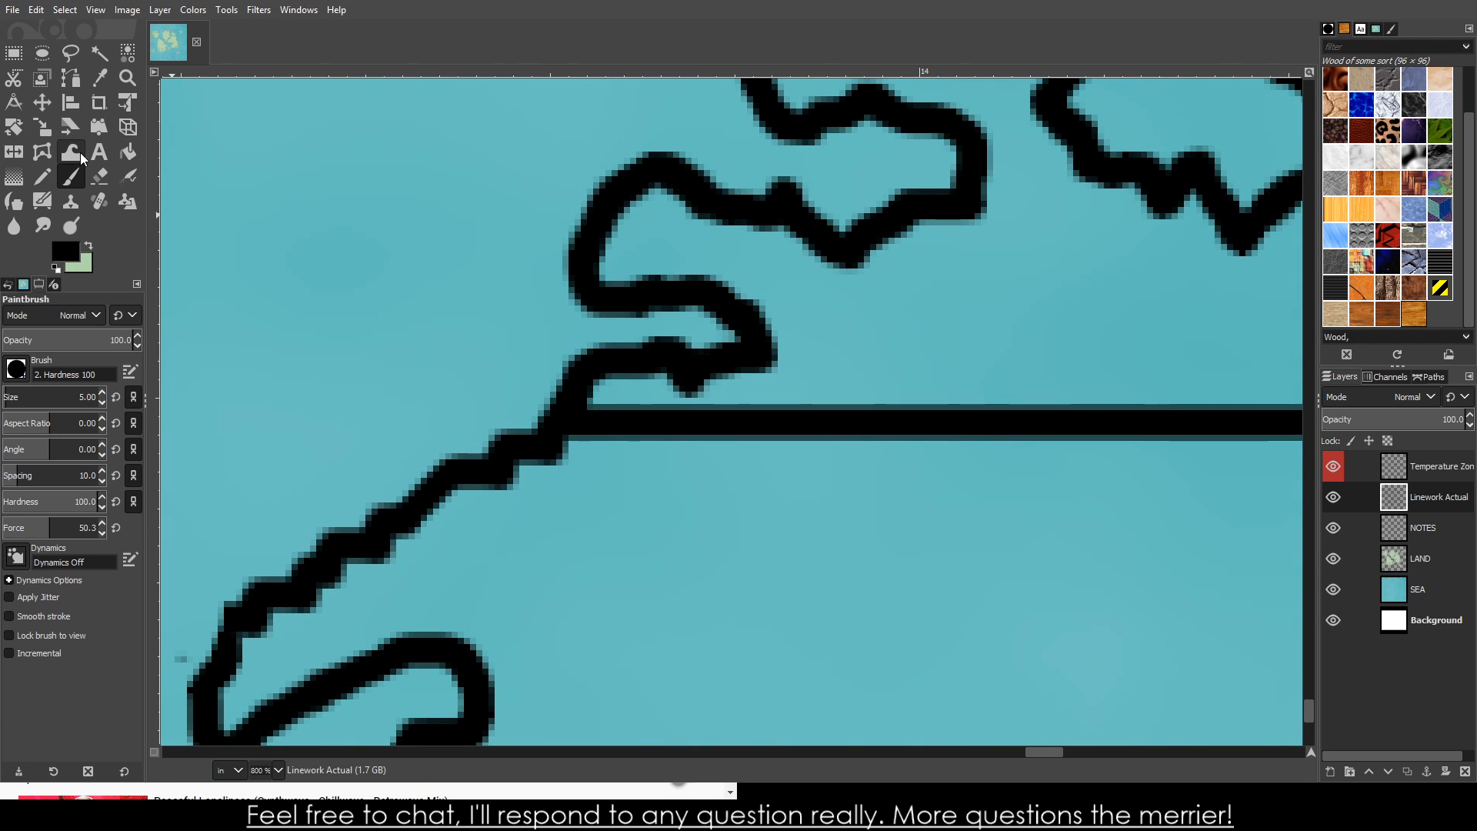
{"action": "left_click", "coordinate": [101, 177]}
{"action": "mouse_move", "coordinate": [596, 422]}
{"action": "left_mouse_down"}
{"action": "mouse_move", "coordinate": [1219, 441]}
{"action": "mouse_move", "coordinate": [850, 407]}
{"action": "left_mouse_up"}
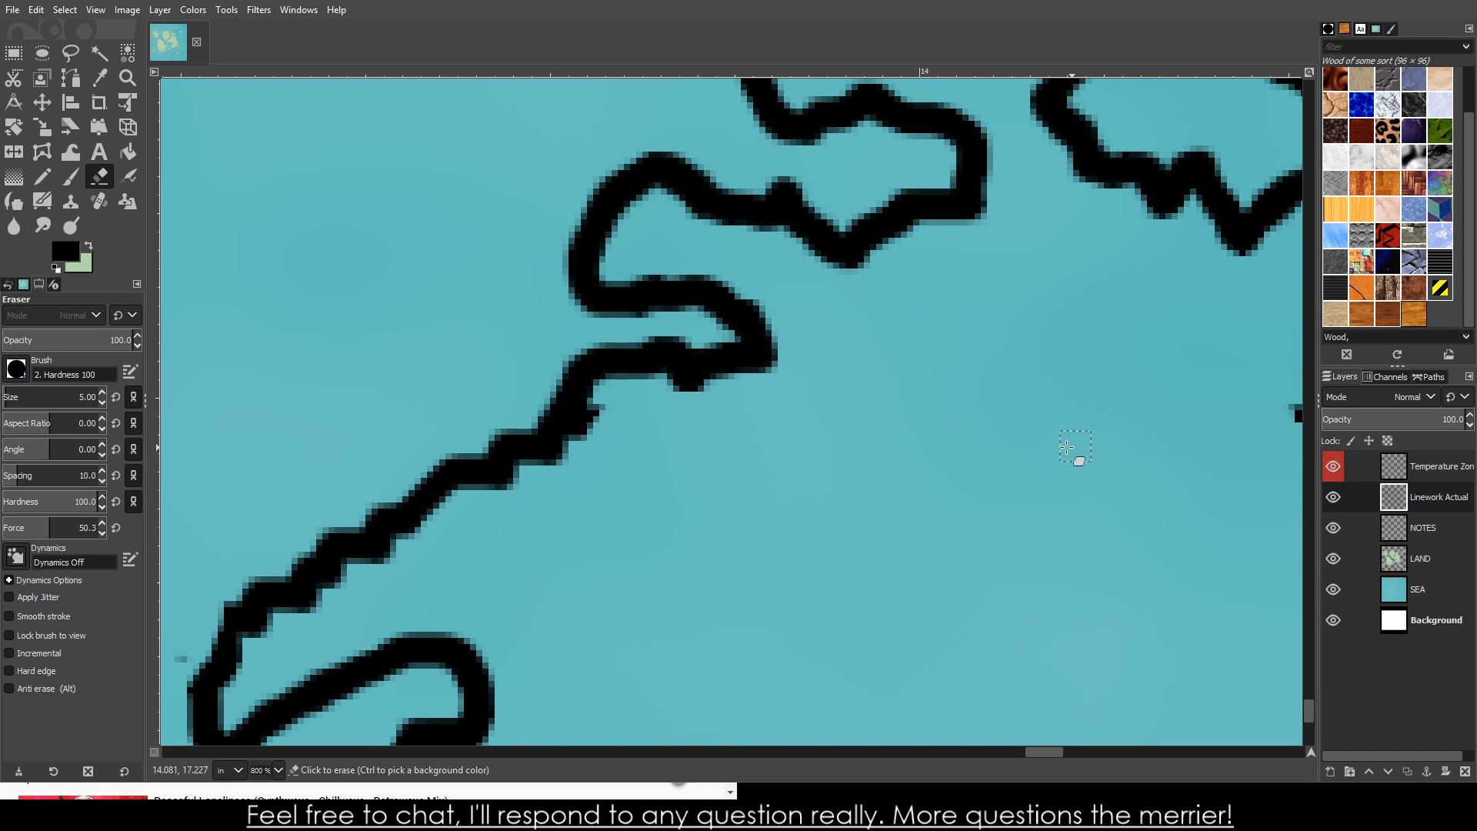
{"action": "scroll", "coordinate": [1244, 482], "scroll_direction": "down", "scroll_amount": 6}
{"action": "scroll", "coordinate": [1244, 483], "scroll_direction": "up", "scroll_amount": 5}
{"action": "mouse_move", "coordinate": [1170, 495]}
{"action": "left_mouse_down"}
{"action": "mouse_move", "coordinate": [1208, 477]}
{"action": "mouse_move", "coordinate": [1196, 460]}
{"action": "mouse_move", "coordinate": [1247, 473]}
{"action": "mouse_move", "coordinate": [1237, 450]}
{"action": "mouse_move", "coordinate": [1265, 422]}
{"action": "left_mouse_up"}
{"action": "scroll", "coordinate": [1235, 504], "scroll_direction": "down", "scroll_amount": 4}
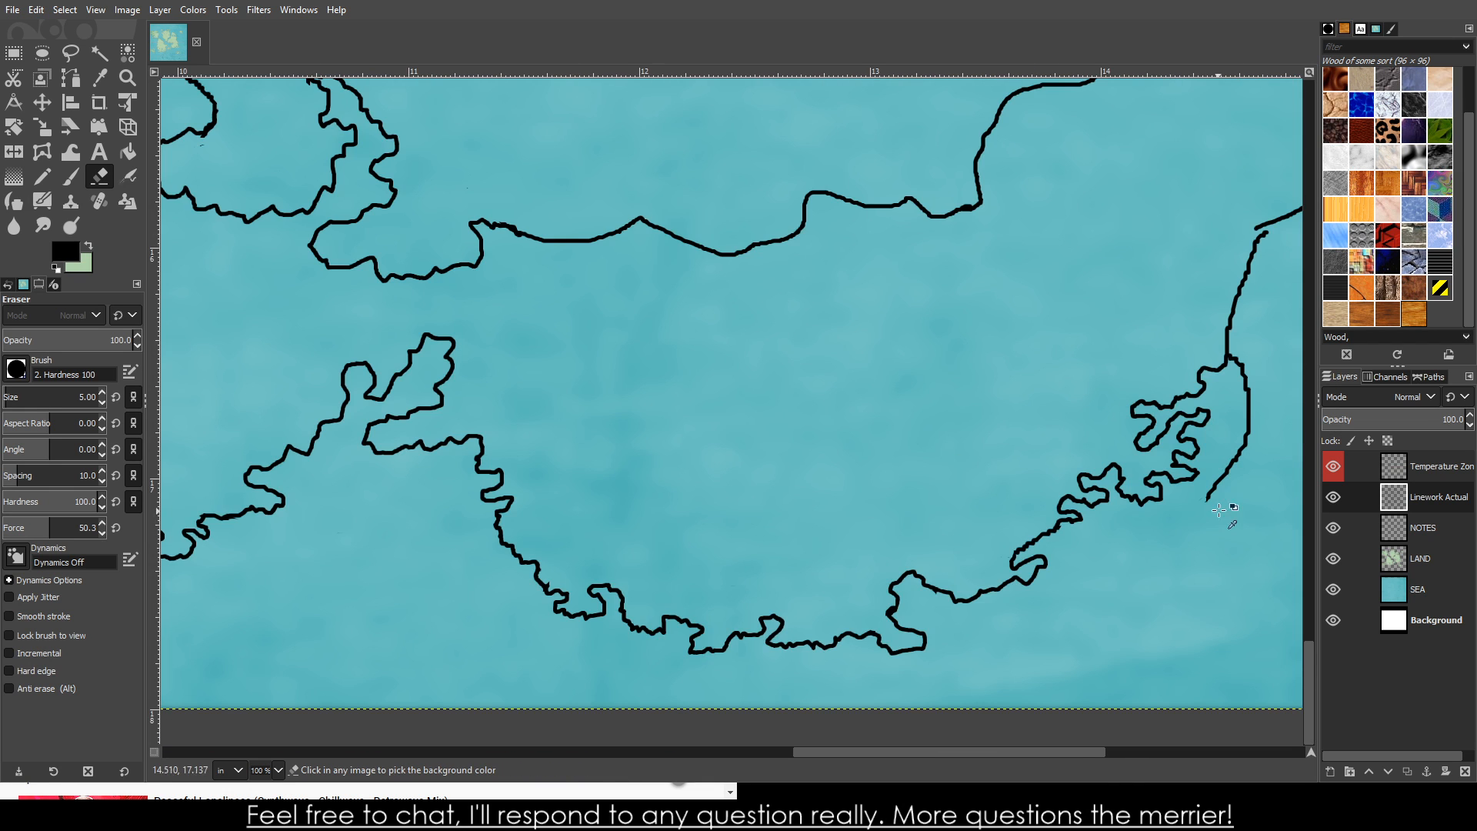
- Erase the rest of the old curve east of the indented coast, up to their northern junction
{"action": "scroll", "coordinate": [1231, 507], "scroll_direction": "up", "scroll_amount": 3}
{"action": "mouse_move", "coordinate": [1166, 500]}
{"action": "left_mouse_down"}
{"action": "mouse_move", "coordinate": [1195, 451]}
{"action": "mouse_move", "coordinate": [1155, 476]}
{"action": "mouse_move", "coordinate": [1135, 528]}
{"action": "mouse_move", "coordinate": [1155, 467]}
{"action": "mouse_move", "coordinate": [1199, 454]}
{"action": "mouse_move", "coordinate": [1266, 269]}
{"action": "mouse_move", "coordinate": [1250, 336]}
{"action": "mouse_move", "coordinate": [1259, 306]}
{"action": "left_mouse_up"}
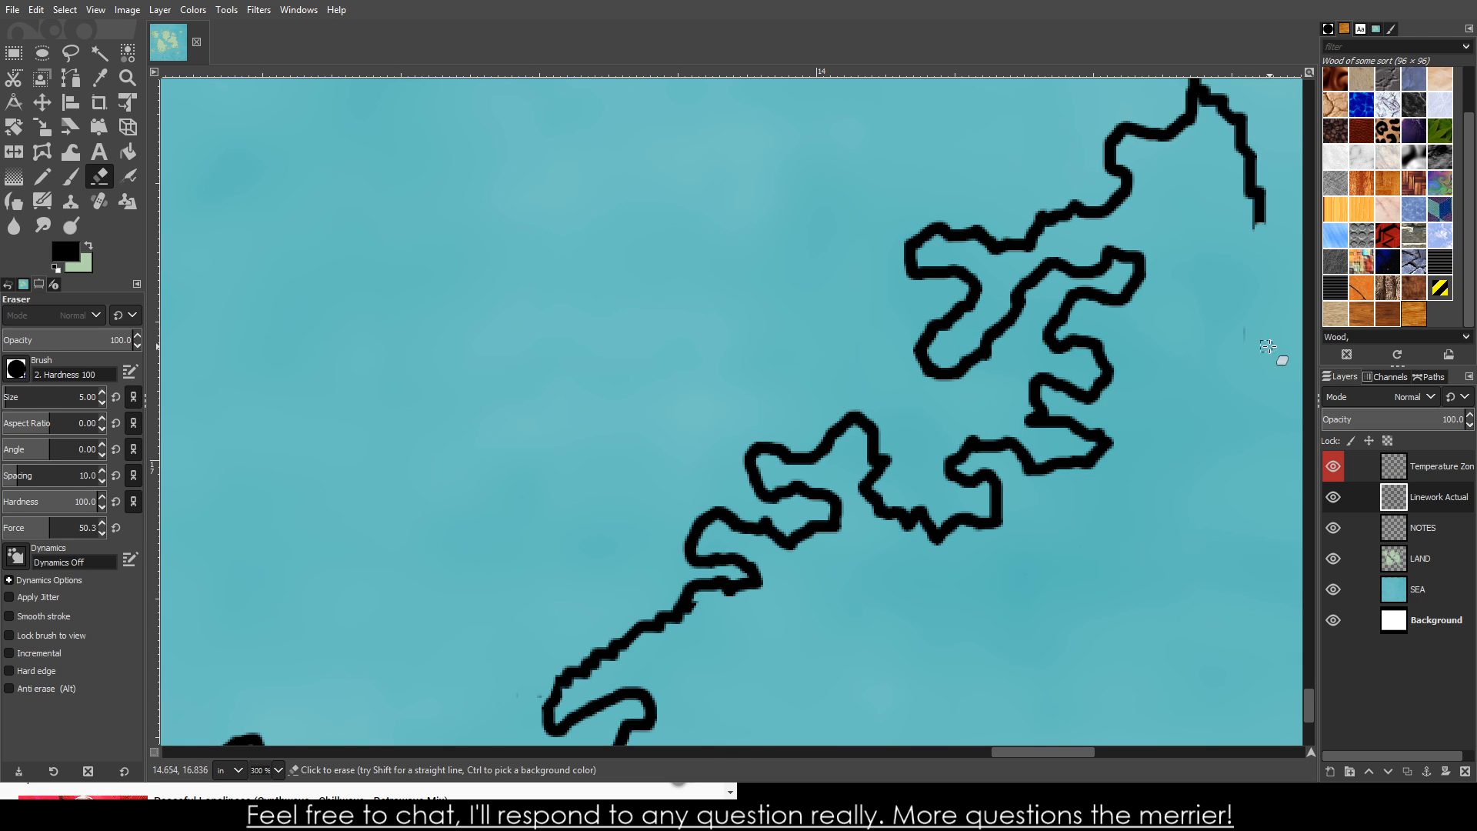
{"action": "scroll", "coordinate": [1266, 369], "scroll_direction": "up", "scroll_amount": 3}
{"action": "mouse_move", "coordinate": [1263, 412]}
{"action": "left_mouse_down"}
{"action": "mouse_move", "coordinate": [1216, 265]}
{"action": "mouse_move", "coordinate": [1226, 287]}
{"action": "mouse_move", "coordinate": [1240, 273]}
{"action": "mouse_move", "coordinate": [1256, 481]}
{"action": "left_mouse_up"}
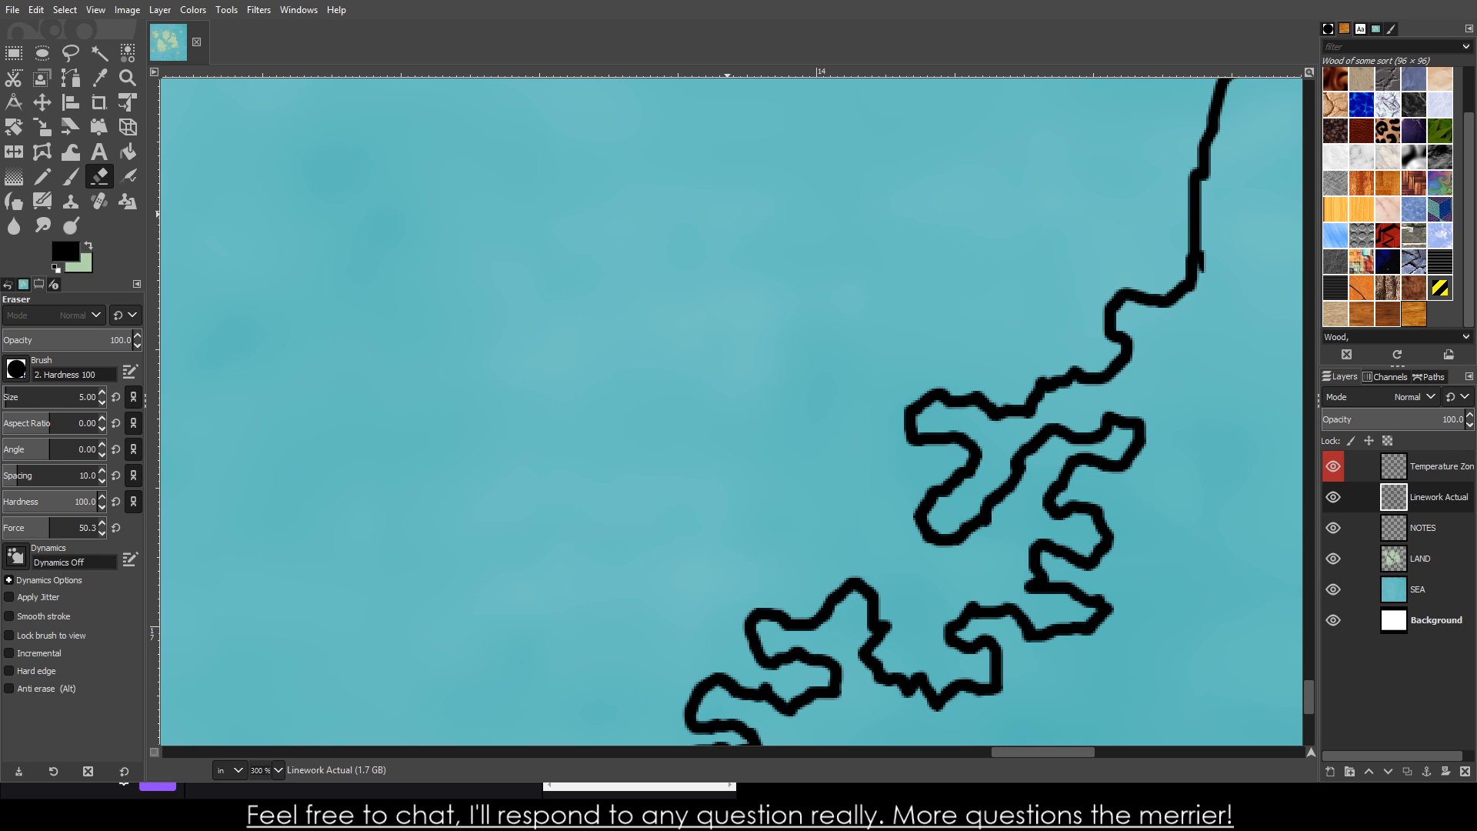
- Paint a ragged coast from the indented coast's northern junction, around a hooked inlet and broad eastern lobe, north to the old horizontal line
{"action": "scroll", "coordinate": [1212, 656], "scroll_direction": "down", "scroll_amount": 6}
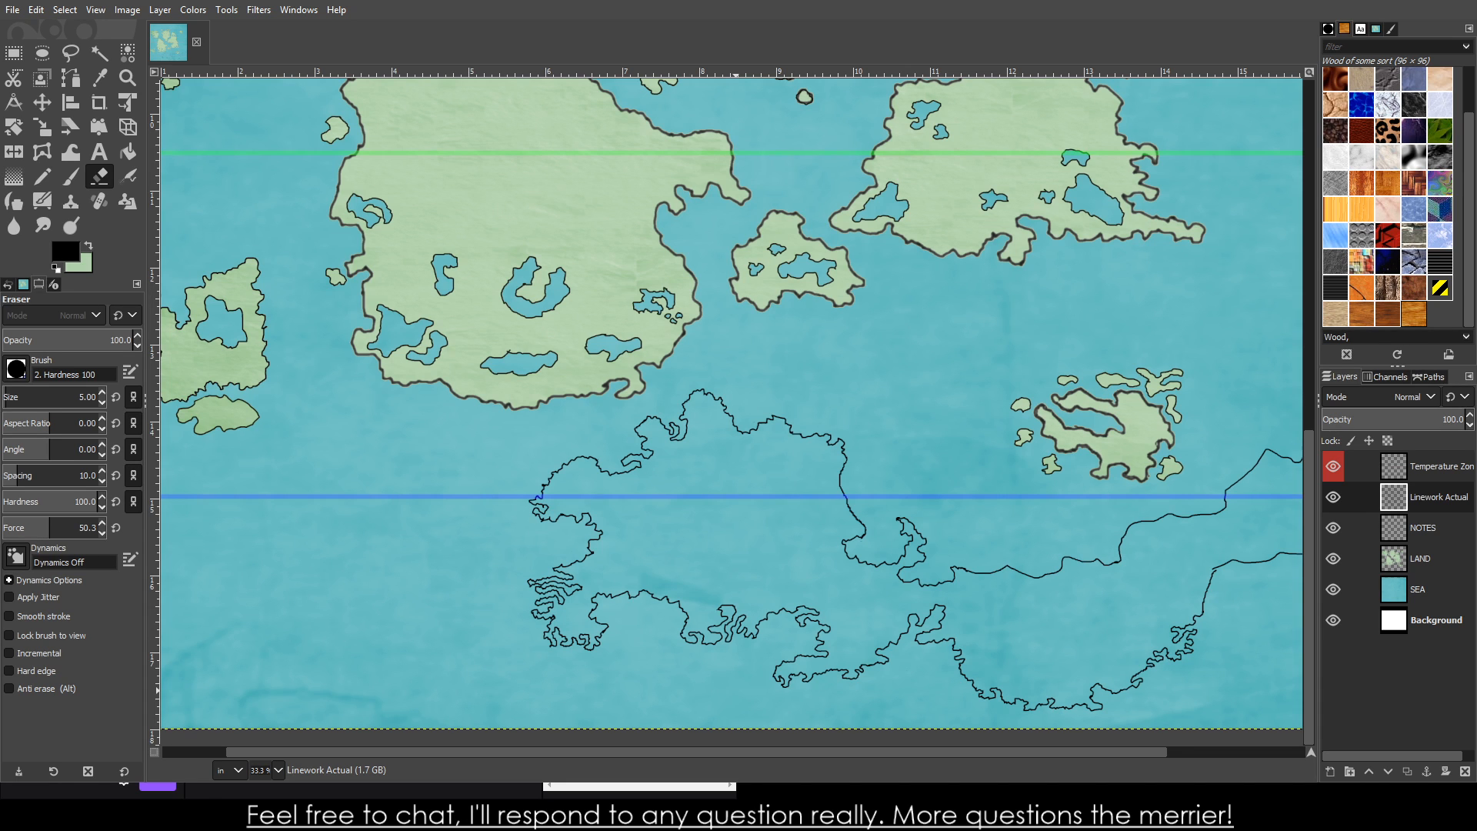
{"action": "scroll", "coordinate": [1169, 679], "scroll_direction": "down", "scroll_amount": 3}
{"action": "scroll", "coordinate": [1246, 679], "scroll_direction": "up", "scroll_amount": 7}
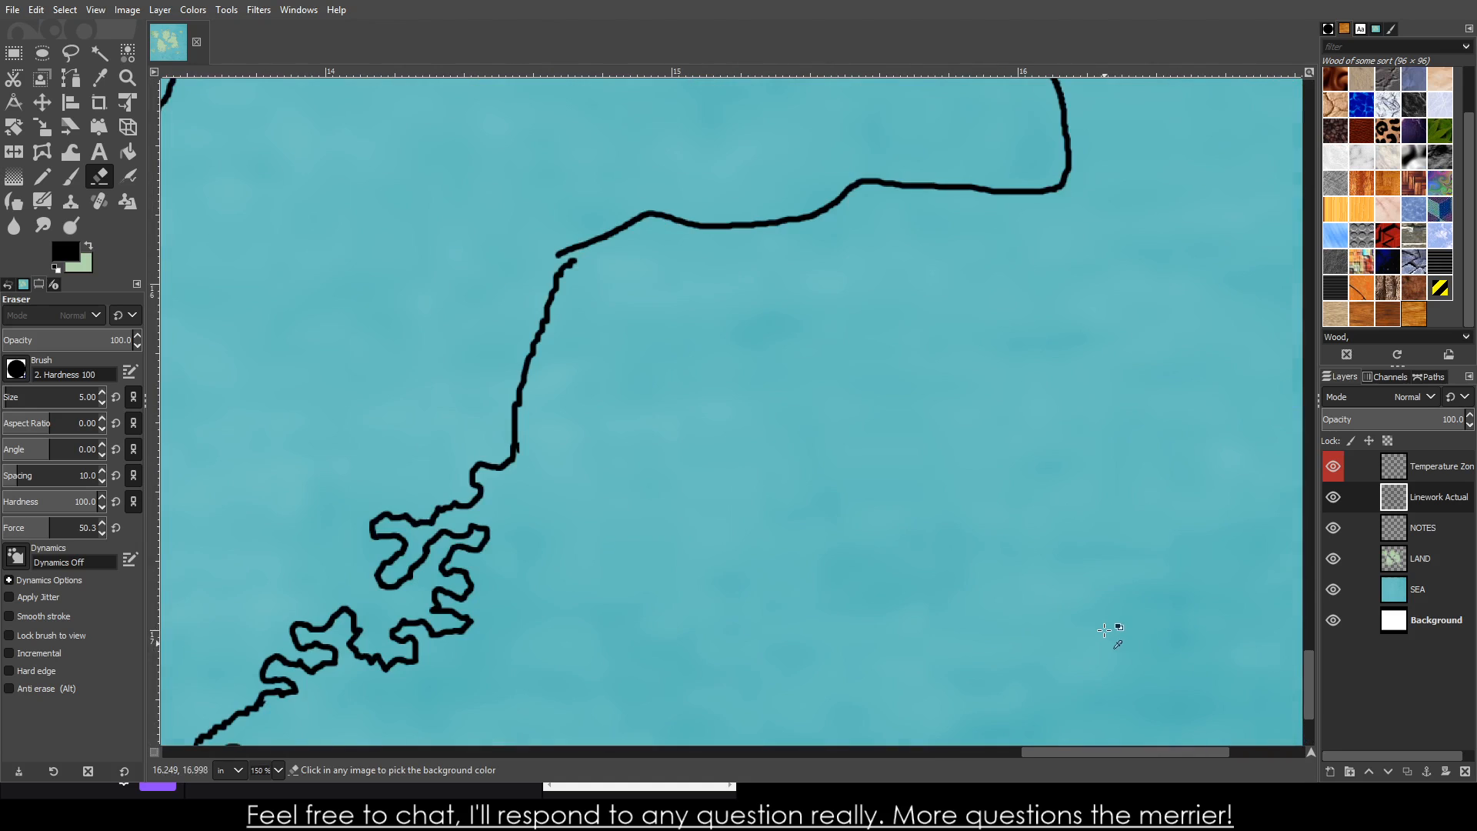
{"action": "scroll", "coordinate": [426, 452], "scroll_direction": "up", "scroll_amount": 3}
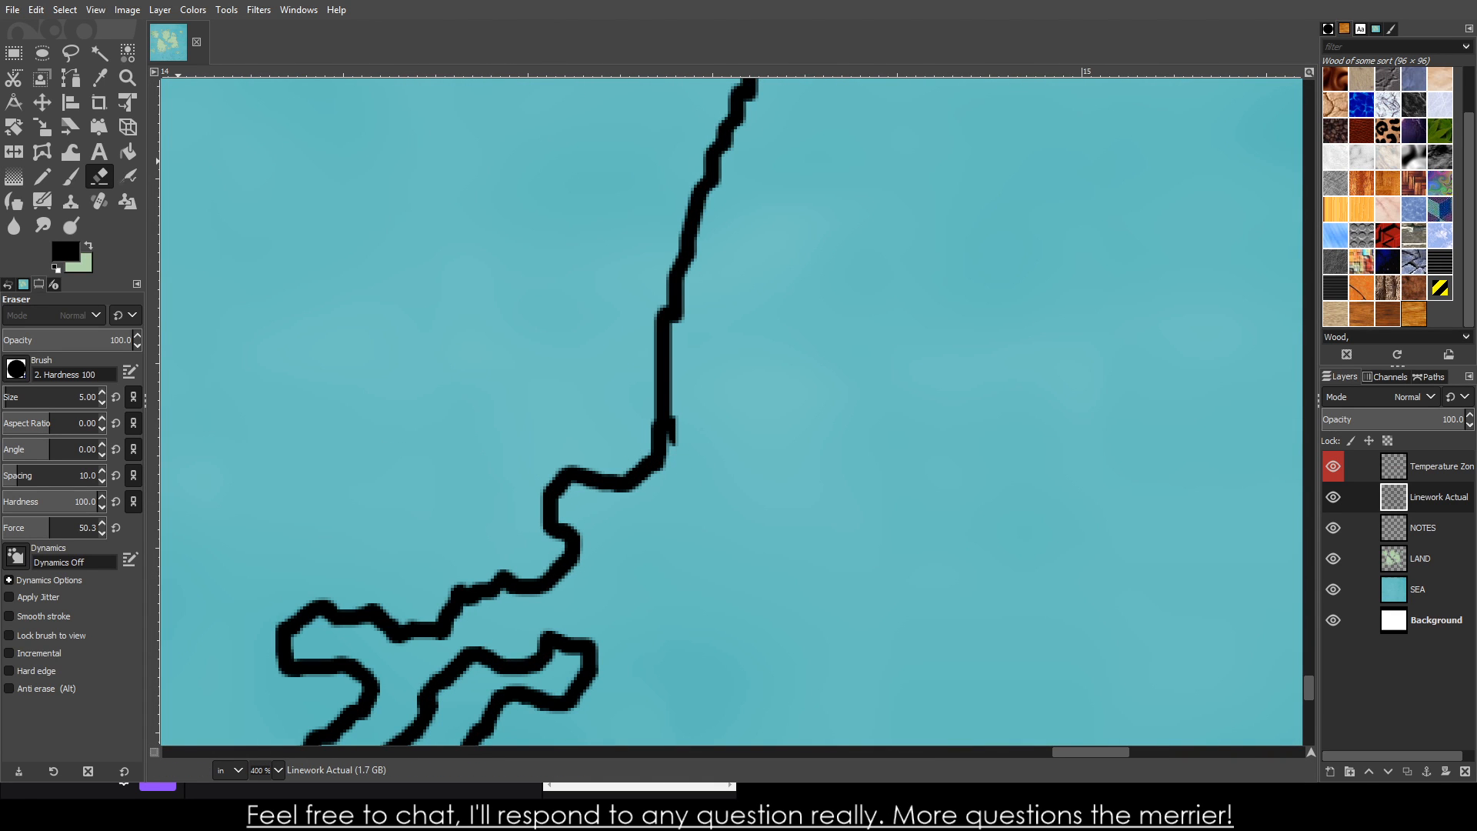
{"action": "left_click", "coordinate": [70, 176]}
{"action": "mouse_move", "coordinate": [672, 442]}
{"action": "left_mouse_down"}
{"action": "mouse_move", "coordinate": [722, 447]}
{"action": "mouse_move", "coordinate": [726, 487]}
{"action": "mouse_move", "coordinate": [804, 483]}
{"action": "mouse_move", "coordinate": [819, 460]}
{"action": "mouse_move", "coordinate": [762, 423]}
{"action": "mouse_move", "coordinate": [755, 398]}
{"action": "mouse_move", "coordinate": [806, 369]}
{"action": "mouse_move", "coordinate": [867, 425]}
{"action": "mouse_move", "coordinate": [886, 468]}
{"action": "mouse_move", "coordinate": [850, 537]}
{"action": "mouse_move", "coordinate": [913, 547]}
{"action": "mouse_move", "coordinate": [958, 527]}
{"action": "mouse_move", "coordinate": [988, 486]}
{"action": "mouse_move", "coordinate": [922, 397]}
{"action": "mouse_move", "coordinate": [915, 358]}
{"action": "mouse_move", "coordinate": [870, 317]}
{"action": "mouse_move", "coordinate": [804, 299]}
{"action": "mouse_move", "coordinate": [784, 241]}
{"action": "mouse_move", "coordinate": [821, 206]}
{"action": "mouse_move", "coordinate": [852, 208]}
{"action": "mouse_move", "coordinate": [884, 154]}
{"action": "left_mouse_up"}
{"action": "scroll", "coordinate": [944, 477], "scroll_direction": "up", "scroll_amount": 5}
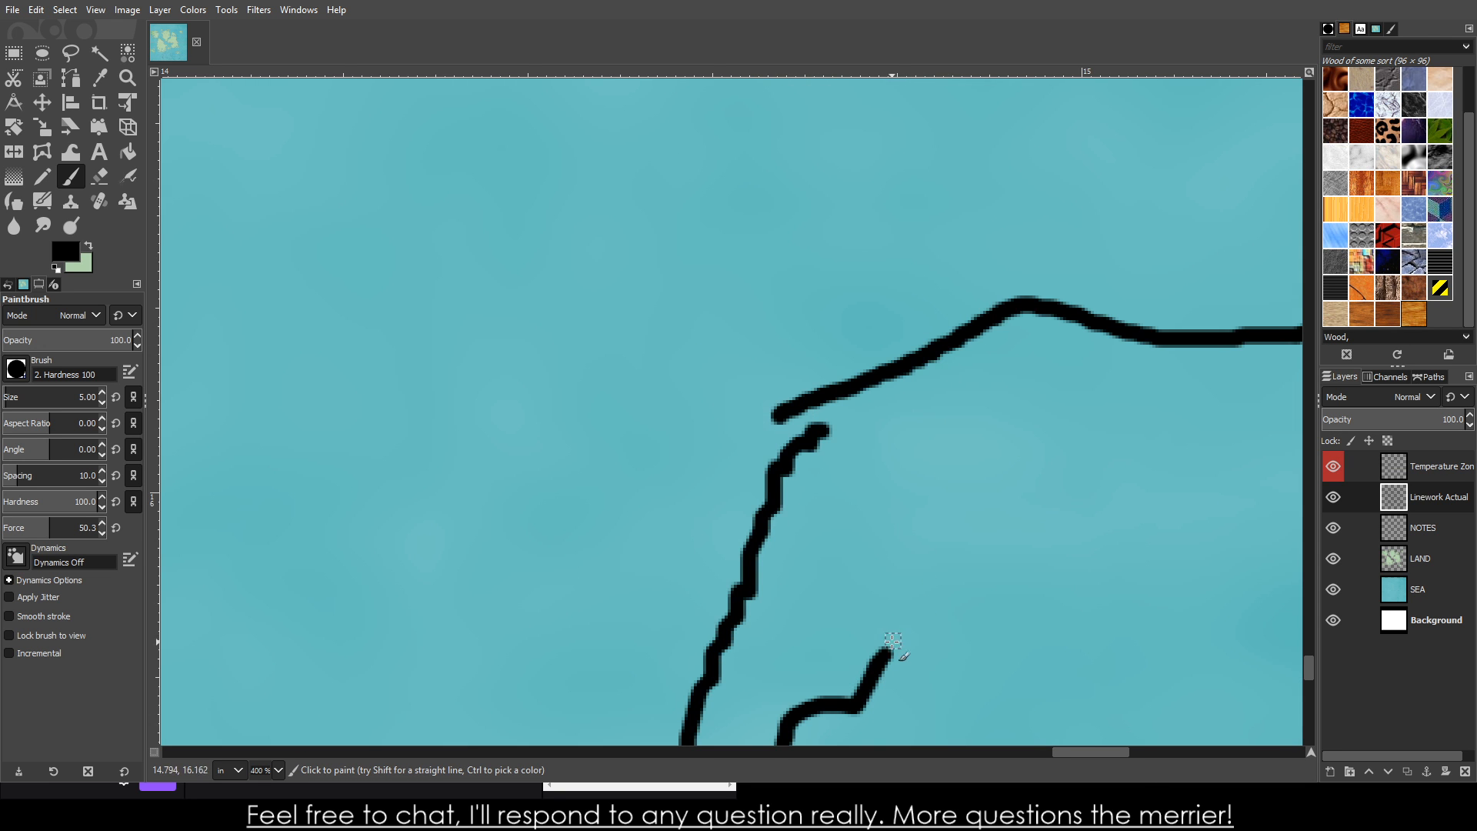
{"action": "scroll", "coordinate": [893, 641], "scroll_direction": "down", "scroll_amount": 6}
{"action": "scroll", "coordinate": [992, 584], "scroll_direction": "up", "scroll_amount": 3}
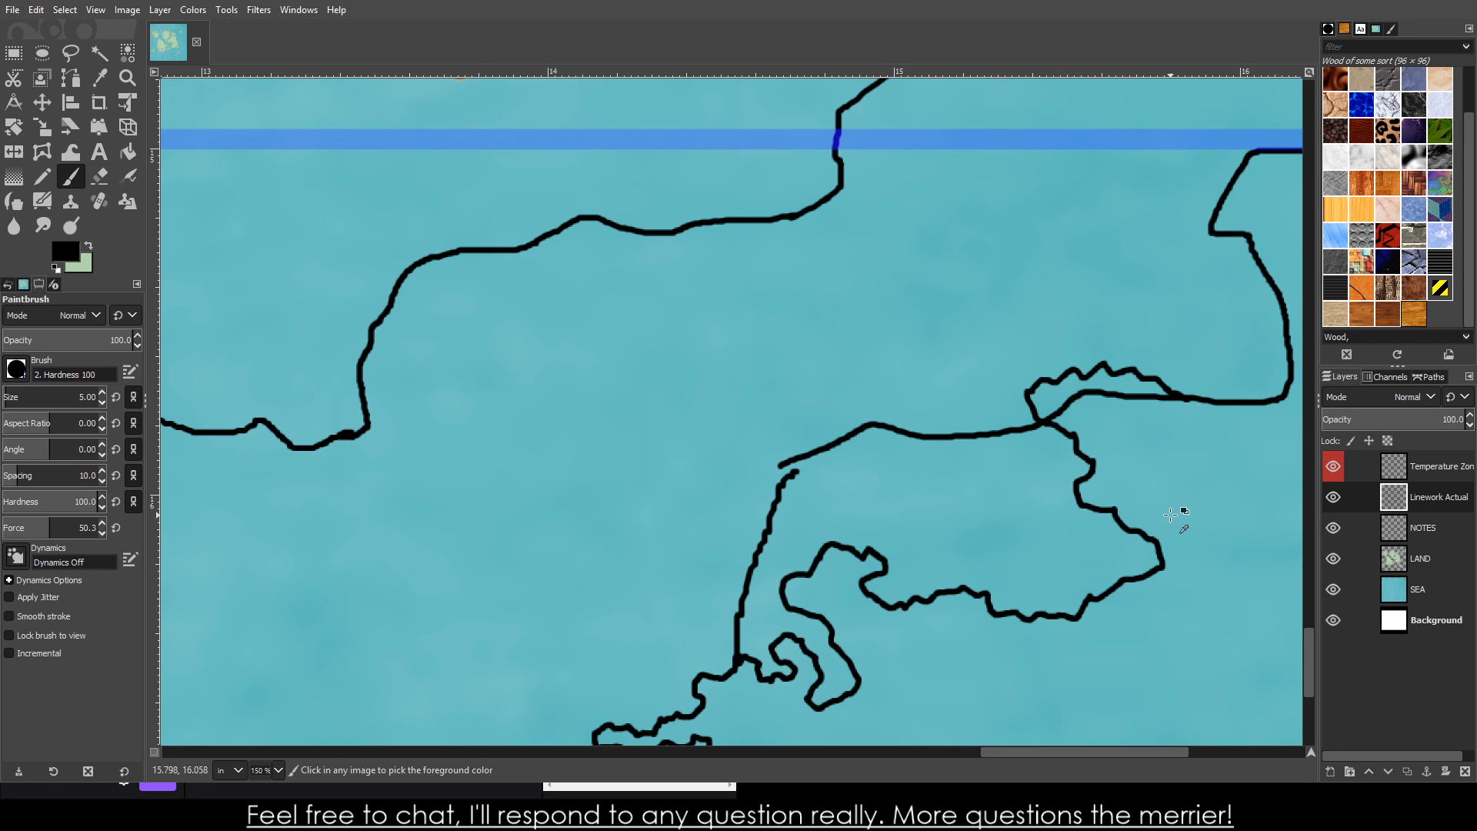
{"action": "scroll", "coordinate": [1183, 511], "scroll_direction": "down", "scroll_amount": 3}
{"action": "scroll", "coordinate": [1183, 510], "scroll_direction": "up", "scroll_amount": 4}
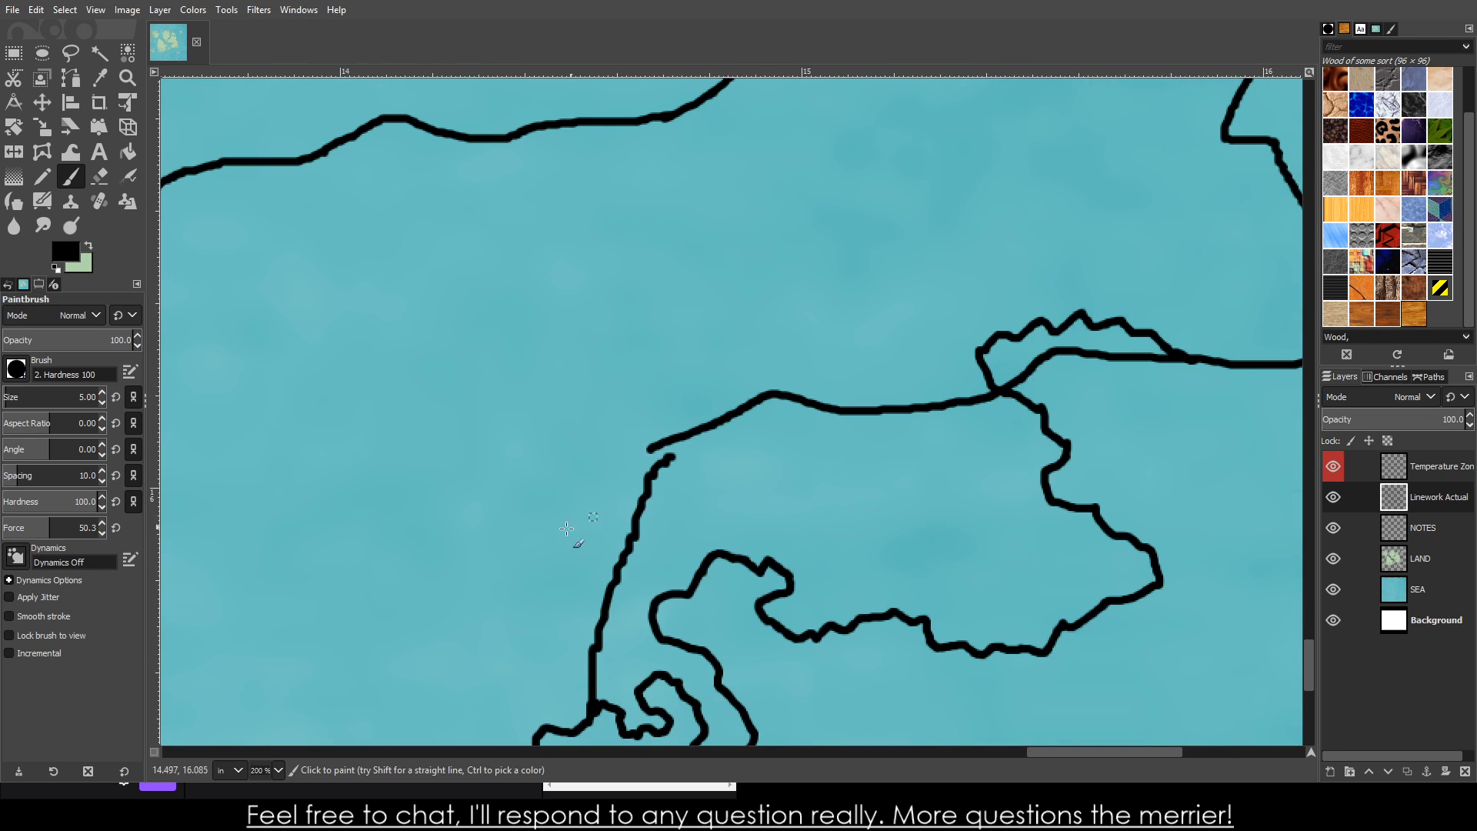
- Erase the old near-vertical line running north from the hooked inlet's junction to the start of the old horizontal line
{"action": "left_click", "coordinate": [101, 178]}
{"action": "scroll", "coordinate": [613, 623], "scroll_direction": "up", "scroll_amount": 3}
{"action": "scroll", "coordinate": [649, 317], "scroll_direction": "up", "scroll_amount": 2}
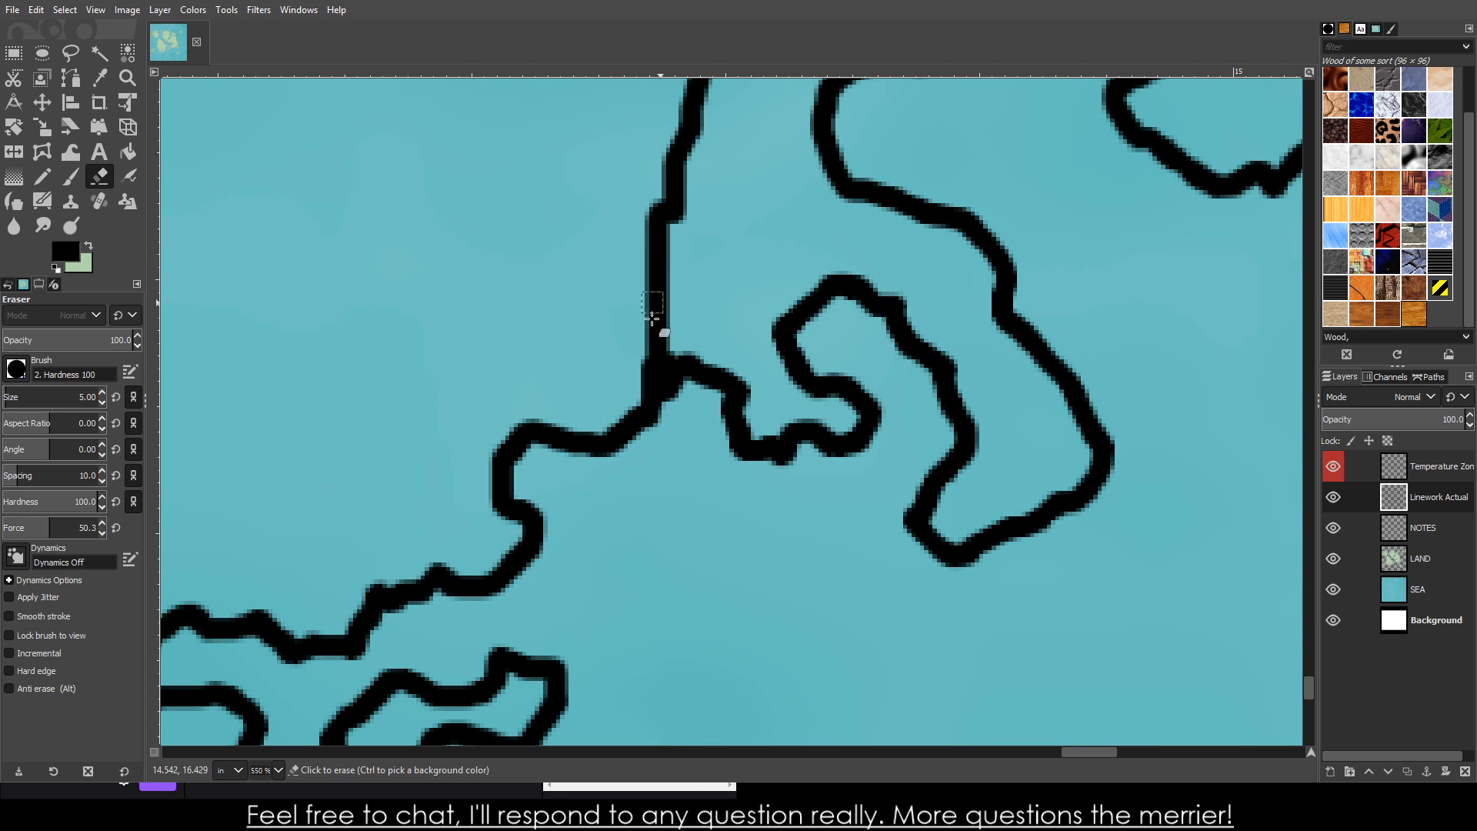
{"action": "mouse_move", "coordinate": [650, 319]}
{"action": "left_mouse_down"}
{"action": "mouse_move", "coordinate": [700, 304]}
{"action": "mouse_move", "coordinate": [646, 333]}
{"action": "mouse_move", "coordinate": [698, 314]}
{"action": "mouse_move", "coordinate": [651, 340]}
{"action": "mouse_move", "coordinate": [629, 280]}
{"action": "mouse_move", "coordinate": [661, 236]}
{"action": "left_mouse_up"}
{"action": "scroll", "coordinate": [654, 346], "scroll_direction": "up", "scroll_amount": 2}
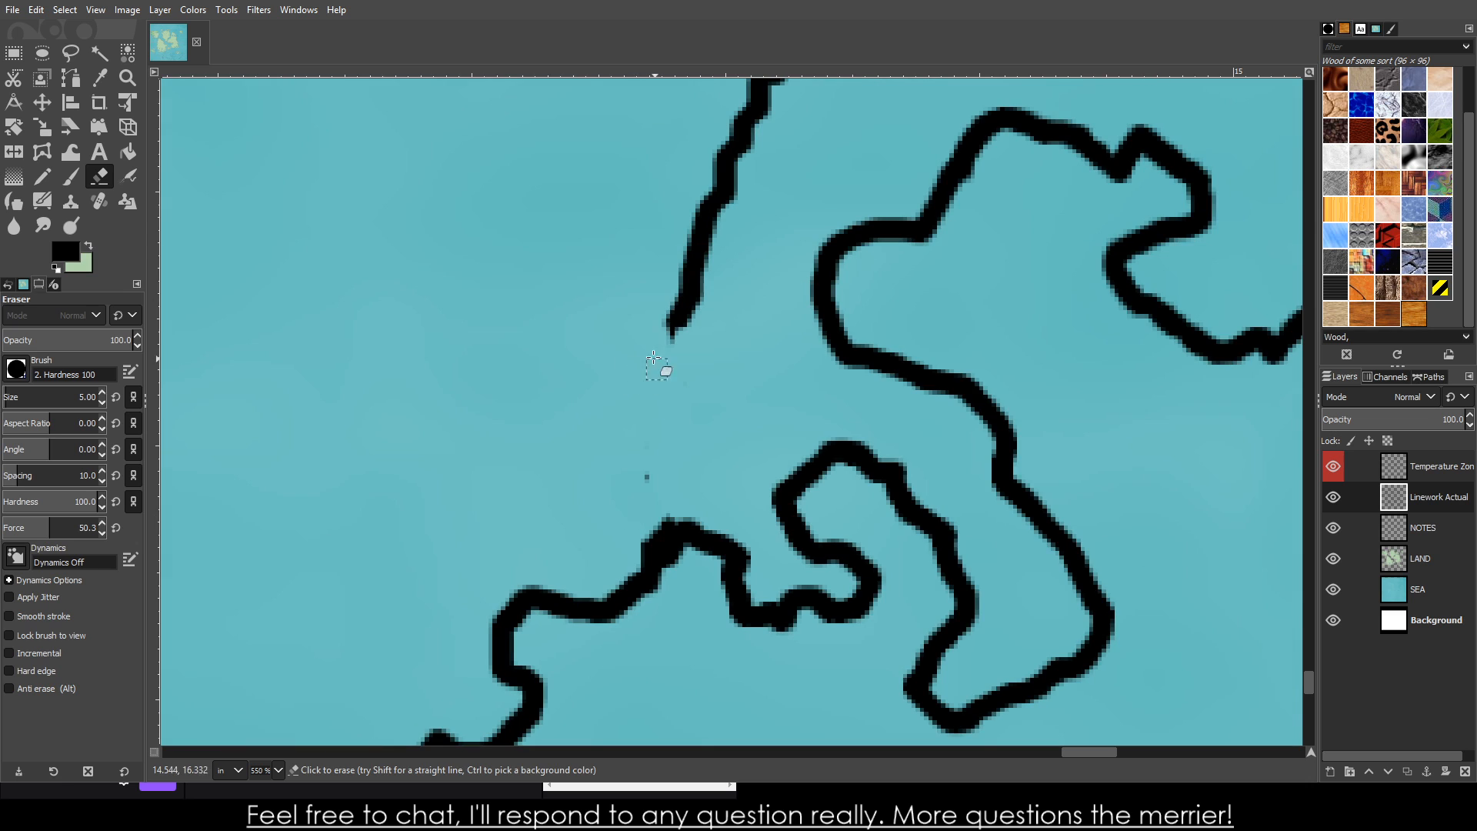
{"action": "mouse_move", "coordinate": [666, 369]}
{"action": "left_mouse_down"}
{"action": "mouse_move", "coordinate": [673, 213]}
{"action": "mouse_move", "coordinate": [719, 235]}
{"action": "mouse_move", "coordinate": [672, 445]}
{"action": "mouse_move", "coordinate": [662, 339]}
{"action": "mouse_move", "coordinate": [744, 137]}
{"action": "mouse_move", "coordinate": [703, 266]}
{"action": "mouse_move", "coordinate": [692, 190]}
{"action": "left_mouse_up"}
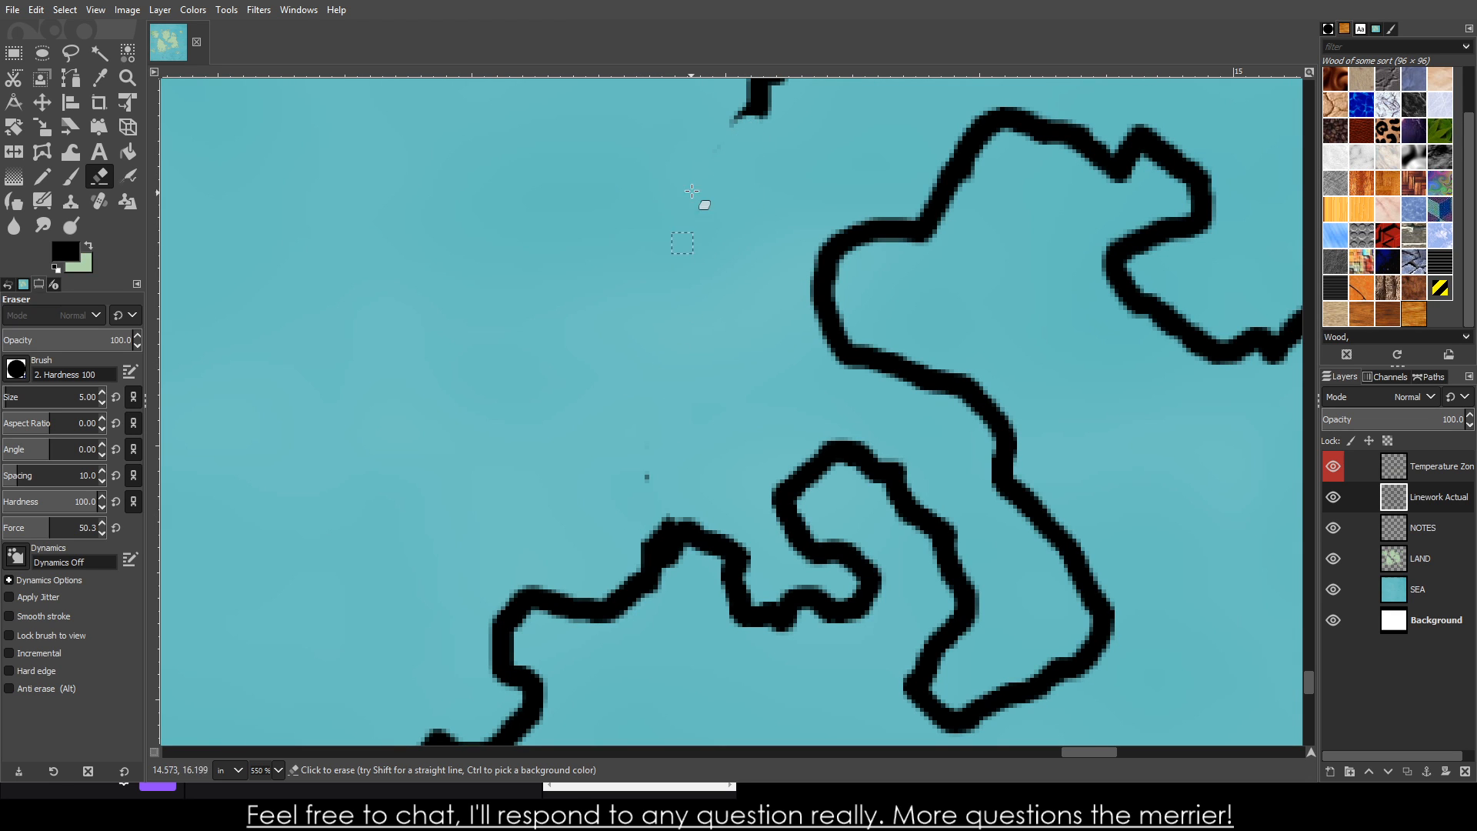
{"action": "scroll", "coordinate": [643, 489], "scroll_direction": "up", "scroll_amount": 4}
{"action": "mouse_move", "coordinate": [752, 403]}
{"action": "left_mouse_down"}
{"action": "mouse_move", "coordinate": [890, 149]}
{"action": "mouse_move", "coordinate": [738, 472]}
{"action": "mouse_move", "coordinate": [812, 242]}
{"action": "mouse_move", "coordinate": [790, 360]}
{"action": "left_mouse_up"}
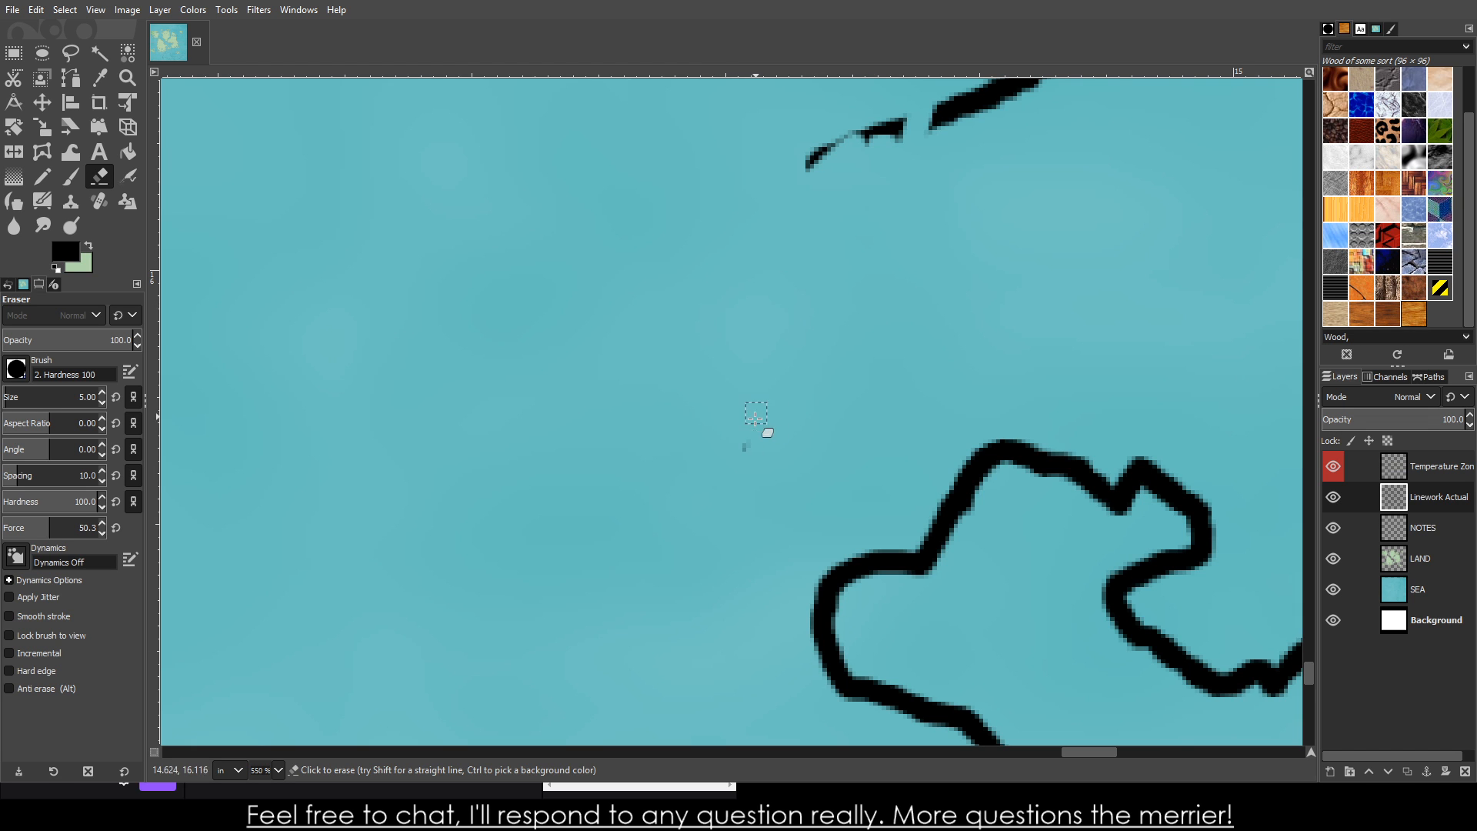
{"action": "left_click_drag", "start_coordinate": [755, 418], "coordinate": [744, 467]}
- Erase the old horizontal line east to the new lobe, including its leftover stub and the stretch beneath the jagged headland
{"action": "scroll", "coordinate": [839, 384], "scroll_direction": "down", "scroll_amount": 4}
{"action": "scroll", "coordinate": [985, 240], "scroll_direction": "up", "scroll_amount": 2}
{"action": "mouse_move", "coordinate": [798, 323]}
{"action": "left_mouse_down"}
{"action": "mouse_move", "coordinate": [777, 391]}
{"action": "mouse_move", "coordinate": [807, 347]}
{"action": "mouse_move", "coordinate": [949, 299]}
{"action": "mouse_move", "coordinate": [739, 338]}
{"action": "mouse_move", "coordinate": [1170, 327]}
{"action": "mouse_move", "coordinate": [1185, 326]}
{"action": "mouse_move", "coordinate": [1156, 314]}
{"action": "mouse_move", "coordinate": [1212, 304]}
{"action": "left_mouse_up"}
{"action": "scroll", "coordinate": [1295, 341], "scroll_direction": "down", "scroll_amount": 3}
{"action": "scroll", "coordinate": [1292, 334], "scroll_direction": "up", "scroll_amount": 4}
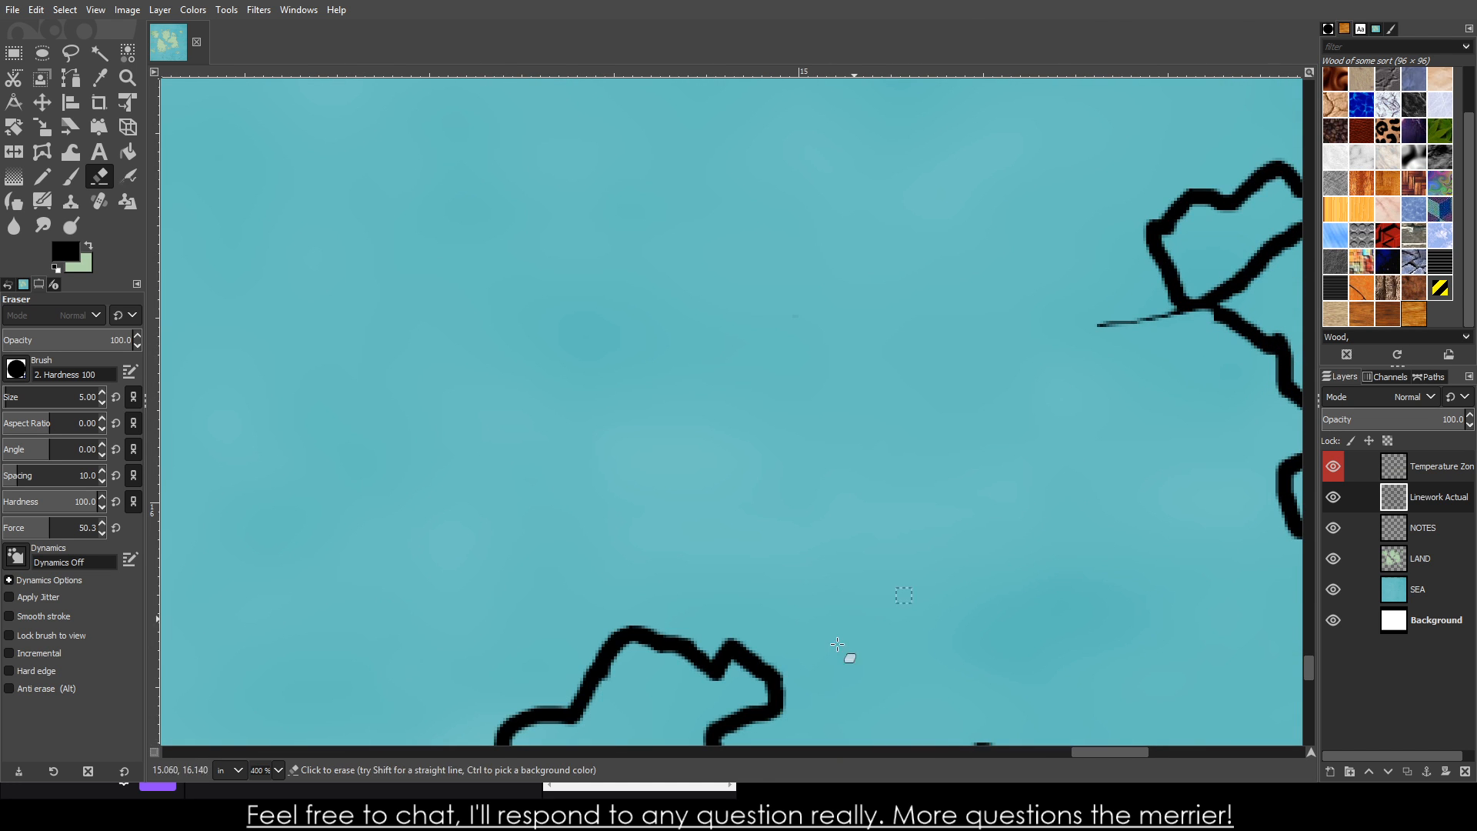
{"action": "left_click_drag", "start_coordinate": [1089, 757], "coordinate": [1191, 749]}
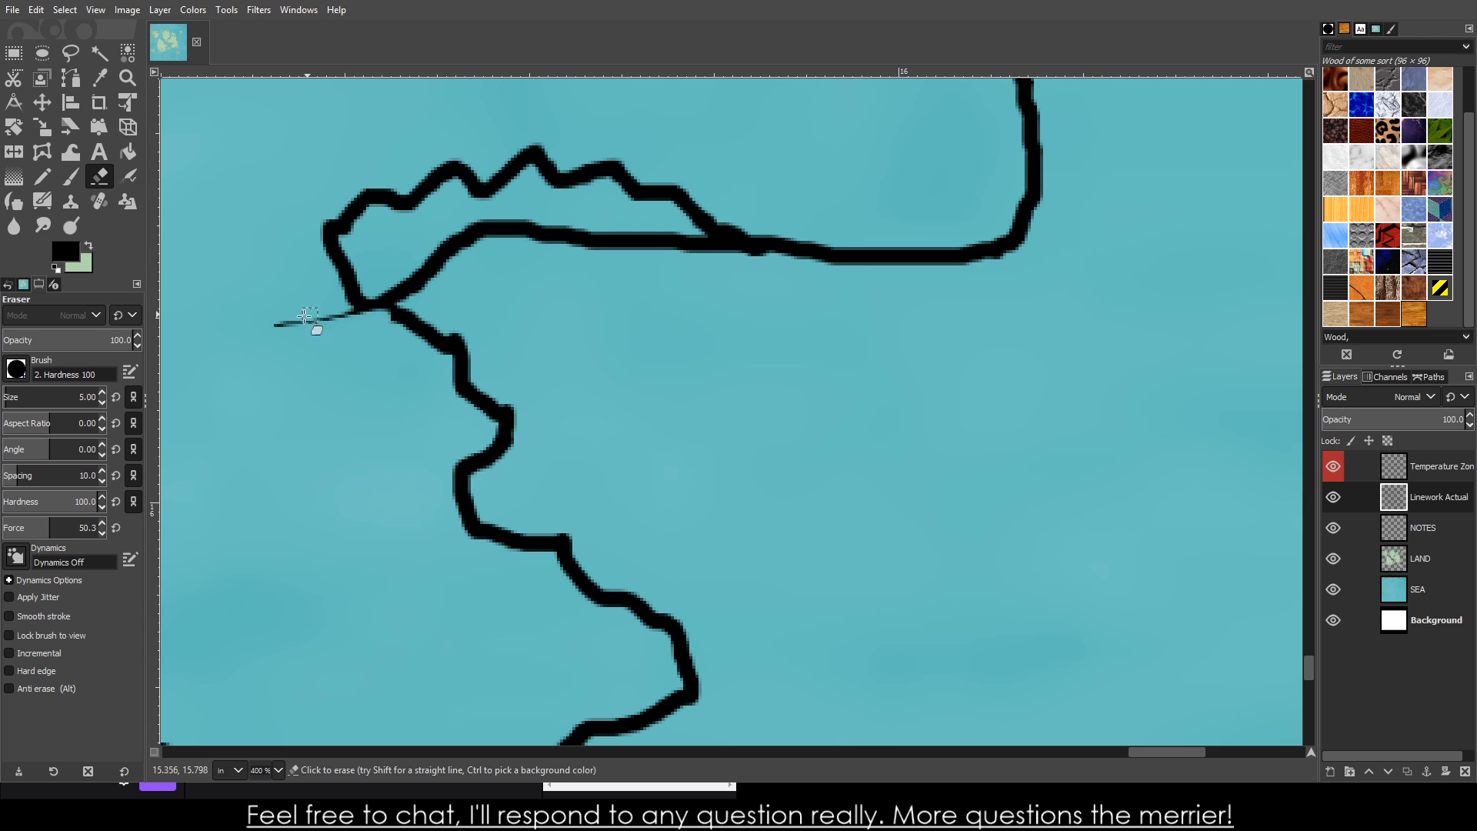
{"action": "left_click_drag", "start_coordinate": [305, 315], "coordinate": [291, 321]}
{"action": "mouse_move", "coordinate": [426, 271]}
{"action": "left_mouse_down"}
{"action": "mouse_move", "coordinate": [385, 287]}
{"action": "mouse_move", "coordinate": [417, 297]}
{"action": "mouse_move", "coordinate": [396, 281]}
{"action": "mouse_move", "coordinate": [479, 237]}
{"action": "mouse_move", "coordinate": [705, 243]}
{"action": "mouse_move", "coordinate": [405, 231]}
{"action": "mouse_move", "coordinate": [537, 229]}
{"action": "mouse_move", "coordinate": [471, 233]}
{"action": "mouse_move", "coordinate": [434, 260]}
{"action": "left_mouse_up"}
{"action": "mouse_move", "coordinate": [579, 260]}
{"action": "left_mouse_down"}
{"action": "mouse_move", "coordinate": [662, 248]}
{"action": "mouse_move", "coordinate": [584, 249]}
{"action": "left_mouse_up"}
- Paint a ragged eastern bulge from the headland to the old steep line, plus a jagged peninsula just below the blue line
{"action": "scroll", "coordinate": [646, 357], "scroll_direction": "down", "scroll_amount": 7, "text": "ctrl"}
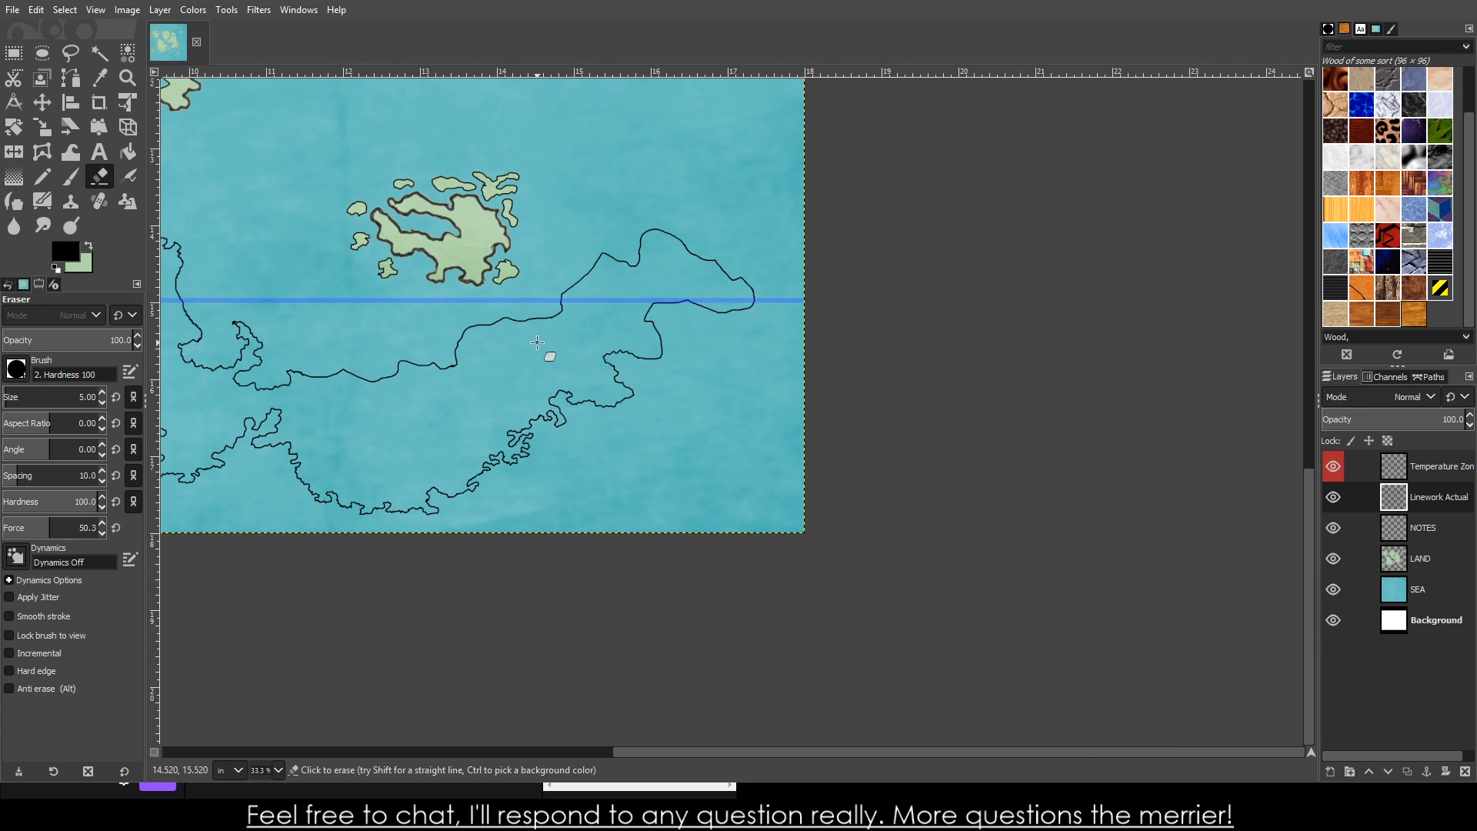
{"action": "scroll", "coordinate": [492, 306], "scroll_direction": "down", "scroll_amount": 5, "text": "ctrl"}
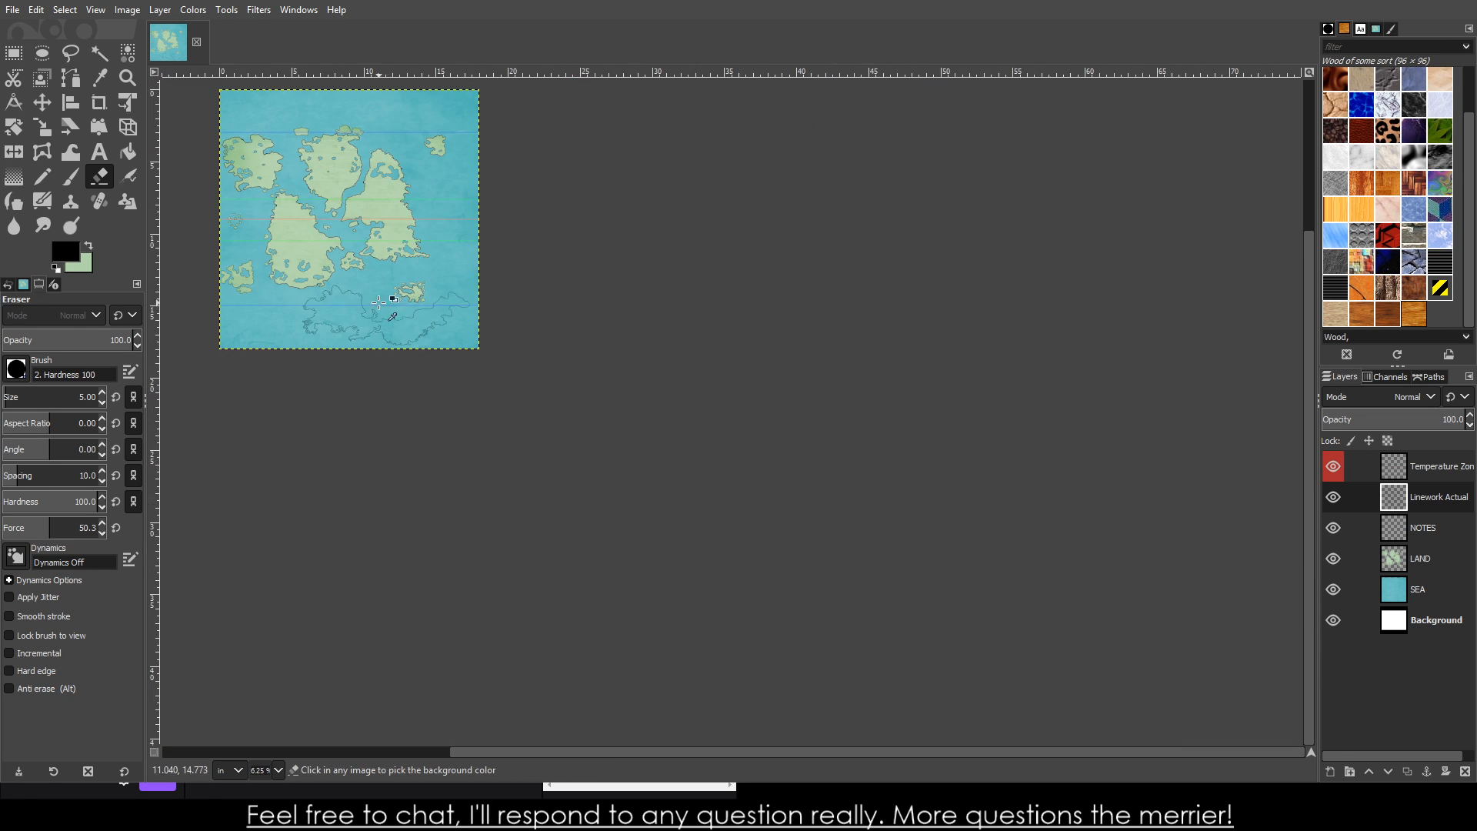
{"action": "scroll", "coordinate": [384, 281], "scroll_direction": "up", "scroll_amount": 14, "text": "ctrl"}
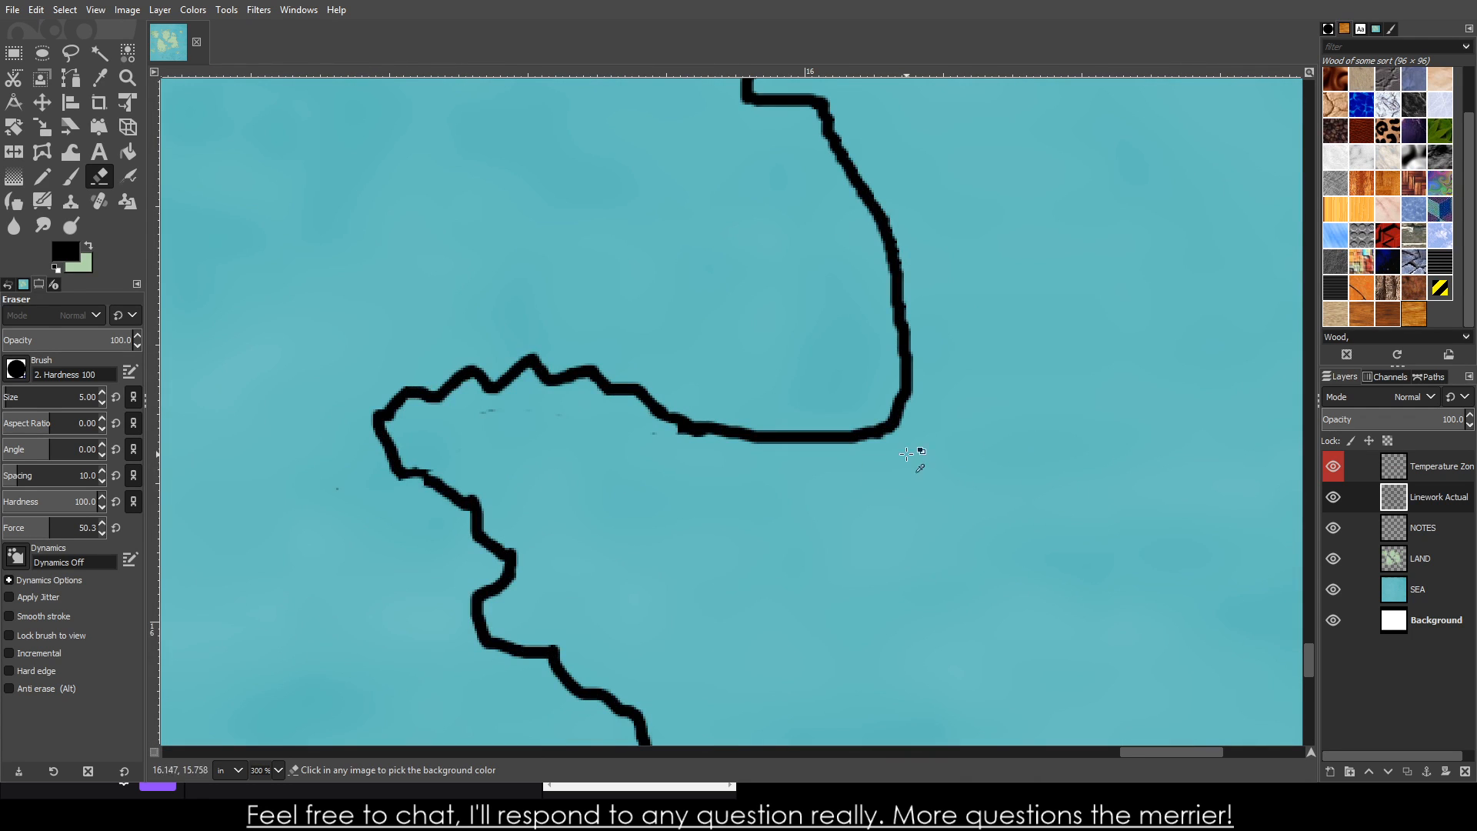
{"action": "left_click", "coordinate": [70, 178]}
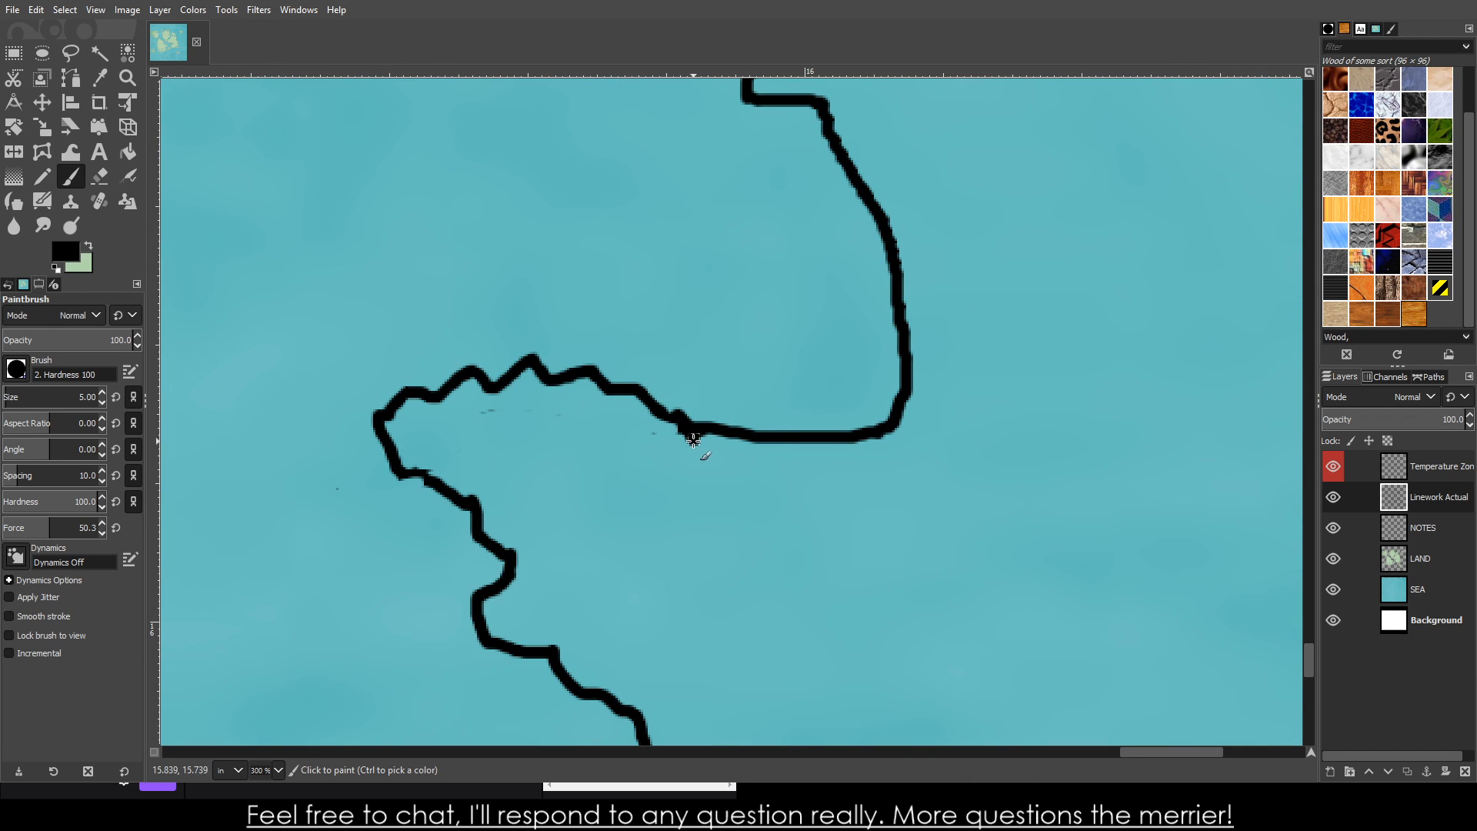
{"action": "mouse_move", "coordinate": [693, 439]}
{"action": "left_mouse_down"}
{"action": "mouse_move", "coordinate": [602, 513]}
{"action": "mouse_move", "coordinate": [621, 531]}
{"action": "mouse_move", "coordinate": [741, 527]}
{"action": "mouse_move", "coordinate": [787, 500]}
{"action": "mouse_move", "coordinate": [814, 521]}
{"action": "mouse_move", "coordinate": [814, 549]}
{"action": "mouse_move", "coordinate": [1006, 440]}
{"action": "mouse_move", "coordinate": [1009, 394]}
{"action": "mouse_move", "coordinate": [974, 392]}
{"action": "mouse_move", "coordinate": [976, 330]}
{"action": "mouse_move", "coordinate": [957, 300]}
{"action": "mouse_move", "coordinate": [919, 300]}
{"action": "mouse_move", "coordinate": [893, 251]}
{"action": "left_mouse_up"}
{"action": "scroll", "coordinate": [870, 401], "scroll_direction": "up", "scroll_amount": 5}
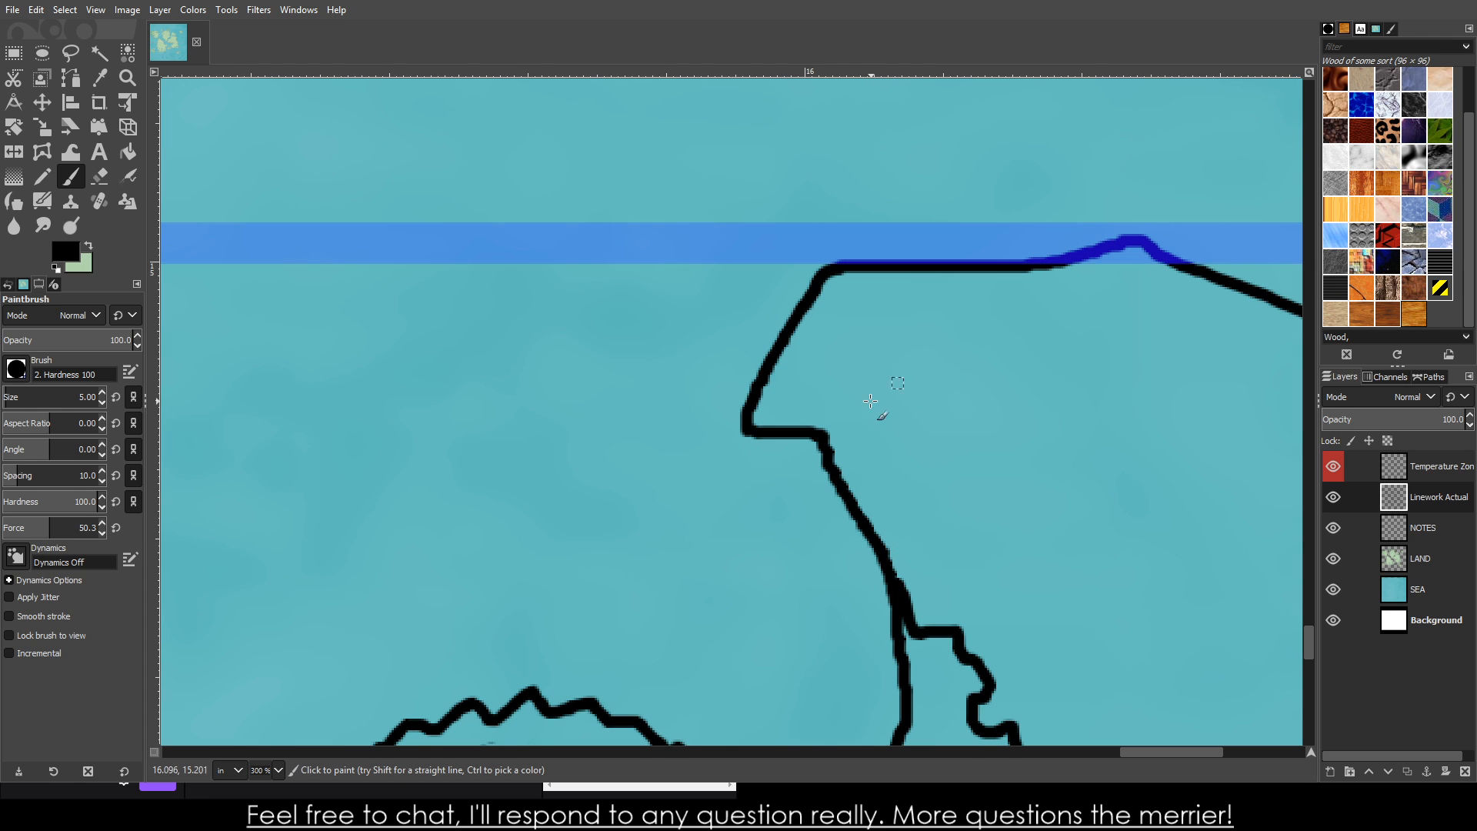
{"action": "mouse_move", "coordinate": [813, 462]}
{"action": "left_mouse_down"}
{"action": "mouse_move", "coordinate": [720, 487]}
{"action": "mouse_move", "coordinate": [684, 470]}
{"action": "mouse_move", "coordinate": [693, 415]}
{"action": "mouse_move", "coordinate": [675, 389]}
{"action": "mouse_move", "coordinate": [690, 358]}
{"action": "mouse_move", "coordinate": [794, 341]}
{"action": "mouse_move", "coordinate": [948, 351]}
{"action": "mouse_move", "coordinate": [973, 330]}
{"action": "mouse_move", "coordinate": [1112, 315]}
{"action": "mouse_move", "coordinate": [1146, 277]}
{"action": "left_mouse_up"}
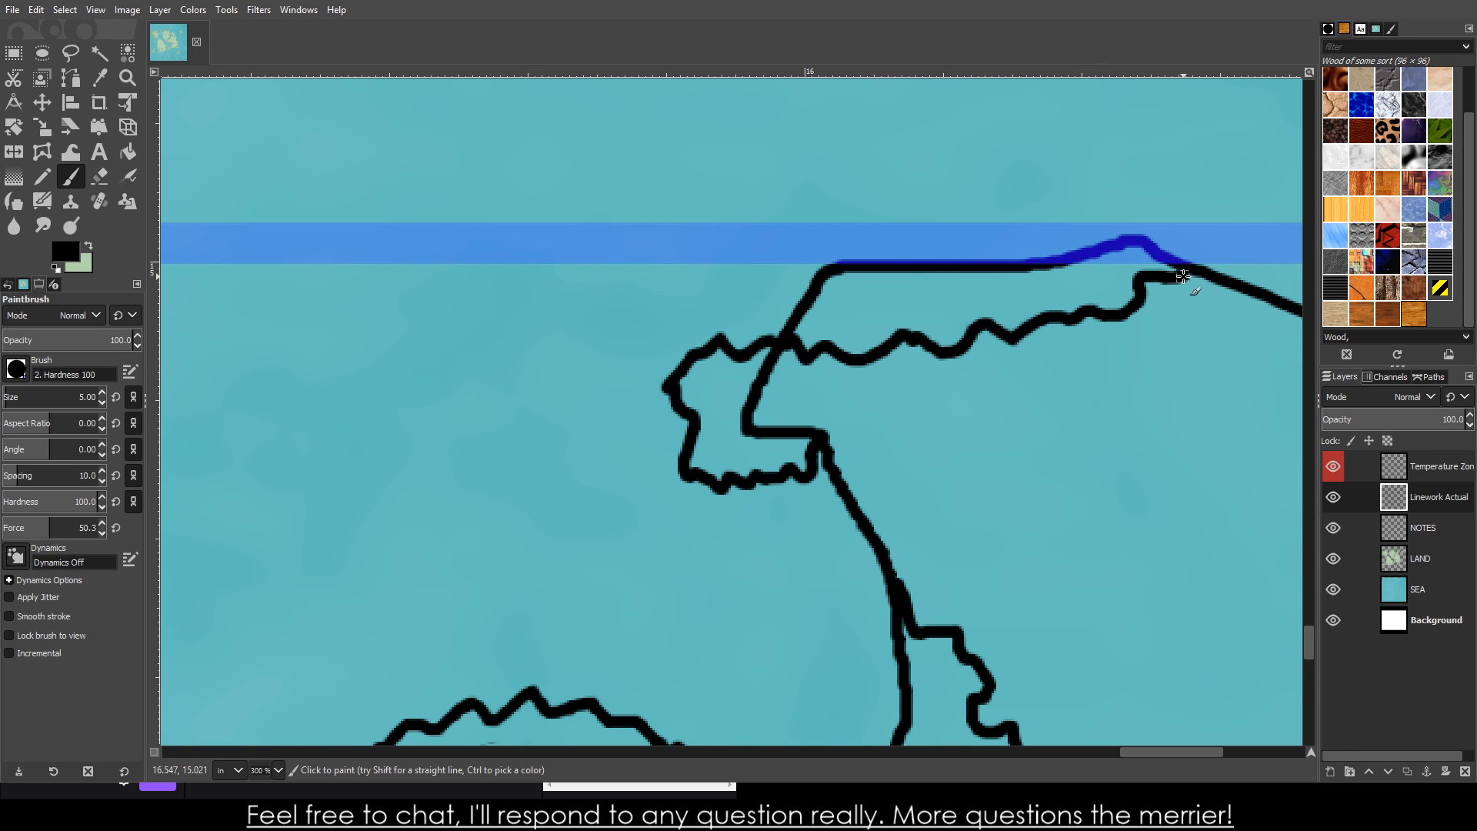
- Erase the old corner line inside the new peninsula and the old smooth curve inside the new eastern bulge
{"action": "left_click", "coordinate": [101, 174]}
{"action": "scroll", "coordinate": [945, 561], "scroll_direction": "up", "scroll_amount": 1}
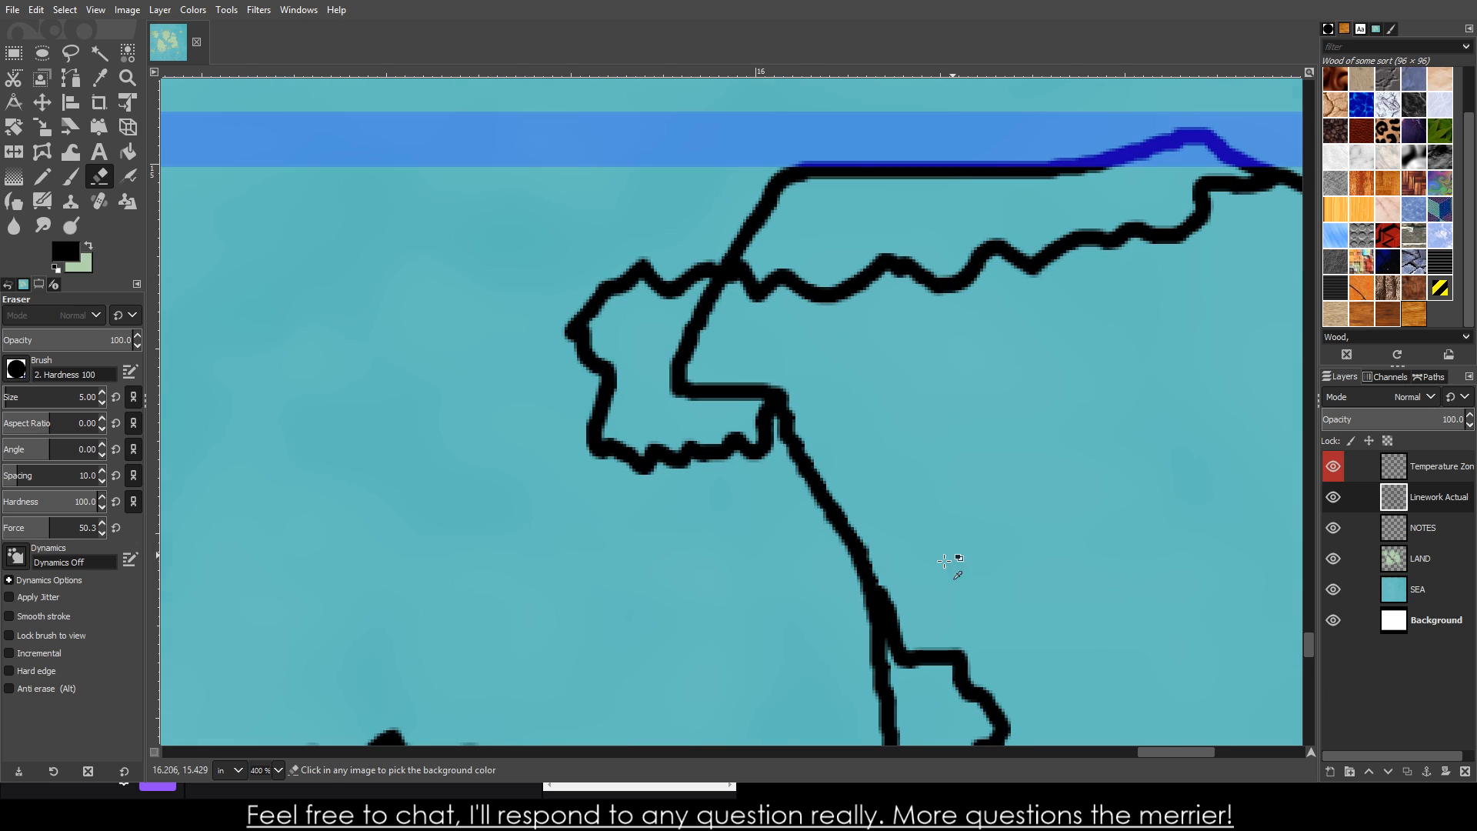
{"action": "mouse_move", "coordinate": [676, 380]}
{"action": "left_mouse_down"}
{"action": "mouse_move", "coordinate": [713, 296]}
{"action": "mouse_move", "coordinate": [671, 364]}
{"action": "mouse_move", "coordinate": [700, 328]}
{"action": "mouse_move", "coordinate": [687, 386]}
{"action": "mouse_move", "coordinate": [703, 379]}
{"action": "mouse_move", "coordinate": [677, 398]}
{"action": "mouse_move", "coordinate": [798, 385]}
{"action": "left_mouse_up"}
{"action": "scroll", "coordinate": [831, 495], "scroll_direction": "down", "scroll_amount": 4}
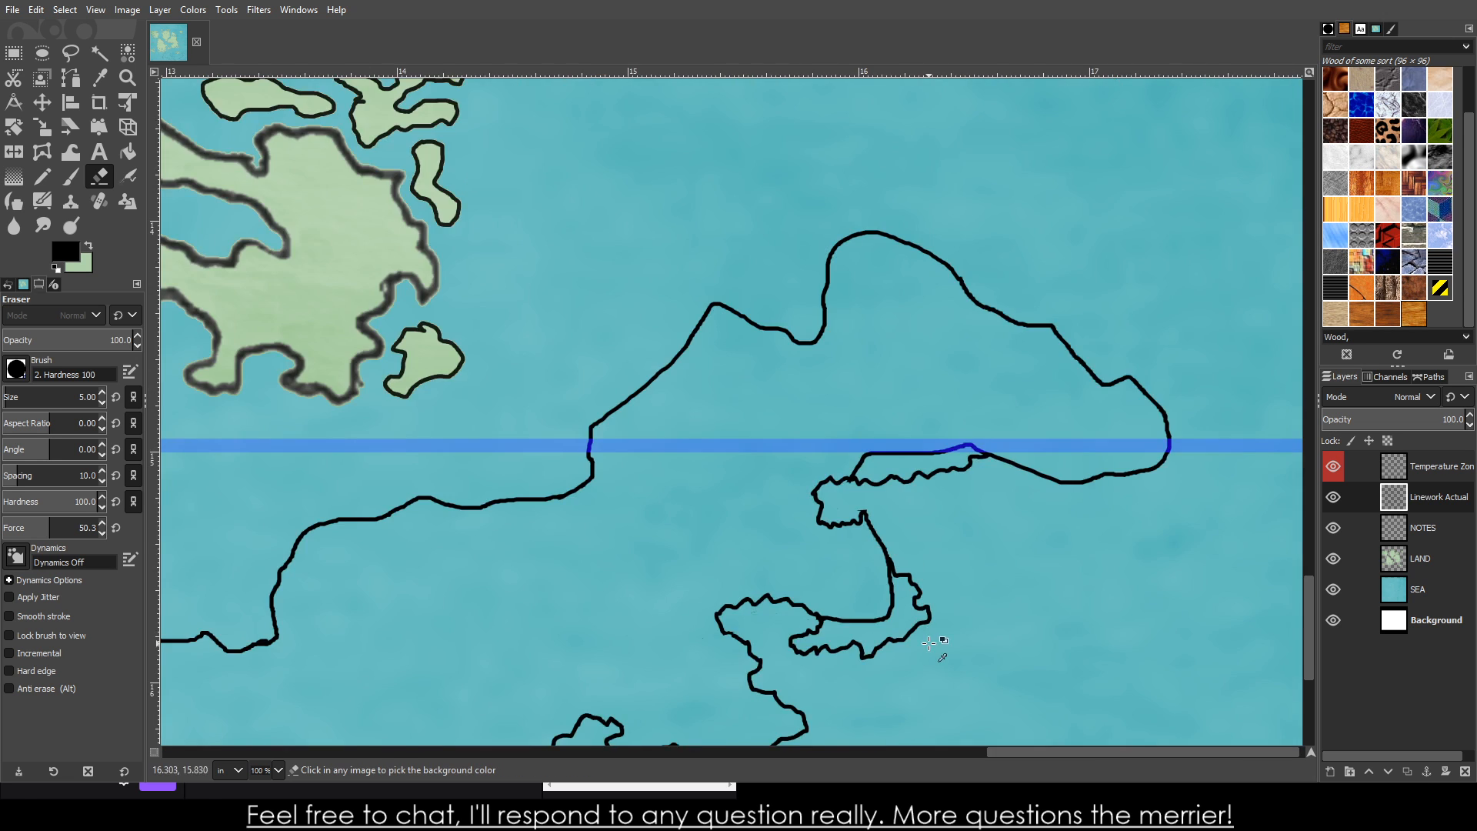
{"action": "scroll", "coordinate": [939, 643], "scroll_direction": "up", "scroll_amount": 3}
{"action": "mouse_move", "coordinate": [612, 579]}
{"action": "left_mouse_down"}
{"action": "mouse_move", "coordinate": [622, 544]}
{"action": "mouse_move", "coordinate": [694, 576]}
{"action": "mouse_move", "coordinate": [668, 585]}
{"action": "mouse_move", "coordinate": [697, 572]}
{"action": "mouse_move", "coordinate": [649, 562]}
{"action": "mouse_move", "coordinate": [642, 577]}
{"action": "mouse_move", "coordinate": [707, 579]}
{"action": "mouse_move", "coordinate": [804, 552]}
{"action": "mouse_move", "coordinate": [817, 510]}
{"action": "mouse_move", "coordinate": [829, 549]}
{"action": "mouse_move", "coordinate": [830, 506]}
{"action": "left_mouse_up"}
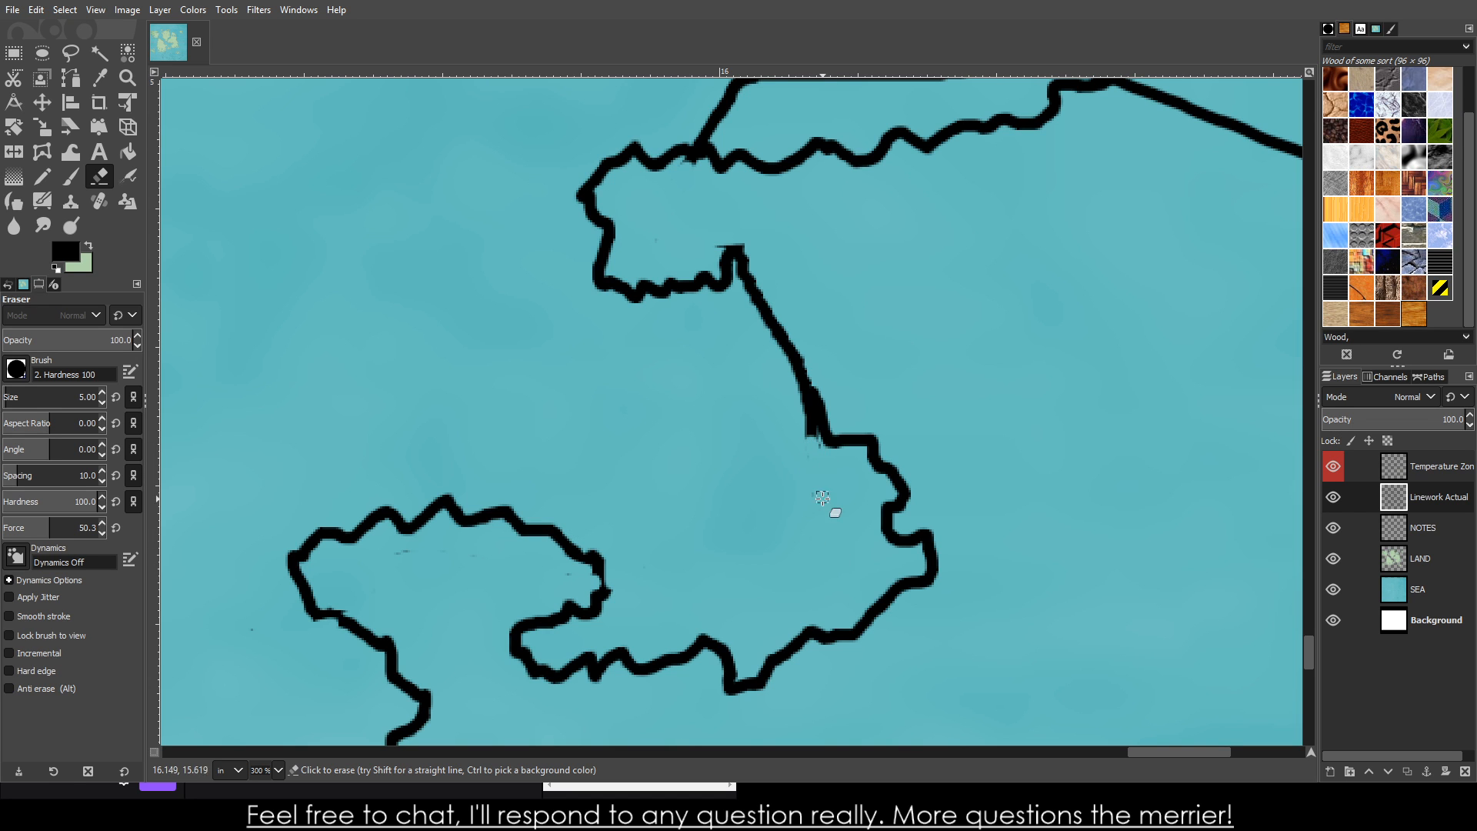
- Replace the old diagonal line between the peninsula and the eastern bulge with a ragged coast that bows westward
{"action": "scroll", "coordinate": [804, 532], "scroll_direction": "down", "scroll_amount": 3}
{"action": "scroll", "coordinate": [839, 484], "scroll_direction": "up", "scroll_amount": 4}
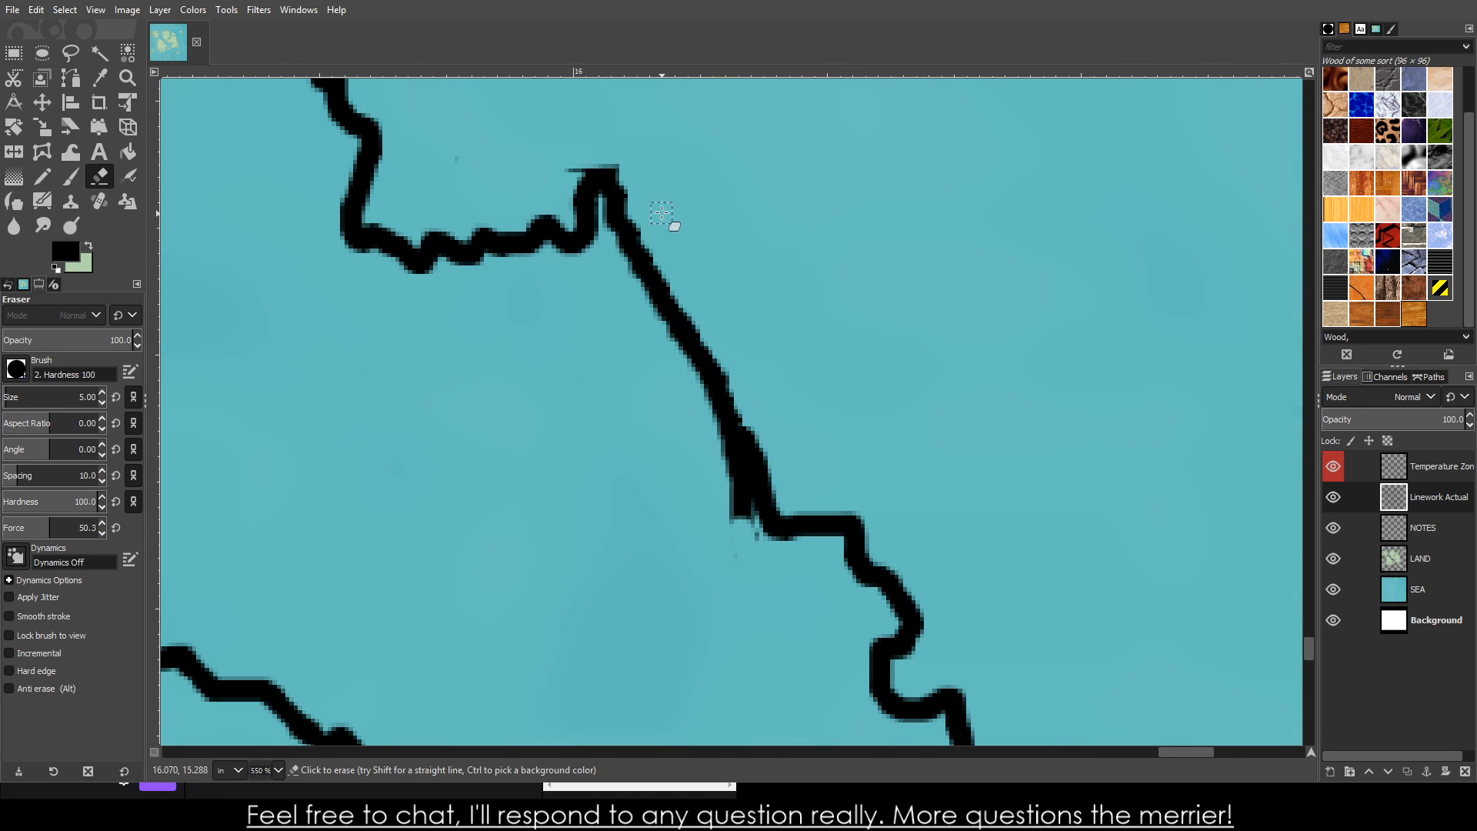
{"action": "left_click_drag", "start_coordinate": [651, 231], "coordinate": [631, 281]}
{"action": "mouse_move", "coordinate": [614, 331]}
{"action": "left_mouse_down"}
{"action": "mouse_move", "coordinate": [651, 302]}
{"action": "mouse_move", "coordinate": [605, 327]}
{"action": "mouse_move", "coordinate": [694, 347]}
{"action": "mouse_move", "coordinate": [615, 359]}
{"action": "mouse_move", "coordinate": [690, 496]}
{"action": "mouse_move", "coordinate": [730, 497]}
{"action": "mouse_move", "coordinate": [666, 554]}
{"action": "mouse_move", "coordinate": [718, 504]}
{"action": "mouse_move", "coordinate": [707, 468]}
{"action": "mouse_move", "coordinate": [745, 471]}
{"action": "mouse_move", "coordinate": [686, 460]}
{"action": "mouse_move", "coordinate": [757, 373]}
{"action": "left_mouse_up"}
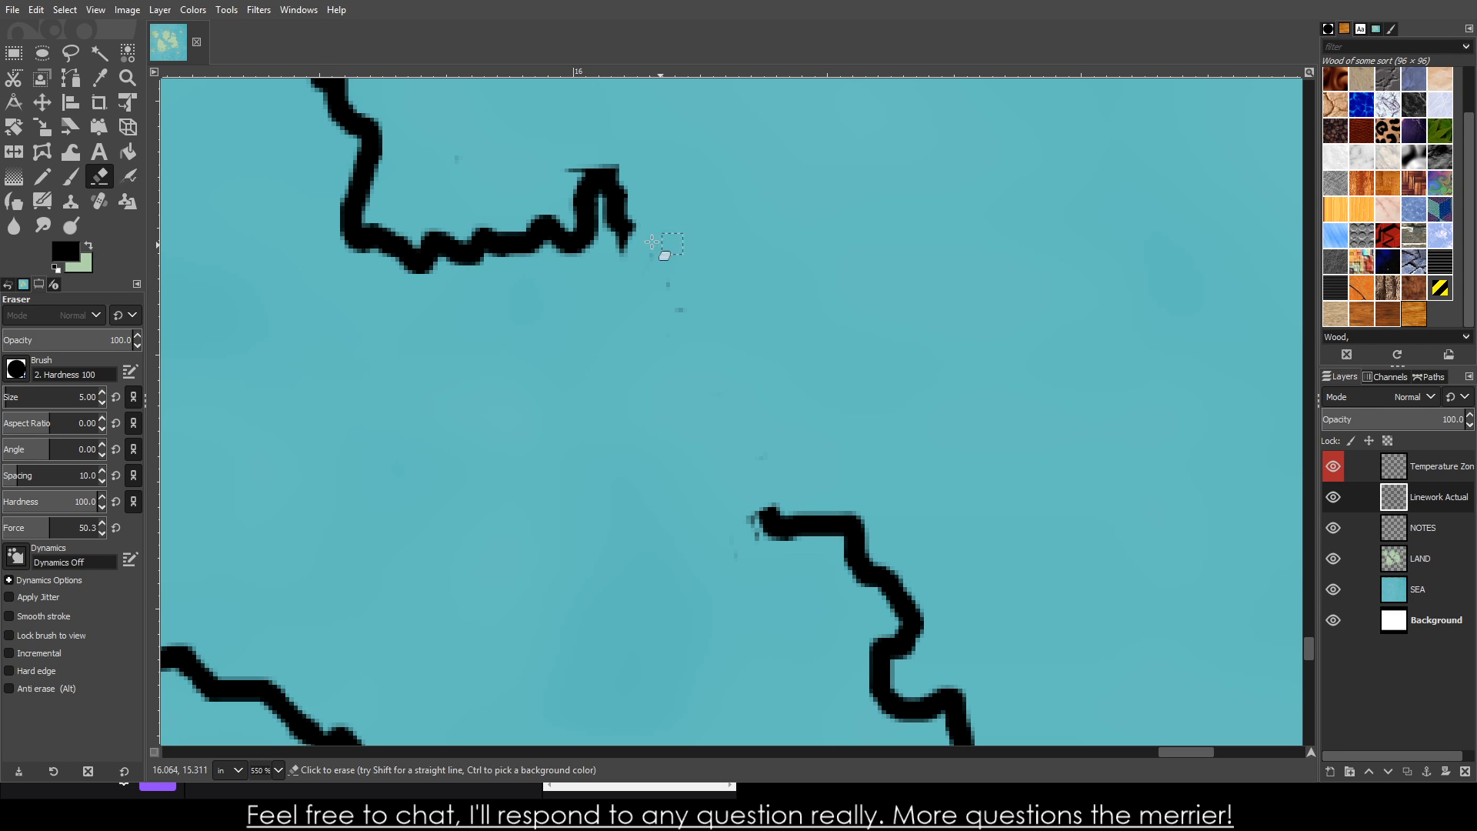
{"action": "left_click", "coordinate": [70, 176]}
{"action": "mouse_move", "coordinate": [616, 225]}
{"action": "left_mouse_down"}
{"action": "mouse_move", "coordinate": [603, 268]}
{"action": "mouse_move", "coordinate": [526, 293]}
{"action": "mouse_move", "coordinate": [497, 329]}
{"action": "mouse_move", "coordinate": [441, 351]}
{"action": "mouse_move", "coordinate": [455, 516]}
{"action": "mouse_move", "coordinate": [514, 567]}
{"action": "mouse_move", "coordinate": [562, 545]}
{"action": "mouse_move", "coordinate": [622, 574]}
{"action": "mouse_move", "coordinate": [689, 574]}
{"action": "mouse_move", "coordinate": [709, 521]}
{"action": "mouse_move", "coordinate": [765, 520]}
{"action": "left_mouse_up"}
- Erase the old slanted and flat outline above the new peninsula, including its hump on the blue line
{"action": "scroll", "coordinate": [753, 424], "scroll_direction": "down", "scroll_amount": 5}
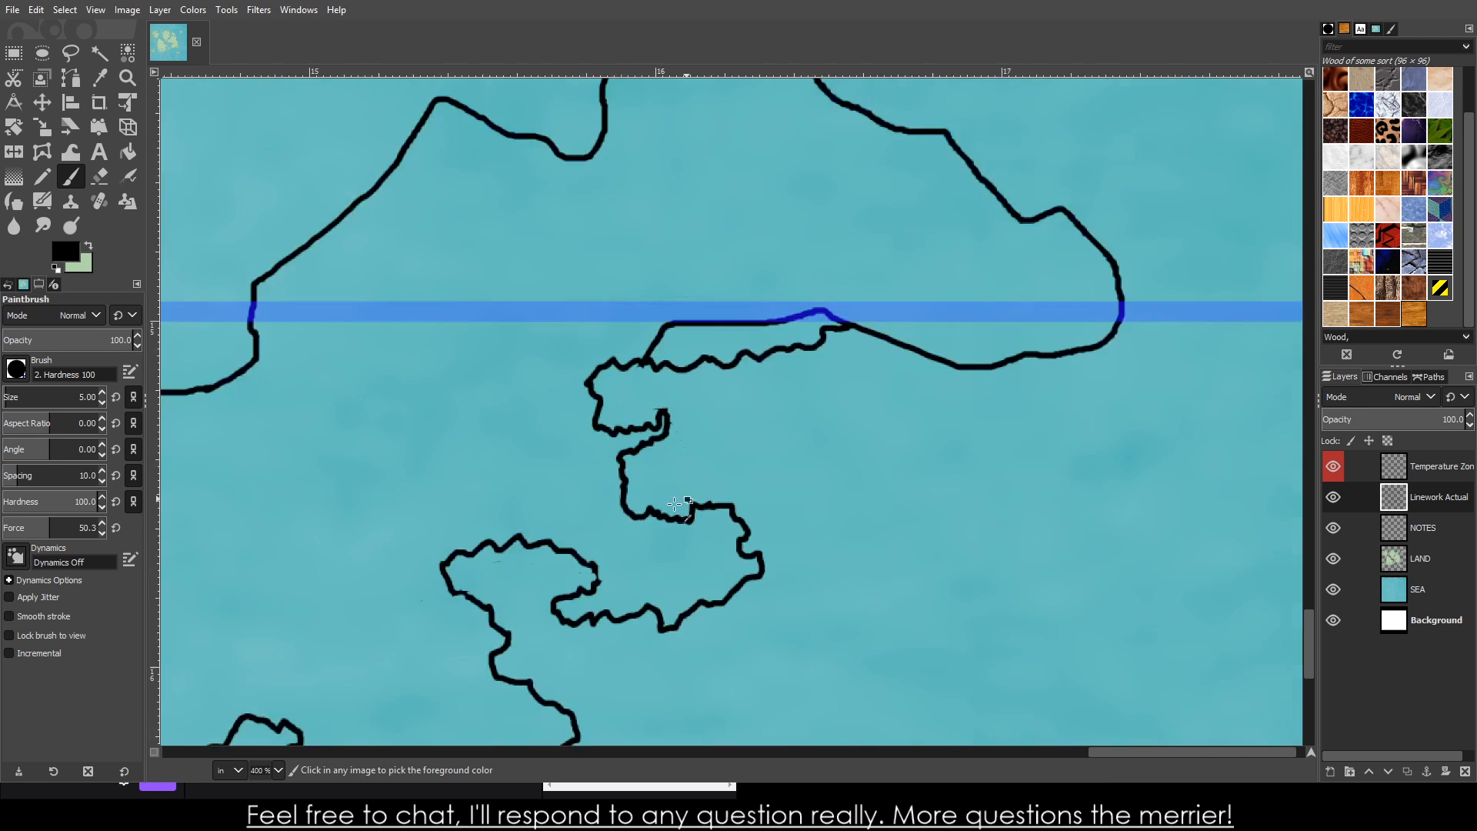
{"action": "scroll", "coordinate": [753, 424], "scroll_direction": "up", "scroll_amount": 1}
{"action": "scroll", "coordinate": [755, 339], "scroll_direction": "up", "scroll_amount": 4}
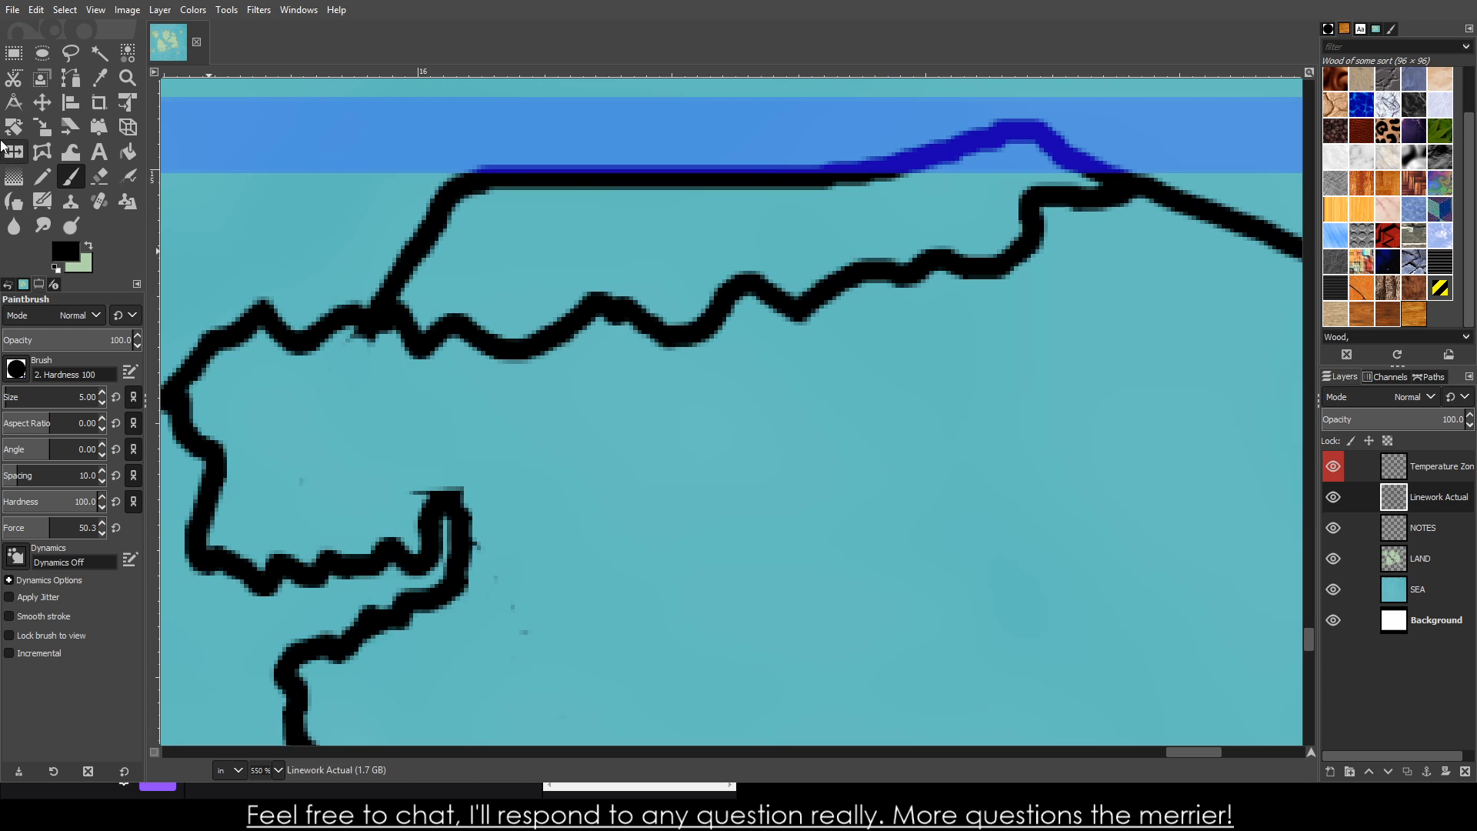
{"action": "left_click", "coordinate": [99, 176]}
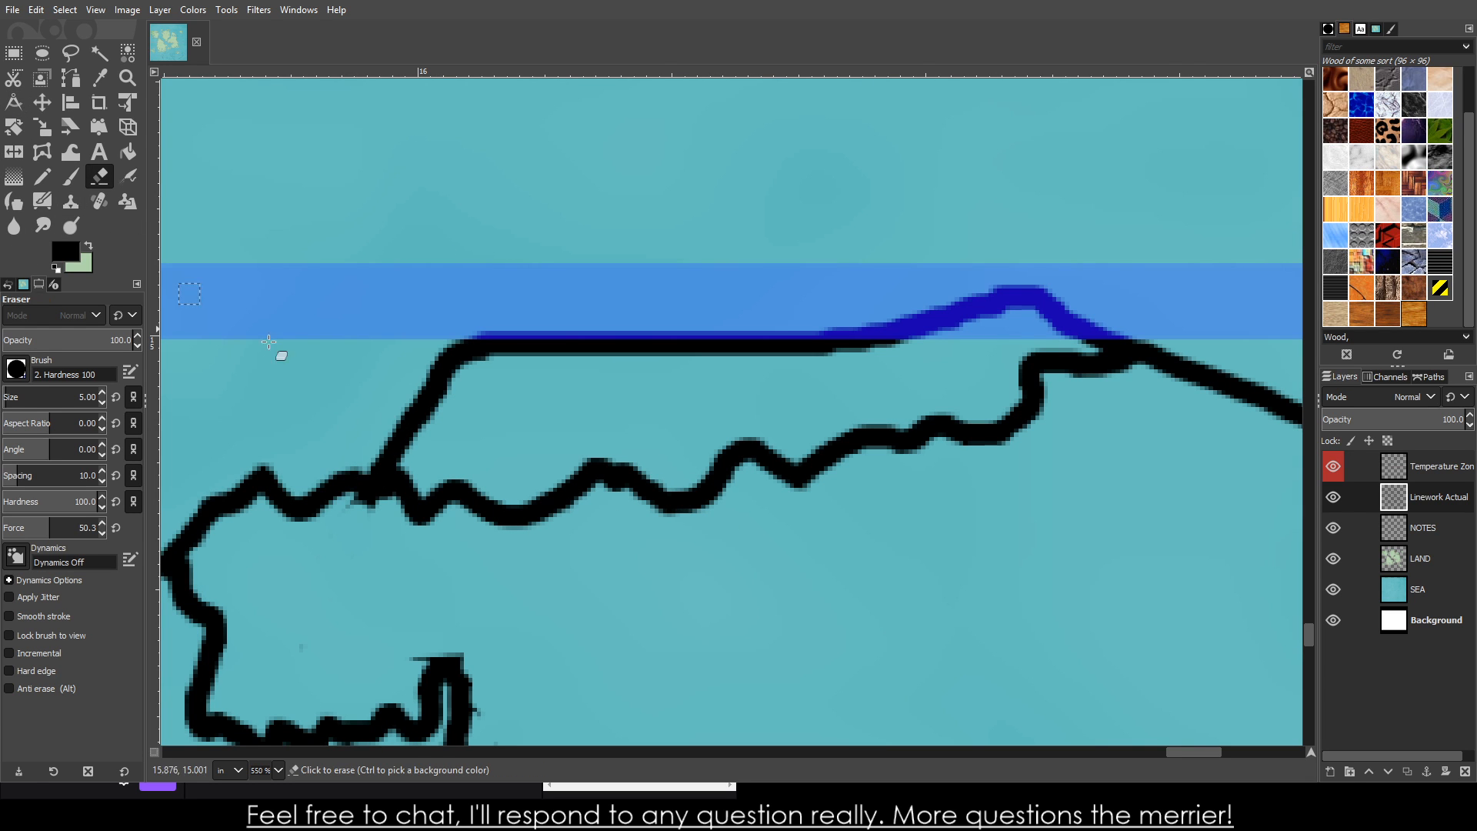
{"action": "mouse_move", "coordinate": [423, 415]}
{"action": "left_mouse_down"}
{"action": "mouse_move", "coordinate": [357, 440]}
{"action": "mouse_move", "coordinate": [396, 448]}
{"action": "mouse_move", "coordinate": [417, 398]}
{"action": "mouse_move", "coordinate": [346, 417]}
{"action": "mouse_move", "coordinate": [531, 343]}
{"action": "mouse_move", "coordinate": [532, 357]}
{"action": "mouse_move", "coordinate": [391, 333]}
{"action": "mouse_move", "coordinate": [525, 355]}
{"action": "mouse_move", "coordinate": [1024, 307]}
{"action": "mouse_move", "coordinate": [1022, 329]}
{"action": "mouse_move", "coordinate": [1092, 335]}
{"action": "mouse_move", "coordinate": [753, 332]}
{"action": "left_mouse_up"}
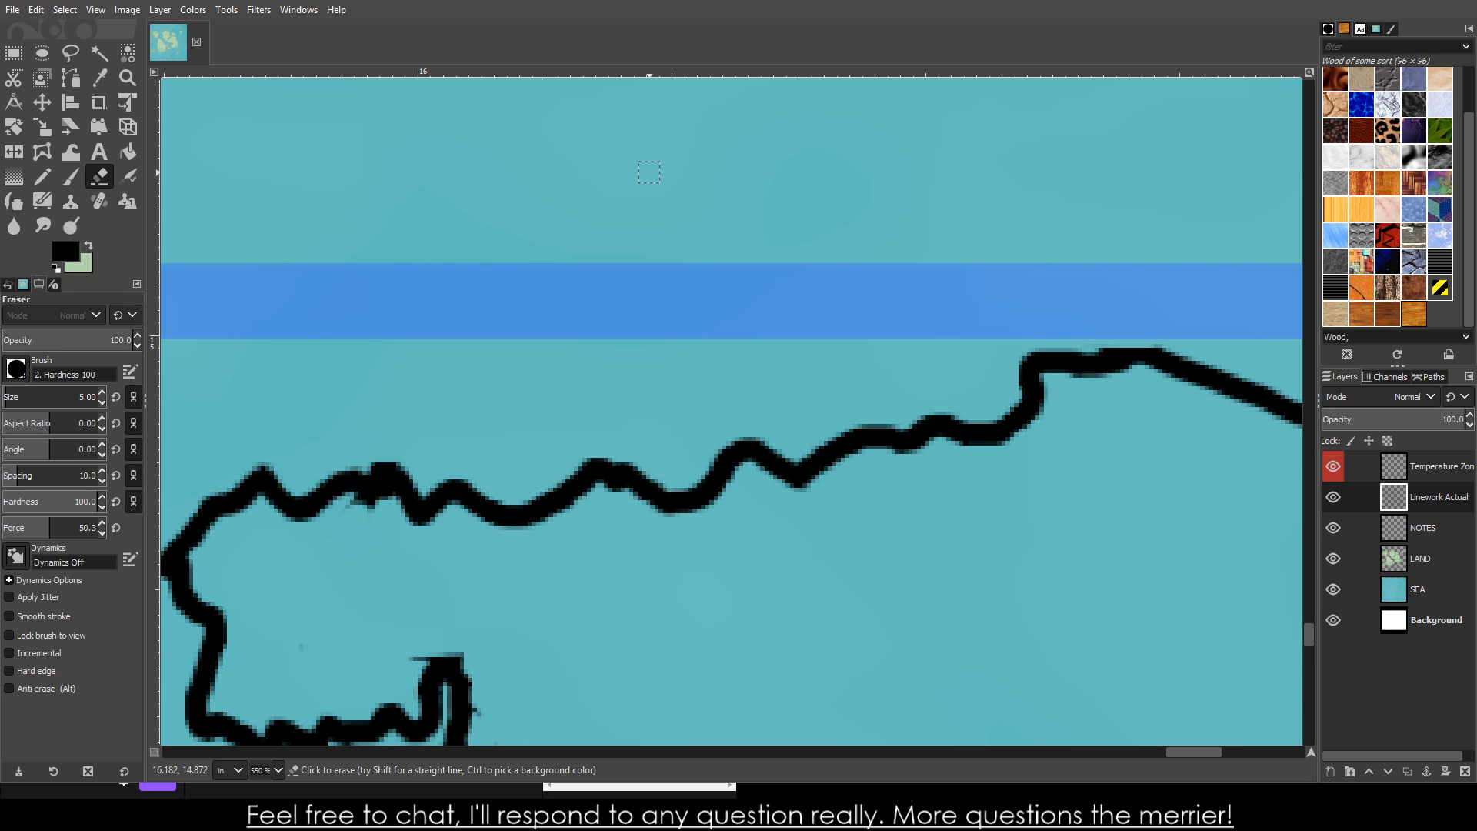
- Paint a deeply indented coast from the peninsula's east end, across the blue line, north to the old northeastern slope
{"action": "scroll", "coordinate": [649, 173], "scroll_direction": "down", "scroll_amount": 6, "text": "ctrl"}
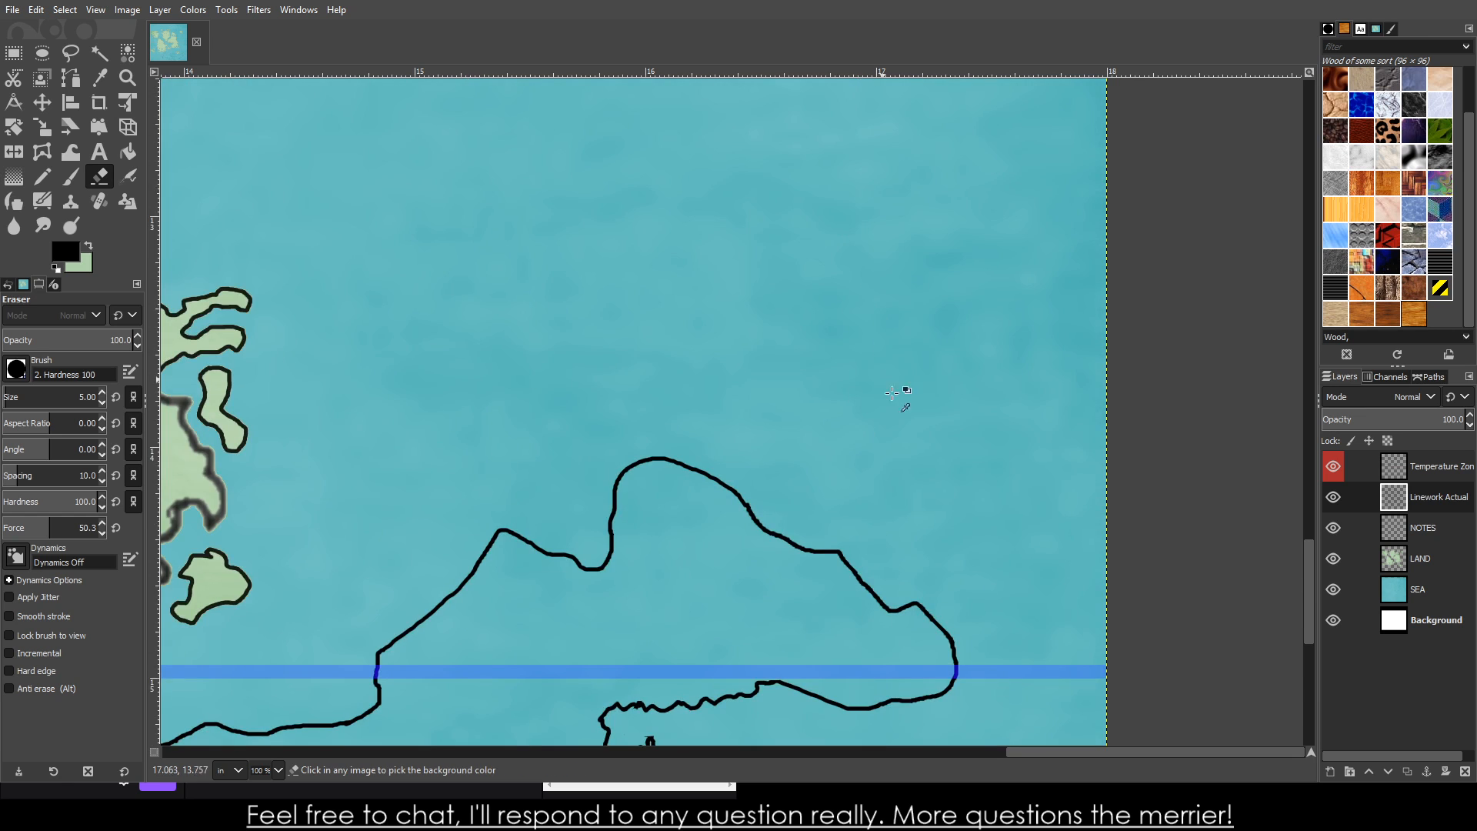
{"action": "scroll", "coordinate": [852, 585], "scroll_direction": "down", "scroll_amount": 2, "text": "ctrl"}
{"action": "scroll", "coordinate": [831, 608], "scroll_direction": "up", "scroll_amount": 5, "text": "ctrl"}
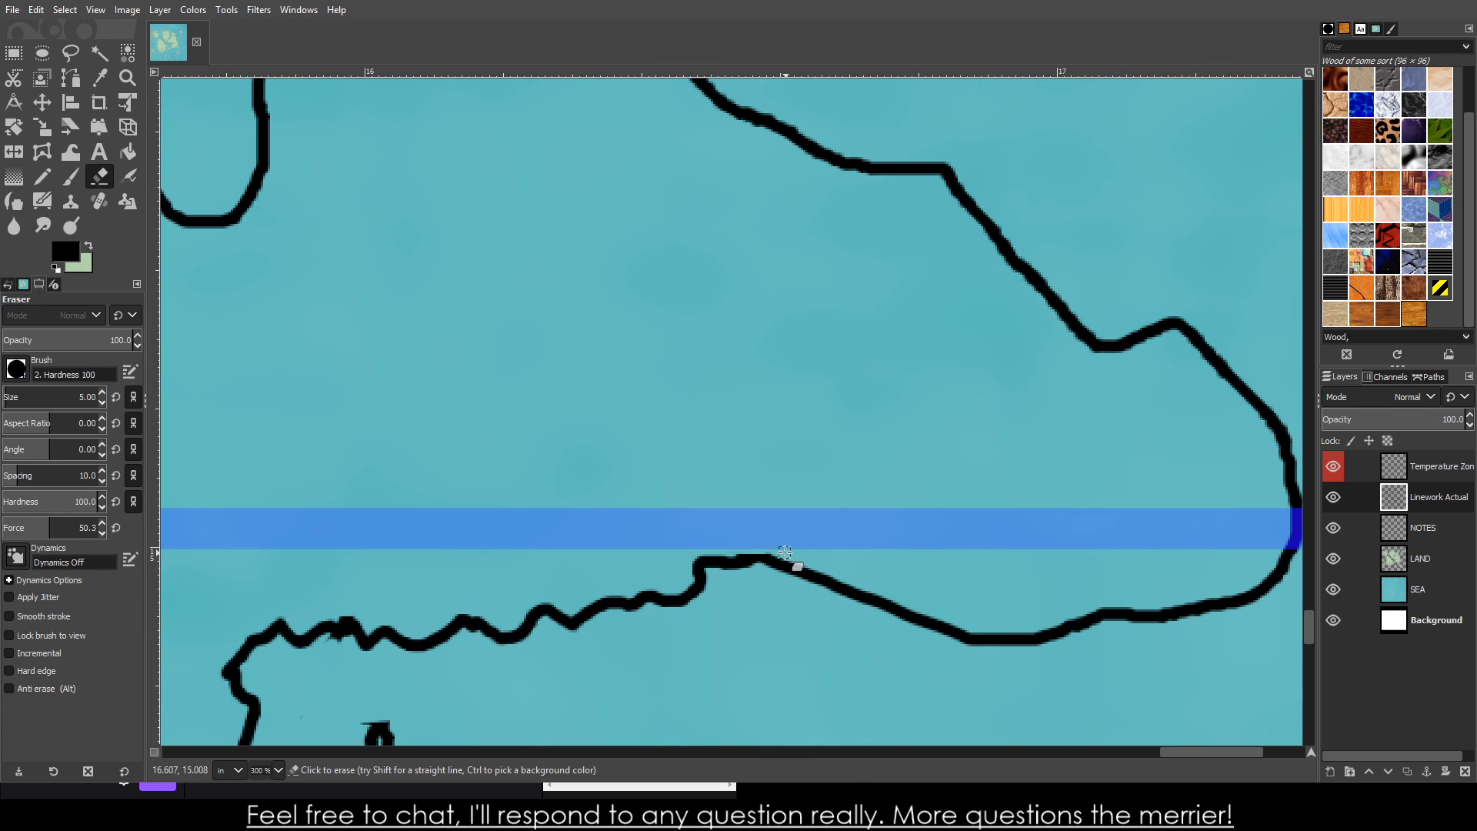
{"action": "left_click", "coordinate": [76, 180]}
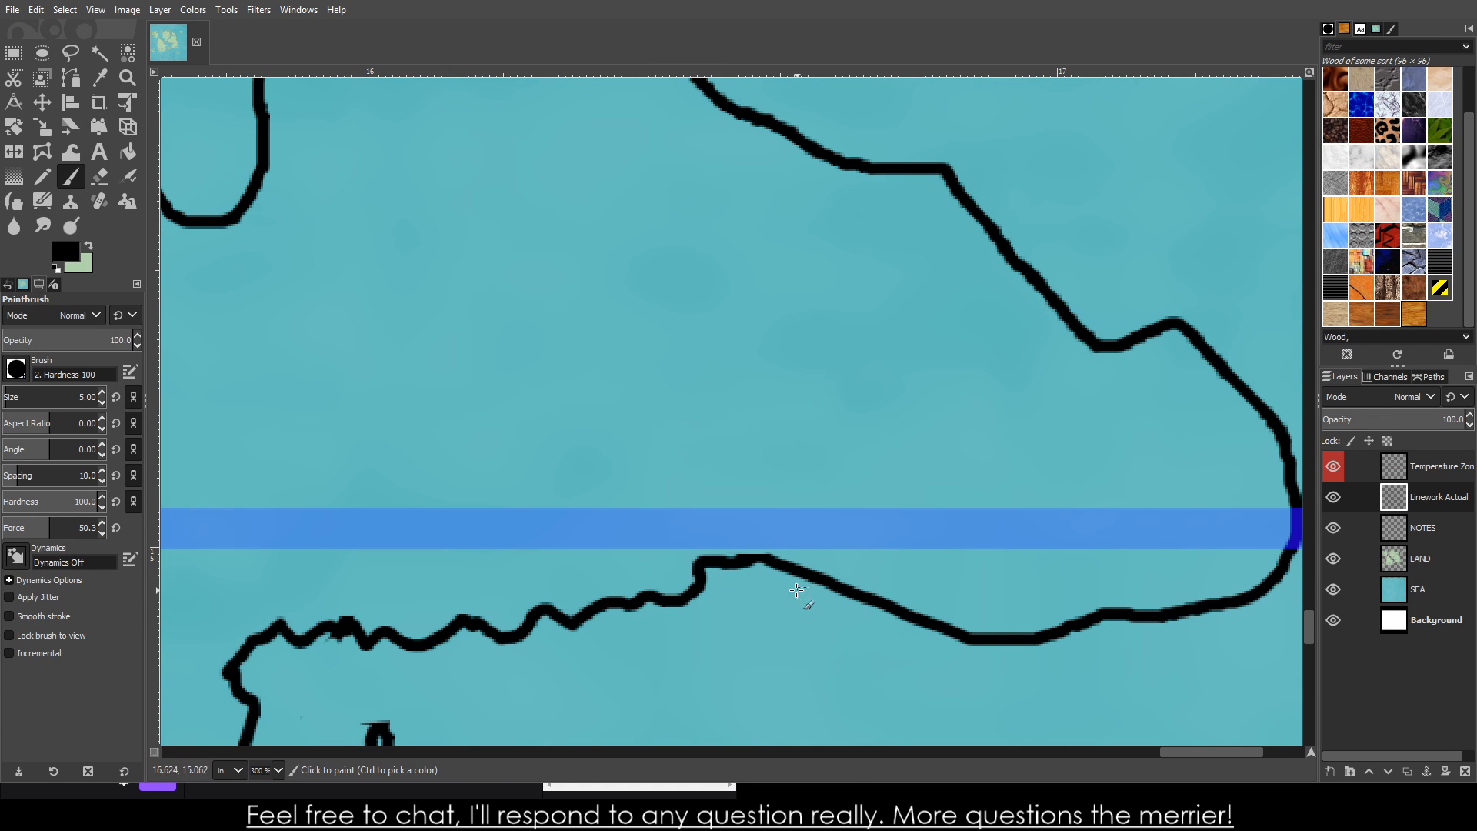
{"action": "mouse_move", "coordinate": [758, 565]}
{"action": "left_mouse_down"}
{"action": "mouse_move", "coordinate": [772, 602]}
{"action": "mouse_move", "coordinate": [864, 663]}
{"action": "mouse_move", "coordinate": [927, 657]}
{"action": "mouse_move", "coordinate": [943, 624]}
{"action": "mouse_move", "coordinate": [994, 618]}
{"action": "mouse_move", "coordinate": [1008, 597]}
{"action": "mouse_move", "coordinate": [964, 570]}
{"action": "mouse_move", "coordinate": [927, 576]}
{"action": "mouse_move", "coordinate": [894, 546]}
{"action": "mouse_move", "coordinate": [903, 533]}
{"action": "mouse_move", "coordinate": [1021, 528]}
{"action": "mouse_move", "coordinate": [1092, 573]}
{"action": "mouse_move", "coordinate": [1126, 539]}
{"action": "mouse_move", "coordinate": [1089, 493]}
{"action": "mouse_move", "coordinate": [918, 476]}
{"action": "mouse_move", "coordinate": [934, 444]}
{"action": "mouse_move", "coordinate": [1027, 437]}
{"action": "left_mouse_up"}
{"action": "mouse_move", "coordinate": [1004, 353]}
{"action": "left_mouse_down"}
{"action": "mouse_move", "coordinate": [954, 382]}
{"action": "mouse_move", "coordinate": [939, 362]}
{"action": "mouse_move", "coordinate": [937, 336]}
{"action": "mouse_move", "coordinate": [973, 312]}
{"action": "left_mouse_up"}
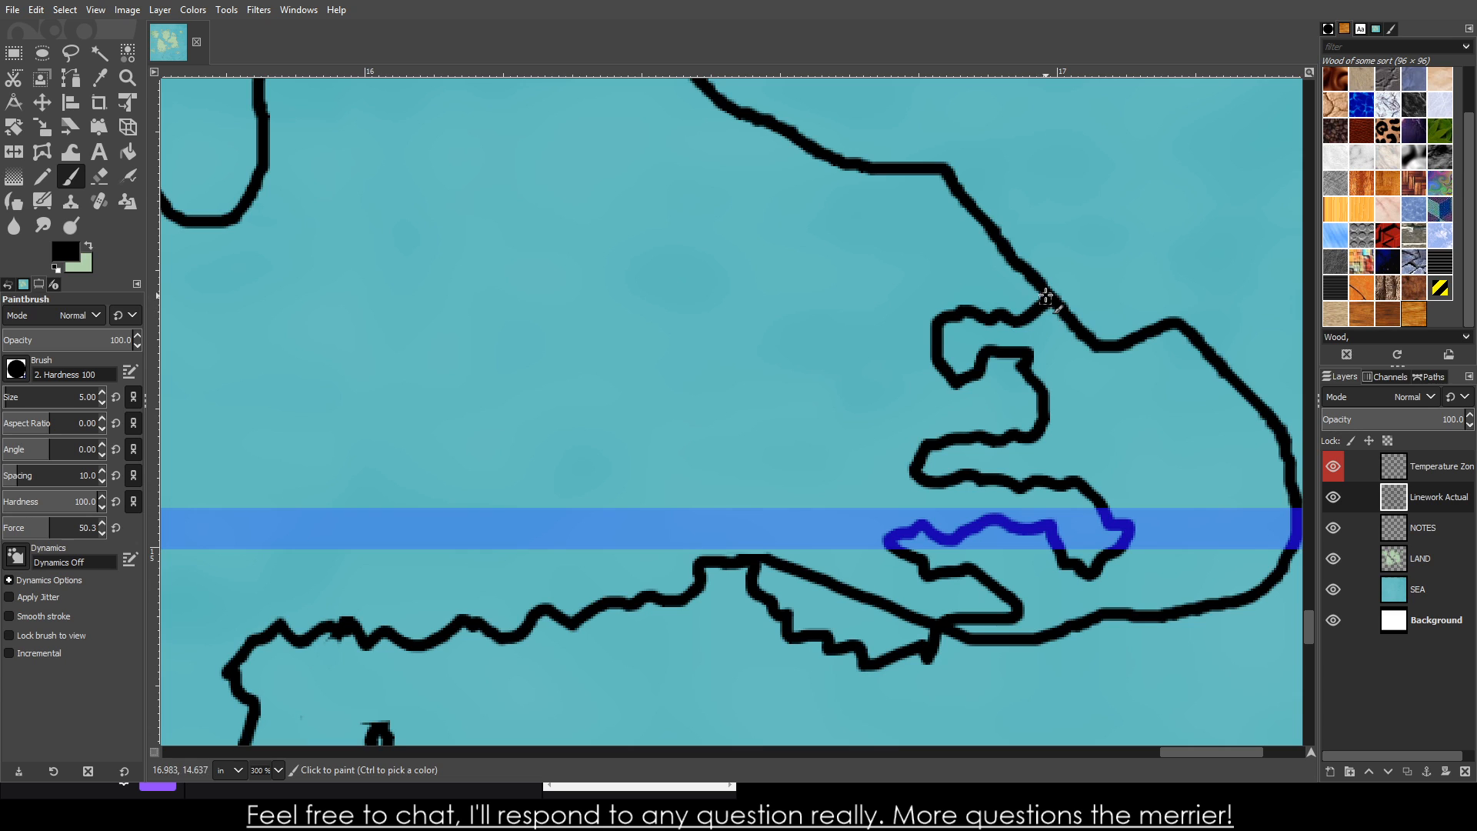
- Paint a ragged coast with hooked inlets outside the old northern arch, from the northeastern slope to the arch's west side
{"action": "left_click_drag", "start_coordinate": [1058, 258], "coordinate": [1023, 148]}
{"action": "scroll", "coordinate": [1030, 389], "scroll_direction": "up", "scroll_amount": 5}
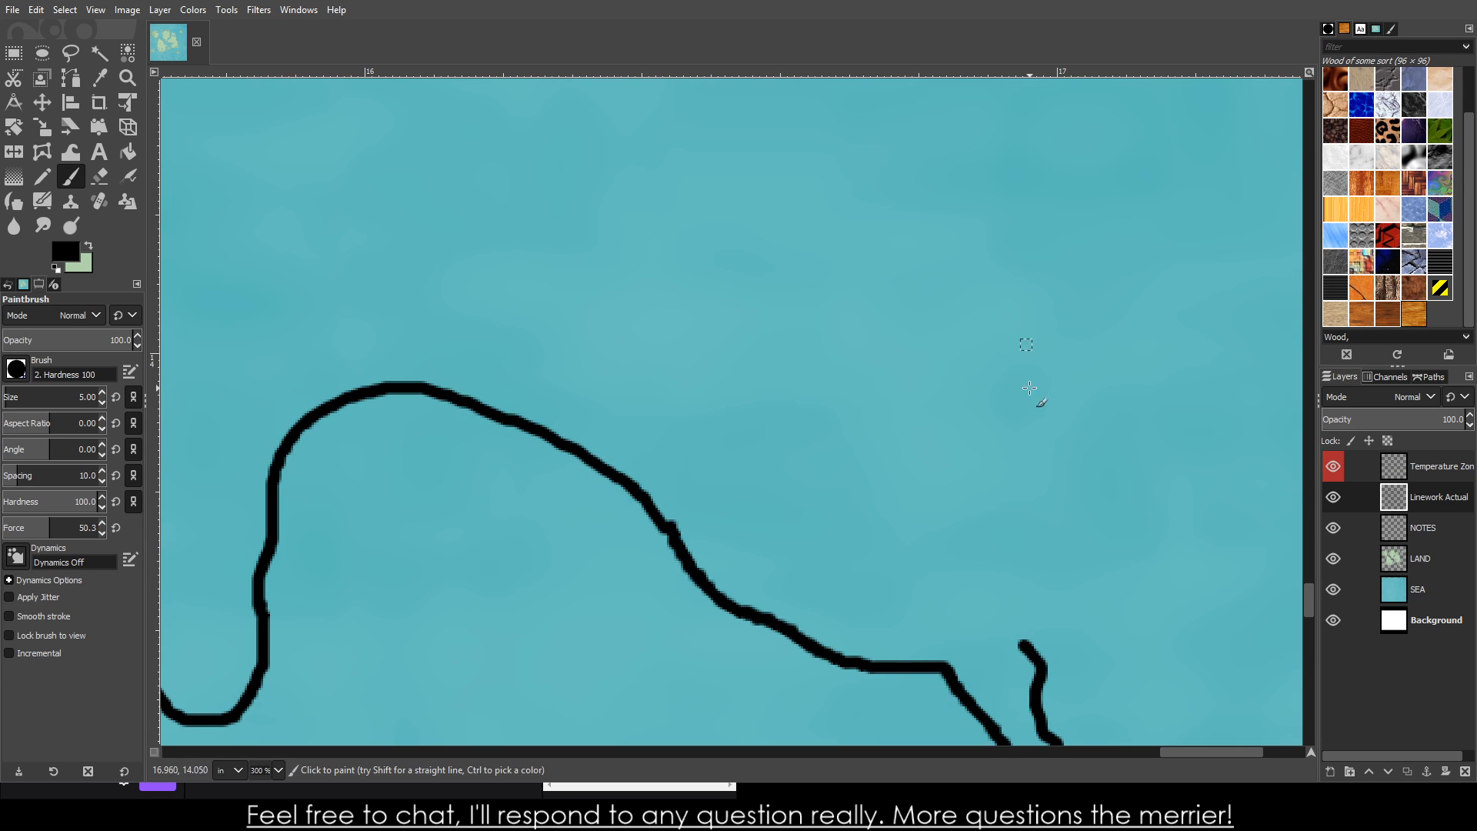
{"action": "mouse_move", "coordinate": [998, 643]}
{"action": "left_mouse_down"}
{"action": "mouse_move", "coordinate": [959, 599]}
{"action": "mouse_move", "coordinate": [969, 570]}
{"action": "mouse_move", "coordinate": [920, 533]}
{"action": "mouse_move", "coordinate": [895, 555]}
{"action": "mouse_move", "coordinate": [897, 583]}
{"action": "mouse_move", "coordinate": [843, 570]}
{"action": "mouse_move", "coordinate": [851, 539]}
{"action": "mouse_move", "coordinate": [916, 494]}
{"action": "mouse_move", "coordinate": [973, 524]}
{"action": "mouse_move", "coordinate": [986, 513]}
{"action": "mouse_move", "coordinate": [977, 469]}
{"action": "mouse_move", "coordinate": [889, 452]}
{"action": "mouse_move", "coordinate": [824, 493]}
{"action": "mouse_move", "coordinate": [729, 454]}
{"action": "mouse_move", "coordinate": [712, 421]}
{"action": "mouse_move", "coordinate": [690, 434]}
{"action": "mouse_move", "coordinate": [693, 470]}
{"action": "mouse_move", "coordinate": [676, 472]}
{"action": "mouse_move", "coordinate": [630, 436]}
{"action": "mouse_move", "coordinate": [632, 416]}
{"action": "mouse_move", "coordinate": [719, 380]}
{"action": "mouse_move", "coordinate": [723, 356]}
{"action": "mouse_move", "coordinate": [678, 346]}
{"action": "mouse_move", "coordinate": [602, 372]}
{"action": "mouse_move", "coordinate": [506, 350]}
{"action": "left_mouse_up"}
{"action": "mouse_move", "coordinate": [420, 319]}
{"action": "left_mouse_down"}
{"action": "mouse_move", "coordinate": [360, 332]}
{"action": "mouse_move", "coordinate": [388, 358]}
{"action": "mouse_move", "coordinate": [348, 371]}
{"action": "mouse_move", "coordinate": [317, 347]}
{"action": "mouse_move", "coordinate": [318, 323]}
{"action": "mouse_move", "coordinate": [353, 297]}
{"action": "mouse_move", "coordinate": [347, 268]}
{"action": "mouse_move", "coordinate": [294, 266]}
{"action": "mouse_move", "coordinate": [277, 329]}
{"action": "left_mouse_up"}
{"action": "left_click_drag", "start_coordinate": [268, 383], "coordinate": [231, 413]}
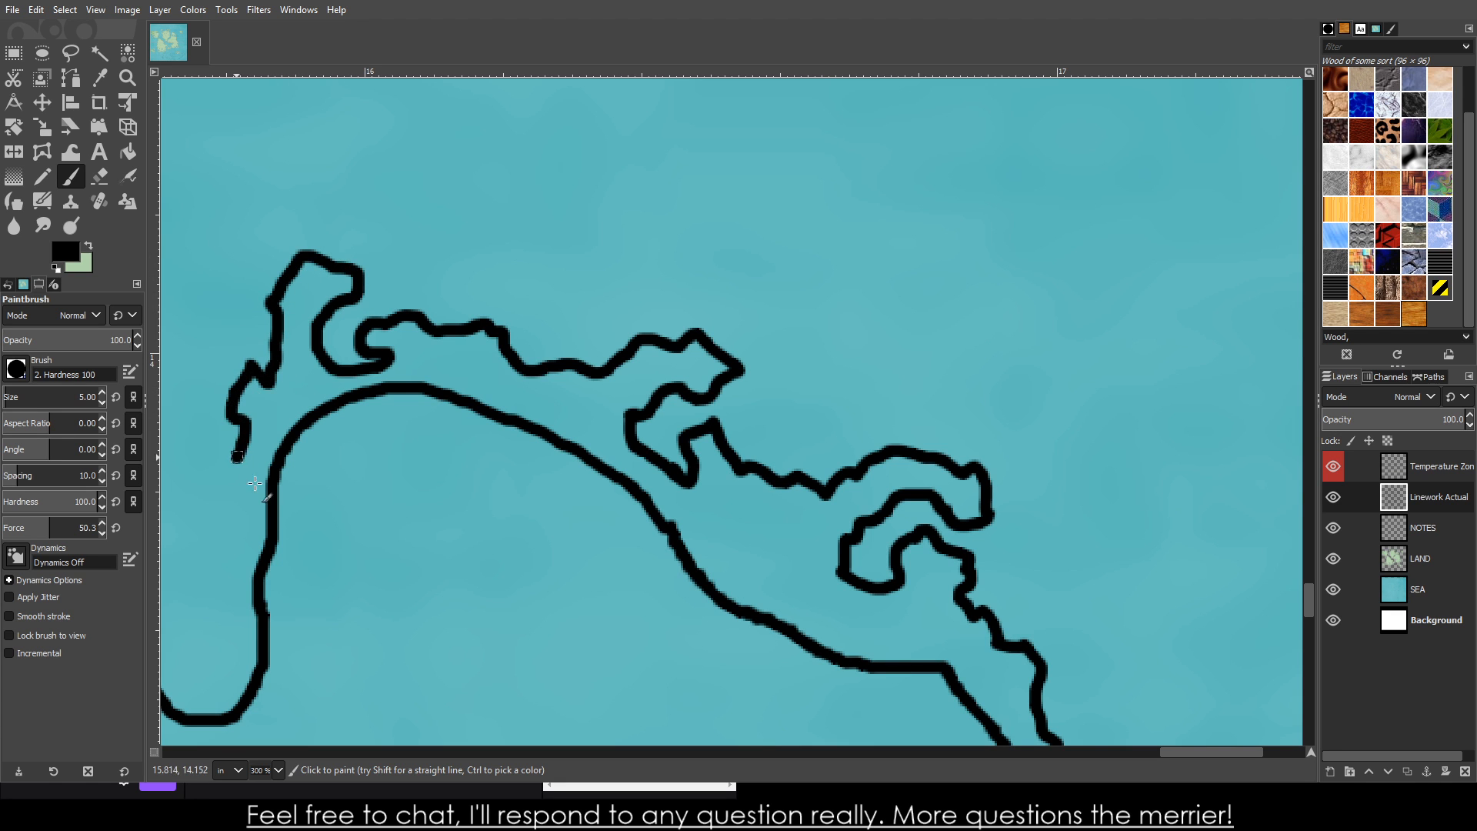
- Erase the old straight stretch above the new jagged coast just east of the peninsula
{"action": "scroll", "coordinate": [254, 483], "scroll_direction": "down", "scroll_amount": 5, "text": "ctrl"}
{"action": "scroll", "coordinate": [780, 632], "scroll_direction": "up", "scroll_amount": 5, "text": "ctrl"}
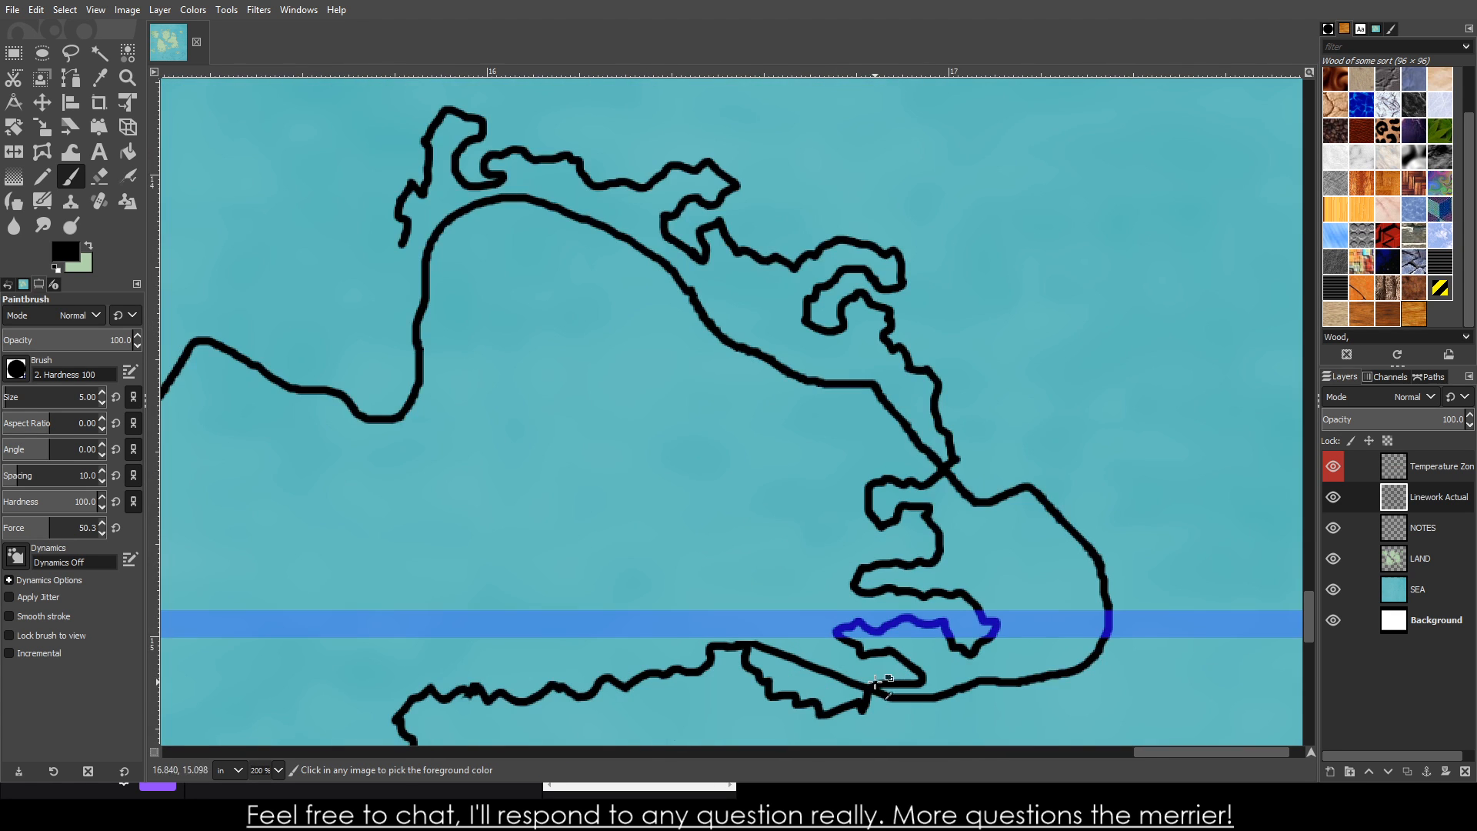
{"action": "left_click", "coordinate": [99, 176]}
{"action": "scroll", "coordinate": [755, 593], "scroll_direction": "up", "scroll_amount": 3, "text": "ctrl"}
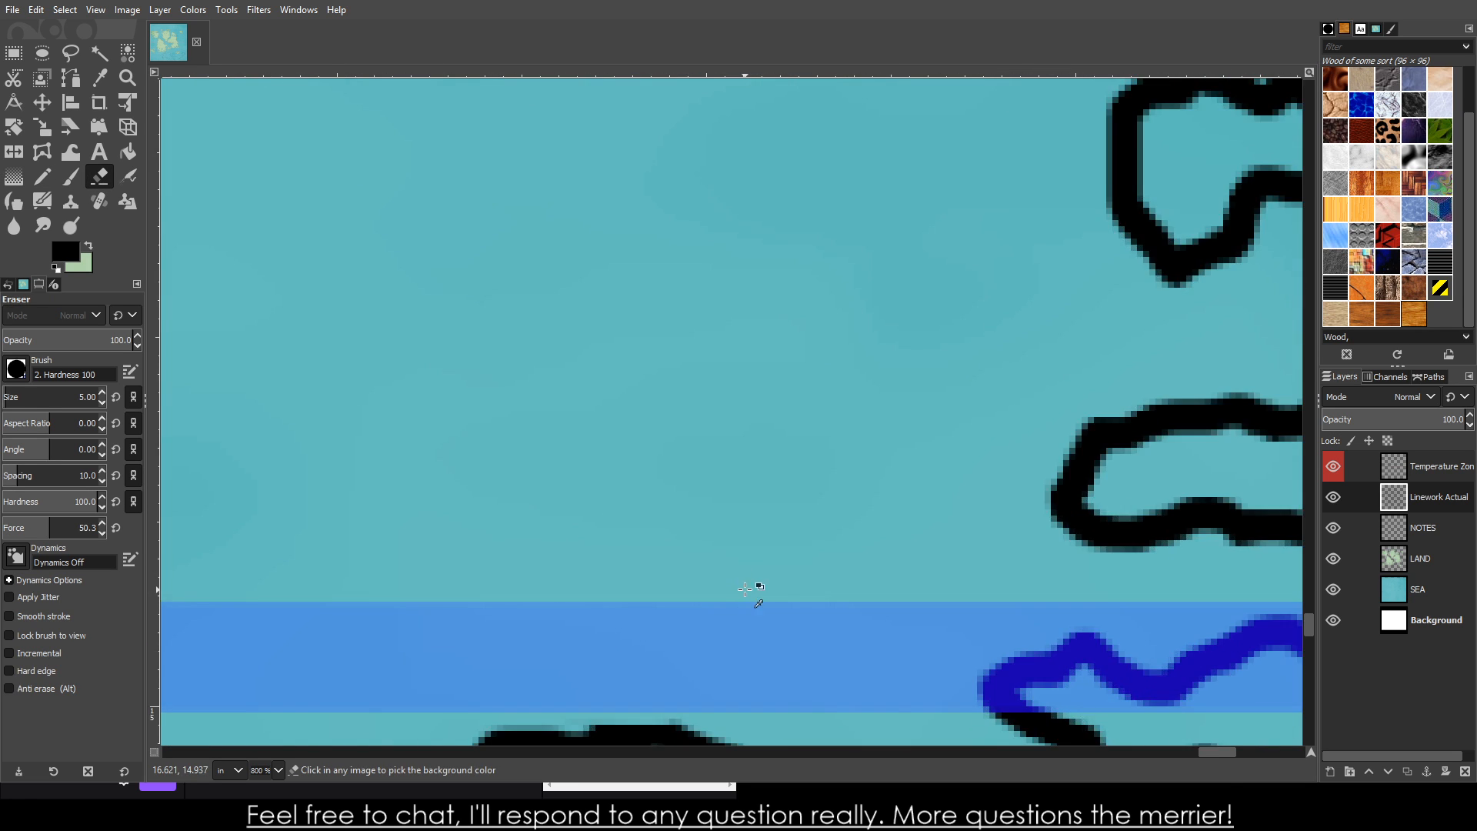
{"action": "scroll", "coordinate": [755, 593], "scroll_direction": "down", "scroll_amount": 5}
{"action": "mouse_move", "coordinate": [683, 241]}
{"action": "left_mouse_down"}
{"action": "mouse_move", "coordinate": [753, 300]}
{"action": "mouse_move", "coordinate": [779, 279]}
{"action": "mouse_move", "coordinate": [1083, 412]}
{"action": "left_mouse_up"}
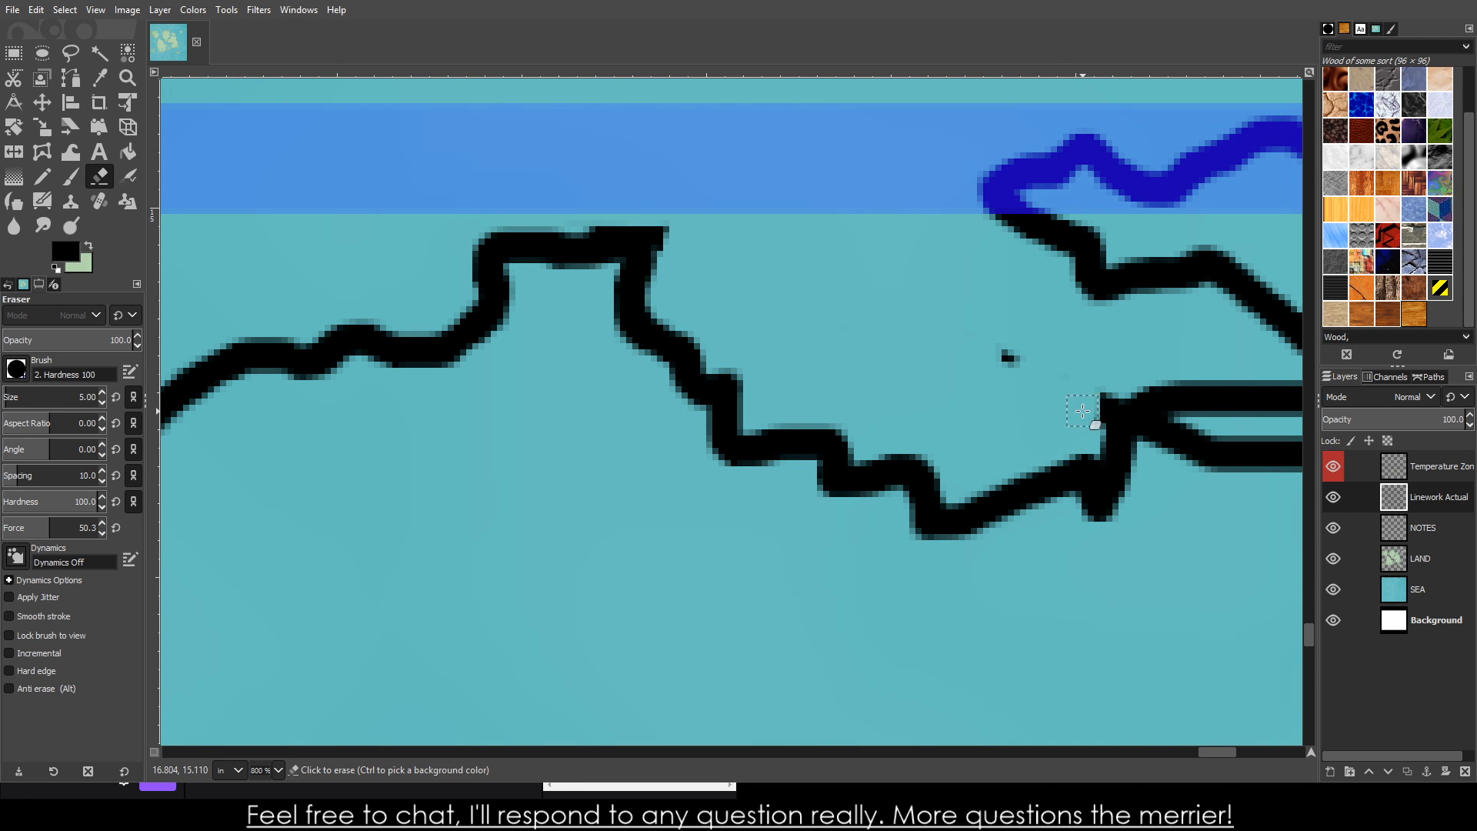
- Erase the old smooth southeastern and eastern curve outside the new indented coast, on both sides of the blue line
{"action": "scroll", "coordinate": [1049, 446], "scroll_direction": "down", "scroll_amount": 3, "text": "ctrl"}
{"action": "scroll", "coordinate": [734, 399], "scroll_direction": "up", "scroll_amount": 3, "text": "ctrl"}
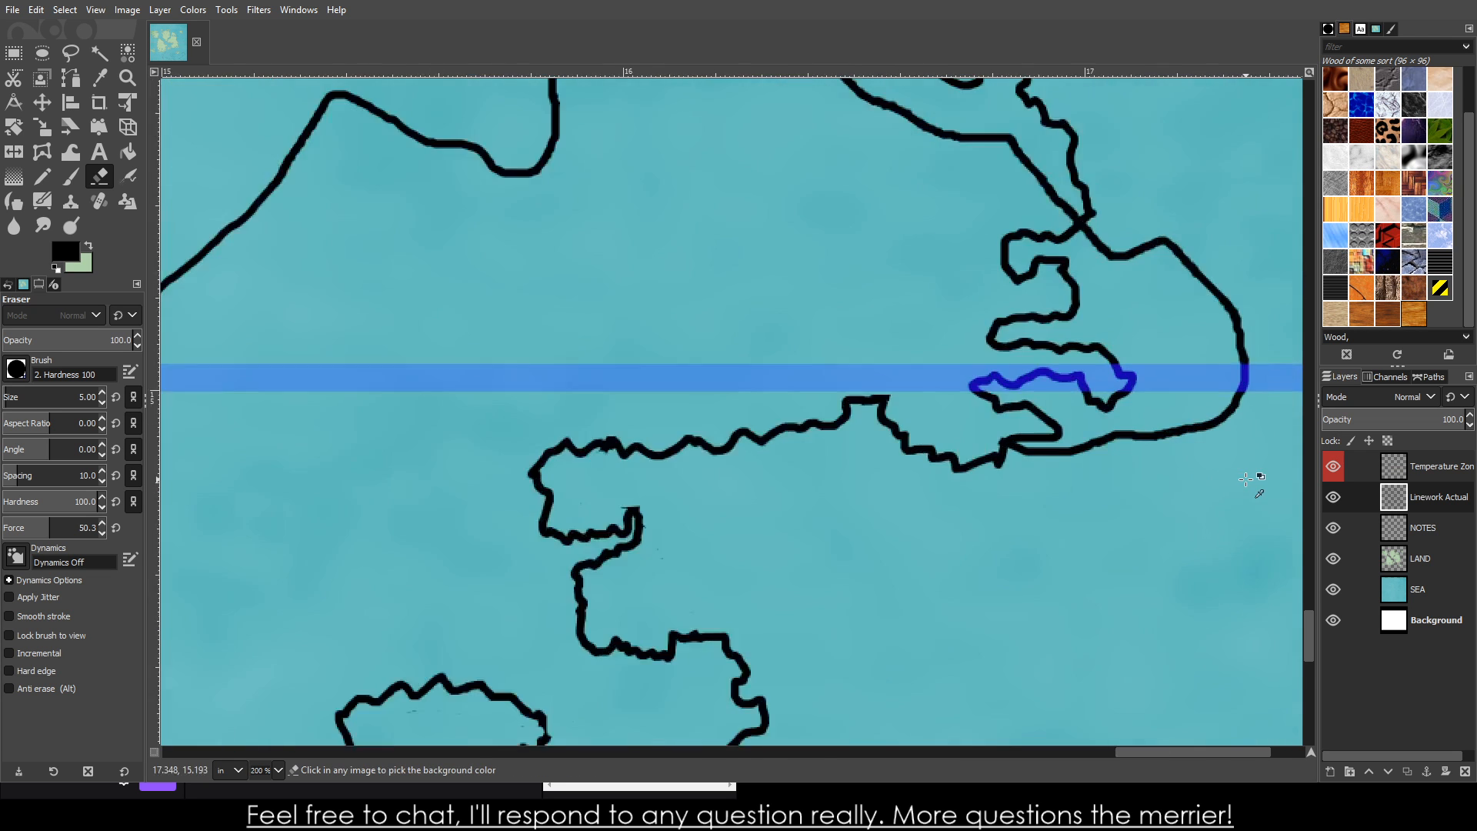
{"action": "mouse_move", "coordinate": [638, 404]}
{"action": "left_mouse_down"}
{"action": "mouse_move", "coordinate": [800, 395]}
{"action": "mouse_move", "coordinate": [778, 386]}
{"action": "mouse_move", "coordinate": [1089, 346]}
{"action": "mouse_move", "coordinate": [1143, 305]}
{"action": "mouse_move", "coordinate": [1212, 308]}
{"action": "left_mouse_up"}
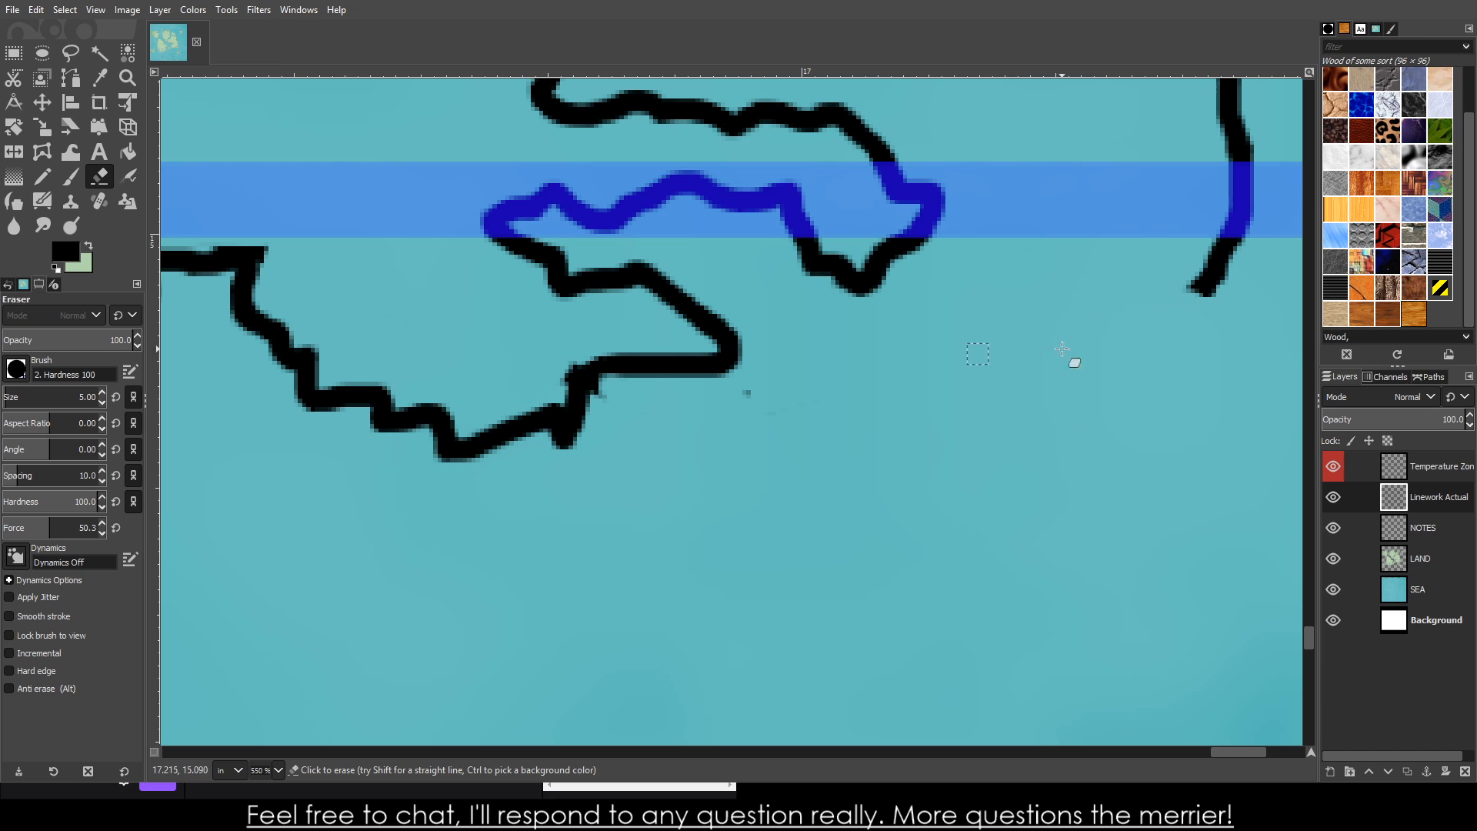
{"action": "scroll", "coordinate": [1231, 477], "scroll_direction": "up", "scroll_amount": 5}
{"action": "mouse_move", "coordinate": [1220, 454]}
{"action": "left_mouse_down"}
{"action": "mouse_move", "coordinate": [1193, 625]}
{"action": "mouse_move", "coordinate": [1218, 638]}
{"action": "mouse_move", "coordinate": [1254, 430]}
{"action": "mouse_move", "coordinate": [1264, 516]}
{"action": "mouse_move", "coordinate": [1199, 629]}
{"action": "mouse_move", "coordinate": [1251, 599]}
{"action": "mouse_move", "coordinate": [1231, 354]}
{"action": "mouse_move", "coordinate": [1221, 342]}
{"action": "mouse_move", "coordinate": [1235, 454]}
{"action": "mouse_move", "coordinate": [1111, 177]}
{"action": "mouse_move", "coordinate": [1153, 317]}
{"action": "mouse_move", "coordinate": [1092, 252]}
{"action": "left_mouse_up"}
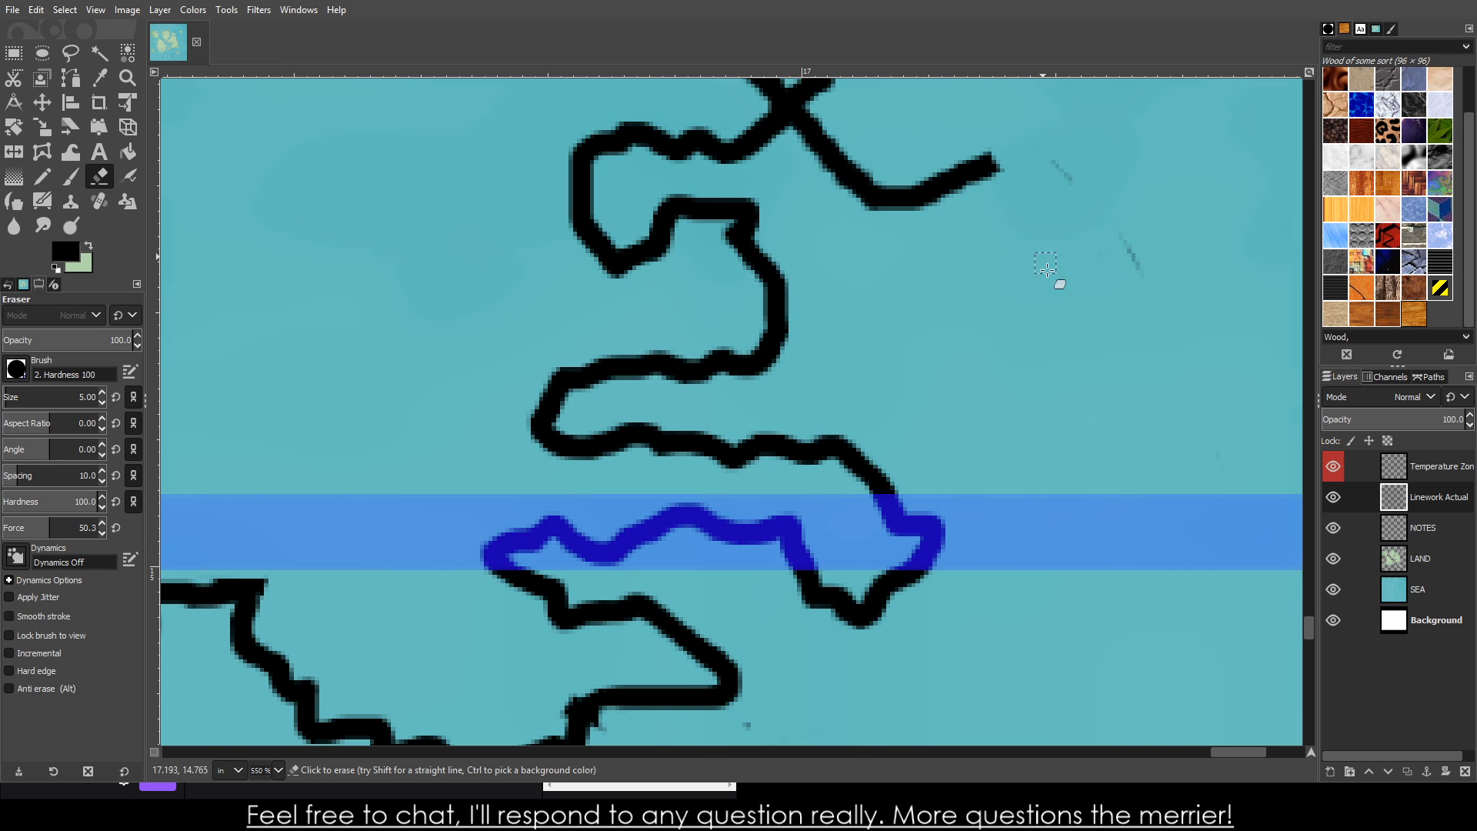
- Erase the old dip east of the new coast and the lower part of the old northeastern slope inside it
{"action": "scroll", "coordinate": [1047, 267], "scroll_direction": "up", "scroll_amount": 3}
{"action": "mouse_move", "coordinate": [996, 333]}
{"action": "left_mouse_down"}
{"action": "mouse_move", "coordinate": [921, 367]}
{"action": "mouse_move", "coordinate": [893, 359]}
{"action": "mouse_move", "coordinate": [938, 344]}
{"action": "mouse_move", "coordinate": [933, 374]}
{"action": "mouse_move", "coordinate": [822, 281]}
{"action": "mouse_move", "coordinate": [873, 291]}
{"action": "mouse_move", "coordinate": [858, 330]}
{"action": "mouse_move", "coordinate": [897, 401]}
{"action": "mouse_move", "coordinate": [858, 350]}
{"action": "left_mouse_up"}
{"action": "scroll", "coordinate": [857, 358], "scroll_direction": "up", "scroll_amount": 5}
{"action": "mouse_move", "coordinate": [744, 558]}
{"action": "left_mouse_down"}
{"action": "mouse_move", "coordinate": [778, 587]}
{"action": "mouse_move", "coordinate": [764, 593]}
{"action": "mouse_move", "coordinate": [732, 525]}
{"action": "mouse_move", "coordinate": [626, 409]}
{"action": "mouse_move", "coordinate": [649, 423]}
{"action": "mouse_move", "coordinate": [350, 333]}
{"action": "mouse_move", "coordinate": [227, 266]}
{"action": "left_mouse_up"}
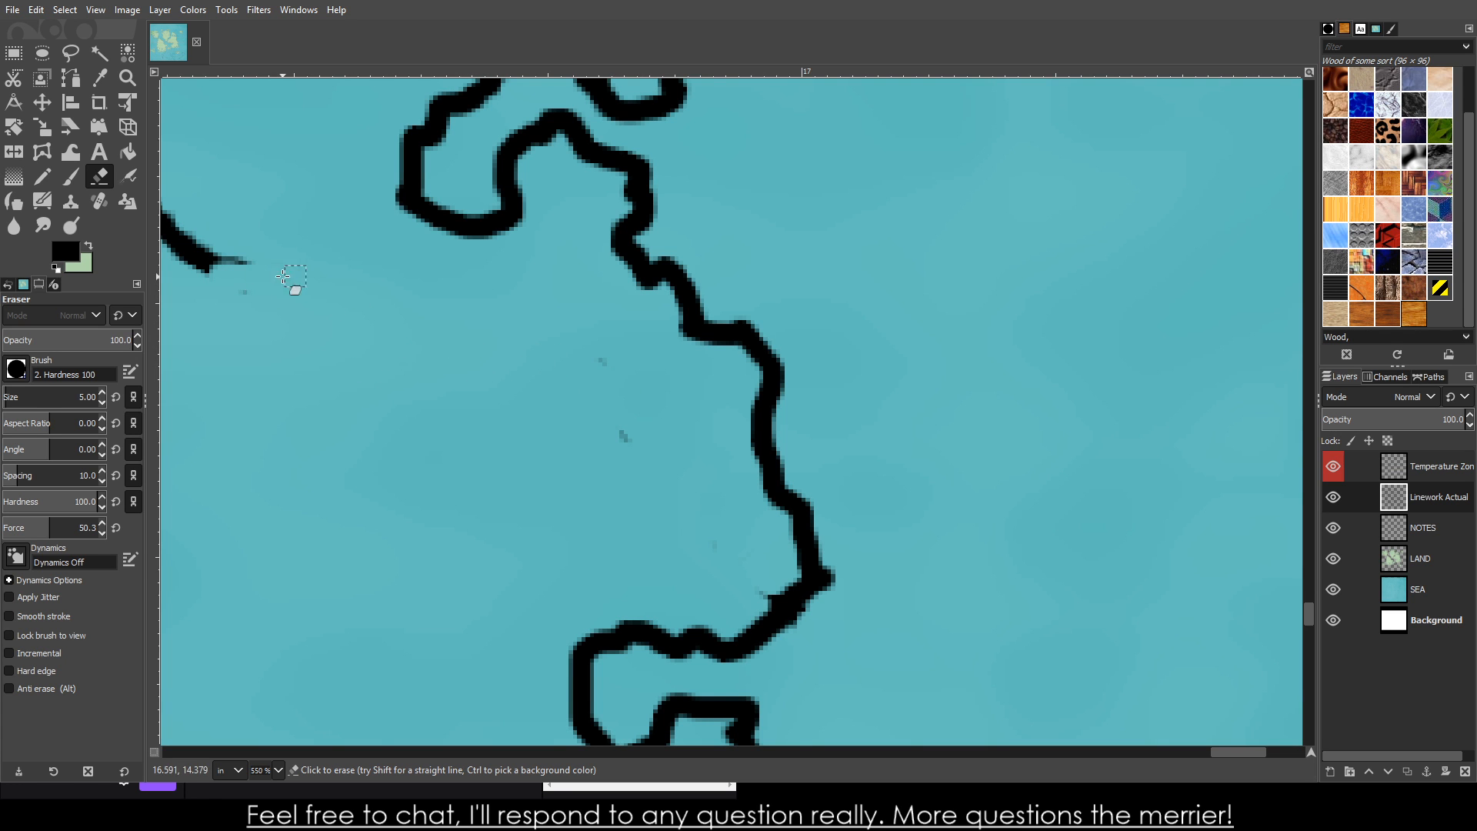
{"action": "scroll", "coordinate": [615, 448], "scroll_direction": "down", "scroll_amount": 8}
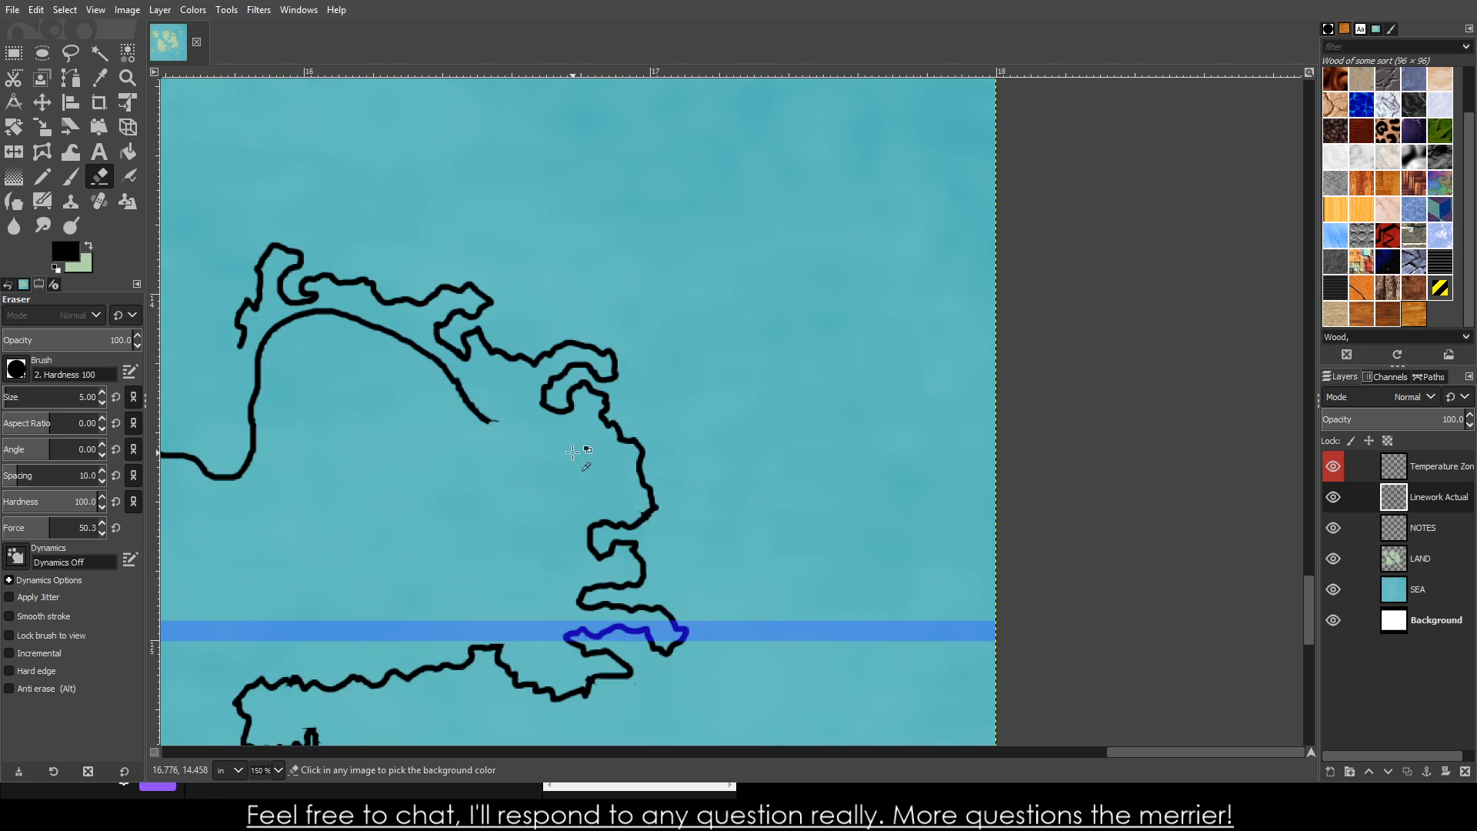
- Erase the old smooth northern arch beneath the new jagged coast, from its eastern slope down its west side
{"action": "scroll", "coordinate": [465, 398], "scroll_direction": "up", "scroll_amount": 5}
{"action": "scroll", "coordinate": [968, 477], "scroll_direction": "up", "scroll_amount": 1}
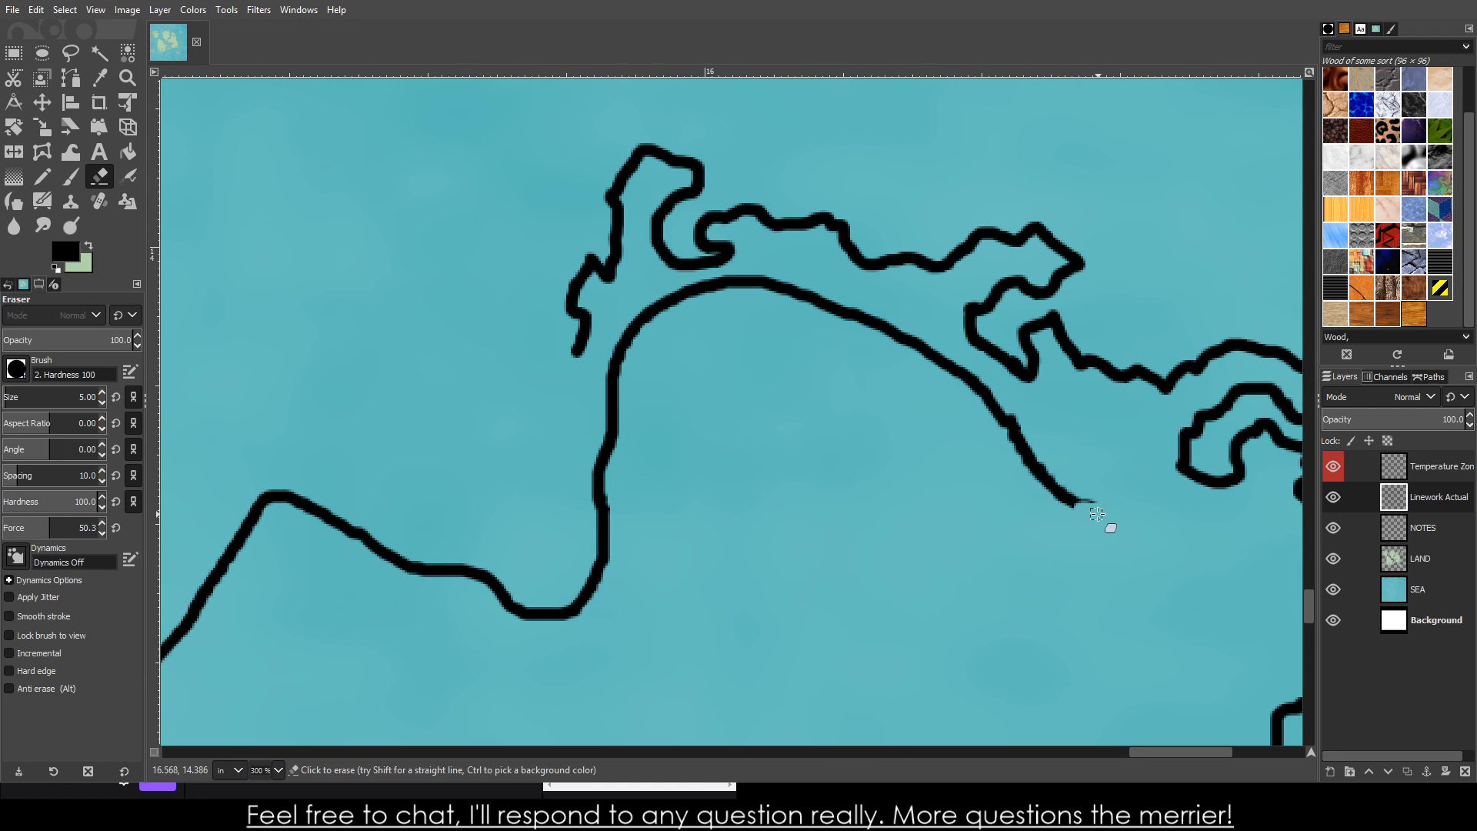
{"action": "mouse_move", "coordinate": [1033, 486]}
{"action": "left_mouse_down"}
{"action": "mouse_move", "coordinate": [969, 457]}
{"action": "mouse_move", "coordinate": [973, 427]}
{"action": "mouse_move", "coordinate": [1031, 420]}
{"action": "mouse_move", "coordinate": [992, 390]}
{"action": "mouse_move", "coordinate": [940, 412]}
{"action": "mouse_move", "coordinate": [929, 464]}
{"action": "mouse_move", "coordinate": [1006, 446]}
{"action": "mouse_move", "coordinate": [978, 424]}
{"action": "mouse_move", "coordinate": [971, 370]}
{"action": "mouse_move", "coordinate": [976, 385]}
{"action": "mouse_move", "coordinate": [932, 376]}
{"action": "mouse_move", "coordinate": [888, 352]}
{"action": "mouse_move", "coordinate": [924, 352]}
{"action": "mouse_move", "coordinate": [867, 339]}
{"action": "mouse_move", "coordinate": [910, 330]}
{"action": "mouse_move", "coordinate": [657, 287]}
{"action": "mouse_move", "coordinate": [772, 277]}
{"action": "mouse_move", "coordinate": [754, 284]}
{"action": "mouse_move", "coordinate": [822, 288]}
{"action": "mouse_move", "coordinate": [642, 309]}
{"action": "mouse_move", "coordinate": [605, 438]}
{"action": "mouse_move", "coordinate": [627, 378]}
{"action": "mouse_move", "coordinate": [631, 480]}
{"action": "mouse_move", "coordinate": [573, 600]}
{"action": "mouse_move", "coordinate": [595, 607]}
{"action": "mouse_move", "coordinate": [607, 462]}
{"action": "left_mouse_up"}
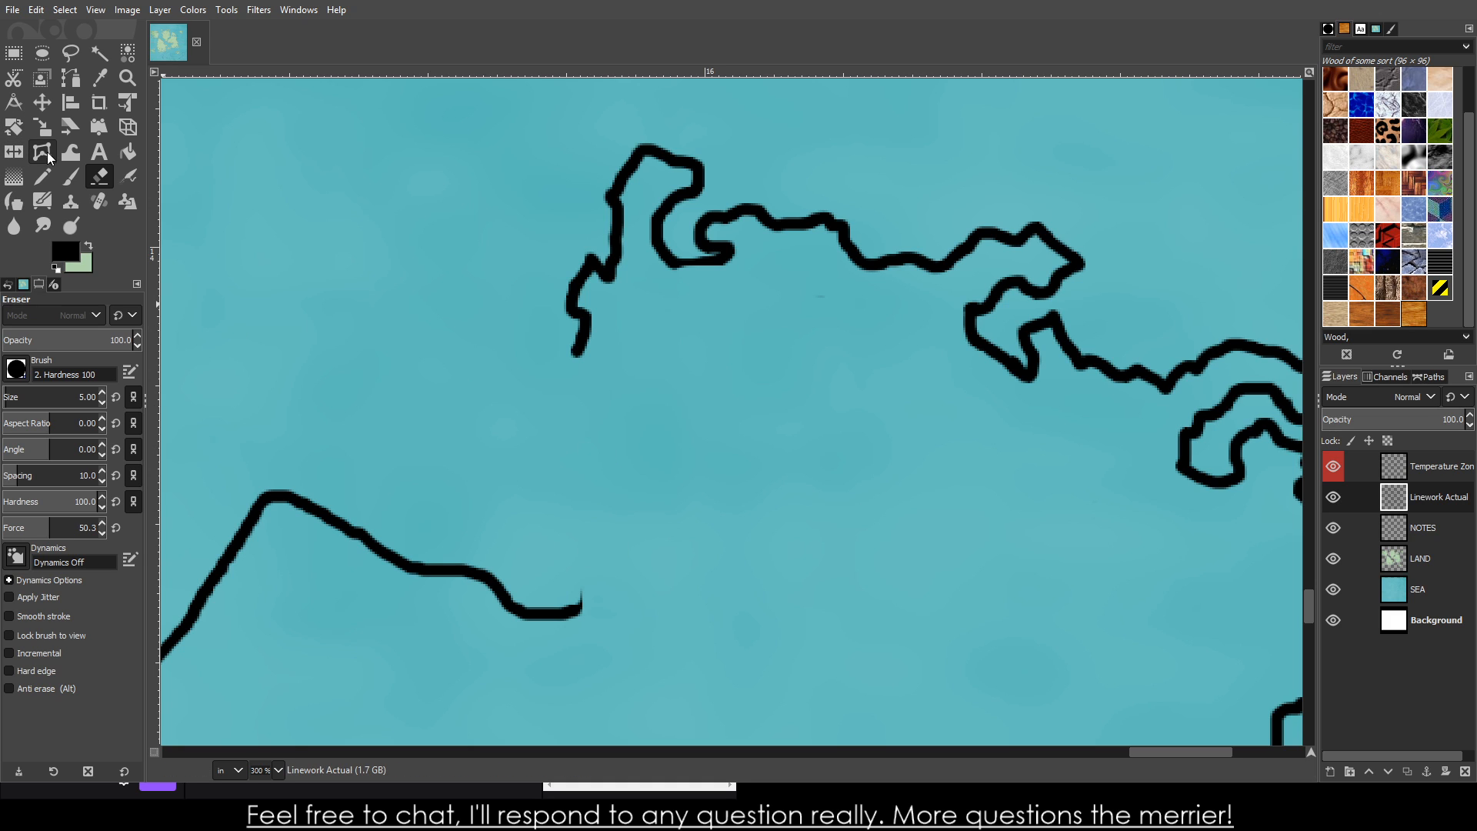
- Paint a looping, jagged coast from the new line's western end to the old hilltop southwest, and erase the old curve below it
{"action": "left_click", "coordinate": [70, 181]}
{"action": "mouse_move", "coordinate": [579, 353]}
{"action": "left_mouse_down"}
{"action": "mouse_move", "coordinate": [542, 396]}
{"action": "mouse_move", "coordinate": [557, 408]}
{"action": "mouse_move", "coordinate": [594, 395]}
{"action": "mouse_move", "coordinate": [617, 344]}
{"action": "mouse_move", "coordinate": [649, 351]}
{"action": "mouse_move", "coordinate": [633, 432]}
{"action": "mouse_move", "coordinate": [590, 460]}
{"action": "mouse_move", "coordinate": [501, 444]}
{"action": "mouse_move", "coordinate": [456, 478]}
{"action": "mouse_move", "coordinate": [302, 504]}
{"action": "left_mouse_up"}
{"action": "scroll", "coordinate": [432, 526], "scroll_direction": "down", "scroll_amount": 4}
{"action": "scroll", "coordinate": [368, 604], "scroll_direction": "up", "scroll_amount": 5}
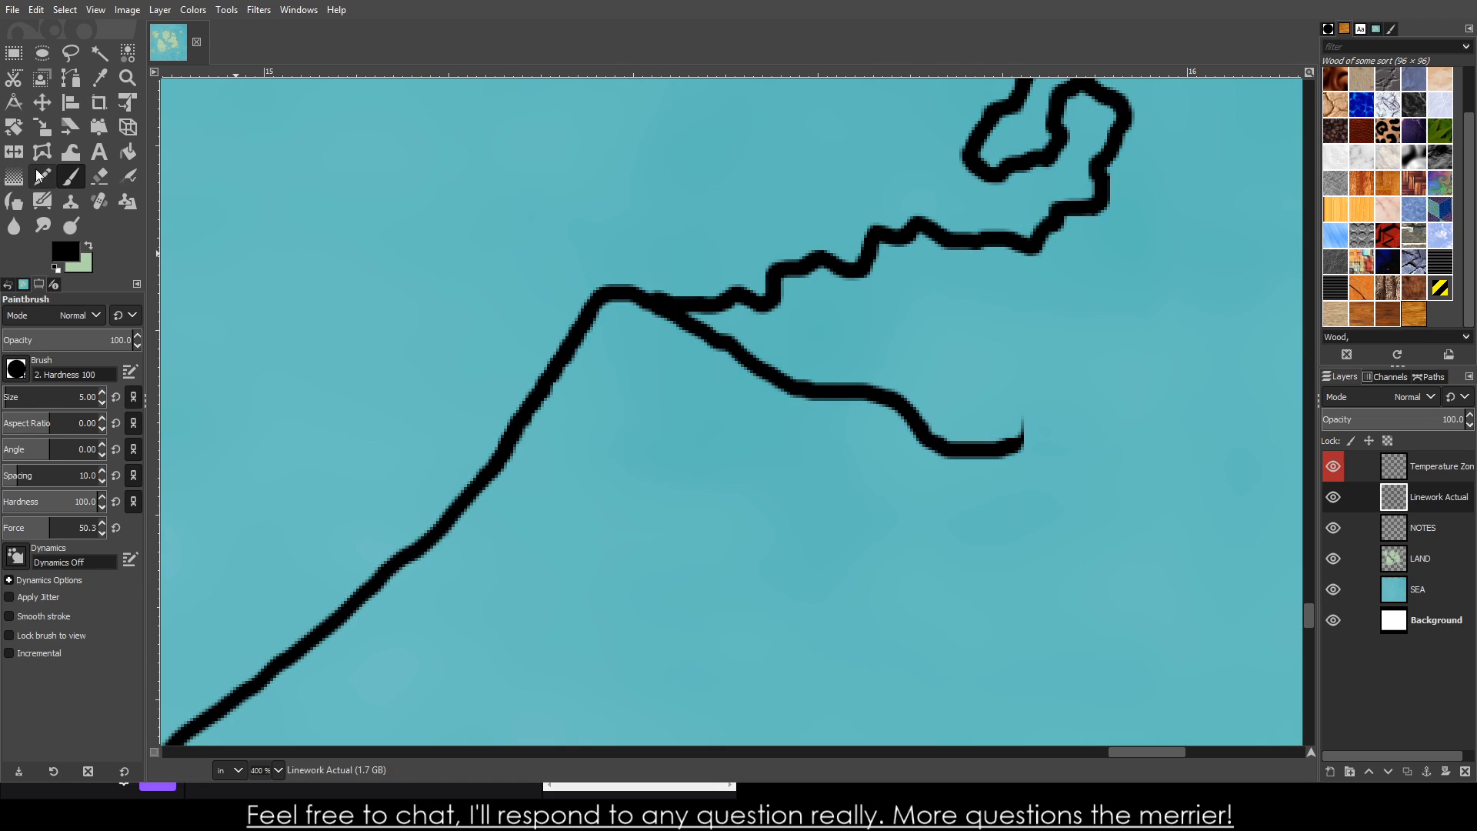
{"action": "left_click", "coordinate": [101, 179]}
{"action": "mouse_move", "coordinate": [652, 336]}
{"action": "left_mouse_down"}
{"action": "mouse_move", "coordinate": [808, 380]}
{"action": "mouse_move", "coordinate": [724, 398]}
{"action": "mouse_move", "coordinate": [994, 390]}
{"action": "mouse_move", "coordinate": [879, 419]}
{"action": "mouse_move", "coordinate": [983, 438]}
{"action": "mouse_move", "coordinate": [929, 428]}
{"action": "mouse_move", "coordinate": [924, 478]}
{"action": "left_mouse_up"}
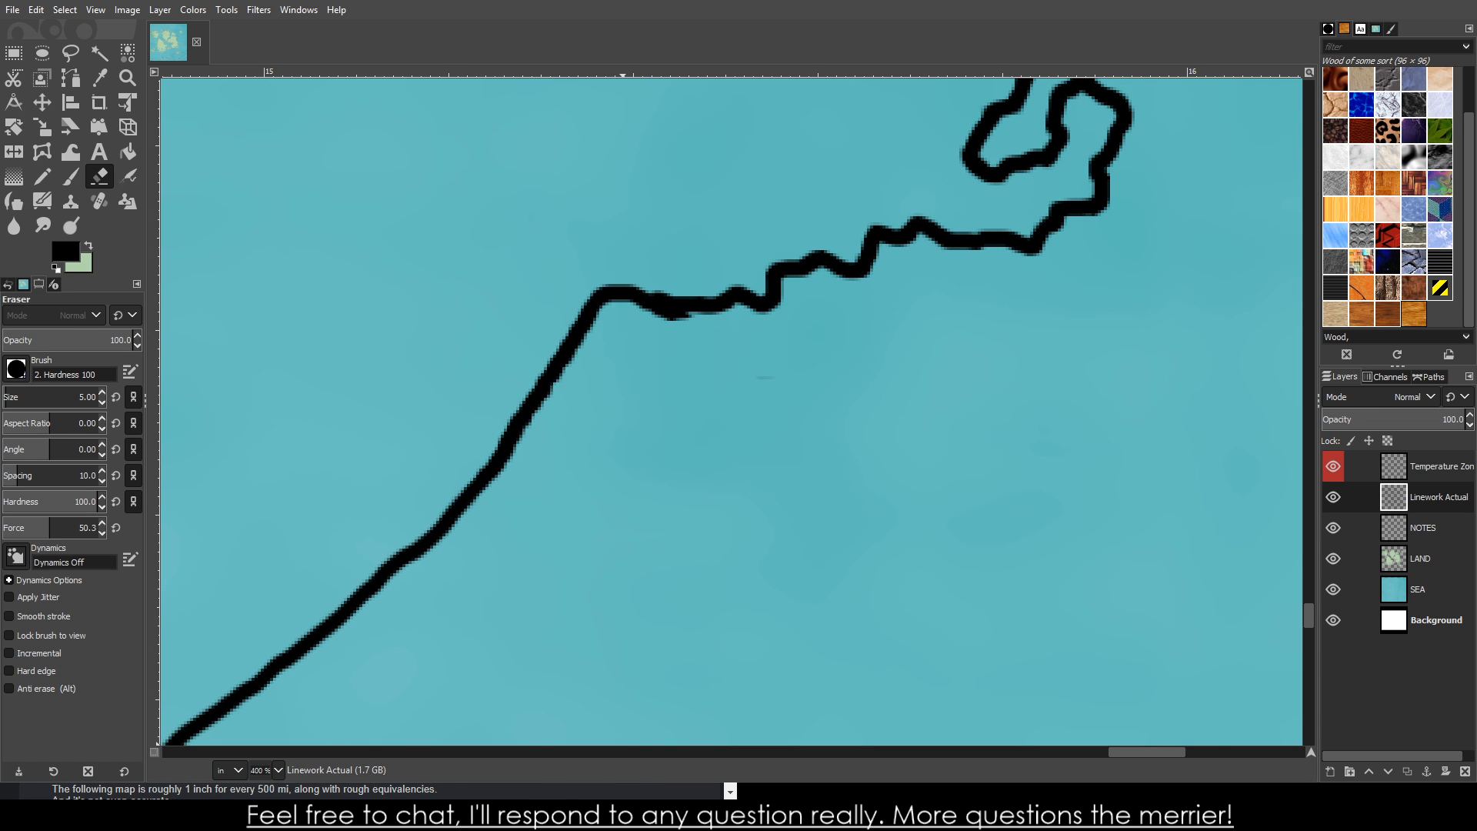
- Switch to the forum thread in the browser, enlarge the page text and read the post with the Seraphim statblock
{"action": "left_click", "coordinate": [622, 814]}
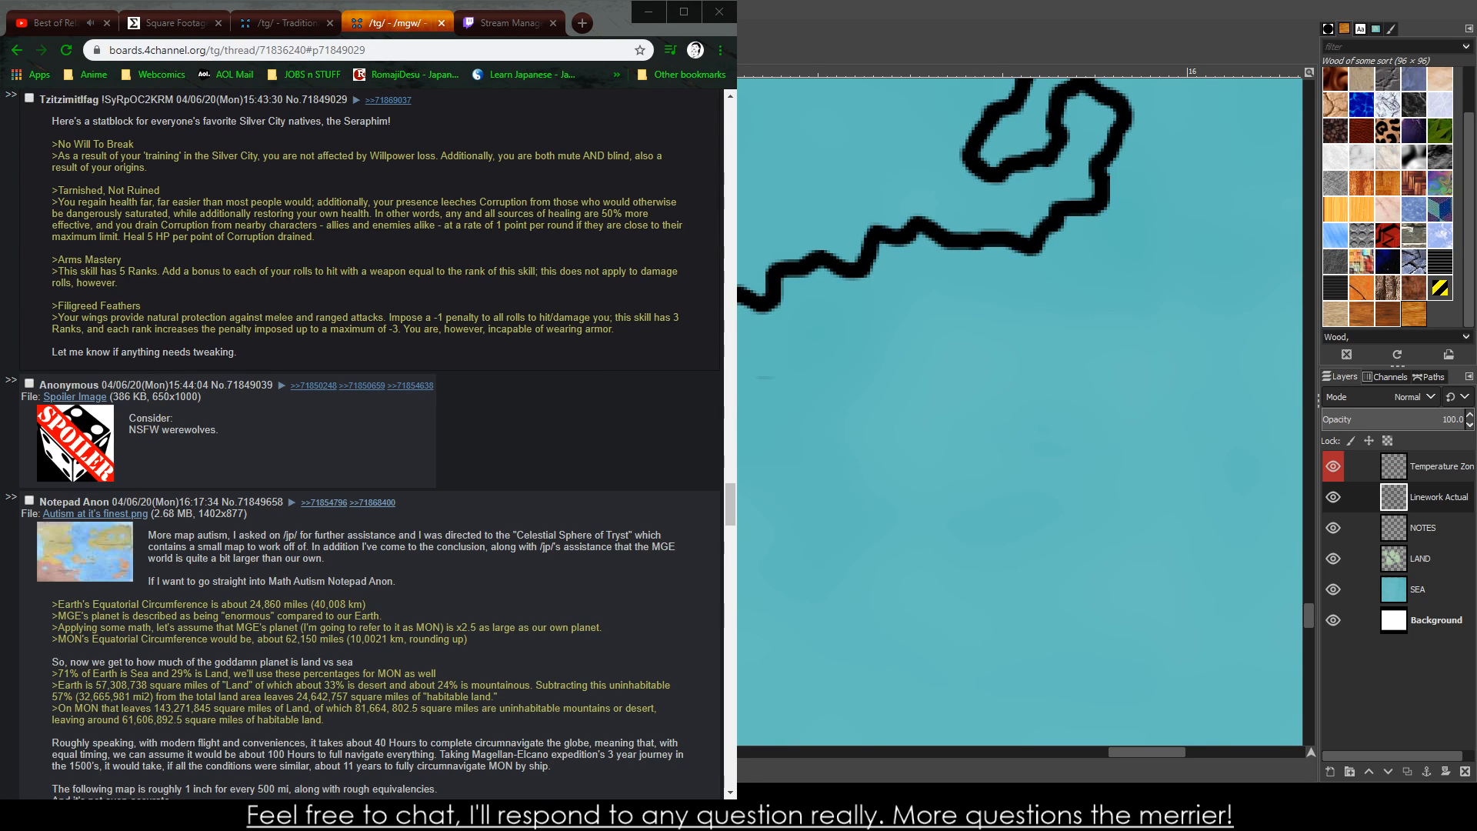
{"action": "key", "text": "ctrl+plus"}
{"action": "key", "text": "ctrl+plus"}
{"action": "key", "text": "ctrl+plus"}
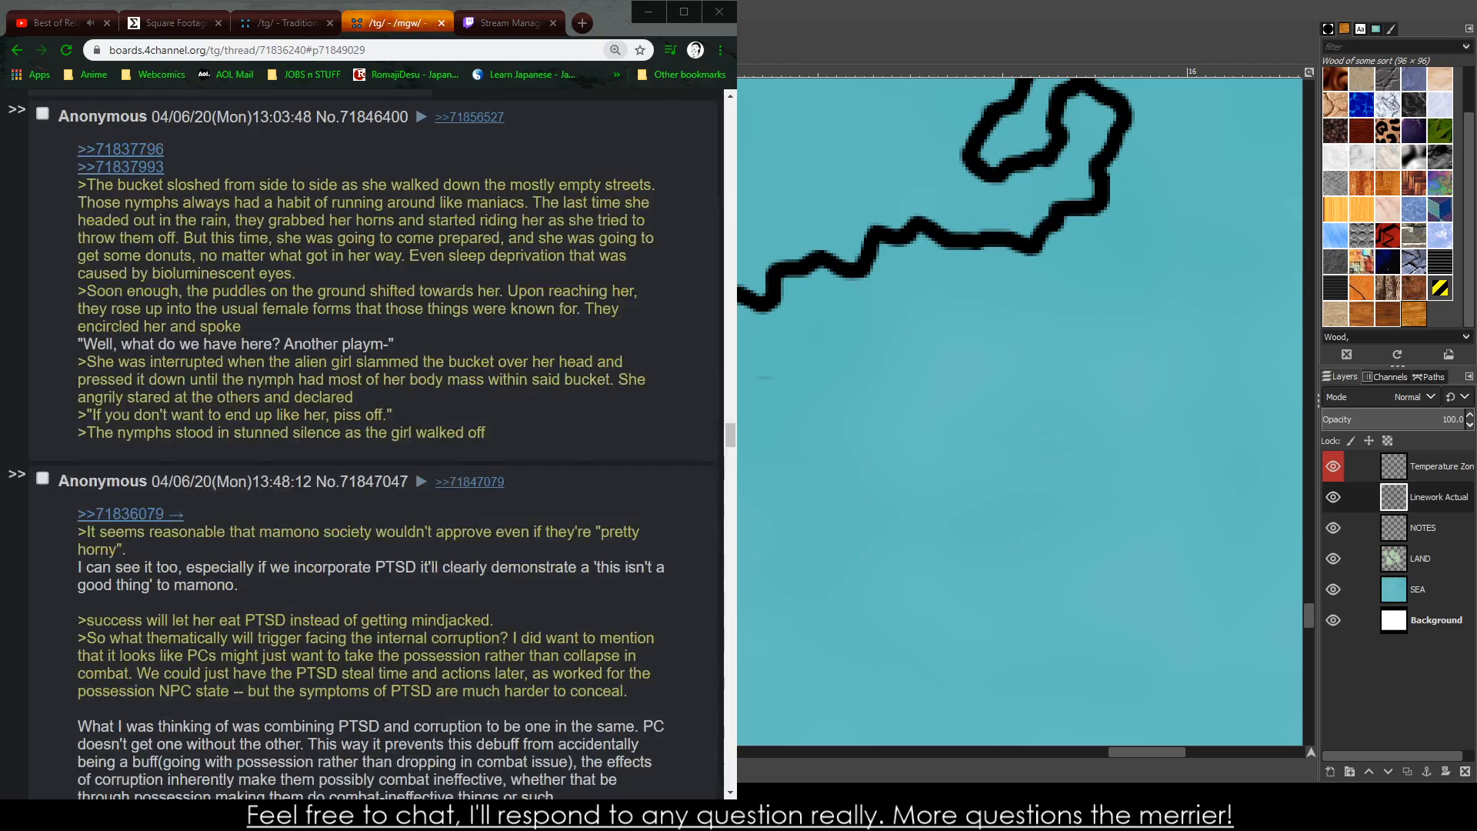
{"action": "scroll", "coordinate": [369, 442], "scroll_direction": "down", "scroll_amount": 15}
{"action": "scroll", "coordinate": [369, 442], "scroll_direction": "down", "scroll_amount": 15}
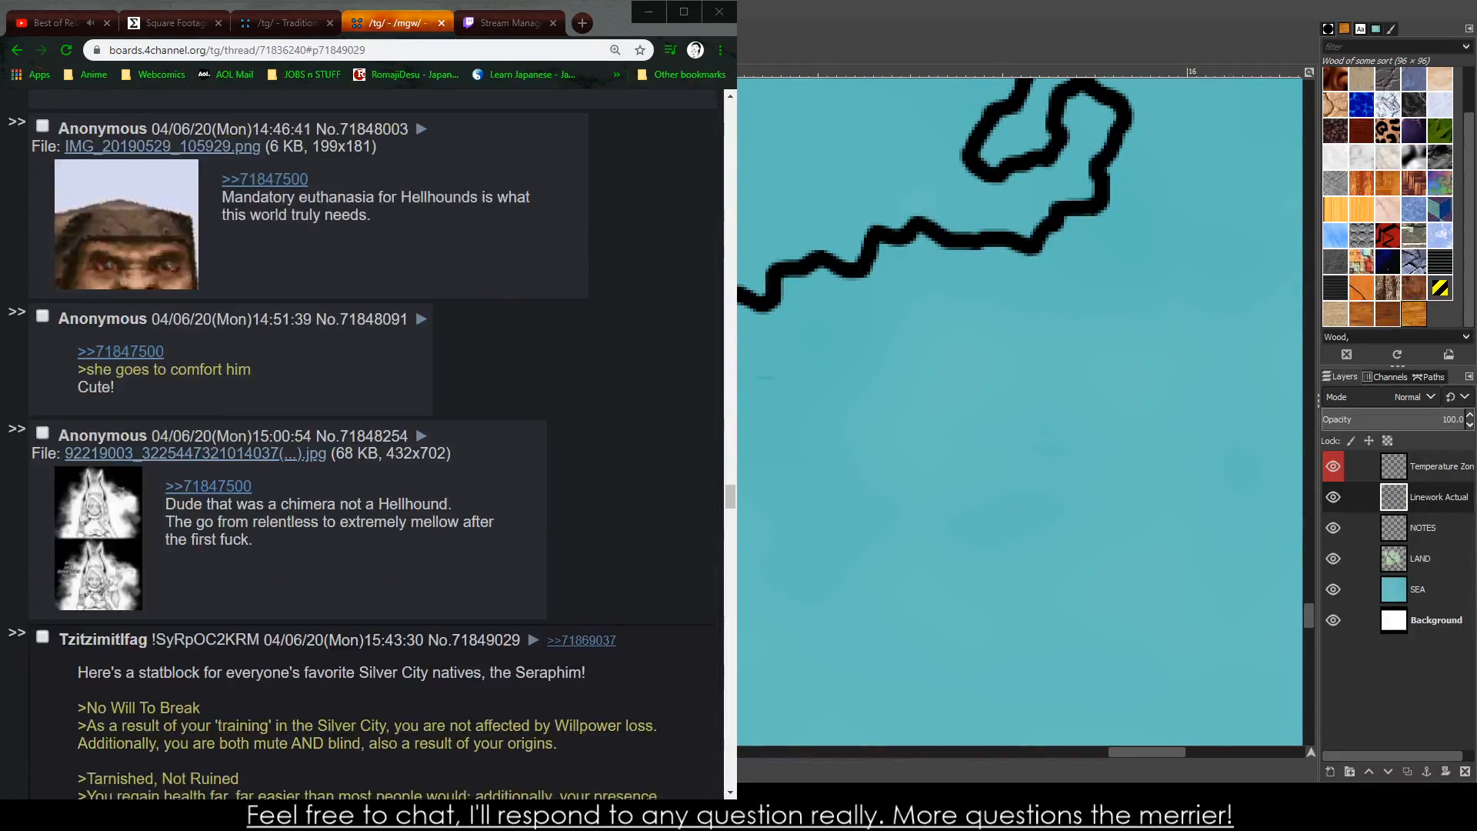
{"action": "scroll", "coordinate": [370, 442], "scroll_direction": "up", "scroll_amount": 2}
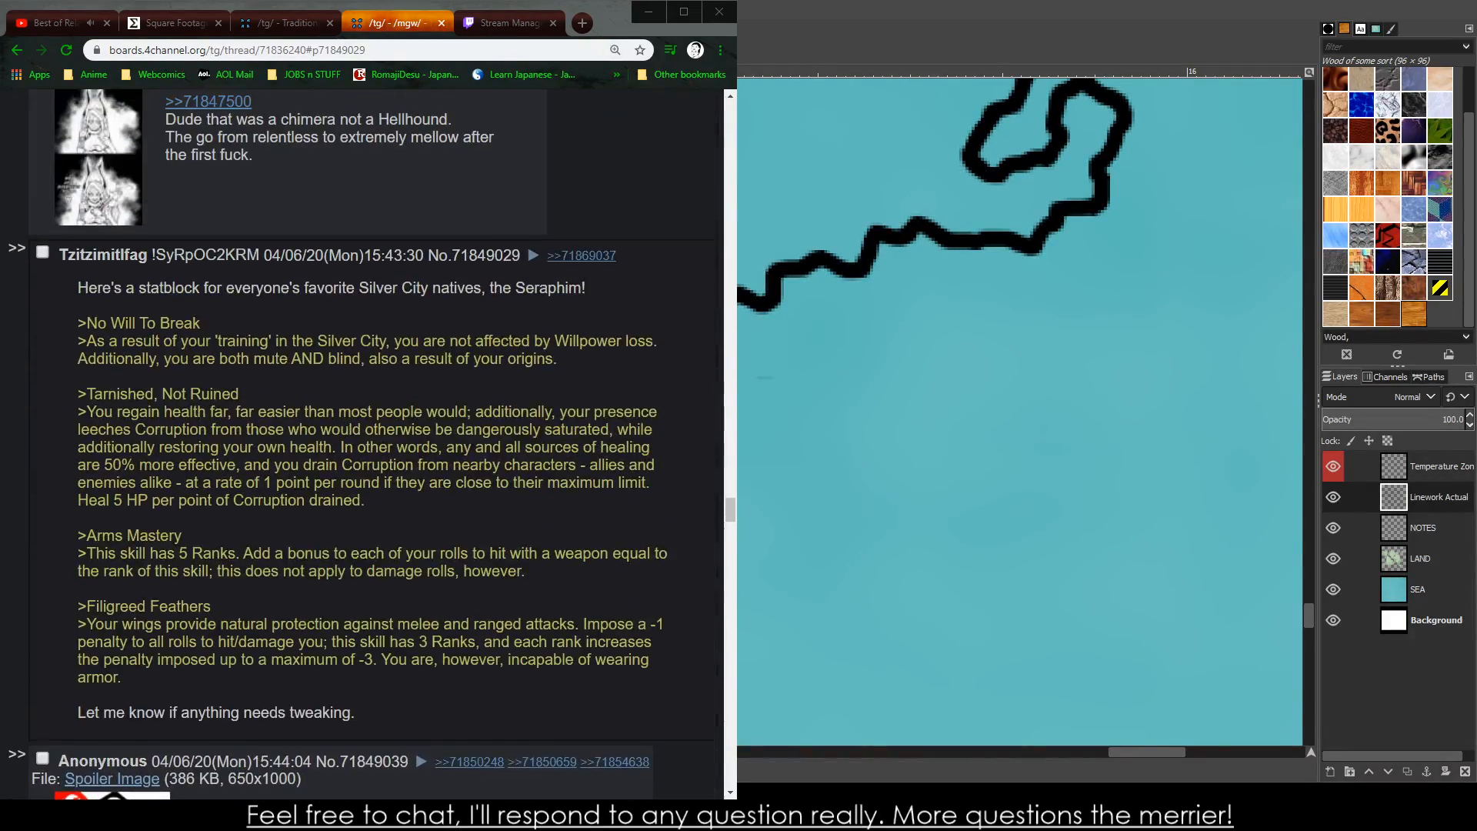
{"action": "left_click_drag", "start_coordinate": [68, 256], "coordinate": [139, 257]}
{"action": "left_click", "coordinate": [145, 331]}
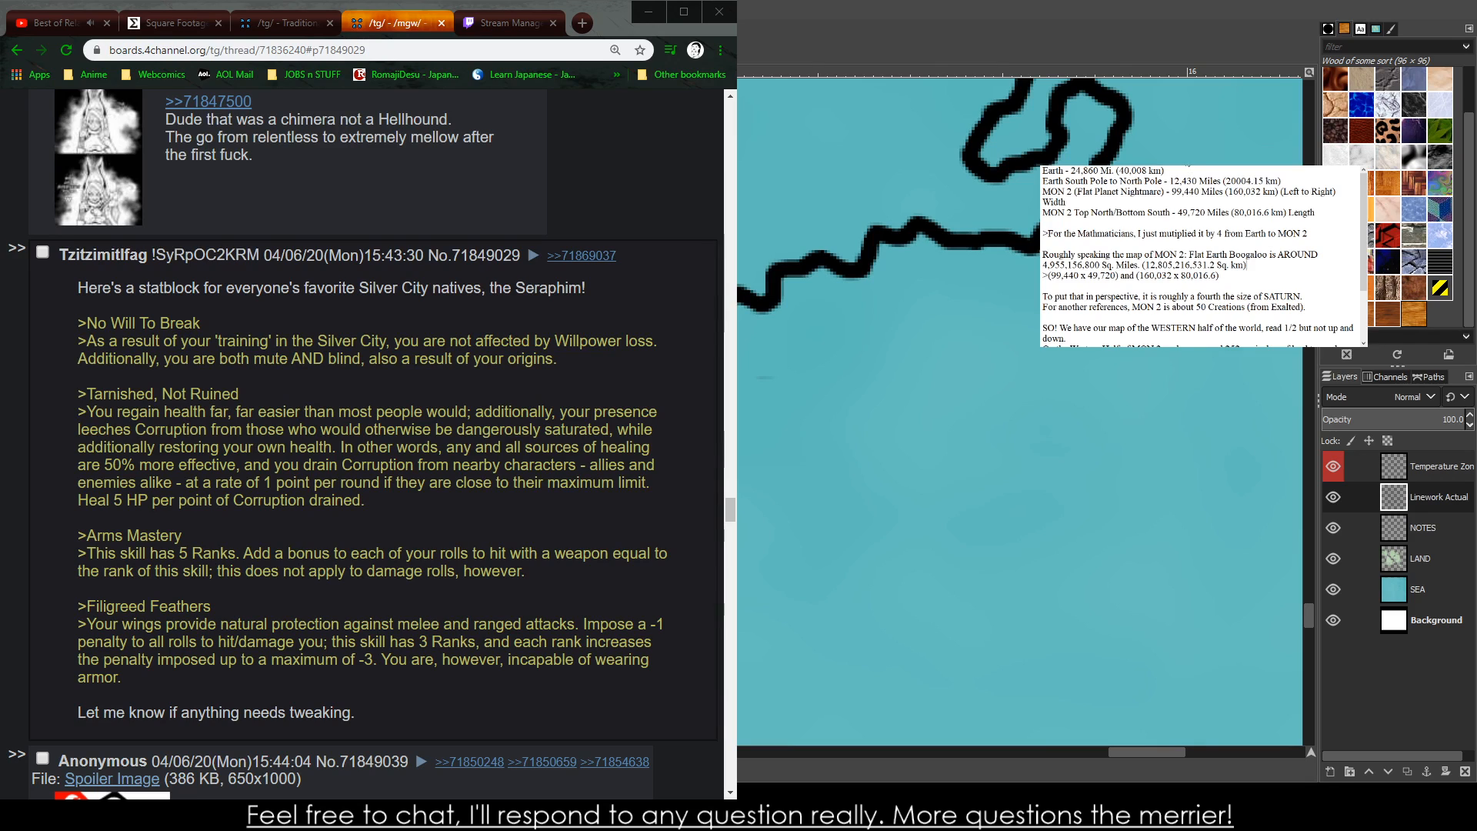
- Enlarge the text notes window and remove the line "1 Inch = 175,014,400 miles" below the divider
{"action": "key", "text": "super+Right"}
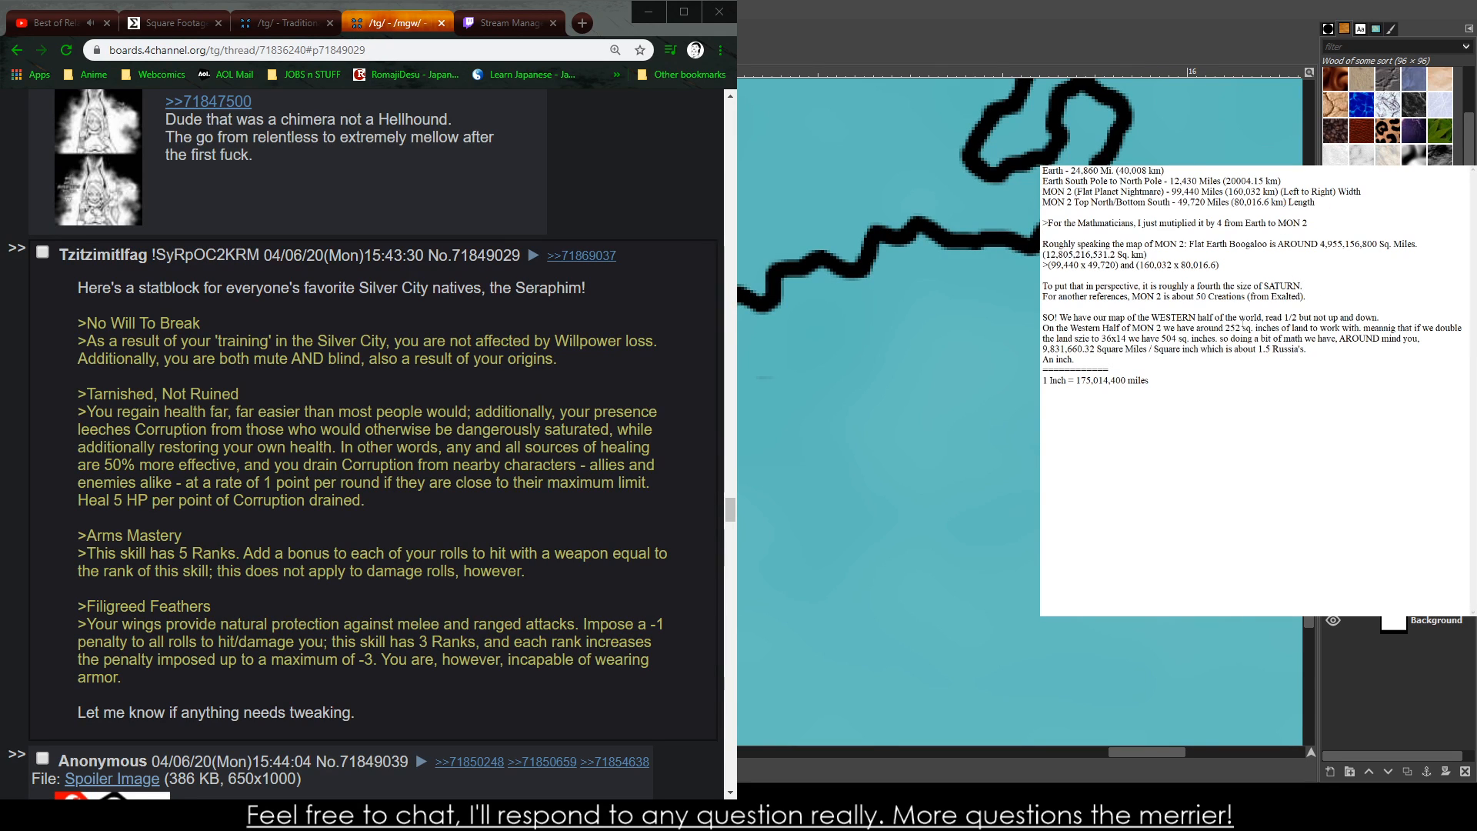
{"action": "left_click_drag", "start_coordinate": [1241, 383], "coordinate": [1042, 385]}
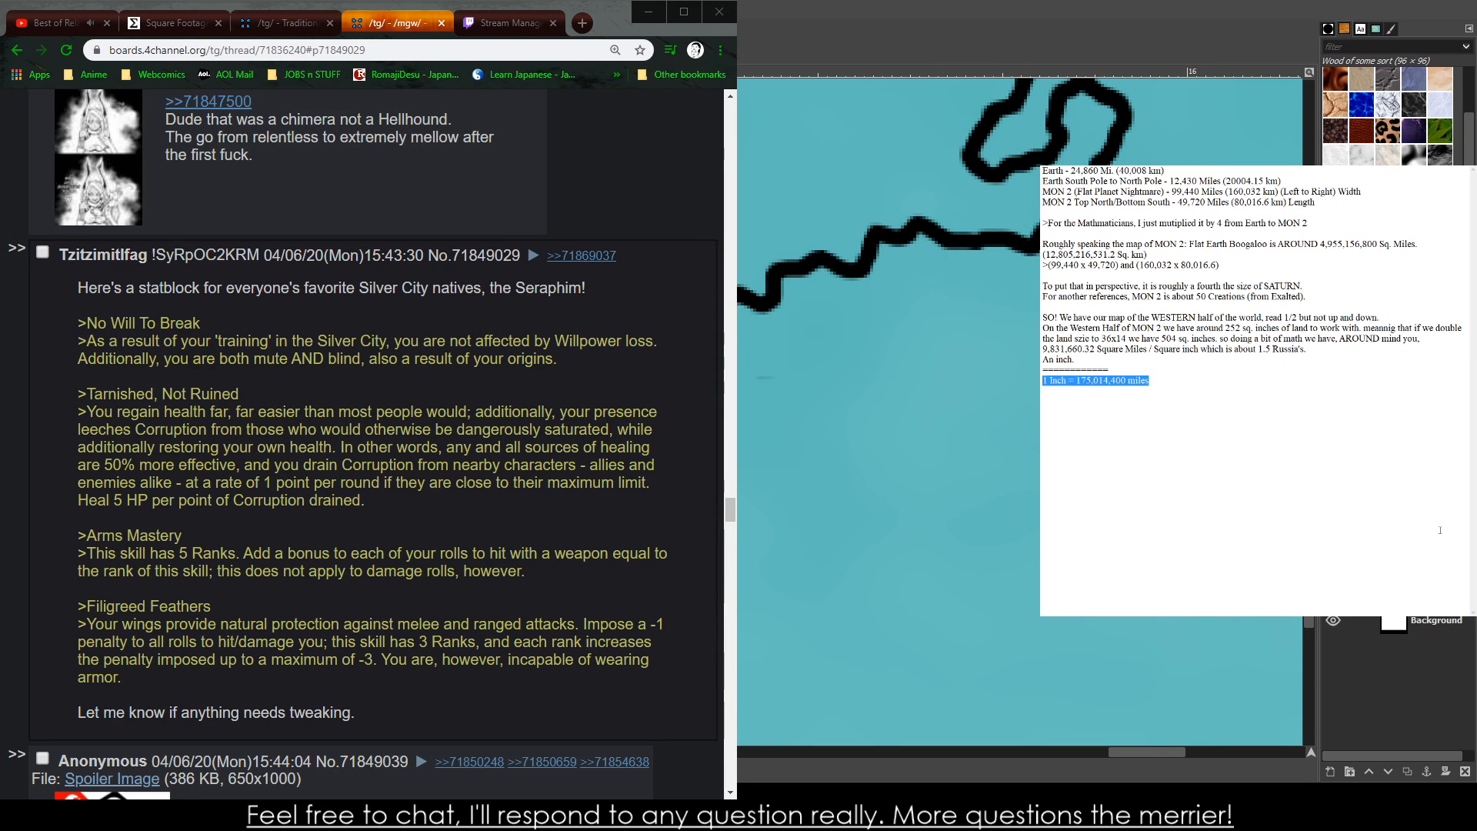
{"action": "key", "text": "ctrl+x"}
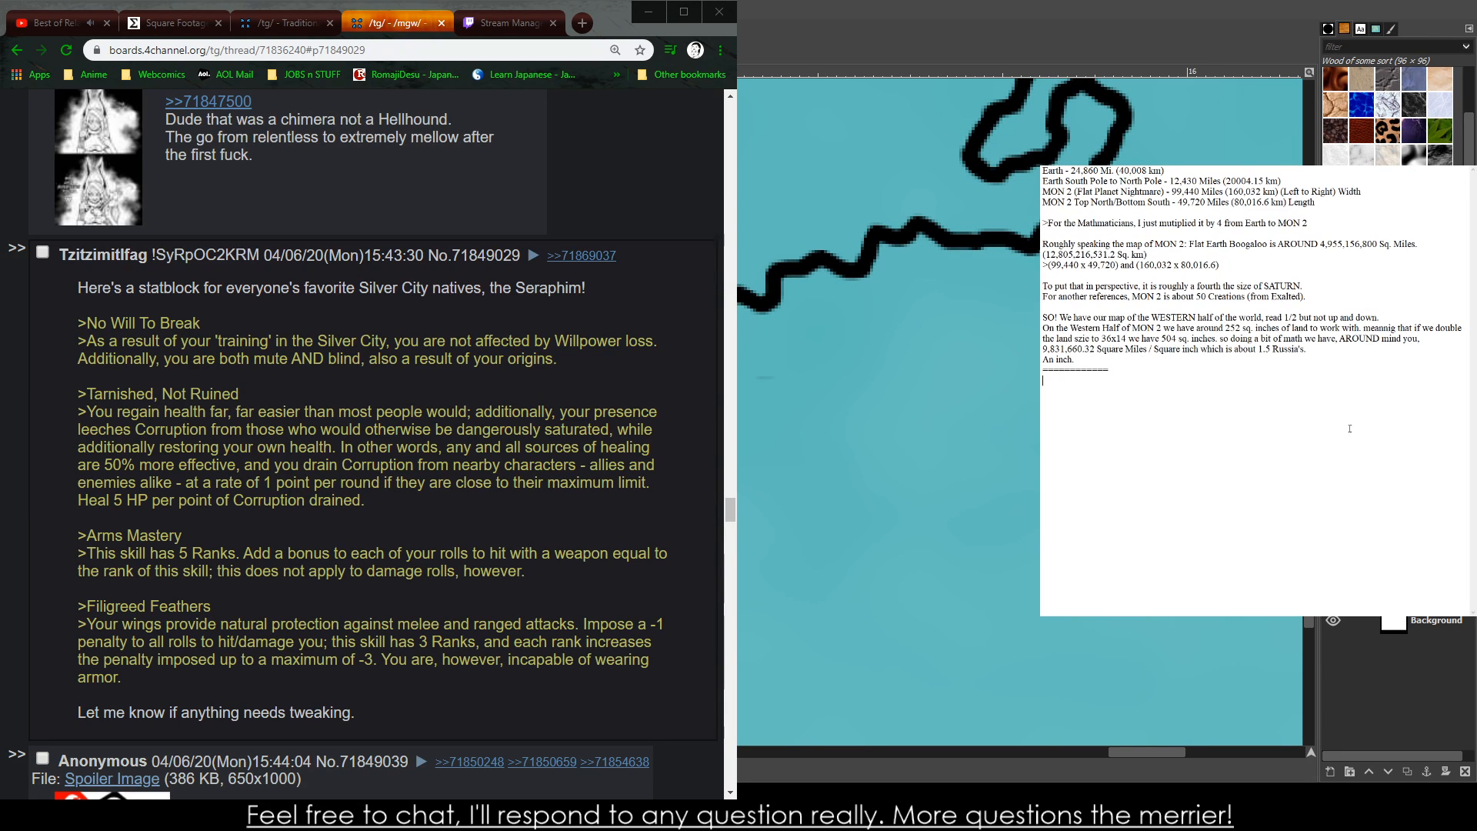
- Below the divider, add the heading "No Will to Break" and begin an indented remark: "It works, kind of makes an entire mechanic irrelevant,"
{"action": "type", "text": "No Will to Break"}
{"action": "key", "text": "Return"}
{"action": "key", "text": "Tab"}
{"action": "type", "text": "It wo"}
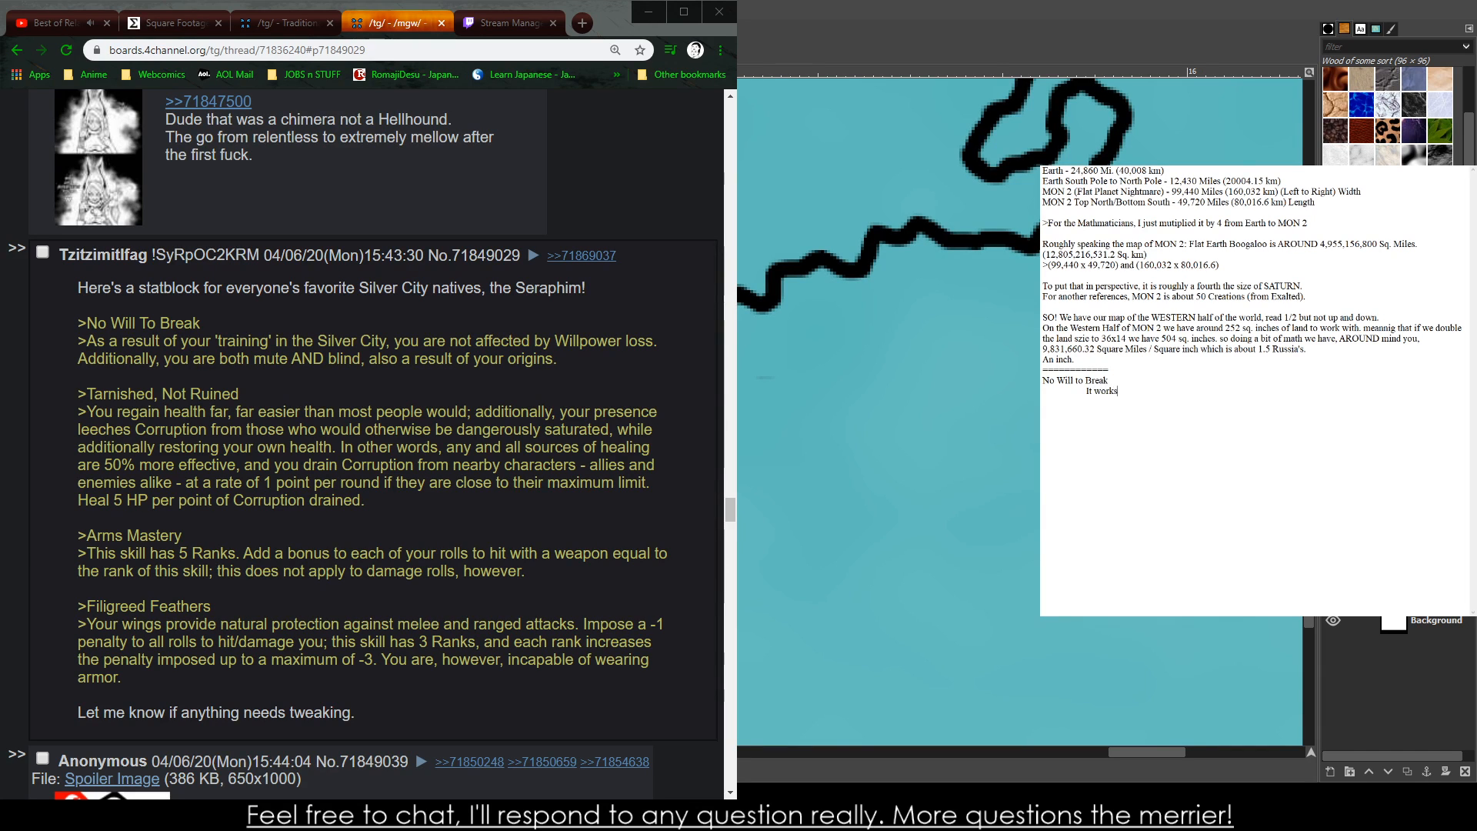
{"action": "type", "text": "rks, kind of makes an entire mechanic irrelevant."}
{"action": "key", "text": "BackSpace"}
{"action": "type", "text": ", bu"}
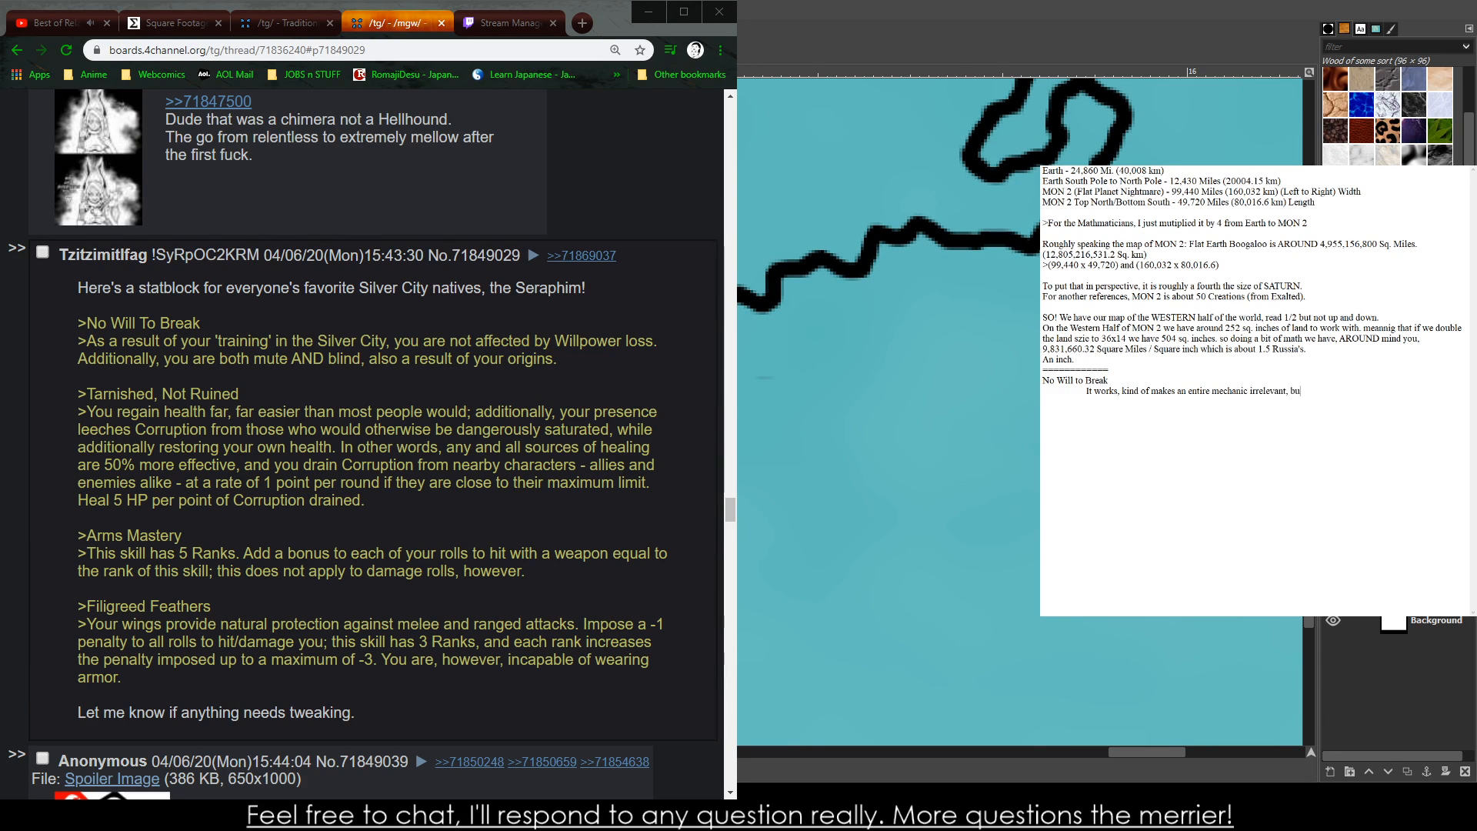
- Finish the "No Will to Break" remark with "but if you're an autistic, blind, mute, holy slasher villain it works."
{"action": "type", "text": "t if you're an autistic, blind, mute, slasher villain"}
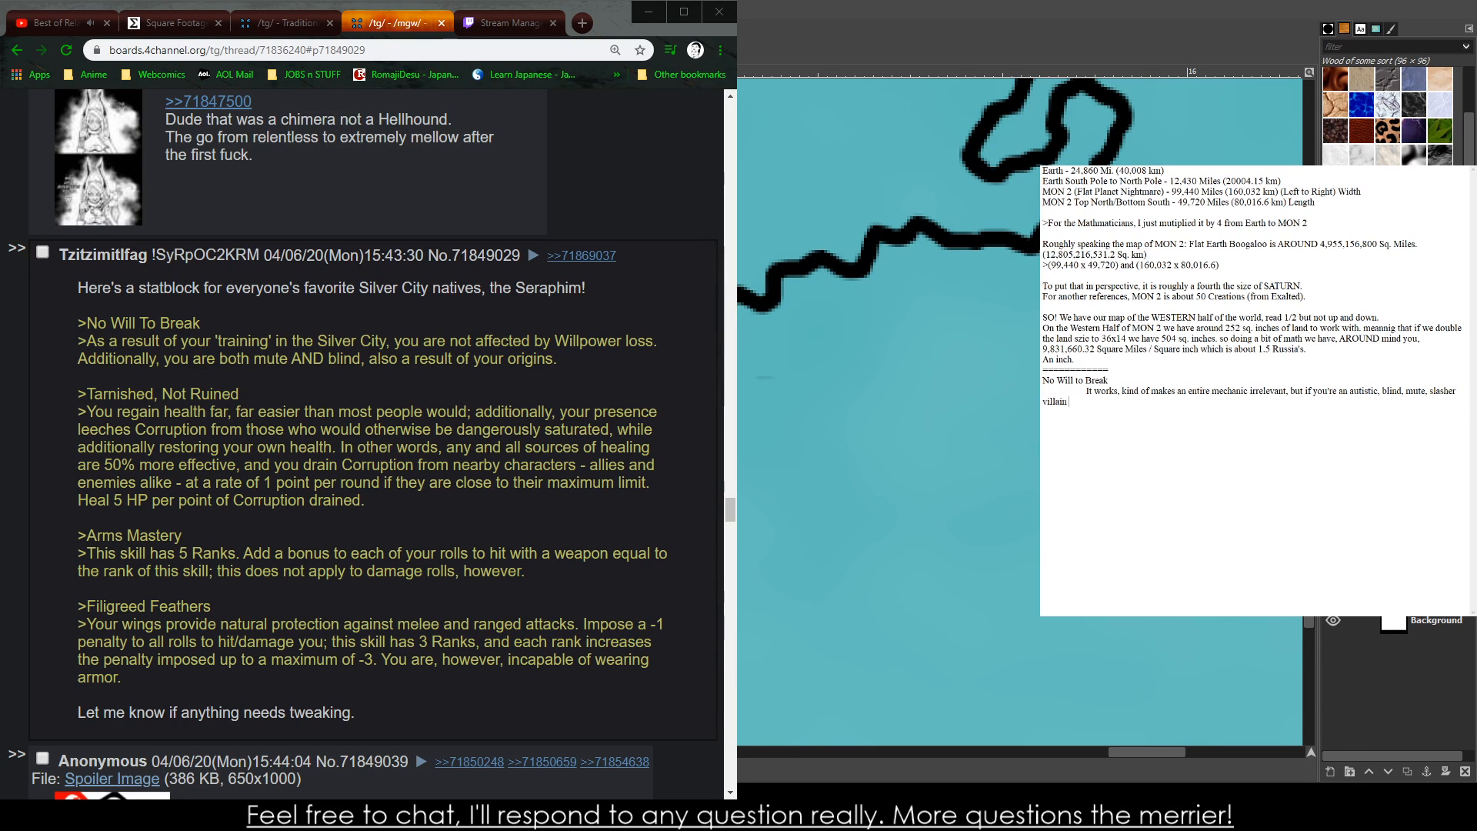
{"action": "key", "text": "BackSpace"}
{"action": "key", "text": "BackSpace"}
{"action": "key", "text": "BackSpace"}
{"action": "key", "text": "BackSpace"}
{"action": "key", "text": "BackSpace"}
{"action": "key", "text": "BackSpace"}
{"action": "key", "text": "BackSpace"}
{"action": "key", "text": "BackSpace"}
{"action": "key", "text": "BackSpace"}
{"action": "key", "text": "BackSpace"}
{"action": "key", "text": "BackSpace"}
{"action": "key", "text": "BackSpace"}
{"action": "key", "text": "BackSpace"}
{"action": "type", "text": "holy slasher villain it works."}
{"action": "key", "text": "Return"}
- Add the heading "Tarnished, Not Ruined" below the first remark, with an indented line under it
{"action": "type", "text": "Tar"}
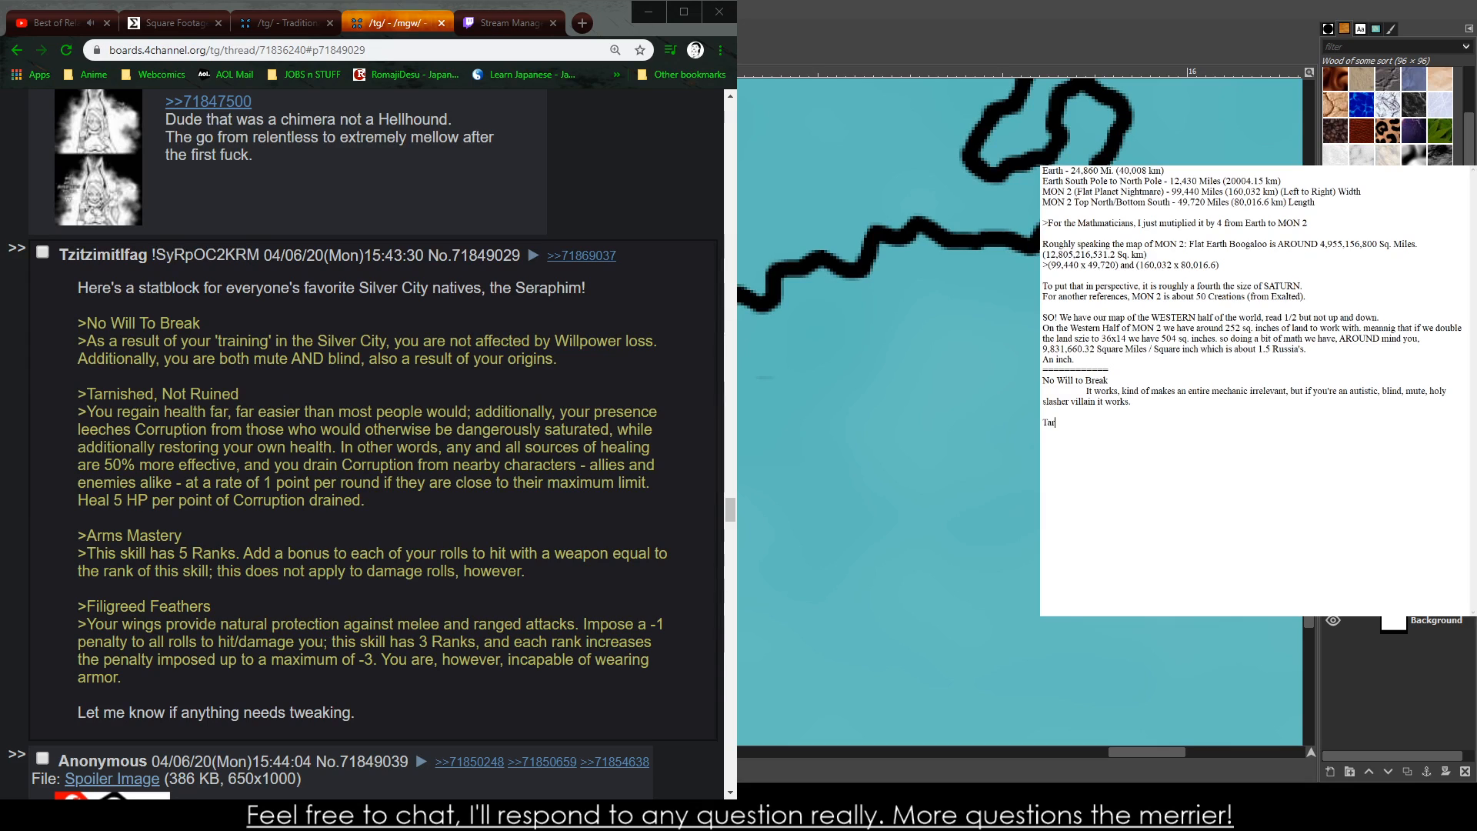
{"action": "type", "text": "nished, Not RUined"}
{"action": "key", "text": "BackSpace"}
{"action": "key", "text": "BackSpace"}
{"action": "key", "text": "BackSpace"}
{"action": "key", "text": "BackSpace"}
{"action": "key", "text": "BackSpace"}
{"action": "type", "text": "uined"}
{"action": "key", "text": "Return"}
{"action": "key", "text": "Tab"}
- Write "Thanks, I hate it. You said a lot of words to gete across something relatively simple." under "Tarnished, Not Ruined"
{"action": "type", "text": "Thanks, I hat"}
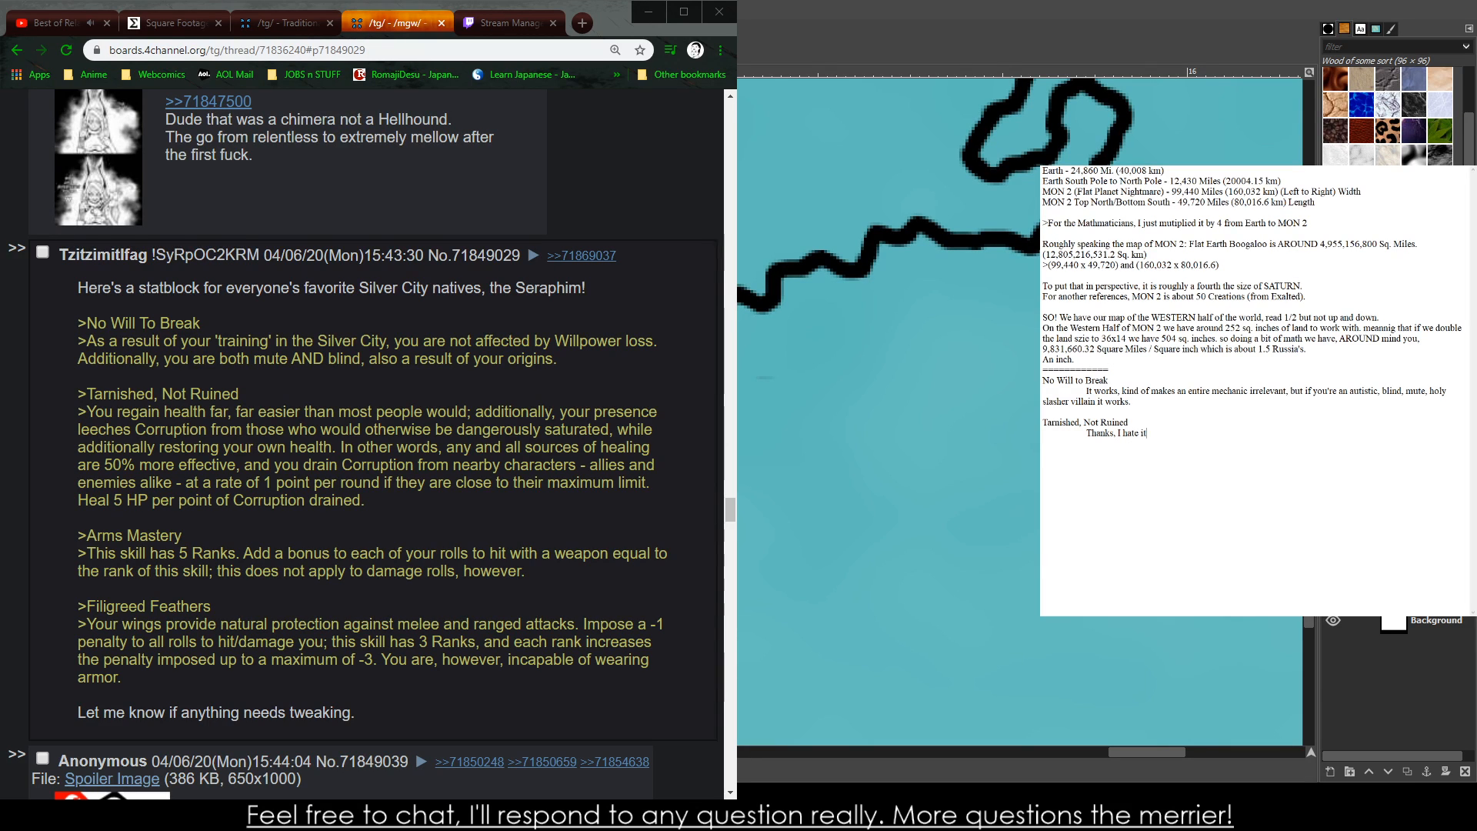
{"action": "type", "text": "e it"}
{"action": "type", "text": ". You said "}
{"action": "type", "text": "a lot of words t"}
{"action": "type", "text": "o "}
{"action": "type", "text": "gete across"}
{"action": "type", "text": " nothing"}
{"action": "key", "text": "BackSpace"}
{"action": "key", "text": "BackSpace"}
{"action": "key", "text": "BackSpace"}
{"action": "key", "text": "BackSpace"}
{"action": "key", "text": "BackSpace"}
{"action": "type", "text": "something"}
{"action": "key", "text": "BackSpace"}
{"action": "key", "text": "BackSpace"}
{"action": "key", "text": "BackSpace"}
{"action": "type", "text": "ing rela"}
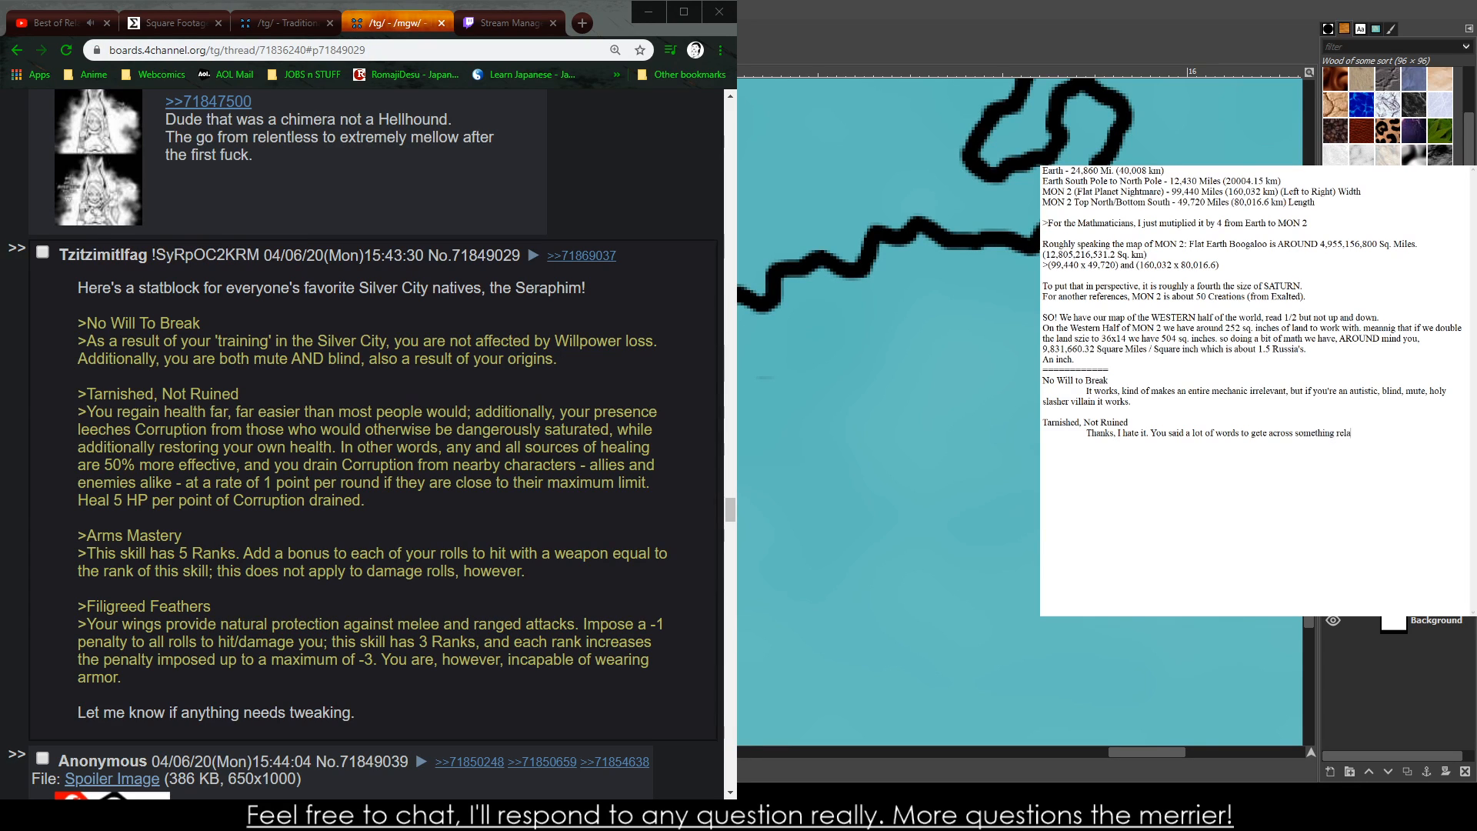
{"action": "type", "text": "tively simple."}
- Continue the remark with "All healing is doubled whether in or out of a medical facility, all allies lose 1 COR"
{"action": "type", "text": "All healing is doubled whether"}
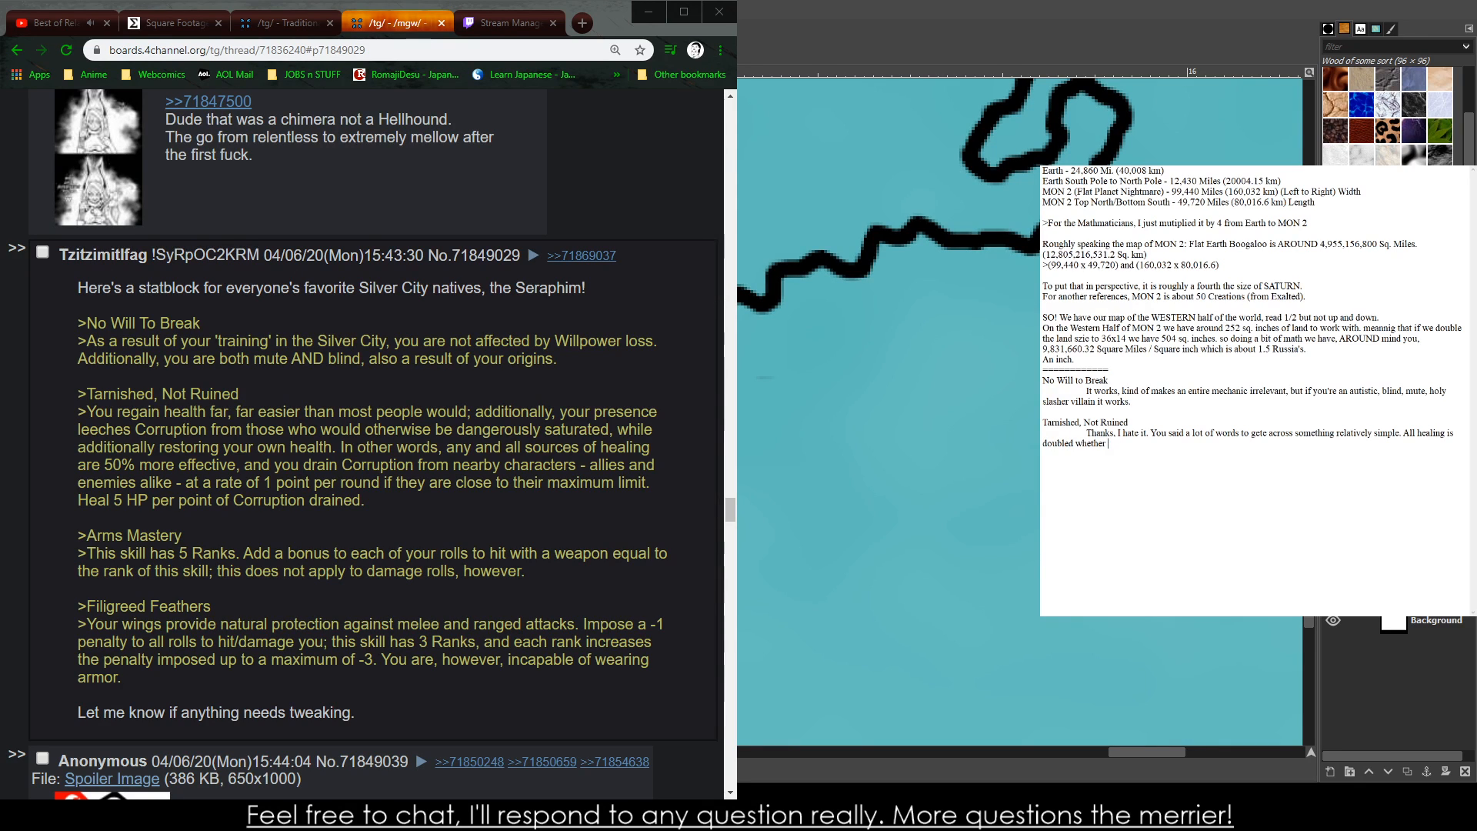
{"action": "type", "text": "or out of a medical facility, all allies lose 1 COR"}
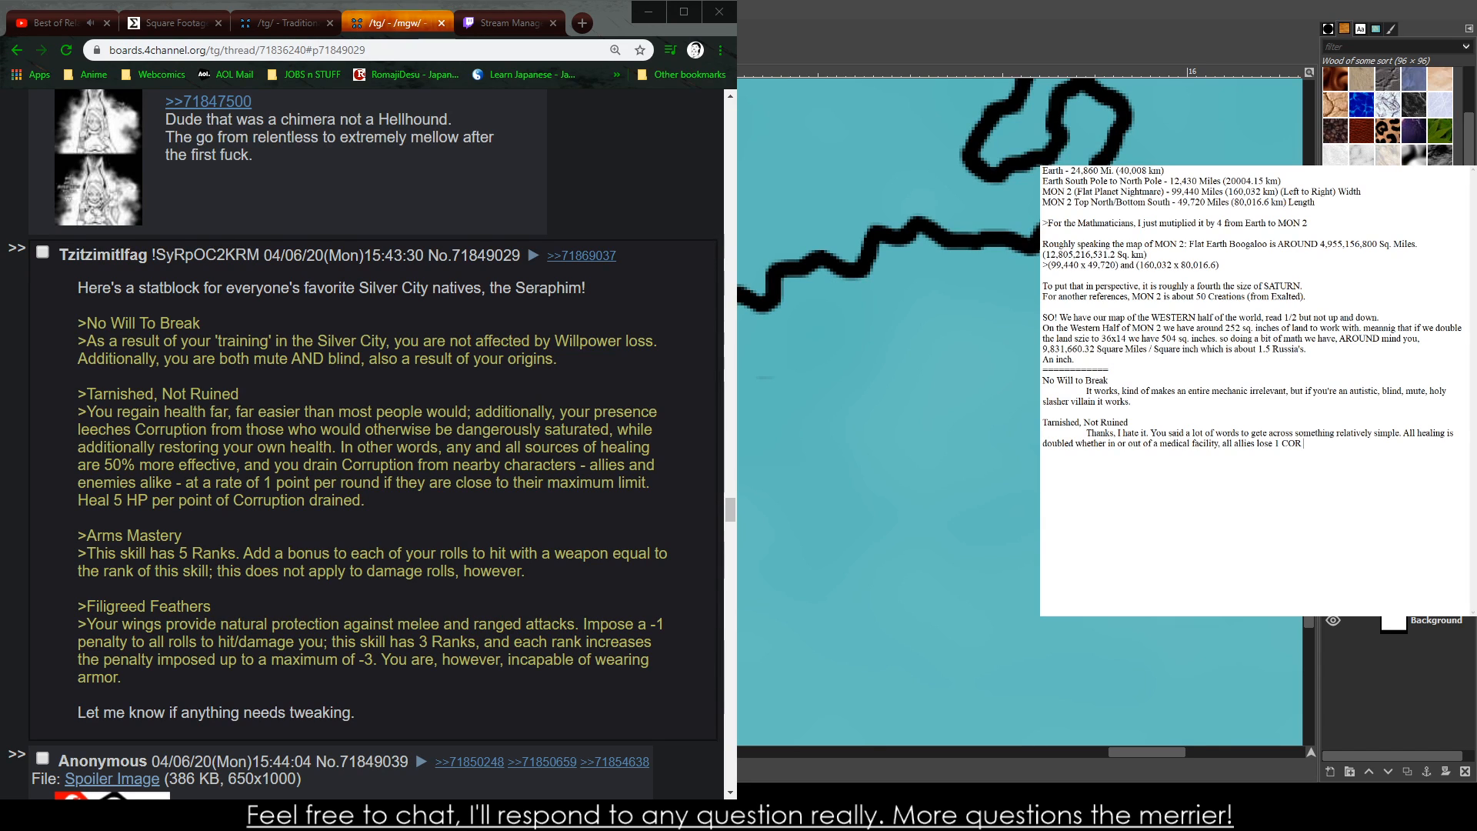
{"action": "type", "text": "to a minimum"}
{"action": "key", "text": "BackSpace"}
{"action": "key", "text": "BackSpace"}
{"action": "key", "text": "BackSpace"}
{"action": "key", "text": "BackSpace"}
{"action": "key", "text": "BackSpace"}
{"action": "key", "text": "BackSpace"}
{"action": "key", "text": "BackSpace"}
{"action": "key", "text": "BackSpace"}
{"action": "key", "text": "BackSpace"}
{"action": "key", "text": "BackSpace"}
{"action": "key", "text": "BackSpace"}
{"action": "key", "text": "BackSpace"}
{"action": "key", "text": "BackSpace"}
- Complete the sentence with "a Day in the presence of the Seraphim to COR Max - 3." and leave a blank line
{"action": "type", "text": "Day in the presence of the Seraphi"}
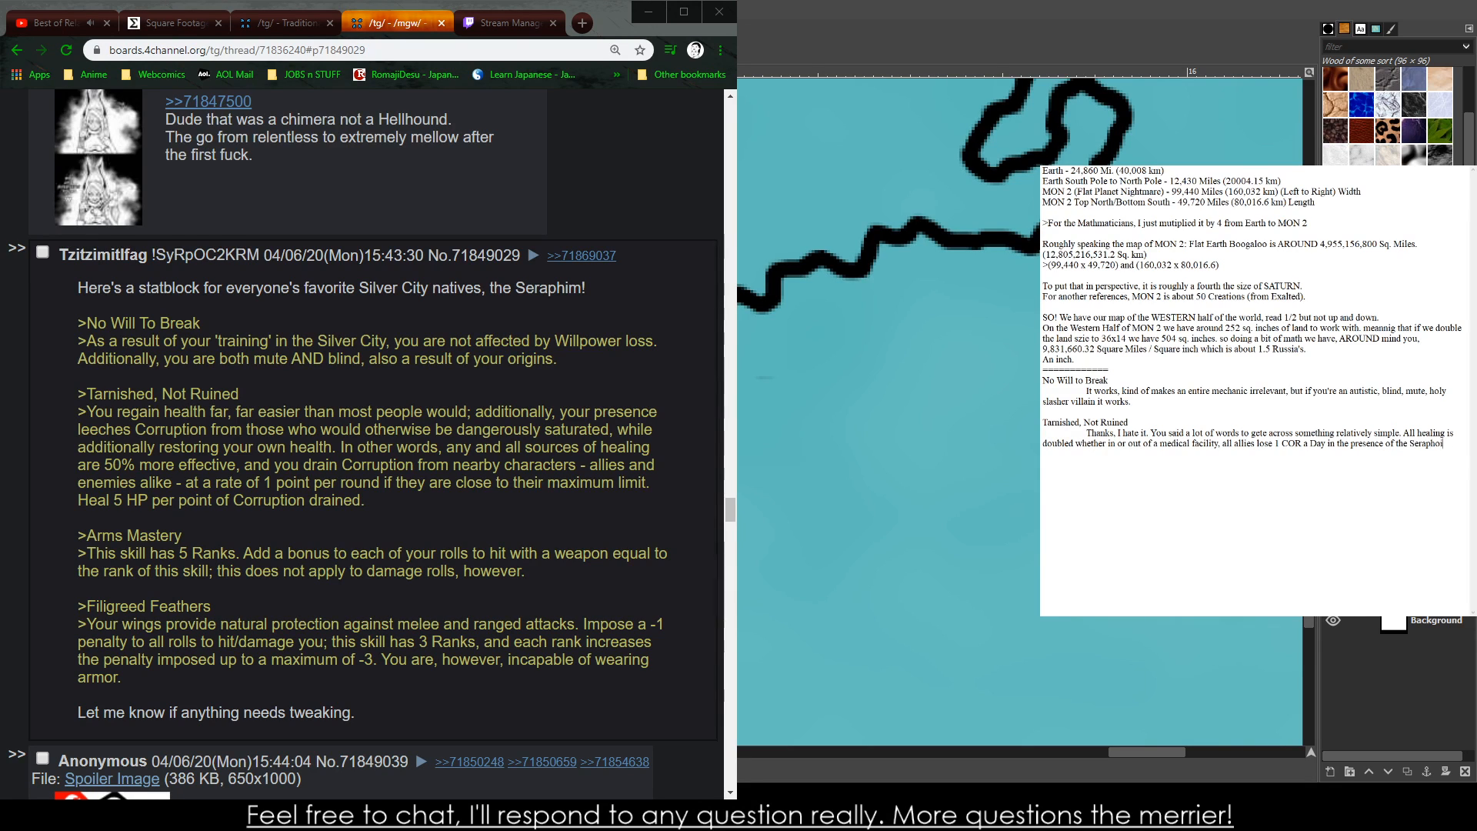
{"action": "type", "text": "m t"}
{"action": "type", "text": "o CO"}
{"action": "type", "text": "R Max - 3"}
{"action": "key", "text": "Return"}
{"action": "key", "text": "Return"}
- Add the heading "Arms Mastery" with the indented remark "I don't drink enough for this."
{"action": "type", "text": "Arms  Mastery -"}
{"action": "key", "text": "BackSpace"}
{"action": "key", "text": "BackSpace"}
{"action": "key", "text": "BackSpace"}
{"action": "key", "text": "Return"}
{"action": "key", "text": "Tab"}
{"action": "type", "text": "I don't drink enough for this."}
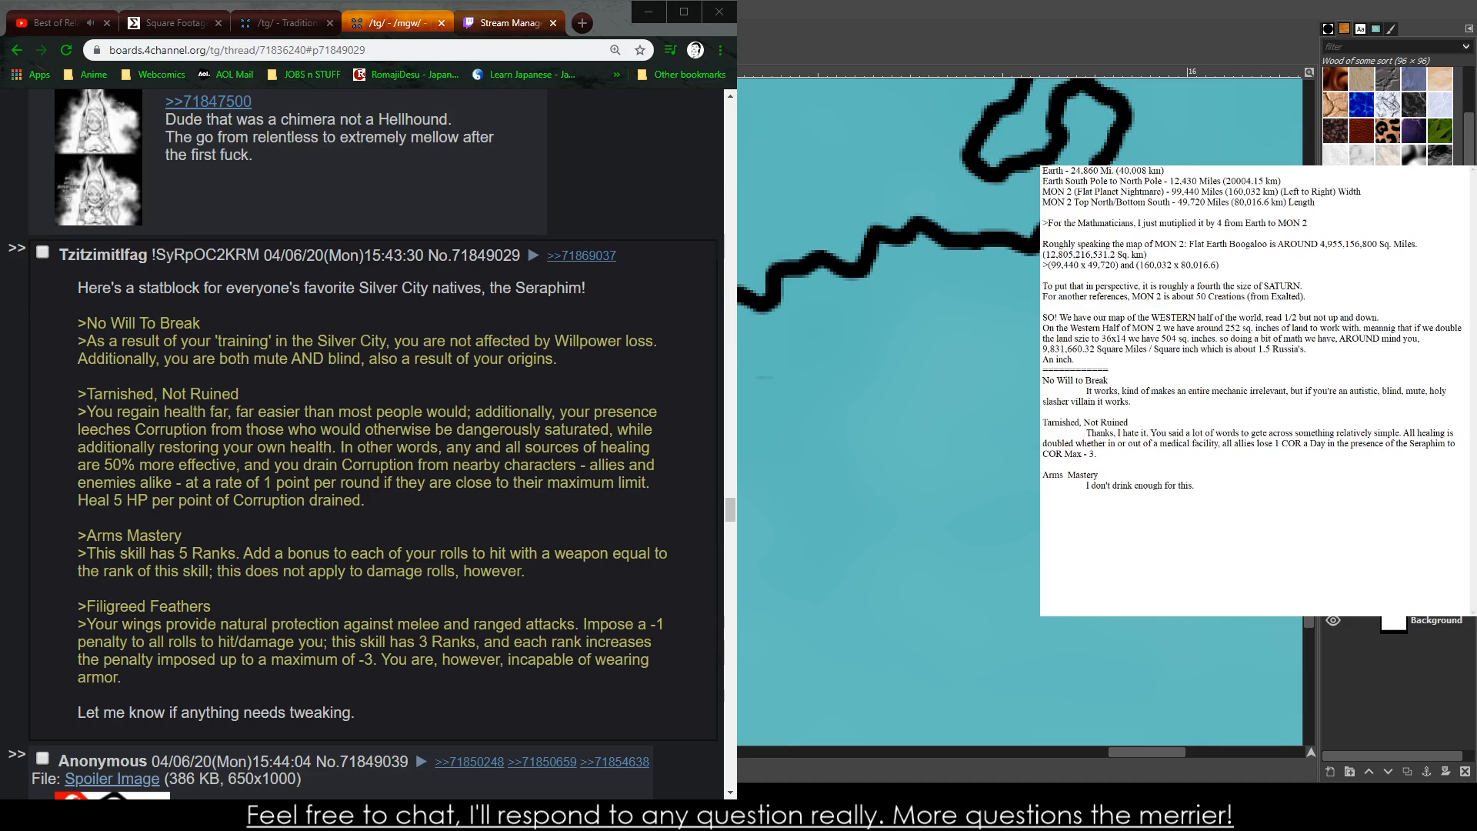
{"action": "left_click", "coordinate": [478, 23]}
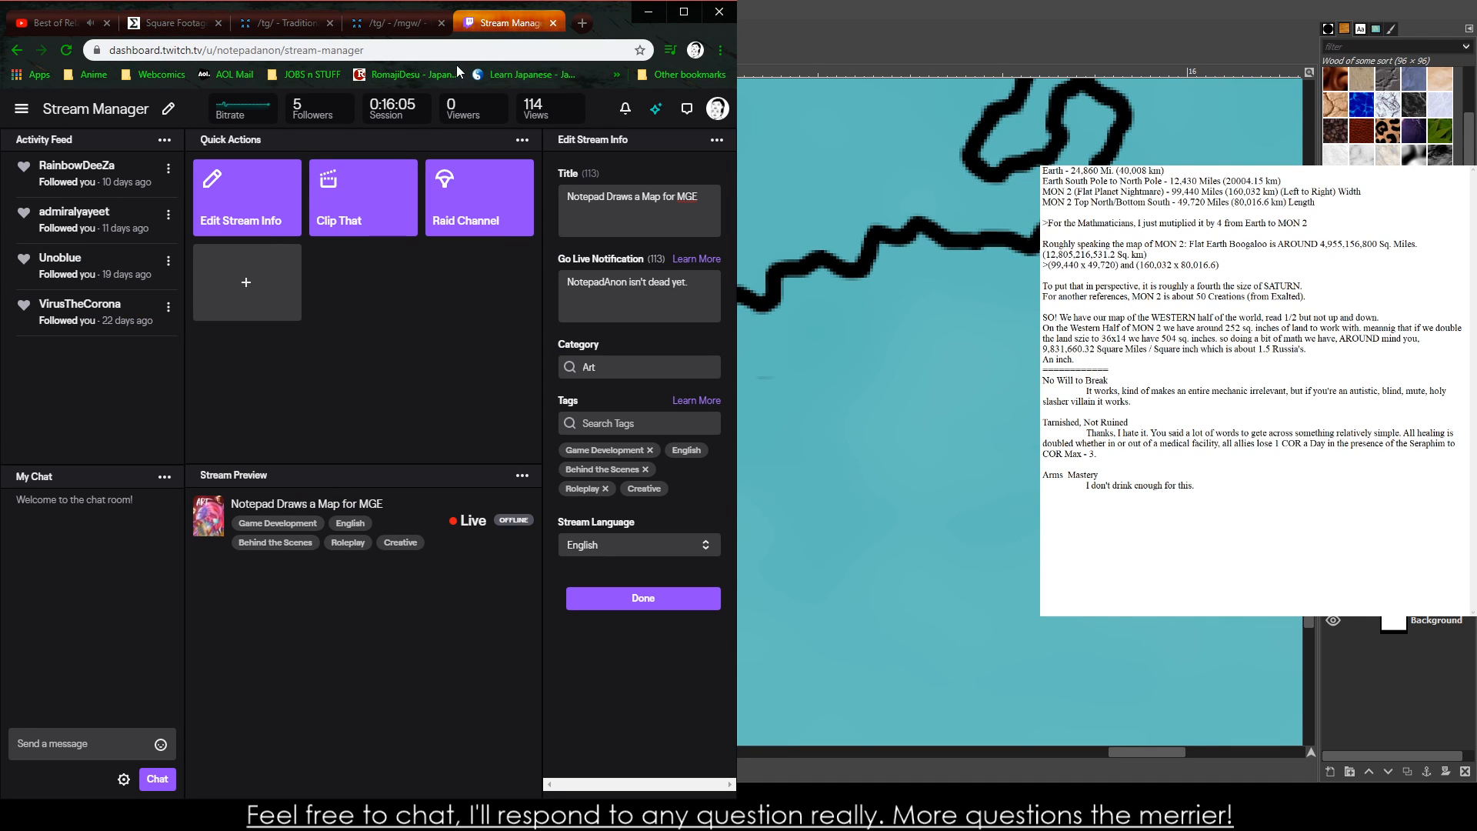
{"action": "left_click", "coordinate": [287, 23]}
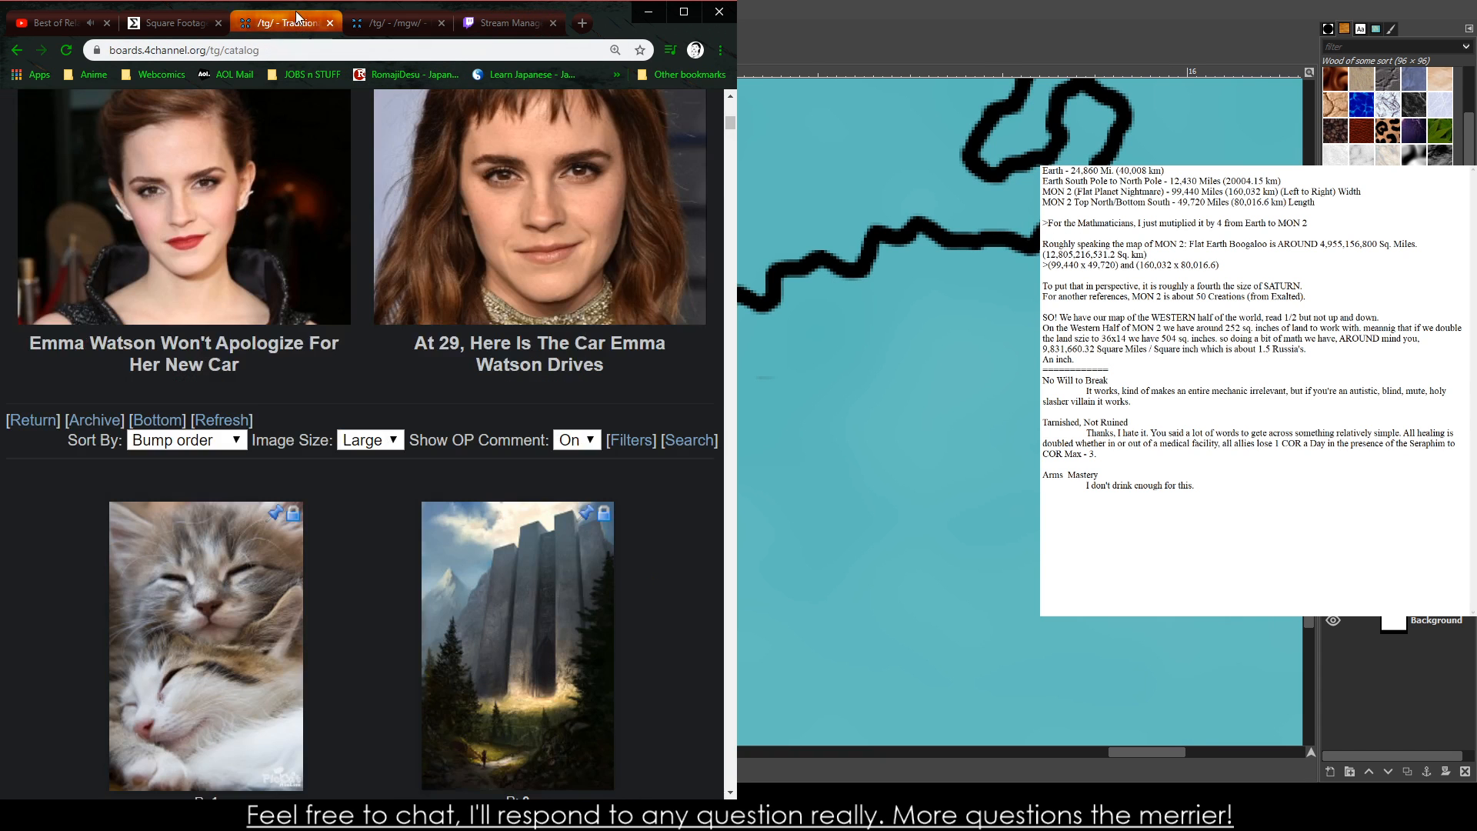
{"action": "left_click", "coordinate": [399, 22]}
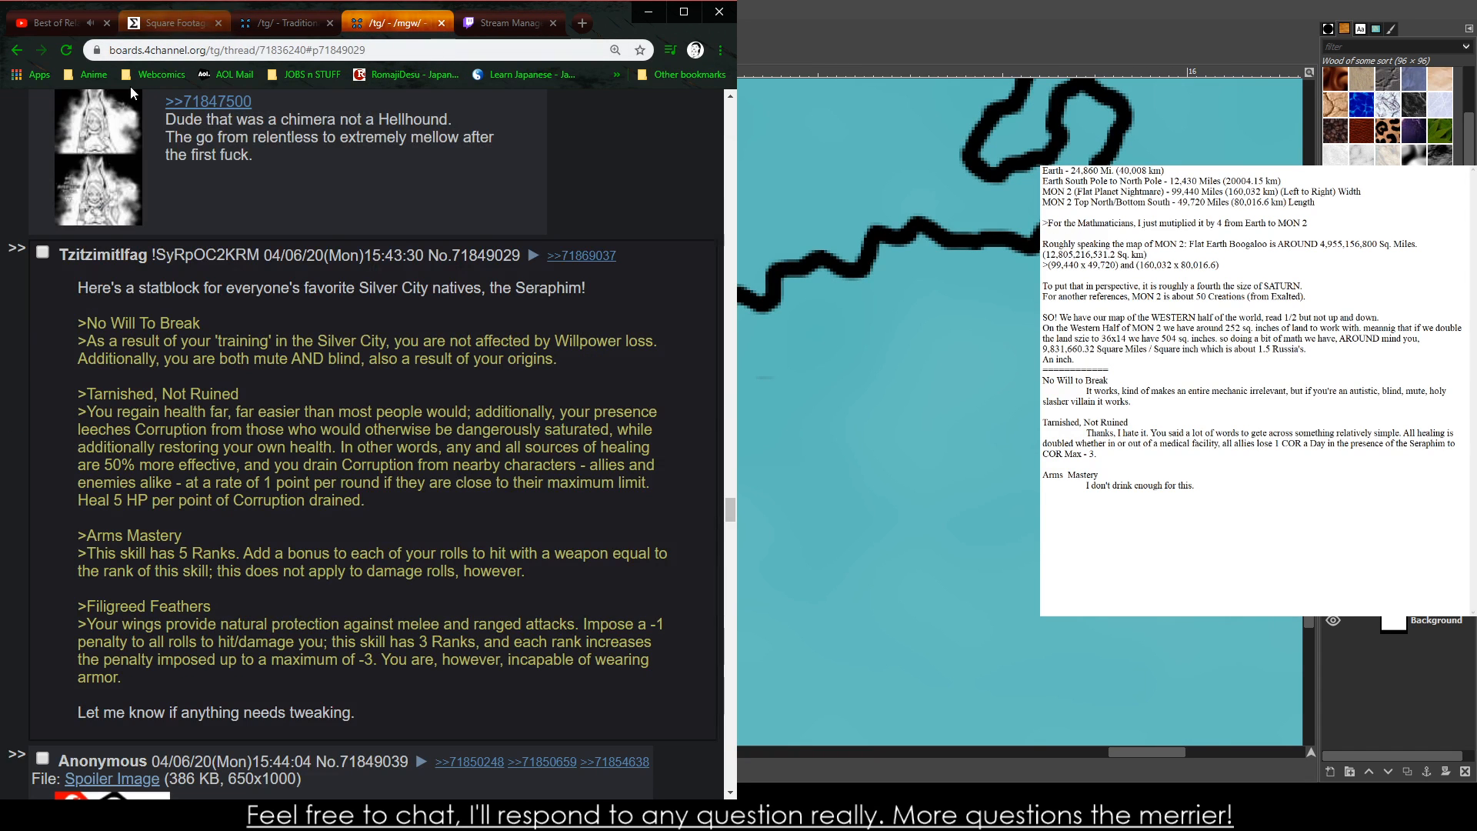
- Extend the "Arms Mastery" remark in the notes with "Give them a Personal Skill of an Weapon Type of Choice."
{"action": "left_click", "coordinate": [1282, 514]}
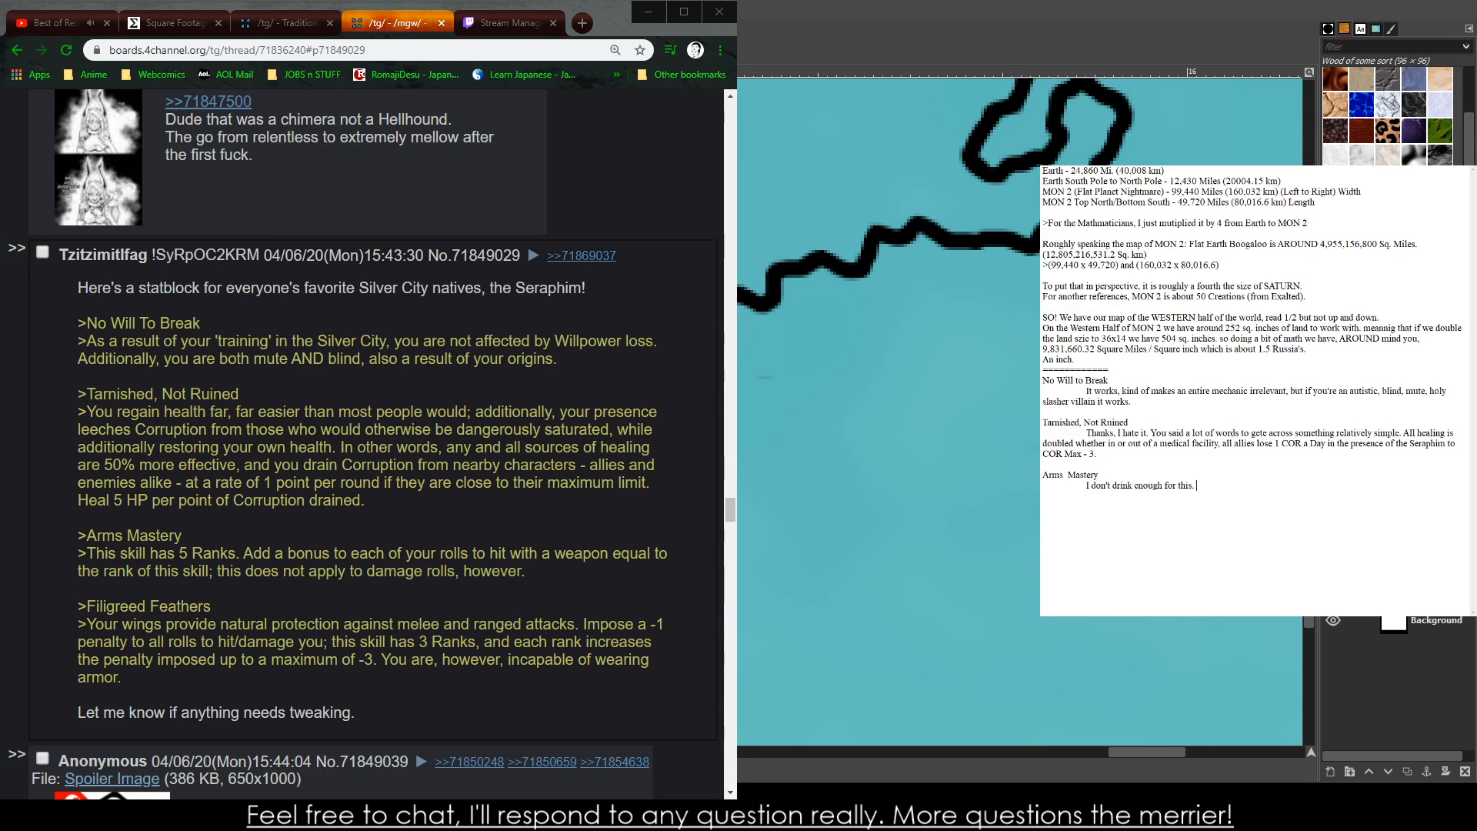
{"action": "type", "text": "Give them a Personal Skill of an Weap"}
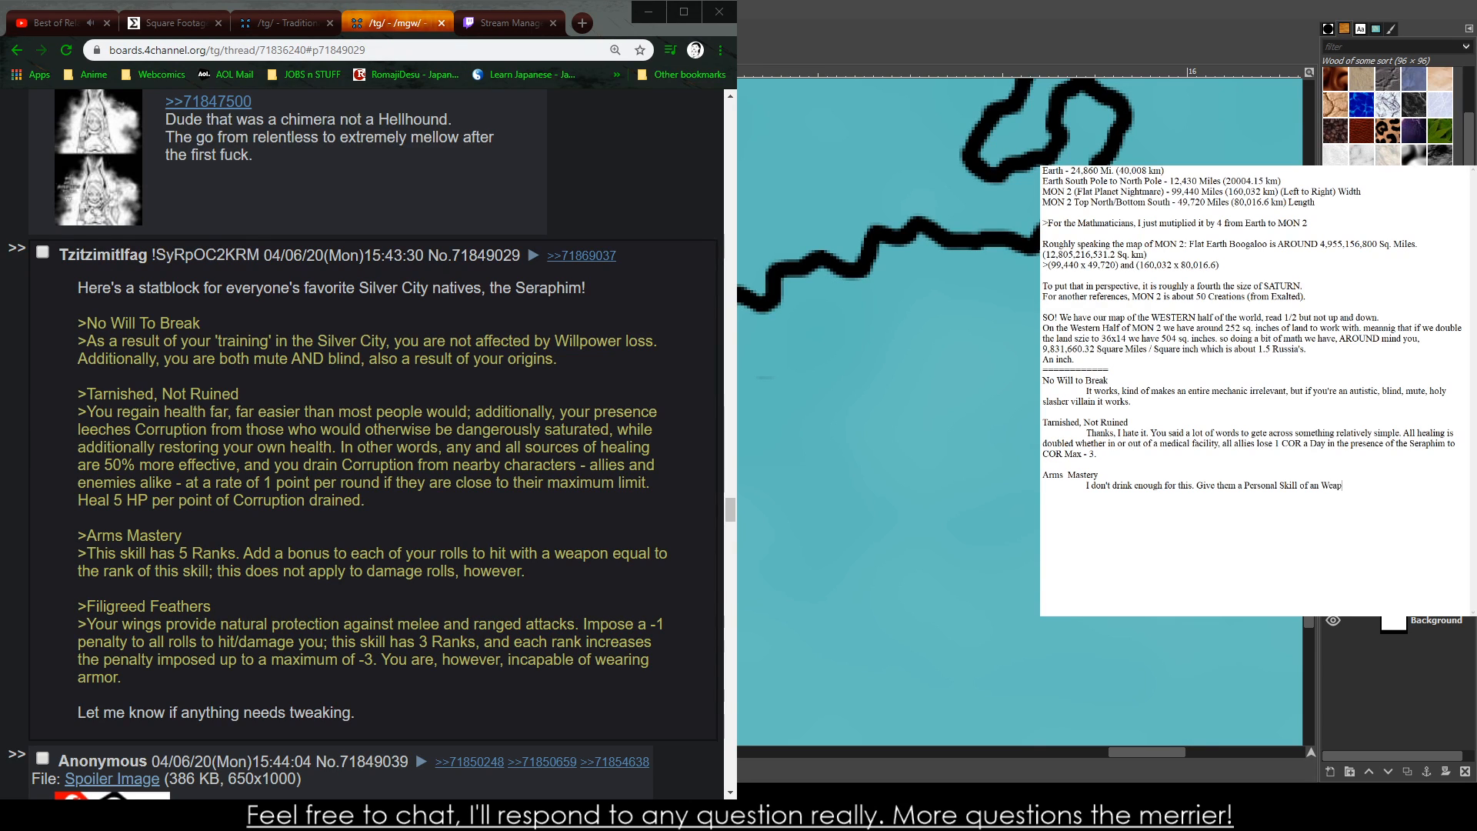
{"action": "type", "text": "on Type of Choice"}
- Add the explanation "For a majority of the time, according to the rules, your damage is often" to the remark
{"action": "type", "text": "For a majority of the time, "}
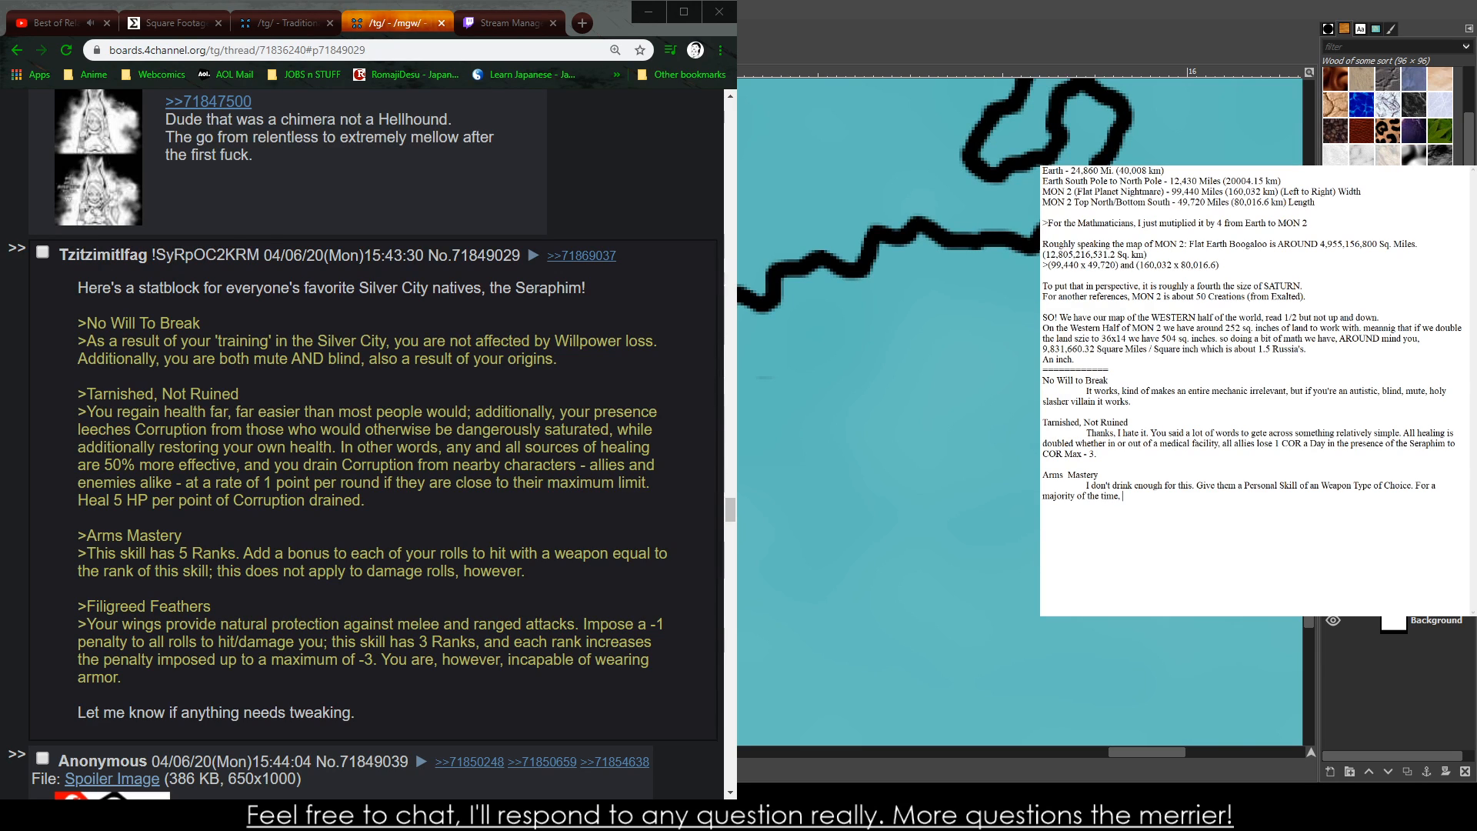
{"action": "type", "text": "according to the t"}
{"action": "type", "text": "ules, your damage is often t"}
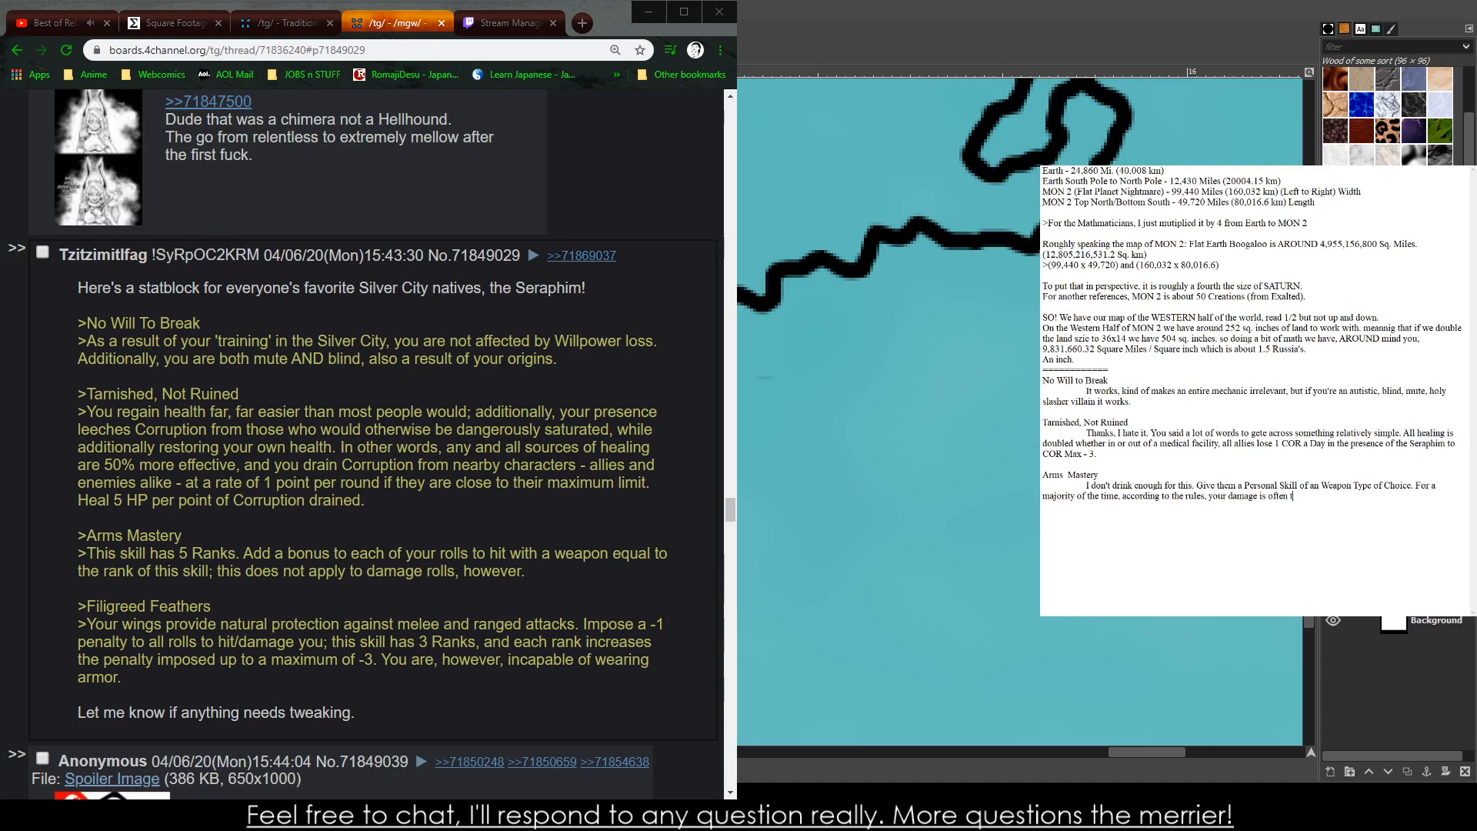
- Finish the explanation with "tied to how good you are with a sword for example (as it's a multiplier)."
{"action": "type", "text": "ied to how good you are with a sword for example. So"}
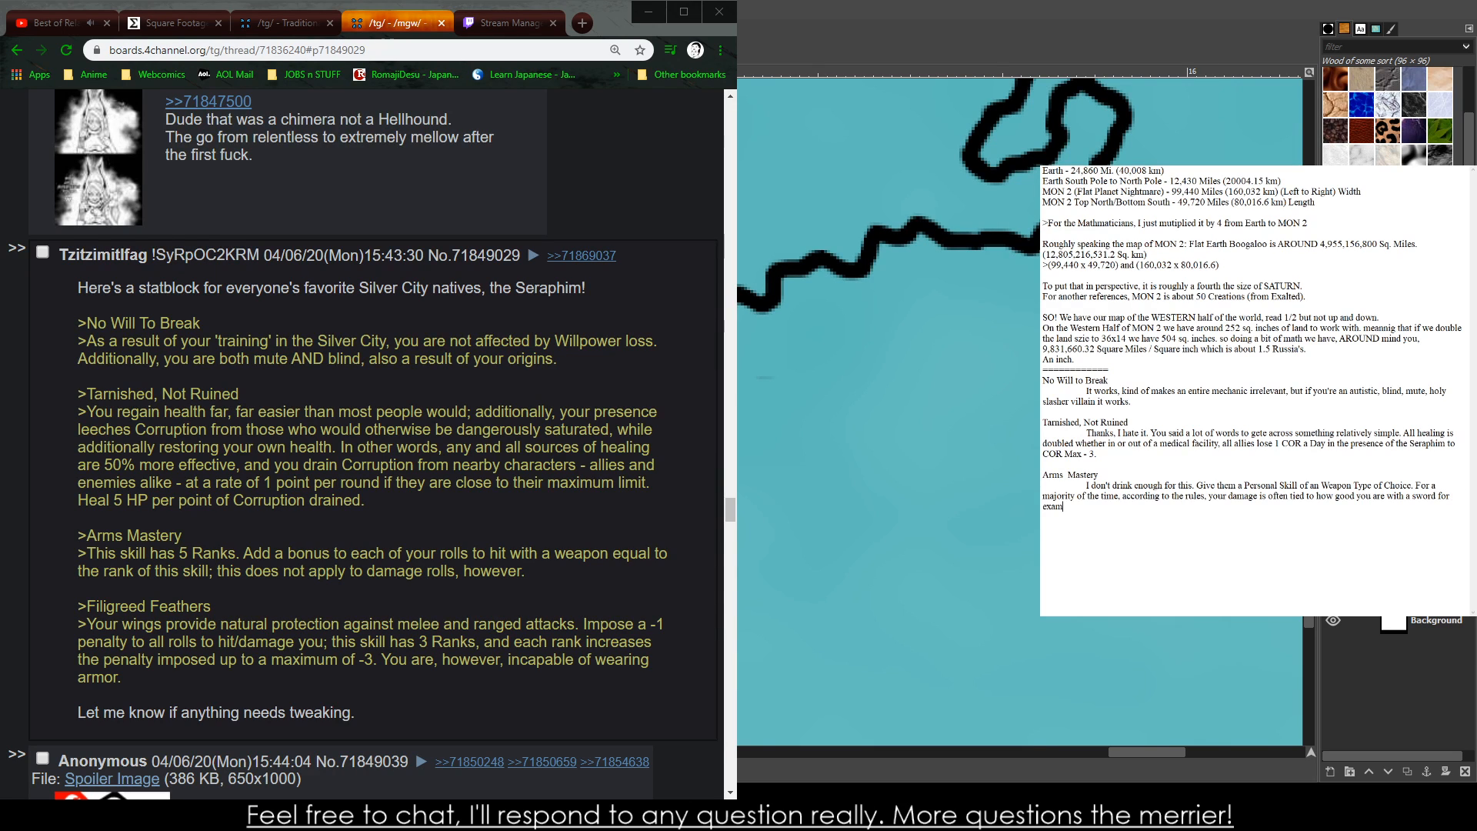
{"action": "key", "text": "BackSpace"}
{"action": "type", "text": "(as it's a multiplier)."}
- Add the heading "Filigreed Feathers" after a blank line and write "You do like writing don't you?" under it
{"action": "key", "text": "Return"}
{"action": "key", "text": "Return"}
{"action": "type", "text": "Filigreed Feathers"}
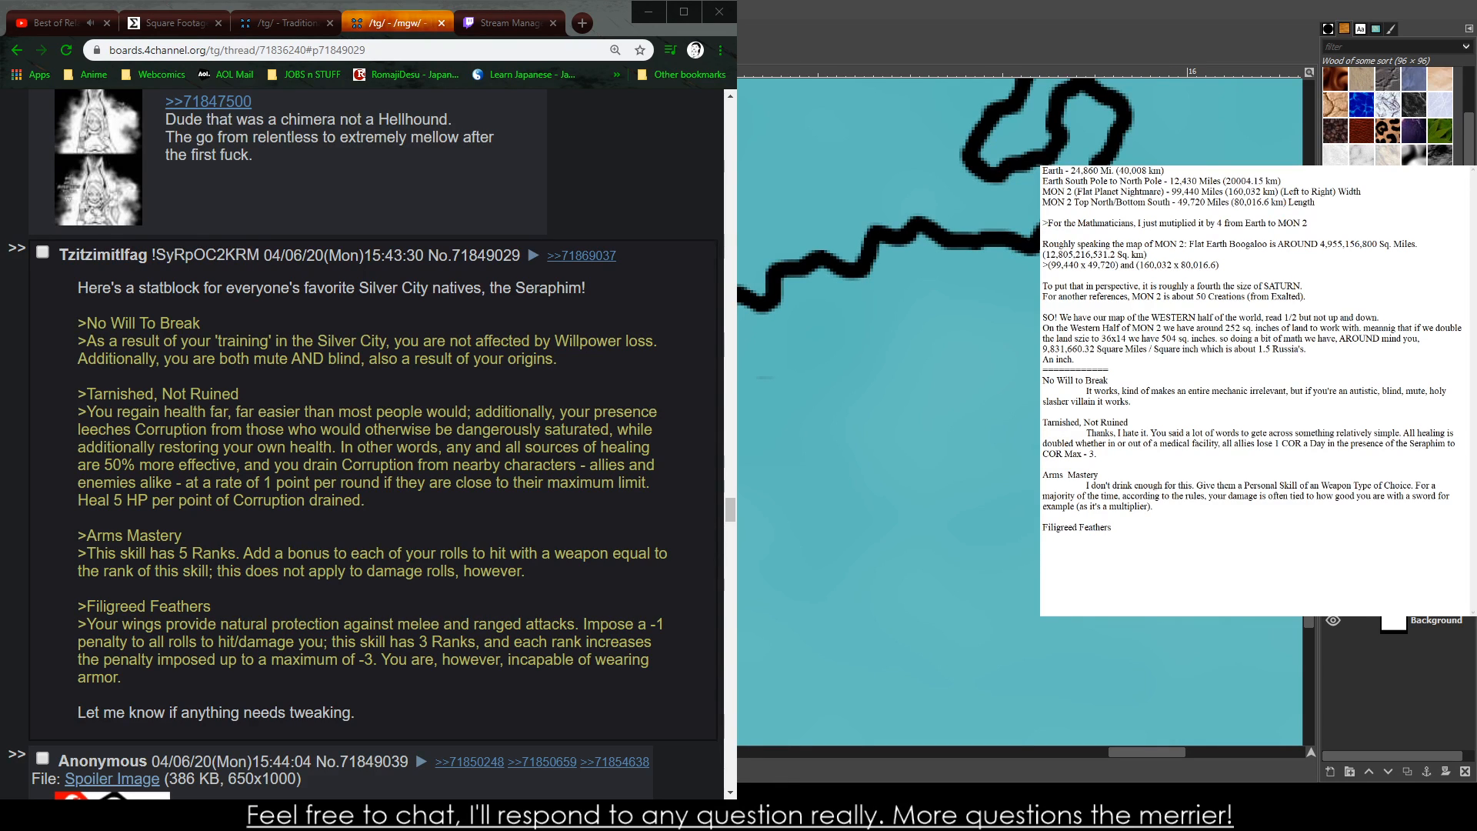
{"action": "type", "text": "Natural"}
{"action": "key", "text": "BackSpace"}
{"action": "key", "text": "BackSpace"}
{"action": "key", "text": "BackSpace"}
{"action": "key", "text": "BackSpace"}
{"action": "key", "text": "BackSpace"}
{"action": "key", "text": "BackSpace"}
{"action": "key", "text": "BackSpace"}
{"action": "type", "text": "You do like writing don't you?"}
- Add "All the Seraphim have a natural Armor equal to their 1/2 BOD score rounding up, but cannot wear armor." to the remark
{"action": "type", "text": "All the Seraphim hav"}
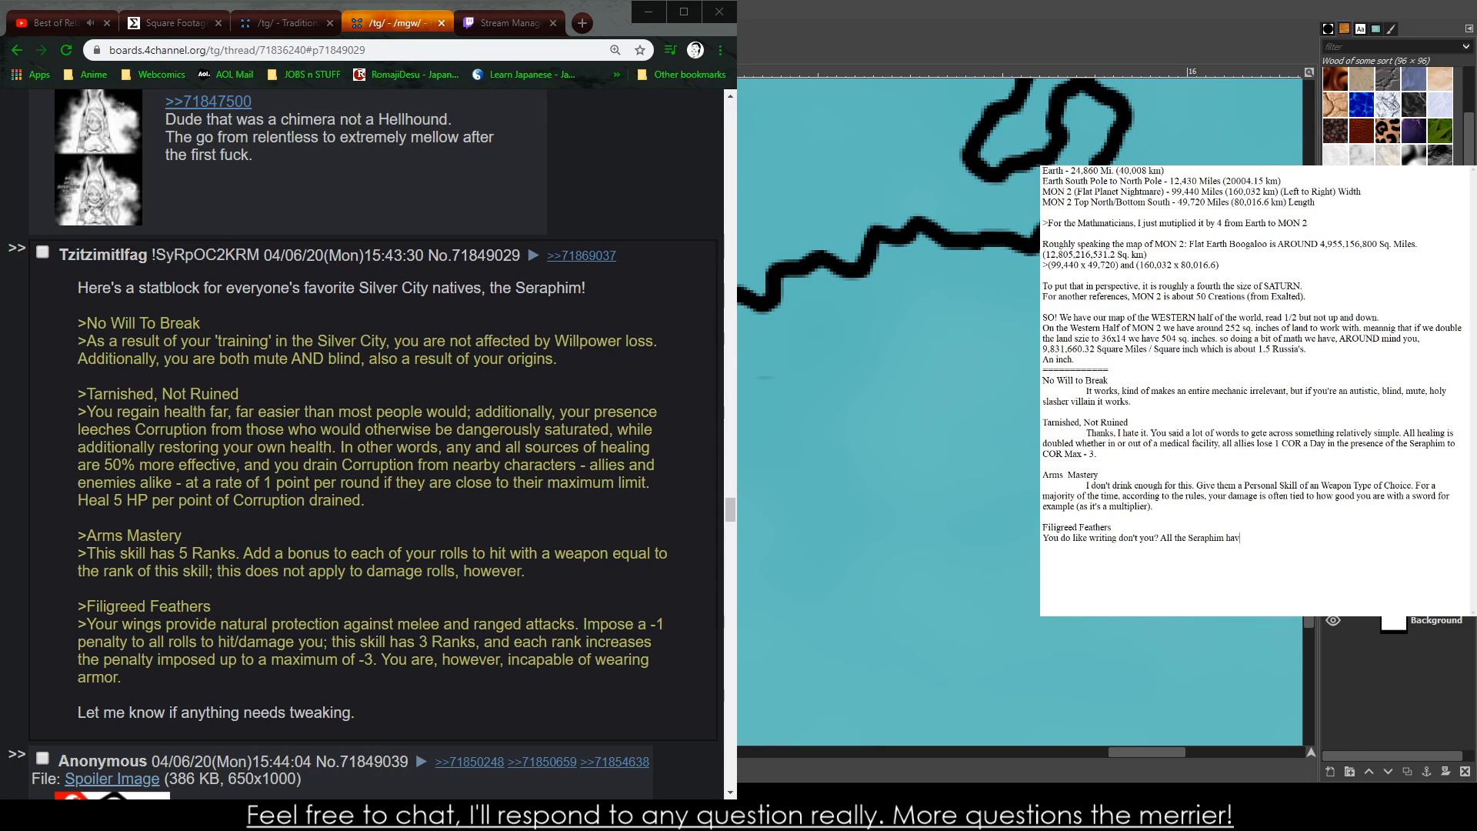
{"action": "type", "text": "e a natural Armor equal to their BOD score, "}
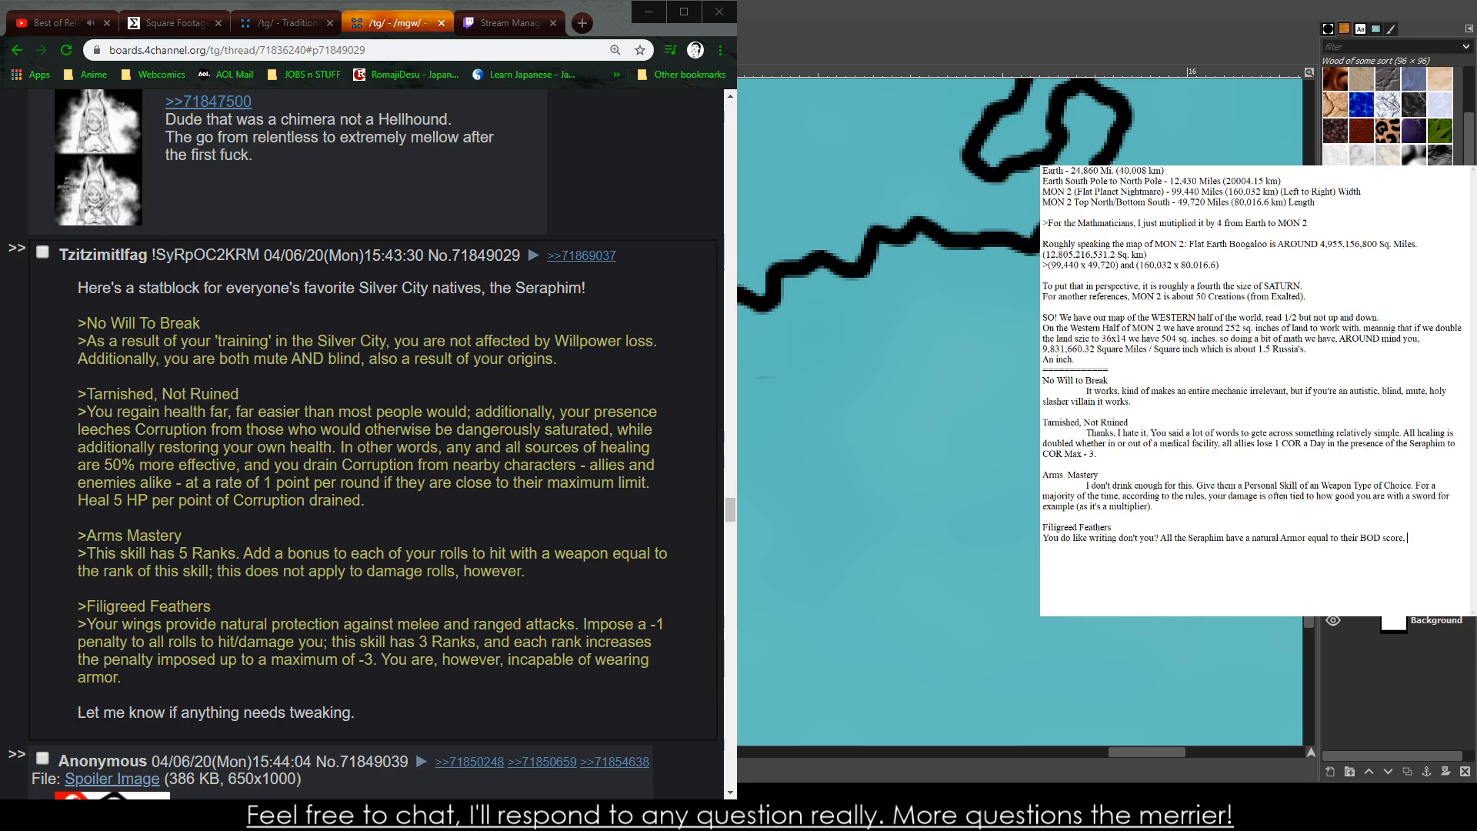
{"action": "type", "text": "but "}
{"action": "type", "text": "cannot wear"}
{"action": "type", "text": " armor."}
{"action": "type", "text": "1/2"}
{"action": "left_click", "coordinate": [1418, 539]}
{"action": "type", "text": "re rounding up"}
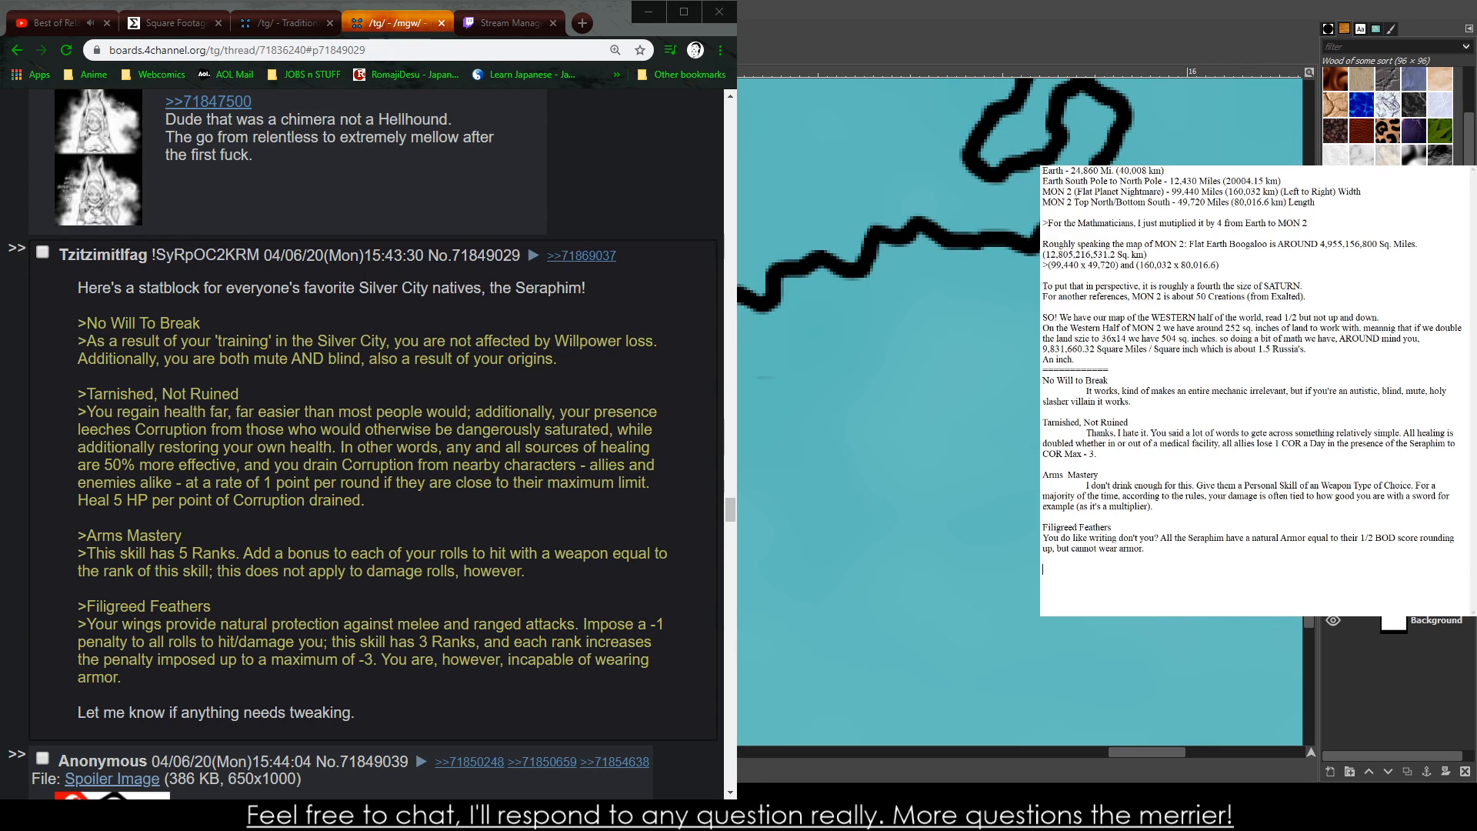
- Write the closing remark "Overall, it's not bad, just a lot of flowery prose that gets in the way of the mechanics"
{"action": "type", "text": "Over"}
{"action": "type", "text": "all, it's not th"}
{"action": "type", "text": "e worse thi"}
{"action": "type", "text": "ng you've encountered,"}
{"action": "key", "text": "BackSpace"}
{"action": "key", "text": "BackSpace"}
{"action": "key", "text": "BackSpace"}
{"action": "key", "text": "BackSpace"}
{"action": "key", "text": "BackSpace"}
{"action": "key", "text": "BackSpace"}
{"action": "key", "text": "BackSpace"}
{"action": "key", "text": "BackSpace"}
{"action": "key", "text": "BackSpace"}
{"action": "key", "text": "BackSpace"}
{"action": "key", "text": "BackSpace"}
{"action": "key", "text": "BackSpace"}
{"action": "key", "text": "BackSpace"}
{"action": "key", "text": "BackSpace"}
{"action": "key", "text": "BackSpace"}
{"action": "key", "text": "BackSpace"}
{"action": "key", "text": "BackSpace"}
{"action": "key", "text": "BackSpace"}
{"action": "key", "text": "BackSpace"}
{"action": "key", "text": "BackSpace"}
{"action": "key", "text": "BackSpace"}
{"action": "key", "text": "BackSpace"}
{"action": "key", "text": "BackSpace"}
{"action": "key", "text": "BackSpace"}
{"action": "key", "text": "BackSpace"}
{"action": "type", "text": "bad, just a lot of flowery prose that gets in the way of the mech"}
{"action": "type", "text": "ani"}
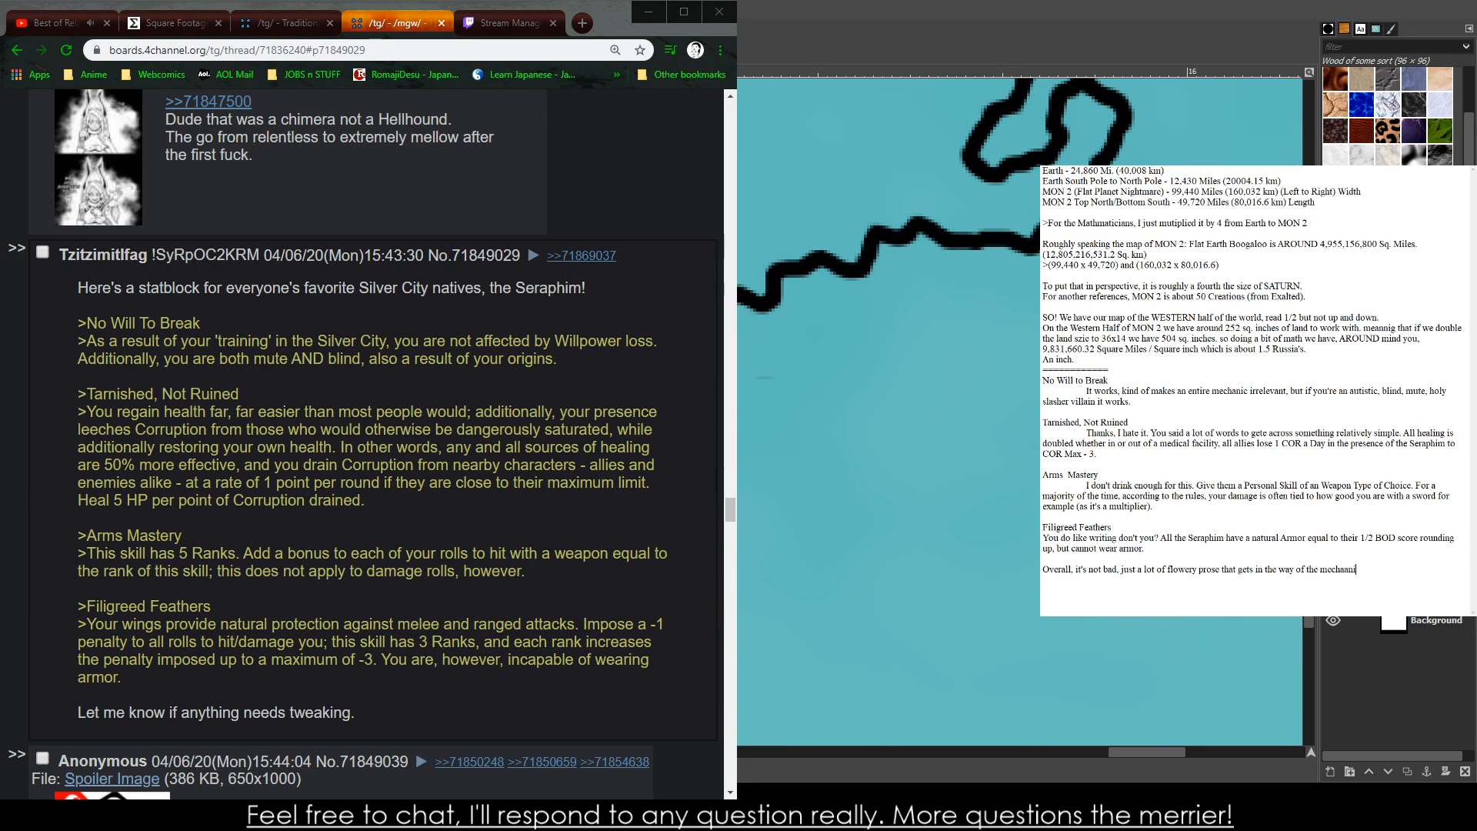
{"action": "type", "text": "cs"}
- Check the stream dashboard for chat activity and return to the forum thread
{"action": "left_click", "coordinate": [491, 23]}
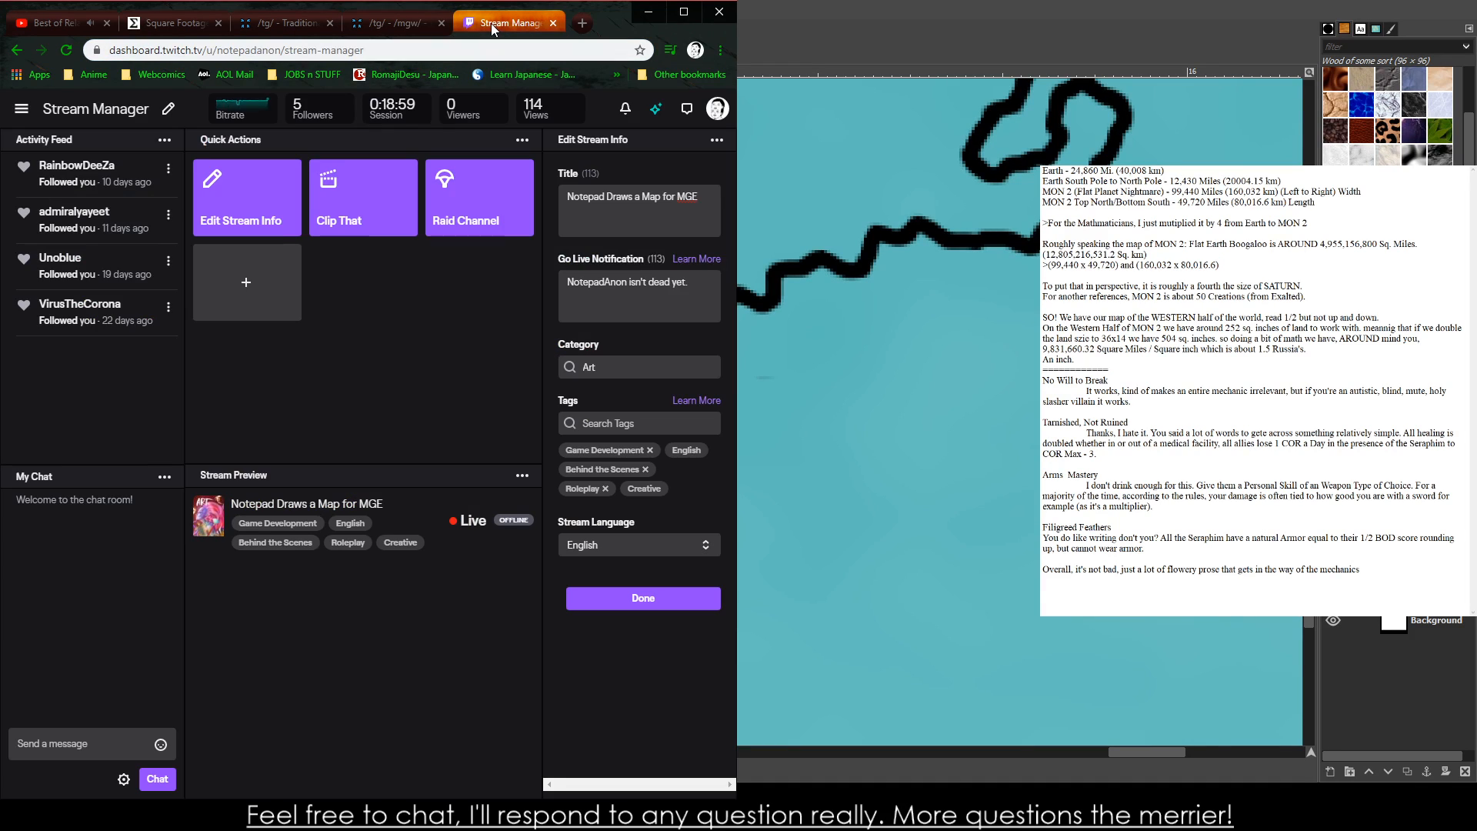
{"action": "left_click", "coordinate": [381, 23]}
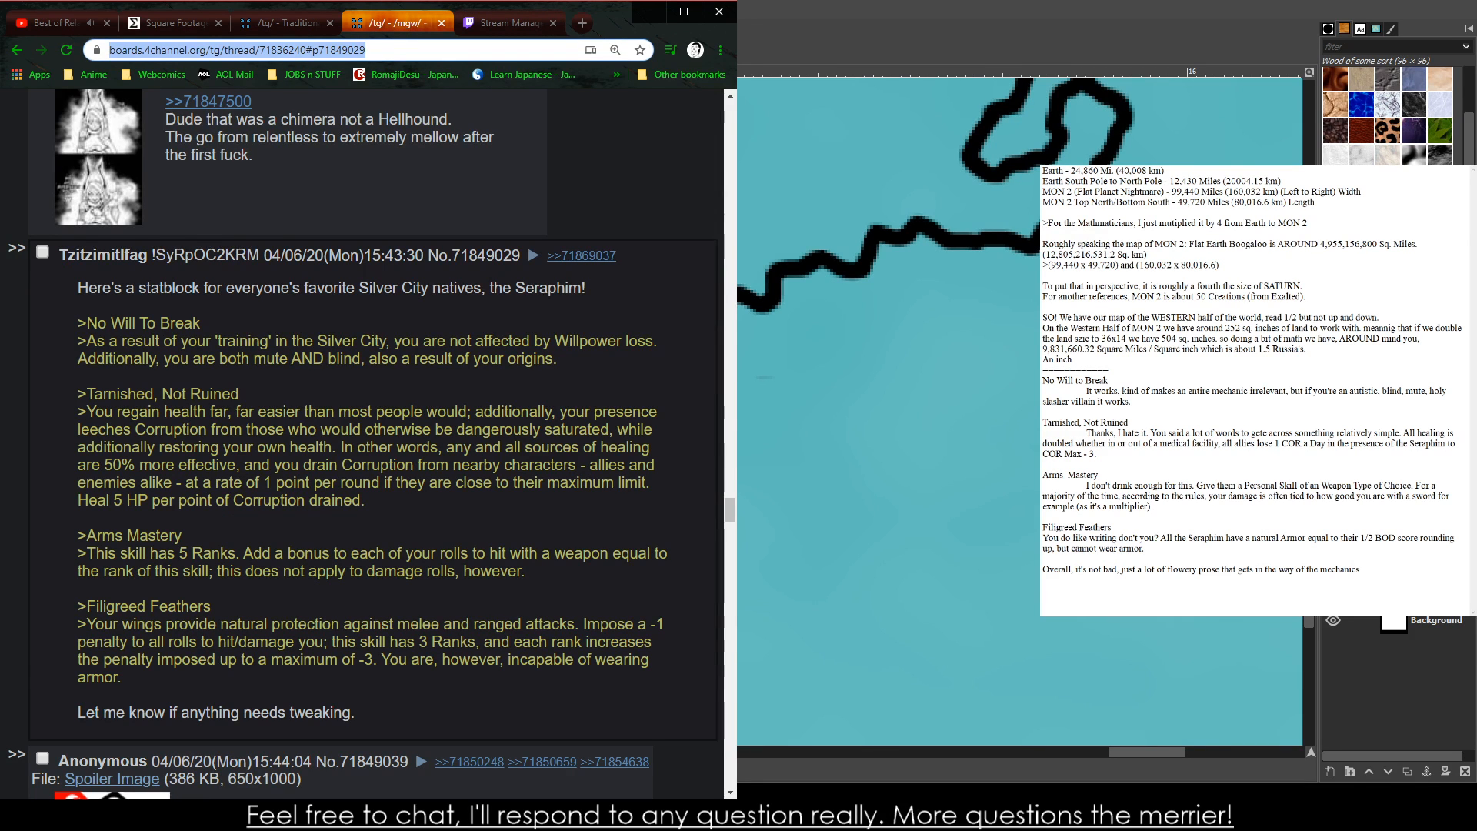
- Close the sentence with a period and add "If you keep doing that I'll thwat you with a wiffle ball bat."
{"action": "left_click", "coordinate": [1367, 560]}
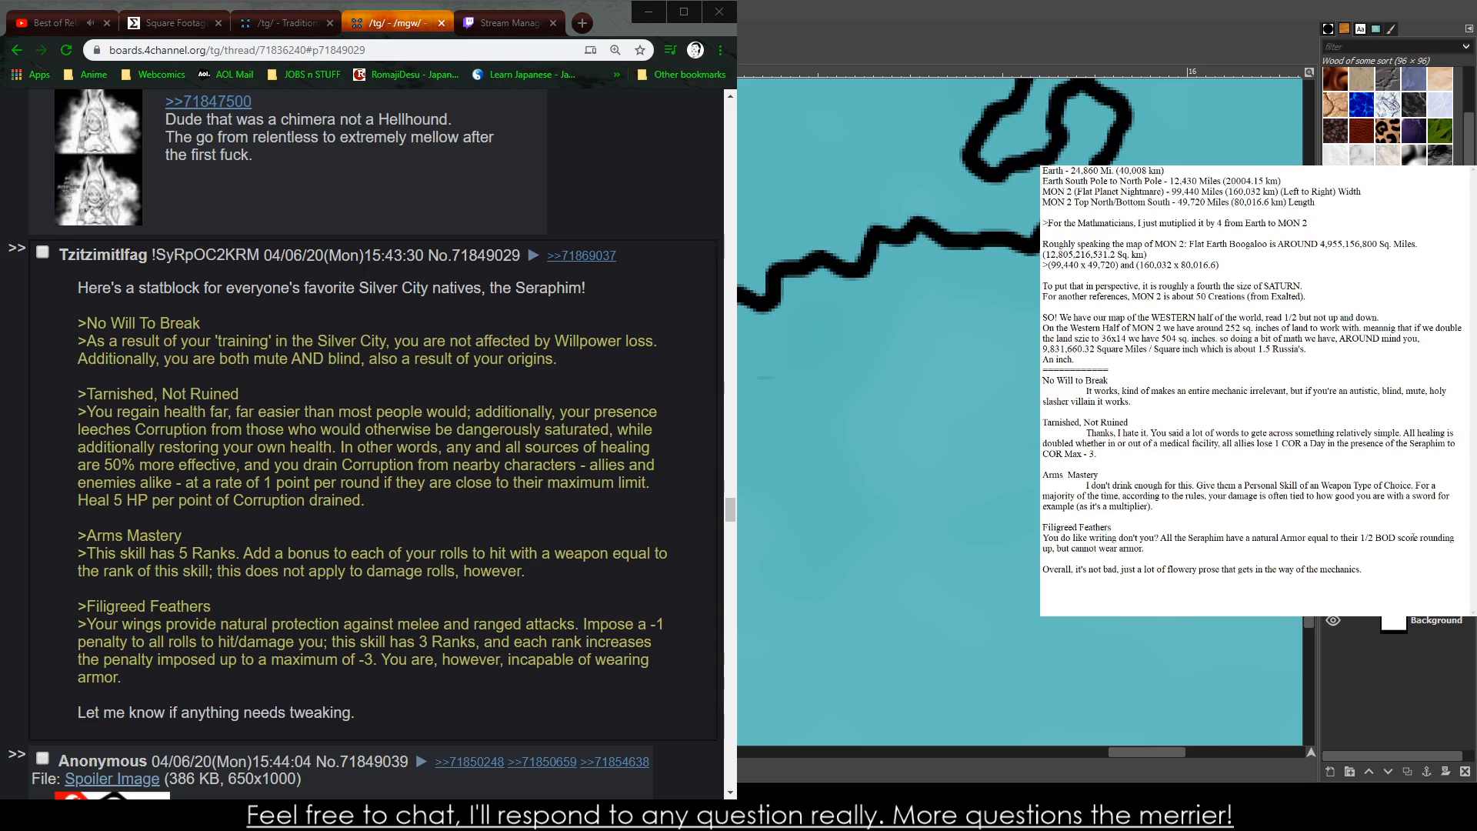
{"action": "type", "text": "If yo"}
{"action": "type", "text": "u keep doin"}
{"action": "key", "text": "BackSpace"}
{"action": "type", "text": "keep doing that I'll thwat you with a wiffle ball "}
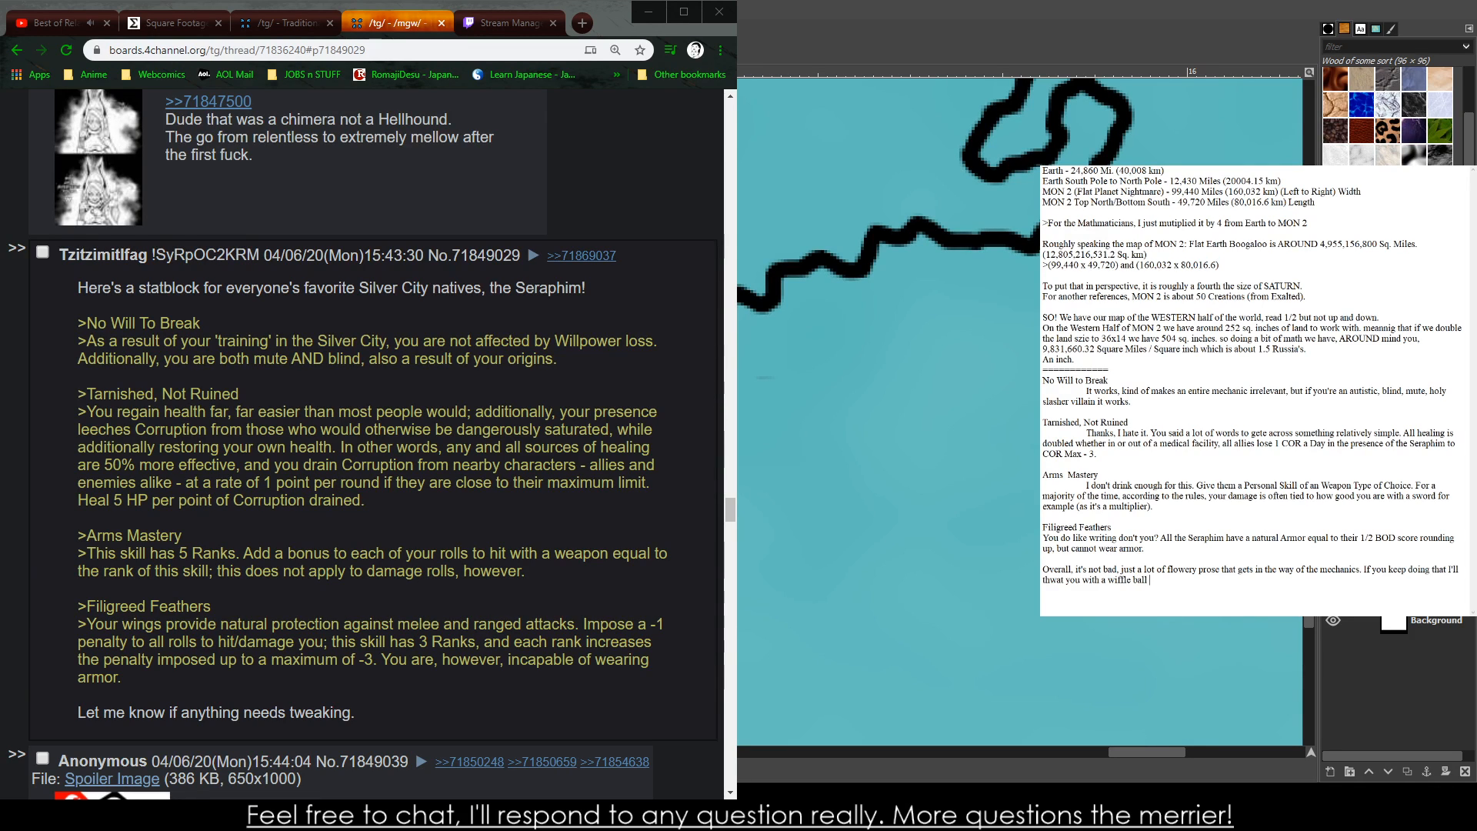
{"action": "type", "text": "bat."}
- Replace the wording after "If you keep doing that I'll" with "get a goddamn spray bottle."
{"action": "key", "text": "BackSpace"}
{"action": "key", "text": "BackSpace"}
{"action": "key", "text": "BackSpace"}
{"action": "key", "text": "BackSpace"}
{"action": "key", "text": "BackSpace"}
{"action": "key", "text": "BackSpace"}
{"action": "key", "text": "BackSpace"}
{"action": "key", "text": "BackSpace"}
{"action": "key", "text": "BackSpace"}
{"action": "key", "text": "BackSpace"}
{"action": "key", "text": "BackSpace"}
{"action": "key", "text": "BackSpace"}
{"action": "key", "text": "BackSpace"}
{"action": "key", "text": "BackSpace"}
{"action": "key", "text": "BackSpace"}
{"action": "key", "text": "BackSpace"}
{"action": "key", "text": "BackSpace"}
{"action": "key", "text": "BackSpace"}
{"action": "key", "text": "BackSpace"}
{"action": "key", "text": "BackSpace"}
{"action": "key", "text": "BackSpace"}
{"action": "key", "text": "BackSpace"}
{"action": "key", "text": "BackSpace"}
{"action": "key", "text": "BackSpace"}
{"action": "key", "text": "BackSpace"}
{"action": "key", "text": "BackSpace"}
{"action": "key", "text": "BackSpace"}
{"action": "key", "text": "BackSpace"}
{"action": "key", "text": "BackSpace"}
{"action": "key", "text": "BackSpace"}
{"action": "key", "text": "BackSpace"}
{"action": "key", "text": "BackSpace"}
{"action": "key", "text": "BackSpace"}
{"action": "key", "text": "BackSpace"}
{"action": "type", "text": "get a goddamn sprawy bott"}
- Search the thread for other posts by the author of the Seraphim statblock
{"action": "scroll", "coordinate": [369, 442], "scroll_direction": "up", "scroll_amount": 10}
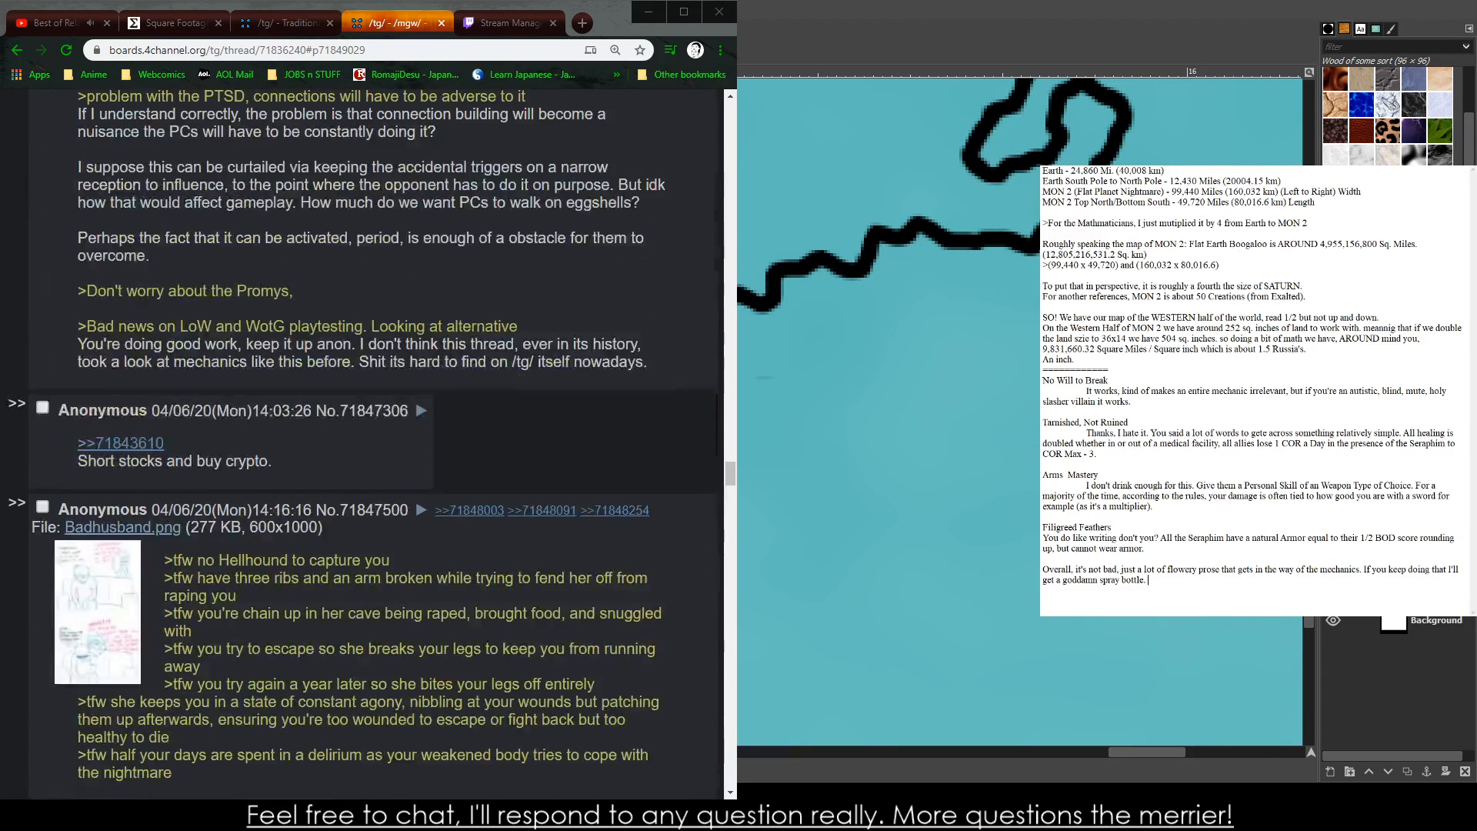
{"action": "scroll", "coordinate": [107, 482], "scroll_direction": "down", "scroll_amount": 10}
{"action": "double_click", "coordinate": [107, 485]}
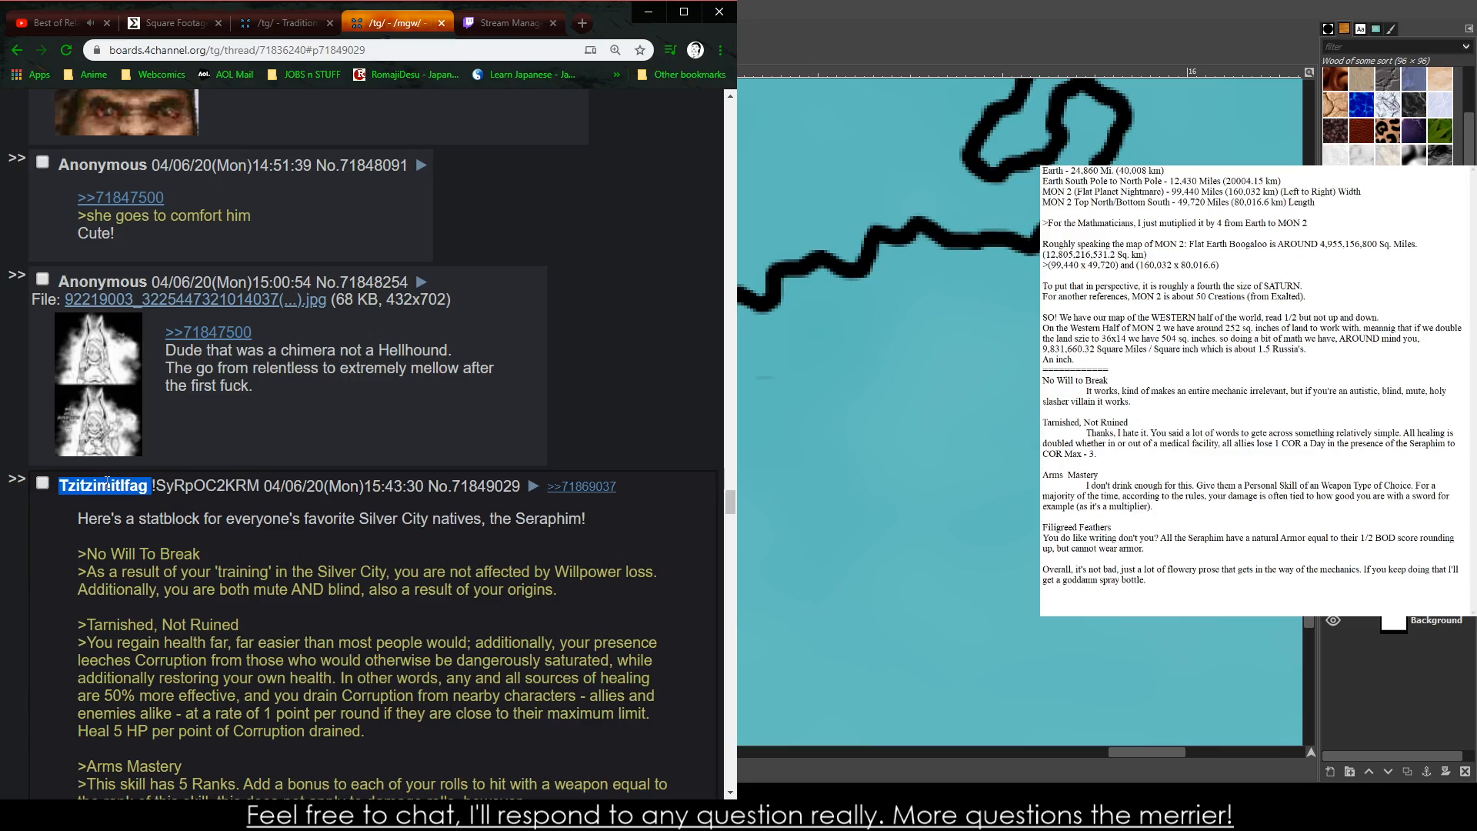
{"action": "key", "text": "ctrl+f"}
{"action": "key", "text": "Return"}
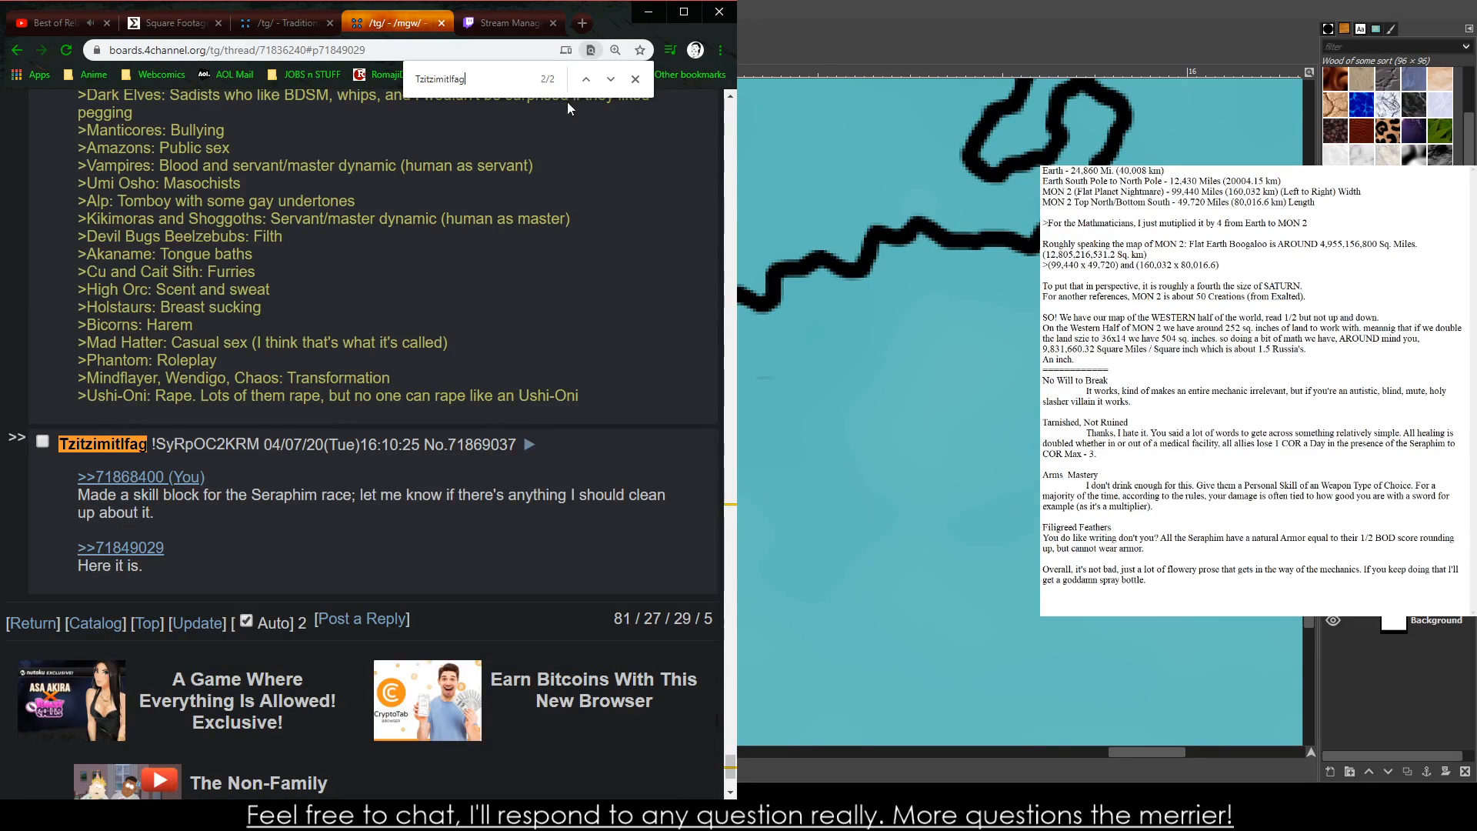
{"action": "left_click", "coordinate": [609, 81]}
- Open the previous thread from the link in the thread's opening post
{"action": "middle_click", "coordinate": [274, 385]}
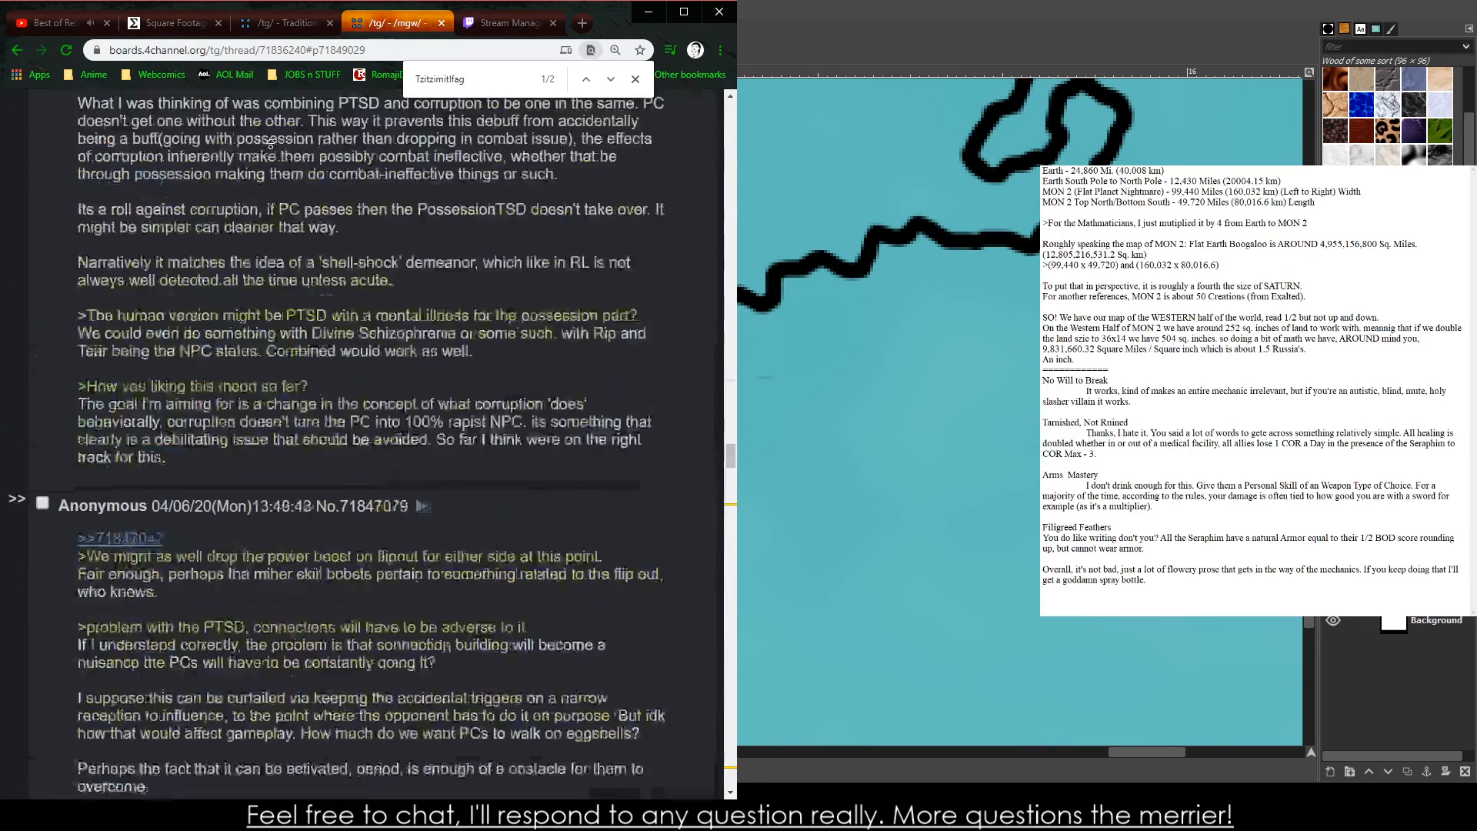
{"action": "middle_click", "coordinate": [267, 356]}
{"action": "scroll", "coordinate": [265, 492], "scroll_direction": "down", "scroll_amount": 17}
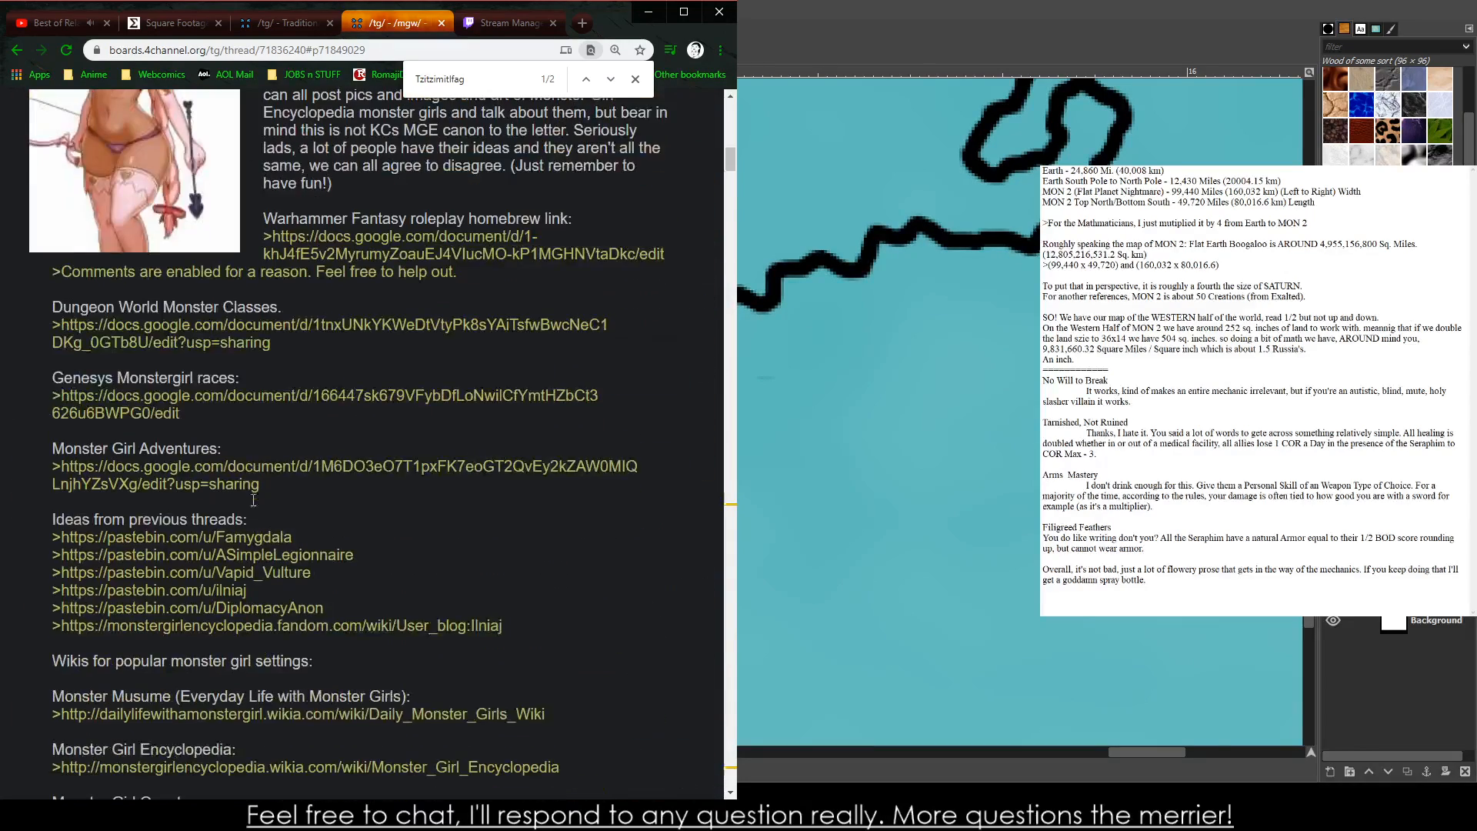
{"action": "scroll", "coordinate": [253, 500], "scroll_direction": "down", "scroll_amount": 4}
{"action": "left_click", "coordinate": [173, 618]}
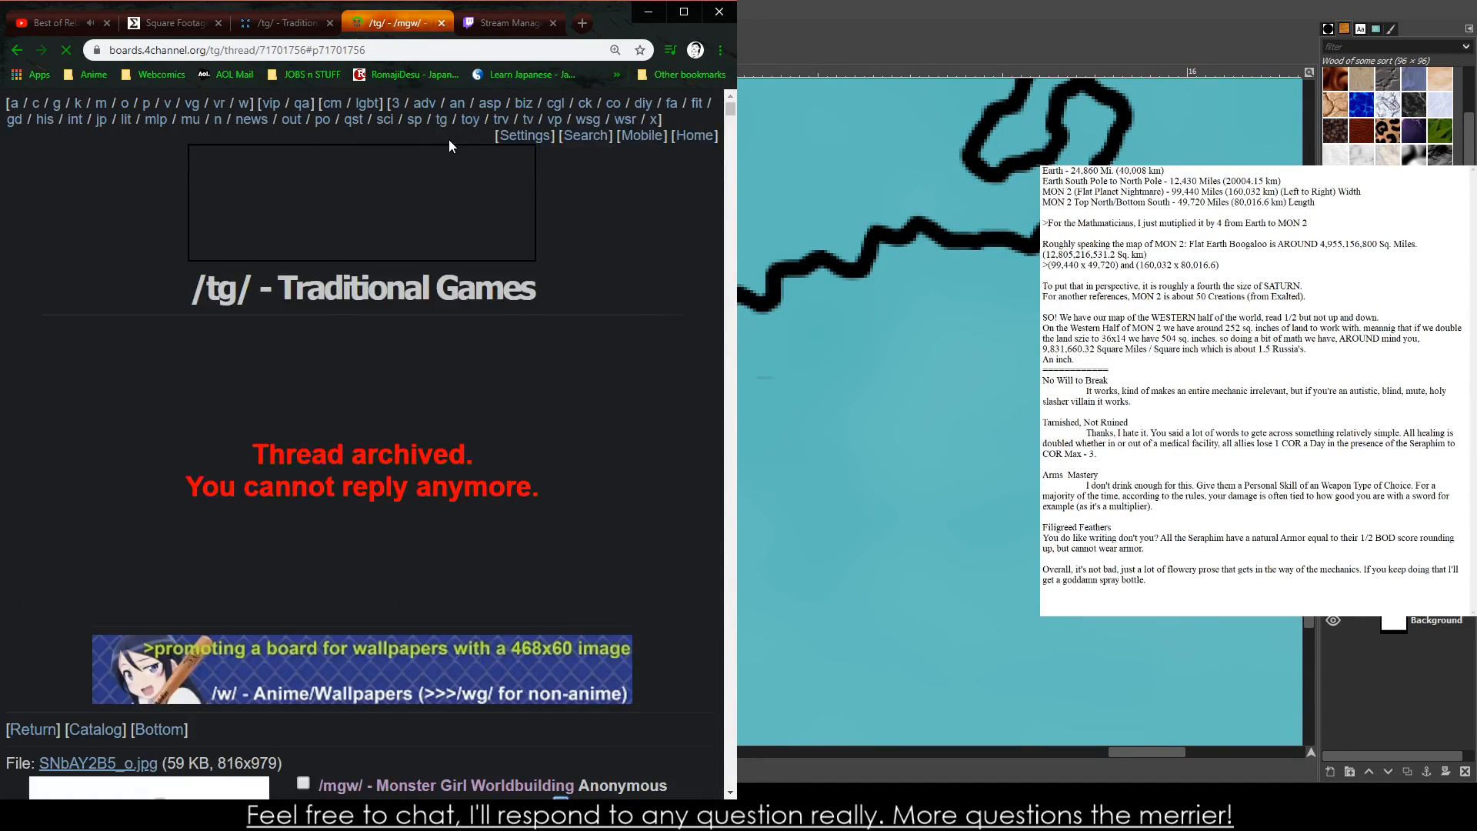
- Find the same author's Tindalosi statblock post in the archived thread
{"action": "key", "text": "ctrl+f"}
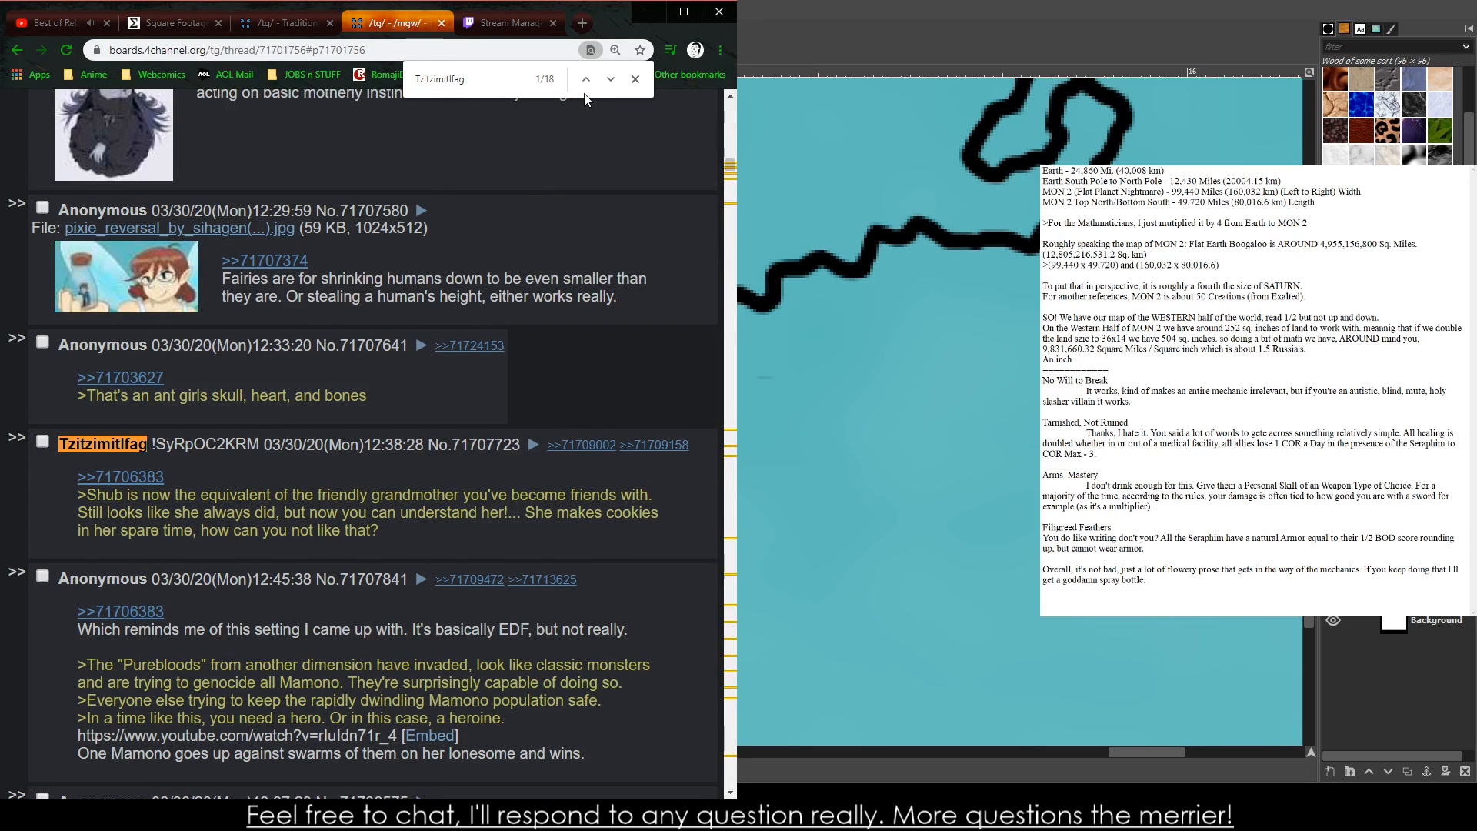
{"action": "left_click", "coordinate": [609, 79]}
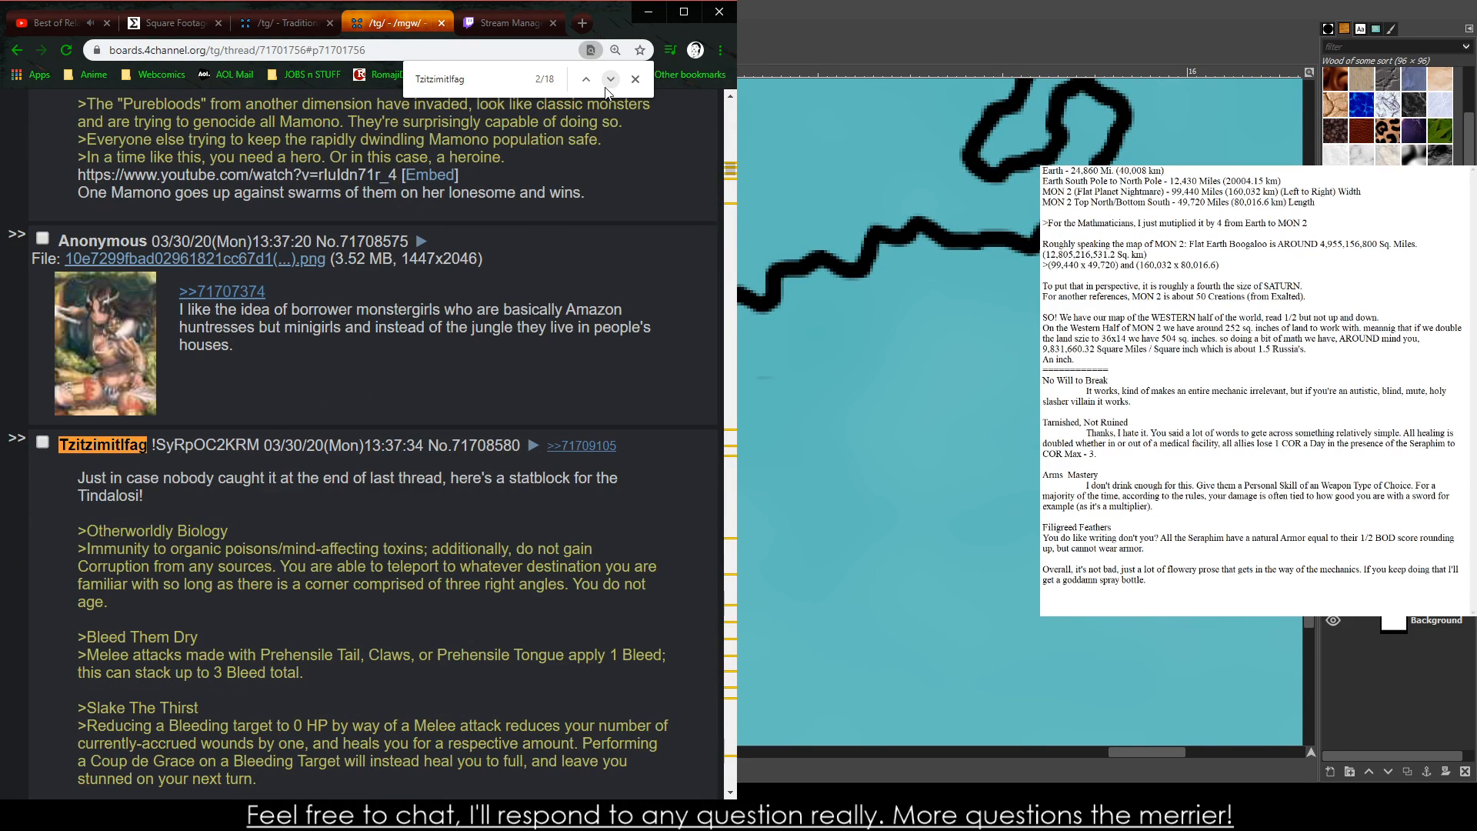
{"action": "scroll", "coordinate": [511, 511], "scroll_direction": "down", "scroll_amount": 3}
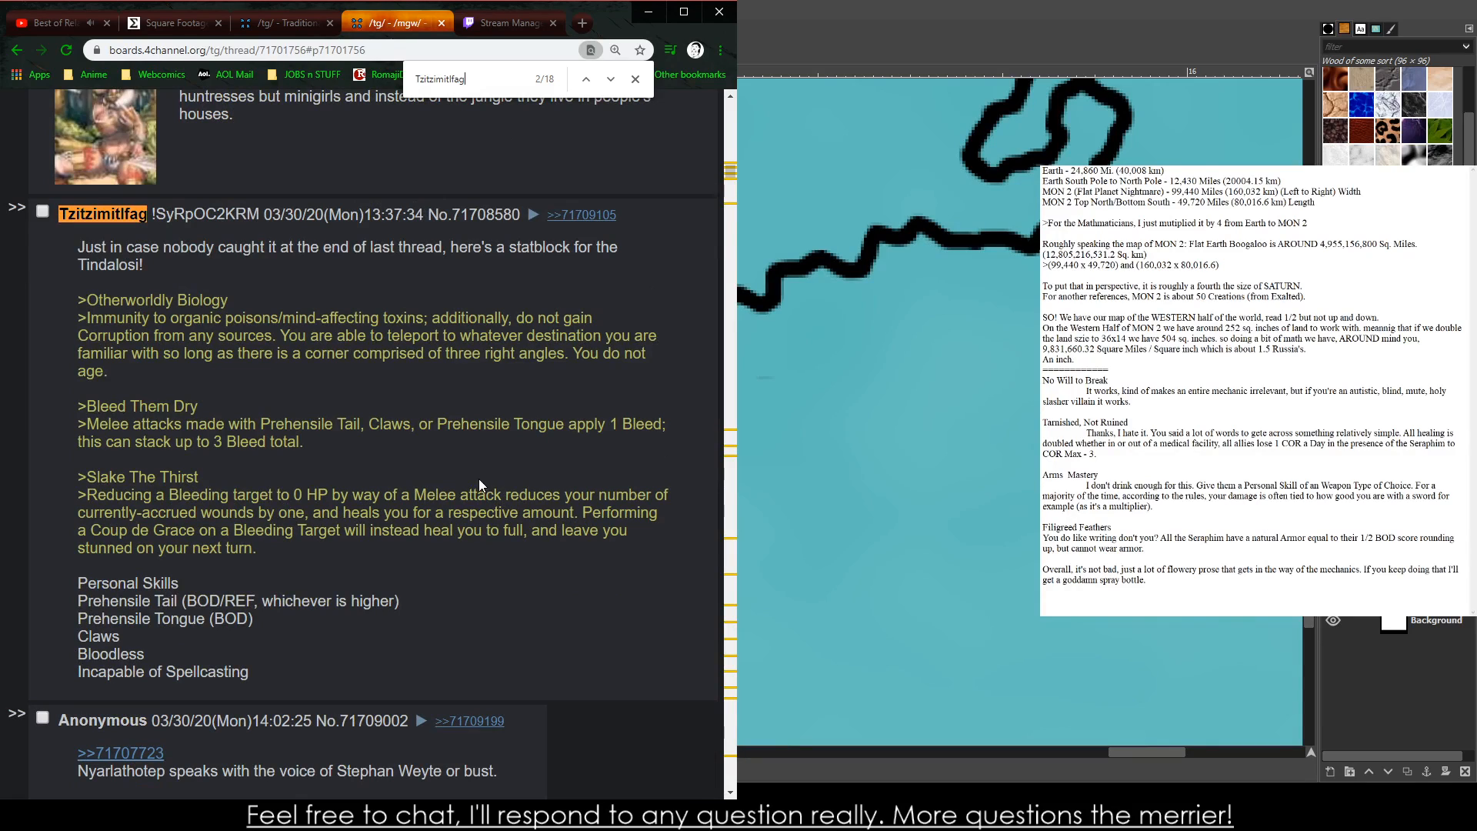
- Remove the indent from the "No Will to Break" remark and put ">" in front of that heading
{"action": "left_click", "coordinate": [1086, 391]}
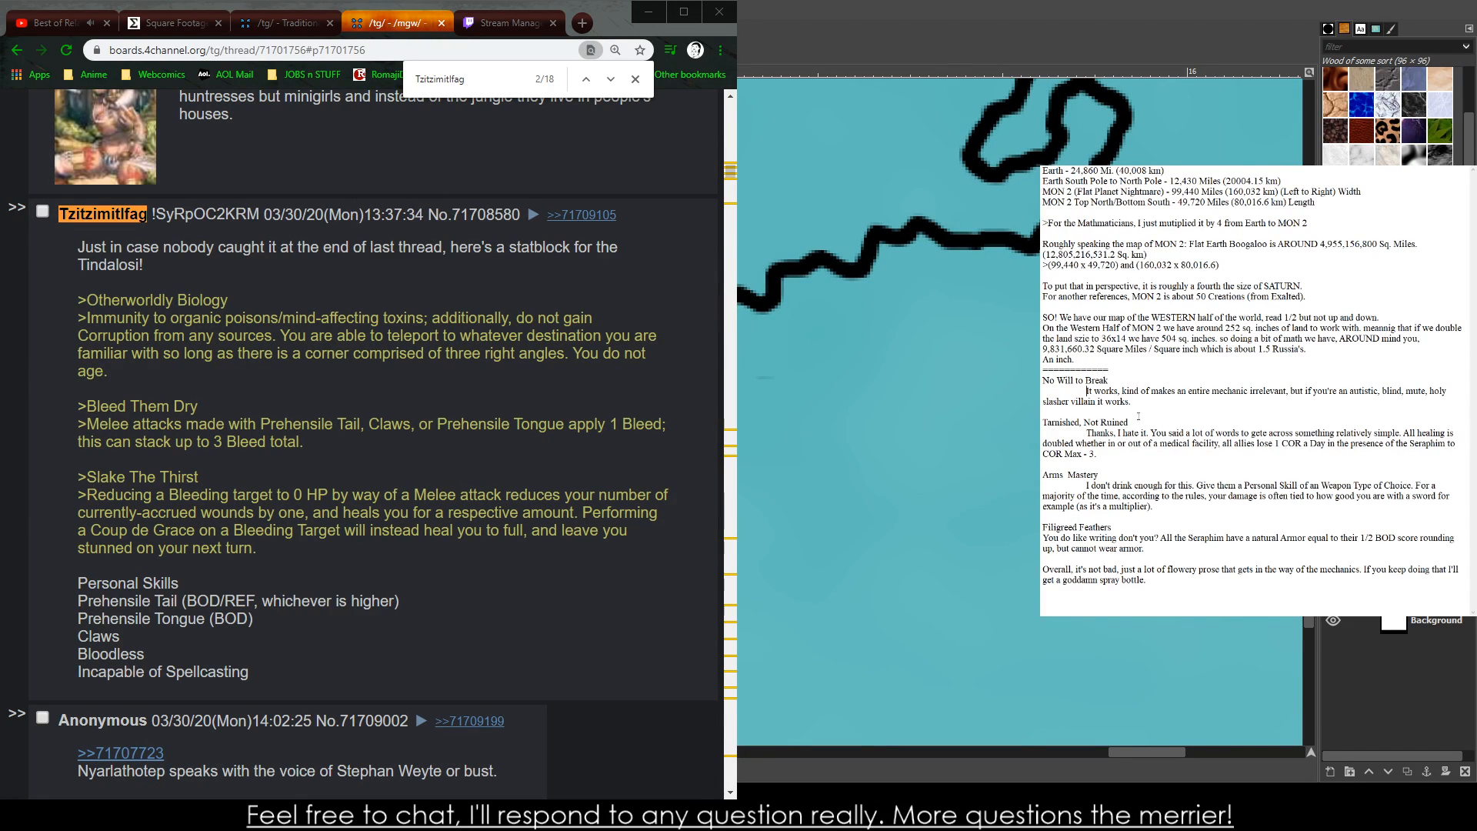
{"action": "key", "text": "BackSpace"}
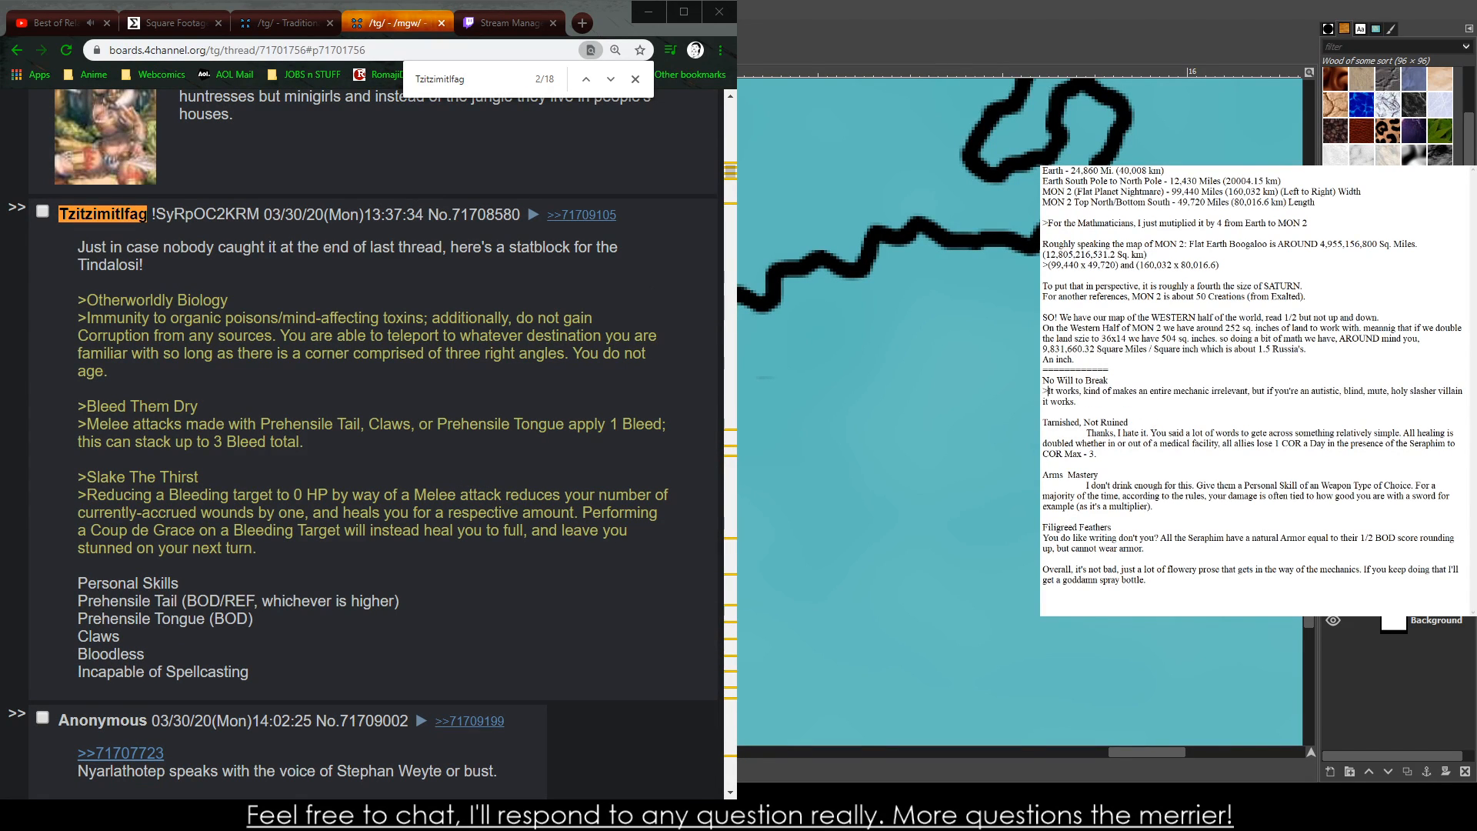
{"action": "left_click", "coordinate": [1045, 380]}
{"action": "type", "text": ">"}
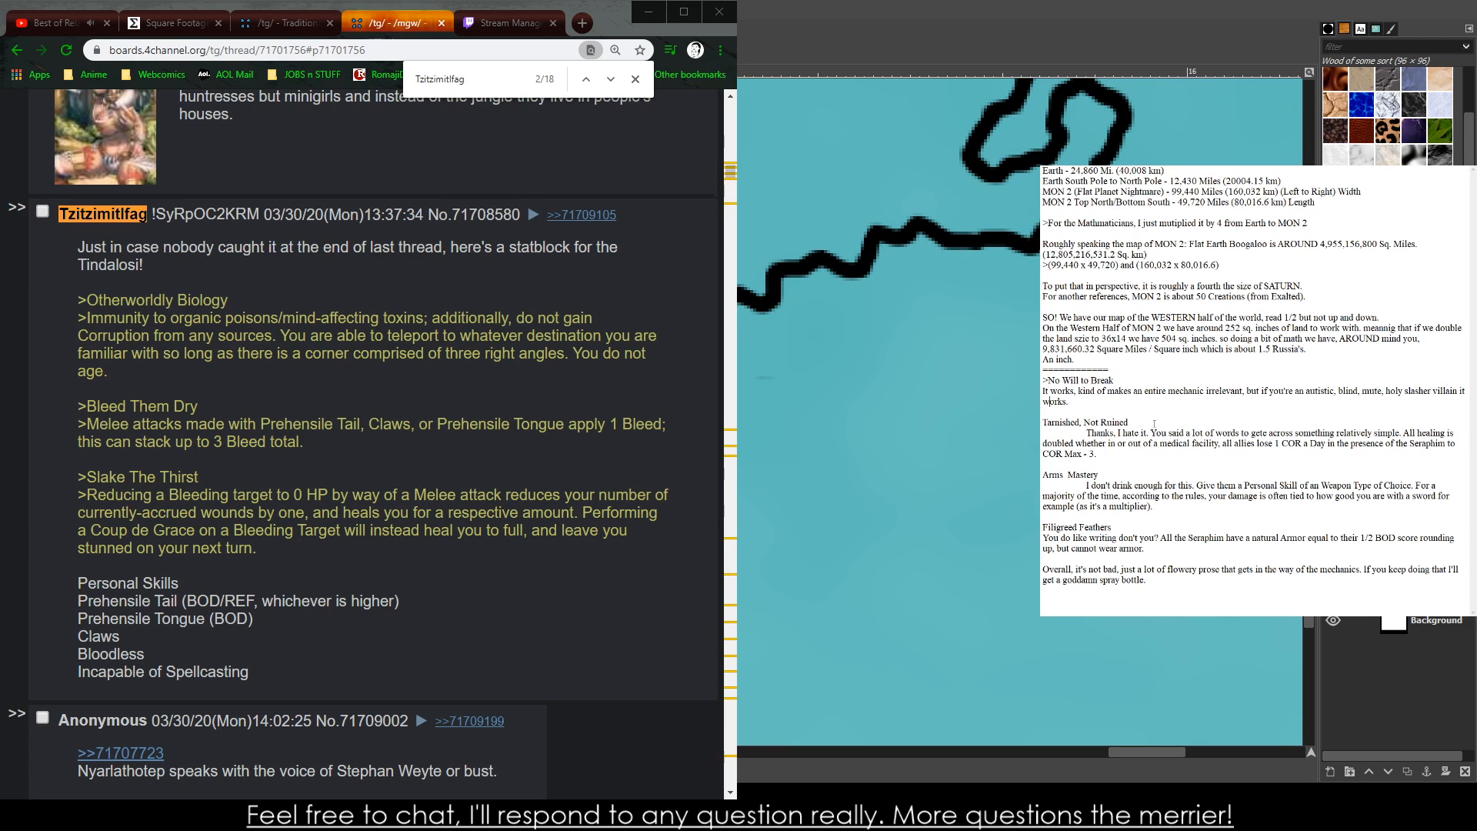
- Unindent the "Tarnished, Not Ruined" and "Arms Mastery" remarks, and start these and the "Filigreed Feathers" remark with ">"
{"action": "type", "text": "?"}
{"action": "key", "text": "Down"}
{"action": "key", "text": "BackSpace"}
{"action": "key", "text": "Delete"}
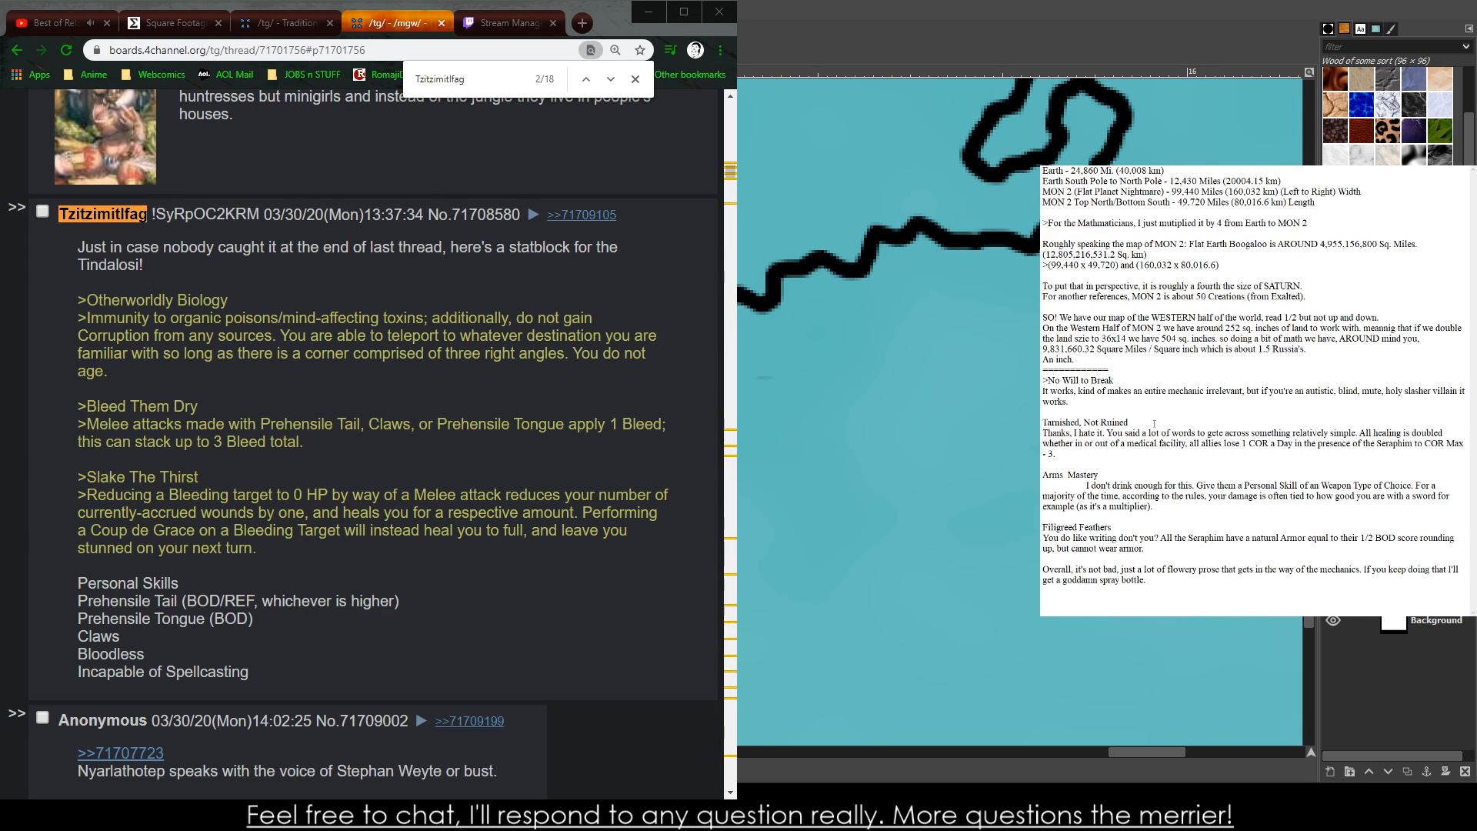
{"action": "type", "text": ">"}
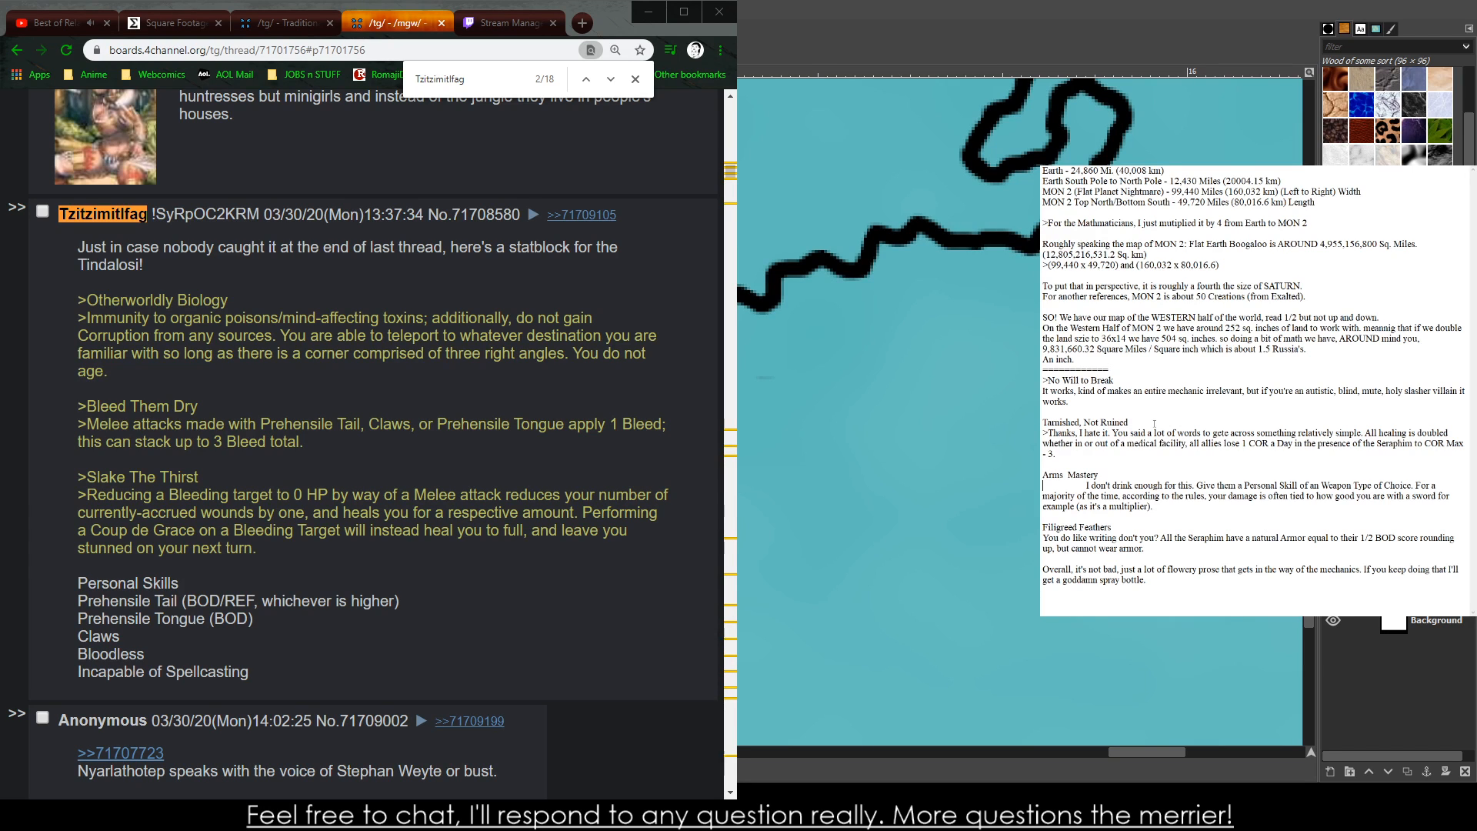
{"action": "key", "text": "Delete"}
{"action": "type", "text": ">"}
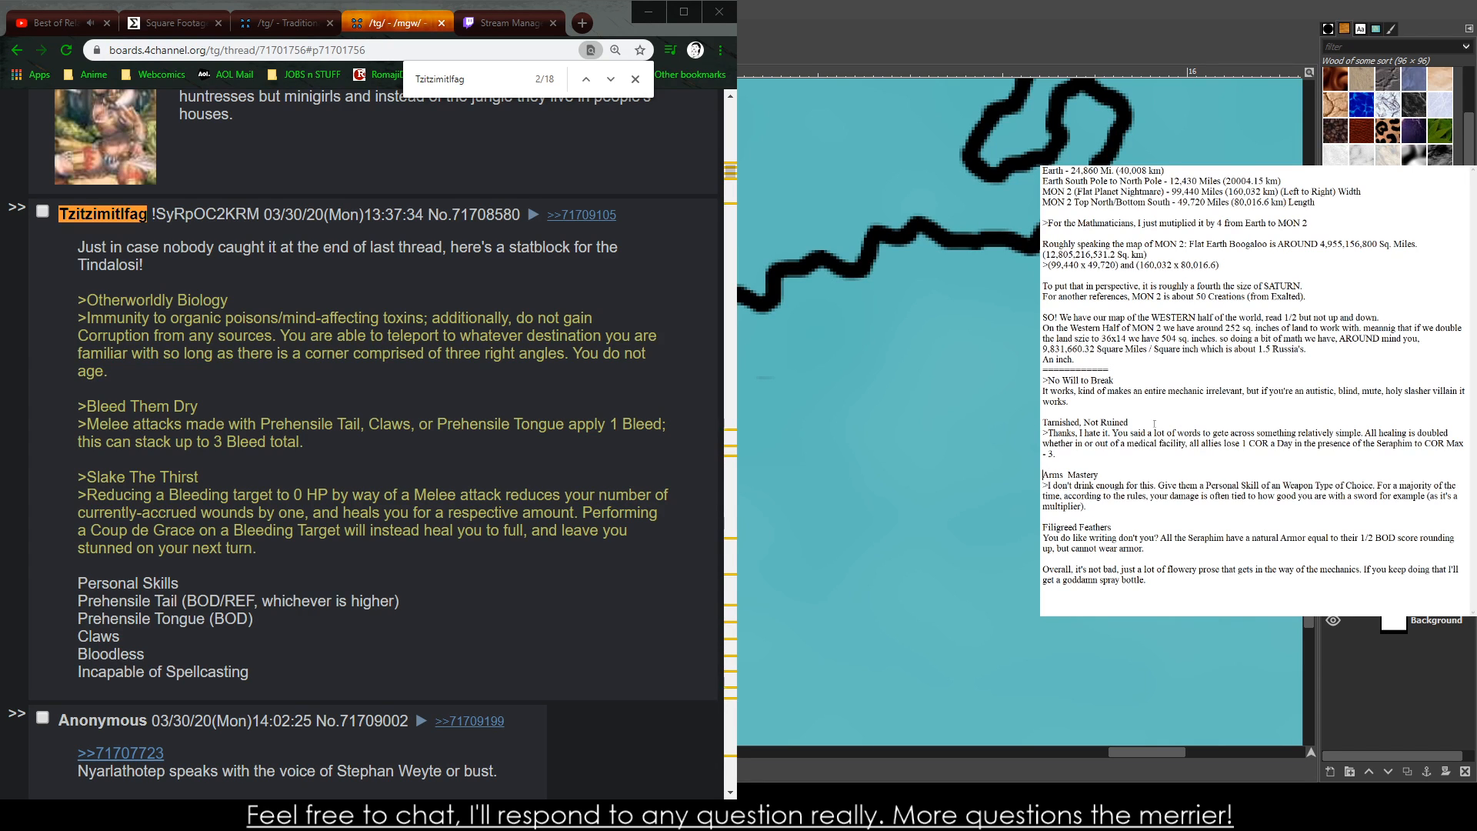
{"action": "type", "text": ">"}
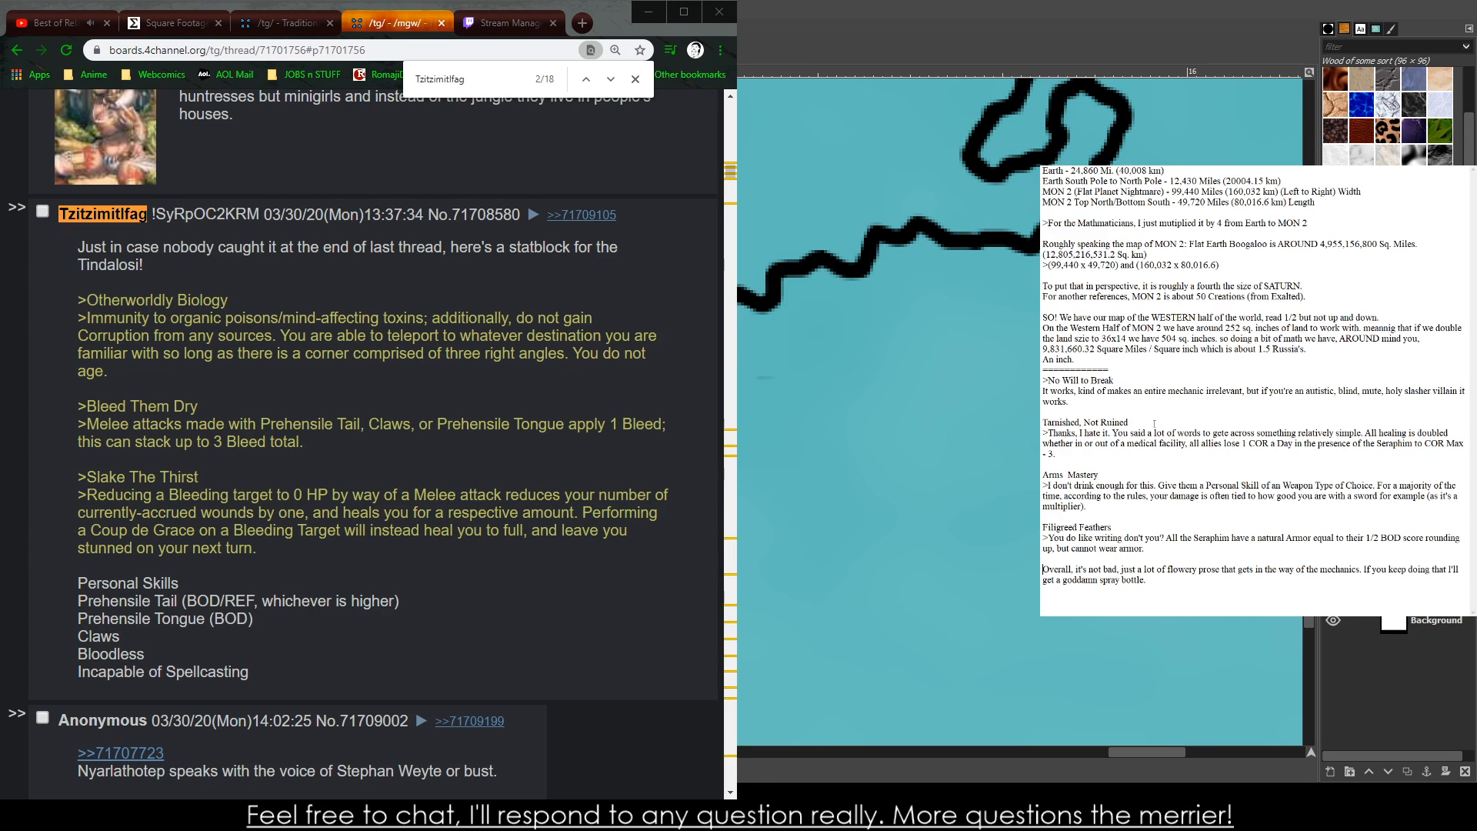
- Insert the title line "Seraphim" above the ">No Will to Break" heading
{"action": "key", "text": "Up"}
{"action": "key", "text": "Up"}
{"action": "key", "text": "Return"}
{"action": "key", "text": "Up"}
{"action": "type", "text": "S"}
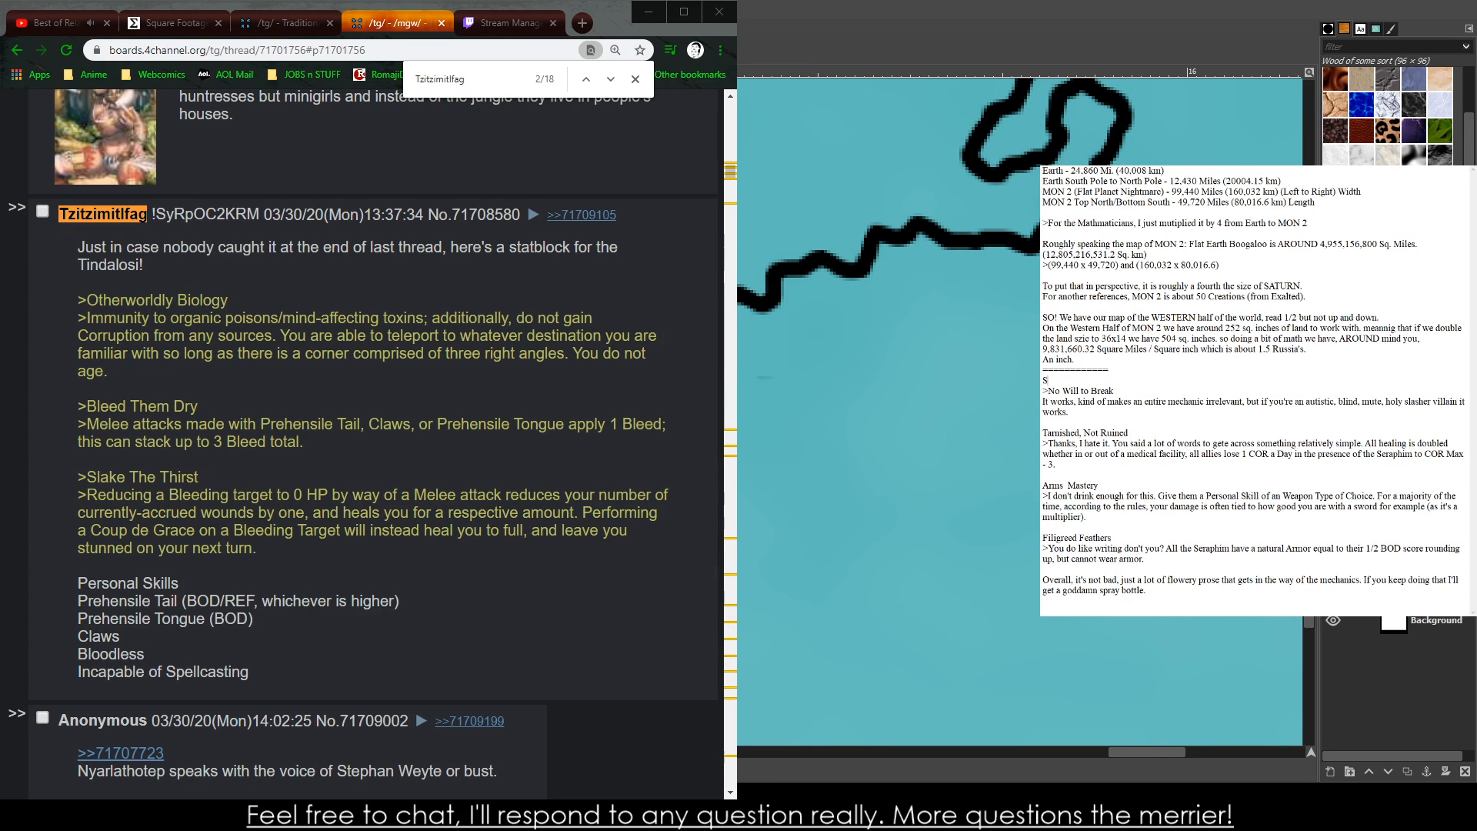
{"action": "type", "text": "eraphim"}
- Start a new section at the end of the notes titled "Tindalosi" with the heading ">Otherwordly Biology"
{"action": "key", "text": "Return"}
{"action": "key", "text": "Return"}
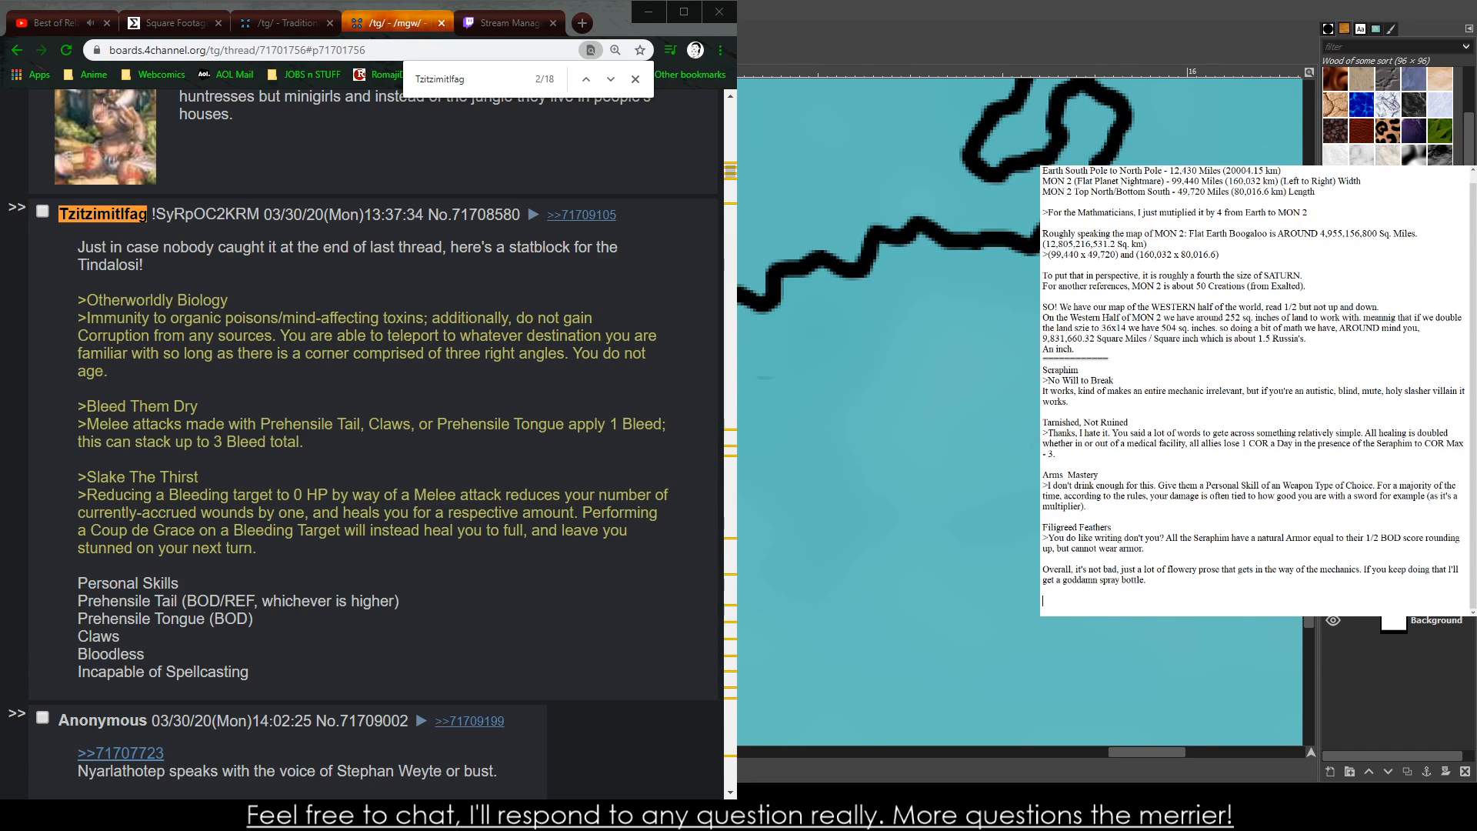
{"action": "type", "text": "Tindalosi"}
{"action": "key", "text": "Return"}
{"action": "type", "text": ">Otherwordly"}
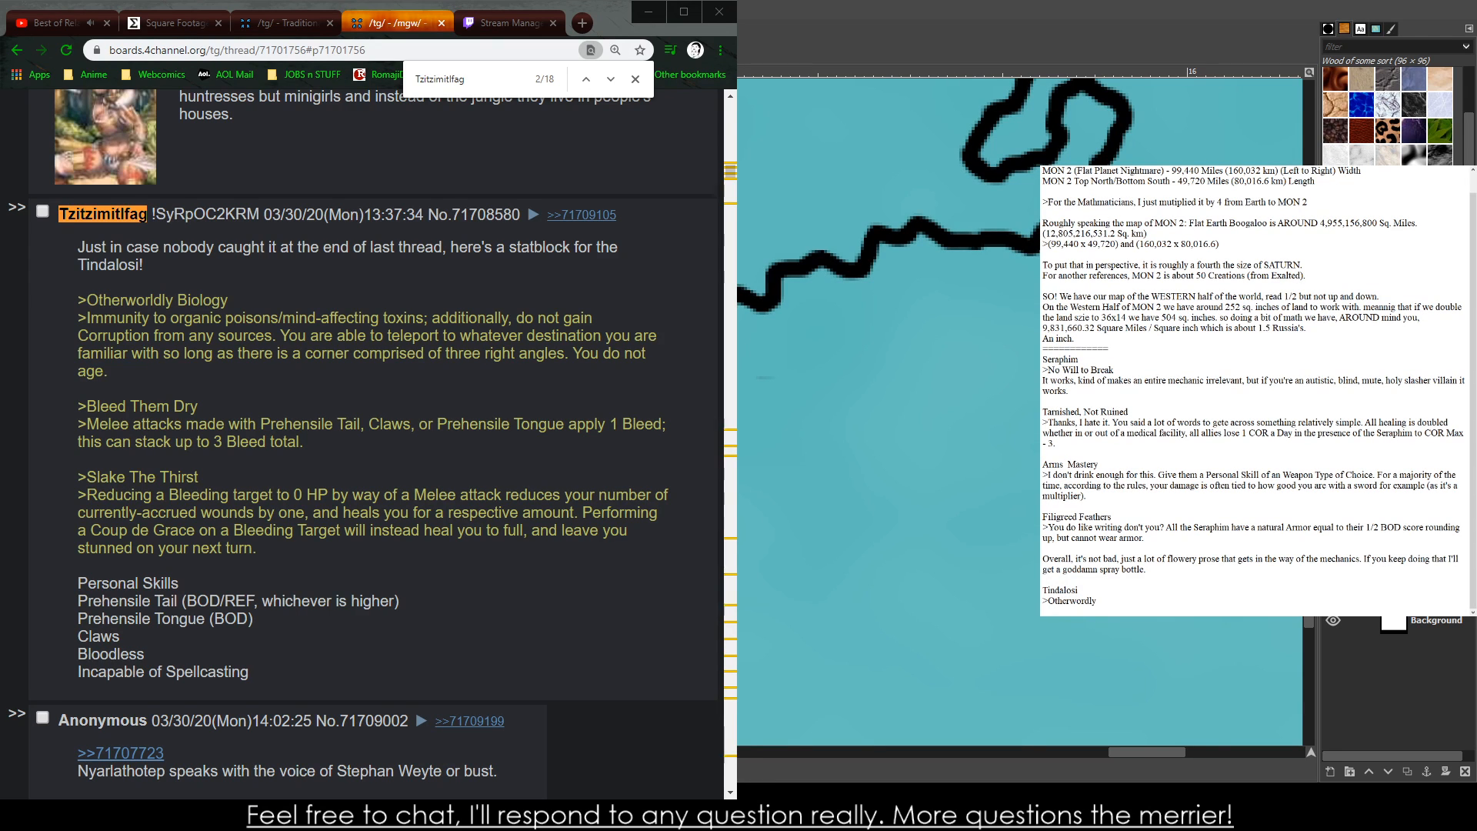
{"action": "type", "text": " P"}
{"action": "key", "text": "BackSpace"}
{"action": "key", "text": "BackSpace"}
{"action": "key", "text": "BackSpace"}
{"action": "type", "text": "Biology"}
{"action": "mouse_move", "coordinate": [581, 216]}
{"action": "key", "text": "Return"}
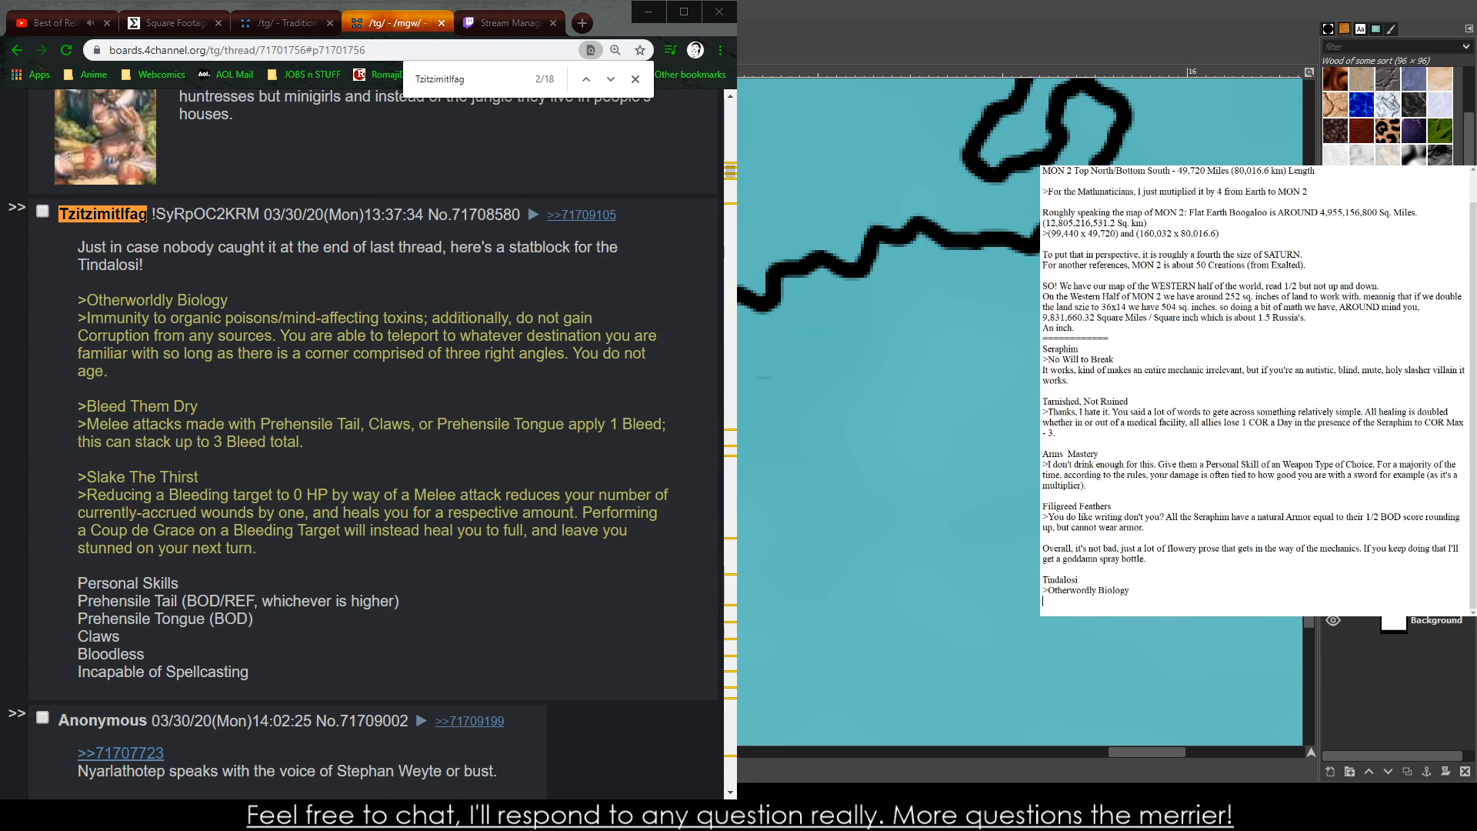
- Write "This isn't broke as shit, said litterally no one ever. Where's the penalty here for being a horrifying diemension warping nightmare creature?" under it
{"action": "type", "text": "This isn't broke as shit. said litterally no one ever. "}
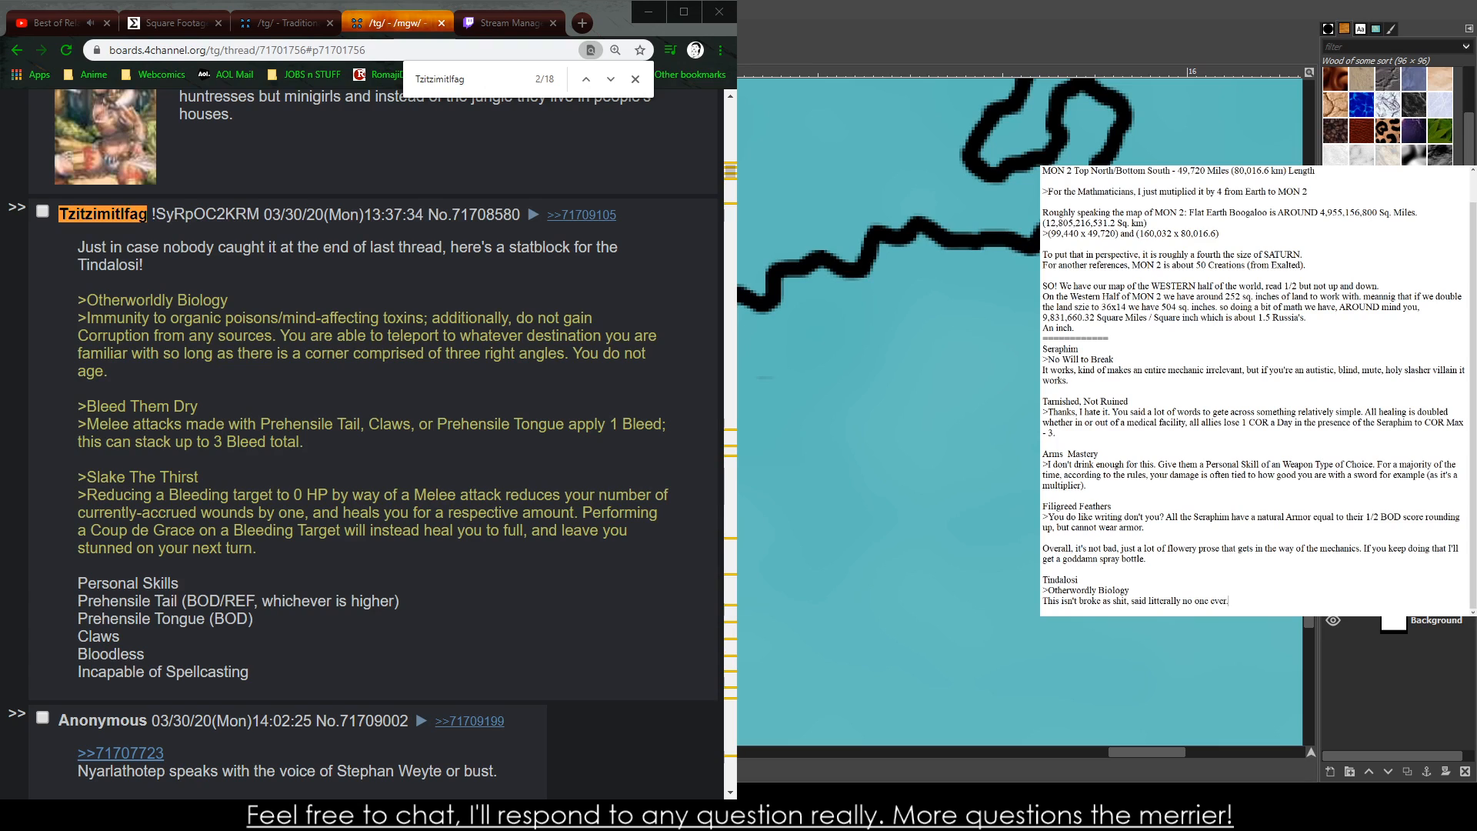
{"action": "type", "text": "Where's the penalty here for being a horrify"}
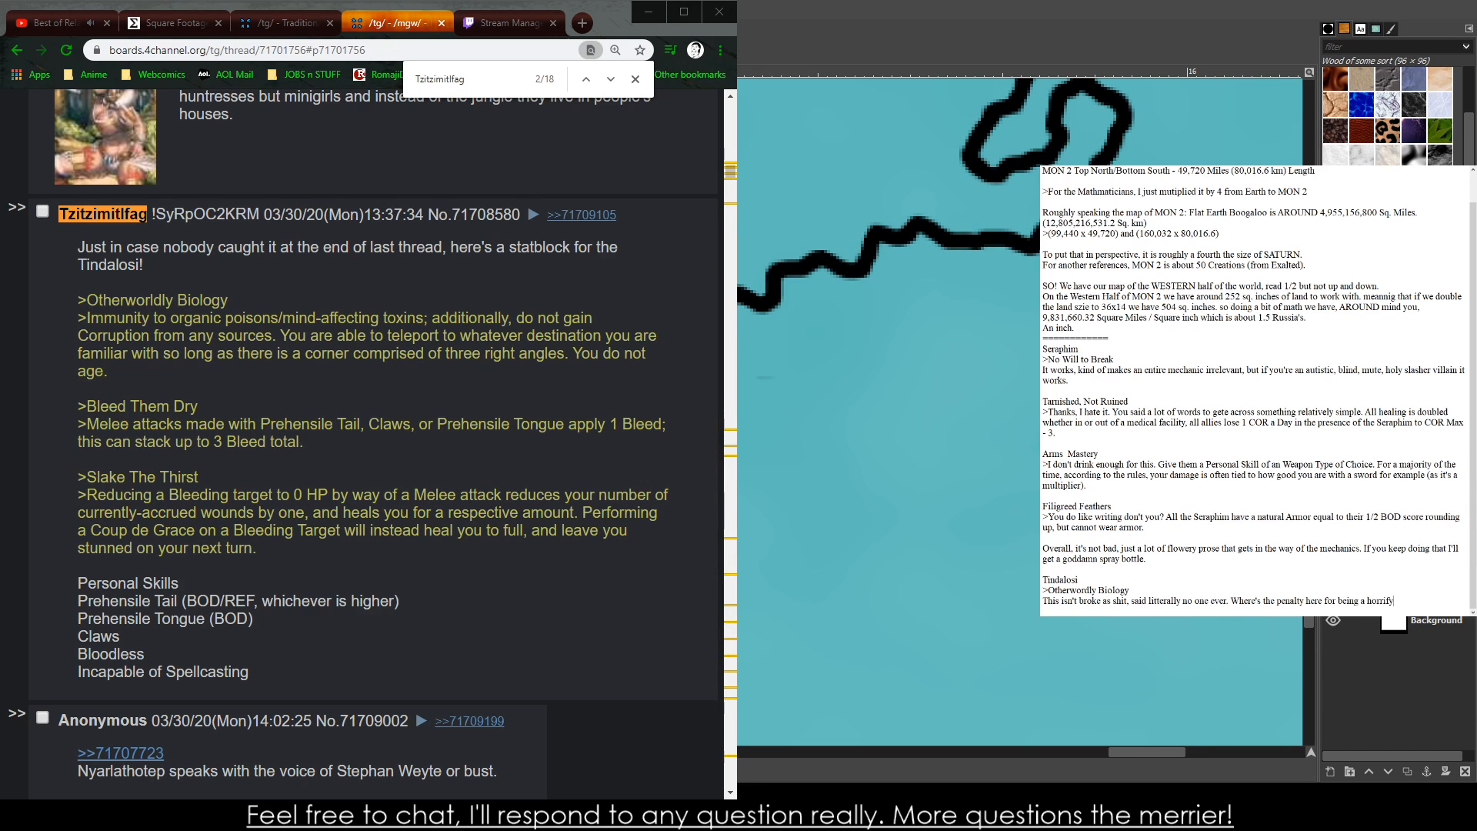
{"action": "type", "text": "ing diement"}
{"action": "type", "text": "ion warping"}
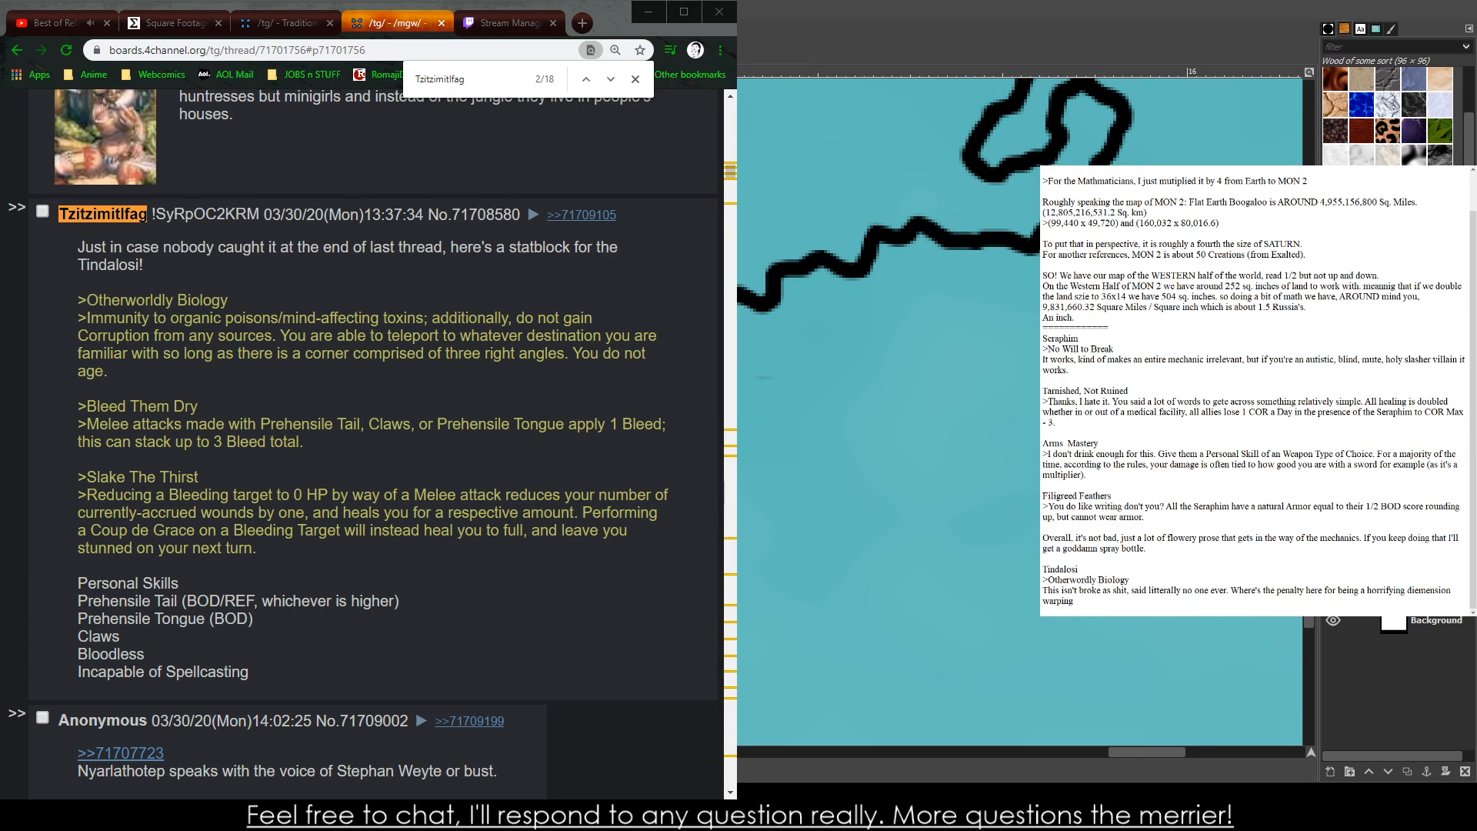
{"action": "type", "text": " nightmare creature?"}
- Add the headings ">Bleed Then Dry" and ">Slate the Thirst" below the remark, separated by blank lines
{"action": "key", "text": "Return"}
{"action": "key", "text": "Return"}
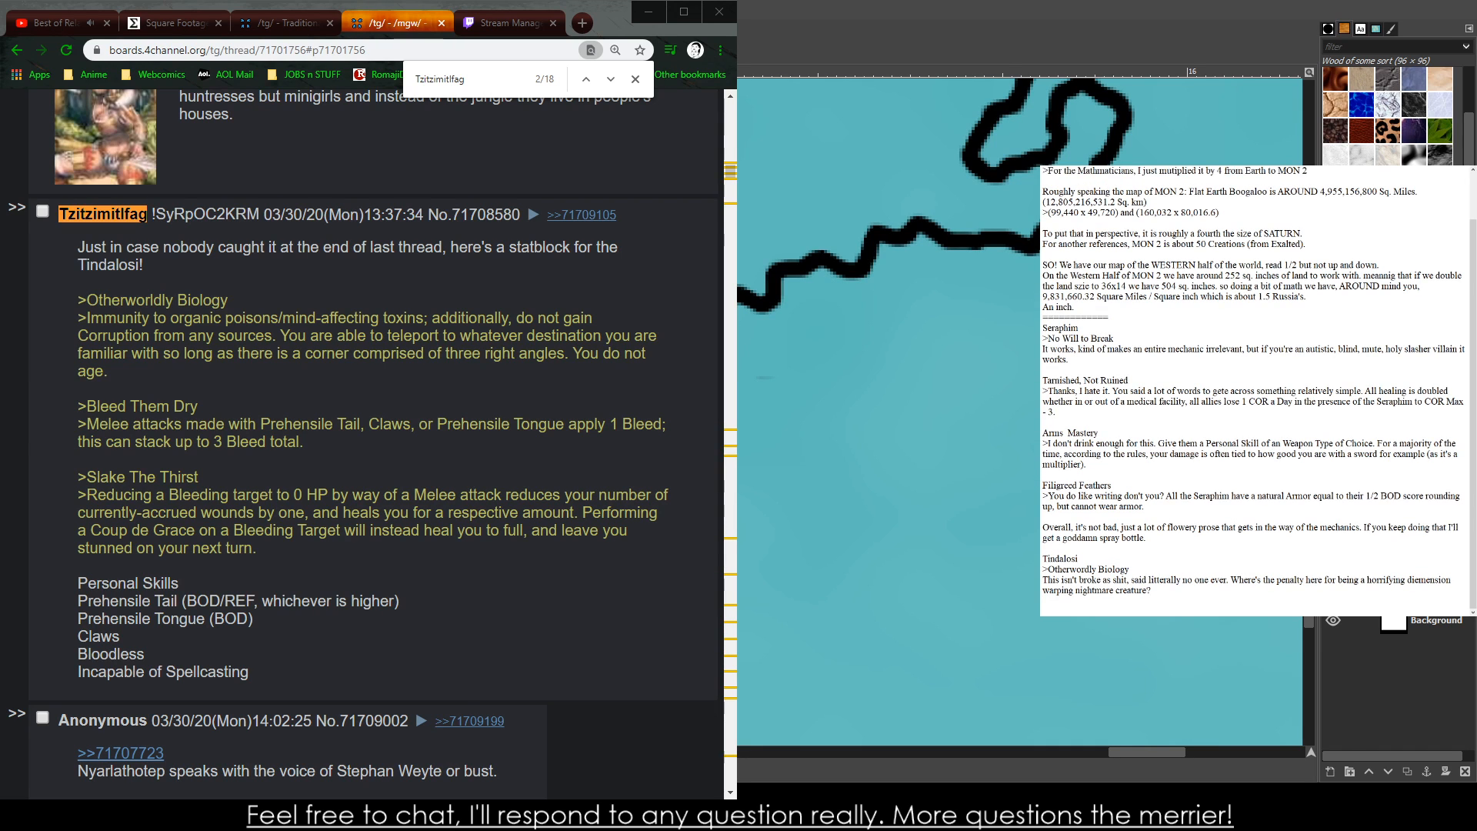
{"action": "type", "text": ">Bleed Then Dry"}
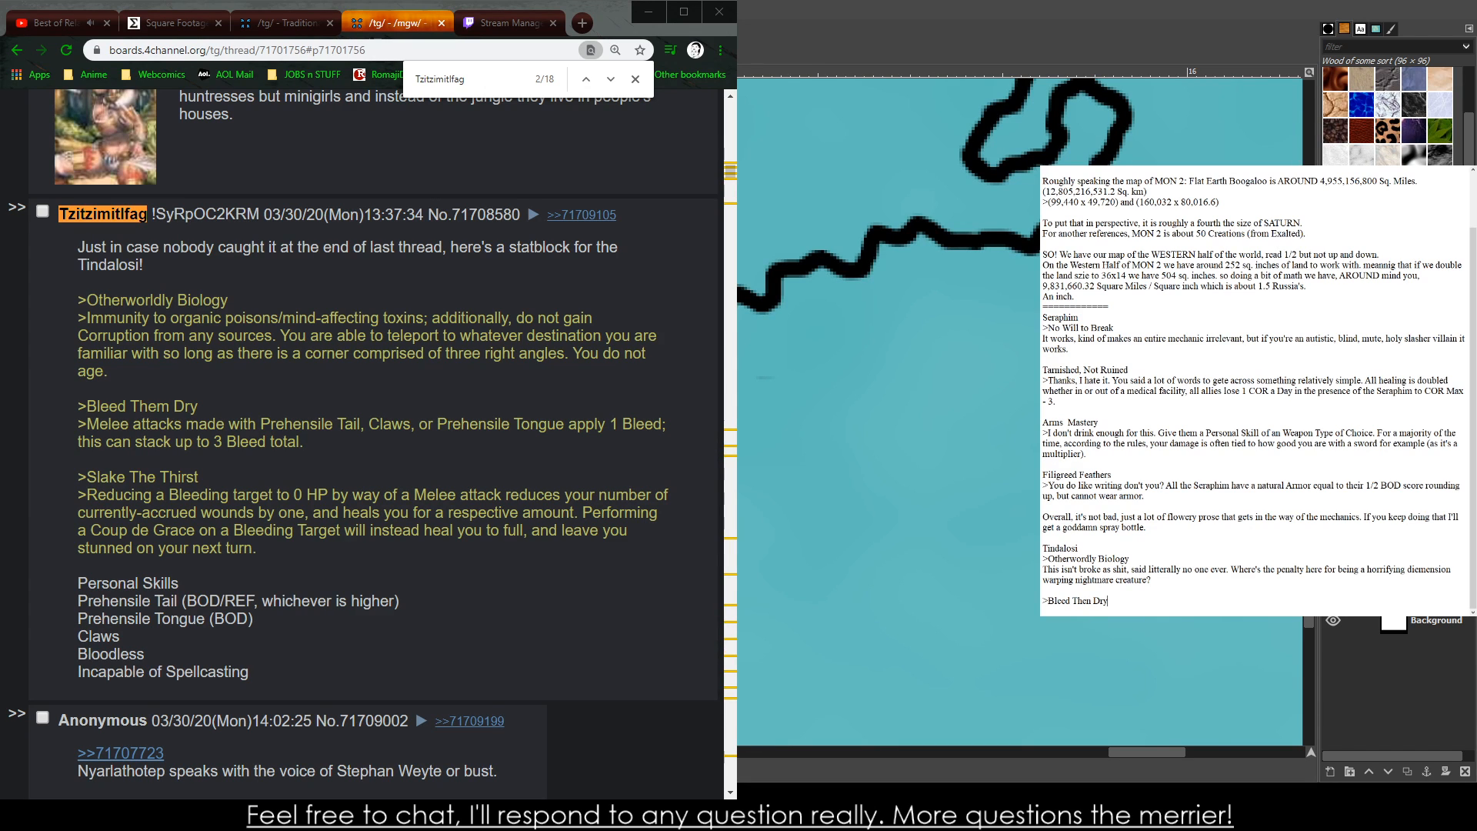
{"action": "key", "text": "Return"}
{"action": "key", "text": "Return"}
{"action": "type", "text": "Slat"}
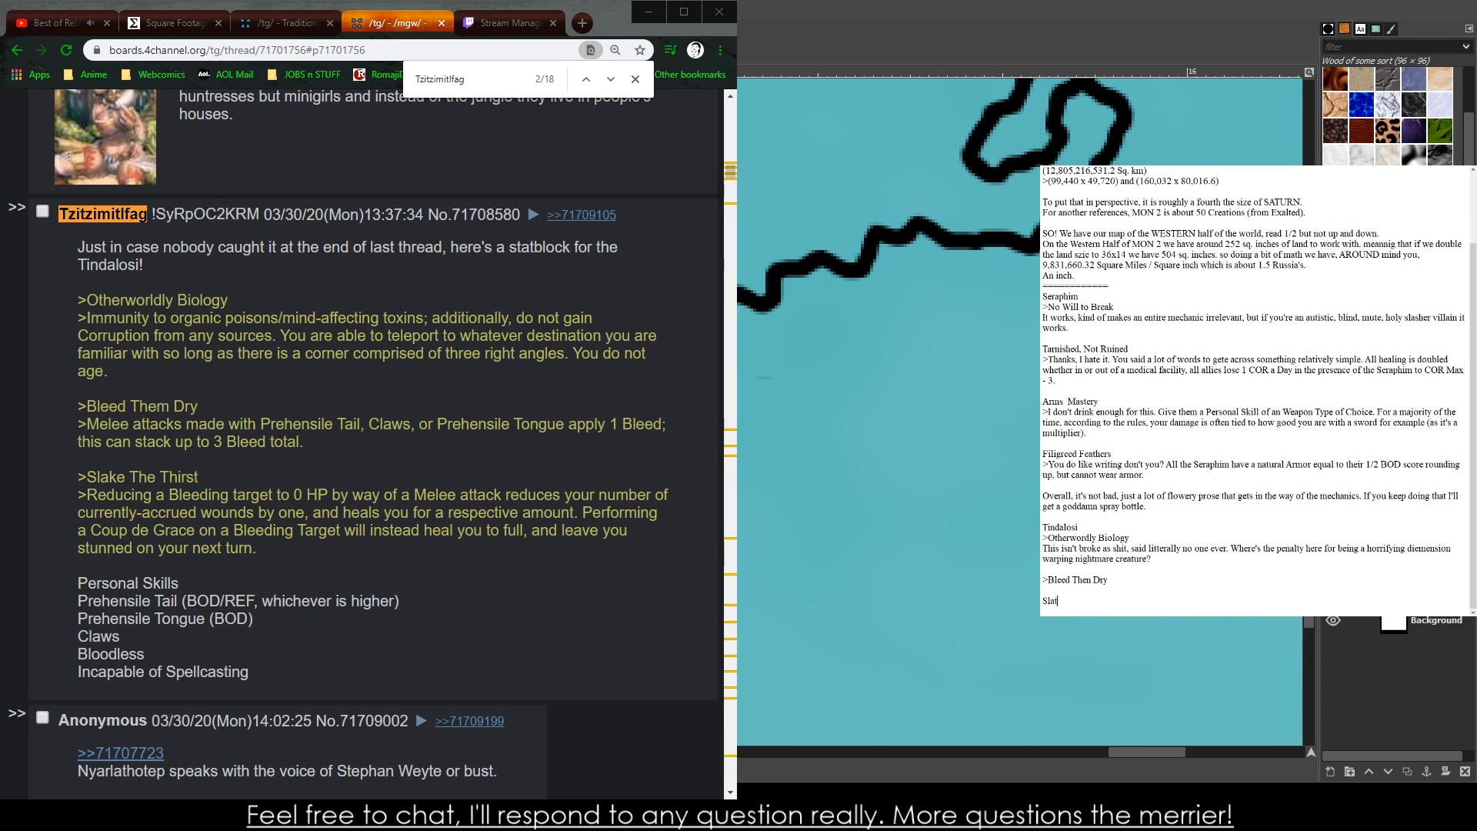
{"action": "type", "text": "e the Thirs"}
{"action": "key", "text": "Left"}
{"action": "key", "text": "Left"}
{"action": "key", "text": "Left"}
{"action": "key", "text": "Left"}
{"action": "type", "text": ">"}
- Insert the heading ">Natural Weapons" between the Otherwordly Biology remark and the ">Bleed Then Dry" heading
{"action": "key", "text": "Return"}
{"action": "key", "text": "Return"}
{"action": "key", "text": "Up"}
{"action": "type", "text": ">Natural Weapo"}
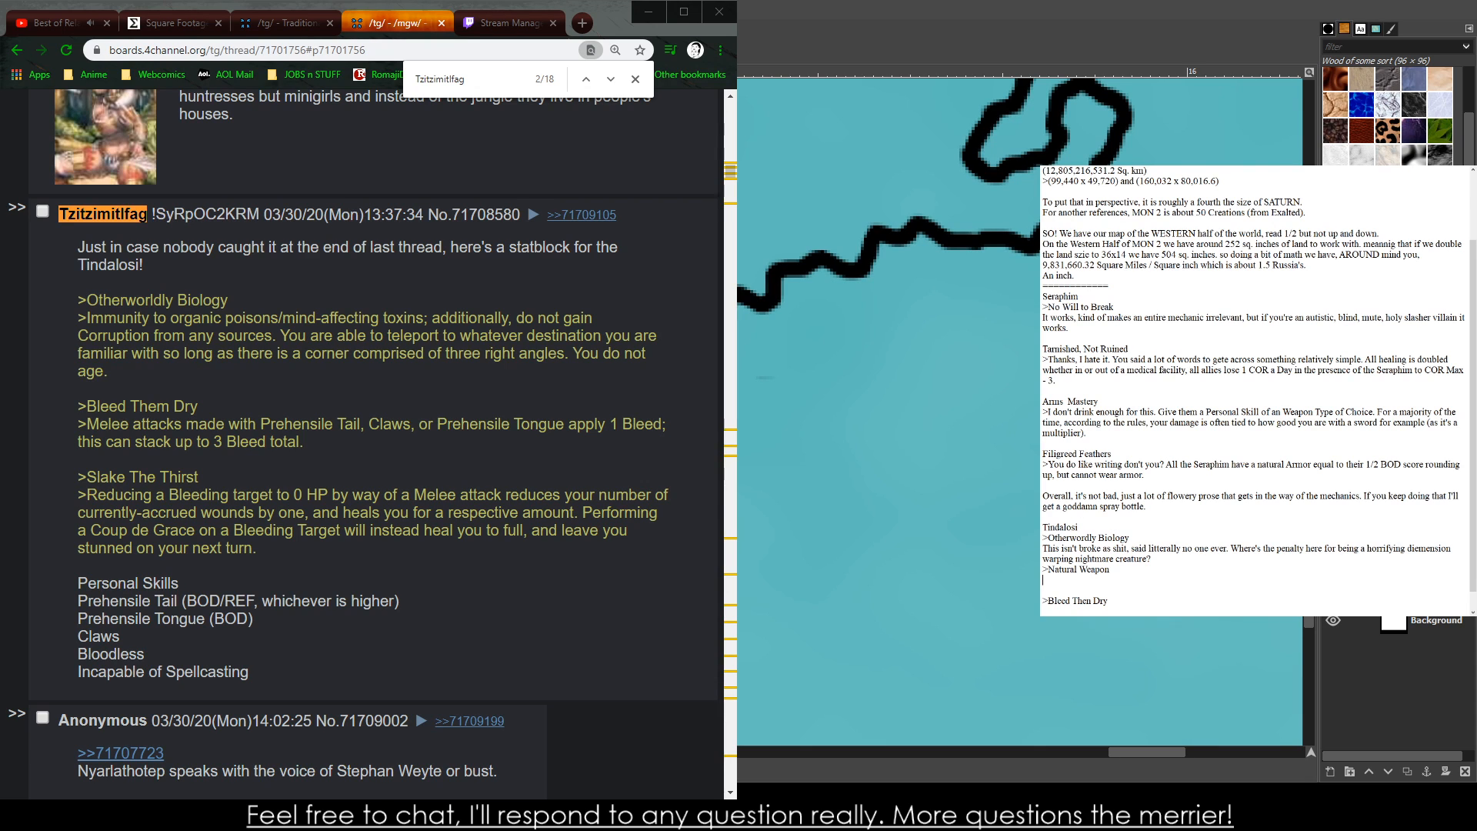
{"action": "key", "text": "BackSpace"}
{"action": "type", "text": "s"}
{"action": "key", "text": "Return"}
- List "Prehensile Tail, Prehensile Tongue, and Claws" under the ">Natural Weapons" heading
{"action": "type", "text": "Prehensile Tail and Prehensile Tongue."}
{"action": "key", "text": "BackSpace"}
{"action": "type", "text": ", Claws,"}
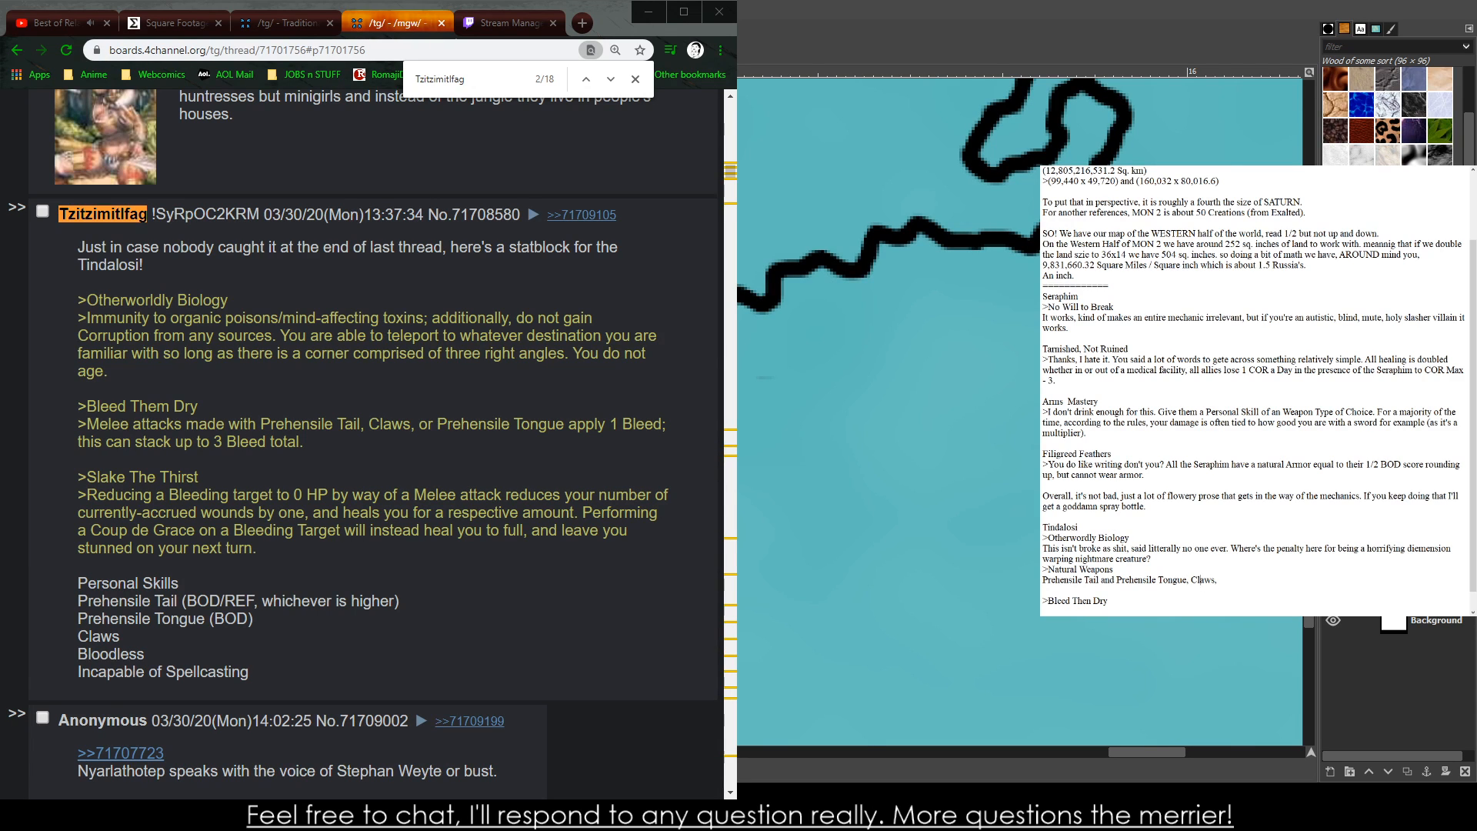
{"action": "key", "text": "BackSpace"}
{"action": "key", "text": "BackSpace"}
{"action": "key", "text": "BackSpace"}
{"action": "key", "text": "BackSpace"}
{"action": "key", "text": "BackSpace"}
{"action": "type", "text": ","}
{"action": "key", "text": "BackSpace"}
{"action": "key", "text": "BackSpace"}
{"action": "type", "text": ","}
{"action": "key", "text": "Right"}
{"action": "key", "text": "Right"}
{"action": "type", "text": "and"}
{"action": "key", "text": "Right"}
{"action": "key", "text": "Right"}
{"action": "key", "text": "Right"}
{"action": "key", "text": "Right"}
{"action": "key", "text": "Right"}
{"action": "key", "text": "Right"}
{"action": "key", "text": "Right"}
{"action": "key", "text": "Right"}
{"action": "key", "text": "Right"}
{"action": "key", "text": "Right"}
{"action": "key", "text": "Up"}
- Follow the list with "All Natural Weapons deal Bleed 1 and will stack up to three times."
{"action": "type", "text": ". All weapon"}
{"action": "key", "text": "BackSpace"}
{"action": "key", "text": "BackSpace"}
{"action": "key", "text": "BackSpace"}
{"action": "key", "text": "BackSpace"}
{"action": "key", "text": "BackSpace"}
{"action": "key", "text": "BackSpace"}
{"action": "type", "text": "Natural Weapo"}
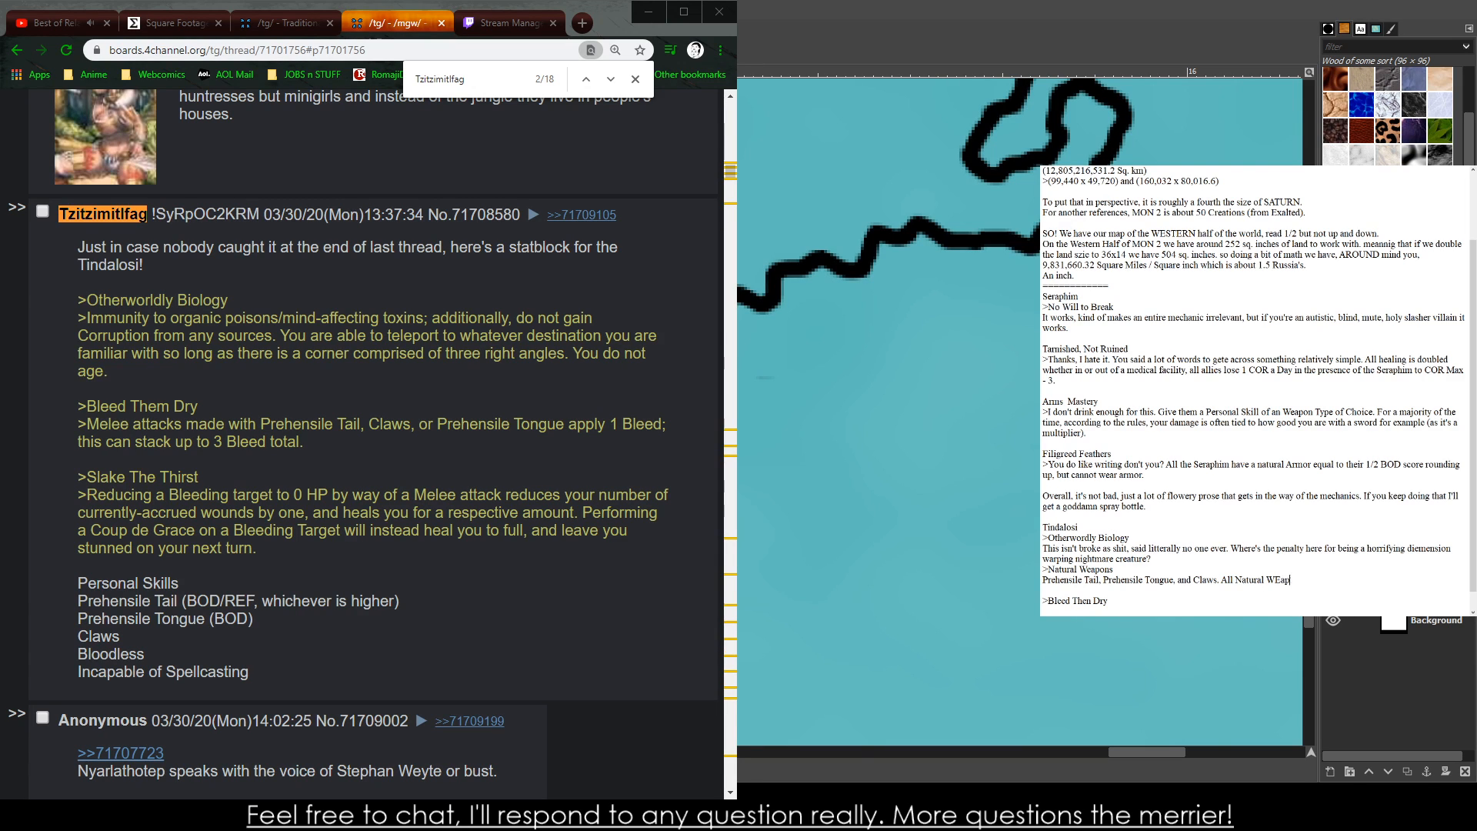
{"action": "type", "text": "ns deal Bleed 1 and will stack up to three times."}
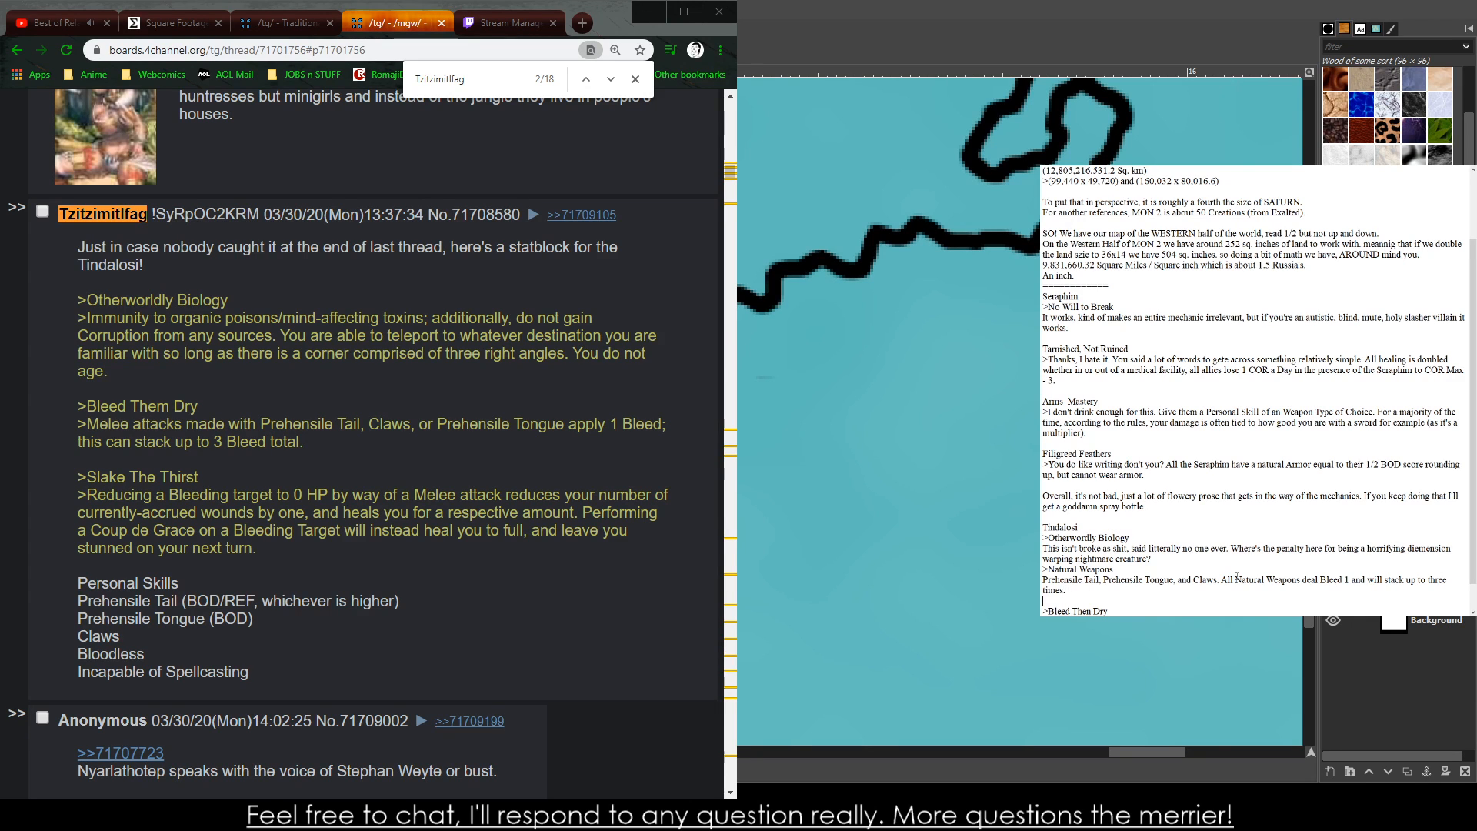
- Delete the separate ">Bleed Then Dry" heading and extend the ">Natural Weapons" heading with "/ Bleed Them Dry"
{"action": "scroll", "coordinate": [1190, 572], "scroll_direction": "down", "scroll_amount": 1}
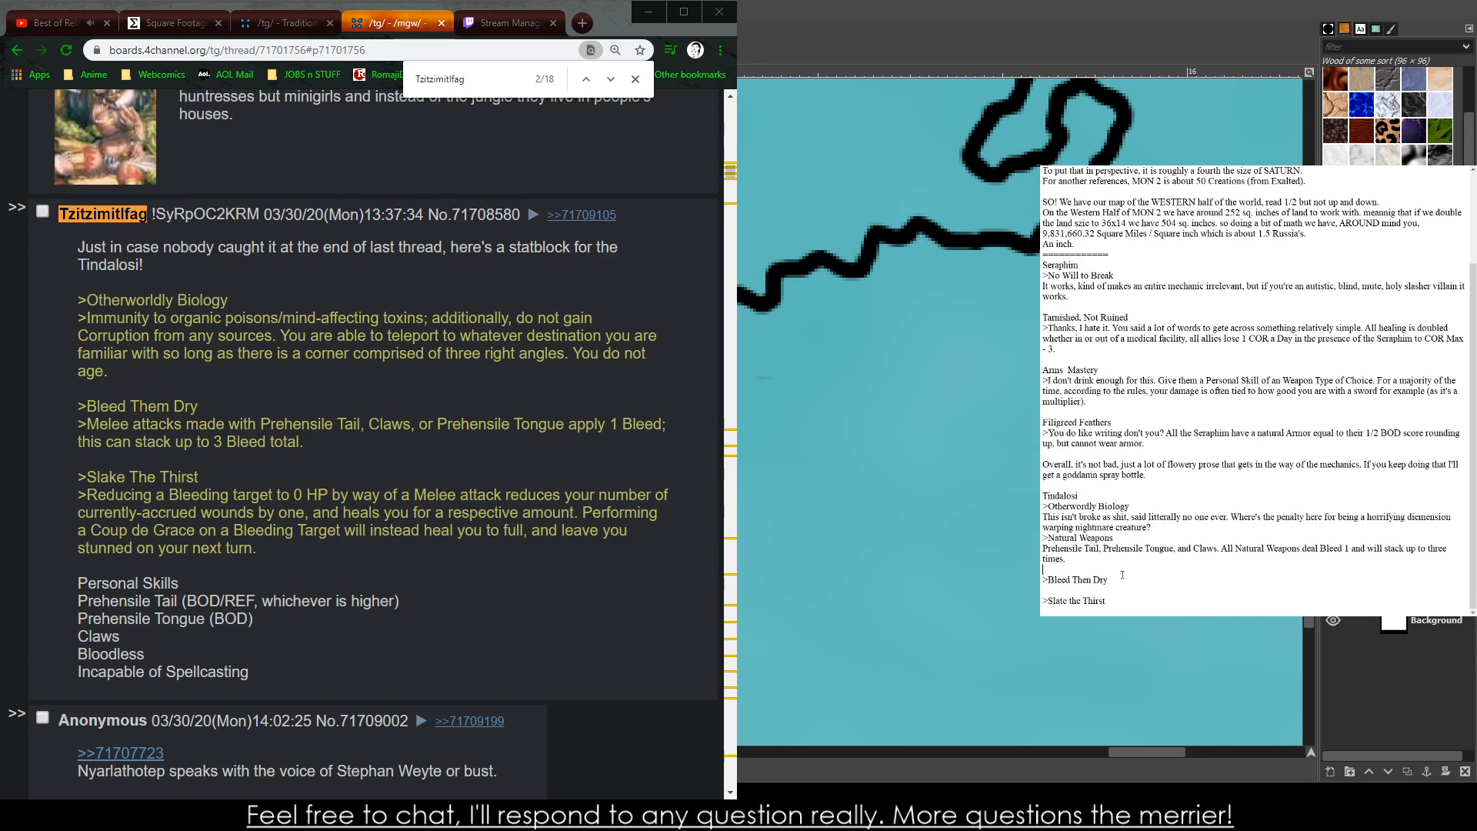
{"action": "left_click_drag", "start_coordinate": [1123, 576], "coordinate": [1043, 582]}
{"action": "key", "text": "BackSpace"}
{"action": "key", "text": "BackSpace"}
{"action": "key", "text": "BackSpace"}
{"action": "left_click", "coordinate": [1236, 553]}
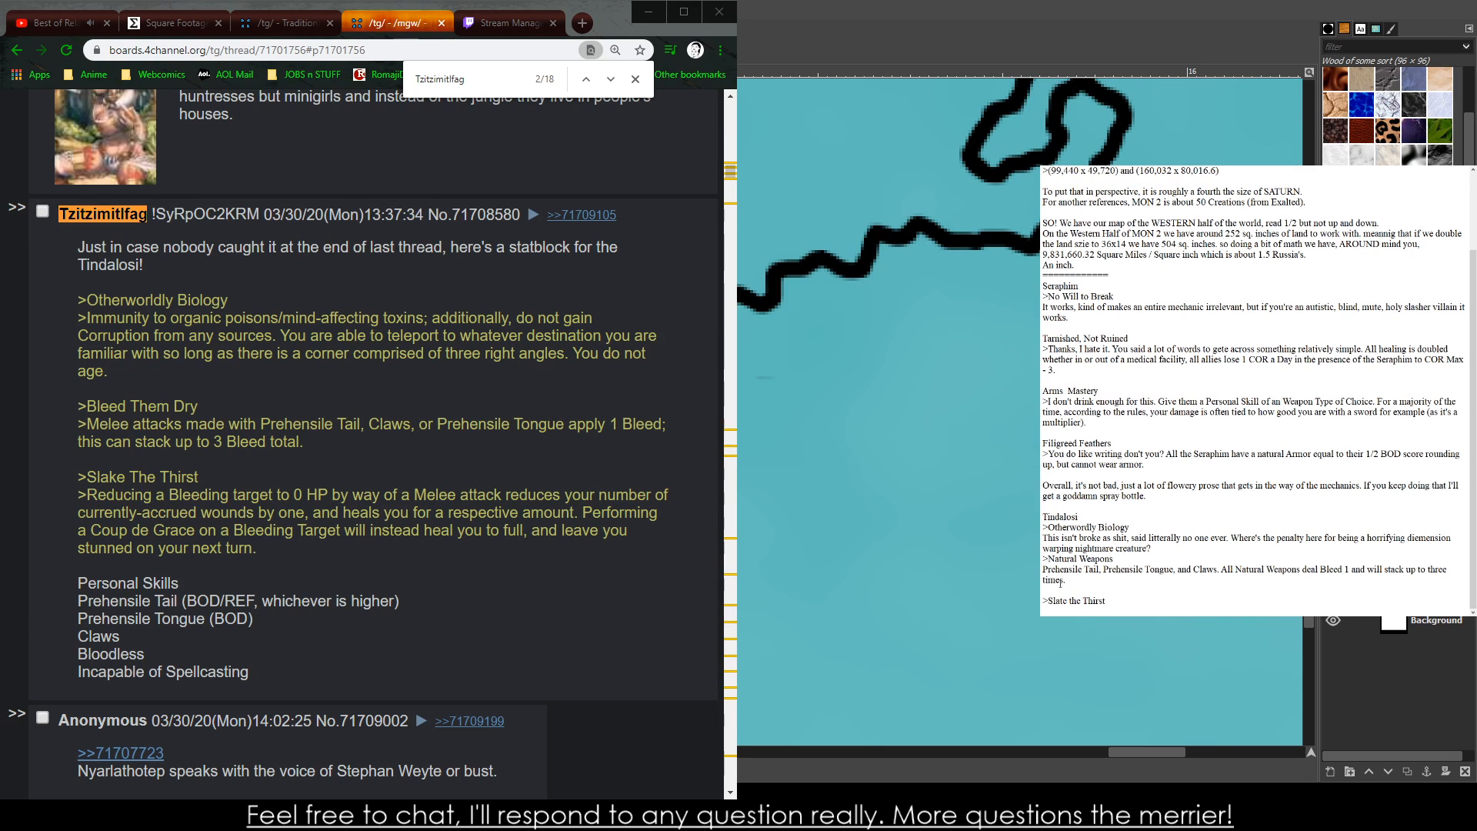
{"action": "type", "text": "/ Bleed Them Dry"}
- Add a line below the Bleed remark that addresses the statblock's poster by handle between "Prose" and "prose."
{"action": "key", "text": "Return"}
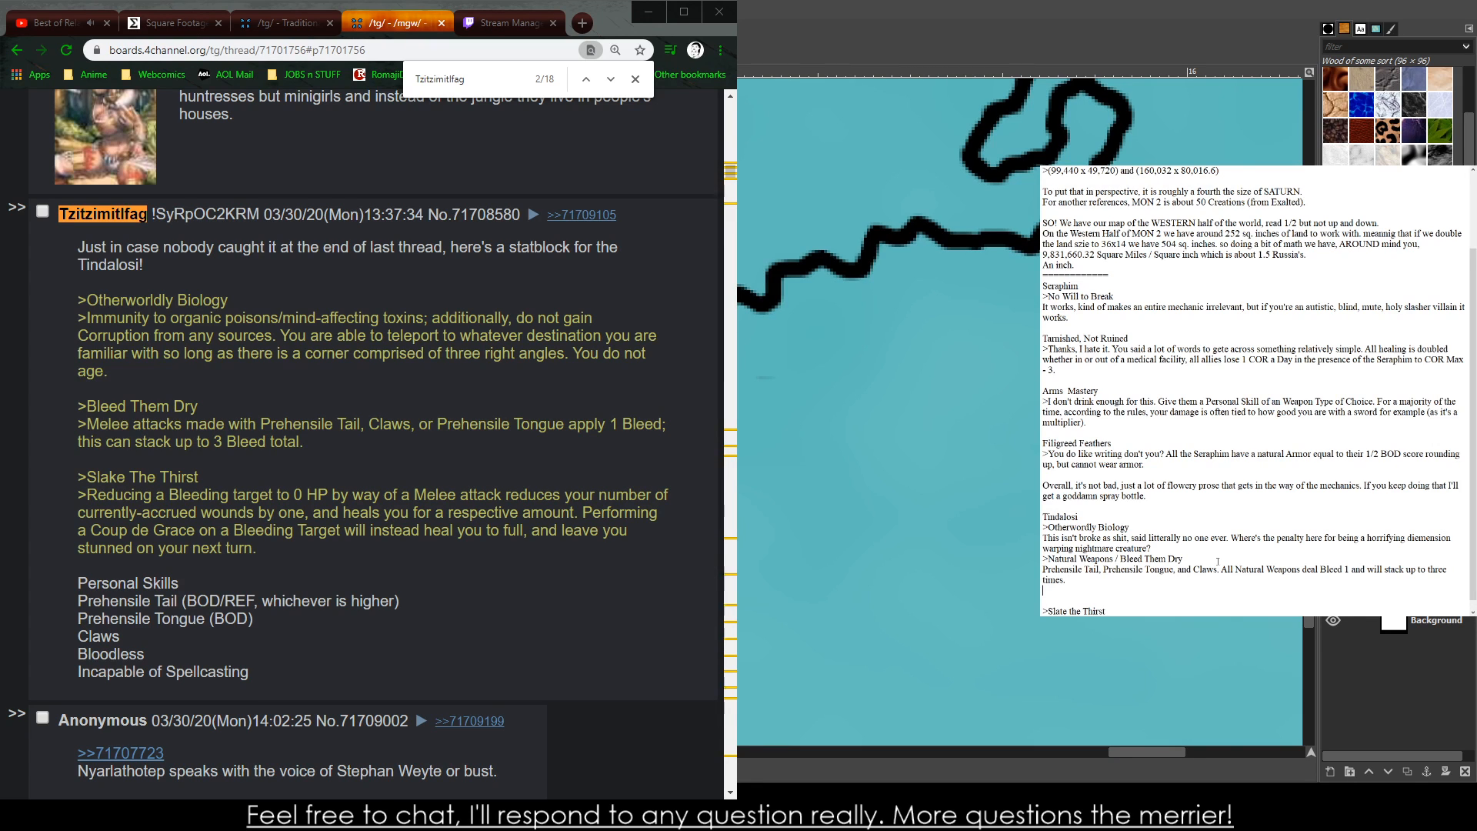
{"action": "type", "text": "Prod"}
{"action": "type", "text": " Tzi"}
{"action": "type", "text": "tzimit"}
{"action": "type", "text": "lgag"}
{"action": "key", "text": "BackSpace"}
{"action": "key", "text": "BackSpace"}
{"action": "key", "text": "BackSpace"}
{"action": "type", "text": "fag. proe."}
{"action": "type", "text": "e."}
- Read the Slake The Thirst ability and the Personal Skills list in the Tindalosi post
{"action": "triple_click", "coordinate": [219, 515]}
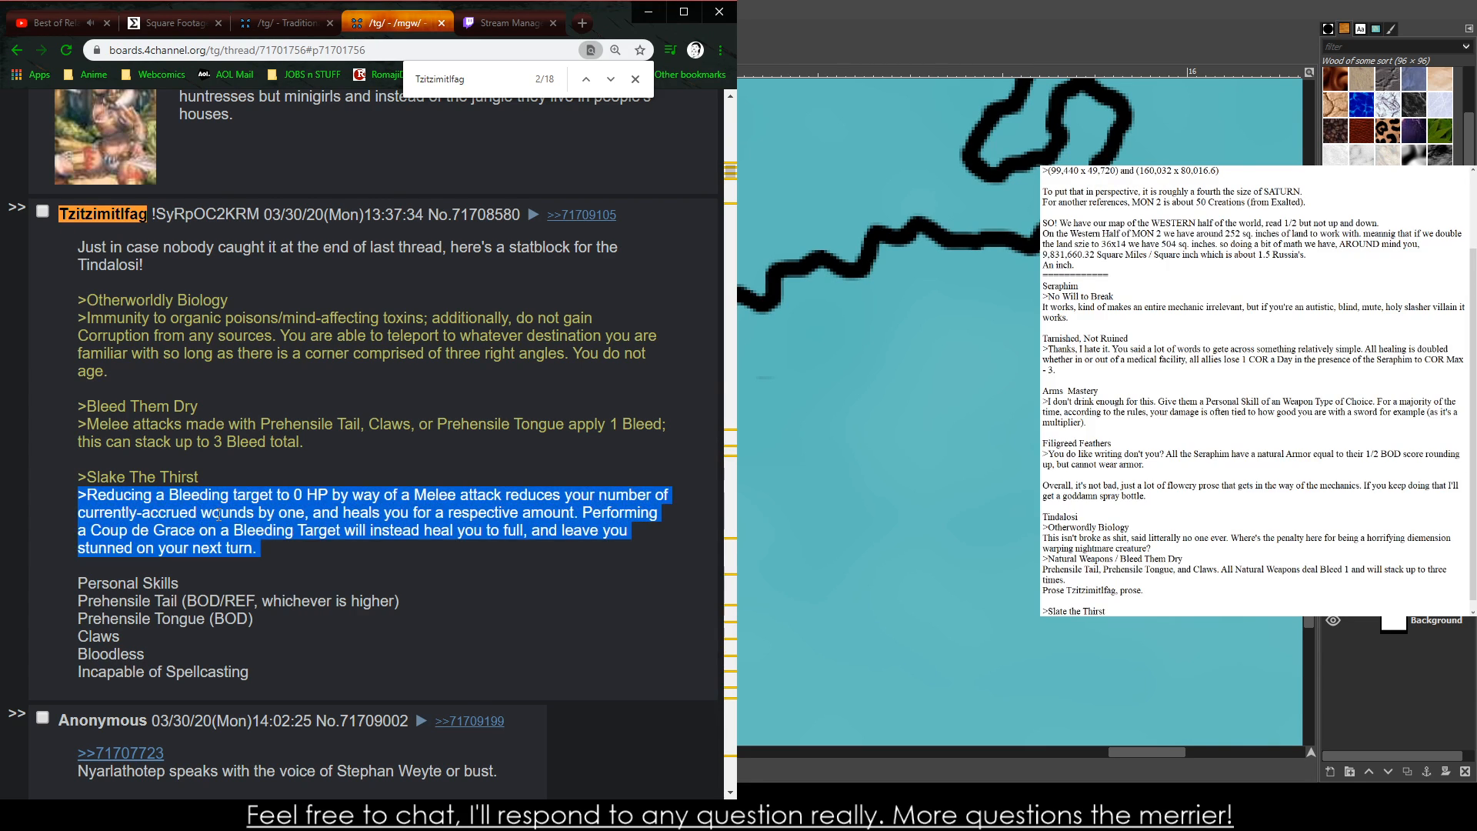
{"action": "left_click", "coordinate": [218, 515]}
{"action": "triple_click", "coordinate": [207, 512]}
{"action": "left_click", "coordinate": [197, 501]}
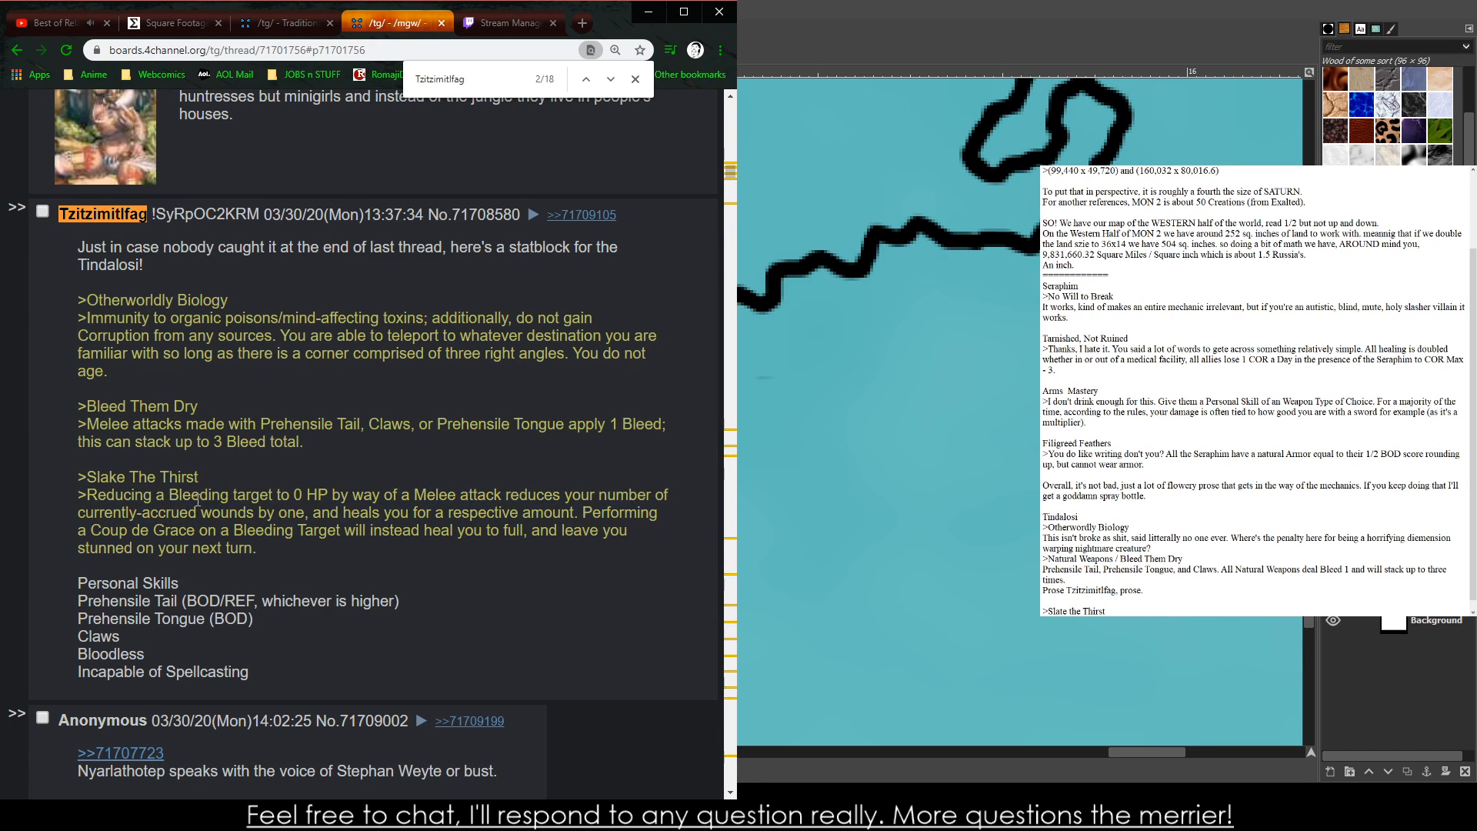
{"action": "mouse_move", "coordinate": [198, 501]}
{"action": "left_mouse_down"}
{"action": "mouse_move", "coordinate": [227, 514]}
{"action": "mouse_move", "coordinate": [123, 514]}
{"action": "mouse_move", "coordinate": [169, 497]}
{"action": "left_mouse_up"}
{"action": "double_click", "coordinate": [226, 513]}
{"action": "left_click", "coordinate": [205, 523]}
{"action": "mouse_move", "coordinate": [188, 548]}
{"action": "left_mouse_down"}
{"action": "mouse_move", "coordinate": [171, 483]}
{"action": "mouse_move", "coordinate": [158, 534]}
{"action": "mouse_move", "coordinate": [157, 496]}
{"action": "mouse_move", "coordinate": [190, 547]}
{"action": "mouse_move", "coordinate": [168, 497]}
{"action": "mouse_move", "coordinate": [194, 530]}
{"action": "left_mouse_up"}
{"action": "double_click", "coordinate": [185, 546]}
{"action": "left_click", "coordinate": [159, 544]}
{"action": "left_click", "coordinate": [162, 534]}
{"action": "scroll", "coordinate": [154, 510], "scroll_direction": "down", "scroll_amount": 2}
{"action": "scroll", "coordinate": [1147, 606], "scroll_direction": "down", "scroll_amount": 1}
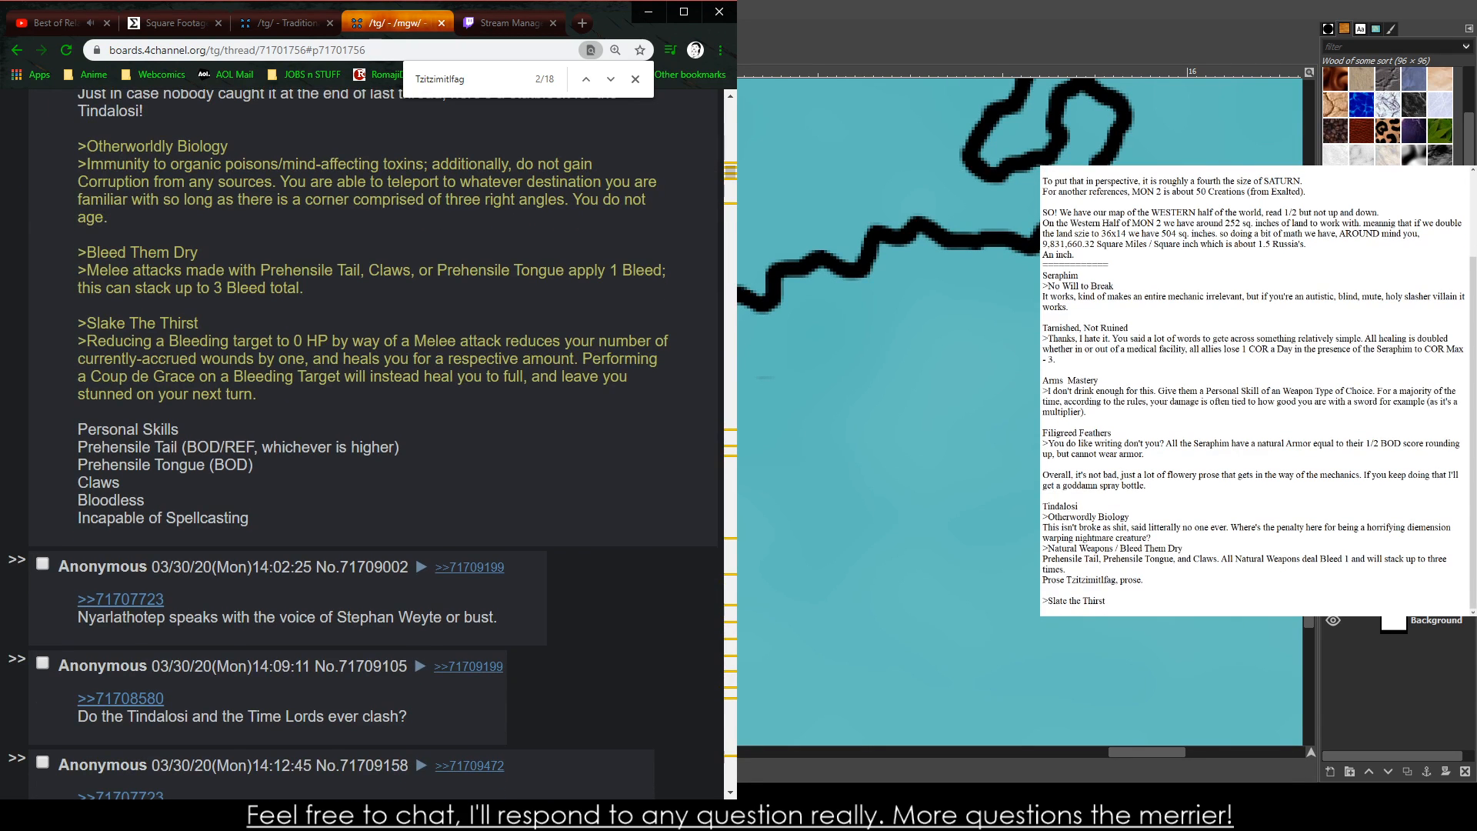
- Under ">Slate the Thirst", write "A little oof-a-tronix-rex, but just the first part works as it plays into their kit."
{"action": "left_click", "coordinate": [1146, 606]}
{"action": "key", "text": "Return"}
{"action": "type", "text": "A"}
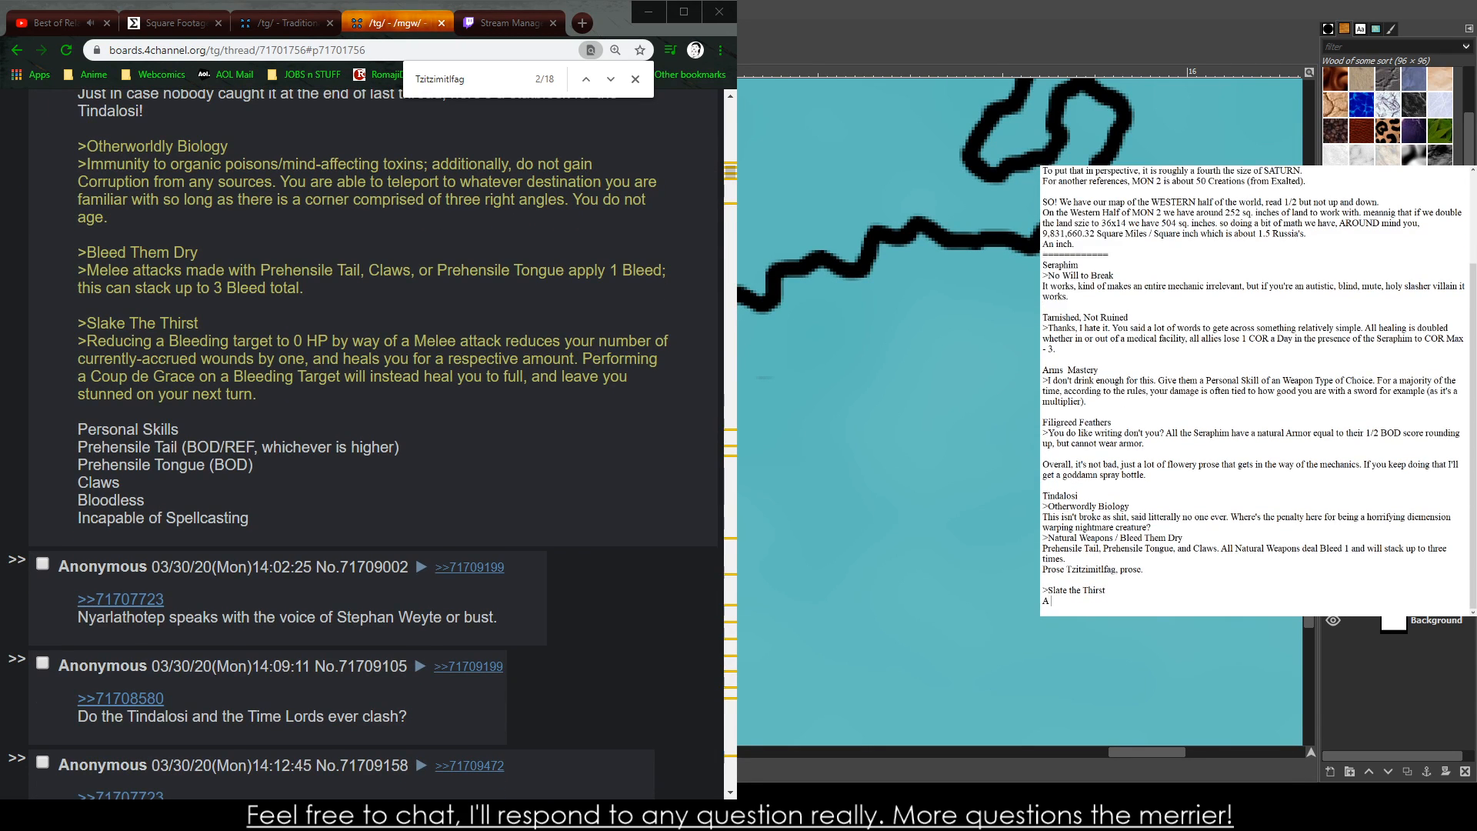
{"action": "type", "text": " little oof a tronix"}
{"action": "key", "text": "BackSpace"}
{"action": "key", "text": "BackSpace"}
{"action": "key", "text": "BackSpace"}
{"action": "key", "text": "BackSpace"}
{"action": "key", "text": "BackSpace"}
{"action": "key", "text": "BackSpace"}
{"action": "key", "text": "BackSpace"}
{"action": "key", "text": "BackSpace"}
{"action": "type", "text": "-a-tronix-rex "}
{"action": "type", "text": " but just t"}
{"action": "type", "text": "he first part works as it playes into their kit."}
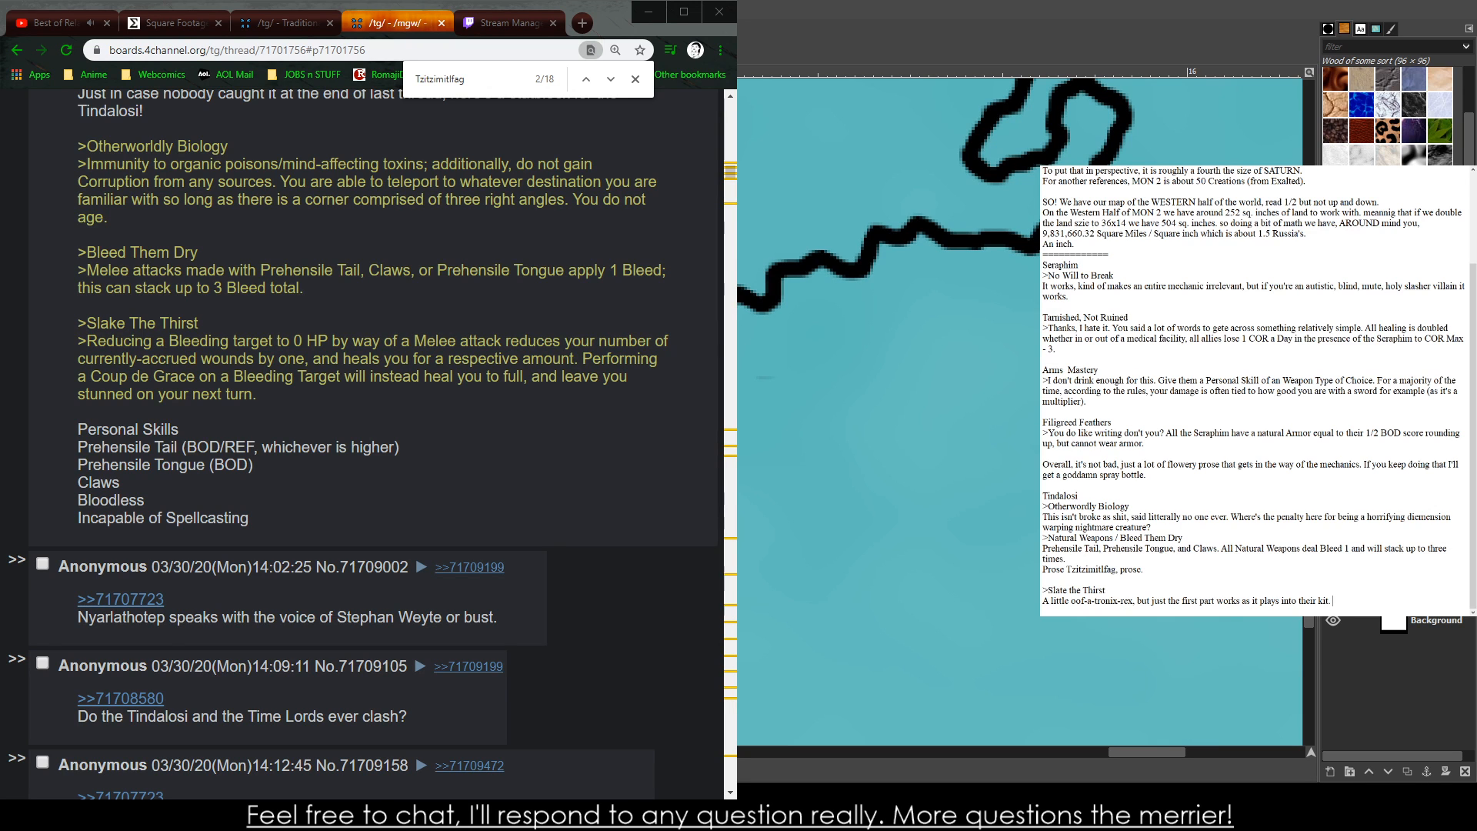
- Step through the poster's remaining posts in the thread to the Gasha-Dokuro statblocks
{"action": "left_click", "coordinate": [610, 78]}
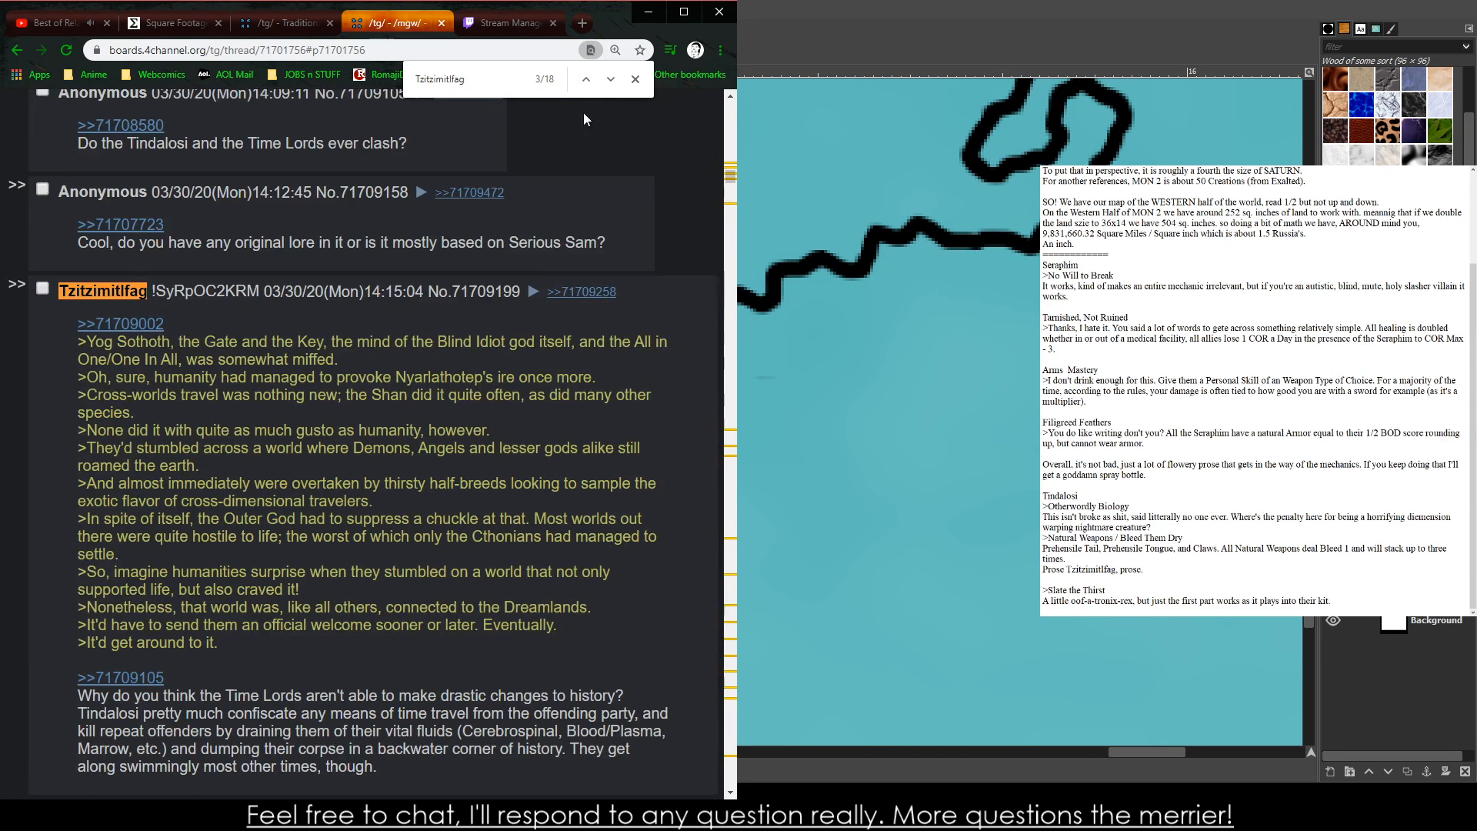
{"action": "left_click", "coordinate": [611, 77]}
{"action": "left_click", "coordinate": [611, 71]}
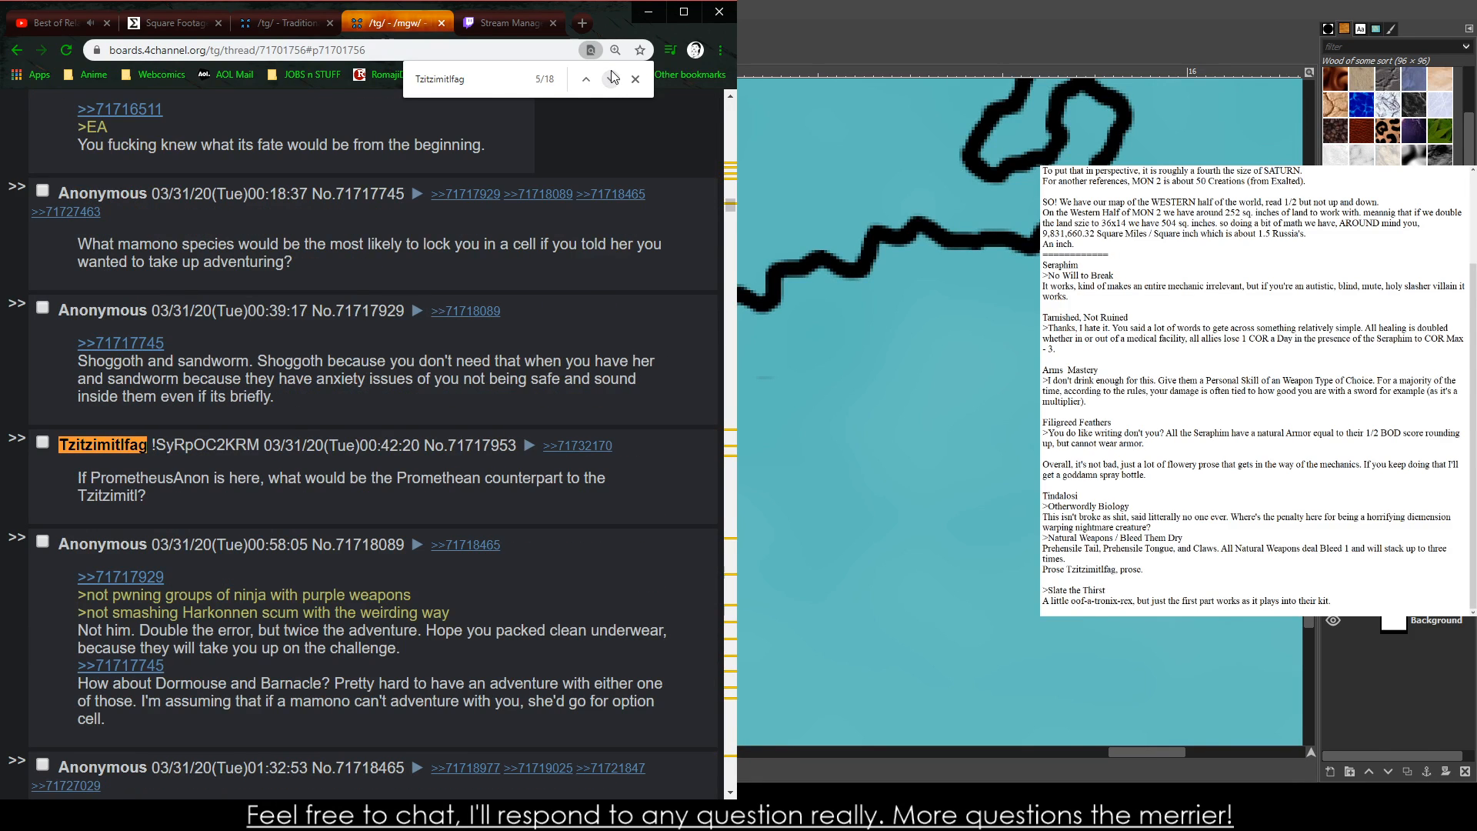
{"action": "left_click", "coordinate": [611, 70]}
{"action": "left_click", "coordinate": [612, 72]}
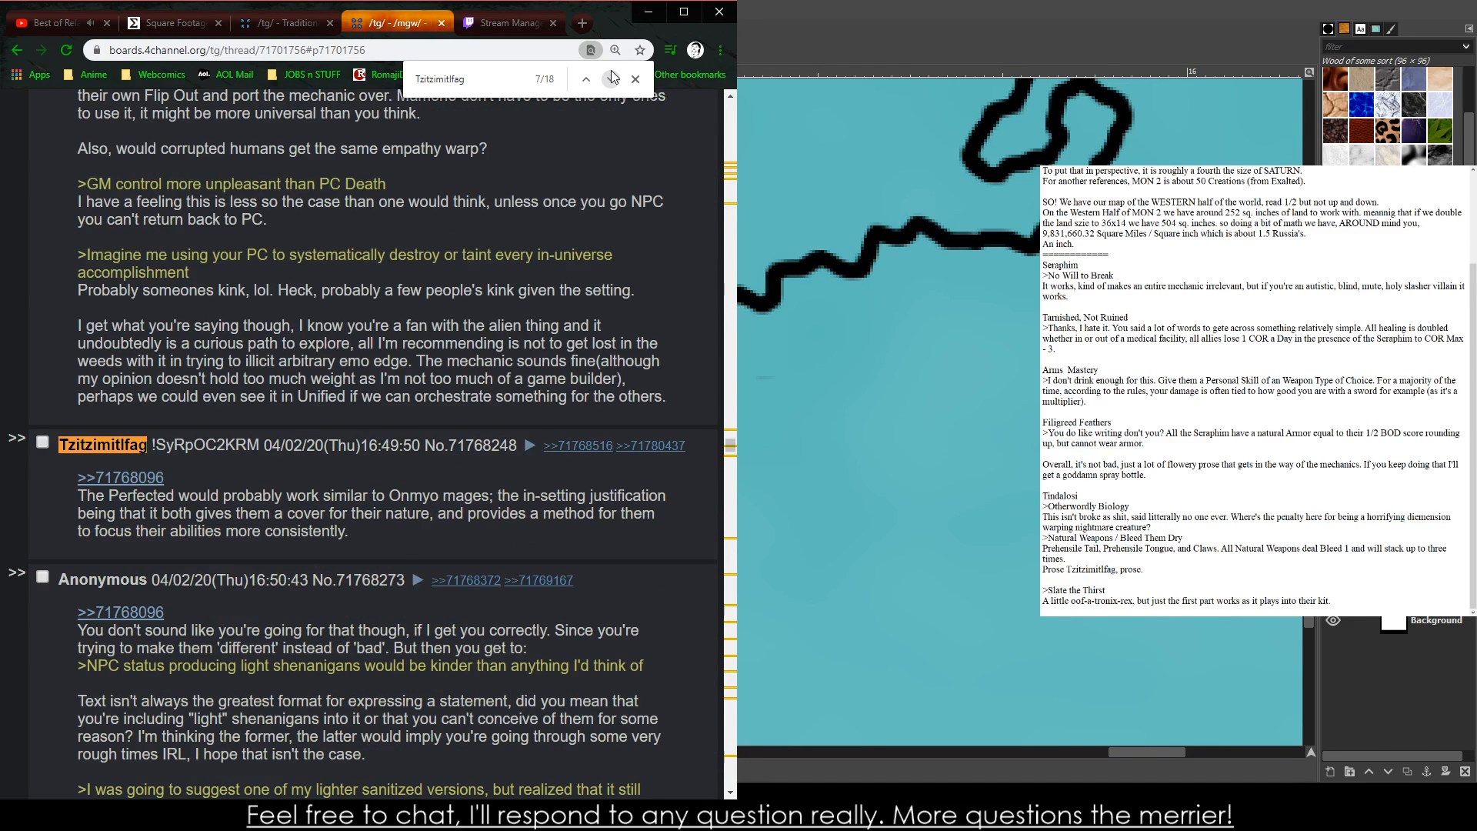
{"action": "left_click", "coordinate": [612, 72]}
{"action": "left_click", "coordinate": [612, 72]}
{"action": "left_click", "coordinate": [612, 71]}
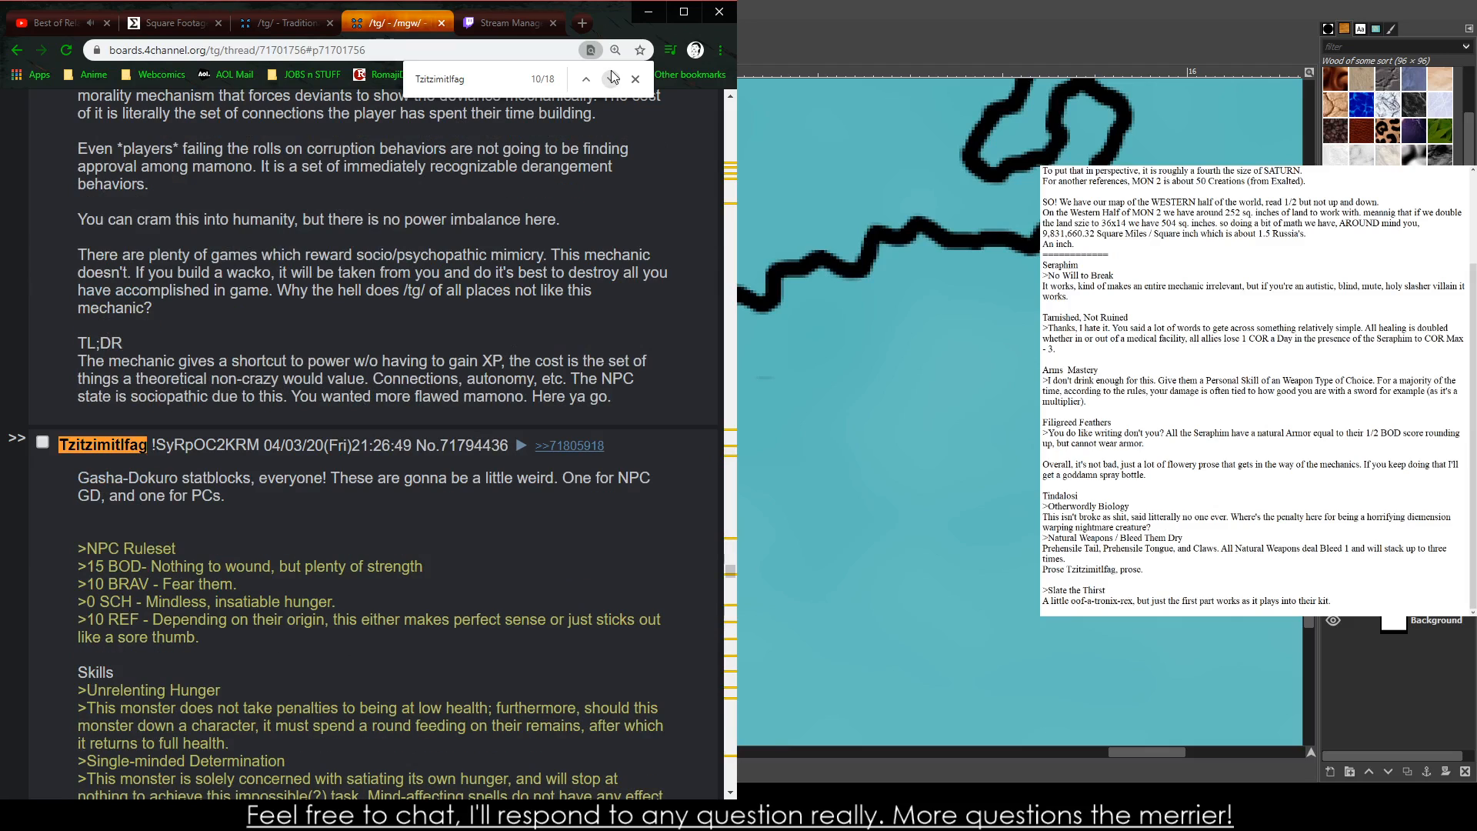
{"action": "scroll", "coordinate": [437, 202], "scroll_direction": "down", "scroll_amount": 1}
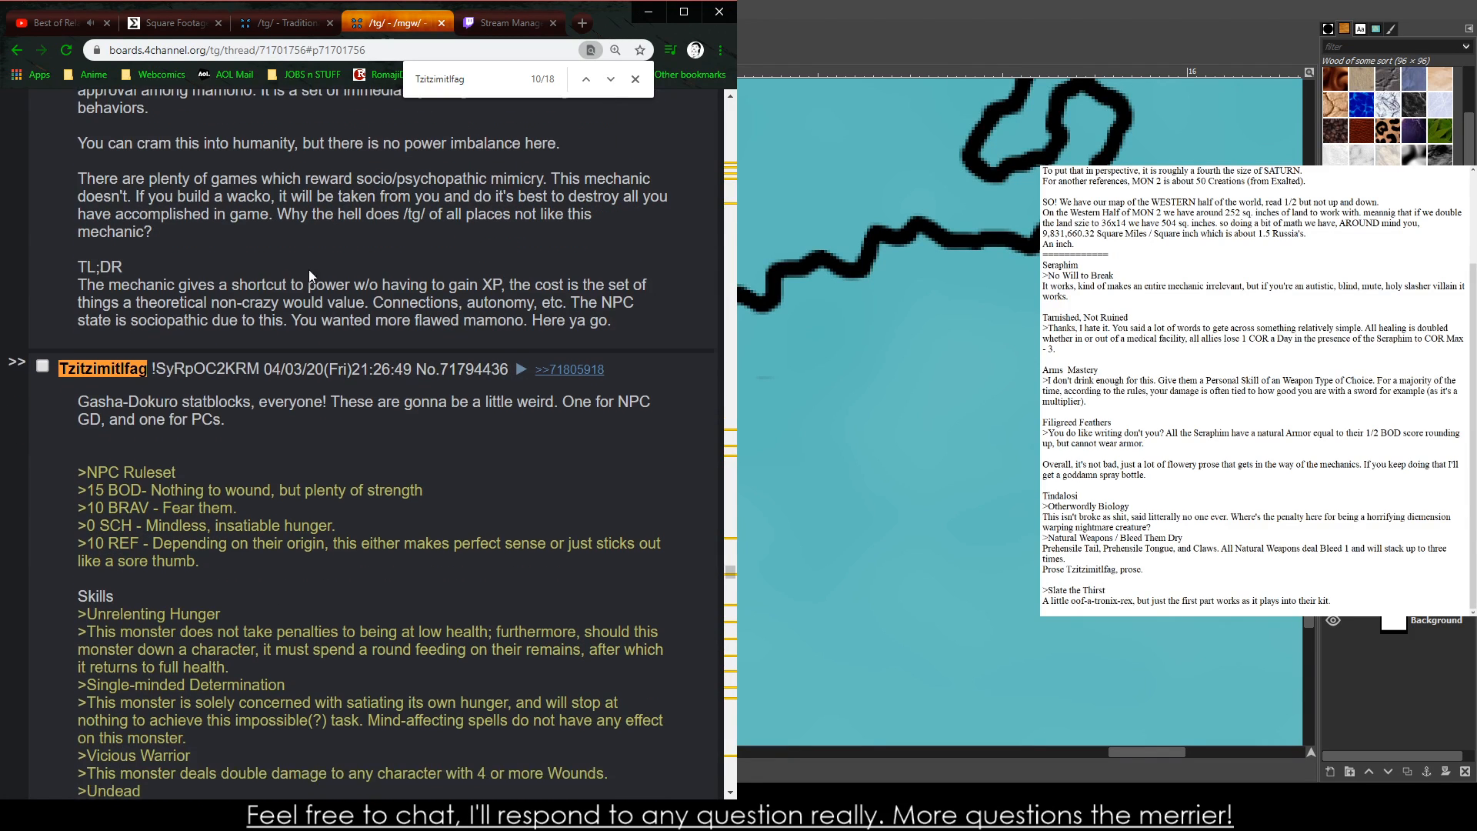
- Start a new section titled "Gasha-Dokuro" at the end of the notes, separated by a blank line
{"action": "left_click_drag", "start_coordinate": [1105, 590], "coordinate": [1062, 276]}
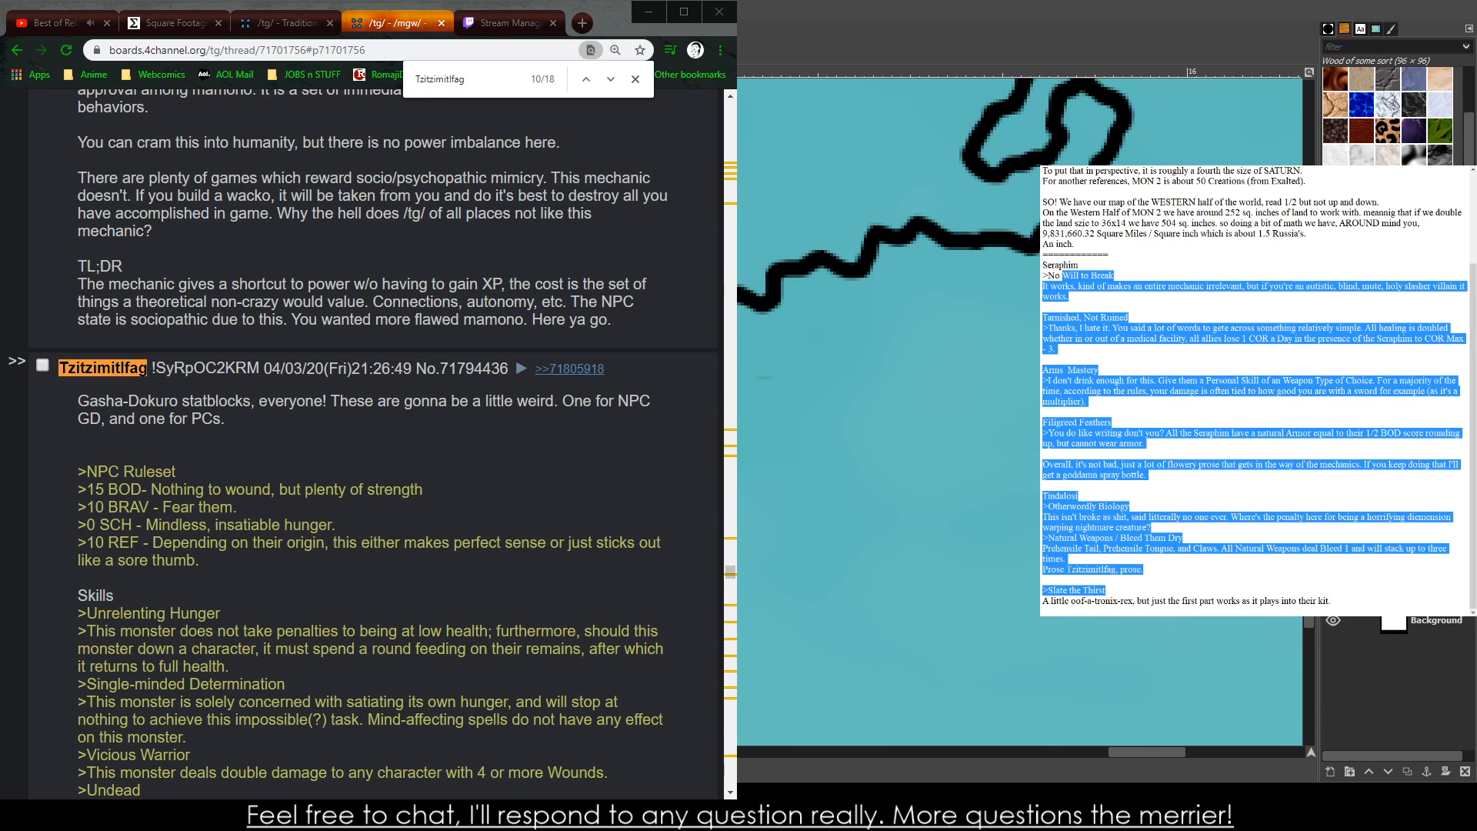
{"action": "left_click", "coordinate": [1377, 603]}
{"action": "key", "text": "Return"}
{"action": "key", "text": "Return"}
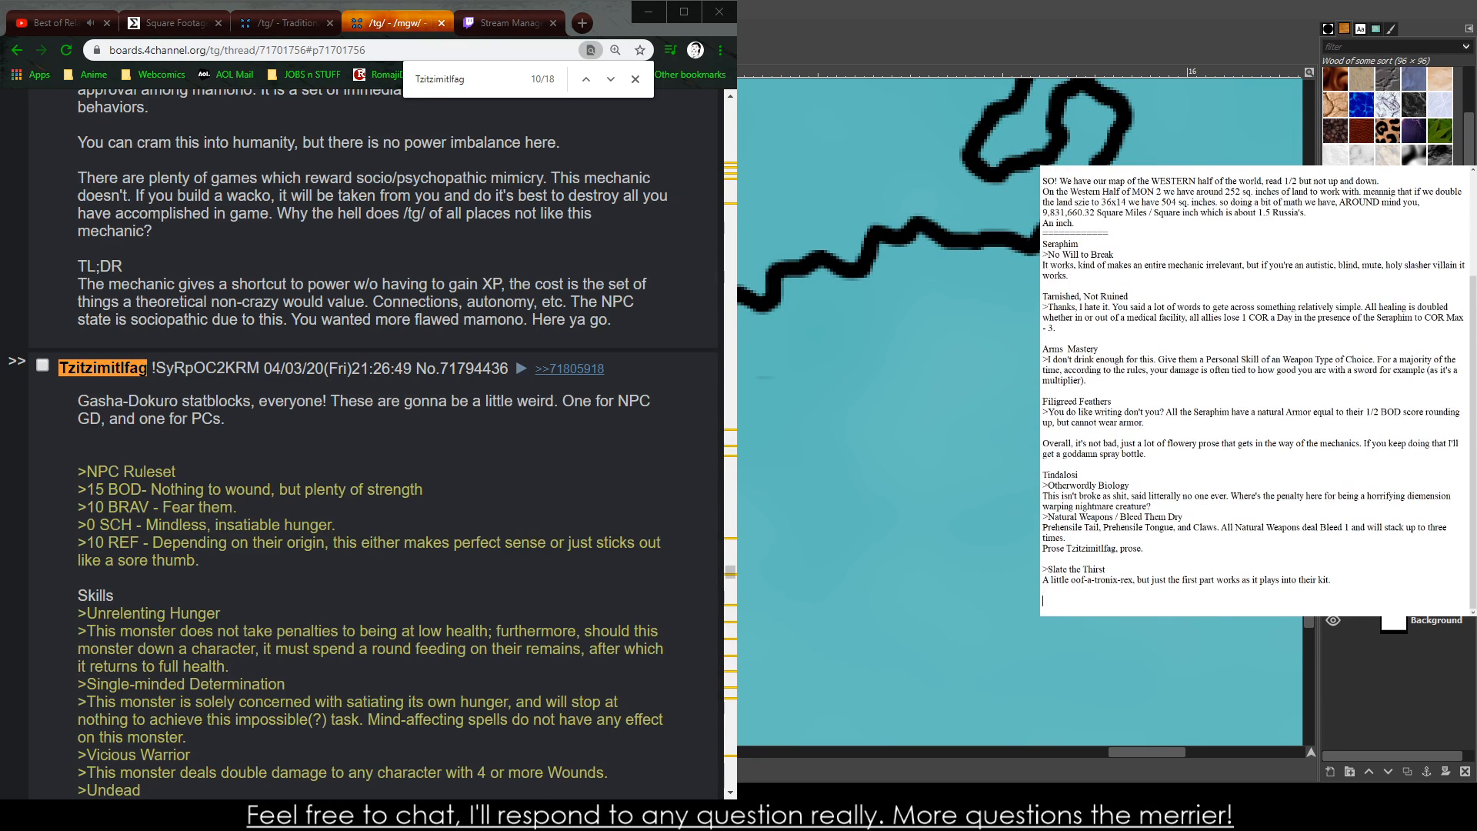
{"action": "type", "text": "Gasha-Dokuro"}
- Look up images of "Gasha-Dokuro" on Google in a new tab and open the Wikipedia picture
{"action": "left_click_drag", "start_coordinate": [1101, 601], "coordinate": [1041, 603]}
{"action": "key", "text": "ctrl+c"}
{"action": "left_click", "coordinate": [573, 23]}
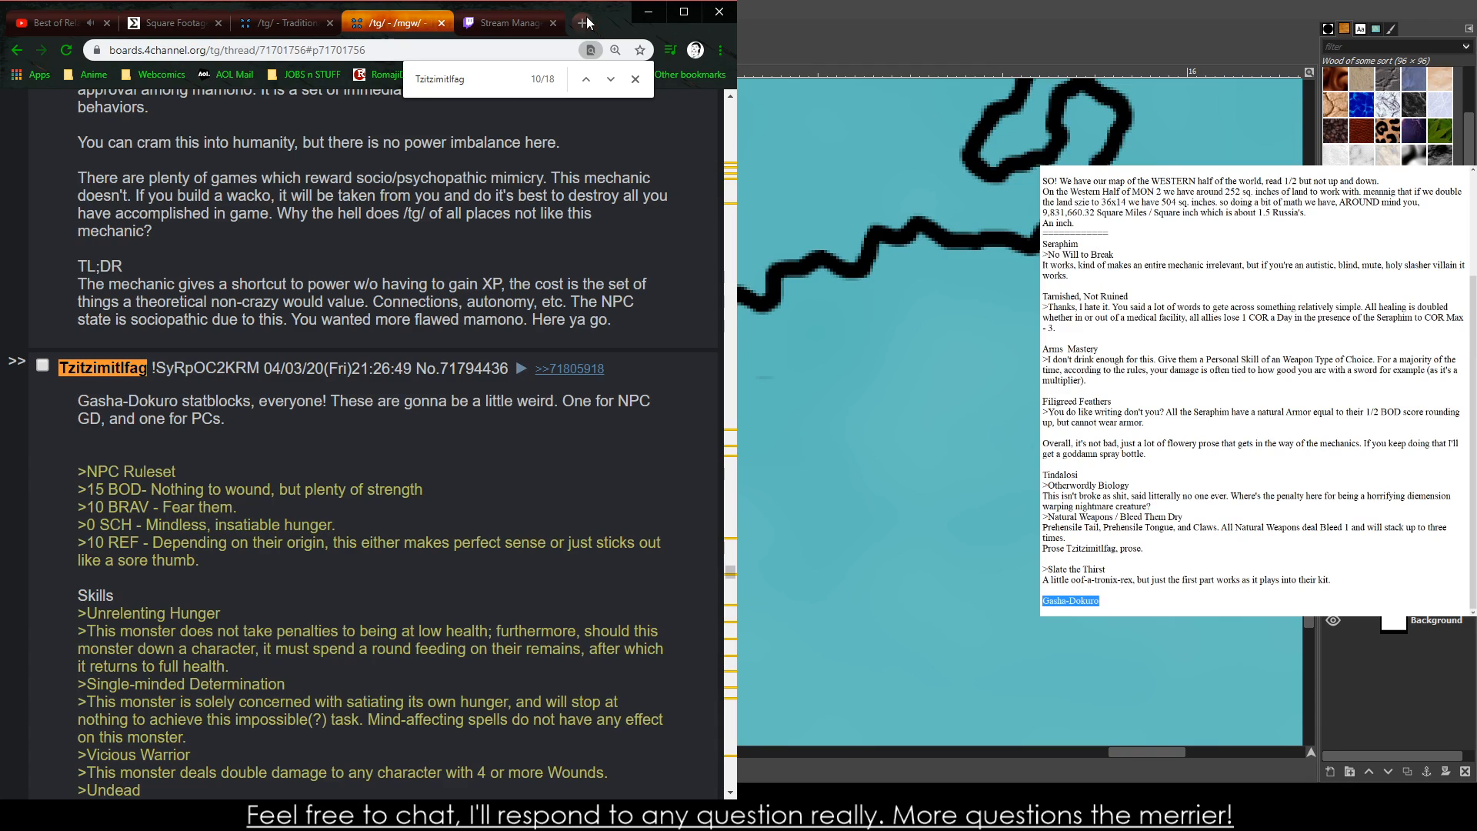
{"action": "left_click", "coordinate": [582, 23]}
{"action": "key", "text": "ctrl+v"}
{"action": "key", "text": "Return"}
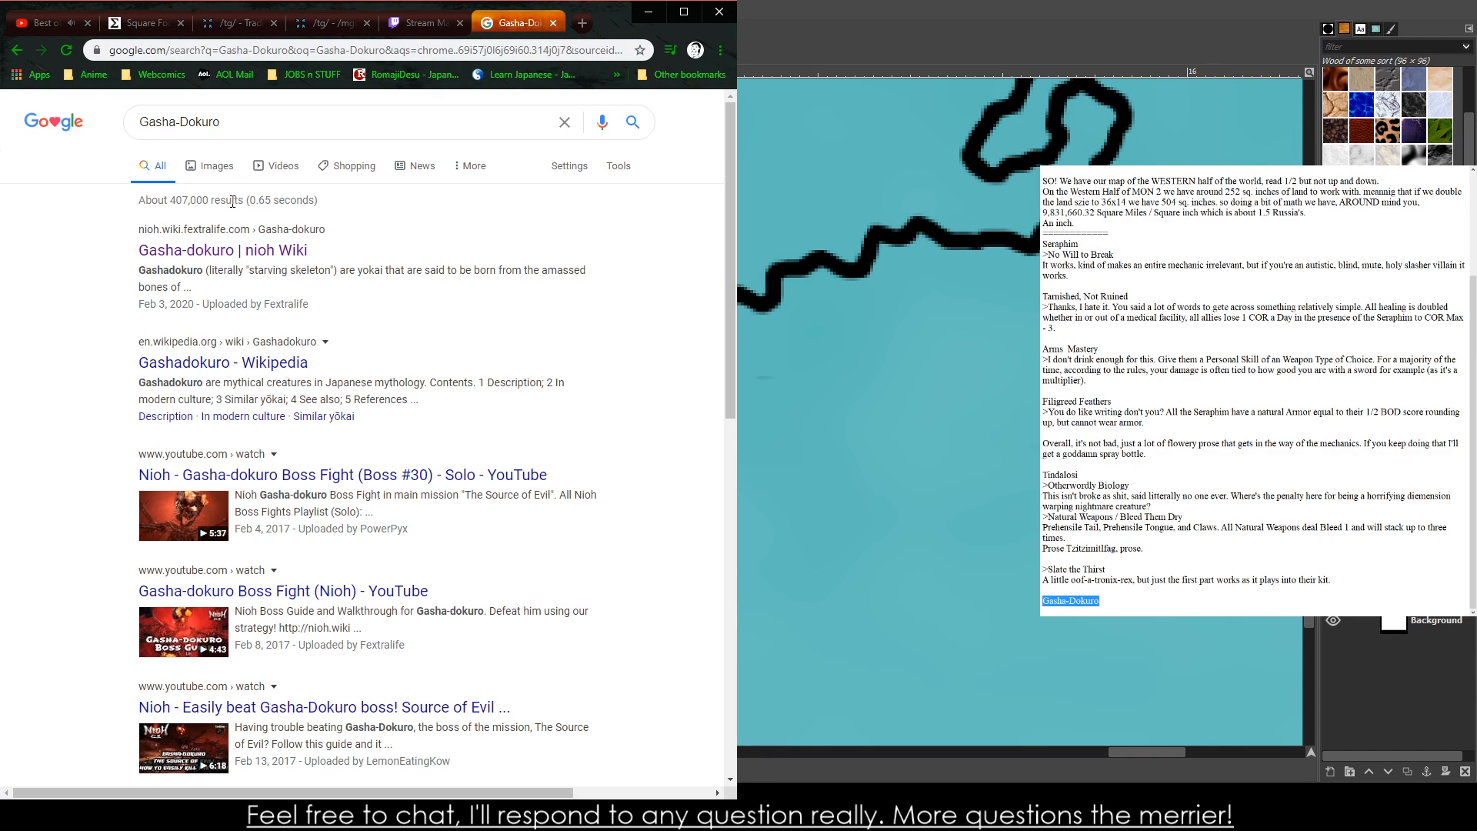
{"action": "left_click", "coordinate": [209, 165]}
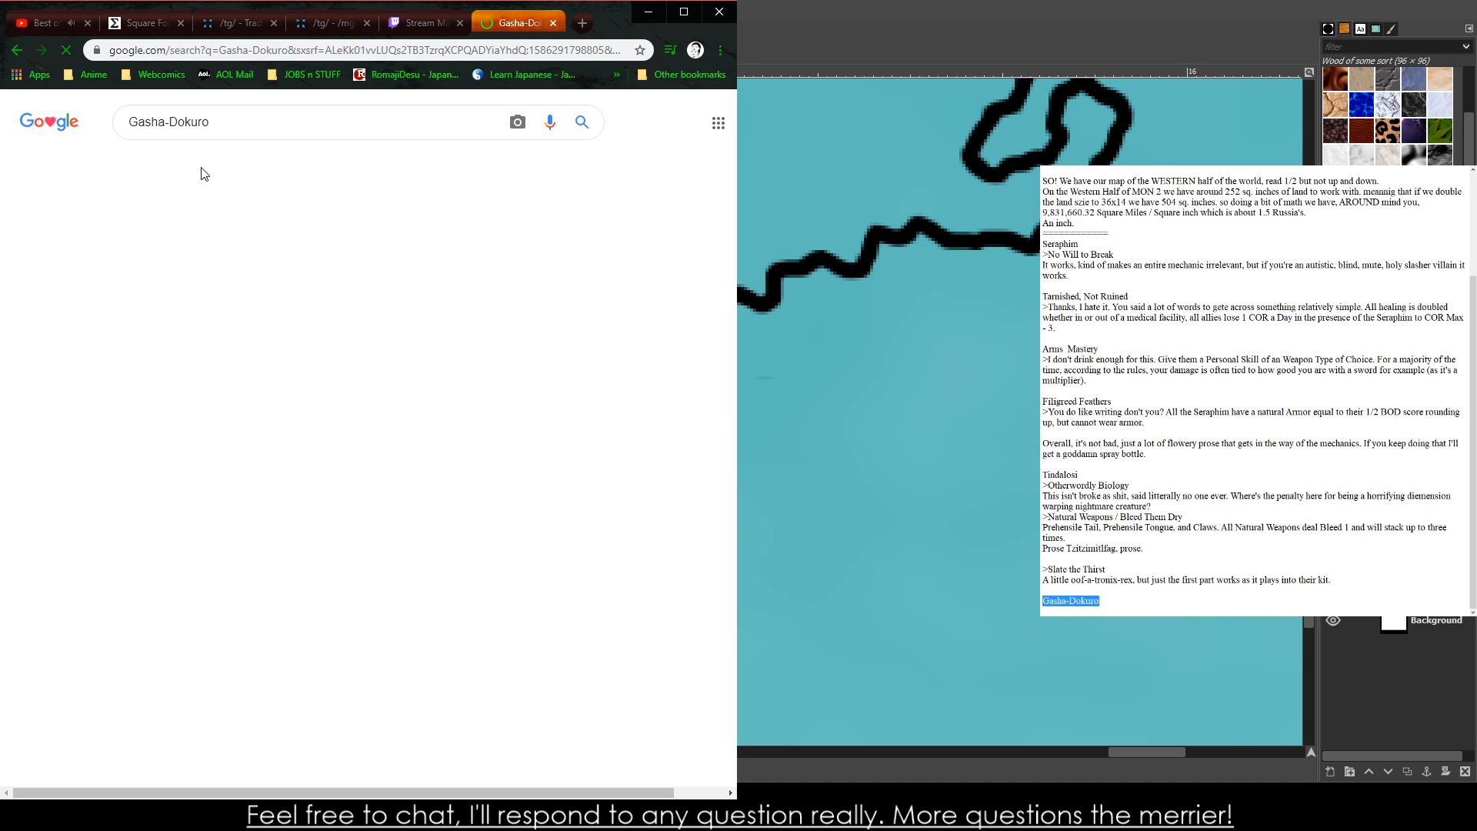
{"action": "left_click", "coordinate": [325, 308]}
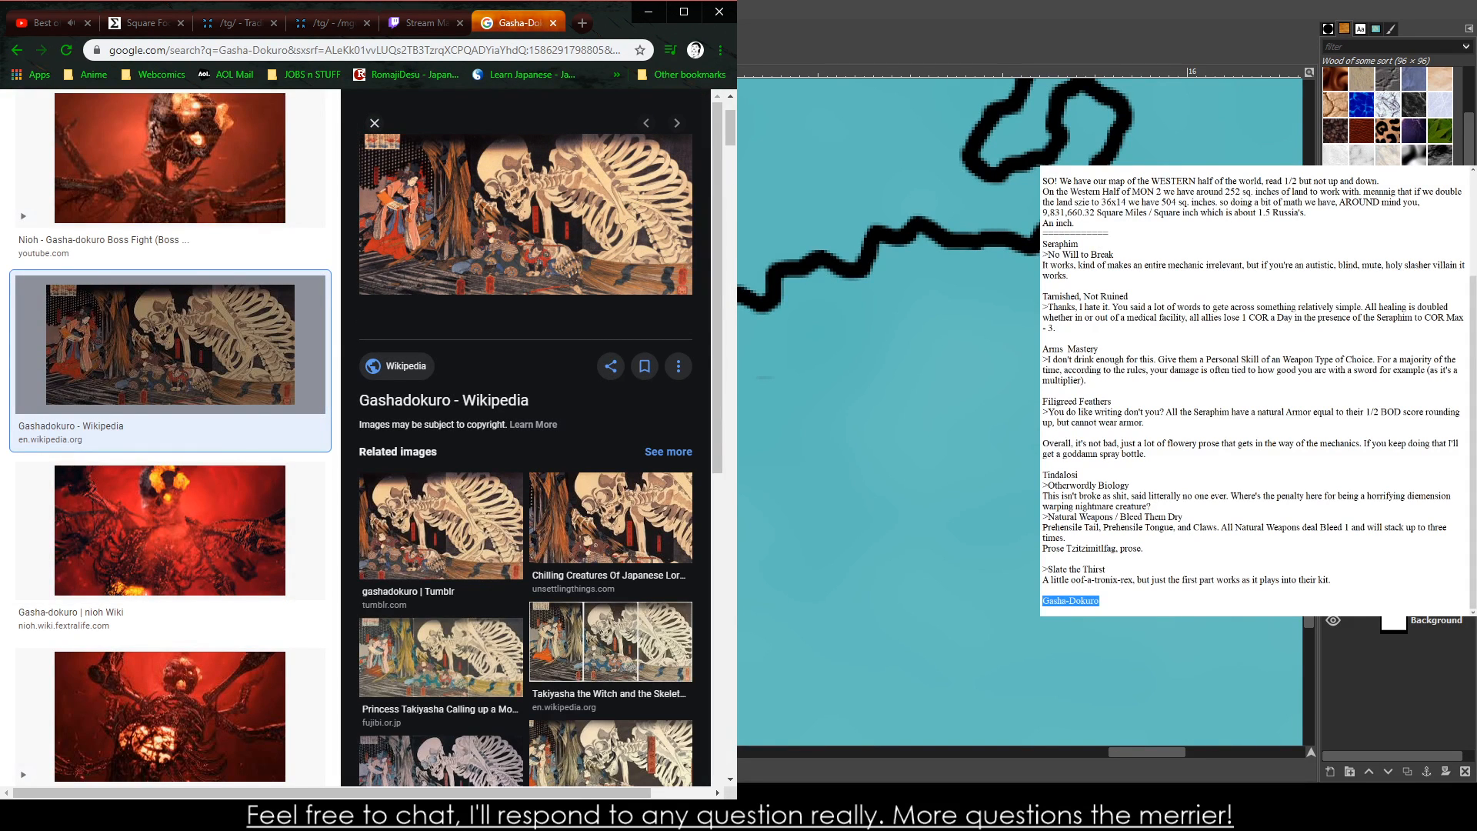
{"action": "key", "text": "alt+Tab"}
{"action": "key", "text": "alt+Tab"}
{"action": "key", "text": "alt+Tab"}
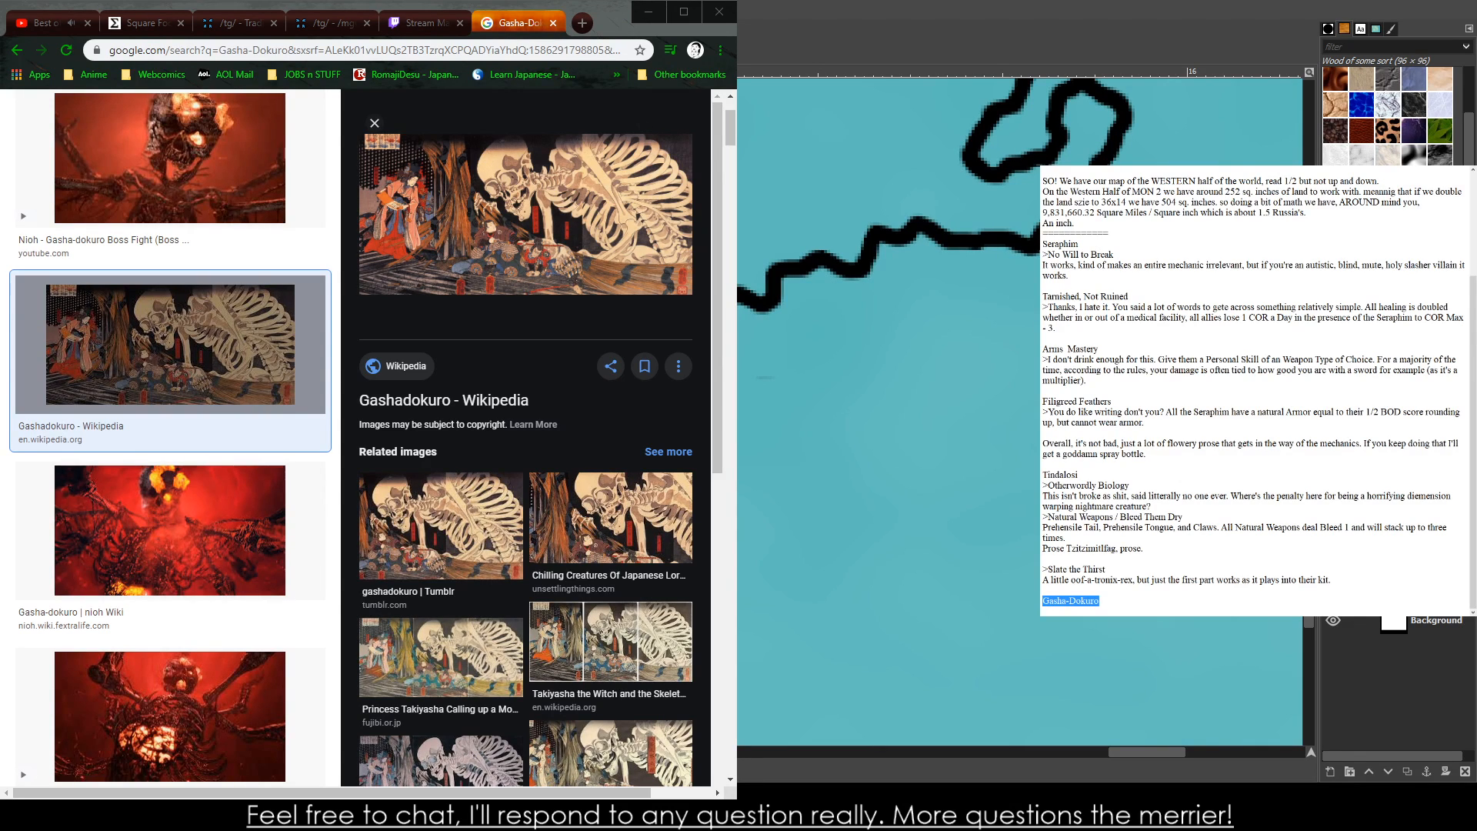
{"action": "key", "text": "alt+Tab"}
{"action": "key", "text": "alt+Tab"}
{"action": "key", "text": "alt+Tab"}
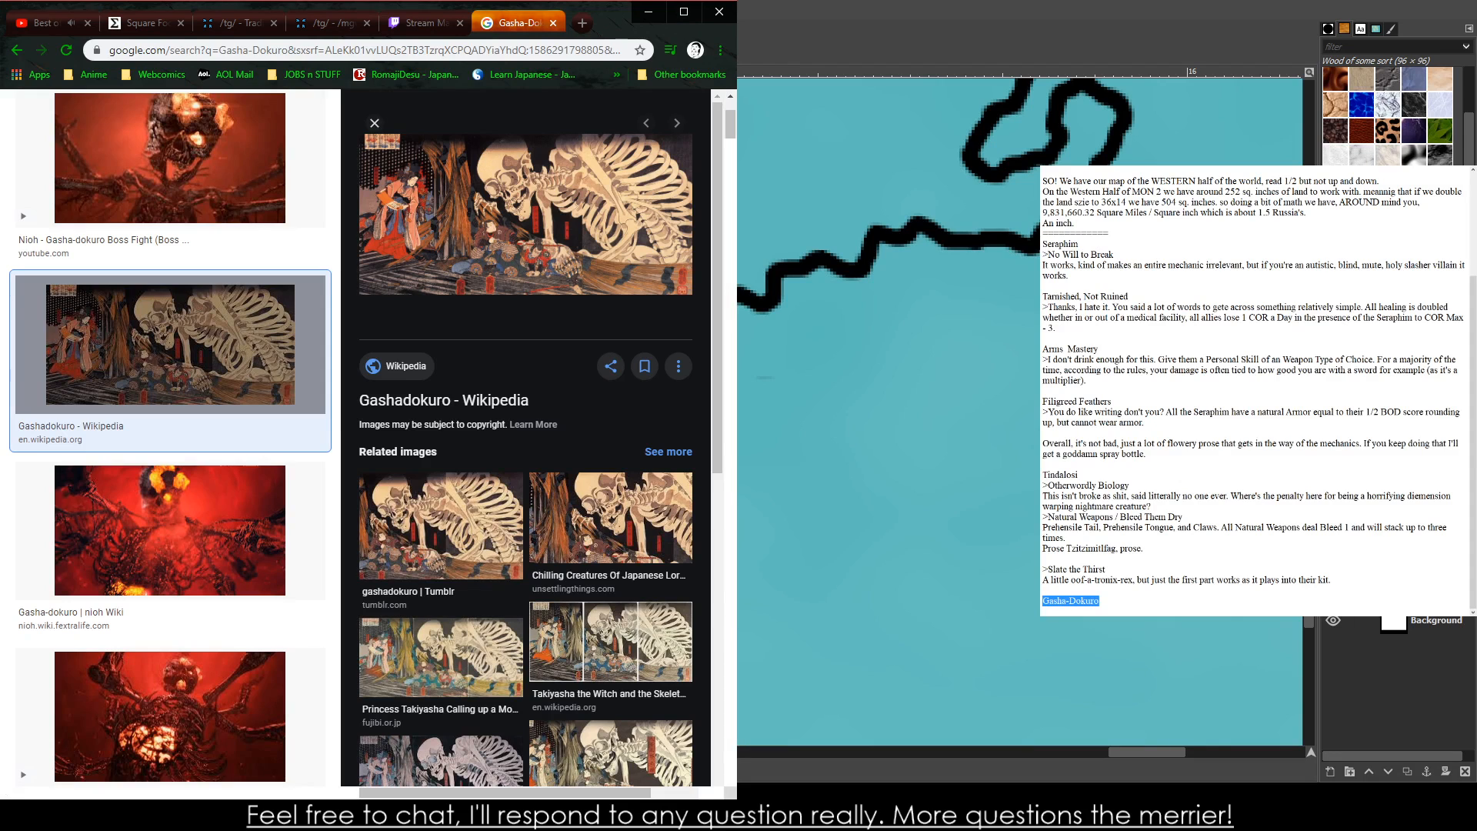
{"action": "left_click", "coordinate": [58, 25]}
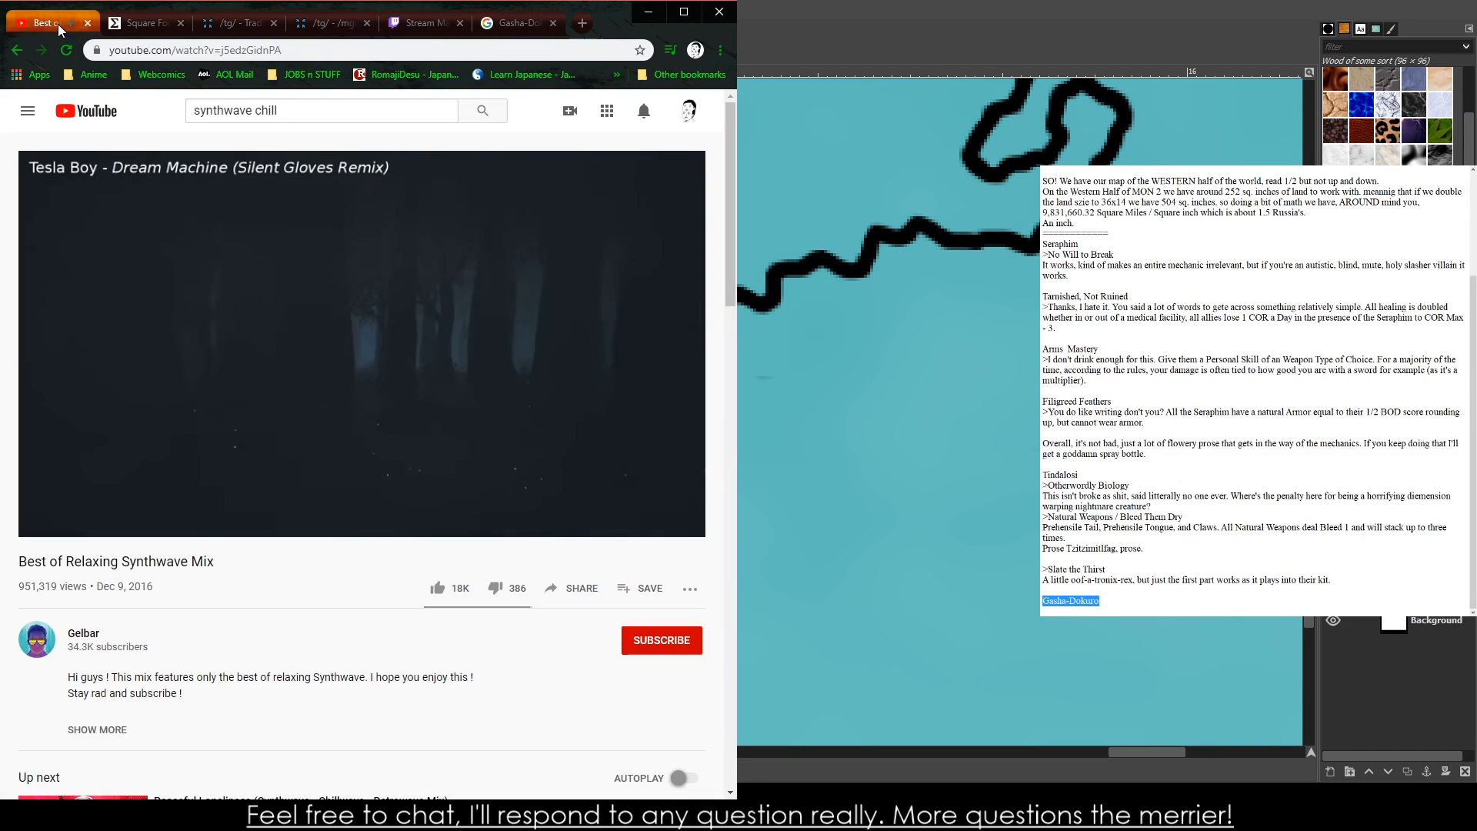
{"action": "left_click", "coordinate": [234, 31]}
{"action": "left_click", "coordinate": [414, 28]}
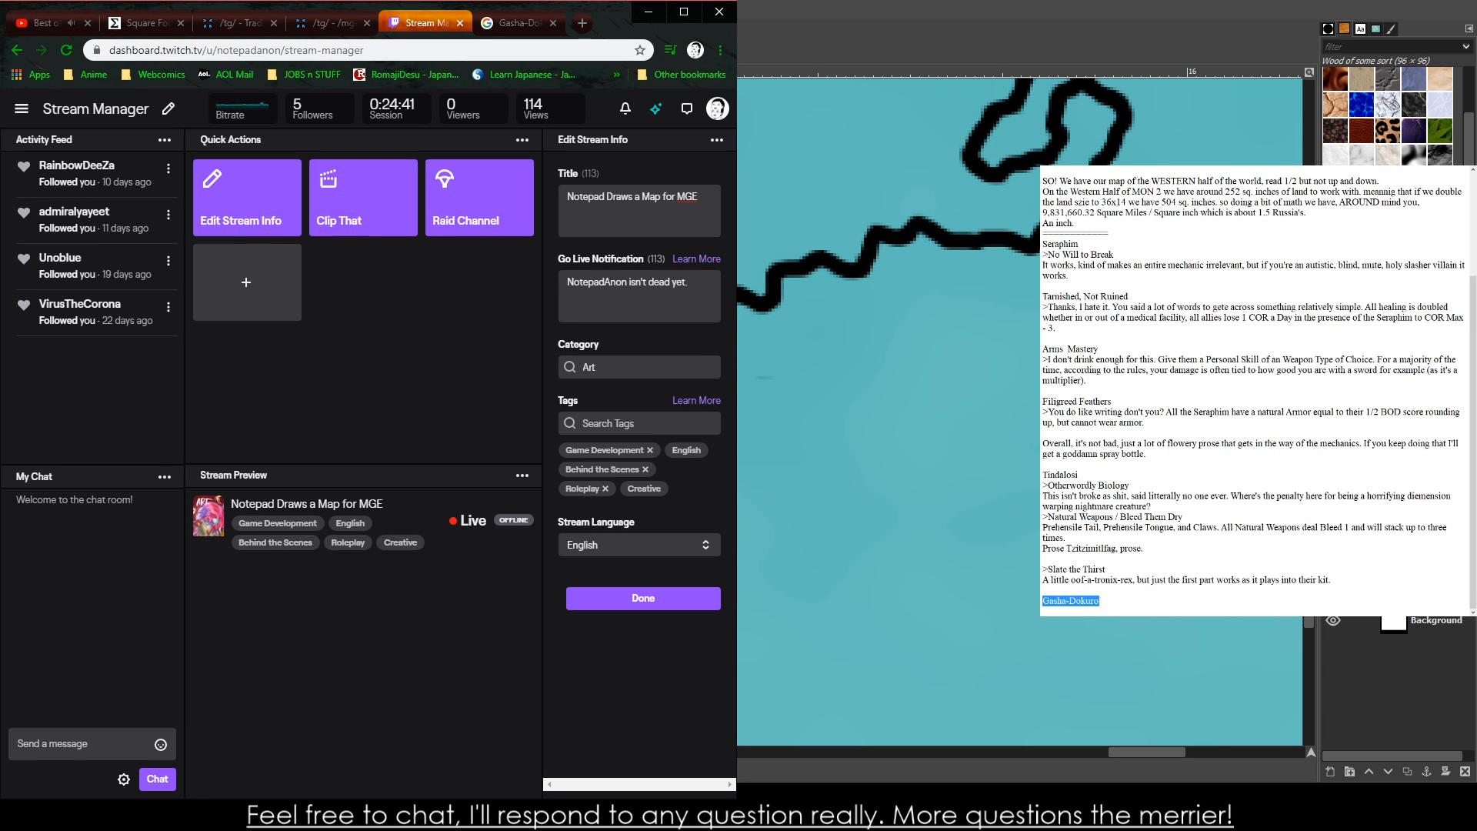
{"action": "left_click", "coordinate": [46, 23]}
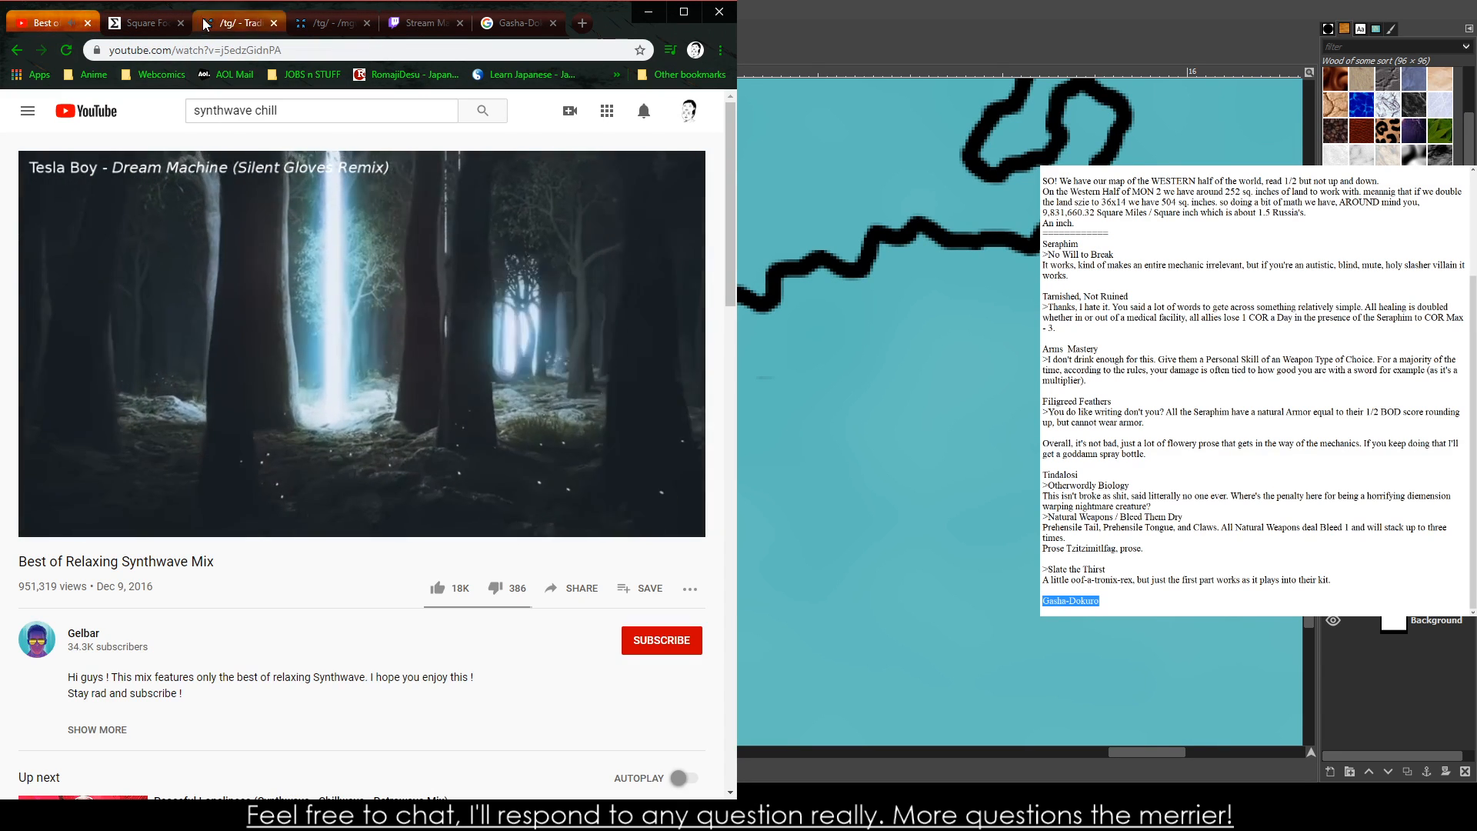
{"action": "left_click", "coordinate": [206, 24]}
- Return to the Gasha-Dokuro post in the forum thread and add the heading ">As an NPC" under the notes' Gasha-Dokuro title
{"action": "left_click", "coordinate": [291, 27]}
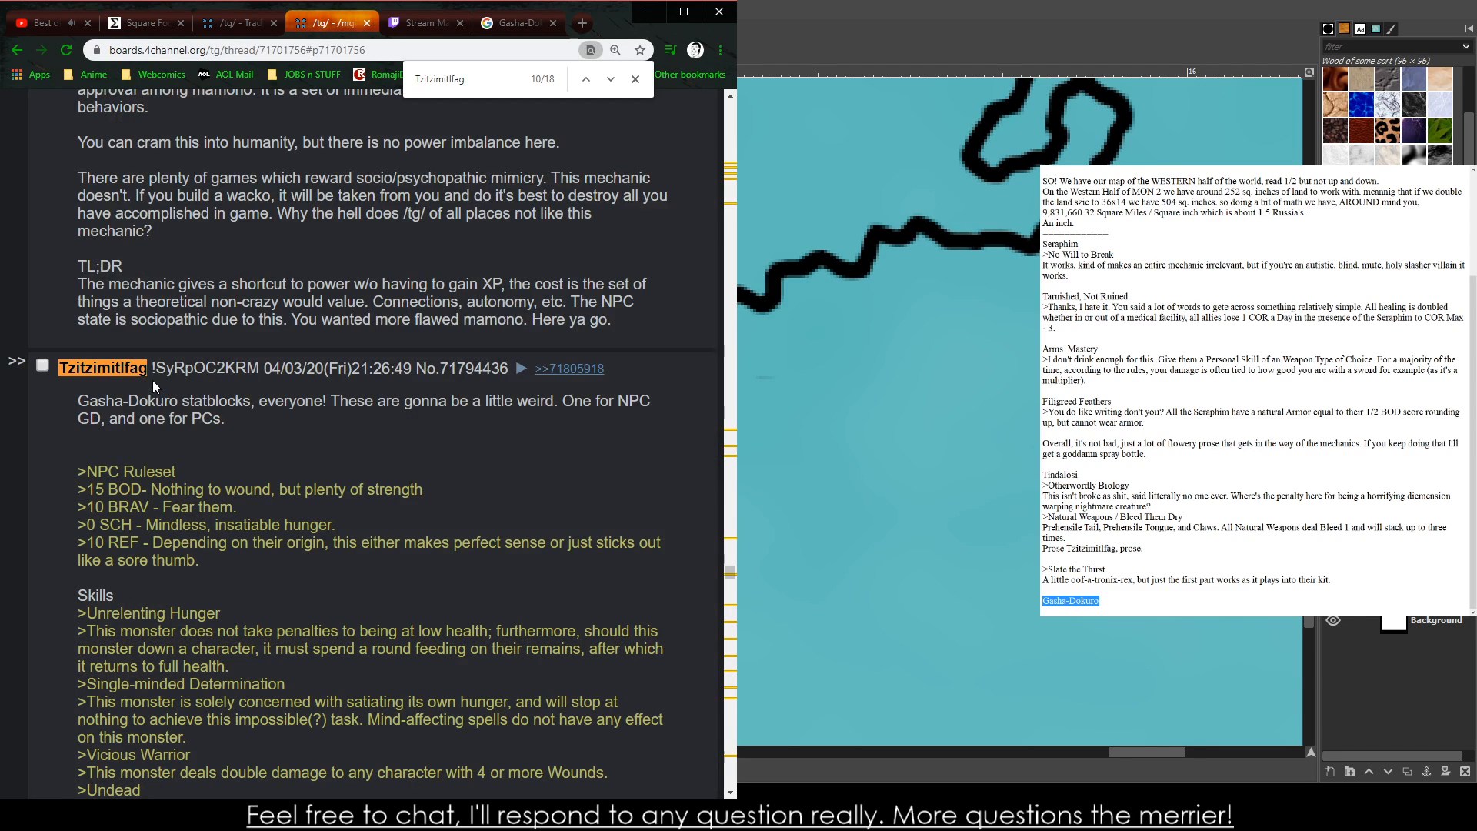
{"action": "scroll", "coordinate": [96, 416], "scroll_direction": "down", "scroll_amount": 1}
{"action": "left_click", "coordinate": [1102, 600]}
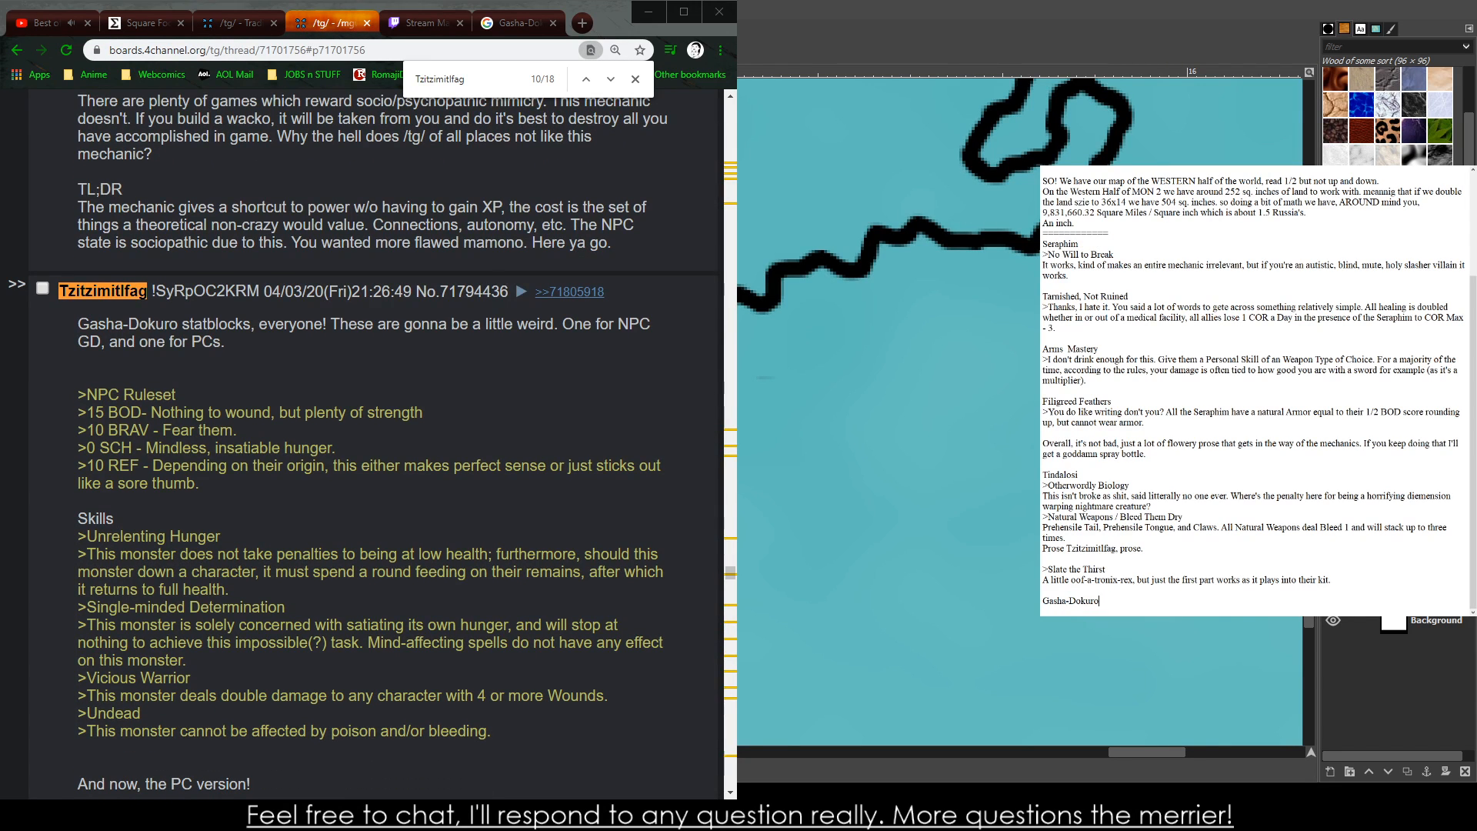
{"action": "key", "text": "Return"}
{"action": "key", "text": "Return"}
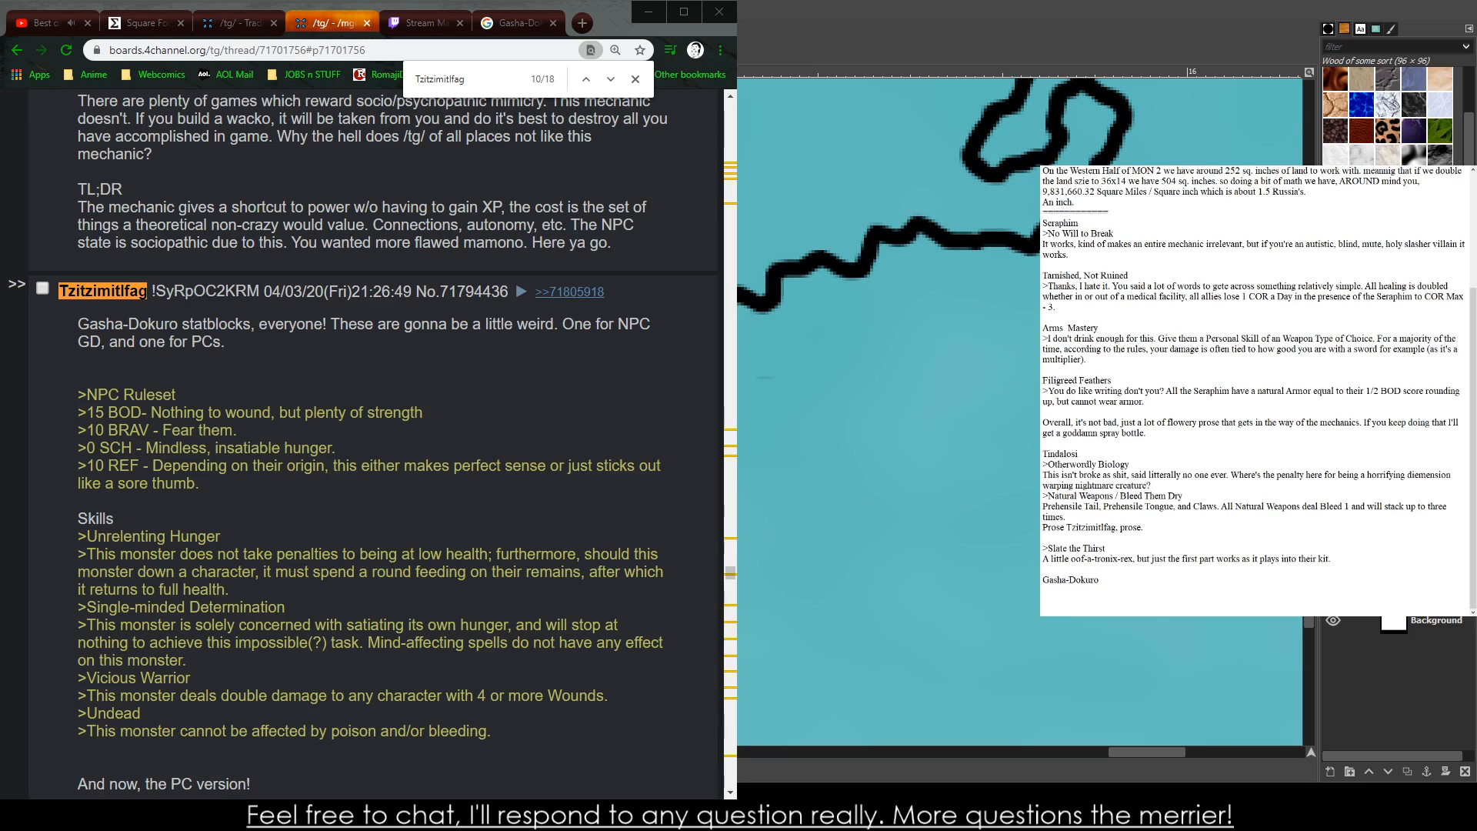
{"action": "key", "text": "BackSpace"}
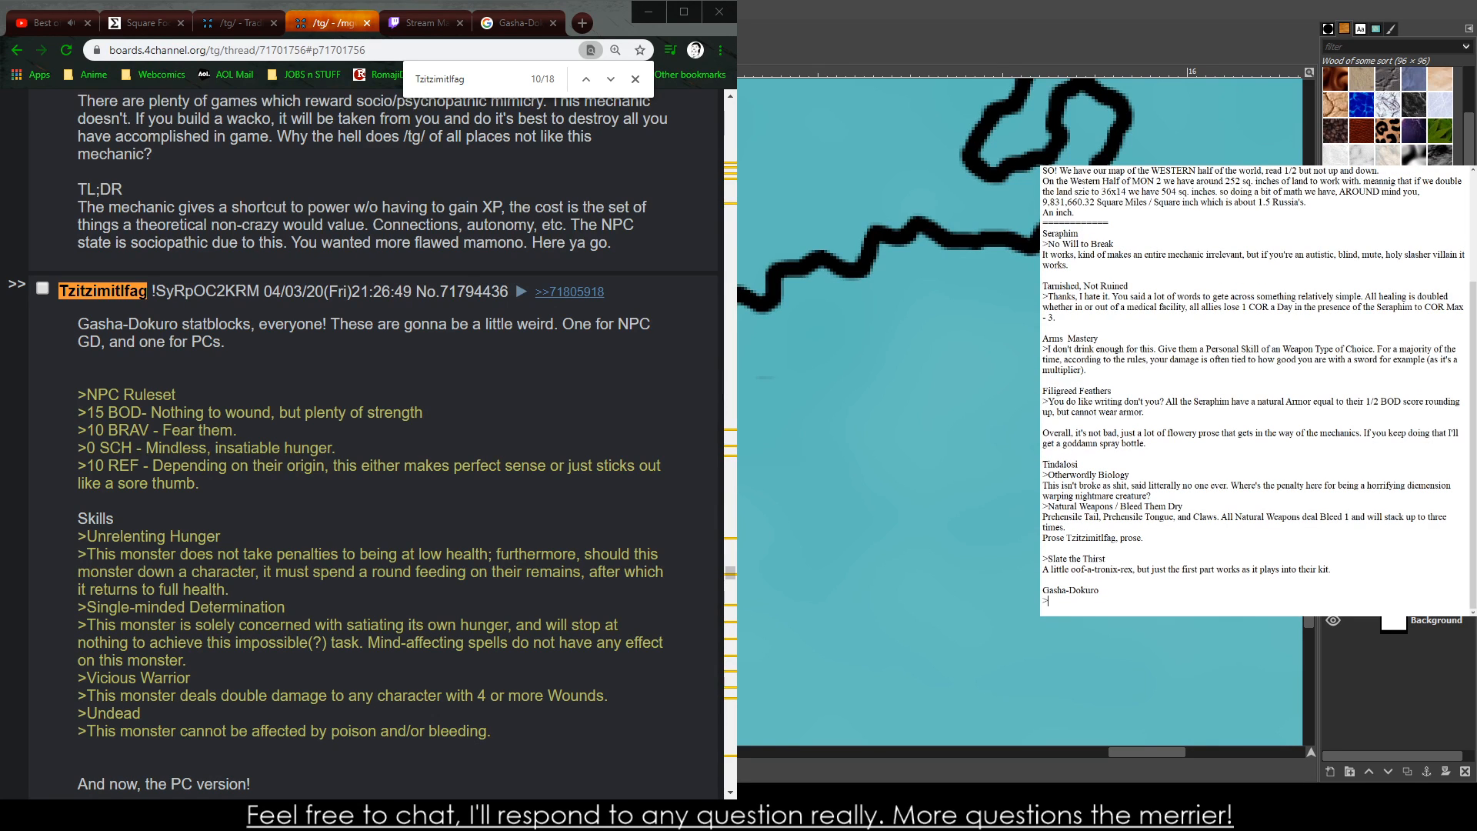
{"action": "type", "text": ">As an NPC"}
- Write "So they win every fight ever. Okay.jpg" under the ">As an NPC" heading
{"action": "key", "text": "Return"}
{"action": "type", "text": "So they win"}
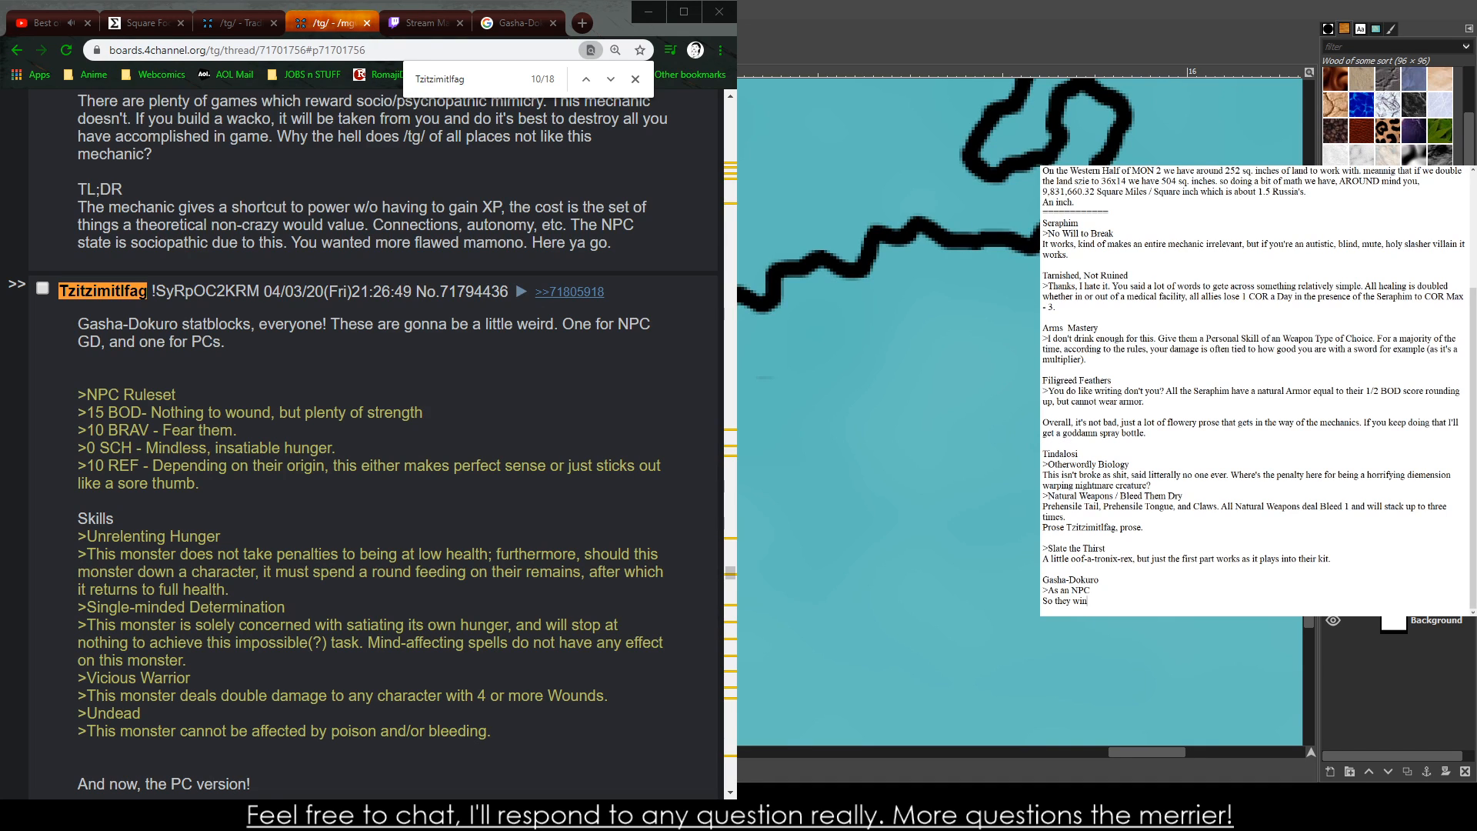
{"action": "type", "text": " every fight ever. Okay.jpg"}
- Add a new line reading "Remember each value is the NUMBER OF D6's ROLLED."
{"action": "key", "text": "Return"}
{"action": "type", "text": "Rem"}
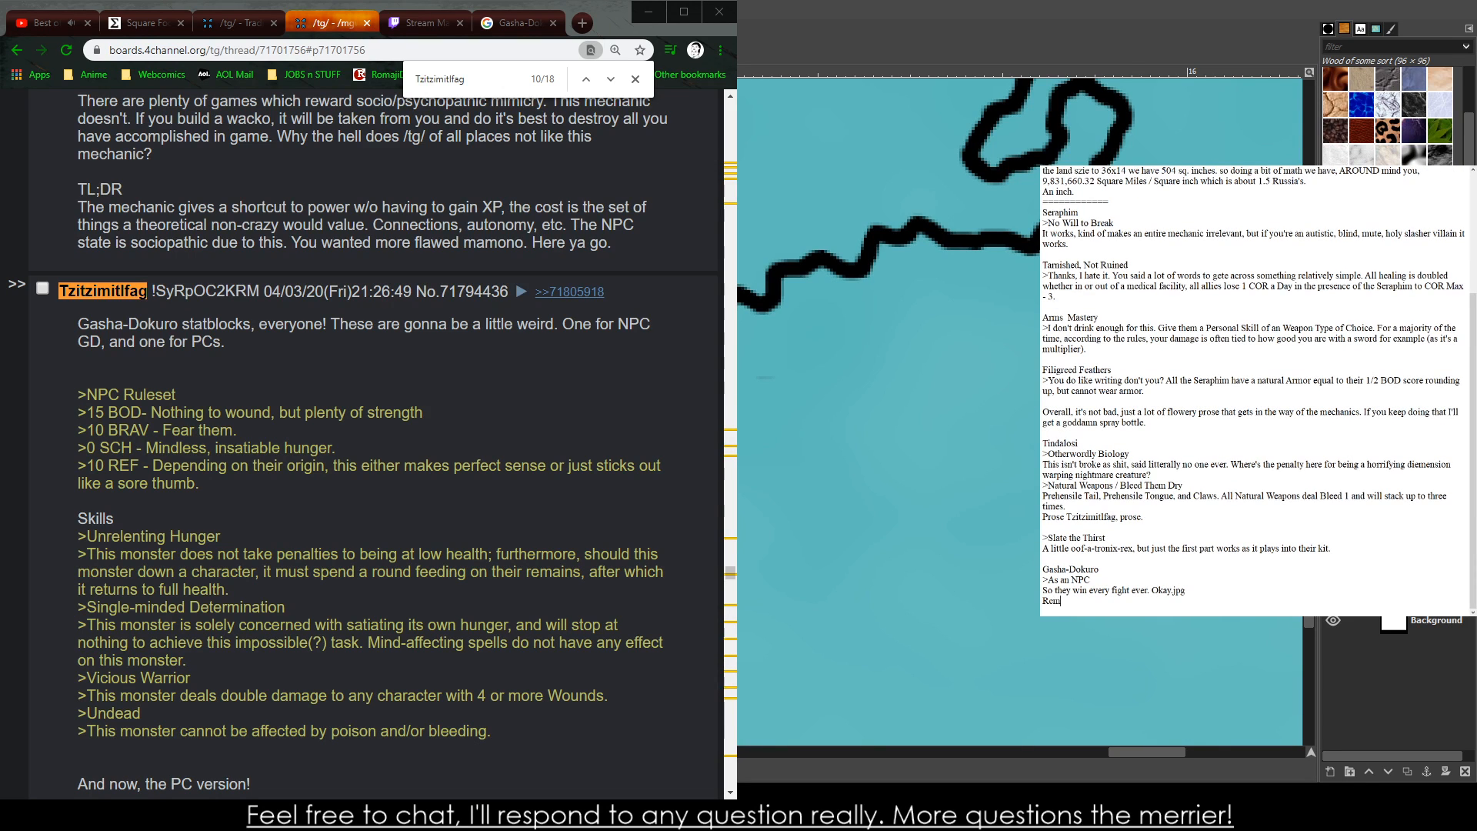
{"action": "type", "text": "ember cach value is the NUMBER OF d6's"}
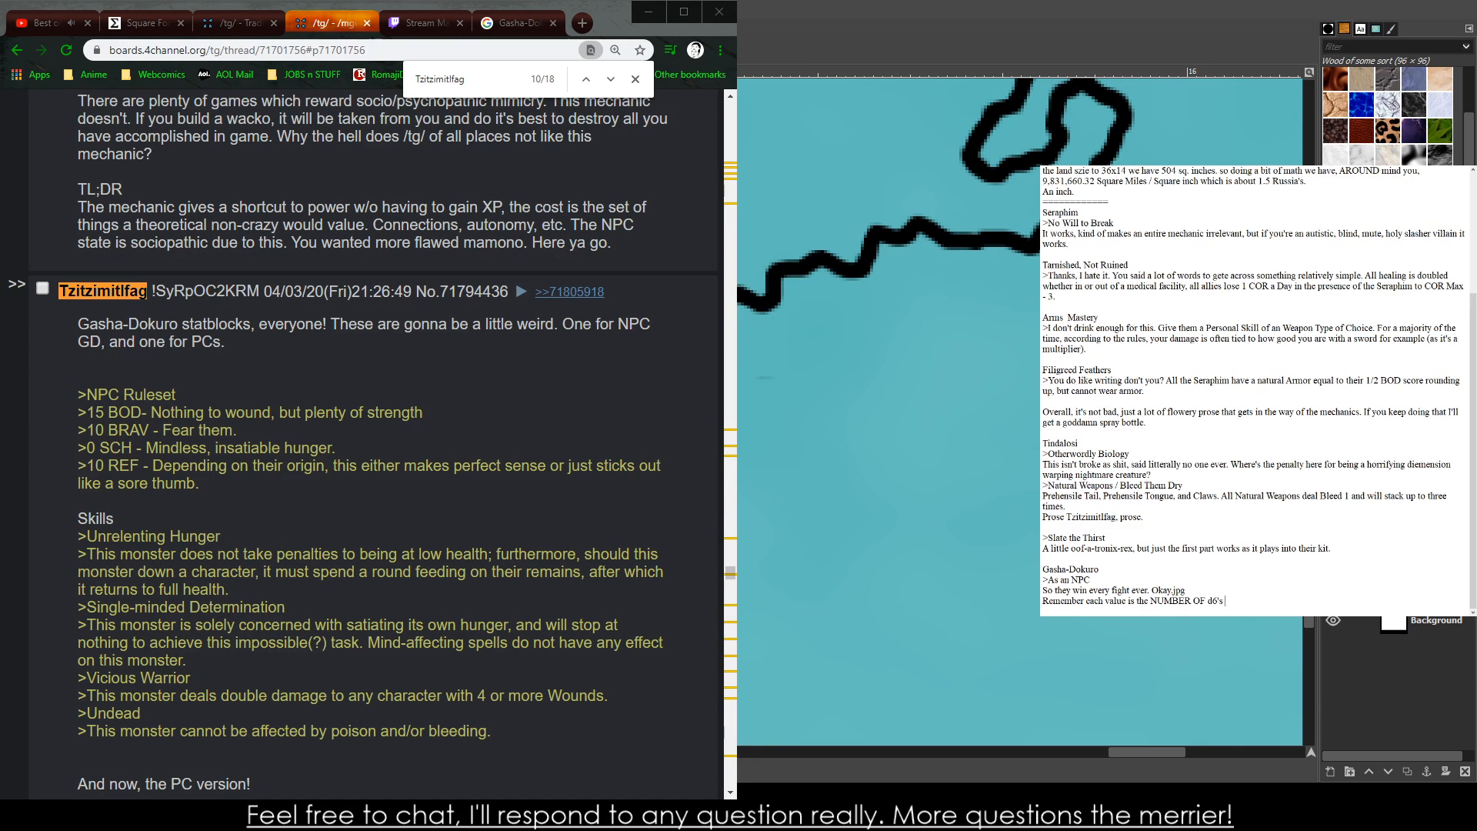
{"action": "key", "text": "BackSpace"}
{"action": "key", "text": "BackSpace"}
{"action": "type", "text": "D6's ROL"}
{"action": "type", "text": "LED"}
{"action": "type", "text": "A fucking"}
{"action": "key", "text": "BackSpace"}
{"action": "key", "text": "BackSpace"}
{"action": "key", "text": "BackSpace"}
{"action": "key", "text": "BackSpace"}
{"action": "key", "text": "BackSpace"}
{"action": "key", "text": "BackSpace"}
{"action": "key", "text": "BackSpace"}
{"action": "key", "text": "BackSpace"}
{"action": "key", "text": "BackSpace"}
{"action": "key", "text": "BackSpace"}
- Continue the D6's ROLLED line with "One of these fuckers can absolutely kill any Character in a single attack."
{"action": "type", "text": "One of these fuckers can absolutel"}
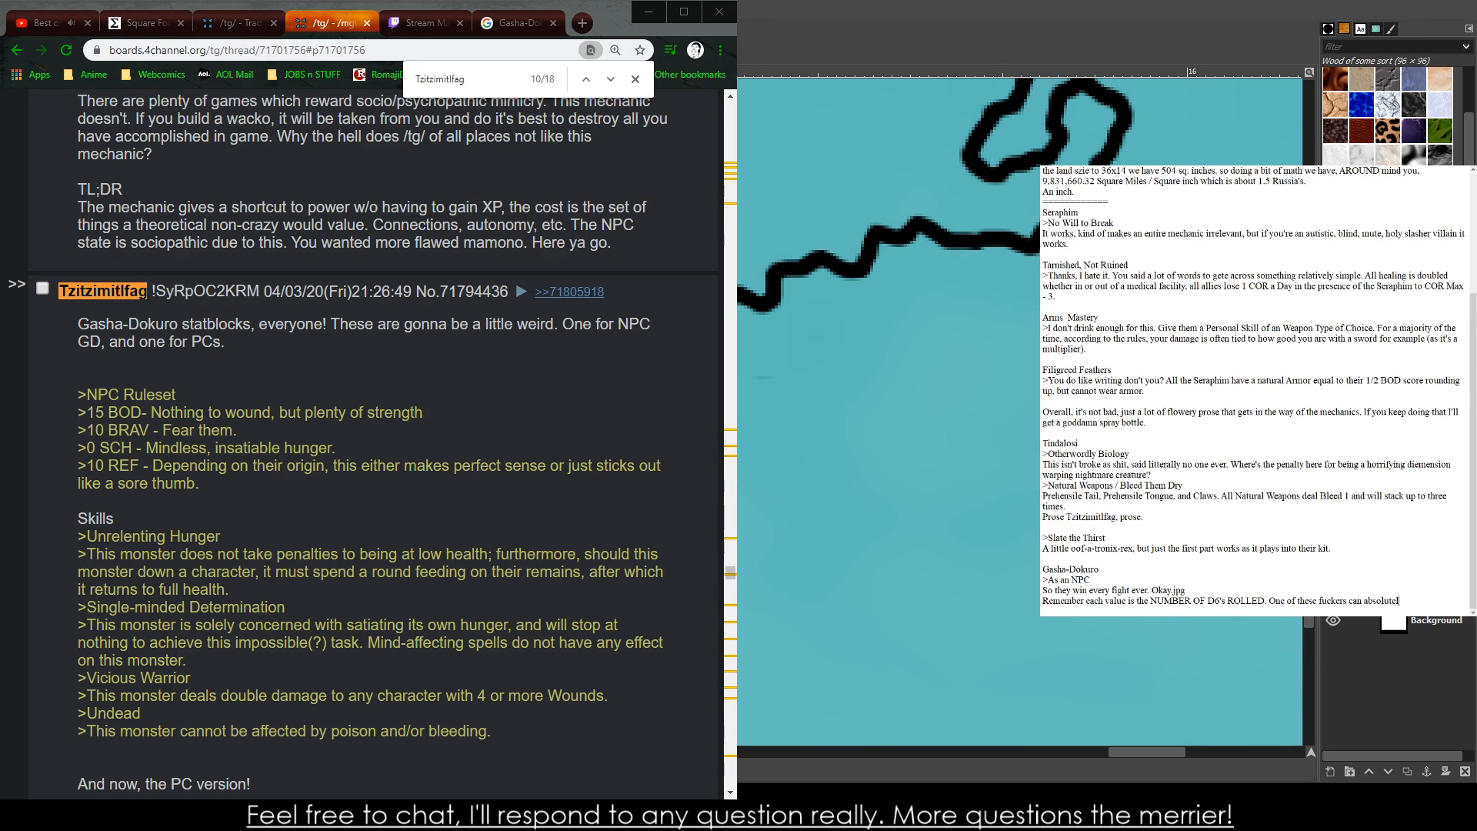
{"action": "type", "text": "y kill any Character"}
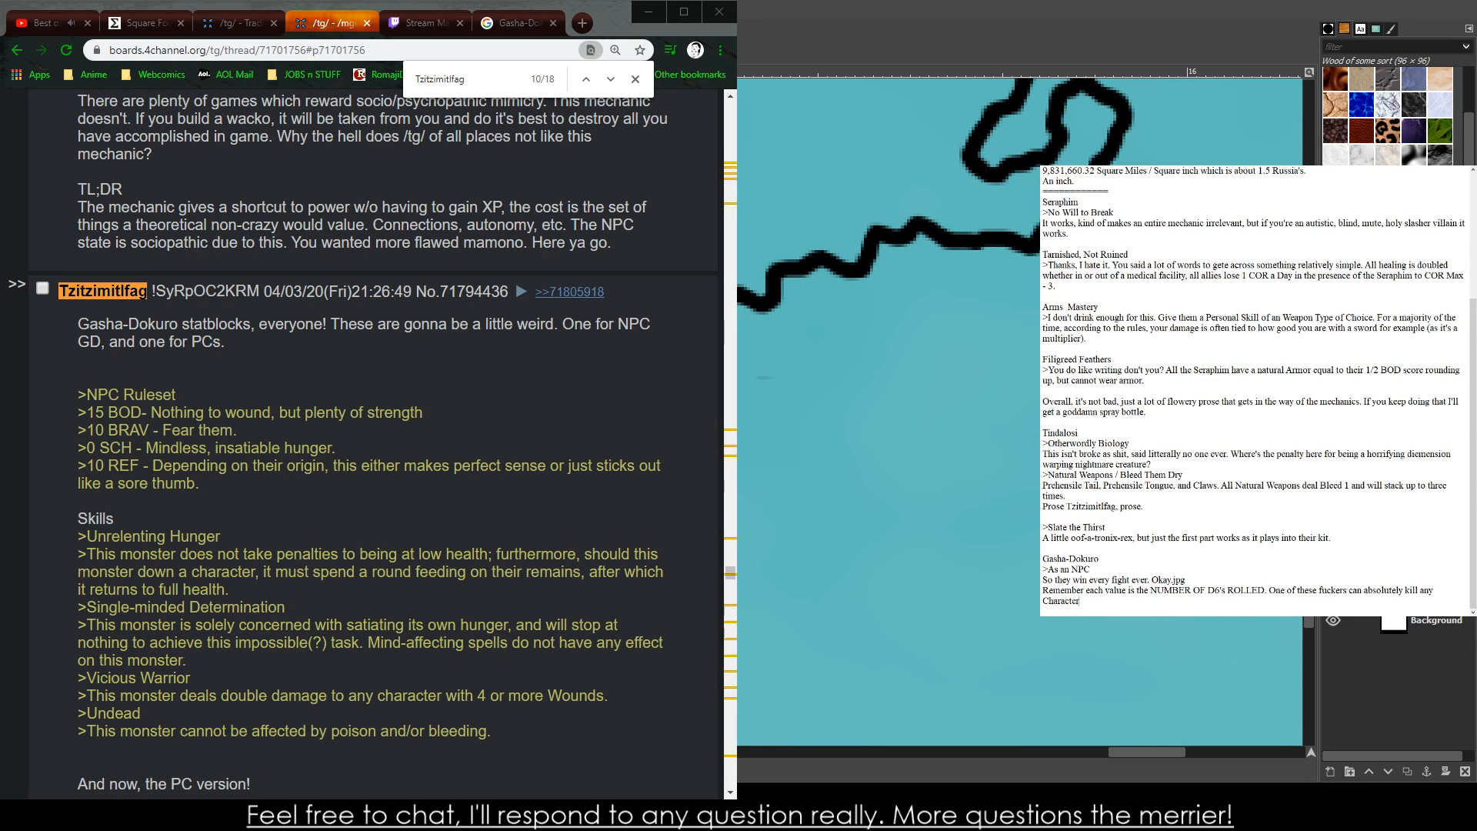
{"action": "type", "text": " in a single attack."}
{"action": "type", "text": "Great for a Nioh Bos"}
{"action": "key", "text": "BackSpace"}
{"action": "key", "text": "BackSpace"}
{"action": "key", "text": "BackSpace"}
{"action": "key", "text": "BackSpace"}
{"action": "key", "text": "BackSpace"}
{"action": "key", "text": "BackSpace"}
{"action": "key", "text": "BackSpace"}
{"action": "key", "text": "BackSpace"}
{"action": "type", "text": "Dark"}
{"action": "key", "text": "BackSpace"}
{"action": "key", "text": "BackSpace"}
{"action": "key", "text": "BackSpace"}
{"action": "key", "text": "BackSpace"}
{"action": "key", "text": "BackSpace"}
{"action": "key", "text": "BackSpace"}
{"action": "key", "text": "BackSpace"}
{"action": "key", "text": "BackSpace"}
{"action": "key", "text": "BackSpace"}
{"action": "key", "text": "BackSpace"}
{"action": "key", "text": "BackSpace"}
{"action": "key", "text": "BackSpace"}
{"action": "key", "text": "BackSpace"}
{"action": "key", "text": "BackSpace"}
{"action": "key", "text": "BackSpace"}
{"action": "key", "text": "BackSpace"}
{"action": "key", "text": "BackSpace"}
- Add the heading "Unrelenting Hunger" beneath the Gasha-Dokuro NPC comment
{"action": "key", "text": "Return"}
{"action": "key", "text": "Return"}
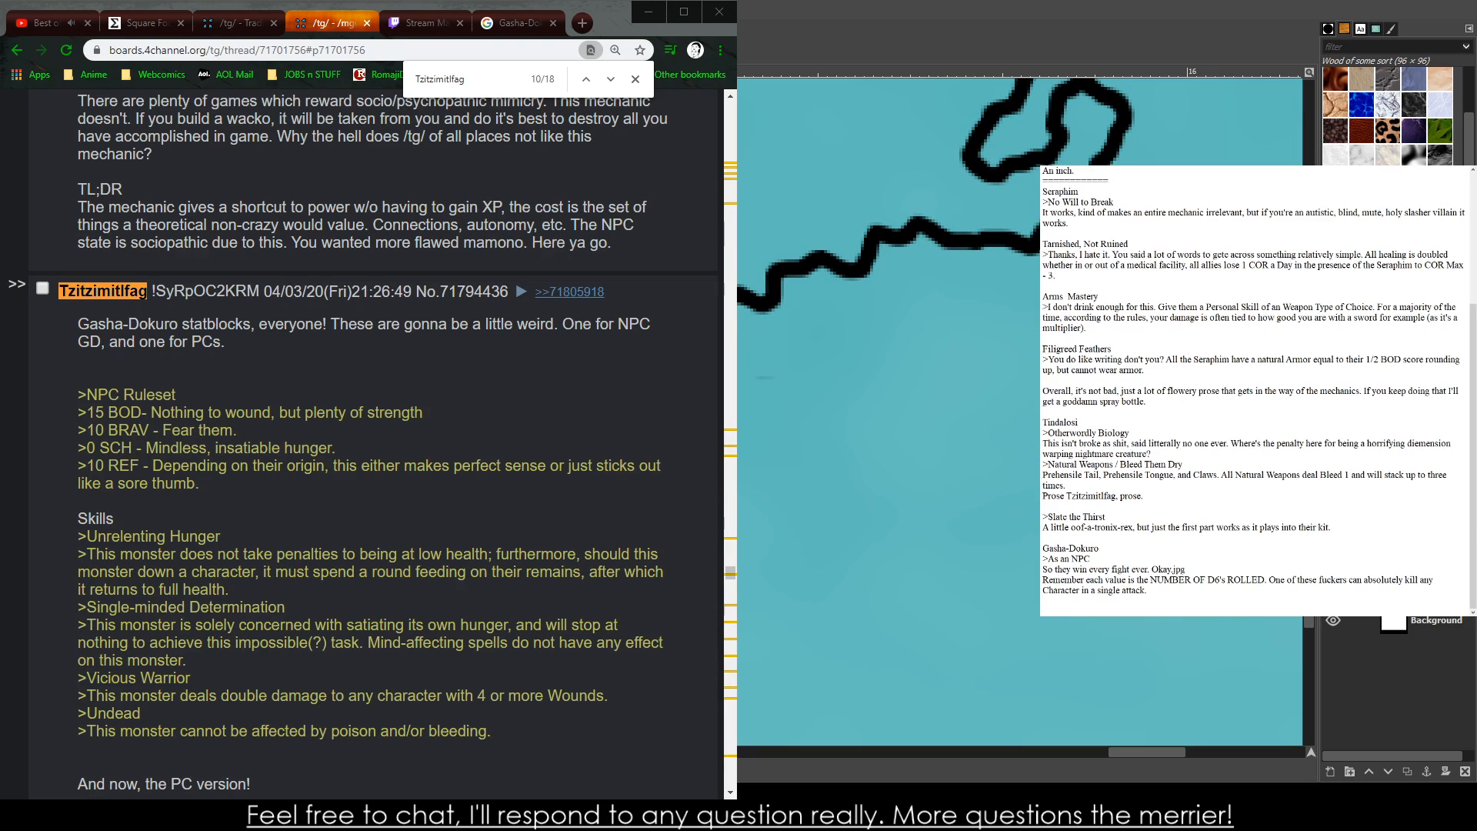
{"action": "scroll", "coordinate": [361, 446], "scroll_direction": "down", "scroll_amount": 2}
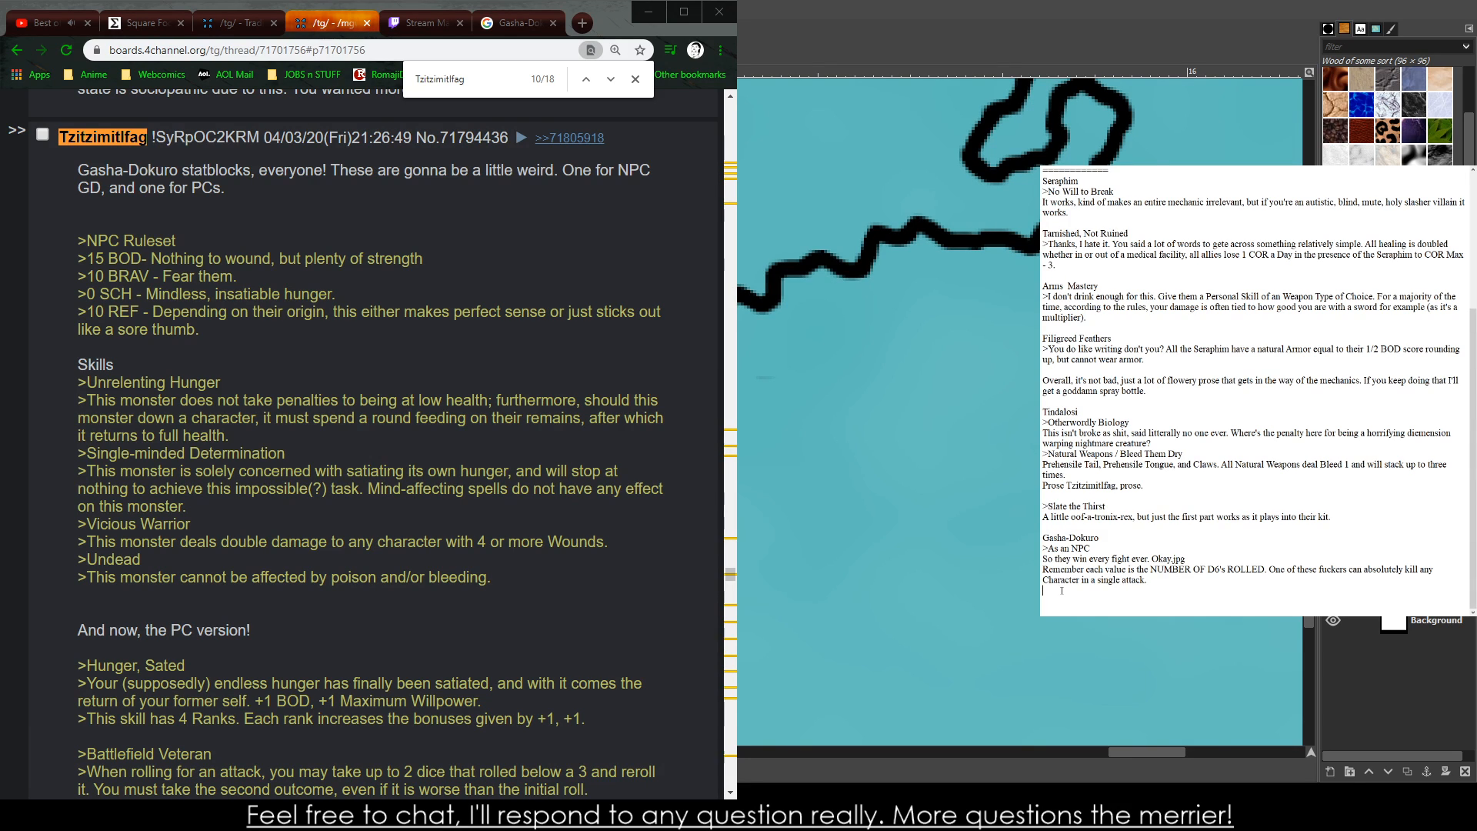
{"action": "type", "text": ">"}
{"action": "type", "text": "Un"}
{"action": "key", "text": "BackSpace"}
{"action": "key", "text": "BackSpace"}
{"action": "key", "text": "BackSpace"}
{"action": "type", "text": "Unrelenting Hunge"}
- Move the ">" marker from the Arms Mastery comment to the Arms Mastery heading in the Seraphim notes
{"action": "left_click", "coordinate": [1046, 285]}
{"action": "key", "text": "BackSpace"}
{"action": "type", "text": ">"}
{"action": "key", "text": "Down"}
{"action": "key", "text": "BackSpace"}
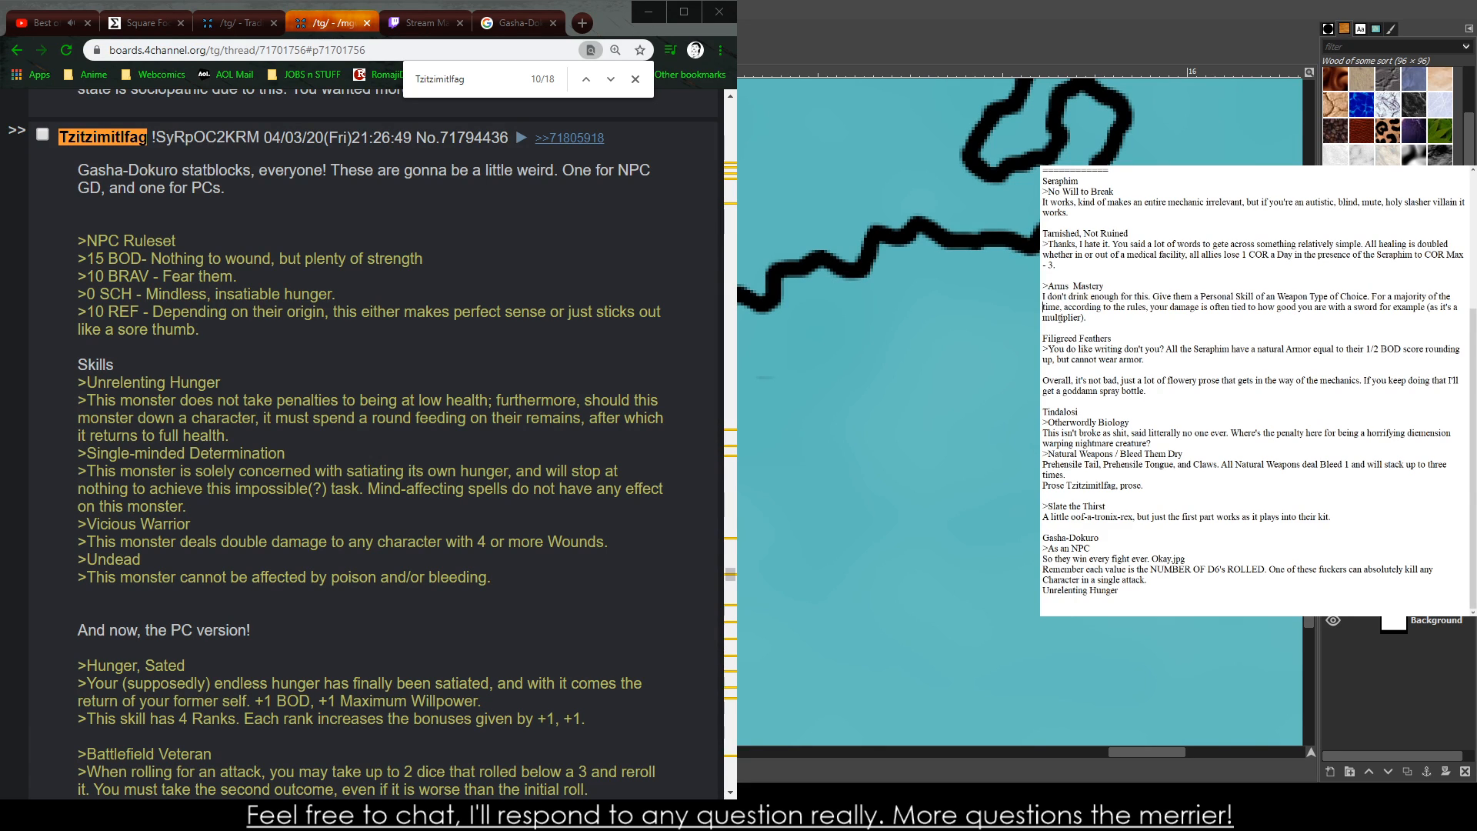
- Move the ">" marker from the Filigreed Feathers comment to its heading
{"action": "key", "text": "Down"}
{"action": "key", "text": "Down"}
{"action": "key", "text": "Down"}
{"action": "key", "text": "Down"}
{"action": "type", "text": ">"}
{"action": "key", "text": "Down"}
{"action": "key", "text": "BackSpace"}
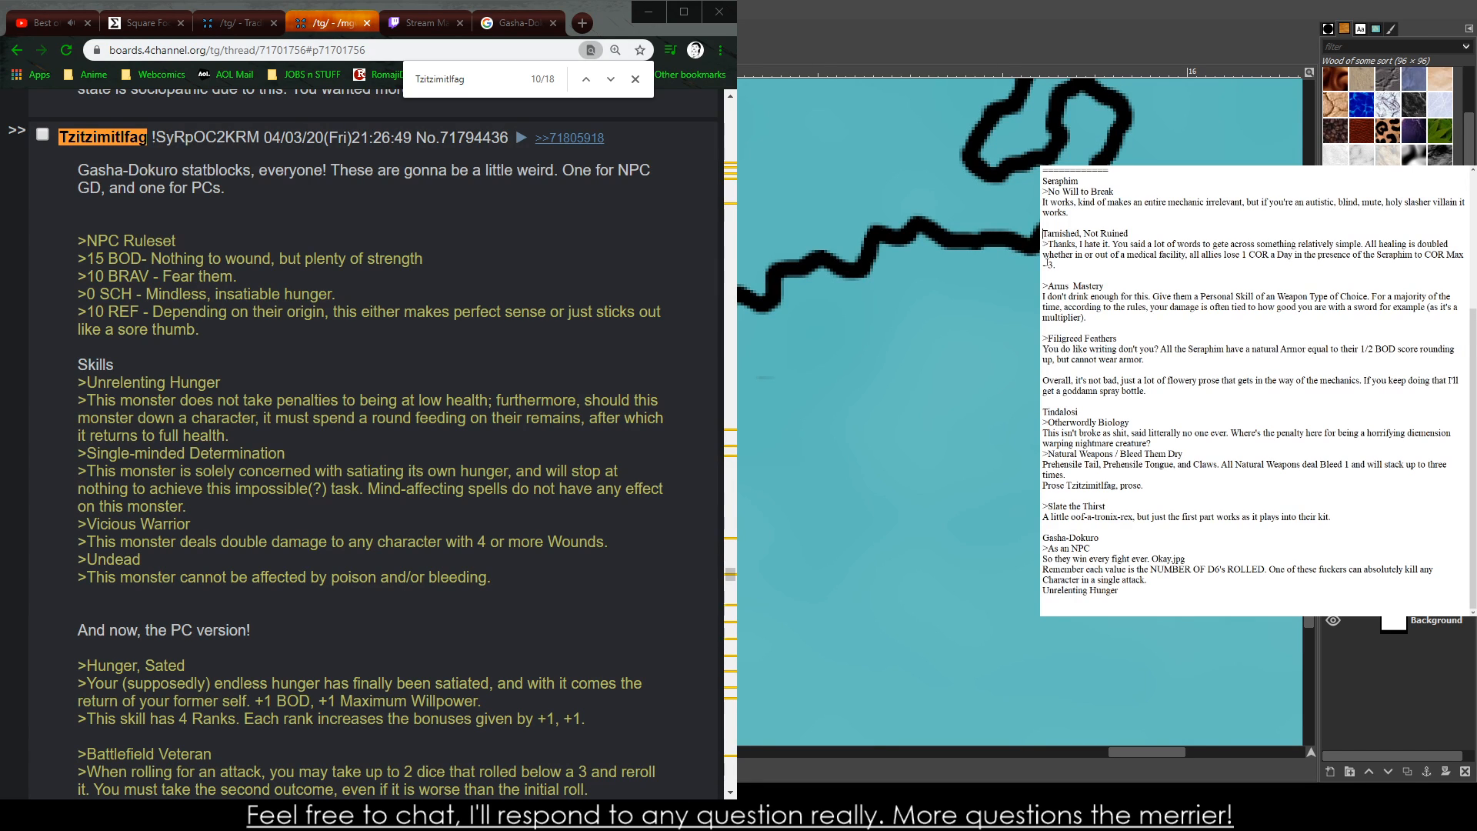
- Move the ">" marker from the "Tarnished, Not Ruined" comment to its heading
{"action": "key", "text": "Up"}
{"action": "key", "text": "Up"}
{"action": "key", "text": "Up"}
{"action": "type", "text": ">"}
{"action": "key", "text": "BackSpace"}
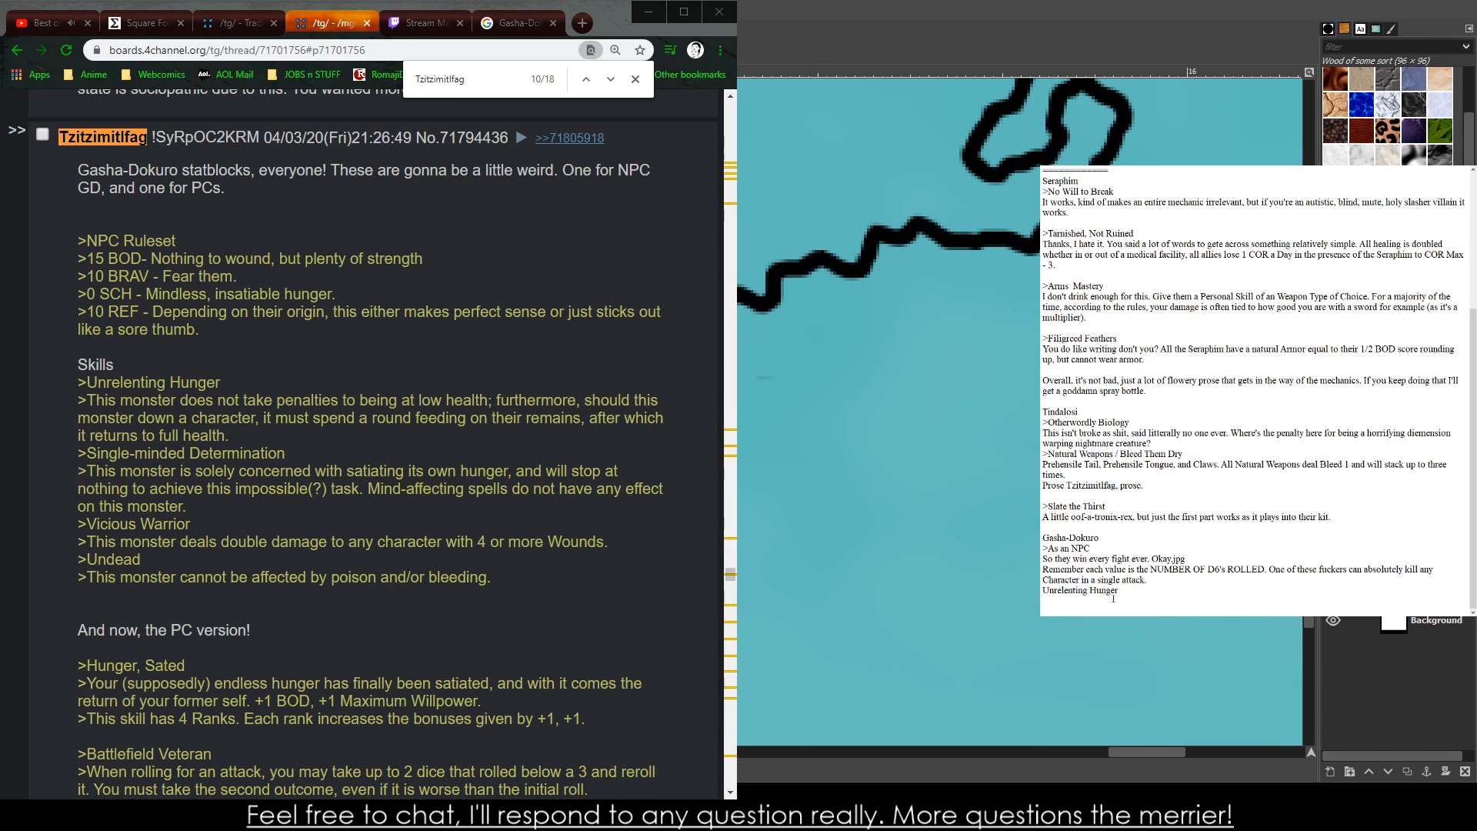
- Prefix the Unrelenting Hunger heading with ">", put a blank line above it and start a new line below it
{"action": "left_click", "coordinate": [1048, 590]}
{"action": "type", "text": ">"}
{"action": "key", "text": "Return"}
{"action": "key", "text": "Return"}
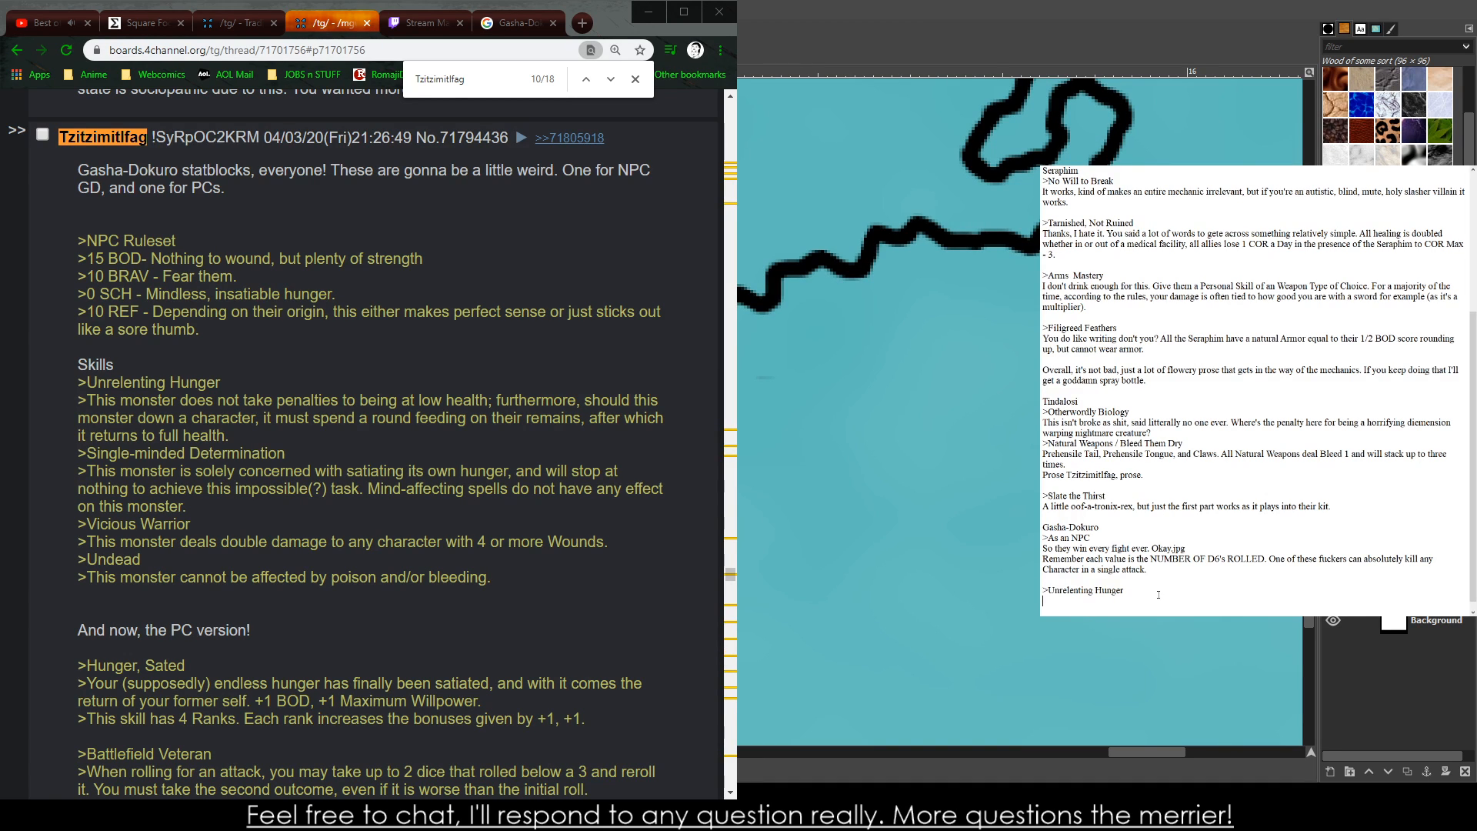
- Write "Okay, it works, a bit stronk as it already has 16 Wounds per Wound Level (for a total of 96 Wounds total)." below Unrelenting Hunger
{"action": "type", "text": "Okay."}
{"action": "type", "text": " it works, a bnit stronk as it already has 16 Wo"}
{"action": "key", "text": "BackSpace"}
{"action": "key", "text": "BackSpace"}
{"action": "type", "text": "nds p"}
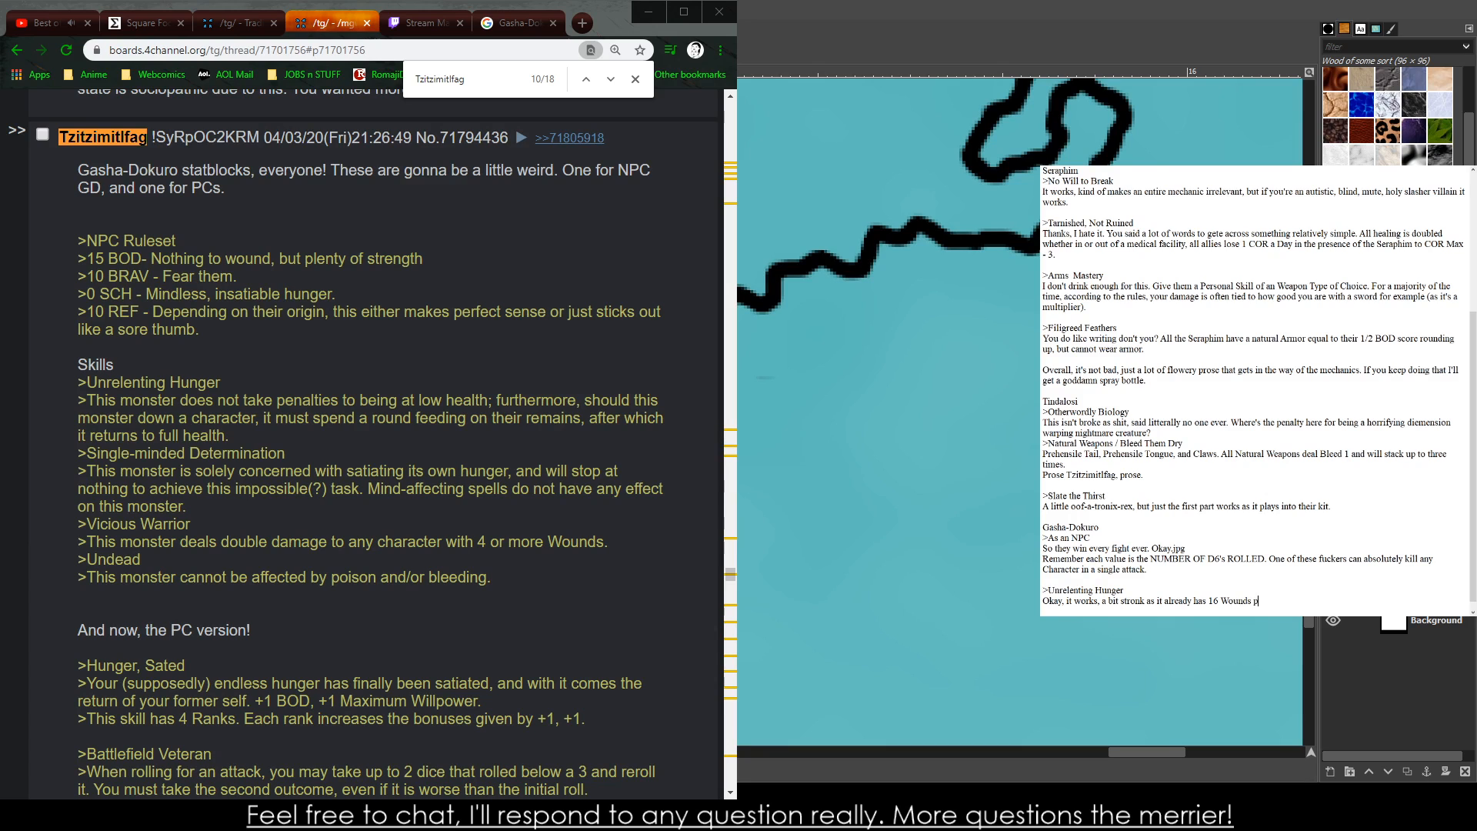
{"action": "type", "text": "er Wound Level"}
{"action": "type", "text": " (for a total of a"}
{"action": "type", "text": "lmost"}
{"action": "key", "text": "BackSpace"}
{"action": "key", "text": "BackSpace"}
{"action": "key", "text": "BackSpace"}
{"action": "key", "text": "BackSpace"}
{"action": "key", "text": "BackSpace"}
{"action": "key", "text": "BackSpace"}
{"action": "key", "text": "BackSpace"}
{"action": "key", "text": "BackSpace"}
{"action": "key", "text": "BackSpace"}
{"action": "key", "text": "BackSpace"}
{"action": "type", "text": "of 96 Wounds total)."}
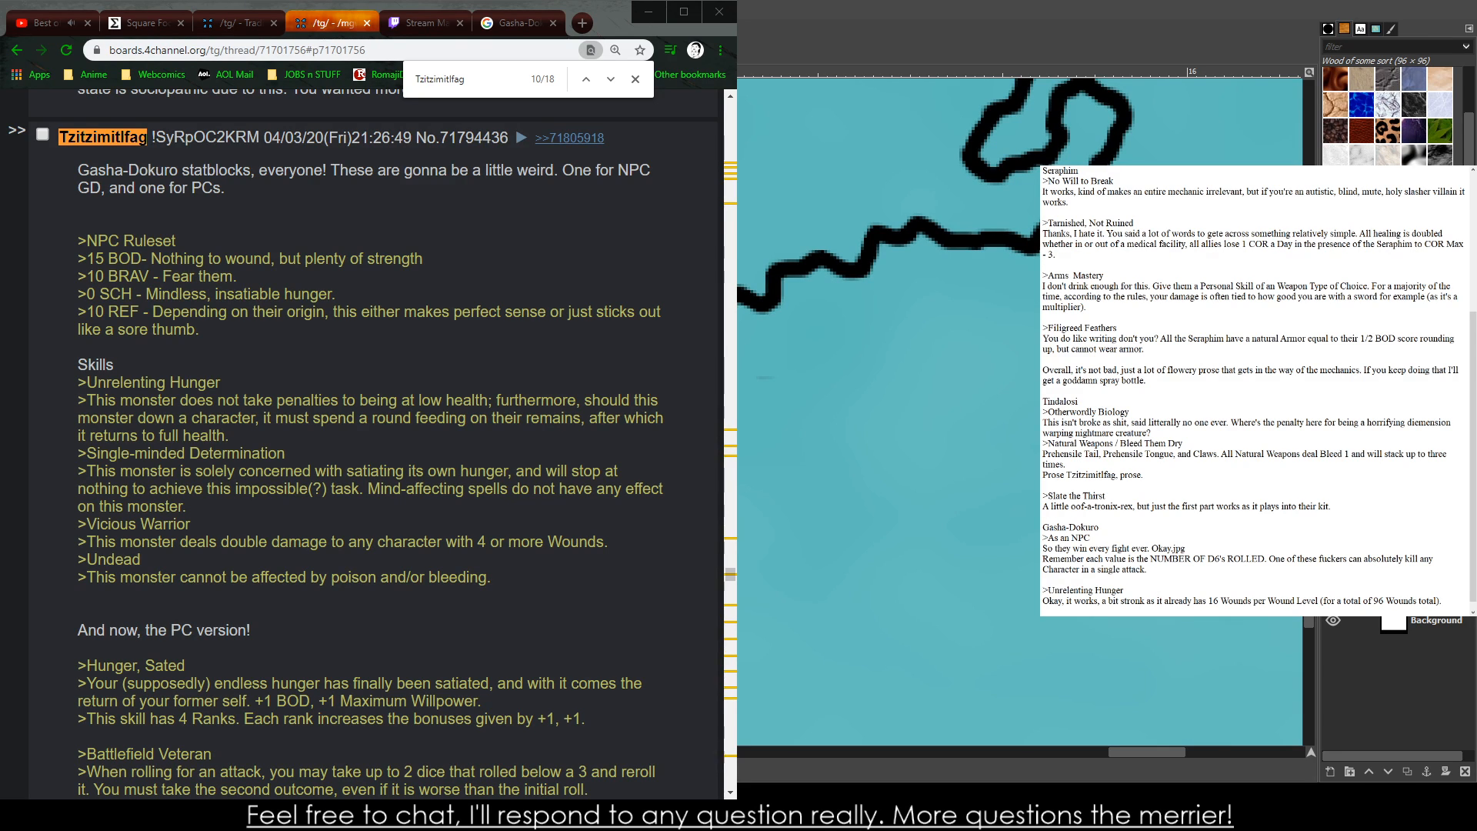
- Add the heading ">Single-Minded Determination" with the comment "Impossible task lmao. This thing could kill any character in a single attack."
{"action": "key", "text": "Return"}
{"action": "key", "text": "Return"}
{"action": "type", "text": ">"}
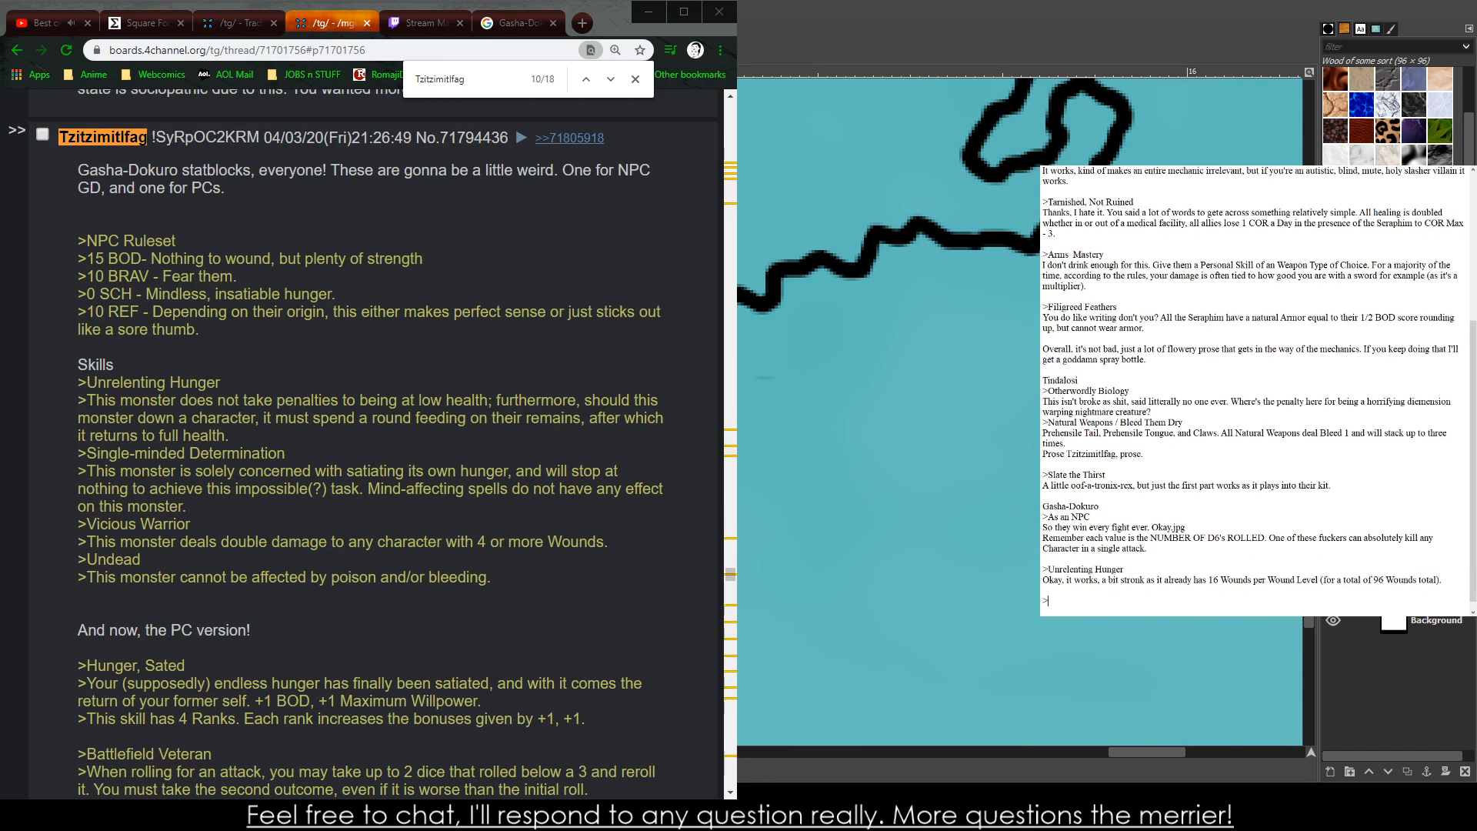
{"action": "type", "text": "Single-Minded Determination"}
{"action": "key", "text": "Return"}
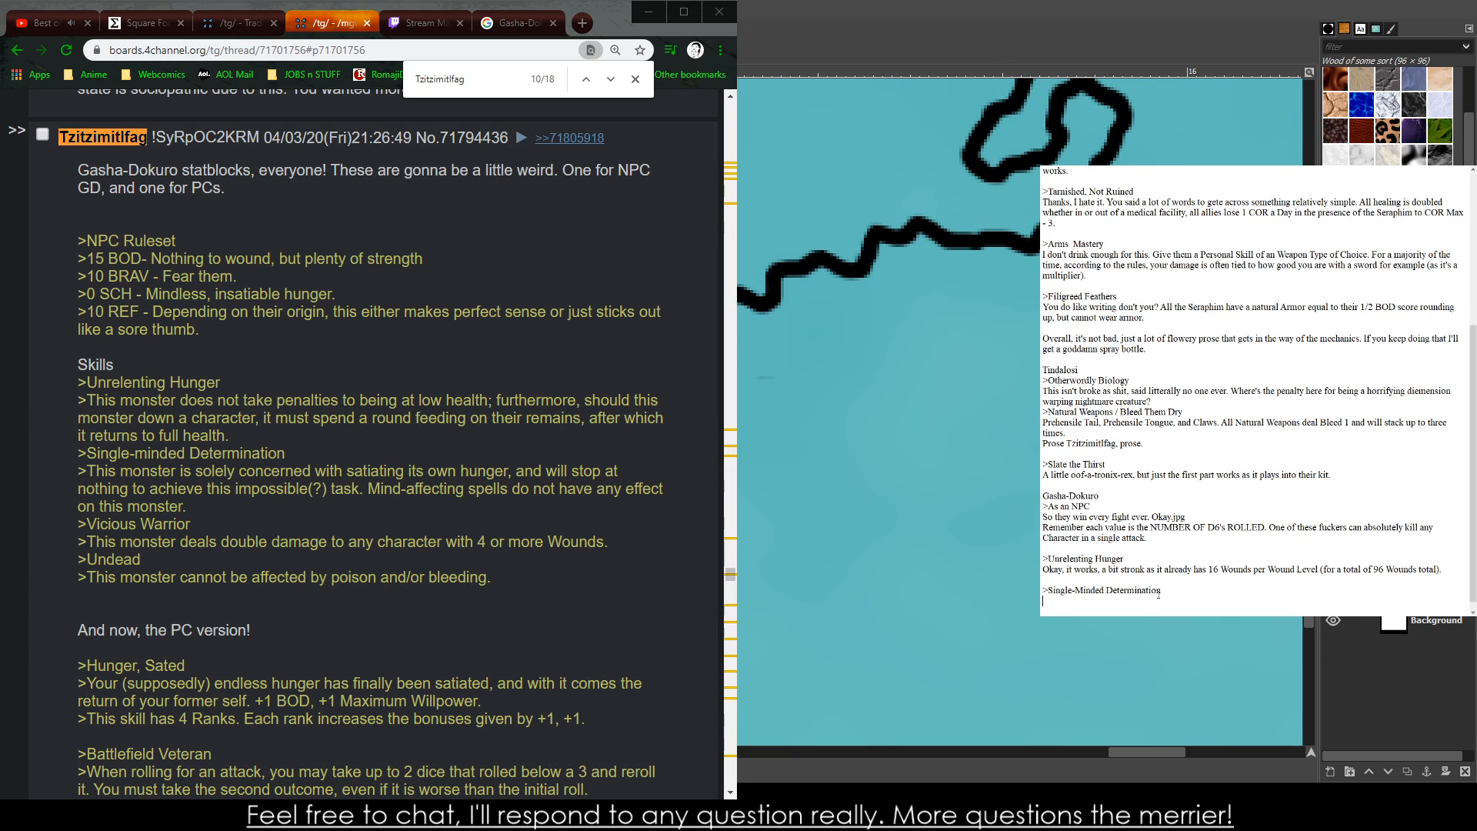
{"action": "type", "text": "Impossible task lmao. This thing could kill any c"}
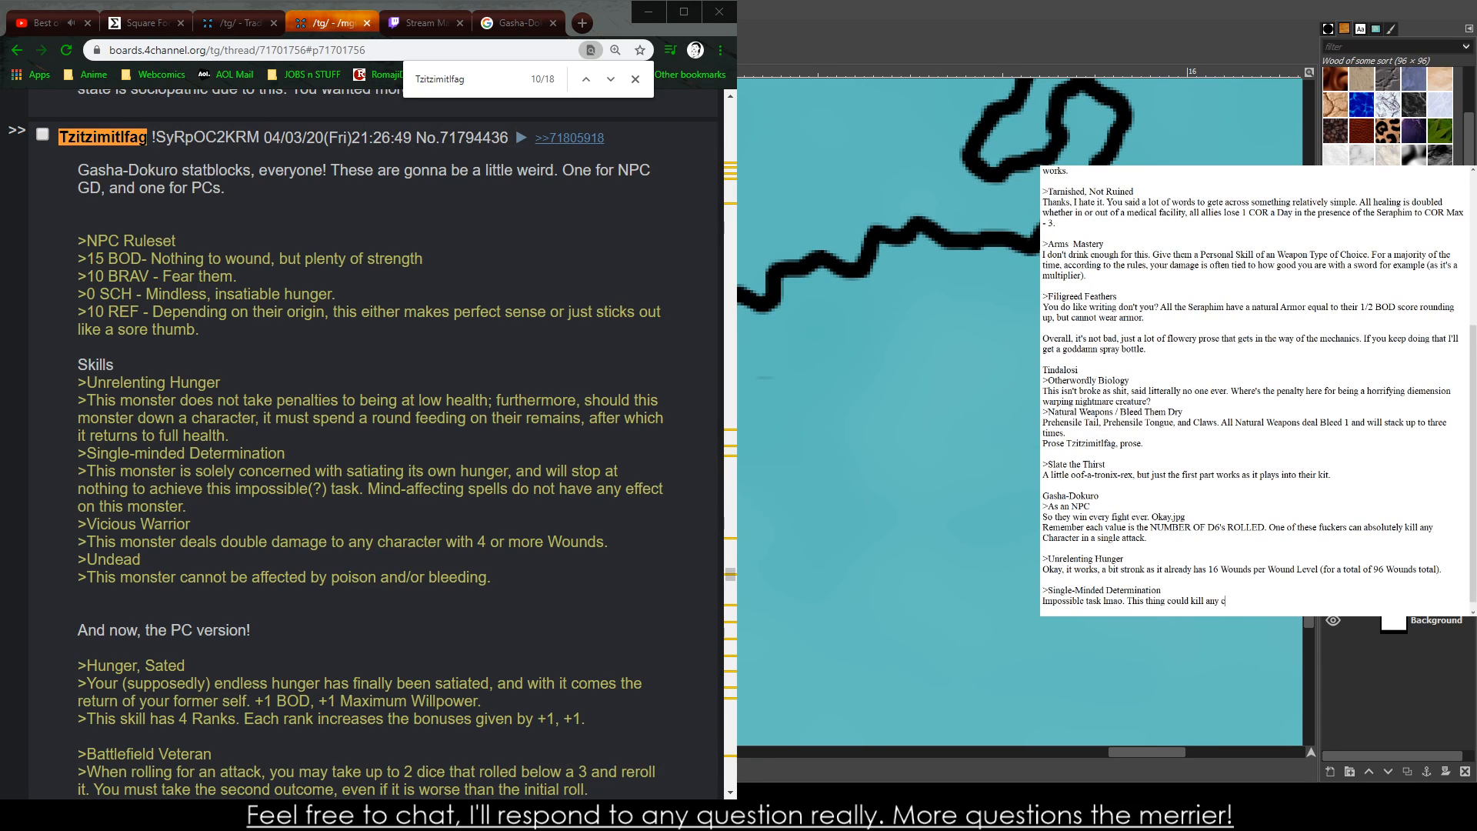
{"action": "type", "text": "haracter in a single attack."}
- Add the heading ">Vicious Warrior" after a blank line
{"action": "key", "text": "Return"}
{"action": "key", "text": "Return"}
{"action": "type", "text": ">"}
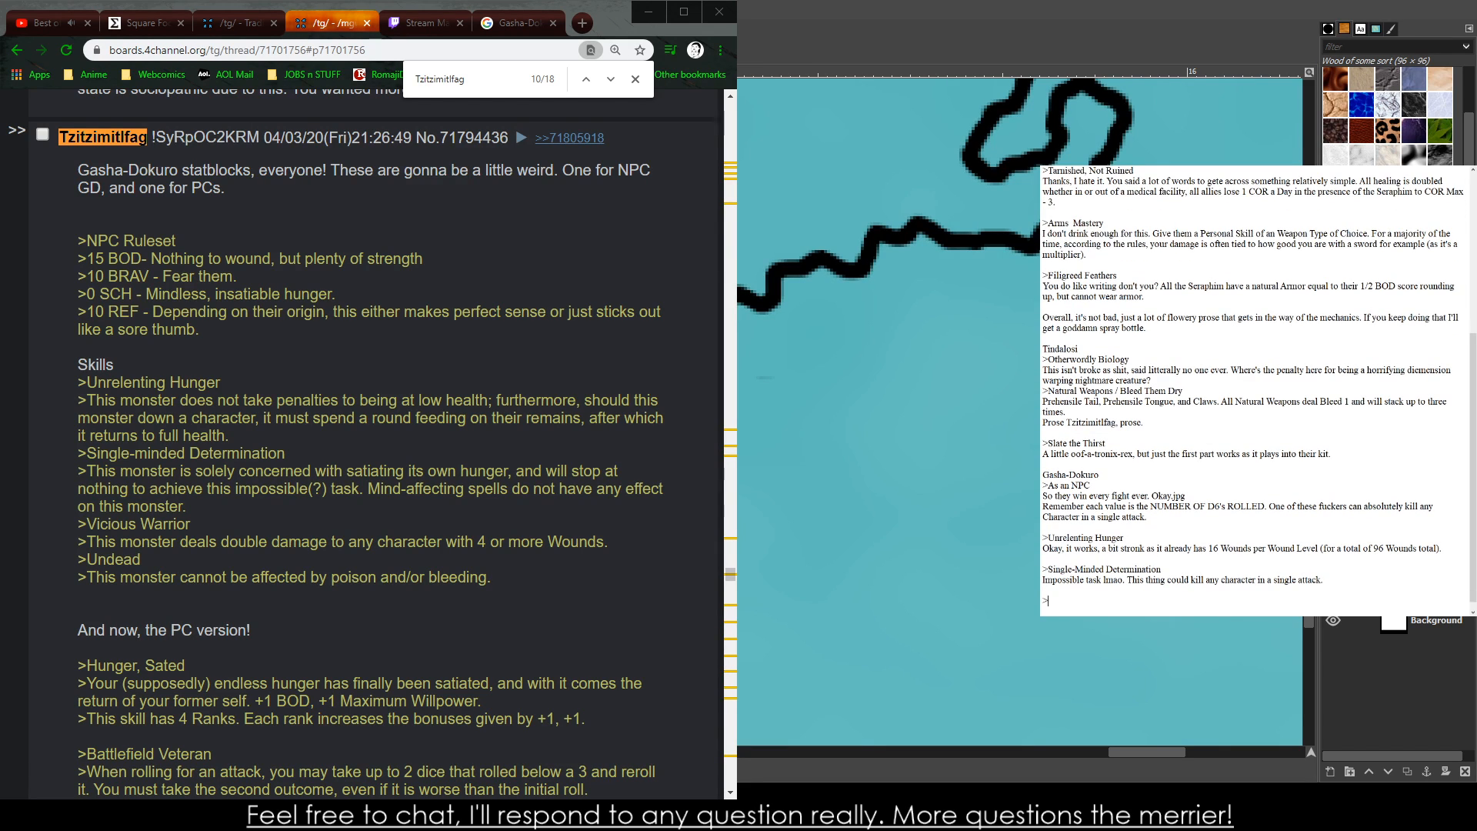
{"action": "type", "text": "Vicious Warrior"}
{"action": "key", "text": "Return"}
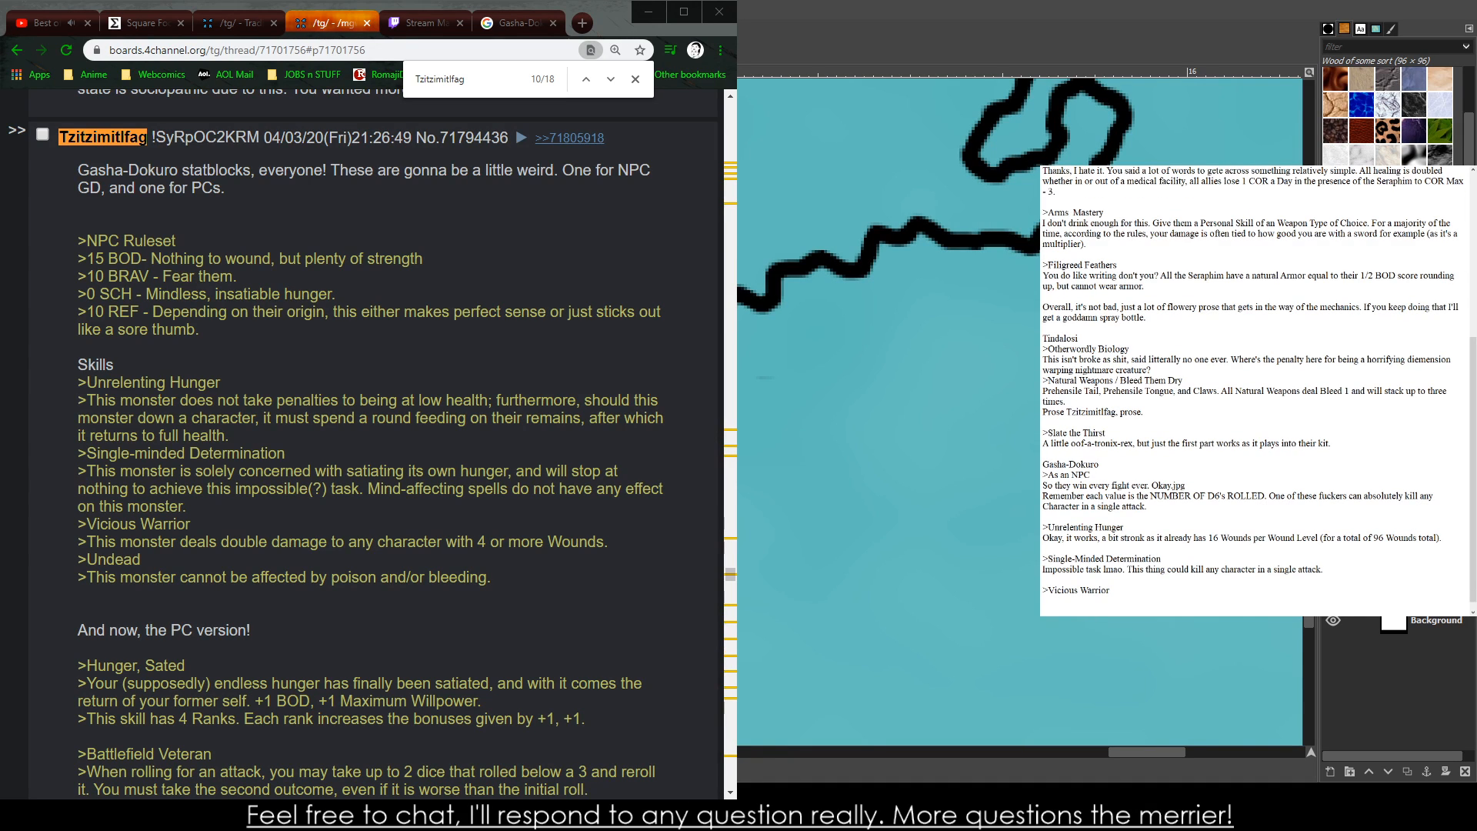
- Write "This monster deals double damage to anay character at Heavy Wound tier or lower." under Vicious Warrior
{"action": "type", "text": "This monster deals double damage to anay cha"}
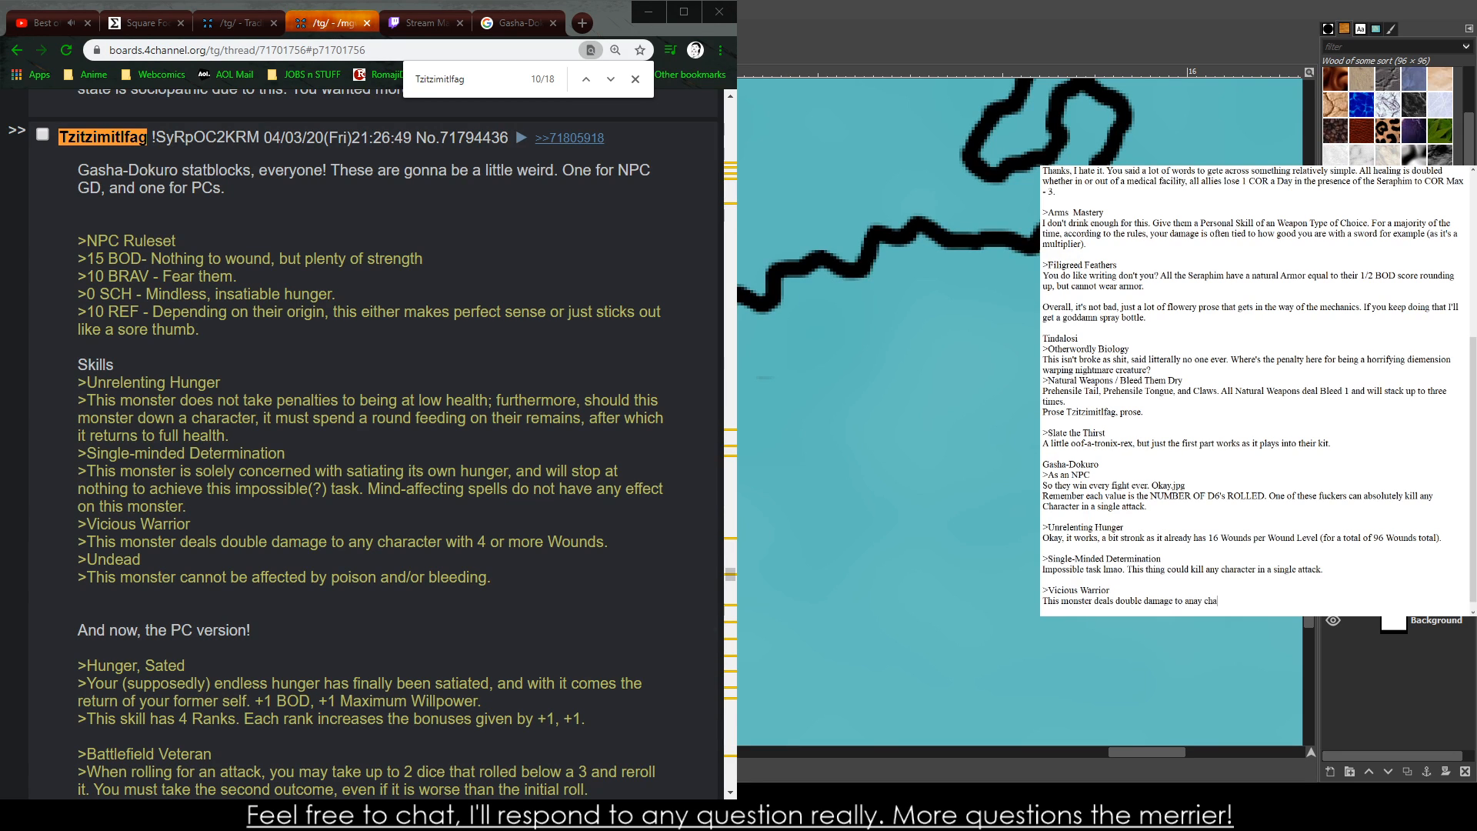
{"action": "type", "text": "racter at Wound"}
{"action": "key", "text": "BackSpace"}
{"action": "key", "text": "BackSpace"}
{"action": "key", "text": "BackSpace"}
{"action": "key", "text": "BackSpace"}
{"action": "key", "text": "BackSpace"}
{"action": "type", "text": "Heavy Wo"}
{"action": "type", "text": "unds o"}
{"action": "type", "text": "r low"}
{"action": "key", "text": "BackSpace"}
{"action": "key", "text": "BackSpace"}
{"action": "key", "text": "BackSpace"}
{"action": "type", "text": "tier or lower."}
- Extend the Vicious Warrior comment with "So if you manage to not die for the first attack, he'll just evaporate you for the second.."
{"action": "type", "text": "So if you manage to not"}
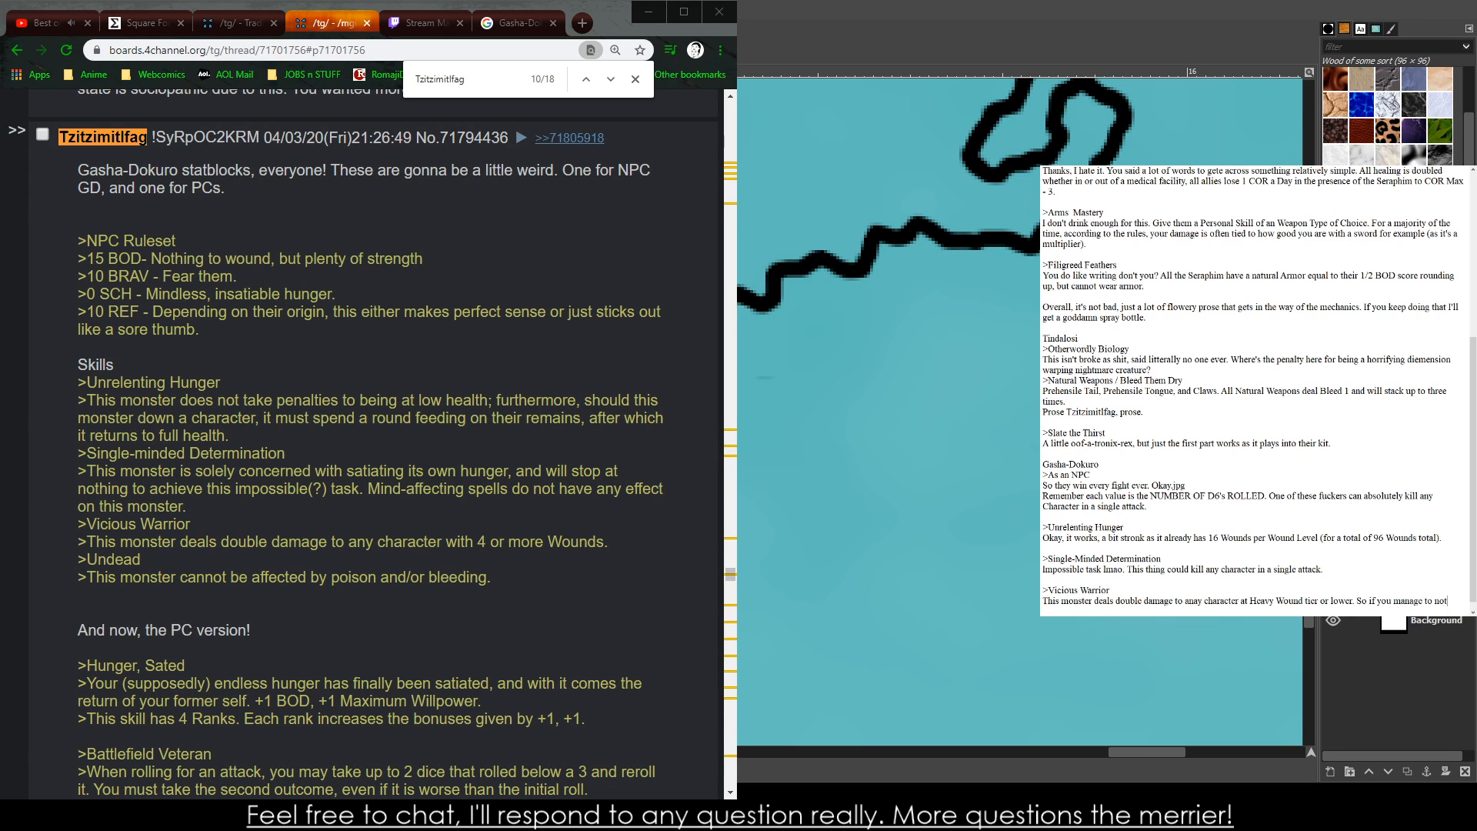
{"action": "type", "text": " die for the first attack."}
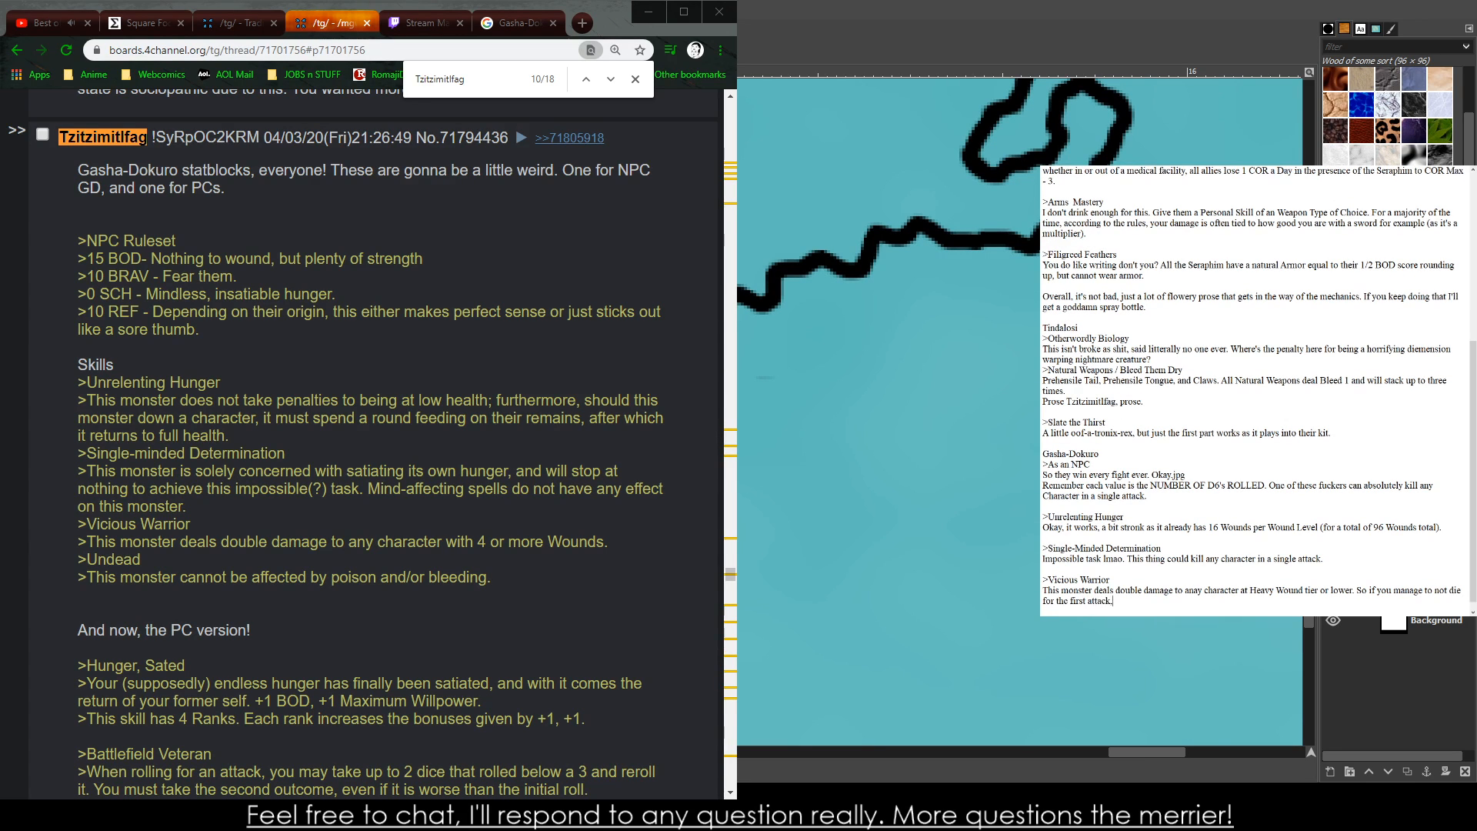
{"action": "key", "text": "BackSpace"}
{"action": "type", "text": ", he'll just evaporate you for the second.."}
- Add the heading ">Undead" with the comment "Ok." and separate it from the Vicious Warrior comment with a blank line
{"action": "key", "text": "Return"}
{"action": "type", "text": ">Undead"}
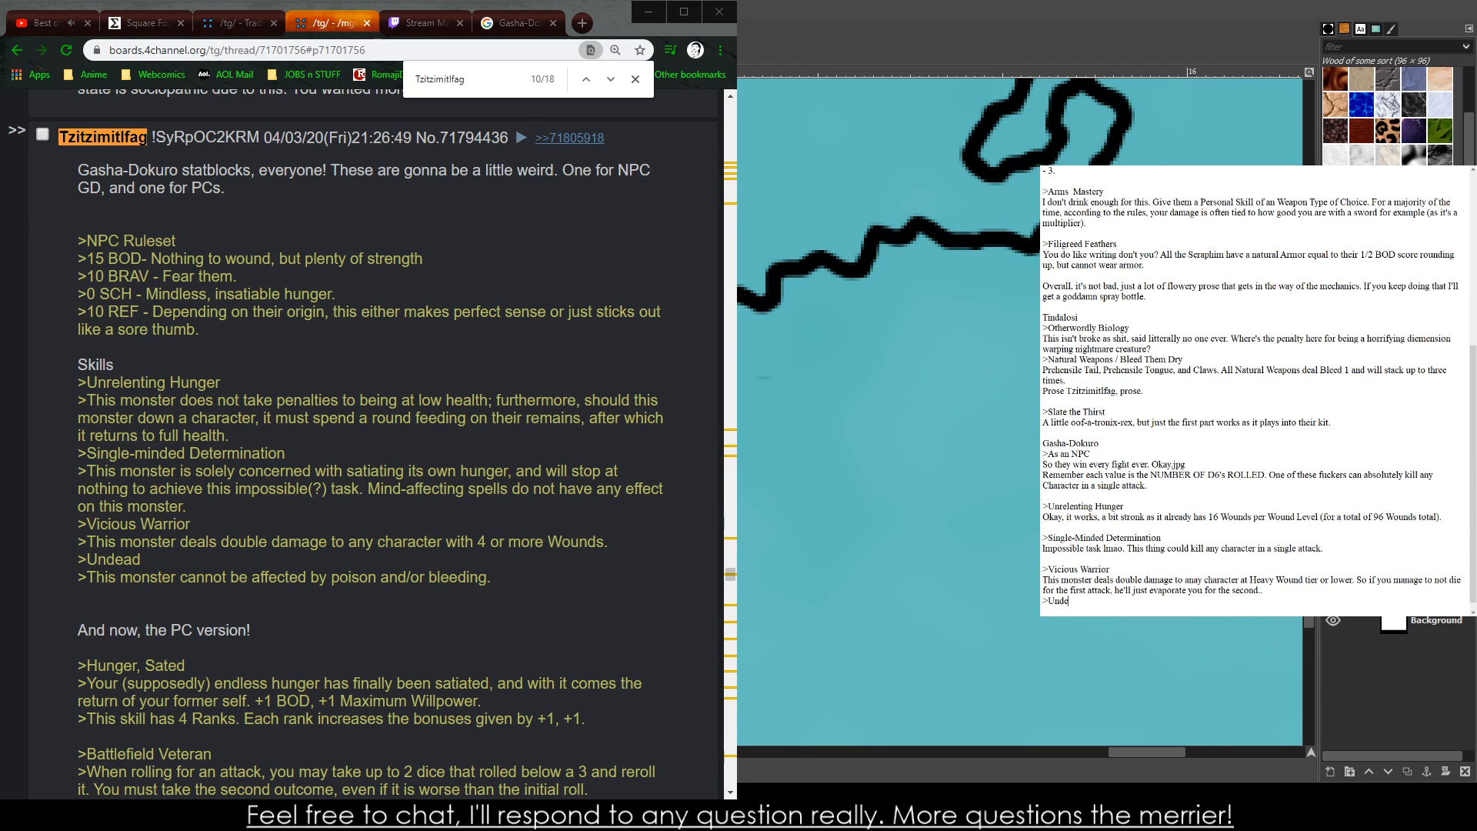
{"action": "key", "text": "Return"}
{"action": "type", "text": "Ok."}
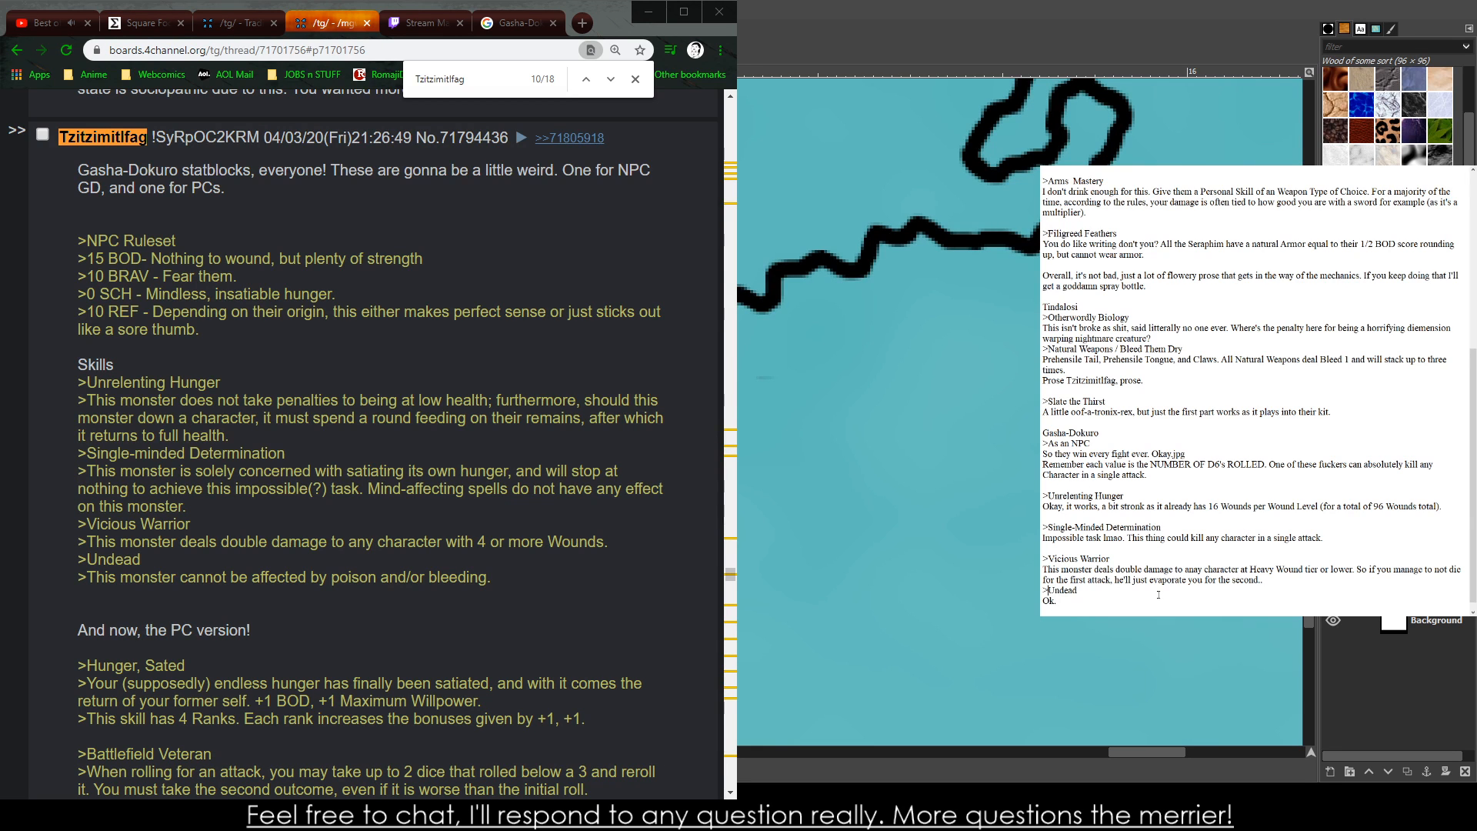
{"action": "key", "text": "Return"}
- Bring up the forum post's PC version and add the heading ">As a PC" at the end of the notes
{"action": "scroll", "coordinate": [1242, 579], "scroll_direction": "down", "scroll_amount": 1}
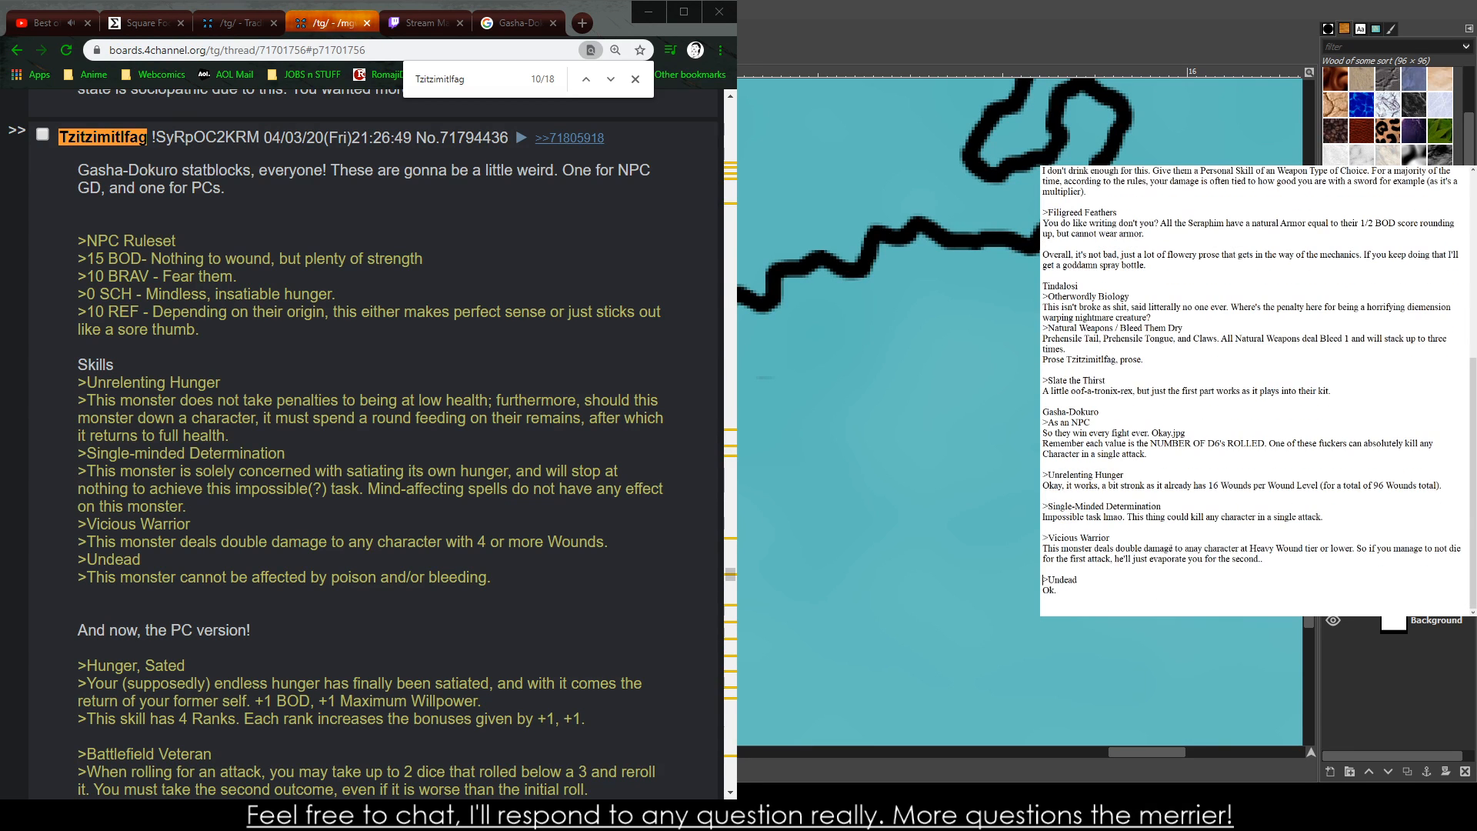
{"action": "scroll", "coordinate": [569, 492], "scroll_direction": "down", "scroll_amount": 5}
{"action": "left_click", "coordinate": [1128, 600]}
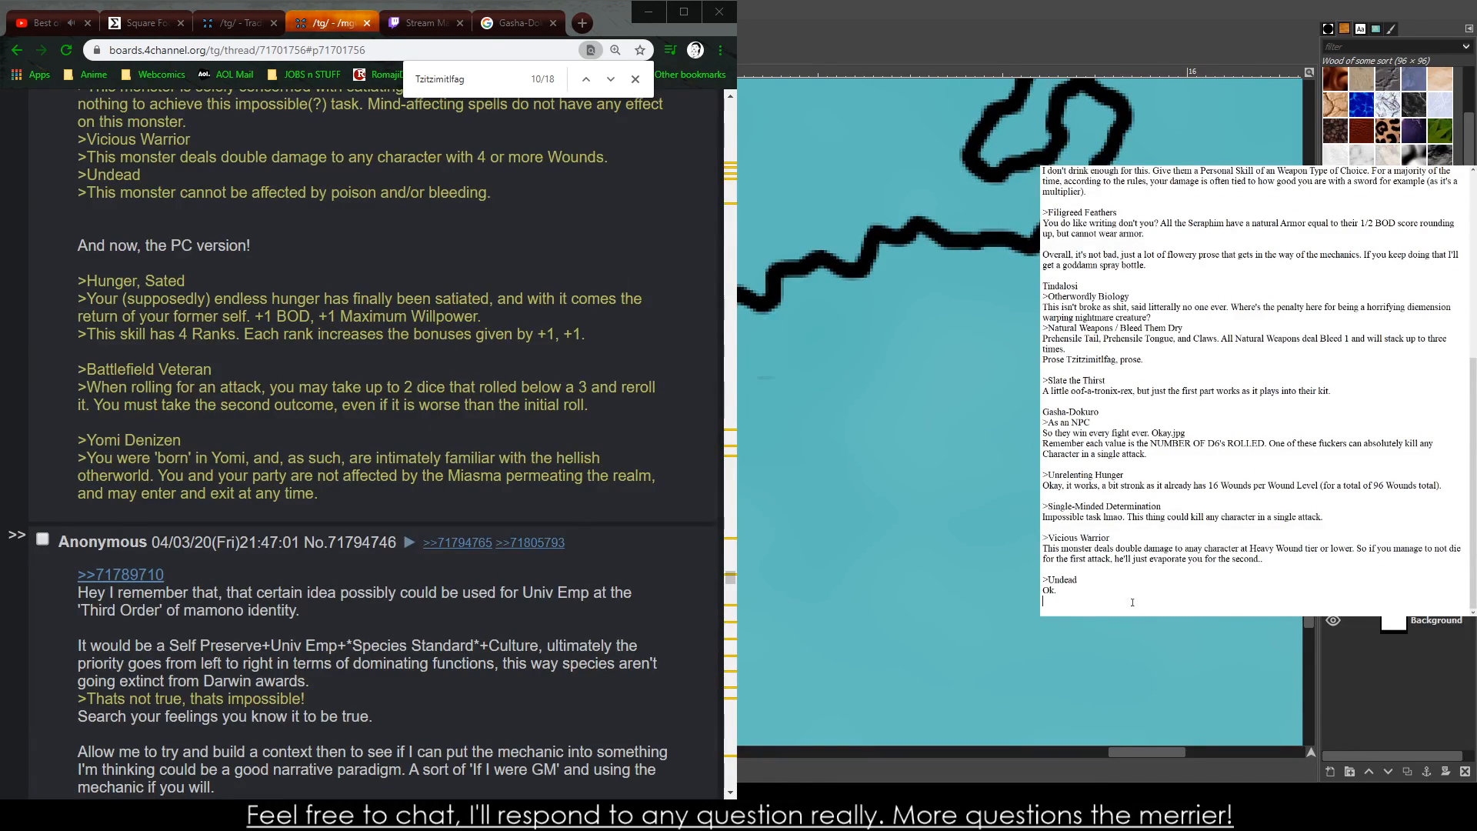
{"action": "key", "text": "Return"}
{"action": "key", "text": "Return"}
{"action": "type", "text": ">As a PC"}
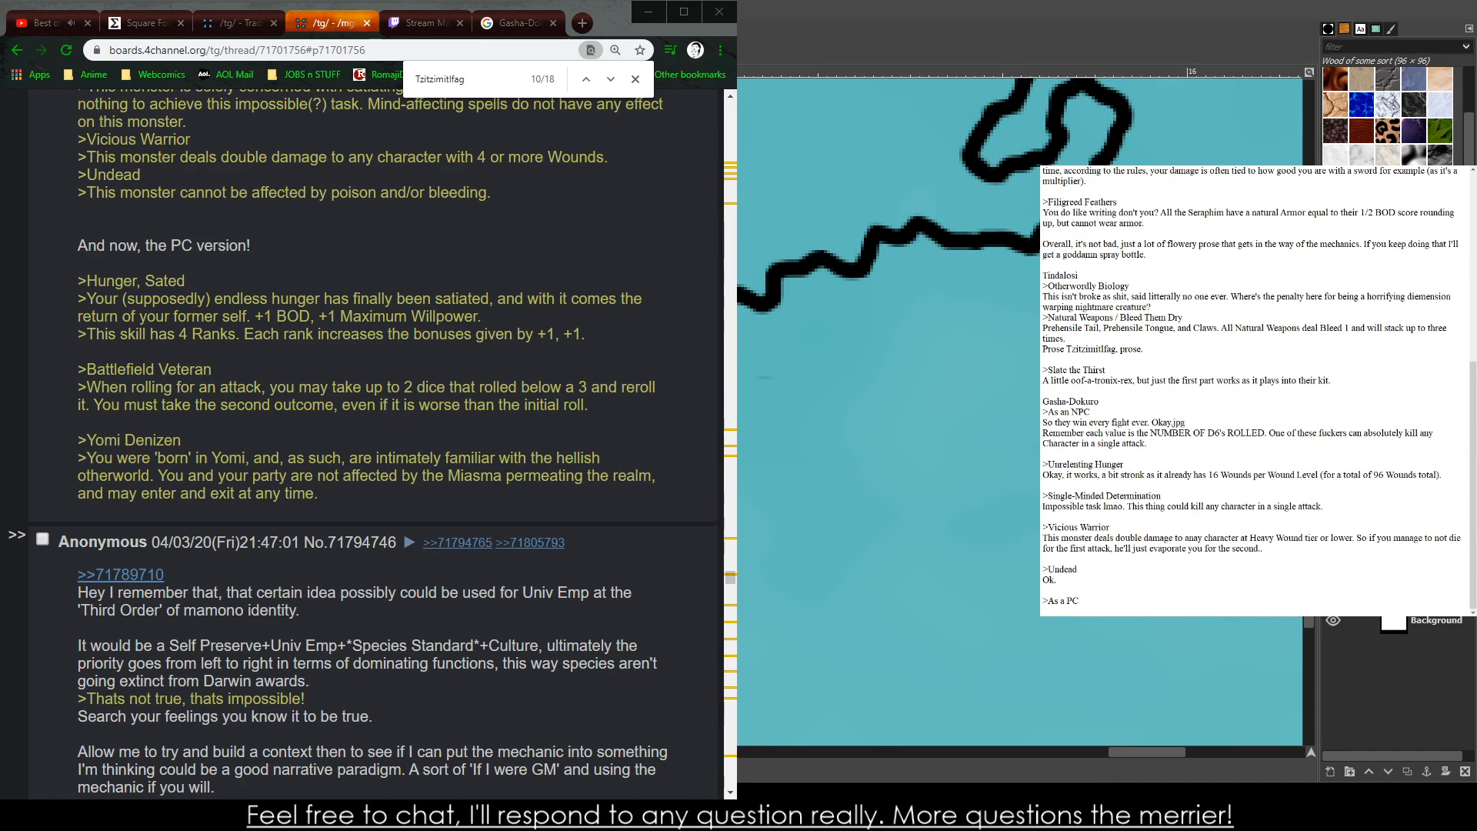
{"action": "key", "text": "Return"}
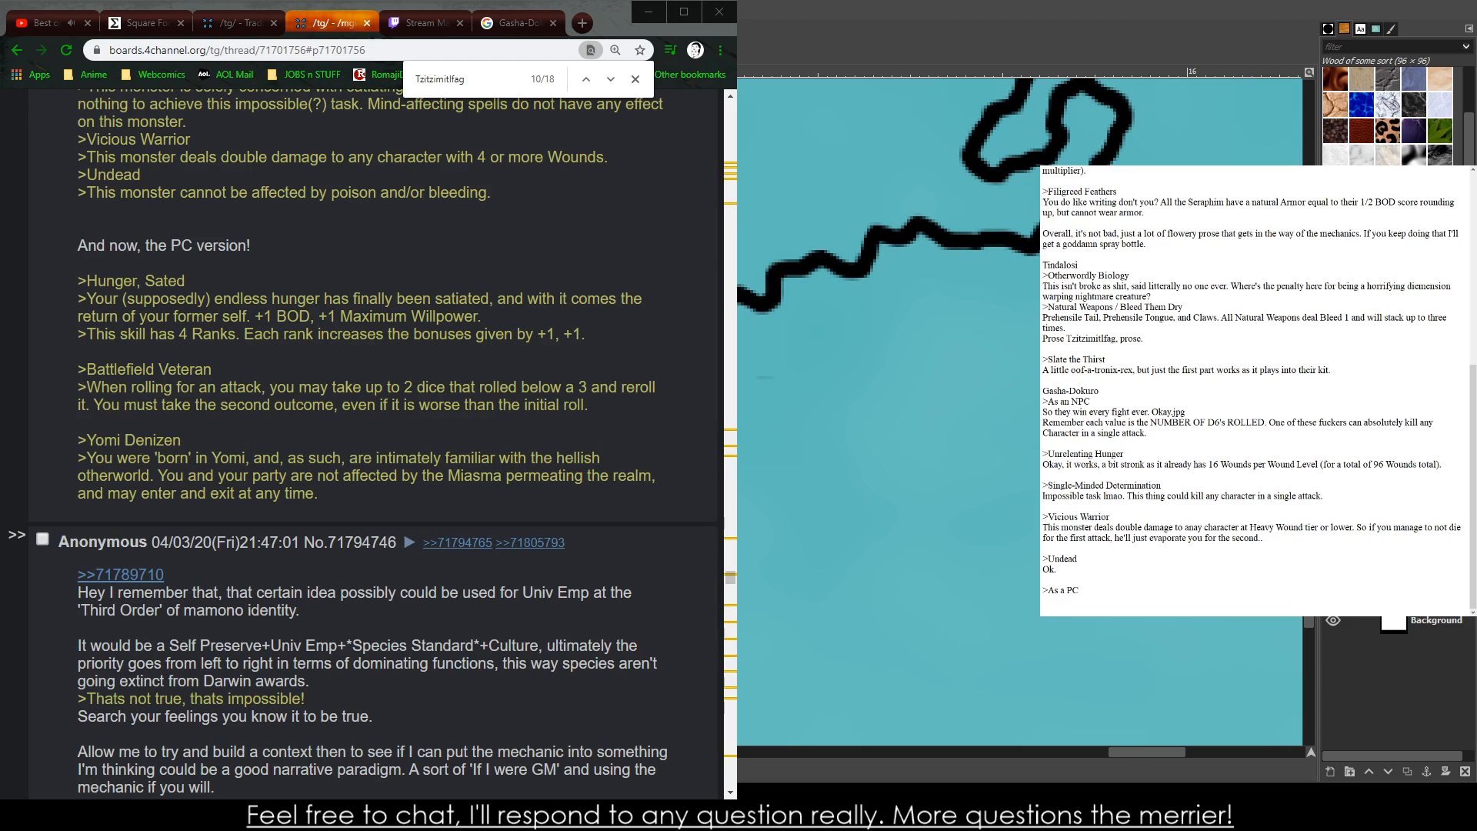
{"action": "type", "text": "Hunger Sate"}
{"action": "key", "text": "BackSpace"}
{"action": "key", "text": "BackSpace"}
{"action": "key", "text": "BackSpace"}
{"action": "key", "text": "BackSpace"}
{"action": "key", "text": "BackSpace"}
{"action": "key", "text": "BackSpace"}
{"action": "key", "text": "BackSpace"}
{"action": "key", "text": "BackSpace"}
{"action": "key", "text": "BackSpace"}
{"action": "key", "text": "BackSpace"}
- Add the heading ">Hunger Sated" under ">As a PC" and start a new line below it
{"action": "type", "text": ">Hunger Sated - This"}
{"action": "key", "text": "BackSpace"}
{"action": "key", "text": "BackSpace"}
{"action": "key", "text": "BackSpace"}
{"action": "key", "text": "BackSpace"}
{"action": "key", "text": "BackSpace"}
{"action": "key", "text": "BackSpace"}
{"action": "key", "text": "Return"}
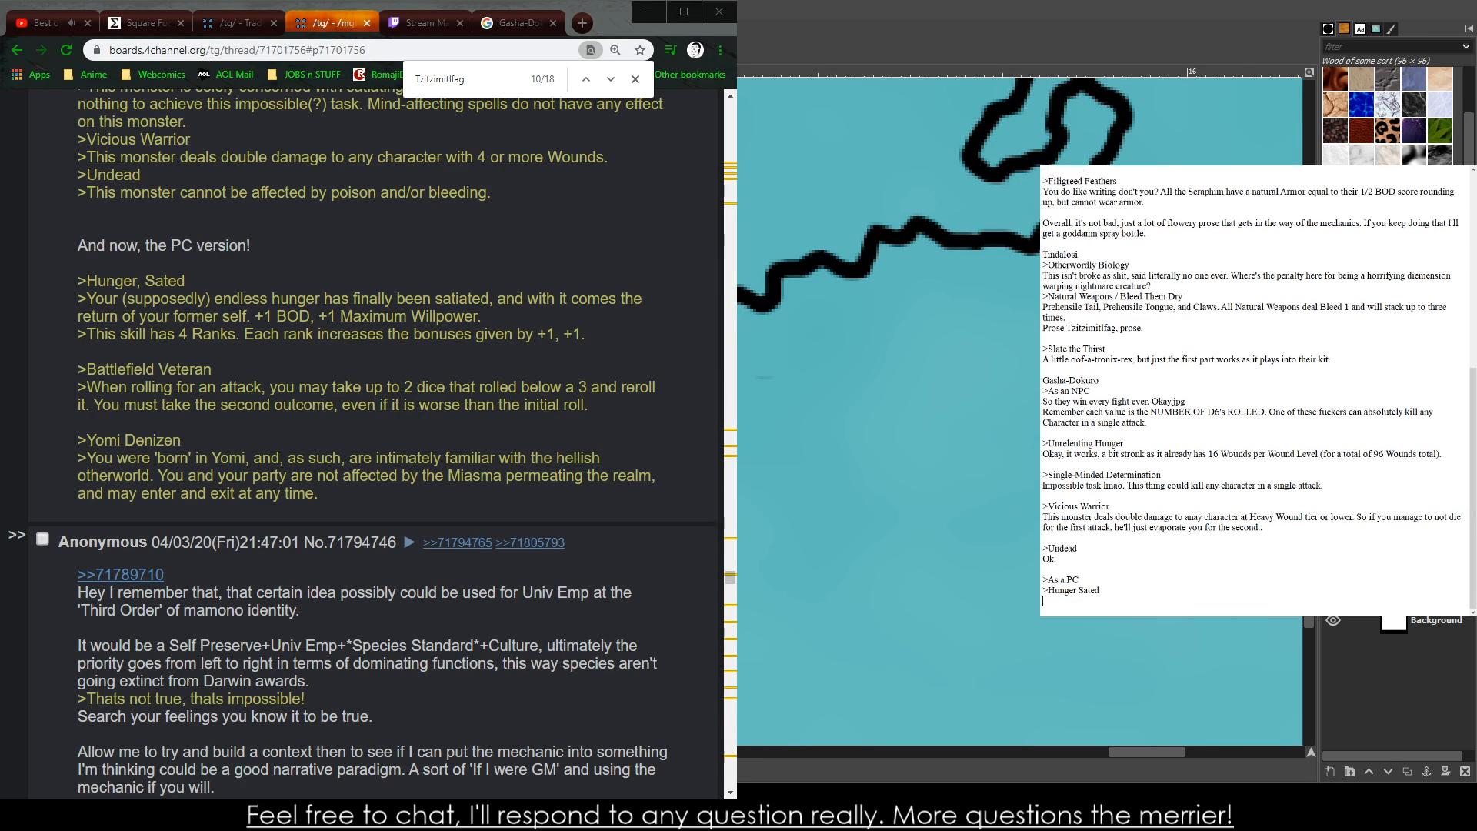
- Write "Drop the second bit, it's +1 BOD and +2 Willpower" under Hunger Sated and leave a blank line after it
{"action": "type", "text": "Drop the second bit, it's +1 BOD and +1 Willpower (why"}
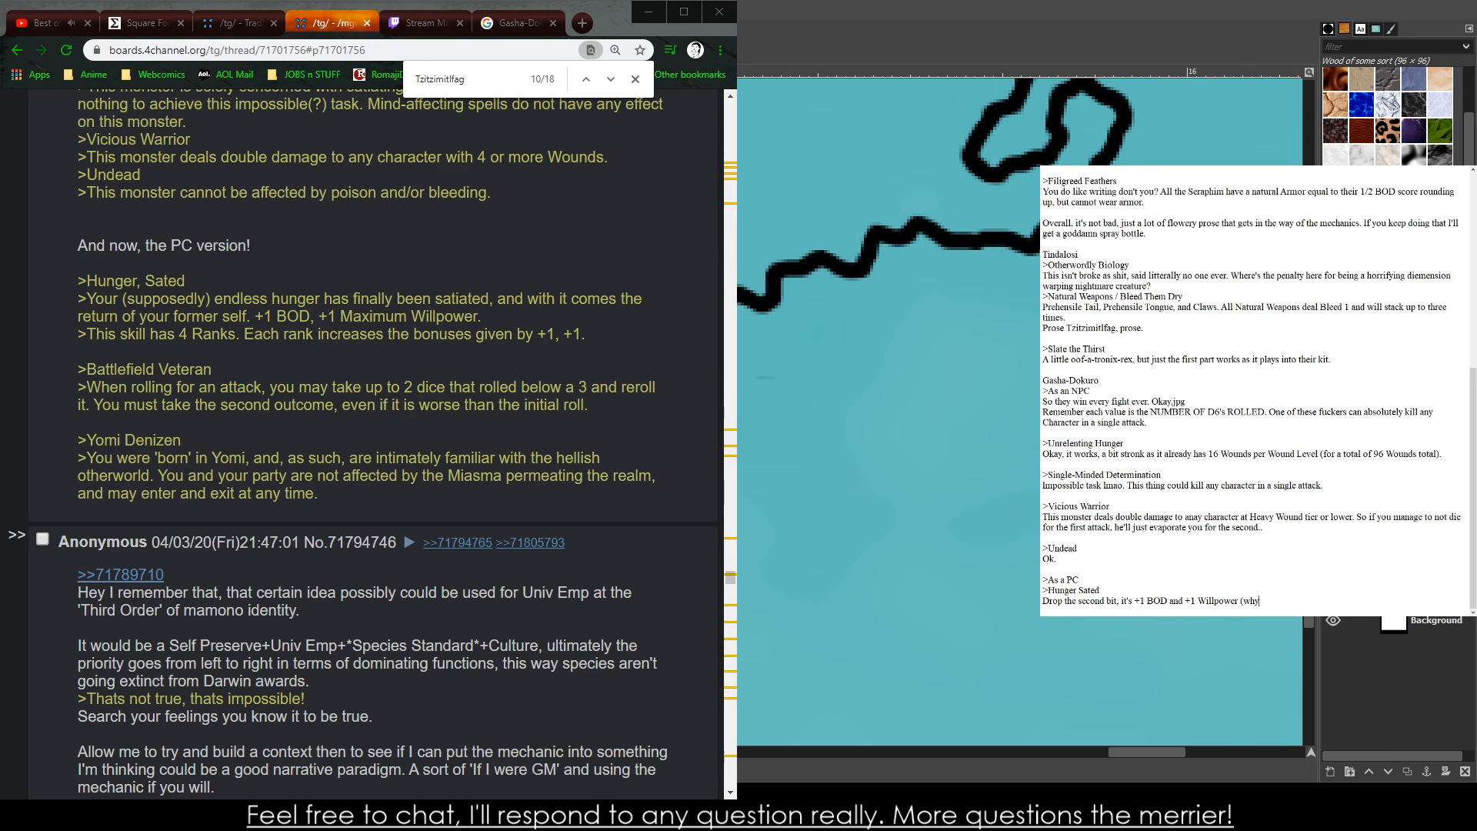
{"action": "type", "text": " not SCH or something"}
{"action": "key", "text": "BackSpace"}
{"action": "key", "text": "BackSpace"}
{"action": "key", "text": "BackSpace"}
{"action": "key", "text": "BackSpace"}
{"action": "key", "text": "BackSpace"}
{"action": "key", "text": "BackSpace"}
{"action": "key", "text": "BackSpace"}
{"action": "key", "text": "BackSpace"}
{"action": "key", "text": "BackSpace"}
{"action": "key", "text": "BackSpace"}
{"action": "key", "text": "BackSpace"}
{"action": "key", "text": "BackSpace"}
{"action": "key", "text": "BackSpace"}
{"action": "key", "text": "BackSpace"}
{"action": "key", "text": "BackSpace"}
{"action": "key", "text": "BackSpace"}
{"action": "key", "text": "BackSpace"}
{"action": "key", "text": "BackSpace"}
{"action": "key", "text": "BackSpace"}
{"action": "key", "text": "BackSpace"}
{"action": "type", "text": "2 Willpower"}
{"action": "key", "text": "Return"}
{"action": "key", "text": "Return"}
- Add the heading ">Battlefield Veteran" with the comment "It works, a bit strong, but it works." and a blank line after it
{"action": "type", "text": ">"}
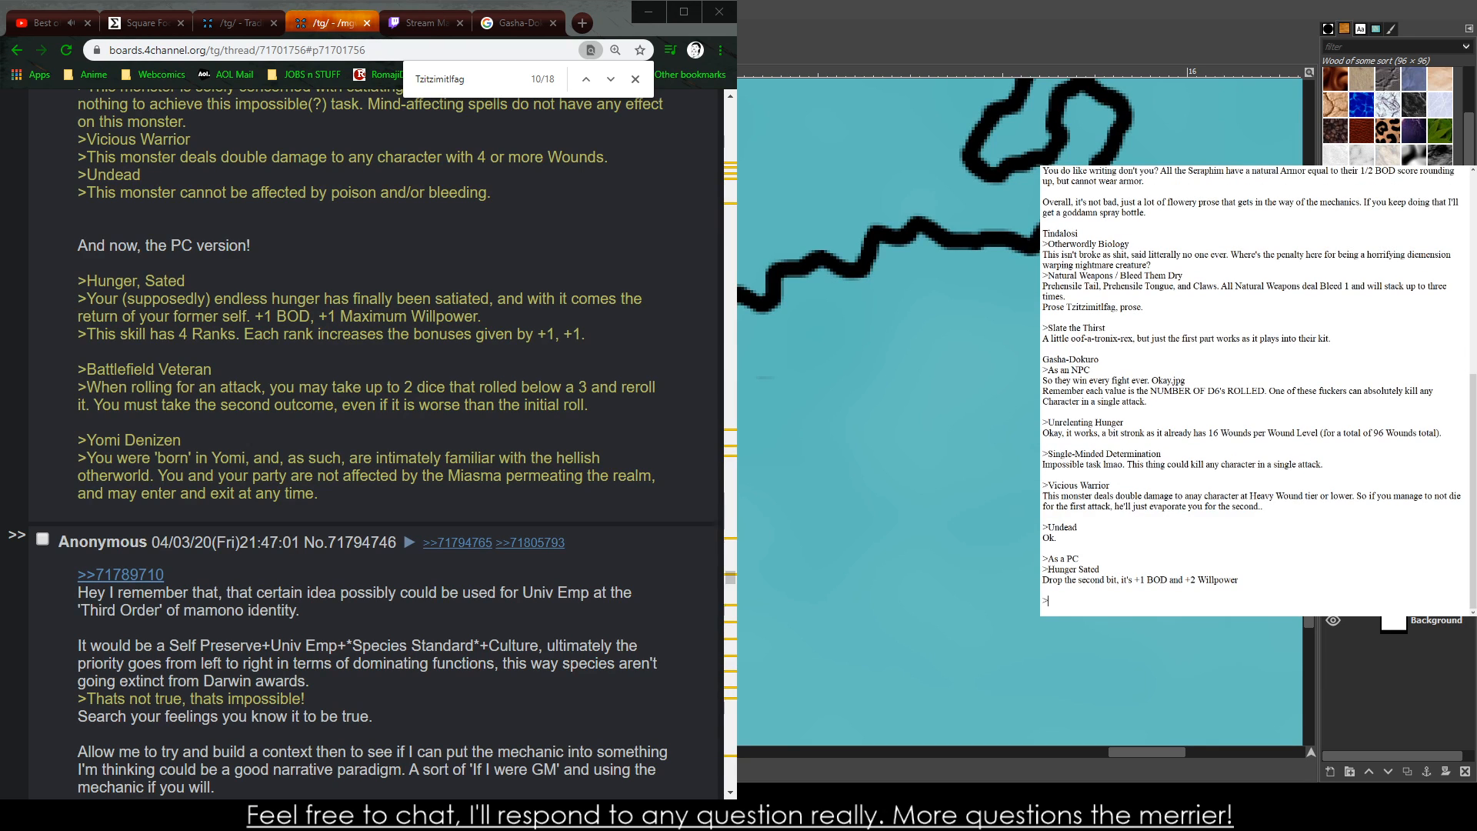
{"action": "type", "text": "Battlefield Veteran"}
{"action": "key", "text": "Return"}
{"action": "type", "text": "I"}
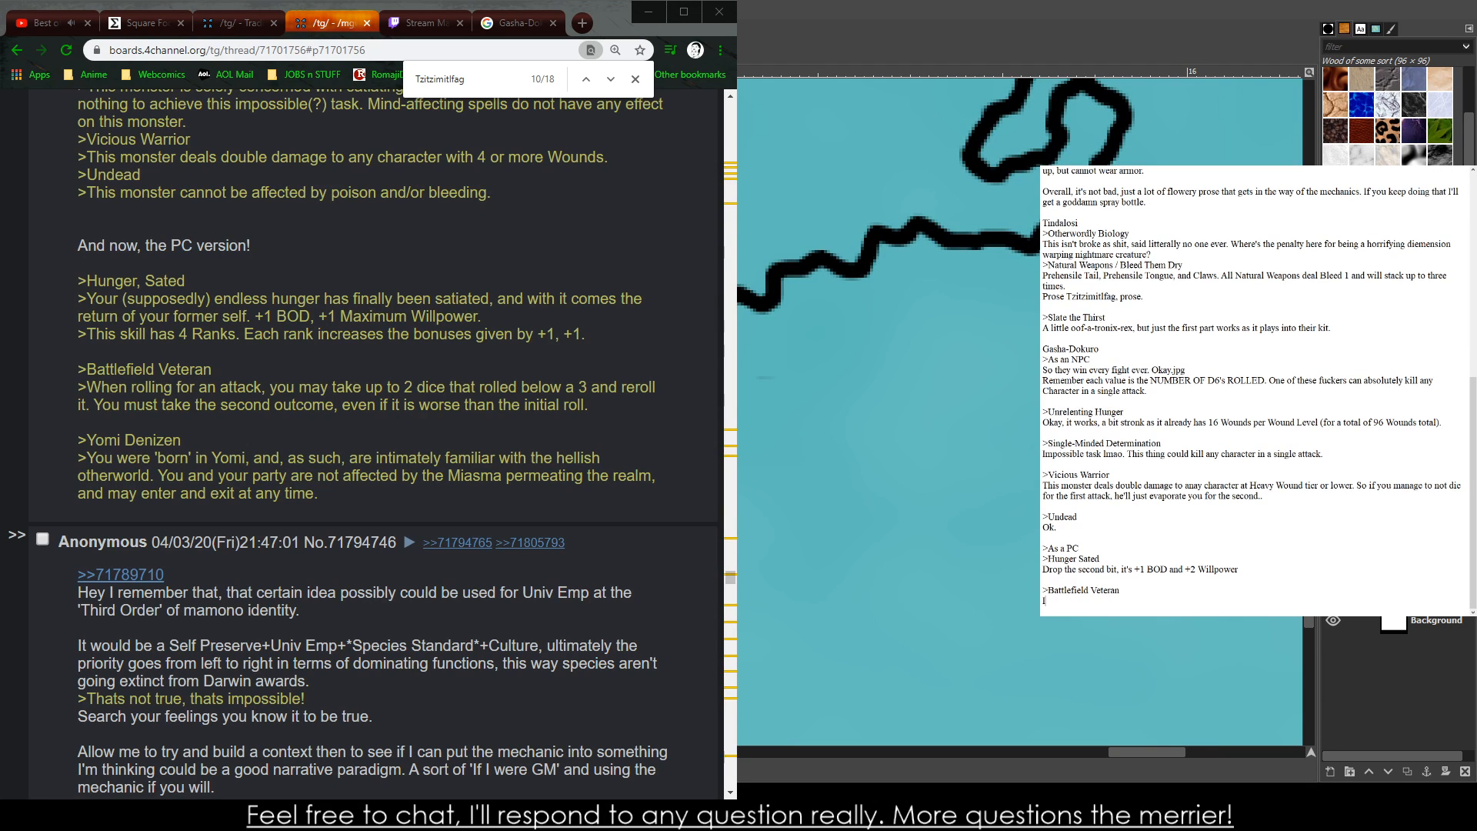
{"action": "type", "text": "t works, a bit strong, but it works."}
{"action": "key", "text": "Return"}
{"action": "key", "text": "Return"}
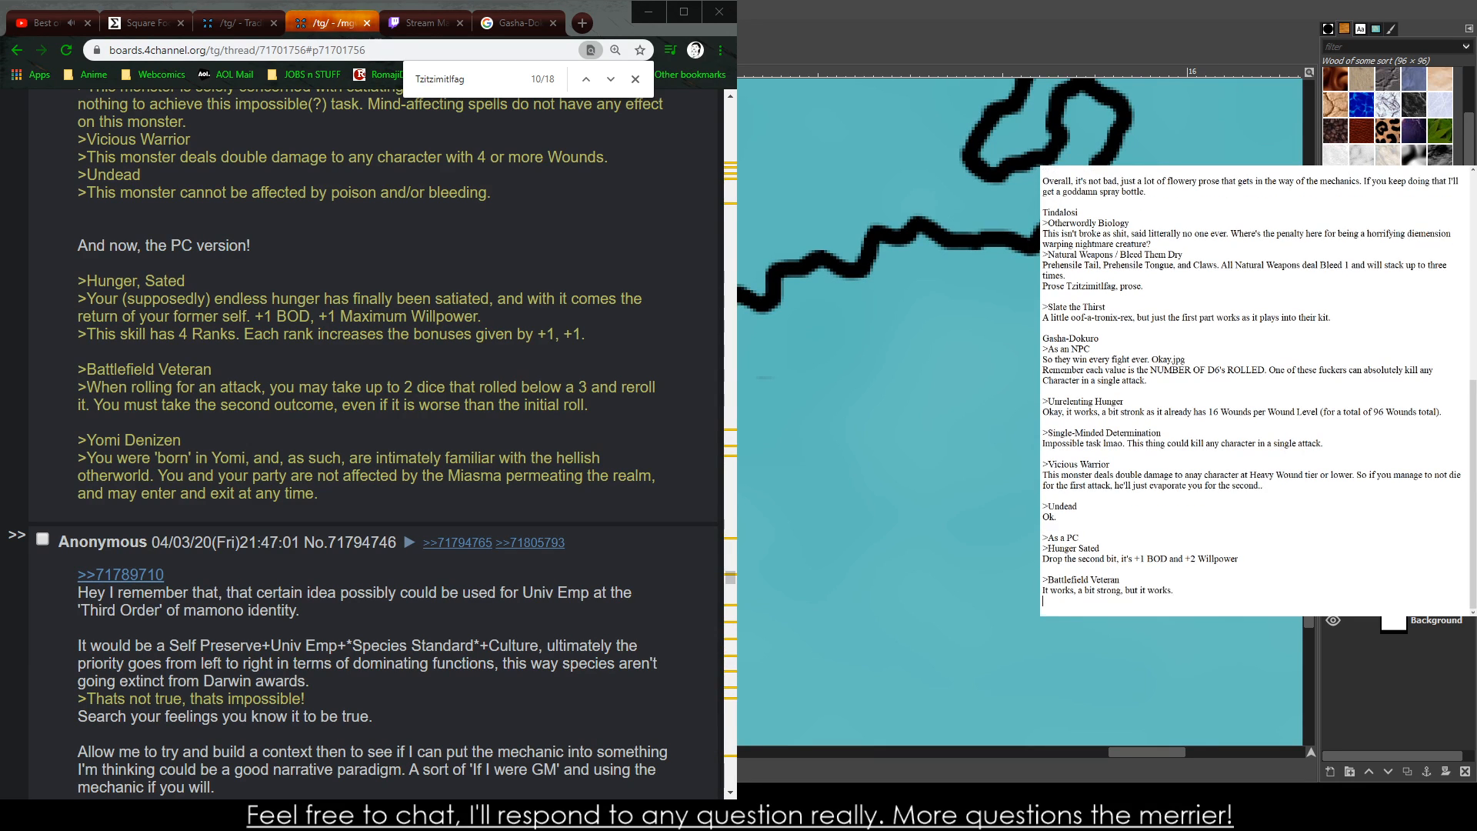
- Add the heading ">Yomi Denezin" below the Battlefield Veteran comment and start a new line
{"action": "type", "text": ">"}
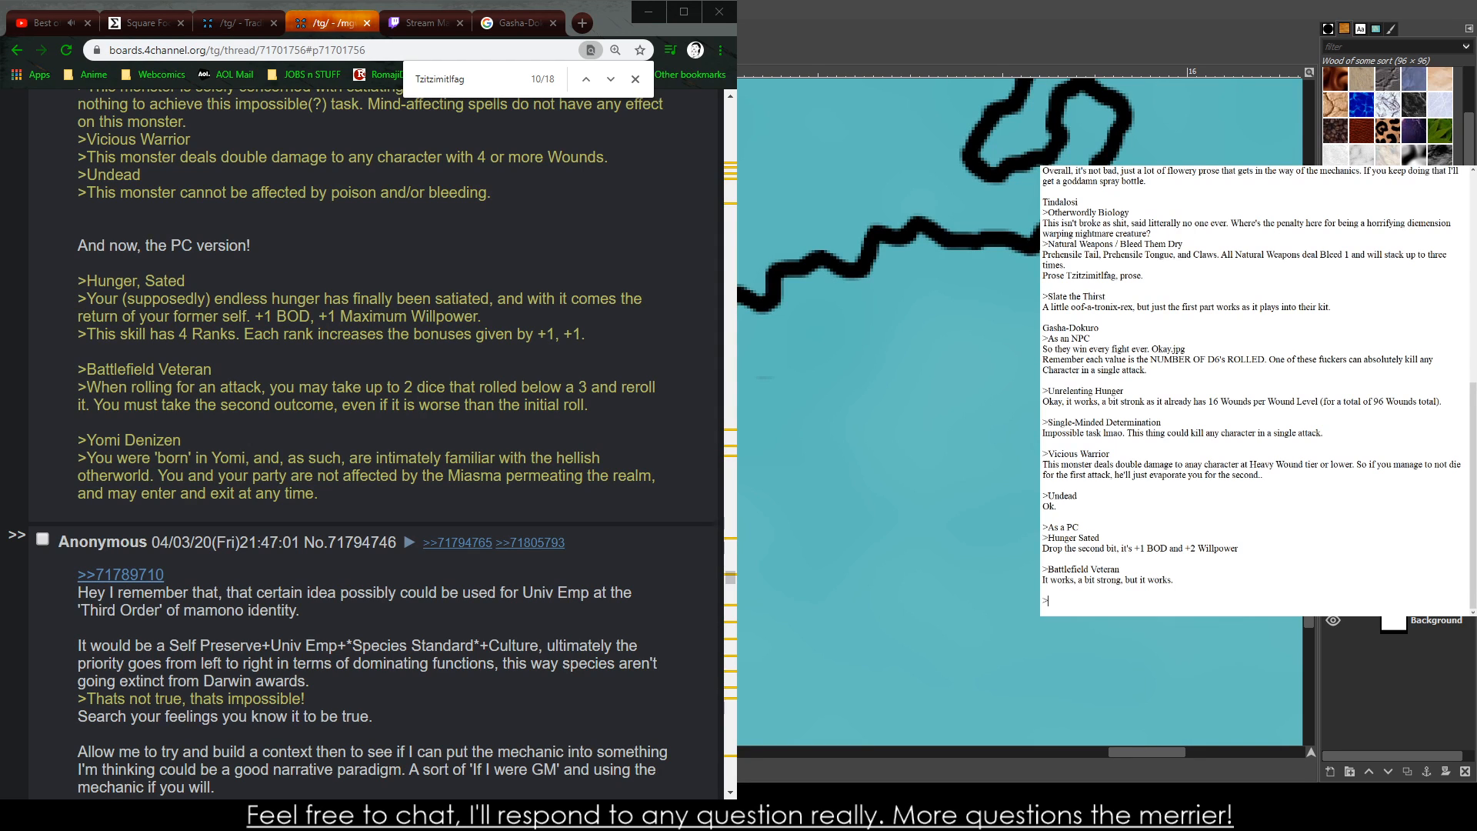
{"action": "type", "text": "Uom"}
{"action": "type", "text": "i Deni"}
{"action": "key", "text": "BackSpace"}
{"action": "key", "text": "BackSpace"}
{"action": "key", "text": "BackSpace"}
{"action": "key", "text": "BackSpace"}
{"action": "key", "text": "BackSpace"}
{"action": "key", "text": "BackSpace"}
{"action": "key", "text": "BackSpace"}
{"action": "key", "text": "BackSpace"}
{"action": "key", "text": "BackSpace"}
{"action": "type", "text": "Yomi Denezin -"}
{"action": "key", "text": "Return"}
- Write "Alright, the entering/exiting may become a bit strong at points, but it works." under the Yomi heading
{"action": "type", "text": "Alright."}
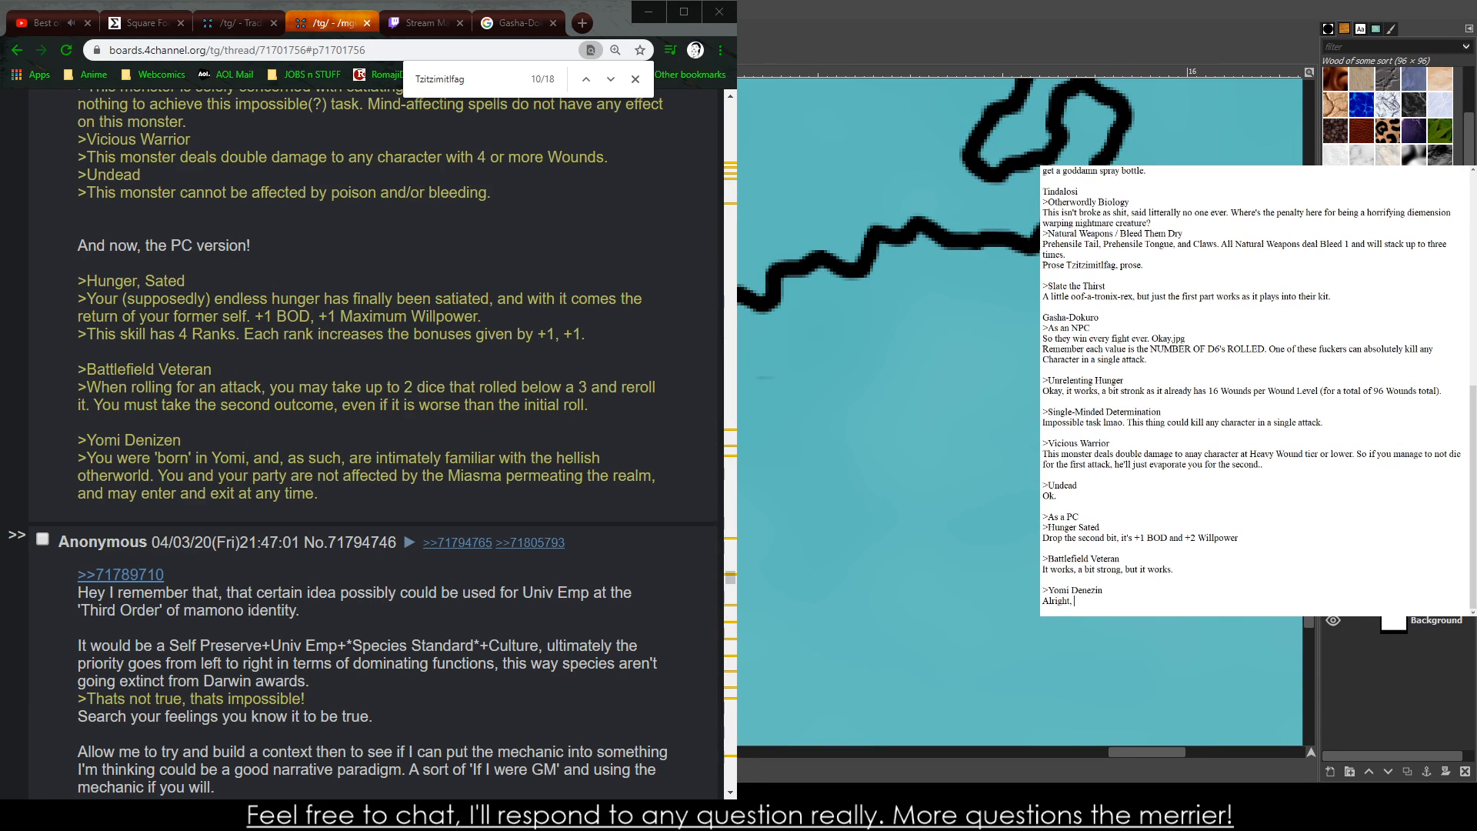
{"action": "type", "text": " the entering/exitin"}
{"action": "type", "text": "g may become a bit strong at p"}
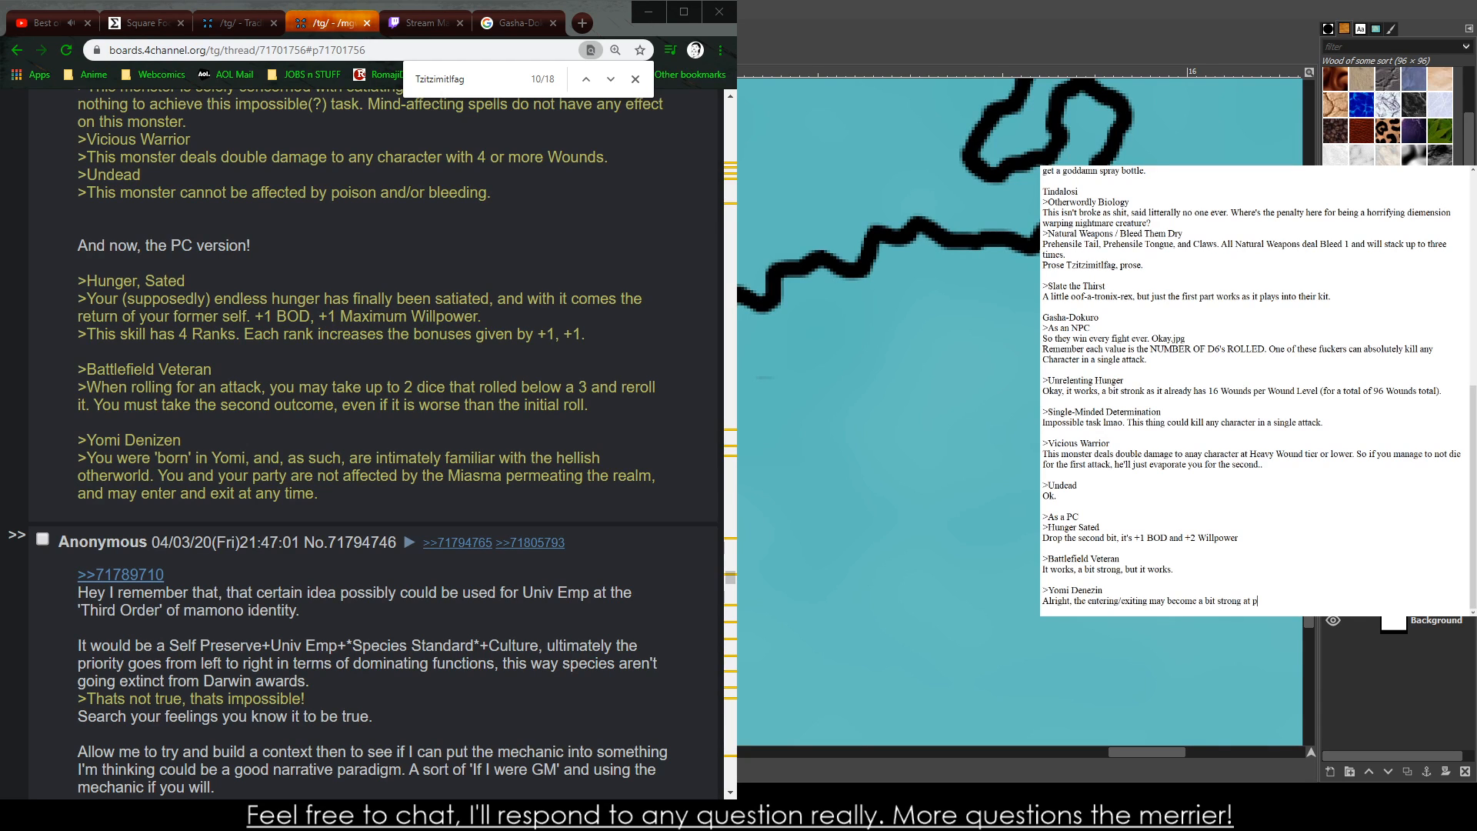
{"action": "type", "text": "oints, but it works."}
- Follow the replies to the Gasha-Dokuro post and read the author's answer about keeping the NPC statblock for PCs
{"action": "scroll", "coordinate": [1255, 391], "scroll_direction": "up", "scroll_amount": 4}
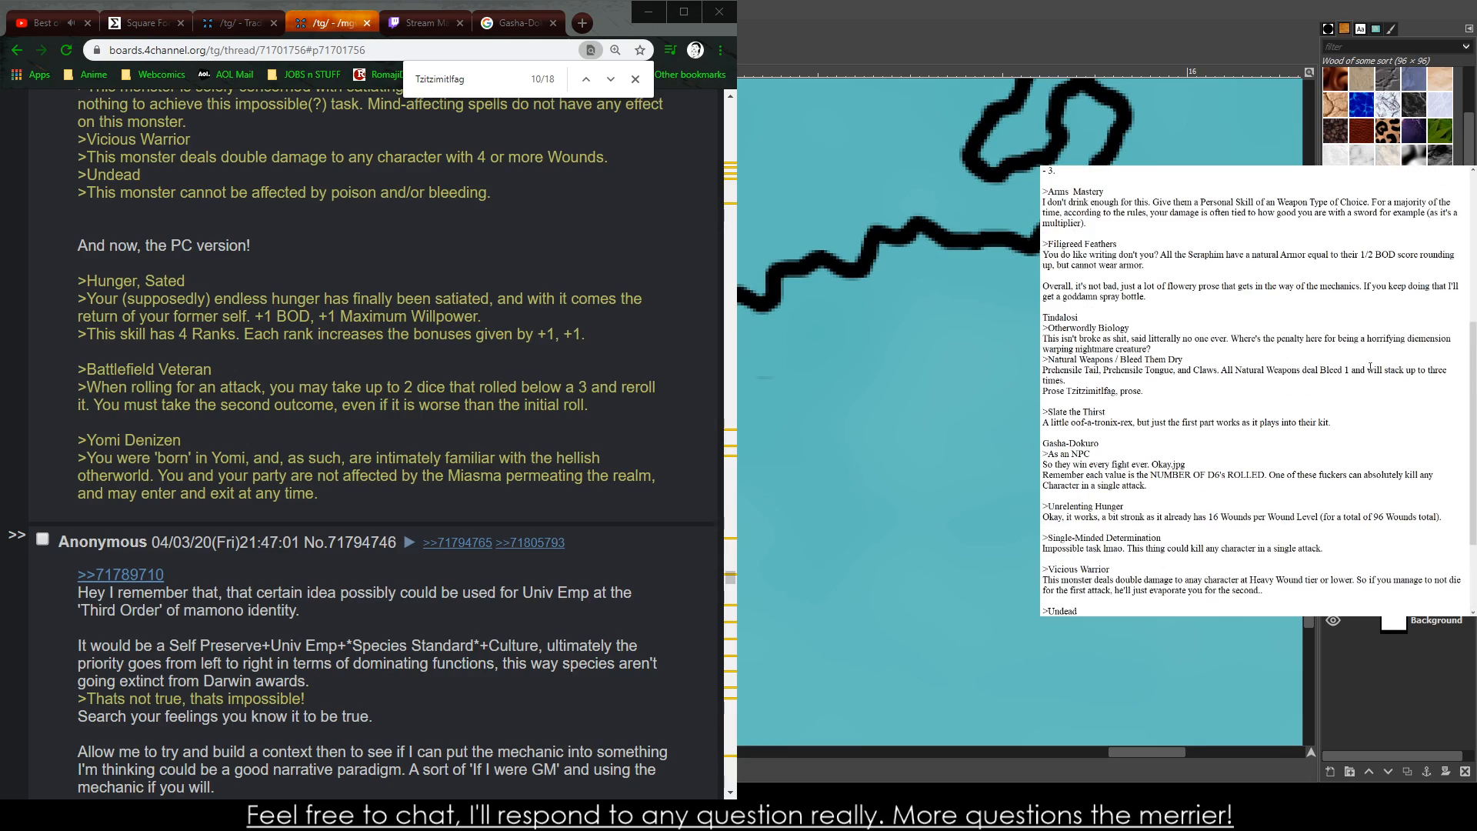
{"action": "scroll", "coordinate": [374, 444], "scroll_direction": "up", "scroll_amount": 6}
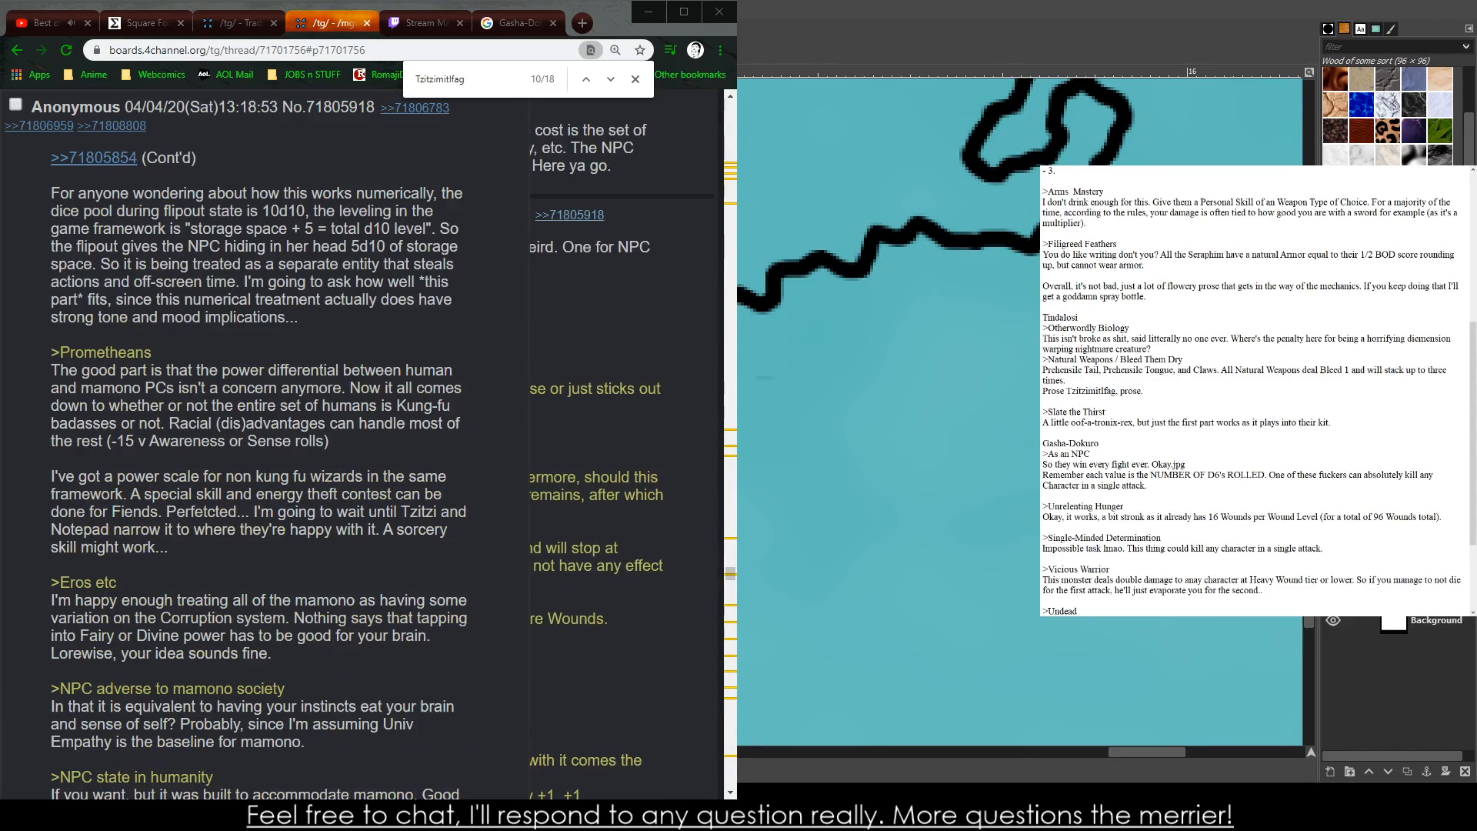
{"action": "left_click", "coordinate": [570, 215]}
{"action": "scroll", "coordinate": [335, 327], "scroll_direction": "down", "scroll_amount": 6}
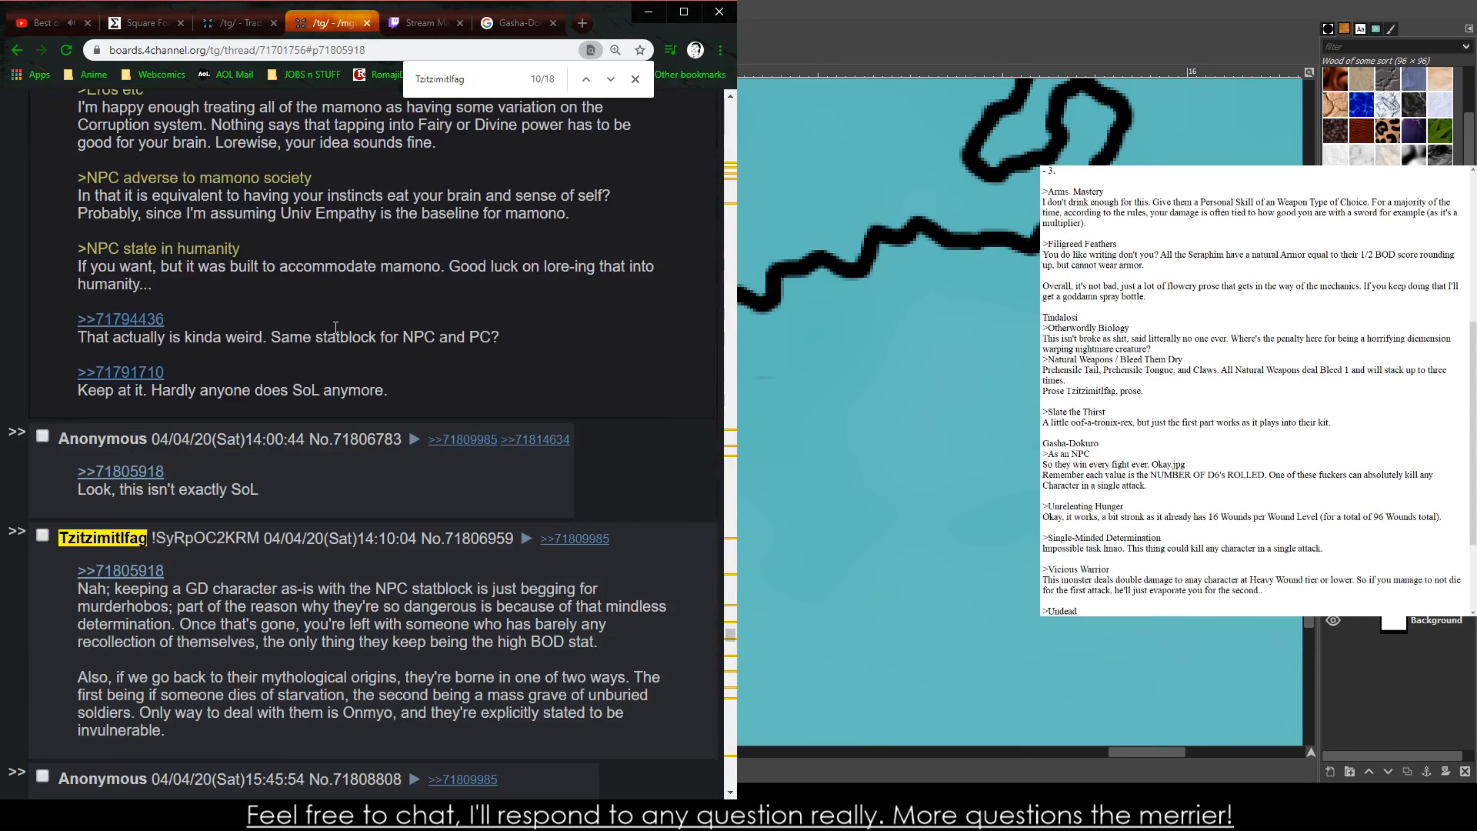
{"action": "scroll", "coordinate": [149, 312], "scroll_direction": "up", "scroll_amount": 6}
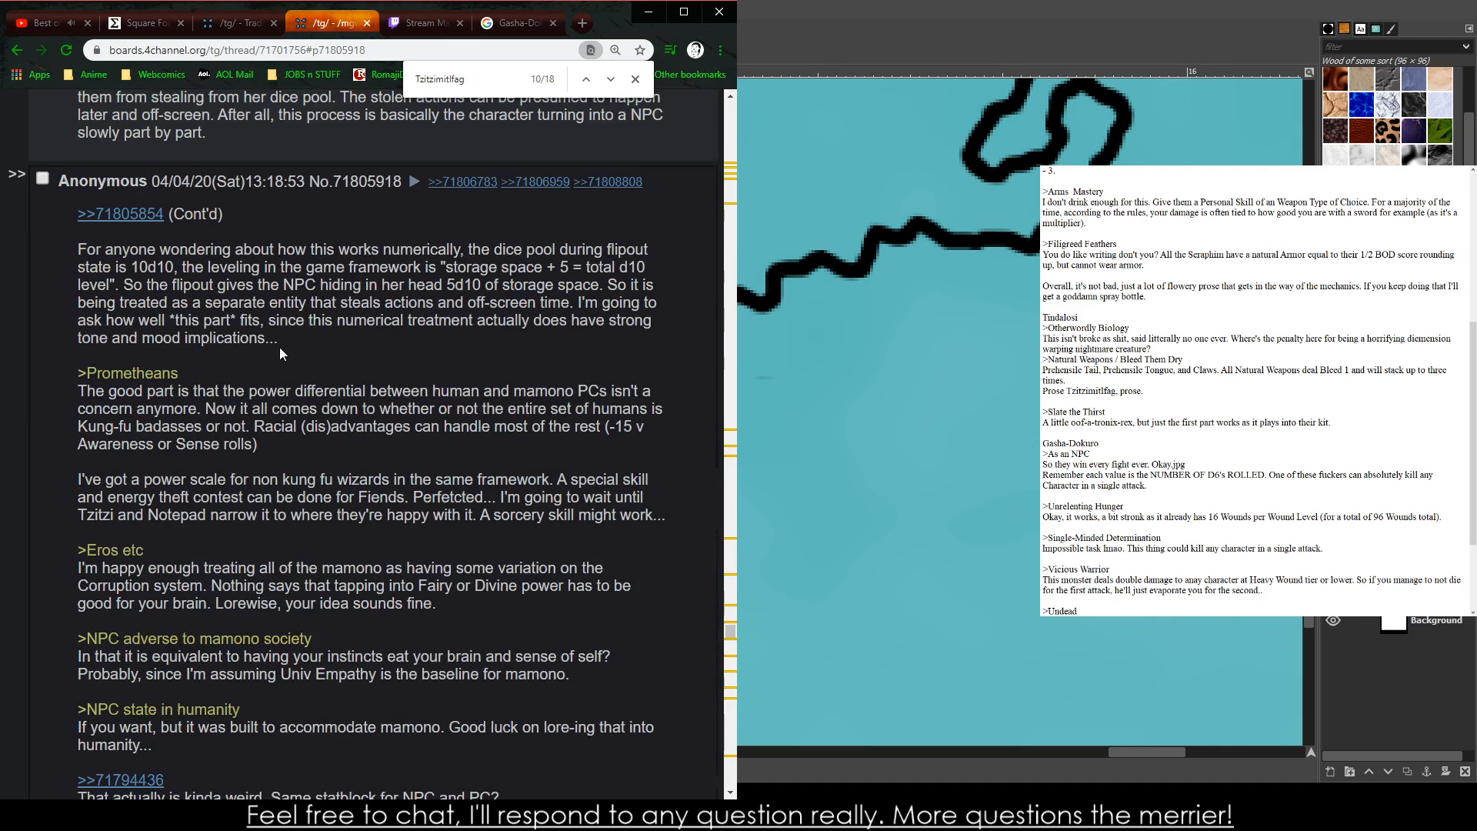
{"action": "mouse_move", "coordinate": [459, 187]}
{"action": "mouse_move", "coordinate": [518, 186]}
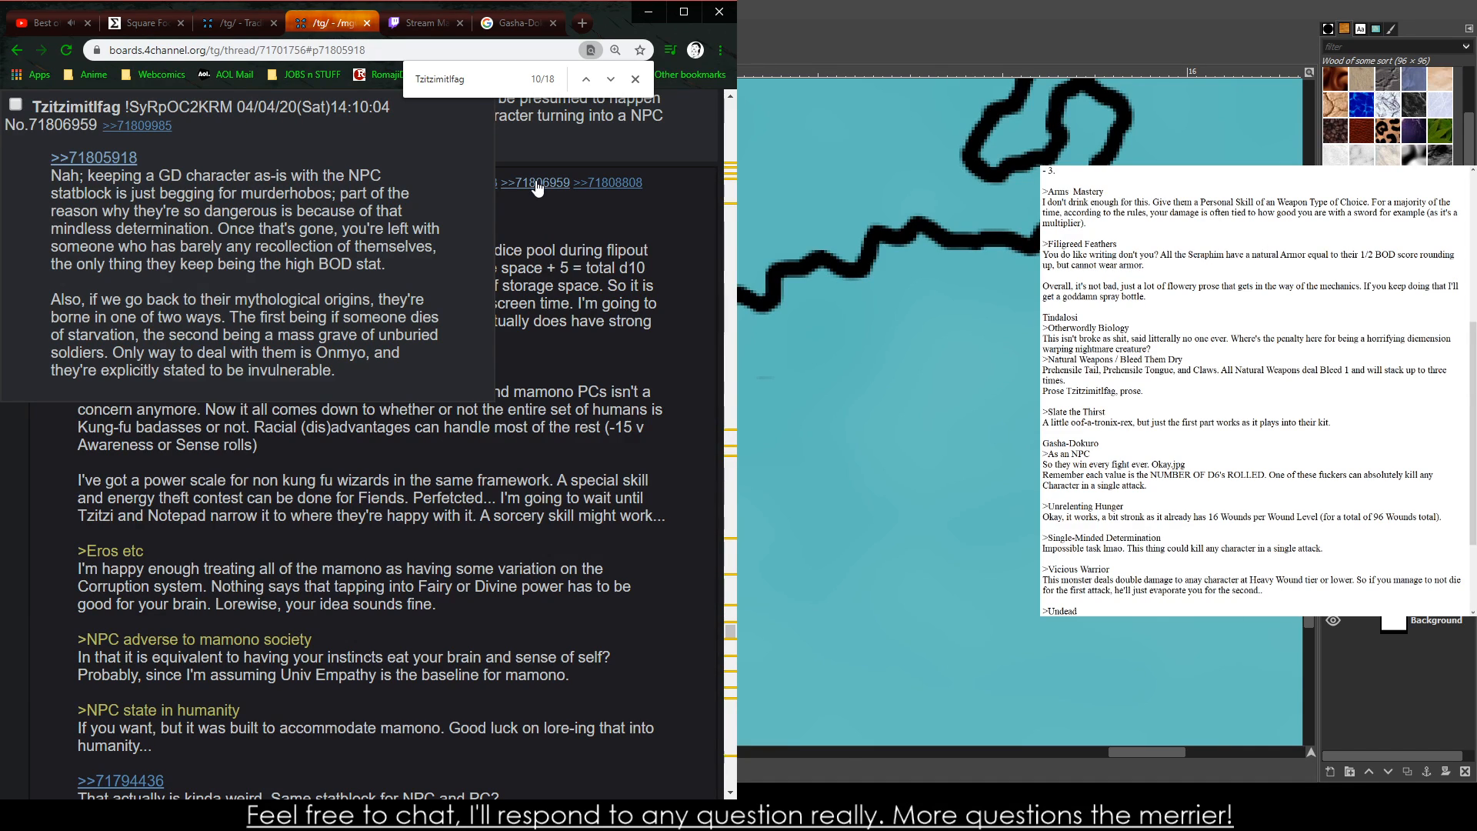
{"action": "mouse_move", "coordinate": [599, 185]}
{"action": "left_click", "coordinate": [531, 185]}
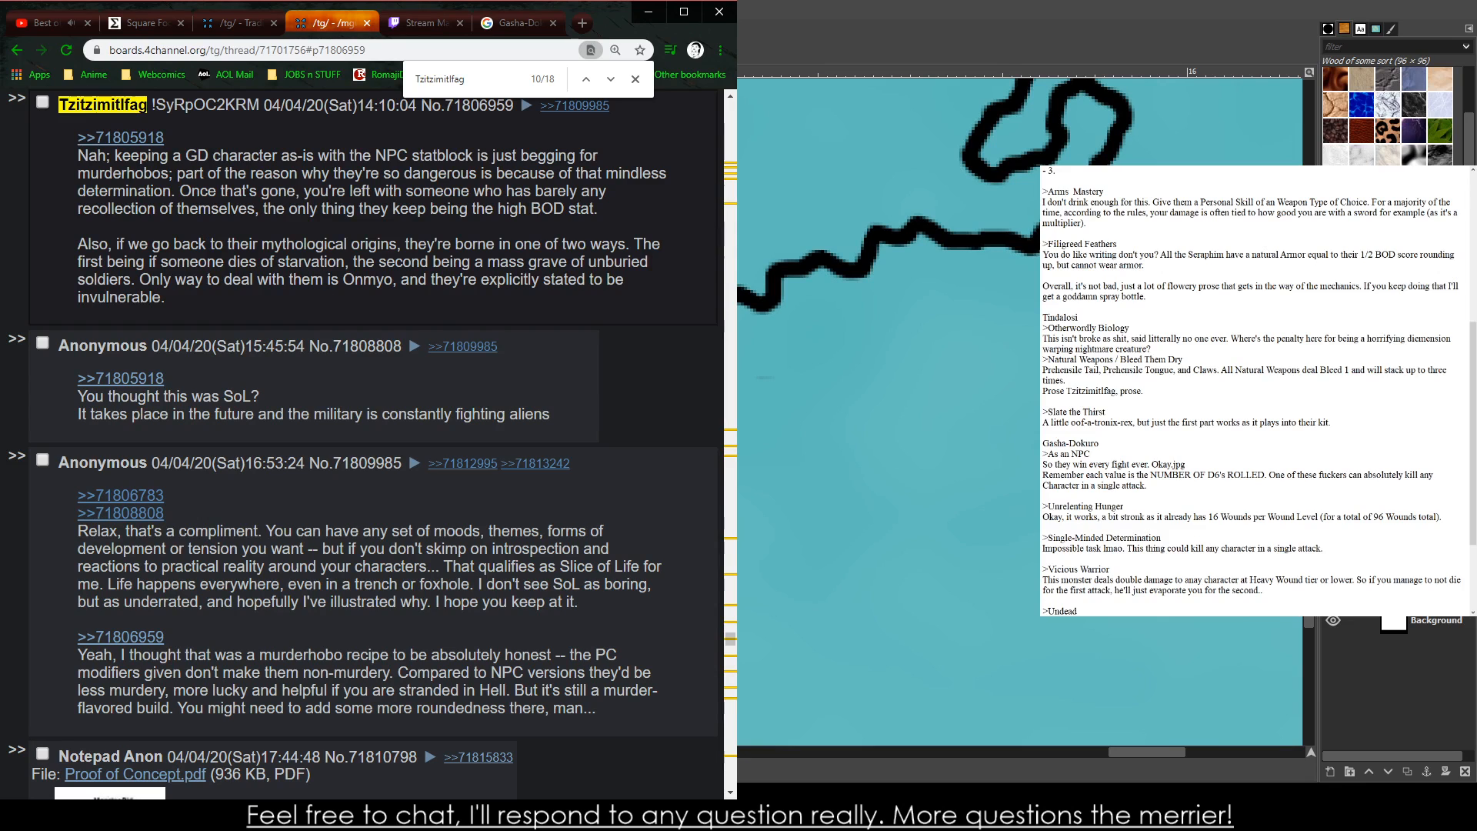
- Add the closing remark "Your point later on somewhat spooks me. A lot actually." after a blank line at the end of the notes
{"action": "key", "text": "alt+Tab"}
{"action": "scroll", "coordinate": [1113, 604], "scroll_direction": "down", "scroll_amount": 4}
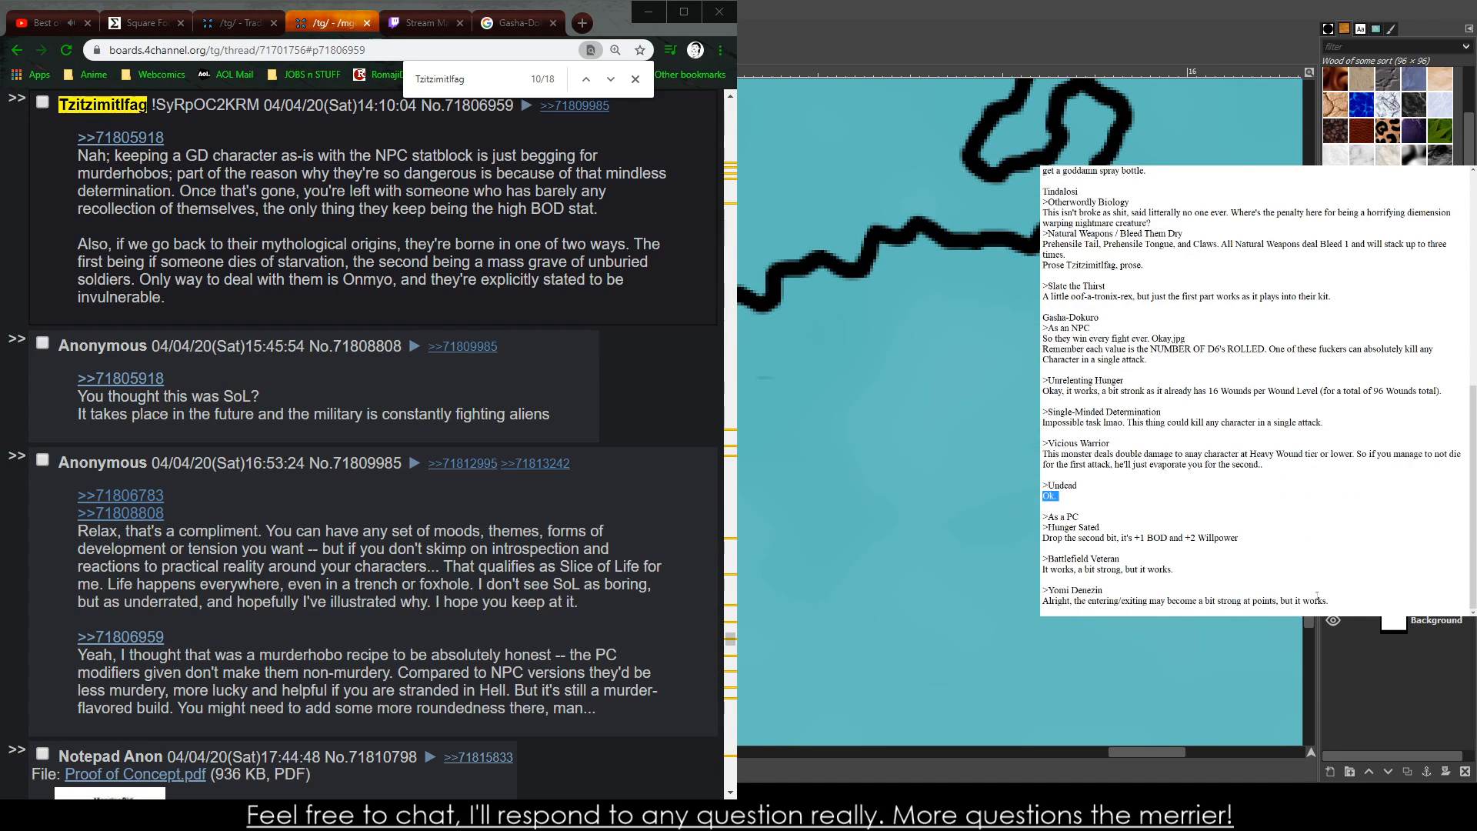
{"action": "left_click", "coordinate": [1331, 601]}
{"action": "key", "text": "Return"}
{"action": "key", "text": "Return"}
{"action": "type", "text": "HYour"}
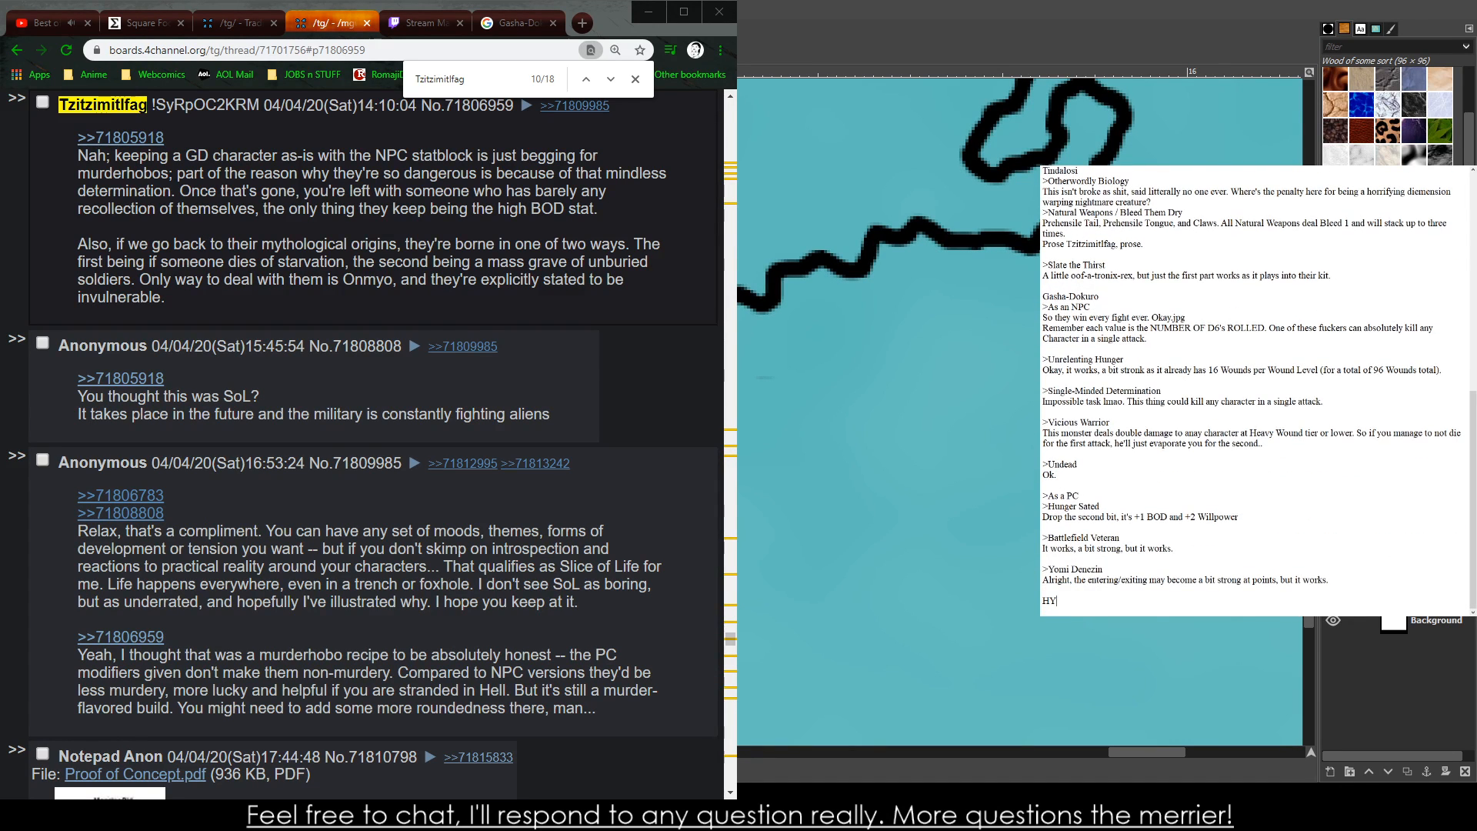
{"action": "key", "text": "BackSpace"}
{"action": "key", "text": "BackSpace"}
{"action": "key", "text": "BackSpace"}
{"action": "key", "text": "BackSpace"}
{"action": "key", "text": "BackSpace"}
{"action": "type", "text": "Your point someon"}
{"action": "type", "text": "hat spooks me. A lot actually"}
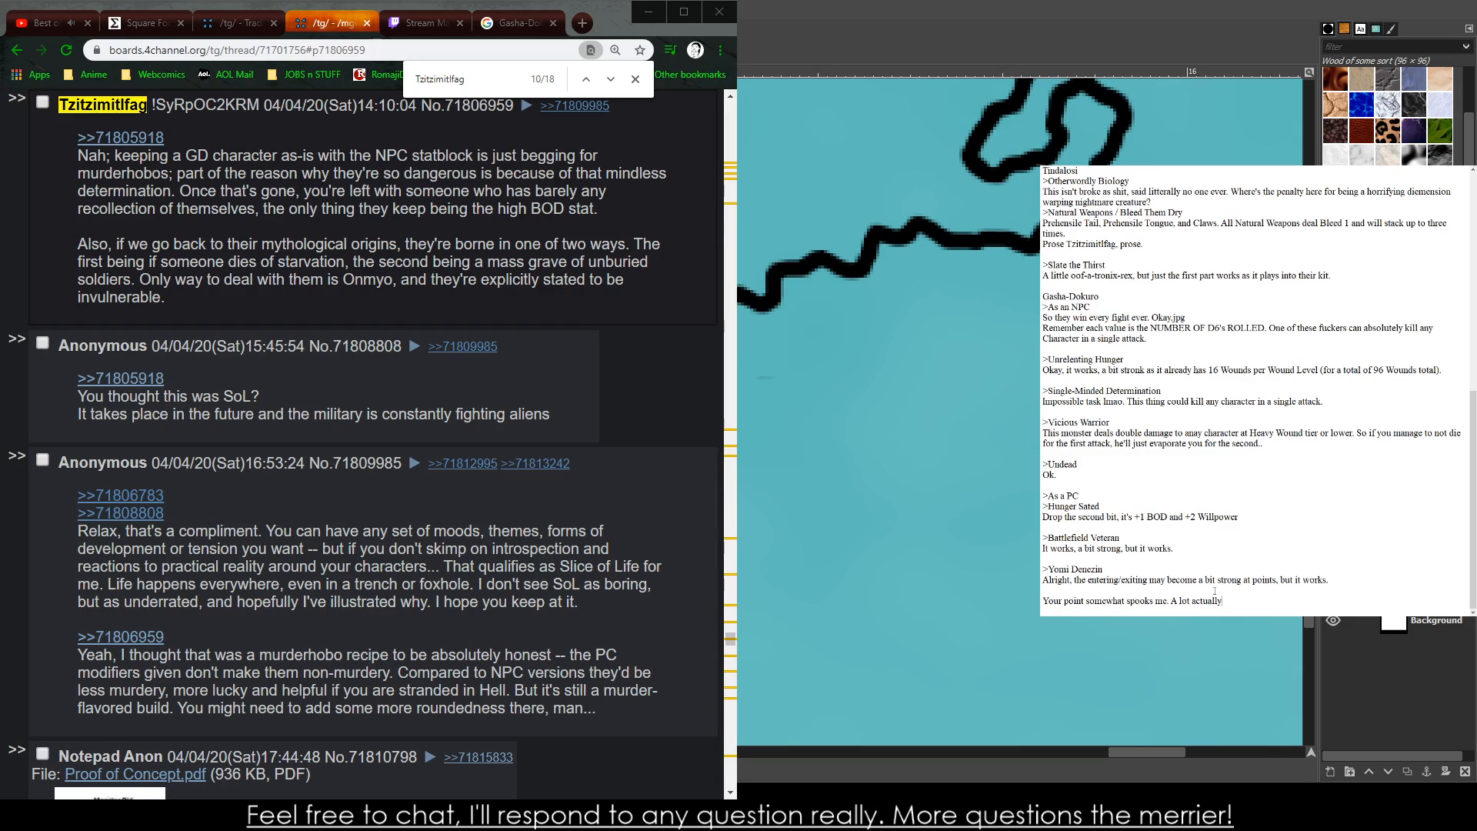
{"action": "left_click", "coordinate": [1086, 601]}
{"action": "type", "text": "later on"}
- Go through the statblock author's next posts in the thread and read the Slippery Slope ability with the post it answers
{"action": "left_click", "coordinate": [610, 79]}
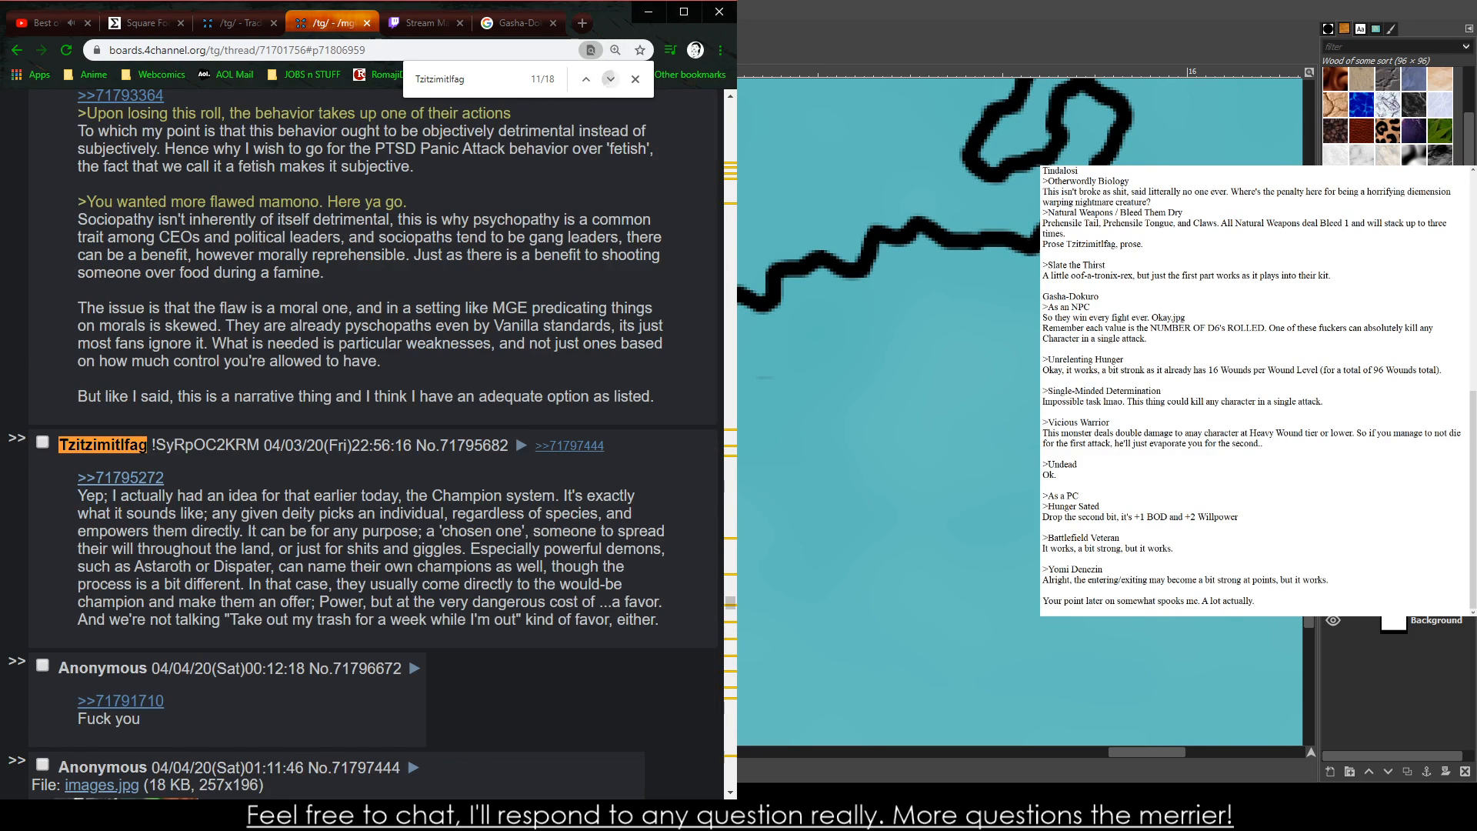
{"action": "left_click", "coordinate": [611, 79]}
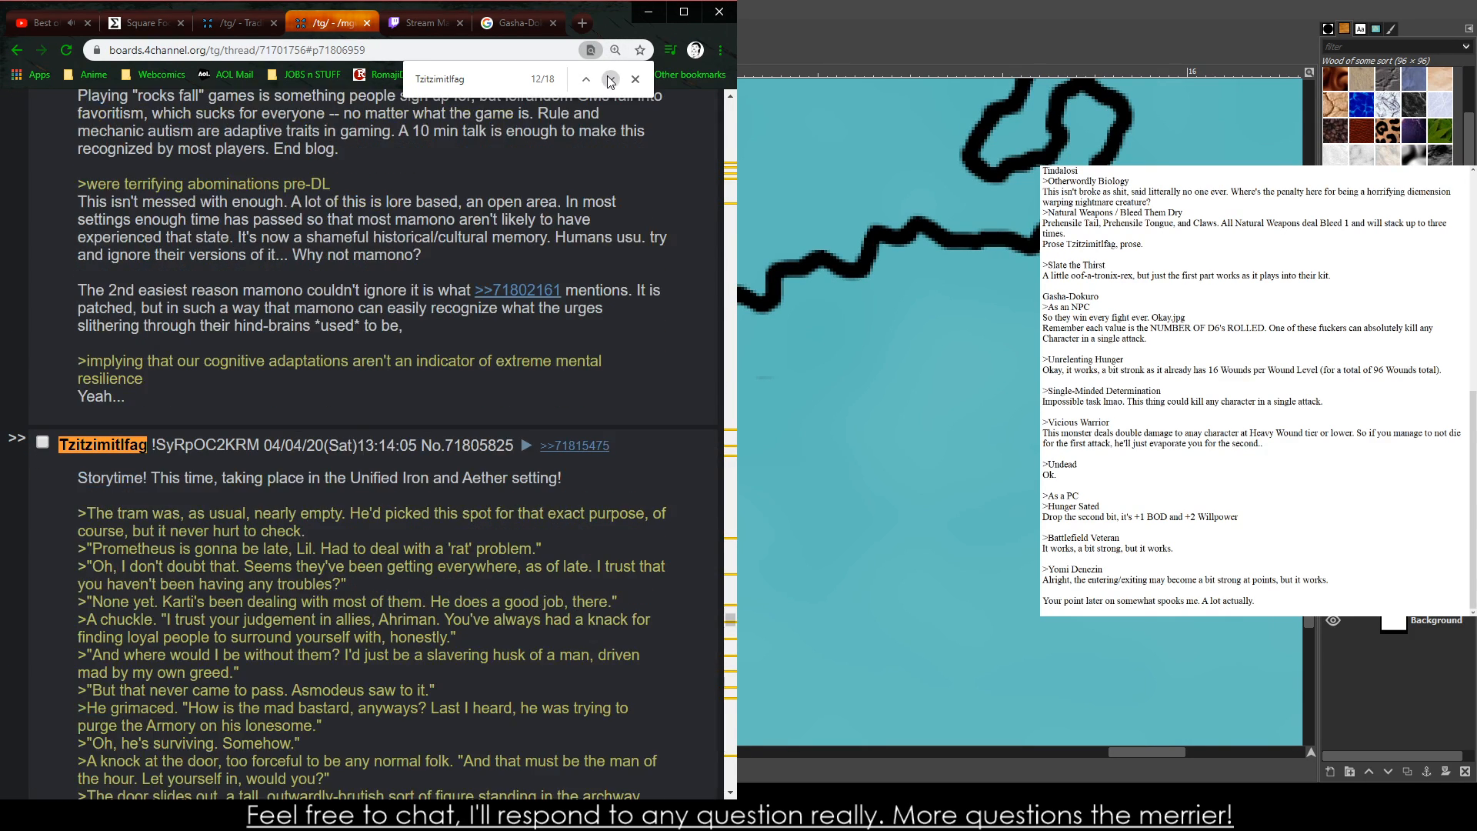
{"action": "left_click", "coordinate": [610, 79]}
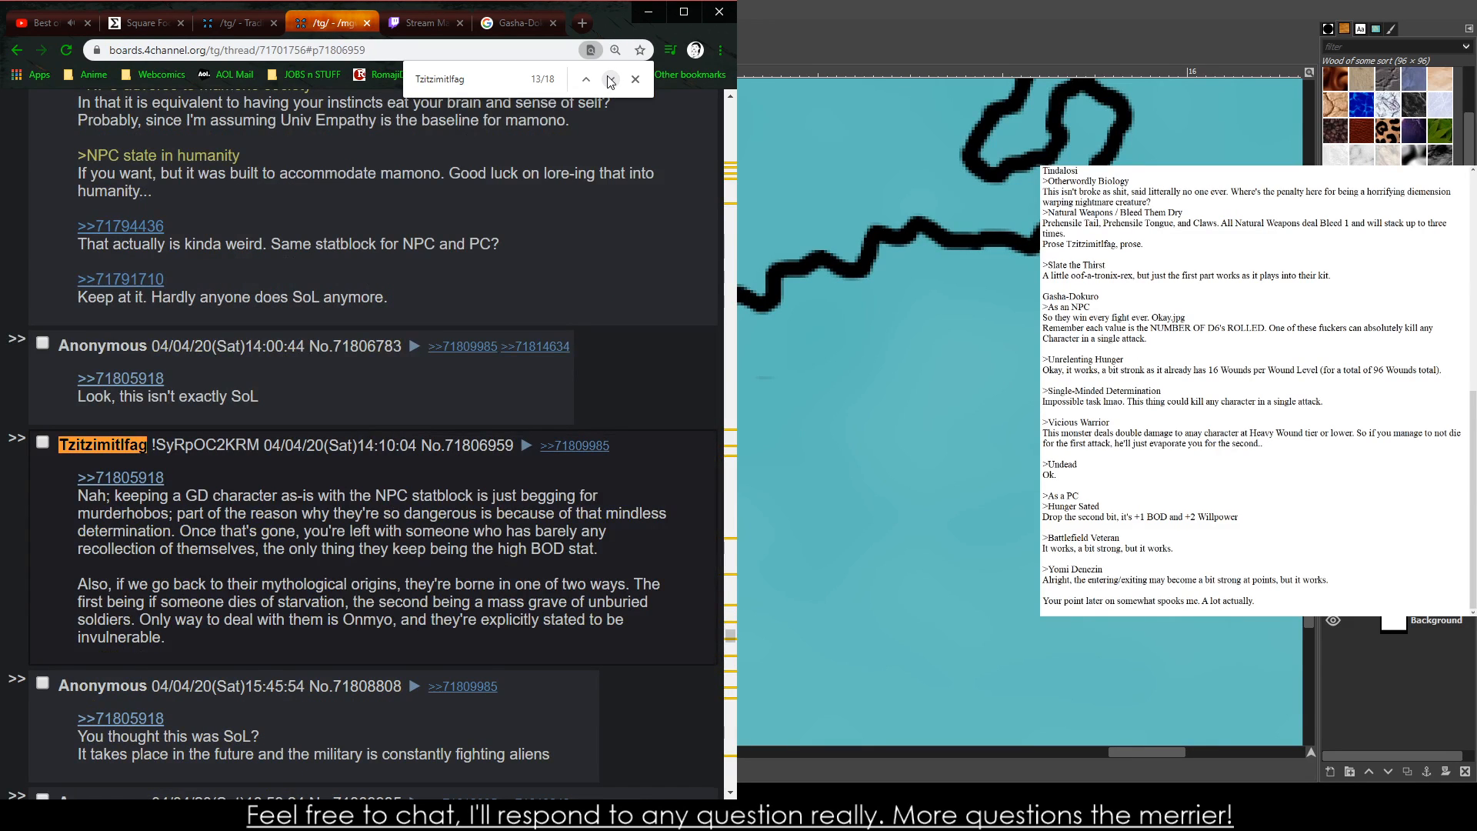
{"action": "left_click", "coordinate": [610, 79]}
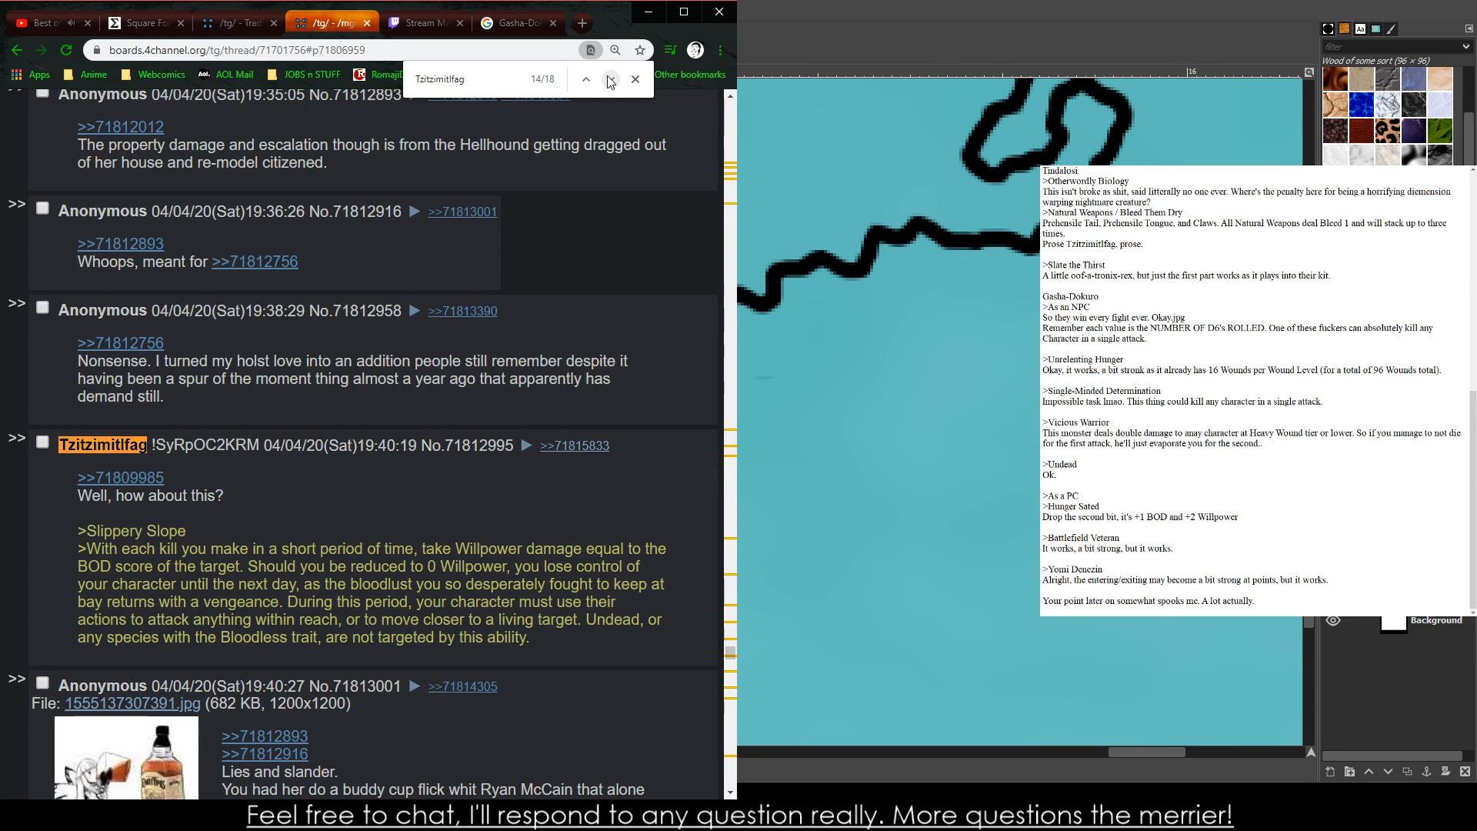
{"action": "mouse_move", "coordinate": [128, 479]}
{"action": "scroll", "coordinate": [160, 530], "scroll_direction": "down", "scroll_amount": 2}
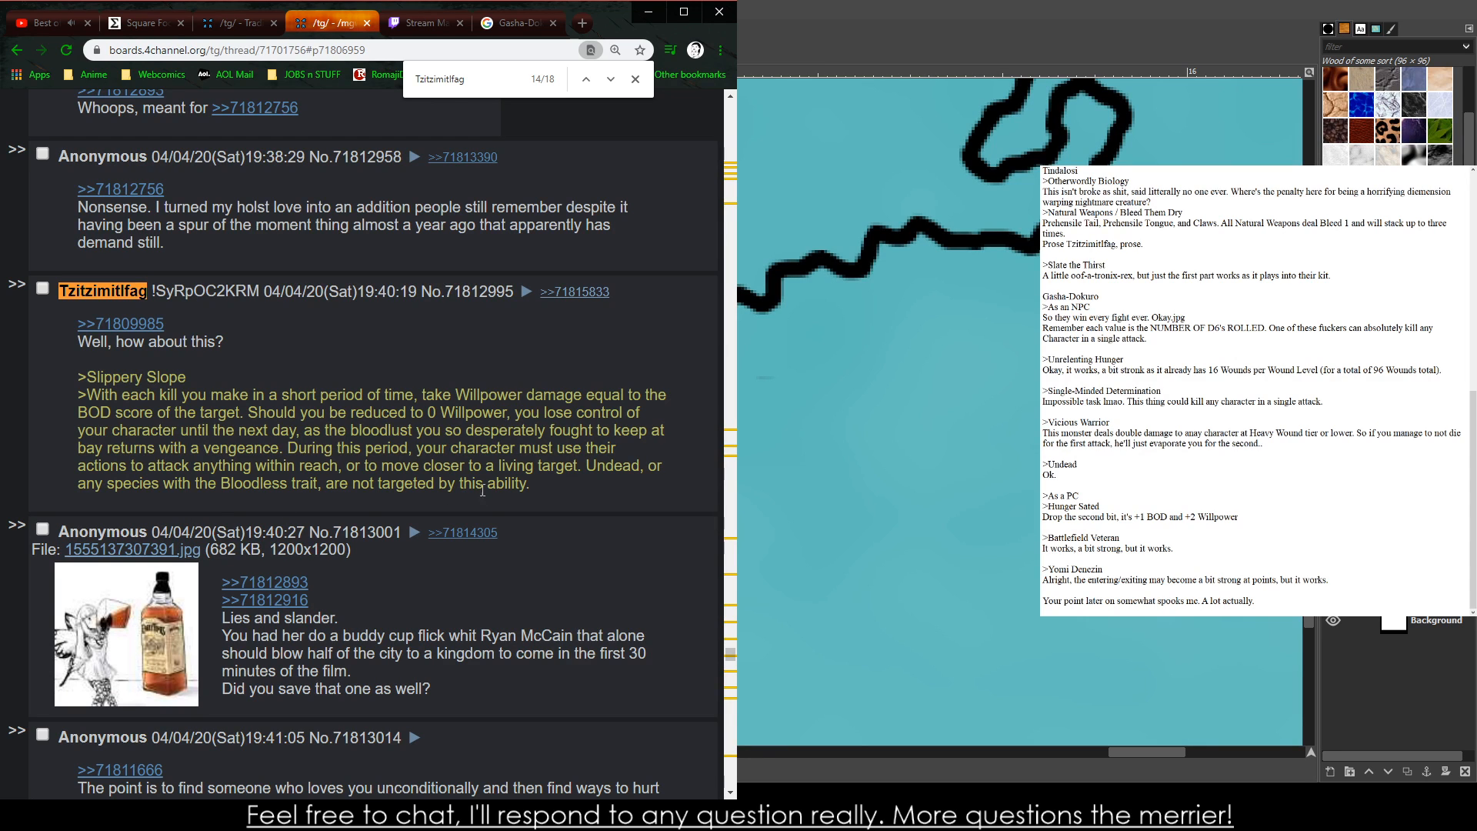
{"action": "left_click_drag", "start_coordinate": [530, 489], "coordinate": [377, 466]}
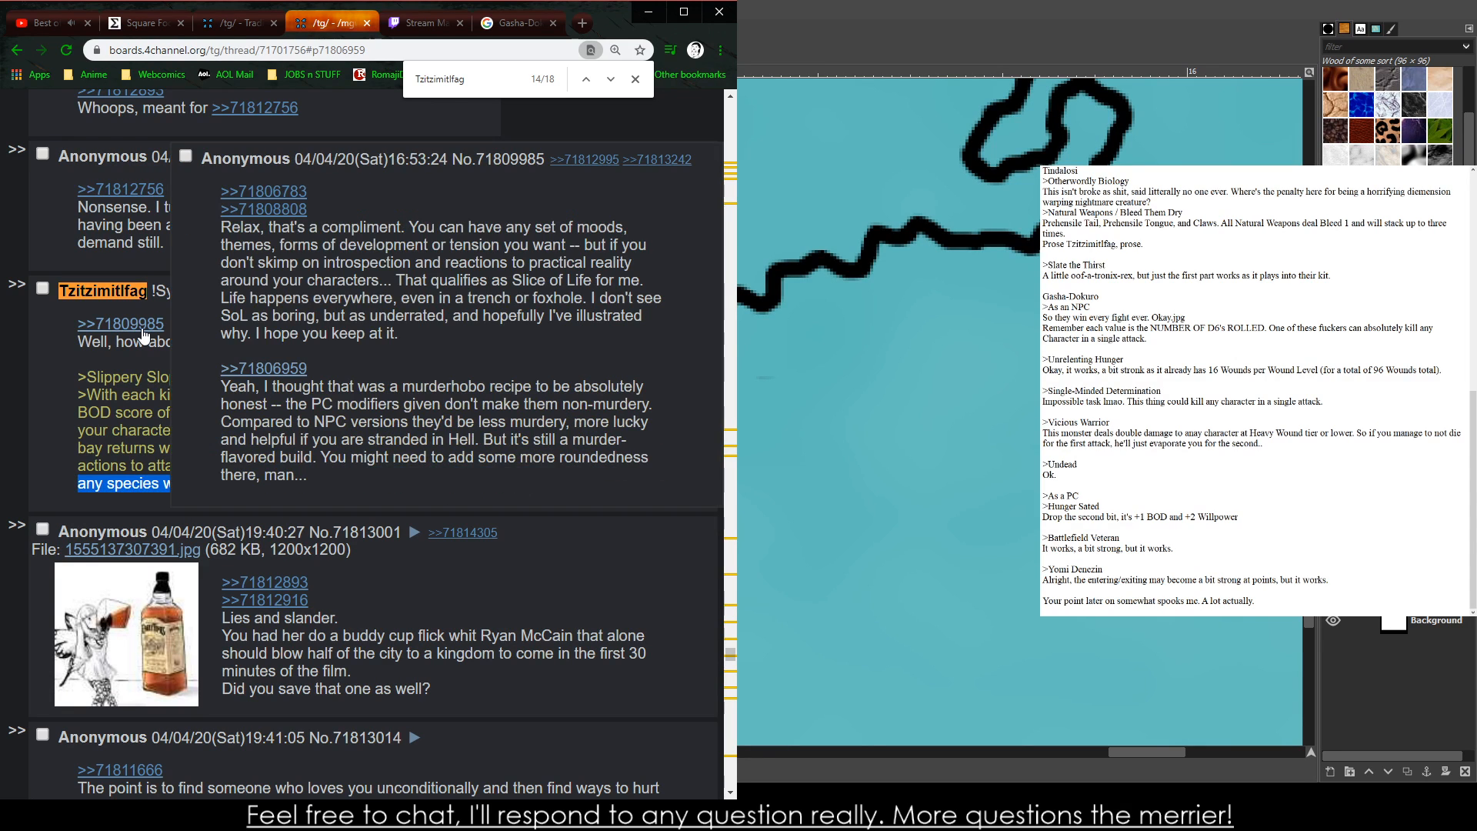
{"action": "left_click", "coordinate": [280, 449]}
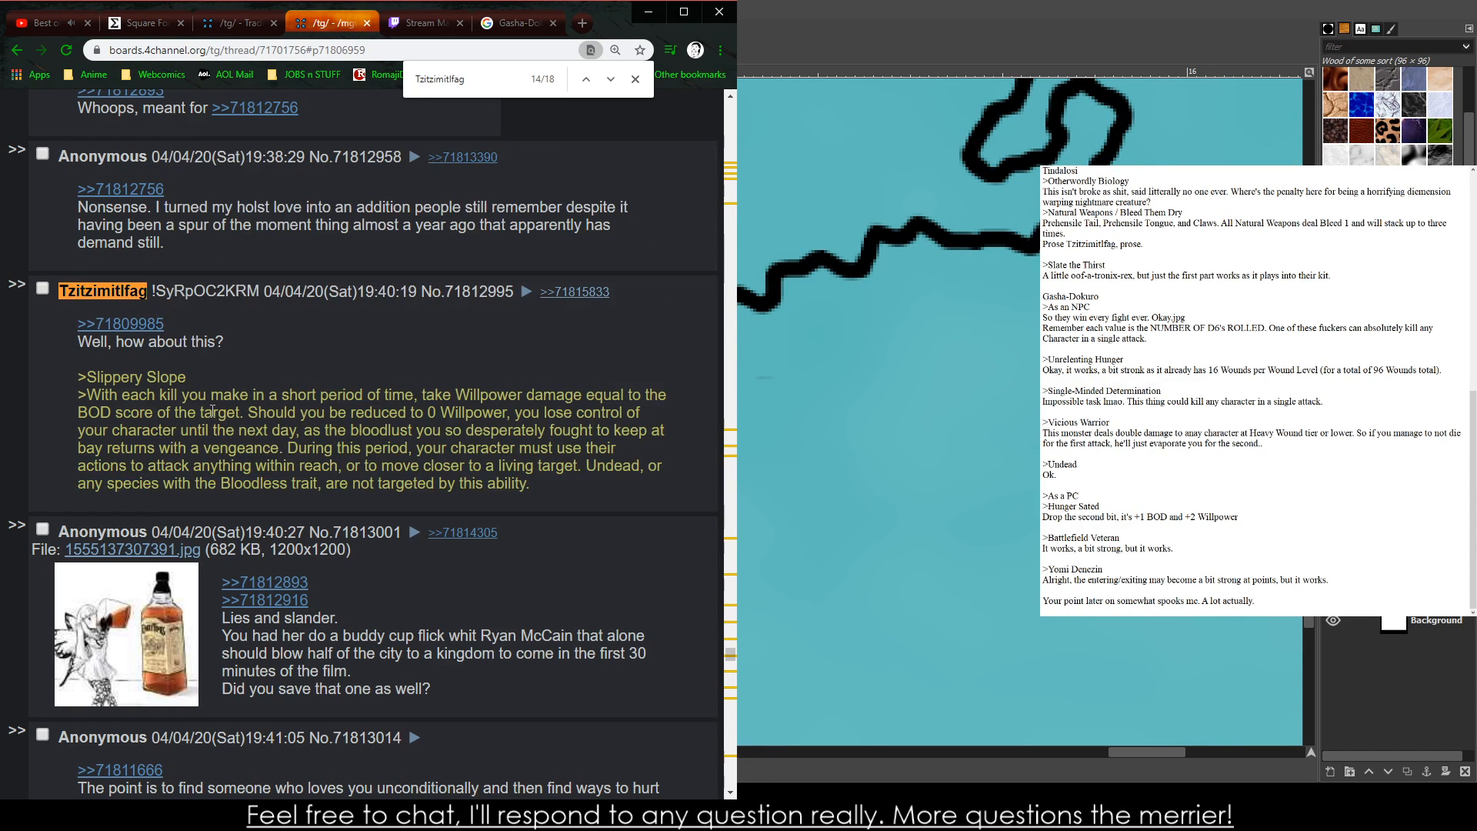
{"action": "left_click_drag", "start_coordinate": [278, 449], "coordinate": [318, 450]}
{"action": "left_click_drag", "start_coordinate": [423, 467], "coordinate": [431, 466]}
{"action": "left_click_drag", "start_coordinate": [533, 486], "coordinate": [307, 459]}
{"action": "left_click", "coordinate": [254, 449]}
{"action": "left_click_drag", "start_coordinate": [606, 501], "coordinate": [476, 474]}
- Open the reply to the Slippery Slope post and skim it and the discussion below it
{"action": "left_click", "coordinate": [570, 293]}
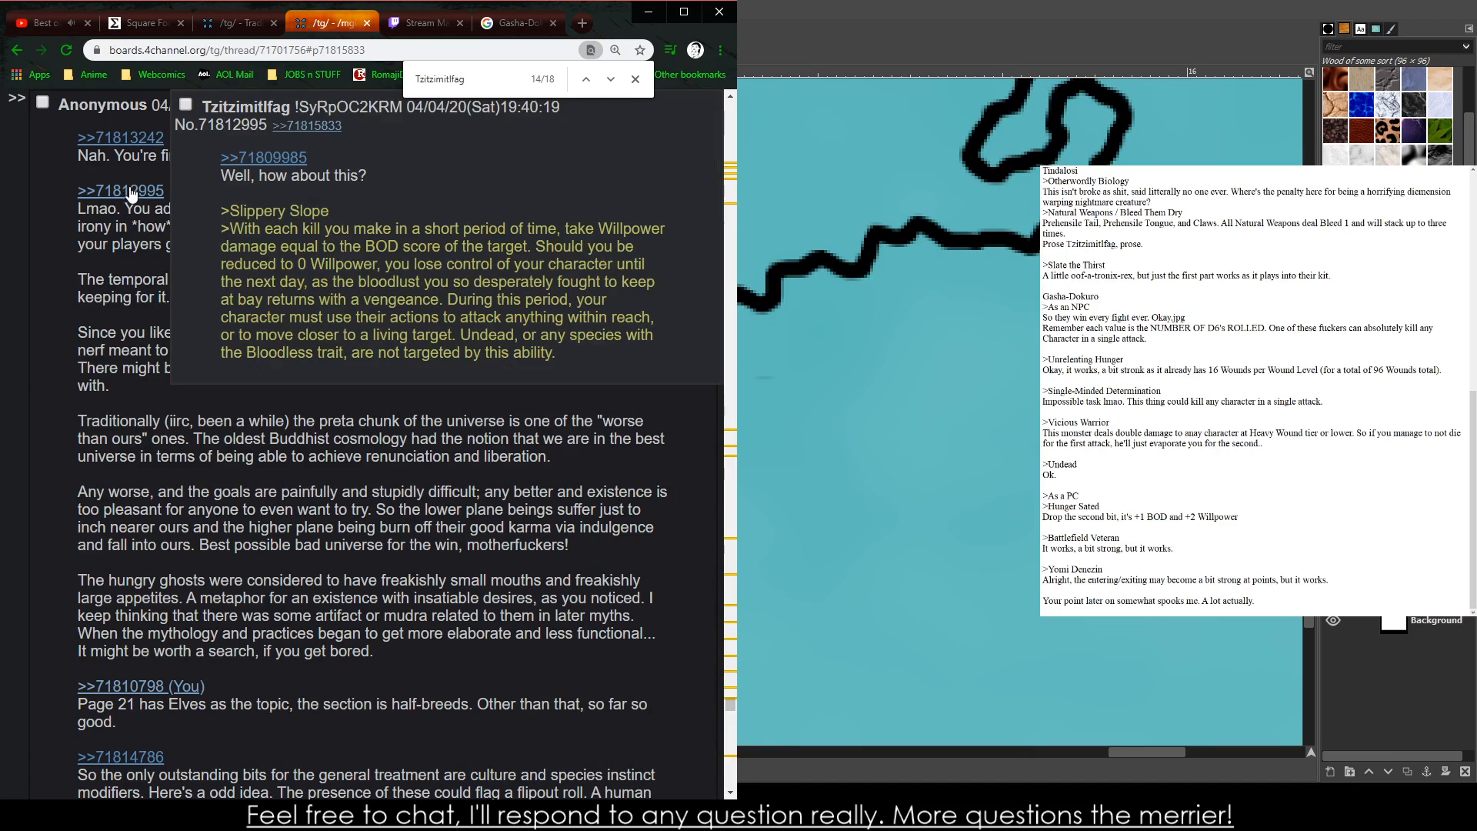
{"action": "left_click_drag", "start_coordinate": [212, 291], "coordinate": [213, 352]}
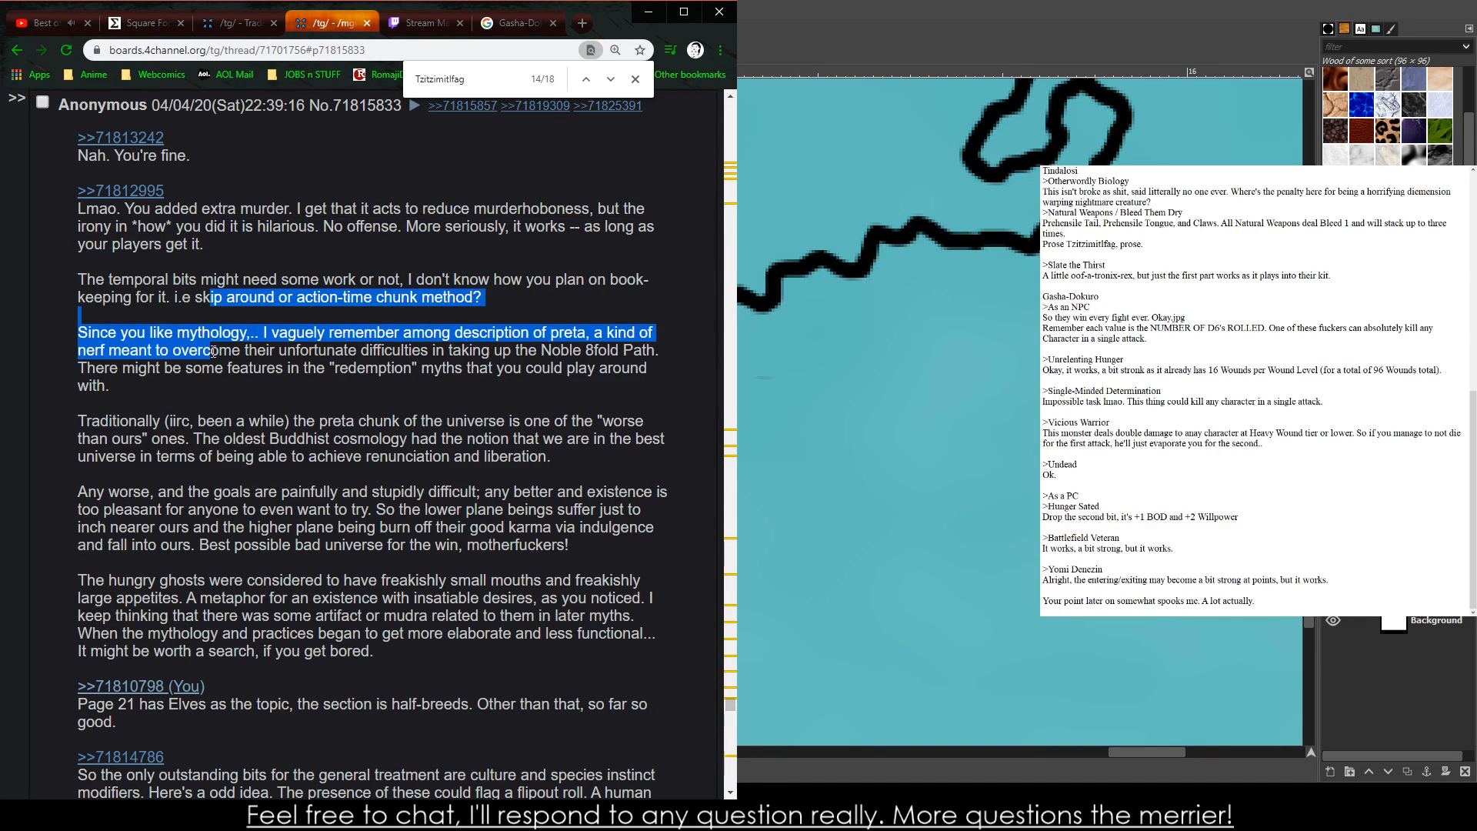
{"action": "left_click", "coordinate": [213, 351]}
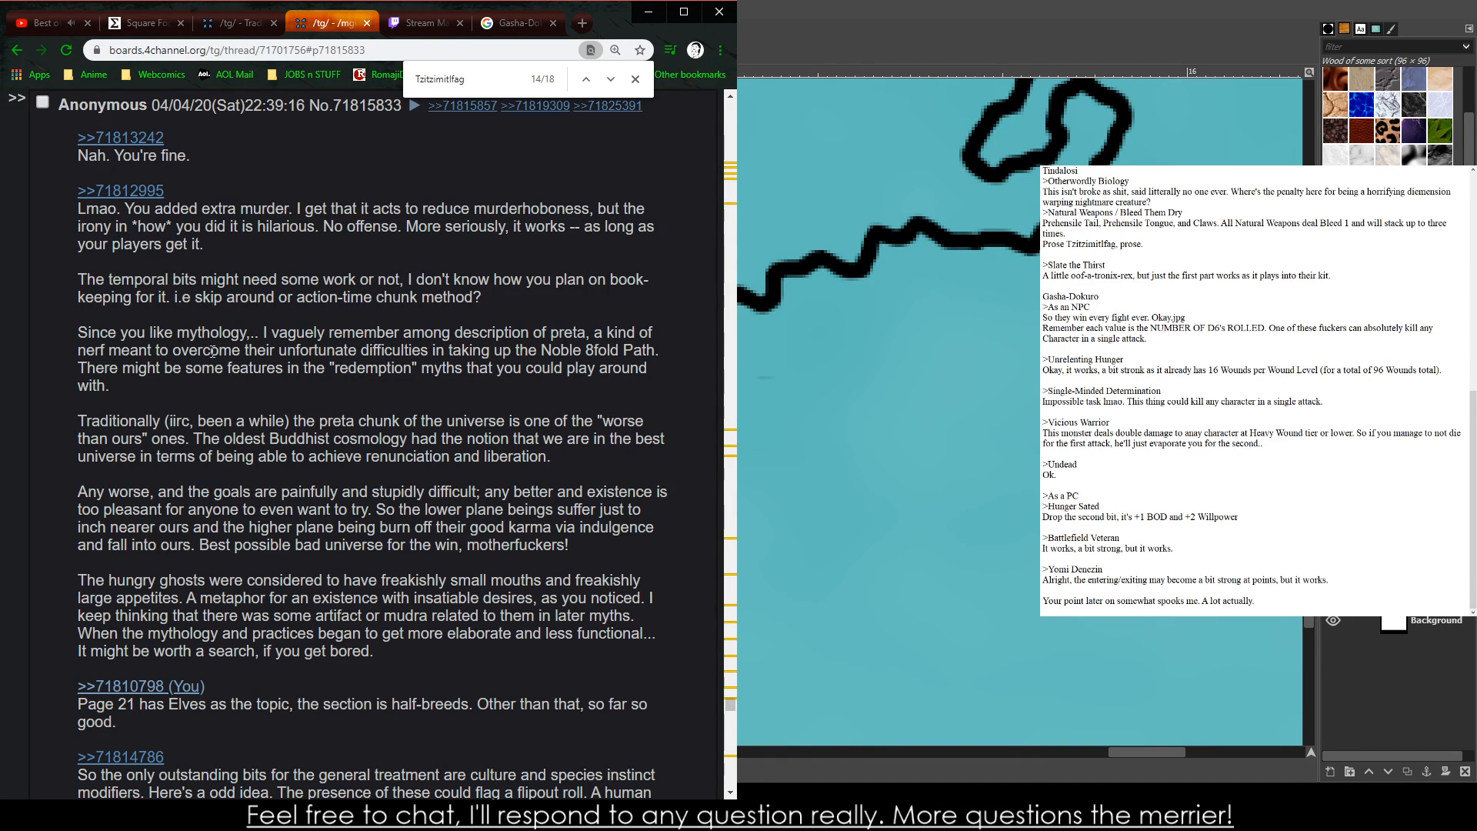
{"action": "scroll", "coordinate": [211, 352], "scroll_direction": "down", "scroll_amount": 3}
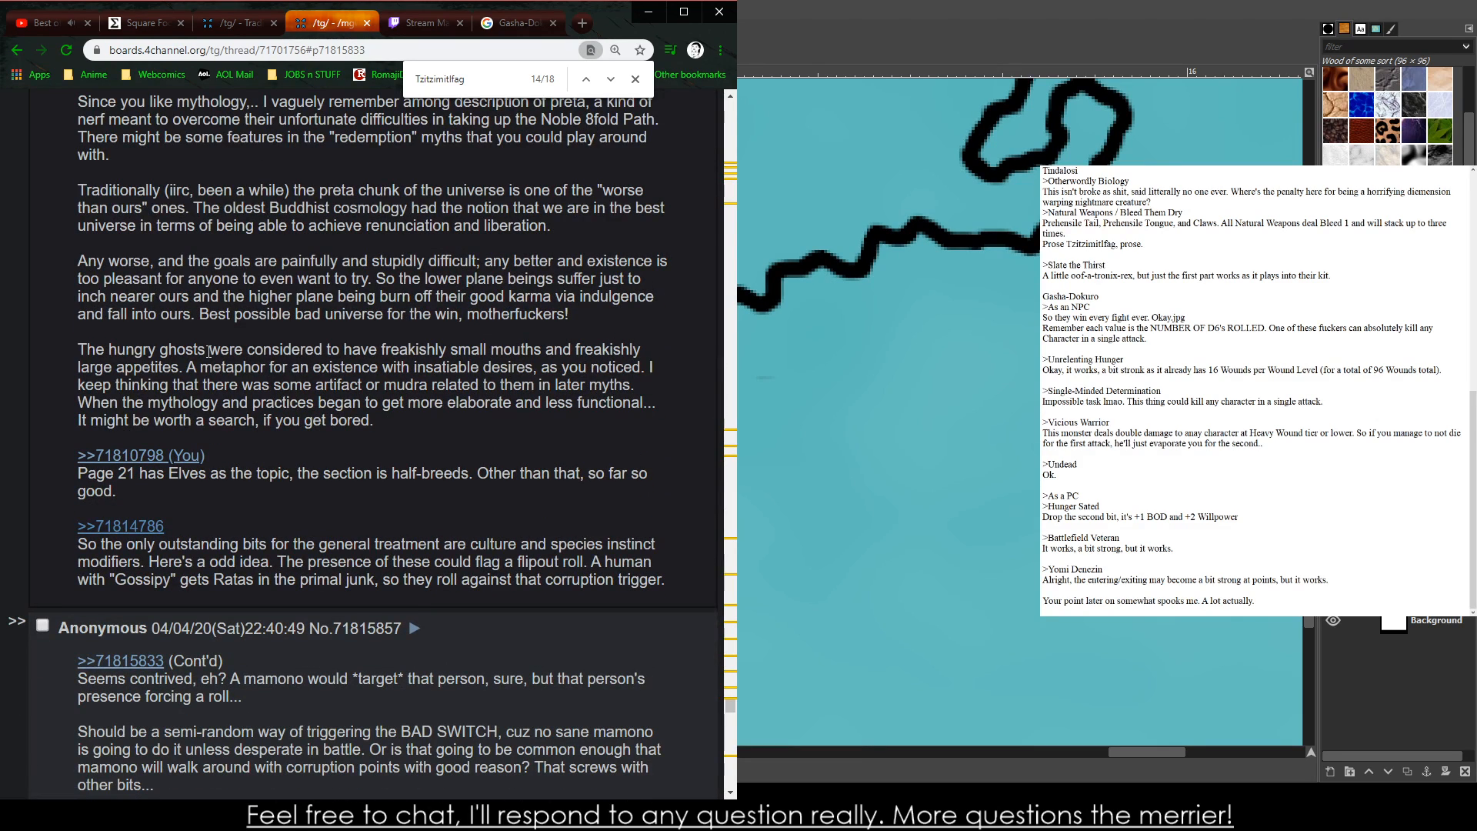
{"action": "scroll", "coordinate": [208, 352], "scroll_direction": "down", "scroll_amount": 7}
{"action": "scroll", "coordinate": [206, 351], "scroll_direction": "down", "scroll_amount": 18}
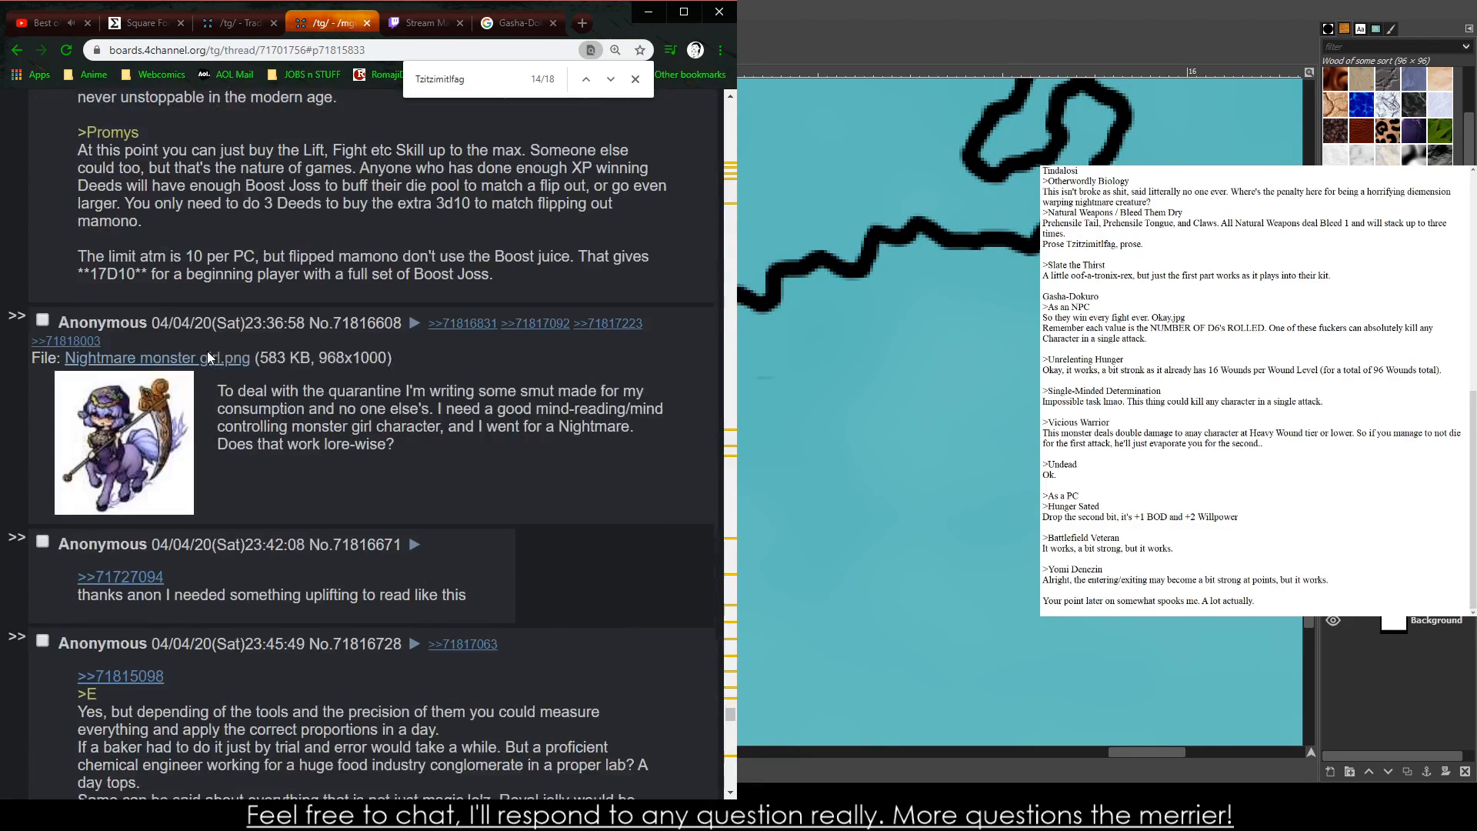
{"action": "scroll", "coordinate": [206, 351], "scroll_direction": "up", "scroll_amount": 5}
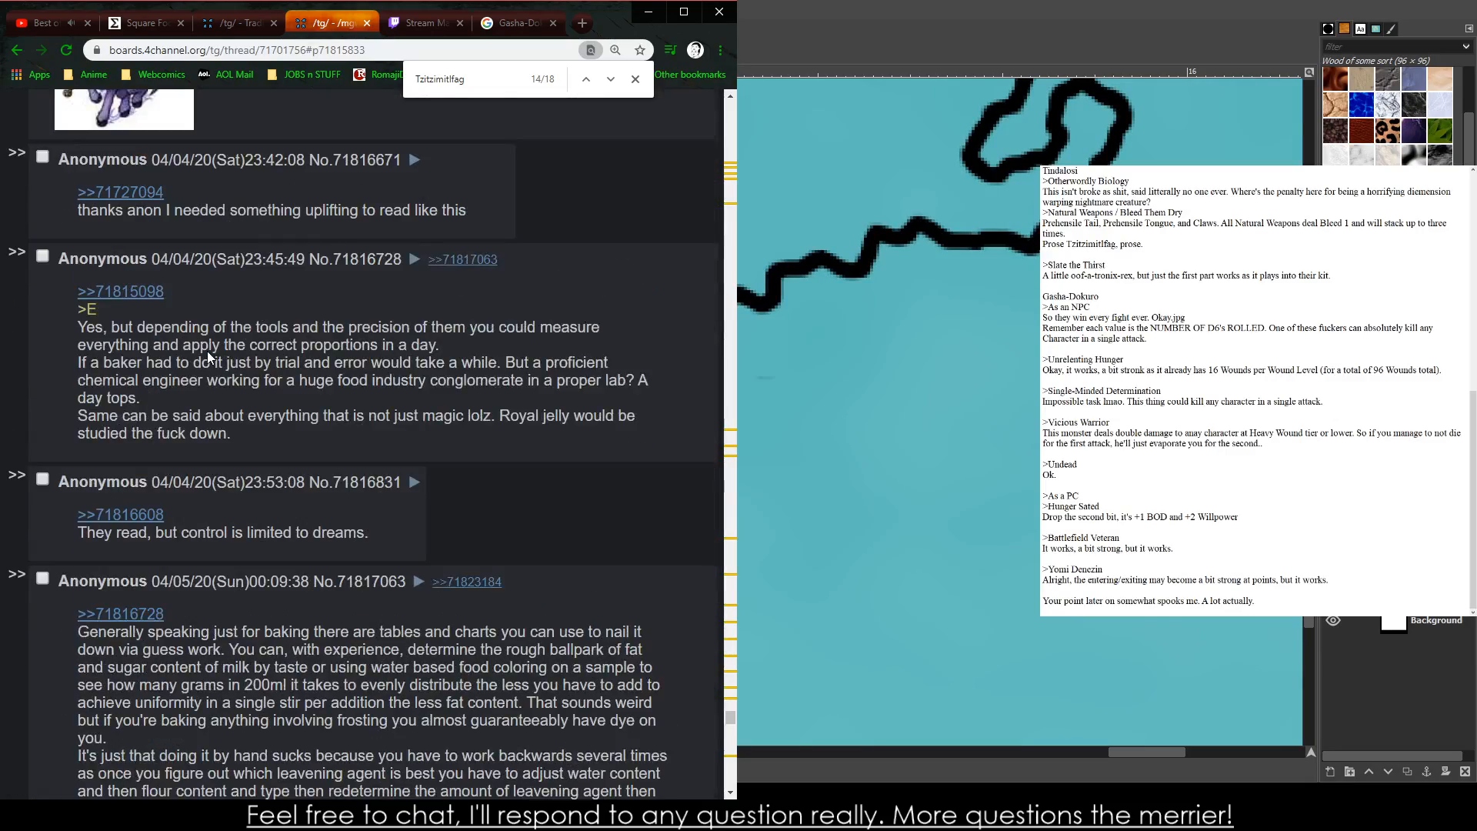
{"action": "scroll", "coordinate": [208, 351], "scroll_direction": "down", "scroll_amount": 15}
{"action": "scroll", "coordinate": [206, 351], "scroll_direction": "down", "scroll_amount": 20}
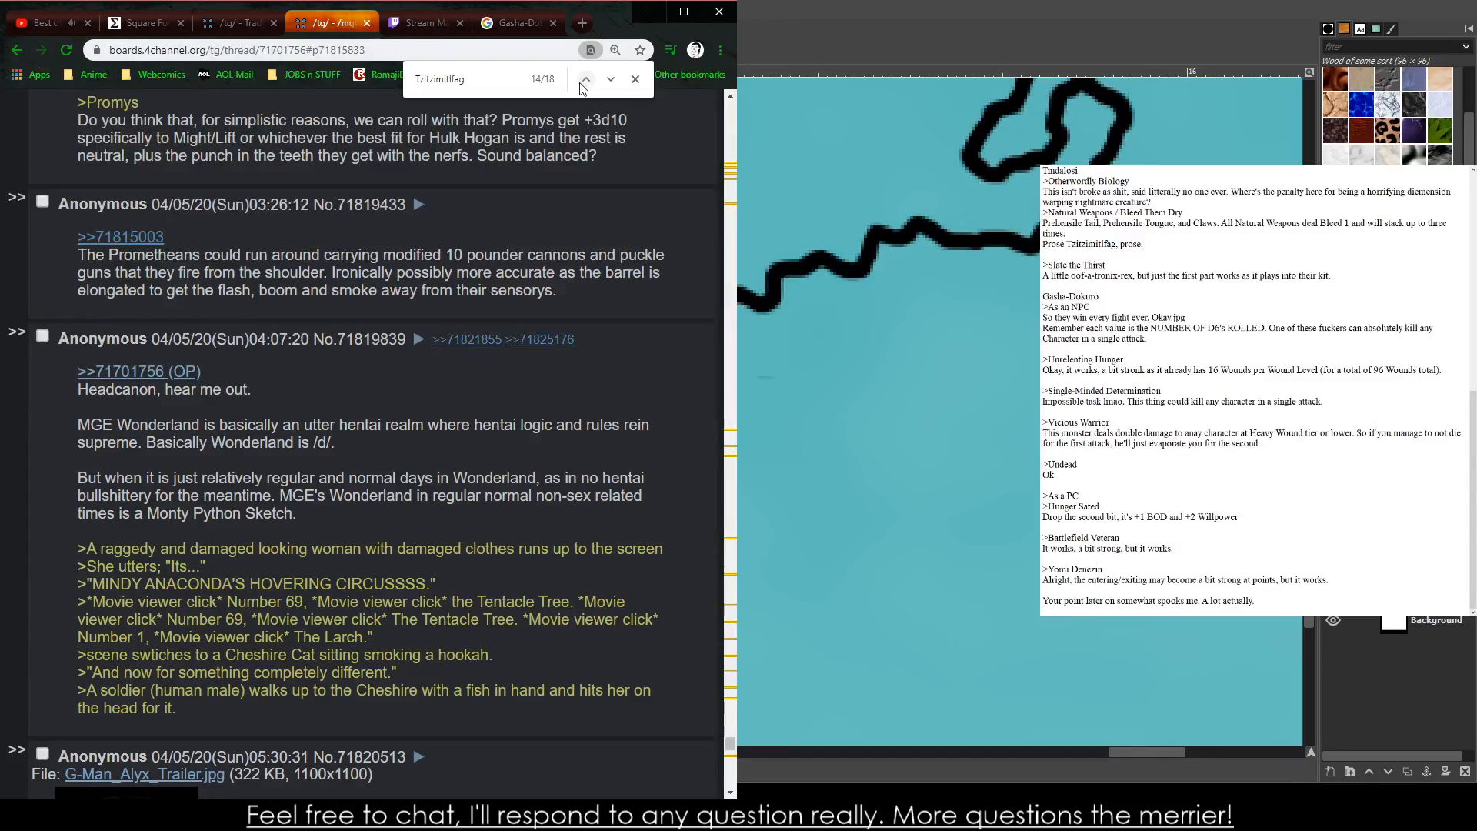
- Go through the statblock author's remaining posts in the thread and reveal the hidden line under the last one about murderhobos and Willpower
{"action": "left_click", "coordinate": [612, 81]}
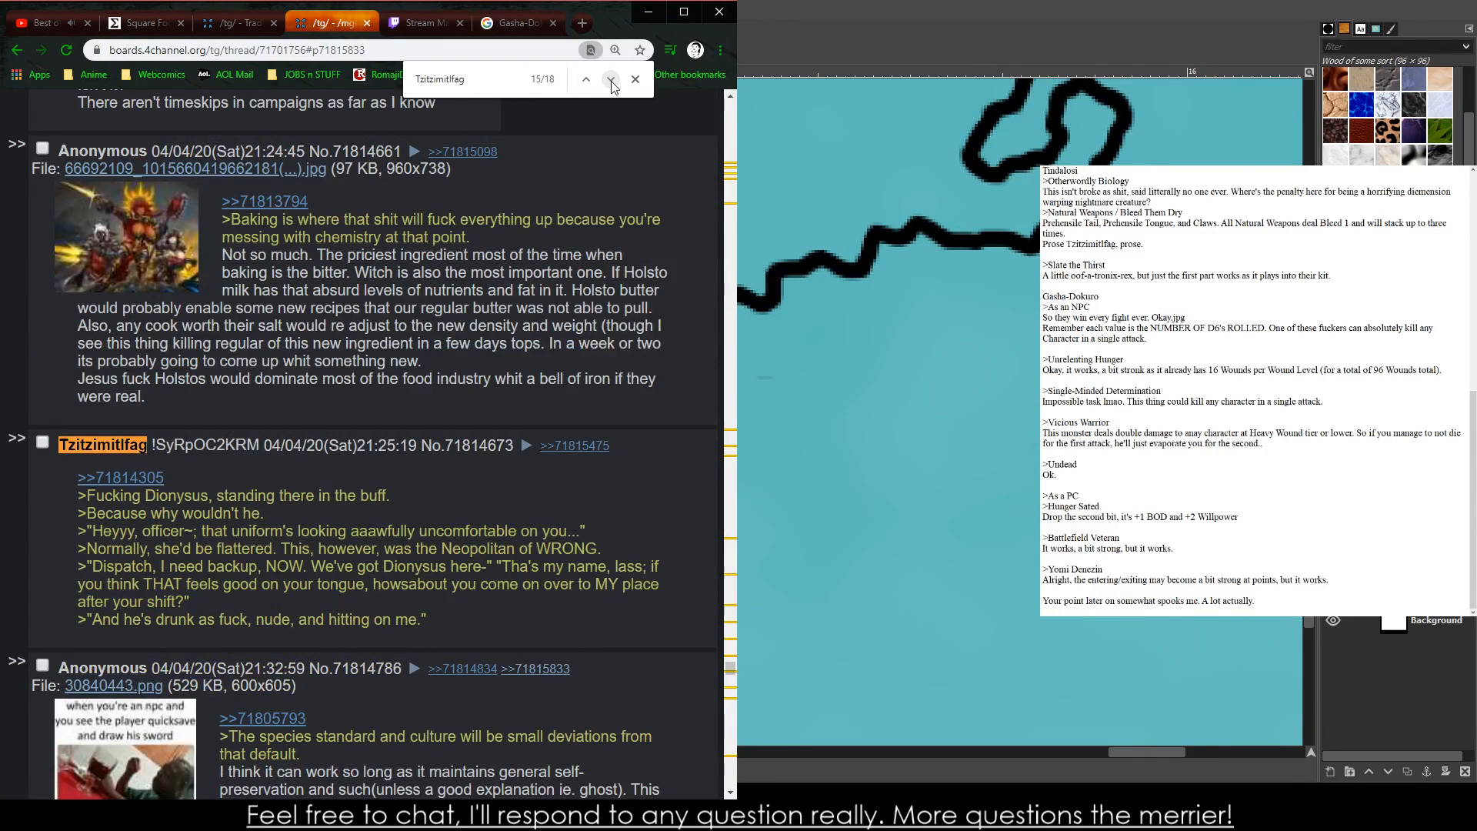
{"action": "left_click", "coordinate": [611, 82]}
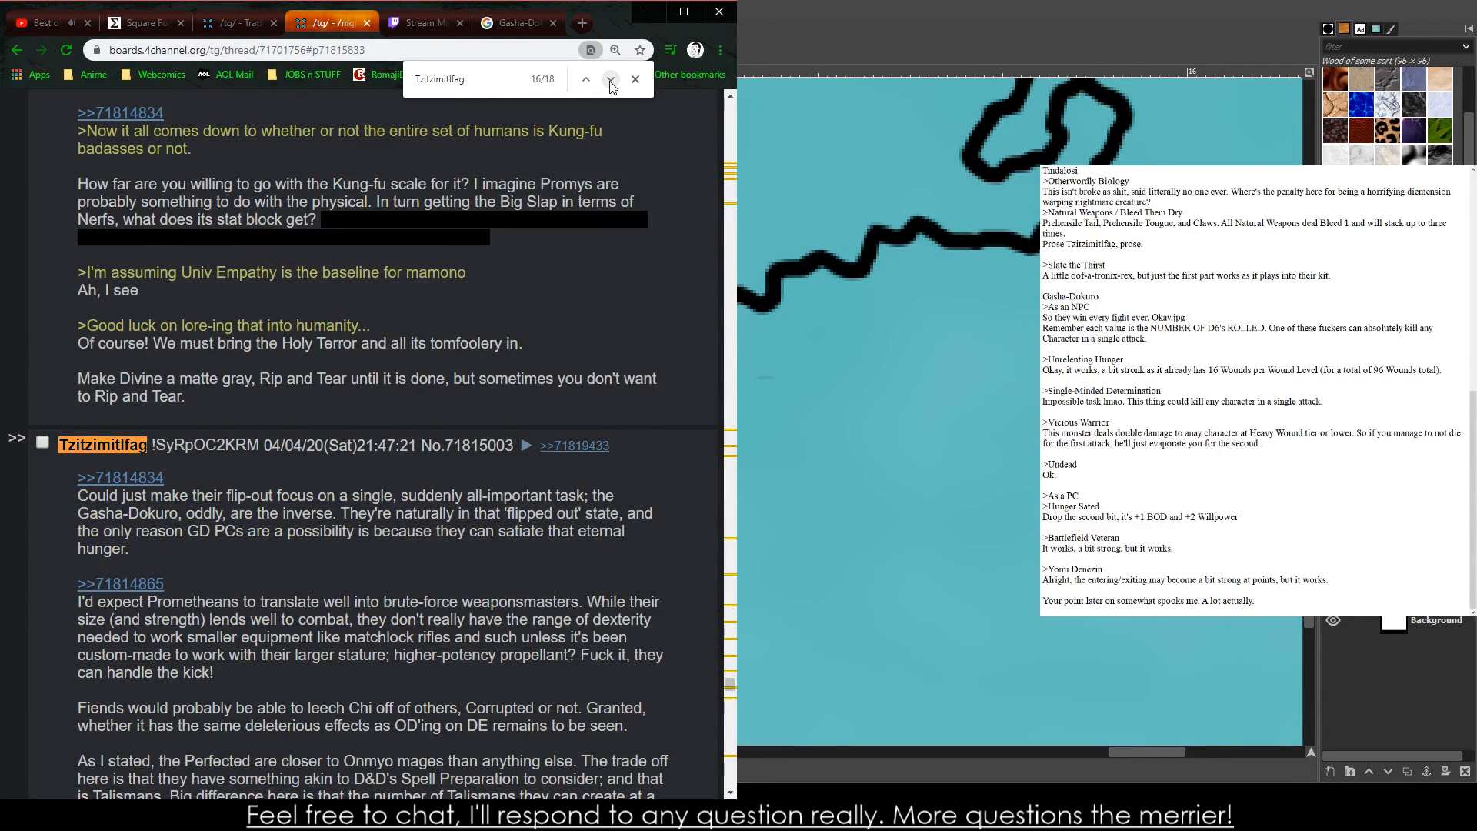
{"action": "scroll", "coordinate": [488, 169], "scroll_direction": "down", "scroll_amount": 4}
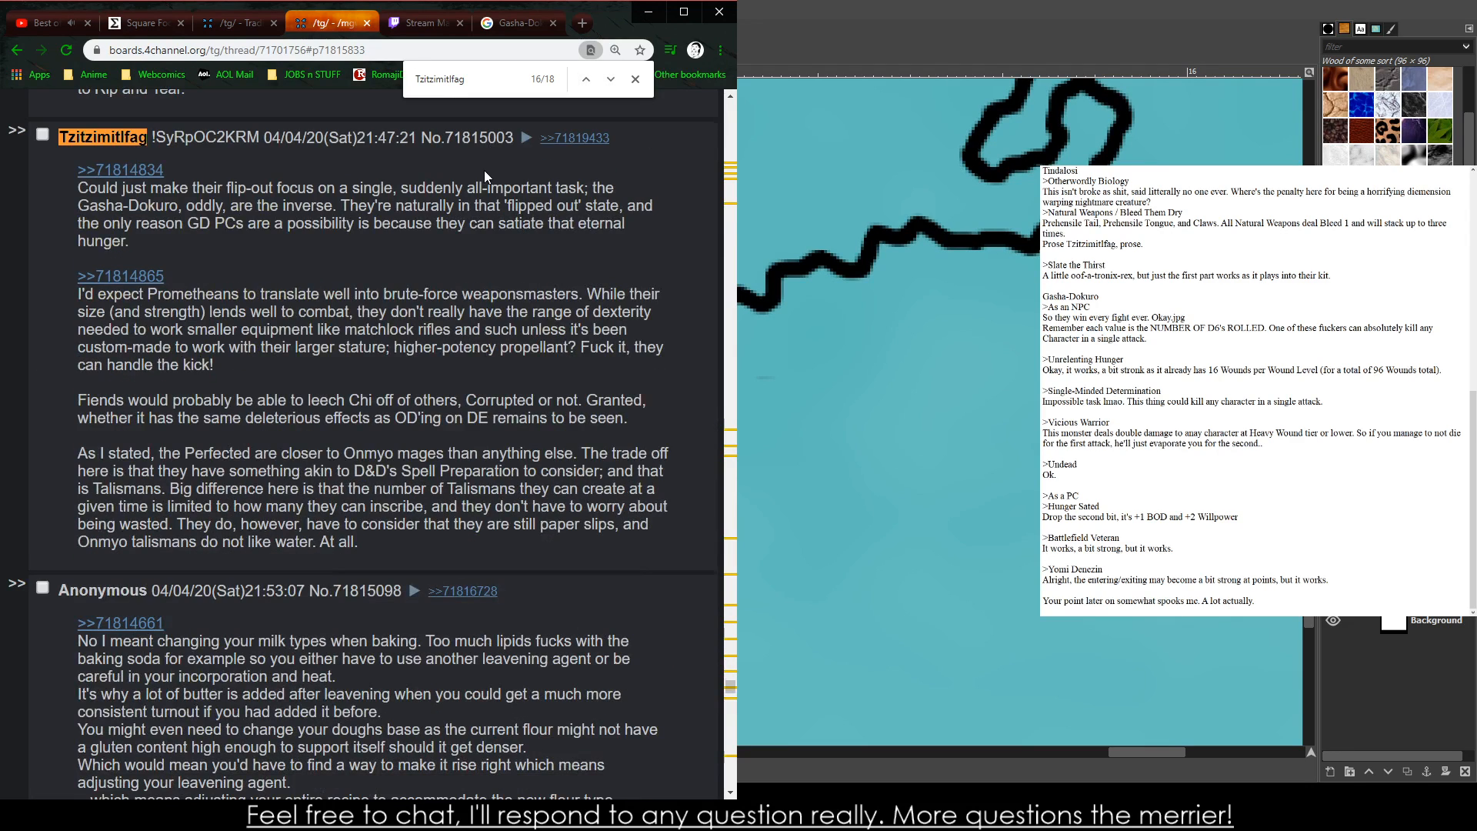
{"action": "left_click", "coordinate": [607, 83]}
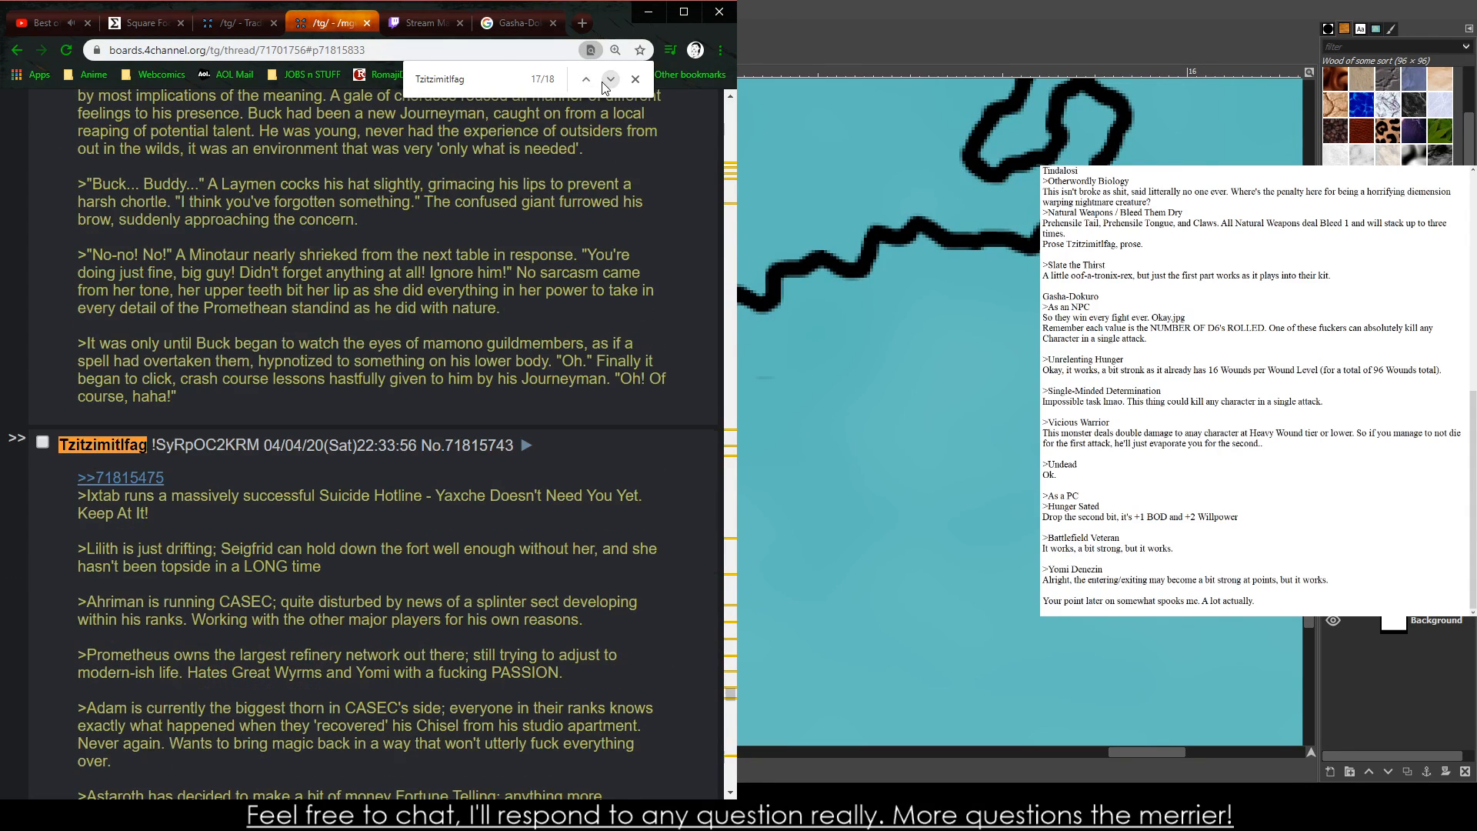
{"action": "left_click", "coordinate": [606, 83]}
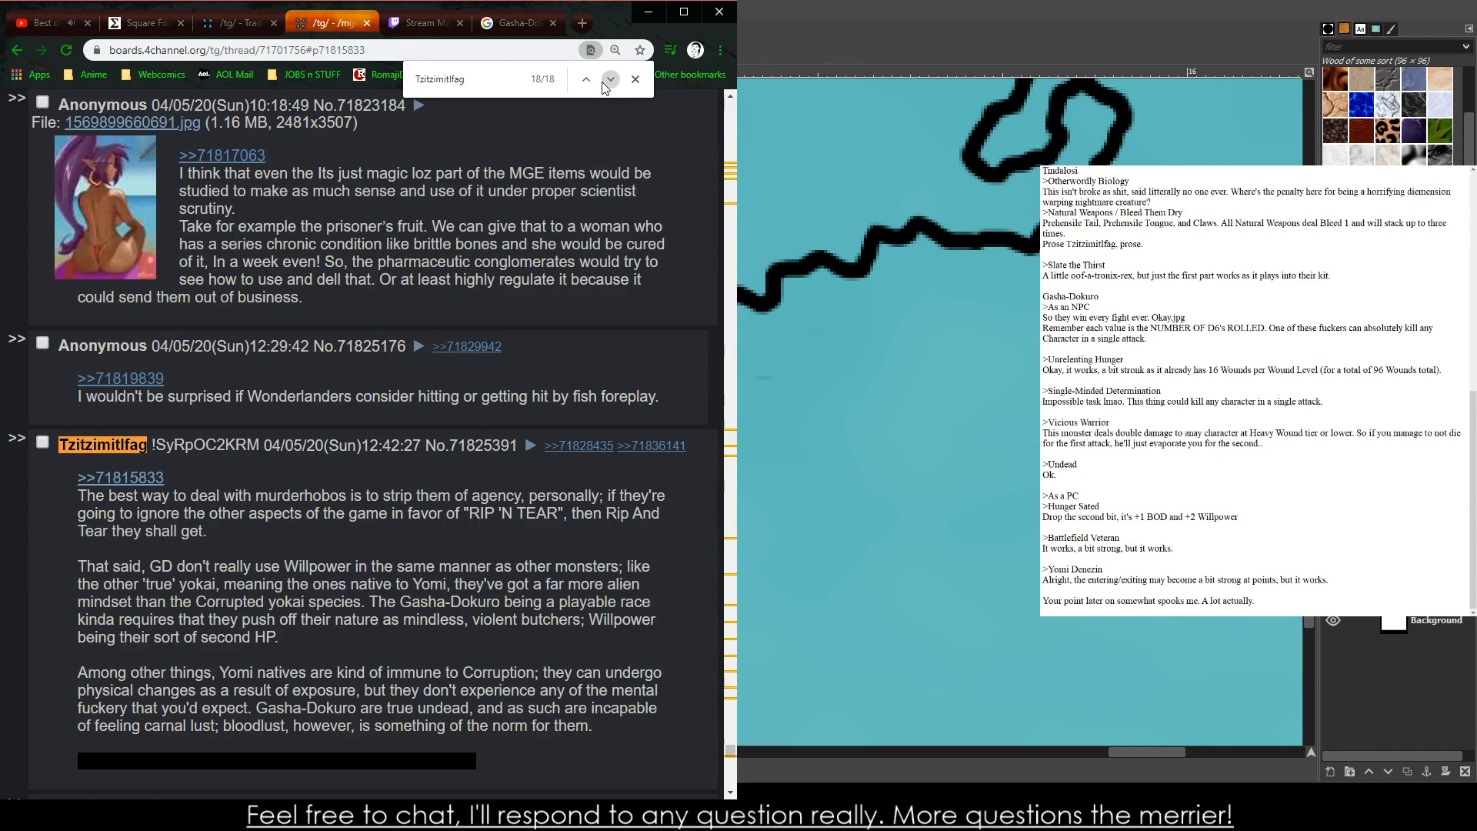
{"action": "scroll", "coordinate": [400, 335], "scroll_direction": "down", "scroll_amount": 2}
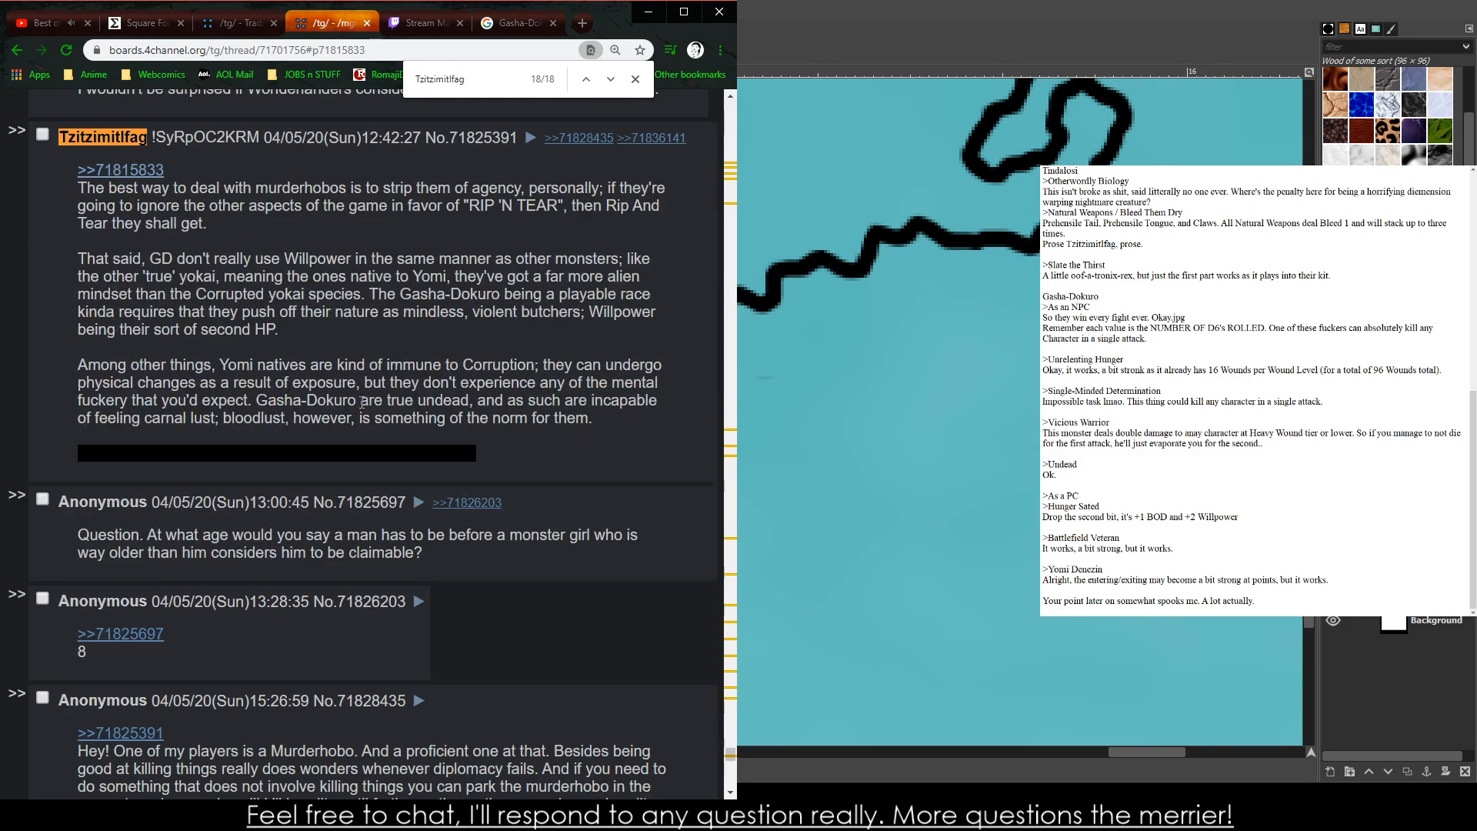
{"action": "mouse_move", "coordinate": [270, 454]}
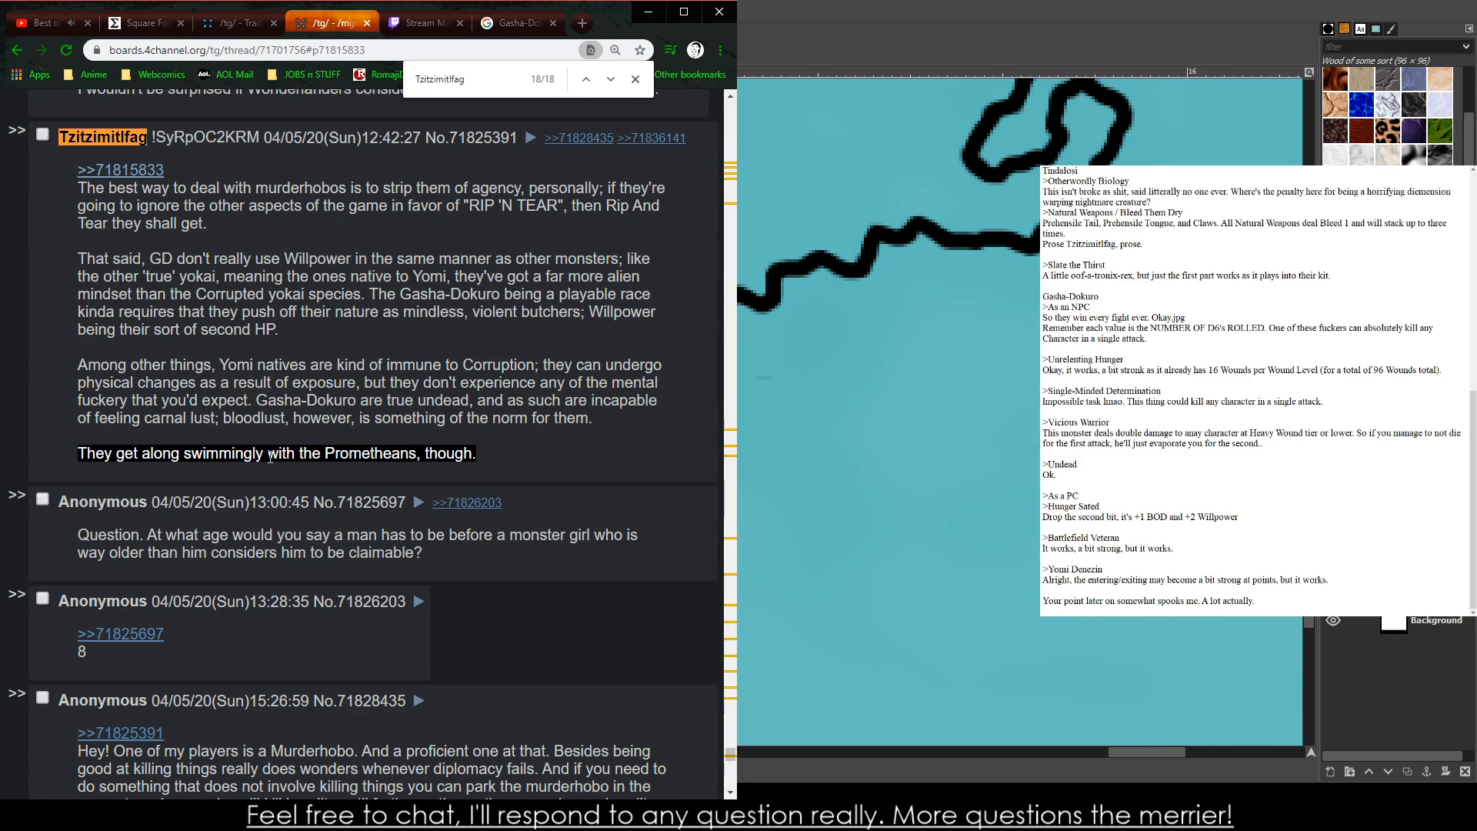
- Read the final replies of the thread, including the passage on Willpower as a second HP
{"action": "scroll", "coordinate": [270, 457], "scroll_direction": "down", "scroll_amount": 15}
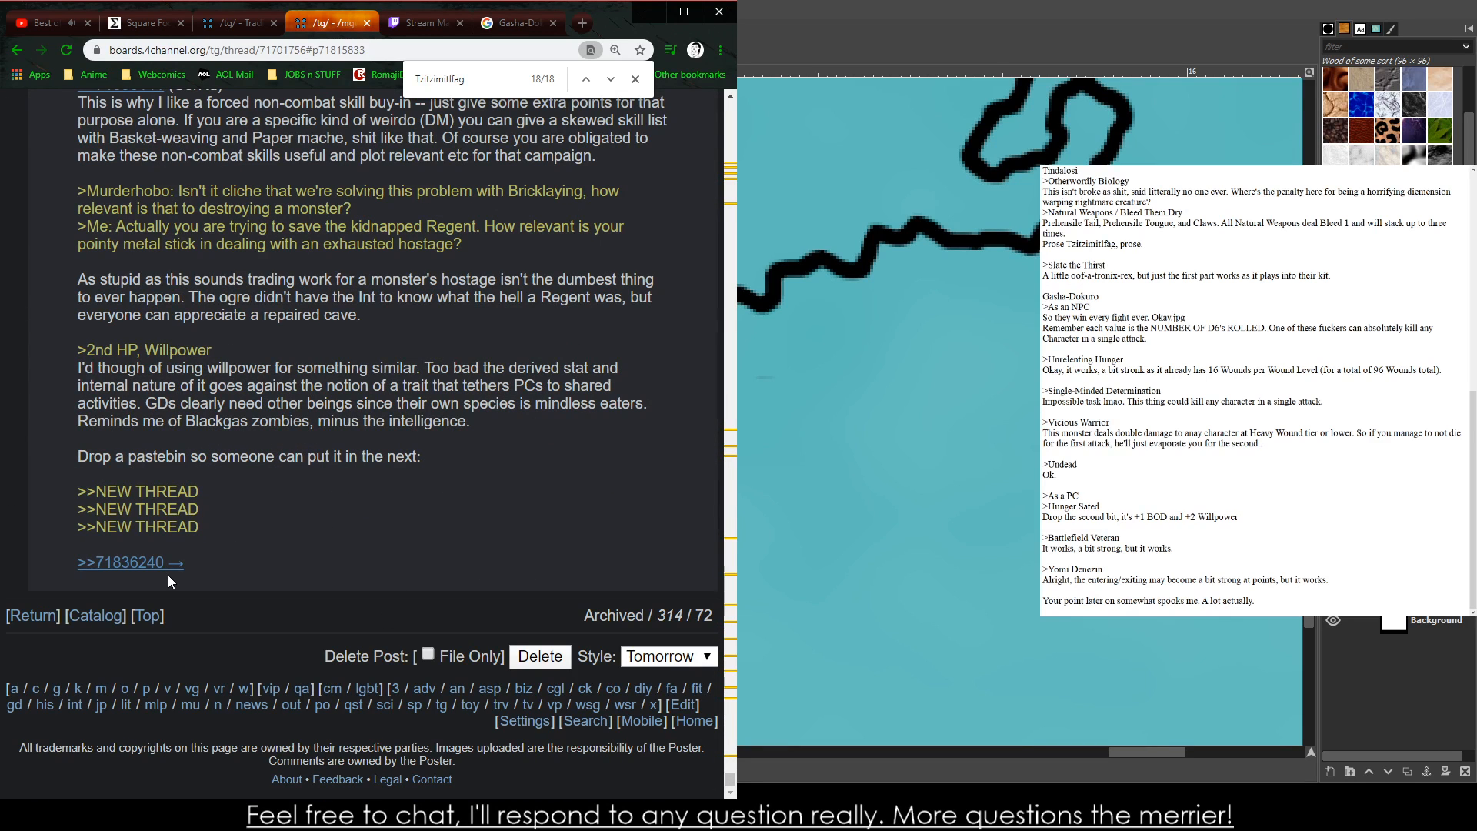
{"action": "scroll", "coordinate": [167, 575], "scroll_direction": "up", "scroll_amount": 2}
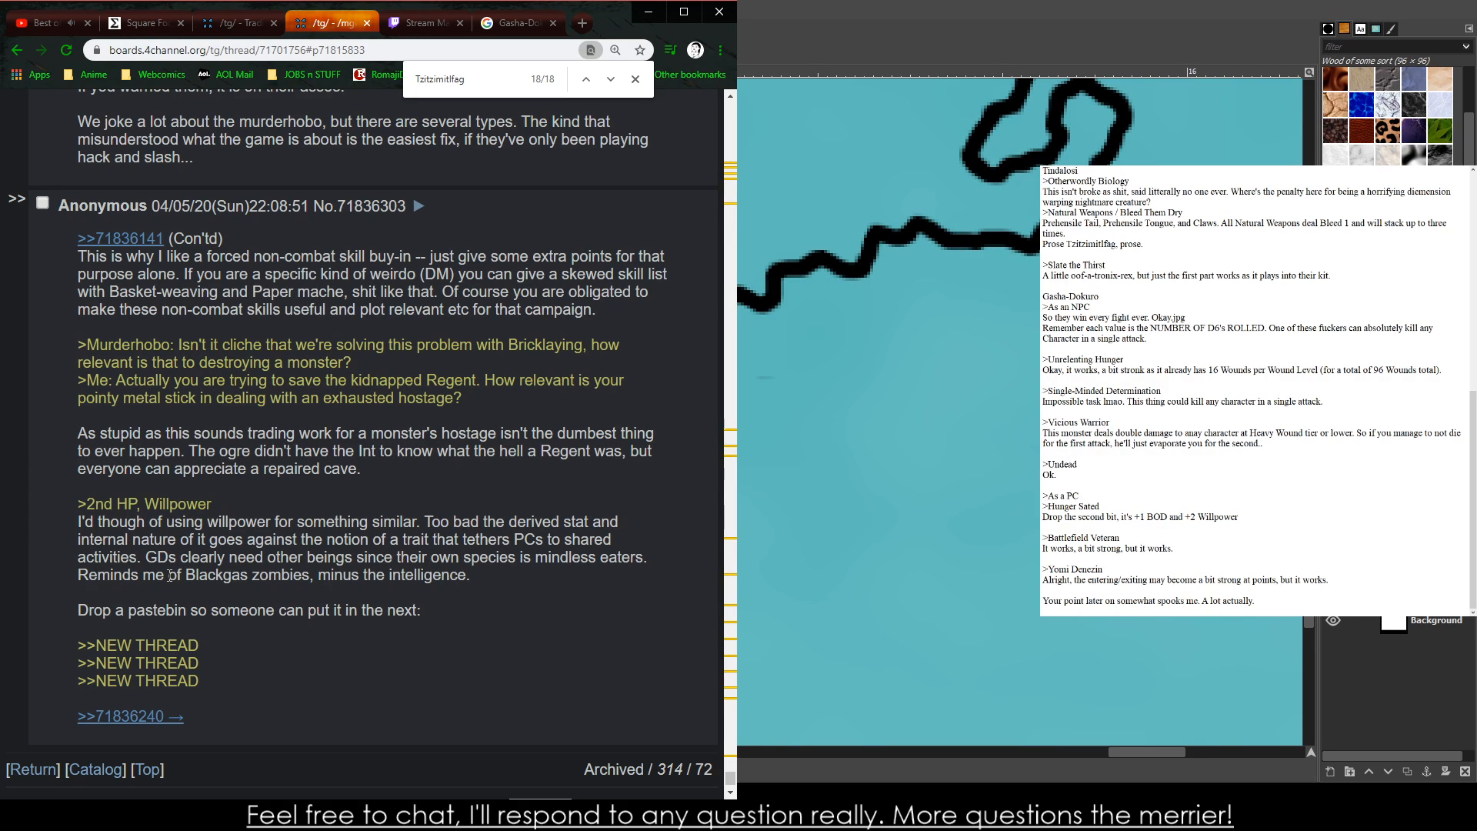
{"action": "left_click_drag", "start_coordinate": [165, 524], "coordinate": [181, 574]}
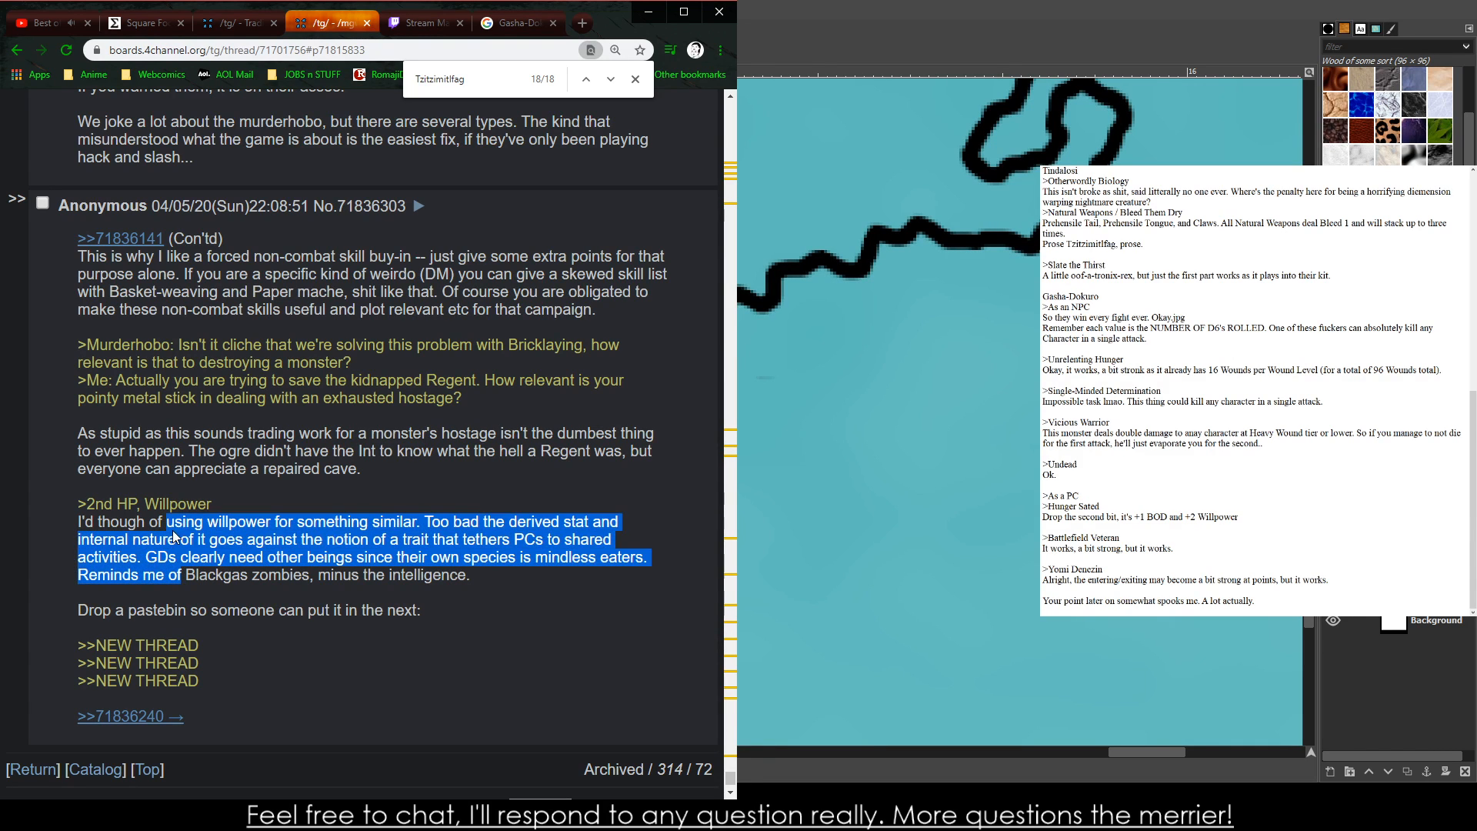
{"action": "left_click_drag", "start_coordinate": [173, 524], "coordinate": [272, 576]}
{"action": "left_click", "coordinate": [243, 526]}
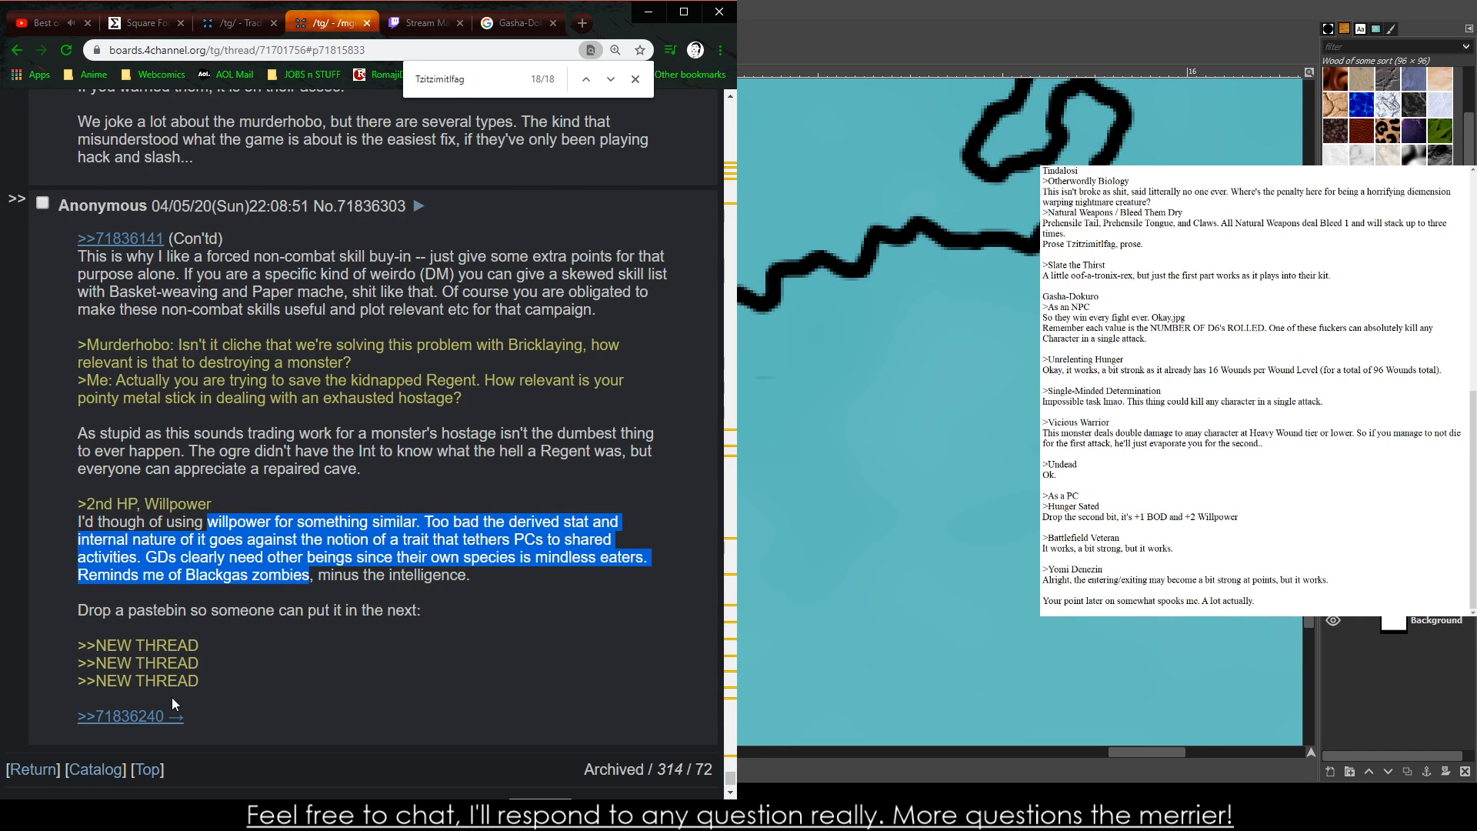
- Open the linked follow-up thread and go to the statblock author's newest post about the Seraphim skill block
{"action": "left_click", "coordinate": [146, 716]}
{"action": "scroll", "coordinate": [218, 604], "scroll_direction": "down", "scroll_amount": 5}
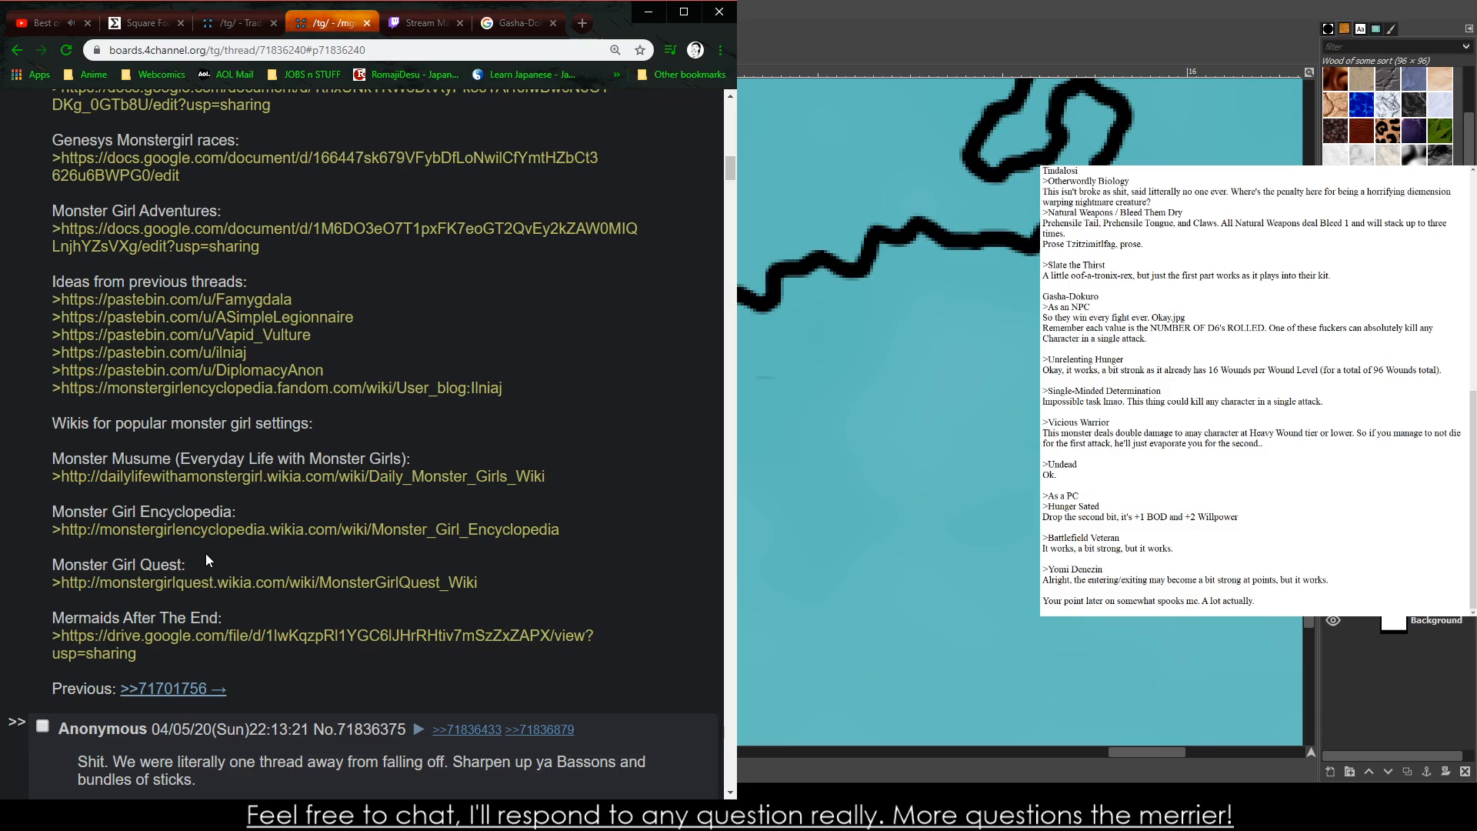
{"action": "scroll", "coordinate": [206, 553], "scroll_direction": "down", "scroll_amount": 15}
{"action": "scroll", "coordinate": [392, 338], "scroll_direction": "down", "scroll_amount": 10}
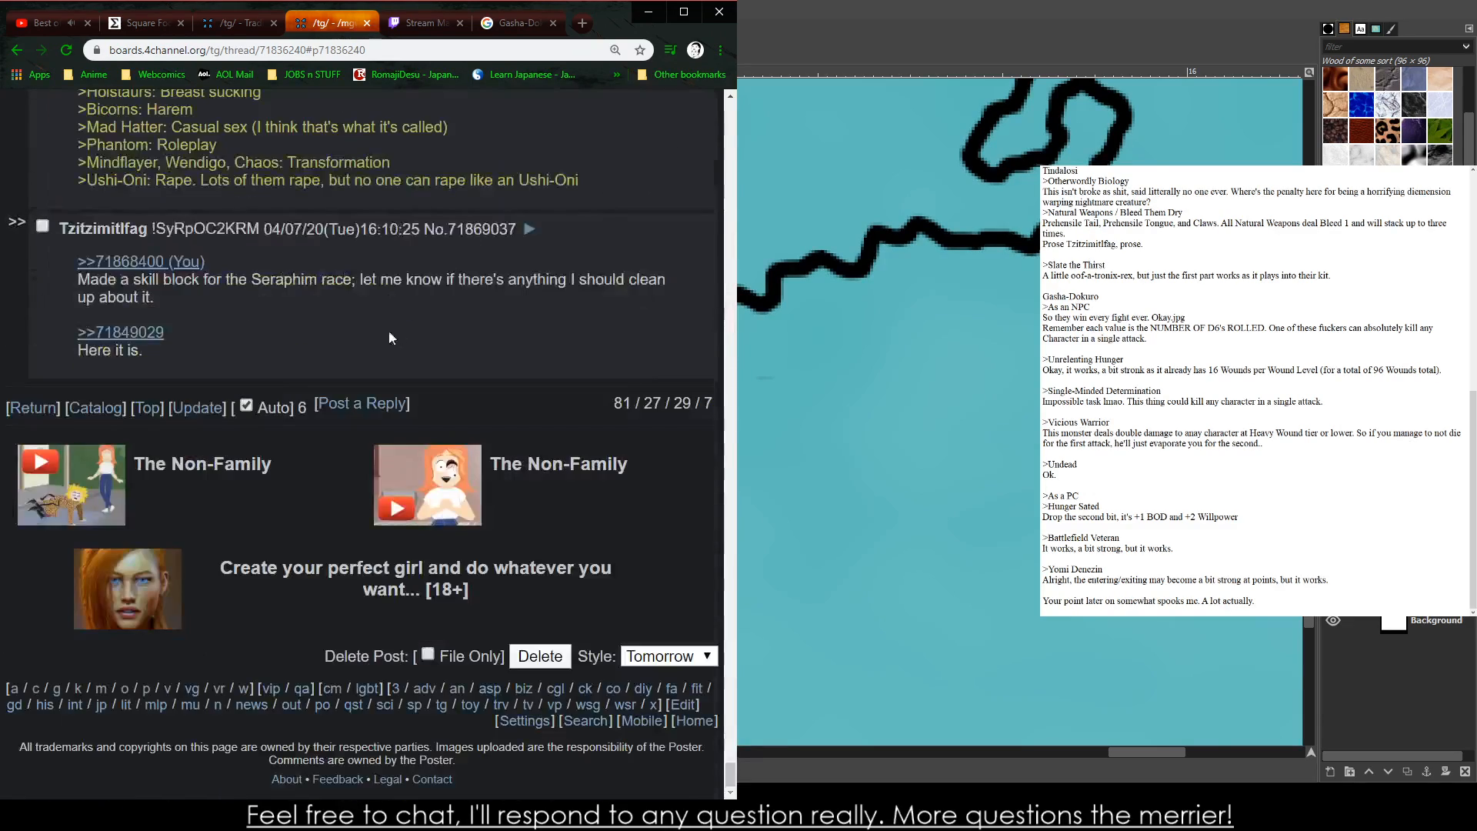
{"action": "left_click", "coordinate": [201, 421]}
{"action": "scroll", "coordinate": [200, 420], "scroll_direction": "up", "scroll_amount": 1}
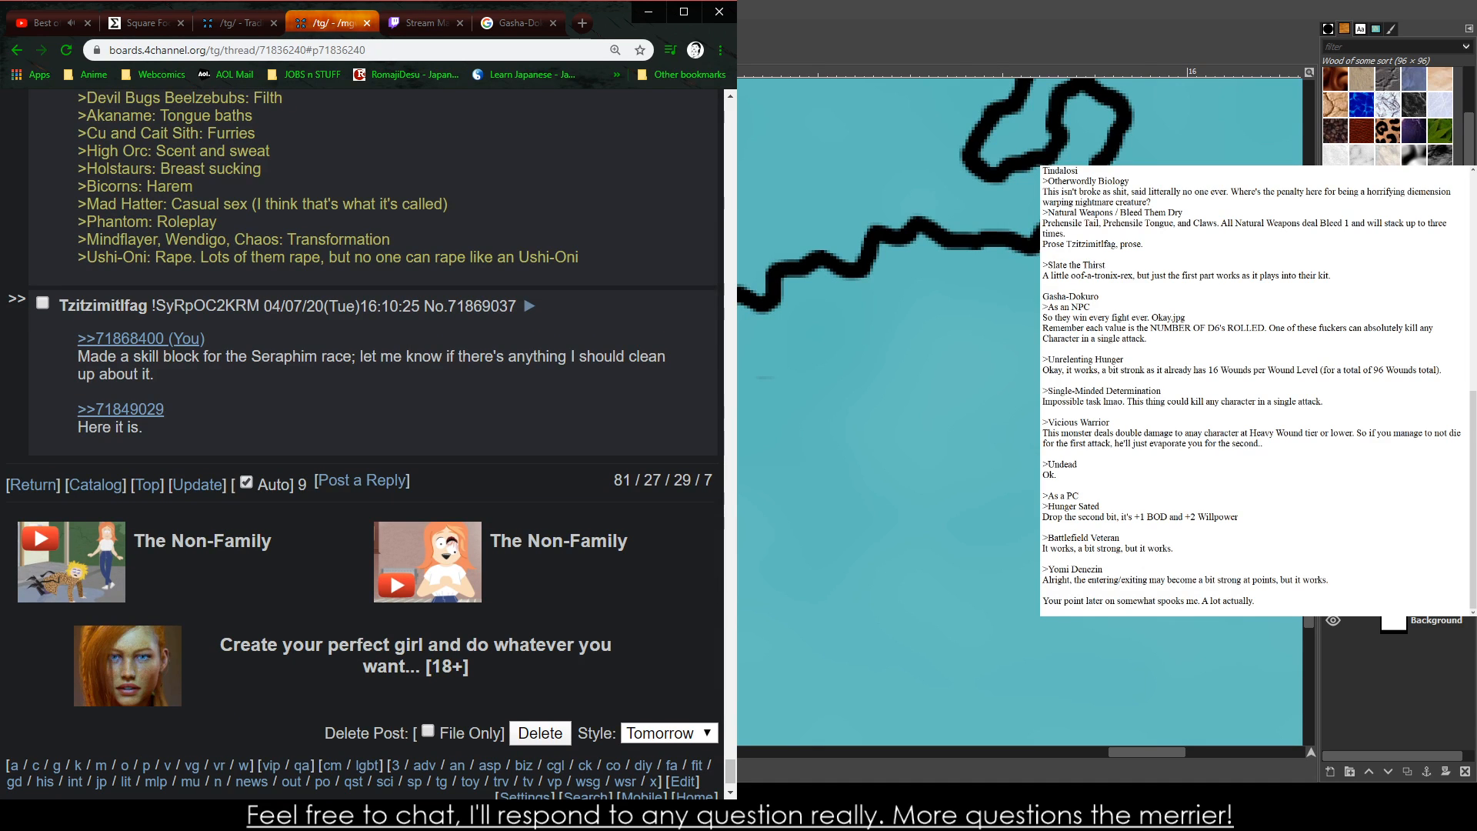
- Select and copy the feedback notes from the Seraphim heading through the closing remark
{"action": "scroll", "coordinate": [1256, 391], "scroll_direction": "up", "scroll_amount": 13}
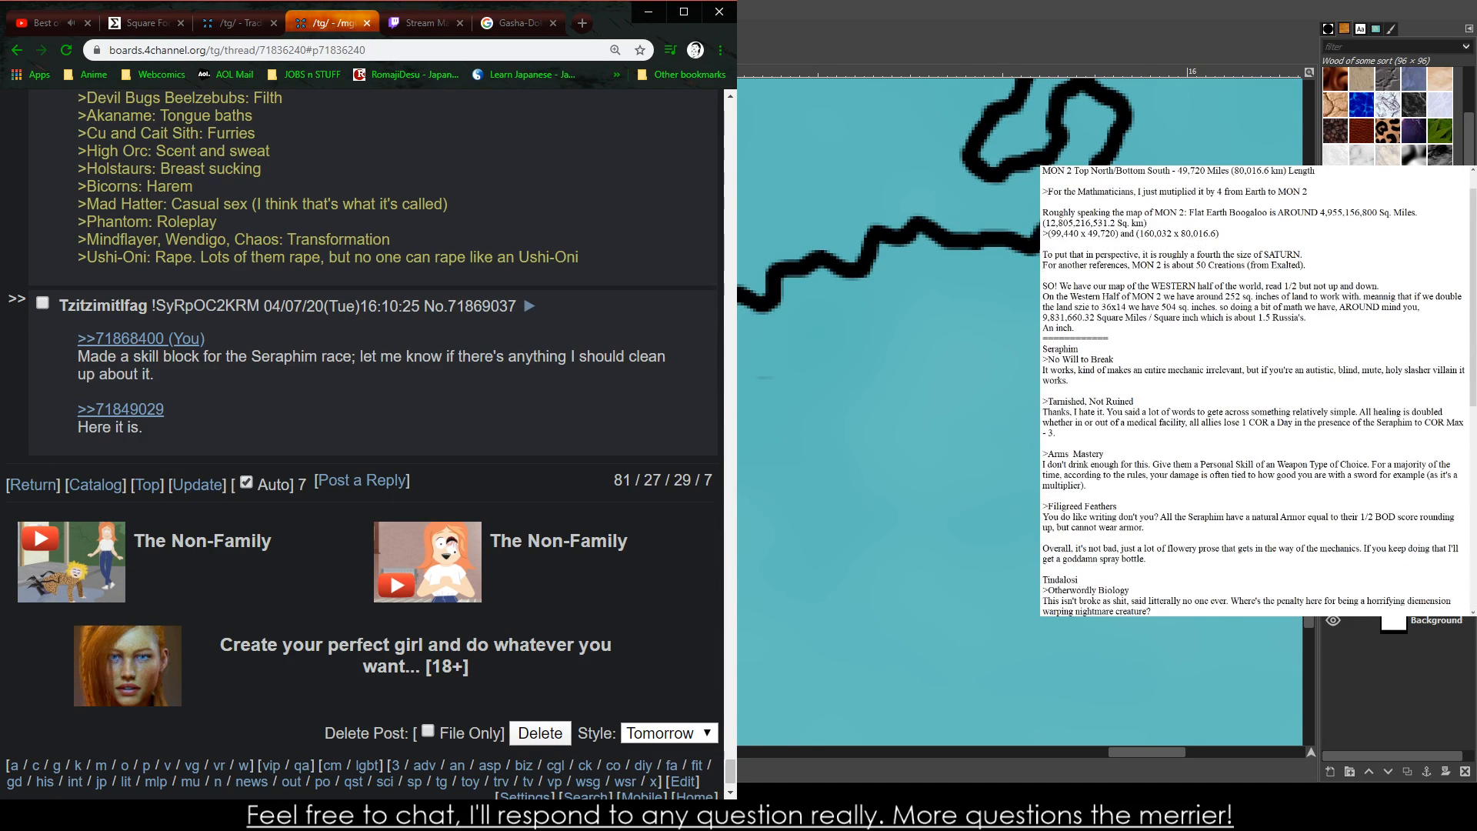
{"action": "left_click", "coordinate": [1044, 350]}
{"action": "scroll", "coordinate": [1262, 605], "scroll_direction": "down", "scroll_amount": 13}
{"action": "left_click_drag", "start_coordinate": [1043, 349], "coordinate": [1043, 190]}
{"action": "scroll", "coordinate": [1103, 294], "scroll_direction": "up", "scroll_amount": 5}
{"action": "scroll", "coordinate": [1047, 200], "scroll_direction": "up", "scroll_amount": 3}
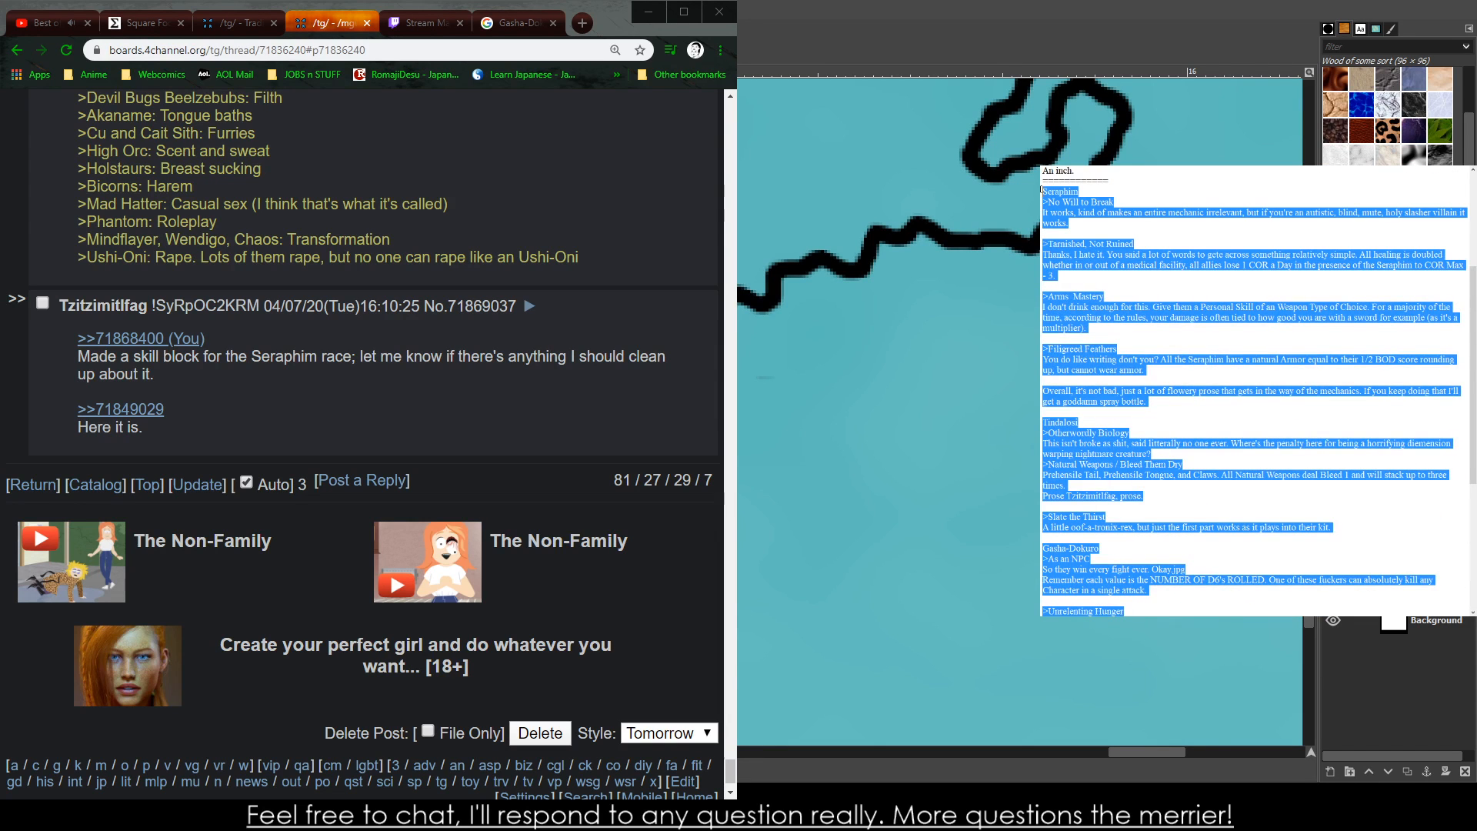
- Start a reply to the author's Seraphim post, enlarge its comment box and paste the copied feedback notes into it
{"action": "left_click", "coordinate": [477, 308]}
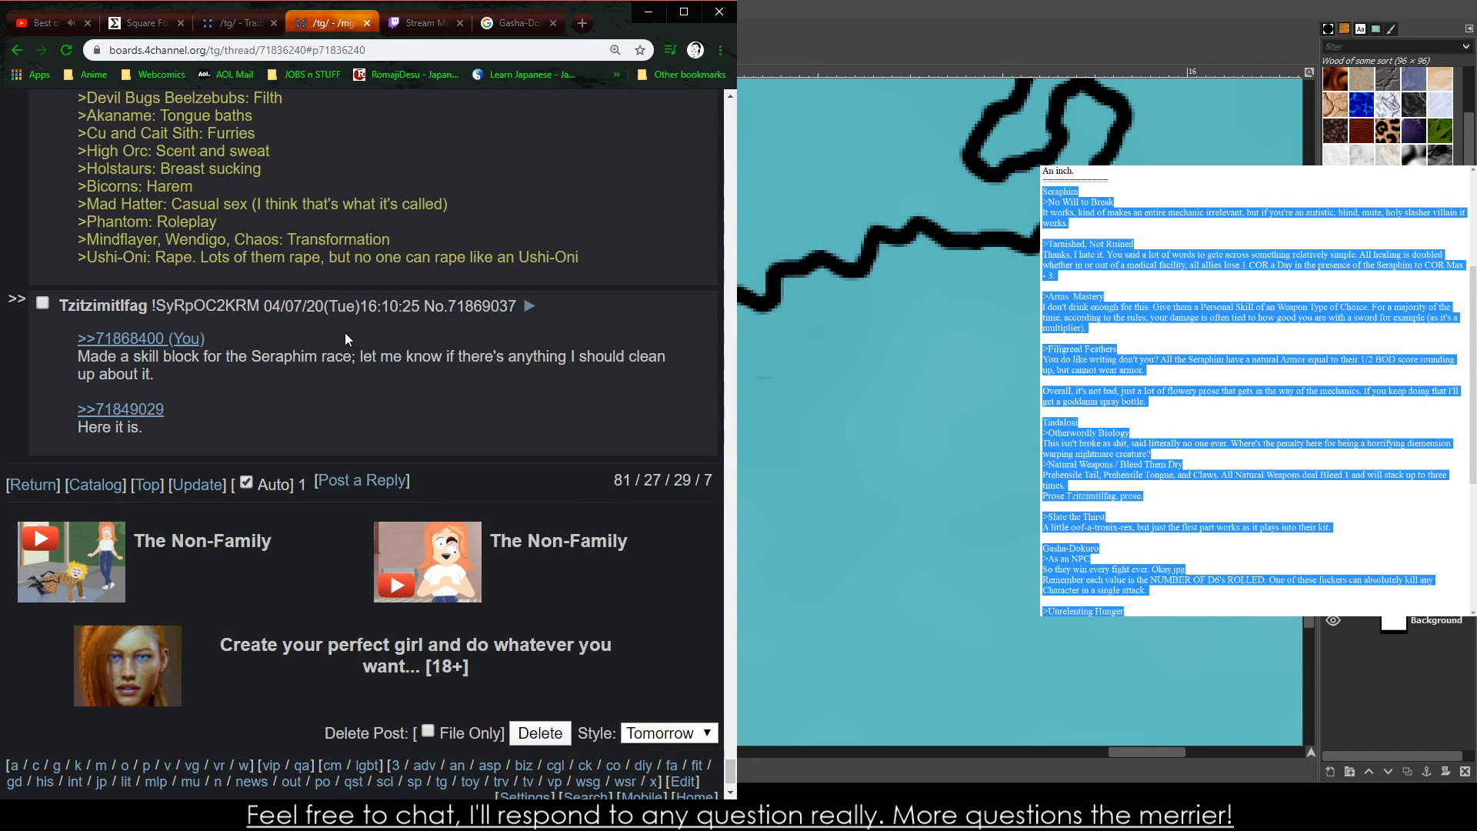
{"action": "left_click", "coordinate": [494, 306]}
{"action": "scroll", "coordinate": [285, 405], "scroll_direction": "up", "scroll_amount": 7}
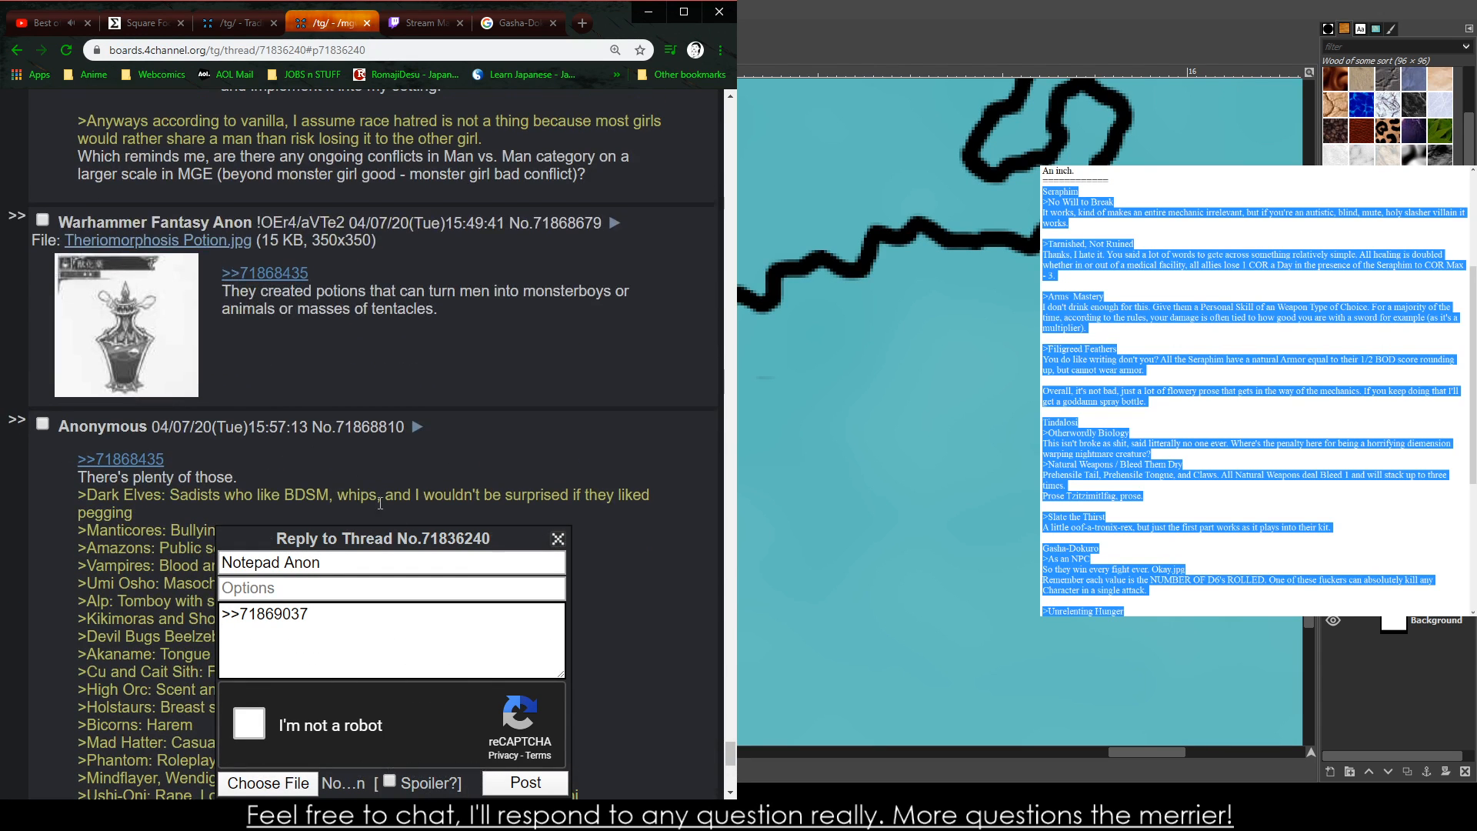
{"action": "left_click_drag", "start_coordinate": [394, 533], "coordinate": [337, 252]}
{"action": "left_click_drag", "start_coordinate": [506, 398], "coordinate": [646, 589]}
{"action": "key", "text": "ctrl+v"}
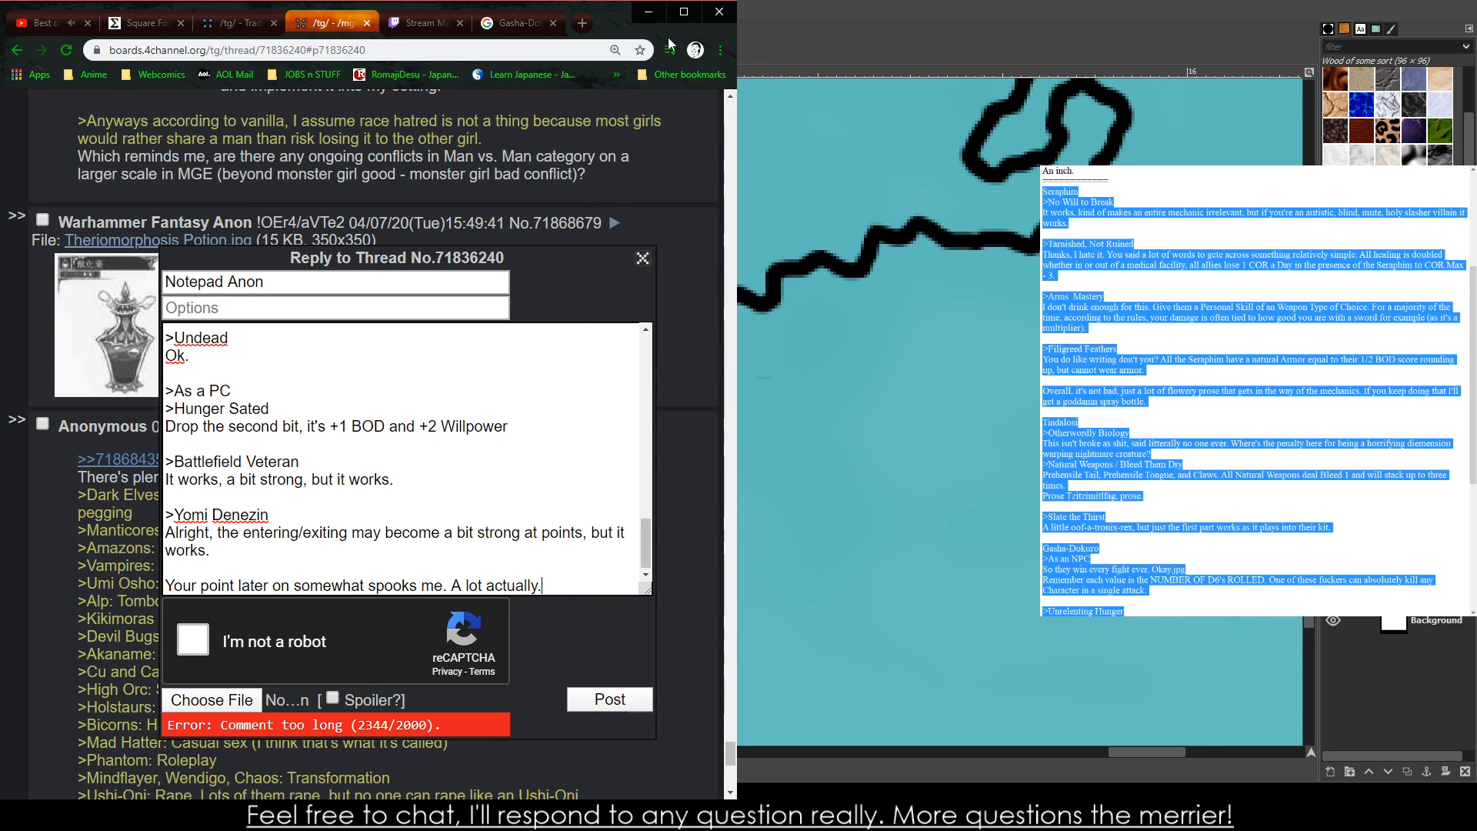
- Zoom the page out, enlarge and reposition the reply form, and look over the pasted notes for a place to split them
{"action": "key", "text": "ctrl+minus"}
{"action": "key", "text": "ctrl+minus"}
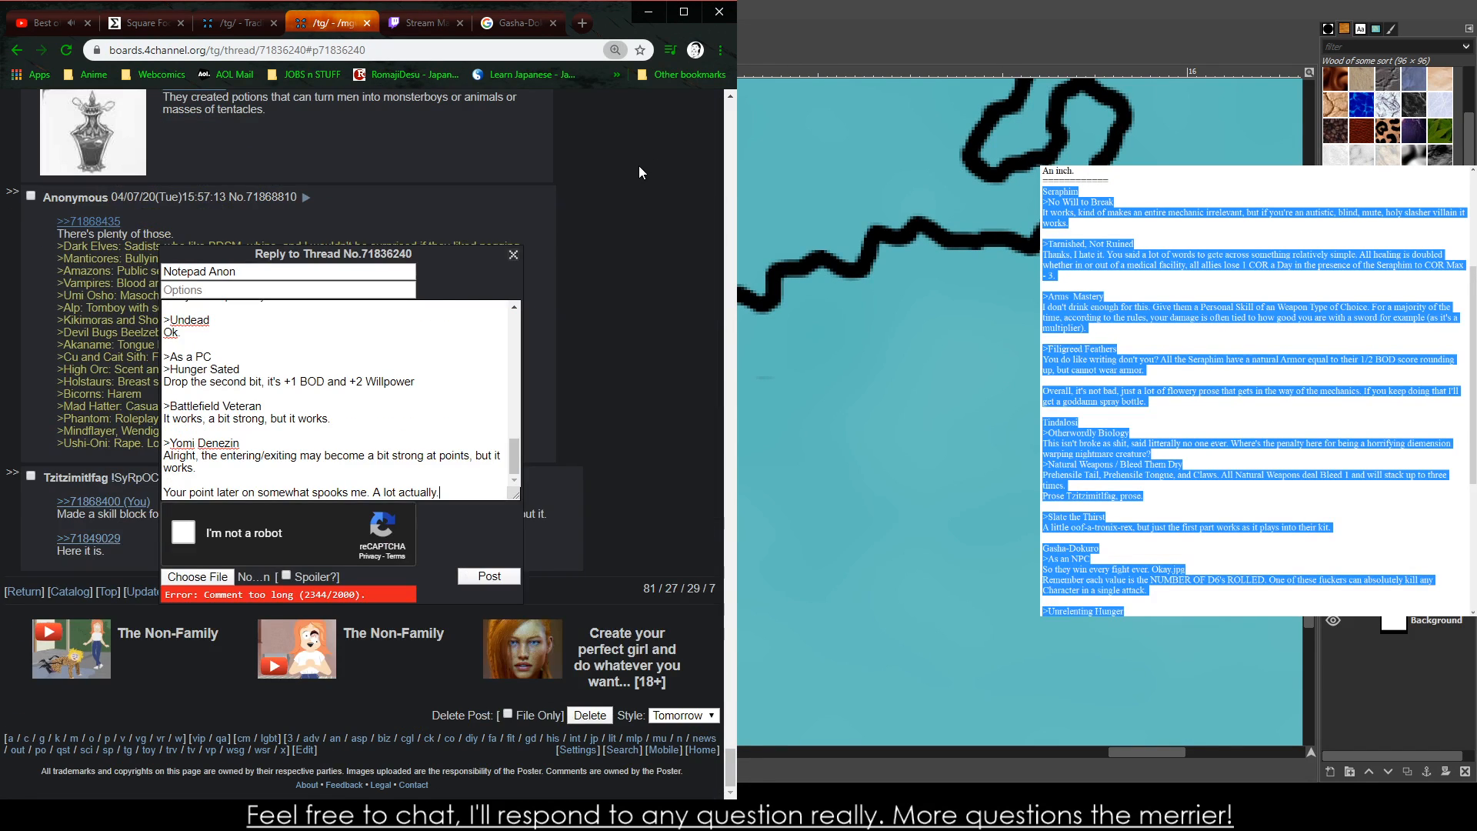
{"action": "left_click_drag", "start_coordinate": [484, 474], "coordinate": [723, 716]}
{"action": "left_click_drag", "start_coordinate": [397, 242], "coordinate": [322, 119]}
{"action": "scroll", "coordinate": [495, 424], "scroll_direction": "up", "scroll_amount": 4}
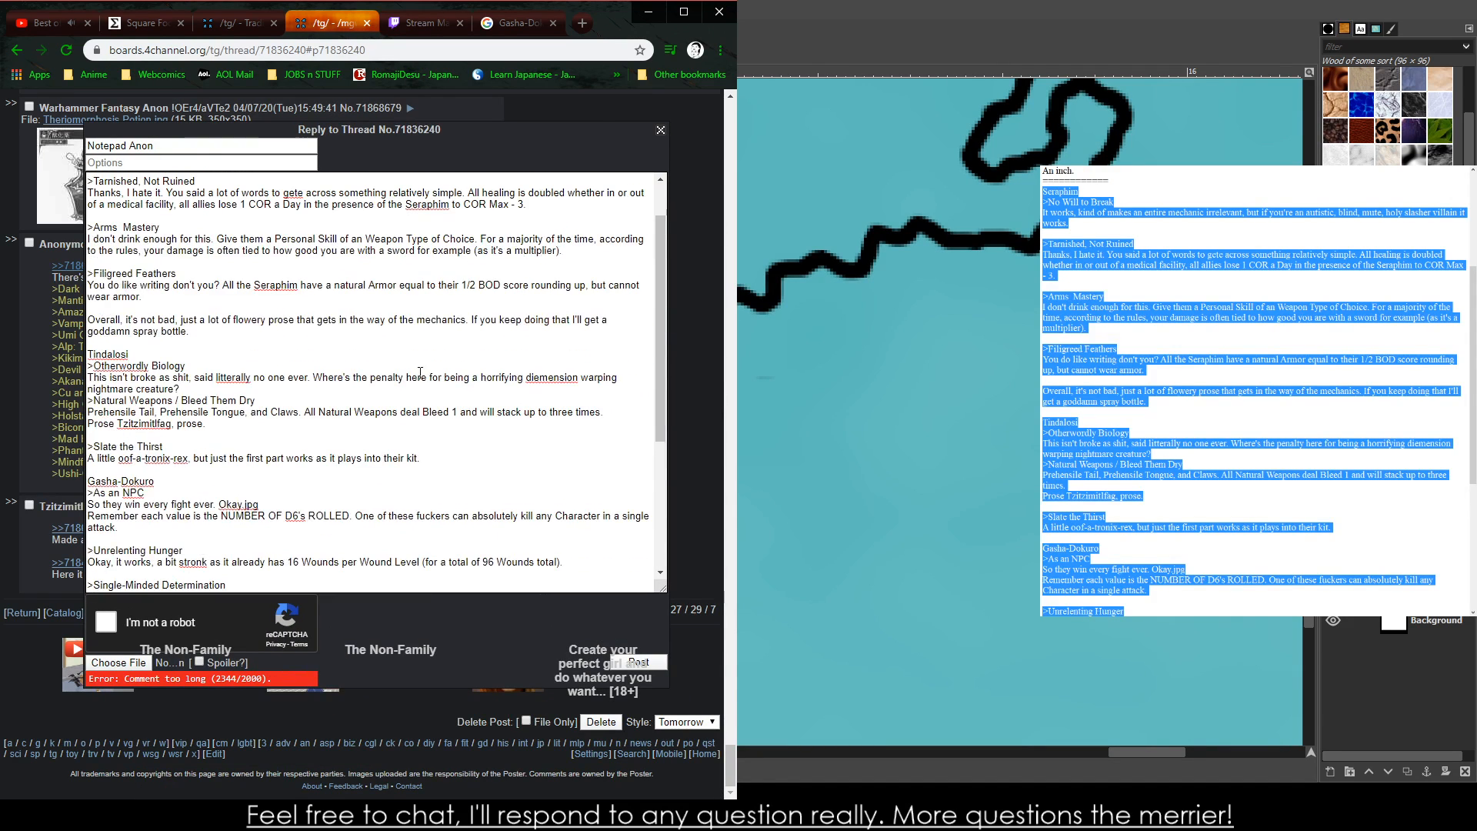
{"action": "scroll", "coordinate": [340, 395], "scroll_direction": "down", "scroll_amount": 6}
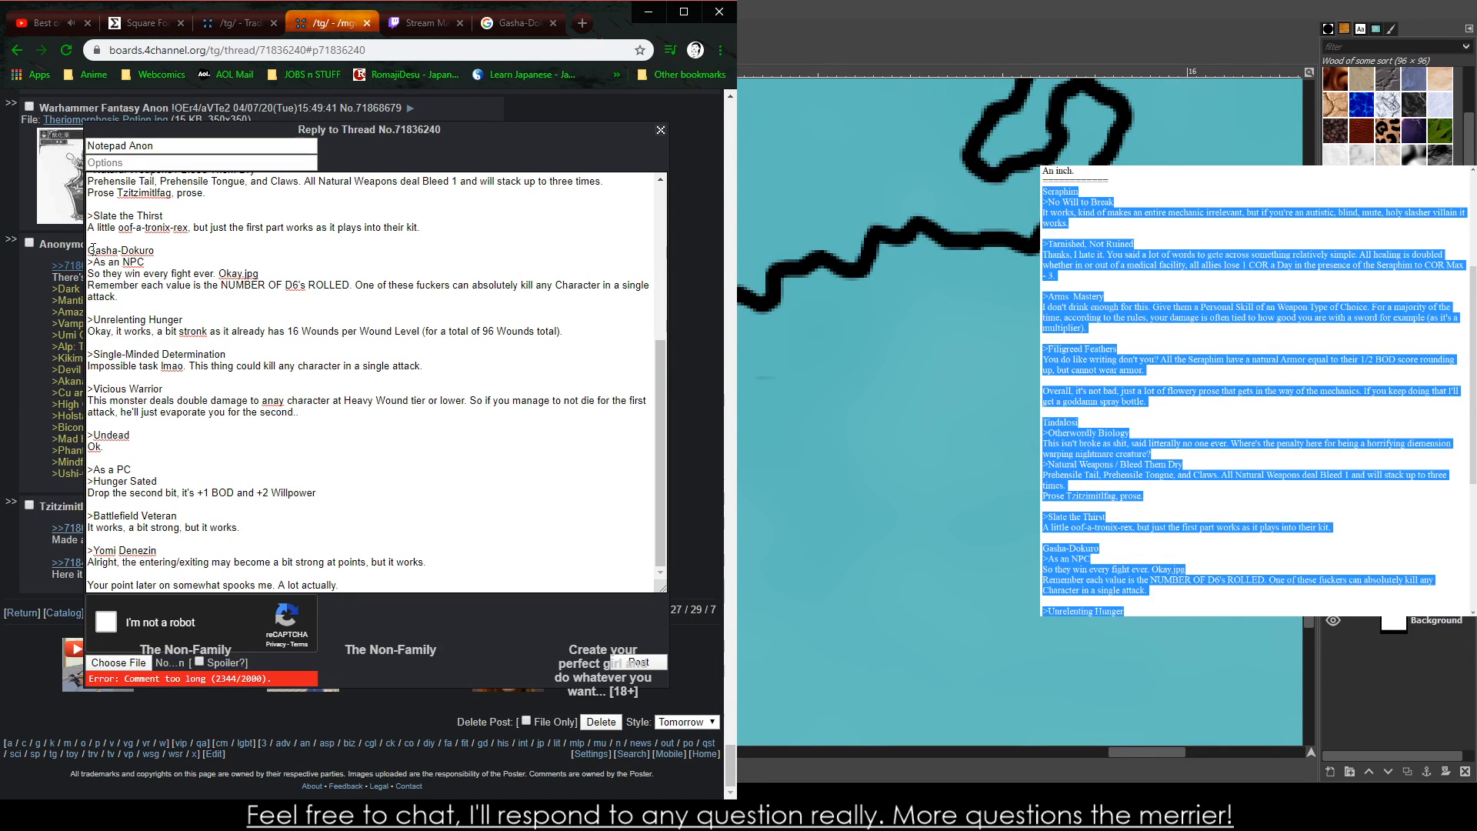
- Remove everything from the Gasha-Dokuro heading on from the reply, complete the robot check and end the text with "(1/2)"
{"action": "left_click_drag", "start_coordinate": [90, 251], "coordinate": [544, 593]}
{"action": "key", "text": "BackSpace"}
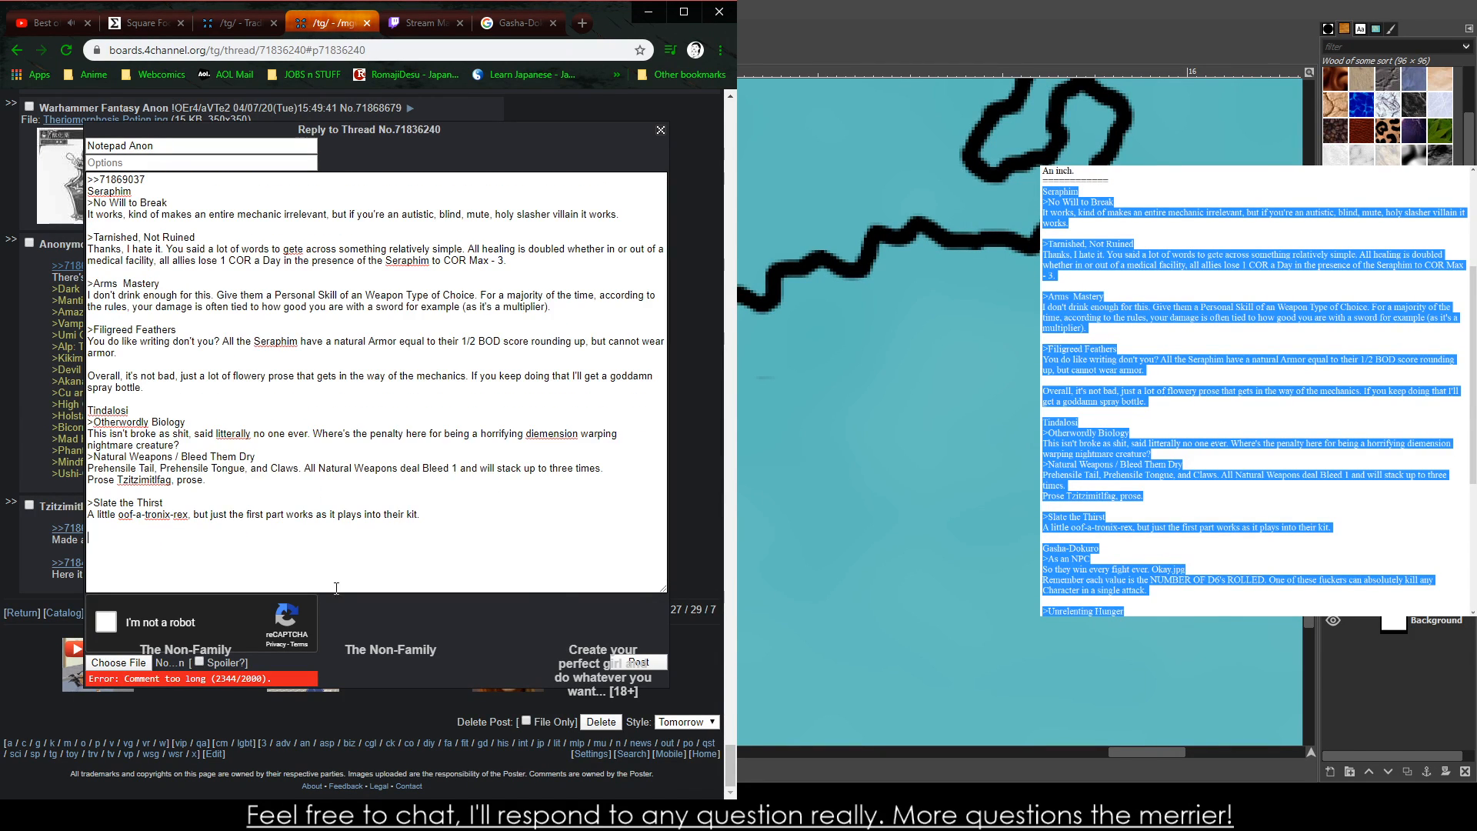
{"action": "left_click", "coordinate": [107, 622]}
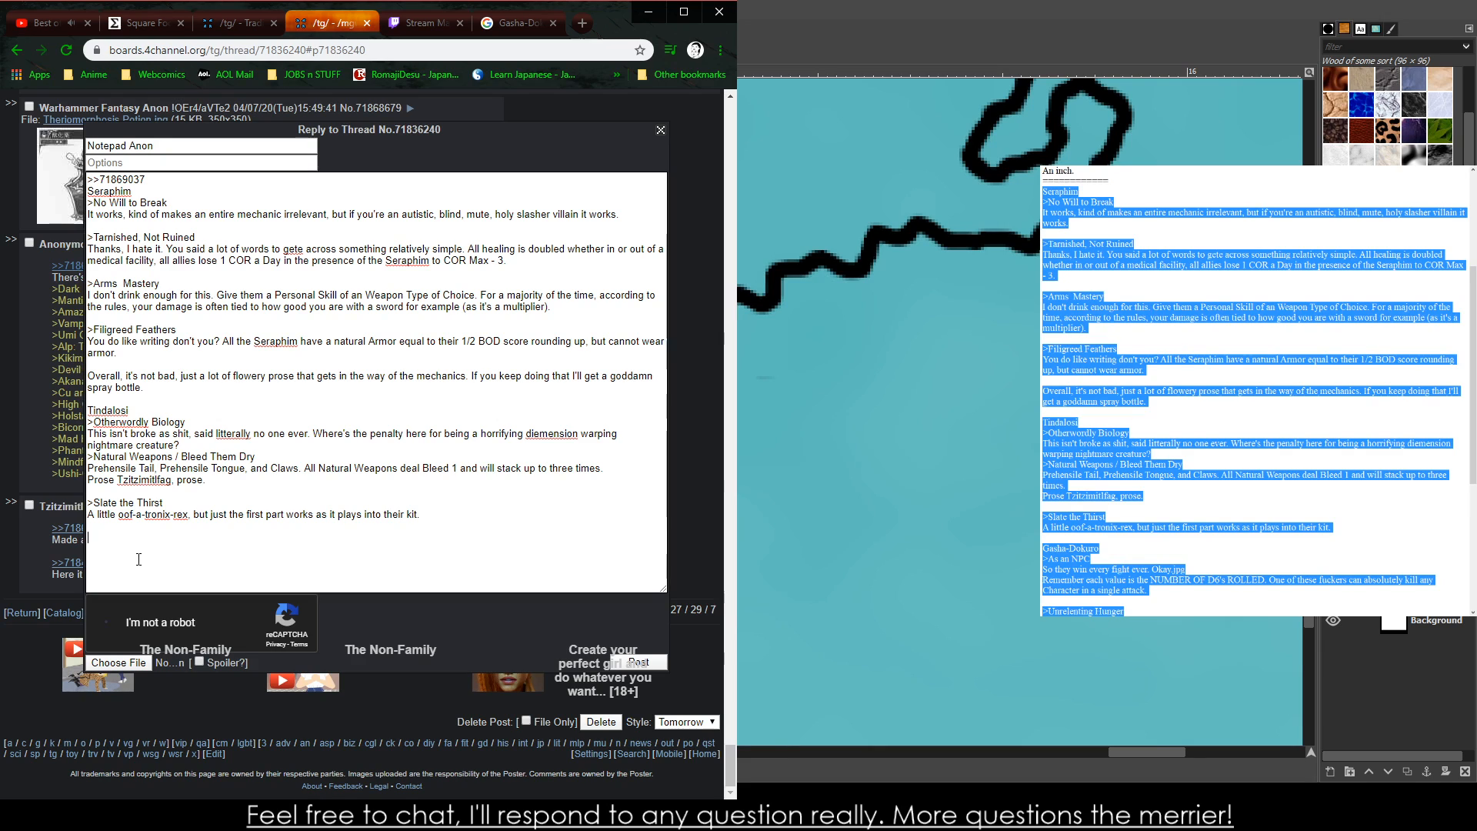
{"action": "left_click", "coordinate": [223, 553]}
{"action": "type", "text": "(1/2)"}
- Correct the misspelled words in the reply to "get", "dimension", "literally" and "Otherworldly"
{"action": "scroll", "coordinate": [120, 454], "scroll_direction": "up", "scroll_amount": 2}
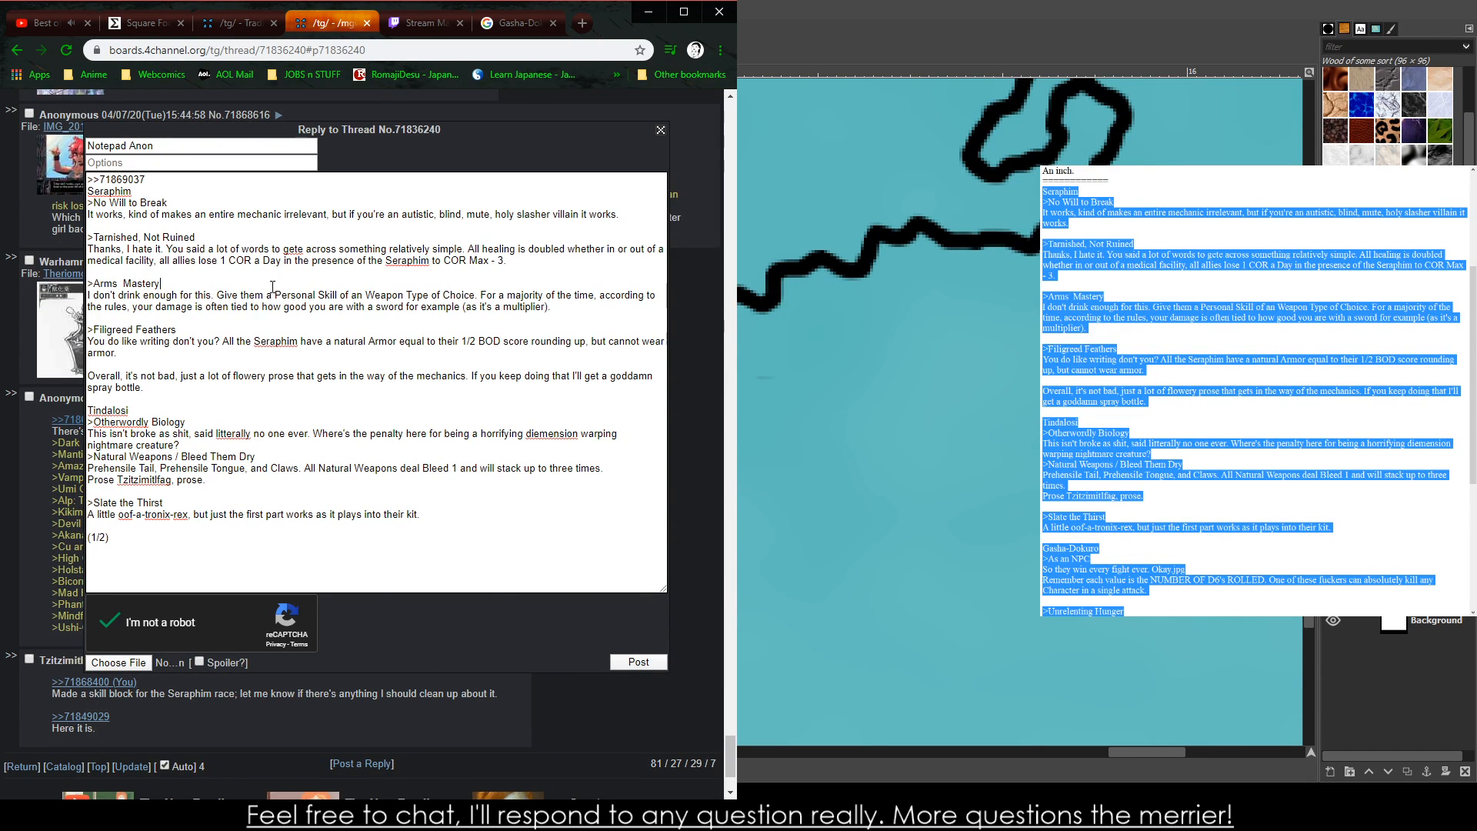
{"action": "double_click", "coordinate": [290, 247]}
{"action": "type", "text": "get"}
{"action": "left_click", "coordinate": [339, 306]}
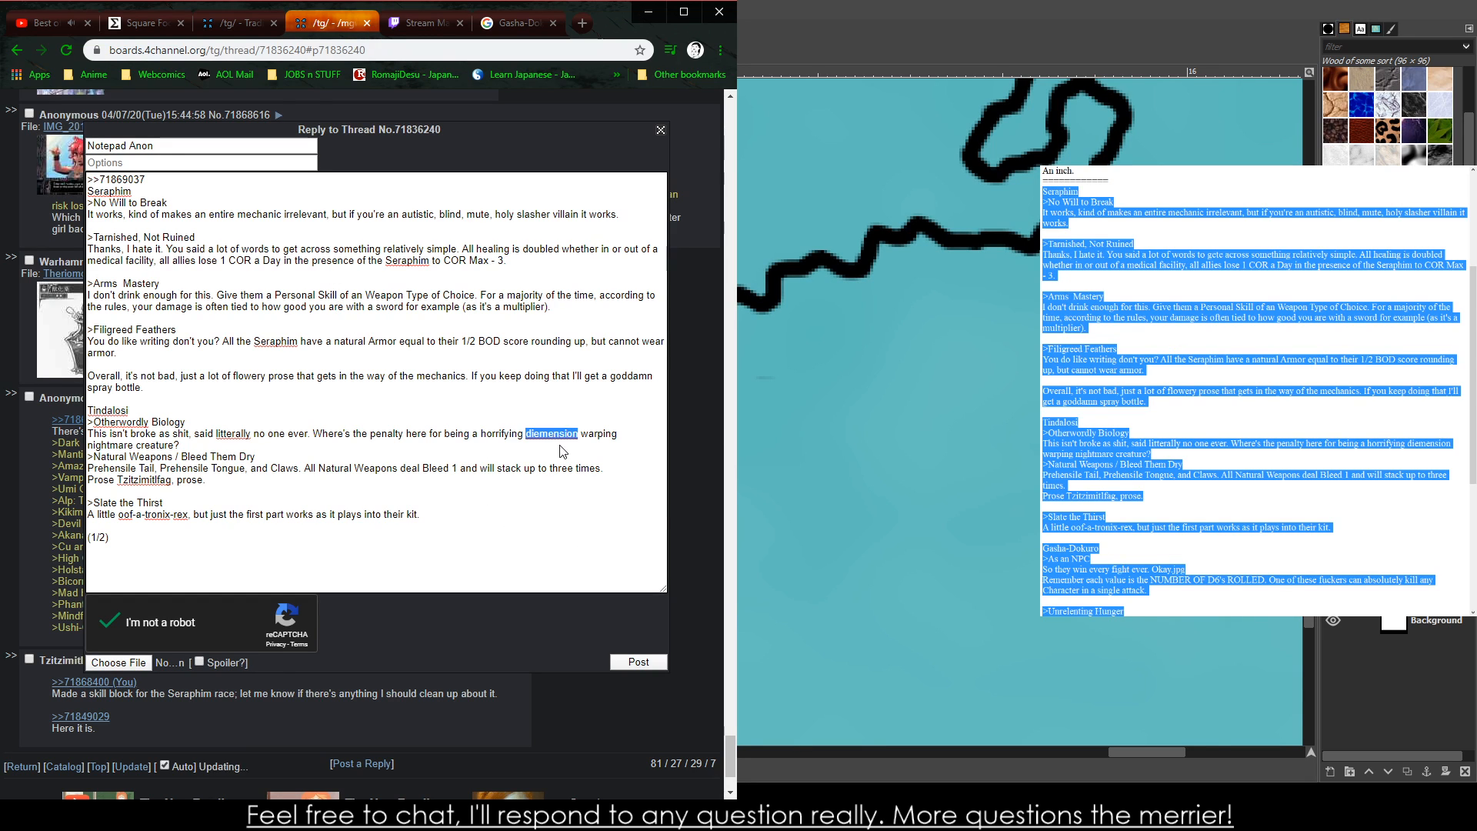
{"action": "type", "text": "dimension"}
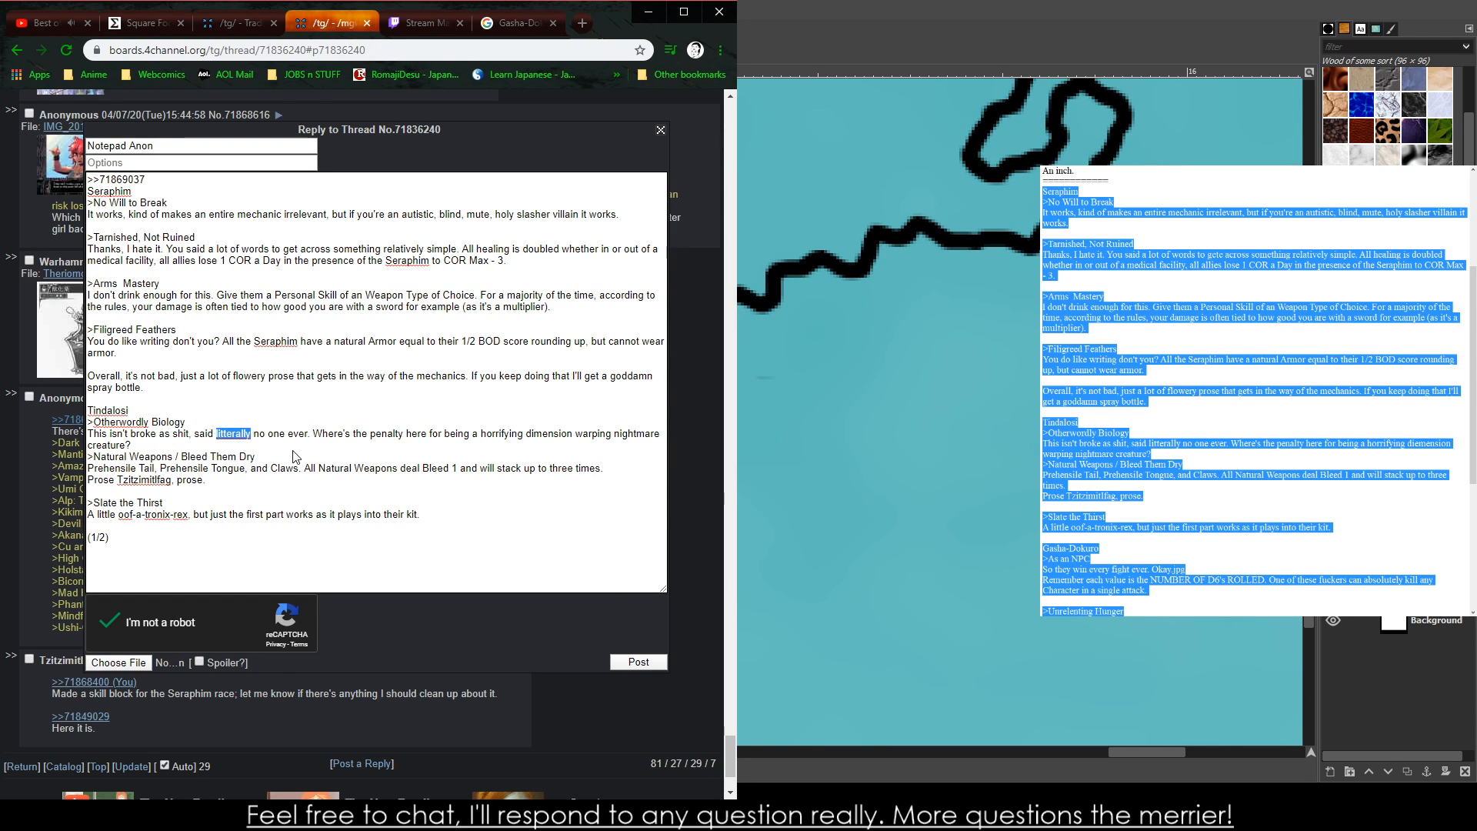
{"action": "type", "text": "literally"}
{"action": "double_click", "coordinate": [107, 410]}
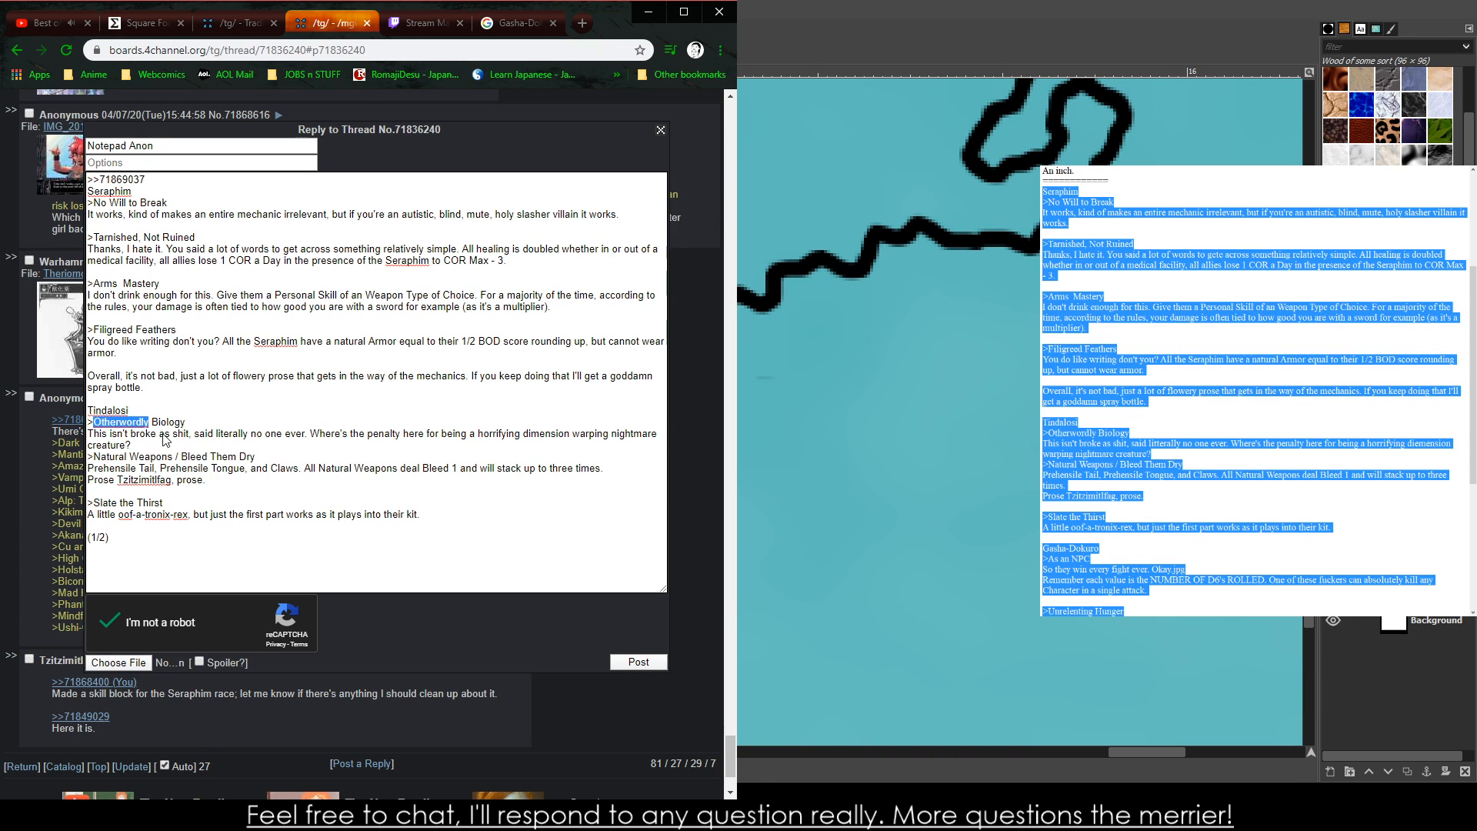
{"action": "type", "text": "Otherworldly"}
- Post the first half of the feedback and update the thread to show the new post
{"action": "left_click", "coordinate": [639, 663]}
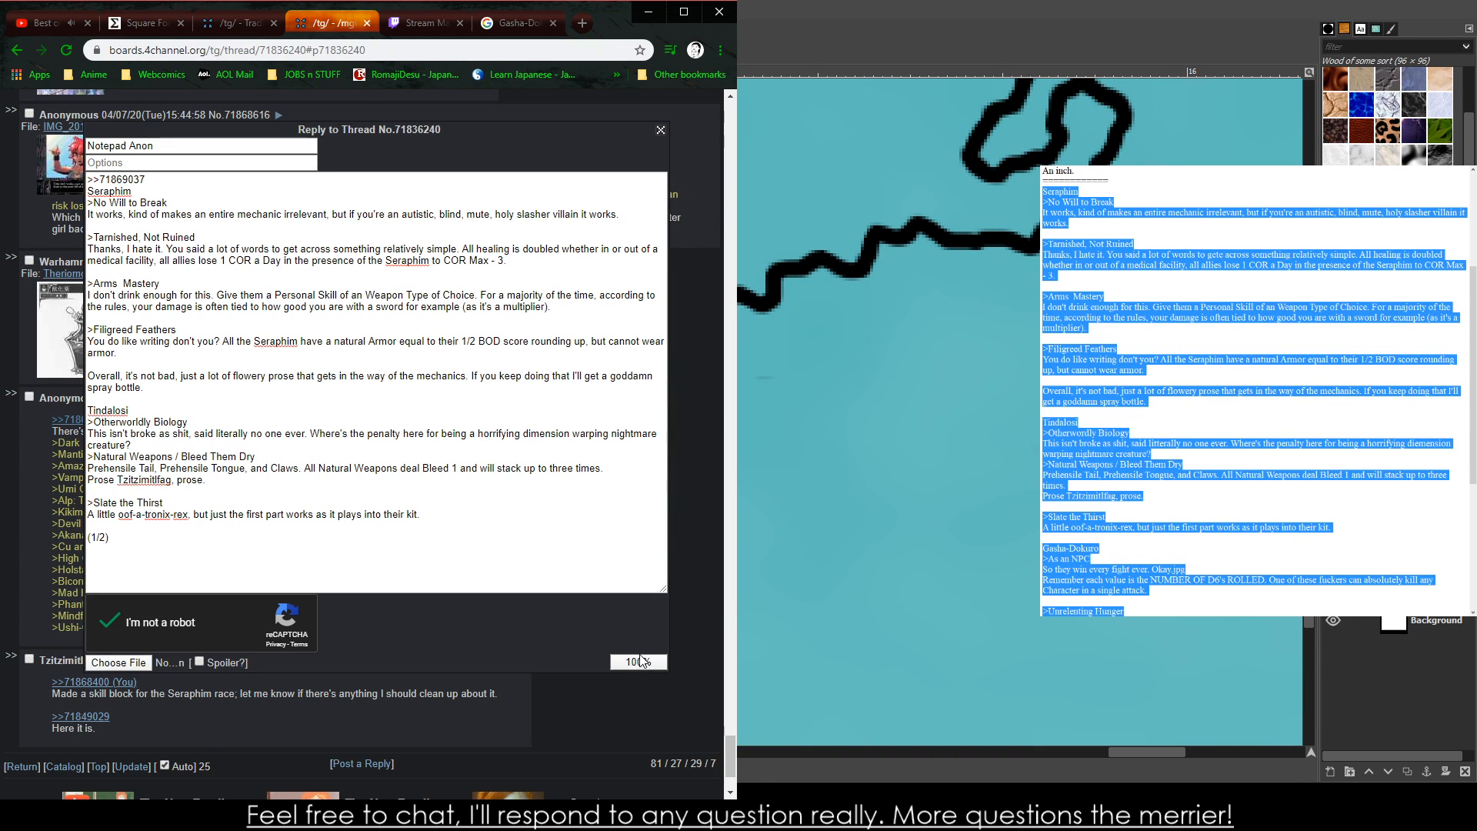
{"action": "scroll", "coordinate": [421, 549], "scroll_direction": "down", "scroll_amount": 3}
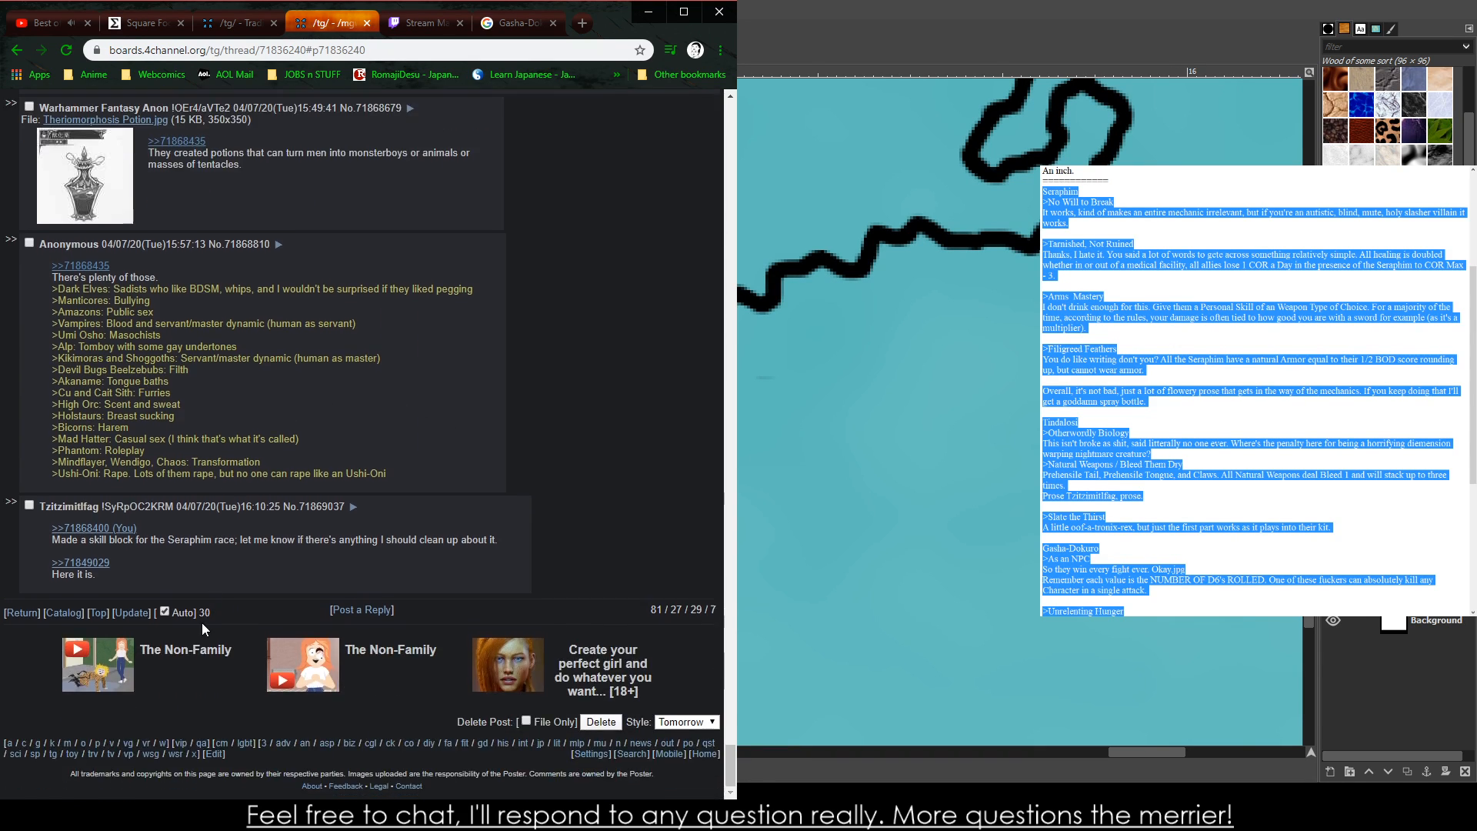
{"action": "left_click", "coordinate": [121, 616]}
{"action": "scroll", "coordinate": [291, 496], "scroll_direction": "down", "scroll_amount": 5}
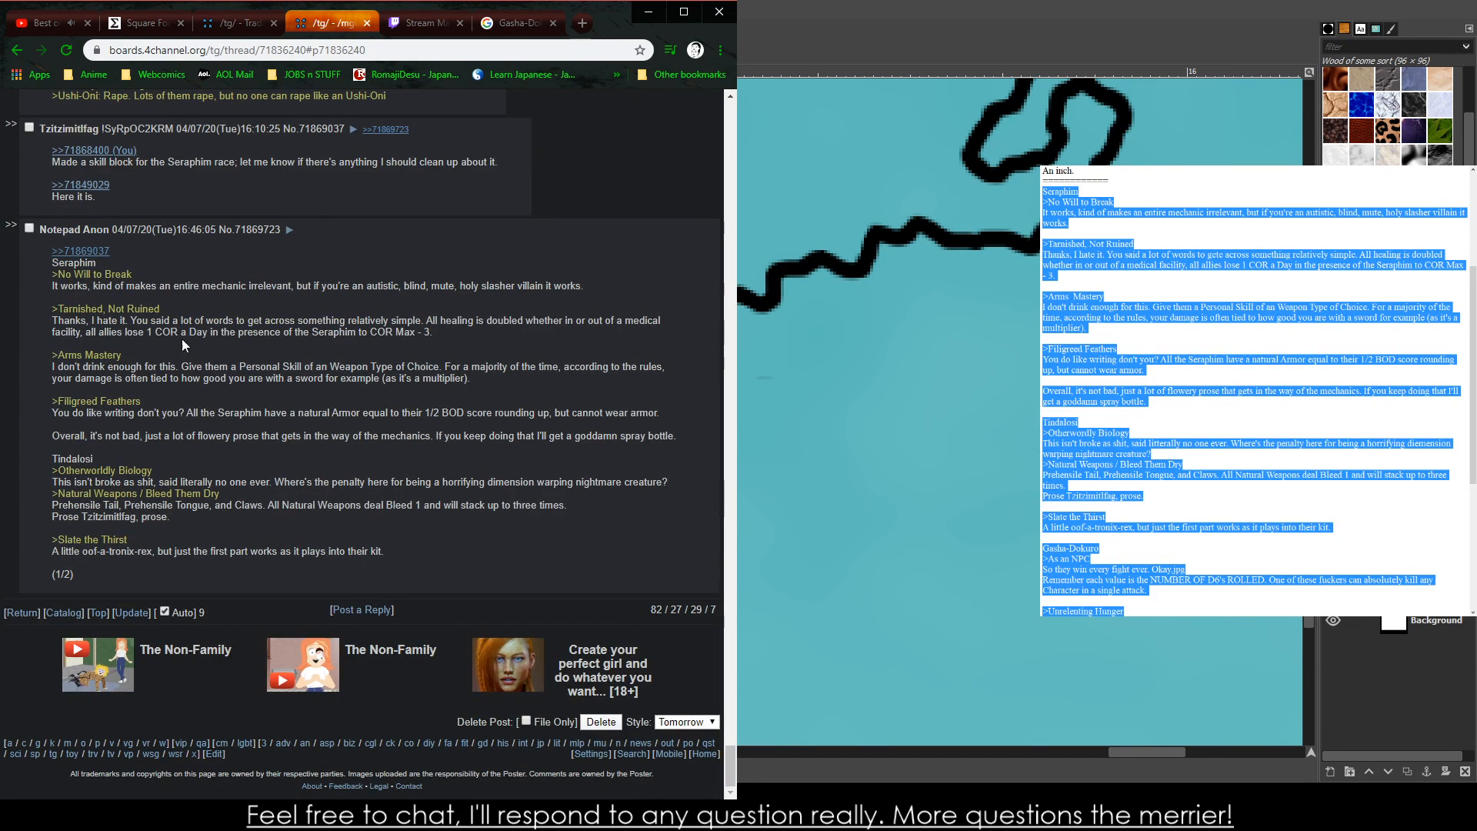
- Start a reply to the new feedback post, paste the Gasha-Dokuro notes through the closing remark into it, and enlarge the comment box
{"action": "left_click", "coordinate": [259, 234]}
{"action": "left_click", "coordinate": [1195, 519]}
{"action": "scroll", "coordinate": [1195, 537], "scroll_direction": "down", "scroll_amount": 5}
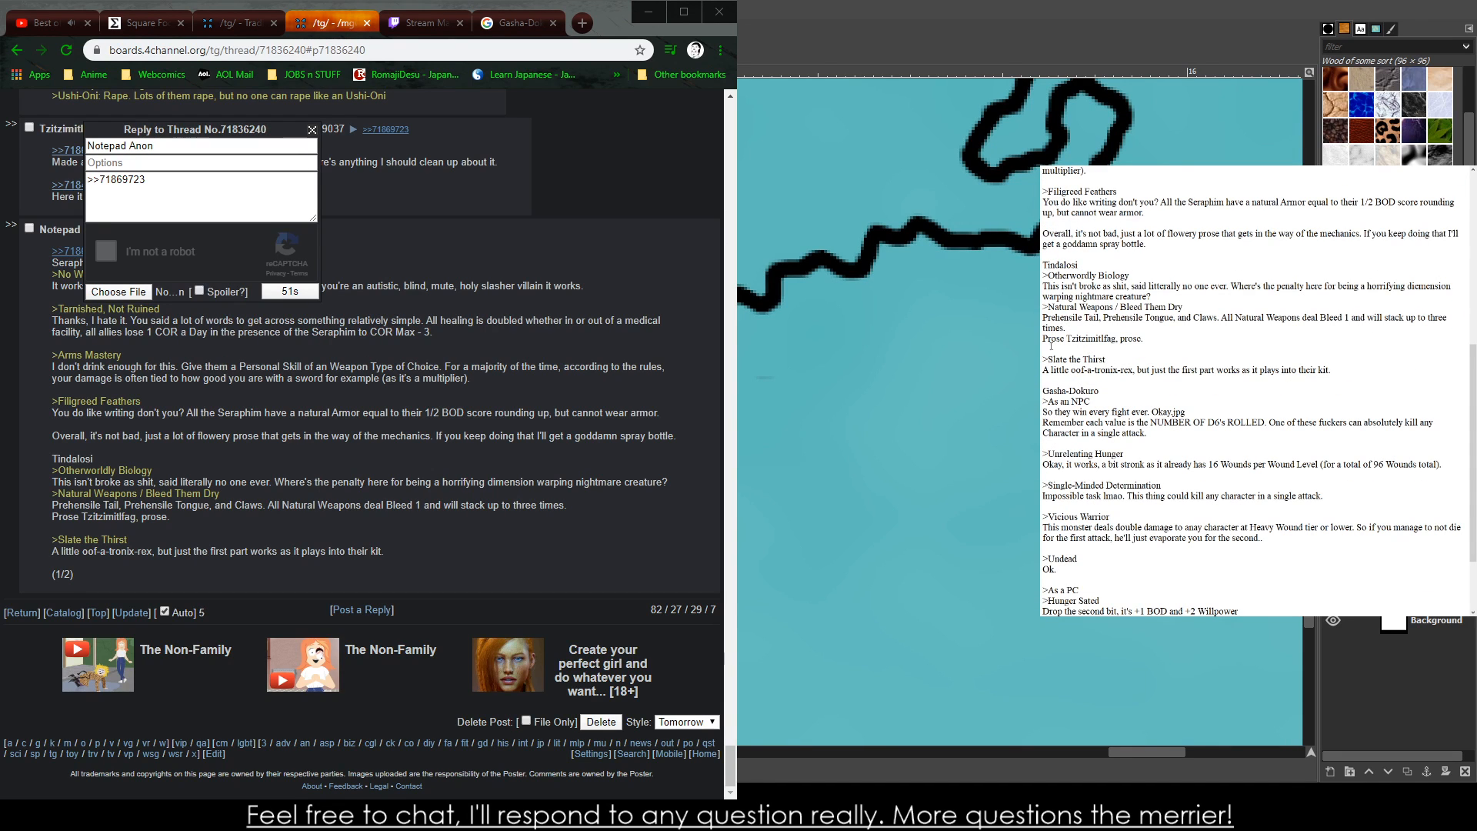
{"action": "left_click_drag", "start_coordinate": [1047, 393], "coordinate": [1254, 611]}
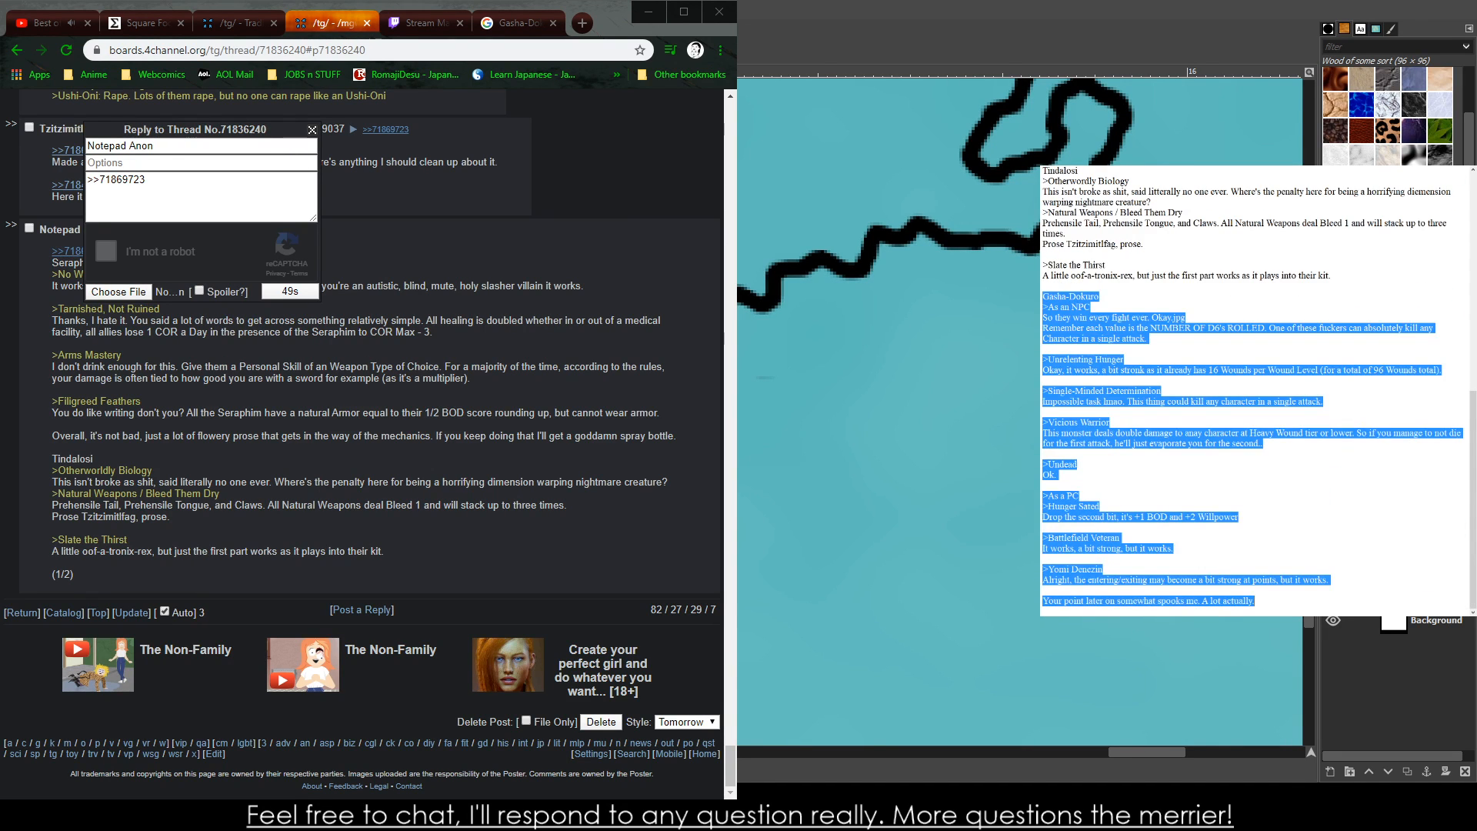
{"action": "left_click", "coordinate": [217, 218]}
{"action": "type", "text": "Gasha-Dokuro >As an NPC So they win every fight ever. Okay.jpg Remember each value is the NUMBER OF D6's ROLLED. One of these fuckers can absolutely kill any Character in a single attack.  >Unrelenting Hunger Okay, it works, a bit stronk as it already has 16 Wounds per Wound Level (for a total of 96 Wounds total).  >Single-Minded Determination Impossible task lmao. This thing could kill any character in a single attack.  >Vicious Warrior This monster deals double damage to anay character at Heavy Wound tier or lower. So if you manage to not die for the first attack, he'll just evaporate you for the second.  >Undead Ok.  >As a PC >Hunger Sated Drop the second bit, it's +1 BOD and +2 Willpower  >Battlefield Veteran It works, a bit strong, but it works.  >Yomi Denezin Alright, the entering/exiting may become a bit strong at points, but it works.  Your point later on somewhat spooks me. A lot actually."}
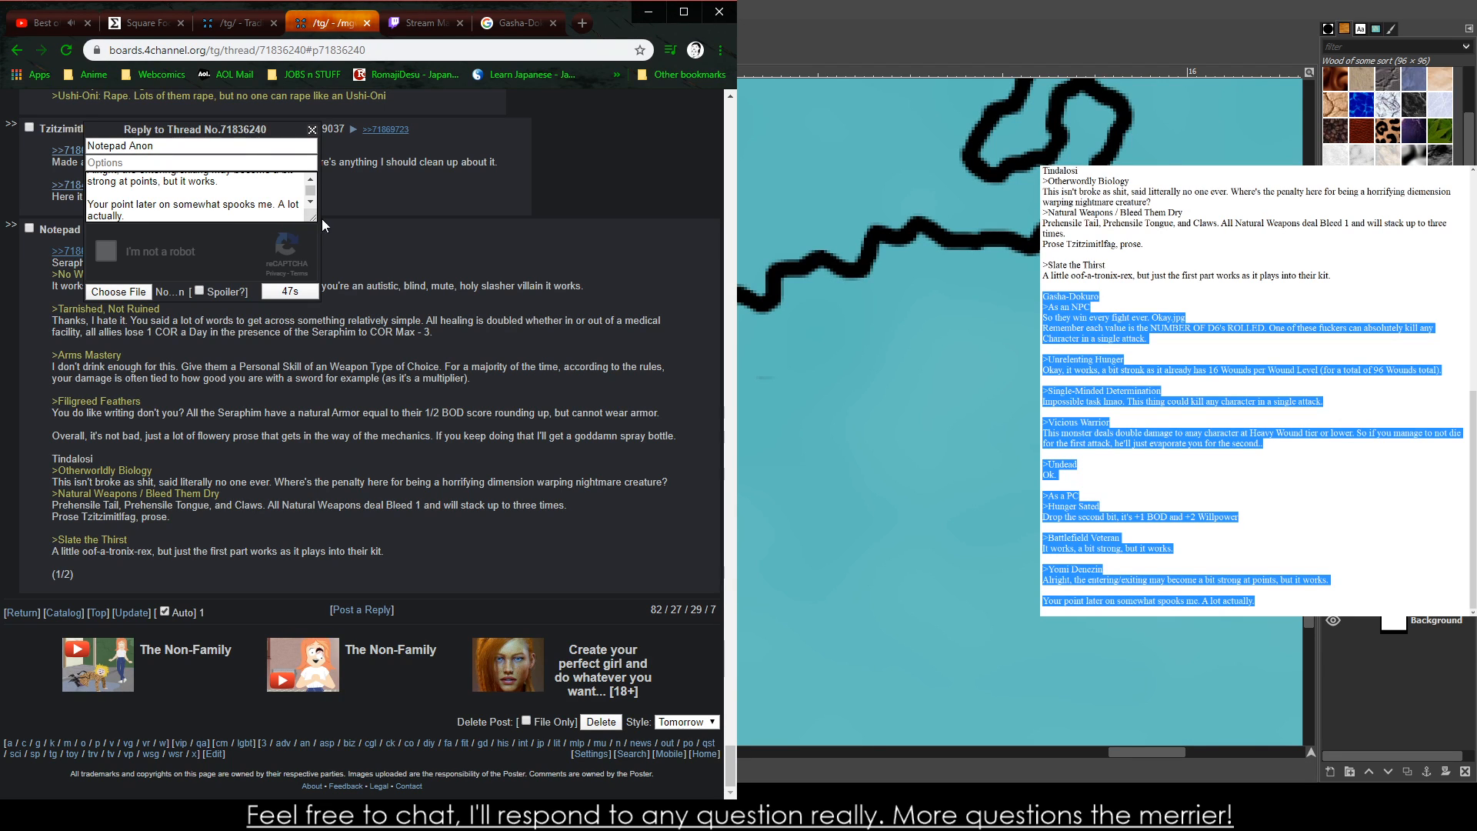
{"action": "left_click_drag", "start_coordinate": [311, 217], "coordinate": [421, 331]}
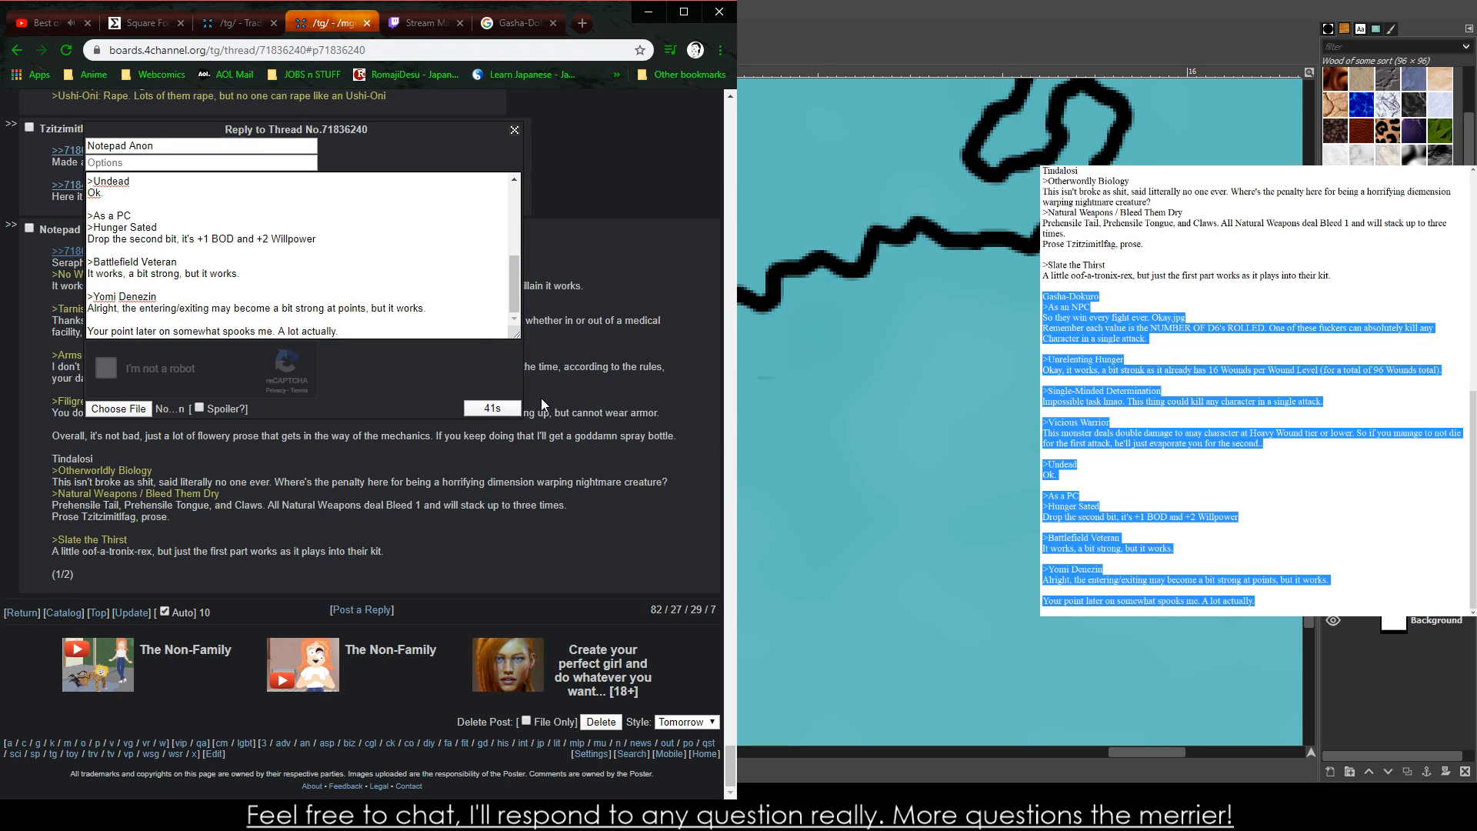
- End the reply with "(2/2)" and "Still working on that map, I decided to say screw it and just stream myself looking at a map angrily."
{"action": "key", "text": "Return"}
{"action": "key", "text": "Return"}
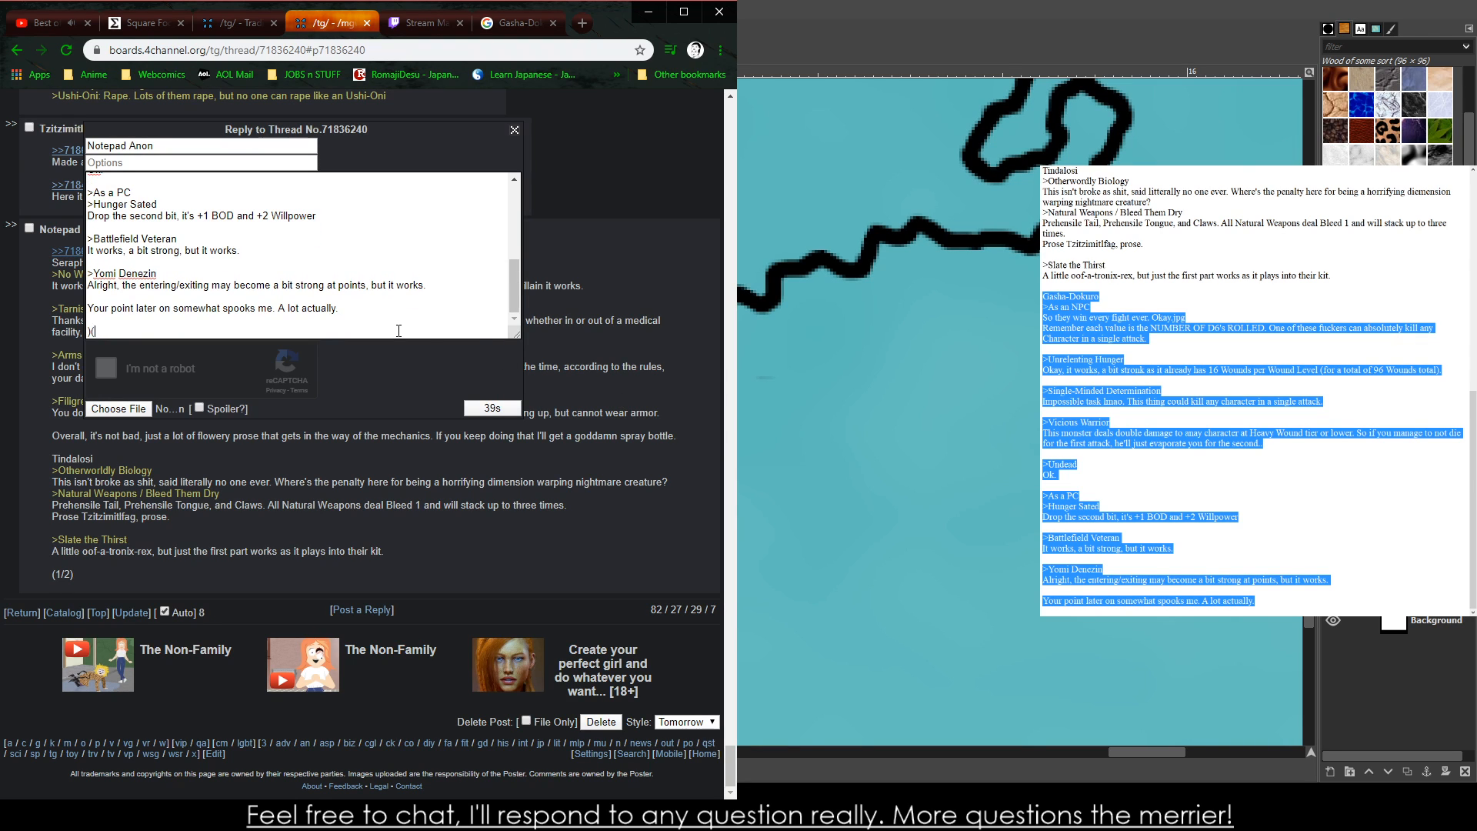
{"action": "type", "text": "(2/2)"}
{"action": "key", "text": "Return"}
{"action": "key", "text": "Return"}
{"action": "type", "text": "S"}
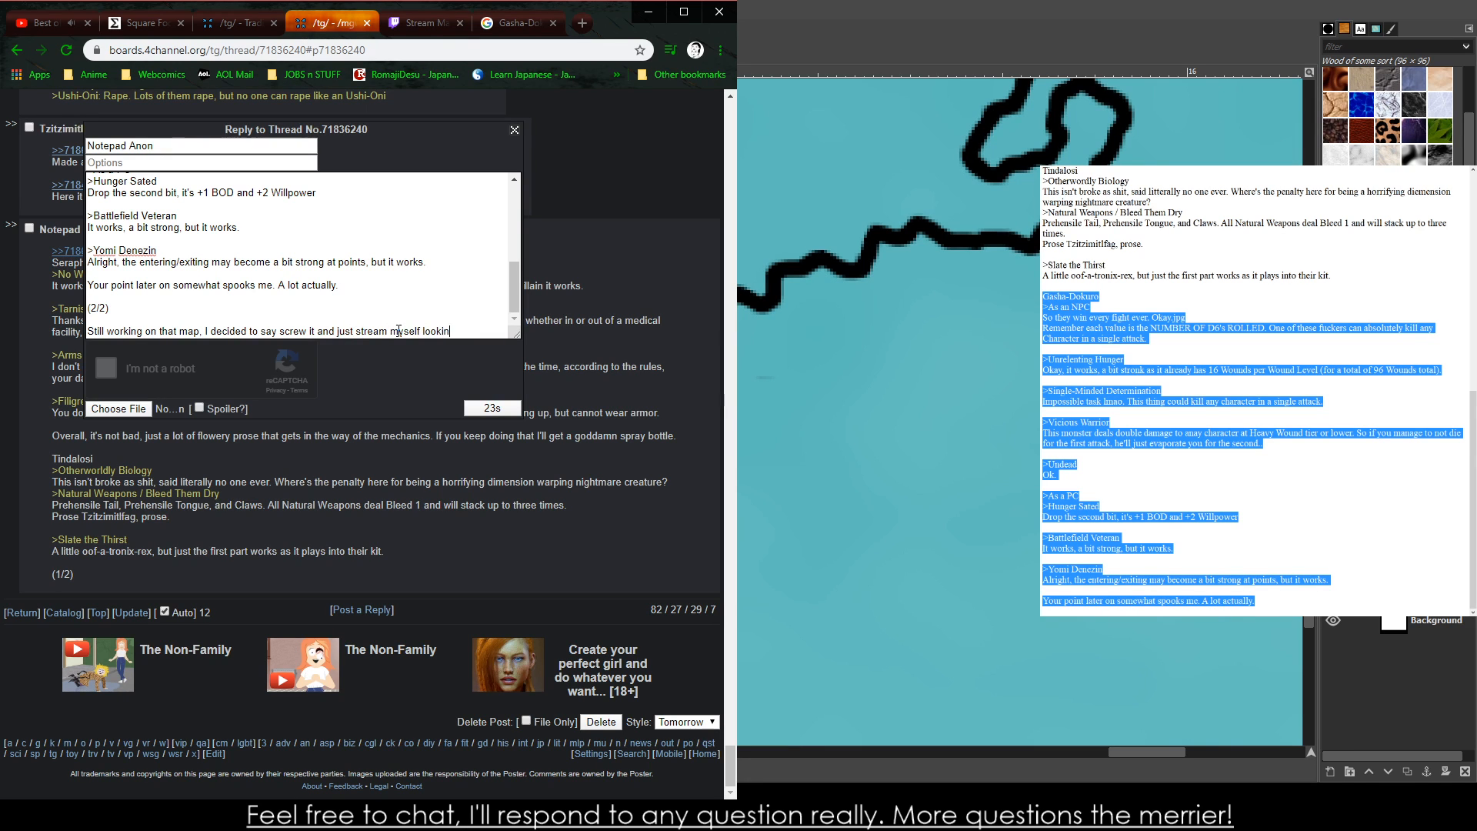
{"action": "type", "text": "angril"}
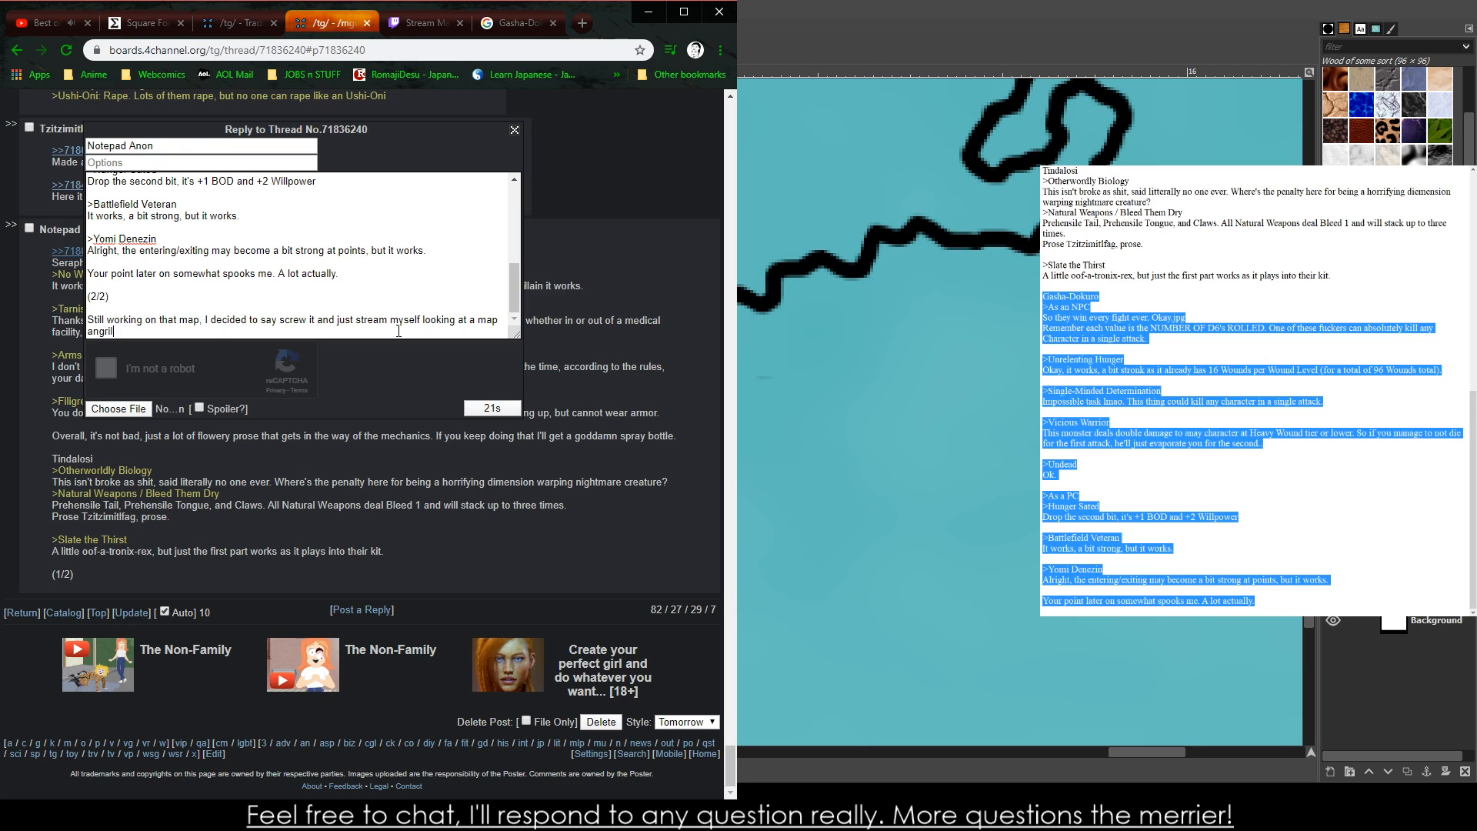
{"action": "type", "text": "y."}
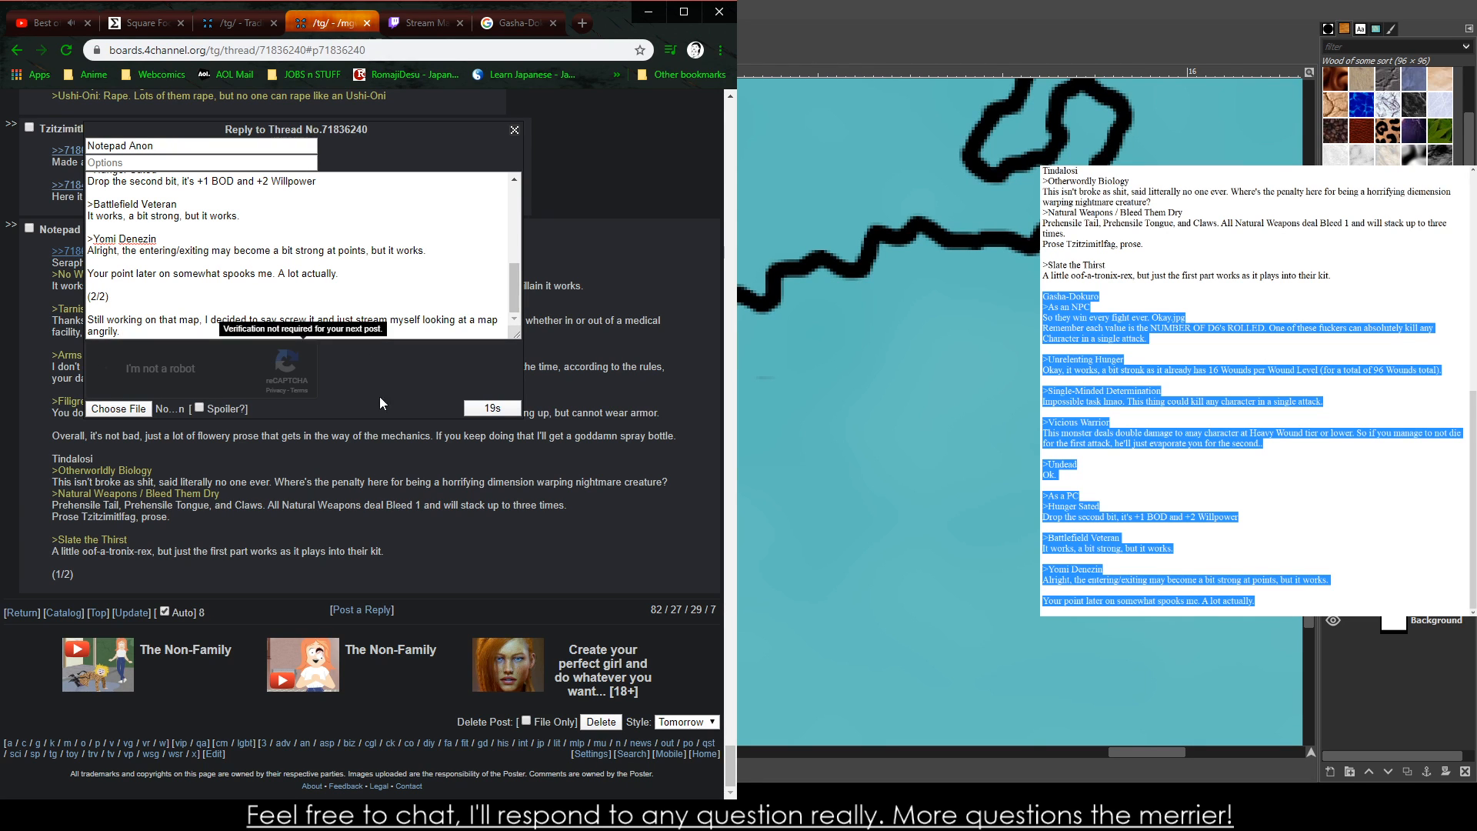
- Submit the second half of the feedback and open the stream manager page
{"action": "left_click", "coordinate": [493, 409]}
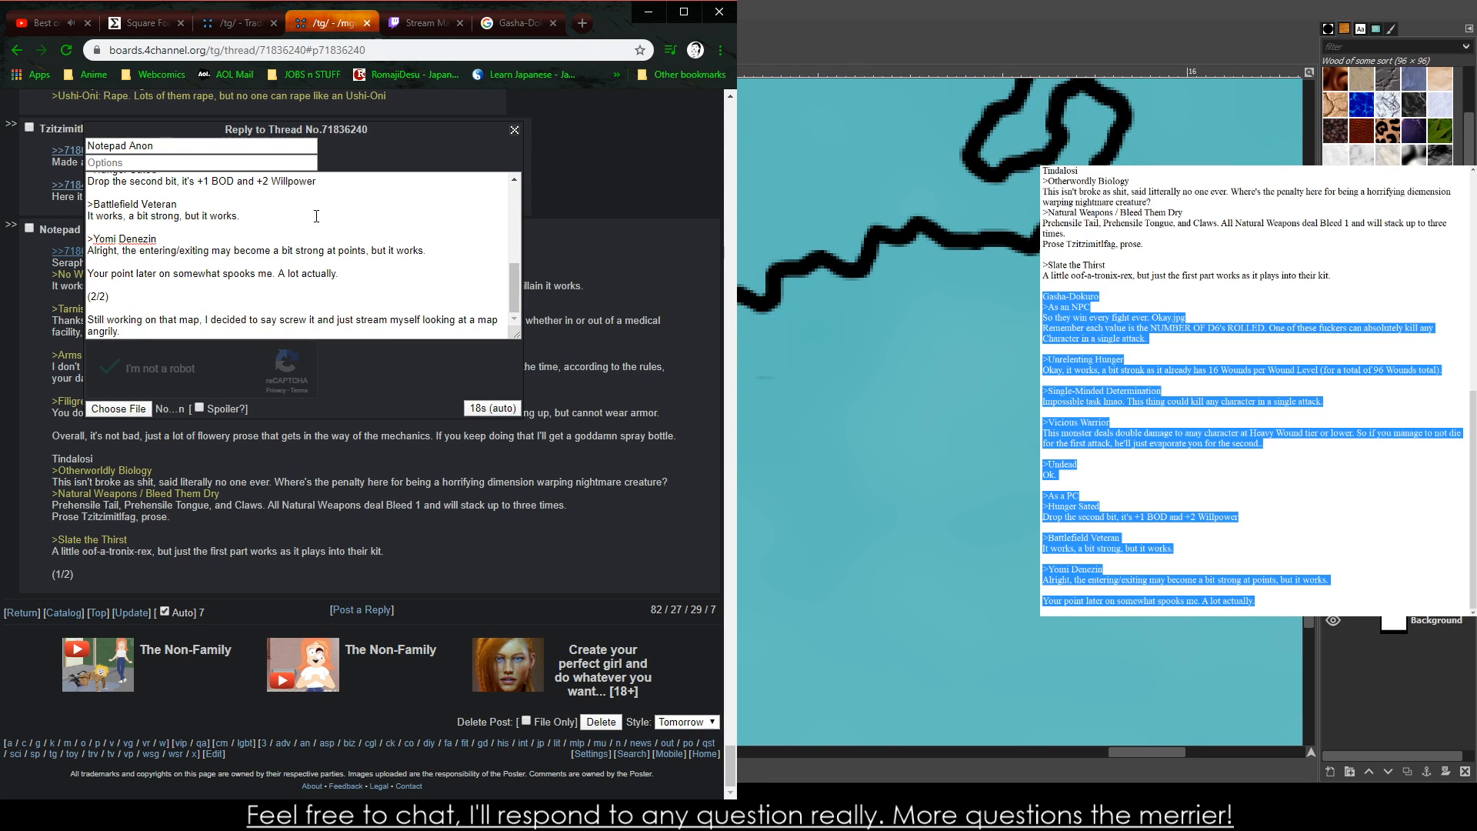
{"action": "left_click", "coordinate": [435, 32]}
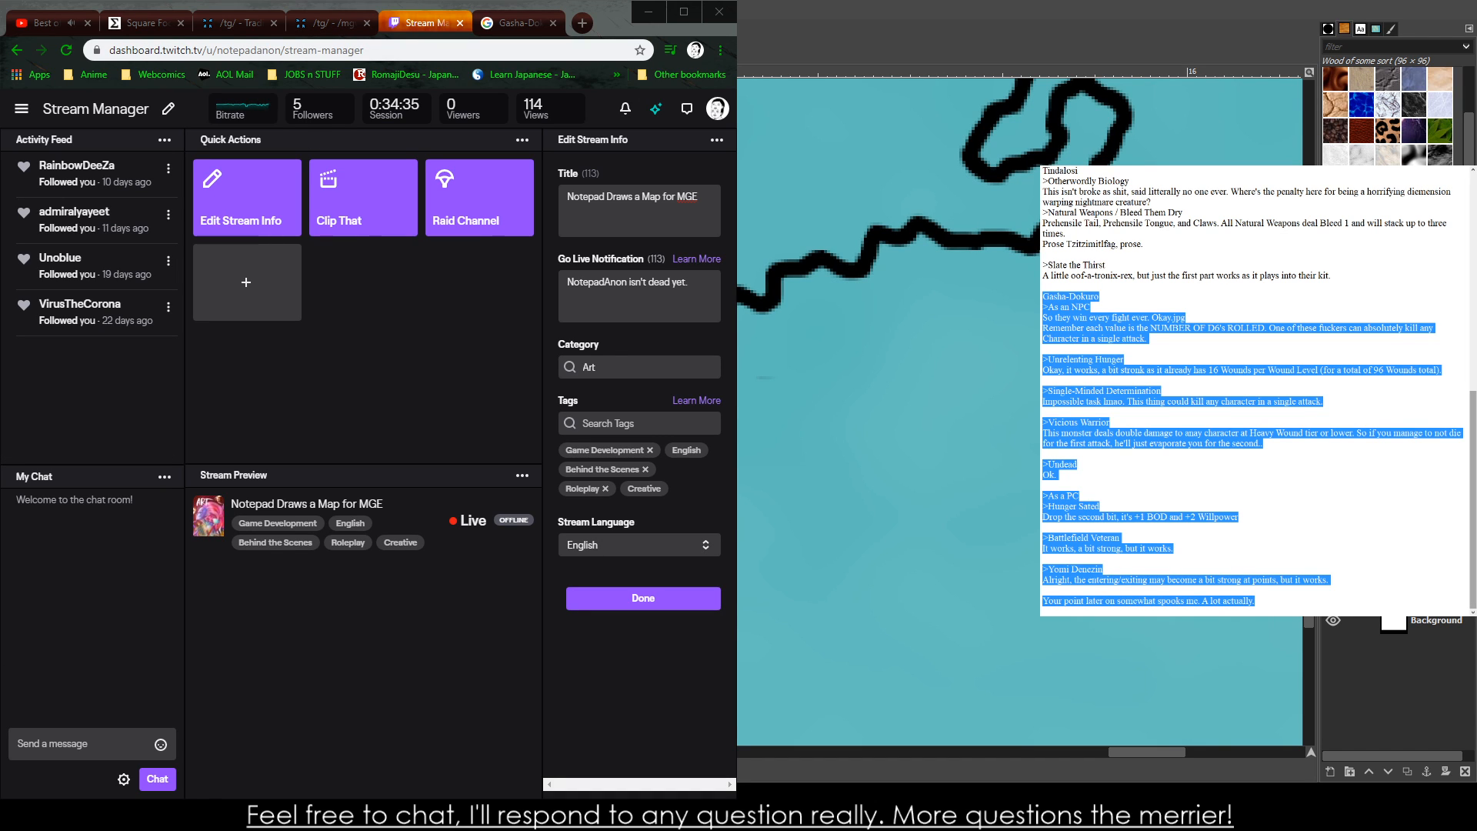
- Switch back to GIMP and paint a jagged coastline southwest from the loose end of the eastern landmass's northwest coast
{"action": "key", "text": "alt+Tab"}
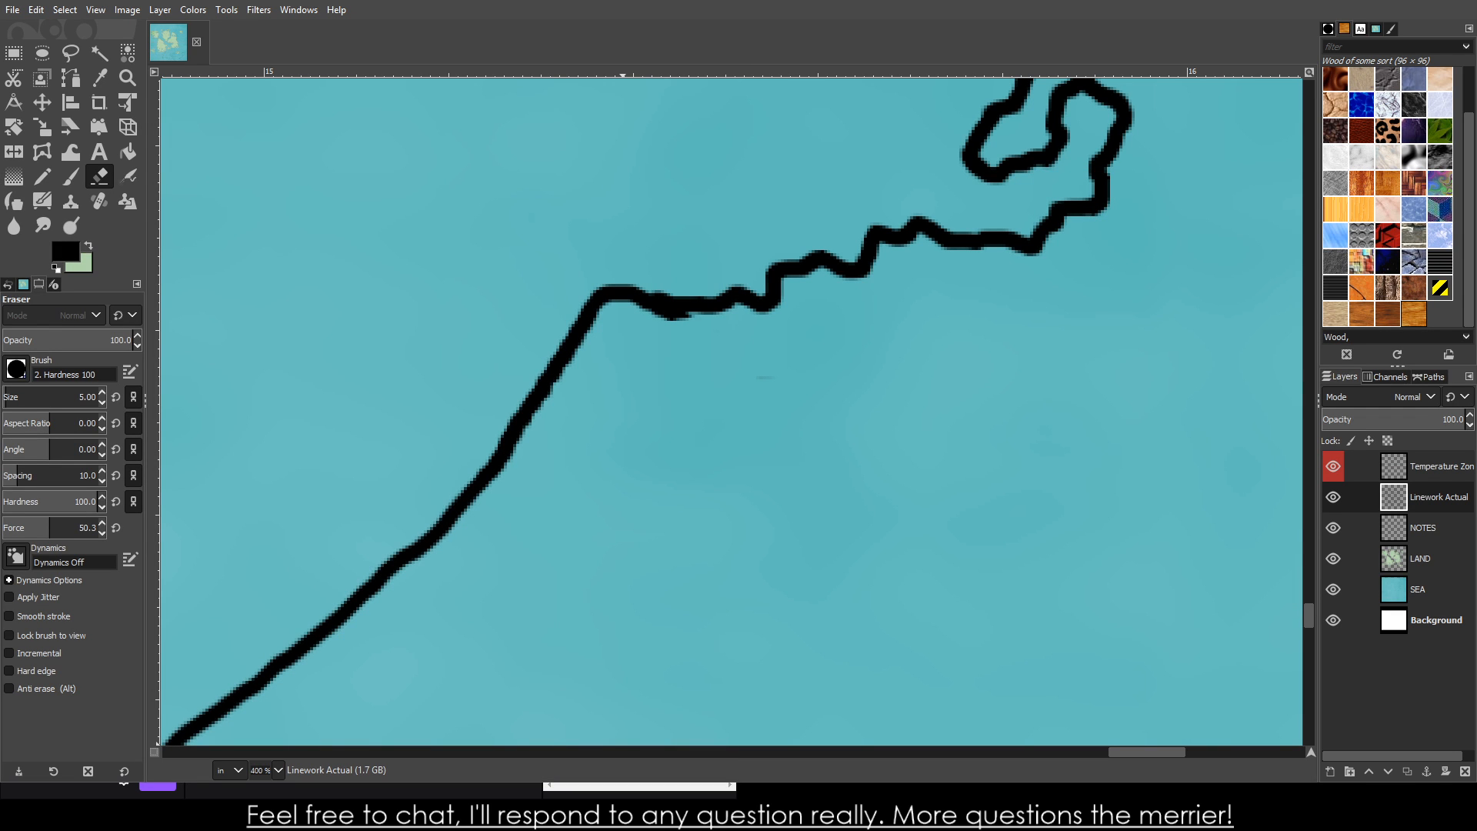
{"action": "scroll", "coordinate": [877, 438], "scroll_direction": "down", "scroll_amount": 4}
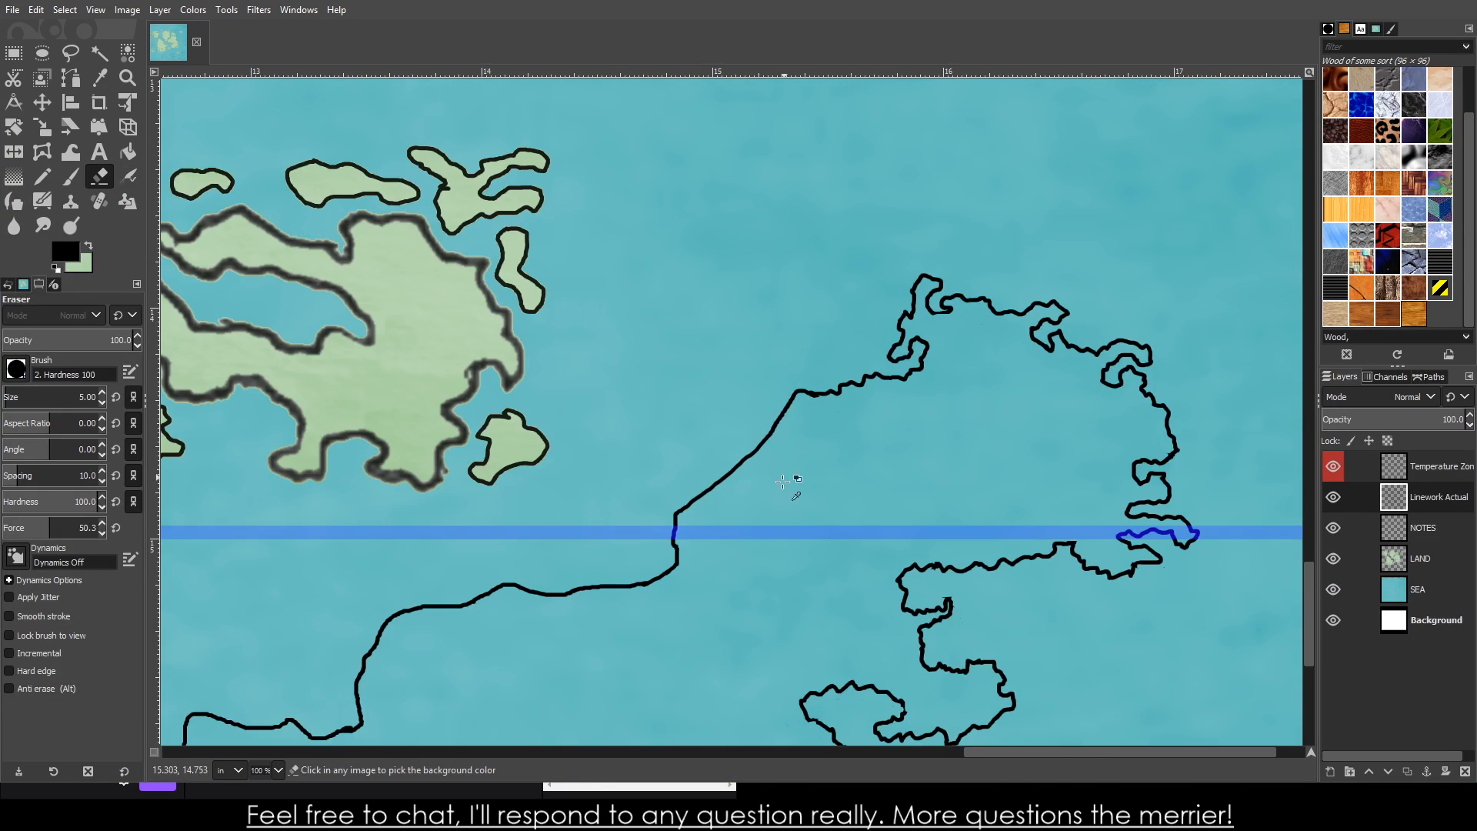
{"action": "scroll", "coordinate": [896, 389], "scroll_direction": "up", "scroll_amount": 2}
{"action": "scroll", "coordinate": [880, 369], "scroll_direction": "up", "scroll_amount": 3}
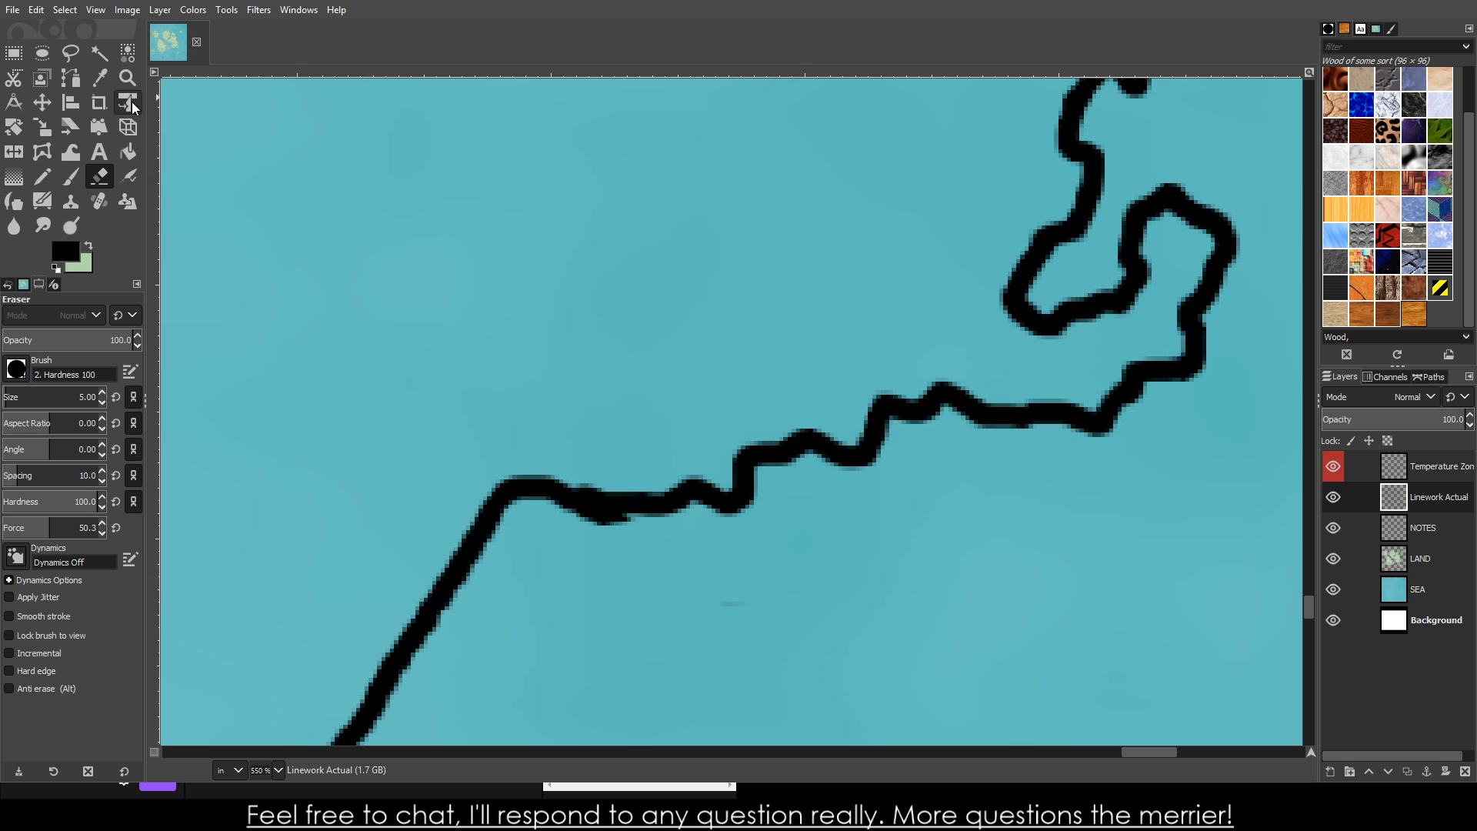
{"action": "left_click", "coordinate": [71, 177]}
{"action": "mouse_move", "coordinate": [683, 500]}
{"action": "left_mouse_down"}
{"action": "mouse_move", "coordinate": [715, 600]}
{"action": "mouse_move", "coordinate": [638, 619]}
{"action": "mouse_move", "coordinate": [629, 648]}
{"action": "left_mouse_up"}
{"action": "scroll", "coordinate": [630, 647], "scroll_direction": "down", "scroll_amount": 5}
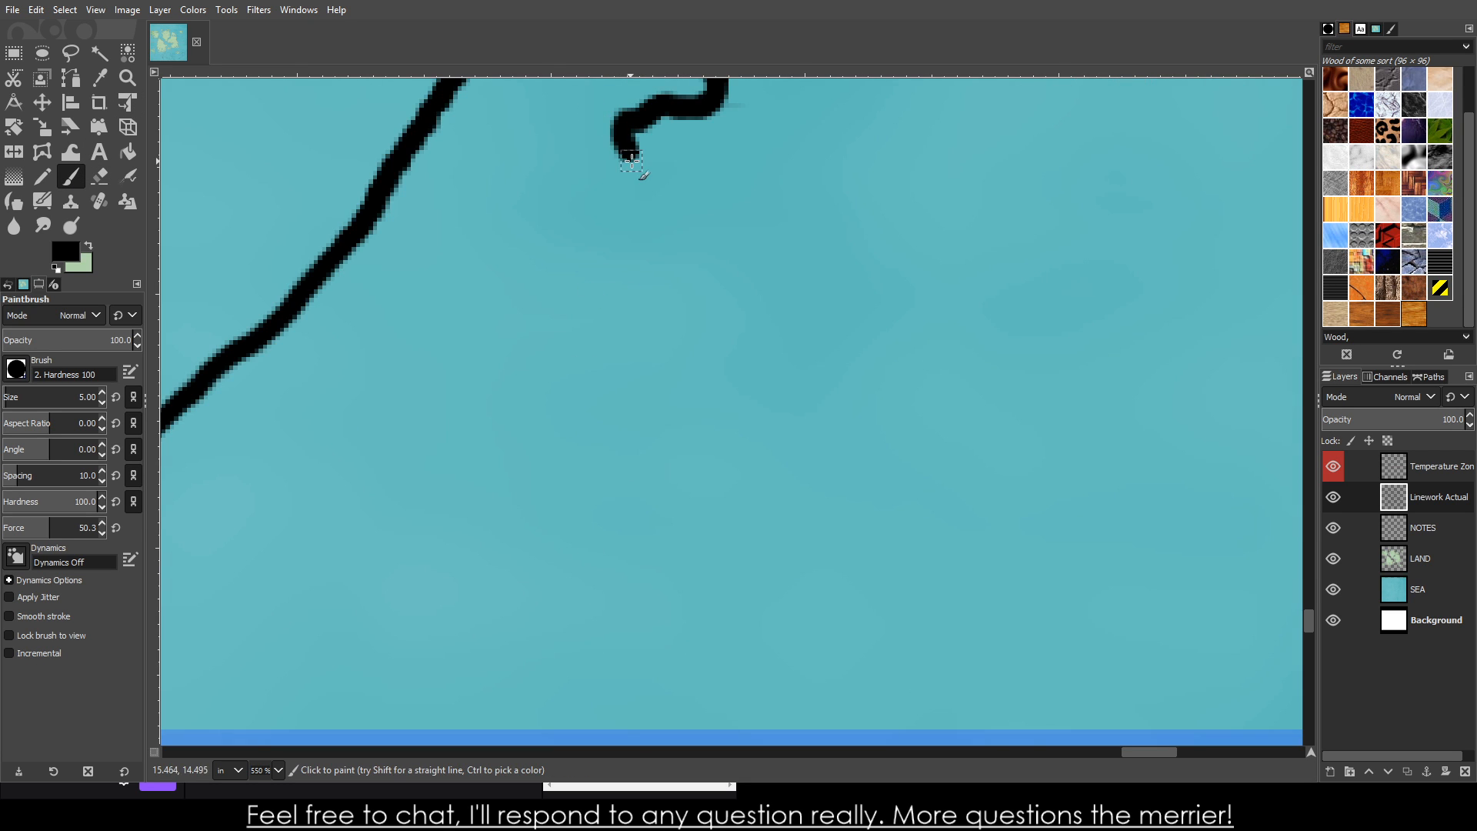
{"action": "mouse_move", "coordinate": [637, 164]}
{"action": "left_mouse_down"}
{"action": "mouse_move", "coordinate": [705, 177]}
{"action": "mouse_move", "coordinate": [751, 150]}
{"action": "mouse_move", "coordinate": [742, 207]}
{"action": "mouse_move", "coordinate": [664, 236]}
{"action": "mouse_move", "coordinate": [580, 239]}
{"action": "mouse_move", "coordinate": [448, 288]}
{"action": "mouse_move", "coordinate": [374, 276]}
{"action": "mouse_move", "coordinate": [318, 208]}
{"action": "mouse_move", "coordinate": [274, 193]}
{"action": "mouse_move", "coordinate": [209, 264]}
{"action": "mouse_move", "coordinate": [231, 312]}
{"action": "mouse_move", "coordinate": [317, 380]}
{"action": "mouse_move", "coordinate": [257, 433]}
{"action": "left_mouse_up"}
- Paint a jagged peninsula and inlet around the blue latitude line and join them to the new northwest coast
{"action": "scroll", "coordinate": [384, 457], "scroll_direction": "down", "scroll_amount": 5}
{"action": "scroll", "coordinate": [218, 462], "scroll_direction": "up", "scroll_amount": 4}
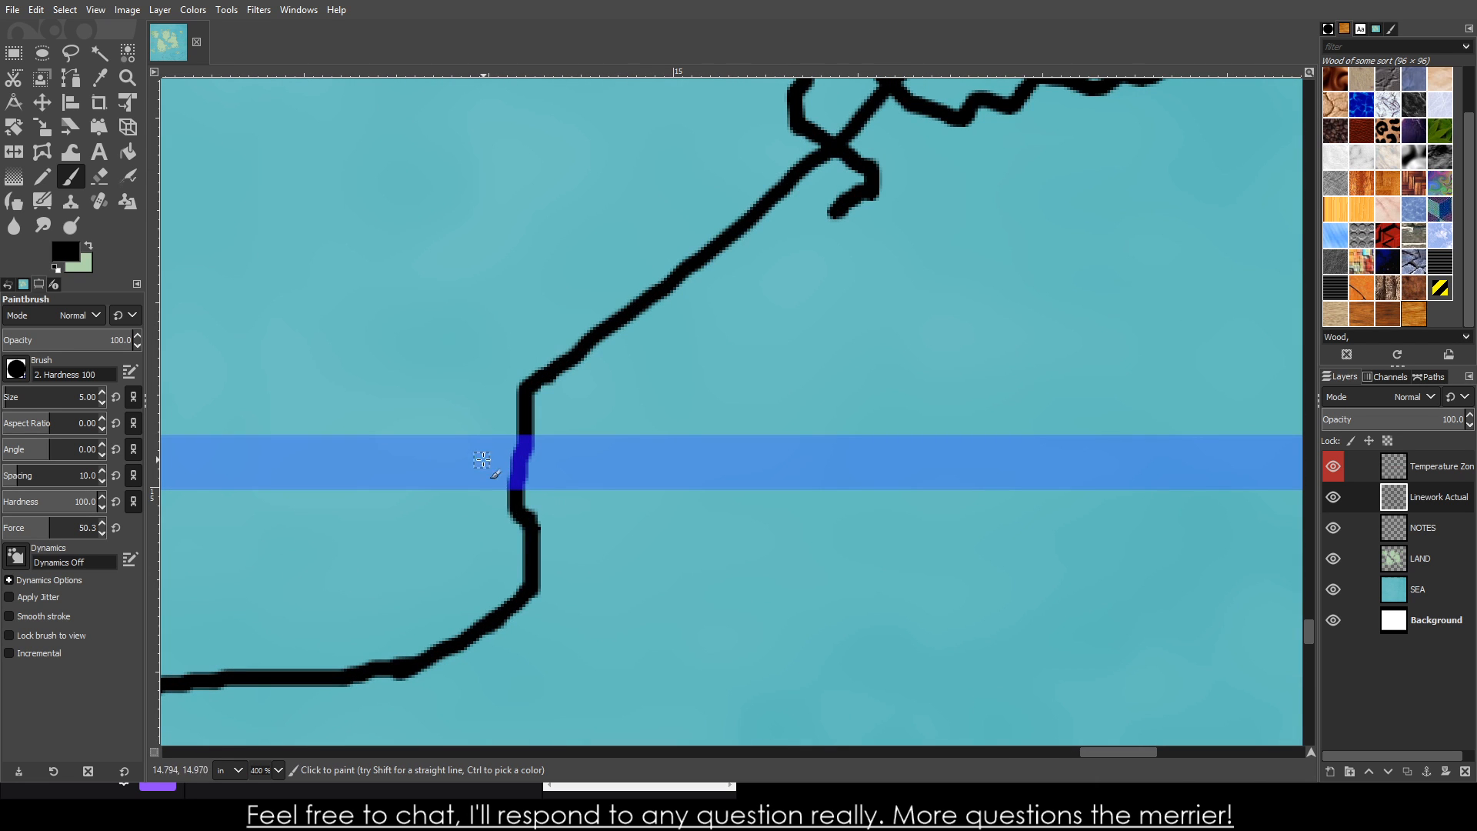
{"action": "mouse_move", "coordinate": [551, 550]}
{"action": "left_mouse_down"}
{"action": "mouse_move", "coordinate": [591, 534]}
{"action": "mouse_move", "coordinate": [607, 461]}
{"action": "mouse_move", "coordinate": [641, 452]}
{"action": "mouse_move", "coordinate": [673, 456]}
{"action": "mouse_move", "coordinate": [689, 514]}
{"action": "mouse_move", "coordinate": [746, 496]}
{"action": "mouse_move", "coordinate": [772, 540]}
{"action": "mouse_move", "coordinate": [581, 656]}
{"action": "mouse_move", "coordinate": [524, 619]}
{"action": "mouse_move", "coordinate": [400, 654]}
{"action": "left_mouse_up"}
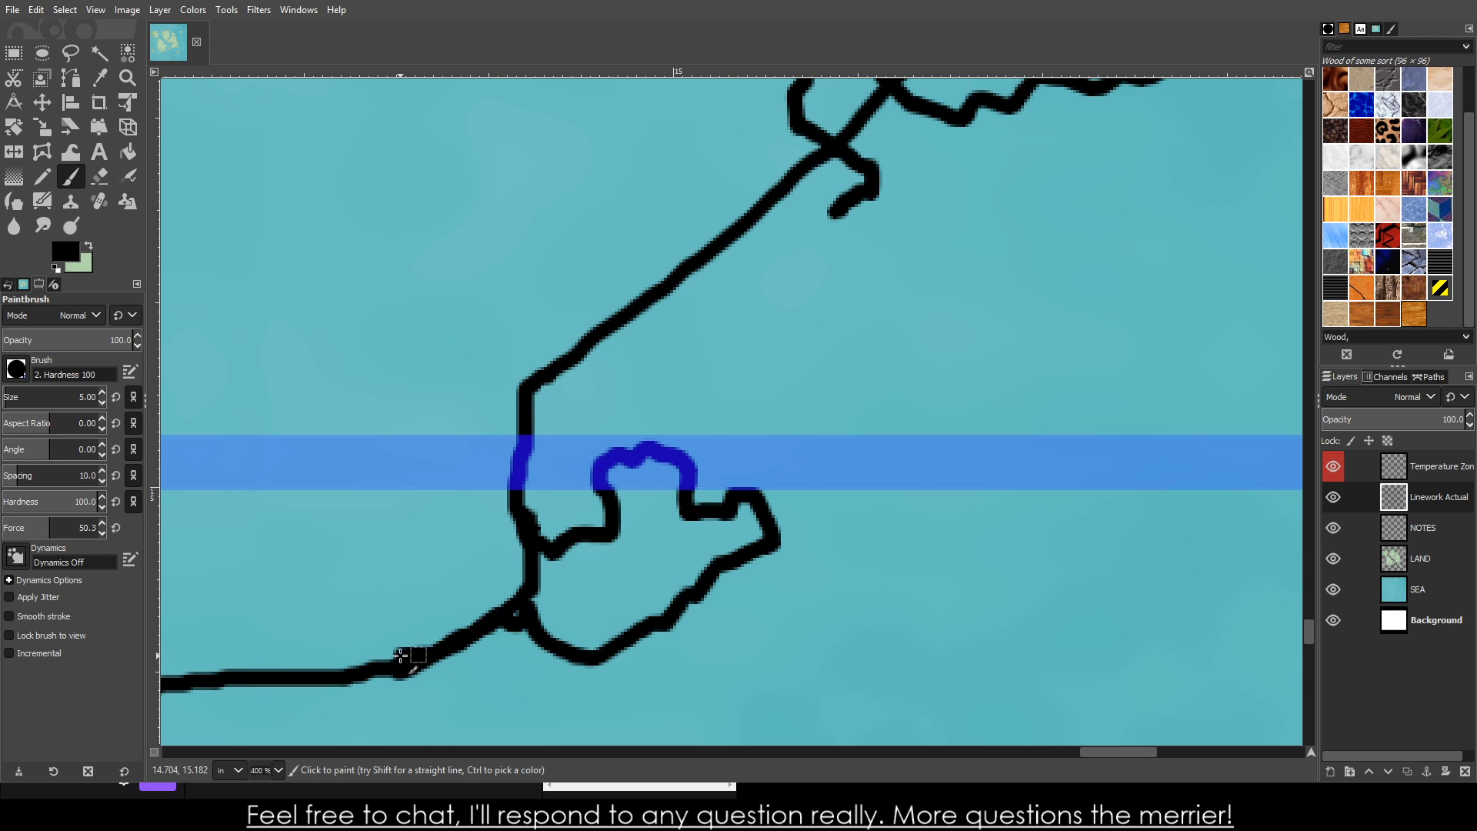
{"action": "mouse_move", "coordinate": [848, 210]}
{"action": "left_mouse_down"}
{"action": "mouse_move", "coordinate": [739, 293]}
{"action": "mouse_move", "coordinate": [645, 306]}
{"action": "mouse_move", "coordinate": [606, 332]}
{"action": "mouse_move", "coordinate": [638, 314]}
{"action": "mouse_move", "coordinate": [450, 318]}
{"action": "mouse_move", "coordinate": [472, 371]}
{"action": "left_mouse_up"}
{"action": "key", "text": "ctrl+z"}
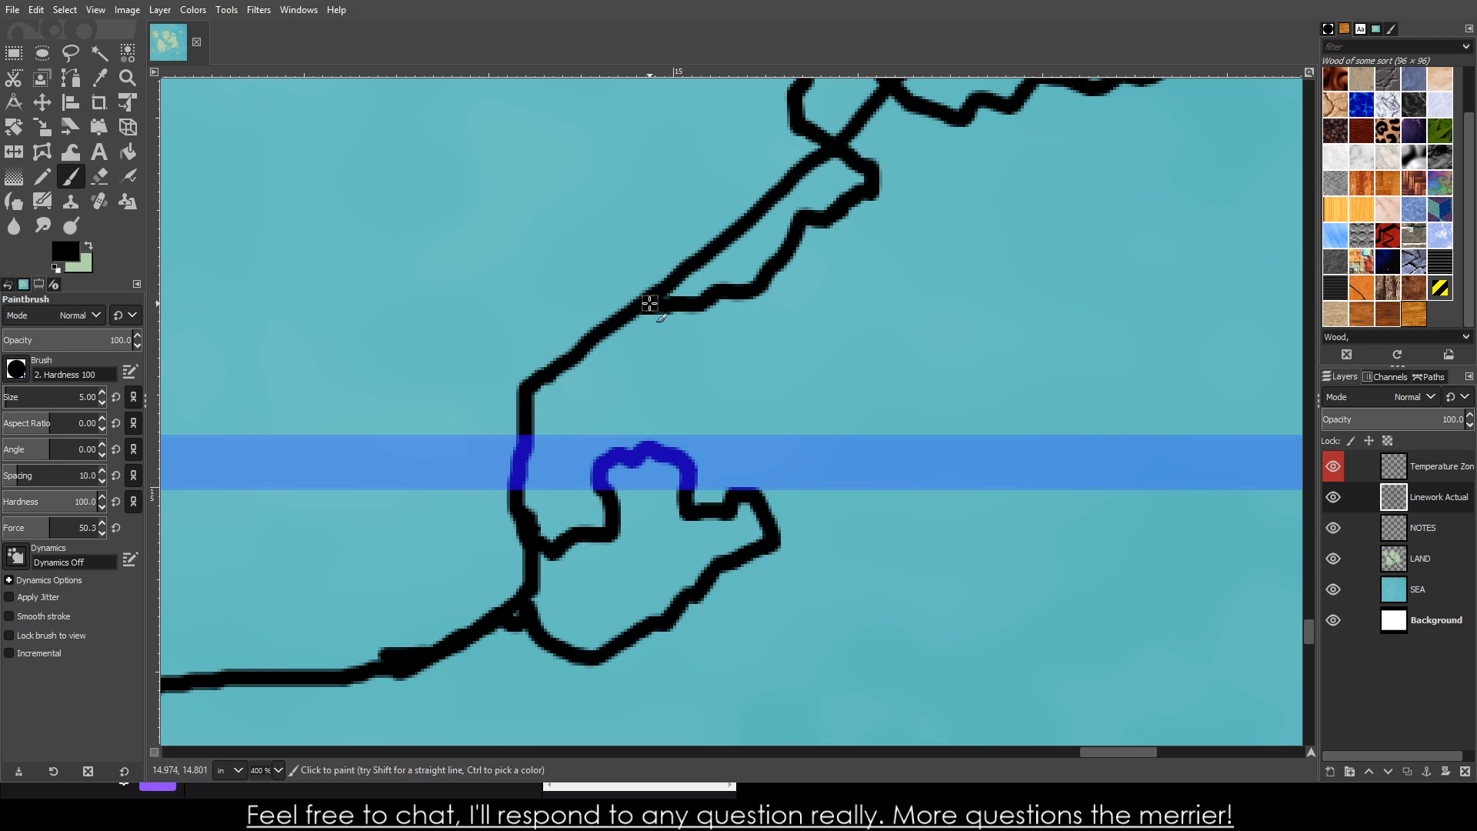
{"action": "mouse_move", "coordinate": [653, 304]}
{"action": "left_mouse_down"}
{"action": "mouse_move", "coordinate": [557, 330]}
{"action": "mouse_move", "coordinate": [536, 305]}
{"action": "mouse_move", "coordinate": [579, 267]}
{"action": "mouse_move", "coordinate": [535, 263]}
{"action": "mouse_move", "coordinate": [499, 289]}
{"action": "mouse_move", "coordinate": [463, 282]}
{"action": "mouse_move", "coordinate": [424, 302]}
{"action": "mouse_move", "coordinate": [434, 322]}
{"action": "mouse_move", "coordinate": [389, 422]}
{"action": "mouse_move", "coordinate": [423, 461]}
{"action": "mouse_move", "coordinate": [424, 521]}
{"action": "mouse_move", "coordinate": [528, 534]}
{"action": "left_mouse_up"}
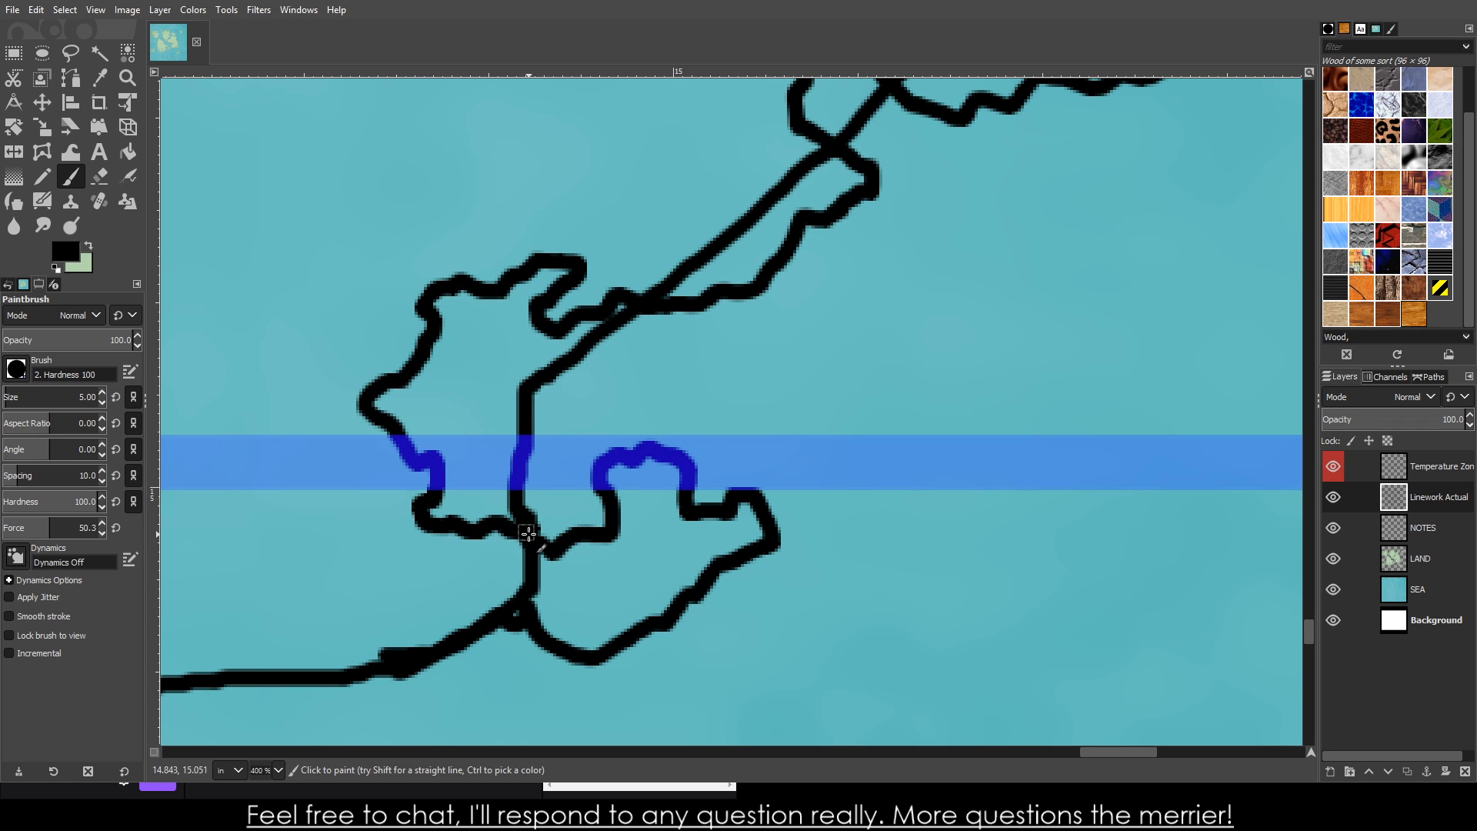
- Erase the old smooth coastline where it crosses the newly painted bays around the blue latitude line
{"action": "left_click", "coordinate": [100, 176]}
{"action": "scroll", "coordinate": [477, 600], "scroll_direction": "up", "scroll_amount": 3}
{"action": "mouse_move", "coordinate": [676, 587]}
{"action": "left_mouse_down"}
{"action": "mouse_move", "coordinate": [537, 632]}
{"action": "mouse_move", "coordinate": [589, 617]}
{"action": "mouse_move", "coordinate": [636, 518]}
{"action": "left_mouse_up"}
{"action": "scroll", "coordinate": [633, 501], "scroll_direction": "up", "scroll_amount": 5}
{"action": "mouse_move", "coordinate": [804, 269]}
{"action": "left_mouse_down"}
{"action": "mouse_move", "coordinate": [830, 205]}
{"action": "mouse_move", "coordinate": [787, 223]}
{"action": "mouse_move", "coordinate": [580, 413]}
{"action": "mouse_move", "coordinate": [815, 240]}
{"action": "mouse_move", "coordinate": [644, 394]}
{"action": "mouse_move", "coordinate": [600, 404]}
{"action": "mouse_move", "coordinate": [642, 294]}
{"action": "mouse_move", "coordinate": [594, 513]}
{"action": "mouse_move", "coordinate": [632, 524]}
{"action": "mouse_move", "coordinate": [644, 451]}
{"action": "mouse_move", "coordinate": [611, 450]}
{"action": "mouse_move", "coordinate": [594, 201]}
{"action": "mouse_move", "coordinate": [592, 287]}
{"action": "mouse_move", "coordinate": [646, 373]}
{"action": "mouse_move", "coordinate": [558, 334]}
{"action": "mouse_move", "coordinate": [643, 426]}
{"action": "mouse_move", "coordinate": [588, 315]}
{"action": "mouse_move", "coordinate": [643, 270]}
{"action": "left_mouse_up"}
{"action": "scroll", "coordinate": [613, 452], "scroll_direction": "down", "scroll_amount": 5}
{"action": "scroll", "coordinate": [897, 384], "scroll_direction": "up", "scroll_amount": 7}
{"action": "mouse_move", "coordinate": [897, 384]}
{"action": "left_mouse_down"}
{"action": "mouse_move", "coordinate": [908, 337]}
{"action": "mouse_move", "coordinate": [883, 378]}
{"action": "mouse_move", "coordinate": [885, 336]}
{"action": "mouse_move", "coordinate": [921, 341]}
{"action": "left_mouse_up"}
{"action": "scroll", "coordinate": [921, 340], "scroll_direction": "down", "scroll_amount": 6}
- Erase the remaining old diagonal coastline and its leftover specks between the new jagged bays northeast of the blue line
{"action": "scroll", "coordinate": [1019, 336], "scroll_direction": "up", "scroll_amount": 5}
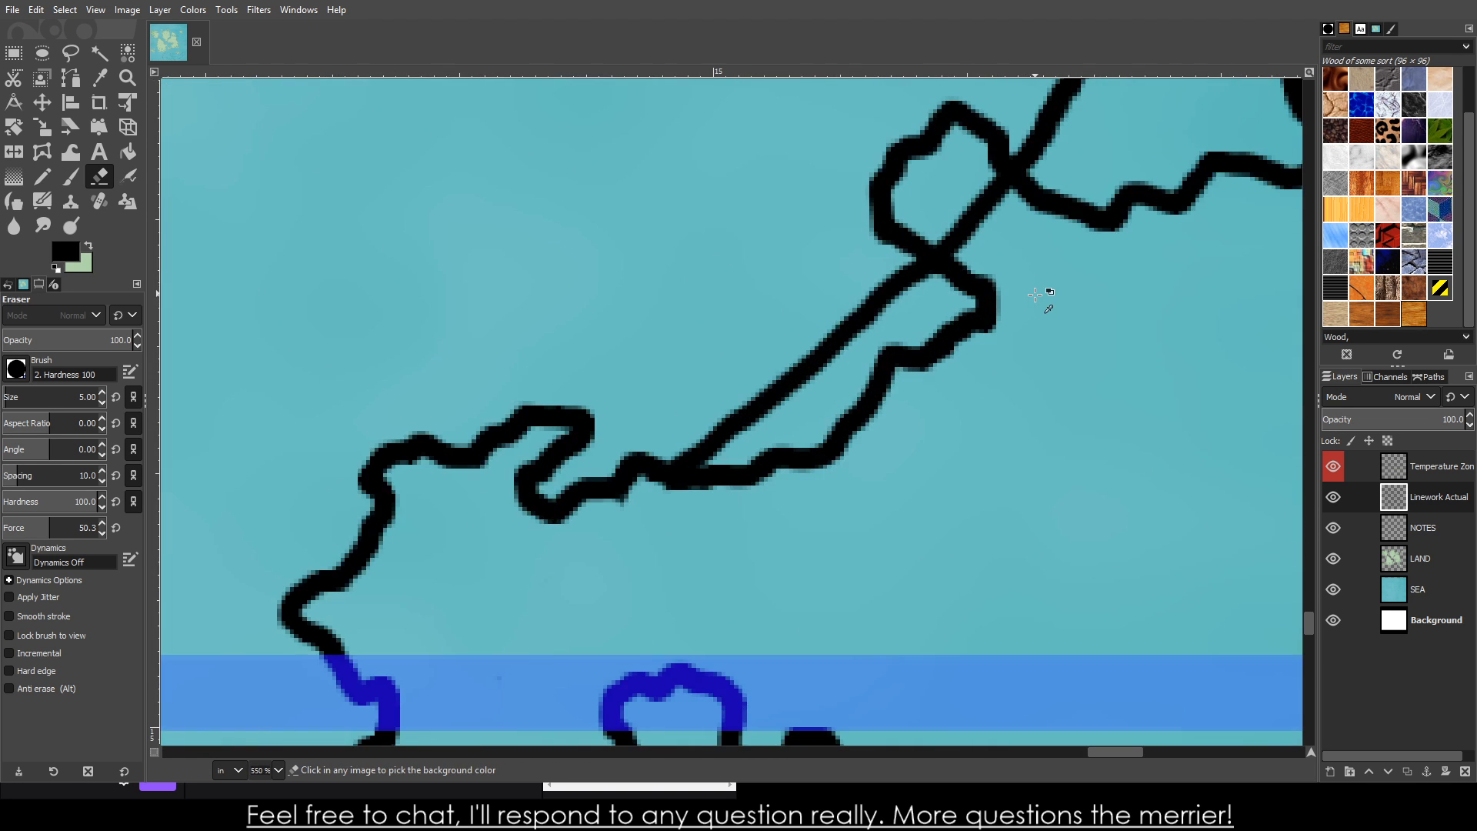
{"action": "mouse_move", "coordinate": [923, 280]}
{"action": "left_mouse_down"}
{"action": "mouse_move", "coordinate": [895, 304]}
{"action": "mouse_move", "coordinate": [821, 367]}
{"action": "mouse_move", "coordinate": [898, 268]}
{"action": "mouse_move", "coordinate": [820, 369]}
{"action": "mouse_move", "coordinate": [686, 443]}
{"action": "mouse_move", "coordinate": [731, 439]}
{"action": "left_mouse_up"}
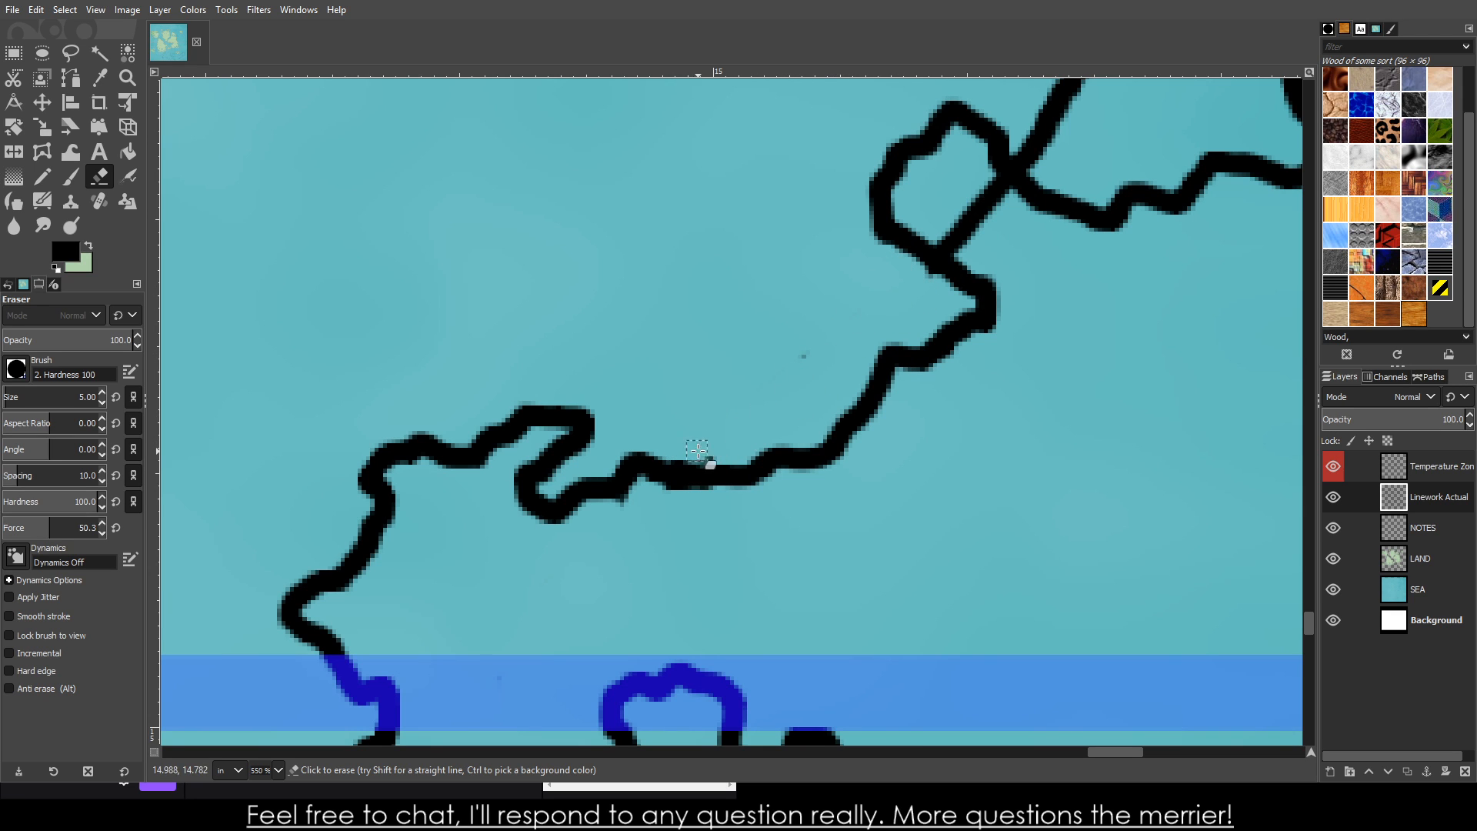
{"action": "mouse_move", "coordinate": [929, 223]}
{"action": "left_mouse_down"}
{"action": "mouse_move", "coordinate": [968, 256]}
{"action": "mouse_move", "coordinate": [955, 226]}
{"action": "mouse_move", "coordinate": [981, 233]}
{"action": "mouse_move", "coordinate": [974, 200]}
{"action": "mouse_move", "coordinate": [1016, 185]}
{"action": "left_mouse_up"}
{"action": "scroll", "coordinate": [1105, 230], "scroll_direction": "down", "scroll_amount": 4}
{"action": "scroll", "coordinate": [1152, 145], "scroll_direction": "up", "scroll_amount": 5}
{"action": "mouse_move", "coordinate": [1199, 166]}
{"action": "left_mouse_down"}
{"action": "mouse_move", "coordinate": [1215, 130]}
{"action": "mouse_move", "coordinate": [1203, 186]}
{"action": "mouse_move", "coordinate": [1197, 124]}
{"action": "mouse_move", "coordinate": [1178, 155]}
{"action": "mouse_move", "coordinate": [1143, 157]}
{"action": "mouse_move", "coordinate": [1033, 135]}
{"action": "mouse_move", "coordinate": [901, 257]}
{"action": "mouse_move", "coordinate": [926, 293]}
{"action": "mouse_move", "coordinate": [1035, 128]}
{"action": "mouse_move", "coordinate": [981, 143]}
{"action": "mouse_move", "coordinate": [864, 360]}
{"action": "mouse_move", "coordinate": [790, 439]}
{"action": "mouse_move", "coordinate": [776, 489]}
{"action": "mouse_move", "coordinate": [811, 482]}
{"action": "mouse_move", "coordinate": [955, 318]}
{"action": "left_mouse_up"}
{"action": "left_click_drag", "start_coordinate": [1085, 157], "coordinate": [1075, 133]}
{"action": "scroll", "coordinate": [1059, 218], "scroll_direction": "down", "scroll_amount": 5}
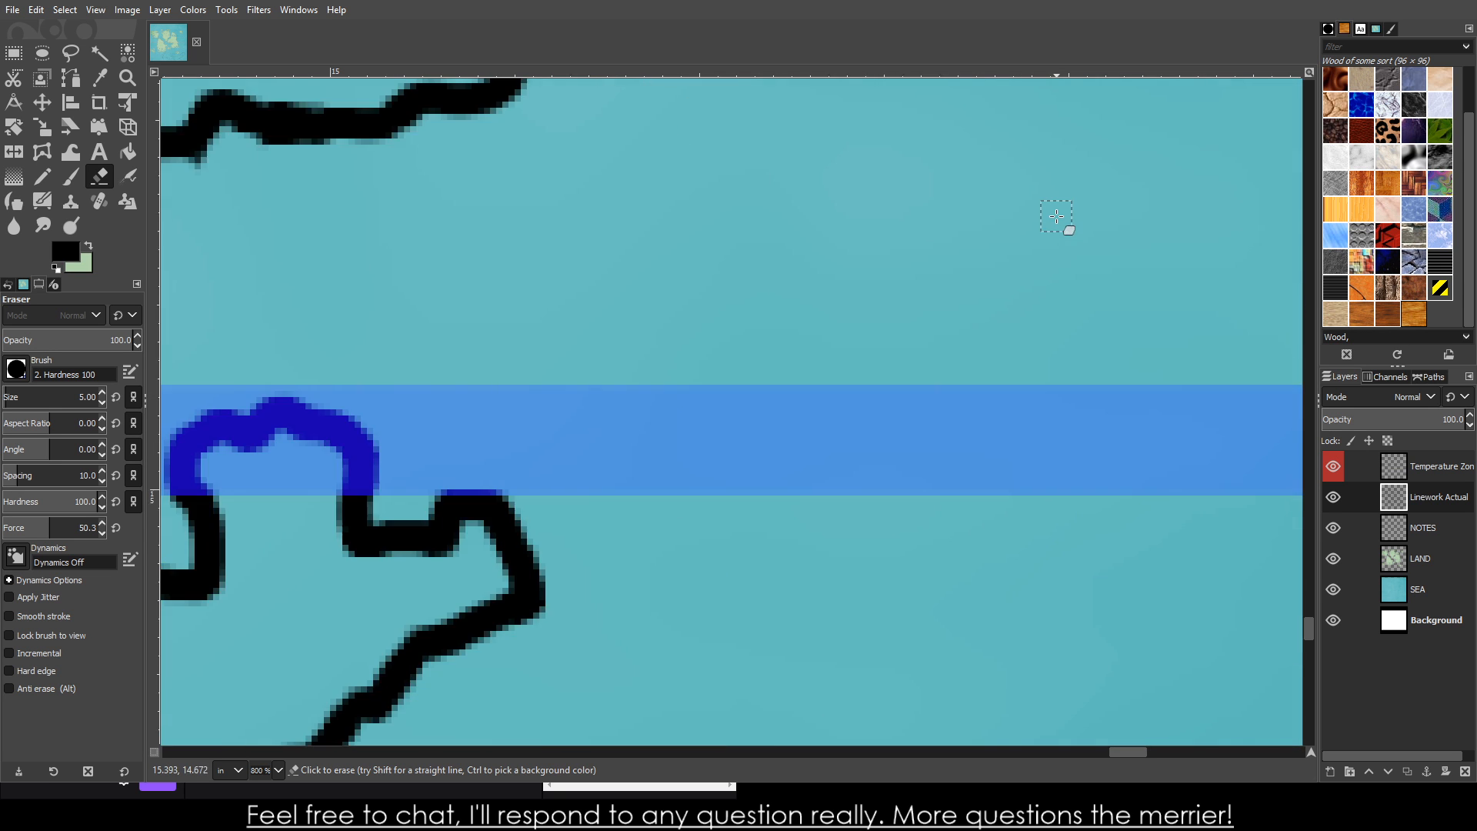
{"action": "scroll", "coordinate": [1040, 227], "scroll_direction": "up", "scroll_amount": 4}
{"action": "scroll", "coordinate": [1001, 262], "scroll_direction": "down", "scroll_amount": 6}
{"action": "scroll", "coordinate": [743, 290], "scroll_direction": "down", "scroll_amount": 5}
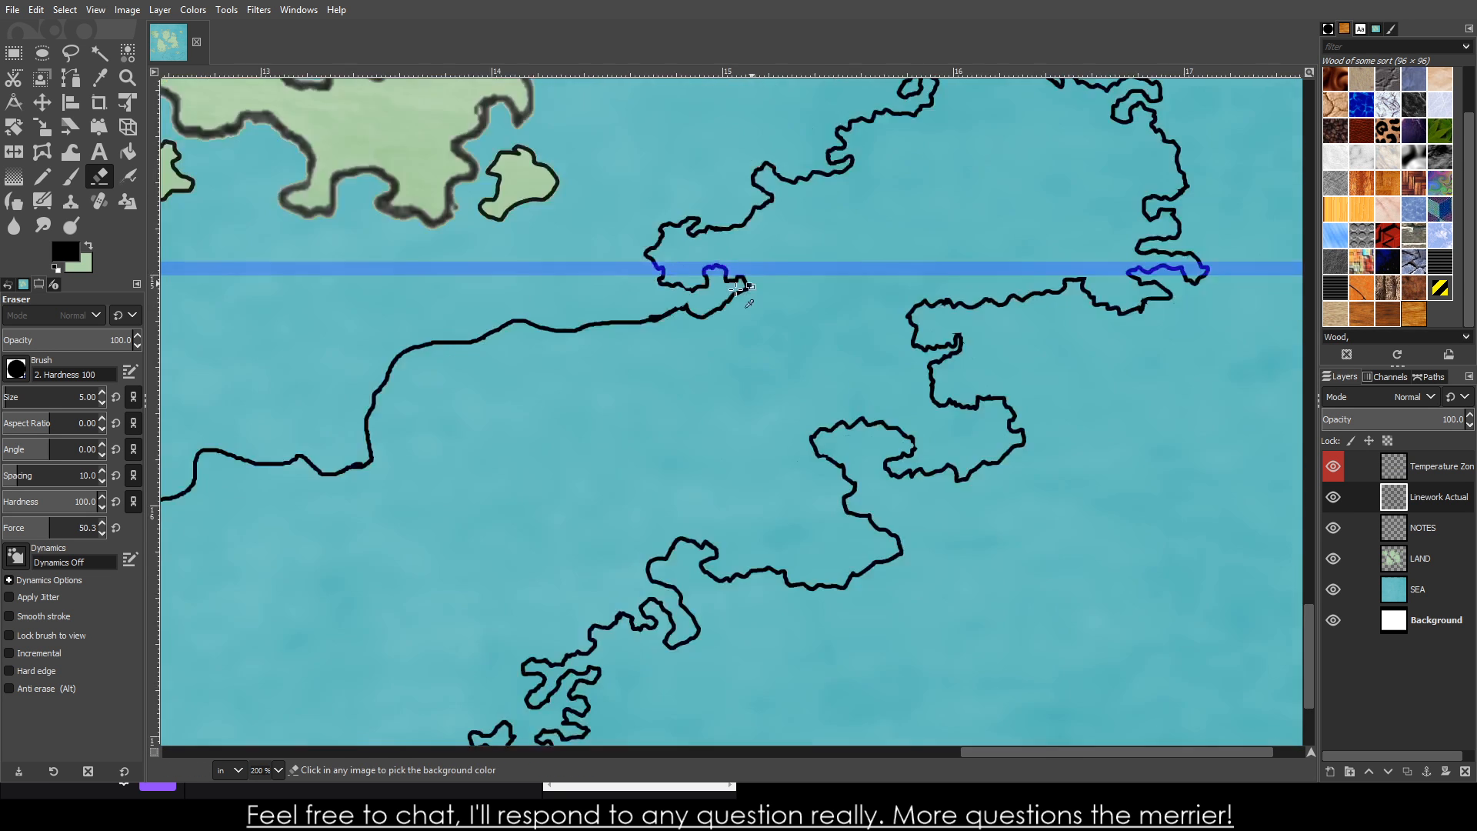
- Erase the smooth underside of the inlet just south of the blue line and repaint it as a jagged coast
{"action": "scroll", "coordinate": [731, 290], "scroll_direction": "up", "scroll_amount": 4}
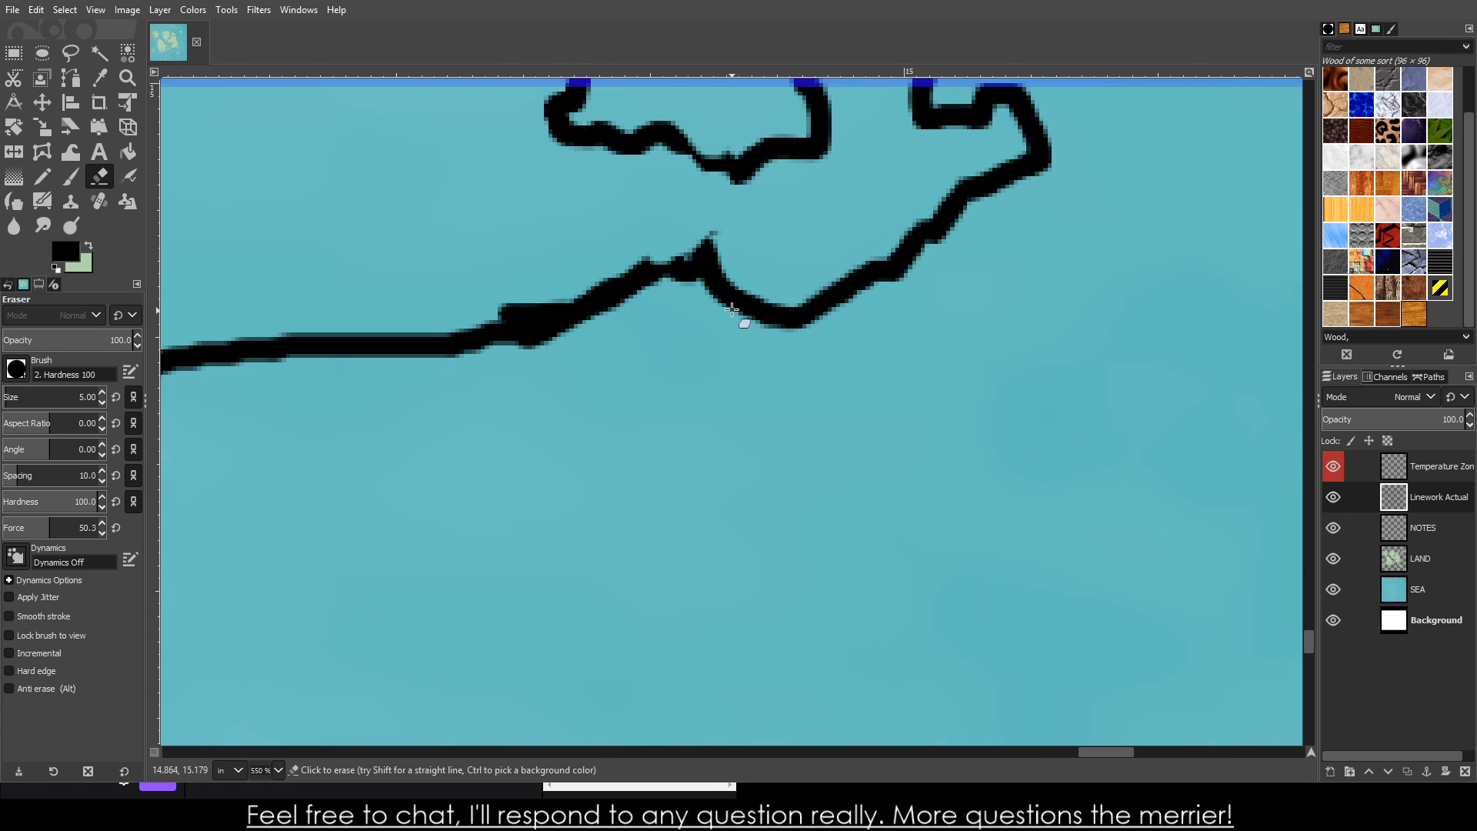
{"action": "mouse_move", "coordinate": [735, 285]}
{"action": "left_mouse_down"}
{"action": "mouse_move", "coordinate": [738, 330]}
{"action": "mouse_move", "coordinate": [676, 255]}
{"action": "mouse_move", "coordinate": [747, 297]}
{"action": "mouse_move", "coordinate": [821, 288]}
{"action": "left_mouse_up"}
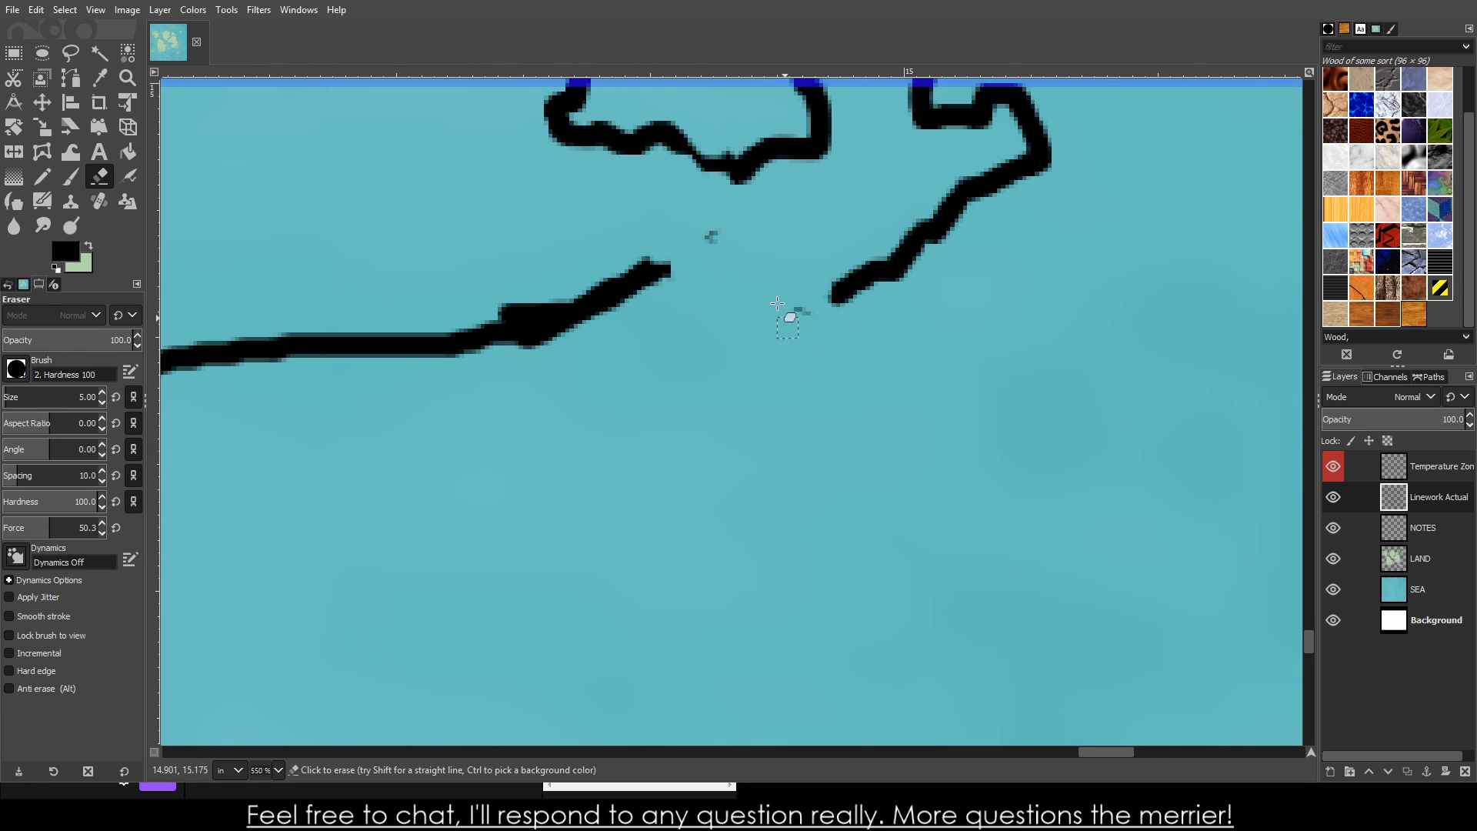
{"action": "mouse_move", "coordinate": [710, 236]}
{"action": "left_mouse_down"}
{"action": "mouse_move", "coordinate": [889, 296]}
{"action": "mouse_move", "coordinate": [804, 305]}
{"action": "mouse_move", "coordinate": [992, 196]}
{"action": "mouse_move", "coordinate": [1005, 154]}
{"action": "mouse_move", "coordinate": [852, 298]}
{"action": "left_mouse_up"}
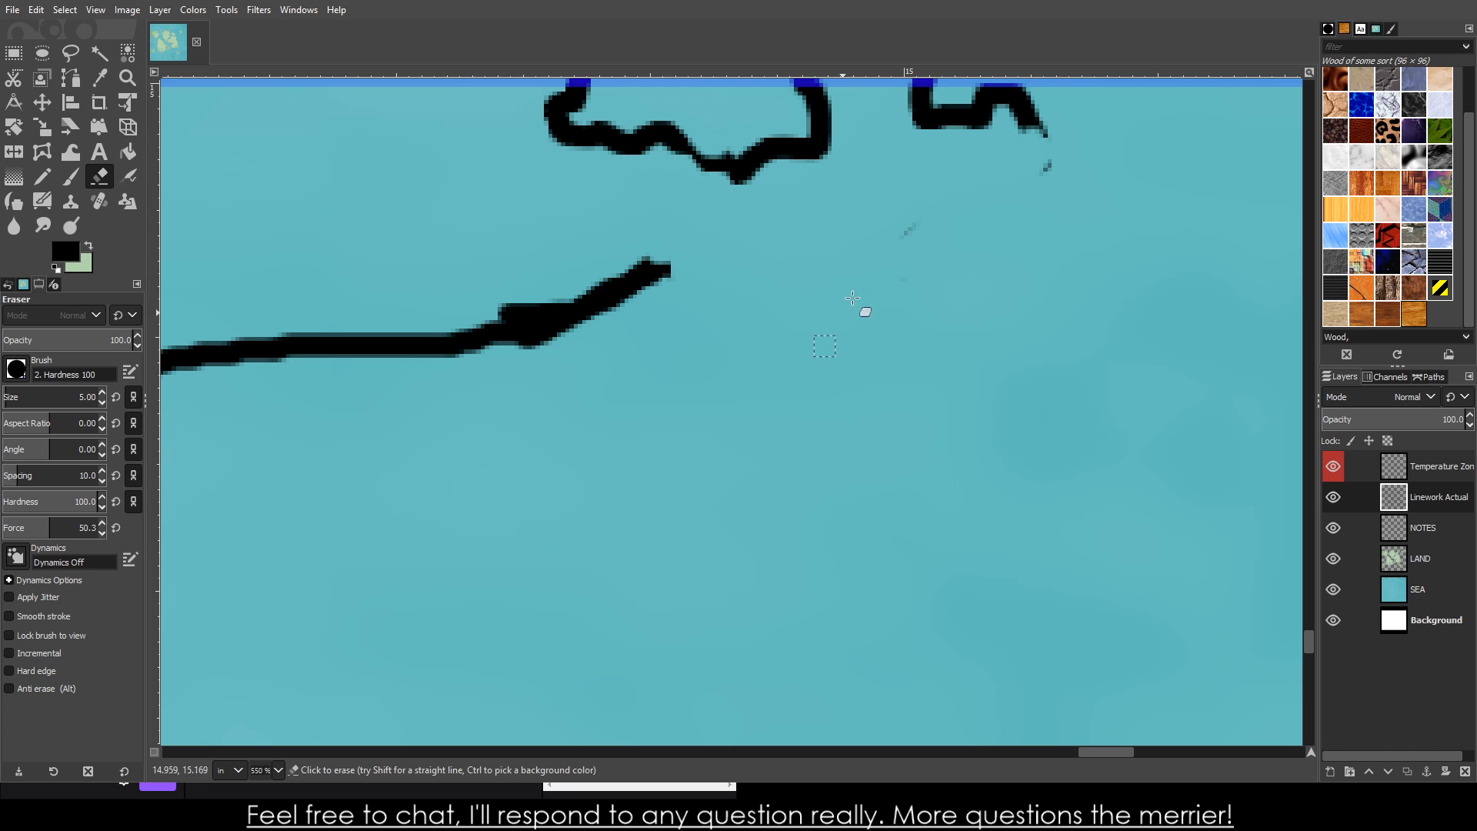
{"action": "left_click", "coordinate": [70, 176]}
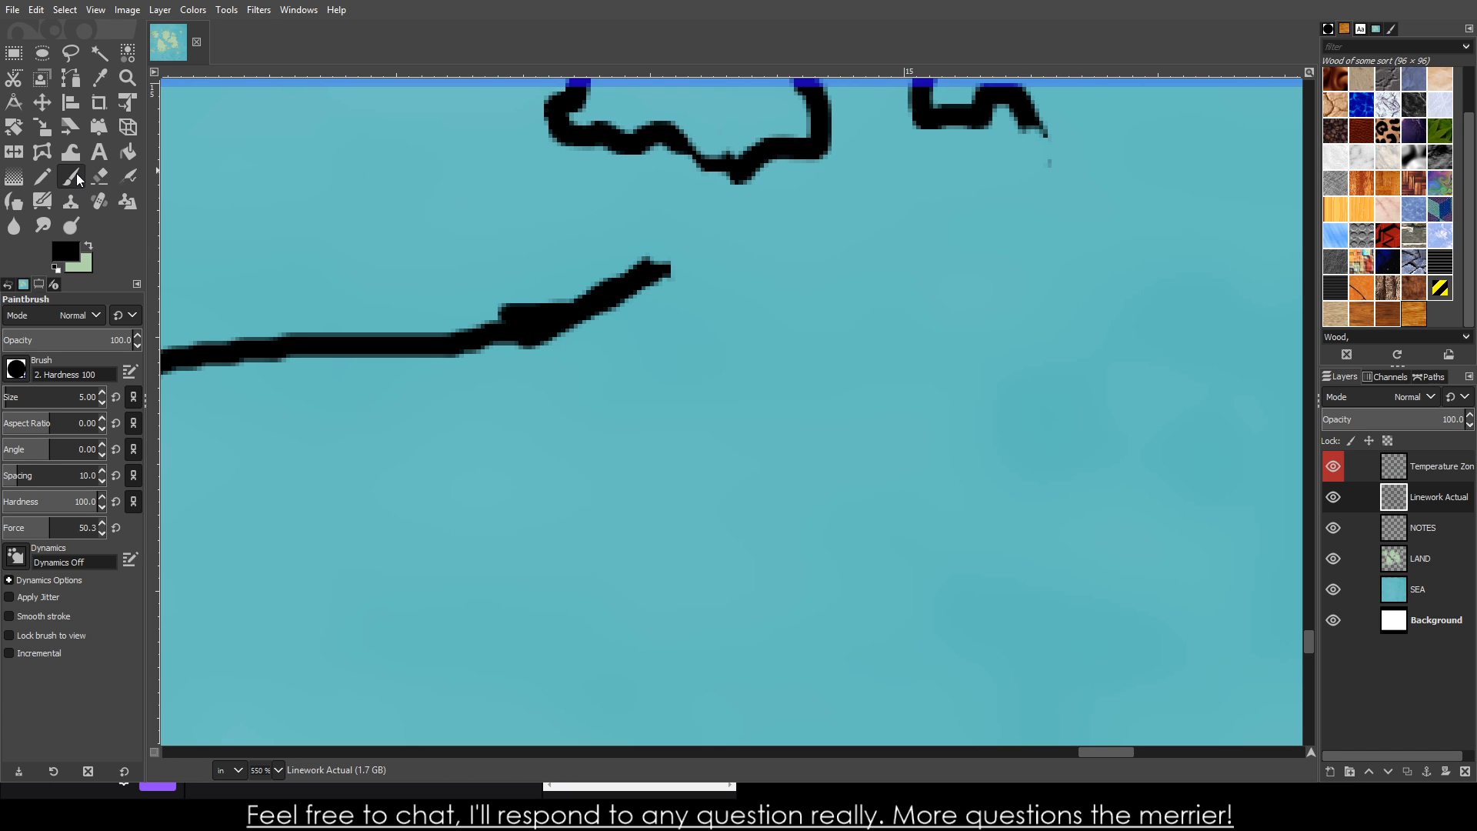
{"action": "mouse_move", "coordinate": [658, 277]}
{"action": "left_mouse_down"}
{"action": "mouse_move", "coordinate": [690, 282]}
{"action": "mouse_move", "coordinate": [689, 305]}
{"action": "mouse_move", "coordinate": [653, 326]}
{"action": "mouse_move", "coordinate": [646, 356]}
{"action": "mouse_move", "coordinate": [609, 365]}
{"action": "mouse_move", "coordinate": [621, 406]}
{"action": "mouse_move", "coordinate": [688, 441]}
{"action": "mouse_move", "coordinate": [799, 425]}
{"action": "mouse_move", "coordinate": [856, 395]}
{"action": "mouse_move", "coordinate": [898, 446]}
{"action": "mouse_move", "coordinate": [876, 480]}
{"action": "mouse_move", "coordinate": [953, 475]}
{"action": "mouse_move", "coordinate": [970, 442]}
{"action": "mouse_move", "coordinate": [1015, 420]}
{"action": "mouse_move", "coordinate": [1009, 374]}
{"action": "mouse_move", "coordinate": [894, 357]}
{"action": "mouse_move", "coordinate": [889, 326]}
{"action": "mouse_move", "coordinate": [844, 325]}
{"action": "mouse_move", "coordinate": [828, 286]}
{"action": "mouse_move", "coordinate": [886, 215]}
{"action": "mouse_move", "coordinate": [997, 252]}
{"action": "mouse_move", "coordinate": [1025, 242]}
{"action": "mouse_move", "coordinate": [1034, 193]}
{"action": "mouse_move", "coordinate": [1016, 175]}
{"action": "mouse_move", "coordinate": [1049, 129]}
{"action": "left_mouse_up"}
- Undo the stray line running southeast from the middle of the continent's north coast
{"action": "scroll", "coordinate": [1049, 129], "scroll_direction": "down", "scroll_amount": 8}
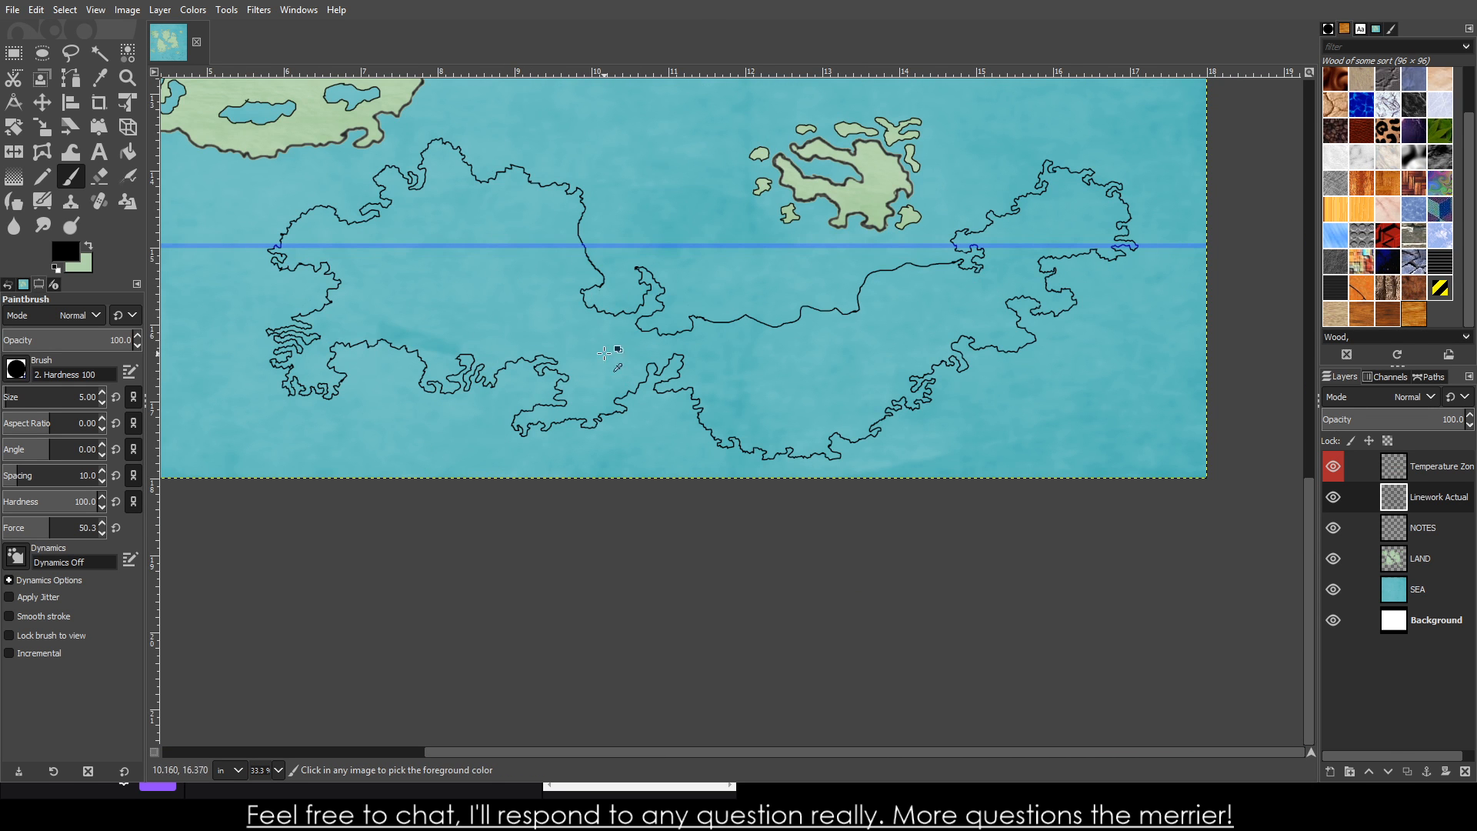
{"action": "scroll", "coordinate": [458, 186], "scroll_direction": "up", "scroll_amount": 6}
{"action": "scroll", "coordinate": [544, 320], "scroll_direction": "down", "scroll_amount": 6}
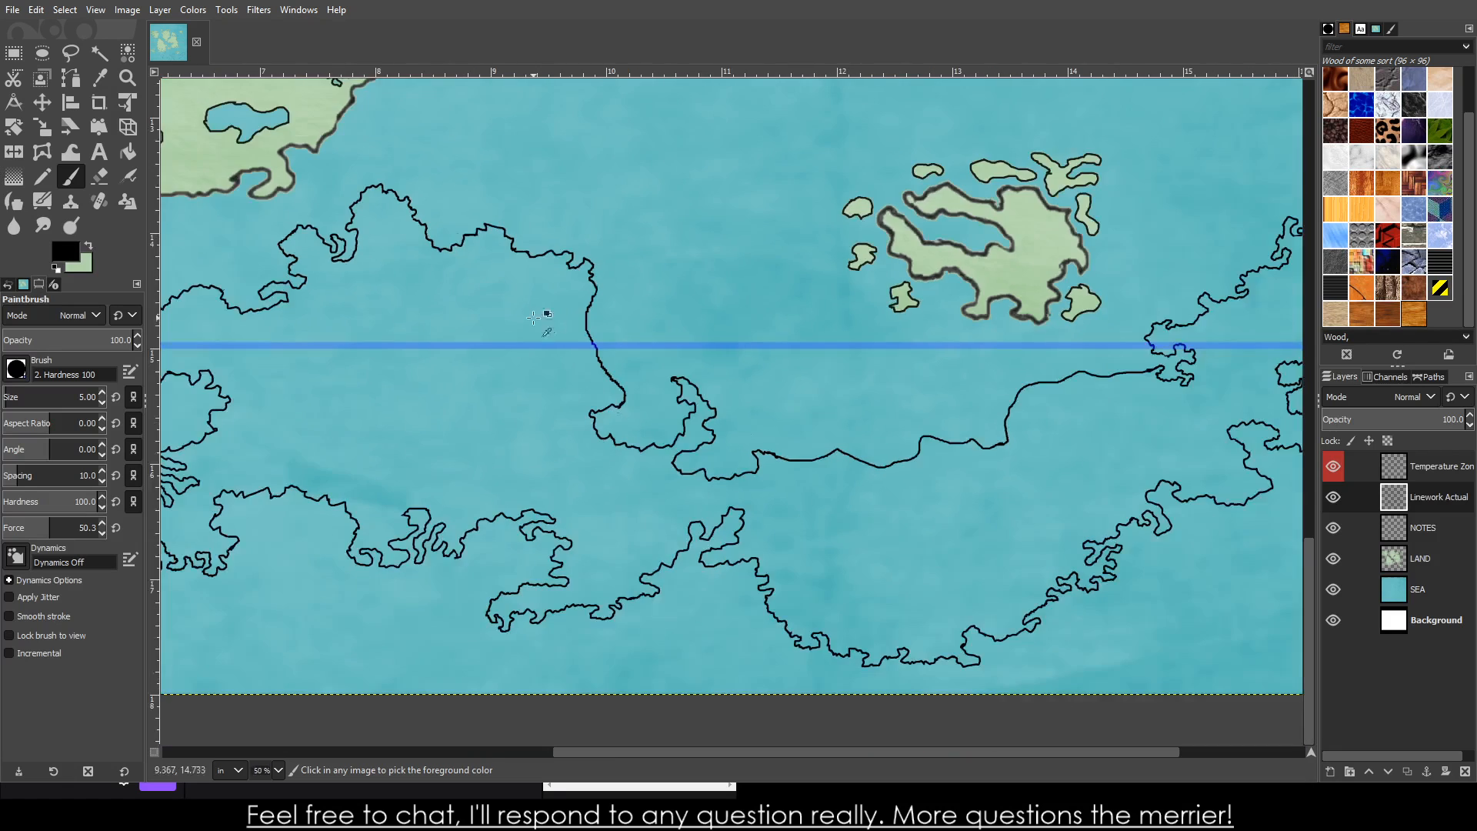
{"action": "scroll", "coordinate": [678, 401], "scroll_direction": "up", "scroll_amount": 1}
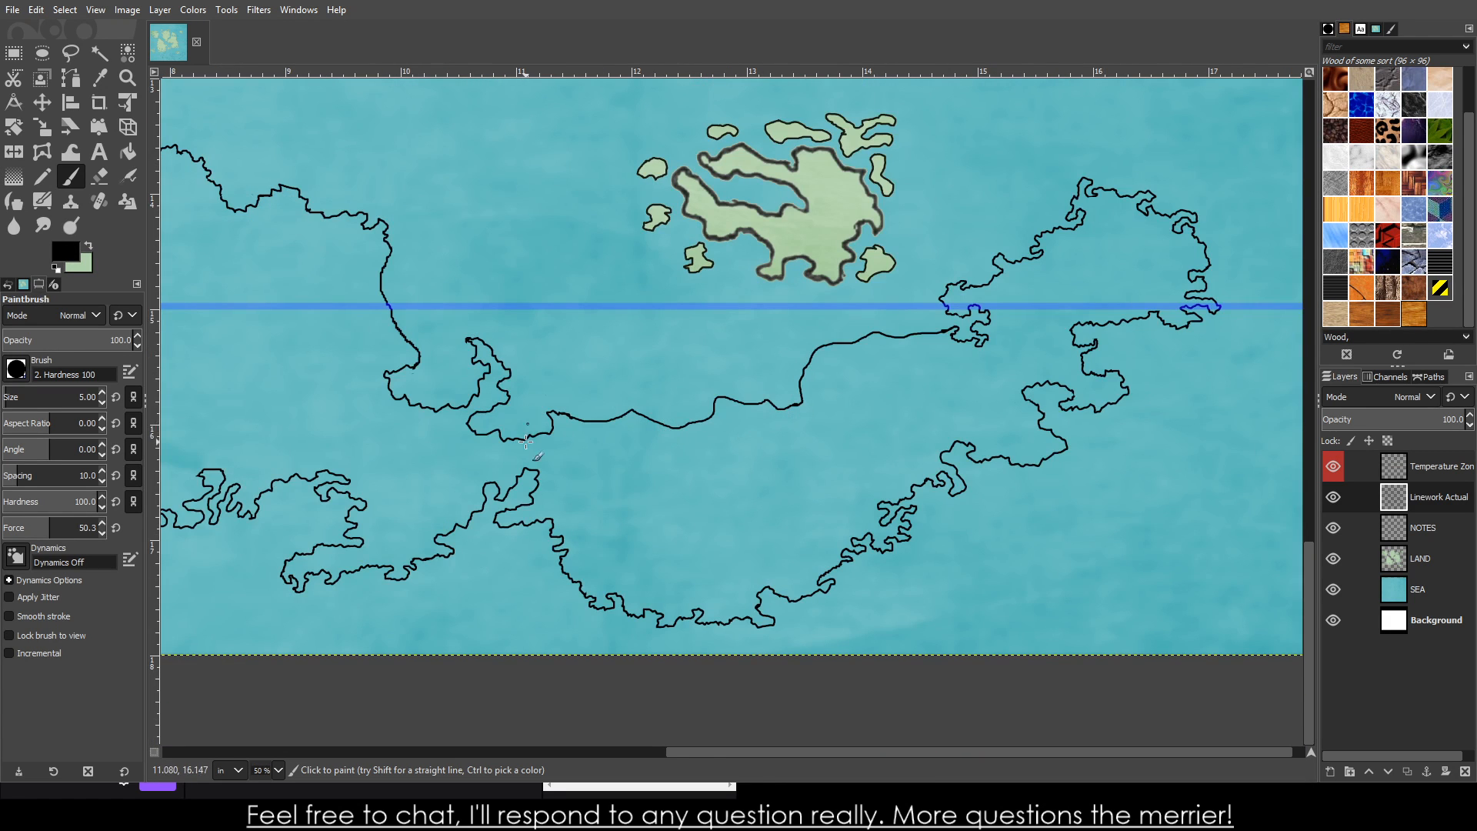
{"action": "key", "text": "ctrl+z"}
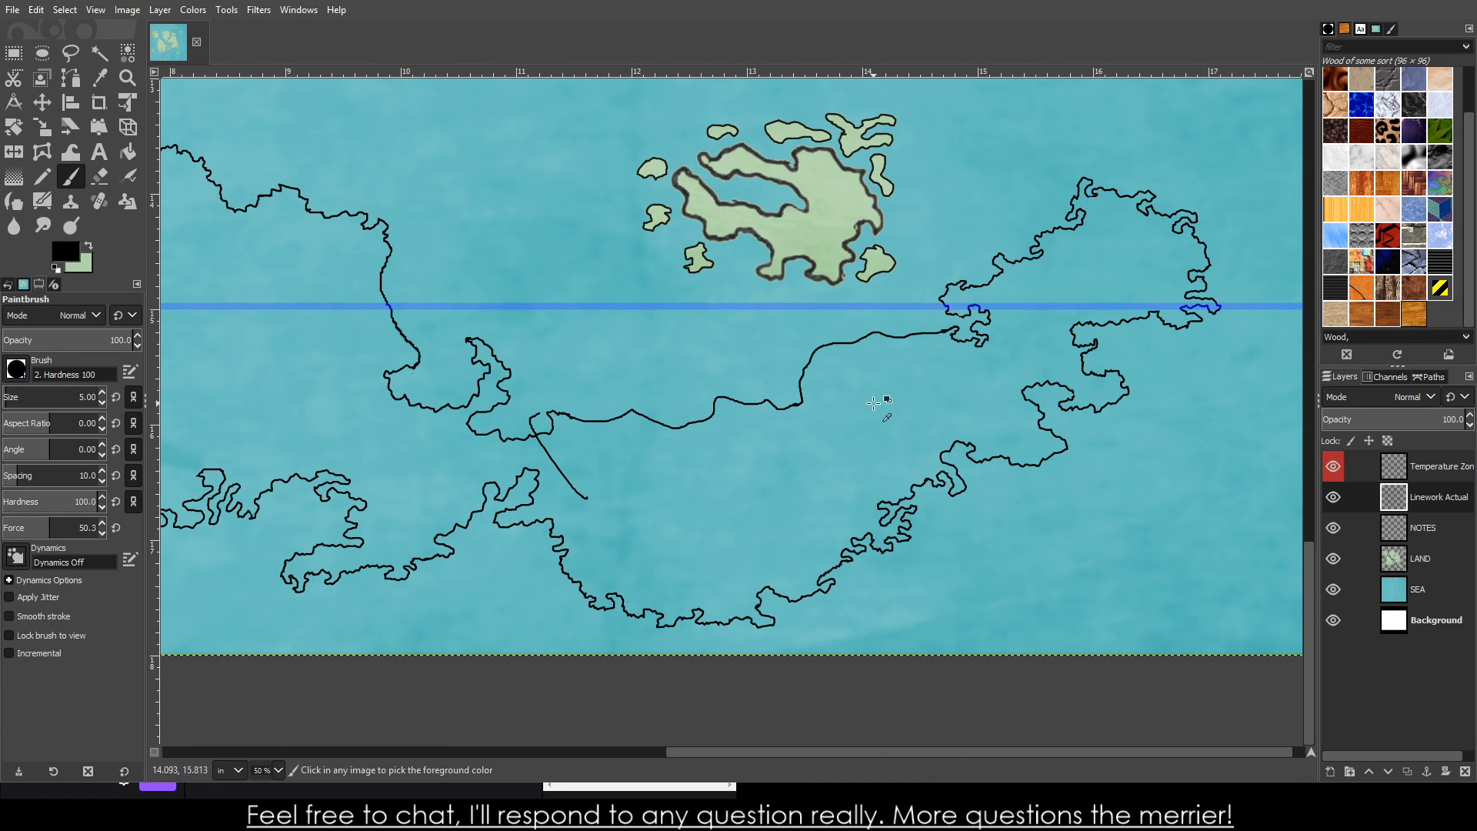
{"action": "key", "text": "ctrl+z"}
- Examine the outline of the small island north of the continent, toggling the Linework Actual layer off and on
{"action": "scroll", "coordinate": [870, 320], "scroll_direction": "up", "scroll_amount": 3}
{"action": "scroll", "coordinate": [844, 308], "scroll_direction": "up", "scroll_amount": 7}
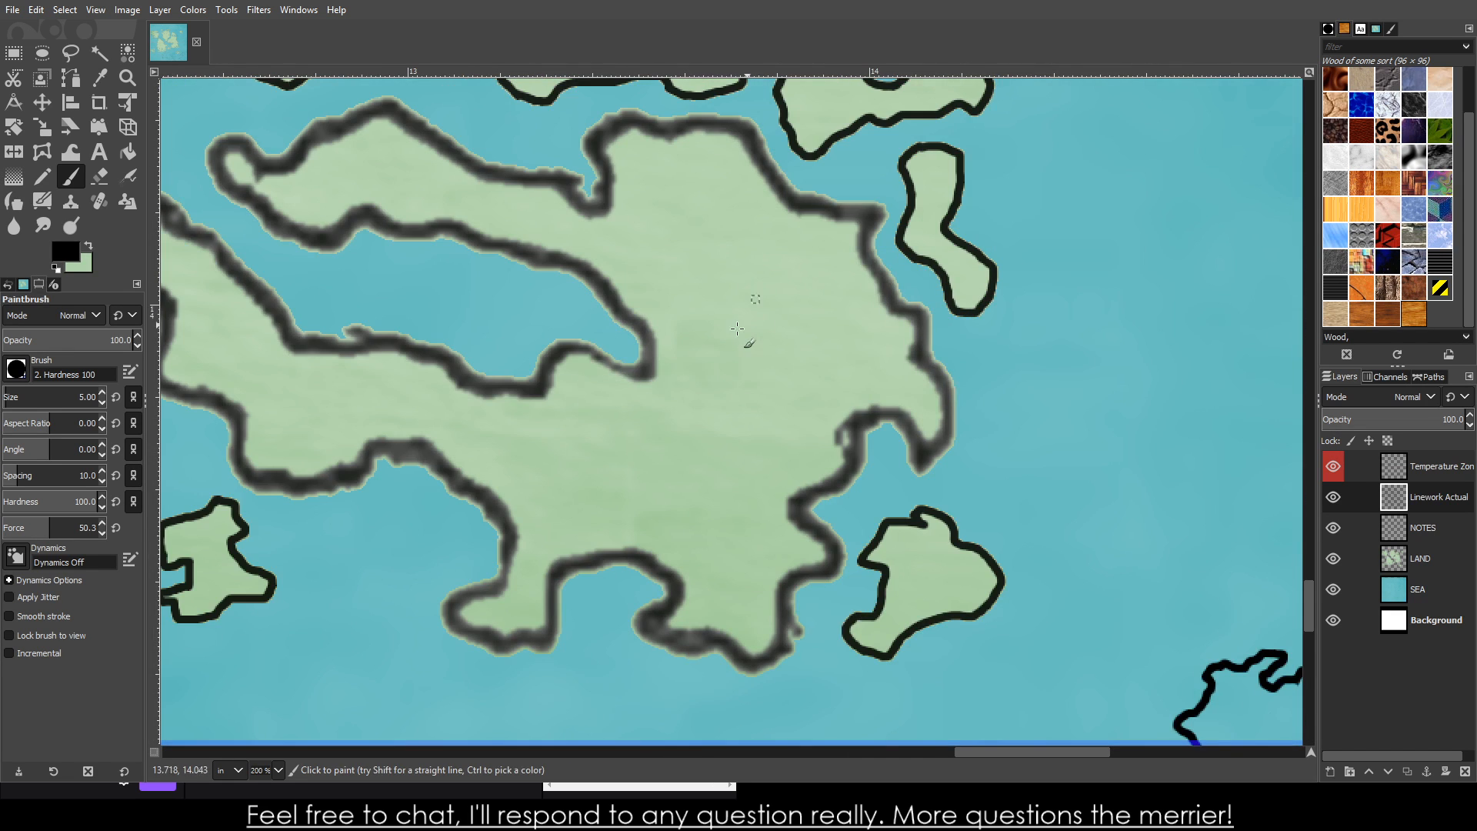
{"action": "scroll", "coordinate": [962, 499], "scroll_direction": "down", "scroll_amount": 9}
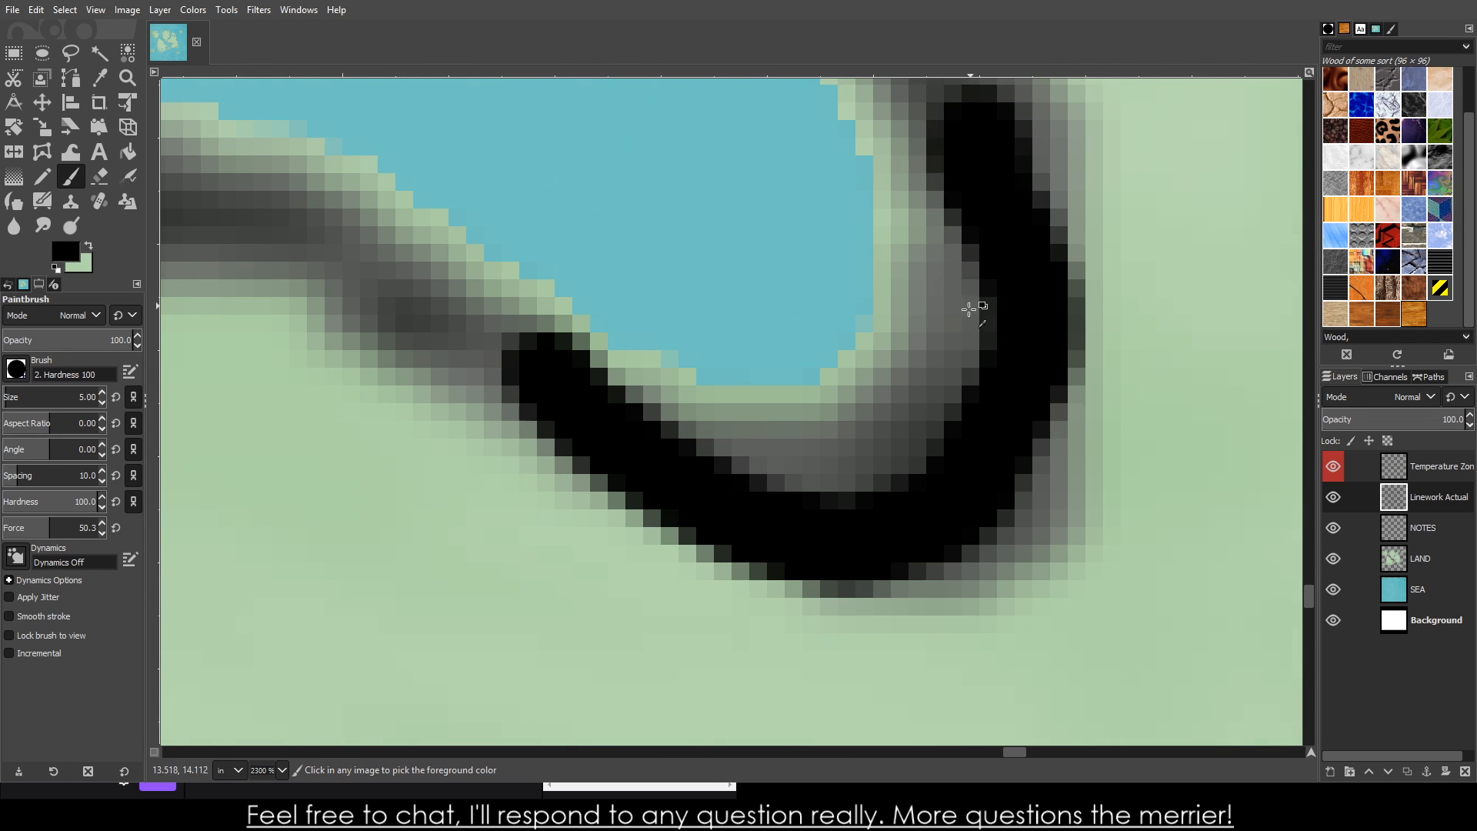
{"action": "left_click", "coordinate": [1336, 499]}
{"action": "left_click", "coordinate": [1335, 499]}
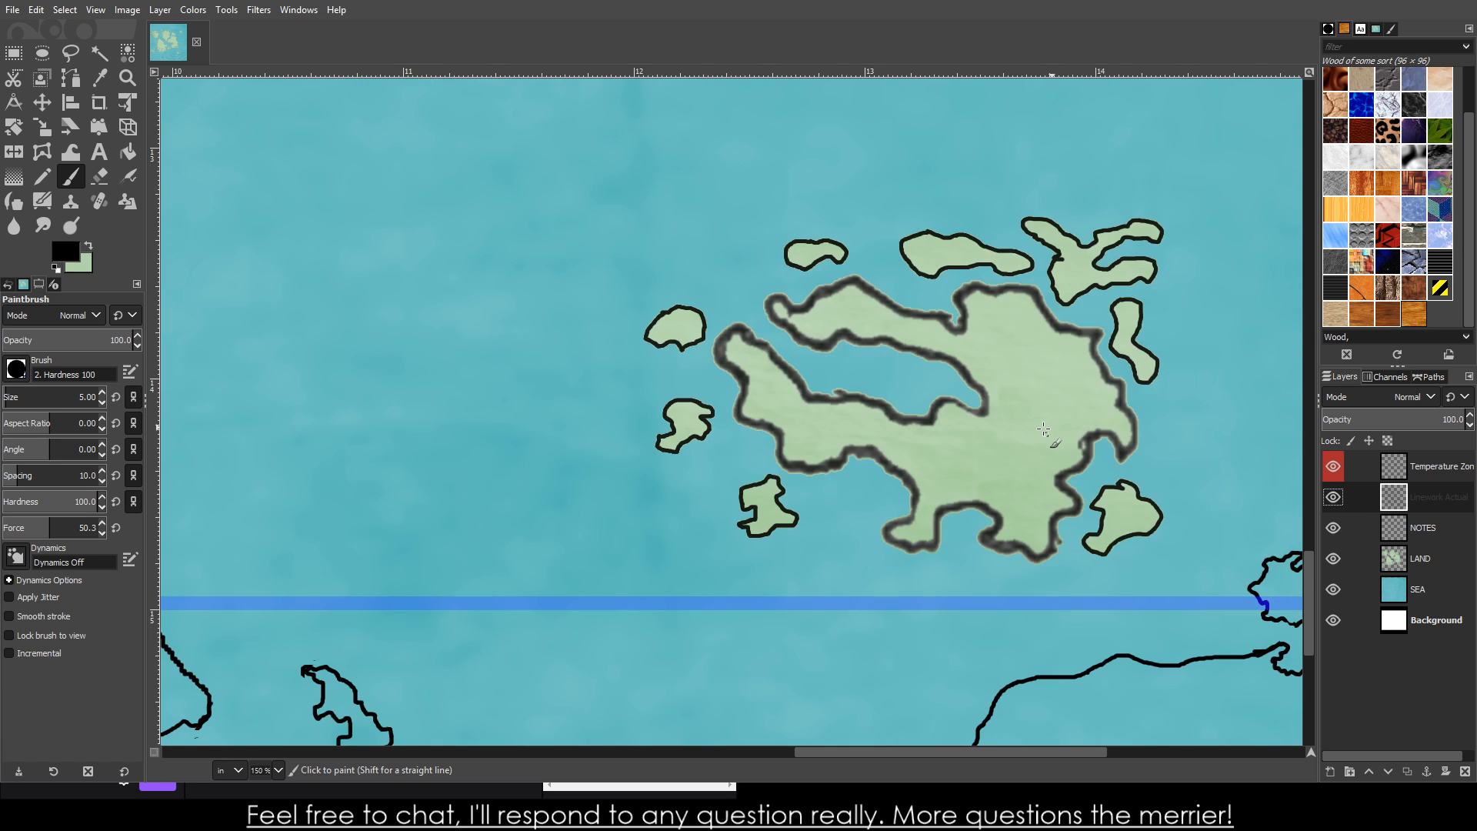
{"action": "scroll", "coordinate": [1023, 307], "scroll_direction": "up", "scroll_amount": 10}
{"action": "scroll", "coordinate": [953, 269], "scroll_direction": "down", "scroll_amount": 8}
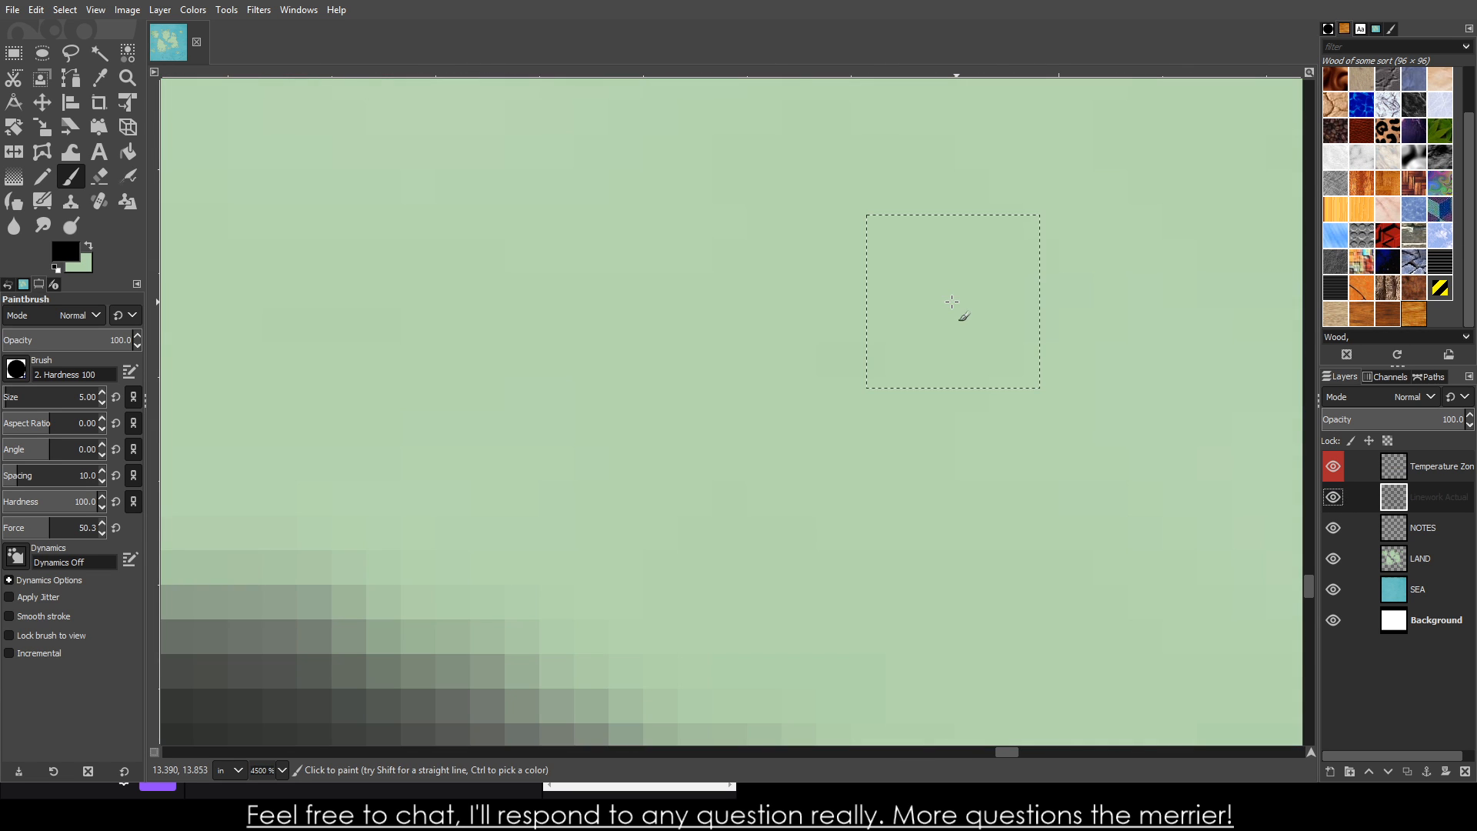
{"action": "scroll", "coordinate": [1042, 655], "scroll_direction": "down", "scroll_amount": 5}
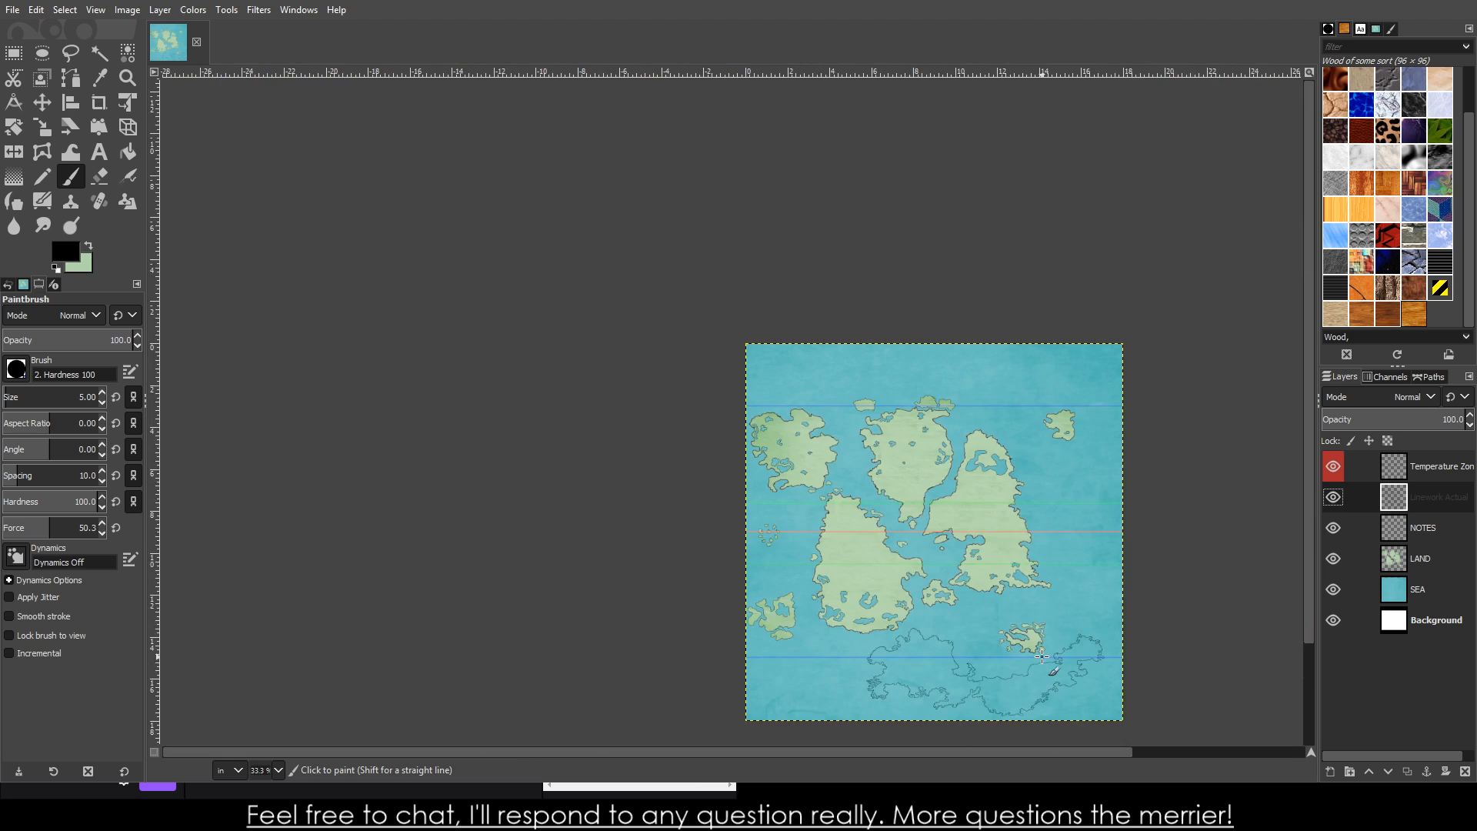
- Paint a jagged coastline with small bays and headlands over the smooth north coast west of the new inlet
{"action": "scroll", "coordinate": [1084, 471], "scroll_direction": "up", "scroll_amount": 8}
{"action": "scroll", "coordinate": [1029, 255], "scroll_direction": "up", "scroll_amount": 3}
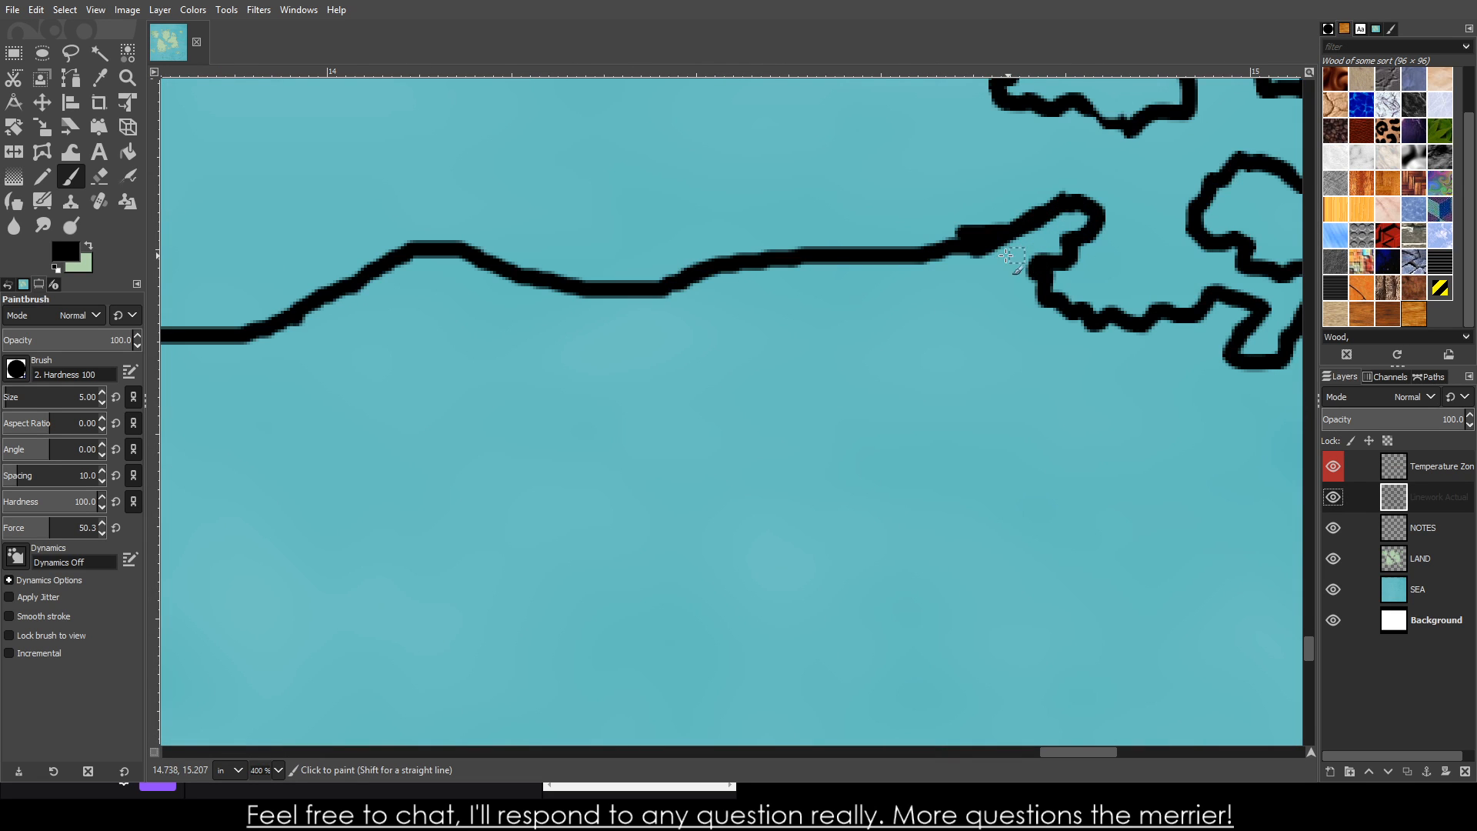
{"action": "mouse_move", "coordinate": [971, 234]}
{"action": "left_mouse_down"}
{"action": "mouse_move", "coordinate": [936, 299]}
{"action": "mouse_move", "coordinate": [860, 315]}
{"action": "mouse_move", "coordinate": [821, 301]}
{"action": "mouse_move", "coordinate": [811, 280]}
{"action": "mouse_move", "coordinate": [844, 239]}
{"action": "mouse_move", "coordinate": [810, 218]}
{"action": "mouse_move", "coordinate": [754, 227]}
{"action": "mouse_move", "coordinate": [722, 237]}
{"action": "mouse_move", "coordinate": [713, 322]}
{"action": "mouse_move", "coordinate": [670, 349]}
{"action": "mouse_move", "coordinate": [585, 327]}
{"action": "mouse_move", "coordinate": [542, 233]}
{"action": "mouse_move", "coordinate": [406, 195]}
{"action": "mouse_move", "coordinate": [327, 232]}
{"action": "mouse_move", "coordinate": [361, 313]}
{"action": "mouse_move", "coordinate": [324, 339]}
{"action": "mouse_move", "coordinate": [294, 328]}
{"action": "left_mouse_up"}
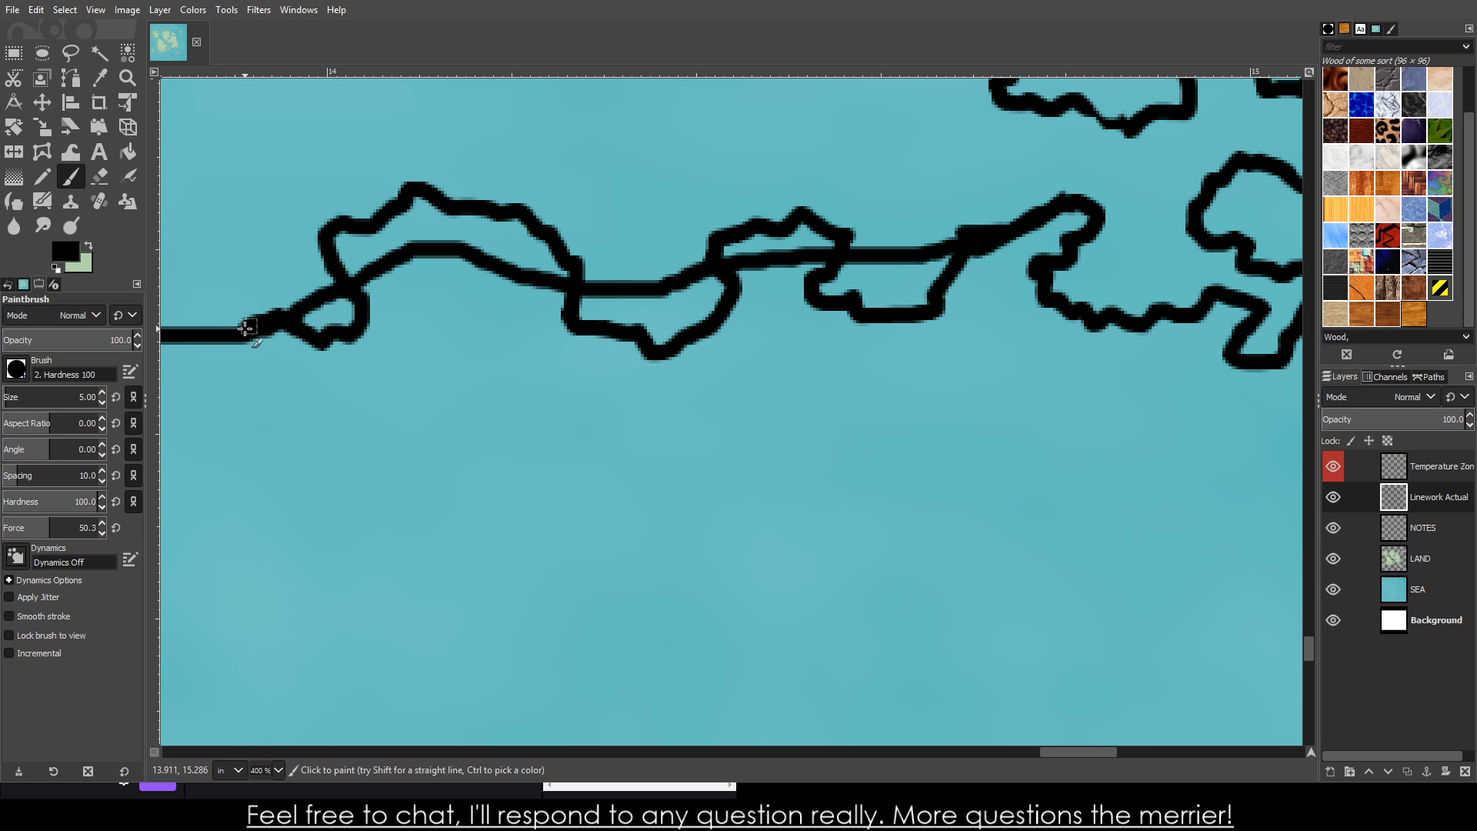
- Erase the old smooth line running through the newly painted jagged north coast west of the inlet
{"action": "scroll", "coordinate": [306, 350], "scroll_direction": "down", "scroll_amount": 6}
{"action": "scroll", "coordinate": [425, 347], "scroll_direction": "up", "scroll_amount": 6}
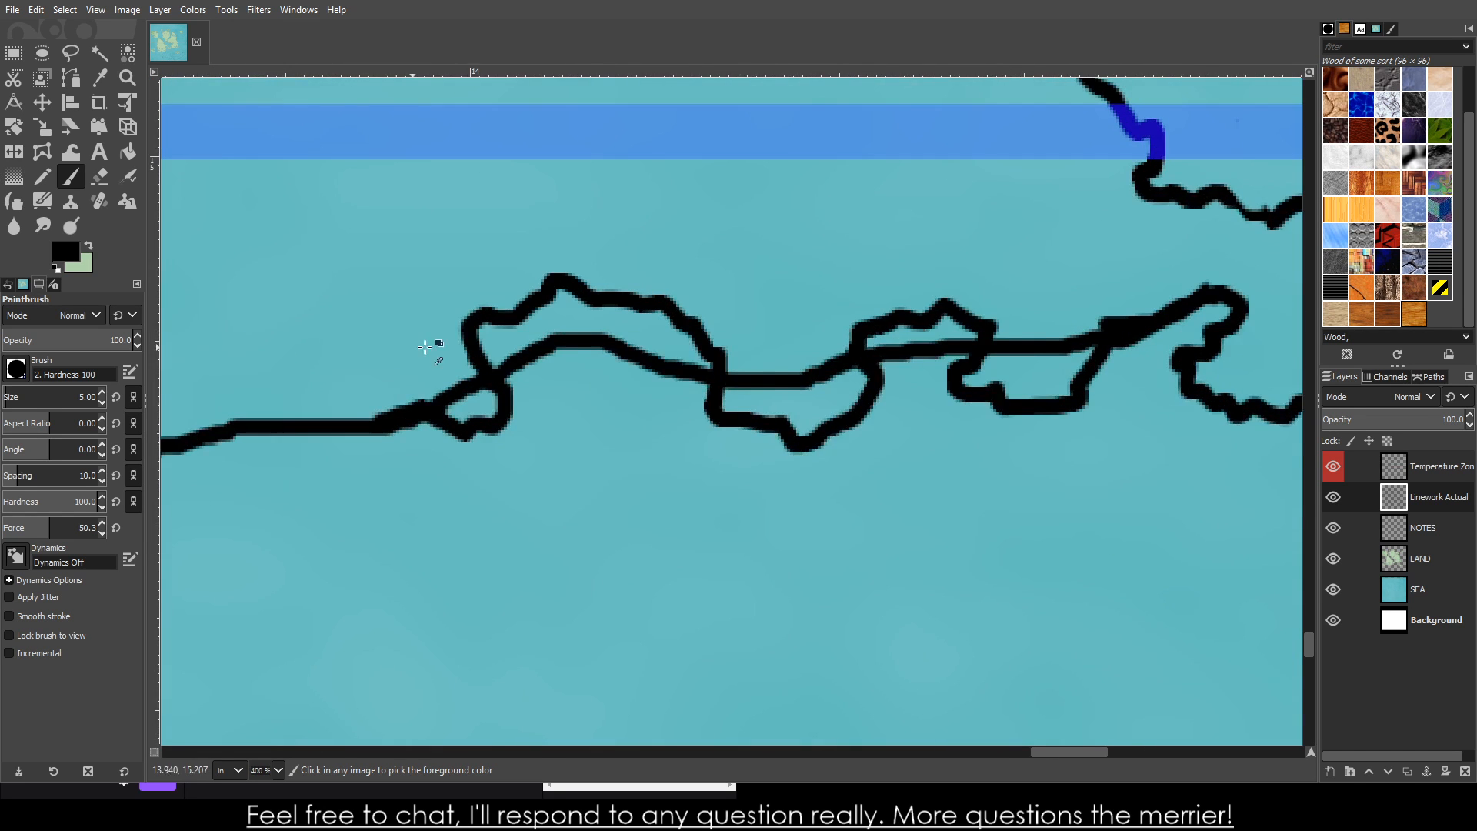
{"action": "scroll", "coordinate": [425, 347], "scroll_direction": "up", "scroll_amount": 1}
{"action": "left_click", "coordinate": [101, 176]}
{"action": "mouse_move", "coordinate": [585, 347]}
{"action": "left_mouse_down"}
{"action": "mouse_move", "coordinate": [522, 364]}
{"action": "mouse_move", "coordinate": [540, 388]}
{"action": "mouse_move", "coordinate": [593, 362]}
{"action": "mouse_move", "coordinate": [569, 372]}
{"action": "mouse_move", "coordinate": [579, 348]}
{"action": "mouse_move", "coordinate": [688, 337]}
{"action": "mouse_move", "coordinate": [586, 322]}
{"action": "mouse_move", "coordinate": [697, 340]}
{"action": "mouse_move", "coordinate": [744, 365]}
{"action": "mouse_move", "coordinate": [715, 368]}
{"action": "mouse_move", "coordinate": [735, 383]}
{"action": "mouse_move", "coordinate": [848, 384]}
{"action": "mouse_move", "coordinate": [862, 369]}
{"action": "mouse_move", "coordinate": [862, 398]}
{"action": "mouse_move", "coordinate": [909, 381]}
{"action": "mouse_move", "coordinate": [954, 402]}
{"action": "mouse_move", "coordinate": [993, 361]}
{"action": "mouse_move", "coordinate": [1047, 363]}
{"action": "mouse_move", "coordinate": [1068, 346]}
{"action": "mouse_move", "coordinate": [1091, 375]}
{"action": "mouse_move", "coordinate": [1115, 362]}
{"action": "mouse_move", "coordinate": [1095, 350]}
{"action": "mouse_move", "coordinate": [1165, 343]}
{"action": "left_mouse_up"}
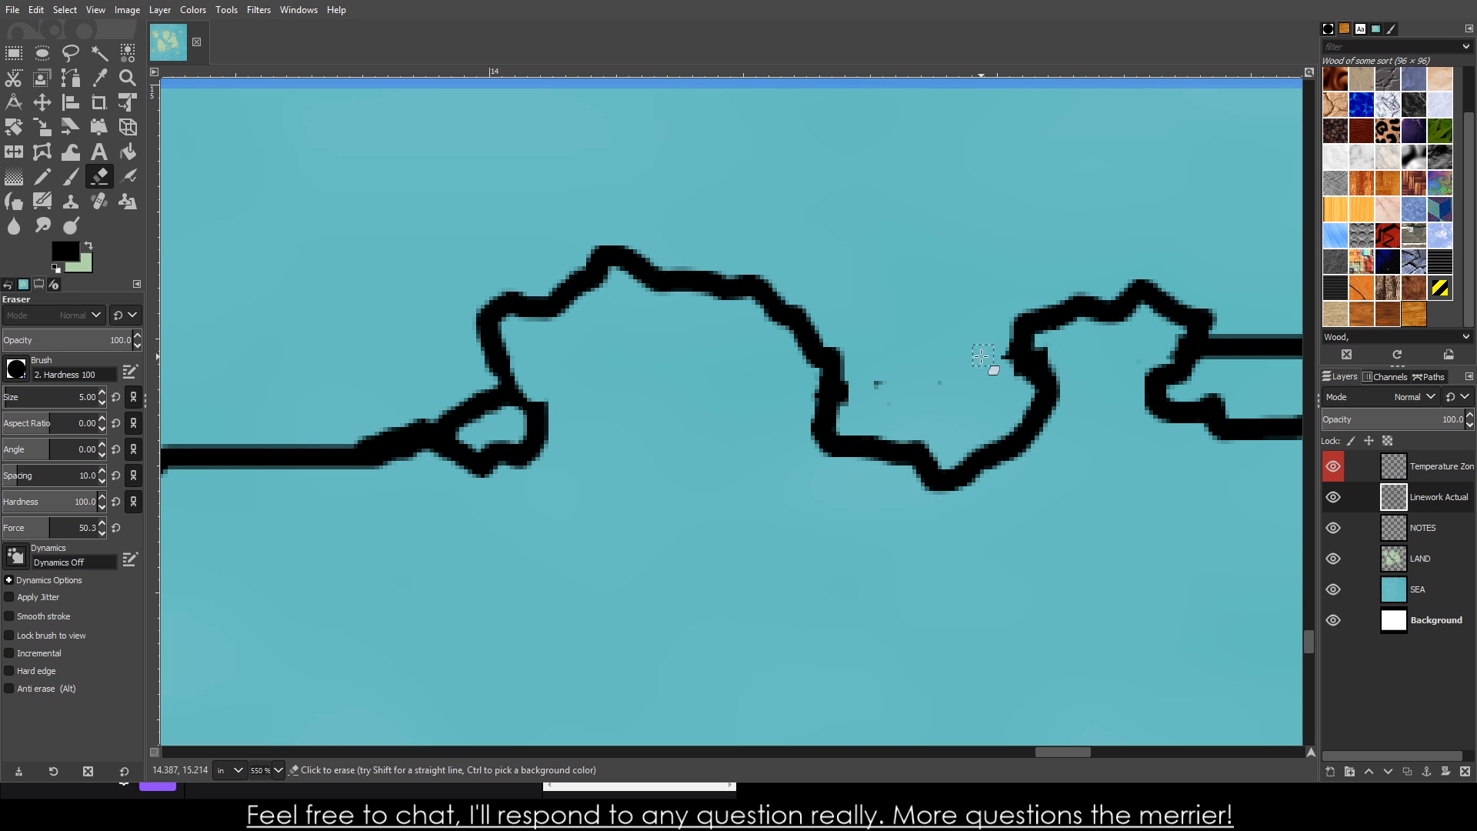
{"action": "mouse_move", "coordinate": [387, 406]}
{"action": "left_mouse_down"}
{"action": "mouse_move", "coordinate": [466, 413]}
{"action": "mouse_move", "coordinate": [482, 390]}
{"action": "mouse_move", "coordinate": [536, 421]}
{"action": "left_mouse_up"}
{"action": "scroll", "coordinate": [870, 446], "scroll_direction": "down", "scroll_amount": 5}
{"action": "scroll", "coordinate": [1008, 426], "scroll_direction": "up", "scroll_amount": 3}
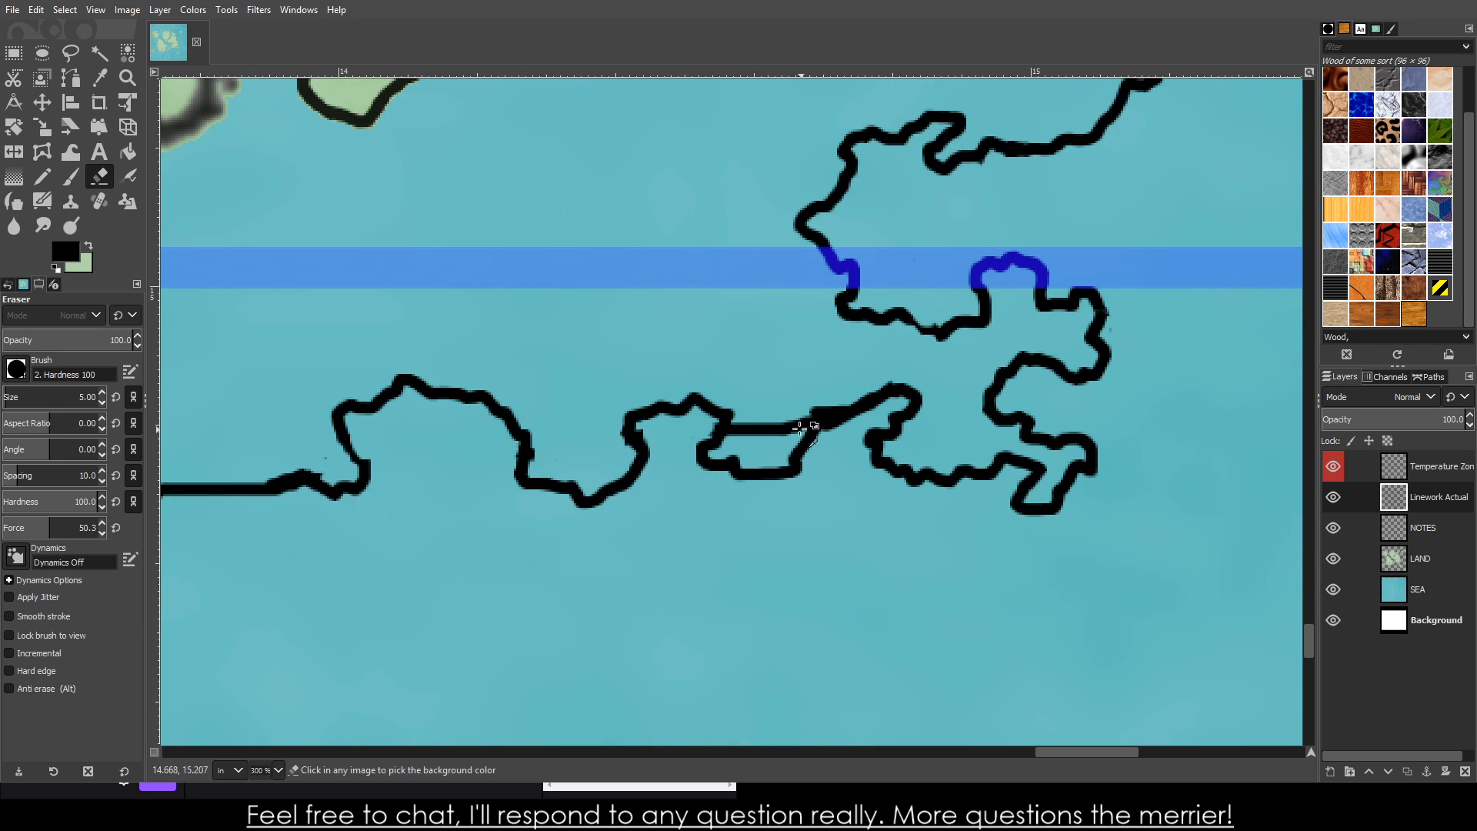
{"action": "scroll", "coordinate": [777, 419], "scroll_direction": "up", "scroll_amount": 2}
{"action": "mouse_move", "coordinate": [784, 421]}
{"action": "left_mouse_down"}
{"action": "mouse_move", "coordinate": [750, 455]}
{"action": "mouse_move", "coordinate": [862, 401]}
{"action": "mouse_move", "coordinate": [827, 468]}
{"action": "mouse_move", "coordinate": [938, 383]}
{"action": "mouse_move", "coordinate": [820, 450]}
{"action": "mouse_move", "coordinate": [838, 427]}
{"action": "mouse_move", "coordinate": [791, 444]}
{"action": "mouse_move", "coordinate": [894, 430]}
{"action": "mouse_move", "coordinate": [876, 449]}
{"action": "mouse_move", "coordinate": [887, 434]}
{"action": "mouse_move", "coordinate": [884, 474]}
{"action": "mouse_move", "coordinate": [971, 374]}
{"action": "mouse_move", "coordinate": [910, 451]}
{"action": "mouse_move", "coordinate": [1039, 353]}
{"action": "mouse_move", "coordinate": [912, 428]}
{"action": "mouse_move", "coordinate": [1022, 389]}
{"action": "left_mouse_up"}
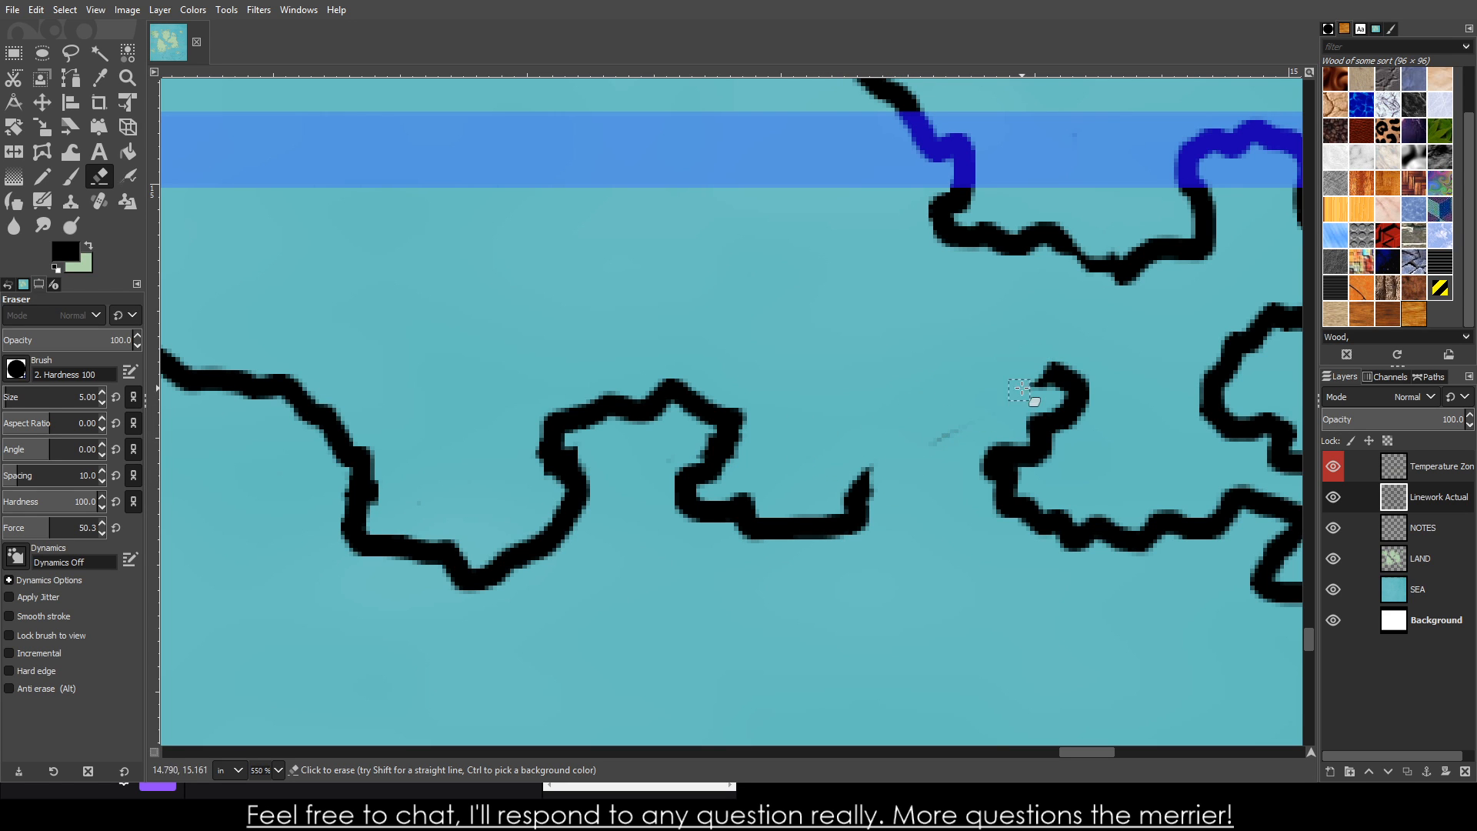
- Paint a jagged segment closing the gap beside the inlet and thicken the thin coastline at the western bay
{"action": "left_click", "coordinate": [80, 176]}
{"action": "mouse_move", "coordinate": [864, 494]}
{"action": "left_mouse_down"}
{"action": "mouse_move", "coordinate": [915, 444]}
{"action": "mouse_move", "coordinate": [834, 430]}
{"action": "mouse_move", "coordinate": [802, 397]}
{"action": "mouse_move", "coordinate": [834, 382]}
{"action": "mouse_move", "coordinate": [863, 335]}
{"action": "mouse_move", "coordinate": [935, 340]}
{"action": "mouse_move", "coordinate": [966, 386]}
{"action": "mouse_move", "coordinate": [1022, 370]}
{"action": "mouse_move", "coordinate": [1069, 381]}
{"action": "left_mouse_up"}
{"action": "scroll", "coordinate": [1072, 389], "scroll_direction": "down", "scroll_amount": 4}
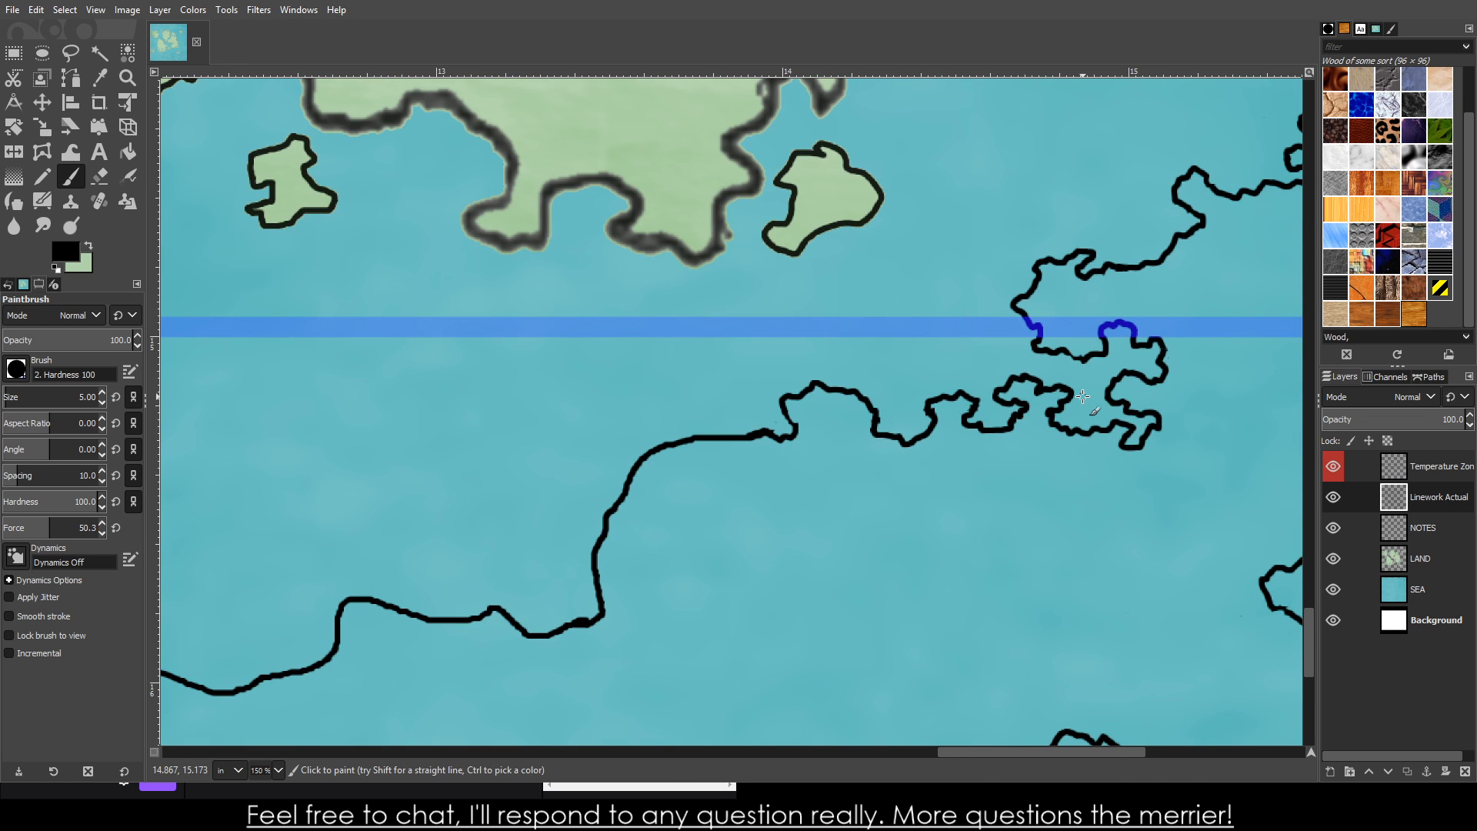
{"action": "scroll", "coordinate": [1077, 392], "scroll_direction": "down", "scroll_amount": 1}
{"action": "scroll", "coordinate": [908, 366], "scroll_direction": "up", "scroll_amount": 2}
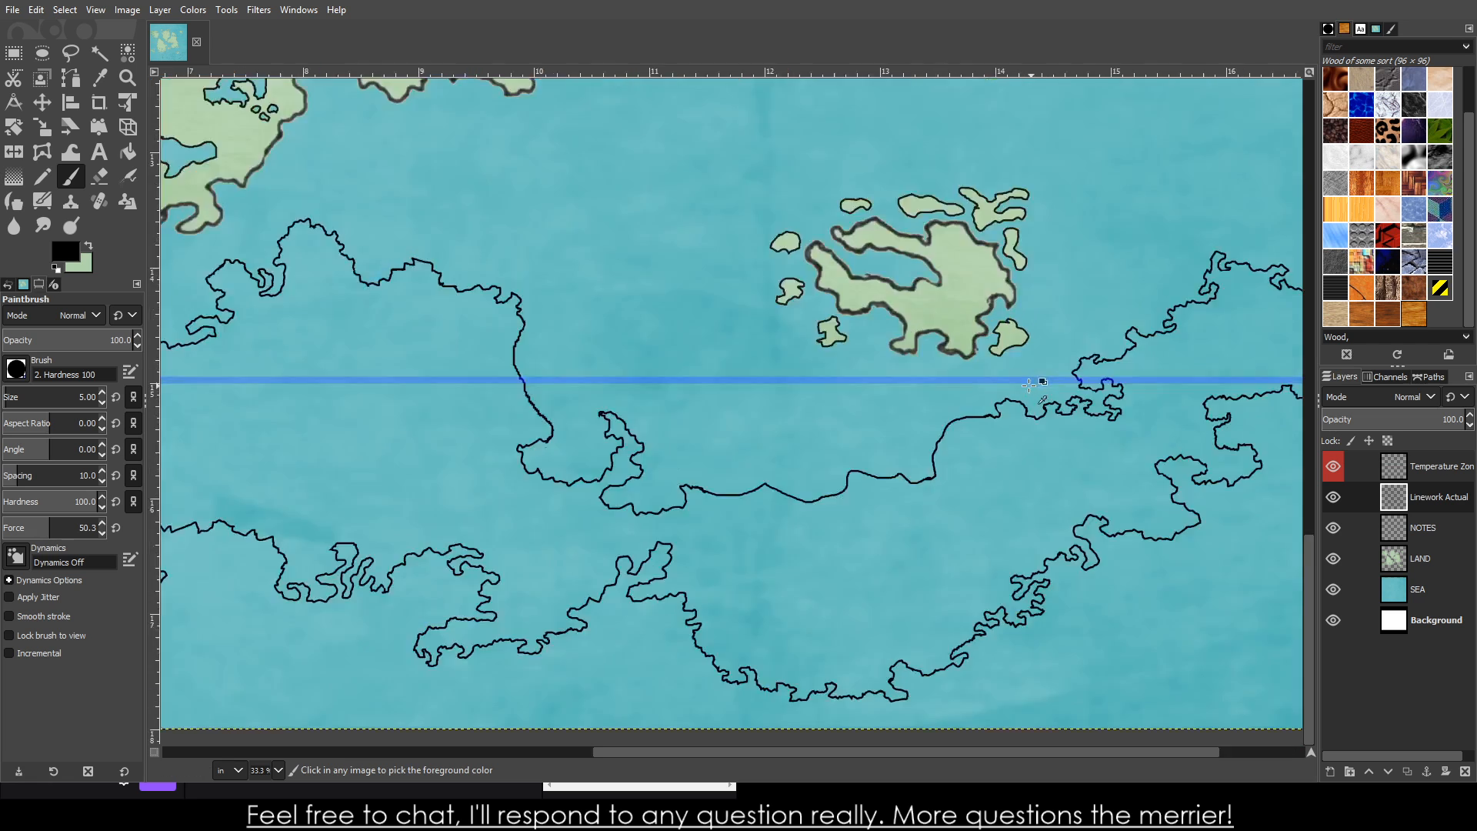
{"action": "scroll", "coordinate": [975, 454], "scroll_direction": "up", "scroll_amount": 7}
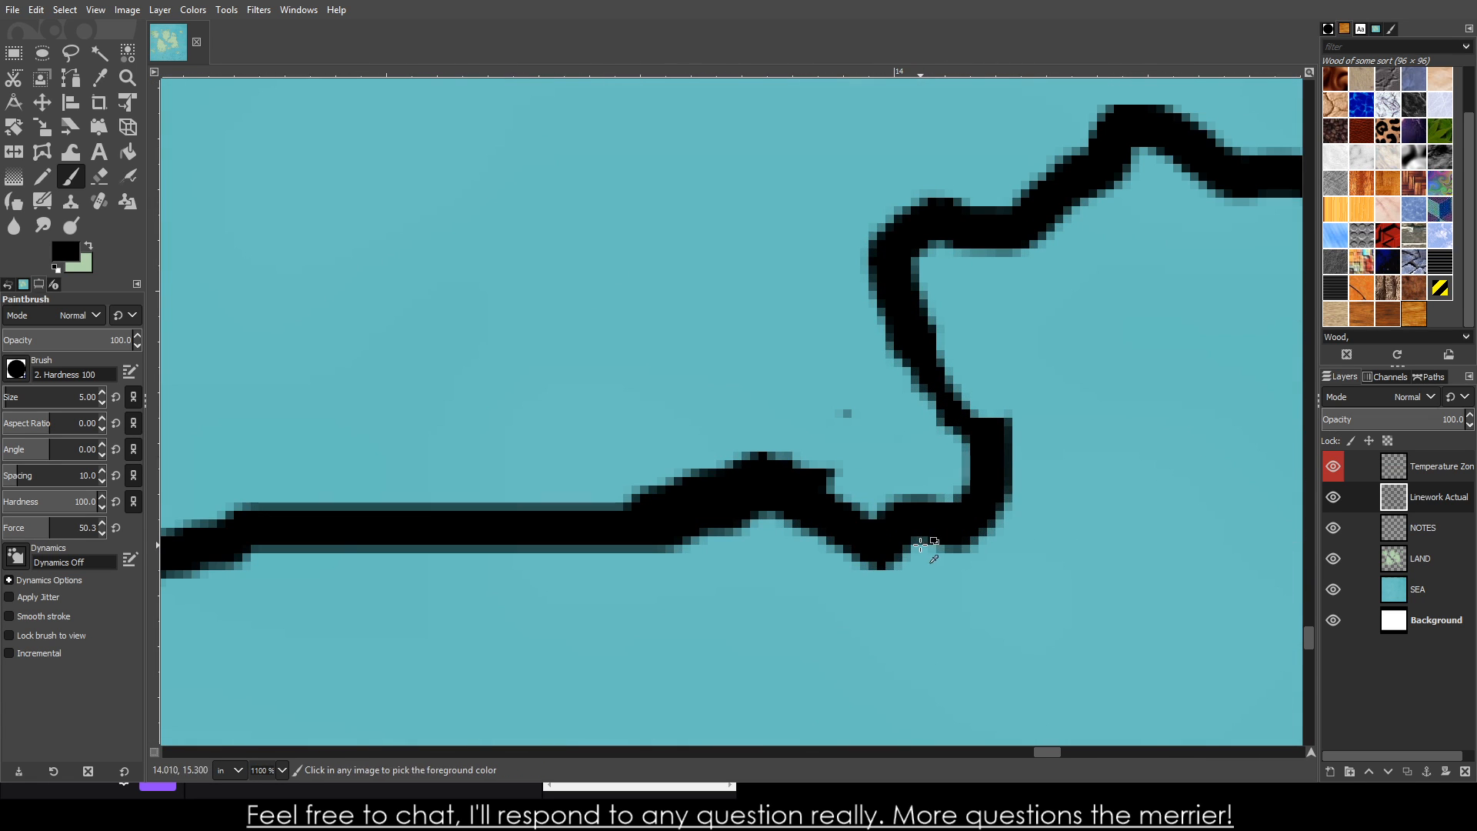
{"action": "mouse_move", "coordinate": [878, 537]}
{"action": "left_mouse_down"}
{"action": "mouse_move", "coordinate": [974, 518]}
{"action": "mouse_move", "coordinate": [985, 438]}
{"action": "mouse_move", "coordinate": [934, 376]}
{"action": "mouse_move", "coordinate": [907, 278]}
{"action": "mouse_move", "coordinate": [919, 223]}
{"action": "left_mouse_up"}
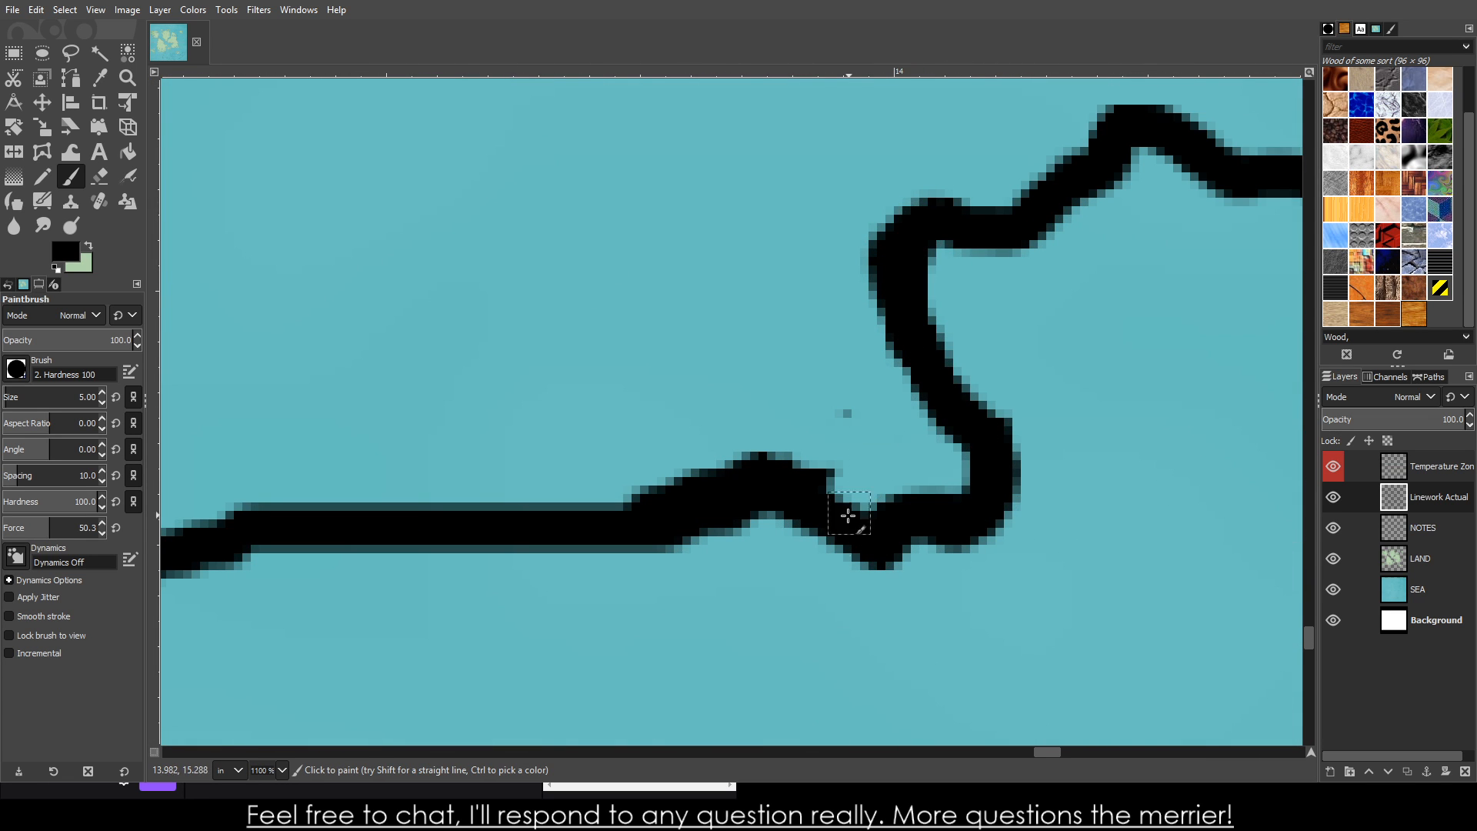
{"action": "mouse_move", "coordinate": [726, 513]}
{"action": "left_mouse_down"}
{"action": "mouse_move", "coordinate": [808, 650]}
{"action": "mouse_move", "coordinate": [901, 685]}
{"action": "mouse_move", "coordinate": [897, 700]}
{"action": "left_mouse_up"}
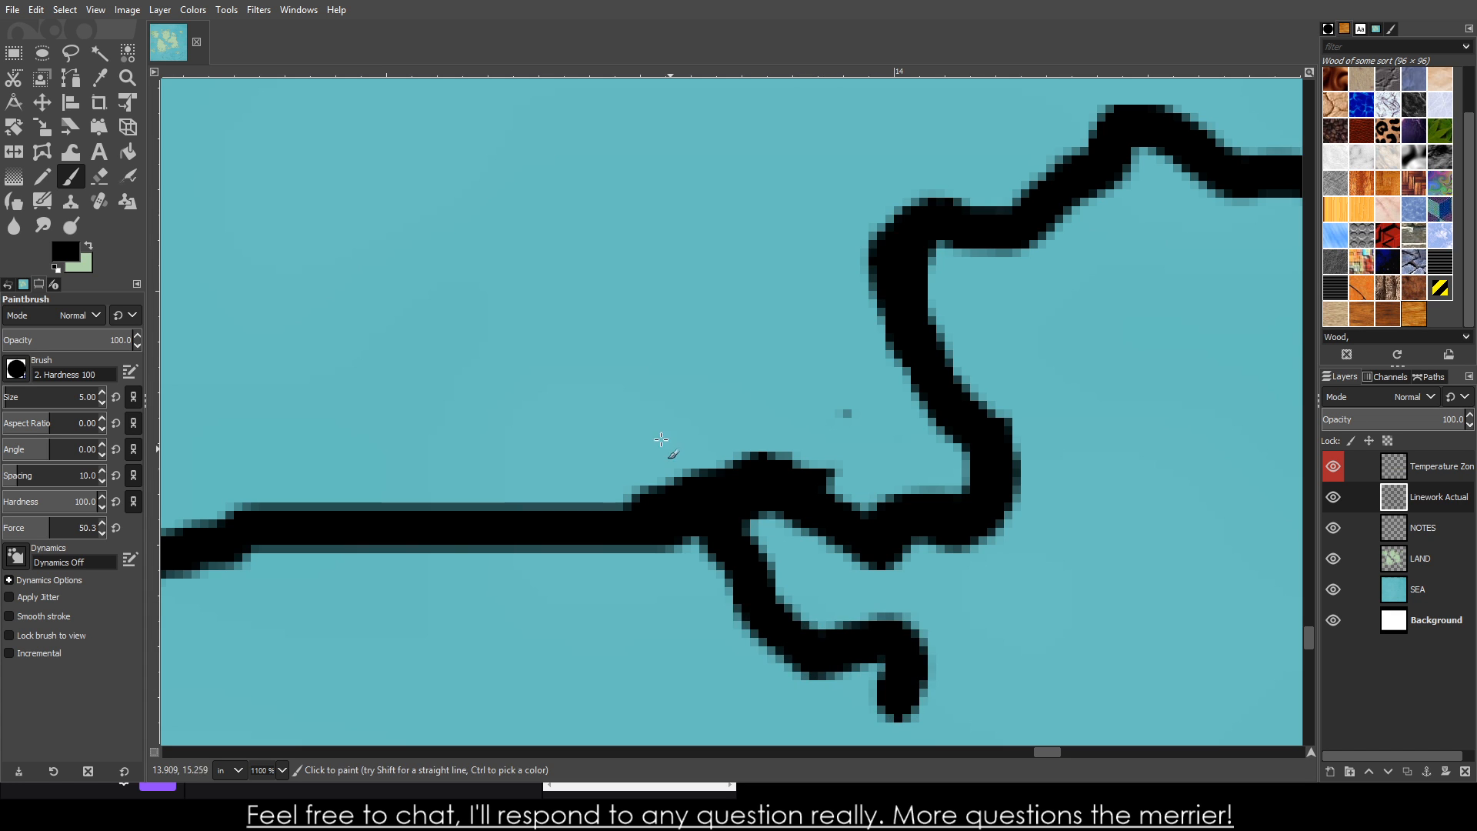
{"action": "scroll", "coordinate": [531, 421], "scroll_direction": "down", "scroll_amount": 4}
{"action": "scroll", "coordinate": [403, 333], "scroll_direction": "down", "scroll_amount": 3}
{"action": "mouse_move", "coordinate": [287, 306]}
{"action": "left_mouse_down"}
{"action": "mouse_move", "coordinate": [315, 354]}
{"action": "mouse_move", "coordinate": [371, 354]}
{"action": "mouse_move", "coordinate": [402, 385]}
{"action": "mouse_move", "coordinate": [437, 368]}
{"action": "left_mouse_up"}
{"action": "key", "text": "ctrl+z"}
{"action": "key", "text": "ctrl+z"}
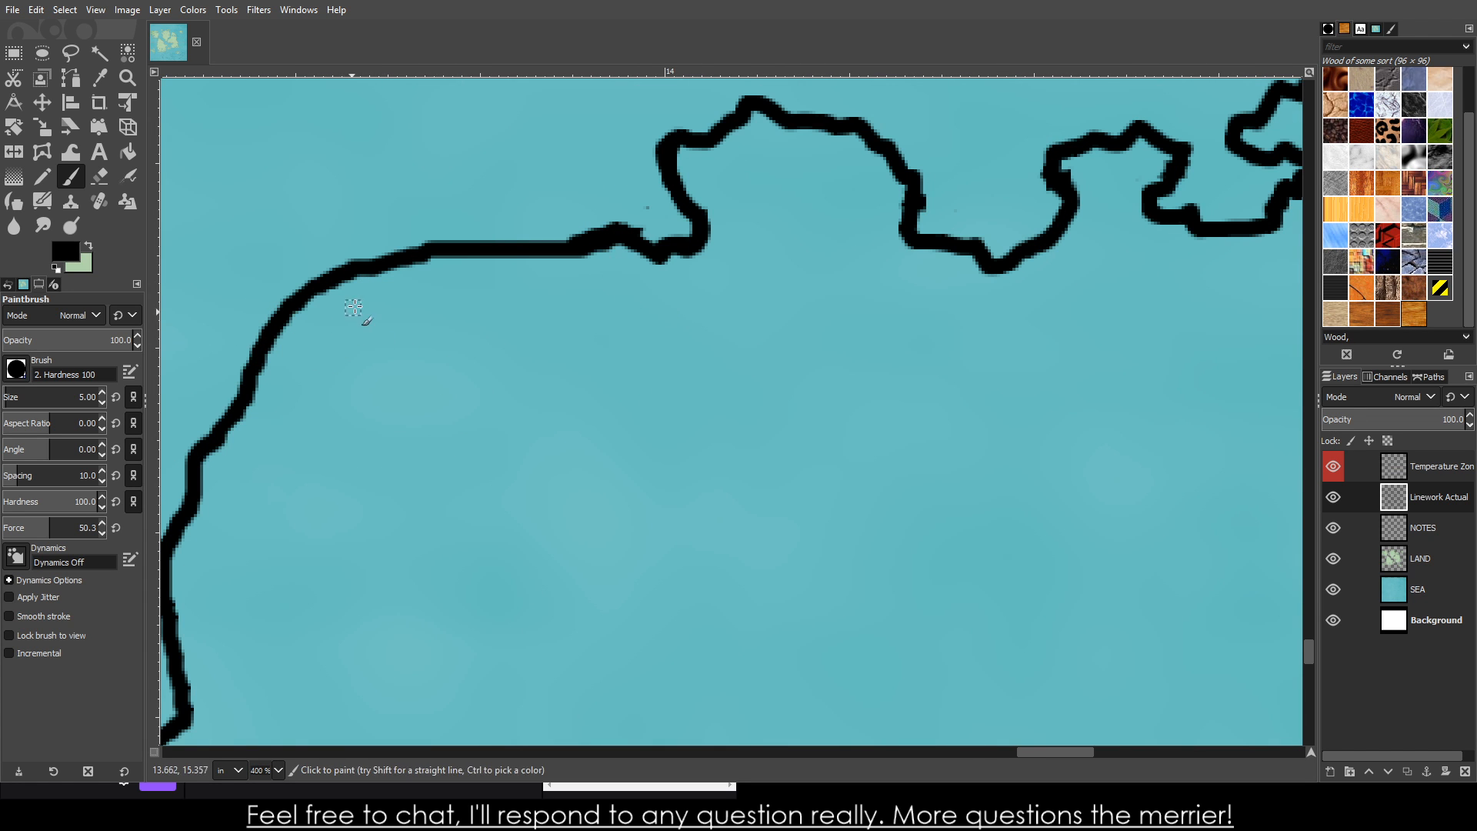
- Paint a jagged headland with small bays outside the smooth corner where the north coast turns south
{"action": "mouse_move", "coordinate": [605, 252]}
{"action": "left_mouse_down"}
{"action": "mouse_move", "coordinate": [567, 210]}
{"action": "mouse_move", "coordinate": [478, 159]}
{"action": "mouse_move", "coordinate": [372, 165]}
{"action": "mouse_move", "coordinate": [382, 134]}
{"action": "mouse_move", "coordinate": [416, 116]}
{"action": "mouse_move", "coordinate": [274, 138]}
{"action": "mouse_move", "coordinate": [246, 159]}
{"action": "mouse_move", "coordinate": [267, 198]}
{"action": "mouse_move", "coordinate": [227, 194]}
{"action": "mouse_move", "coordinate": [197, 242]}
{"action": "mouse_move", "coordinate": [217, 253]}
{"action": "mouse_move", "coordinate": [192, 360]}
{"action": "mouse_move", "coordinate": [201, 392]}
{"action": "left_mouse_up"}
{"action": "scroll", "coordinate": [286, 374], "scroll_direction": "down", "scroll_amount": 4}
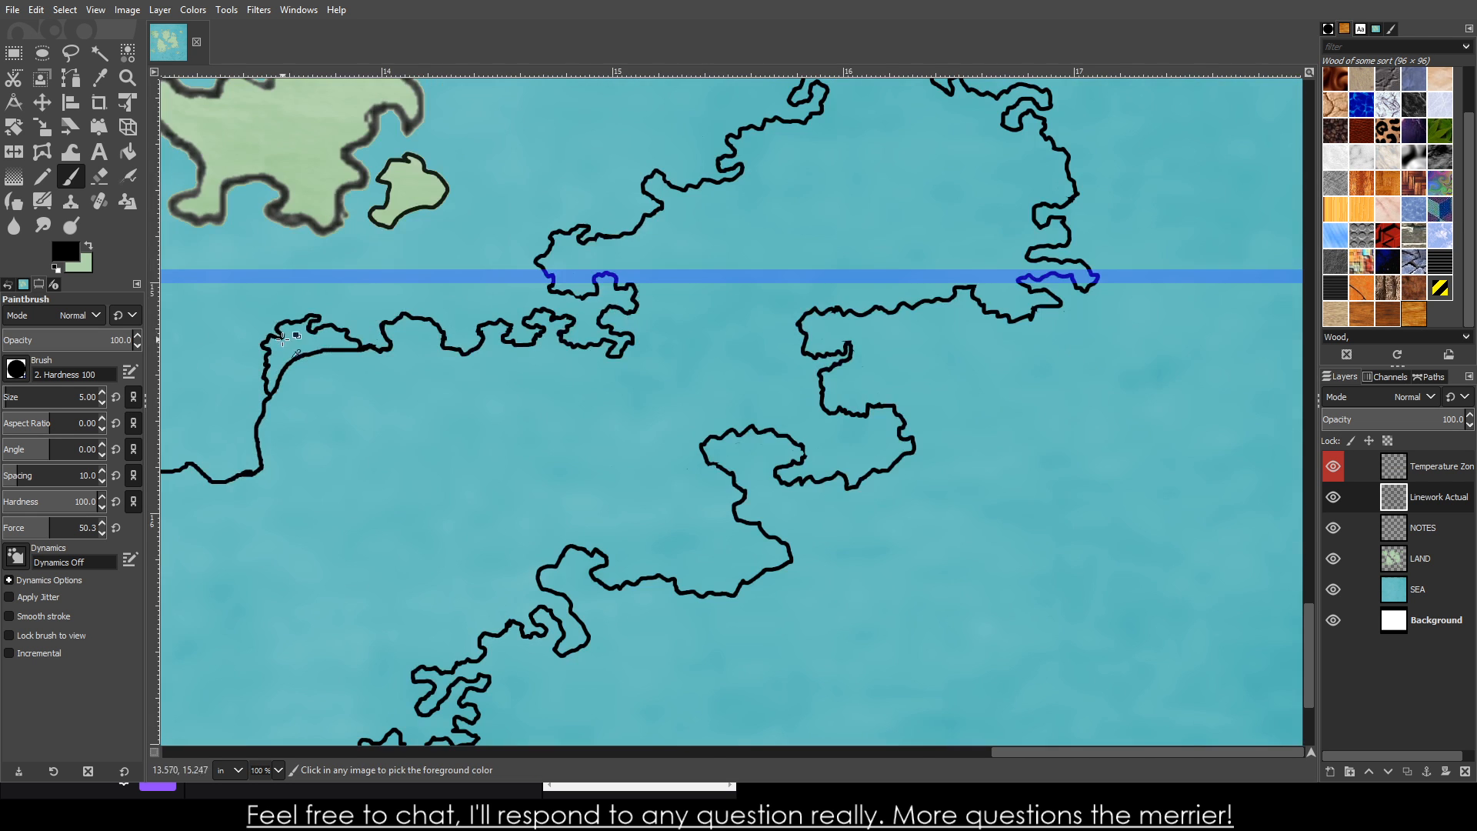
{"action": "scroll", "coordinate": [279, 346], "scroll_direction": "up", "scroll_amount": 7}
{"action": "scroll", "coordinate": [716, 404], "scroll_direction": "down", "scroll_amount": 5}
{"action": "scroll", "coordinate": [751, 452], "scroll_direction": "up", "scroll_amount": 1}
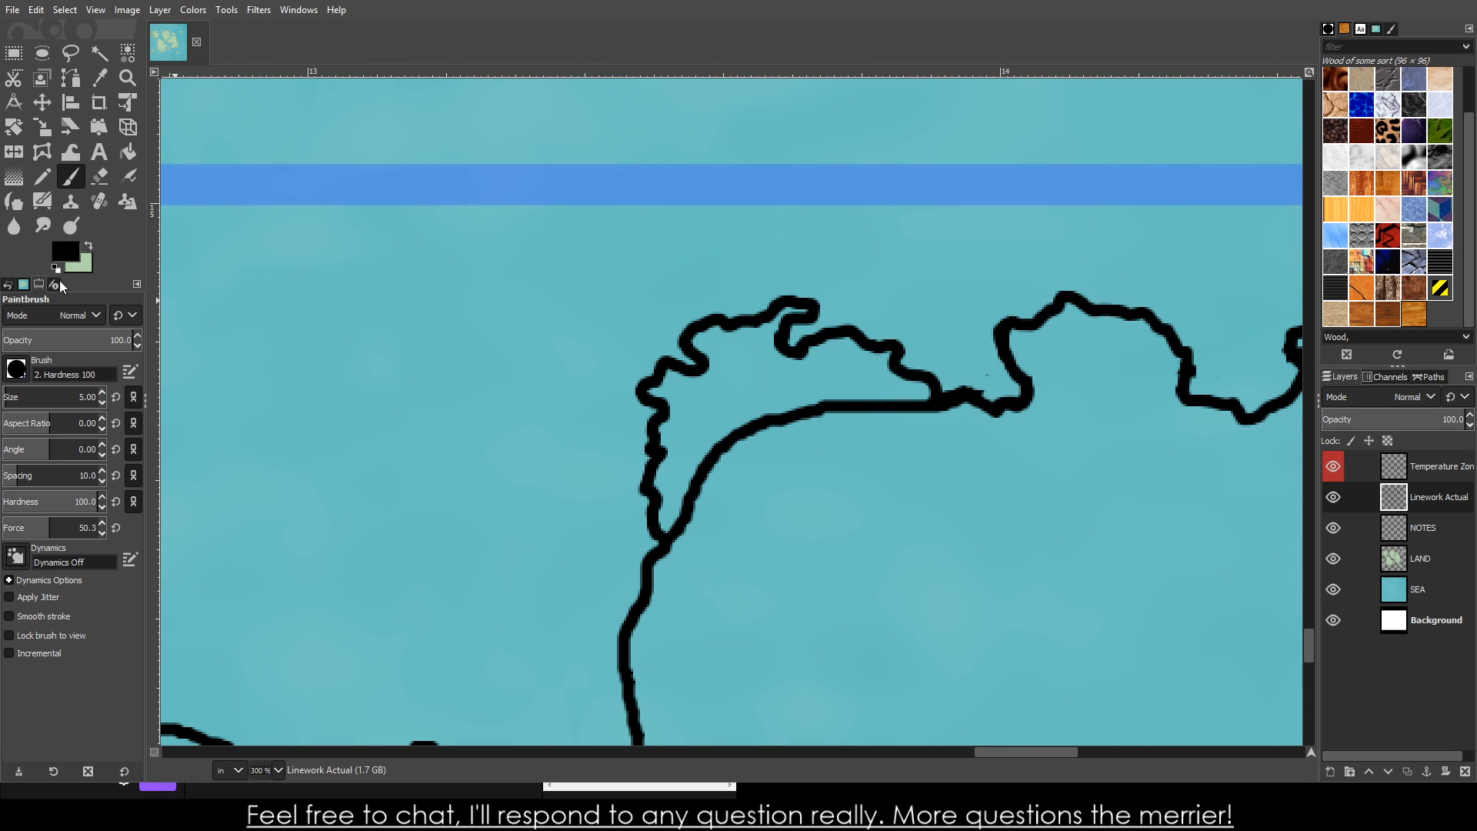
- Erase the old smooth curve and its leftover specks inside the new jagged headland
{"action": "key", "text": "shift+e"}
{"action": "scroll", "coordinate": [723, 492], "scroll_direction": "up", "scroll_amount": 4}
{"action": "mouse_move", "coordinate": [620, 511]}
{"action": "left_mouse_down"}
{"action": "mouse_move", "coordinate": [597, 455]}
{"action": "mouse_move", "coordinate": [635, 440]}
{"action": "mouse_move", "coordinate": [663, 392]}
{"action": "mouse_move", "coordinate": [662, 476]}
{"action": "mouse_move", "coordinate": [666, 316]}
{"action": "mouse_move", "coordinate": [741, 205]}
{"action": "mouse_move", "coordinate": [748, 270]}
{"action": "mouse_move", "coordinate": [749, 240]}
{"action": "left_mouse_up"}
{"action": "scroll", "coordinate": [1045, 274], "scroll_direction": "down", "scroll_amount": 4}
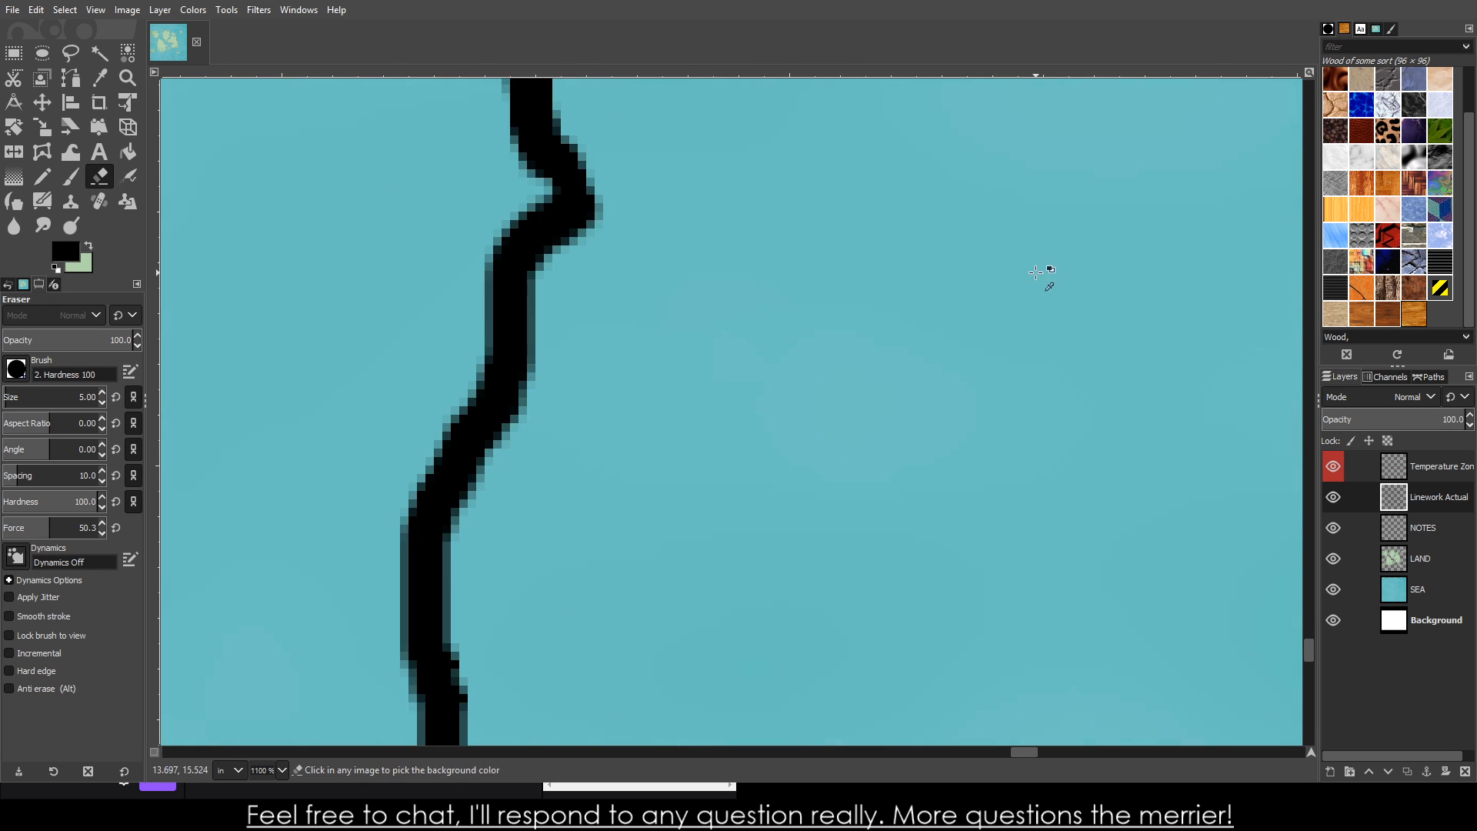
{"action": "scroll", "coordinate": [1193, 277], "scroll_direction": "up", "scroll_amount": 2}
{"action": "scroll", "coordinate": [753, 510], "scroll_direction": "up", "scroll_amount": 4}
{"action": "mouse_move", "coordinate": [753, 511]}
{"action": "left_mouse_down"}
{"action": "mouse_move", "coordinate": [848, 609]}
{"action": "mouse_move", "coordinate": [741, 598]}
{"action": "mouse_move", "coordinate": [817, 520]}
{"action": "mouse_move", "coordinate": [601, 549]}
{"action": "mouse_move", "coordinate": [707, 535]}
{"action": "mouse_move", "coordinate": [448, 532]}
{"action": "mouse_move", "coordinate": [153, 670]}
{"action": "mouse_move", "coordinate": [171, 636]}
{"action": "left_mouse_up"}
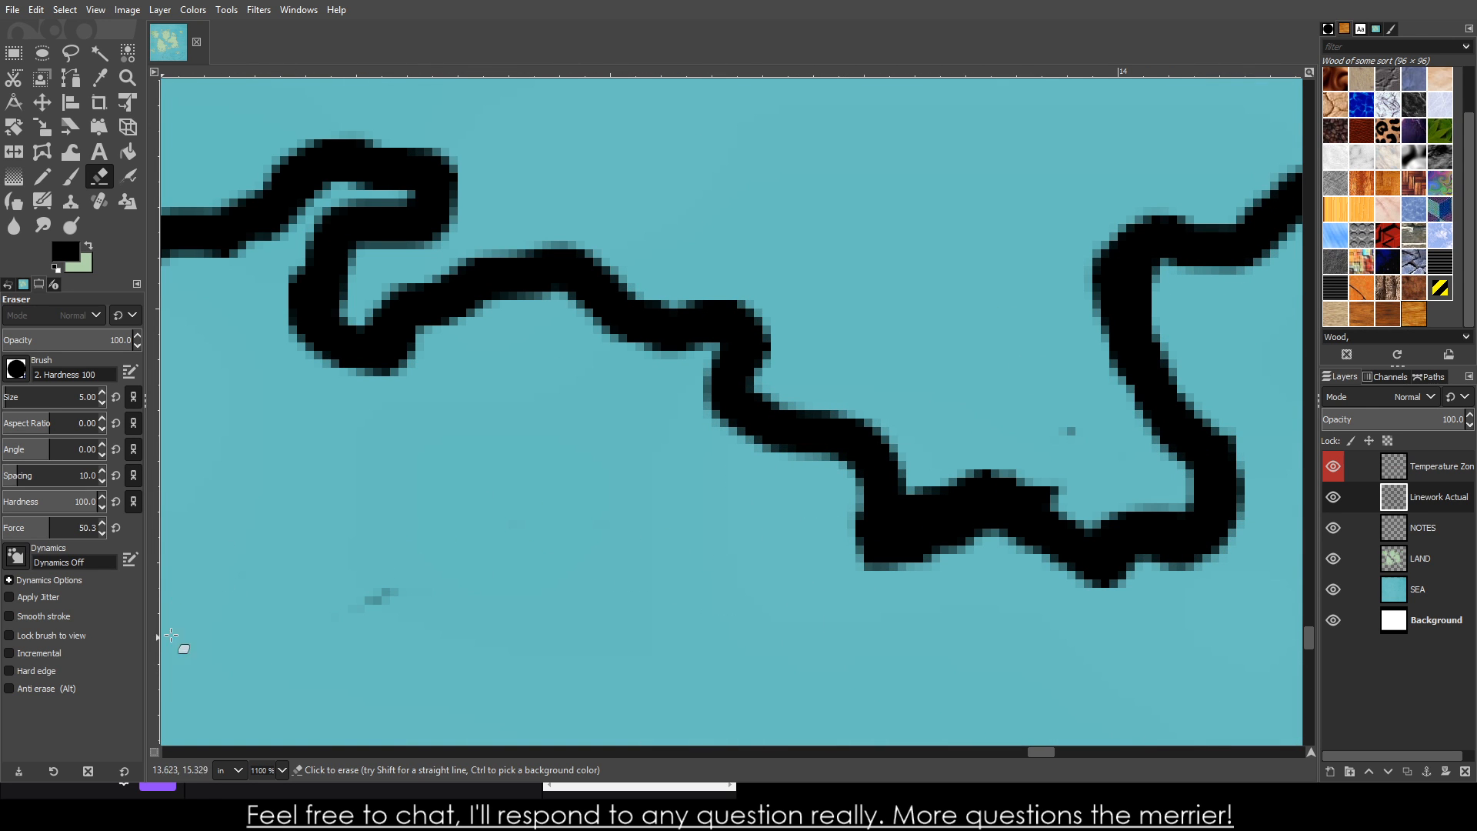
{"action": "scroll", "coordinate": [362, 585], "scroll_direction": "down", "scroll_amount": 4}
{"action": "scroll", "coordinate": [353, 620], "scroll_direction": "up", "scroll_amount": 3}
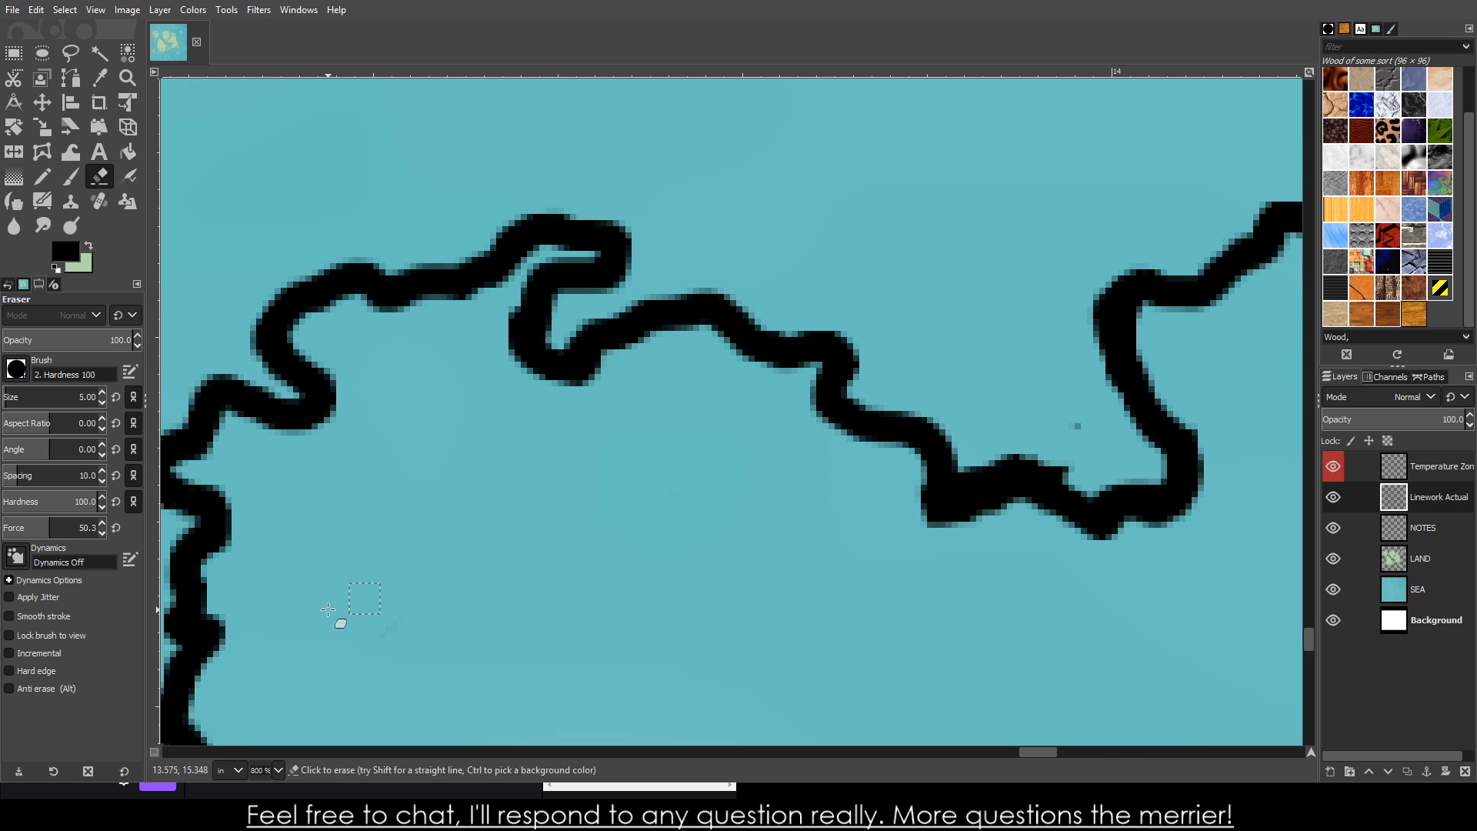
{"action": "scroll", "coordinate": [340, 617], "scroll_direction": "down", "scroll_amount": 3}
{"action": "scroll", "coordinate": [412, 623], "scroll_direction": "down", "scroll_amount": 3}
{"action": "scroll", "coordinate": [342, 616], "scroll_direction": "up", "scroll_amount": 2}
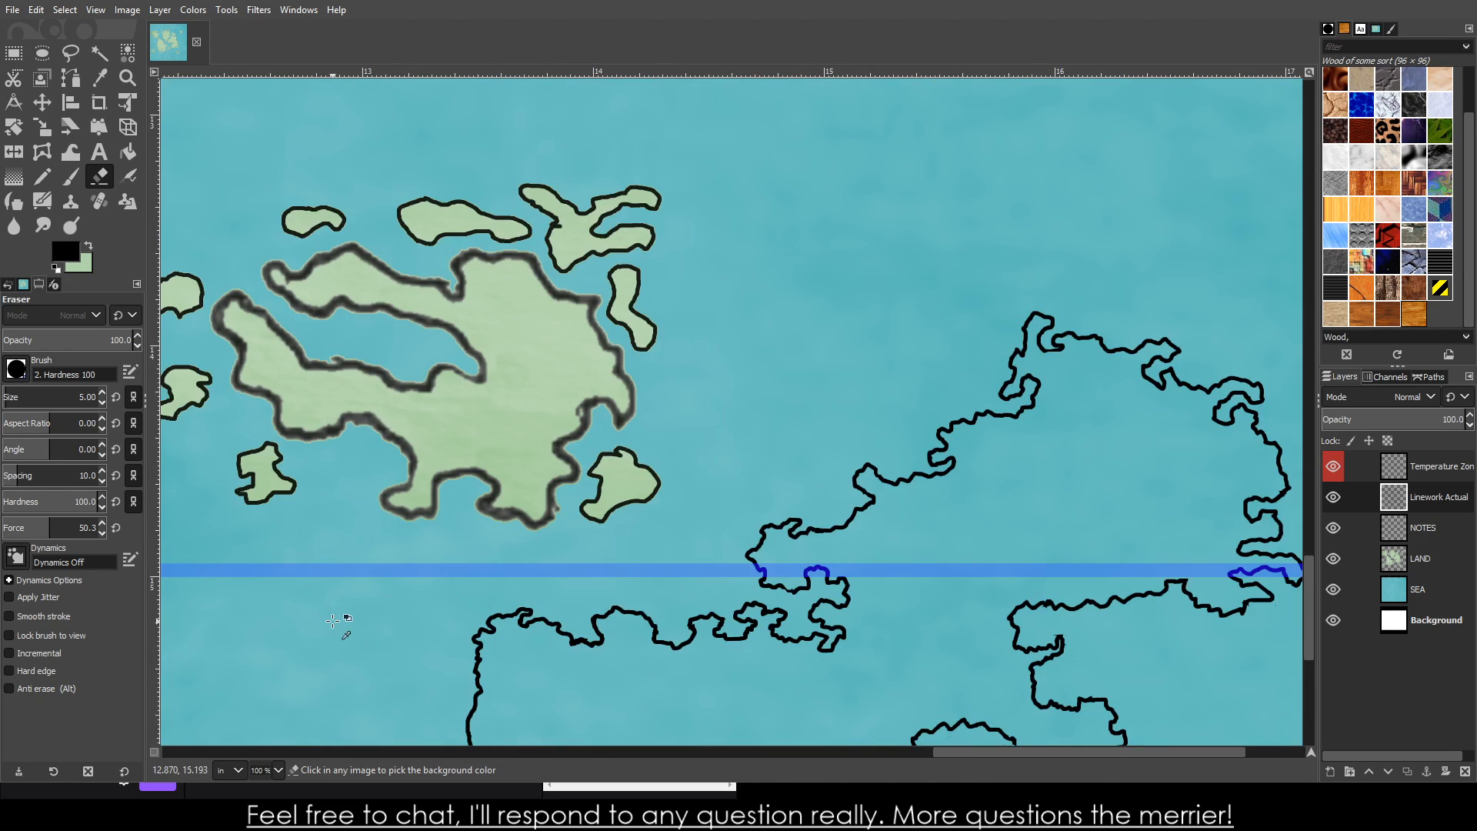
- Erase the smooth middle stretch of the north coast with the eraser at size 334.20, and reset its size to 5
{"action": "scroll", "coordinate": [330, 543], "scroll_direction": "down", "scroll_amount": 3}
{"action": "scroll", "coordinate": [431, 424], "scroll_direction": "up", "scroll_amount": 3}
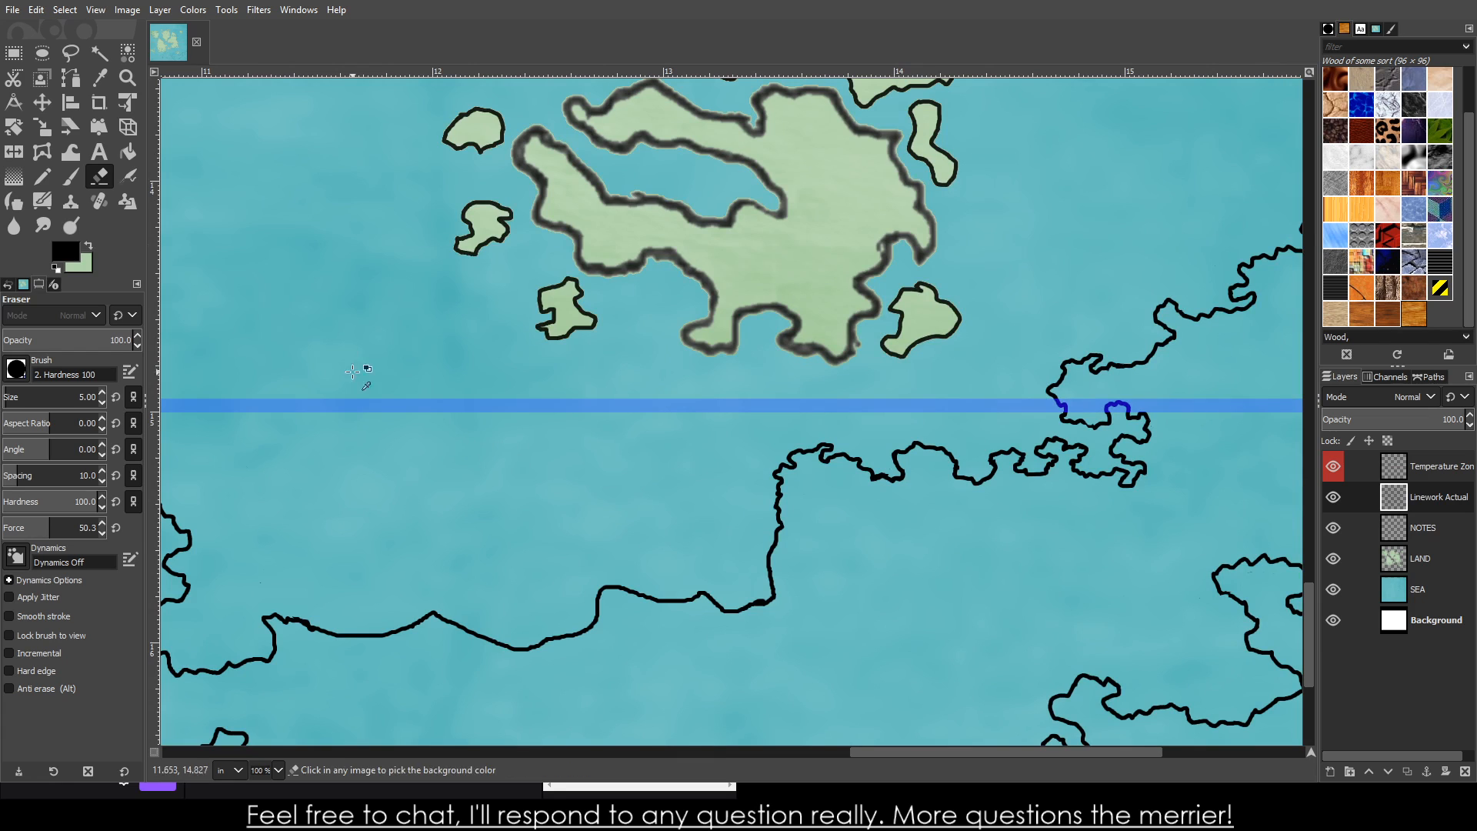
{"action": "left_click", "coordinate": [50, 396]}
{"action": "mouse_move", "coordinate": [419, 606]}
{"action": "left_mouse_down"}
{"action": "mouse_move", "coordinate": [571, 605]}
{"action": "mouse_move", "coordinate": [608, 622]}
{"action": "mouse_move", "coordinate": [625, 660]}
{"action": "mouse_move", "coordinate": [691, 677]}
{"action": "mouse_move", "coordinate": [766, 663]}
{"action": "left_mouse_up"}
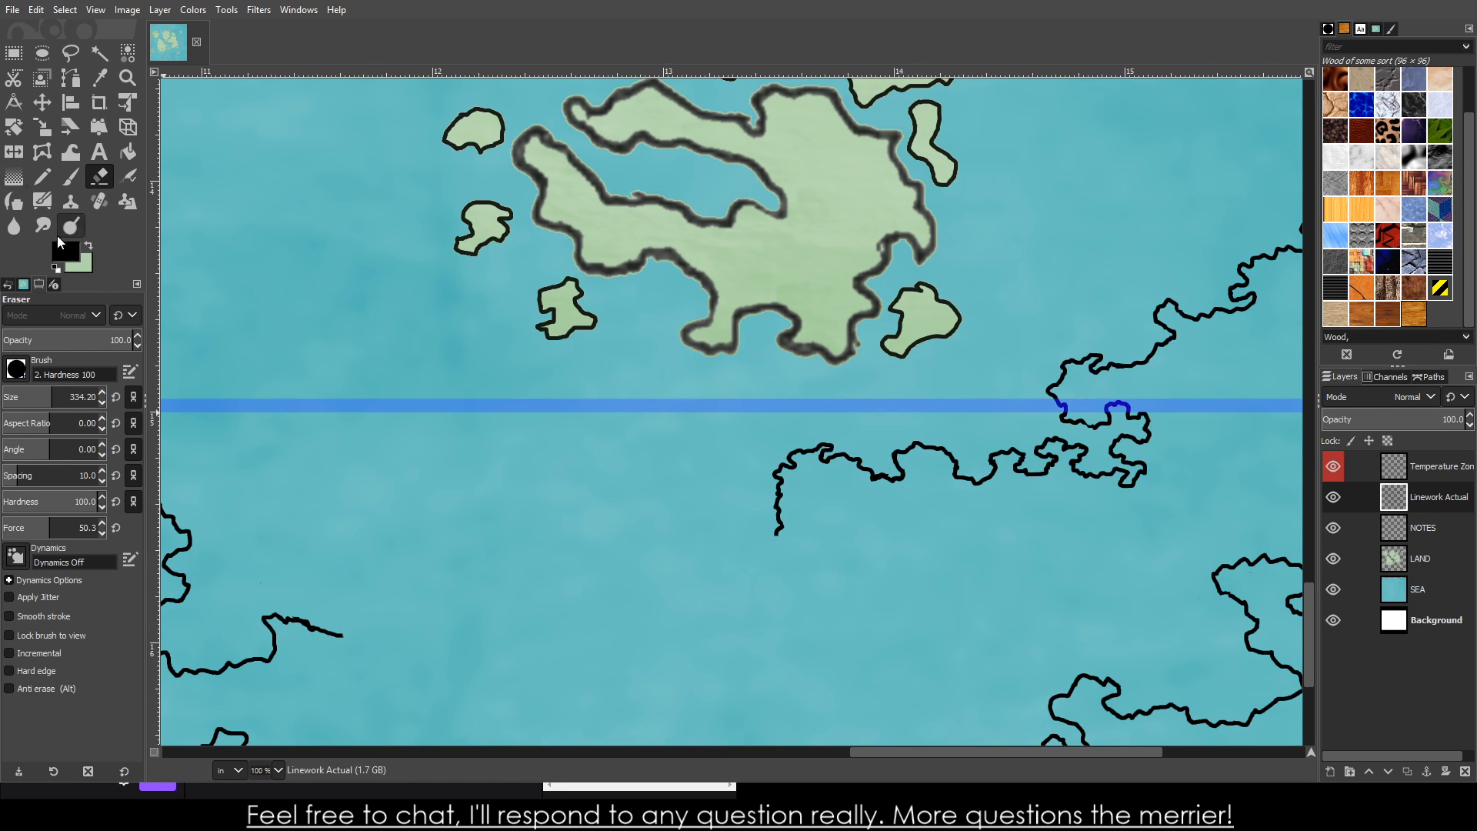
{"action": "left_click_drag", "start_coordinate": [57, 396], "coordinate": [65, 397]}
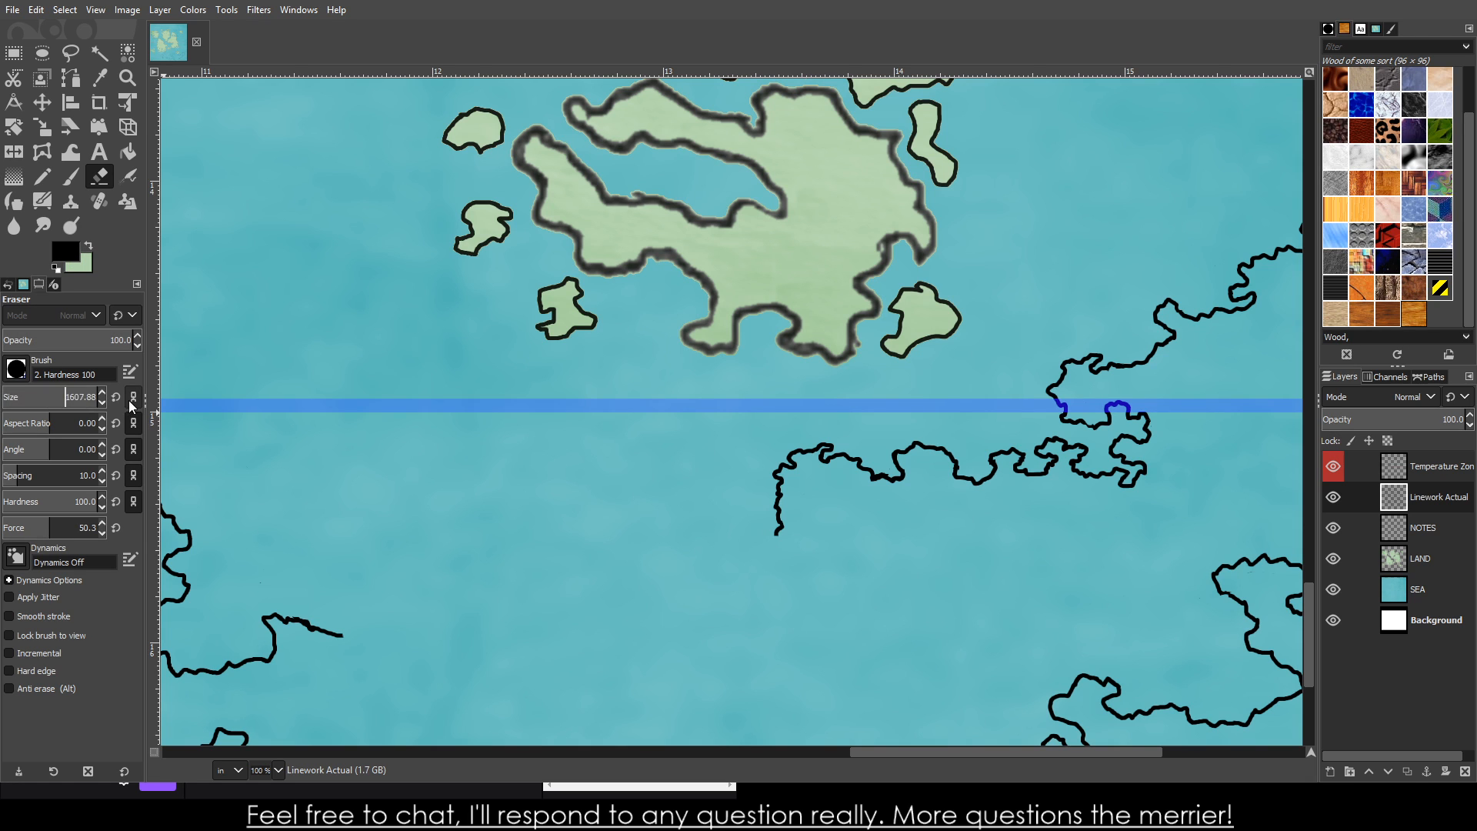
{"action": "type", "text": "5"}
{"action": "key", "text": "Return"}
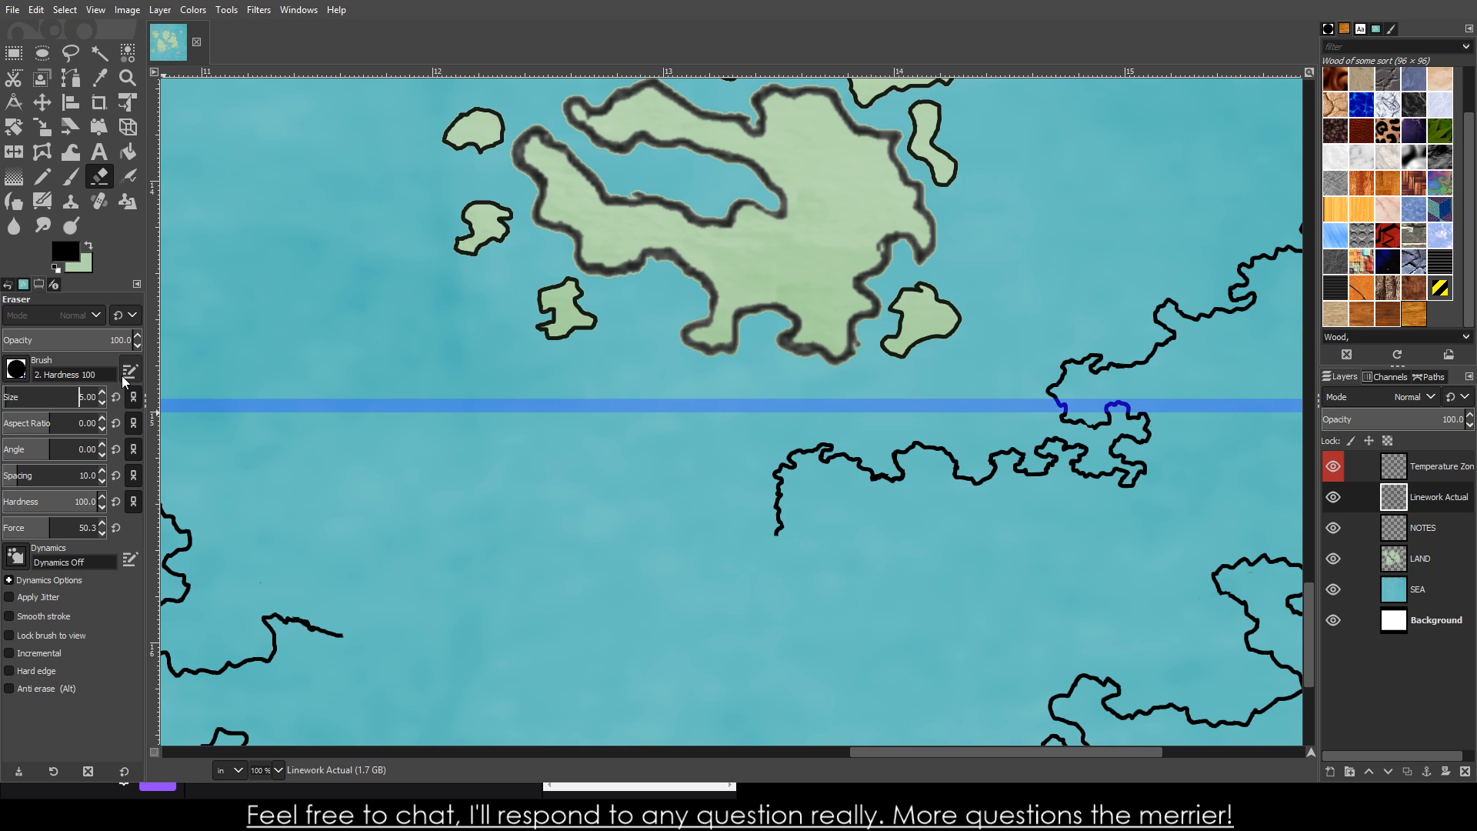
- Paint a jagged coastline across the erased middle of the north coast, with a hooked headland and a narrow eastern inlet
{"action": "scroll", "coordinate": [319, 669], "scroll_direction": "up", "scroll_amount": 2}
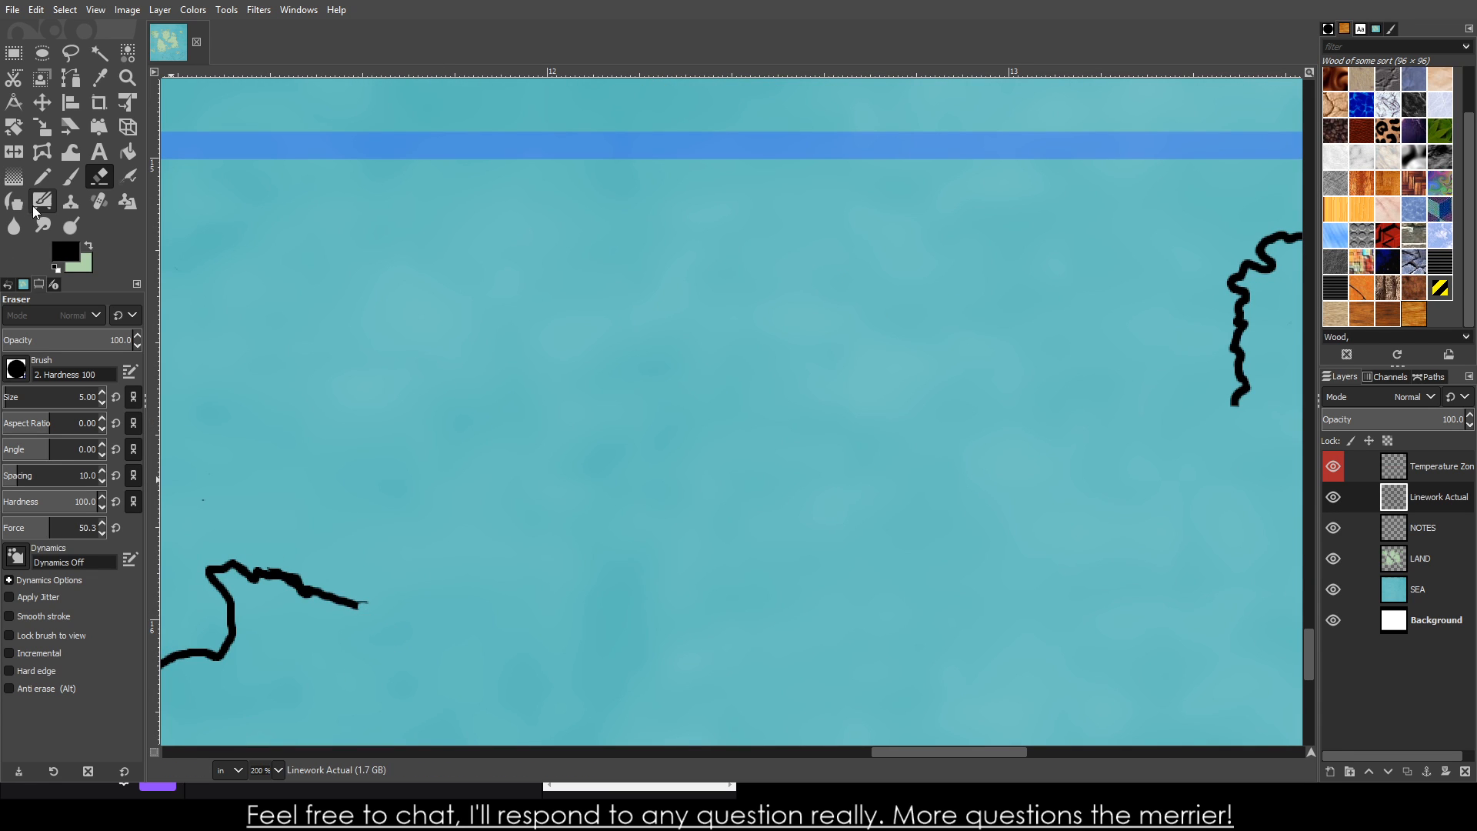
{"action": "left_click", "coordinate": [70, 176]}
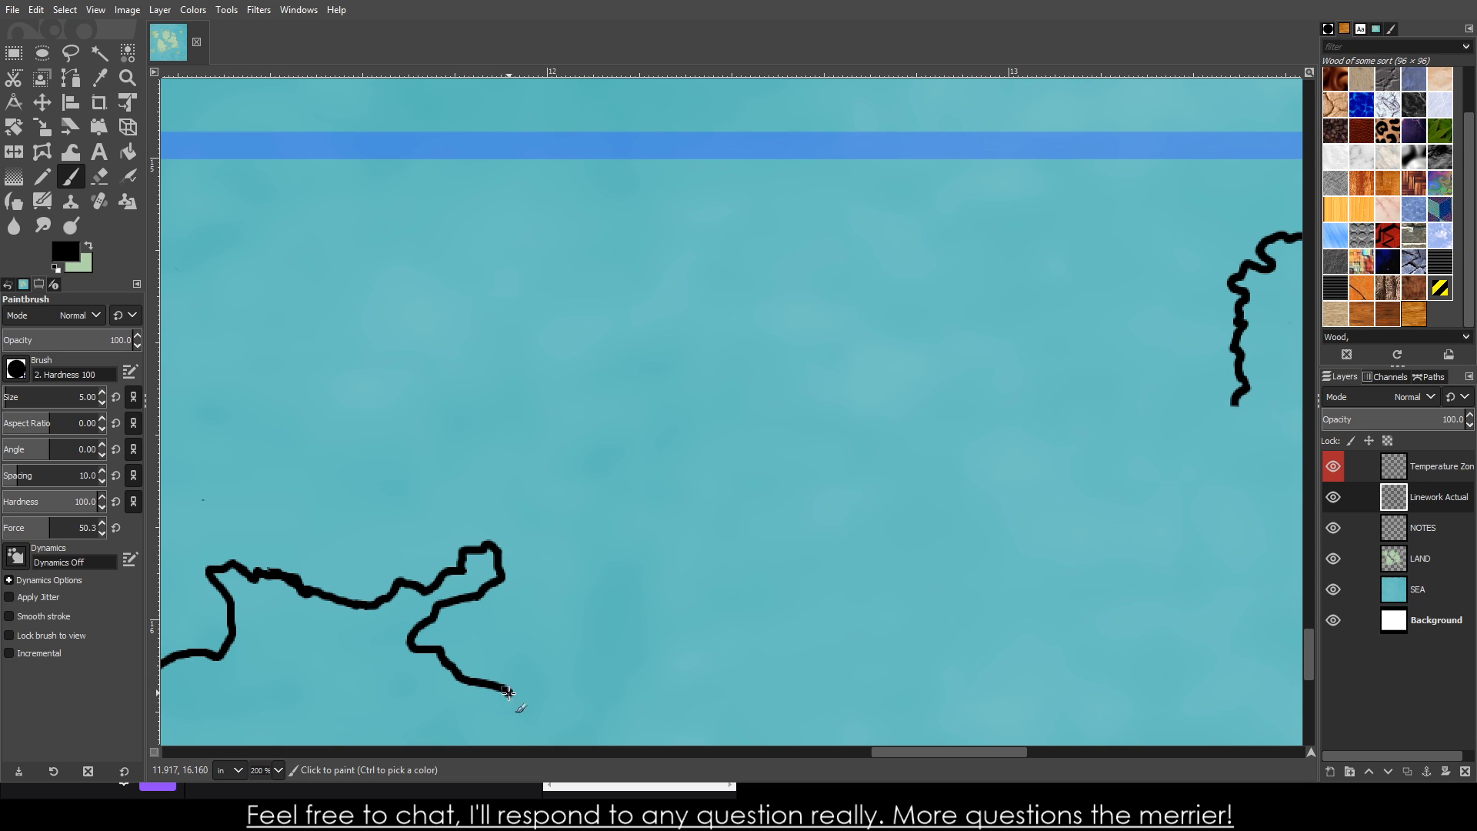
{"action": "mouse_move", "coordinate": [610, 707]}
{"action": "left_mouse_down"}
{"action": "mouse_move", "coordinate": [676, 737]}
{"action": "mouse_move", "coordinate": [784, 737]}
{"action": "left_mouse_up"}
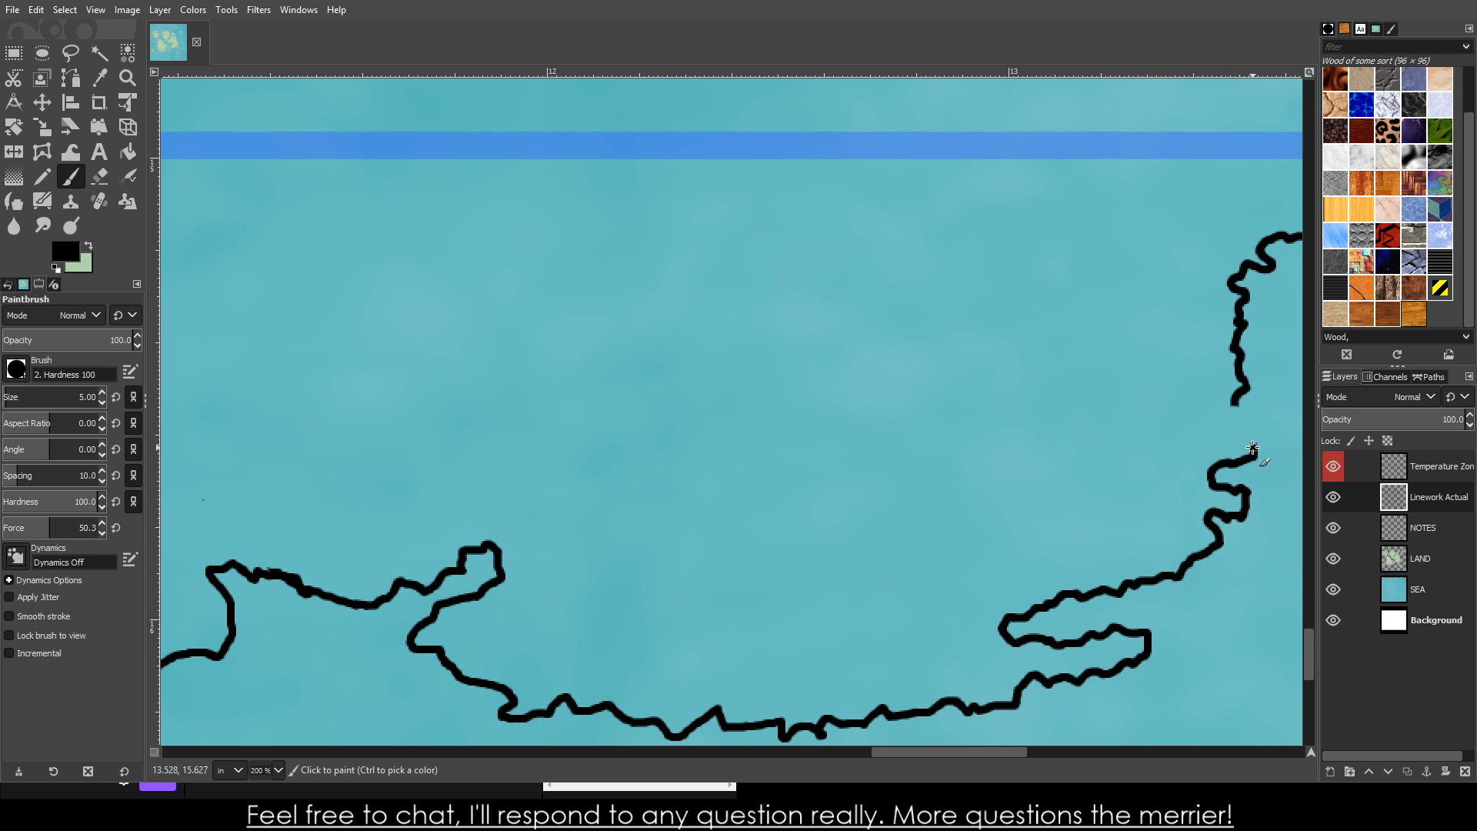
{"action": "left_click", "coordinate": [1241, 417]}
{"action": "scroll", "coordinate": [1240, 417], "scroll_direction": "down", "scroll_amount": 9}
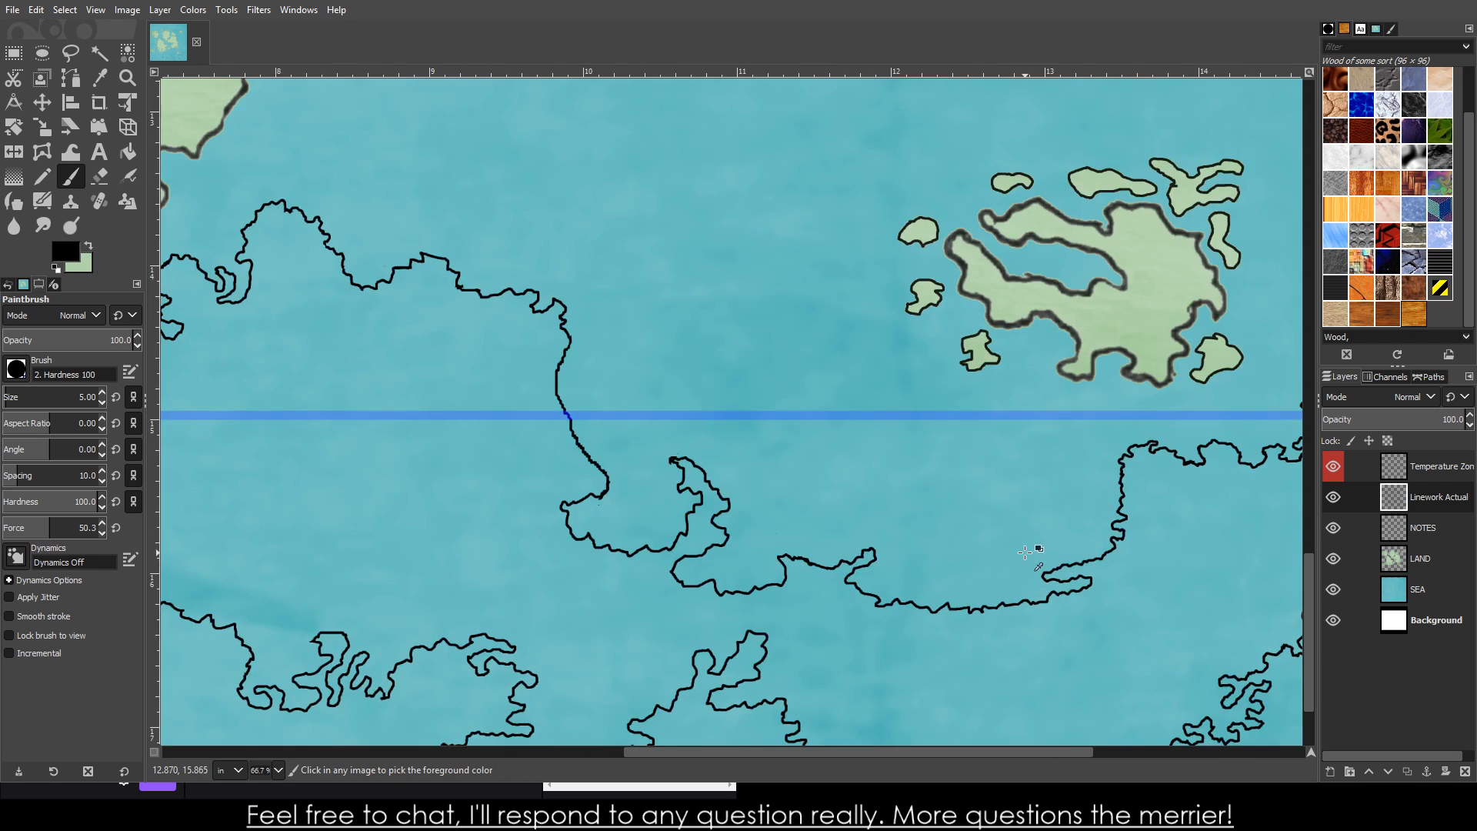
- Paint a narrow spit at the central bay's mouth and a jagged coast beside the smooth line crossing the blue line
{"action": "scroll", "coordinate": [1023, 623], "scroll_direction": "up", "scroll_amount": 4}
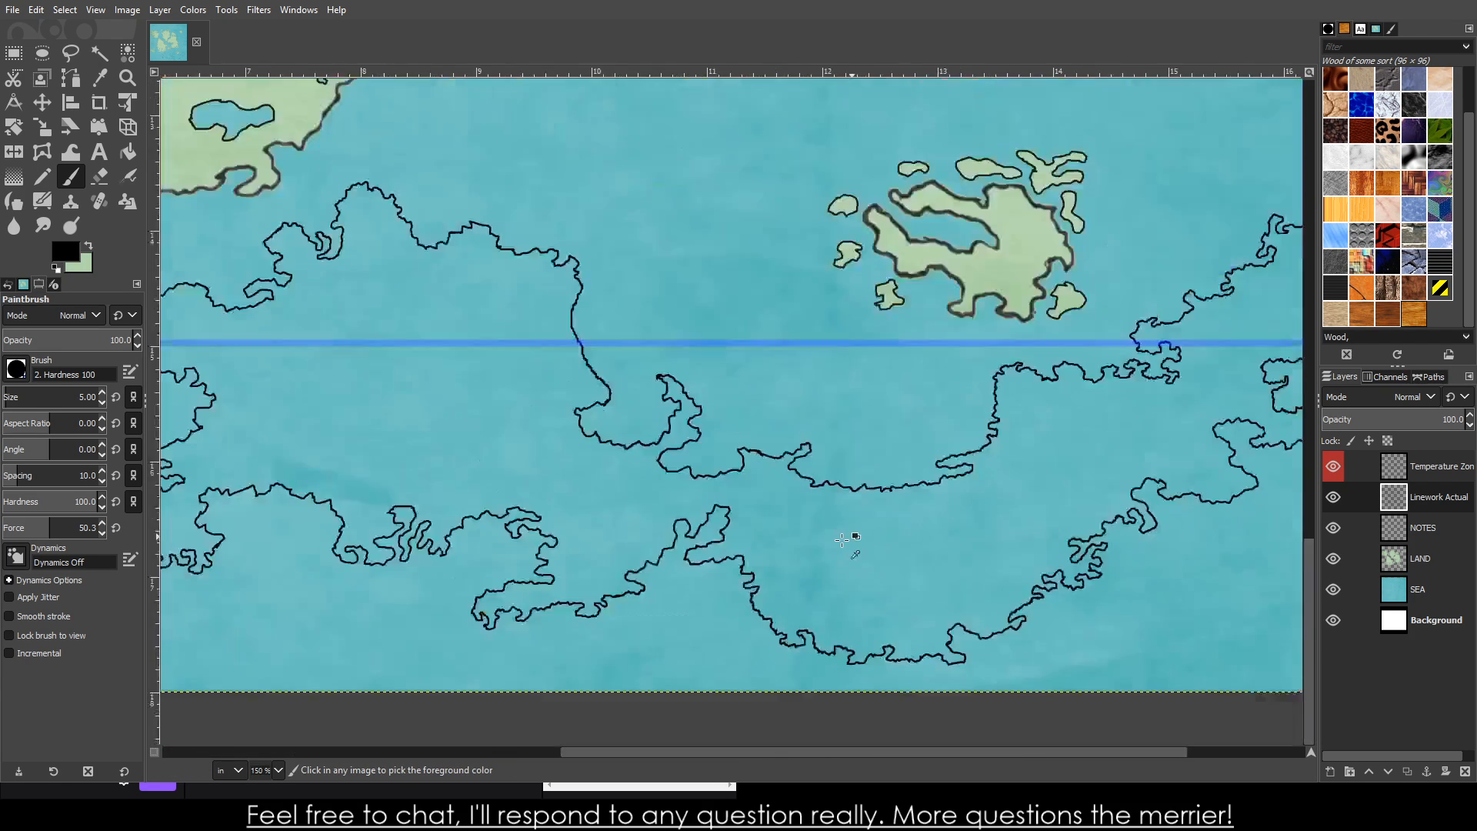
{"action": "scroll", "coordinate": [877, 523], "scroll_direction": "down", "scroll_amount": 2}
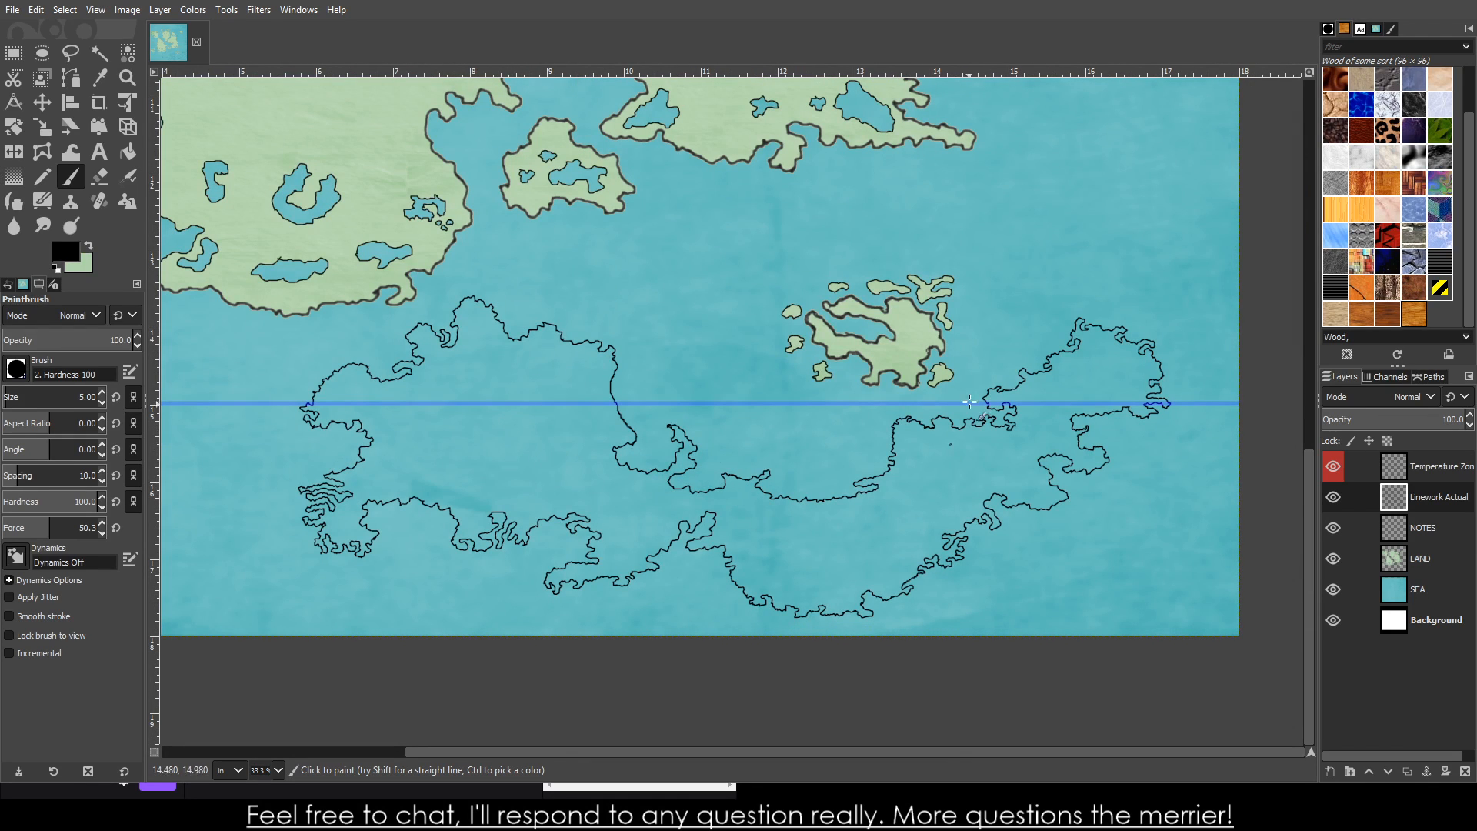
{"action": "scroll", "coordinate": [567, 320], "scroll_direction": "down", "scroll_amount": 2, "text": "ctrl"}
{"action": "scroll", "coordinate": [685, 399], "scroll_direction": "up", "scroll_amount": 3, "text": "ctrl"}
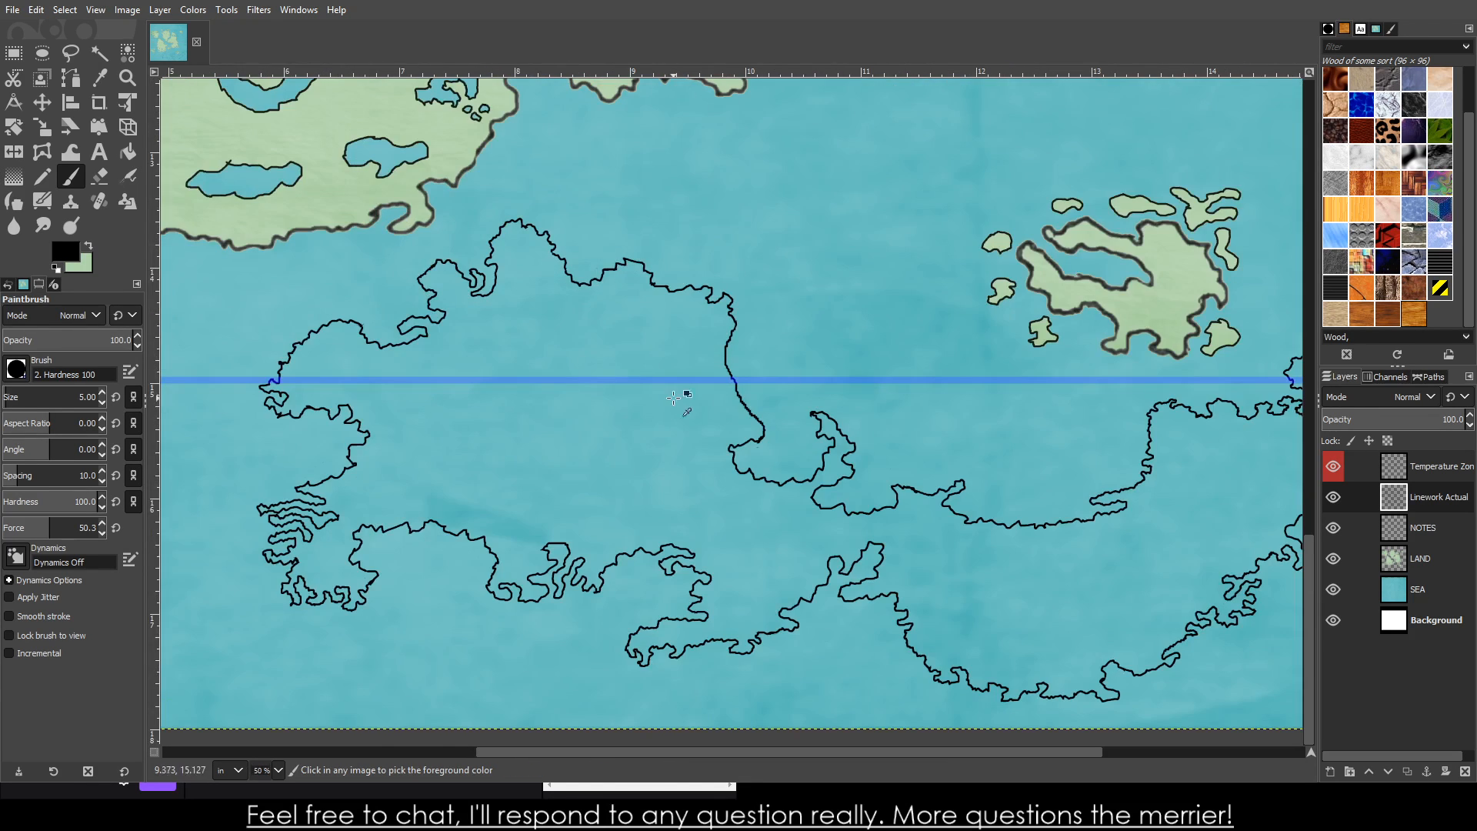
{"action": "scroll", "coordinate": [731, 375], "scroll_direction": "up", "scroll_amount": 3, "text": "ctrl"}
{"action": "scroll", "coordinate": [759, 323], "scroll_direction": "up", "scroll_amount": 1, "text": "ctrl"}
{"action": "scroll", "coordinate": [794, 330], "scroll_direction": "down", "scroll_amount": 5, "text": "ctrl"}
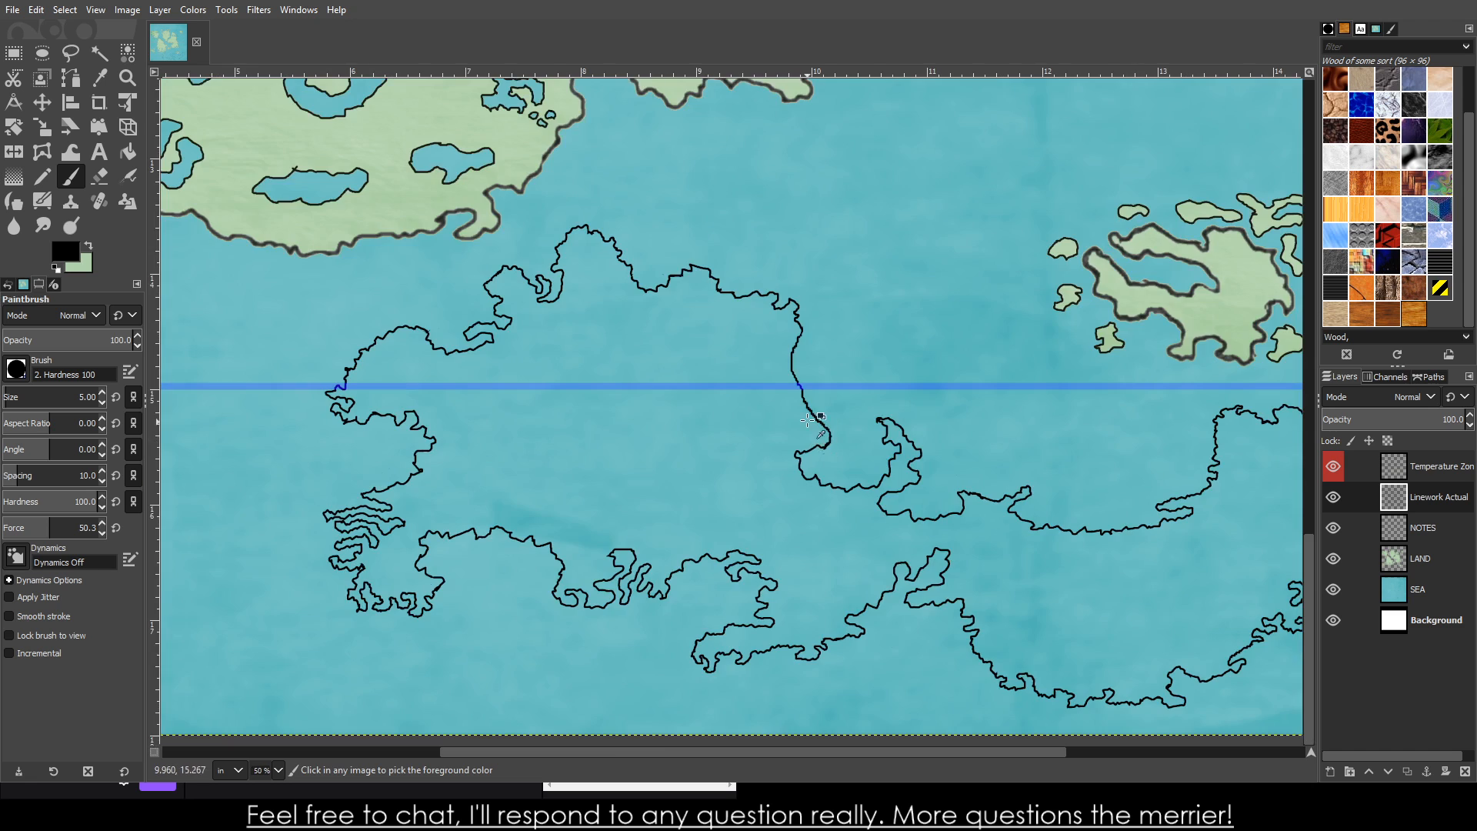
{"action": "scroll", "coordinate": [846, 447], "scroll_direction": "up", "scroll_amount": 5, "text": "ctrl"}
{"action": "scroll", "coordinate": [846, 448], "scroll_direction": "up", "scroll_amount": 1, "text": "ctrl"}
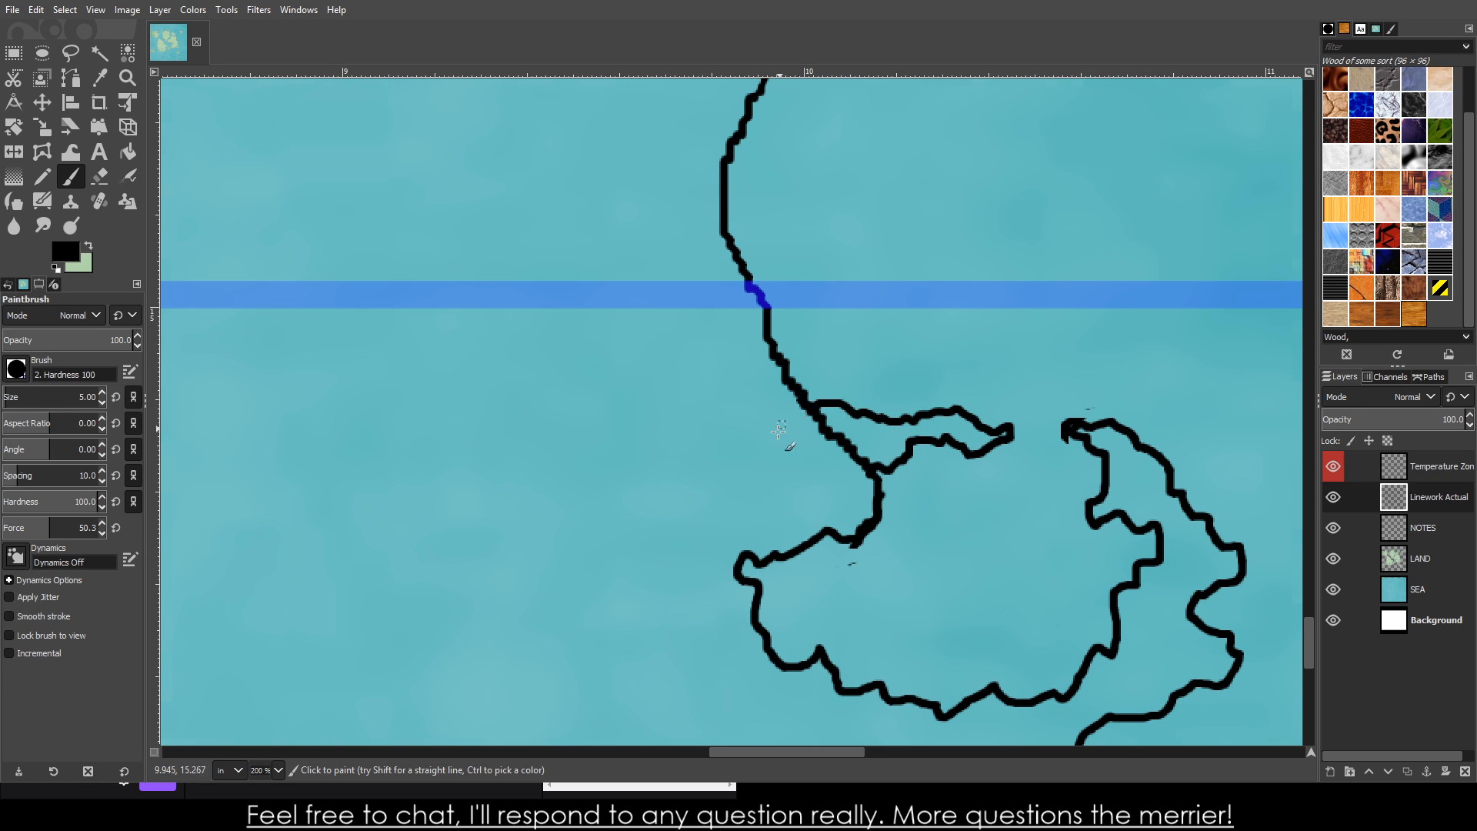
{"action": "scroll", "coordinate": [722, 332], "scroll_direction": "up", "scroll_amount": 3}
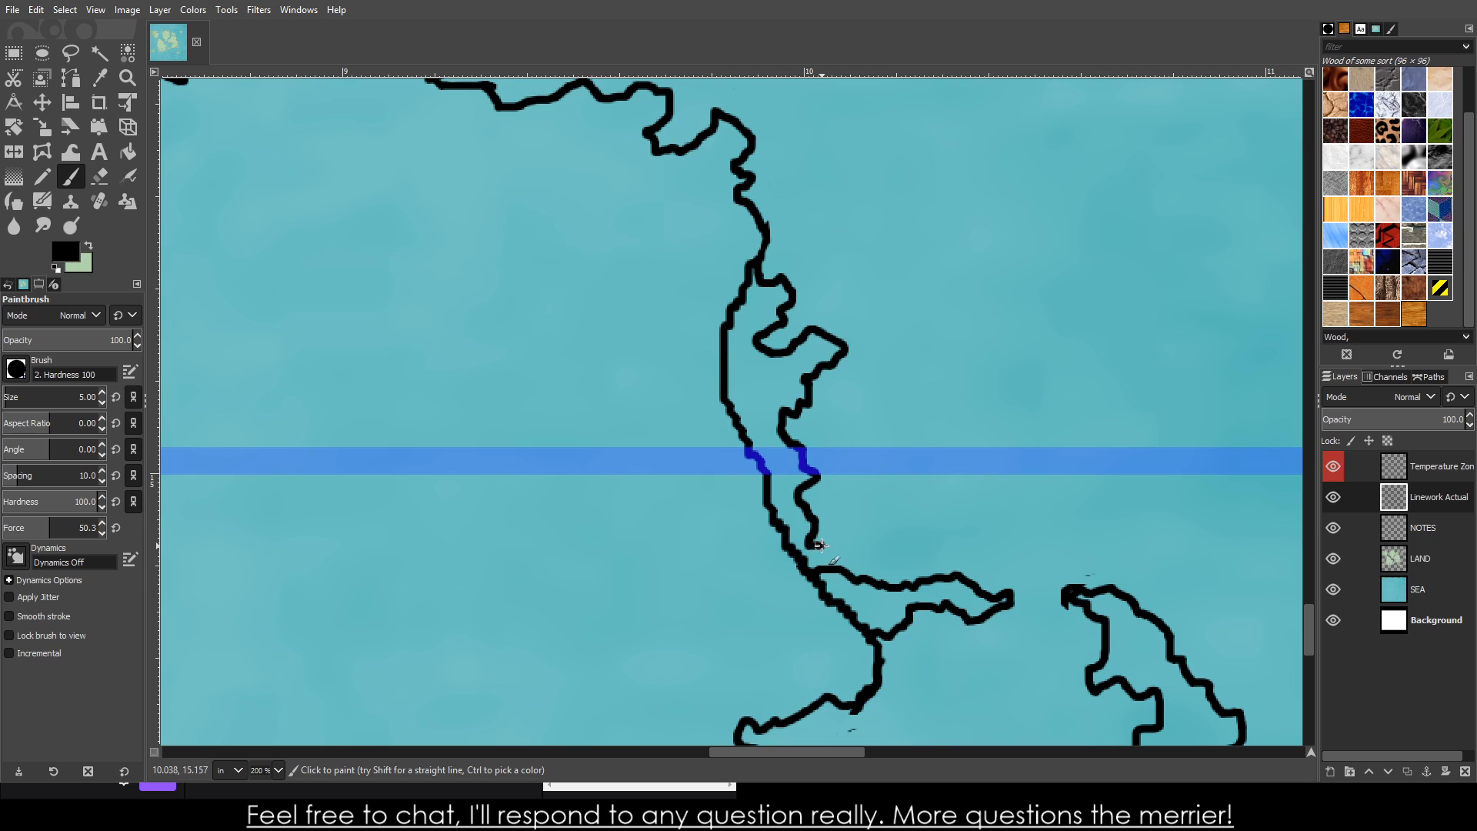
- Erase the old smooth coastline behind the new jagged coast and spit with the eraser at size 8.54
{"action": "left_click", "coordinate": [102, 178]}
{"action": "left_click_drag", "start_coordinate": [650, 370], "coordinate": [671, 419]}
{"action": "left_click_drag", "start_coordinate": [30, 397], "coordinate": [6, 397]}
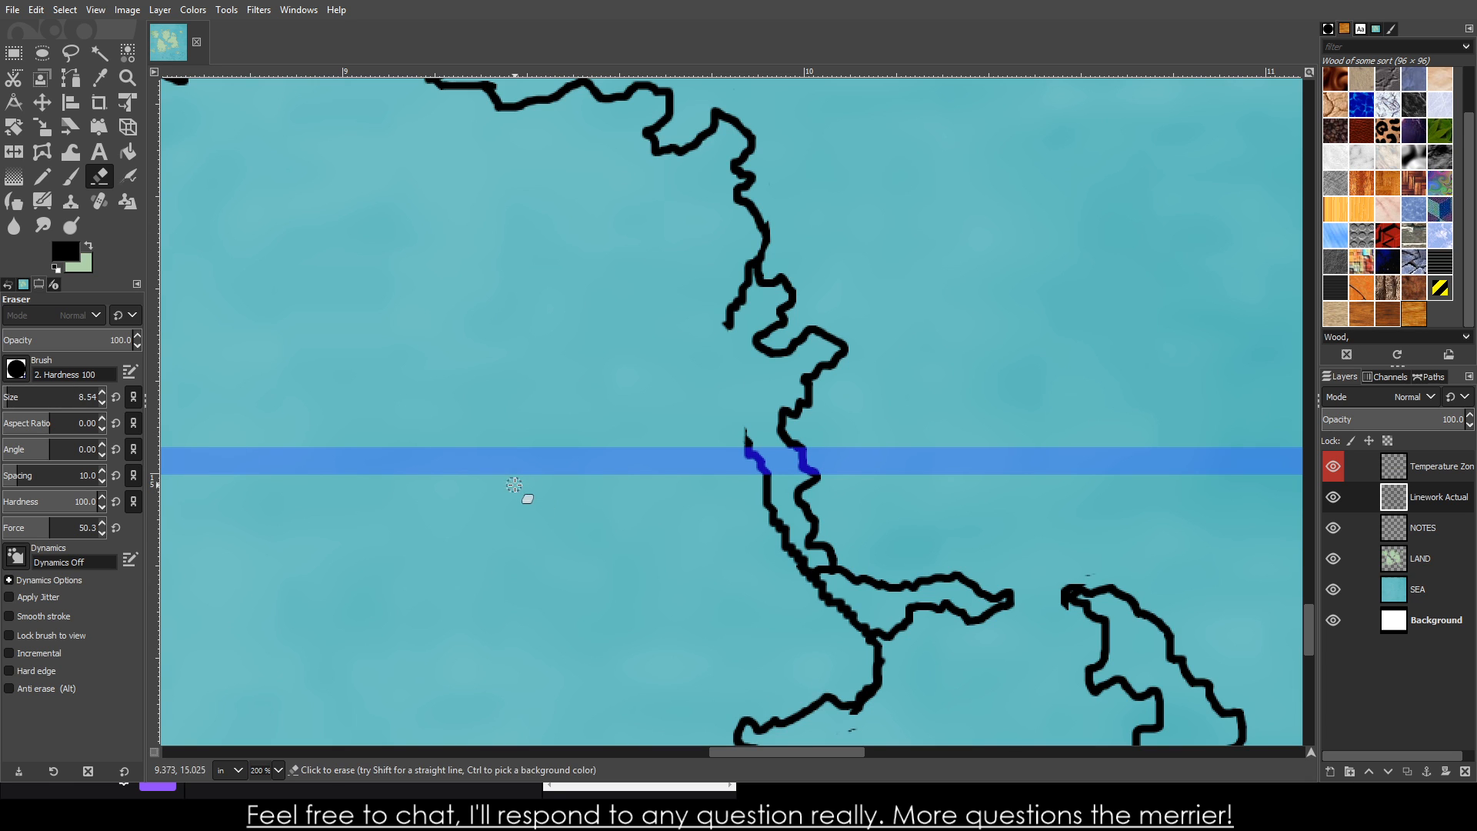
{"action": "scroll", "coordinate": [877, 628], "scroll_direction": "up", "scroll_amount": 2}
{"action": "mouse_move", "coordinate": [863, 626]}
{"action": "left_mouse_down"}
{"action": "mouse_move", "coordinate": [832, 651]}
{"action": "mouse_move", "coordinate": [821, 583]}
{"action": "mouse_move", "coordinate": [775, 530]}
{"action": "left_mouse_up"}
{"action": "mouse_move", "coordinate": [816, 586]}
{"action": "left_mouse_down"}
{"action": "mouse_move", "coordinate": [735, 508]}
{"action": "mouse_move", "coordinate": [712, 451]}
{"action": "mouse_move", "coordinate": [699, 477]}
{"action": "mouse_move", "coordinate": [602, 254]}
{"action": "mouse_move", "coordinate": [631, 321]}
{"action": "mouse_move", "coordinate": [631, 242]}
{"action": "mouse_move", "coordinate": [641, 260]}
{"action": "mouse_move", "coordinate": [651, 358]}
{"action": "mouse_move", "coordinate": [661, 333]}
{"action": "mouse_move", "coordinate": [690, 427]}
{"action": "left_mouse_up"}
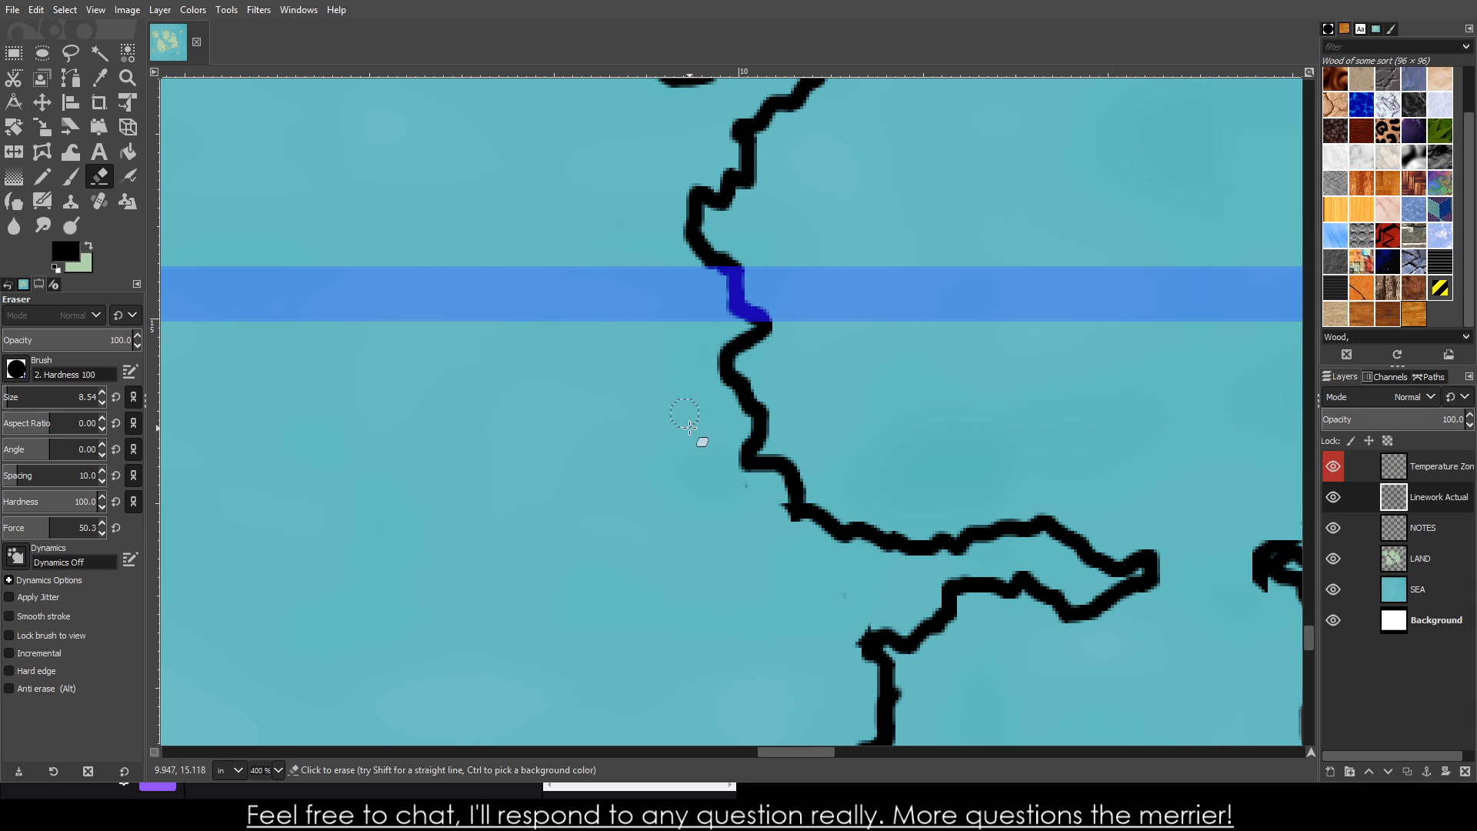
{"action": "scroll", "coordinate": [701, 475], "scroll_direction": "down", "scroll_amount": 7, "text": "ctrl"}
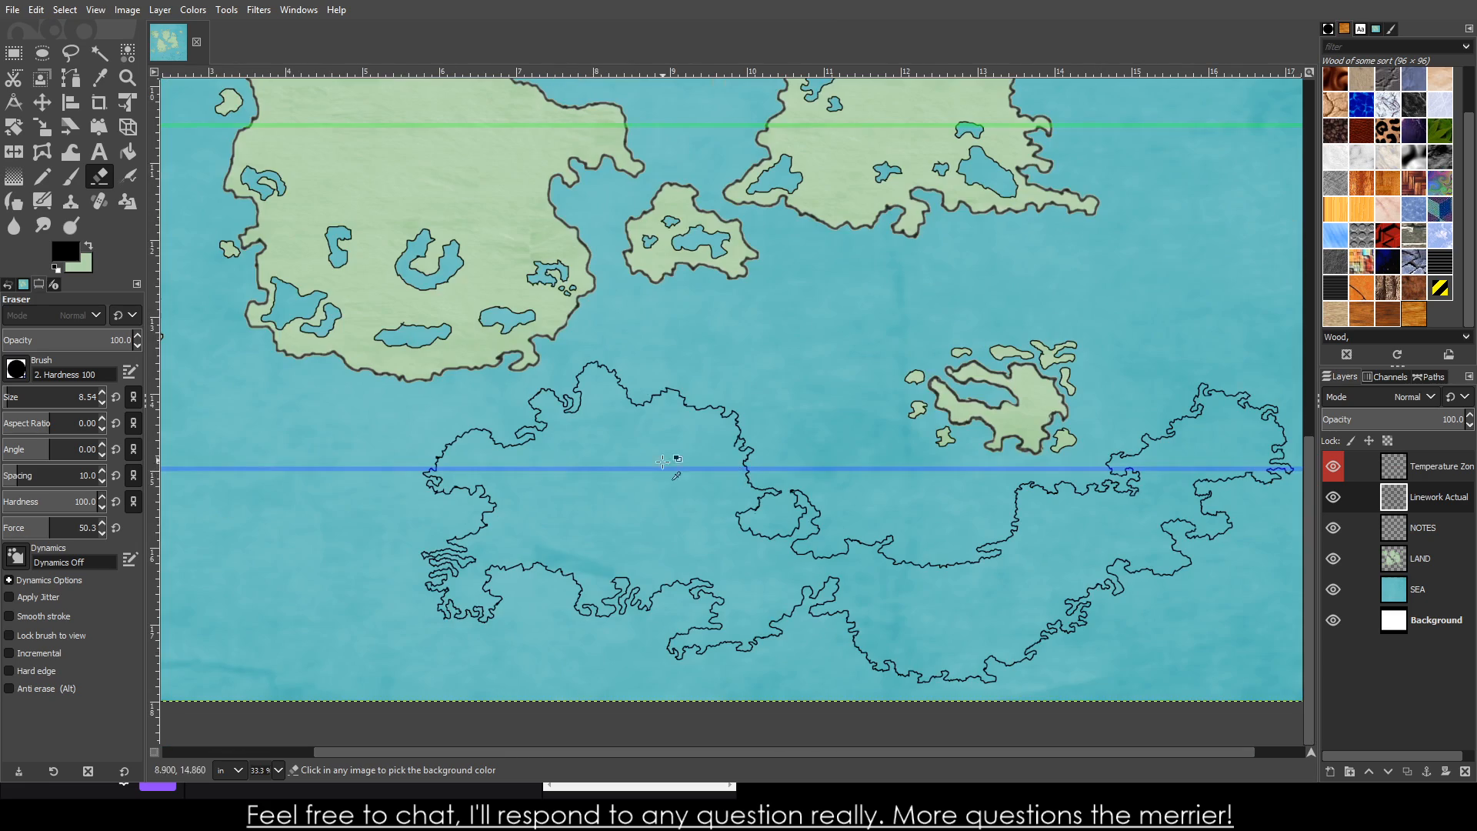
{"action": "scroll", "coordinate": [652, 510], "scroll_direction": "down", "scroll_amount": 1, "text": "ctrl"}
{"action": "scroll", "coordinate": [654, 512], "scroll_direction": "up", "scroll_amount": 9, "text": "ctrl"}
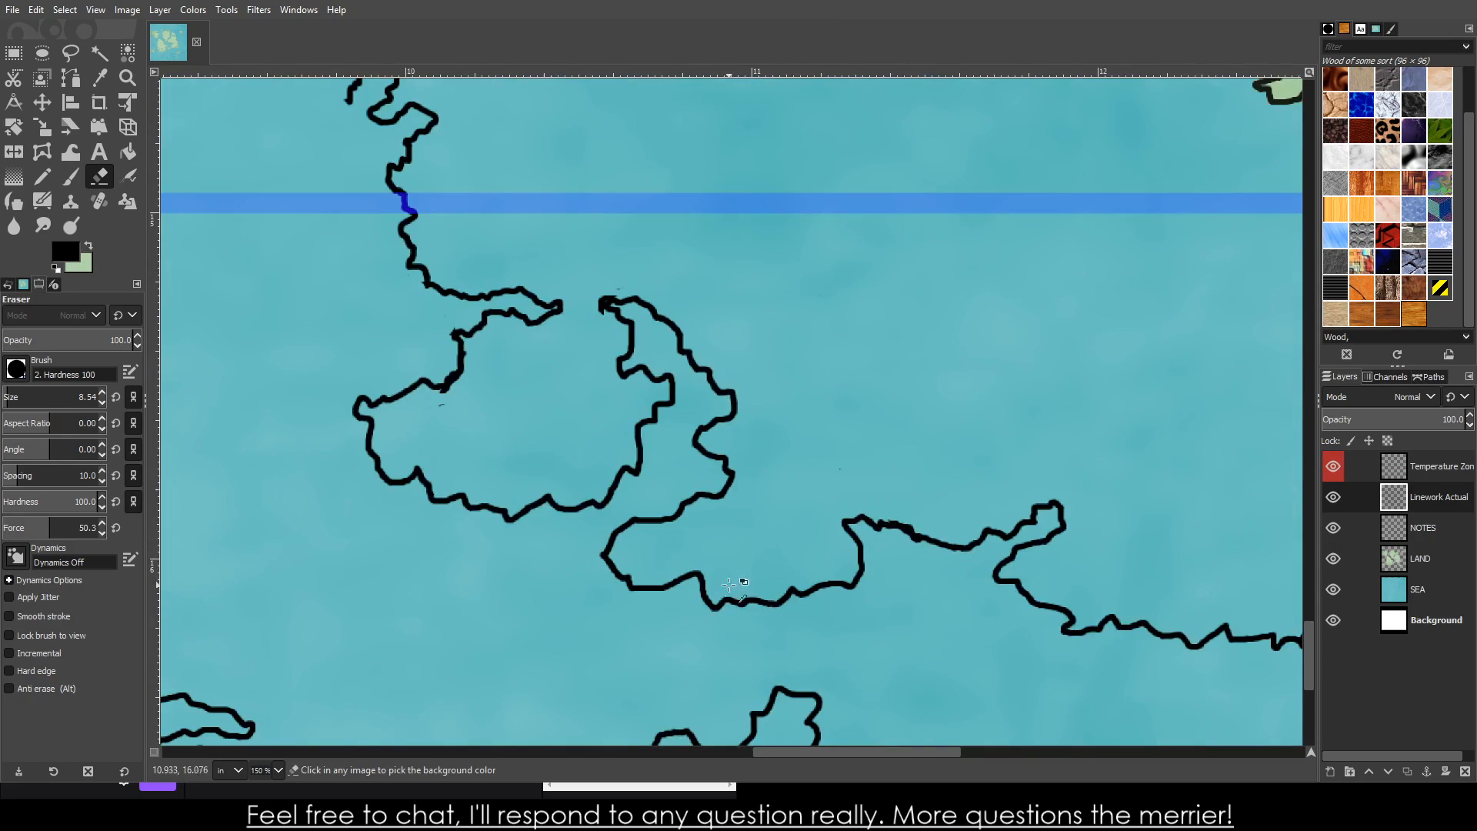
- Copy a rectangular patch of about 656 × 640 px of land texture from the large southwestern continent on the LAND layer
{"action": "scroll", "coordinate": [848, 631], "scroll_direction": "down", "scroll_amount": 7, "text": "ctrl"}
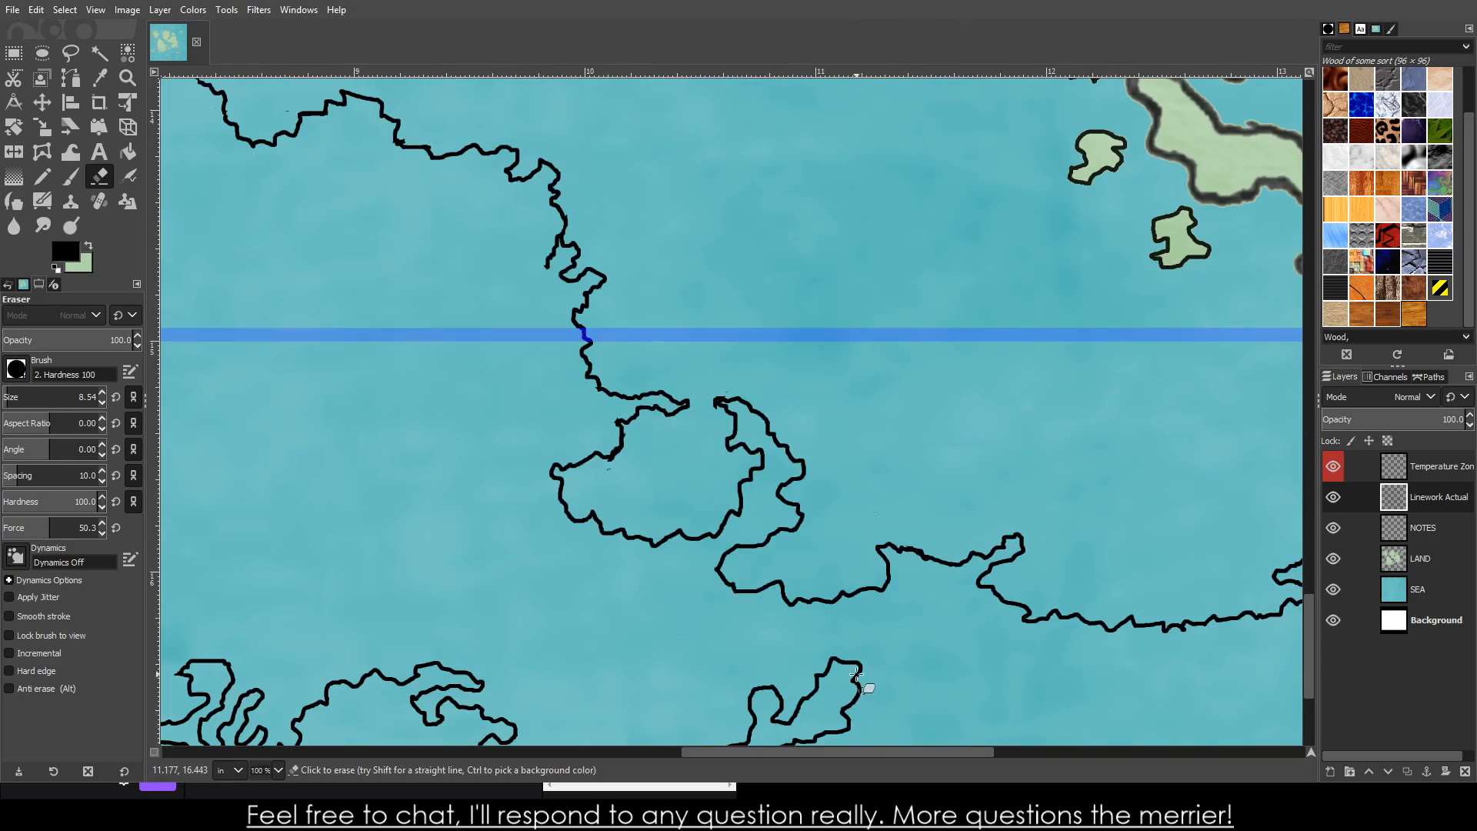
{"action": "scroll", "coordinate": [860, 643], "scroll_direction": "down", "scroll_amount": 2, "text": "ctrl"}
{"action": "scroll", "coordinate": [931, 693], "scroll_direction": "up", "scroll_amount": 3, "text": "ctrl"}
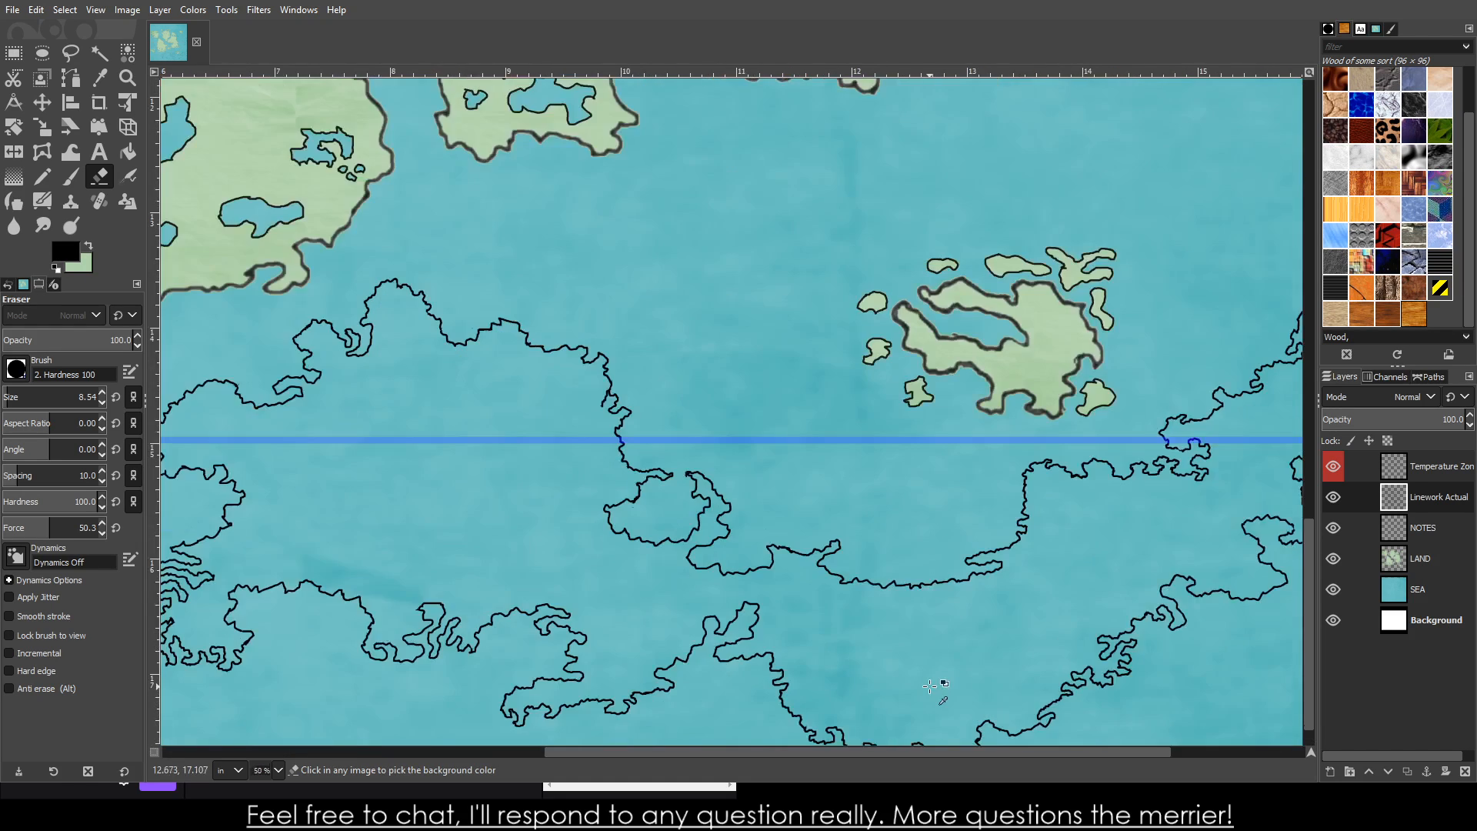
{"action": "scroll", "coordinate": [829, 610], "scroll_direction": "down", "scroll_amount": 3, "text": "ctrl"}
{"action": "left_click", "coordinate": [1431, 560]}
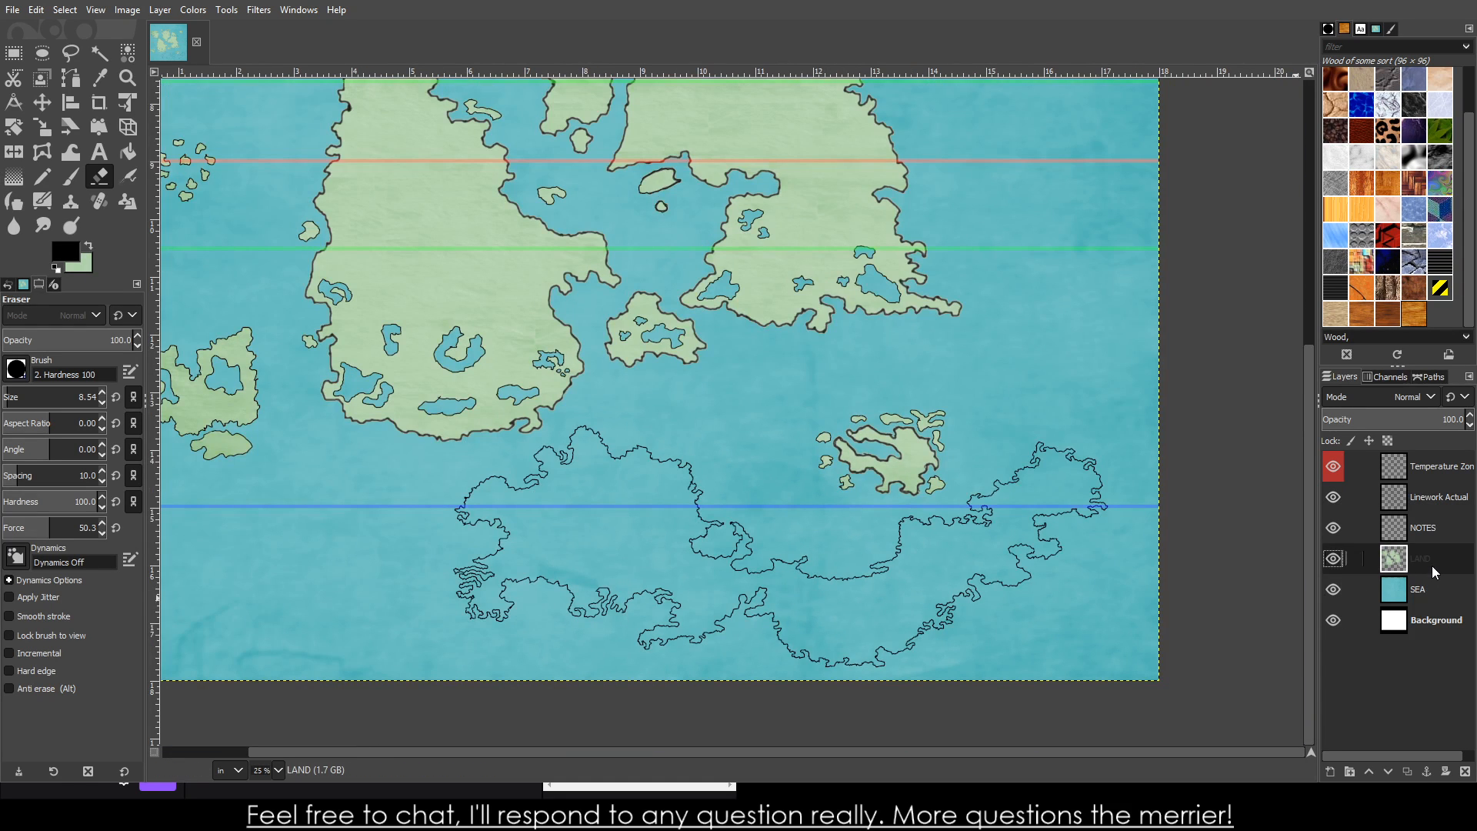
{"action": "left_click", "coordinate": [1333, 499]}
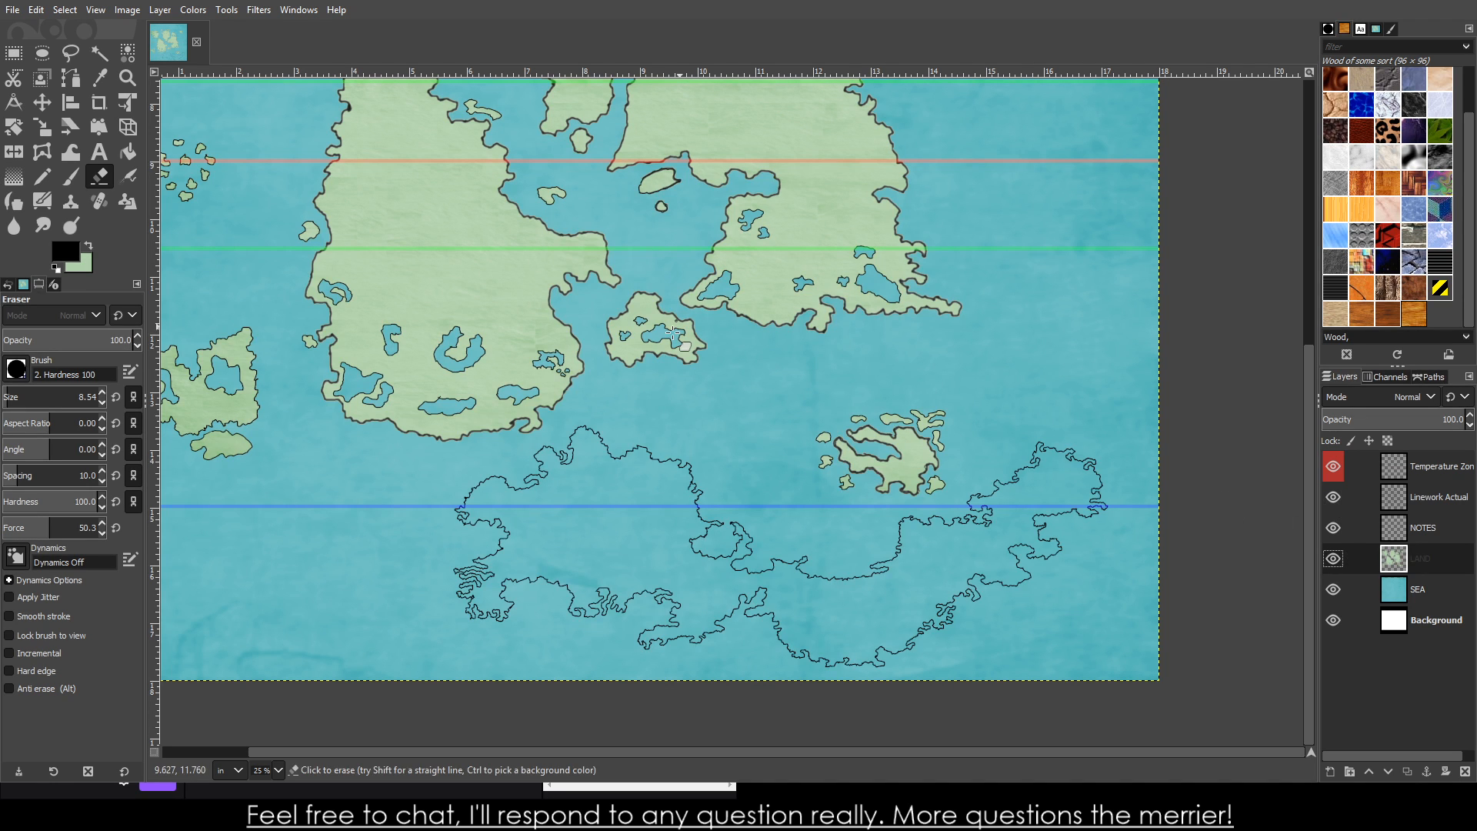
{"action": "left_click", "coordinate": [14, 52]}
{"action": "scroll", "coordinate": [702, 323], "scroll_direction": "up", "scroll_amount": 5}
{"action": "scroll", "coordinate": [466, 356], "scroll_direction": "up", "scroll_amount": 2}
{"action": "scroll", "coordinate": [478, 325], "scroll_direction": "down", "scroll_amount": 6}
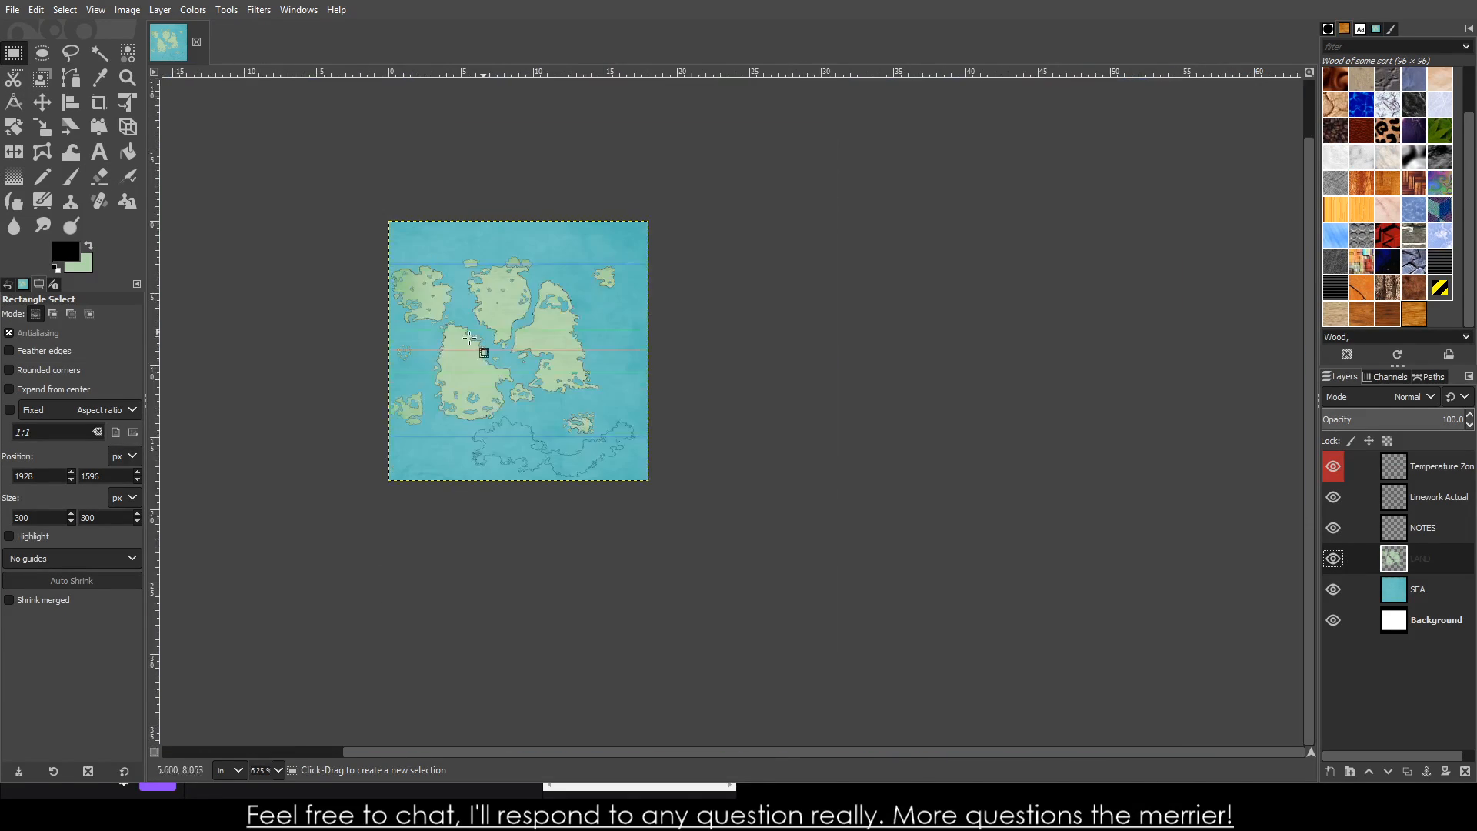
{"action": "scroll", "coordinate": [454, 354], "scroll_direction": "up", "scroll_amount": 6}
{"action": "left_click_drag", "start_coordinate": [420, 297], "coordinate": [671, 542]}
{"action": "key", "text": "ctrl"}
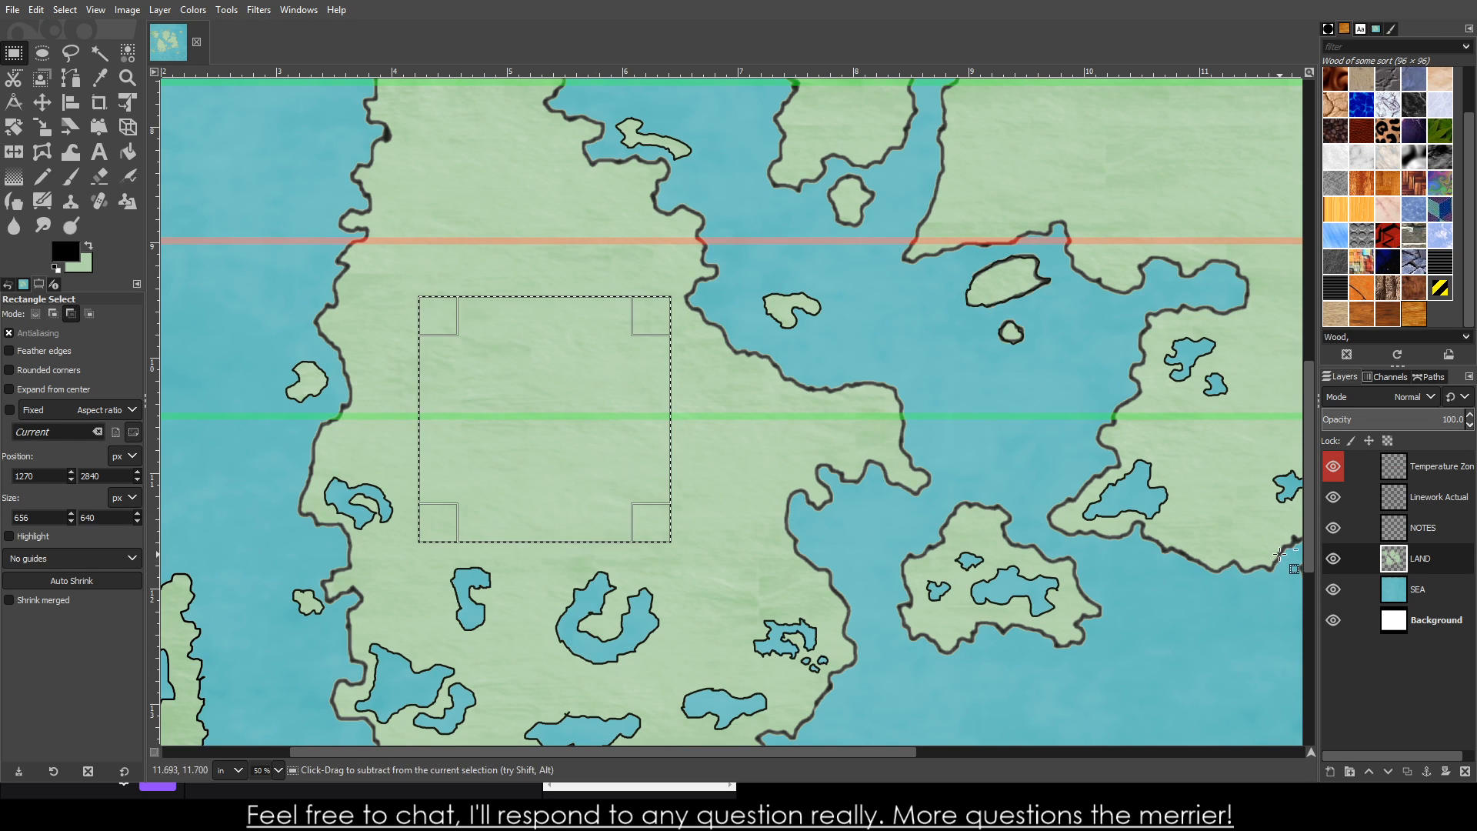
{"action": "key", "text": "ctrl+c"}
- Hide the SEA layer, paste the copied land texture and move it over the western end of the empty southern continent outline
{"action": "scroll", "coordinate": [1058, 456], "scroll_direction": "down", "scroll_amount": 3}
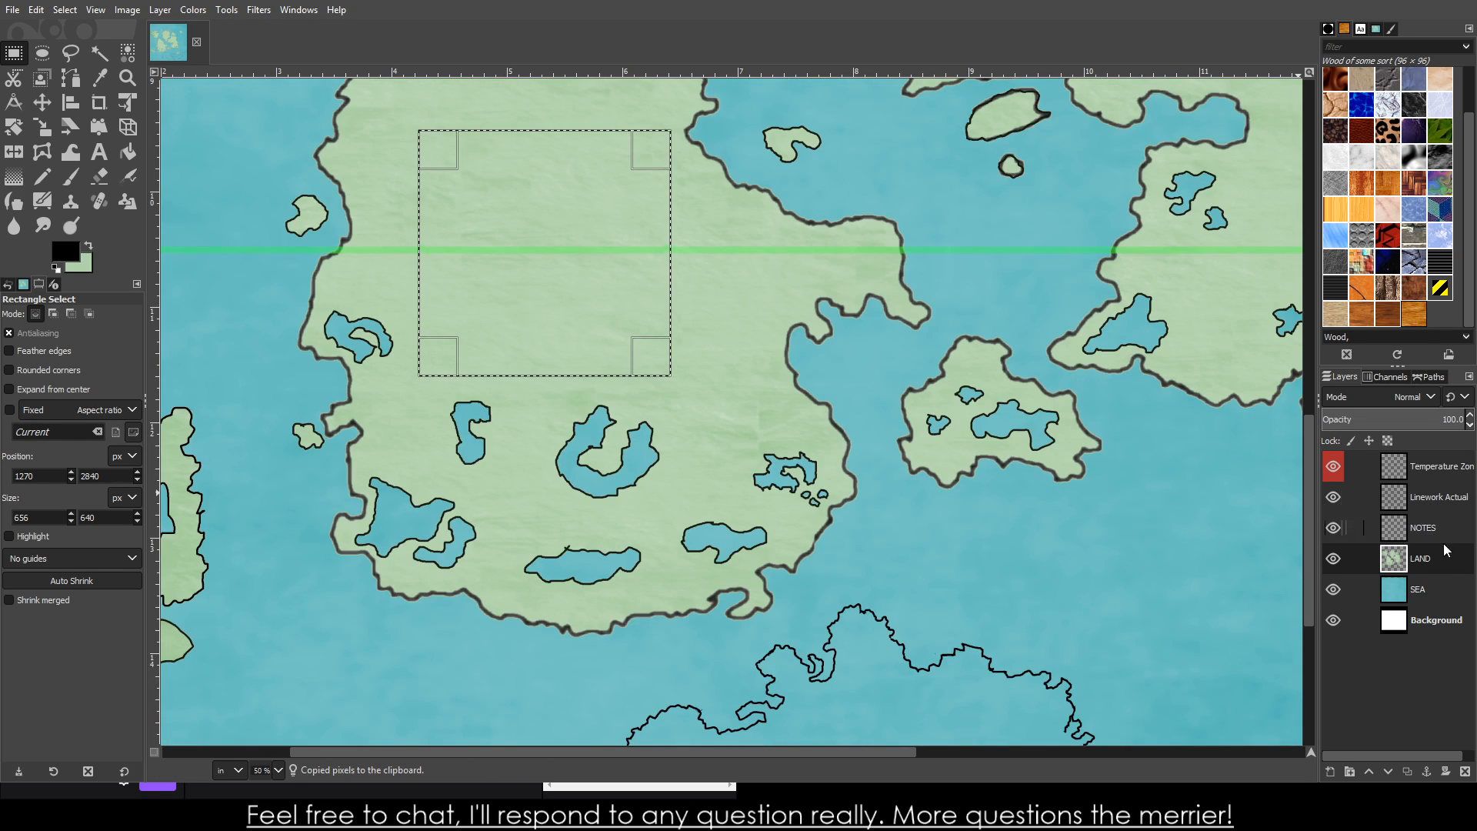
{"action": "scroll", "coordinate": [1016, 509], "scroll_direction": "down", "scroll_amount": 7}
{"action": "scroll", "coordinate": [1018, 530], "scroll_direction": "down", "scroll_amount": 2}
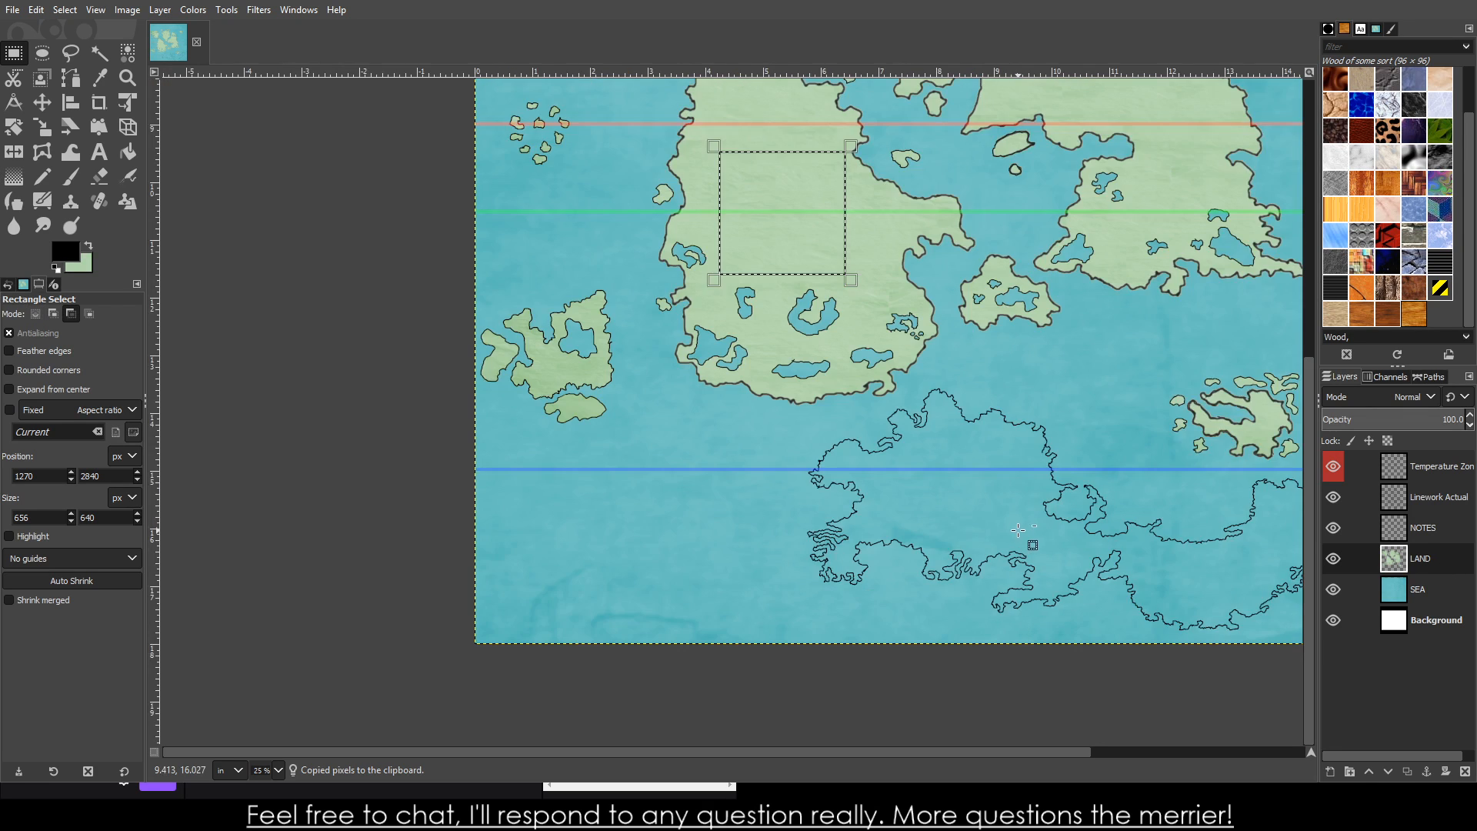
{"action": "scroll", "coordinate": [1018, 531], "scroll_direction": "up", "scroll_amount": 1}
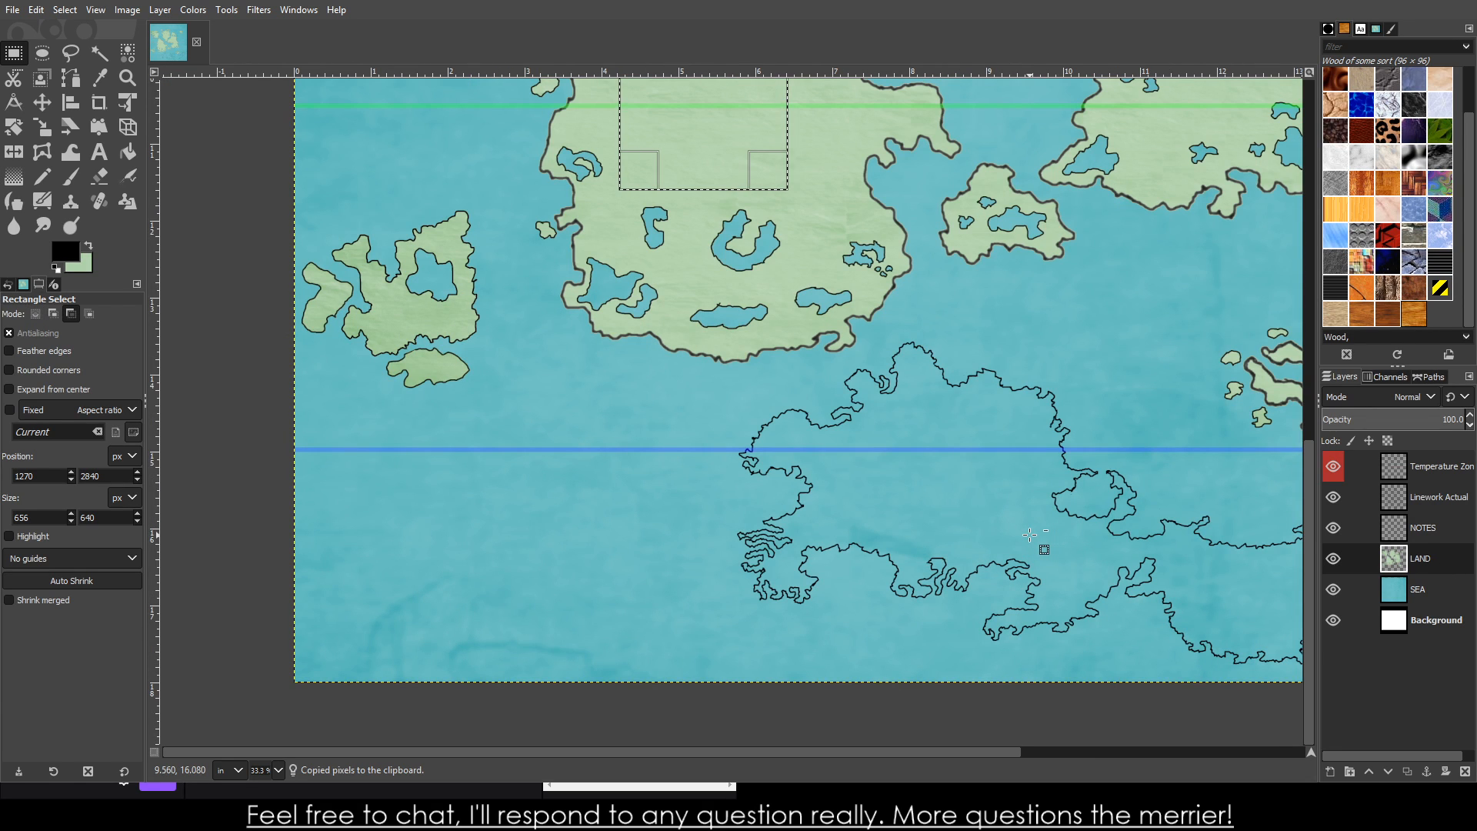
{"action": "left_click", "coordinate": [1335, 589]}
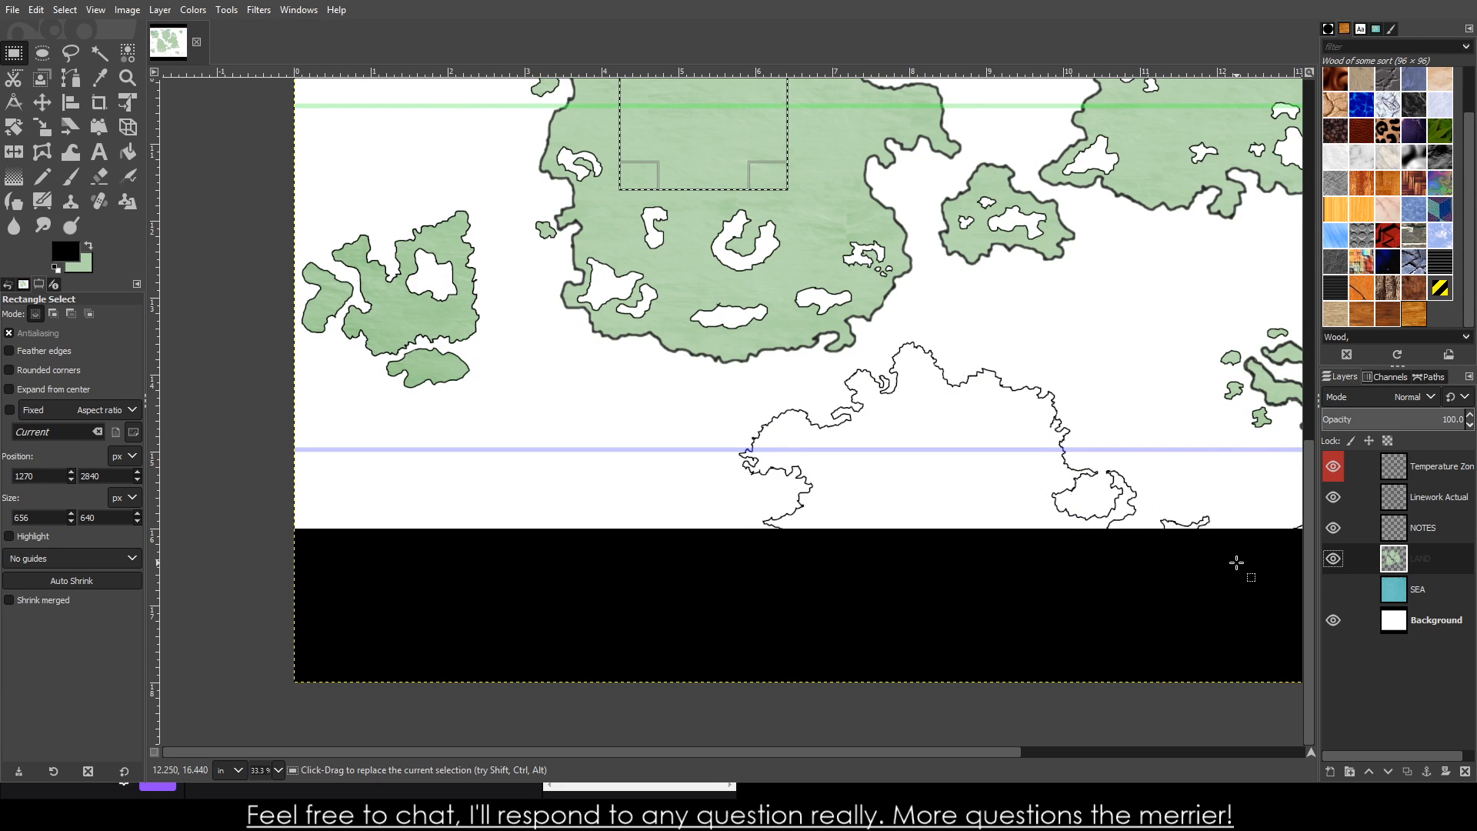
{"action": "key", "text": "ctrl+v"}
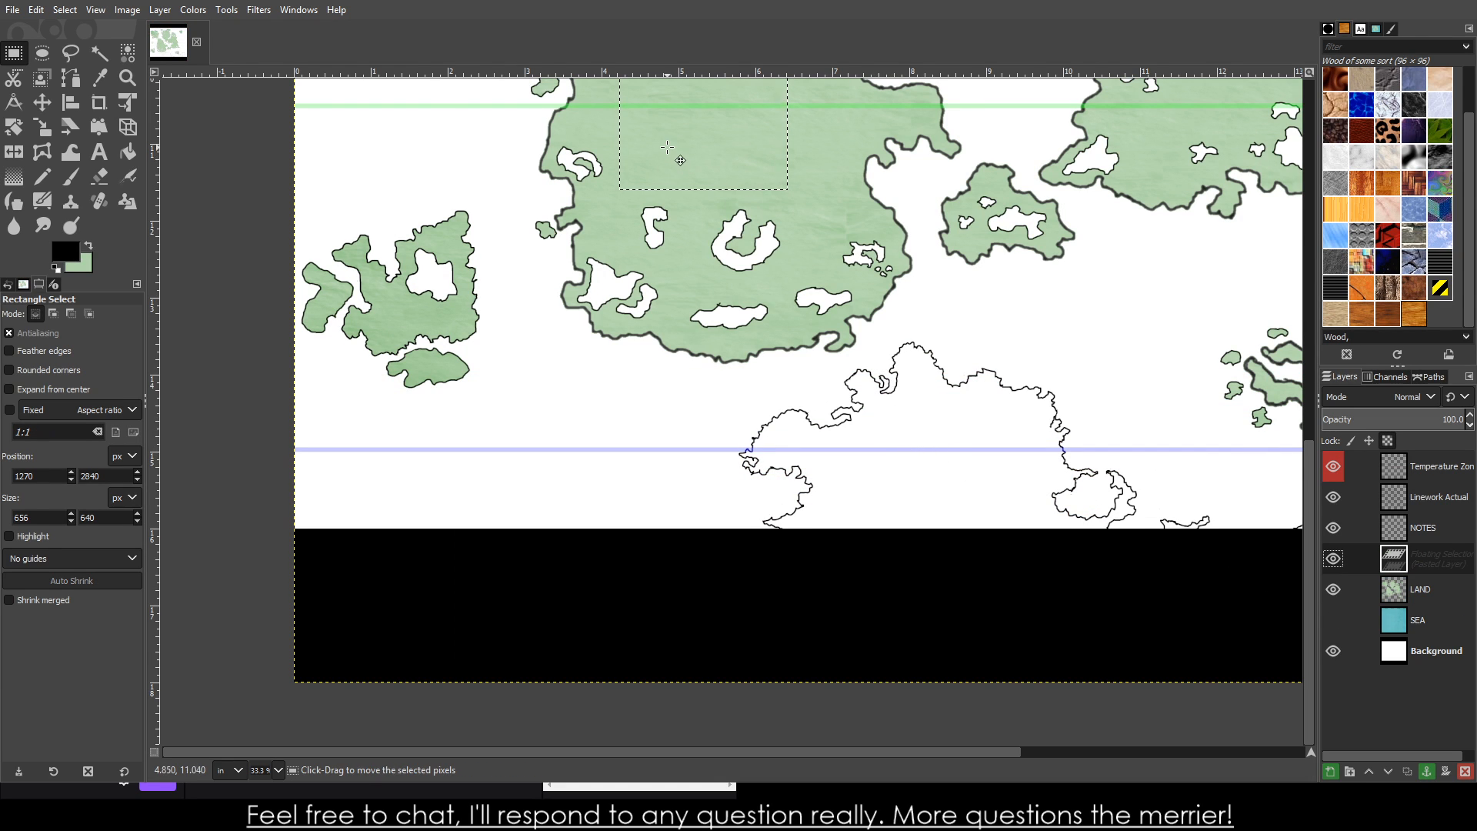
{"action": "left_click_drag", "start_coordinate": [667, 143], "coordinate": [790, 572]}
{"action": "scroll", "coordinate": [924, 562], "scroll_direction": "down", "scroll_amount": 3}
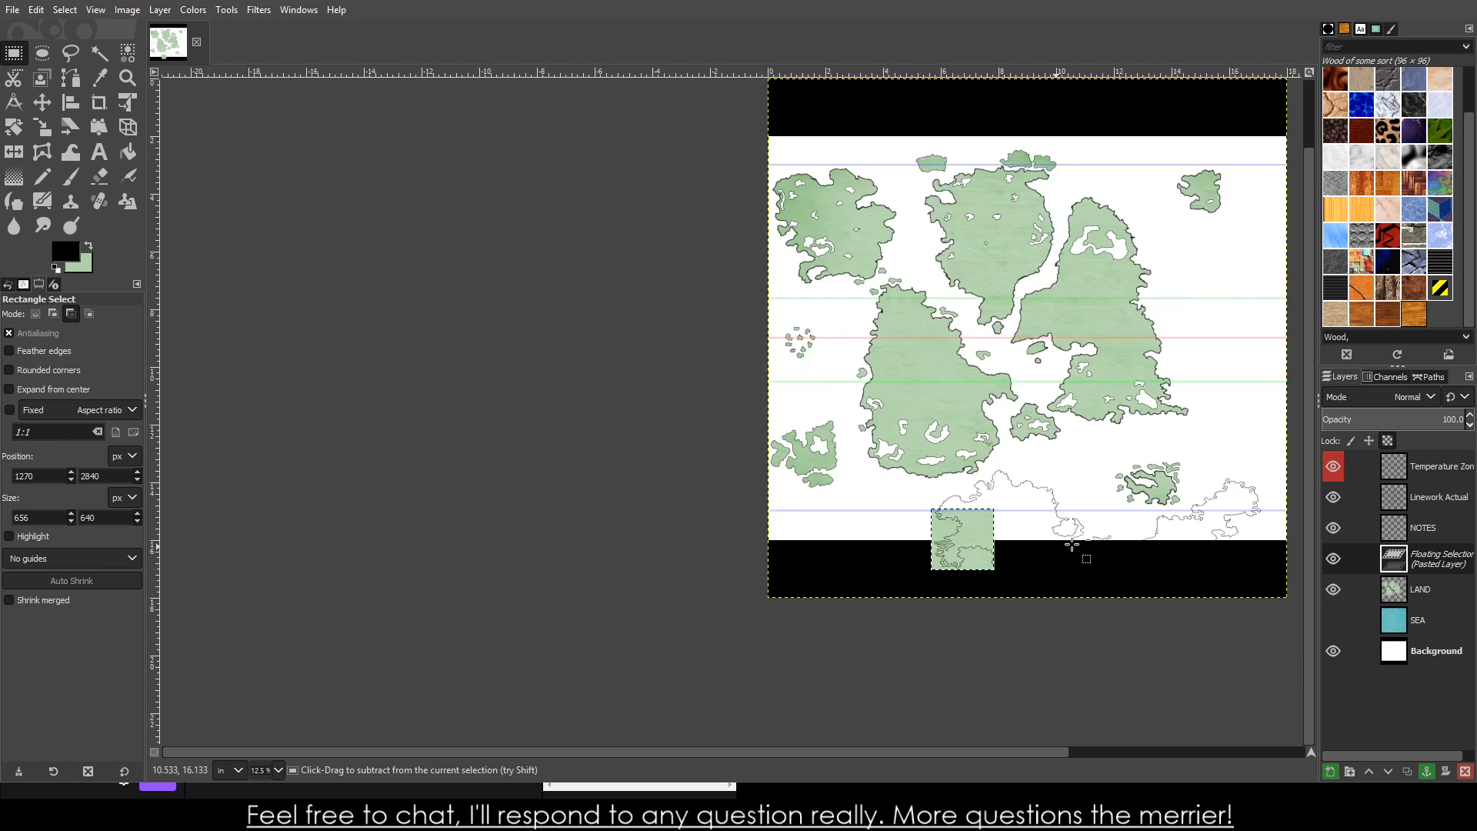
{"action": "scroll", "coordinate": [1139, 565], "scroll_direction": "up", "scroll_amount": 2}
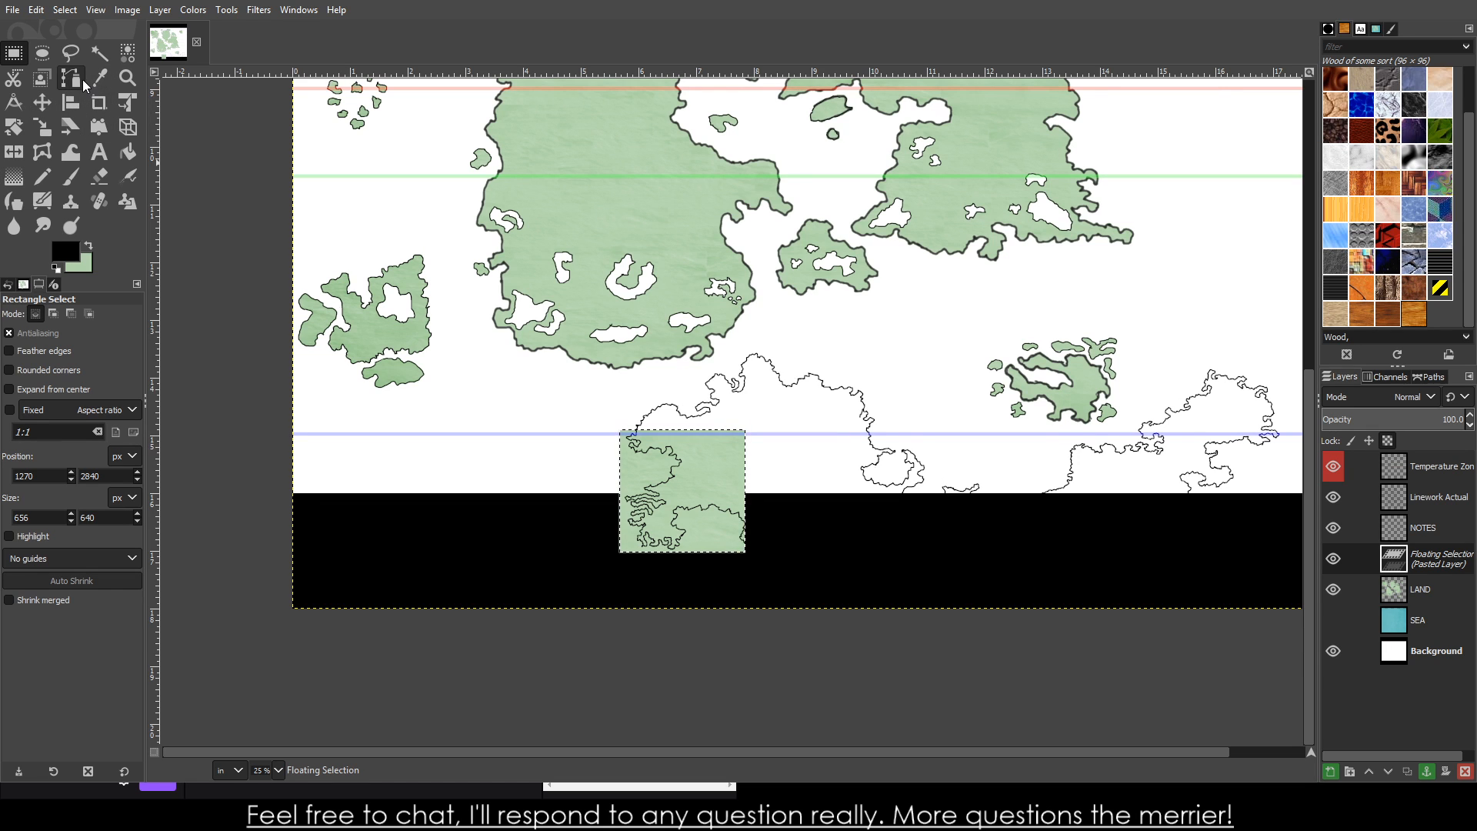
- Scale the pasted texture to about 11.92 × 5.28 in so it covers the whole southern outline, and anchor it to the LAND layer
{"action": "left_click", "coordinate": [42, 127]}
{"action": "left_click_drag", "start_coordinate": [739, 531], "coordinate": [1282, 616]}
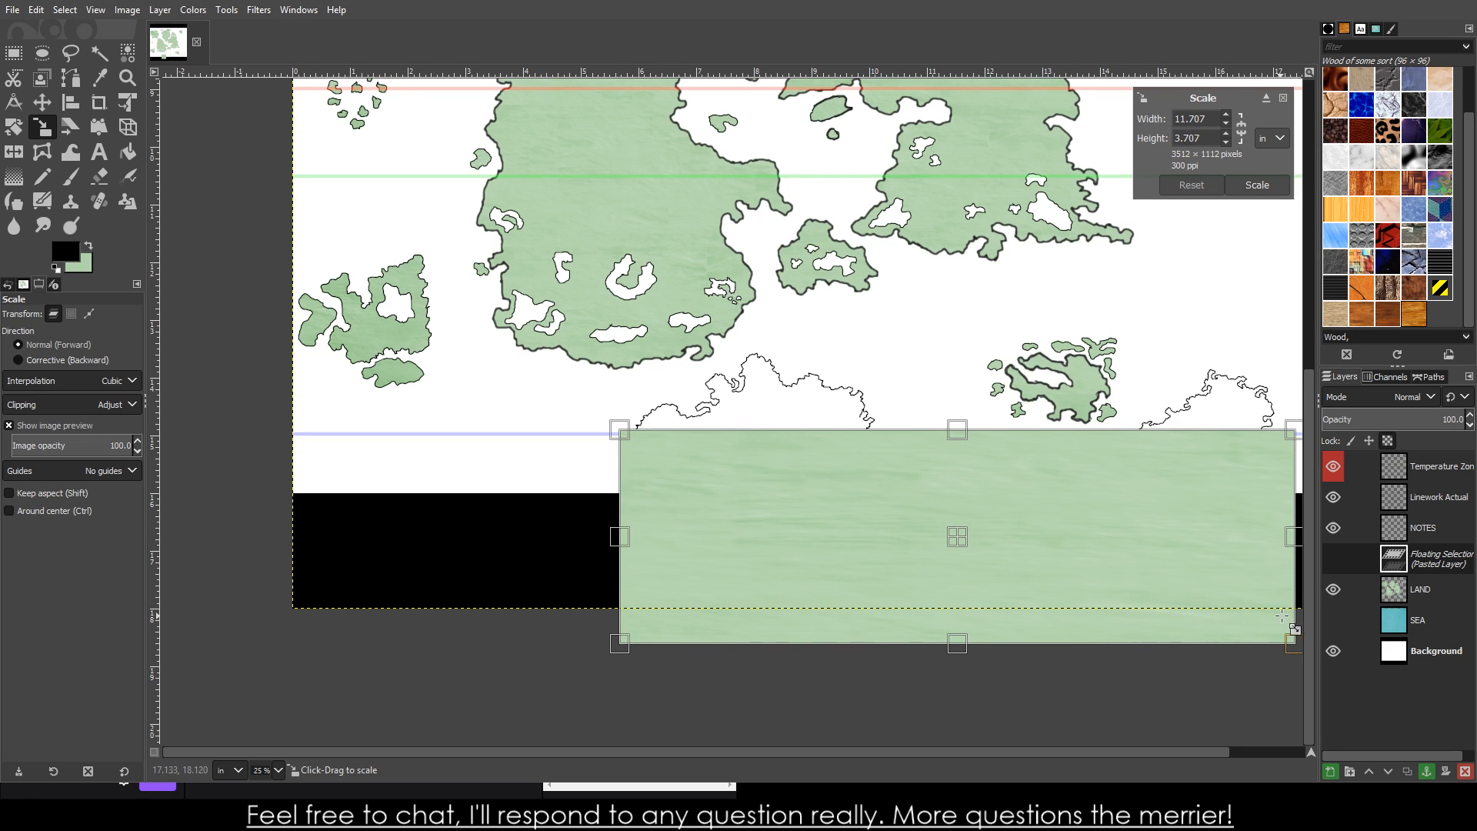
{"action": "left_click_drag", "start_coordinate": [1111, 482], "coordinate": [1124, 390]}
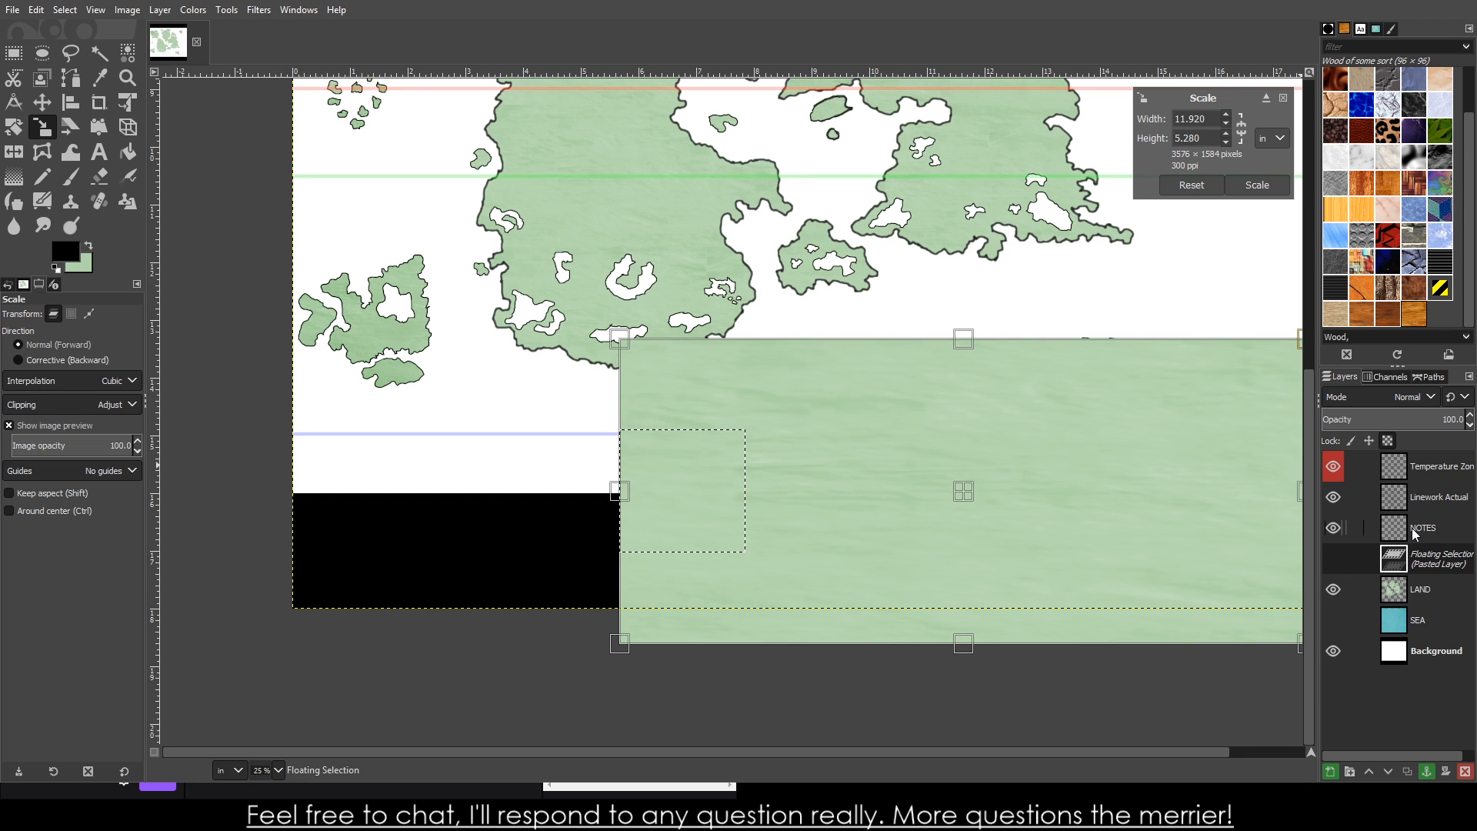
{"action": "left_click", "coordinate": [1330, 550]}
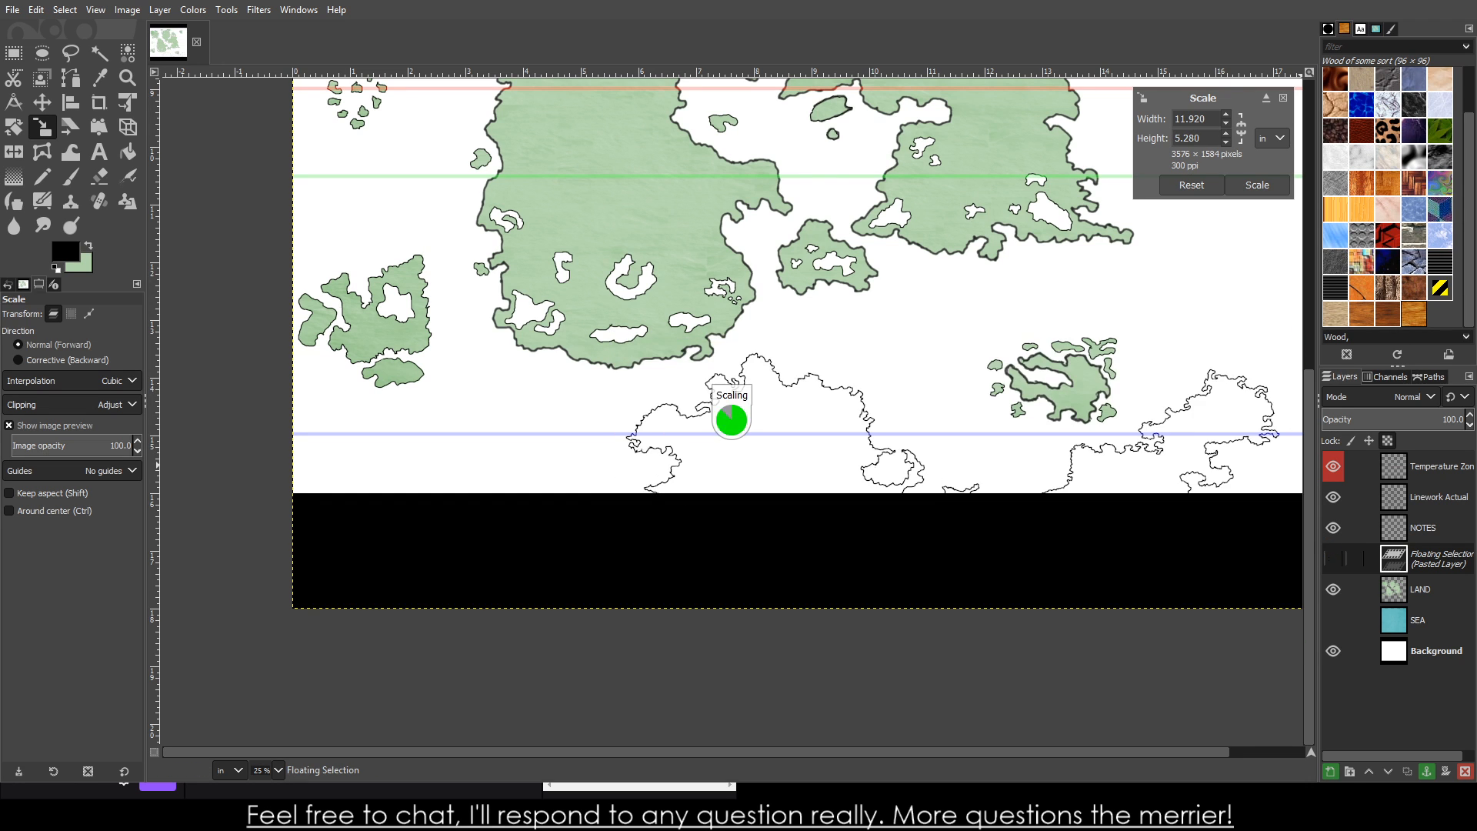
{"action": "scroll", "coordinate": [1147, 521], "scroll_direction": "down", "scroll_amount": 1}
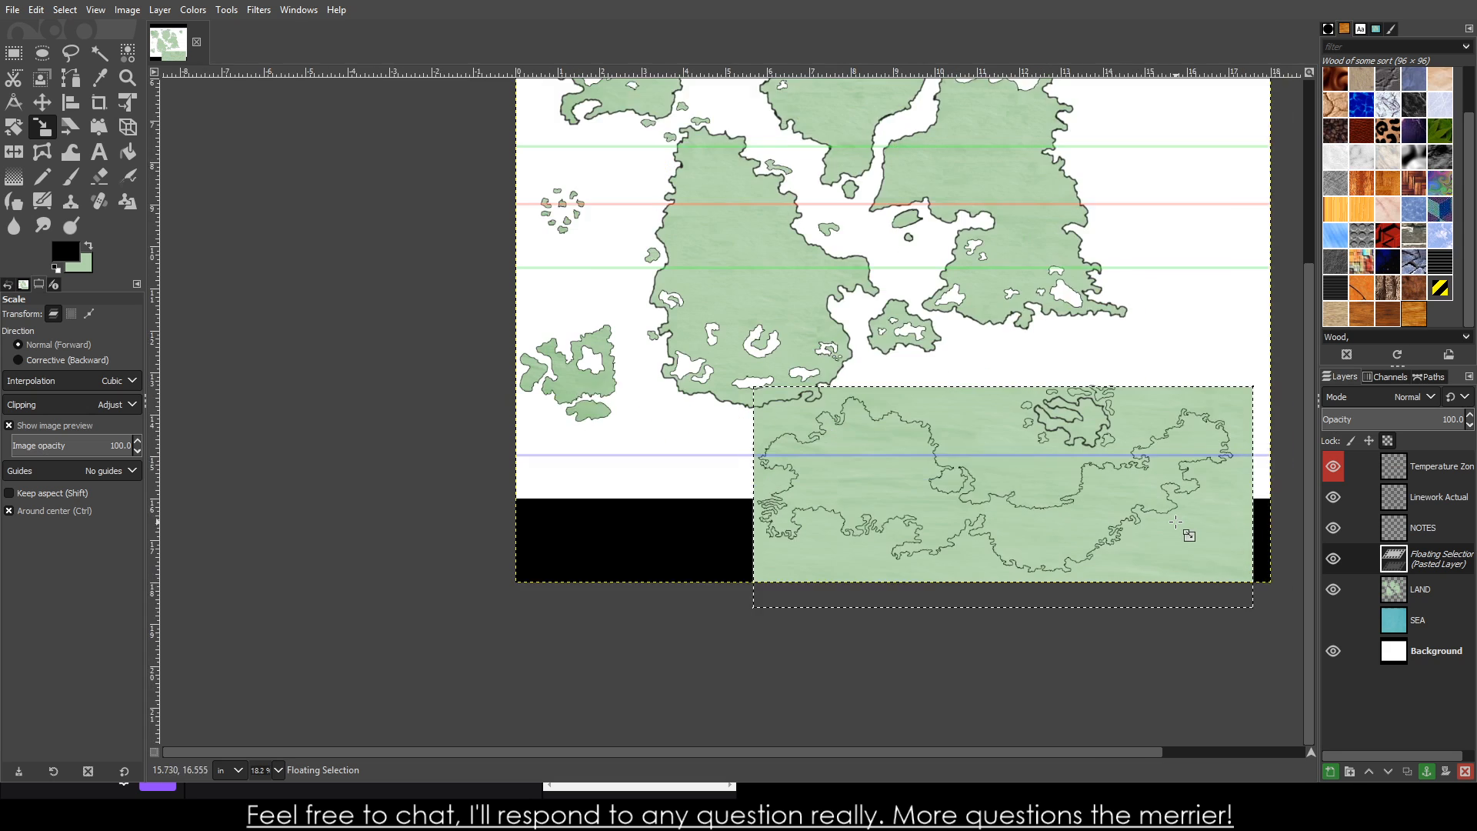
{"action": "scroll", "coordinate": [1147, 521], "scroll_direction": "up", "scroll_amount": 1}
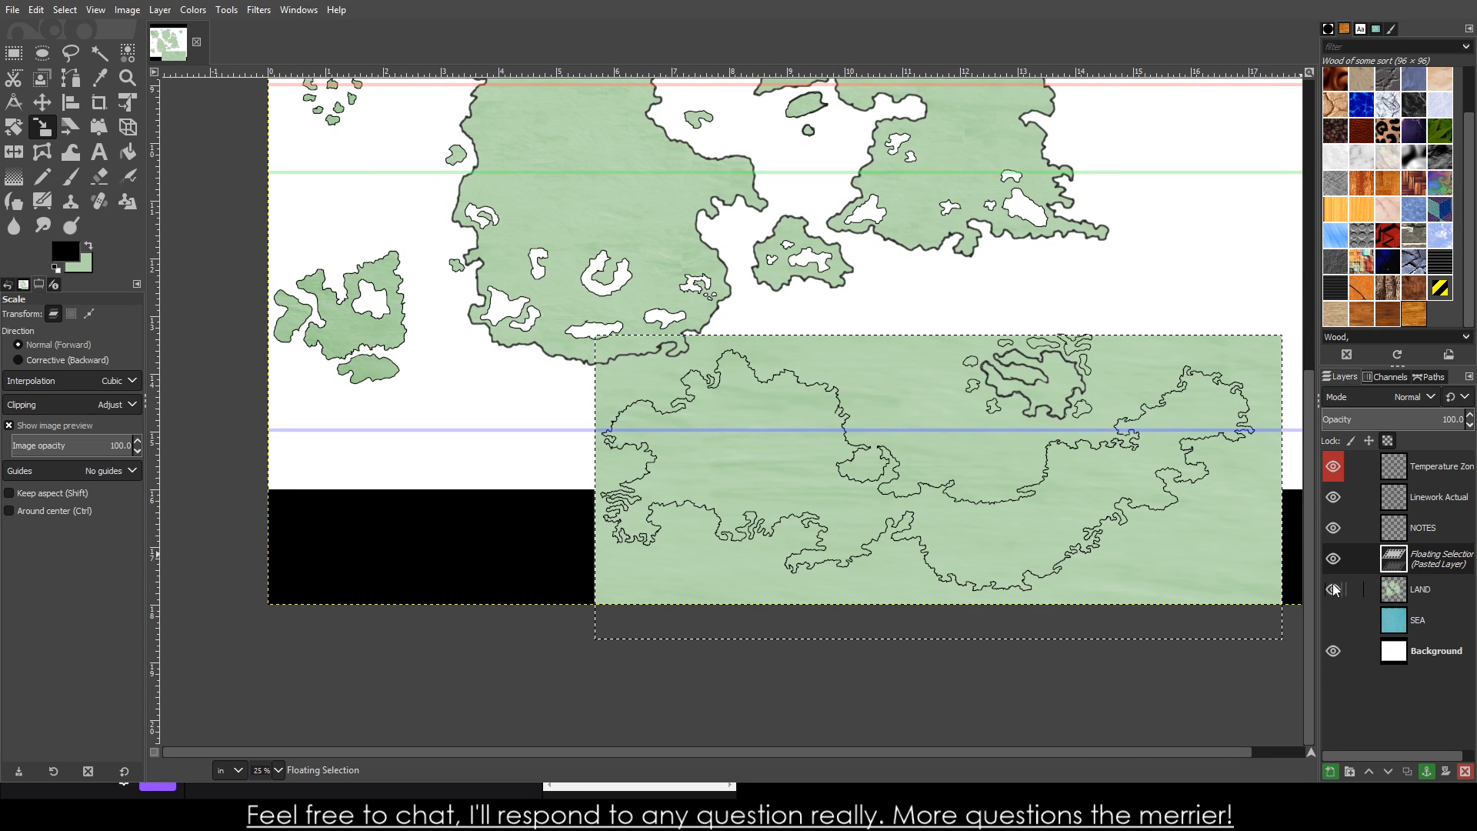
{"action": "left_click", "coordinate": [1426, 771]}
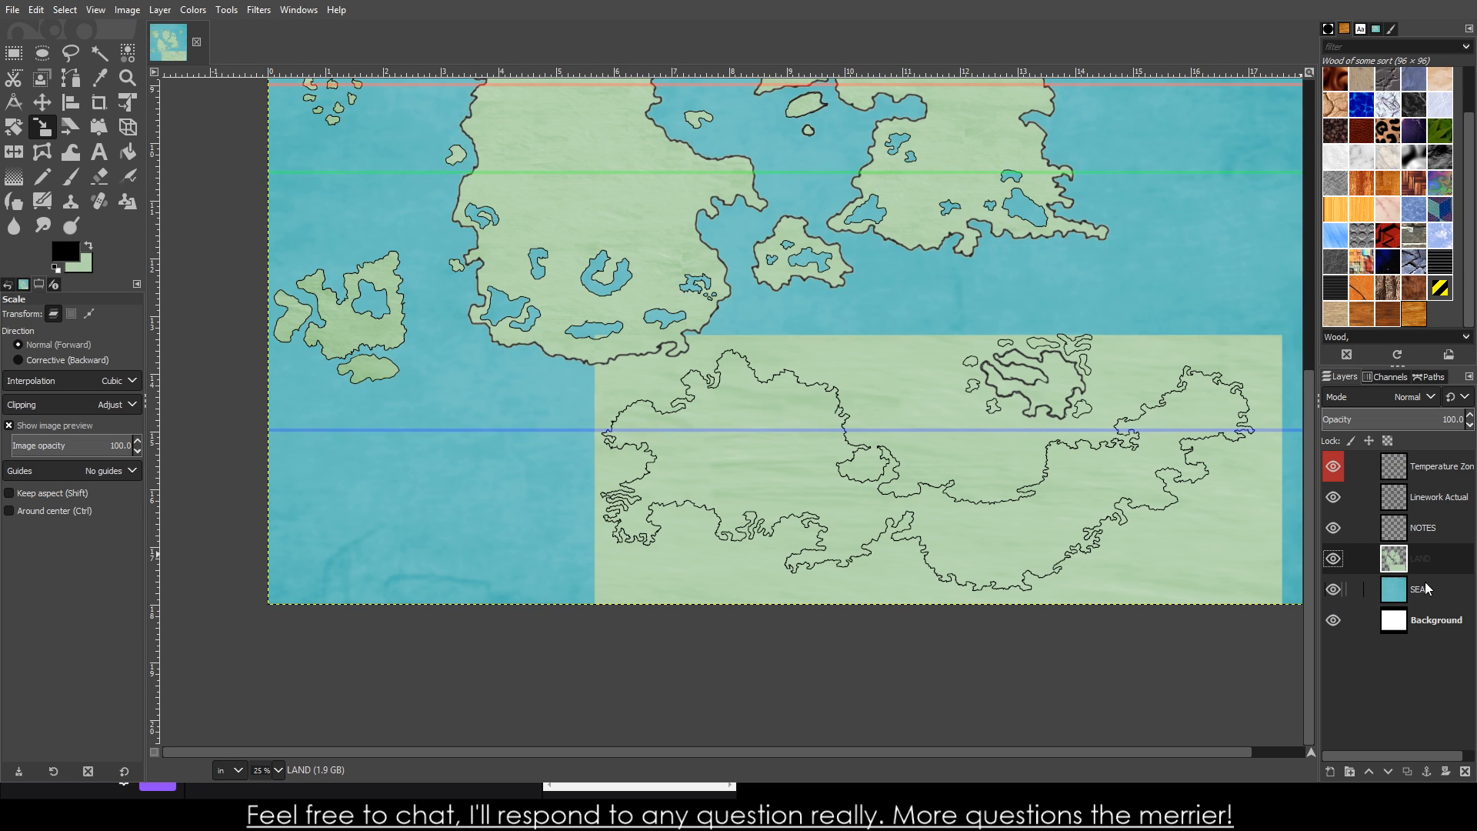
- Fuzzy-select the inside of the southern continent outline on the Linework Actual layer and make the LAND layer active
{"action": "left_click", "coordinate": [1439, 498]}
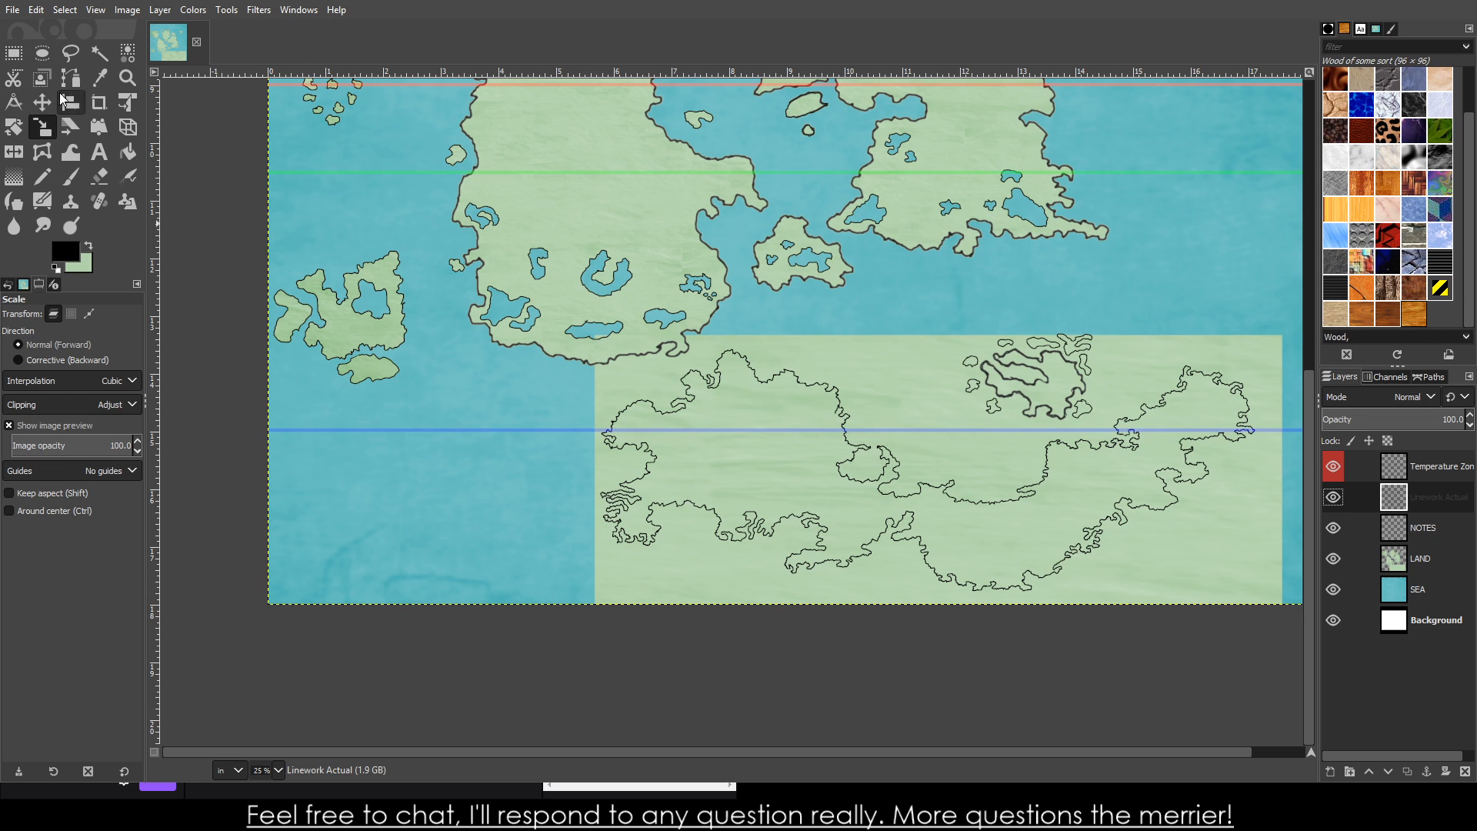
{"action": "left_click", "coordinate": [98, 55]}
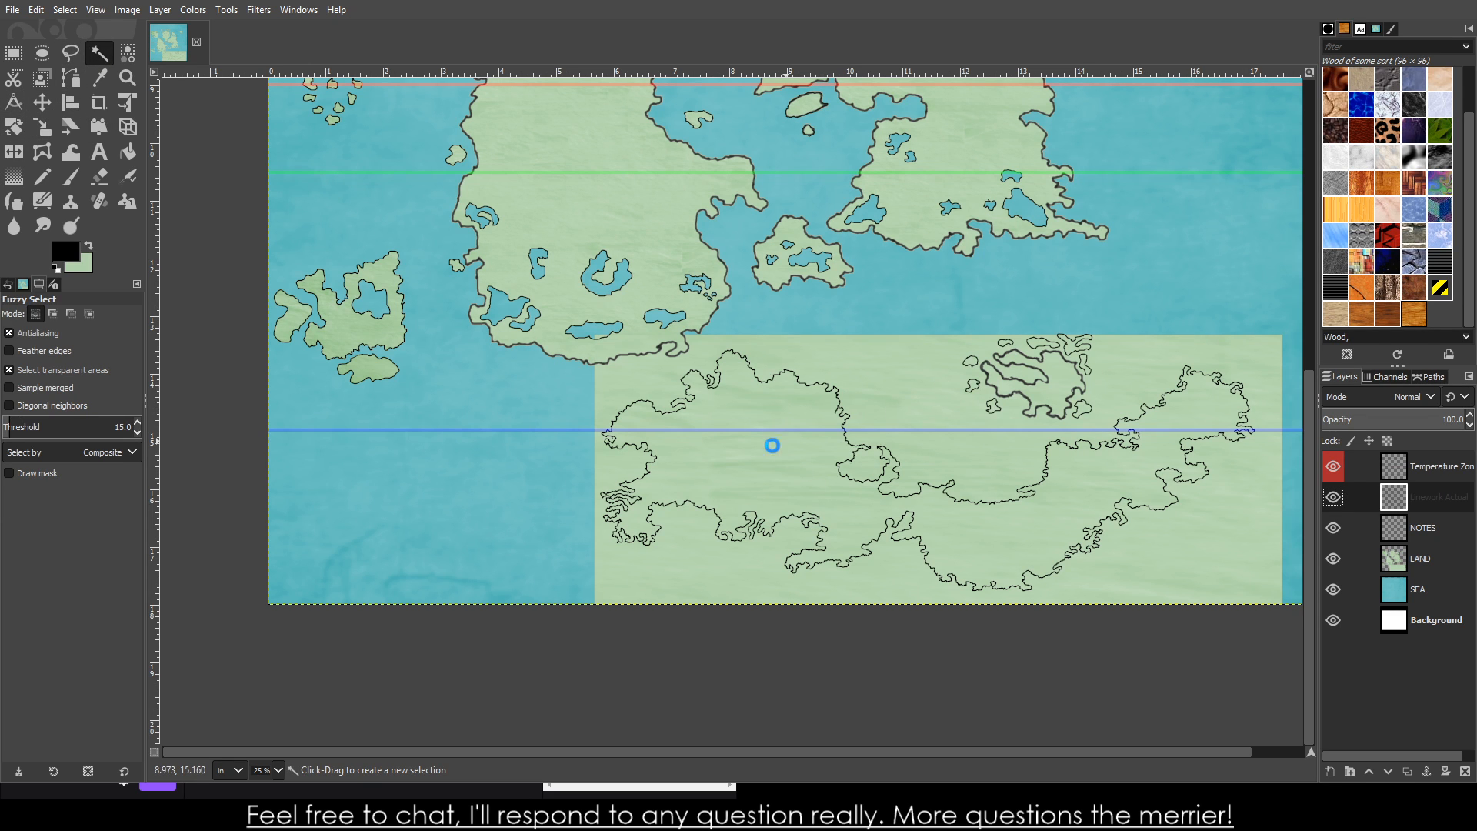
{"action": "left_click", "coordinate": [806, 494]}
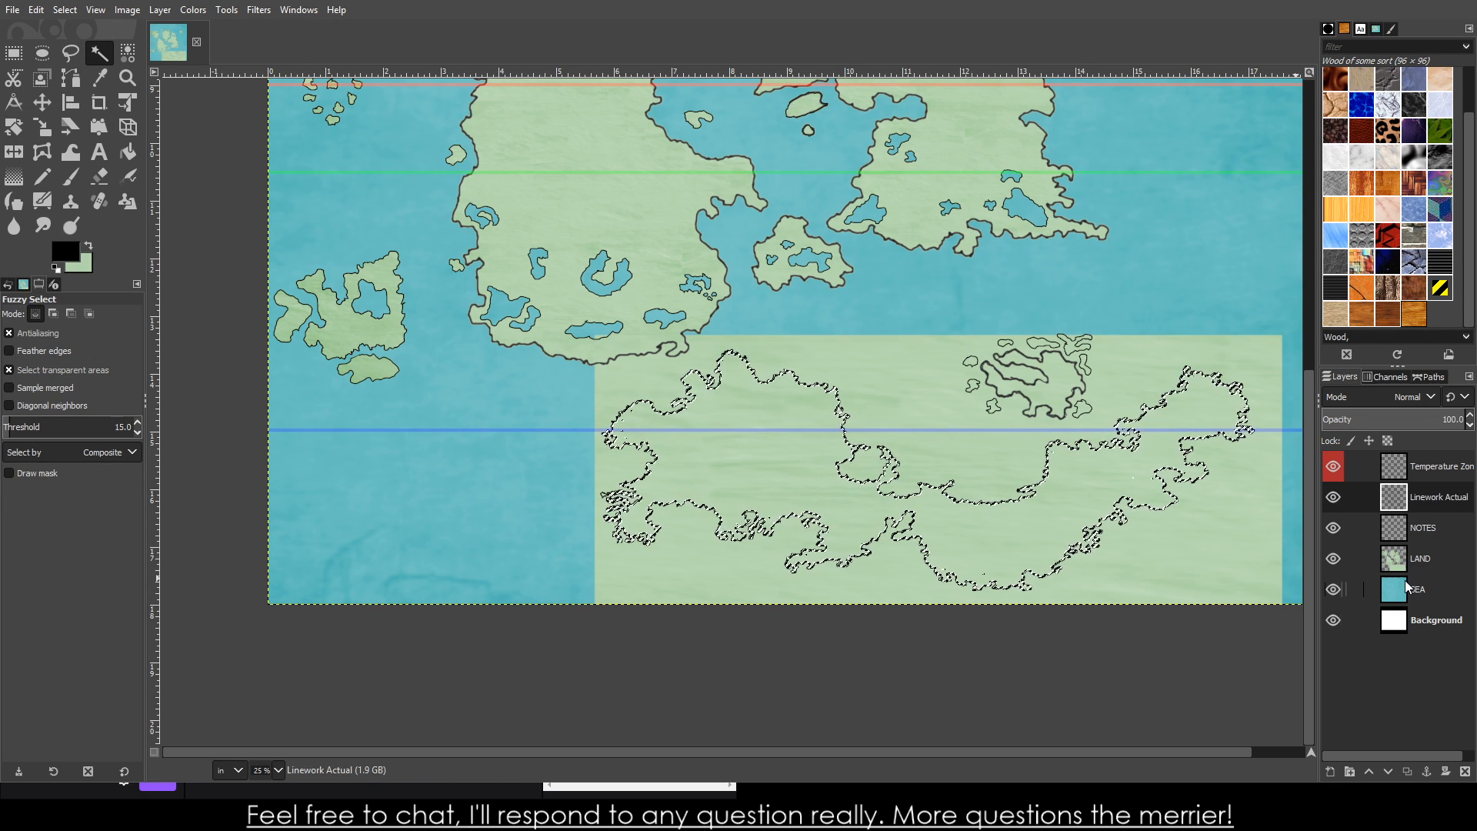
{"action": "left_click", "coordinate": [1434, 558]}
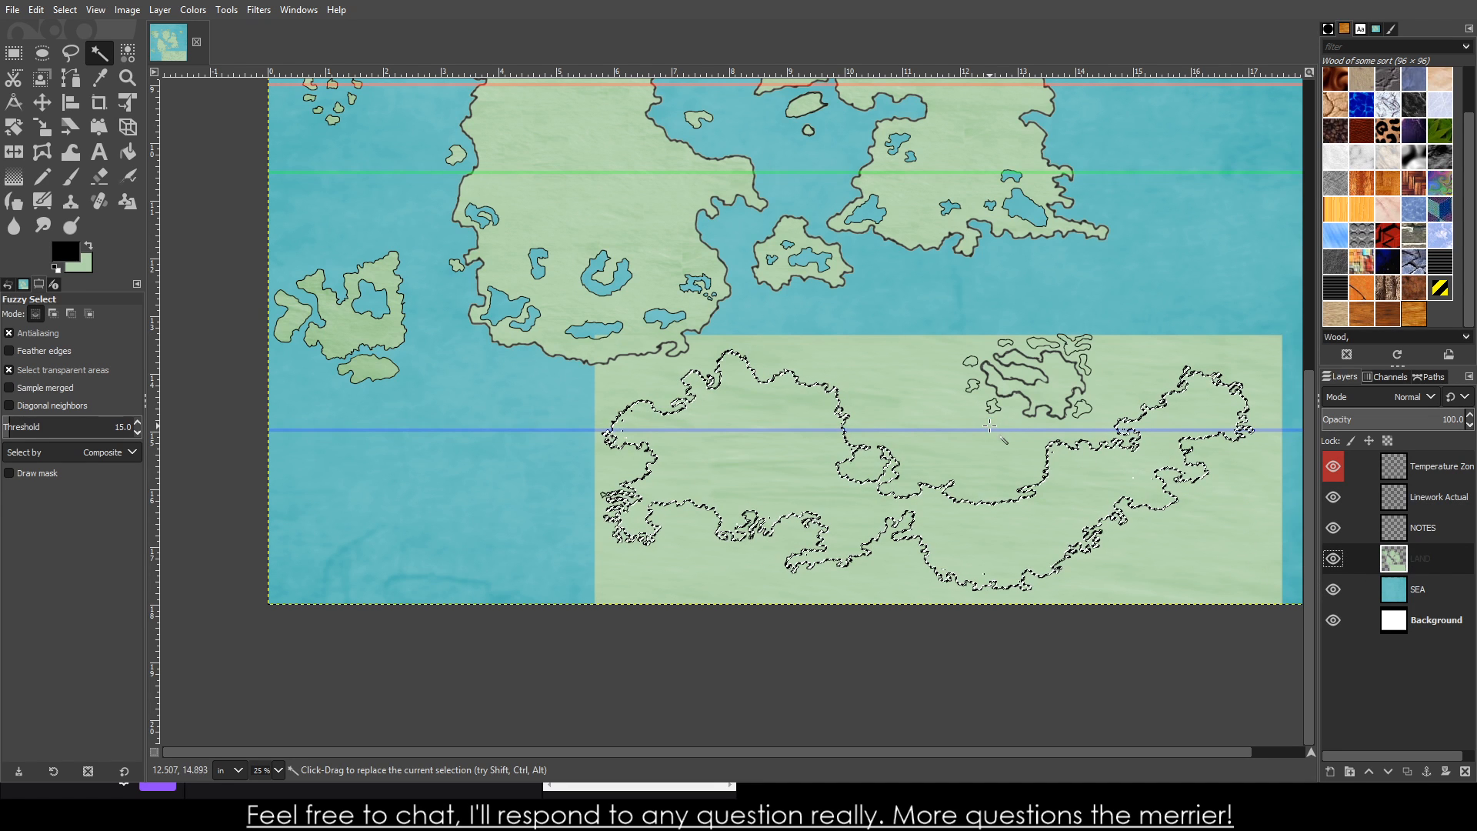
- Try deleting a fuzzy-selected land area from the LAND layer, undo it, and try Fuzzy Select on the SEA layer
{"action": "key", "text": "ctrl+shift+a"}
{"action": "left_click", "coordinate": [1431, 589]}
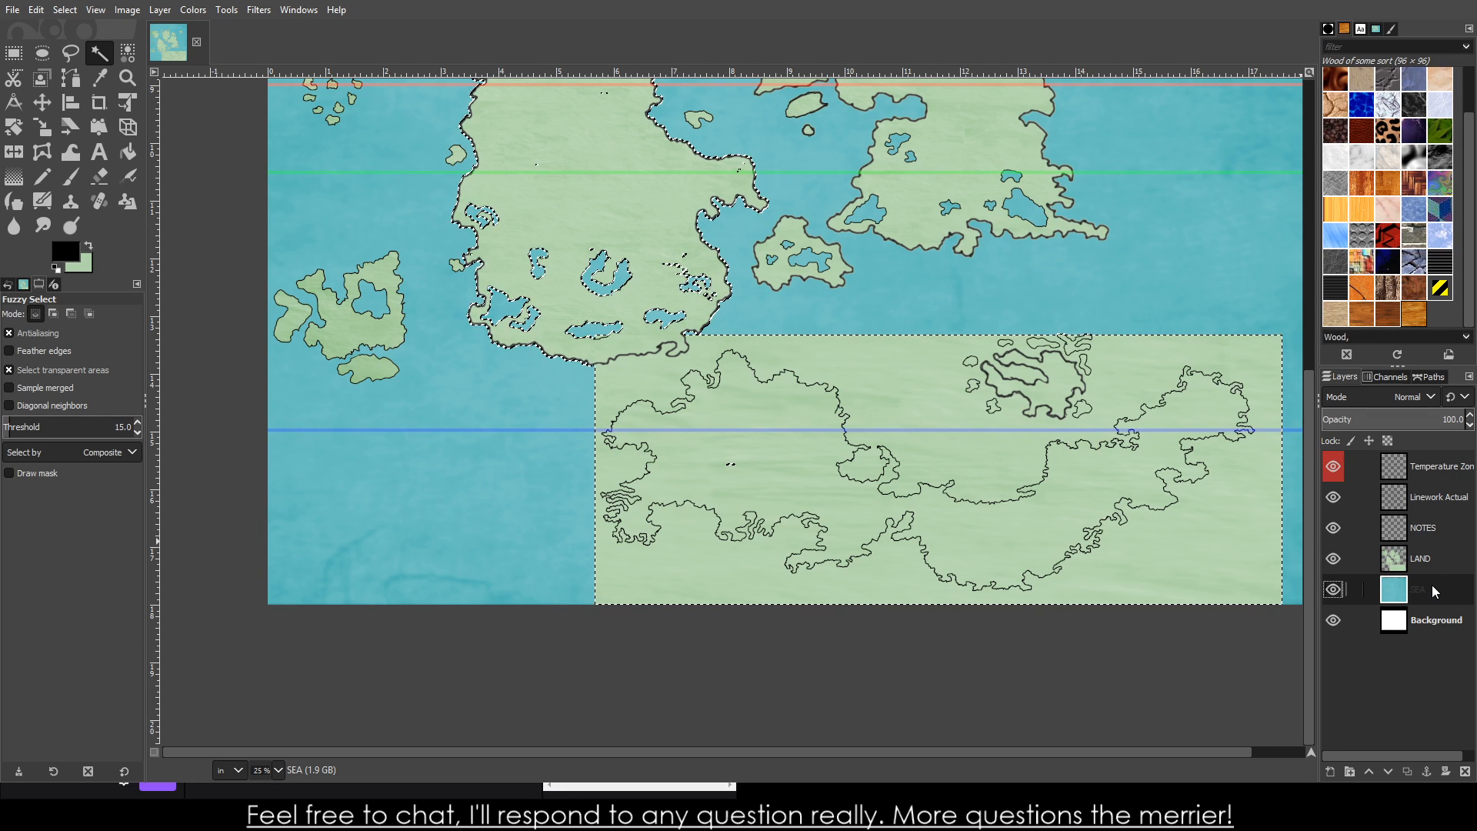
{"action": "left_click", "coordinate": [1439, 561]}
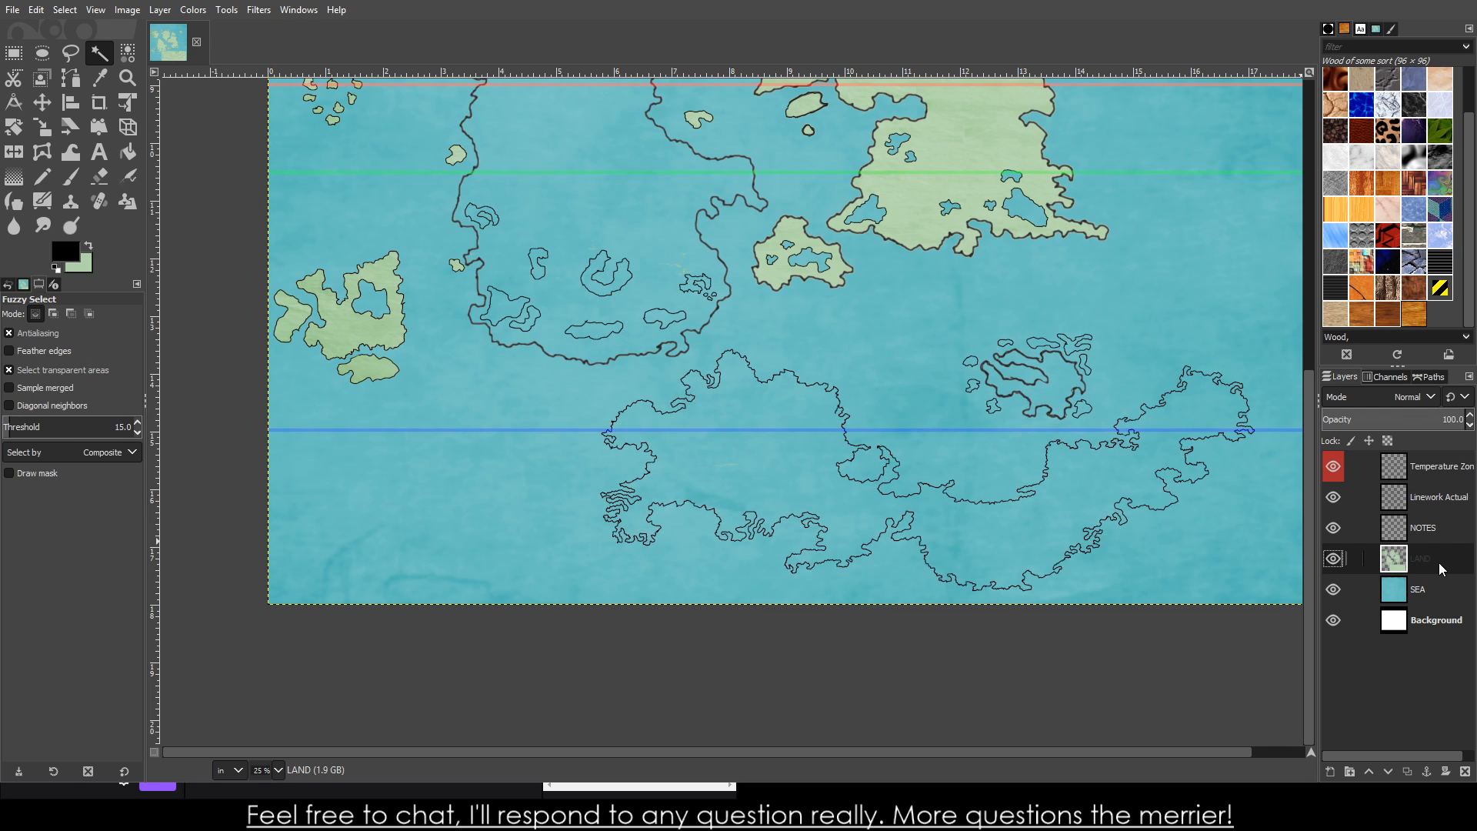
{"action": "left_click", "coordinate": [1370, 588]}
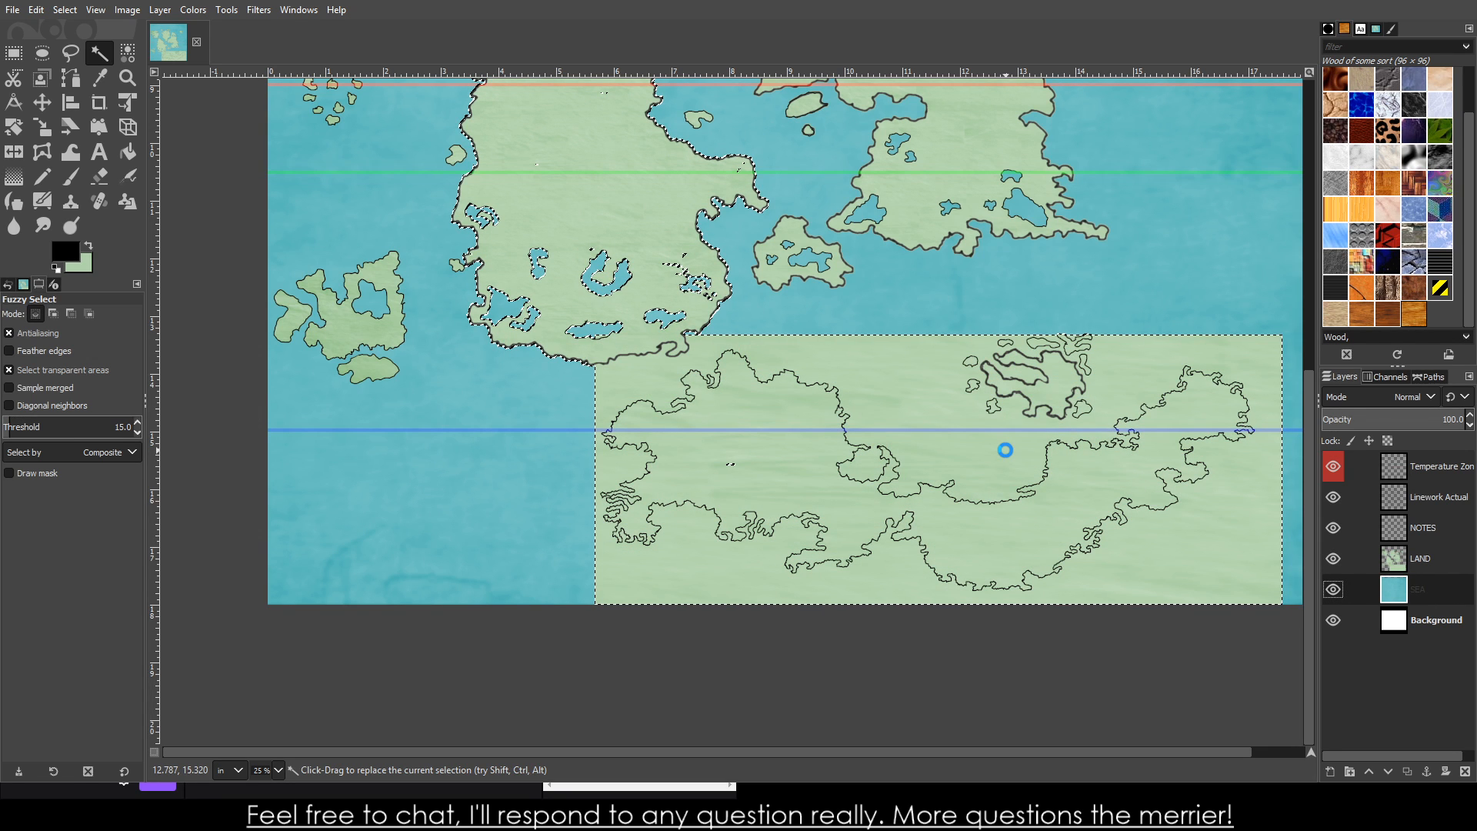
{"action": "left_click", "coordinate": [1006, 450]}
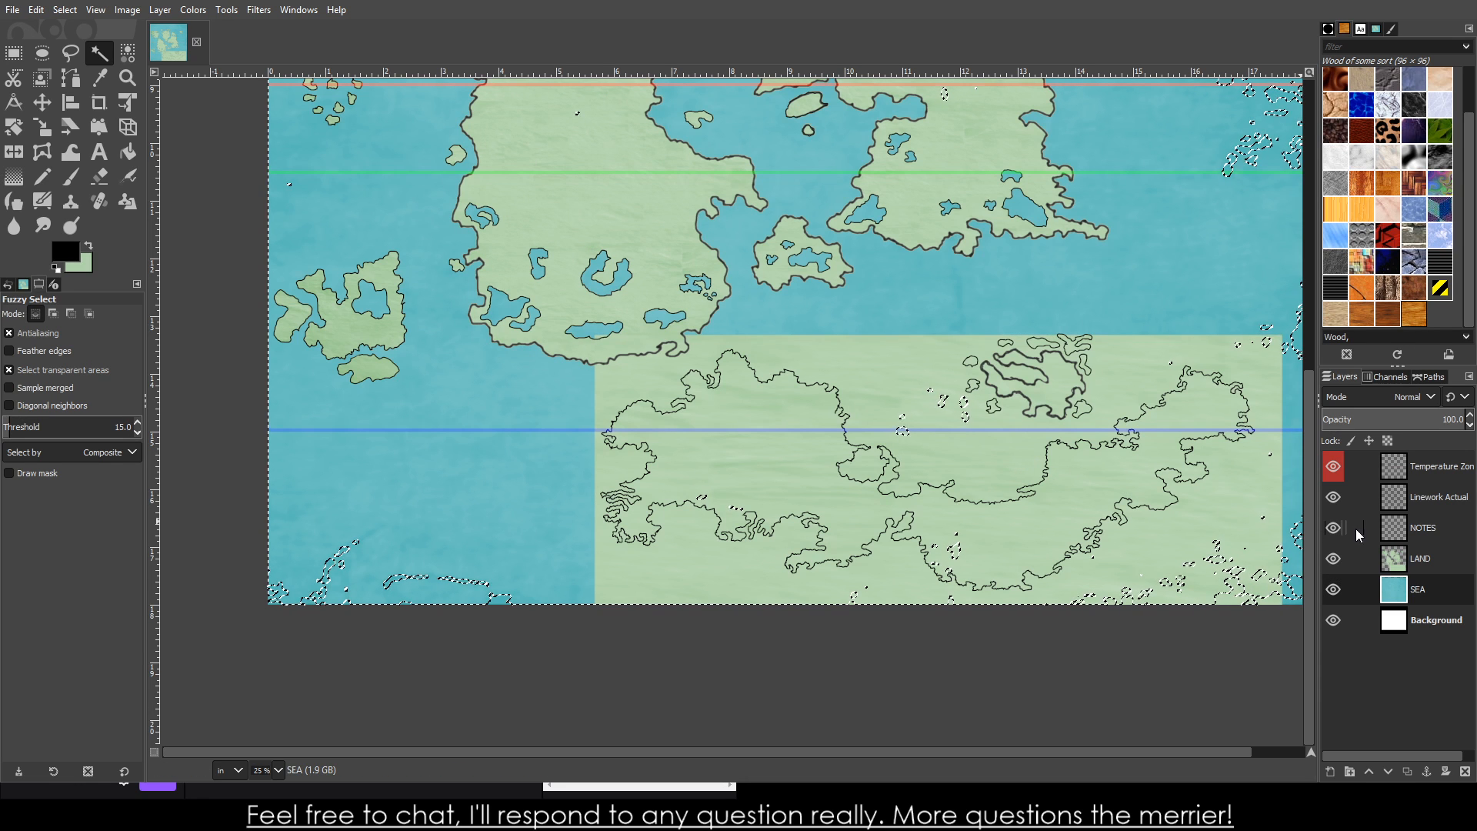
- Fuzzy-select the open sea outside the coastlines on the Linework Actual layer, delete that area from the LAND layer, and clear the selection
{"action": "left_click", "coordinate": [1430, 494]}
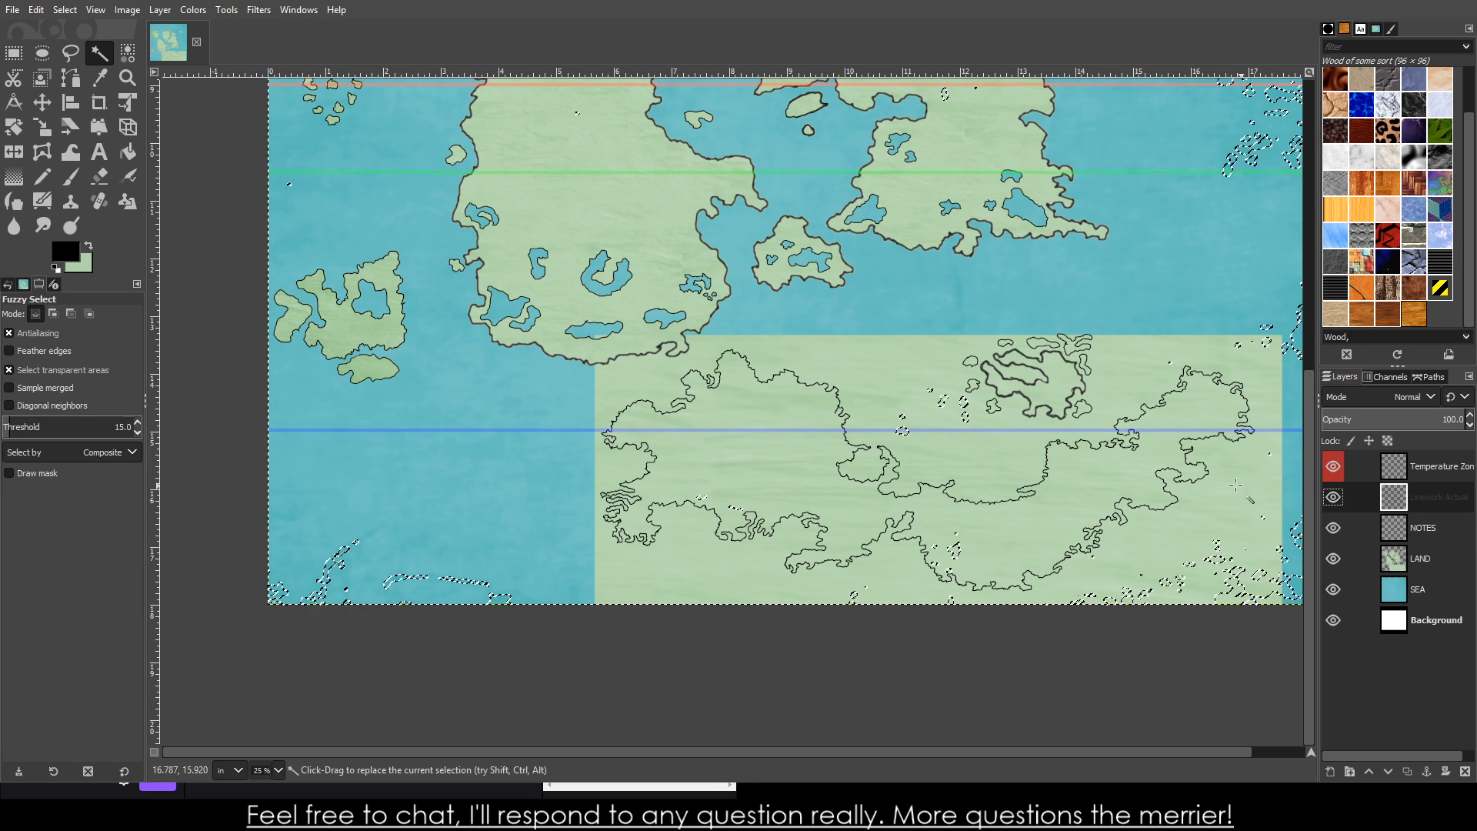
{"action": "left_click", "coordinate": [986, 459]}
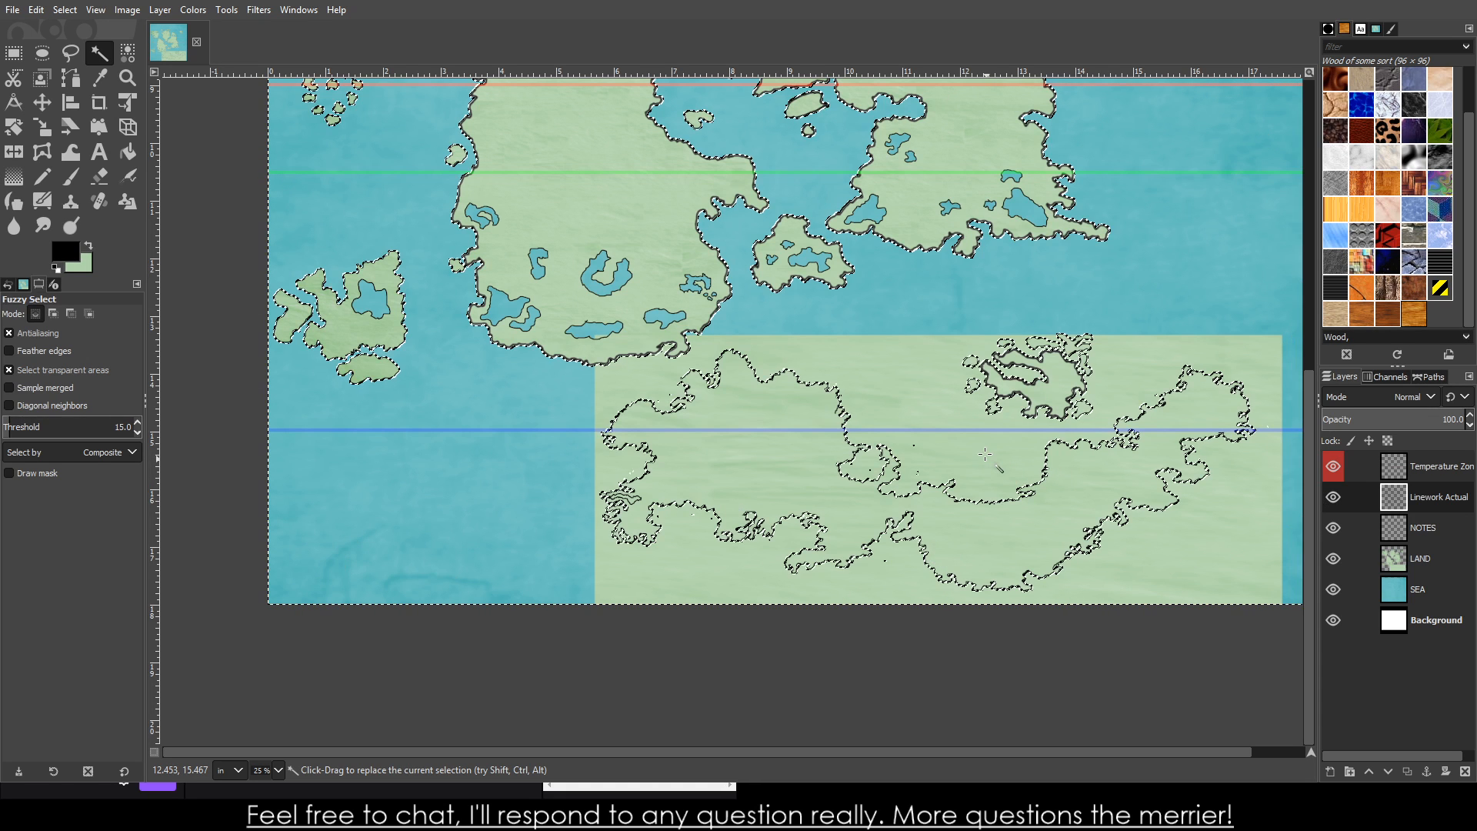
{"action": "left_click", "coordinate": [1425, 560]}
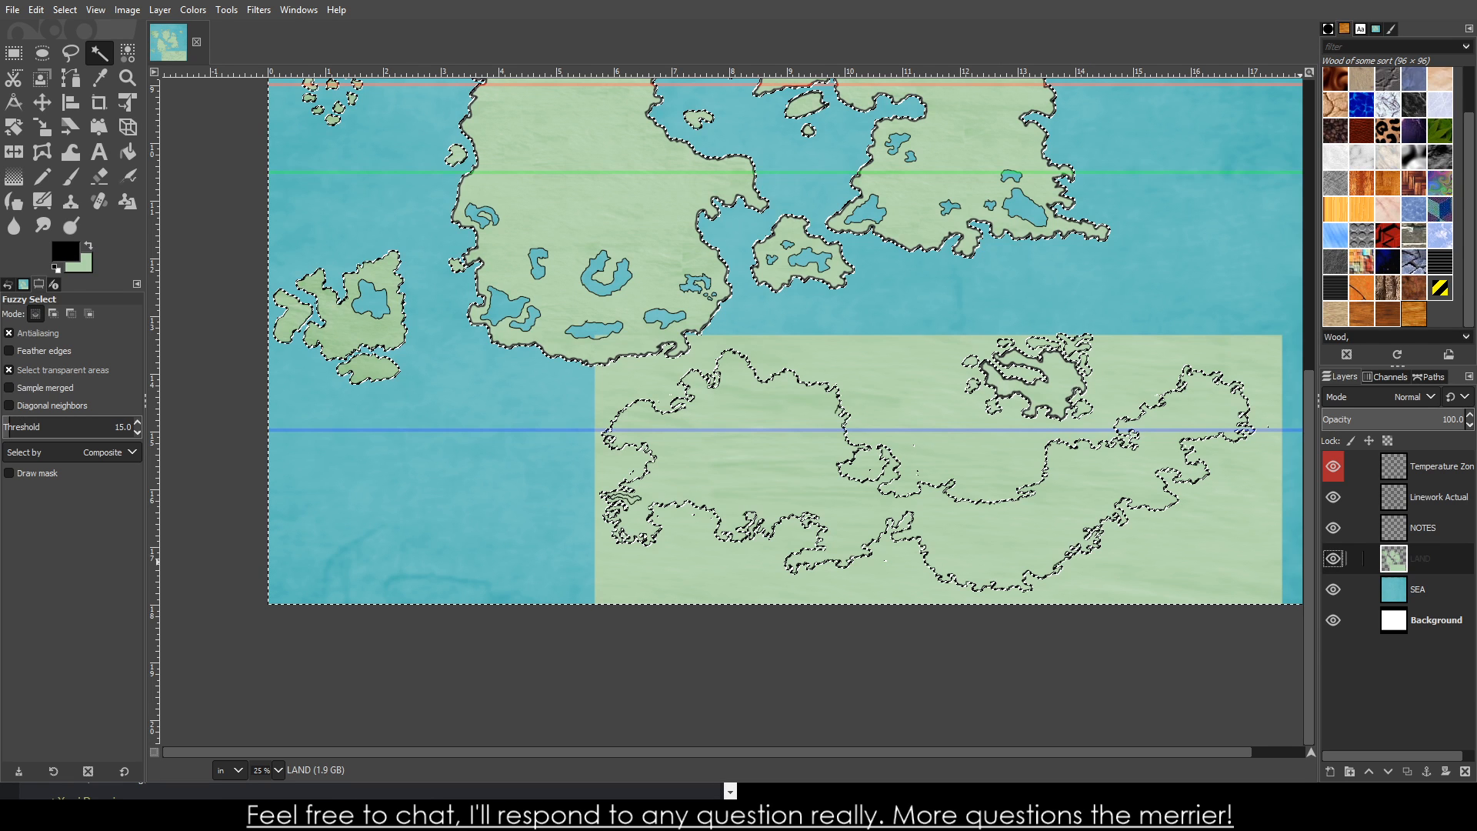
{"action": "key", "text": "ctrl+shift+a"}
{"action": "key", "text": "Delete"}
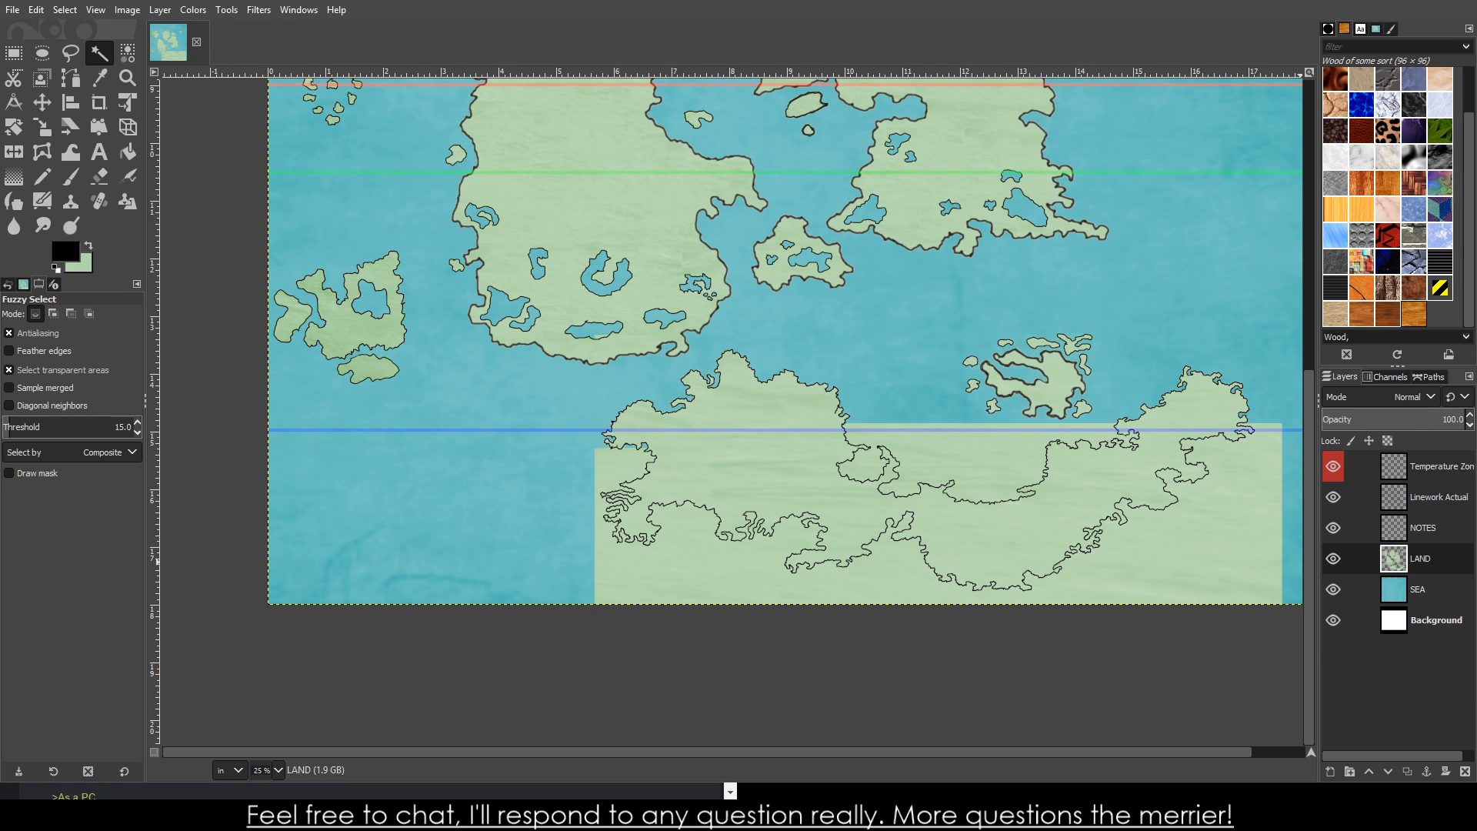
{"action": "scroll", "coordinate": [906, 381], "scroll_direction": "up", "scroll_amount": 5}
{"action": "scroll", "coordinate": [906, 381], "scroll_direction": "down", "scroll_amount": 3}
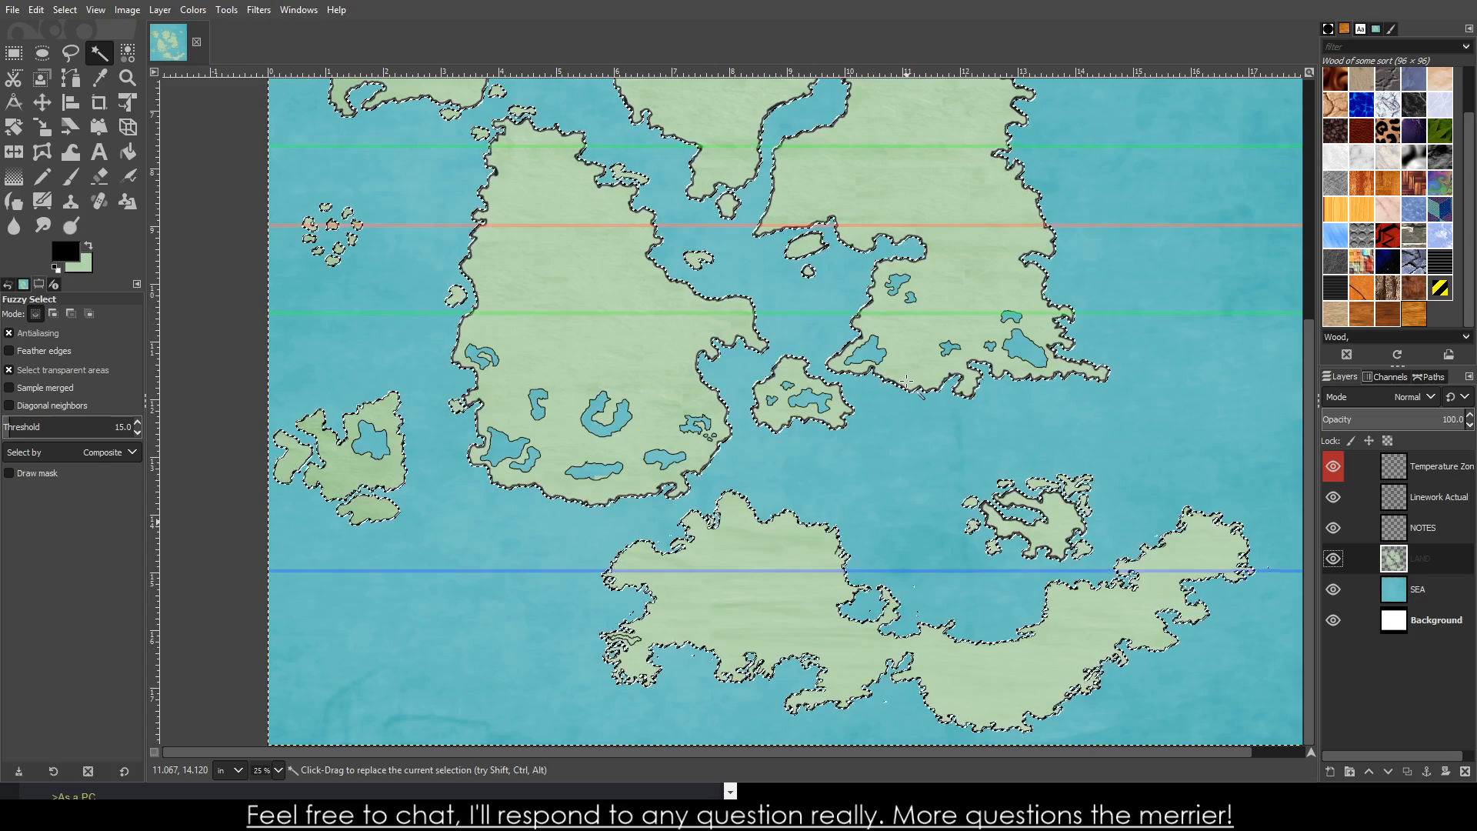
{"action": "key", "text": "ctrl+shift+a"}
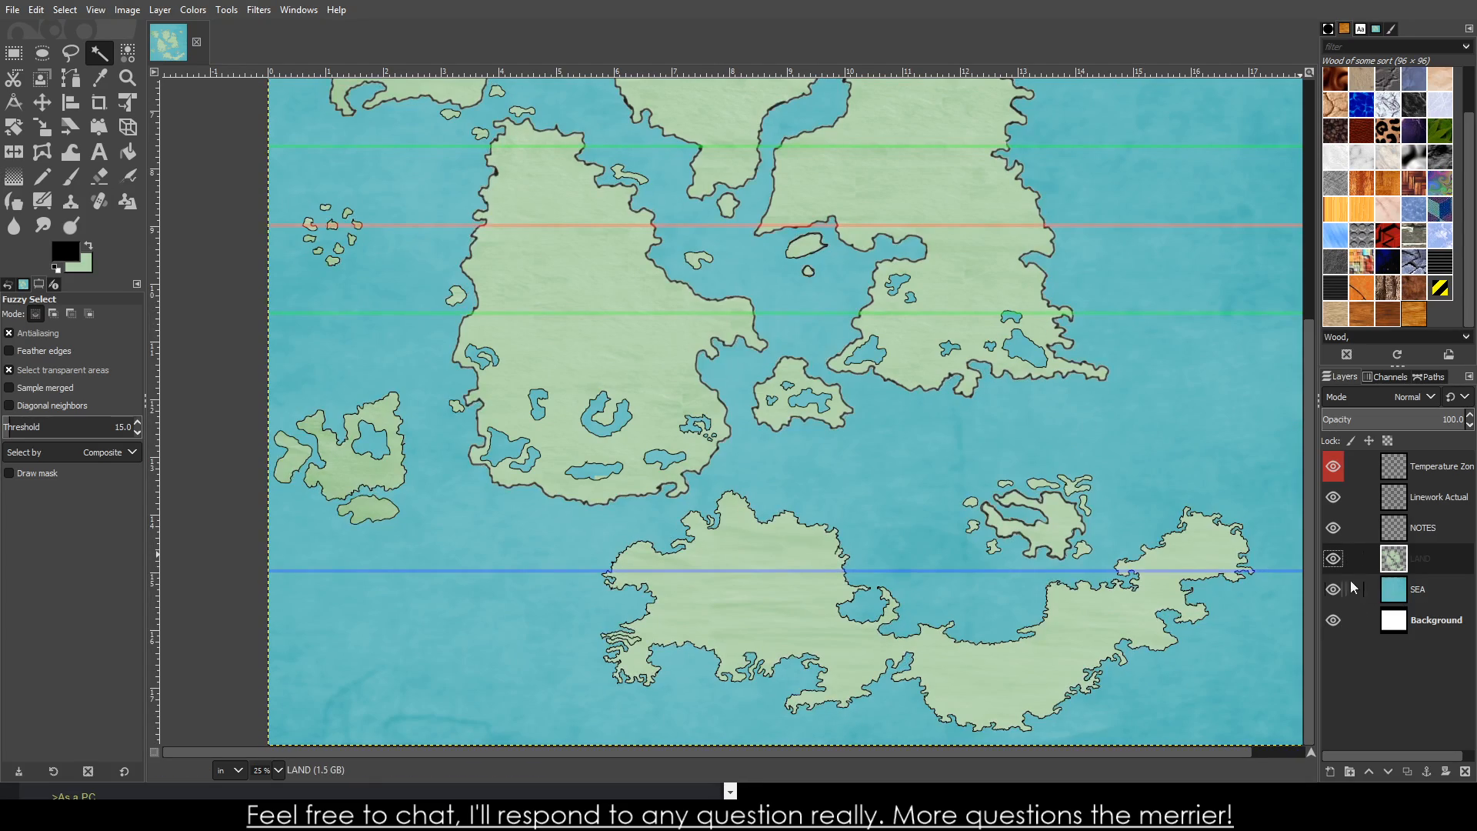
{"action": "scroll", "coordinate": [1070, 473], "scroll_direction": "down", "scroll_amount": 2}
{"action": "scroll", "coordinate": [1058, 476], "scroll_direction": "up", "scroll_amount": 2}
{"action": "scroll", "coordinate": [1044, 493], "scroll_direction": "up", "scroll_amount": 1}
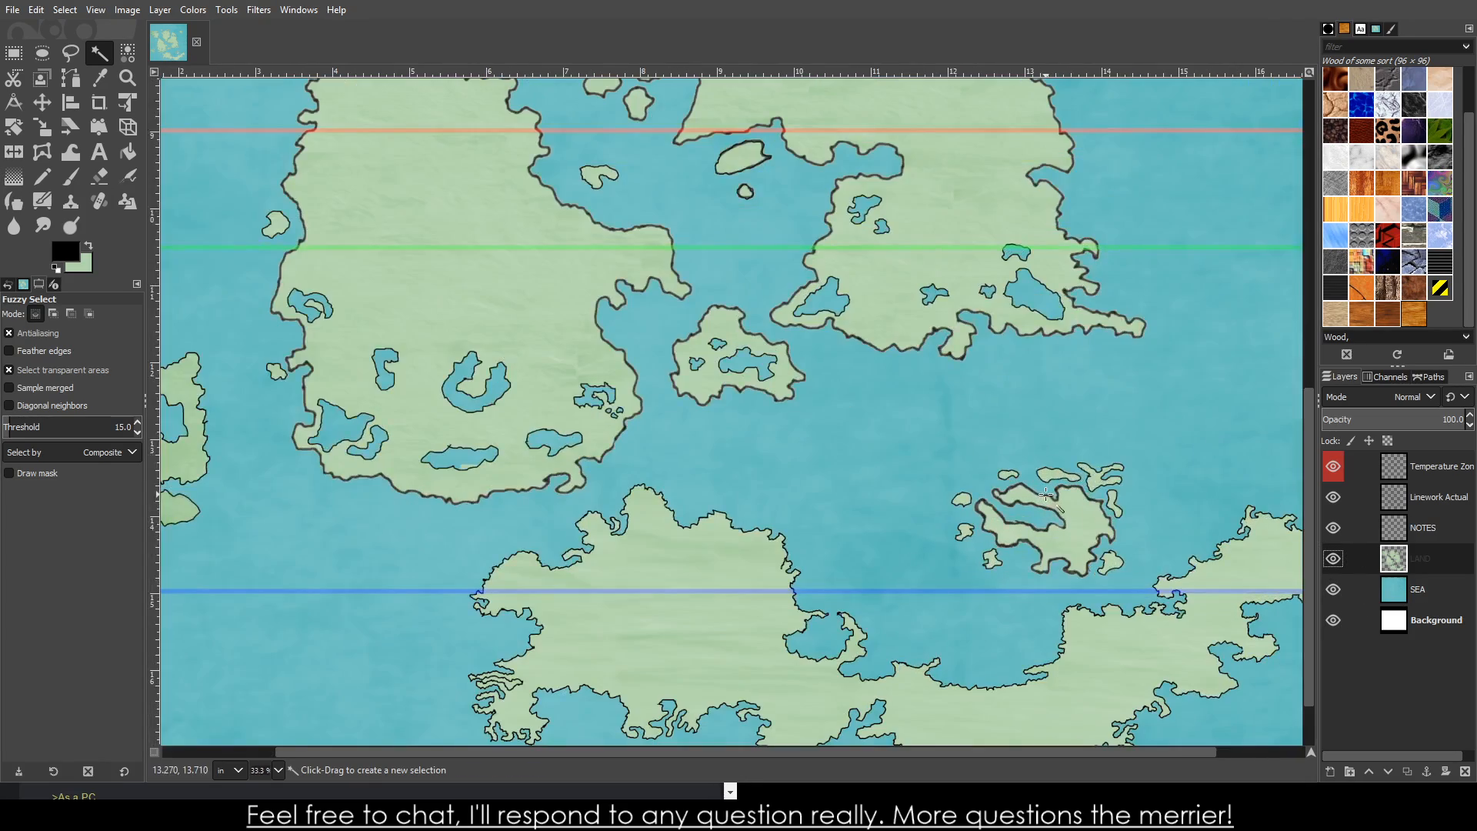
{"action": "scroll", "coordinate": [1046, 485], "scroll_direction": "down", "scroll_amount": 3}
{"action": "scroll", "coordinate": [1069, 470], "scroll_direction": "up", "scroll_amount": 3}
{"action": "scroll", "coordinate": [1089, 457], "scroll_direction": "down", "scroll_amount": 1}
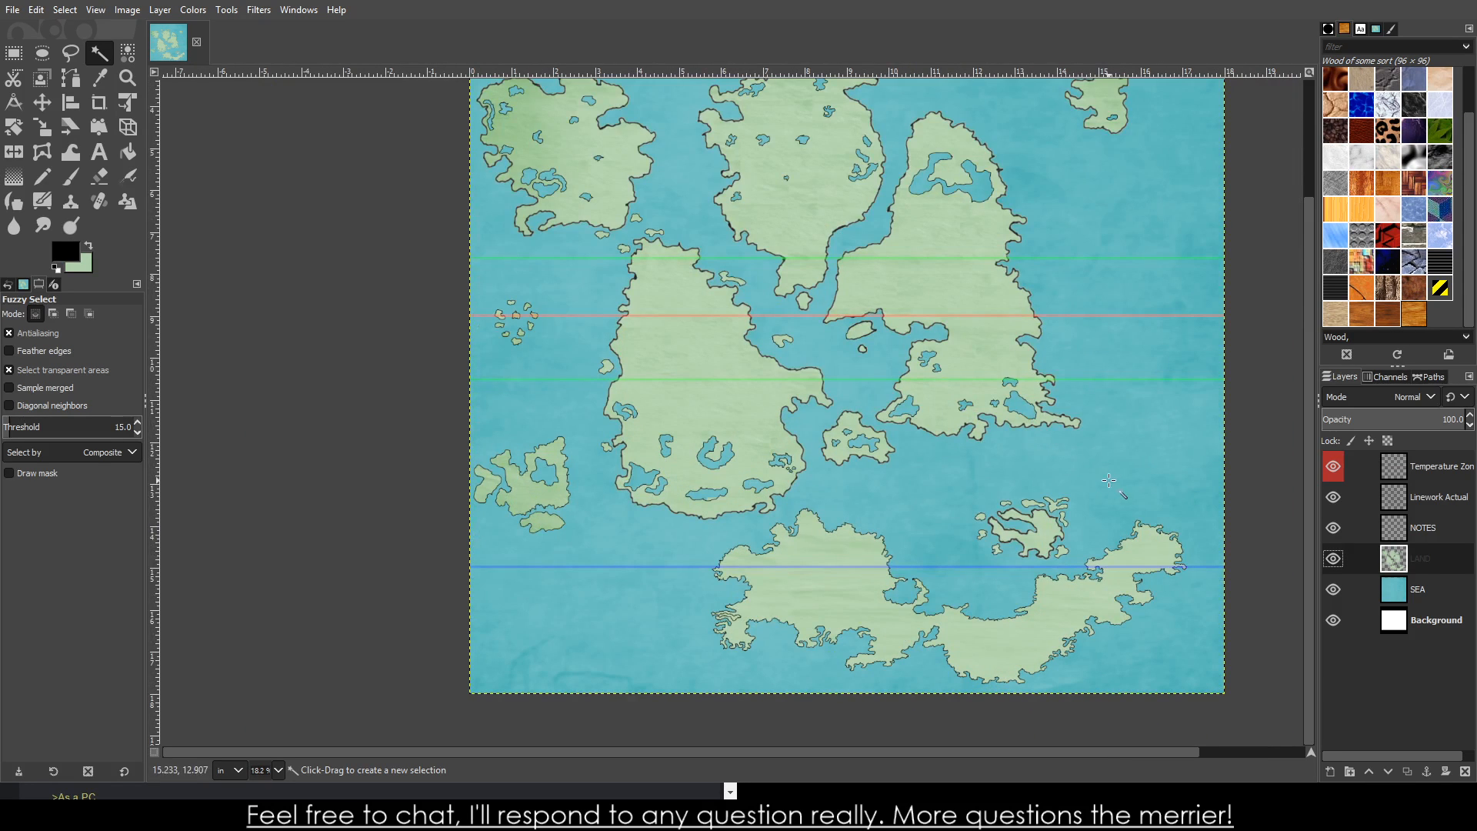
- Hide and reshow the Linework Actual layer, and examine the trimmed land texture along the southern continent's coastline and across the whole map
{"action": "scroll", "coordinate": [1172, 571], "scroll_direction": "up", "scroll_amount": 1}
{"action": "left_click", "coordinate": [1333, 499]}
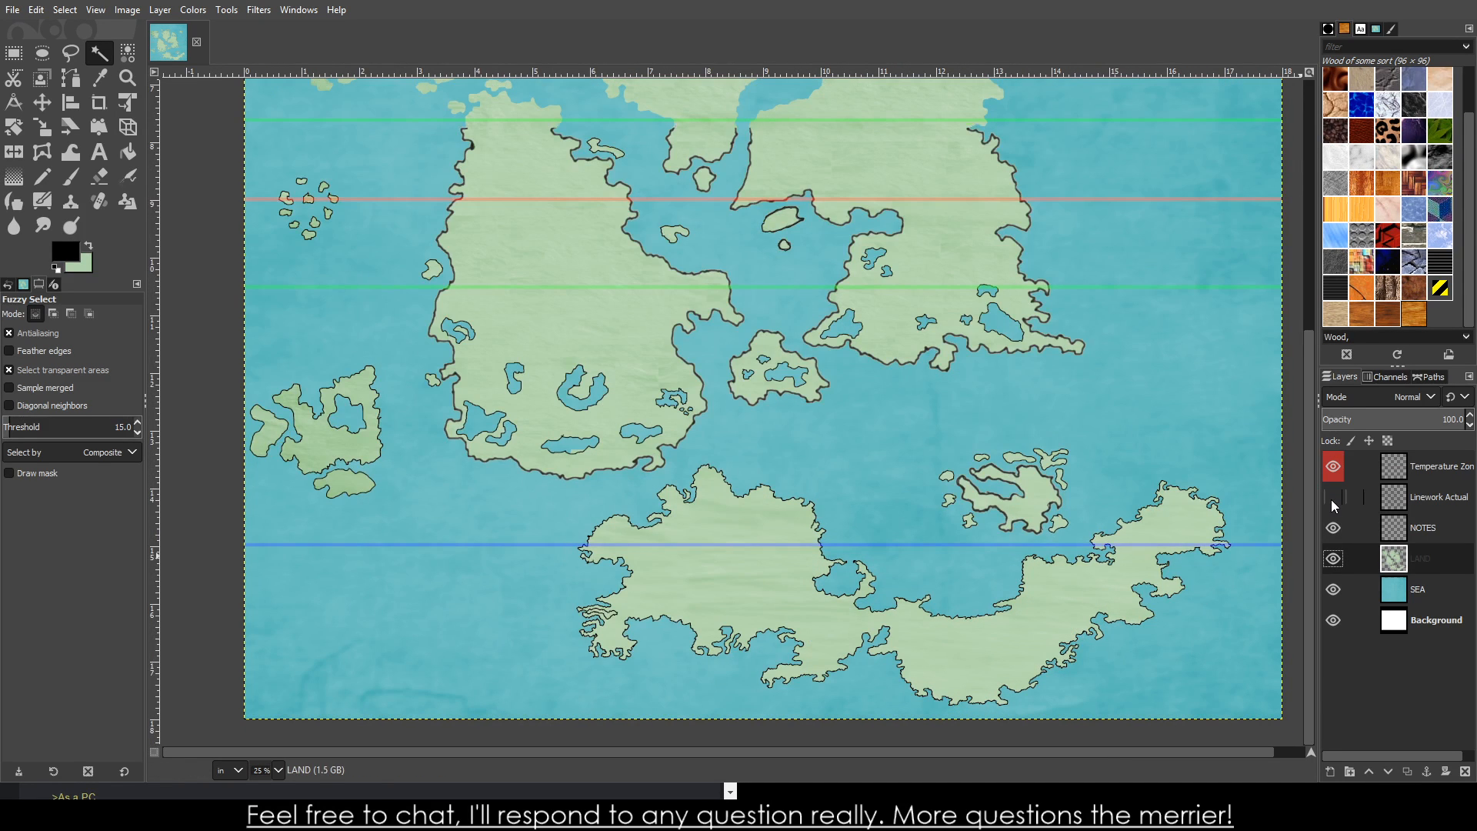
{"action": "left_click", "coordinate": [1334, 498]}
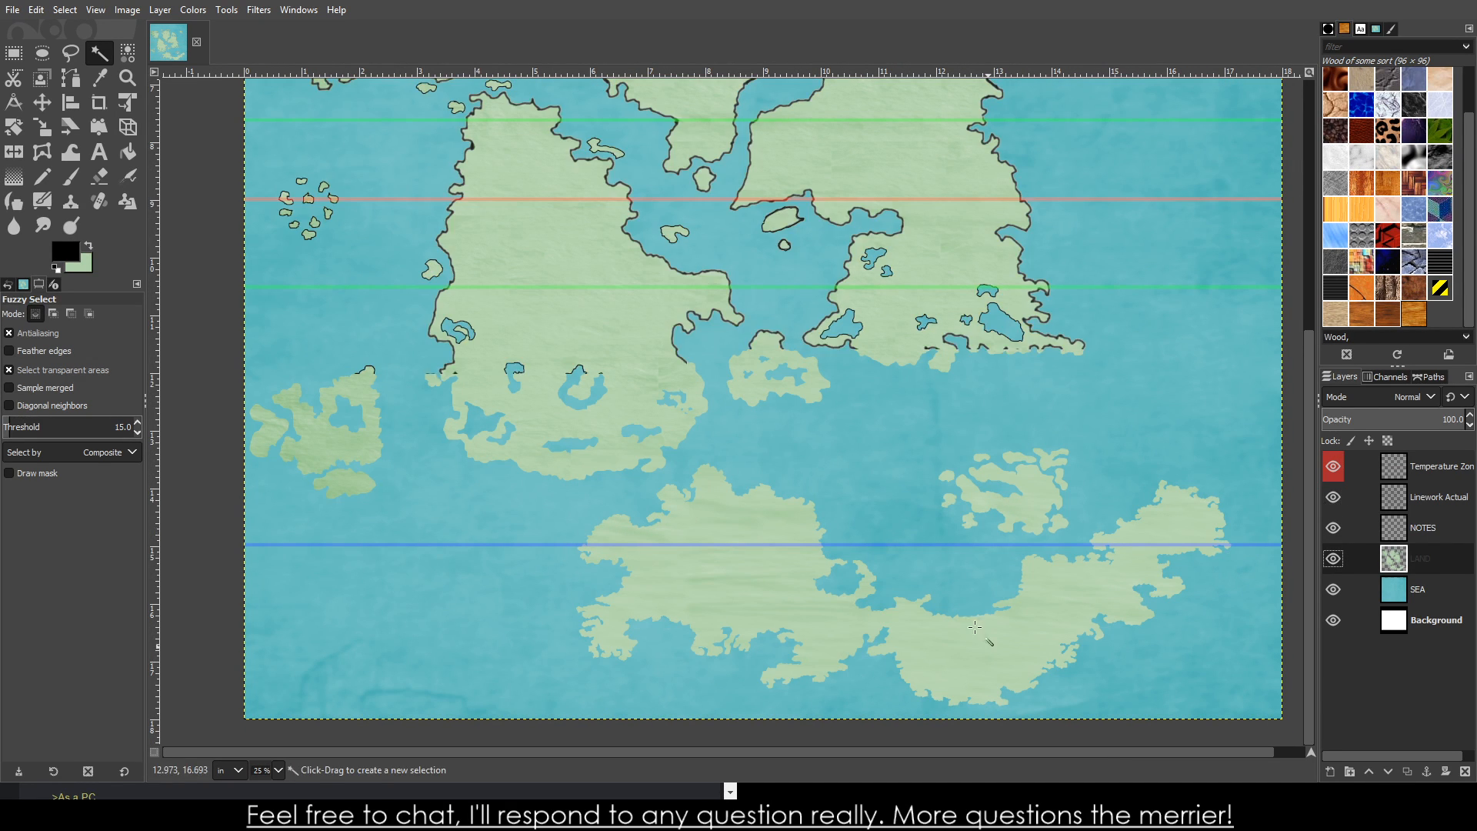
{"action": "scroll", "coordinate": [808, 552], "scroll_direction": "down", "scroll_amount": 2}
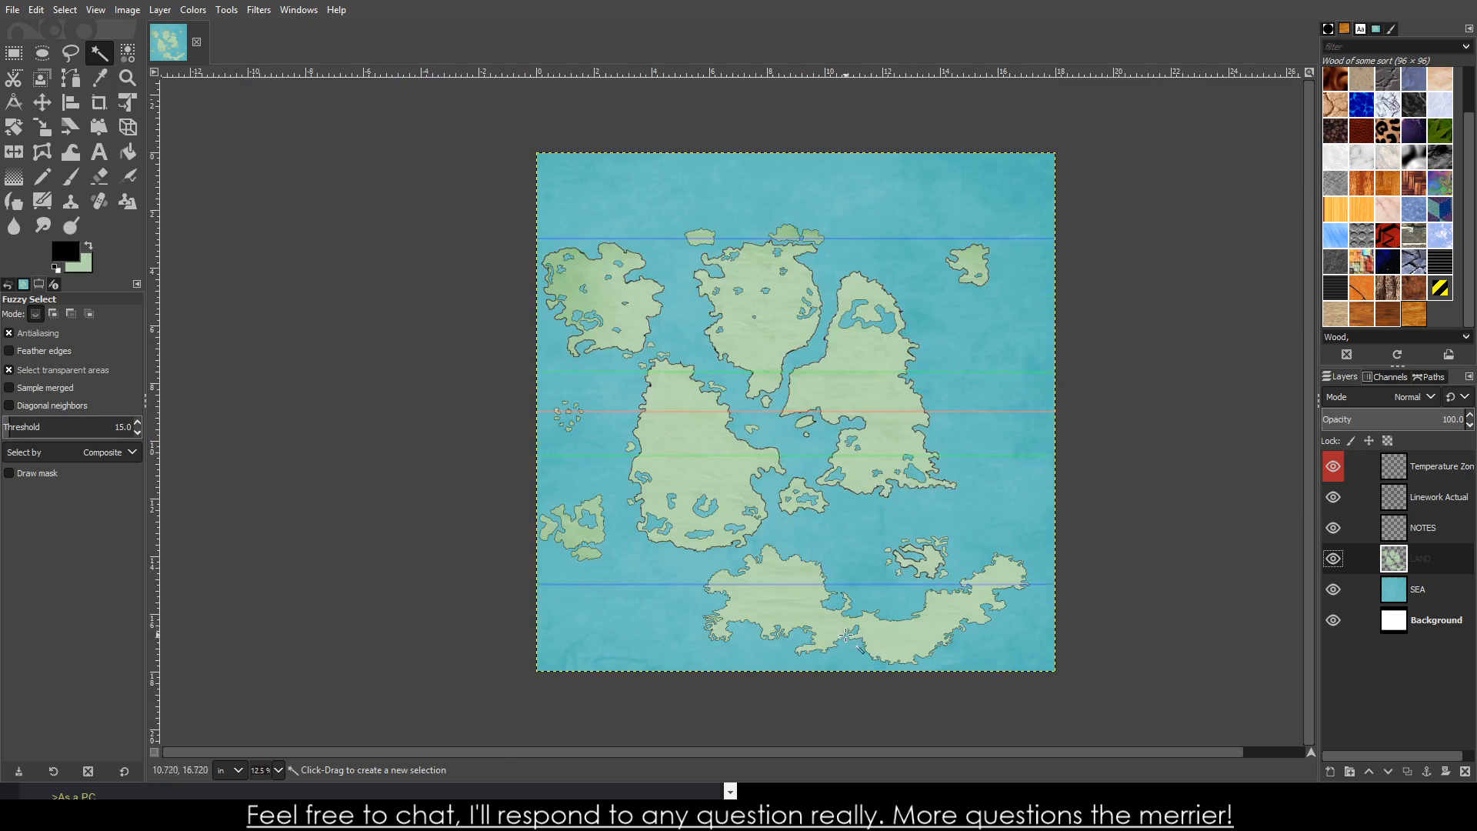
{"action": "scroll", "coordinate": [878, 600], "scroll_direction": "up", "scroll_amount": 5}
{"action": "scroll", "coordinate": [1000, 541], "scroll_direction": "down", "scroll_amount": 4}
{"action": "scroll", "coordinate": [682, 344], "scroll_direction": "up", "scroll_amount": 4}
{"action": "scroll", "coordinate": [682, 344], "scroll_direction": "down", "scroll_amount": 4}
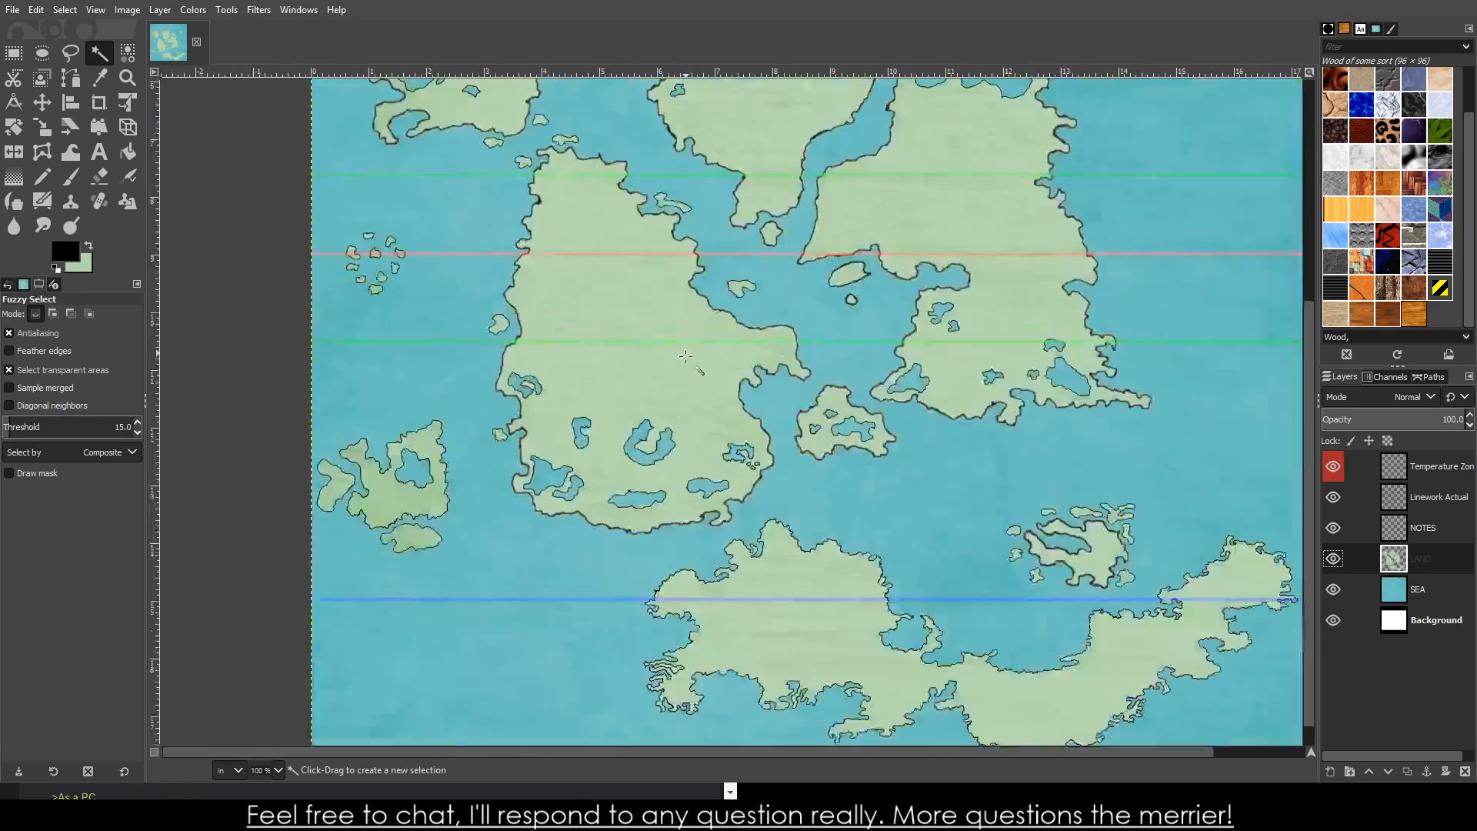
{"action": "scroll", "coordinate": [902, 513], "scroll_direction": "up", "scroll_amount": 4}
{"action": "scroll", "coordinate": [870, 514], "scroll_direction": "up", "scroll_amount": 1}
{"action": "scroll", "coordinate": [880, 521], "scroll_direction": "down", "scroll_amount": 6}
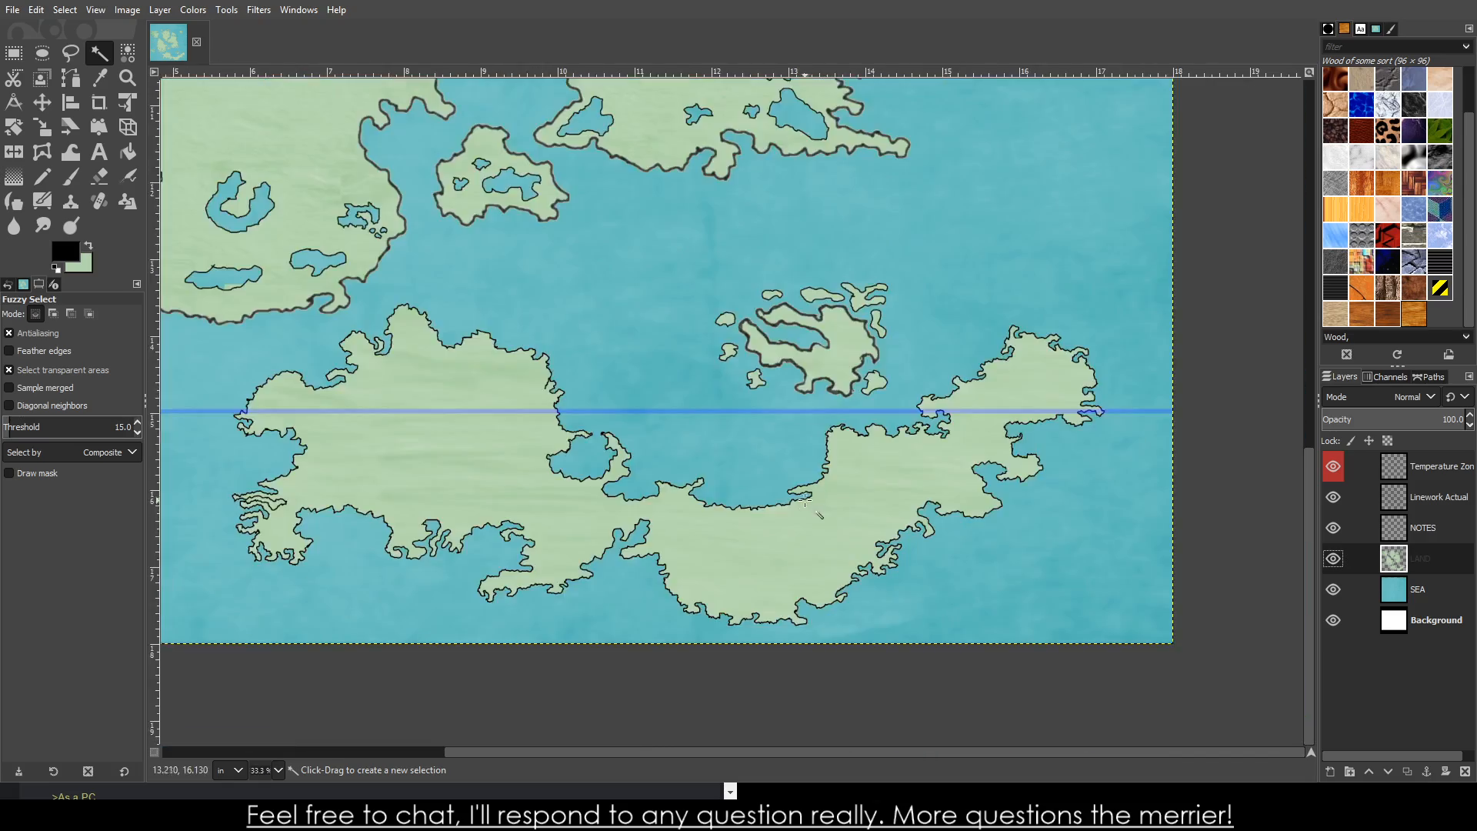
{"action": "scroll", "coordinate": [594, 377], "scroll_direction": "up", "scroll_amount": 4}
{"action": "scroll", "coordinate": [689, 408], "scroll_direction": "down", "scroll_amount": 2}
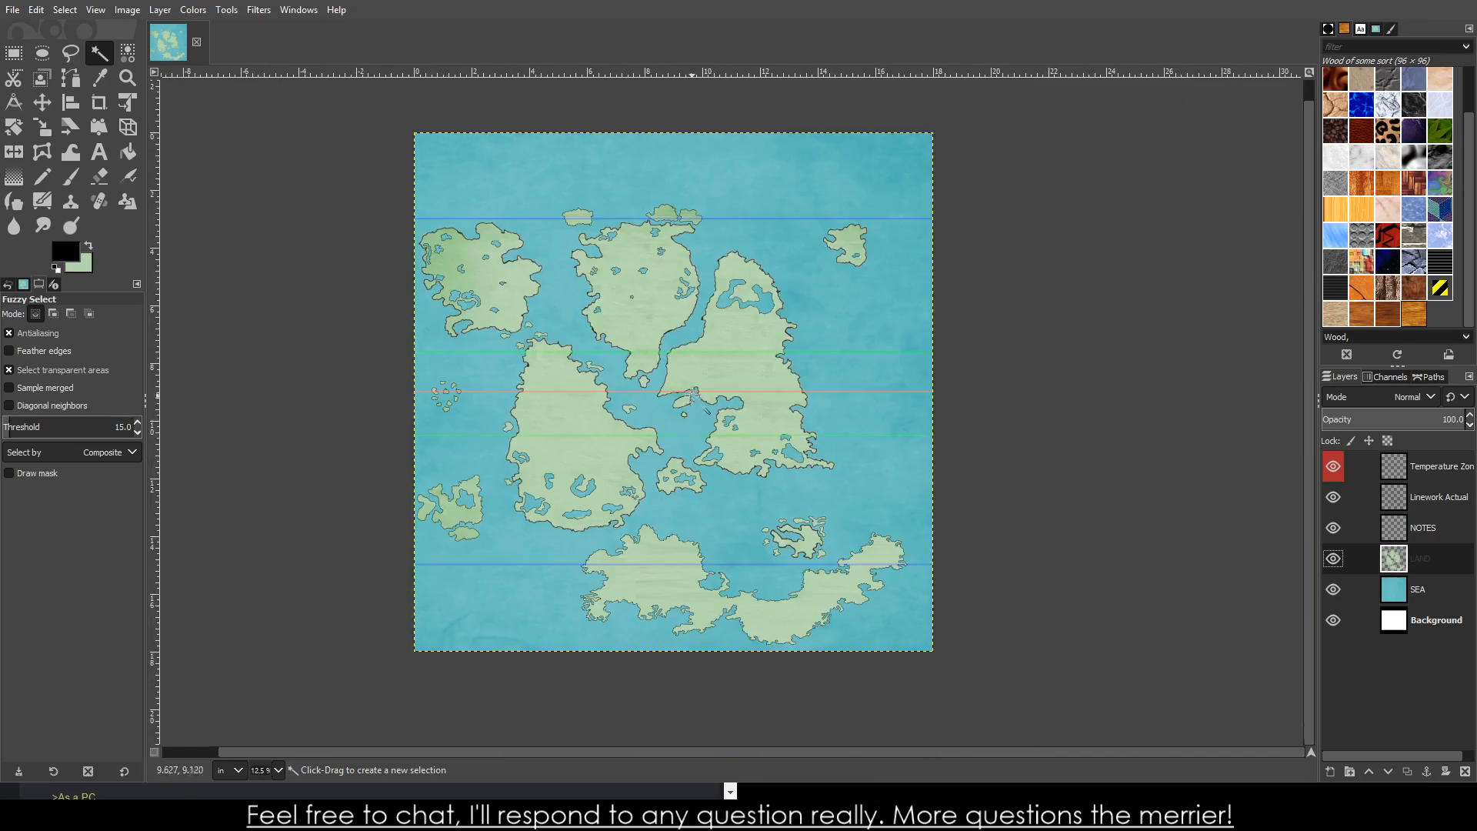
{"action": "scroll", "coordinate": [709, 525], "scroll_direction": "up", "scroll_amount": 3}
{"action": "scroll", "coordinate": [685, 507], "scroll_direction": "down", "scroll_amount": 5}
{"action": "scroll", "coordinate": [618, 418], "scroll_direction": "up", "scroll_amount": 4}
{"action": "scroll", "coordinate": [677, 400], "scroll_direction": "down", "scroll_amount": 4}
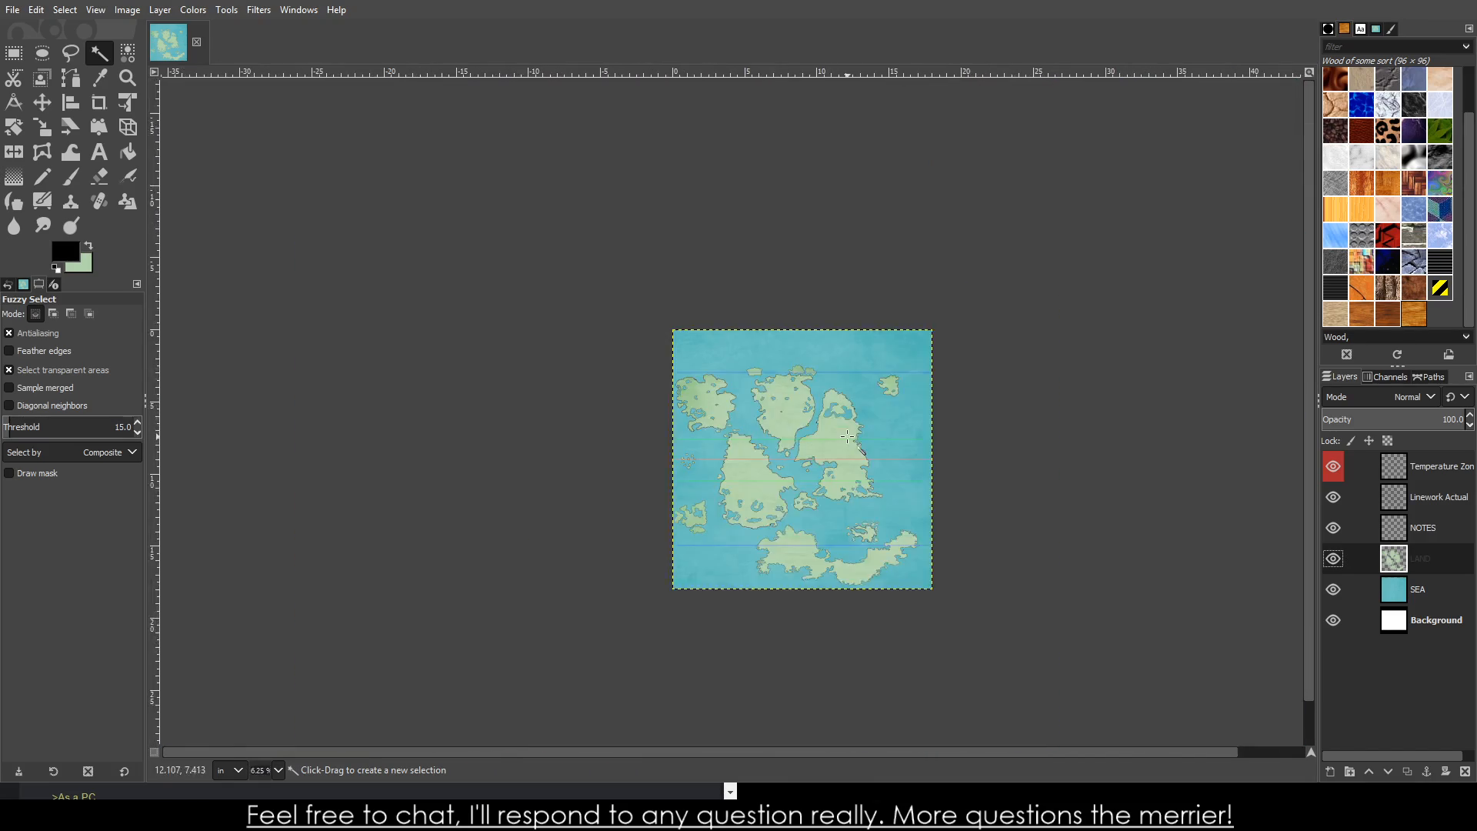
{"action": "scroll", "coordinate": [840, 431], "scroll_direction": "up", "scroll_amount": 3}
{"action": "scroll", "coordinate": [894, 603], "scroll_direction": "down", "scroll_amount": 3}
{"action": "scroll", "coordinate": [844, 455], "scroll_direction": "up", "scroll_amount": 5}
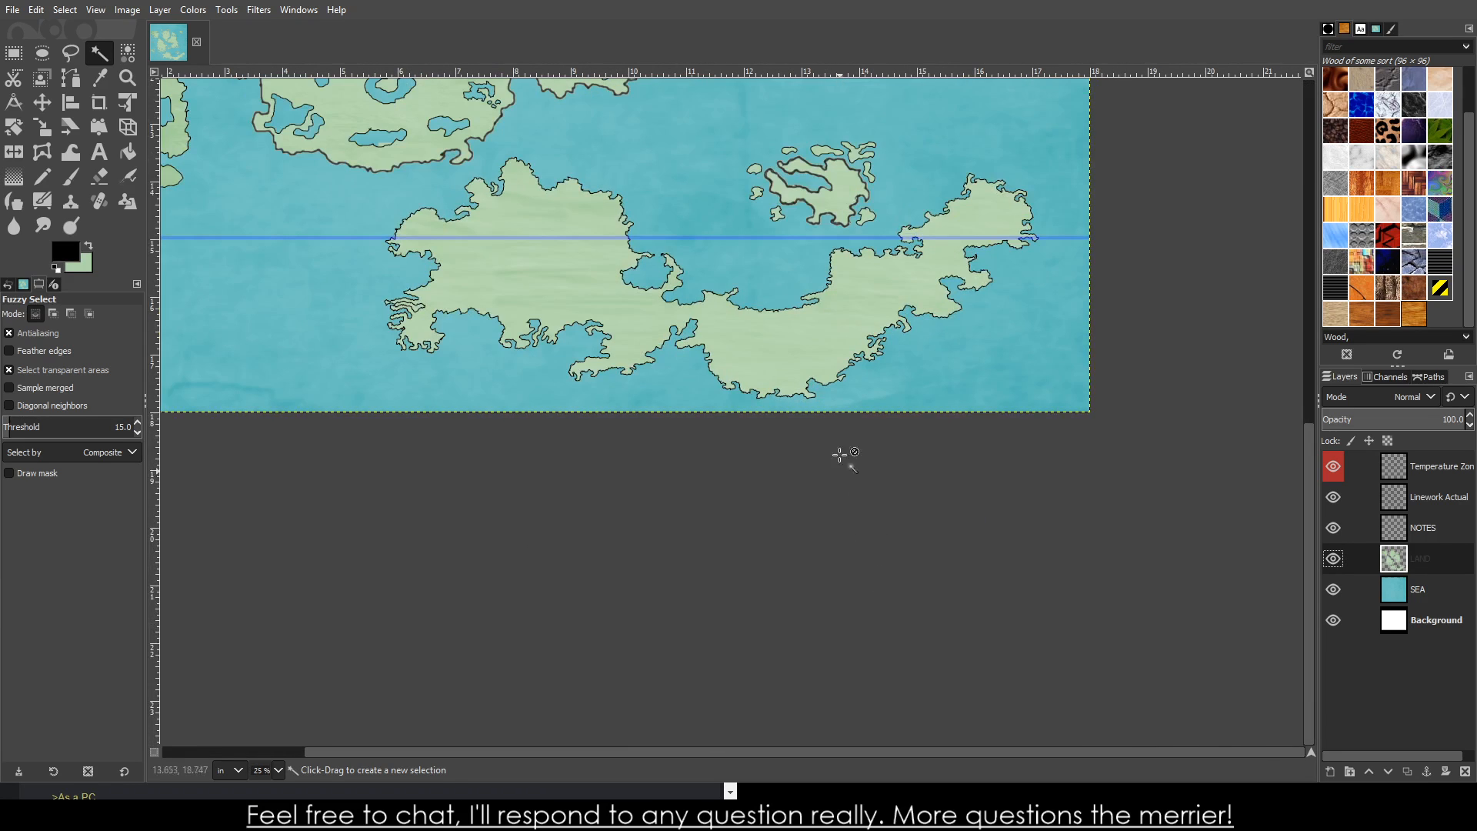
- Make the Linework Actual layer active and set up the Paintbrush with a brush size of 5
{"action": "left_click", "coordinate": [1408, 529]}
{"action": "left_click", "coordinate": [1414, 498]}
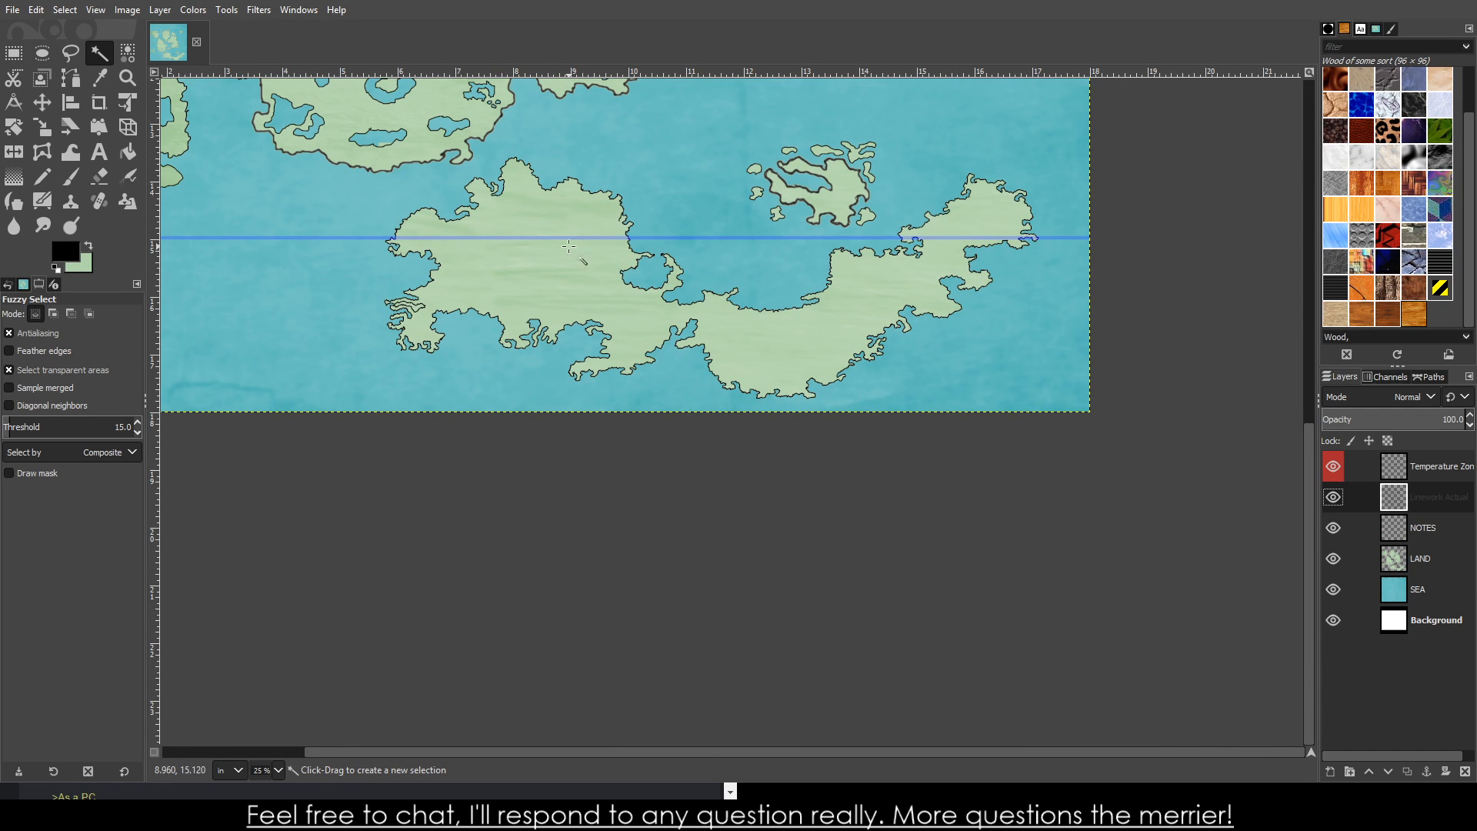
{"action": "scroll", "coordinate": [569, 246], "scroll_direction": "up", "scroll_amount": 4}
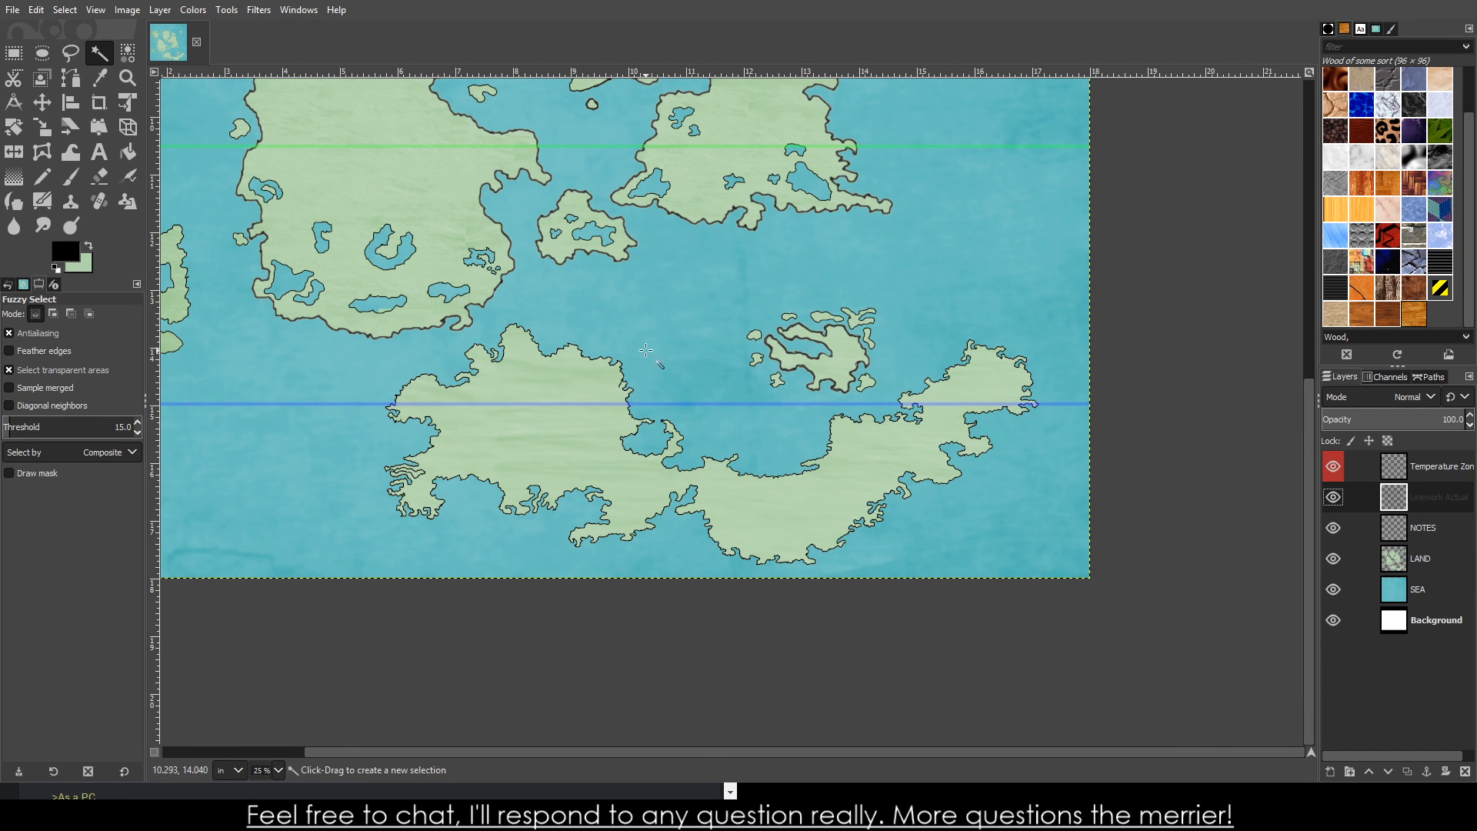
{"action": "left_click", "coordinate": [70, 176]}
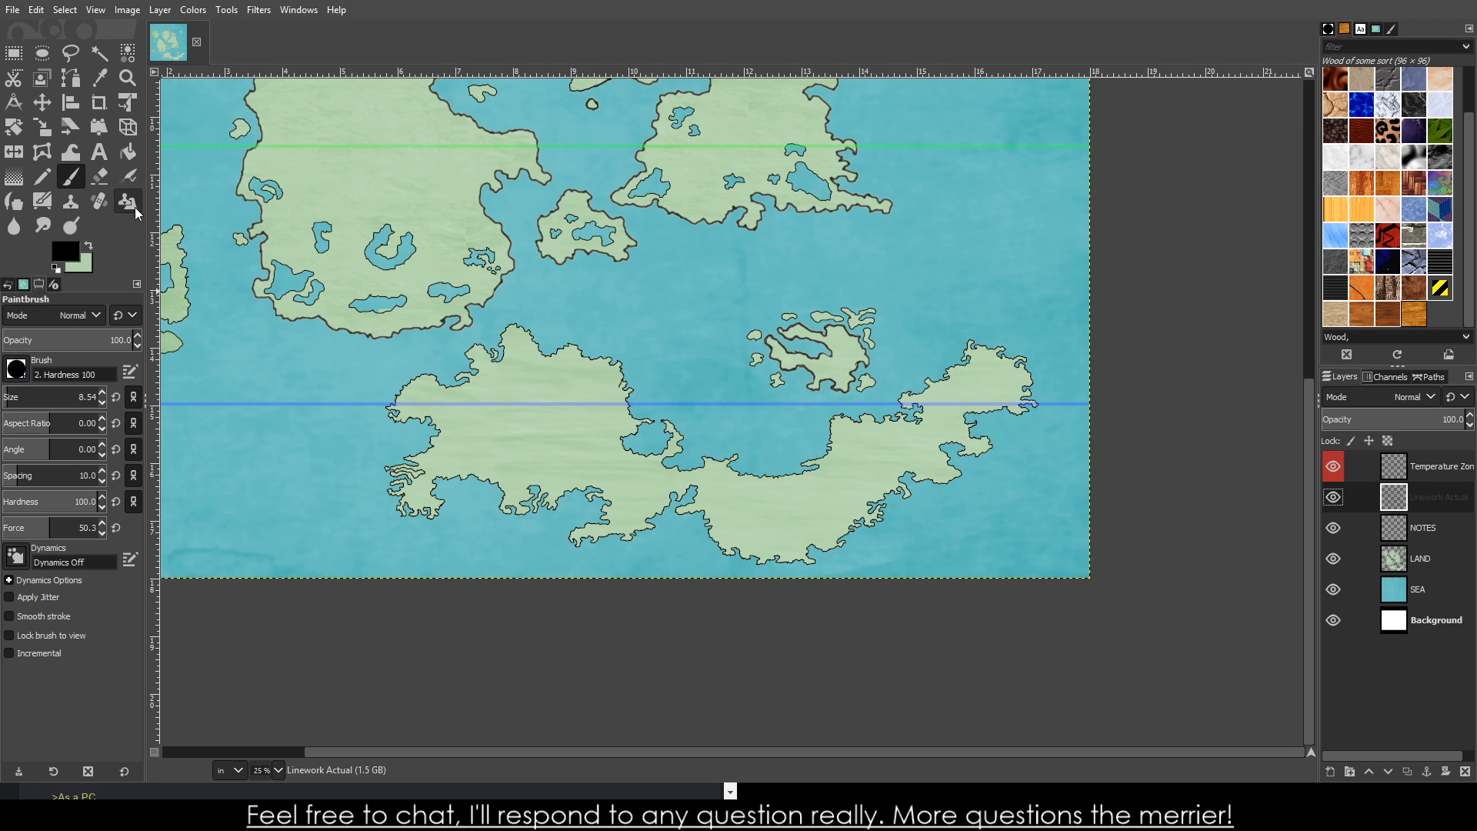
{"action": "left_click", "coordinate": [87, 400]}
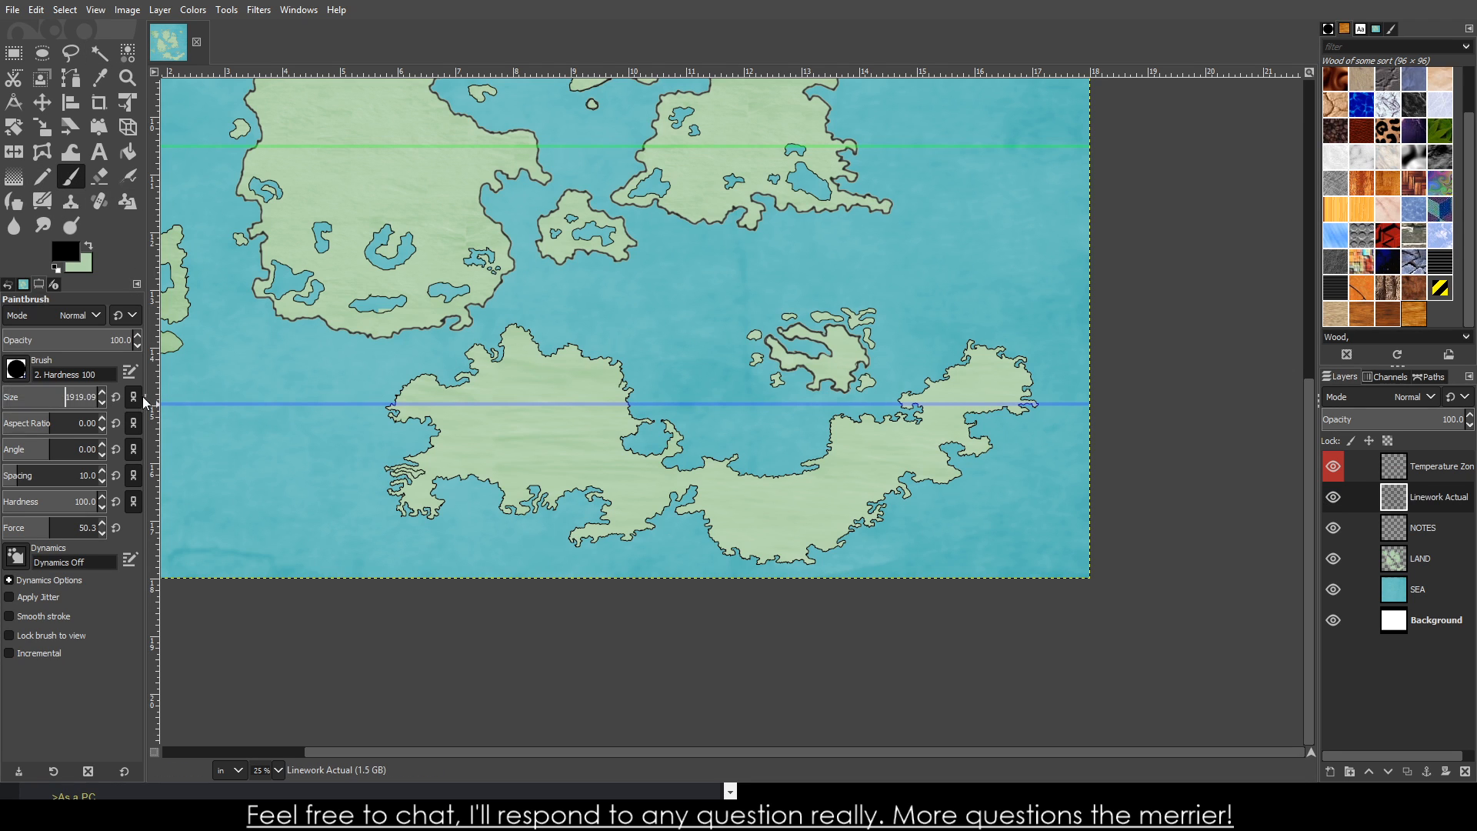
{"action": "type", "text": "5"}
{"action": "key", "text": "Delete"}
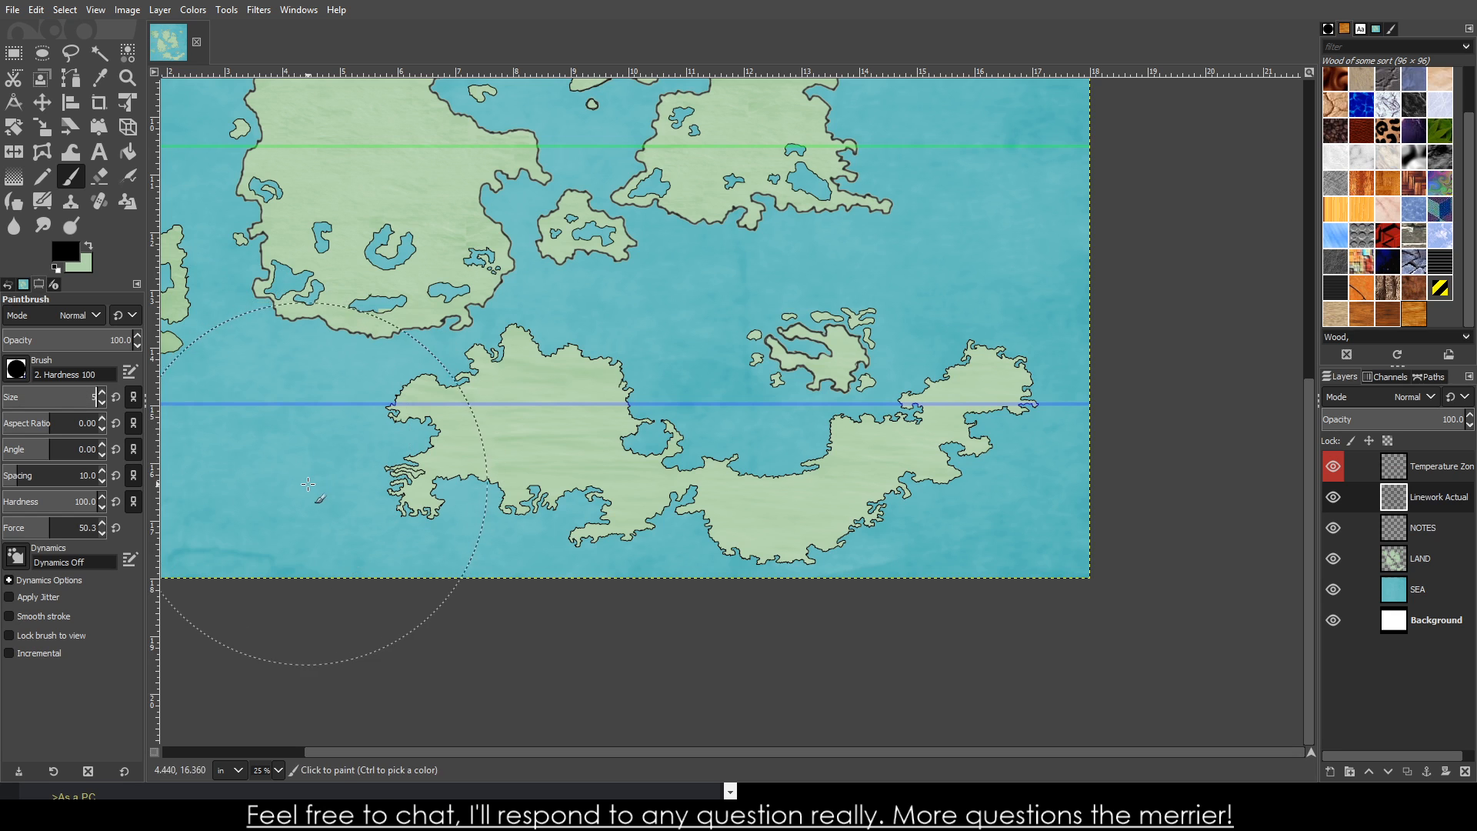
{"action": "key", "text": "Return"}
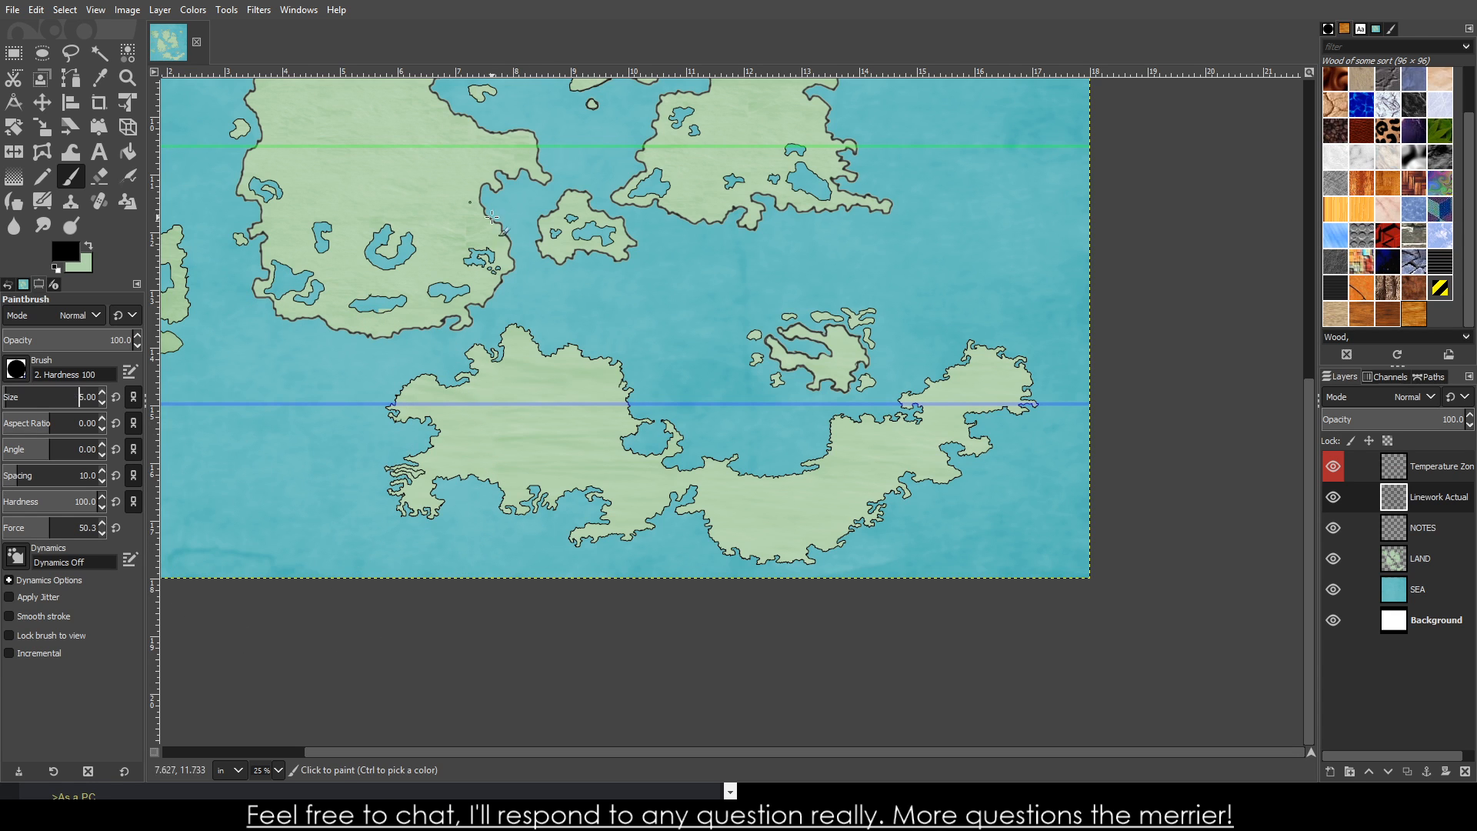
- Paint the closed outline of a small island about 0.5 in wide in the bay north of the southern continent
{"action": "scroll", "coordinate": [739, 397], "scroll_direction": "up", "scroll_amount": 5}
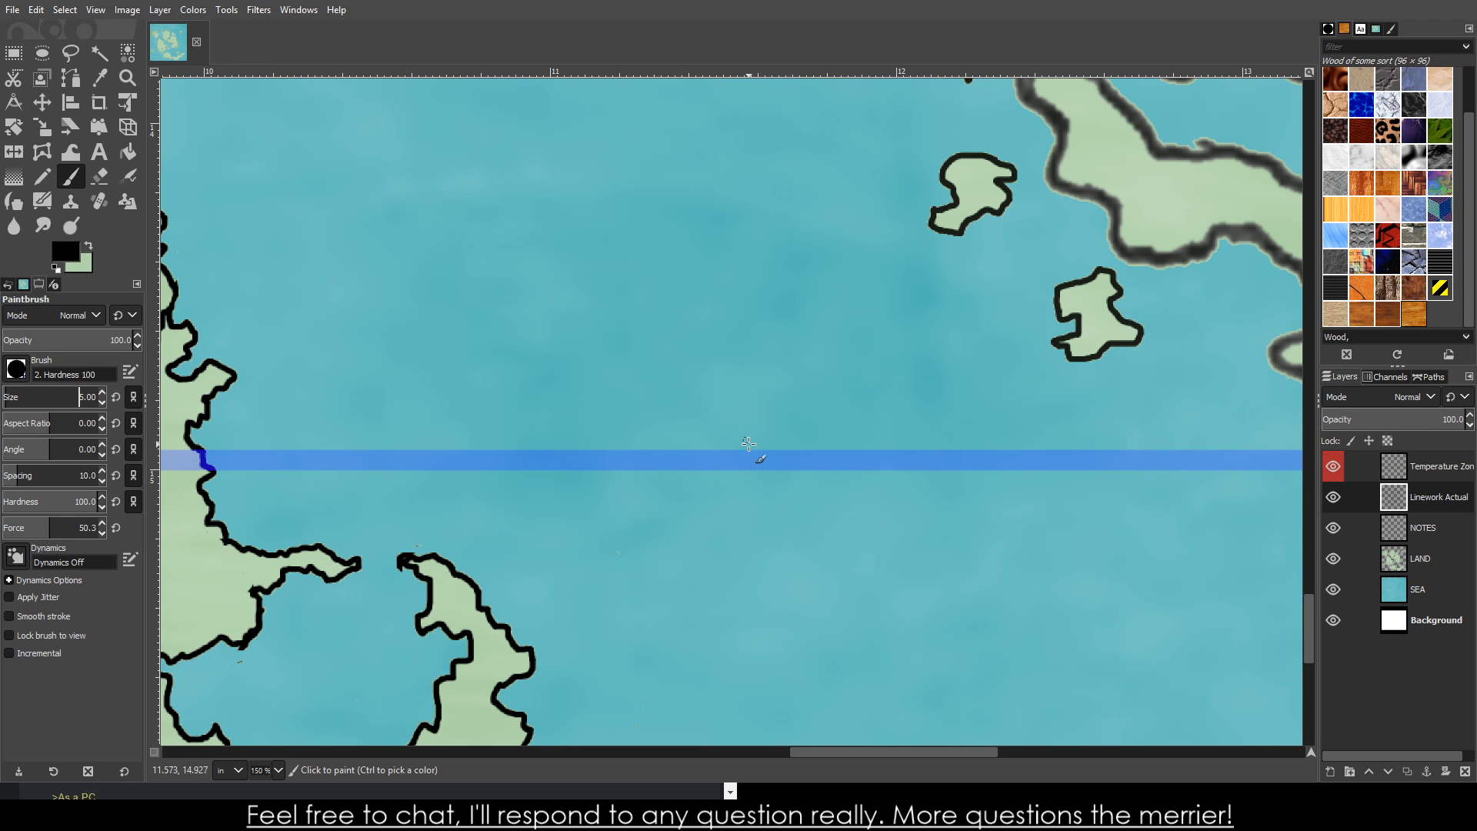
{"action": "scroll", "coordinate": [769, 465], "scroll_direction": "down", "scroll_amount": 3}
{"action": "scroll", "coordinate": [769, 461], "scroll_direction": "up", "scroll_amount": 2}
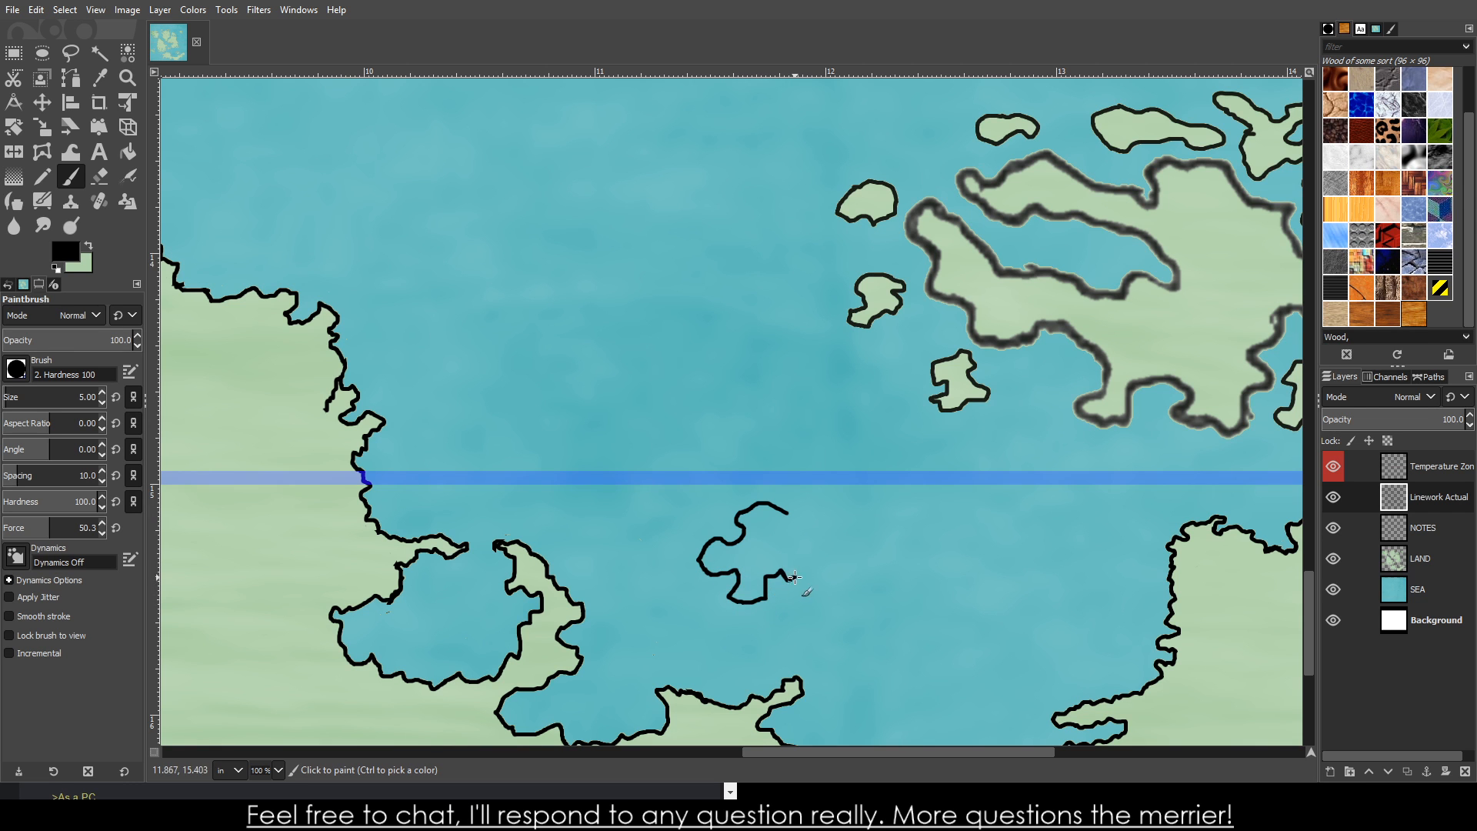
{"action": "scroll", "coordinate": [792, 514], "scroll_direction": "down", "scroll_amount": 4}
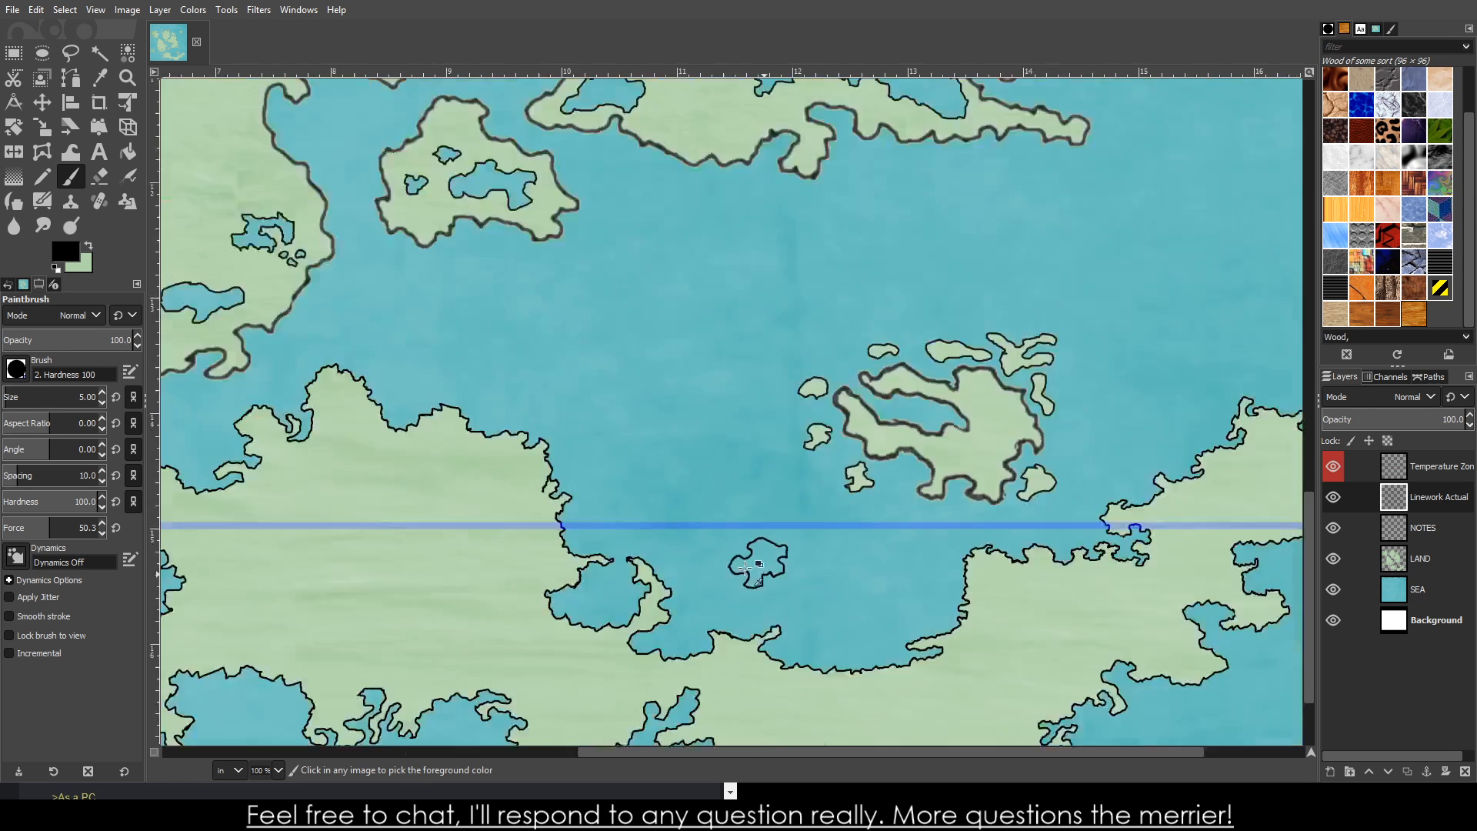
- Paint the irregular outline of an island about 0.7 in wide off the southern continent's west coast
{"action": "scroll", "coordinate": [587, 597], "scroll_direction": "up", "scroll_amount": 4}
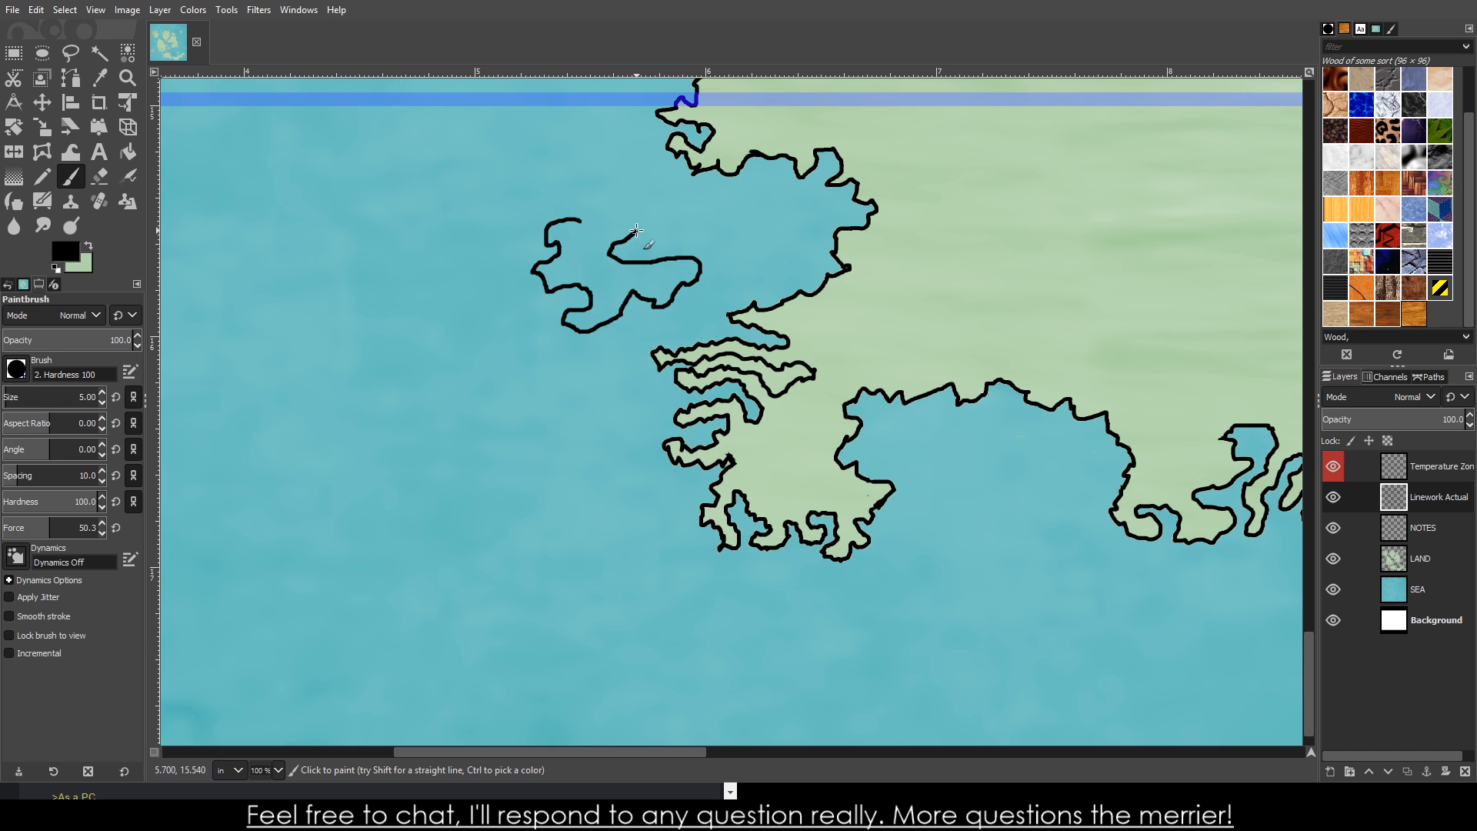
{"action": "scroll", "coordinate": [582, 224], "scroll_direction": "down", "scroll_amount": 3}
{"action": "scroll", "coordinate": [762, 368], "scroll_direction": "up", "scroll_amount": 8}
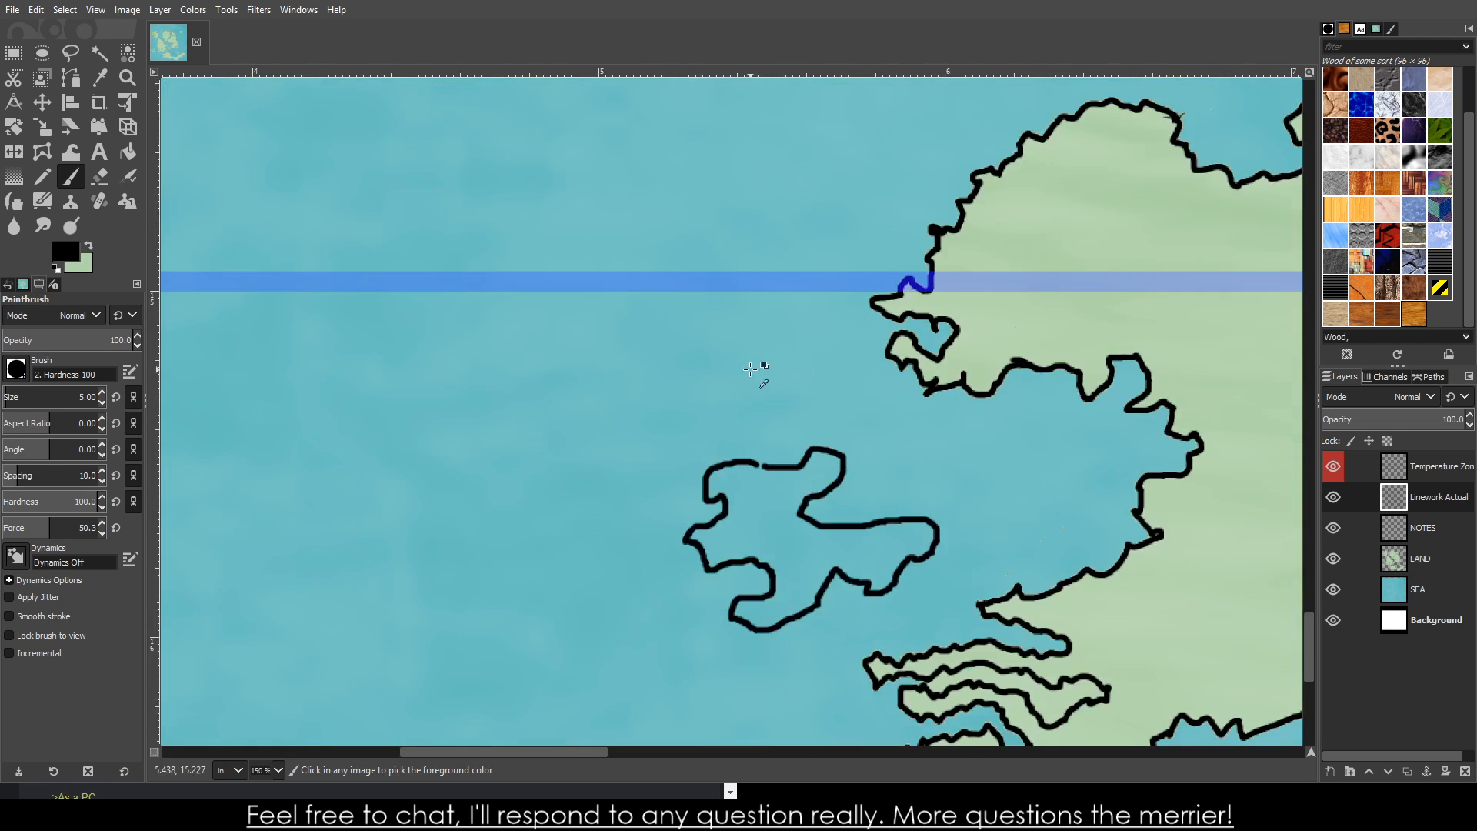
{"action": "scroll", "coordinate": [747, 448], "scroll_direction": "down", "scroll_amount": 5}
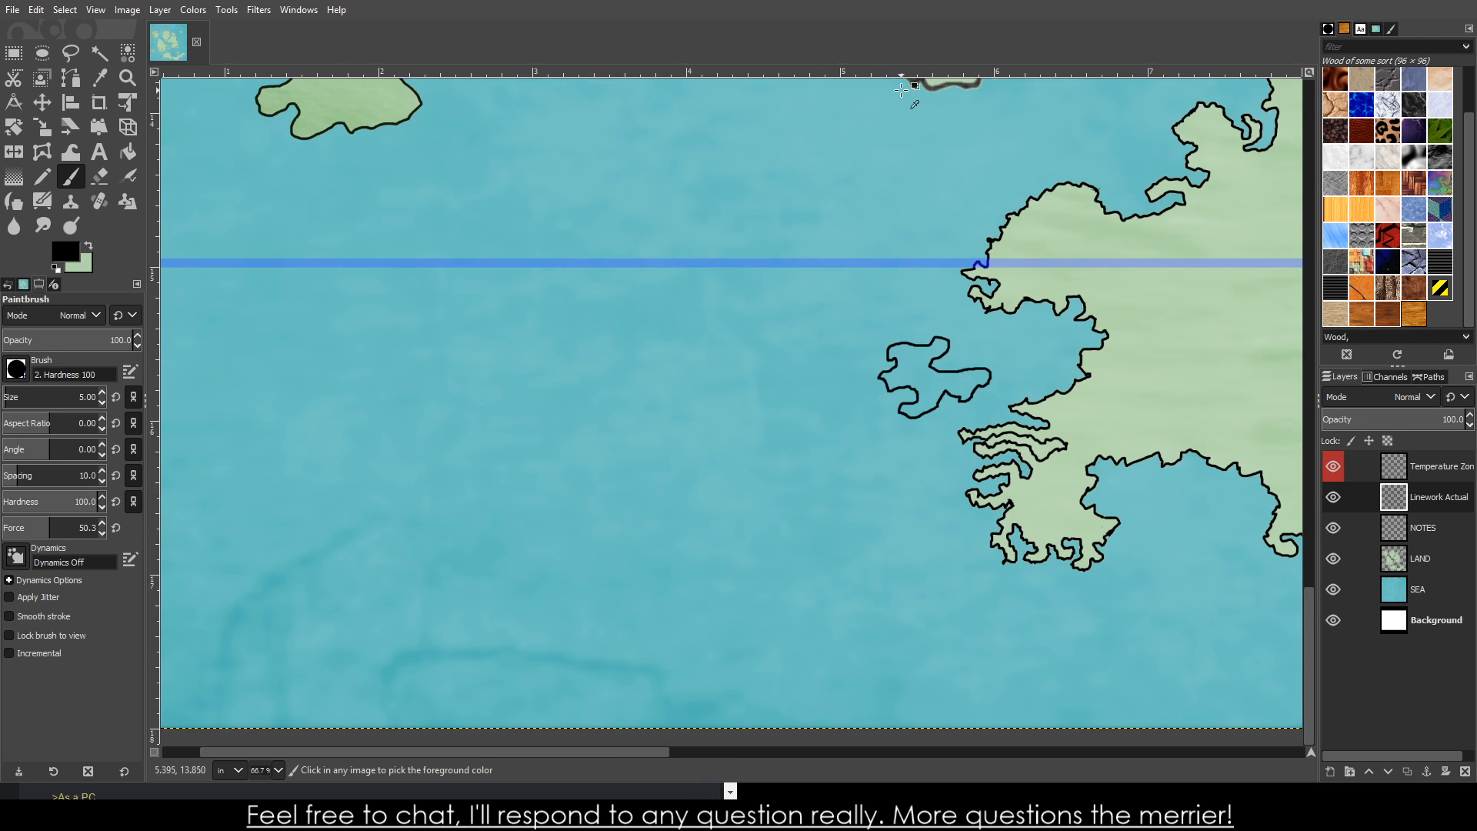
{"action": "scroll", "coordinate": [983, 258], "scroll_direction": "down", "scroll_amount": 3}
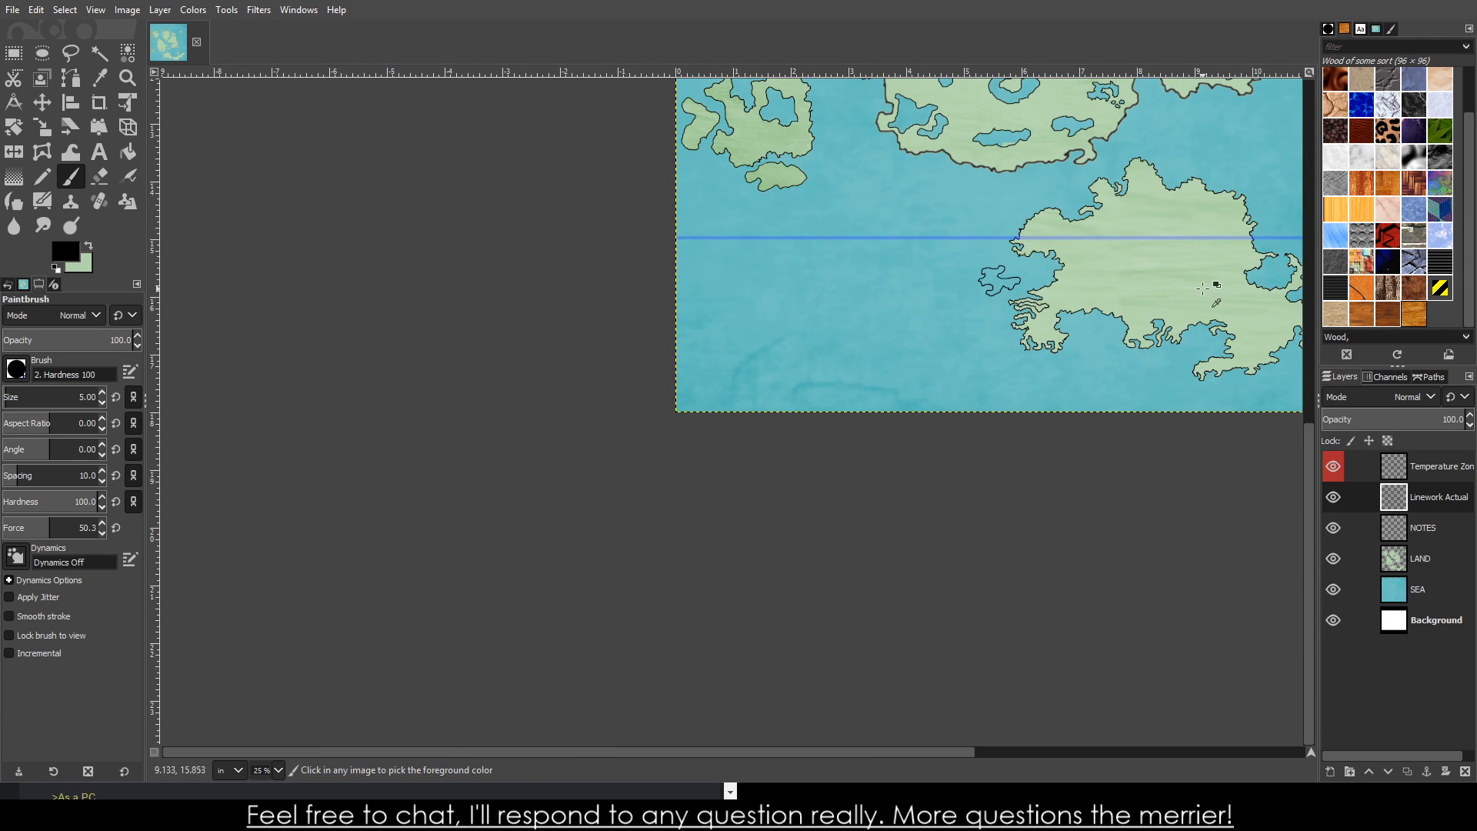
- Paint a small islet outline just south of the wide bay in the southern continent's southwestern coast
{"action": "scroll", "coordinate": [1172, 287], "scroll_direction": "up", "scroll_amount": 5}
{"action": "scroll", "coordinate": [582, 298], "scroll_direction": "up", "scroll_amount": 1}
{"action": "mouse_move", "coordinate": [520, 294]}
{"action": "left_mouse_down"}
{"action": "mouse_move", "coordinate": [459, 280]}
{"action": "mouse_move", "coordinate": [411, 337]}
{"action": "mouse_move", "coordinate": [331, 342]}
{"action": "mouse_move", "coordinate": [327, 420]}
{"action": "mouse_move", "coordinate": [403, 398]}
{"action": "mouse_move", "coordinate": [472, 402]}
{"action": "mouse_move", "coordinate": [385, 454]}
{"action": "mouse_move", "coordinate": [444, 486]}
{"action": "mouse_move", "coordinate": [526, 436]}
{"action": "mouse_move", "coordinate": [590, 437]}
{"action": "mouse_move", "coordinate": [647, 367]}
{"action": "mouse_move", "coordinate": [570, 339]}
{"action": "mouse_move", "coordinate": [554, 282]}
{"action": "mouse_move", "coordinate": [511, 287]}
{"action": "left_mouse_up"}
{"action": "scroll", "coordinate": [839, 335], "scroll_direction": "down", "scroll_amount": 8}
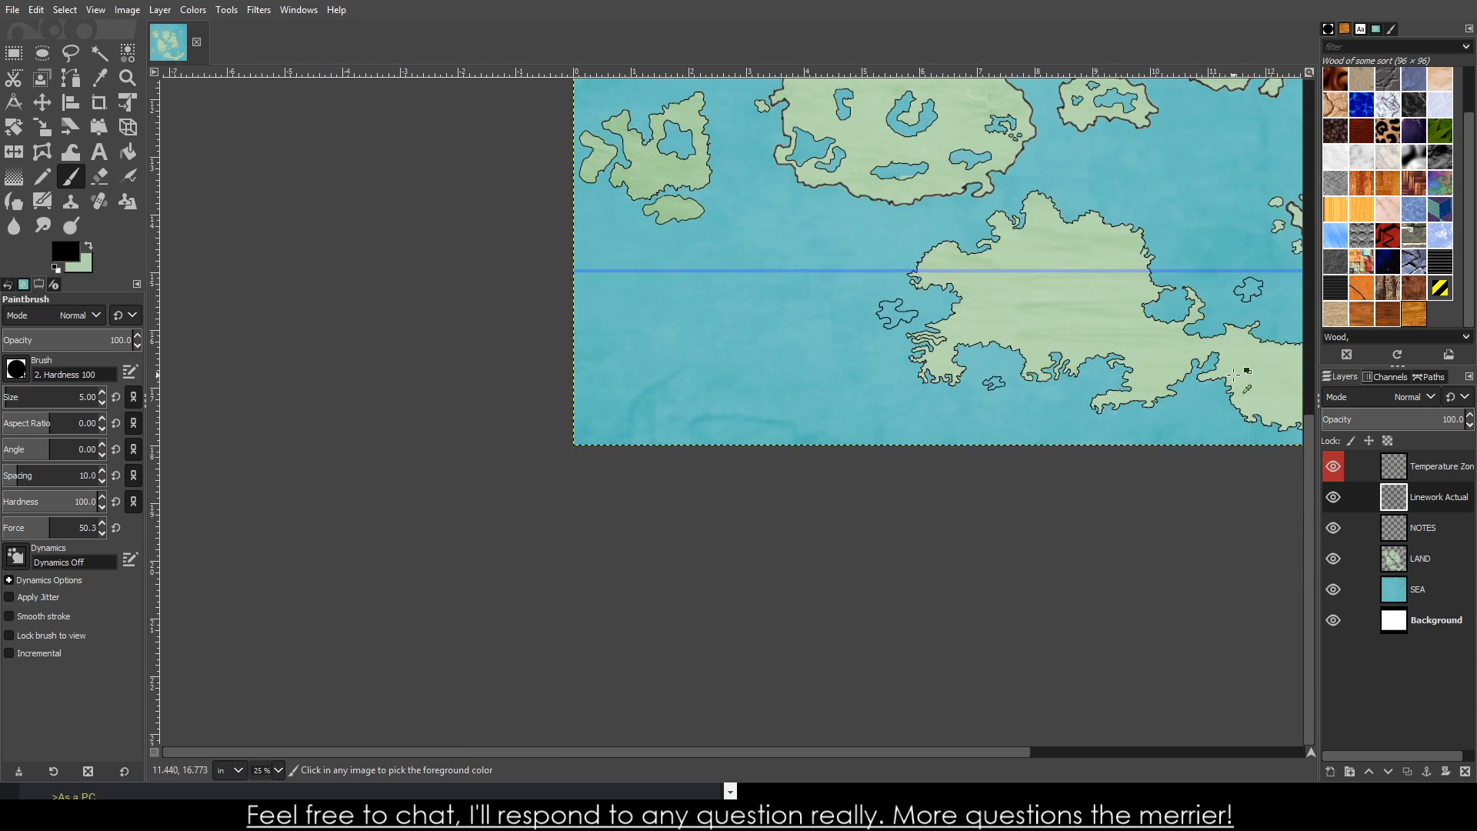
- Paint a closed islet outline about 0.5 in wide off the south coast, east of the continent's southern peninsula
{"action": "scroll", "coordinate": [1214, 394], "scroll_direction": "up", "scroll_amount": 5}
{"action": "mouse_move", "coordinate": [1143, 340]}
{"action": "left_mouse_down"}
{"action": "mouse_move", "coordinate": [1104, 379]}
{"action": "mouse_move", "coordinate": [1126, 397]}
{"action": "mouse_move", "coordinate": [1168, 361]}
{"action": "mouse_move", "coordinate": [1181, 374]}
{"action": "mouse_move", "coordinate": [1164, 401]}
{"action": "mouse_move", "coordinate": [1193, 412]}
{"action": "mouse_move", "coordinate": [1260, 389]}
{"action": "left_mouse_up"}
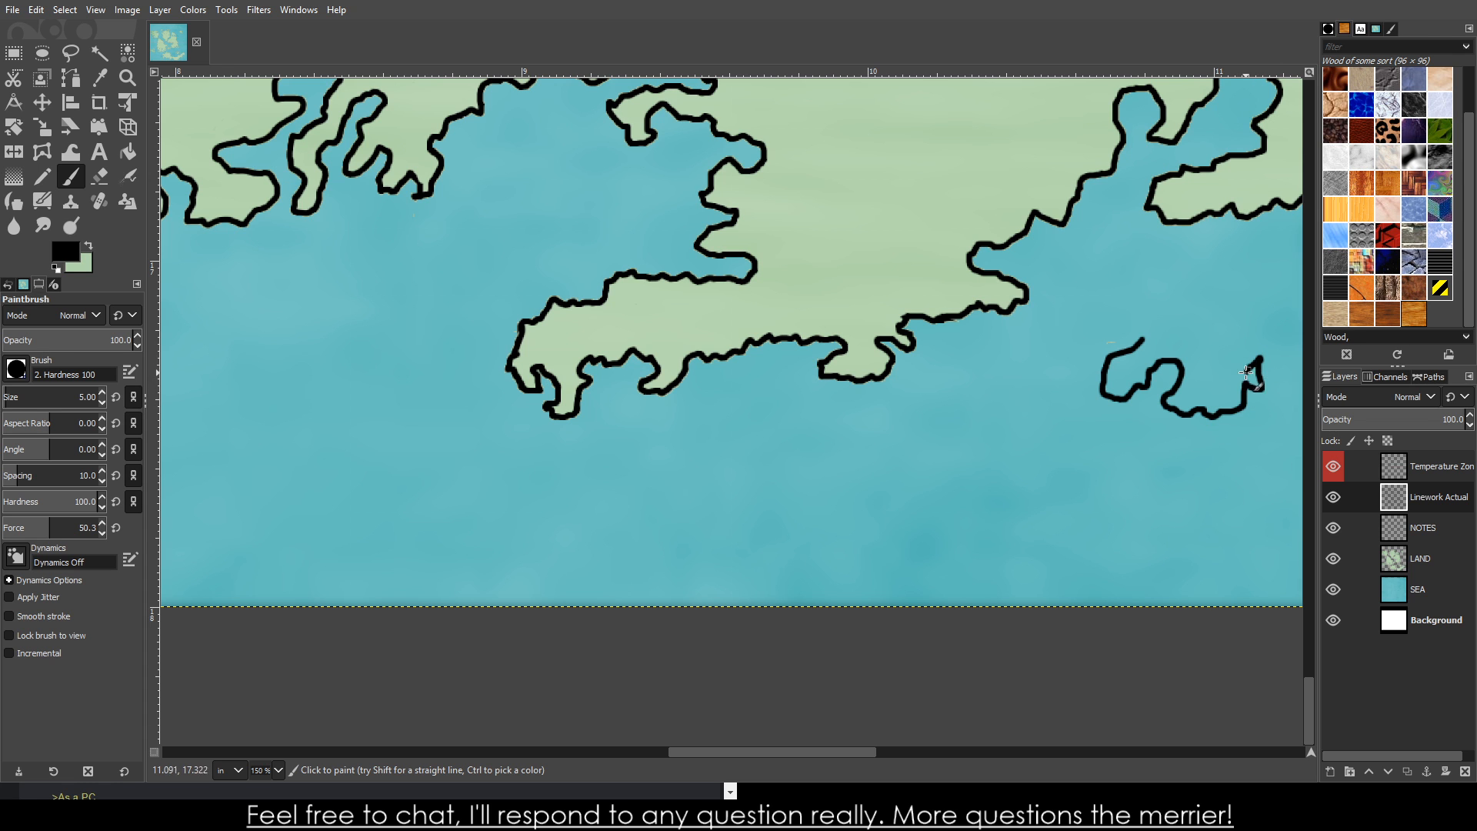
{"action": "scroll", "coordinate": [1147, 434], "scroll_direction": "down", "scroll_amount": 3}
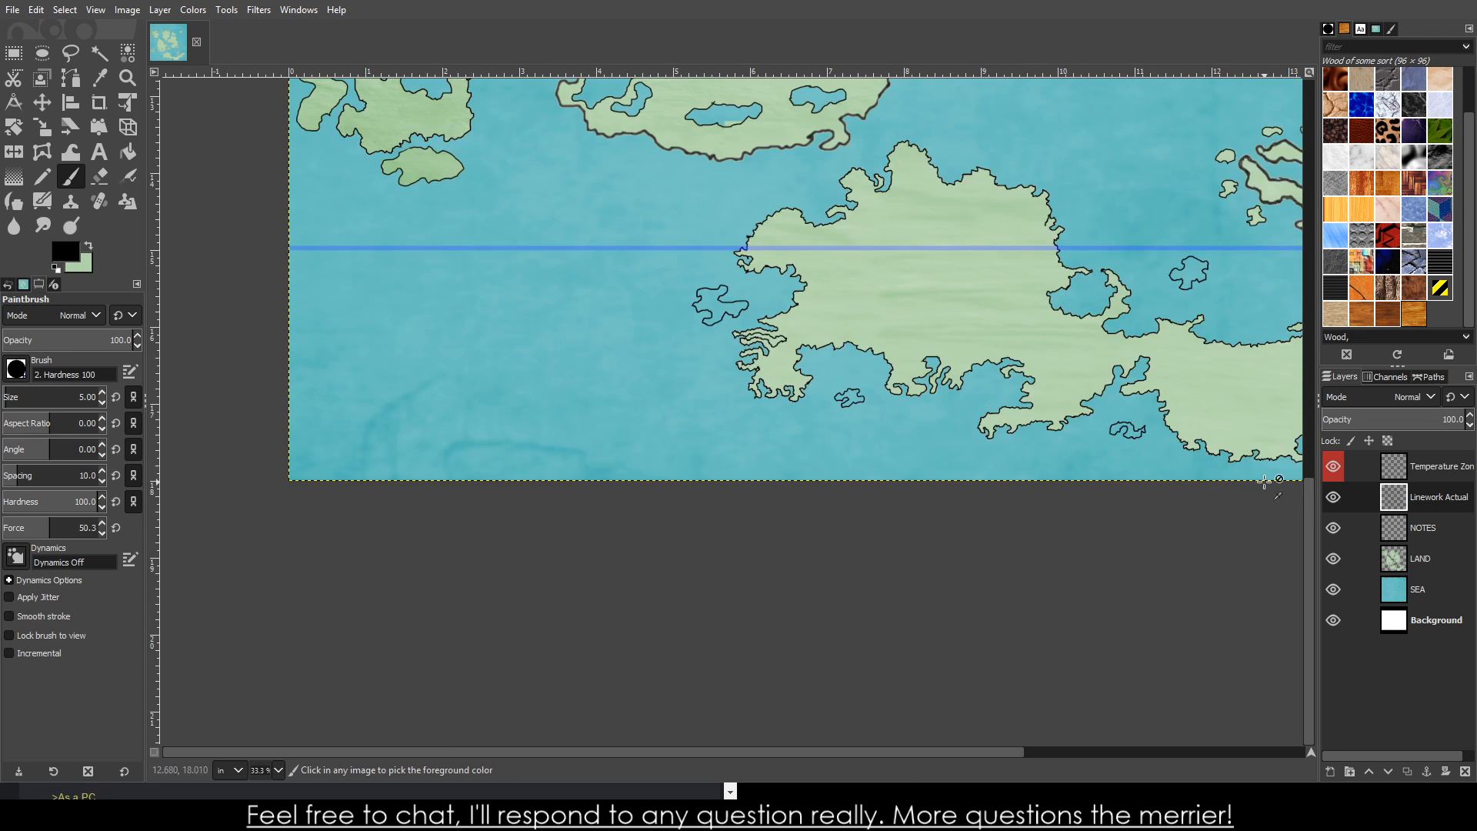
{"action": "scroll", "coordinate": [1030, 377], "scroll_direction": "up", "scroll_amount": 7}
{"action": "scroll", "coordinate": [993, 373], "scroll_direction": "up", "scroll_amount": 1}
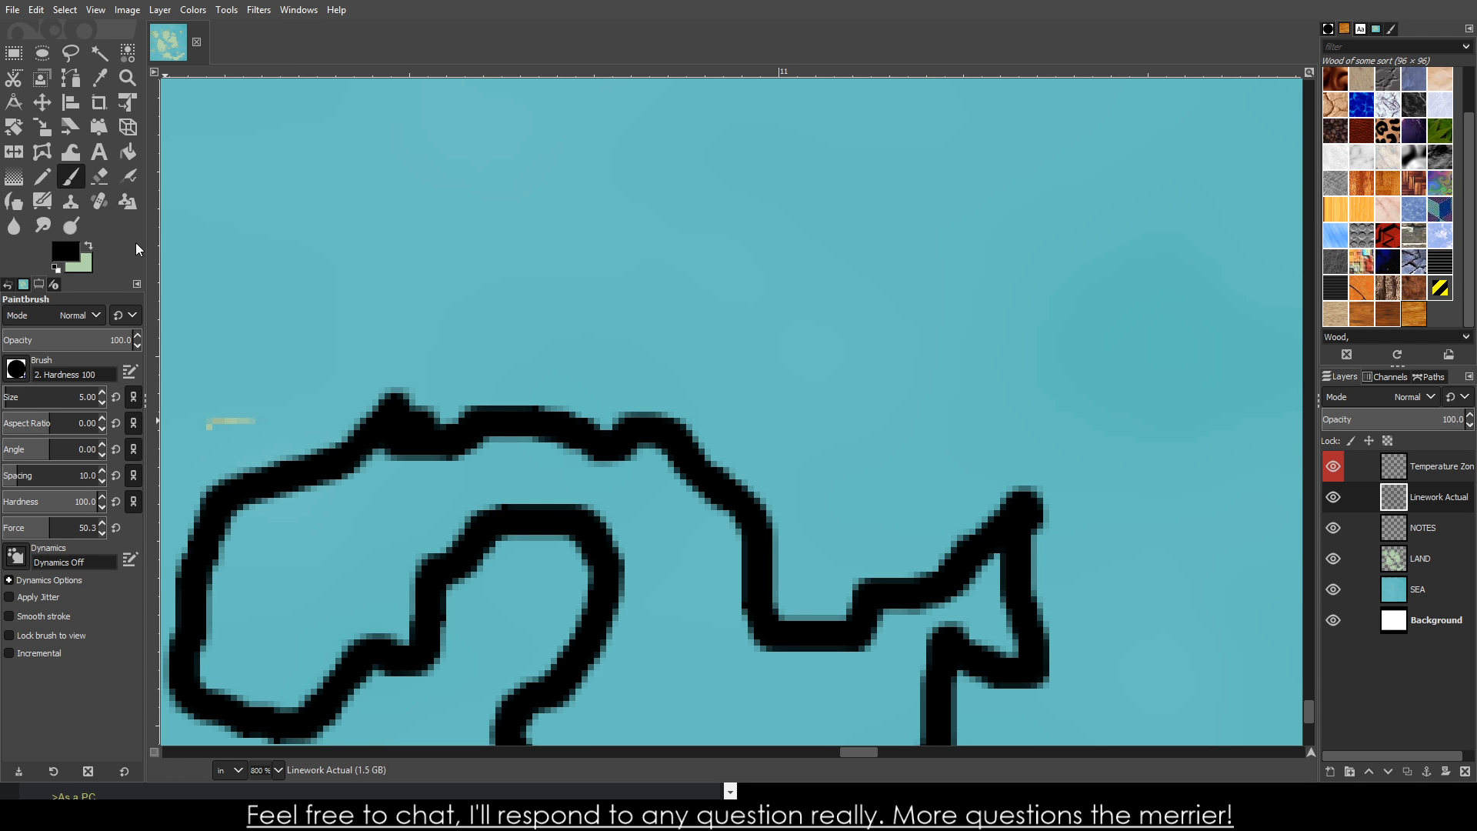
{"action": "scroll", "coordinate": [654, 504], "scroll_direction": "down", "scroll_amount": 8}
{"action": "scroll", "coordinate": [1199, 500], "scroll_direction": "down", "scroll_amount": 1}
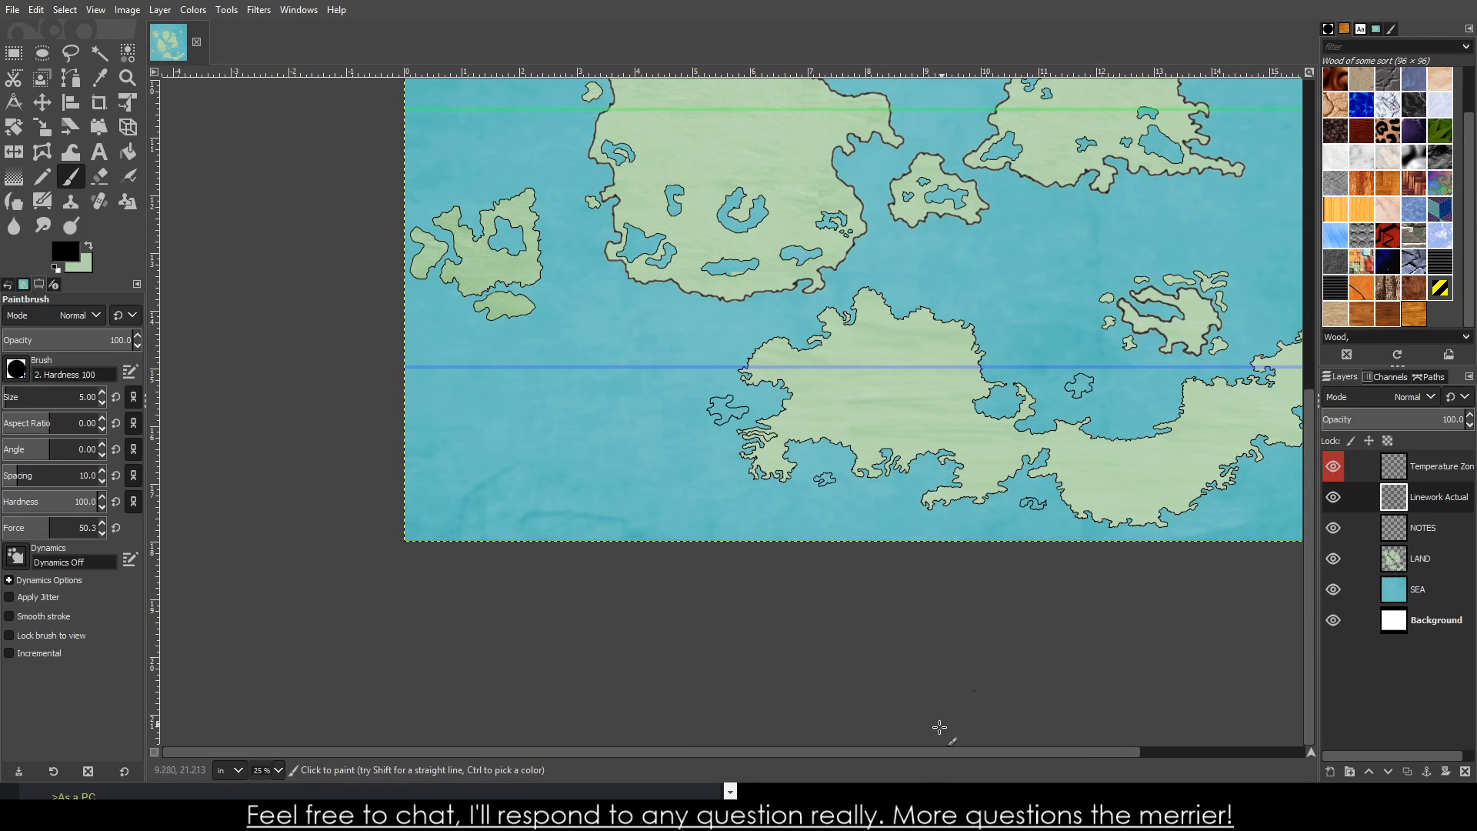
- Paint the outline of a larger island about 1 in wide off the southern continent's southeast coast
{"action": "scroll", "coordinate": [931, 731], "scroll_direction": "down", "scroll_amount": 1}
{"action": "scroll", "coordinate": [1095, 488], "scroll_direction": "up", "scroll_amount": 5}
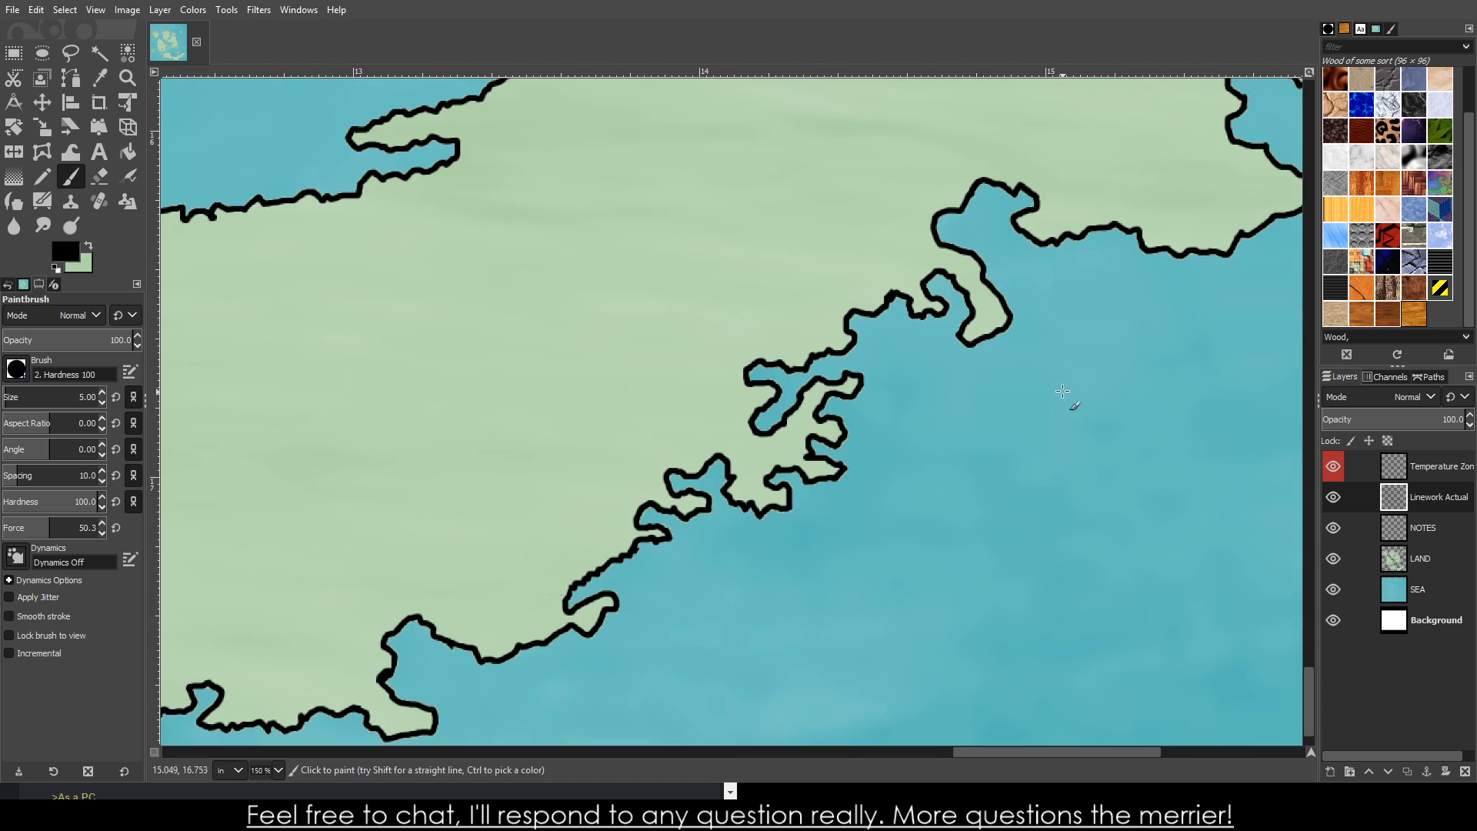
{"action": "mouse_move", "coordinate": [1065, 377]}
{"action": "left_mouse_down"}
{"action": "mouse_move", "coordinate": [996, 433]}
{"action": "mouse_move", "coordinate": [929, 413]}
{"action": "mouse_move", "coordinate": [892, 441]}
{"action": "left_mouse_up"}
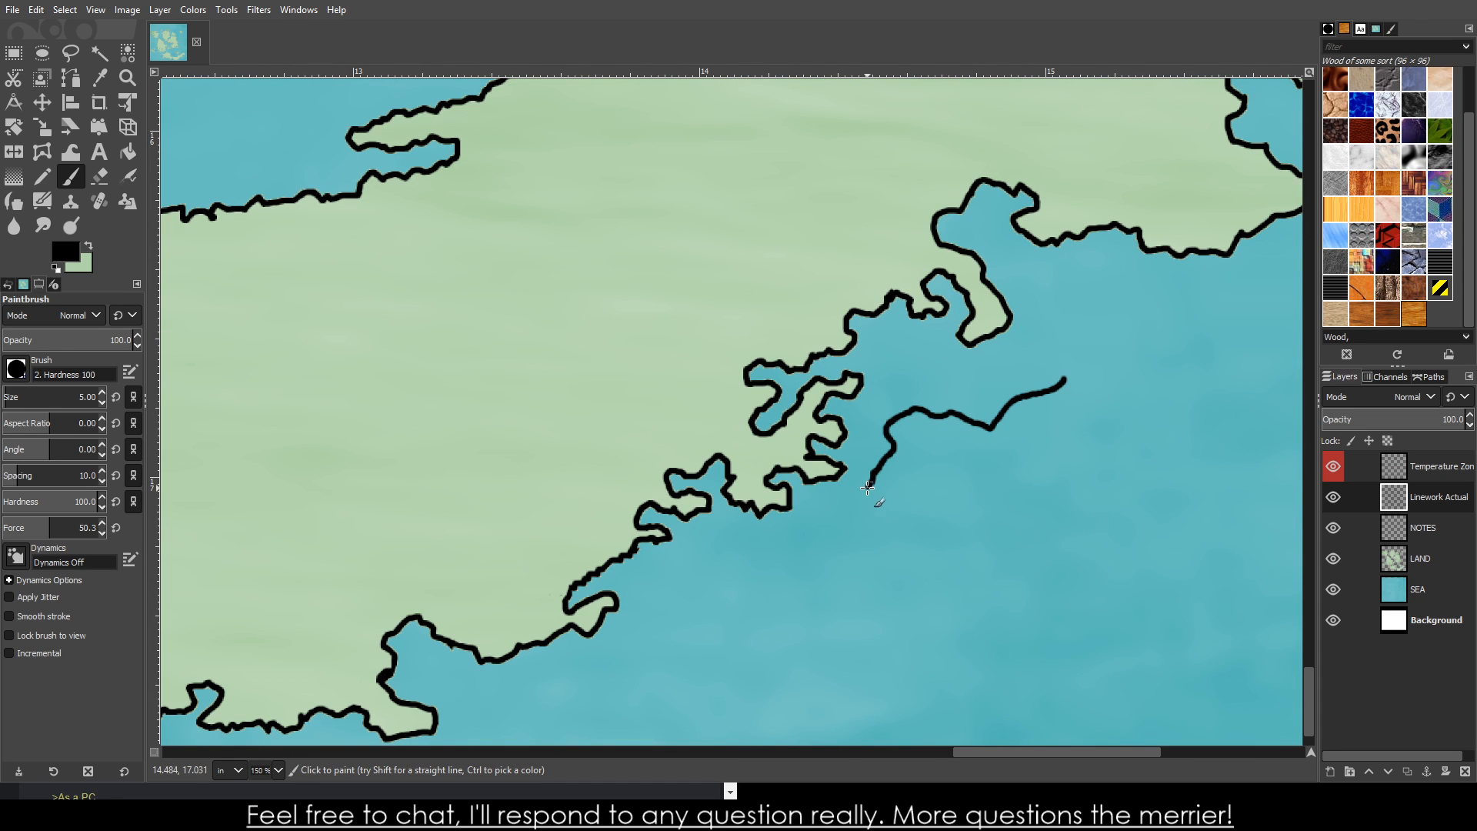
{"action": "mouse_move", "coordinate": [821, 512]}
{"action": "left_mouse_down"}
{"action": "mouse_move", "coordinate": [865, 549]}
{"action": "mouse_move", "coordinate": [922, 457]}
{"action": "mouse_move", "coordinate": [990, 480]}
{"action": "mouse_move", "coordinate": [968, 538]}
{"action": "mouse_move", "coordinate": [1028, 536]}
{"action": "mouse_move", "coordinate": [1058, 487]}
{"action": "mouse_move", "coordinate": [1126, 472]}
{"action": "mouse_move", "coordinate": [1138, 439]}
{"action": "mouse_move", "coordinate": [1093, 410]}
{"action": "left_mouse_up"}
{"action": "scroll", "coordinate": [923, 538], "scroll_direction": "down", "scroll_amount": 4}
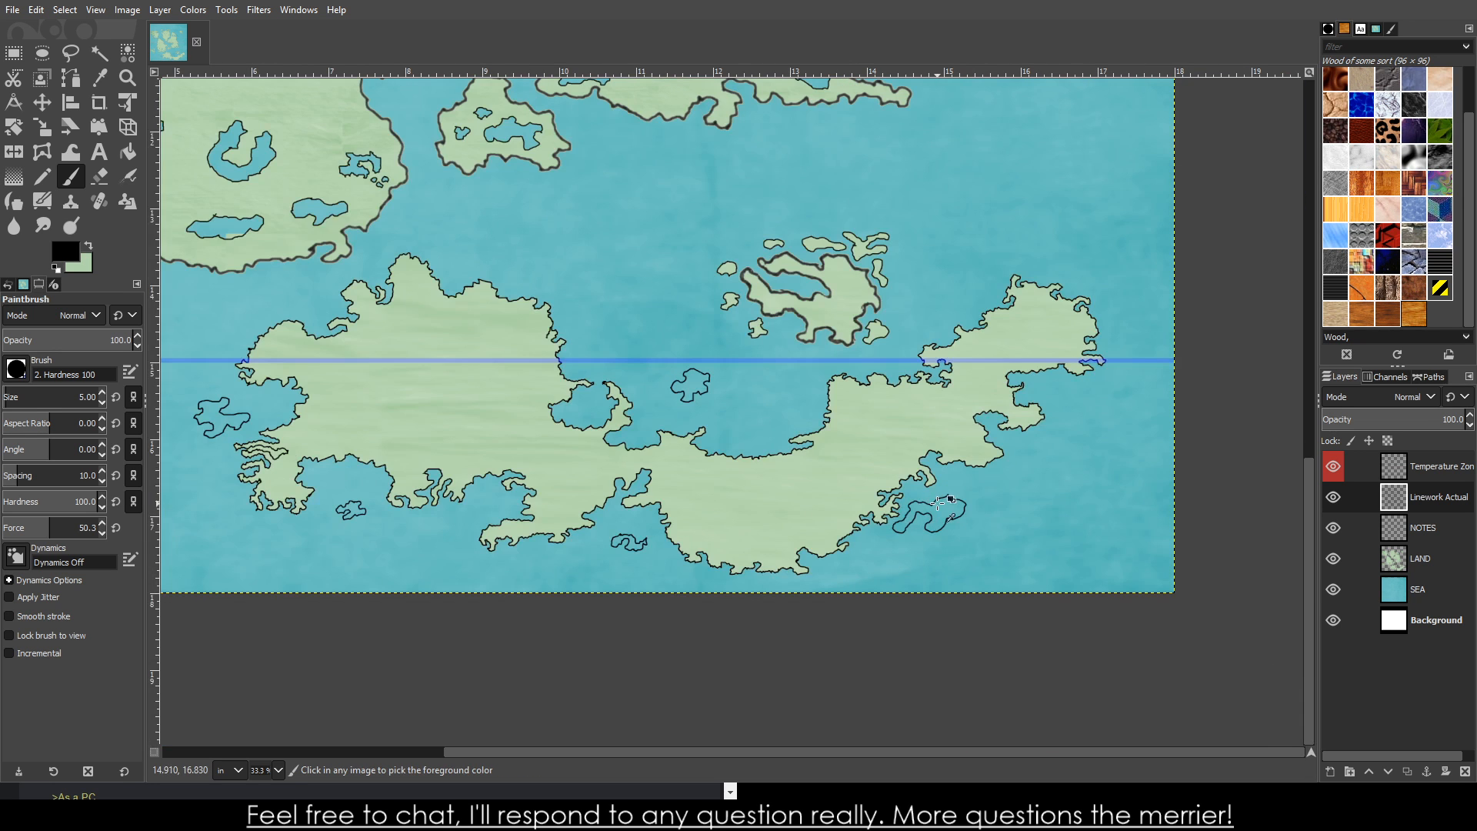
- Paint two small lake outlines, each about 0.3 in wide, inside the south-central part of the southern continent
{"action": "scroll", "coordinate": [674, 446], "scroll_direction": "up", "scroll_amount": 3}
{"action": "scroll", "coordinate": [775, 488], "scroll_direction": "down", "scroll_amount": 3}
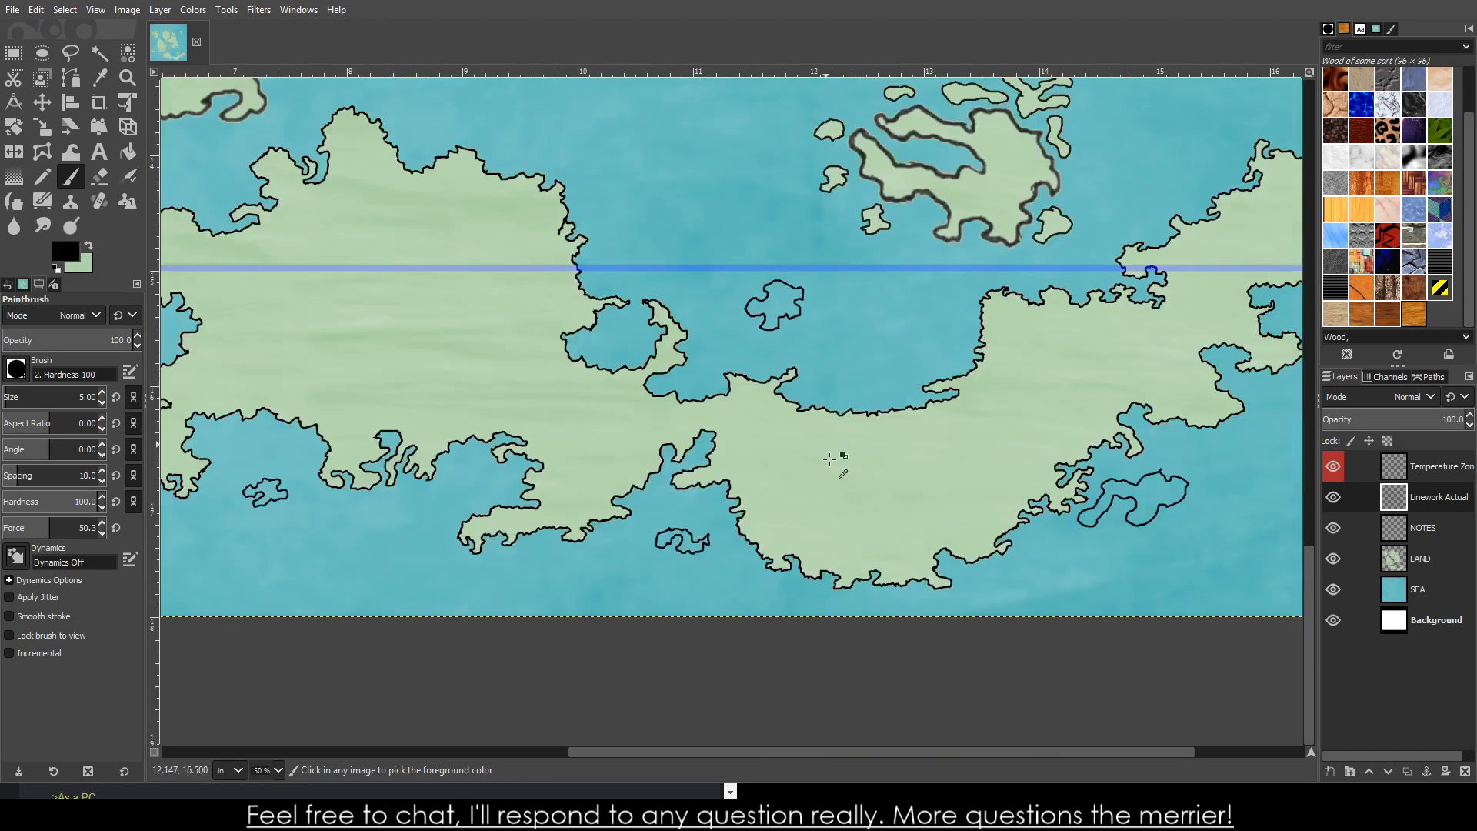
{"action": "scroll", "coordinate": [841, 462], "scroll_direction": "up", "scroll_amount": 2}
{"action": "scroll", "coordinate": [834, 484], "scroll_direction": "down", "scroll_amount": 1}
{"action": "scroll", "coordinate": [727, 470], "scroll_direction": "up", "scroll_amount": 3}
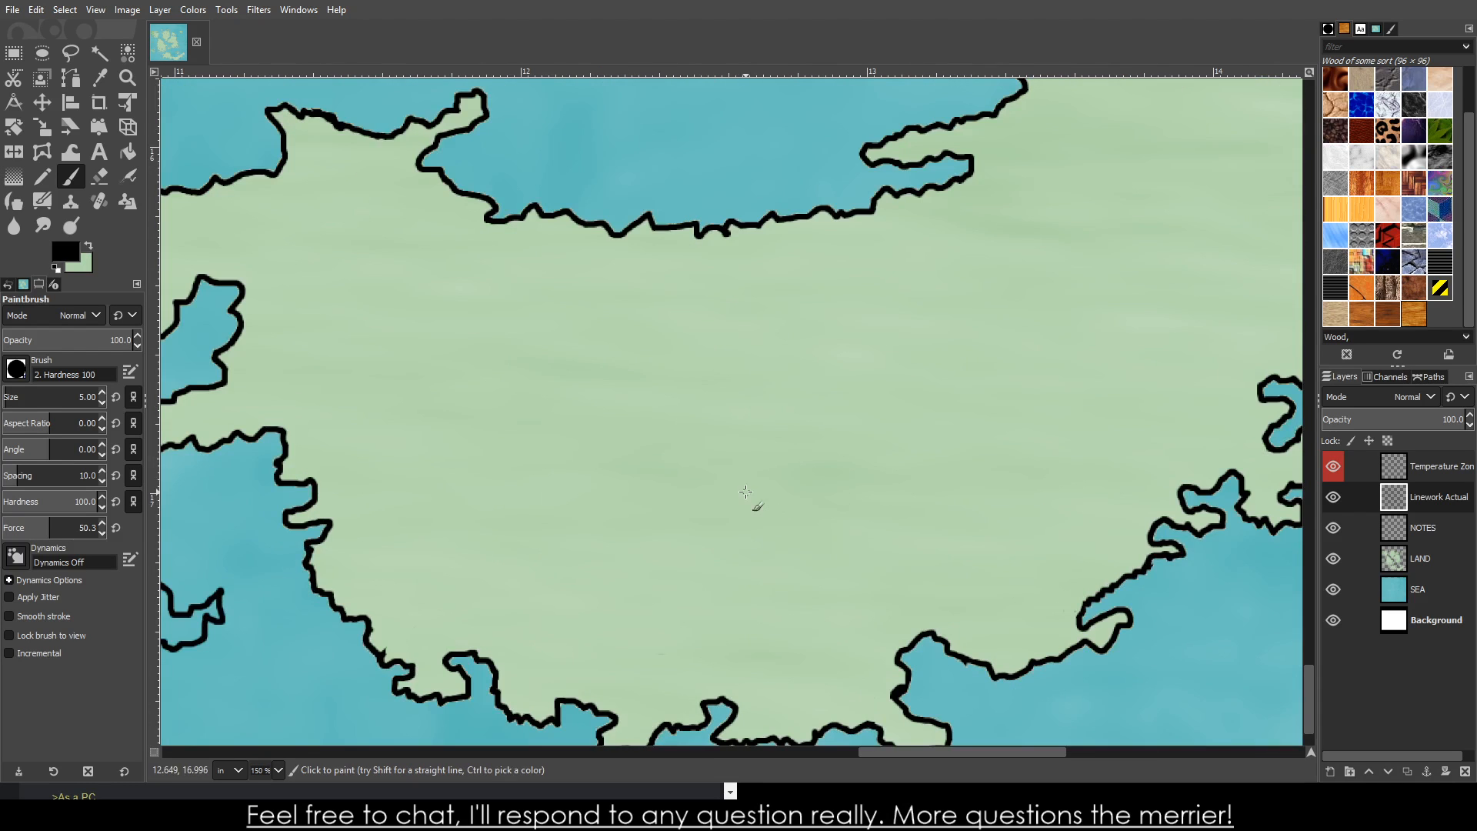
{"action": "mouse_move", "coordinate": [747, 491]}
{"action": "left_mouse_down"}
{"action": "mouse_move", "coordinate": [727, 524]}
{"action": "mouse_move", "coordinate": [702, 531]}
{"action": "mouse_move", "coordinate": [709, 557]}
{"action": "mouse_move", "coordinate": [760, 562]}
{"action": "mouse_move", "coordinate": [794, 524]}
{"action": "mouse_move", "coordinate": [765, 501]}
{"action": "left_mouse_up"}
{"action": "mouse_move", "coordinate": [410, 295]}
{"action": "left_mouse_down"}
{"action": "mouse_move", "coordinate": [452, 324]}
{"action": "mouse_move", "coordinate": [416, 357]}
{"action": "mouse_move", "coordinate": [448, 368]}
{"action": "mouse_move", "coordinate": [491, 346]}
{"action": "left_mouse_up"}
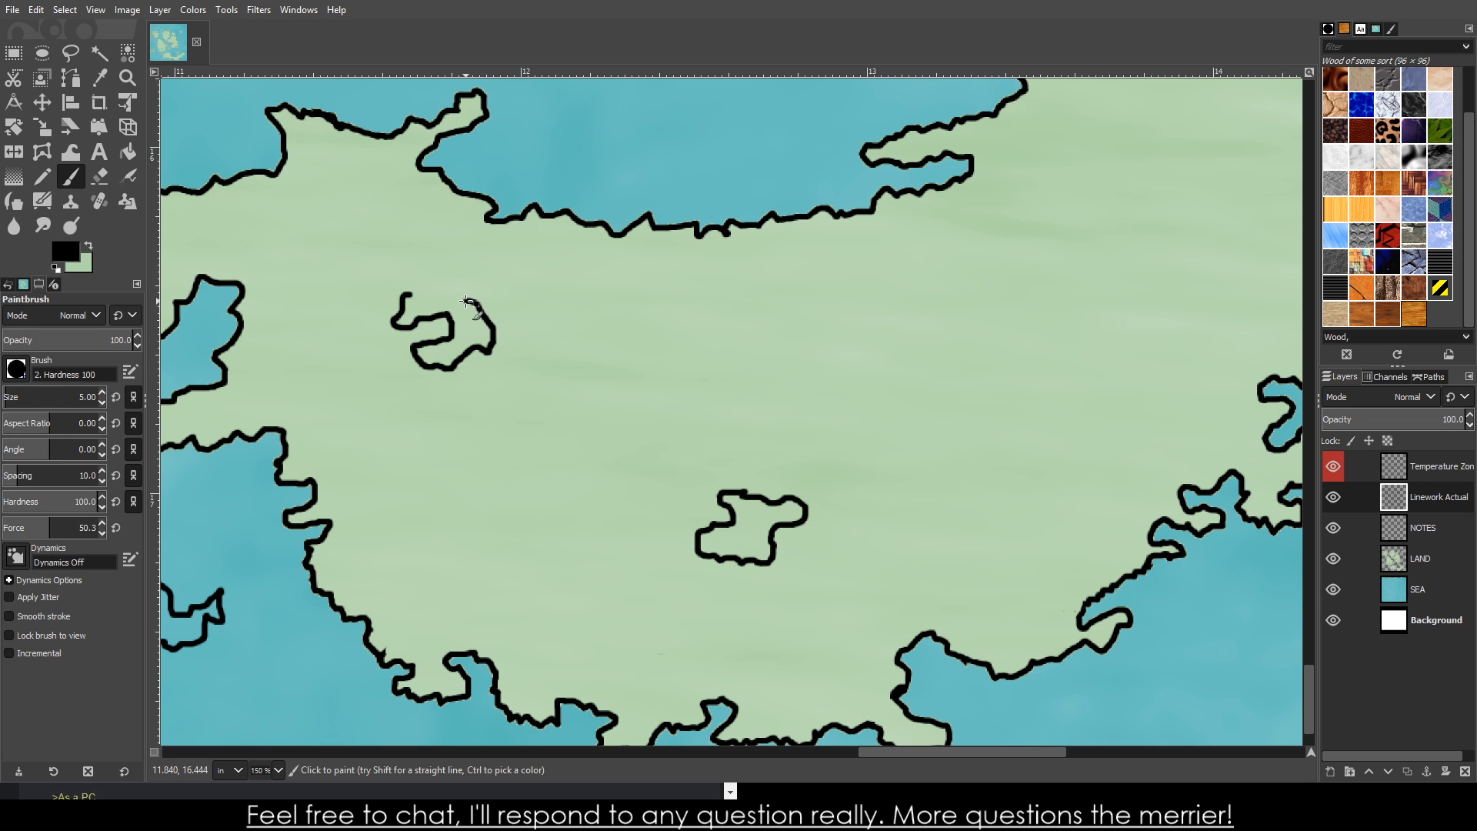
{"action": "scroll", "coordinate": [774, 315], "scroll_direction": "down", "scroll_amount": 4}
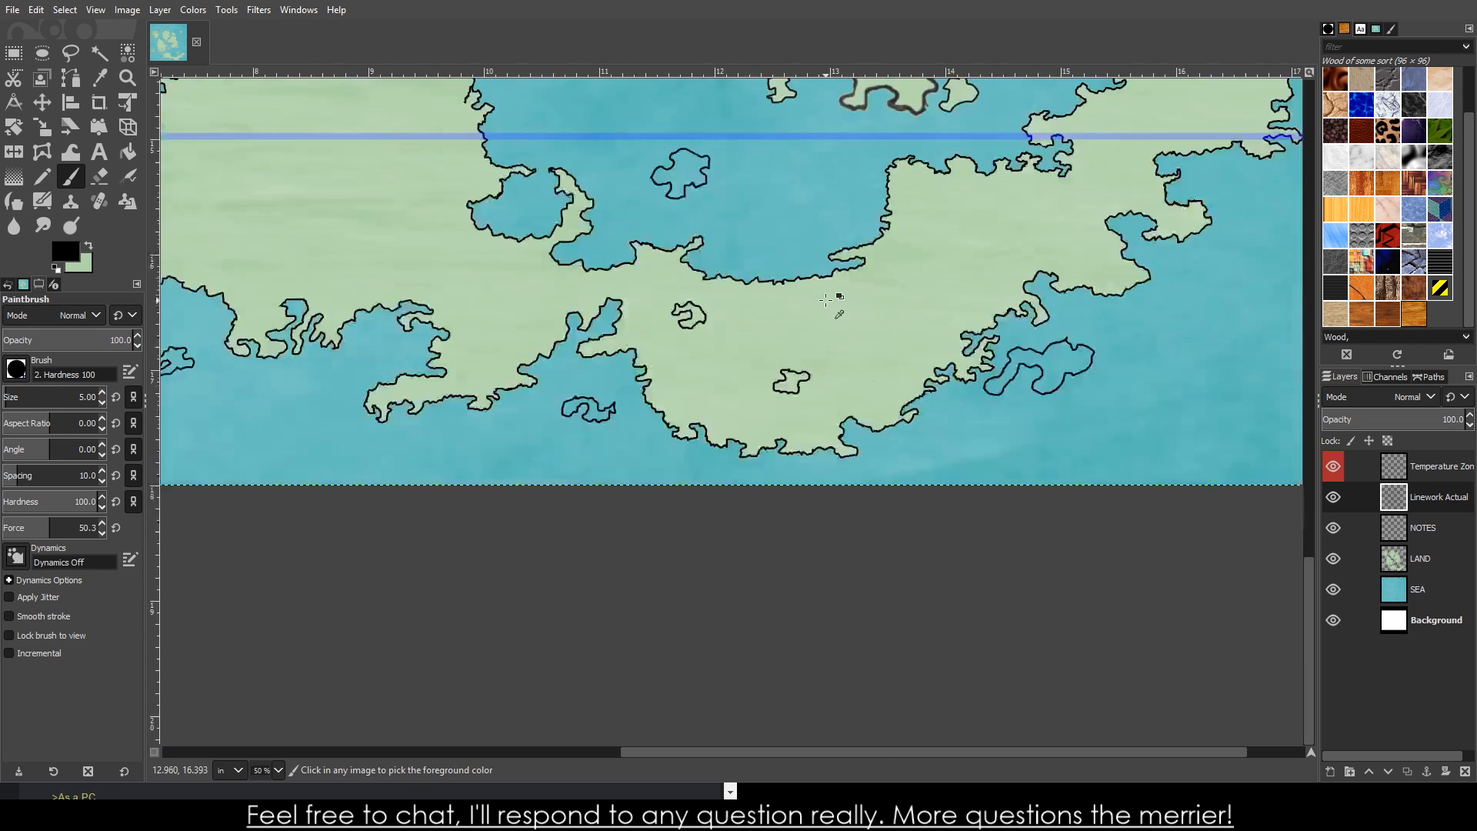
- Paint two more lake outlines about 0.4 in wide inside the southern continent's eastern arm, the second near its northeastern end
{"action": "scroll", "coordinate": [924, 303], "scroll_direction": "up", "scroll_amount": 4}
{"action": "mouse_move", "coordinate": [831, 276]}
{"action": "left_mouse_down"}
{"action": "mouse_move", "coordinate": [773, 341]}
{"action": "mouse_move", "coordinate": [818, 354]}
{"action": "mouse_move", "coordinate": [919, 314]}
{"action": "mouse_move", "coordinate": [860, 287]}
{"action": "left_mouse_up"}
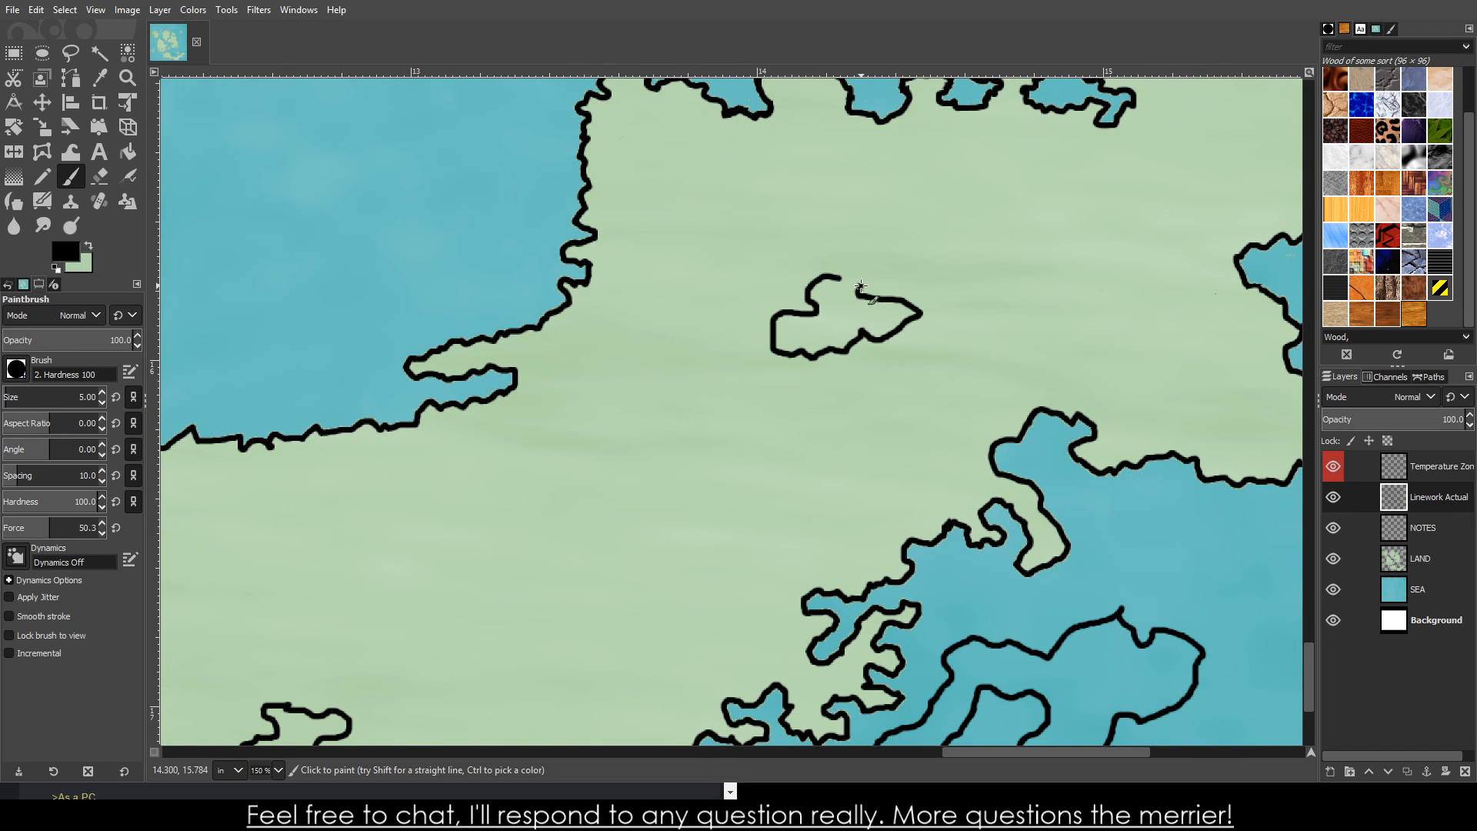
{"action": "scroll", "coordinate": [921, 303], "scroll_direction": "down", "scroll_amount": 4}
{"action": "scroll", "coordinate": [1093, 238], "scroll_direction": "up", "scroll_amount": 5}
{"action": "mouse_move", "coordinate": [1085, 141]}
{"action": "left_mouse_down"}
{"action": "mouse_move", "coordinate": [1041, 162]}
{"action": "mouse_move", "coordinate": [1047, 185]}
{"action": "mouse_move", "coordinate": [1007, 215]}
{"action": "mouse_move", "coordinate": [1113, 208]}
{"action": "mouse_move", "coordinate": [1135, 225]}
{"action": "mouse_move", "coordinate": [1095, 247]}
{"action": "mouse_move", "coordinate": [1110, 261]}
{"action": "mouse_move", "coordinate": [1188, 217]}
{"action": "mouse_move", "coordinate": [1140, 170]}
{"action": "mouse_move", "coordinate": [1099, 161]}
{"action": "left_mouse_up"}
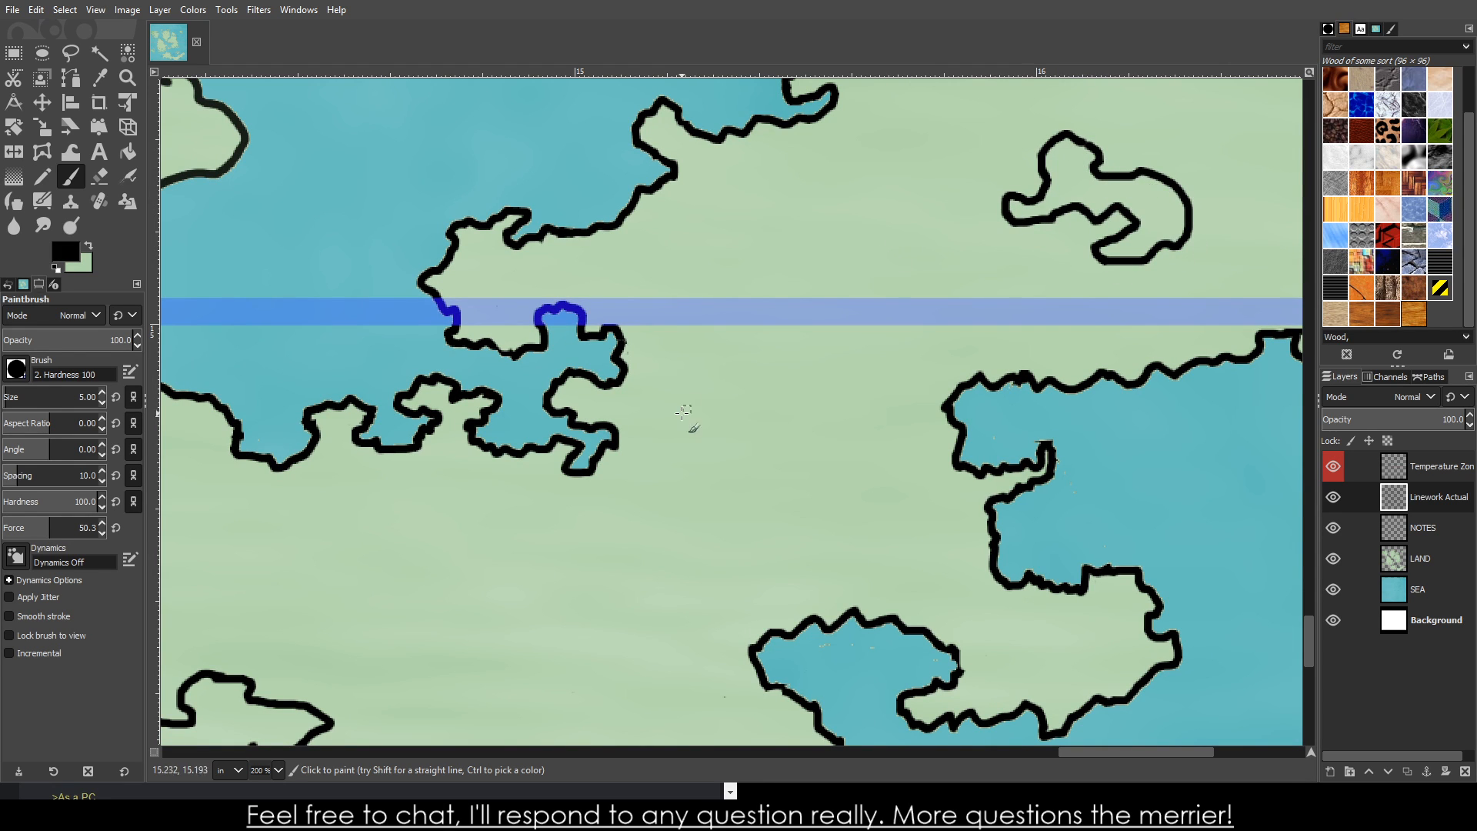
- Paint a small closed lake outline about 0.15 in wide in the eastern arm, southwest of the lake near its northeastern end
{"action": "mouse_move", "coordinate": [680, 456]}
{"action": "left_mouse_down"}
{"action": "mouse_move", "coordinate": [692, 494]}
{"action": "mouse_move", "coordinate": [722, 495]}
{"action": "mouse_move", "coordinate": [735, 459]}
{"action": "left_mouse_up"}
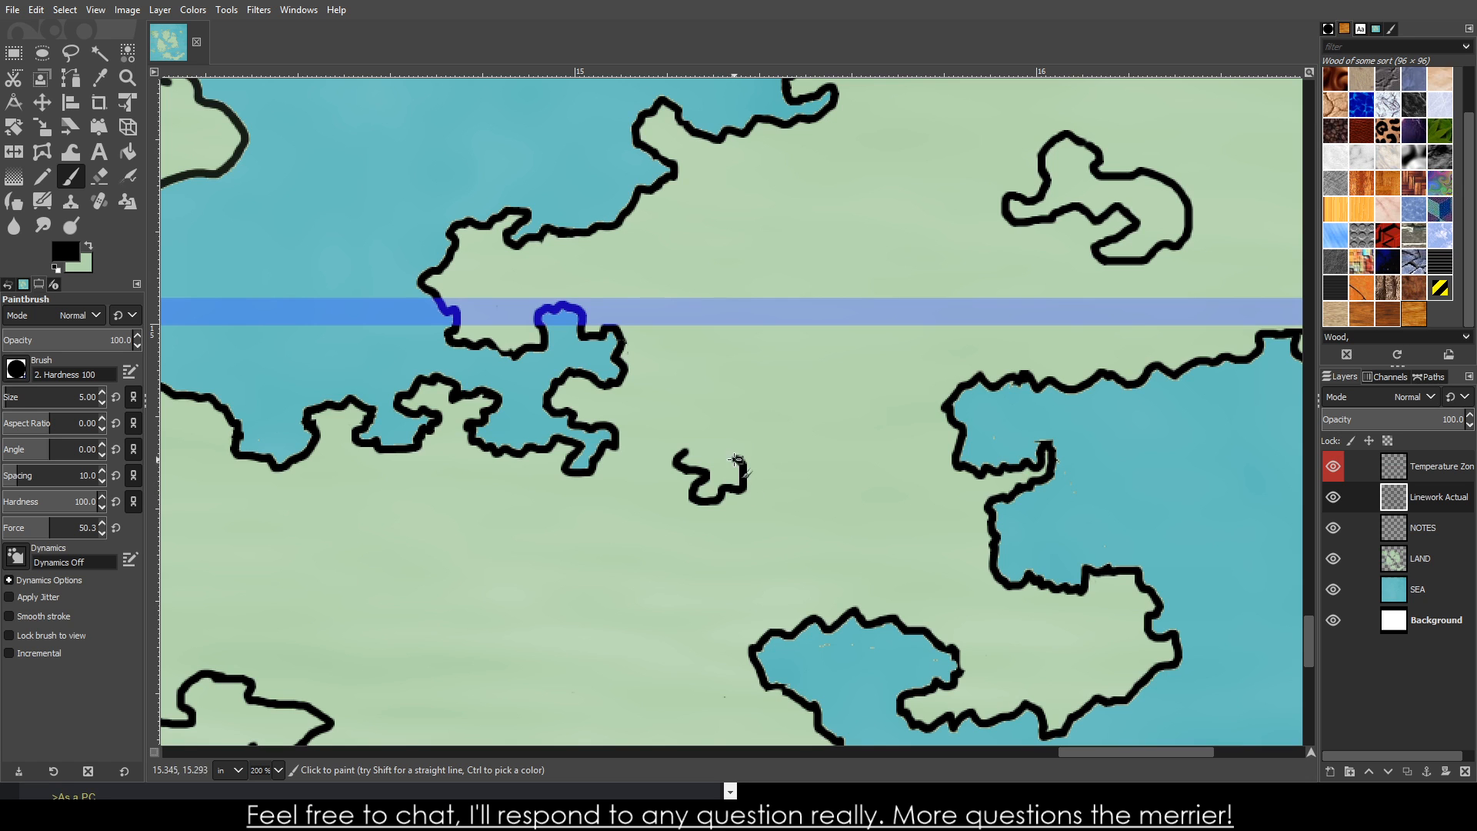
{"action": "scroll", "coordinate": [689, 447], "scroll_direction": "down", "scroll_amount": 6}
{"action": "scroll", "coordinate": [511, 719], "scroll_direction": "up", "scroll_amount": 1}
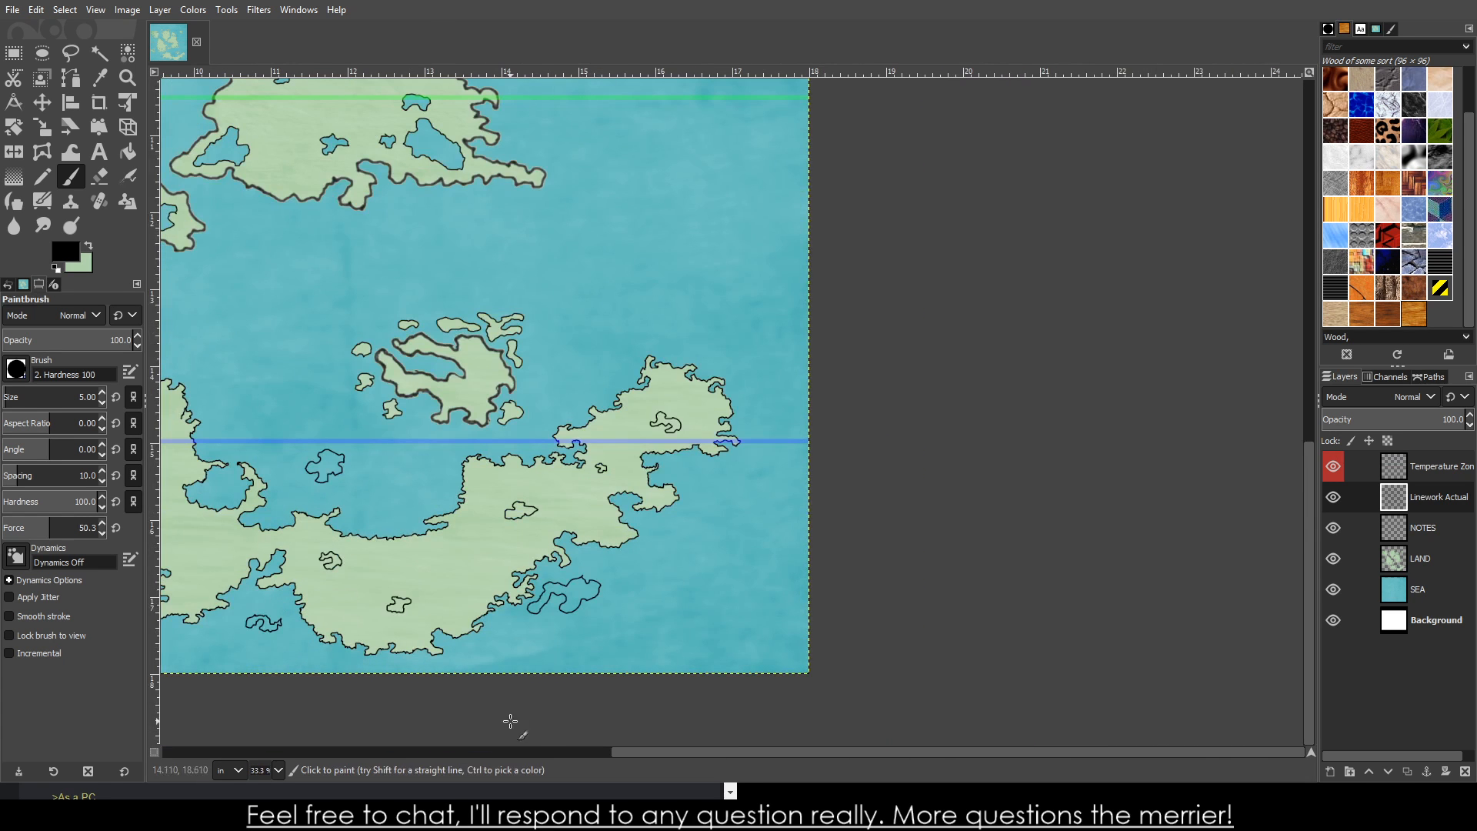
- Paint the closed outline of a large irregular lake about 1.8 in wide in the northern middle of the continent's western half
{"action": "scroll", "coordinate": [436, 446], "scroll_direction": "up", "scroll_amount": 5}
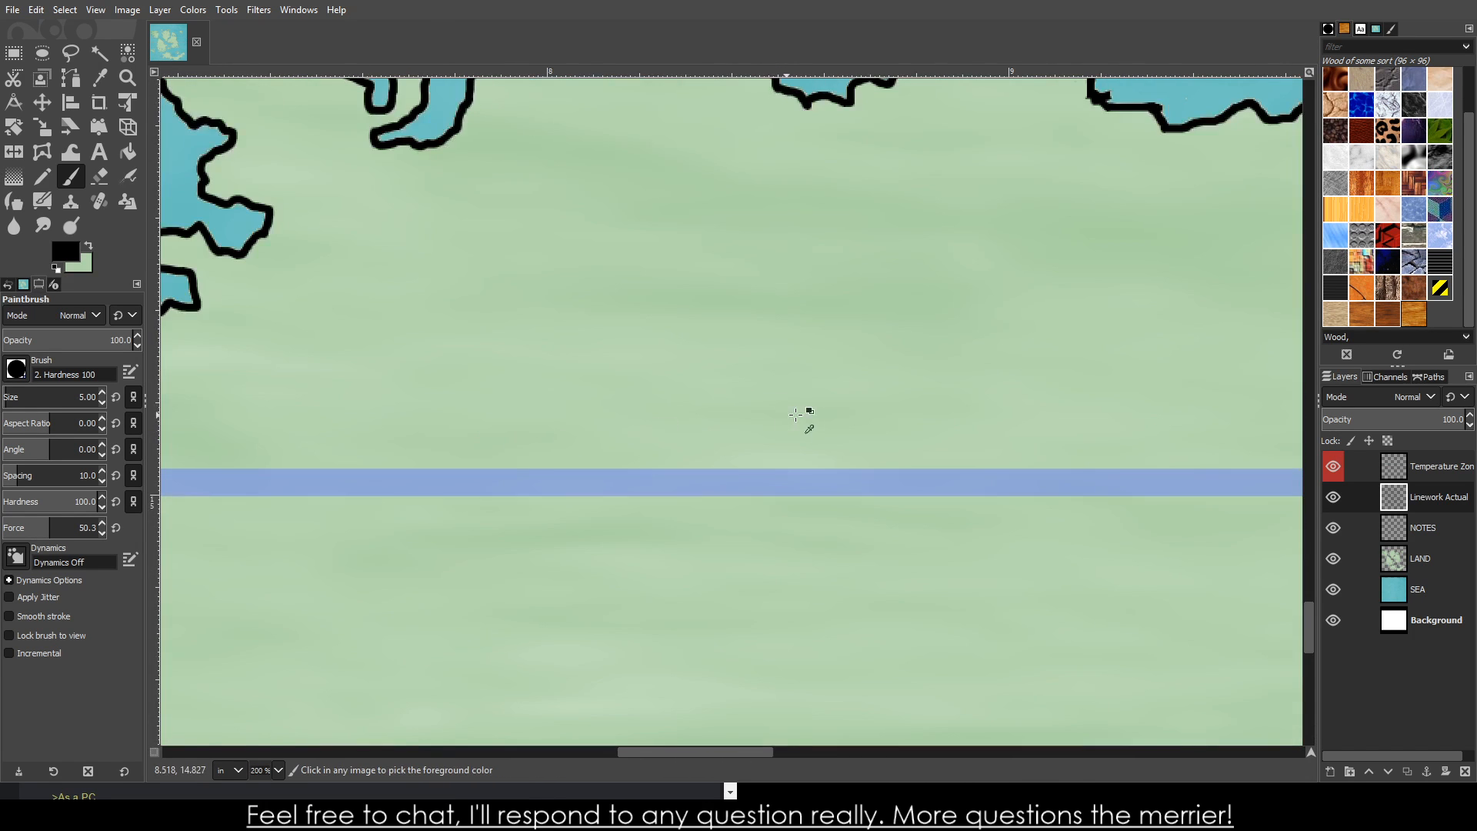
{"action": "scroll", "coordinate": [808, 419], "scroll_direction": "down", "scroll_amount": 1}
{"action": "left_click_drag", "start_coordinate": [839, 365], "coordinate": [735, 380]}
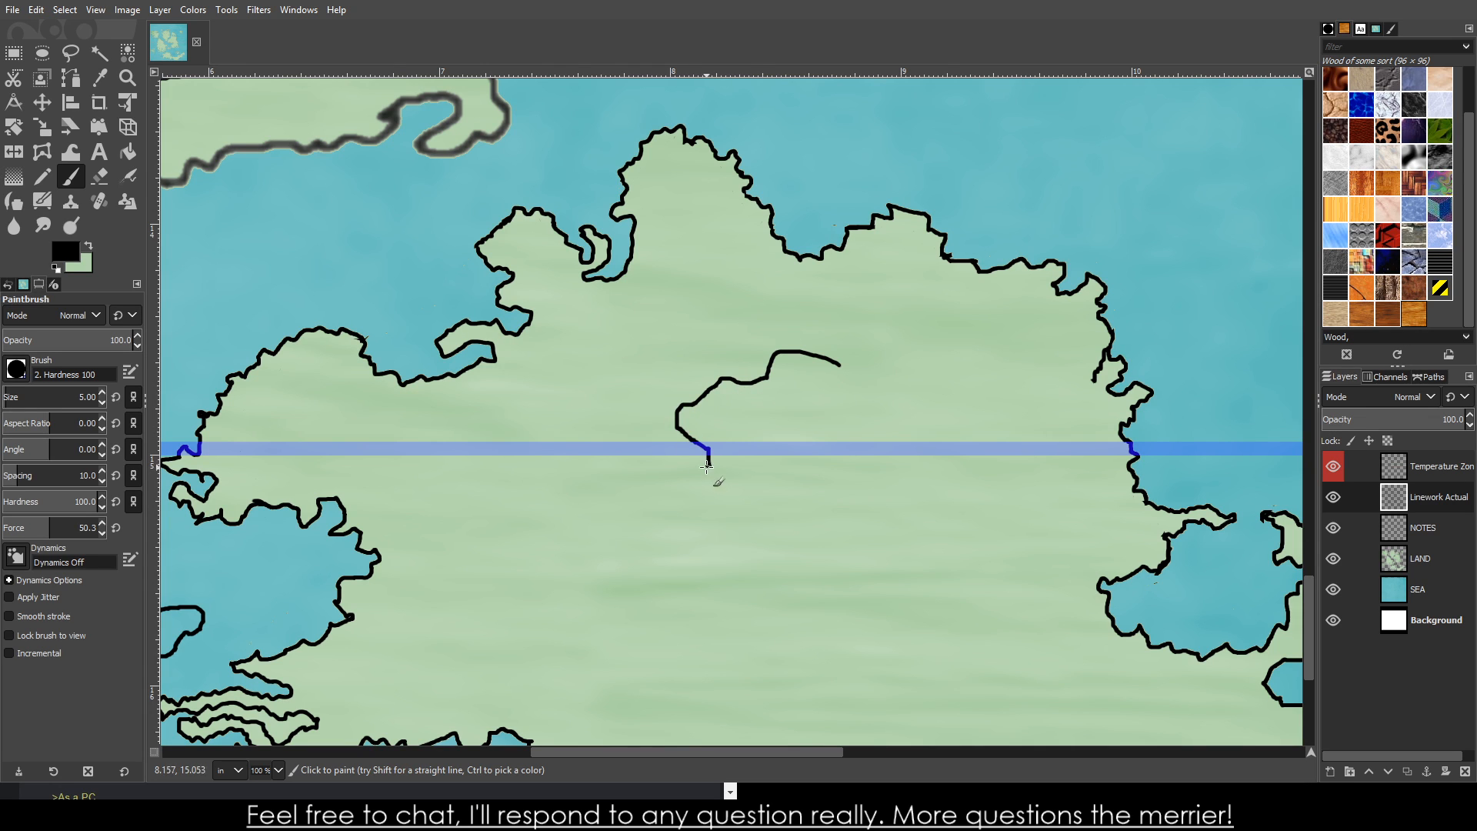
{"action": "left_click_drag", "start_coordinate": [706, 465], "coordinate": [701, 522]}
{"action": "mouse_move", "coordinate": [731, 579]}
{"action": "left_mouse_down"}
{"action": "mouse_move", "coordinate": [764, 589]}
{"action": "mouse_move", "coordinate": [774, 604]}
{"action": "mouse_move", "coordinate": [761, 618]}
{"action": "mouse_move", "coordinate": [787, 626]}
{"action": "mouse_move", "coordinate": [854, 621]}
{"action": "mouse_move", "coordinate": [904, 594]}
{"action": "left_mouse_up"}
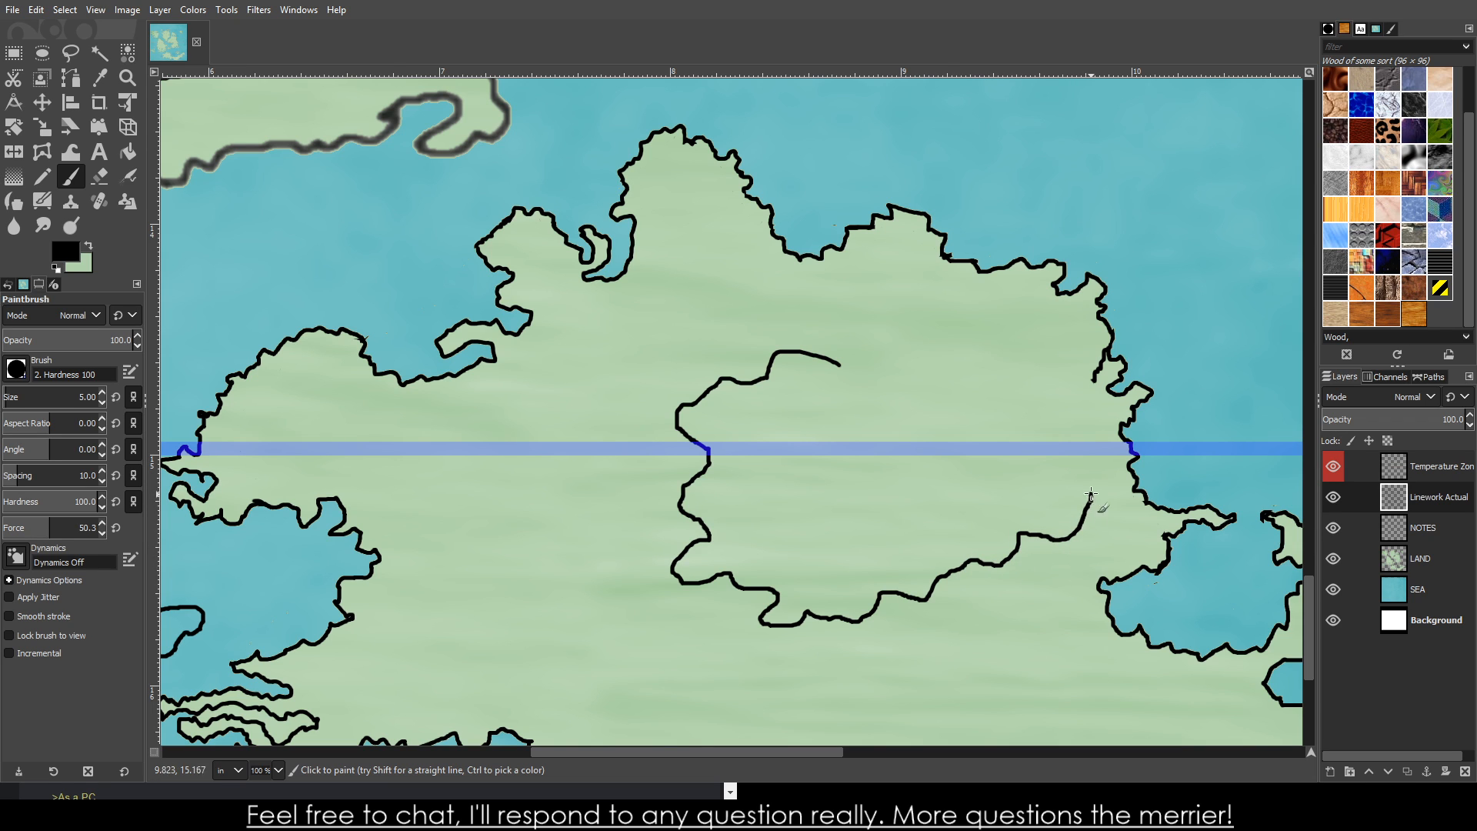
{"action": "left_click_drag", "start_coordinate": [1041, 477], "coordinate": [979, 471]}
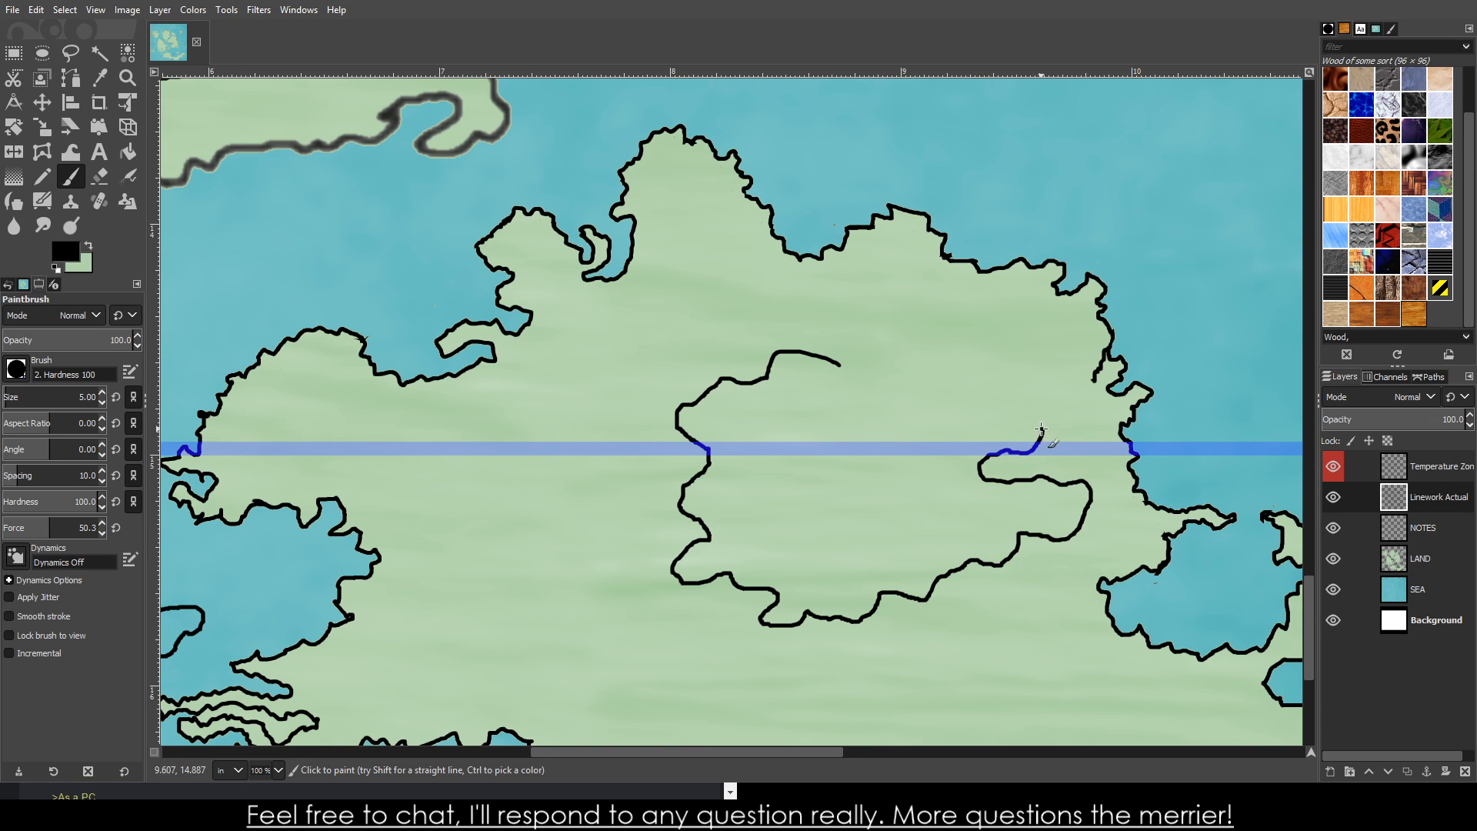
{"action": "mouse_move", "coordinate": [934, 419]}
{"action": "left_mouse_down"}
{"action": "mouse_move", "coordinate": [885, 424]}
{"action": "mouse_move", "coordinate": [888, 409]}
{"action": "mouse_move", "coordinate": [840, 364]}
{"action": "left_mouse_up"}
{"action": "scroll", "coordinate": [967, 468], "scroll_direction": "down", "scroll_amount": 4}
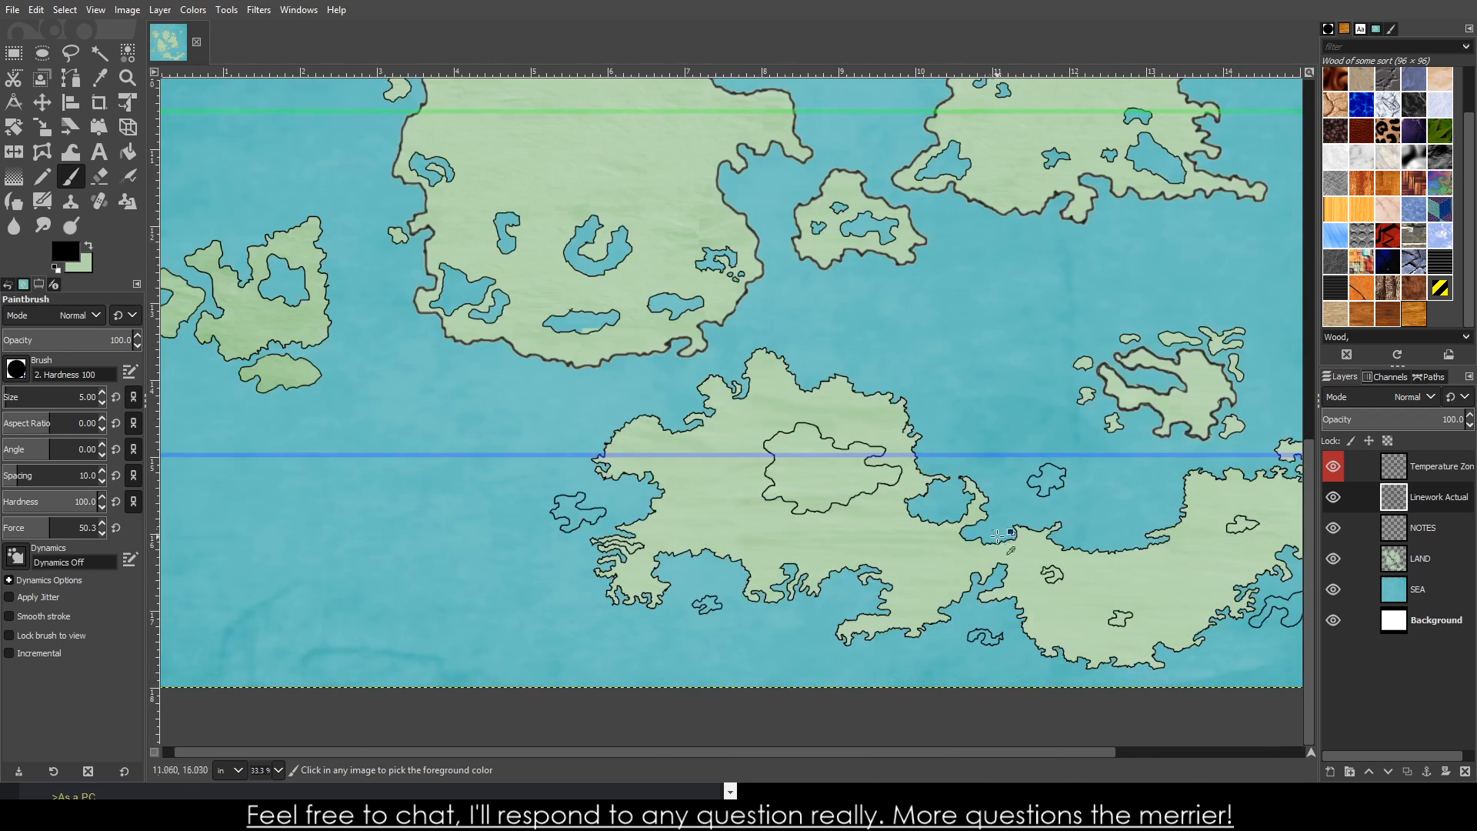
- Paint a small closed island outline about 0.25 in wide inside the large western lake
{"action": "scroll", "coordinate": [630, 459], "scroll_direction": "up", "scroll_amount": 3}
{"action": "scroll", "coordinate": [629, 459], "scroll_direction": "up", "scroll_amount": 4}
{"action": "mouse_move", "coordinate": [823, 360]}
{"action": "left_mouse_down"}
{"action": "mouse_move", "coordinate": [735, 389]}
{"action": "mouse_move", "coordinate": [804, 490]}
{"action": "mouse_move", "coordinate": [897, 476]}
{"action": "mouse_move", "coordinate": [913, 451]}
{"action": "mouse_move", "coordinate": [908, 423]}
{"action": "mouse_move", "coordinate": [854, 398]}
{"action": "mouse_move", "coordinate": [877, 378]}
{"action": "left_mouse_up"}
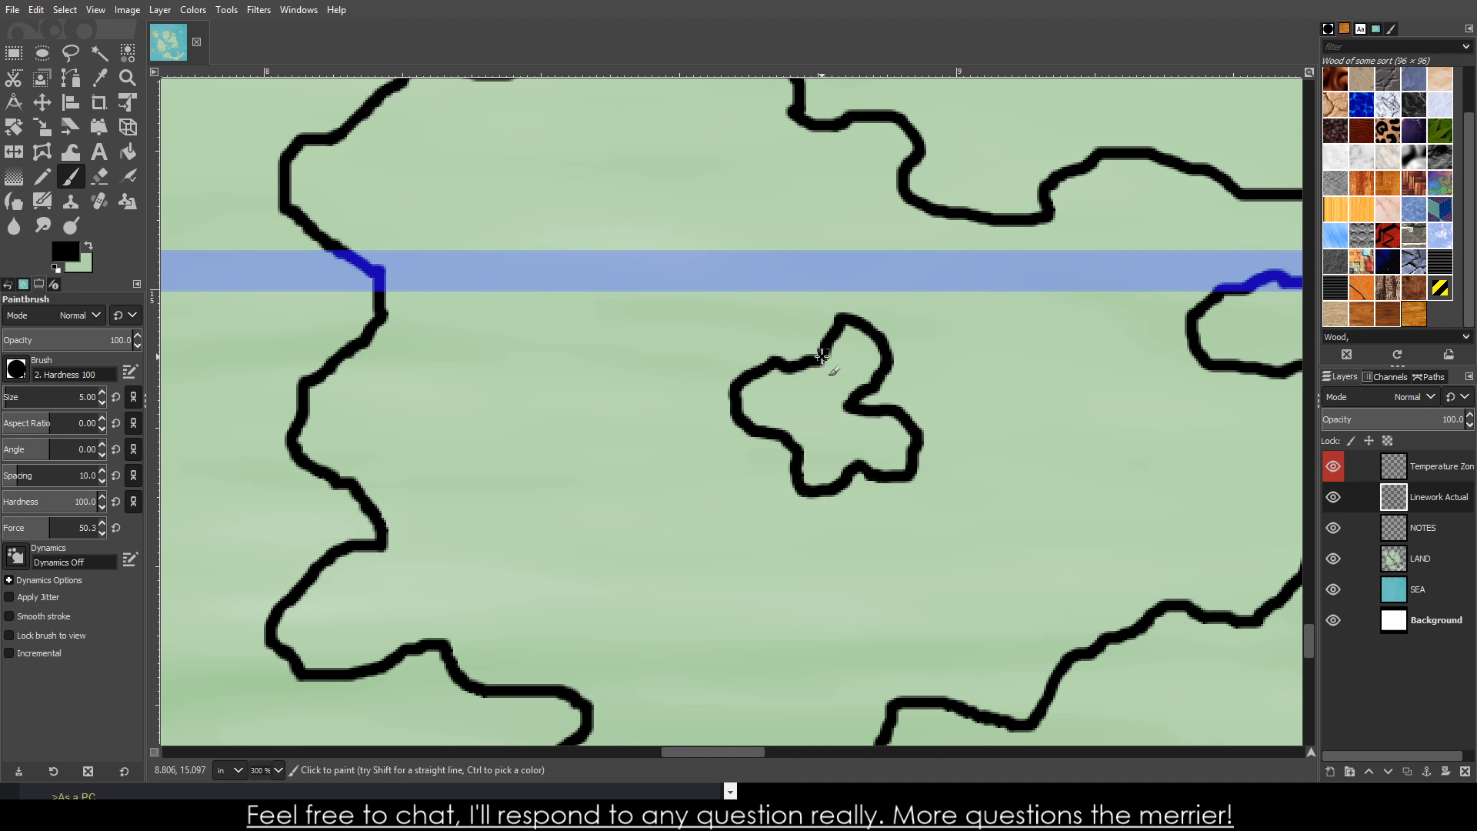
{"action": "scroll", "coordinate": [729, 485], "scroll_direction": "down", "scroll_amount": 3}
{"action": "scroll", "coordinate": [696, 518], "scroll_direction": "down", "scroll_amount": 2}
{"action": "scroll", "coordinate": [532, 526], "scroll_direction": "up", "scroll_amount": 2}
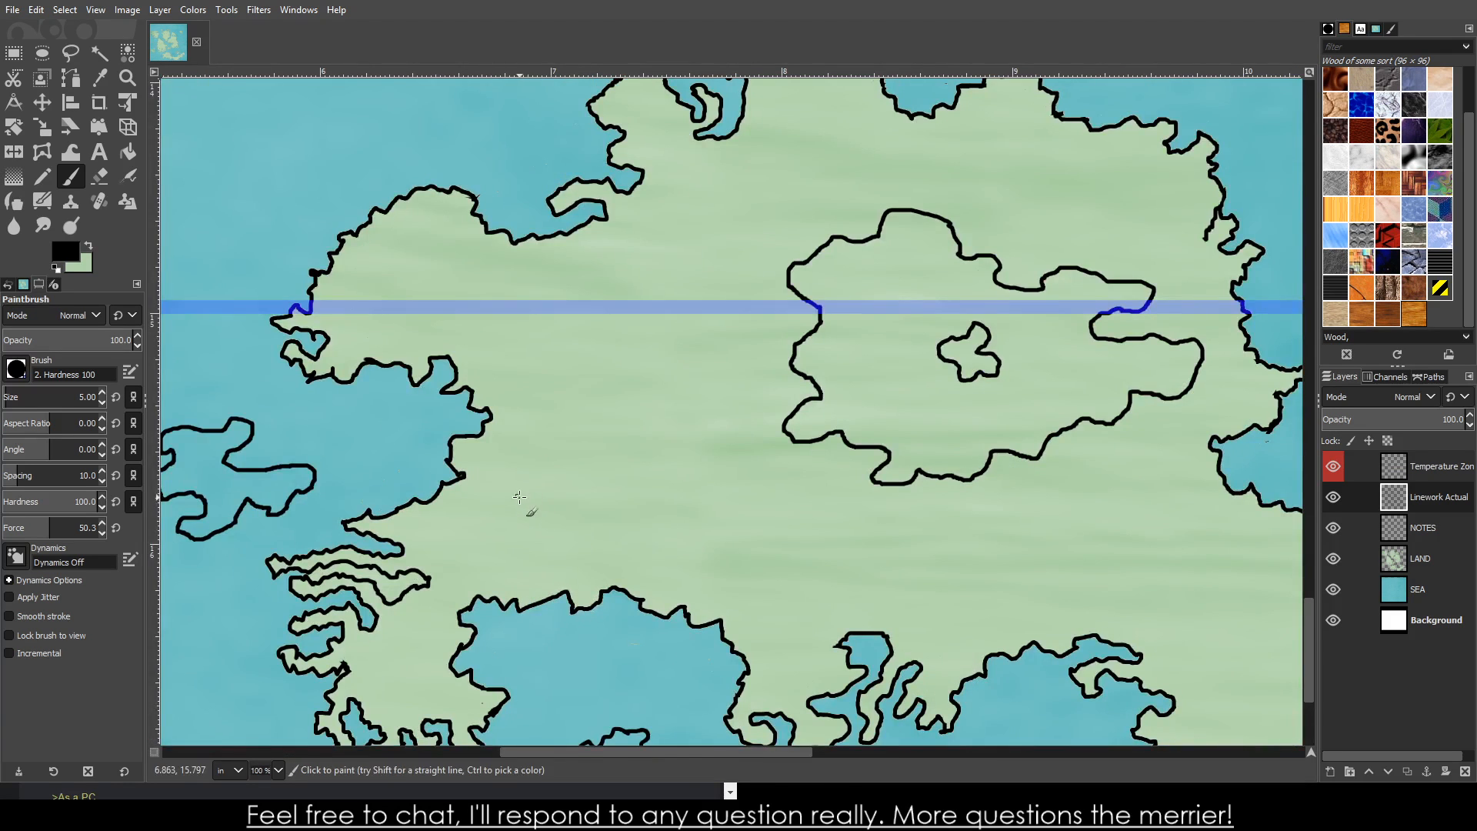
- Paint seven small lake outlines, about 0.2 to 0.4 in wide, on the land west of the large lake
{"action": "mouse_move", "coordinate": [526, 514]}
{"action": "left_mouse_down"}
{"action": "mouse_move", "coordinate": [519, 558]}
{"action": "mouse_move", "coordinate": [543, 561]}
{"action": "mouse_move", "coordinate": [588, 528]}
{"action": "mouse_move", "coordinate": [530, 516]}
{"action": "left_mouse_up"}
{"action": "mouse_move", "coordinate": [450, 278]}
{"action": "left_mouse_down"}
{"action": "mouse_move", "coordinate": [427, 290]}
{"action": "mouse_move", "coordinate": [474, 311]}
{"action": "left_mouse_up"}
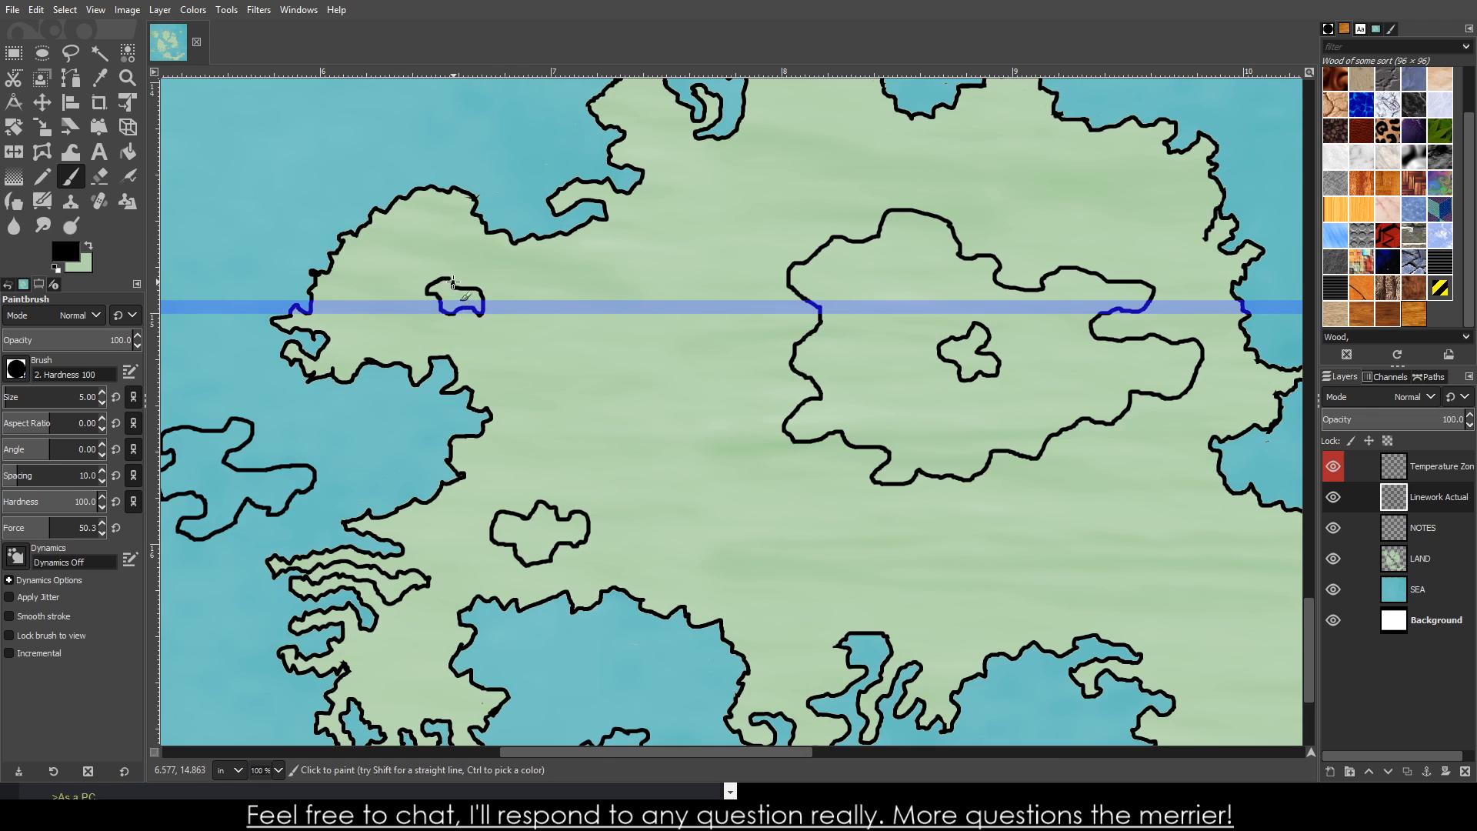
{"action": "mouse_move", "coordinate": [630, 272]}
{"action": "left_mouse_down"}
{"action": "mouse_move", "coordinate": [615, 326]}
{"action": "mouse_move", "coordinate": [655, 313]}
{"action": "mouse_move", "coordinate": [648, 287]}
{"action": "mouse_move", "coordinate": [625, 267]}
{"action": "left_mouse_up"}
{"action": "mouse_move", "coordinate": [558, 460]}
{"action": "left_mouse_down"}
{"action": "mouse_move", "coordinate": [567, 485]}
{"action": "mouse_move", "coordinate": [589, 468]}
{"action": "left_mouse_up"}
{"action": "mouse_move", "coordinate": [531, 423]}
{"action": "left_mouse_down"}
{"action": "mouse_move", "coordinate": [577, 421]}
{"action": "mouse_move", "coordinate": [554, 419]}
{"action": "mouse_move", "coordinate": [540, 424]}
{"action": "mouse_move", "coordinate": [646, 445]}
{"action": "mouse_move", "coordinate": [645, 422]}
{"action": "mouse_move", "coordinate": [619, 421]}
{"action": "mouse_move", "coordinate": [660, 398]}
{"action": "mouse_move", "coordinate": [677, 419]}
{"action": "mouse_move", "coordinate": [703, 404]}
{"action": "mouse_move", "coordinate": [689, 384]}
{"action": "mouse_move", "coordinate": [719, 374]}
{"action": "mouse_move", "coordinate": [723, 396]}
{"action": "mouse_move", "coordinate": [715, 366]}
{"action": "left_mouse_up"}
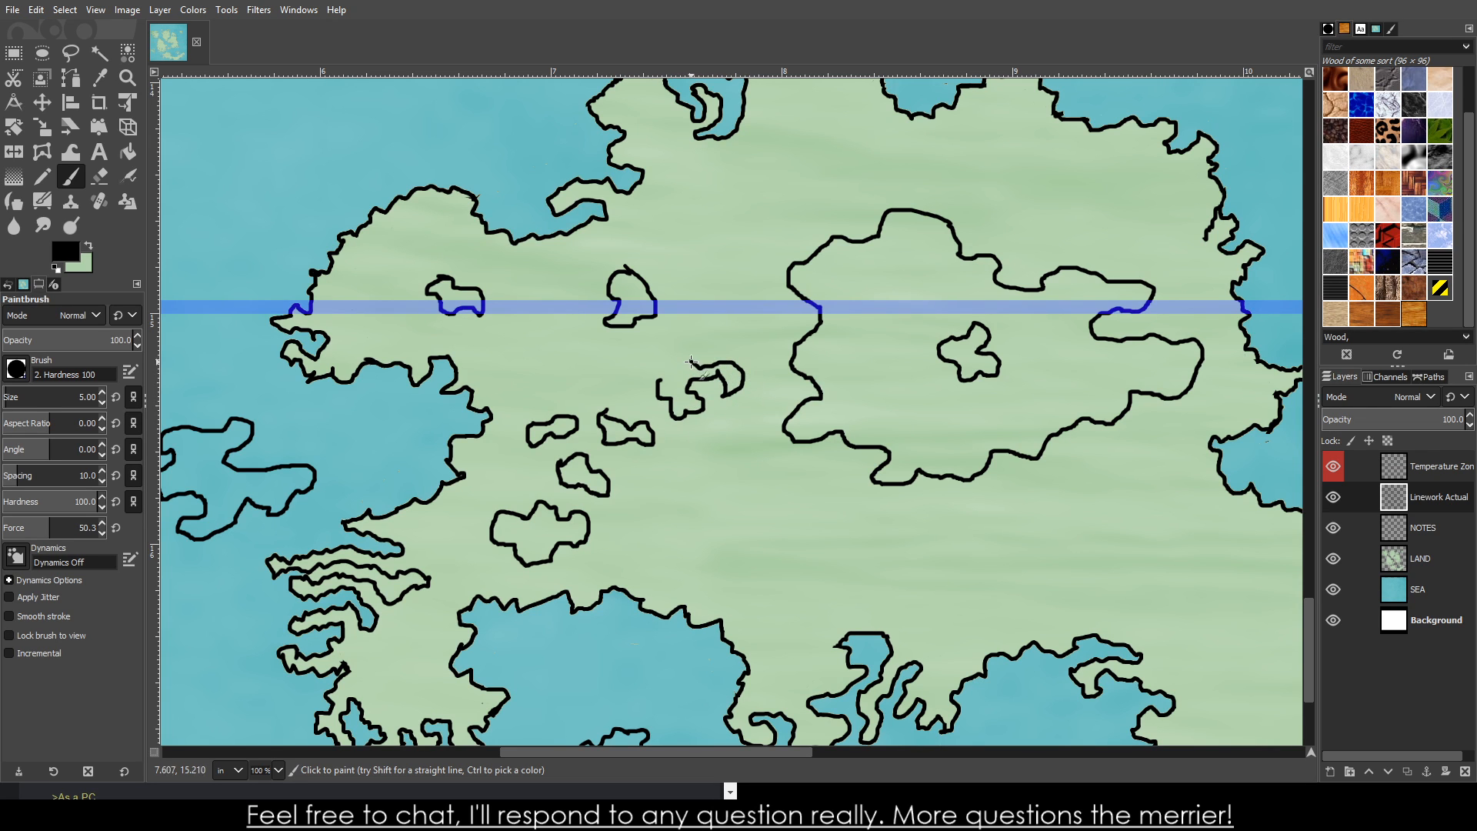
{"action": "scroll", "coordinate": [661, 391], "scroll_direction": "down", "scroll_amount": 4}
{"action": "scroll", "coordinate": [1126, 455], "scroll_direction": "up", "scroll_amount": 6}
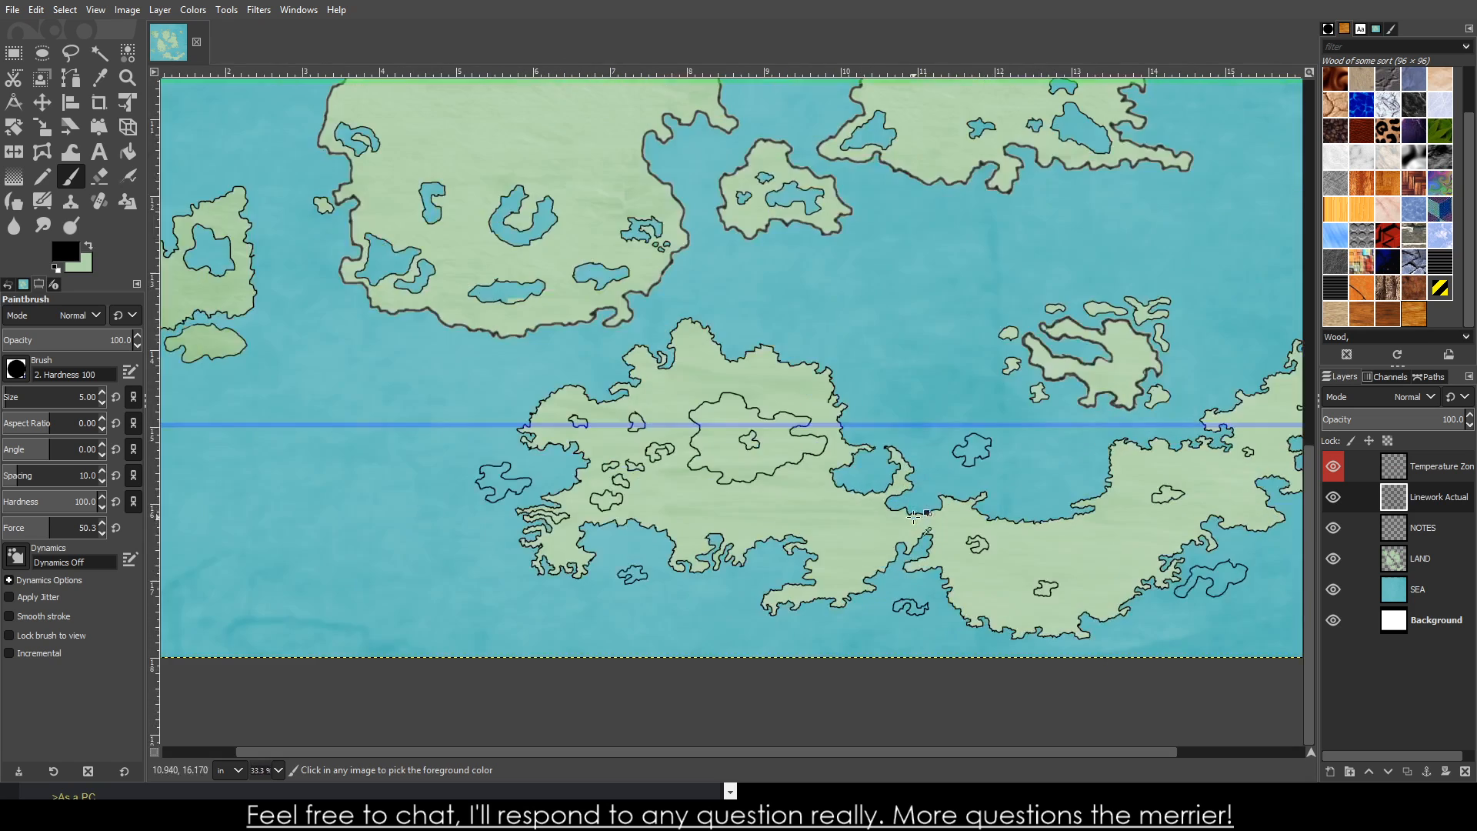
- Paint two small lake outlines, about 0.15 and 0.25 in wide, one above the other southeast of the large lake
{"action": "mouse_move", "coordinate": [1126, 455]}
{"action": "left_mouse_down"}
{"action": "mouse_move", "coordinate": [1112, 515]}
{"action": "mouse_move", "coordinate": [1086, 514]}
{"action": "mouse_move", "coordinate": [1077, 486]}
{"action": "mouse_move", "coordinate": [1119, 454]}
{"action": "left_mouse_up"}
{"action": "scroll", "coordinate": [1119, 454], "scroll_direction": "down", "scroll_amount": 4}
{"action": "scroll", "coordinate": [941, 495], "scroll_direction": "up", "scroll_amount": 5}
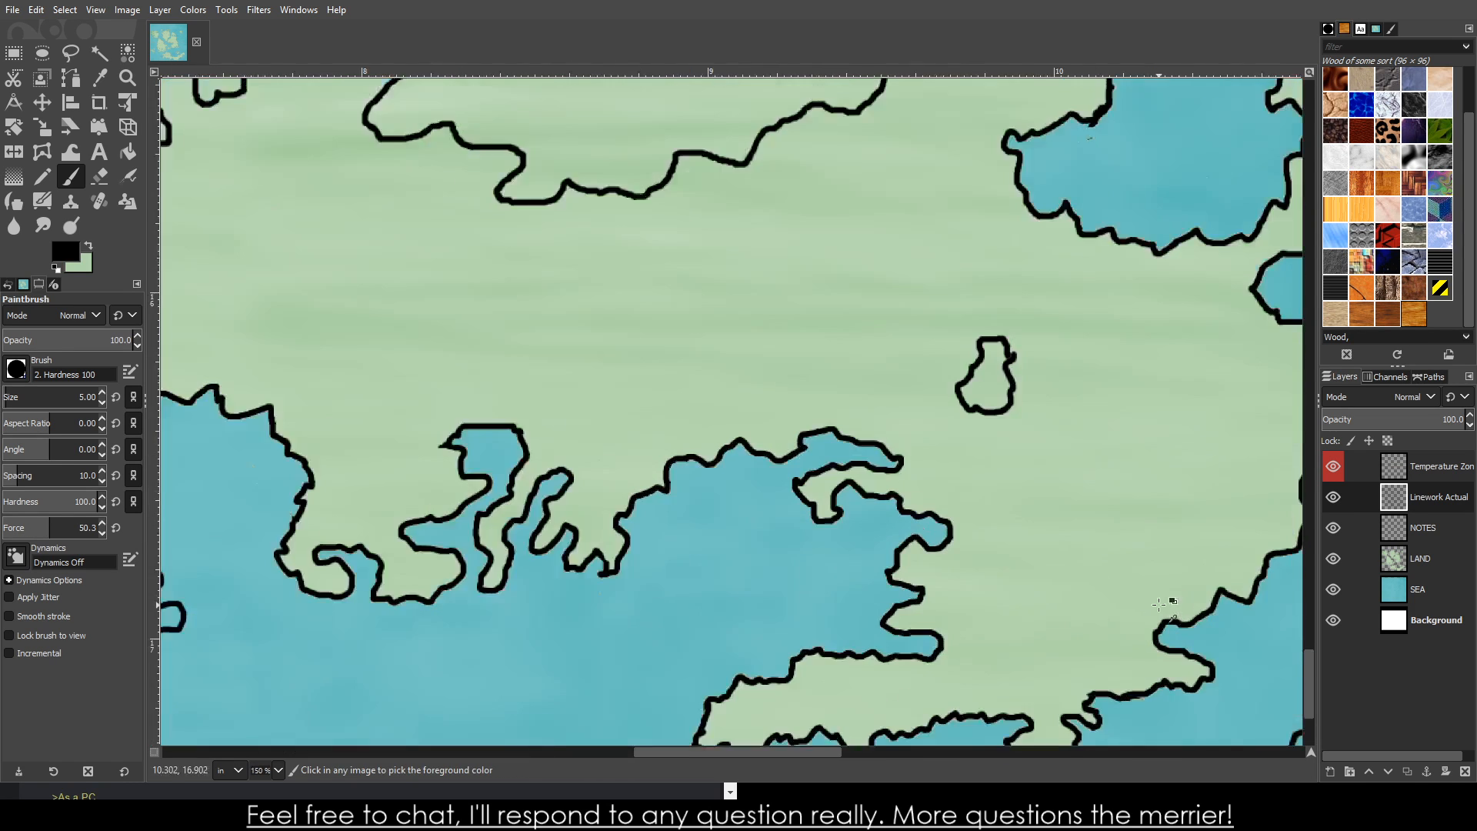
{"action": "mouse_move", "coordinate": [968, 425]}
{"action": "left_mouse_down"}
{"action": "mouse_move", "coordinate": [929, 459]}
{"action": "mouse_move", "coordinate": [934, 524]}
{"action": "mouse_move", "coordinate": [918, 549]}
{"action": "mouse_move", "coordinate": [947, 564]}
{"action": "mouse_move", "coordinate": [982, 517]}
{"action": "mouse_move", "coordinate": [1020, 503]}
{"action": "mouse_move", "coordinate": [1018, 469]}
{"action": "mouse_move", "coordinate": [968, 424]}
{"action": "left_mouse_up"}
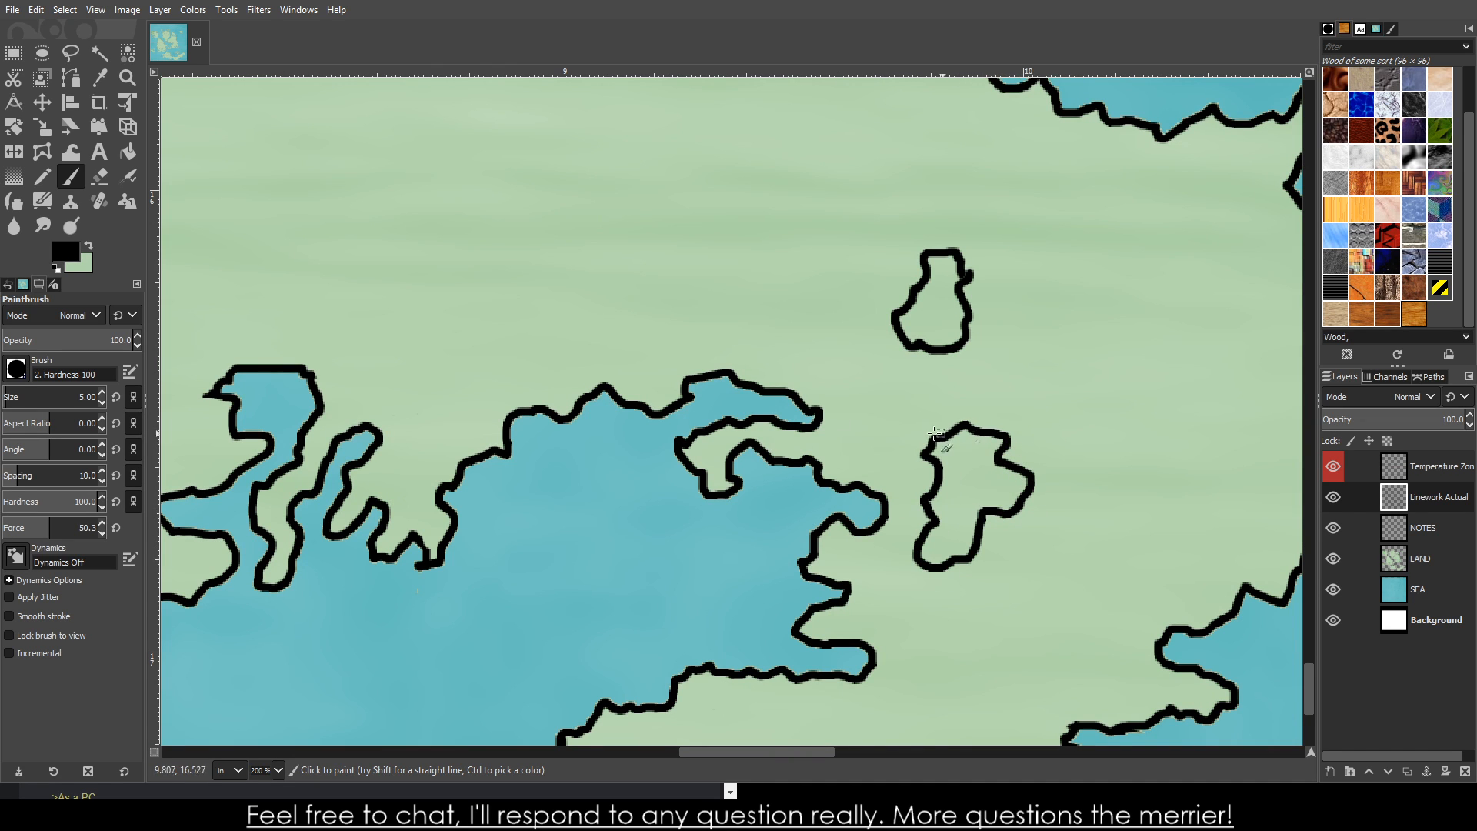
- Paint two lake outlines, about 0.35 and 0.5 in wide, south of the large lake, just north of the coastal inlets
{"action": "mouse_move", "coordinate": [416, 290]}
{"action": "left_mouse_down"}
{"action": "mouse_move", "coordinate": [450, 353]}
{"action": "mouse_move", "coordinate": [430, 384]}
{"action": "mouse_move", "coordinate": [477, 386]}
{"action": "mouse_move", "coordinate": [571, 344]}
{"action": "mouse_move", "coordinate": [557, 318]}
{"action": "mouse_move", "coordinate": [516, 319]}
{"action": "mouse_move", "coordinate": [459, 285]}
{"action": "mouse_move", "coordinate": [429, 293]}
{"action": "mouse_move", "coordinate": [410, 270]}
{"action": "mouse_move", "coordinate": [410, 287]}
{"action": "mouse_move", "coordinate": [441, 285]}
{"action": "left_mouse_up"}
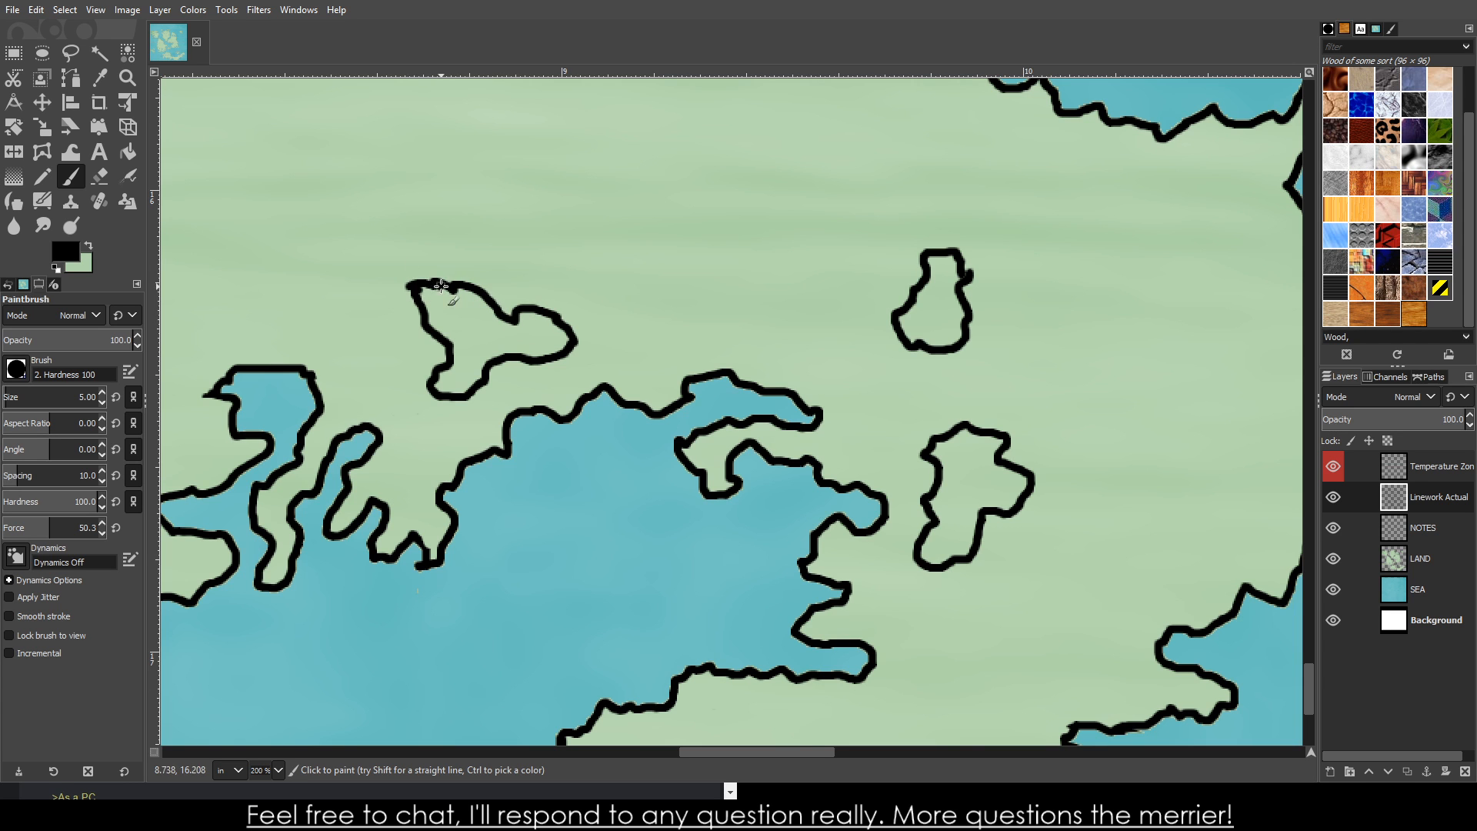
{"action": "scroll", "coordinate": [412, 379], "scroll_direction": "down", "scroll_amount": 2}
{"action": "scroll", "coordinate": [295, 325], "scroll_direction": "up", "scroll_amount": 4}
{"action": "mouse_move", "coordinate": [286, 436]}
{"action": "left_mouse_down"}
{"action": "mouse_move", "coordinate": [329, 410]}
{"action": "mouse_move", "coordinate": [441, 431]}
{"action": "mouse_move", "coordinate": [489, 460]}
{"action": "mouse_move", "coordinate": [559, 449]}
{"action": "mouse_move", "coordinate": [597, 404]}
{"action": "mouse_move", "coordinate": [465, 360]}
{"action": "mouse_move", "coordinate": [469, 320]}
{"action": "mouse_move", "coordinate": [623, 352]}
{"action": "mouse_move", "coordinate": [634, 312]}
{"action": "mouse_move", "coordinate": [579, 271]}
{"action": "mouse_move", "coordinate": [388, 224]}
{"action": "mouse_move", "coordinate": [332, 191]}
{"action": "mouse_move", "coordinate": [279, 208]}
{"action": "mouse_move", "coordinate": [233, 255]}
{"action": "mouse_move", "coordinate": [236, 319]}
{"action": "mouse_move", "coordinate": [259, 407]}
{"action": "mouse_move", "coordinate": [295, 430]}
{"action": "left_mouse_up"}
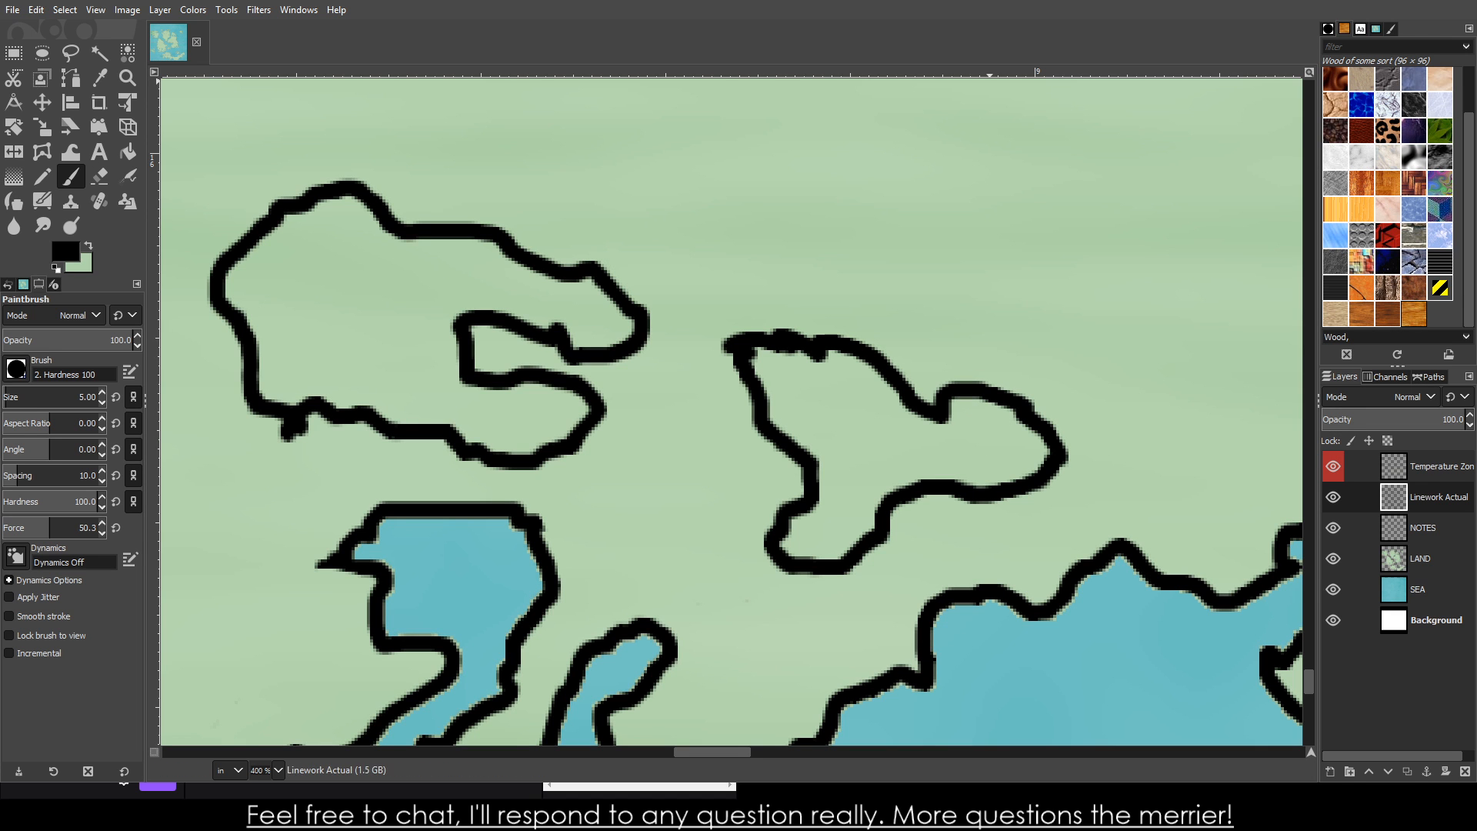
{"action": "scroll", "coordinate": [985, 352], "scroll_direction": "down", "scroll_amount": 8, "text": "ctrl"}
{"action": "scroll", "coordinate": [932, 442], "scroll_direction": "down", "scroll_amount": 3, "text": "ctrl"}
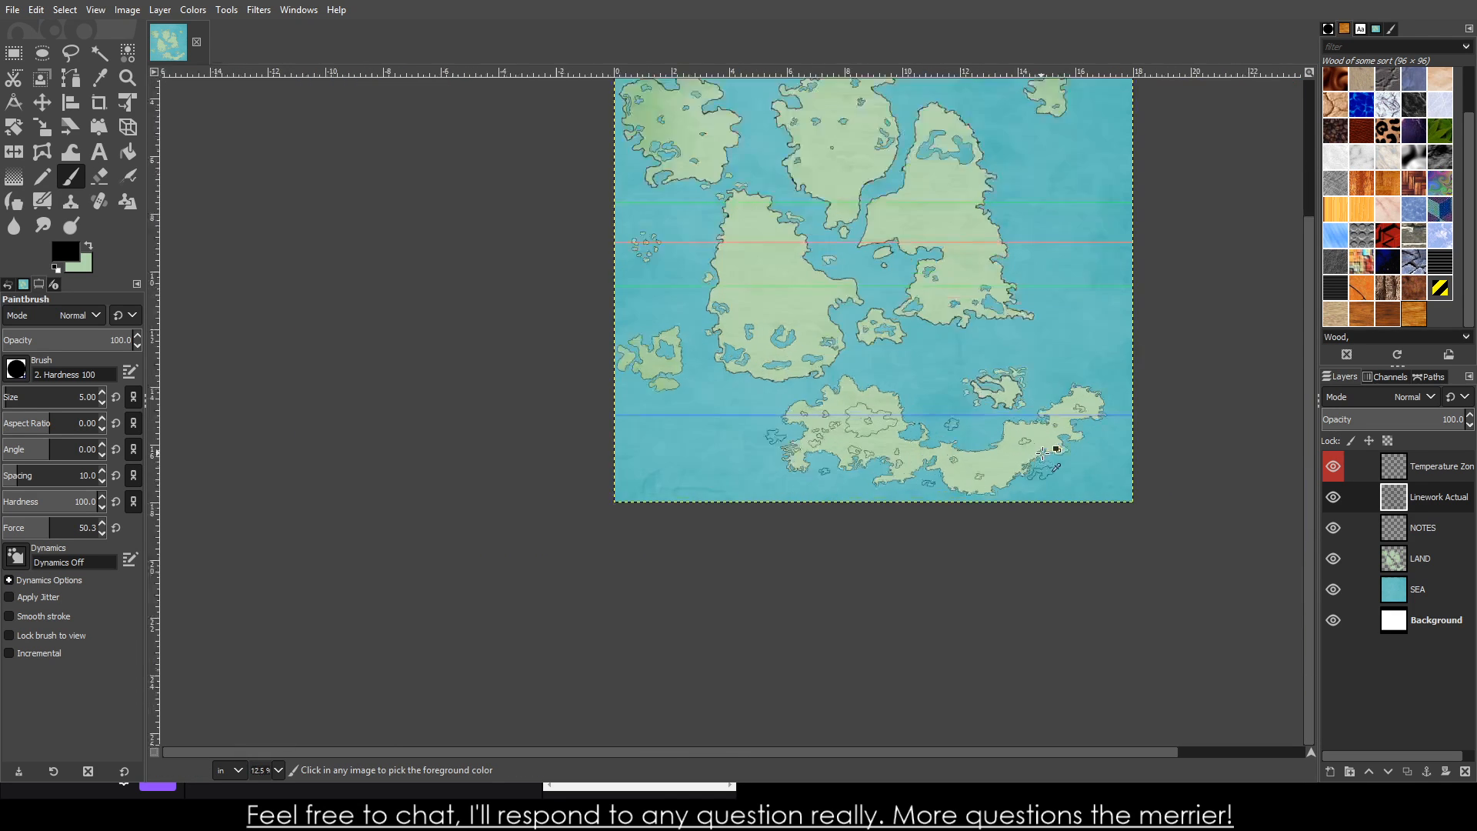
{"action": "scroll", "coordinate": [1040, 451], "scroll_direction": "up", "scroll_amount": 3, "text": "ctrl"}
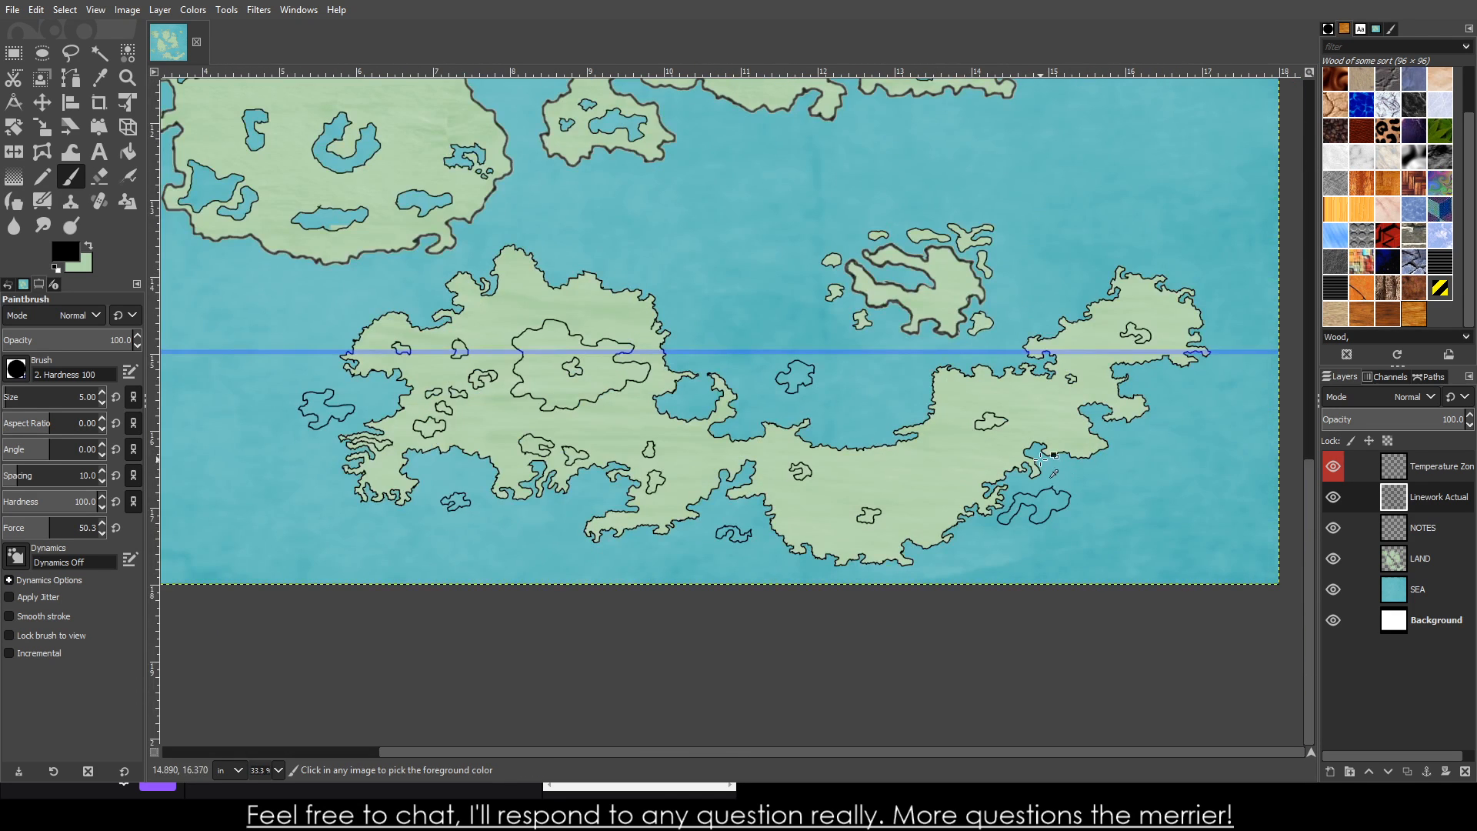
- Fuzzy-select on Linework Actual the large lake's interior around its island and the three nearest lakes to its west and northwest
{"action": "left_click", "coordinate": [1427, 563]}
{"action": "left_click", "coordinate": [1429, 496]}
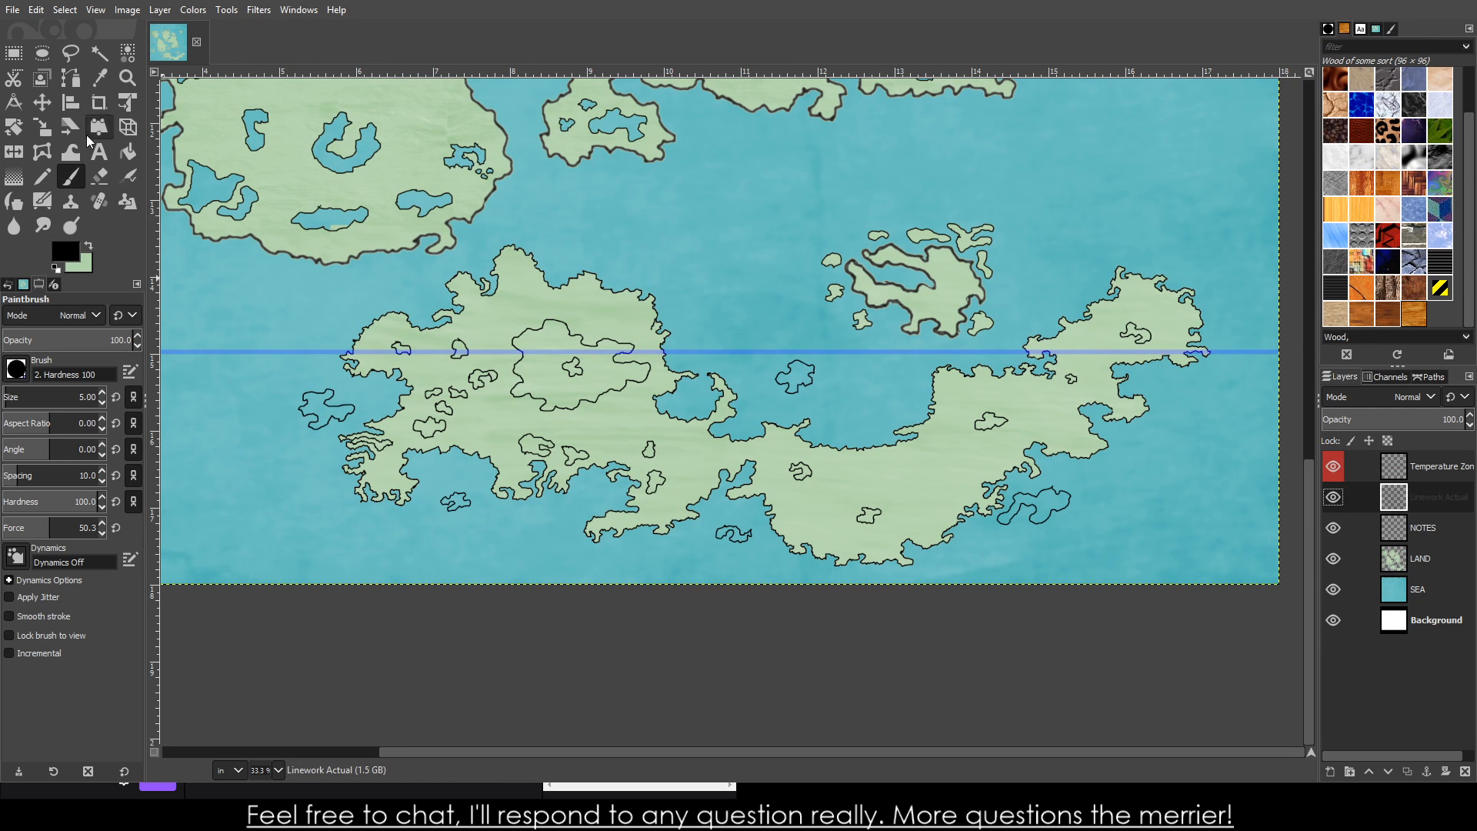
{"action": "left_click", "coordinate": [99, 52]}
{"action": "scroll", "coordinate": [568, 307], "scroll_direction": "up", "scroll_amount": 2, "text": "ctrl"}
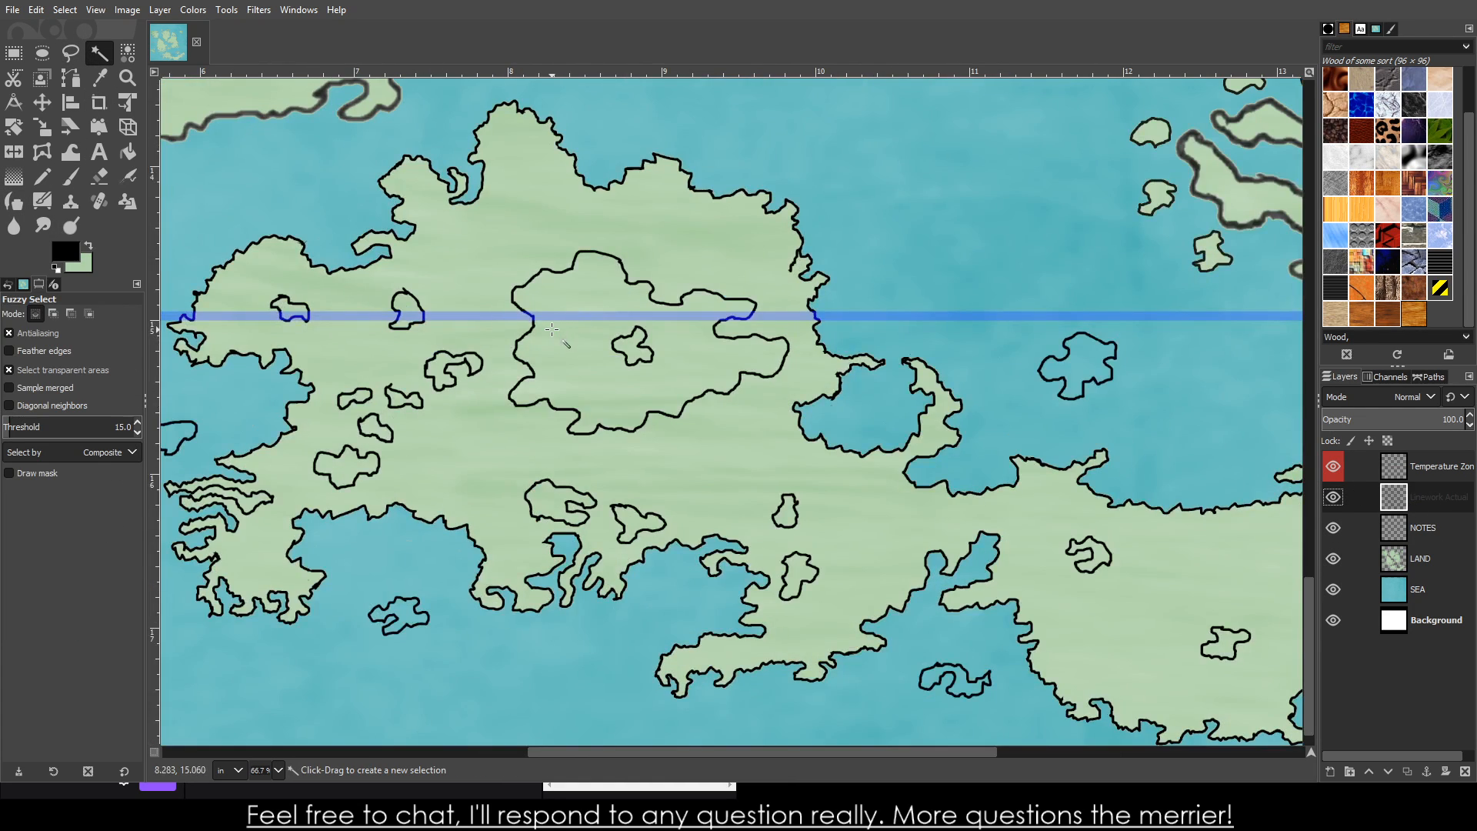
{"action": "left_click", "coordinate": [438, 366], "text": "shift"}
{"action": "left_click", "coordinate": [406, 317], "text": "shift"}
{"action": "left_click", "coordinate": [292, 312], "text": "shift"}
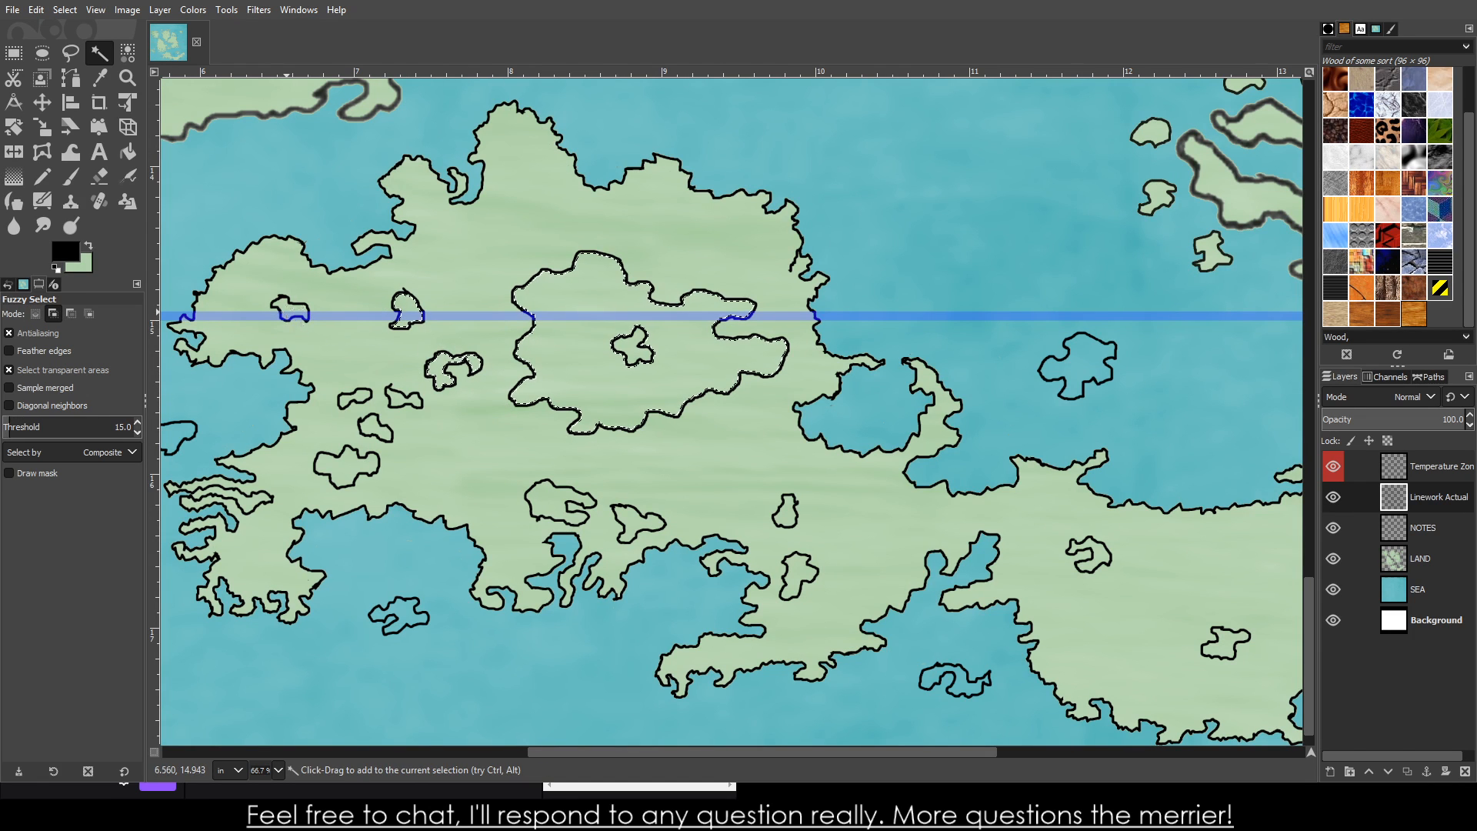
- Add the interiors of the remaining small lakes in the continent's western half to the selection
{"action": "left_click", "coordinate": [394, 395]}
{"action": "left_click", "coordinate": [358, 398]}
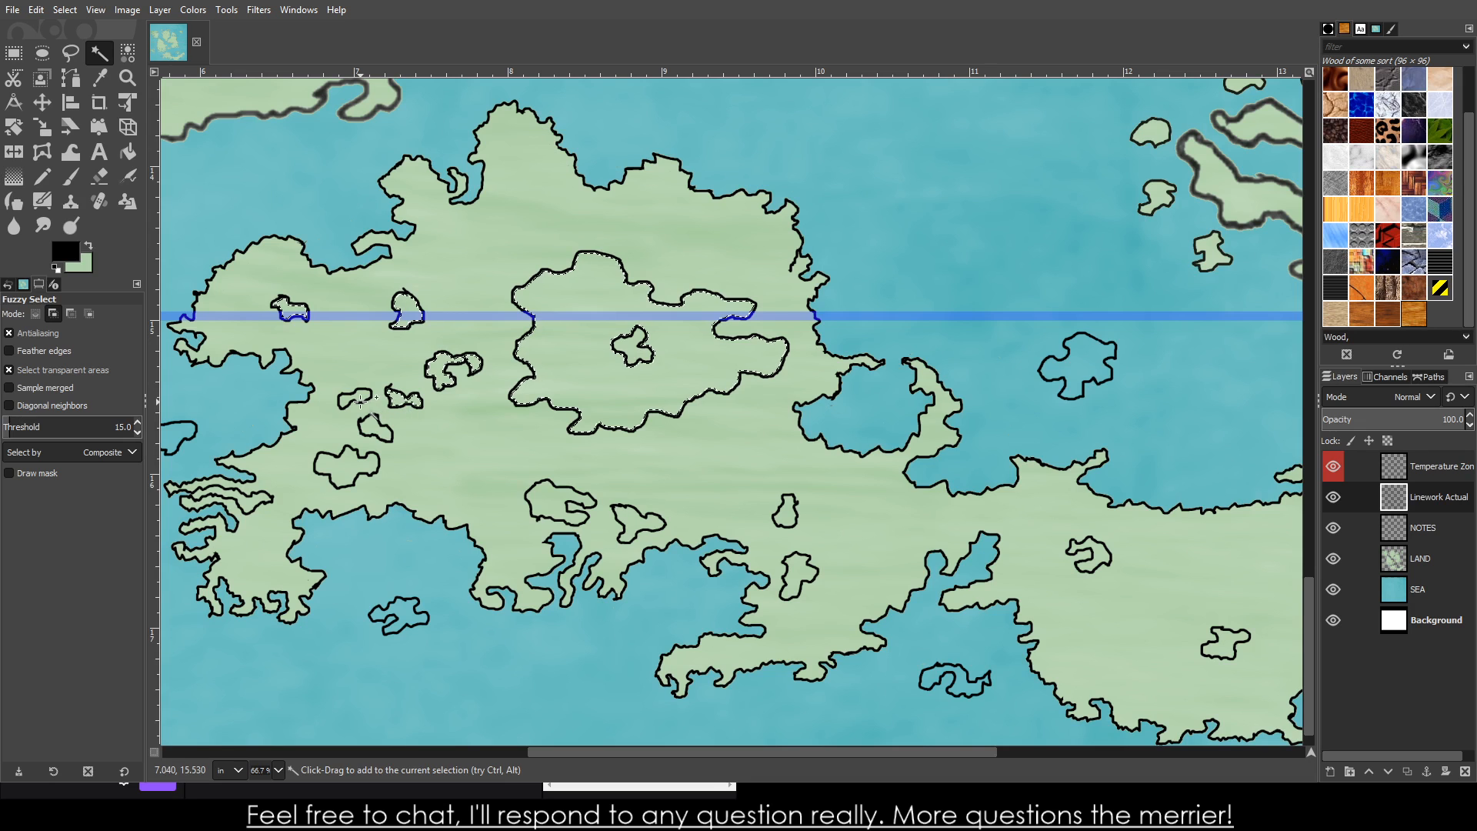
{"action": "left_click", "coordinate": [374, 422]}
{"action": "left_click", "coordinate": [346, 464]}
{"action": "left_click", "coordinate": [589, 513]}
{"action": "scroll", "coordinate": [796, 567], "scroll_direction": "down", "scroll_amount": 3}
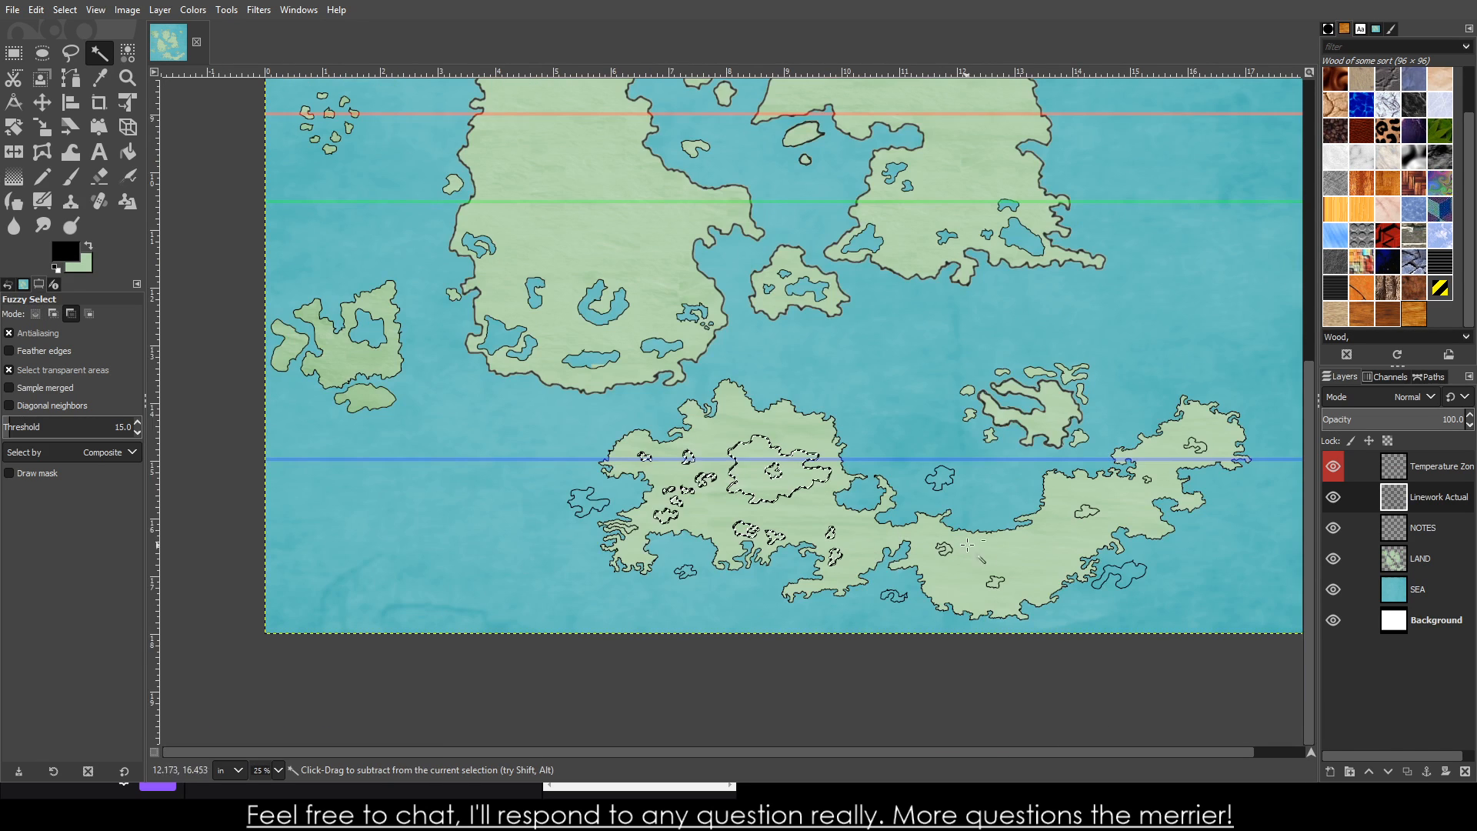
- Add the interiors of the five lakes in the continent's south-central part and eastern arm to the selection
{"action": "scroll", "coordinate": [989, 575], "scroll_direction": "up", "scroll_amount": 3}
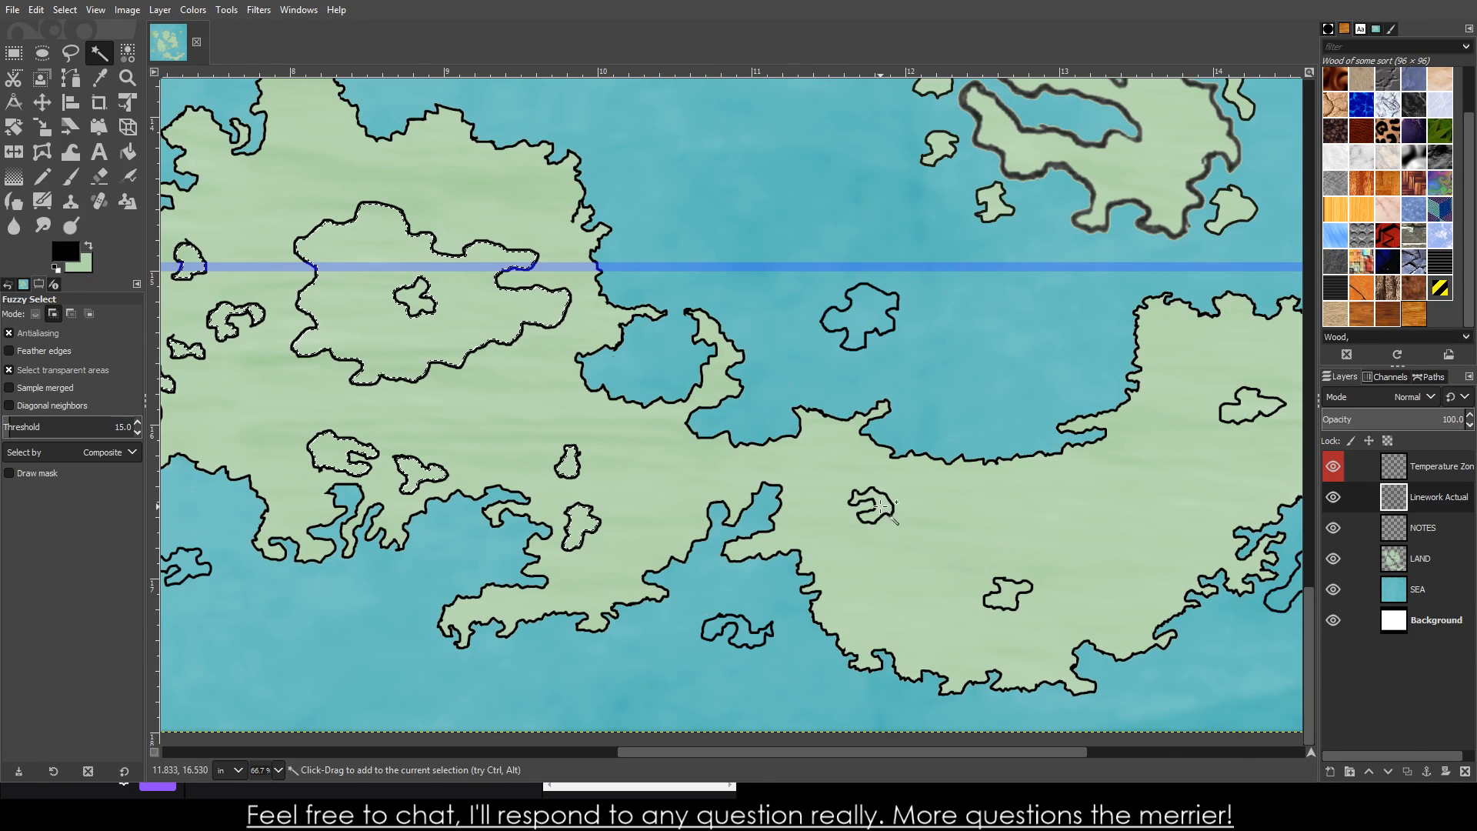
{"action": "left_click", "coordinate": [1010, 604], "text": "shift"}
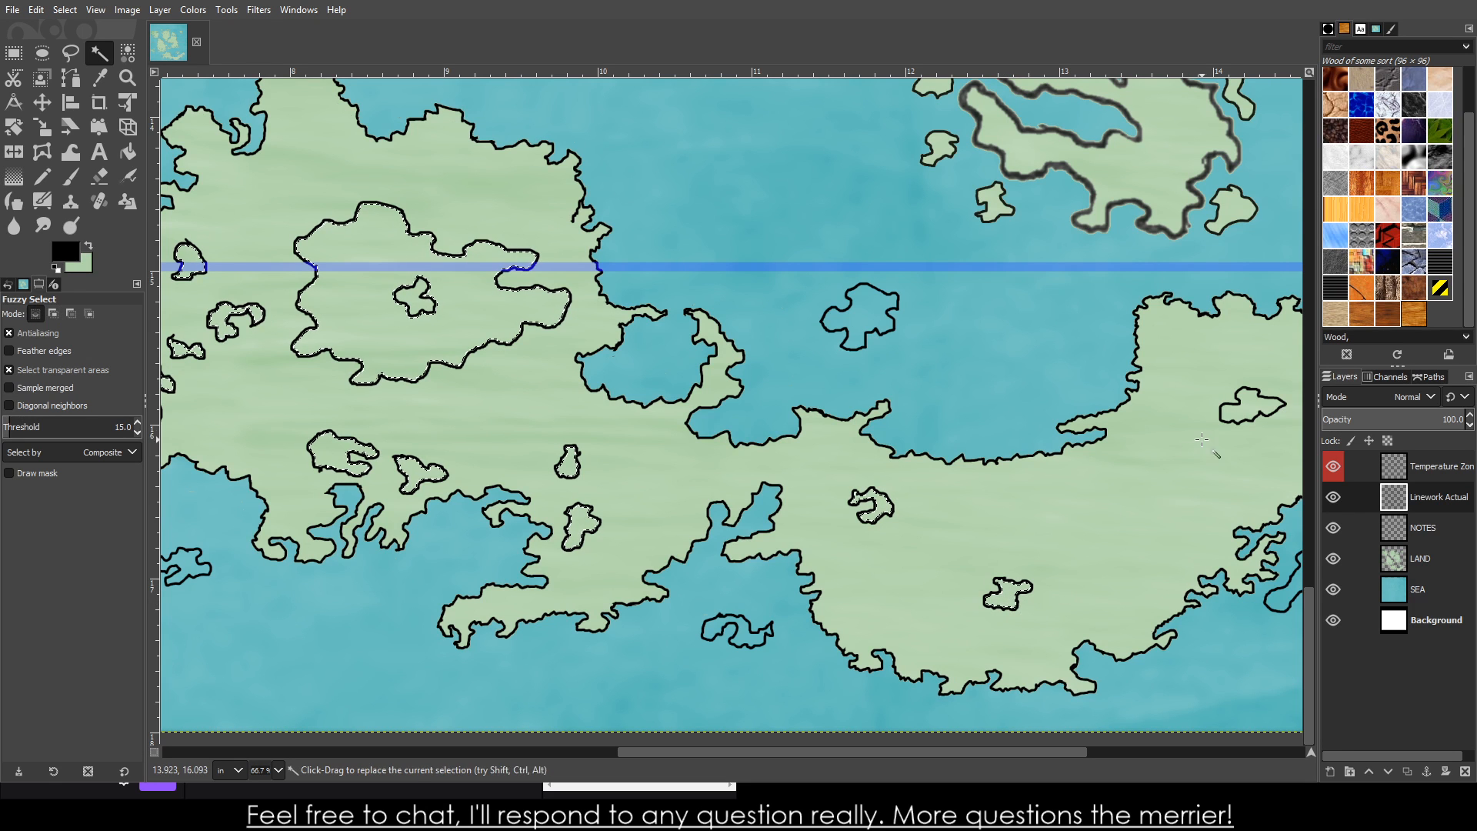
{"action": "left_click", "coordinate": [1245, 406], "text": "shift"}
{"action": "scroll", "coordinate": [1242, 444], "scroll_direction": "down", "scroll_amount": 4}
{"action": "scroll", "coordinate": [1275, 446], "scroll_direction": "up", "scroll_amount": 4}
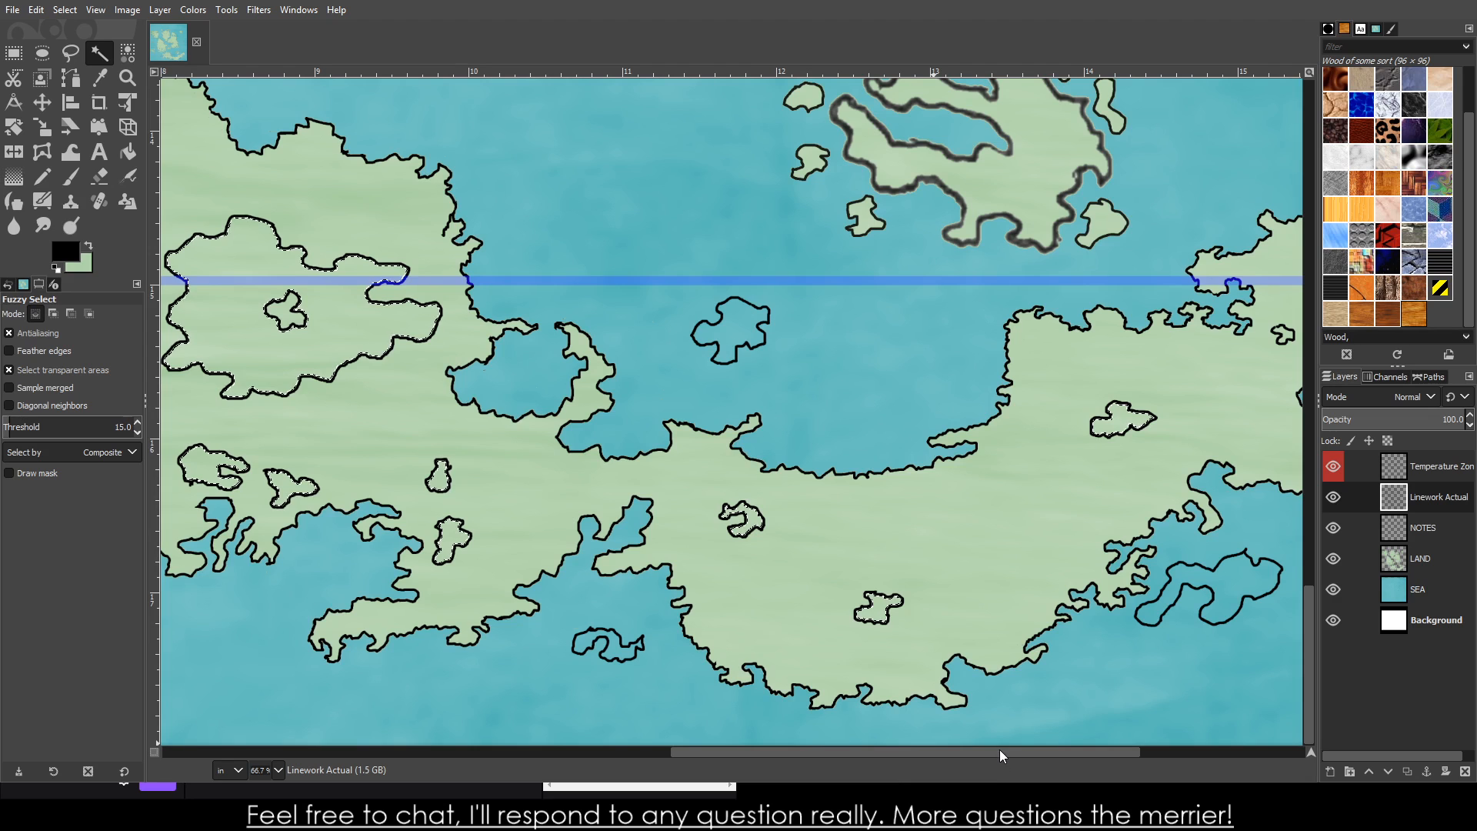
{"action": "left_click_drag", "start_coordinate": [1000, 752], "coordinate": [1168, 739]}
{"action": "scroll", "coordinate": [924, 354], "scroll_direction": "up", "scroll_amount": 4}
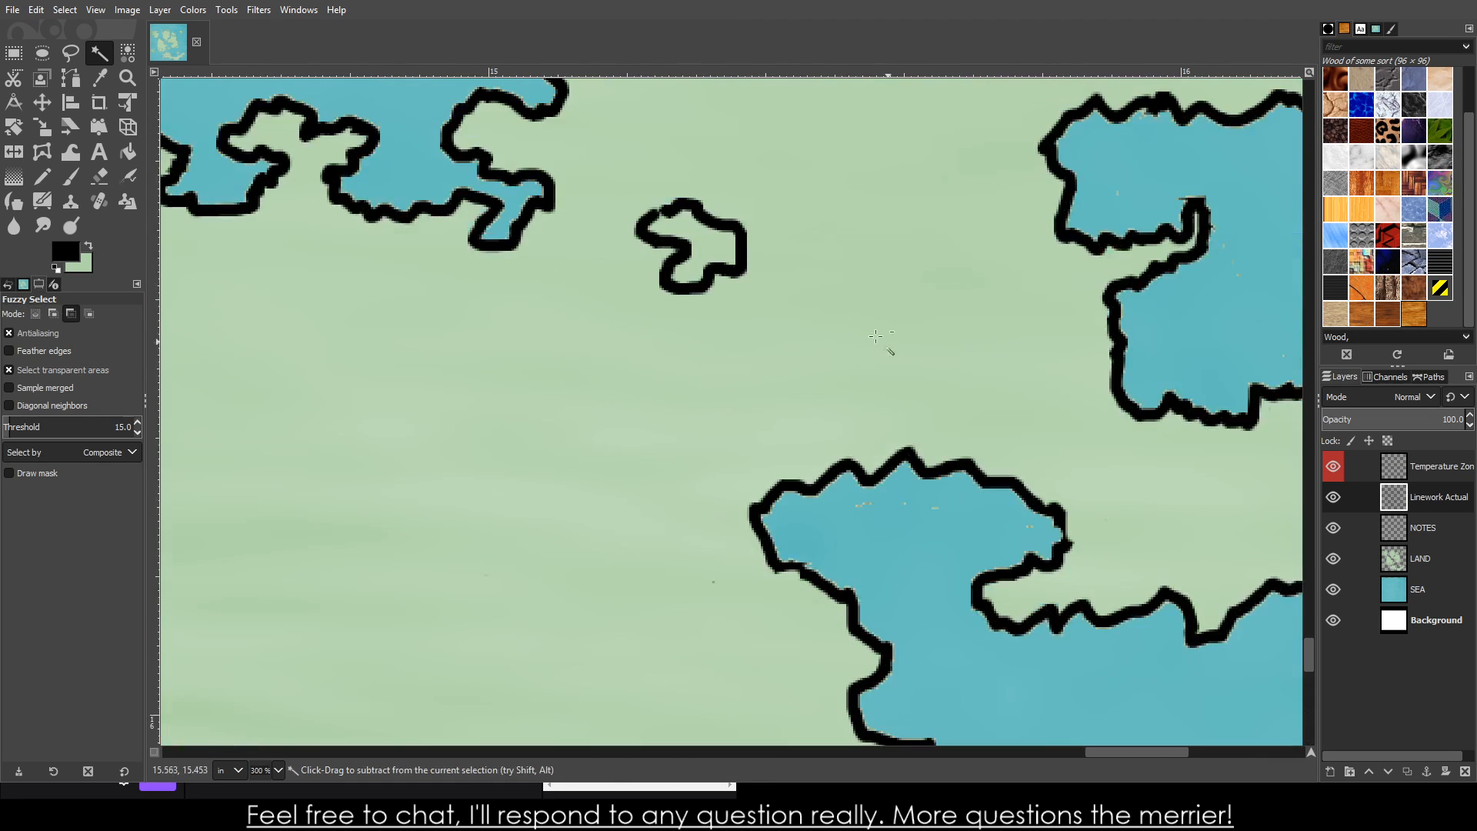
{"action": "left_click", "coordinate": [709, 249], "text": "shift"}
{"action": "scroll", "coordinate": [1220, 299], "scroll_direction": "up", "scroll_amount": 5}
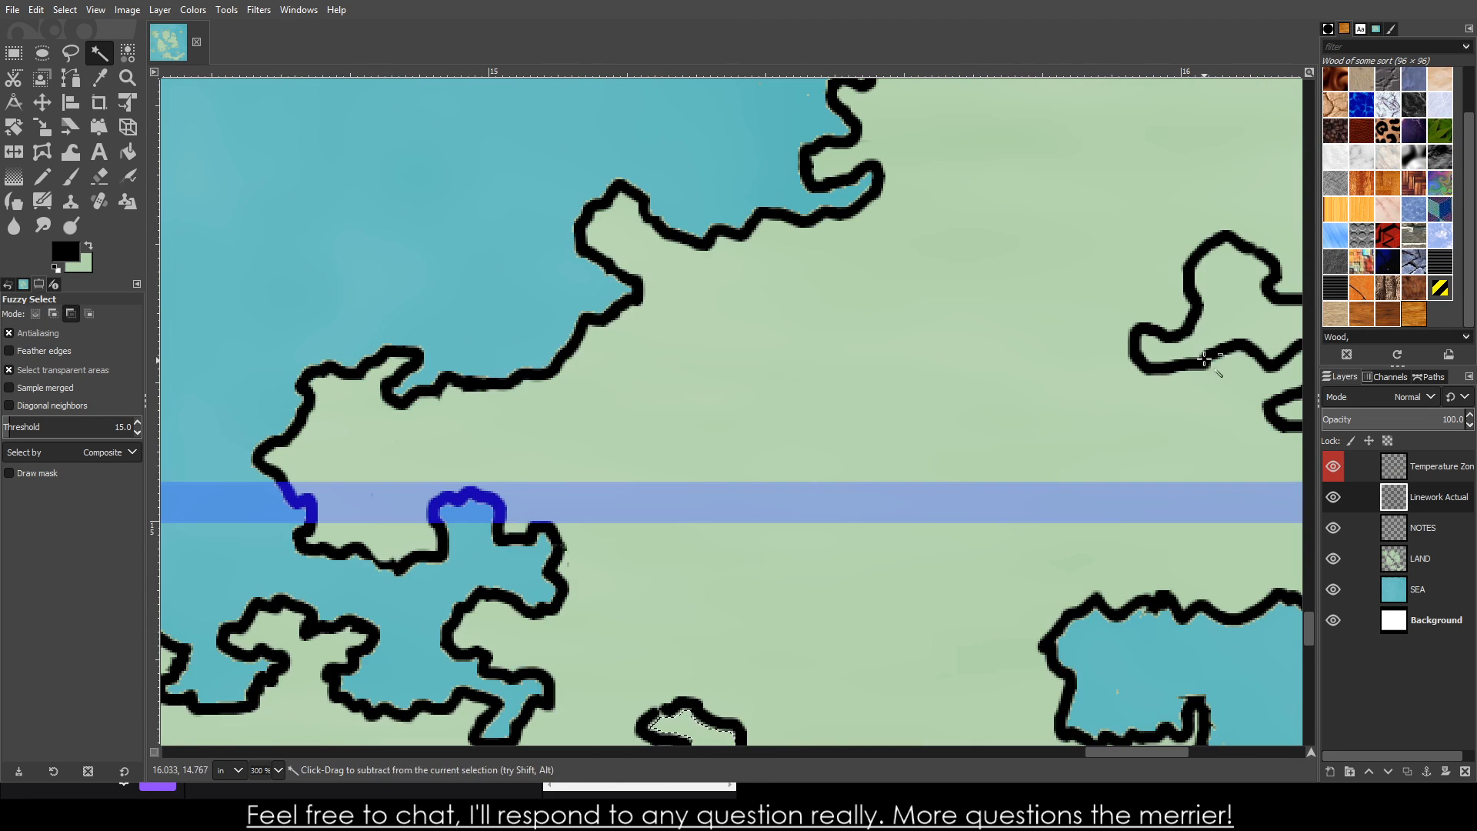
{"action": "scroll", "coordinate": [1219, 299], "scroll_direction": "down", "scroll_amount": 4}
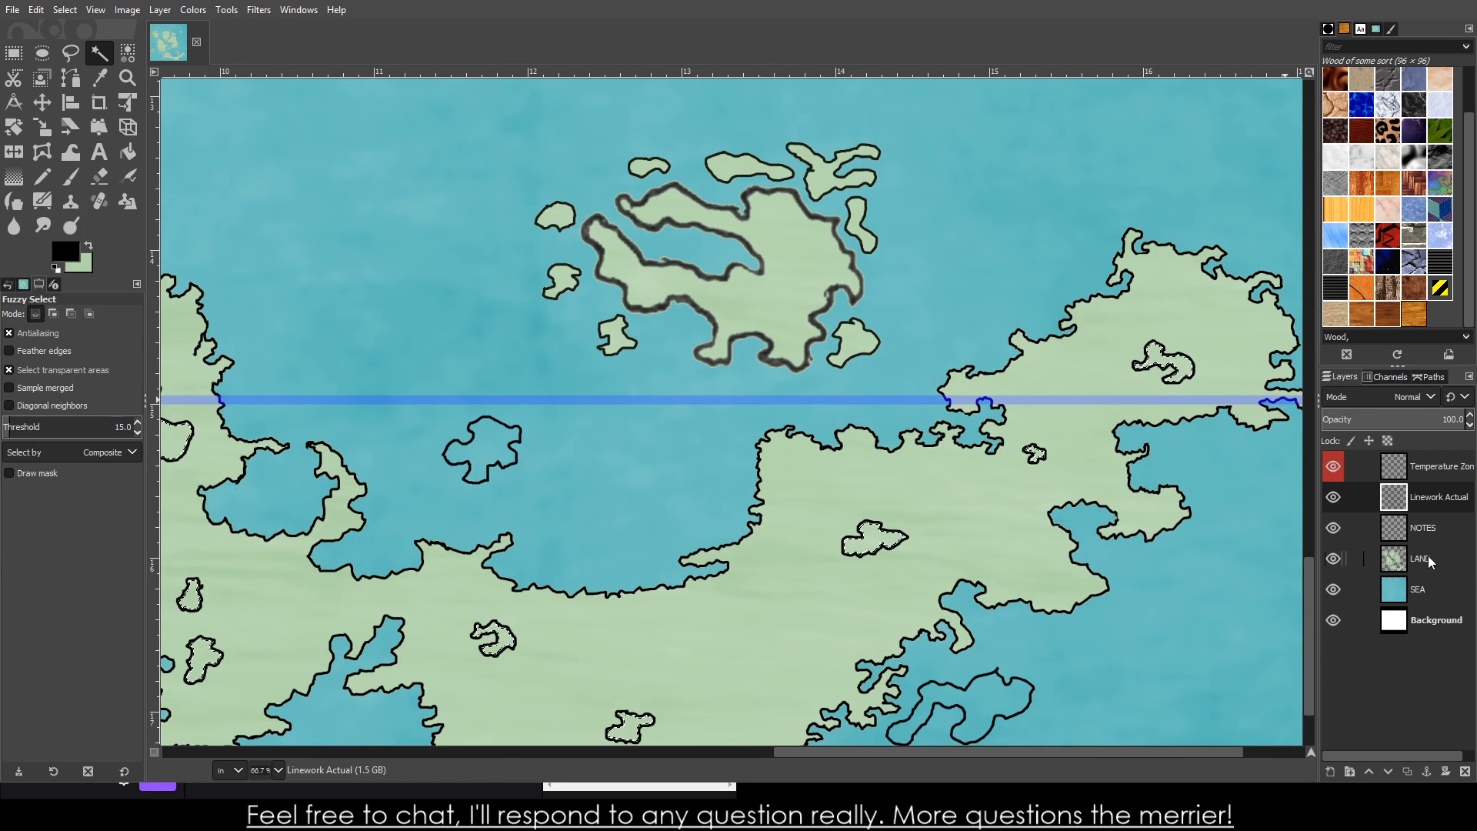
- Delete the land texture within the selected lakes from the LAND layer and clear the selection
{"action": "left_click", "coordinate": [1420, 562]}
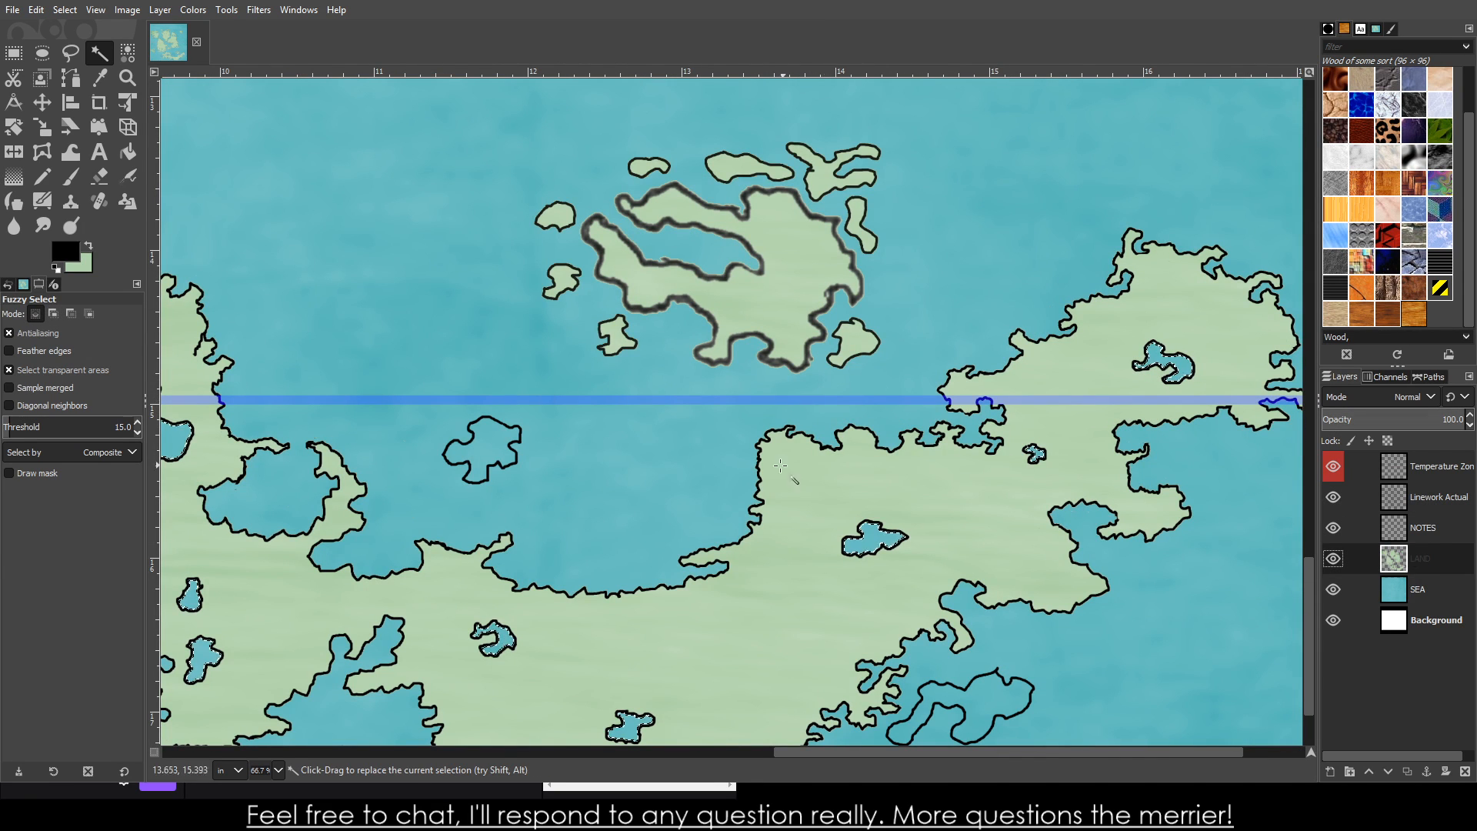
{"action": "scroll", "coordinate": [753, 451], "scroll_direction": "down", "scroll_amount": 4}
{"action": "scroll", "coordinate": [752, 451], "scroll_direction": "up", "scroll_amount": 1}
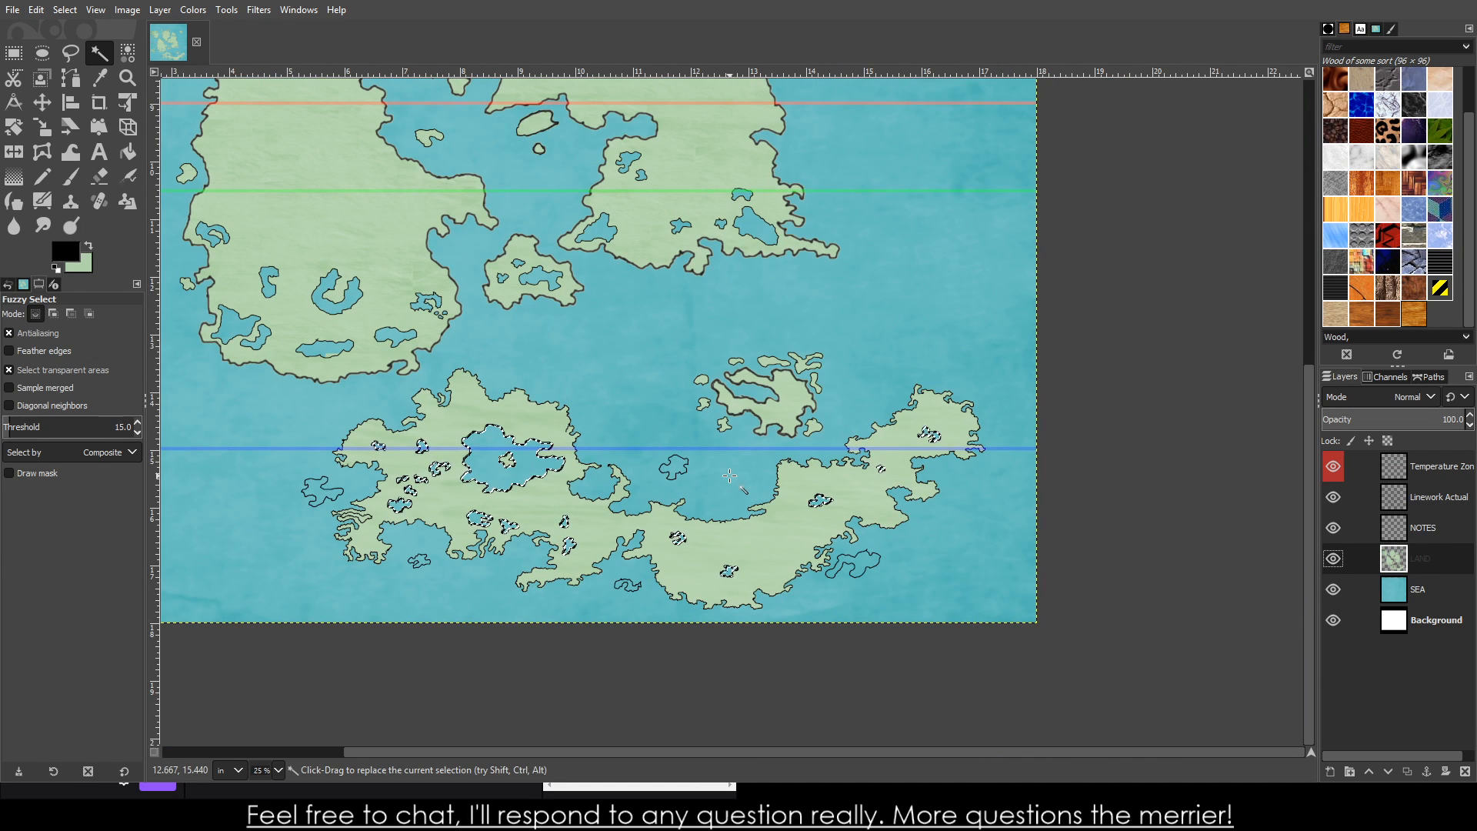
{"action": "key", "text": "ctrl+shift+a"}
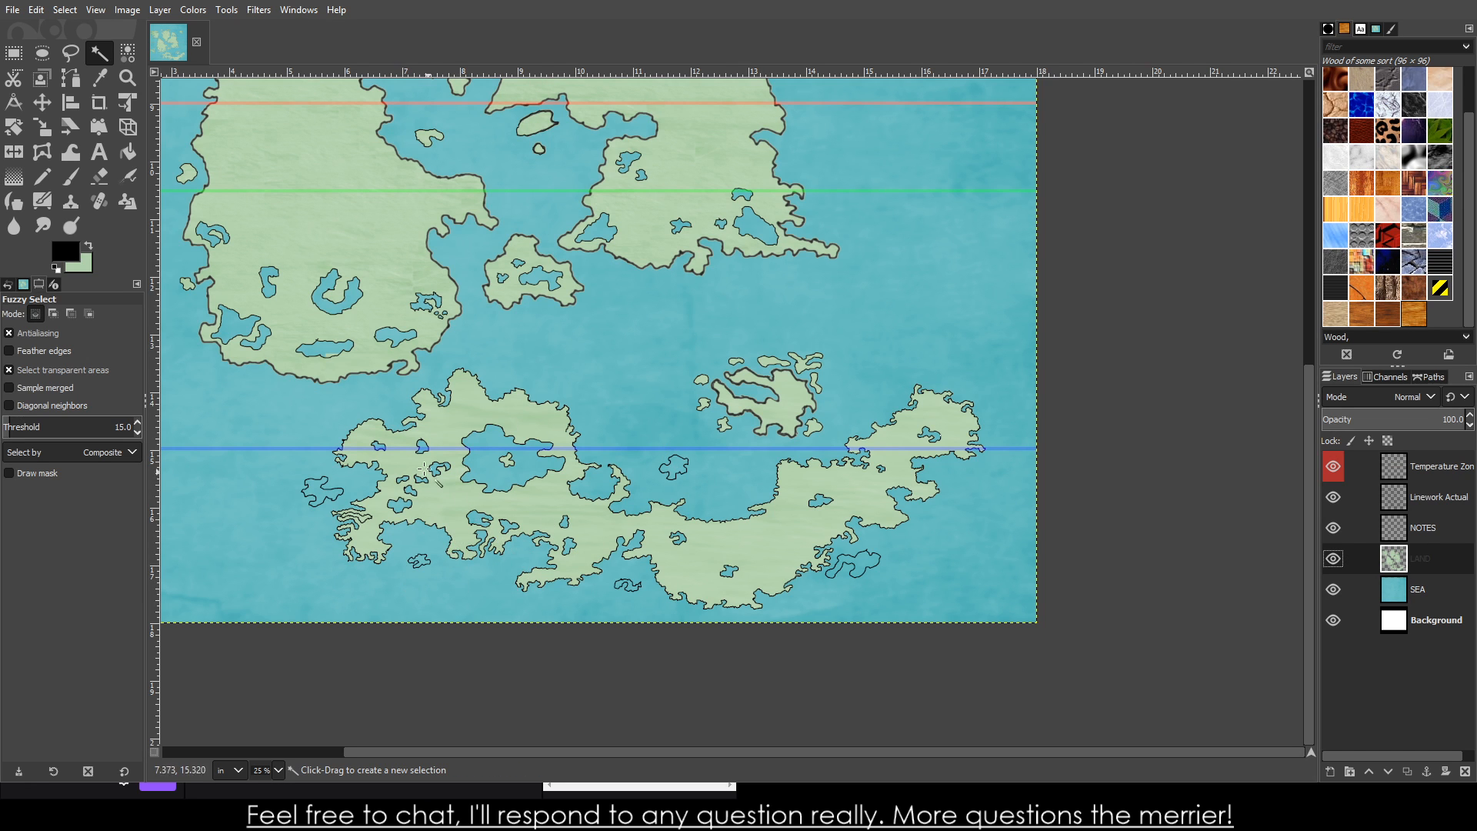
- Erase the leftover land patch and upper-shore fringe on the LAND layer inside the long lake near the west-central continent's south coast
{"action": "scroll", "coordinate": [425, 470], "scroll_direction": "up", "scroll_amount": 4}
{"action": "scroll", "coordinate": [400, 431], "scroll_direction": "down", "scroll_amount": 2}
{"action": "scroll", "coordinate": [370, 395], "scroll_direction": "up", "scroll_amount": 3}
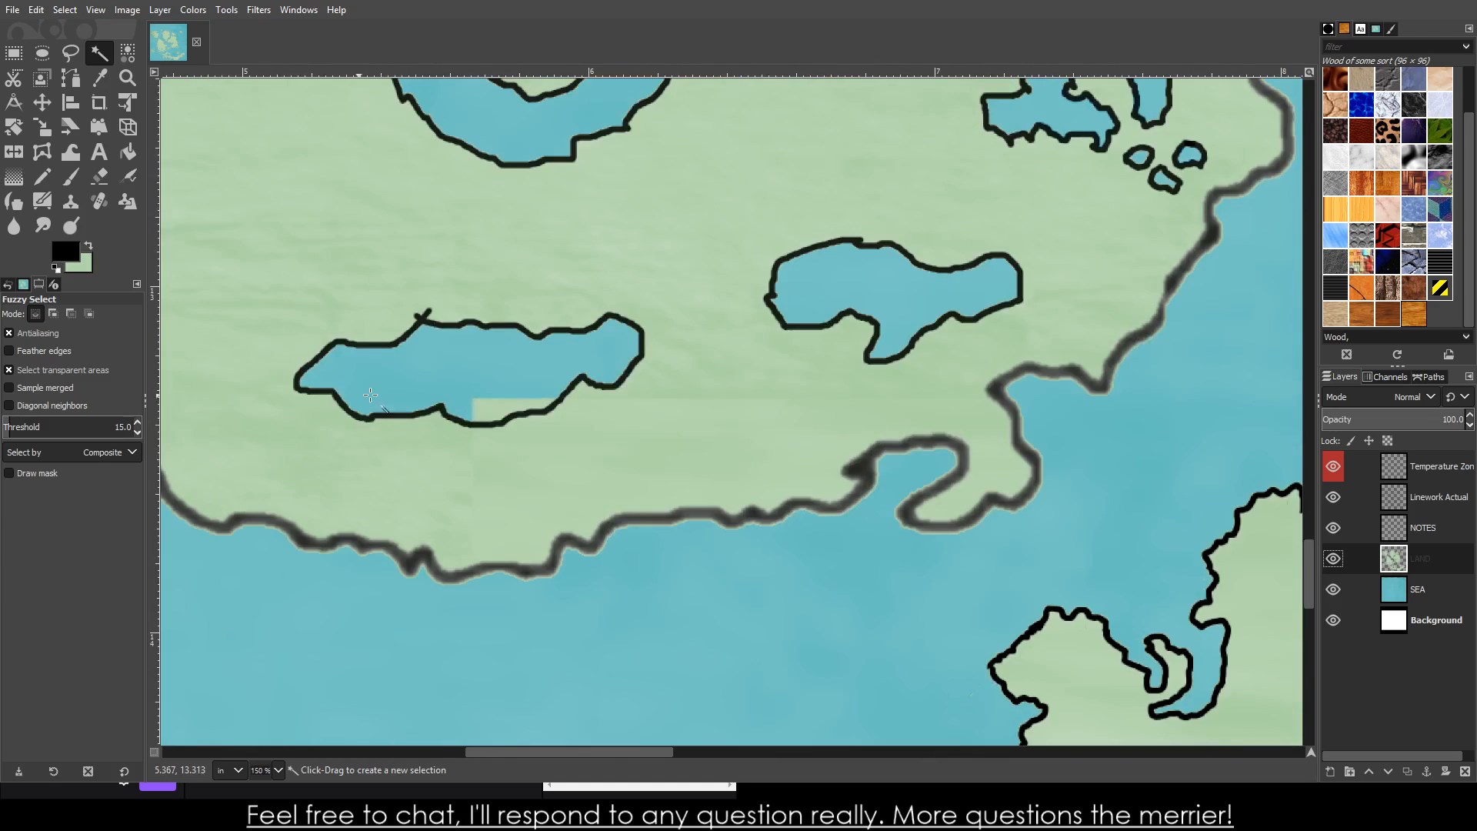
{"action": "scroll", "coordinate": [509, 447], "scroll_direction": "up", "scroll_amount": 3}
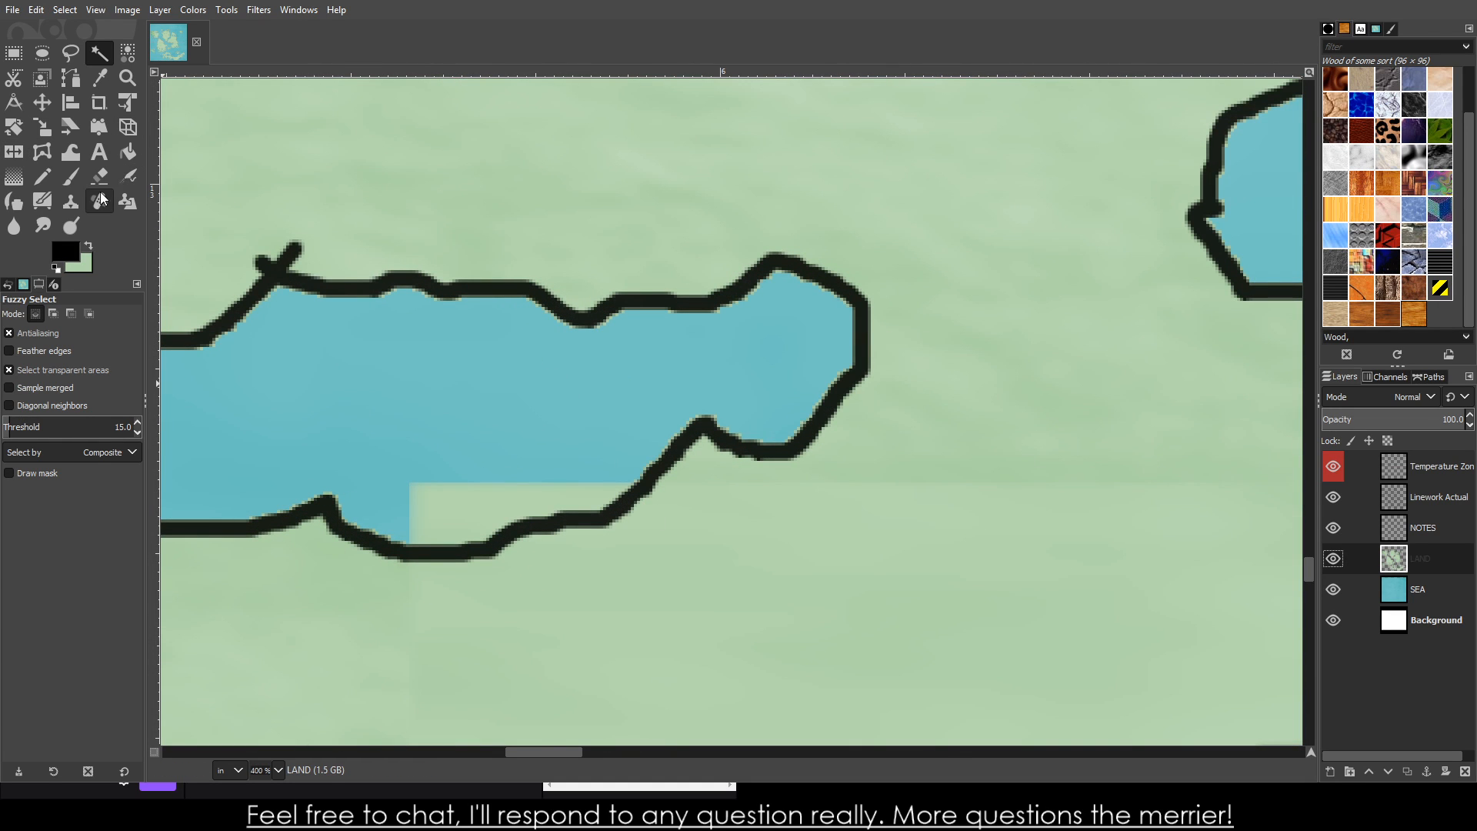
{"action": "left_click", "coordinate": [100, 177]}
{"action": "left_click", "coordinate": [1428, 588]}
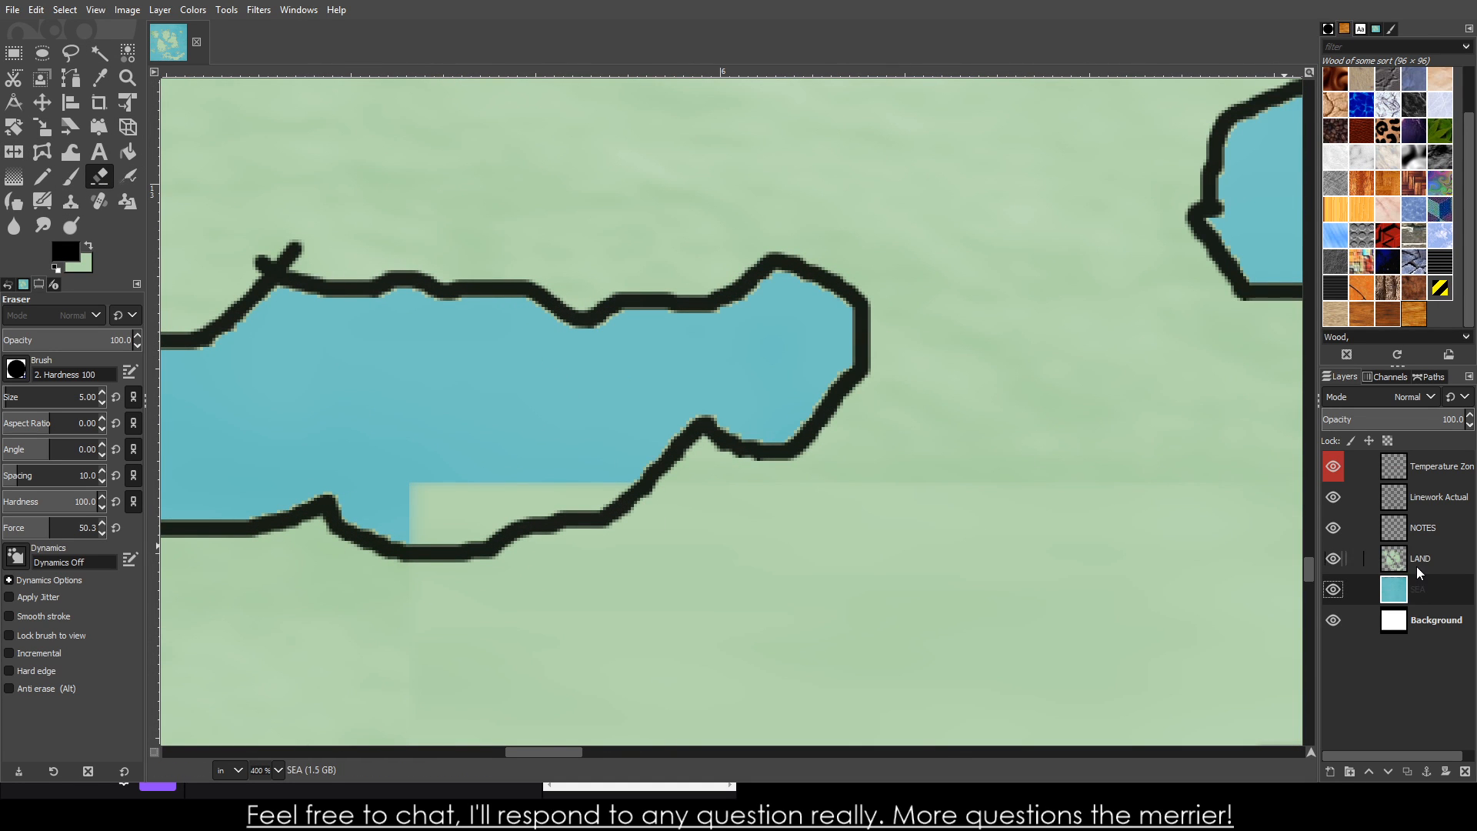
{"action": "left_click", "coordinate": [1416, 558]}
{"action": "mouse_move", "coordinate": [429, 502]}
{"action": "left_mouse_down"}
{"action": "mouse_move", "coordinate": [413, 537]}
{"action": "mouse_move", "coordinate": [433, 540]}
{"action": "mouse_move", "coordinate": [612, 478]}
{"action": "mouse_move", "coordinate": [591, 509]}
{"action": "mouse_move", "coordinate": [622, 494]}
{"action": "mouse_move", "coordinate": [461, 539]}
{"action": "mouse_move", "coordinate": [473, 490]}
{"action": "mouse_move", "coordinate": [429, 510]}
{"action": "mouse_move", "coordinate": [421, 531]}
{"action": "mouse_move", "coordinate": [426, 509]}
{"action": "mouse_move", "coordinate": [473, 497]}
{"action": "mouse_move", "coordinate": [469, 484]}
{"action": "mouse_move", "coordinate": [495, 482]}
{"action": "mouse_move", "coordinate": [436, 522]}
{"action": "mouse_move", "coordinate": [591, 490]}
{"action": "left_mouse_up"}
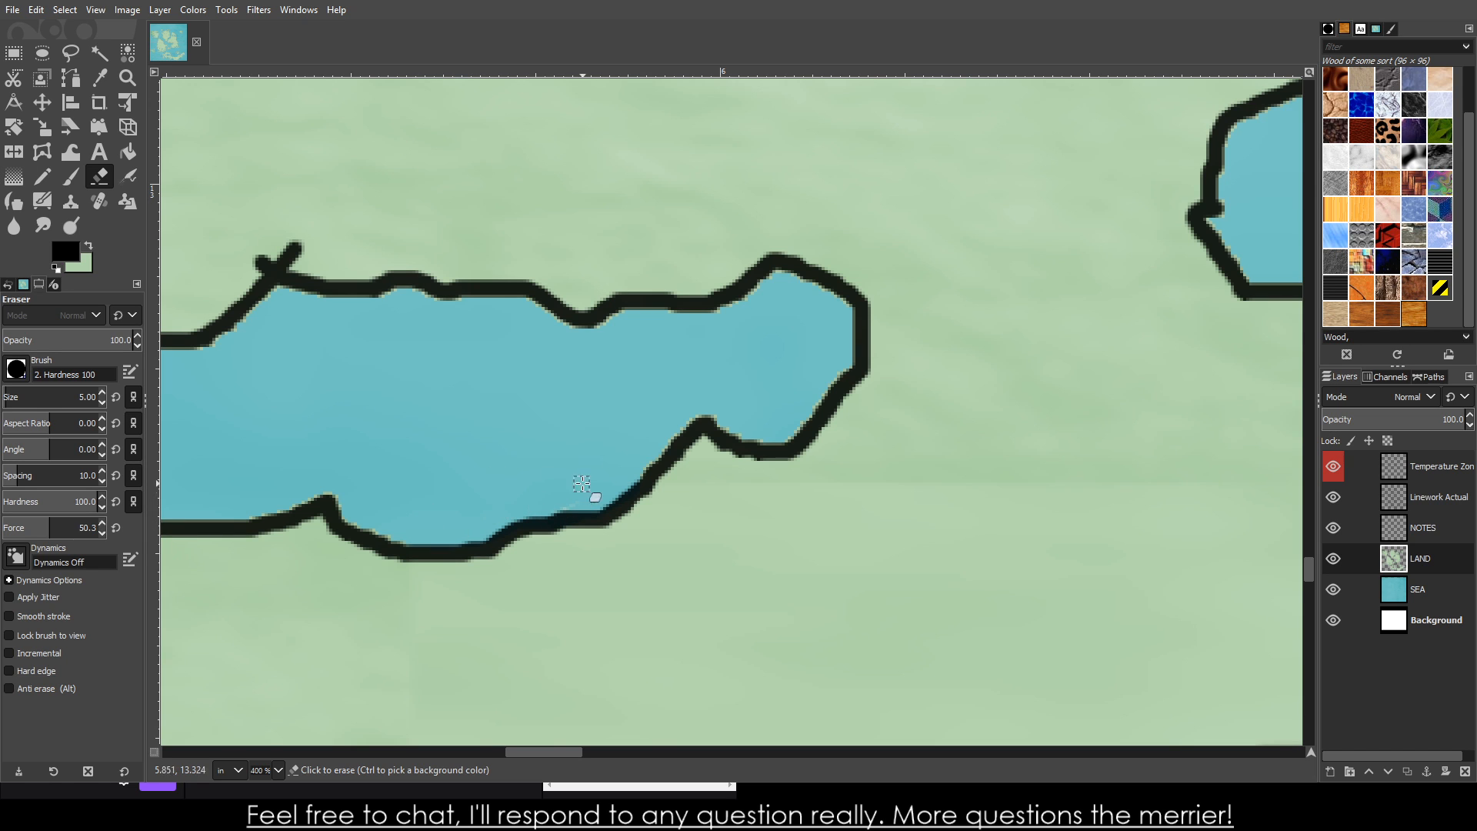
{"action": "mouse_move", "coordinate": [604, 330]}
{"action": "left_mouse_down"}
{"action": "mouse_move", "coordinate": [428, 297]}
{"action": "mouse_move", "coordinate": [353, 320]}
{"action": "mouse_move", "coordinate": [290, 303]}
{"action": "mouse_move", "coordinate": [222, 342]}
{"action": "left_mouse_up"}
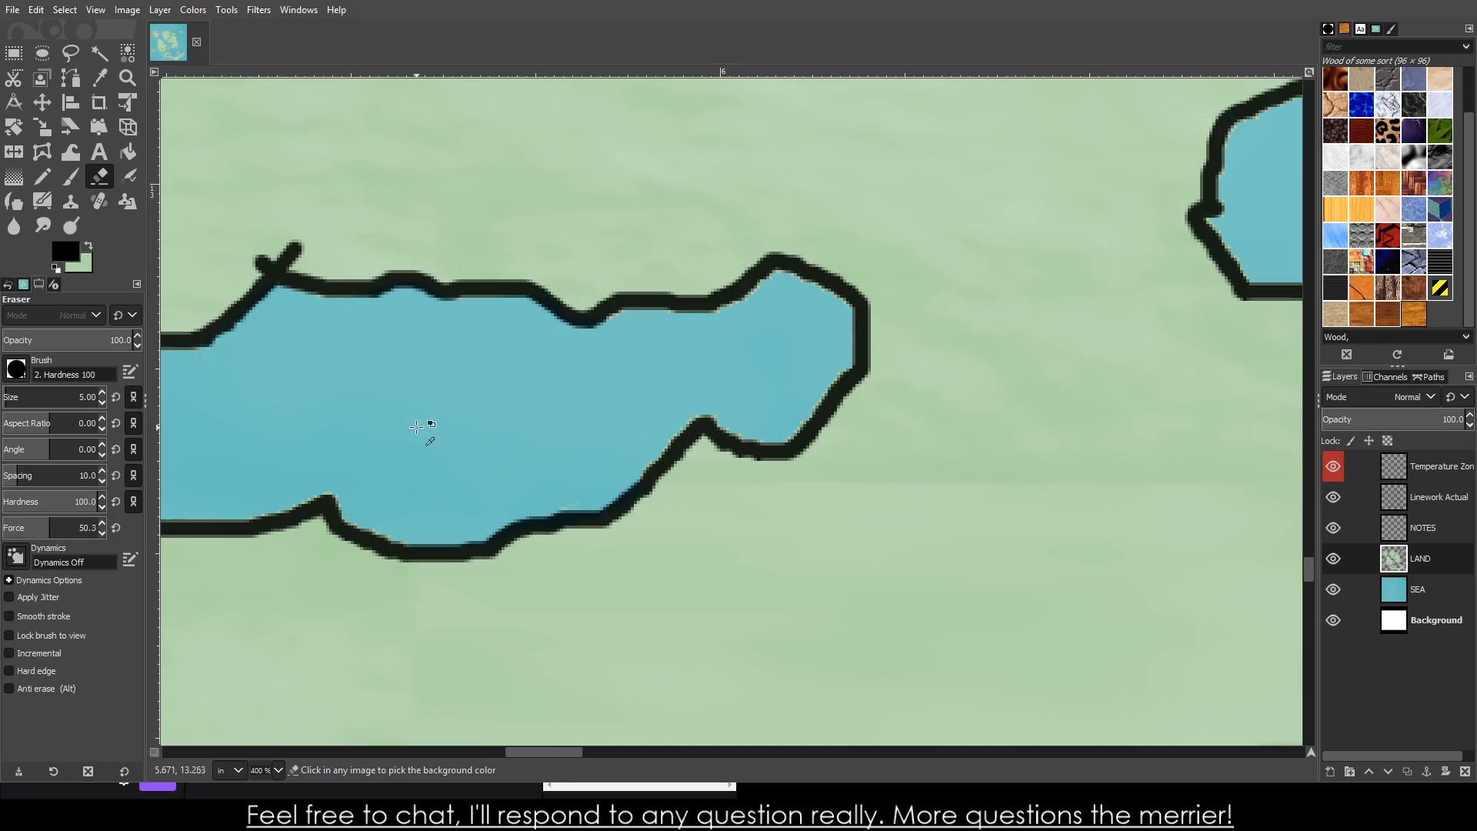
- Temporarily hide the Linework Actual layer to examine the land and lake shapes across the whole map
{"action": "scroll", "coordinate": [428, 428], "scroll_direction": "down", "scroll_amount": 4}
{"action": "scroll", "coordinate": [518, 398], "scroll_direction": "up", "scroll_amount": 8}
{"action": "scroll", "coordinate": [518, 398], "scroll_direction": "down", "scroll_amount": 9}
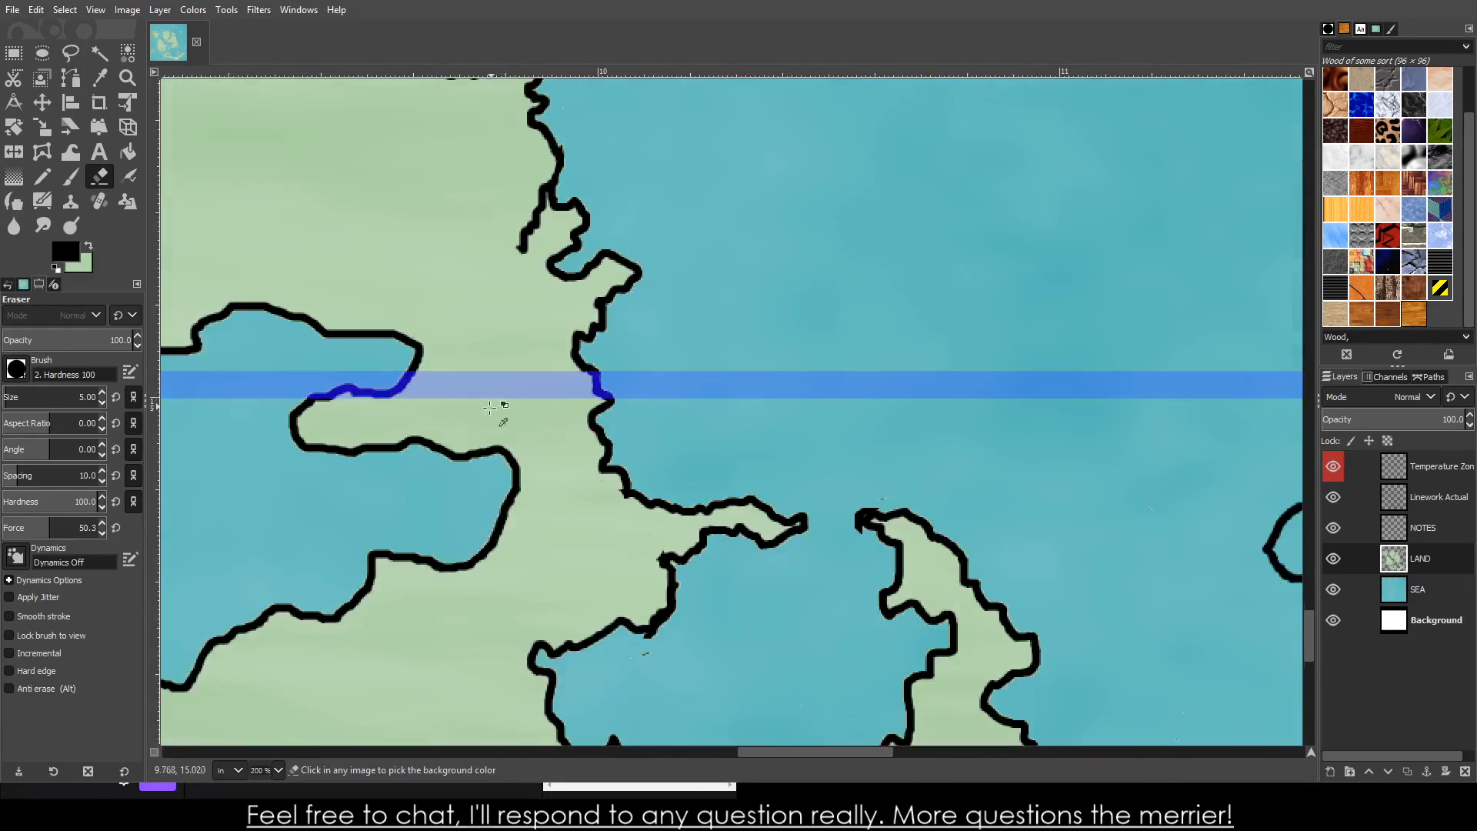
{"action": "scroll", "coordinate": [472, 416], "scroll_direction": "up", "scroll_amount": 3}
{"action": "scroll", "coordinate": [900, 445], "scroll_direction": "up", "scroll_amount": 2}
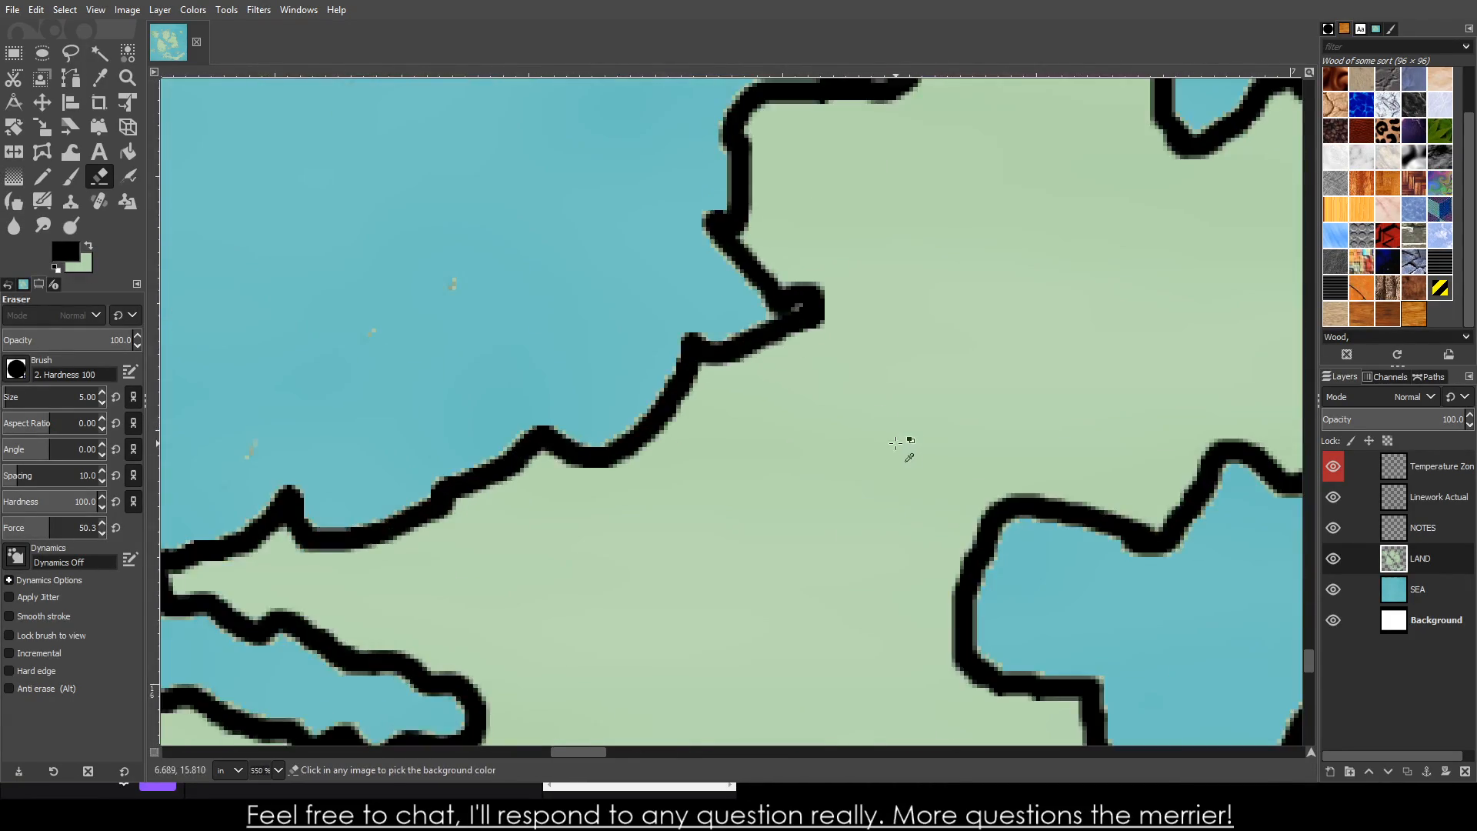
{"action": "scroll", "coordinate": [900, 445], "scroll_direction": "down", "scroll_amount": 4}
{"action": "left_click", "coordinate": [1335, 498]}
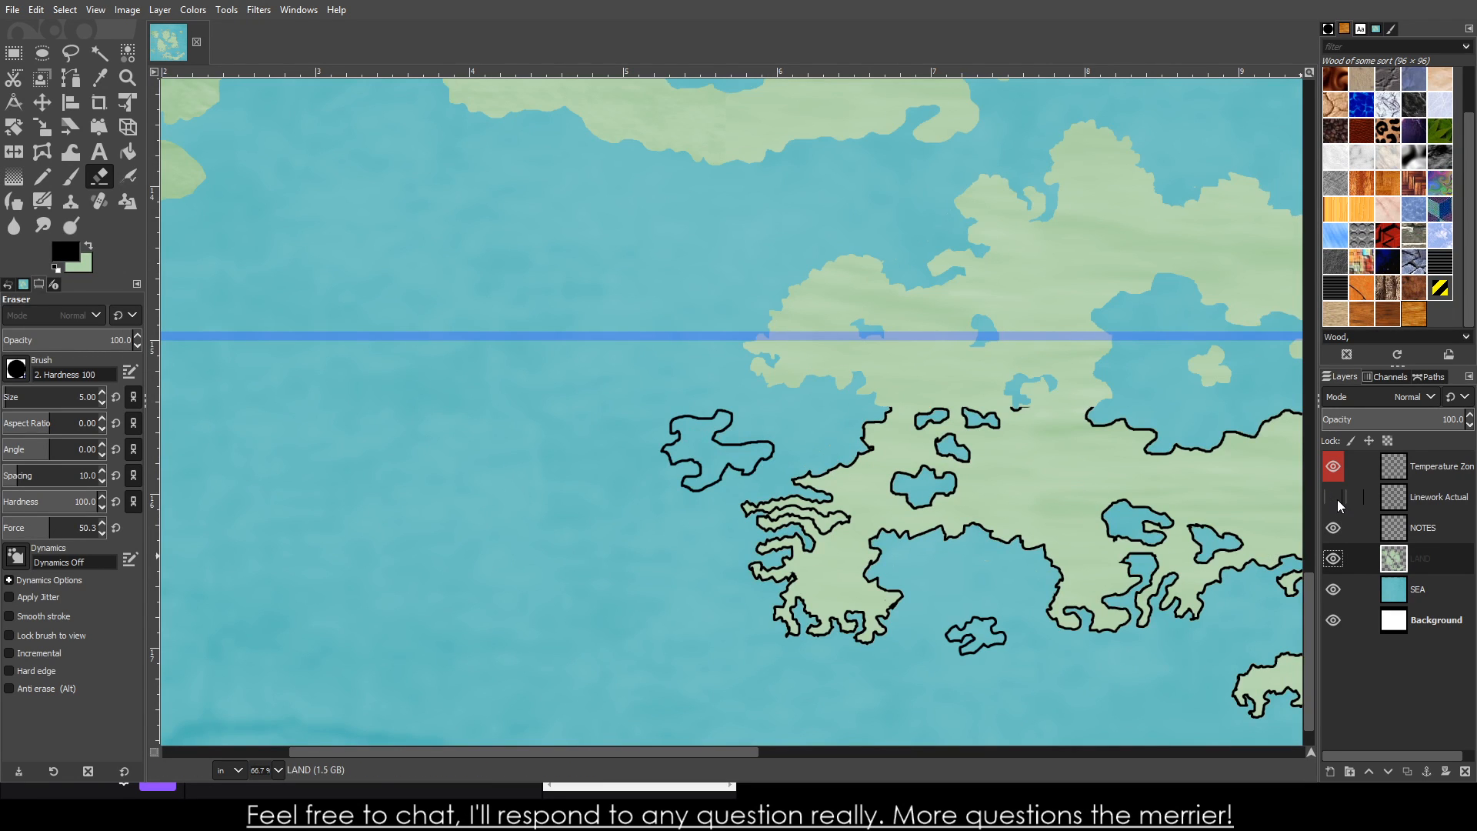
{"action": "scroll", "coordinate": [1184, 547], "scroll_direction": "down", "scroll_amount": 5}
{"action": "scroll", "coordinate": [1184, 547], "scroll_direction": "up", "scroll_amount": 3}
{"action": "scroll", "coordinate": [1184, 547], "scroll_direction": "down", "scroll_amount": 5}
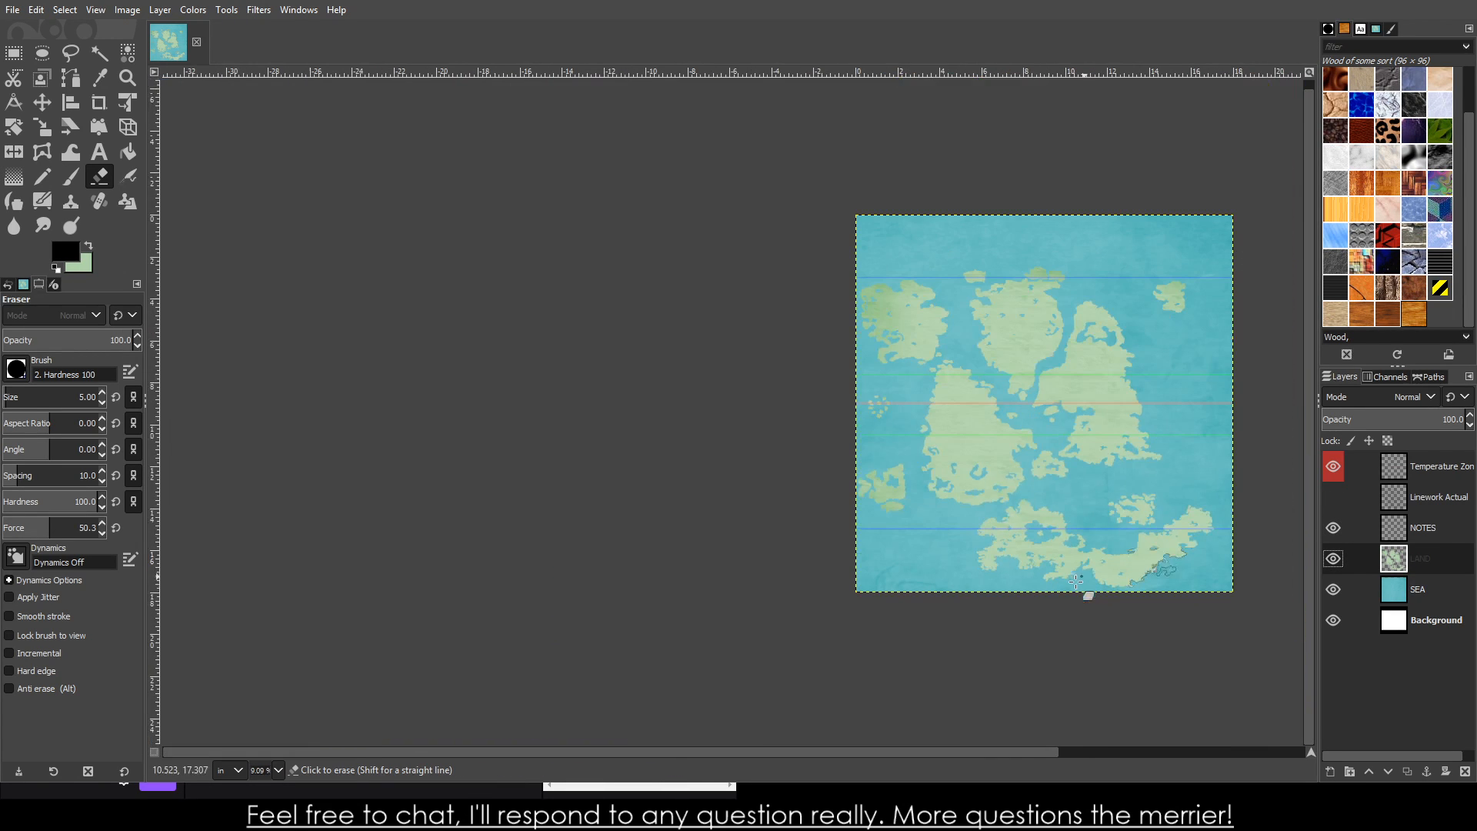
{"action": "left_click_drag", "start_coordinate": [1032, 752], "coordinate": [1061, 752]}
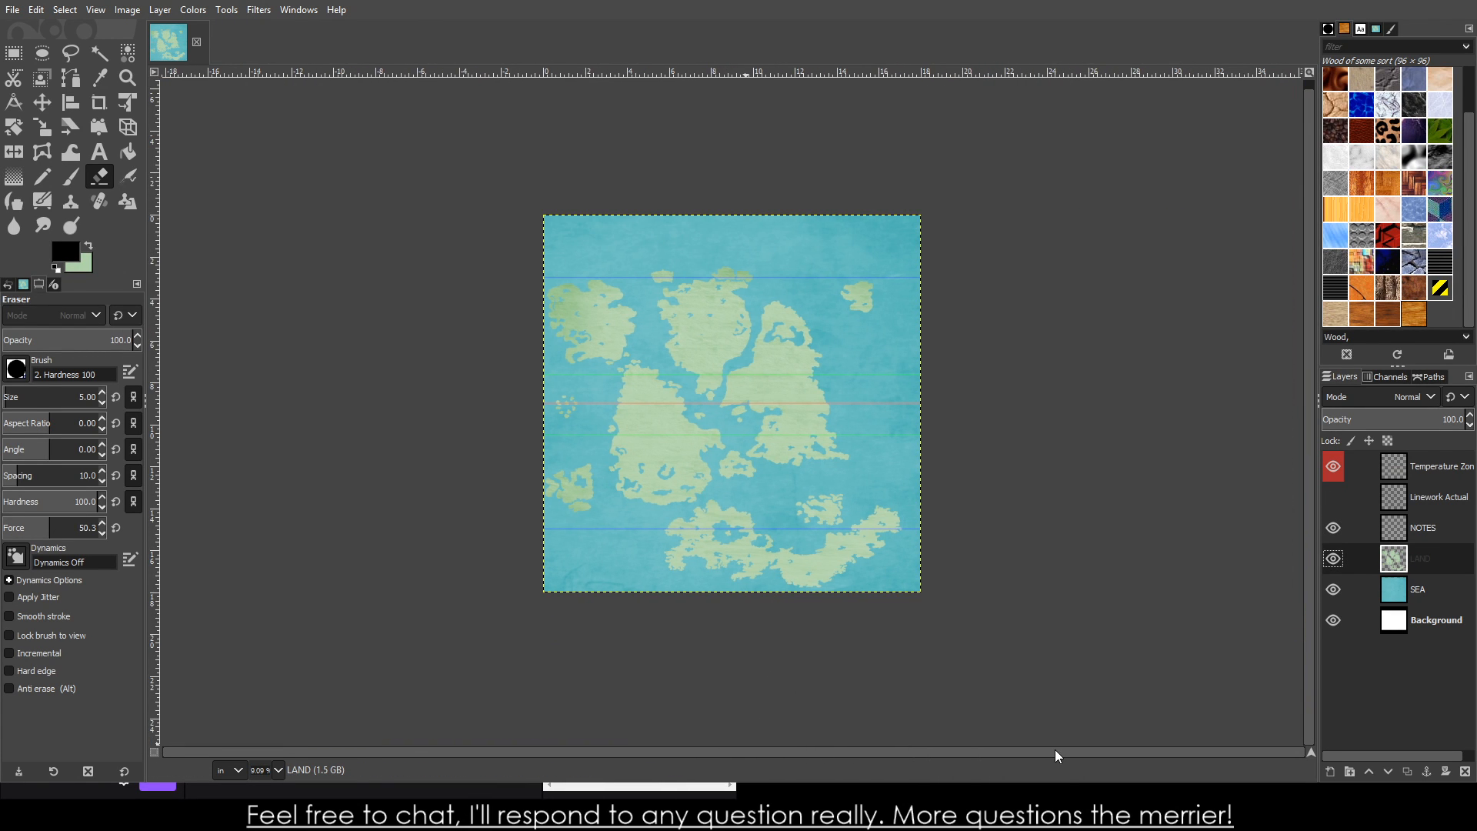
{"action": "scroll", "coordinate": [758, 577], "scroll_direction": "up", "scroll_amount": 5}
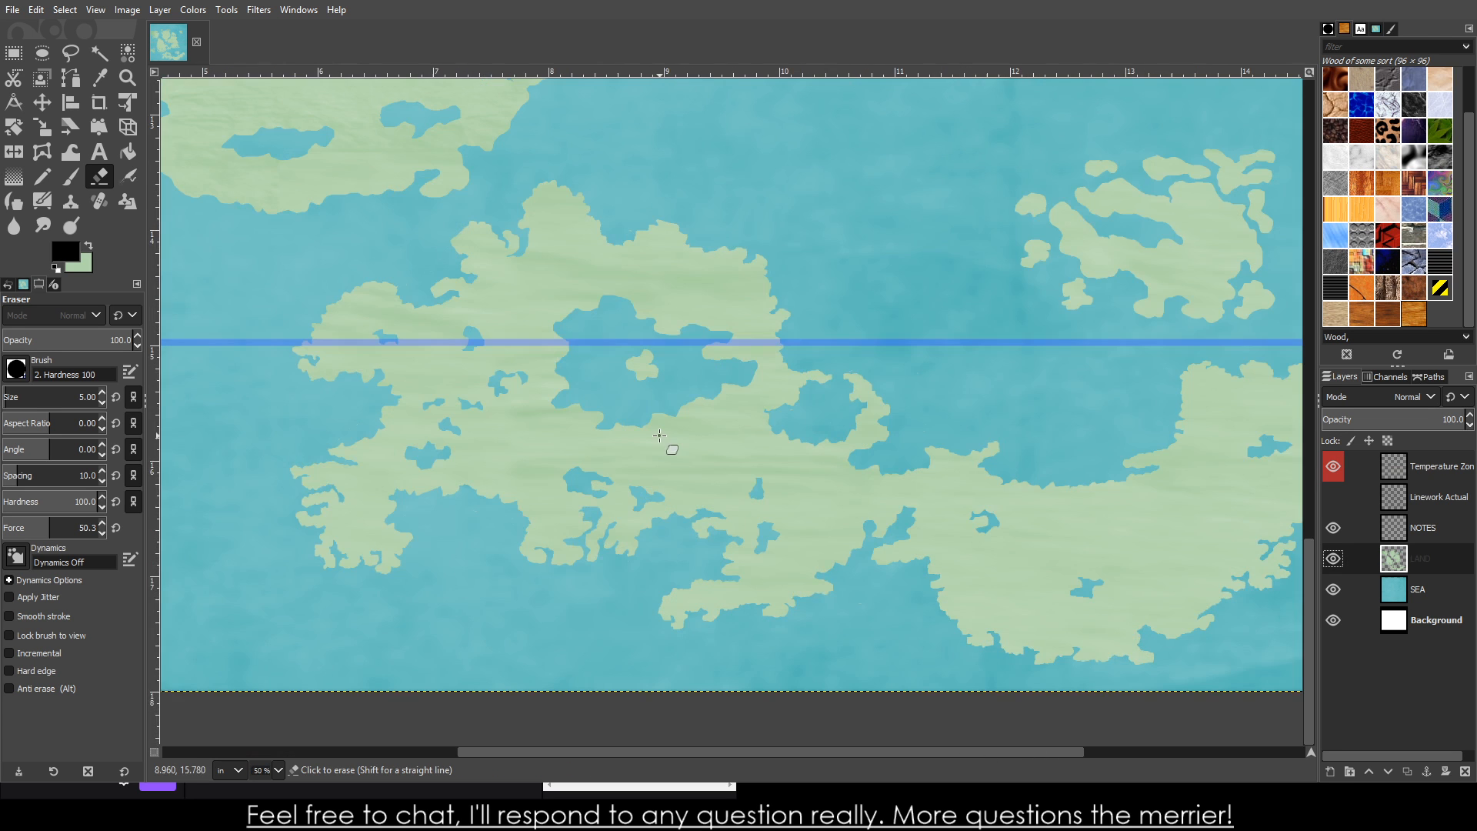
{"action": "scroll", "coordinate": [489, 372], "scroll_direction": "down", "scroll_amount": 3}
{"action": "scroll", "coordinate": [363, 185], "scroll_direction": "up", "scroll_amount": 4}
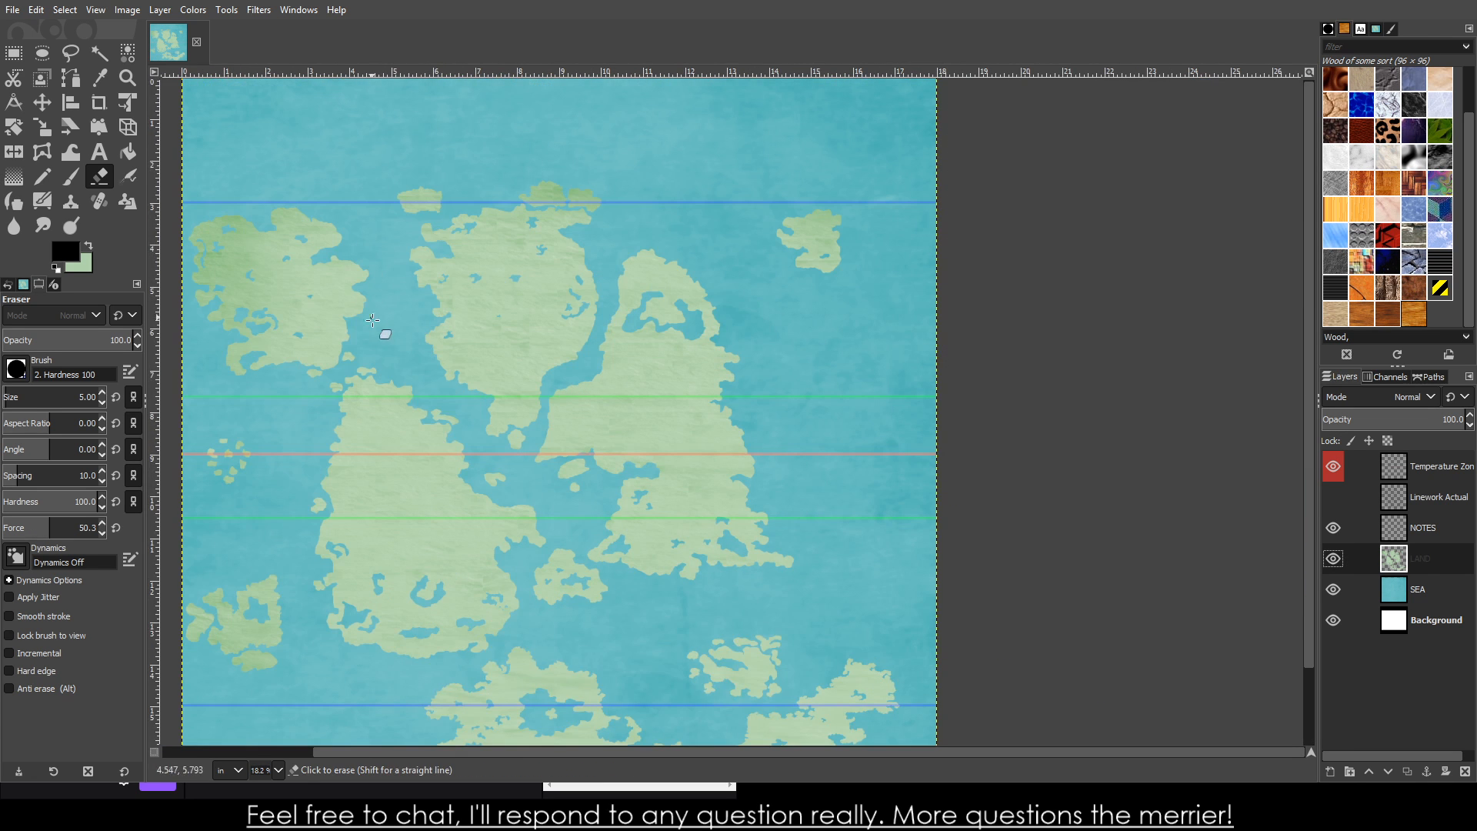
{"action": "scroll", "coordinate": [426, 392], "scroll_direction": "down", "scroll_amount": 1}
{"action": "scroll", "coordinate": [463, 454], "scroll_direction": "down", "scroll_amount": 2}
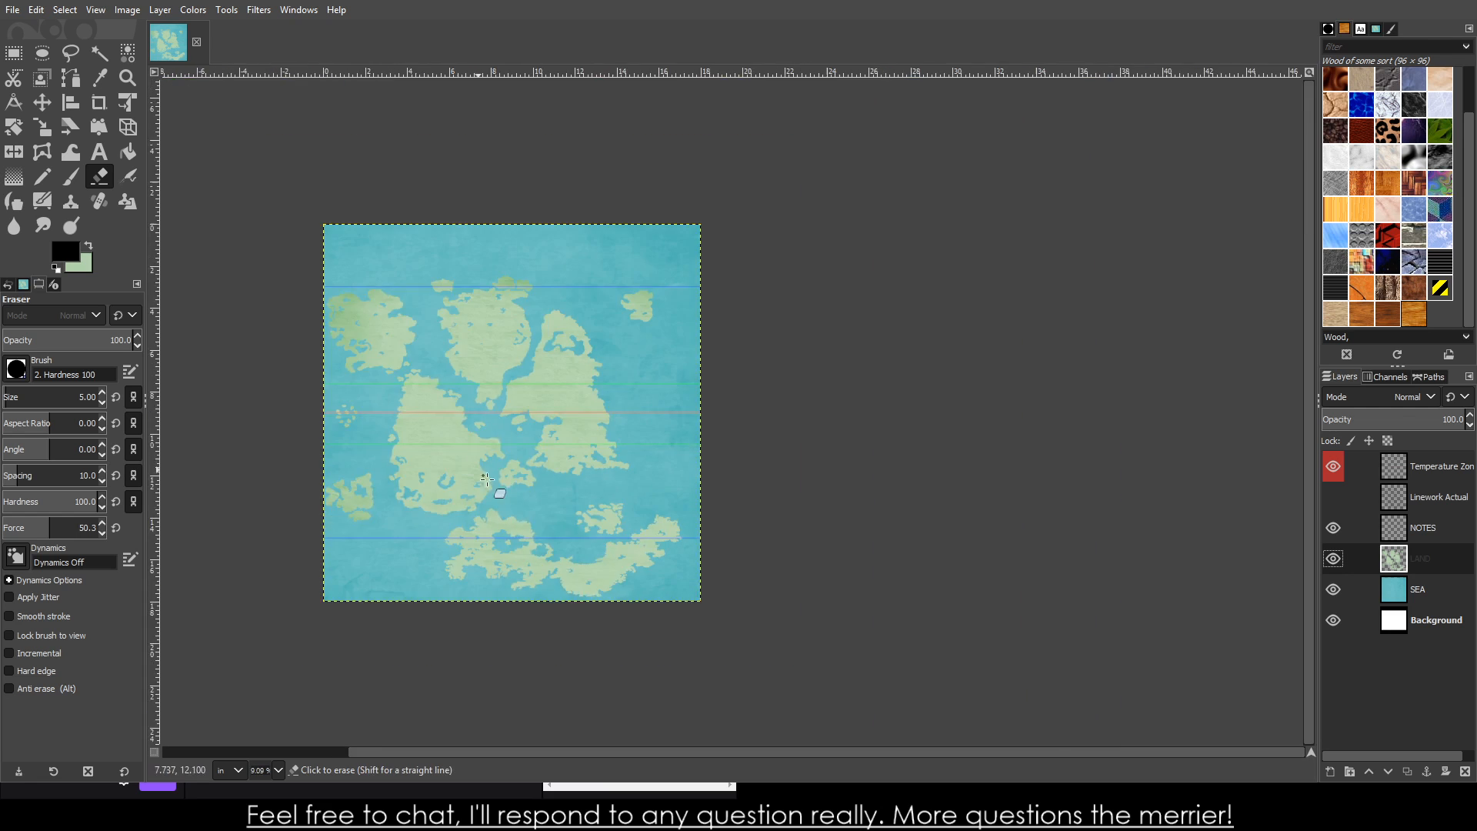
{"action": "scroll", "coordinate": [523, 513], "scroll_direction": "up", "scroll_amount": 5}
{"action": "scroll", "coordinate": [587, 564], "scroll_direction": "down", "scroll_amount": 3}
{"action": "scroll", "coordinate": [503, 514], "scroll_direction": "down", "scroll_amount": 2}
{"action": "scroll", "coordinate": [412, 471], "scroll_direction": "up", "scroll_amount": 2}
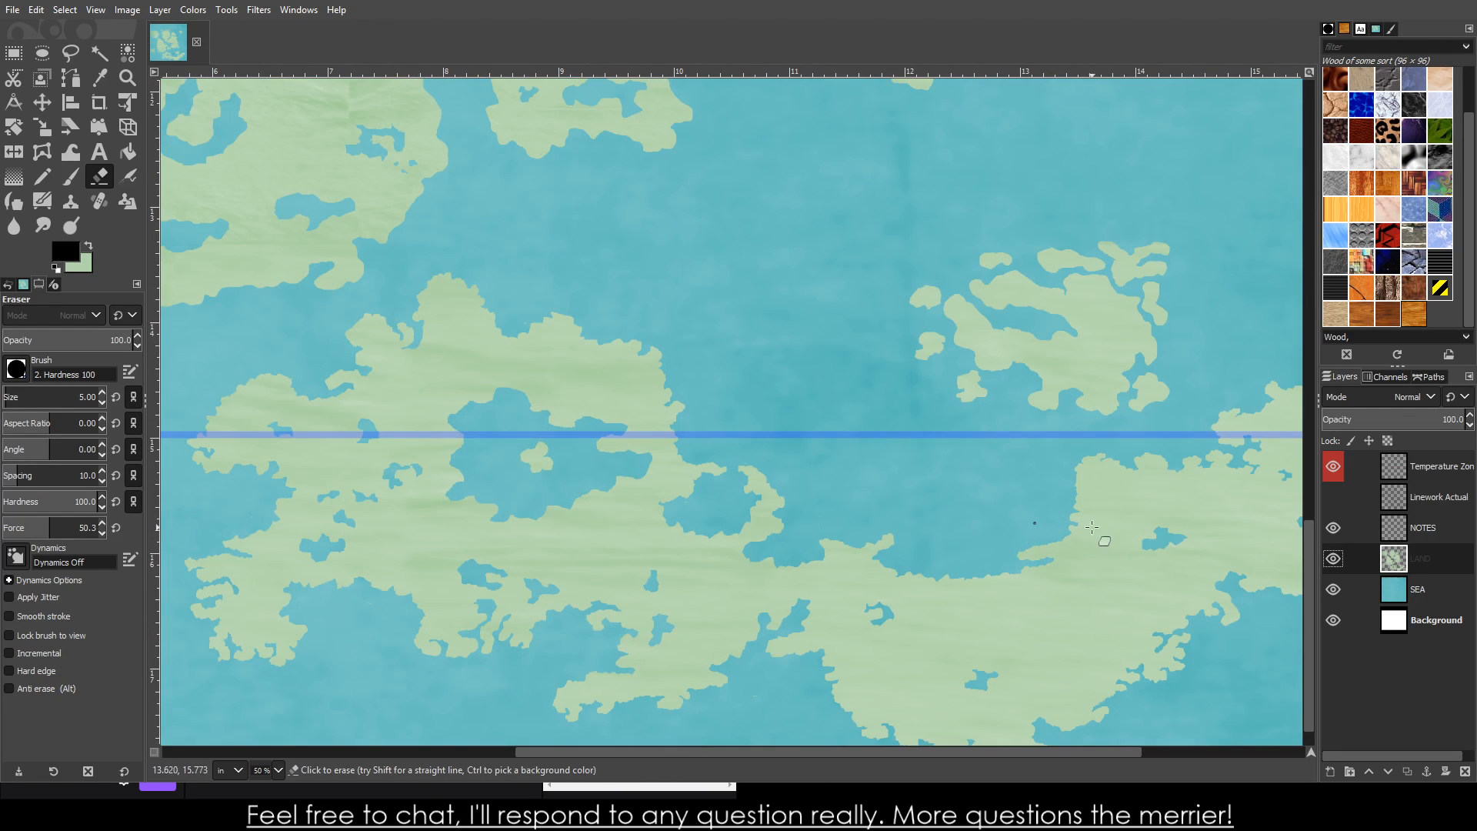
{"action": "left_click", "coordinate": [1334, 496]}
- Copy a rectangular sample of about 103 × 92 pixels from the LAND layer and paste it over the small island south of the southwestern bay
{"action": "scroll", "coordinate": [991, 492], "scroll_direction": "down", "scroll_amount": 1}
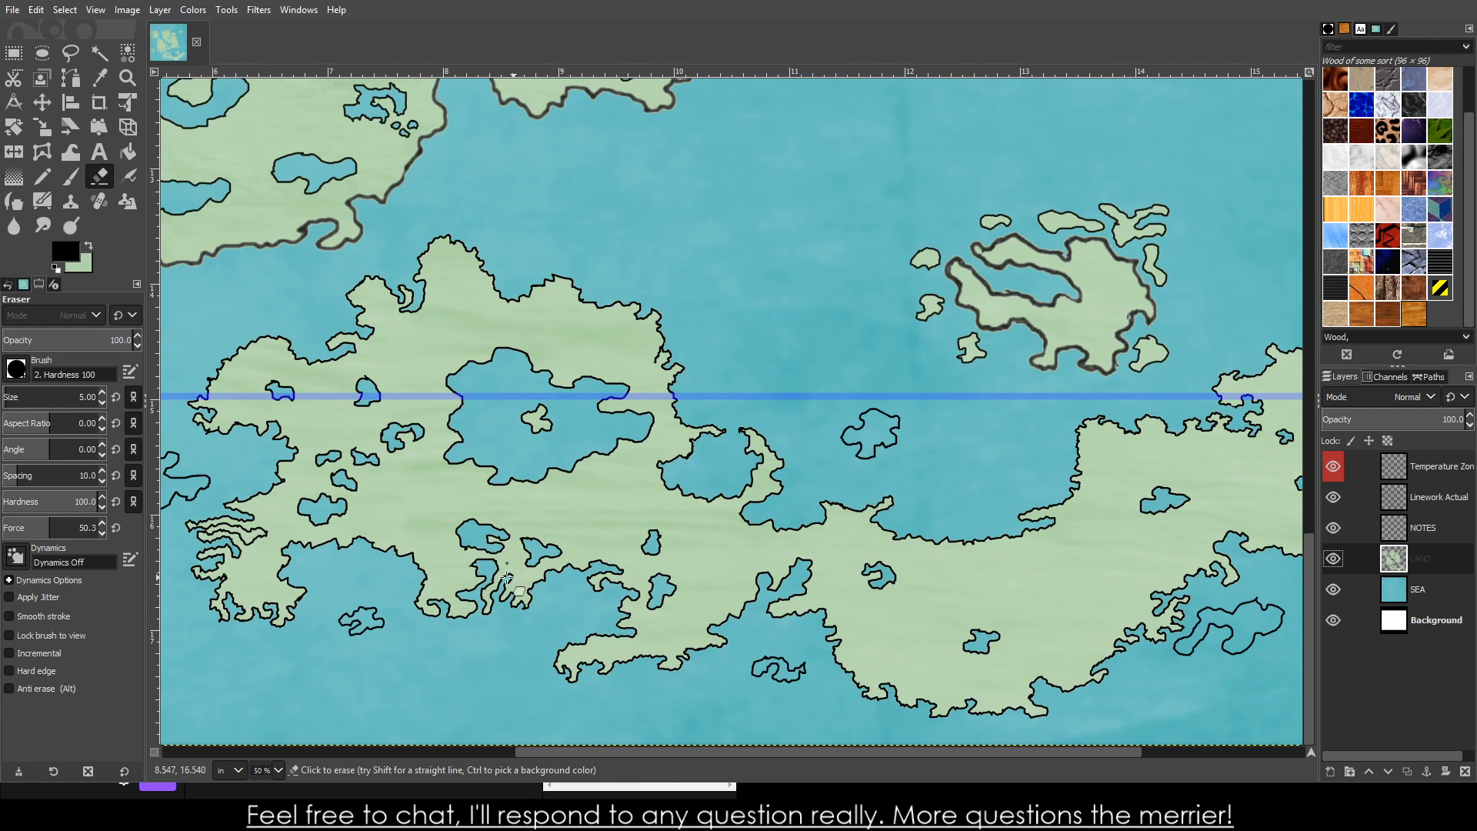
{"action": "scroll", "coordinate": [308, 636], "scroll_direction": "up", "scroll_amount": 2}
{"action": "scroll", "coordinate": [277, 643], "scroll_direction": "up", "scroll_amount": 1}
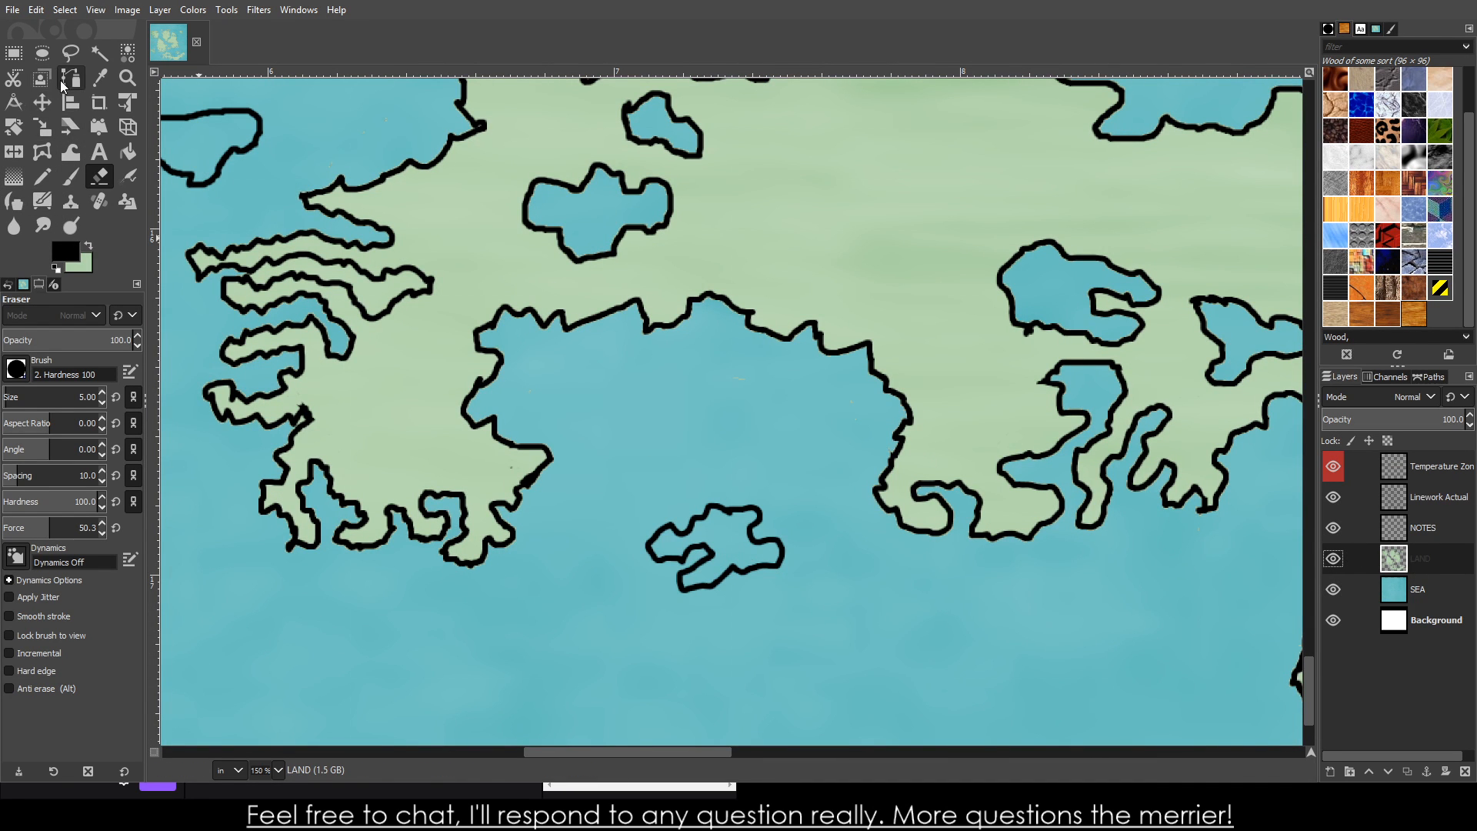
{"action": "left_click", "coordinate": [13, 52]}
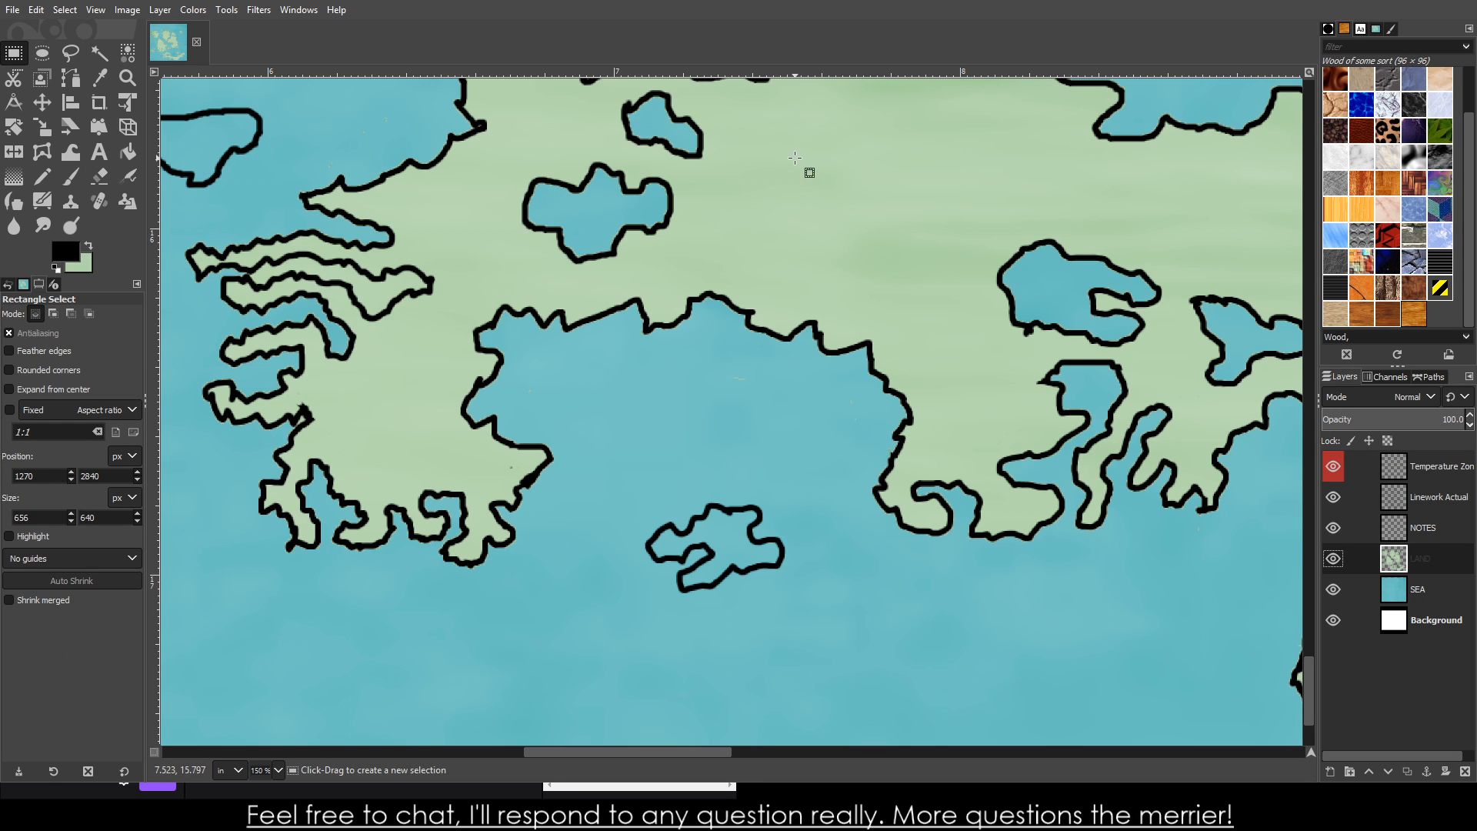
{"action": "left_click_drag", "start_coordinate": [805, 162], "coordinate": [919, 269]}
{"action": "key", "text": "ctrl+c"}
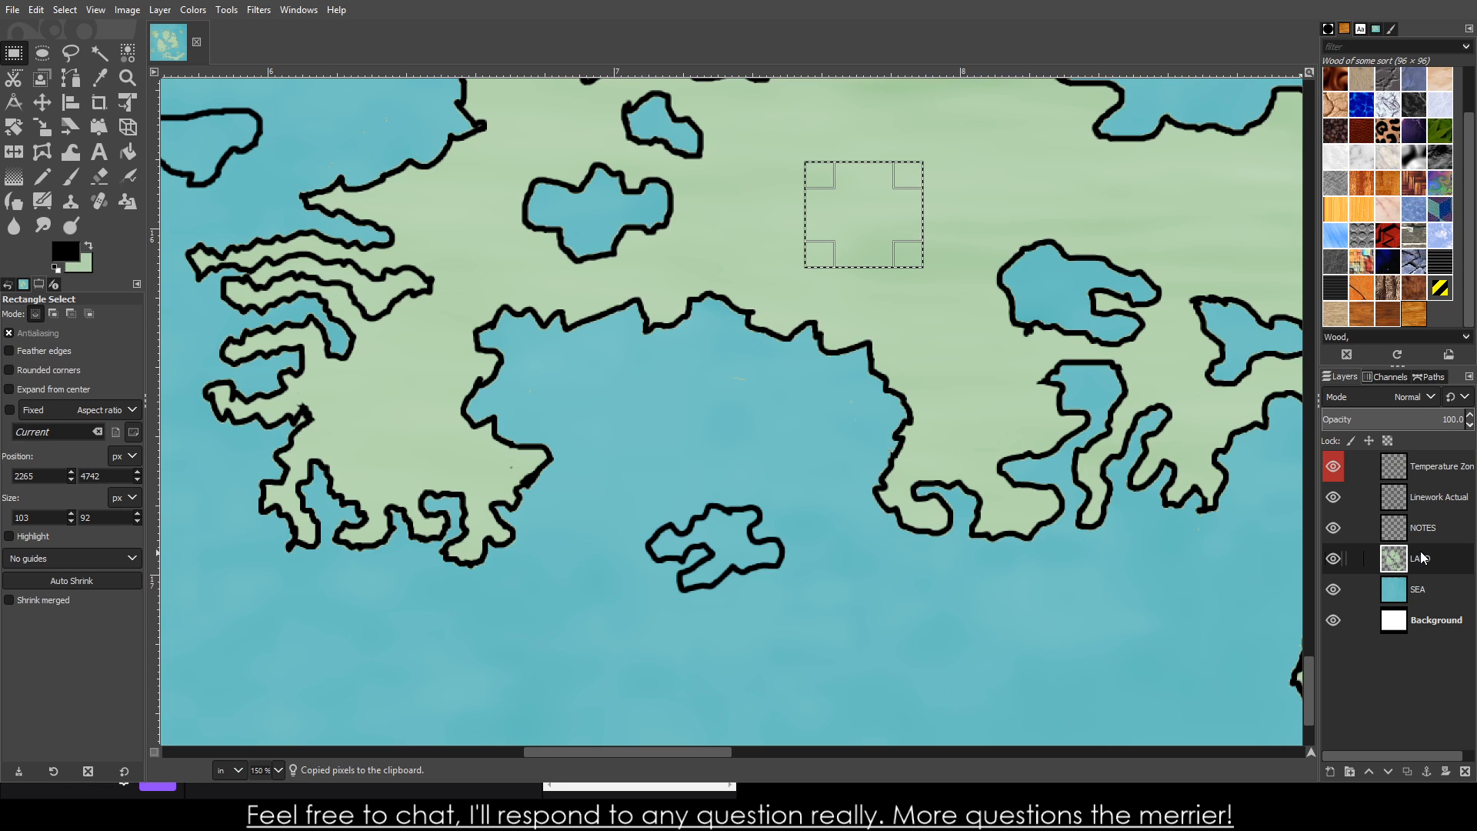
{"action": "key", "text": "ctrl+v"}
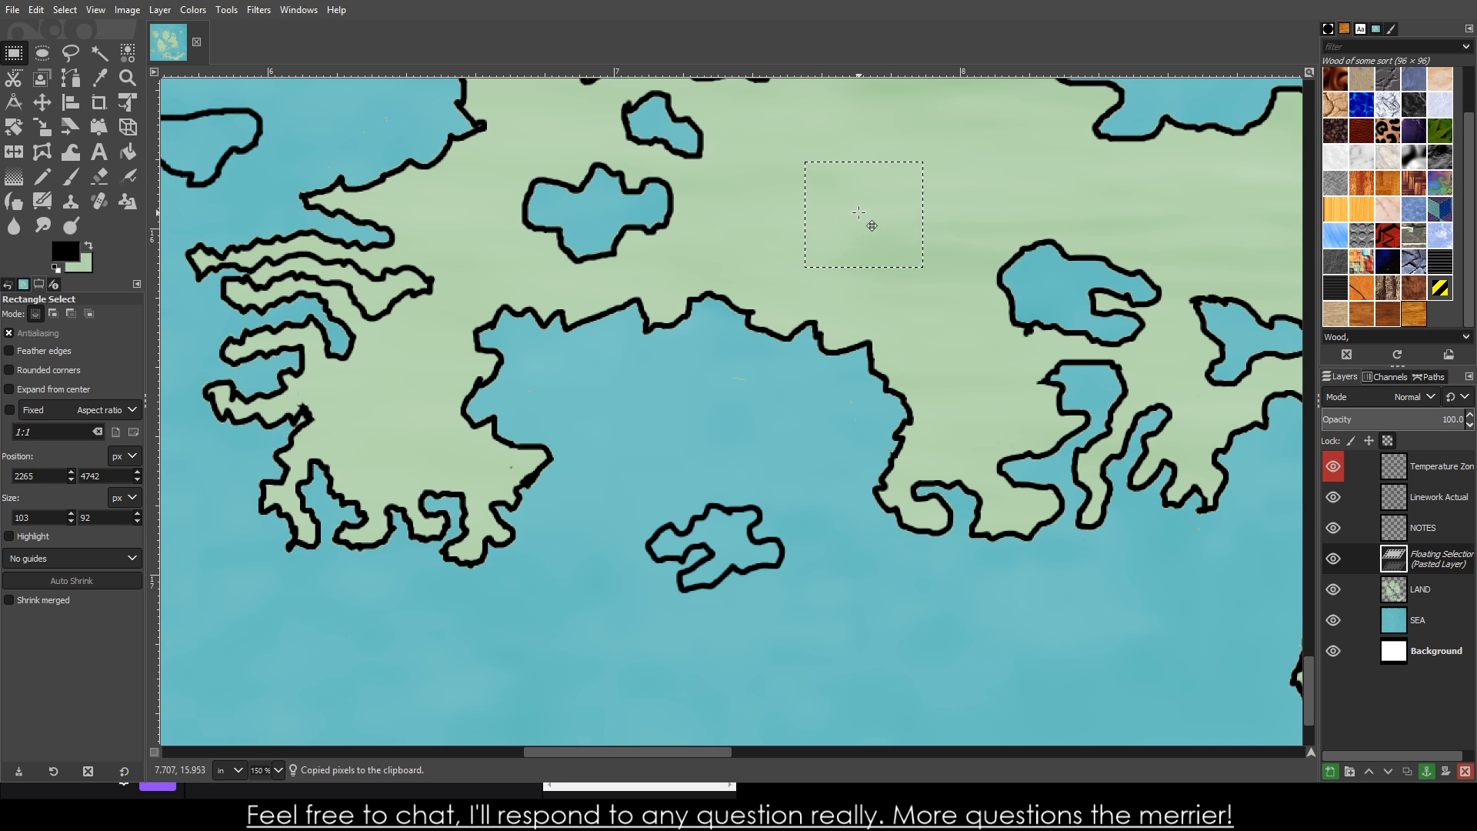
{"action": "left_click_drag", "start_coordinate": [857, 212], "coordinate": [696, 545]}
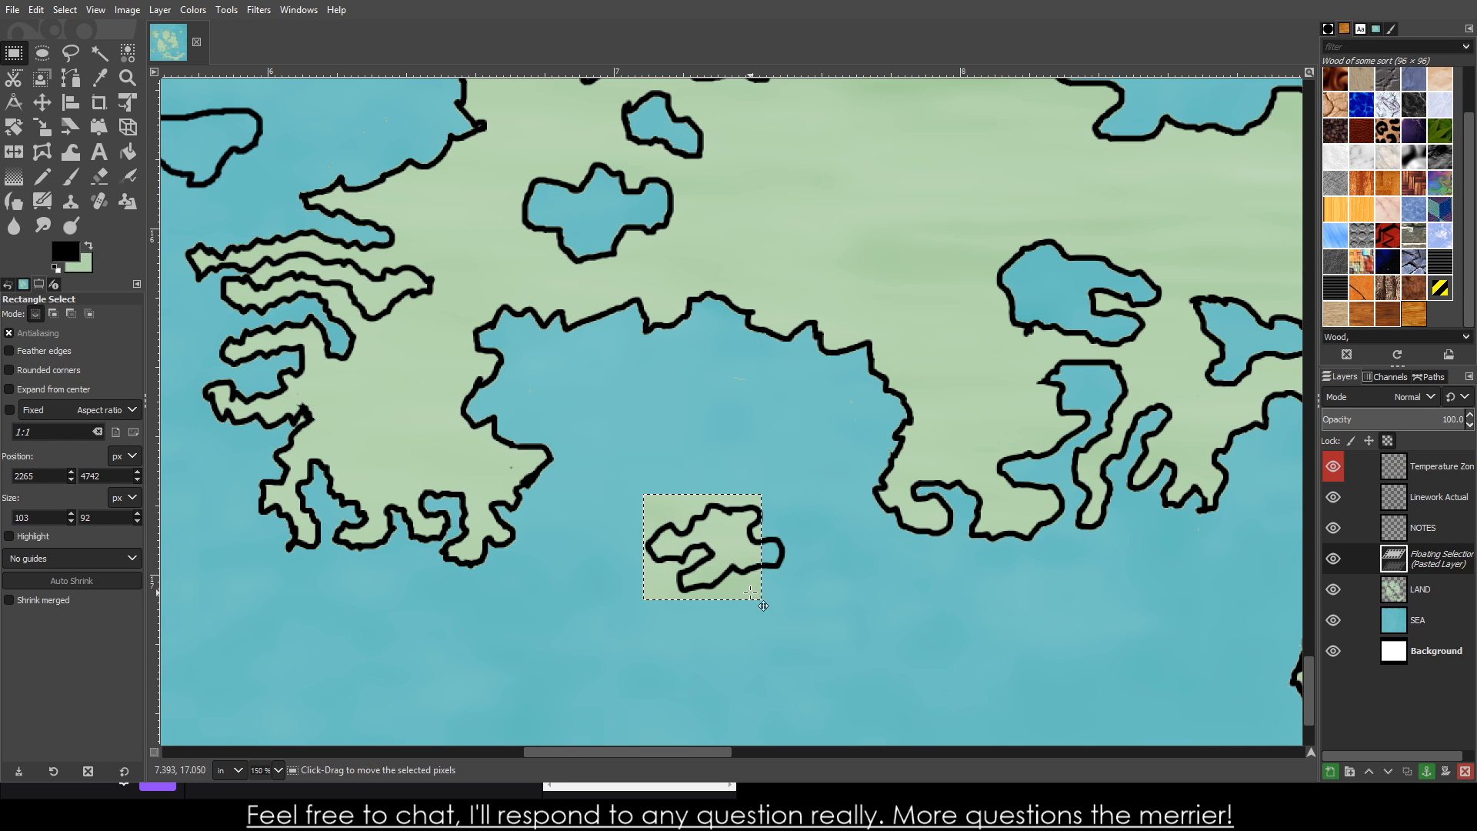
- Scale the pasted land sample to about 139 × 109 pixels so it covers the whole island outline, and anchor it to LAND
{"action": "left_click_drag", "start_coordinate": [756, 599], "coordinate": [925, 601]}
{"action": "scroll", "coordinate": [931, 601], "scroll_direction": "down", "scroll_amount": 5}
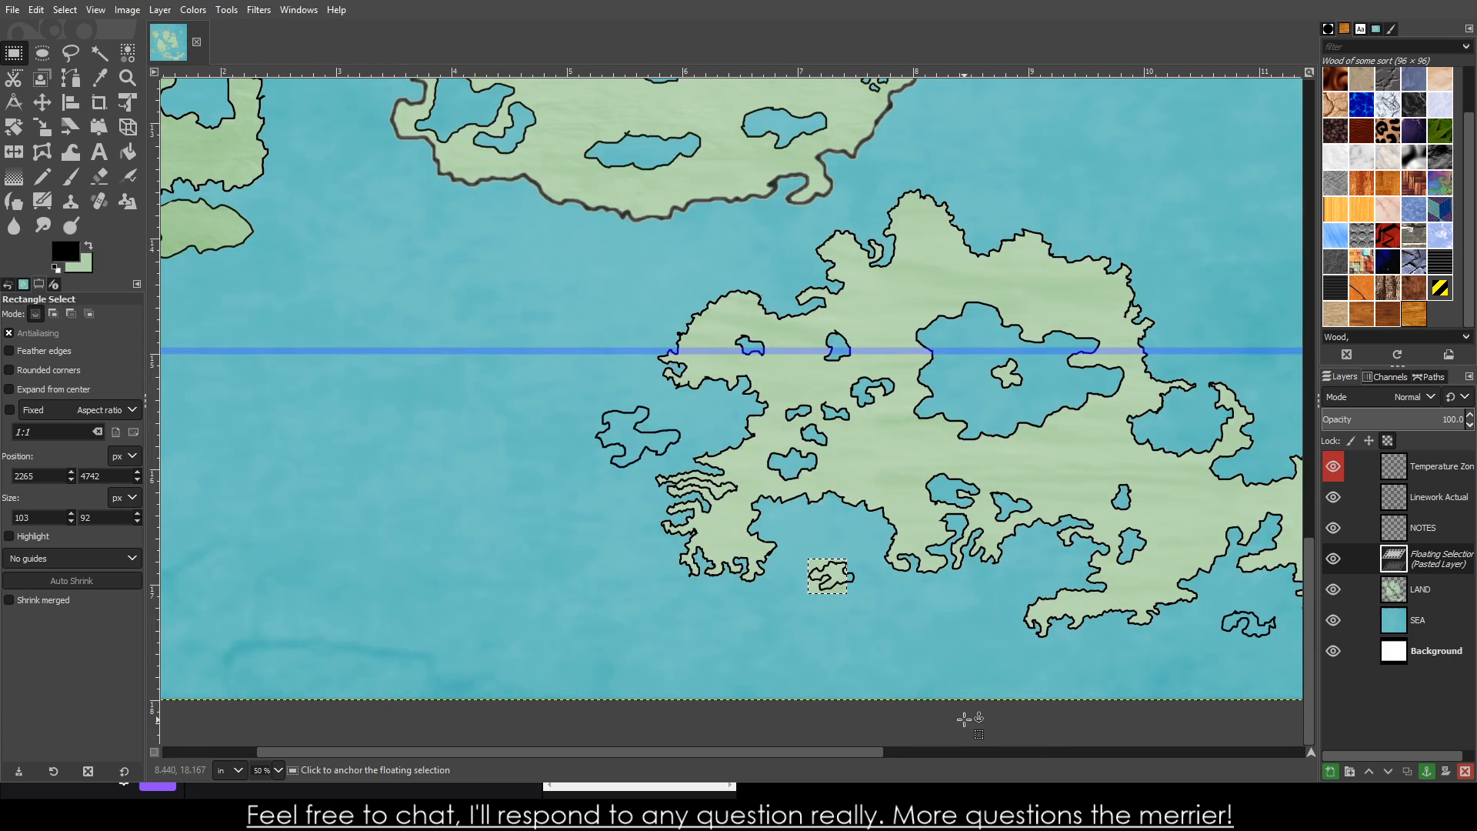
{"action": "left_click_drag", "start_coordinate": [881, 753], "coordinate": [1031, 712]}
{"action": "left_click", "coordinate": [42, 127]}
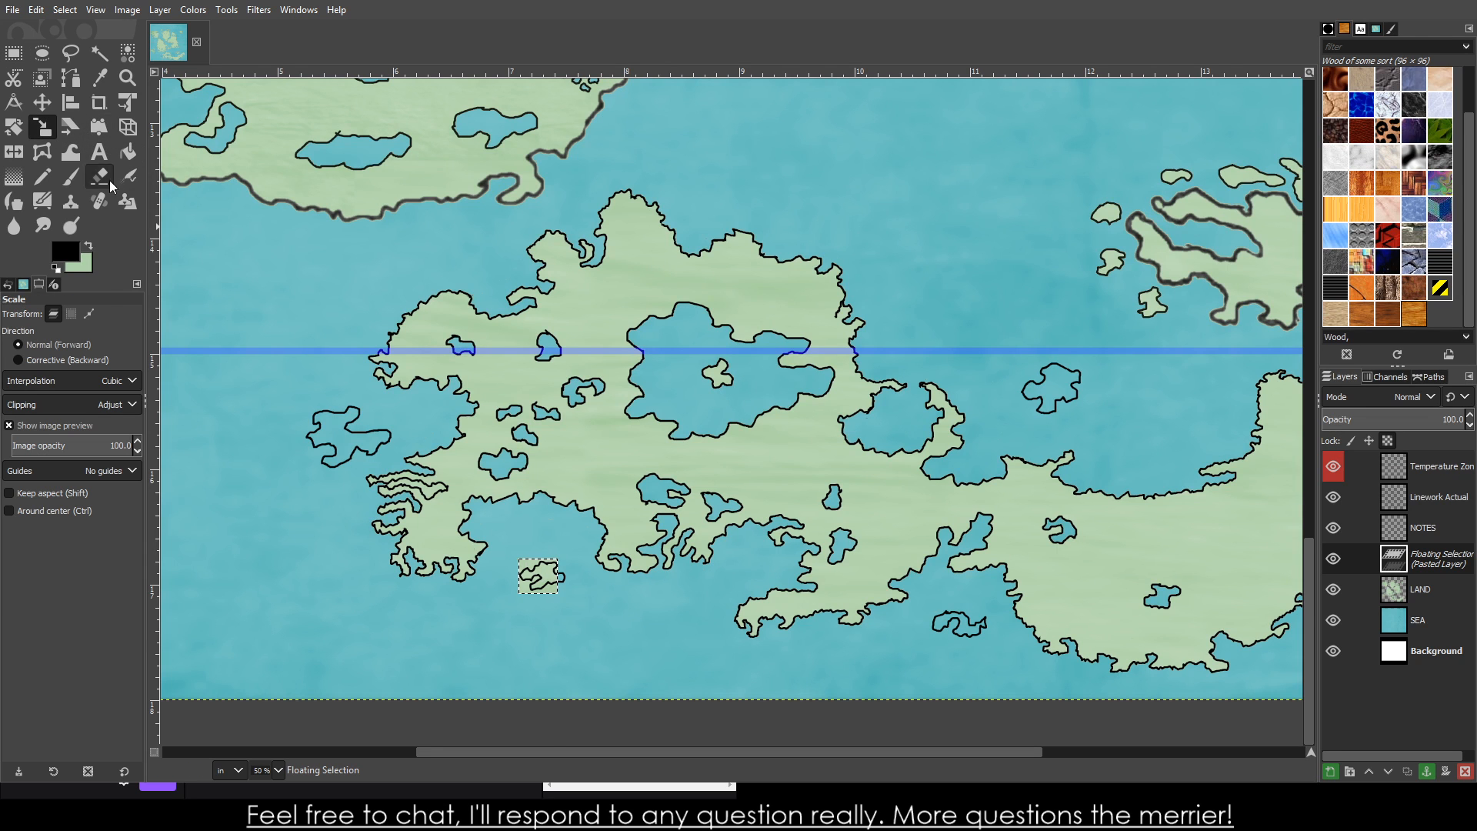
{"action": "scroll", "coordinate": [443, 584], "scroll_direction": "up", "scroll_amount": 5}
{"action": "scroll", "coordinate": [450, 616], "scroll_direction": "down", "scroll_amount": 5}
{"action": "scroll", "coordinate": [455, 628], "scroll_direction": "up", "scroll_amount": 5}
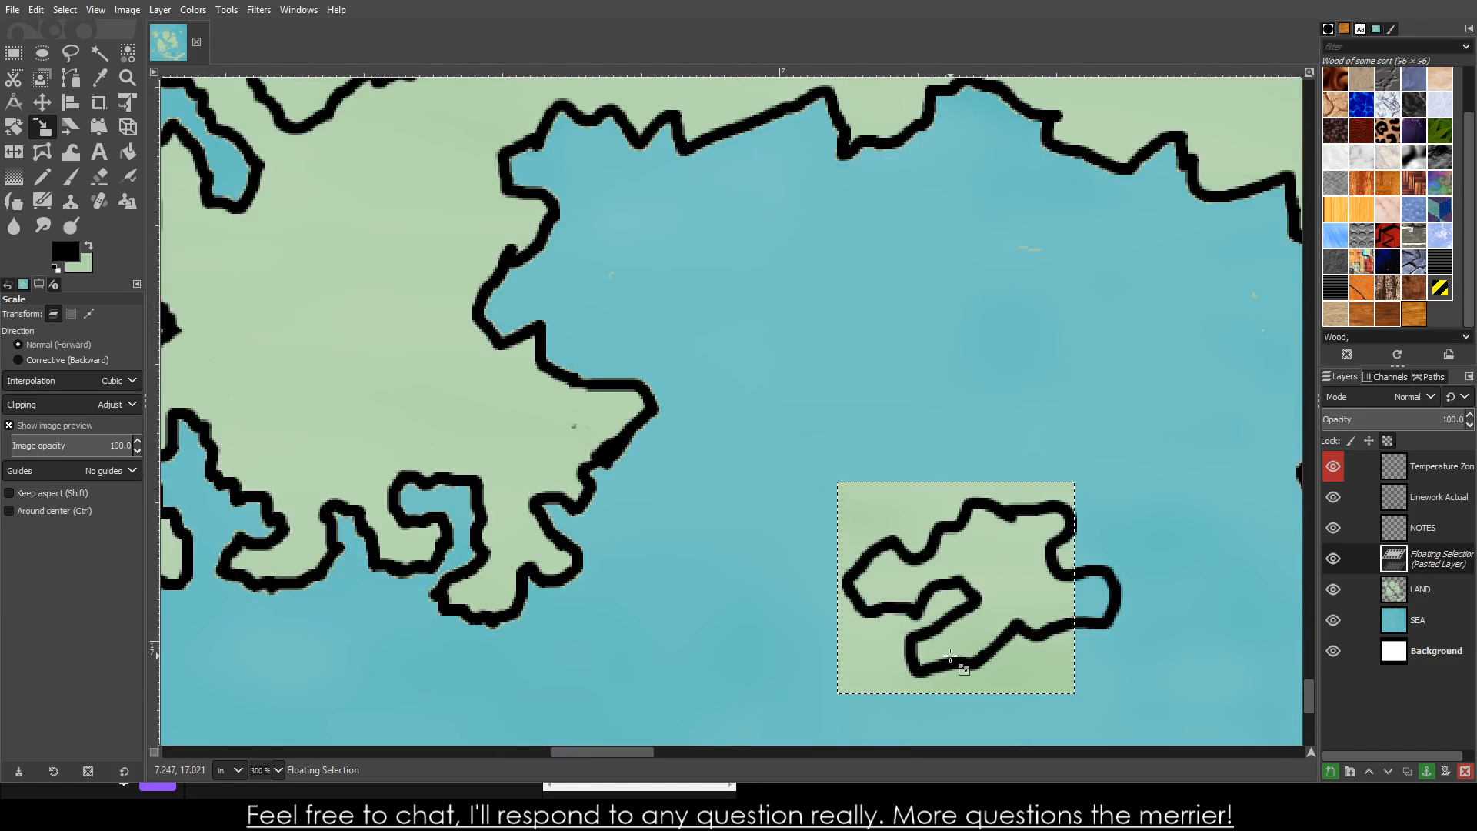
{"action": "left_click_drag", "start_coordinate": [951, 658], "coordinate": [1144, 692]}
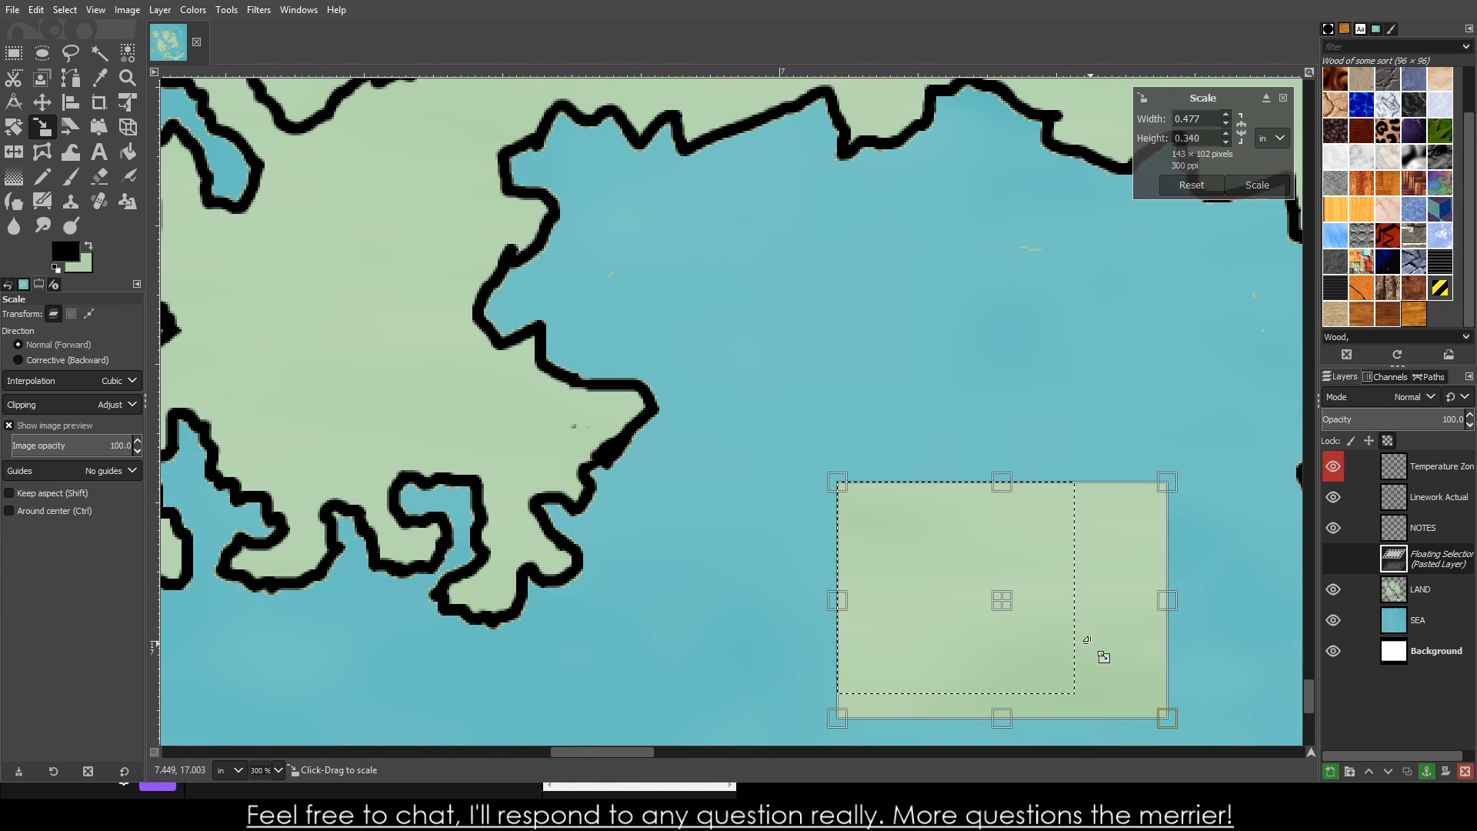
{"action": "scroll", "coordinate": [1091, 565], "scroll_direction": "down", "scroll_amount": 1}
{"action": "key", "text": "Return"}
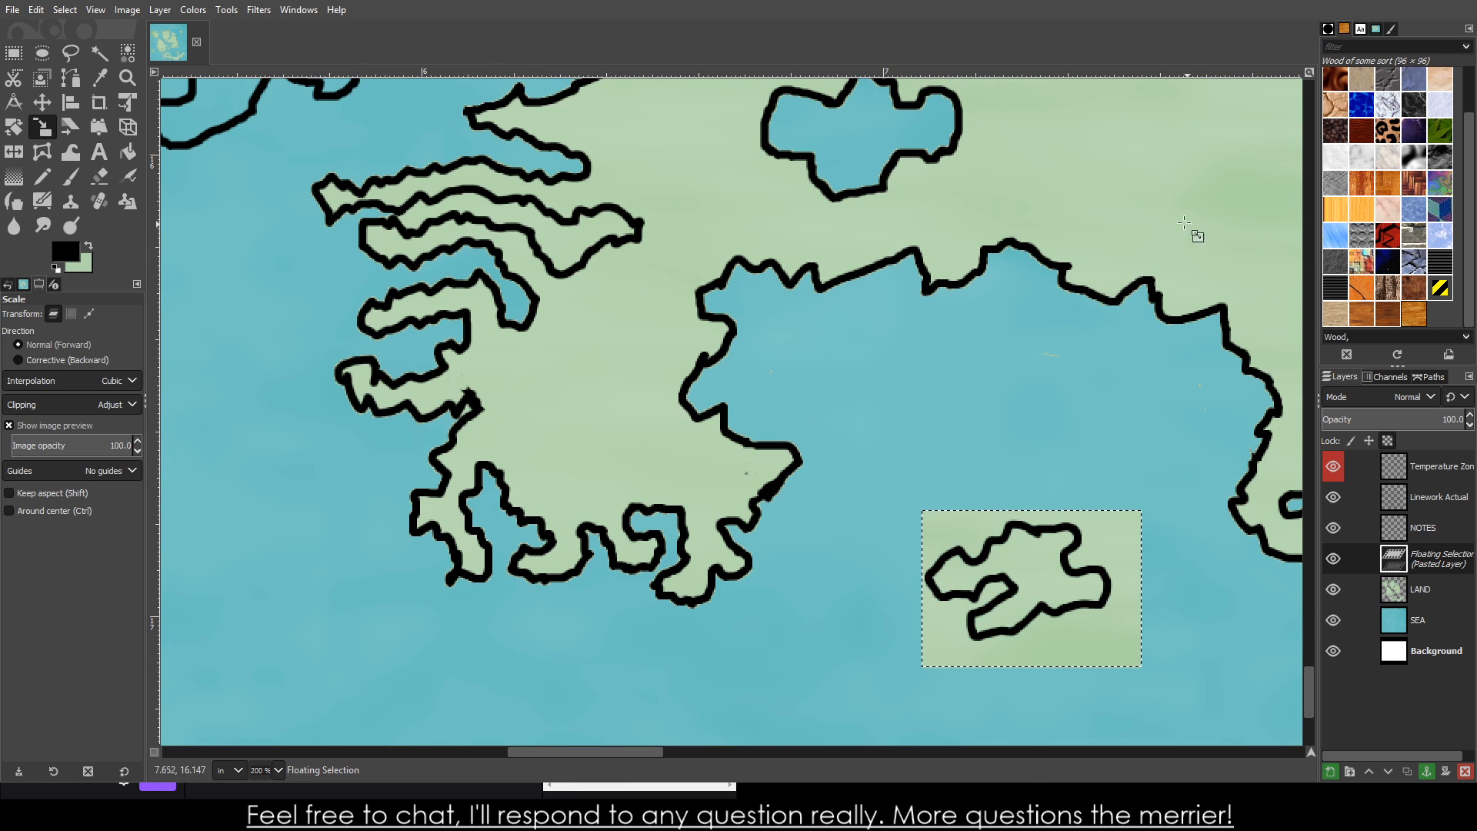
{"action": "left_click", "coordinate": [1148, 560]}
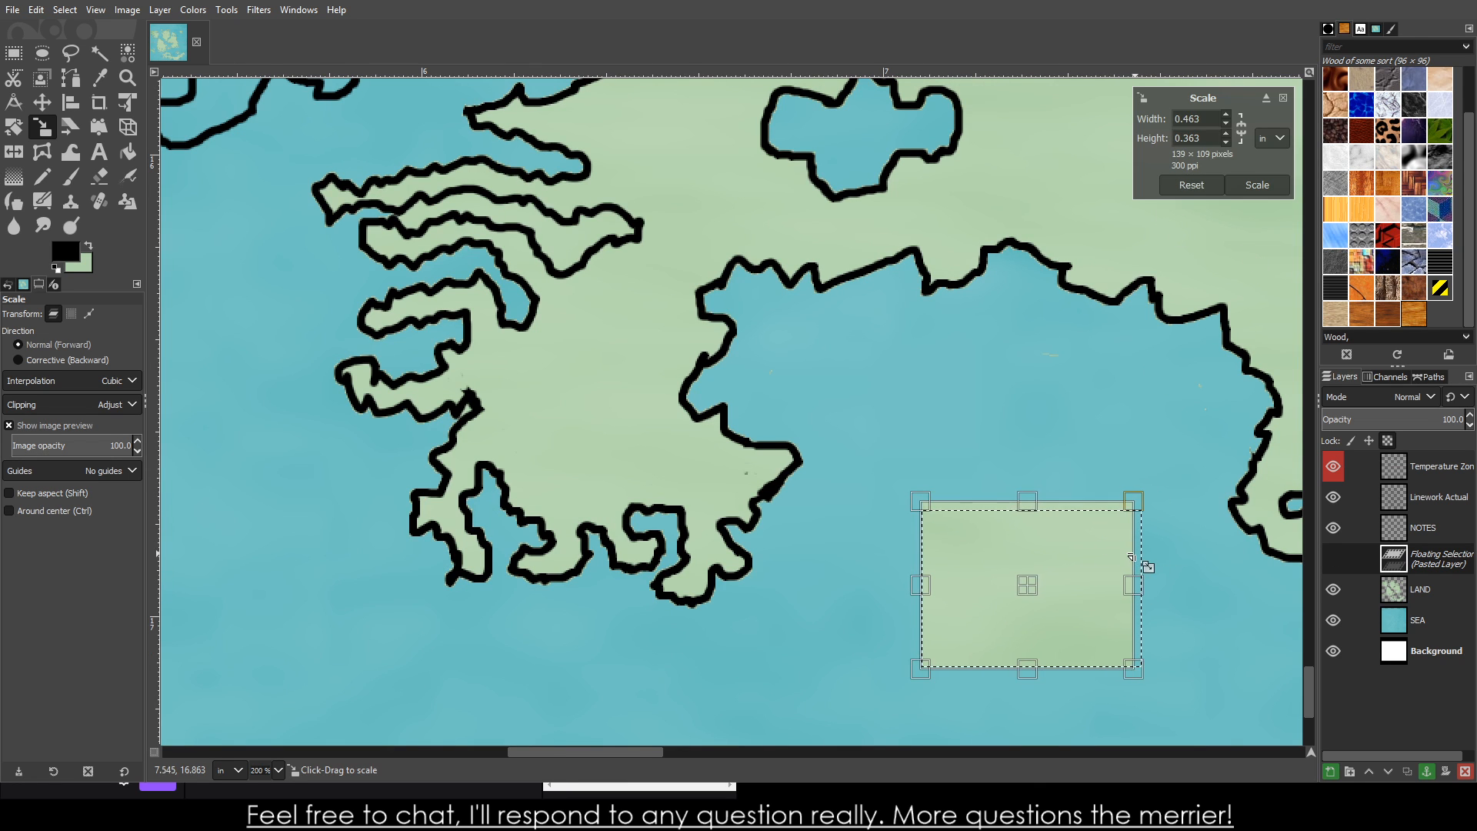
{"action": "key", "text": "Escape"}
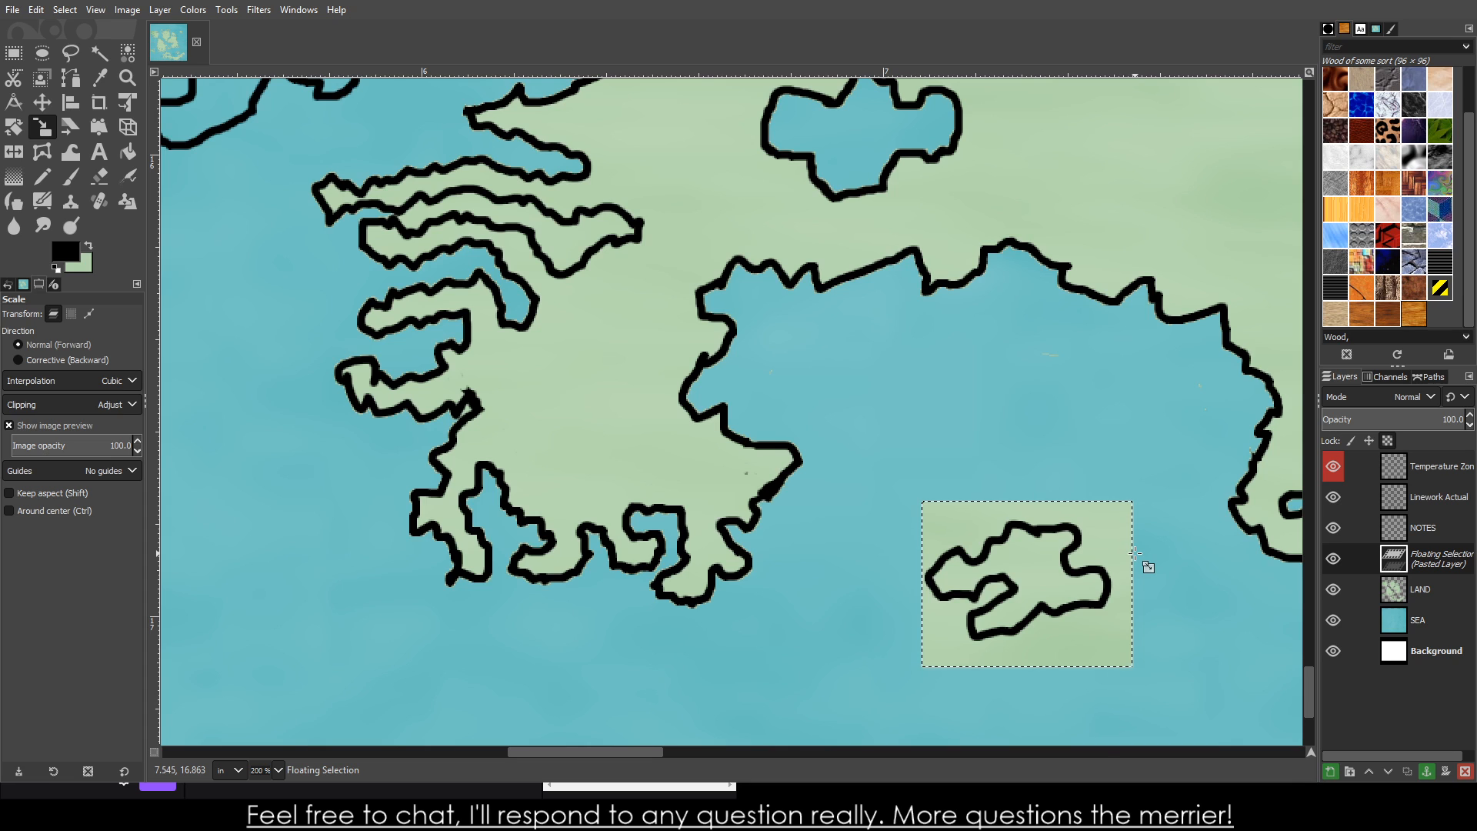
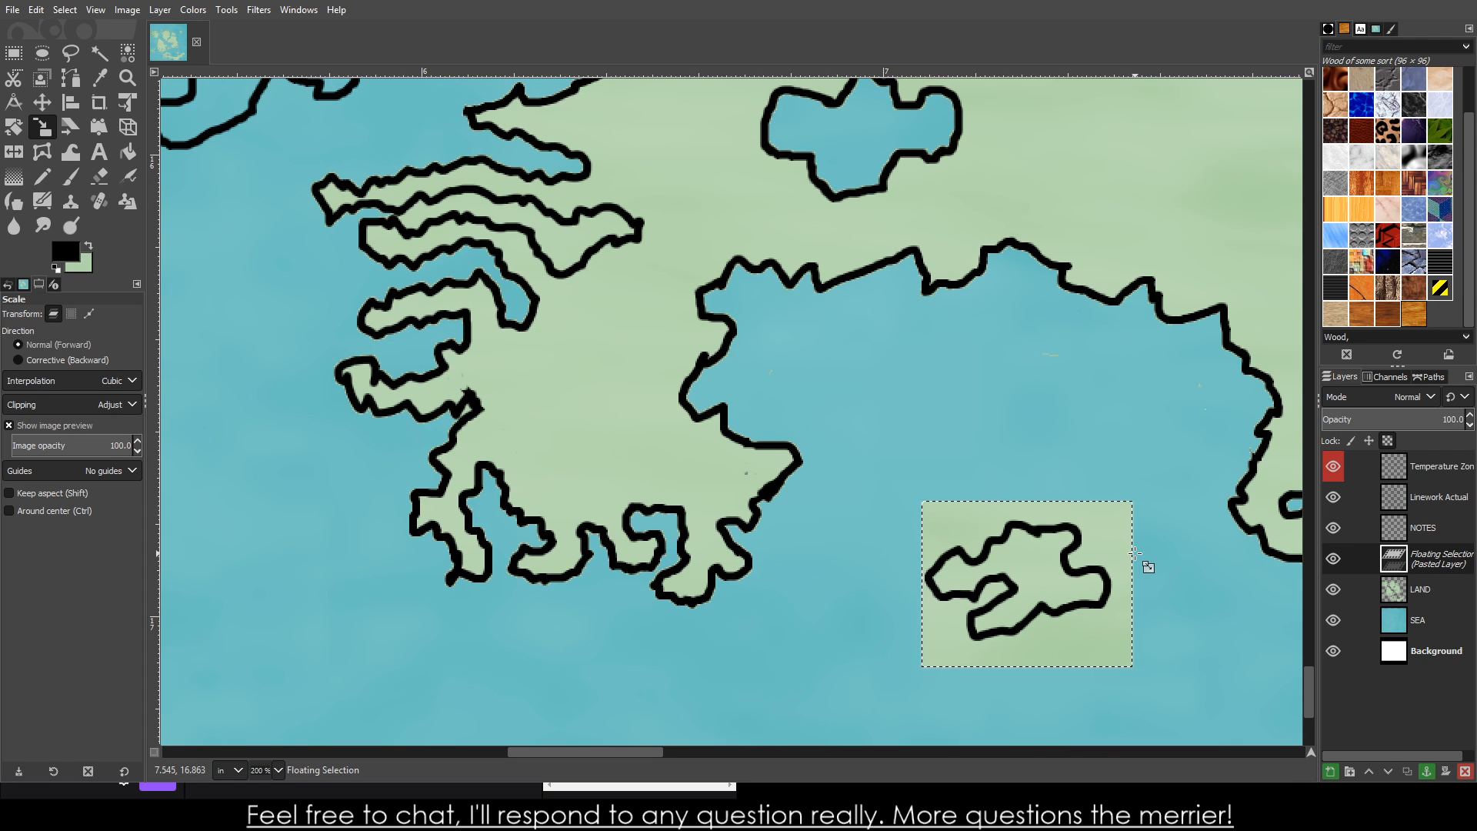
{"action": "left_click", "coordinate": [1427, 772]}
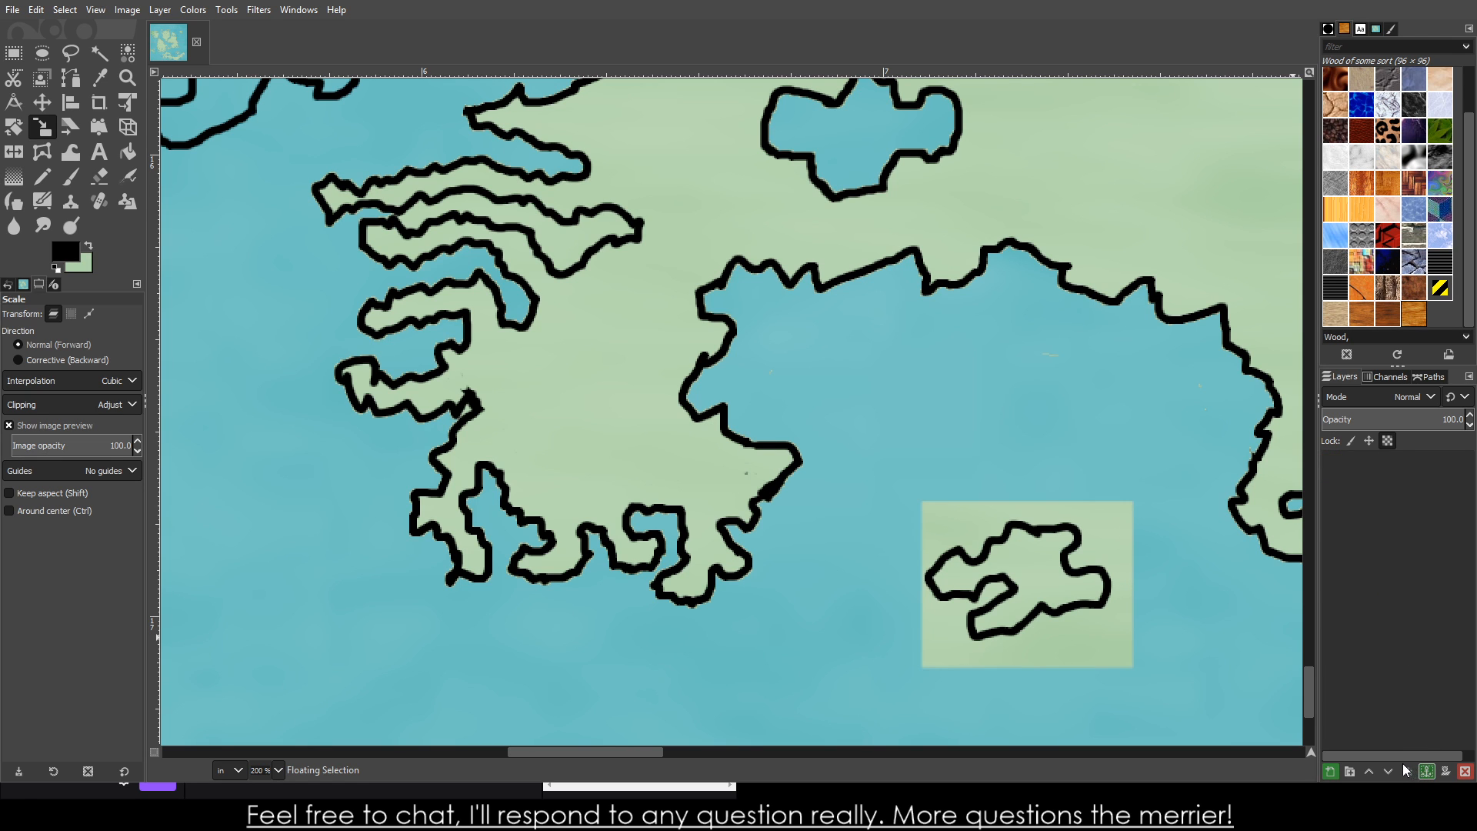
- Erase a band of land texture just outside the small island's outline with the size 5 eraser, including its inlet and northeastern notch
{"action": "scroll", "coordinate": [1155, 623], "scroll_direction": "up", "scroll_amount": 3}
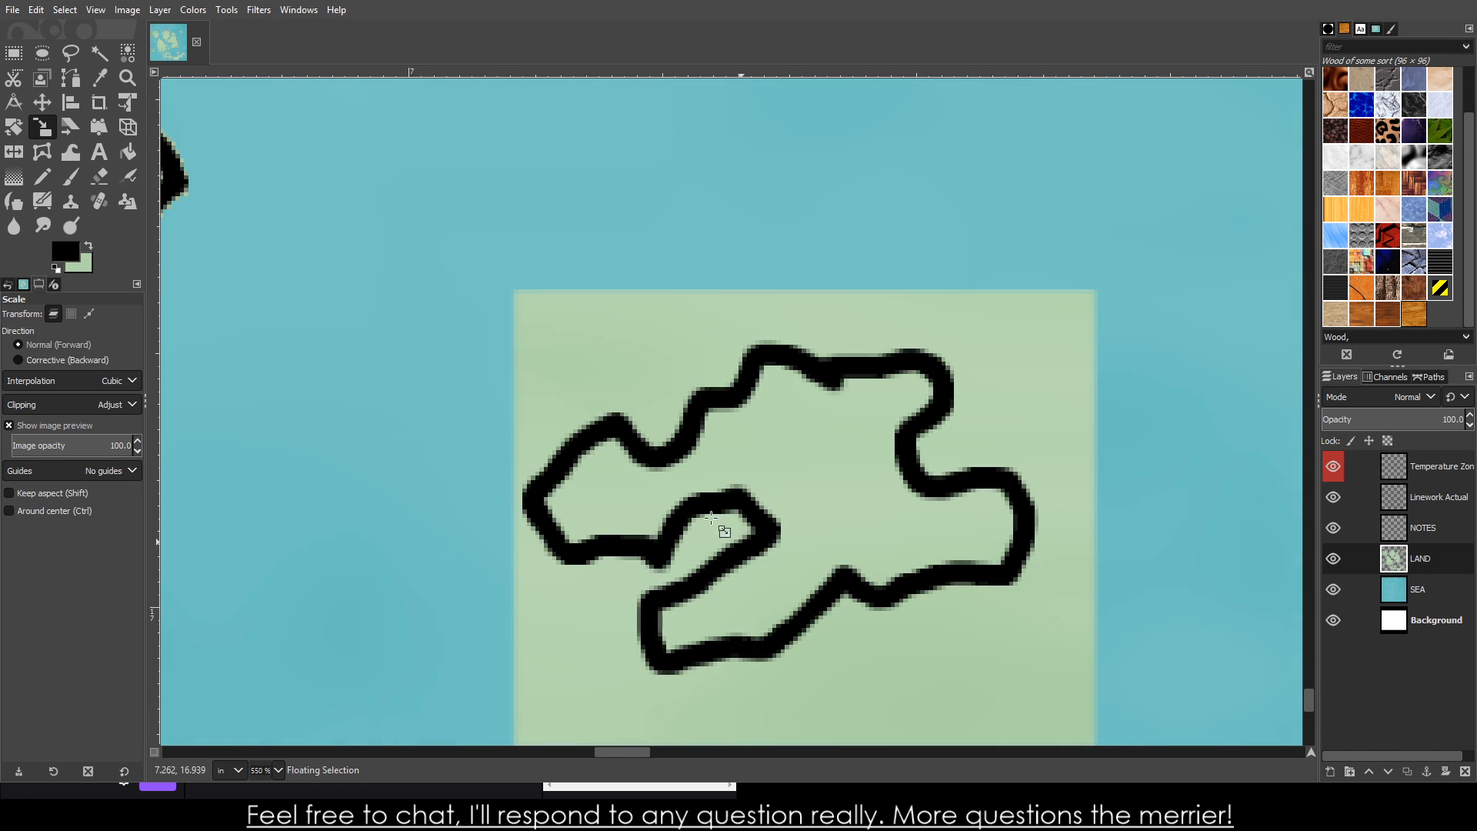
{"action": "key", "text": "shift+e"}
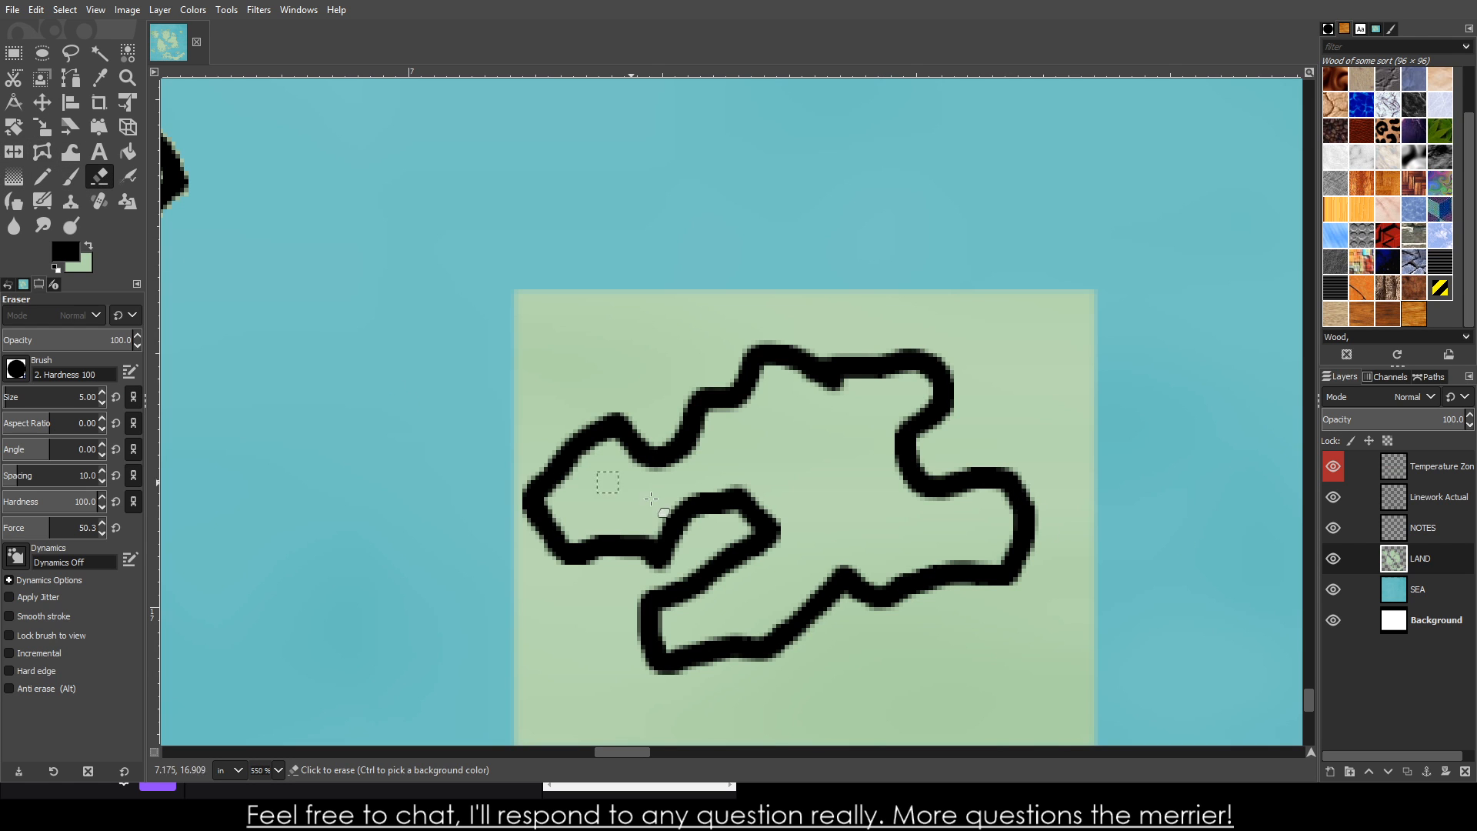
{"action": "mouse_move", "coordinate": [687, 576]}
{"action": "left_mouse_down"}
{"action": "mouse_move", "coordinate": [690, 525]}
{"action": "mouse_move", "coordinate": [711, 522]}
{"action": "mouse_move", "coordinate": [706, 541]}
{"action": "mouse_move", "coordinate": [736, 525]}
{"action": "mouse_move", "coordinate": [654, 587]}
{"action": "mouse_move", "coordinate": [545, 564]}
{"action": "mouse_move", "coordinate": [621, 552]}
{"action": "mouse_move", "coordinate": [545, 549]}
{"action": "mouse_move", "coordinate": [527, 518]}
{"action": "mouse_move", "coordinate": [534, 475]}
{"action": "mouse_move", "coordinate": [595, 417]}
{"action": "mouse_move", "coordinate": [636, 424]}
{"action": "mouse_move", "coordinate": [649, 444]}
{"action": "mouse_move", "coordinate": [760, 351]}
{"action": "mouse_move", "coordinate": [940, 360]}
{"action": "mouse_move", "coordinate": [948, 393]}
{"action": "mouse_move", "coordinate": [922, 460]}
{"action": "mouse_move", "coordinate": [944, 469]}
{"action": "mouse_move", "coordinate": [991, 388]}
{"action": "mouse_move", "coordinate": [937, 440]}
{"action": "mouse_move", "coordinate": [1017, 466]}
{"action": "mouse_move", "coordinate": [1037, 538]}
{"action": "mouse_move", "coordinate": [1028, 584]}
{"action": "mouse_move", "coordinate": [851, 600]}
{"action": "mouse_move", "coordinate": [775, 659]}
{"action": "mouse_move", "coordinate": [694, 669]}
{"action": "mouse_move", "coordinate": [647, 665]}
{"action": "mouse_move", "coordinate": [625, 602]}
{"action": "left_mouse_up"}
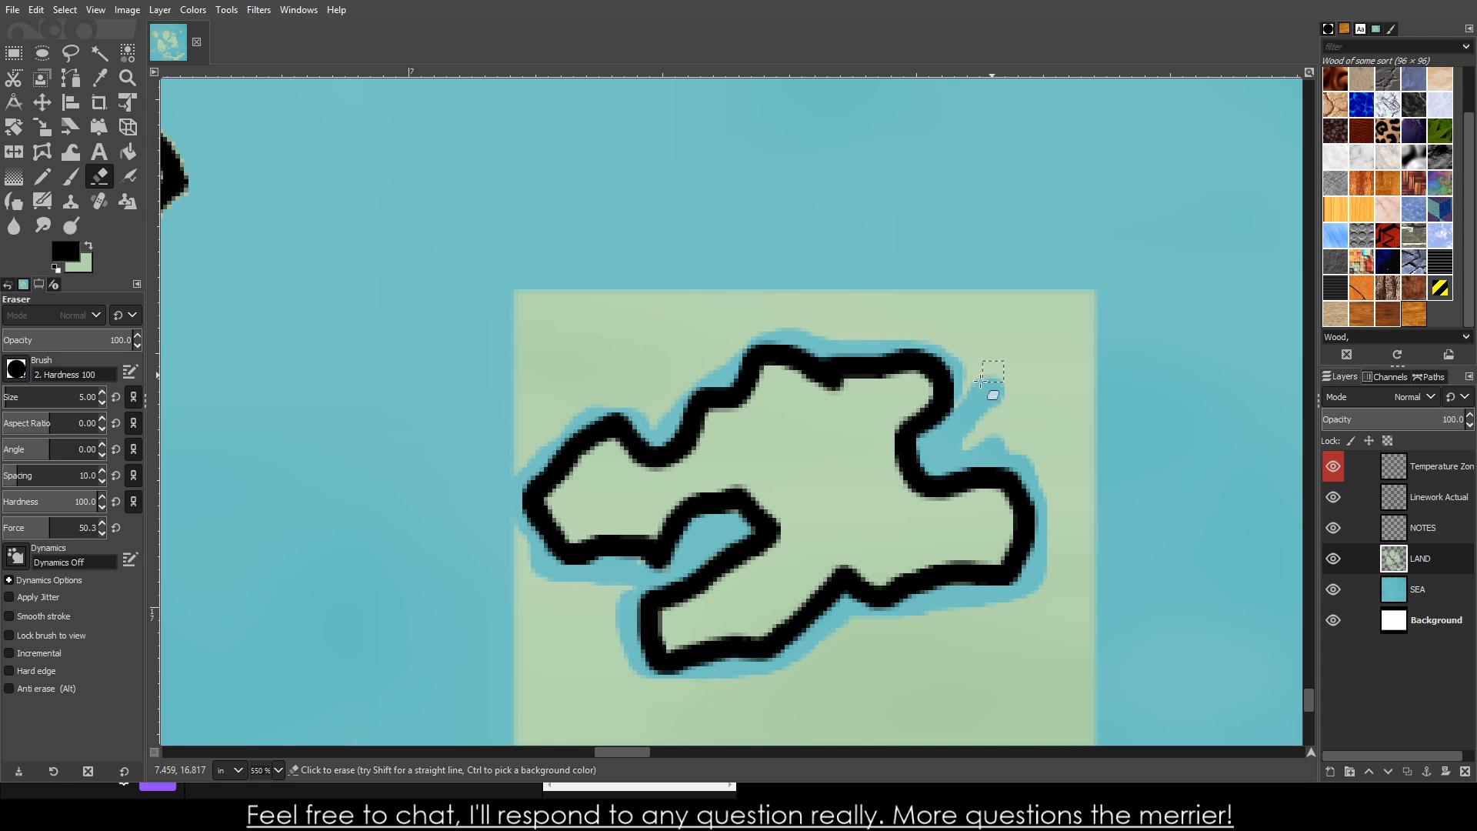
{"action": "left_click_drag", "start_coordinate": [982, 381], "coordinate": [983, 444]}
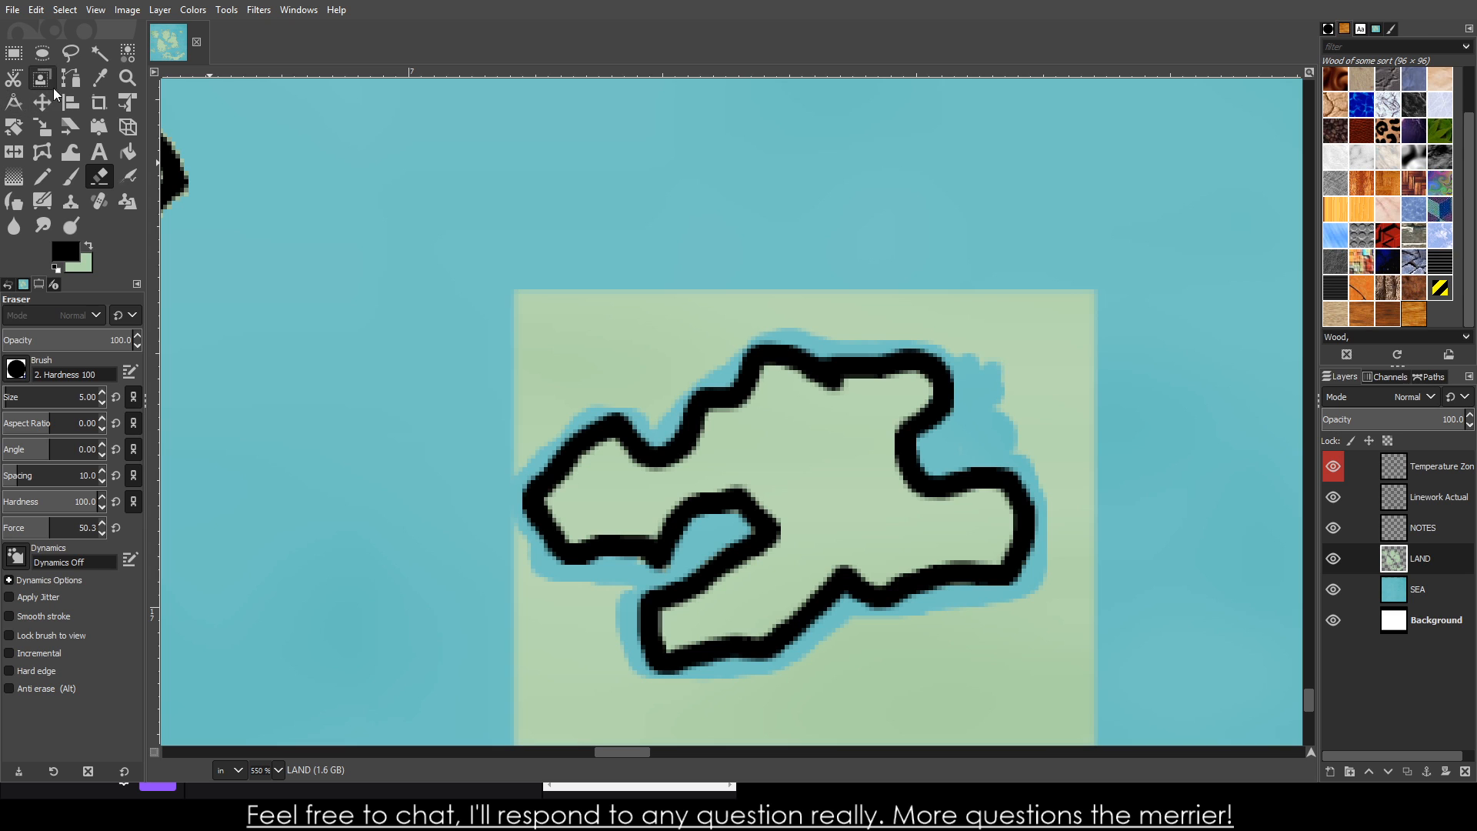
- Fuzzy-select the surplus land texture surrounding the erased band around the small island and delete it from the LAND layer
{"action": "left_click", "coordinate": [99, 54]}
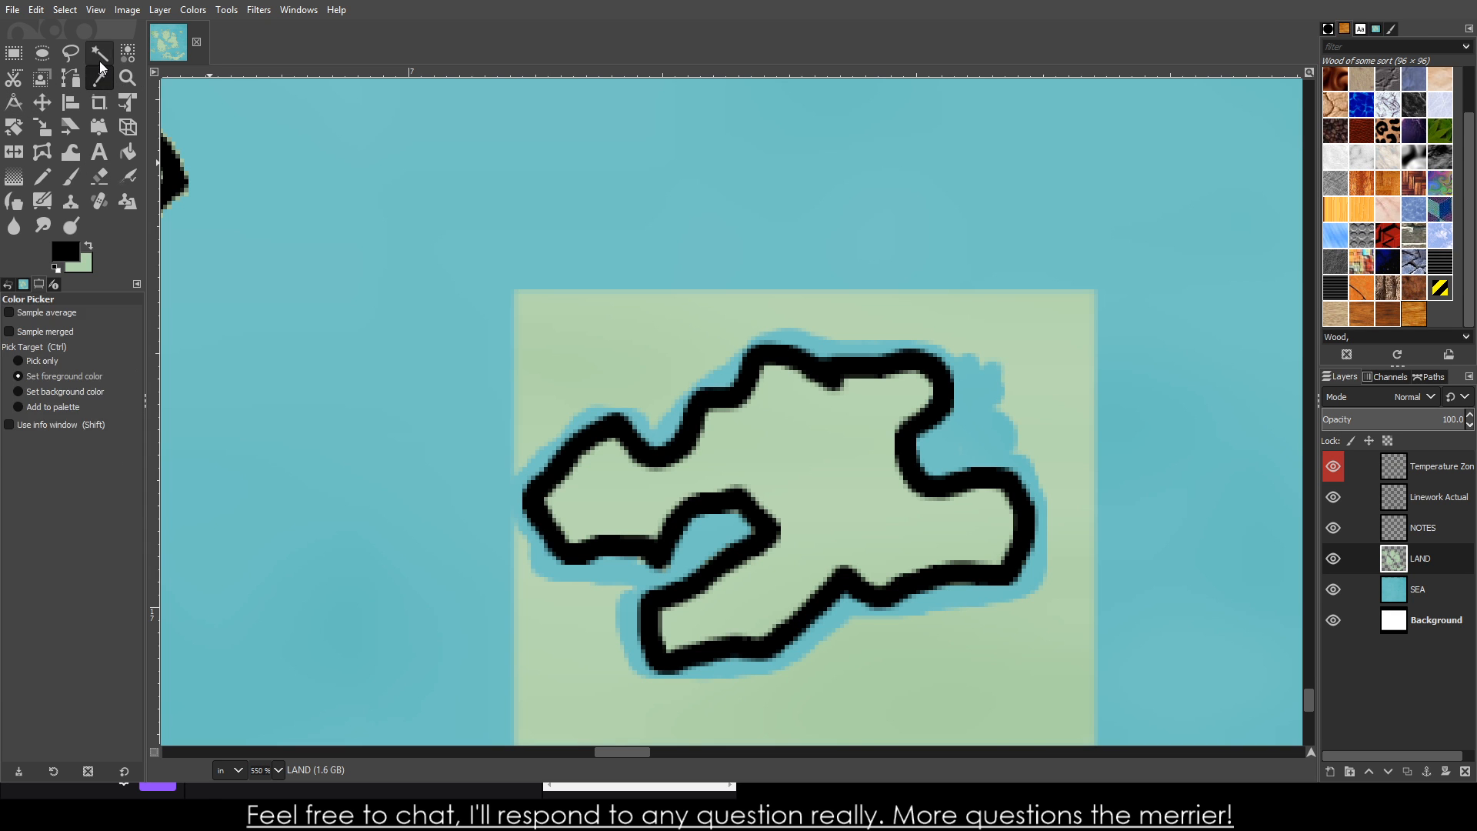
{"action": "left_click", "coordinate": [572, 359]}
{"action": "key", "text": "Delete"}
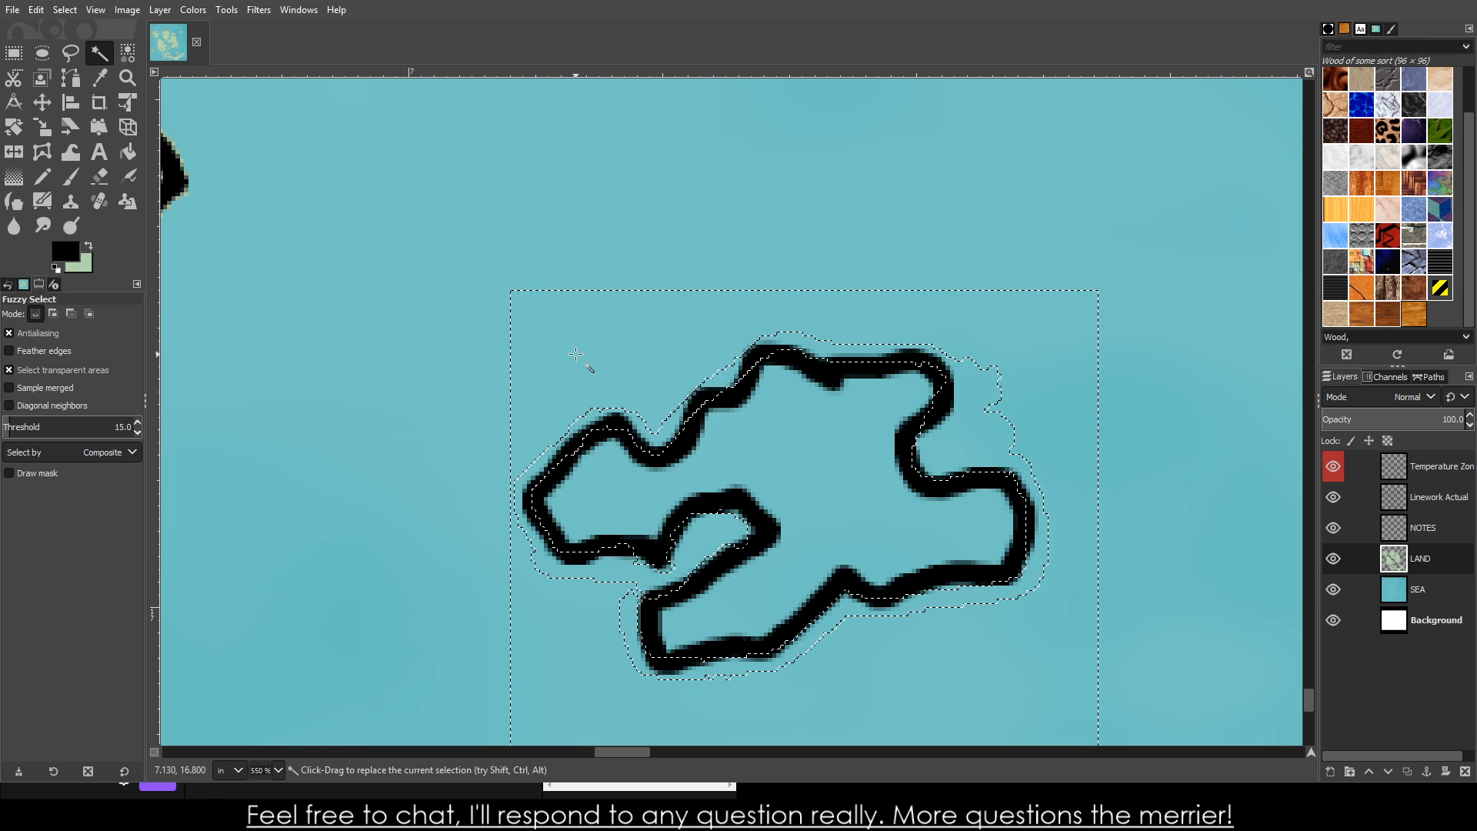
- Undo the deletion of the land texture around and inside the small island on the LAND layer
{"action": "key", "text": "ctrl+shift+a"}
{"action": "scroll", "coordinate": [615, 451], "scroll_direction": "down", "scroll_amount": 4}
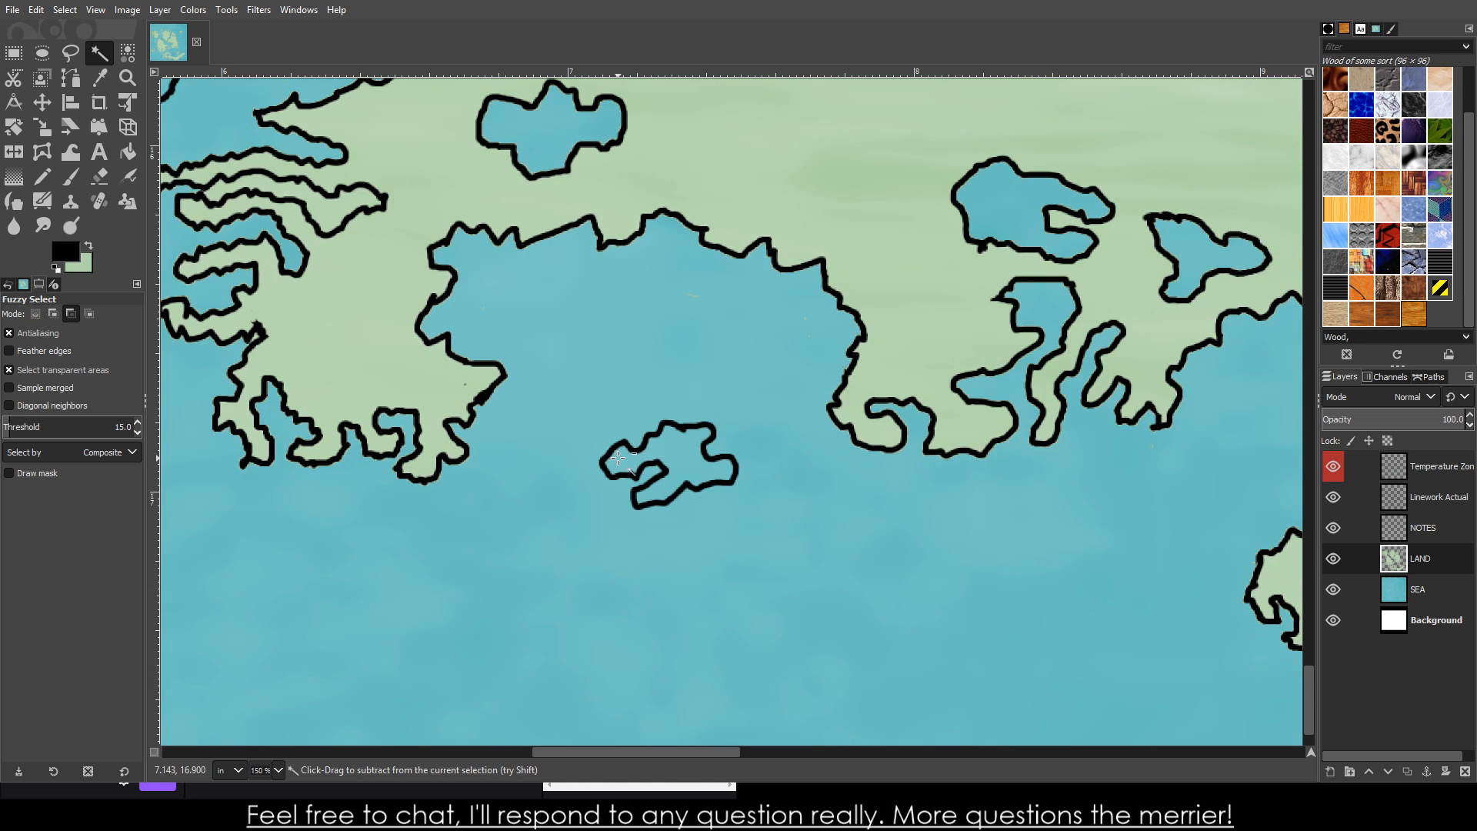
{"action": "left_click", "coordinate": [619, 458]}
{"action": "scroll", "coordinate": [619, 459], "scroll_direction": "up", "scroll_amount": 6}
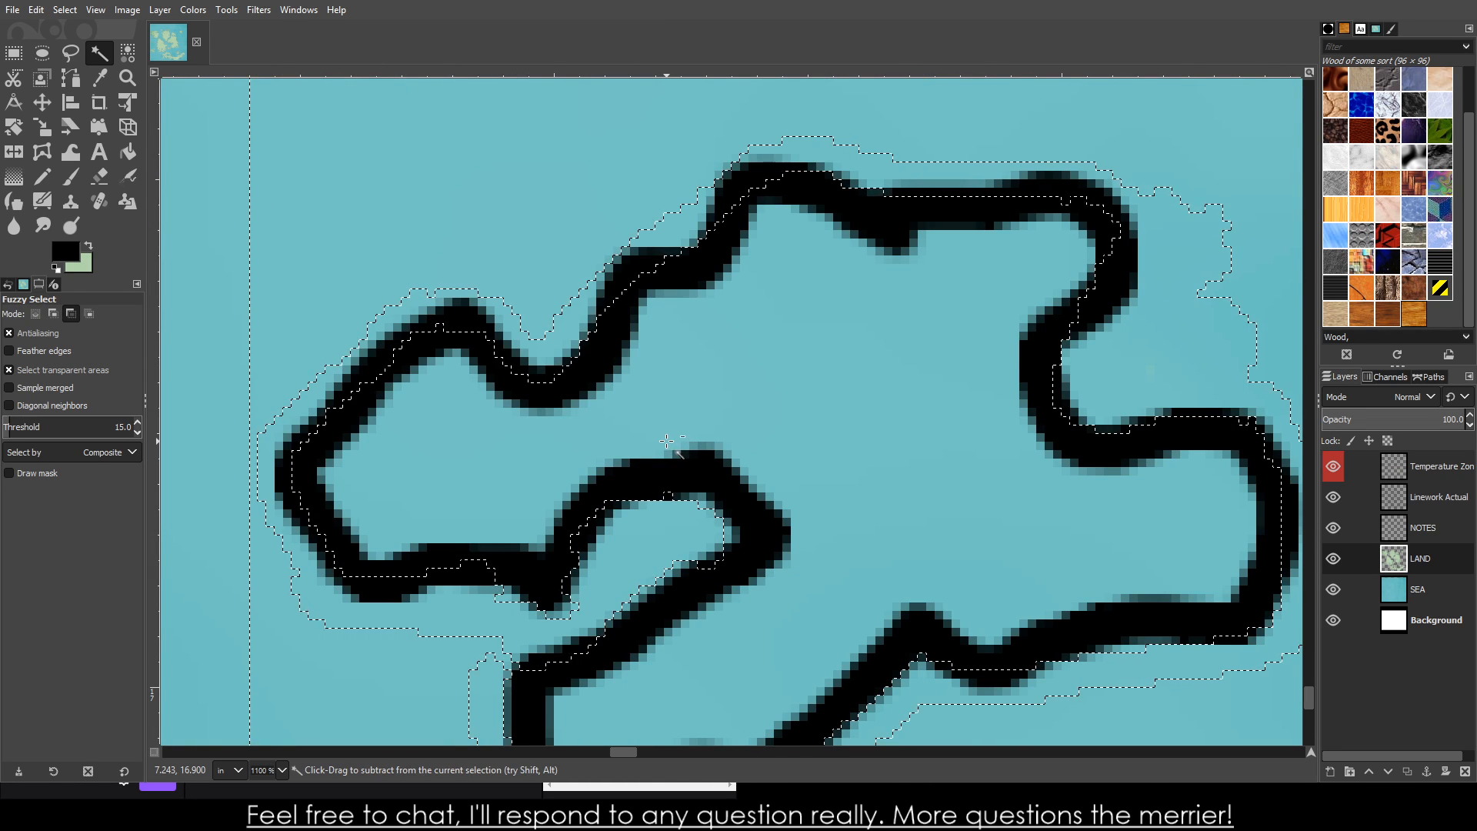
{"action": "key", "text": "ctrl+period"}
{"action": "scroll", "coordinate": [692, 477], "scroll_direction": "down", "scroll_amount": 5}
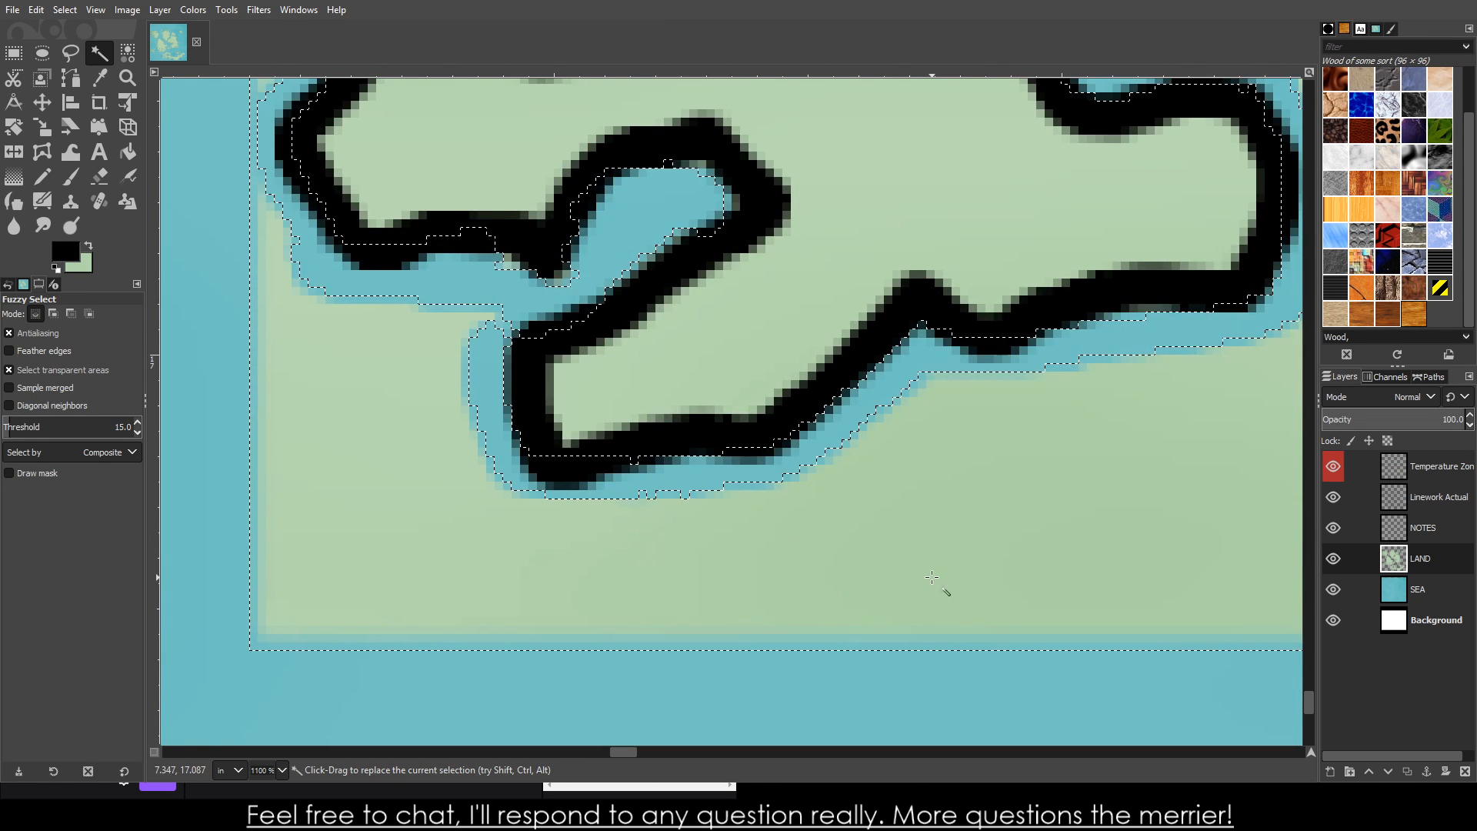
{"action": "scroll", "coordinate": [954, 583], "scroll_direction": "up", "scroll_amount": 3}
{"action": "scroll", "coordinate": [1000, 570], "scroll_direction": "up", "scroll_amount": 3}
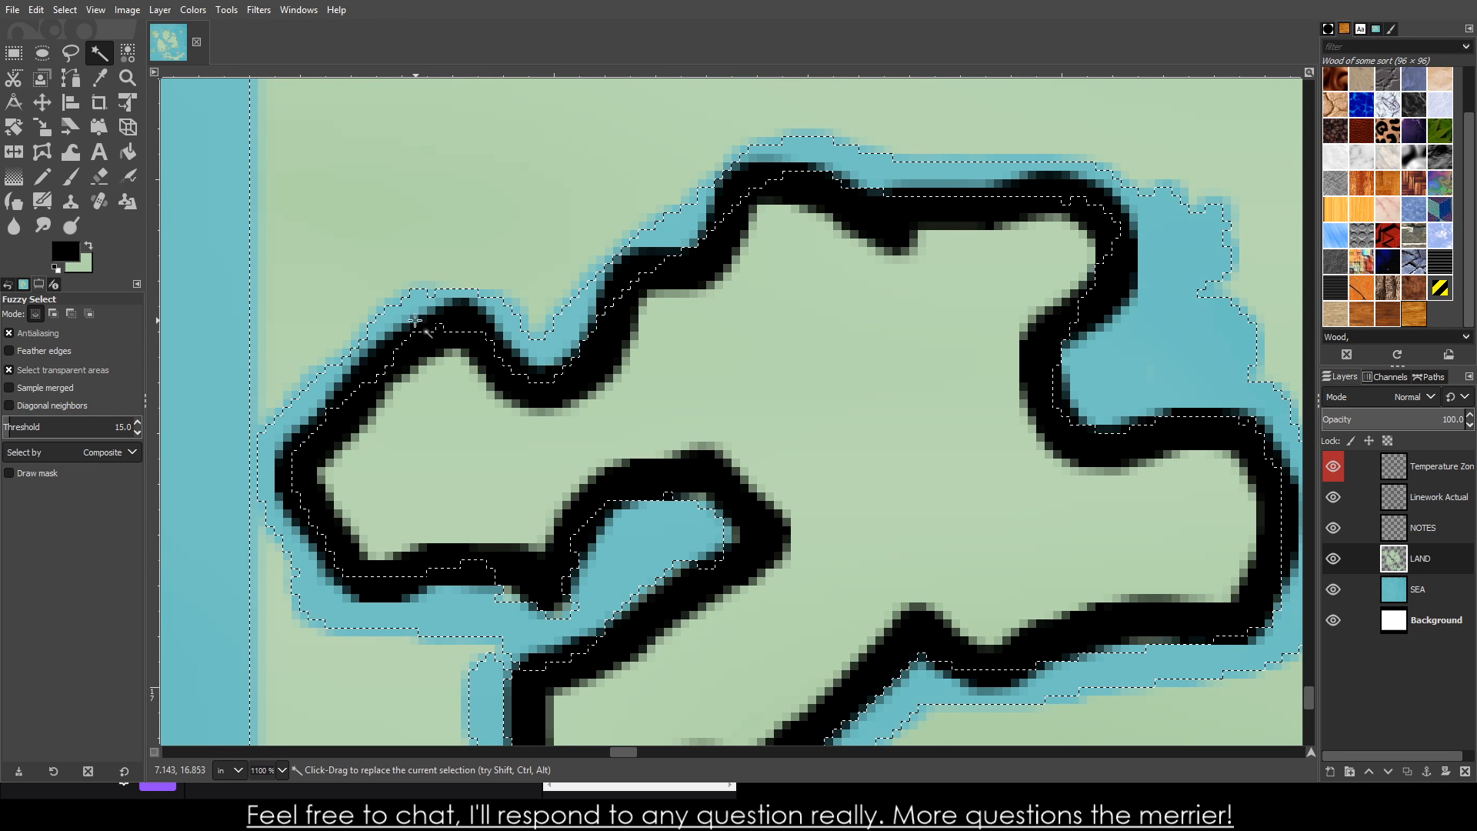
- Examine the erased band around the small island's outline closely for gaps and leftover land pixels
{"action": "scroll", "coordinate": [231, 488], "scroll_direction": "up", "scroll_amount": 4}
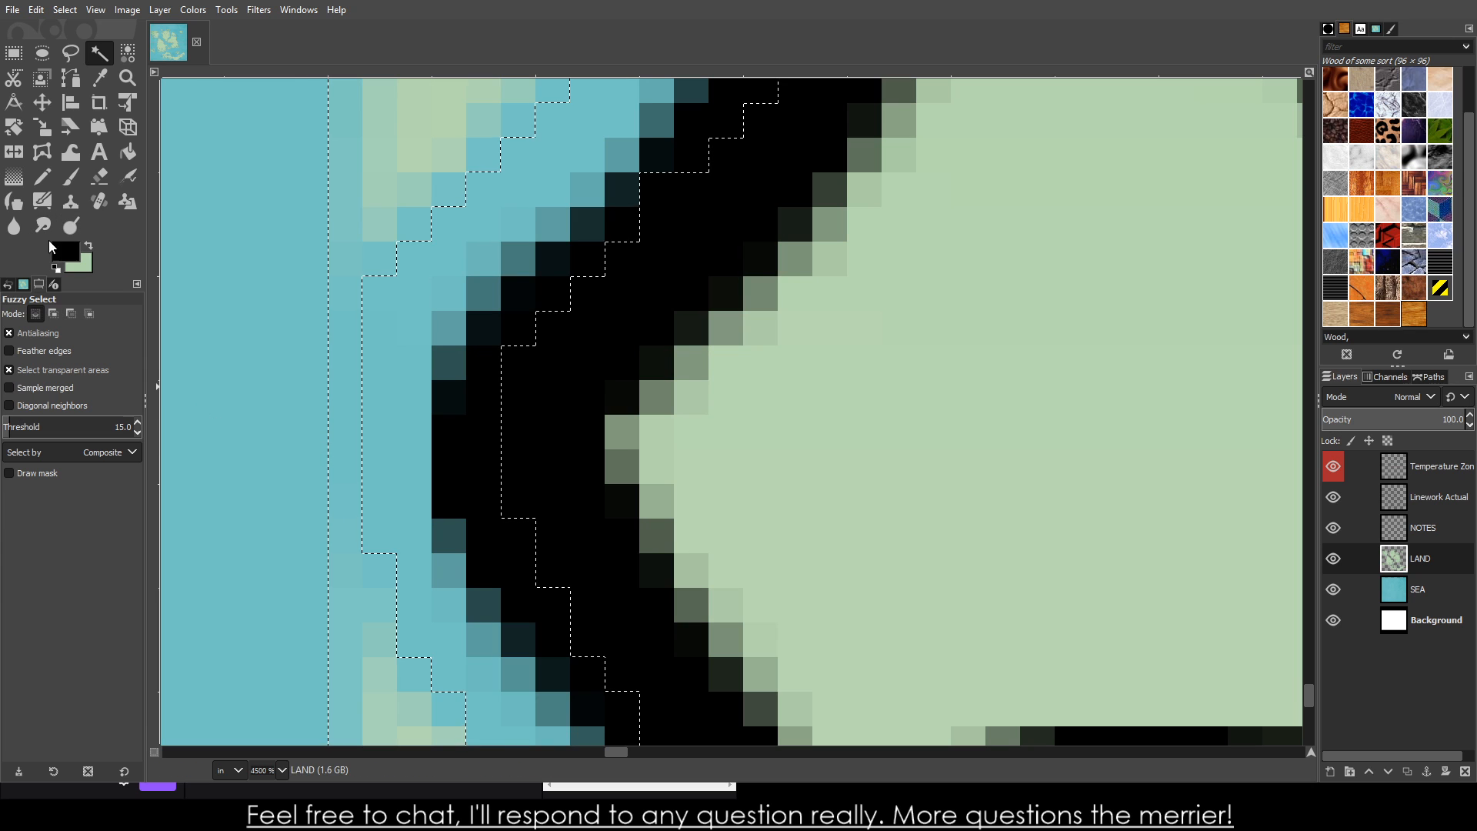
{"action": "left_click", "coordinate": [100, 179]}
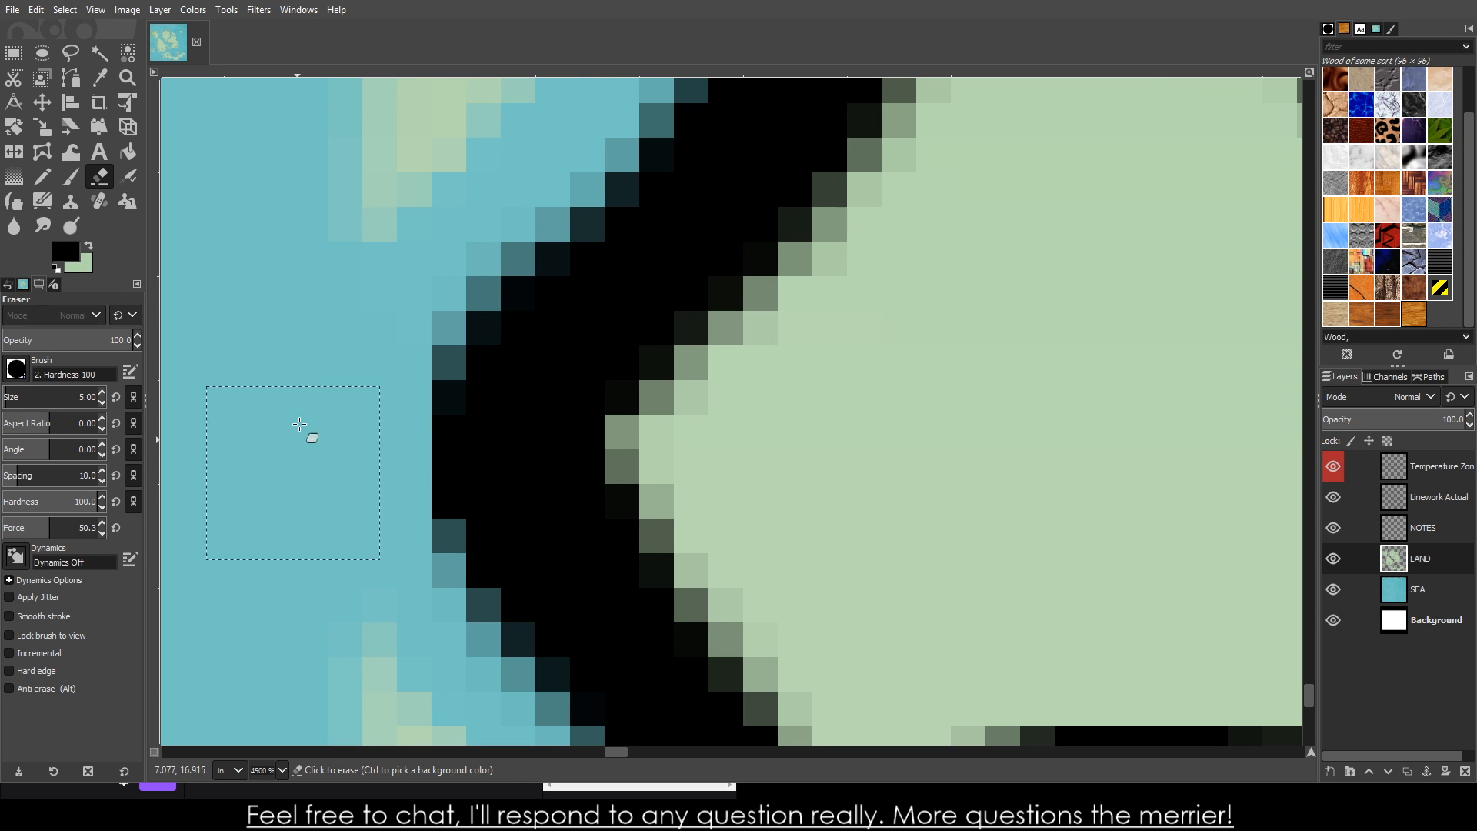
{"action": "scroll", "coordinate": [304, 431], "scroll_direction": "down", "scroll_amount": 5}
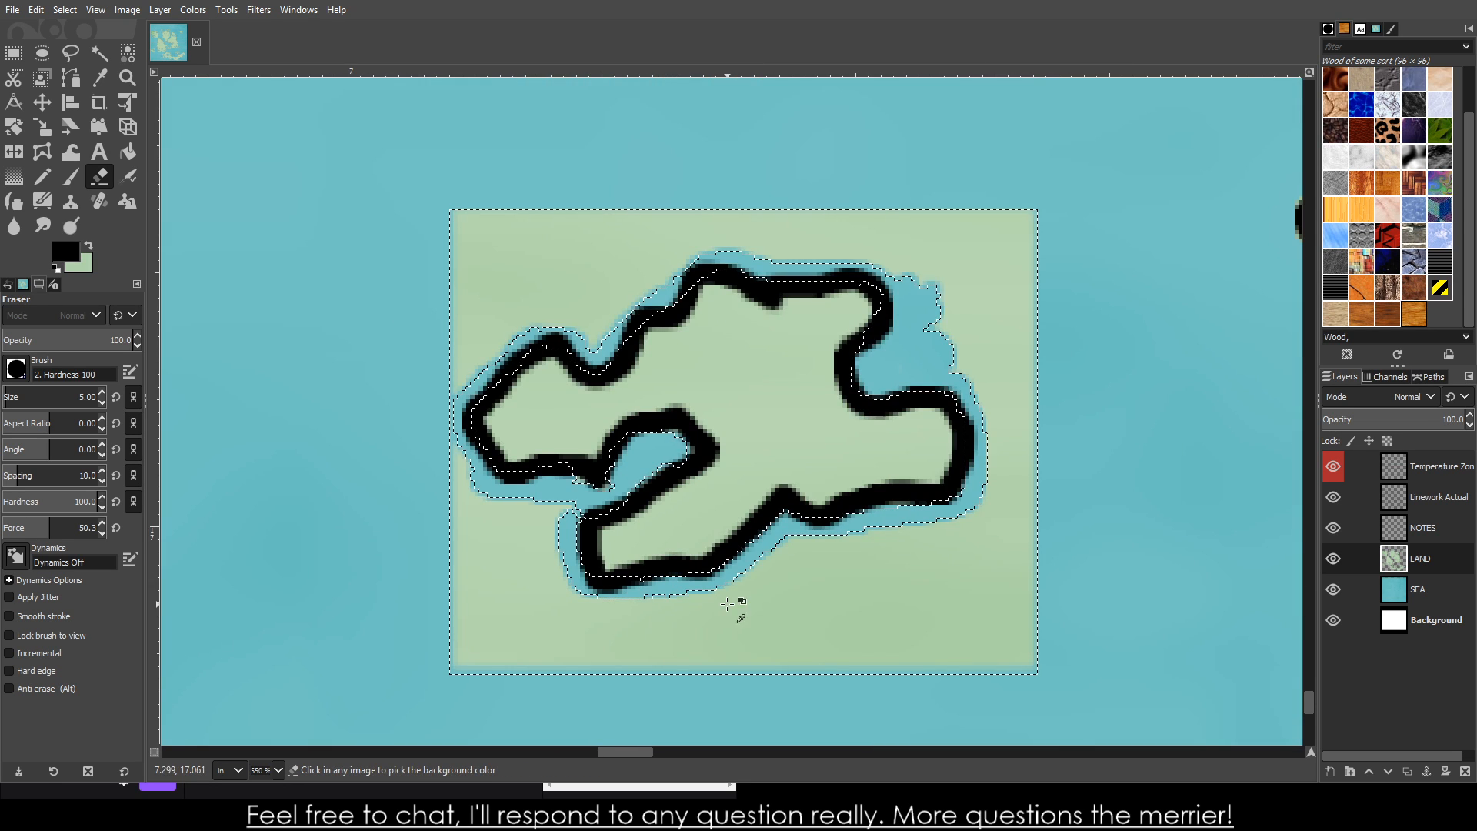
{"action": "scroll", "coordinate": [709, 594], "scroll_direction": "up", "scroll_amount": 3}
{"action": "scroll", "coordinate": [692, 591], "scroll_direction": "down", "scroll_amount": 2}
{"action": "scroll", "coordinate": [1125, 320], "scroll_direction": "up", "scroll_amount": 1}
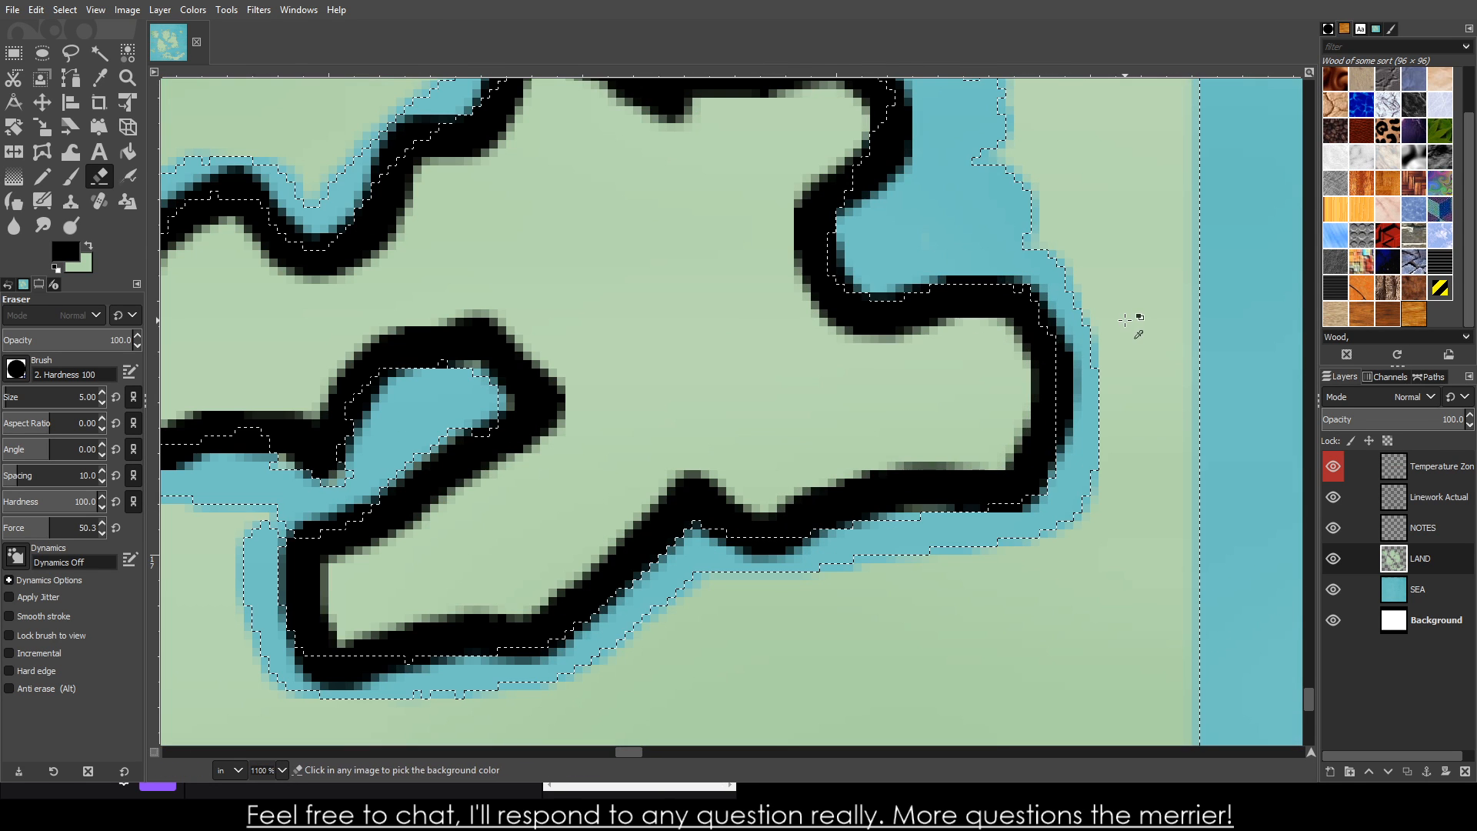
{"action": "scroll", "coordinate": [1042, 377], "scroll_direction": "down", "scroll_amount": 4}
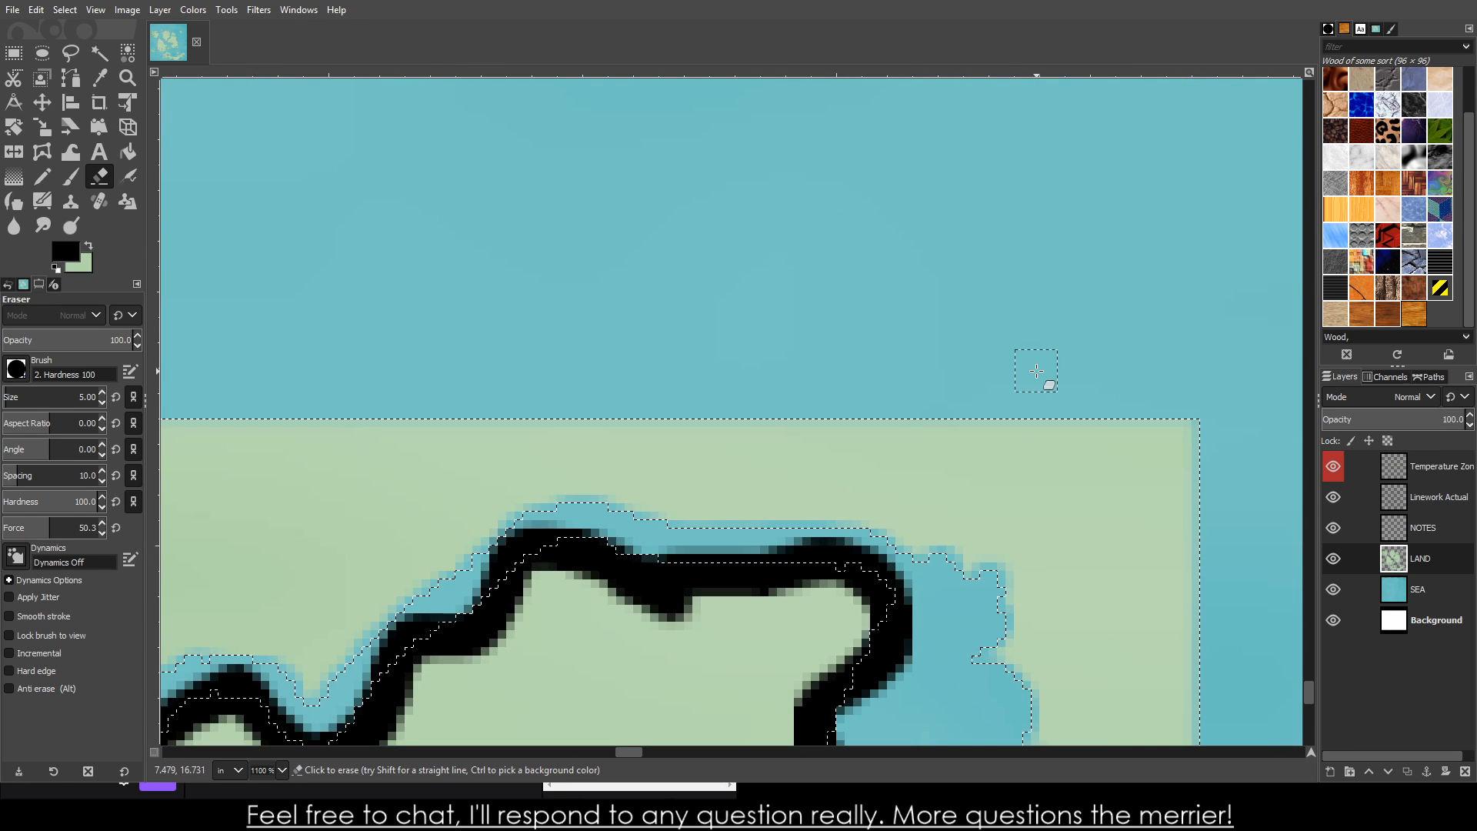
{"action": "scroll", "coordinate": [910, 384], "scroll_direction": "up", "scroll_amount": 2}
{"action": "scroll", "coordinate": [910, 385], "scroll_direction": "down", "scroll_amount": 2}
- Try to subtract the small island's interior from the fuzzy selection so only the surrounding surplus land texture stays selected
{"action": "left_click", "coordinate": [100, 56]}
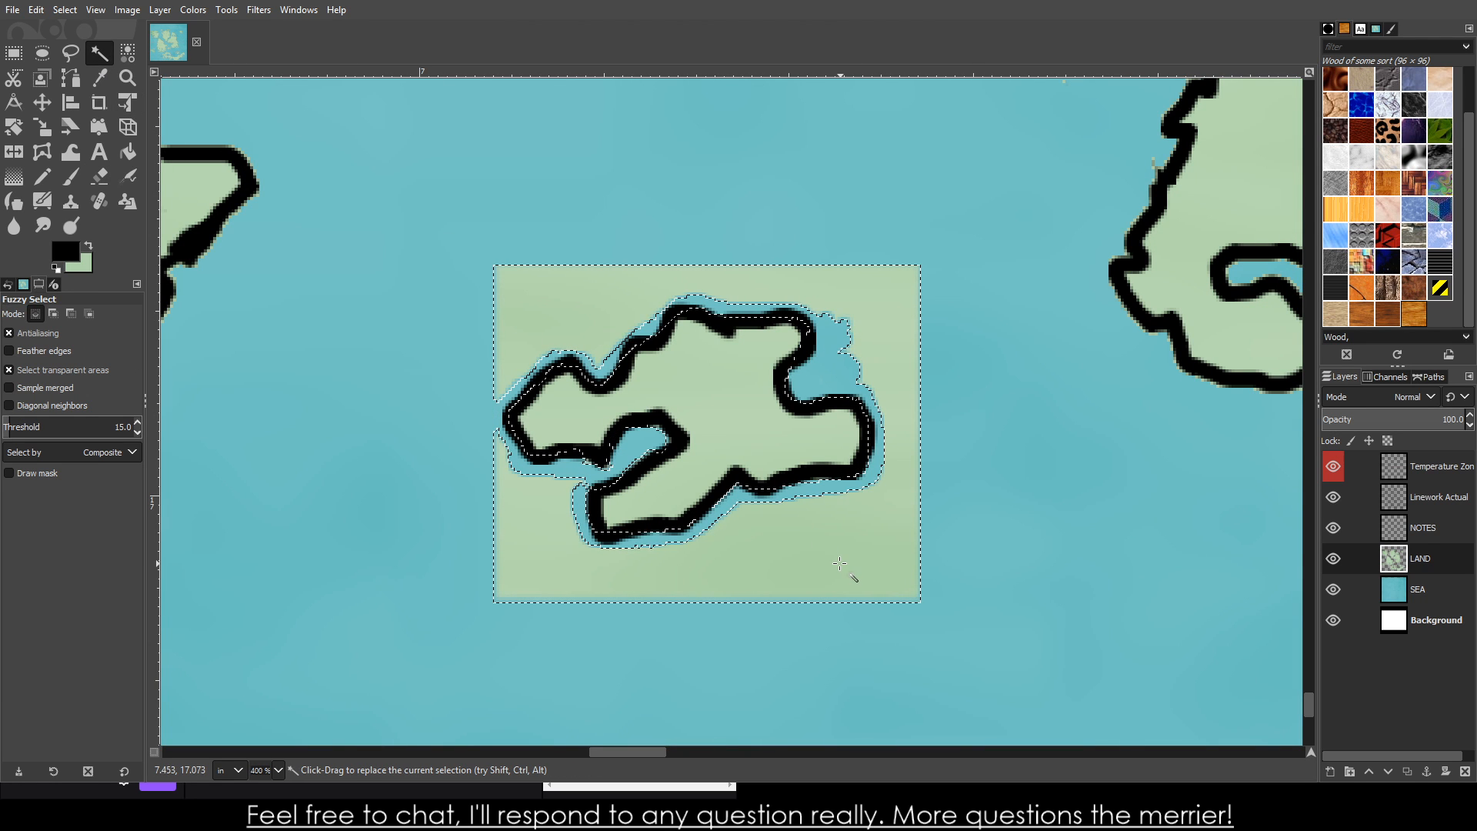
{"action": "key", "text": "ctrl"}
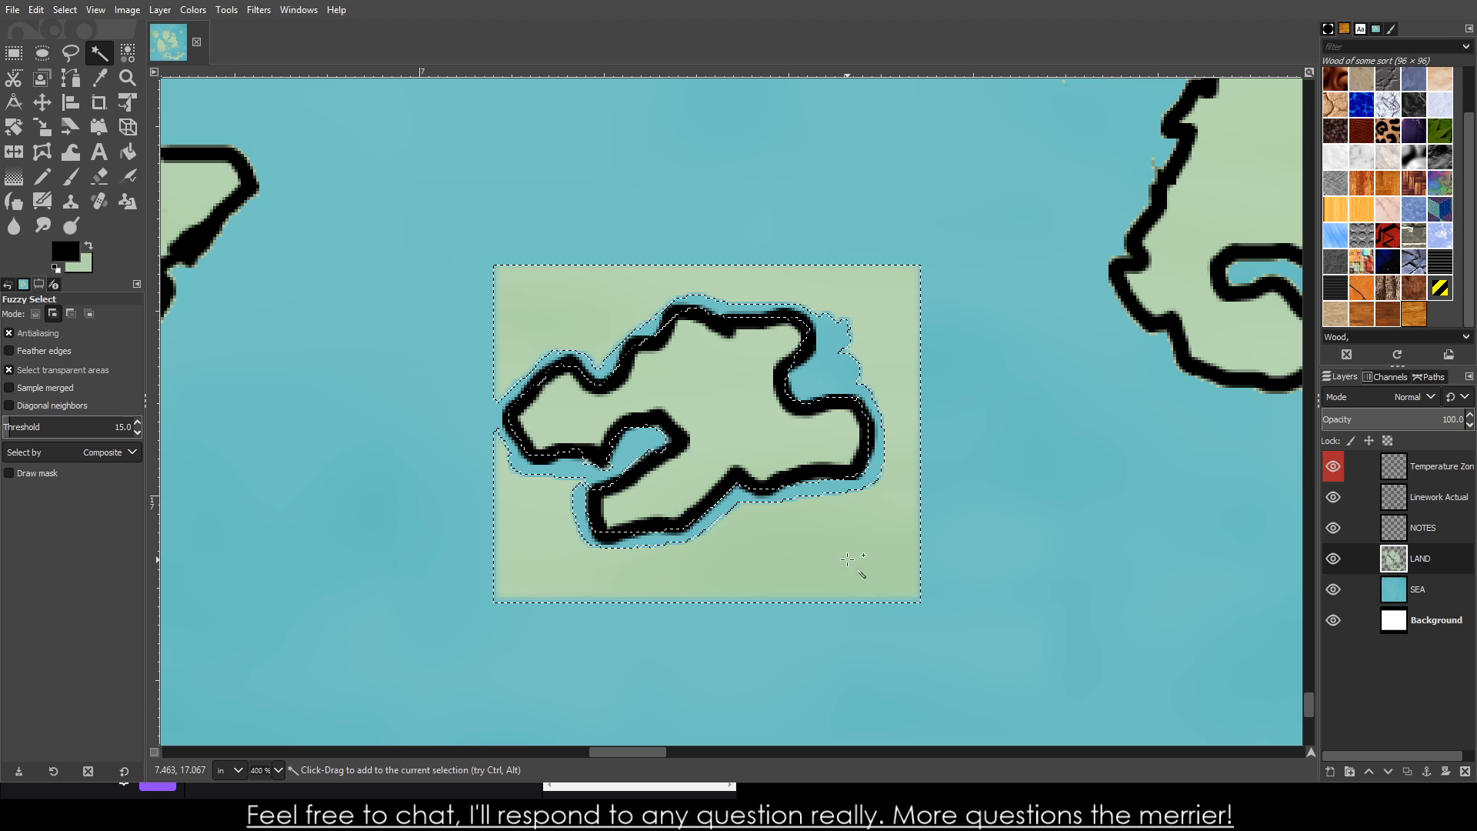
{"action": "left_click", "coordinate": [731, 405], "text": "ctrl"}
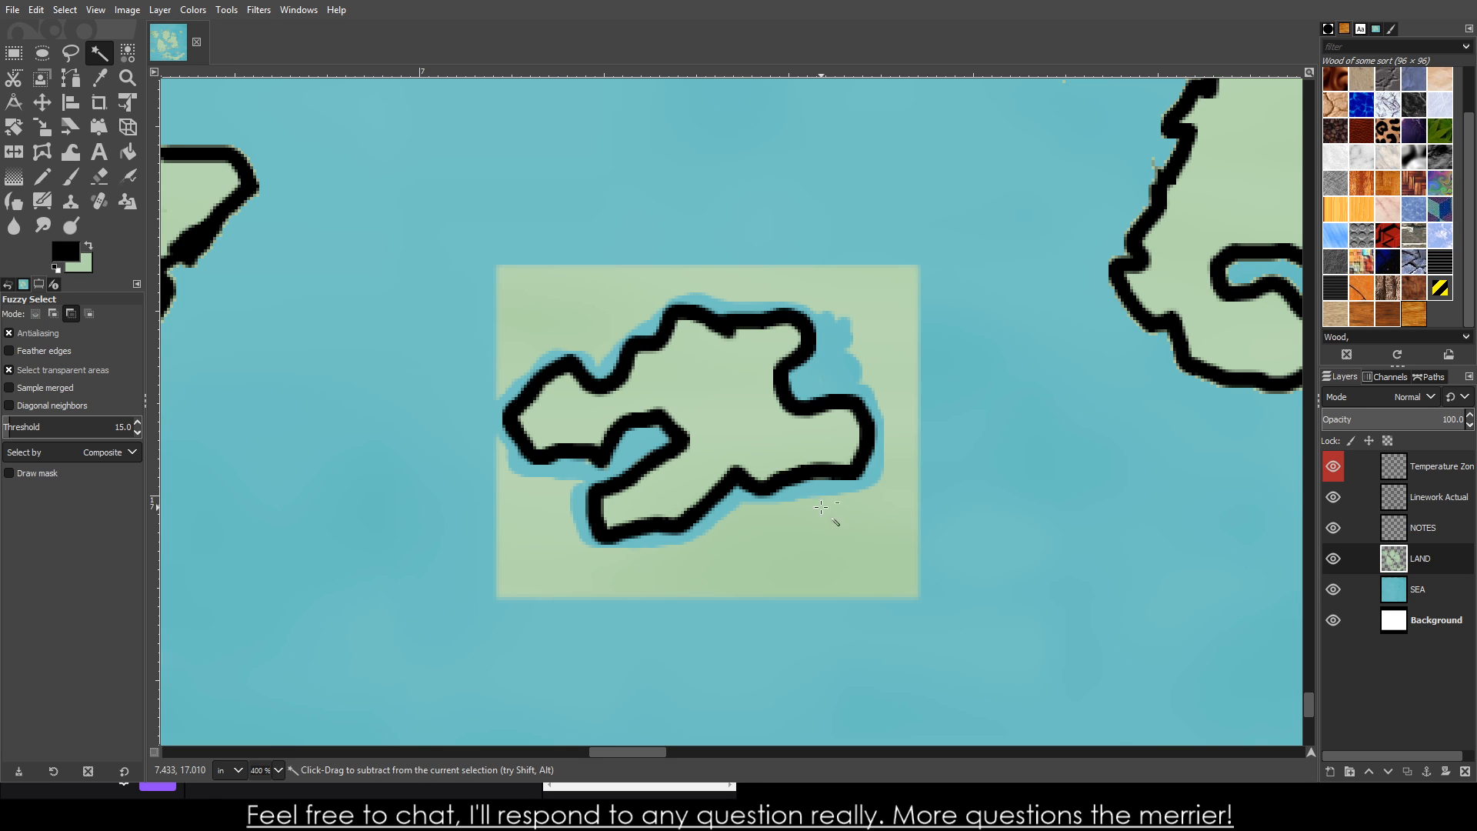
{"action": "left_click", "coordinate": [863, 573]}
{"action": "key", "text": "ctrl+z"}
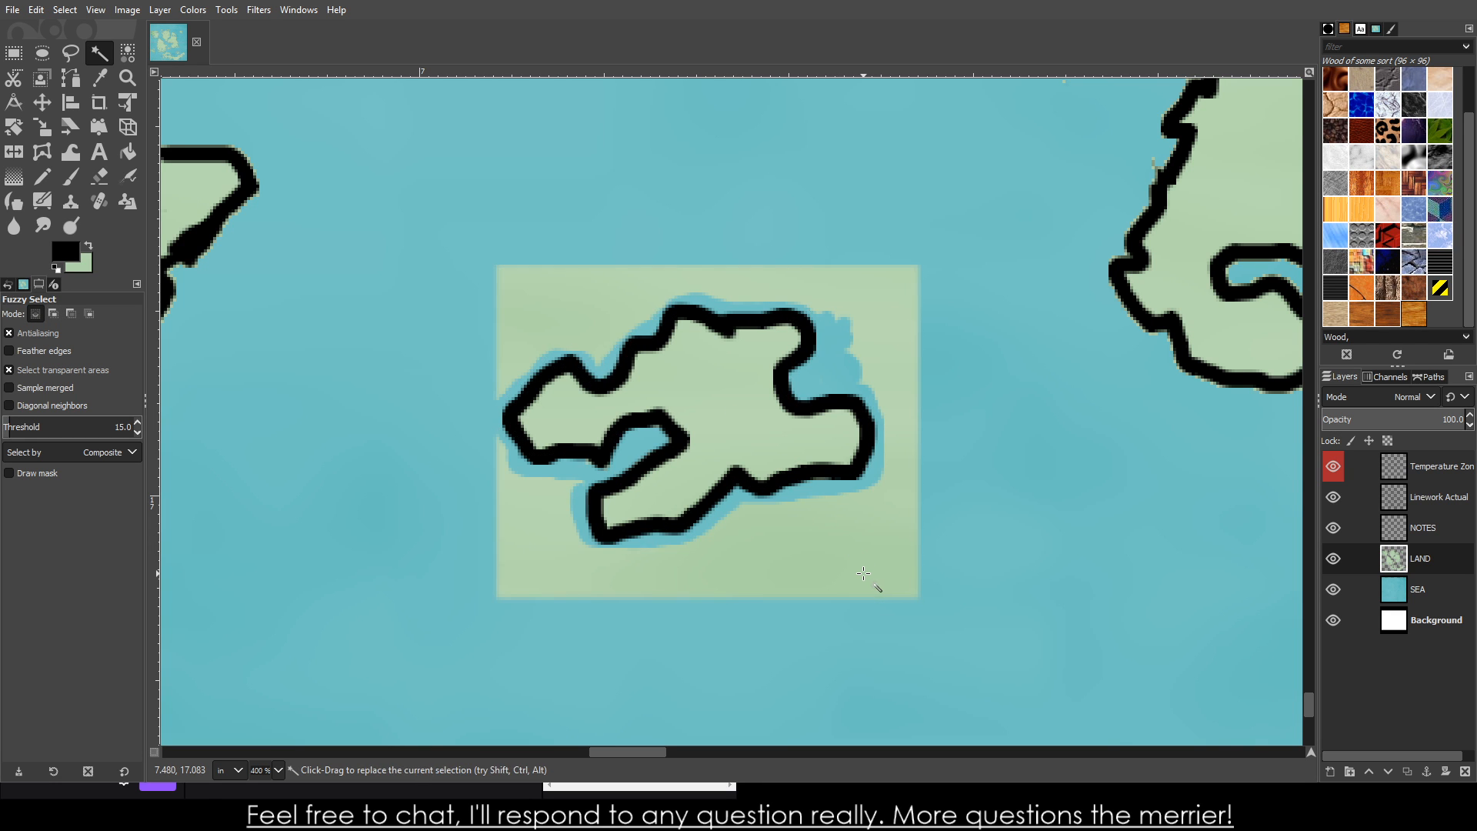
{"action": "scroll", "coordinate": [608, 397], "scroll_direction": "up", "scroll_amount": 4}
{"action": "scroll", "coordinate": [527, 390], "scroll_direction": "down", "scroll_amount": 4}
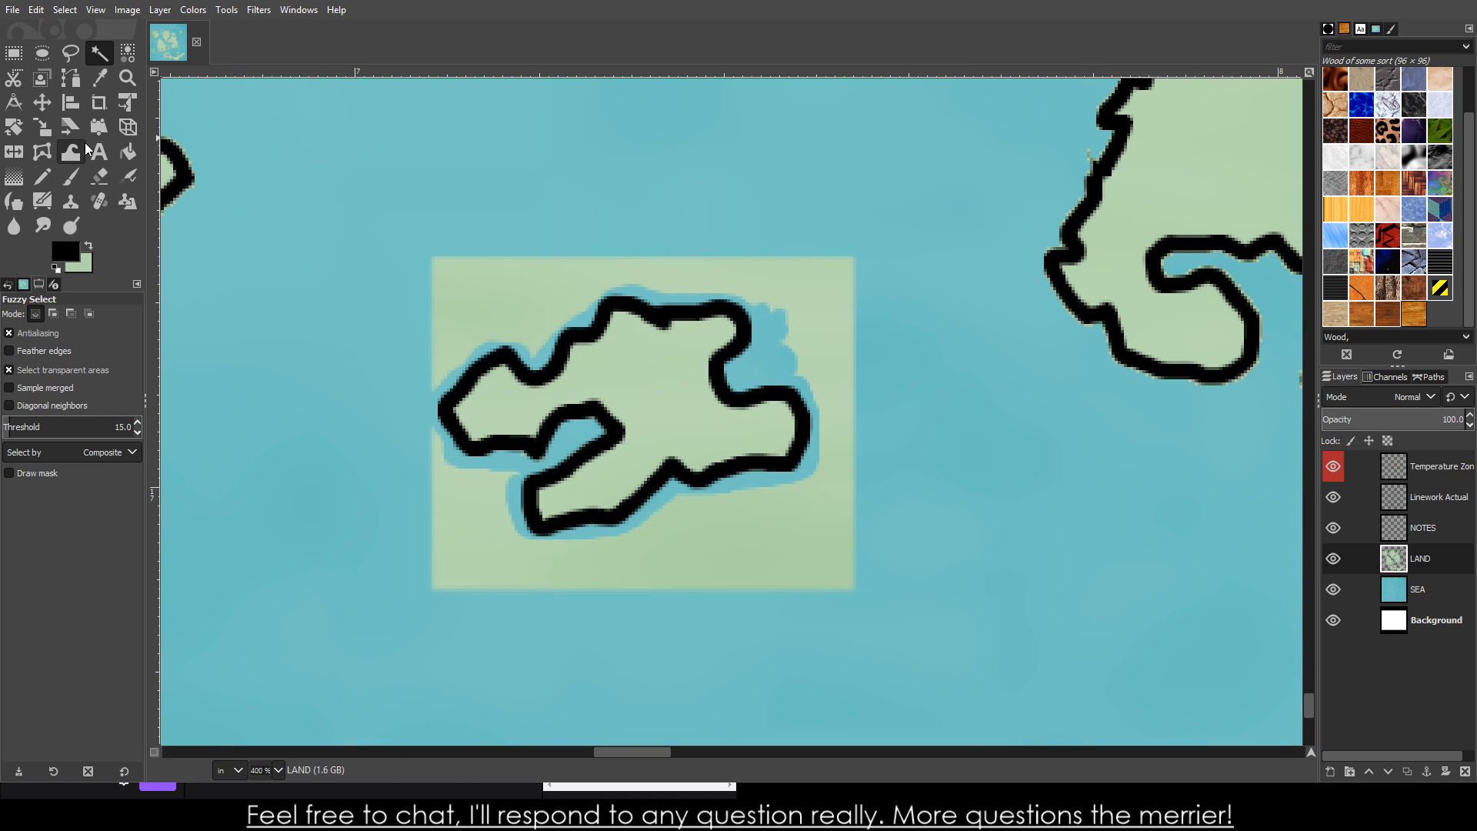
- Set the eraser size to 11.47 for clearing the surplus land texture around the small island
{"action": "key", "text": "shift+e"}
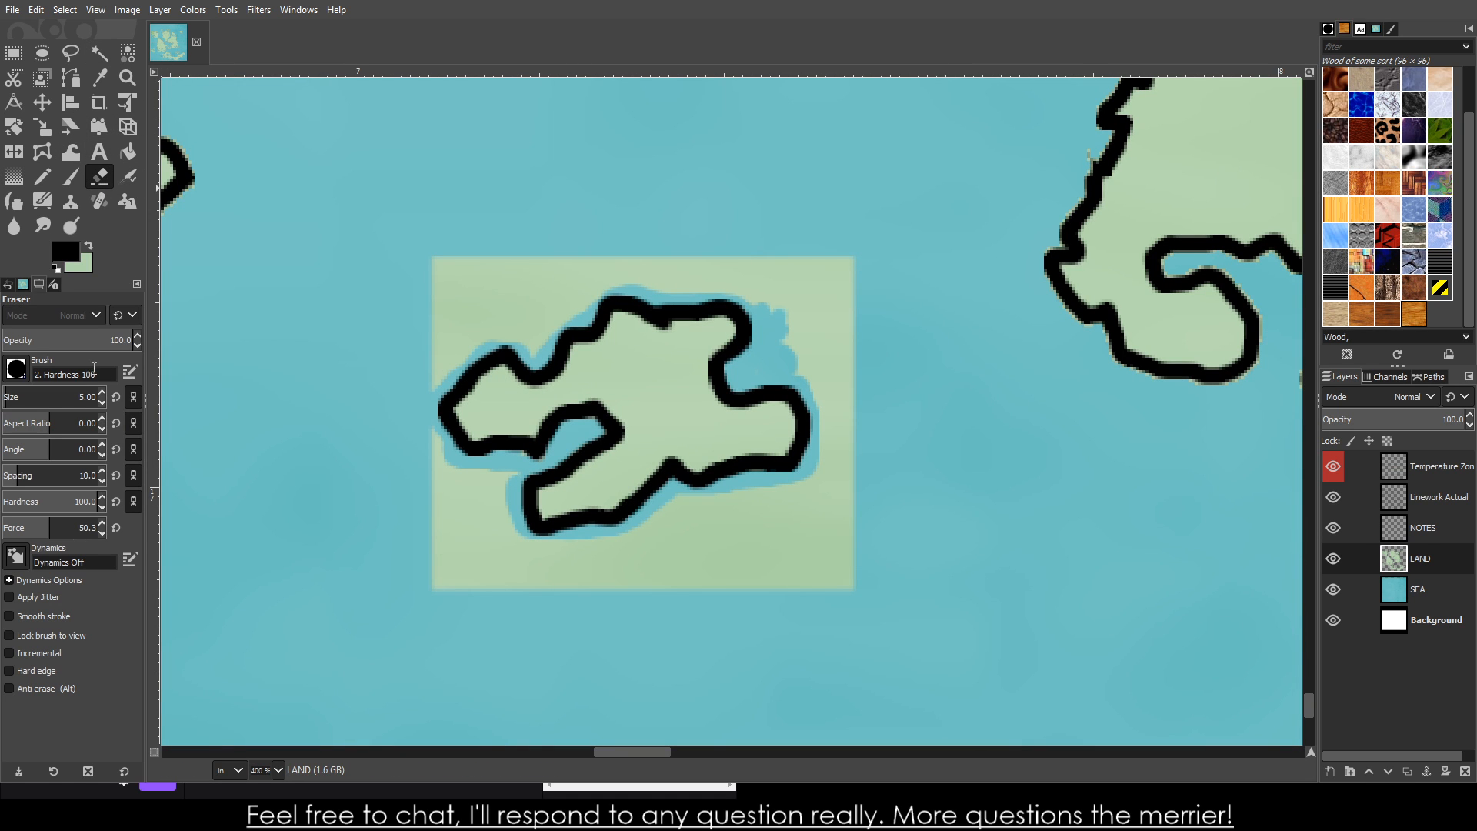
{"action": "left_click", "coordinate": [53, 394]}
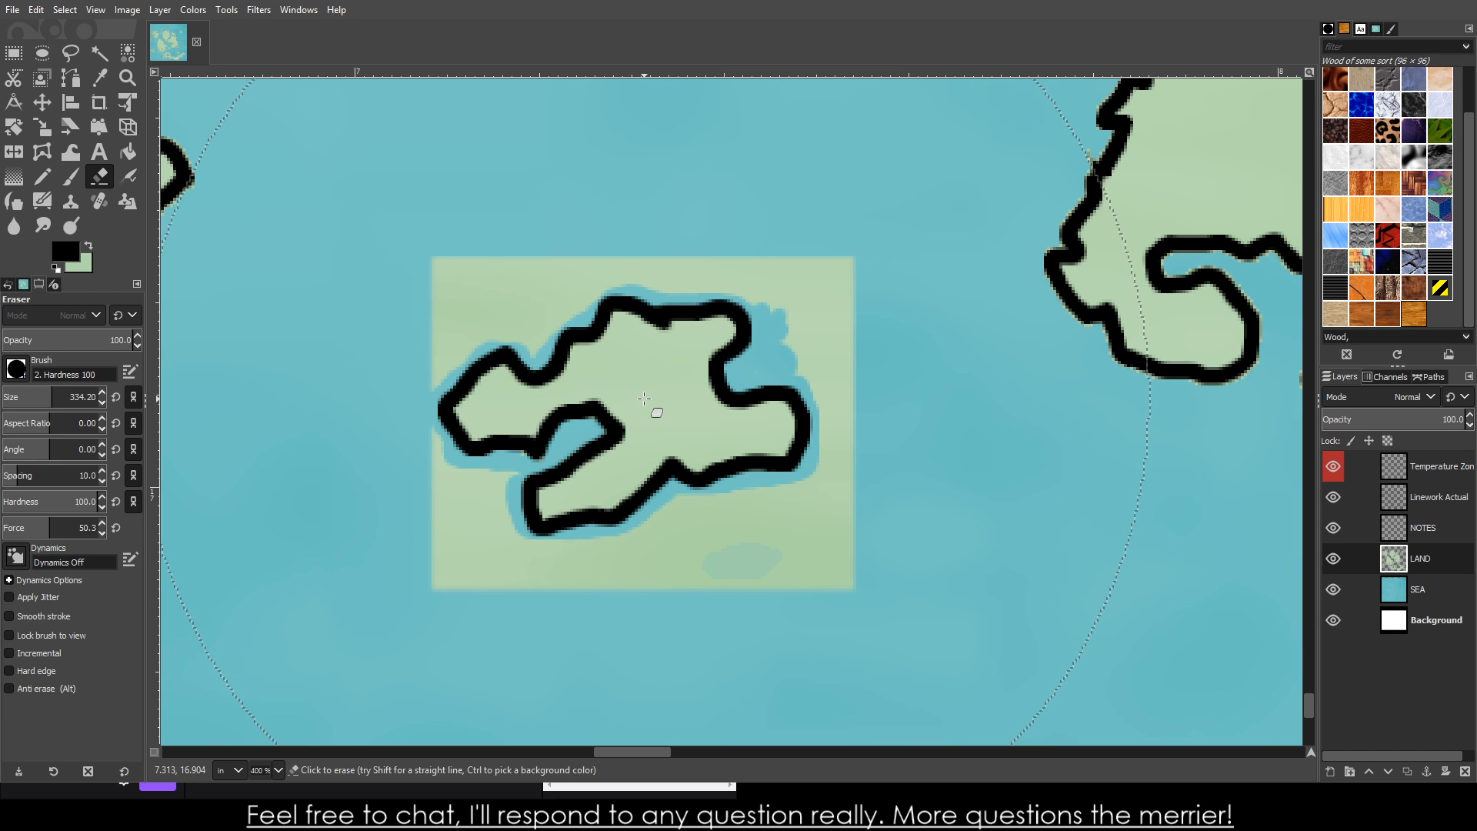
{"action": "scroll", "coordinate": [630, 477], "scroll_direction": "down", "scroll_amount": 4, "text": "ctrl"}
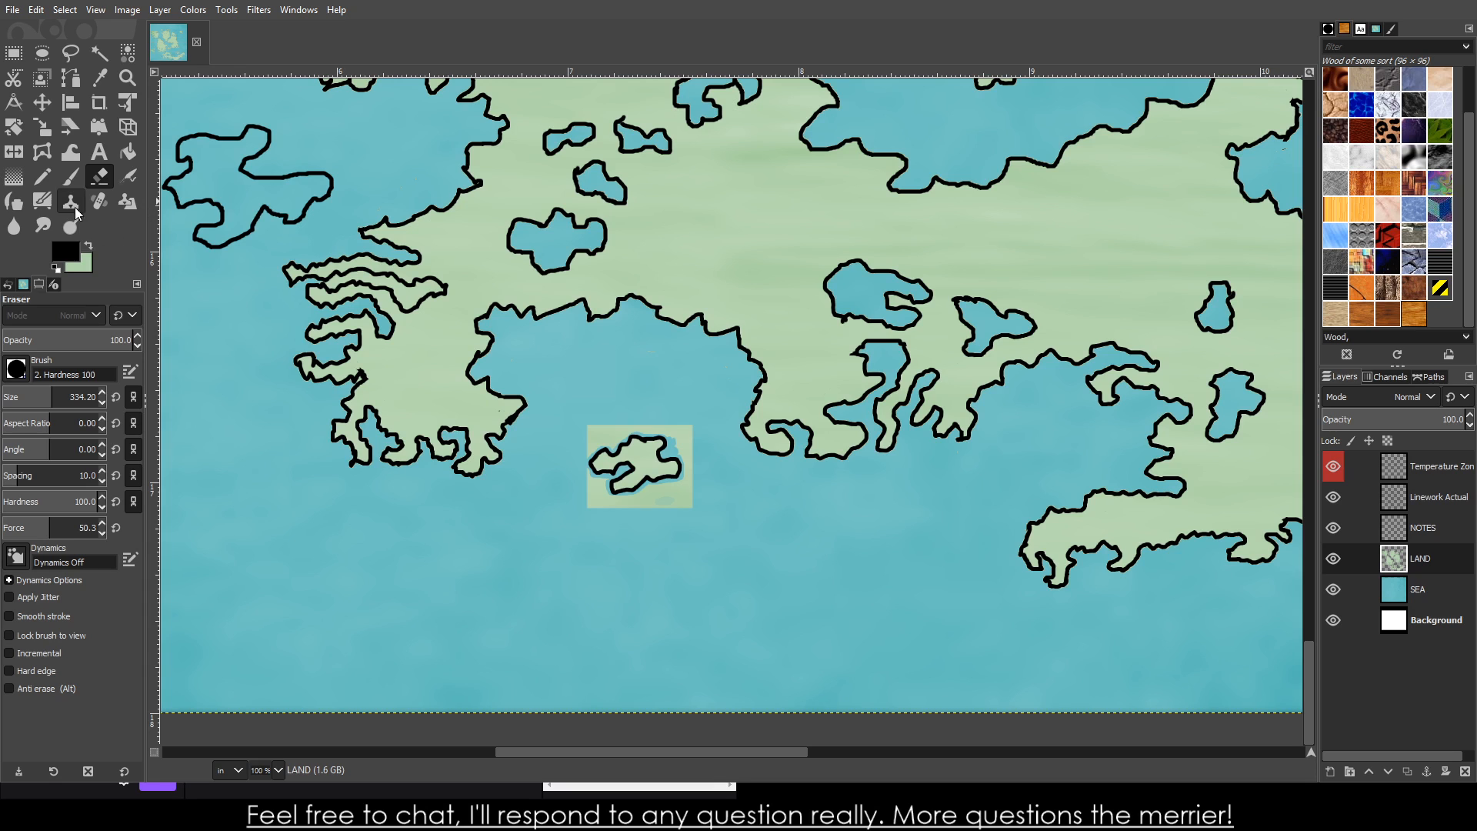
{"action": "left_click", "coordinate": [70, 176]}
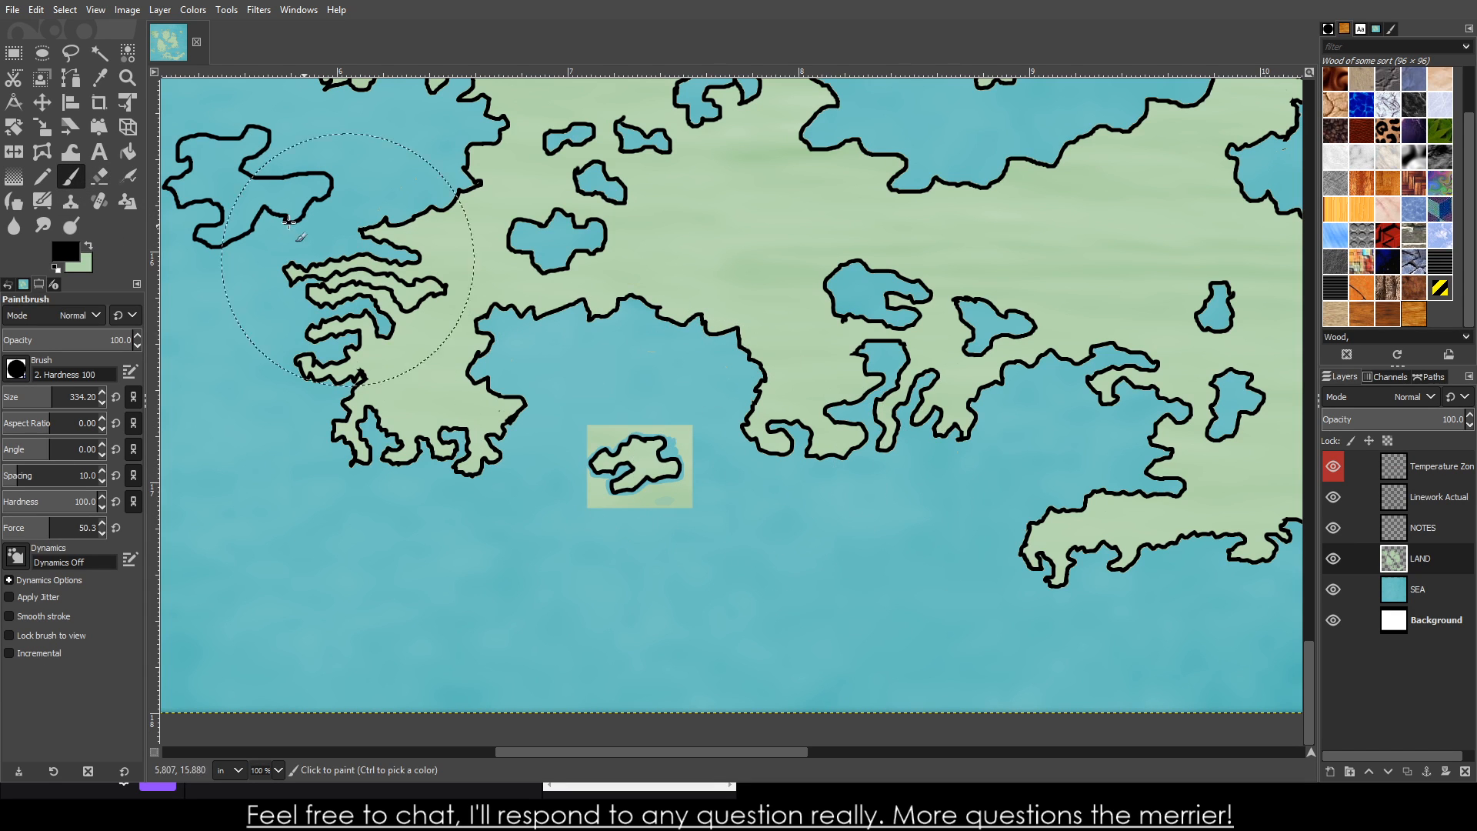
{"action": "left_click", "coordinate": [99, 176]}
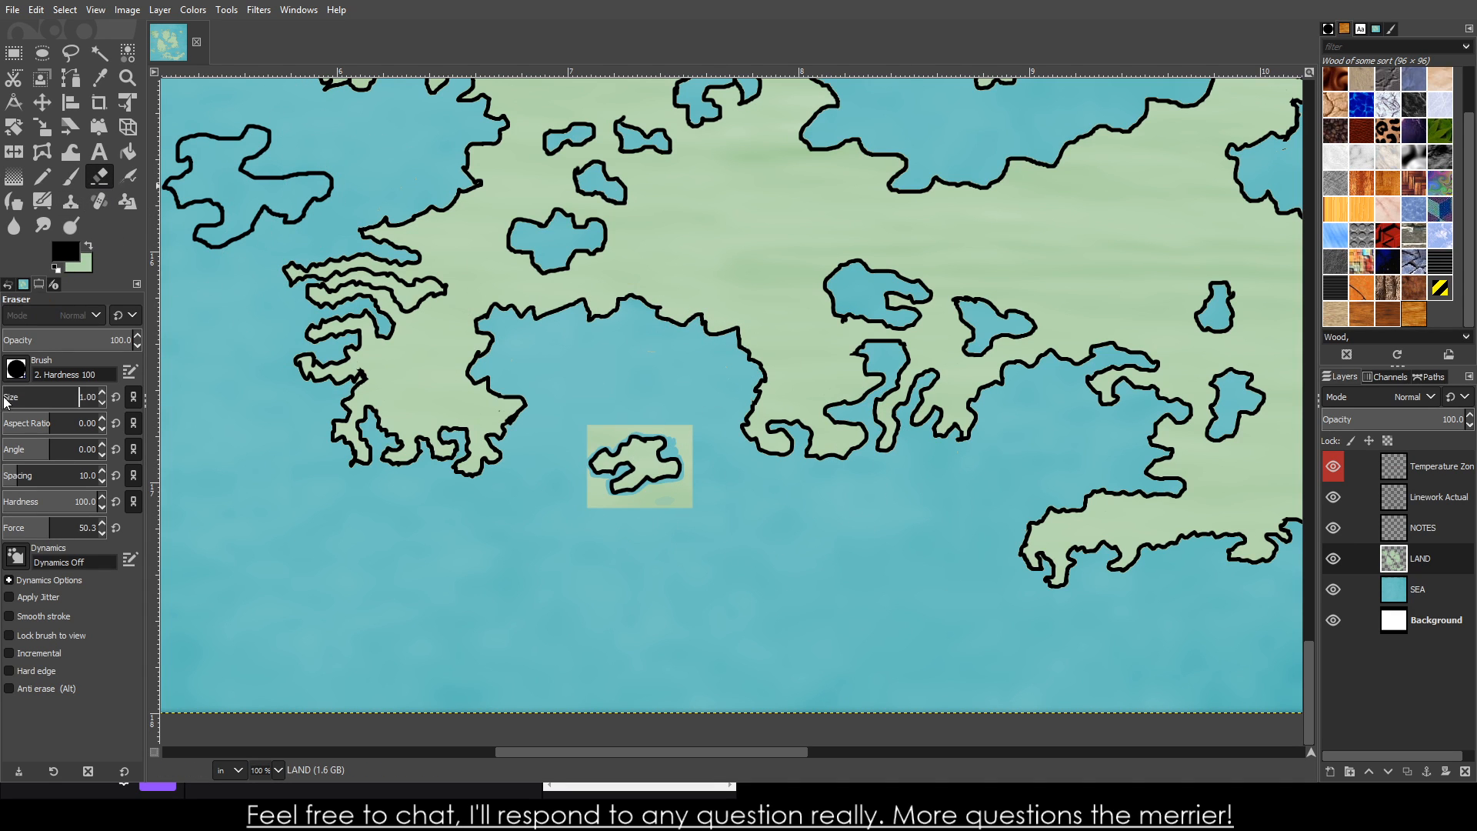
{"action": "left_click", "coordinate": [22, 400]}
{"action": "left_click_drag", "start_coordinate": [26, 397], "coordinate": [33, 398]}
{"action": "scroll", "coordinate": [618, 450], "scroll_direction": "up", "scroll_amount": 5}
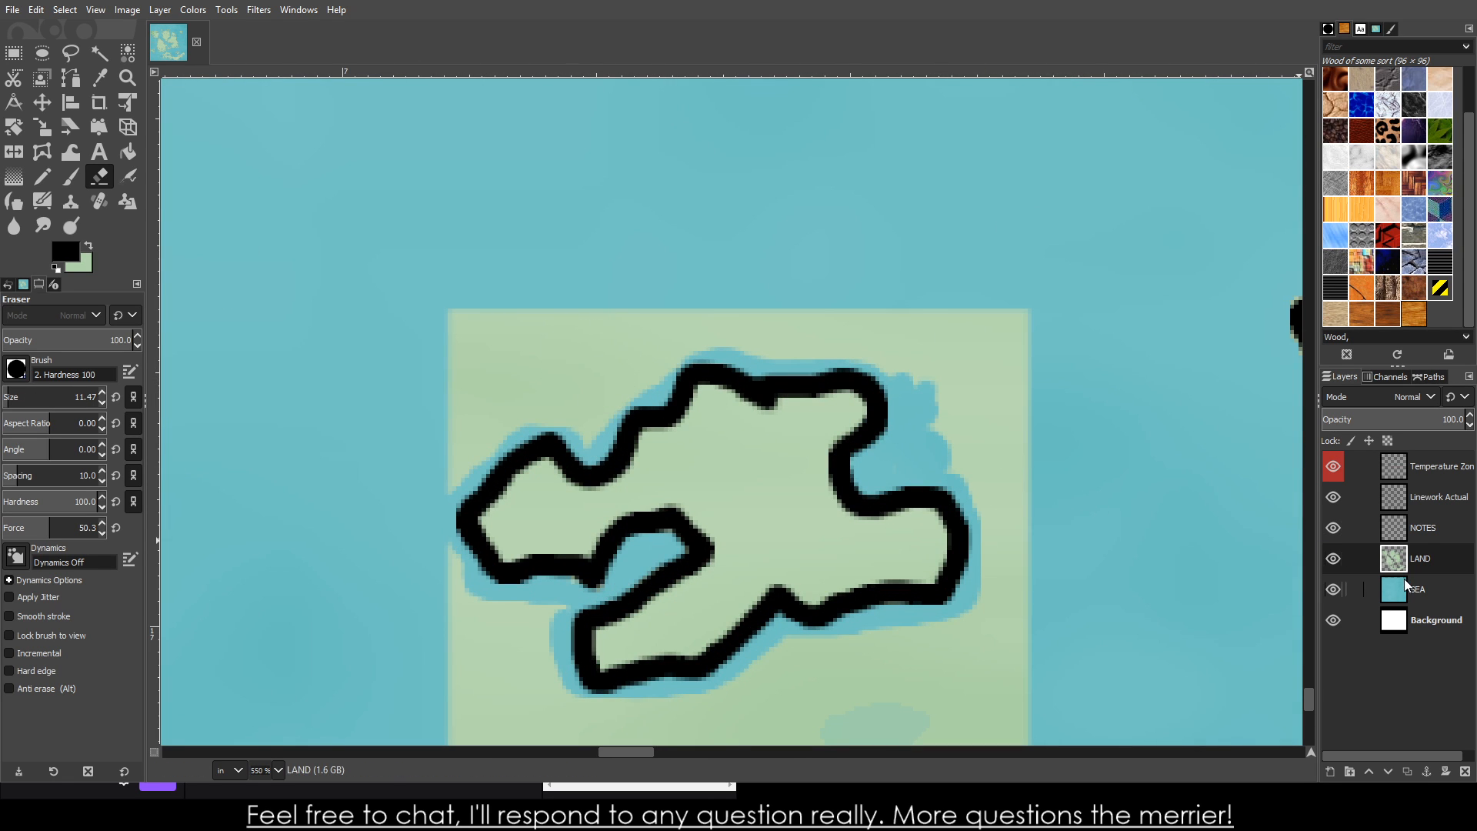
- Hide and show the SEA and LAND layers in turn to inspect the texture around the small island
{"action": "left_click", "coordinate": [1404, 581]}
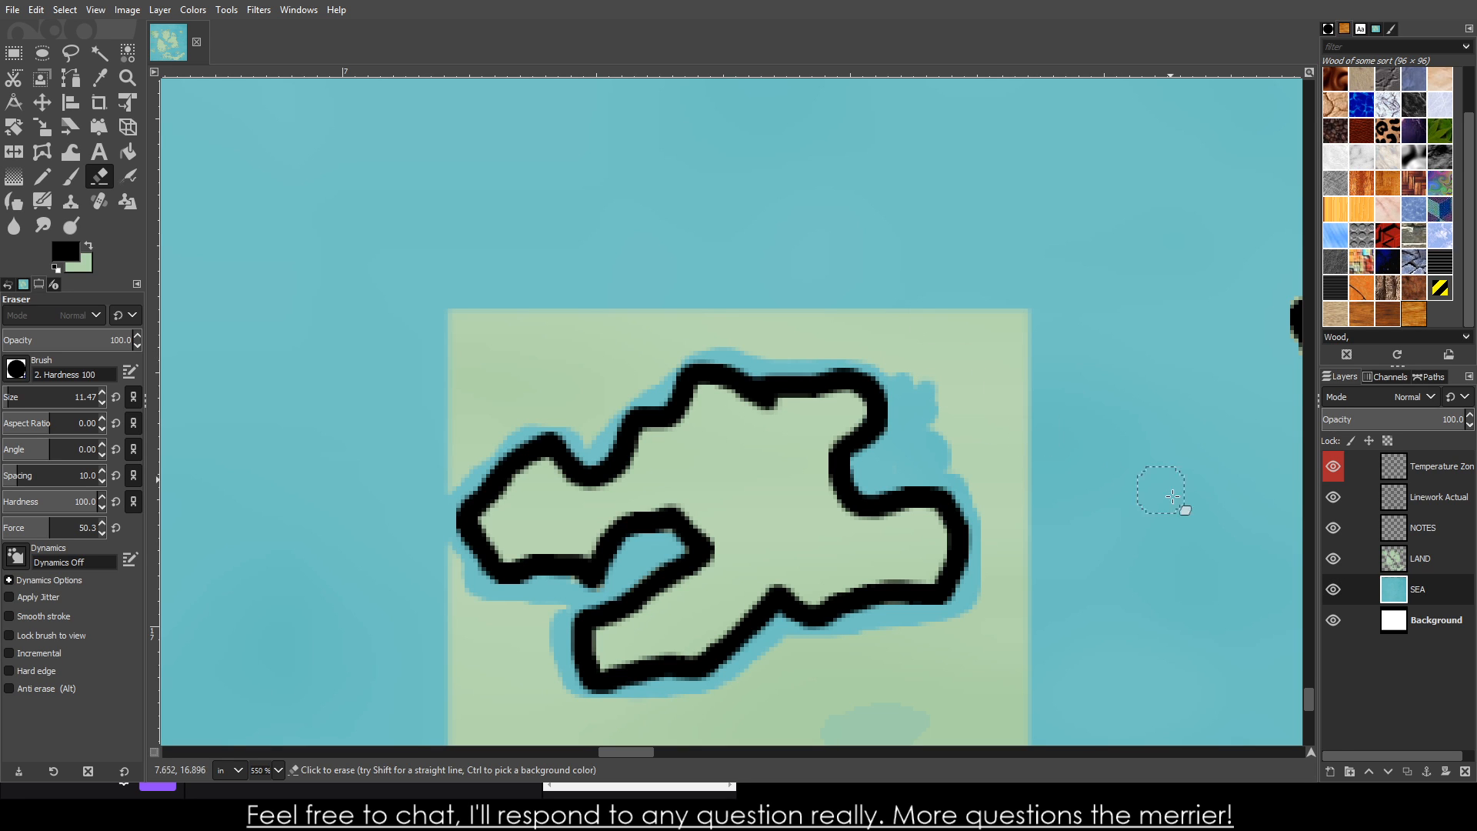
{"action": "left_click", "coordinate": [1333, 589]}
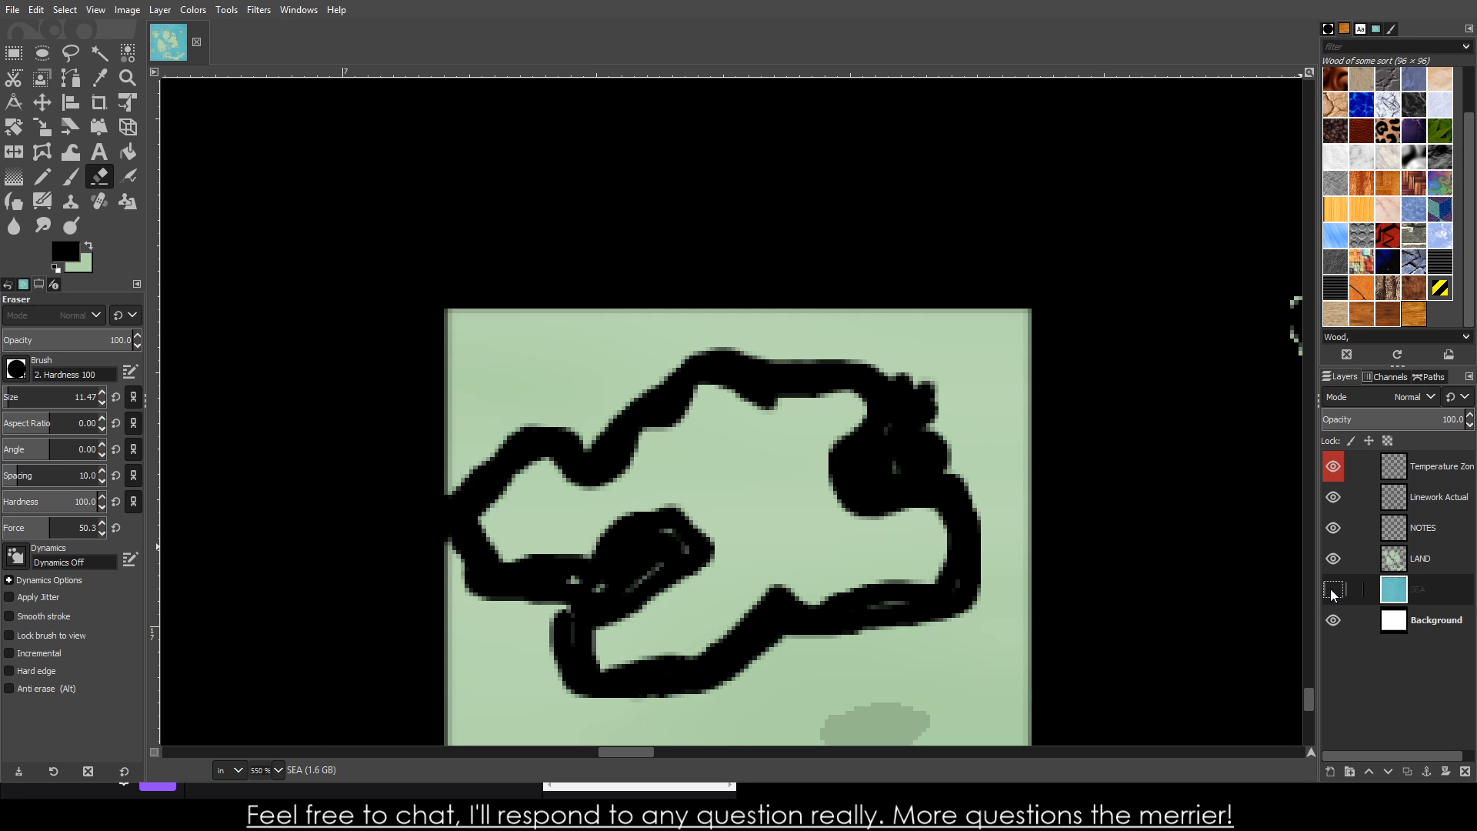
{"action": "left_click", "coordinate": [1331, 586]}
{"action": "left_click", "coordinate": [1330, 562]}
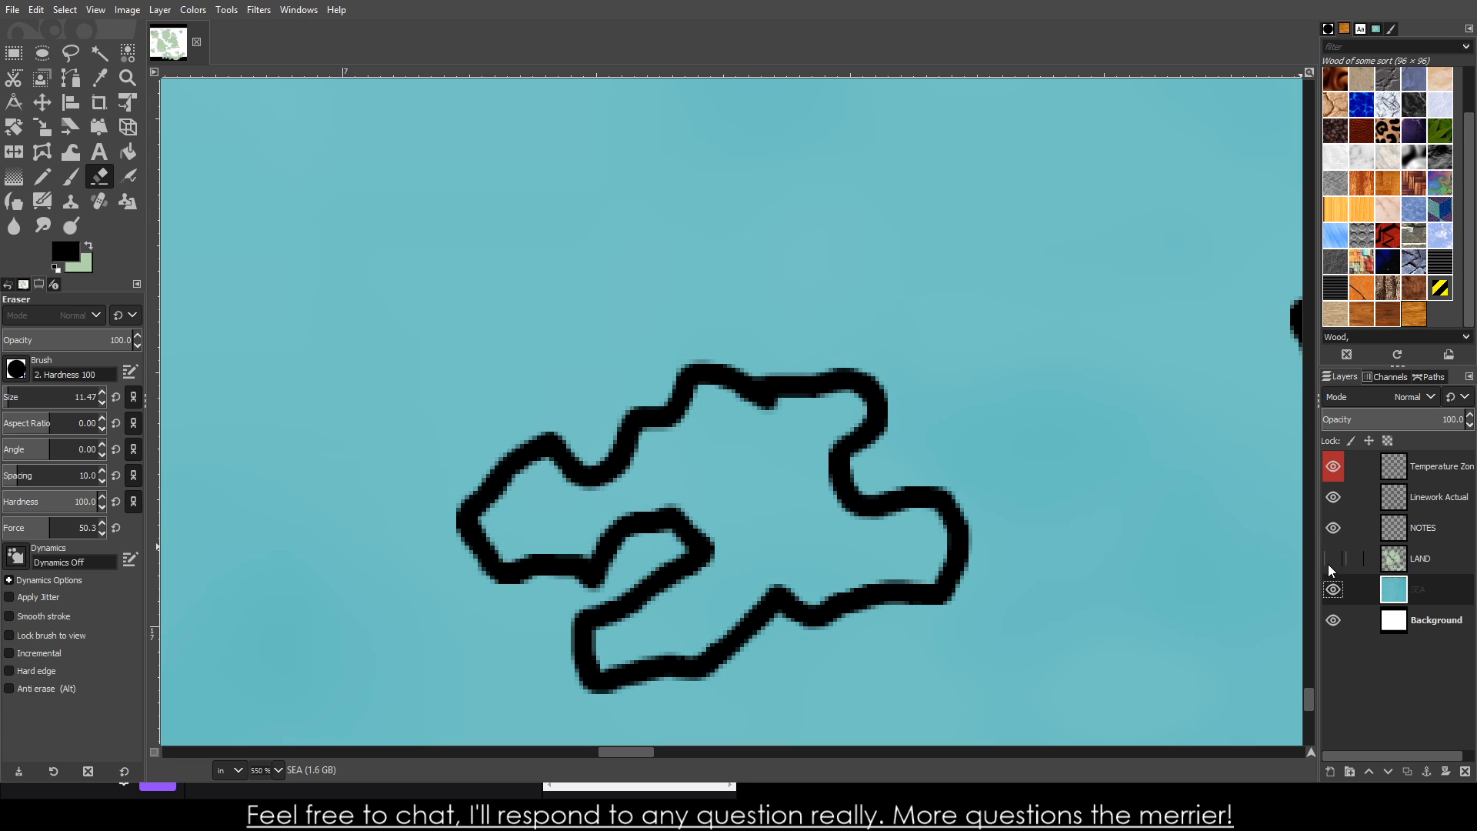
{"action": "left_click", "coordinate": [1329, 561]}
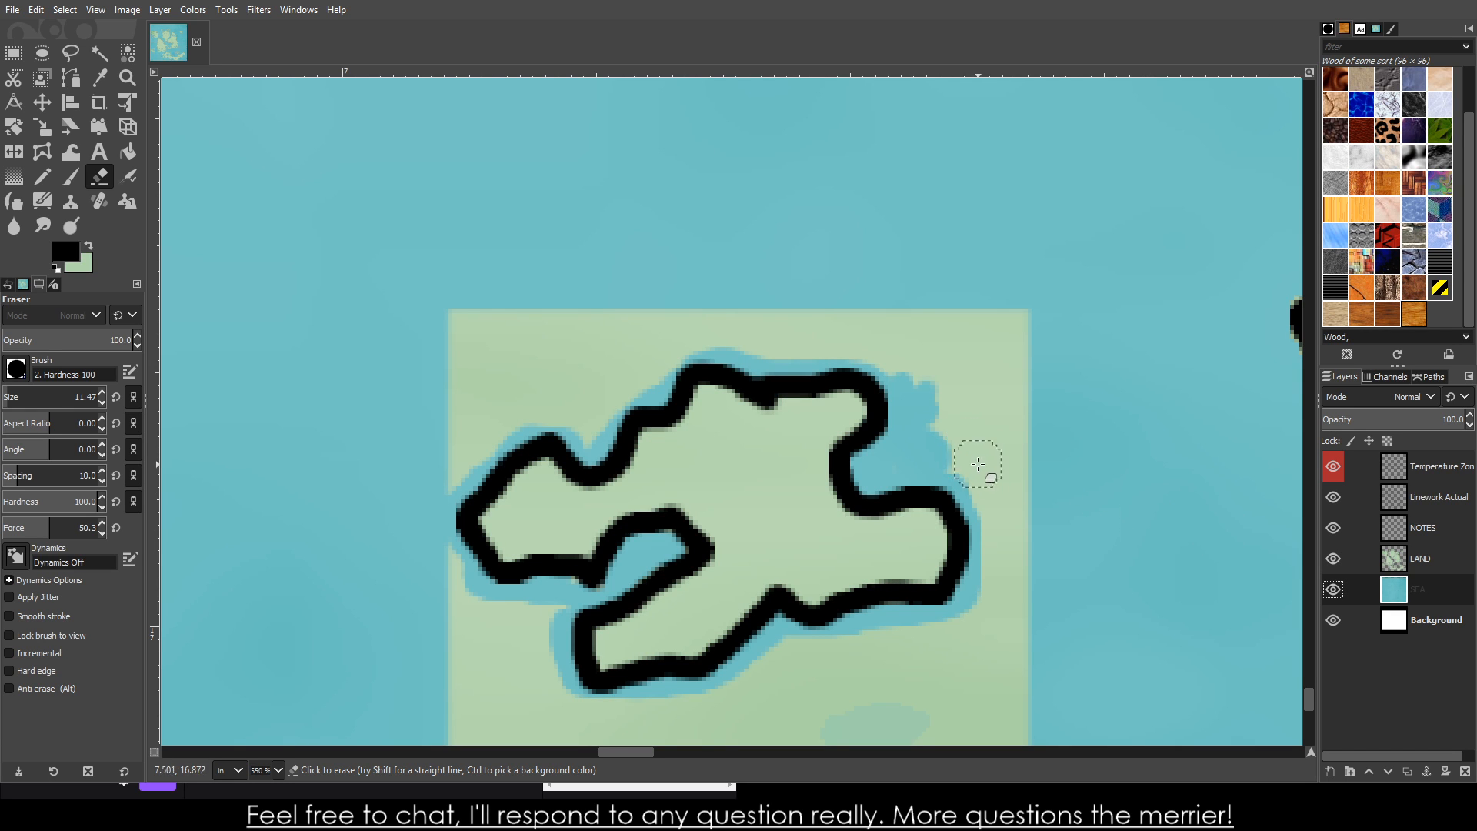
- Erase the surplus land texture east and southeast of the small island on the LAND layer
{"action": "left_click", "coordinate": [1421, 557]}
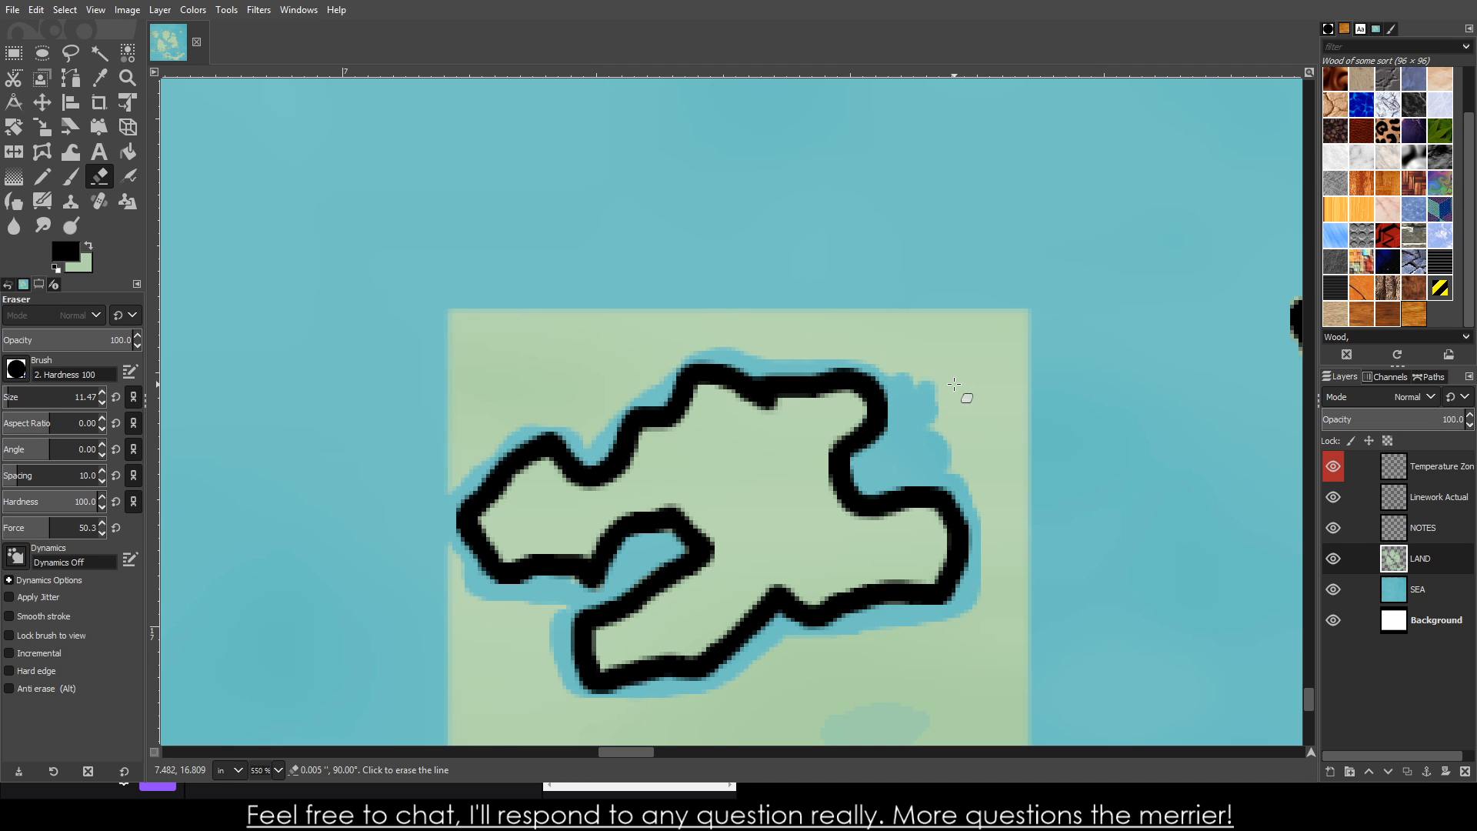
{"action": "mouse_move", "coordinate": [958, 362]}
{"action": "left_mouse_down"}
{"action": "mouse_move", "coordinate": [961, 424]}
{"action": "mouse_move", "coordinate": [957, 382]}
{"action": "mouse_move", "coordinate": [981, 332]}
{"action": "mouse_move", "coordinate": [995, 453]}
{"action": "mouse_move", "coordinate": [970, 460]}
{"action": "mouse_move", "coordinate": [986, 344]}
{"action": "mouse_move", "coordinate": [1027, 469]}
{"action": "mouse_move", "coordinate": [999, 576]}
{"action": "mouse_move", "coordinate": [984, 441]}
{"action": "mouse_move", "coordinate": [978, 742]}
{"action": "mouse_move", "coordinate": [1021, 620]}
{"action": "left_mouse_up"}
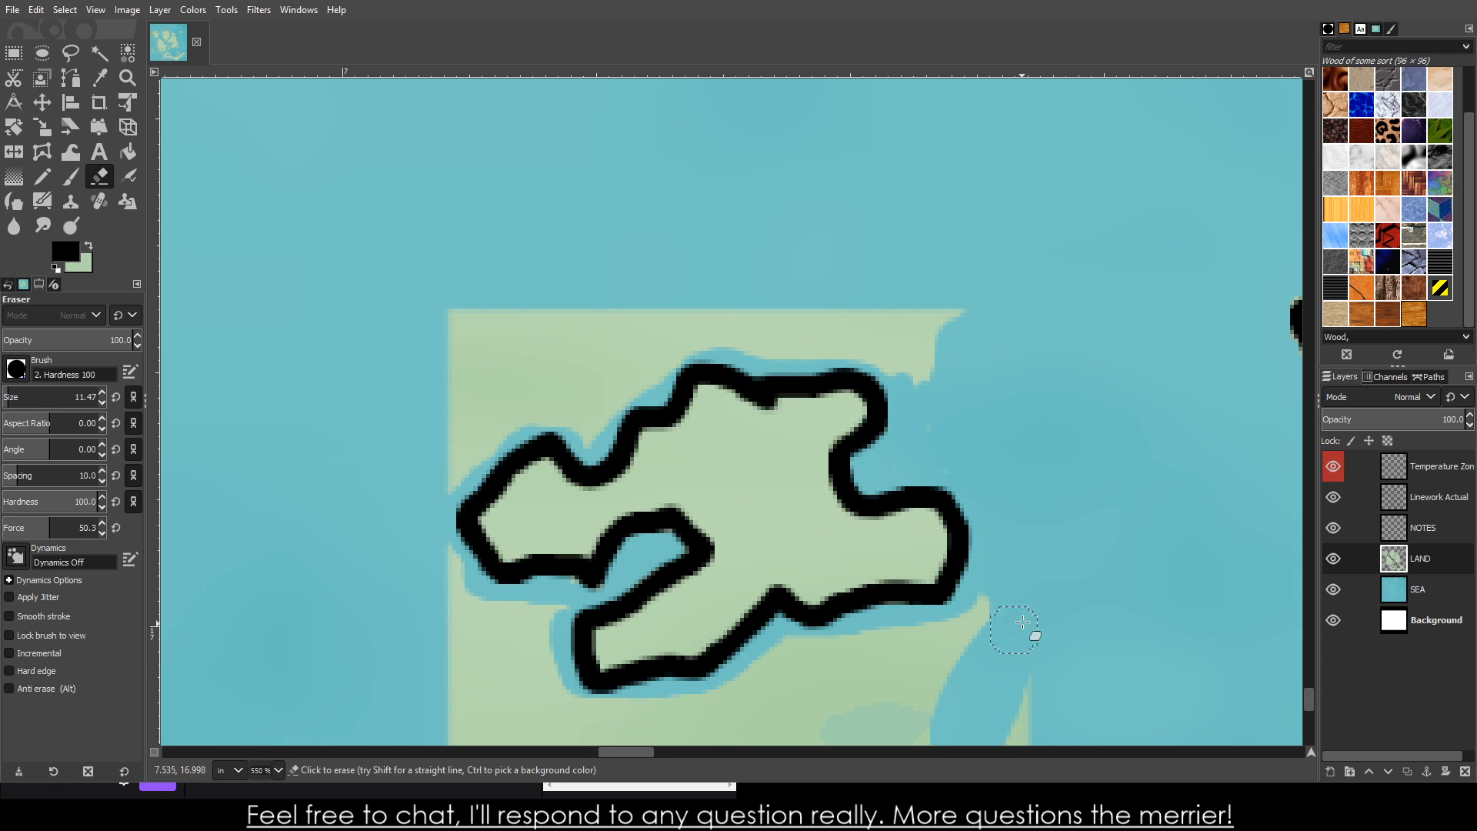
{"action": "scroll", "coordinate": [1021, 635], "scroll_direction": "down", "scroll_amount": 2}
{"action": "mouse_move", "coordinate": [1069, 443]}
{"action": "left_mouse_down"}
{"action": "mouse_move", "coordinate": [1009, 362]}
{"action": "mouse_move", "coordinate": [769, 414]}
{"action": "mouse_move", "coordinate": [975, 296]}
{"action": "left_mouse_up"}
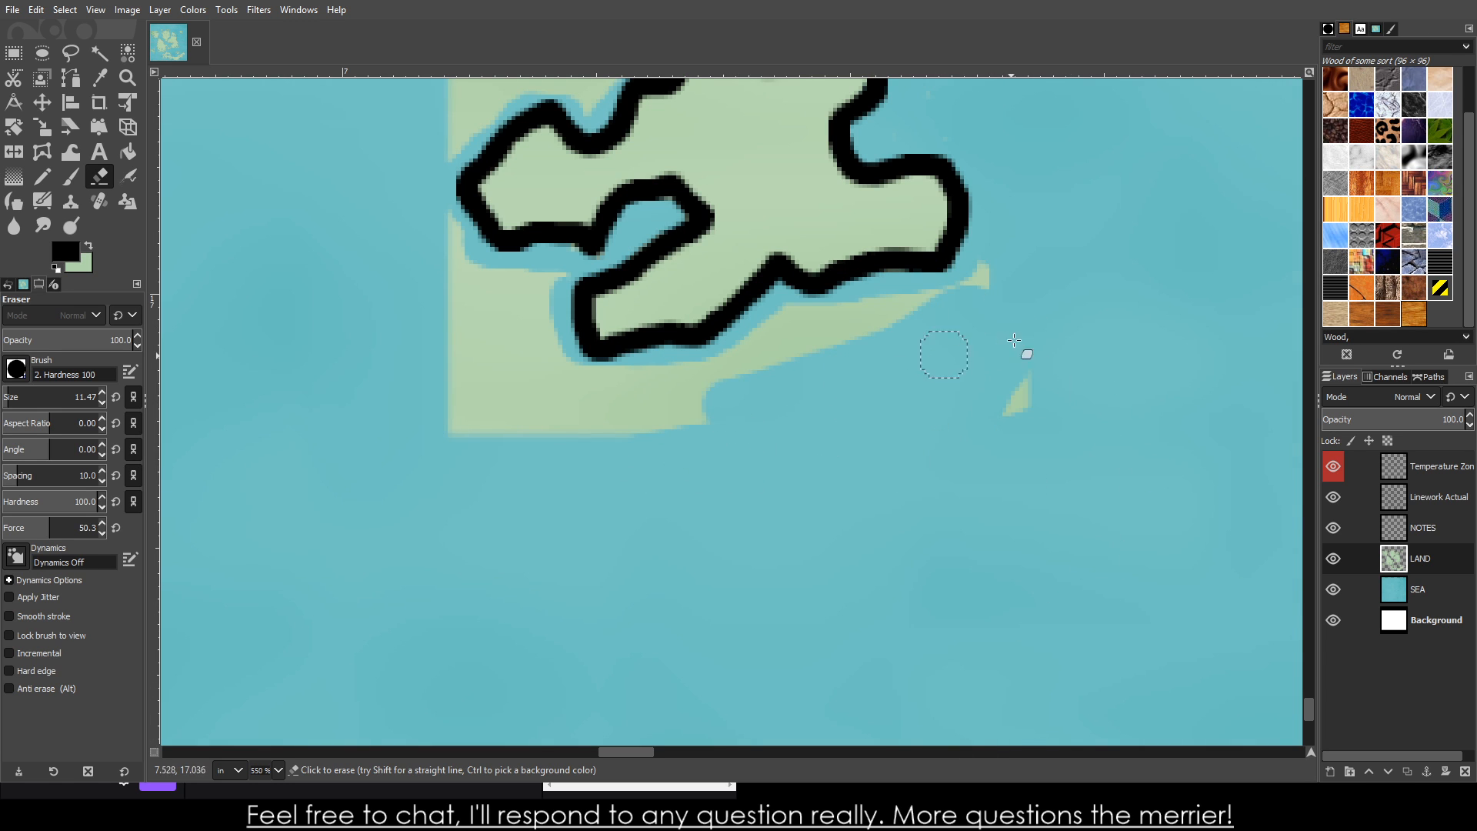
- Erase the remaining surplus land texture south, west and north of the small island up to its outline
{"action": "left_click", "coordinate": [1333, 591]}
{"action": "left_click", "coordinate": [1334, 589]}
{"action": "left_click", "coordinate": [1024, 391]}
{"action": "mouse_move", "coordinate": [1027, 286]}
{"action": "left_mouse_down"}
{"action": "mouse_move", "coordinate": [867, 346]}
{"action": "mouse_move", "coordinate": [951, 298]}
{"action": "mouse_move", "coordinate": [812, 334]}
{"action": "mouse_move", "coordinate": [783, 375]}
{"action": "mouse_move", "coordinate": [807, 324]}
{"action": "mouse_move", "coordinate": [770, 335]}
{"action": "mouse_move", "coordinate": [625, 443]}
{"action": "mouse_move", "coordinate": [727, 367]}
{"action": "mouse_move", "coordinate": [627, 370]}
{"action": "left_mouse_up"}
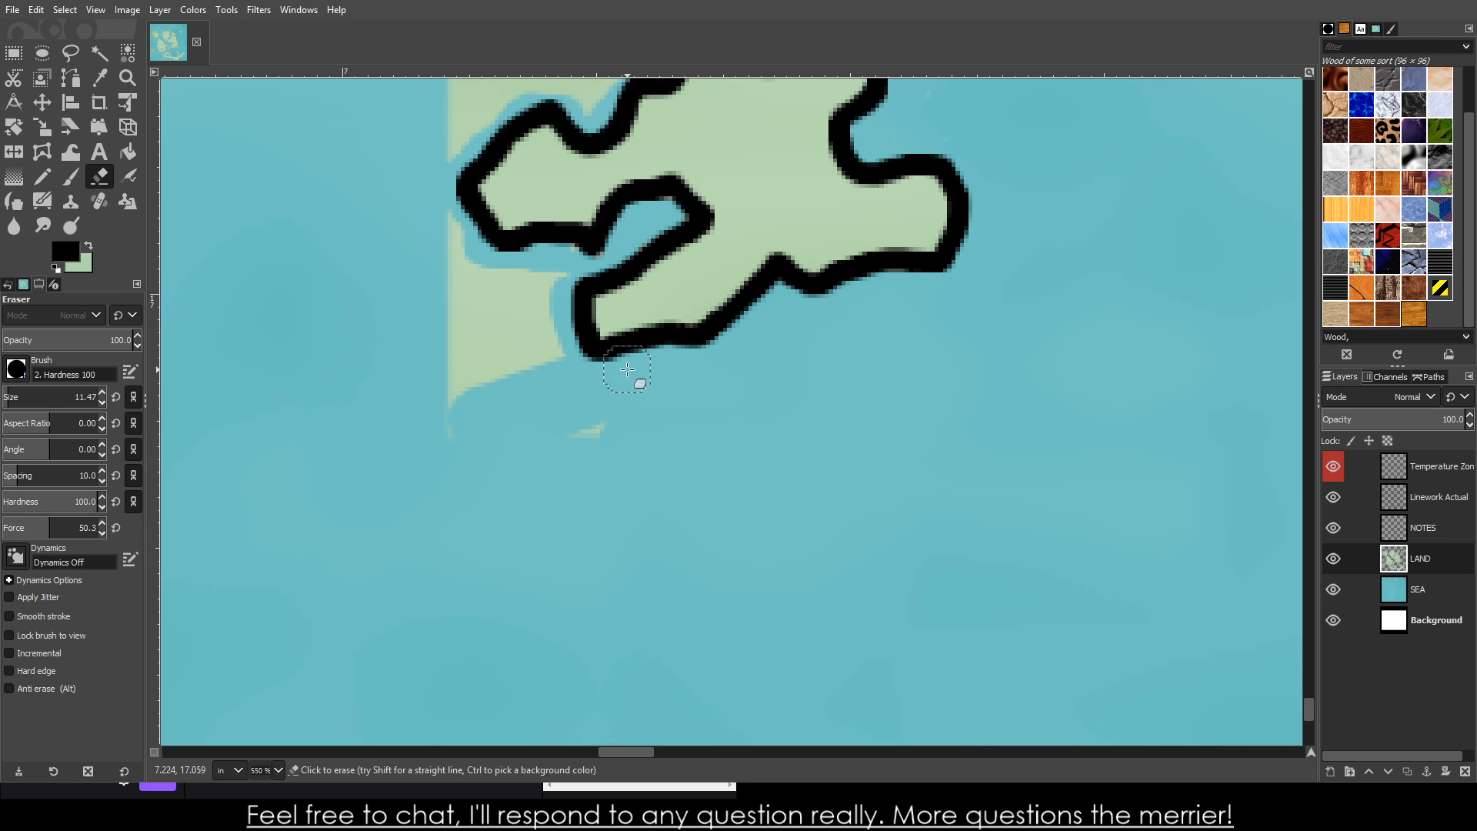
{"action": "mouse_move", "coordinate": [502, 406]}
{"action": "left_mouse_down"}
{"action": "mouse_move", "coordinate": [552, 267]}
{"action": "mouse_move", "coordinate": [505, 374]}
{"action": "mouse_move", "coordinate": [525, 376]}
{"action": "mouse_move", "coordinate": [552, 331]}
{"action": "left_mouse_up"}
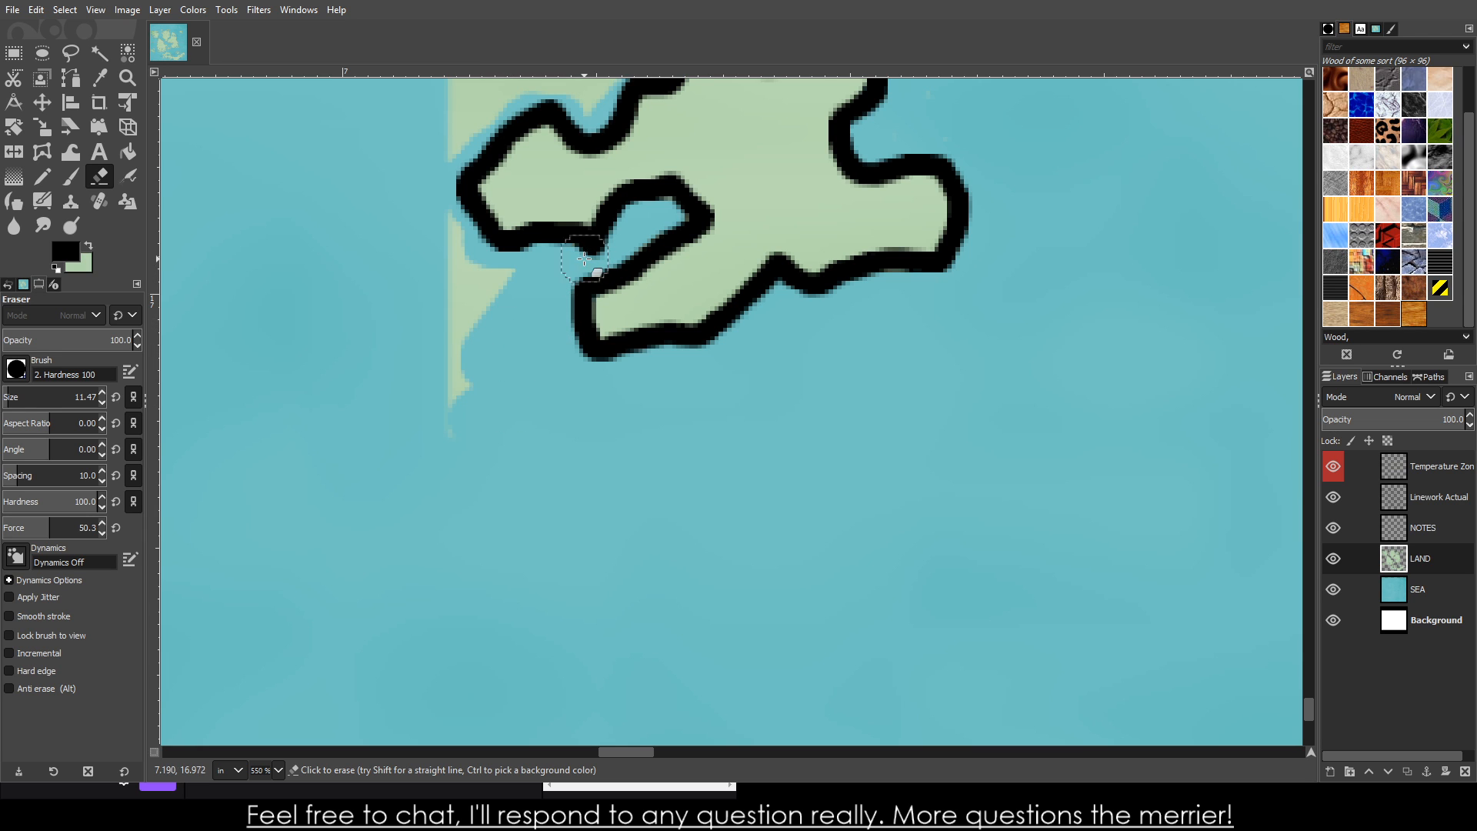
{"action": "mouse_move", "coordinate": [584, 259]}
{"action": "left_mouse_down"}
{"action": "mouse_move", "coordinate": [458, 398]}
{"action": "mouse_move", "coordinate": [461, 316]}
{"action": "mouse_move", "coordinate": [429, 226]}
{"action": "mouse_move", "coordinate": [449, 414]}
{"action": "mouse_move", "coordinate": [506, 237]}
{"action": "mouse_move", "coordinate": [428, 444]}
{"action": "mouse_move", "coordinate": [502, 315]}
{"action": "mouse_move", "coordinate": [420, 490]}
{"action": "mouse_move", "coordinate": [524, 426]}
{"action": "mouse_move", "coordinate": [575, 437]}
{"action": "mouse_move", "coordinate": [691, 355]}
{"action": "mouse_move", "coordinate": [849, 360]}
{"action": "mouse_move", "coordinate": [954, 331]}
{"action": "mouse_move", "coordinate": [927, 359]}
{"action": "mouse_move", "coordinate": [922, 331]}
{"action": "mouse_move", "coordinate": [939, 337]}
{"action": "mouse_move", "coordinate": [547, 346]}
{"action": "mouse_move", "coordinate": [489, 379]}
{"action": "mouse_move", "coordinate": [664, 306]}
{"action": "mouse_move", "coordinate": [638, 380]}
{"action": "left_mouse_up"}
{"action": "scroll", "coordinate": [438, 265], "scroll_direction": "up", "scroll_amount": 5}
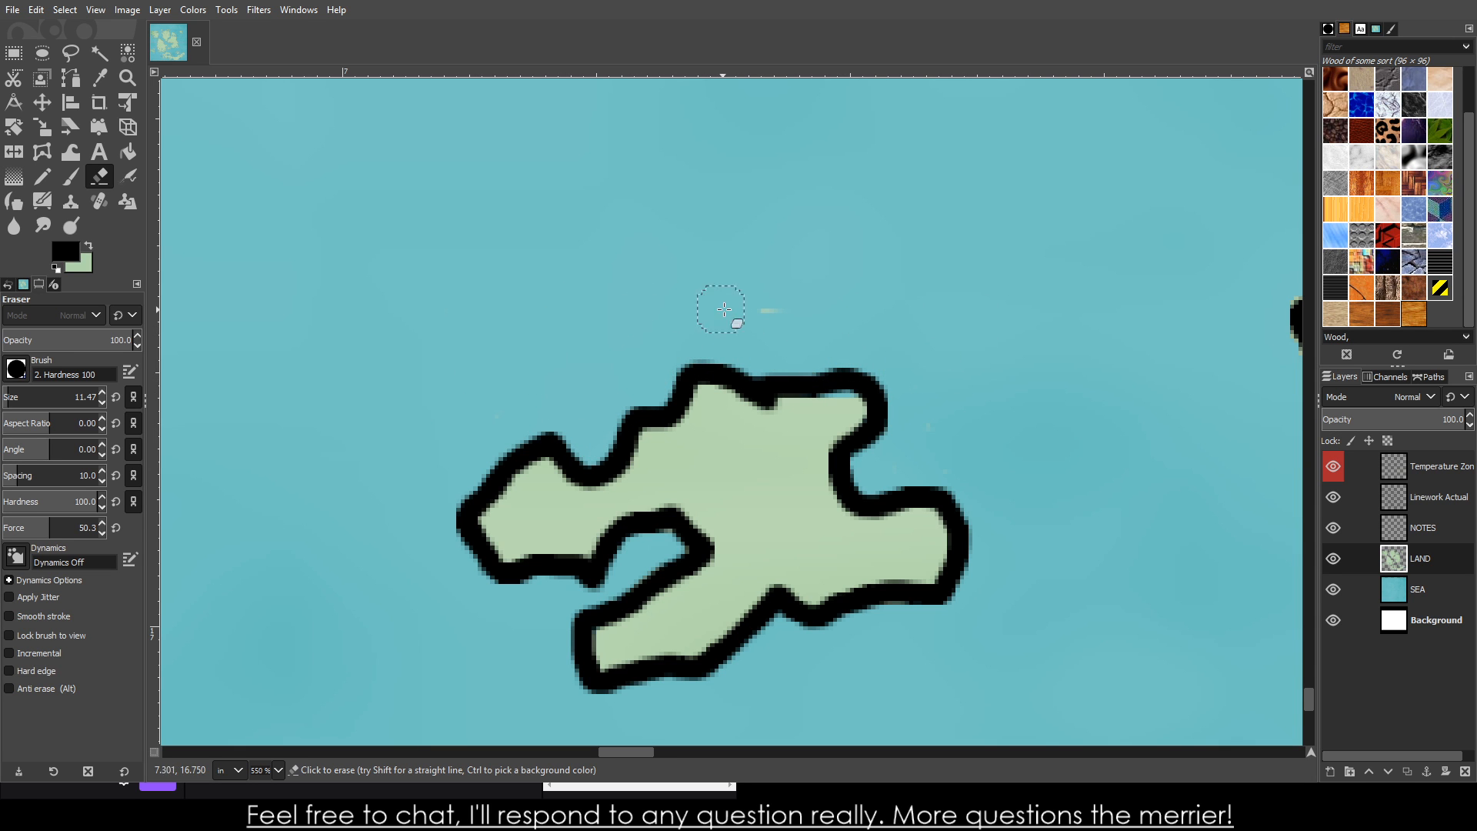
- Erase the land texture inside the long narrow inlet among the fjords on the southern continent's western coast
{"action": "scroll", "coordinate": [824, 314], "scroll_direction": "down", "scroll_amount": 8}
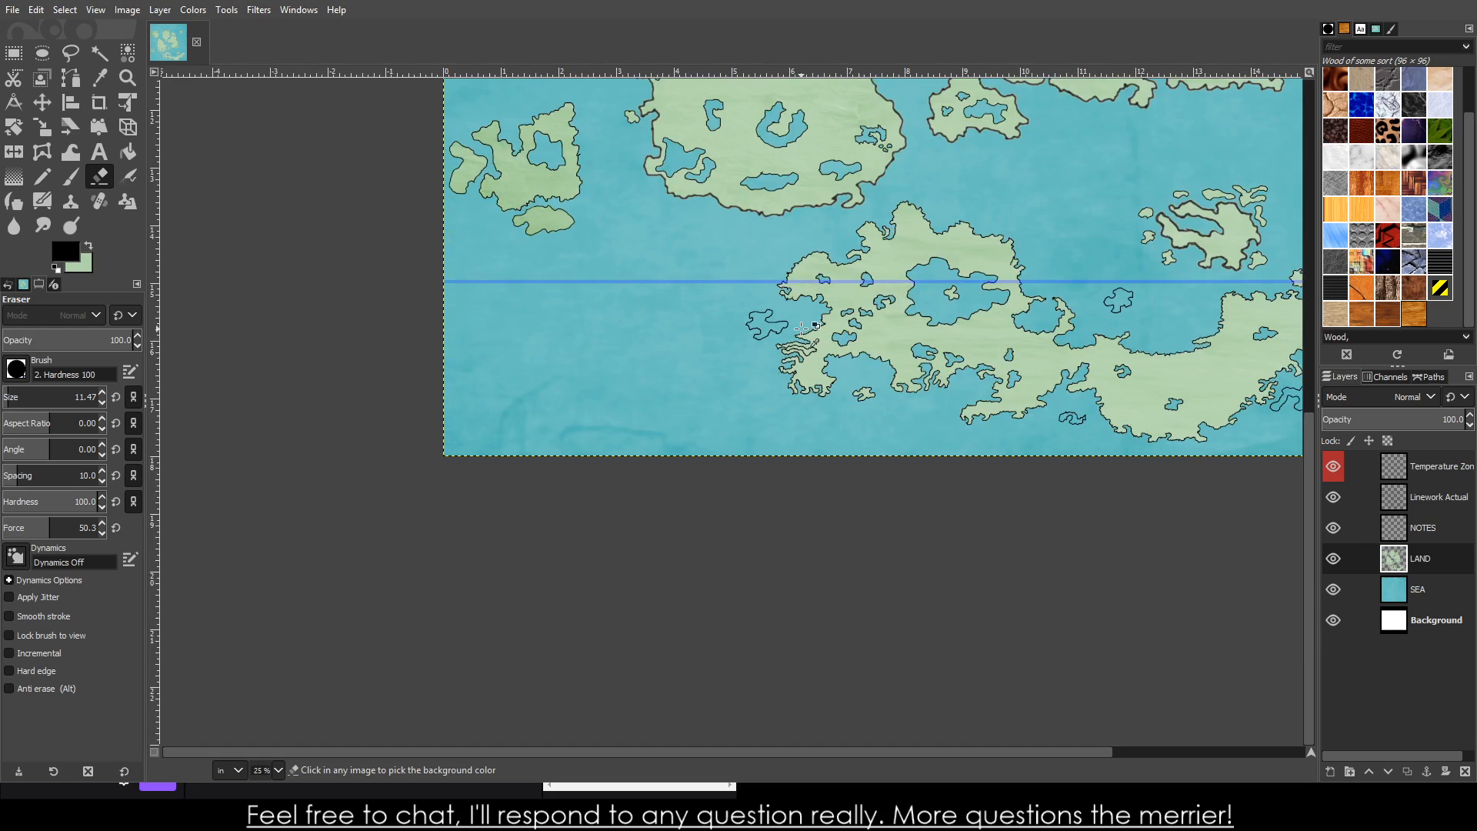
{"action": "scroll", "coordinate": [801, 328], "scroll_direction": "up", "scroll_amount": 5}
{"action": "scroll", "coordinate": [816, 346], "scroll_direction": "down", "scroll_amount": 2}
{"action": "scroll", "coordinate": [845, 391], "scroll_direction": "up", "scroll_amount": 5}
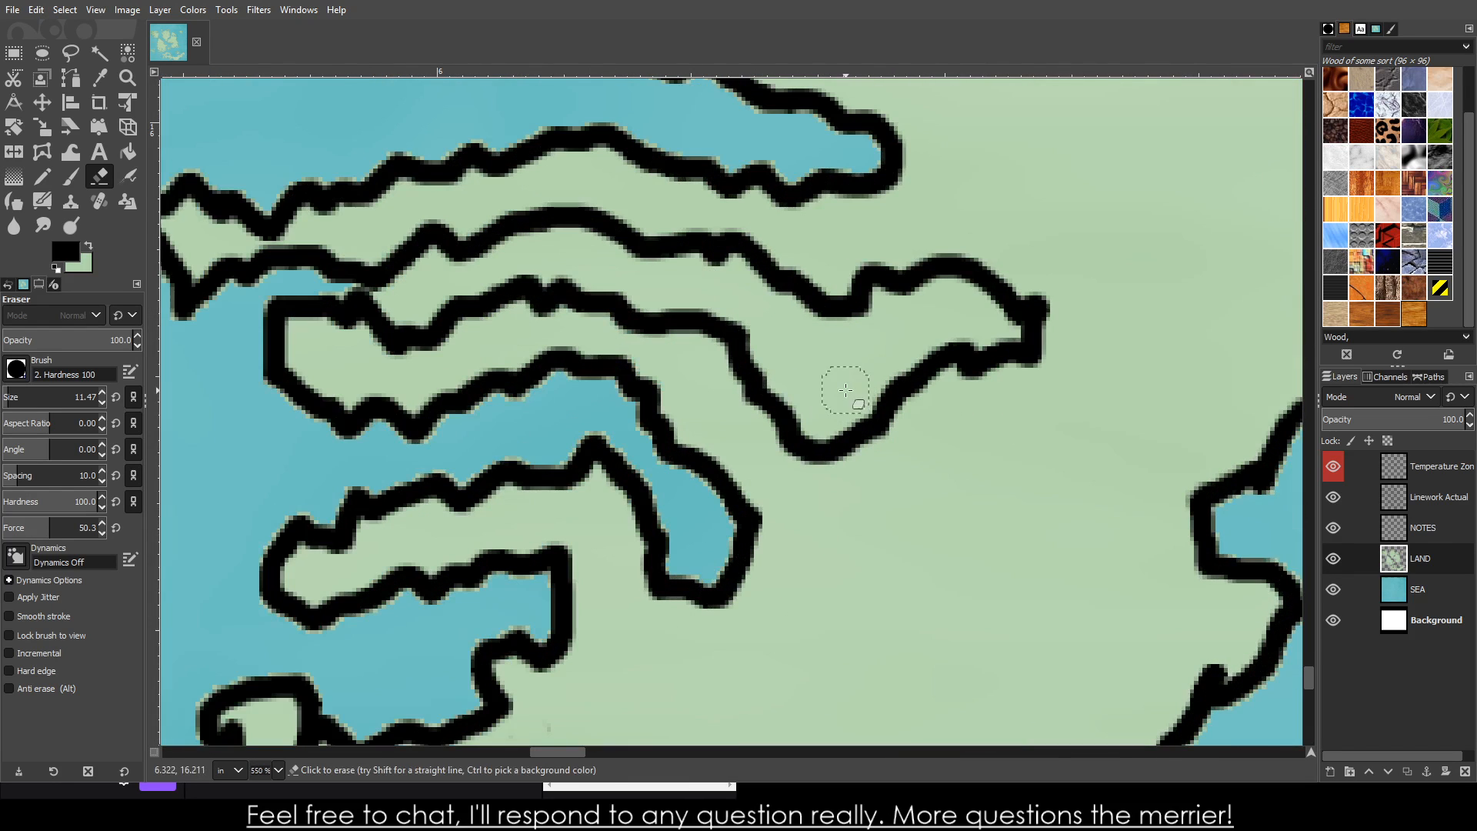
{"action": "mouse_move", "coordinate": [805, 334]}
{"action": "left_mouse_down"}
{"action": "mouse_move", "coordinate": [828, 415]}
{"action": "mouse_move", "coordinate": [936, 336]}
{"action": "mouse_move", "coordinate": [1001, 328]}
{"action": "mouse_move", "coordinate": [929, 297]}
{"action": "mouse_move", "coordinate": [782, 346]}
{"action": "mouse_move", "coordinate": [800, 412]}
{"action": "mouse_move", "coordinate": [825, 400]}
{"action": "mouse_move", "coordinate": [823, 355]}
{"action": "mouse_move", "coordinate": [748, 295]}
{"action": "mouse_move", "coordinate": [746, 336]}
{"action": "mouse_move", "coordinate": [721, 273]}
{"action": "mouse_move", "coordinate": [650, 287]}
{"action": "mouse_move", "coordinate": [667, 295]}
{"action": "mouse_move", "coordinate": [691, 292]}
{"action": "mouse_move", "coordinate": [553, 256]}
{"action": "mouse_move", "coordinate": [444, 277]}
{"action": "mouse_move", "coordinate": [399, 311]}
{"action": "mouse_move", "coordinate": [383, 296]}
{"action": "mouse_move", "coordinate": [428, 273]}
{"action": "left_mouse_up"}
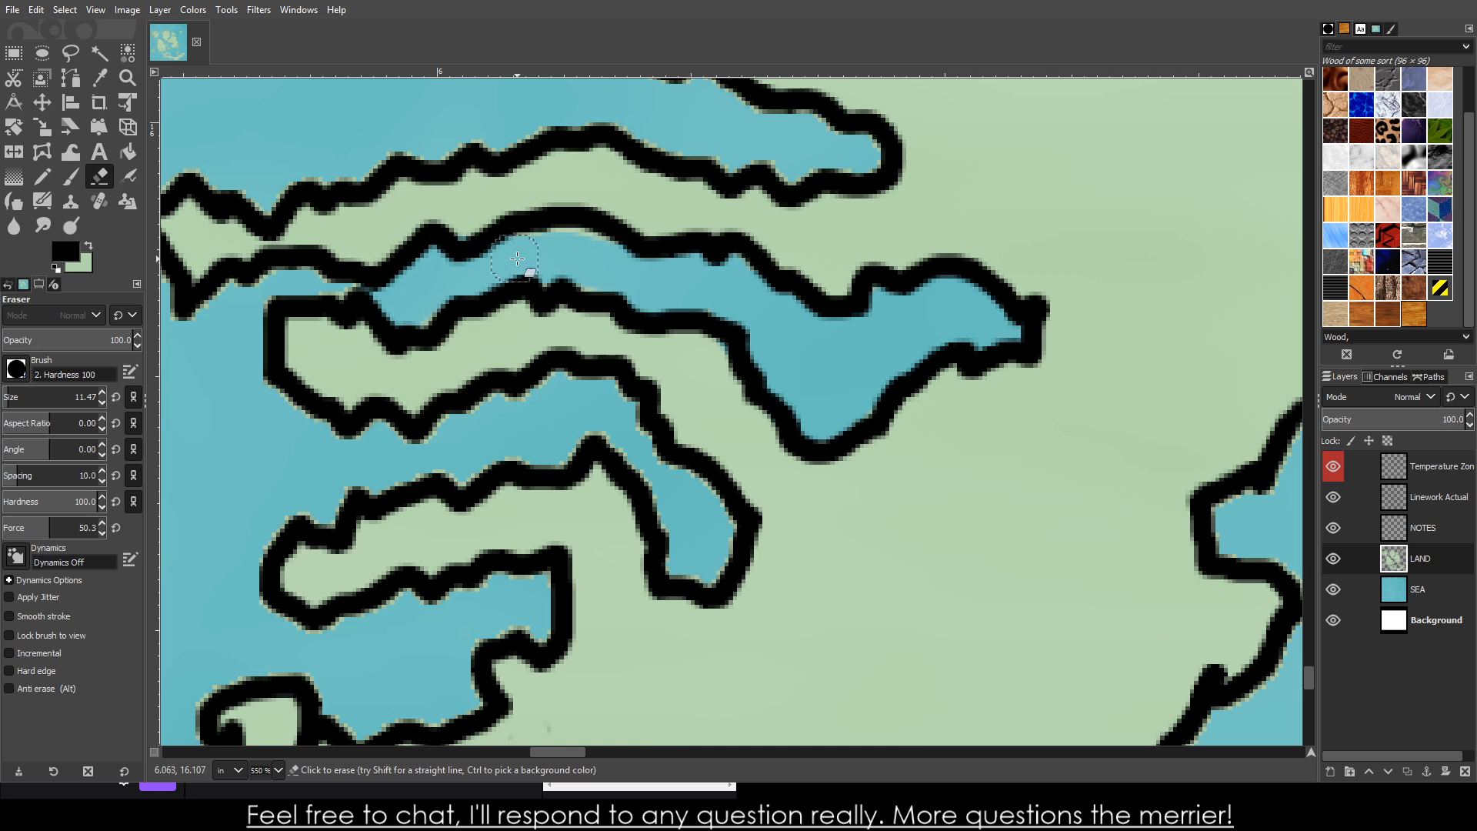
{"action": "left_click_drag", "start_coordinate": [517, 259], "coordinate": [595, 250]}
{"action": "scroll", "coordinate": [475, 313], "scroll_direction": "down", "scroll_amount": 5}
{"action": "scroll", "coordinate": [321, 290], "scroll_direction": "down", "scroll_amount": 4}
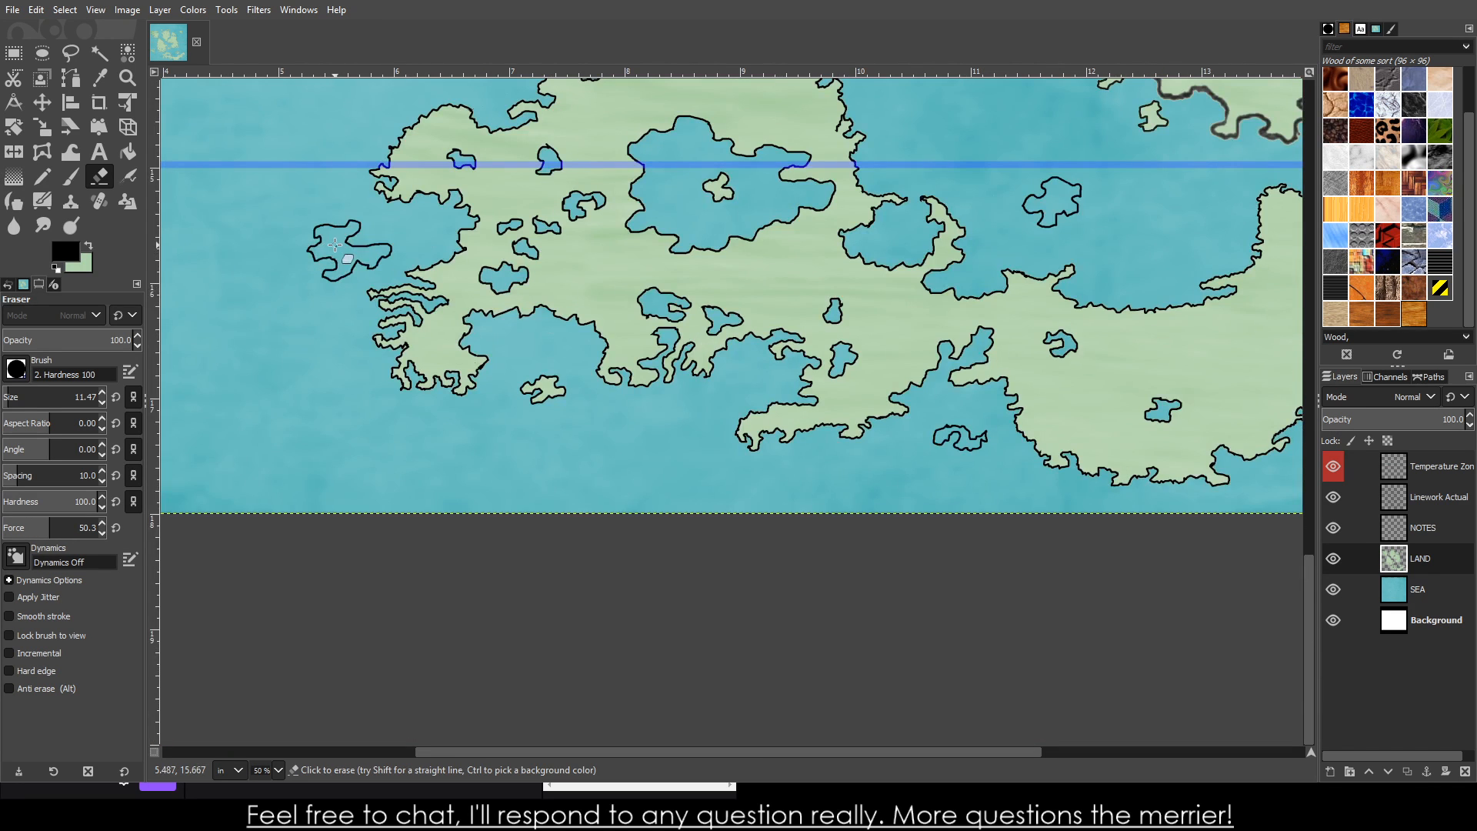
{"action": "scroll", "coordinate": [346, 246], "scroll_direction": "up", "scroll_amount": 2}
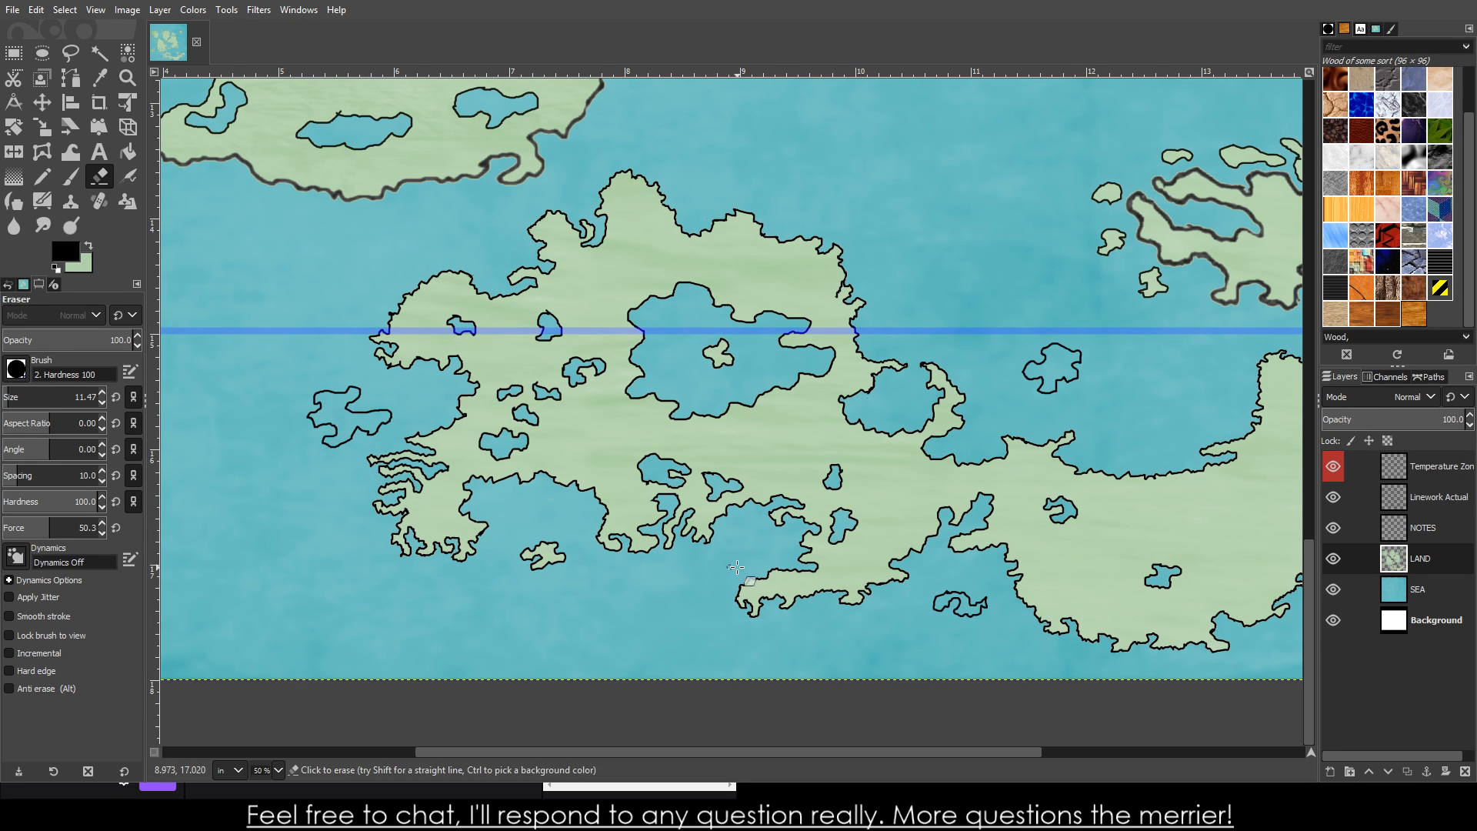
- Paste the small copied land patch and move it over the outlined island off the southern continent's southeastern coast
{"action": "scroll", "coordinate": [800, 589], "scroll_direction": "down", "scroll_amount": 3}
{"action": "scroll", "coordinate": [1017, 585], "scroll_direction": "up", "scroll_amount": 4}
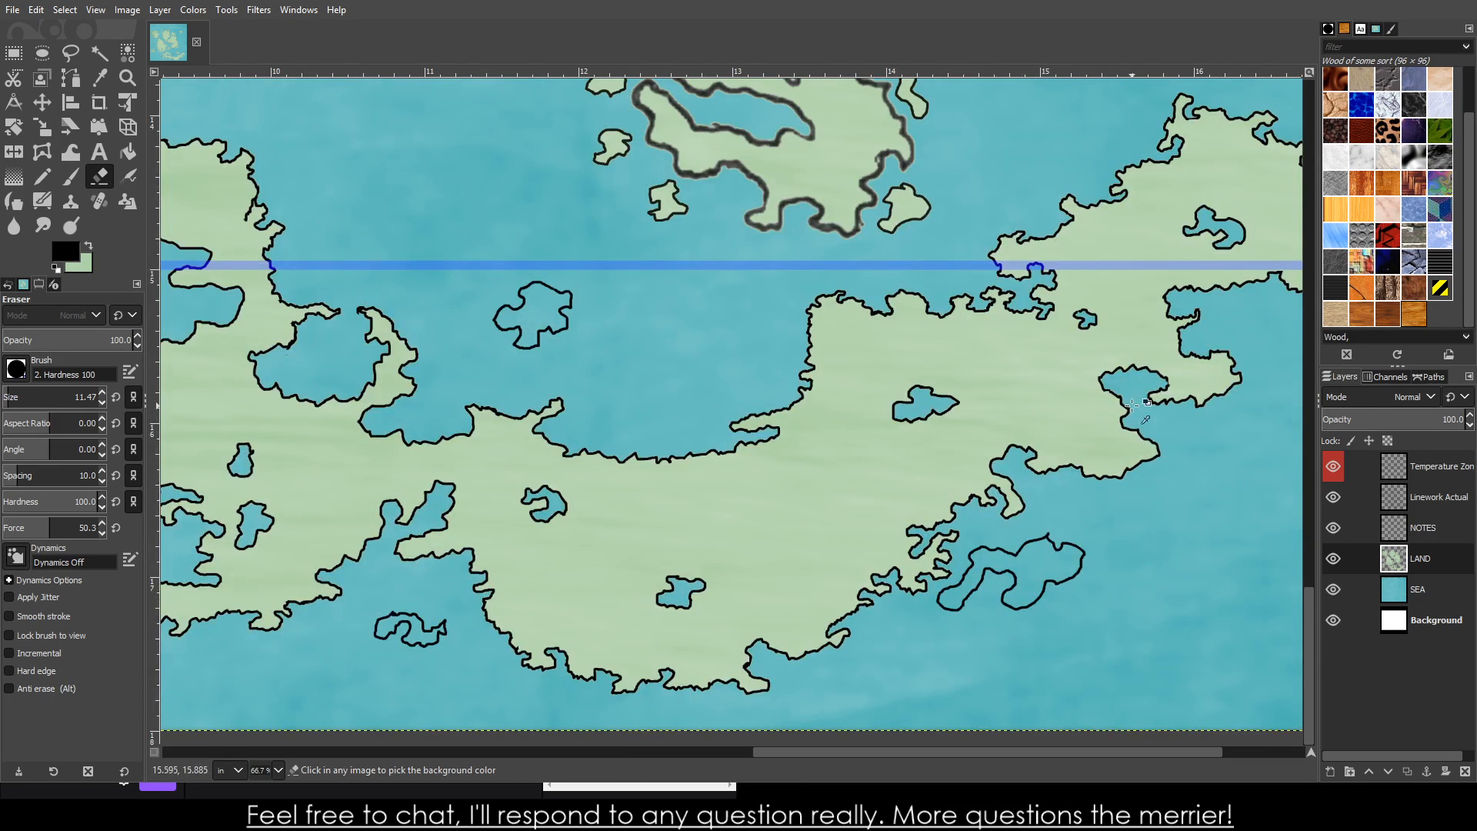
{"action": "scroll", "coordinate": [945, 469], "scroll_direction": "down", "scroll_amount": 2}
{"action": "key", "text": "ctrl+v"}
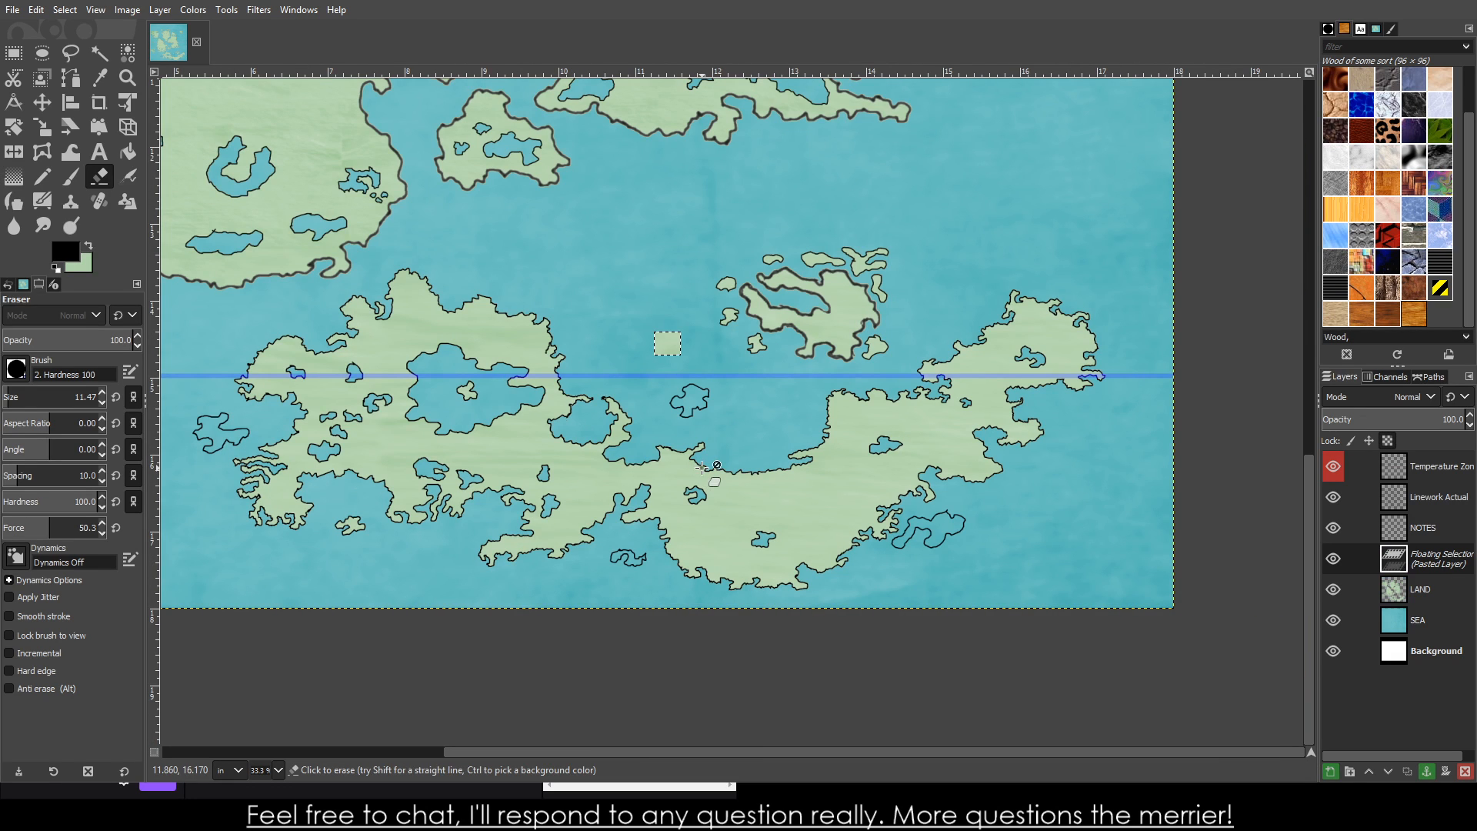
{"action": "left_click", "coordinate": [23, 54]}
{"action": "left_click_drag", "start_coordinate": [679, 351], "coordinate": [955, 522]}
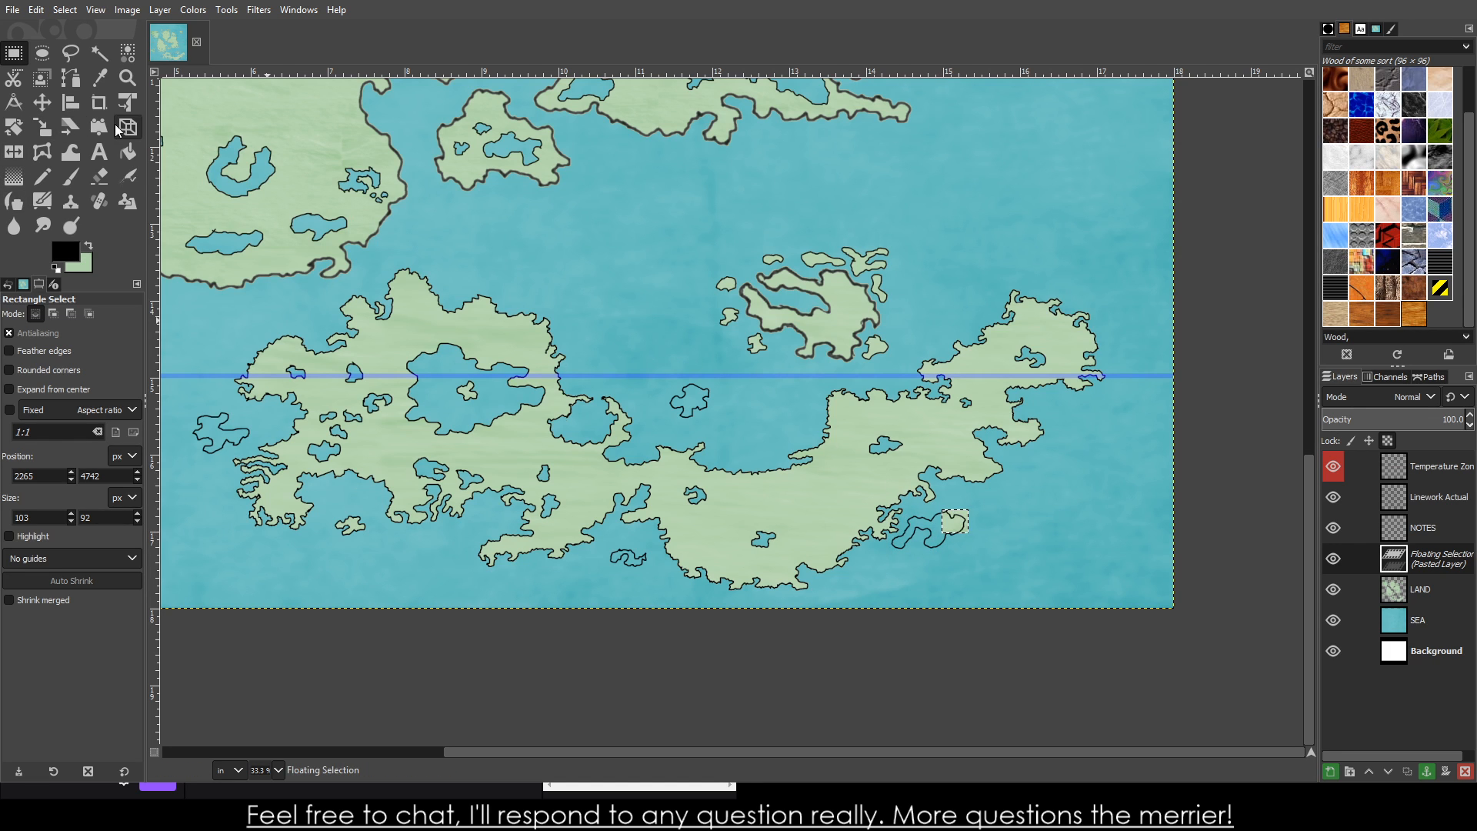
- Try to stretch the small land patch to about 313 × 179 pixels over the southeastern island and anchor it to the LAND layer
{"action": "left_click", "coordinate": [42, 127]}
{"action": "scroll", "coordinate": [987, 543], "scroll_direction": "up", "scroll_amount": 4}
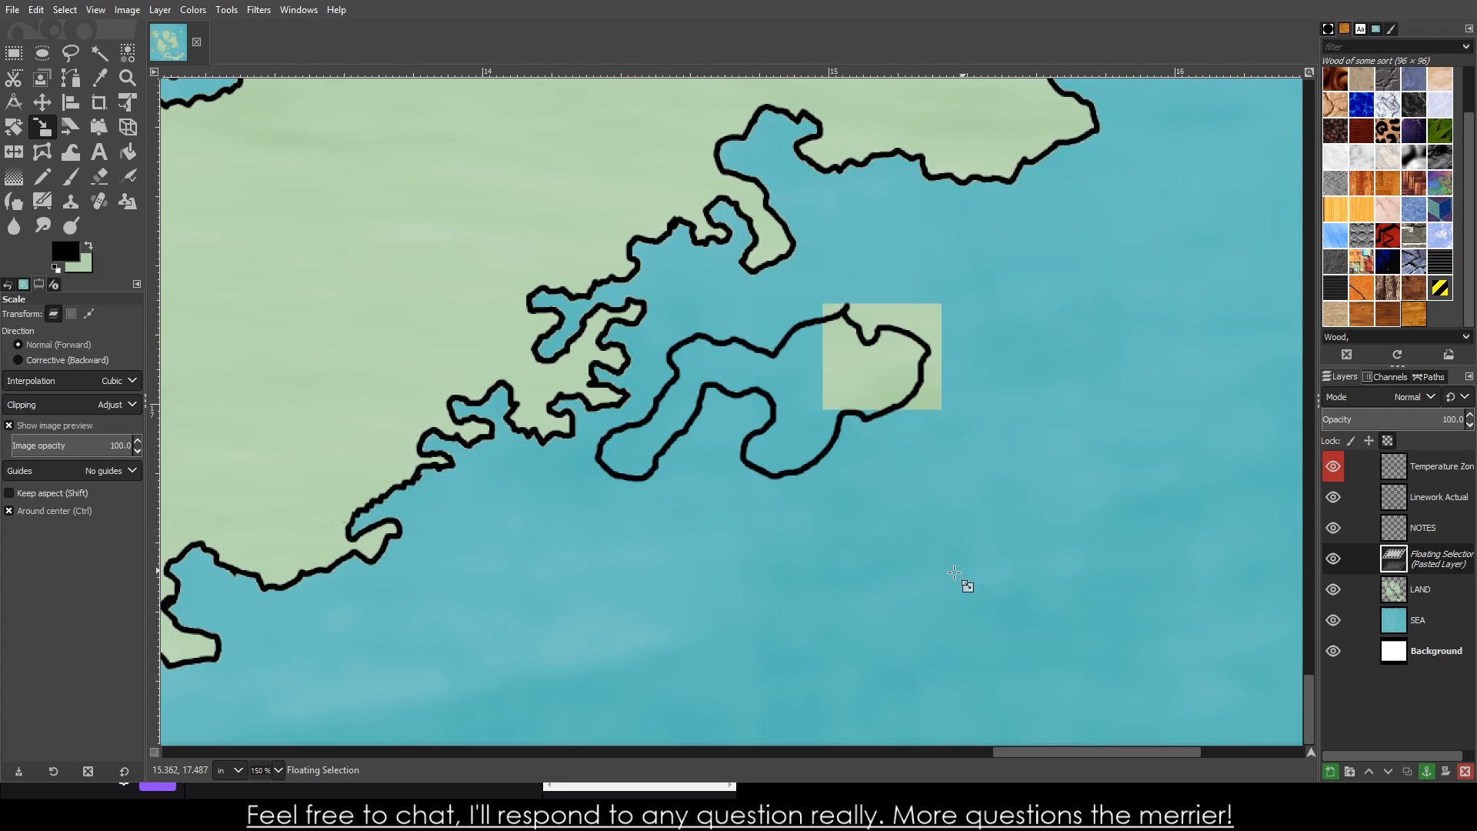
{"action": "left_click_drag", "start_coordinate": [825, 412], "coordinate": [593, 477]}
{"action": "left_click_drag", "start_coordinate": [688, 470], "coordinate": [708, 475]}
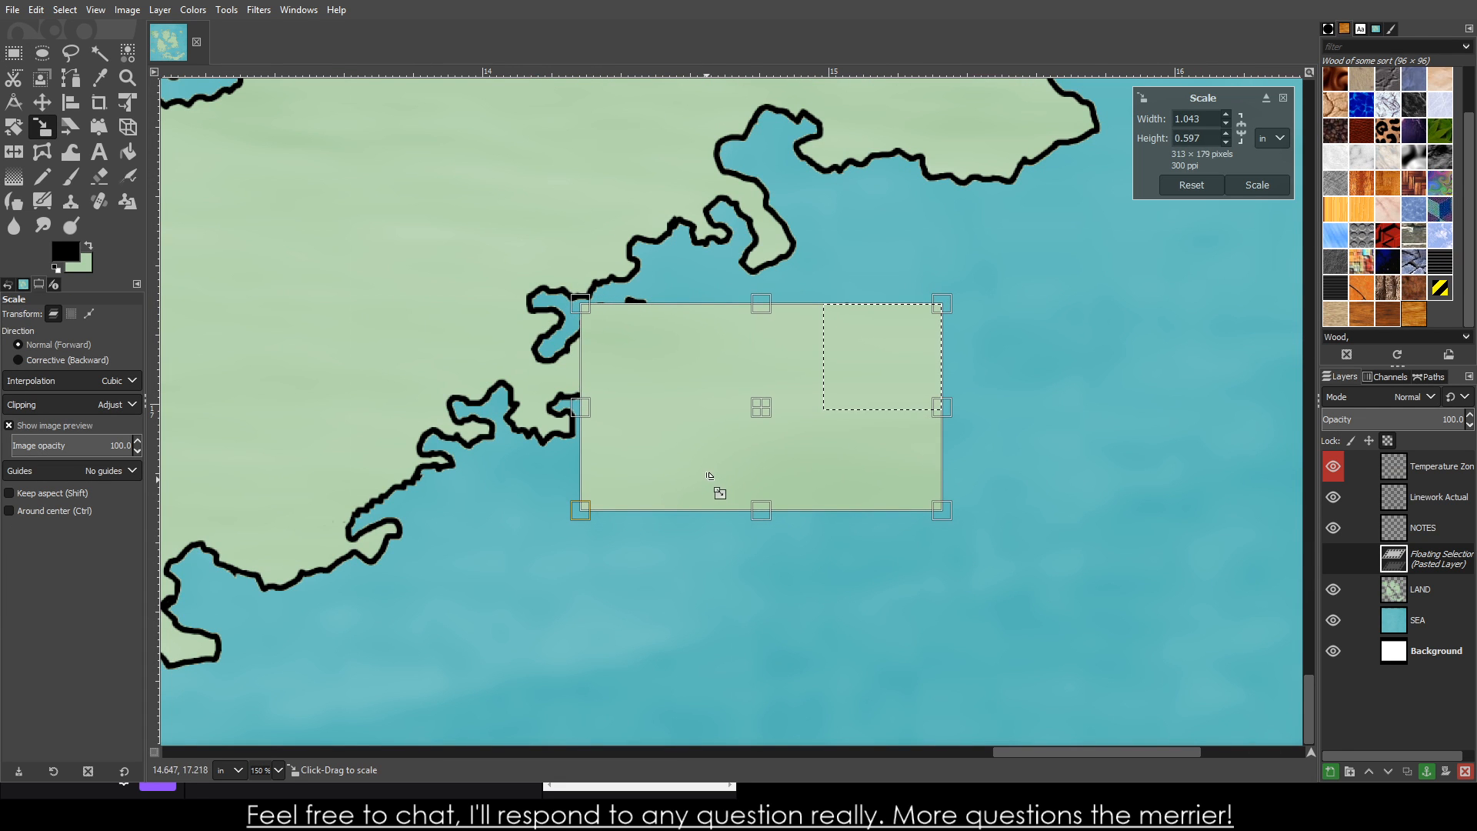
{"action": "left_click", "coordinate": [1425, 770]}
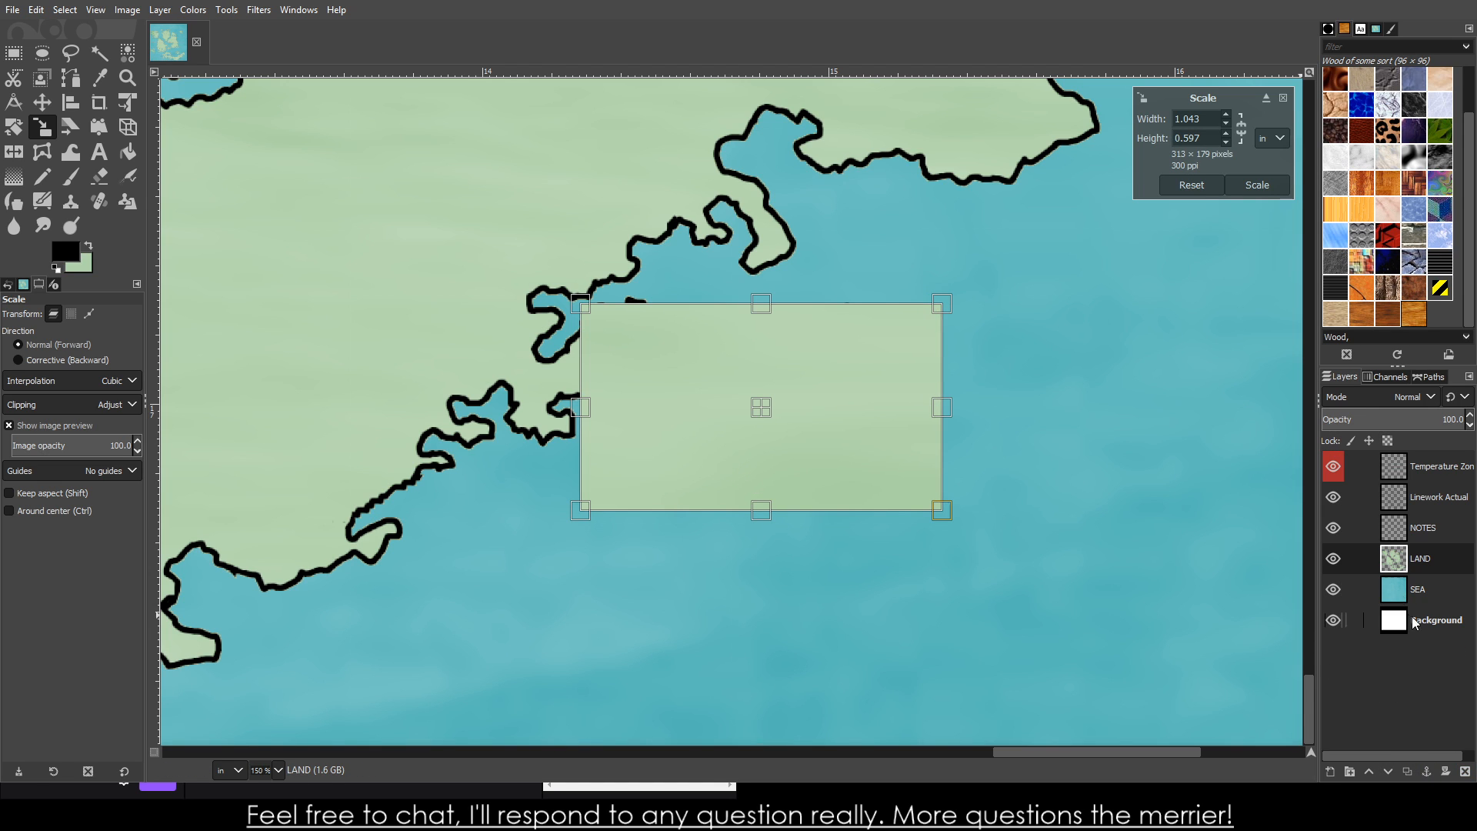
{"action": "left_click", "coordinate": [1405, 678]}
{"action": "left_click", "coordinate": [1271, 183]}
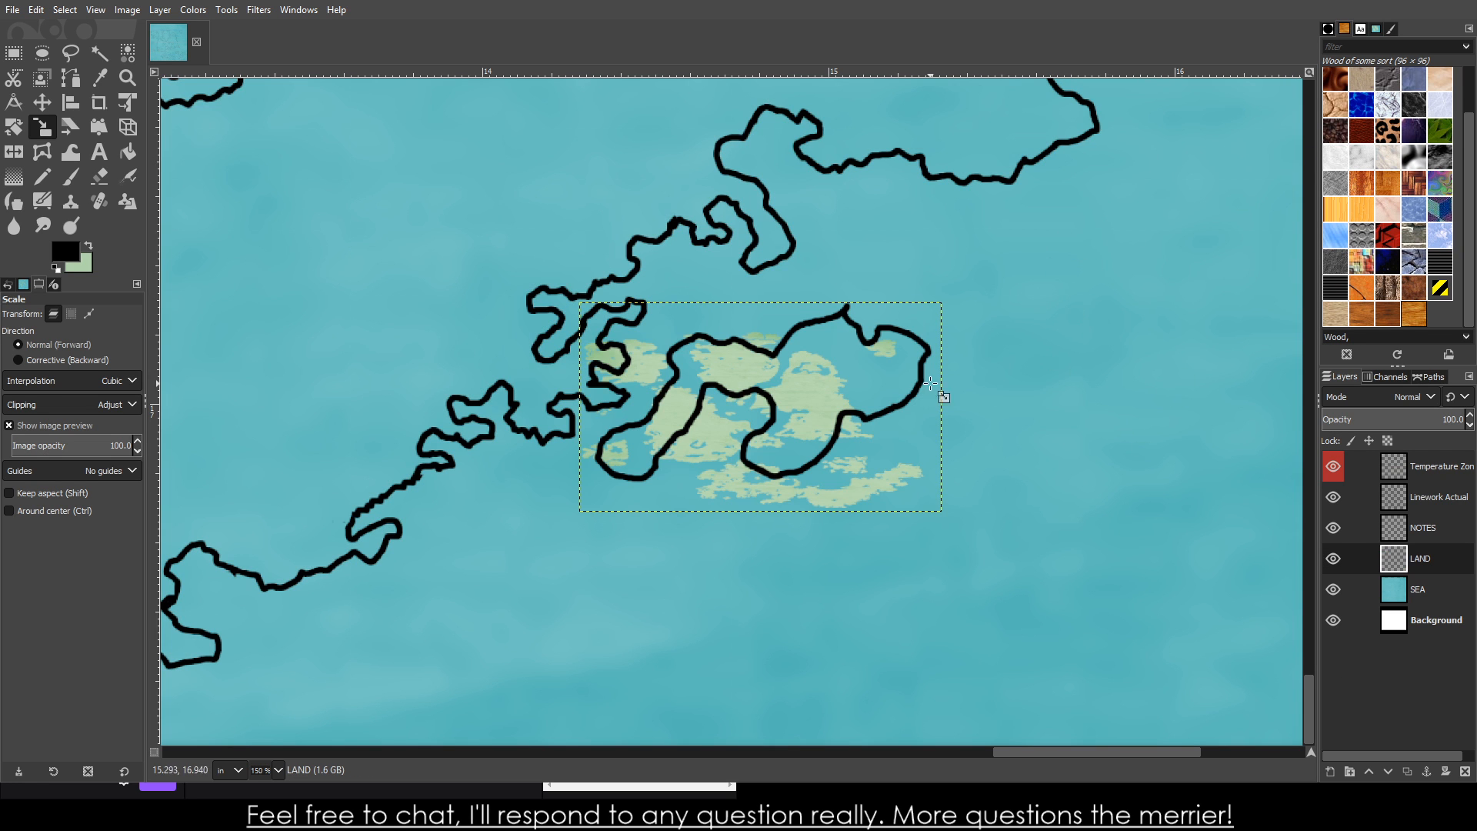
{"action": "scroll", "coordinate": [940, 396], "scroll_direction": "down", "scroll_amount": 5}
{"action": "scroll", "coordinate": [895, 380], "scroll_direction": "up", "scroll_amount": 1}
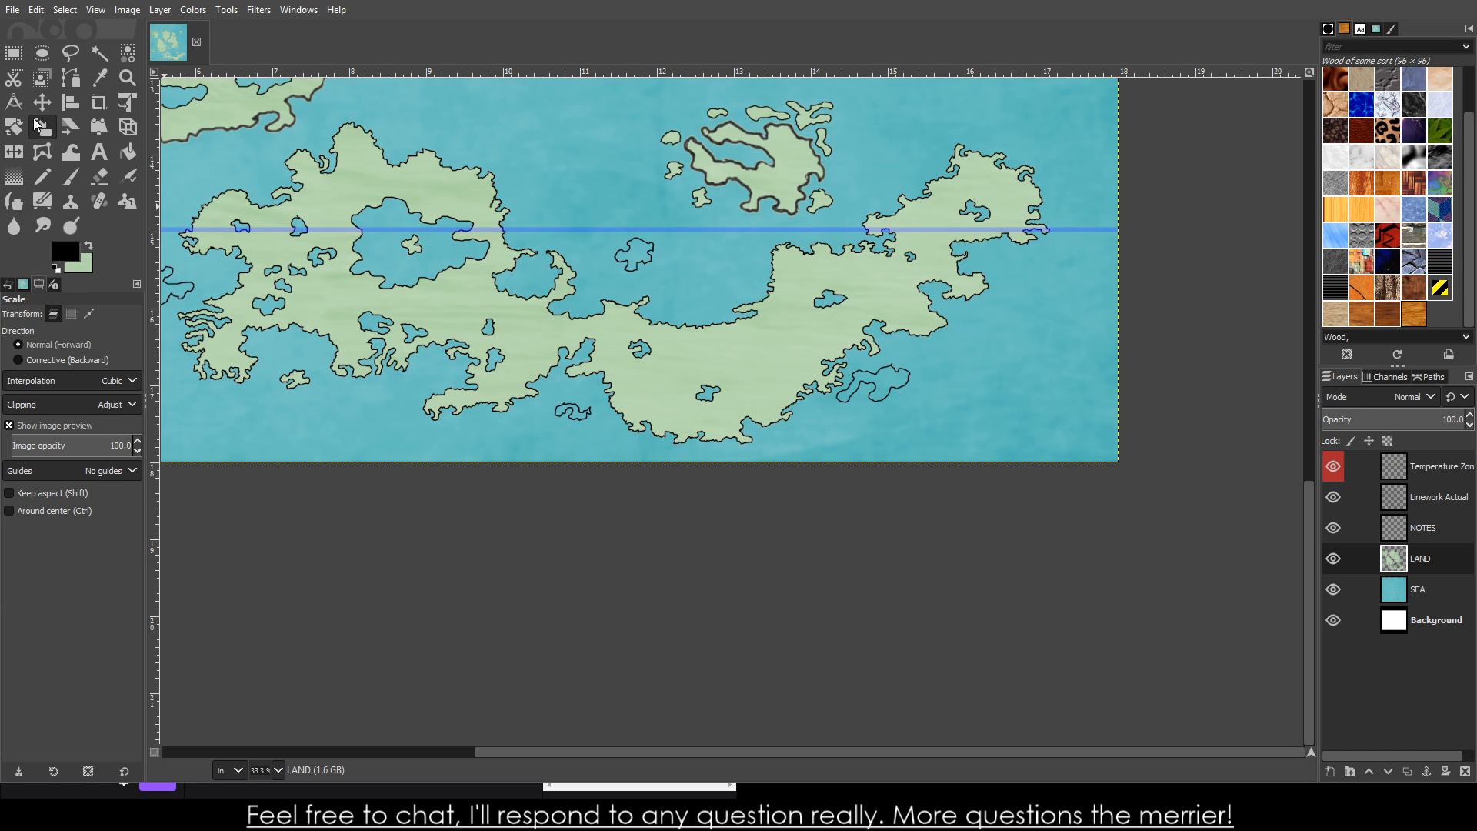
- Copy a rectangular patch of land texture, about 519 × 282 pixels, from the middle of the eastern continent on the LAND layer
{"action": "left_click", "coordinate": [13, 52]}
{"action": "scroll", "coordinate": [677, 341], "scroll_direction": "up", "scroll_amount": 10}
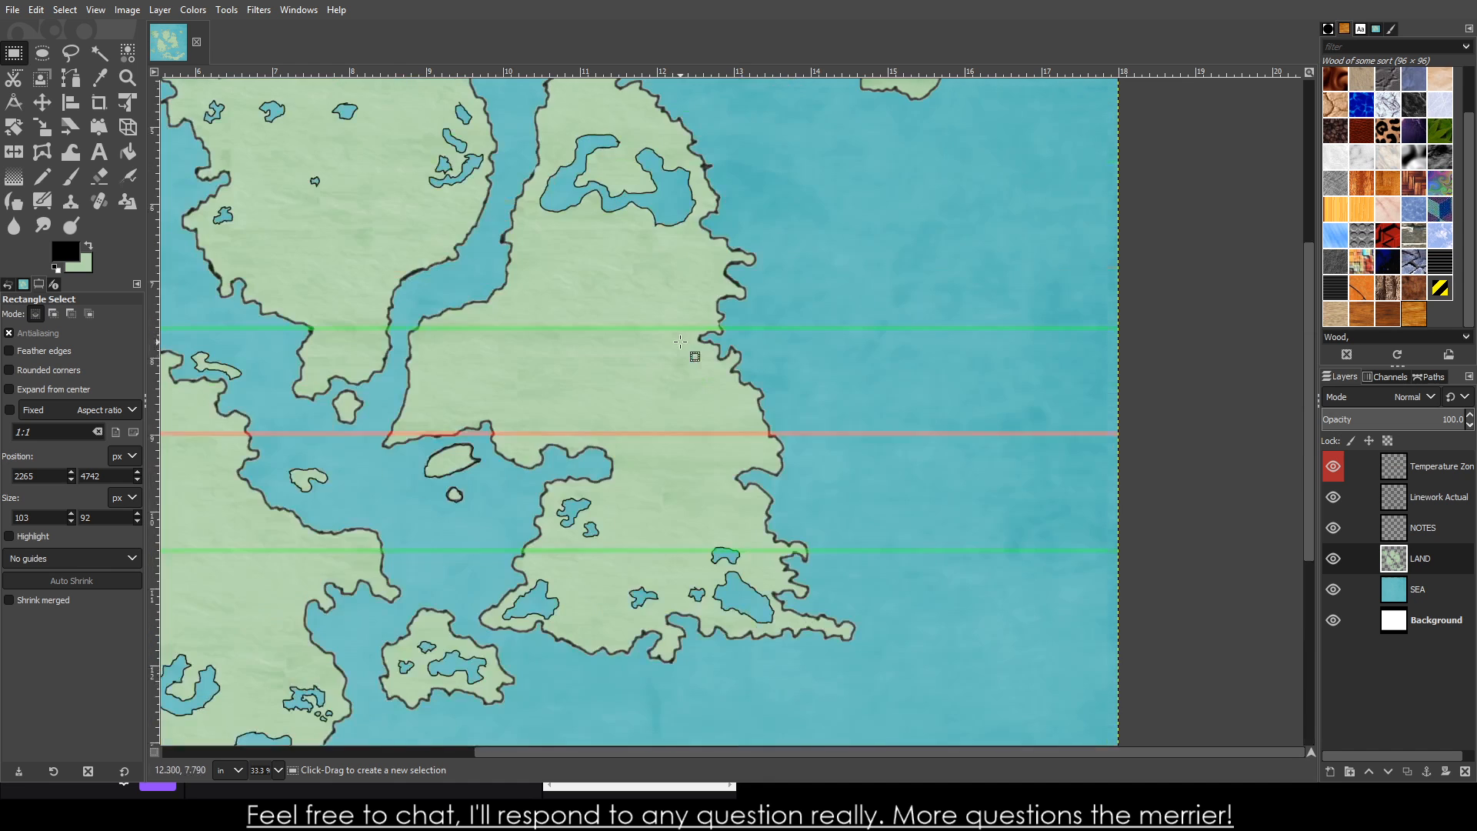
{"action": "left_click_drag", "start_coordinate": [554, 298], "coordinate": [687, 369]}
{"action": "key", "text": "ctrl+c"}
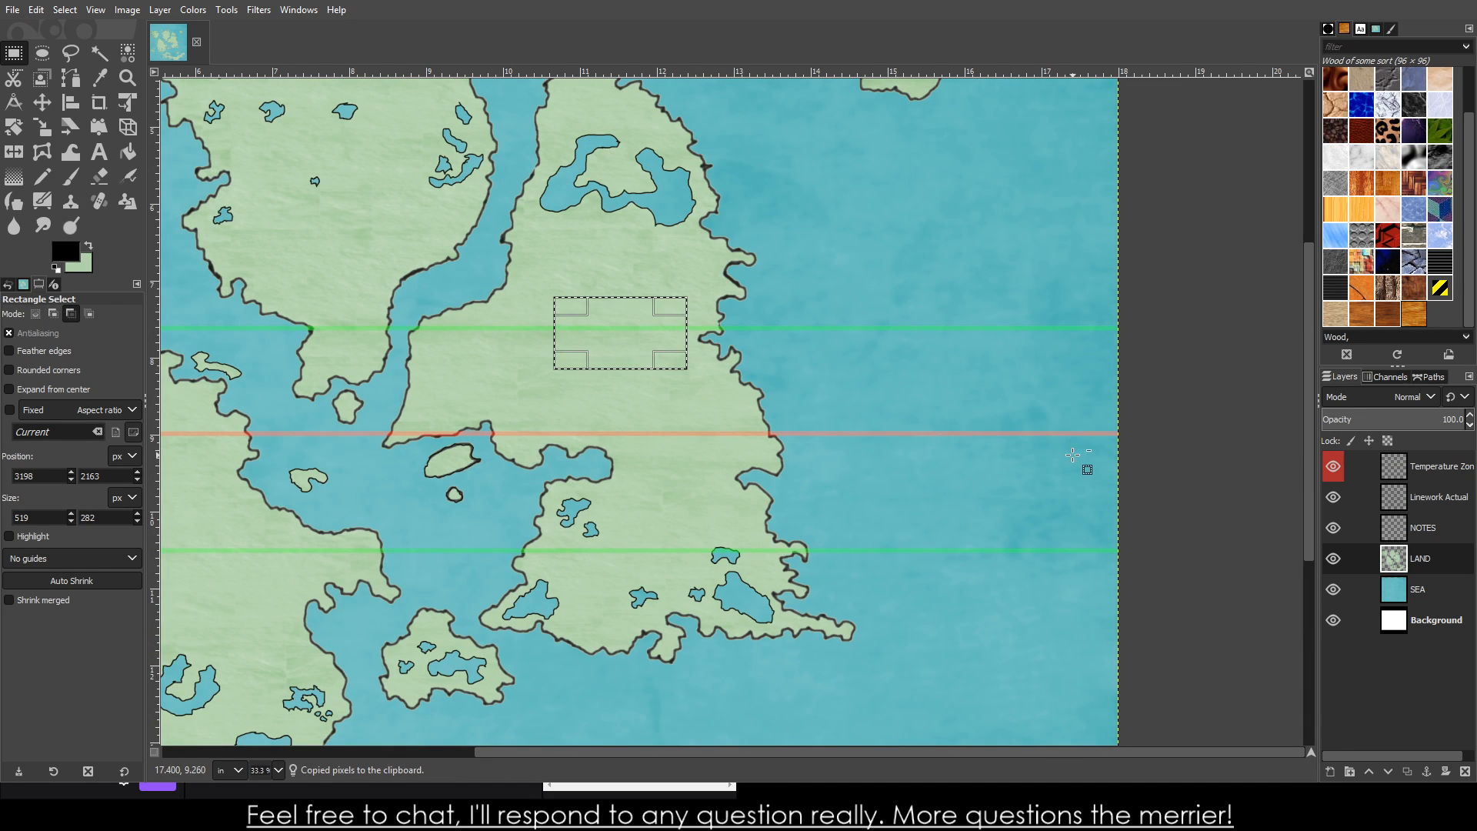
- Paste the larger land patch and move it down over the outlined southeastern island
{"action": "key", "text": "ctrl+v"}
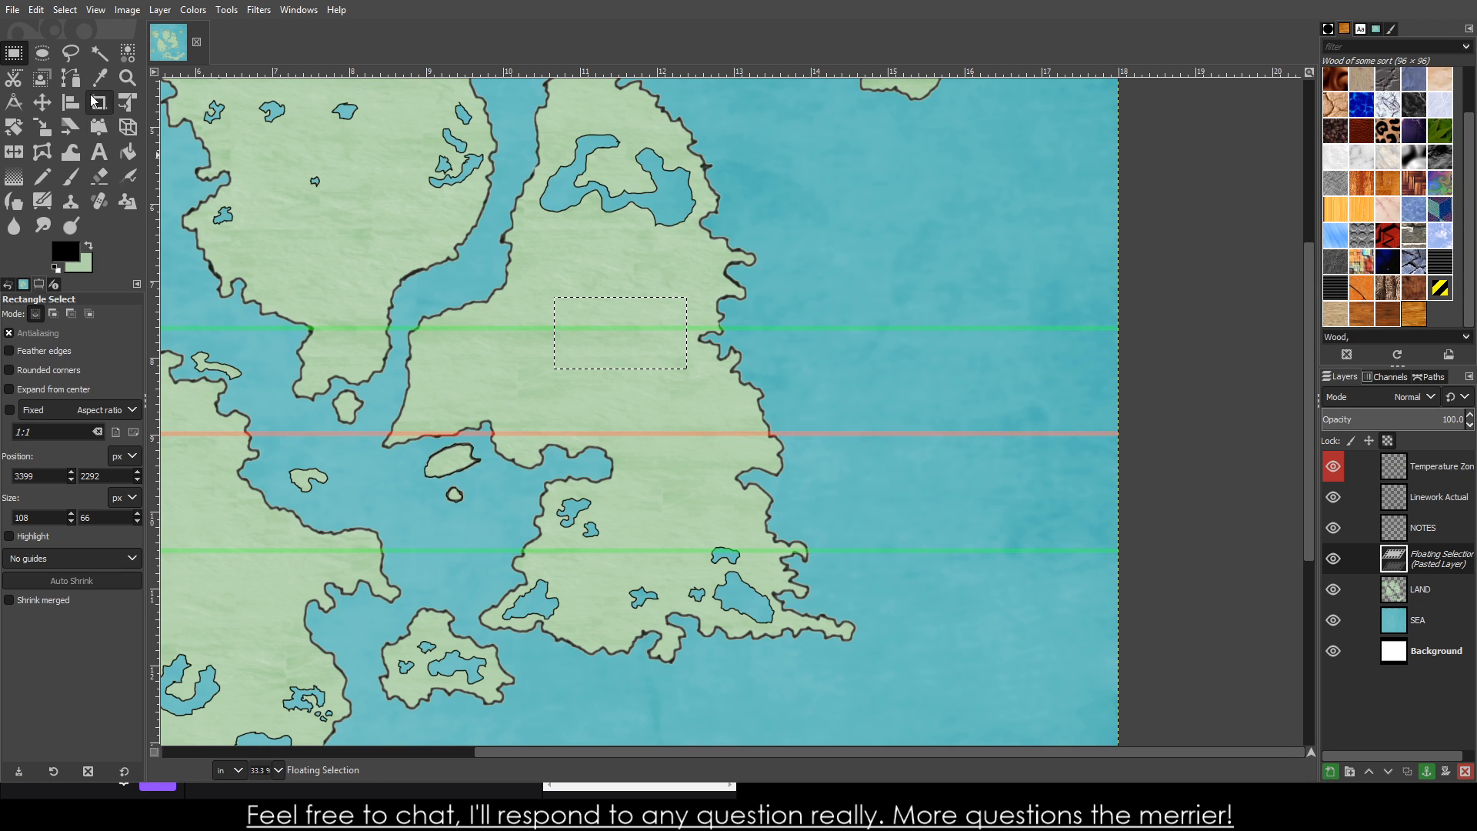
{"action": "left_click", "coordinate": [43, 102]}
{"action": "left_click_drag", "start_coordinate": [616, 330], "coordinate": [954, 604]}
{"action": "scroll", "coordinate": [955, 605], "scroll_direction": "down", "scroll_amount": 5}
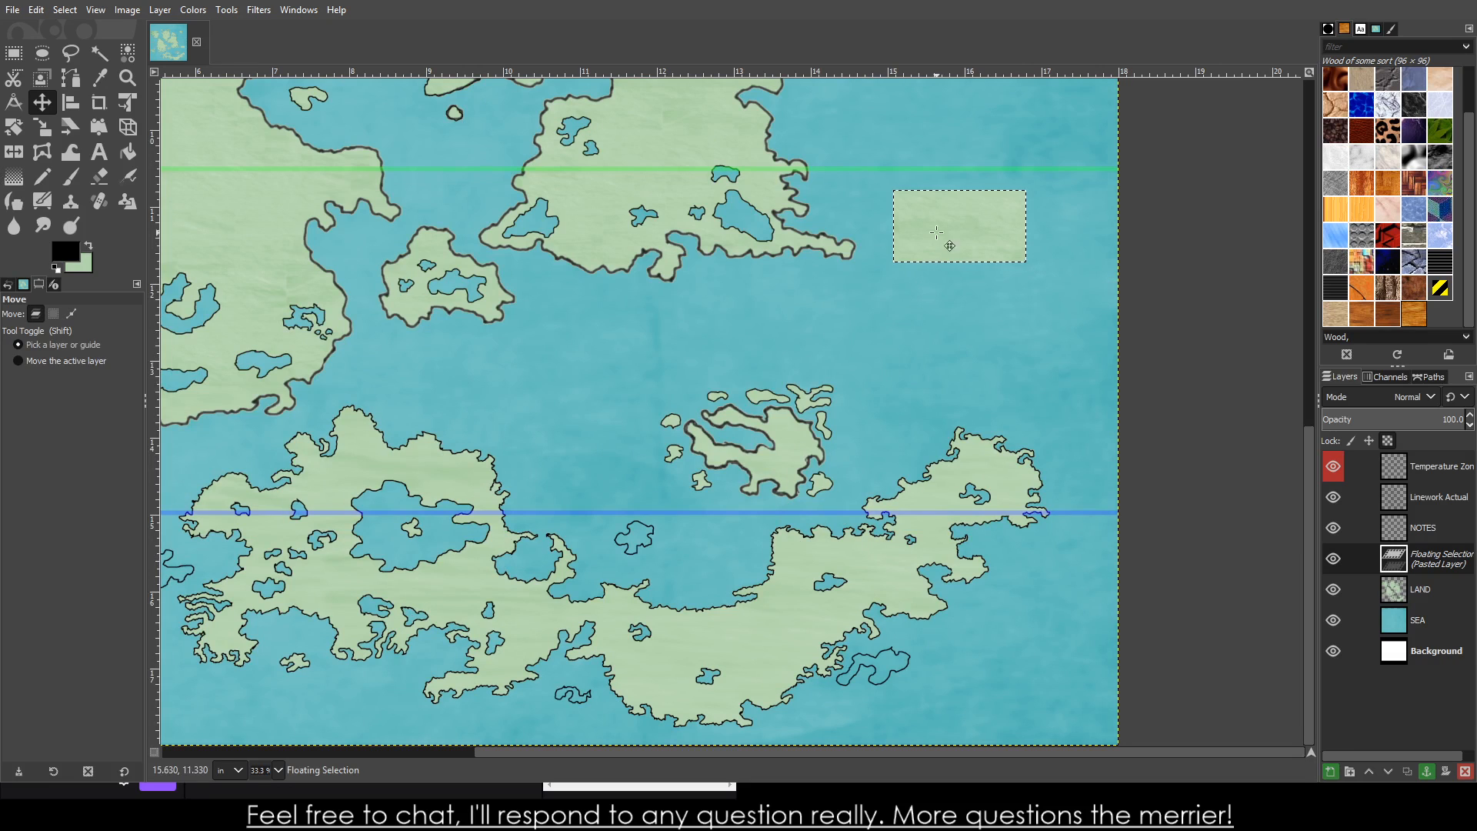
{"action": "left_click_drag", "start_coordinate": [962, 231], "coordinate": [1130, 664]}
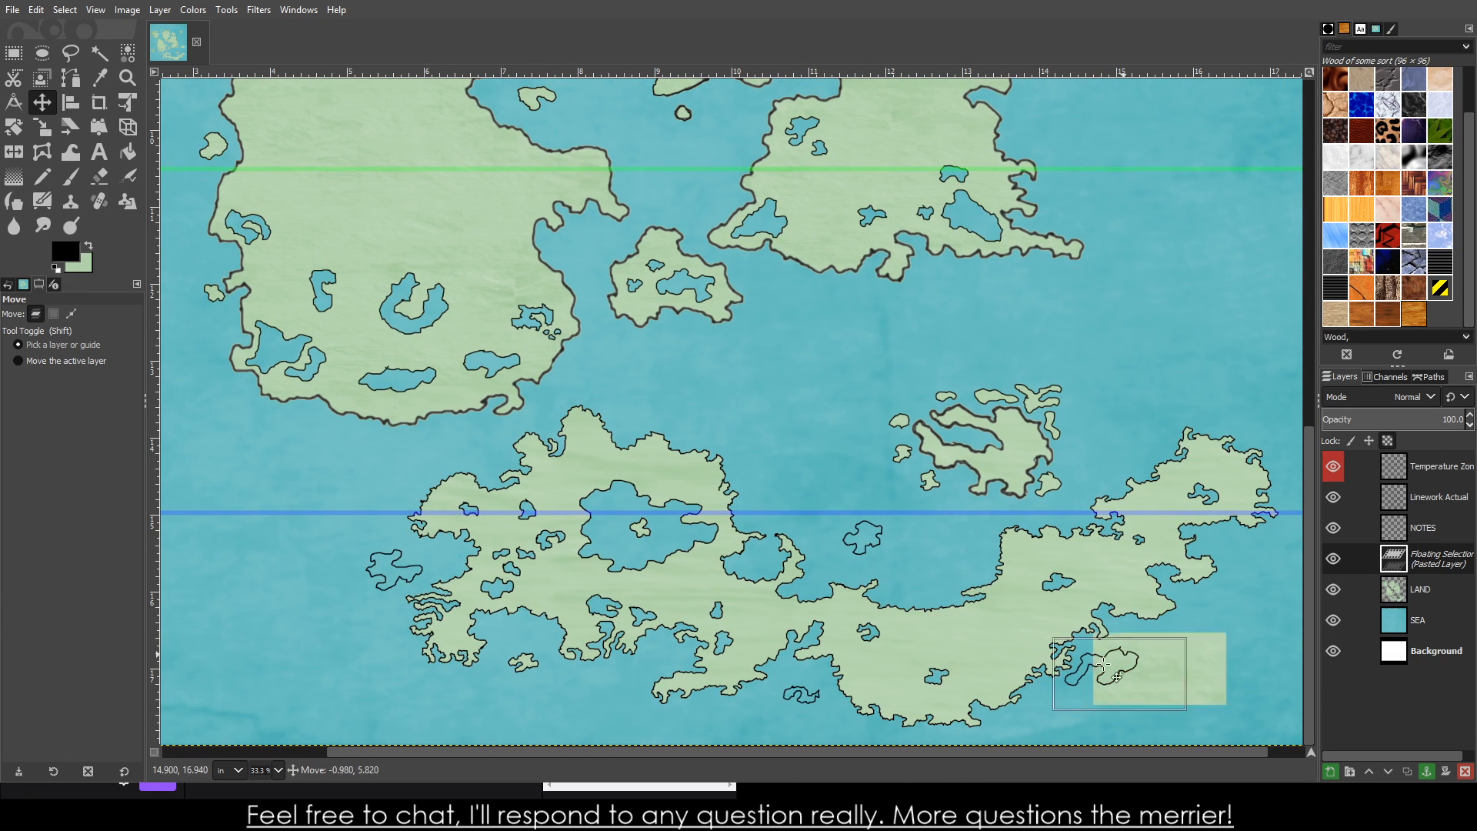
{"action": "scroll", "coordinate": [1164, 706], "scroll_direction": "up", "scroll_amount": 4}
{"action": "left_click_drag", "start_coordinate": [1086, 582], "coordinate": [1016, 528]}
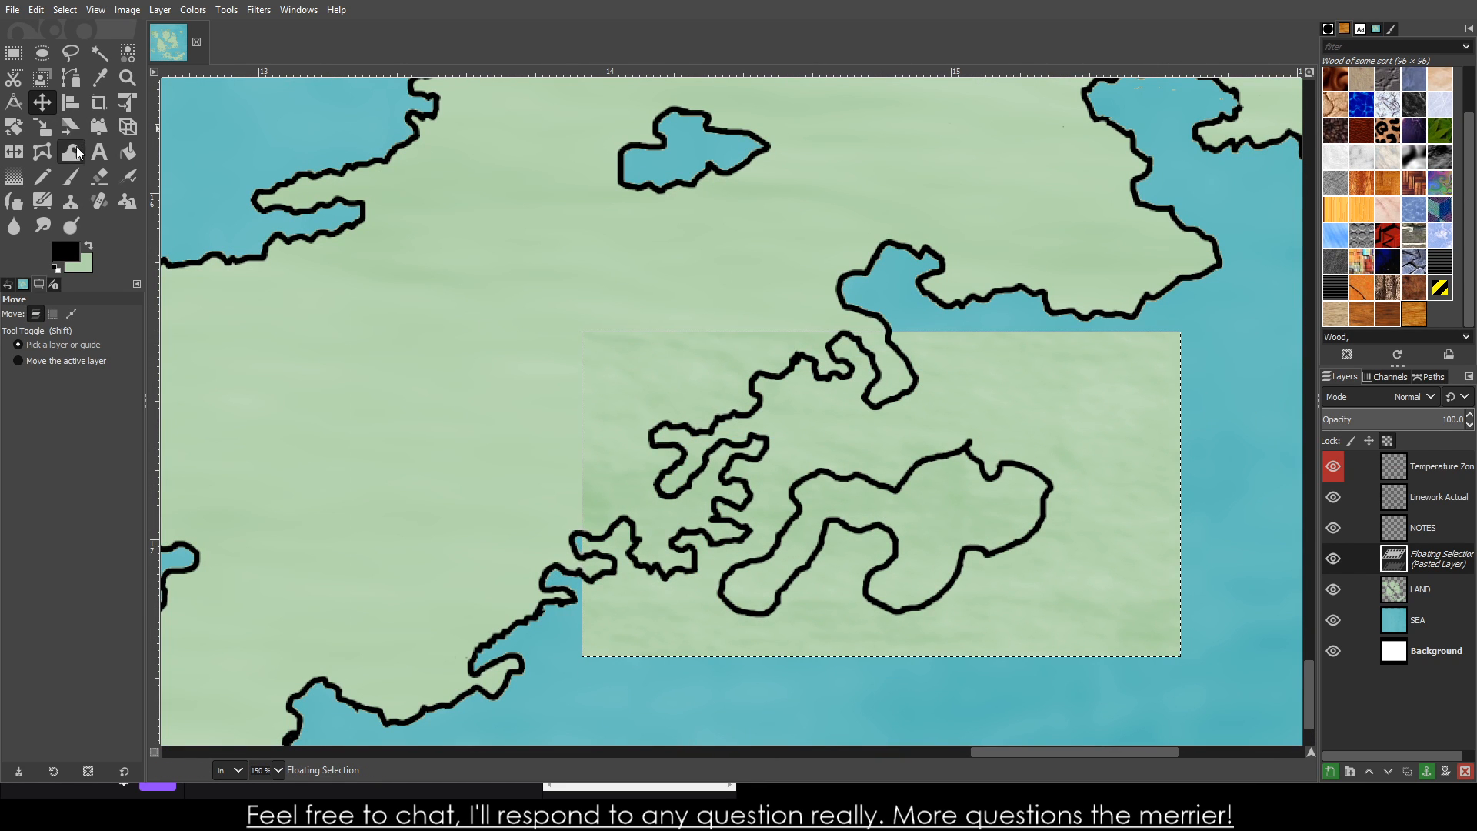
- Try to scale the larger land patch to about 346 × 206 pixels around the southeastern island and anchor it
{"action": "left_click", "coordinate": [42, 127]}
{"action": "left_click_drag", "start_coordinate": [839, 410], "coordinate": [901, 569]}
{"action": "left_click_drag", "start_coordinate": [1139, 501], "coordinate": [1074, 419]}
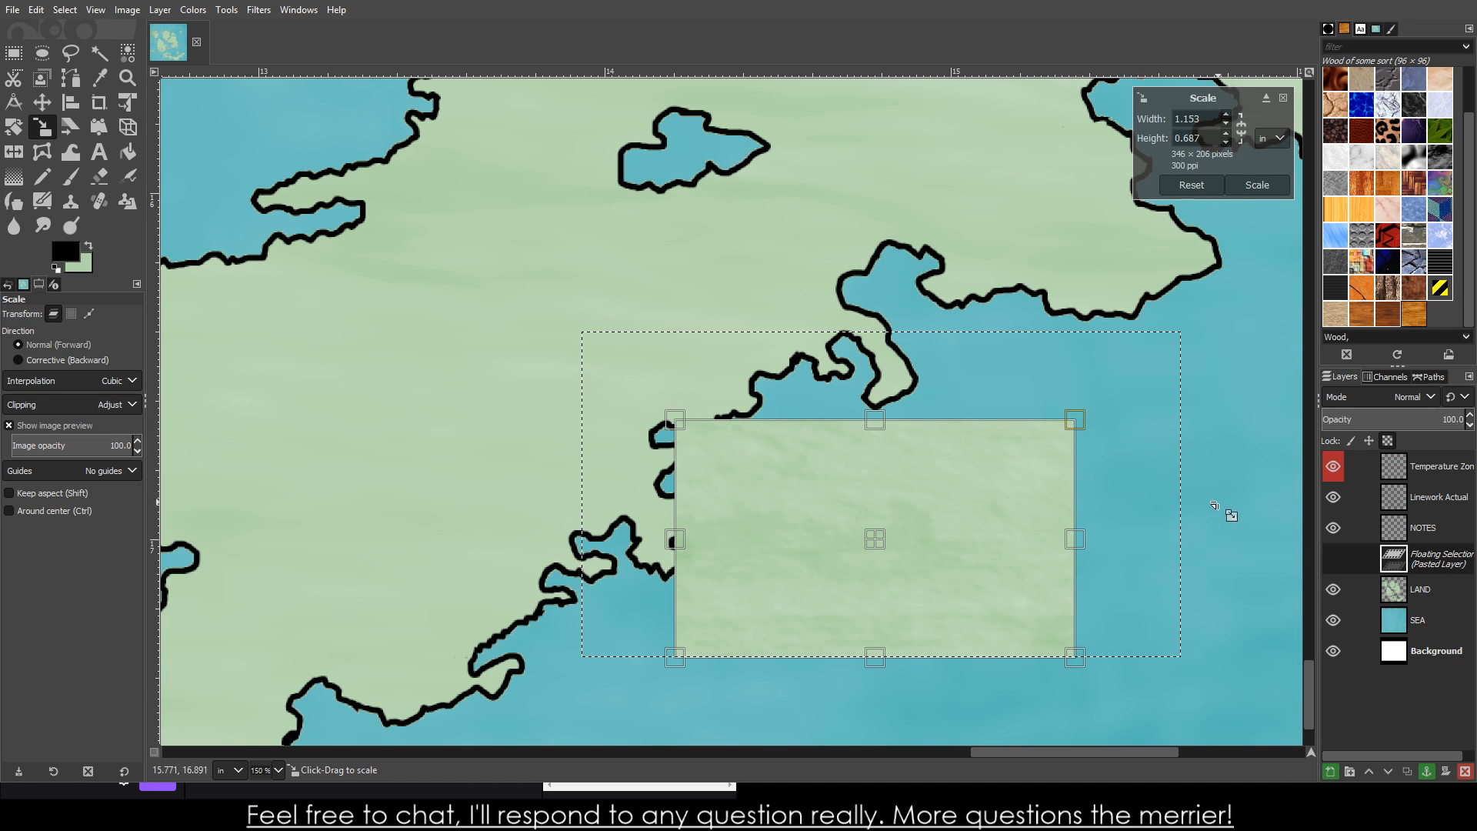
{"action": "left_click", "coordinate": [1429, 771]}
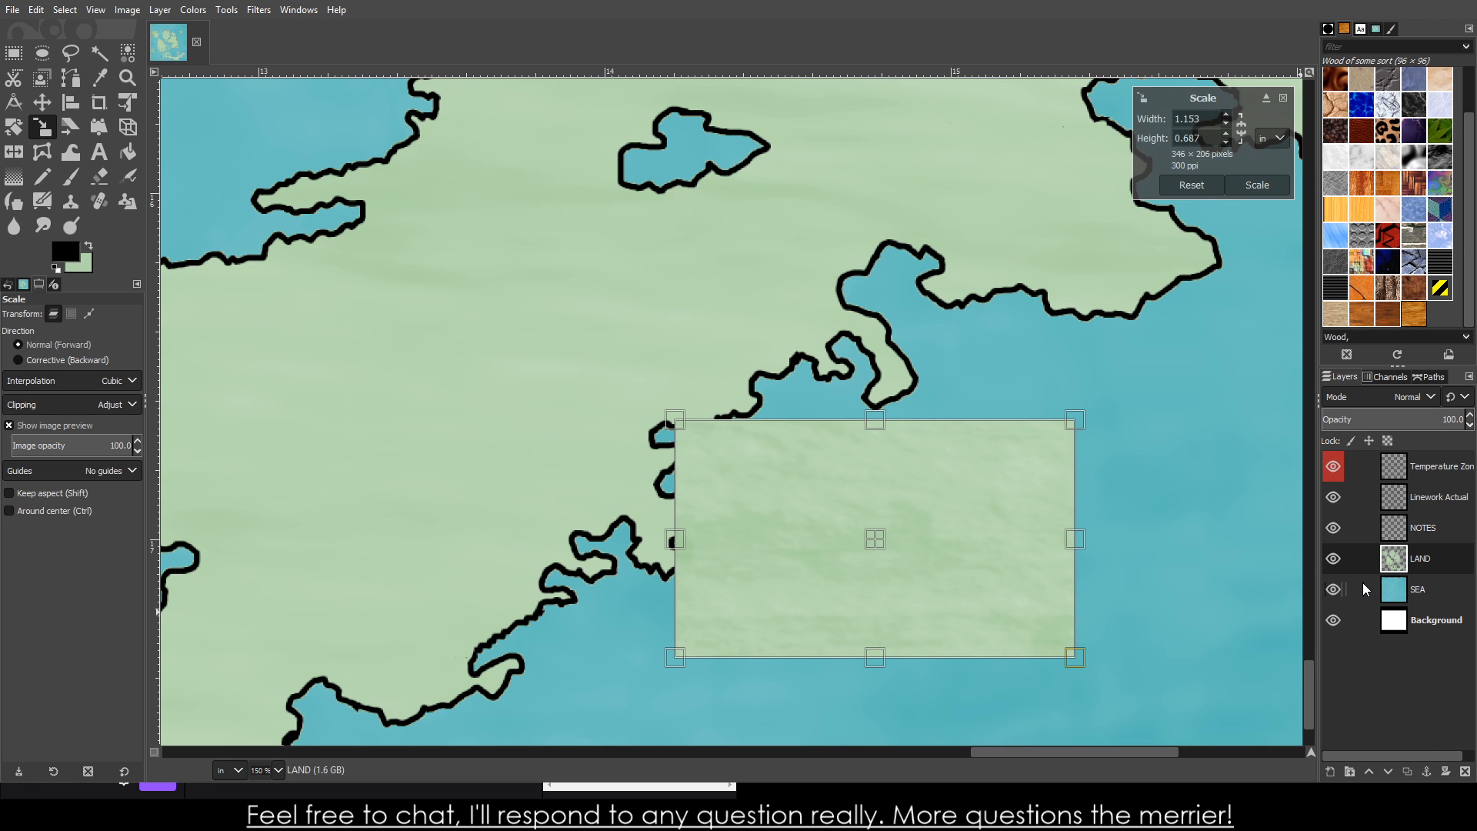
{"action": "left_click", "coordinate": [1264, 178]}
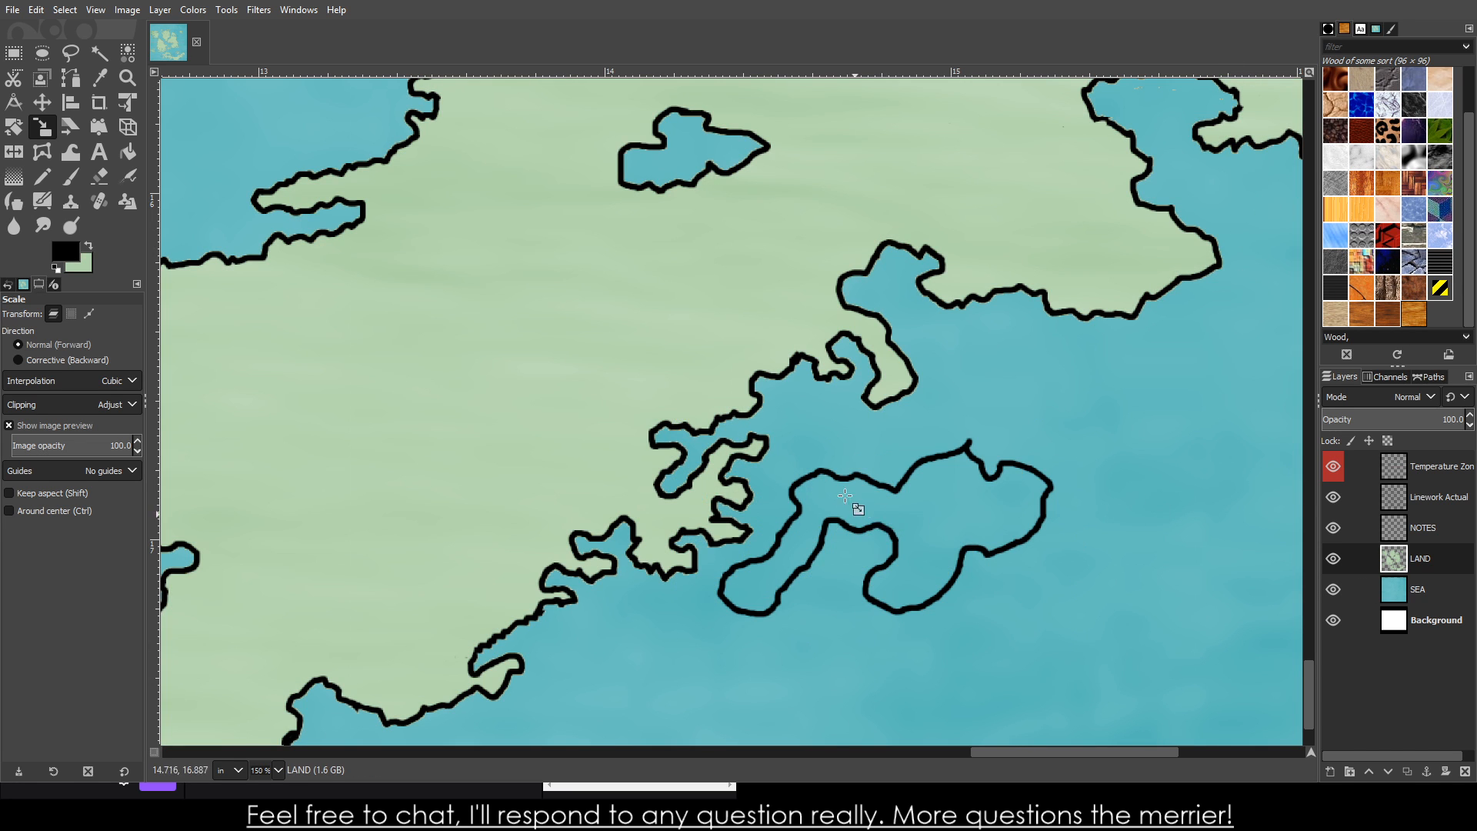
- Paste the land patch again, scale it to cover the southeastern island's outline, and anchor it to the LAND layer
{"action": "key", "text": "ctrl+v"}
{"action": "left_click_drag", "start_coordinate": [956, 430], "coordinate": [1039, 518]}
{"action": "left_click_drag", "start_coordinate": [478, 263], "coordinate": [697, 434]}
{"action": "key", "text": "Return"}
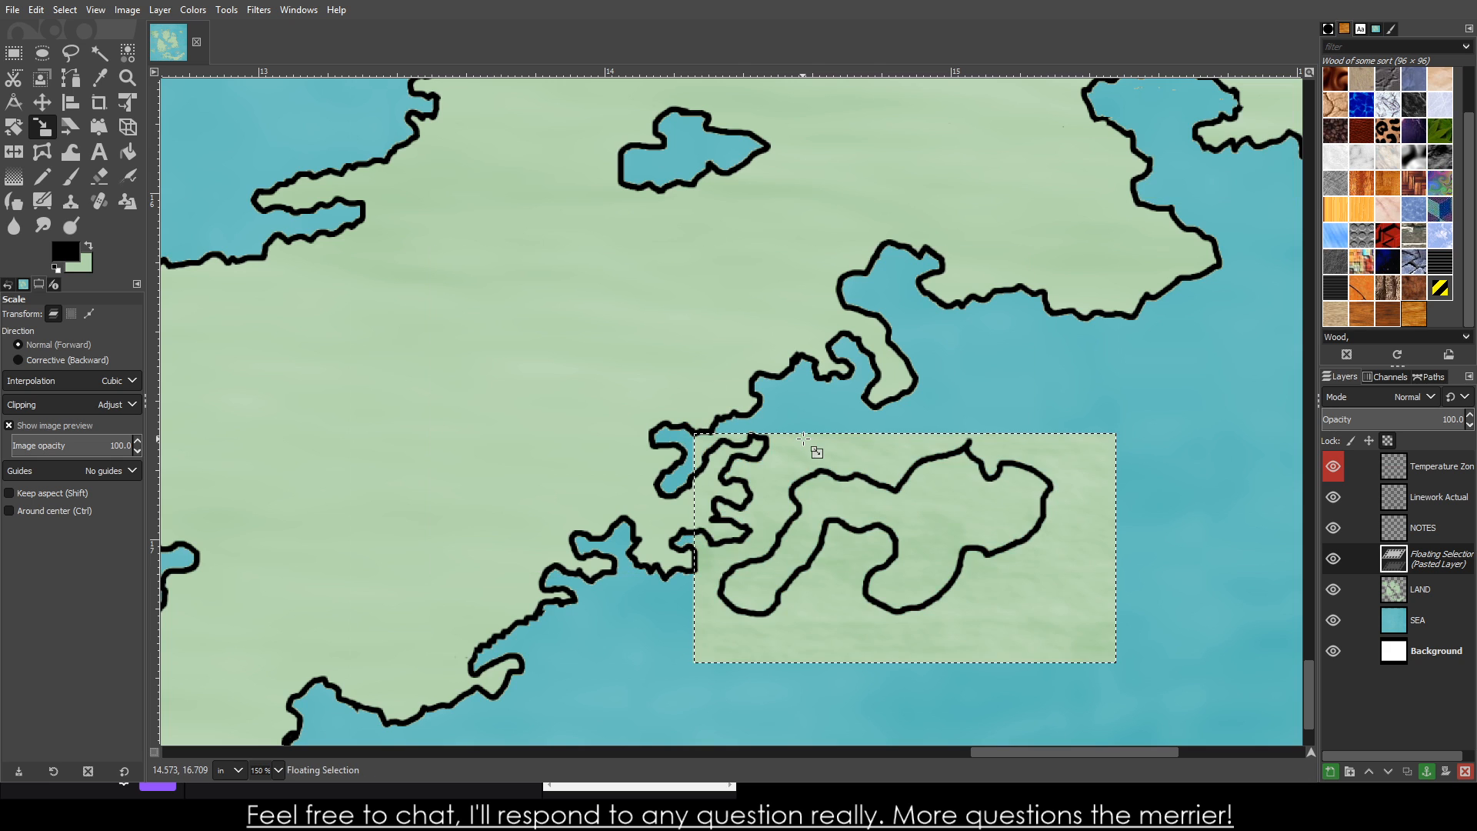
{"action": "left_click", "coordinate": [1427, 769]}
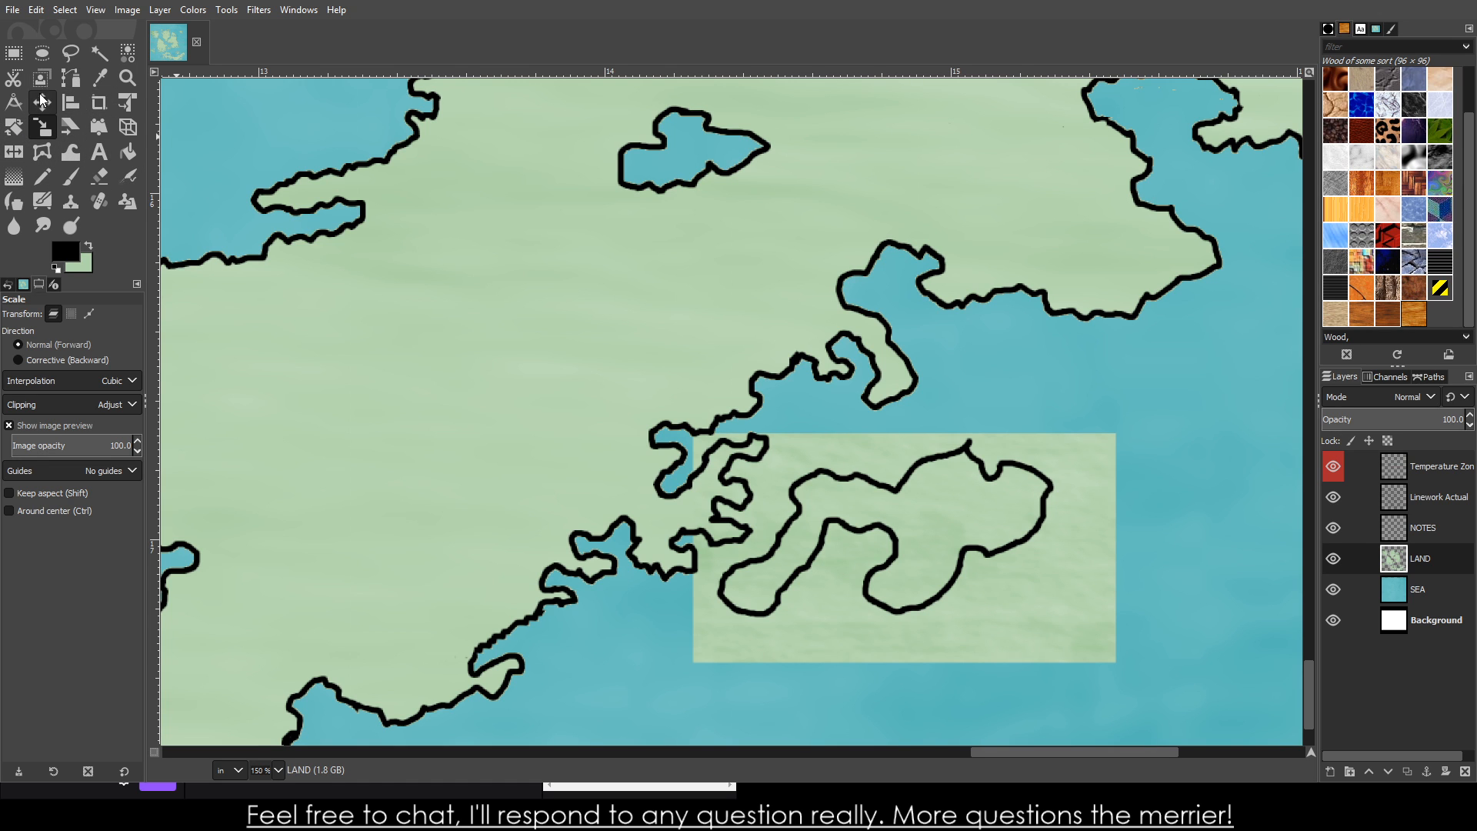
- Erase the patch's overlap inside the narrow coastal inlet northwest of the southeastern island
{"action": "left_click", "coordinate": [99, 176]}
{"action": "scroll", "coordinate": [716, 461], "scroll_direction": "up", "scroll_amount": 4}
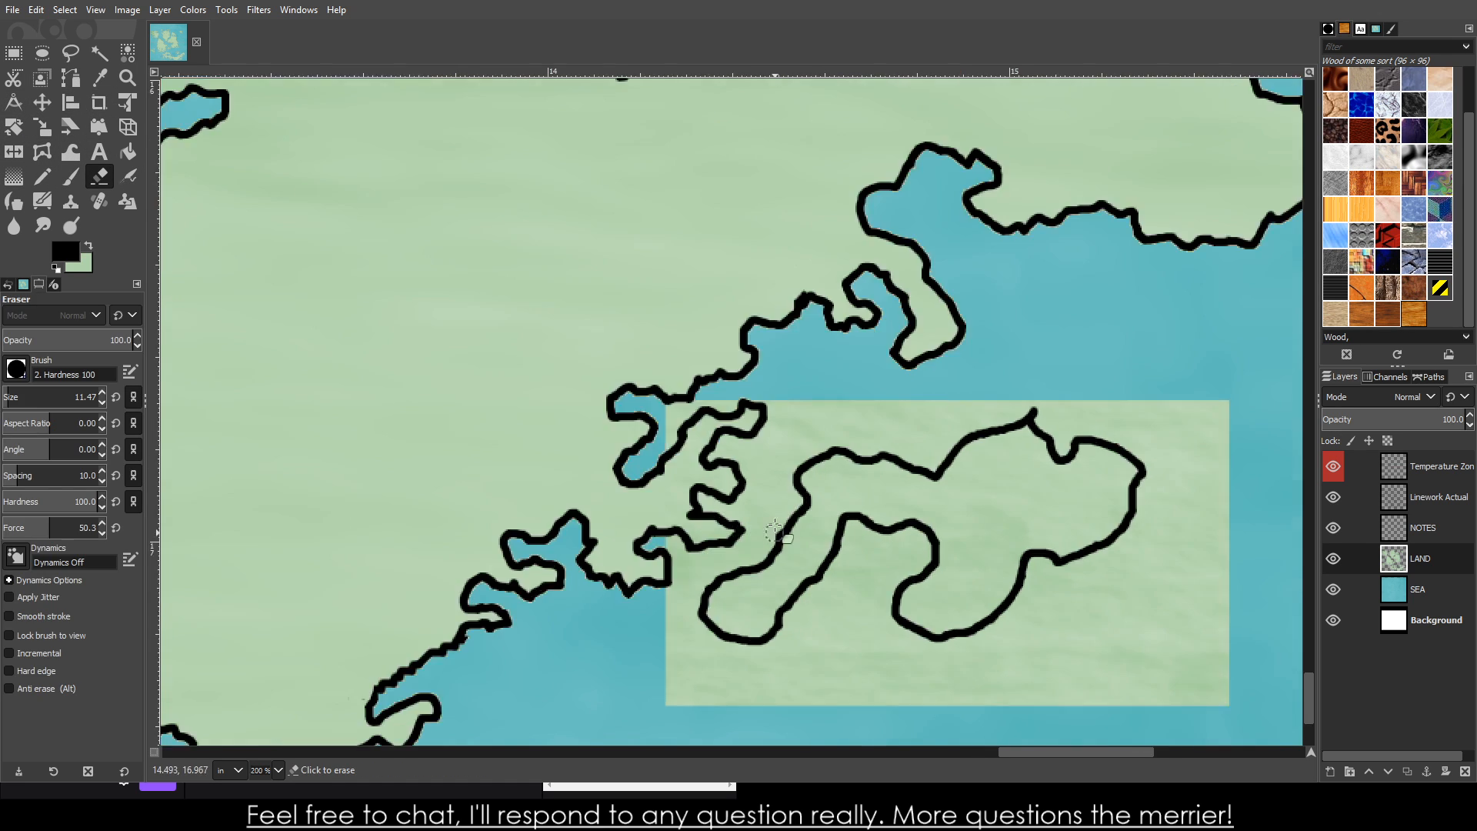
{"action": "mouse_move", "coordinate": [557, 364]}
{"action": "left_mouse_down"}
{"action": "mouse_move", "coordinate": [569, 299]}
{"action": "mouse_move", "coordinate": [542, 353]}
{"action": "mouse_move", "coordinate": [565, 313]}
{"action": "mouse_move", "coordinate": [623, 281]}
{"action": "mouse_move", "coordinate": [695, 266]}
{"action": "left_mouse_up"}
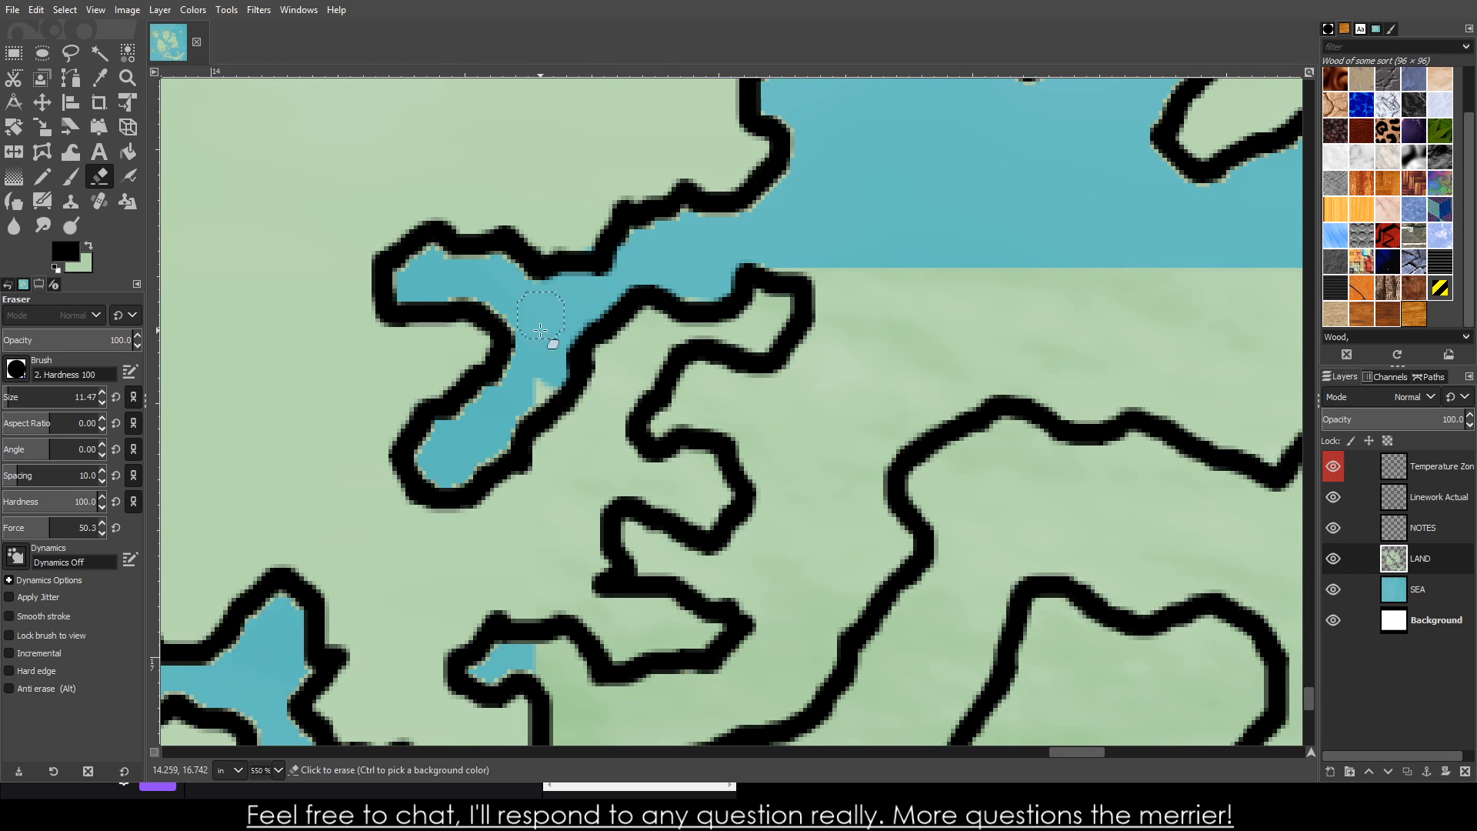
{"action": "key", "text": "ctrl+z"}
{"action": "mouse_move", "coordinate": [476, 416]}
{"action": "left_mouse_down"}
{"action": "mouse_move", "coordinate": [528, 390]}
{"action": "mouse_move", "coordinate": [558, 299]}
{"action": "mouse_move", "coordinate": [548, 322]}
{"action": "mouse_move", "coordinate": [599, 287]}
{"action": "mouse_move", "coordinate": [684, 265]}
{"action": "mouse_move", "coordinate": [708, 268]}
{"action": "mouse_move", "coordinate": [699, 281]}
{"action": "mouse_move", "coordinate": [736, 253]}
{"action": "mouse_move", "coordinate": [839, 258]}
{"action": "left_mouse_up"}
- Erase the patch's surplus land texture along its western and southern edges, between the coast and the southeastern island
{"action": "scroll", "coordinate": [880, 316], "scroll_direction": "down", "scroll_amount": 5}
{"action": "scroll", "coordinate": [887, 372], "scroll_direction": "up", "scroll_amount": 4}
{"action": "mouse_move", "coordinate": [668, 440]}
{"action": "left_mouse_down"}
{"action": "mouse_move", "coordinate": [618, 401]}
{"action": "mouse_move", "coordinate": [639, 478]}
{"action": "mouse_move", "coordinate": [635, 582]}
{"action": "mouse_move", "coordinate": [613, 633]}
{"action": "mouse_move", "coordinate": [606, 612]}
{"action": "mouse_move", "coordinate": [693, 715]}
{"action": "mouse_move", "coordinate": [1246, 712]}
{"action": "mouse_move", "coordinate": [1277, 662]}
{"action": "mouse_move", "coordinate": [1269, 691]}
{"action": "left_mouse_up"}
{"action": "scroll", "coordinate": [1242, 685], "scroll_direction": "down", "scroll_amount": 4}
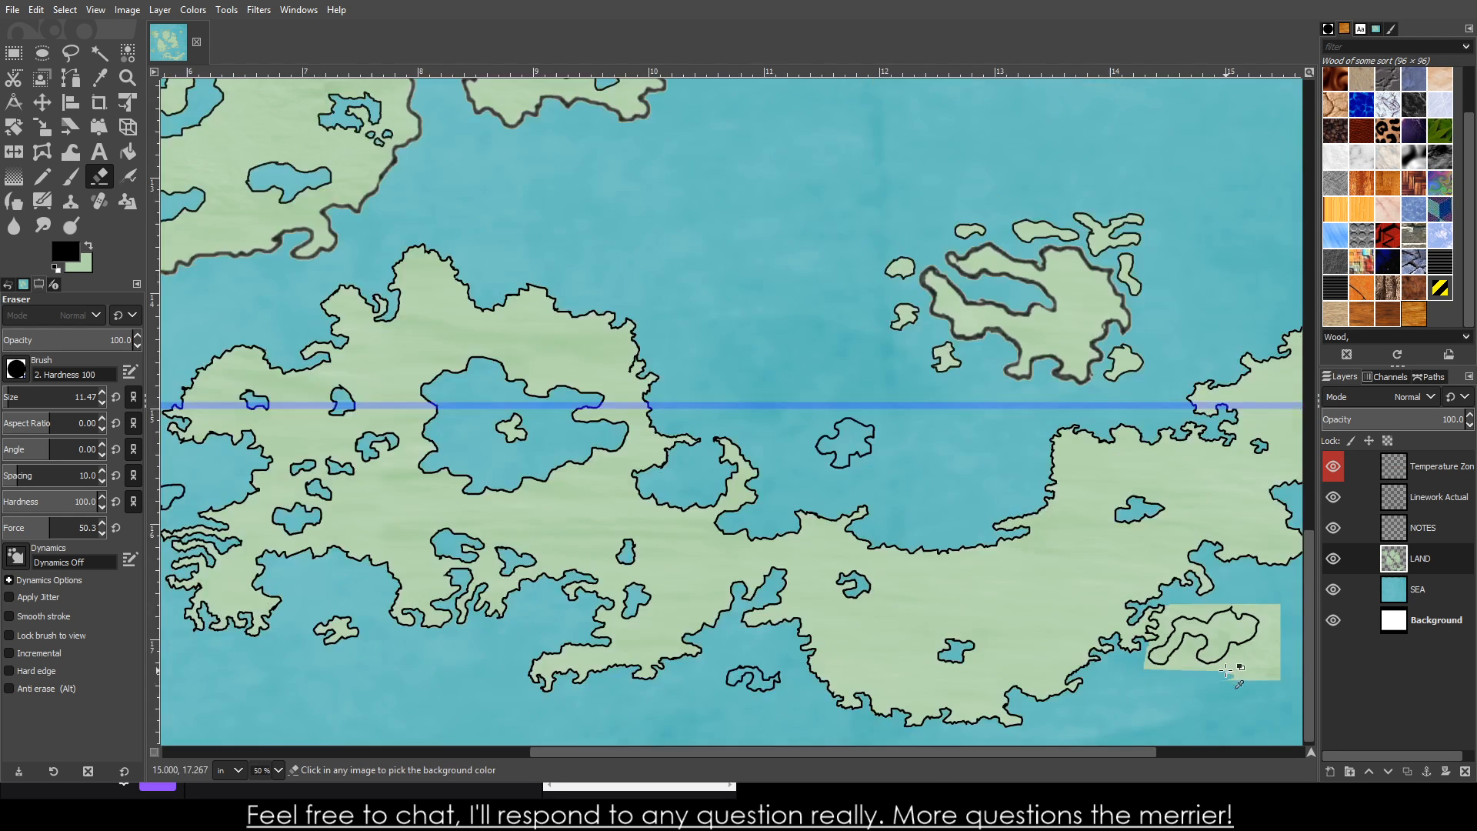
{"action": "scroll", "coordinate": [1273, 672], "scroll_direction": "up", "scroll_amount": 4}
{"action": "scroll", "coordinate": [1117, 678], "scroll_direction": "down", "scroll_amount": 4}
{"action": "scroll", "coordinate": [1137, 627], "scroll_direction": "up", "scroll_amount": 3}
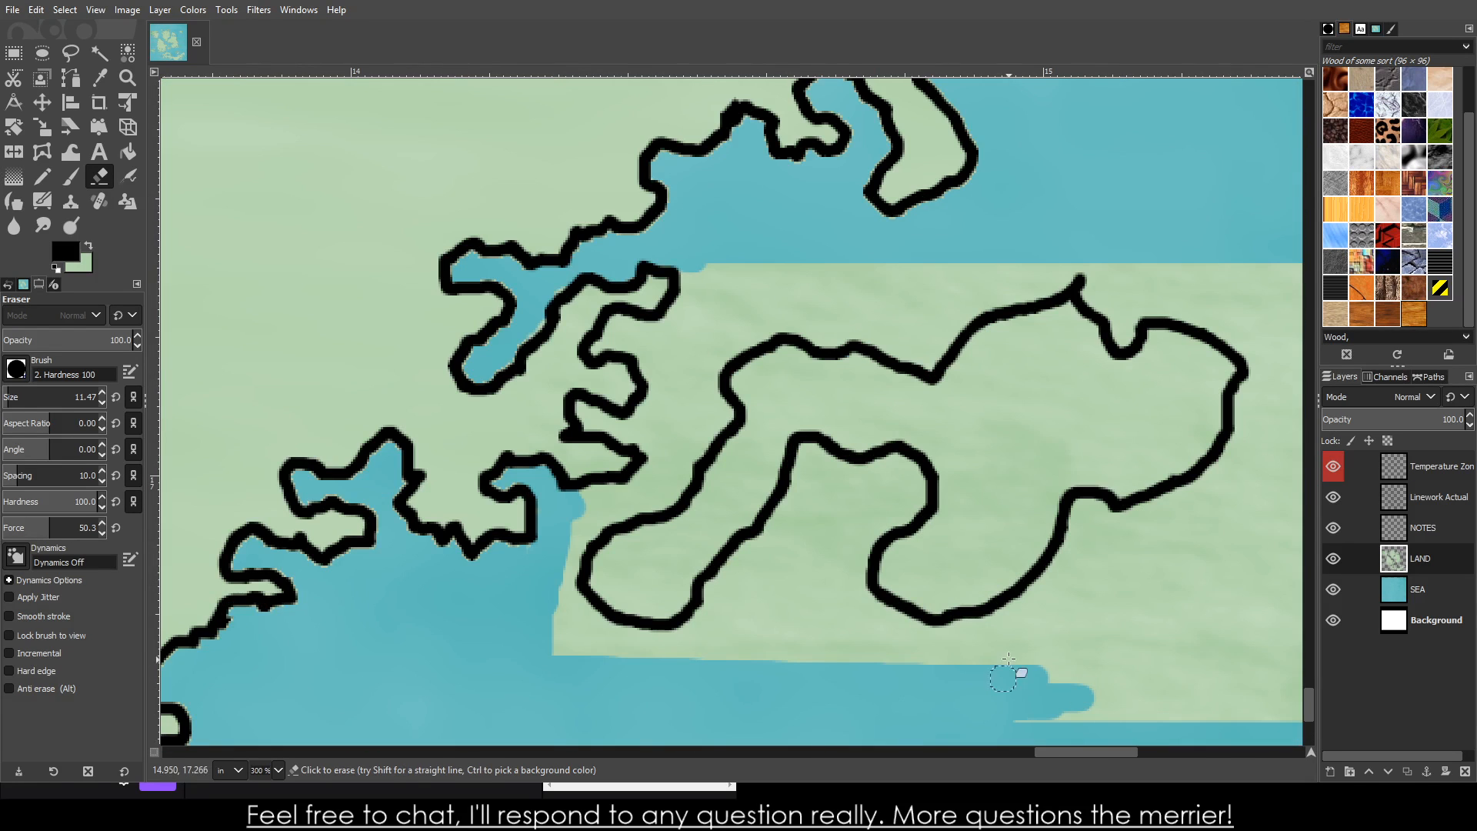
- Erase a band of surplus land texture around the southeastern island's outline and clear the area around its southwestern end
{"action": "mouse_move", "coordinate": [1000, 664]}
{"action": "left_mouse_down"}
{"action": "mouse_move", "coordinate": [1084, 547]}
{"action": "mouse_move", "coordinate": [1165, 538]}
{"action": "mouse_move", "coordinate": [1219, 502]}
{"action": "mouse_move", "coordinate": [1267, 370]}
{"action": "mouse_move", "coordinate": [1258, 310]}
{"action": "mouse_move", "coordinate": [1167, 295]}
{"action": "mouse_move", "coordinate": [1092, 255]}
{"action": "mouse_move", "coordinate": [1046, 257]}
{"action": "mouse_move", "coordinate": [880, 323]}
{"action": "mouse_move", "coordinate": [764, 306]}
{"action": "mouse_move", "coordinate": [697, 350]}
{"action": "mouse_move", "coordinate": [651, 482]}
{"action": "mouse_move", "coordinate": [586, 508]}
{"action": "left_mouse_up"}
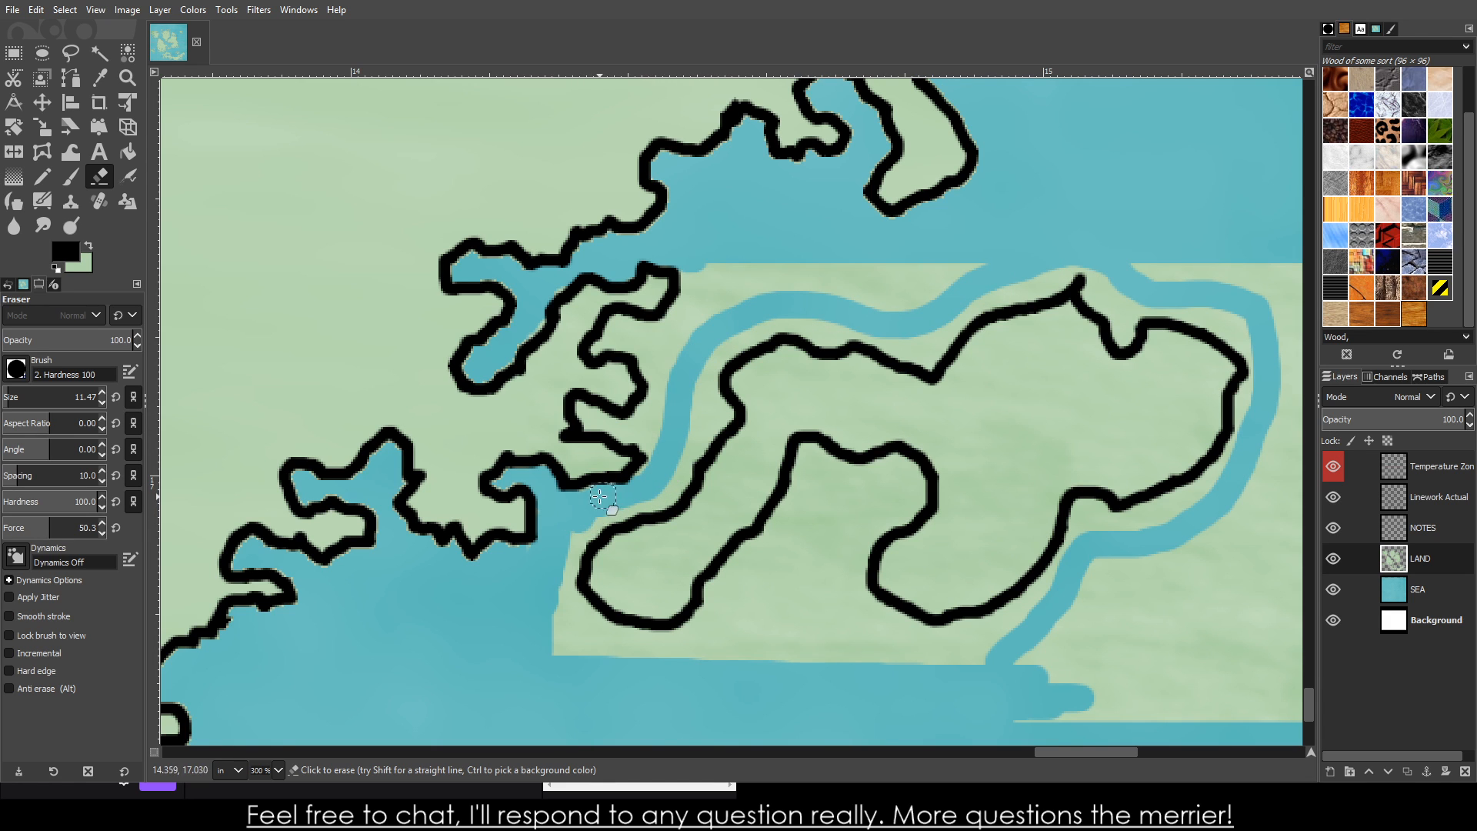
{"action": "mouse_move", "coordinate": [564, 568]}
{"action": "left_mouse_down"}
{"action": "mouse_move", "coordinate": [559, 631]}
{"action": "mouse_move", "coordinate": [590, 658]}
{"action": "mouse_move", "coordinate": [567, 605]}
{"action": "mouse_move", "coordinate": [623, 651]}
{"action": "mouse_move", "coordinate": [585, 616]}
{"action": "mouse_move", "coordinate": [614, 641]}
{"action": "mouse_move", "coordinate": [707, 634]}
{"action": "mouse_move", "coordinate": [660, 649]}
{"action": "mouse_move", "coordinate": [707, 627]}
{"action": "mouse_move", "coordinate": [725, 596]}
{"action": "left_mouse_up"}
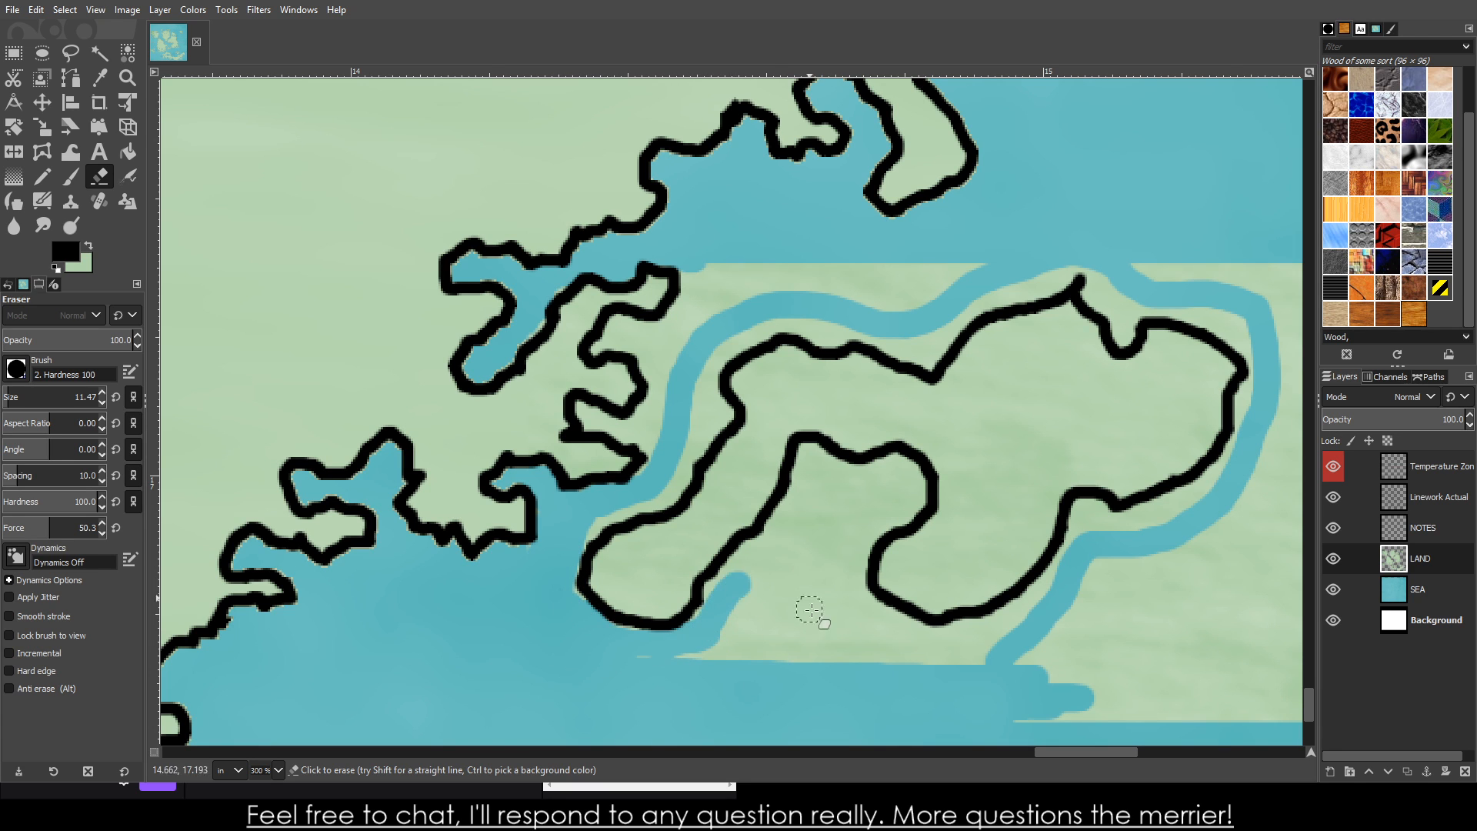
{"action": "scroll", "coordinate": [816, 612], "scroll_direction": "down", "scroll_amount": 5, "text": "ctrl"}
{"action": "scroll", "coordinate": [937, 546], "scroll_direction": "up", "scroll_amount": 3, "text": "ctrl"}
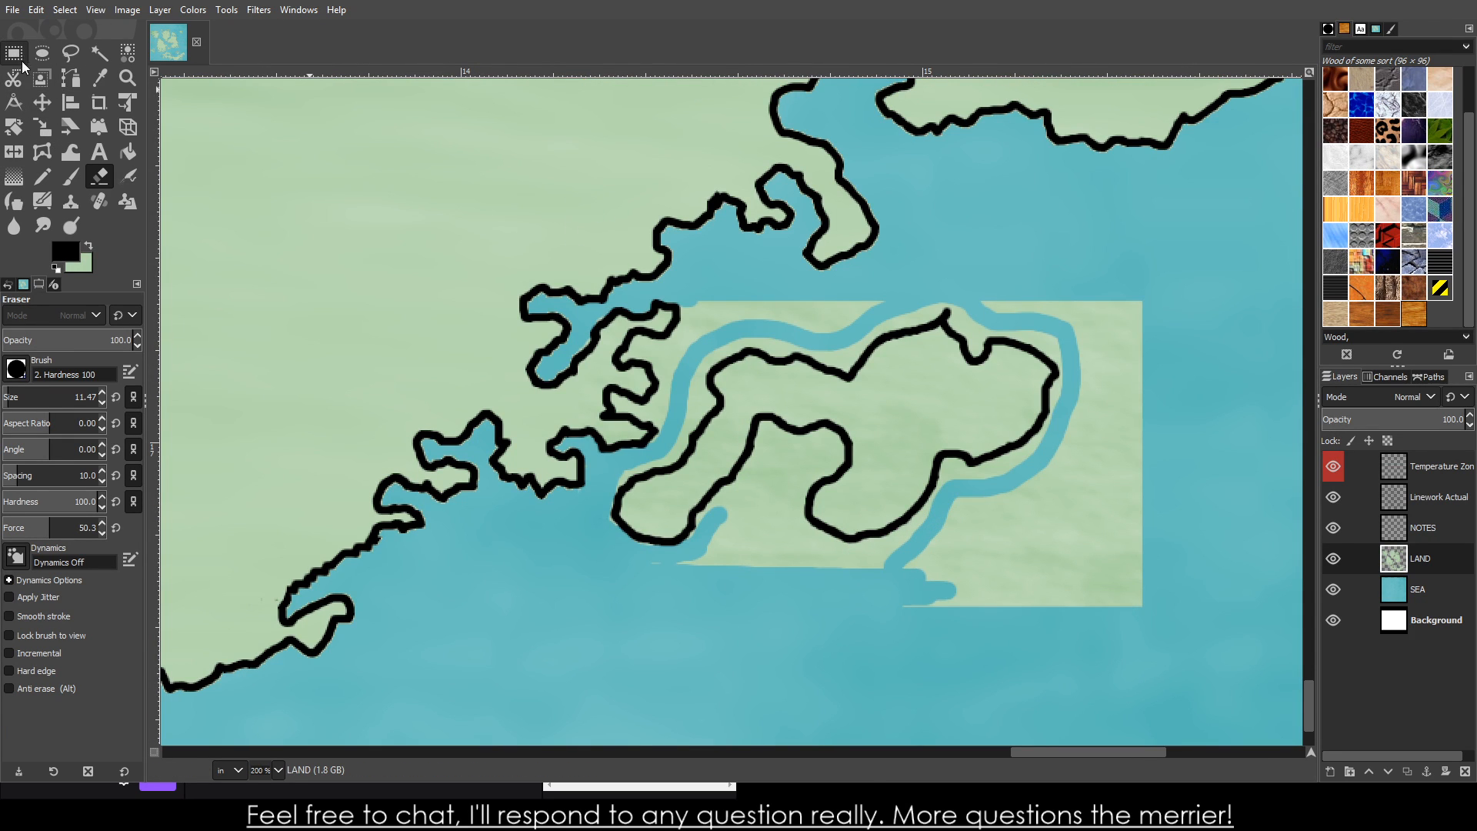
- Fuzzy-select the open sea on the Linework Actual layer, delete that area from the LAND layer, and clear the selection
{"action": "left_click", "coordinate": [93, 56]}
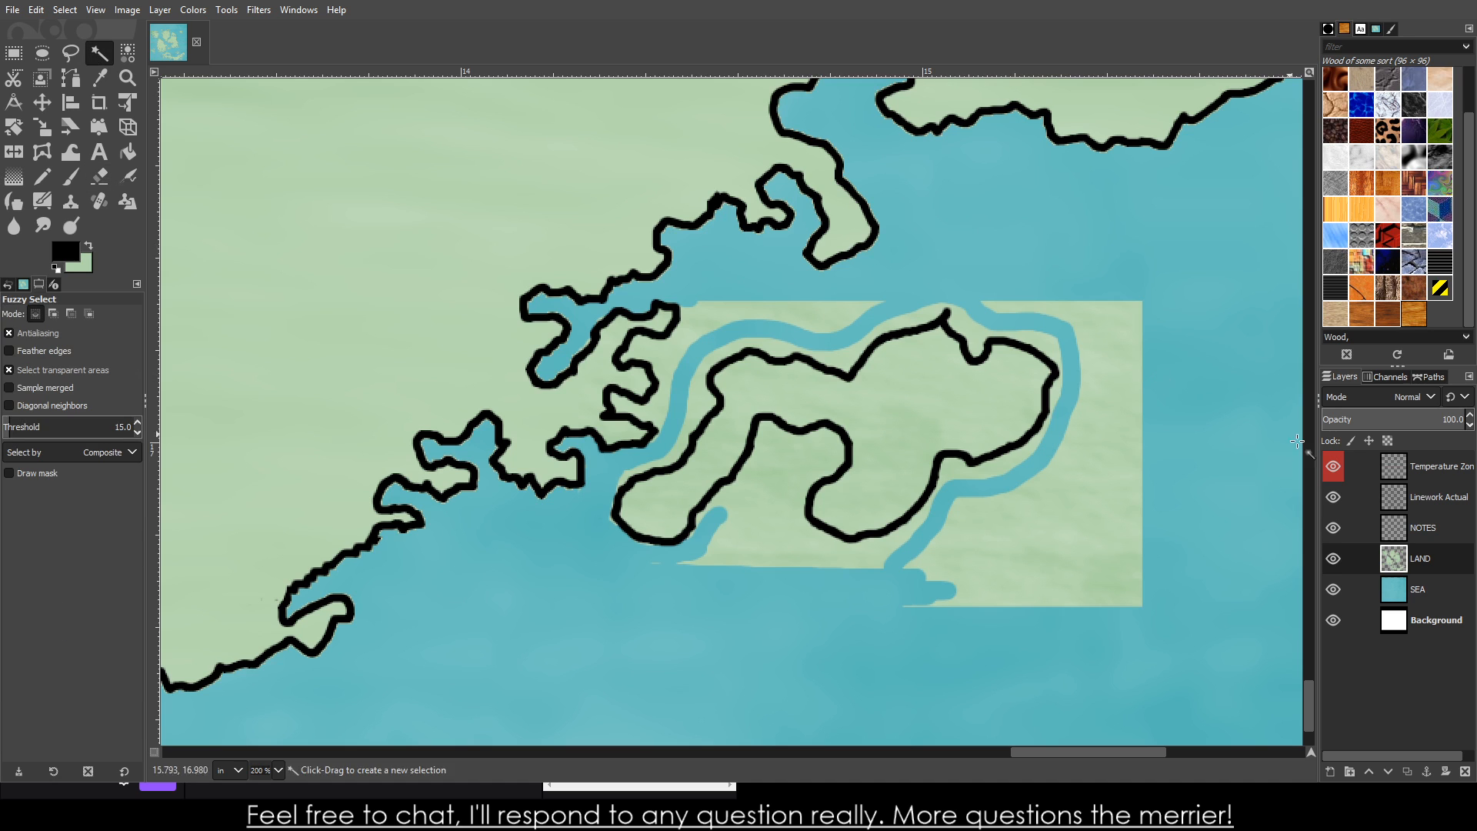
{"action": "left_click", "coordinate": [1428, 500]}
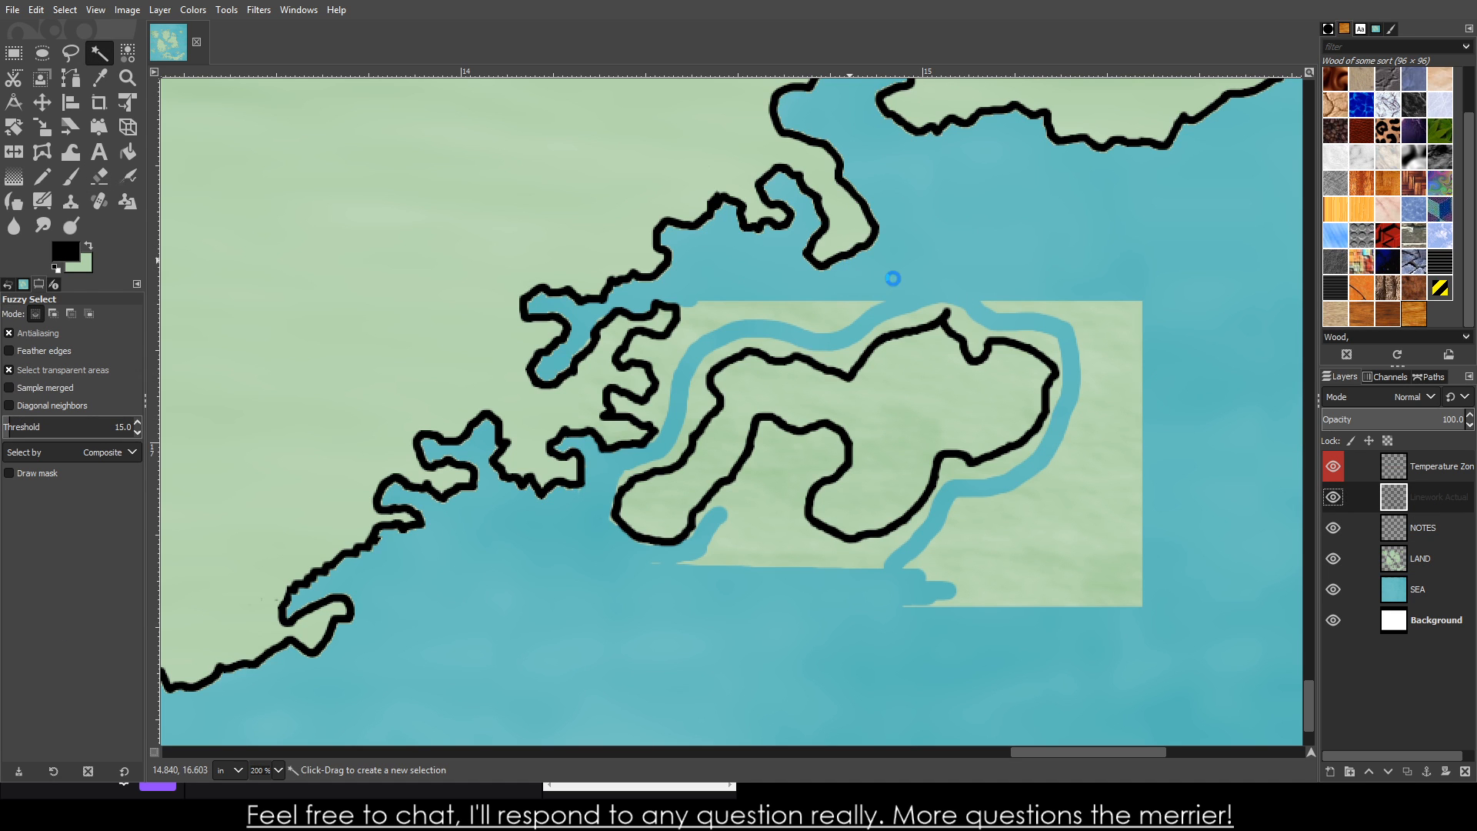
{"action": "left_click", "coordinate": [945, 234]}
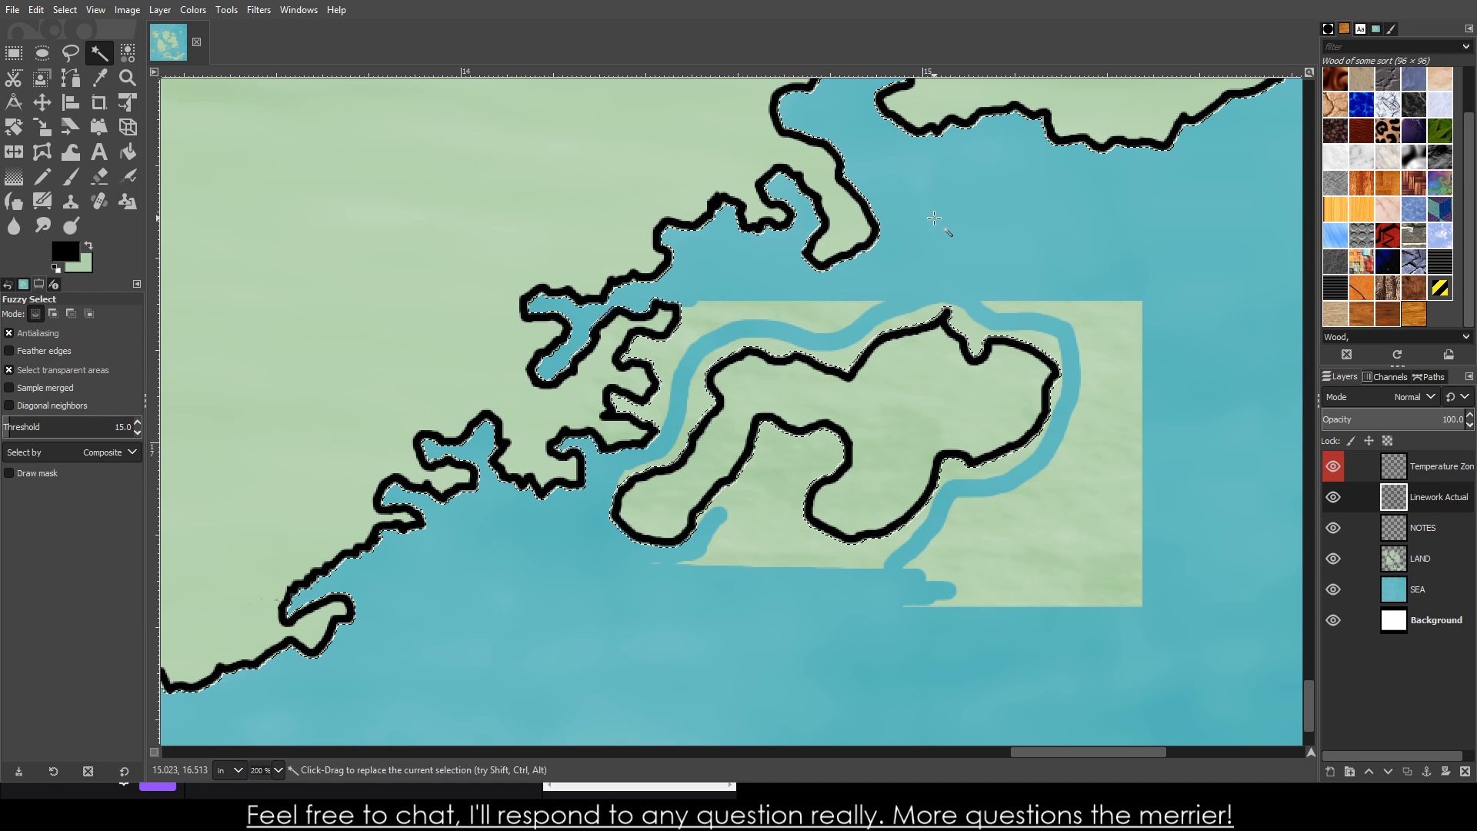
{"action": "left_click", "coordinate": [1415, 568]}
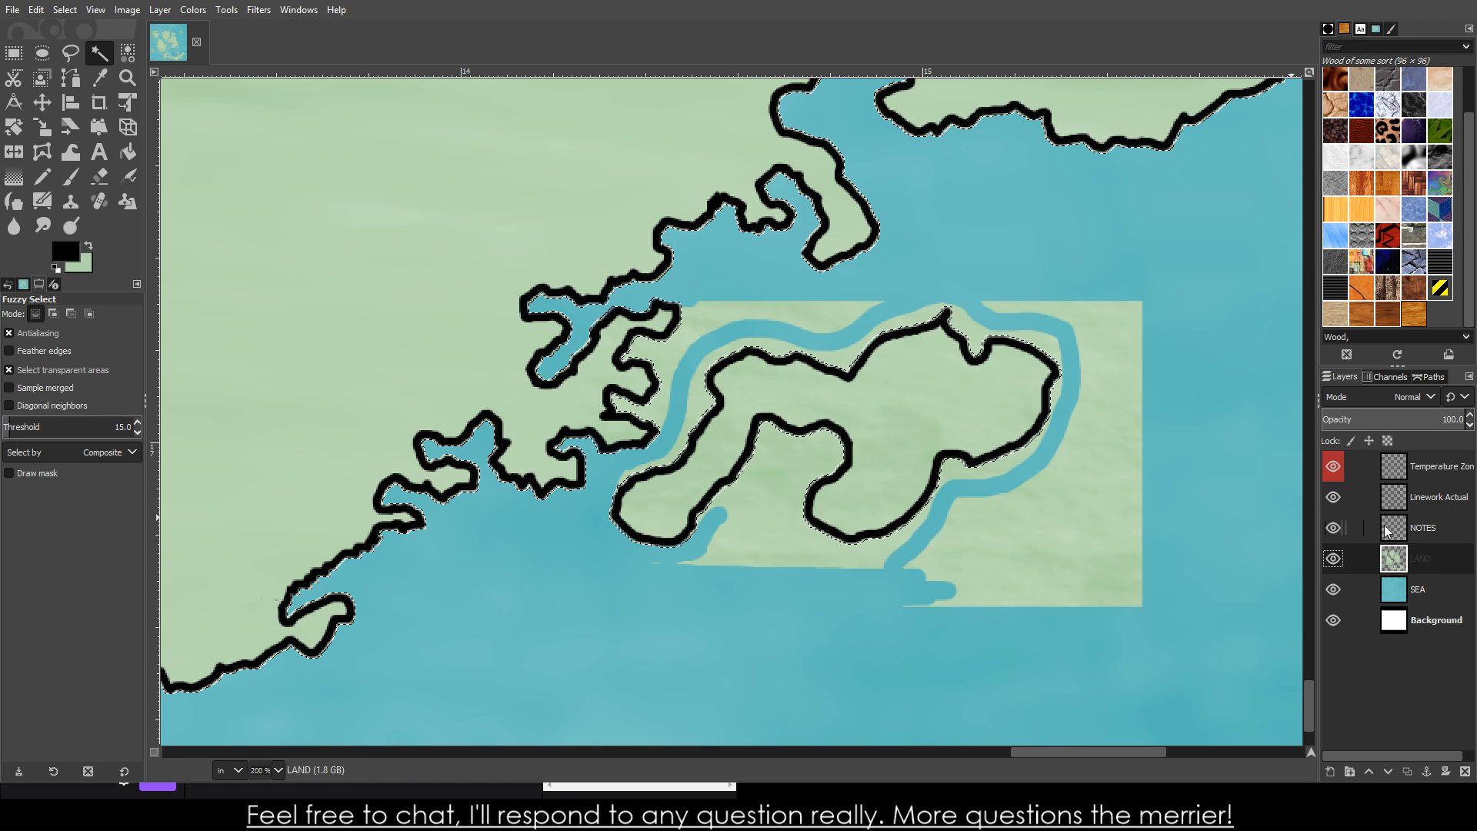
{"action": "key", "text": "Delete"}
{"action": "scroll", "coordinate": [887, 448], "scroll_direction": "down", "scroll_amount": 3}
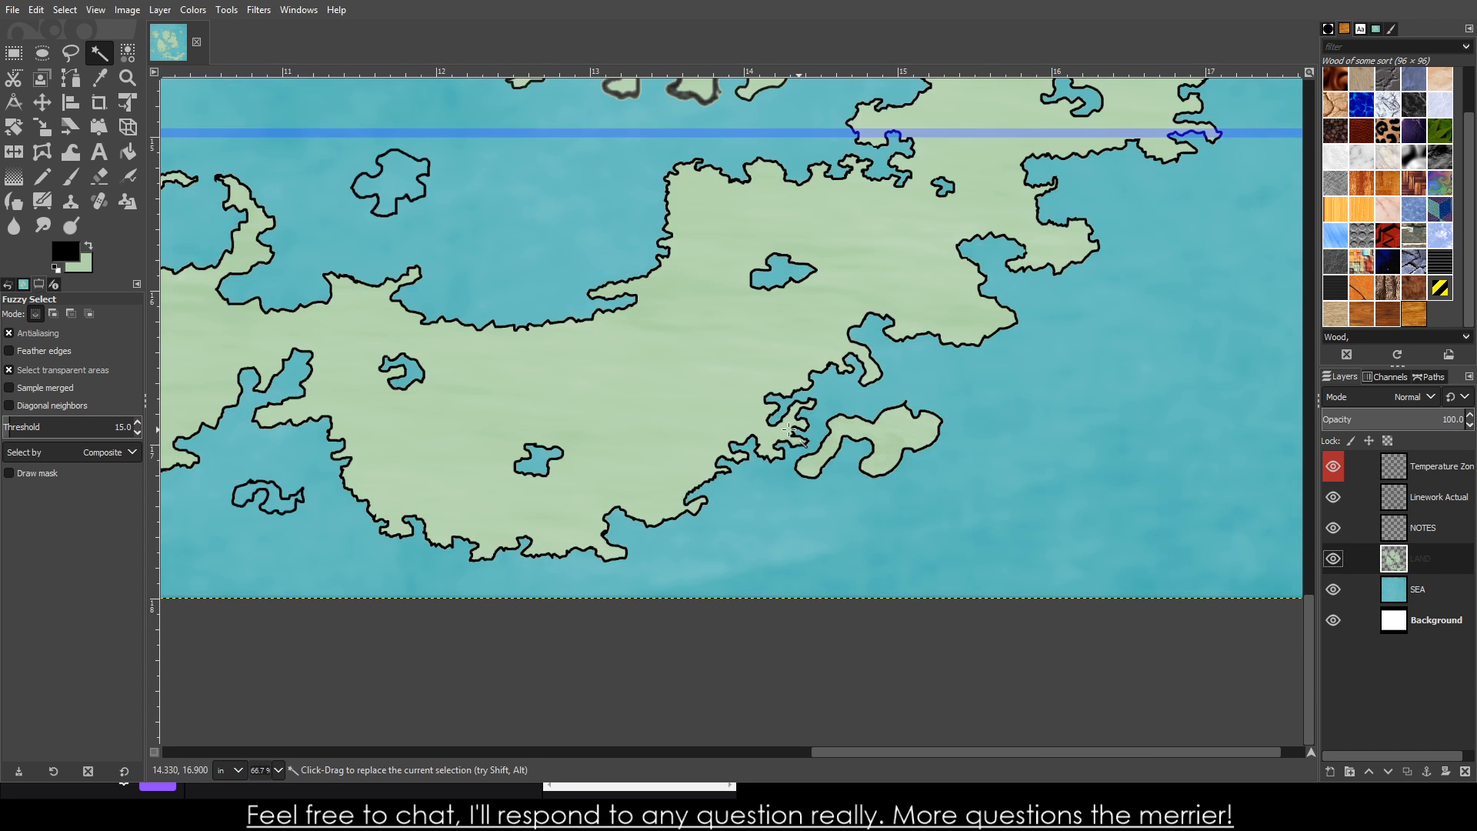
{"action": "scroll", "coordinate": [790, 431], "scroll_direction": "down", "scroll_amount": 3}
{"action": "scroll", "coordinate": [460, 284], "scroll_direction": "down", "scroll_amount": 4}
{"action": "scroll", "coordinate": [456, 280], "scroll_direction": "up", "scroll_amount": 4}
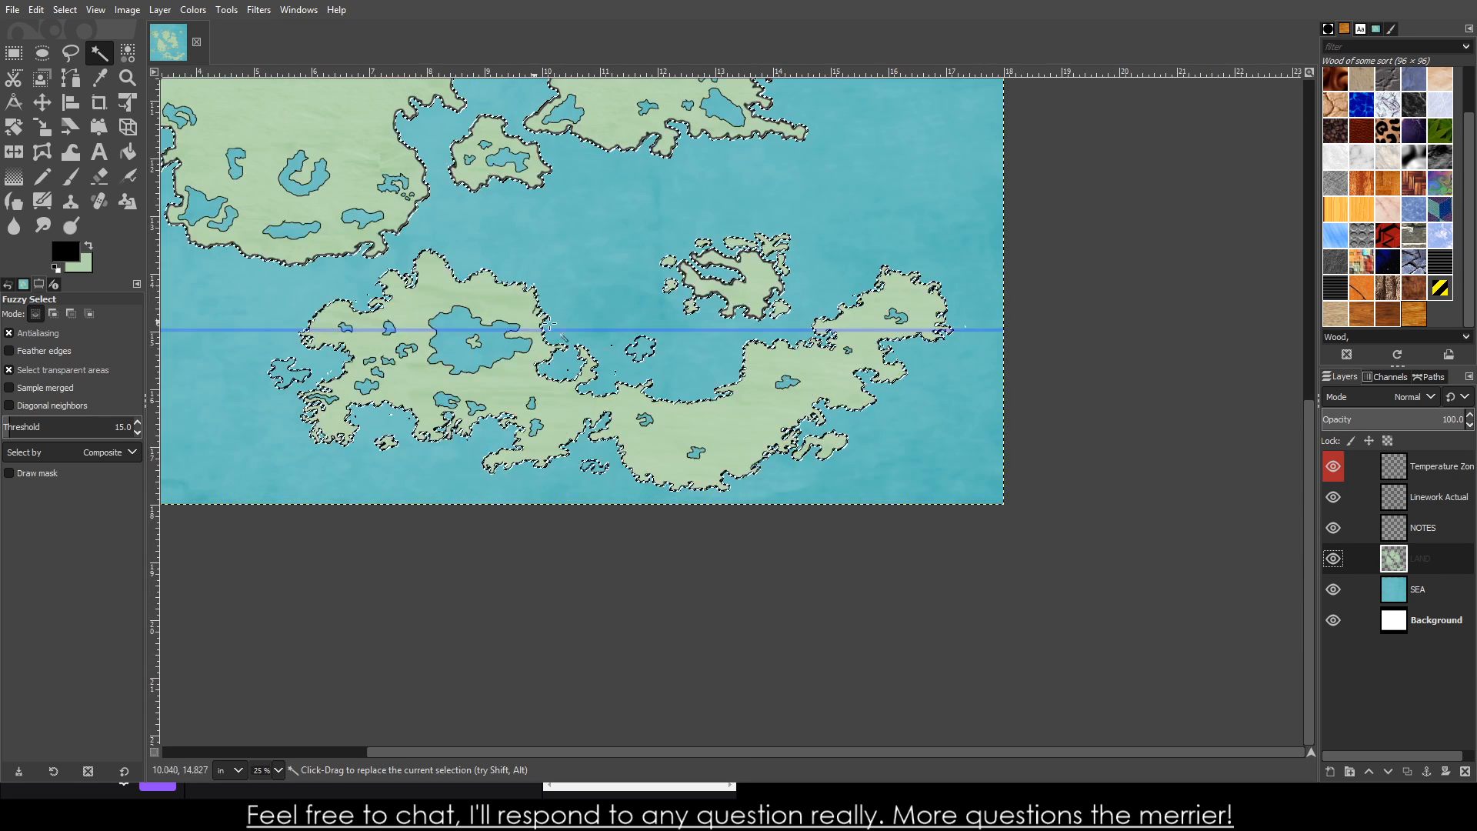
{"action": "key", "text": "ctrl+shift+a"}
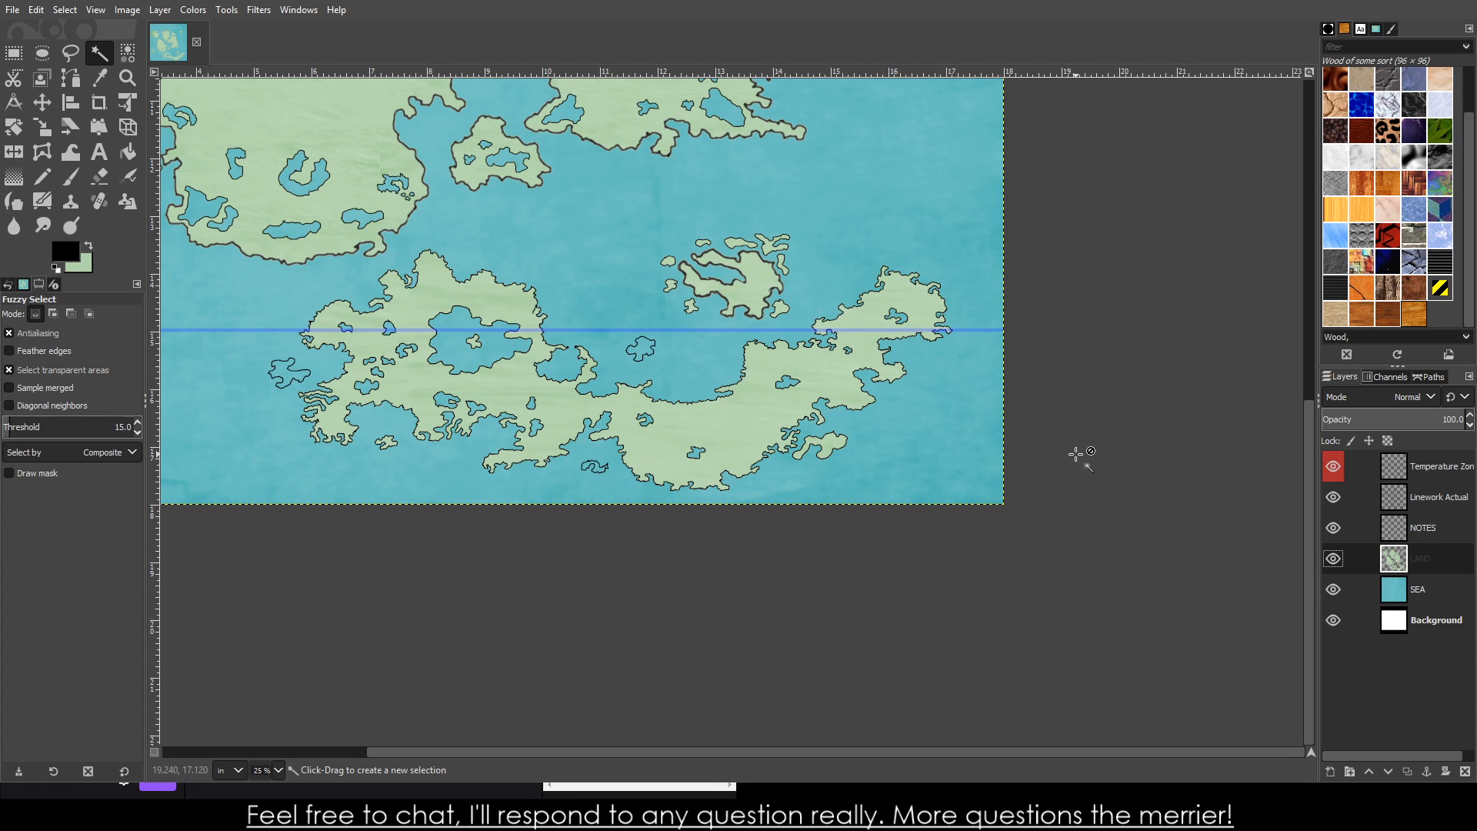
- Paste the copied land texture and move the patch over the outlined island in the southern continent's northern bay
{"action": "key", "text": "ctrl+v"}
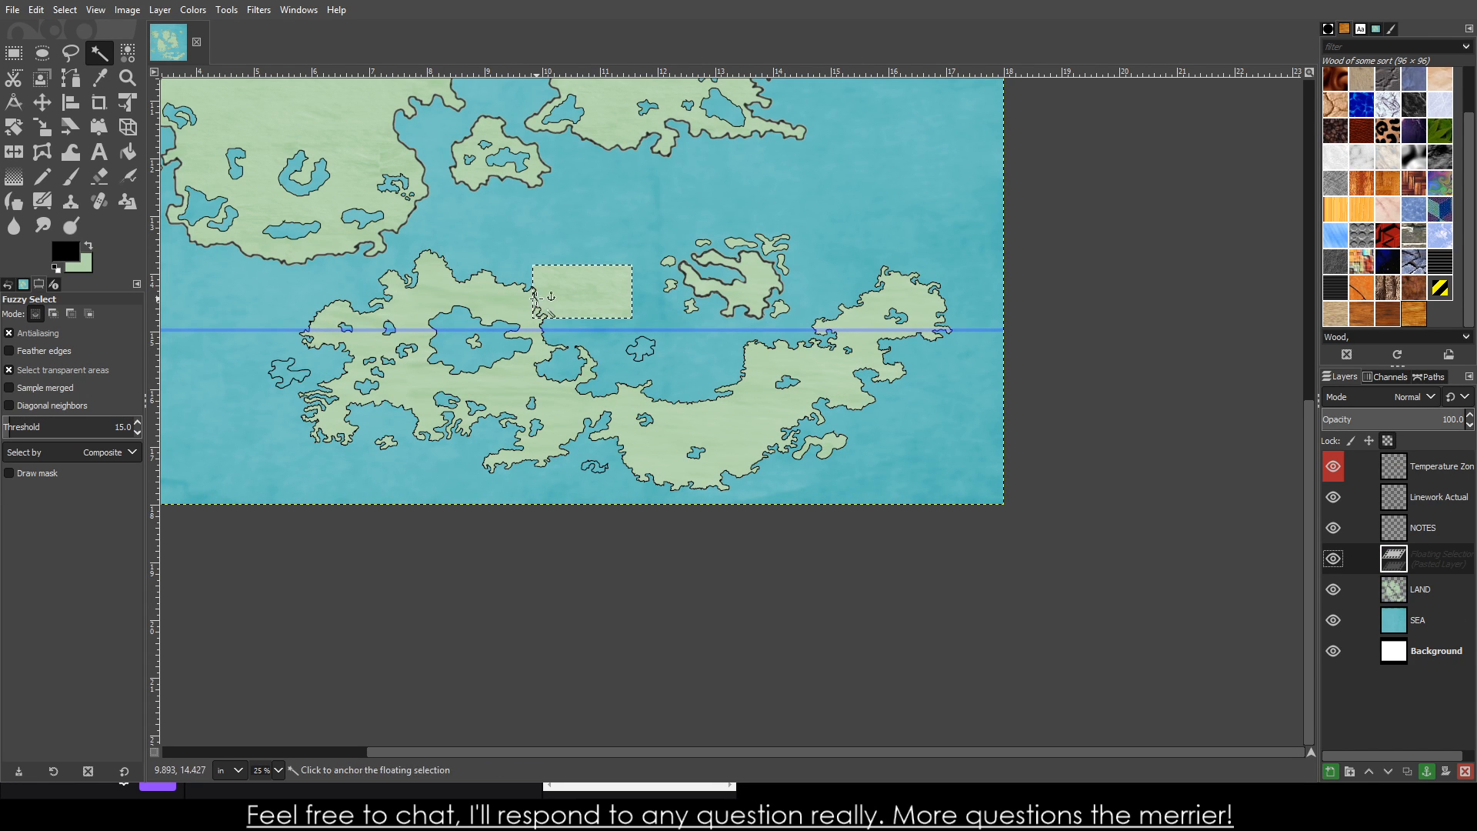
{"action": "left_click", "coordinate": [42, 103]}
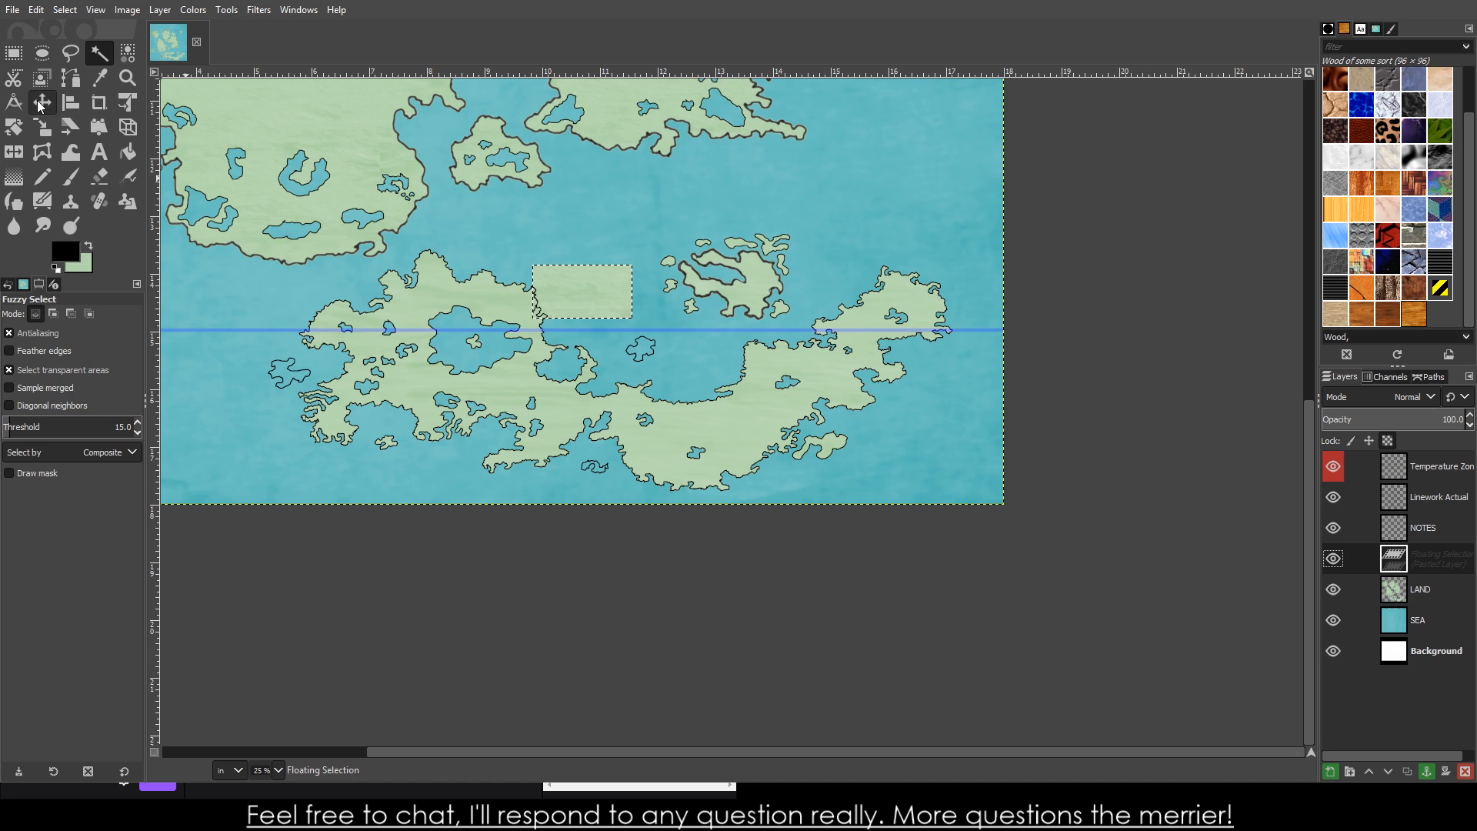
{"action": "left_click_drag", "start_coordinate": [586, 281], "coordinate": [656, 339]}
{"action": "left_click_drag", "start_coordinate": [617, 753], "coordinate": [485, 754]}
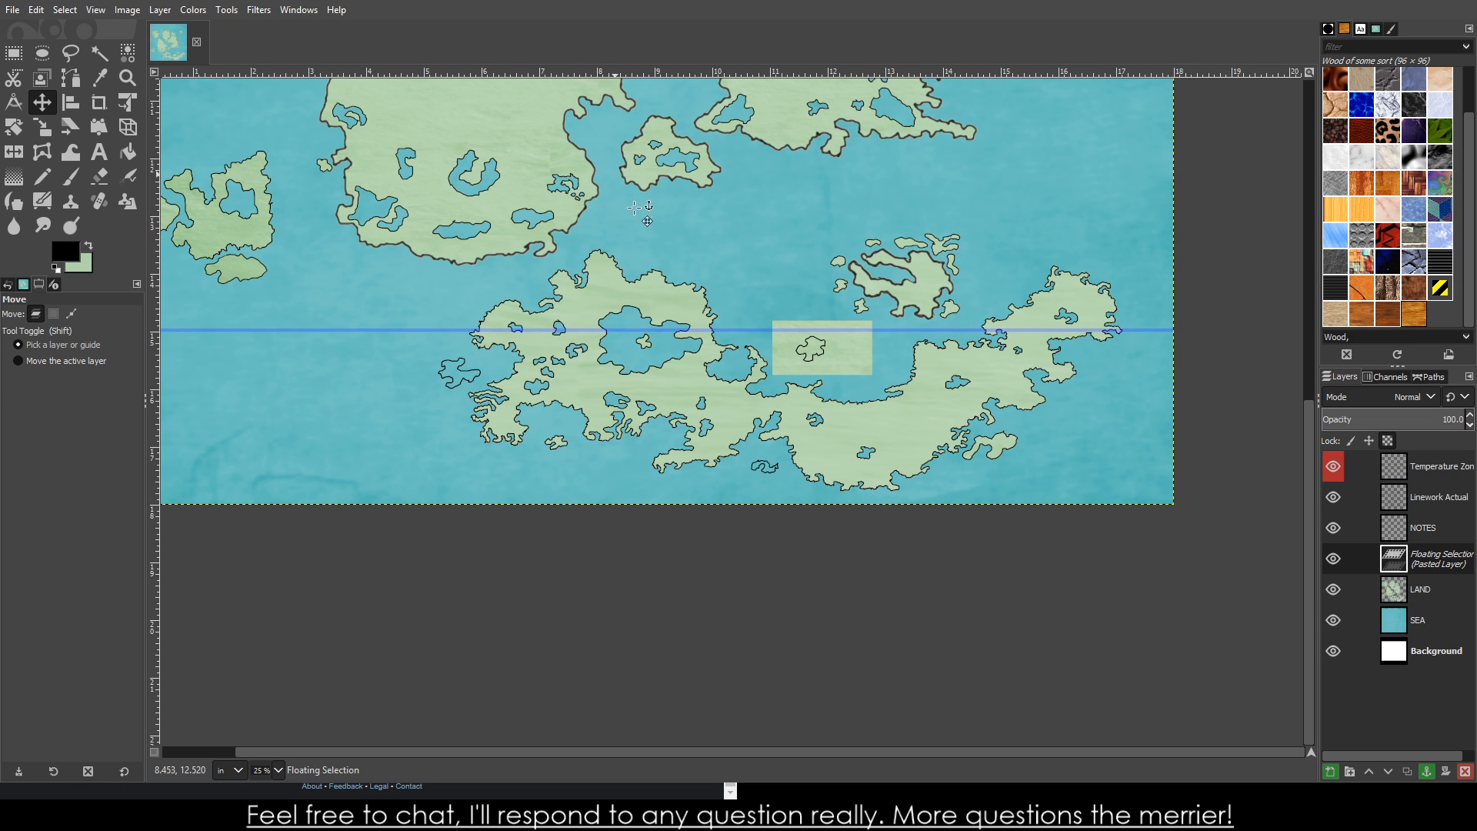
{"action": "scroll", "coordinate": [758, 347], "scroll_direction": "up", "scroll_amount": 3}
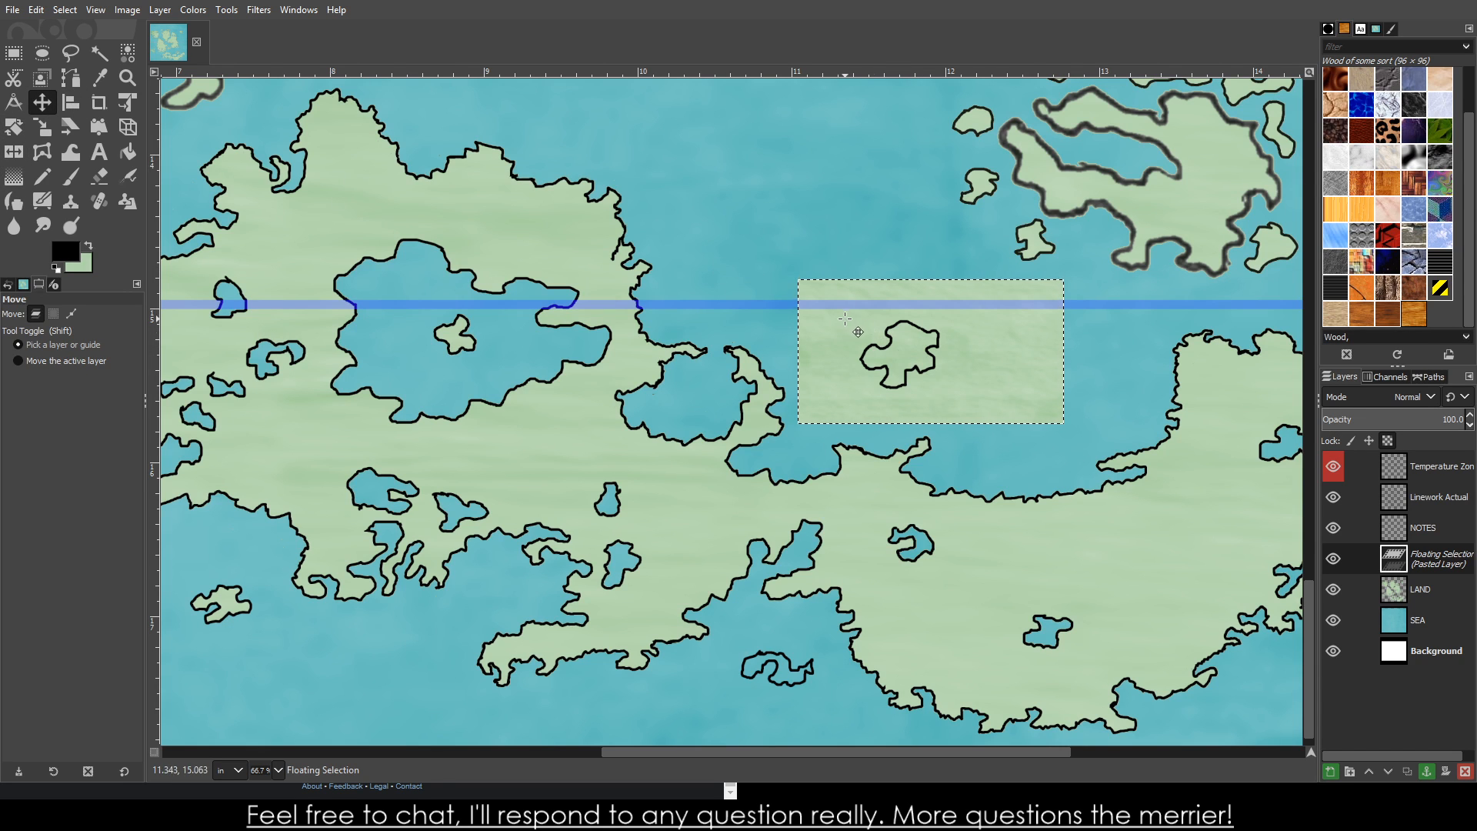
- Place another land texture patch over the island off the southern continent's western coast, scaled down to fit, and anchor it
{"action": "left_click_drag", "start_coordinate": [843, 318], "coordinate": [519, 269]}
{"action": "left_click_drag", "start_coordinate": [680, 287], "coordinate": [398, 397]}
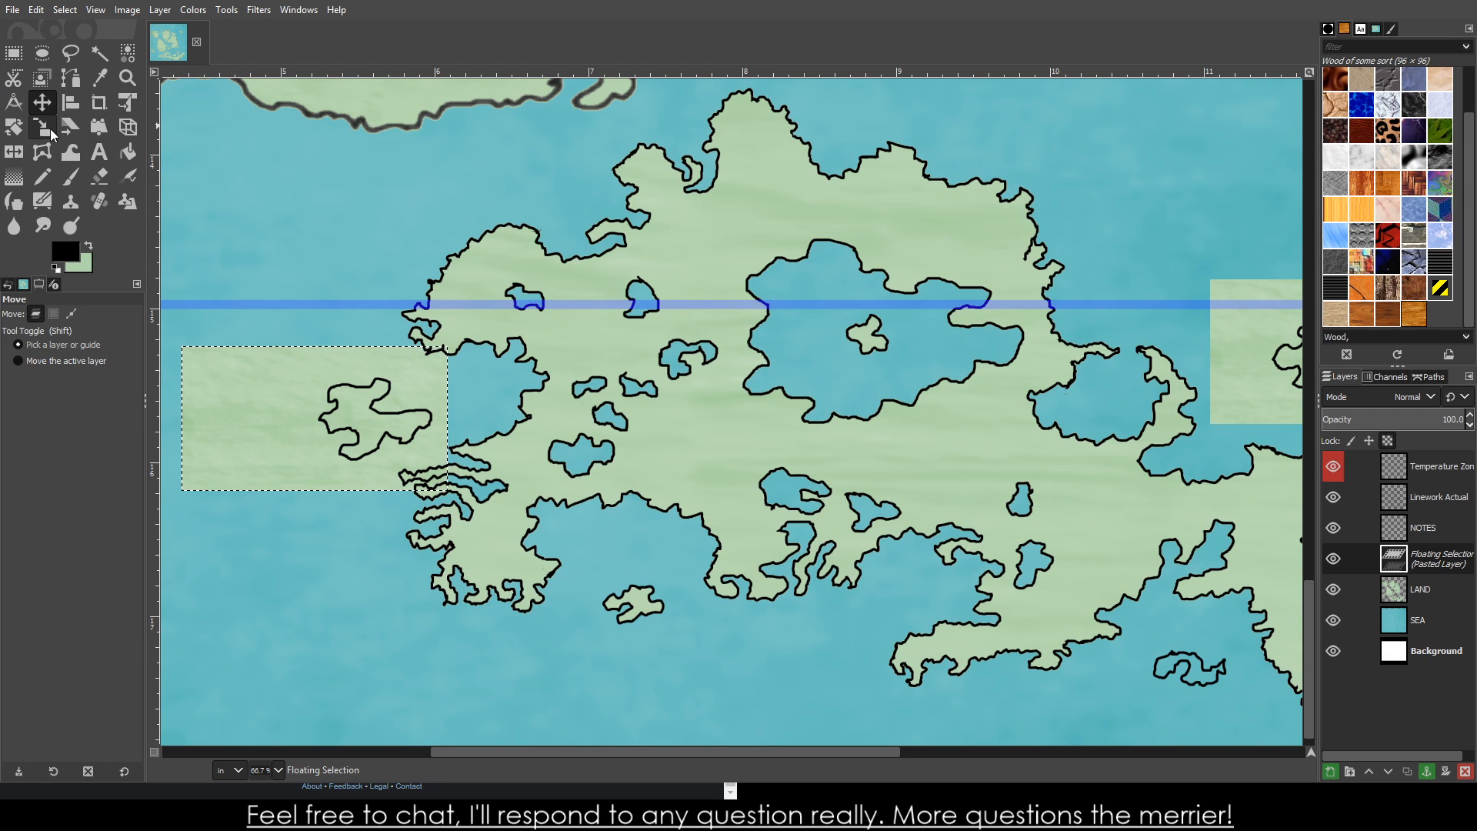
{"action": "left_click", "coordinate": [62, 137]}
{"action": "left_click_drag", "start_coordinate": [408, 457], "coordinate": [360, 391]}
{"action": "left_click", "coordinate": [41, 102]}
{"action": "scroll", "coordinate": [375, 443], "scroll_direction": "up", "scroll_amount": 5}
{"action": "scroll", "coordinate": [407, 430], "scroll_direction": "down", "scroll_amount": 2}
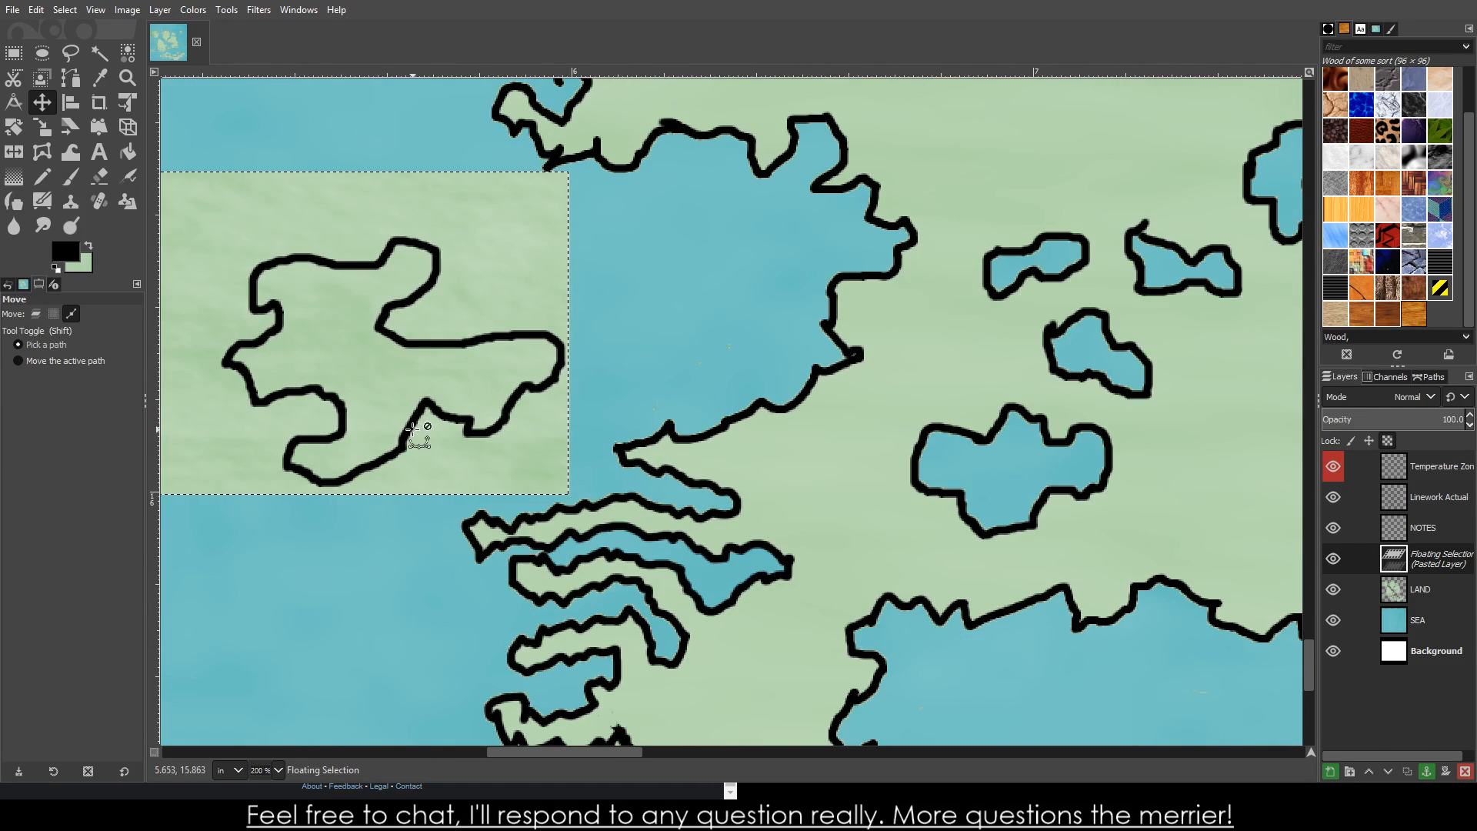
{"action": "scroll", "coordinate": [415, 431], "scroll_direction": "down", "scroll_amount": 6}
{"action": "scroll", "coordinate": [841, 501], "scroll_direction": "up", "scroll_amount": 1}
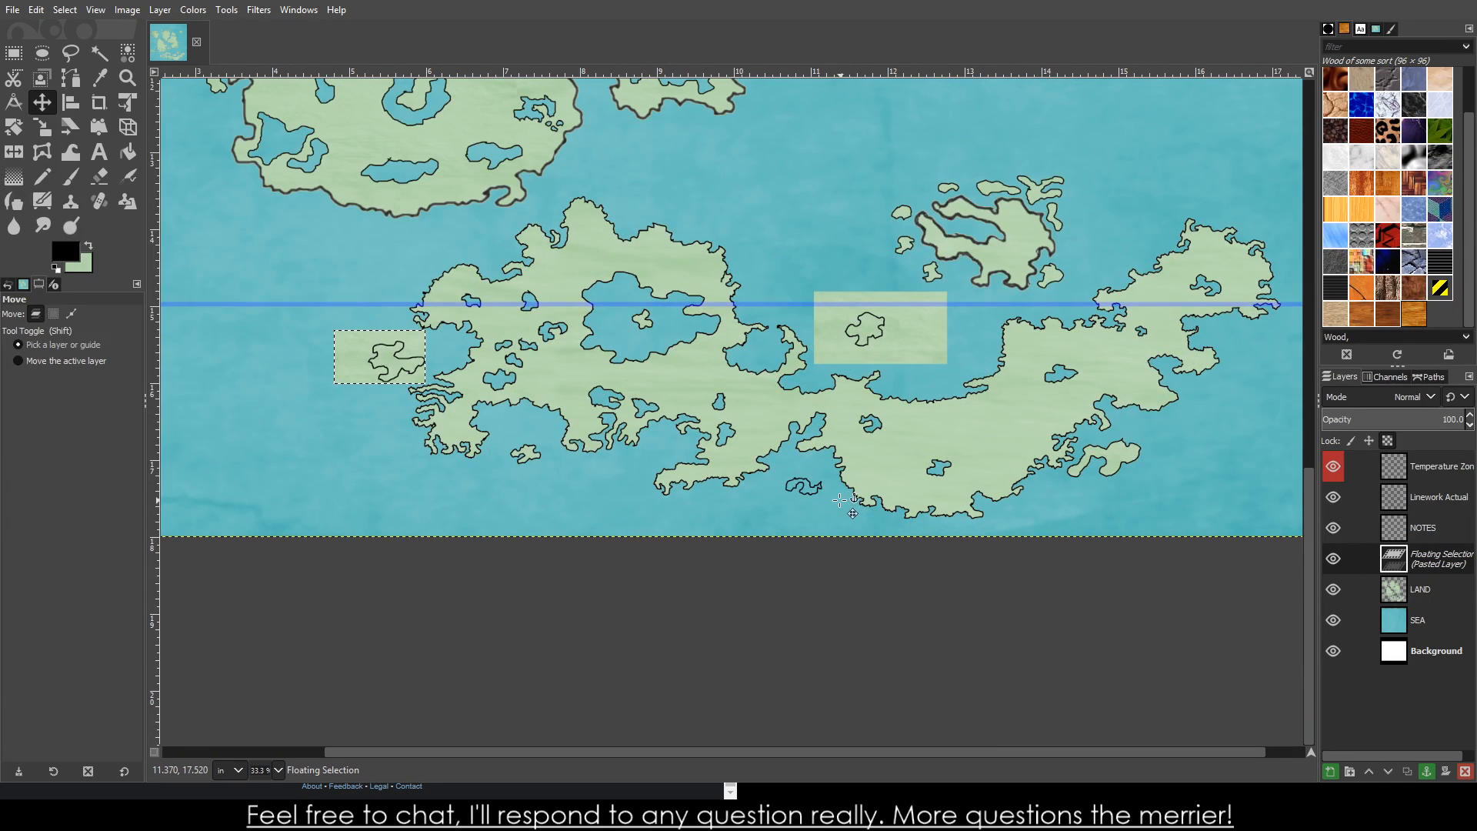
{"action": "key", "text": "ctrl+h"}
- Move a further land texture patch over the small outlined islet off the continent's southern coast and anchor it
{"action": "left_click_drag", "start_coordinate": [397, 388], "coordinate": [798, 458]}
{"action": "scroll", "coordinate": [730, 499], "scroll_direction": "up", "scroll_amount": 4}
{"action": "left_click_drag", "start_coordinate": [896, 534], "coordinate": [945, 569]}
{"action": "scroll", "coordinate": [1092, 561], "scroll_direction": "down", "scroll_amount": 4}
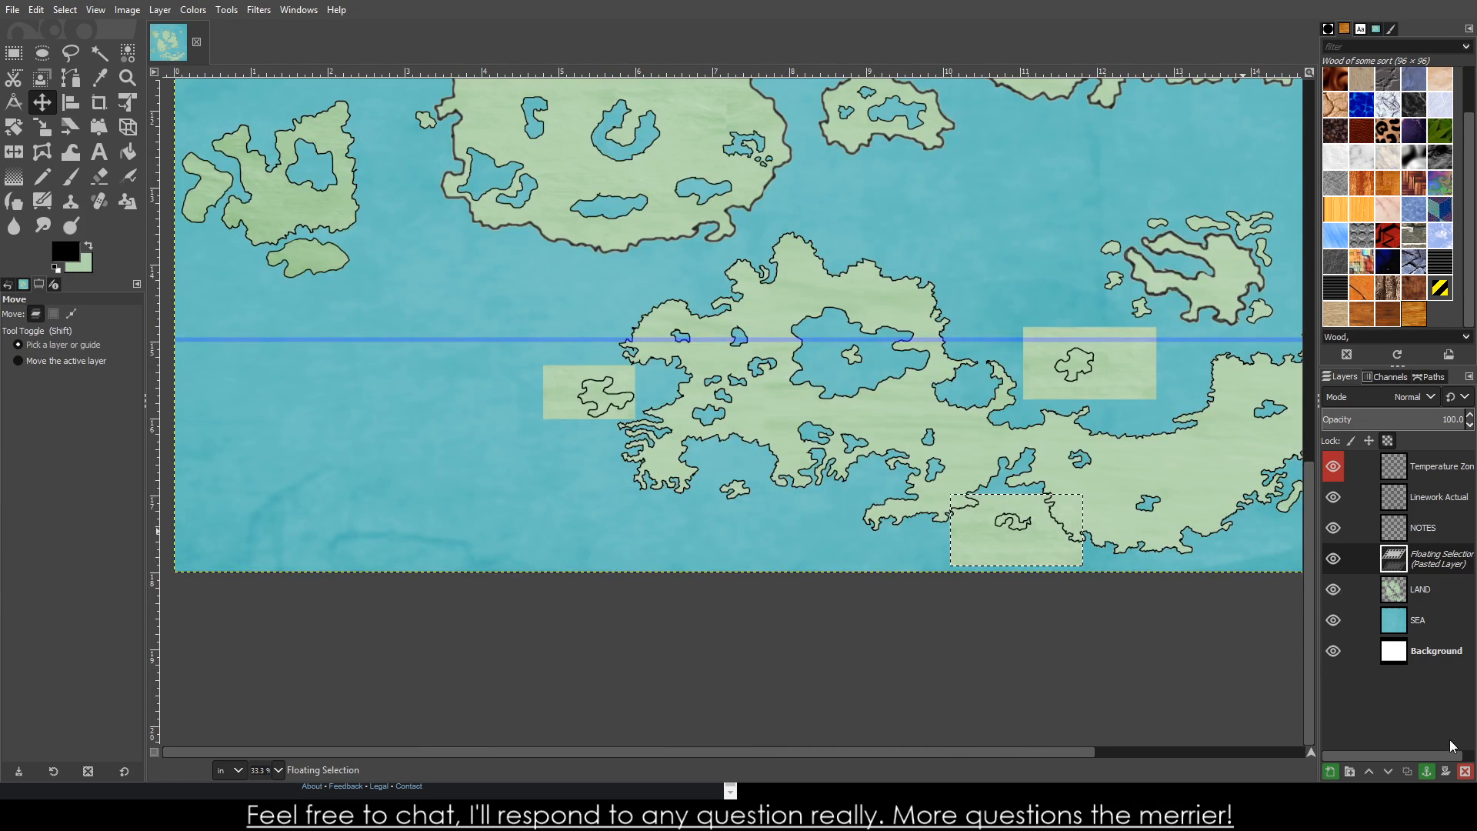
{"action": "left_click", "coordinate": [1427, 771]}
{"action": "scroll", "coordinate": [1106, 502], "scroll_direction": "down", "scroll_amount": 3}
{"action": "scroll", "coordinate": [1212, 487], "scroll_direction": "up", "scroll_amount": 2}
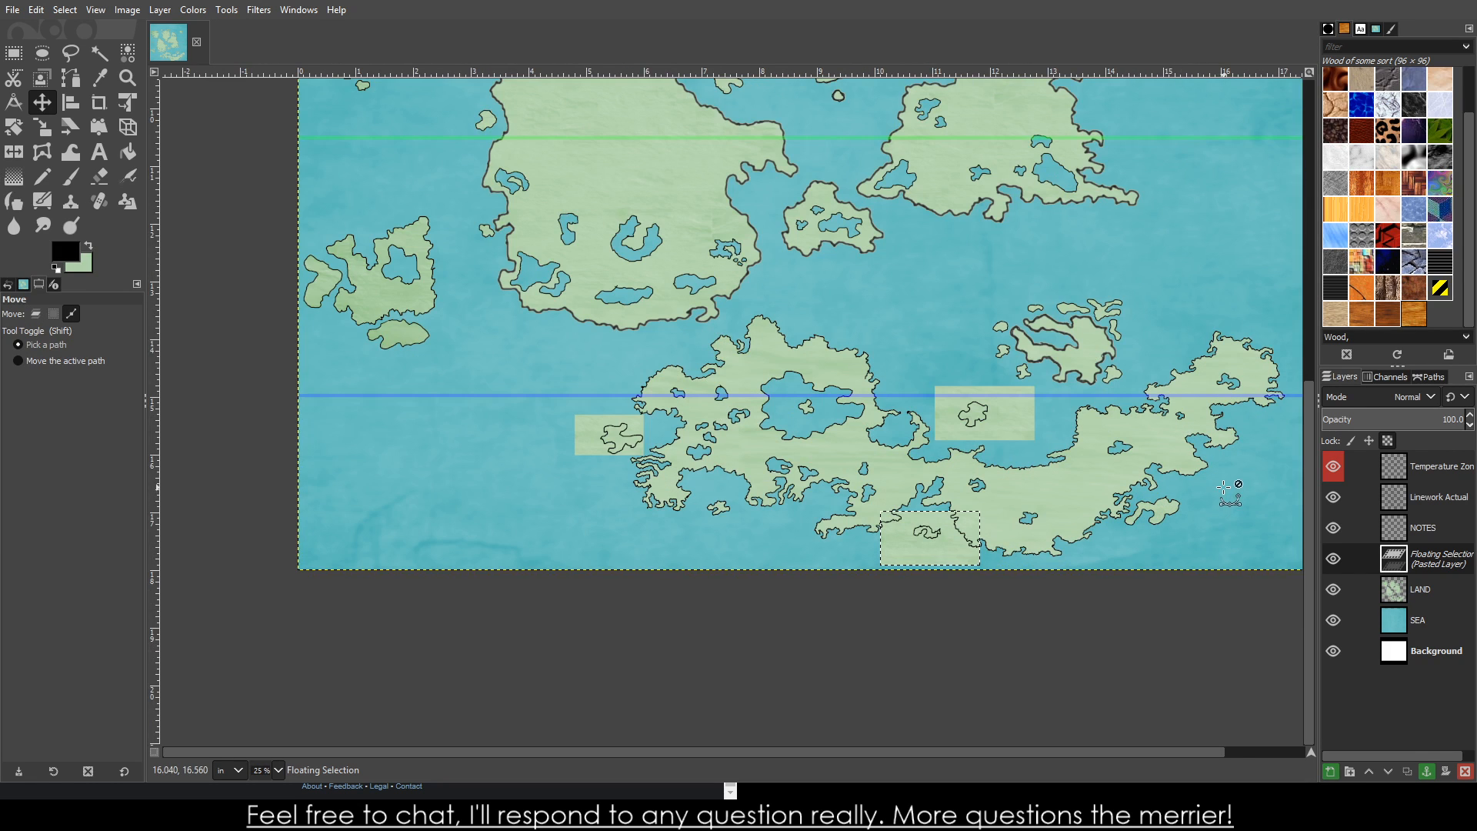
{"action": "scroll", "coordinate": [1224, 488], "scroll_direction": "up", "scroll_amount": 1}
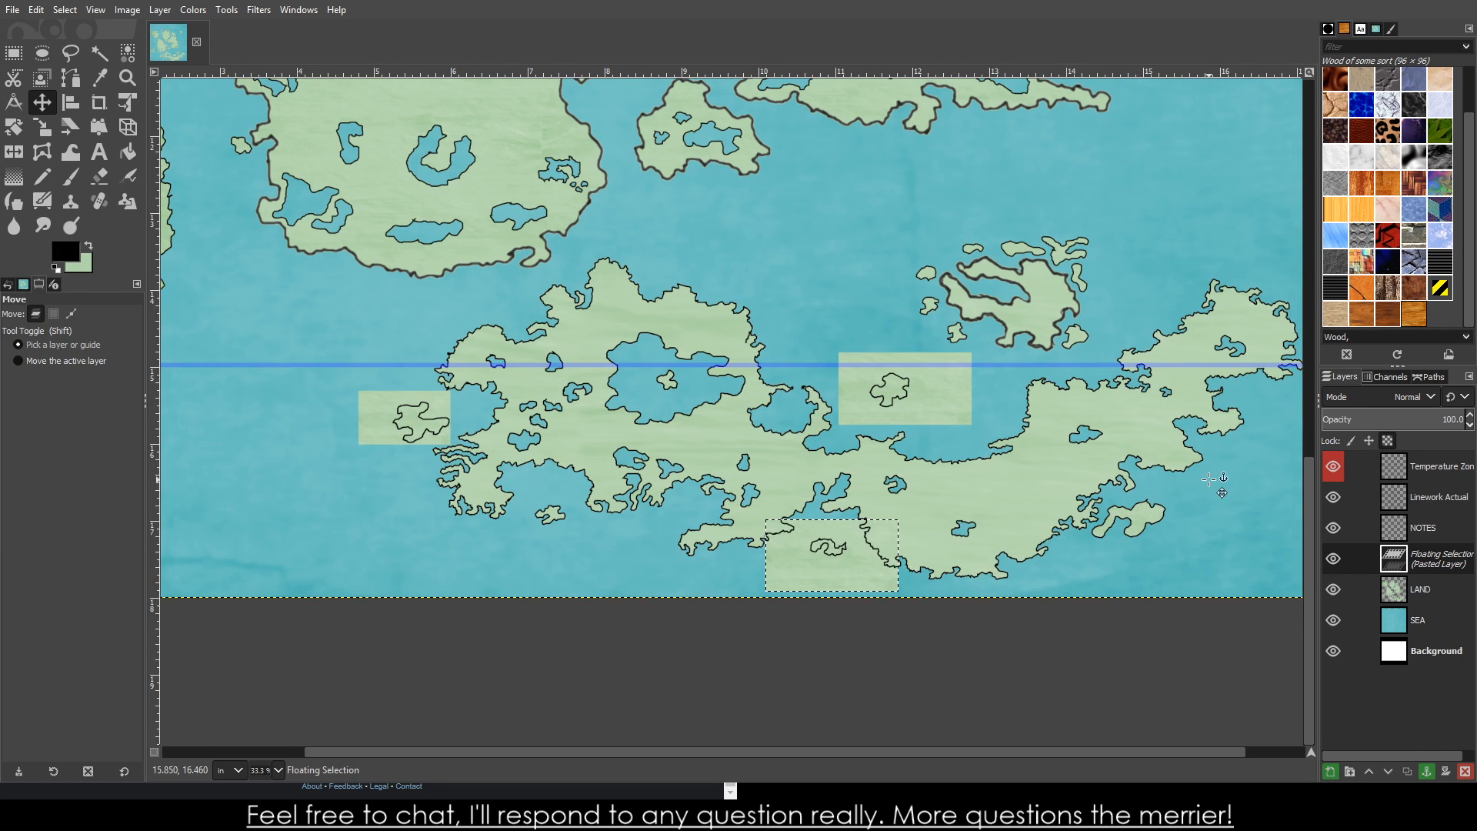
{"action": "left_click", "coordinate": [1426, 772]}
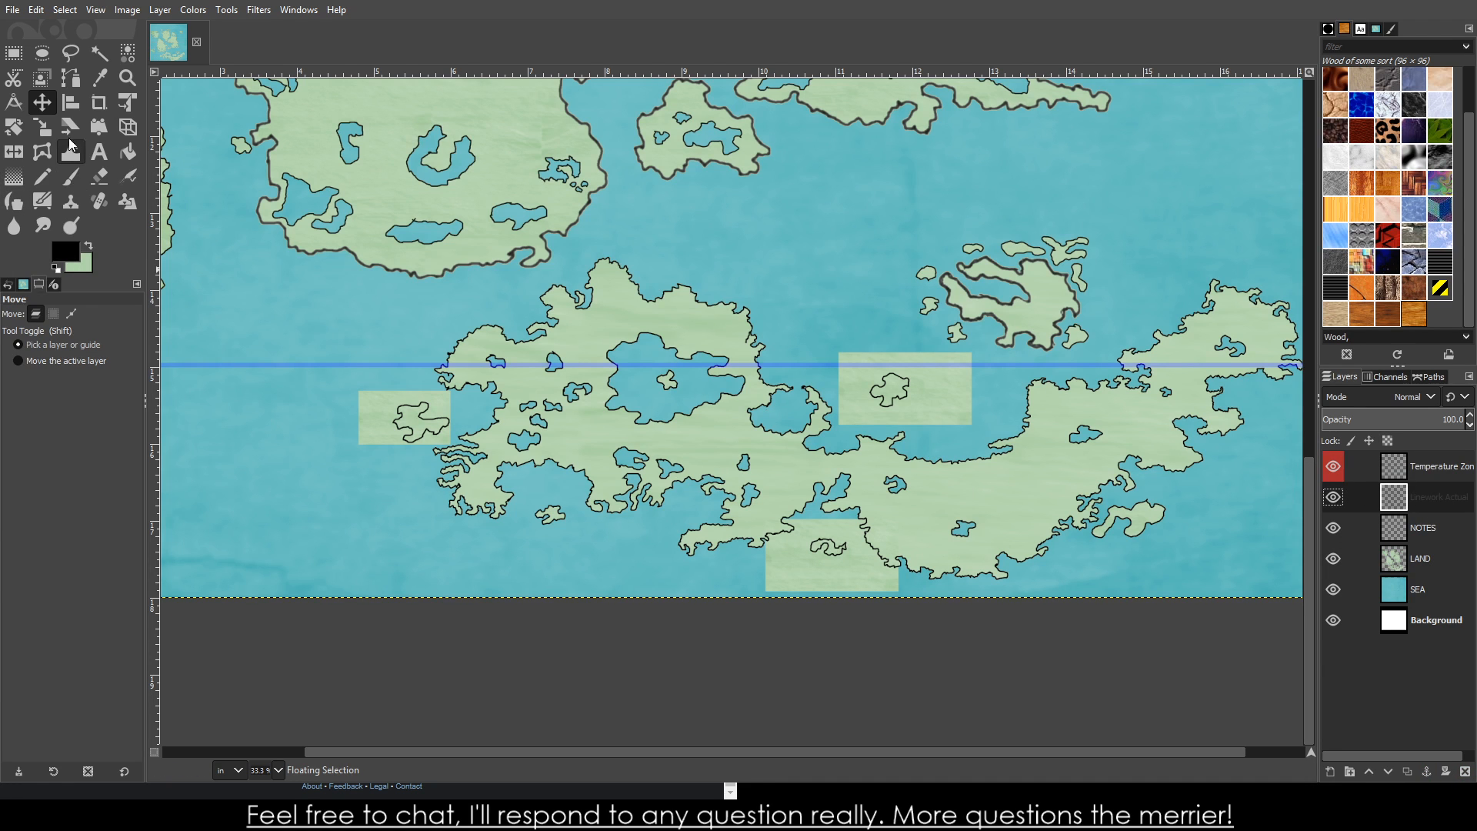
- Fuzzy-select the open sea on the Linework Actual layer, delete the surplus texture from LAND, and clear the selection
{"action": "left_click", "coordinate": [99, 53]}
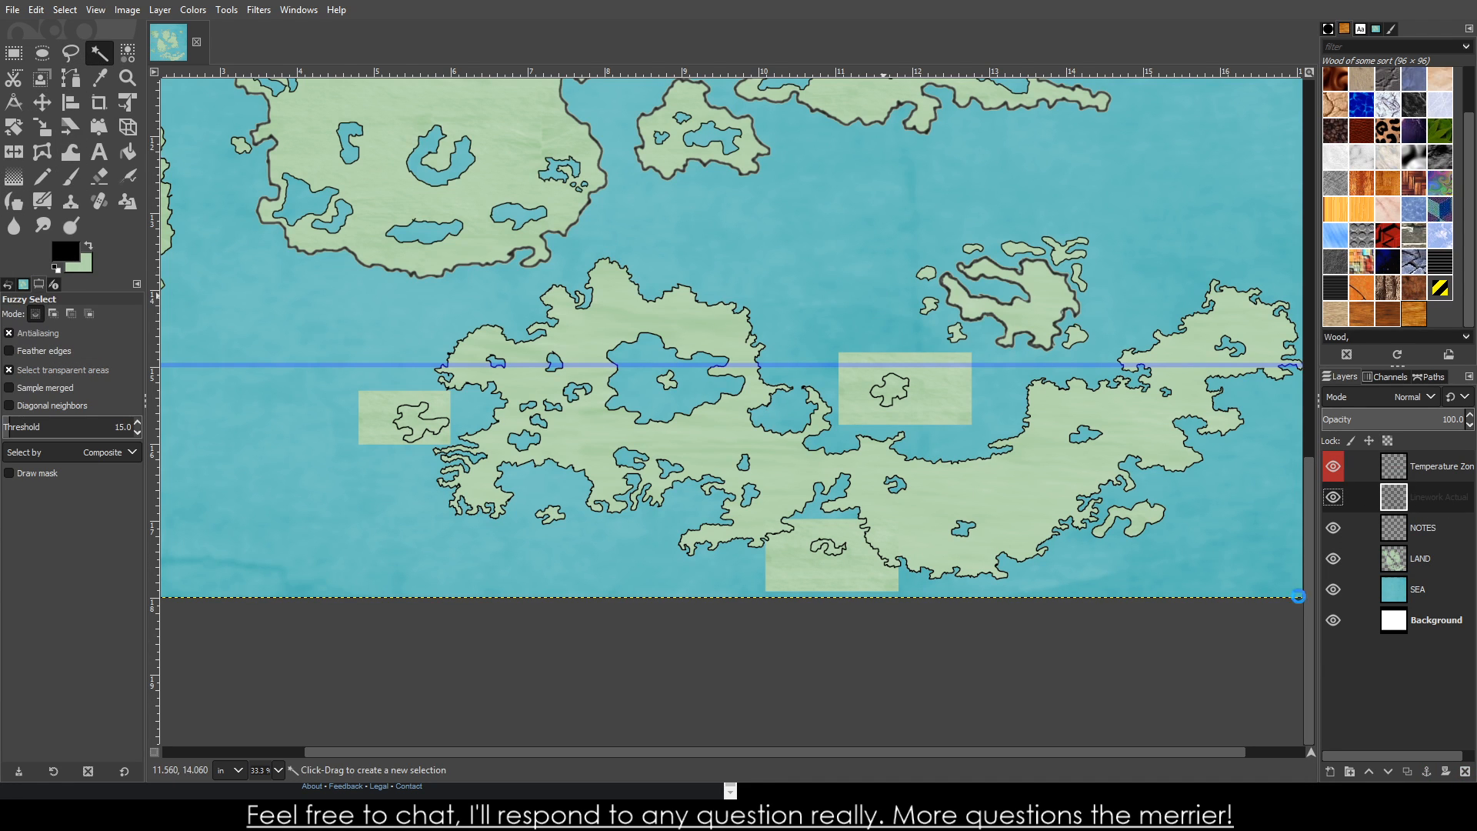
{"action": "left_click", "coordinate": [1424, 564]}
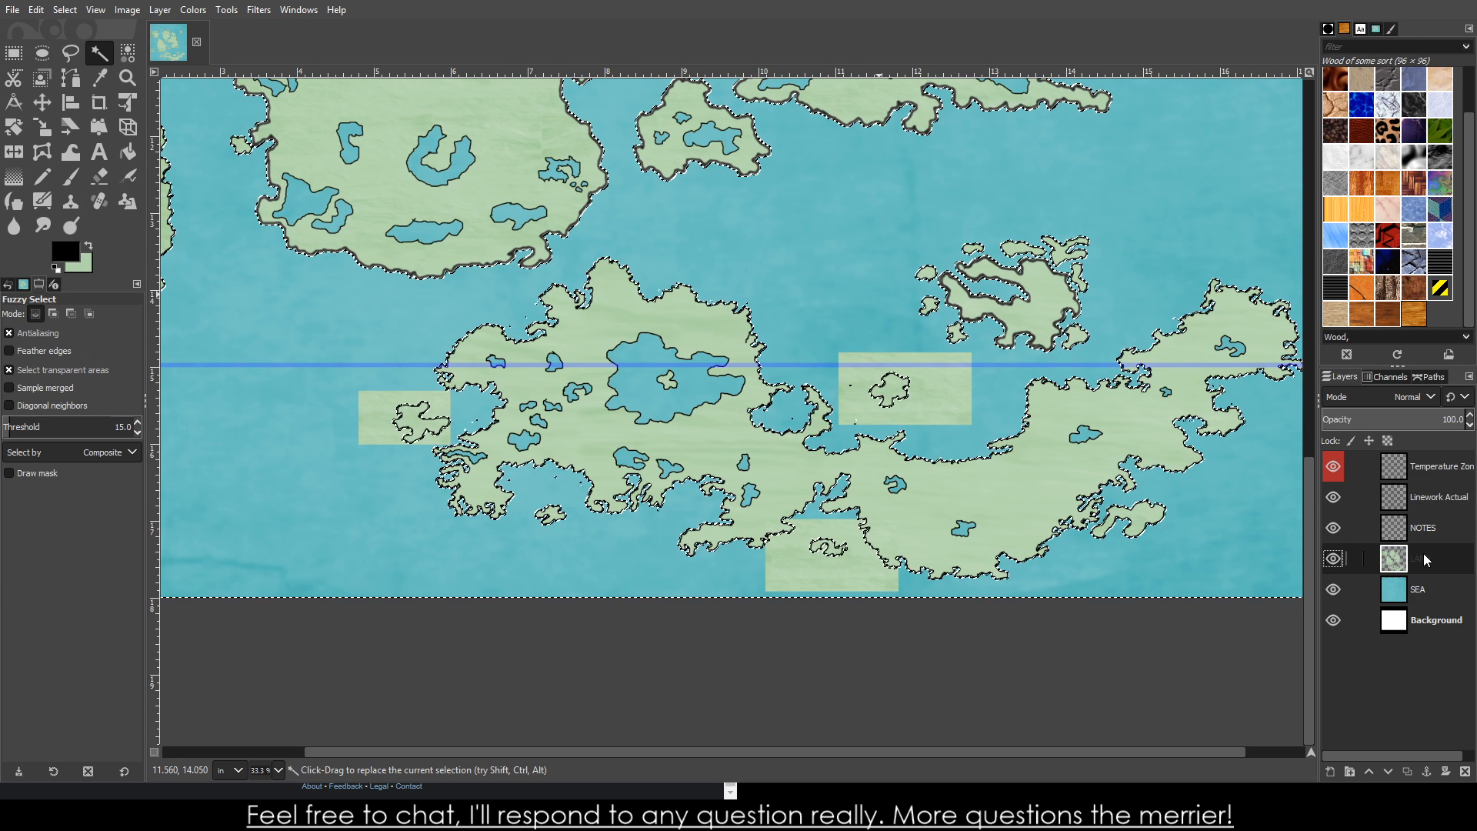
{"action": "key", "text": "Delete"}
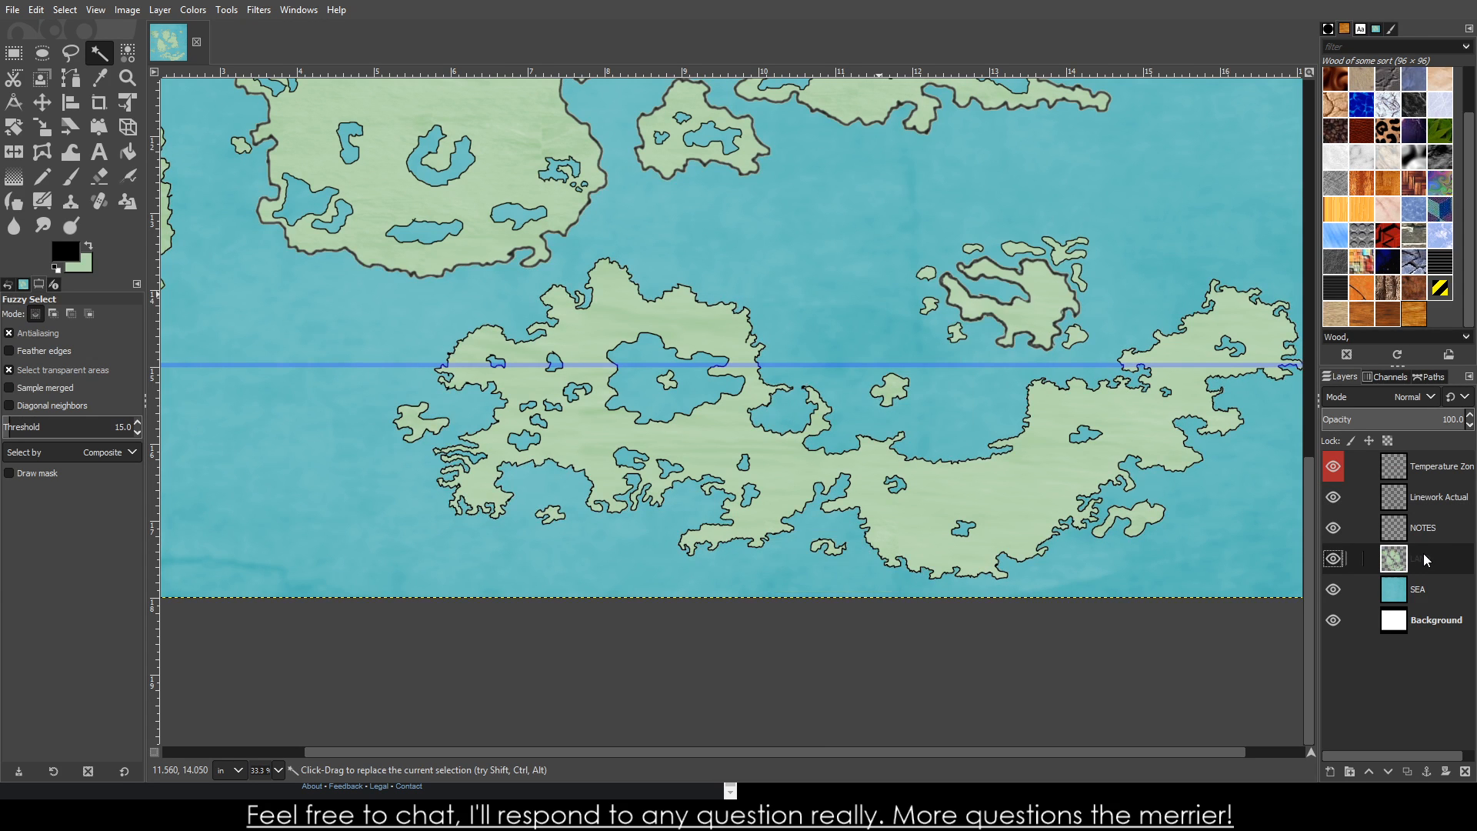
{"action": "scroll", "coordinate": [1000, 508], "scroll_direction": "down", "scroll_amount": 3}
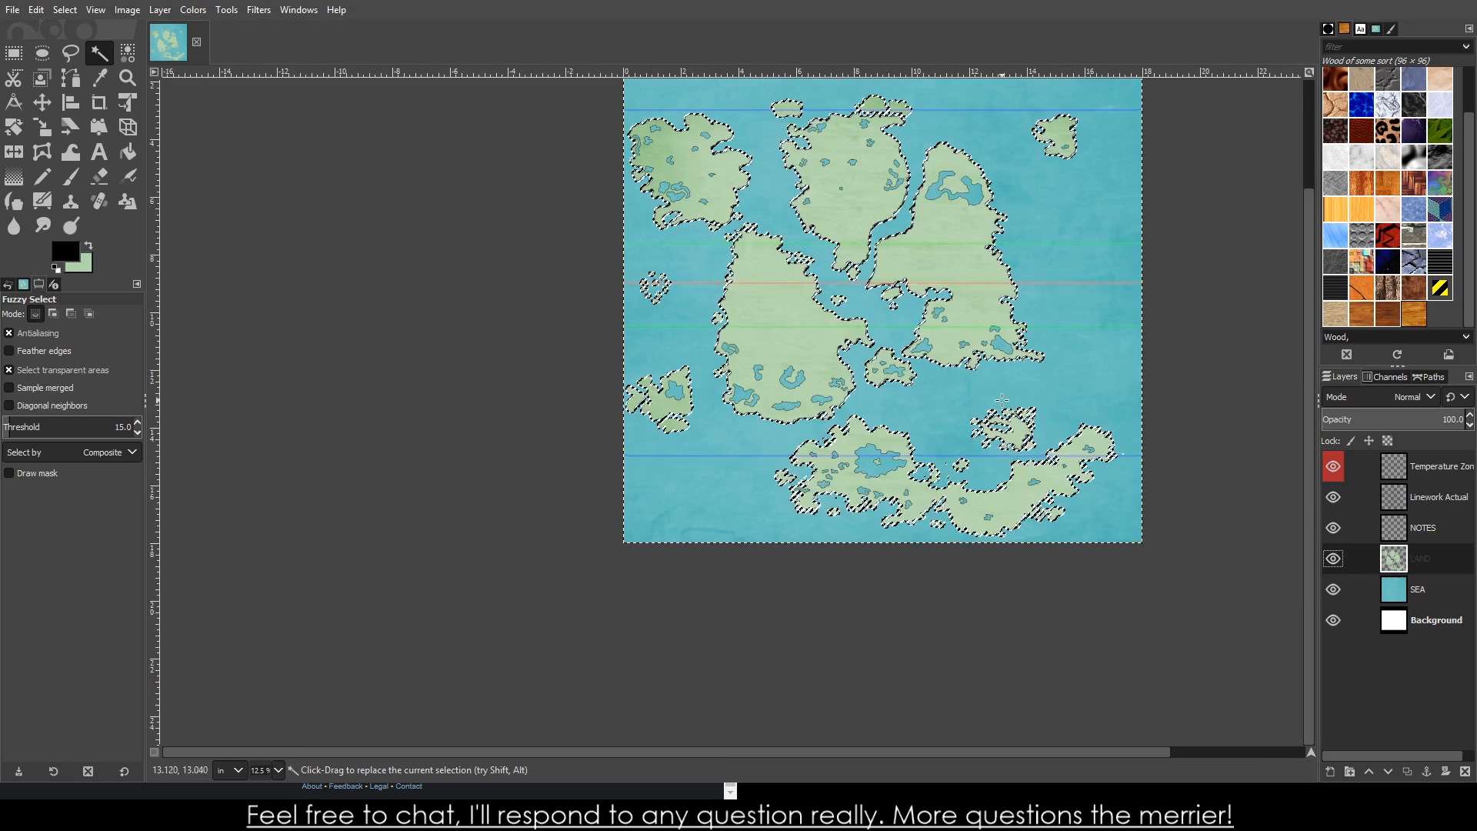
{"action": "scroll", "coordinate": [1017, 363], "scroll_direction": "up", "scroll_amount": 3}
{"action": "key", "text": "ctrl+shift+a"}
- Inspect the filled islands and coastlines across the whole map for leftover or missing land texture
{"action": "scroll", "coordinate": [989, 424], "scroll_direction": "down", "scroll_amount": 3}
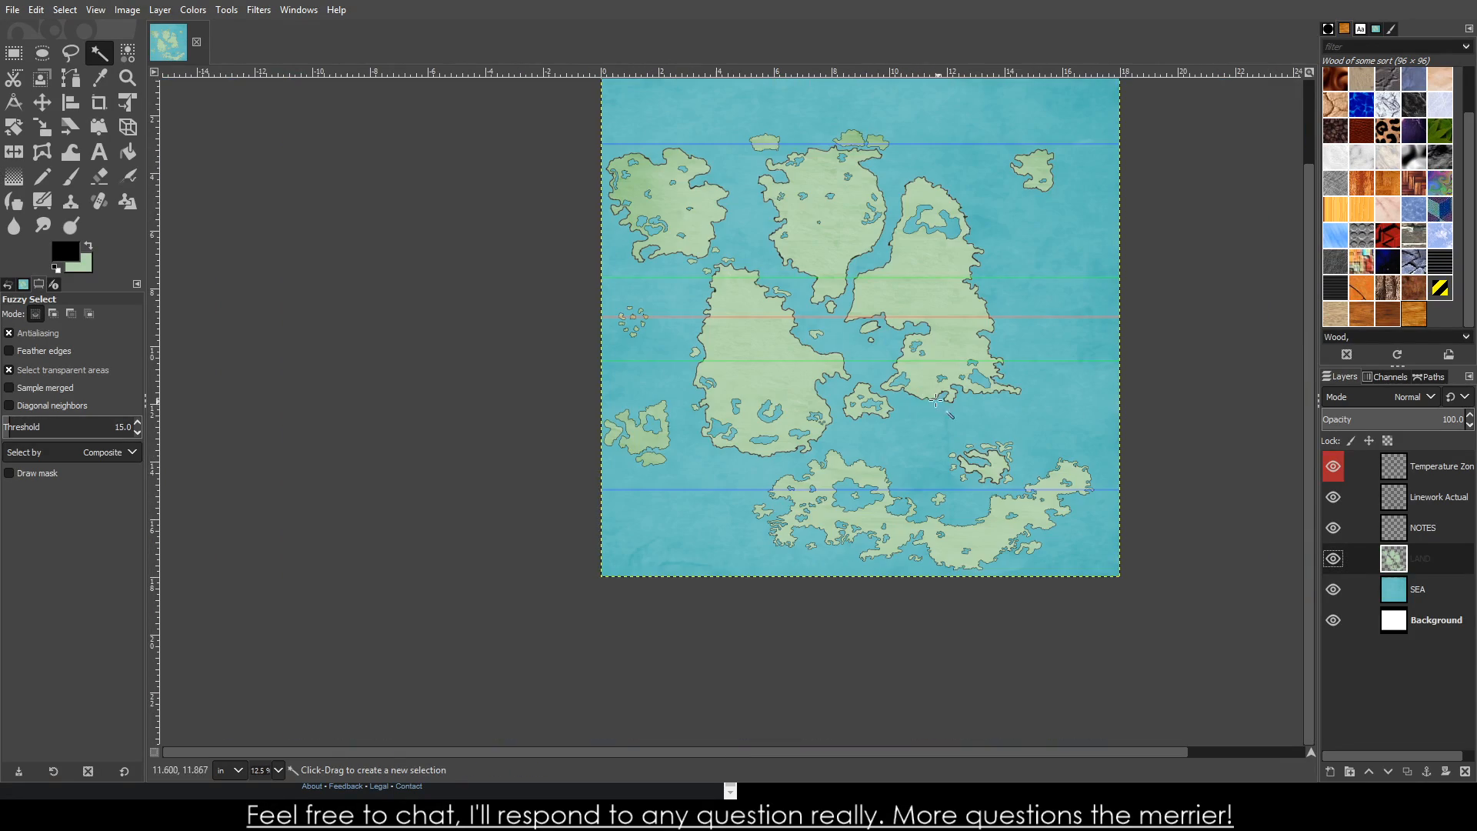
{"action": "scroll", "coordinate": [938, 205], "scroll_direction": "up", "scroll_amount": 3}
{"action": "scroll", "coordinate": [1066, 189], "scroll_direction": "down", "scroll_amount": 3}
{"action": "scroll", "coordinate": [962, 443], "scroll_direction": "up", "scroll_amount": 5}
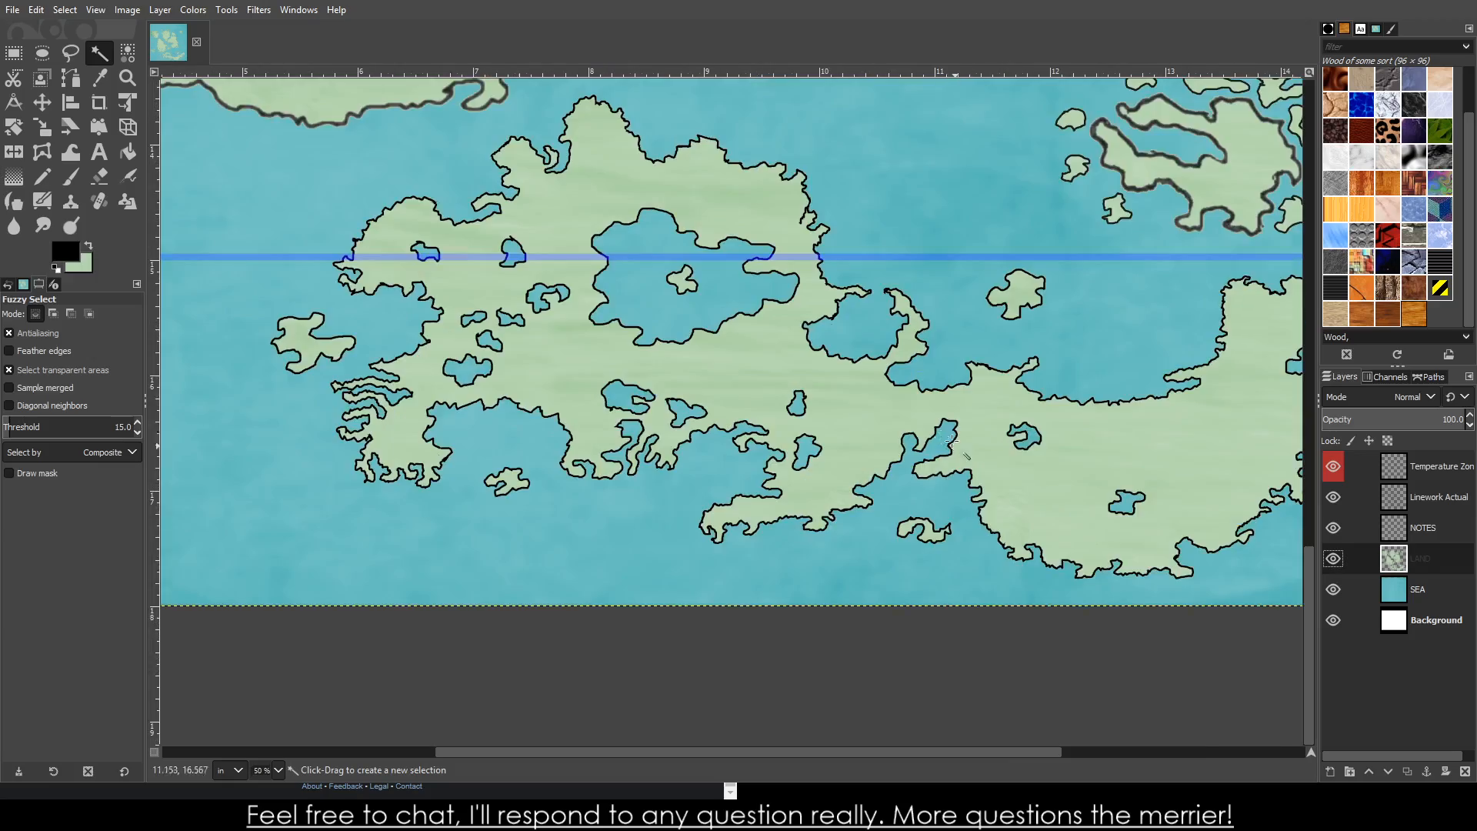
{"action": "scroll", "coordinate": [925, 463], "scroll_direction": "down", "scroll_amount": 6}
{"action": "scroll", "coordinate": [985, 287], "scroll_direction": "down", "scroll_amount": 3}
{"action": "scroll", "coordinate": [917, 400], "scroll_direction": "up", "scroll_amount": 3}
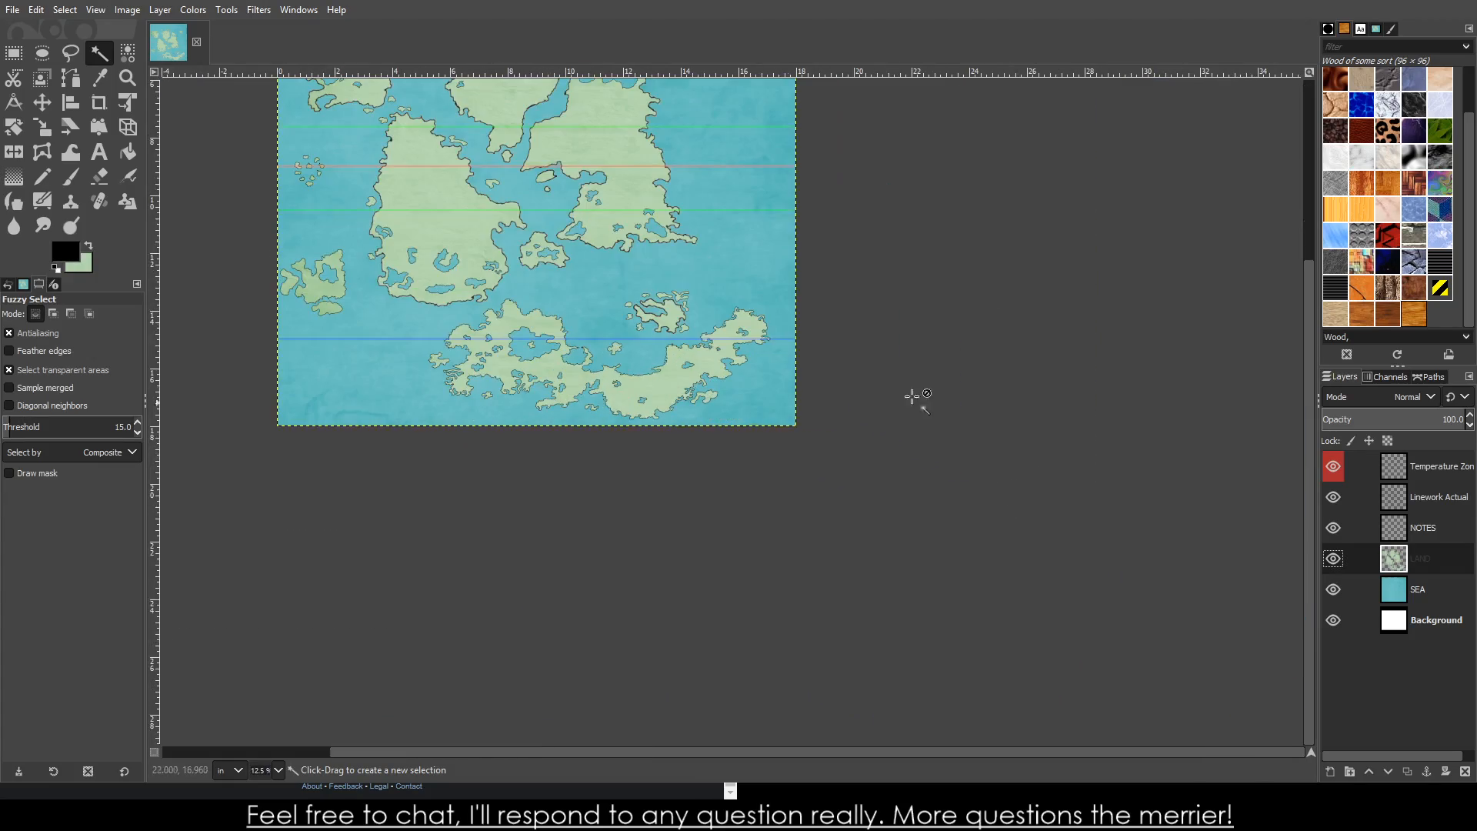
{"action": "scroll", "coordinate": [400, 201], "scroll_direction": "up", "scroll_amount": 4}
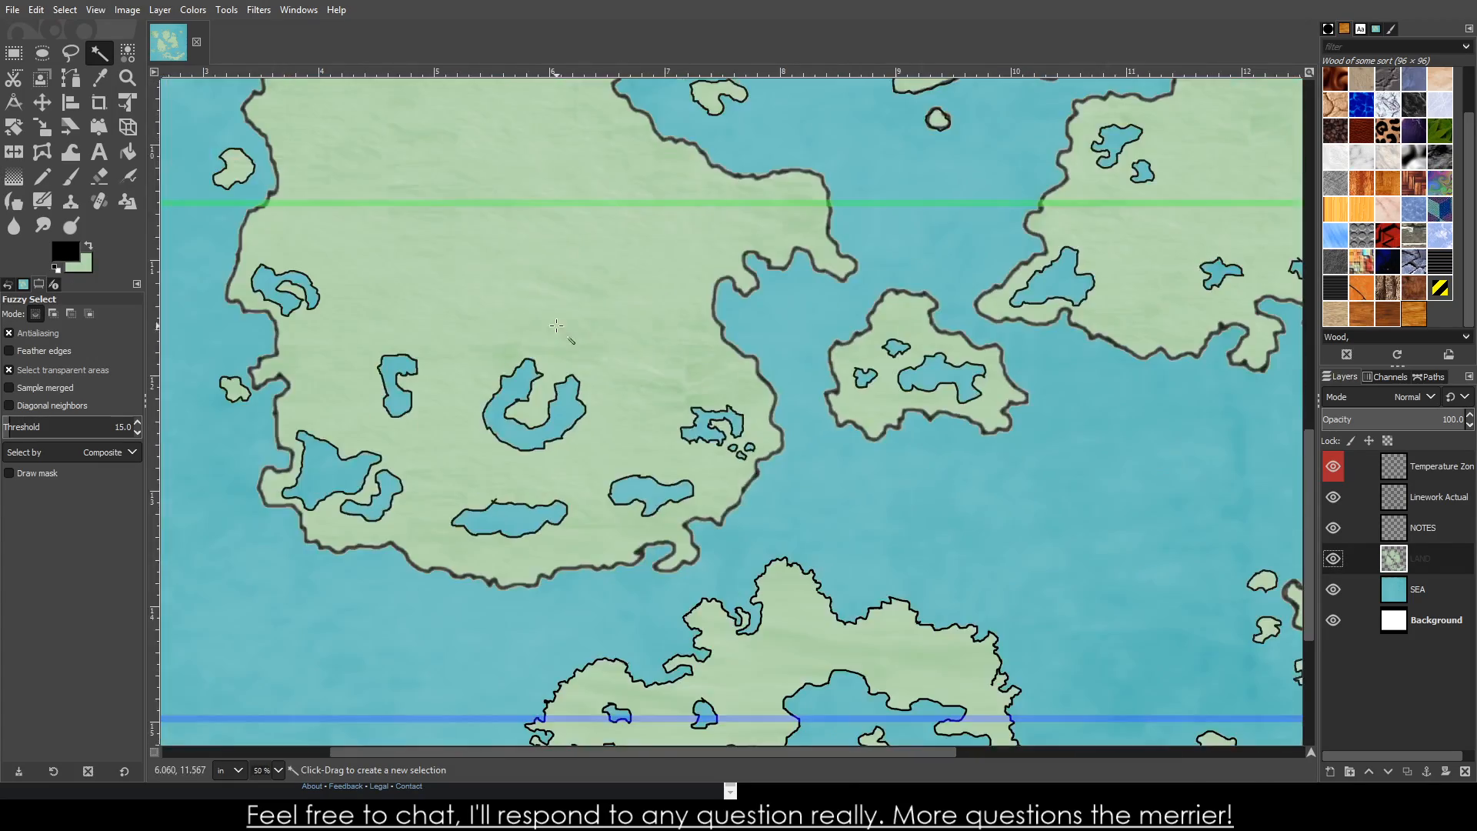
{"action": "scroll", "coordinate": [644, 219], "scroll_direction": "down", "scroll_amount": 4}
{"action": "scroll", "coordinate": [644, 218], "scroll_direction": "down", "scroll_amount": 4}
{"action": "scroll", "coordinate": [597, 108], "scroll_direction": "up", "scroll_amount": 4}
{"action": "scroll", "coordinate": [896, 428], "scroll_direction": "down", "scroll_amount": 4}
{"action": "scroll", "coordinate": [962, 424], "scroll_direction": "up", "scroll_amount": 5}
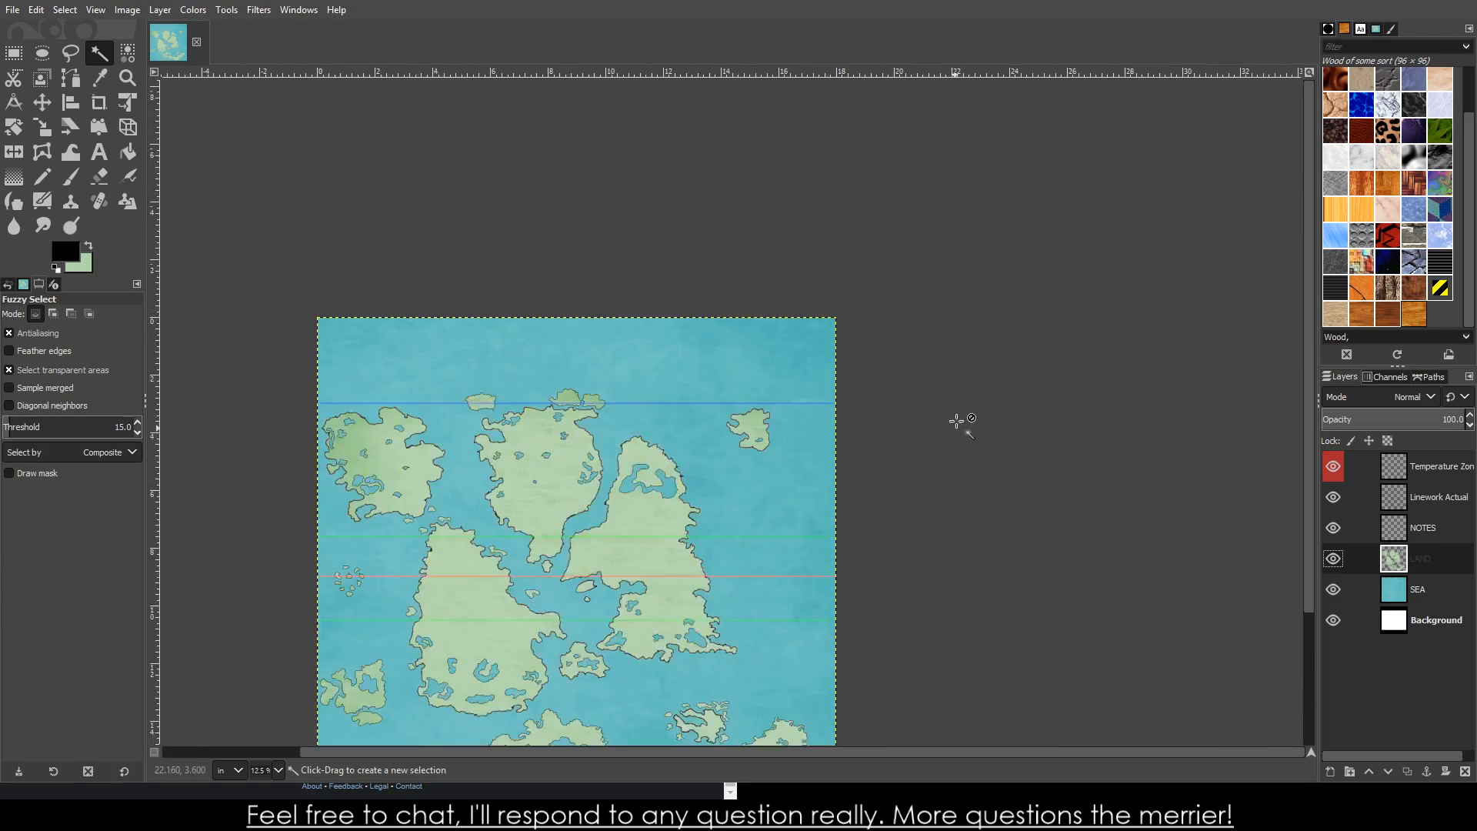
{"action": "scroll", "coordinate": [661, 413], "scroll_direction": "up", "scroll_amount": 3}
{"action": "scroll", "coordinate": [323, 544], "scroll_direction": "down", "scroll_amount": 5}
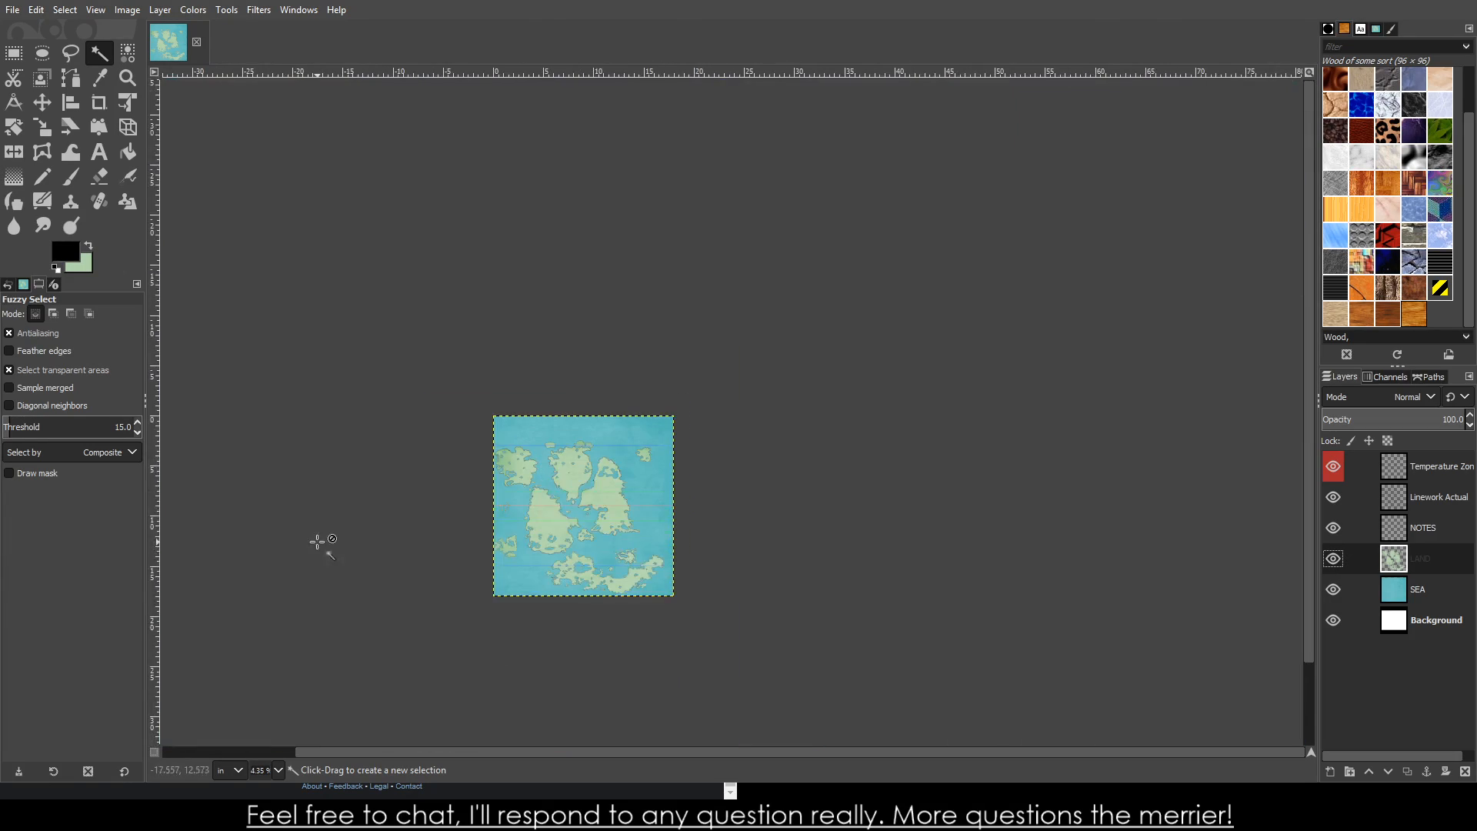
{"action": "scroll", "coordinate": [566, 566], "scroll_direction": "down", "scroll_amount": 1}
{"action": "scroll", "coordinate": [565, 565], "scroll_direction": "up", "scroll_amount": 6}
{"action": "scroll", "coordinate": [545, 415], "scroll_direction": "down", "scroll_amount": 2}
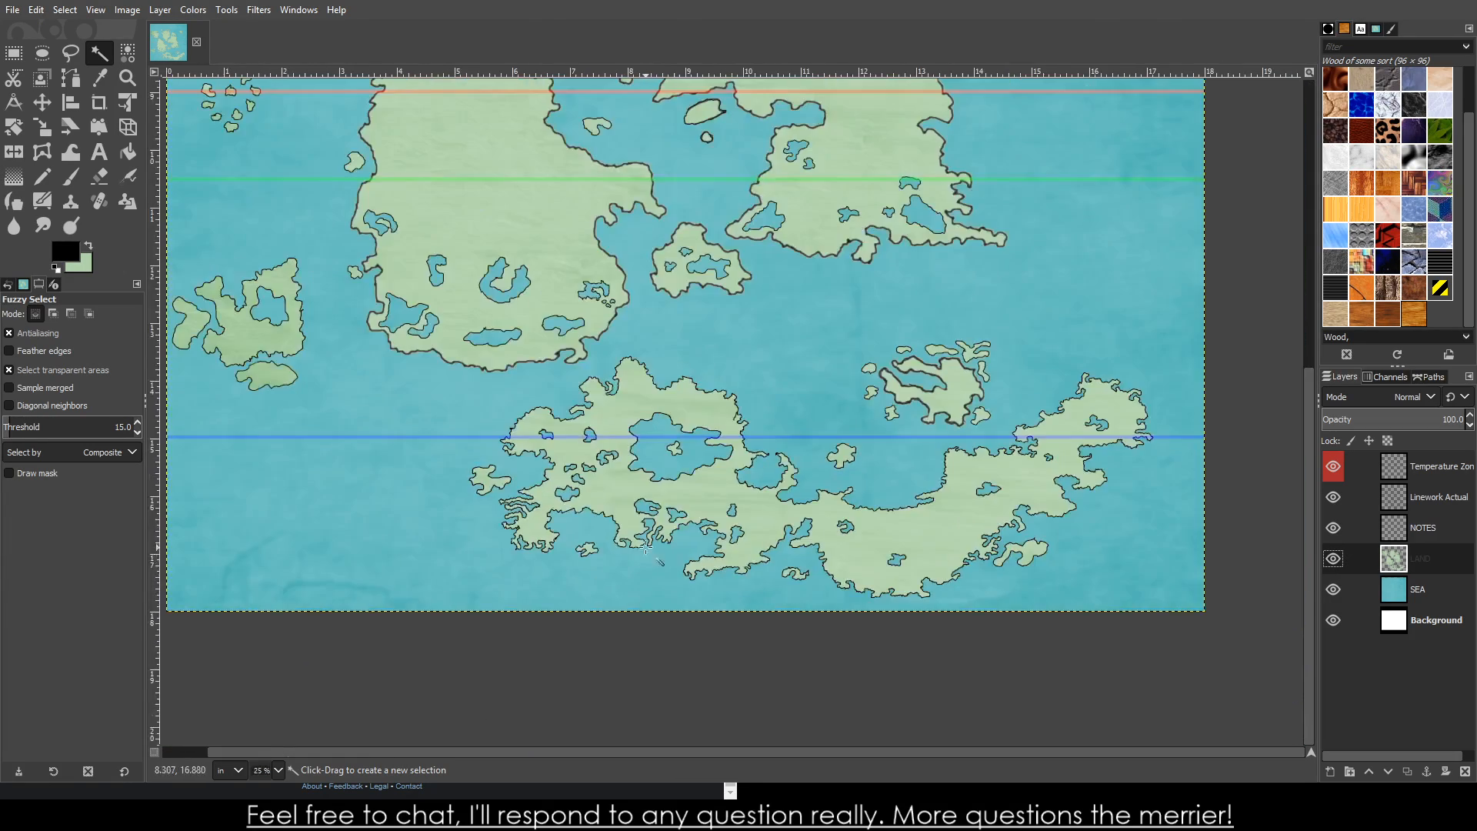
{"action": "scroll", "coordinate": [544, 416], "scroll_direction": "up", "scroll_amount": 4}
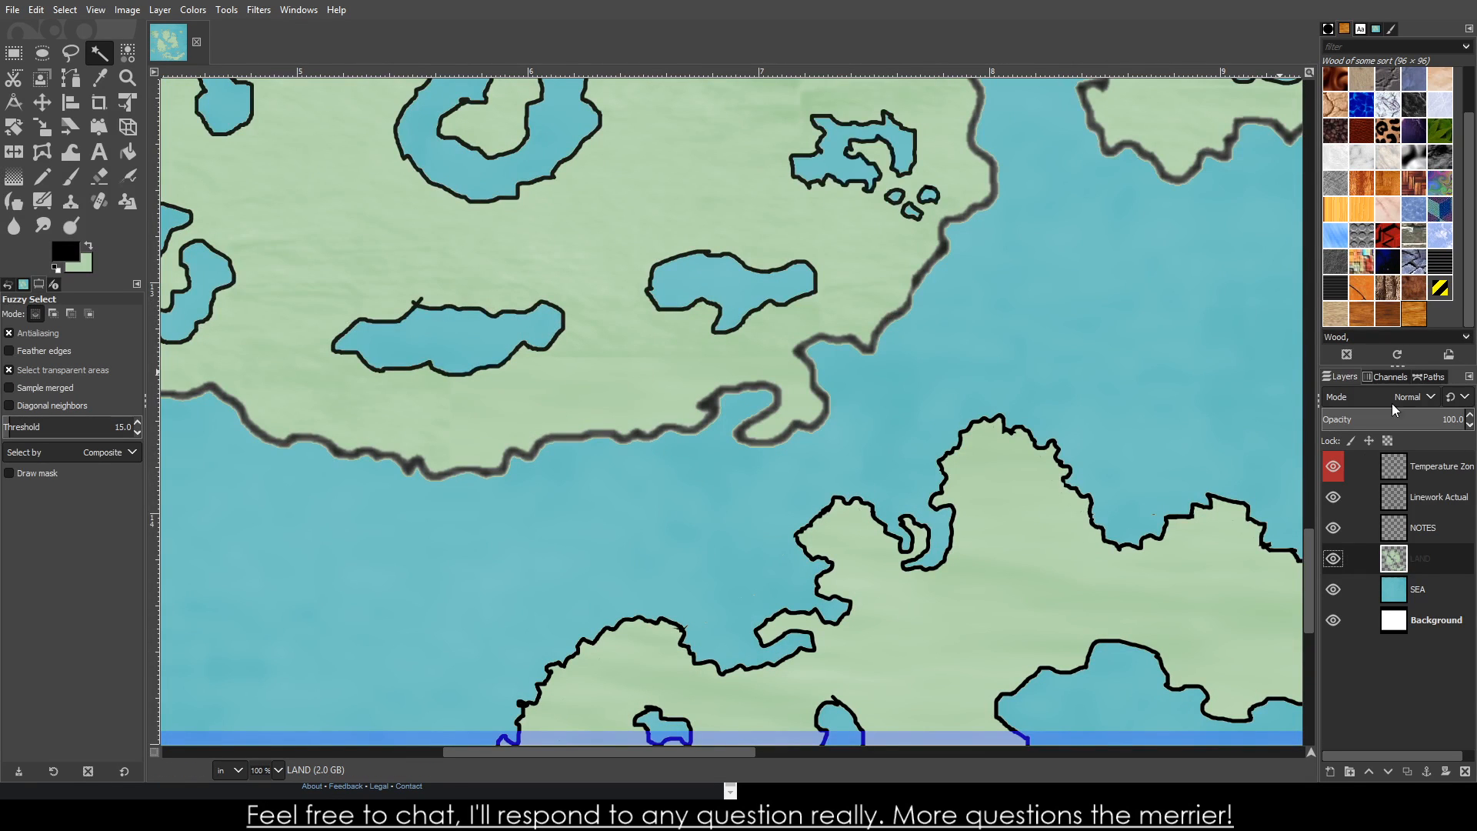
- Hide the Linework Actual layer and review the land shapes without their outlines
{"action": "left_click", "coordinate": [1346, 504]}
{"action": "left_click", "coordinate": [1336, 499]}
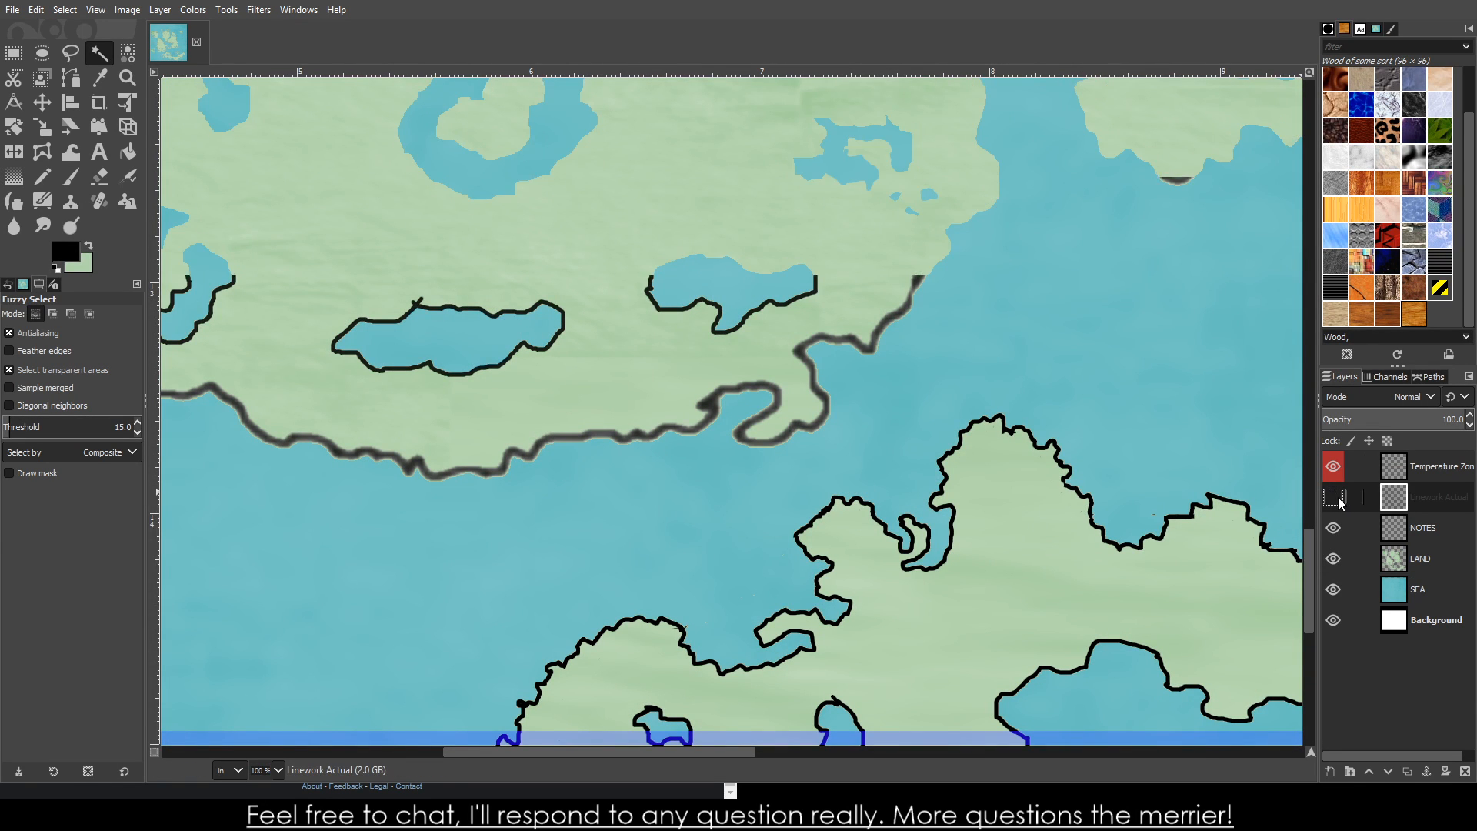
{"action": "scroll", "coordinate": [970, 527], "scroll_direction": "down", "scroll_amount": 4}
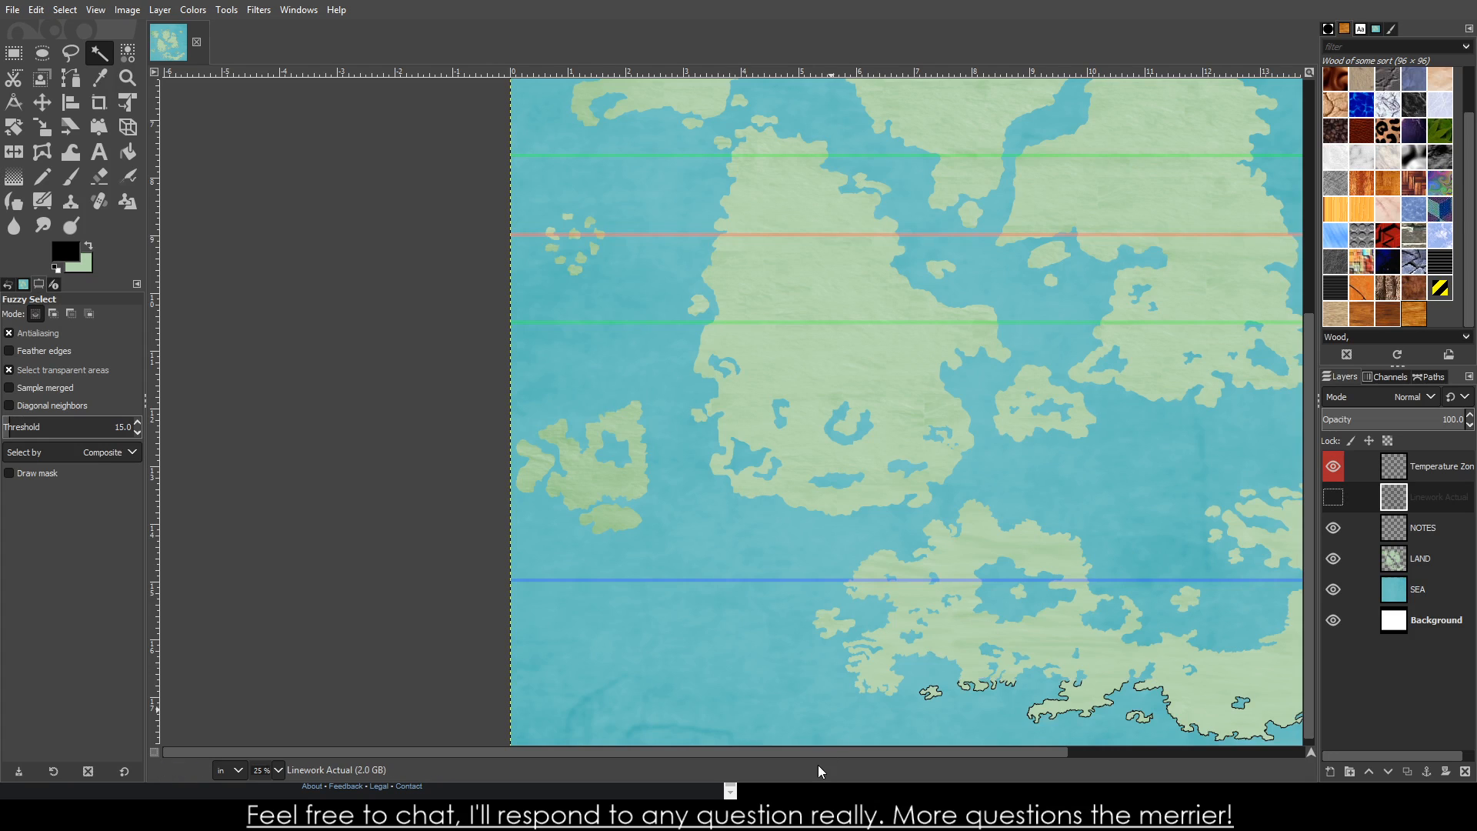
{"action": "scroll", "coordinate": [851, 619], "scroll_direction": "down", "scroll_amount": 1}
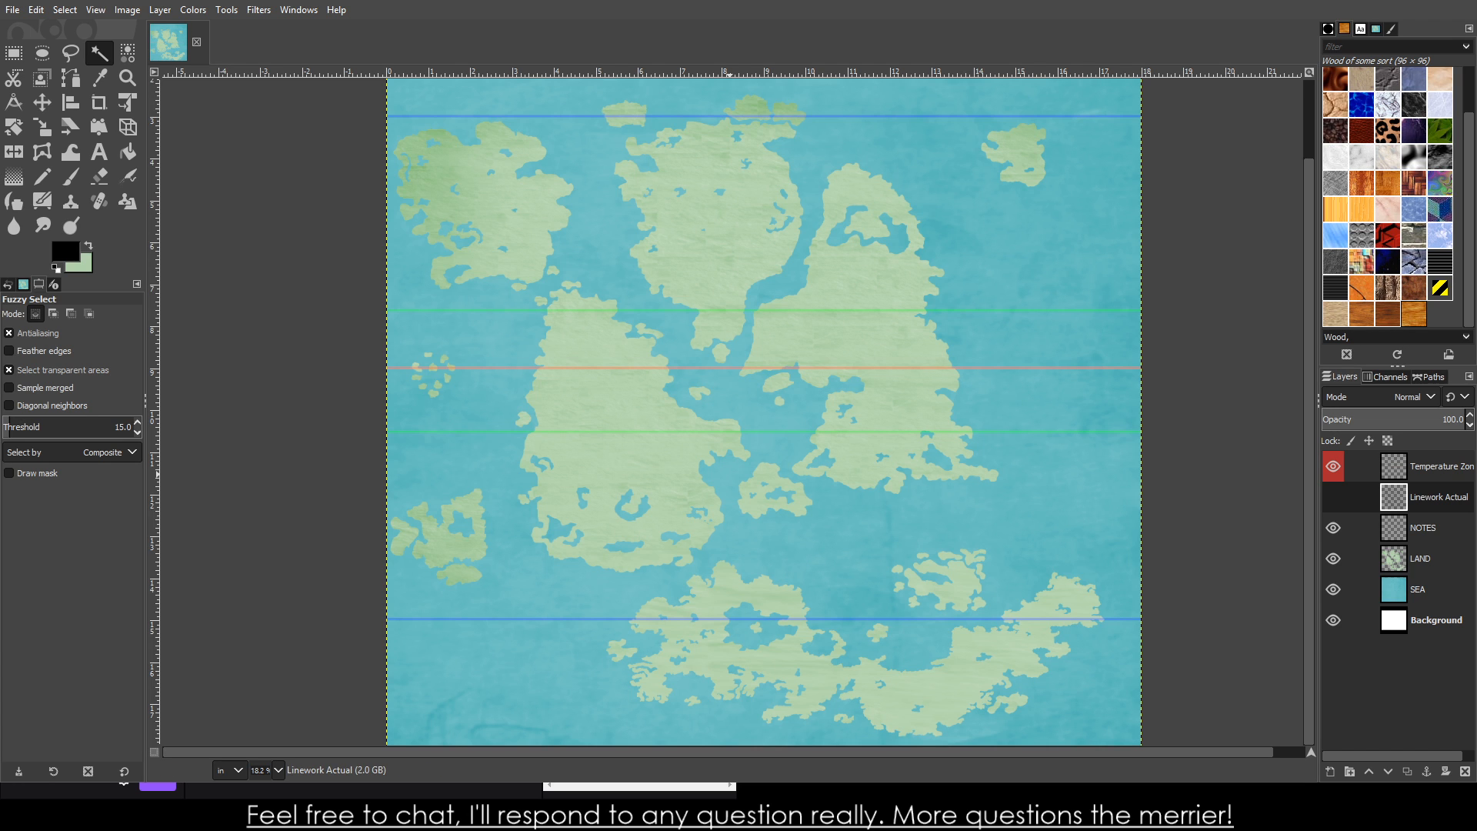
{"action": "left_click", "coordinate": [1333, 497]}
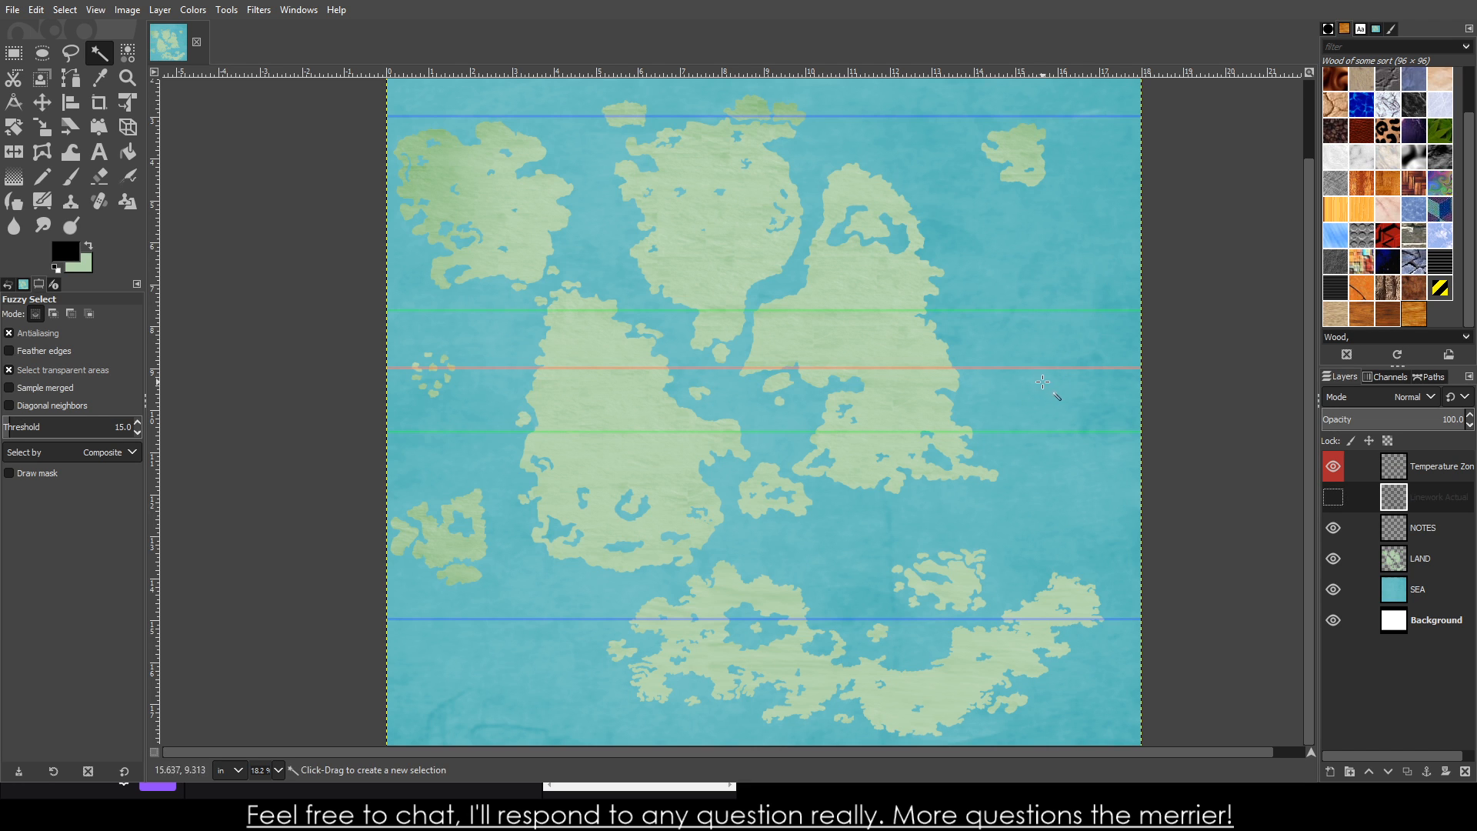
{"action": "scroll", "coordinate": [1013, 389], "scroll_direction": "up", "scroll_amount": 3}
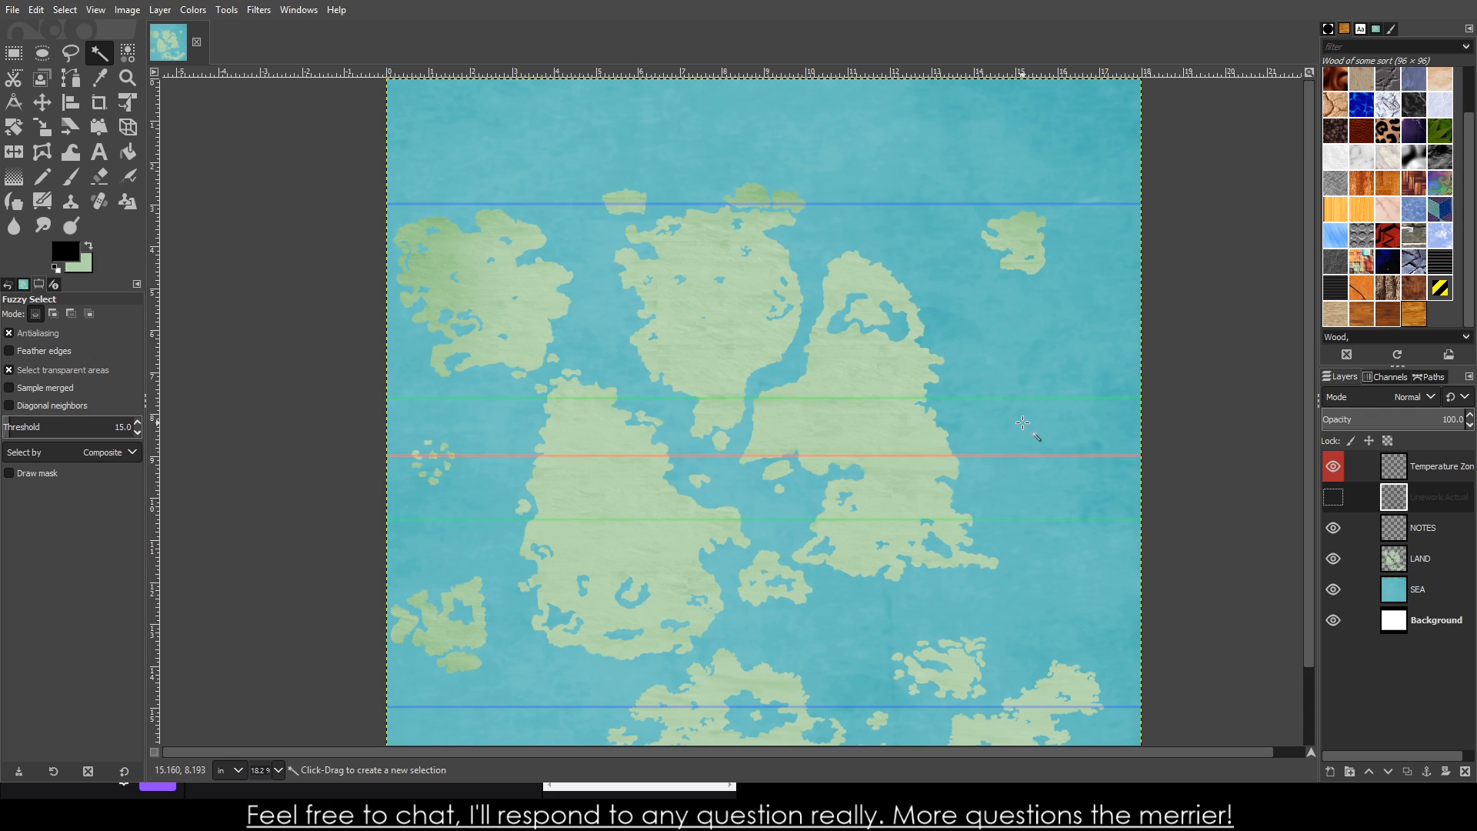
{"action": "scroll", "coordinate": [1022, 422], "scroll_direction": "down", "scroll_amount": 3}
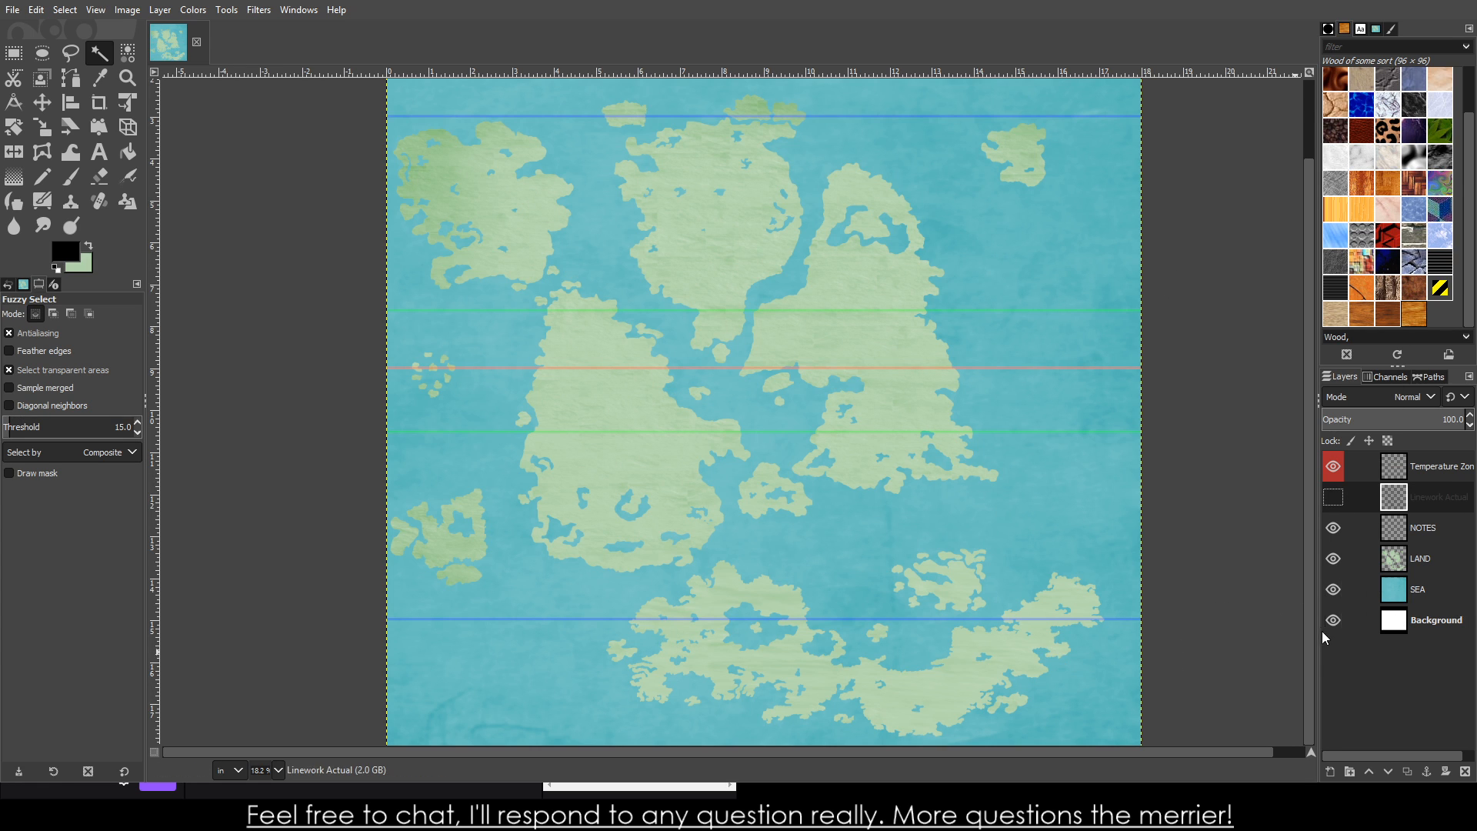
- Hide the NOTES layer and check the map by toggling the LAND and temperature zone layers off and on
{"action": "left_click", "coordinate": [1332, 562]}
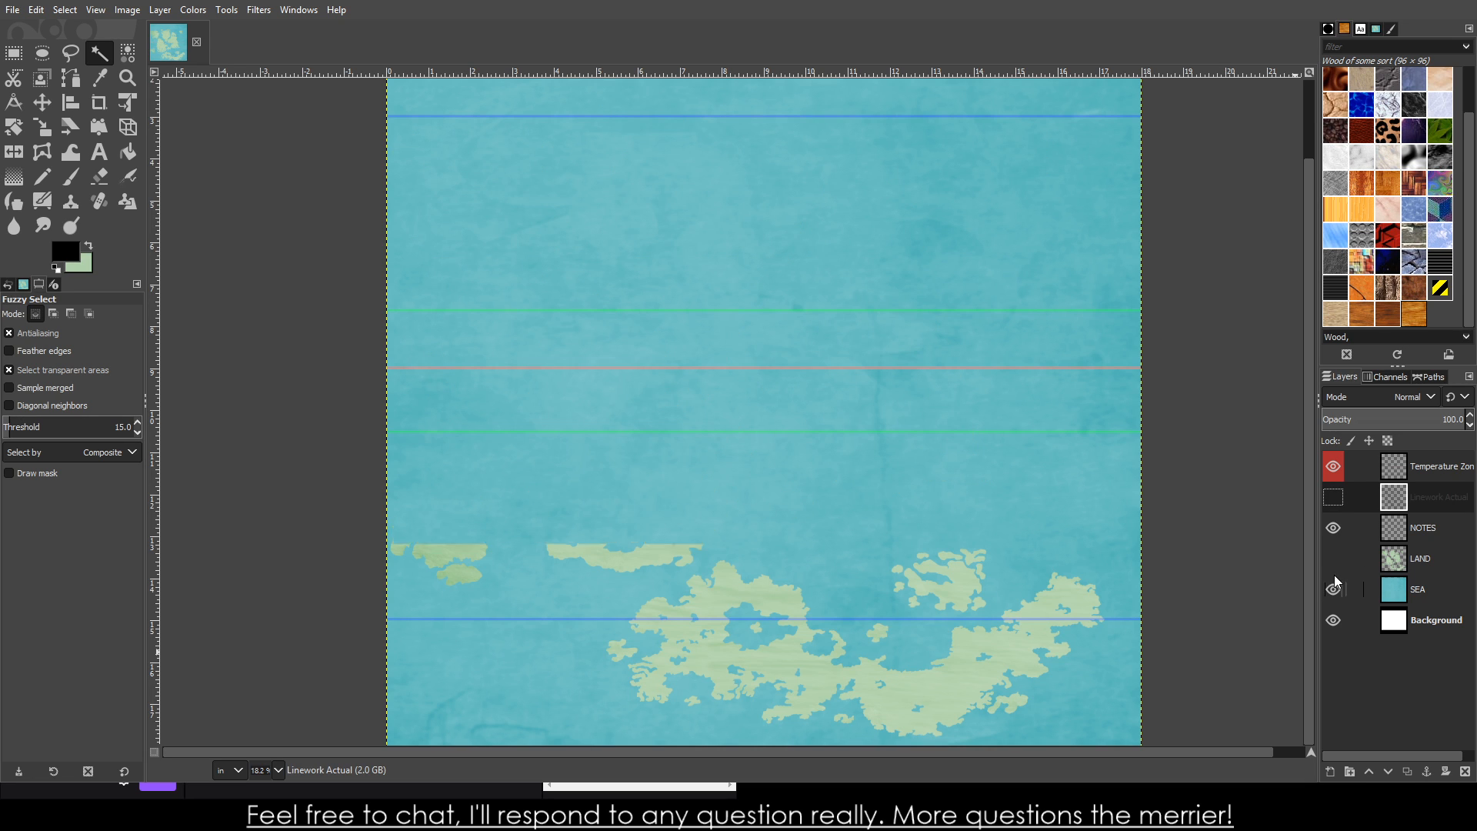
{"action": "left_click", "coordinate": [1335, 527]}
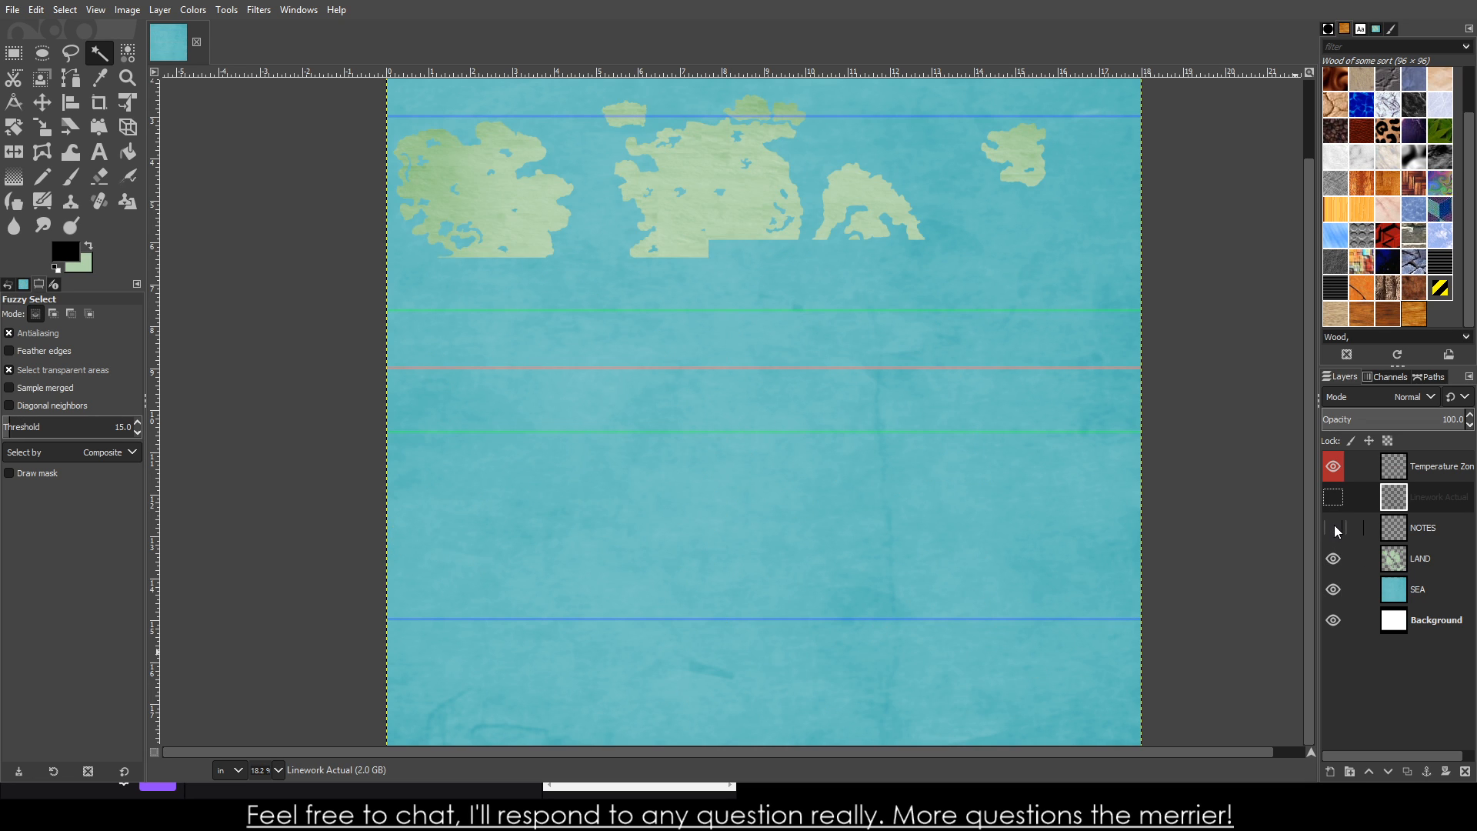
{"action": "left_click", "coordinate": [1336, 465]}
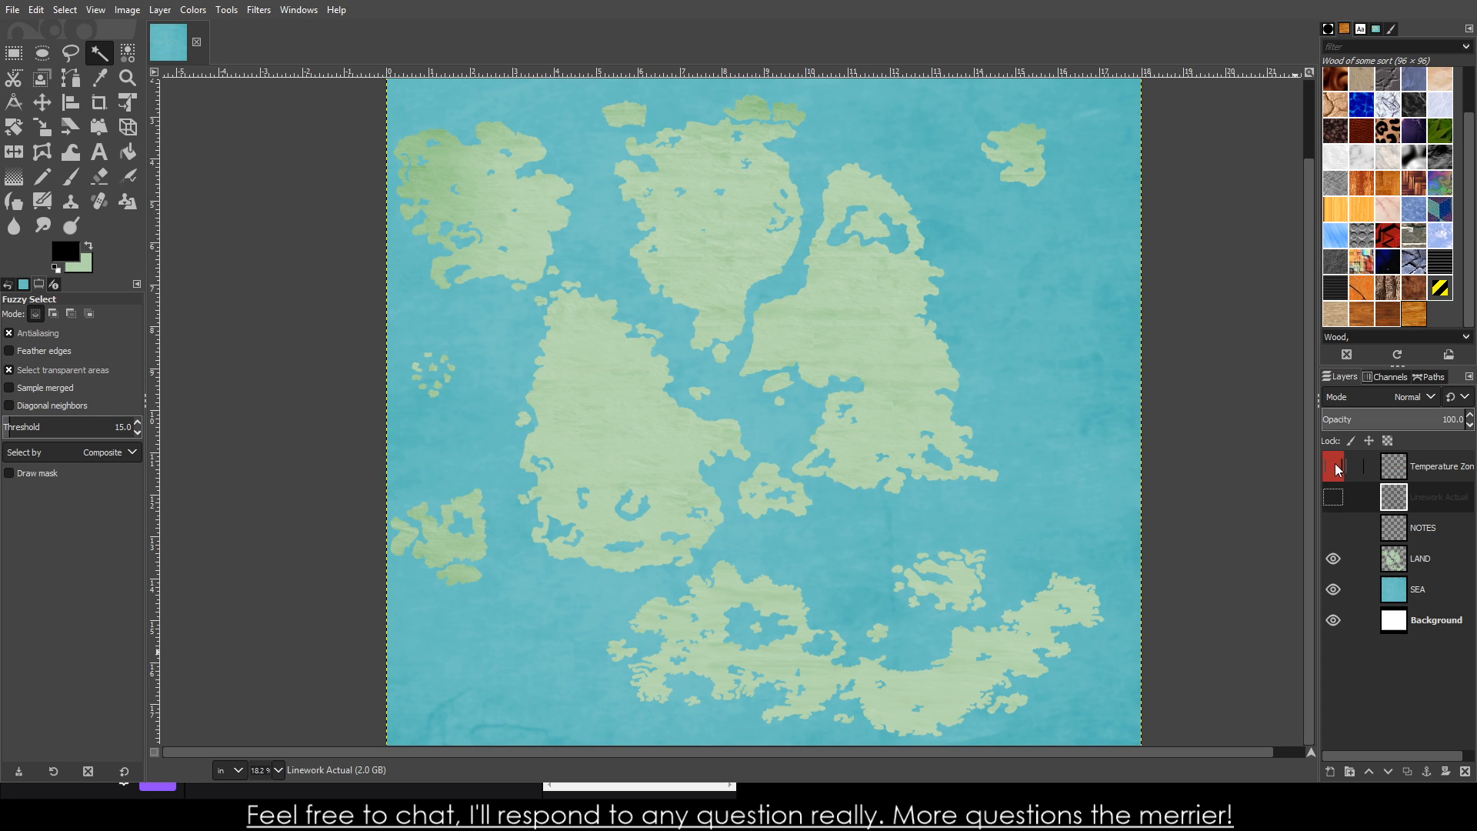
{"action": "left_click", "coordinate": [1336, 465]}
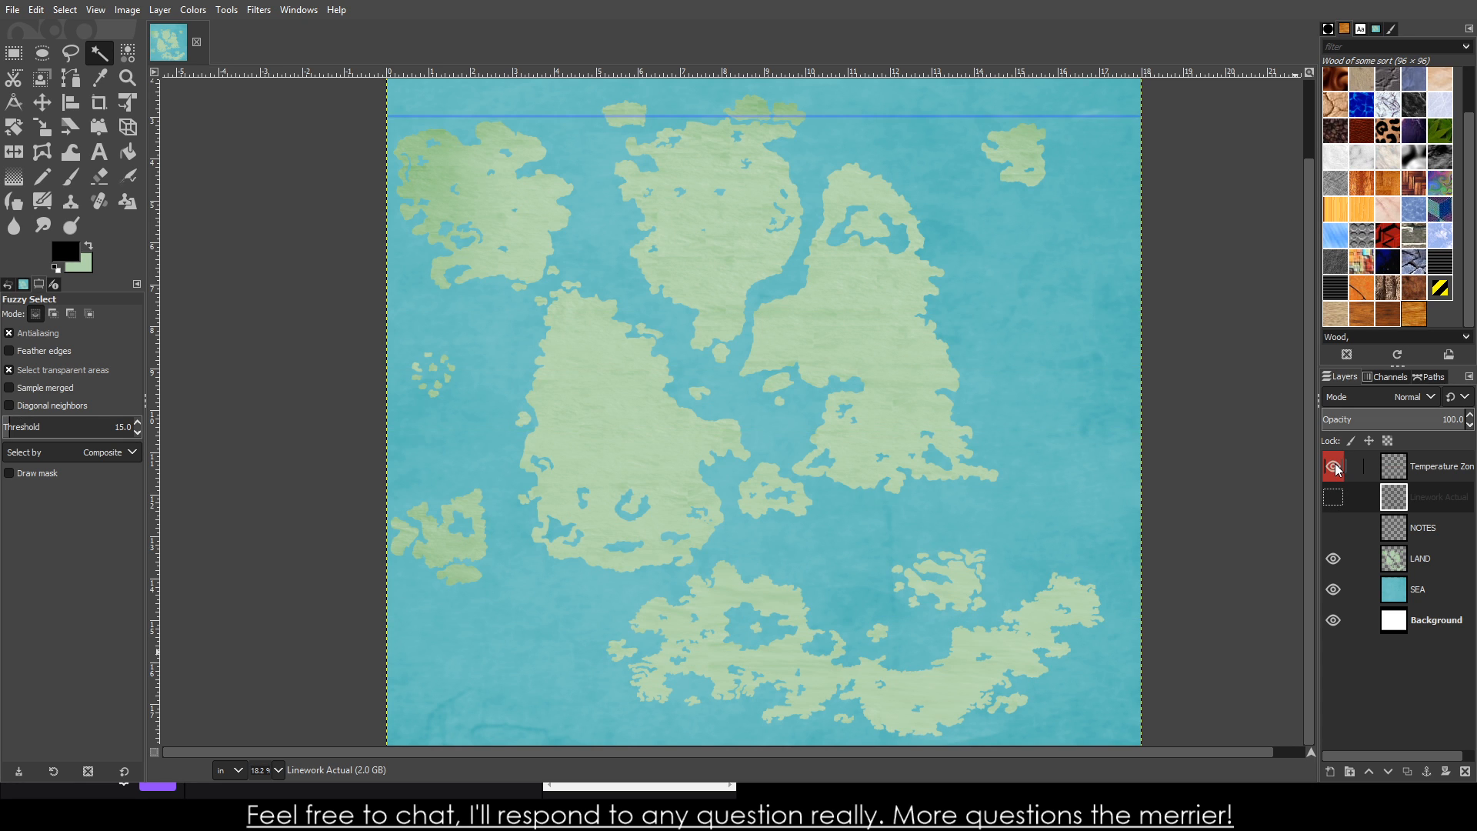
- Hide the SEA layer, fuzzy-select both black strips on the Background layer, and delete them
{"action": "left_click", "coordinate": [1340, 579]}
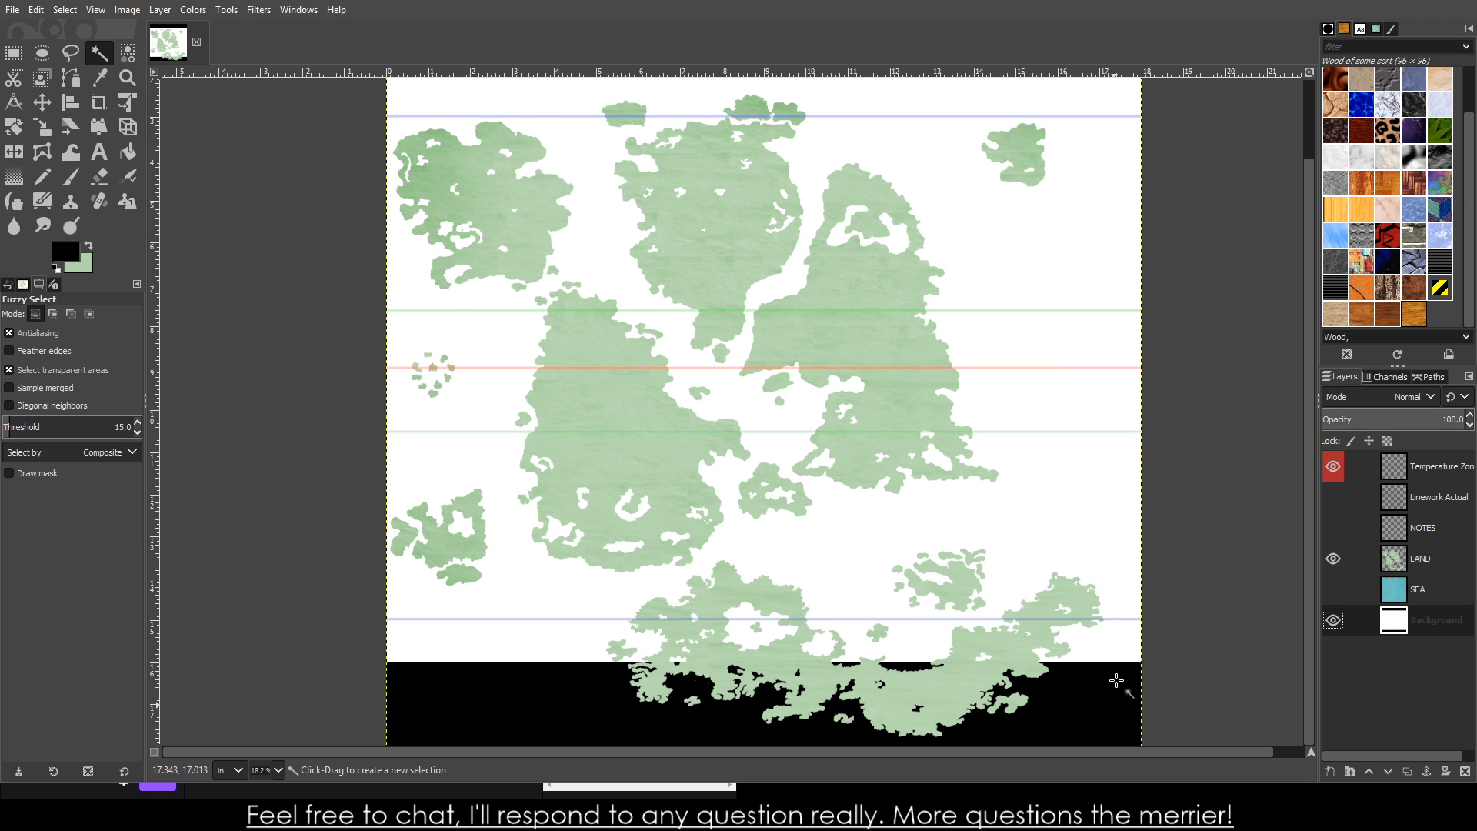
{"action": "scroll", "coordinate": [1115, 686], "scroll_direction": "up", "scroll_amount": 2}
{"action": "scroll", "coordinate": [1102, 691], "scroll_direction": "down", "scroll_amount": 2}
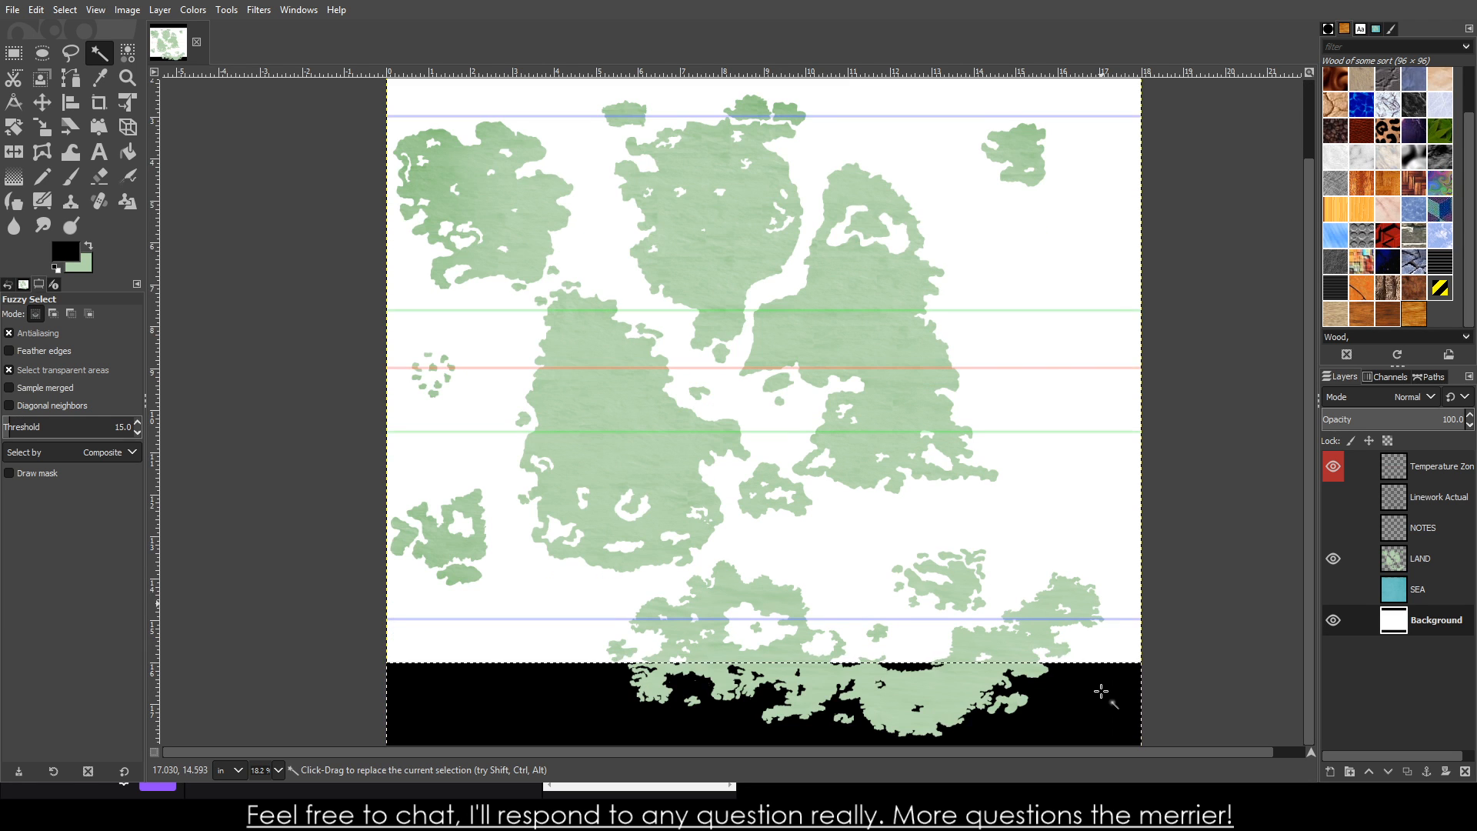
{"action": "scroll", "coordinate": [800, 123], "scroll_direction": "up", "scroll_amount": 2}
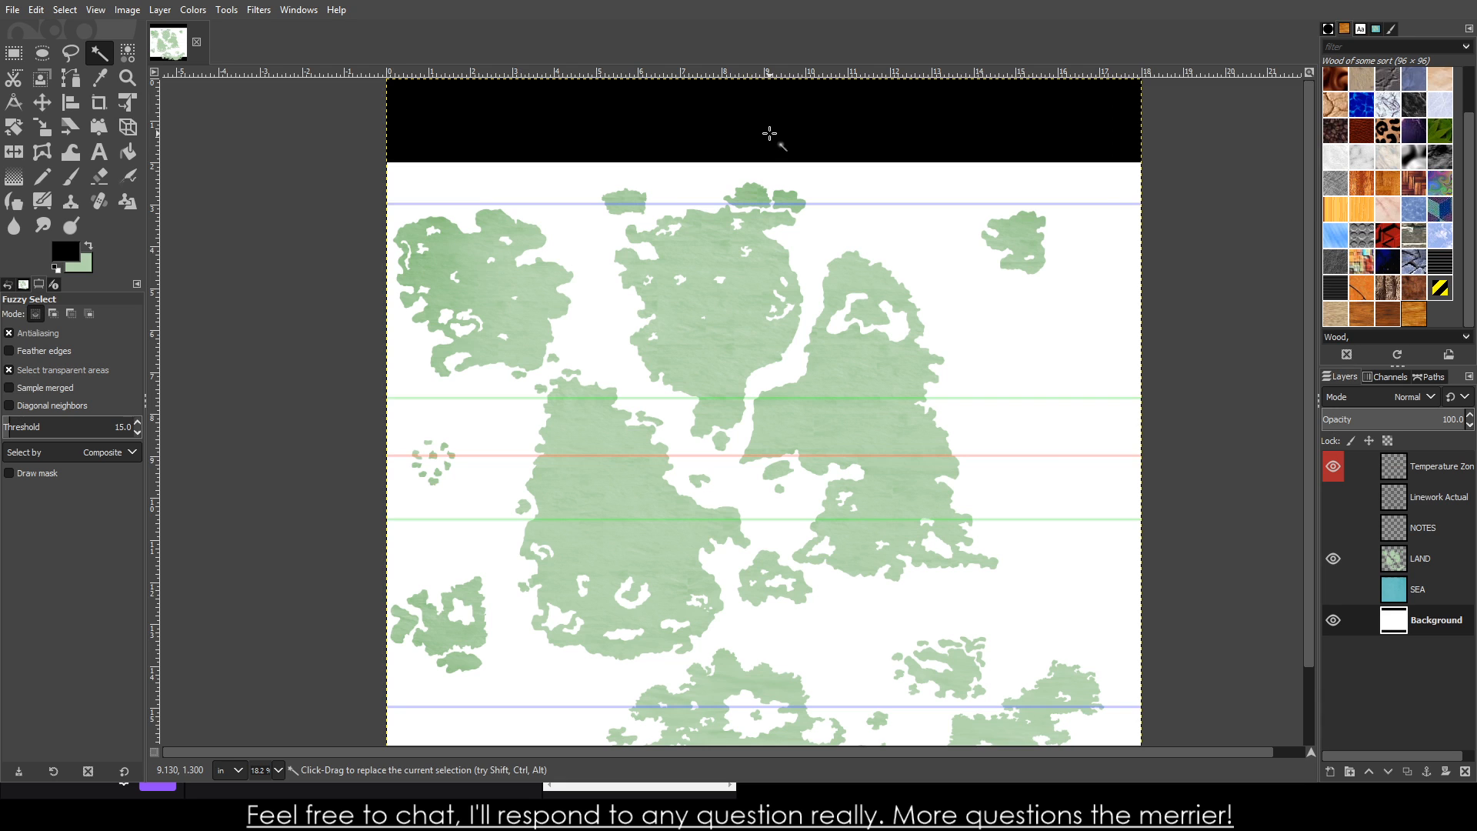
{"action": "left_click", "coordinate": [769, 123], "text": "shift"}
{"action": "key", "text": "Delete"}
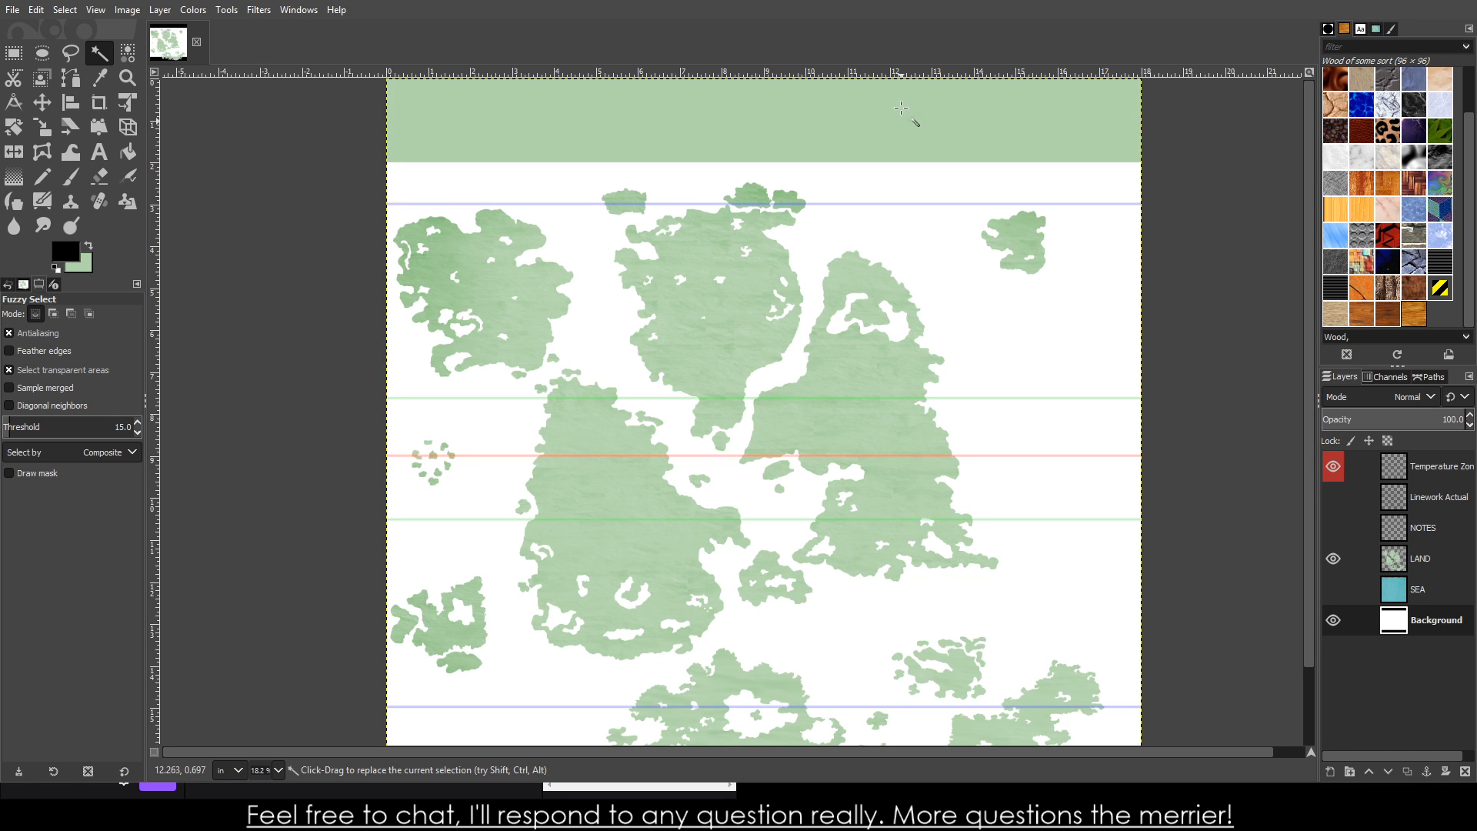
{"action": "scroll", "coordinate": [896, 131], "scroll_direction": "down", "scroll_amount": 2}
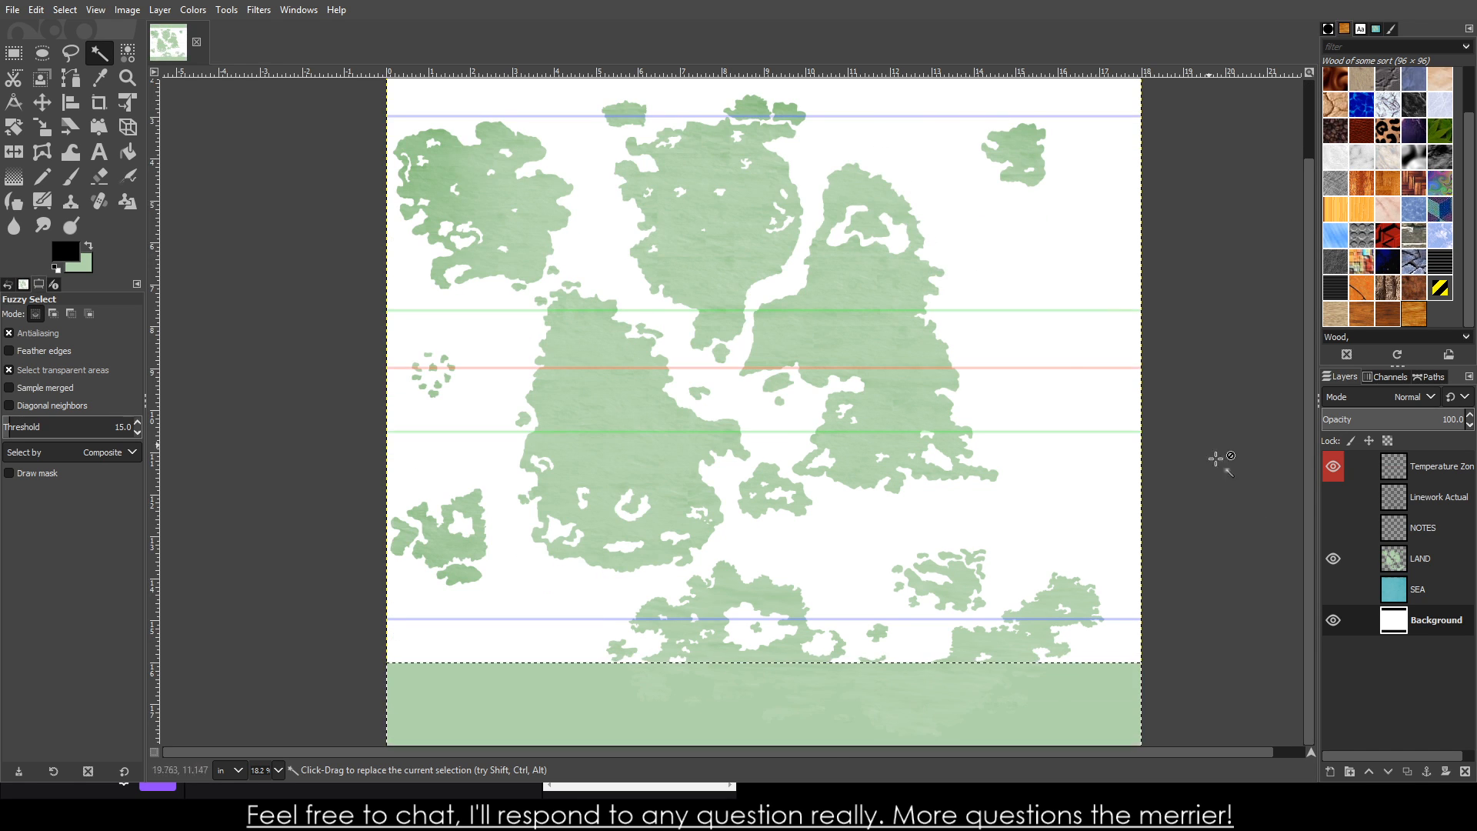
- Show the SEA, Linework Actual and NOTES layers again and make SEA the active layer
{"action": "left_click", "coordinate": [1336, 597]}
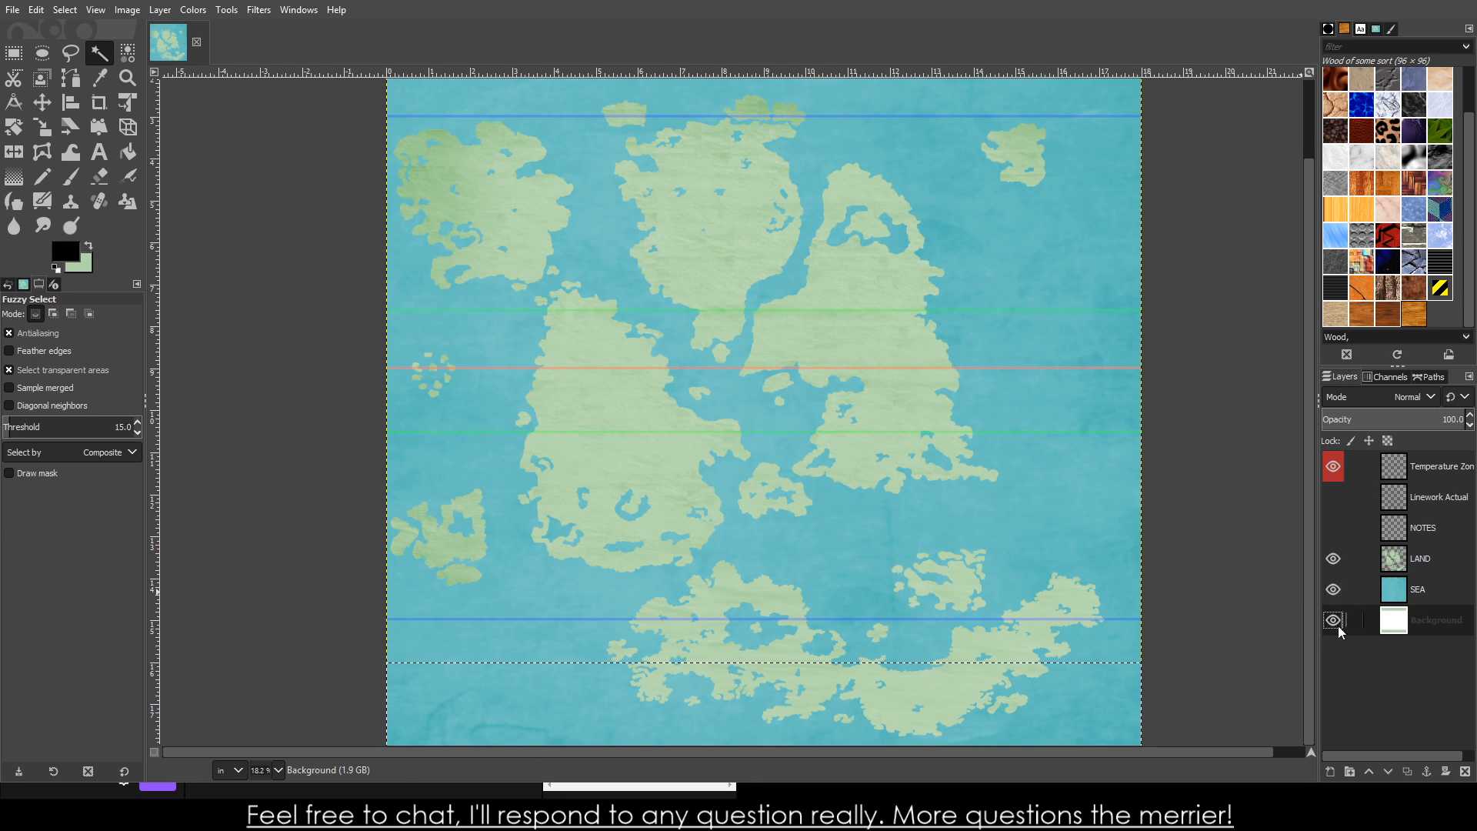
{"action": "left_click", "coordinate": [1332, 508]}
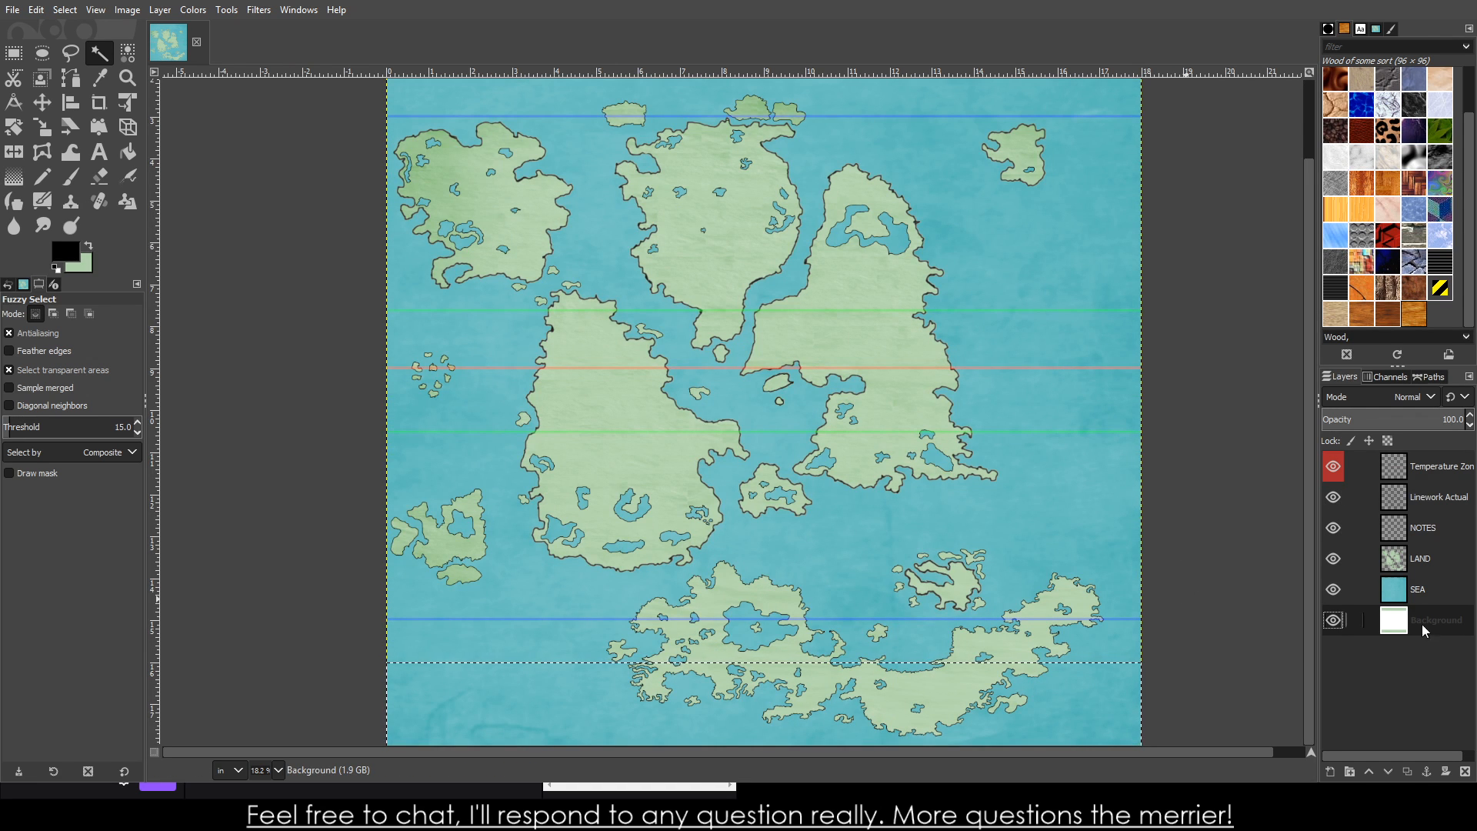
{"action": "left_click", "coordinate": [1431, 586]}
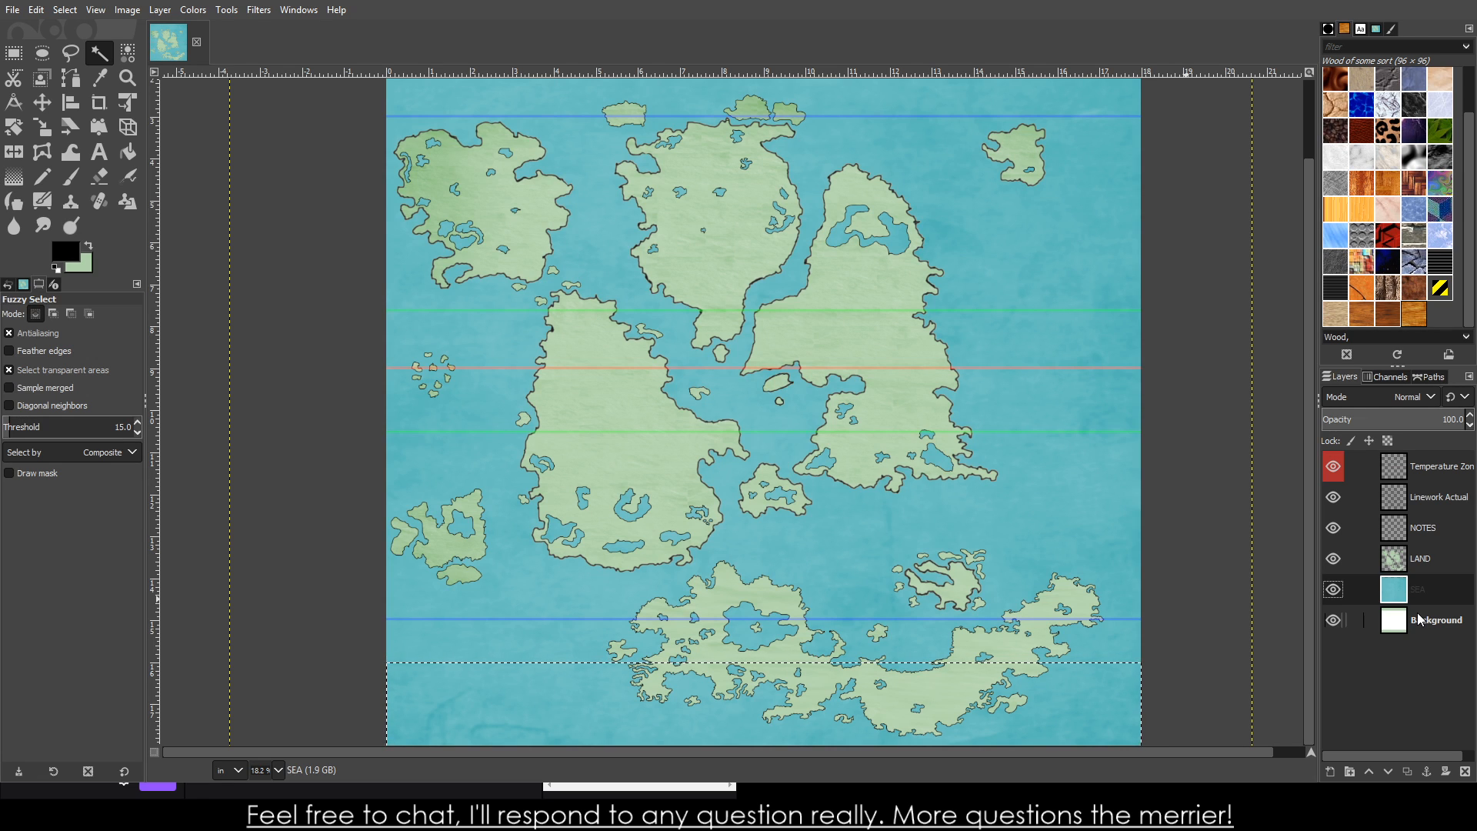
- Save the finished map as MGE West.xcf and close the image
{"action": "left_click", "coordinate": [13, 9]}
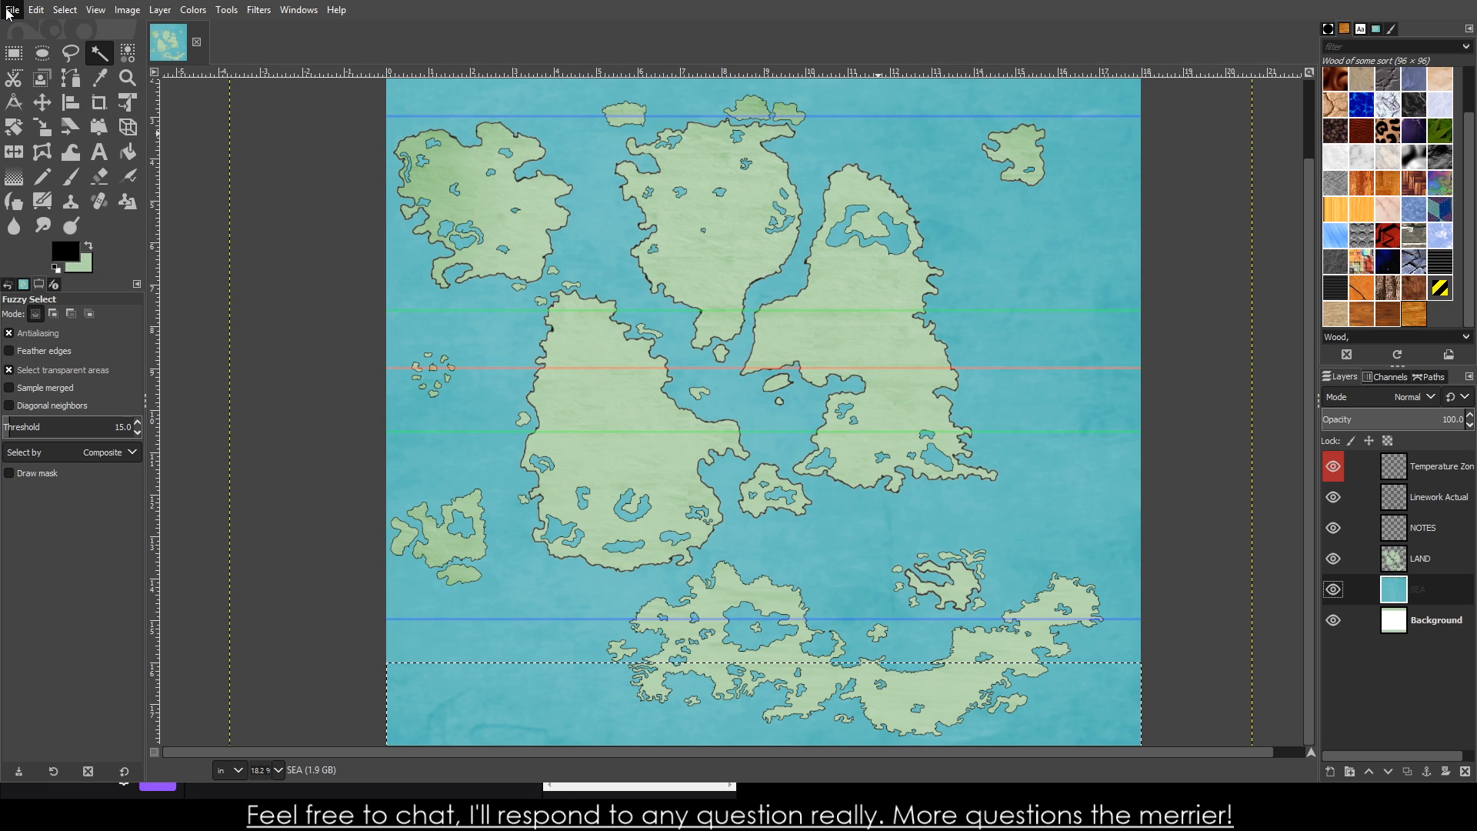
{"action": "left_click", "coordinate": [71, 150]}
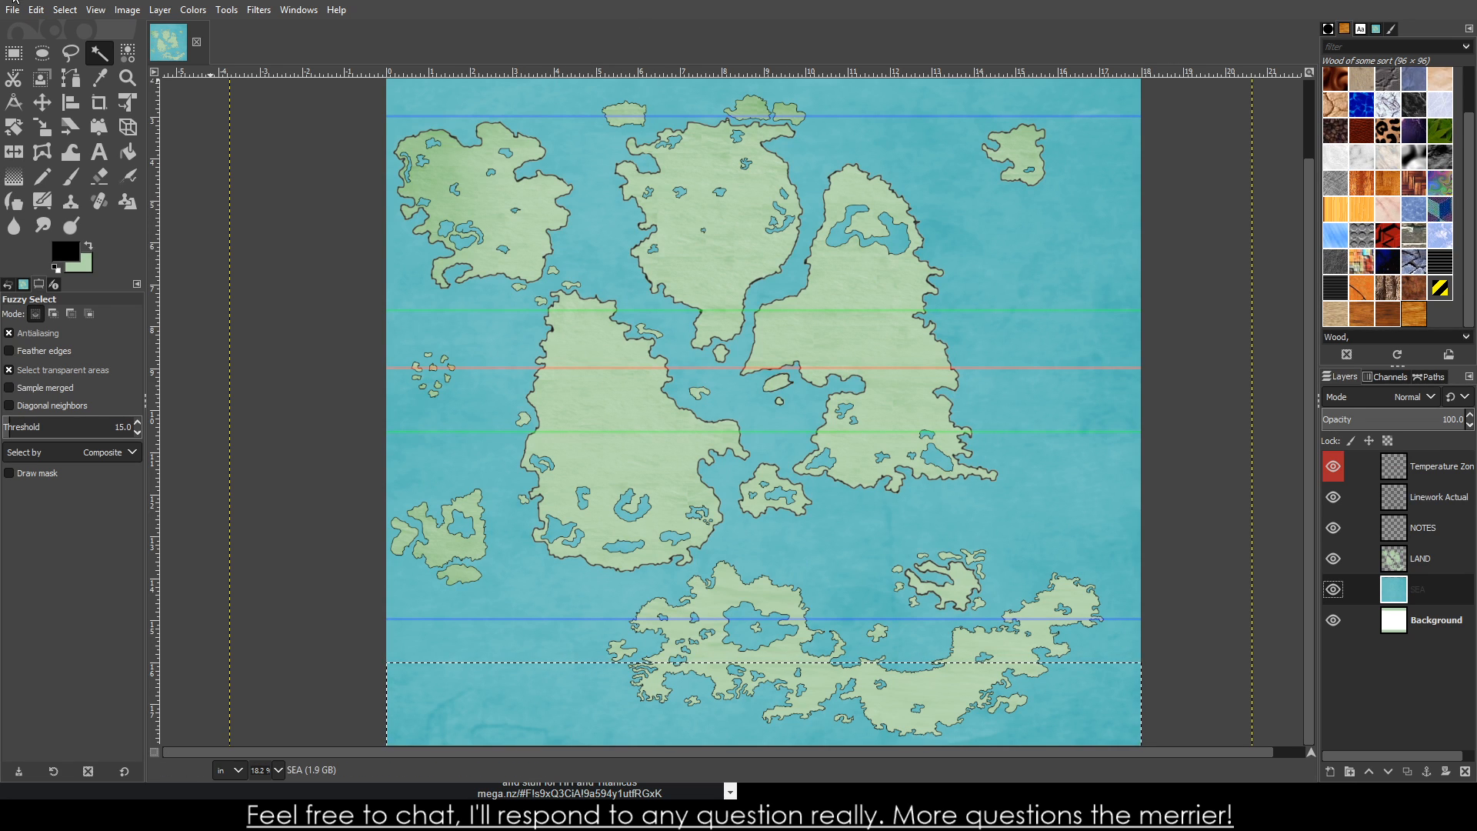
{"action": "key", "text": "ctrl+s"}
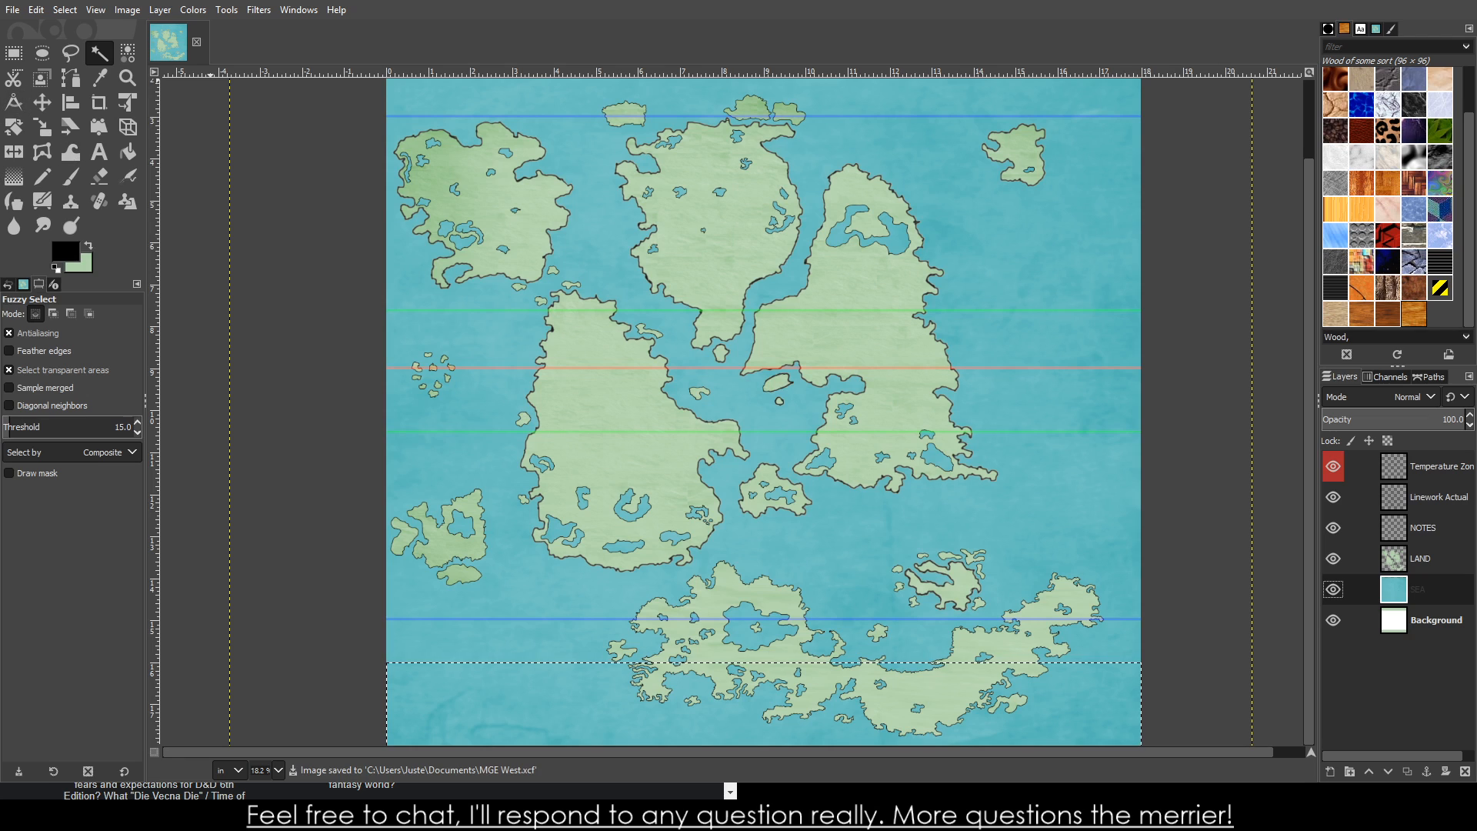
{"action": "left_click", "coordinate": [196, 43]}
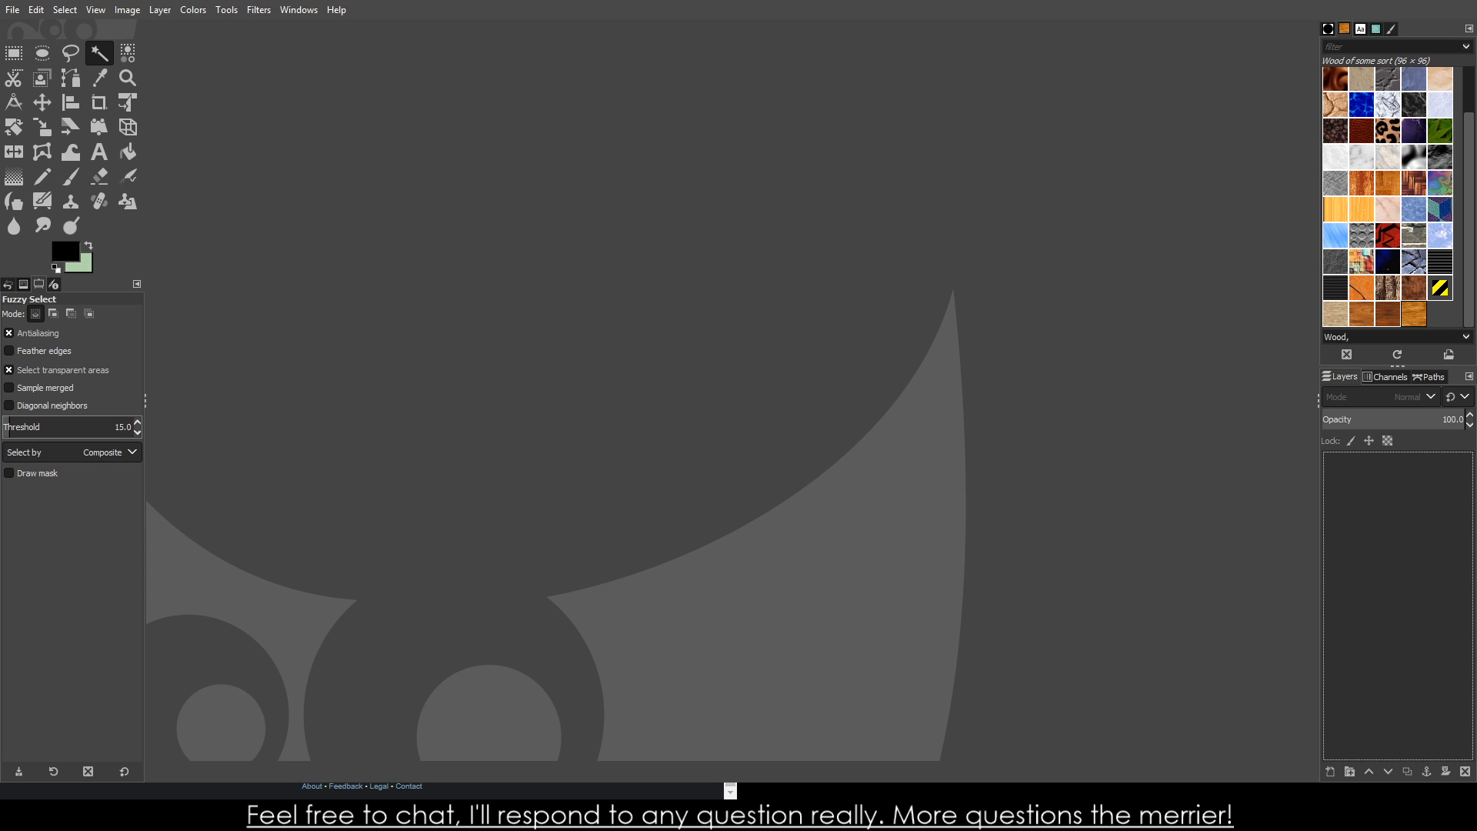
- Open the other world map and enlarge its canvas to a square with the map centred
{"action": "left_click", "coordinate": [6, 11]}
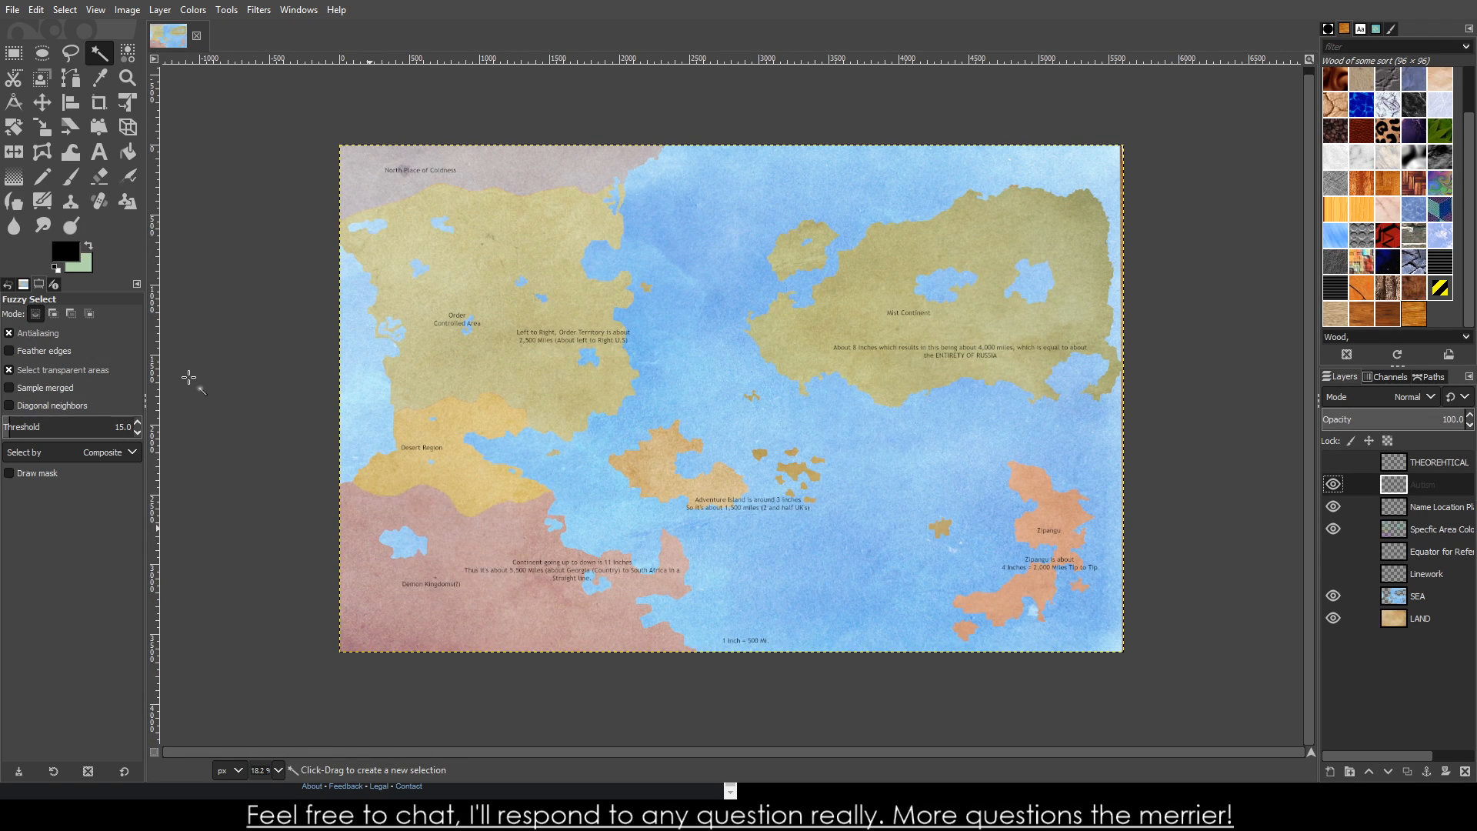
{"action": "left_click", "coordinate": [140, 9]}
{"action": "key", "text": "Escape"}
{"action": "left_click", "coordinate": [764, 653]}
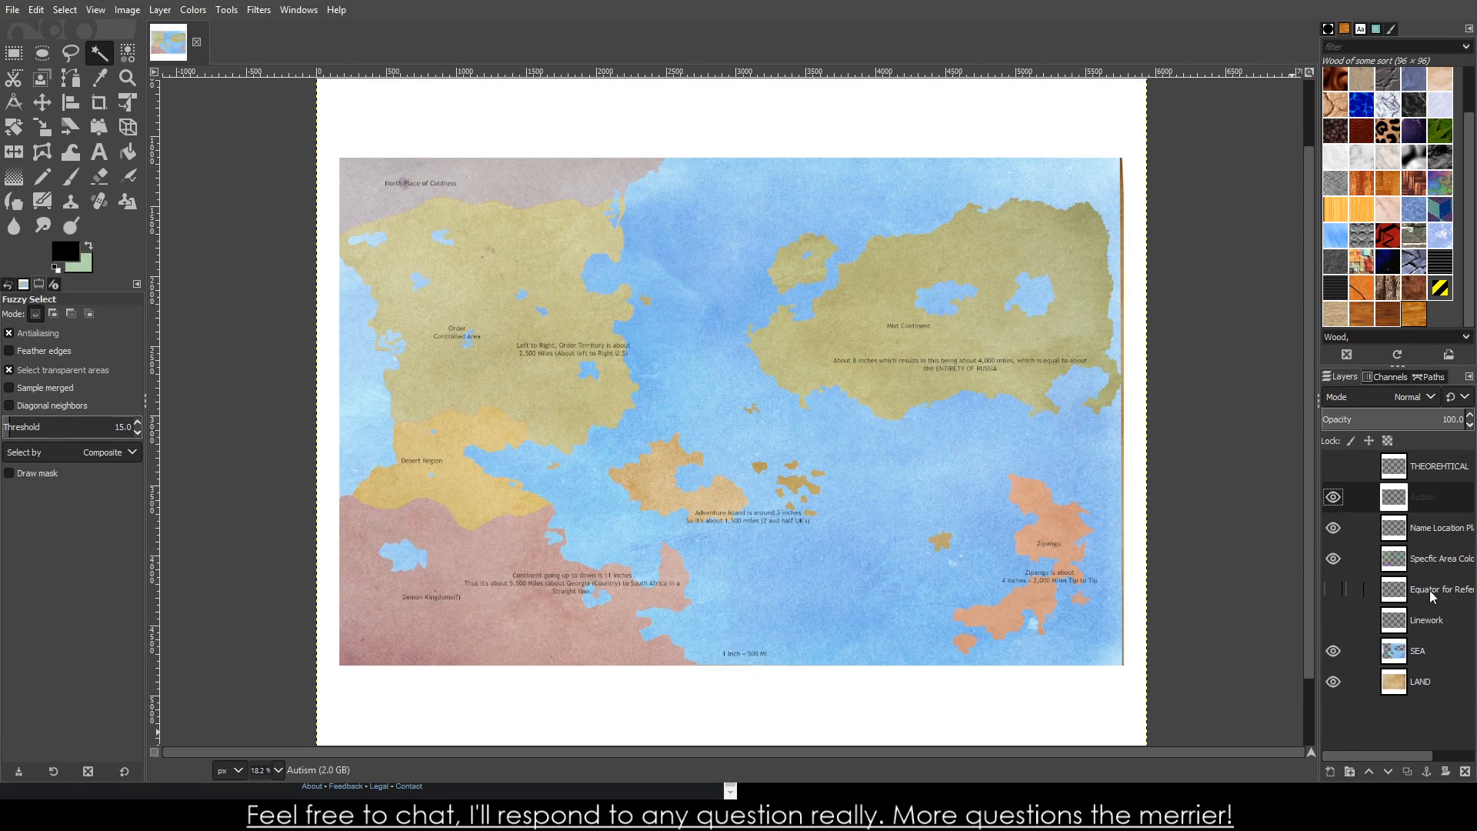
- Undo the white-filled canvas enlargement and give the map transparent margins instead
{"action": "scroll", "coordinate": [1089, 598], "scroll_direction": "down", "scroll_amount": 2}
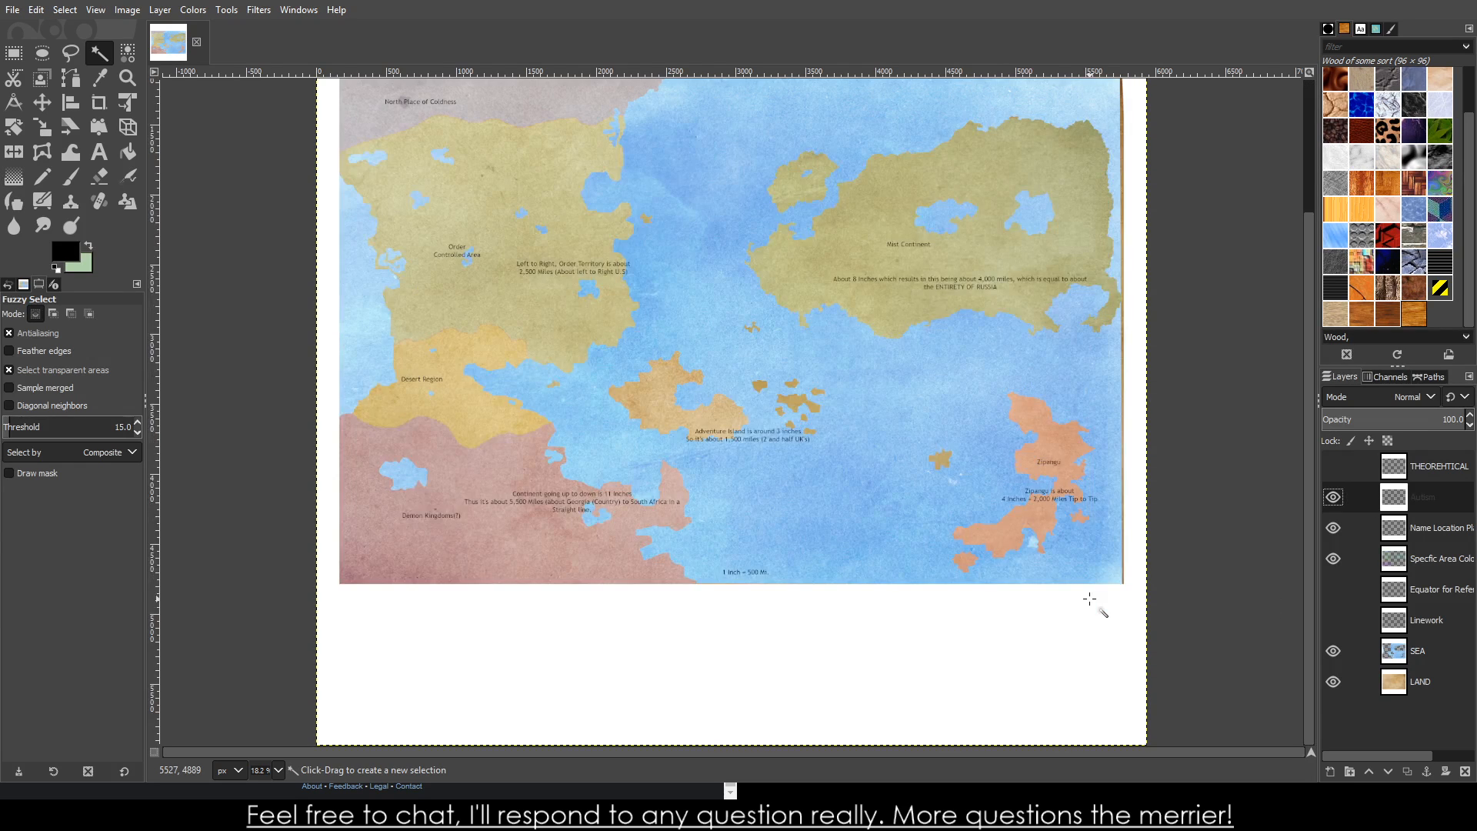
{"action": "scroll", "coordinate": [1089, 598], "scroll_direction": "up", "scroll_amount": 5}
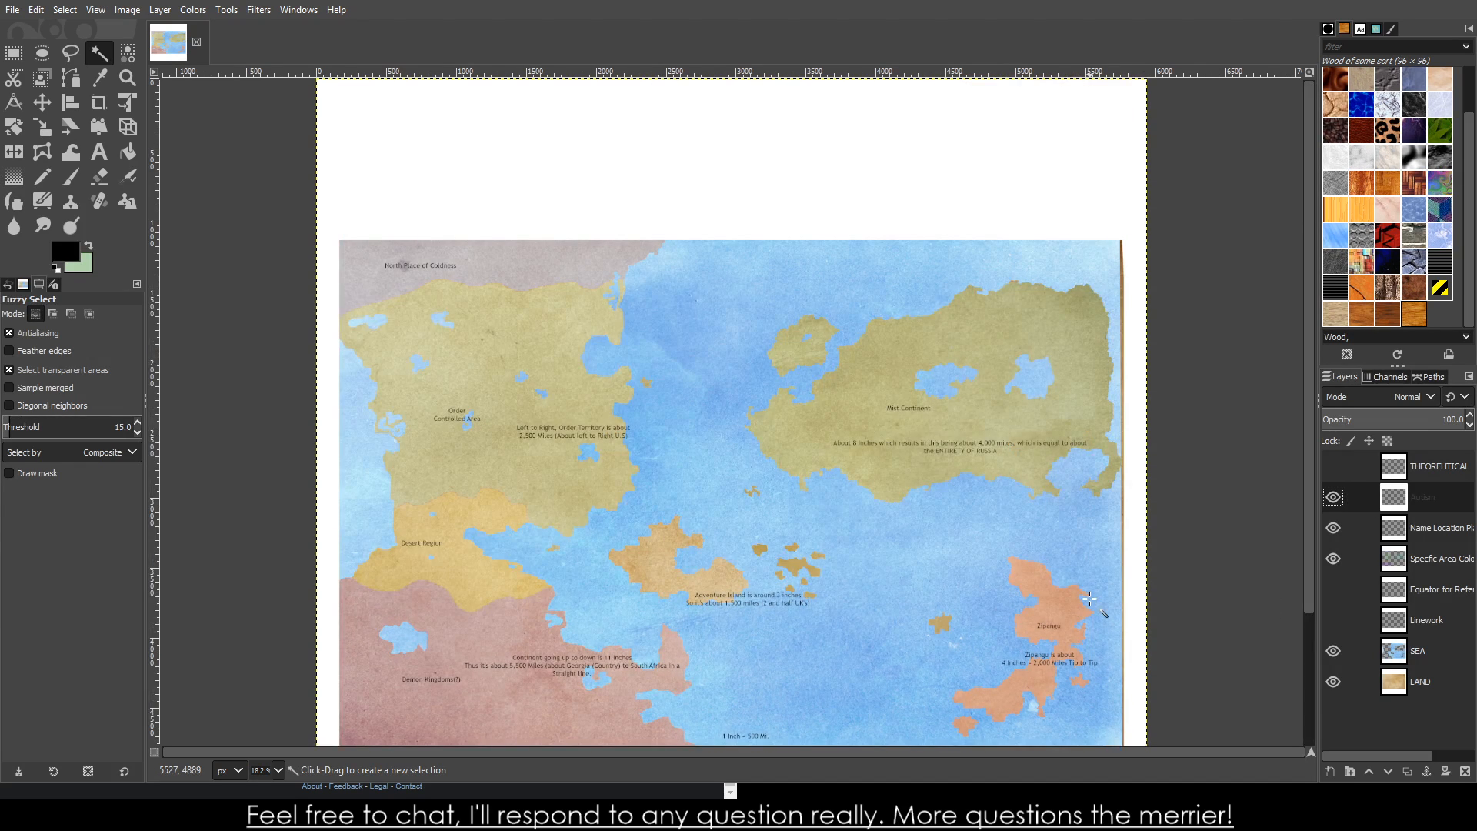
{"action": "key", "text": "ctrl+z"}
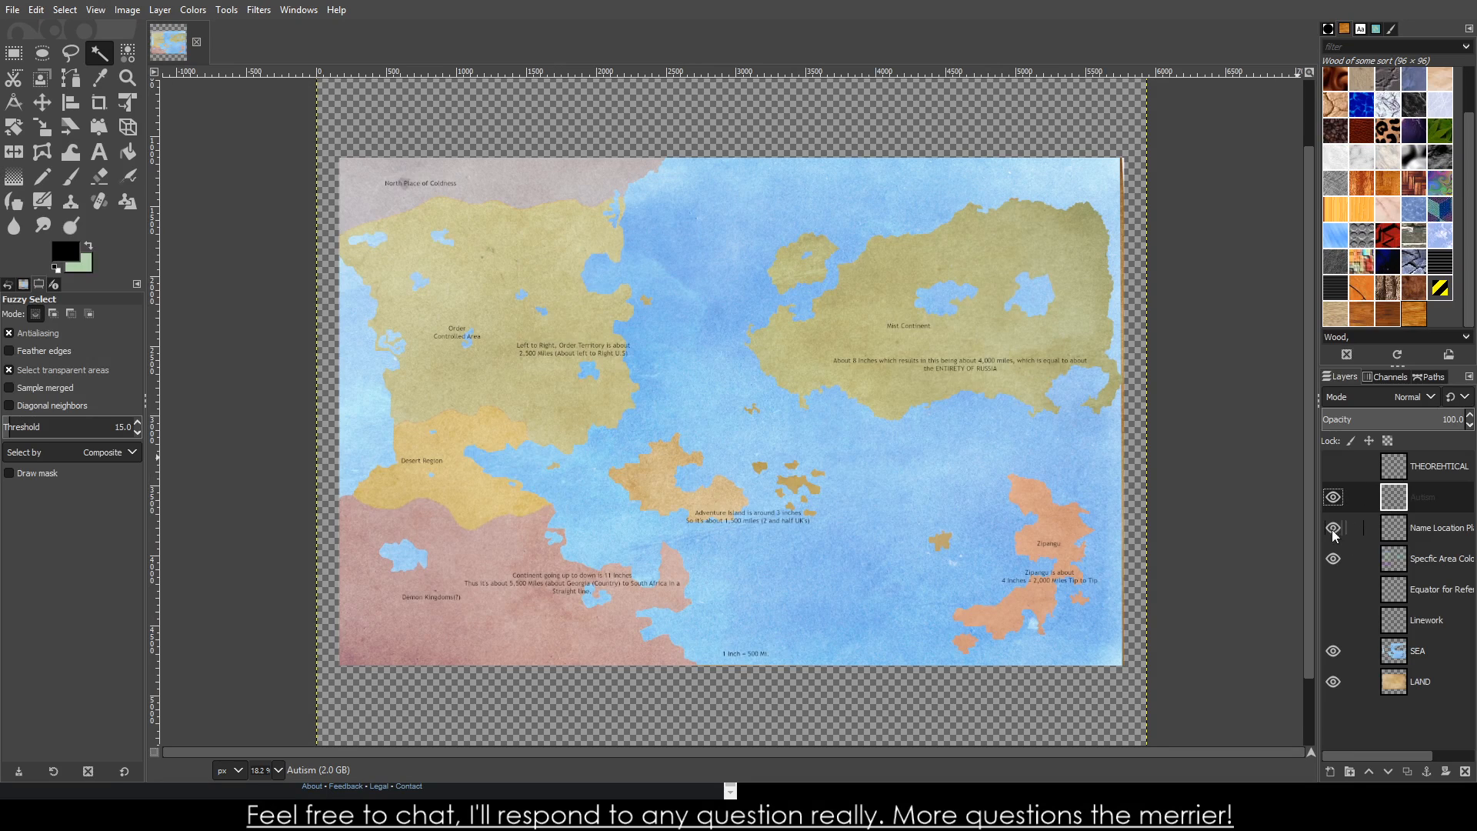
- Hide the text notes, location names, specific area colours, SEA and LAND layers
{"action": "left_click", "coordinate": [1334, 497]}
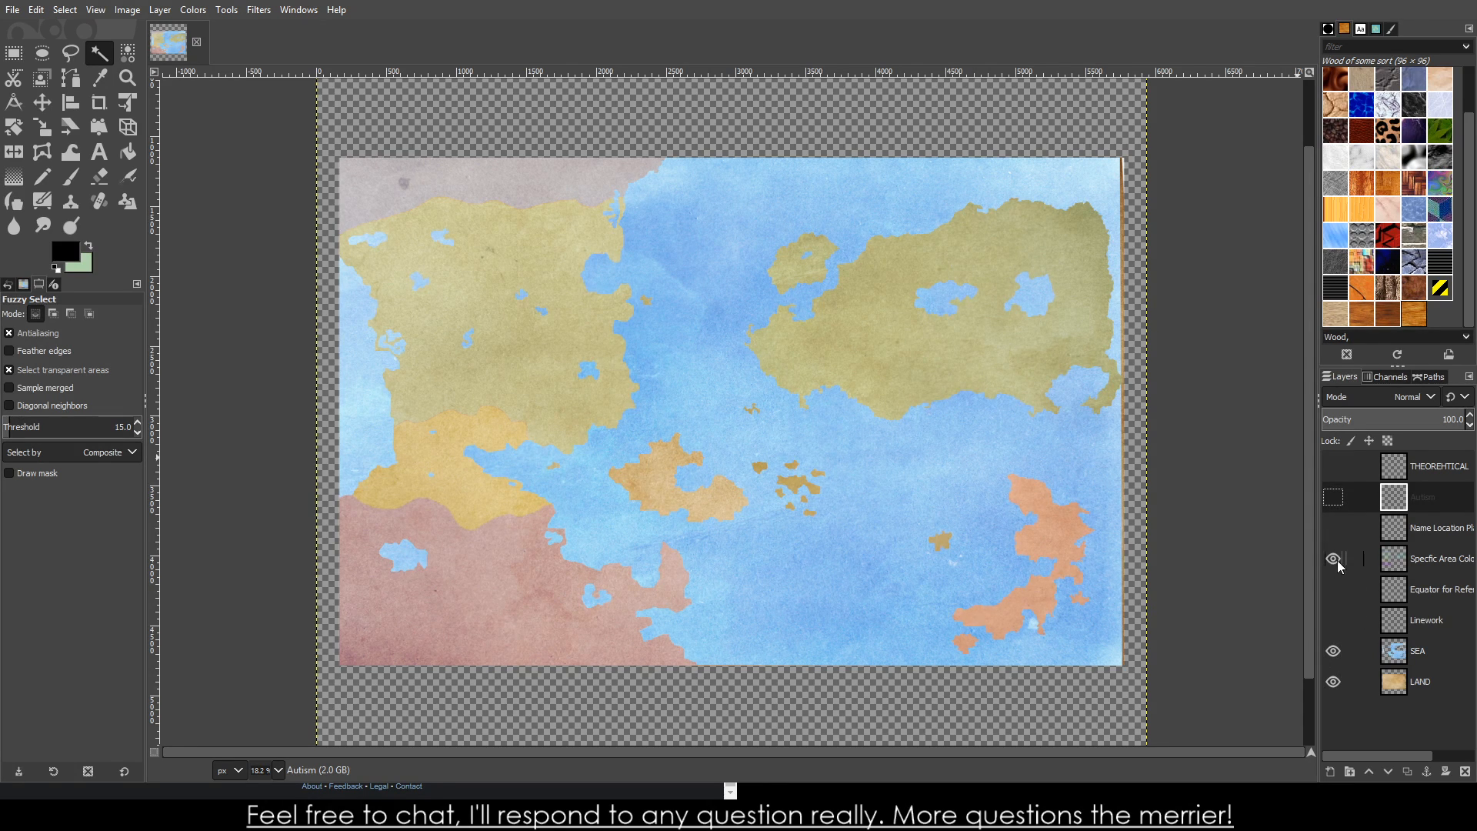
{"action": "left_click", "coordinate": [1334, 559]}
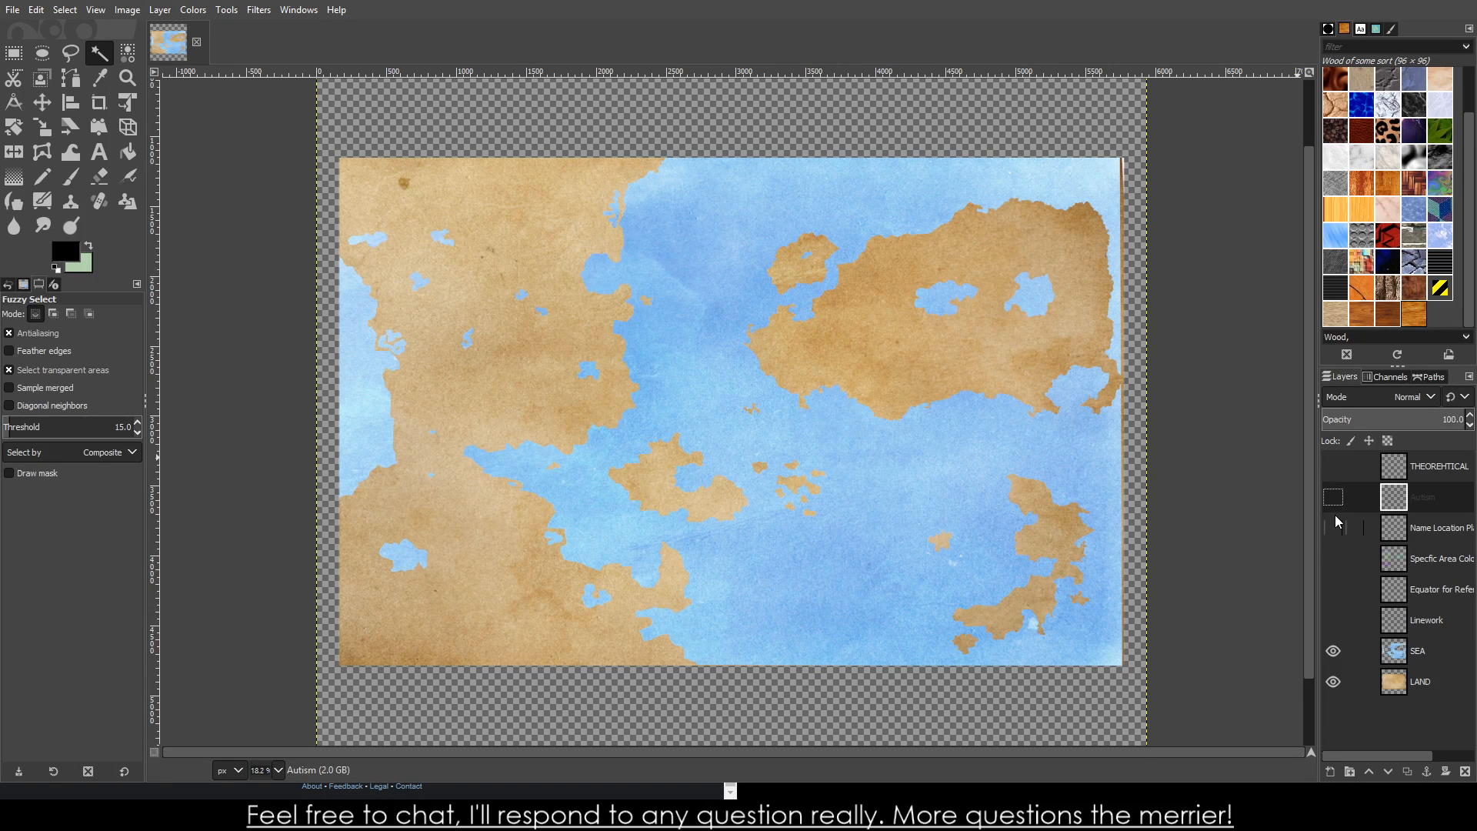
{"action": "left_click", "coordinate": [1333, 651]}
{"action": "left_click", "coordinate": [1333, 680]}
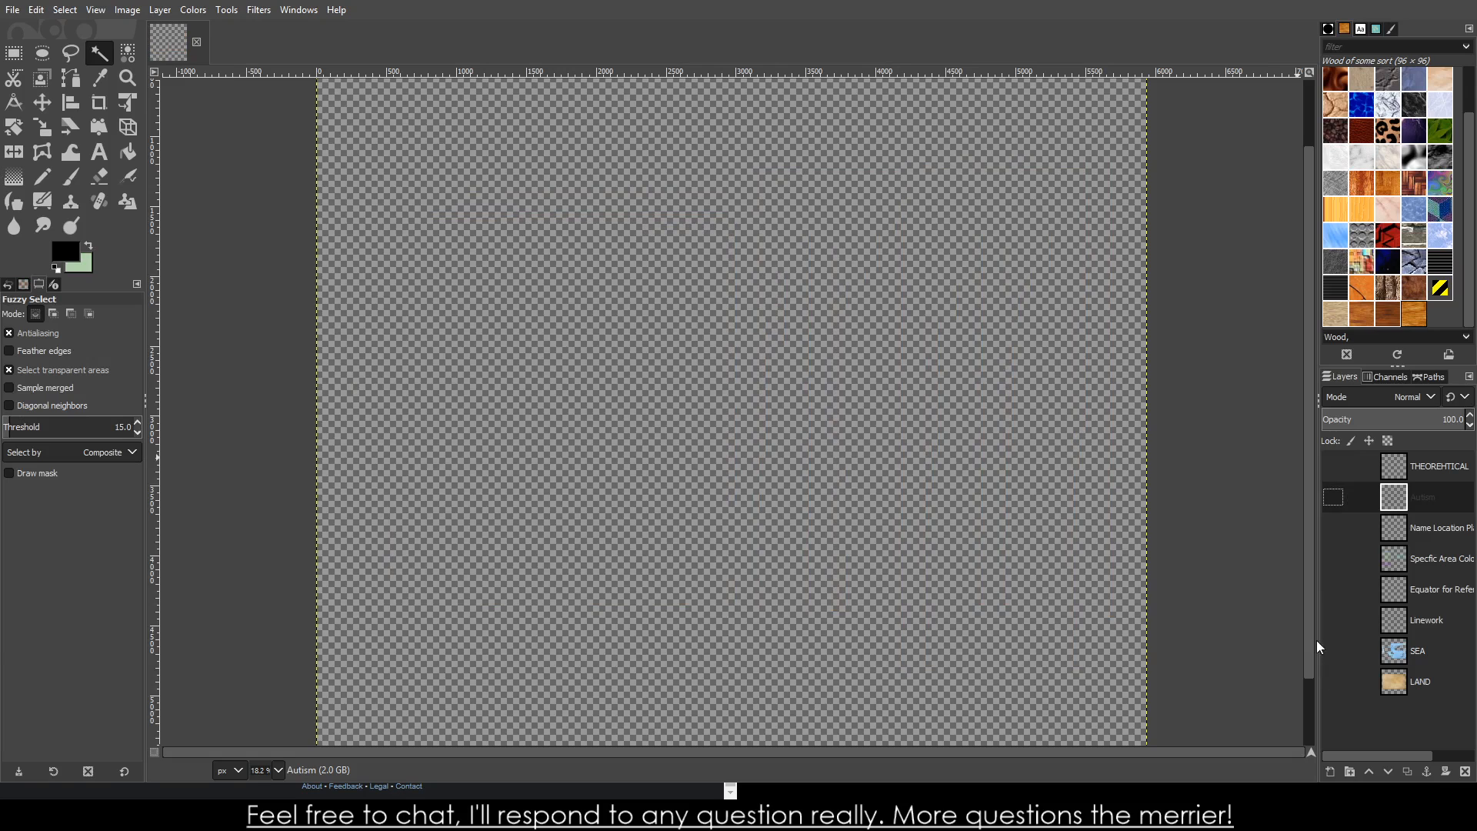
- Check the text notes and specific area colour layers on their own by showing and hiding them again
{"action": "left_click", "coordinate": [1337, 495]}
{"action": "left_click", "coordinate": [1335, 551]}
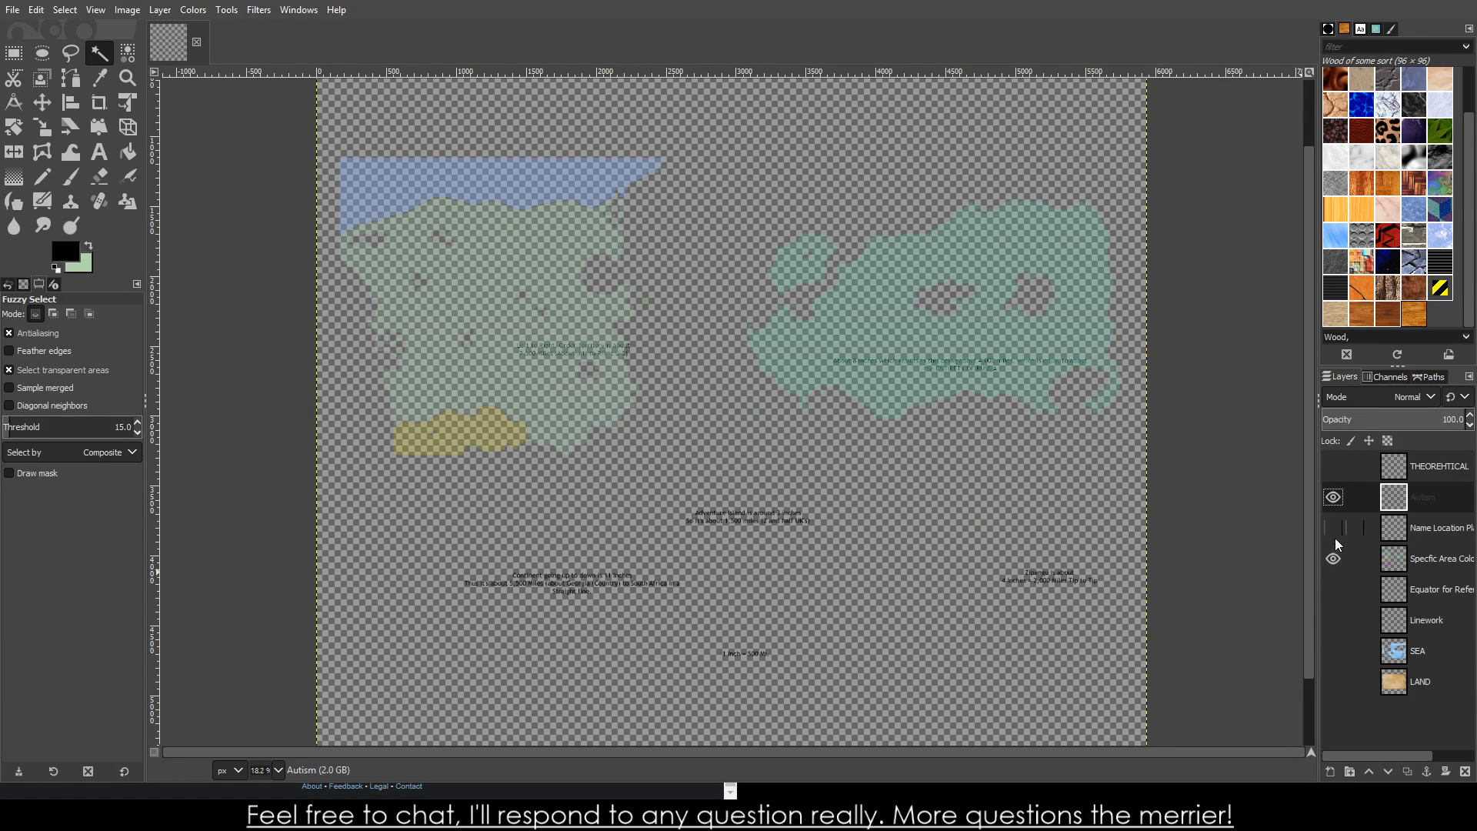
{"action": "left_click", "coordinate": [1336, 499]}
{"action": "left_click", "coordinate": [1334, 560]}
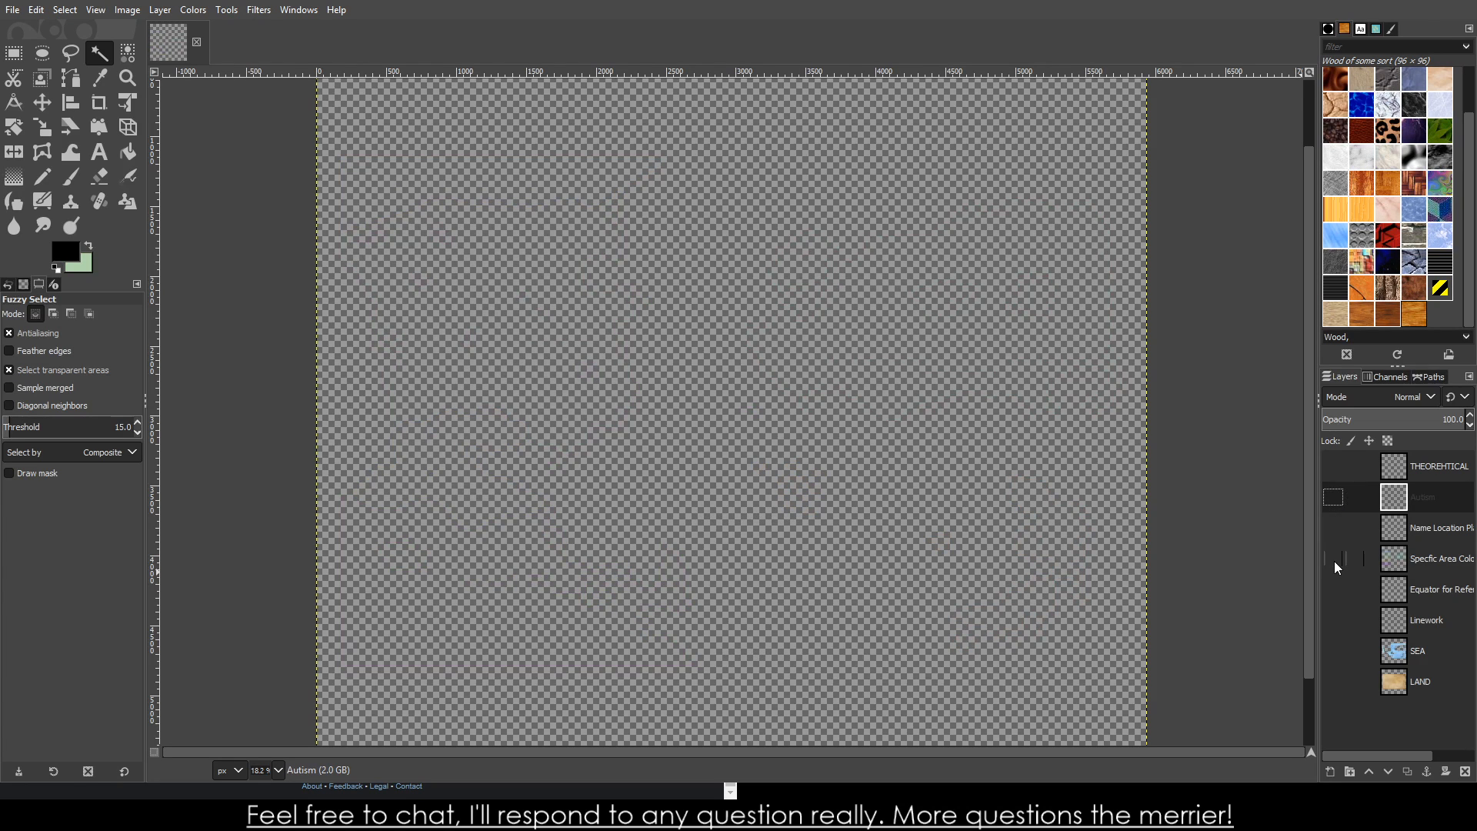
- Show the Linework layer by itself, with the equator reference layer hidden
{"action": "left_click", "coordinate": [1334, 615]}
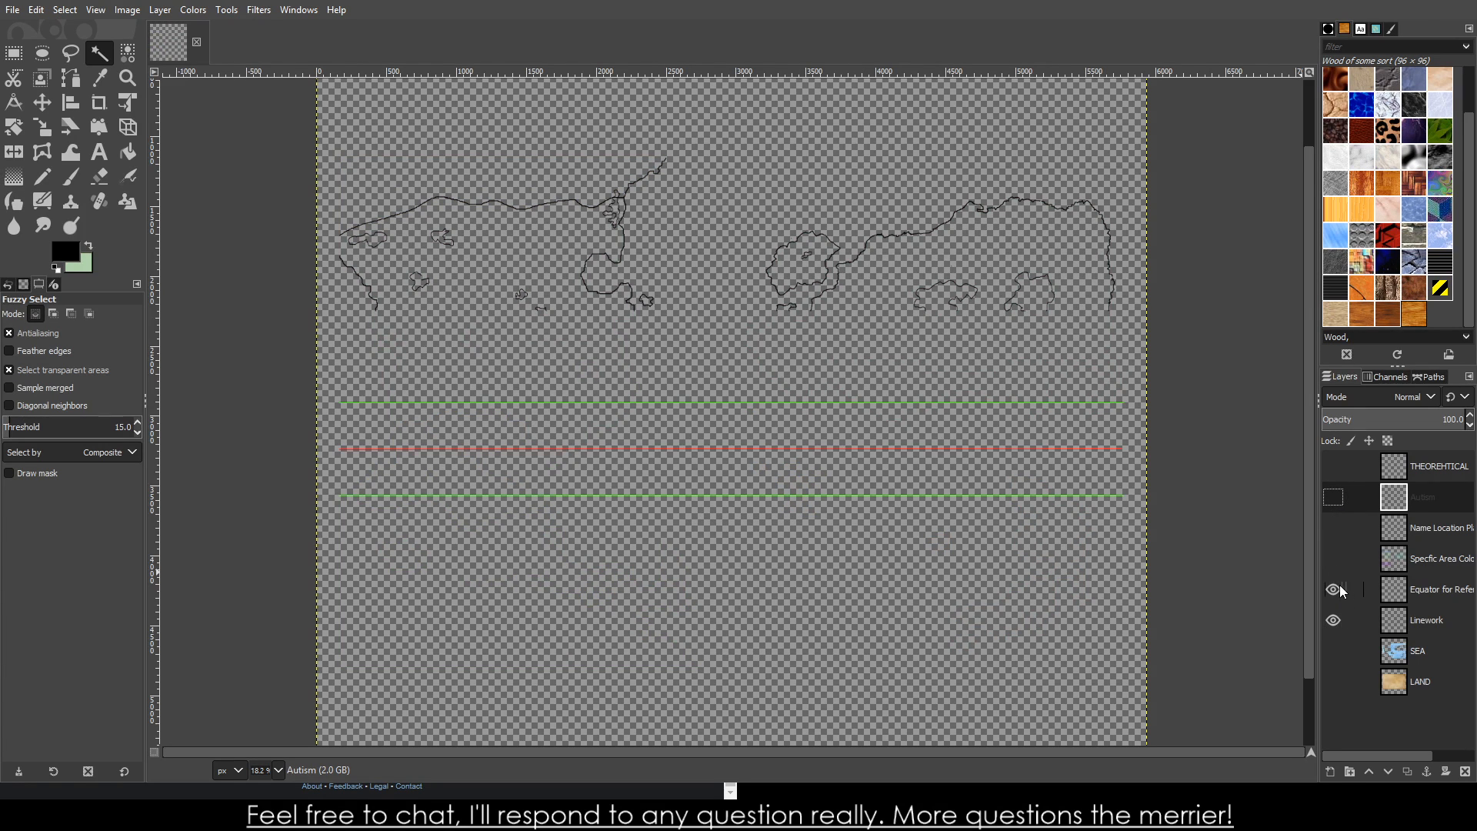
{"action": "left_click", "coordinate": [1333, 589]}
{"action": "scroll", "coordinate": [744, 416], "scroll_direction": "up", "scroll_amount": 1}
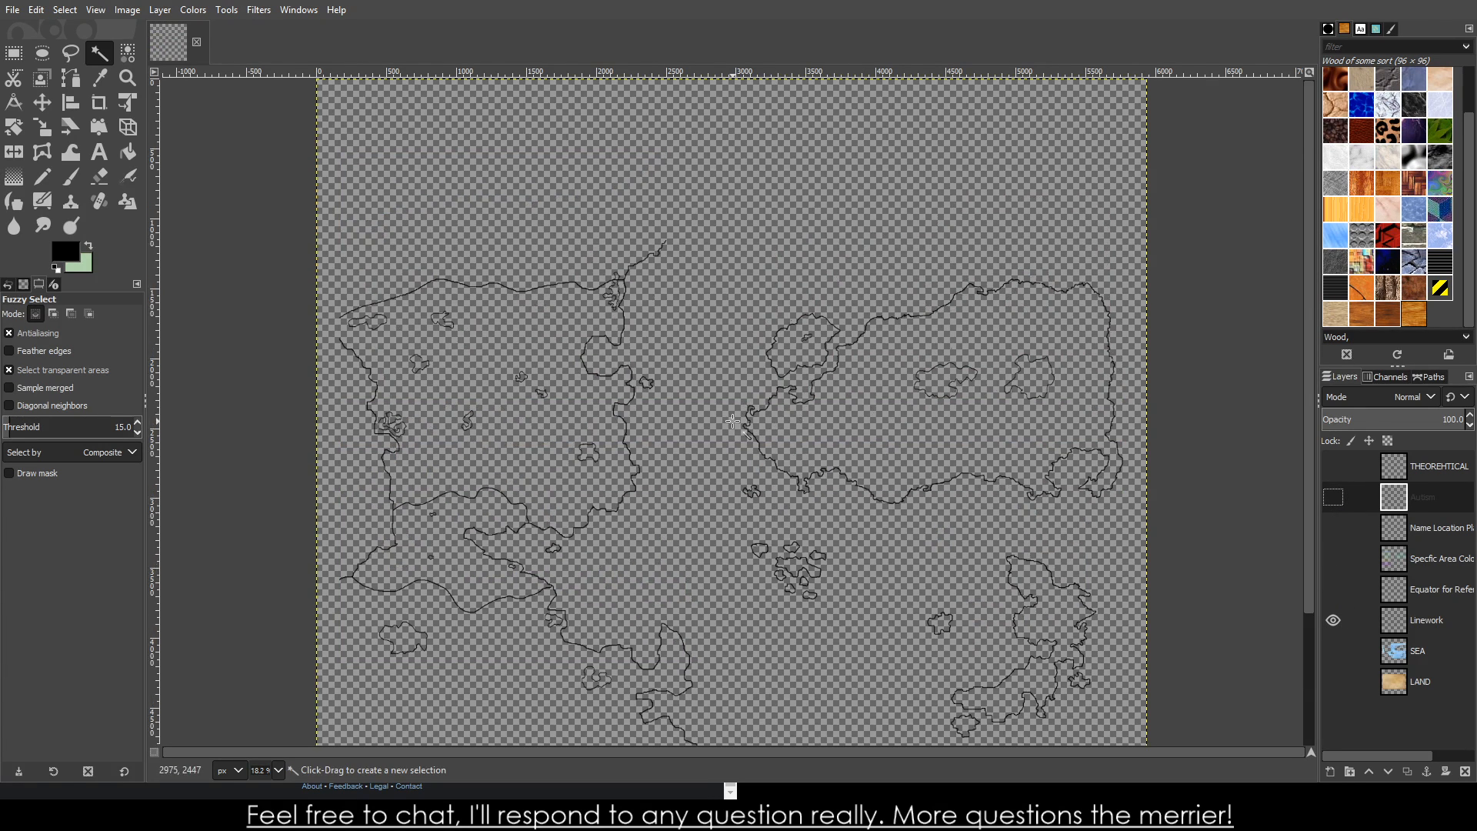
{"action": "scroll", "coordinate": [733, 420], "scroll_direction": "down", "scroll_amount": 1}
{"action": "scroll", "coordinate": [781, 414], "scroll_direction": "up", "scroll_amount": 1}
- Examine the linework of the continents, lakes and islands both up close and across the whole map
{"action": "scroll", "coordinate": [1031, 462], "scroll_direction": "up", "scroll_amount": 3, "text": "ctrl"}
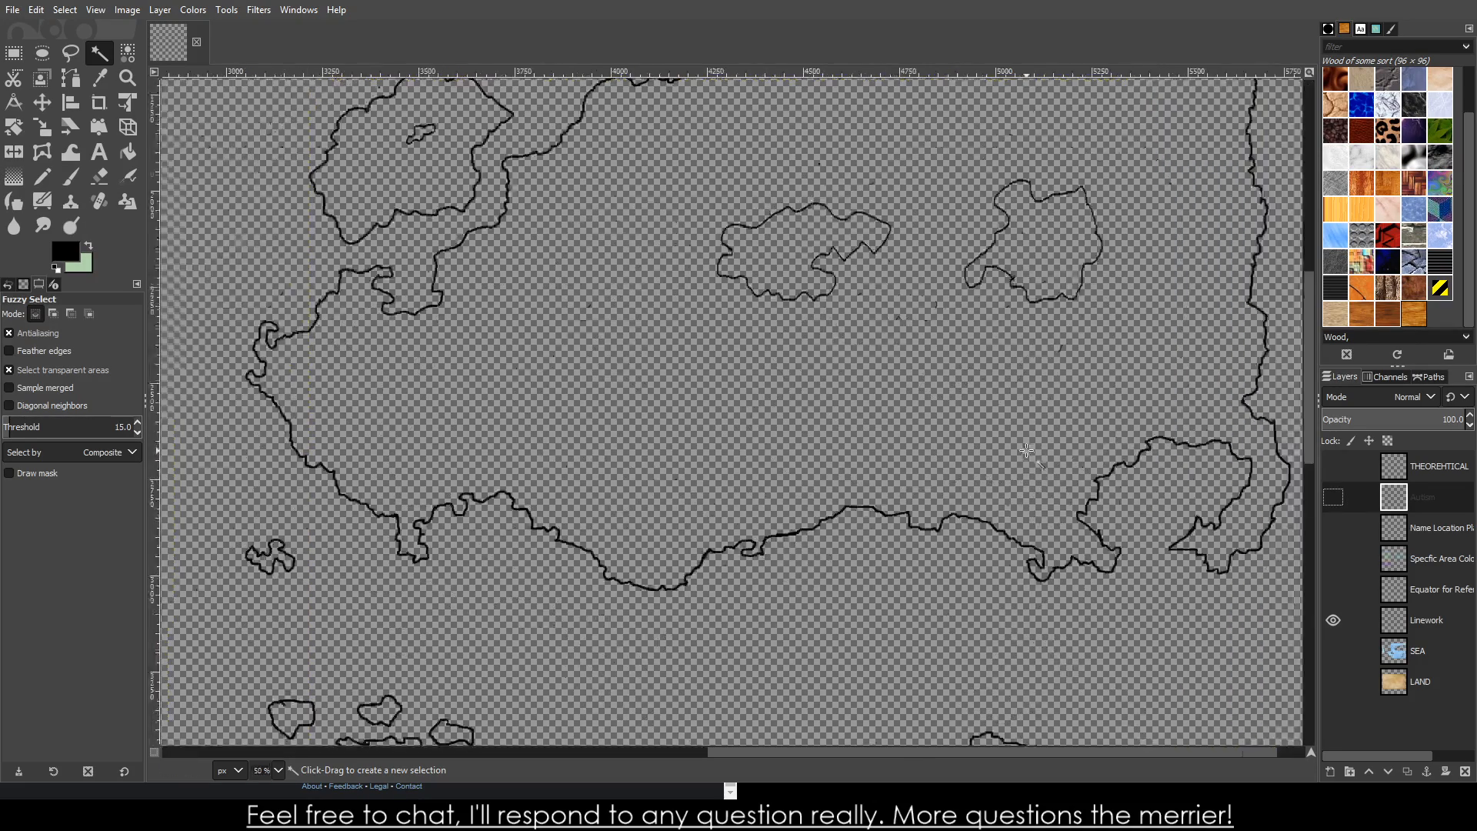
{"action": "scroll", "coordinate": [746, 302], "scroll_direction": "down", "scroll_amount": 3, "text": "ctrl"}
{"action": "scroll", "coordinate": [746, 303], "scroll_direction": "up", "scroll_amount": 3, "text": "ctrl"}
{"action": "scroll", "coordinate": [746, 302], "scroll_direction": "down", "scroll_amount": 4, "text": "ctrl"}
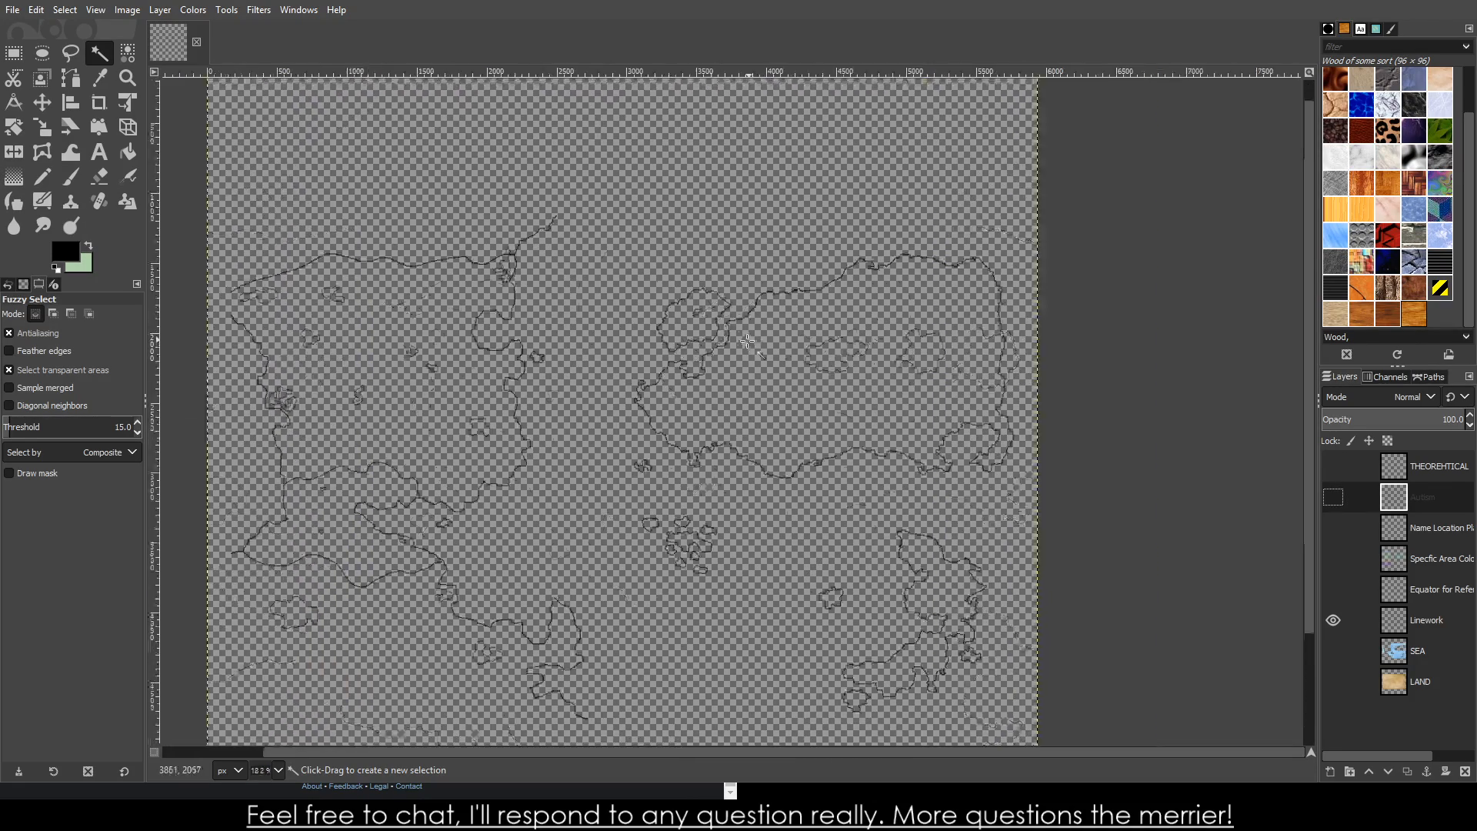
{"action": "scroll", "coordinate": [886, 450], "scroll_direction": "up", "scroll_amount": 2, "text": "ctrl"}
{"action": "scroll", "coordinate": [886, 450], "scroll_direction": "up", "scroll_amount": 2, "text": "ctrl"}
{"action": "scroll", "coordinate": [851, 495], "scroll_direction": "down", "scroll_amount": 4, "text": "ctrl"}
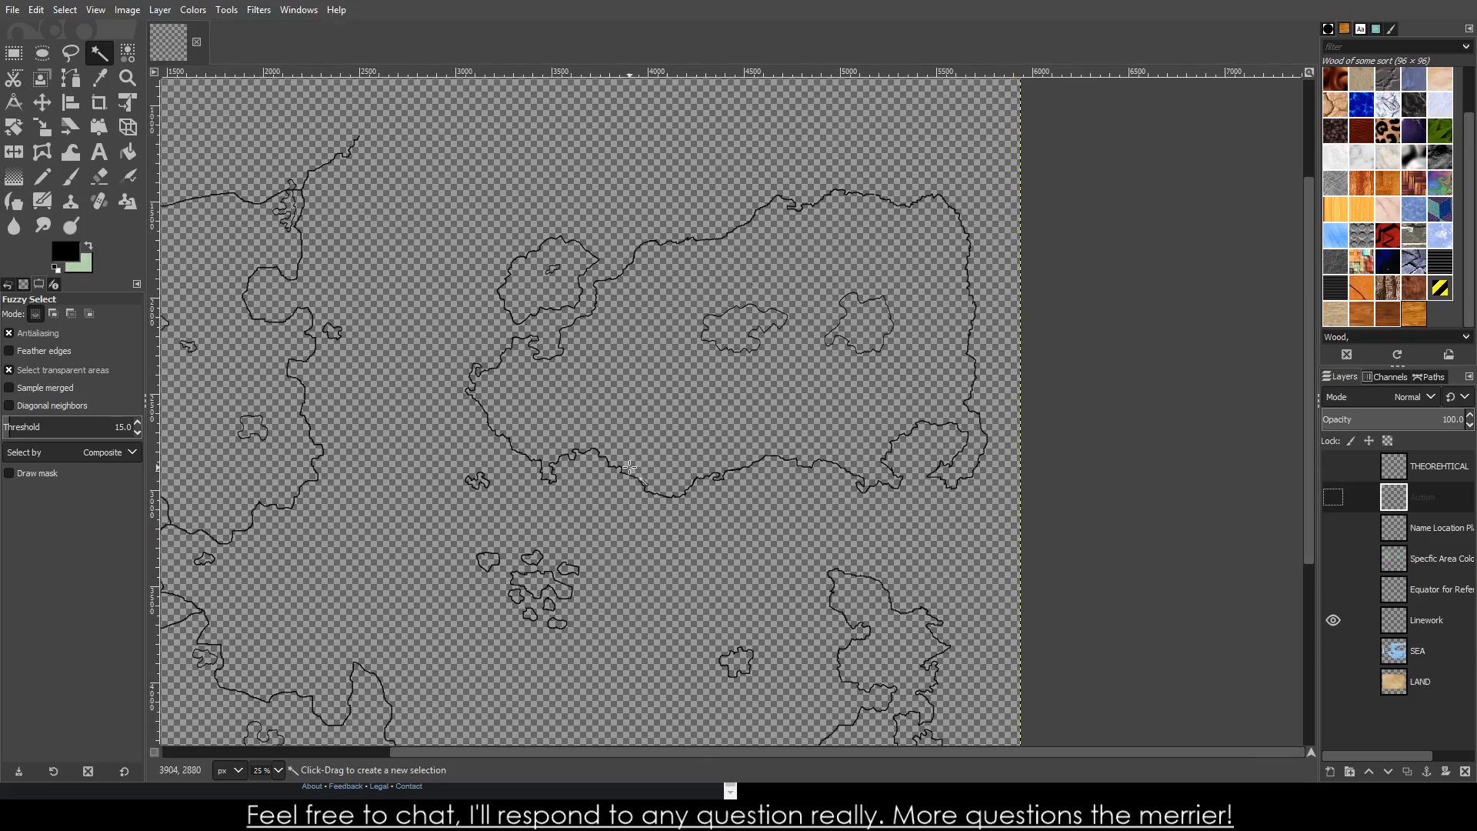
{"action": "scroll", "coordinate": [569, 485], "scroll_direction": "up", "scroll_amount": 4, "text": "ctrl"}
{"action": "scroll", "coordinate": [422, 477], "scroll_direction": "down", "scroll_amount": 6, "text": "ctrl"}
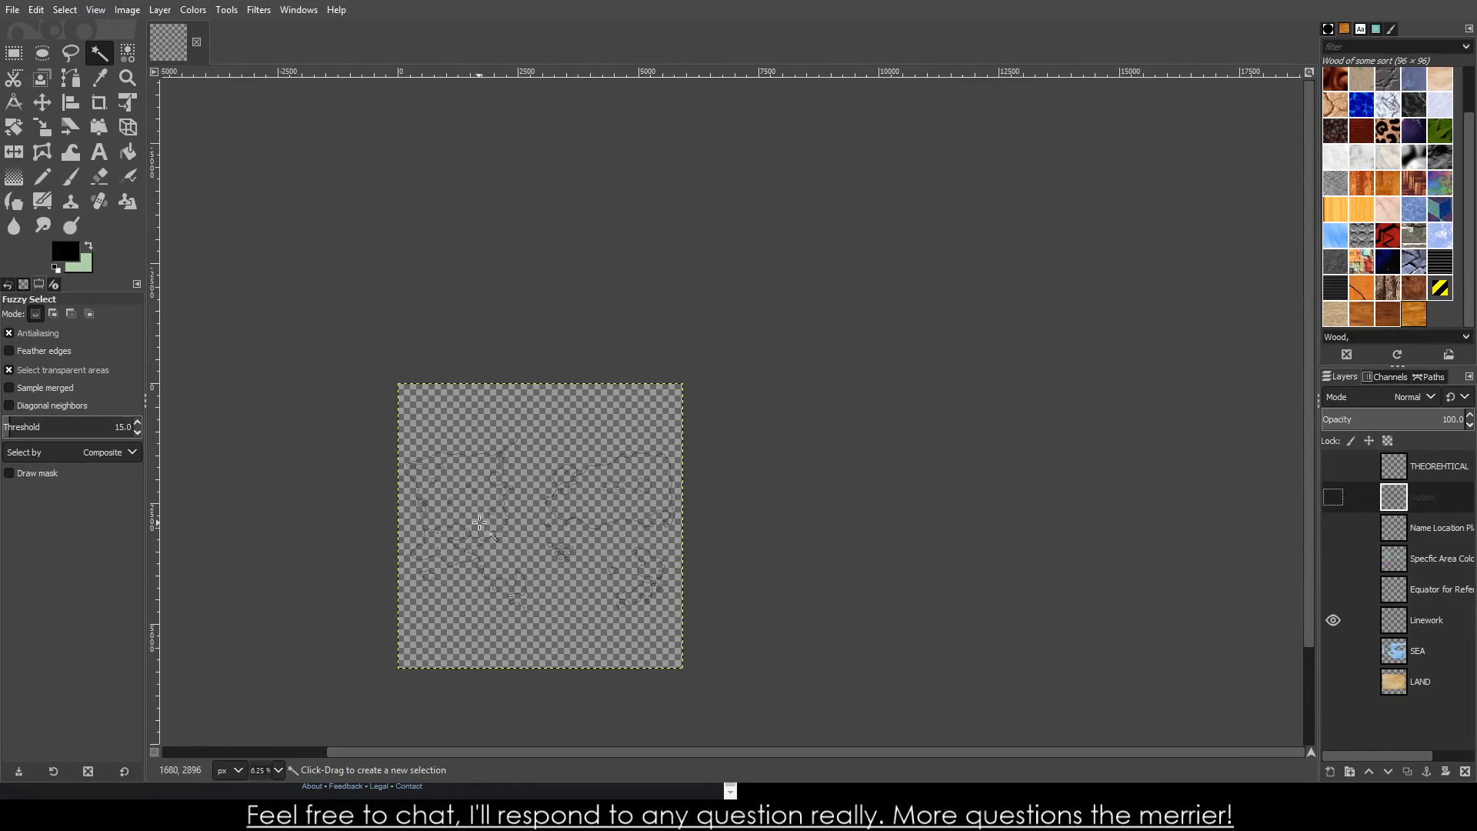
{"action": "scroll", "coordinate": [478, 518], "scroll_direction": "up", "scroll_amount": 4, "text": "ctrl"}
{"action": "scroll", "coordinate": [532, 534], "scroll_direction": "down", "scroll_amount": 2, "text": "ctrl"}
{"action": "scroll", "coordinate": [533, 536], "scroll_direction": "up", "scroll_amount": 1, "text": "ctrl"}
{"action": "scroll", "coordinate": [521, 548], "scroll_direction": "down", "scroll_amount": 1, "text": "ctrl"}
{"action": "scroll", "coordinate": [448, 548], "scroll_direction": "up", "scroll_amount": 1, "text": "ctrl"}
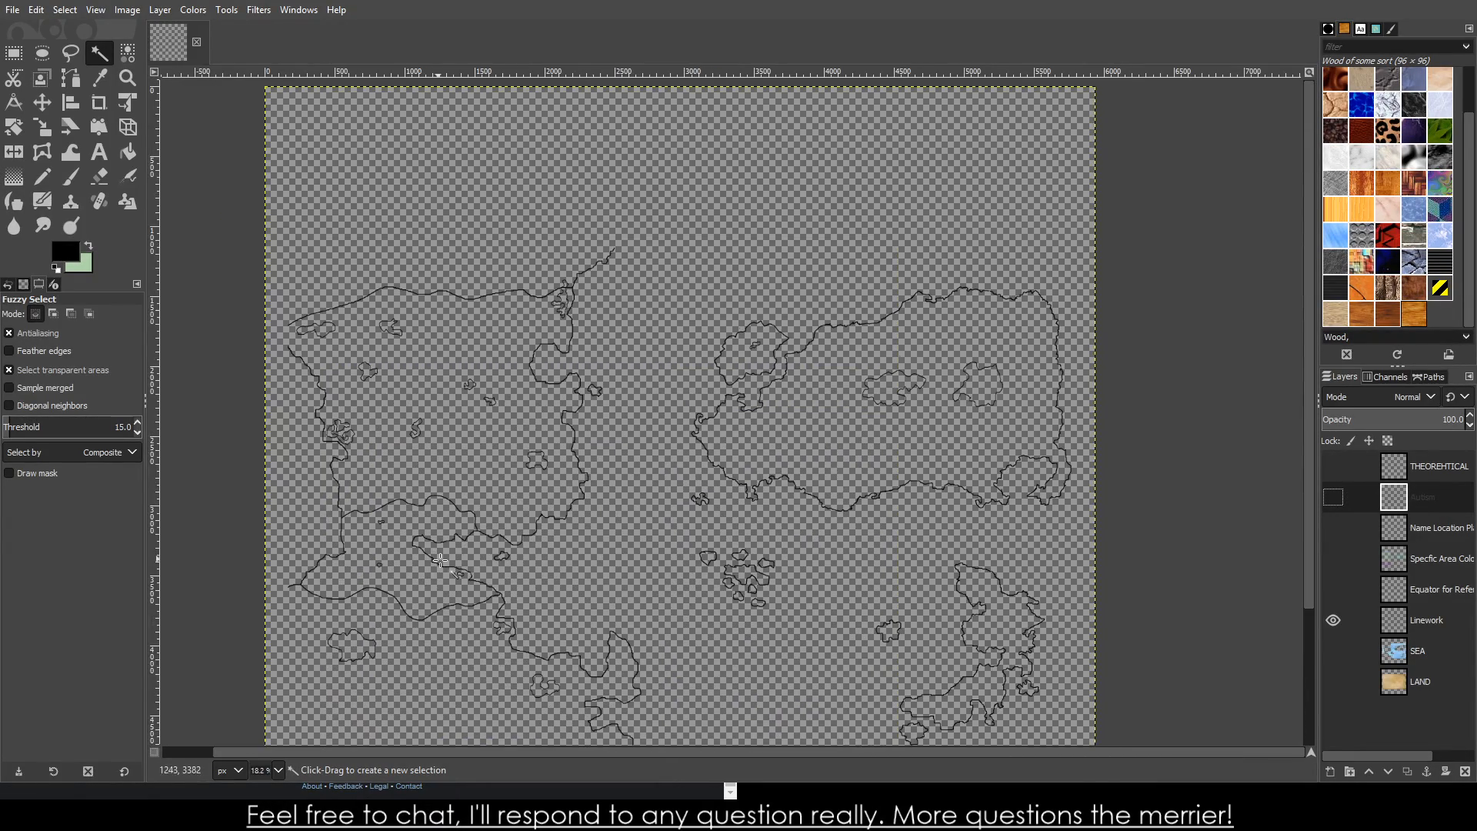
{"action": "scroll", "coordinate": [495, 566], "scroll_direction": "down", "scroll_amount": 1, "text": "ctrl"}
{"action": "scroll", "coordinate": [495, 567], "scroll_direction": "down", "scroll_amount": 1}
{"action": "scroll", "coordinate": [816, 477], "scroll_direction": "up", "scroll_amount": 3, "text": "ctrl"}
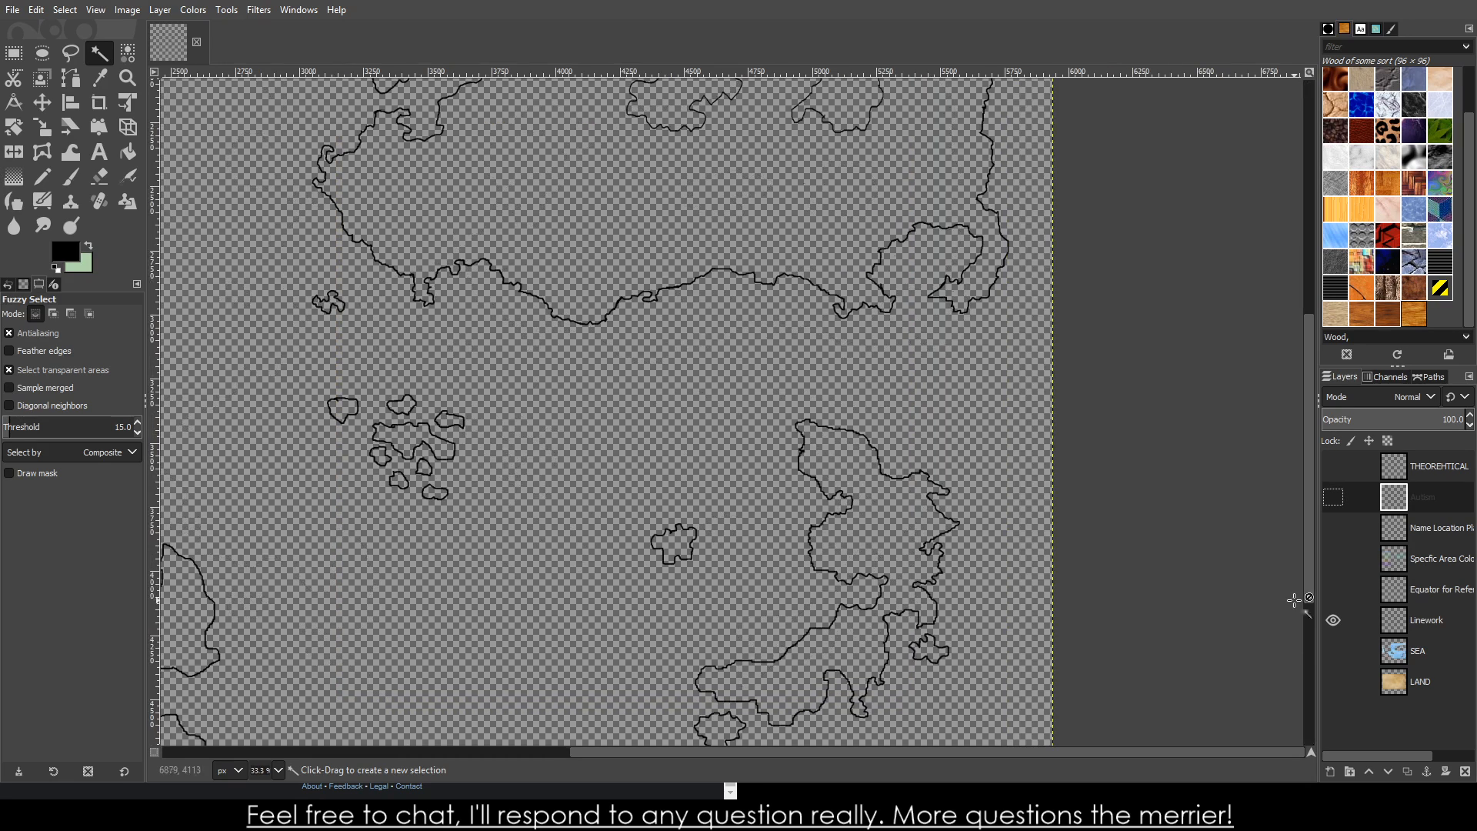
- Show the LAND texture beneath the Linework layer and view the whole canvas
{"action": "left_click", "coordinate": [1334, 682]}
{"action": "scroll", "coordinate": [889, 551], "scroll_direction": "down", "scroll_amount": 3, "text": "ctrl"}
{"action": "scroll", "coordinate": [889, 551], "scroll_direction": "down", "scroll_amount": 1, "text": "ctrl"}
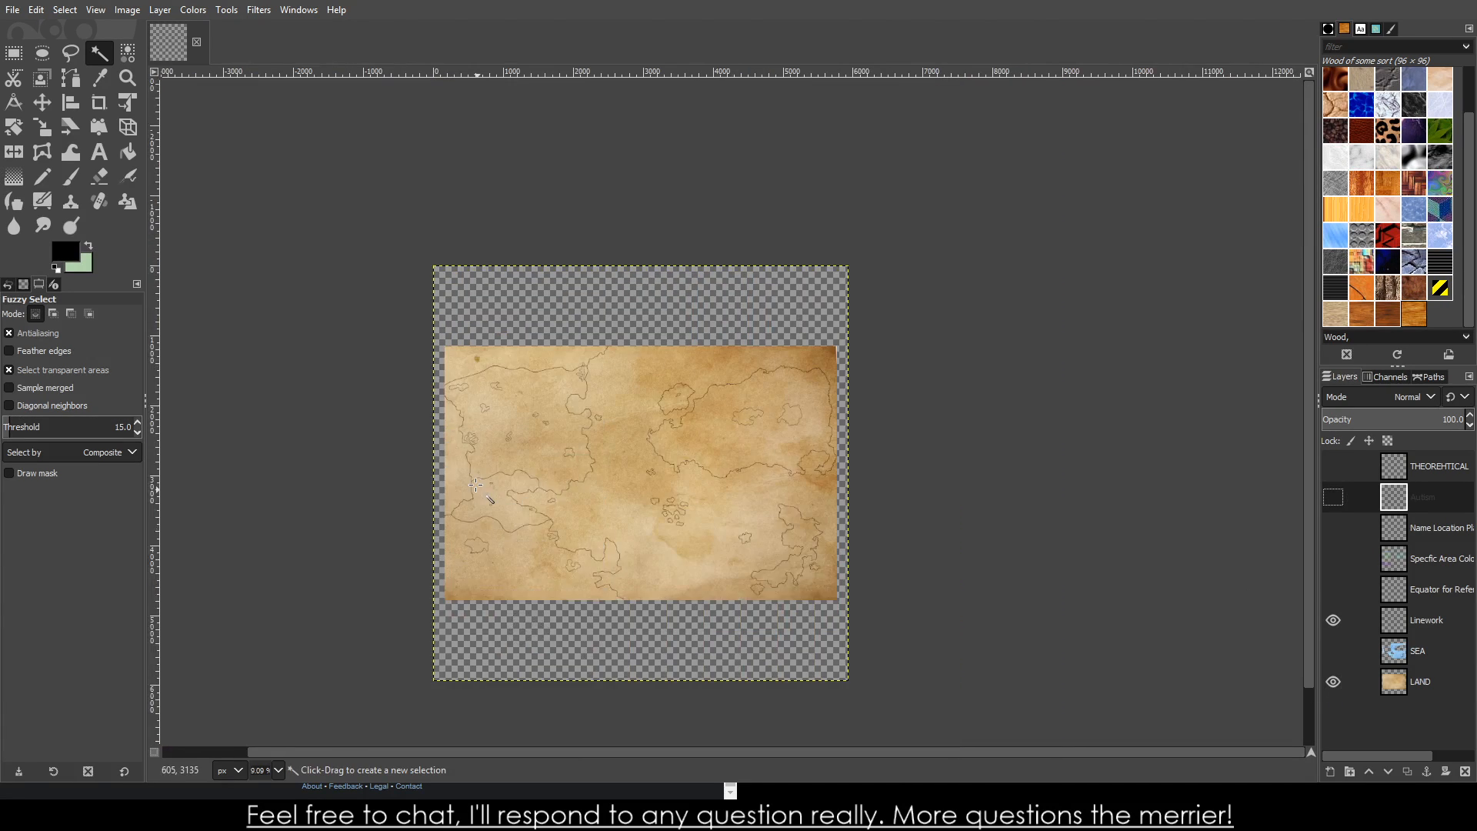
{"action": "scroll", "coordinate": [889, 552], "scroll_direction": "up", "scroll_amount": 2, "text": "ctrl"}
{"action": "scroll", "coordinate": [889, 552], "scroll_direction": "down", "scroll_amount": 1, "text": "ctrl"}
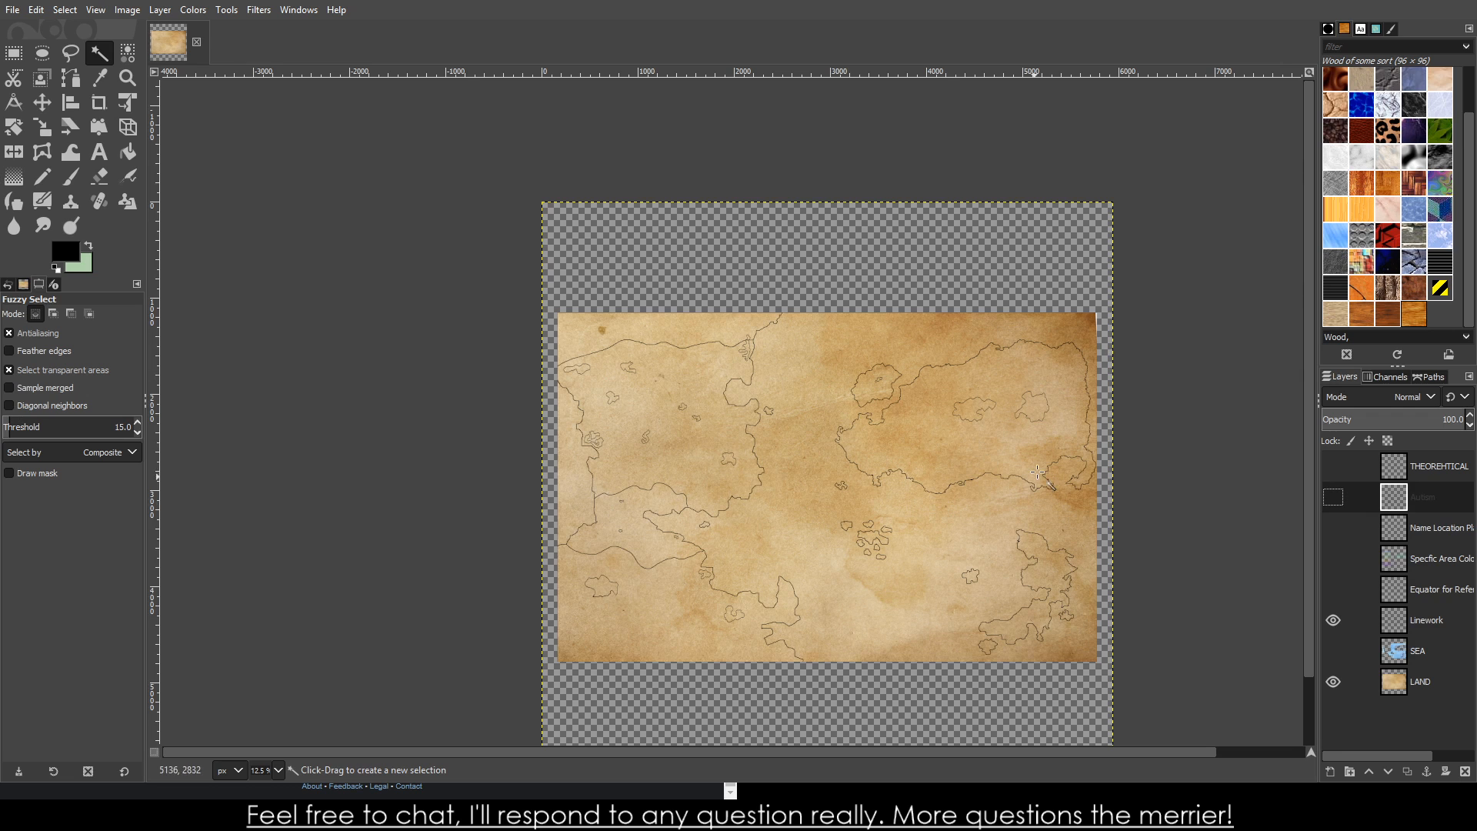
{"action": "scroll", "coordinate": [1116, 500], "scroll_direction": "down", "scroll_amount": 2}
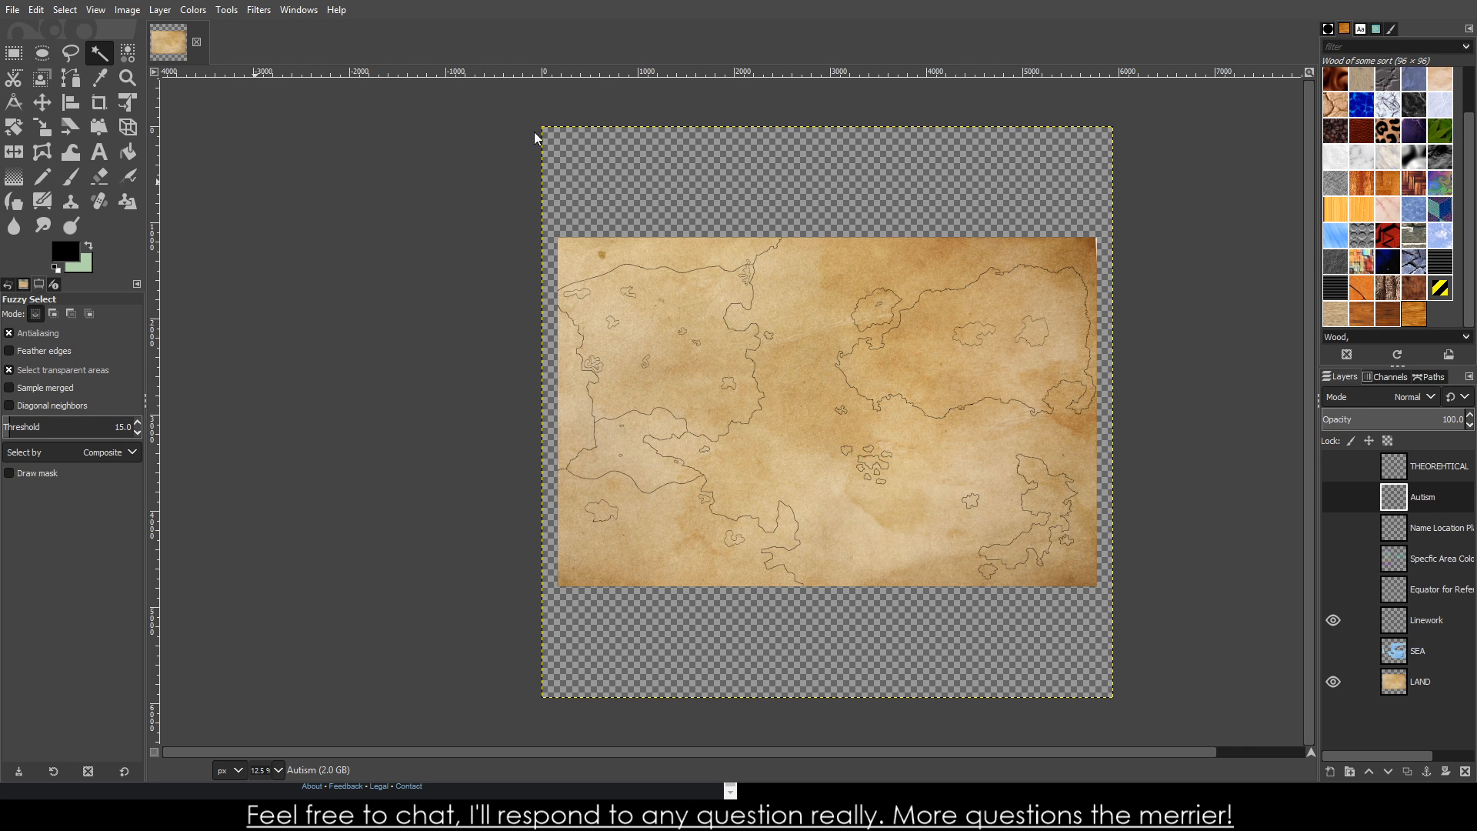
- Create a new square image and bucket-fill its Background layer with white
{"action": "left_click", "coordinate": [451, 277]}
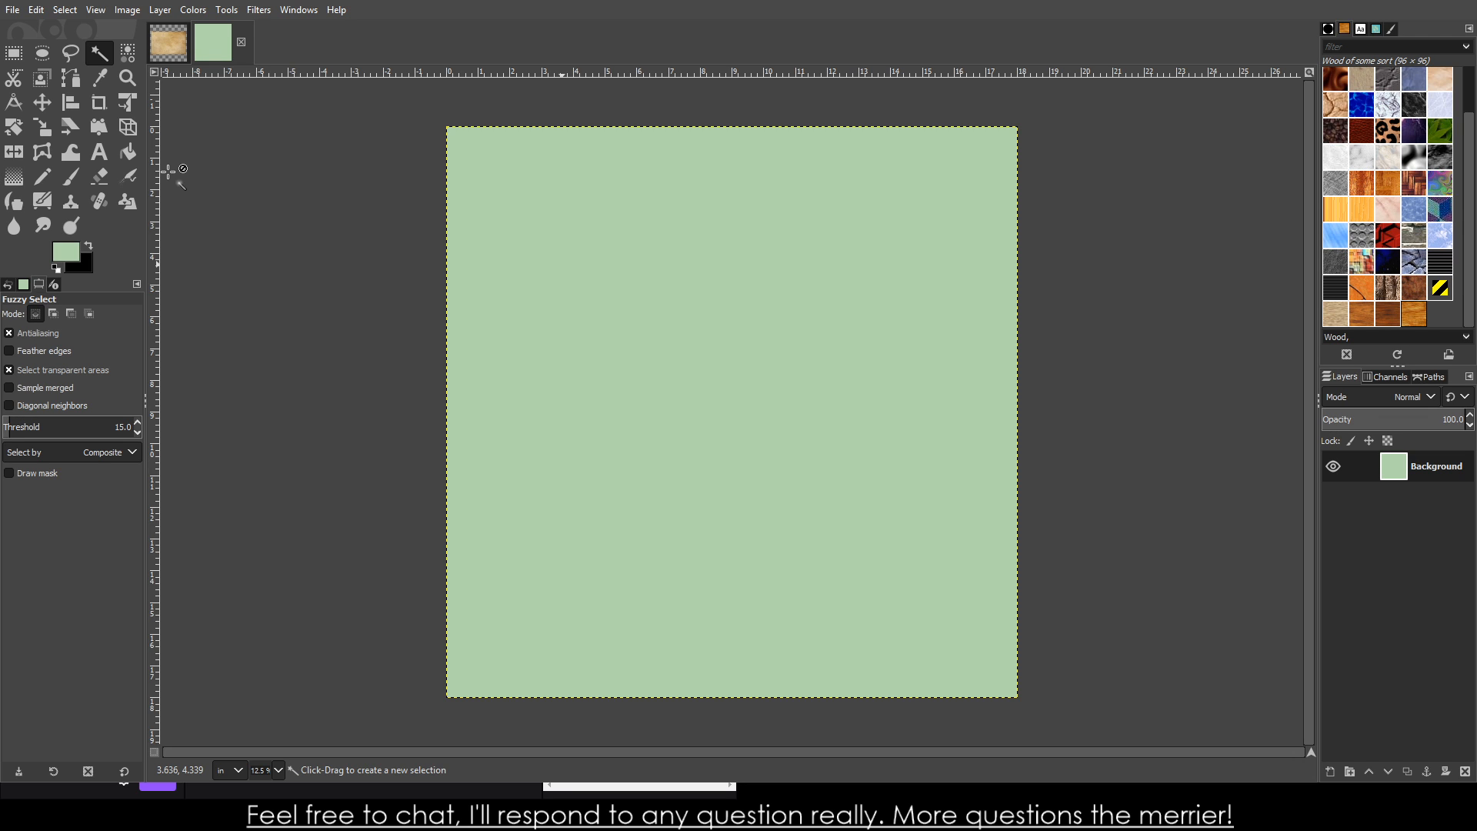
{"action": "key", "text": "shift+b"}
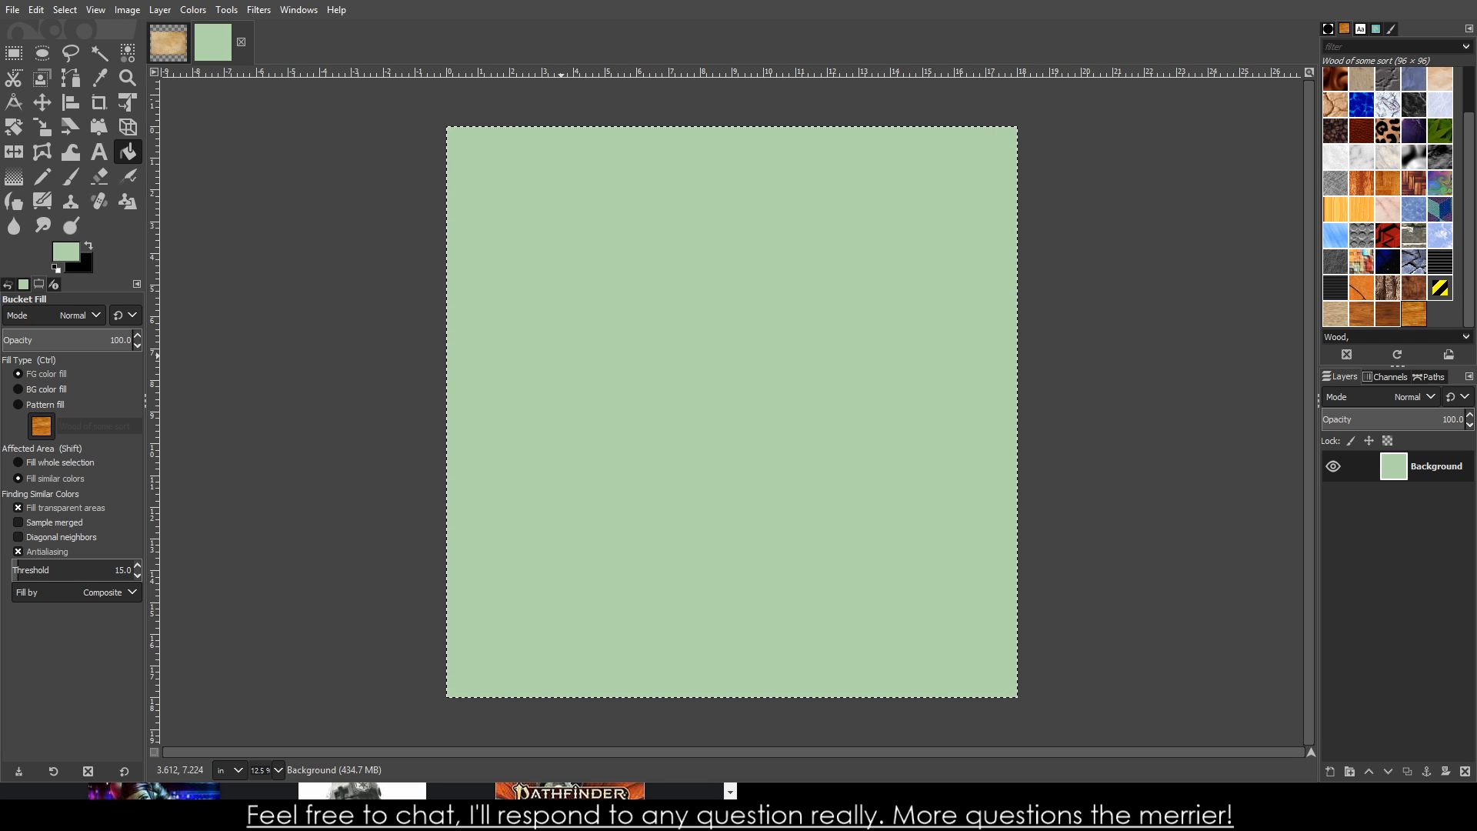
{"action": "left_click", "coordinate": [570, 246]}
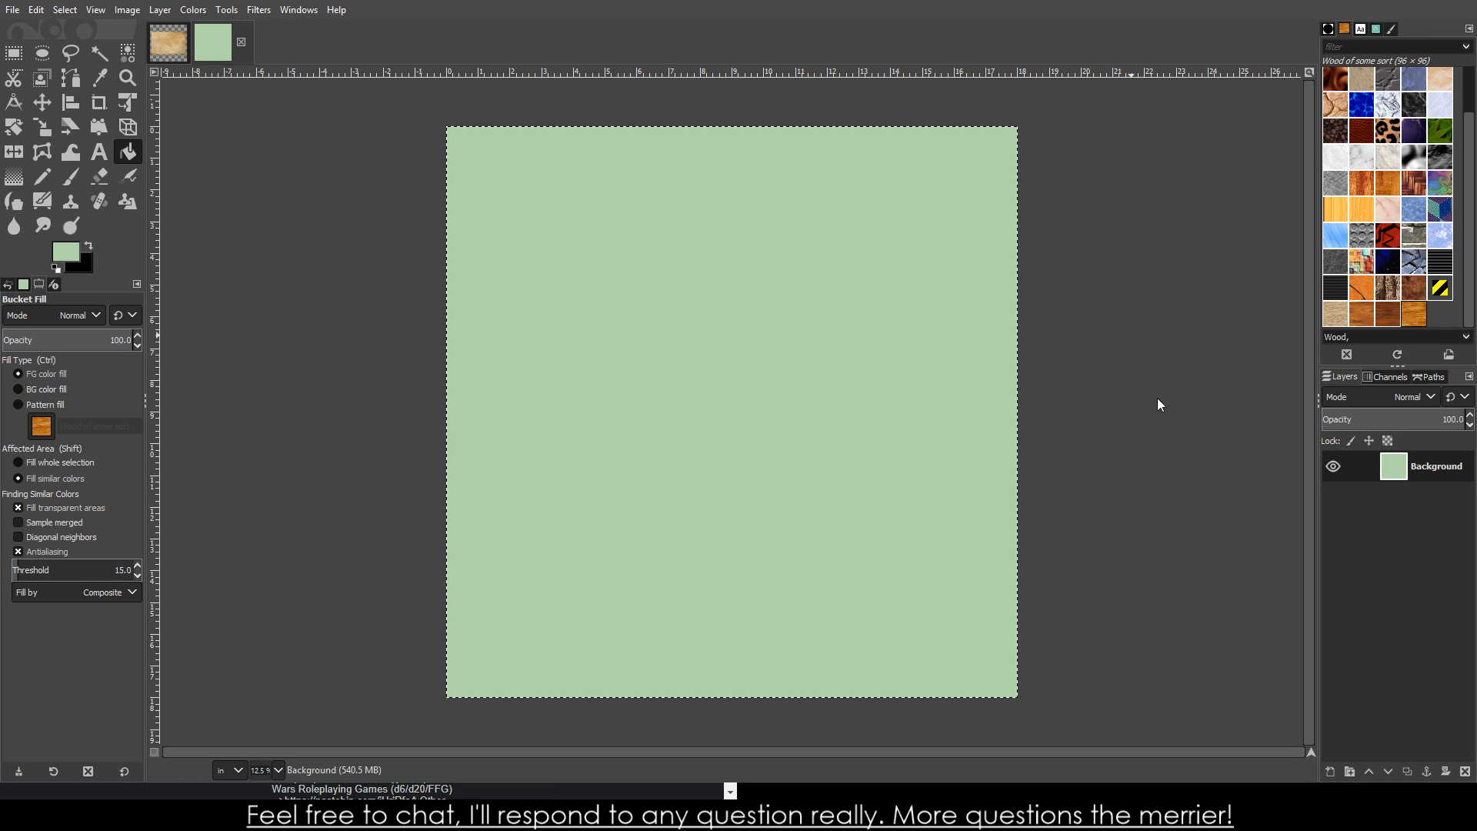
{"action": "key", "text": "d"}
{"action": "key", "text": "x"}
{"action": "left_click", "coordinate": [746, 307]}
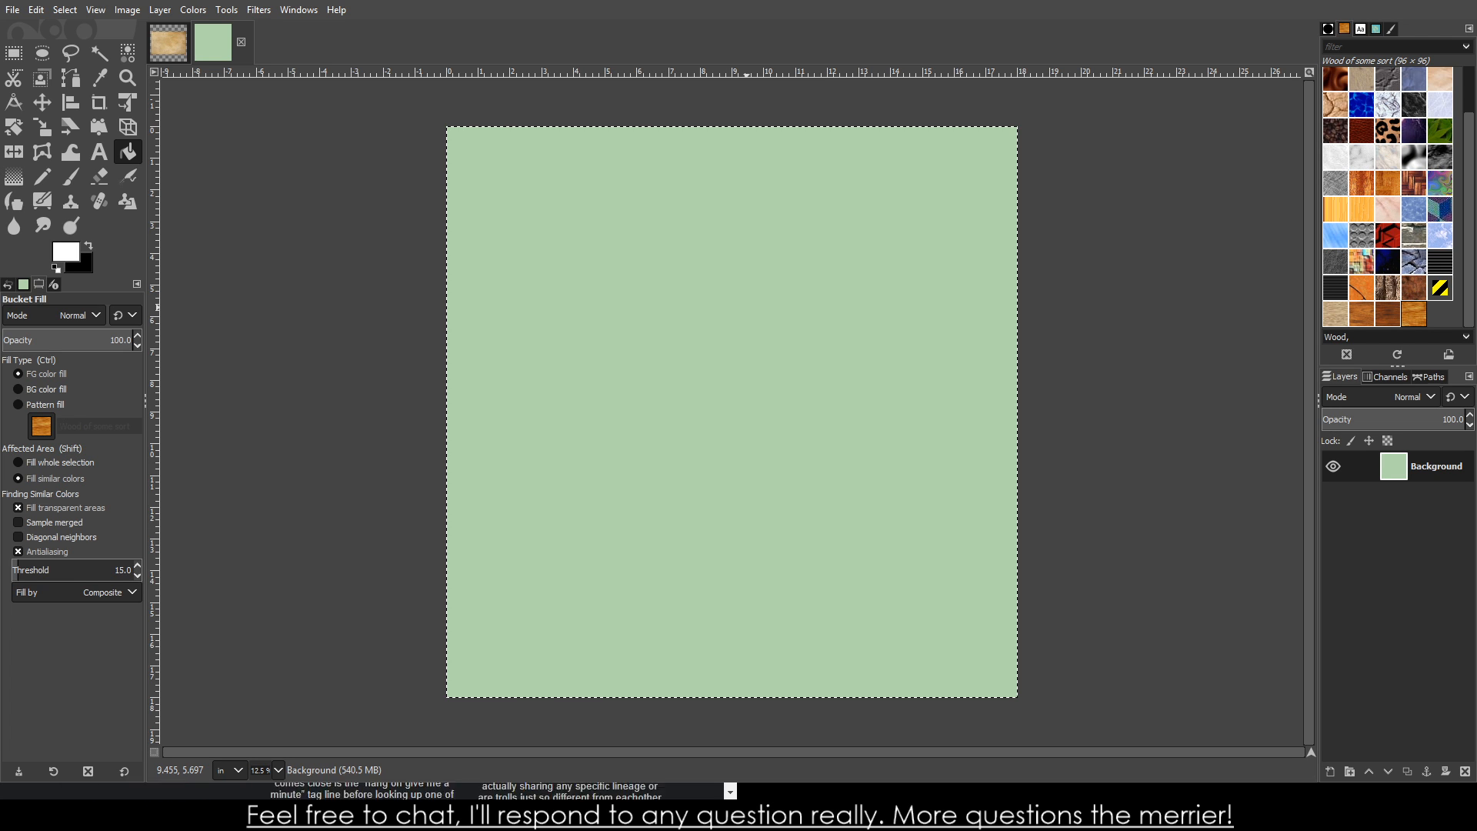
{"action": "left_click", "coordinate": [746, 307]}
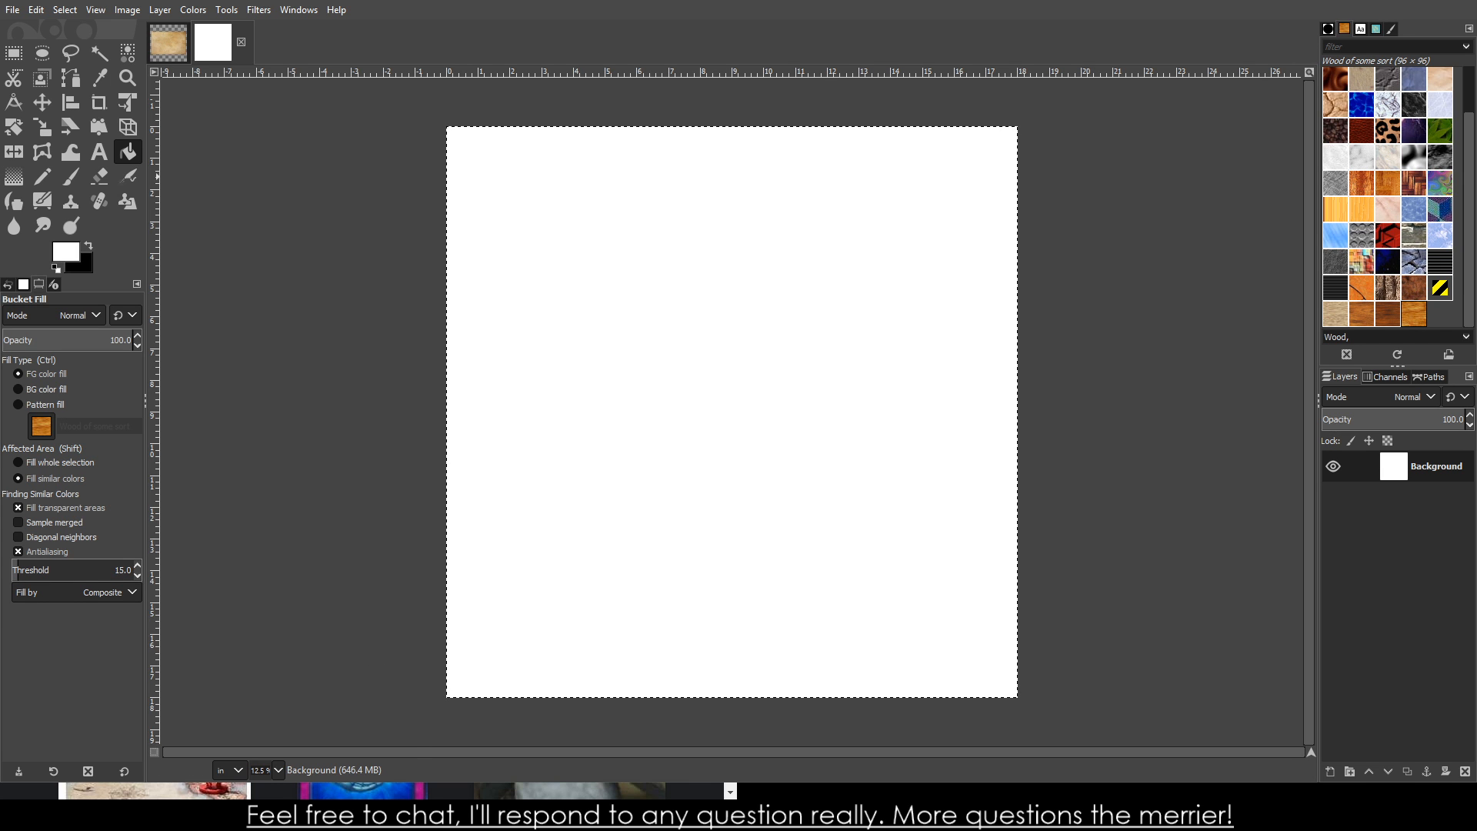
- Copy the eastern continent and its surrounding islands from the older map's Linework layer, using a rectangular selection of 2820 × 3396 px
{"action": "left_click", "coordinate": [170, 46]}
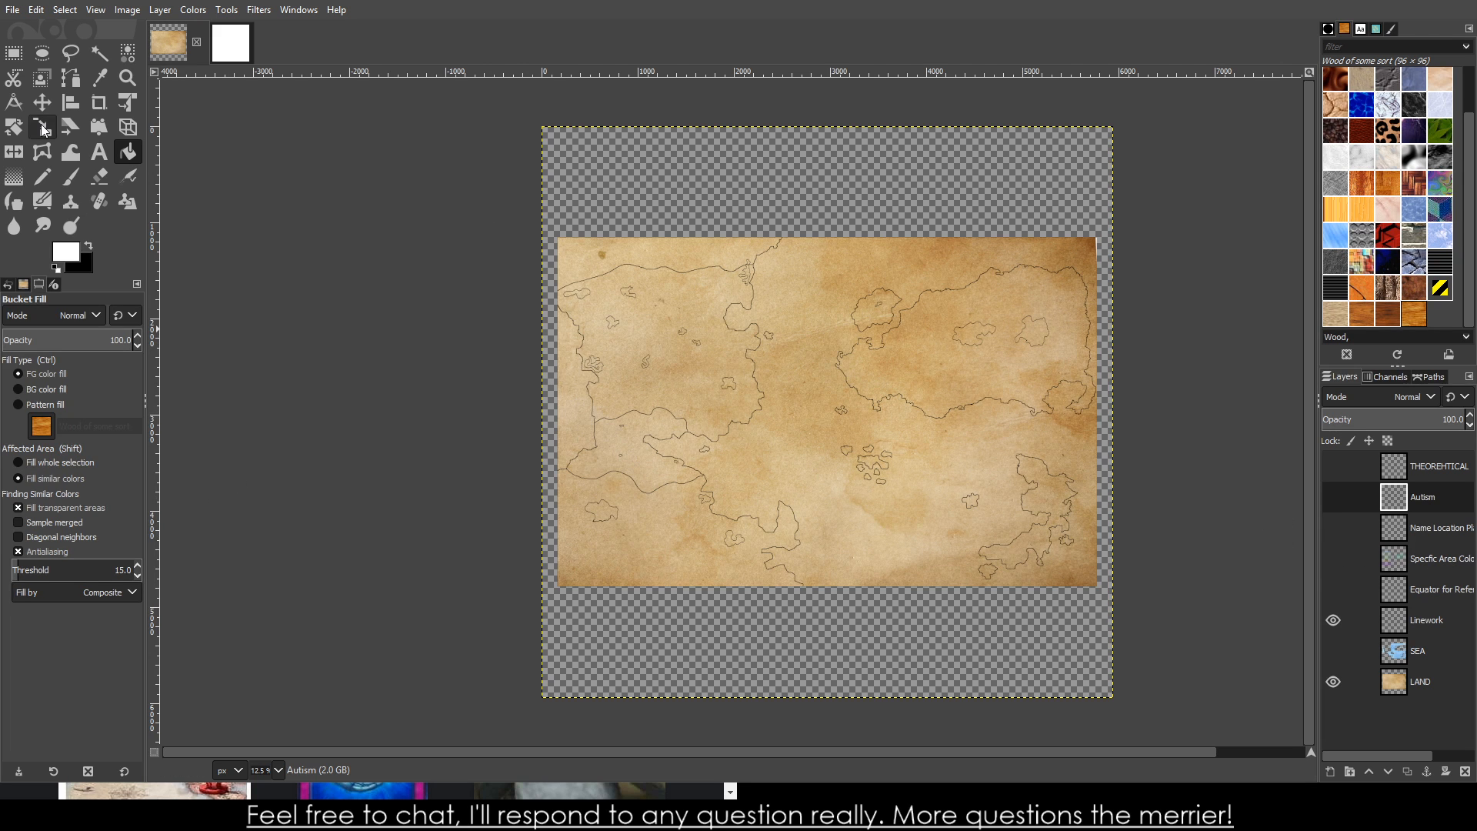
{"action": "left_click", "coordinate": [13, 53]}
{"action": "left_click", "coordinate": [1430, 622]}
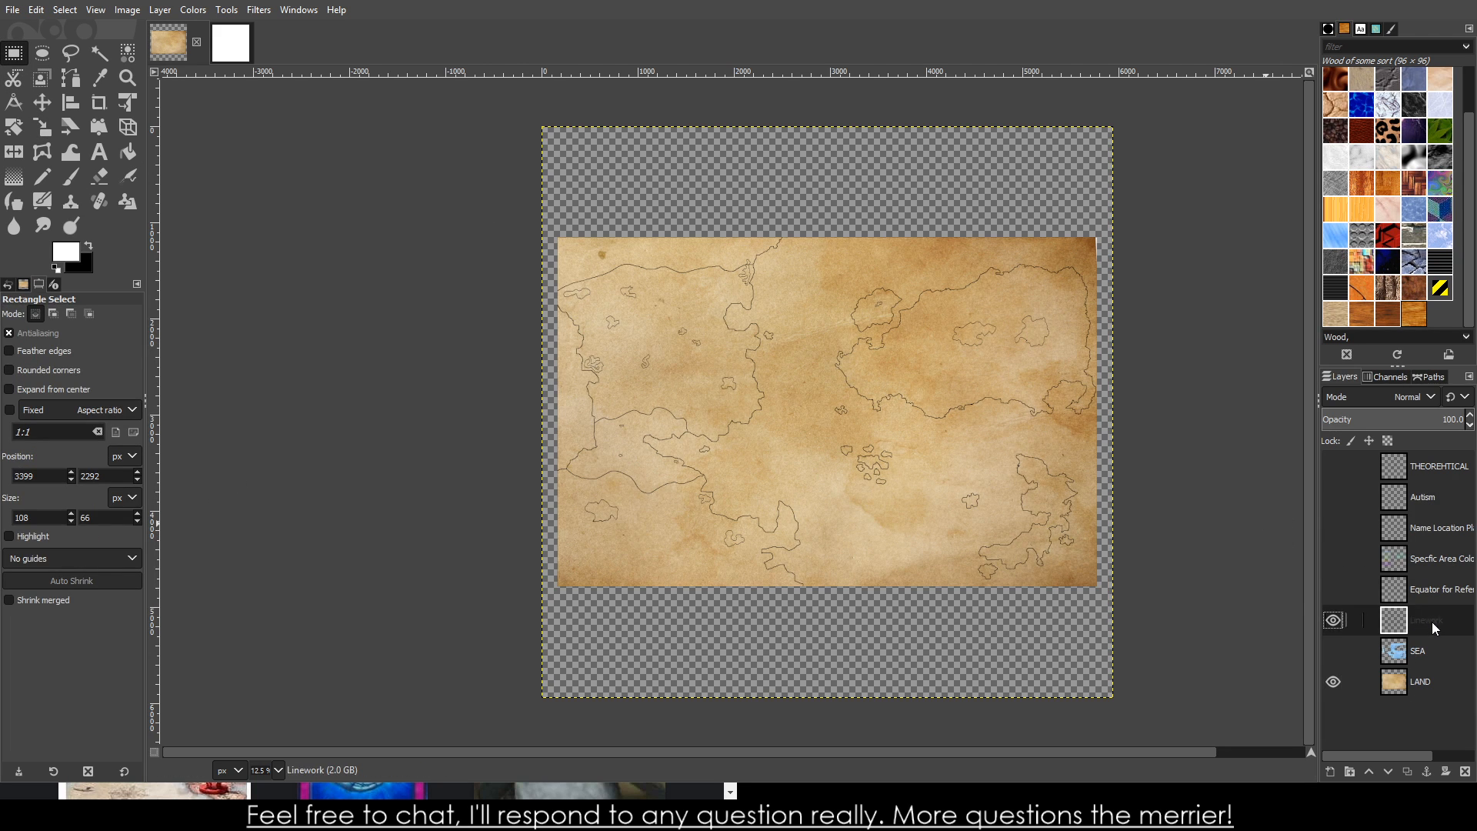
{"action": "scroll", "coordinate": [1026, 422], "scroll_direction": "up", "scroll_amount": 2}
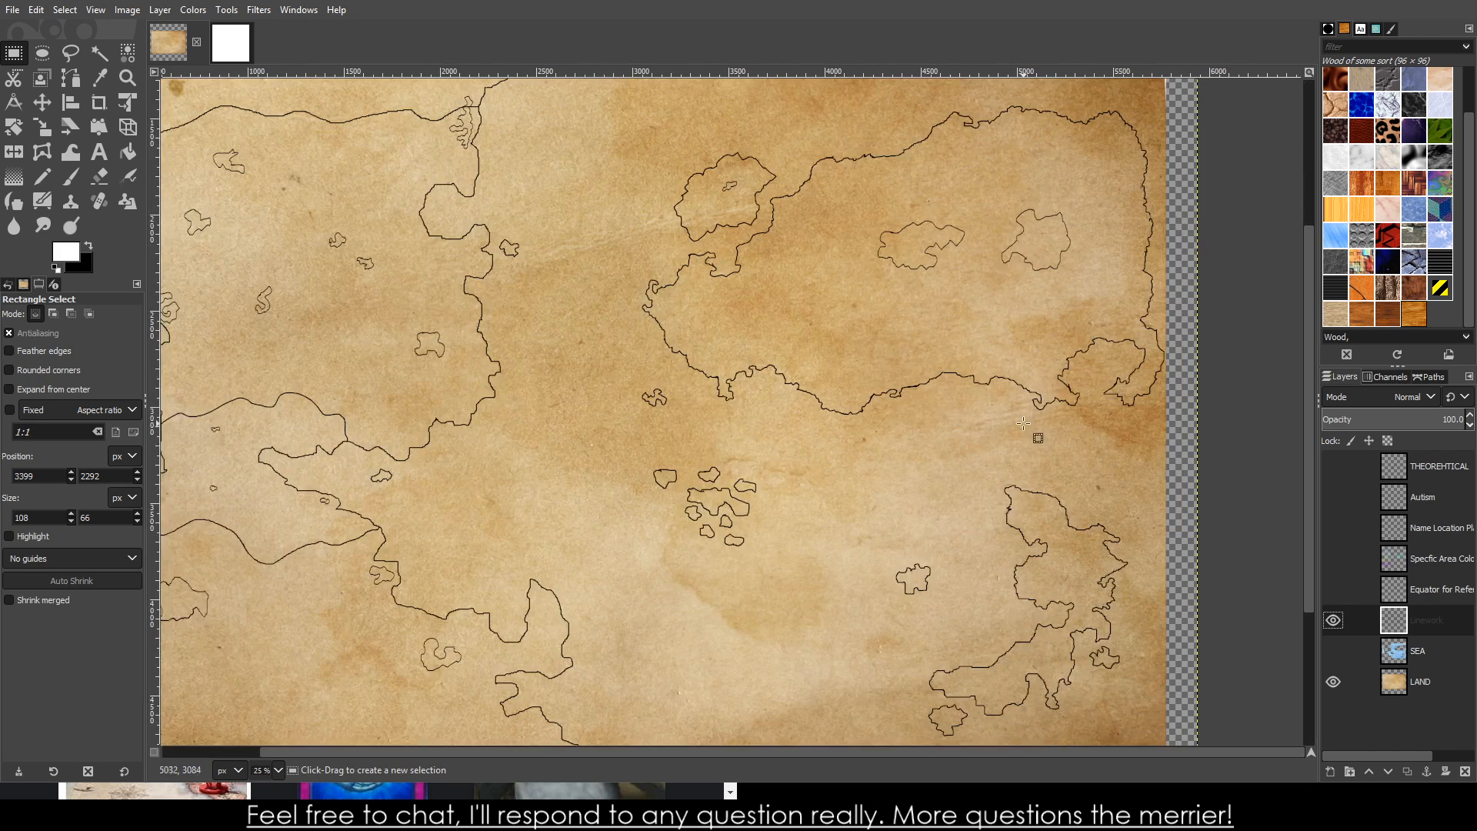
{"action": "left_click_drag", "start_coordinate": [581, 106], "coordinate": [1167, 734]}
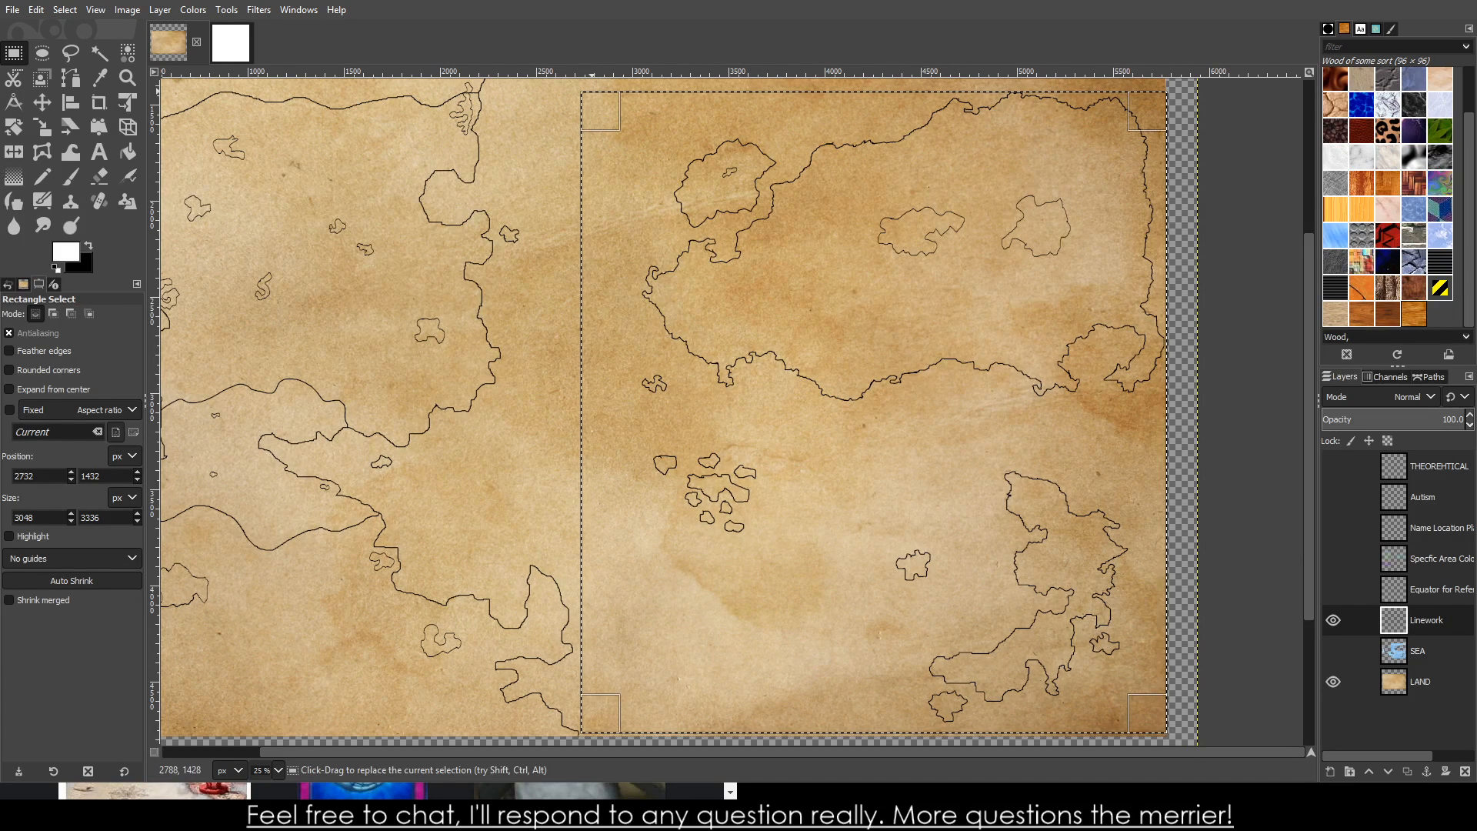
{"action": "left_click_drag", "start_coordinate": [593, 107], "coordinate": [638, 93]}
{"action": "key", "text": "ctrl+c"}
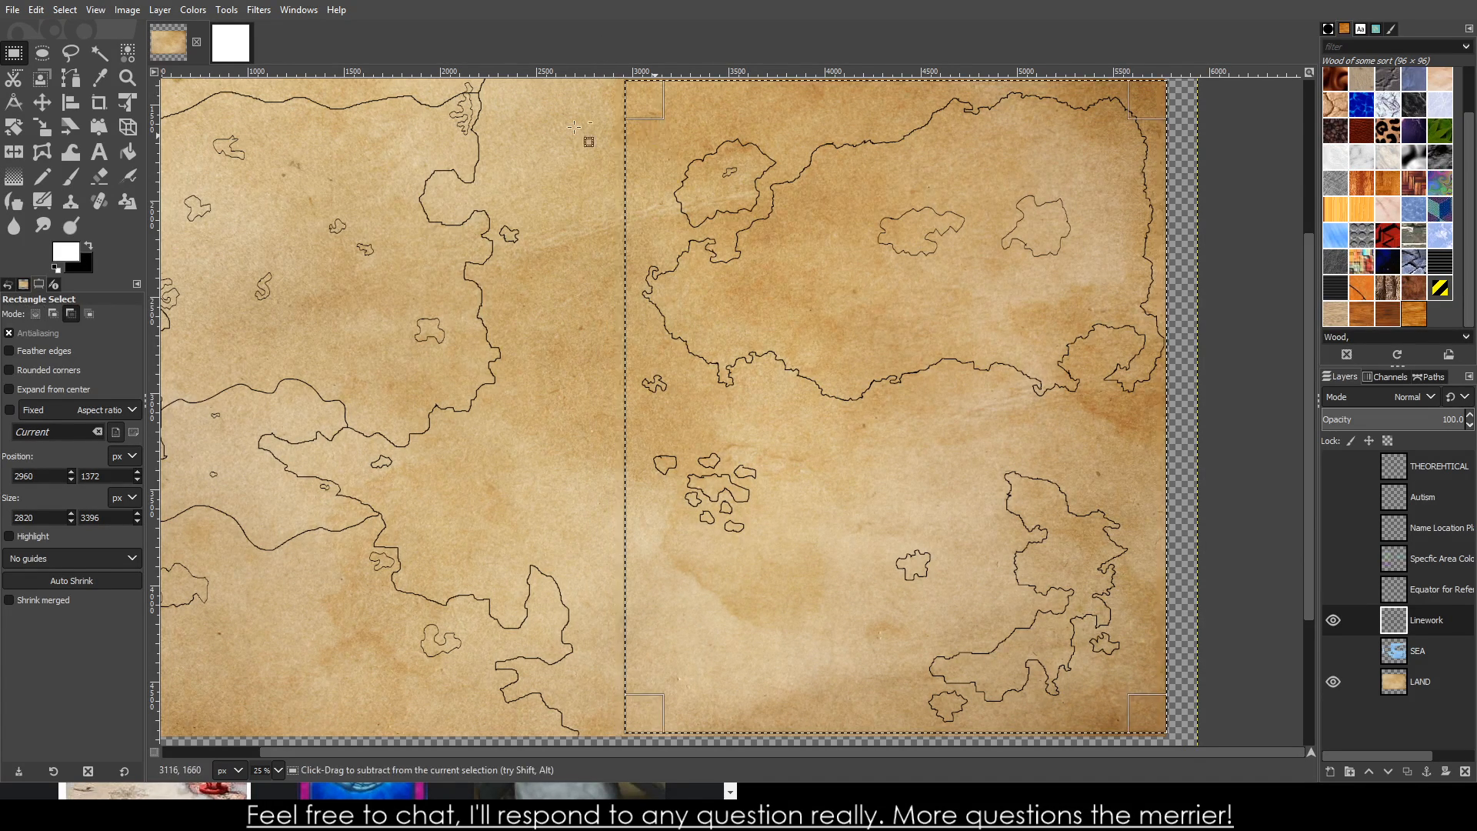
- Paste the copied coastlines onto a new Linework 2 layer in the white square image and anchor them there
{"action": "left_click", "coordinate": [228, 34]}
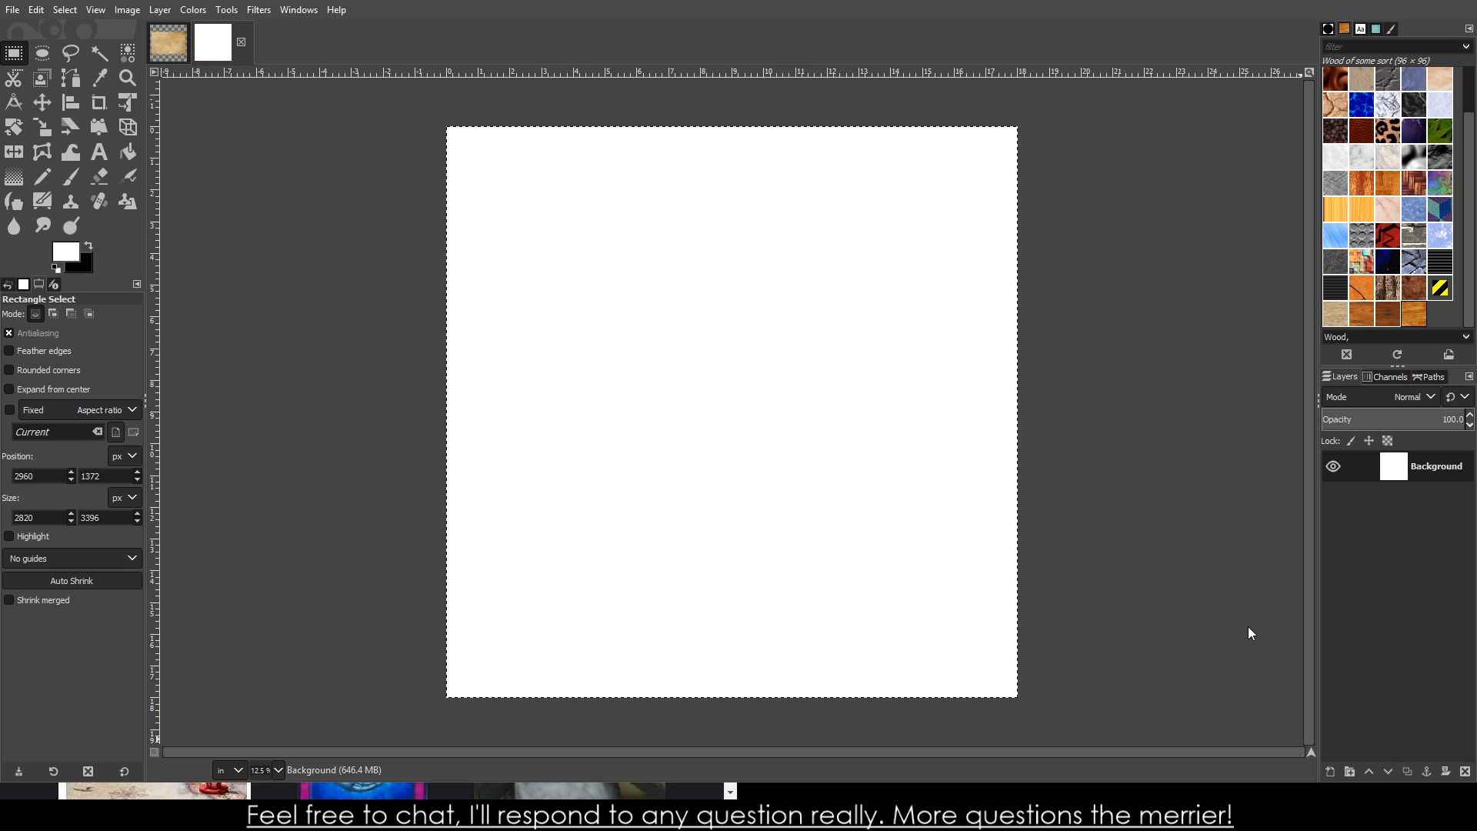
{"action": "left_click", "coordinate": [1369, 760]}
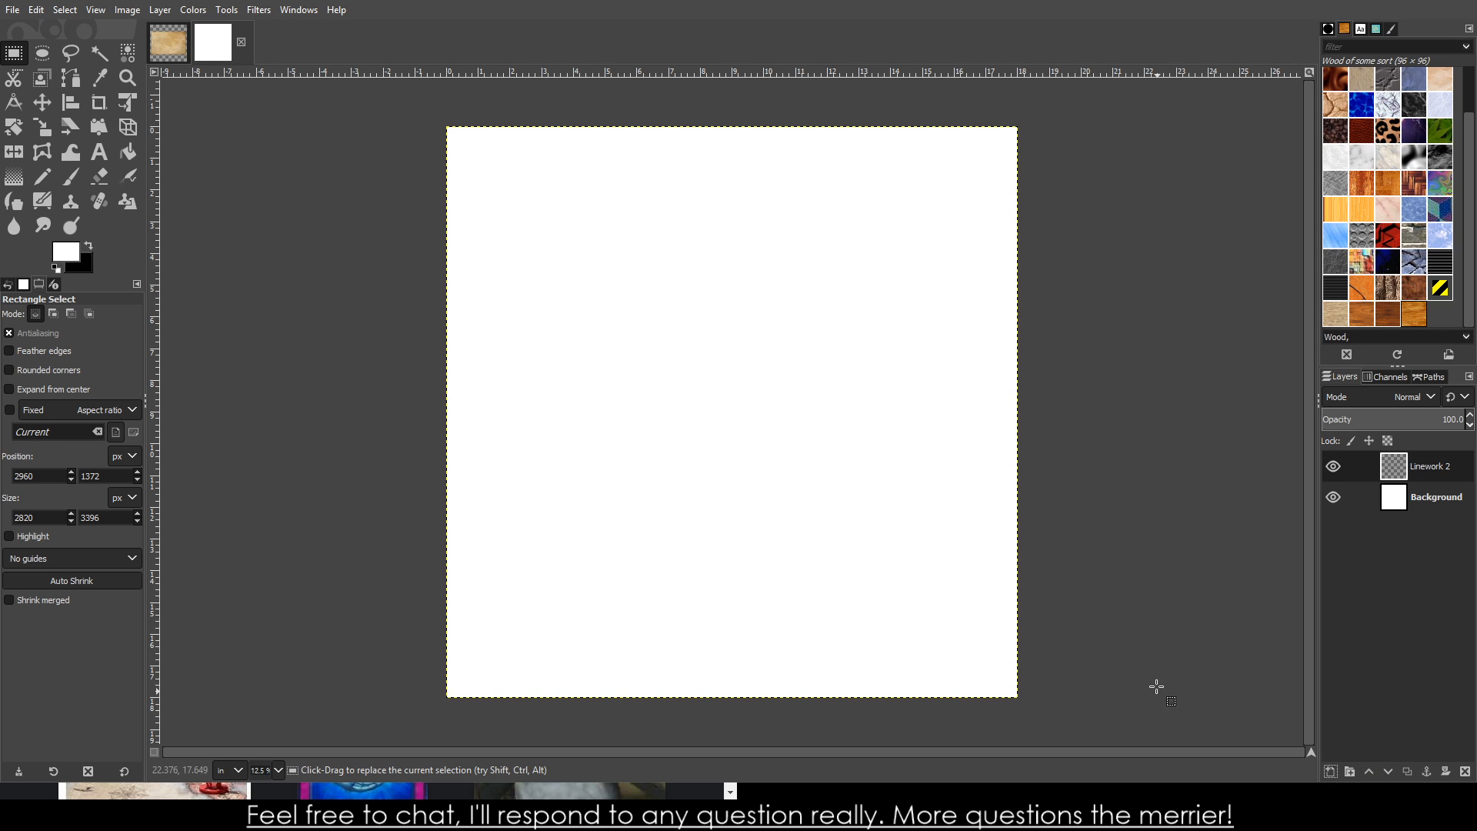
{"action": "key", "text": "ctrl+v"}
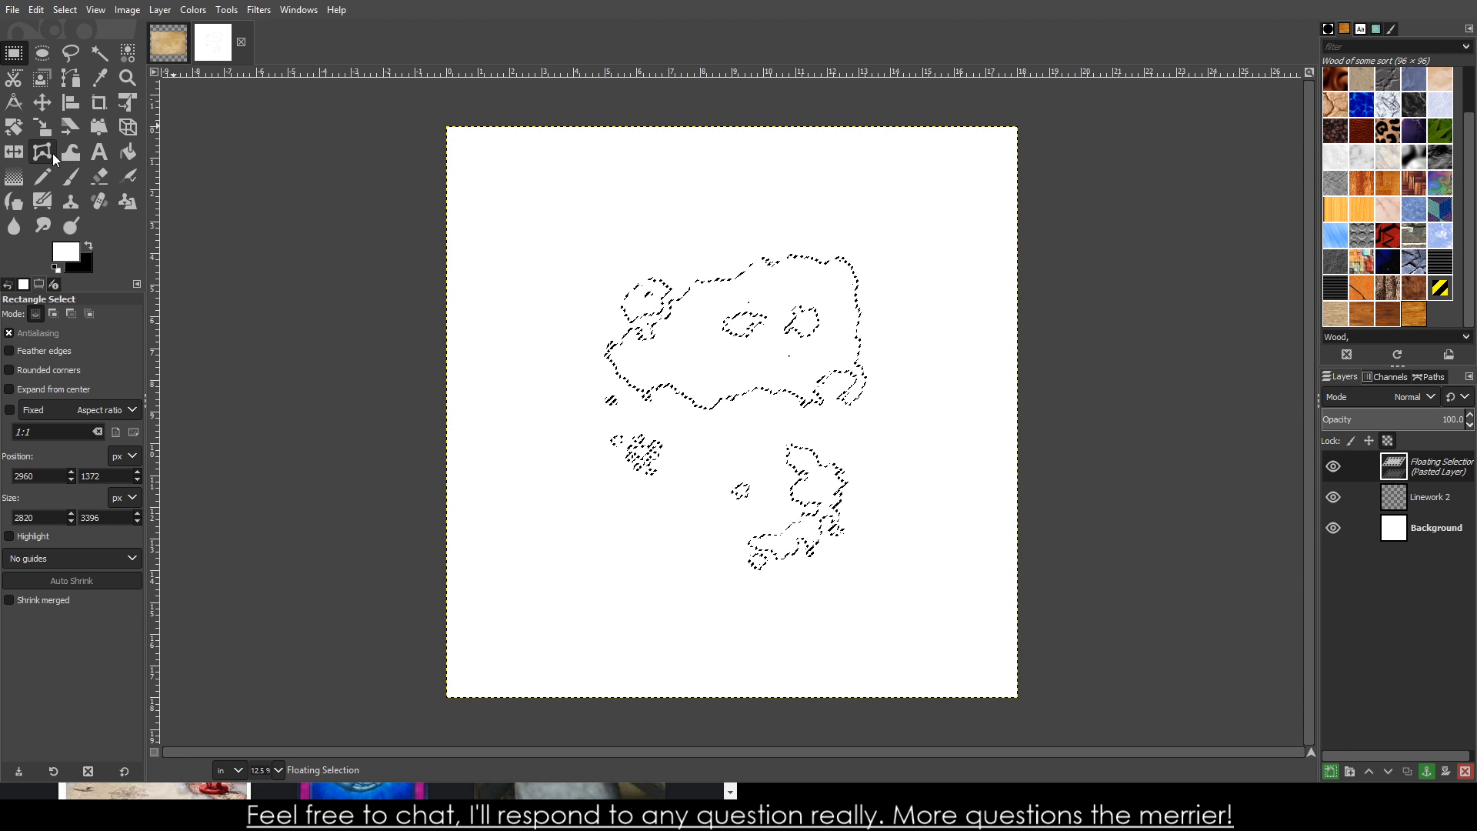
{"action": "left_click", "coordinate": [43, 102]}
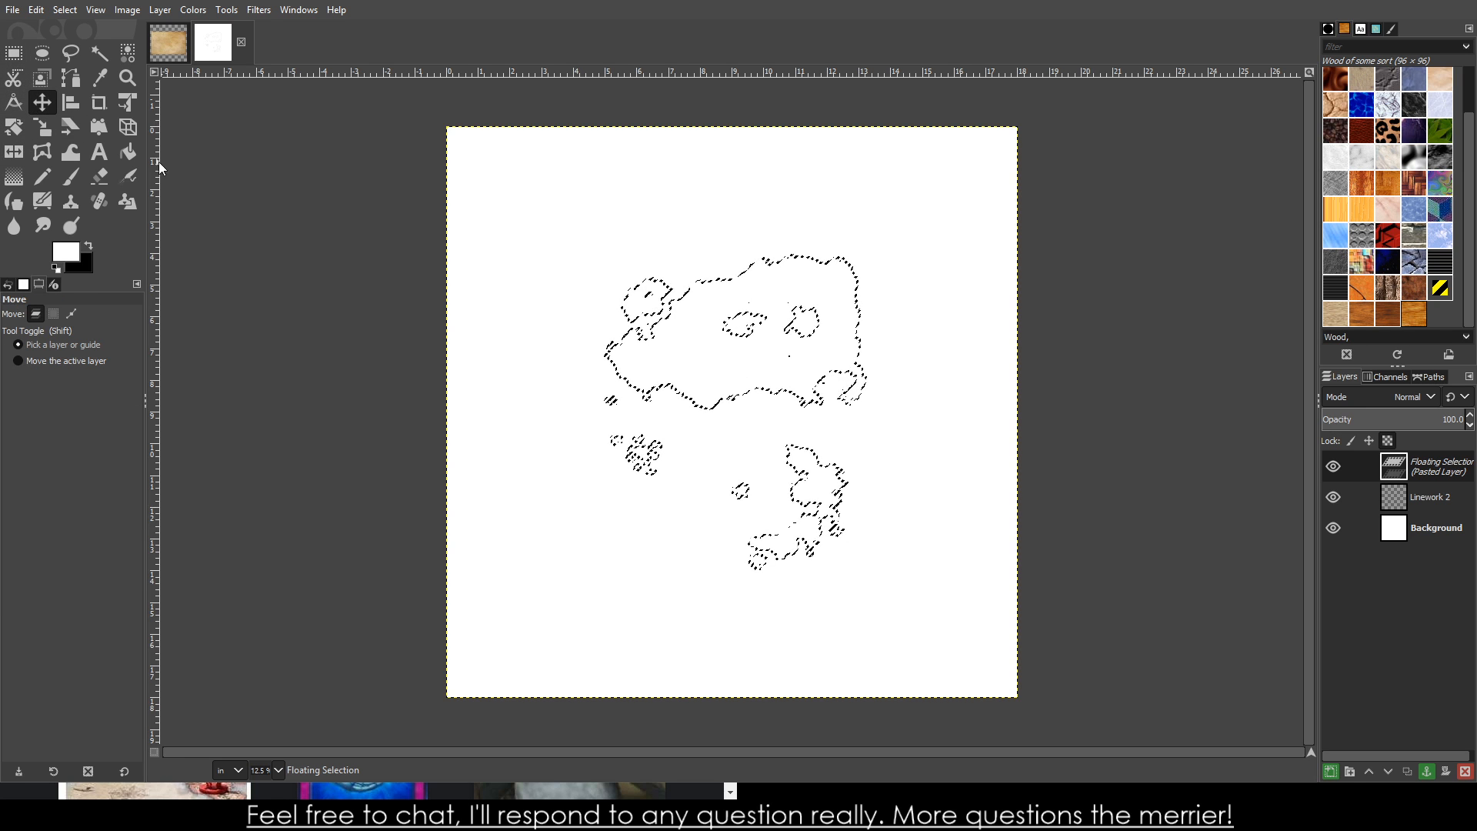
{"action": "left_click", "coordinate": [772, 380]}
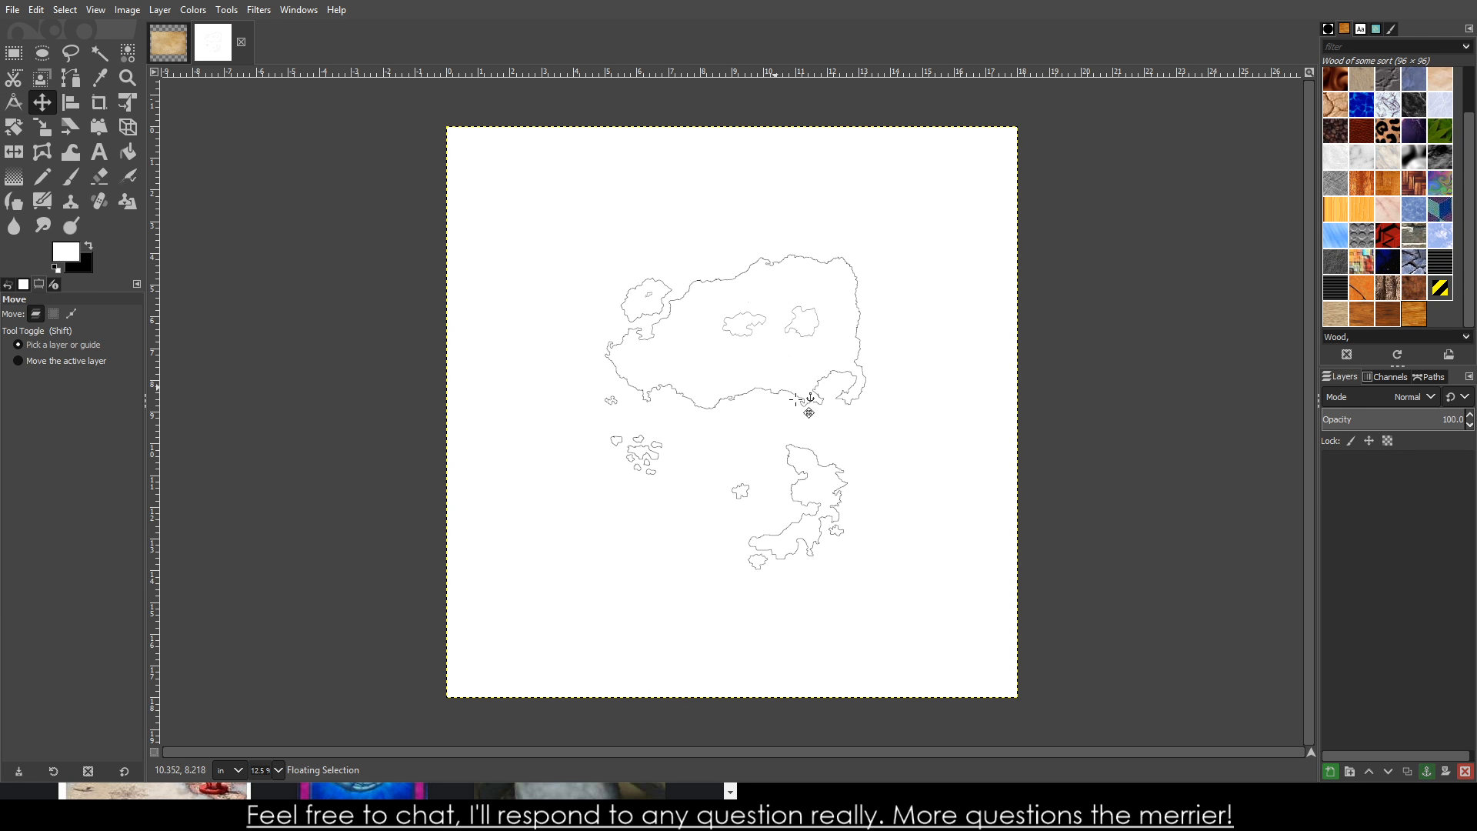
- Shift the Linework 2 layer up and to the right over the white background
{"action": "scroll", "coordinate": [804, 429], "scroll_direction": "up", "scroll_amount": 7}
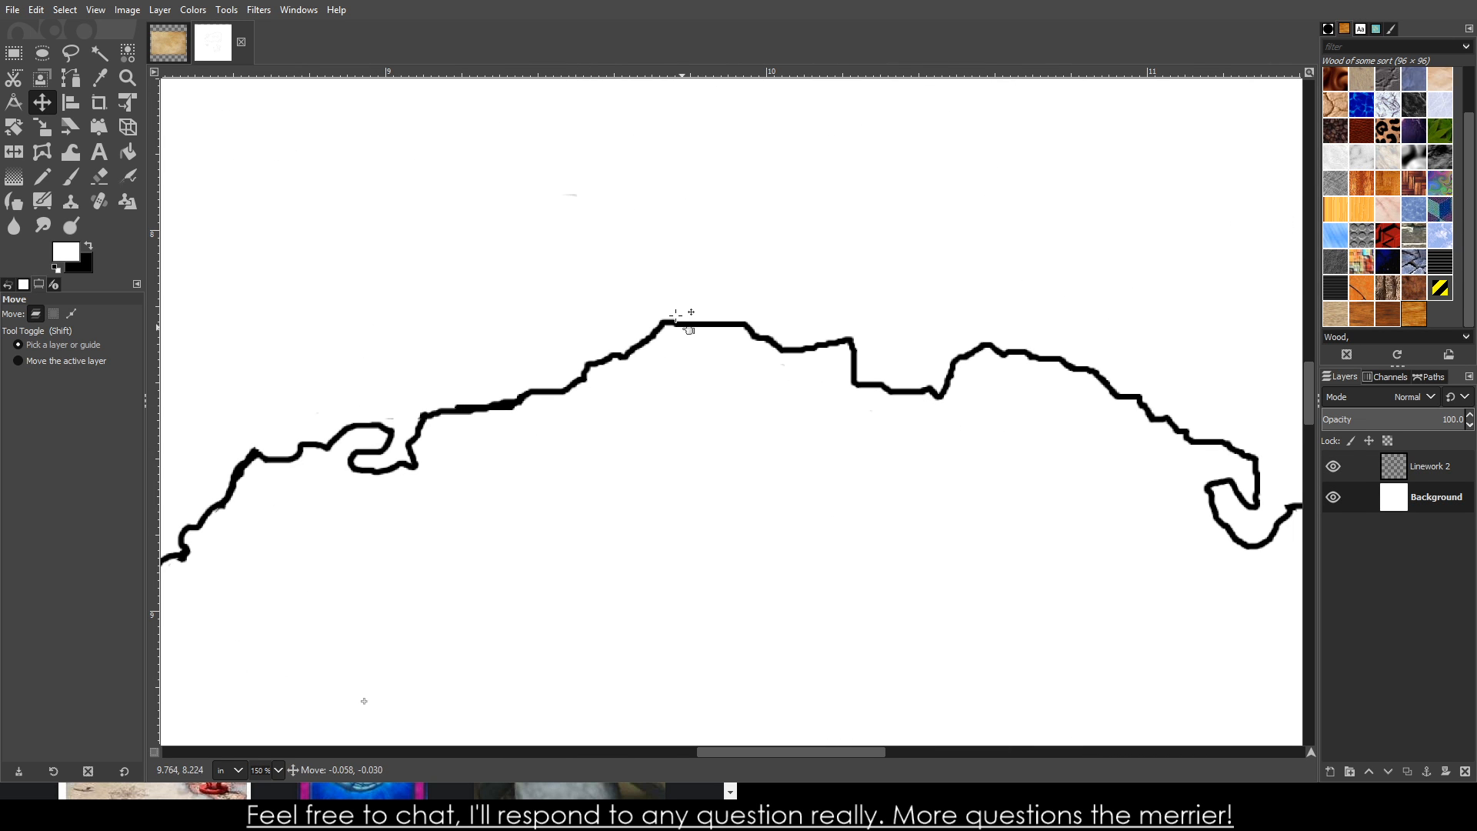
{"action": "scroll", "coordinate": [841, 411], "scroll_direction": "down", "scroll_amount": 4}
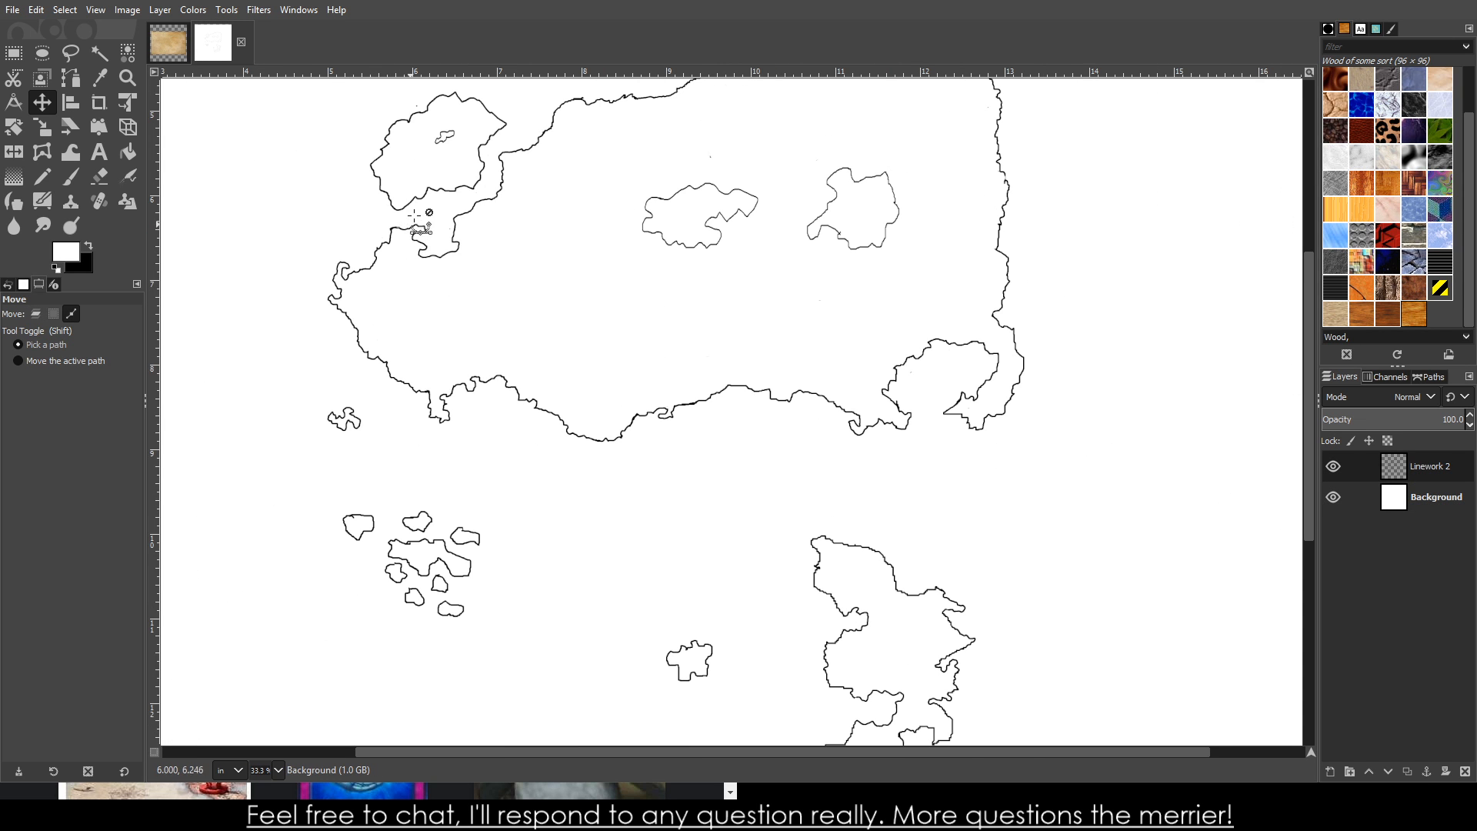
{"action": "left_click_drag", "start_coordinate": [457, 202], "coordinate": [585, 127]}
{"action": "scroll", "coordinate": [630, 293], "scroll_direction": "down", "scroll_amount": 5}
{"action": "scroll", "coordinate": [603, 302], "scroll_direction": "down", "scroll_amount": 5}
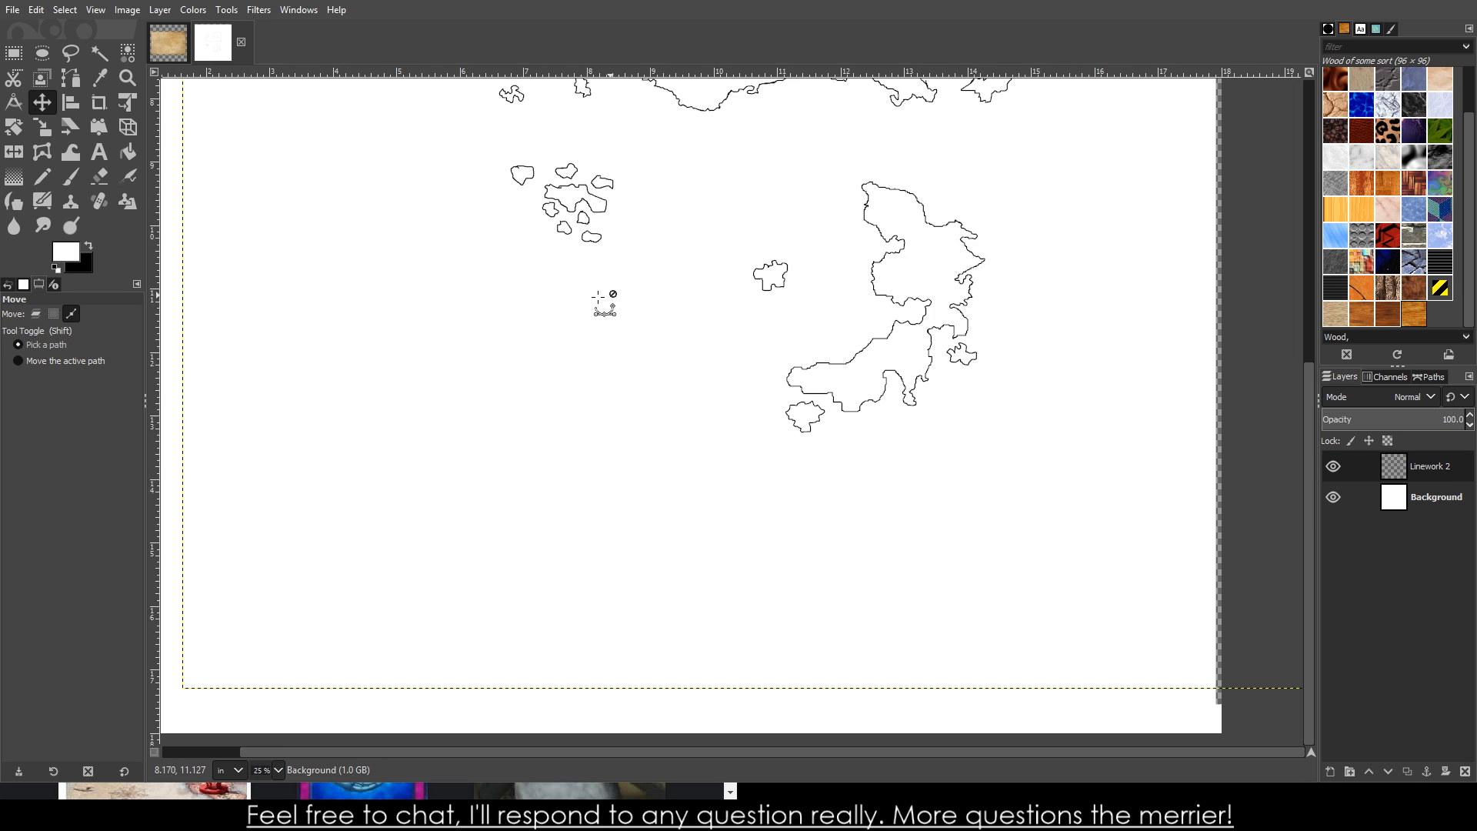
{"action": "scroll", "coordinate": [523, 223], "scroll_direction": "up", "scroll_amount": 3}
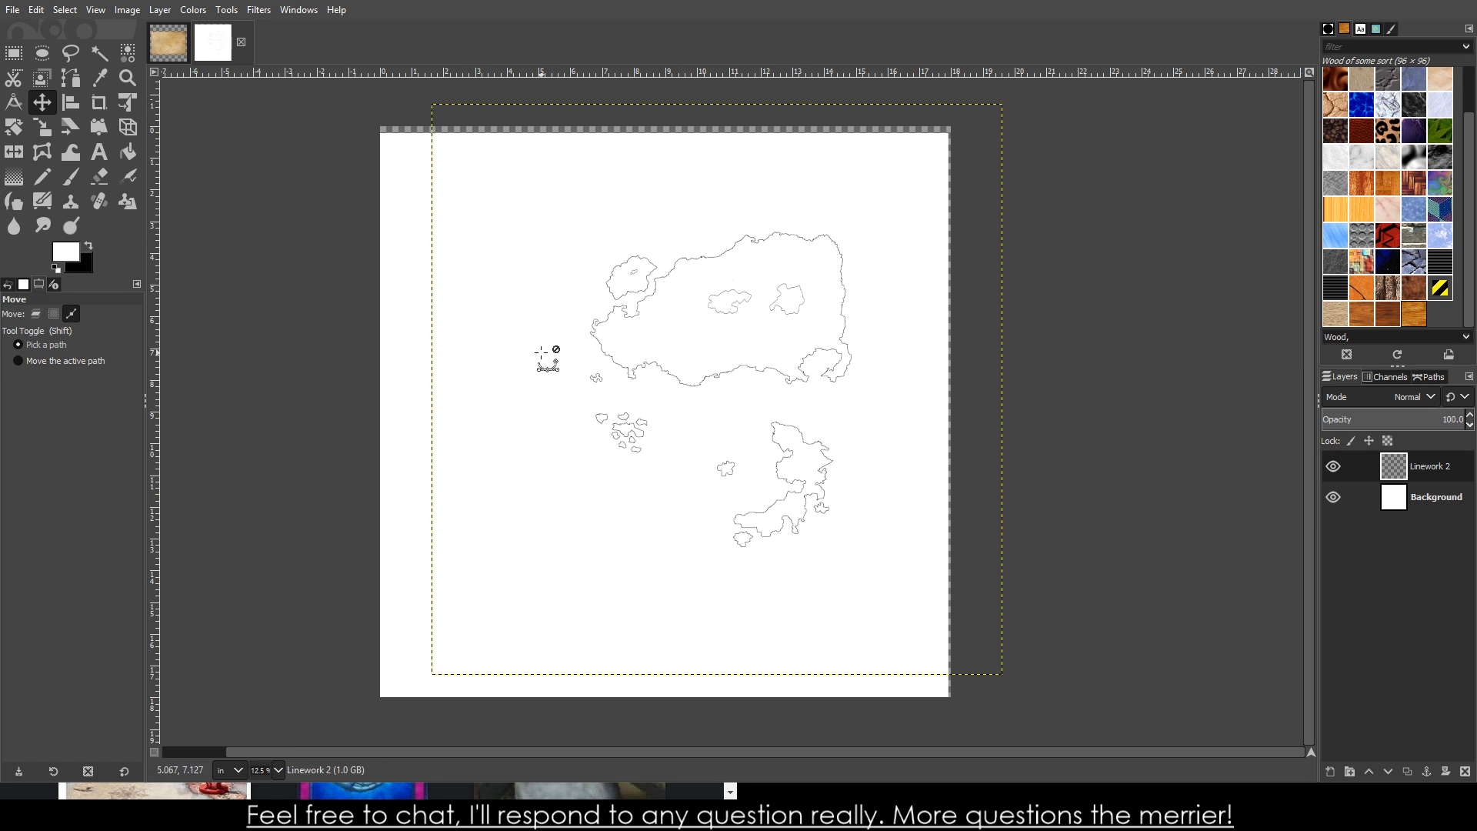
{"action": "scroll", "coordinate": [560, 350], "scroll_direction": "down", "scroll_amount": 1}
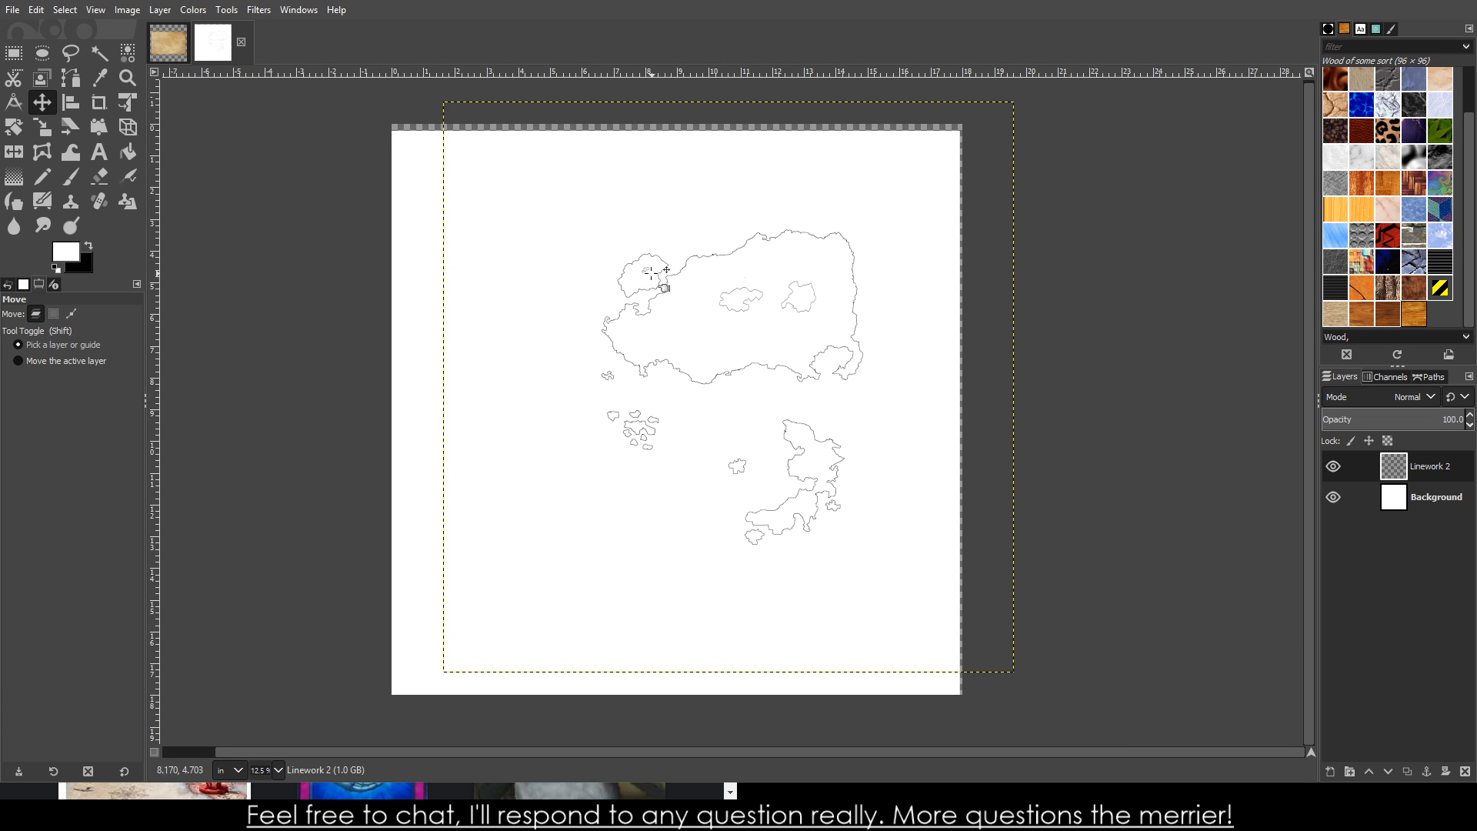
- Move the Linework 2 layer so the continent and islands sit in the upper-left part of the canvas
{"action": "scroll", "coordinate": [590, 271], "scroll_direction": "up", "scroll_amount": 1}
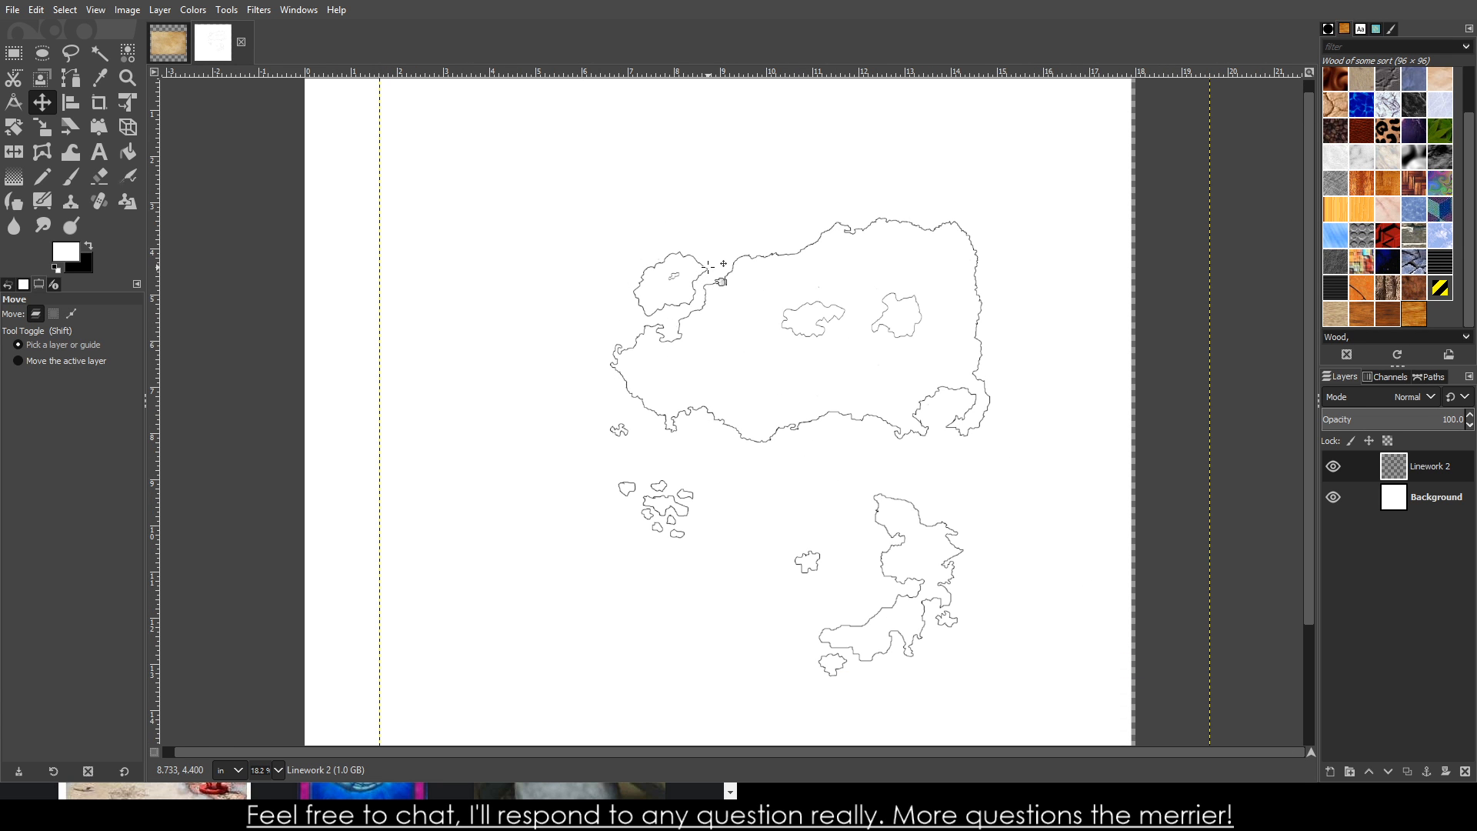
{"action": "scroll", "coordinate": [702, 266], "scroll_direction": "up", "scroll_amount": 4}
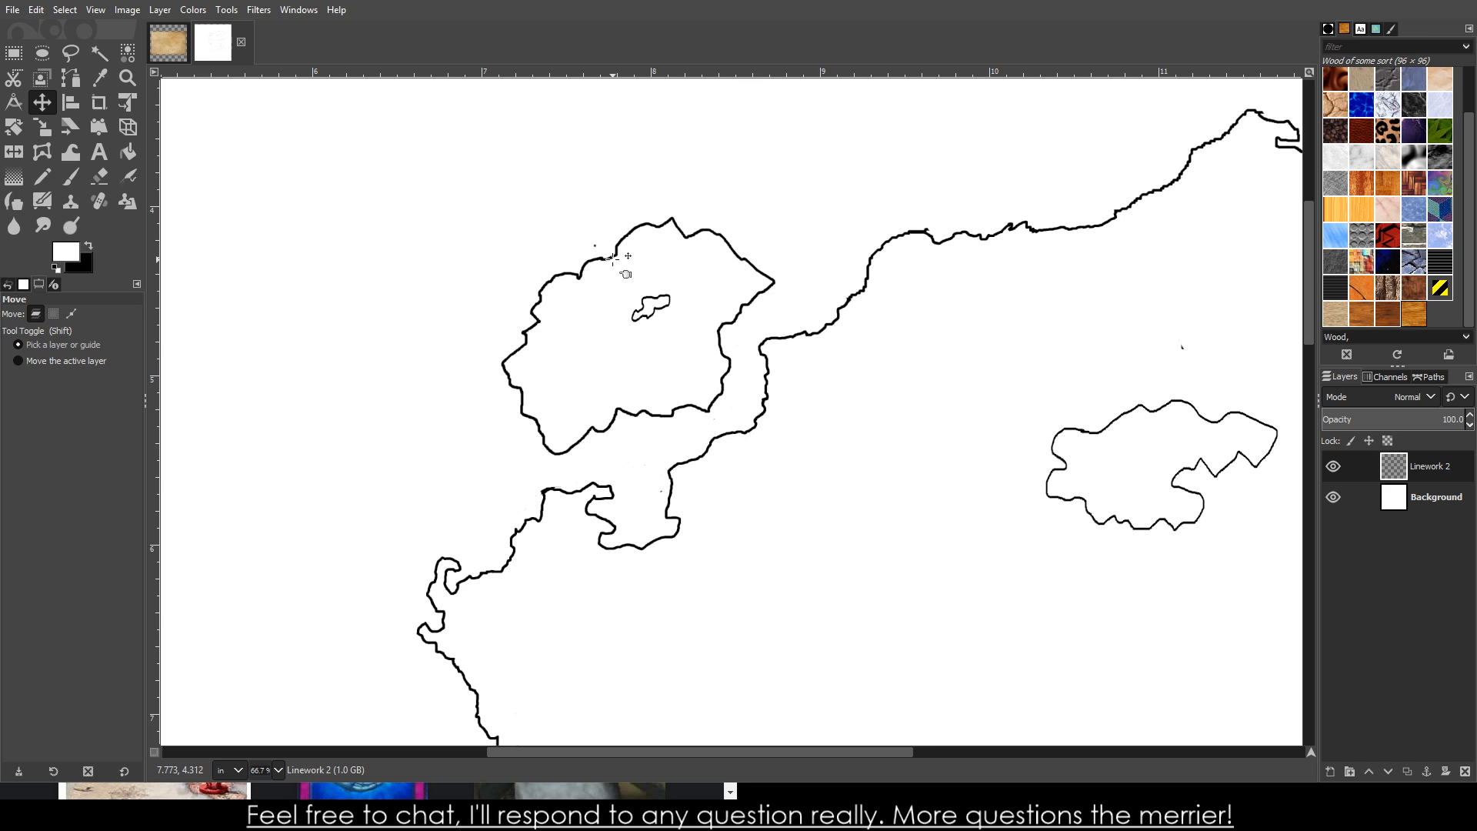
{"action": "left_click_drag", "start_coordinate": [596, 247], "coordinate": [103, 74]}
{"action": "scroll", "coordinate": [439, 181], "scroll_direction": "down", "scroll_amount": 5}
{"action": "scroll", "coordinate": [400, 189], "scroll_direction": "up", "scroll_amount": 2}
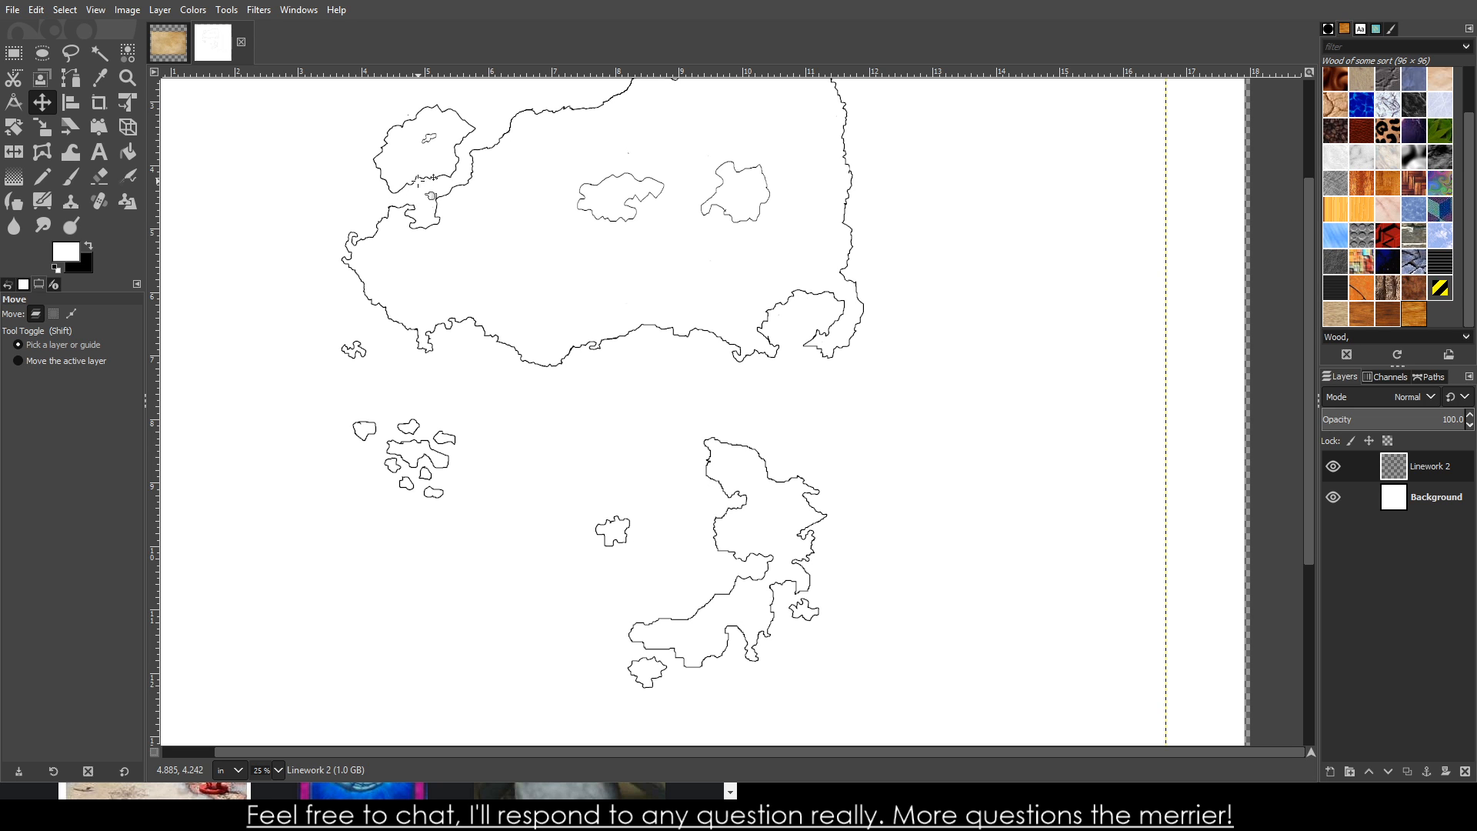
{"action": "left_click_drag", "start_coordinate": [431, 189], "coordinate": [321, 194]}
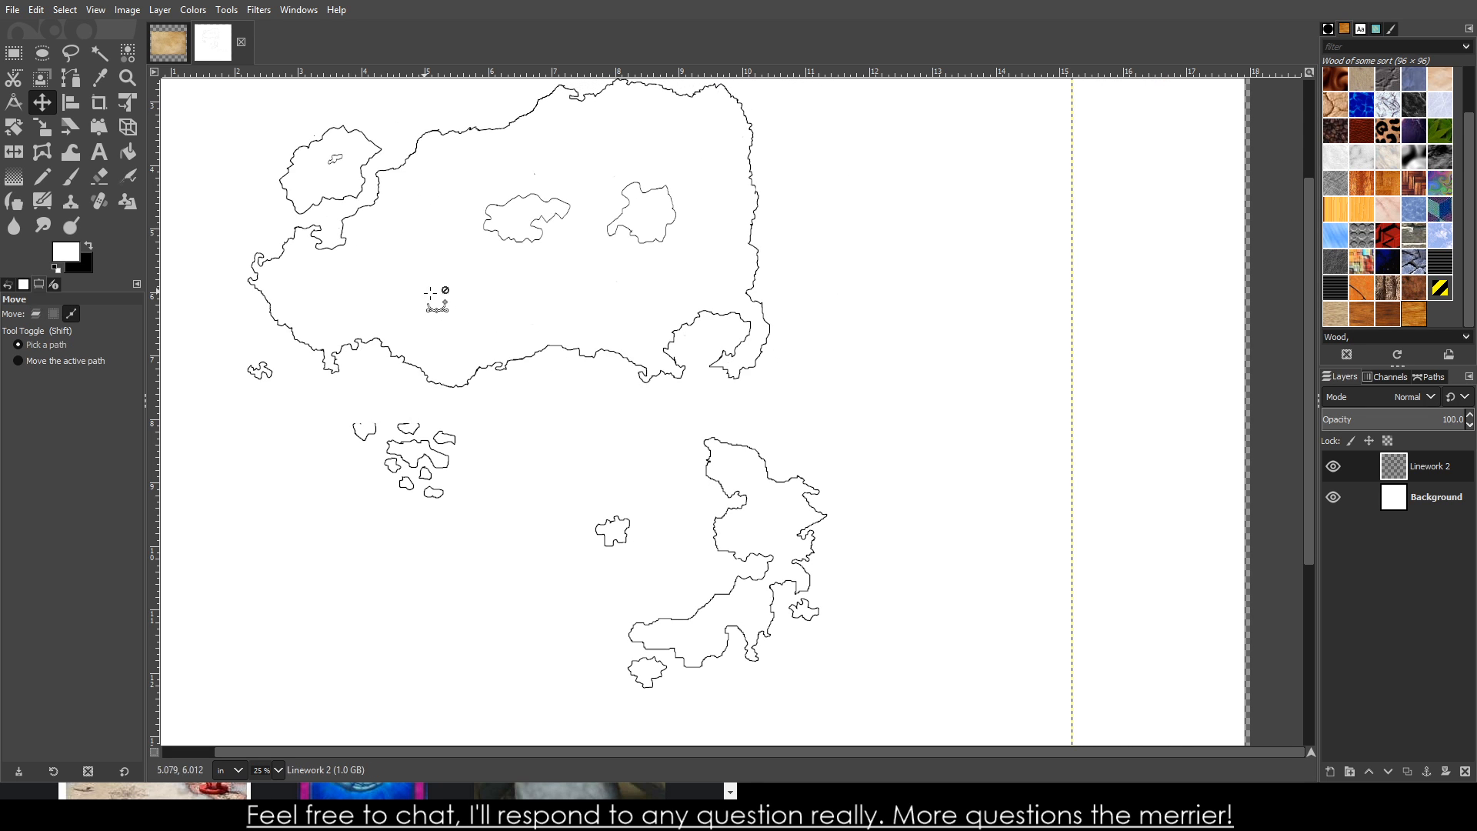
{"action": "scroll", "coordinate": [354, 315], "scroll_direction": "down", "scroll_amount": 2}
{"action": "scroll", "coordinate": [332, 300], "scroll_direction": "down", "scroll_amount": 1}
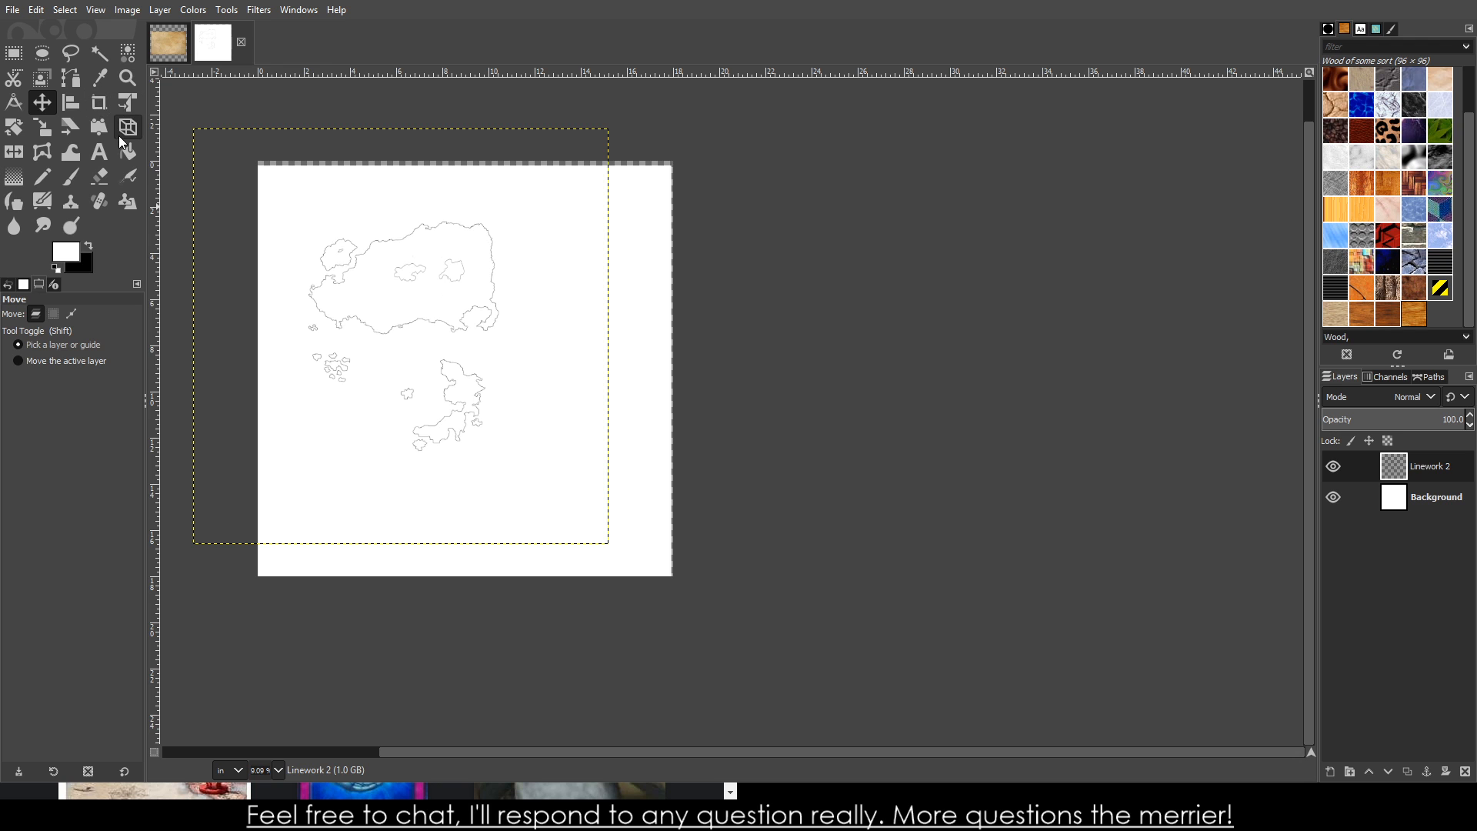
- Rotate the Linework 2 layer clockwise by 31.67 degrees and apply the rotation
{"action": "key", "text": "shift+r"}
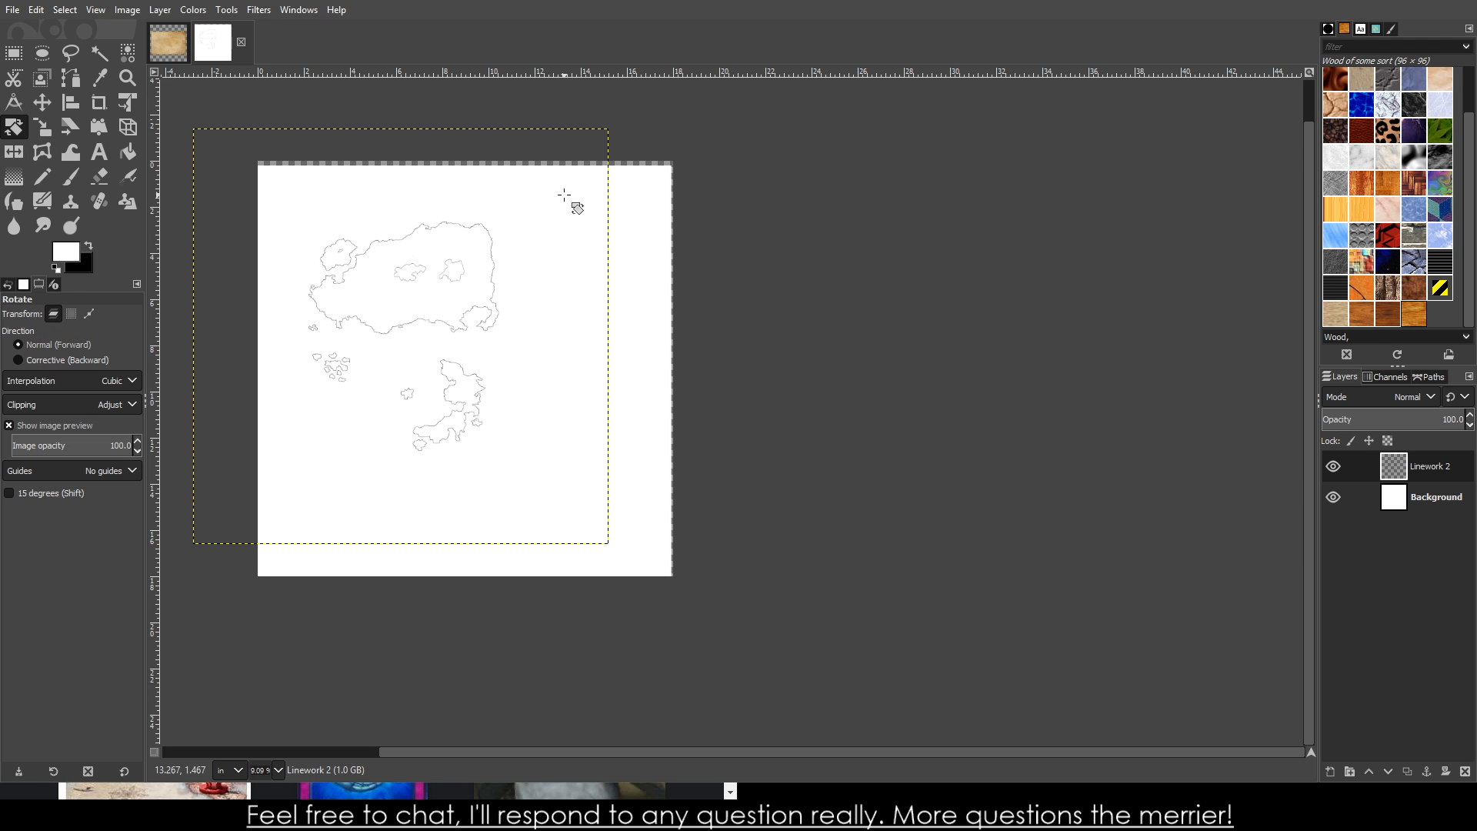
{"action": "left_click_drag", "start_coordinate": [564, 194], "coordinate": [632, 298]}
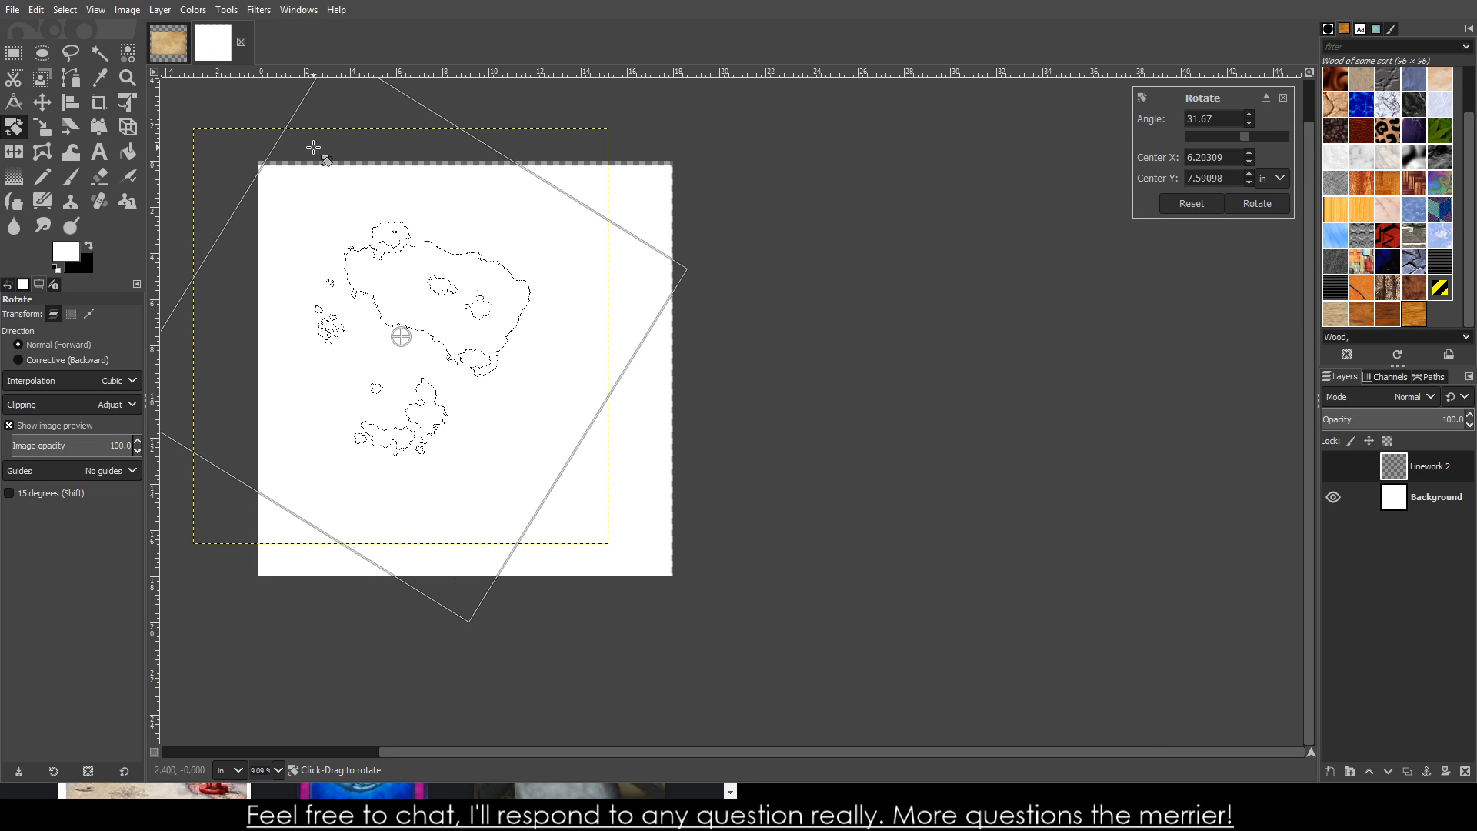
{"action": "left_click", "coordinate": [42, 102]}
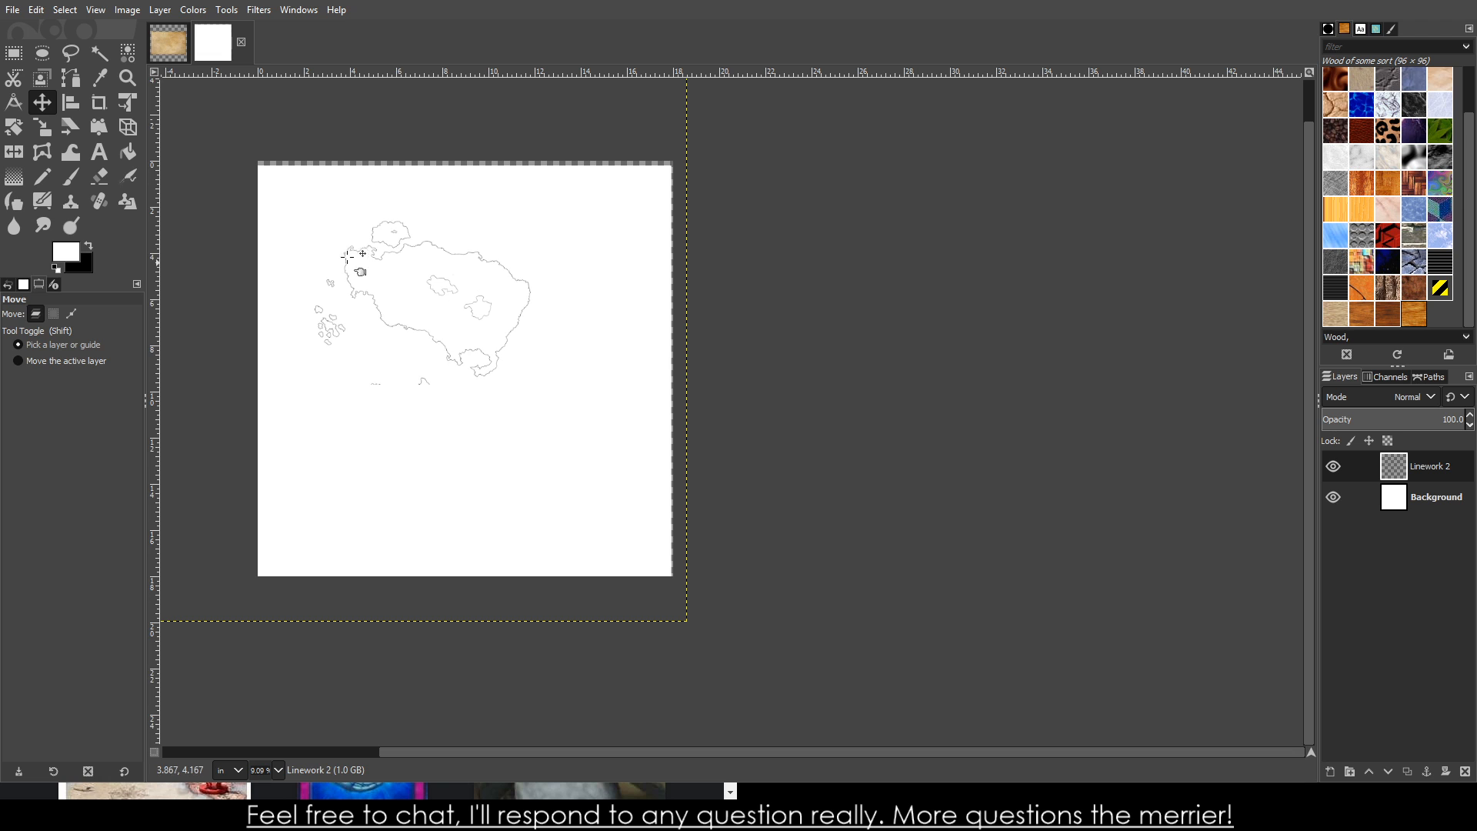
- Nudge the rotated linework about 0.4 inches up and to the right on the canvas
{"action": "scroll", "coordinate": [303, 313], "scroll_direction": "up", "scroll_amount": 3, "text": "ctrl"}
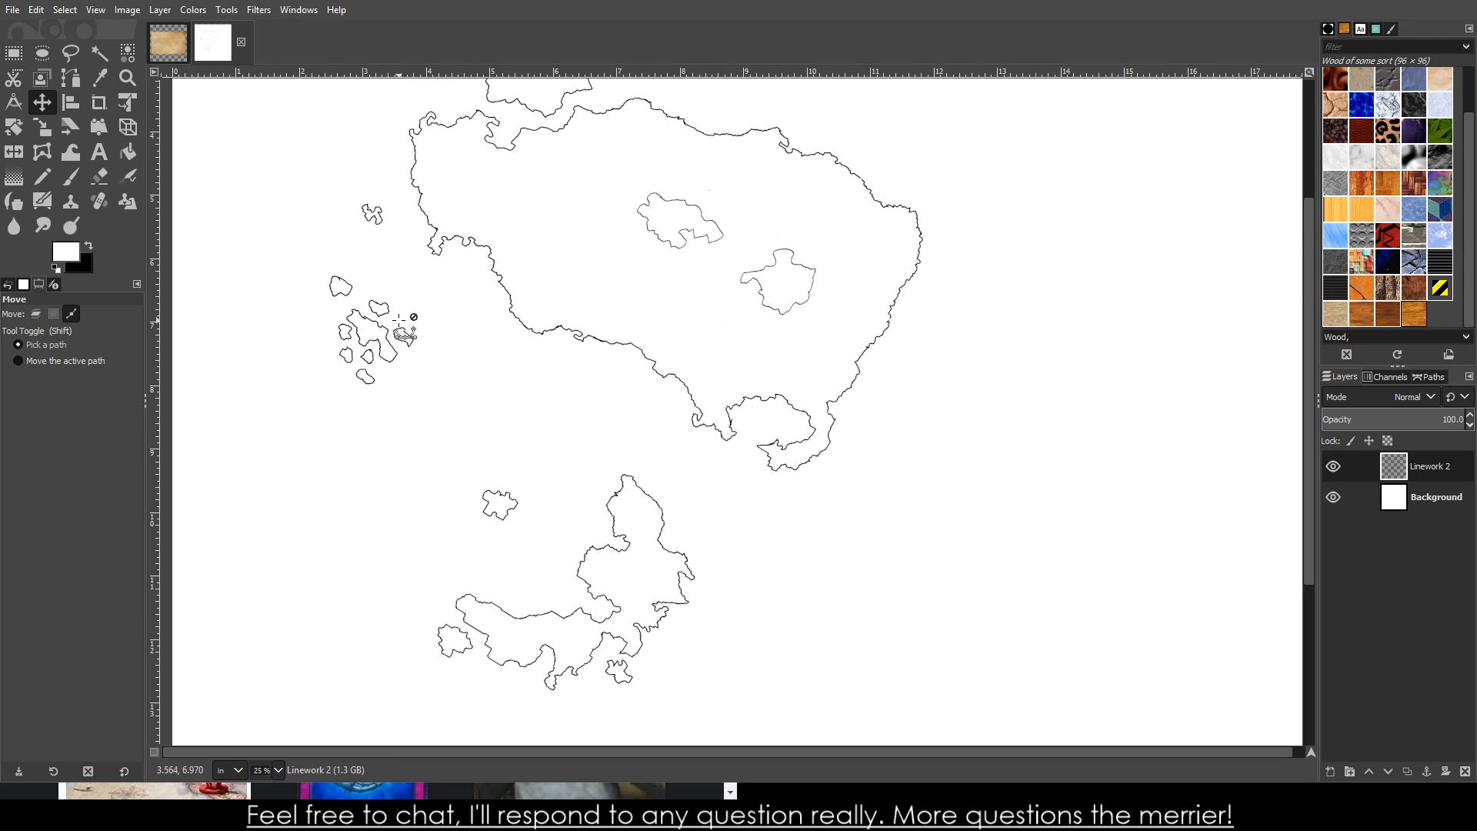
{"action": "scroll", "coordinate": [409, 323], "scroll_direction": "up", "scroll_amount": 4, "text": "ctrl"}
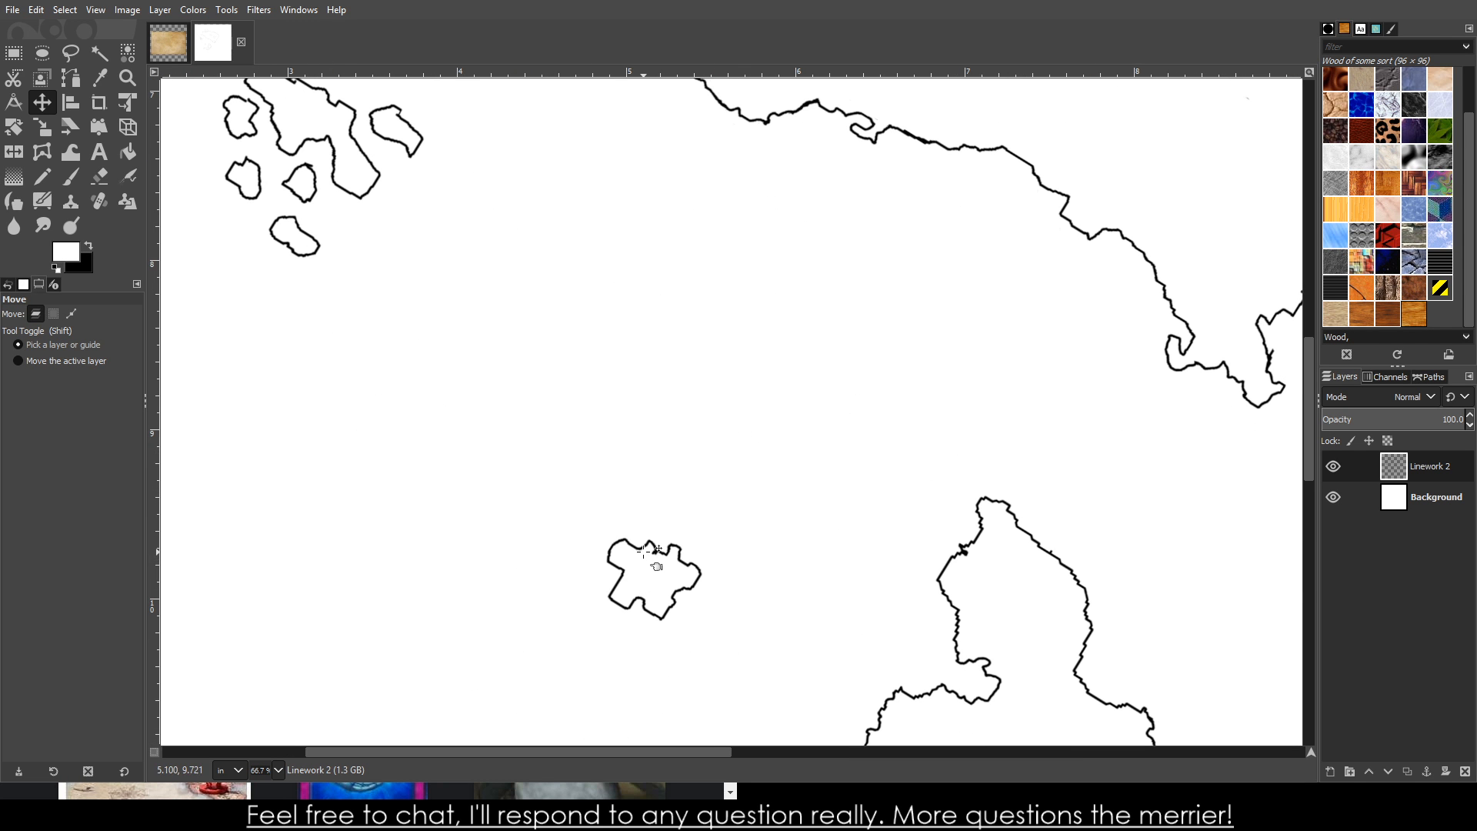
{"action": "left_click_drag", "start_coordinate": [654, 556], "coordinate": [712, 487]}
{"action": "scroll", "coordinate": [712, 487], "scroll_direction": "down", "scroll_amount": 4, "text": "ctrl"}
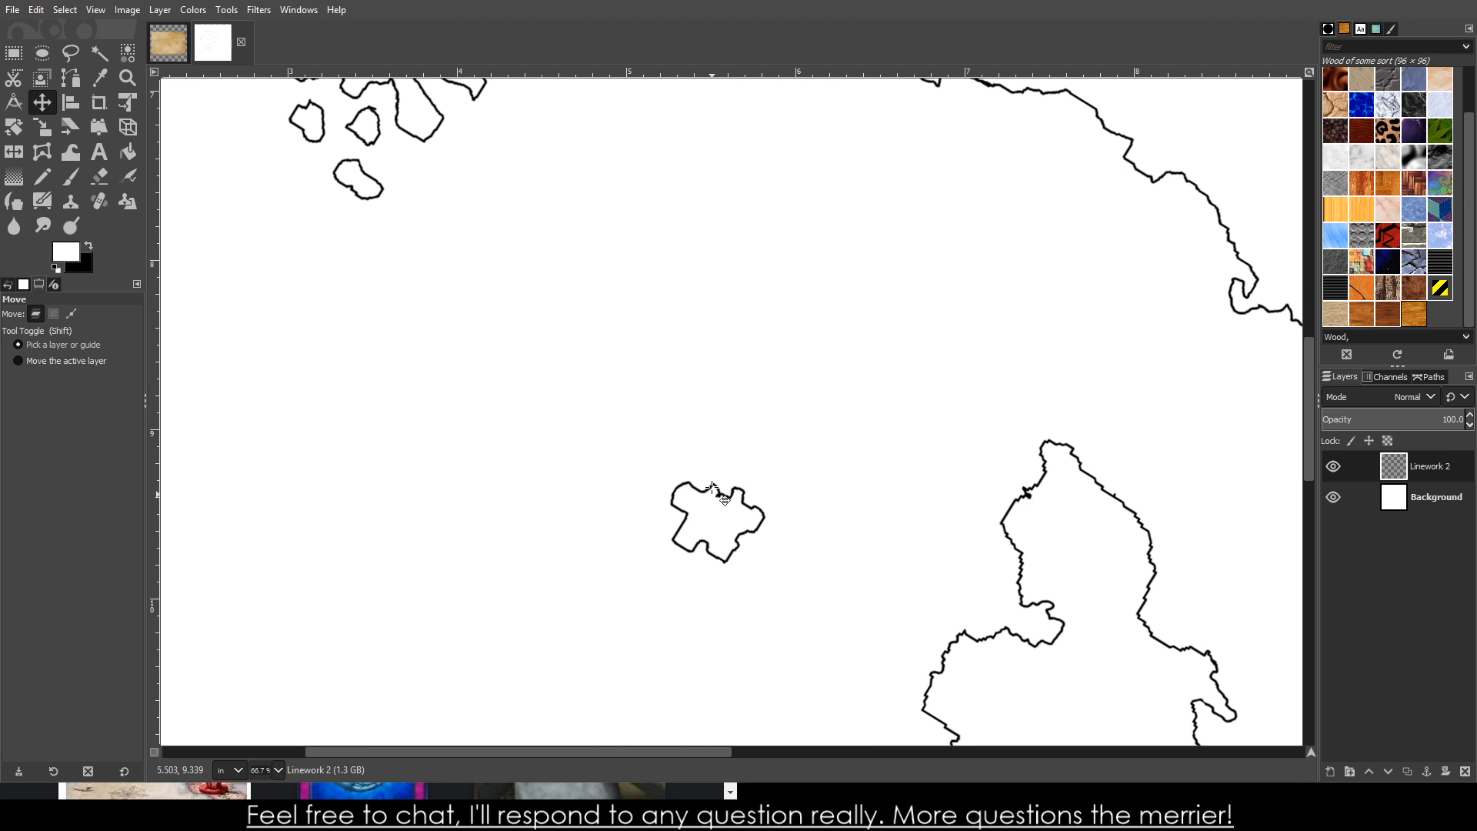
{"action": "scroll", "coordinate": [716, 488], "scroll_direction": "down", "scroll_amount": 3}
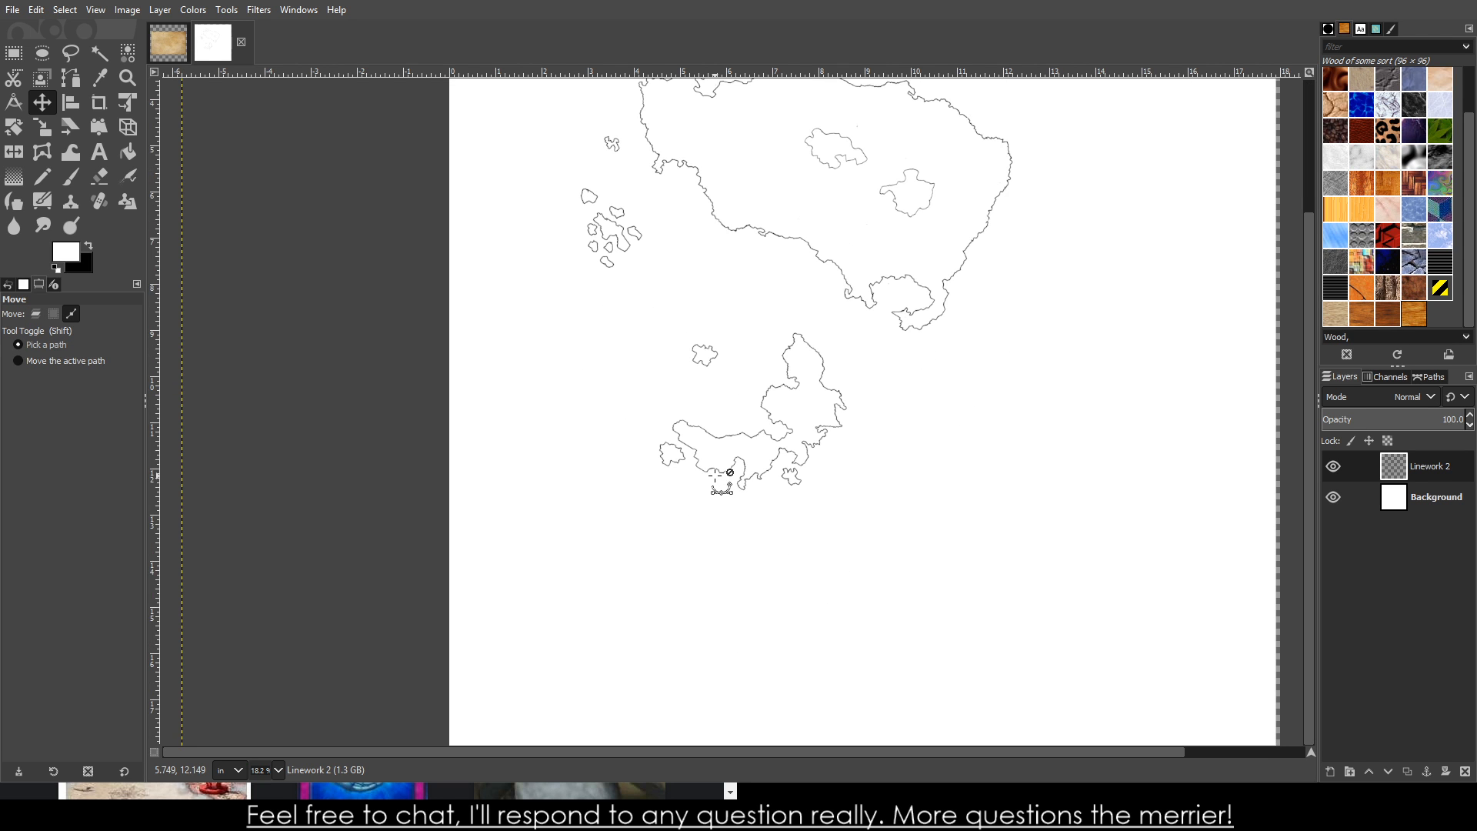
{"action": "scroll", "coordinate": [716, 475], "scroll_direction": "down", "scroll_amount": 3, "text": "ctrl"}
{"action": "scroll", "coordinate": [731, 383], "scroll_direction": "up", "scroll_amount": 4, "text": "ctrl"}
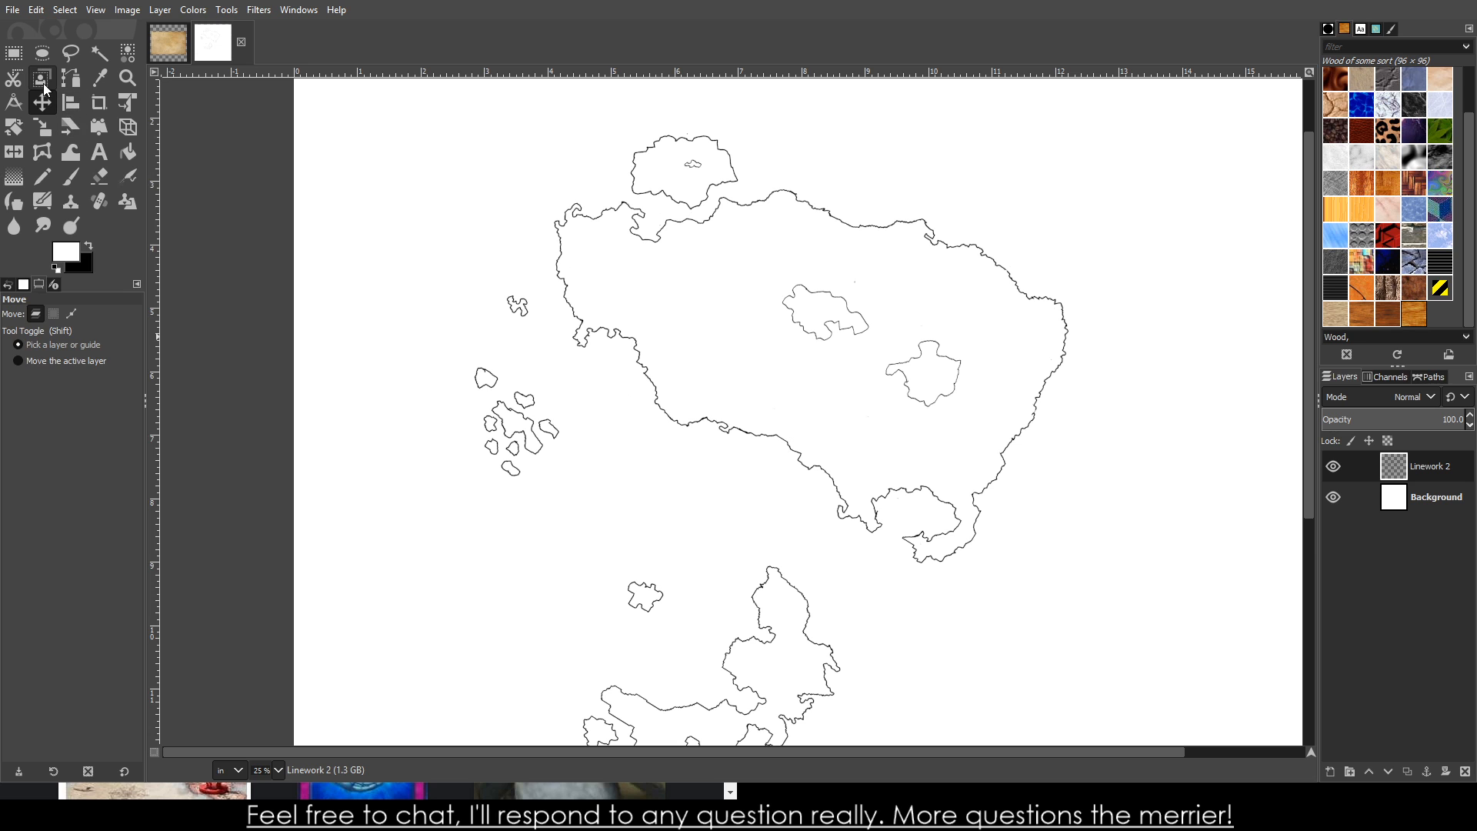
- Mark out a square selection of about 1 by 1 inch inside the main continent, and undo it
{"action": "left_click", "coordinate": [13, 53]}
{"action": "scroll", "coordinate": [671, 329], "scroll_direction": "up", "scroll_amount": 3, "text": "ctrl"}
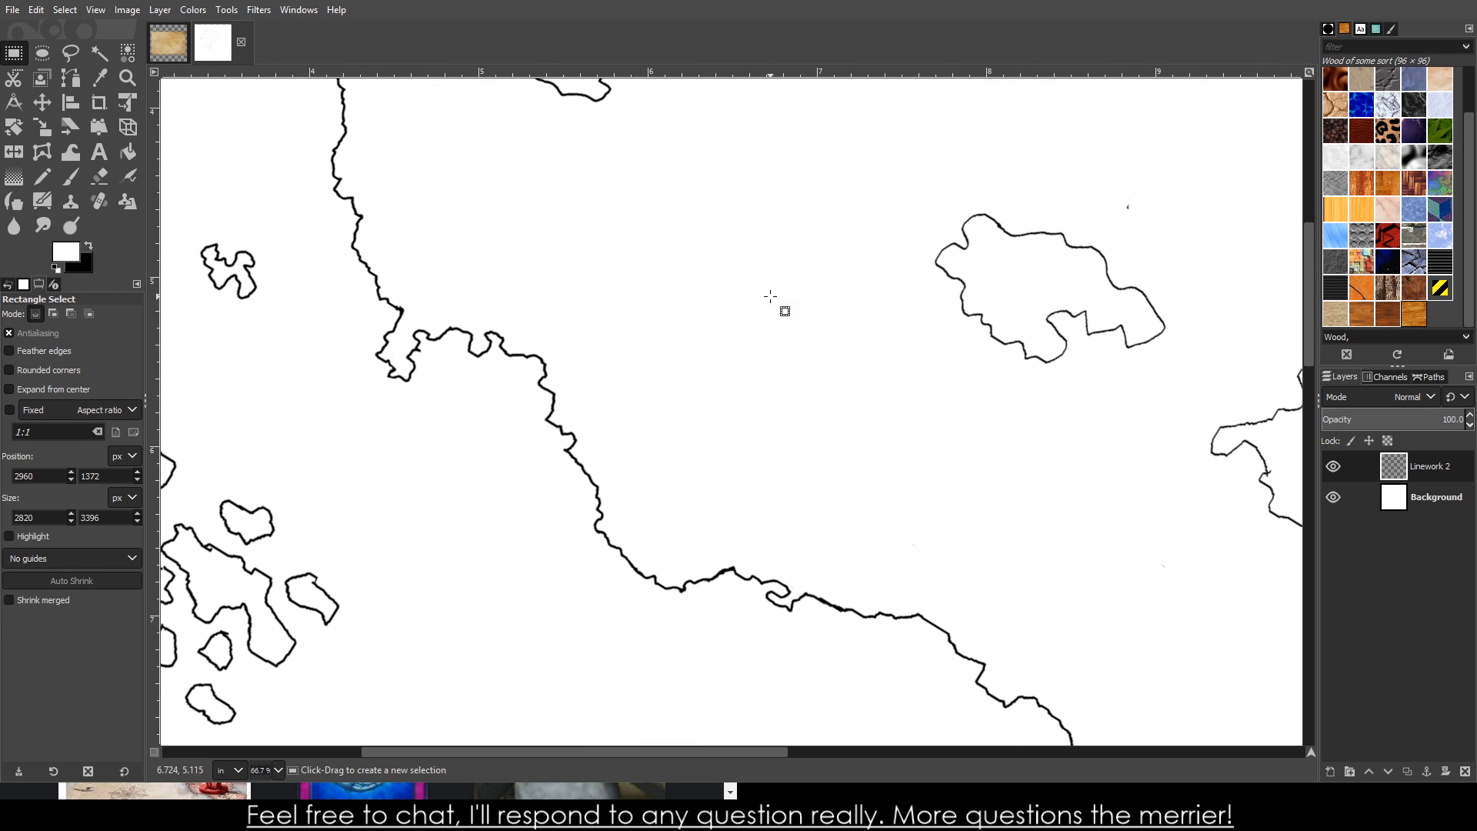
{"action": "left_click_drag", "start_coordinate": [700, 210], "coordinate": [819, 380]}
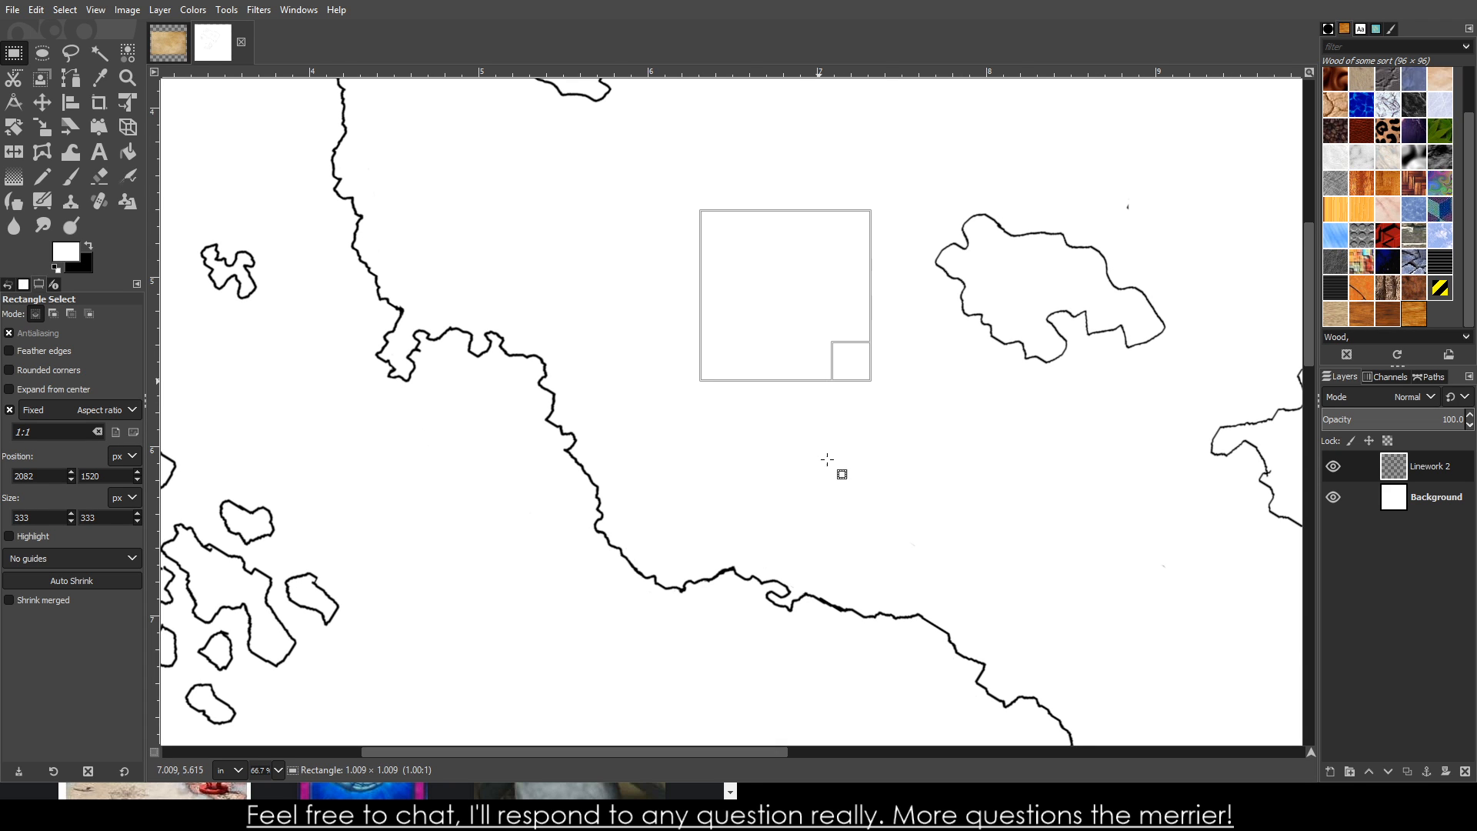
{"action": "scroll", "coordinate": [824, 461], "scroll_direction": "down", "scroll_amount": 7}
{"action": "scroll", "coordinate": [797, 480], "scroll_direction": "up", "scroll_amount": 3}
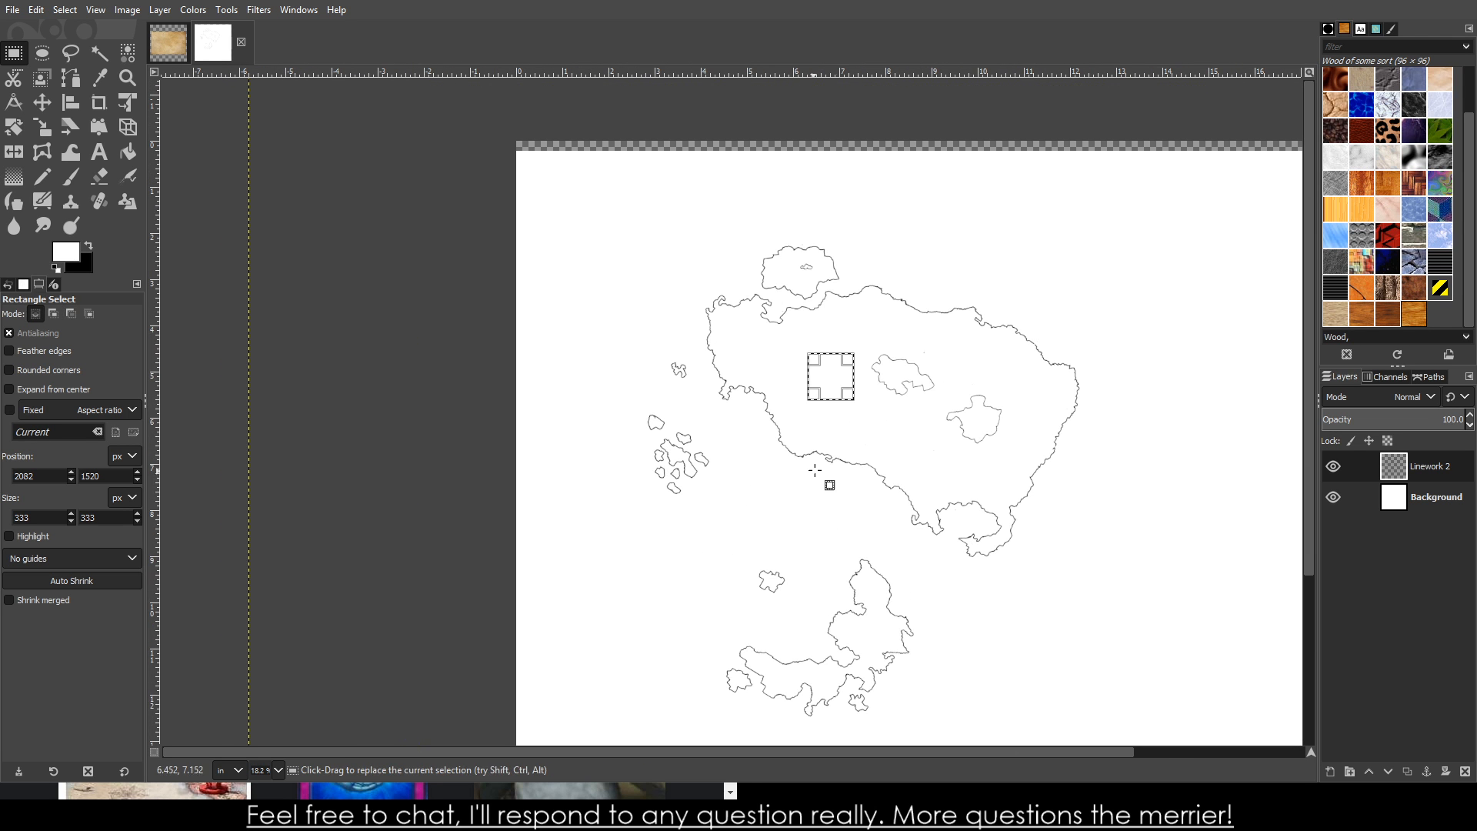
{"action": "key", "text": "ctrl+z"}
{"action": "scroll", "coordinate": [785, 613], "scroll_direction": "down", "scroll_amount": 1}
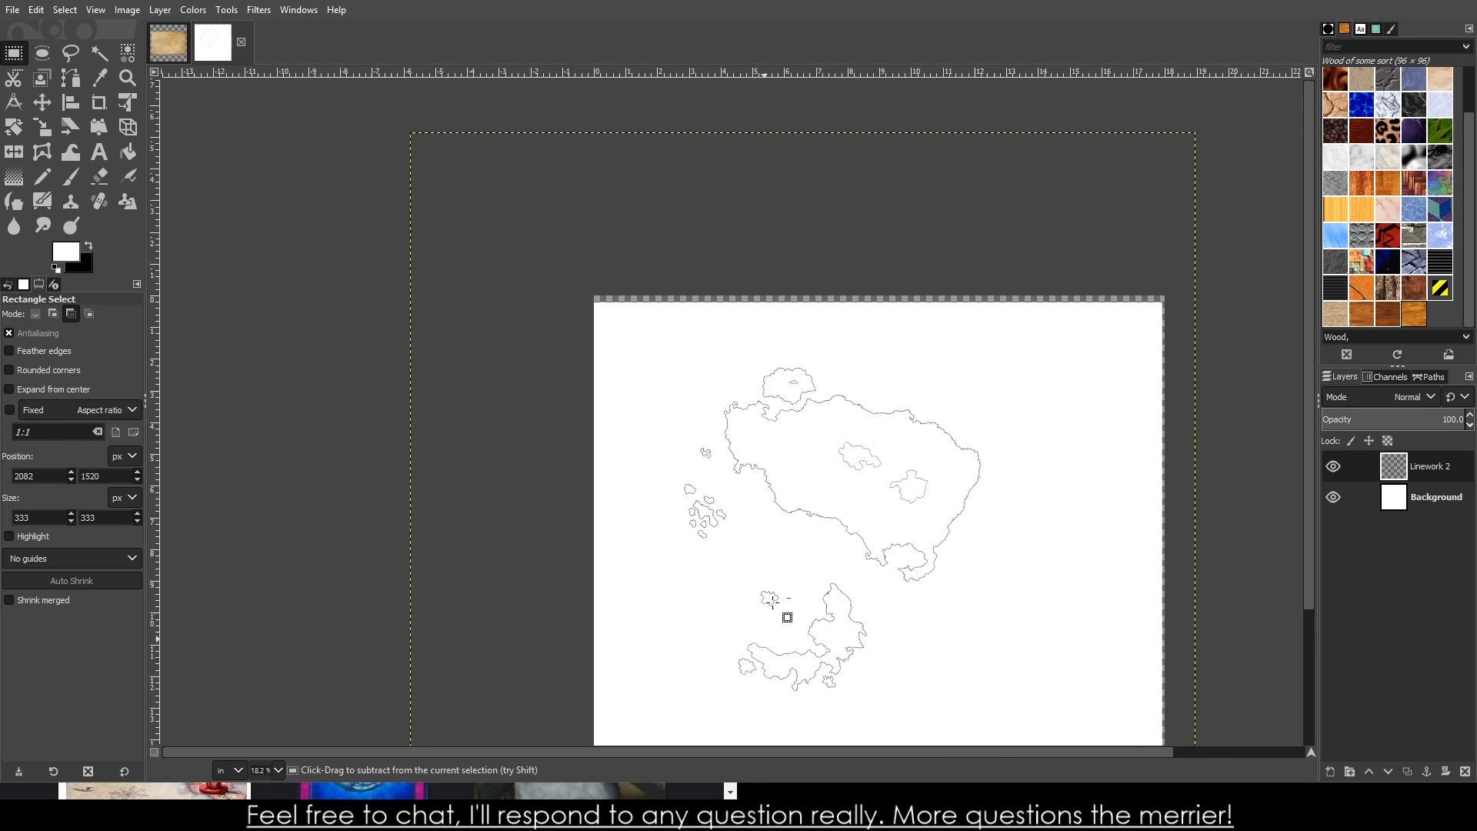
{"action": "scroll", "coordinate": [854, 603], "scroll_direction": "up", "scroll_amount": 3}
{"action": "scroll", "coordinate": [770, 596], "scroll_direction": "down", "scroll_amount": 4}
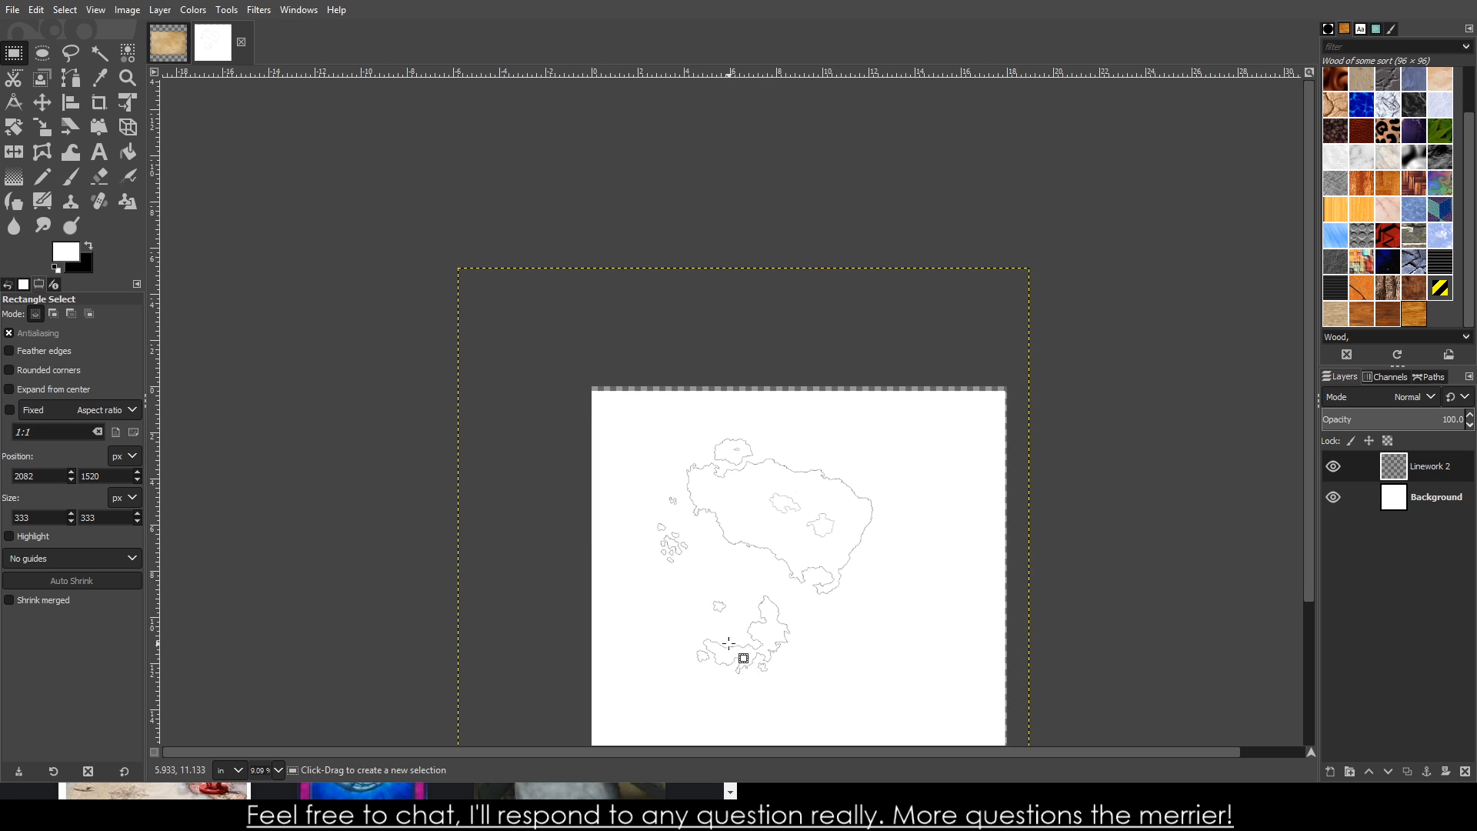
{"action": "scroll", "coordinate": [693, 662], "scroll_direction": "down", "scroll_amount": 2}
{"action": "scroll", "coordinate": [678, 655], "scroll_direction": "up", "scroll_amount": 2}
{"action": "scroll", "coordinate": [679, 655], "scroll_direction": "down", "scroll_amount": 3}
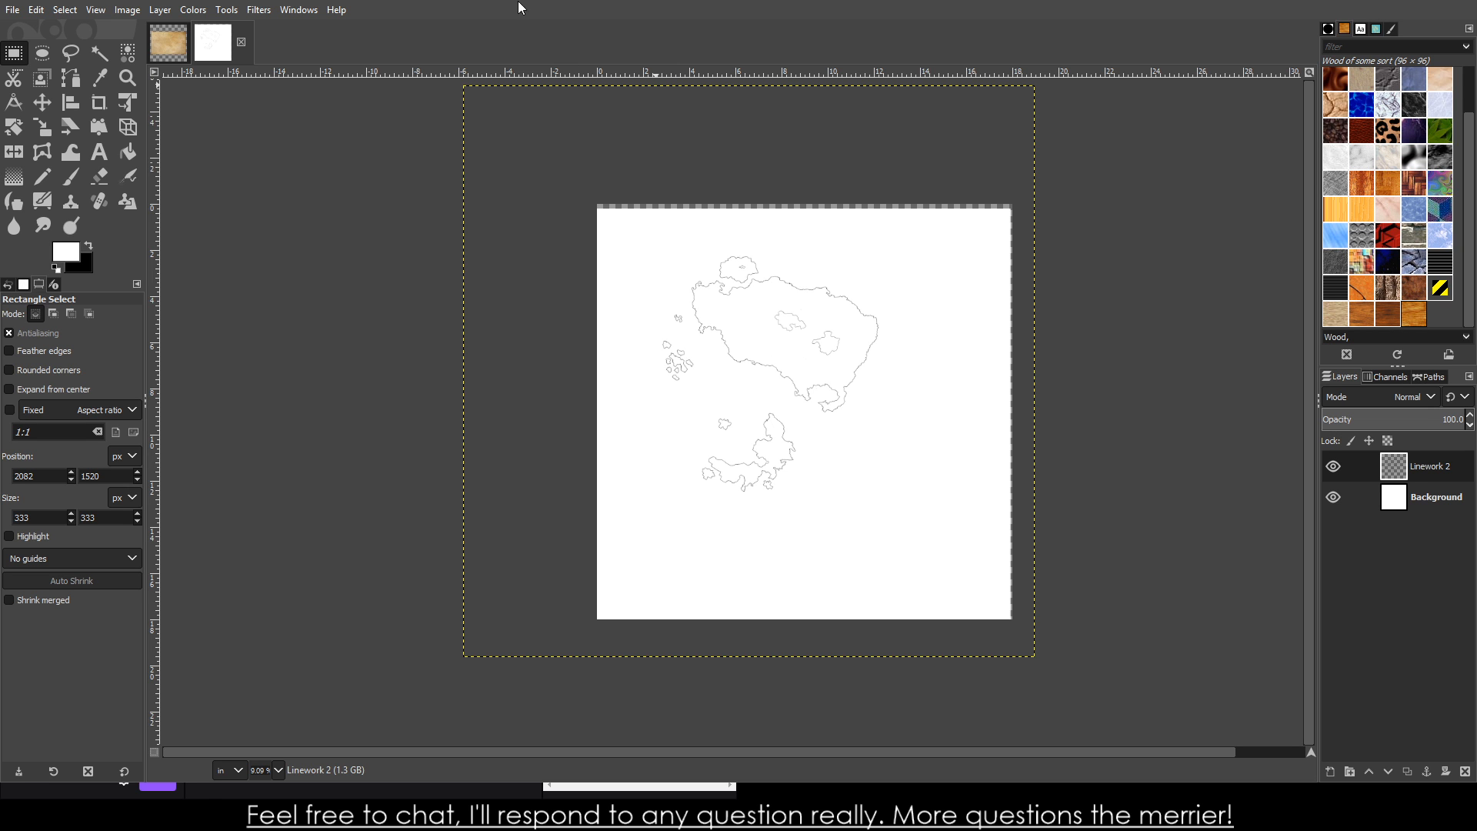
- Mark out a rectangular selection of about 335 by 192 px across the eastern part of the southern island
{"action": "scroll", "coordinate": [751, 464], "scroll_direction": "up", "scroll_amount": 5}
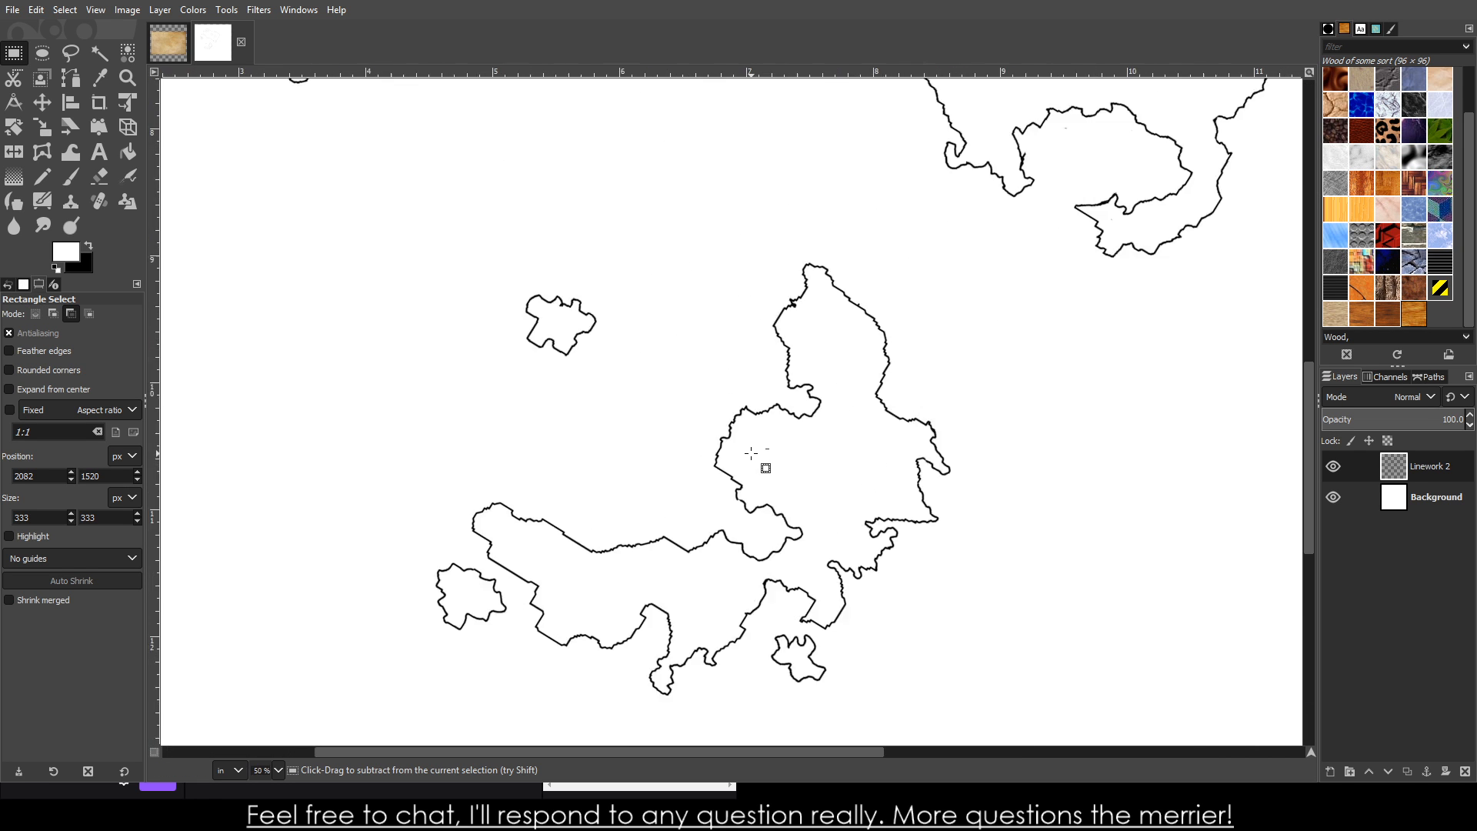
{"action": "scroll", "coordinate": [800, 485], "scroll_direction": "up", "scroll_amount": 2}
{"action": "left_click_drag", "start_coordinate": [778, 532], "coordinate": [1004, 422]}
{"action": "key", "text": "shift"}
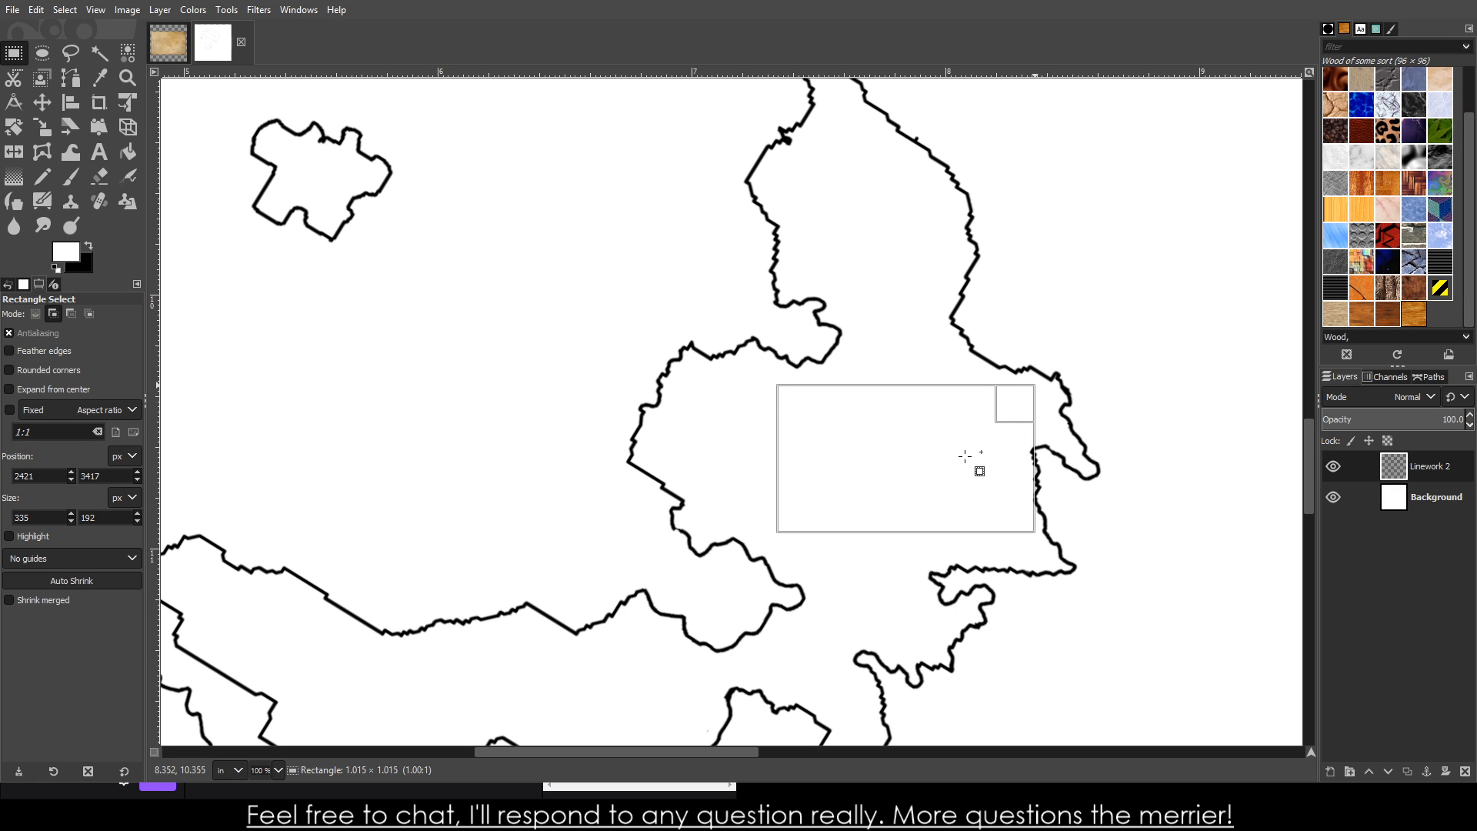
{"action": "scroll", "coordinate": [1020, 457], "scroll_direction": "down", "scroll_amount": 5}
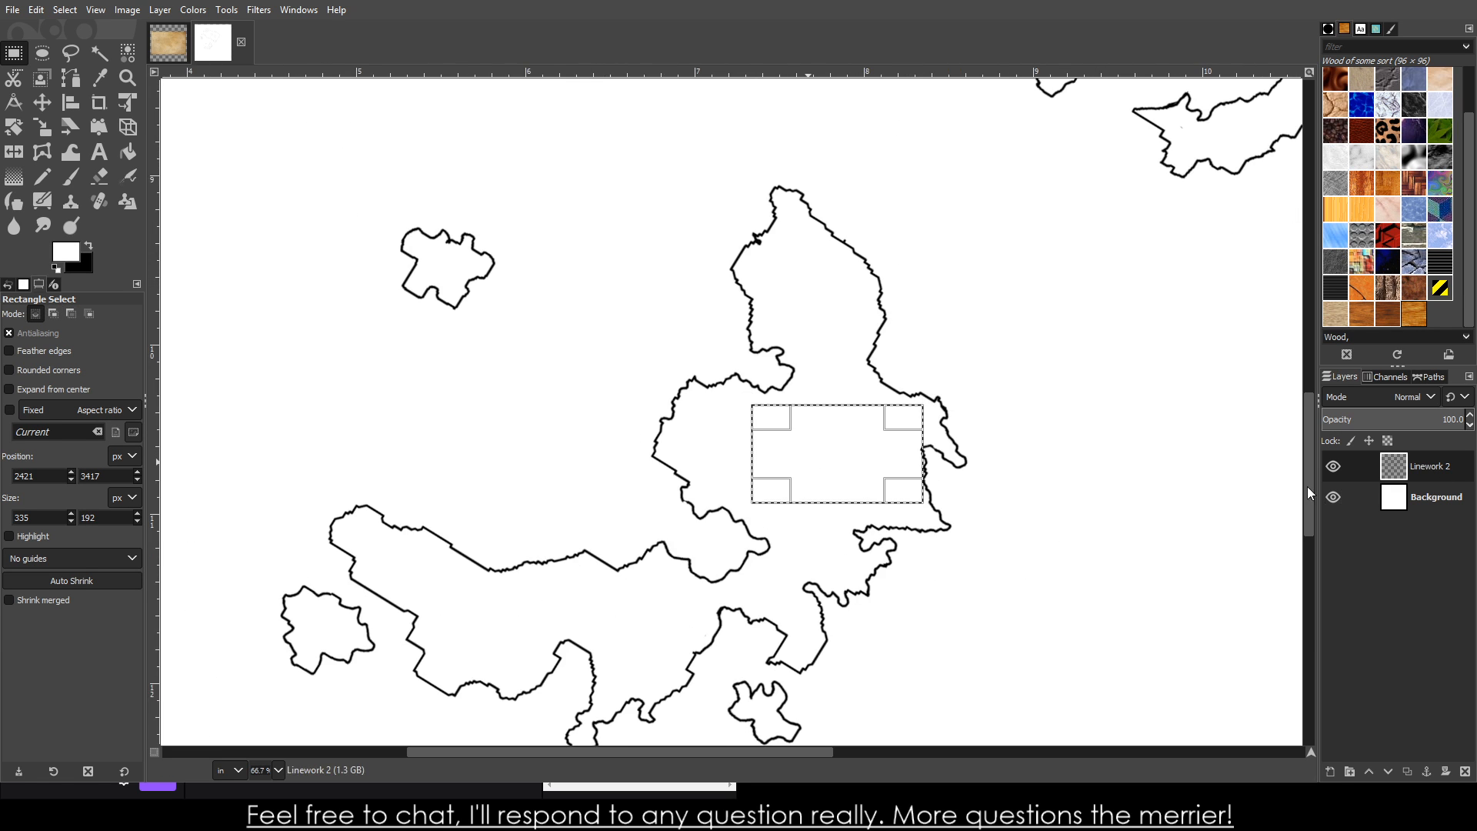
{"action": "scroll", "coordinate": [942, 363], "scroll_direction": "up", "scroll_amount": 3}
{"action": "scroll", "coordinate": [943, 362], "scroll_direction": "down", "scroll_amount": 2}
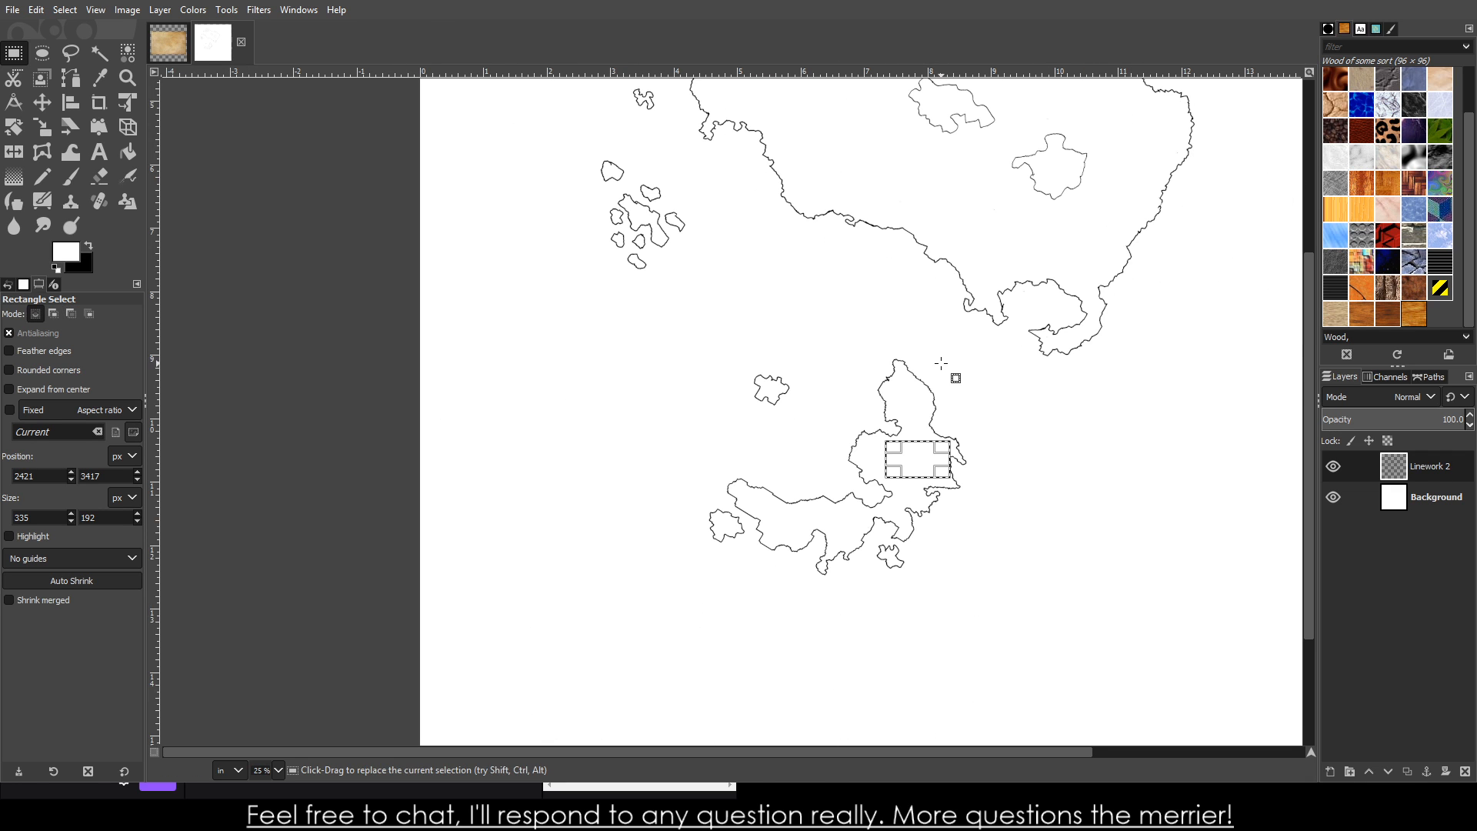
- Replace the selection with a square of about 1 by 1 inch in the empty area west of the islands
{"action": "left_click_drag", "start_coordinate": [485, 324], "coordinate": [593, 388]}
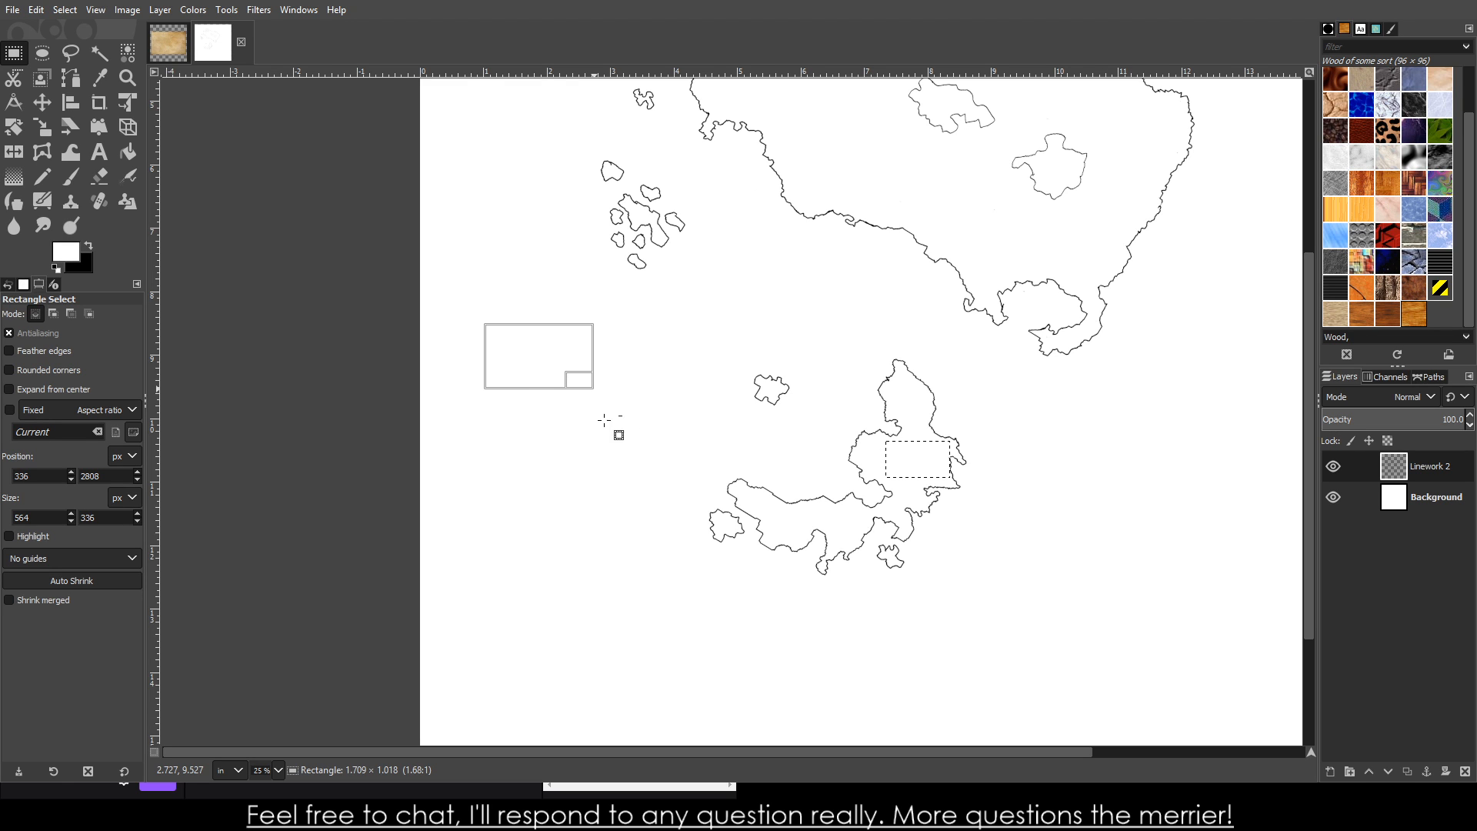
{"action": "left_click", "coordinate": [540, 373]}
{"action": "left_click_drag", "start_coordinate": [511, 343], "coordinate": [575, 382]}
{"action": "key", "text": "shift"}
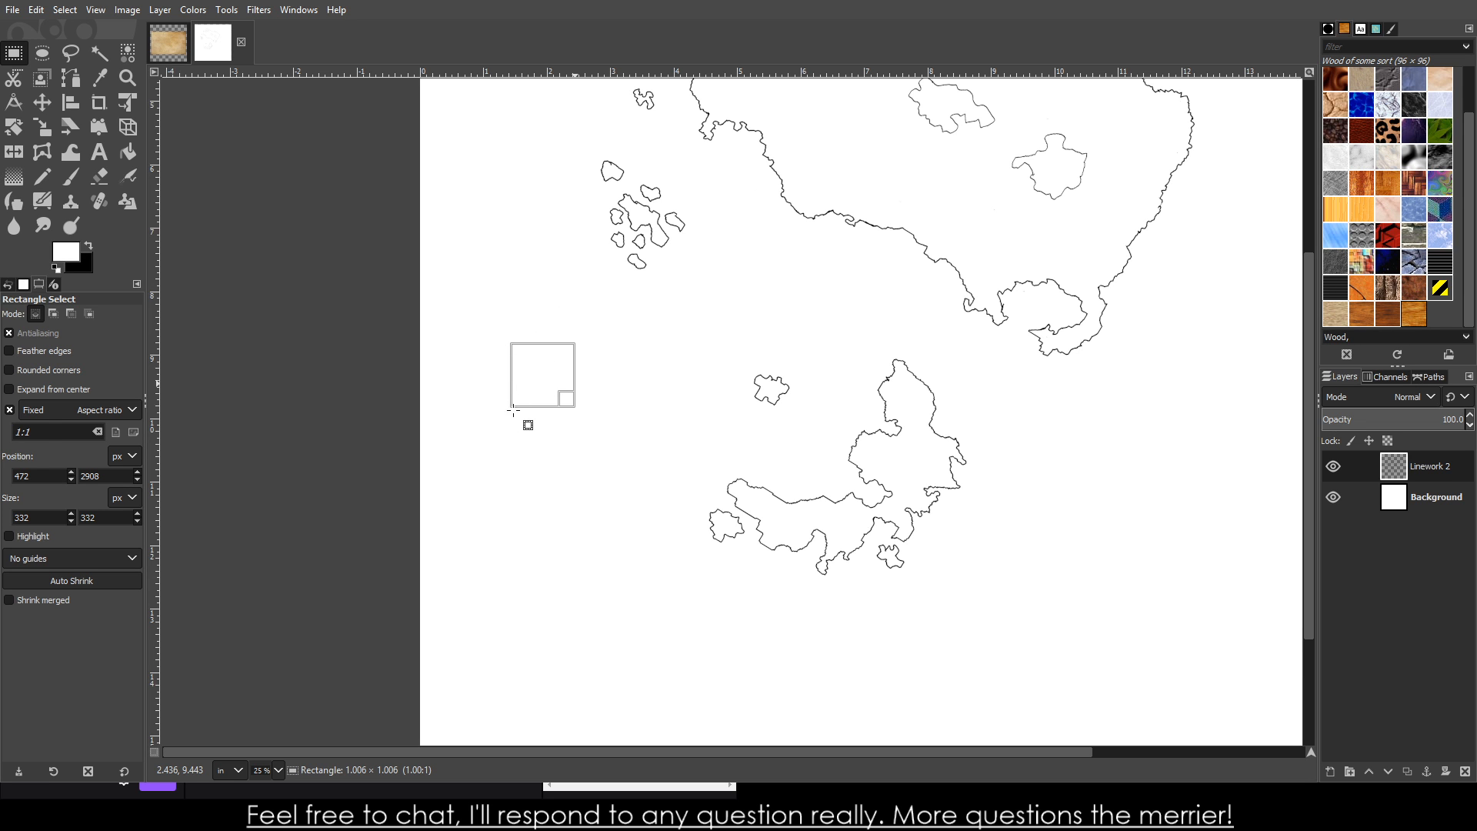
{"action": "scroll", "coordinate": [514, 412], "scroll_direction": "up", "scroll_amount": 7}
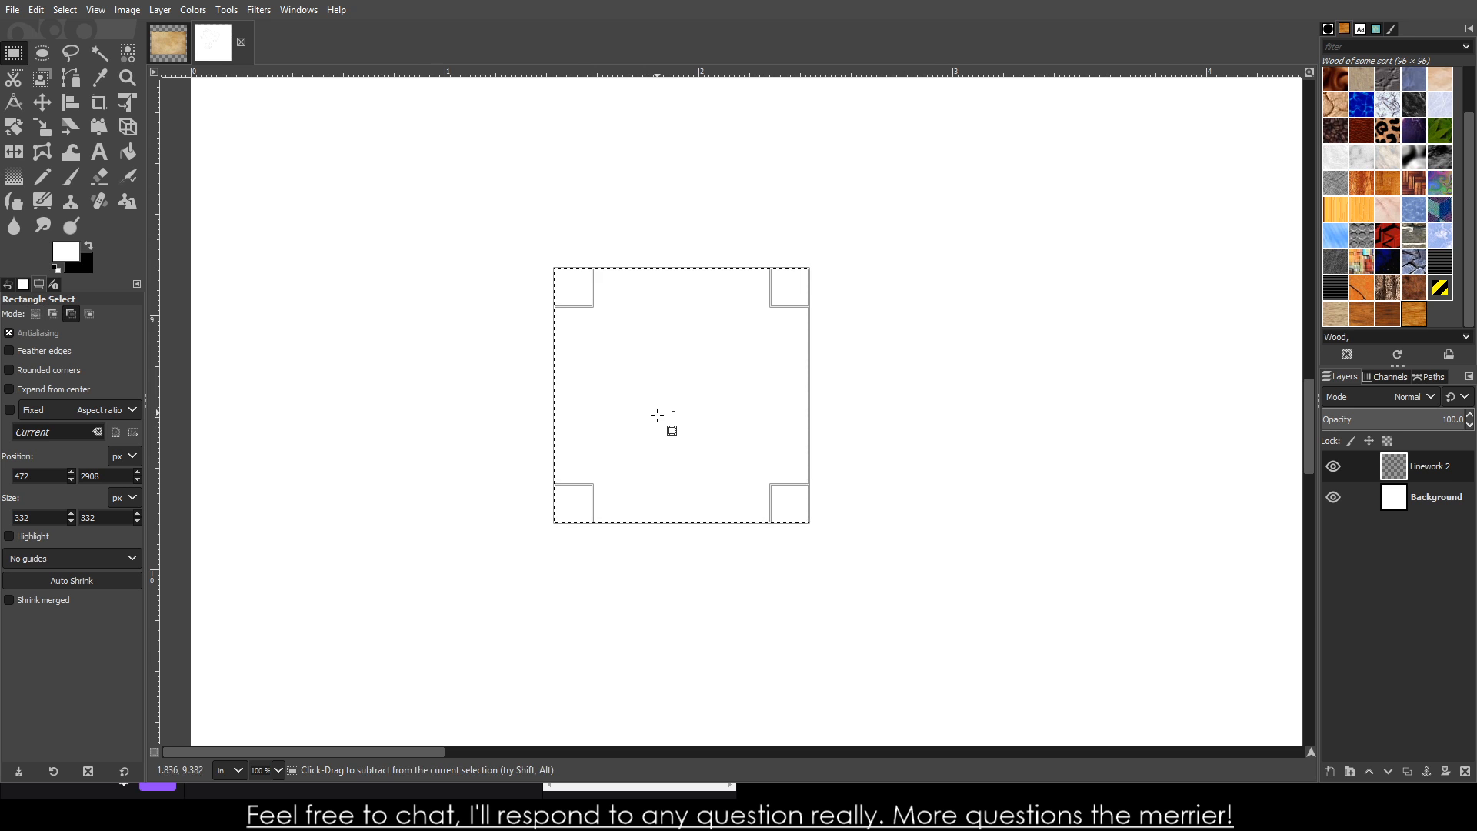
{"action": "scroll", "coordinate": [661, 422], "scroll_direction": "down", "scroll_amount": 4}
- Make the Background layer active and compare the square selection's scale with the landmasses and the whole canvas
{"action": "left_click", "coordinate": [1441, 501]}
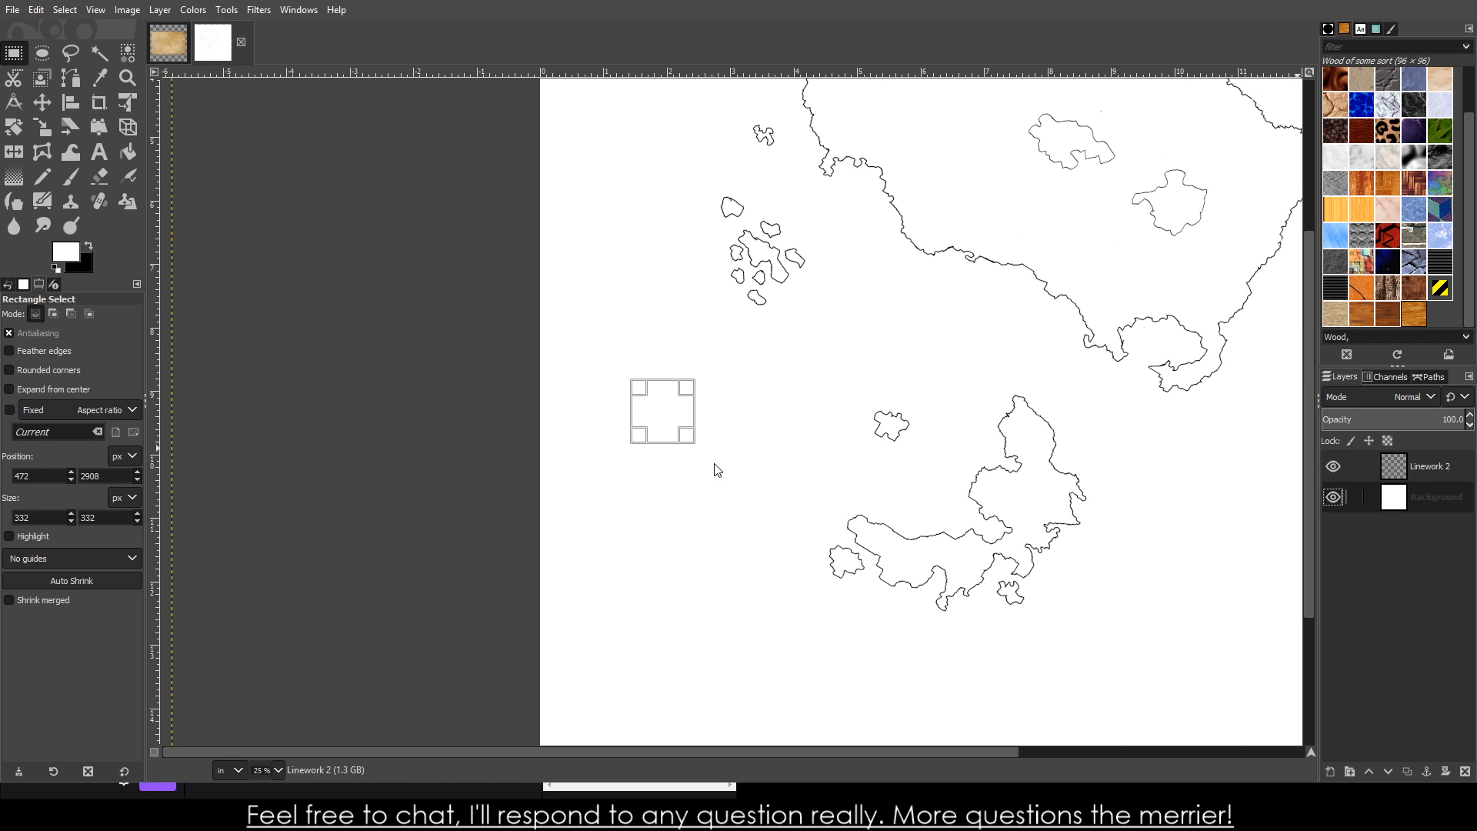
{"action": "scroll", "coordinate": [673, 417], "scroll_direction": "up", "scroll_amount": 6}
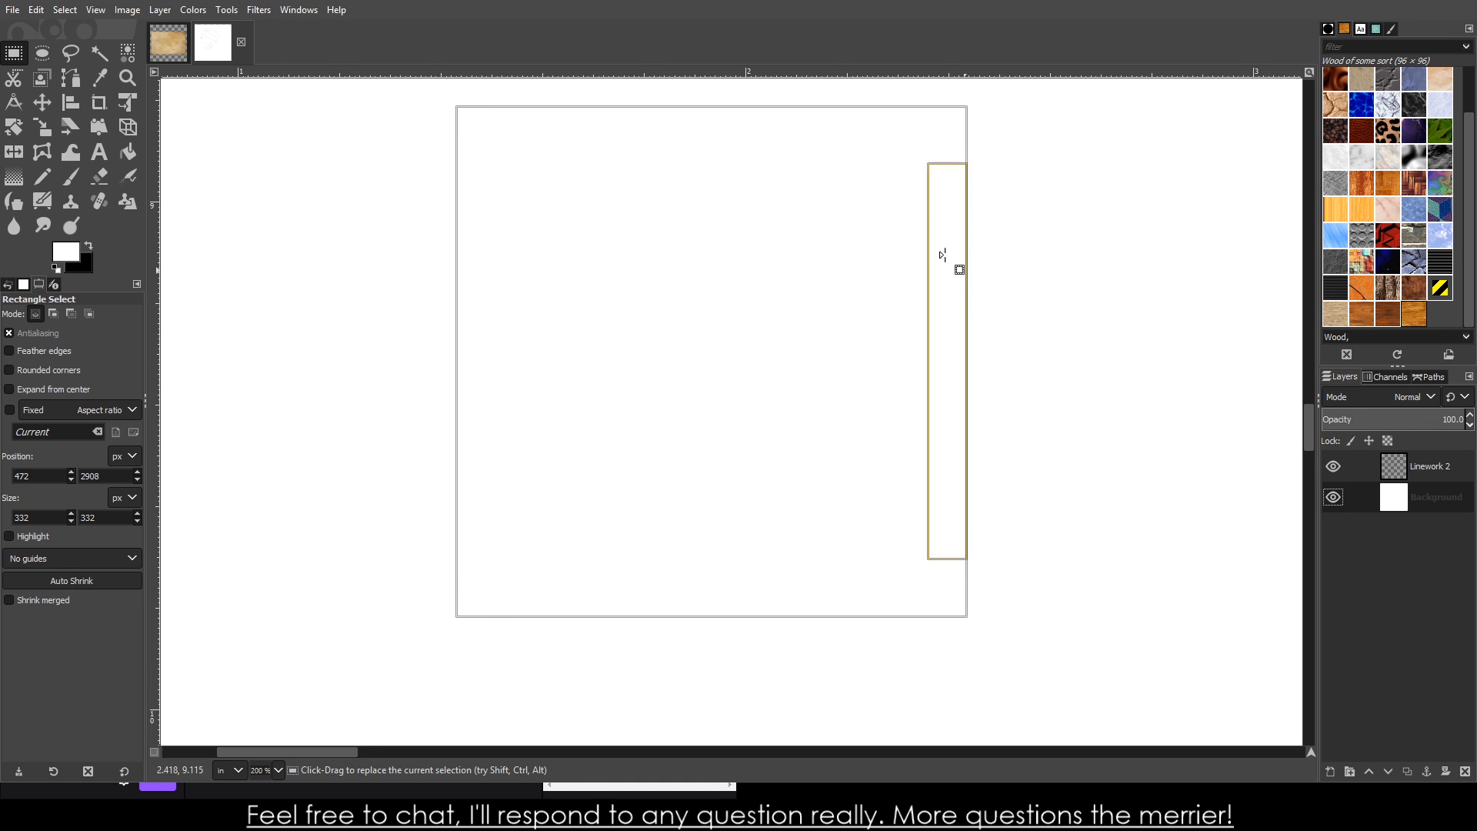
{"action": "scroll", "coordinate": [646, 497], "scroll_direction": "down", "scroll_amount": 6}
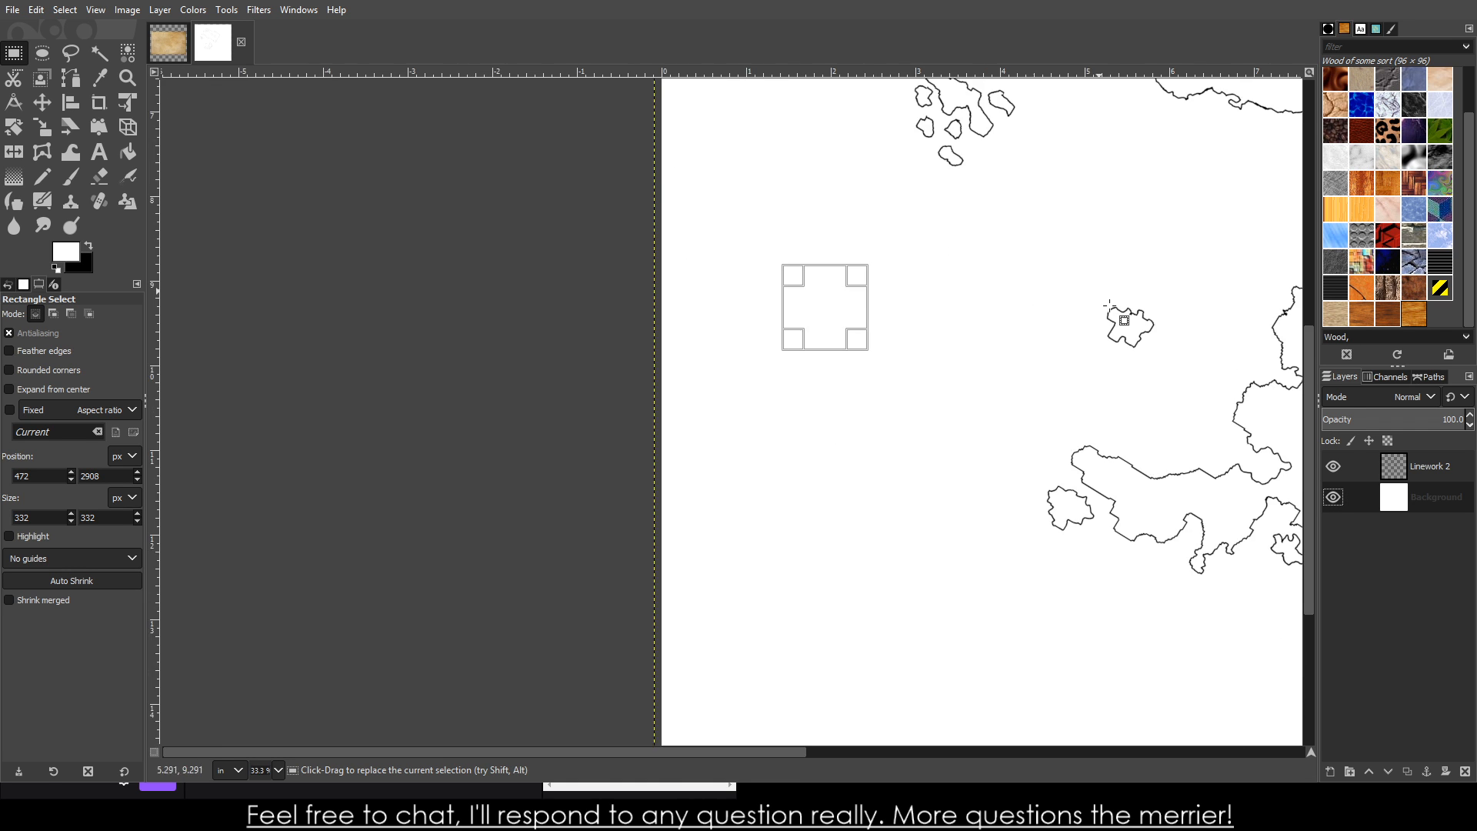
{"action": "scroll", "coordinate": [1183, 370], "scroll_direction": "down", "scroll_amount": 3}
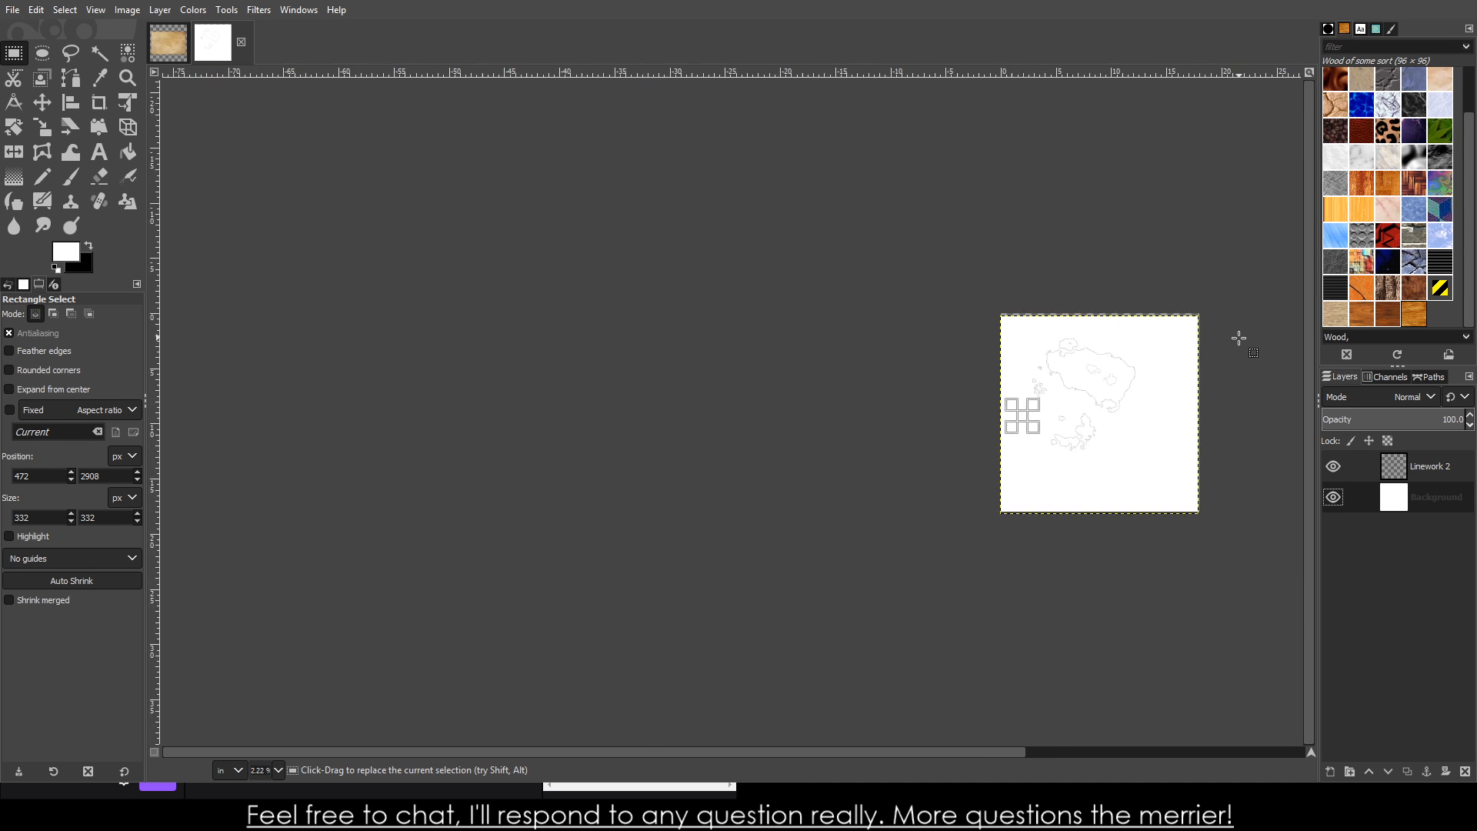
{"action": "scroll", "coordinate": [1105, 395], "scroll_direction": "up", "scroll_amount": 3}
{"action": "scroll", "coordinate": [999, 486], "scroll_direction": "down", "scroll_amount": 3}
{"action": "scroll", "coordinate": [966, 501], "scroll_direction": "up", "scroll_amount": 2}
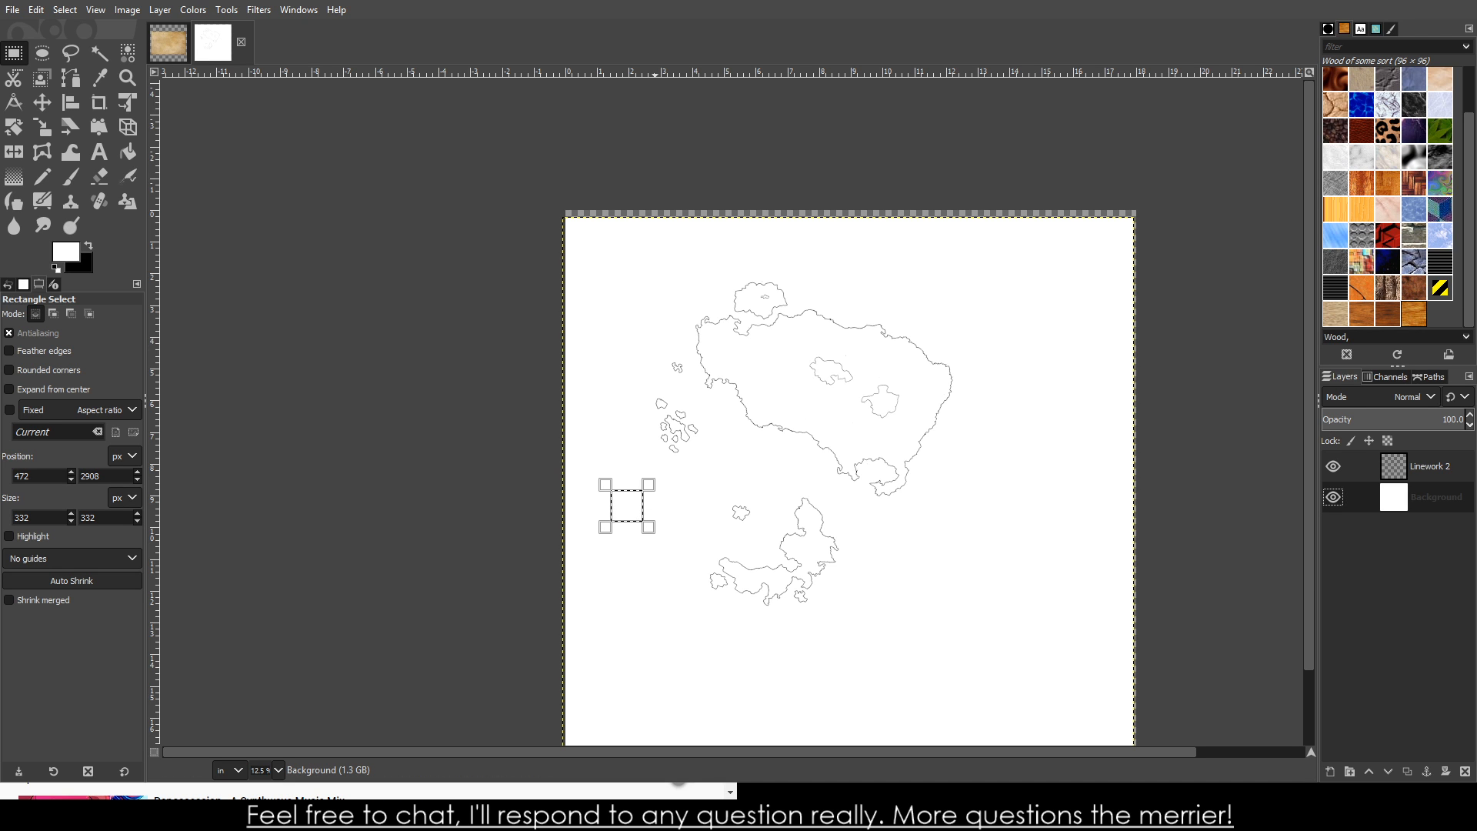
{"action": "scroll", "coordinate": [684, 548], "scroll_direction": "up", "scroll_amount": 3}
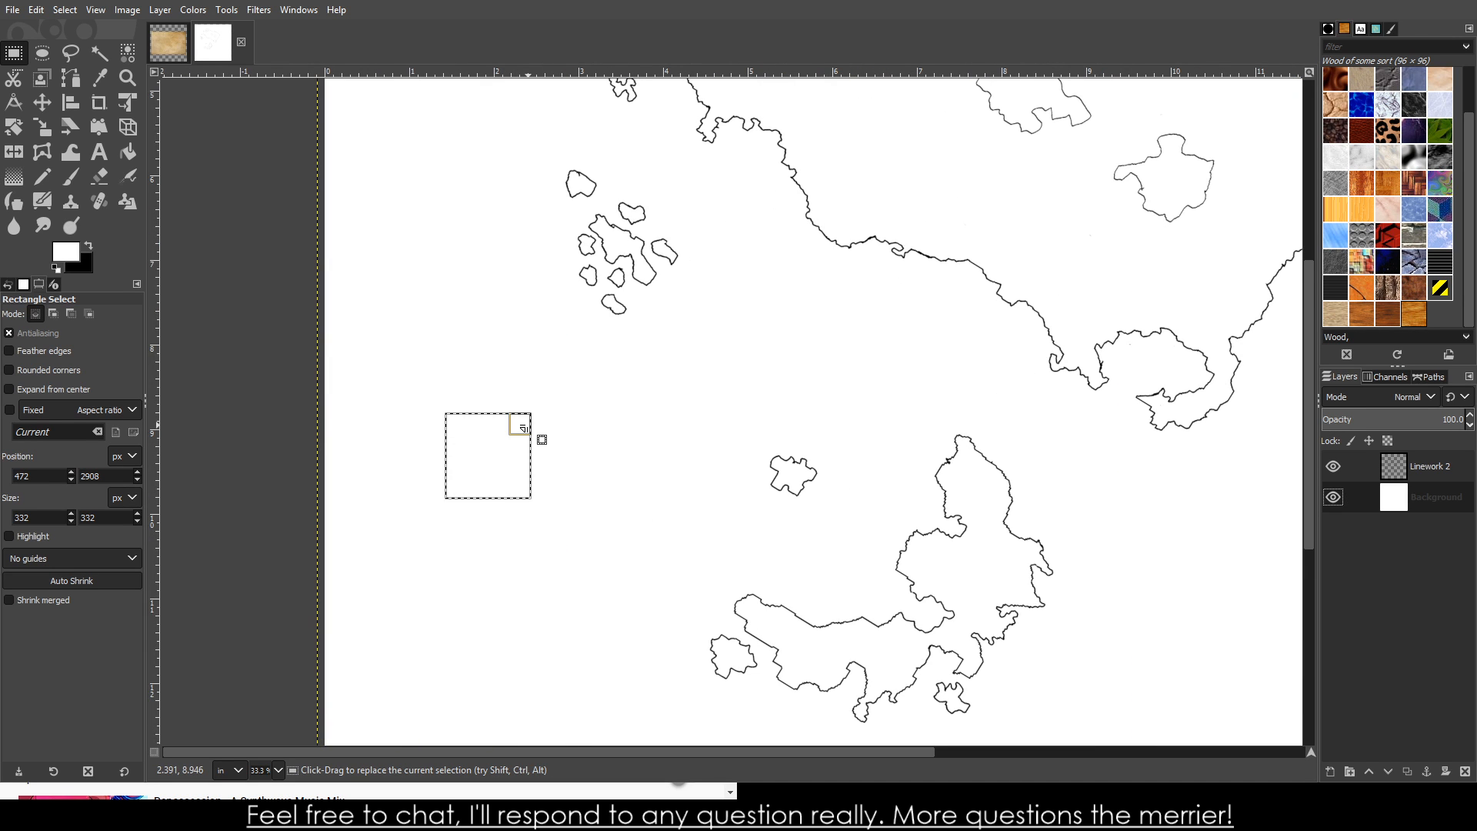
- Clear the square selection and examine how the continent and islands fill the canvas
{"action": "left_click", "coordinate": [524, 419]}
{"action": "scroll", "coordinate": [923, 456], "scroll_direction": "down", "scroll_amount": 3}
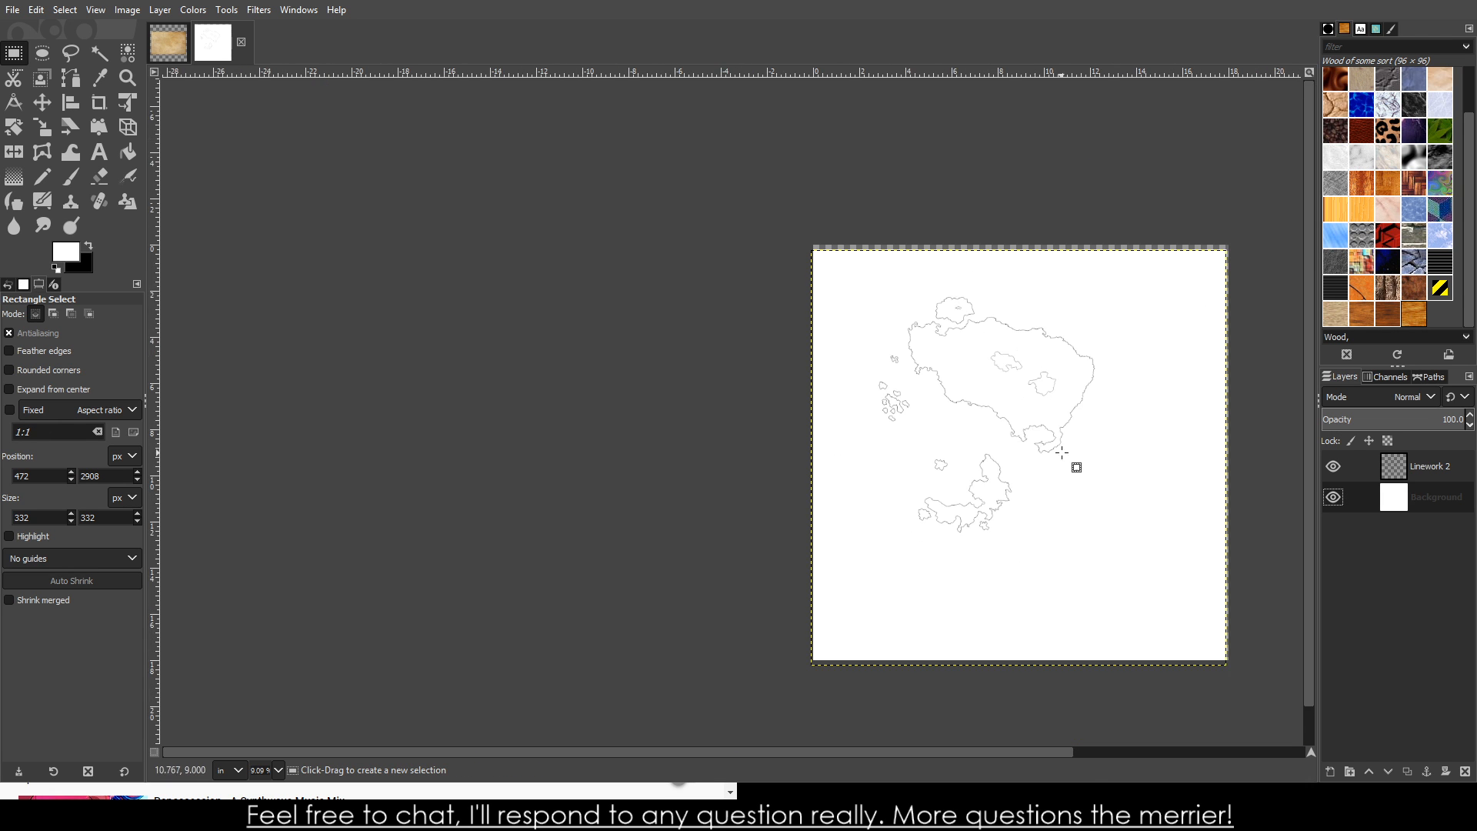
{"action": "scroll", "coordinate": [1075, 464], "scroll_direction": "up", "scroll_amount": 2}
{"action": "scroll", "coordinate": [1111, 428], "scroll_direction": "down", "scroll_amount": 2}
{"action": "scroll", "coordinate": [996, 428], "scroll_direction": "up", "scroll_amount": 2}
{"action": "scroll", "coordinate": [616, 297], "scroll_direction": "down", "scroll_amount": 1}
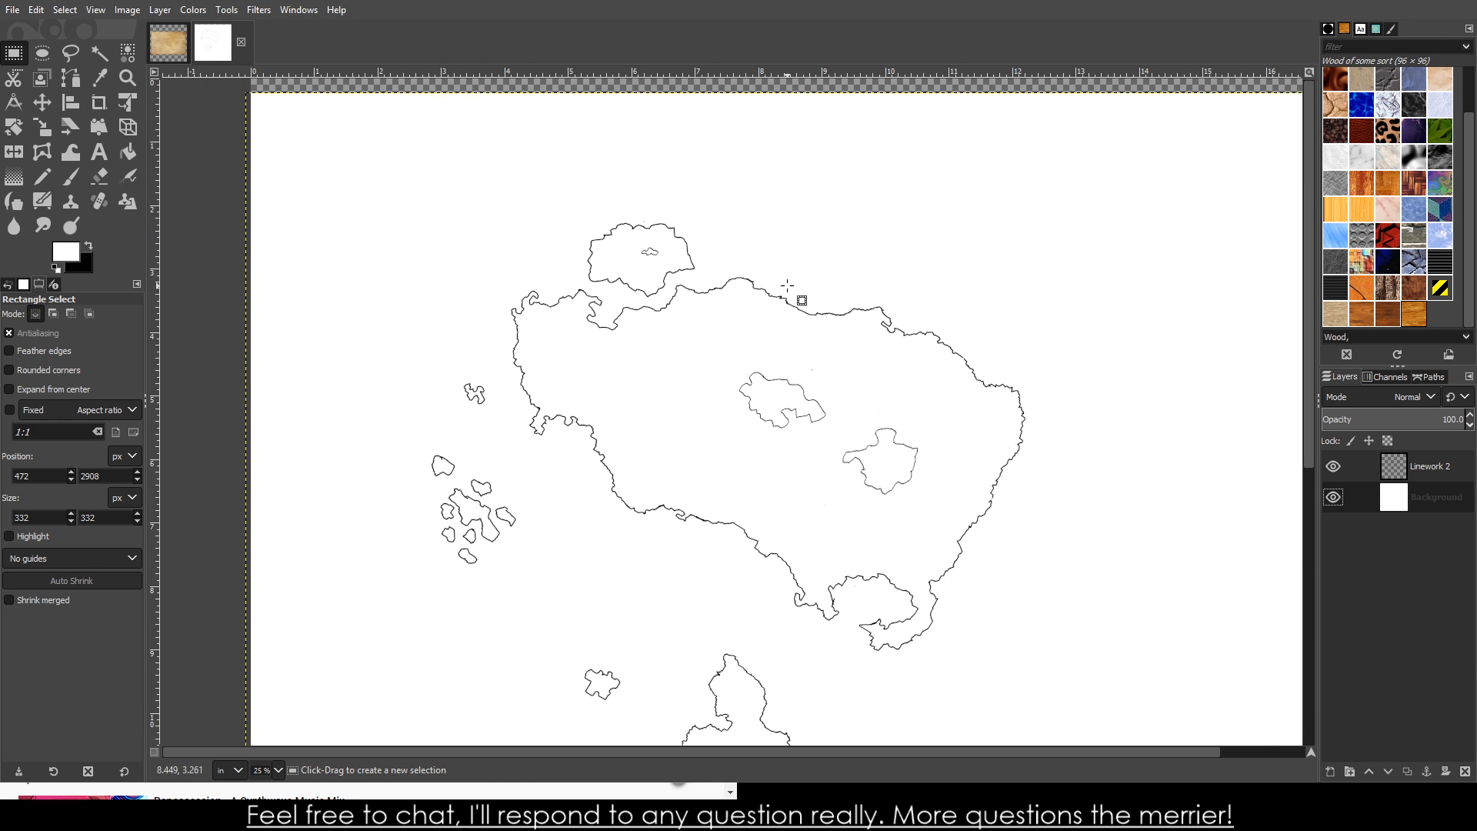
{"action": "scroll", "coordinate": [616, 386], "scroll_direction": "up", "scroll_amount": 3}
{"action": "scroll", "coordinate": [708, 401], "scroll_direction": "down", "scroll_amount": 3}
{"action": "scroll", "coordinate": [708, 400], "scroll_direction": "down", "scroll_amount": 2}
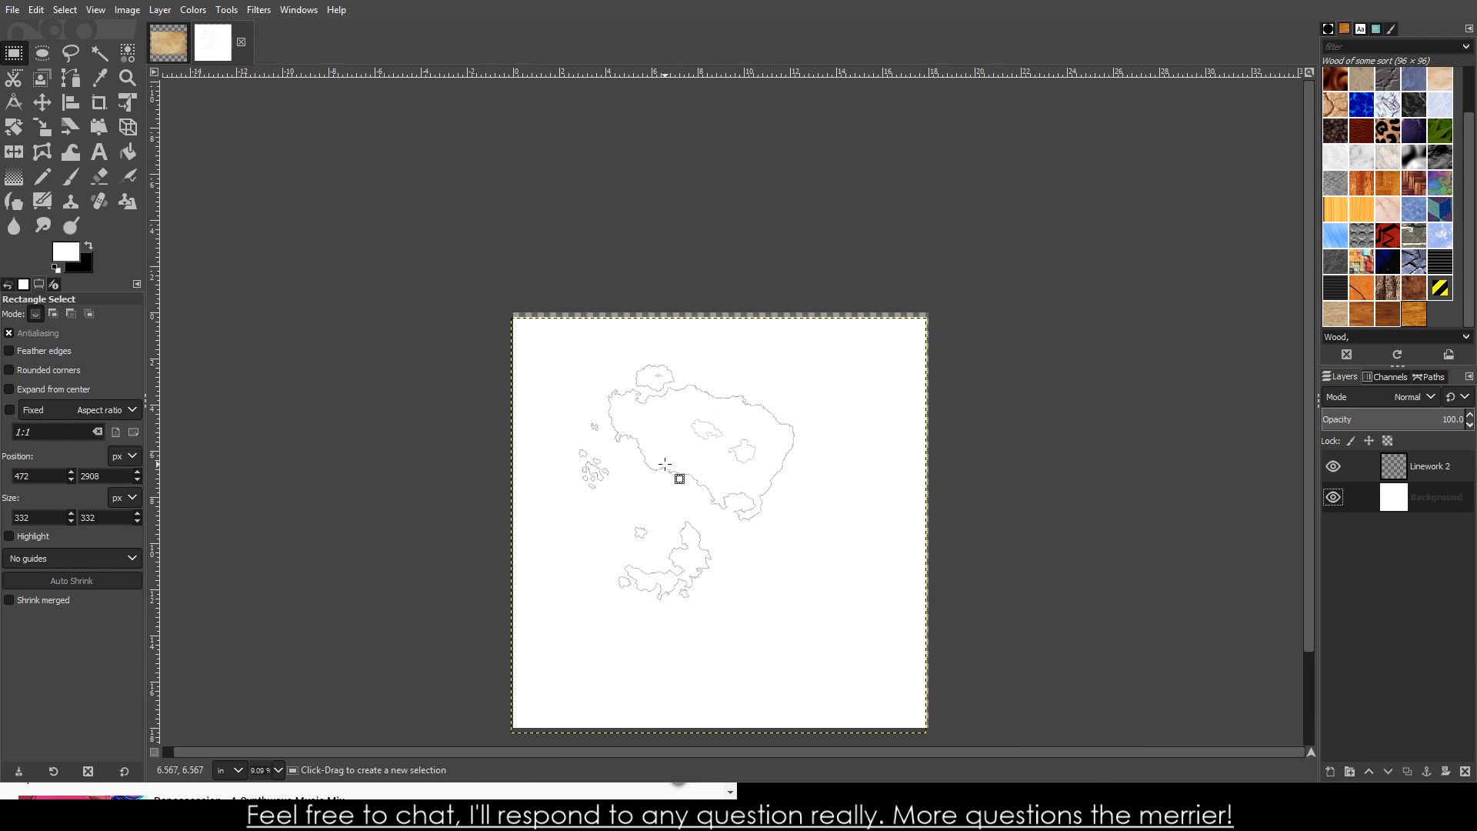
{"action": "scroll", "coordinate": [676, 478], "scroll_direction": "up", "scroll_amount": 2}
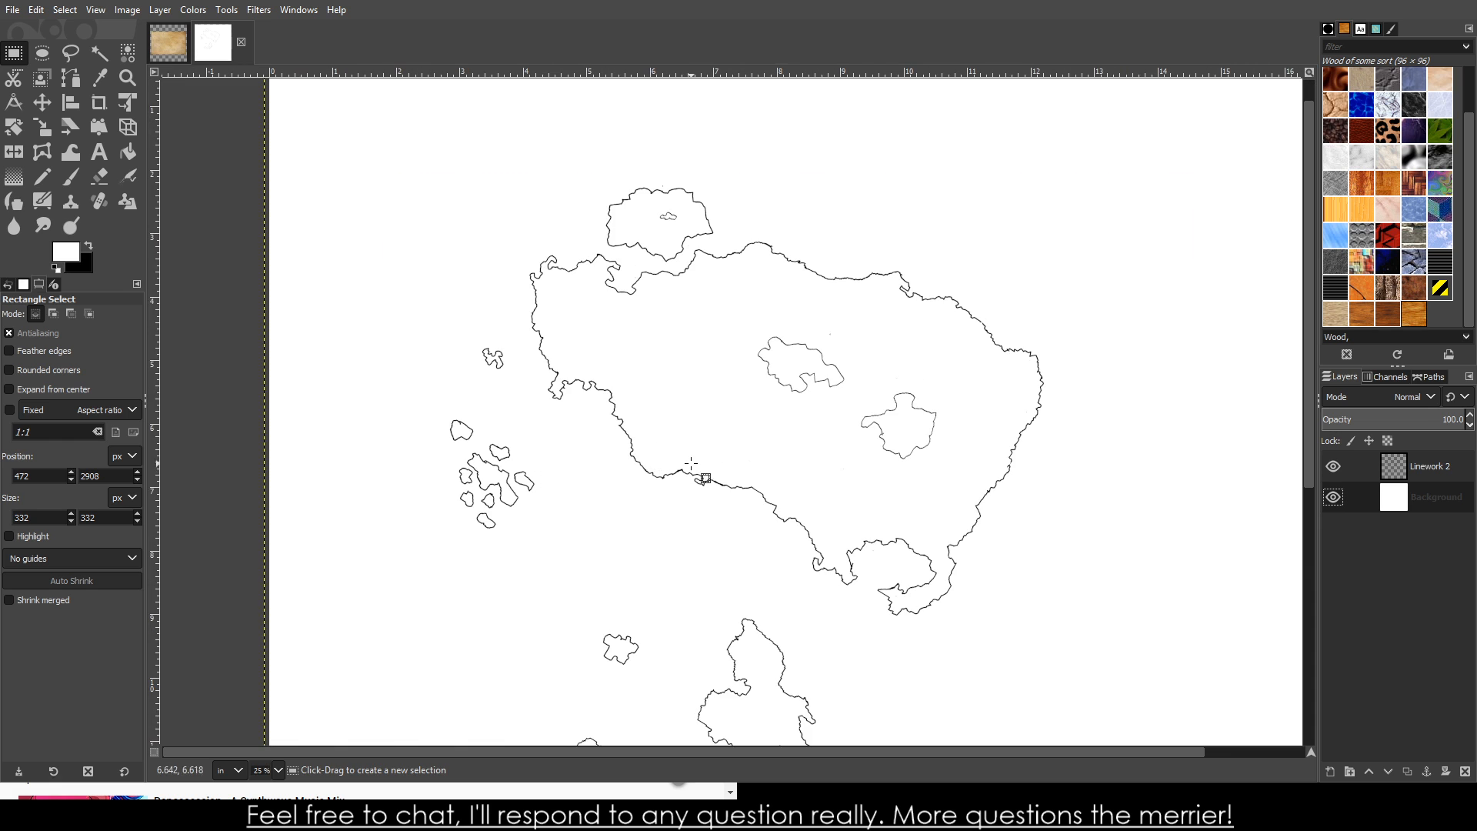
- Switch to the old parchment map, then select and copy the western continent's linework in an area of about 2460 by 2676 px
{"action": "left_click", "coordinate": [168, 40]}
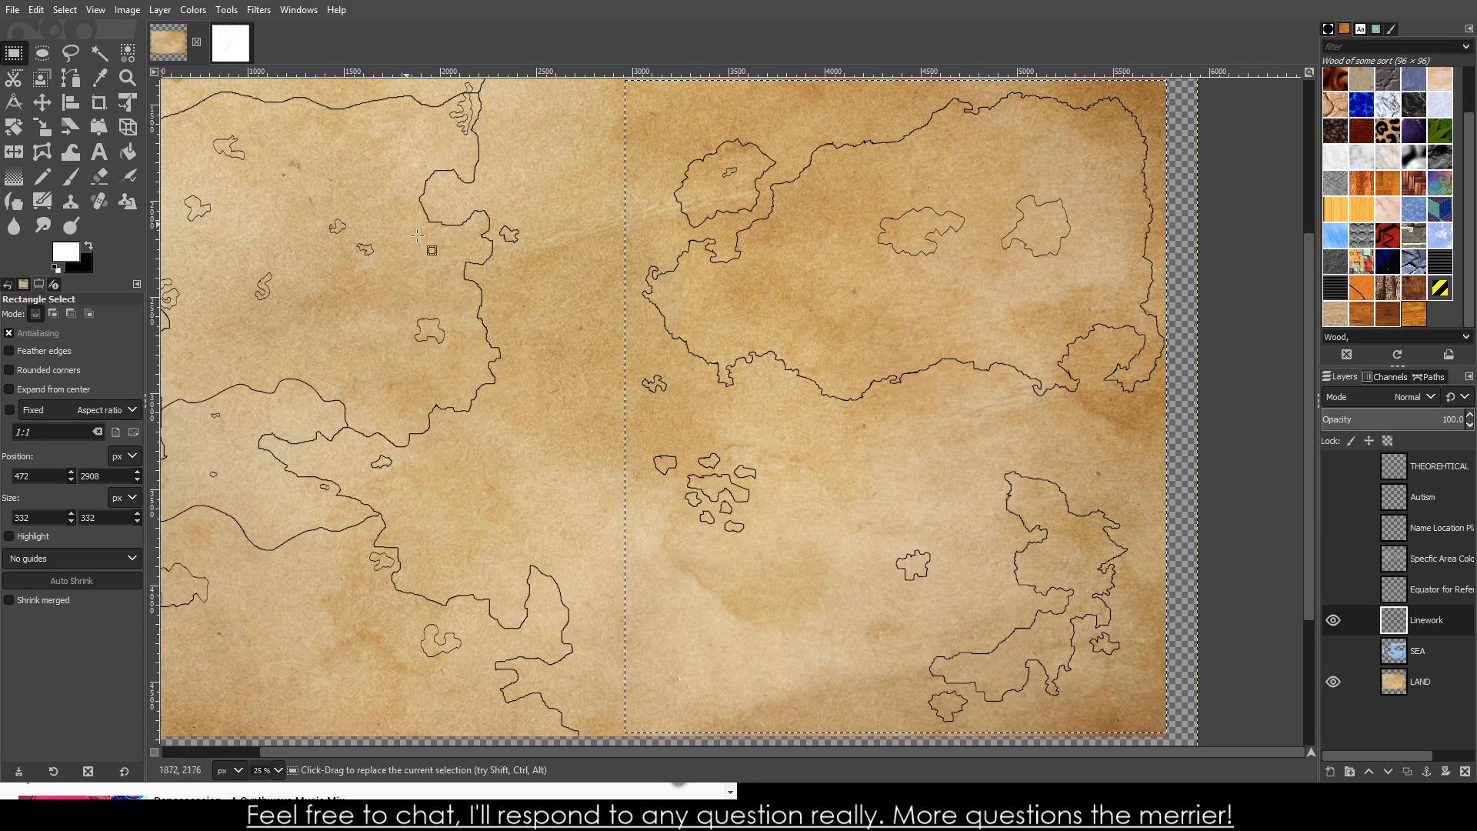
{"action": "scroll", "coordinate": [417, 235], "scroll_direction": "down", "scroll_amount": 2}
{"action": "scroll", "coordinate": [385, 287], "scroll_direction": "up", "scroll_amount": 2}
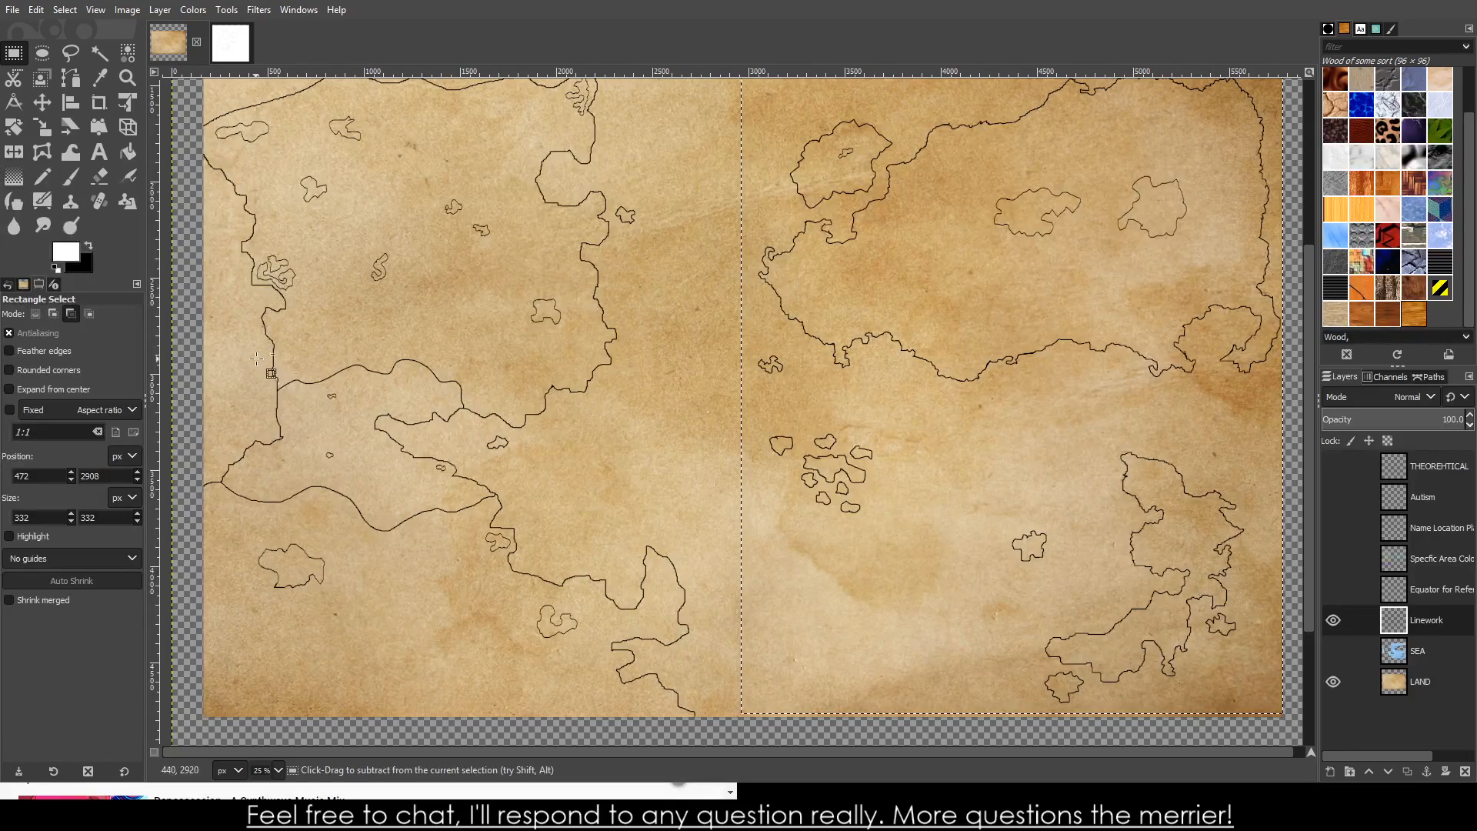
{"action": "scroll", "coordinate": [363, 257], "scroll_direction": "up", "scroll_amount": 1}
{"action": "scroll", "coordinate": [472, 303], "scroll_direction": "down", "scroll_amount": 3}
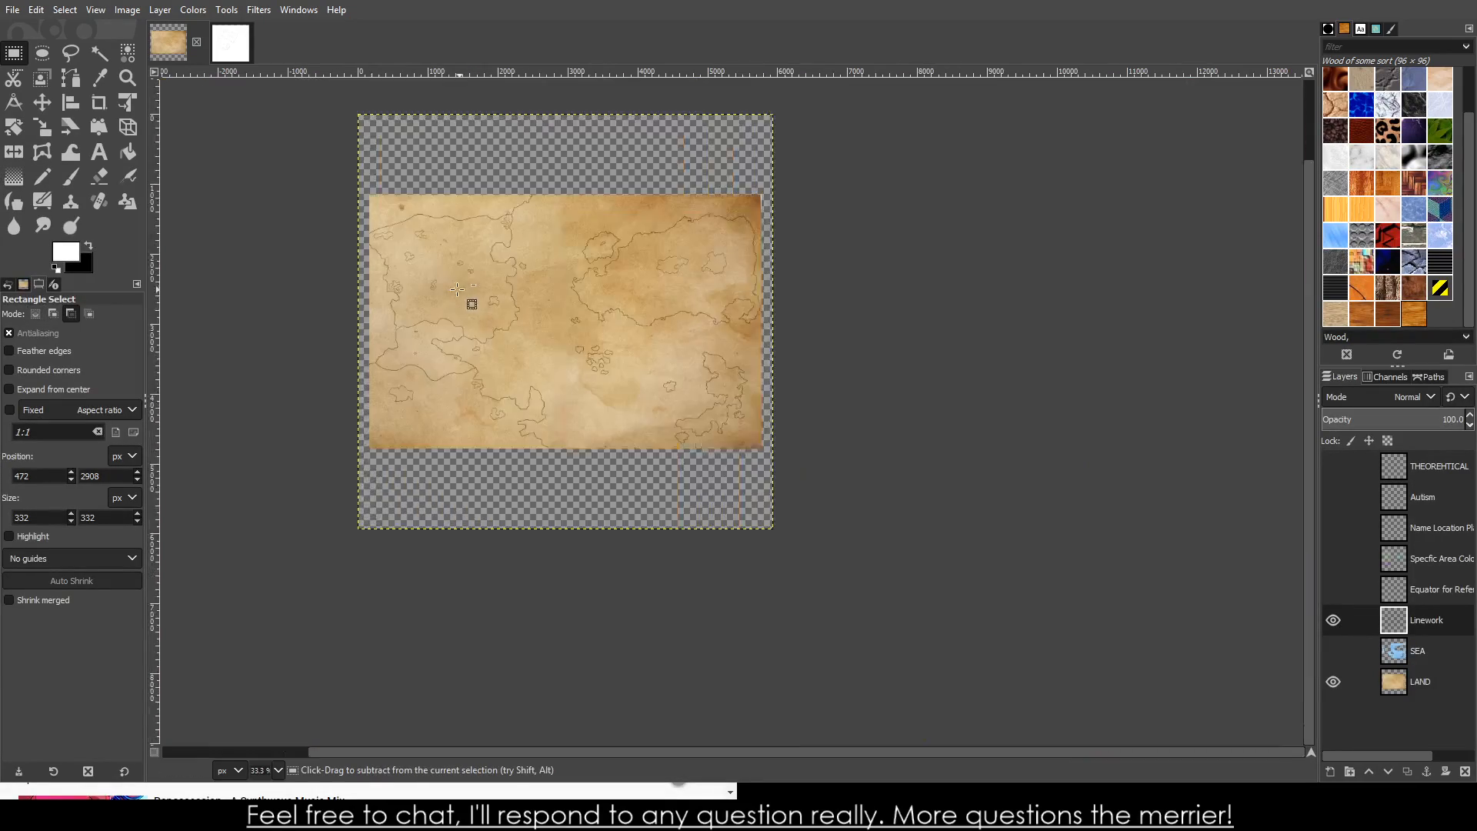
{"action": "scroll", "coordinate": [402, 240], "scroll_direction": "up", "scroll_amount": 2}
{"action": "scroll", "coordinate": [393, 232], "scroll_direction": "up", "scroll_amount": 1}
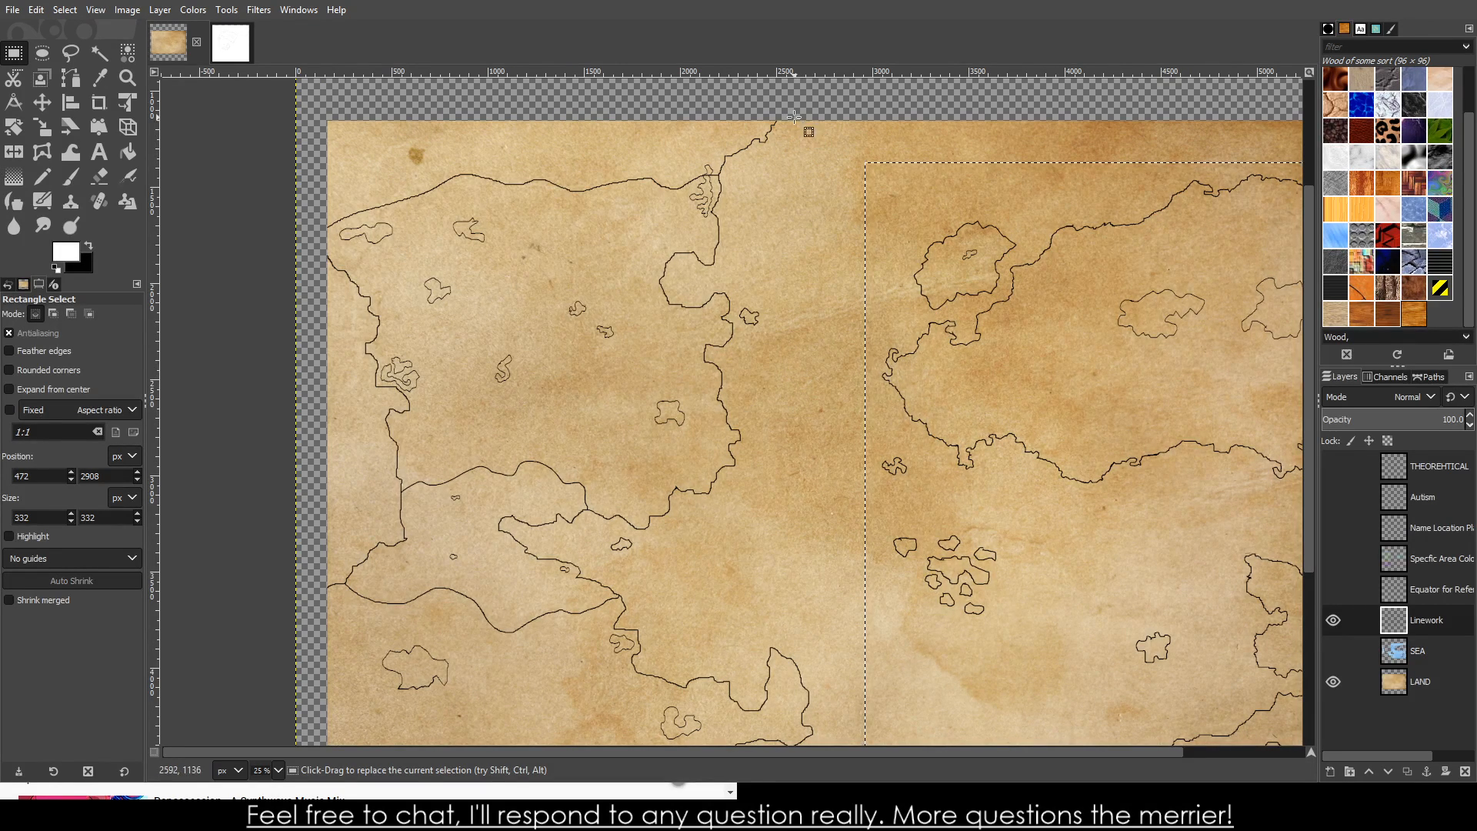
{"action": "left_click_drag", "start_coordinate": [791, 115], "coordinate": [319, 627]}
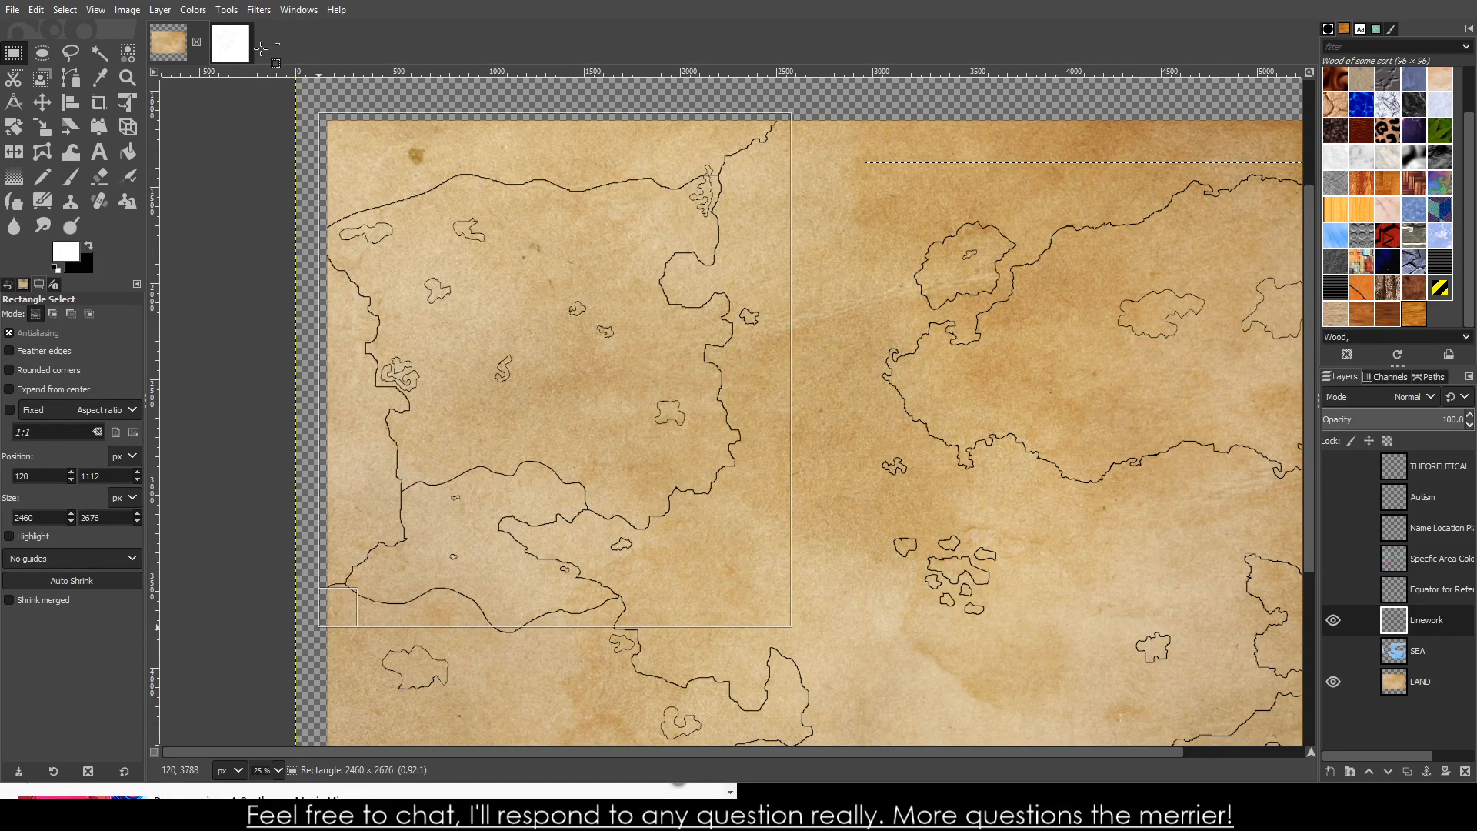
- Return to the new square map and paste the copied linework over the Linework 2 layer as a floating selection
{"action": "left_click", "coordinate": [231, 43]}
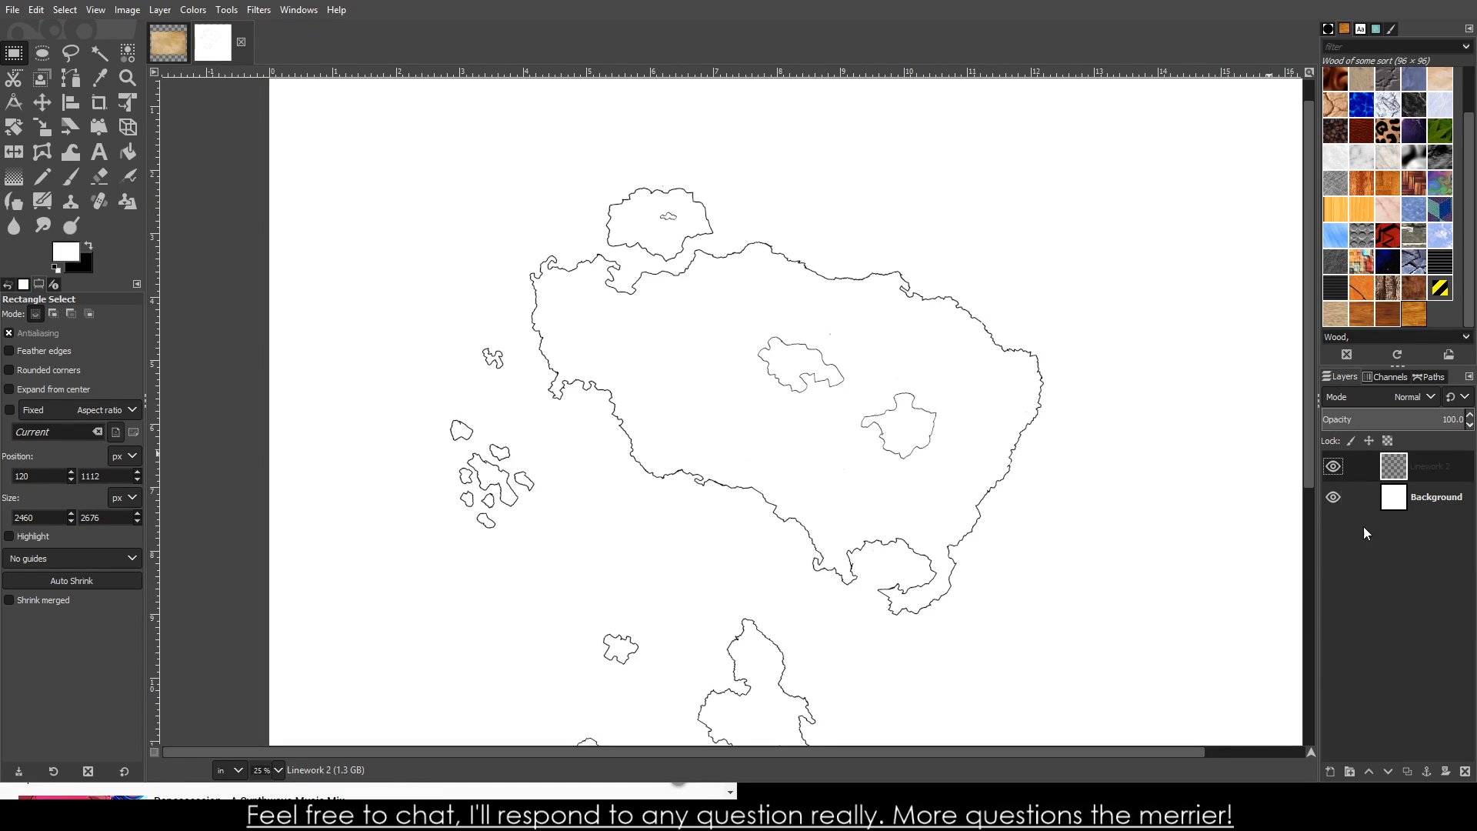
{"action": "scroll", "coordinate": [893, 640], "scroll_direction": "down", "scroll_amount": 4}
{"action": "scroll", "coordinate": [1162, 562], "scroll_direction": "up", "scroll_amount": 3}
{"action": "key", "text": "ctrl+v"}
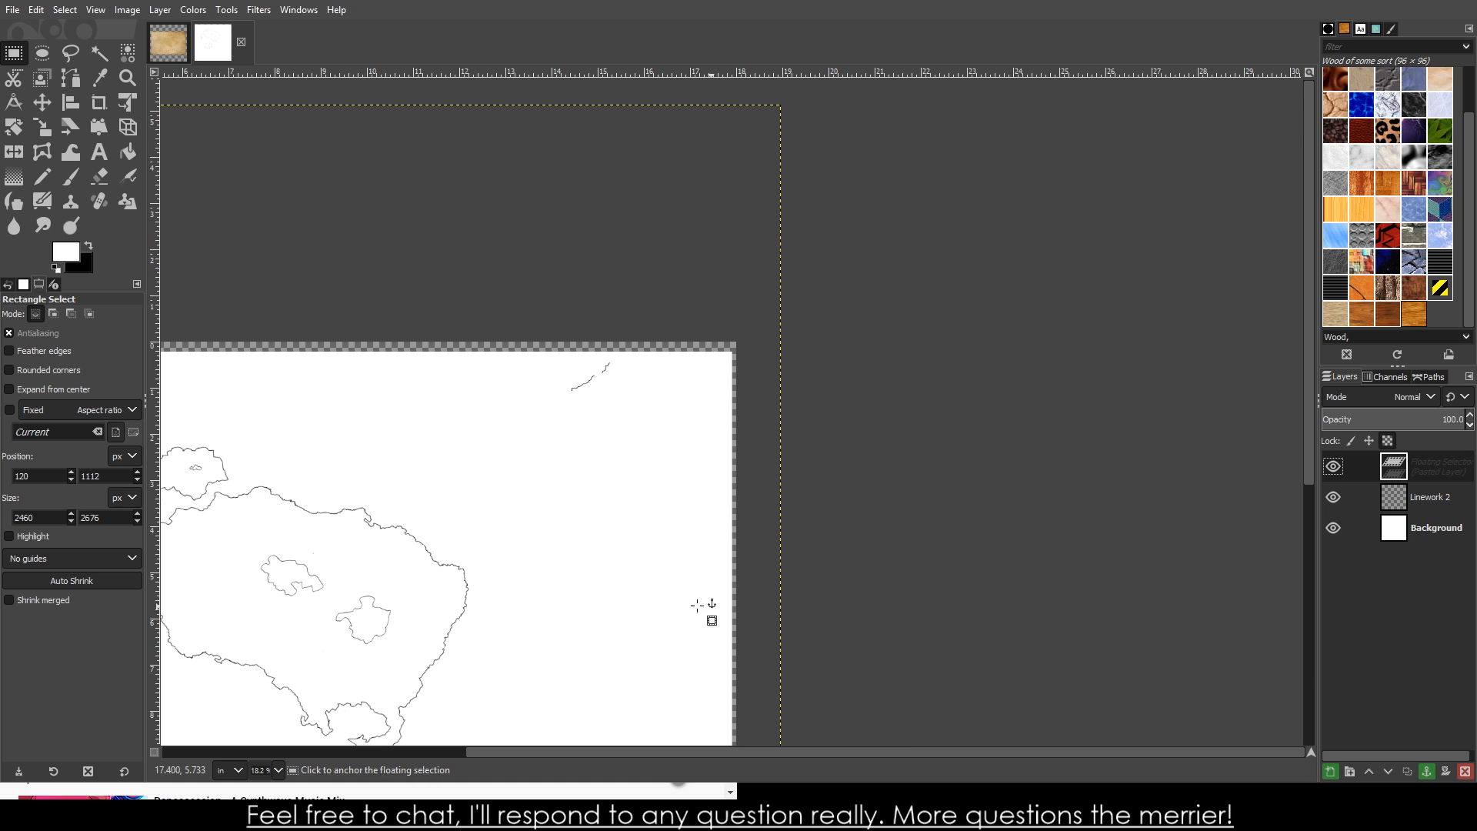
{"action": "scroll", "coordinate": [610, 598], "scroll_direction": "down", "scroll_amount": 2}
{"action": "scroll", "coordinate": [578, 662], "scroll_direction": "up", "scroll_amount": 2}
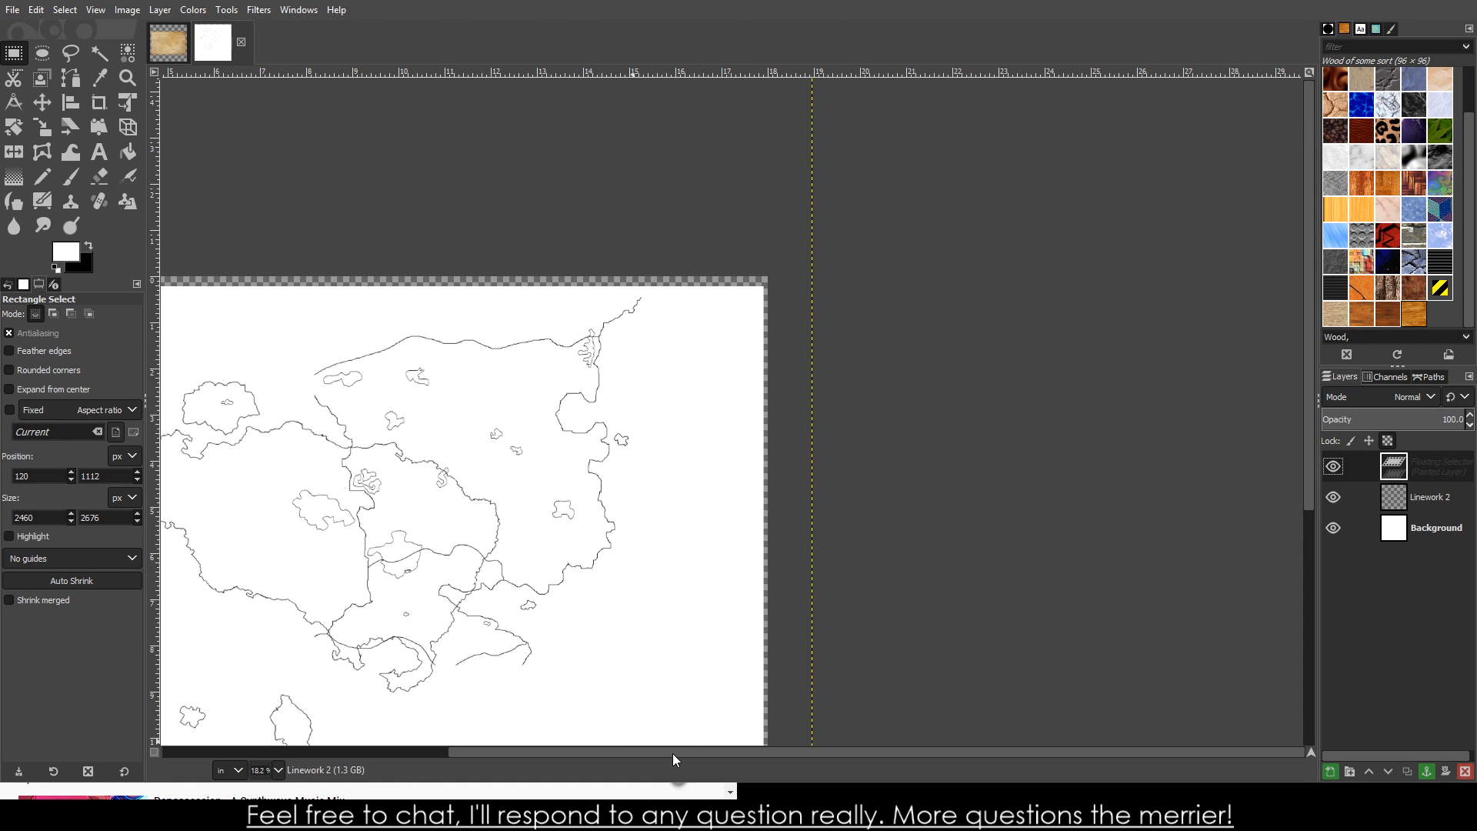
{"action": "scroll", "coordinate": [627, 593], "scroll_direction": "down", "scroll_amount": 5}
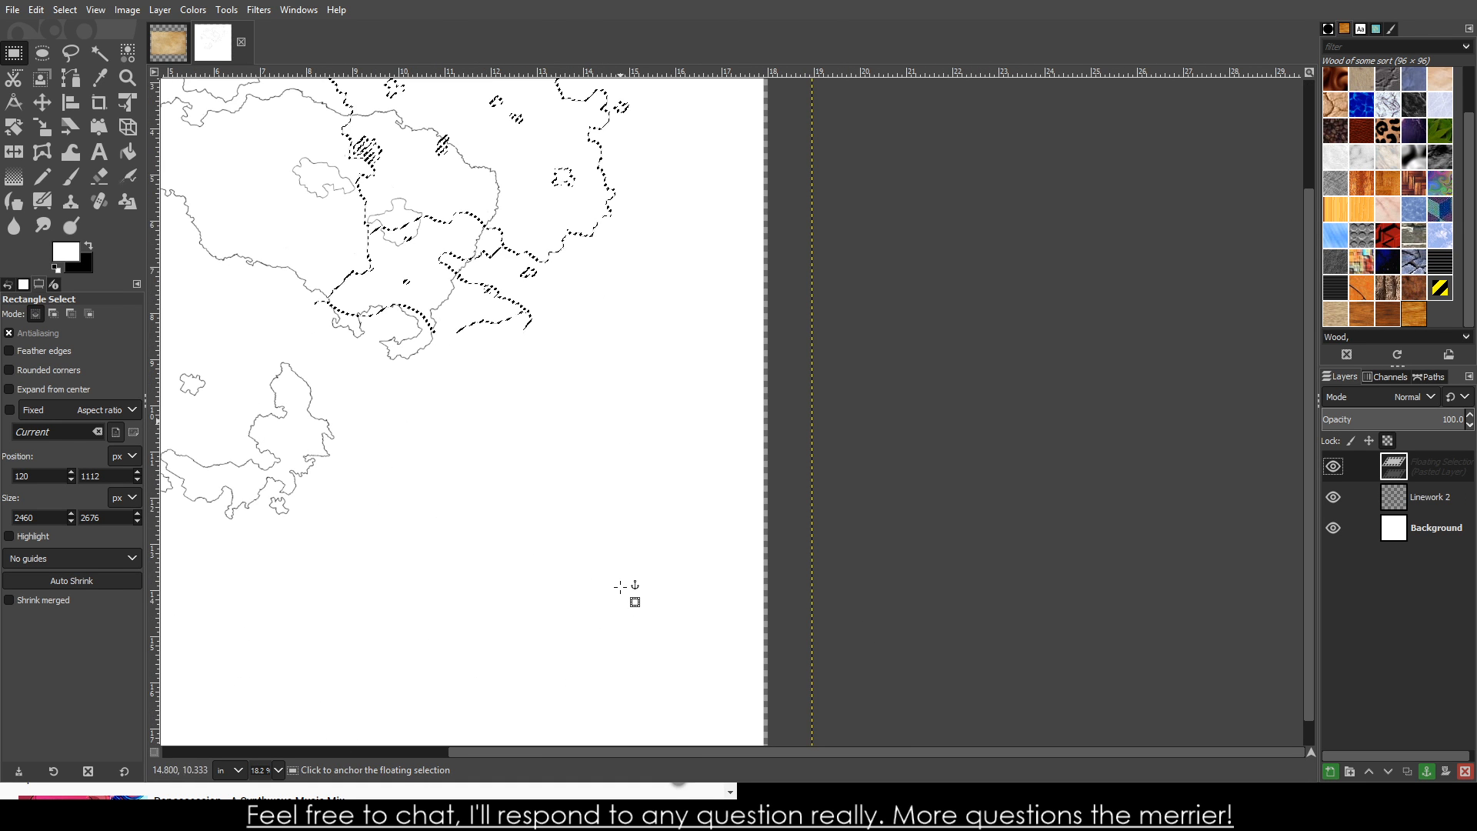
- Move the pasted western continent down and to the right, beside the first continent along the canvas's eastern edge
{"action": "left_click", "coordinate": [41, 102]}
{"action": "scroll", "coordinate": [524, 322], "scroll_direction": "up", "scroll_amount": 4}
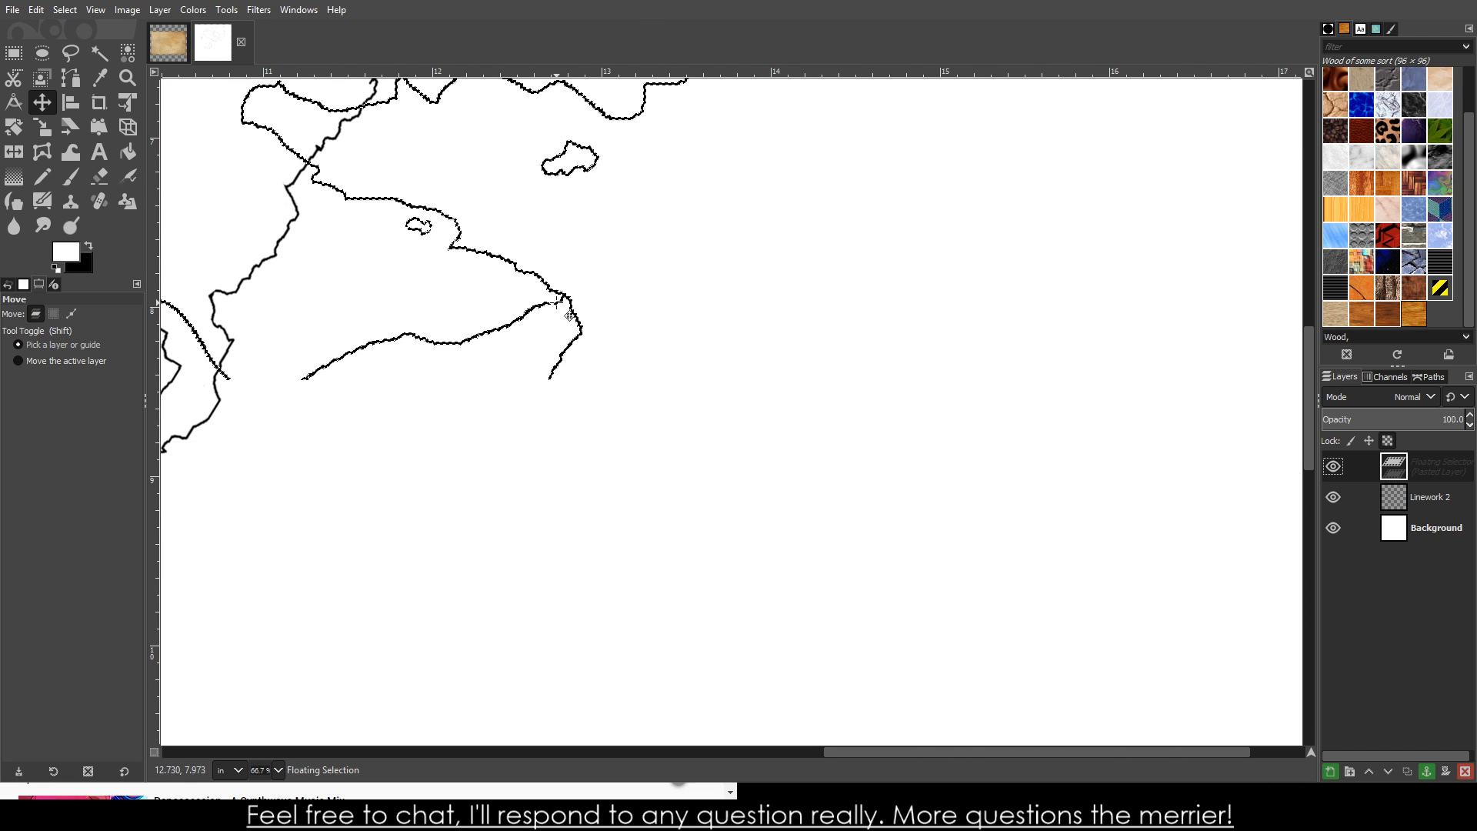
{"action": "left_click_drag", "start_coordinate": [570, 316], "coordinate": [1080, 800]}
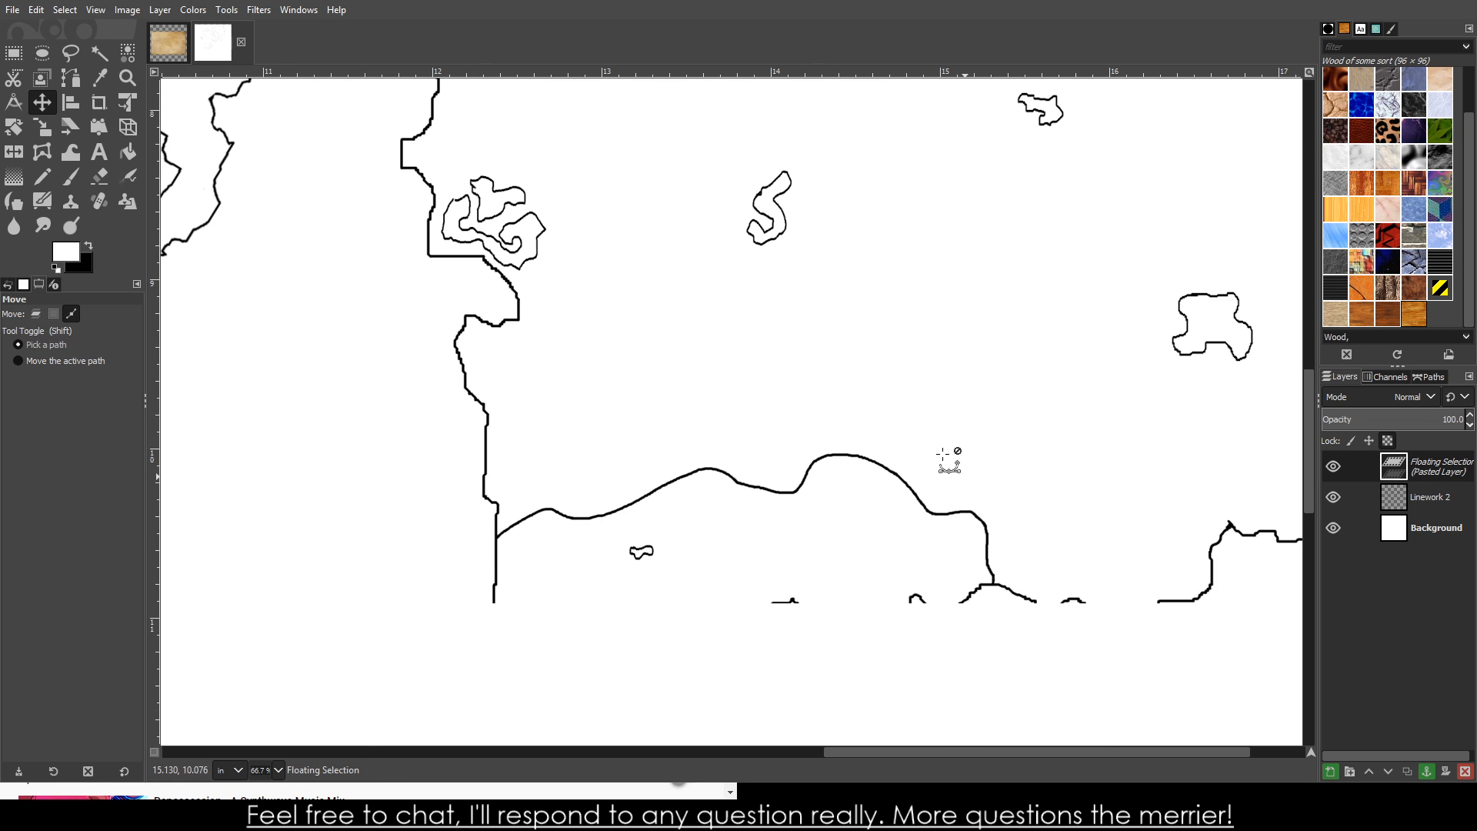
{"action": "scroll", "coordinate": [946, 460], "scroll_direction": "down", "scroll_amount": 4}
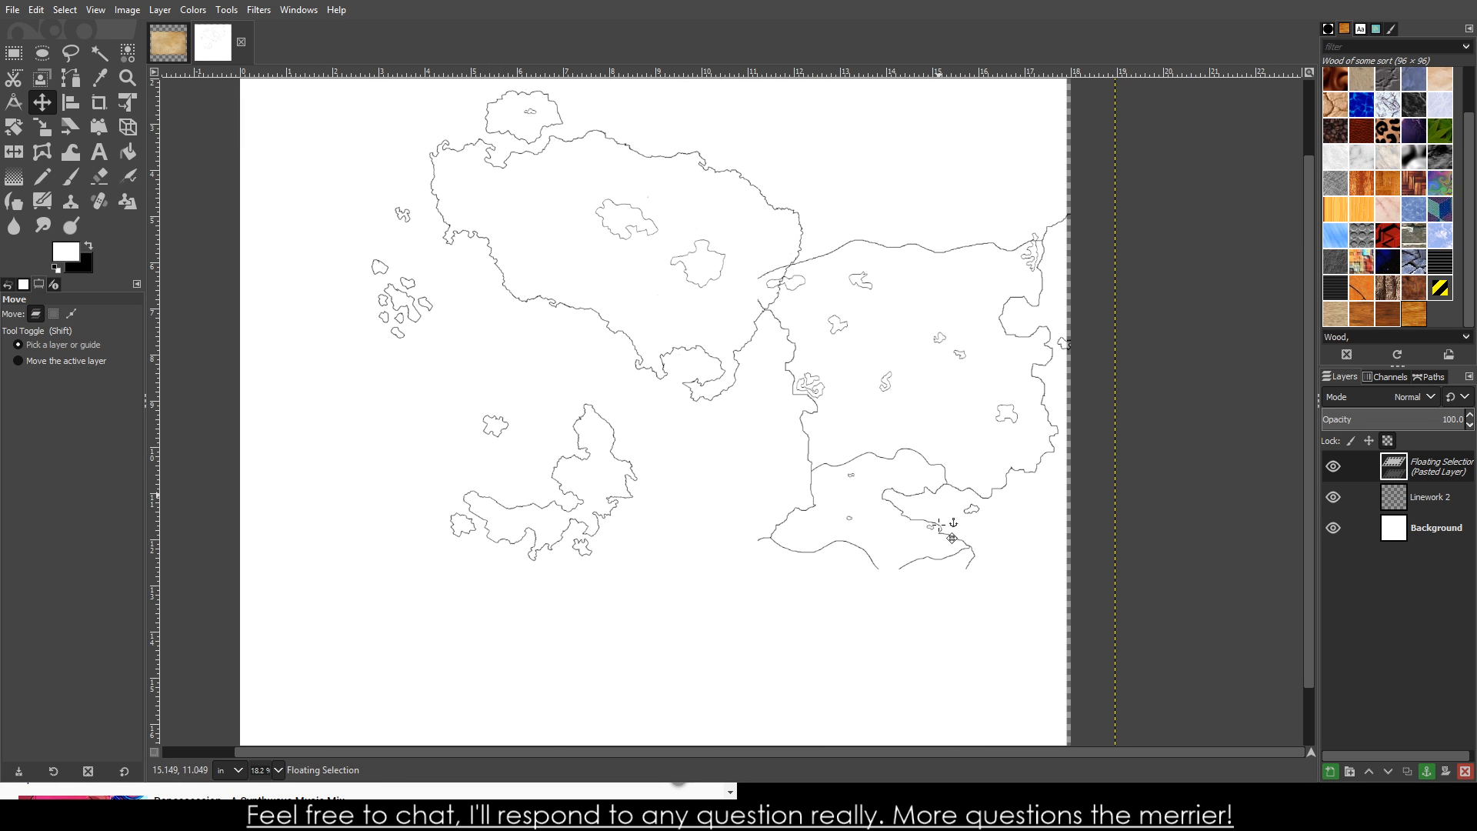
- Move the floating western continent further south, clear of the first continent's southern tip and inside the canvas's eastern edge
{"action": "scroll", "coordinate": [941, 525], "scroll_direction": "up", "scroll_amount": 3}
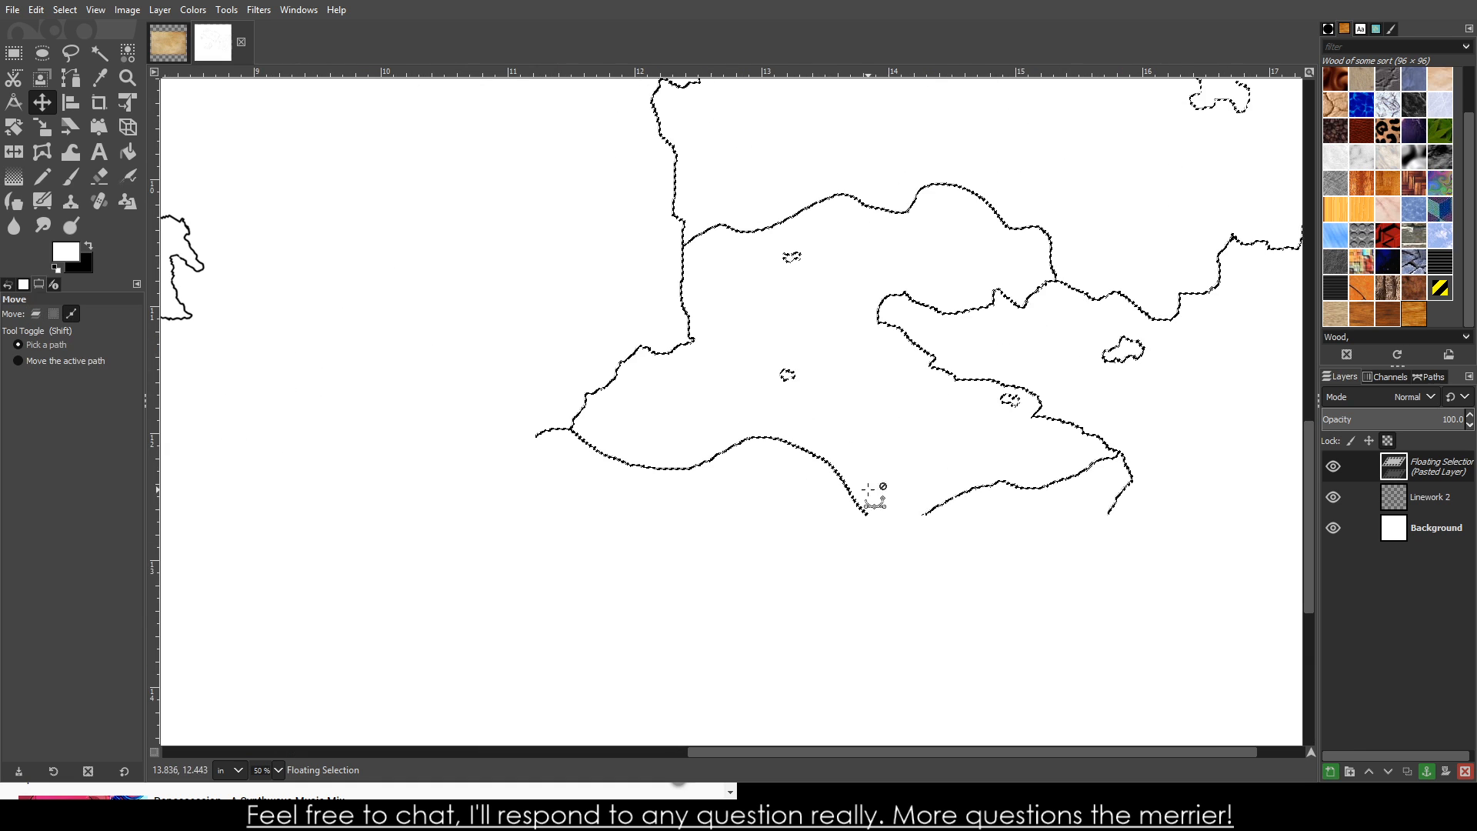
{"action": "left_click_drag", "start_coordinate": [837, 492], "coordinate": [792, 631]}
{"action": "scroll", "coordinate": [549, 384], "scroll_direction": "down", "scroll_amount": 5}
{"action": "scroll", "coordinate": [527, 321], "scroll_direction": "up", "scroll_amount": 2}
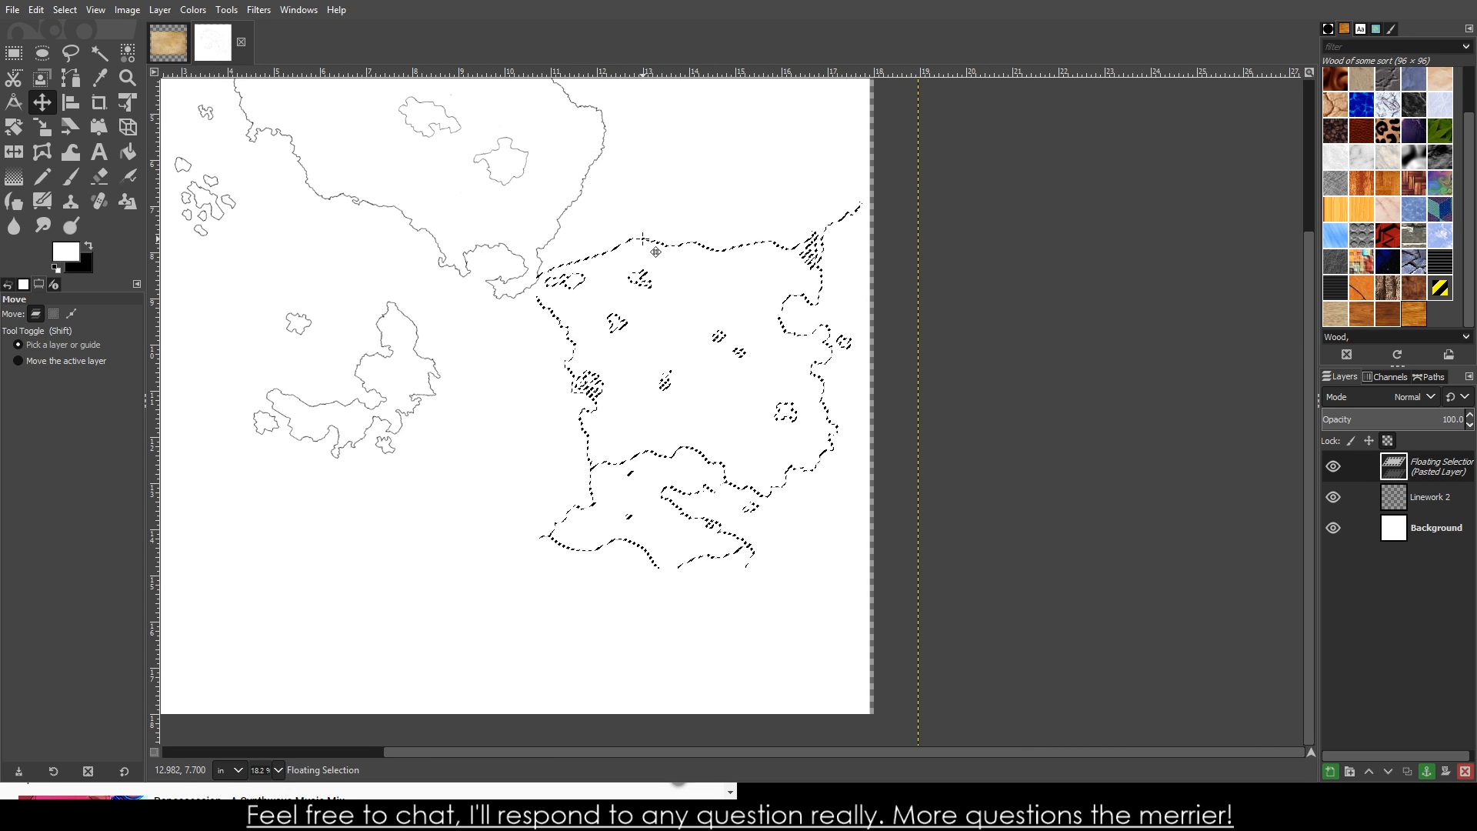
{"action": "left_click_drag", "start_coordinate": [655, 252], "coordinate": [652, 328]}
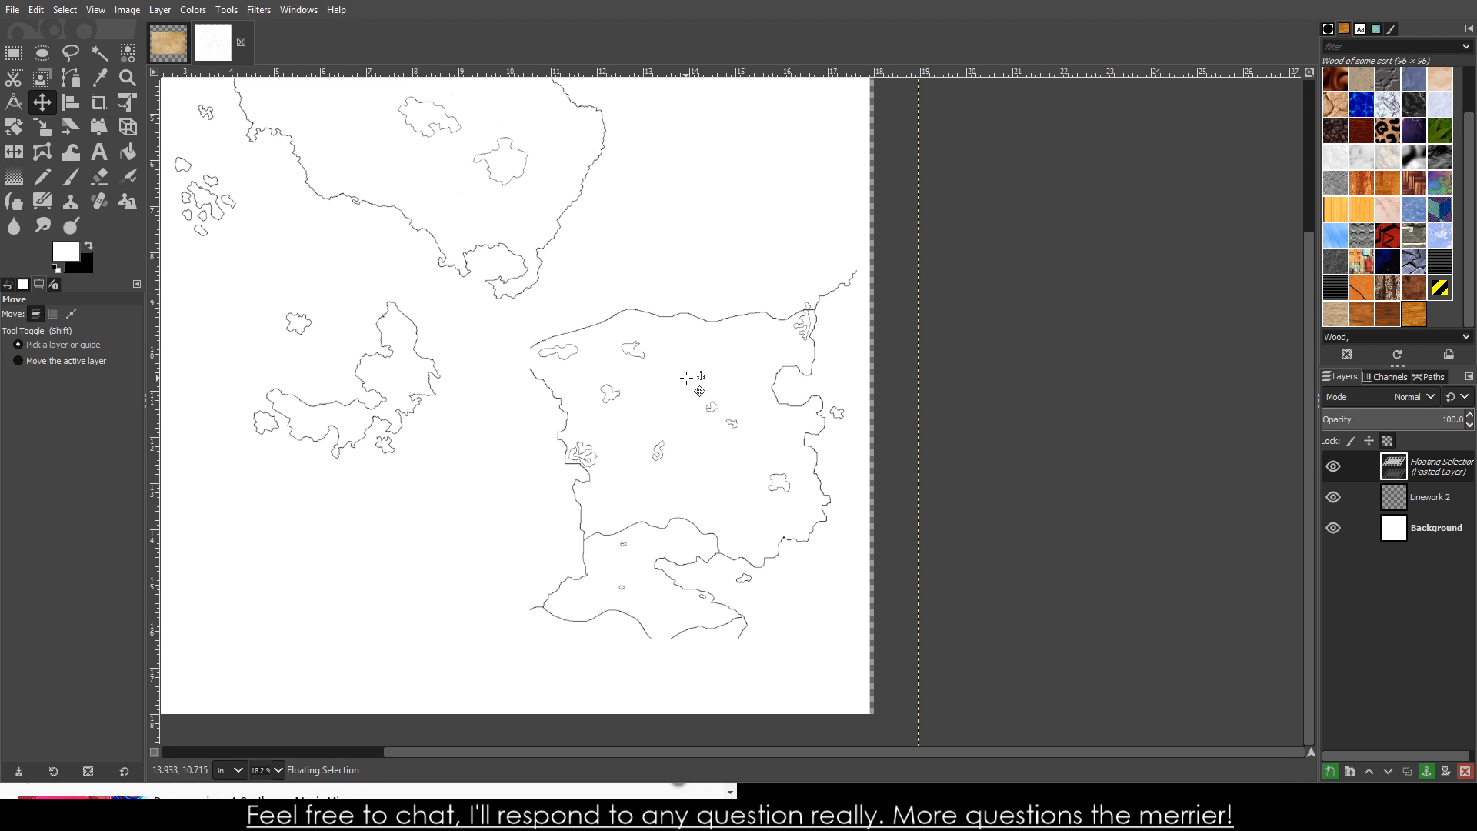
- Compare the continent with the old parchment map, and try anchoring the floating linework to the Linework 2 layer
{"action": "left_click", "coordinate": [175, 44]}
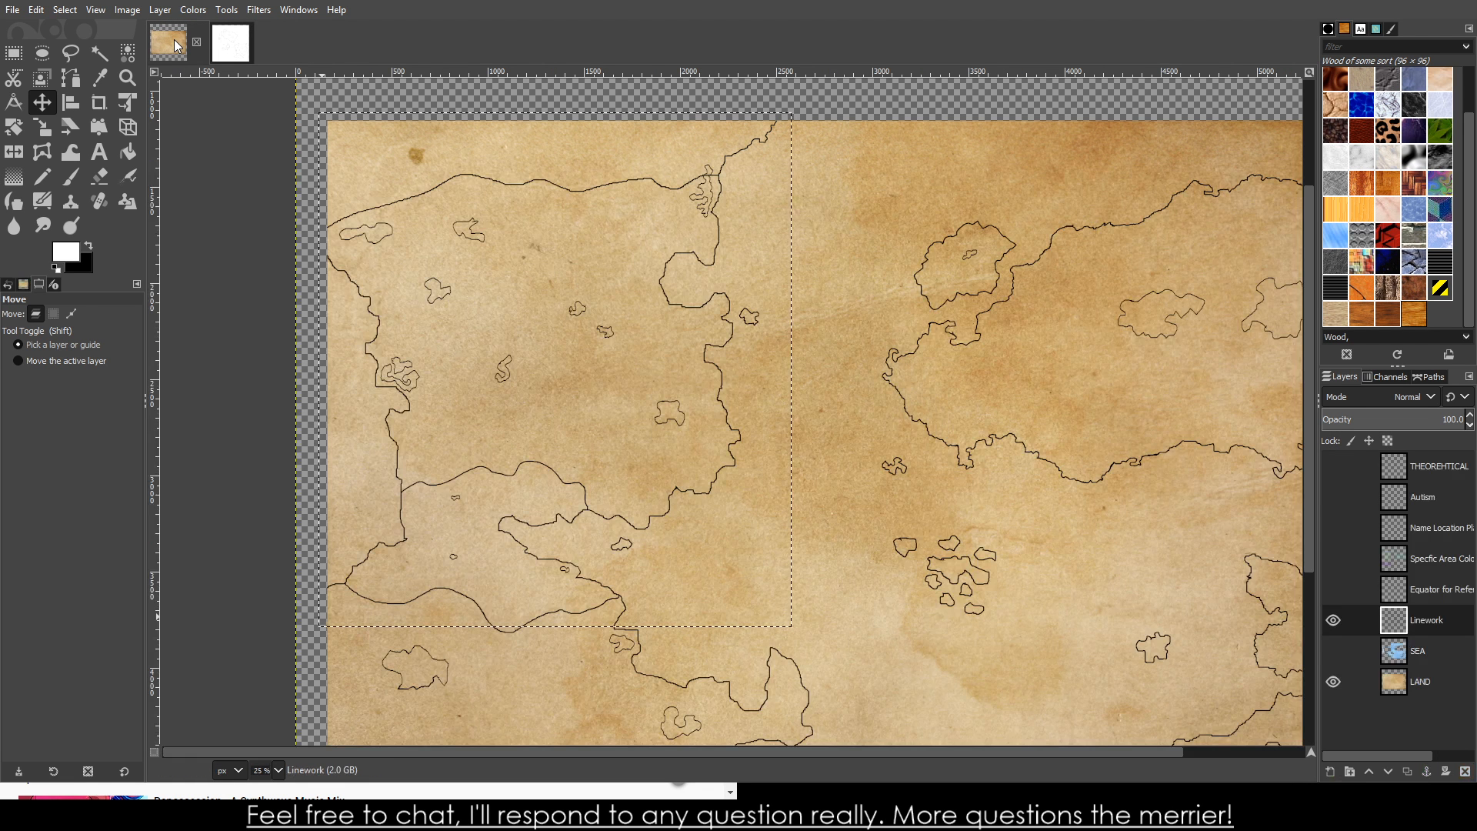
{"action": "left_click", "coordinate": [230, 43]}
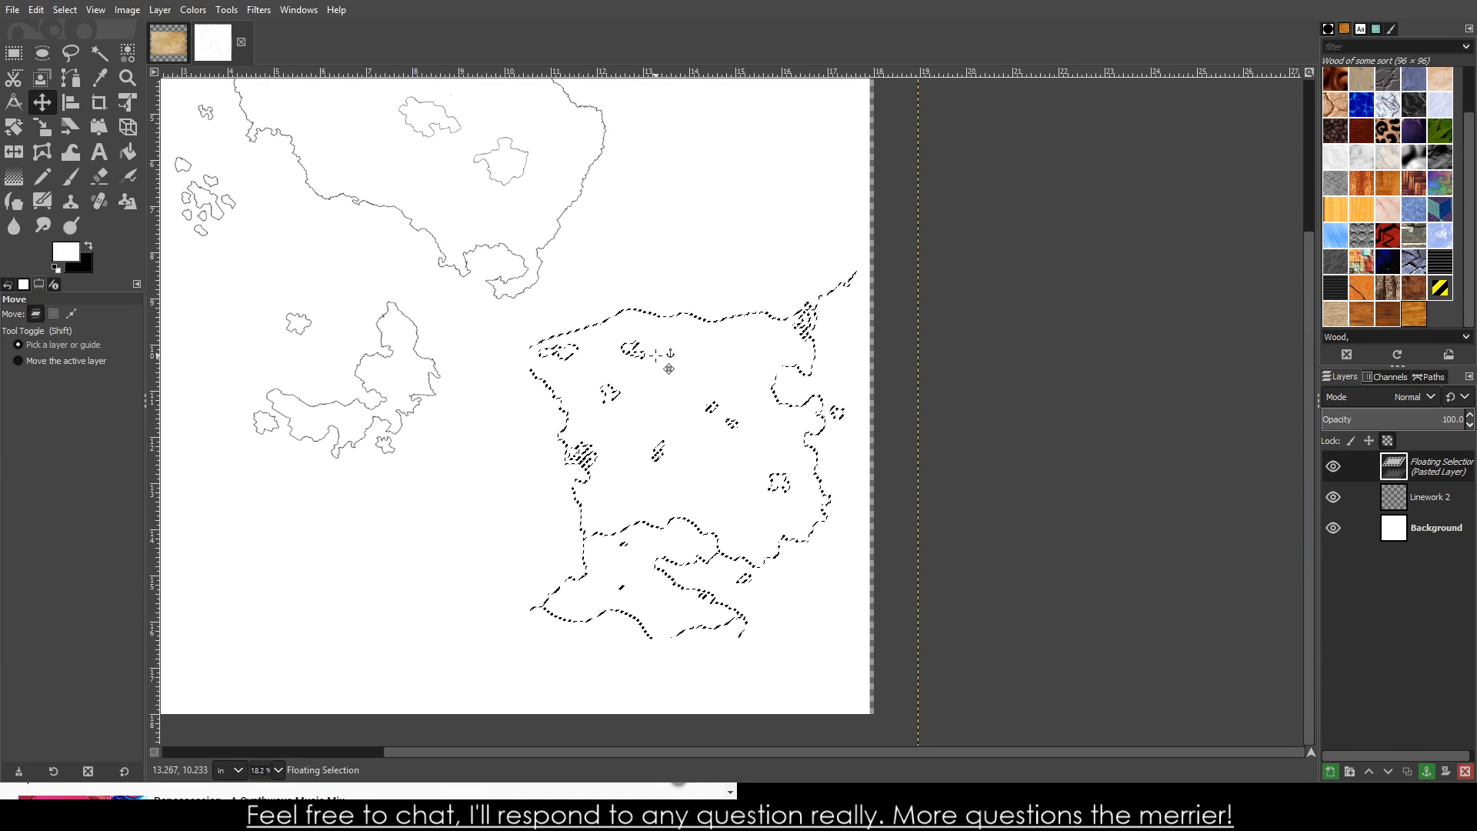
{"action": "left_click", "coordinate": [1427, 772]}
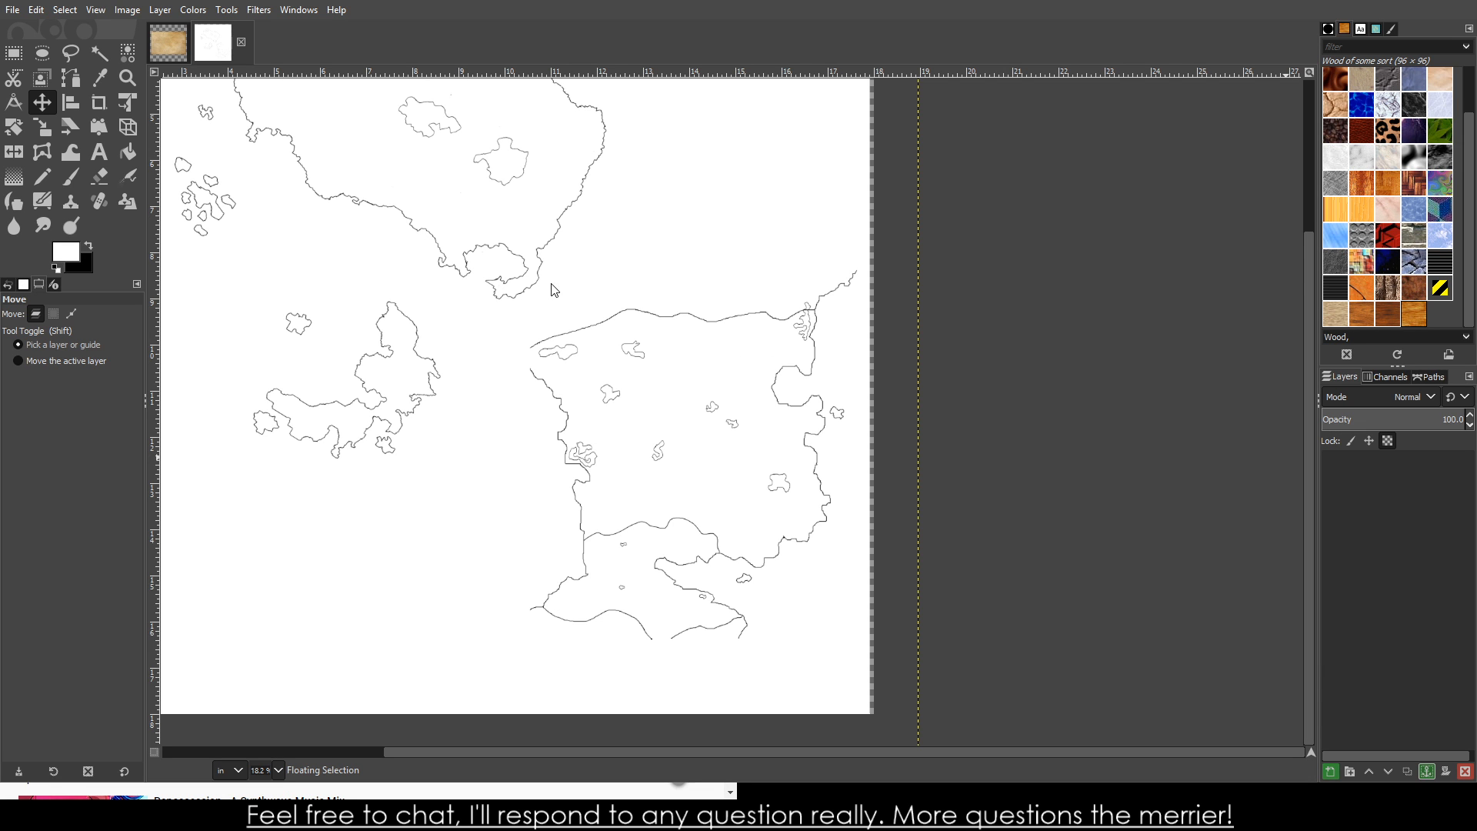
{"action": "scroll", "coordinate": [732, 411], "scroll_direction": "up", "scroll_amount": 2, "text": "ctrl"}
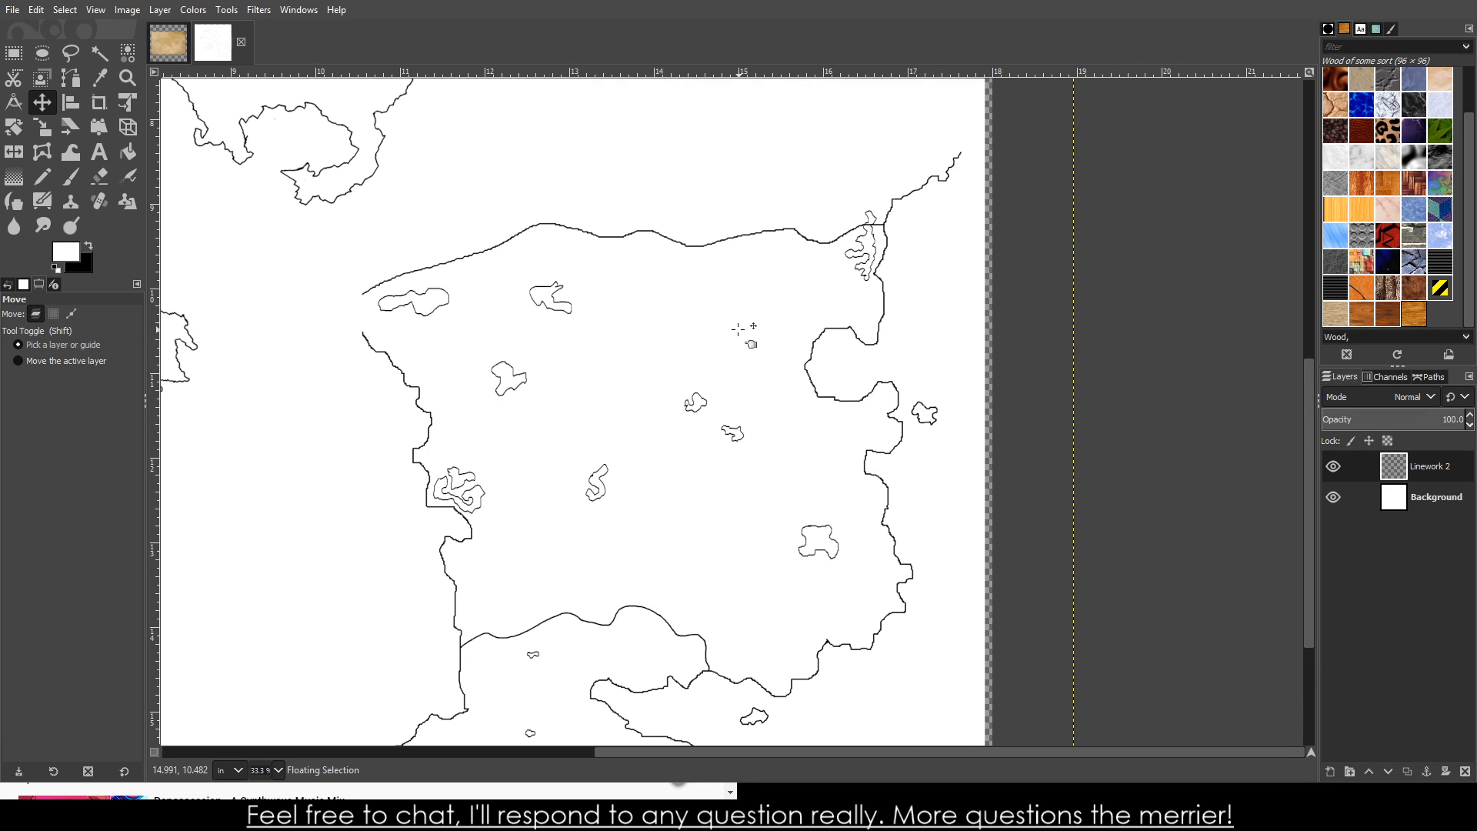
{"action": "scroll", "coordinate": [738, 329], "scroll_direction": "down", "scroll_amount": 1, "text": "ctrl"}
{"action": "scroll", "coordinate": [675, 336], "scroll_direction": "down", "scroll_amount": 1, "text": "ctrl"}
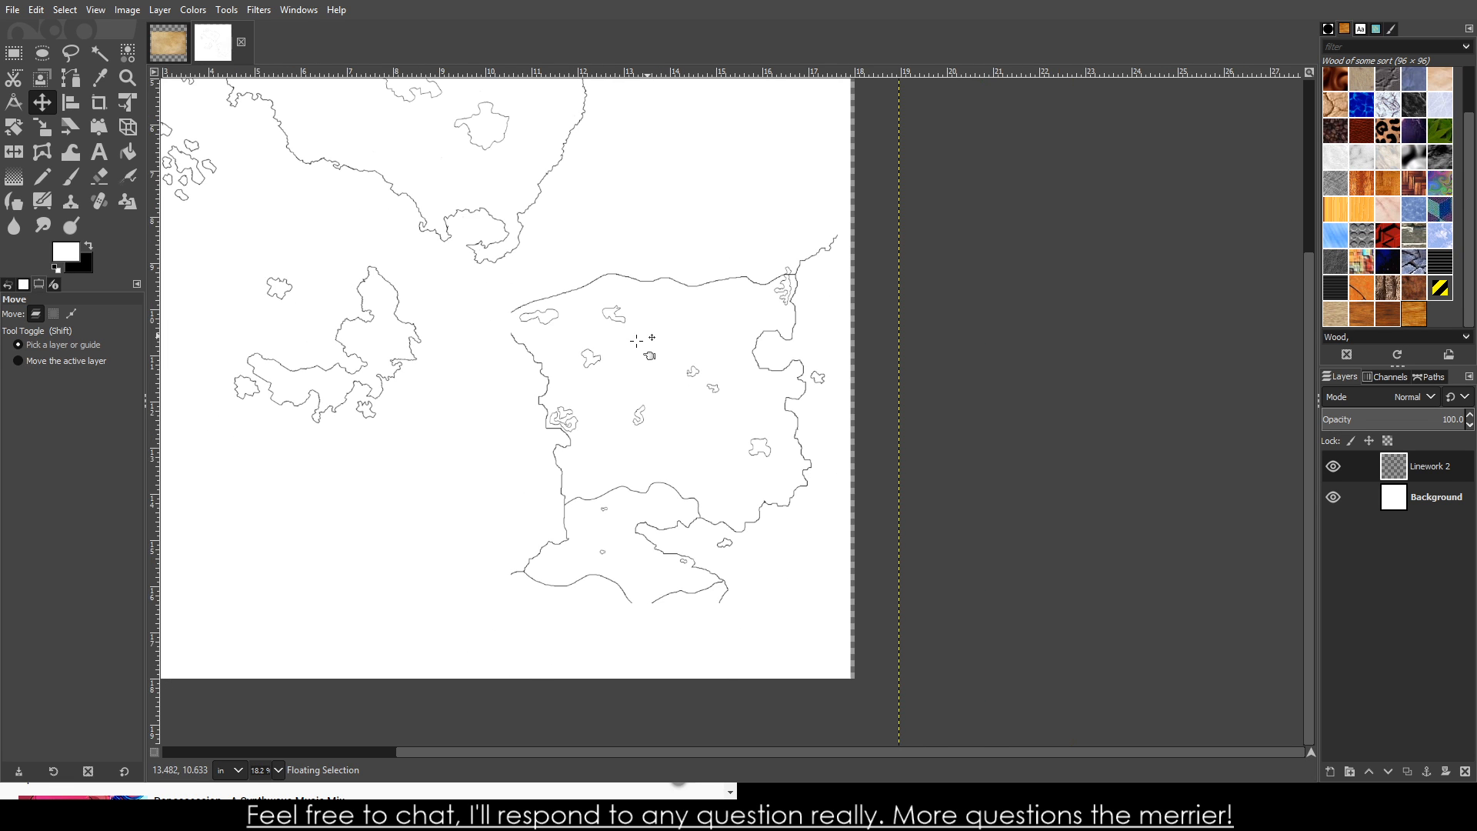
{"action": "scroll", "coordinate": [647, 340], "scroll_direction": "up", "scroll_amount": 2, "text": "ctrl"}
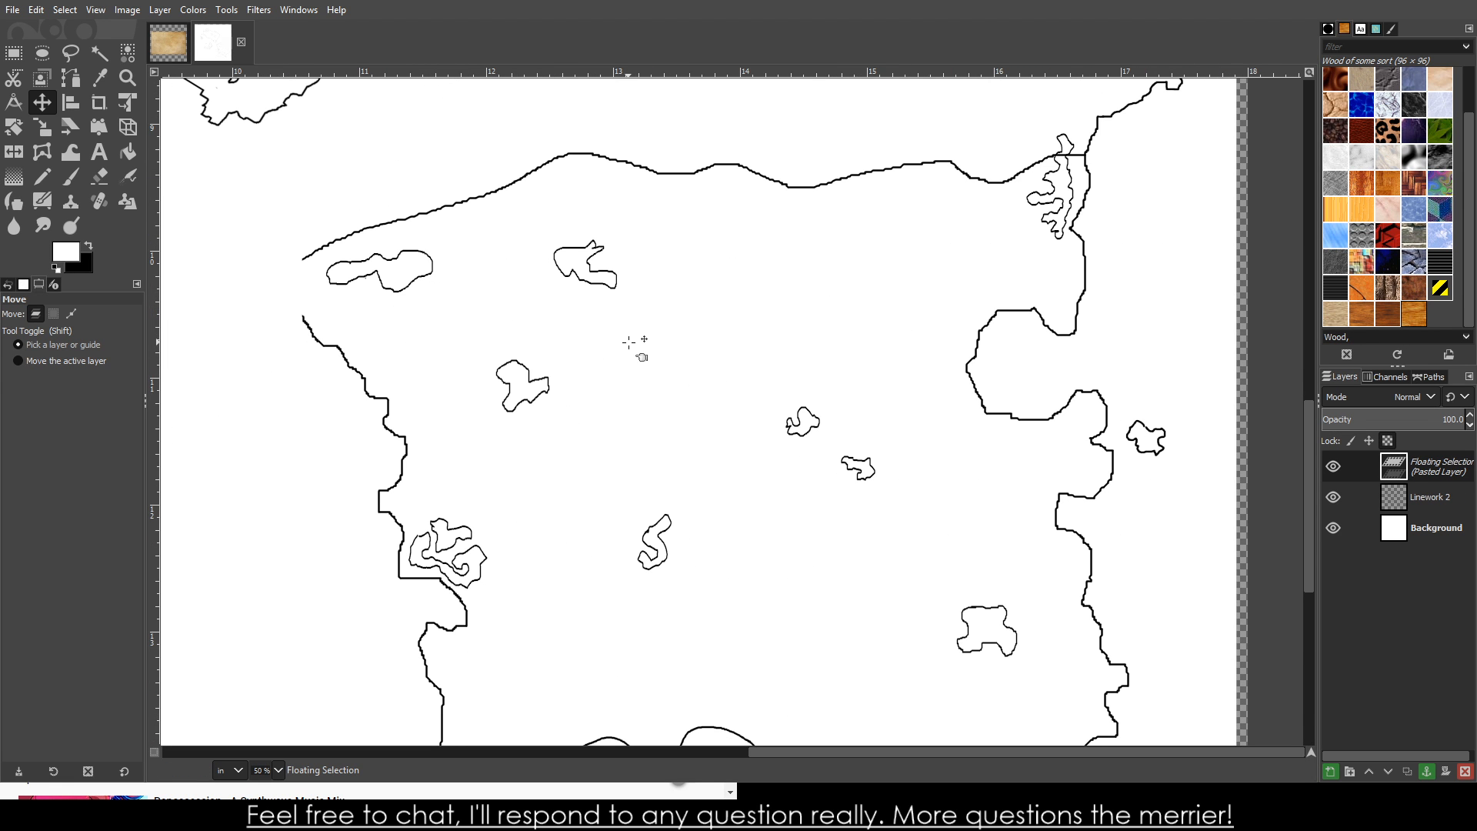
{"action": "scroll", "coordinate": [466, 284], "scroll_direction": "down", "scroll_amount": 2, "text": "ctrl"}
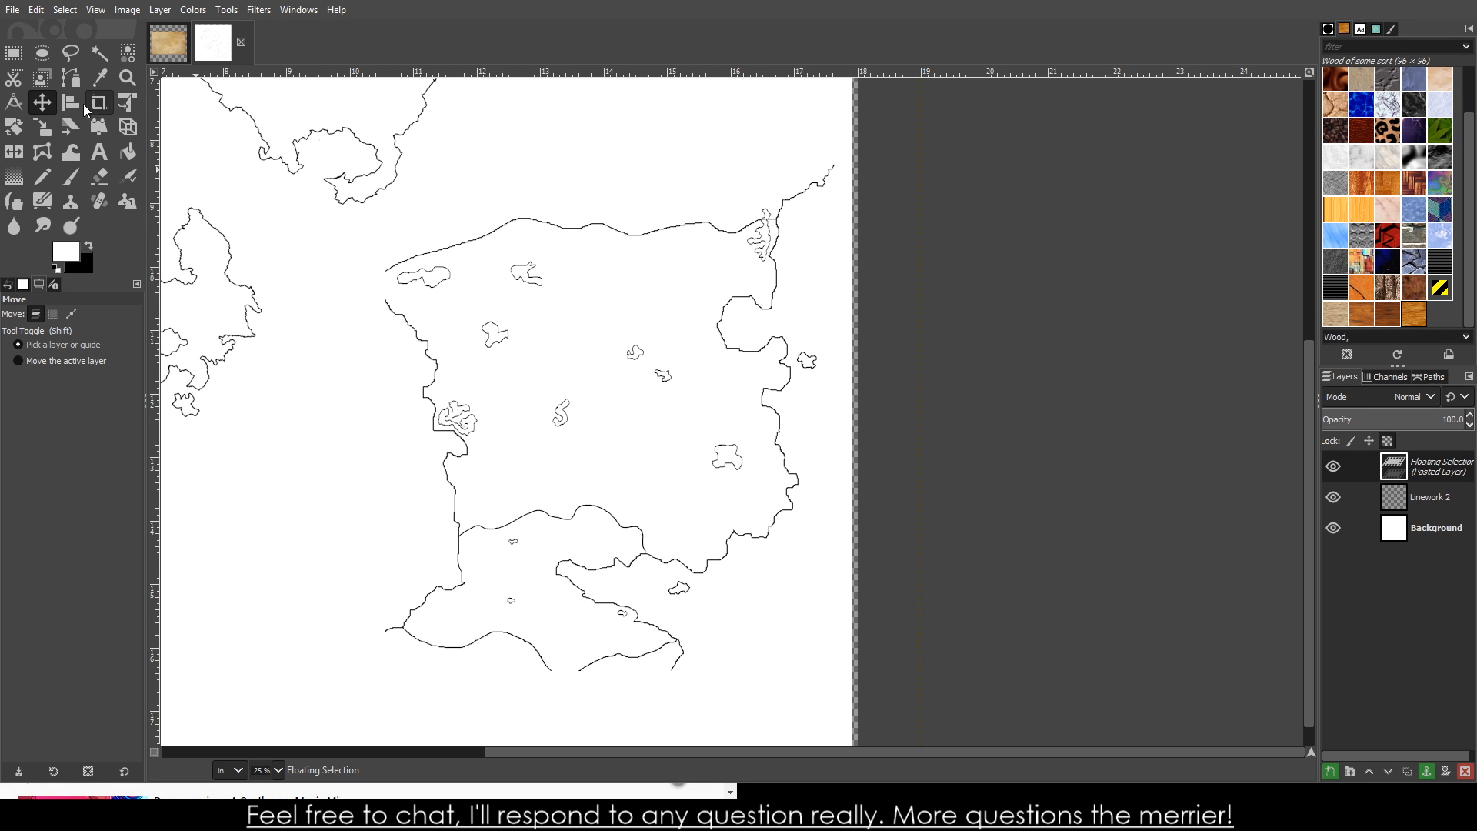
- Rotate the floating western continent clockwise so its northern coast slopes down to the east, and anchor it to the Linework 2 layer
{"action": "left_click", "coordinate": [14, 127]}
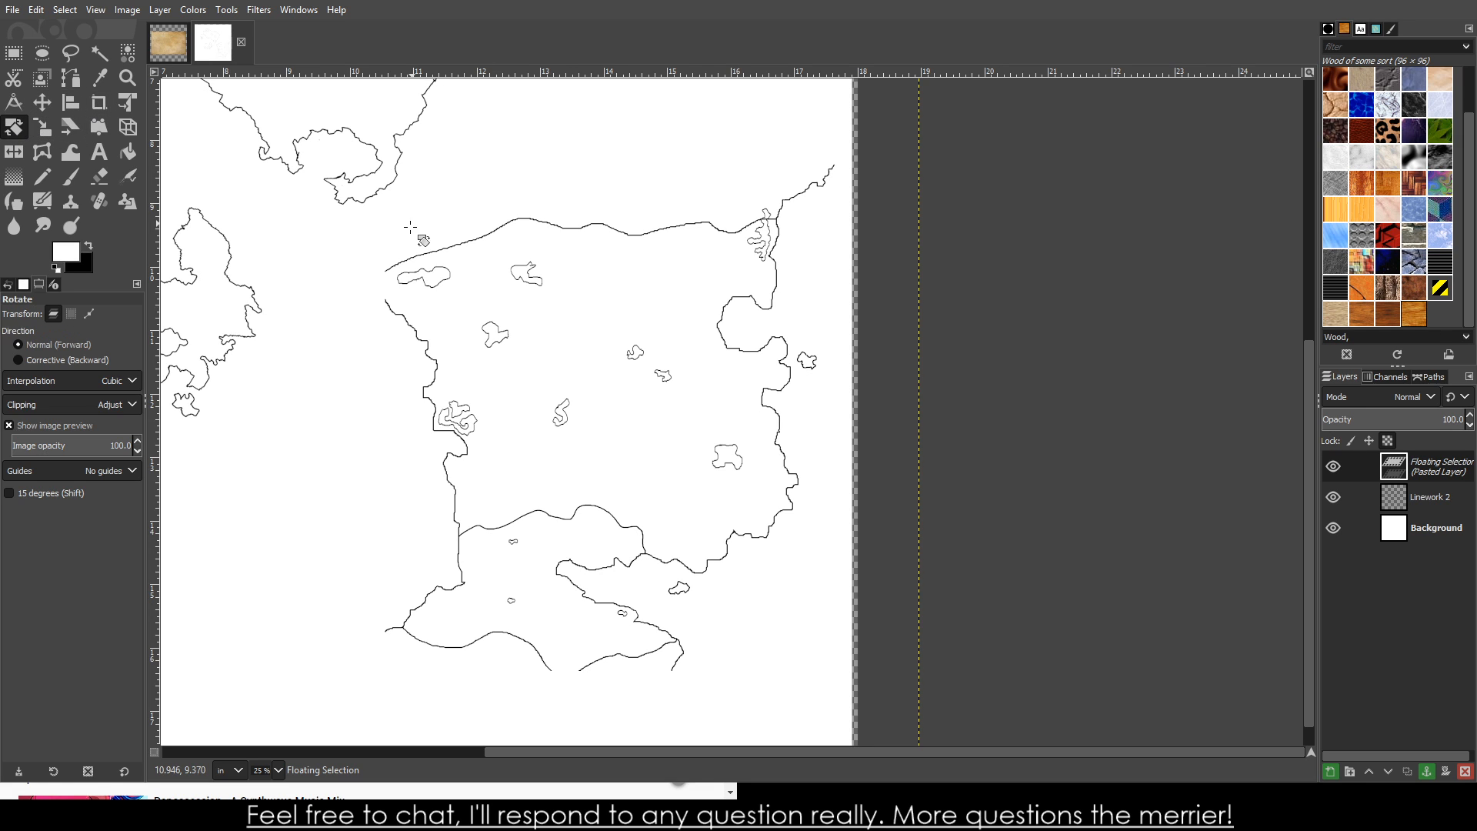
{"action": "left_click_drag", "start_coordinate": [351, 266], "coordinate": [516, 212]}
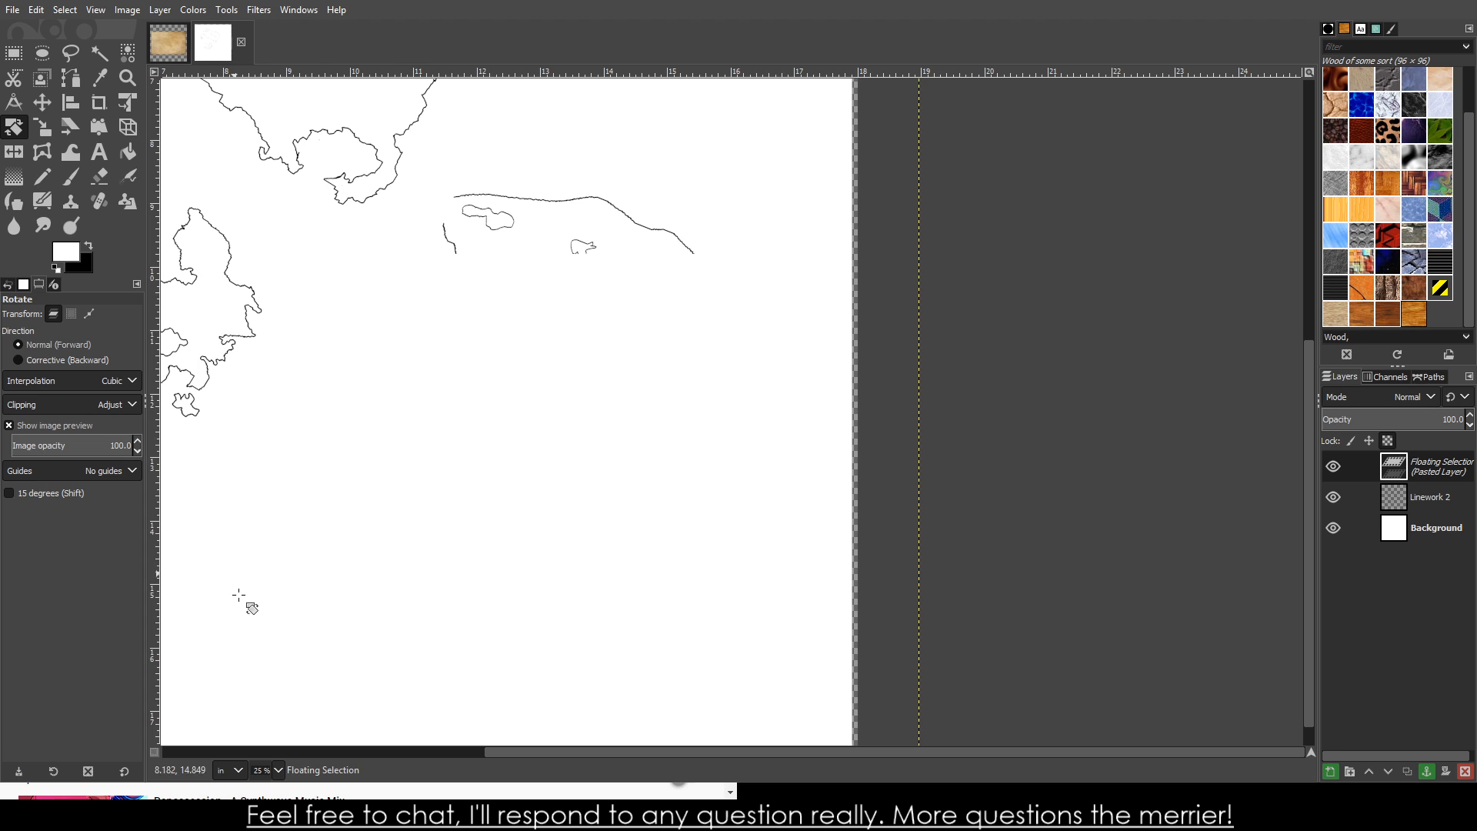
{"action": "scroll", "coordinate": [397, 511], "scroll_direction": "down", "scroll_amount": 2}
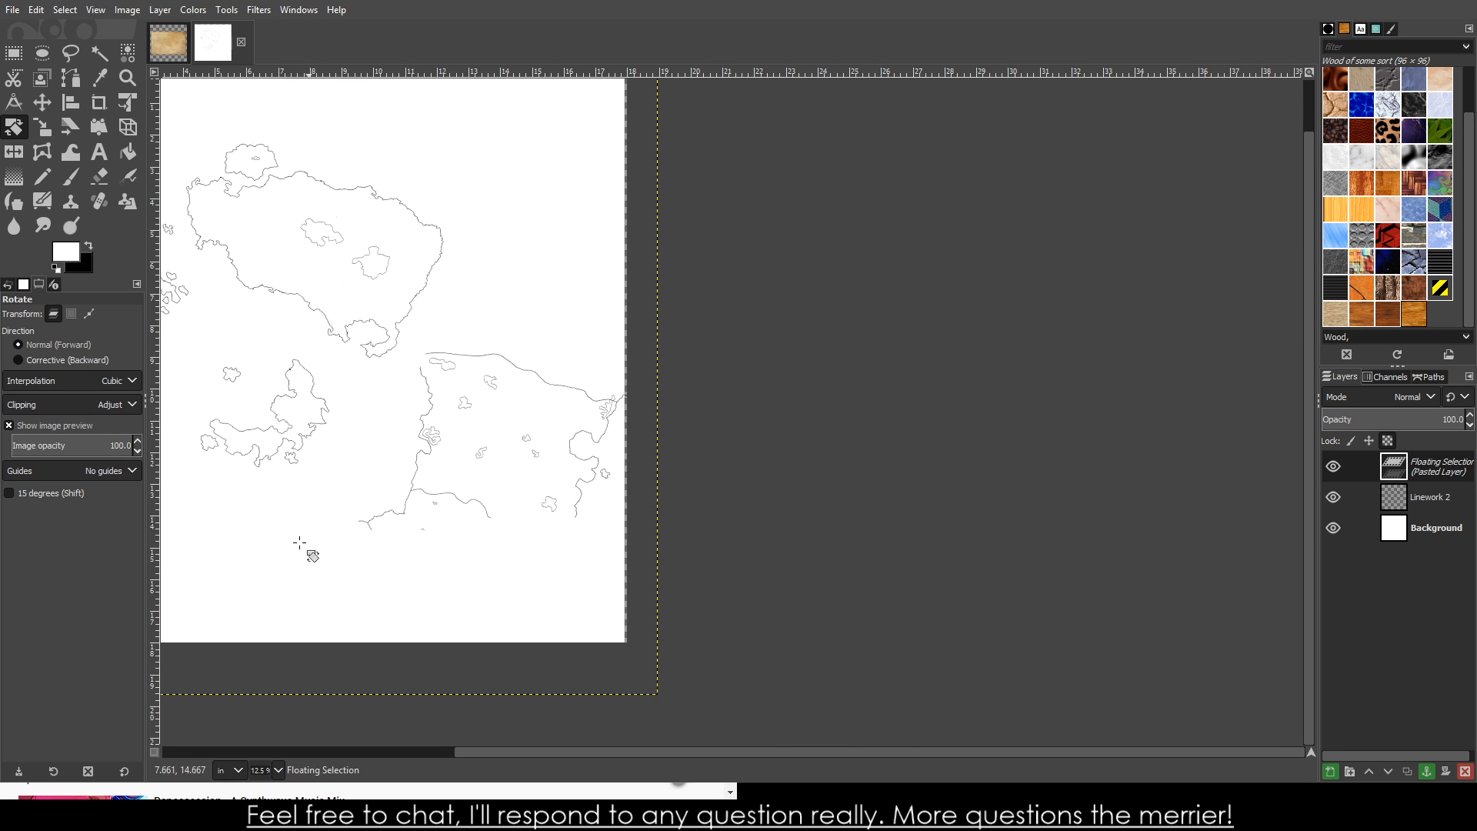
{"action": "scroll", "coordinate": [307, 562], "scroll_direction": "down", "scroll_amount": 1}
{"action": "scroll", "coordinate": [243, 489], "scroll_direction": "up", "scroll_amount": 3}
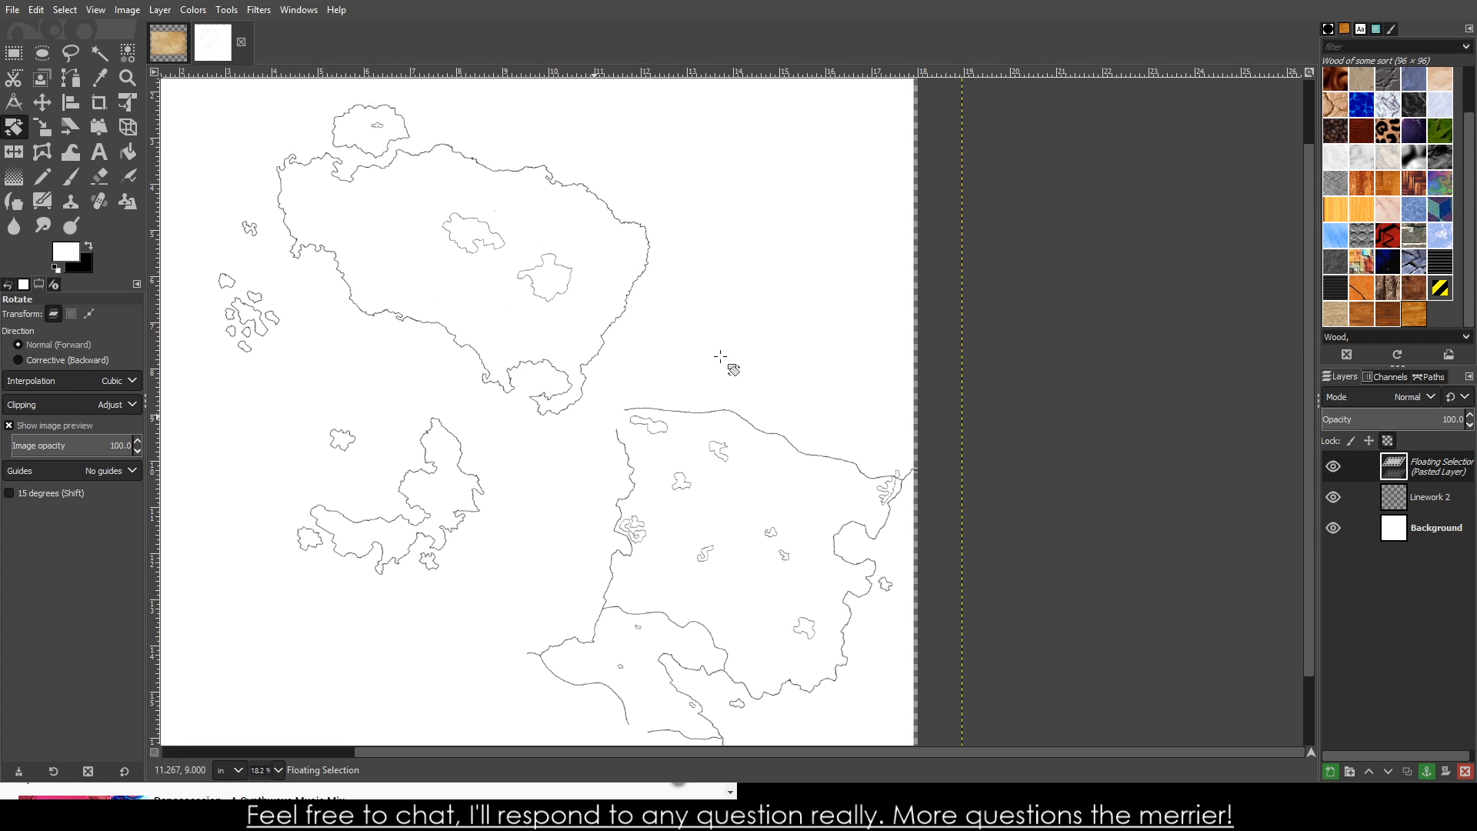
{"action": "scroll", "coordinate": [716, 282], "scroll_direction": "down", "scroll_amount": 2}
{"action": "scroll", "coordinate": [857, 160], "scroll_direction": "up", "scroll_amount": 2}
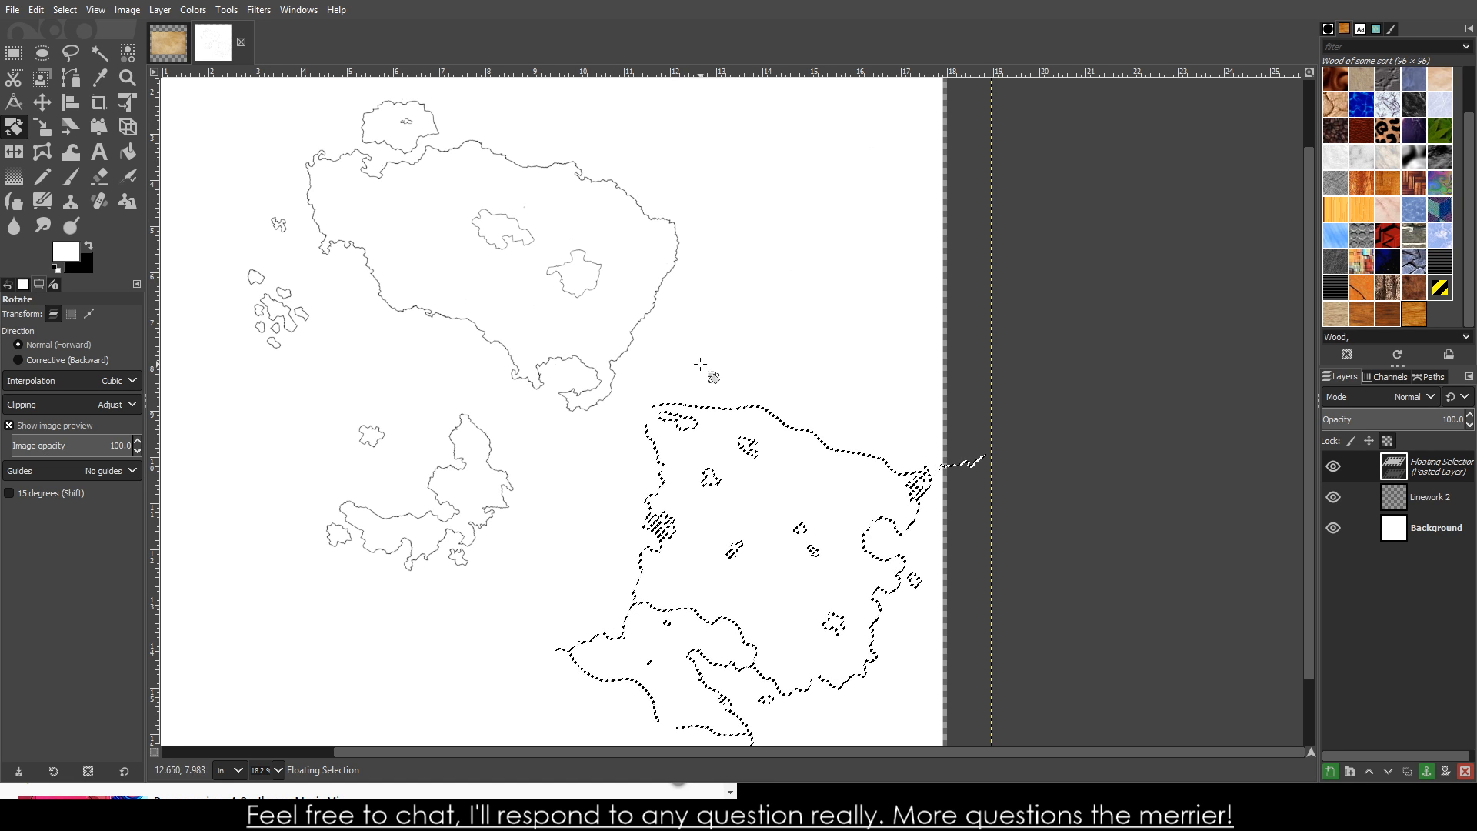
{"action": "scroll", "coordinate": [371, 495], "scroll_direction": "down", "scroll_amount": 4}
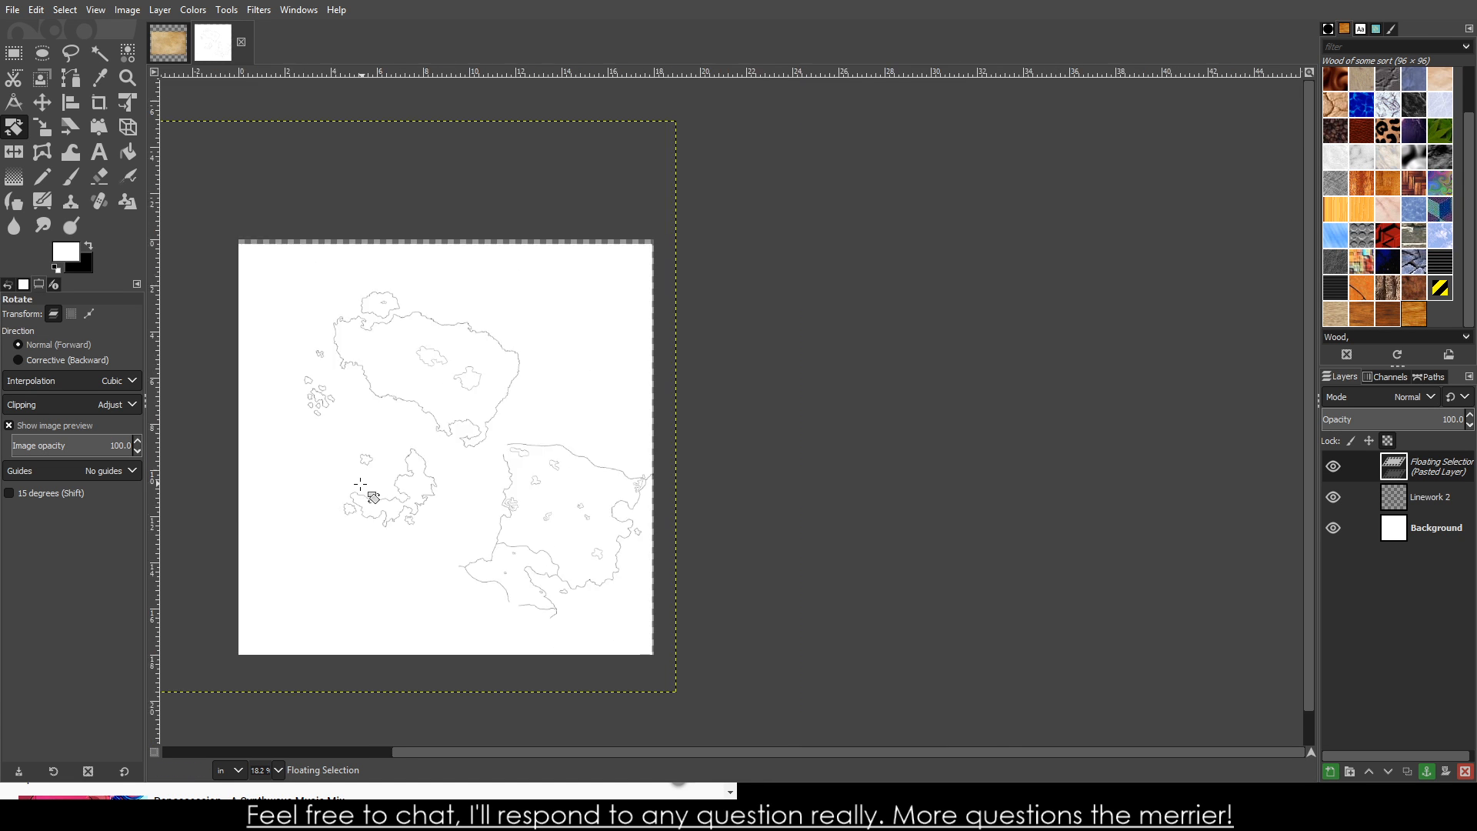
{"action": "scroll", "coordinate": [402, 498], "scroll_direction": "up", "scroll_amount": 4}
{"action": "scroll", "coordinate": [923, 323], "scroll_direction": "down", "scroll_amount": 2}
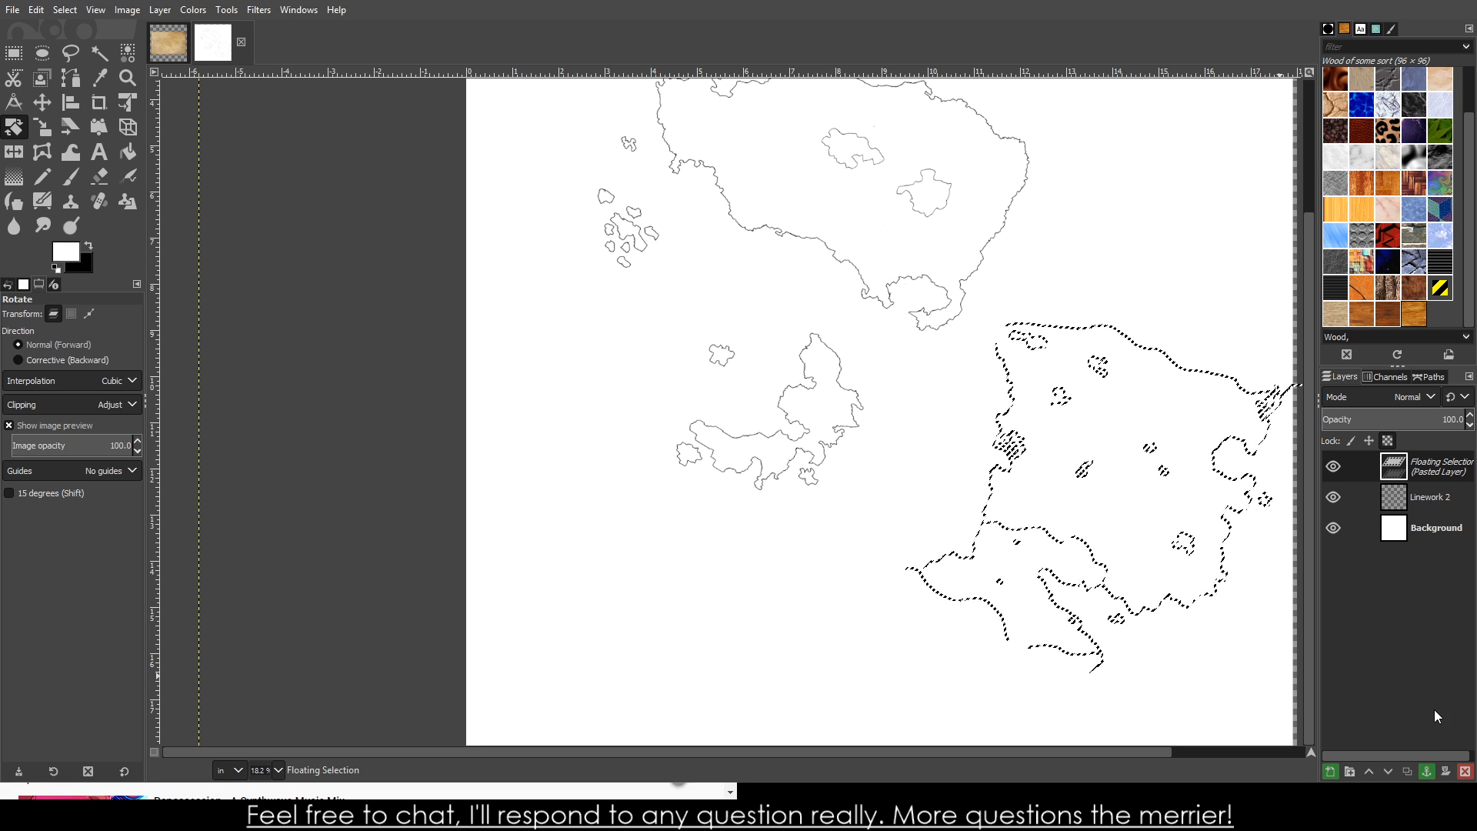
{"action": "key", "text": "ctrl+h"}
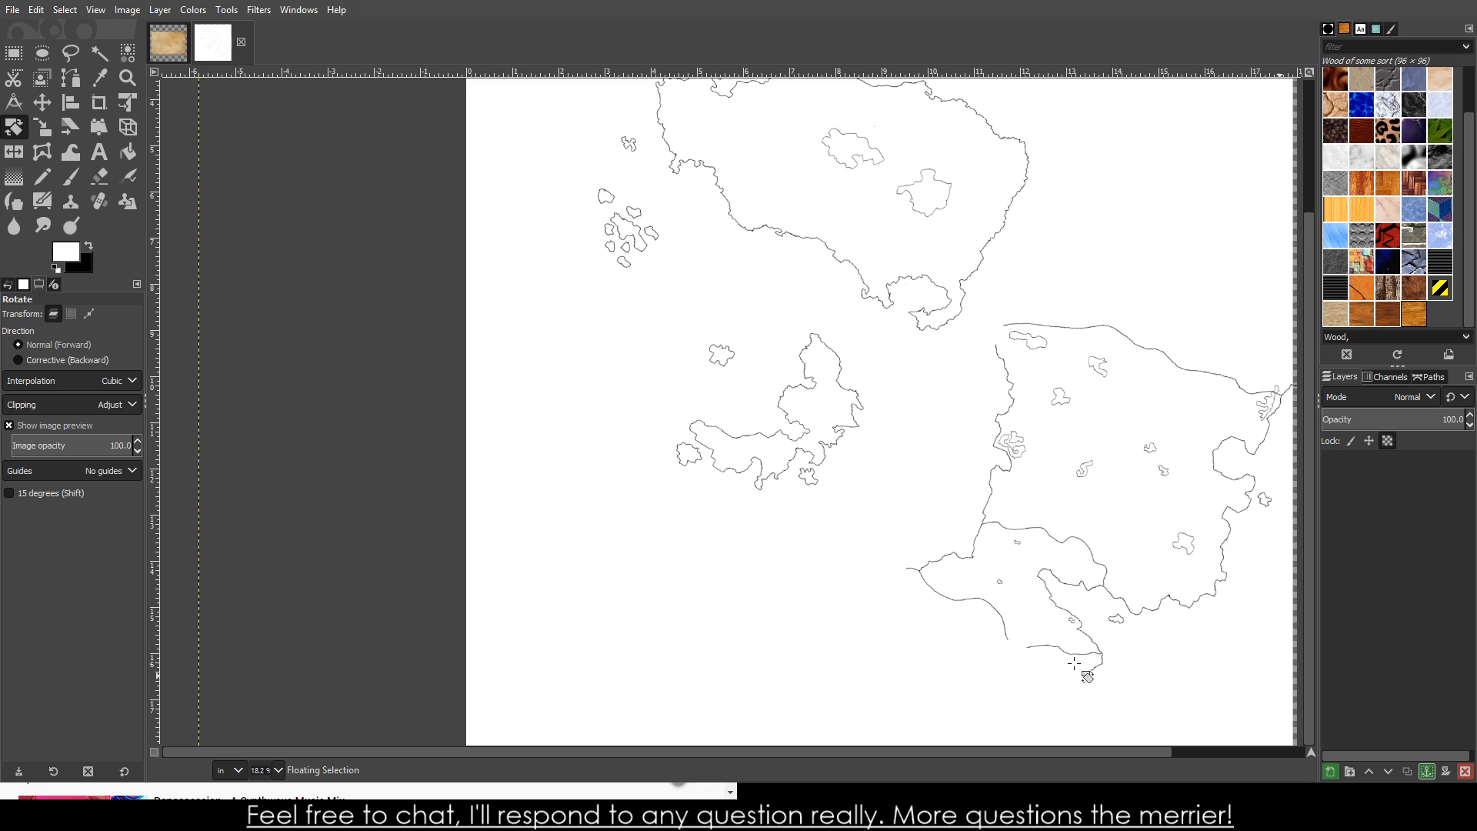
{"action": "scroll", "coordinate": [1074, 664], "scroll_direction": "down", "scroll_amount": 1}
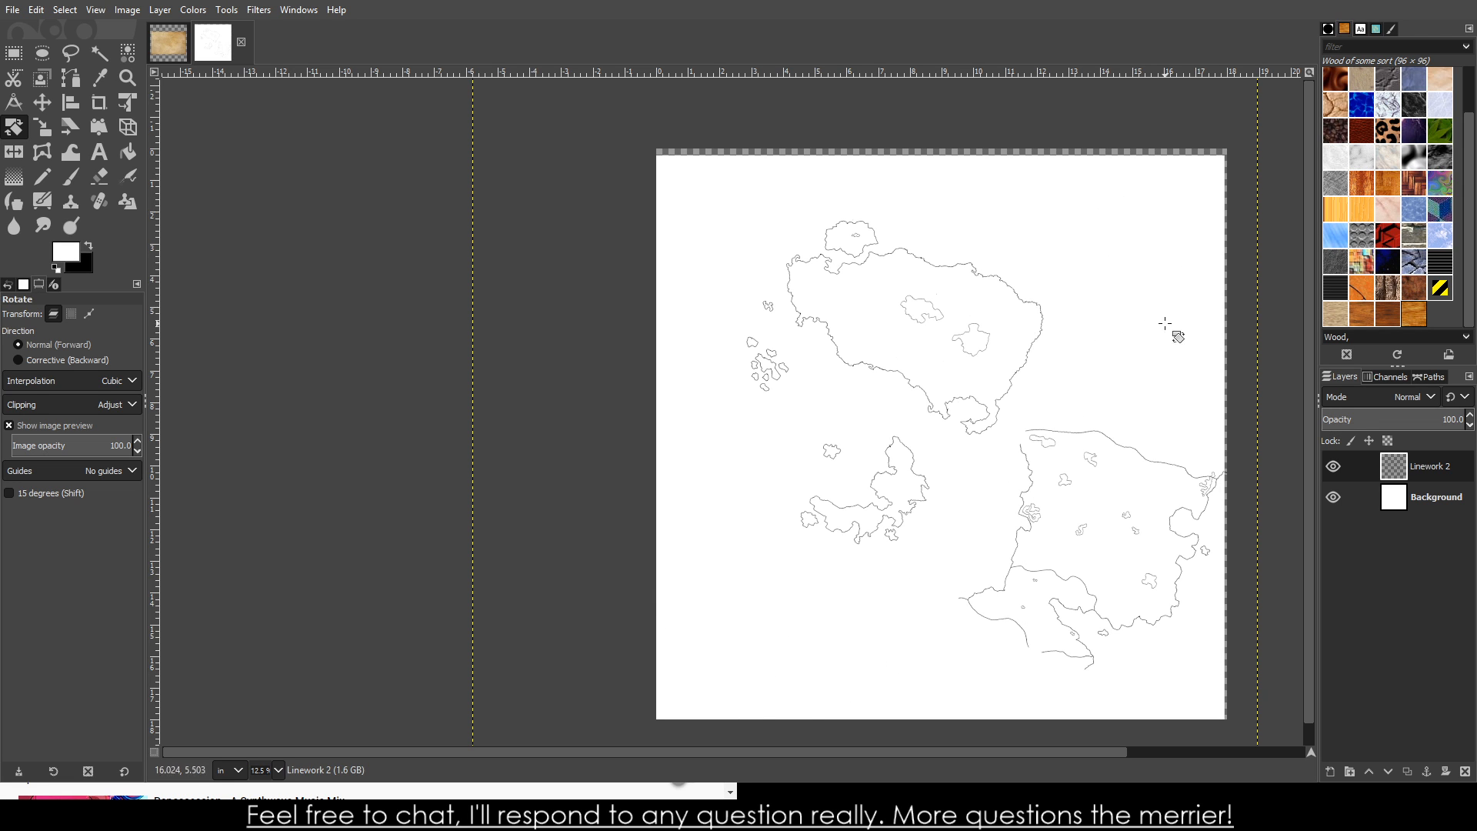
- Switch to the old parchment map, make its THEOREHTICAL layer visible and clear the rectangular selection
{"action": "left_click", "coordinate": [168, 42]}
{"action": "left_click", "coordinate": [1340, 466]}
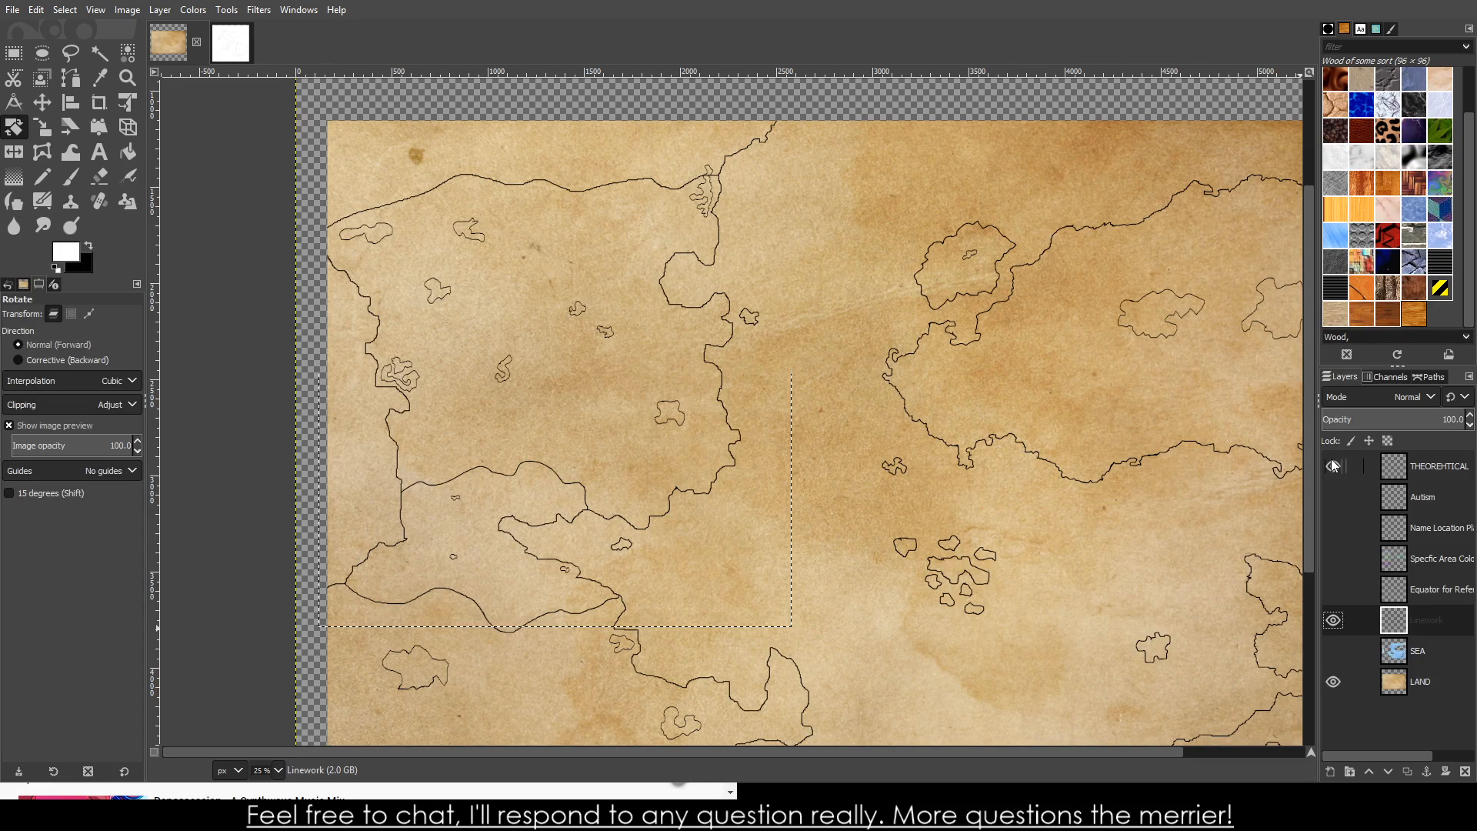
{"action": "left_click", "coordinate": [1339, 501]}
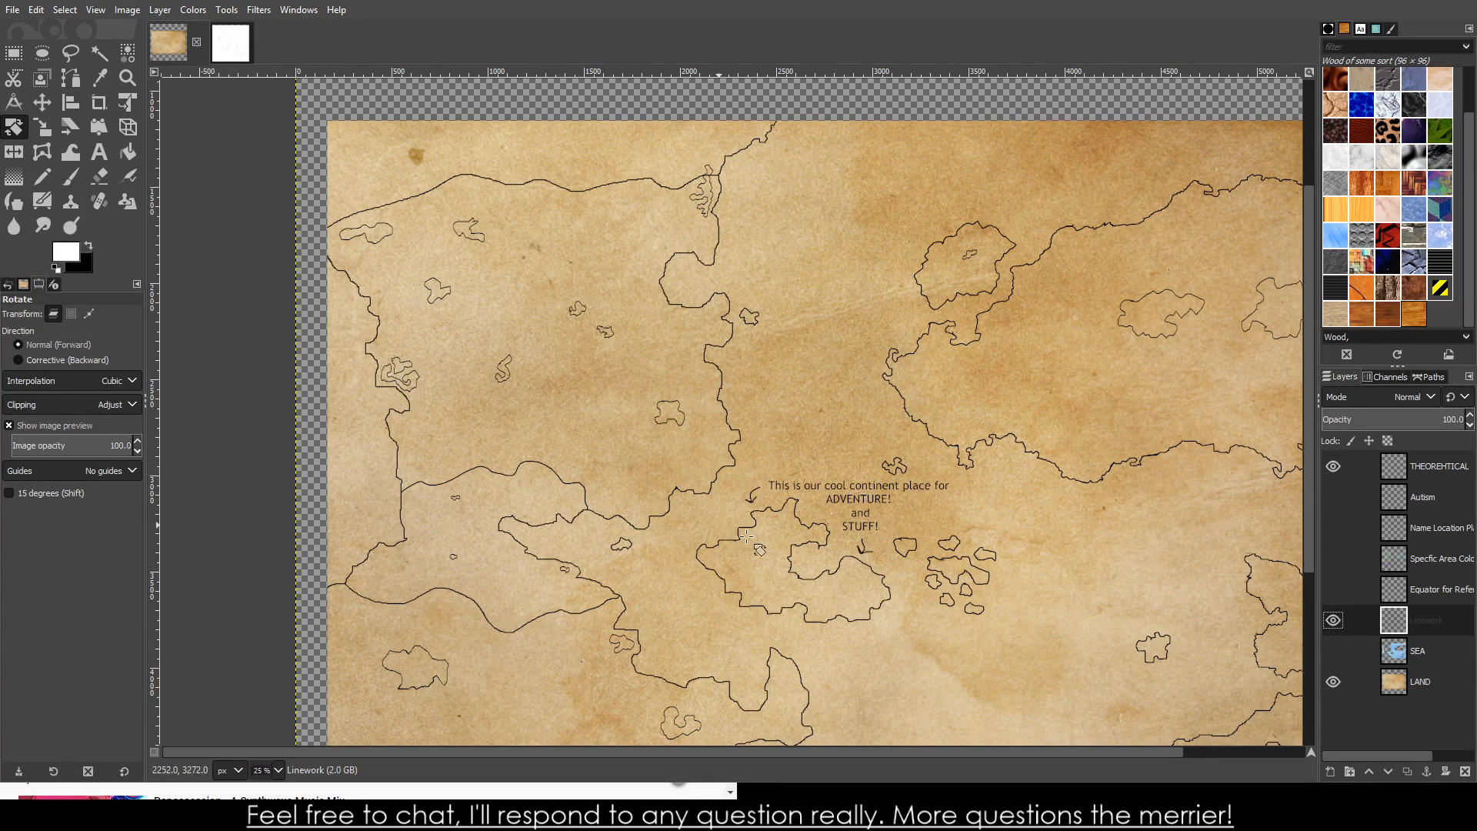
{"action": "scroll", "coordinate": [756, 551], "scroll_direction": "up", "scroll_amount": 3}
{"action": "scroll", "coordinate": [756, 552], "scroll_direction": "down", "scroll_amount": 5}
{"action": "scroll", "coordinate": [762, 554], "scroll_direction": "up", "scroll_amount": 3}
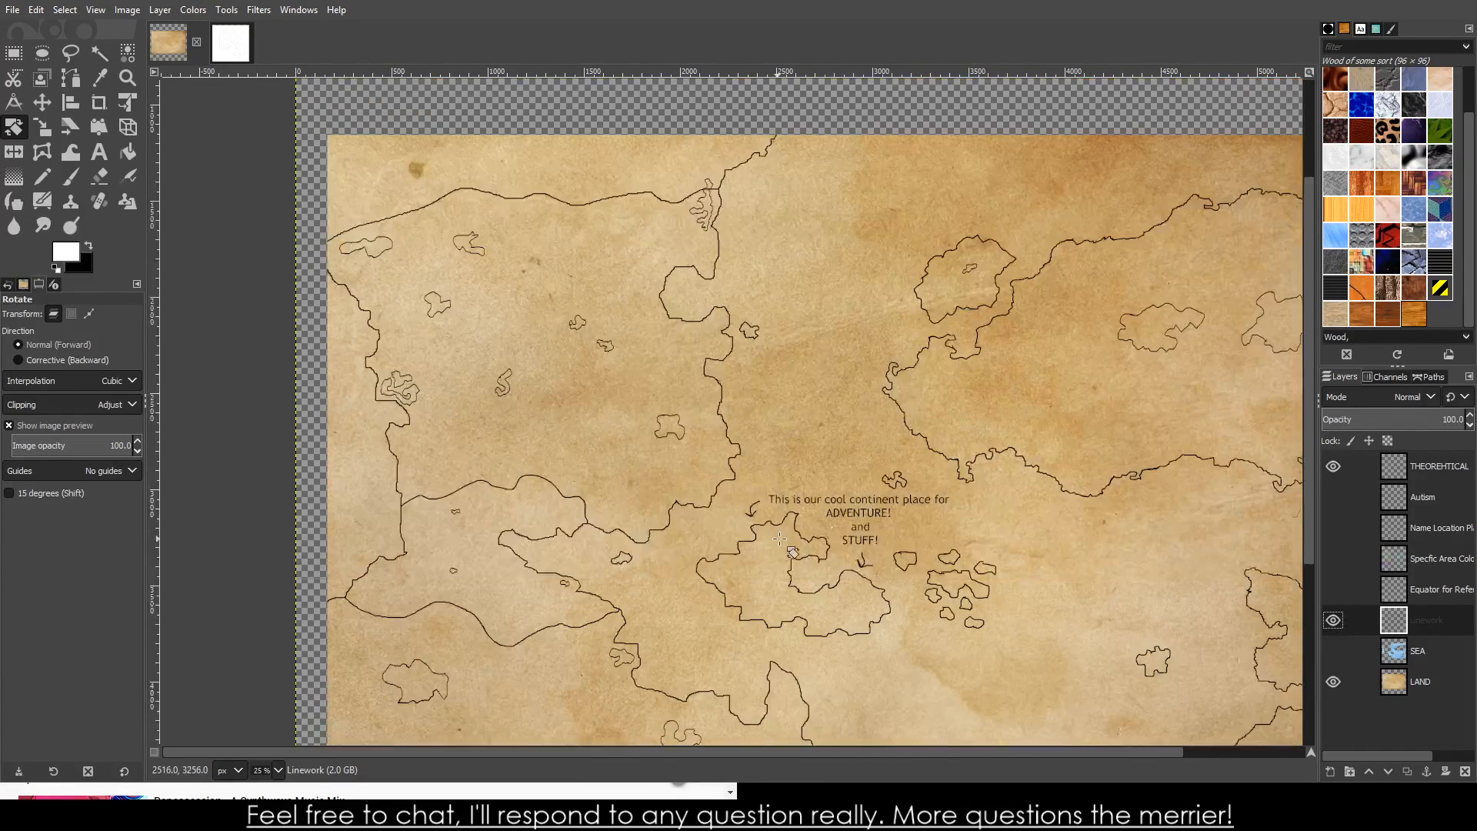
{"action": "scroll", "coordinate": [762, 554], "scroll_direction": "down", "scroll_amount": 3}
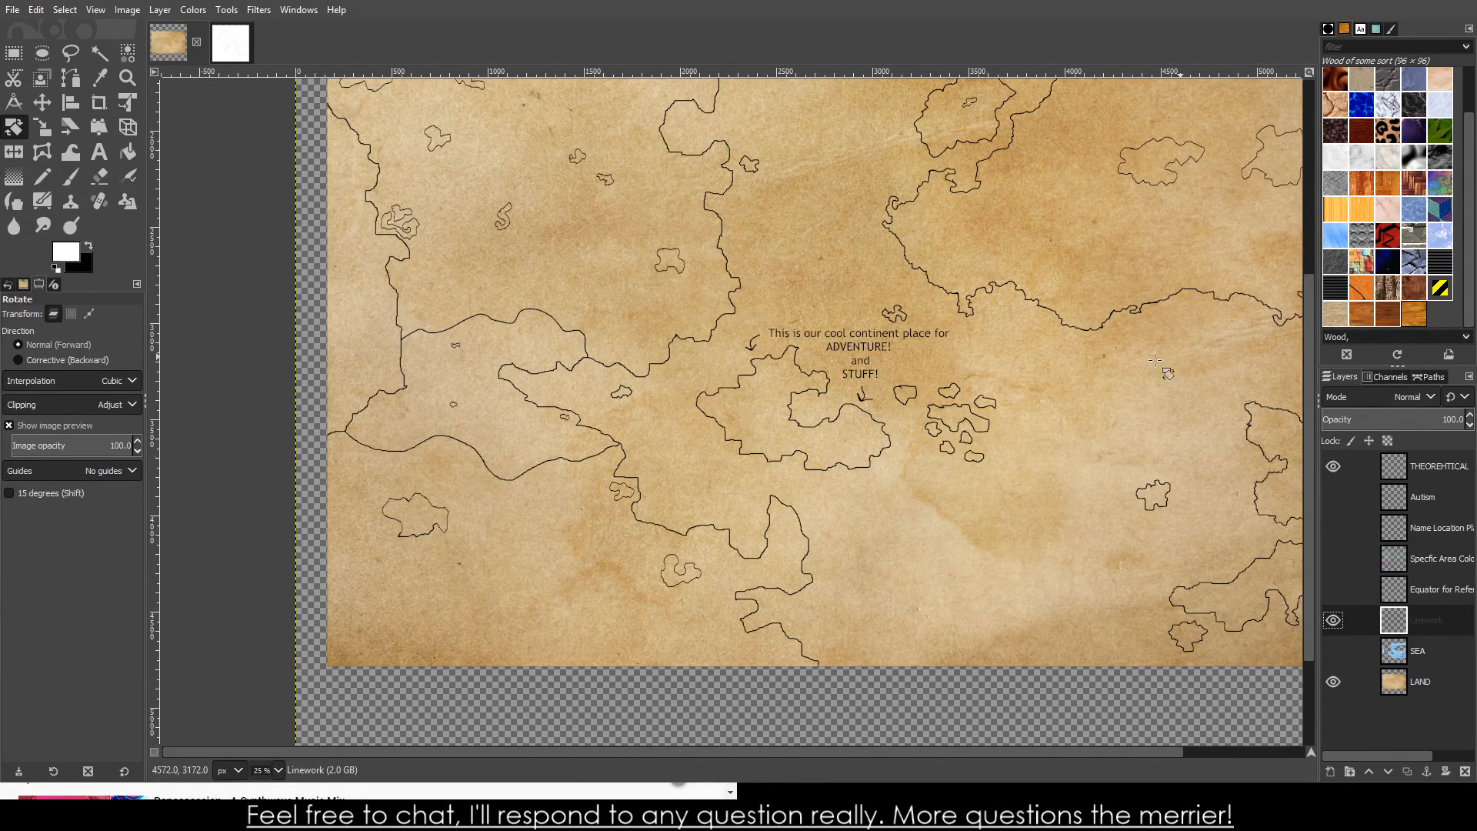
- Make the SEA layer visible and examine how the water surrounds the continents and islands
{"action": "key", "text": "ctrl+z"}
{"action": "left_click", "coordinate": [1342, 654]}
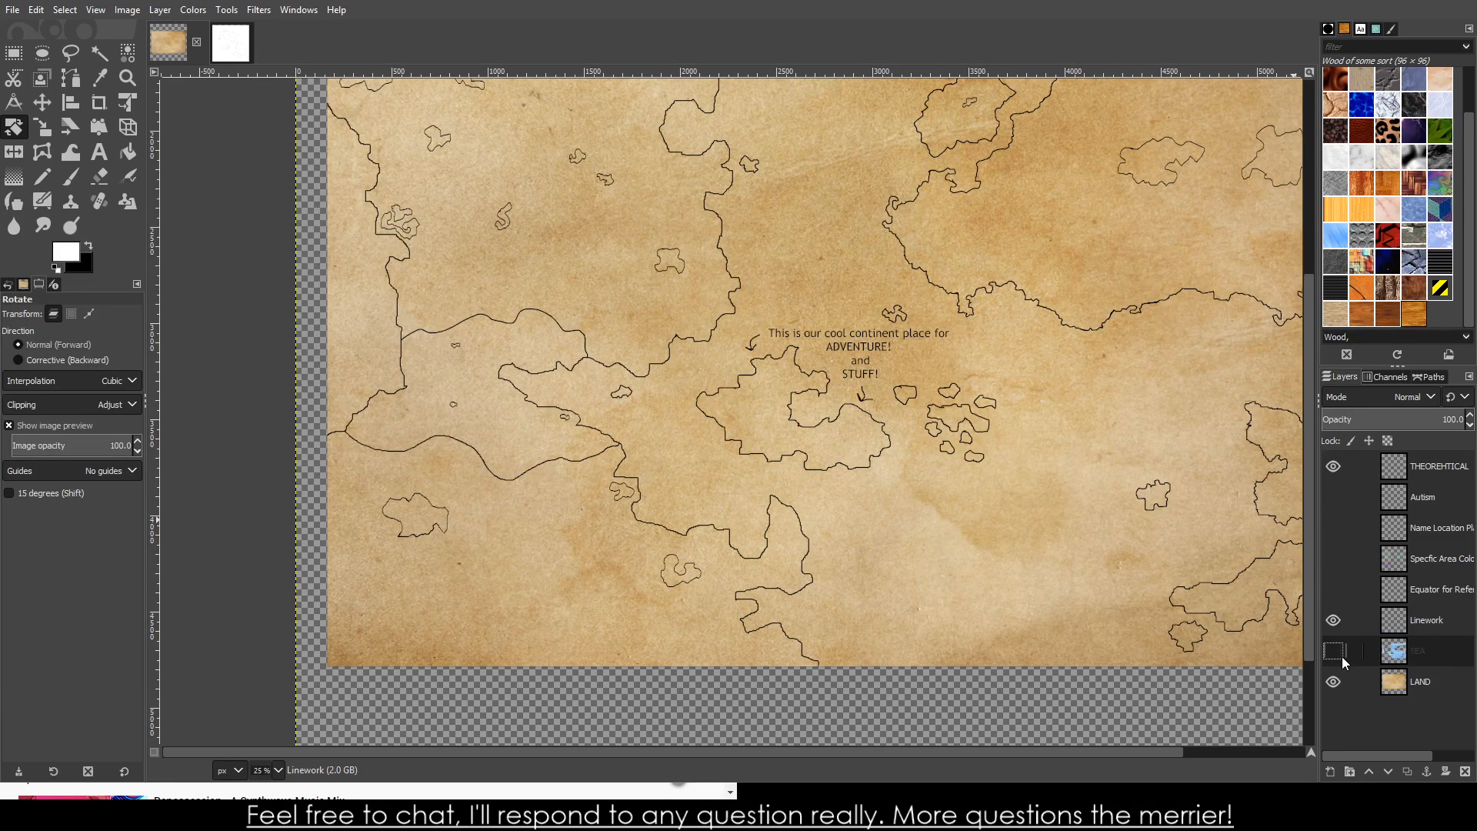
{"action": "left_click", "coordinate": [1335, 653]}
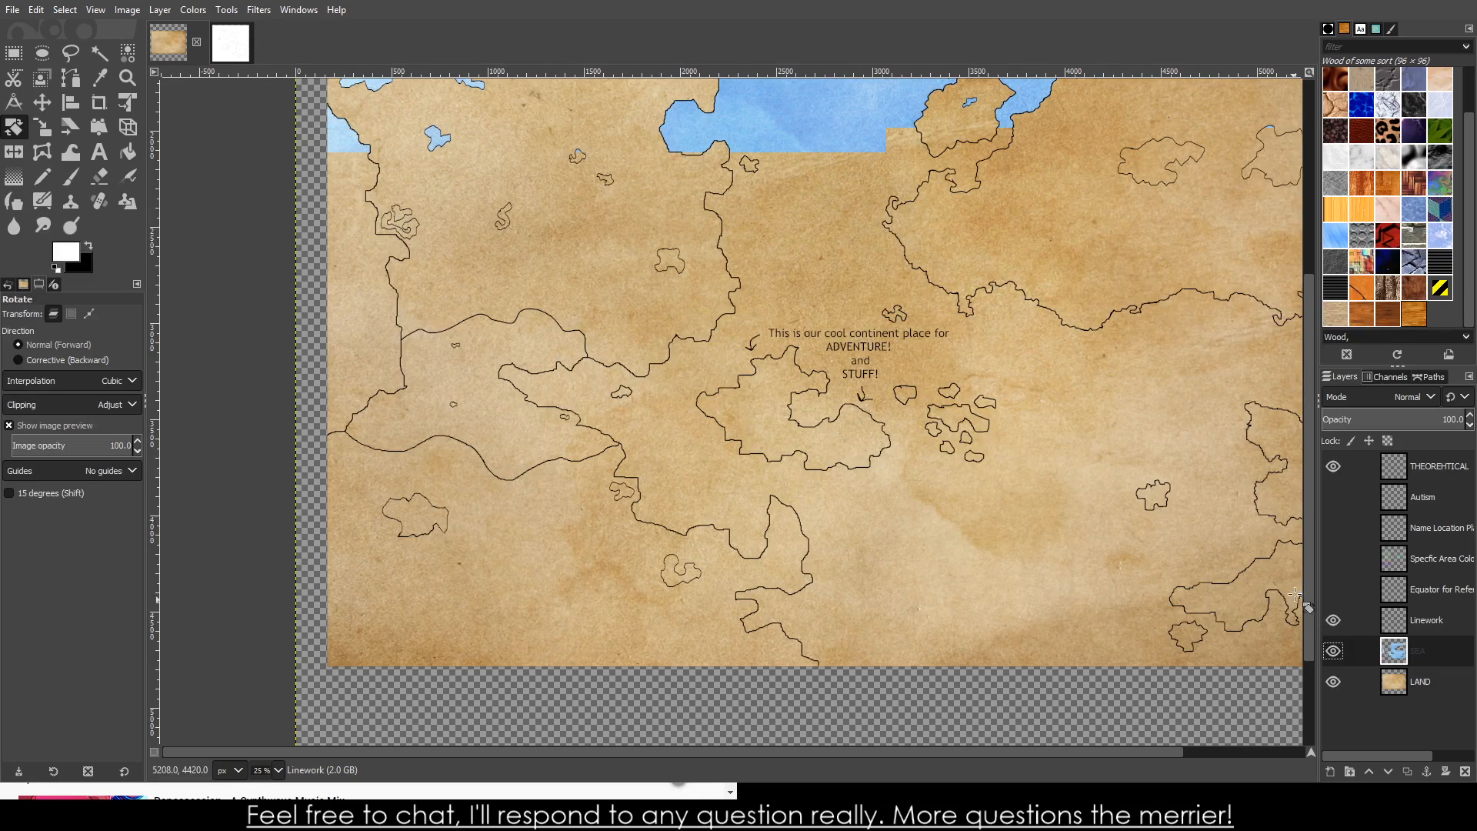
{"action": "scroll", "coordinate": [1180, 512], "scroll_direction": "up", "scroll_amount": 3}
{"action": "scroll", "coordinate": [1180, 512], "scroll_direction": "down", "scroll_amount": 3}
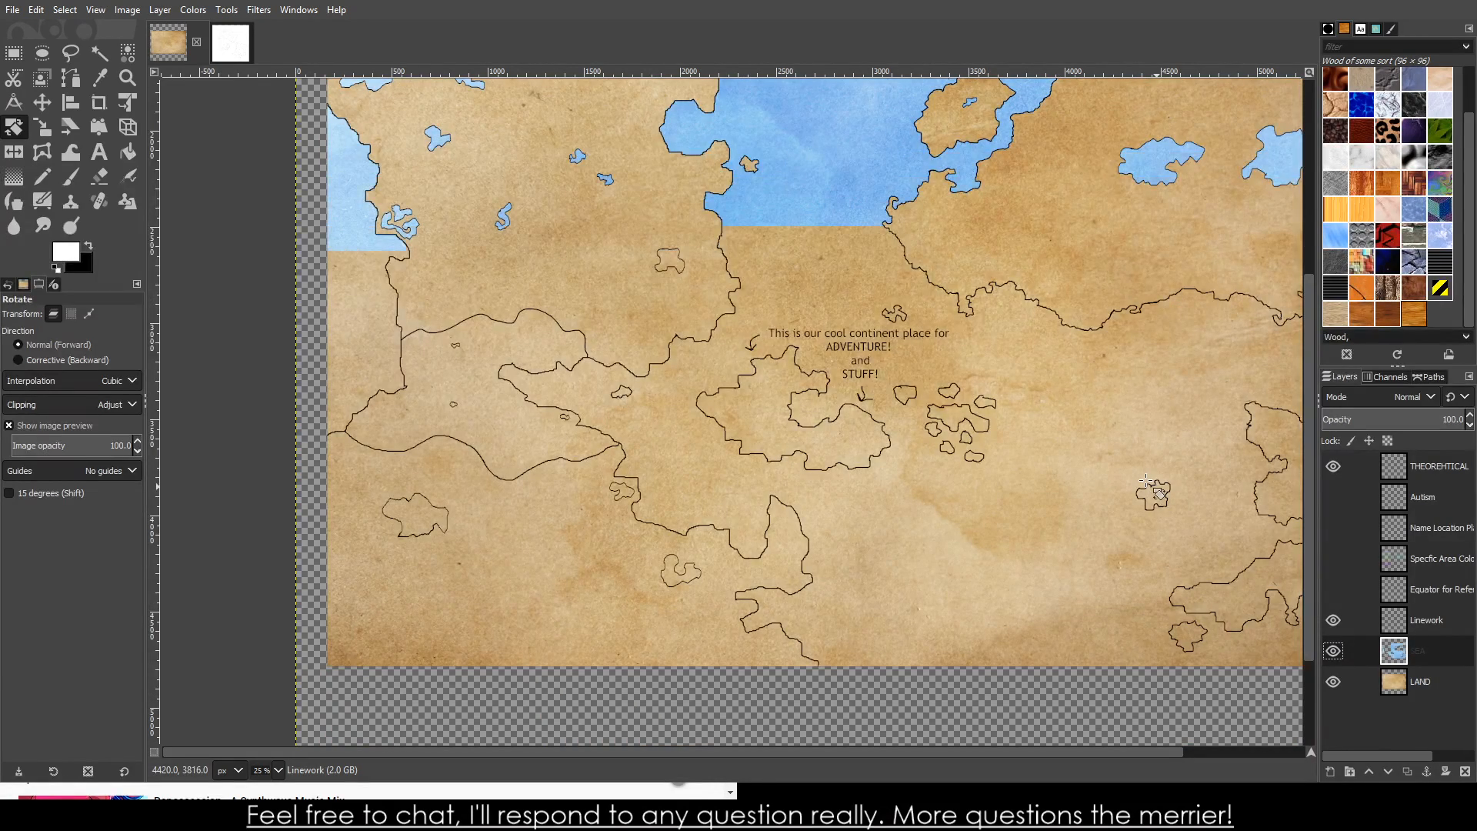
{"action": "scroll", "coordinate": [1146, 481], "scroll_direction": "up", "scroll_amount": 3}
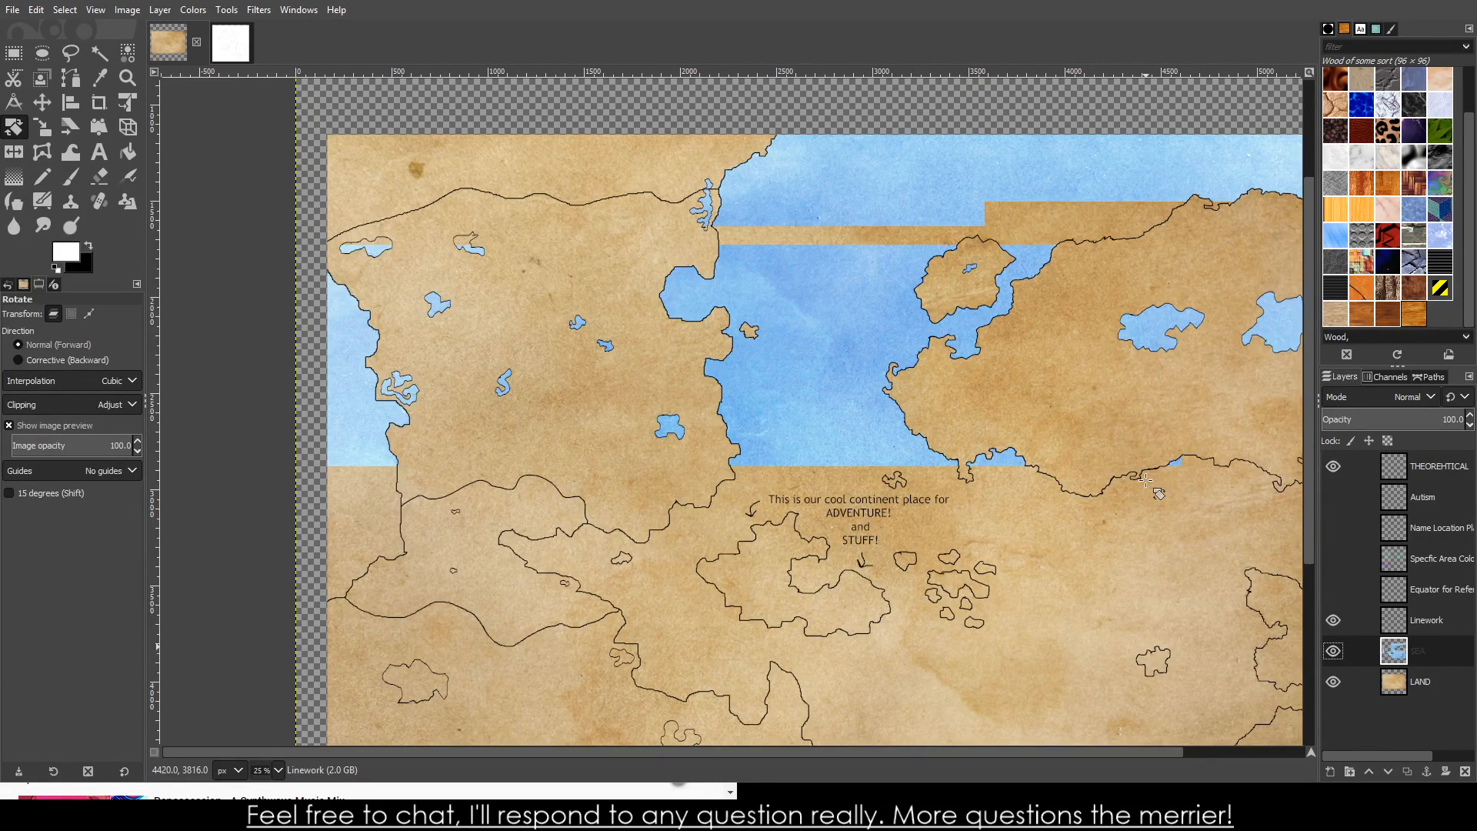
{"action": "scroll", "coordinate": [1147, 481], "scroll_direction": "down", "scroll_amount": 3}
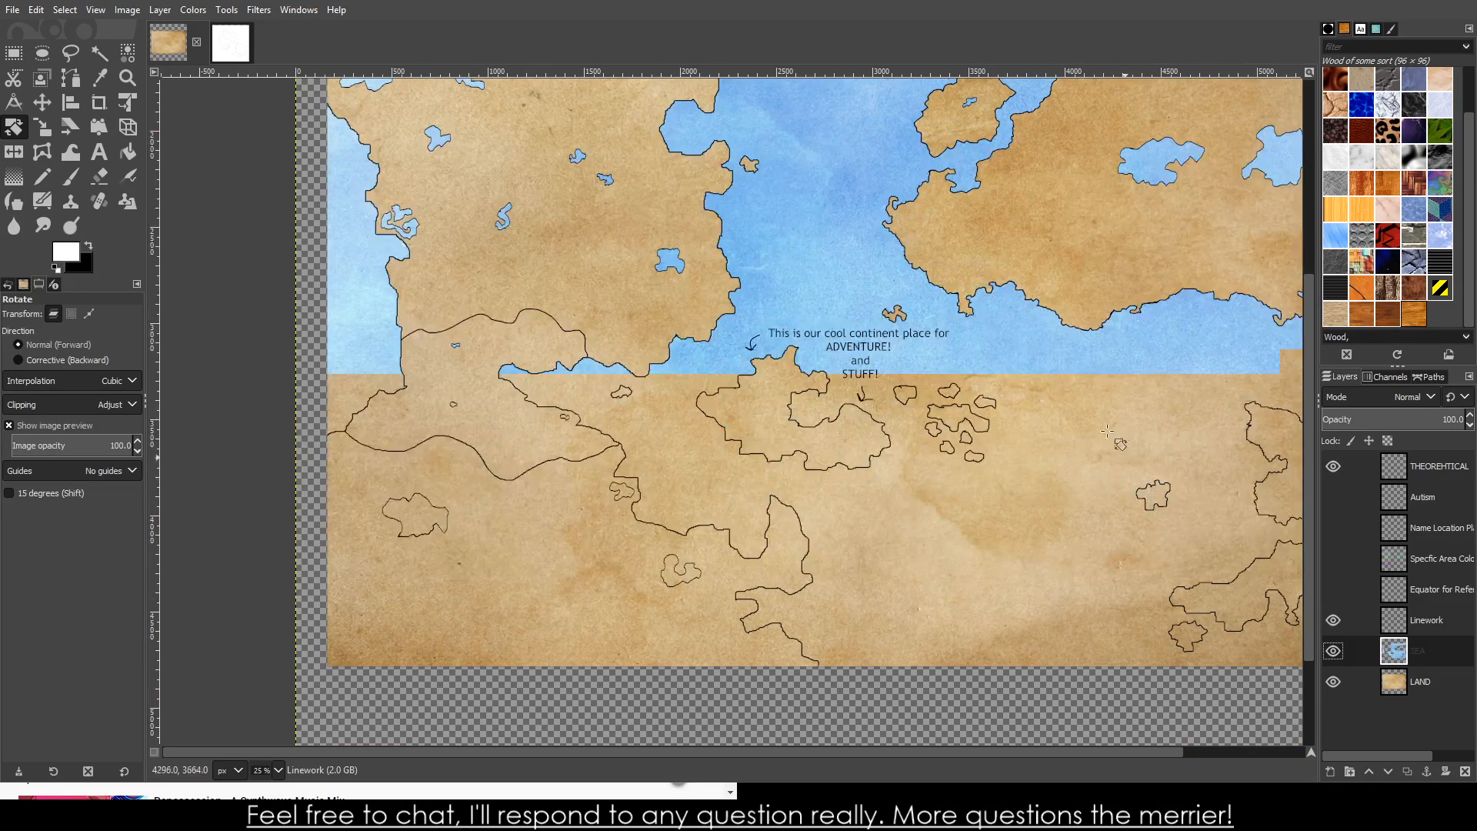
- Make the THEOREHTICAL layer active and set the Eraser's size to 29.20
{"action": "left_click", "coordinate": [1451, 472]}
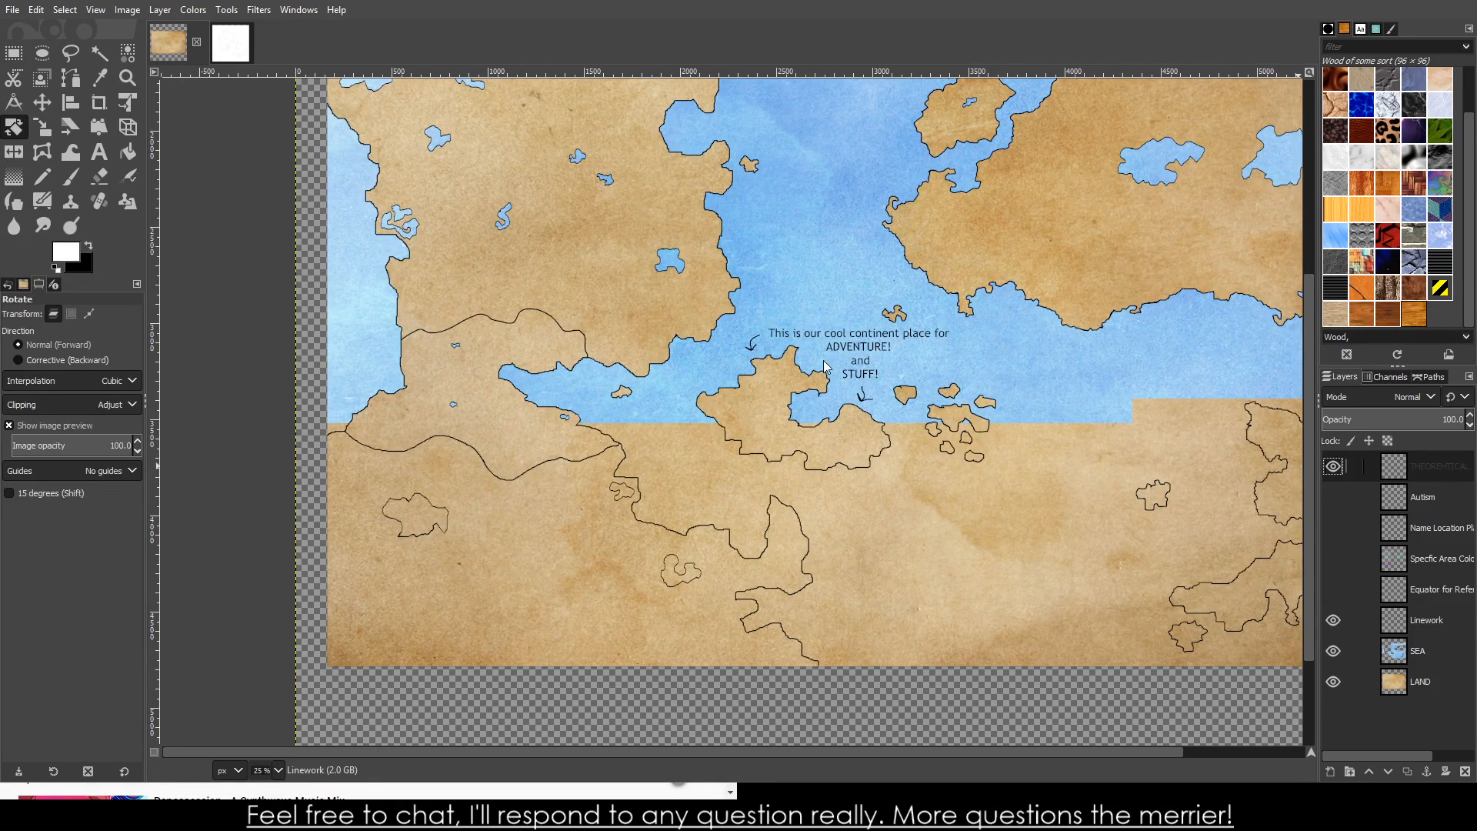
{"action": "scroll", "coordinate": [822, 358], "scroll_direction": "up", "scroll_amount": 2}
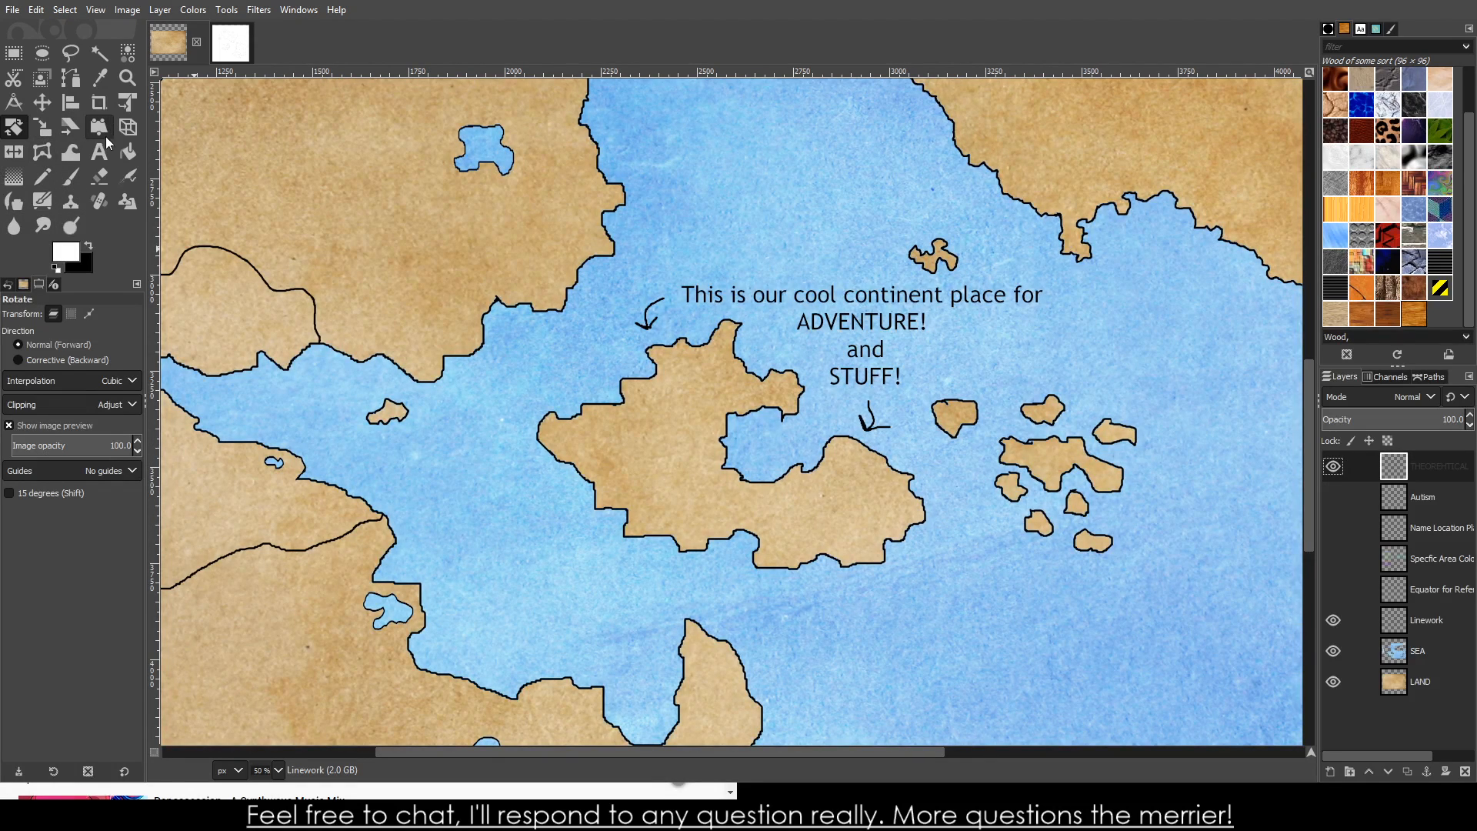
{"action": "left_click", "coordinate": [106, 176]}
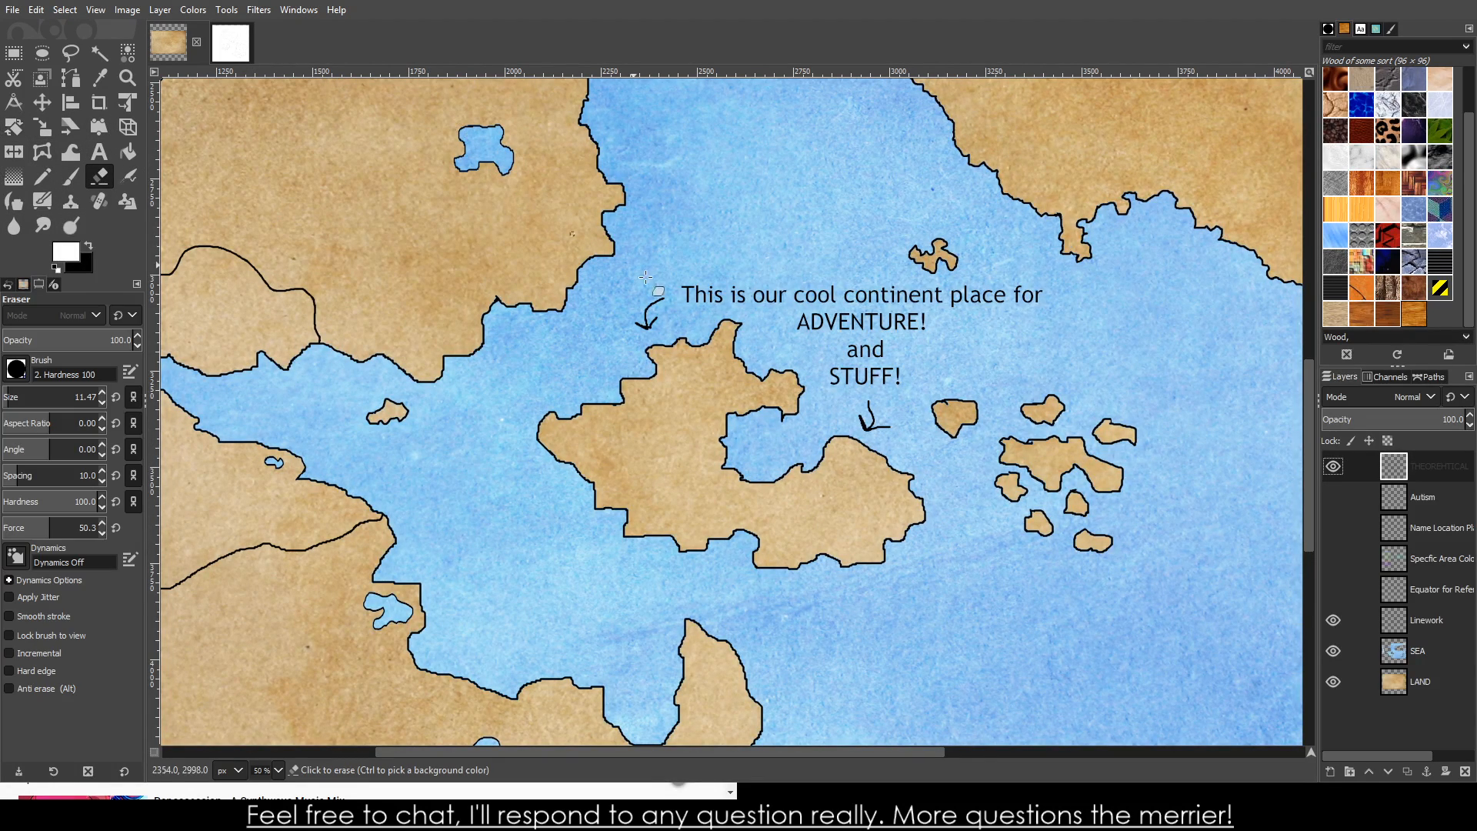
{"action": "left_click", "coordinate": [47, 397]}
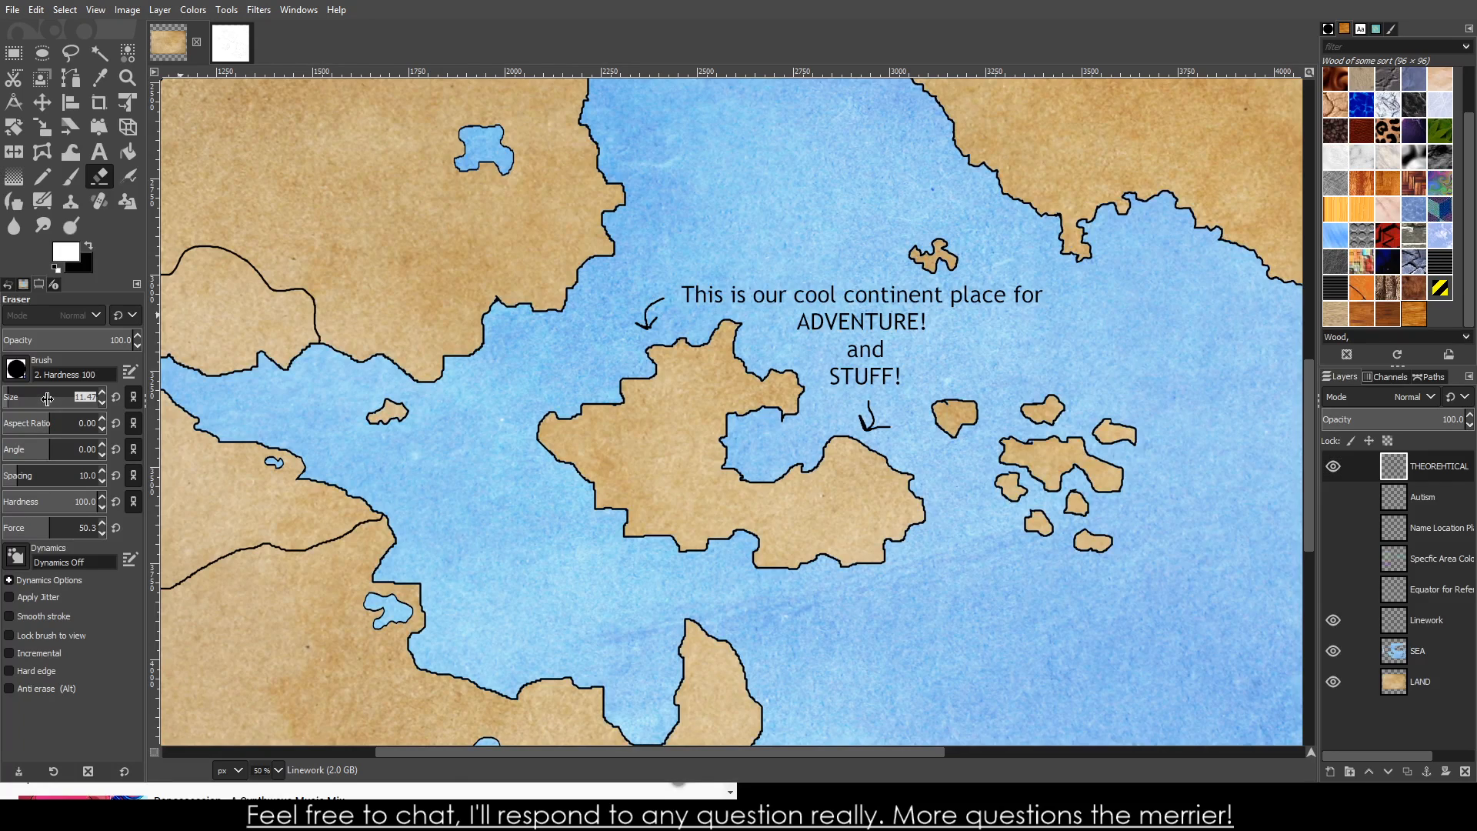
{"action": "left_click_drag", "start_coordinate": [45, 398], "coordinate": [74, 399]}
{"action": "key", "text": "ctrl+z"}
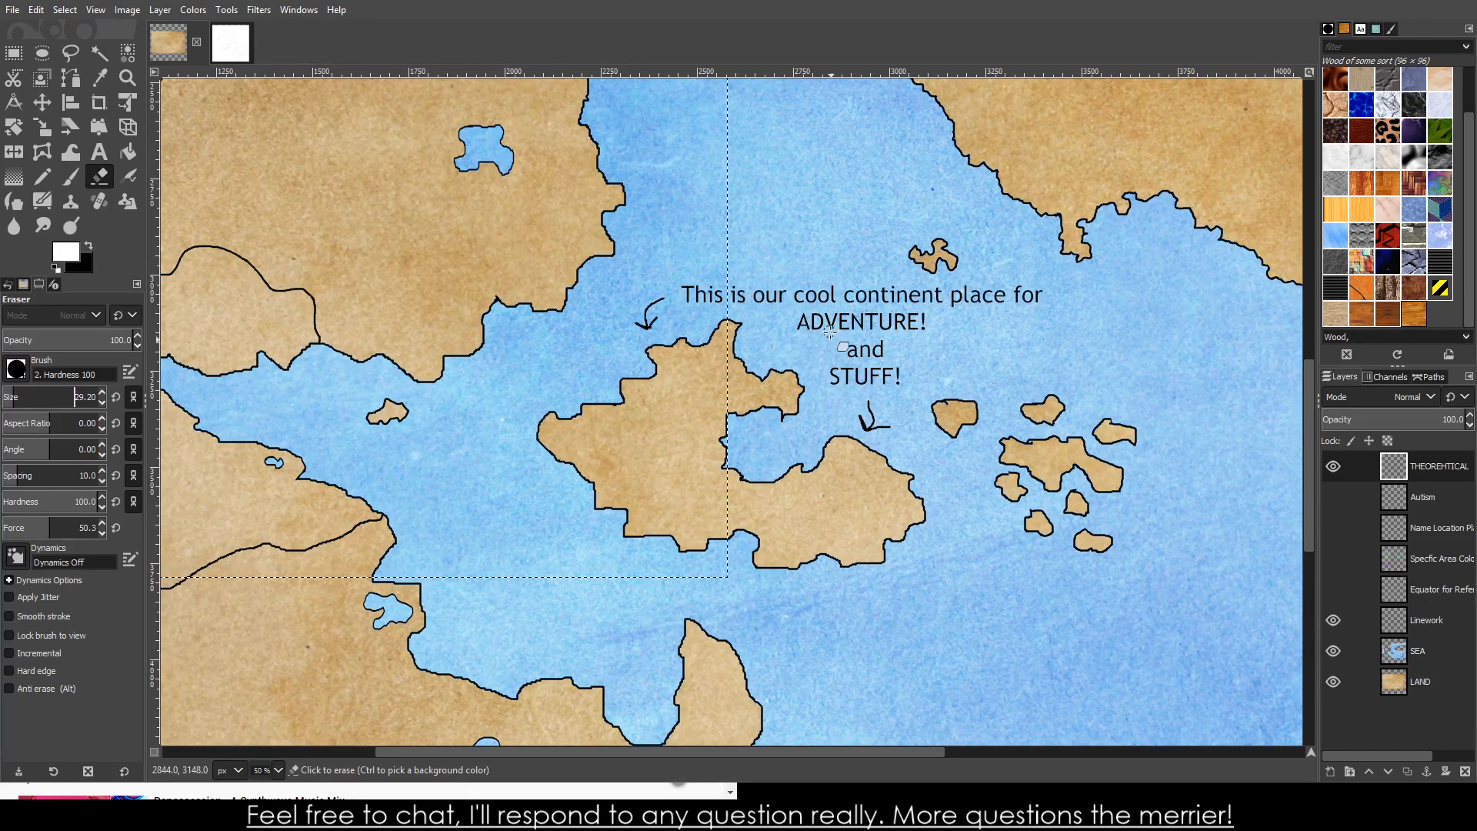
- Try to erase the arrow below the word STUFF!, and clear the rectangular selection restricting the Eraser
{"action": "scroll", "coordinate": [837, 358], "scroll_direction": "up", "scroll_amount": 1}
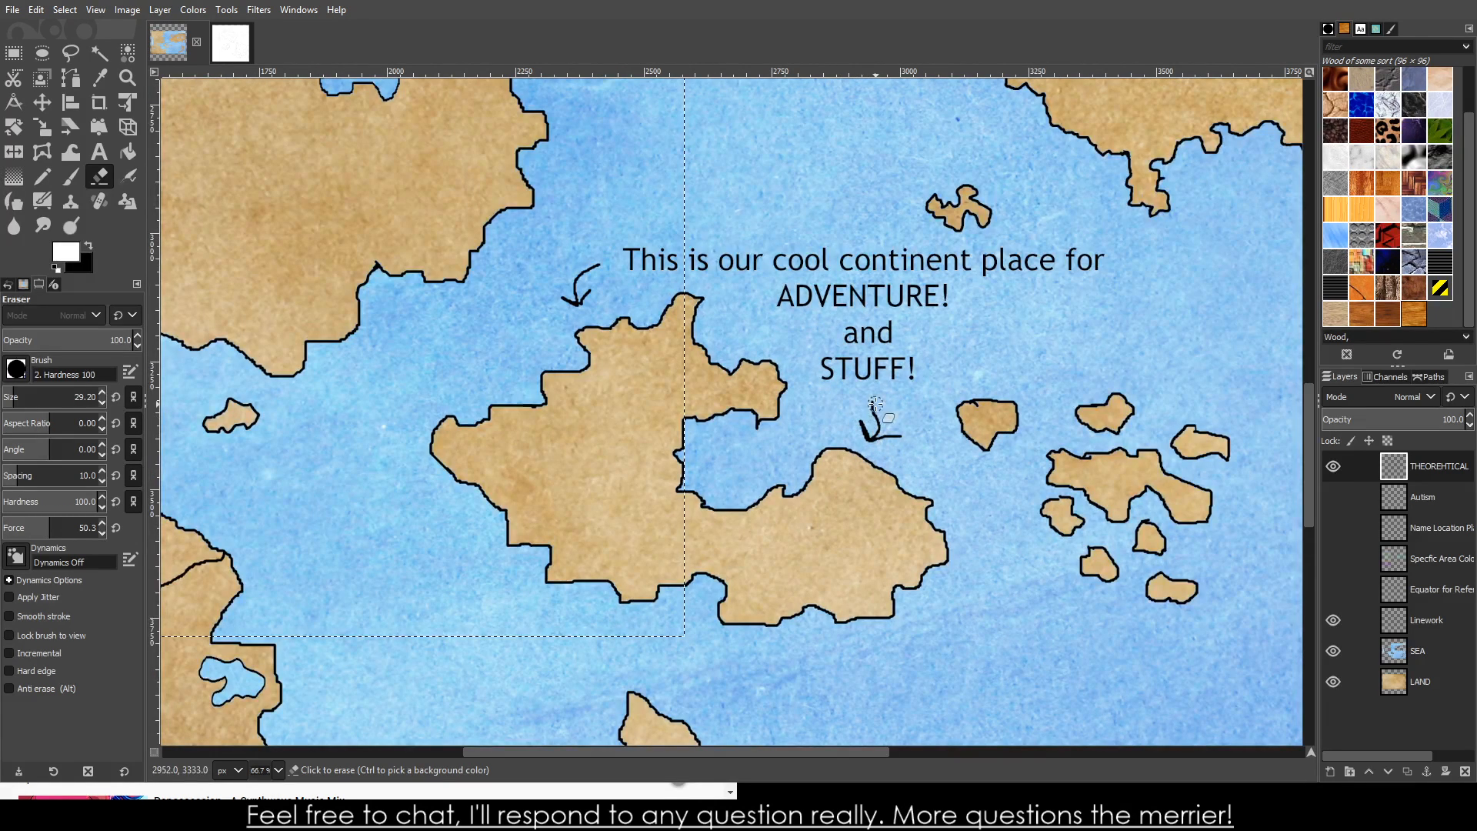
{"action": "left_click", "coordinate": [879, 431]}
{"action": "key", "text": "ctrl+shift+a"}
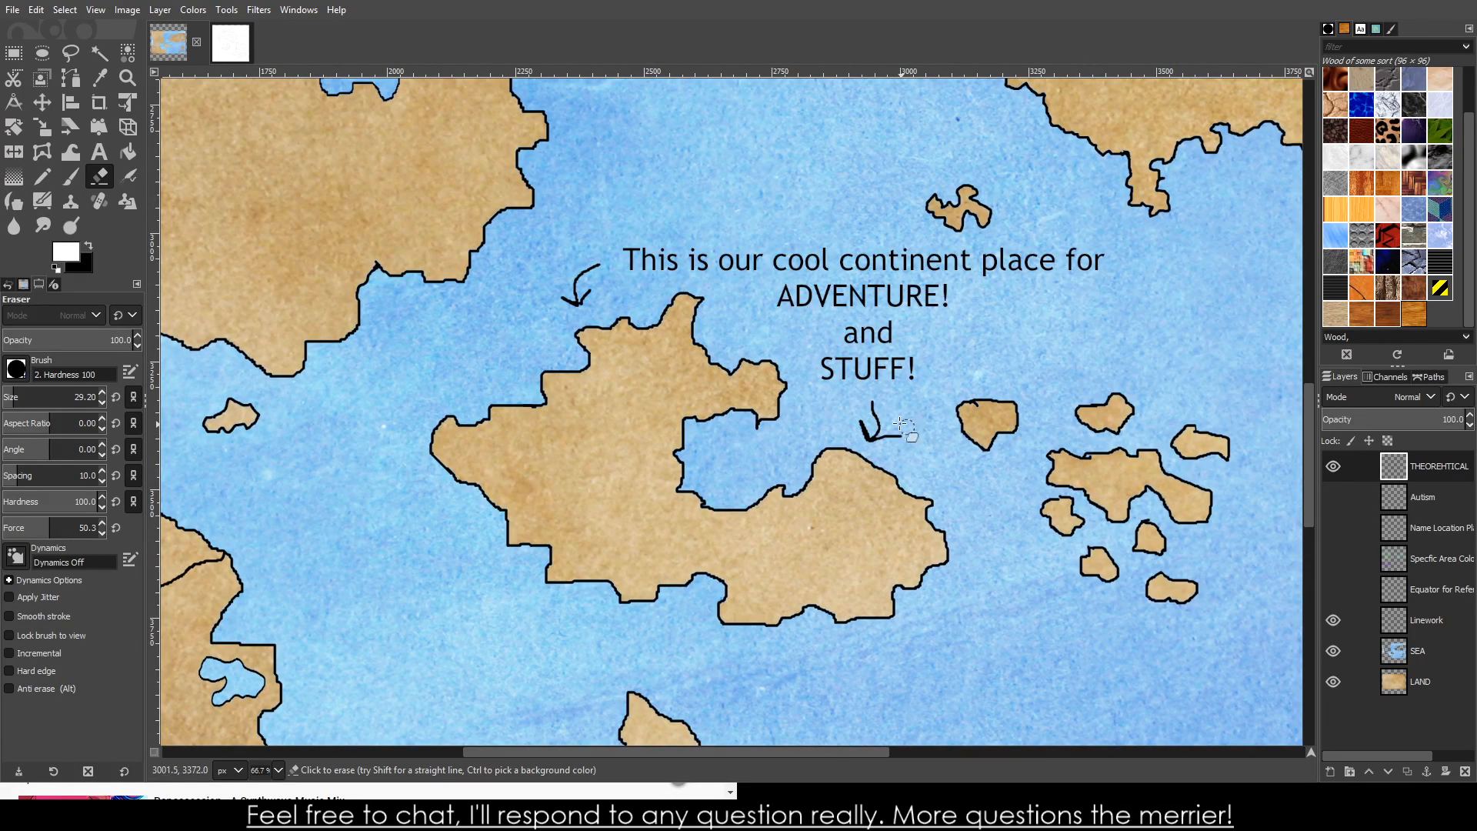
- Erase the adventure caption and both arrows around the central continent on the THEOREHTICAL layer
{"action": "mouse_move", "coordinate": [896, 435]}
{"action": "left_mouse_down"}
{"action": "mouse_move", "coordinate": [855, 421]}
{"action": "mouse_move", "coordinate": [872, 422]}
{"action": "mouse_move", "coordinate": [871, 404]}
{"action": "mouse_move", "coordinate": [859, 420]}
{"action": "mouse_move", "coordinate": [895, 425]}
{"action": "mouse_move", "coordinate": [866, 381]}
{"action": "mouse_move", "coordinate": [911, 375]}
{"action": "mouse_move", "coordinate": [830, 374]}
{"action": "mouse_move", "coordinate": [912, 363]}
{"action": "mouse_move", "coordinate": [823, 364]}
{"action": "mouse_move", "coordinate": [904, 371]}
{"action": "mouse_move", "coordinate": [841, 366]}
{"action": "mouse_move", "coordinate": [916, 342]}
{"action": "mouse_move", "coordinate": [896, 309]}
{"action": "mouse_move", "coordinate": [1081, 260]}
{"action": "mouse_move", "coordinate": [963, 253]}
{"action": "mouse_move", "coordinate": [1143, 270]}
{"action": "mouse_move", "coordinate": [840, 241]}
{"action": "mouse_move", "coordinate": [983, 251]}
{"action": "mouse_move", "coordinate": [639, 246]}
{"action": "mouse_move", "coordinate": [569, 255]}
{"action": "mouse_move", "coordinate": [554, 279]}
{"action": "mouse_move", "coordinate": [580, 290]}
{"action": "mouse_move", "coordinate": [563, 299]}
{"action": "mouse_move", "coordinate": [595, 265]}
{"action": "mouse_move", "coordinate": [580, 282]}
{"action": "mouse_move", "coordinate": [634, 261]}
{"action": "mouse_move", "coordinate": [796, 255]}
{"action": "mouse_move", "coordinate": [607, 261]}
{"action": "mouse_move", "coordinate": [951, 256]}
{"action": "mouse_move", "coordinate": [672, 270]}
{"action": "mouse_move", "coordinate": [900, 270]}
{"action": "mouse_move", "coordinate": [799, 299]}
{"action": "mouse_move", "coordinate": [788, 276]}
{"action": "mouse_move", "coordinate": [830, 298]}
{"action": "mouse_move", "coordinate": [905, 287]}
{"action": "mouse_move", "coordinate": [883, 284]}
{"action": "mouse_move", "coordinate": [828, 341]}
{"action": "mouse_move", "coordinate": [872, 297]}
{"action": "mouse_move", "coordinate": [960, 298]}
{"action": "mouse_move", "coordinate": [930, 268]}
{"action": "mouse_move", "coordinate": [854, 291]}
{"action": "mouse_move", "coordinate": [844, 334]}
{"action": "mouse_move", "coordinate": [876, 293]}
{"action": "mouse_move", "coordinate": [848, 346]}
{"action": "mouse_move", "coordinate": [911, 369]}
{"action": "left_mouse_up"}
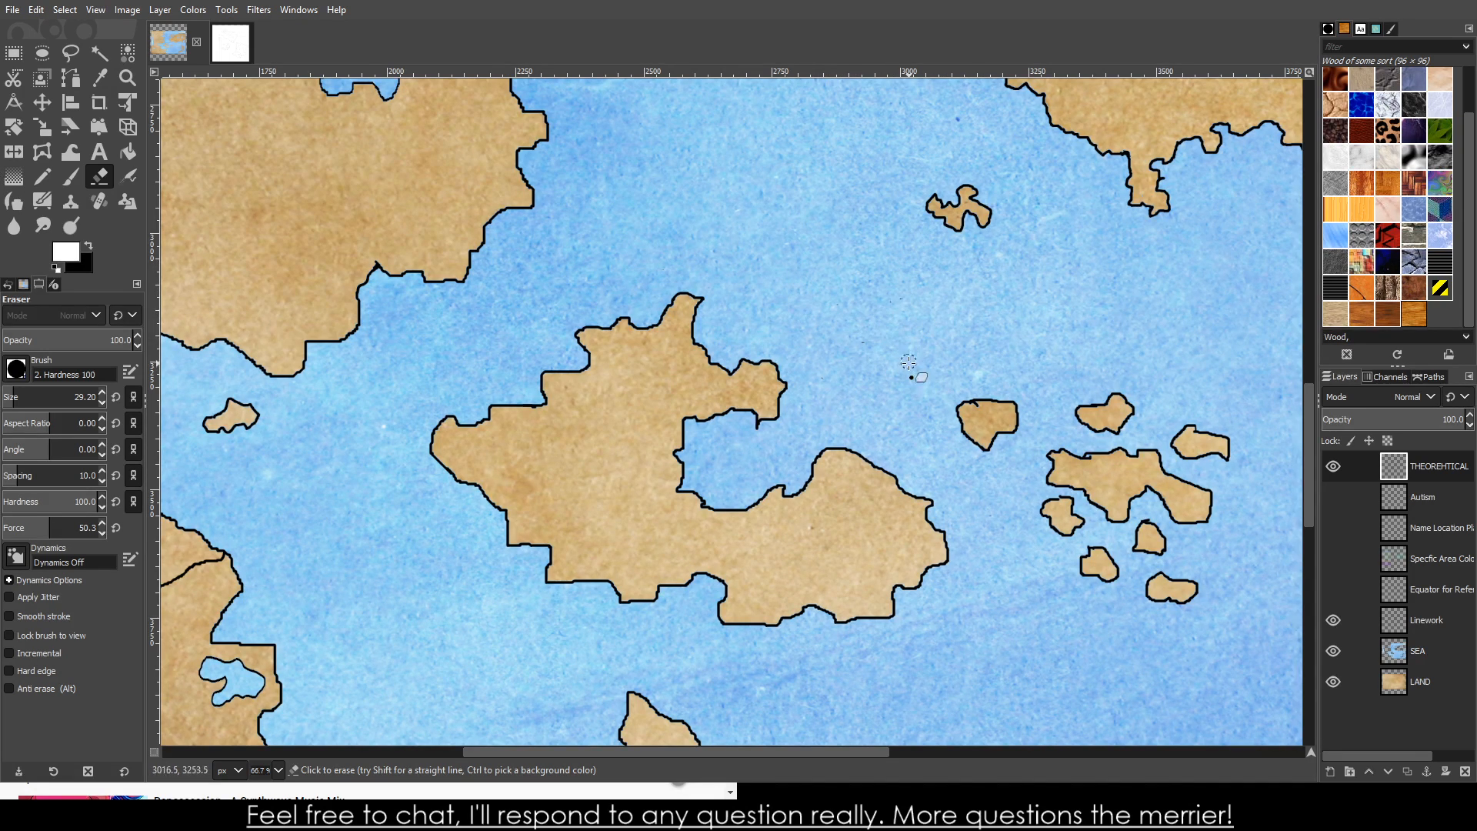
{"action": "scroll", "coordinate": [910, 370], "scroll_direction": "down", "scroll_amount": 3}
{"action": "scroll", "coordinate": [1148, 488], "scroll_direction": "down", "scroll_amount": 3}
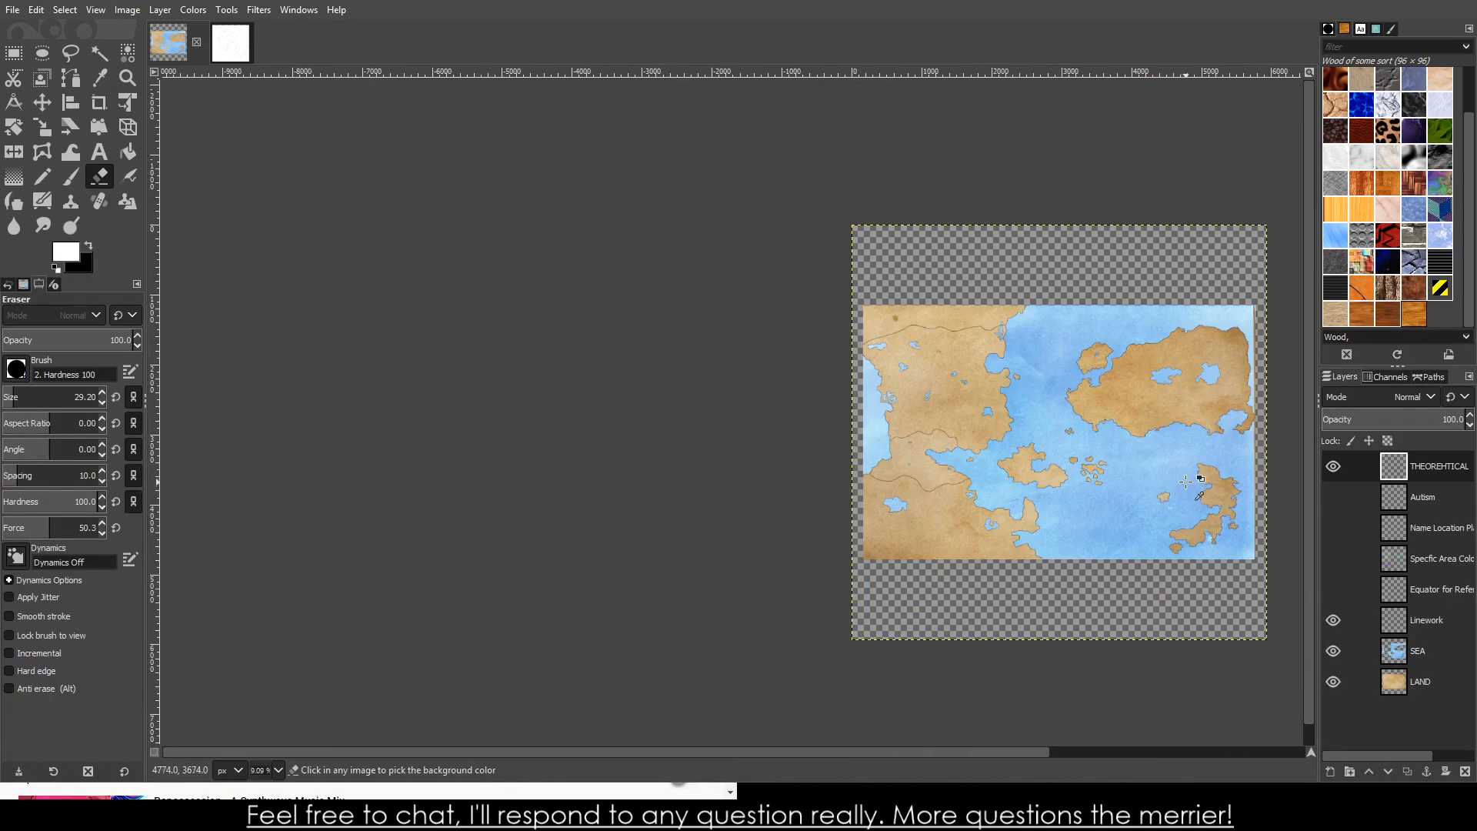
{"action": "scroll", "coordinate": [1200, 480], "scroll_direction": "up", "scroll_amount": 3}
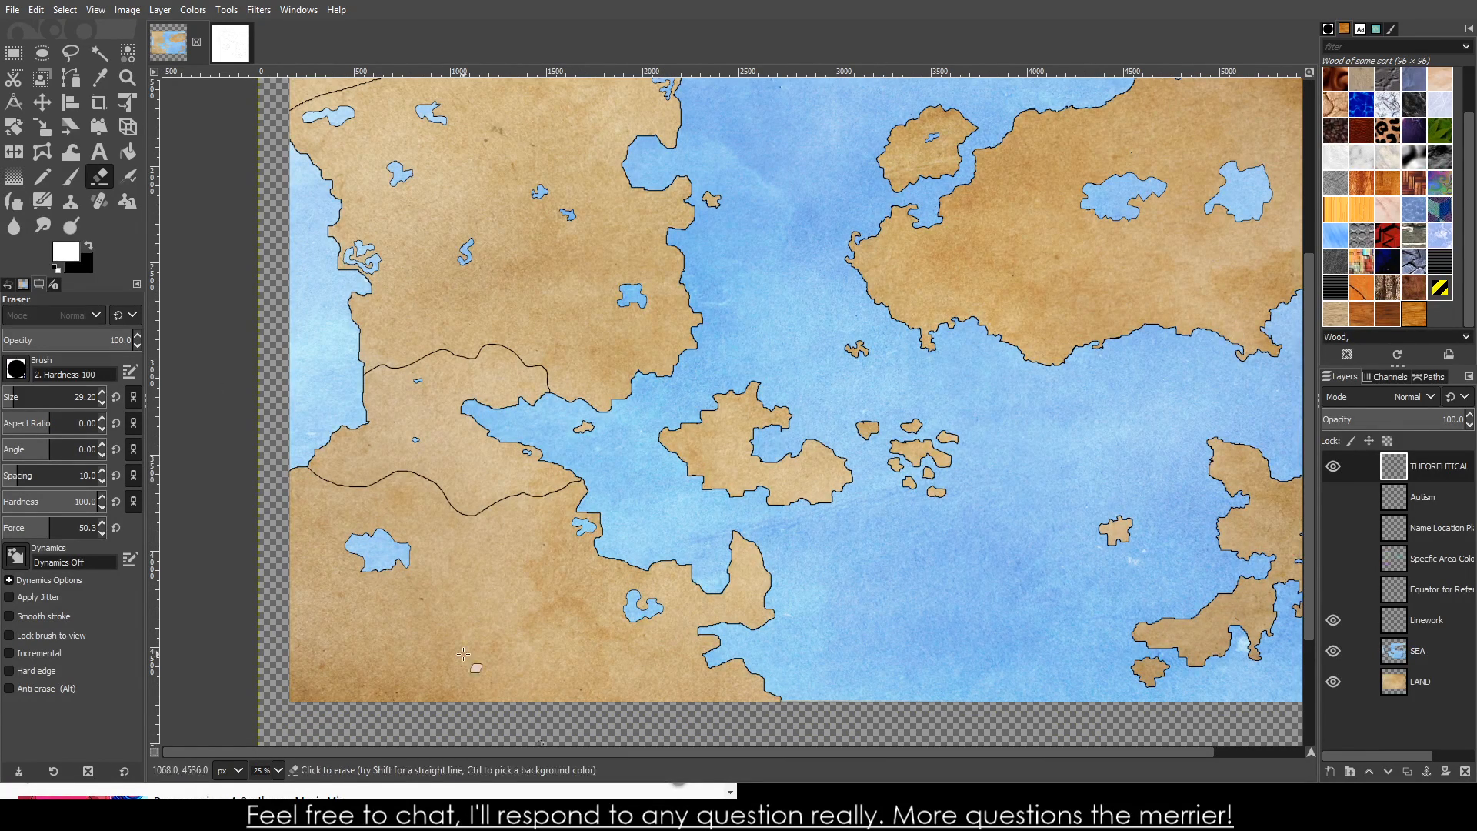
{"action": "left_click", "coordinate": [230, 42]}
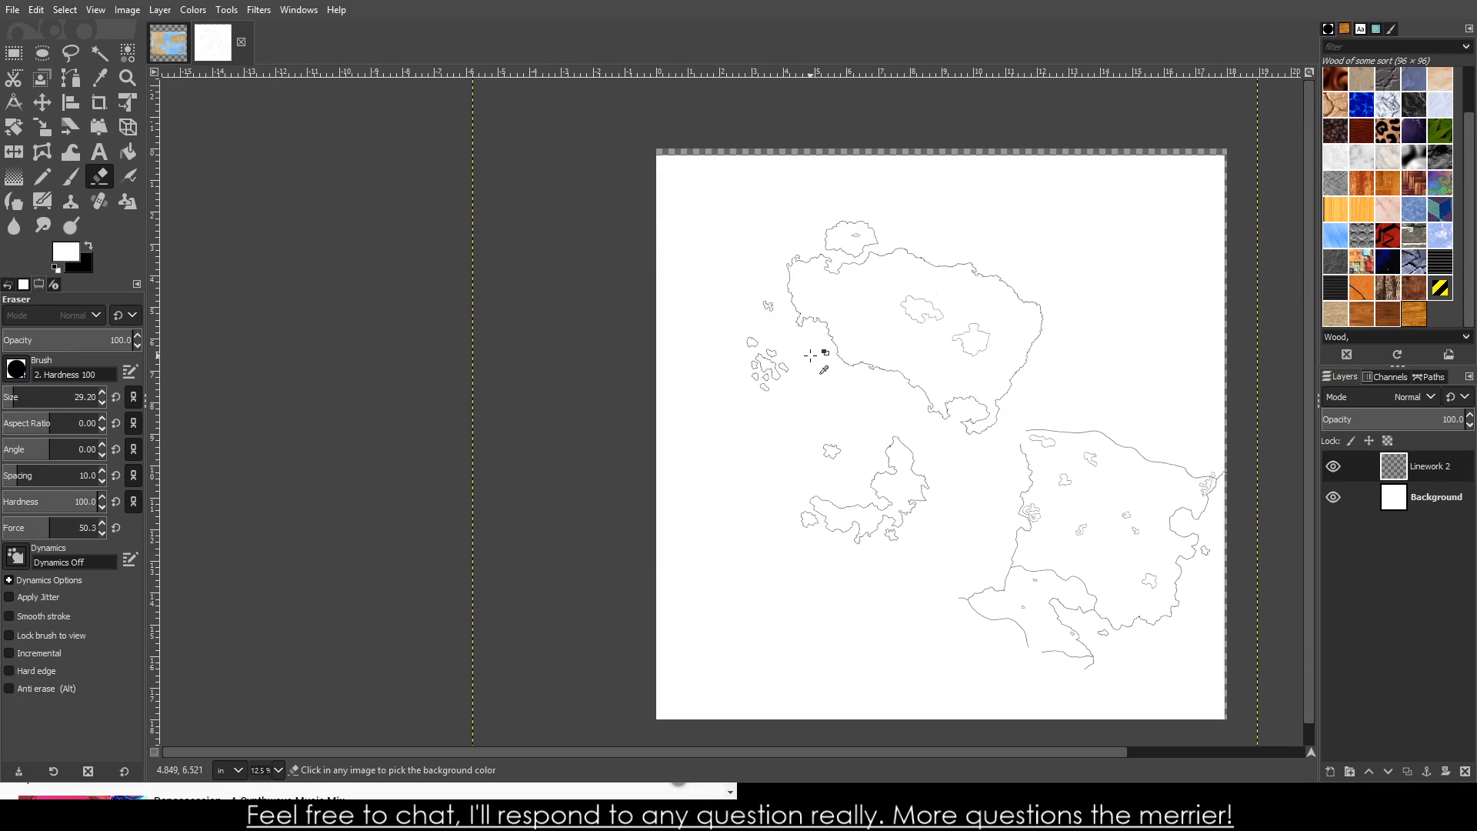
{"action": "scroll", "coordinate": [801, 356], "scroll_direction": "up", "scroll_amount": 4}
{"action": "left_click", "coordinate": [178, 51]}
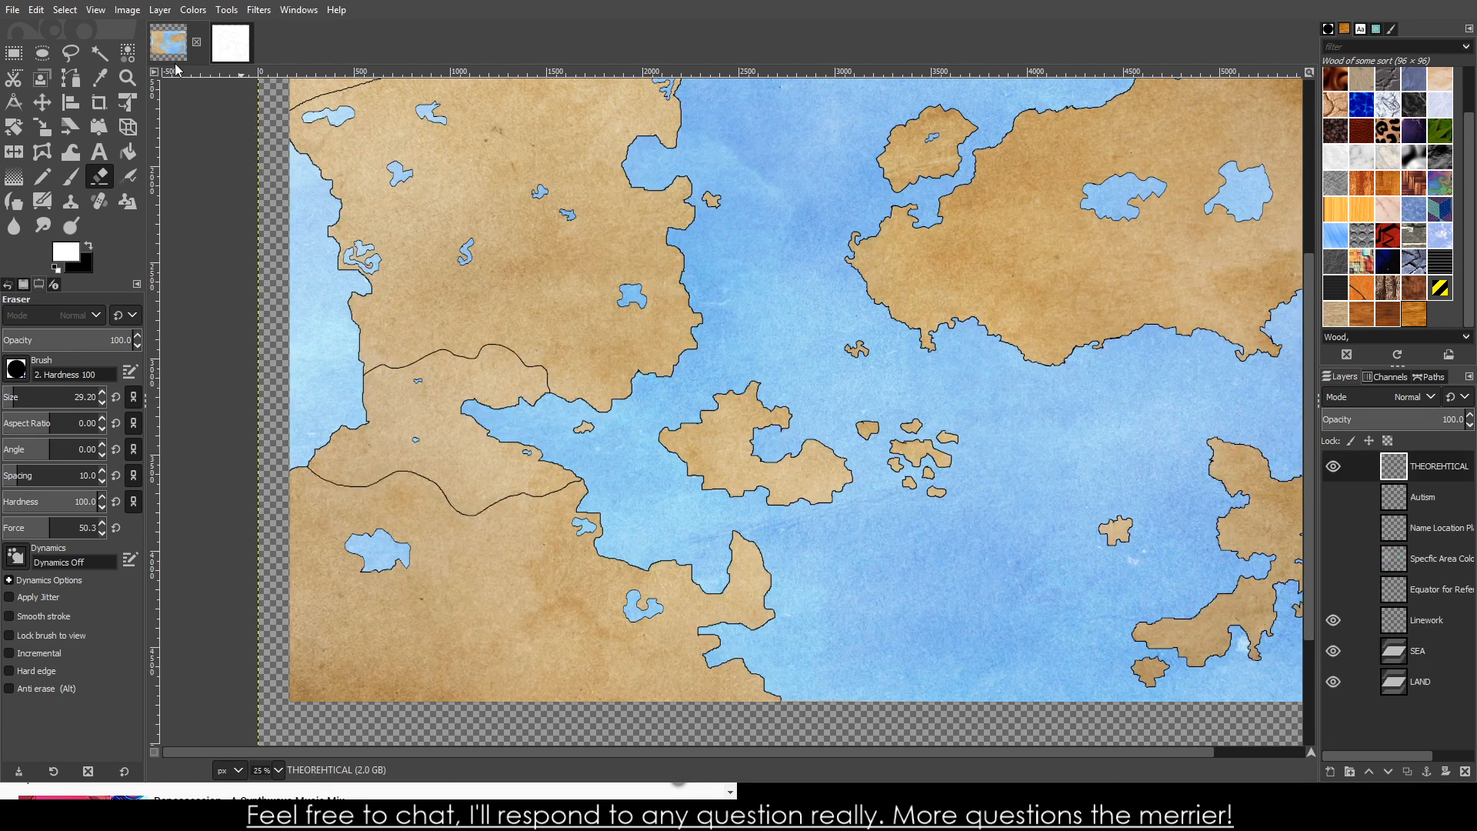
- Select the central continent with a rectangle about 1042 × 756 px, leaving out the islands to its east
{"action": "scroll", "coordinate": [743, 496], "scroll_direction": "up", "scroll_amount": 2}
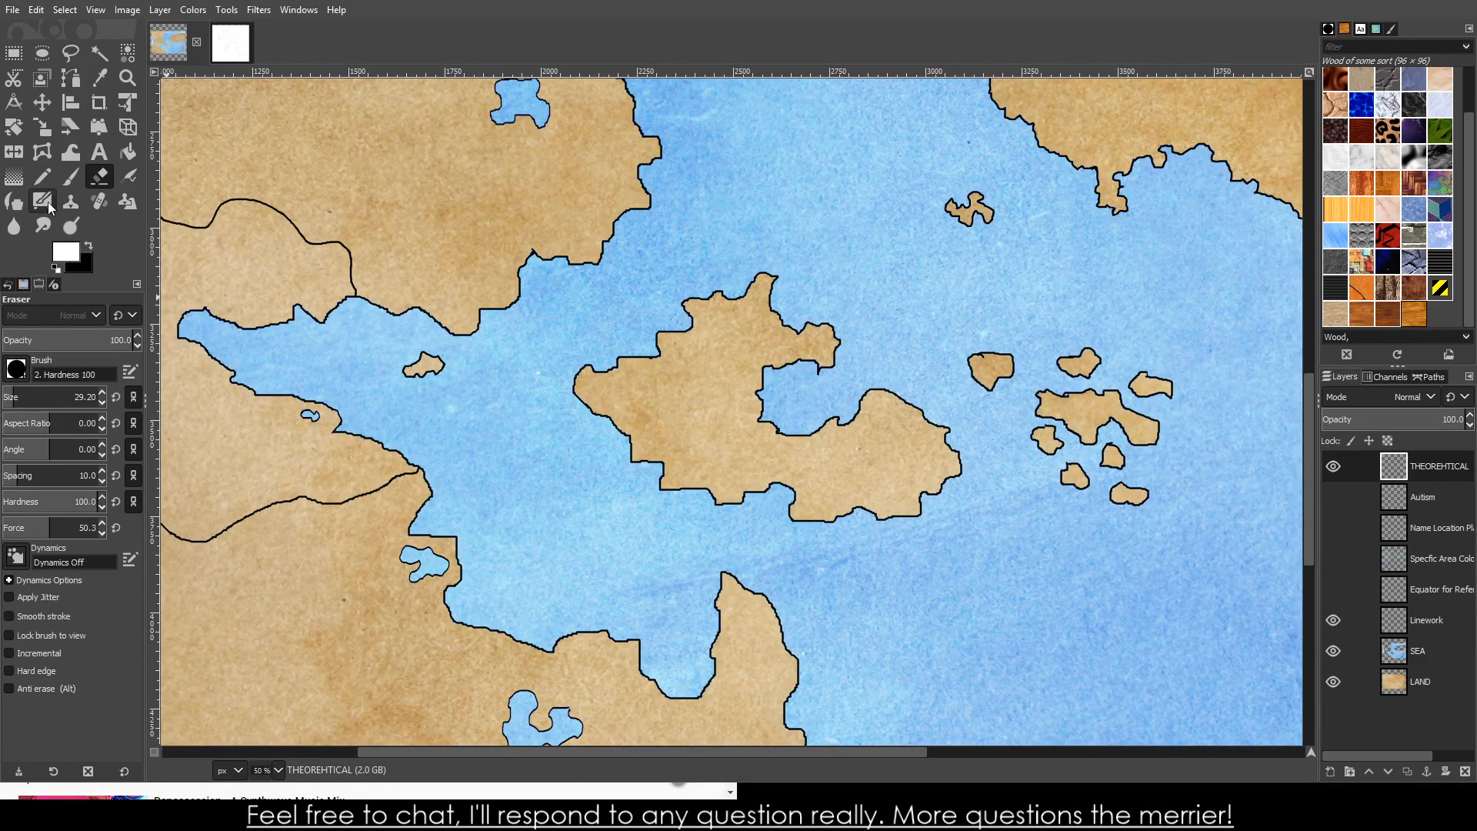
{"action": "left_click", "coordinate": [14, 52]}
{"action": "left_click_drag", "start_coordinate": [547, 524], "coordinate": [975, 281]}
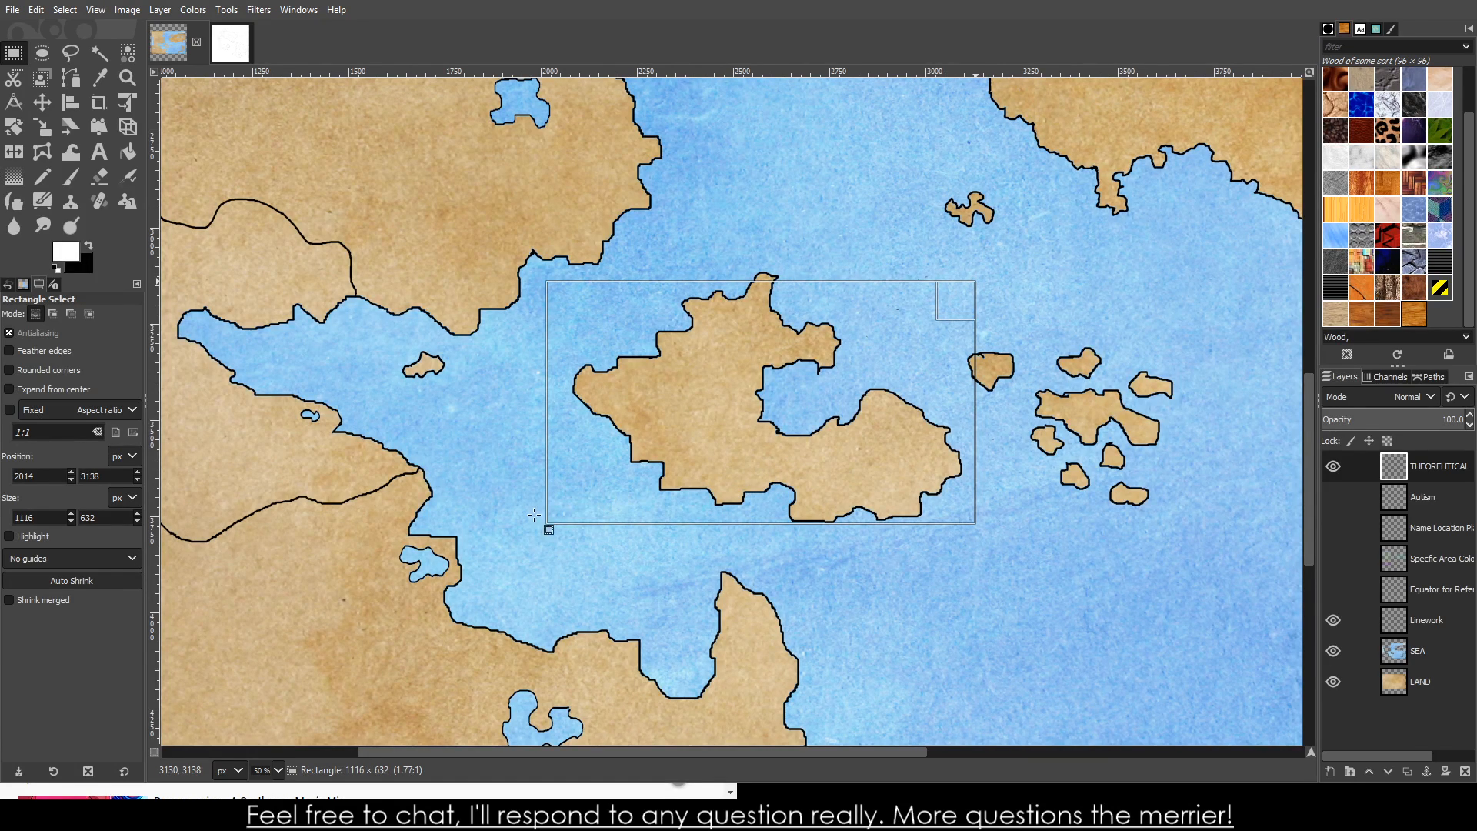
{"action": "left_click", "coordinate": [884, 319]}
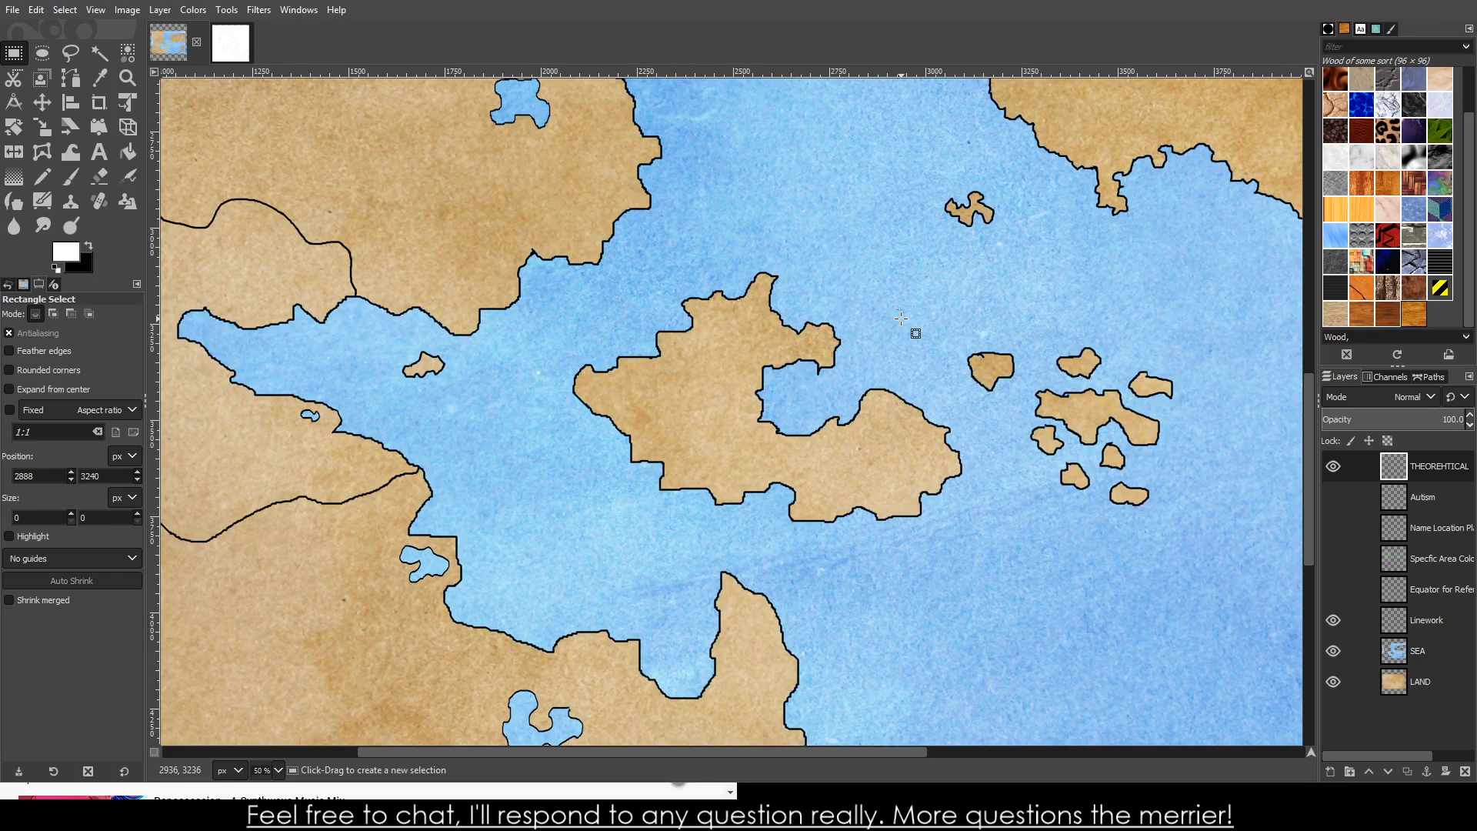
{"action": "left_click", "coordinate": [778, 379]}
{"action": "left_click_drag", "start_coordinate": [1041, 246], "coordinate": [559, 545]}
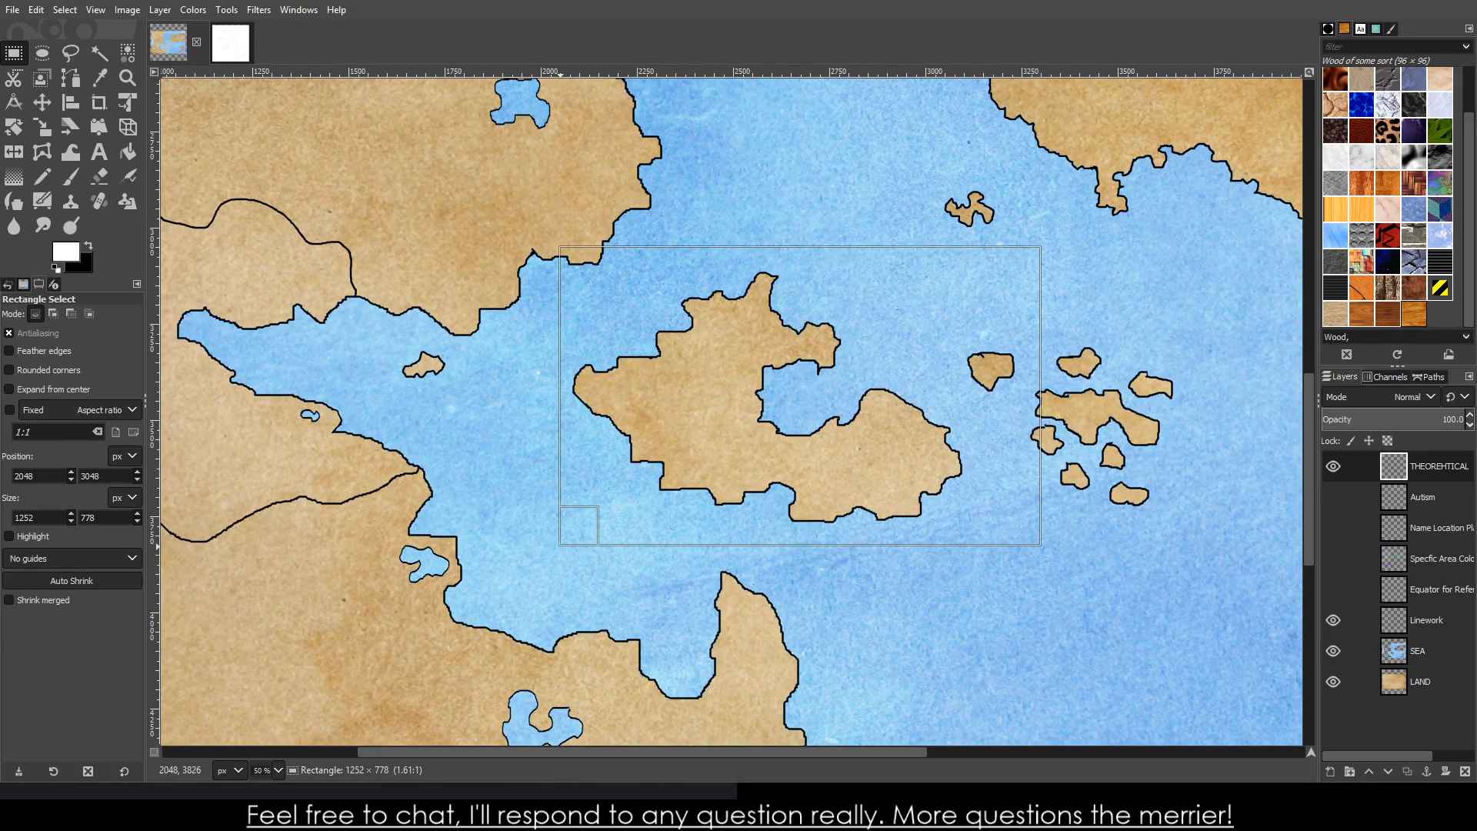
{"action": "left_click_drag", "start_coordinate": [1012, 522], "coordinate": [561, 269]}
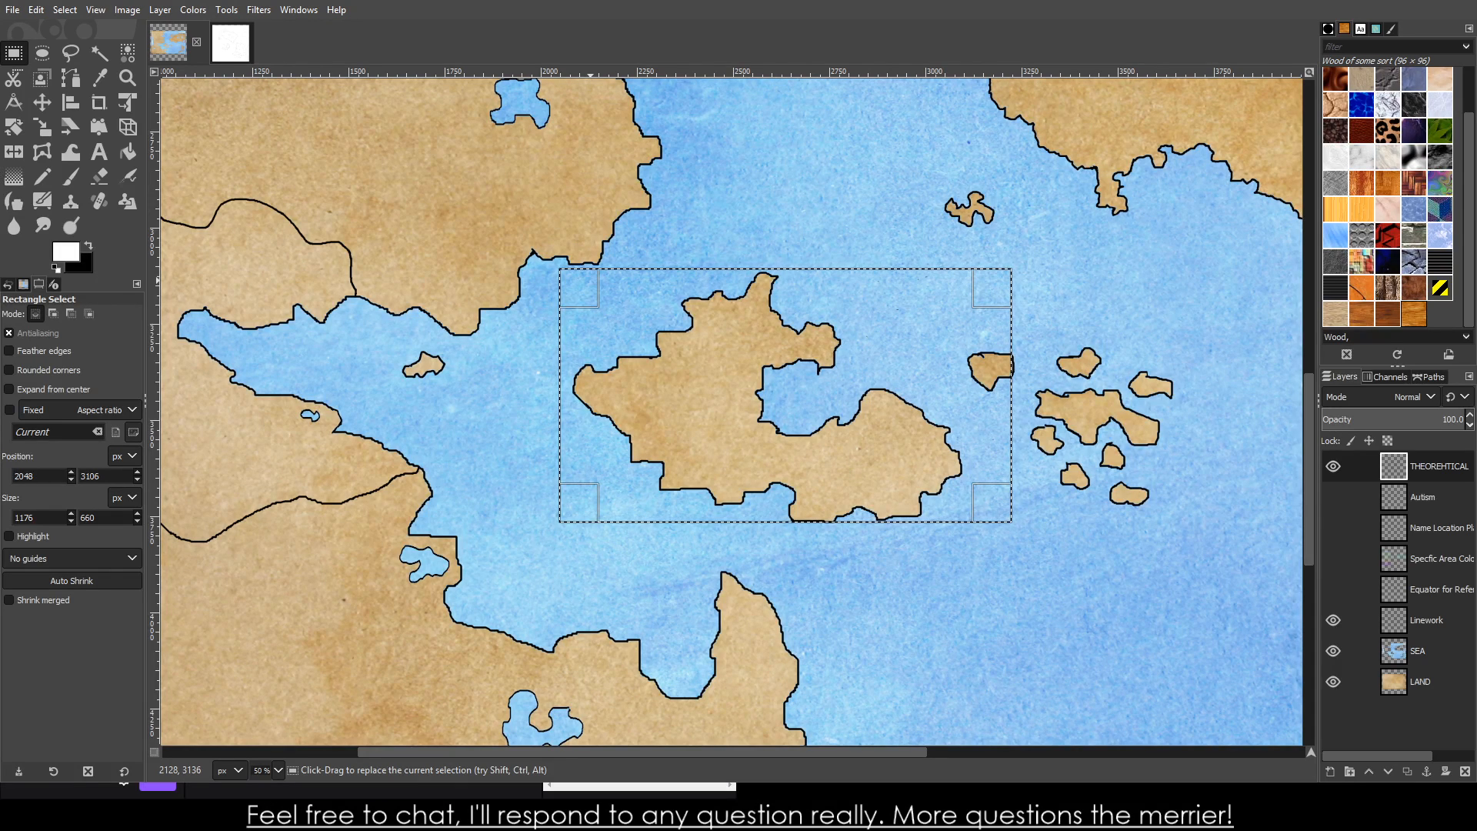
{"action": "left_click_drag", "start_coordinate": [591, 293], "coordinate": [584, 288]}
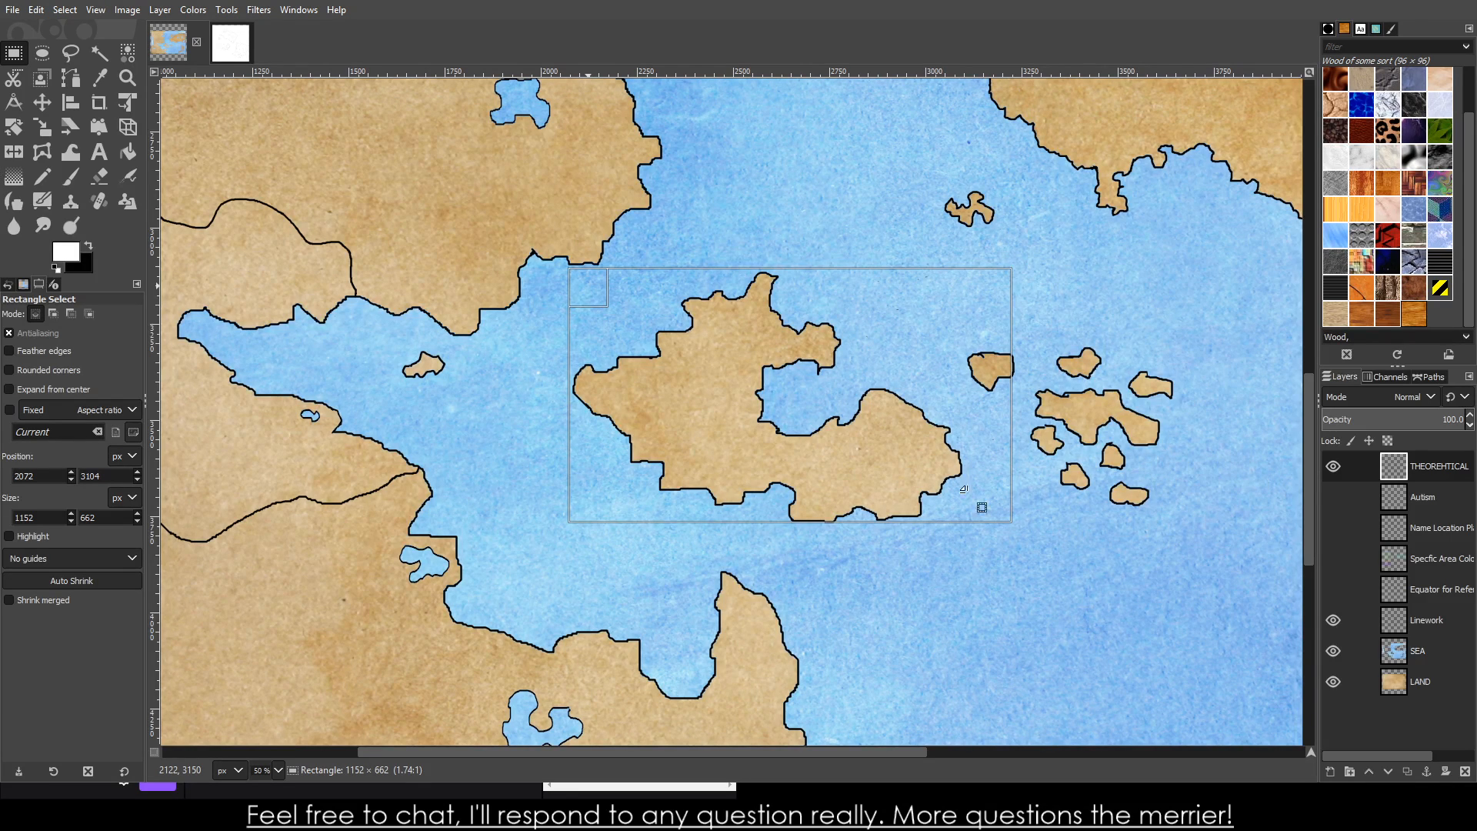
{"action": "left_click_drag", "start_coordinate": [994, 504], "coordinate": [950, 534]}
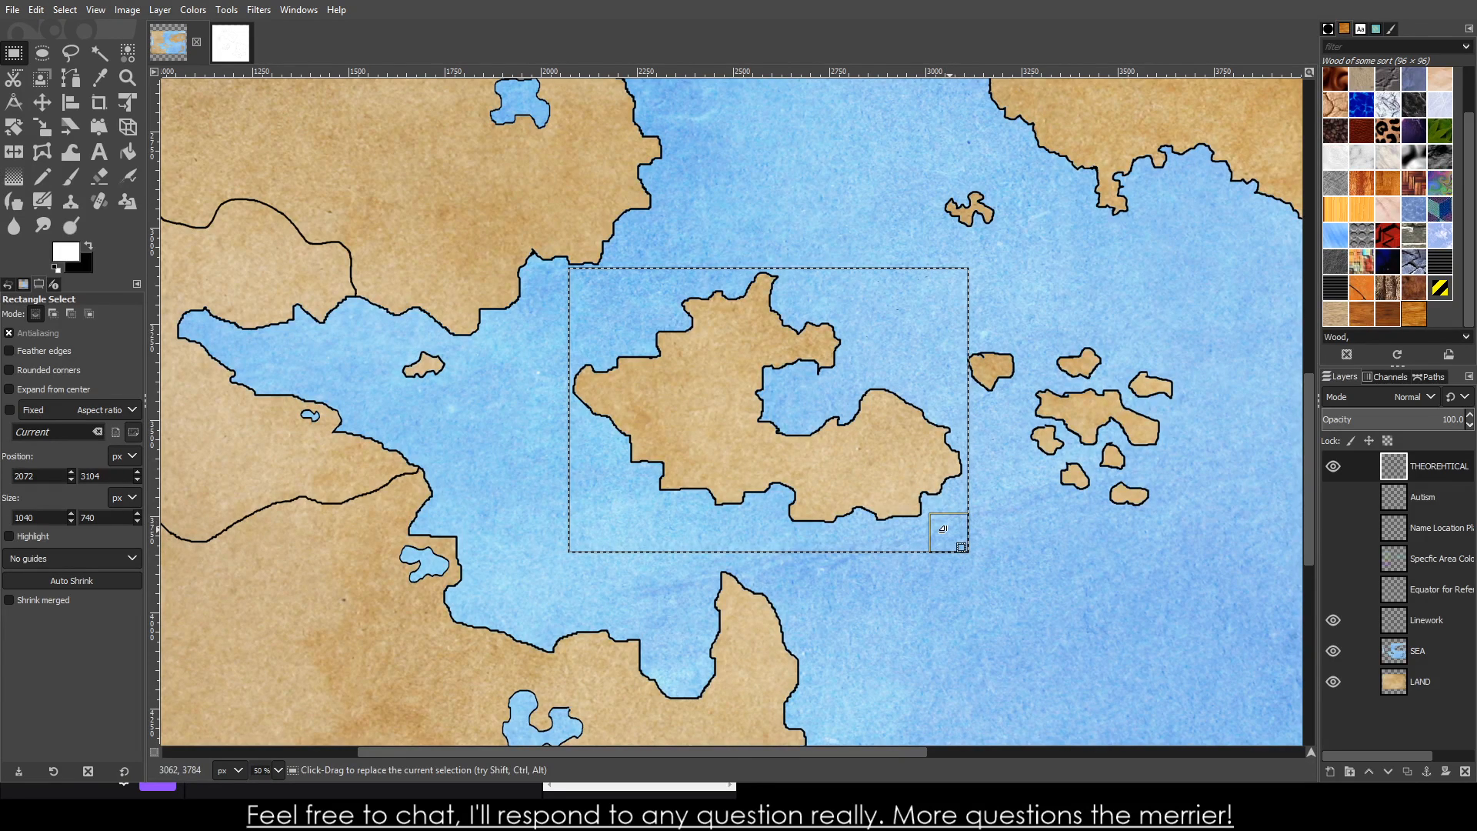
{"action": "left_click_drag", "start_coordinate": [941, 528], "coordinate": [946, 531]}
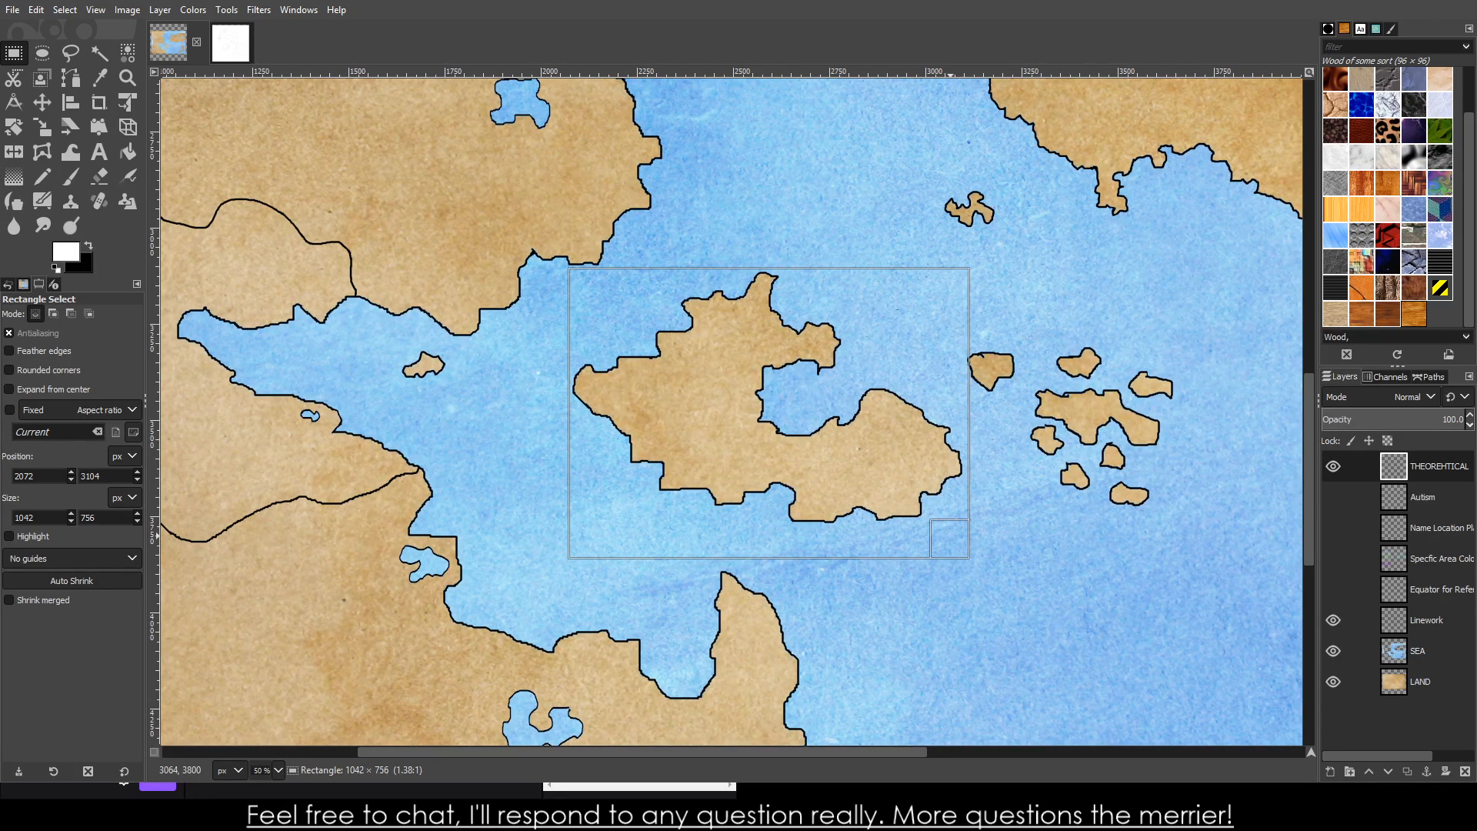
- Copy the central continent's linework into the new square map and move it to the empty southwestern area near the map's western edge
{"action": "key", "text": "ctrl+c"}
{"action": "left_click", "coordinate": [239, 58]}
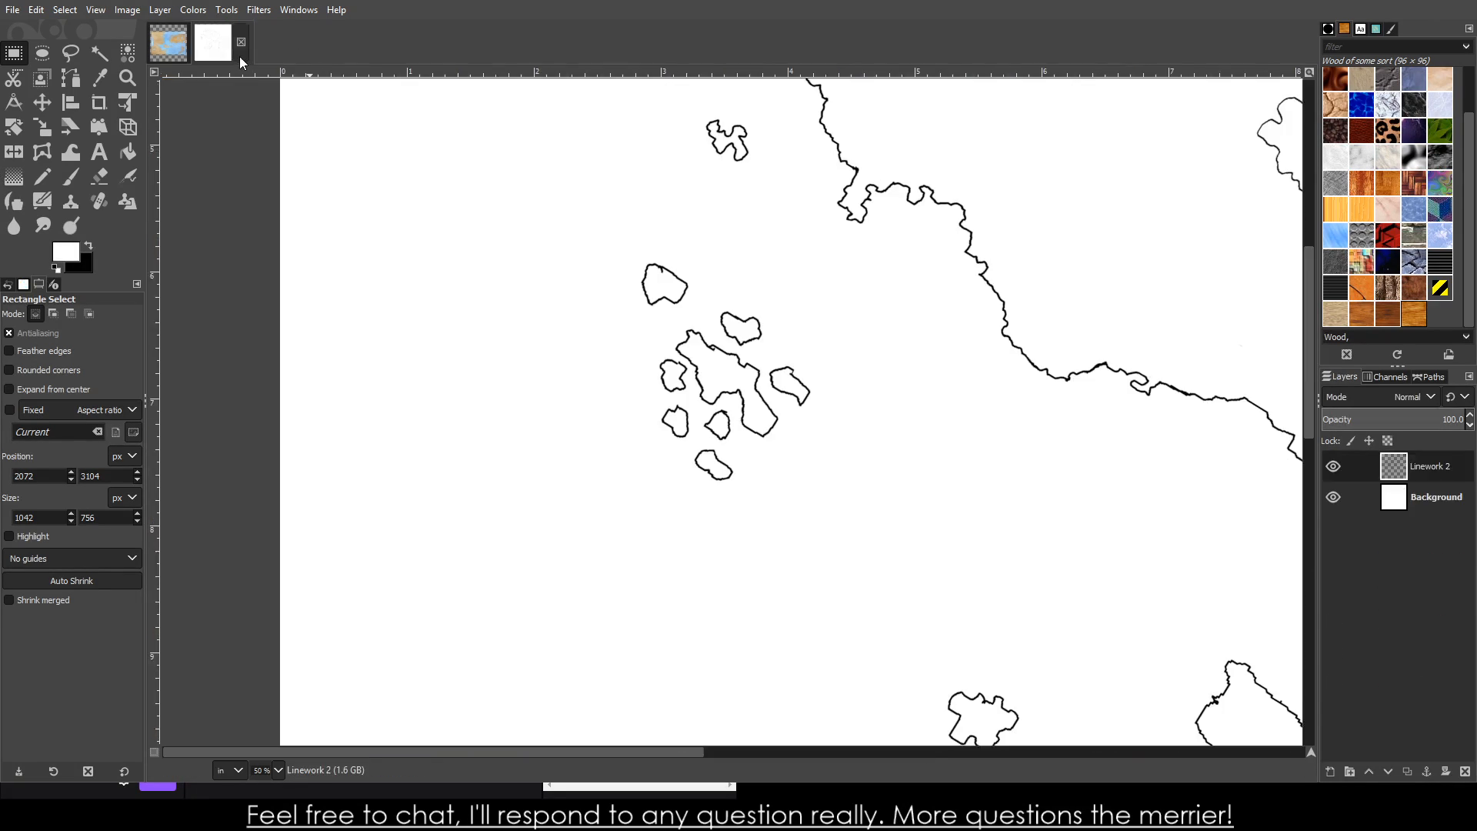
{"action": "scroll", "coordinate": [703, 529], "scroll_direction": "down", "scroll_amount": 2}
{"action": "scroll", "coordinate": [702, 529], "scroll_direction": "down", "scroll_amount": 1}
{"action": "scroll", "coordinate": [687, 614], "scroll_direction": "up", "scroll_amount": 1}
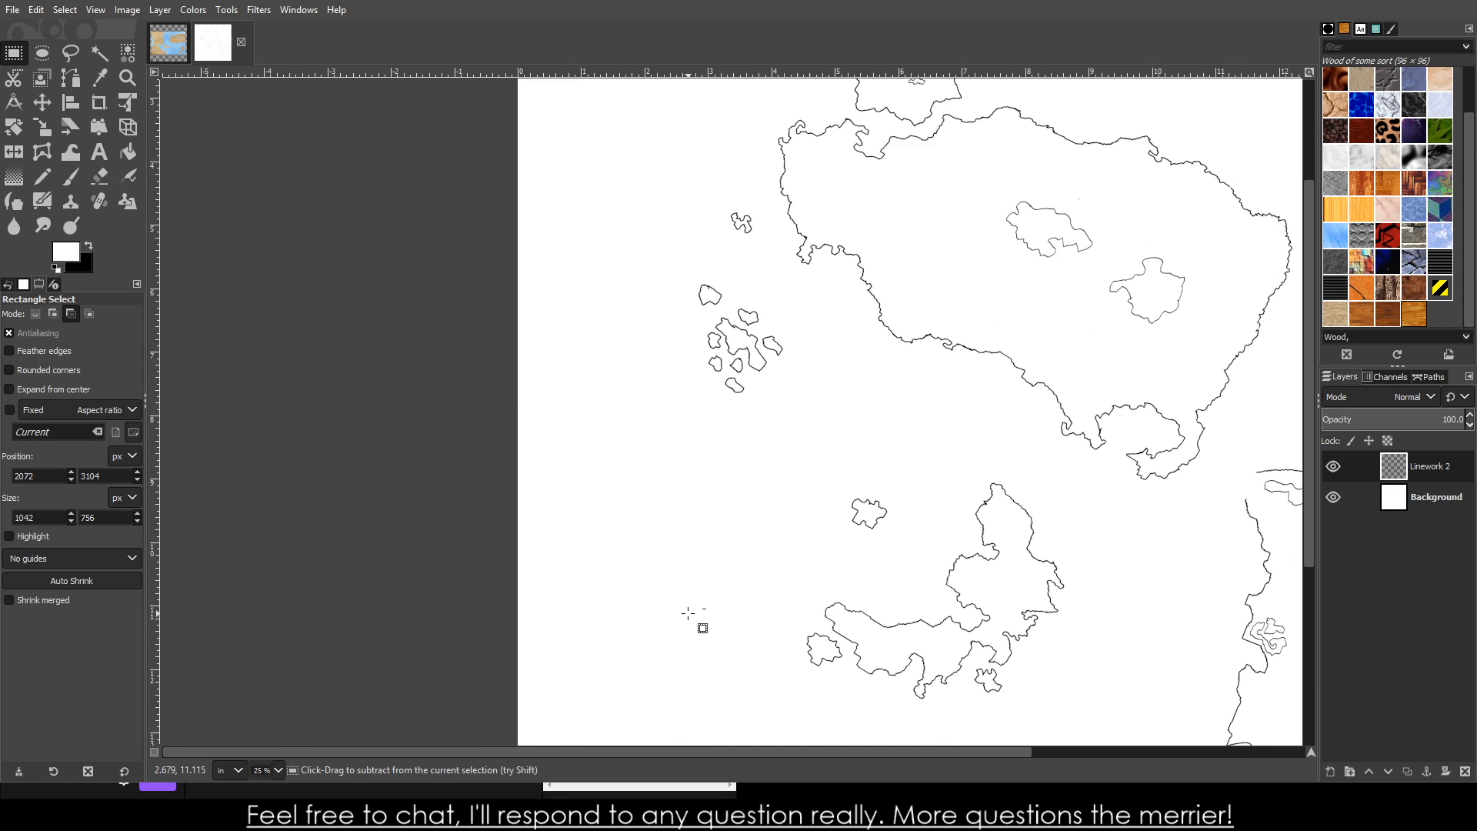
{"action": "key", "text": "ctrl+v"}
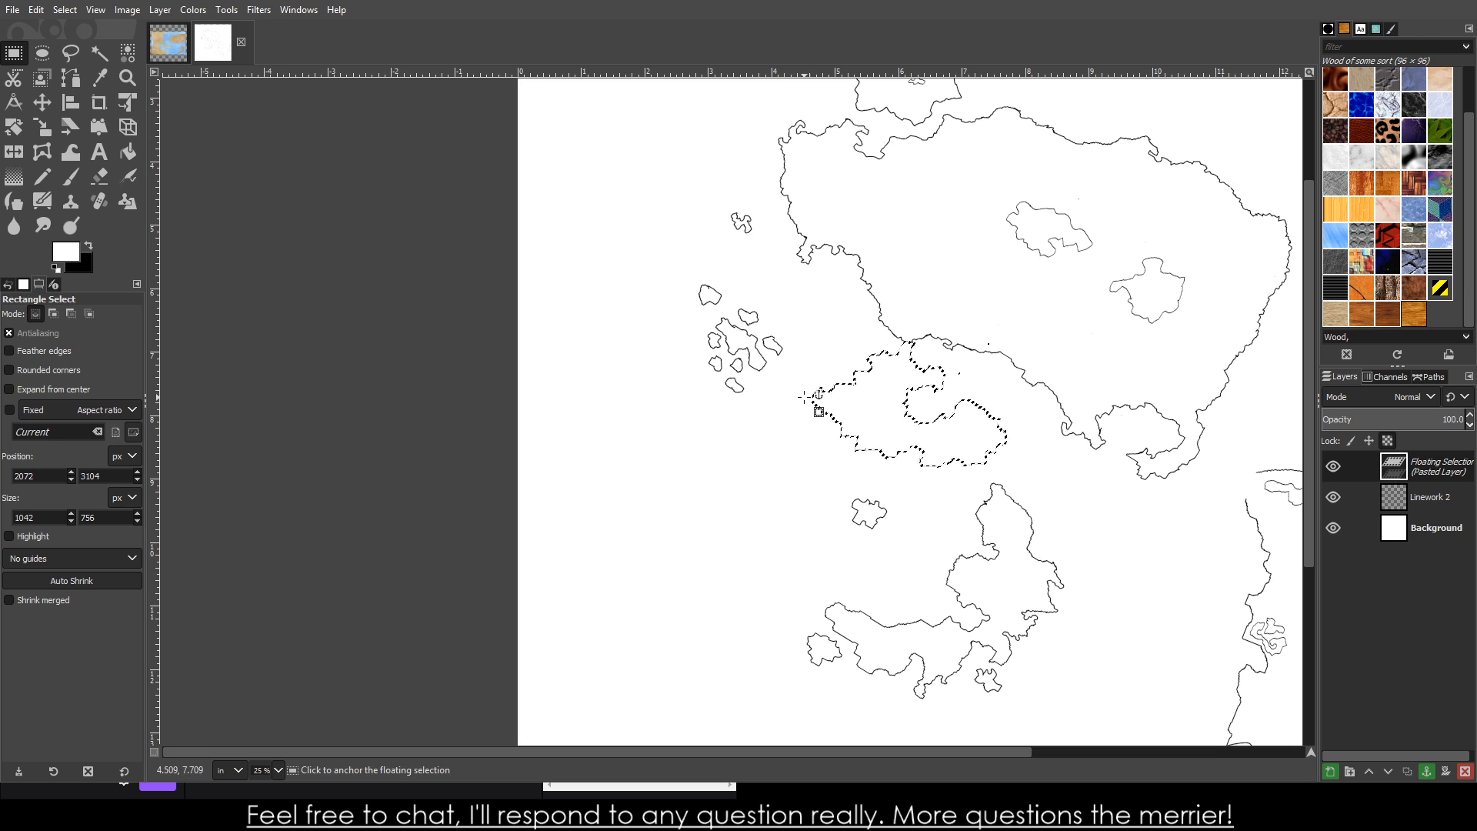
{"action": "left_click_drag", "start_coordinate": [669, 512], "coordinate": [538, 543]}
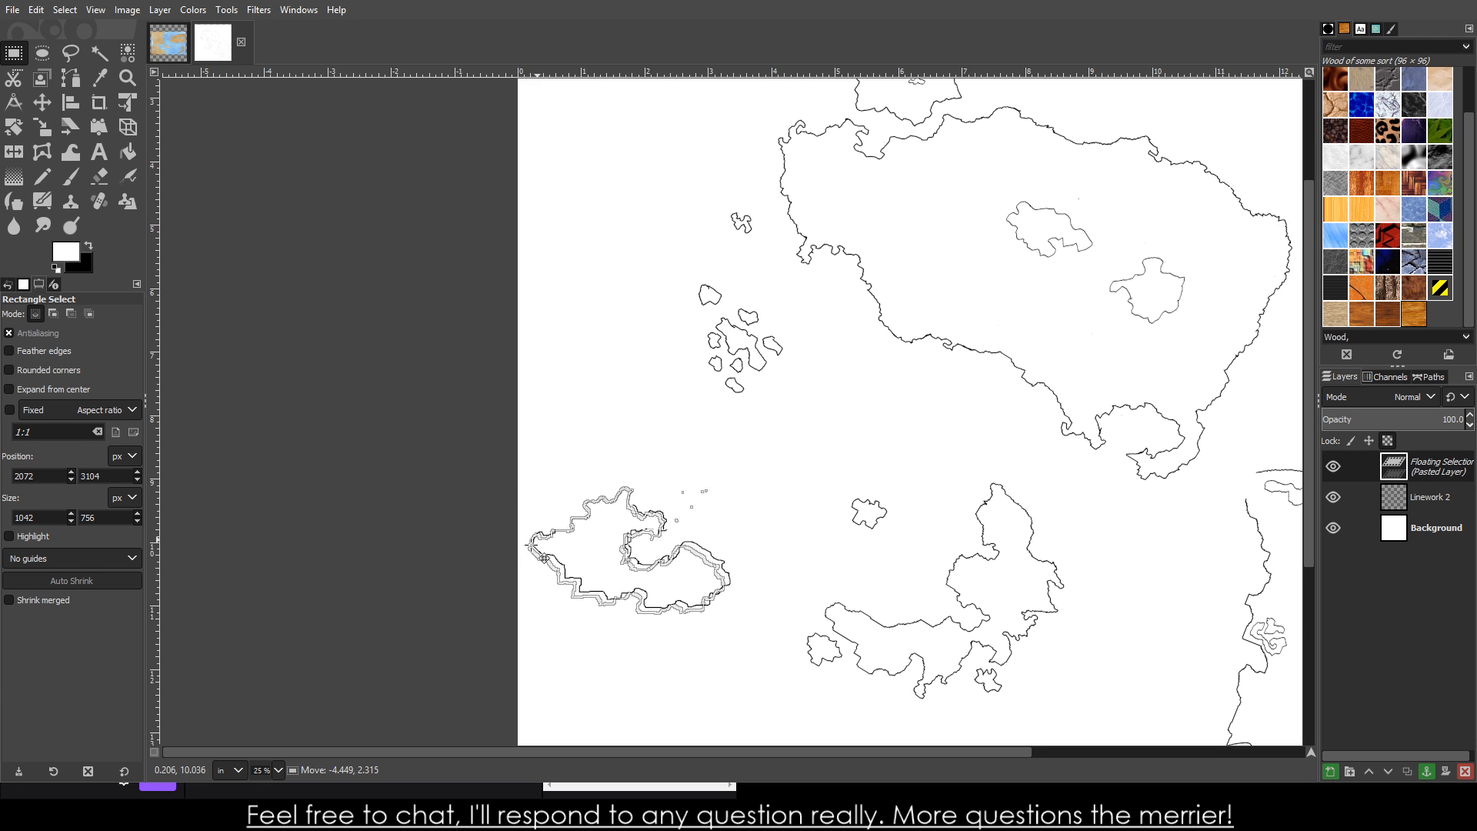
- Examine the pasted landmass outlines at different zoom levels, especially the western island and the large northern continent
{"action": "scroll", "coordinate": [653, 548], "scroll_direction": "up", "scroll_amount": 5}
{"action": "scroll", "coordinate": [639, 550], "scroll_direction": "down", "scroll_amount": 4}
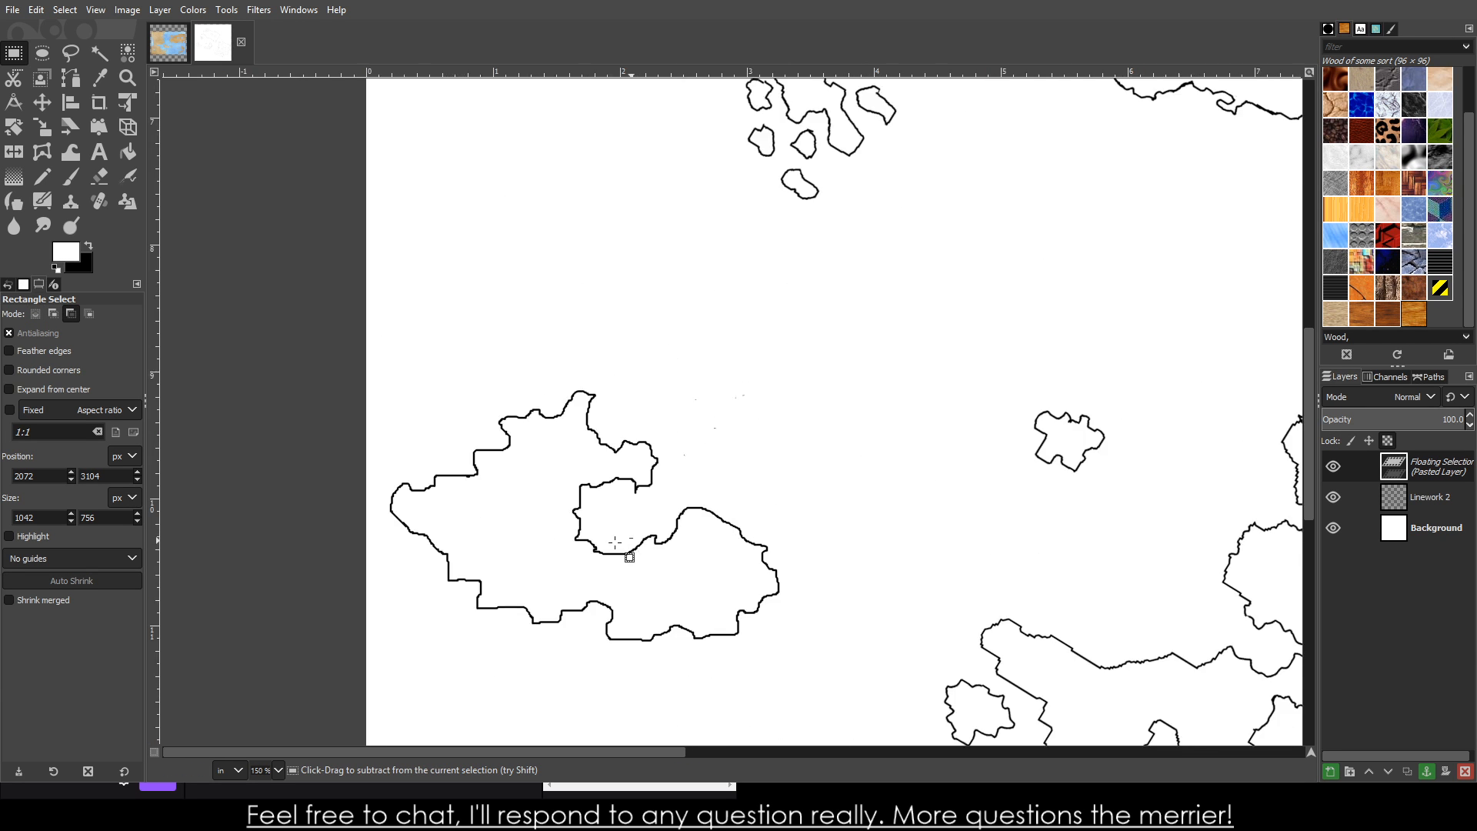
{"action": "scroll", "coordinate": [594, 631], "scroll_direction": "up", "scroll_amount": 3}
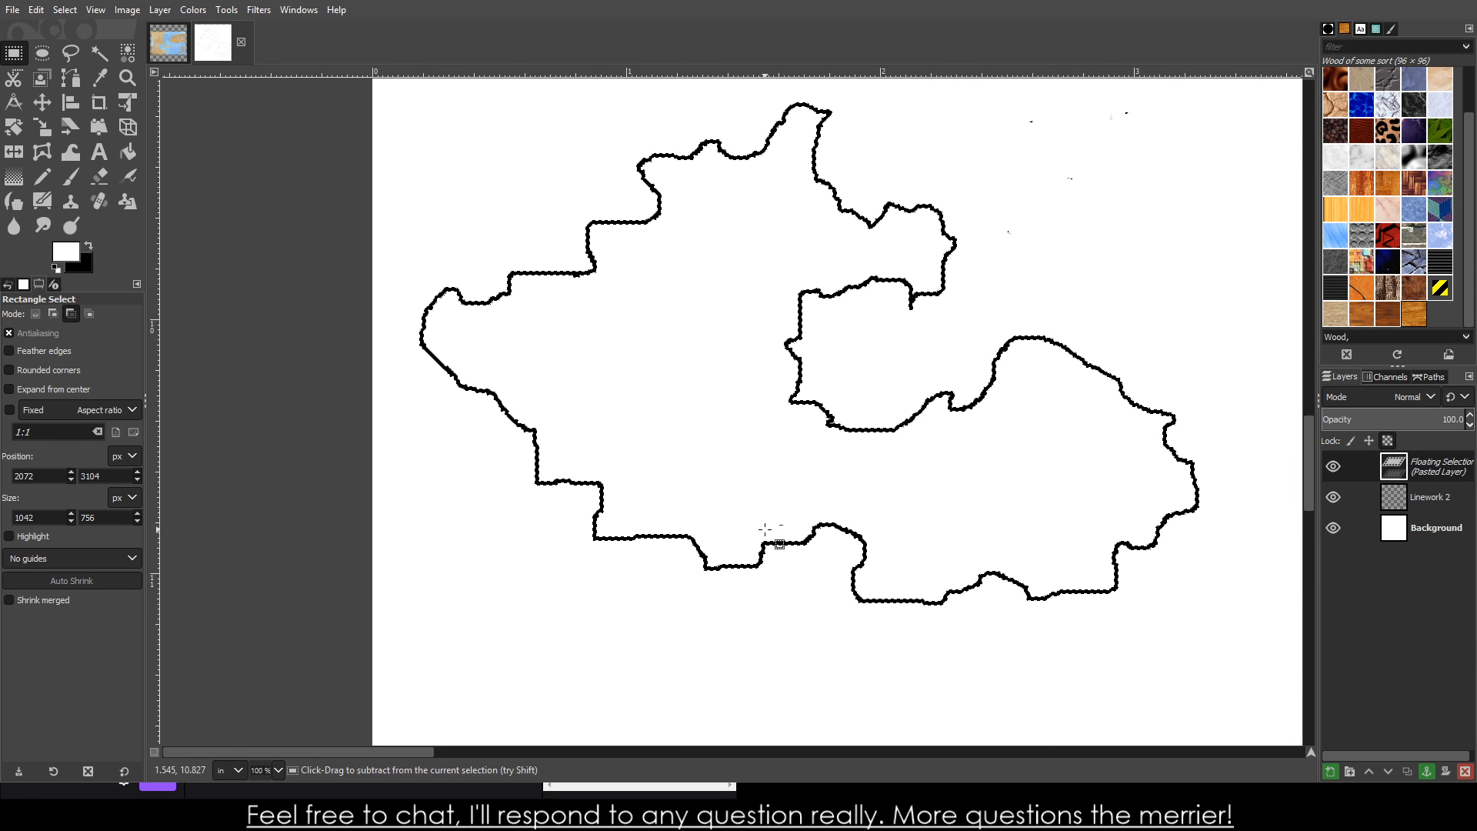
{"action": "scroll", "coordinate": [850, 587], "scroll_direction": "down", "scroll_amount": 3}
{"action": "scroll", "coordinate": [946, 543], "scroll_direction": "down", "scroll_amount": 5}
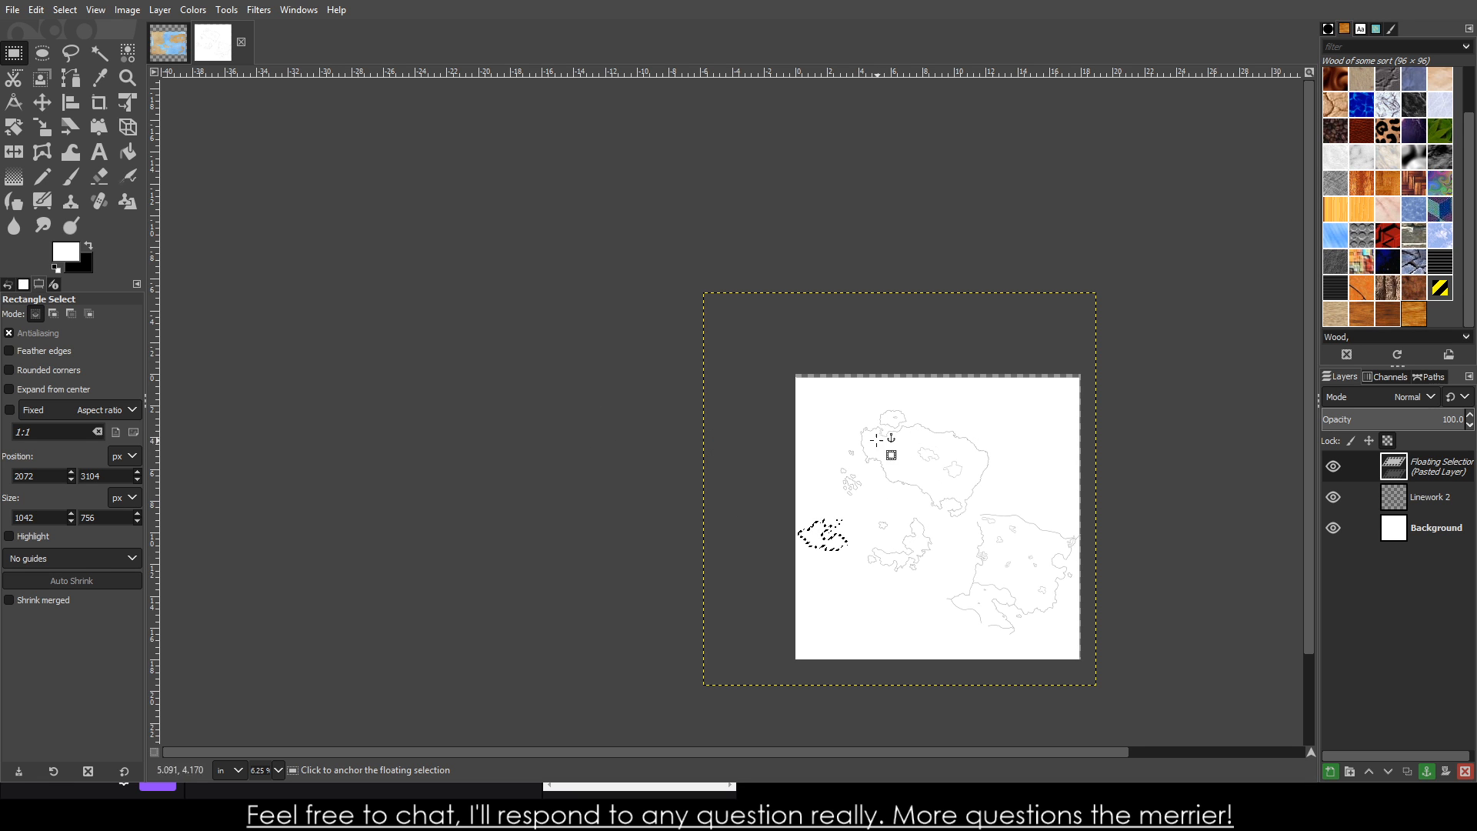
{"action": "scroll", "coordinate": [1062, 490], "scroll_direction": "up", "scroll_amount": 4, "text": "ctrl"}
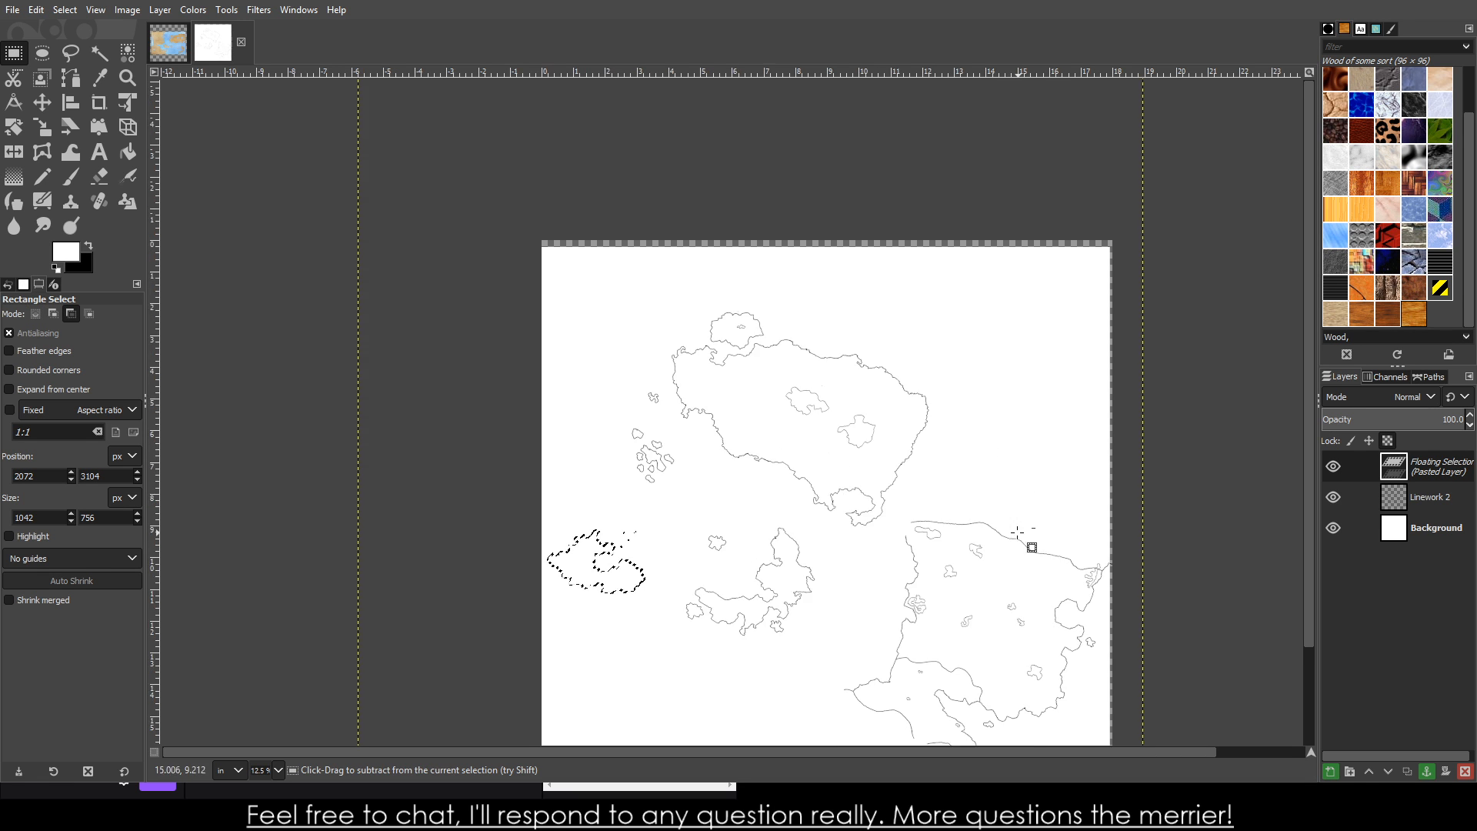
{"action": "scroll", "coordinate": [785, 455], "scroll_direction": "down", "scroll_amount": 3, "text": "ctrl"}
{"action": "scroll", "coordinate": [640, 452], "scroll_direction": "up", "scroll_amount": 6, "text": "ctrl"}
{"action": "scroll", "coordinate": [792, 523], "scroll_direction": "down", "scroll_amount": 4, "text": "ctrl"}
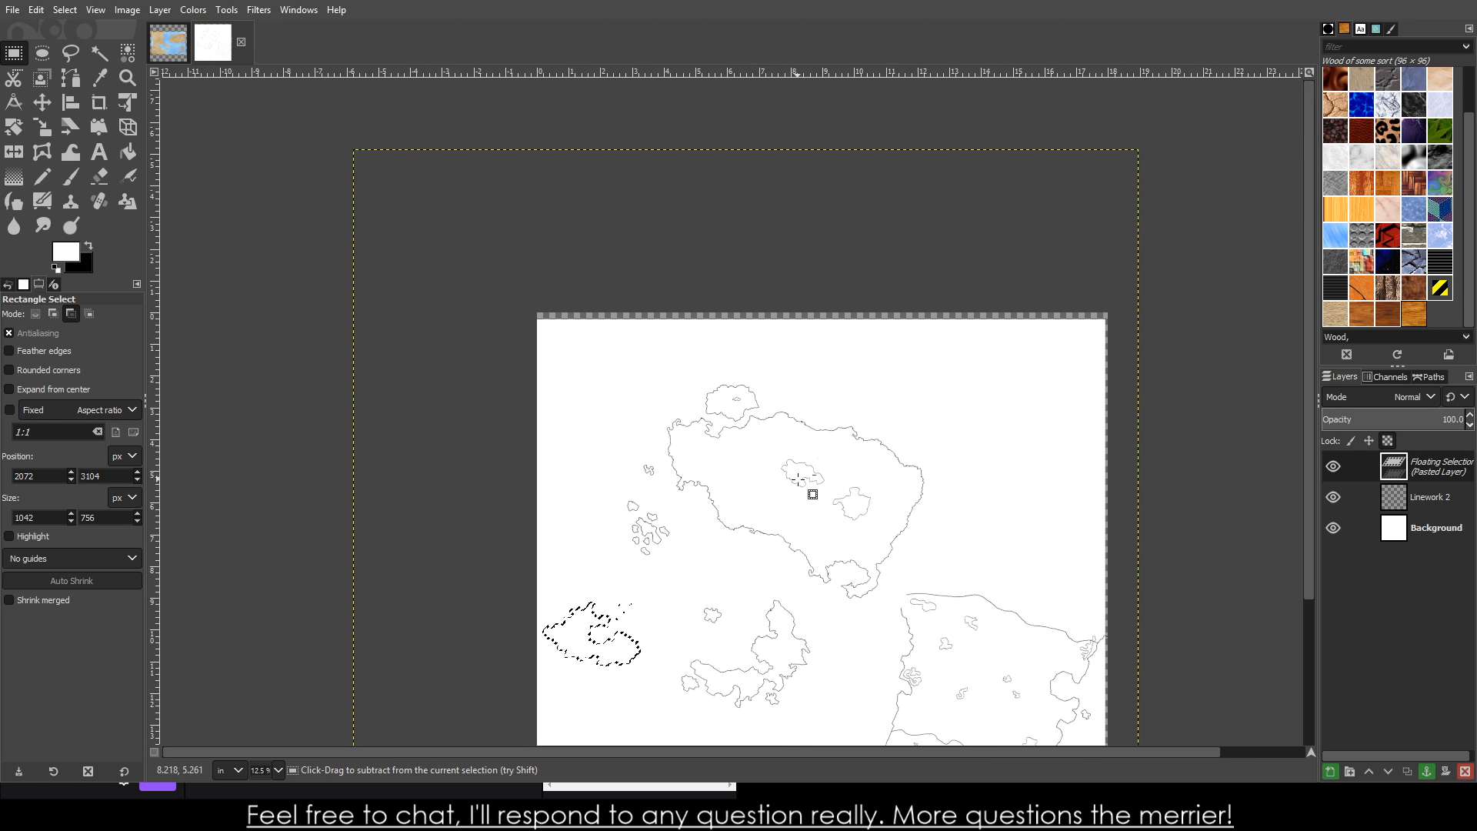
{"action": "scroll", "coordinate": [842, 554], "scroll_direction": "up", "scroll_amount": 2, "text": "ctrl"}
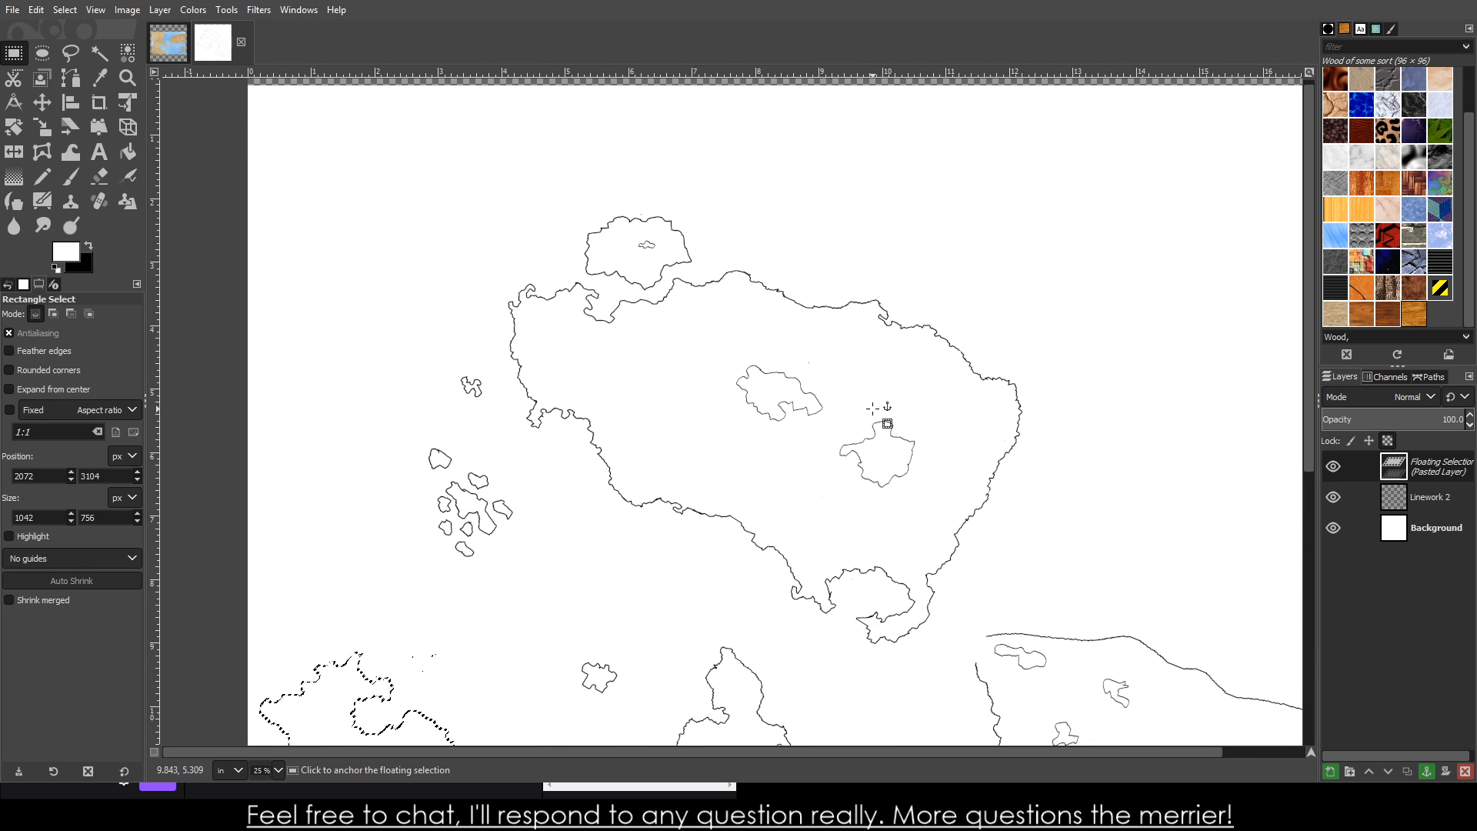
- Anchor the floating pasted linework onto the Linework 2 layer
{"action": "scroll", "coordinate": [660, 379], "scroll_direction": "down", "scroll_amount": 5}
{"action": "scroll", "coordinate": [702, 389], "scroll_direction": "up", "scroll_amount": 5}
{"action": "scroll", "coordinate": [684, 387], "scroll_direction": "down", "scroll_amount": 2}
{"action": "scroll", "coordinate": [685, 386], "scroll_direction": "down", "scroll_amount": 2, "text": "ctrl"}
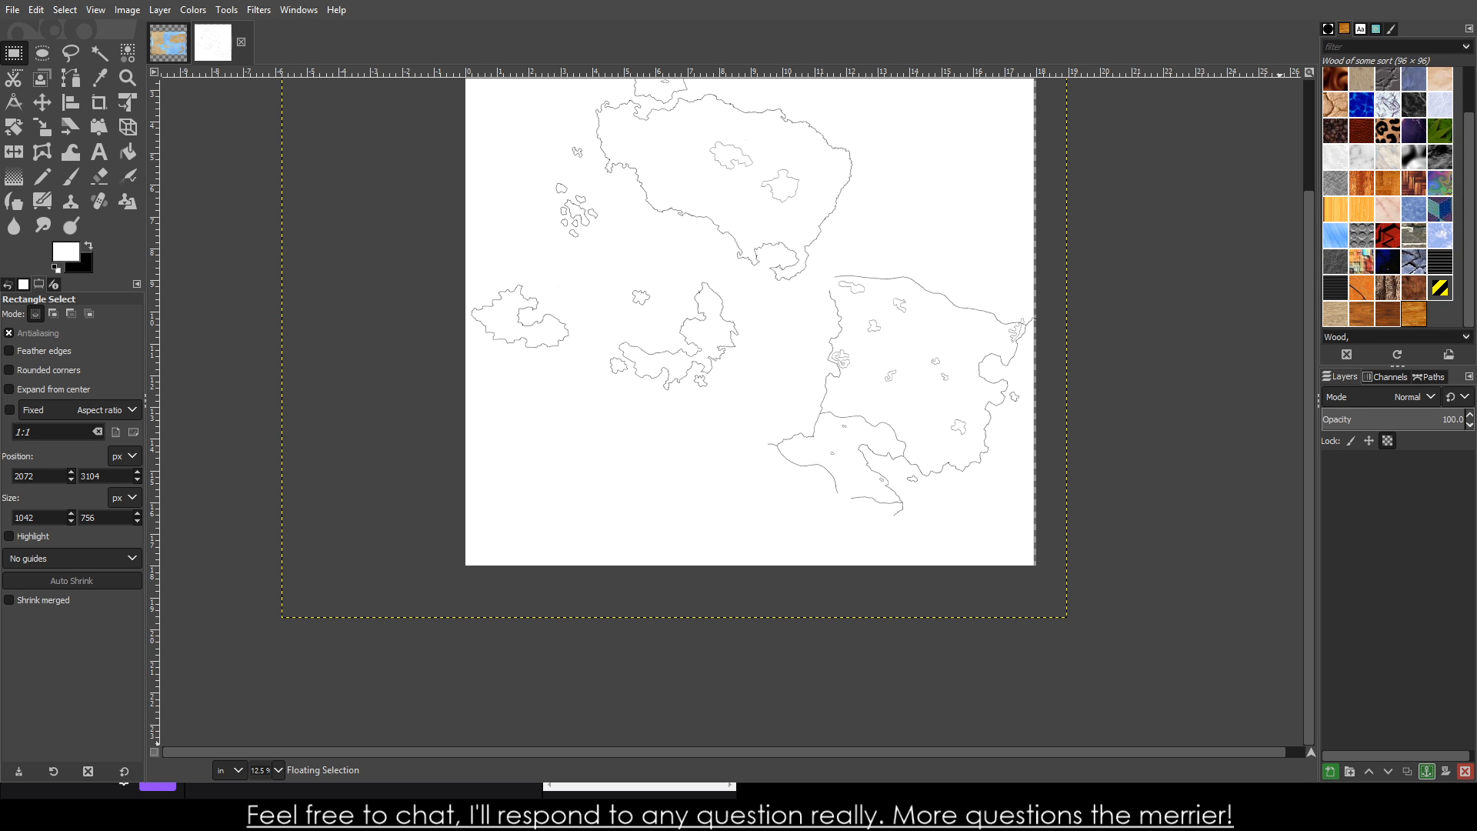
- Close the coloured land-and-sea map image and return to the whole black-and-white linework canvas
{"action": "left_click", "coordinate": [170, 42]}
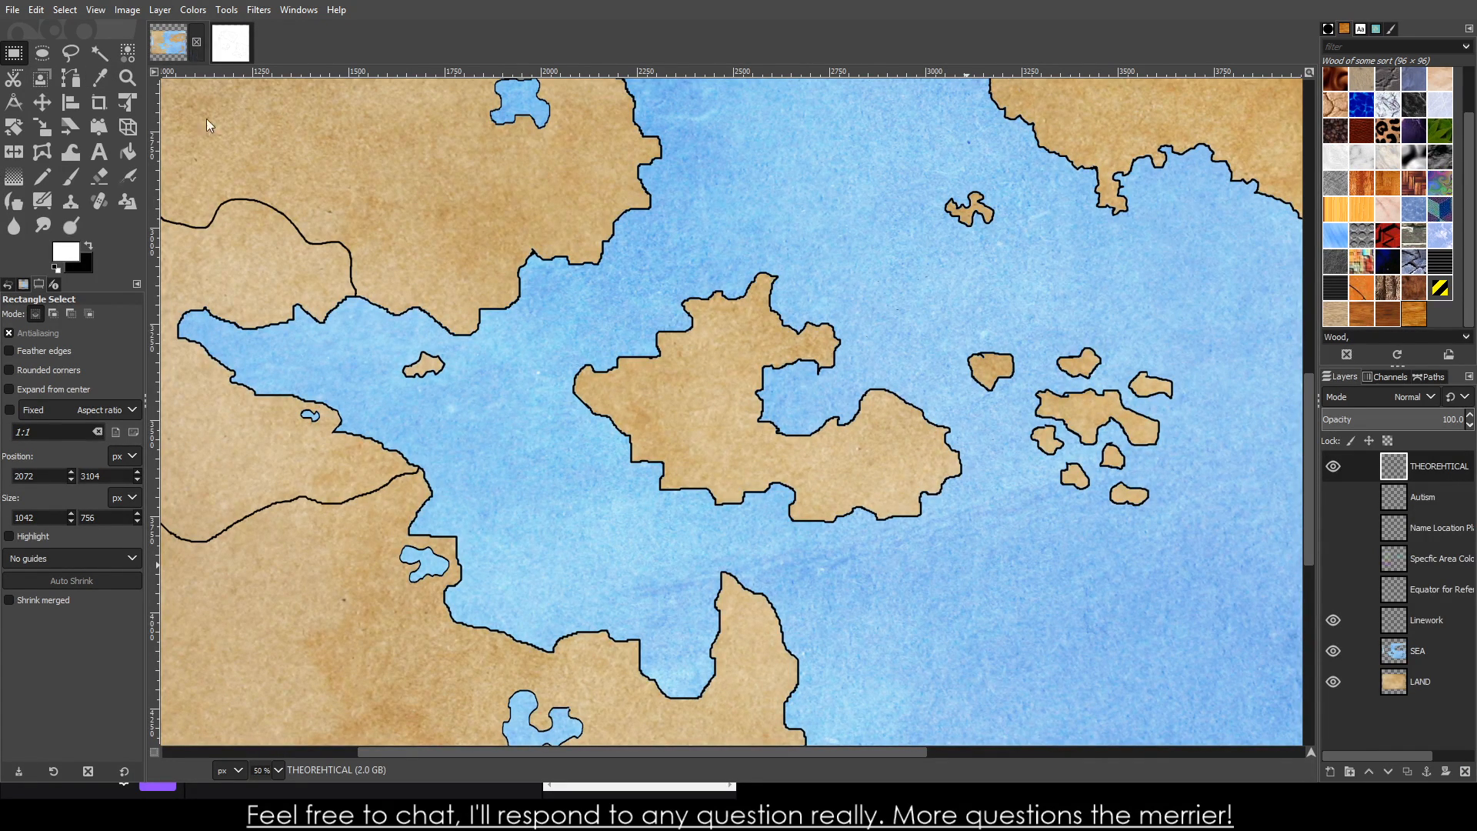
{"action": "key", "text": "ctrl+w"}
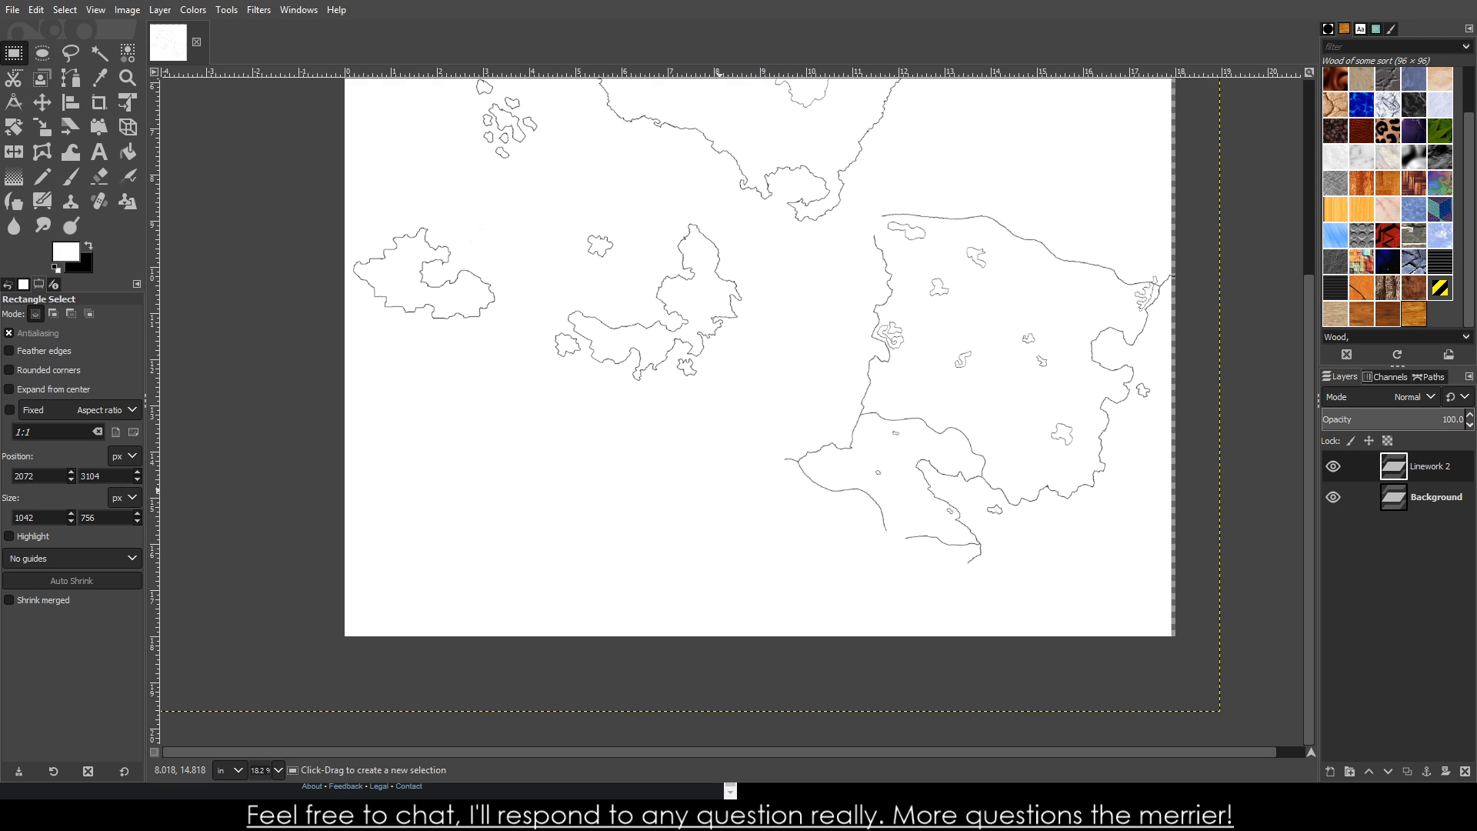
{"action": "key", "text": "minus"}
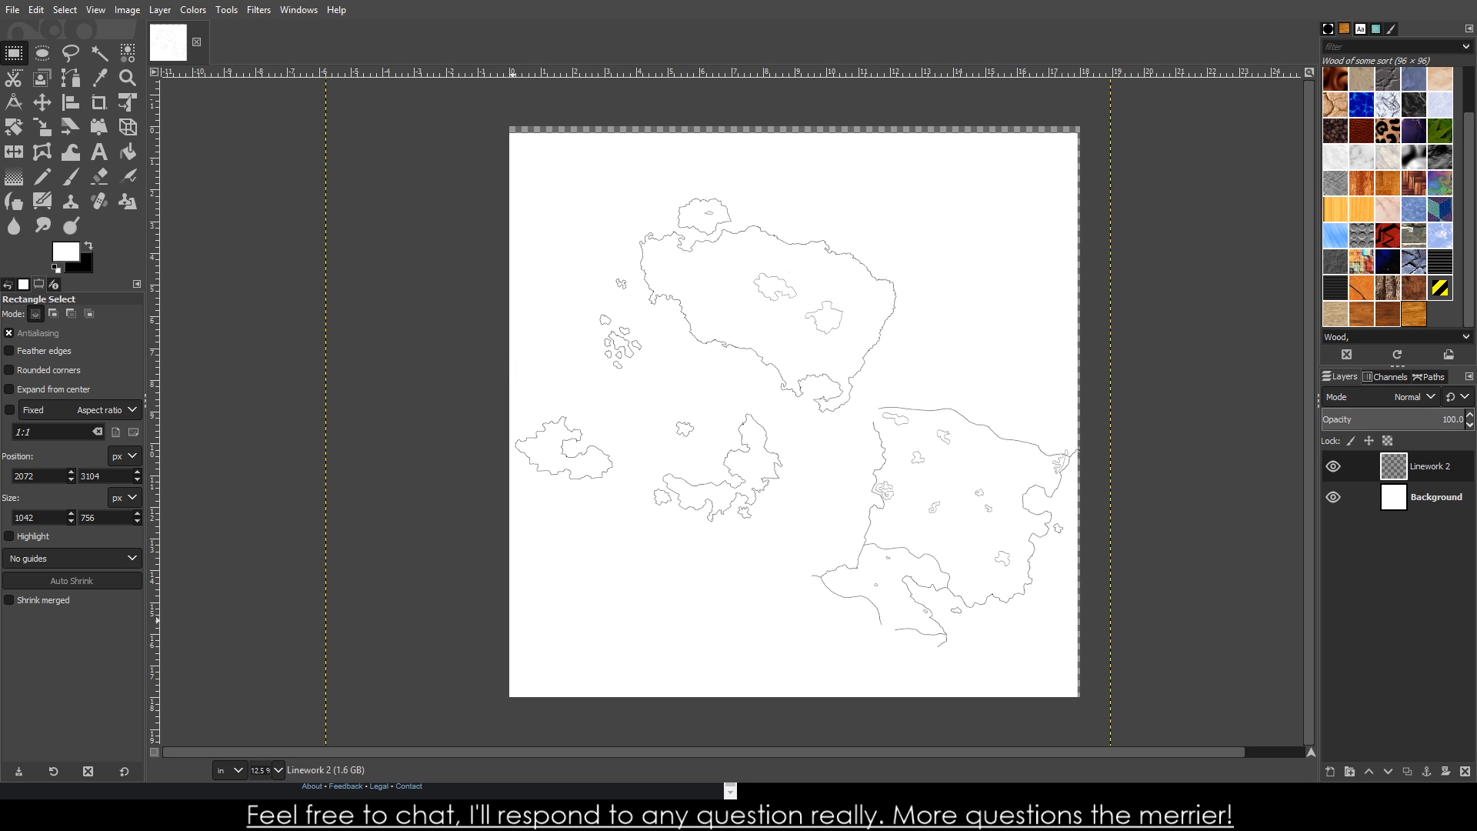
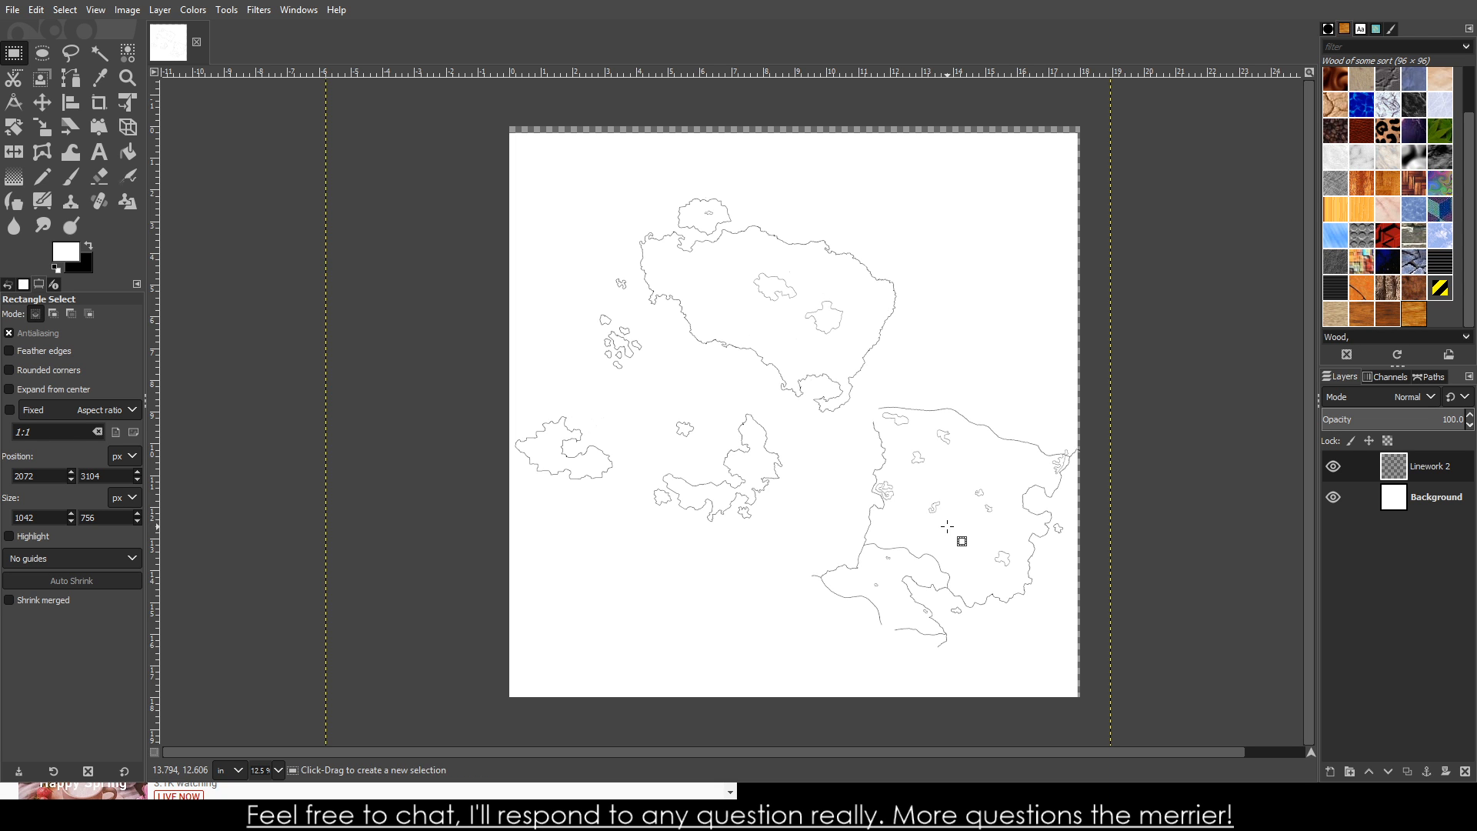
- Toggle the Background layer's visibility off and on to check the linework against transparency
{"action": "scroll", "coordinate": [947, 526], "scroll_direction": "down", "scroll_amount": 3}
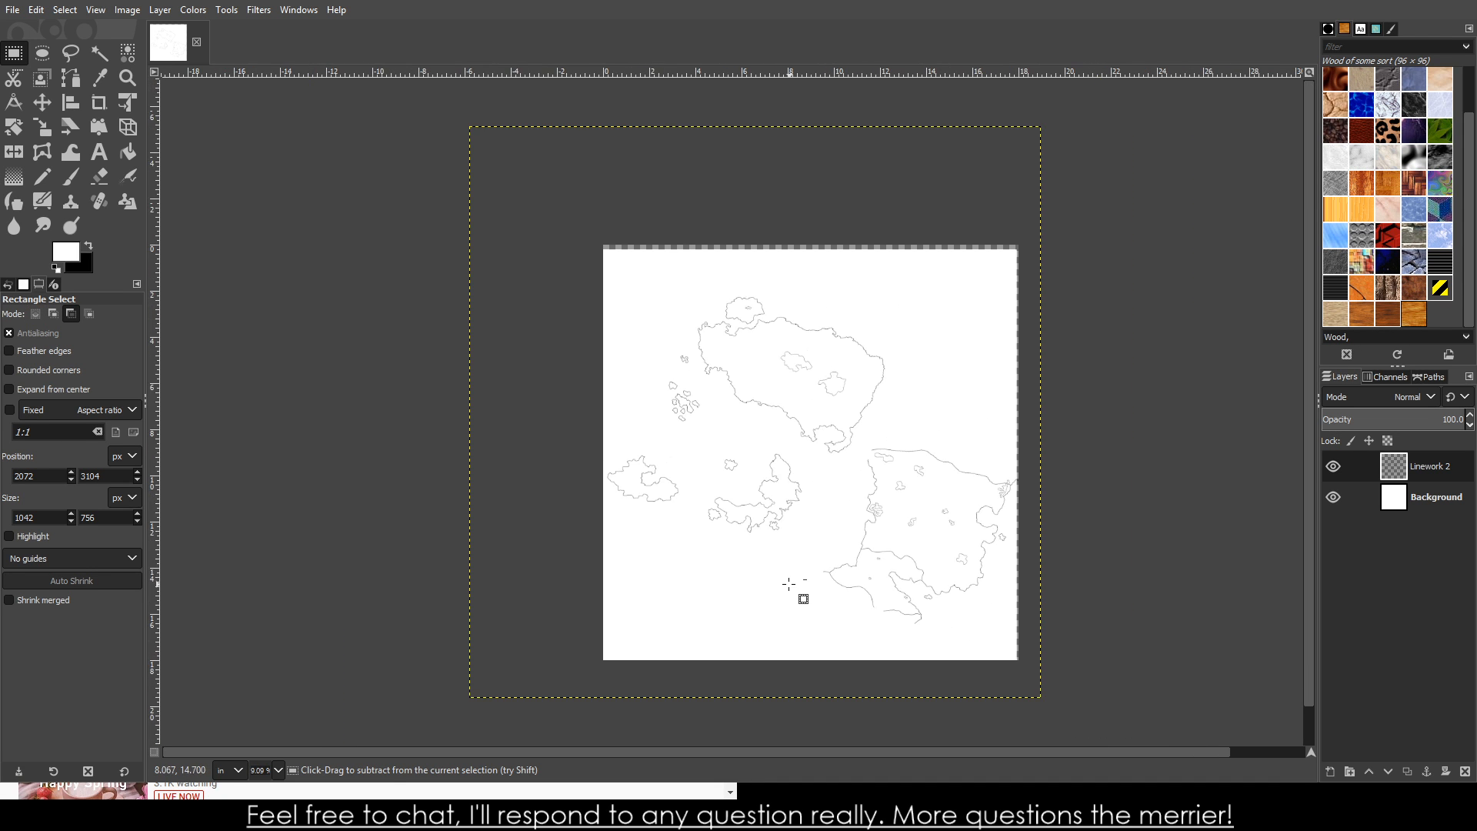
{"action": "scroll", "coordinate": [789, 584], "scroll_direction": "up", "scroll_amount": 2}
{"action": "left_click", "coordinate": [1410, 505]}
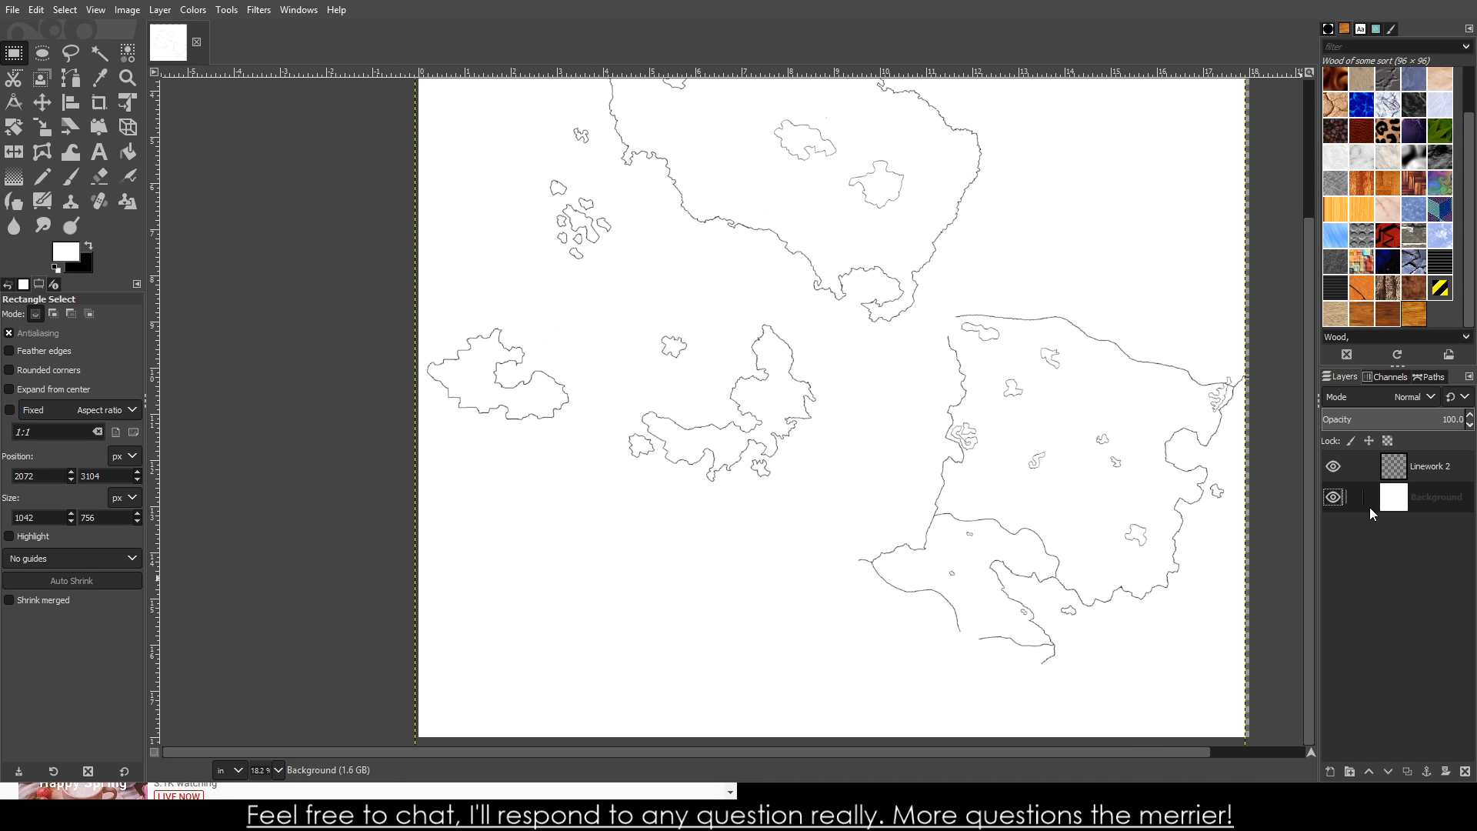
{"action": "left_click", "coordinate": [1332, 499]}
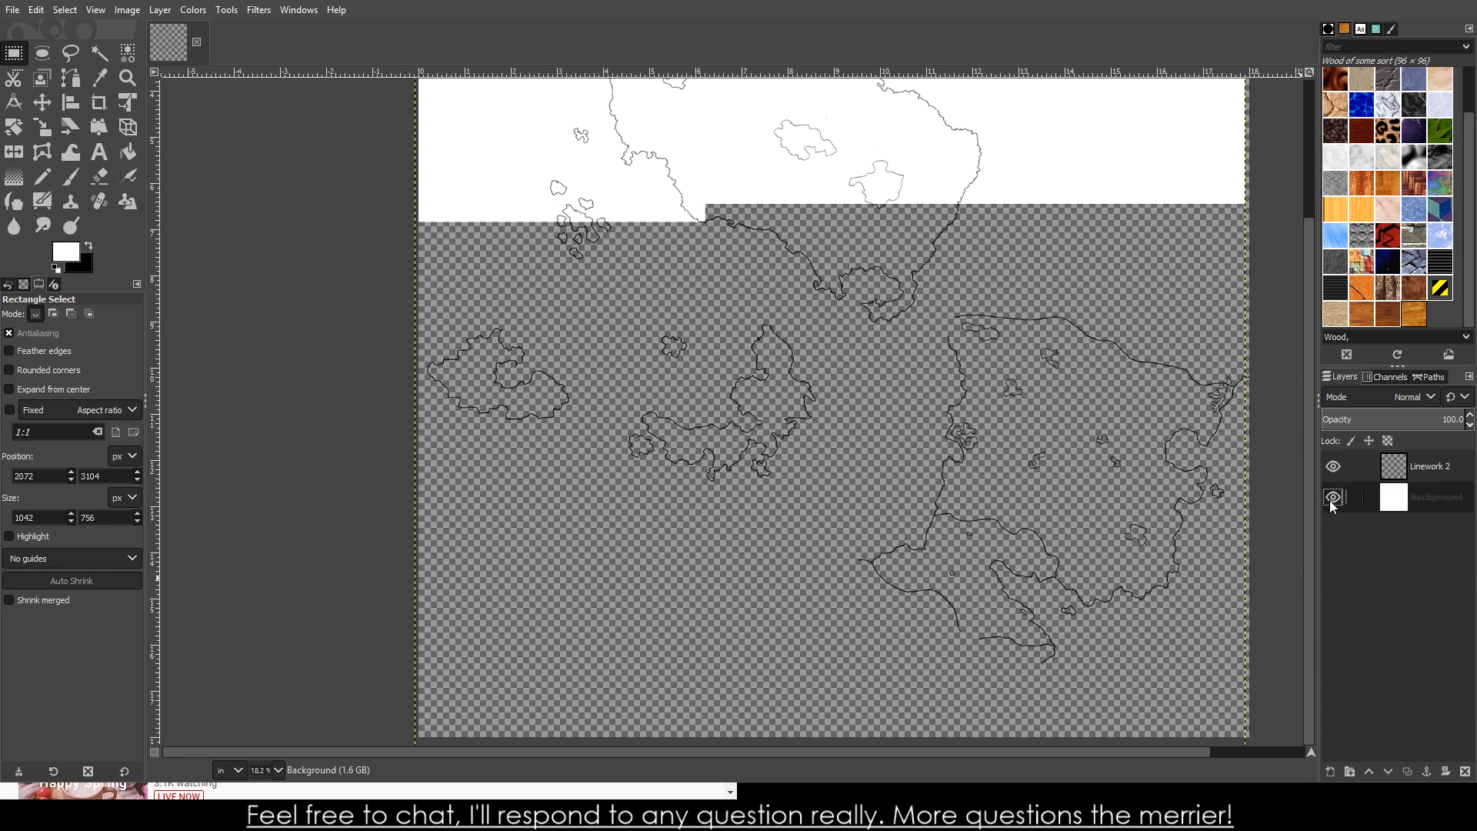
- Set the Paintbrush size to 5 and try a stroke at the open western end of the southeastern landmass's northern coastline
{"action": "left_click", "coordinate": [70, 177]}
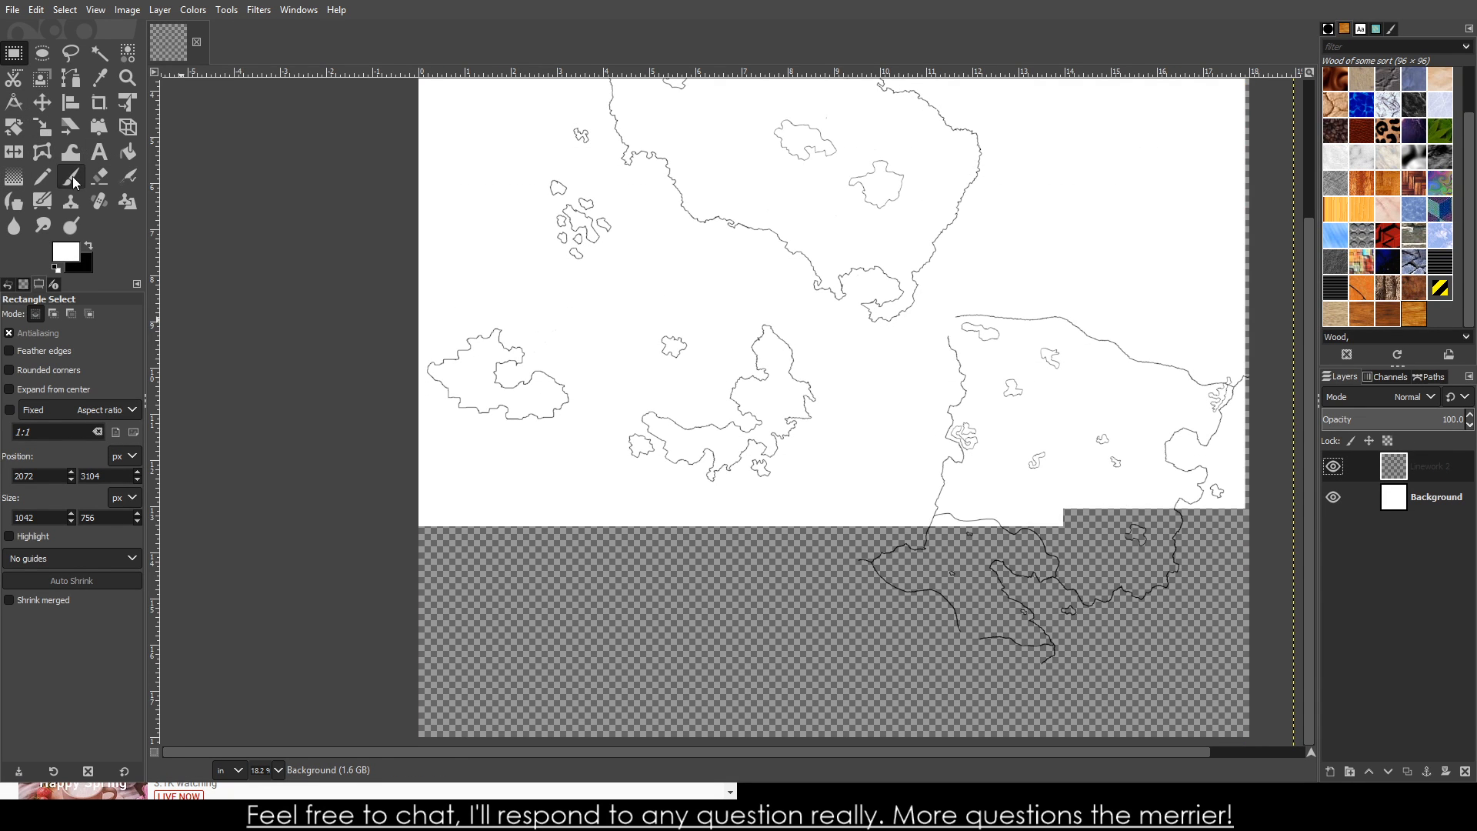
{"action": "left_click_drag", "start_coordinate": [7, 402], "coordinate": [1, 403]}
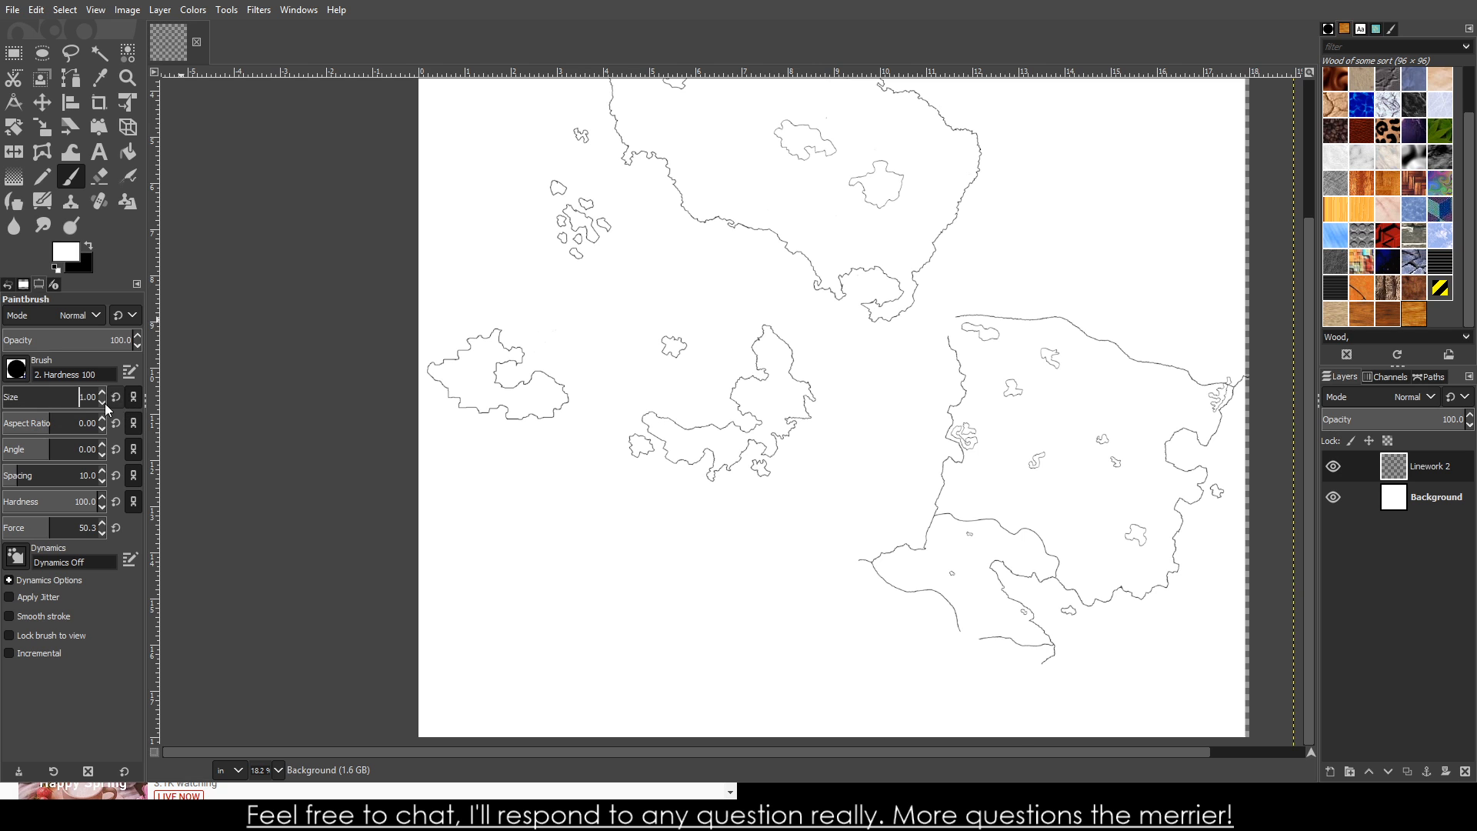
{"action": "double_click", "coordinate": [86, 398]}
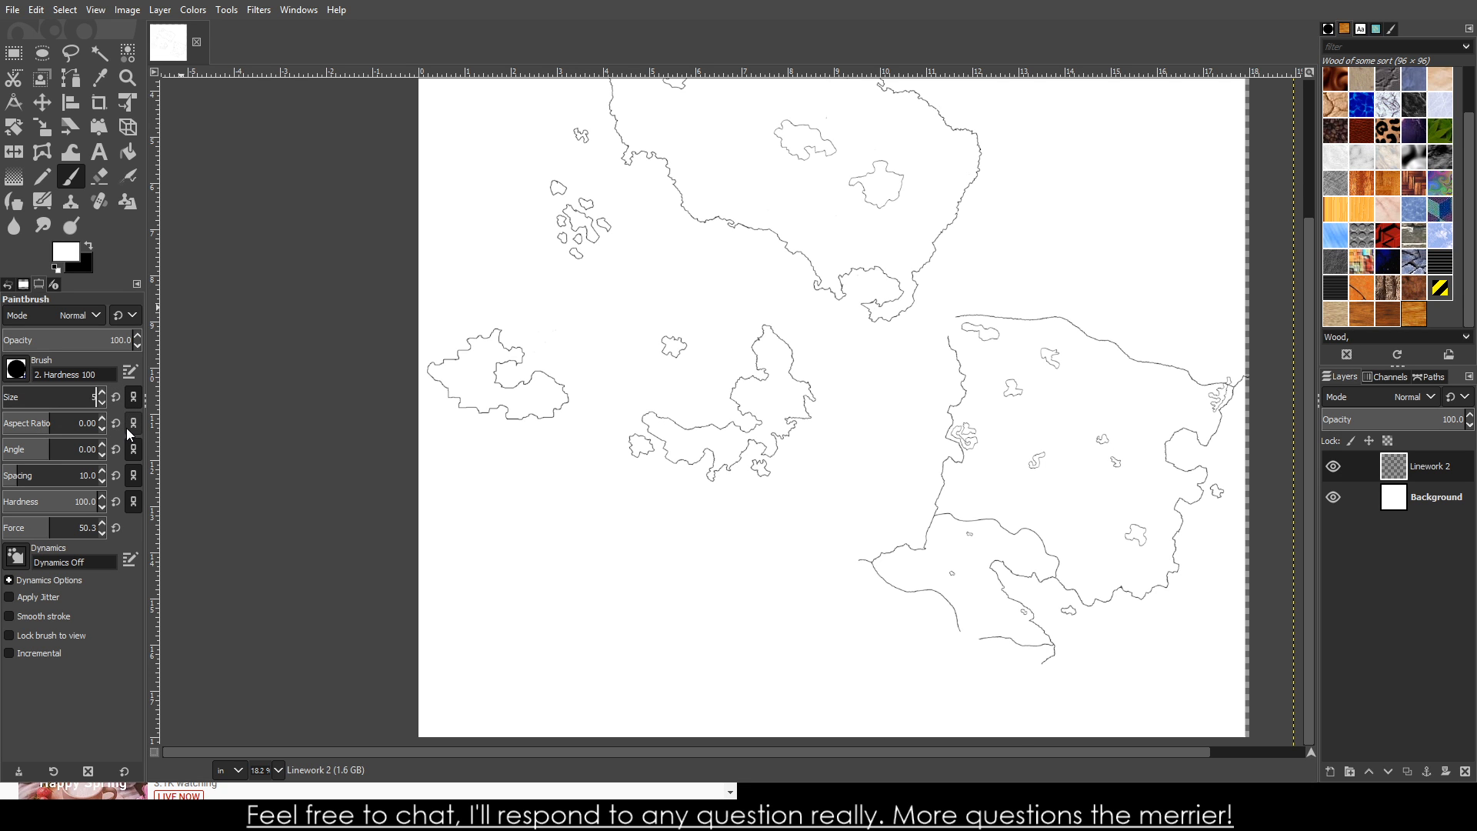
{"action": "scroll", "coordinate": [1056, 326], "scroll_direction": "up", "scroll_amount": 10}
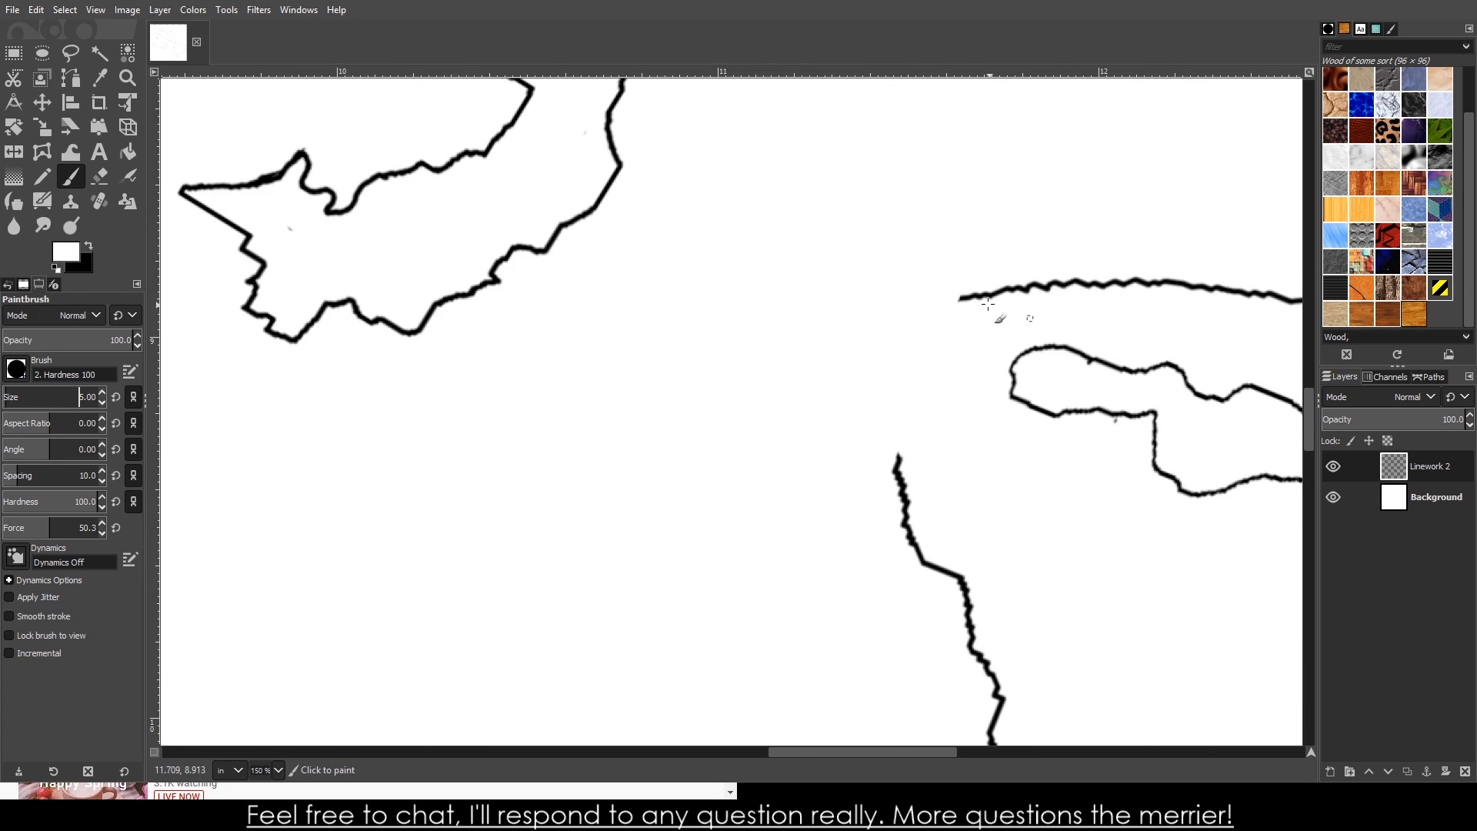
{"action": "left_click_drag", "start_coordinate": [1065, 320], "coordinate": [1027, 324]}
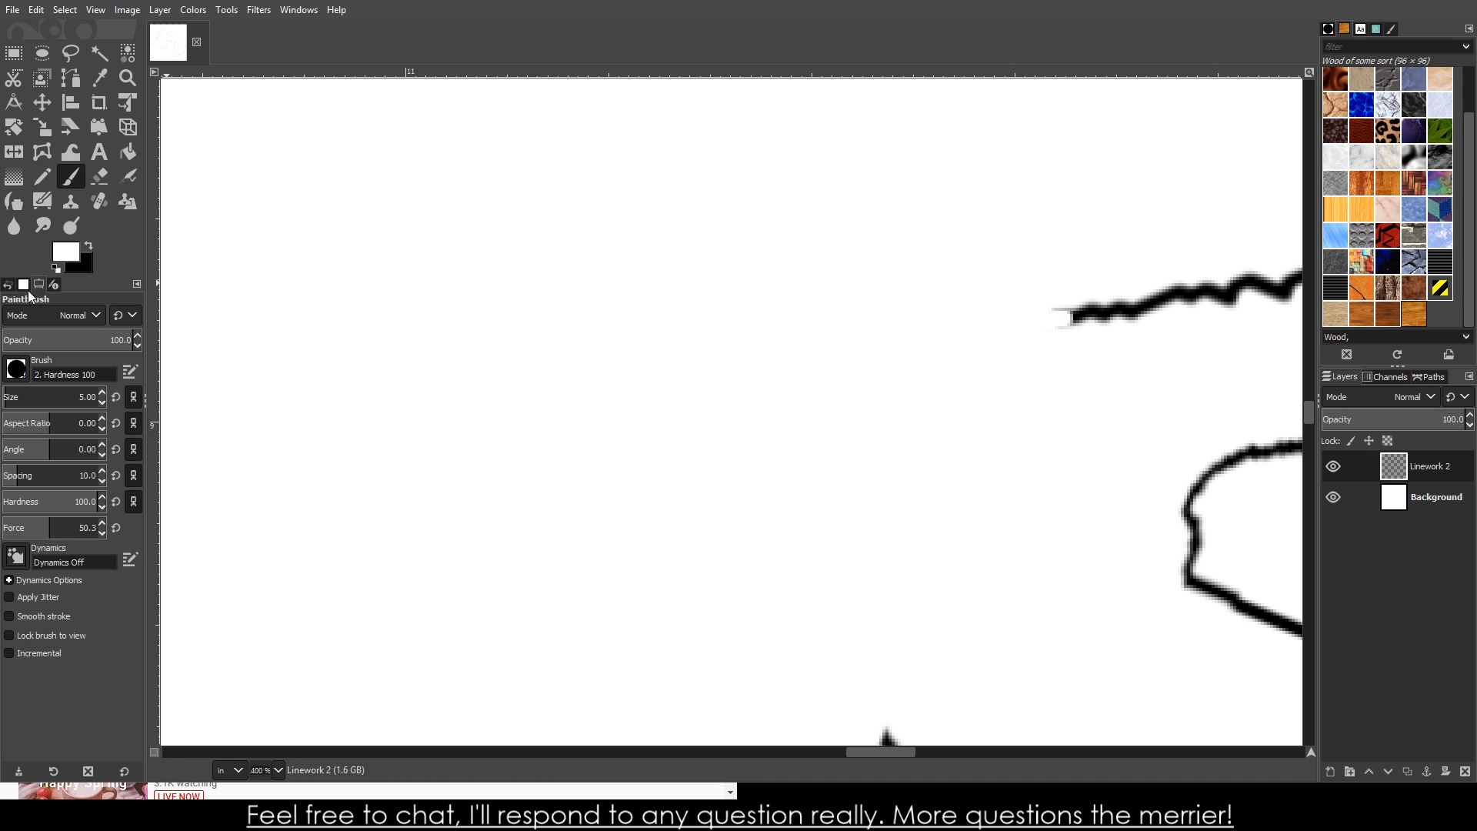
- With the Pencil in black, draw a coastline joining the open ends at the southeastern landmass's northwest corner
{"action": "key", "text": "n"}
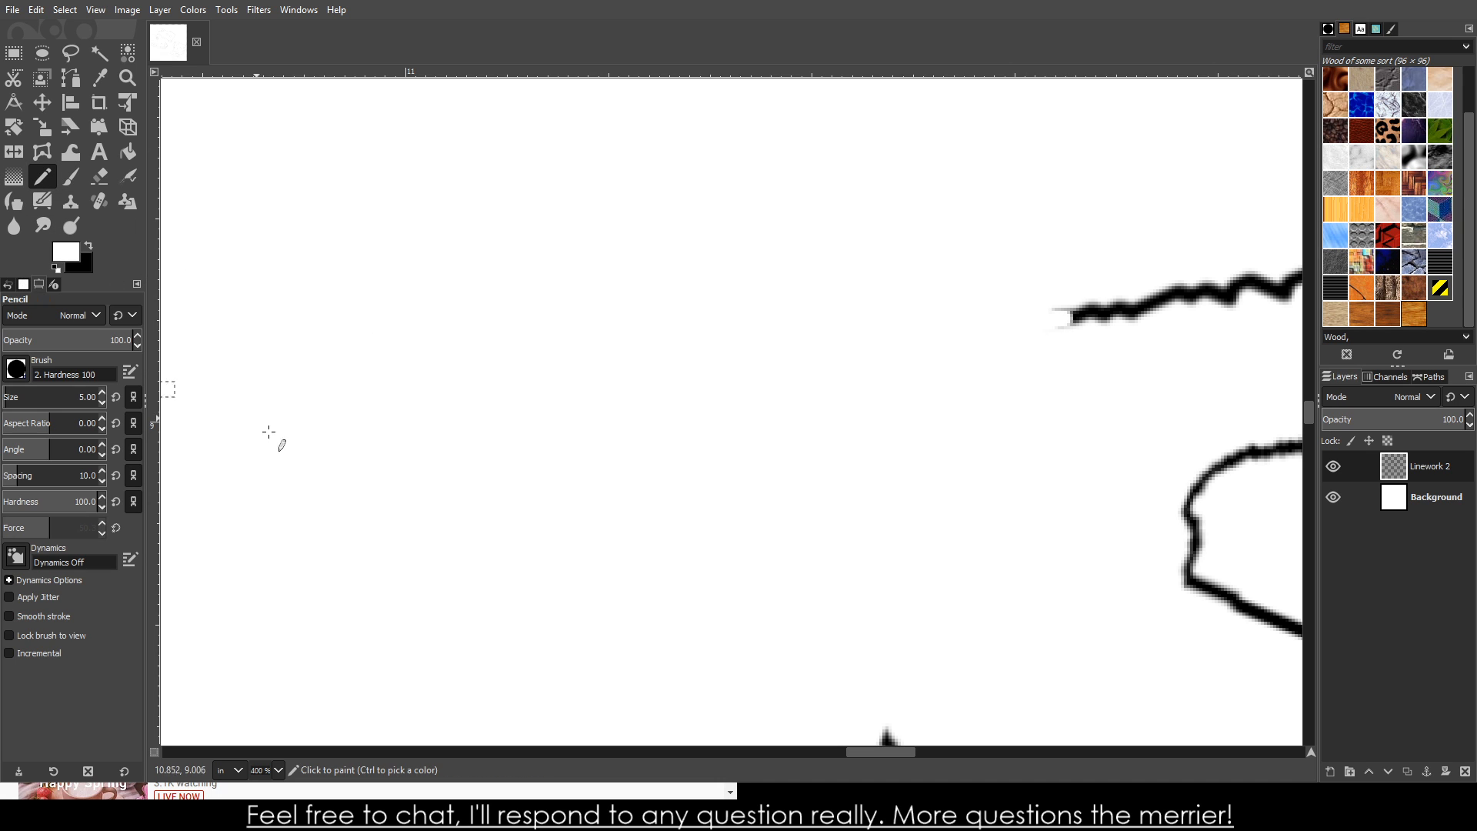
{"action": "left_click", "coordinate": [500, 417]}
{"action": "left_click_drag", "start_coordinate": [1064, 321], "coordinate": [1031, 325]}
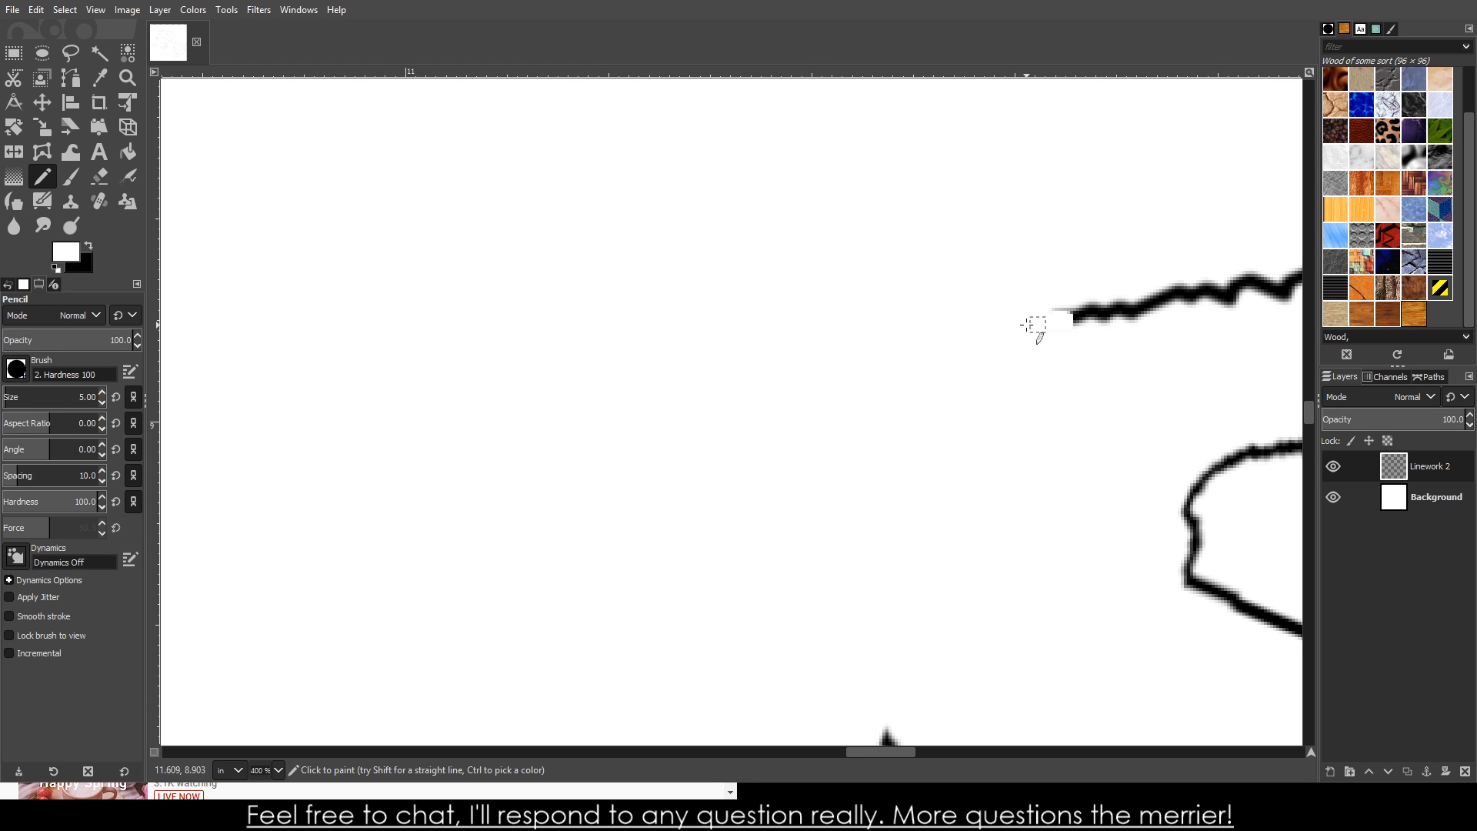
{"action": "left_click", "coordinate": [89, 245]}
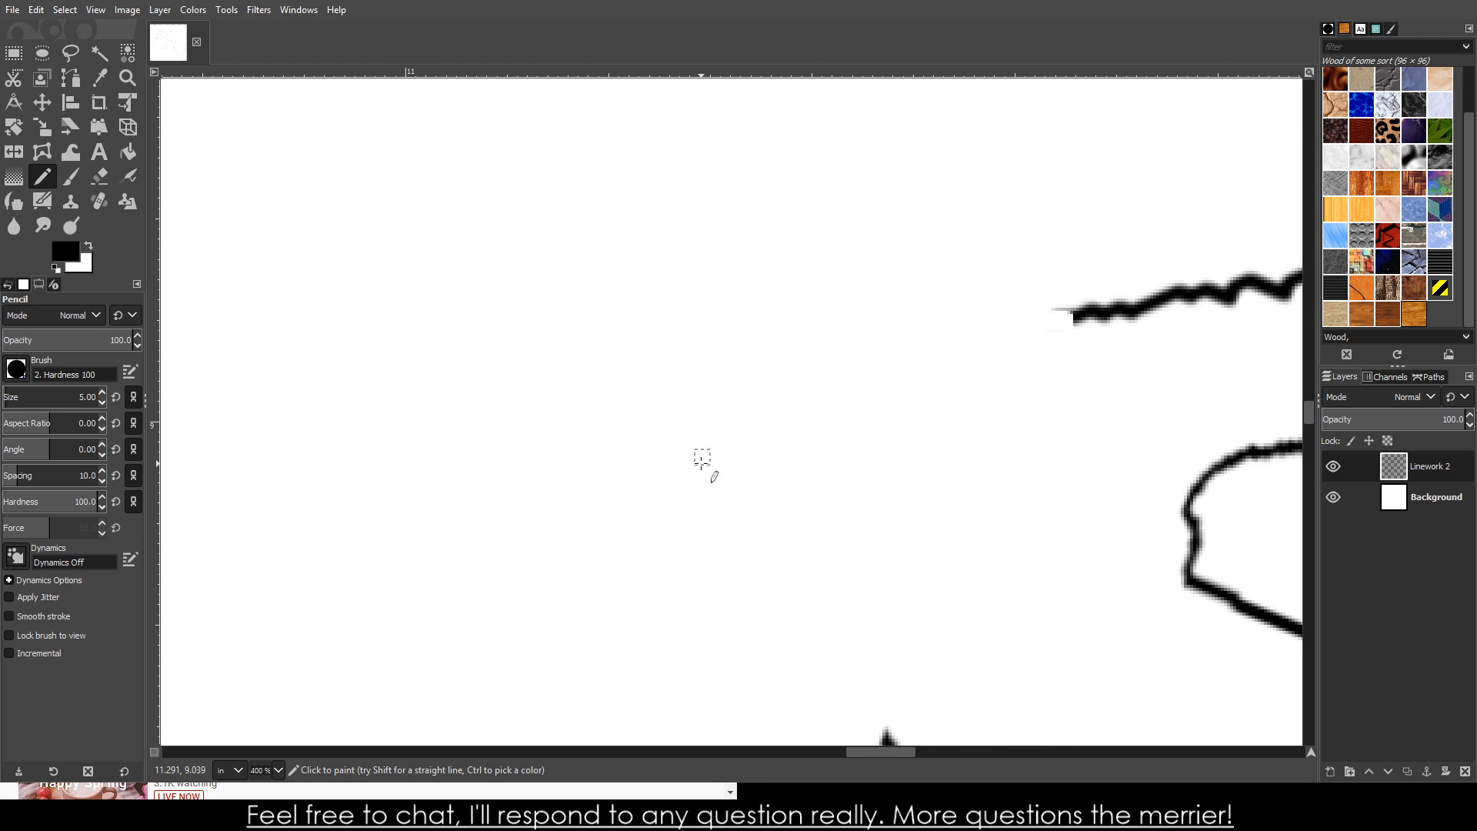
{"action": "scroll", "coordinate": [817, 527], "scroll_direction": "down", "scroll_amount": 4}
{"action": "scroll", "coordinate": [882, 463], "scroll_direction": "up", "scroll_amount": 2}
{"action": "mouse_move", "coordinate": [890, 579]}
{"action": "left_mouse_down"}
{"action": "mouse_move", "coordinate": [834, 533]}
{"action": "mouse_move", "coordinate": [797, 421]}
{"action": "mouse_move", "coordinate": [841, 388]}
{"action": "mouse_move", "coordinate": [864, 434]}
{"action": "mouse_move", "coordinate": [928, 406]}
{"action": "mouse_move", "coordinate": [929, 379]}
{"action": "mouse_move", "coordinate": [908, 356]}
{"action": "mouse_move", "coordinate": [811, 341]}
{"action": "mouse_move", "coordinate": [793, 305]}
{"action": "mouse_move", "coordinate": [821, 286]}
{"action": "mouse_move", "coordinate": [853, 290]}
{"action": "mouse_move", "coordinate": [898, 229]}
{"action": "mouse_move", "coordinate": [996, 221]}
{"action": "mouse_move", "coordinate": [1031, 167]}
{"action": "mouse_move", "coordinate": [1091, 158]}
{"action": "left_mouse_up"}
{"action": "scroll", "coordinate": [1091, 175], "scroll_direction": "down", "scroll_amount": 7}
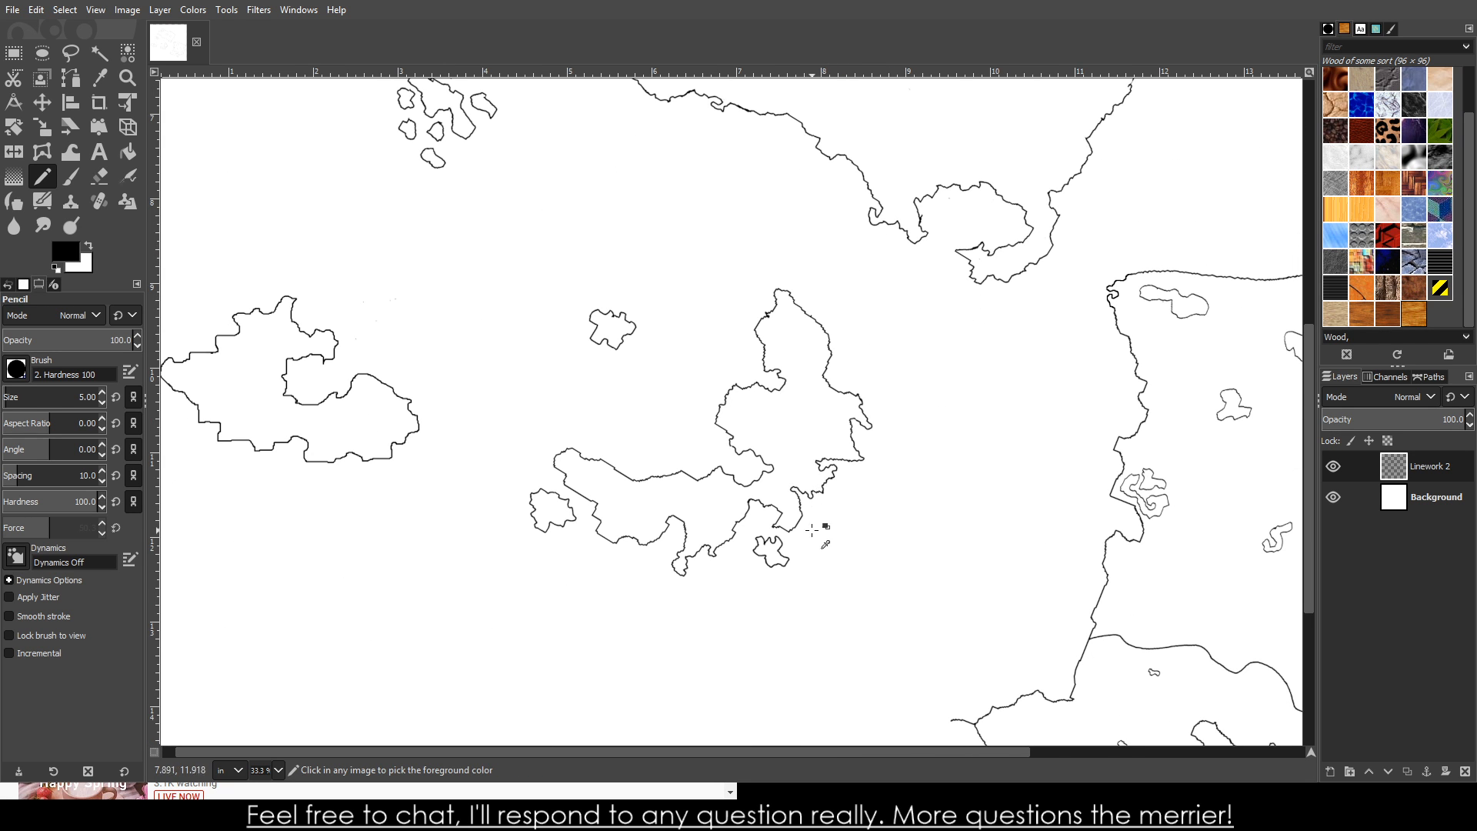
- Examine the southeastern landmass's southern and eastern coastlines for open ends and places to rework
{"action": "scroll", "coordinate": [1144, 501], "scroll_direction": "down", "scroll_amount": 3}
{"action": "scroll", "coordinate": [1256, 538], "scroll_direction": "up", "scroll_amount": 6}
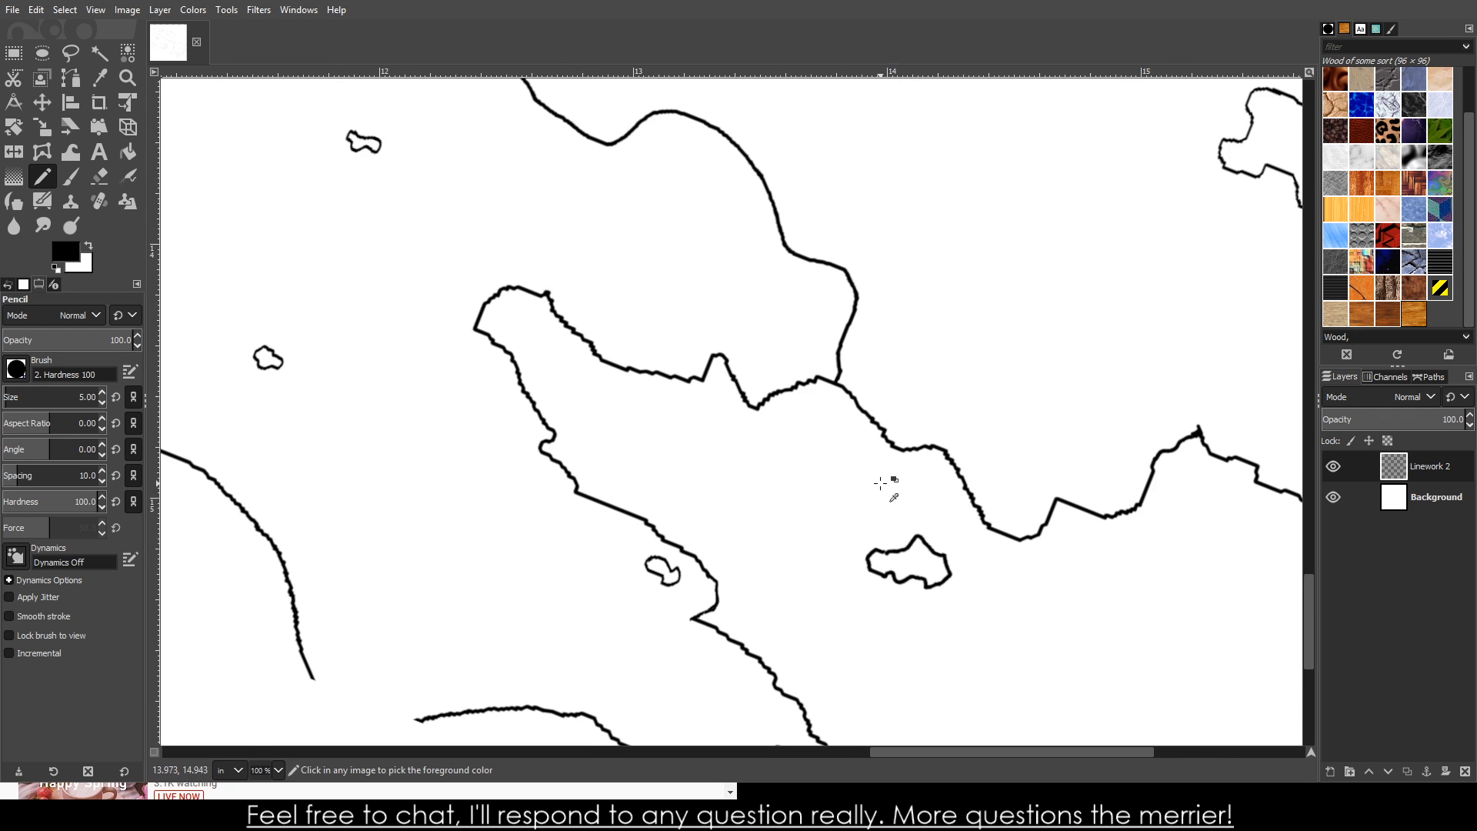
{"action": "scroll", "coordinate": [855, 423], "scroll_direction": "up", "scroll_amount": 1}
{"action": "scroll", "coordinate": [856, 365], "scroll_direction": "down", "scroll_amount": 3}
{"action": "scroll", "coordinate": [945, 473], "scroll_direction": "up", "scroll_amount": 2}
{"action": "scroll", "coordinate": [686, 621], "scroll_direction": "down", "scroll_amount": 2}
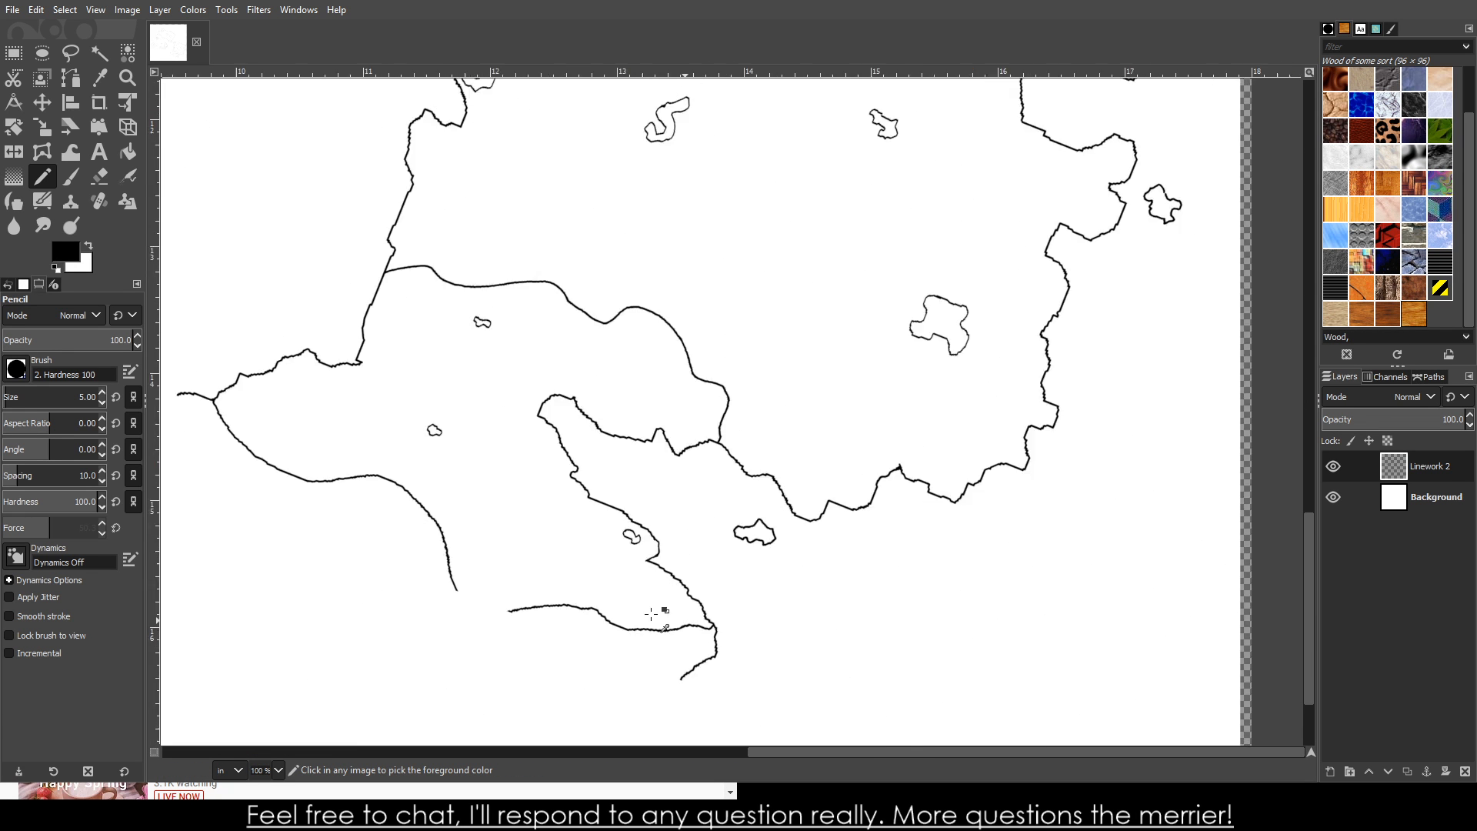
{"action": "scroll", "coordinate": [897, 396], "scroll_direction": "down", "scroll_amount": 2}
{"action": "scroll", "coordinate": [897, 396], "scroll_direction": "up", "scroll_amount": 4}
{"action": "scroll", "coordinate": [1022, 182], "scroll_direction": "down", "scroll_amount": 1}
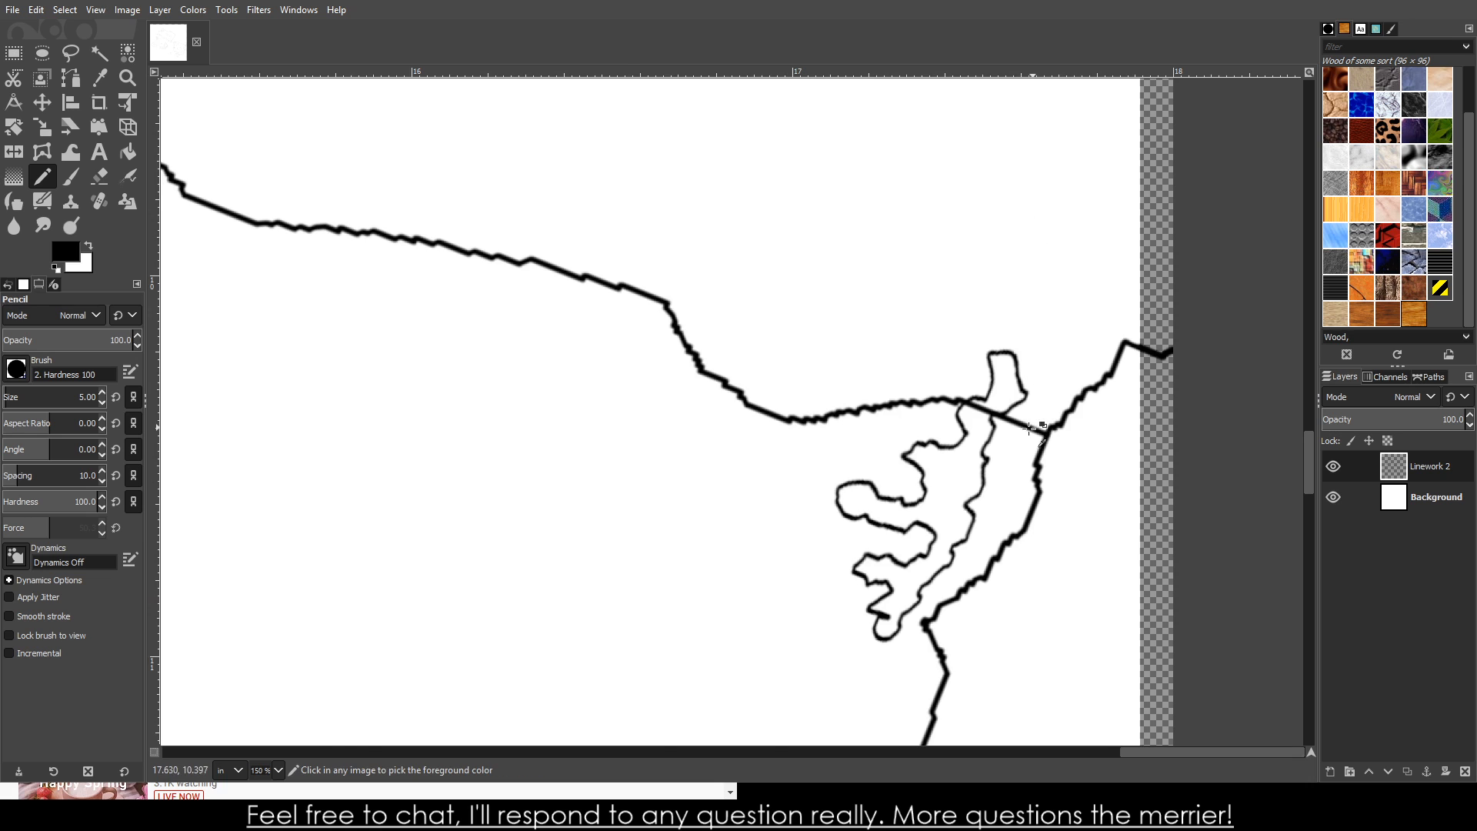
- Draw a new irregular northeastern coastline with a hooked inlet and a northward peninsula, from near the canvas edge to the existing northern coast
{"action": "scroll", "coordinate": [1031, 427], "scroll_direction": "down", "scroll_amount": 4}
{"action": "scroll", "coordinate": [1027, 431], "scroll_direction": "up", "scroll_amount": 3}
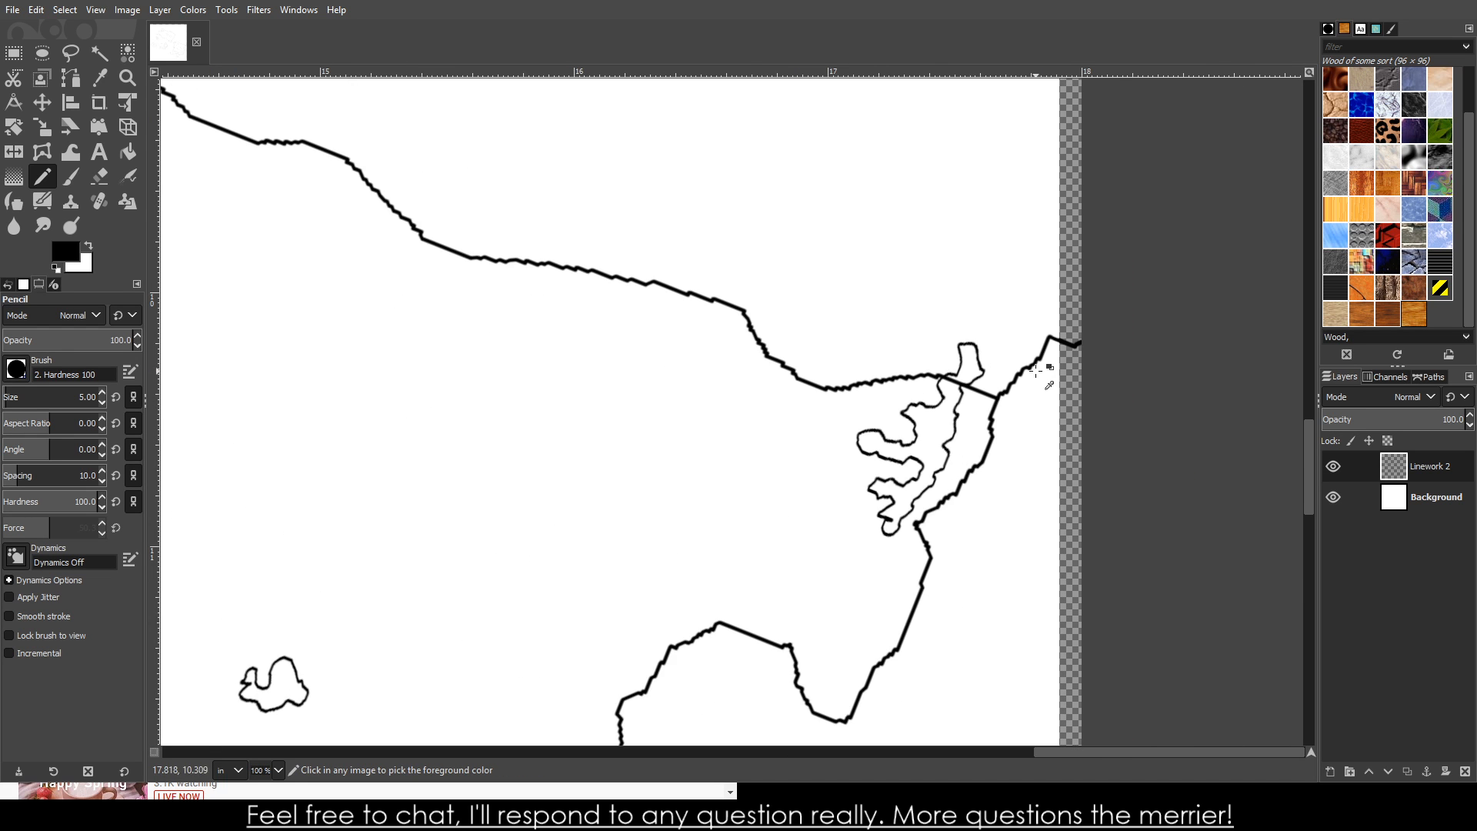
{"action": "scroll", "coordinate": [1036, 370], "scroll_direction": "up", "scroll_amount": 1}
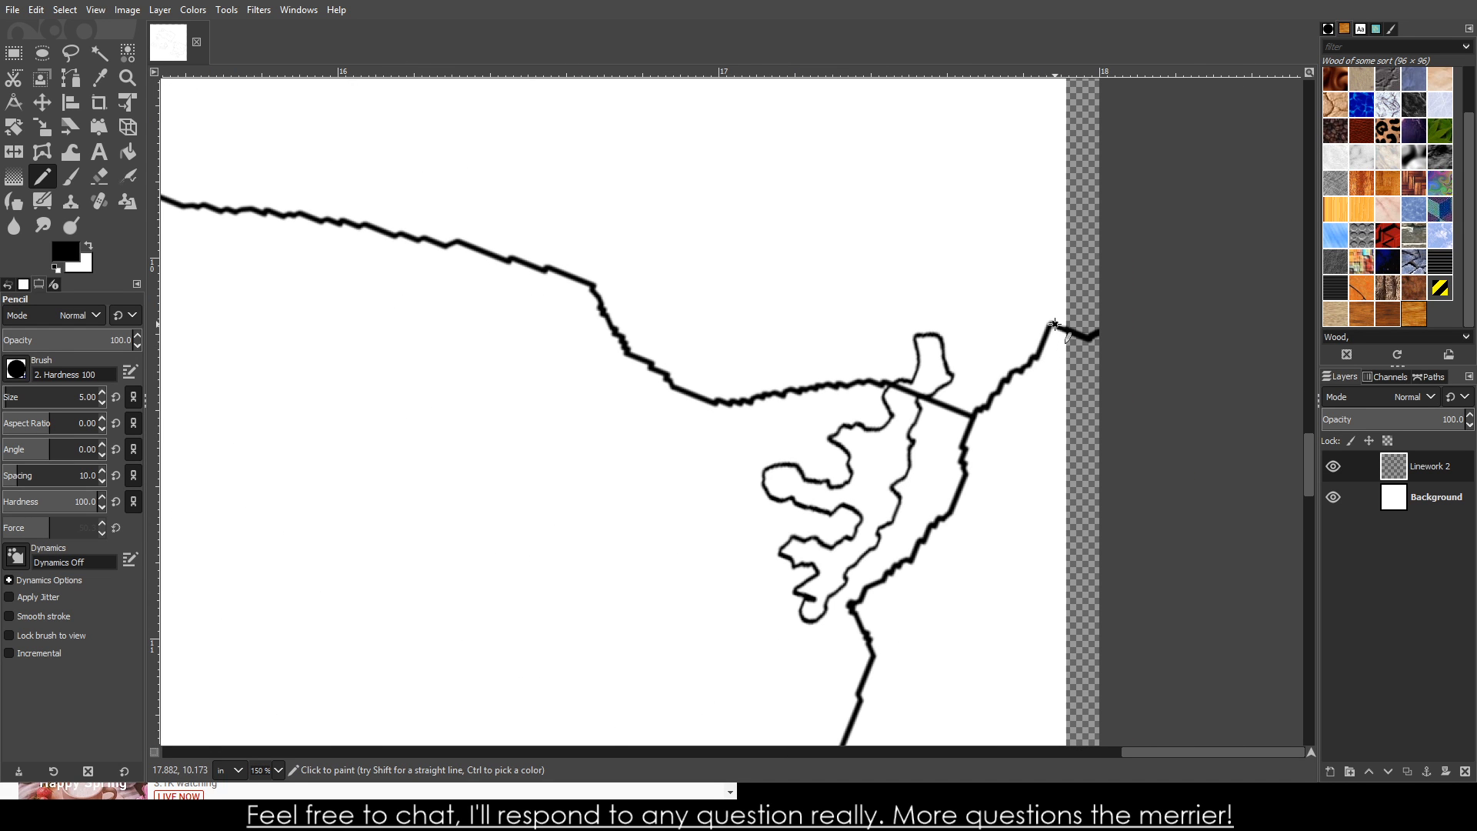
{"action": "mouse_move", "coordinate": [1054, 324]}
{"action": "left_mouse_down"}
{"action": "mouse_move", "coordinate": [1026, 250]}
{"action": "mouse_move", "coordinate": [966, 213]}
{"action": "mouse_move", "coordinate": [950, 169]}
{"action": "mouse_move", "coordinate": [903, 183]}
{"action": "mouse_move", "coordinate": [931, 250]}
{"action": "mouse_move", "coordinate": [959, 268]}
{"action": "mouse_move", "coordinate": [948, 290]}
{"action": "mouse_move", "coordinate": [834, 345]}
{"action": "mouse_move", "coordinate": [800, 355]}
{"action": "mouse_move", "coordinate": [761, 331]}
{"action": "mouse_move", "coordinate": [774, 308]}
{"action": "mouse_move", "coordinate": [791, 335]}
{"action": "mouse_move", "coordinate": [858, 287]}
{"action": "mouse_move", "coordinate": [721, 288]}
{"action": "mouse_move", "coordinate": [663, 250]}
{"action": "mouse_move", "coordinate": [671, 231]}
{"action": "mouse_move", "coordinate": [643, 240]}
{"action": "mouse_move", "coordinate": [600, 285]}
{"action": "left_mouse_up"}
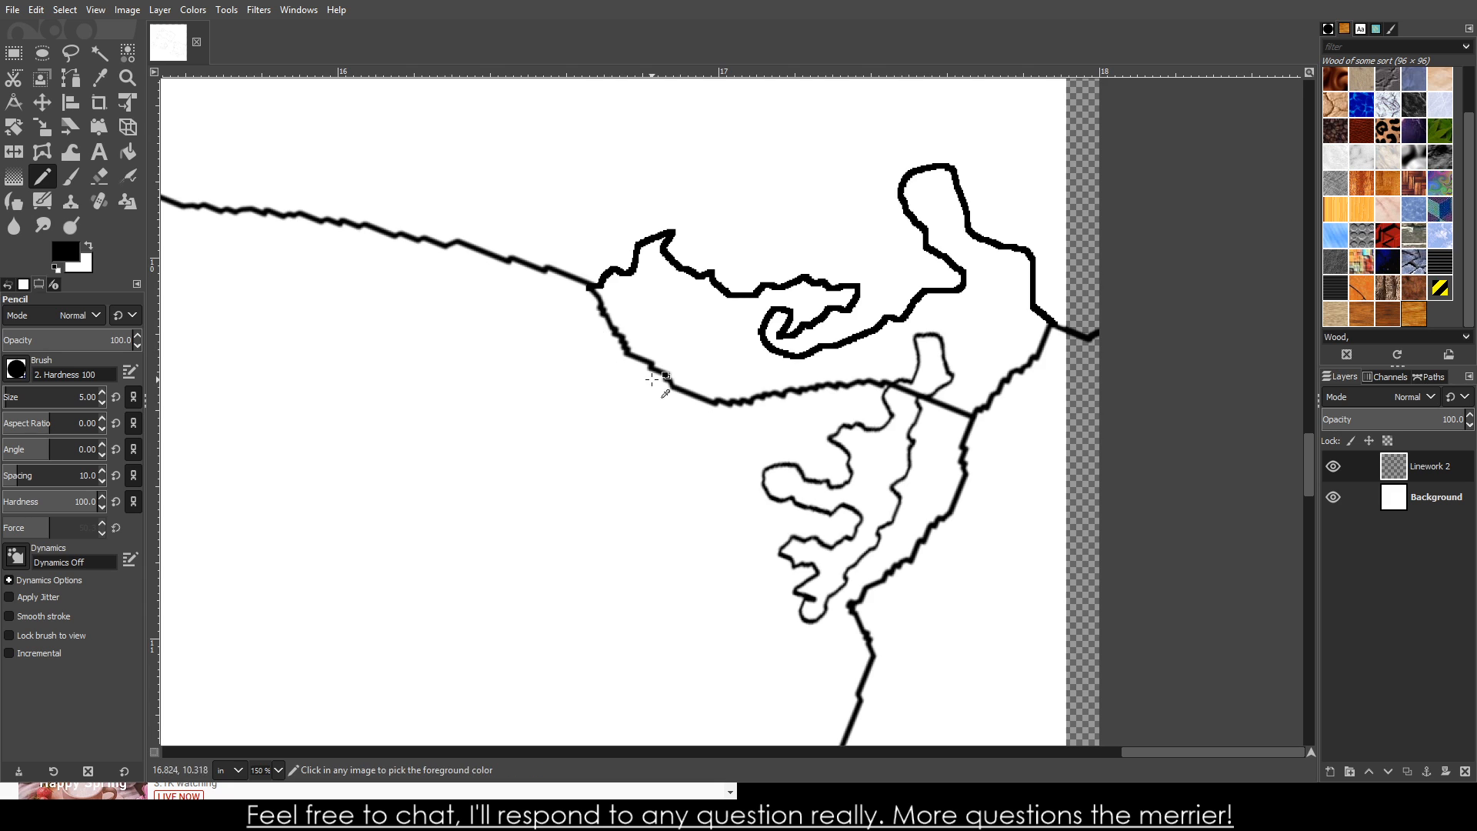
- Erase the old northern coastline segment south of the new inlet, up to the branching lake outline
{"action": "scroll", "coordinate": [660, 383], "scroll_direction": "up", "scroll_amount": 2}
{"action": "left_click", "coordinate": [99, 177]}
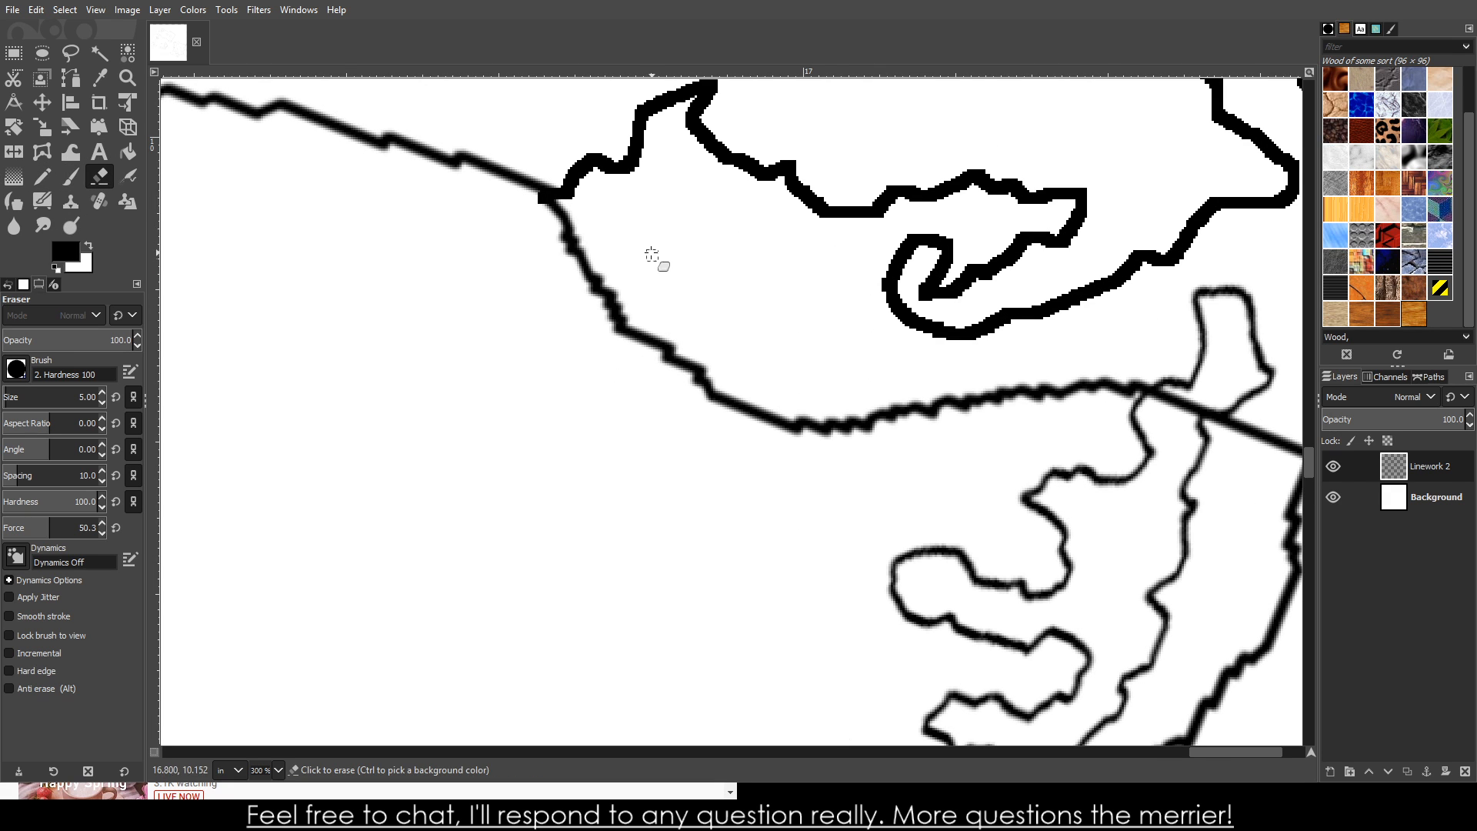
{"action": "mouse_move", "coordinate": [543, 219]}
{"action": "left_mouse_down"}
{"action": "mouse_move", "coordinate": [580, 211]}
{"action": "mouse_move", "coordinate": [663, 262]}
{"action": "mouse_move", "coordinate": [694, 259]}
{"action": "mouse_move", "coordinate": [710, 284]}
{"action": "mouse_move", "coordinate": [685, 257]}
{"action": "mouse_move", "coordinate": [450, 279]}
{"action": "mouse_move", "coordinate": [560, 300]}
{"action": "mouse_move", "coordinate": [580, 323]}
{"action": "mouse_move", "coordinate": [730, 342]}
{"action": "mouse_move", "coordinate": [633, 306]}
{"action": "mouse_move", "coordinate": [777, 338]}
{"action": "mouse_move", "coordinate": [907, 406]}
{"action": "mouse_move", "coordinate": [957, 393]}
{"action": "mouse_move", "coordinate": [924, 430]}
{"action": "mouse_move", "coordinate": [965, 435]}
{"action": "mouse_move", "coordinate": [950, 457]}
{"action": "mouse_move", "coordinate": [913, 415]}
{"action": "mouse_move", "coordinate": [797, 394]}
{"action": "mouse_move", "coordinate": [781, 376]}
{"action": "mouse_move", "coordinate": [798, 355]}
{"action": "mouse_move", "coordinate": [876, 376]}
{"action": "mouse_move", "coordinate": [794, 376]}
{"action": "mouse_move", "coordinate": [926, 375]}
{"action": "mouse_move", "coordinate": [948, 414]}
{"action": "mouse_move", "coordinate": [856, 403]}
{"action": "mouse_move", "coordinate": [945, 404]}
{"action": "mouse_move", "coordinate": [920, 416]}
{"action": "mouse_move", "coordinate": [1082, 366]}
{"action": "mouse_move", "coordinate": [1125, 396]}
{"action": "left_mouse_up"}
{"action": "scroll", "coordinate": [1166, 404], "scroll_direction": "down", "scroll_amount": 3}
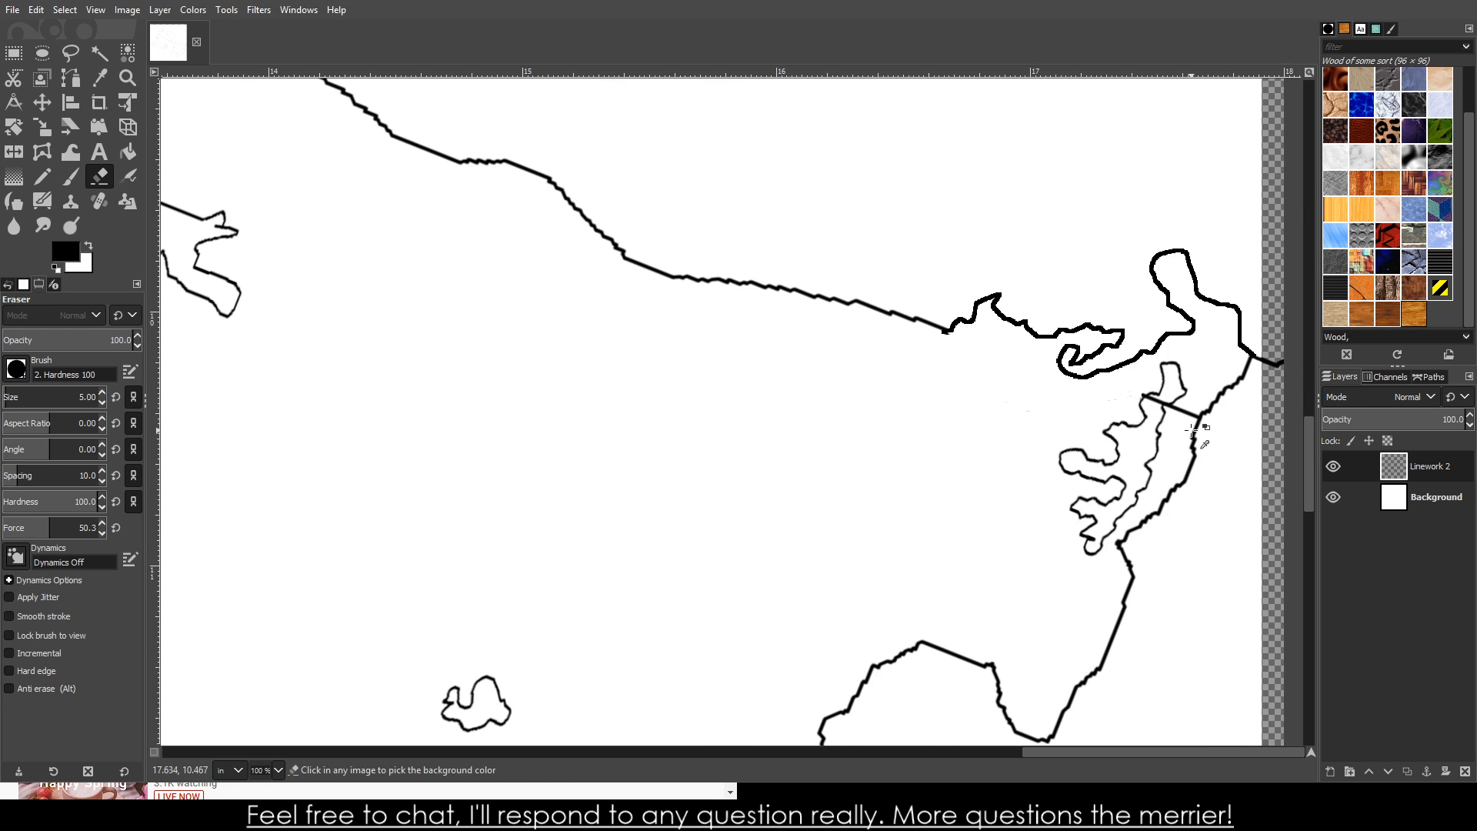
- Erase the rest of the old coastline crossing the branching lake, up to the eastern coast
{"action": "scroll", "coordinate": [1085, 331], "scroll_direction": "up", "scroll_amount": 6}
{"action": "mouse_move", "coordinate": [1000, 317]}
{"action": "left_mouse_down"}
{"action": "mouse_move", "coordinate": [958, 299]}
{"action": "mouse_move", "coordinate": [976, 290]}
{"action": "mouse_move", "coordinate": [952, 297]}
{"action": "mouse_move", "coordinate": [973, 287]}
{"action": "mouse_move", "coordinate": [976, 315]}
{"action": "mouse_move", "coordinate": [1060, 307]}
{"action": "mouse_move", "coordinate": [984, 309]}
{"action": "mouse_move", "coordinate": [1018, 297]}
{"action": "mouse_move", "coordinate": [912, 253]}
{"action": "mouse_move", "coordinate": [924, 222]}
{"action": "mouse_move", "coordinate": [879, 279]}
{"action": "mouse_move", "coordinate": [896, 263]}
{"action": "mouse_move", "coordinate": [886, 308]}
{"action": "mouse_move", "coordinate": [901, 297]}
{"action": "mouse_move", "coordinate": [625, 309]}
{"action": "mouse_move", "coordinate": [826, 224]}
{"action": "left_mouse_up"}
{"action": "scroll", "coordinate": [1233, 423], "scroll_direction": "down", "scroll_amount": 2}
{"action": "scroll", "coordinate": [1243, 431], "scroll_direction": "up", "scroll_amount": 2}
{"action": "scroll", "coordinate": [1258, 447], "scroll_direction": "down", "scroll_amount": 4}
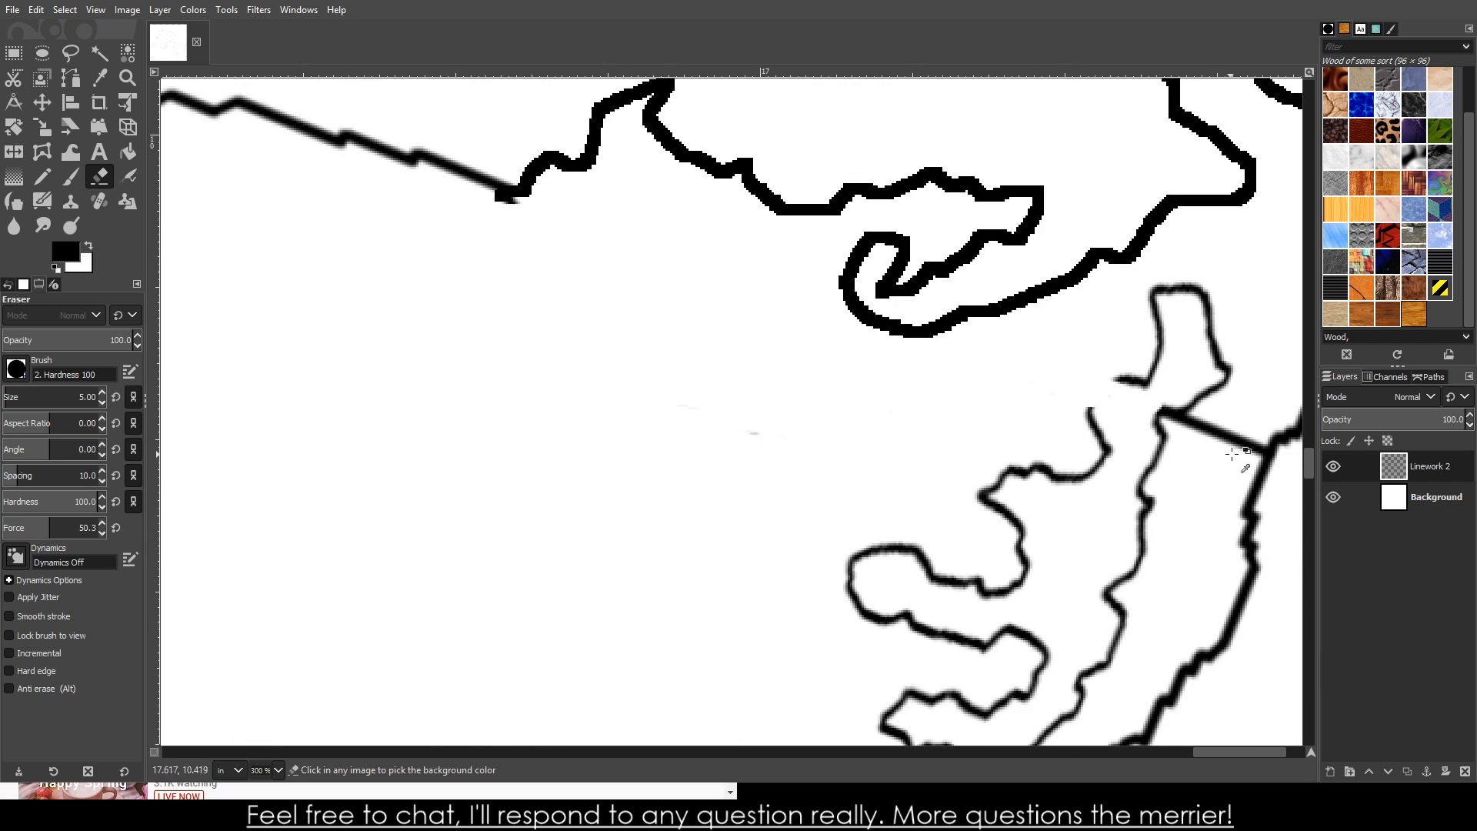
{"action": "scroll", "coordinate": [1044, 382], "scroll_direction": "up", "scroll_amount": 4}
{"action": "mouse_move", "coordinate": [739, 385]}
{"action": "left_mouse_down"}
{"action": "mouse_move", "coordinate": [995, 479]}
{"action": "mouse_move", "coordinate": [923, 421]}
{"action": "mouse_move", "coordinate": [702, 474]}
{"action": "mouse_move", "coordinate": [992, 414]}
{"action": "mouse_move", "coordinate": [886, 606]}
{"action": "mouse_move", "coordinate": [1100, 368]}
{"action": "mouse_move", "coordinate": [1204, 386]}
{"action": "mouse_move", "coordinate": [1130, 554]}
{"action": "mouse_move", "coordinate": [1126, 620]}
{"action": "mouse_move", "coordinate": [1211, 552]}
{"action": "mouse_move", "coordinate": [1216, 585]}
{"action": "left_mouse_up"}
- Repaint the broken parts of the branching lake's outline in black with the Paintbrush to close its gaps
{"action": "left_click", "coordinate": [70, 176]}
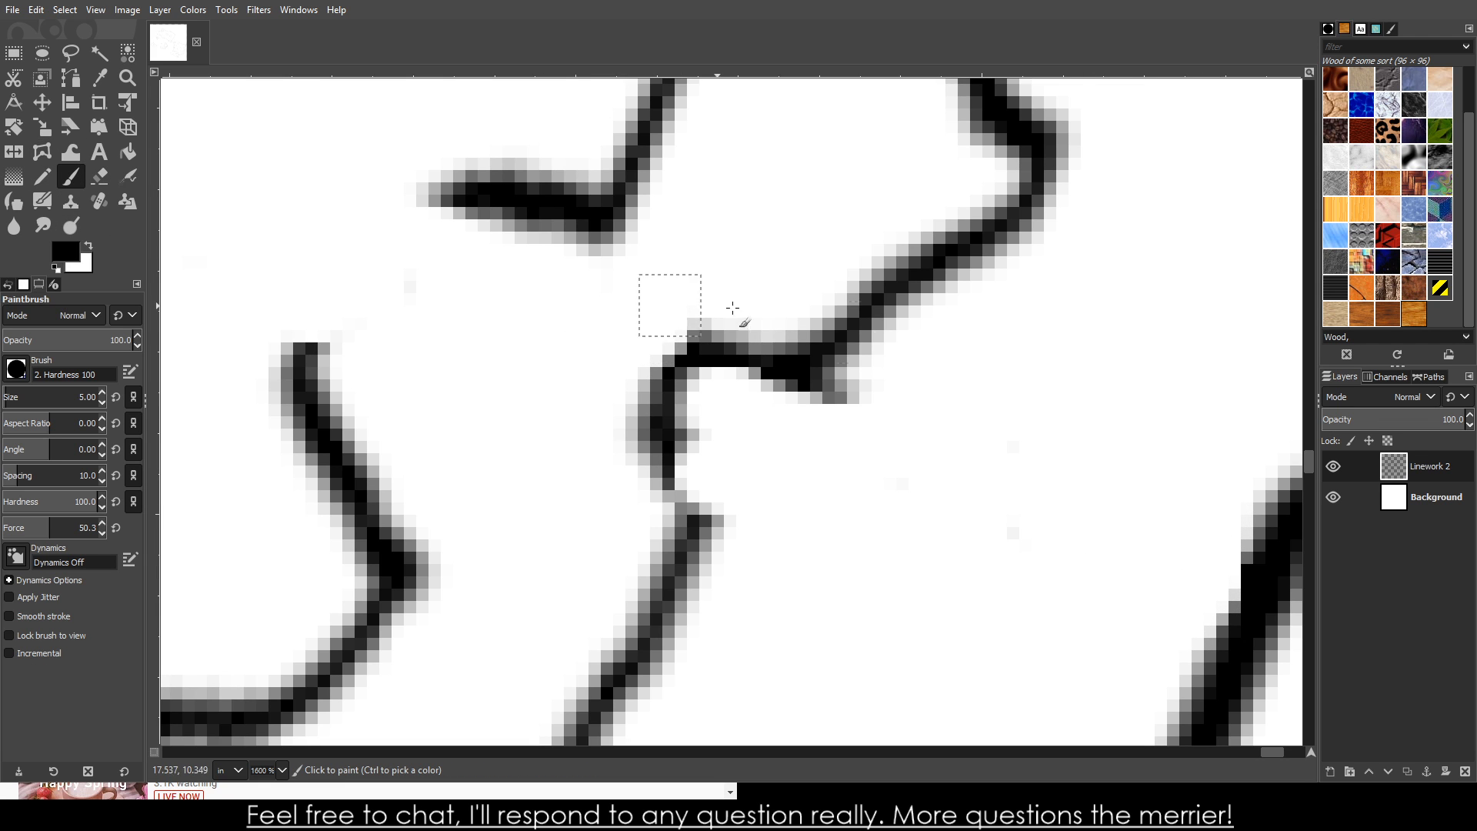
{"action": "mouse_move", "coordinate": [884, 342]}
{"action": "left_mouse_down"}
{"action": "mouse_move", "coordinate": [653, 447]}
{"action": "mouse_move", "coordinate": [673, 570]}
{"action": "left_mouse_up"}
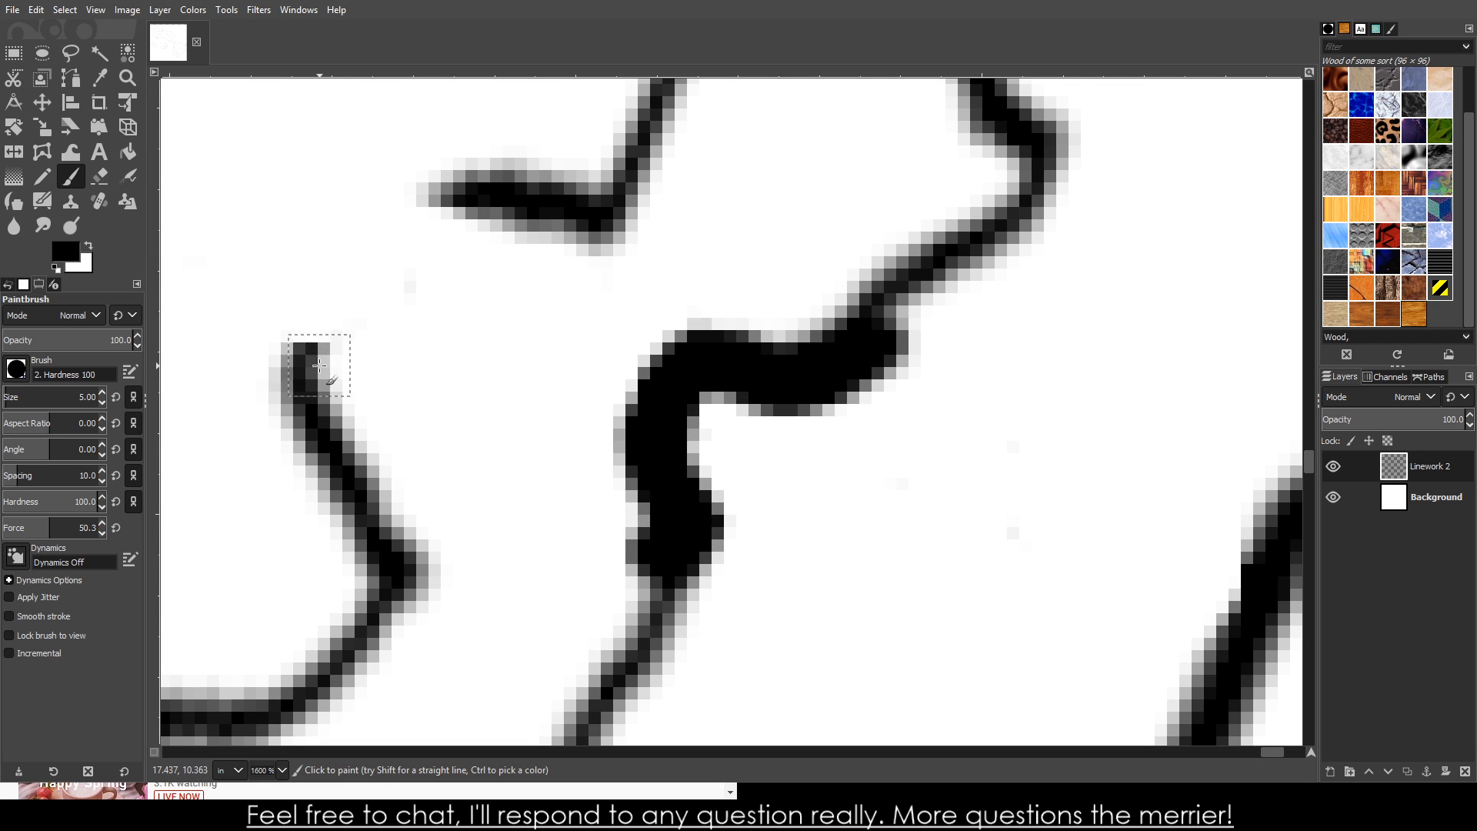
{"action": "mouse_move", "coordinate": [320, 346]}
{"action": "left_mouse_down"}
{"action": "mouse_move", "coordinate": [321, 248]}
{"action": "mouse_move", "coordinate": [399, 206]}
{"action": "mouse_move", "coordinate": [571, 212]}
{"action": "left_mouse_up"}
{"action": "scroll", "coordinate": [528, 339], "scroll_direction": "down", "scroll_amount": 6}
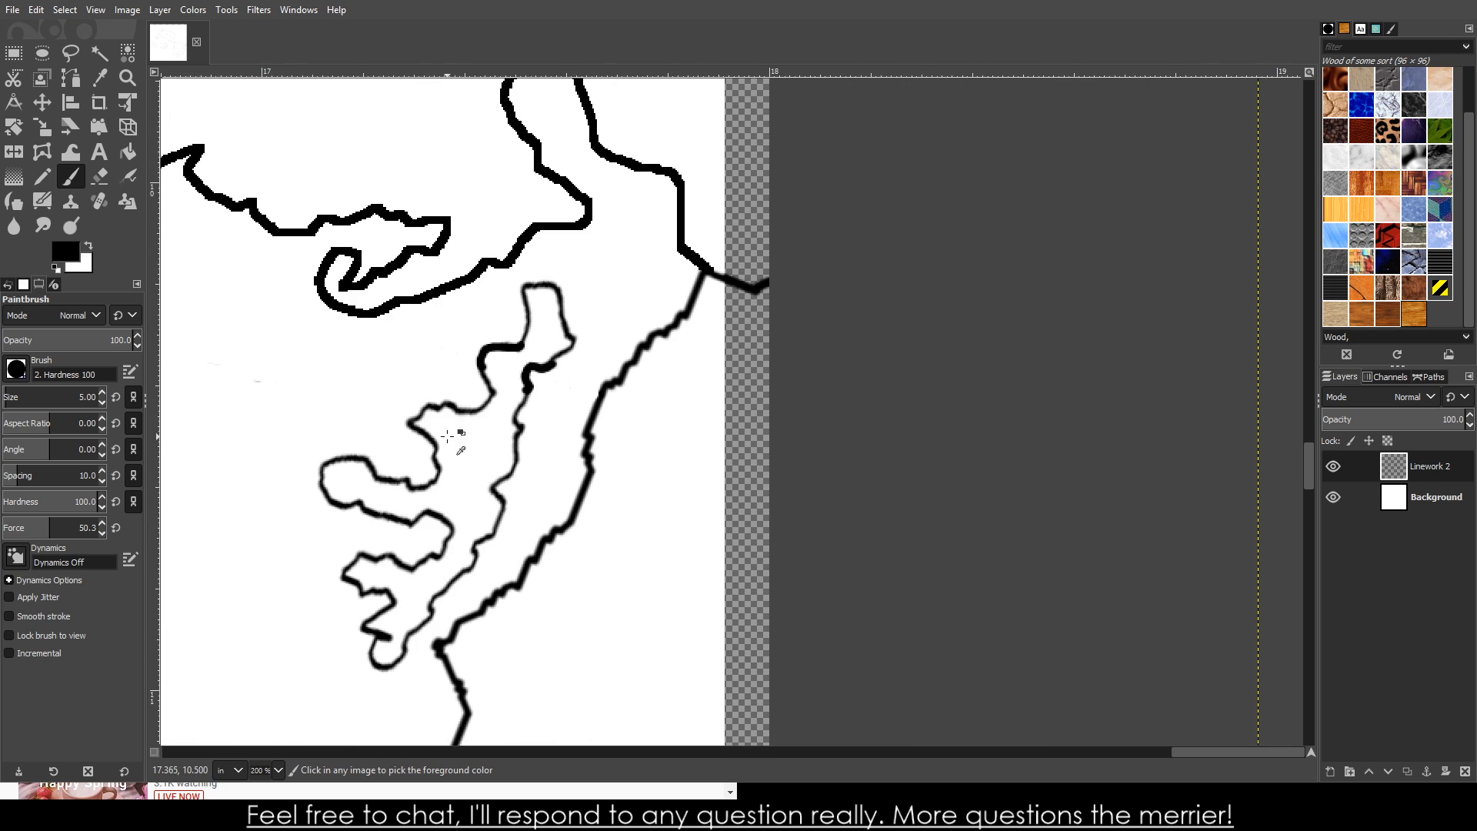
- Paint a branching, irregular lake outline along the eastern side of the lake cluster near the southeastern landmass's western coast
{"action": "scroll", "coordinate": [371, 354], "scroll_direction": "down", "scroll_amount": 5}
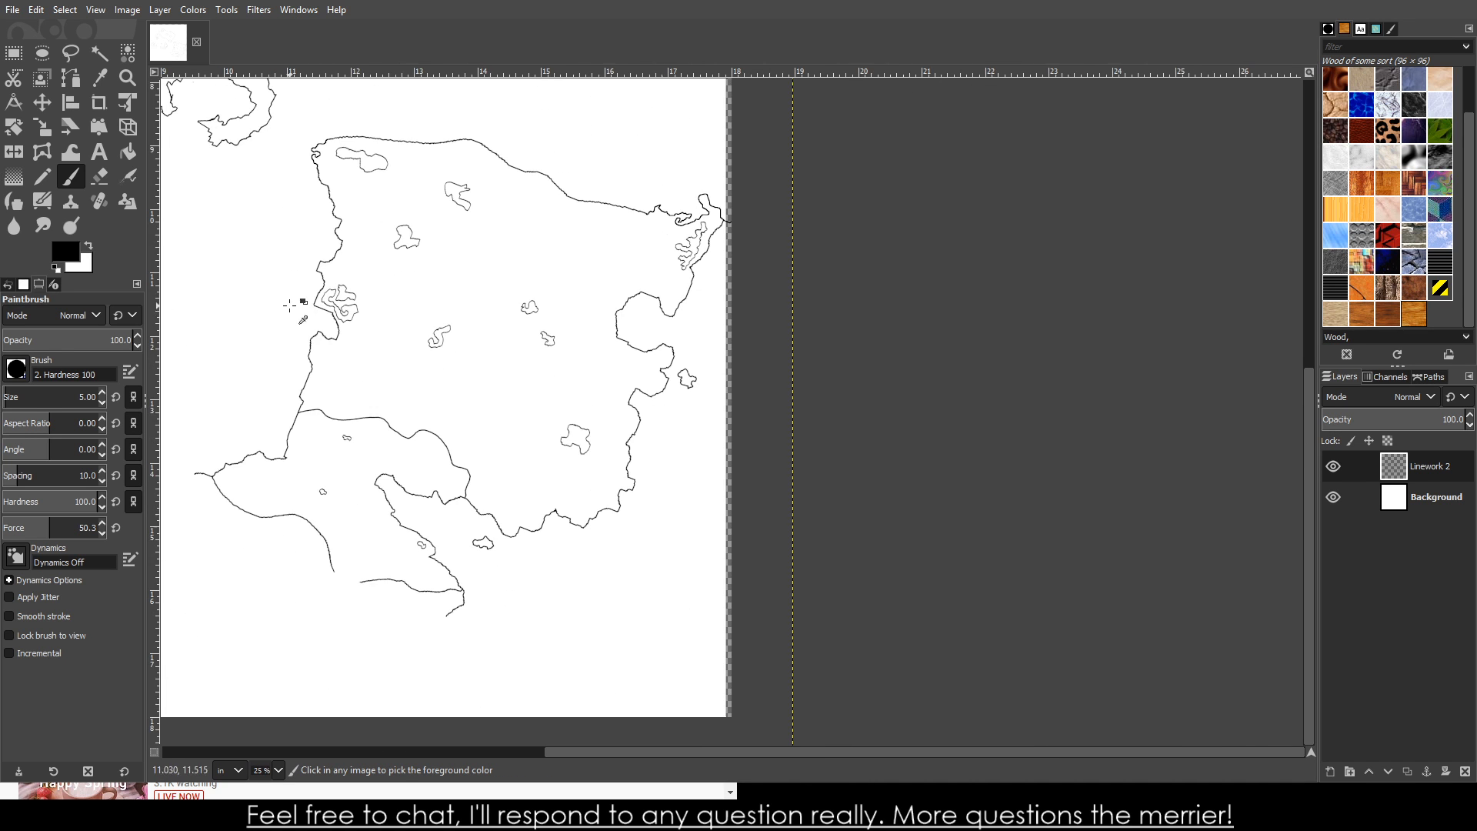
{"action": "scroll", "coordinate": [280, 202], "scroll_direction": "up", "scroll_amount": 2}
{"action": "scroll", "coordinate": [395, 330], "scroll_direction": "down", "scroll_amount": 3}
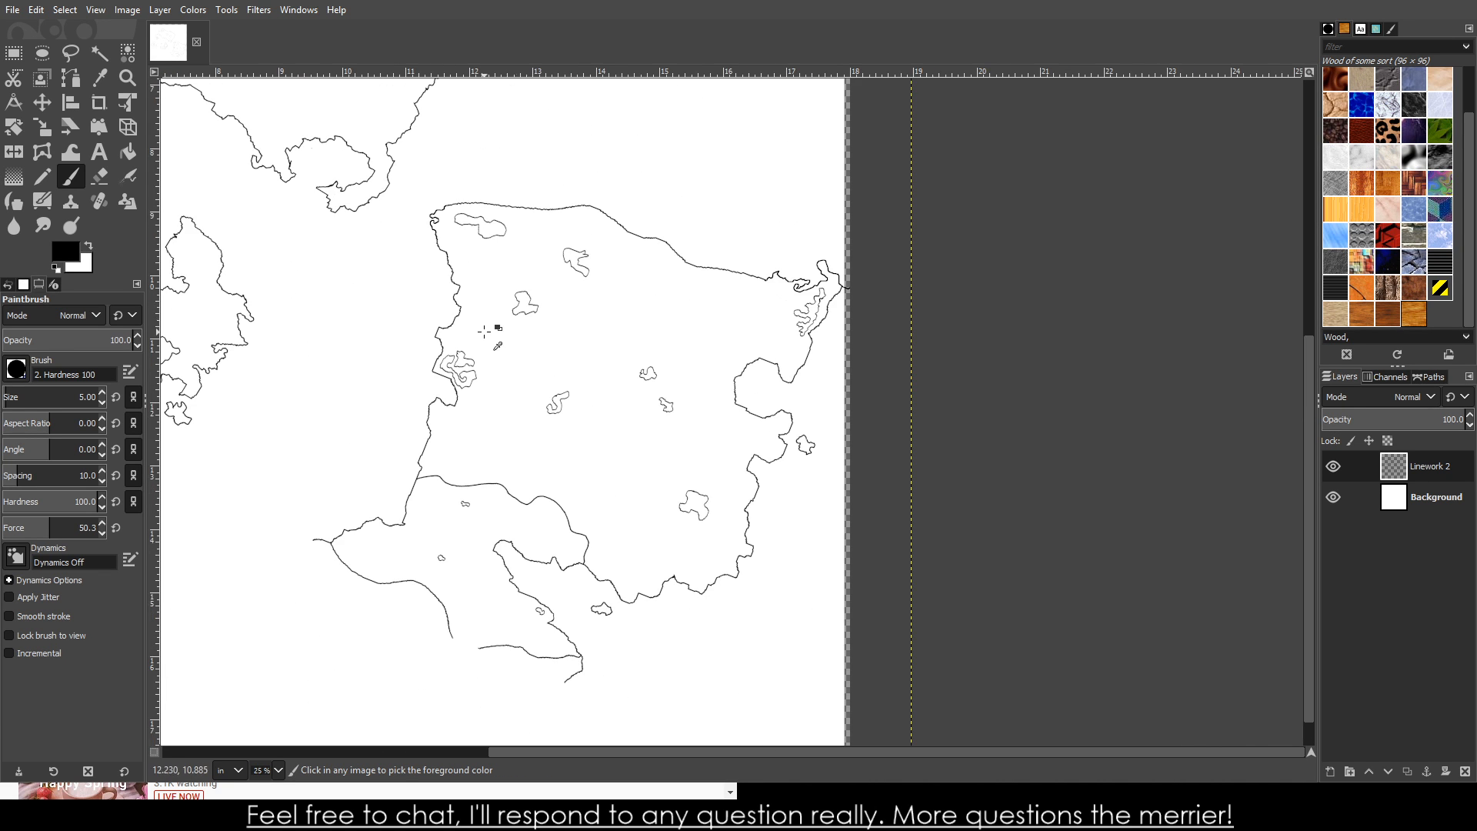
{"action": "scroll", "coordinate": [347, 313], "scroll_direction": "up", "scroll_amount": 3}
{"action": "scroll", "coordinate": [655, 376], "scroll_direction": "up", "scroll_amount": 5}
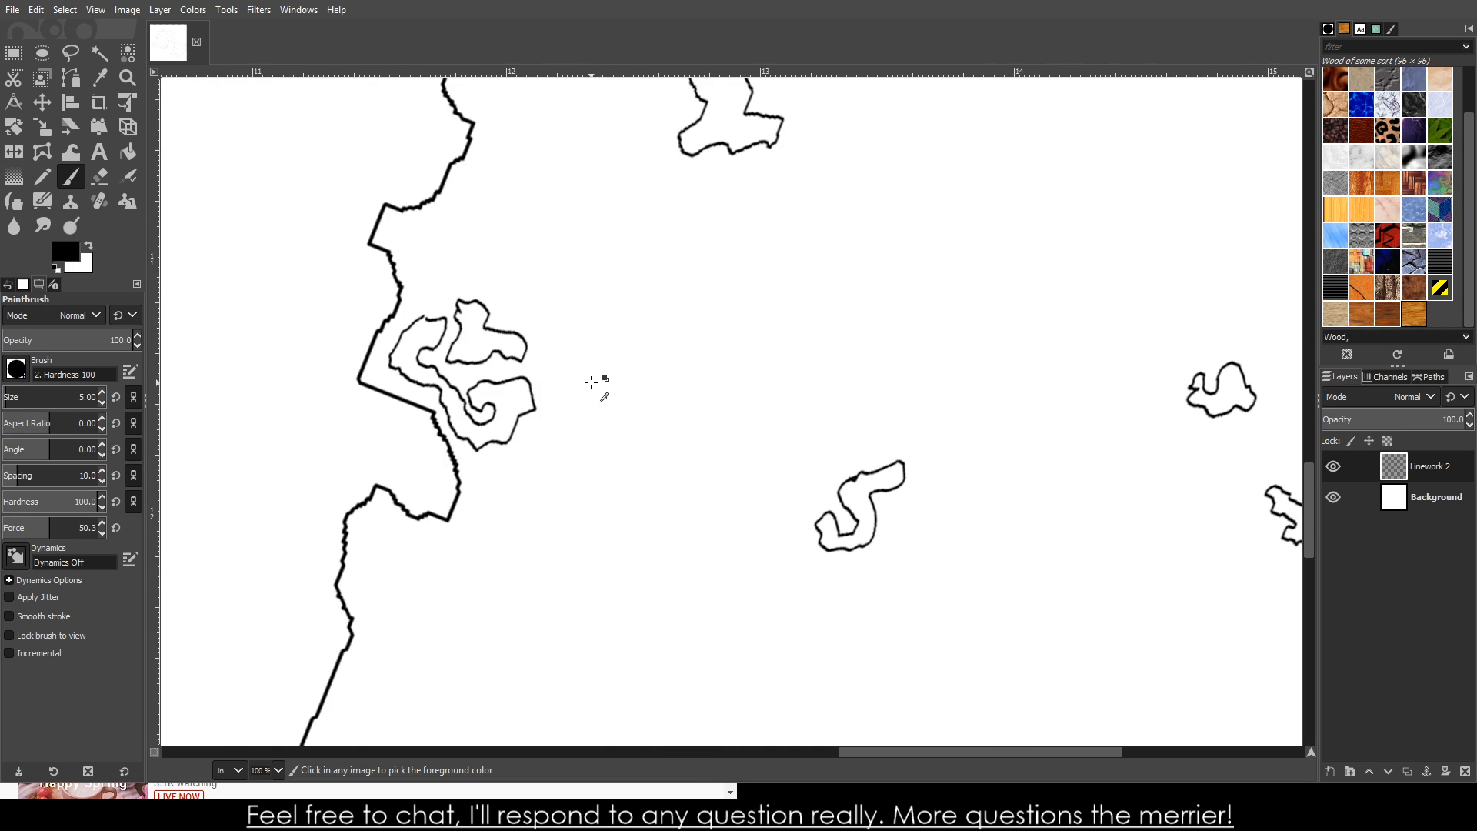
{"action": "mouse_move", "coordinate": [390, 225]}
{"action": "left_mouse_down"}
{"action": "mouse_move", "coordinate": [445, 279]}
{"action": "mouse_move", "coordinate": [456, 389]}
{"action": "mouse_move", "coordinate": [496, 396]}
{"action": "mouse_move", "coordinate": [502, 457]}
{"action": "mouse_move", "coordinate": [540, 453]}
{"action": "mouse_move", "coordinate": [555, 399]}
{"action": "mouse_move", "coordinate": [512, 337]}
{"action": "mouse_move", "coordinate": [550, 333]}
{"action": "mouse_move", "coordinate": [588, 355]}
{"action": "mouse_move", "coordinate": [596, 323]}
{"action": "mouse_move", "coordinate": [569, 299]}
{"action": "mouse_move", "coordinate": [597, 283]}
{"action": "mouse_move", "coordinate": [585, 267]}
{"action": "mouse_move", "coordinate": [544, 274]}
{"action": "mouse_move", "coordinate": [517, 235]}
{"action": "mouse_move", "coordinate": [503, 260]}
{"action": "mouse_move", "coordinate": [484, 248]}
{"action": "mouse_move", "coordinate": [483, 212]}
{"action": "mouse_move", "coordinate": [550, 197]}
{"action": "mouse_move", "coordinate": [509, 167]}
{"action": "mouse_move", "coordinate": [383, 176]}
{"action": "mouse_move", "coordinate": [355, 221]}
{"action": "mouse_move", "coordinate": [404, 246]}
{"action": "left_mouse_up"}
{"action": "scroll", "coordinate": [561, 495], "scroll_direction": "down", "scroll_amount": 8}
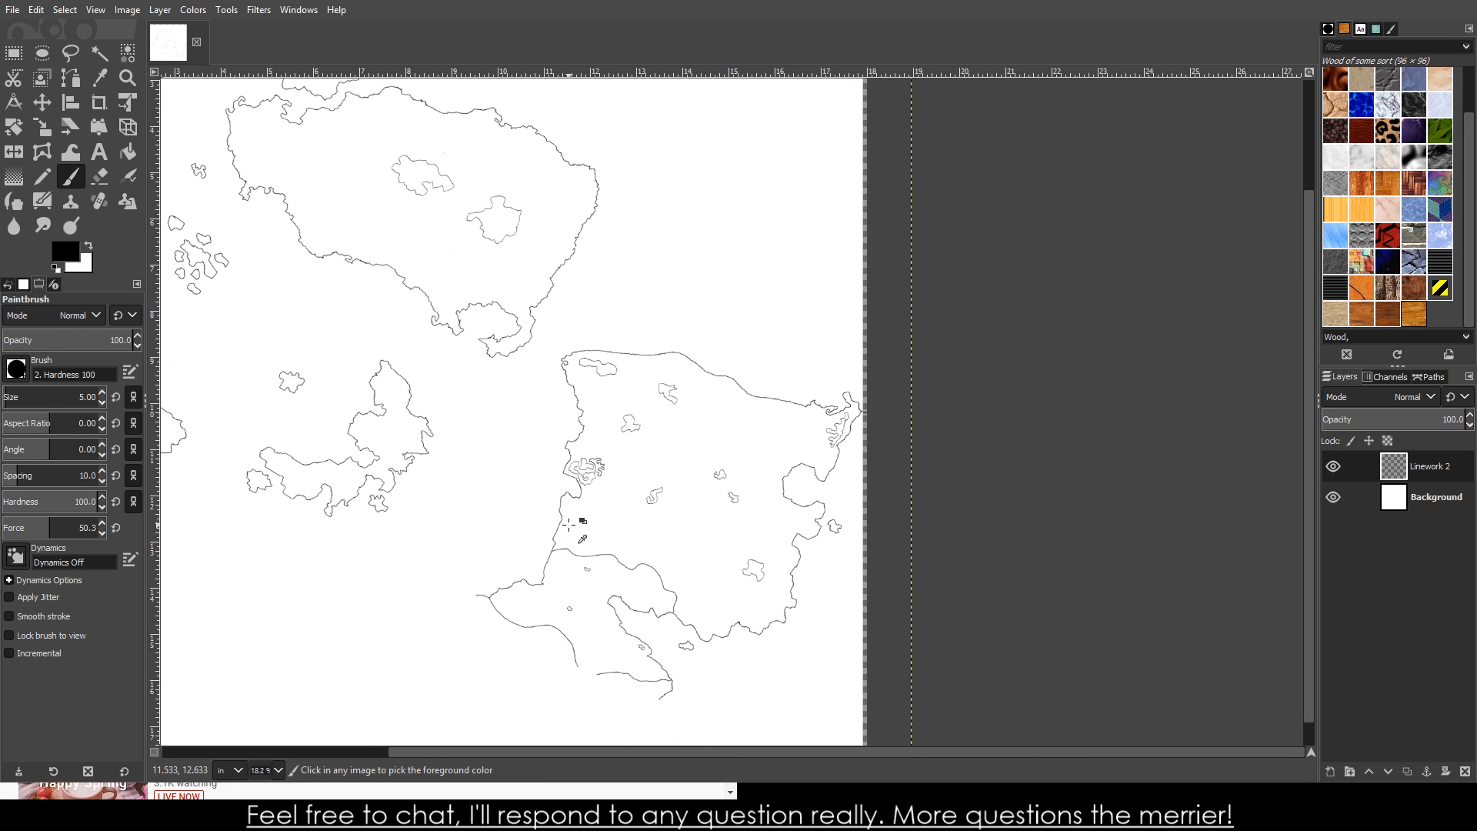
- Paint a jagged coastline with small inlets and peninsulas bulging north of the southeastern landmass's smooth northern coast
{"action": "scroll", "coordinate": [654, 496], "scroll_direction": "up", "scroll_amount": 1}
{"action": "scroll", "coordinate": [730, 279], "scroll_direction": "up", "scroll_amount": 3}
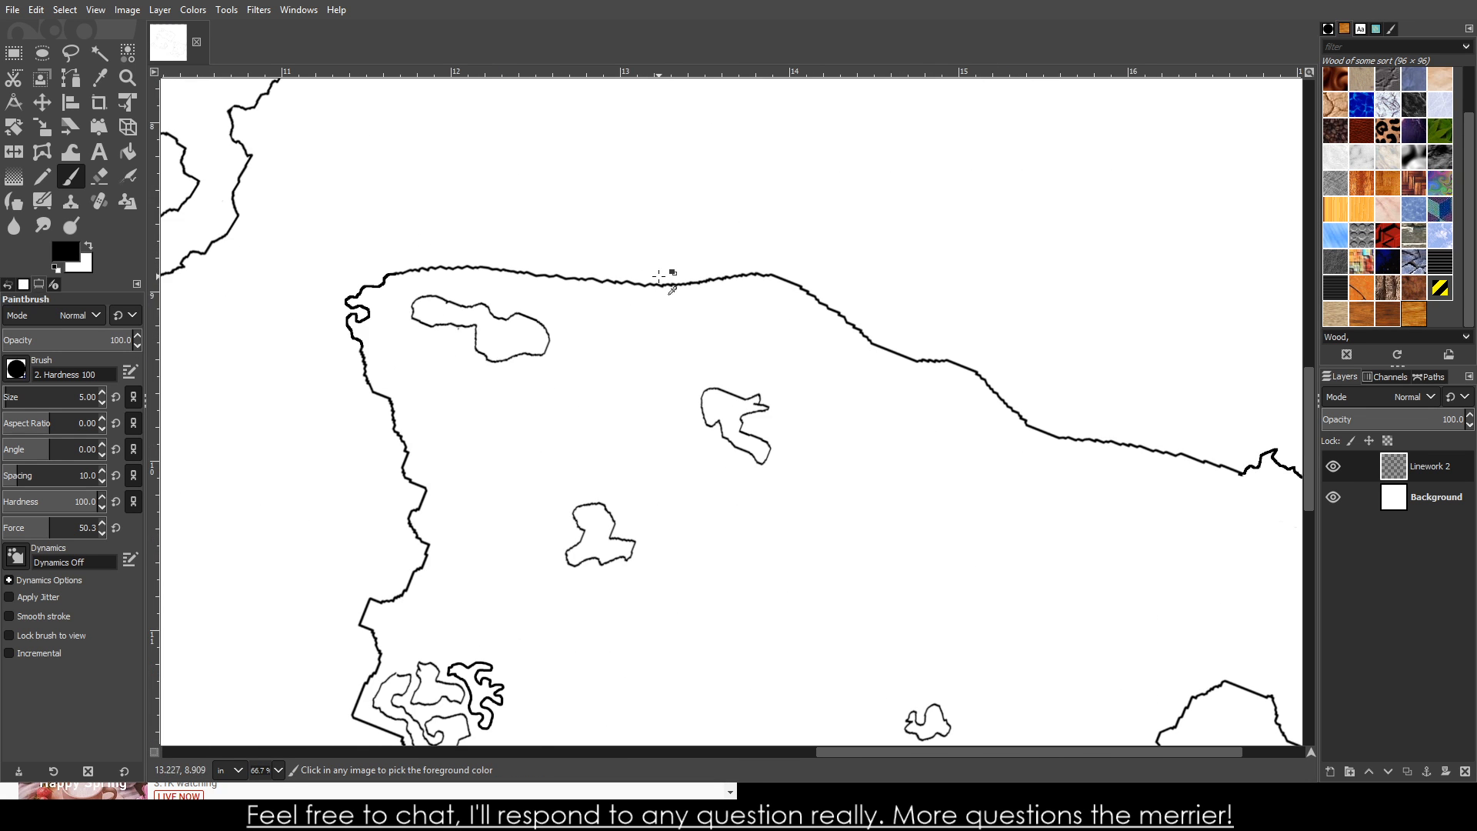
{"action": "scroll", "coordinate": [670, 277], "scroll_direction": "down", "scroll_amount": 2}
{"action": "scroll", "coordinate": [752, 353], "scroll_direction": "up", "scroll_amount": 2}
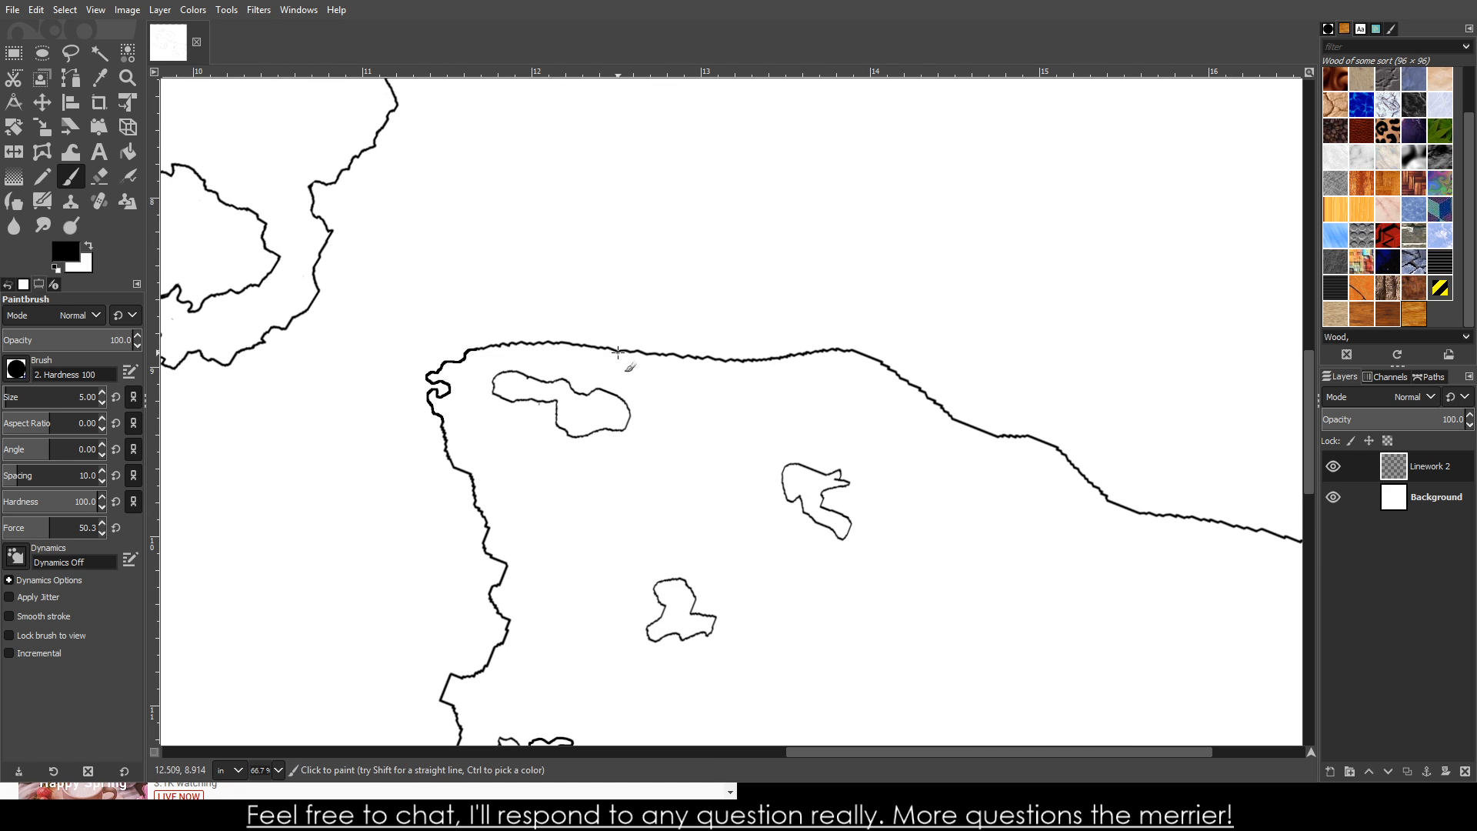
{"action": "mouse_move", "coordinate": [618, 353]}
{"action": "left_mouse_down"}
{"action": "mouse_move", "coordinate": [631, 334]}
{"action": "mouse_move", "coordinate": [665, 336]}
{"action": "left_mouse_up"}
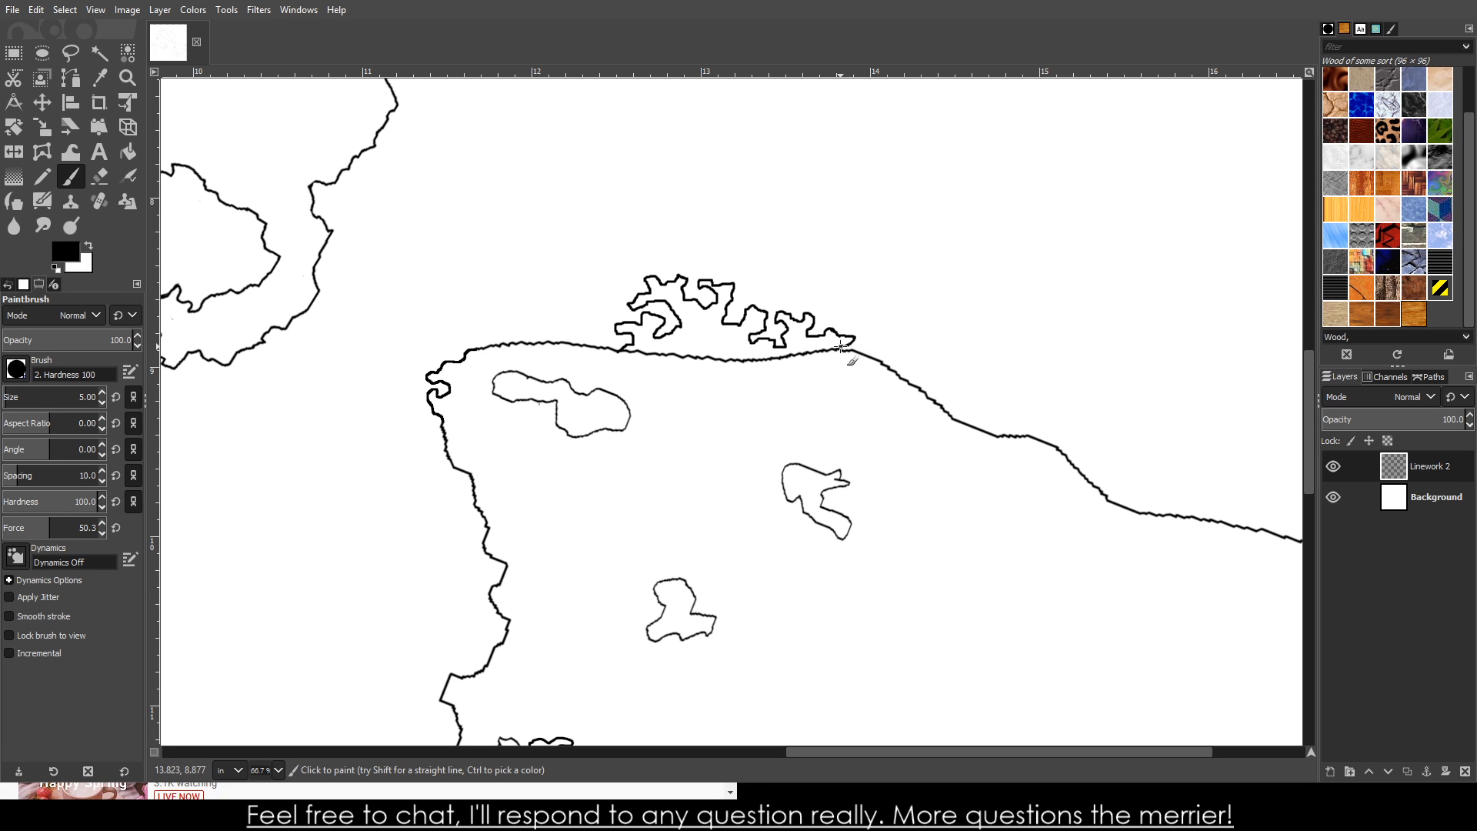
- Erase the old smooth northern coastline running beneath the new jagged stretch, including its leftover fragments
{"action": "scroll", "coordinate": [676, 379], "scroll_direction": "up", "scroll_amount": 6}
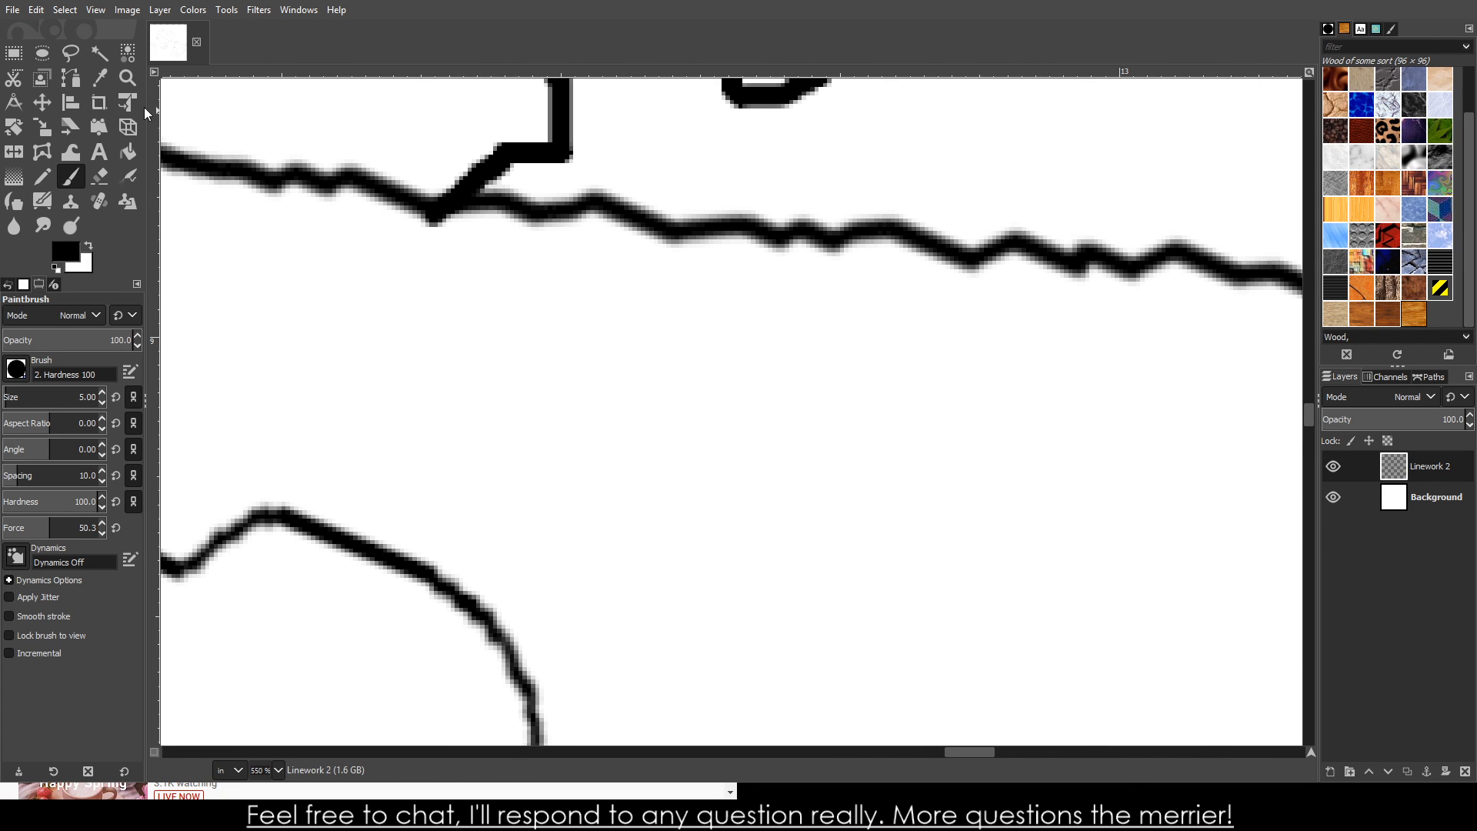
{"action": "left_click", "coordinate": [100, 178]}
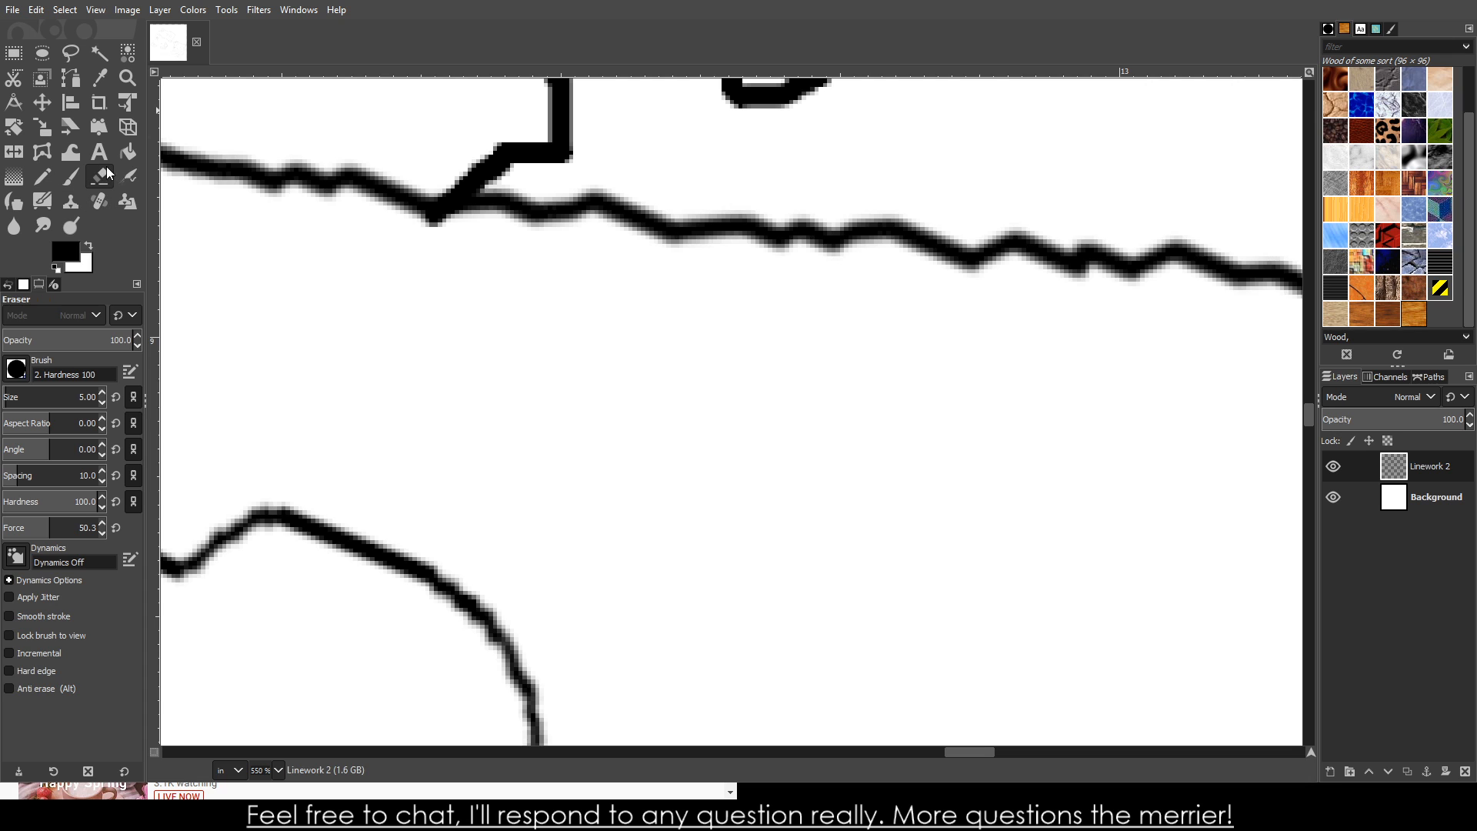
{"action": "mouse_move", "coordinate": [528, 201]}
{"action": "left_mouse_down"}
{"action": "mouse_move", "coordinate": [491, 217]}
{"action": "mouse_move", "coordinate": [592, 201]}
{"action": "mouse_move", "coordinate": [1039, 254]}
{"action": "mouse_move", "coordinate": [801, 238]}
{"action": "mouse_move", "coordinate": [1115, 241]}
{"action": "mouse_move", "coordinate": [982, 300]}
{"action": "left_mouse_up"}
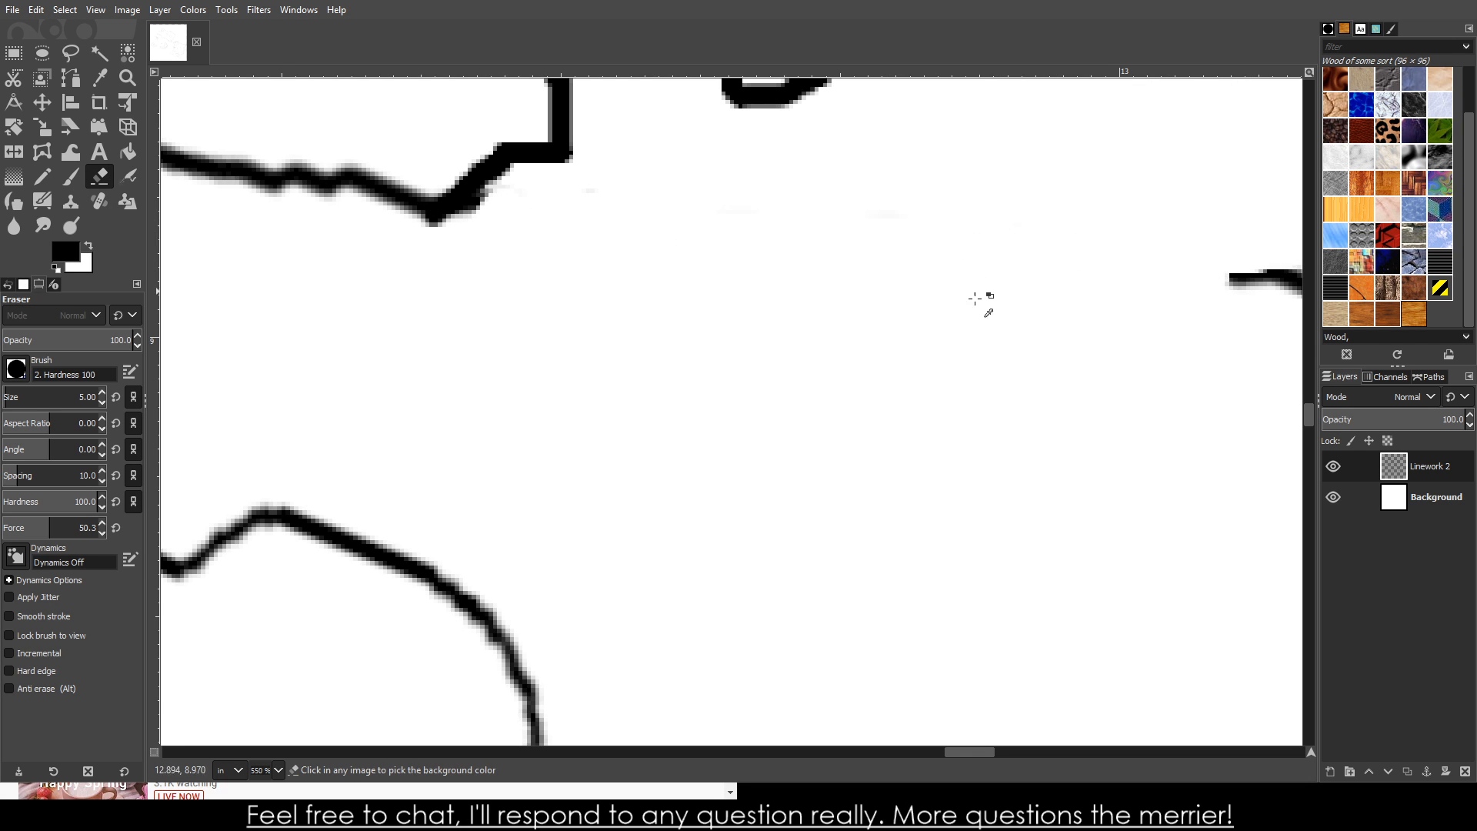
{"action": "scroll", "coordinate": [983, 300], "scroll_direction": "down", "scroll_amount": 8}
{"action": "scroll", "coordinate": [1216, 319], "scroll_direction": "up", "scroll_amount": 8}
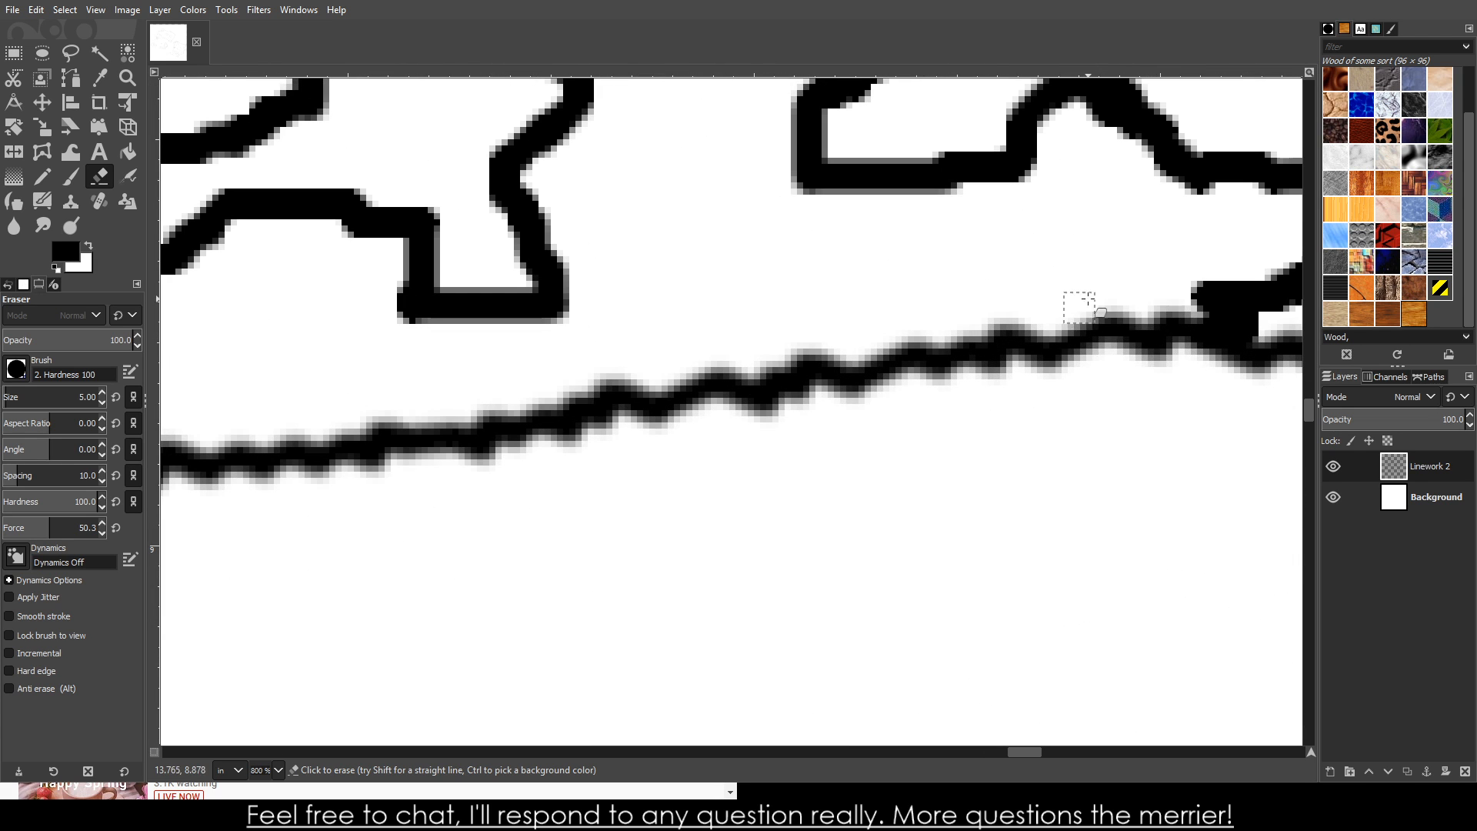
{"action": "mouse_move", "coordinate": [1082, 308]}
{"action": "left_mouse_down"}
{"action": "mouse_move", "coordinate": [1172, 330]}
{"action": "mouse_move", "coordinate": [977, 362]}
{"action": "left_mouse_up"}
{"action": "mouse_move", "coordinate": [796, 408]}
{"action": "left_mouse_down"}
{"action": "mouse_move", "coordinate": [961, 351]}
{"action": "mouse_move", "coordinate": [676, 409]}
{"action": "mouse_move", "coordinate": [644, 392]}
{"action": "mouse_move", "coordinate": [363, 440]}
{"action": "mouse_move", "coordinate": [593, 441]}
{"action": "left_mouse_up"}
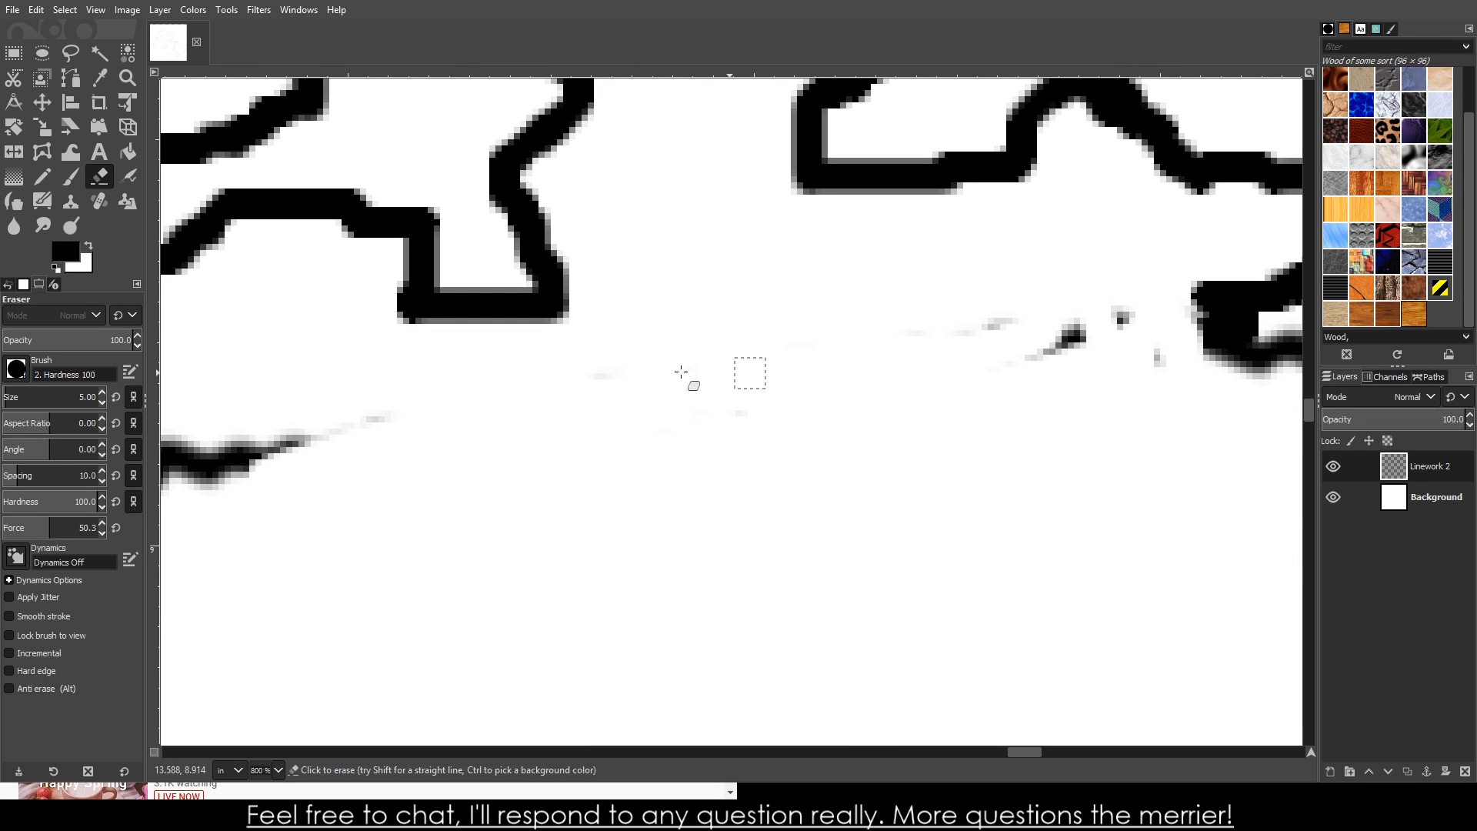
{"action": "mouse_move", "coordinate": [1031, 352]}
{"action": "left_mouse_down"}
{"action": "mouse_move", "coordinate": [1115, 313]}
{"action": "mouse_move", "coordinate": [916, 297]}
{"action": "left_mouse_up"}
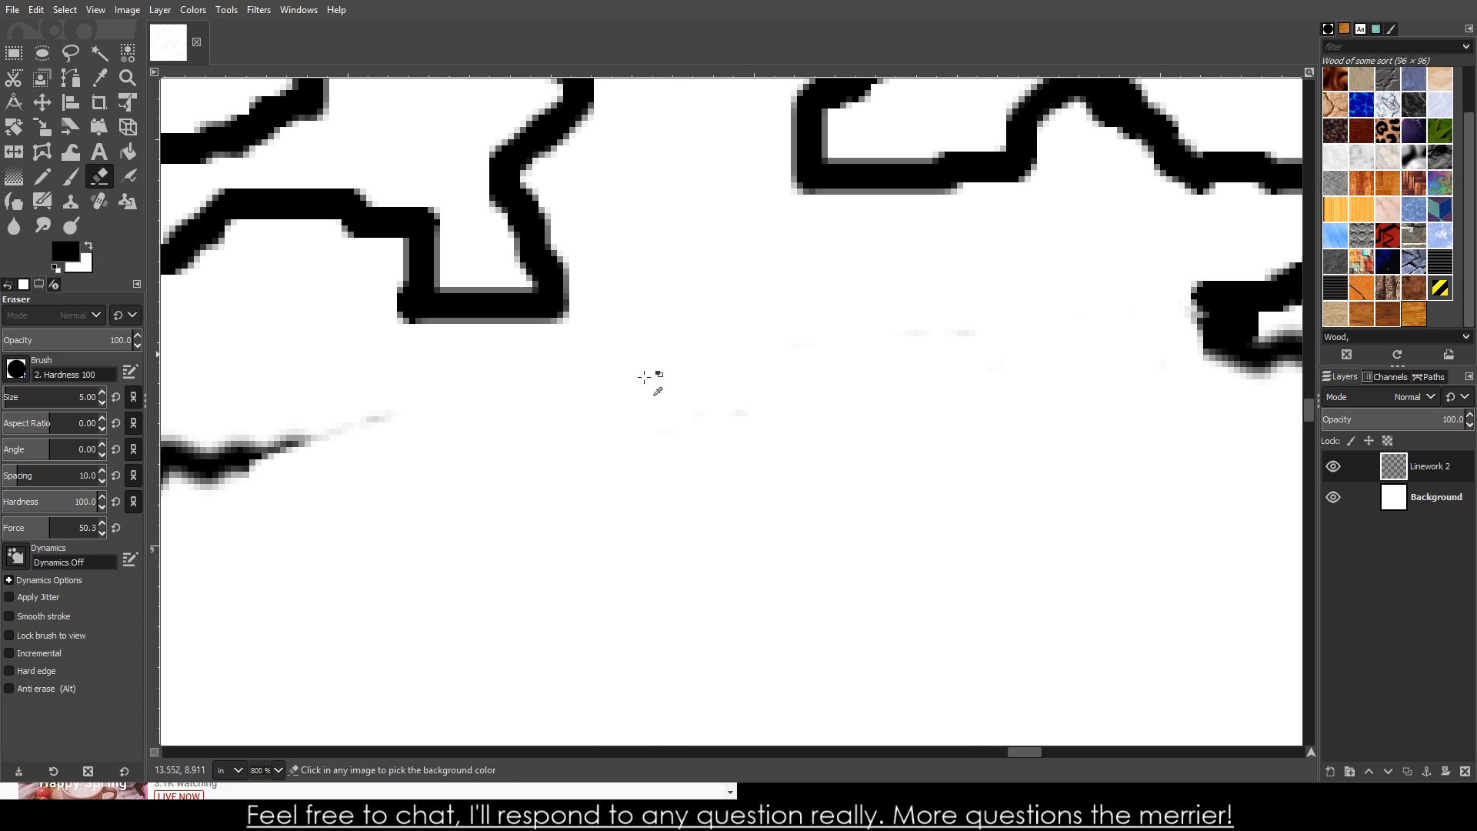
{"action": "scroll", "coordinate": [644, 377], "scroll_direction": "down", "scroll_amount": 4}
{"action": "scroll", "coordinate": [383, 435], "scroll_direction": "up", "scroll_amount": 3}
{"action": "mouse_move", "coordinate": [824, 360]}
{"action": "left_mouse_down"}
{"action": "mouse_move", "coordinate": [587, 386]}
{"action": "mouse_move", "coordinate": [662, 377]}
{"action": "mouse_move", "coordinate": [565, 419]}
{"action": "left_mouse_up"}
{"action": "scroll", "coordinate": [883, 366], "scroll_direction": "down", "scroll_amount": 7}
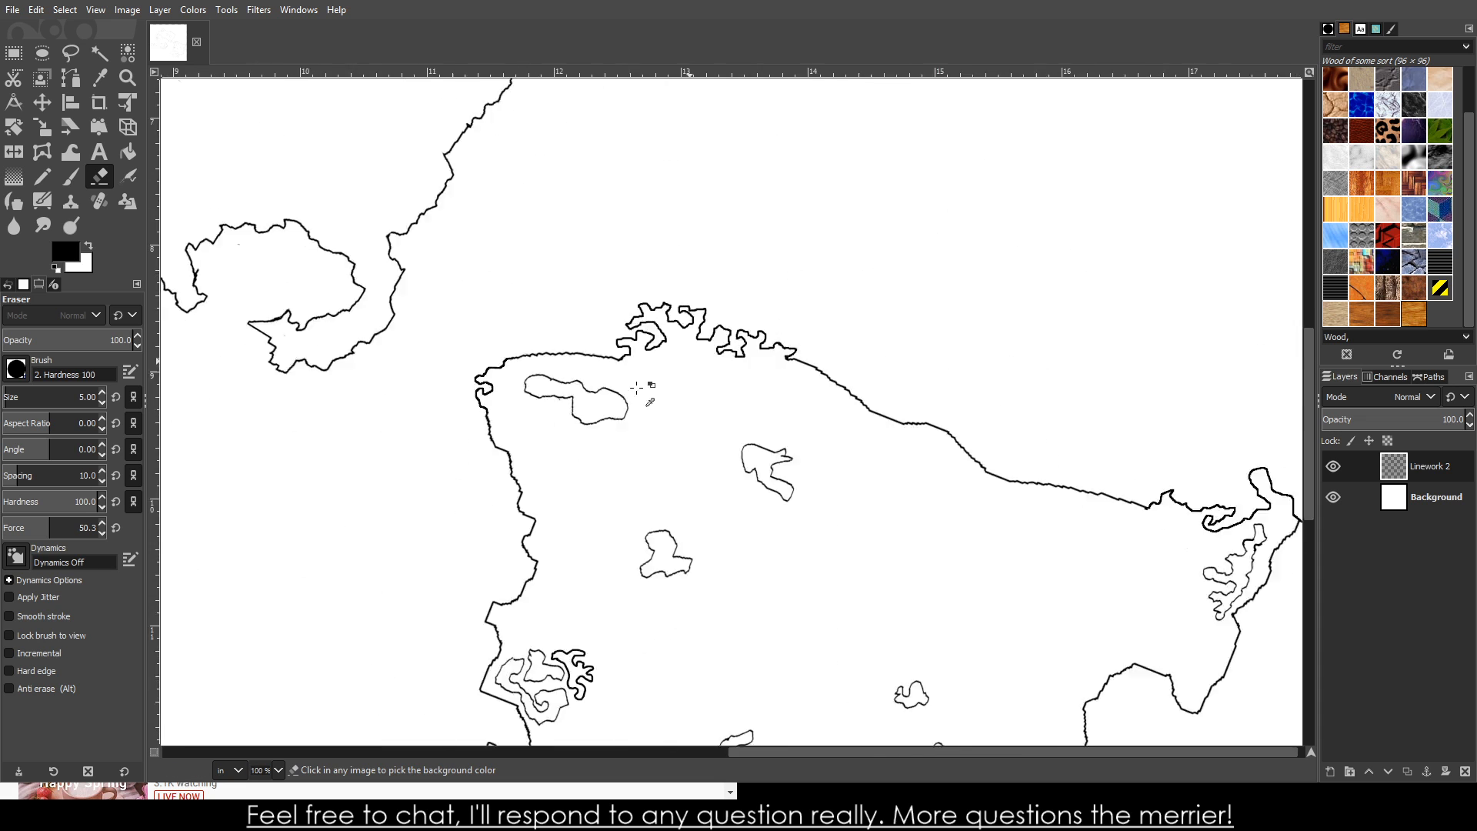
- Extend the jagged northern coastline westward with the Paintbrush, adding winding inlets across the old line up to the northwestern corner
{"action": "scroll", "coordinate": [710, 385], "scroll_direction": "up", "scroll_amount": 1}
{"action": "scroll", "coordinate": [709, 385], "scroll_direction": "down", "scroll_amount": 2}
{"action": "scroll", "coordinate": [764, 336], "scroll_direction": "up", "scroll_amount": 3}
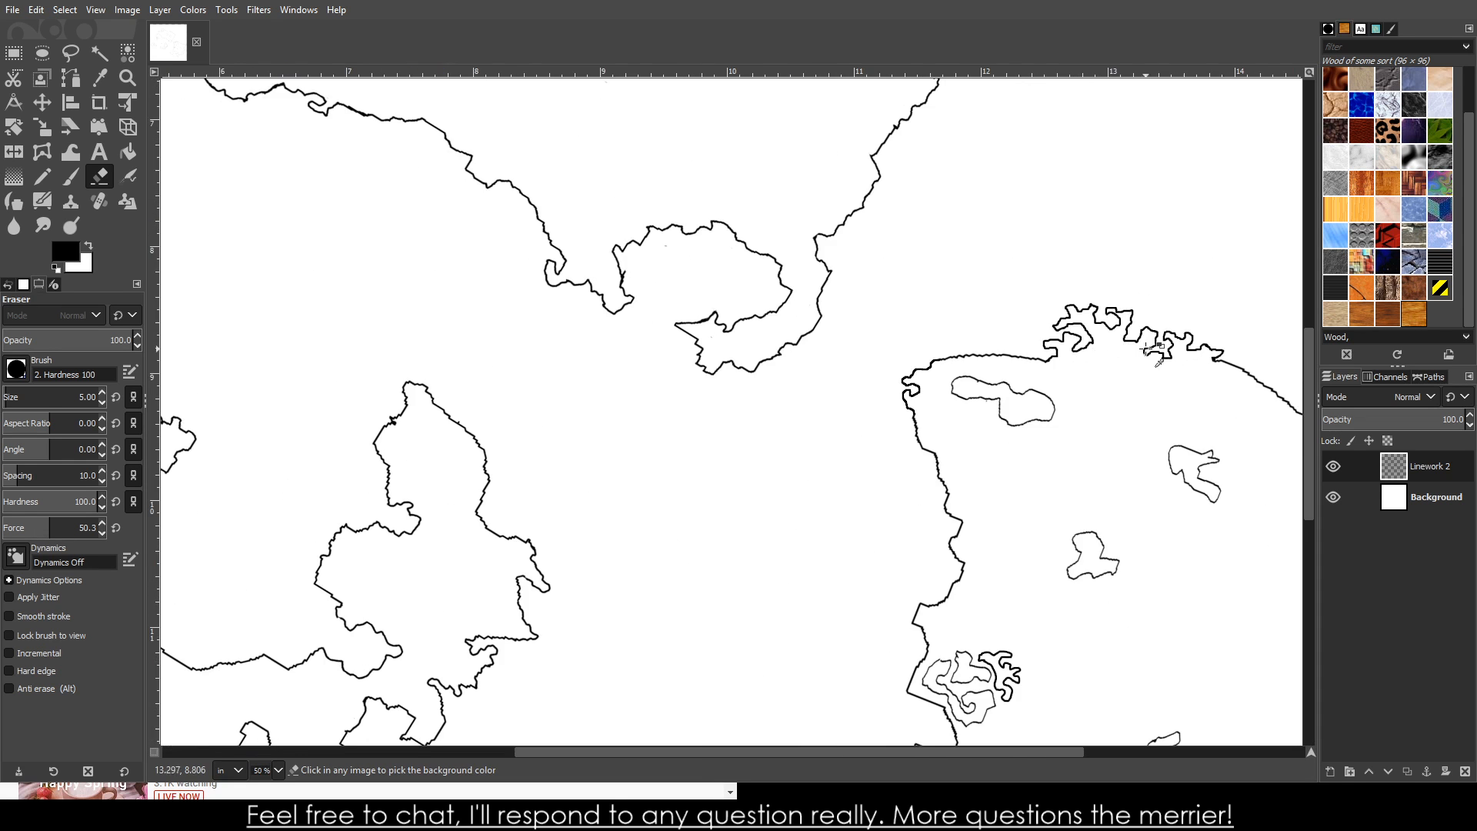
{"action": "scroll", "coordinate": [923, 331], "scroll_direction": "down", "scroll_amount": 2}
{"action": "scroll", "coordinate": [1081, 322], "scroll_direction": "up", "scroll_amount": 4}
{"action": "scroll", "coordinate": [1081, 322], "scroll_direction": "up", "scroll_amount": 5}
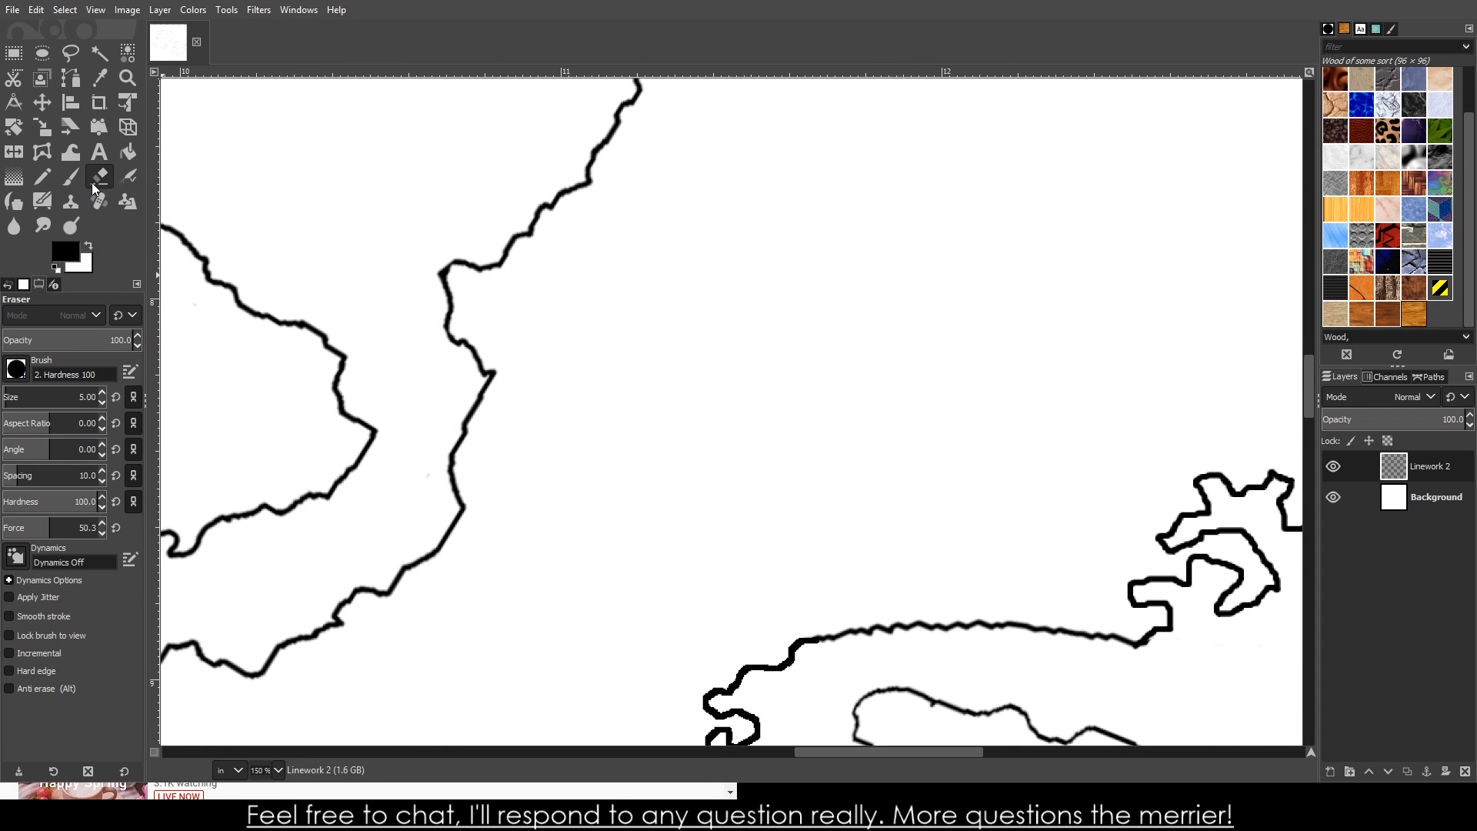
{"action": "key", "text": "p"}
{"action": "scroll", "coordinate": [1035, 616], "scroll_direction": "down", "scroll_amount": 5}
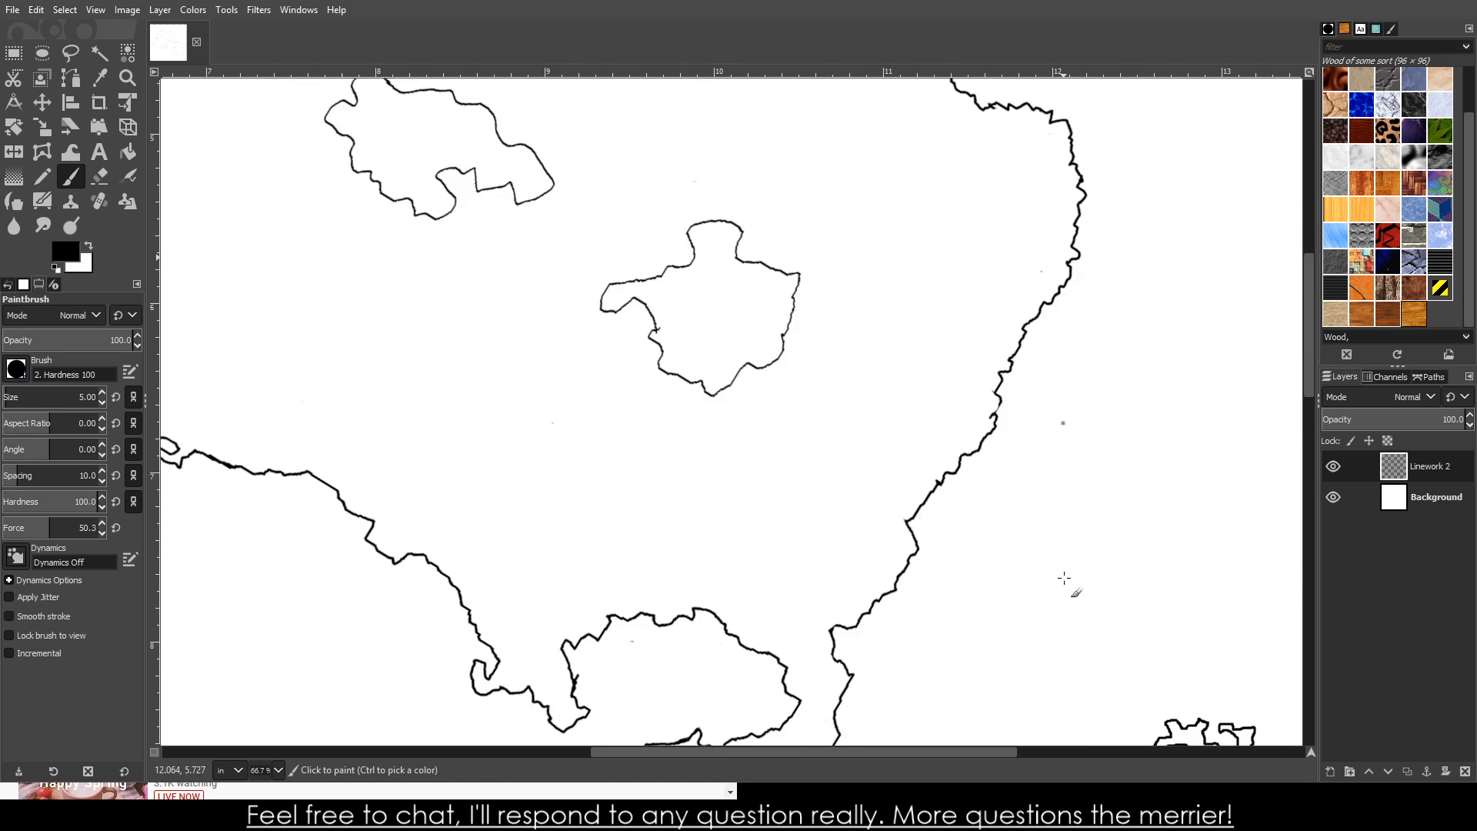
{"action": "scroll", "coordinate": [1003, 536], "scroll_direction": "up", "scroll_amount": 7}
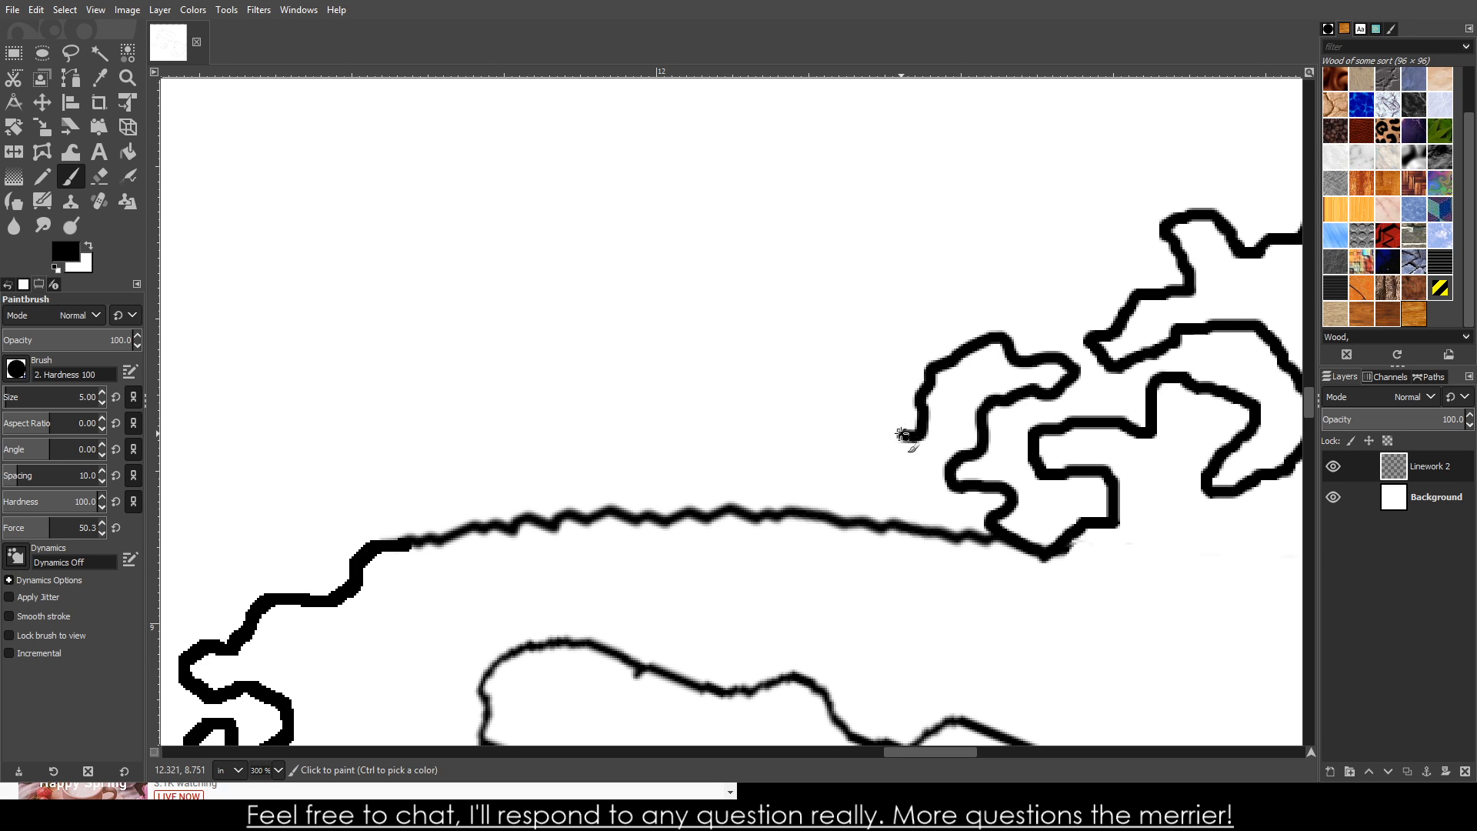
{"action": "left_click_drag", "start_coordinate": [880, 468], "coordinate": [820, 516]}
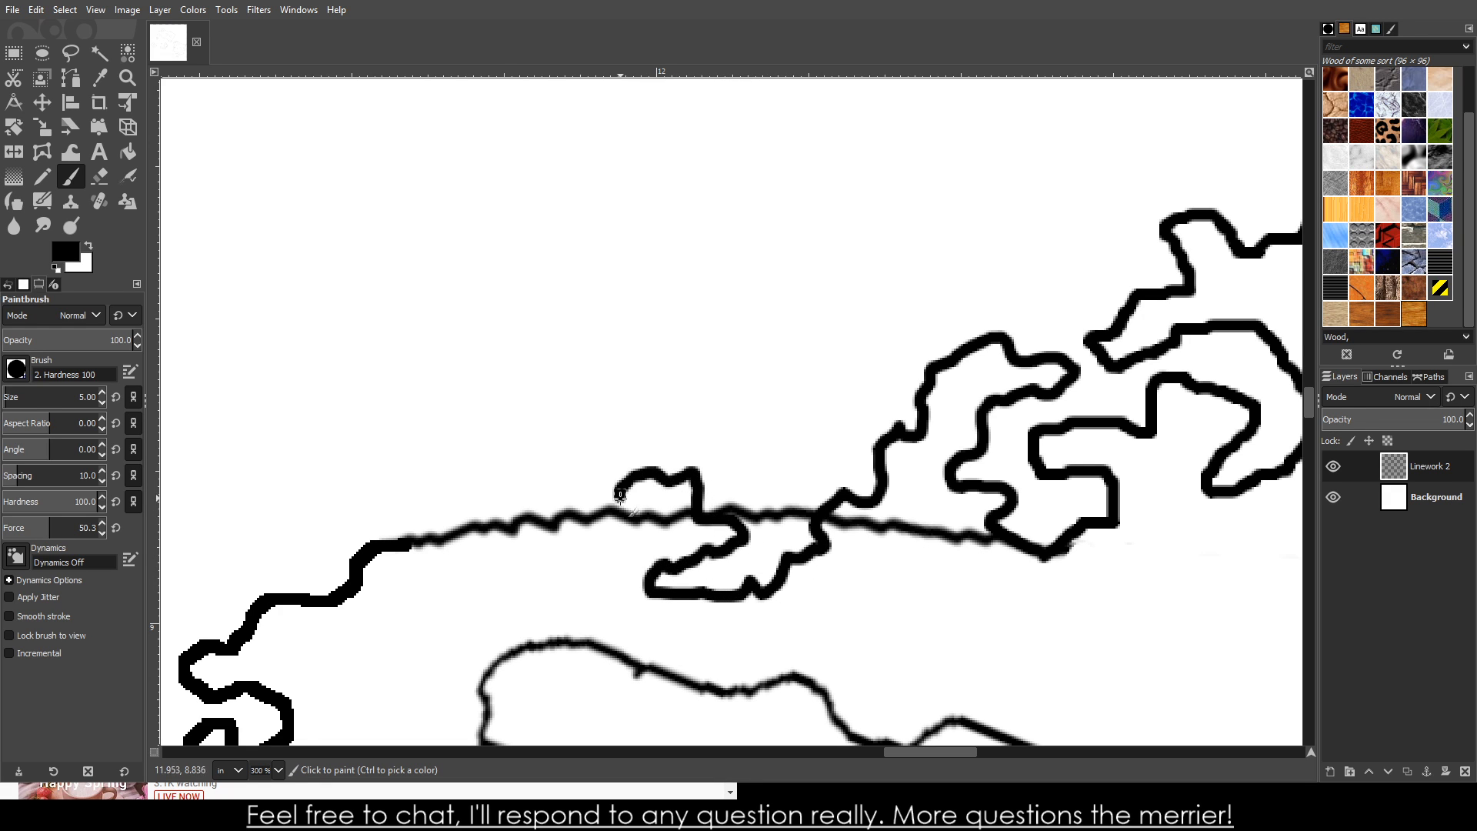
{"action": "left_click_drag", "start_coordinate": [620, 497], "coordinate": [583, 547]}
{"action": "left_click_drag", "start_coordinate": [486, 564], "coordinate": [425, 587]}
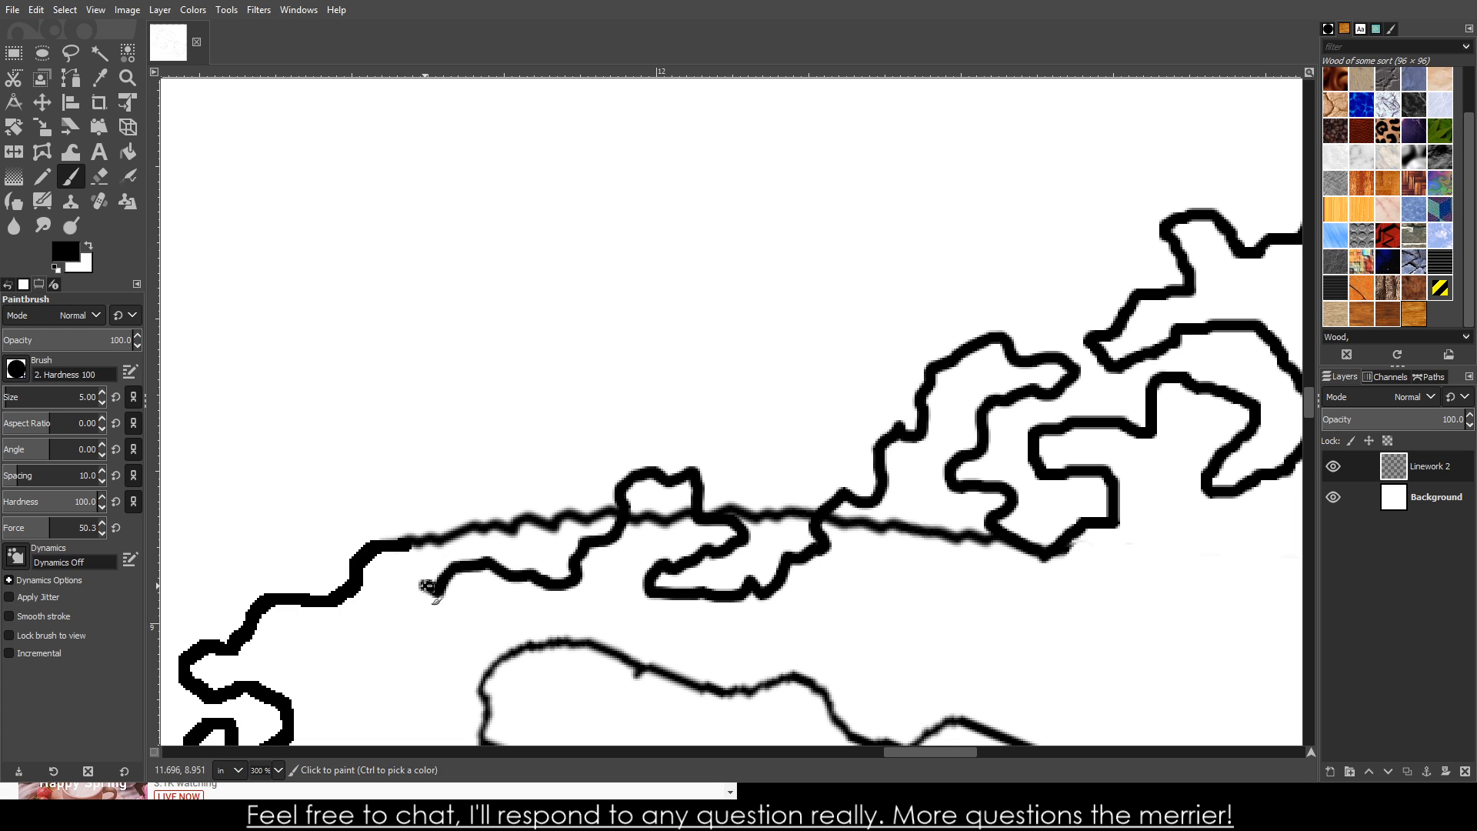
- Erase the old northern coastline segments crossing the new western extension, from the northwestern corner to the first jagged stretch
{"action": "scroll", "coordinate": [385, 550], "scroll_direction": "up", "scroll_amount": 3}
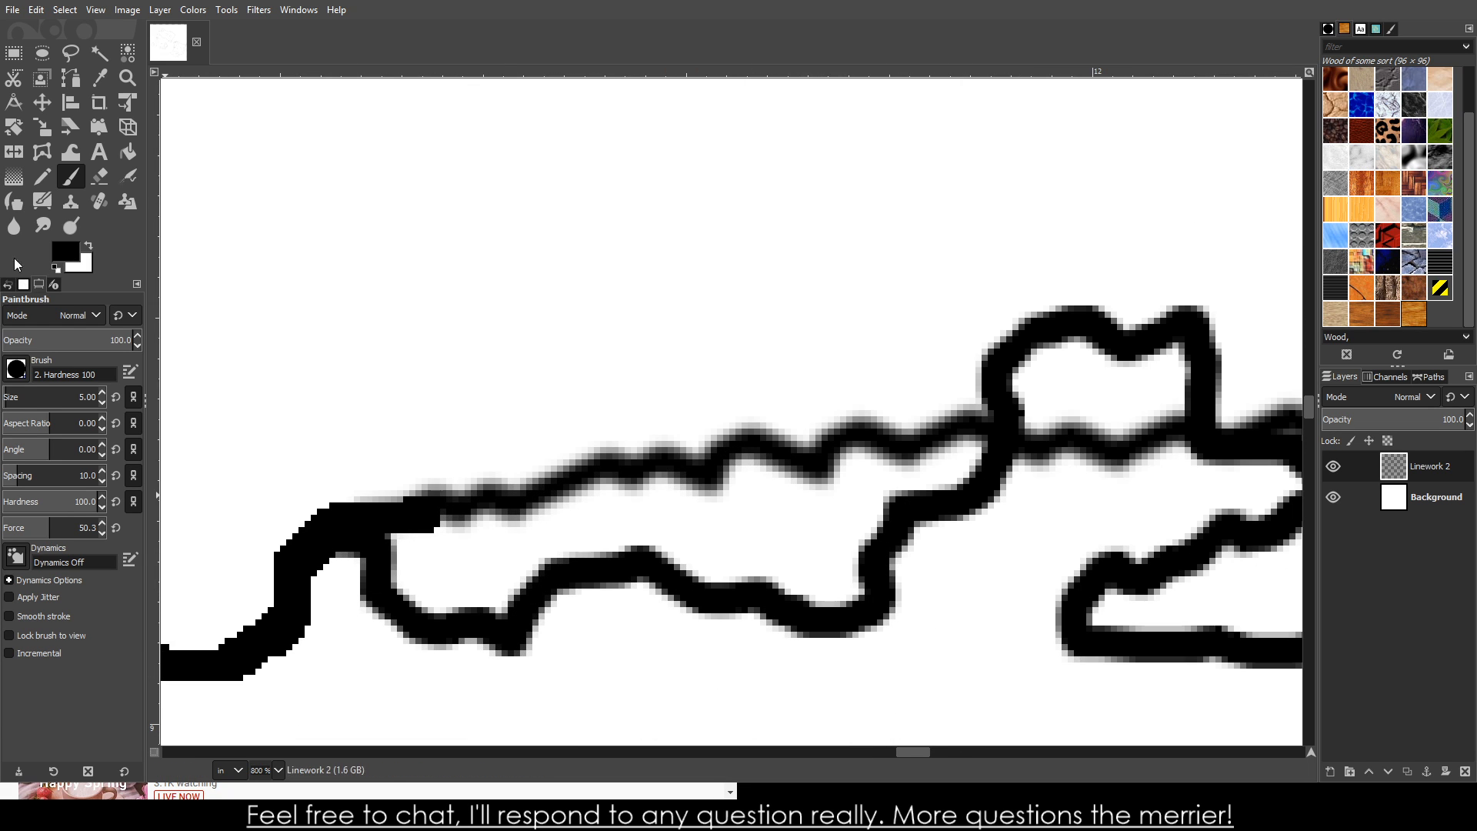
{"action": "left_click", "coordinate": [99, 176]}
{"action": "mouse_move", "coordinate": [462, 479]}
{"action": "left_mouse_down"}
{"action": "mouse_move", "coordinate": [427, 502]}
{"action": "mouse_move", "coordinate": [350, 457]}
{"action": "mouse_move", "coordinate": [389, 509]}
{"action": "mouse_move", "coordinate": [423, 507]}
{"action": "mouse_move", "coordinate": [396, 516]}
{"action": "mouse_move", "coordinate": [595, 445]}
{"action": "mouse_move", "coordinate": [534, 499]}
{"action": "mouse_move", "coordinate": [469, 484]}
{"action": "mouse_move", "coordinate": [697, 443]}
{"action": "mouse_move", "coordinate": [627, 489]}
{"action": "mouse_move", "coordinate": [871, 415]}
{"action": "mouse_move", "coordinate": [797, 484]}
{"action": "mouse_move", "coordinate": [929, 419]}
{"action": "mouse_move", "coordinate": [904, 453]}
{"action": "mouse_move", "coordinate": [961, 429]}
{"action": "mouse_move", "coordinate": [861, 463]}
{"action": "mouse_move", "coordinate": [727, 406]}
{"action": "mouse_move", "coordinate": [743, 454]}
{"action": "mouse_move", "coordinate": [871, 415]}
{"action": "mouse_move", "coordinate": [1112, 431]}
{"action": "mouse_move", "coordinate": [1067, 417]}
{"action": "mouse_move", "coordinate": [1038, 495]}
{"action": "mouse_move", "coordinate": [1063, 418]}
{"action": "mouse_move", "coordinate": [1051, 443]}
{"action": "mouse_move", "coordinate": [1088, 452]}
{"action": "mouse_move", "coordinate": [1167, 419]}
{"action": "left_mouse_up"}
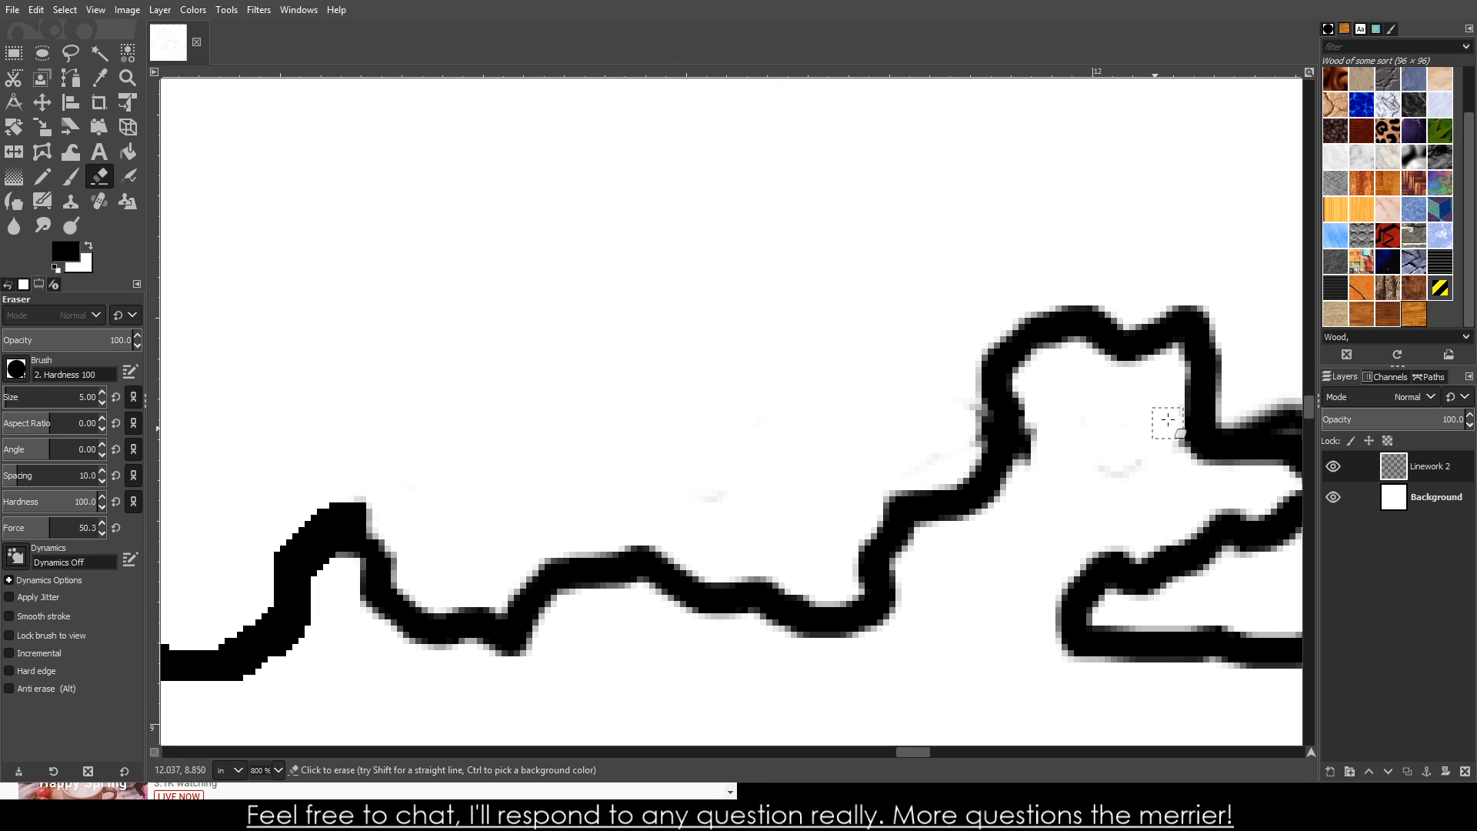
{"action": "scroll", "coordinate": [1109, 475], "scroll_direction": "down", "scroll_amount": 6}
{"action": "scroll", "coordinate": [1231, 523], "scroll_direction": "up", "scroll_amount": 9}
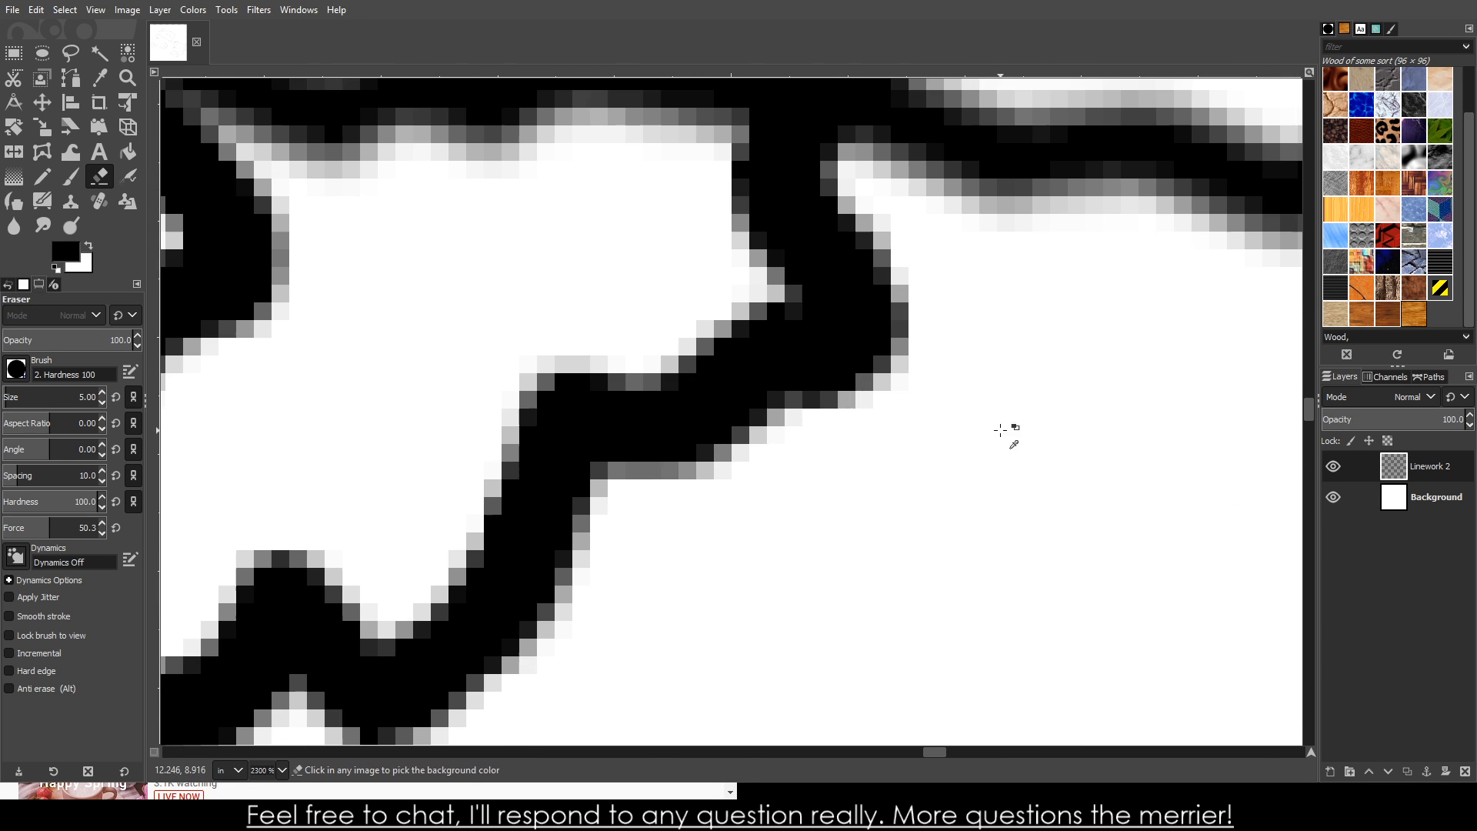
{"action": "scroll", "coordinate": [666, 273], "scroll_direction": "down", "scroll_amount": 3}
{"action": "scroll", "coordinate": [652, 274], "scroll_direction": "down", "scroll_amount": 2}
{"action": "mouse_move", "coordinate": [528, 188]}
{"action": "left_mouse_down"}
{"action": "mouse_move", "coordinate": [583, 239]}
{"action": "mouse_move", "coordinate": [660, 205]}
{"action": "mouse_move", "coordinate": [657, 241]}
{"action": "mouse_move", "coordinate": [668, 211]}
{"action": "mouse_move", "coordinate": [624, 230]}
{"action": "mouse_move", "coordinate": [599, 208]}
{"action": "mouse_move", "coordinate": [790, 238]}
{"action": "mouse_move", "coordinate": [734, 243]}
{"action": "mouse_move", "coordinate": [844, 241]}
{"action": "mouse_move", "coordinate": [772, 257]}
{"action": "mouse_move", "coordinate": [818, 259]}
{"action": "mouse_move", "coordinate": [819, 272]}
{"action": "mouse_move", "coordinate": [875, 239]}
{"action": "mouse_move", "coordinate": [859, 256]}
{"action": "mouse_move", "coordinate": [924, 249]}
{"action": "mouse_move", "coordinate": [953, 285]}
{"action": "mouse_move", "coordinate": [933, 281]}
{"action": "mouse_move", "coordinate": [976, 259]}
{"action": "left_mouse_up"}
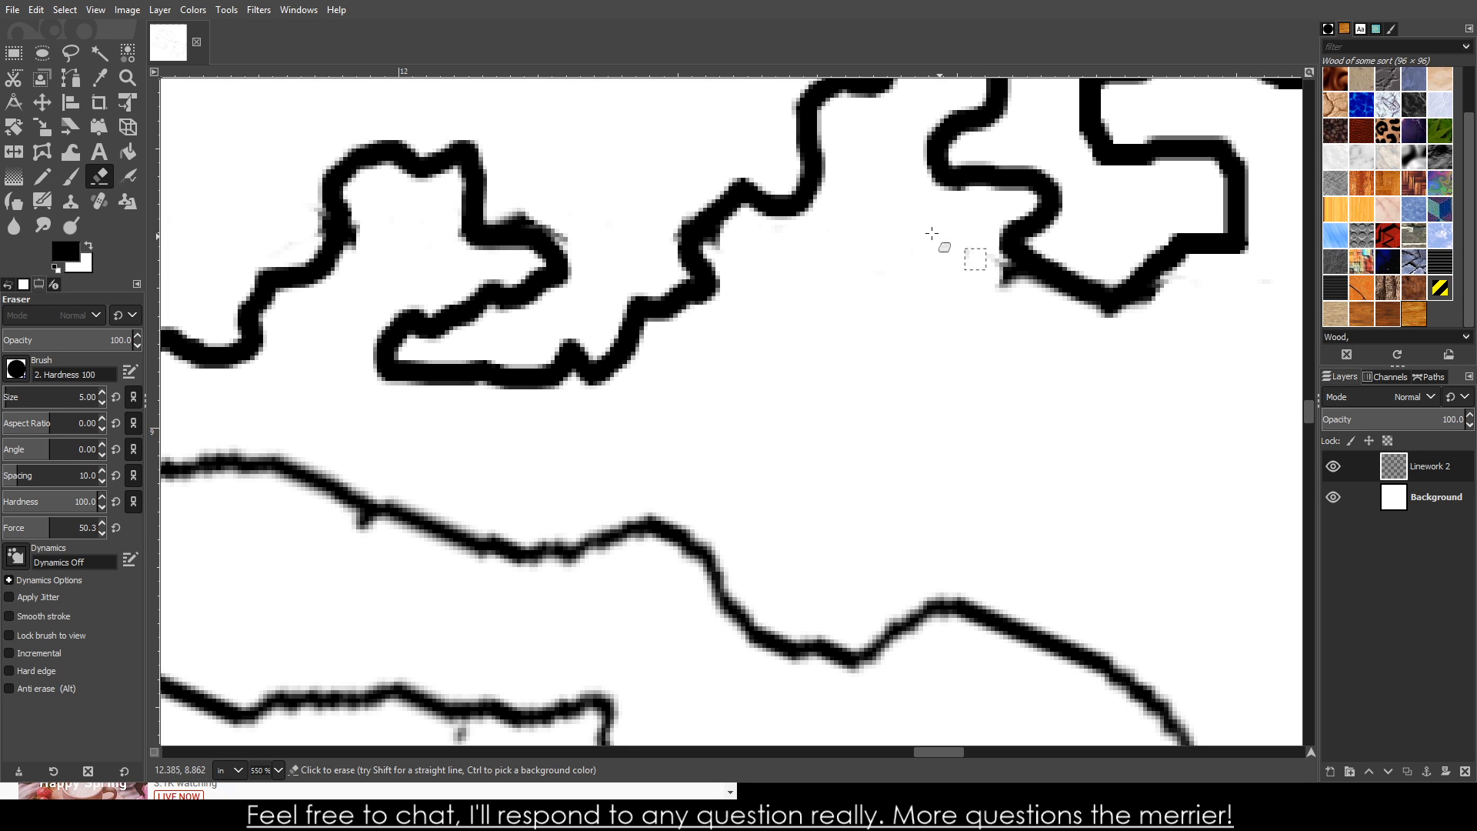
{"action": "scroll", "coordinate": [1008, 287], "scroll_direction": "down", "scroll_amount": 12}
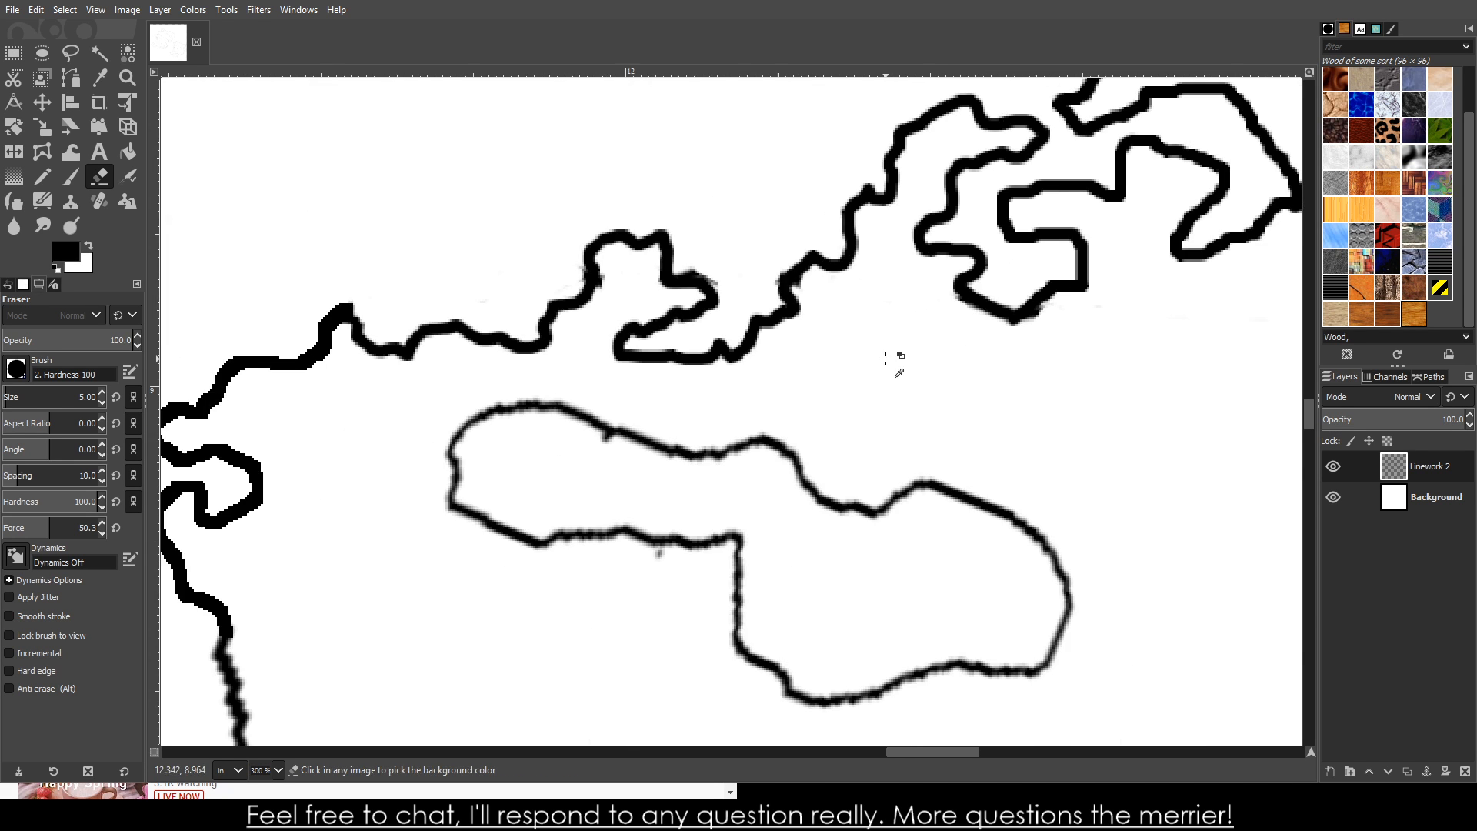
- Erase a short section of the western coastline just below the hooked northwestern corner
{"action": "scroll", "coordinate": [1016, 395], "scroll_direction": "up", "scroll_amount": 6}
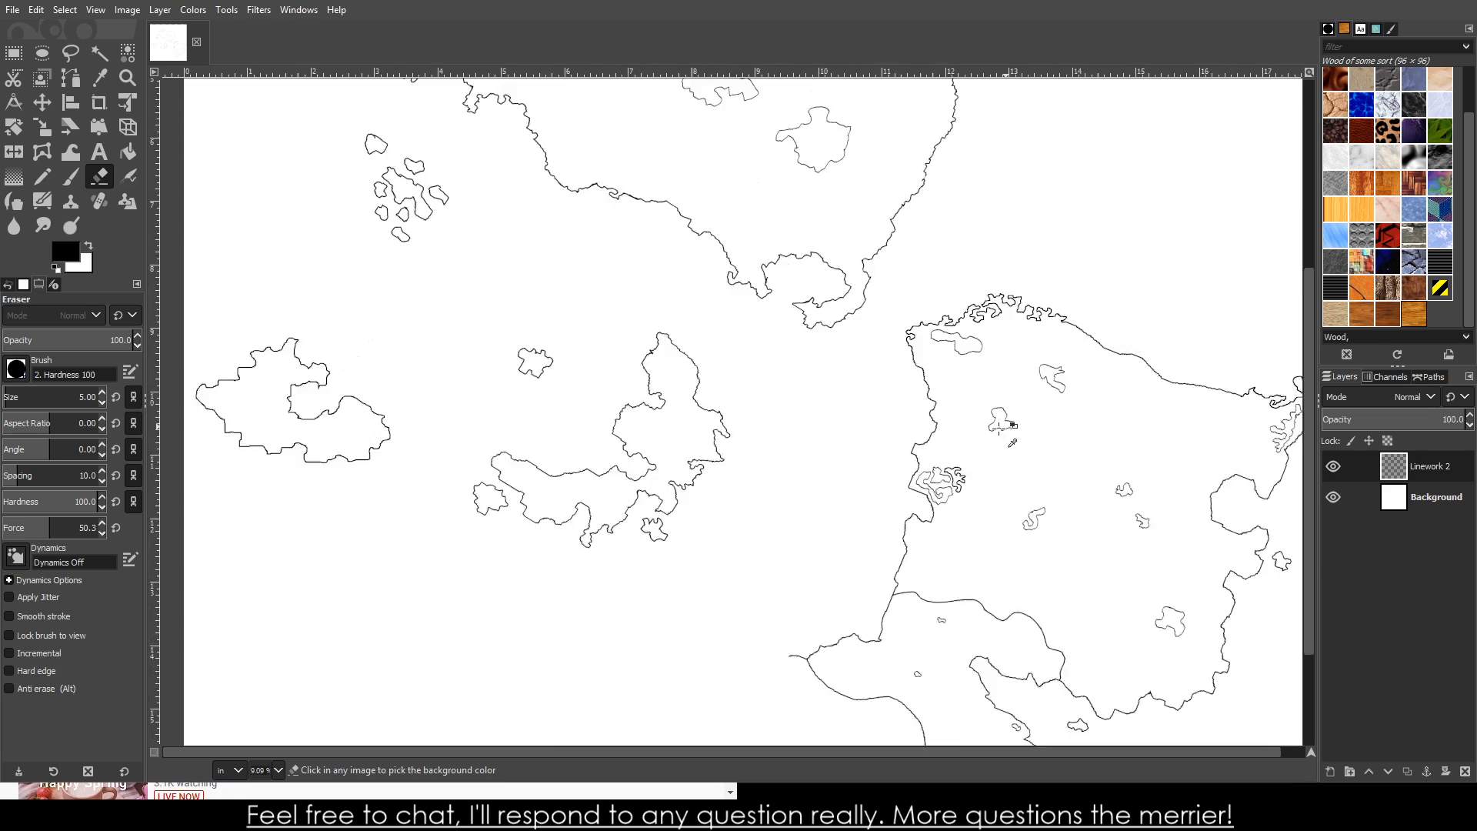
{"action": "scroll", "coordinate": [1223, 333], "scroll_direction": "down", "scroll_amount": 3}
{"action": "scroll", "coordinate": [1171, 231], "scroll_direction": "up", "scroll_amount": 2}
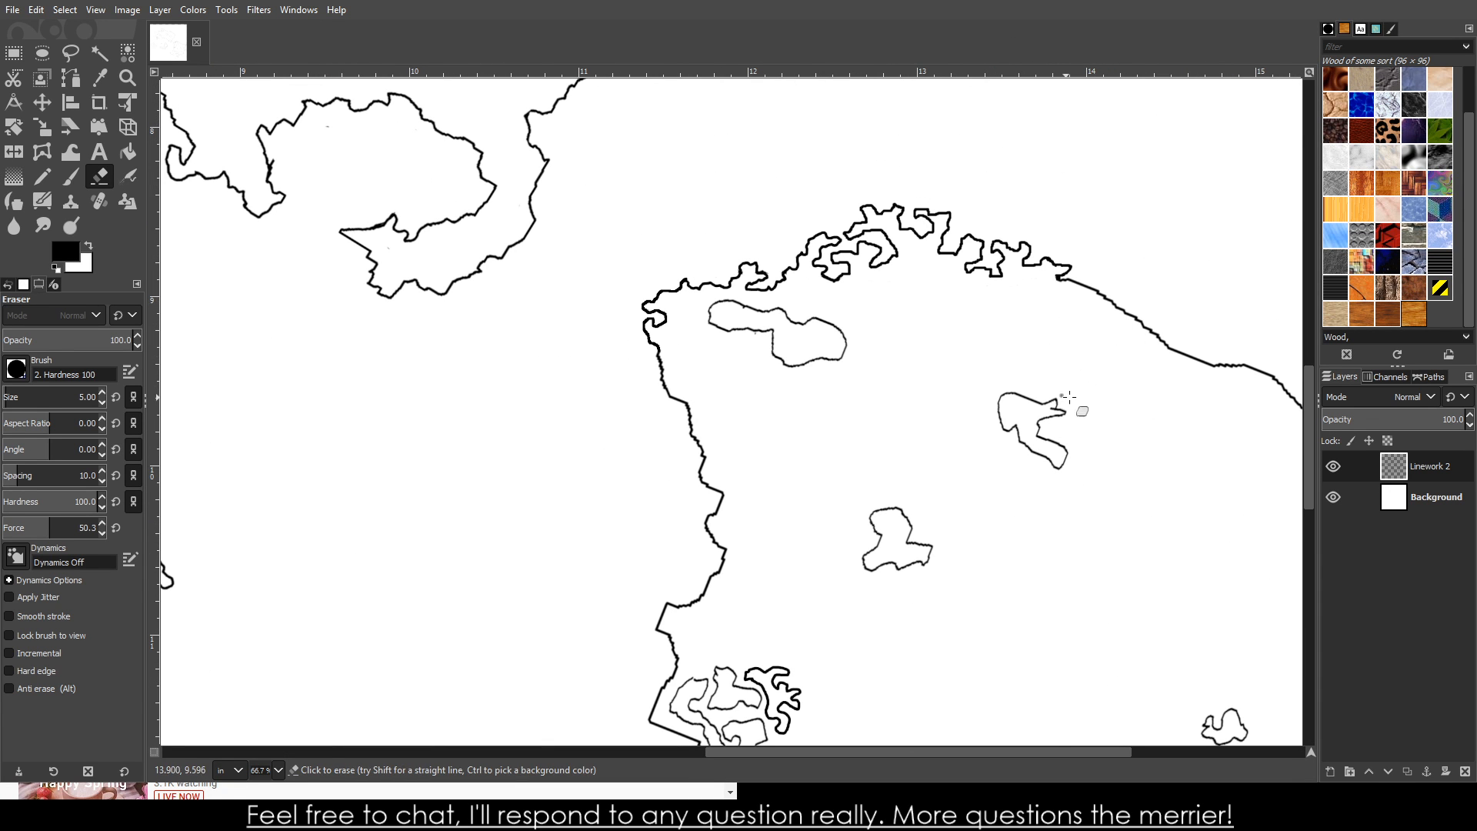
{"action": "scroll", "coordinate": [1200, 360], "scroll_direction": "down", "scroll_amount": 6}
{"action": "scroll", "coordinate": [1201, 361], "scroll_direction": "up", "scroll_amount": 5}
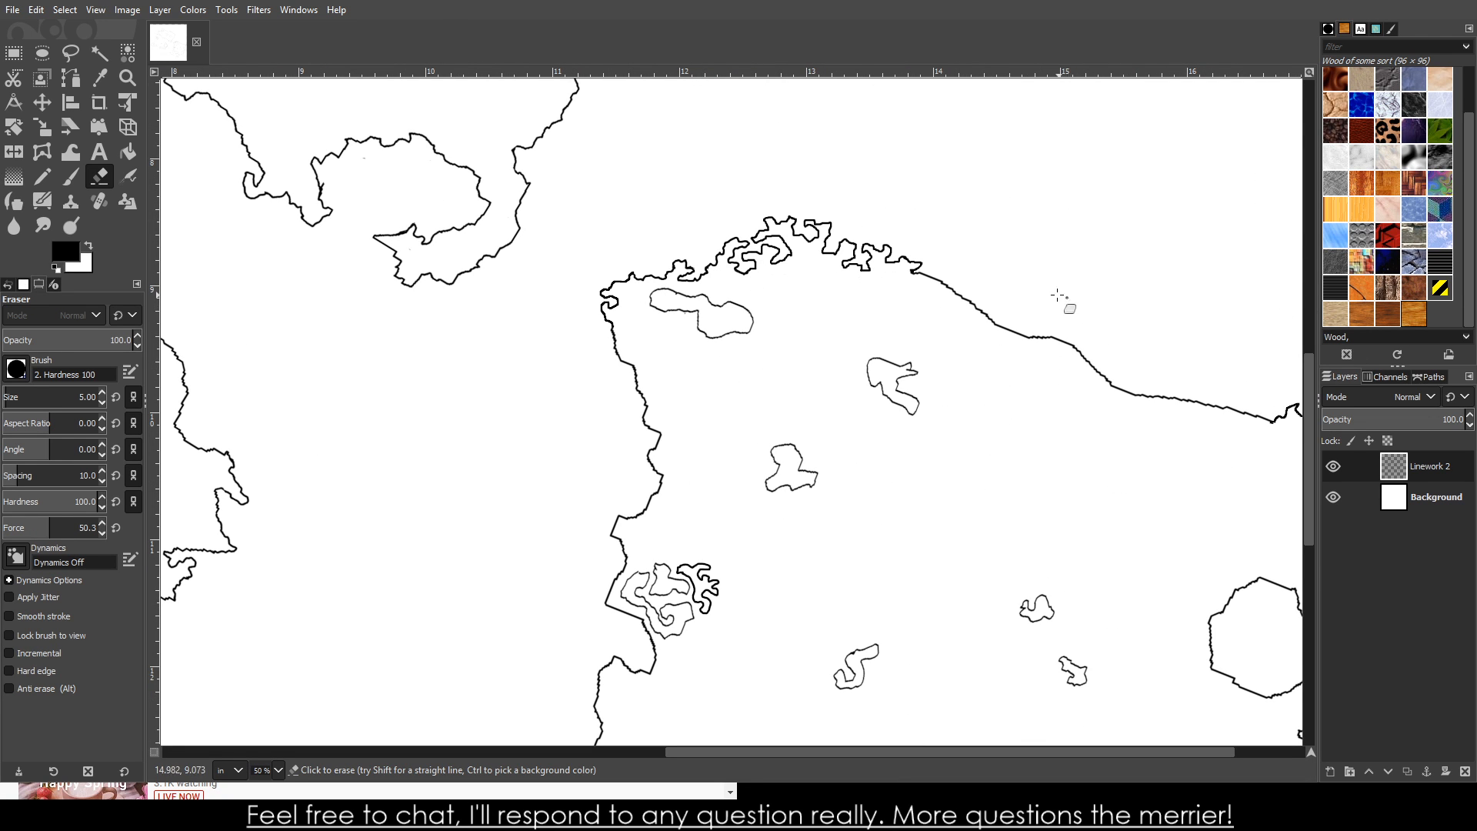
{"action": "scroll", "coordinate": [587, 330], "scroll_direction": "up", "scroll_amount": 4}
{"action": "scroll", "coordinate": [587, 330], "scroll_direction": "down", "scroll_amount": 6}
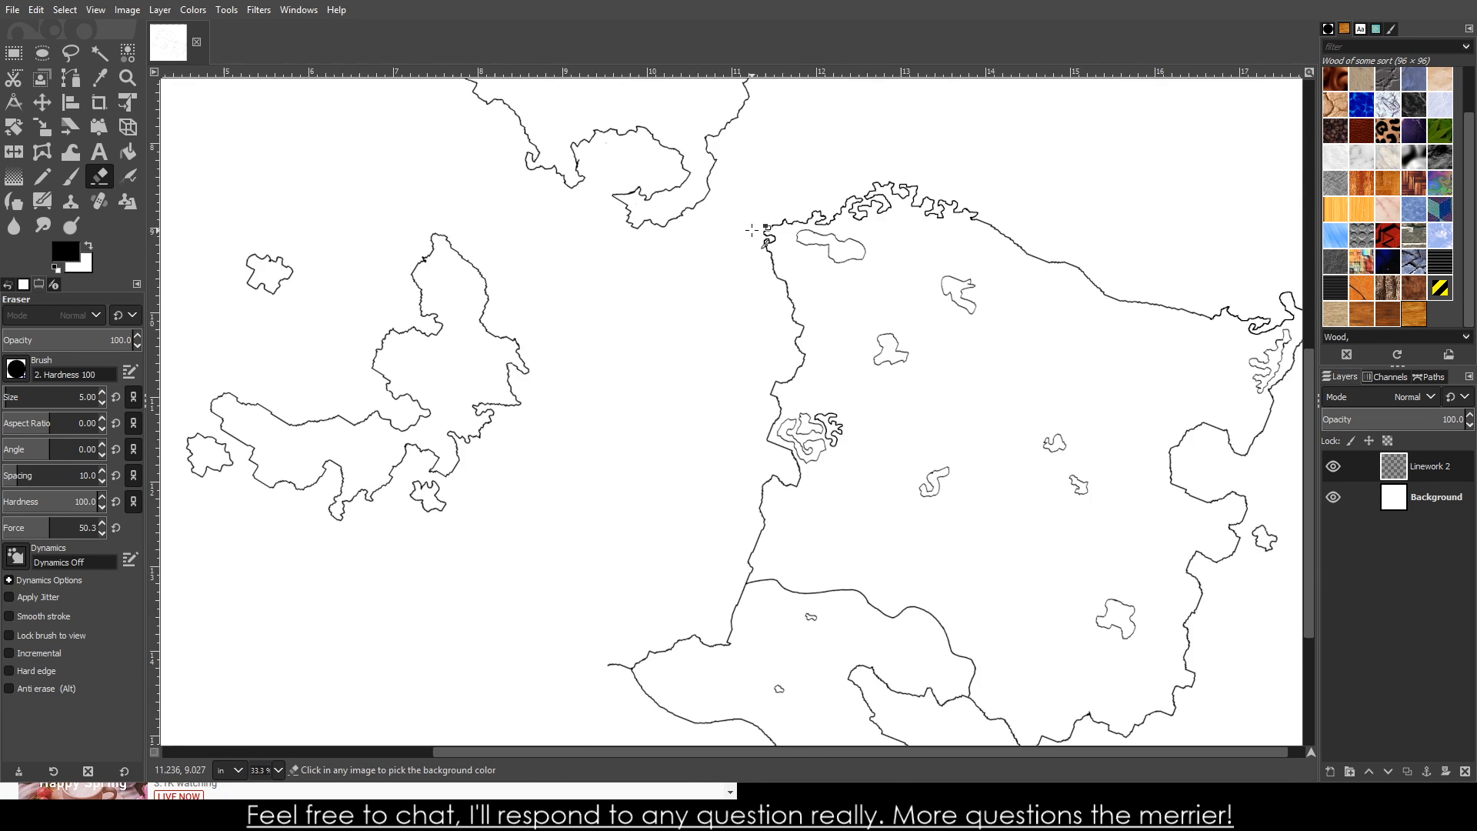
{"action": "scroll", "coordinate": [752, 237], "scroll_direction": "up", "scroll_amount": 7}
{"action": "scroll", "coordinate": [752, 237], "scroll_direction": "up", "scroll_amount": 3}
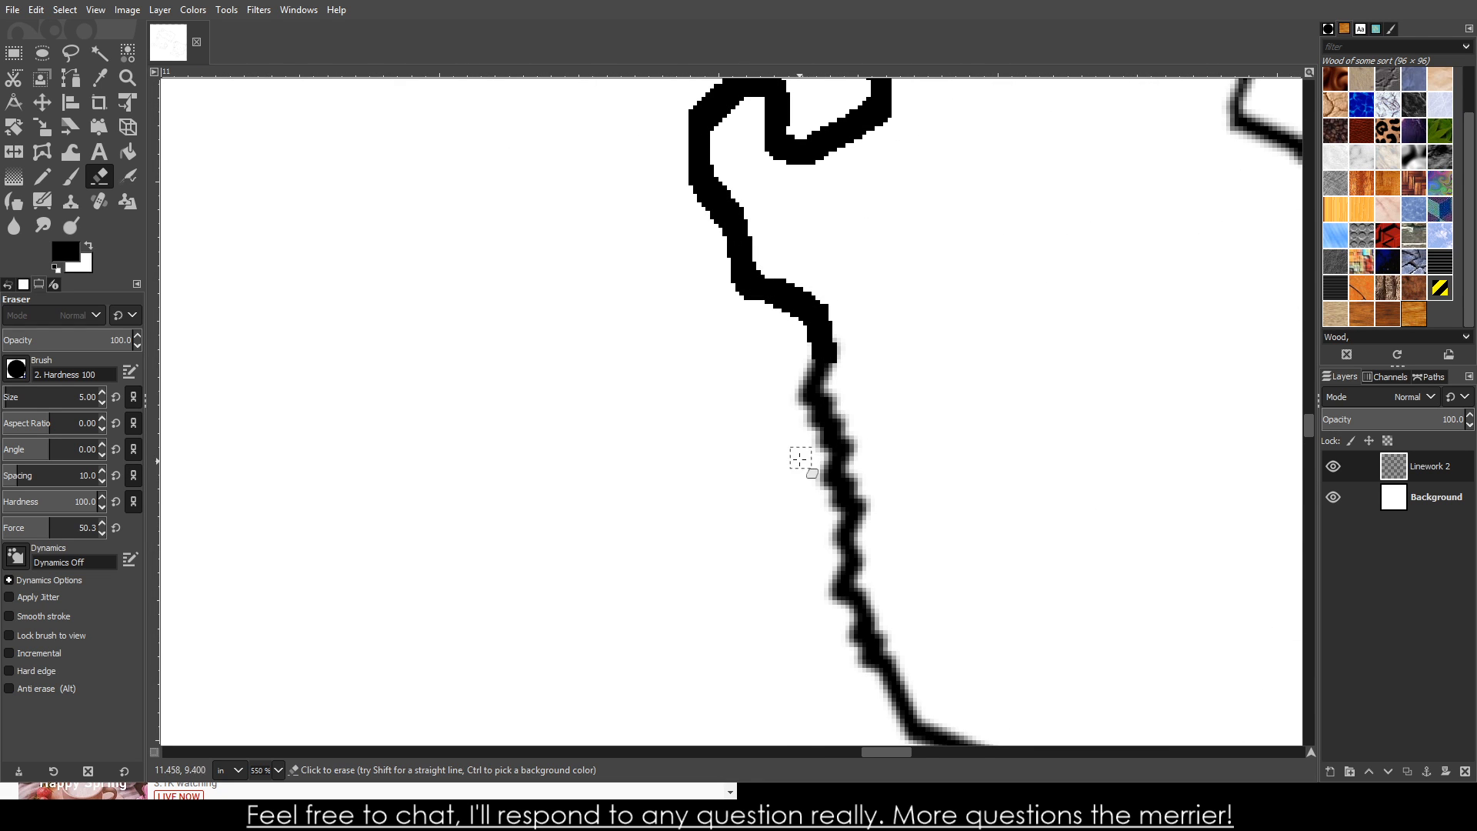
{"action": "mouse_move", "coordinate": [800, 459]}
{"action": "left_mouse_down"}
{"action": "mouse_move", "coordinate": [743, 405]}
{"action": "mouse_move", "coordinate": [666, 434]}
{"action": "mouse_move", "coordinate": [671, 462]}
{"action": "mouse_move", "coordinate": [794, 427]}
{"action": "mouse_move", "coordinate": [1005, 503]}
{"action": "mouse_move", "coordinate": [862, 487]}
{"action": "mouse_move", "coordinate": [802, 552]}
{"action": "mouse_move", "coordinate": [733, 568]}
{"action": "left_mouse_up"}
- Paint a winding inlet reaching eastward to bridge the erased gap in the upper western coastline
{"action": "left_click", "coordinate": [71, 177]}
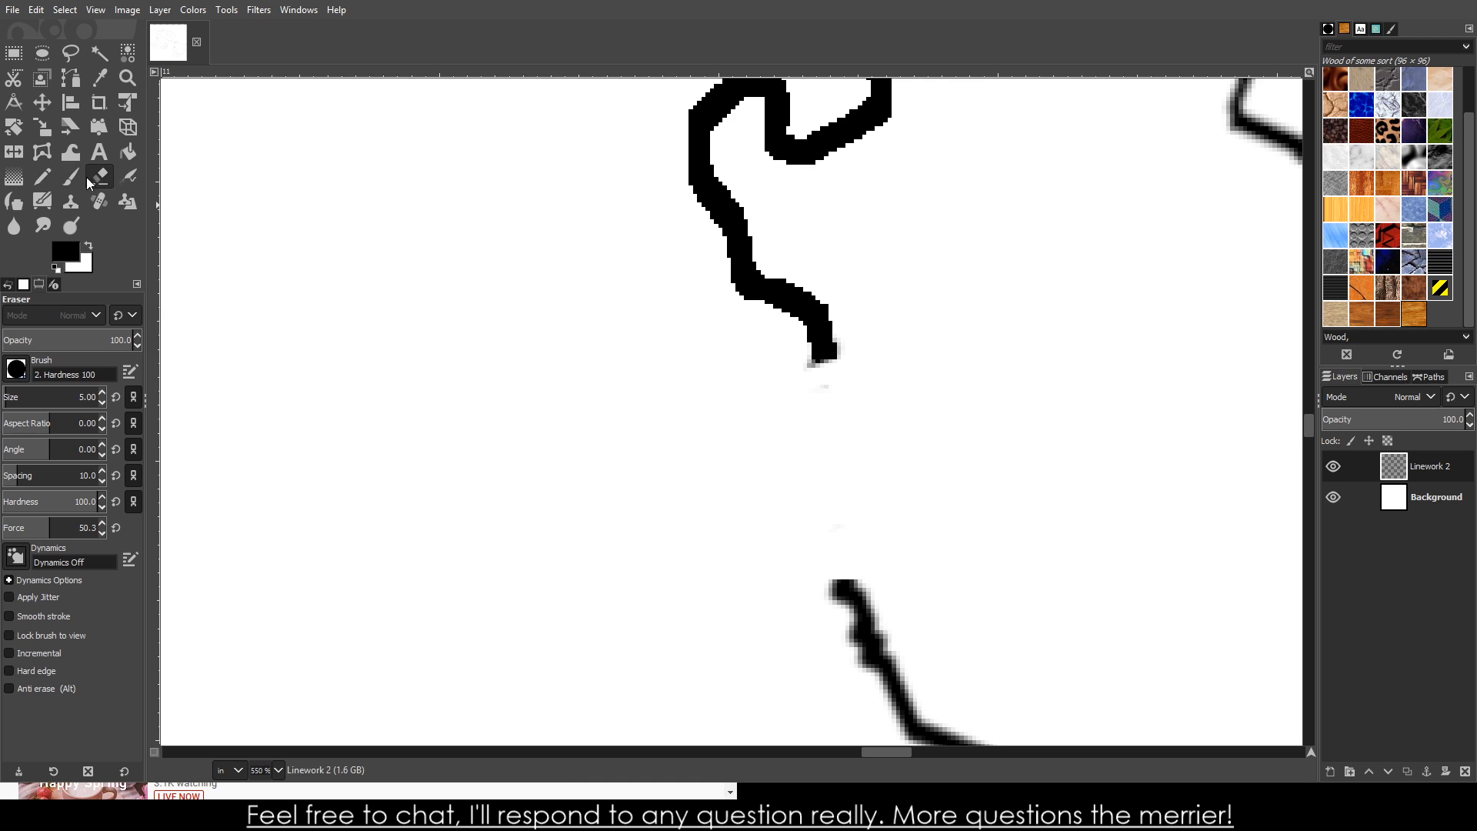
{"action": "mouse_move", "coordinate": [815, 356]}
{"action": "left_mouse_down"}
{"action": "mouse_move", "coordinate": [891, 302]}
{"action": "mouse_move", "coordinate": [879, 249]}
{"action": "mouse_move", "coordinate": [835, 249]}
{"action": "mouse_move", "coordinate": [862, 217]}
{"action": "mouse_move", "coordinate": [917, 196]}
{"action": "mouse_move", "coordinate": [969, 219]}
{"action": "mouse_move", "coordinate": [959, 286]}
{"action": "mouse_move", "coordinate": [986, 307]}
{"action": "mouse_move", "coordinate": [1024, 306]}
{"action": "mouse_move", "coordinate": [1057, 270]}
{"action": "mouse_move", "coordinate": [1066, 216]}
{"action": "mouse_move", "coordinate": [1113, 301]}
{"action": "mouse_move", "coordinate": [1107, 348]}
{"action": "mouse_move", "coordinate": [1070, 380]}
{"action": "mouse_move", "coordinate": [1067, 435]}
{"action": "mouse_move", "coordinate": [1142, 436]}
{"action": "mouse_move", "coordinate": [1167, 382]}
{"action": "mouse_move", "coordinate": [1198, 383]}
{"action": "mouse_move", "coordinate": [1211, 468]}
{"action": "mouse_move", "coordinate": [1174, 489]}
{"action": "mouse_move", "coordinate": [1151, 562]}
{"action": "mouse_move", "coordinate": [1132, 572]}
{"action": "mouse_move", "coordinate": [947, 577]}
{"action": "mouse_move", "coordinate": [917, 601]}
{"action": "mouse_move", "coordinate": [835, 585]}
{"action": "left_mouse_up"}
{"action": "scroll", "coordinate": [927, 585], "scroll_direction": "down", "scroll_amount": 3}
{"action": "scroll", "coordinate": [928, 593], "scroll_direction": "down", "scroll_amount": 8}
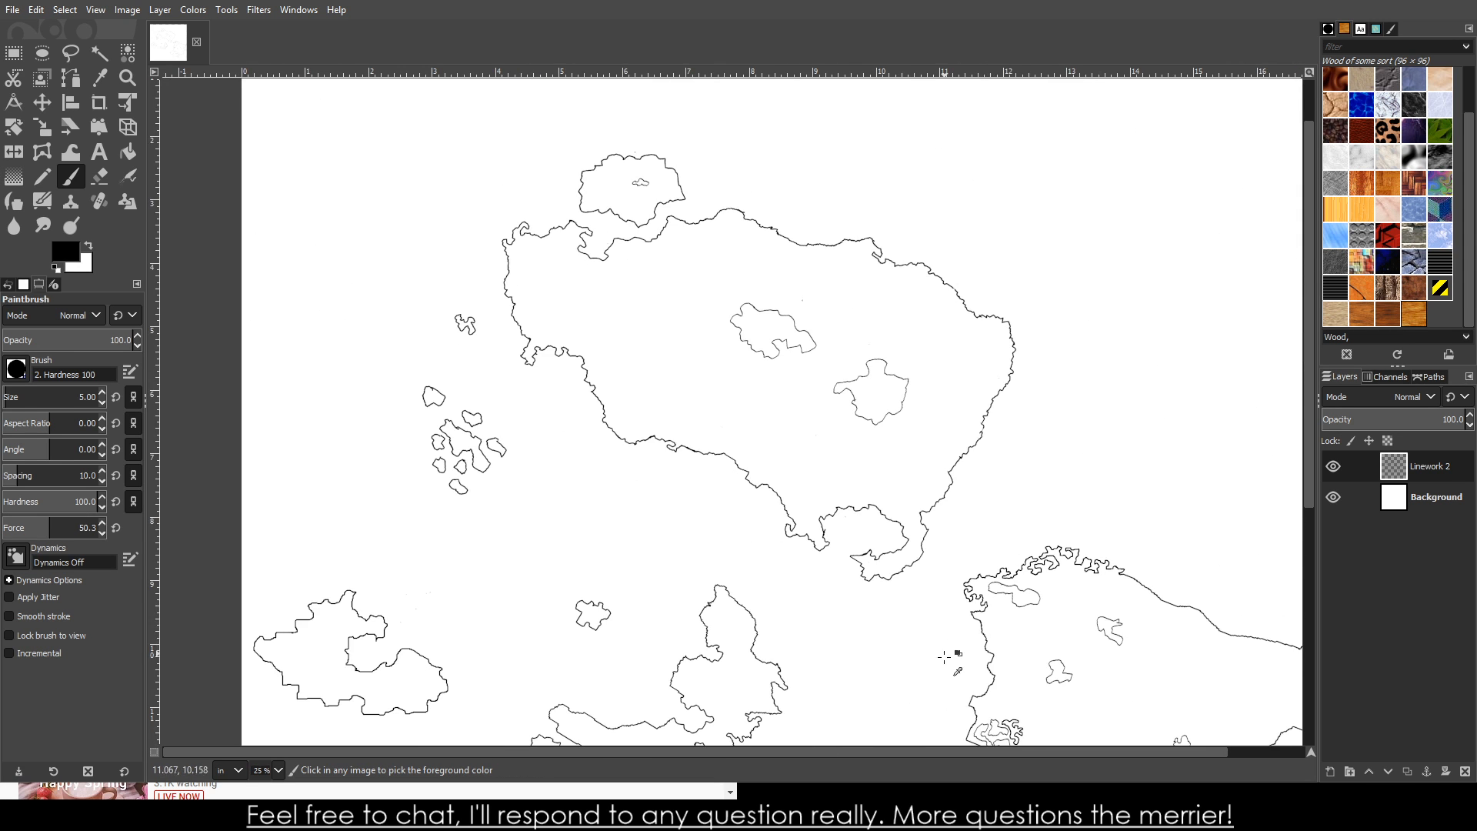
- Paint small bumps, a notch and a wavy protrusion along the western coastline south of the new inlet
{"action": "scroll", "coordinate": [945, 656], "scroll_direction": "up", "scroll_amount": 7}
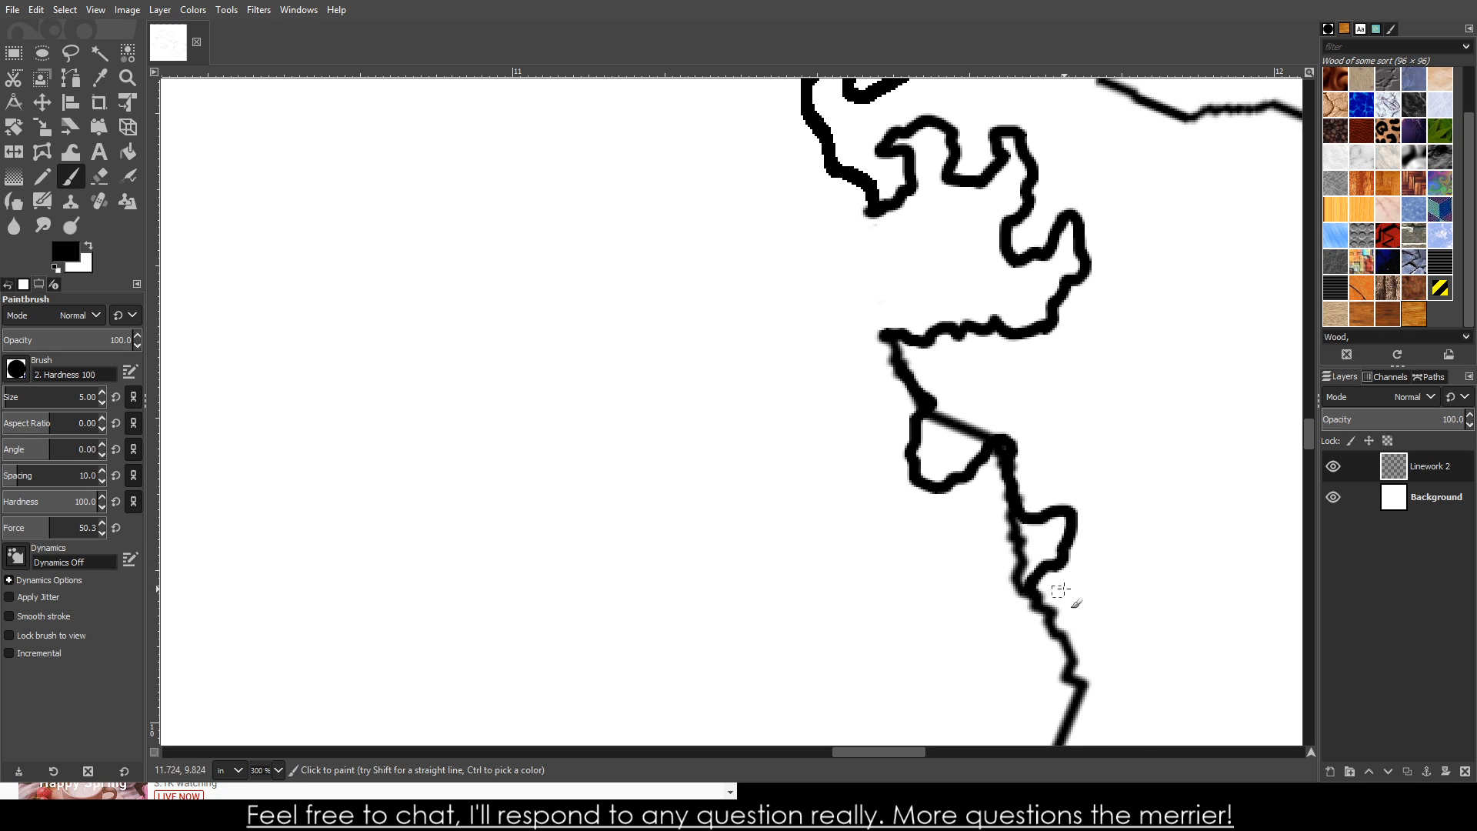
{"action": "scroll", "coordinate": [1060, 590], "scroll_direction": "down", "scroll_amount": 5}
{"action": "scroll", "coordinate": [1045, 297], "scroll_direction": "up", "scroll_amount": 2}
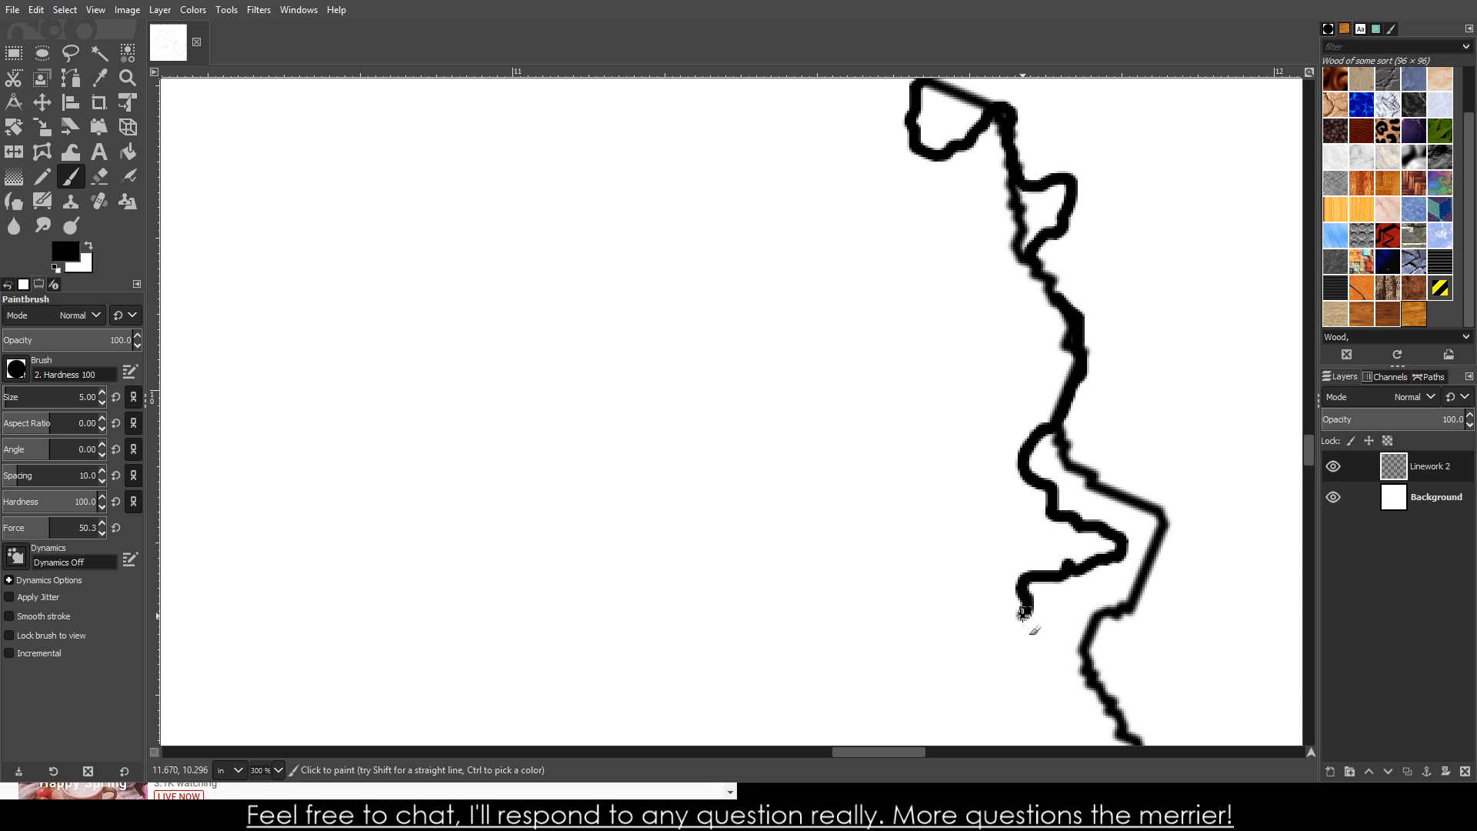
{"action": "scroll", "coordinate": [1084, 667], "scroll_direction": "down", "scroll_amount": 4}
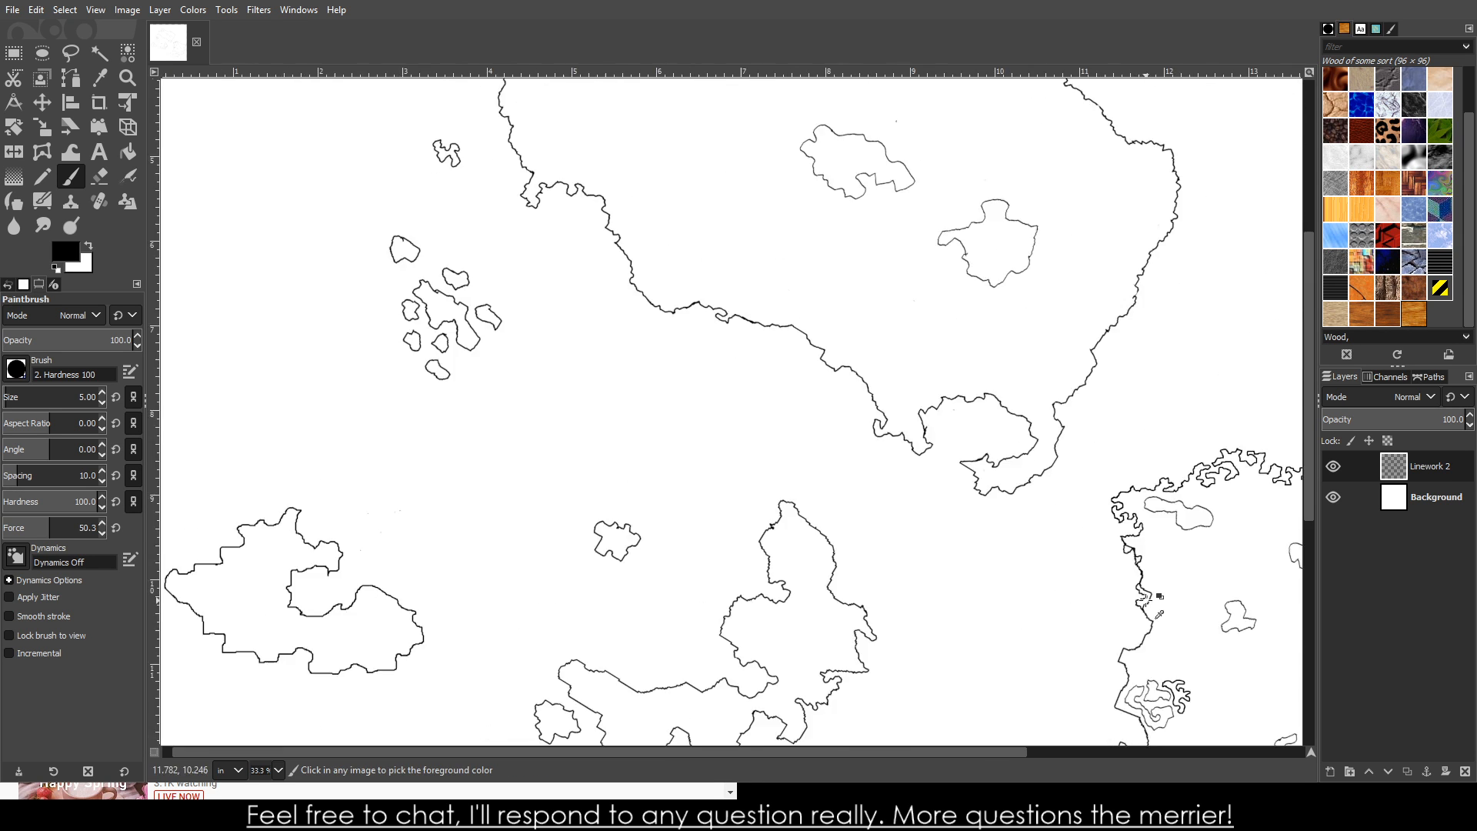
- Erase the old western coastline running east of the newly painted bumps and inlet
{"action": "scroll", "coordinate": [1171, 608], "scroll_direction": "up", "scroll_amount": 8}
{"action": "left_click", "coordinate": [100, 177]}
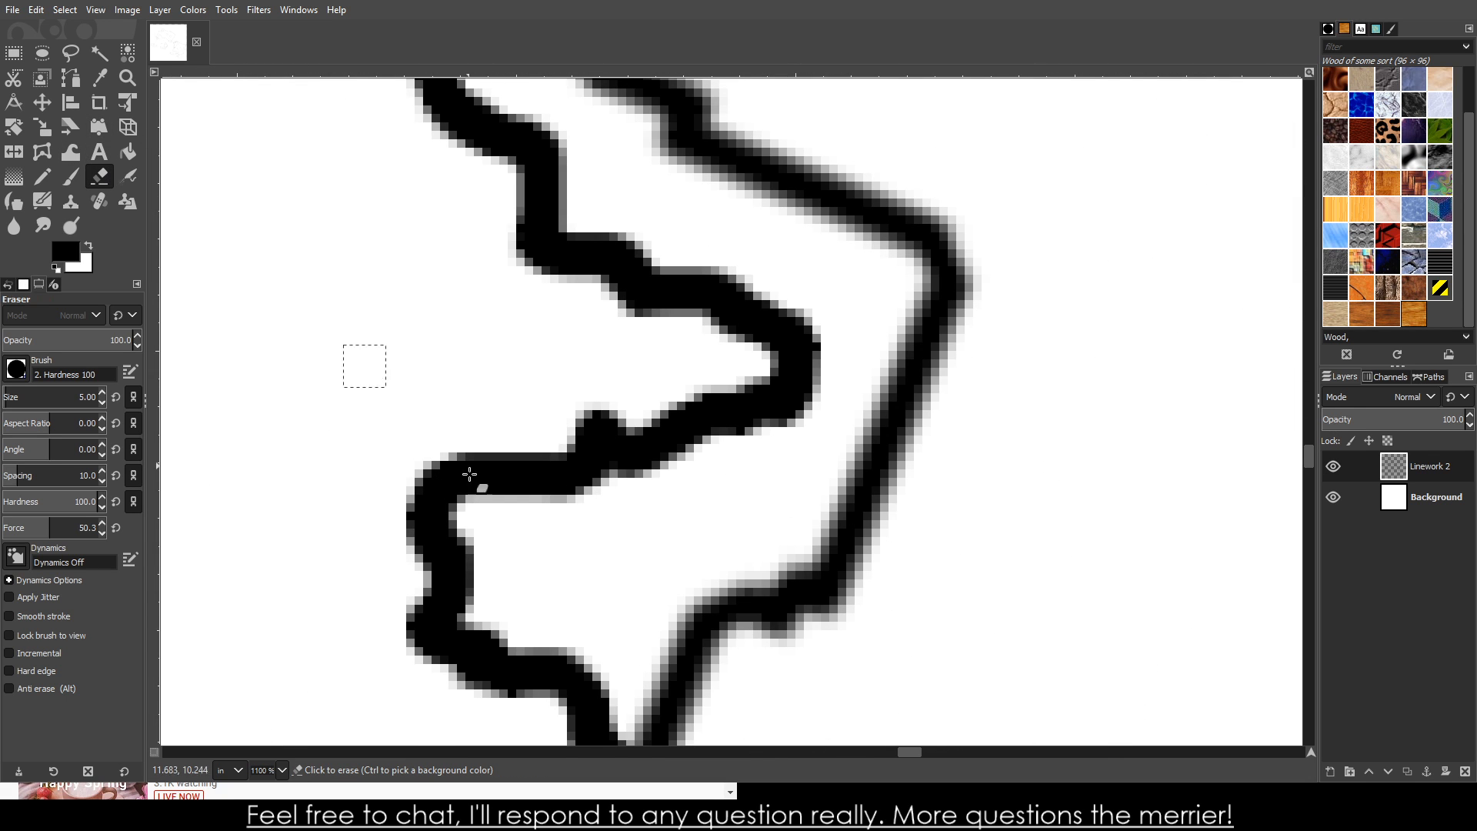
{"action": "mouse_move", "coordinate": [669, 667]}
{"action": "left_mouse_down"}
{"action": "mouse_move", "coordinate": [688, 742]}
{"action": "mouse_move", "coordinate": [678, 642]}
{"action": "mouse_move", "coordinate": [736, 599]}
{"action": "mouse_move", "coordinate": [735, 636]}
{"action": "mouse_move", "coordinate": [685, 653]}
{"action": "mouse_move", "coordinate": [727, 554]}
{"action": "mouse_move", "coordinate": [872, 386]}
{"action": "mouse_move", "coordinate": [802, 633]}
{"action": "mouse_move", "coordinate": [936, 452]}
{"action": "mouse_move", "coordinate": [957, 155]}
{"action": "mouse_move", "coordinate": [941, 349]}
{"action": "mouse_move", "coordinate": [906, 434]}
{"action": "mouse_move", "coordinate": [947, 308]}
{"action": "left_mouse_up"}
{"action": "scroll", "coordinate": [945, 323], "scroll_direction": "up", "scroll_amount": 2}
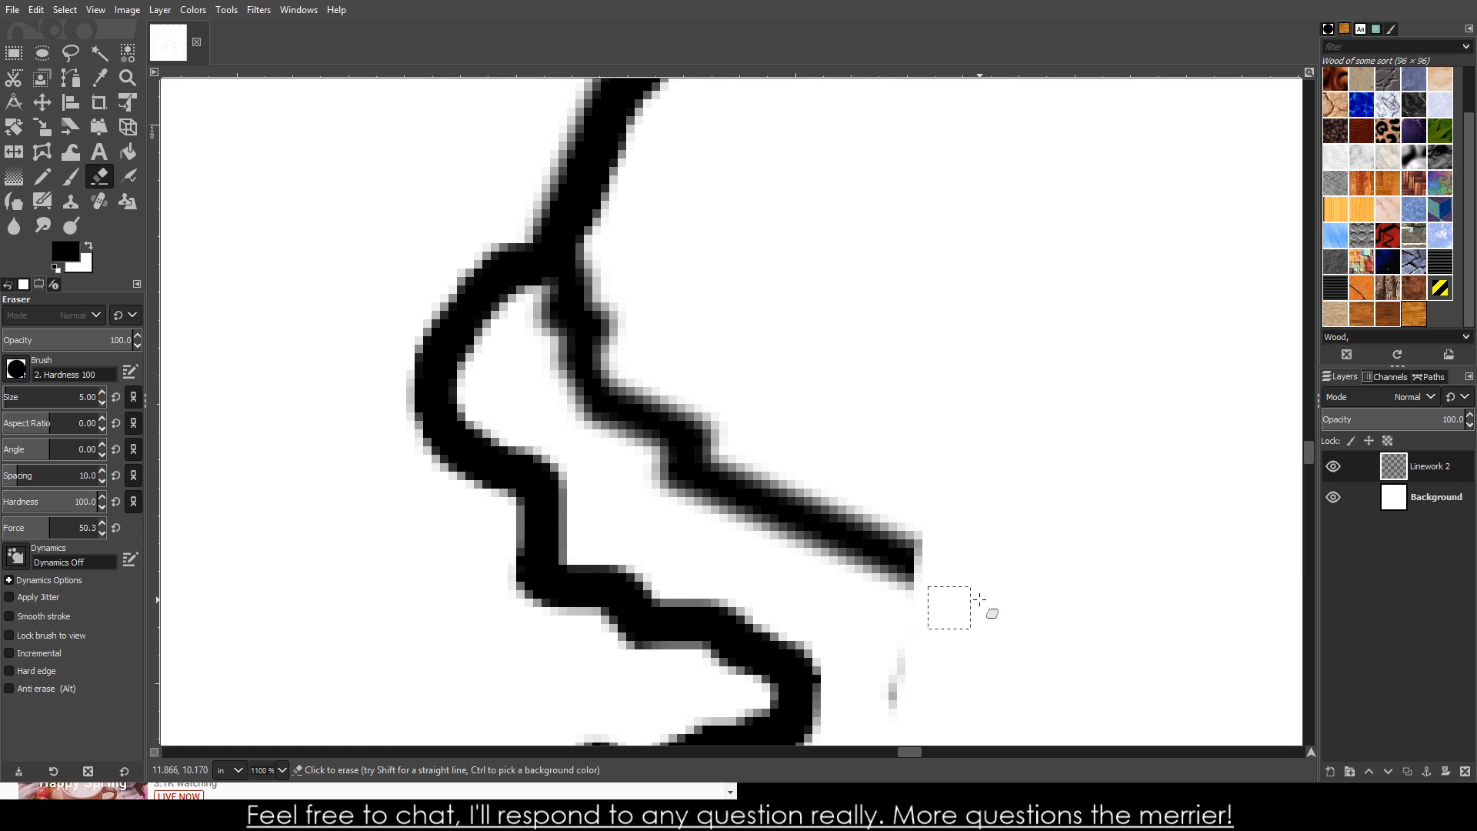
{"action": "mouse_move", "coordinate": [977, 600]}
{"action": "left_mouse_down"}
{"action": "mouse_move", "coordinate": [843, 505]}
{"action": "mouse_move", "coordinate": [753, 482]}
{"action": "mouse_move", "coordinate": [974, 610]}
{"action": "mouse_move", "coordinate": [853, 498]}
{"action": "mouse_move", "coordinate": [881, 690]}
{"action": "mouse_move", "coordinate": [876, 554]}
{"action": "mouse_move", "coordinate": [751, 506]}
{"action": "mouse_move", "coordinate": [625, 386]}
{"action": "mouse_move", "coordinate": [584, 318]}
{"action": "mouse_move", "coordinate": [593, 284]}
{"action": "mouse_move", "coordinate": [561, 311]}
{"action": "mouse_move", "coordinate": [642, 267]}
{"action": "mouse_move", "coordinate": [566, 327]}
{"action": "mouse_move", "coordinate": [609, 406]}
{"action": "mouse_move", "coordinate": [770, 462]}
{"action": "mouse_move", "coordinate": [711, 477]}
{"action": "left_mouse_up"}
{"action": "scroll", "coordinate": [616, 343], "scroll_direction": "down", "scroll_amount": 6, "text": "ctrl"}
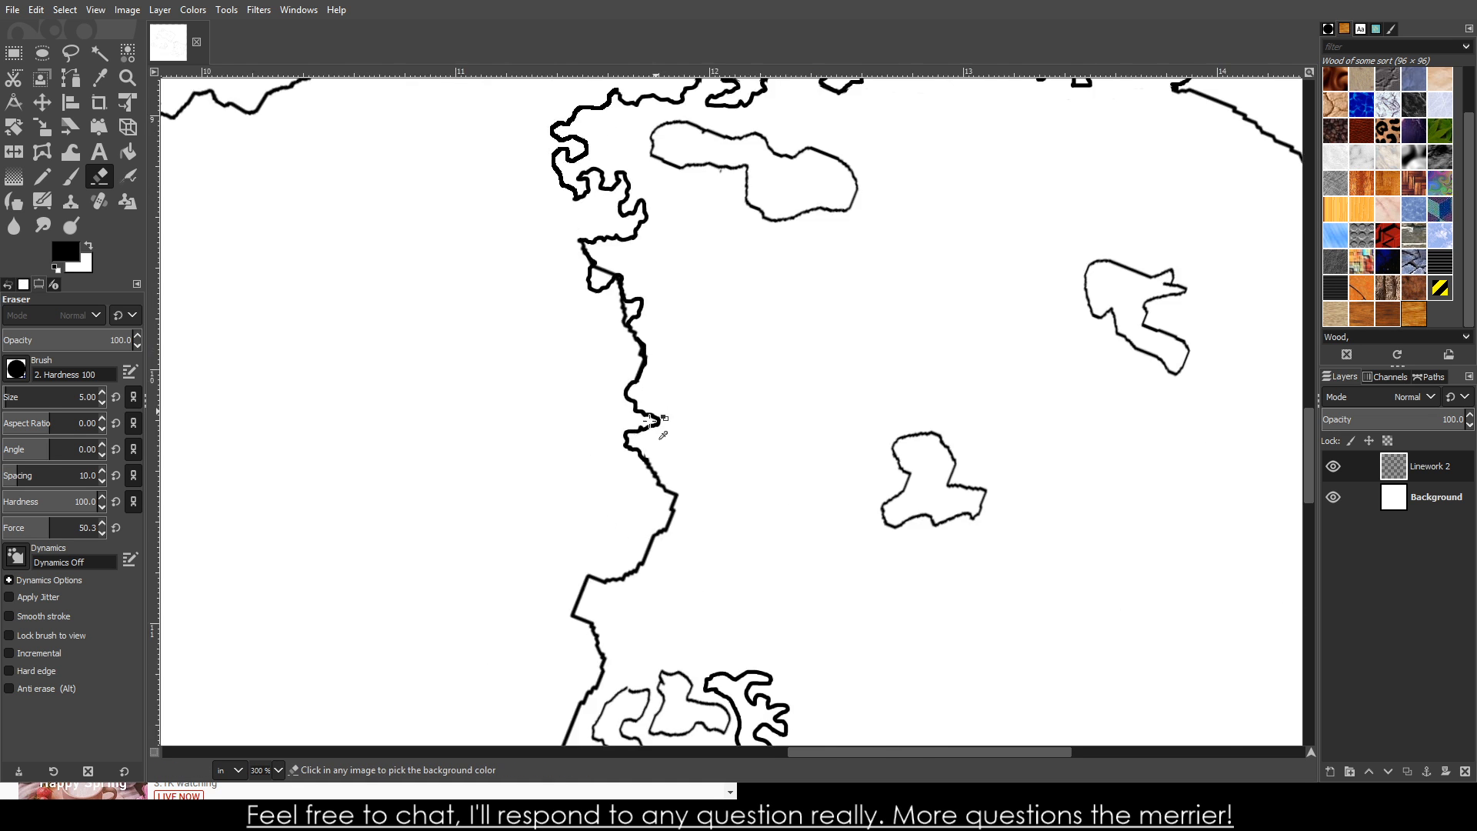
- Erase the remaining old line fragments beside the small eastward notch in the upper western coastline
{"action": "scroll", "coordinate": [630, 387], "scroll_direction": "up", "scroll_amount": 3, "text": "ctrl"}
{"action": "scroll", "coordinate": [629, 388], "scroll_direction": "up", "scroll_amount": 3, "text": "ctrl"}
{"action": "mouse_move", "coordinate": [614, 415]}
{"action": "left_mouse_down"}
{"action": "mouse_move", "coordinate": [655, 444]}
{"action": "mouse_move", "coordinate": [594, 383]}
{"action": "mouse_move", "coordinate": [642, 442]}
{"action": "mouse_move", "coordinate": [620, 534]}
{"action": "mouse_move", "coordinate": [657, 491]}
{"action": "mouse_move", "coordinate": [598, 609]}
{"action": "mouse_move", "coordinate": [674, 485]}
{"action": "mouse_move", "coordinate": [614, 619]}
{"action": "mouse_move", "coordinate": [595, 434]}
{"action": "mouse_move", "coordinate": [644, 495]}
{"action": "left_mouse_up"}
{"action": "scroll", "coordinate": [364, 421], "scroll_direction": "up", "scroll_amount": 3}
{"action": "mouse_move", "coordinate": [380, 167]}
{"action": "left_mouse_down"}
{"action": "mouse_move", "coordinate": [381, 125]}
{"action": "mouse_move", "coordinate": [330, 173]}
{"action": "mouse_move", "coordinate": [435, 121]}
{"action": "mouse_move", "coordinate": [433, 217]}
{"action": "mouse_move", "coordinate": [536, 136]}
{"action": "mouse_move", "coordinate": [456, 204]}
{"action": "mouse_move", "coordinate": [503, 178]}
{"action": "mouse_move", "coordinate": [488, 208]}
{"action": "left_mouse_up"}
{"action": "scroll", "coordinate": [488, 208], "scroll_direction": "down", "scroll_amount": 8, "text": "ctrl"}
{"action": "scroll", "coordinate": [477, 367], "scroll_direction": "down", "scroll_amount": 3, "text": "ctrl"}
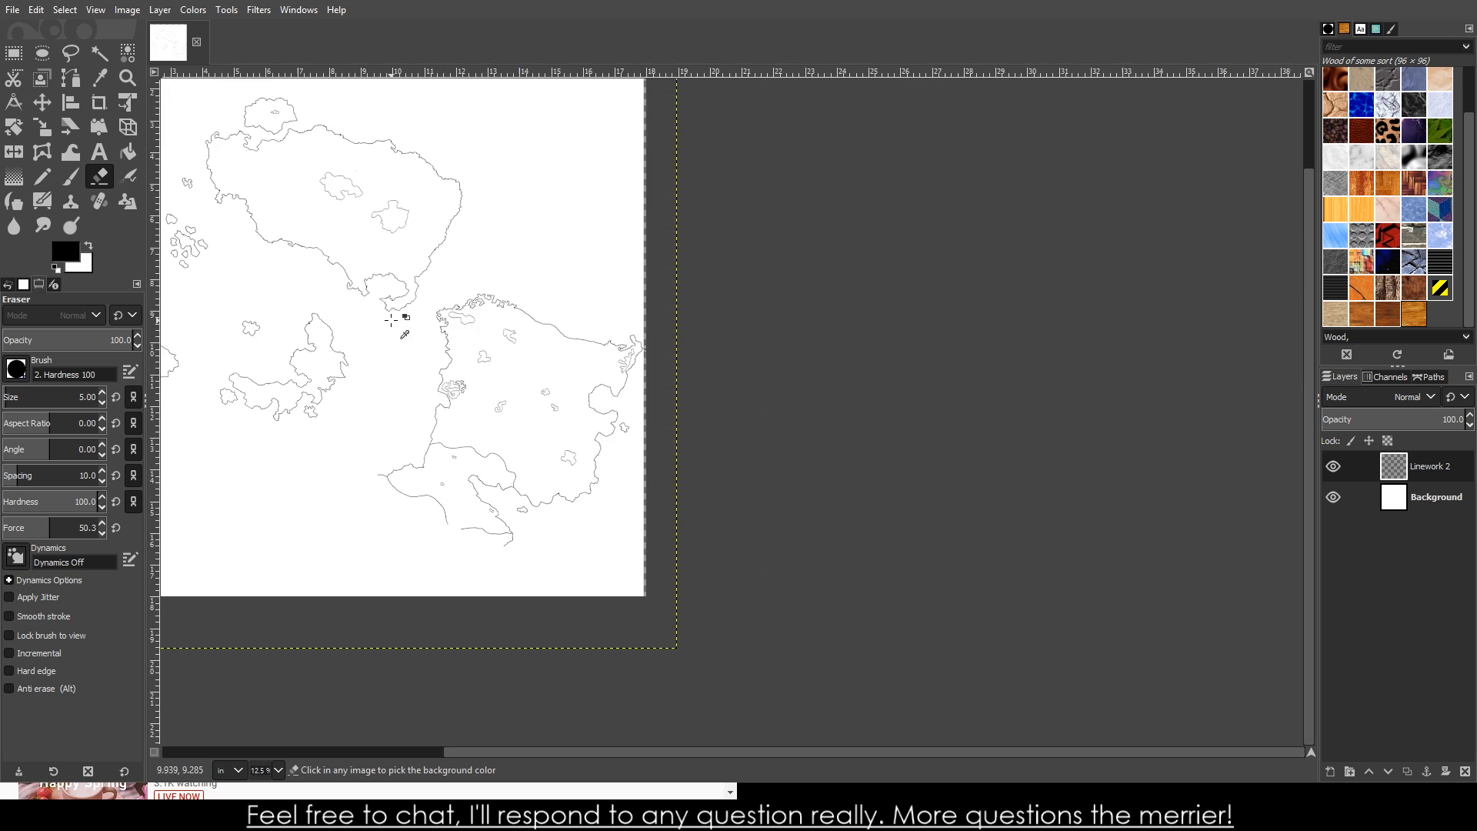
- Erase the straight angular corner of the western coastline just north of the inland contour shapes
{"action": "scroll", "coordinate": [462, 379], "scroll_direction": "up", "scroll_amount": 4, "text": "ctrl"}
{"action": "scroll", "coordinate": [614, 466], "scroll_direction": "up", "scroll_amount": 2, "text": "ctrl"}
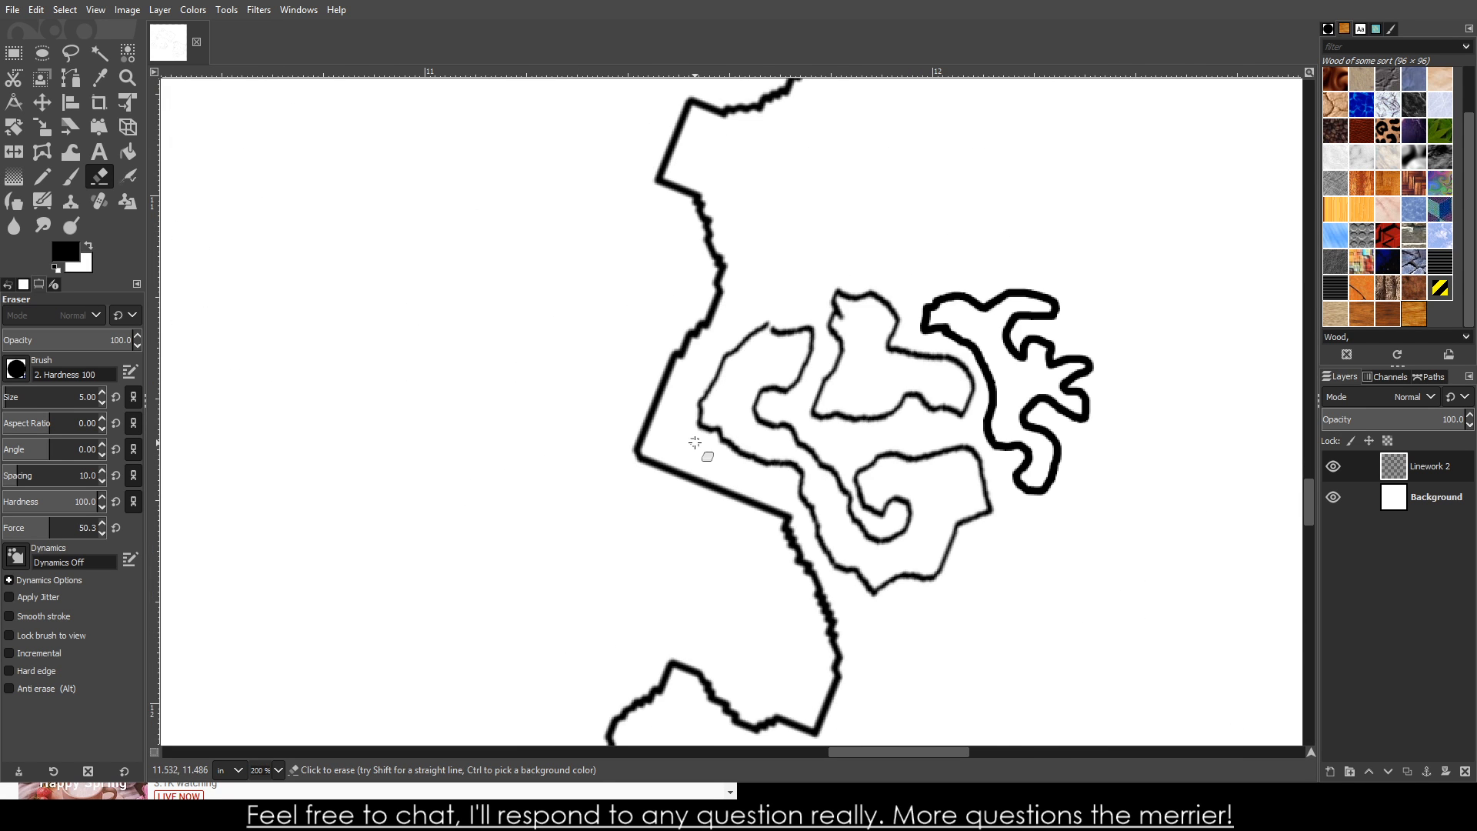
{"action": "scroll", "coordinate": [727, 440], "scroll_direction": "up", "scroll_amount": 2}
{"action": "scroll", "coordinate": [869, 362], "scroll_direction": "up", "scroll_amount": 3}
{"action": "scroll", "coordinate": [827, 392], "scroll_direction": "down", "scroll_amount": 3}
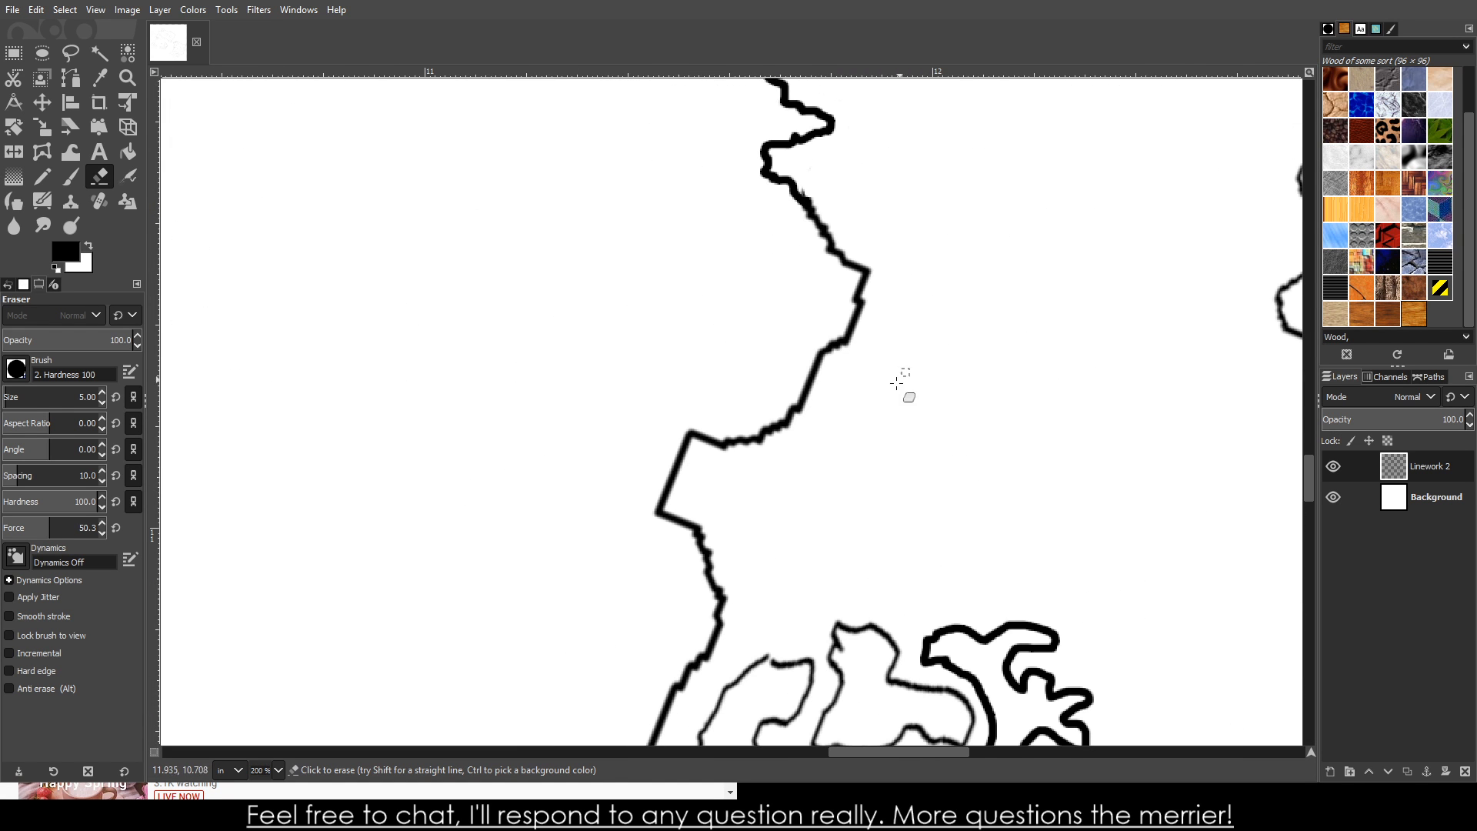
{"action": "scroll", "coordinate": [675, 495], "scroll_direction": "up", "scroll_amount": 5, "text": "ctrl"}
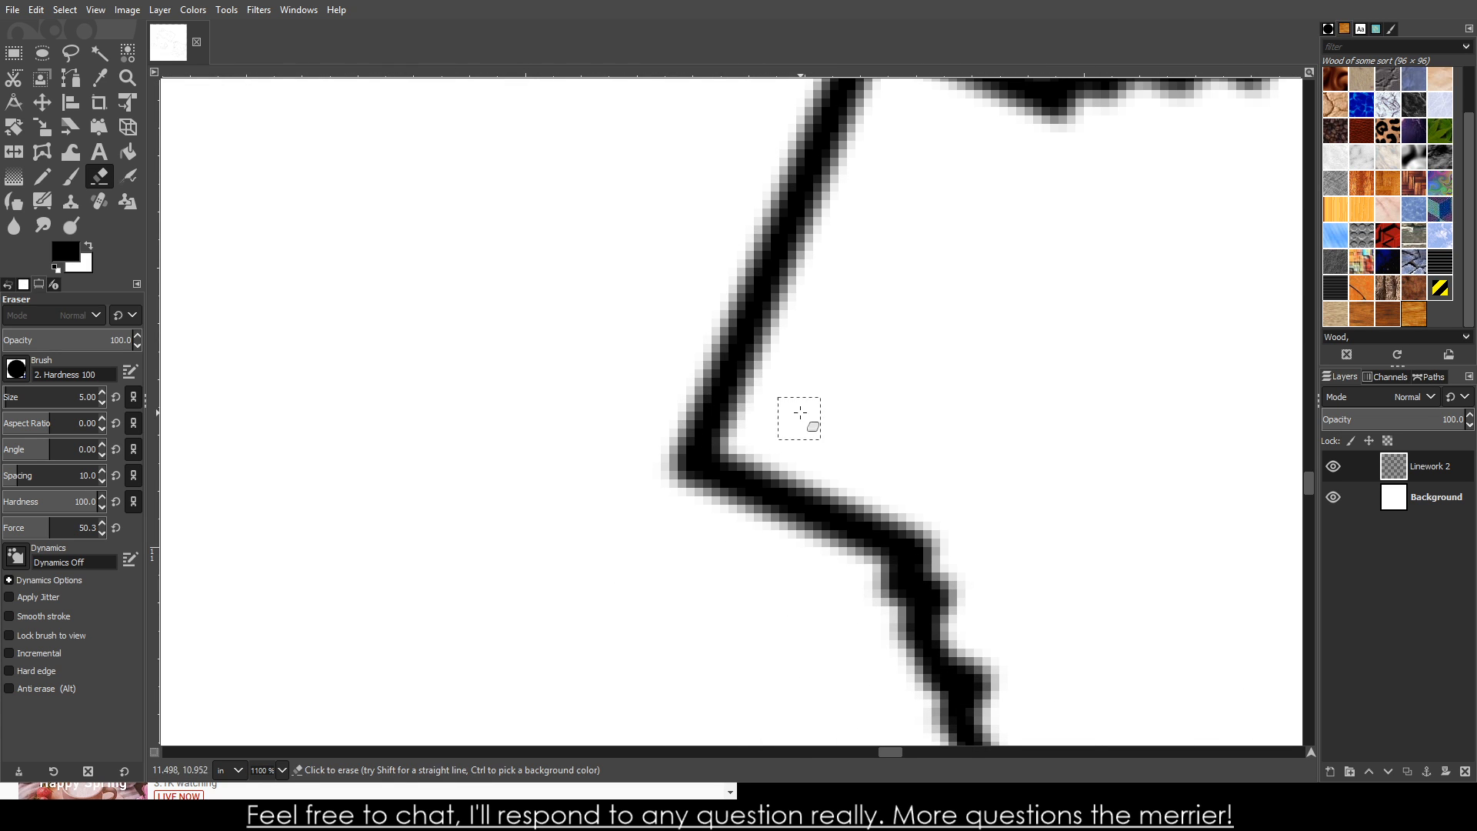
{"action": "mouse_move", "coordinate": [800, 419]}
{"action": "left_mouse_down"}
{"action": "mouse_move", "coordinate": [463, 432]}
{"action": "mouse_move", "coordinate": [880, 341]}
{"action": "mouse_move", "coordinate": [737, 309]}
{"action": "mouse_move", "coordinate": [808, 235]}
{"action": "mouse_move", "coordinate": [714, 223]}
{"action": "mouse_move", "coordinate": [691, 186]}
{"action": "left_mouse_up"}
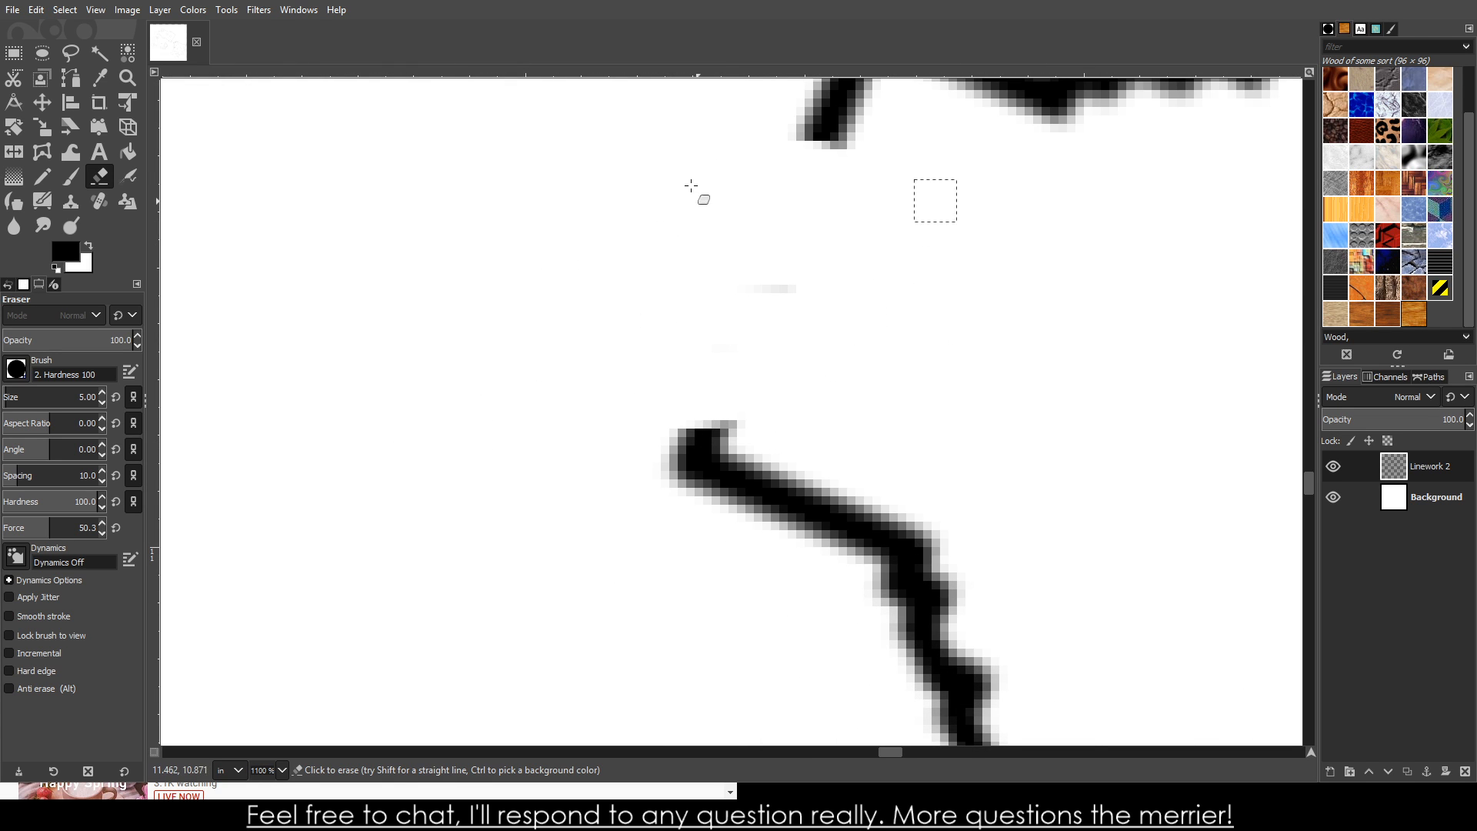
{"action": "mouse_move", "coordinate": [610, 497]}
{"action": "left_mouse_down"}
{"action": "mouse_move", "coordinate": [742, 385]}
{"action": "mouse_move", "coordinate": [830, 382]}
{"action": "mouse_move", "coordinate": [717, 429]}
{"action": "mouse_move", "coordinate": [842, 399]}
{"action": "mouse_move", "coordinate": [810, 473]}
{"action": "mouse_move", "coordinate": [840, 499]}
{"action": "mouse_move", "coordinate": [755, 515]}
{"action": "mouse_move", "coordinate": [885, 439]}
{"action": "mouse_move", "coordinate": [904, 515]}
{"action": "mouse_move", "coordinate": [882, 700]}
{"action": "mouse_move", "coordinate": [1056, 515]}
{"action": "mouse_move", "coordinate": [1025, 480]}
{"action": "mouse_move", "coordinate": [911, 440]}
{"action": "mouse_move", "coordinate": [924, 495]}
{"action": "mouse_move", "coordinate": [986, 512]}
{"action": "mouse_move", "coordinate": [941, 572]}
{"action": "mouse_move", "coordinate": [801, 557]}
{"action": "left_mouse_up"}
{"action": "scroll", "coordinate": [886, 438], "scroll_direction": "up", "scroll_amount": 1}
{"action": "scroll", "coordinate": [885, 438], "scroll_direction": "up", "scroll_amount": 2}
- Paint a small pointed headland with a wavy southern edge across the erased corner of the western coastline
{"action": "left_click", "coordinate": [70, 178]}
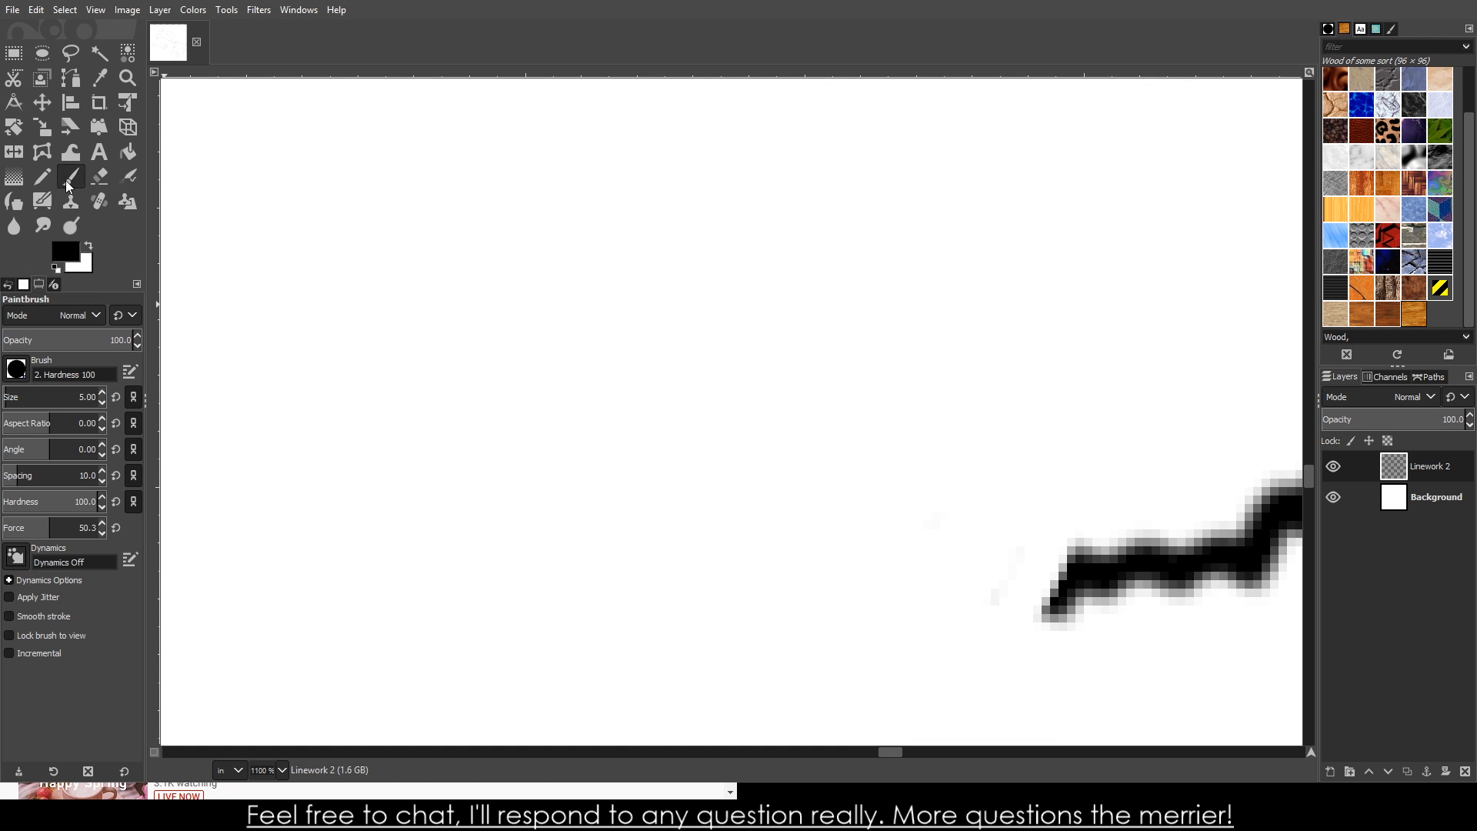
{"action": "scroll", "coordinate": [351, 389], "scroll_direction": "down", "scroll_amount": 3}
{"action": "mouse_move", "coordinate": [606, 457]}
{"action": "left_mouse_down"}
{"action": "mouse_move", "coordinate": [483, 486]}
{"action": "mouse_move", "coordinate": [438, 475]}
{"action": "mouse_move", "coordinate": [431, 490]}
{"action": "mouse_move", "coordinate": [477, 518]}
{"action": "mouse_move", "coordinate": [489, 608]}
{"action": "mouse_move", "coordinate": [550, 627]}
{"action": "left_mouse_up"}
{"action": "scroll", "coordinate": [544, 627], "scroll_direction": "down", "scroll_amount": 2}
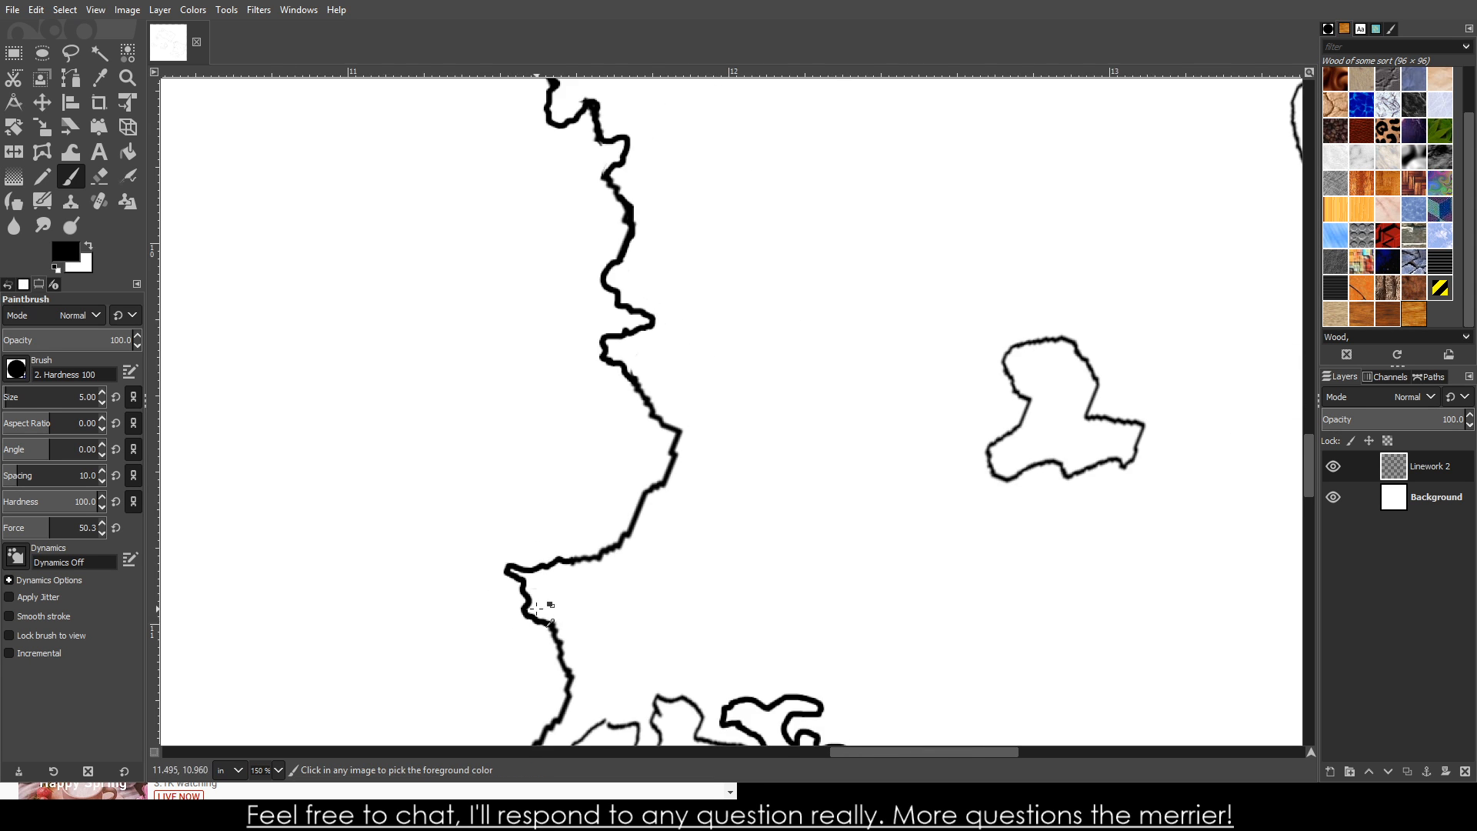
- Paint a narrow inlet reaching north-east from the western coastline, just south of the small eastward notch
{"action": "scroll", "coordinate": [517, 483], "scroll_direction": "up", "scroll_amount": 4}
{"action": "scroll", "coordinate": [517, 483], "scroll_direction": "down", "scroll_amount": 4}
{"action": "scroll", "coordinate": [597, 287], "scroll_direction": "up", "scroll_amount": 2}
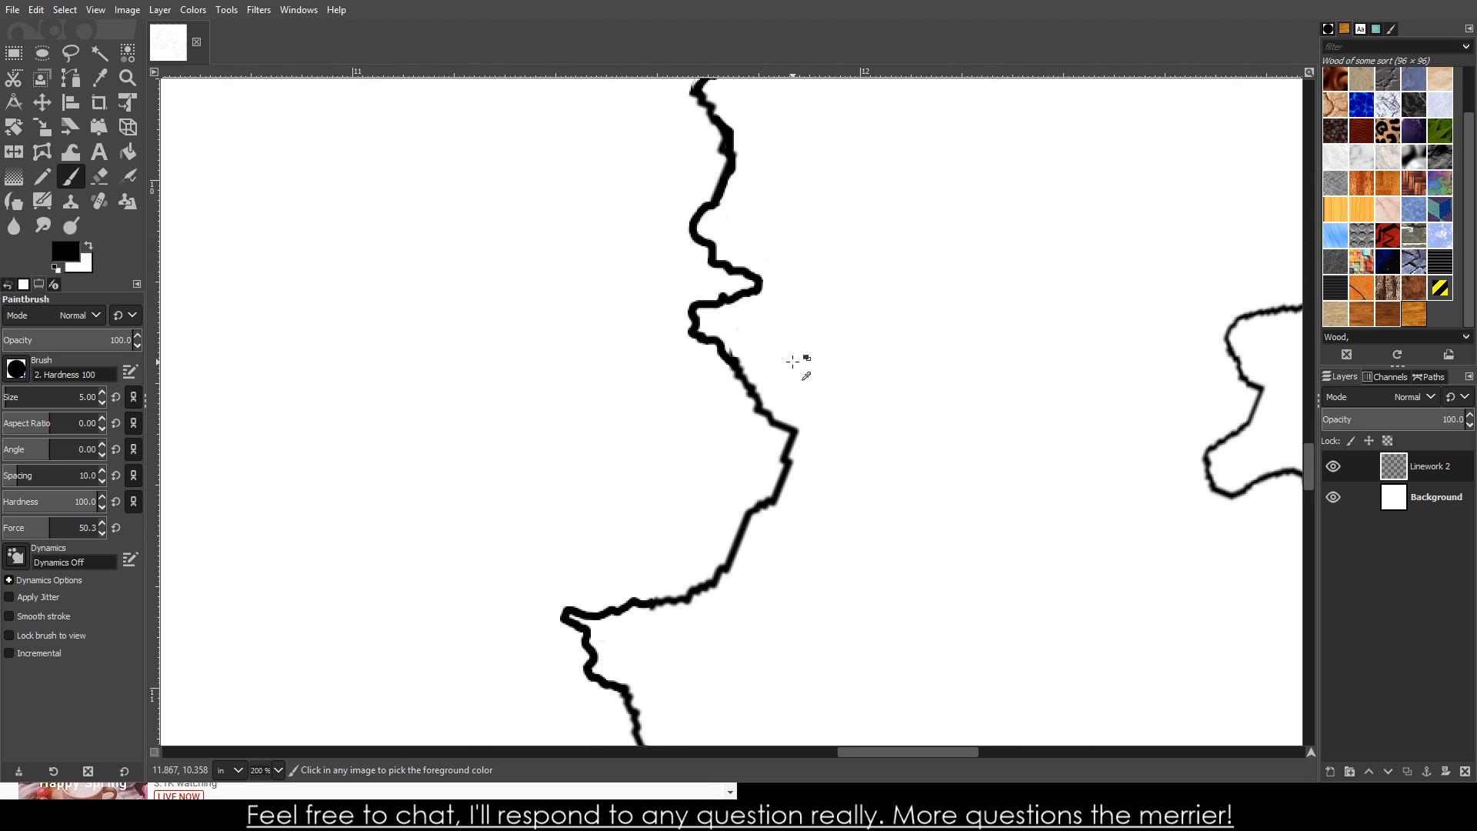
{"action": "mouse_move", "coordinate": [651, 331]}
{"action": "left_mouse_down"}
{"action": "mouse_move", "coordinate": [713, 311]}
{"action": "mouse_move", "coordinate": [749, 268]}
{"action": "mouse_move", "coordinate": [774, 203]}
{"action": "mouse_move", "coordinate": [760, 175]}
{"action": "mouse_move", "coordinate": [780, 161]}
{"action": "mouse_move", "coordinate": [823, 173]}
{"action": "mouse_move", "coordinate": [817, 279]}
{"action": "mouse_move", "coordinate": [760, 344]}
{"action": "mouse_move", "coordinate": [753, 389]}
{"action": "mouse_move", "coordinate": [800, 446]}
{"action": "mouse_move", "coordinate": [787, 475]}
{"action": "left_mouse_up"}
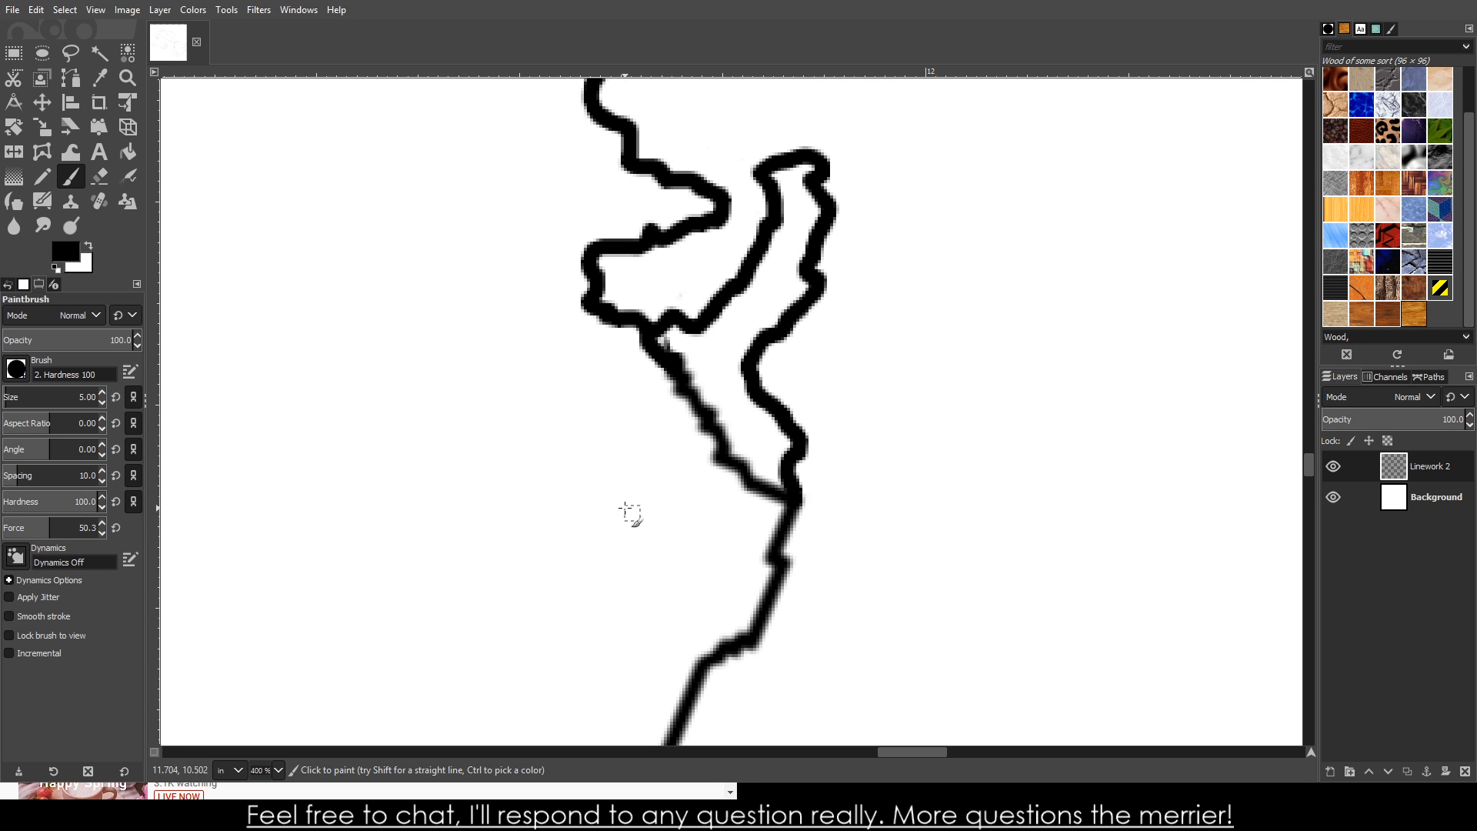
- Erase the old coastline segment closing off the mouth of the new narrow inlet
{"action": "scroll", "coordinate": [822, 388], "scroll_direction": "down", "scroll_amount": 4}
{"action": "scroll", "coordinate": [827, 390], "scroll_direction": "up", "scroll_amount": 8}
{"action": "scroll", "coordinate": [489, 419], "scroll_direction": "down", "scroll_amount": 5}
{"action": "scroll", "coordinate": [369, 423], "scroll_direction": "up", "scroll_amount": 3}
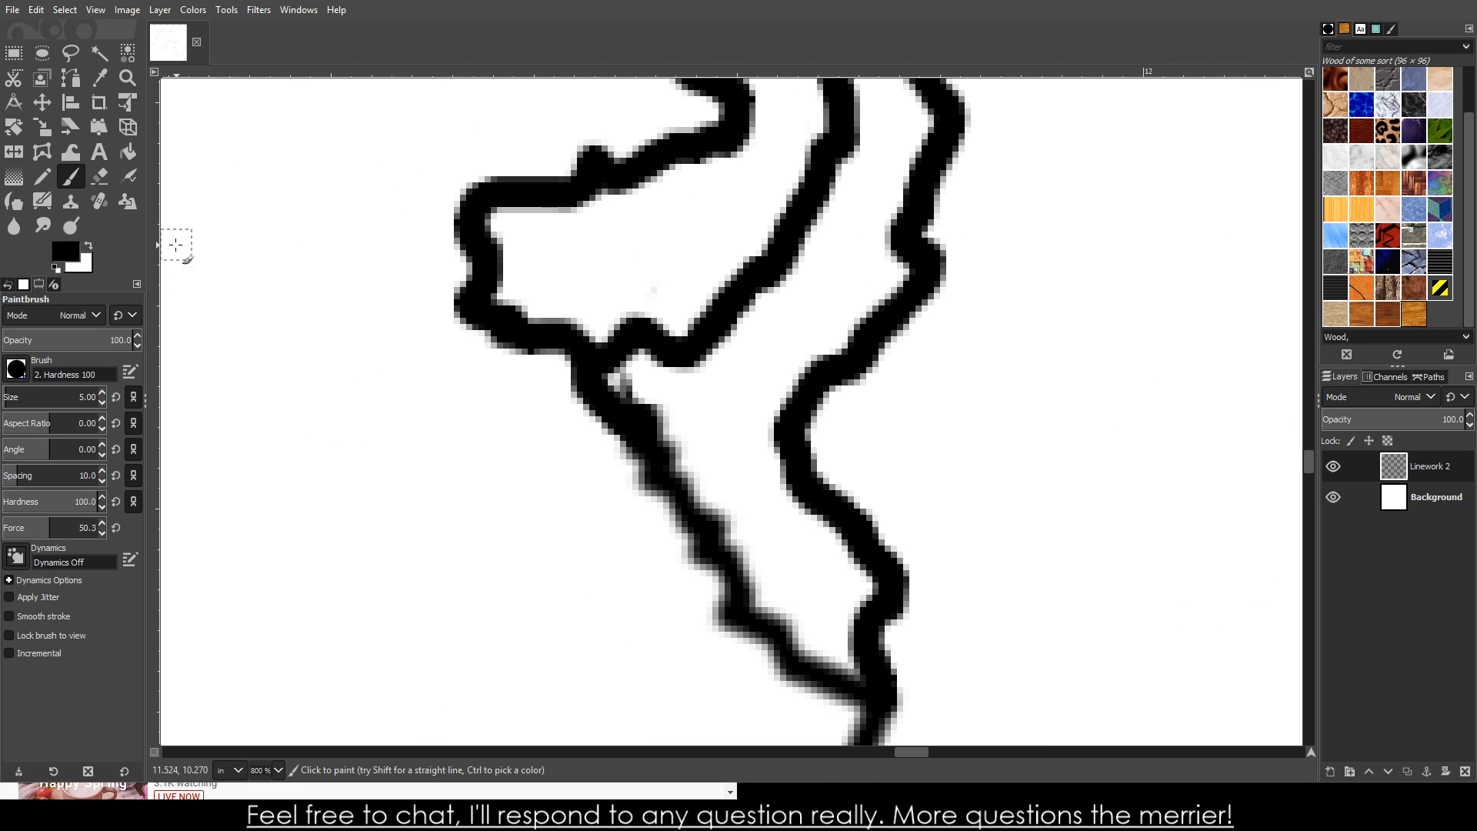
{"action": "left_click", "coordinate": [99, 176]}
{"action": "mouse_move", "coordinate": [608, 427]}
{"action": "left_mouse_down"}
{"action": "mouse_move", "coordinate": [587, 394]}
{"action": "mouse_move", "coordinate": [617, 473]}
{"action": "mouse_move", "coordinate": [634, 462]}
{"action": "mouse_move", "coordinate": [667, 483]}
{"action": "mouse_move", "coordinate": [666, 471]}
{"action": "mouse_move", "coordinate": [714, 529]}
{"action": "mouse_move", "coordinate": [769, 655]}
{"action": "mouse_move", "coordinate": [799, 637]}
{"action": "mouse_move", "coordinate": [792, 621]}
{"action": "mouse_move", "coordinate": [852, 677]}
{"action": "left_mouse_up"}
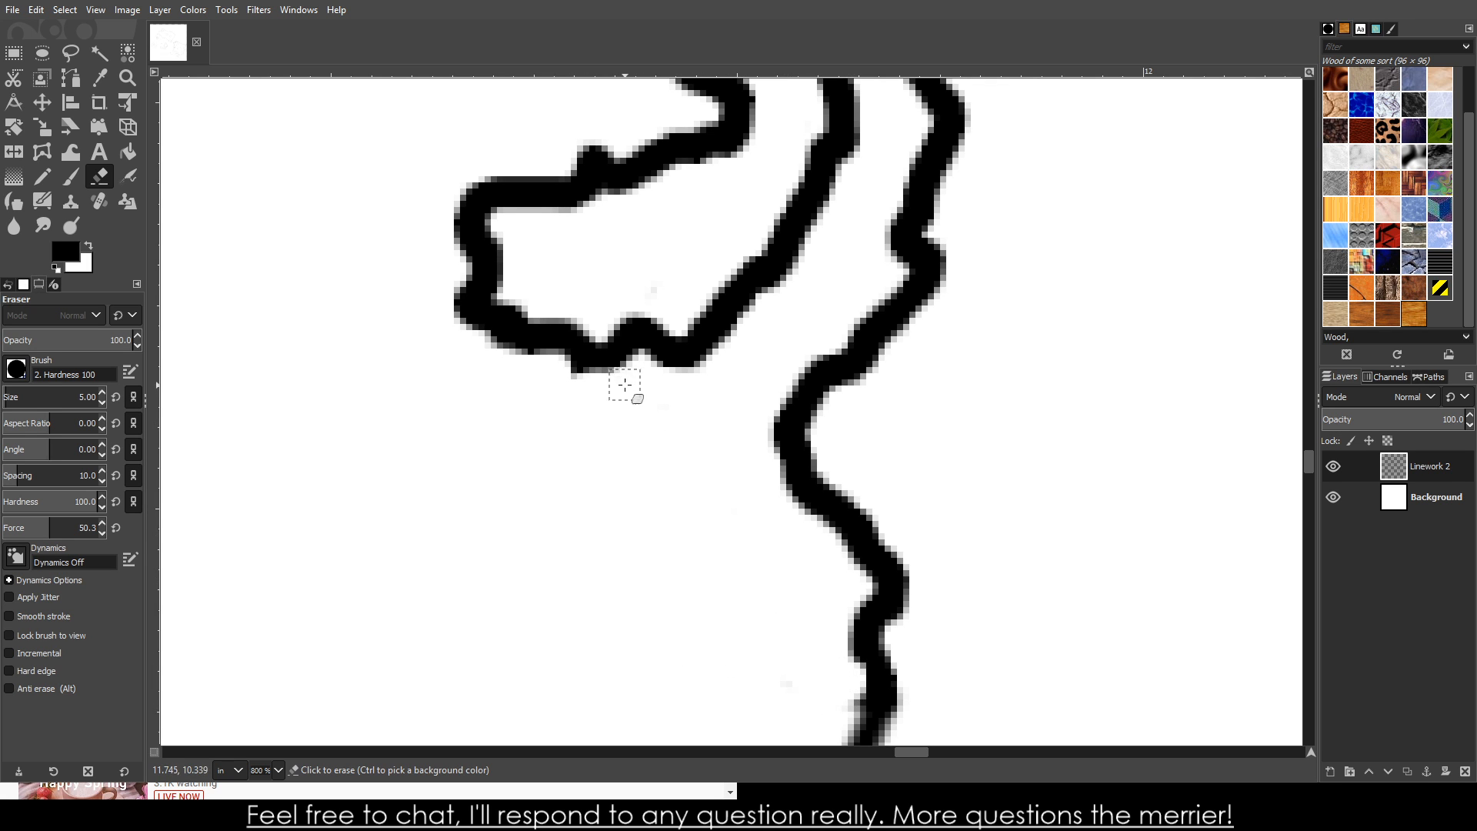
{"action": "scroll", "coordinate": [624, 384], "scroll_direction": "down", "scroll_amount": 7}
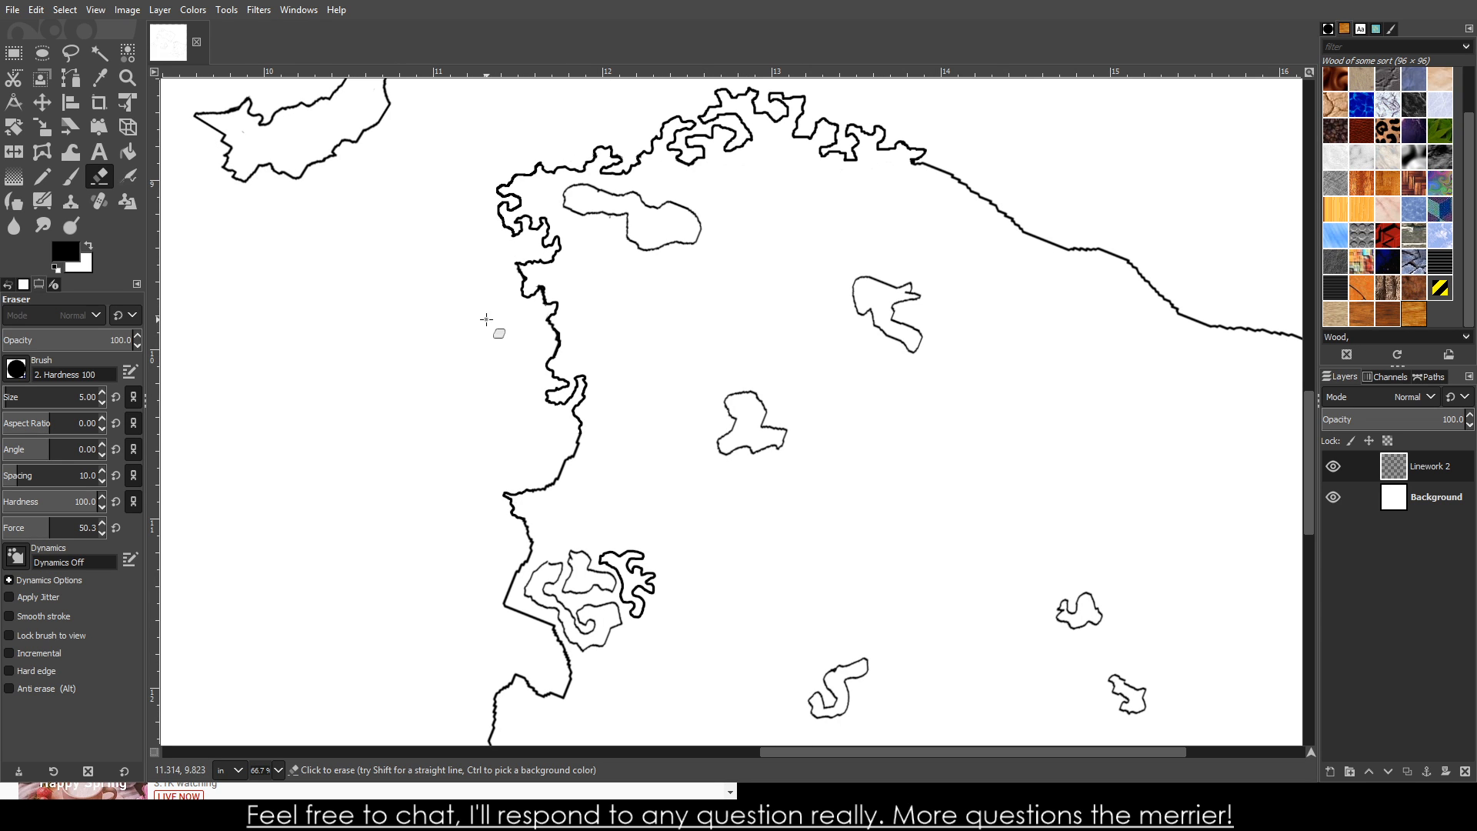
- Erase the sharp southeastern corner and the northwestern peak of the bay below the inland contour shapes
{"action": "scroll", "coordinate": [520, 425], "scroll_direction": "down", "scroll_amount": 5}
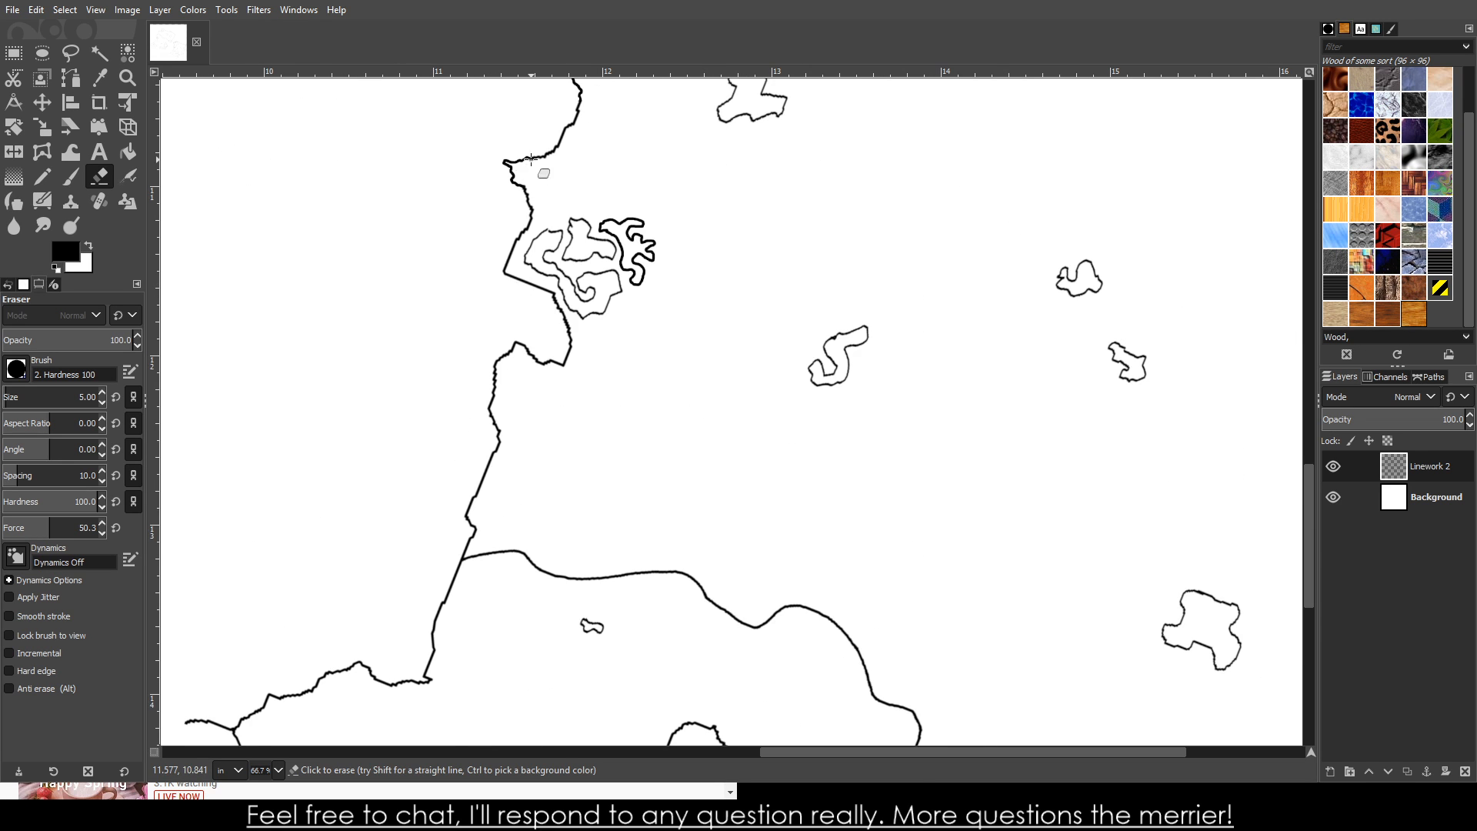
{"action": "scroll", "coordinate": [531, 159], "scroll_direction": "up", "scroll_amount": 2}
{"action": "scroll", "coordinate": [543, 454], "scroll_direction": "up", "scroll_amount": 4}
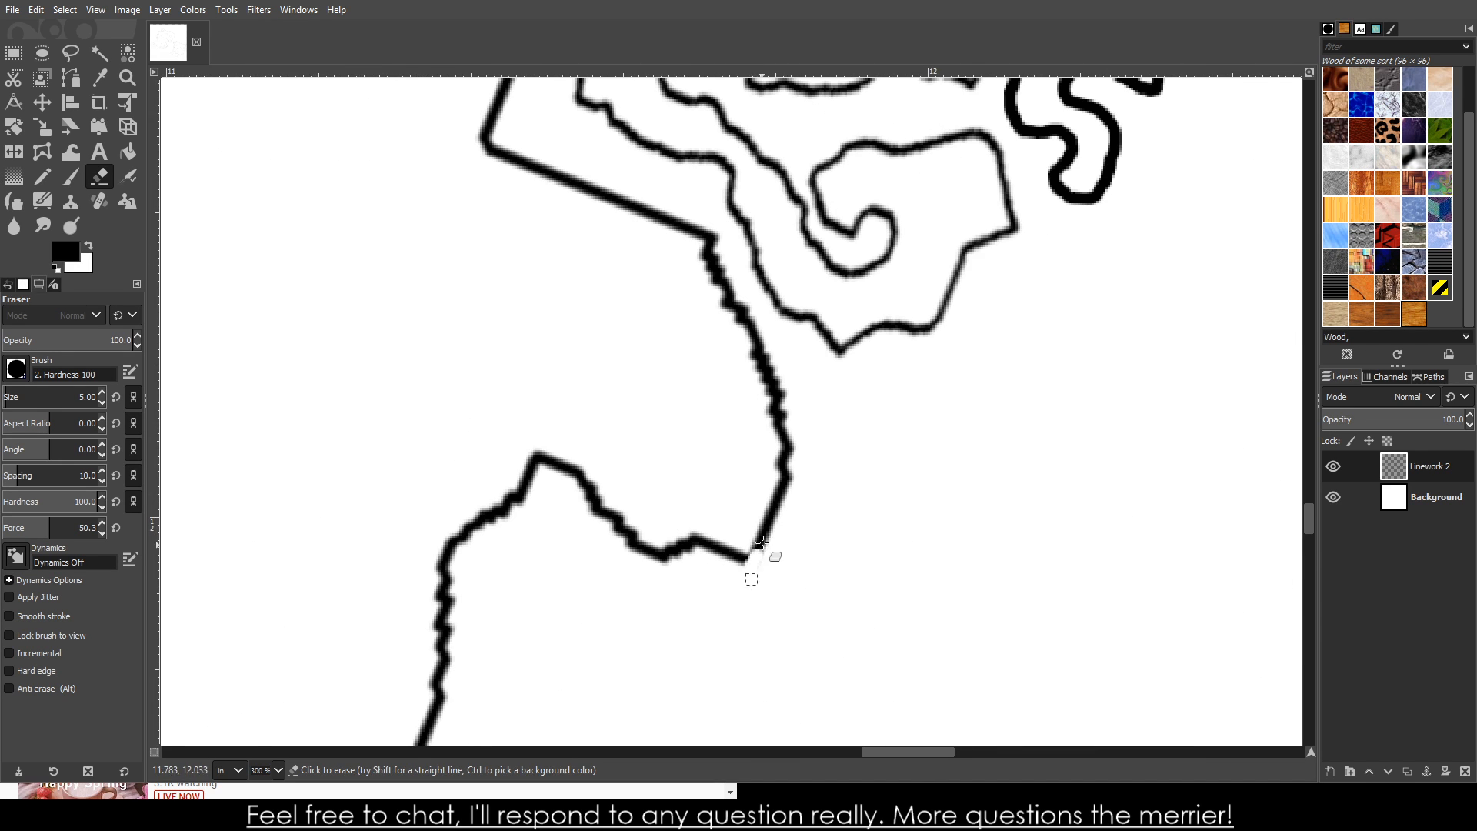
{"action": "left_click_drag", "start_coordinate": [762, 542], "coordinate": [756, 531]}
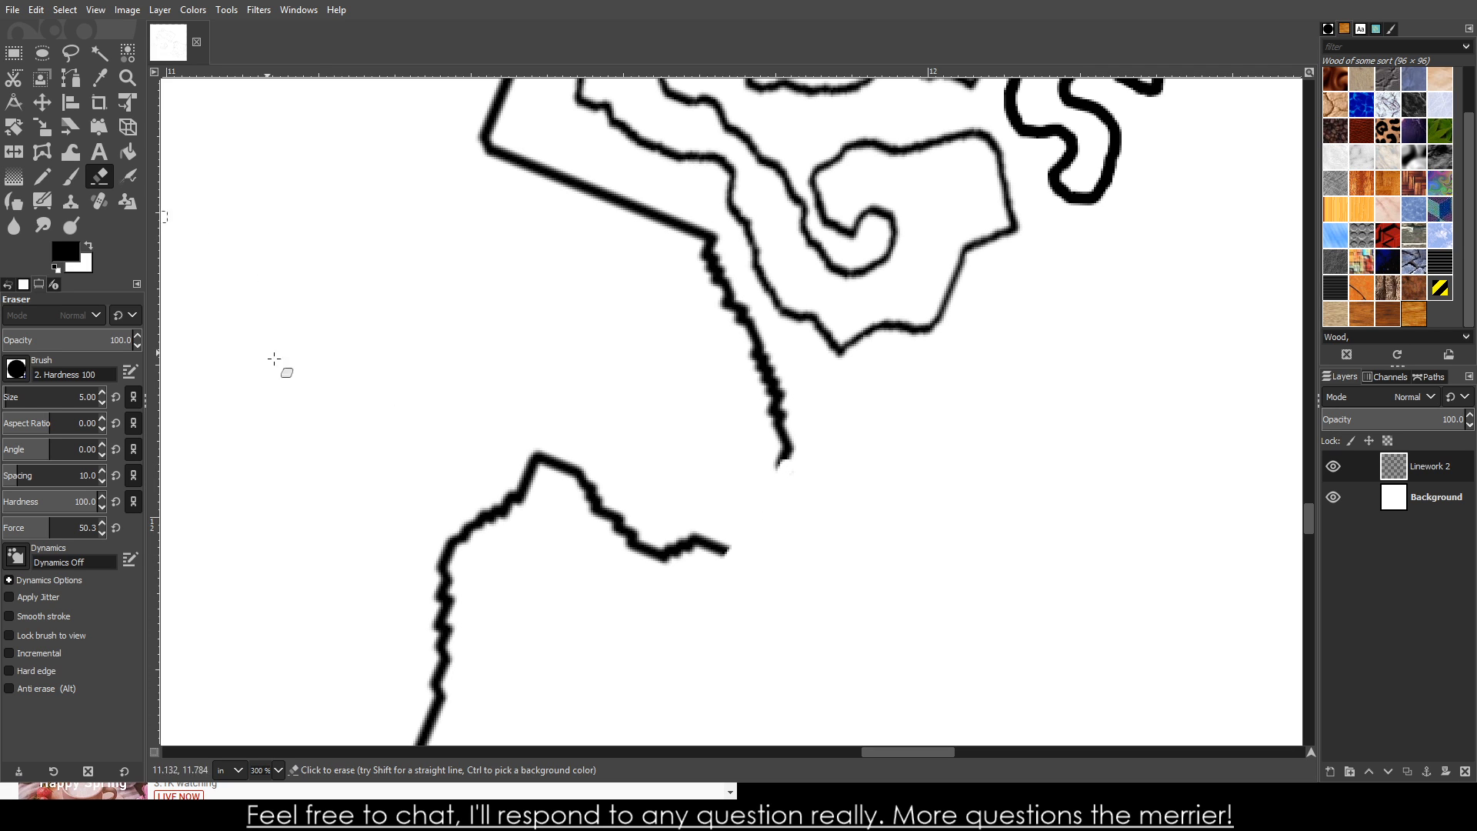
{"action": "mouse_move", "coordinate": [492, 524]}
{"action": "left_mouse_down"}
{"action": "mouse_move", "coordinate": [531, 508]}
{"action": "mouse_move", "coordinate": [516, 532]}
{"action": "left_mouse_up"}
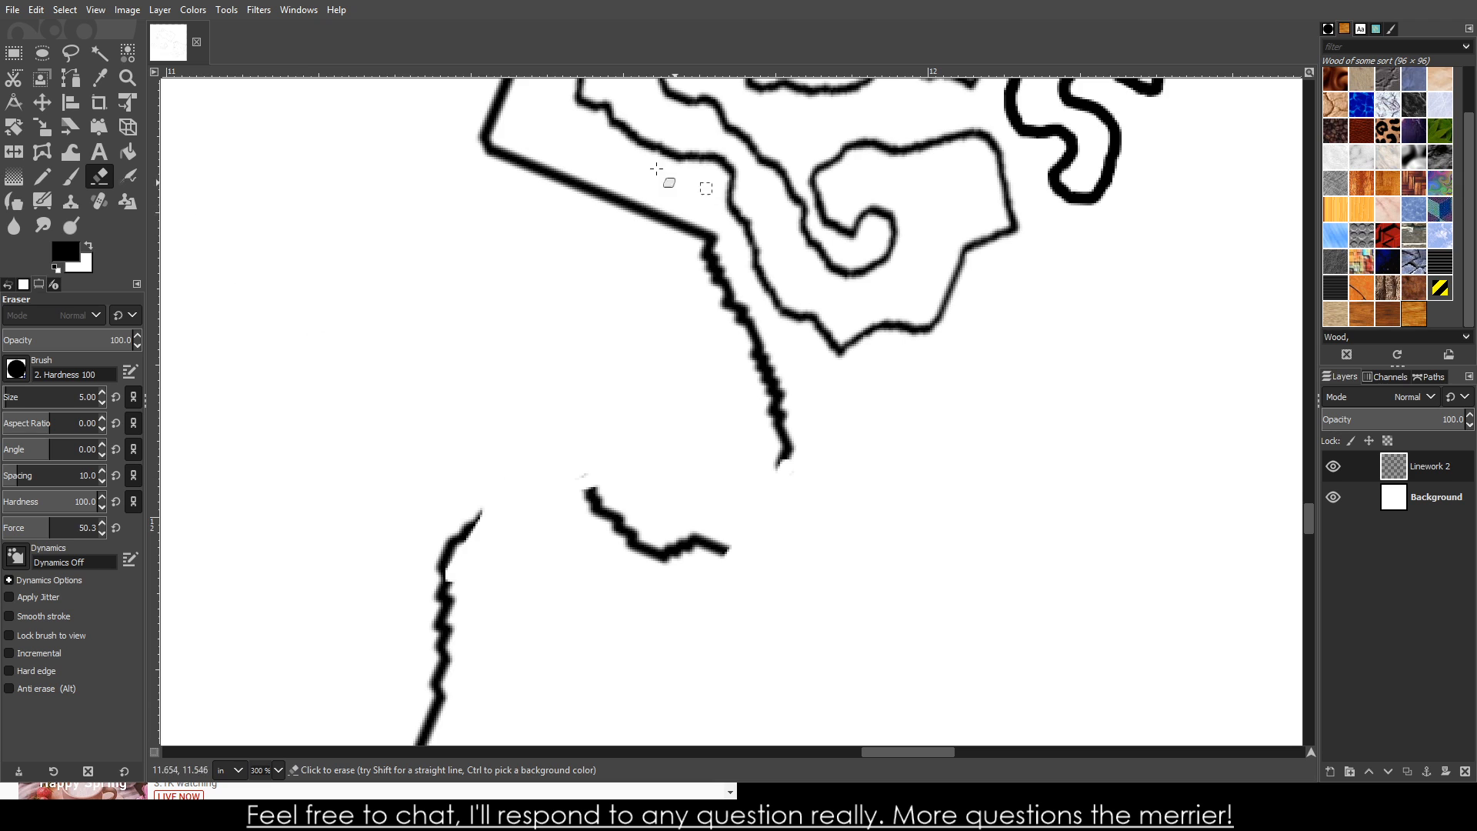
- Erase the straight-edged point of the western coastline beside the inland contour shapes
{"action": "scroll", "coordinate": [656, 167], "scroll_direction": "up", "scroll_amount": 5}
{"action": "left_click_drag", "start_coordinate": [703, 567], "coordinate": [567, 506]}
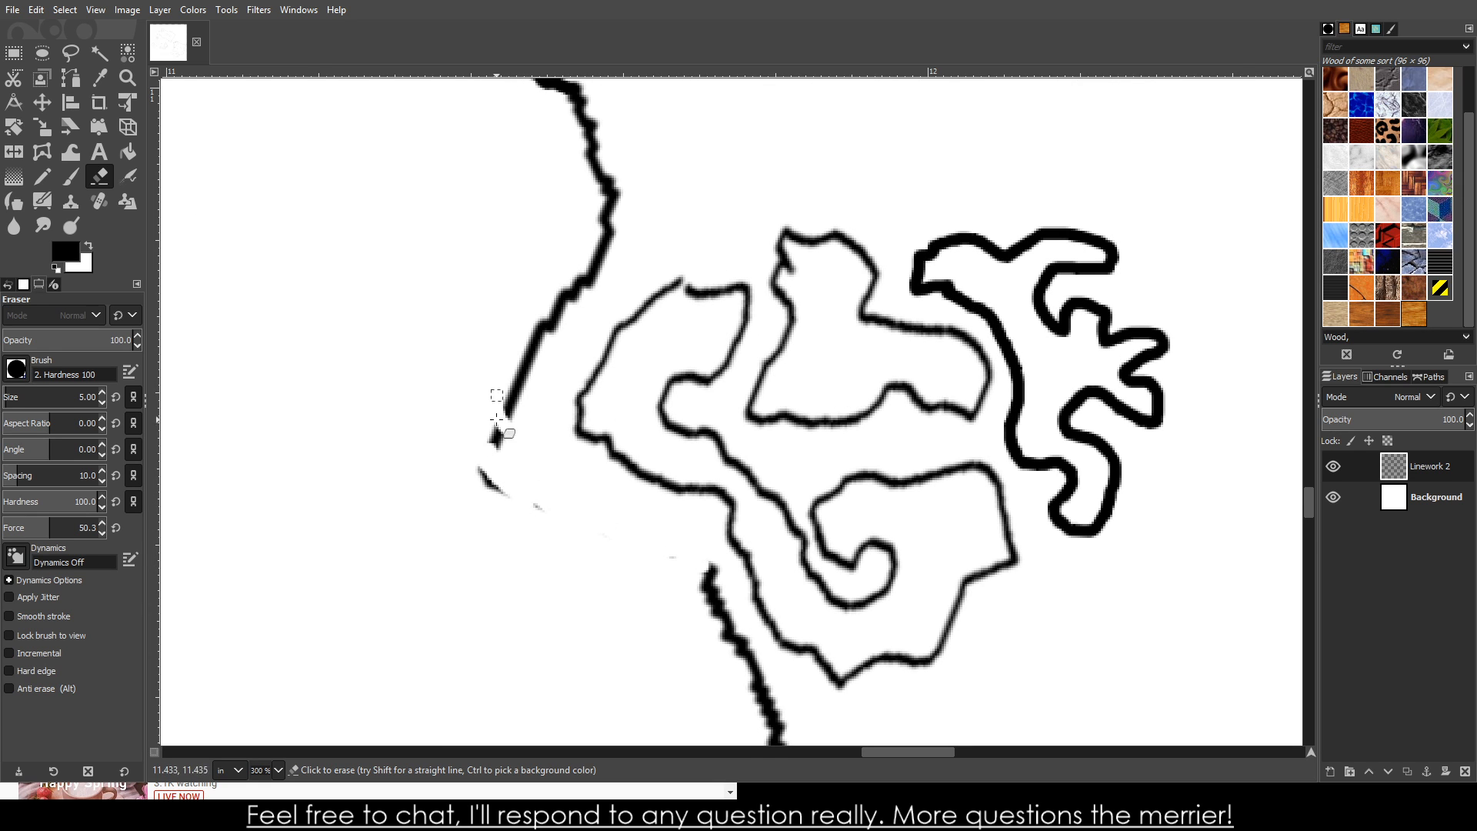
{"action": "mouse_move", "coordinate": [497, 419]}
{"action": "left_mouse_down"}
{"action": "mouse_move", "coordinate": [531, 358]}
{"action": "mouse_move", "coordinate": [520, 380]}
{"action": "left_mouse_up"}
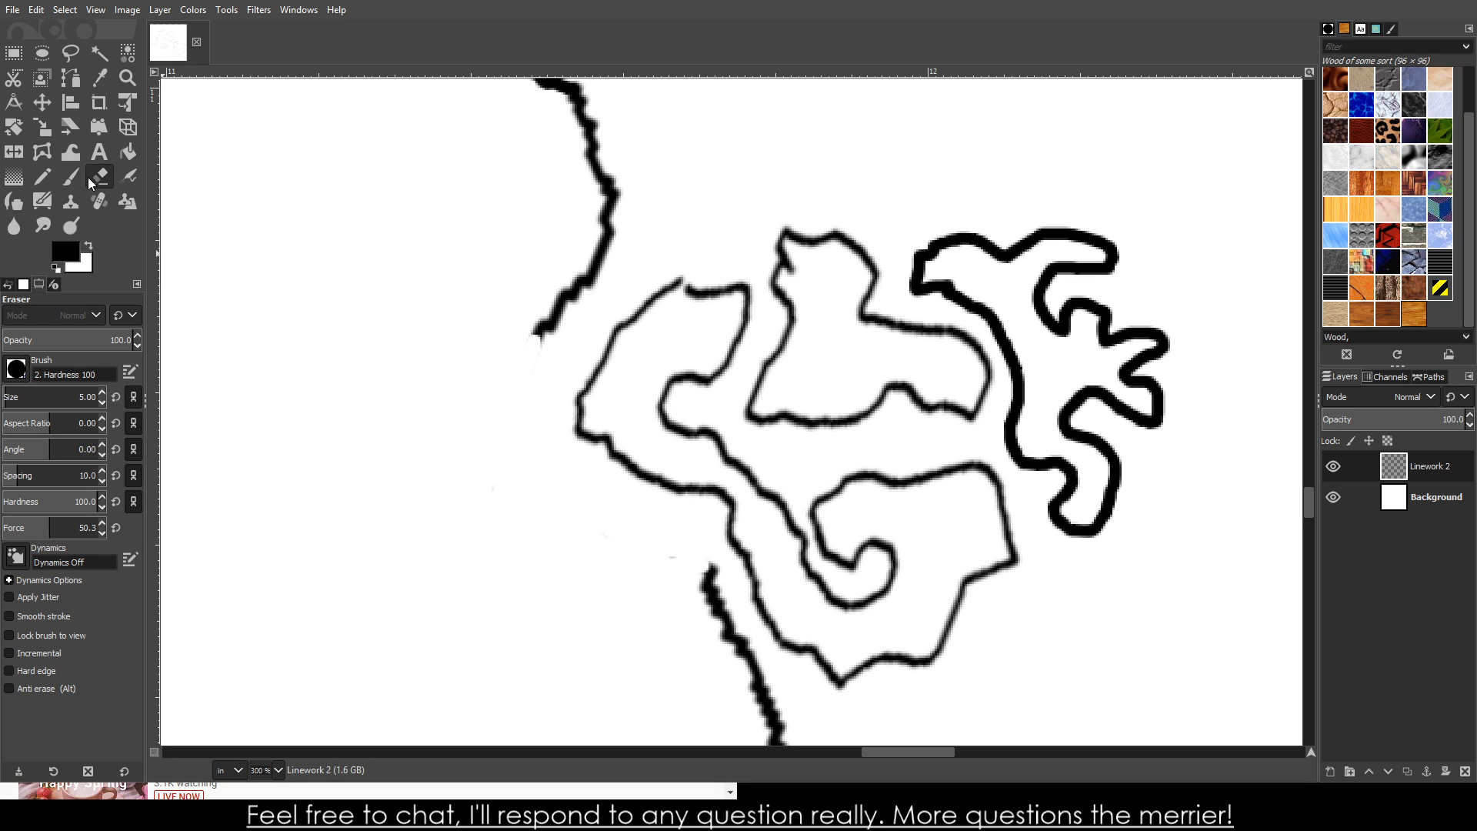
- Paint a winding, hooked peninsula reaching west to bridge the erased gap beside the inland contour shapes
{"action": "left_click", "coordinate": [68, 177]}
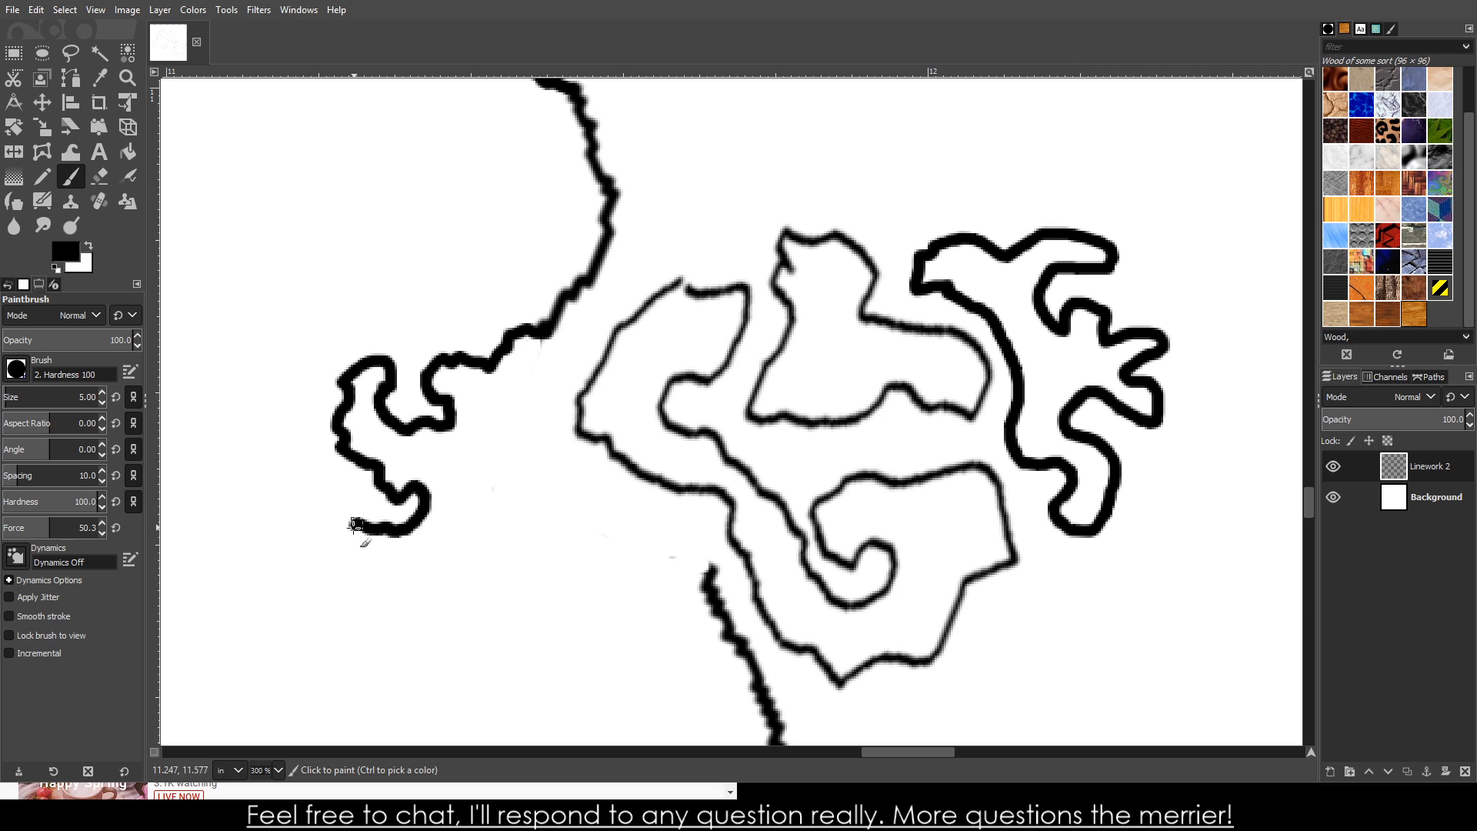
{"action": "mouse_move", "coordinate": [365, 560]}
{"action": "left_mouse_down"}
{"action": "mouse_move", "coordinate": [479, 526]}
{"action": "mouse_move", "coordinate": [509, 534]}
{"action": "mouse_move", "coordinate": [534, 582]}
{"action": "mouse_move", "coordinate": [563, 568]}
{"action": "mouse_move", "coordinate": [605, 585]}
{"action": "mouse_move", "coordinate": [711, 594]}
{"action": "left_mouse_up"}
{"action": "scroll", "coordinate": [710, 640], "scroll_direction": "down", "scroll_amount": 3}
{"action": "scroll", "coordinate": [724, 630], "scroll_direction": "down", "scroll_amount": 9}
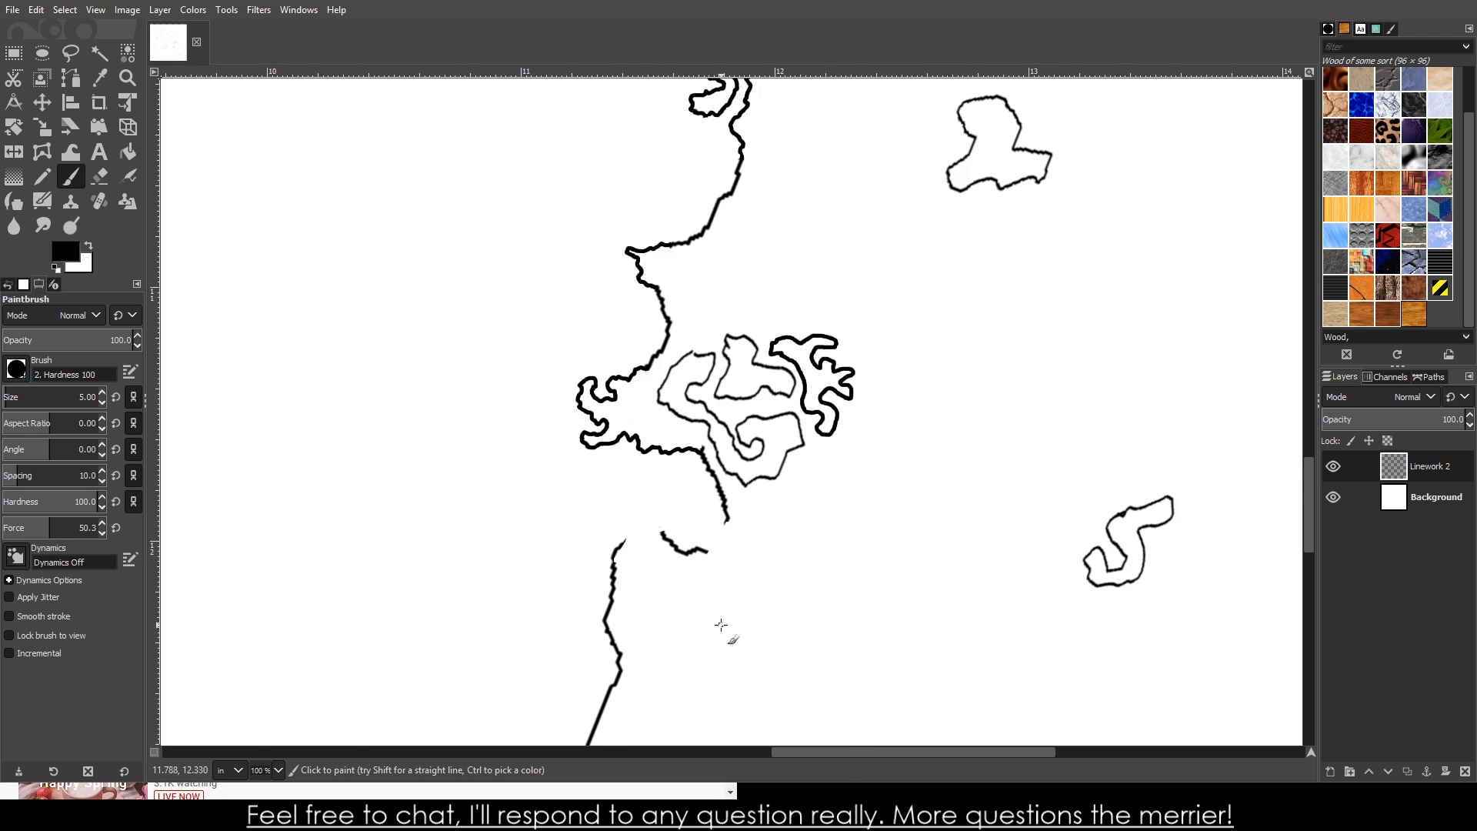
- Paint a stepped curve joining the coastline ends at the bay's erased southeastern corner
{"action": "scroll", "coordinate": [697, 360], "scroll_direction": "up", "scroll_amount": 2}
{"action": "scroll", "coordinate": [694, 360], "scroll_direction": "up", "scroll_amount": 3}
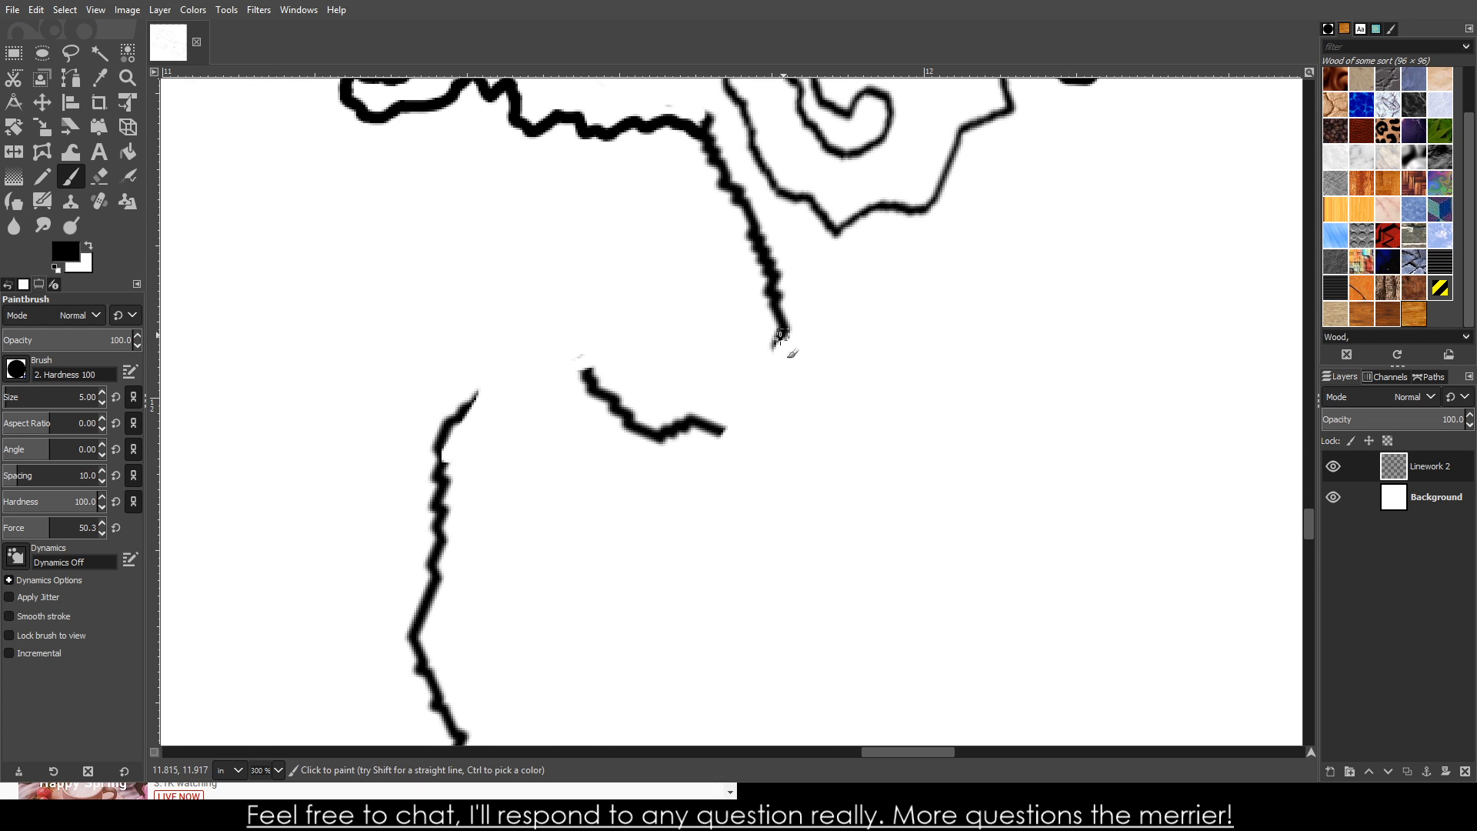
{"action": "mouse_move", "coordinate": [781, 335]}
{"action": "left_mouse_down"}
{"action": "mouse_move", "coordinate": [740, 367]}
{"action": "mouse_move", "coordinate": [733, 415]}
{"action": "left_mouse_up"}
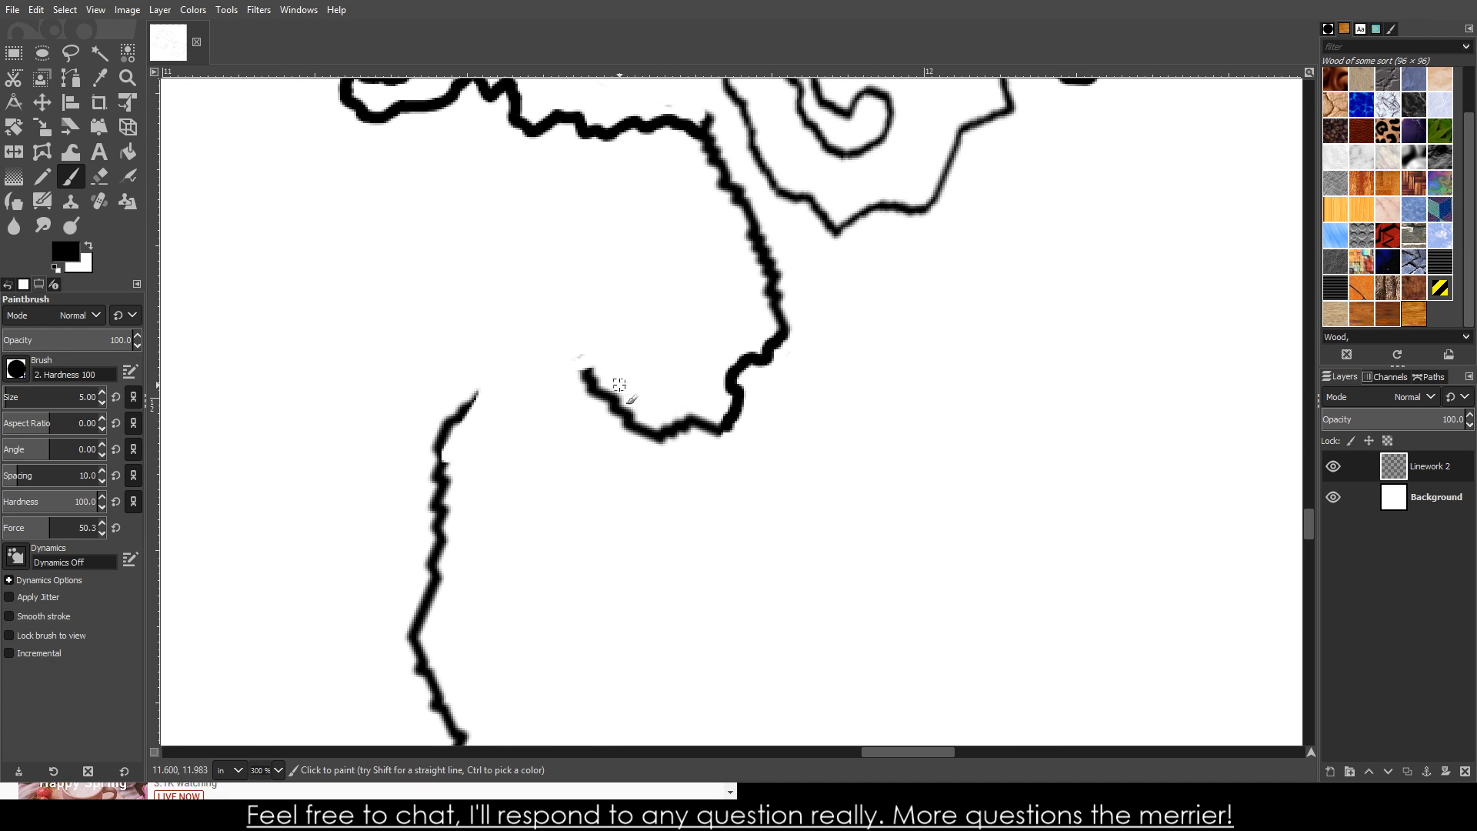
- Paint a hooked headland and a small rounded cove across the gap on the bay's southwestern side
{"action": "scroll", "coordinate": [687, 413], "scroll_direction": "up", "scroll_amount": 6}
{"action": "scroll", "coordinate": [791, 296], "scroll_direction": "up", "scroll_amount": 9}
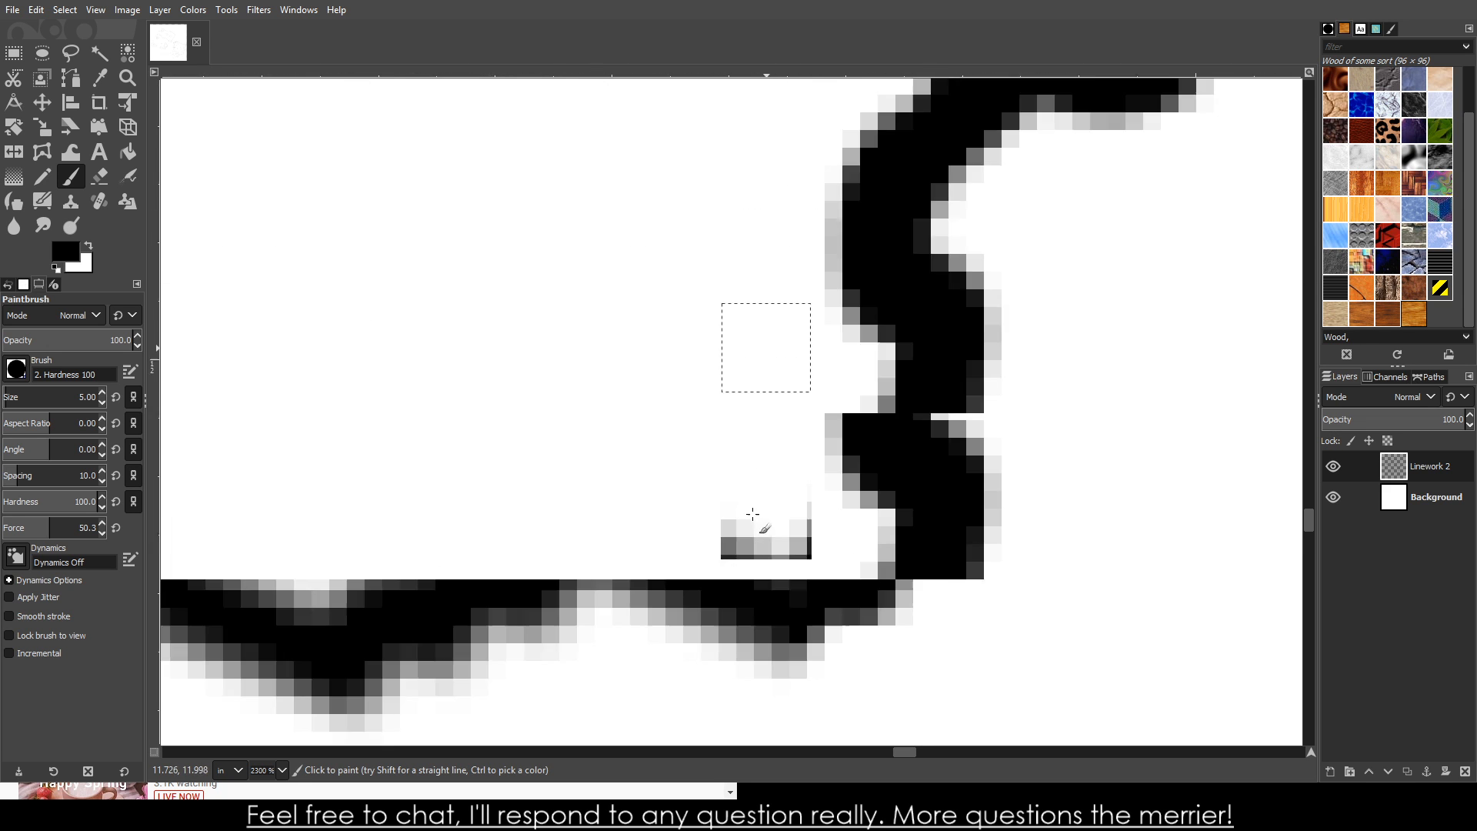
{"action": "scroll", "coordinate": [759, 521], "scroll_direction": "down", "scroll_amount": 3}
{"action": "mouse_move", "coordinate": [694, 407]}
{"action": "left_mouse_down"}
{"action": "mouse_move", "coordinate": [835, 440]}
{"action": "mouse_move", "coordinate": [878, 376]}
{"action": "mouse_move", "coordinate": [686, 409]}
{"action": "mouse_move", "coordinate": [960, 306]}
{"action": "mouse_move", "coordinate": [964, 356]}
{"action": "mouse_move", "coordinate": [882, 368]}
{"action": "mouse_move", "coordinate": [933, 313]}
{"action": "mouse_move", "coordinate": [945, 274]}
{"action": "mouse_move", "coordinate": [900, 265]}
{"action": "mouse_move", "coordinate": [866, 287]}
{"action": "mouse_move", "coordinate": [766, 298]}
{"action": "mouse_move", "coordinate": [869, 152]}
{"action": "mouse_move", "coordinate": [930, 156]}
{"action": "mouse_move", "coordinate": [979, 188]}
{"action": "mouse_move", "coordinate": [1017, 432]}
{"action": "mouse_move", "coordinate": [1088, 439]}
{"action": "mouse_move", "coordinate": [1125, 409]}
{"action": "mouse_move", "coordinate": [1153, 325]}
{"action": "mouse_move", "coordinate": [1105, 279]}
{"action": "mouse_move", "coordinate": [1122, 243]}
{"action": "mouse_move", "coordinate": [1223, 225]}
{"action": "left_mouse_up"}
{"action": "scroll", "coordinate": [686, 410], "scroll_direction": "down", "scroll_amount": 6}
{"action": "scroll", "coordinate": [478, 363], "scroll_direction": "up", "scroll_amount": 3}
{"action": "scroll", "coordinate": [1223, 226], "scroll_direction": "down", "scroll_amount": 12}
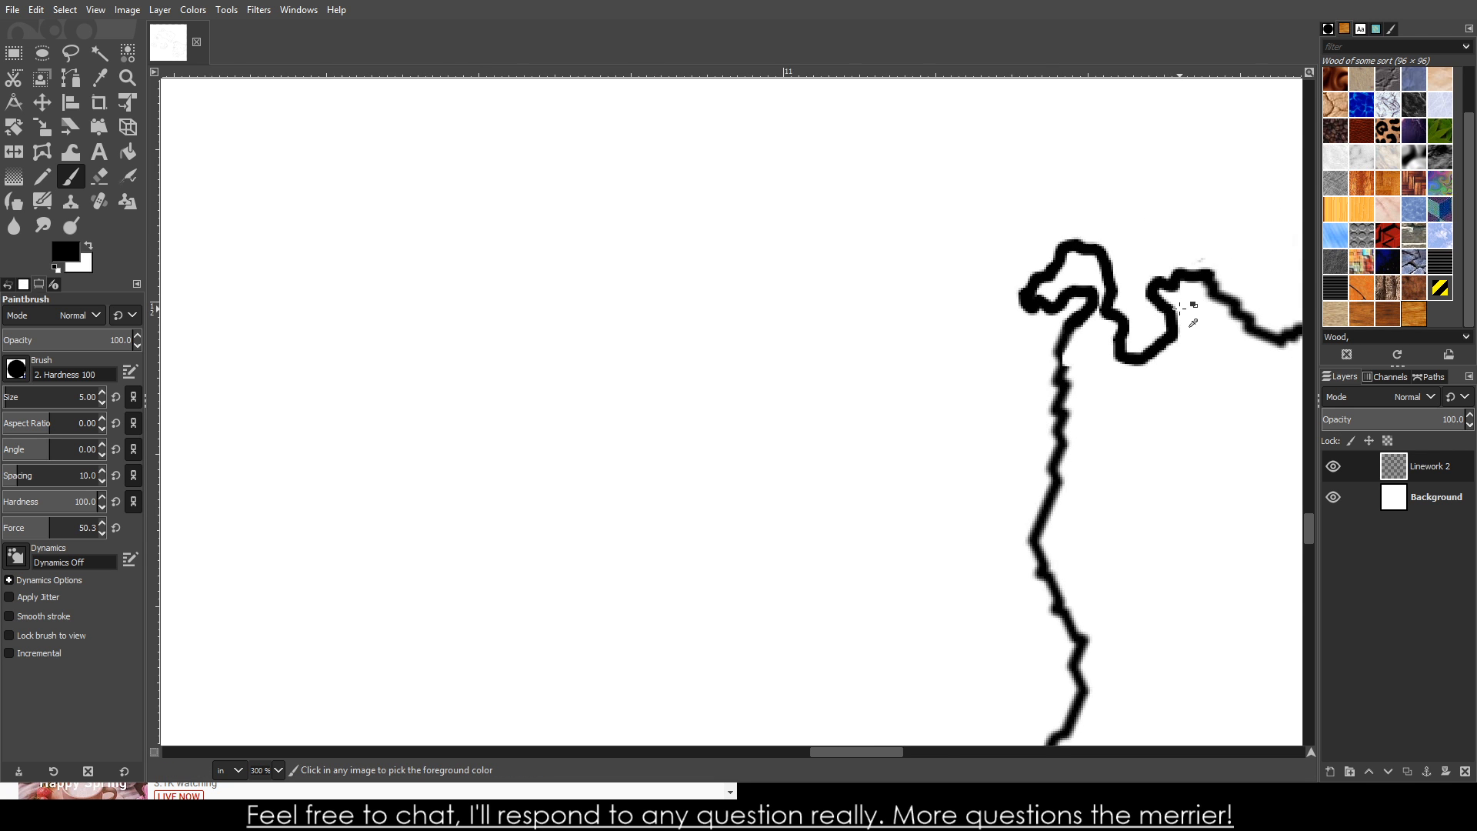
- Paint a winding coastline just west of the straight western shore, running north from its junction with the inland line
{"action": "scroll", "coordinate": [1232, 361], "scroll_direction": "up", "scroll_amount": 4}
{"action": "scroll", "coordinate": [1232, 365], "scroll_direction": "up", "scroll_amount": 2}
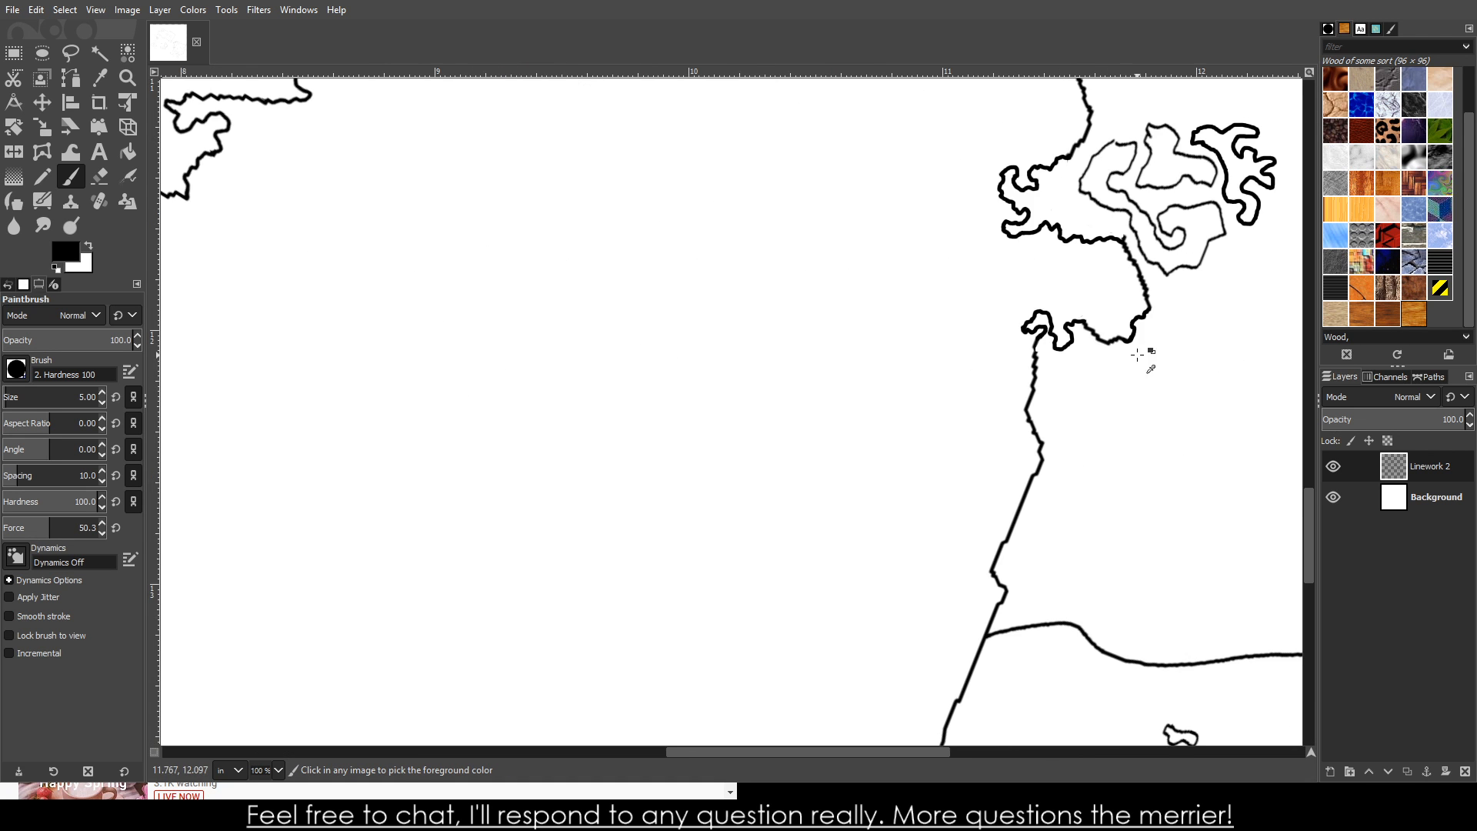
{"action": "scroll", "coordinate": [1155, 400], "scroll_direction": "down", "scroll_amount": 2}
{"action": "scroll", "coordinate": [1023, 487], "scroll_direction": "up", "scroll_amount": 3}
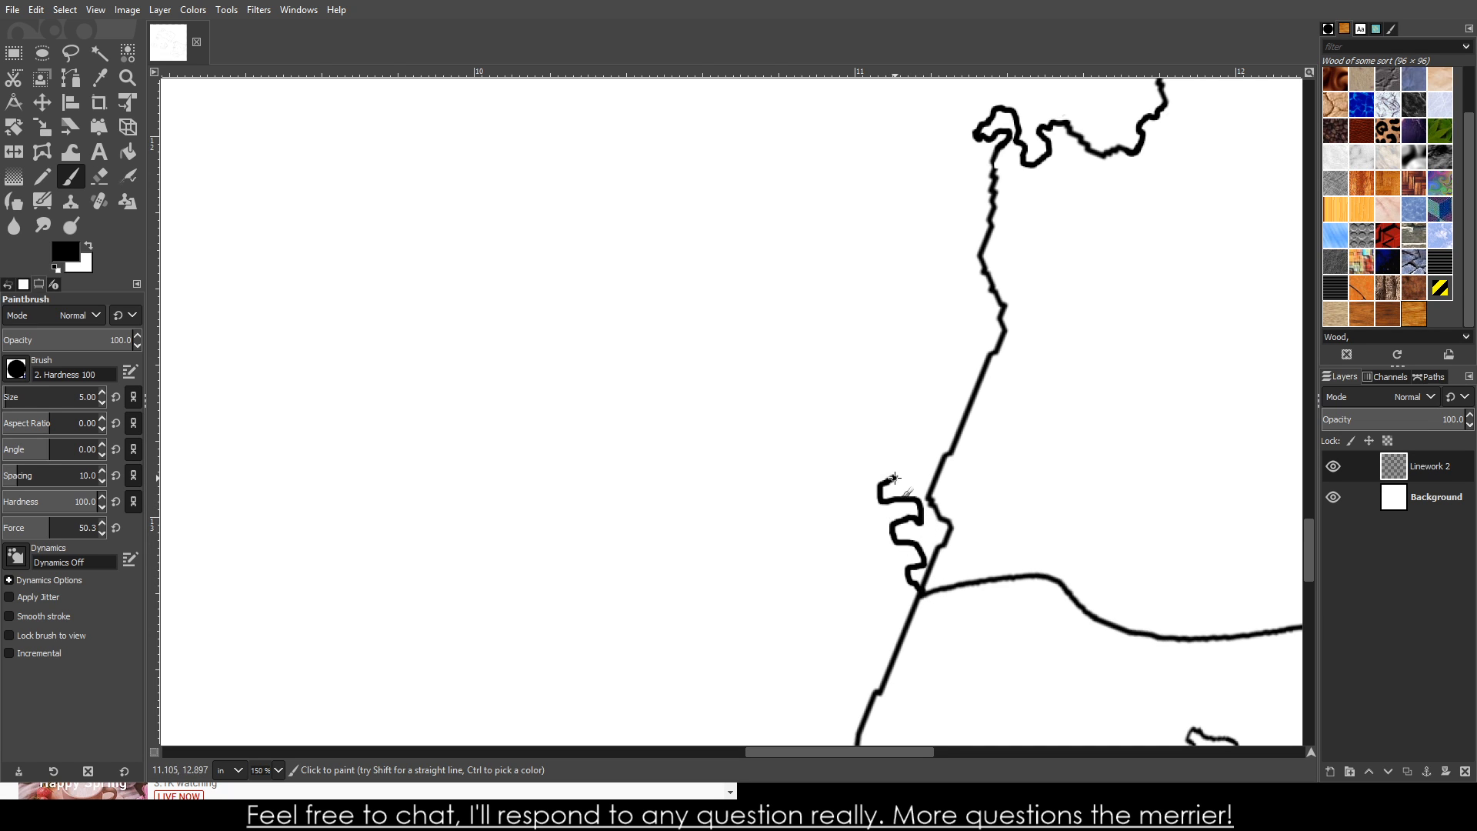
{"action": "scroll", "coordinate": [912, 467], "scroll_direction": "up", "scroll_amount": 4}
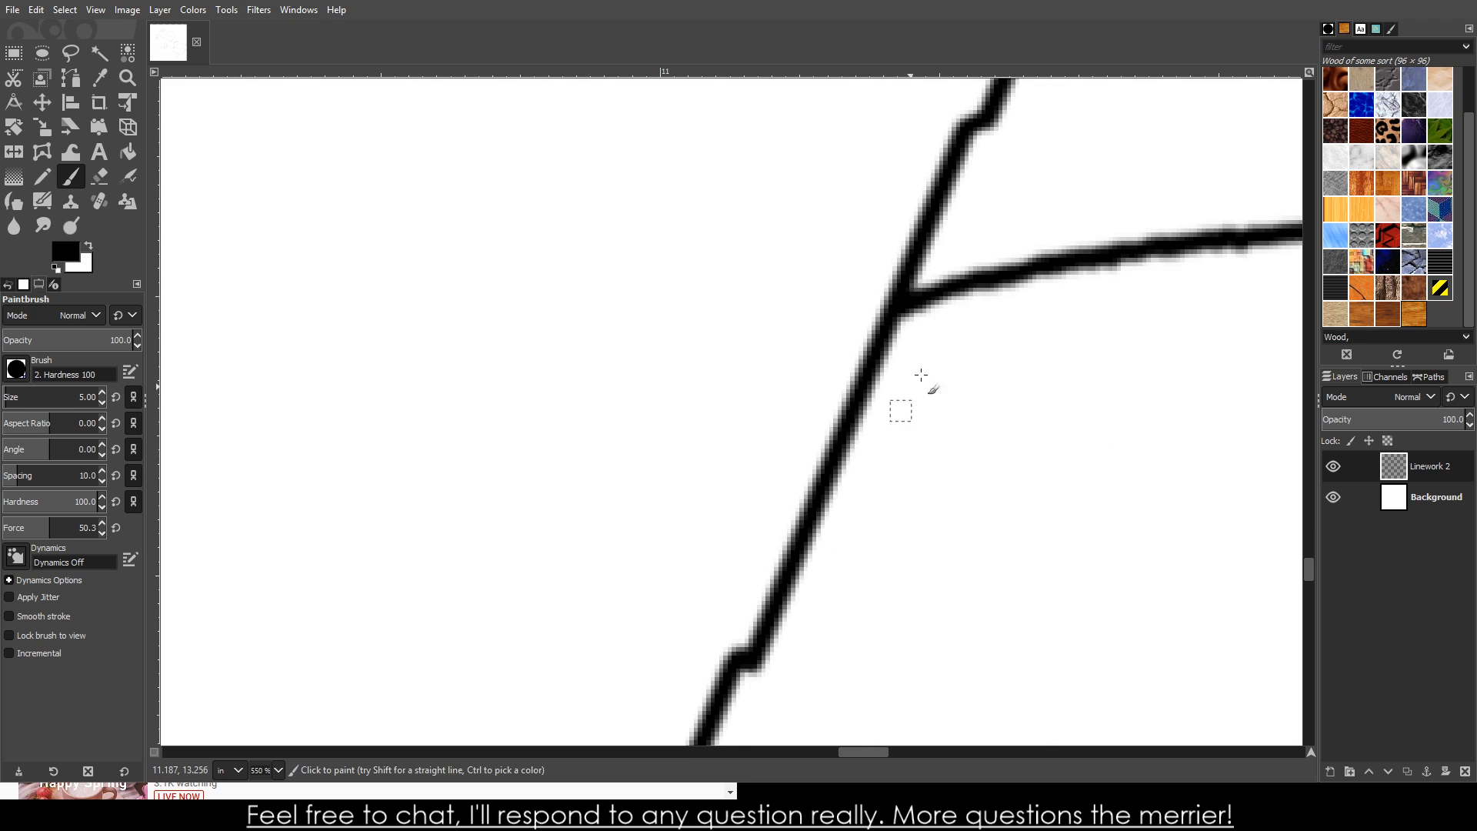
{"action": "mouse_move", "coordinate": [912, 598]}
{"action": "left_mouse_down"}
{"action": "mouse_move", "coordinate": [852, 587]}
{"action": "mouse_move", "coordinate": [856, 537]}
{"action": "mouse_move", "coordinate": [906, 502]}
{"action": "mouse_move", "coordinate": [919, 436]}
{"action": "mouse_move", "coordinate": [819, 435]}
{"action": "mouse_move", "coordinate": [839, 398]}
{"action": "mouse_move", "coordinate": [895, 395]}
{"action": "mouse_move", "coordinate": [919, 350]}
{"action": "mouse_move", "coordinate": [852, 328]}
{"action": "mouse_move", "coordinate": [845, 294]}
{"action": "mouse_move", "coordinate": [900, 219]}
{"action": "mouse_move", "coordinate": [890, 156]}
{"action": "left_mouse_up"}
{"action": "scroll", "coordinate": [993, 369], "scroll_direction": "up", "scroll_amount": 3}
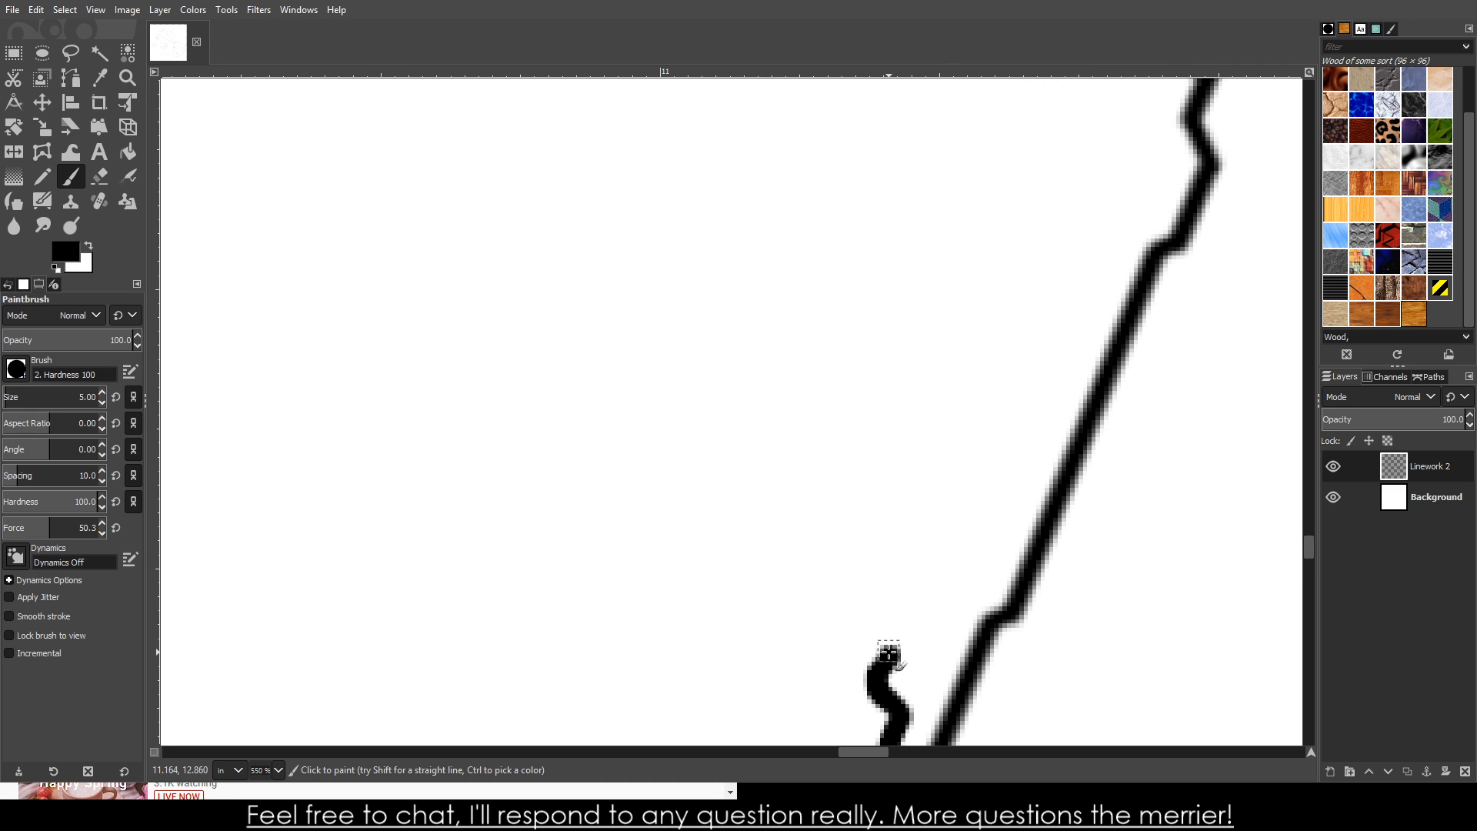
{"action": "mouse_move", "coordinate": [889, 652]}
{"action": "left_mouse_down"}
{"action": "mouse_move", "coordinate": [979, 566]}
{"action": "mouse_move", "coordinate": [975, 536]}
{"action": "mouse_move", "coordinate": [926, 532]}
{"action": "mouse_move", "coordinate": [933, 491]}
{"action": "mouse_move", "coordinate": [973, 449]}
{"action": "mouse_move", "coordinate": [1015, 476]}
{"action": "mouse_move", "coordinate": [1030, 409]}
{"action": "mouse_move", "coordinate": [1003, 382]}
{"action": "mouse_move", "coordinate": [963, 390]}
{"action": "mouse_move", "coordinate": [949, 353]}
{"action": "mouse_move", "coordinate": [984, 319]}
{"action": "mouse_move", "coordinate": [1022, 325]}
{"action": "mouse_move", "coordinate": [1080, 287]}
{"action": "mouse_move", "coordinate": [1072, 235]}
{"action": "mouse_move", "coordinate": [1108, 169]}
{"action": "left_mouse_up"}
{"action": "scroll", "coordinate": [1124, 204], "scroll_direction": "down", "scroll_amount": 3}
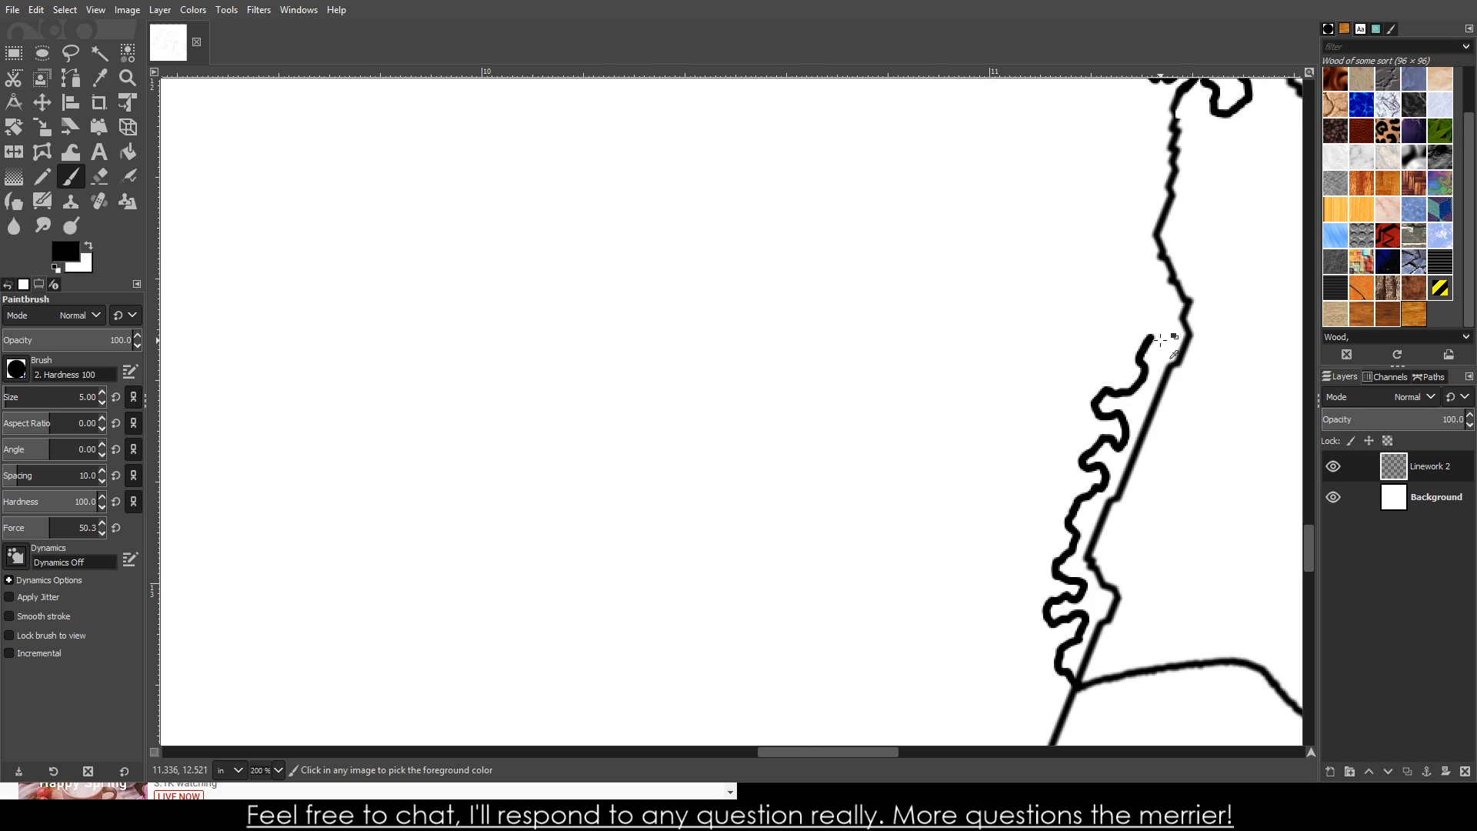
{"action": "scroll", "coordinate": [1162, 338], "scroll_direction": "up", "scroll_amount": 5}
{"action": "mouse_move", "coordinate": [1112, 399]}
{"action": "left_mouse_down"}
{"action": "mouse_move", "coordinate": [1208, 291]}
{"action": "mouse_move", "coordinate": [1136, 192]}
{"action": "mouse_move", "coordinate": [1149, 138]}
{"action": "mouse_move", "coordinate": [1112, 85]}
{"action": "left_mouse_up"}
{"action": "scroll", "coordinate": [1178, 297], "scroll_direction": "down", "scroll_amount": 10}
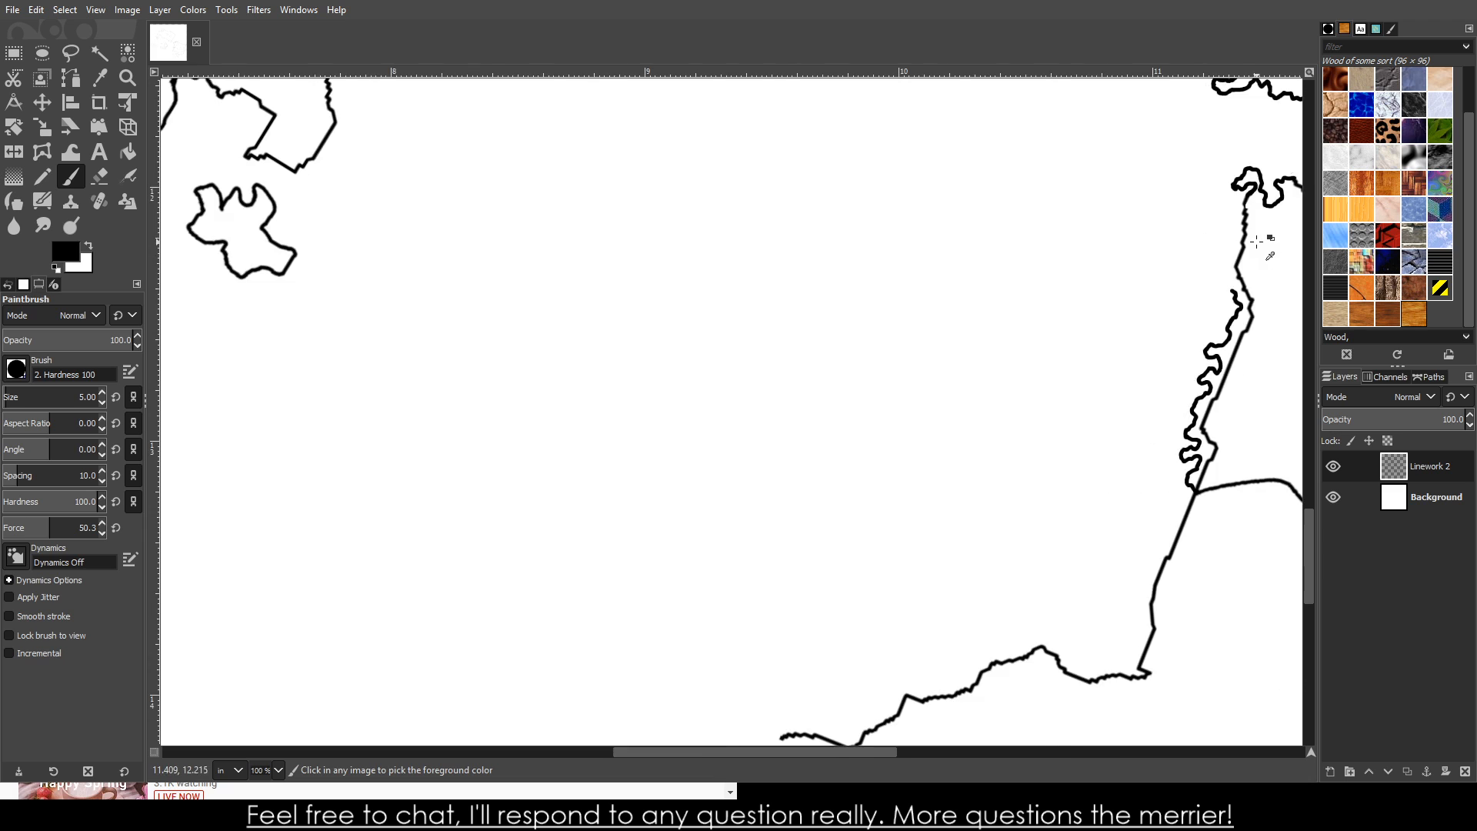
- Paint a jagged, westward-pointing peninsula connecting the new winding coastline to the hooked headland
{"action": "scroll", "coordinate": [1257, 242], "scroll_direction": "up", "scroll_amount": 4}
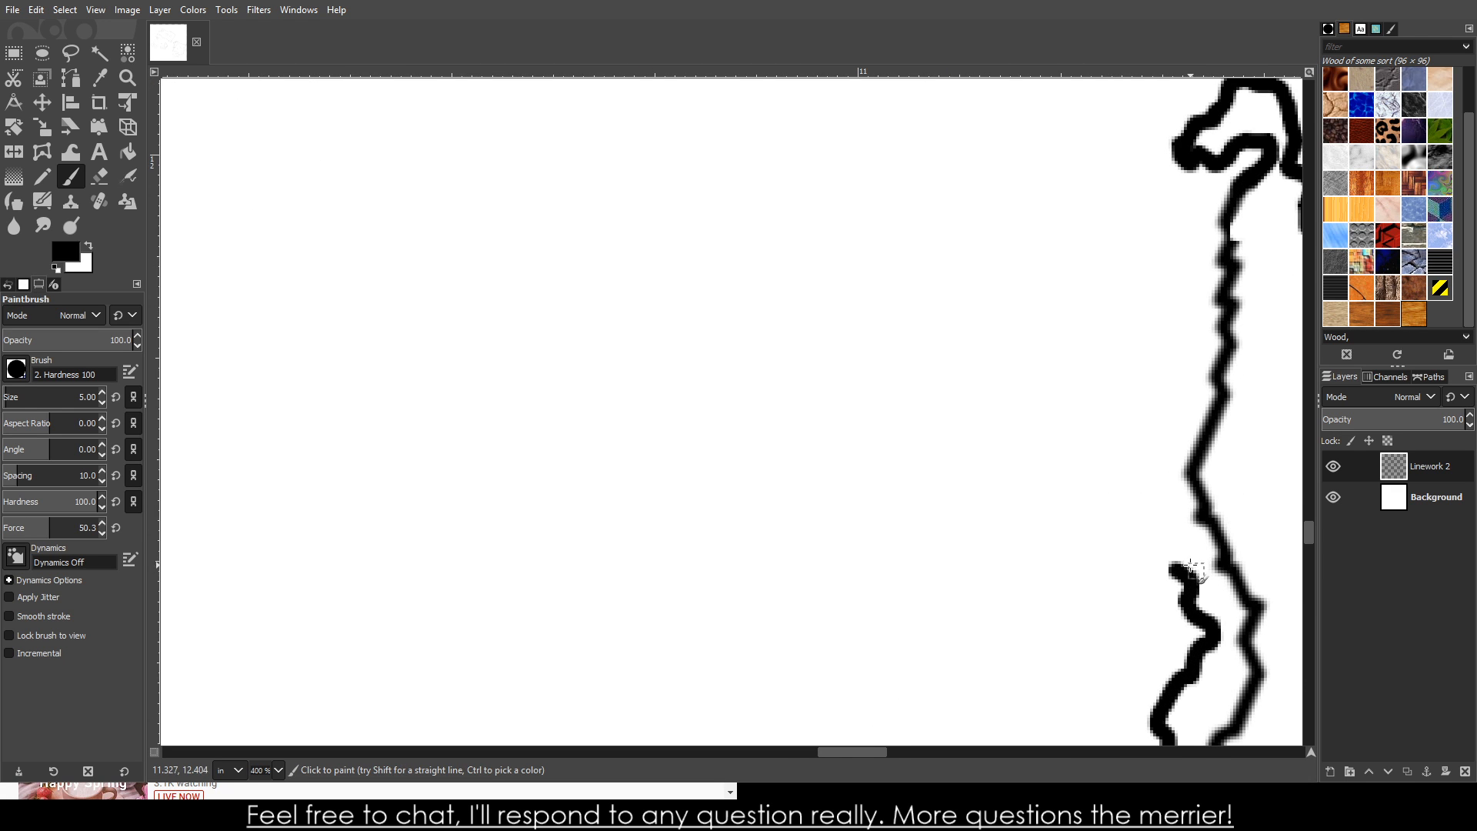
{"action": "mouse_move", "coordinate": [1171, 570]}
{"action": "left_mouse_down"}
{"action": "mouse_move", "coordinate": [1177, 527]}
{"action": "mouse_move", "coordinate": [1143, 520]}
{"action": "mouse_move", "coordinate": [1128, 535]}
{"action": "mouse_move", "coordinate": [1098, 515]}
{"action": "mouse_move", "coordinate": [1171, 485]}
{"action": "mouse_move", "coordinate": [1138, 465]}
{"action": "mouse_move", "coordinate": [1097, 465]}
{"action": "mouse_move", "coordinate": [1019, 511]}
{"action": "mouse_move", "coordinate": [1034, 550]}
{"action": "mouse_move", "coordinate": [1018, 566]}
{"action": "mouse_move", "coordinate": [994, 559]}
{"action": "mouse_move", "coordinate": [970, 508]}
{"action": "mouse_move", "coordinate": [998, 468]}
{"action": "mouse_move", "coordinate": [997, 436]}
{"action": "mouse_move", "coordinate": [1071, 422]}
{"action": "mouse_move", "coordinate": [1094, 375]}
{"action": "mouse_move", "coordinate": [1082, 358]}
{"action": "mouse_move", "coordinate": [1176, 285]}
{"action": "mouse_move", "coordinate": [1243, 193]}
{"action": "left_mouse_up"}
{"action": "scroll", "coordinate": [1115, 385], "scroll_direction": "down", "scroll_amount": 3}
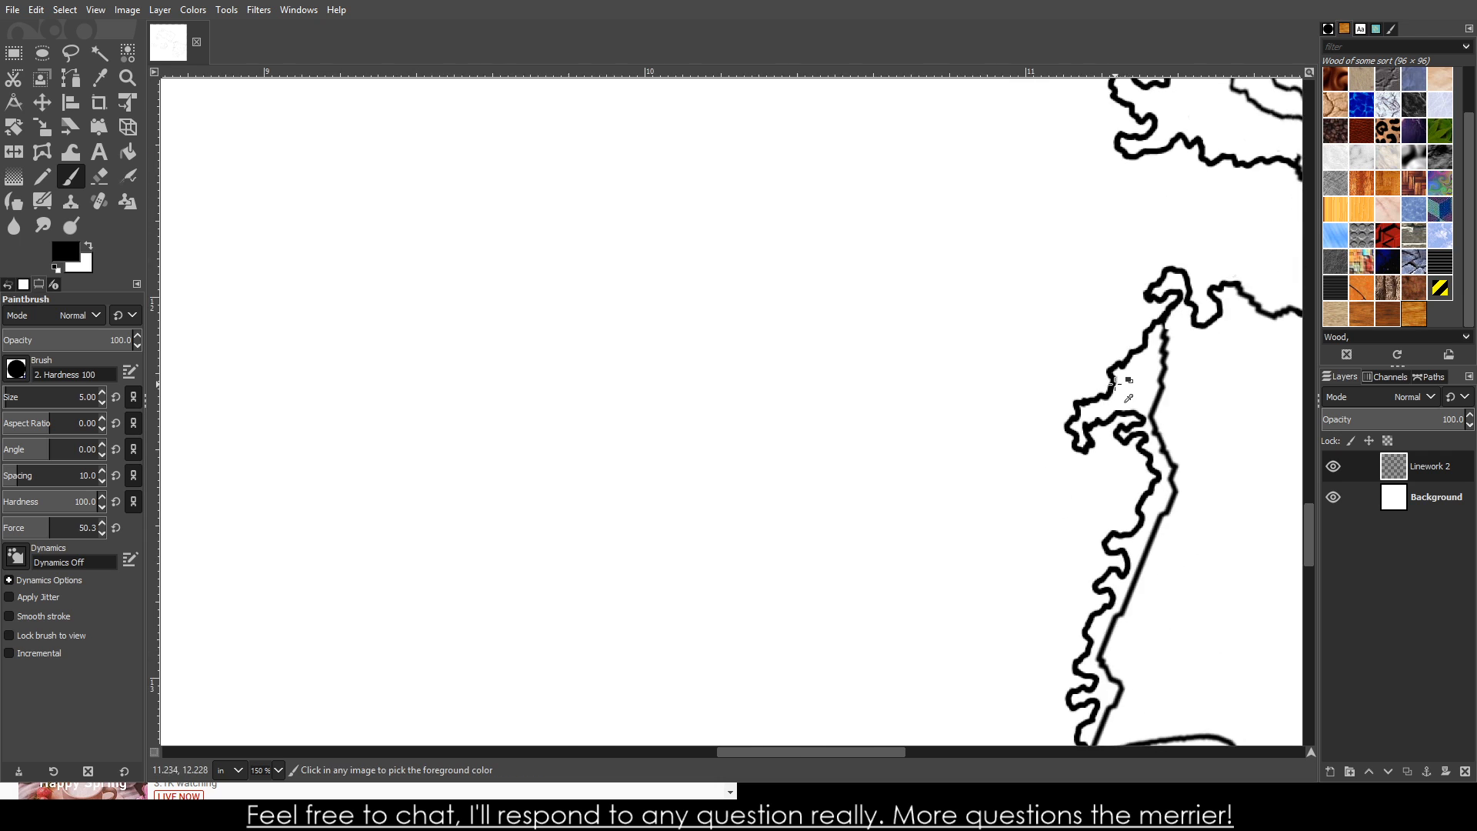
- Erase the northern part of the old straight western shore, east of the new jagged peninsula
{"action": "scroll", "coordinate": [1115, 385], "scroll_direction": "up", "scroll_amount": 5}
{"action": "key", "text": "shift+e"}
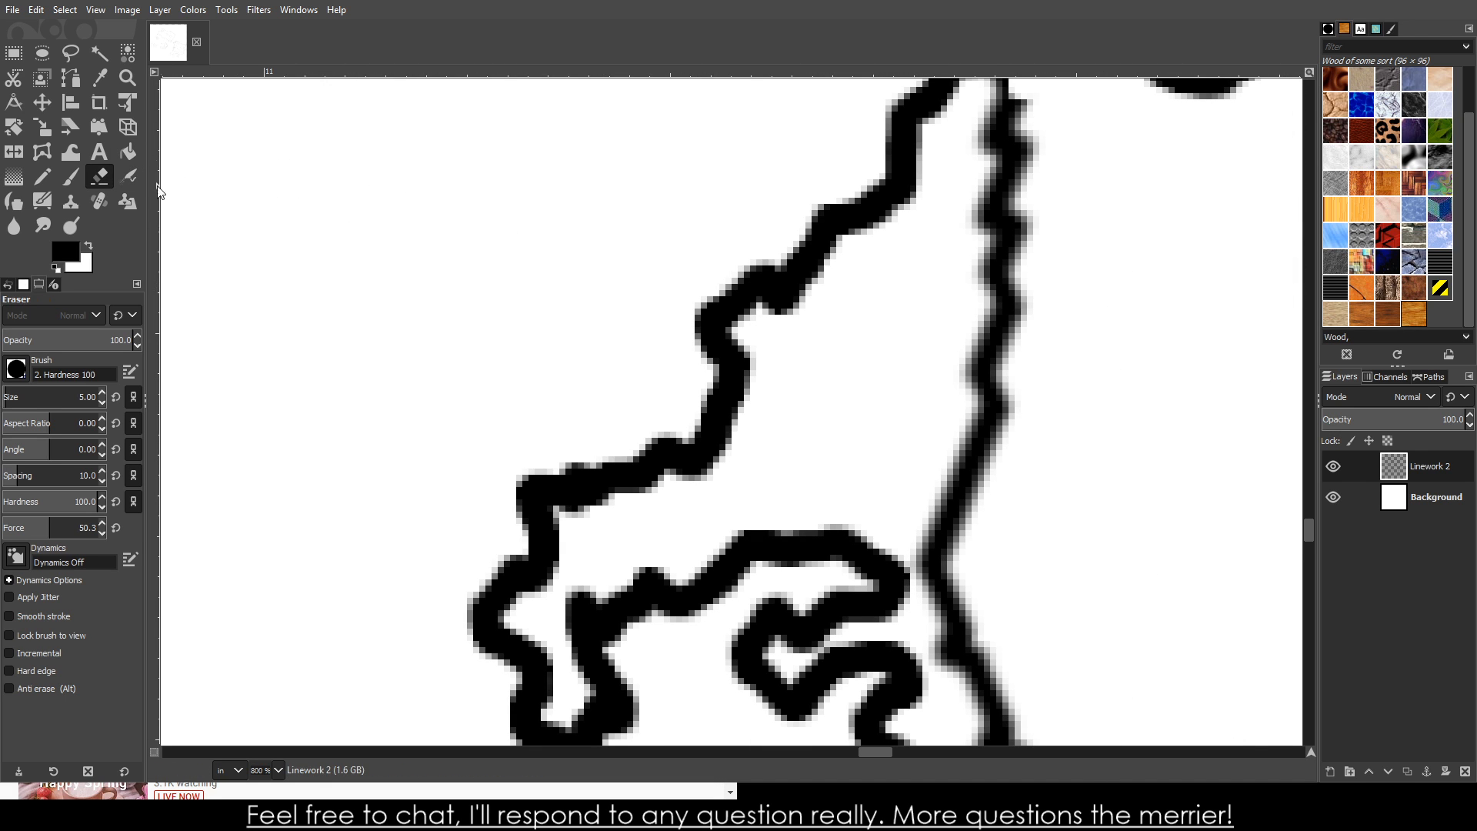
{"action": "scroll", "coordinate": [1065, 240], "scroll_direction": "up", "scroll_amount": 3}
{"action": "mouse_move", "coordinate": [1015, 265]}
{"action": "left_mouse_down"}
{"action": "mouse_move", "coordinate": [988, 469]}
{"action": "mouse_move", "coordinate": [1004, 300]}
{"action": "mouse_move", "coordinate": [1020, 294]}
{"action": "mouse_move", "coordinate": [983, 439]}
{"action": "mouse_move", "coordinate": [1009, 522]}
{"action": "mouse_move", "coordinate": [971, 575]}
{"action": "mouse_move", "coordinate": [986, 440]}
{"action": "mouse_move", "coordinate": [992, 511]}
{"action": "mouse_move", "coordinate": [988, 304]}
{"action": "mouse_move", "coordinate": [1009, 264]}
{"action": "mouse_move", "coordinate": [1002, 331]}
{"action": "mouse_move", "coordinate": [979, 319]}
{"action": "mouse_move", "coordinate": [984, 369]}
{"action": "mouse_move", "coordinate": [930, 545]}
{"action": "mouse_move", "coordinate": [951, 463]}
{"action": "mouse_move", "coordinate": [937, 566]}
{"action": "mouse_move", "coordinate": [965, 670]}
{"action": "mouse_move", "coordinate": [981, 408]}
{"action": "mouse_move", "coordinate": [961, 676]}
{"action": "mouse_move", "coordinate": [935, 614]}
{"action": "mouse_move", "coordinate": [984, 467]}
{"action": "mouse_move", "coordinate": [982, 636]}
{"action": "left_mouse_up"}
{"action": "scroll", "coordinate": [1000, 331], "scroll_direction": "down", "scroll_amount": 3}
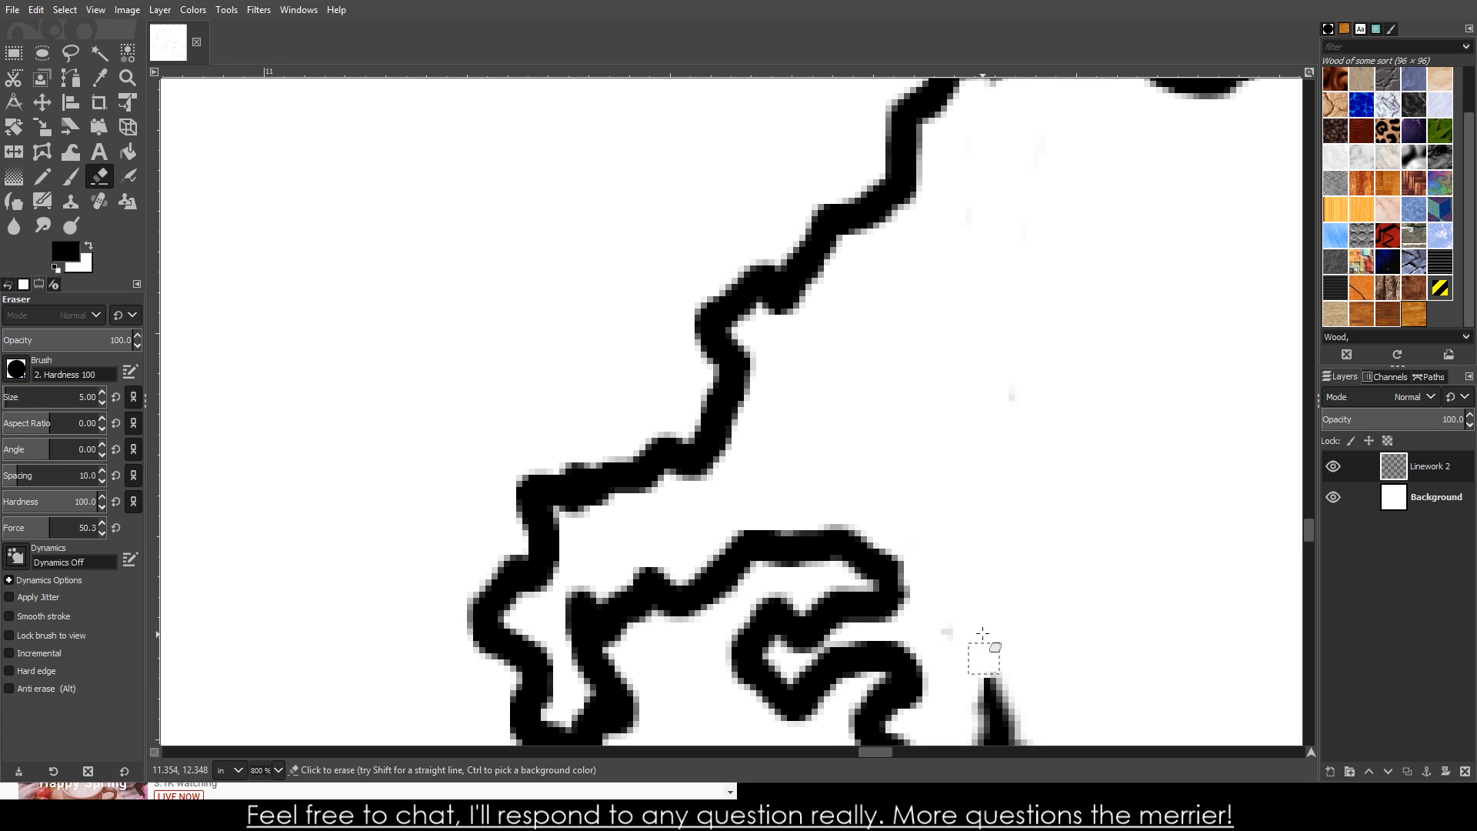
{"action": "scroll", "coordinate": [1039, 80], "scroll_direction": "down", "scroll_amount": 12}
{"action": "scroll", "coordinate": [1000, 231], "scroll_direction": "up", "scroll_amount": 6}
{"action": "mouse_move", "coordinate": [982, 320]}
{"action": "left_mouse_down"}
{"action": "mouse_move", "coordinate": [1013, 369]}
{"action": "mouse_move", "coordinate": [997, 369]}
{"action": "mouse_move", "coordinate": [952, 300]}
{"action": "mouse_move", "coordinate": [991, 403]}
{"action": "mouse_move", "coordinate": [1069, 530]}
{"action": "mouse_move", "coordinate": [1061, 549]}
{"action": "mouse_move", "coordinate": [983, 425]}
{"action": "mouse_move", "coordinate": [1027, 411]}
{"action": "mouse_move", "coordinate": [1094, 532]}
{"action": "mouse_move", "coordinate": [1034, 415]}
{"action": "mouse_move", "coordinate": [1049, 447]}
{"action": "mouse_move", "coordinate": [1055, 355]}
{"action": "mouse_move", "coordinate": [1038, 426]}
{"action": "mouse_move", "coordinate": [1061, 360]}
{"action": "mouse_move", "coordinate": [1029, 435]}
{"action": "mouse_move", "coordinate": [1022, 381]}
{"action": "mouse_move", "coordinate": [1028, 527]}
{"action": "mouse_move", "coordinate": [1052, 469]}
{"action": "mouse_move", "coordinate": [1109, 411]}
{"action": "mouse_move", "coordinate": [964, 713]}
{"action": "mouse_move", "coordinate": [987, 595]}
{"action": "mouse_move", "coordinate": [1017, 583]}
{"action": "mouse_move", "coordinate": [990, 677]}
{"action": "left_mouse_up"}
- Erase the rest of the old straight shore beside the new winding coastline, down to its junction with the inland line
{"action": "scroll", "coordinate": [1035, 419], "scroll_direction": "down", "scroll_amount": 3}
{"action": "scroll", "coordinate": [999, 557], "scroll_direction": "down", "scroll_amount": 3}
{"action": "mouse_move", "coordinate": [975, 465]}
{"action": "left_mouse_down"}
{"action": "mouse_move", "coordinate": [902, 644]}
{"action": "mouse_move", "coordinate": [931, 528]}
{"action": "mouse_move", "coordinate": [865, 731]}
{"action": "left_mouse_up"}
{"action": "scroll", "coordinate": [893, 578], "scroll_direction": "down", "scroll_amount": 2}
{"action": "mouse_move", "coordinate": [939, 418]}
{"action": "left_mouse_down"}
{"action": "mouse_move", "coordinate": [823, 512]}
{"action": "mouse_move", "coordinate": [870, 350]}
{"action": "mouse_move", "coordinate": [836, 449]}
{"action": "mouse_move", "coordinate": [852, 534]}
{"action": "mouse_move", "coordinate": [848, 446]}
{"action": "mouse_move", "coordinate": [771, 621]}
{"action": "mouse_move", "coordinate": [823, 515]}
{"action": "left_mouse_up"}
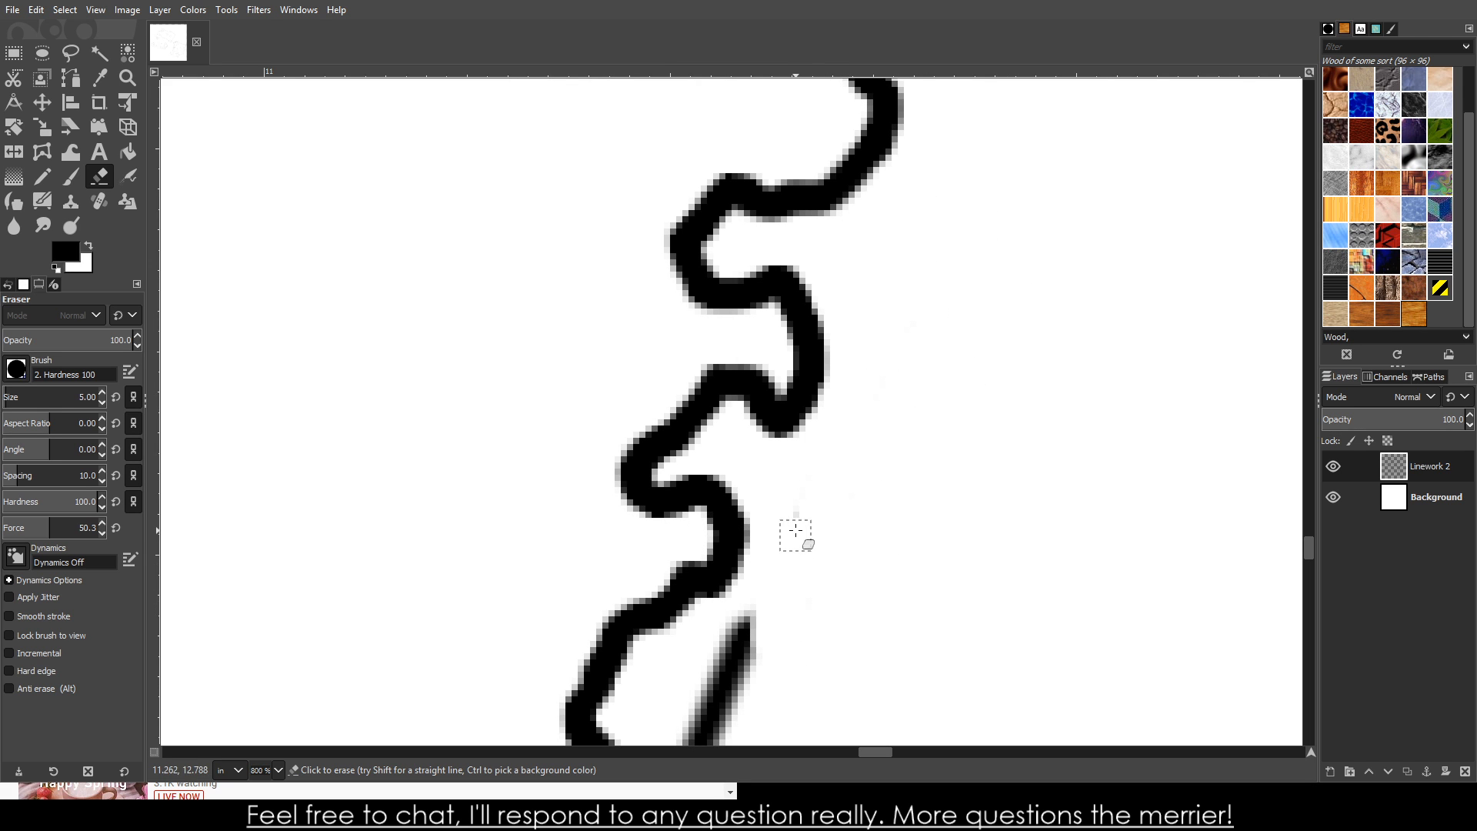
{"action": "scroll", "coordinate": [764, 458], "scroll_direction": "down", "scroll_amount": 4}
{"action": "scroll", "coordinate": [731, 401], "scroll_direction": "up", "scroll_amount": 1}
{"action": "mouse_move", "coordinate": [714, 387]}
{"action": "left_mouse_down"}
{"action": "mouse_move", "coordinate": [679, 382]}
{"action": "mouse_move", "coordinate": [663, 354]}
{"action": "mouse_move", "coordinate": [638, 360]}
{"action": "mouse_move", "coordinate": [690, 329]}
{"action": "mouse_move", "coordinate": [643, 357]}
{"action": "mouse_move", "coordinate": [752, 125]}
{"action": "left_mouse_up"}
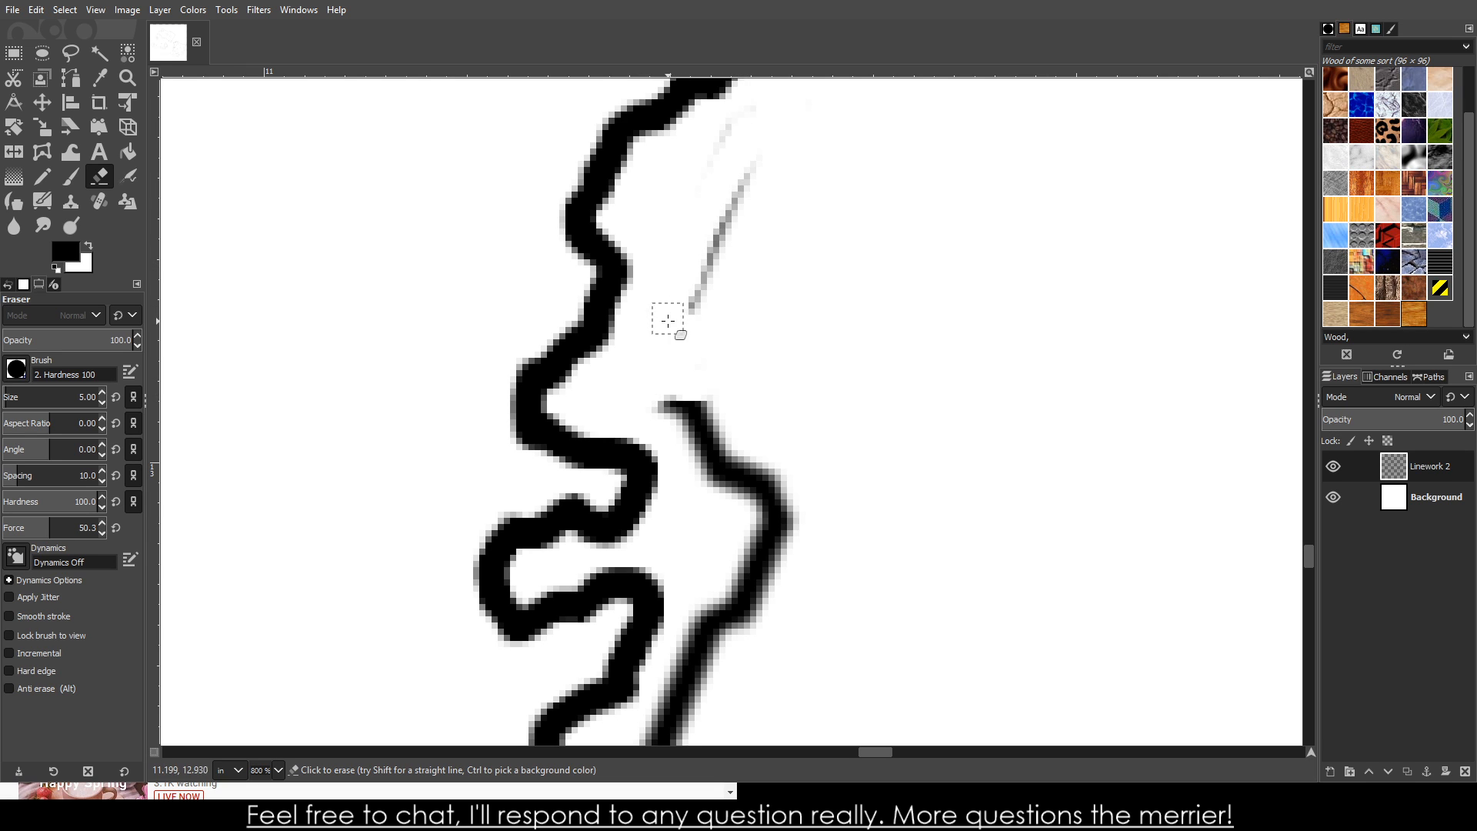
{"action": "mouse_move", "coordinate": [667, 320]}
{"action": "left_mouse_down"}
{"action": "mouse_move", "coordinate": [748, 143]}
{"action": "mouse_move", "coordinate": [722, 266]}
{"action": "mouse_move", "coordinate": [694, 309]}
{"action": "mouse_move", "coordinate": [760, 146]}
{"action": "left_mouse_up"}
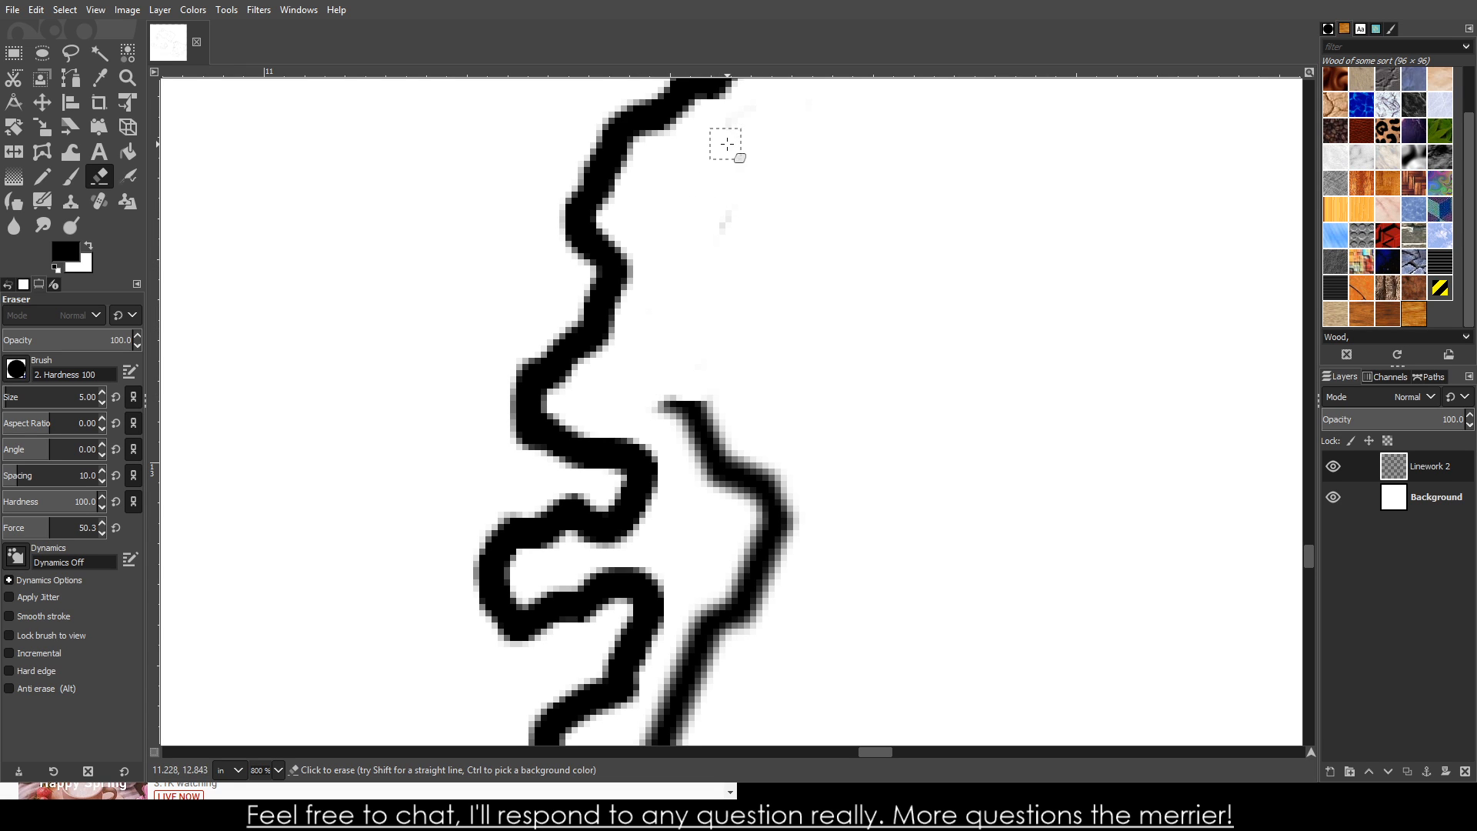
{"action": "mouse_move", "coordinate": [684, 382]}
{"action": "left_mouse_down"}
{"action": "mouse_move", "coordinate": [711, 441]}
{"action": "mouse_move", "coordinate": [673, 370]}
{"action": "mouse_move", "coordinate": [751, 509]}
{"action": "mouse_move", "coordinate": [708, 446]}
{"action": "mouse_move", "coordinate": [765, 550]}
{"action": "mouse_move", "coordinate": [763, 575]}
{"action": "mouse_move", "coordinate": [789, 408]}
{"action": "mouse_move", "coordinate": [715, 639]}
{"action": "mouse_move", "coordinate": [750, 402]}
{"action": "mouse_move", "coordinate": [711, 634]}
{"action": "mouse_move", "coordinate": [701, 376]}
{"action": "left_mouse_up"}
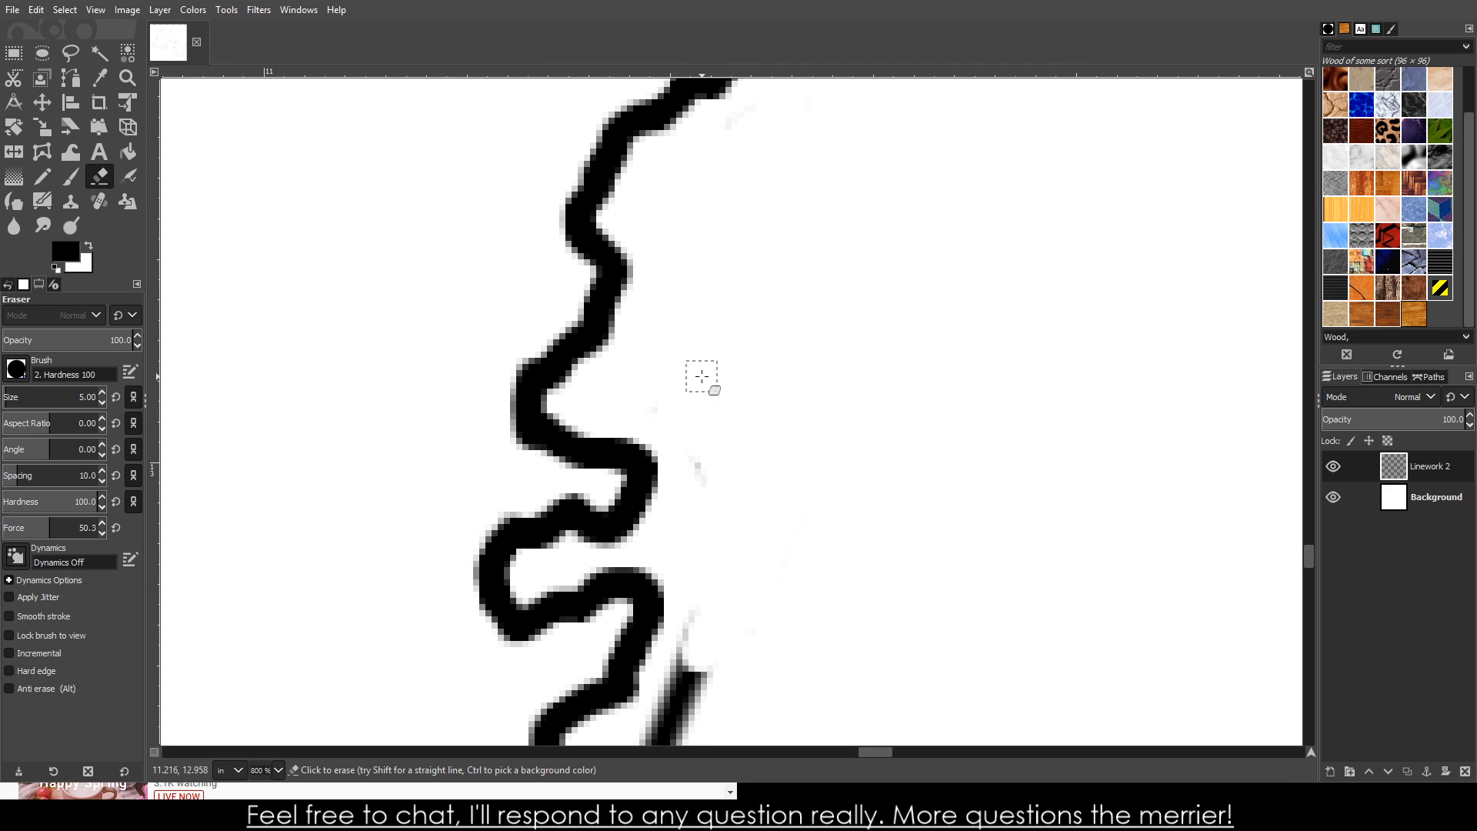
{"action": "scroll", "coordinate": [703, 566], "scroll_direction": "down", "scroll_amount": 5}
{"action": "mouse_move", "coordinate": [703, 205]}
{"action": "left_mouse_down"}
{"action": "mouse_move", "coordinate": [709, 142]}
{"action": "mouse_move", "coordinate": [624, 322]}
{"action": "mouse_move", "coordinate": [636, 324]}
{"action": "mouse_move", "coordinate": [704, 120]}
{"action": "left_mouse_up"}
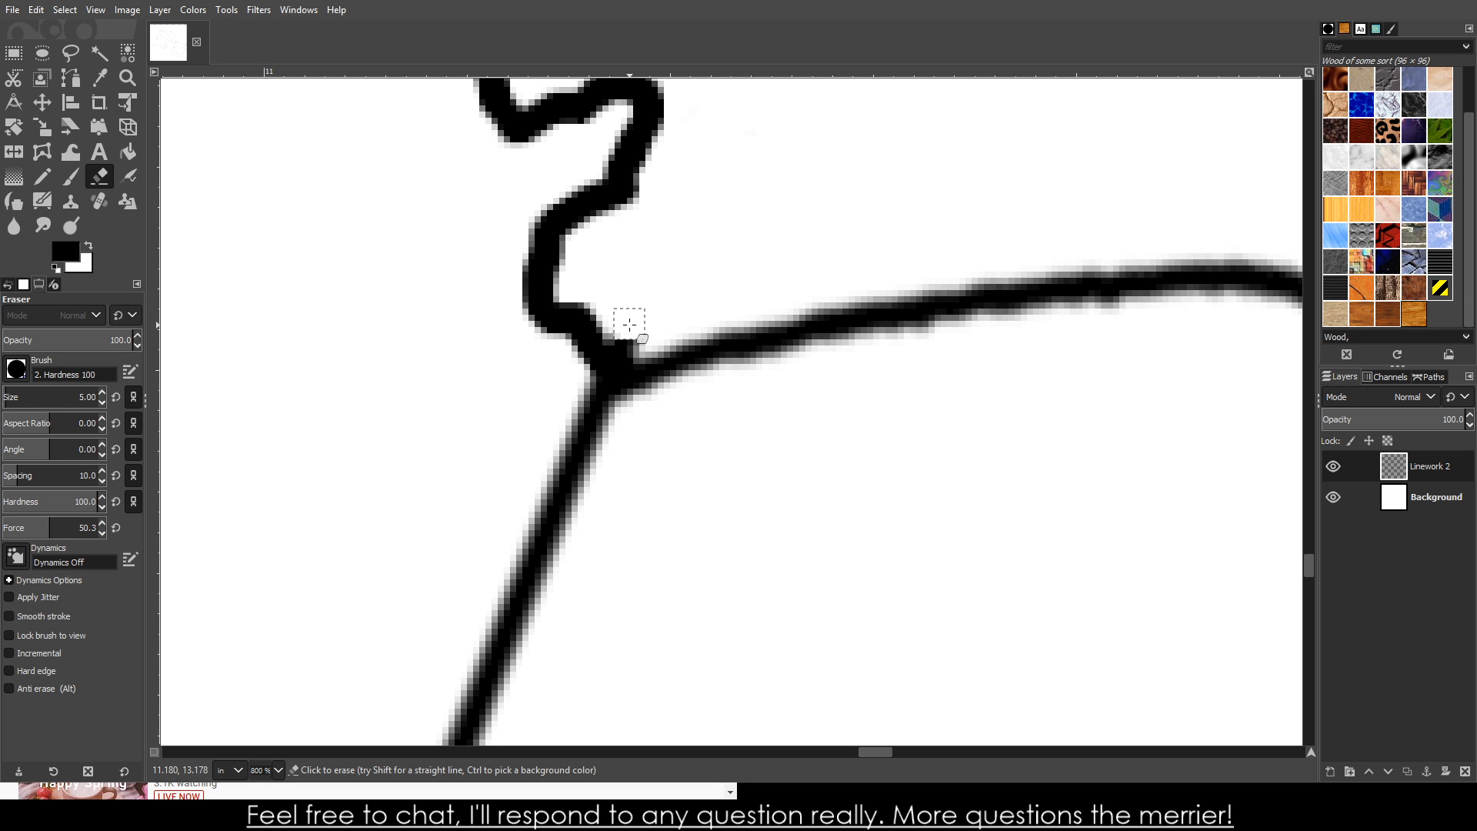
- Enlarge the eraser to 267.52 and erase the old southwestern coastline between the inland line's junction and the southern peninsula's tip
{"action": "scroll", "coordinate": [632, 333], "scroll_direction": "down", "scroll_amount": 7}
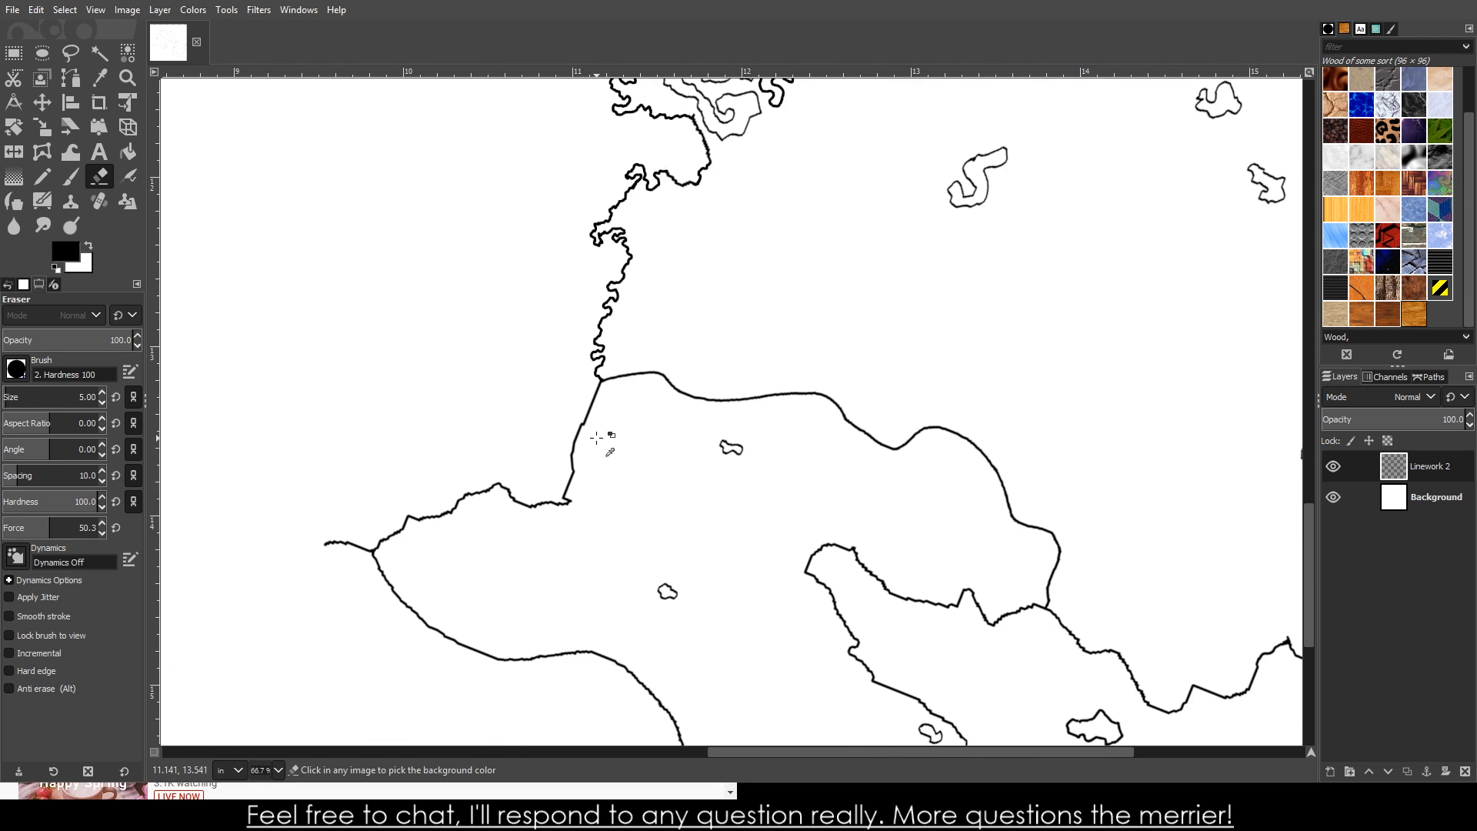
{"action": "scroll", "coordinate": [596, 438], "scroll_direction": "down", "scroll_amount": 2}
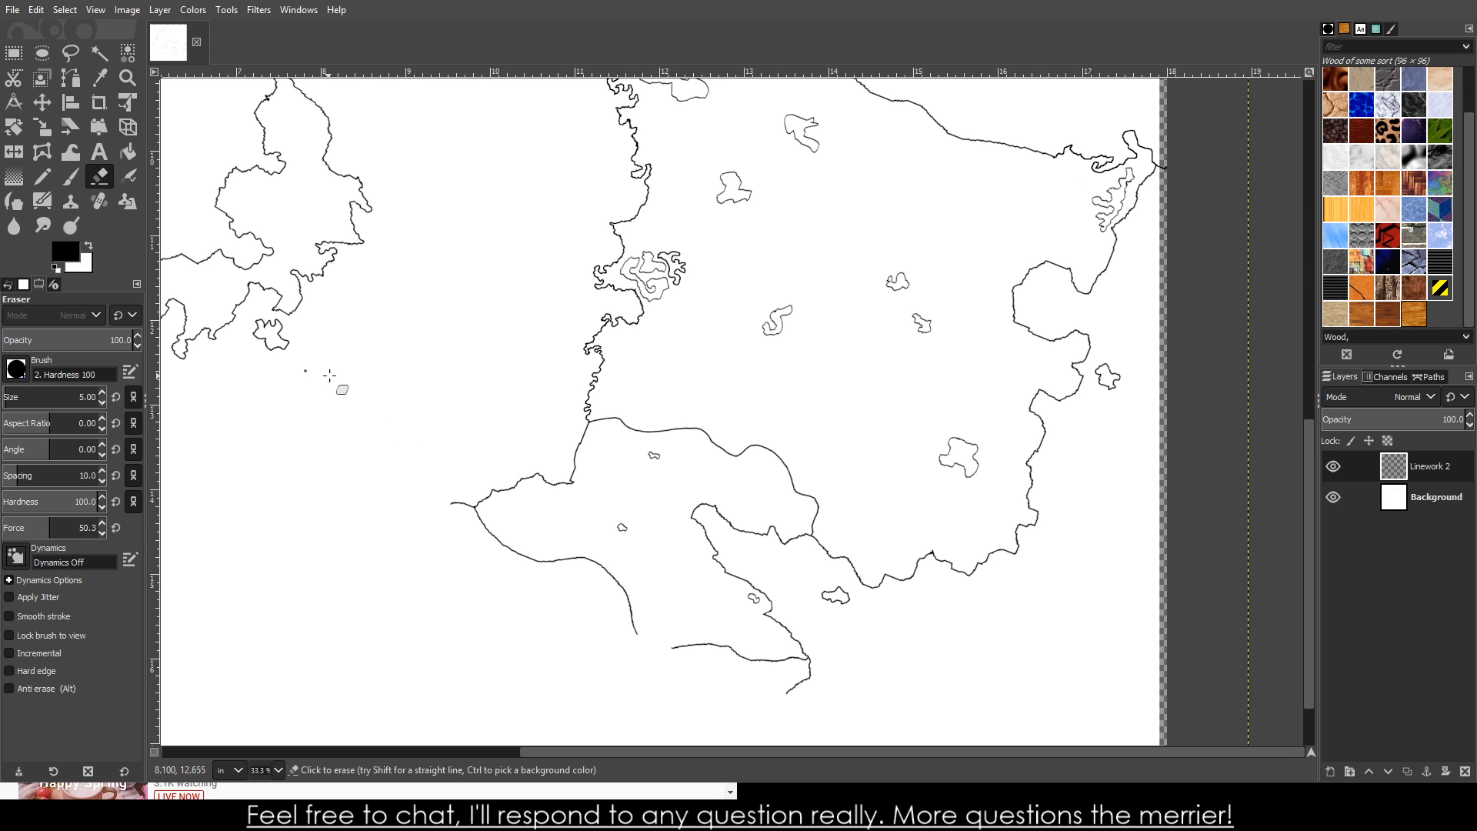
{"action": "left_click_drag", "start_coordinate": [85, 399], "coordinate": [46, 399]}
{"action": "mouse_move", "coordinate": [465, 498]}
{"action": "left_mouse_down"}
{"action": "mouse_move", "coordinate": [478, 547]}
{"action": "mouse_move", "coordinate": [603, 593]}
{"action": "mouse_move", "coordinate": [718, 670]}
{"action": "mouse_move", "coordinate": [820, 684]}
{"action": "mouse_move", "coordinate": [791, 686]}
{"action": "left_mouse_up"}
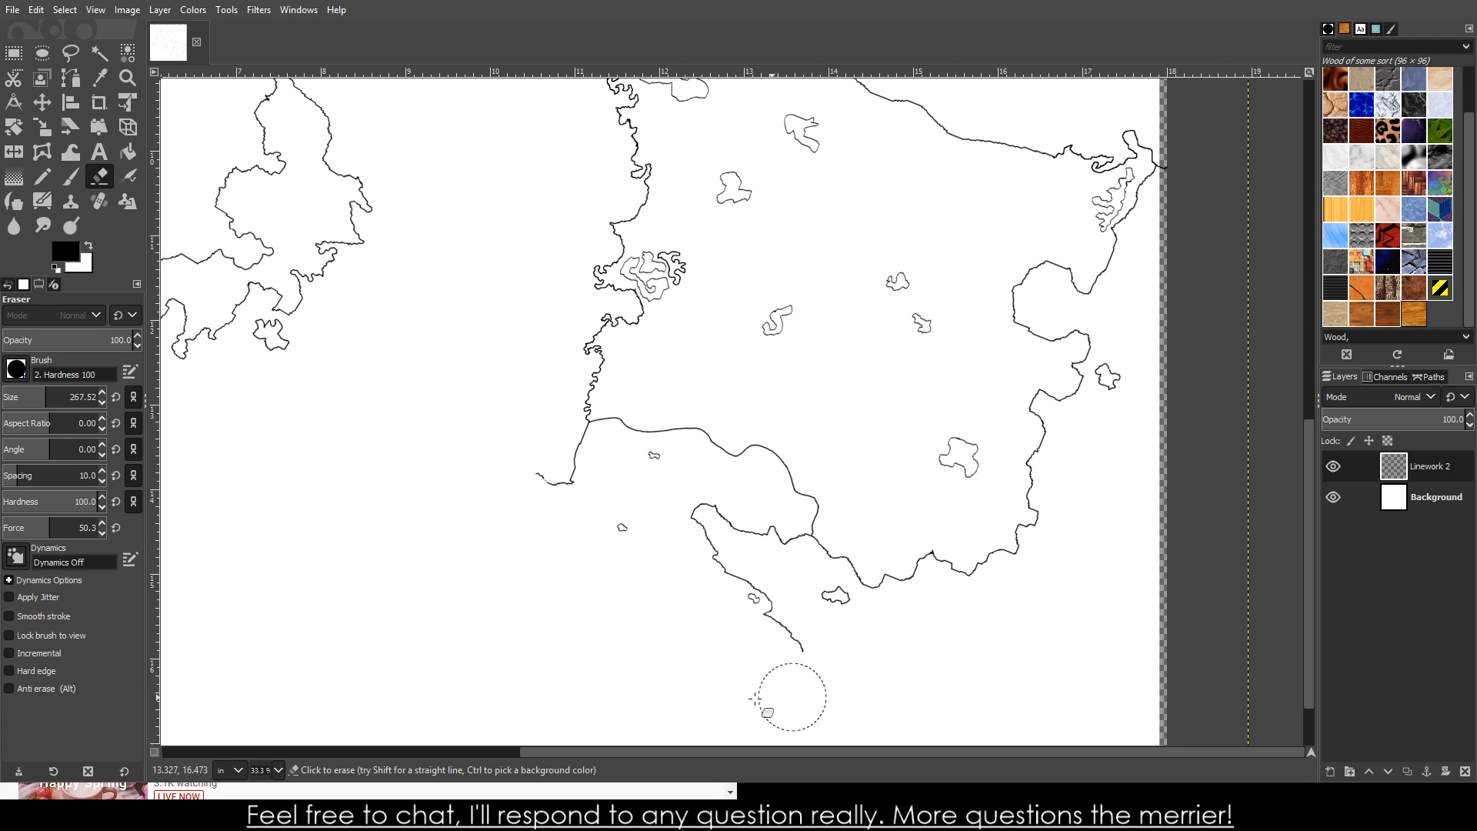
{"action": "left_click_drag", "start_coordinate": [528, 455], "coordinate": [569, 465]}
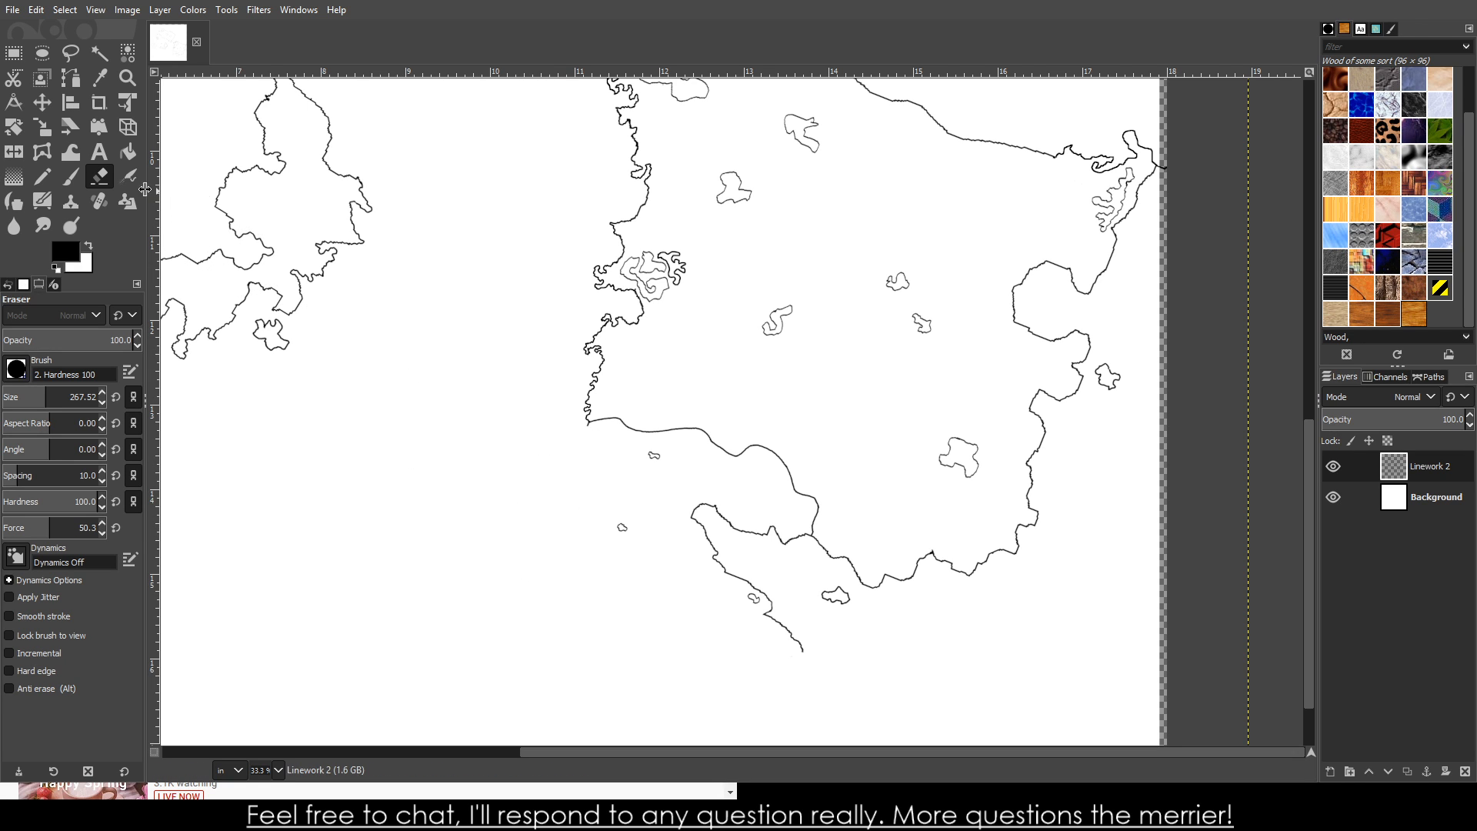
- With a size 5 paintbrush, paint an irregular southwestern coast from the western shore's end to the southern peninsula's tip
{"action": "left_click", "coordinate": [69, 184]}
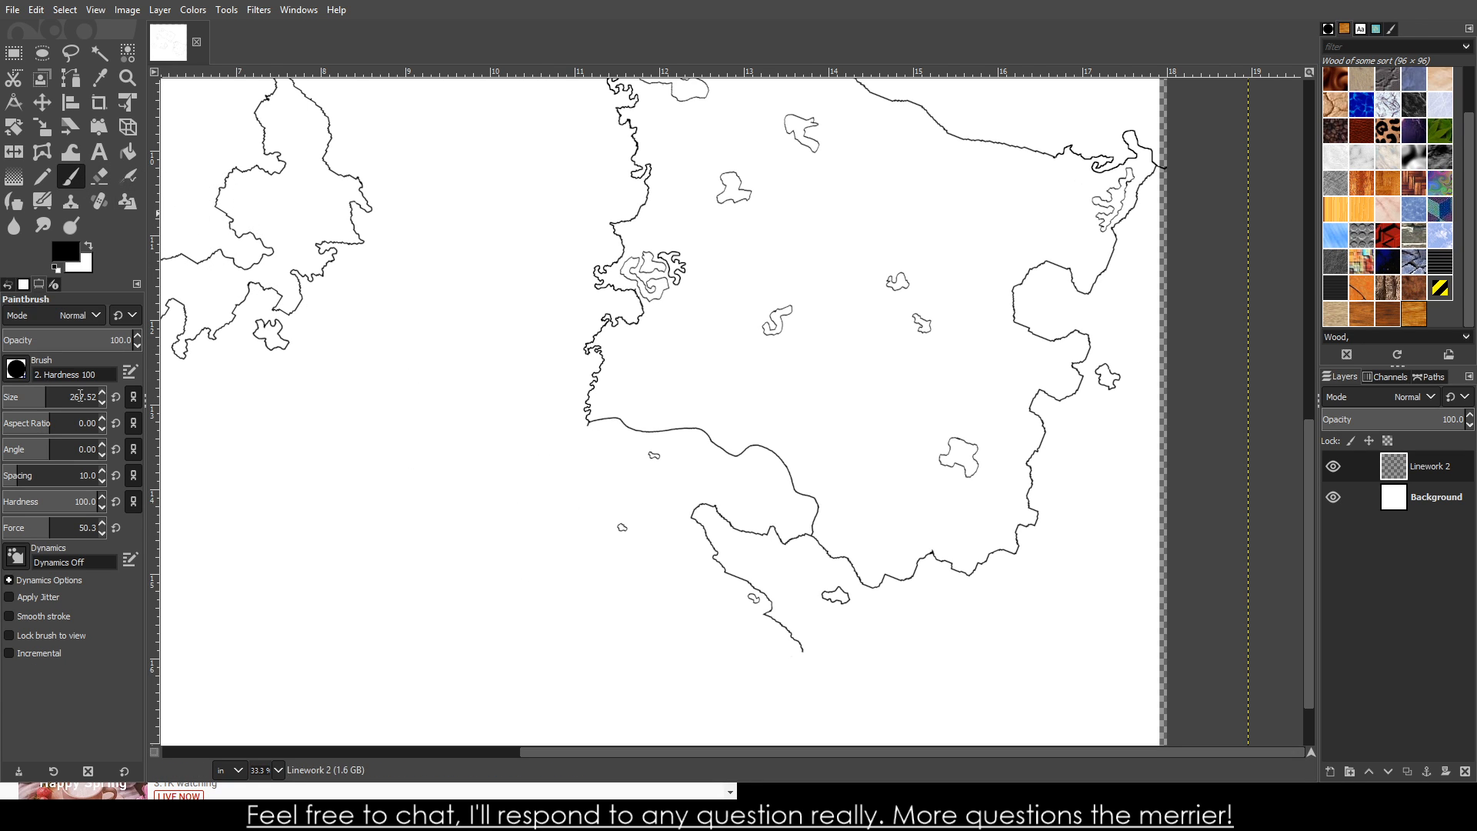
{"action": "type", "text": "5"}
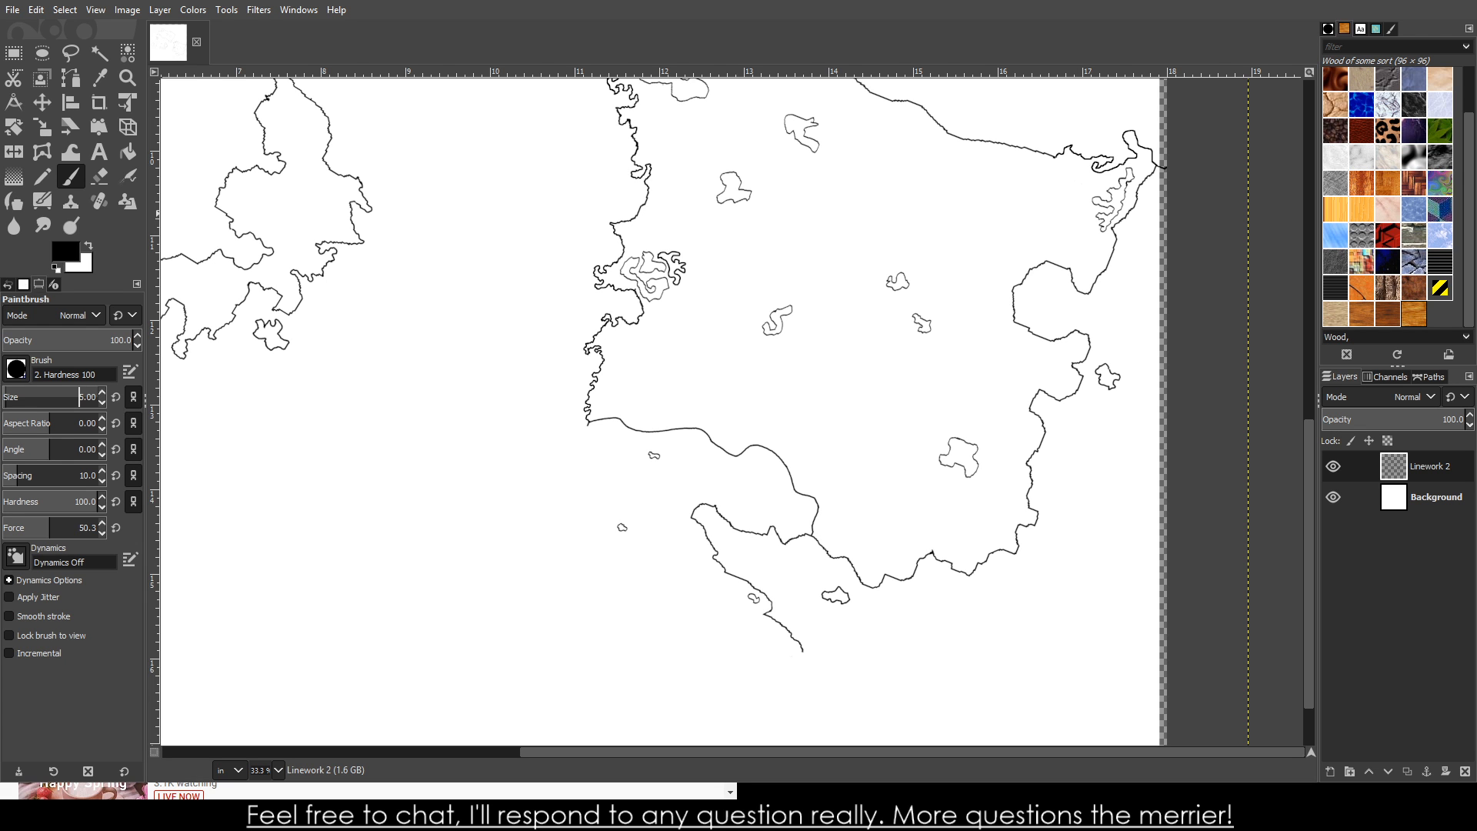
{"action": "key", "text": "Return"}
{"action": "scroll", "coordinate": [193, 633], "scroll_direction": "down", "scroll_amount": 2}
{"action": "scroll", "coordinate": [212, 621], "scroll_direction": "up", "scroll_amount": 3}
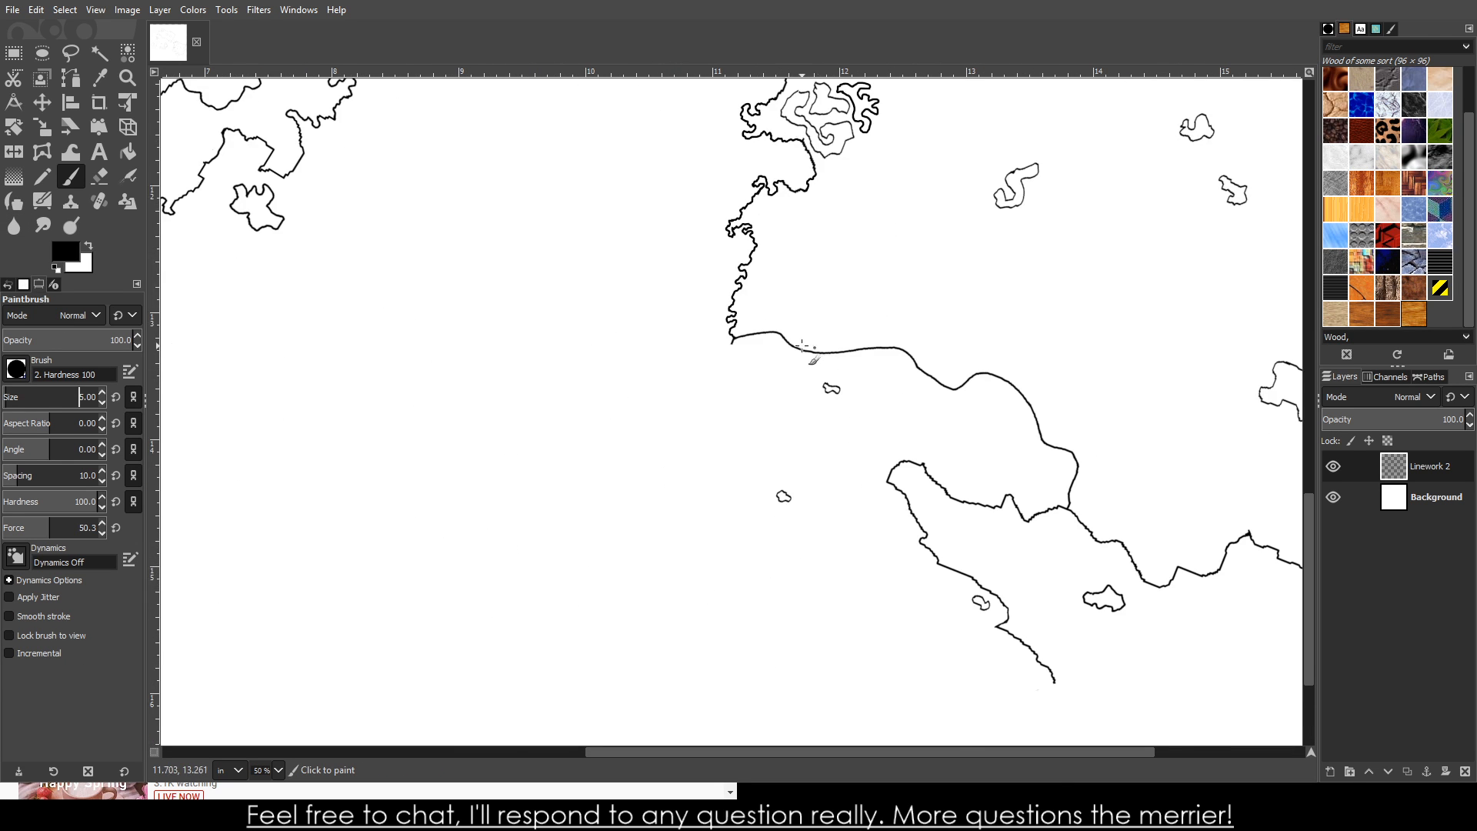
{"action": "scroll", "coordinate": [781, 340], "scroll_direction": "up", "scroll_amount": 1}
{"action": "scroll", "coordinate": [761, 466], "scroll_direction": "down", "scroll_amount": 2}
{"action": "scroll", "coordinate": [792, 246], "scroll_direction": "up", "scroll_amount": 1}
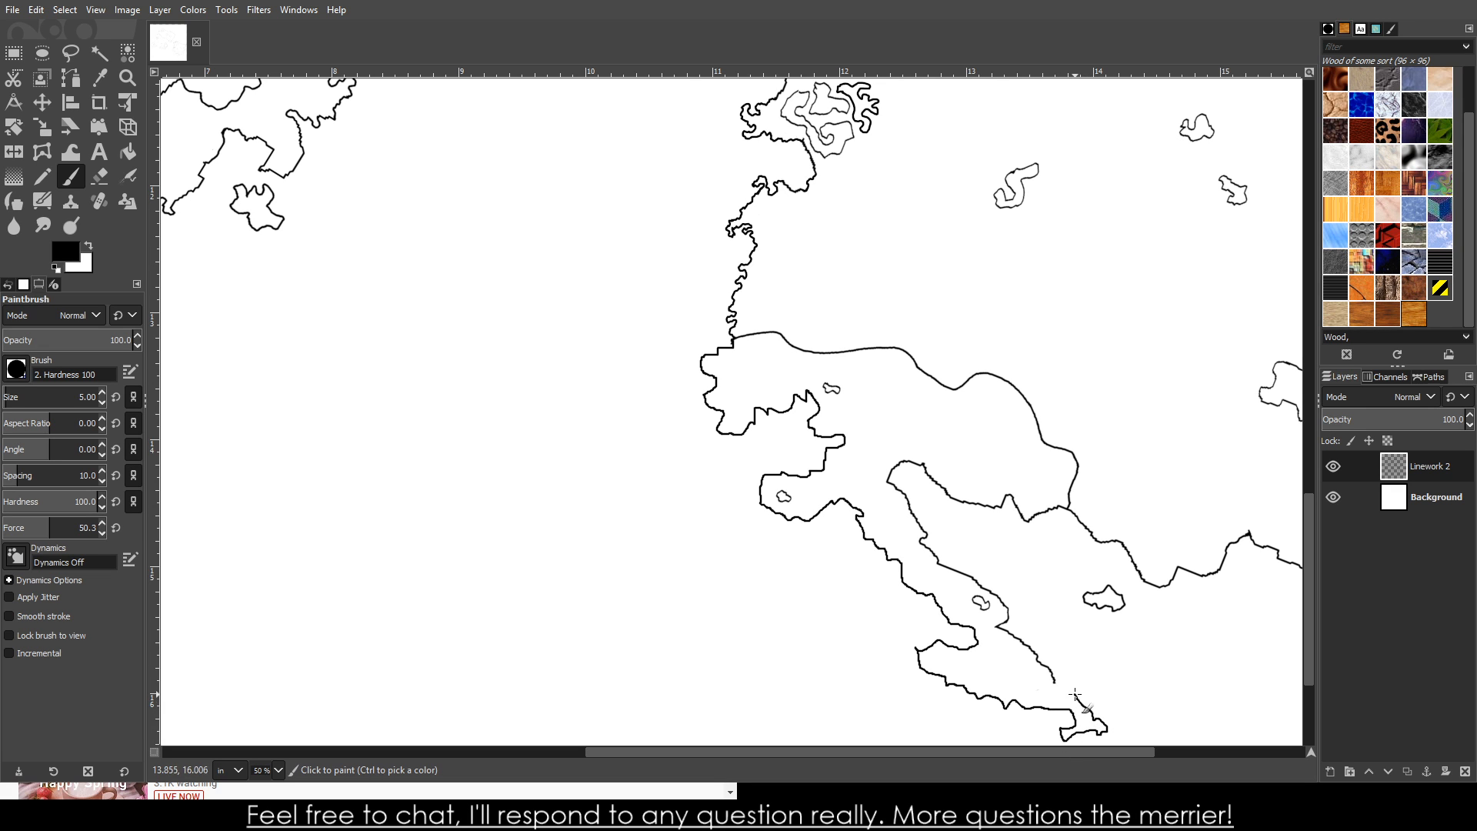
- Set the eraser size to 172.64 and erase the inland line crossing from the western shore to the southern coast
{"action": "scroll", "coordinate": [1057, 680], "scroll_direction": "down", "scroll_amount": 5}
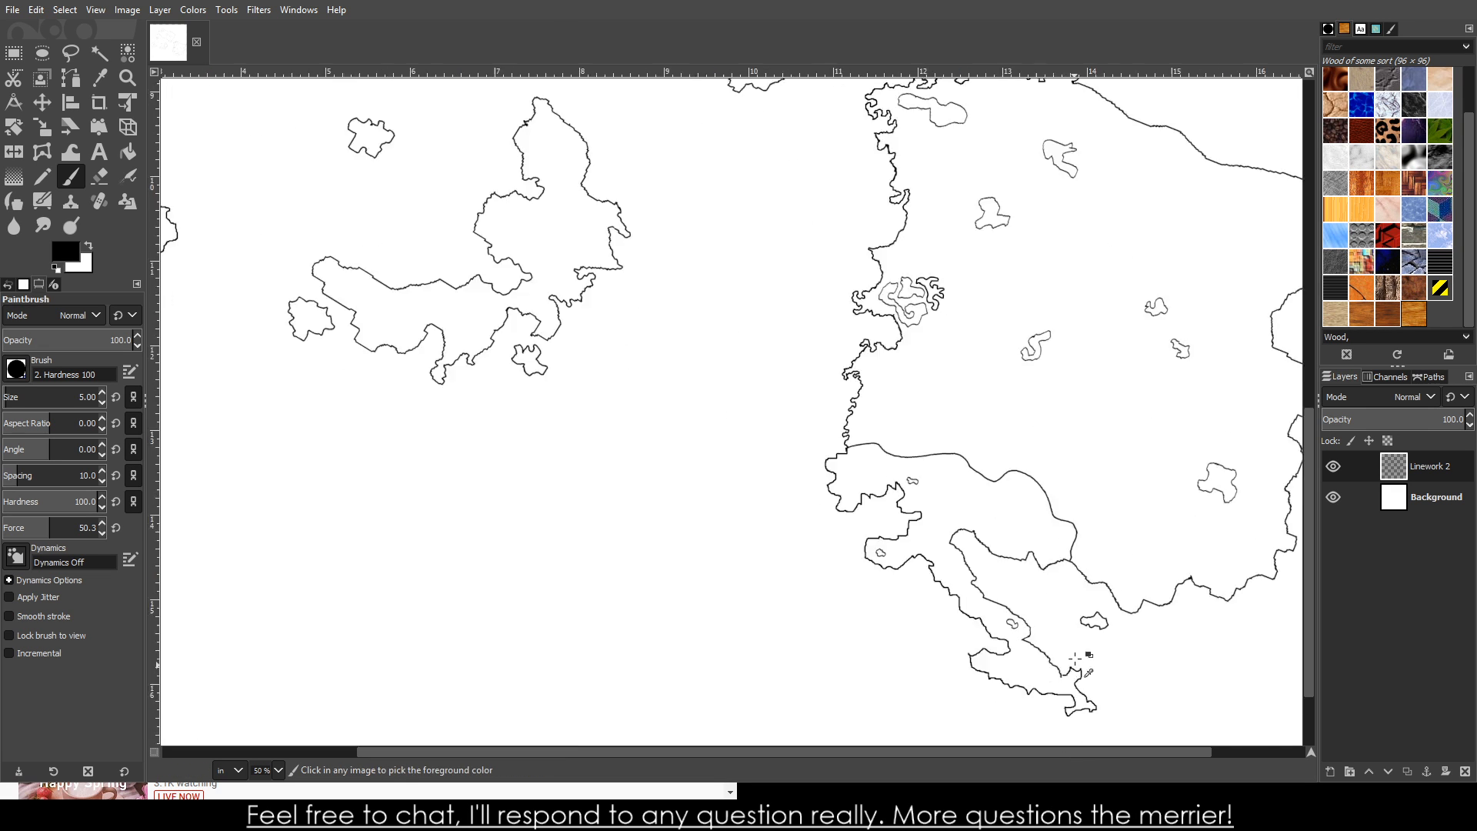
{"action": "scroll", "coordinate": [1139, 669], "scroll_direction": "up", "scroll_amount": 5}
{"action": "scroll", "coordinate": [1114, 620], "scroll_direction": "up", "scroll_amount": 1}
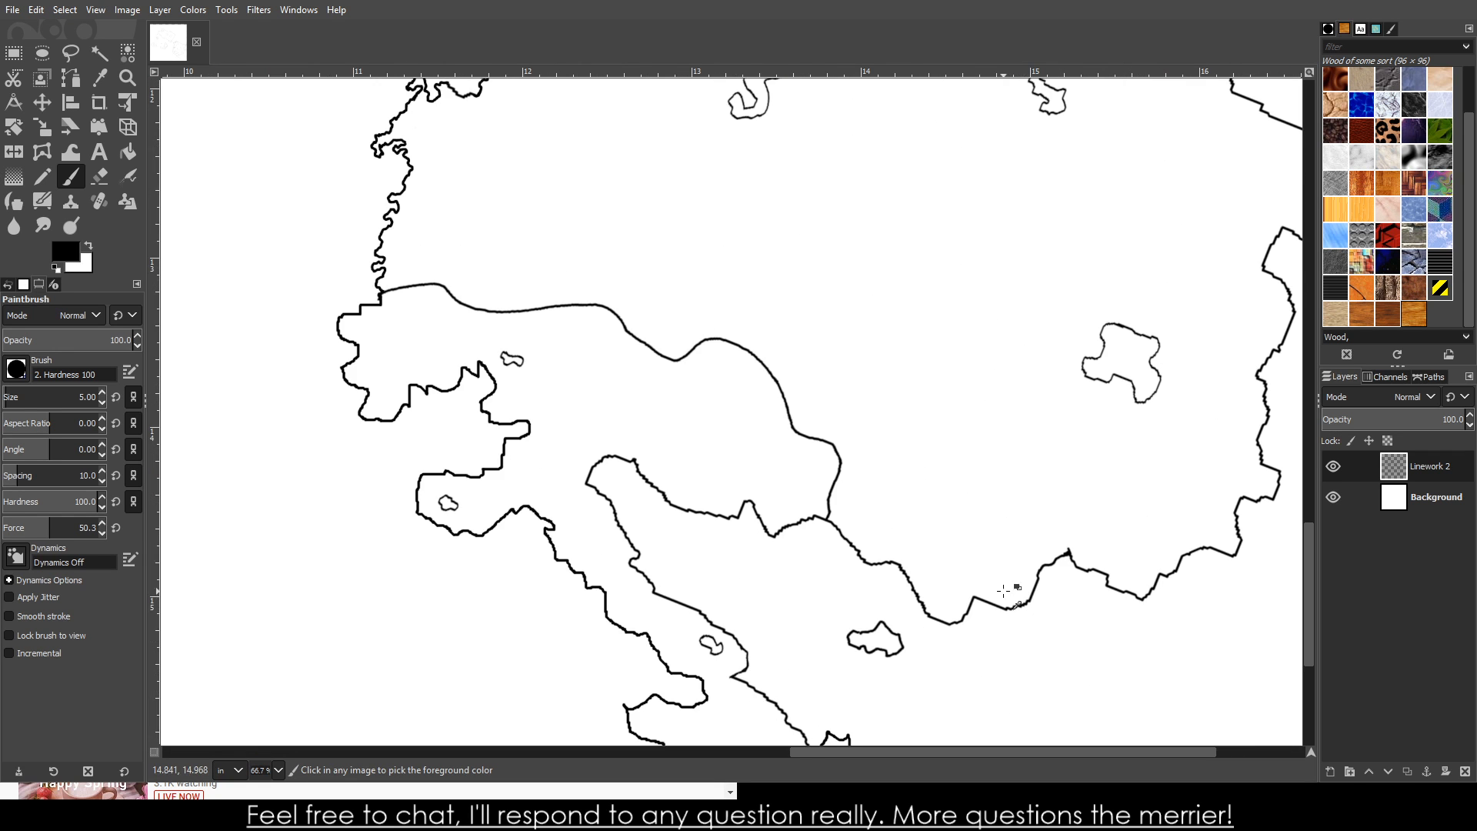
{"action": "scroll", "coordinate": [853, 550], "scroll_direction": "down", "scroll_amount": 2}
{"action": "scroll", "coordinate": [921, 517], "scroll_direction": "up", "scroll_amount": 2}
{"action": "left_click", "coordinate": [91, 180]}
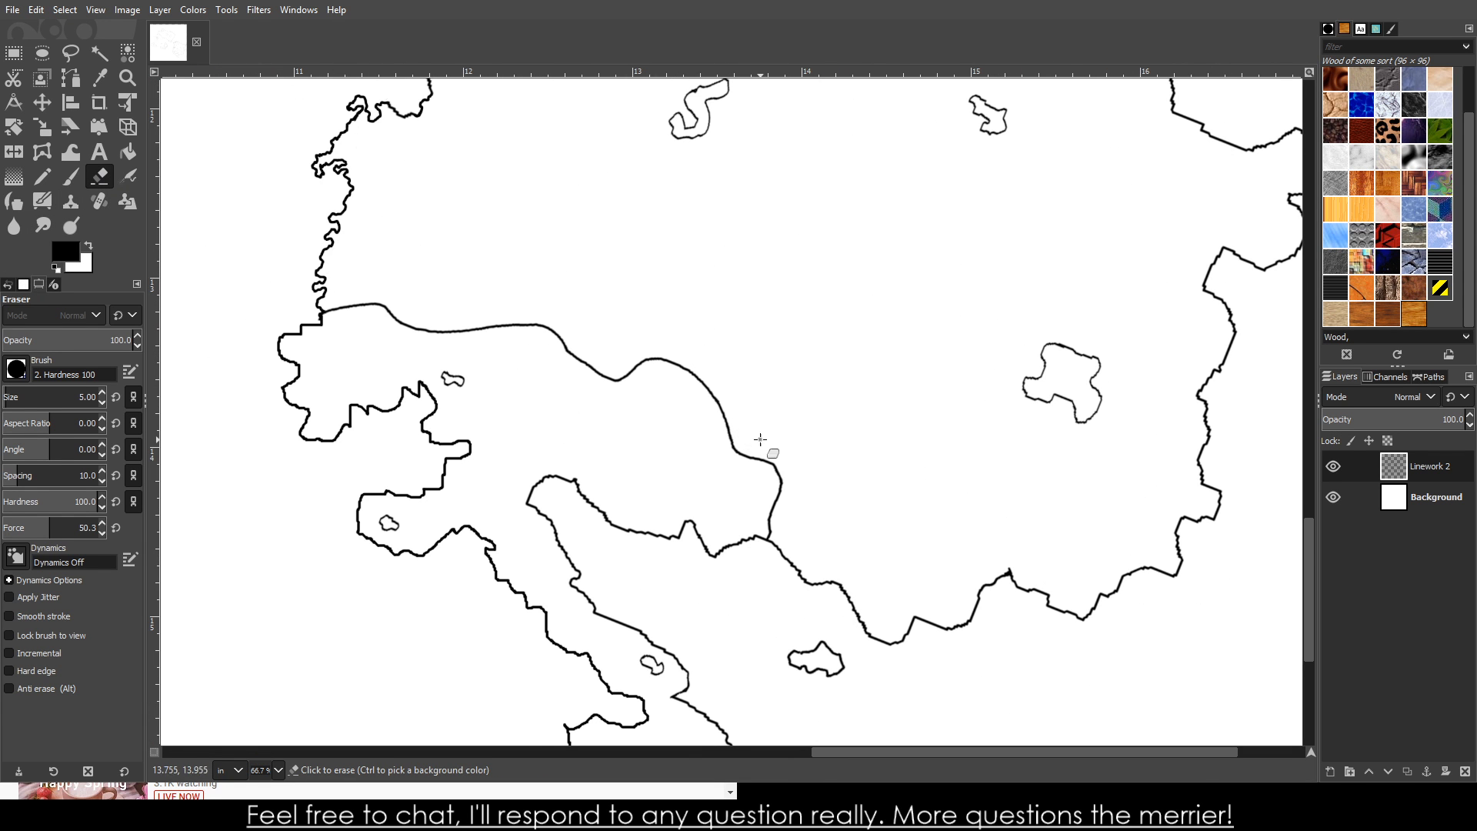
{"action": "mouse_move", "coordinate": [54, 396]}
{"action": "left_mouse_down"}
{"action": "mouse_move", "coordinate": [95, 396]}
{"action": "mouse_move", "coordinate": [35, 396]}
{"action": "left_mouse_up"}
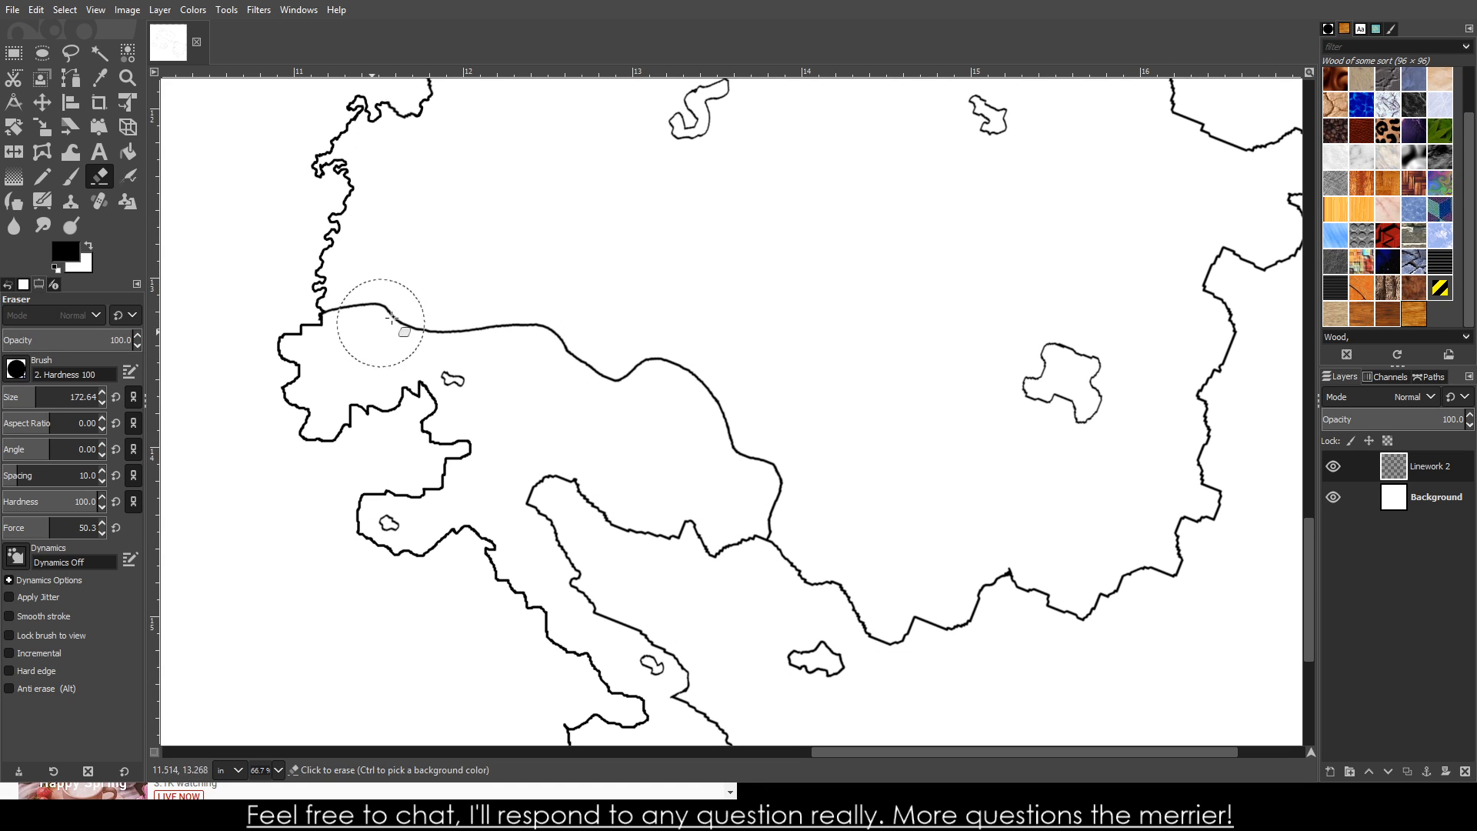
{"action": "mouse_move", "coordinate": [385, 296]}
{"action": "left_mouse_down"}
{"action": "mouse_move", "coordinate": [646, 351]}
{"action": "mouse_move", "coordinate": [784, 494]}
{"action": "left_mouse_up"}
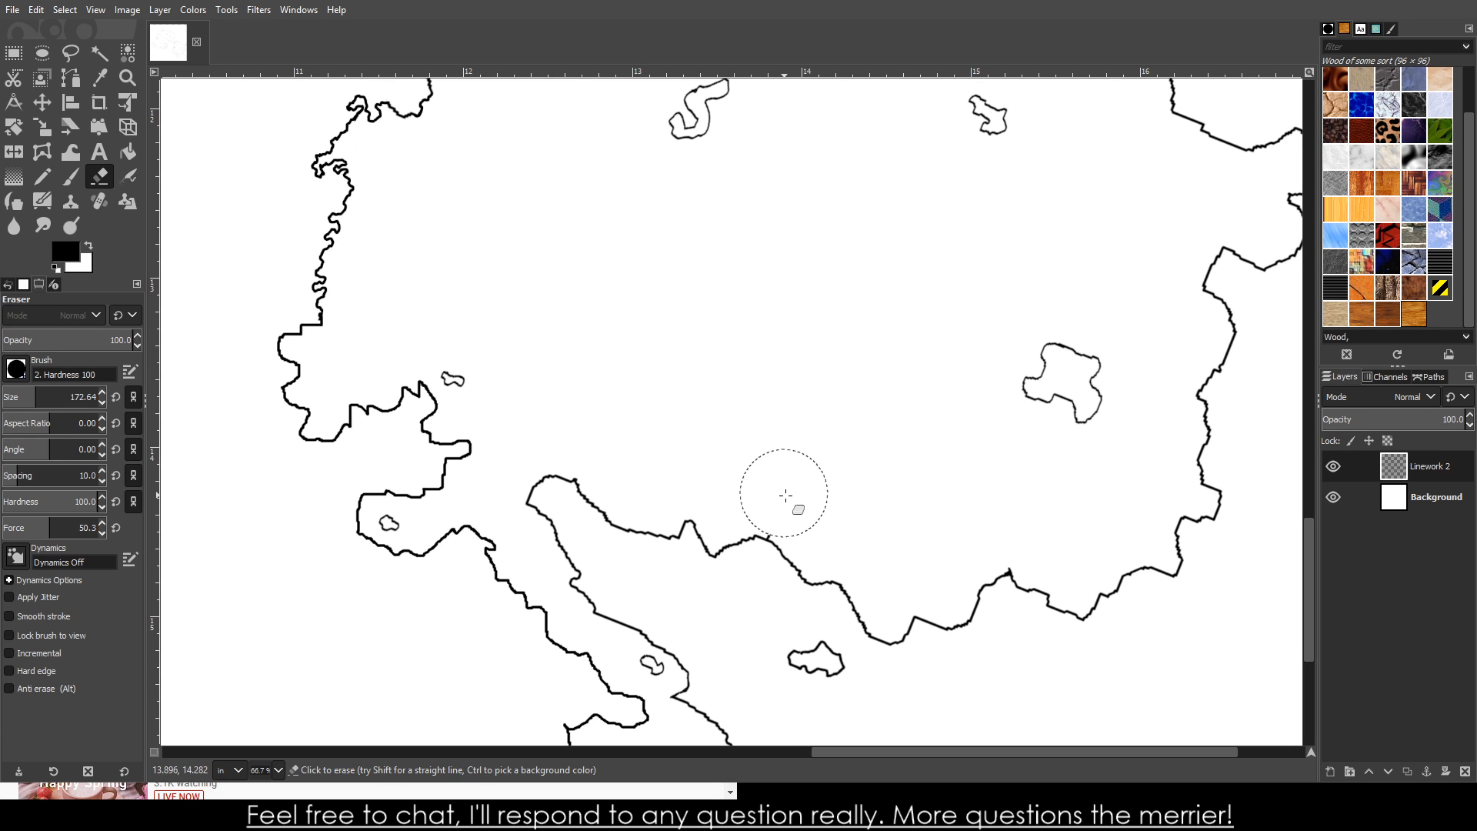
- Erase the southern coastline from the rounded northern end of the long peninsula to the landmass's southeastern corner
{"action": "scroll", "coordinate": [872, 373], "scroll_direction": "down", "scroll_amount": 4}
{"action": "scroll", "coordinate": [898, 363], "scroll_direction": "up", "scroll_amount": 1}
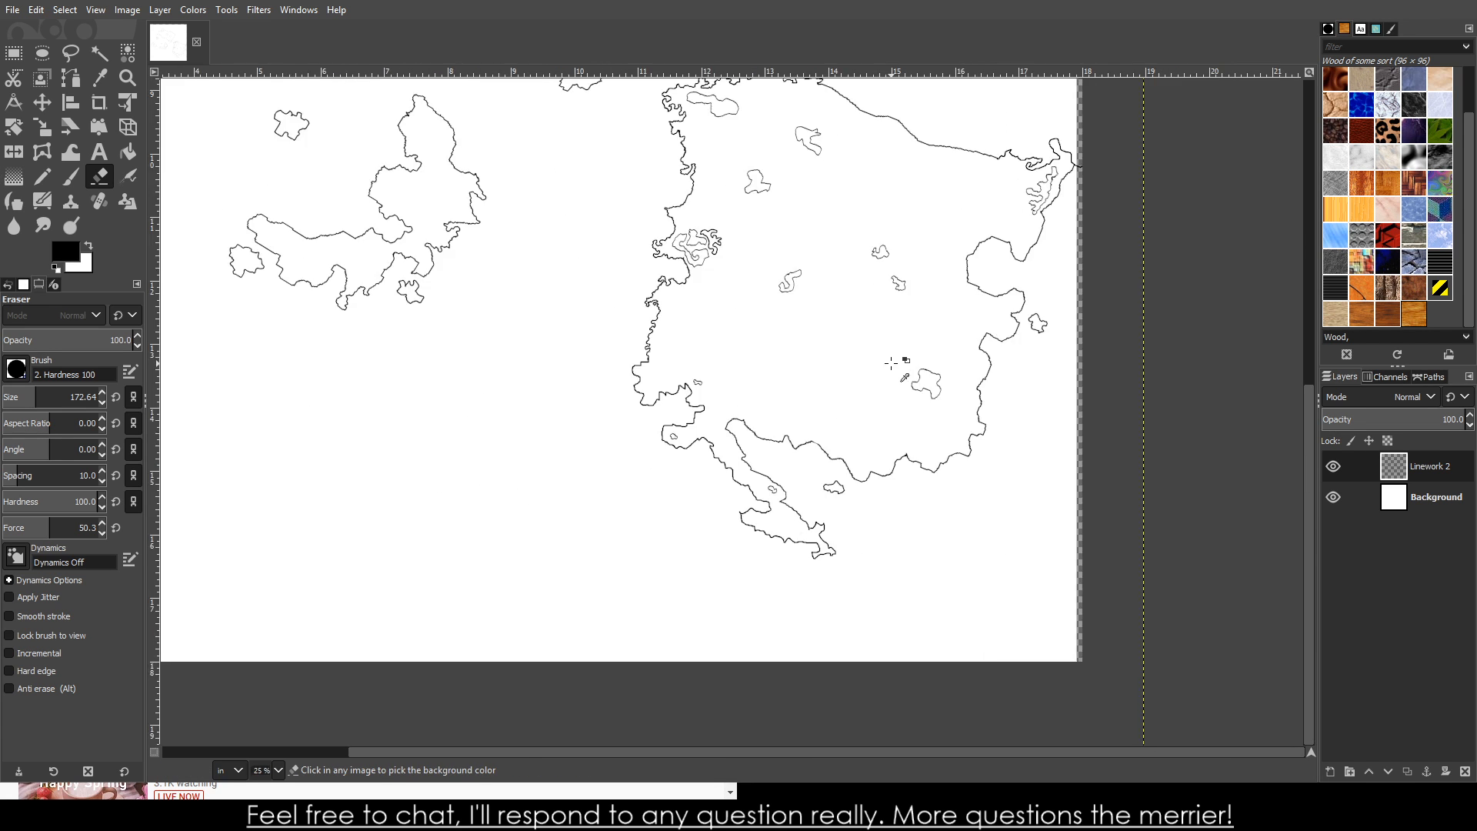
{"action": "scroll", "coordinate": [891, 356], "scroll_direction": "down", "scroll_amount": 2}
{"action": "scroll", "coordinate": [906, 363], "scroll_direction": "up", "scroll_amount": 3}
{"action": "scroll", "coordinate": [906, 362], "scroll_direction": "up", "scroll_amount": 2}
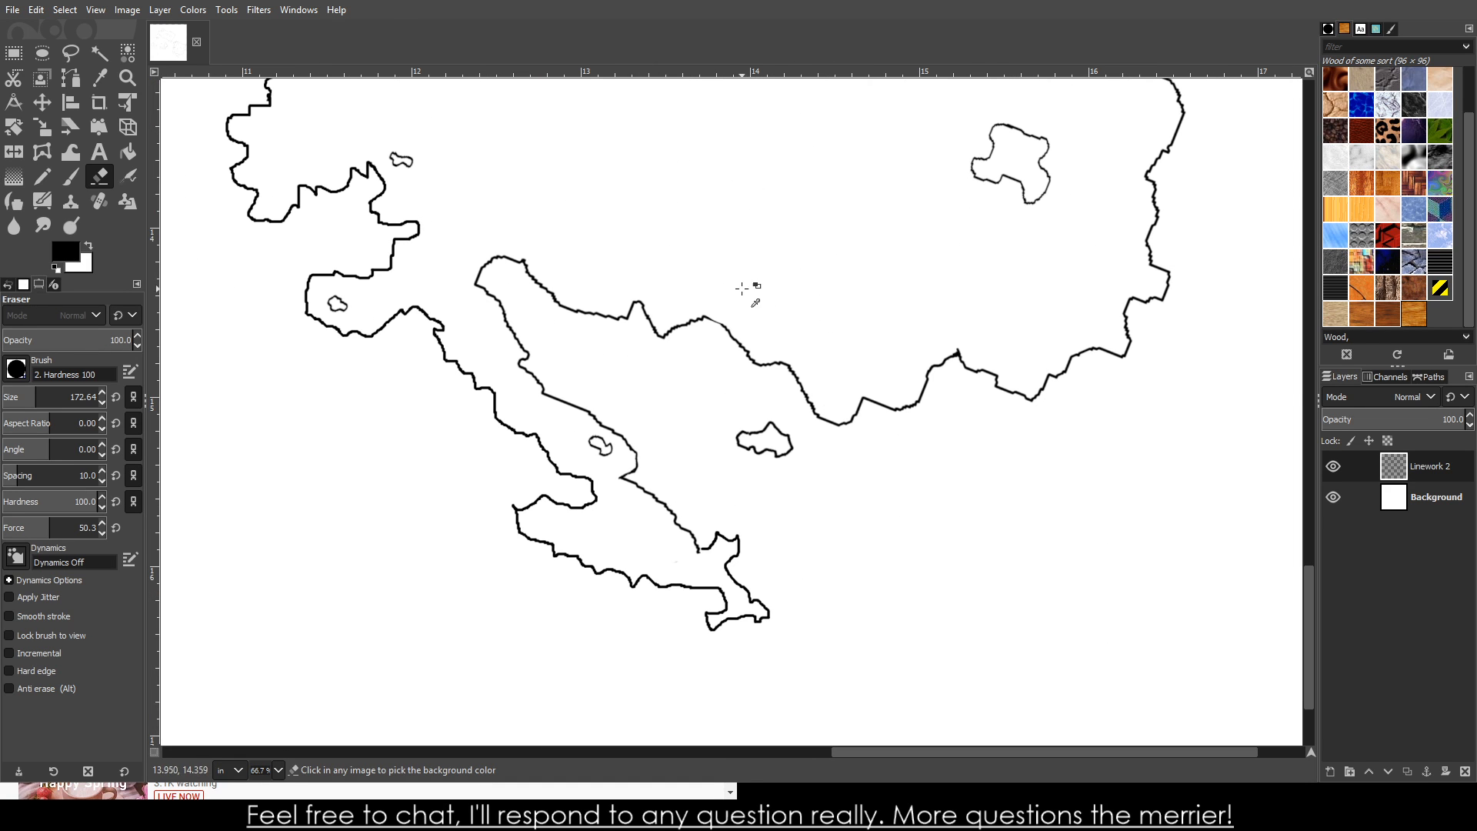
{"action": "mouse_move", "coordinate": [565, 245]}
{"action": "left_mouse_down"}
{"action": "mouse_move", "coordinate": [608, 296]}
{"action": "mouse_move", "coordinate": [752, 340]}
{"action": "mouse_move", "coordinate": [854, 403]}
{"action": "mouse_move", "coordinate": [987, 371]}
{"action": "left_mouse_up"}
- With a size 5 paintbrush, paint a winding southern coast of hooked inlets and headlands across the erased gap
{"action": "left_click", "coordinate": [70, 176]}
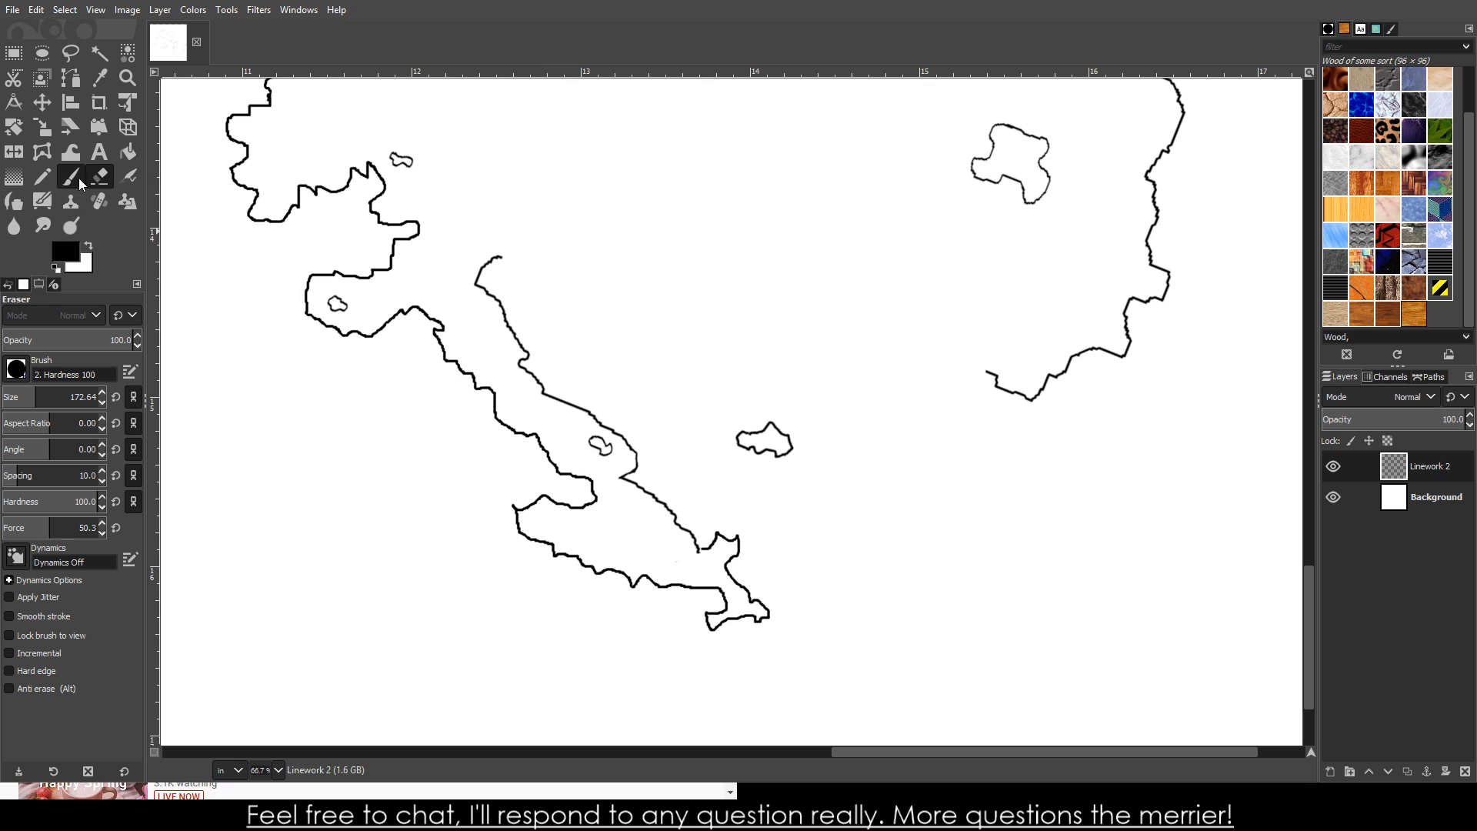
{"action": "scroll", "coordinate": [153, 345], "scroll_direction": "up", "scroll_amount": 3}
{"action": "left_click_drag", "start_coordinate": [73, 392], "coordinate": [70, 397]}
{"action": "type", "text": "5"}
{"action": "key", "text": "Return"}
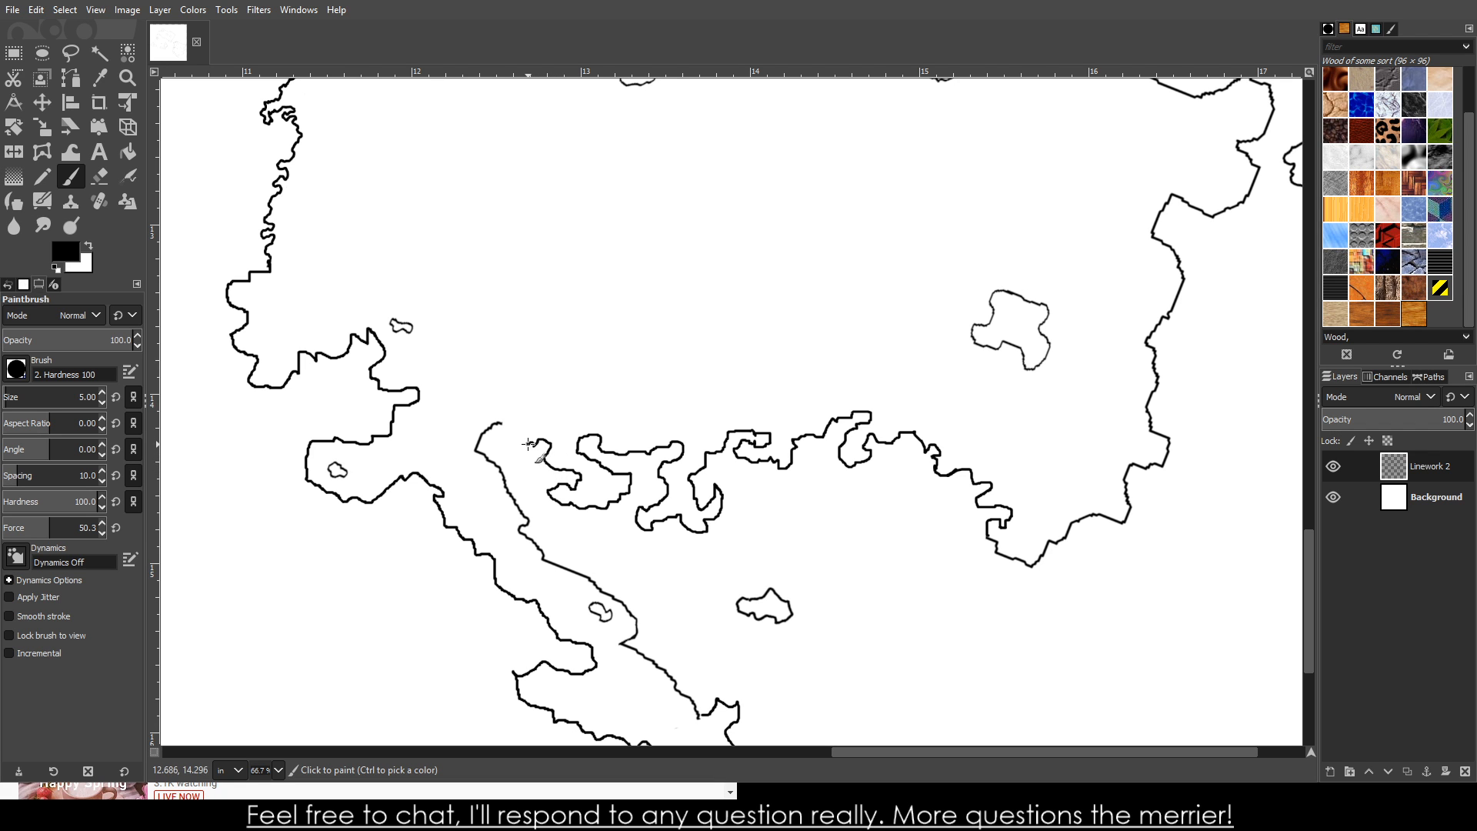
- Paint a hooked cove and a wavy coastline just inside the angular shore at the landmass's southeastern corner
{"action": "scroll", "coordinate": [500, 424], "scroll_direction": "down", "scroll_amount": 8}
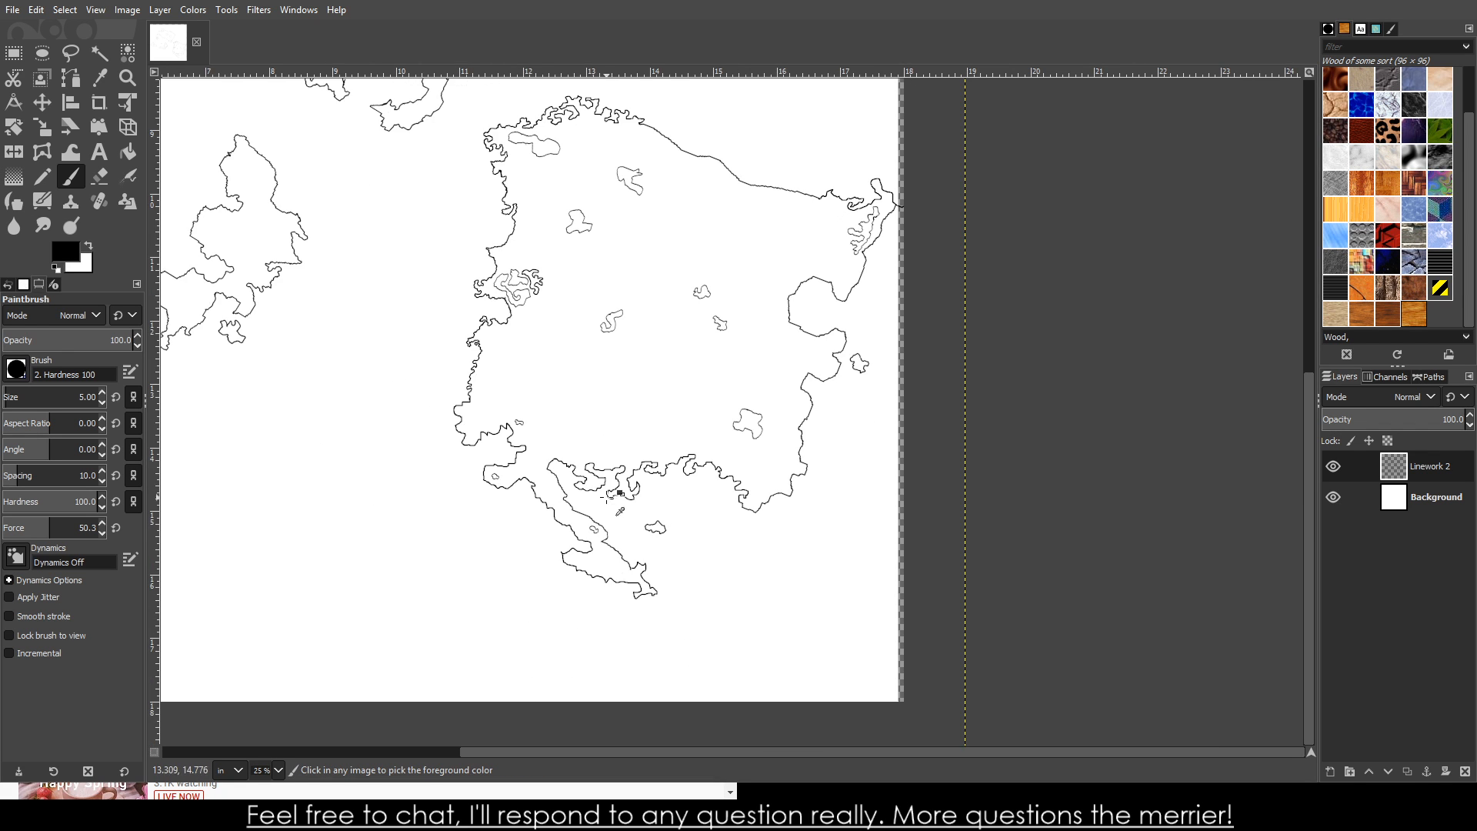
{"action": "scroll", "coordinate": [660, 527], "scroll_direction": "up", "scroll_amount": 9}
{"action": "scroll", "coordinate": [904, 485], "scroll_direction": "down", "scroll_amount": 4}
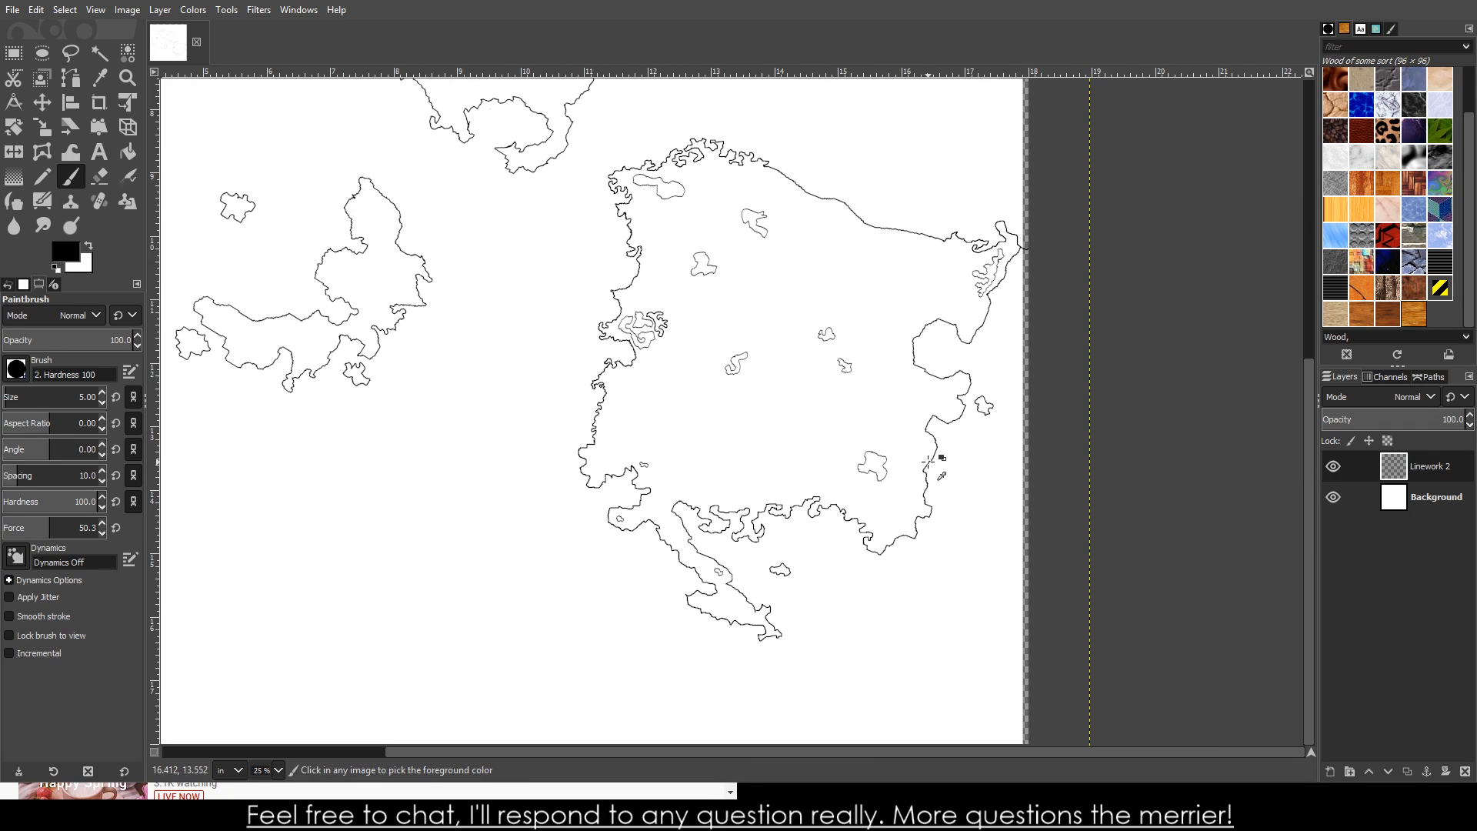
{"action": "scroll", "coordinate": [928, 462], "scroll_direction": "up", "scroll_amount": 2}
{"action": "scroll", "coordinate": [861, 385], "scroll_direction": "down", "scroll_amount": 4}
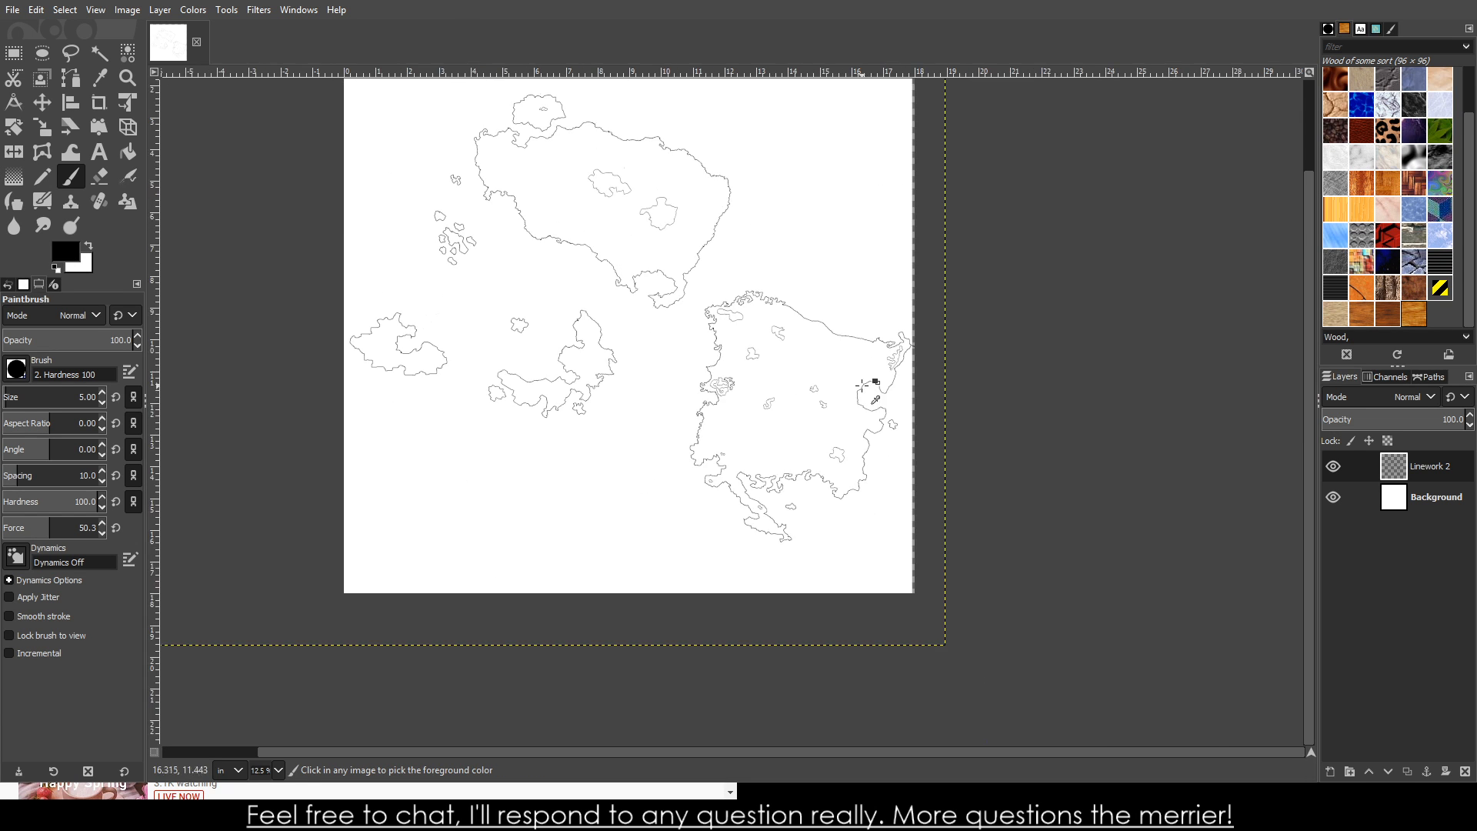
{"action": "scroll", "coordinate": [862, 385], "scroll_direction": "up", "scroll_amount": 5}
{"action": "scroll", "coordinate": [843, 622], "scroll_direction": "down", "scroll_amount": 4}
{"action": "scroll", "coordinate": [858, 516], "scroll_direction": "up", "scroll_amount": 4}
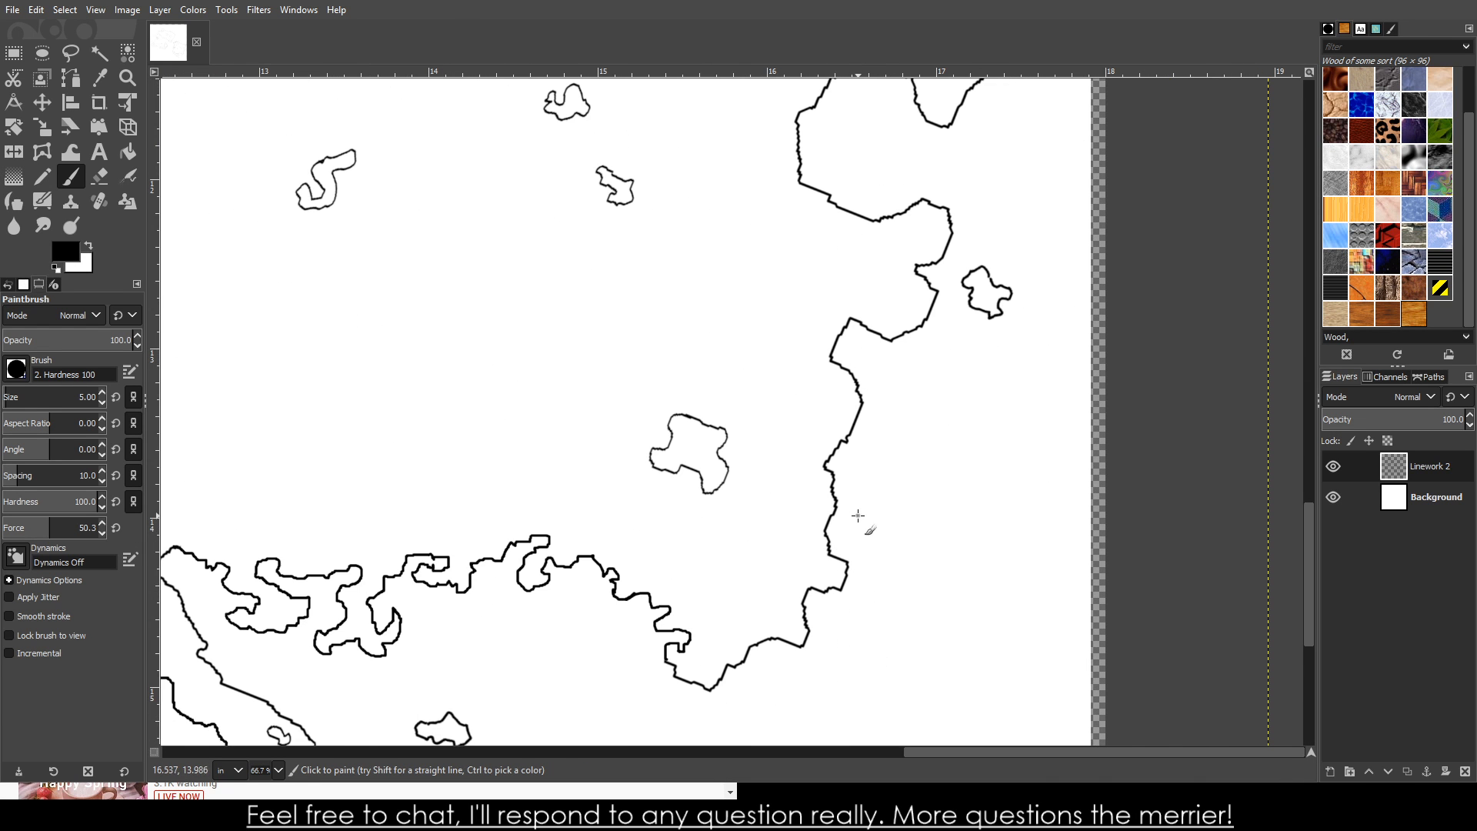
{"action": "scroll", "coordinate": [784, 654], "scroll_direction": "up", "scroll_amount": 4}
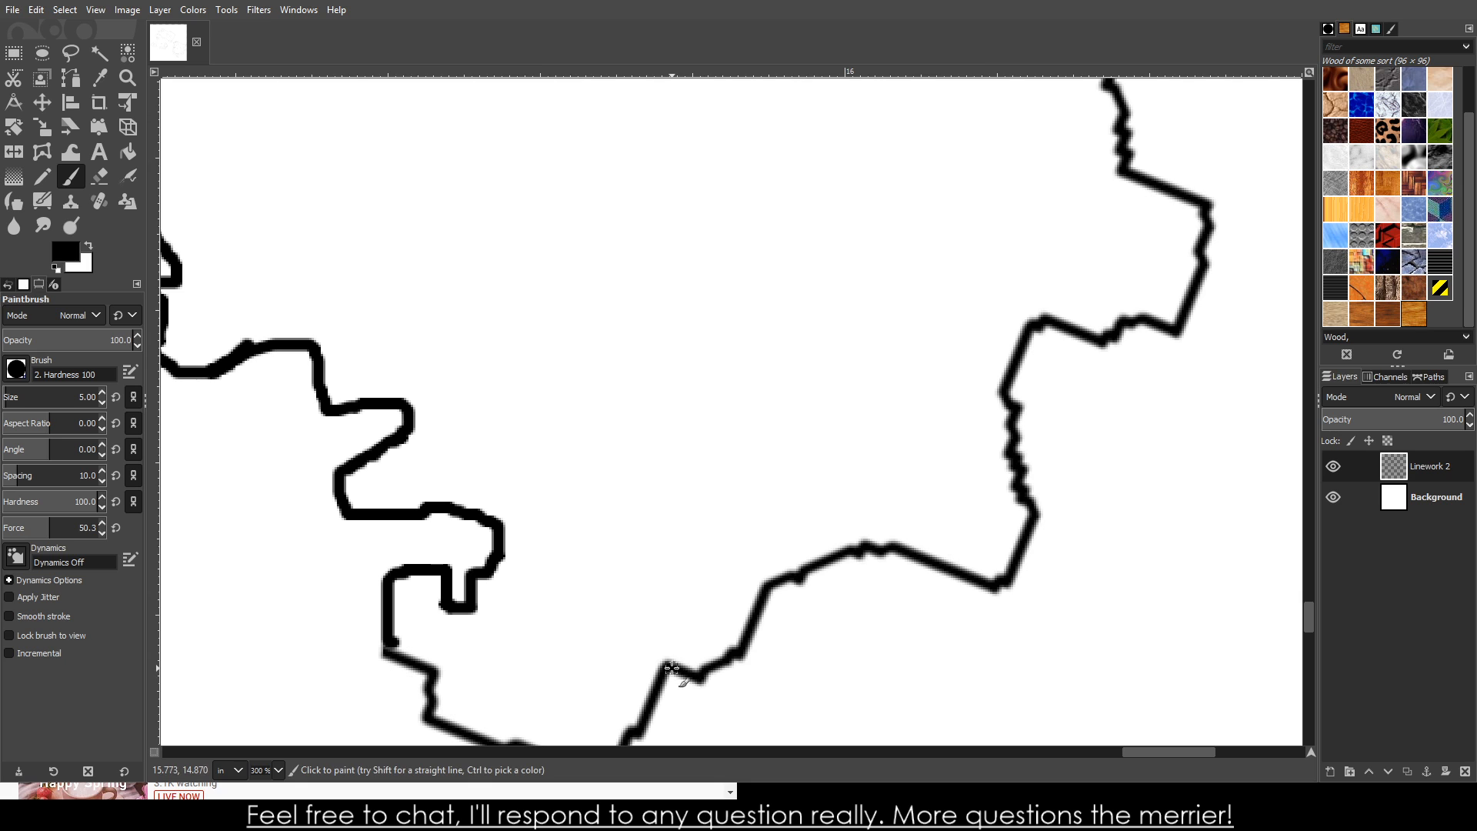
{"action": "mouse_move", "coordinate": [672, 668]}
{"action": "left_mouse_down"}
{"action": "mouse_move", "coordinate": [692, 628]}
{"action": "mouse_move", "coordinate": [670, 616]}
{"action": "mouse_move", "coordinate": [627, 660]}
{"action": "mouse_move", "coordinate": [589, 651]}
{"action": "mouse_move", "coordinate": [598, 601]}
{"action": "mouse_move", "coordinate": [791, 519]}
{"action": "mouse_move", "coordinate": [979, 514]}
{"action": "left_mouse_up"}
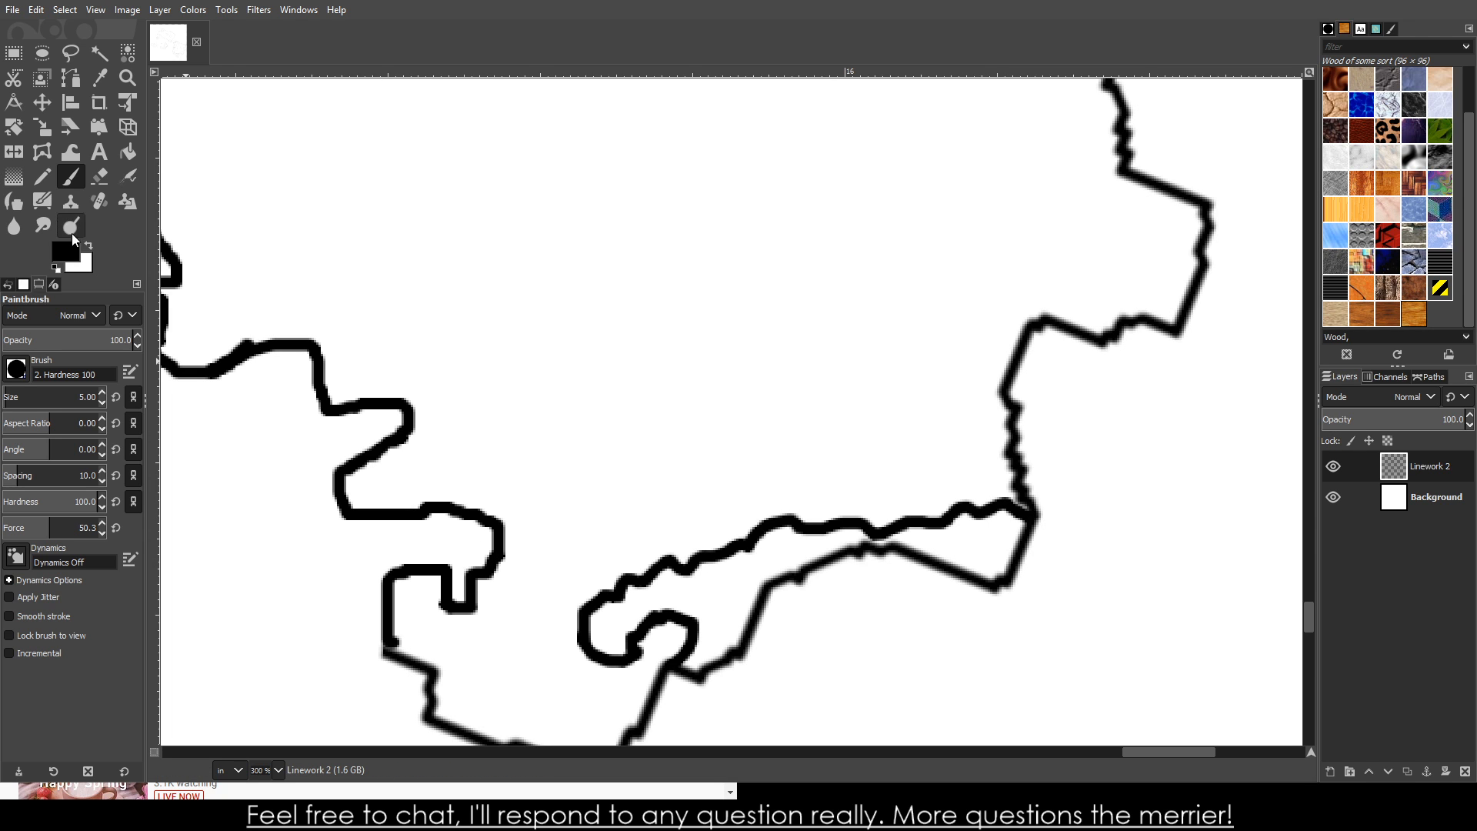
- Erase the old angular shore below the new wavy coastline at the southeastern corner
{"action": "key", "text": "shift+e"}
{"action": "scroll", "coordinate": [693, 693], "scroll_direction": "up", "scroll_amount": 1}
{"action": "mouse_move", "coordinate": [702, 695]}
{"action": "left_mouse_down"}
{"action": "mouse_move", "coordinate": [745, 630]}
{"action": "mouse_move", "coordinate": [741, 679]}
{"action": "mouse_move", "coordinate": [800, 557]}
{"action": "mouse_move", "coordinate": [906, 515]}
{"action": "mouse_move", "coordinate": [868, 528]}
{"action": "mouse_move", "coordinate": [1001, 513]}
{"action": "mouse_move", "coordinate": [899, 519]}
{"action": "mouse_move", "coordinate": [947, 514]}
{"action": "mouse_move", "coordinate": [892, 504]}
{"action": "mouse_move", "coordinate": [823, 564]}
{"action": "mouse_move", "coordinate": [806, 529]}
{"action": "mouse_move", "coordinate": [744, 664]}
{"action": "mouse_move", "coordinate": [811, 528]}
{"action": "mouse_move", "coordinate": [830, 546]}
{"action": "mouse_move", "coordinate": [914, 505]}
{"action": "mouse_move", "coordinate": [827, 531]}
{"action": "mouse_move", "coordinate": [854, 543]}
{"action": "mouse_move", "coordinate": [1053, 536]}
{"action": "mouse_move", "coordinate": [918, 540]}
{"action": "mouse_move", "coordinate": [1072, 525]}
{"action": "mouse_move", "coordinate": [1146, 492]}
{"action": "mouse_move", "coordinate": [998, 611]}
{"action": "mouse_move", "coordinate": [1116, 533]}
{"action": "mouse_move", "coordinate": [1079, 534]}
{"action": "left_mouse_up"}
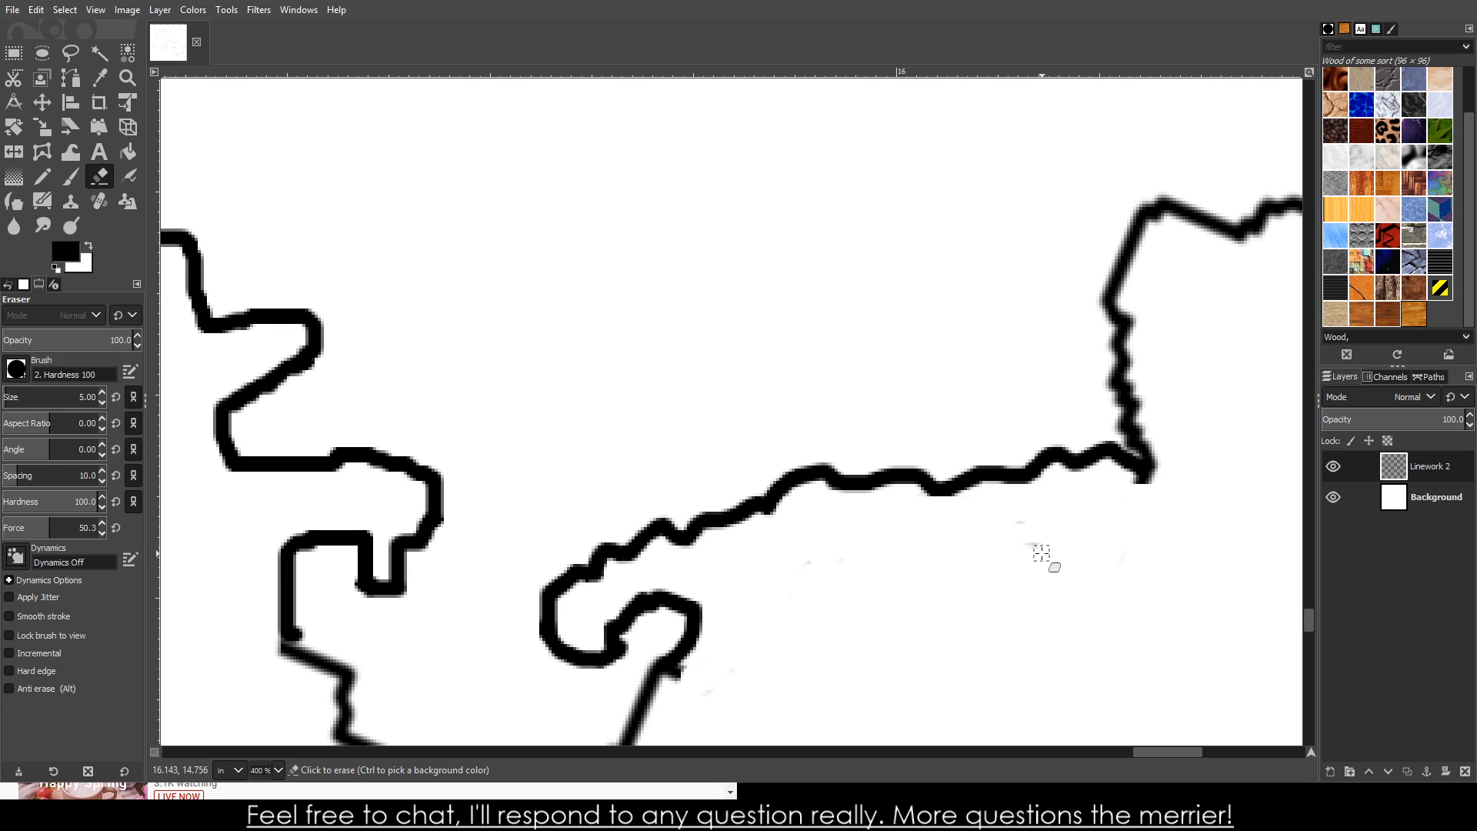
- Erase the angular bend in the coastline just north of the new wavy southeastern shore
{"action": "scroll", "coordinate": [1043, 561], "scroll_direction": "down", "scroll_amount": 7}
{"action": "scroll", "coordinate": [1116, 554], "scroll_direction": "down", "scroll_amount": 4}
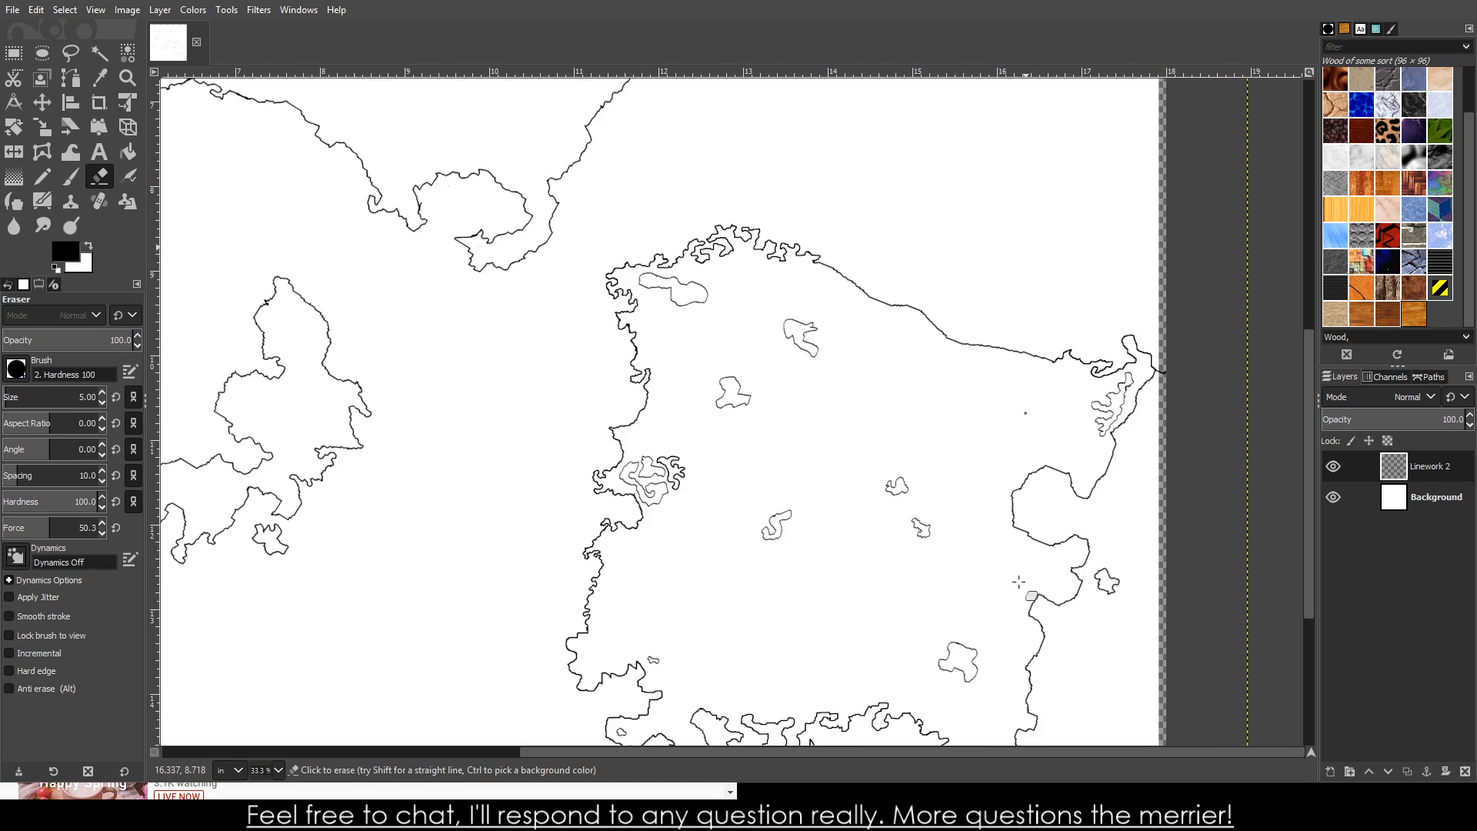
{"action": "scroll", "coordinate": [1076, 574], "scroll_direction": "up", "scroll_amount": 2}
{"action": "scroll", "coordinate": [1076, 574], "scroll_direction": "up", "scroll_amount": 11}
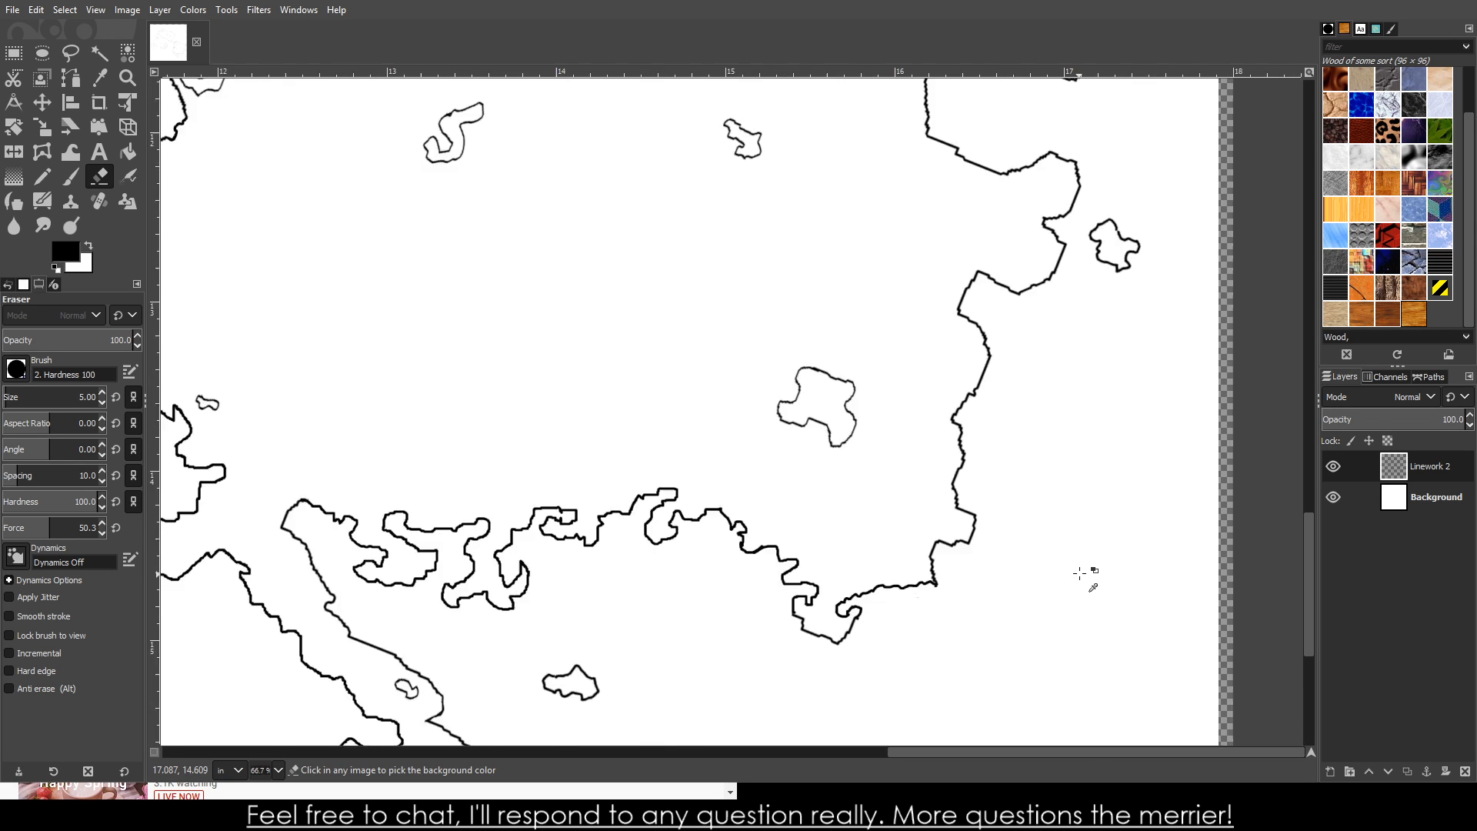
{"action": "mouse_move", "coordinate": [565, 597]}
{"action": "left_mouse_down"}
{"action": "mouse_move", "coordinate": [524, 580]}
{"action": "mouse_move", "coordinate": [542, 572]}
{"action": "mouse_move", "coordinate": [522, 540]}
{"action": "mouse_move", "coordinate": [616, 497]}
{"action": "left_mouse_up"}
{"action": "left_click_drag", "start_coordinate": [634, 569], "coordinate": [529, 556]}
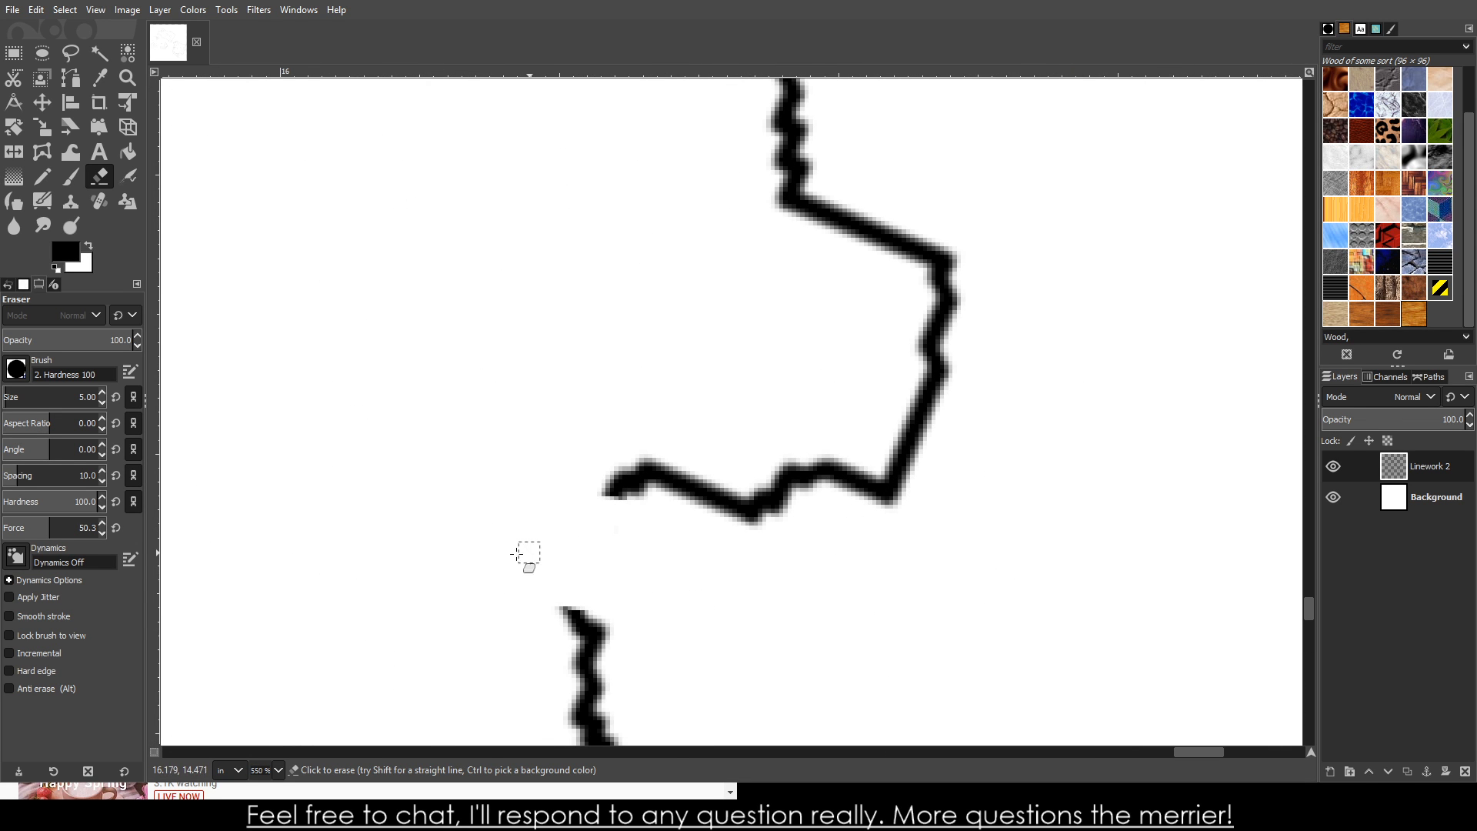
- Paint a branching inlet across the erased bend, plus a rounded headland and winding shore beside the angular eastern corner
{"action": "key", "text": "p"}
{"action": "mouse_move", "coordinate": [583, 608]}
{"action": "left_mouse_down"}
{"action": "mouse_move", "coordinate": [551, 596]}
{"action": "mouse_move", "coordinate": [506, 615]}
{"action": "mouse_move", "coordinate": [490, 649]}
{"action": "mouse_move", "coordinate": [503, 686]}
{"action": "mouse_move", "coordinate": [482, 706]}
{"action": "mouse_move", "coordinate": [407, 683]}
{"action": "mouse_move", "coordinate": [444, 606]}
{"action": "mouse_move", "coordinate": [395, 590]}
{"action": "mouse_move", "coordinate": [410, 543]}
{"action": "mouse_move", "coordinate": [442, 537]}
{"action": "mouse_move", "coordinate": [463, 566]}
{"action": "mouse_move", "coordinate": [506, 540]}
{"action": "mouse_move", "coordinate": [472, 480]}
{"action": "mouse_move", "coordinate": [495, 459]}
{"action": "mouse_move", "coordinate": [537, 484]}
{"action": "mouse_move", "coordinate": [580, 443]}
{"action": "mouse_move", "coordinate": [624, 493]}
{"action": "left_mouse_up"}
{"action": "mouse_move", "coordinate": [893, 493]}
{"action": "left_mouse_down"}
{"action": "mouse_move", "coordinate": [887, 539]}
{"action": "mouse_move", "coordinate": [787, 582]}
{"action": "mouse_move", "coordinate": [813, 633]}
{"action": "mouse_move", "coordinate": [860, 638]}
{"action": "mouse_move", "coordinate": [904, 618]}
{"action": "mouse_move", "coordinate": [946, 577]}
{"action": "mouse_move", "coordinate": [950, 548]}
{"action": "mouse_move", "coordinate": [988, 531]}
{"action": "mouse_move", "coordinate": [1004, 485]}
{"action": "mouse_move", "coordinate": [977, 447]}
{"action": "mouse_move", "coordinate": [911, 462]}
{"action": "mouse_move", "coordinate": [872, 433]}
{"action": "mouse_move", "coordinate": [851, 375]}
{"action": "mouse_move", "coordinate": [801, 352]}
{"action": "mouse_move", "coordinate": [847, 306]}
{"action": "mouse_move", "coordinate": [838, 277]}
{"action": "mouse_move", "coordinate": [793, 217]}
{"action": "left_mouse_up"}
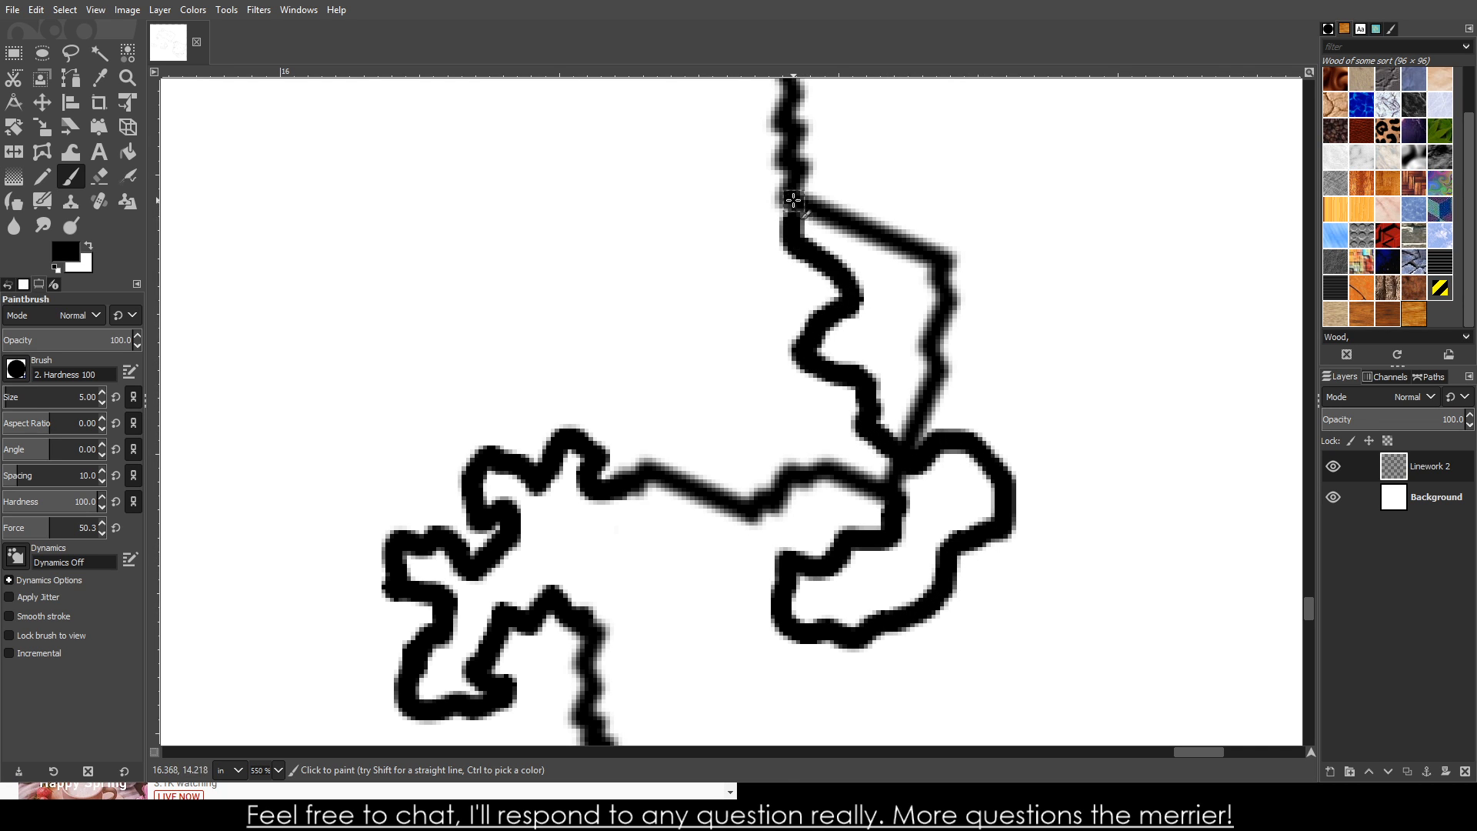
- Erase the old angular shore lying east of the new winding coastline above the rounded headland
{"action": "left_click", "coordinate": [99, 176]}
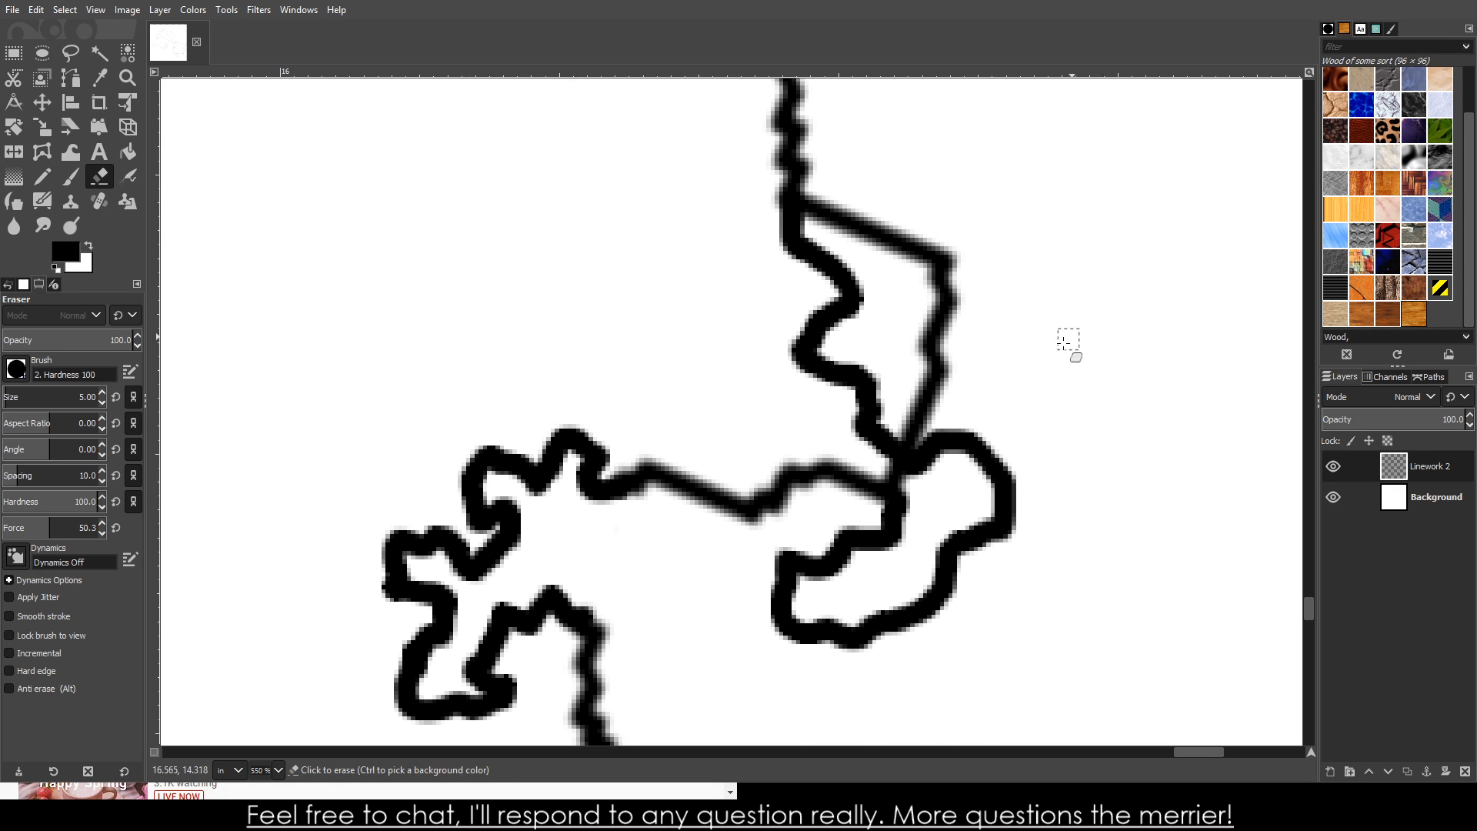
{"action": "scroll", "coordinate": [888, 379], "scroll_direction": "up", "scroll_amount": 4}
{"action": "mouse_move", "coordinate": [731, 512]}
{"action": "left_mouse_down"}
{"action": "mouse_move", "coordinate": [773, 544]}
{"action": "mouse_move", "coordinate": [786, 340]}
{"action": "mouse_move", "coordinate": [868, 264]}
{"action": "mouse_move", "coordinate": [813, 437]}
{"action": "mouse_move", "coordinate": [896, 85]}
{"action": "left_mouse_up"}
{"action": "scroll", "coordinate": [891, 365], "scroll_direction": "up", "scroll_amount": 1}
{"action": "scroll", "coordinate": [892, 366], "scroll_direction": "up", "scroll_amount": 2}
{"action": "mouse_move", "coordinate": [835, 627]}
{"action": "left_mouse_down"}
{"action": "mouse_move", "coordinate": [811, 646]}
{"action": "mouse_move", "coordinate": [761, 512]}
{"action": "mouse_move", "coordinate": [910, 303]}
{"action": "mouse_move", "coordinate": [870, 194]}
{"action": "left_mouse_up"}
{"action": "scroll", "coordinate": [781, 409], "scroll_direction": "up", "scroll_amount": 1}
{"action": "mouse_move", "coordinate": [729, 542]}
{"action": "left_mouse_down"}
{"action": "mouse_move", "coordinate": [660, 373]}
{"action": "mouse_move", "coordinate": [539, 290]}
{"action": "mouse_move", "coordinate": [538, 393]}
{"action": "mouse_move", "coordinate": [367, 215]}
{"action": "mouse_move", "coordinate": [454, 323]}
{"action": "left_mouse_up"}
- Erase the short line crossing the neck of the rounded headland at the eastern corner to open it to the mainland
{"action": "scroll", "coordinate": [454, 323], "scroll_direction": "down", "scroll_amount": 5}
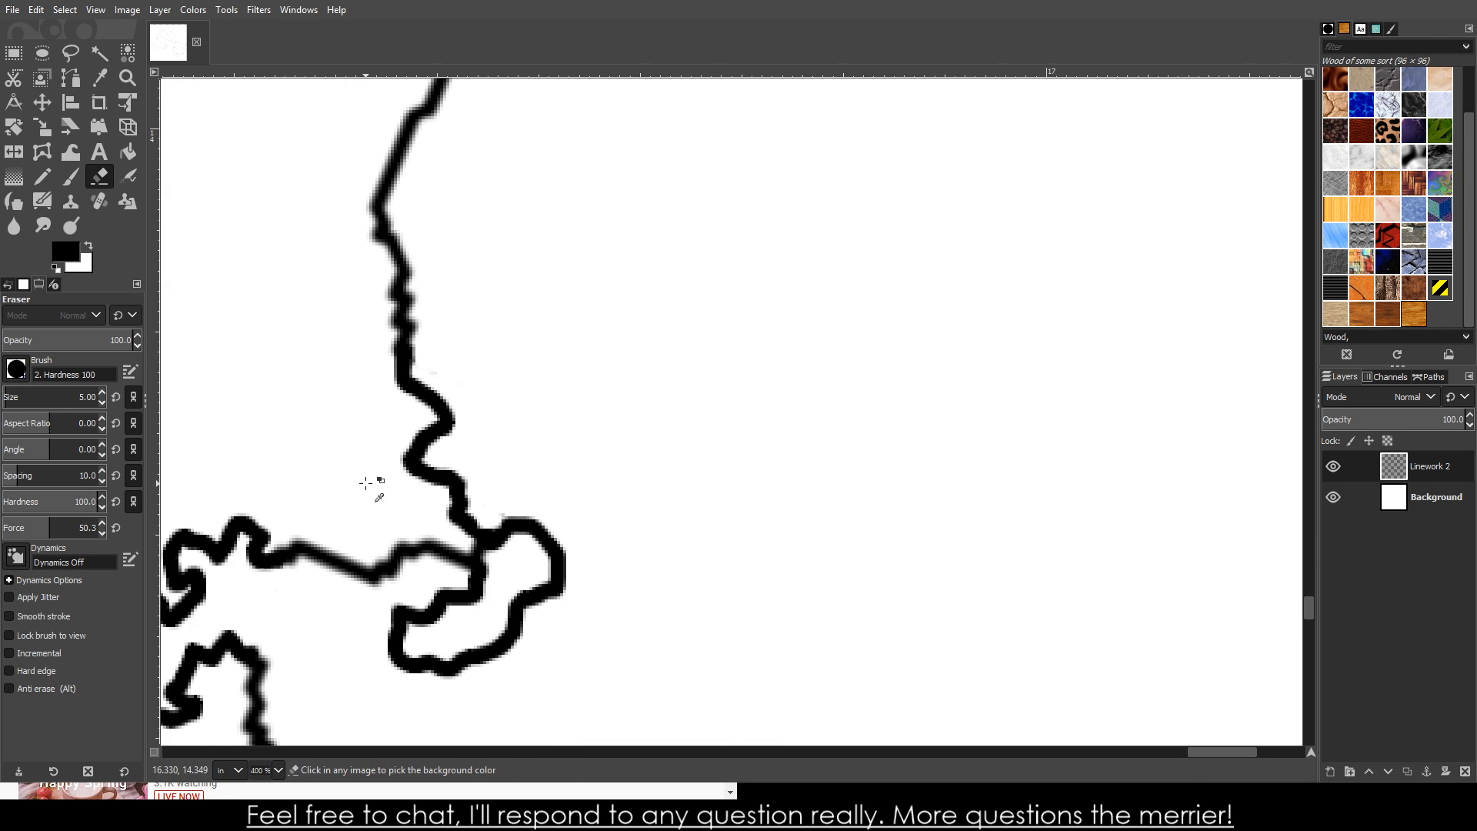
{"action": "scroll", "coordinate": [500, 584], "scroll_direction": "up", "scroll_amount": 4}
{"action": "left_click_drag", "start_coordinate": [384, 423], "coordinate": [444, 465]}
{"action": "scroll", "coordinate": [499, 471], "scroll_direction": "down", "scroll_amount": 7}
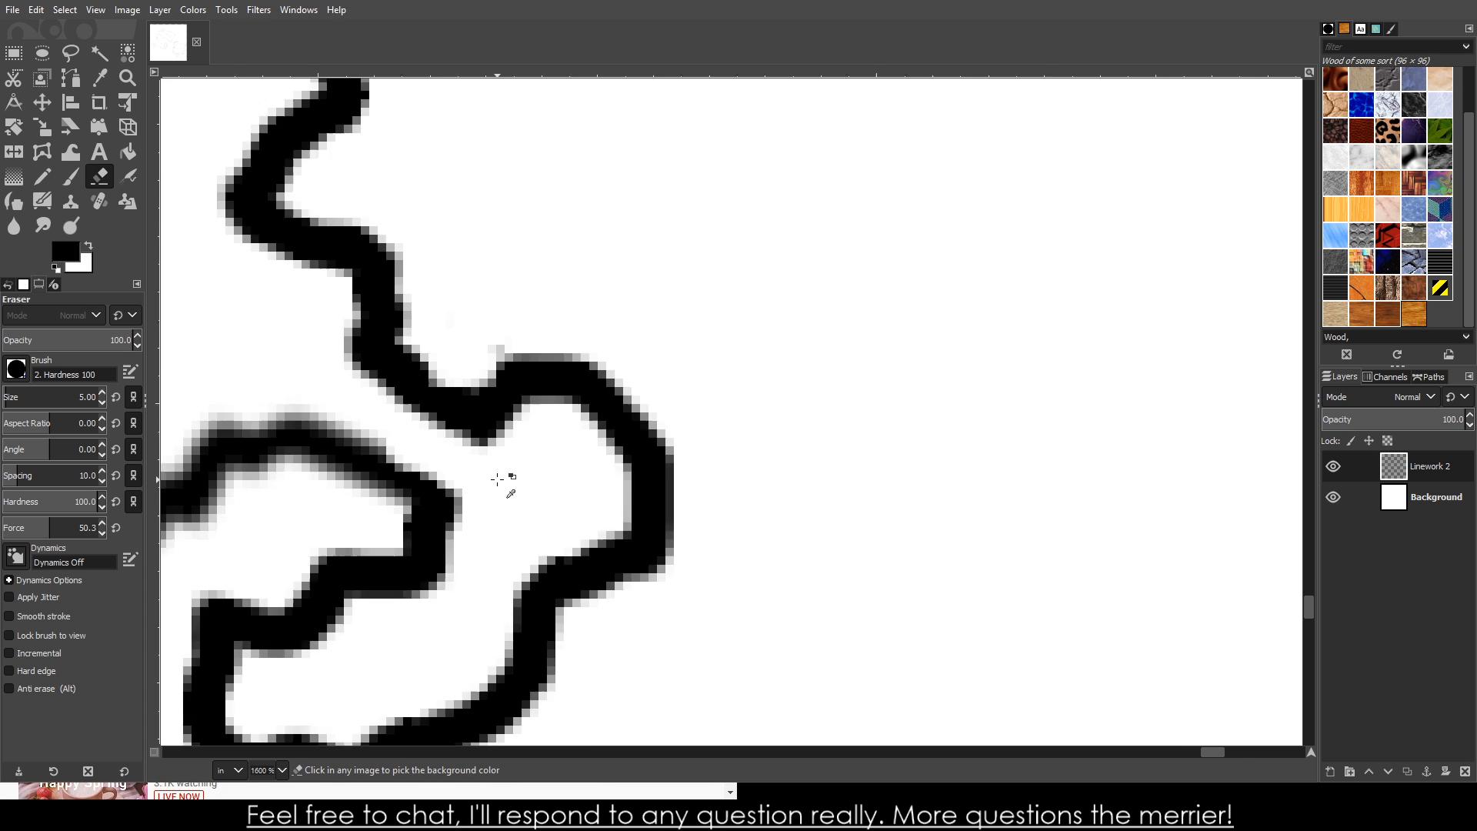
- Examine the reworked southeastern coast against the whole landmass for remaining straight or angular stretches
{"action": "scroll", "coordinate": [408, 306], "scroll_direction": "up", "scroll_amount": 1}
{"action": "scroll", "coordinate": [379, 306], "scroll_direction": "down", "scroll_amount": 1}
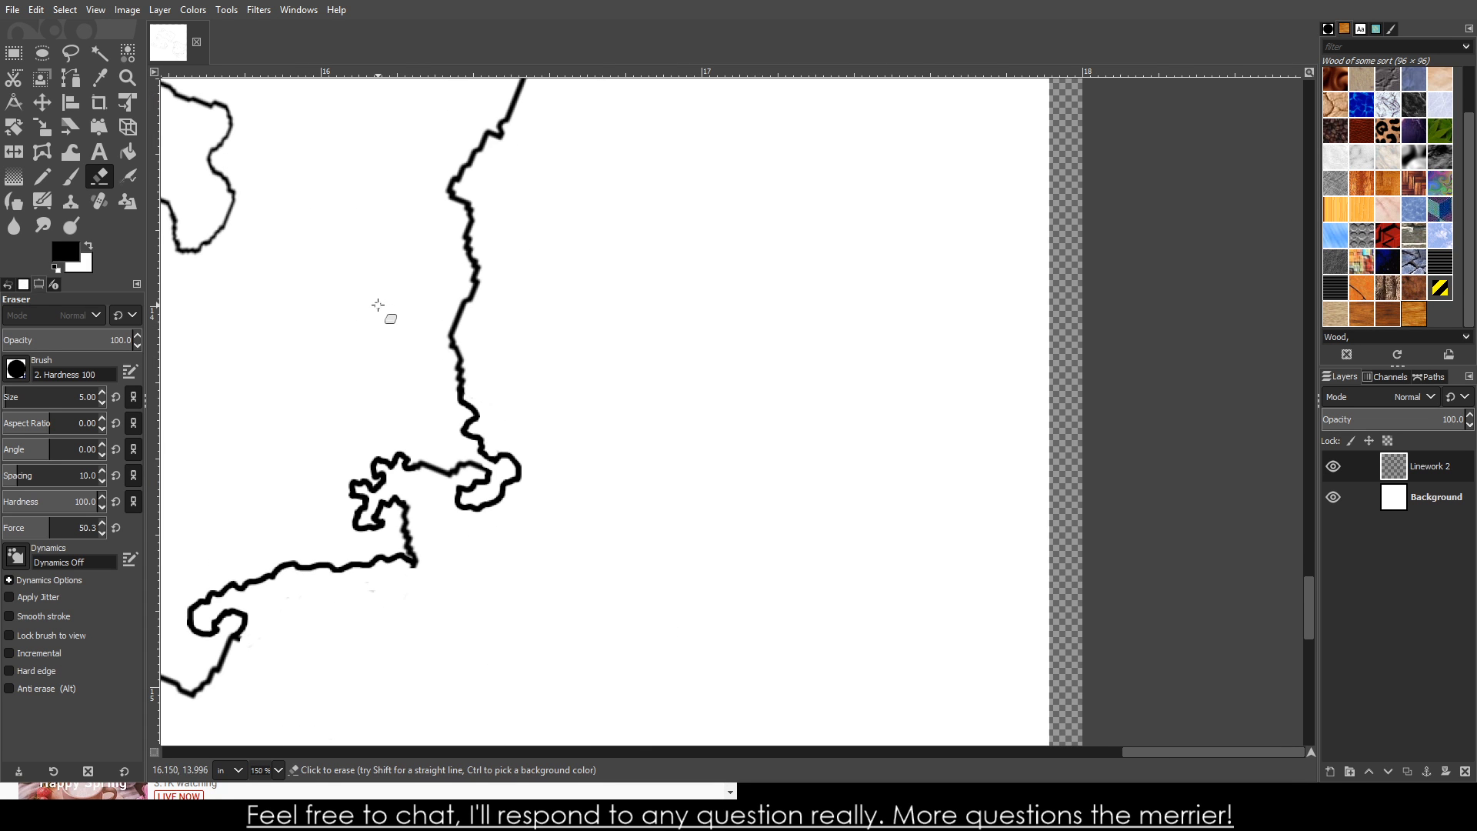
{"action": "scroll", "coordinate": [379, 308], "scroll_direction": "down", "scroll_amount": 4}
{"action": "scroll", "coordinate": [371, 348], "scroll_direction": "down", "scroll_amount": 6}
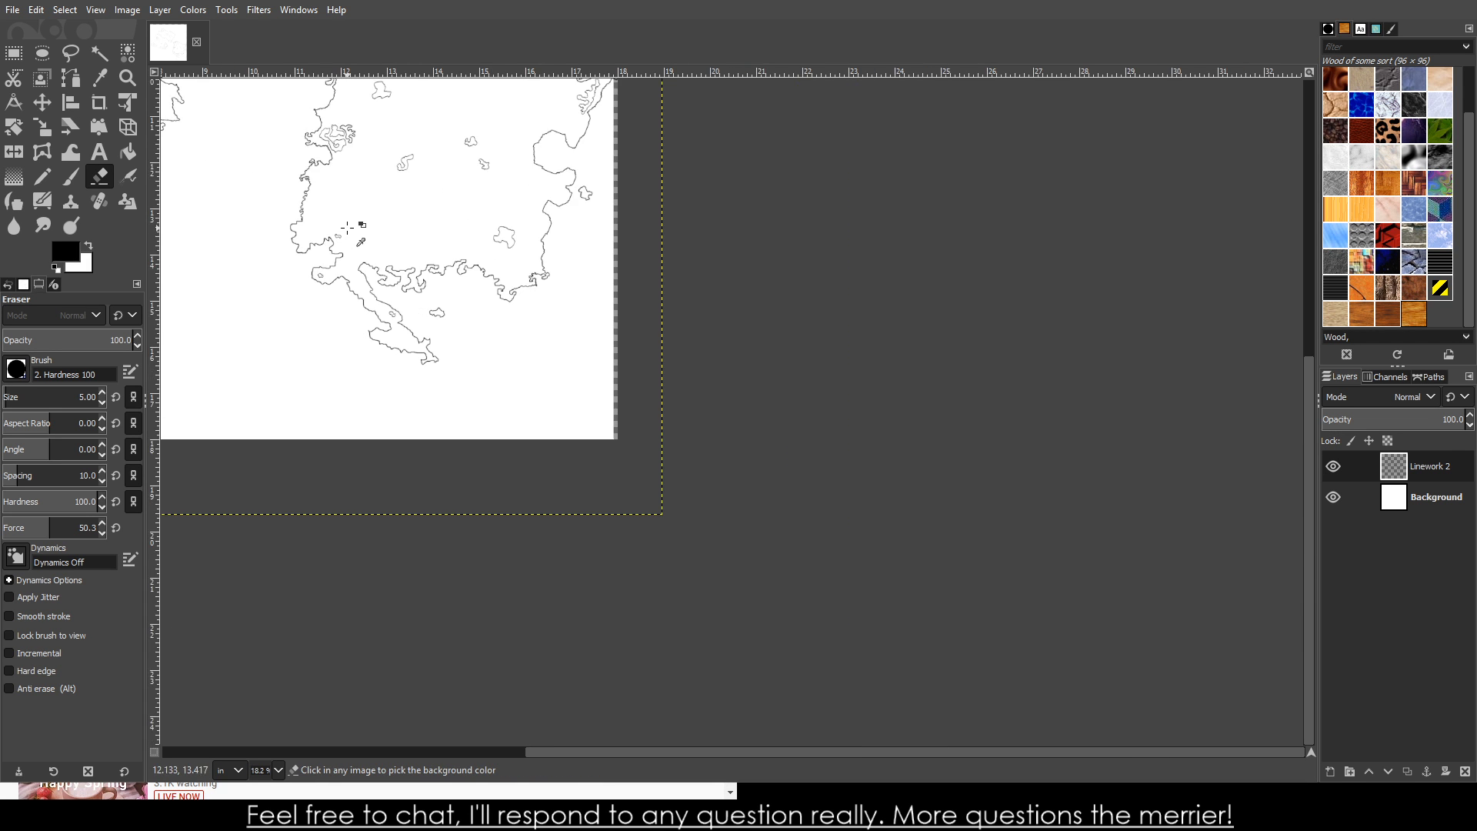
{"action": "scroll", "coordinate": [404, 258], "scroll_direction": "up", "scroll_amount": 4}
{"action": "scroll", "coordinate": [662, 494], "scroll_direction": "down", "scroll_amount": 3}
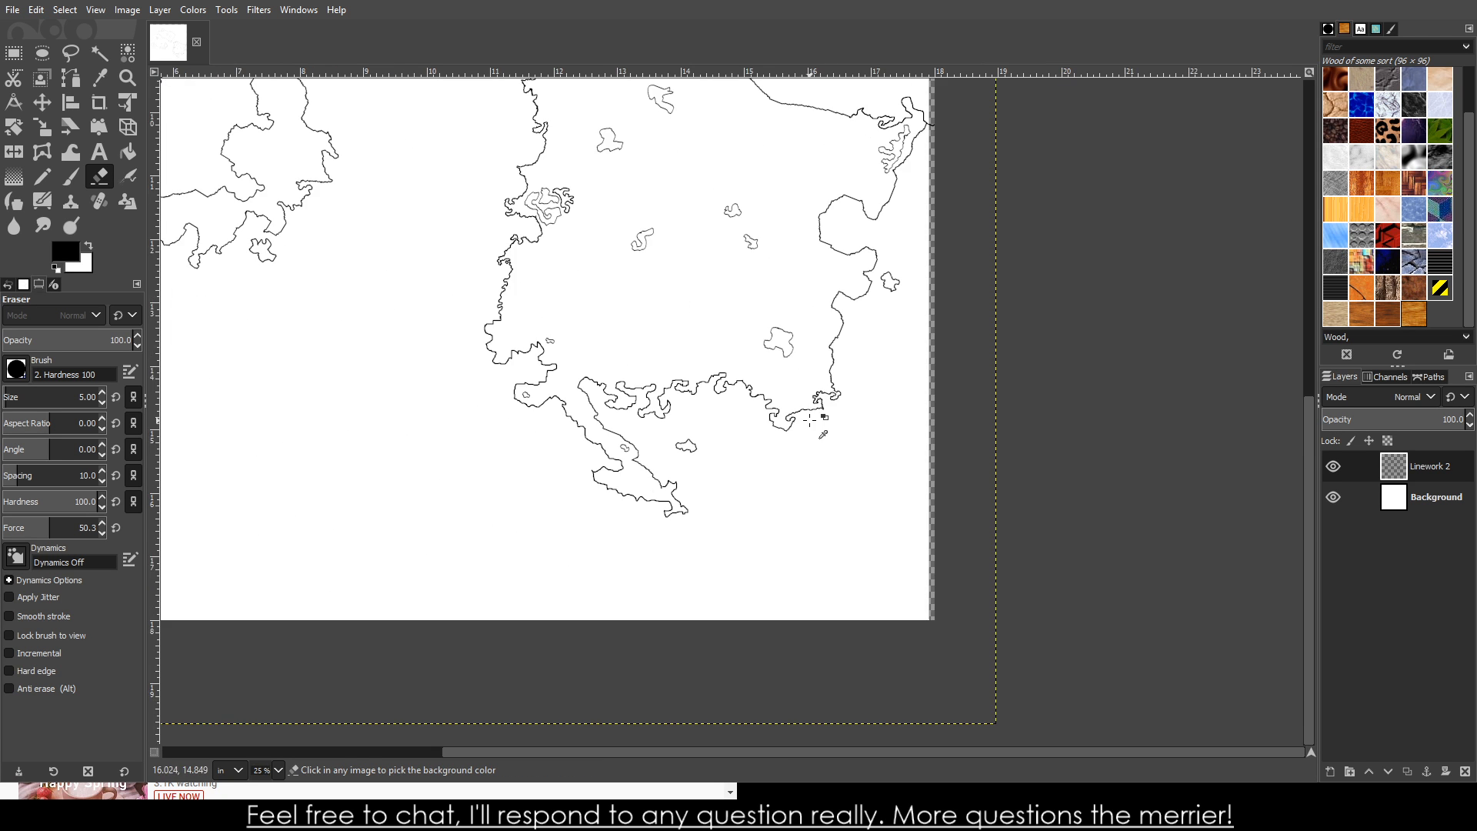
{"action": "scroll", "coordinate": [905, 387], "scroll_direction": "up", "scroll_amount": 1}
{"action": "scroll", "coordinate": [905, 386], "scroll_direction": "up", "scroll_amount": 5}
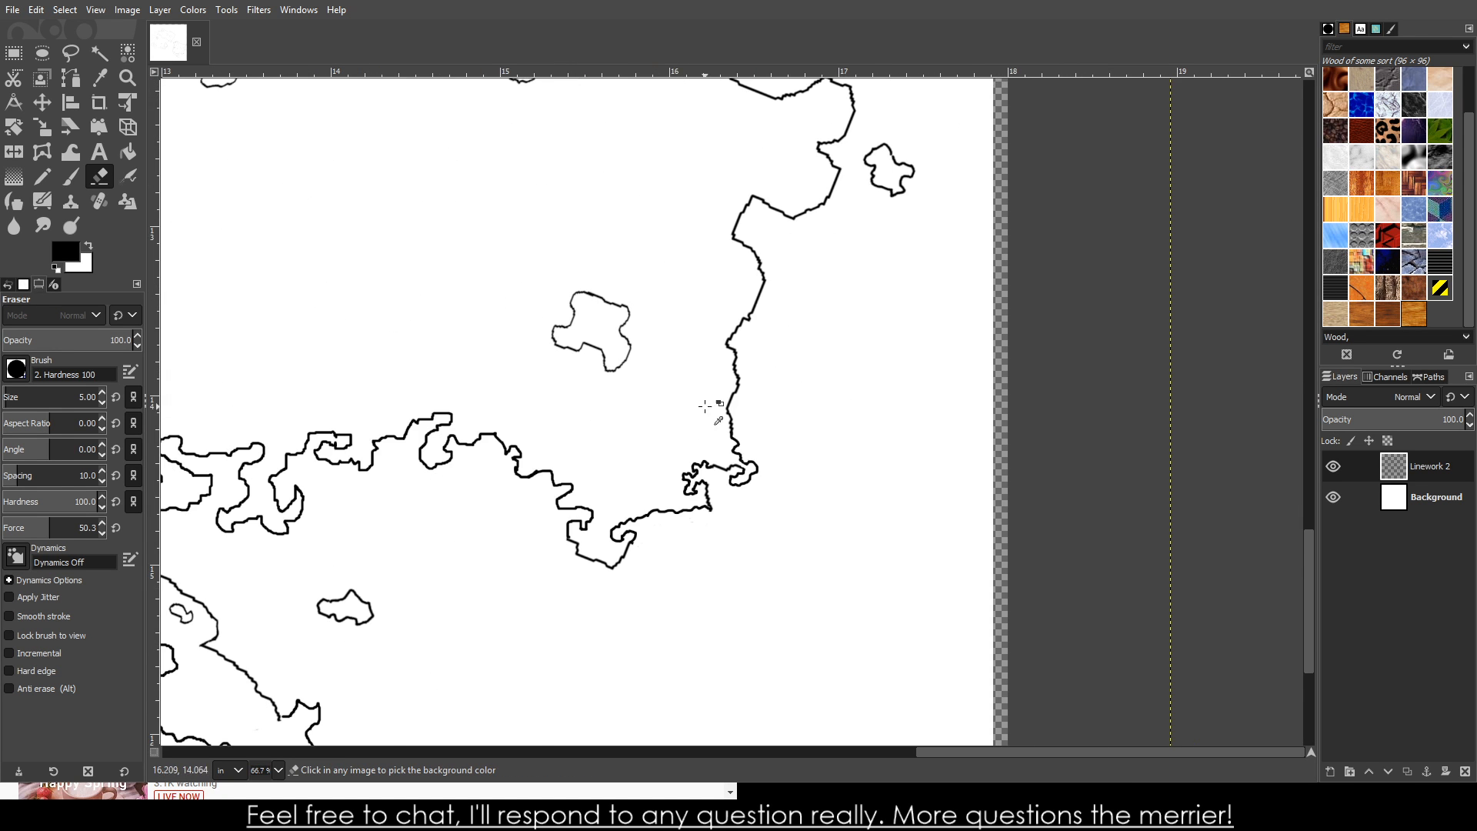
{"action": "scroll", "coordinate": [900, 445], "scroll_direction": "down", "scroll_amount": 3}
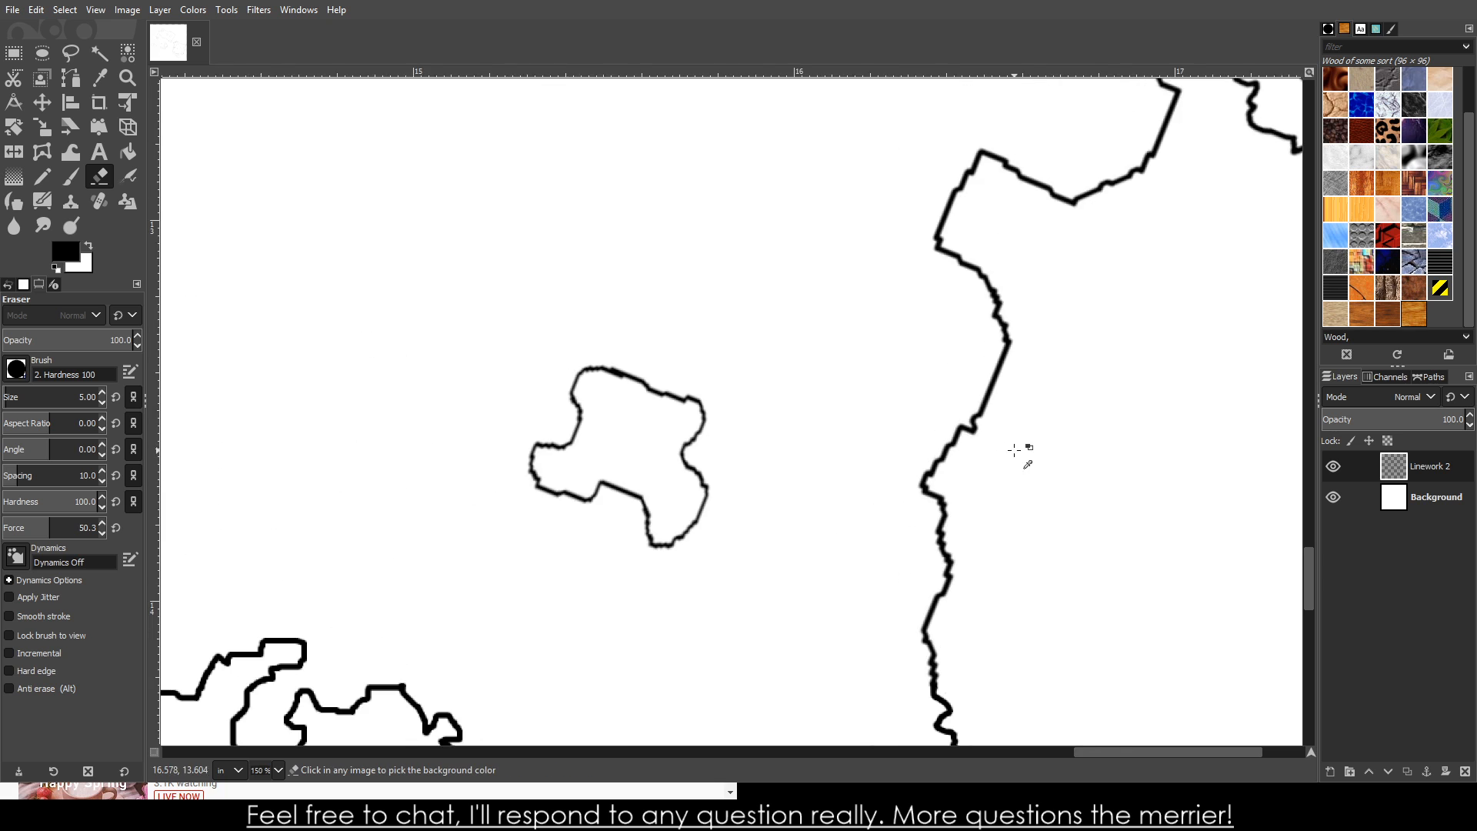
- Paint a winding shoreline with deep inlets and headlands east of the angular coast, joining the existing shore at both ends
{"action": "scroll", "coordinate": [1127, 429], "scroll_direction": "up", "scroll_amount": 2}
{"action": "key", "text": "p"}
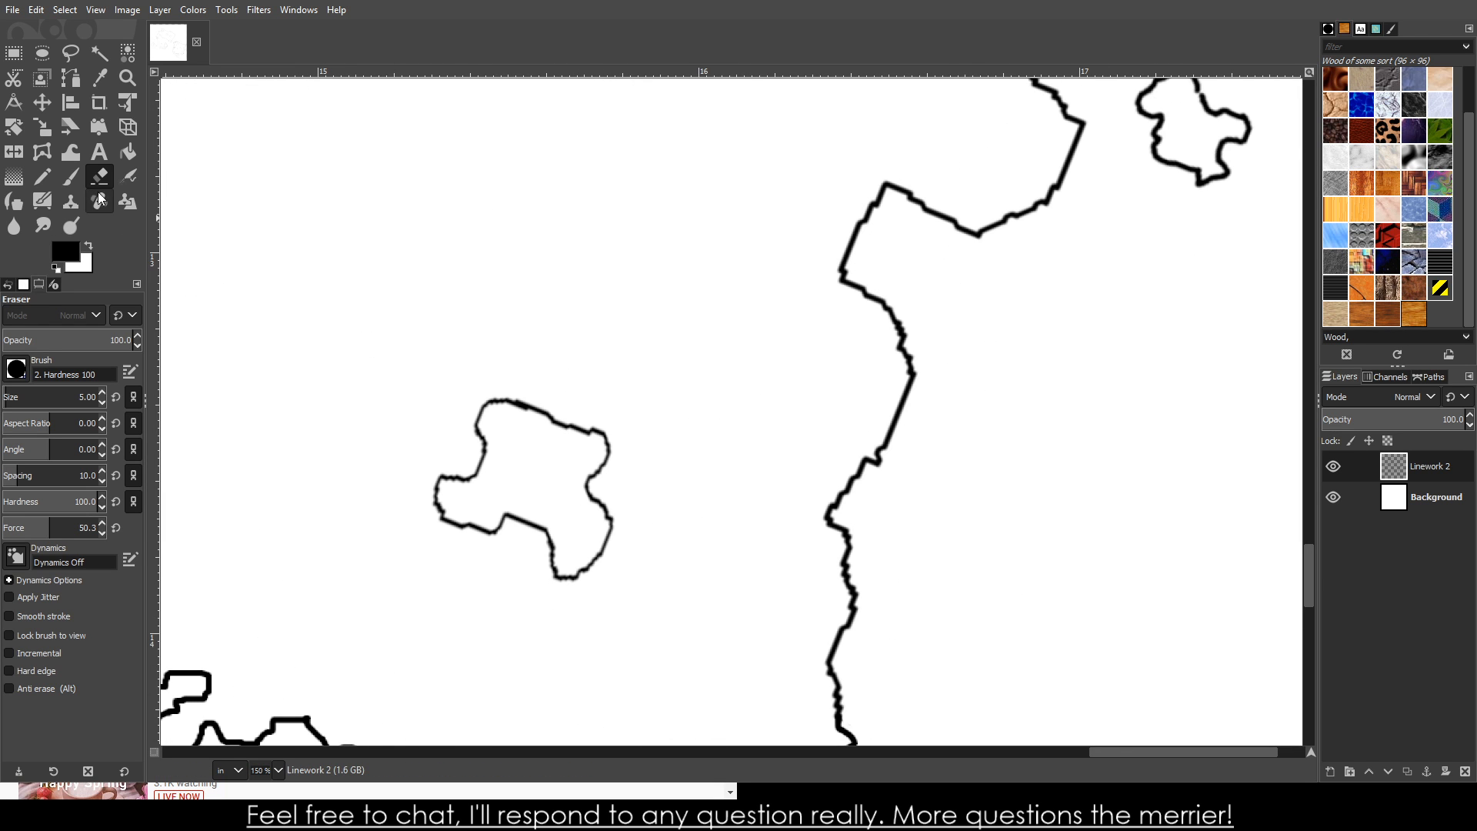
{"action": "scroll", "coordinate": [506, 531], "scroll_direction": "down", "scroll_amount": 1}
{"action": "scroll", "coordinate": [890, 567], "scroll_direction": "up", "scroll_amount": 3}
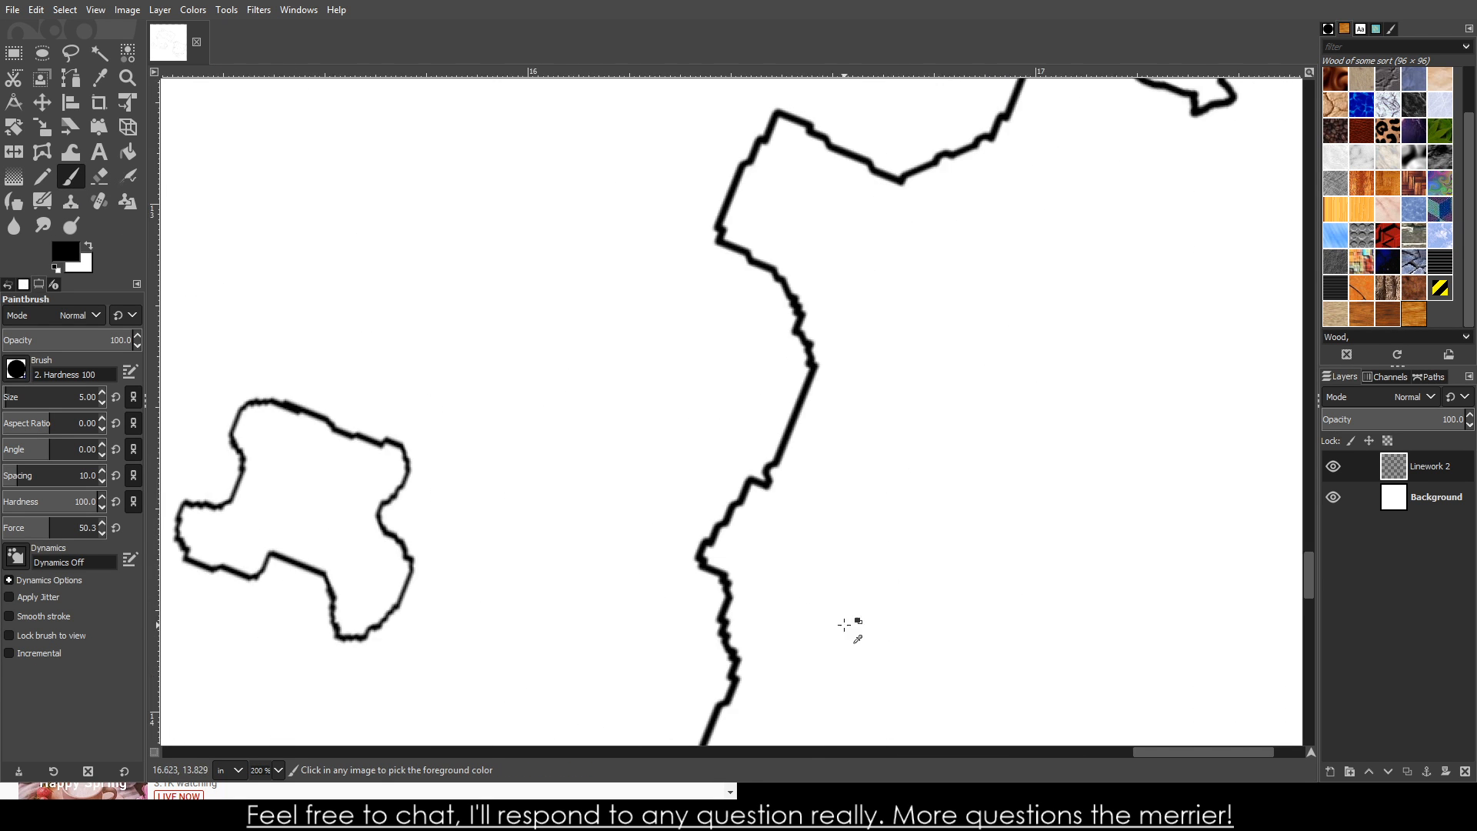
{"action": "mouse_move", "coordinate": [758, 398]}
{"action": "left_mouse_down"}
{"action": "mouse_move", "coordinate": [823, 410]}
{"action": "mouse_move", "coordinate": [802, 438]}
{"action": "mouse_move", "coordinate": [829, 464]}
{"action": "mouse_move", "coordinate": [884, 433]}
{"action": "mouse_move", "coordinate": [927, 456]}
{"action": "left_mouse_up"}
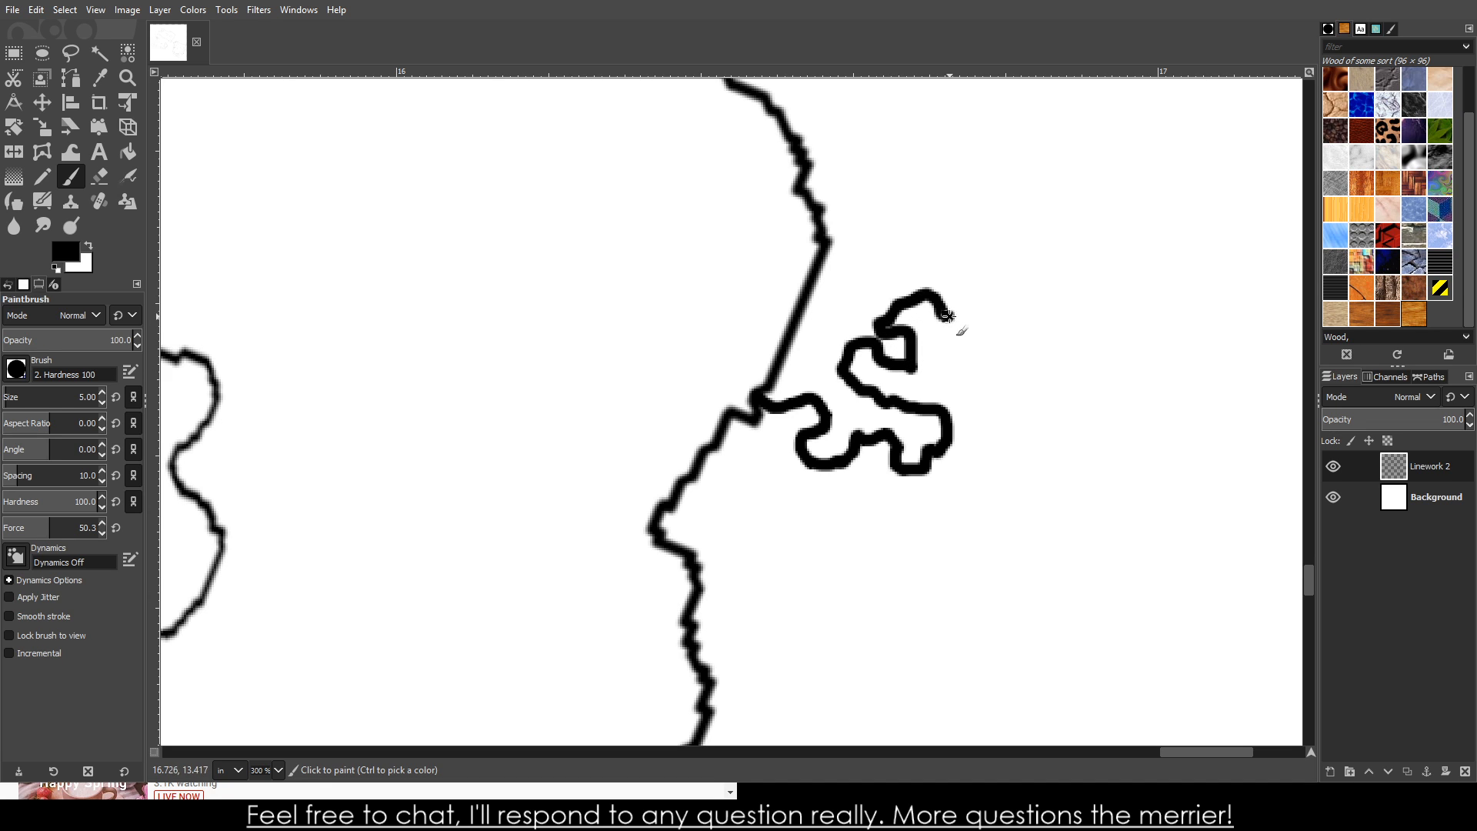
{"action": "mouse_move", "coordinate": [979, 293]}
{"action": "left_mouse_down"}
{"action": "mouse_move", "coordinate": [964, 262]}
{"action": "mouse_move", "coordinate": [911, 259]}
{"action": "mouse_move", "coordinate": [912, 230]}
{"action": "mouse_move", "coordinate": [956, 229]}
{"action": "mouse_move", "coordinate": [960, 185]}
{"action": "left_mouse_up"}
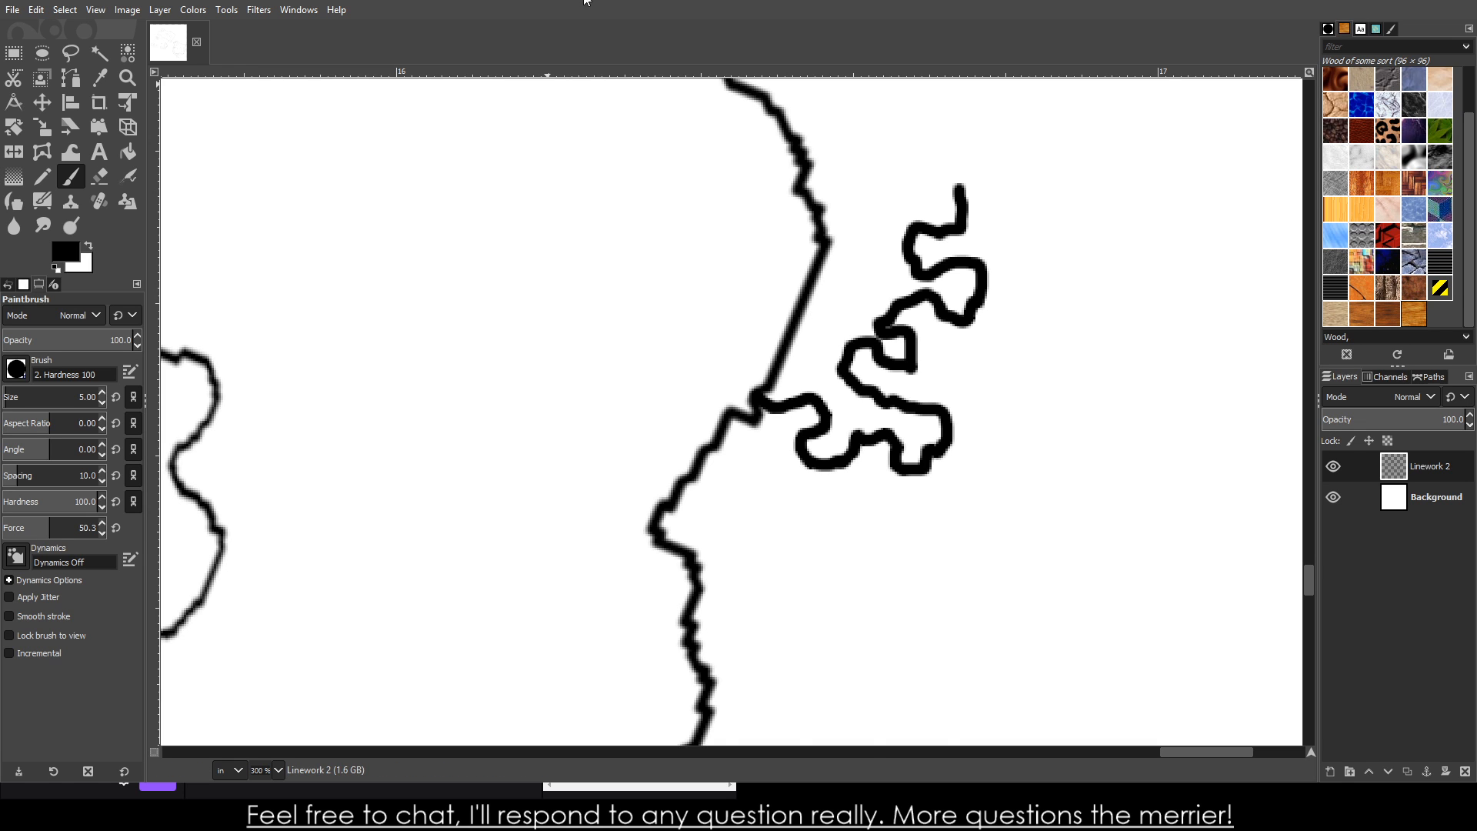
{"action": "scroll", "coordinate": [962, 357], "scroll_direction": "up", "scroll_amount": 5}
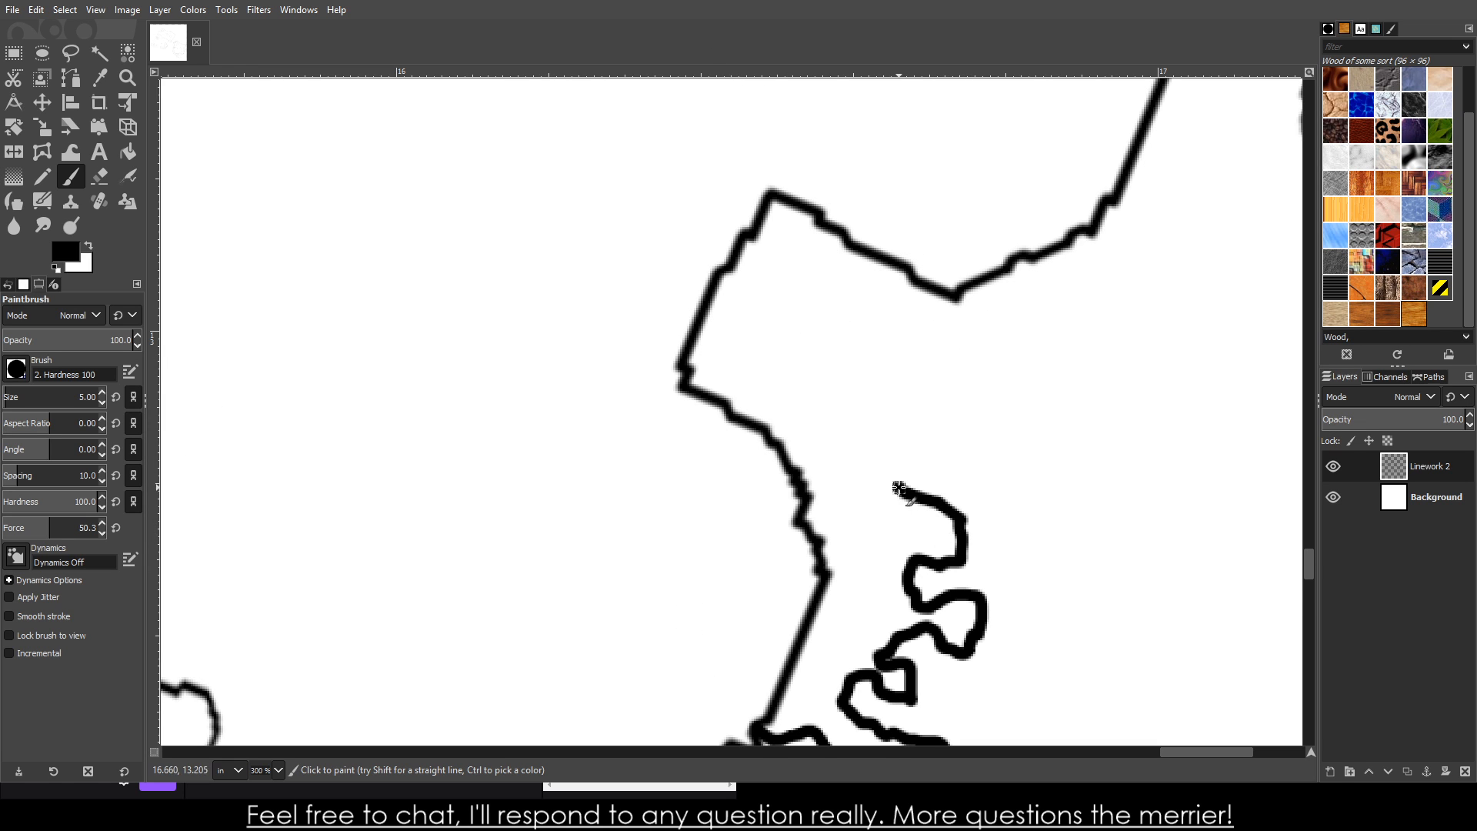
{"action": "mouse_move", "coordinate": [841, 502]}
{"action": "left_mouse_down"}
{"action": "mouse_move", "coordinate": [854, 447]}
{"action": "mouse_move", "coordinate": [884, 466]}
{"action": "mouse_move", "coordinate": [944, 446]}
{"action": "mouse_move", "coordinate": [959, 473]}
{"action": "mouse_move", "coordinate": [998, 484]}
{"action": "mouse_move", "coordinate": [1037, 451]}
{"action": "mouse_move", "coordinate": [985, 415]}
{"action": "mouse_move", "coordinate": [875, 394]}
{"action": "mouse_move", "coordinate": [859, 369]}
{"action": "mouse_move", "coordinate": [943, 338]}
{"action": "left_mouse_up"}
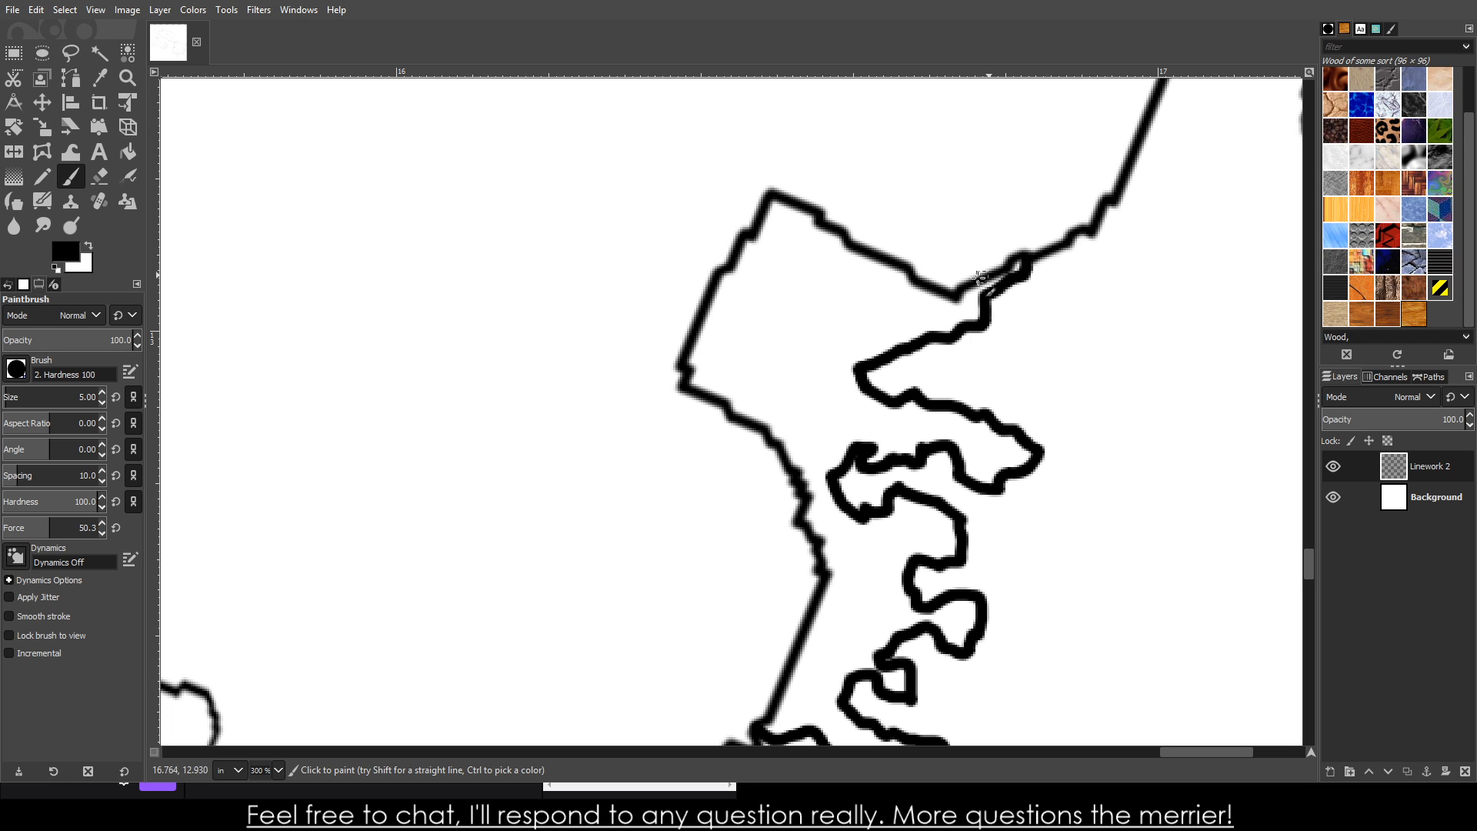
- Erase the angular corner of the old coast west of the new winding shoreline
{"action": "left_click", "coordinate": [99, 176]}
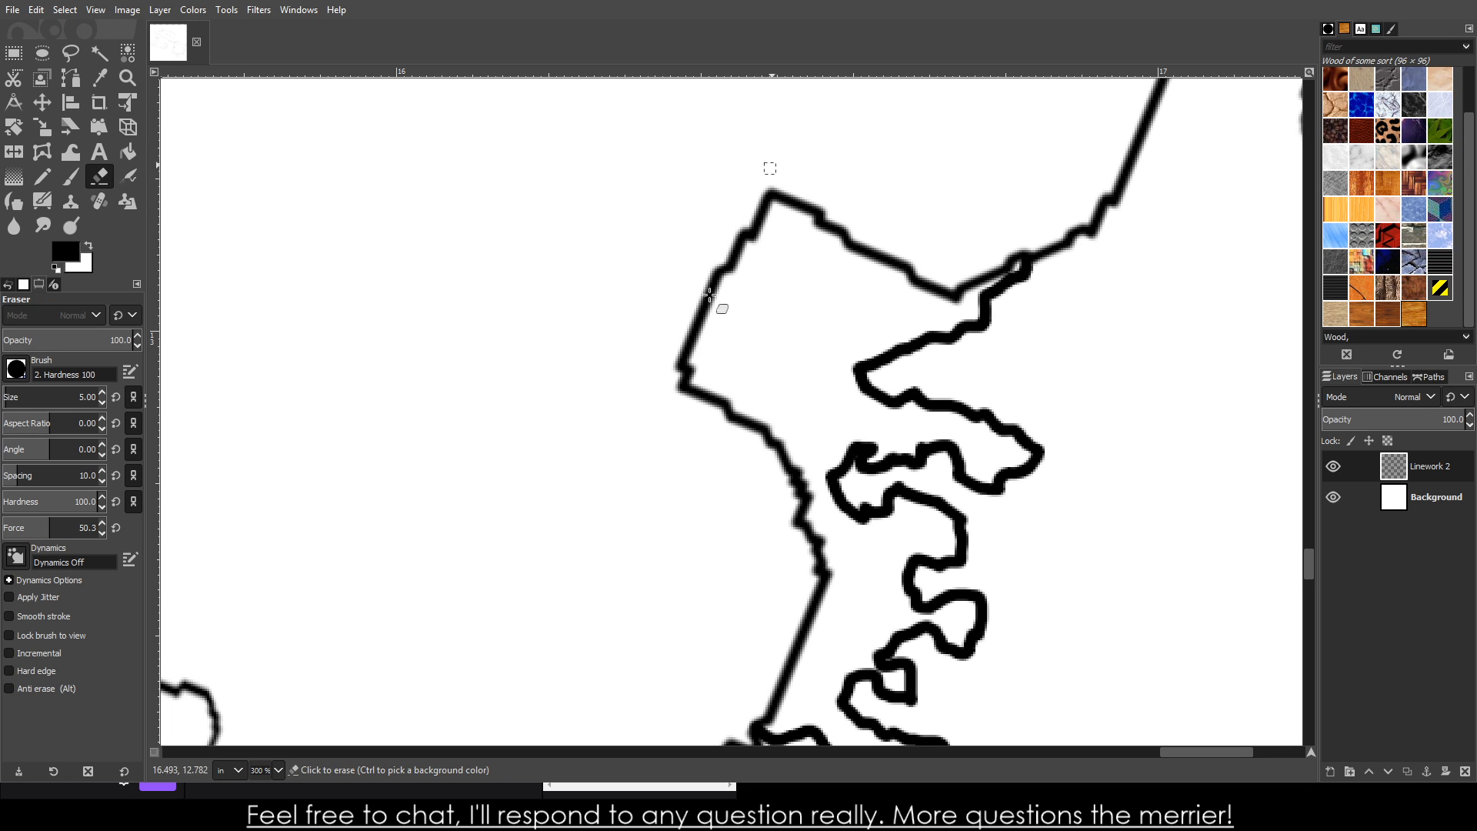
{"action": "mouse_move", "coordinate": [709, 294]}
{"action": "left_mouse_down"}
{"action": "mouse_move", "coordinate": [736, 185]}
{"action": "mouse_move", "coordinate": [667, 397]}
{"action": "left_mouse_up"}
{"action": "mouse_move", "coordinate": [776, 150]}
{"action": "left_mouse_down"}
{"action": "mouse_move", "coordinate": [681, 443]}
{"action": "mouse_move", "coordinate": [771, 290]}
{"action": "mouse_move", "coordinate": [793, 149]}
{"action": "left_mouse_up"}
{"action": "left_click_drag", "start_coordinate": [754, 238], "coordinate": [797, 346]}
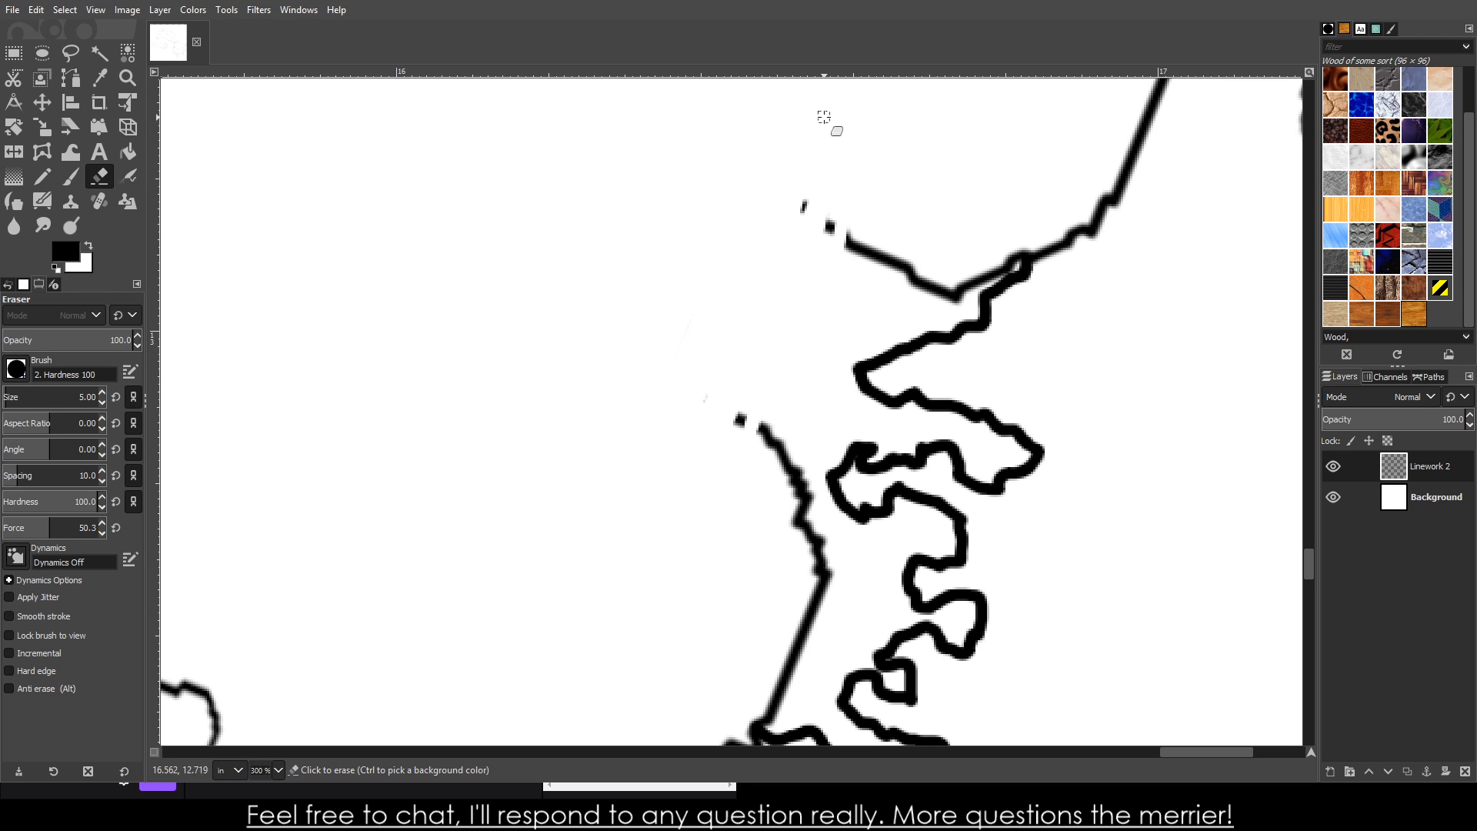
{"action": "left_click_drag", "start_coordinate": [823, 117], "coordinate": [765, 440]}
{"action": "scroll", "coordinate": [741, 395], "scroll_direction": "down", "scroll_amount": 5}
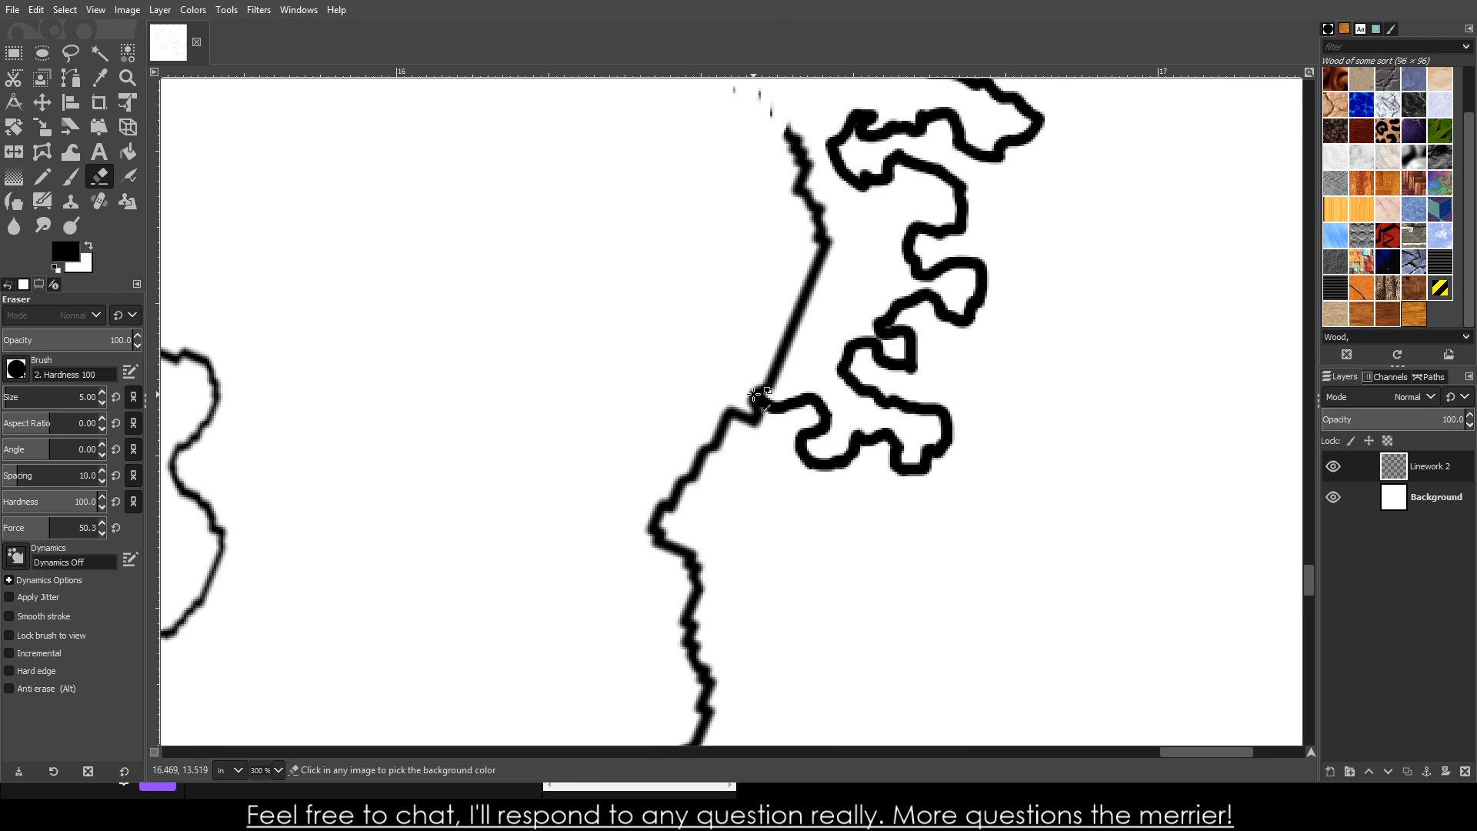
- Erase the straight diagonal stretch of old coast near the southern end of the new winding shoreline
{"action": "scroll", "coordinate": [625, 324], "scroll_direction": "up", "scroll_amount": 7}
{"action": "mouse_move", "coordinate": [625, 324]}
{"action": "left_mouse_down"}
{"action": "mouse_move", "coordinate": [852, 388]}
{"action": "mouse_move", "coordinate": [906, 337]}
{"action": "mouse_move", "coordinate": [1065, 105]}
{"action": "mouse_move", "coordinate": [969, 244]}
{"action": "mouse_move", "coordinate": [972, 327]}
{"action": "left_mouse_up"}
{"action": "scroll", "coordinate": [1030, 491], "scroll_direction": "up", "scroll_amount": 5}
{"action": "scroll", "coordinate": [1030, 491], "scroll_direction": "up", "scroll_amount": 2}
{"action": "mouse_move", "coordinate": [1030, 491]}
{"action": "left_mouse_down"}
{"action": "mouse_move", "coordinate": [1013, 617]}
{"action": "mouse_move", "coordinate": [967, 532]}
{"action": "mouse_move", "coordinate": [1115, 420]}
{"action": "mouse_move", "coordinate": [1030, 651]}
{"action": "mouse_move", "coordinate": [1182, 126]}
{"action": "mouse_move", "coordinate": [1173, 99]}
{"action": "mouse_move", "coordinate": [1105, 333]}
{"action": "left_mouse_up"}
{"action": "scroll", "coordinate": [1124, 231], "scroll_direction": "down", "scroll_amount": 8}
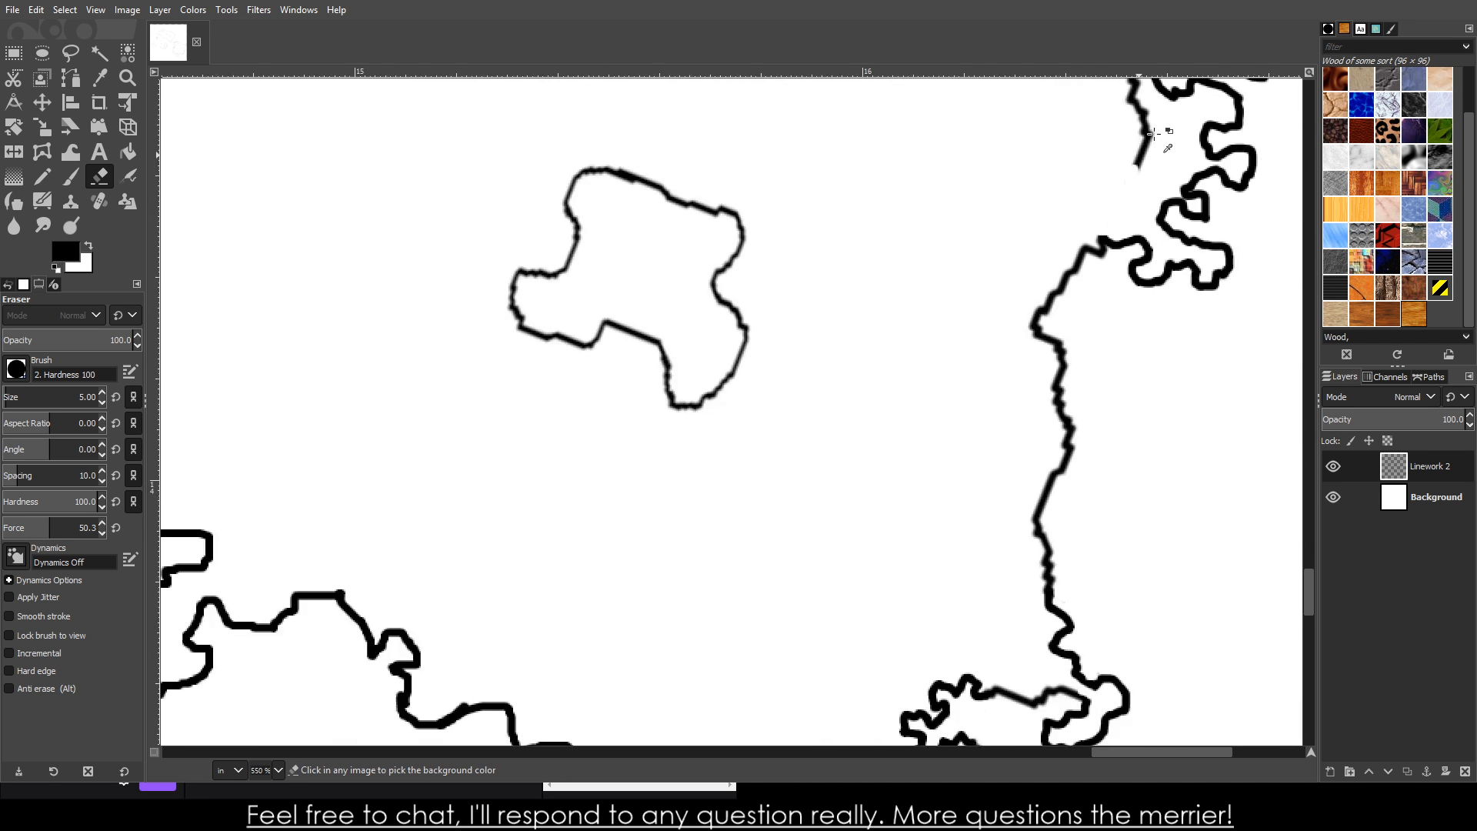
{"action": "scroll", "coordinate": [1220, 92], "scroll_direction": "up", "scroll_amount": 5}
{"action": "mouse_move", "coordinate": [848, 463]}
{"action": "left_mouse_down"}
{"action": "mouse_move", "coordinate": [901, 299]}
{"action": "mouse_move", "coordinate": [965, 290]}
{"action": "mouse_move", "coordinate": [941, 301]}
{"action": "mouse_move", "coordinate": [917, 401]}
{"action": "mouse_move", "coordinate": [918, 160]}
{"action": "mouse_move", "coordinate": [881, 152]}
{"action": "mouse_move", "coordinate": [879, 364]}
{"action": "mouse_move", "coordinate": [877, 114]}
{"action": "left_mouse_up"}
- Erase the leftover specks and short jagged fragment of old coast beside the new inlets
{"action": "scroll", "coordinate": [877, 351], "scroll_direction": "up", "scroll_amount": 7}
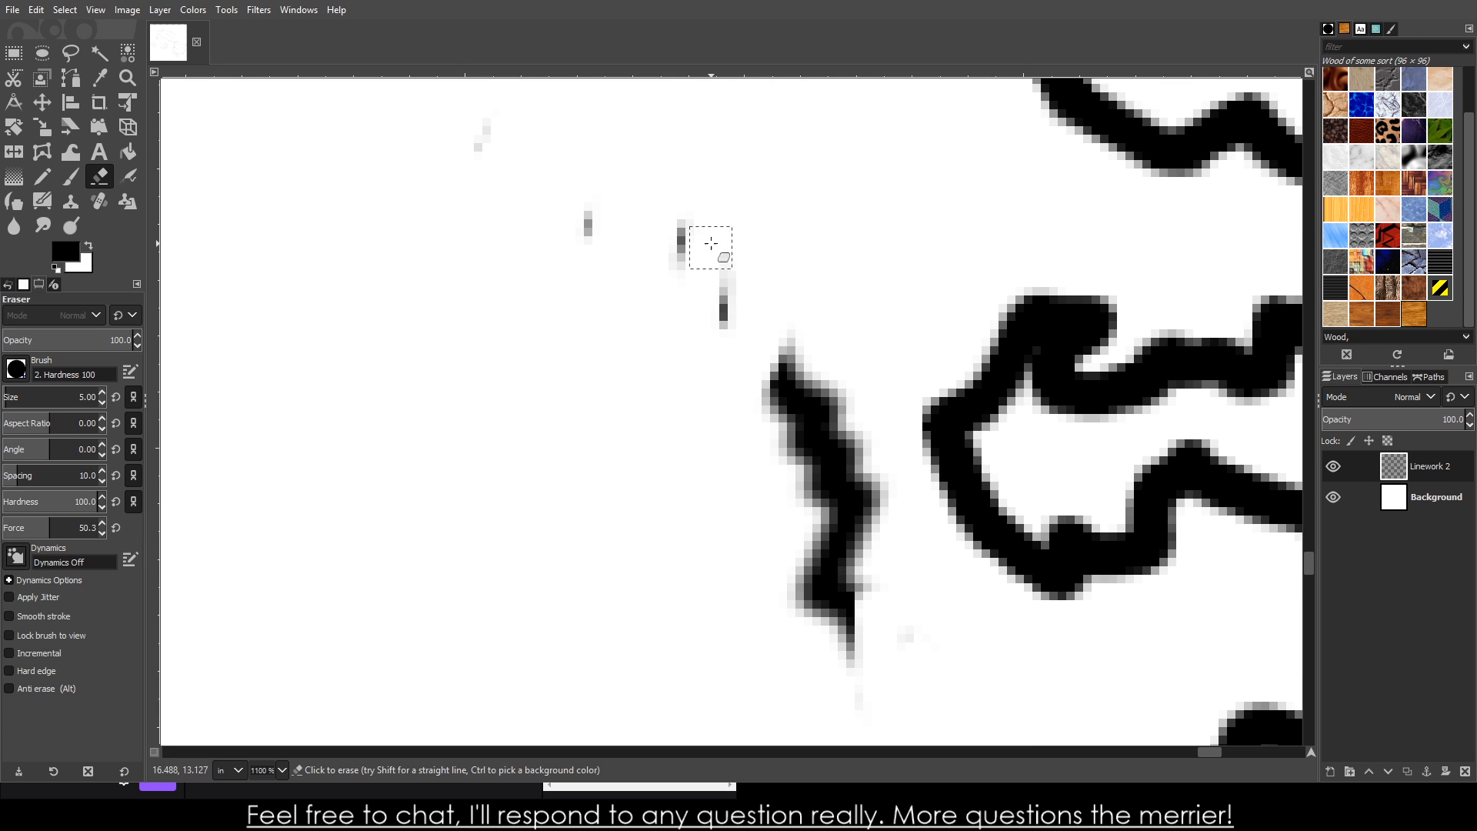
{"action": "left_click_drag", "start_coordinate": [711, 245], "coordinate": [563, 196]}
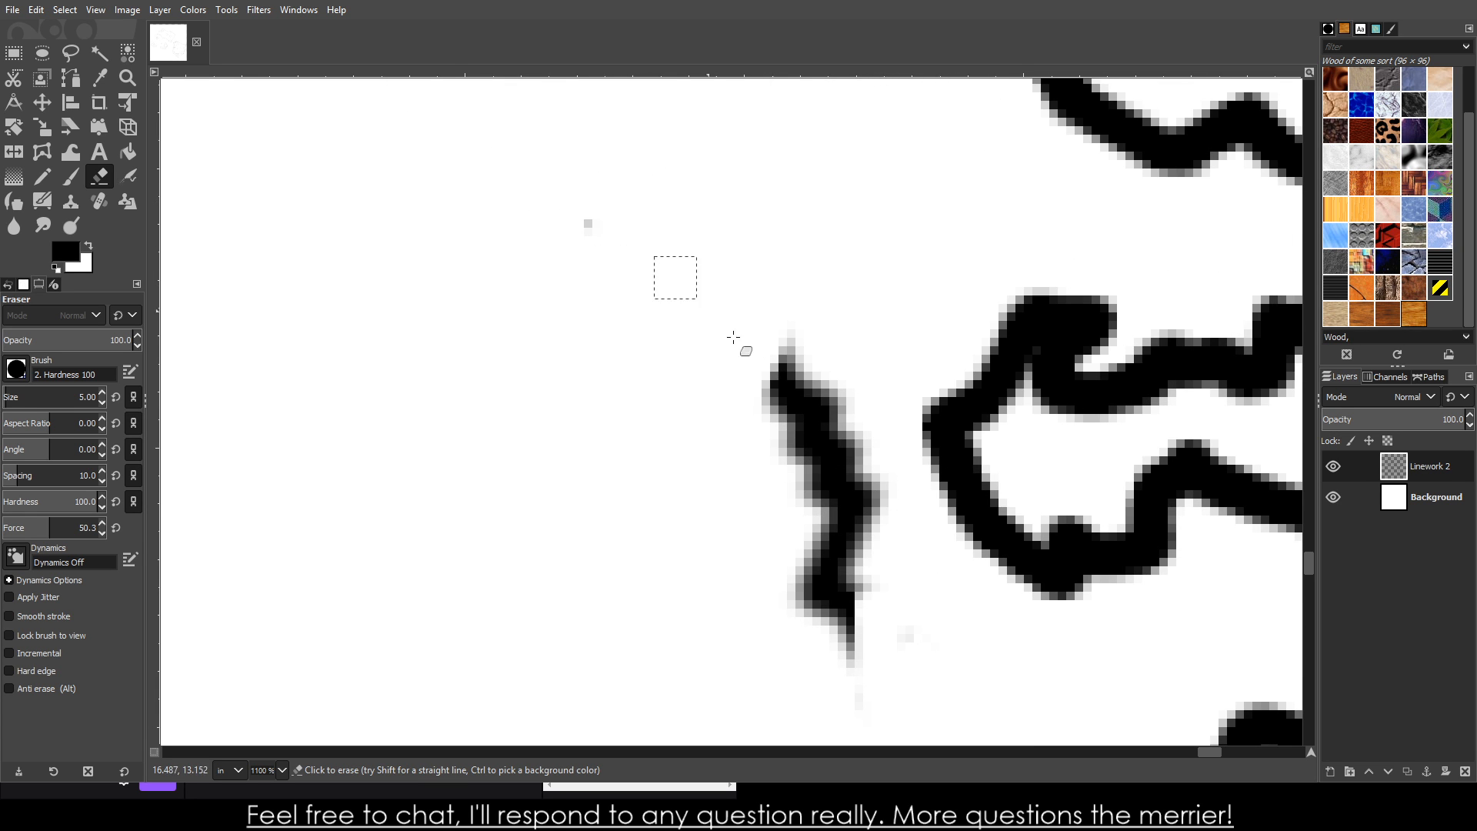
{"action": "mouse_move", "coordinate": [733, 337]}
{"action": "left_mouse_down"}
{"action": "mouse_move", "coordinate": [800, 446]}
{"action": "mouse_move", "coordinate": [801, 597]}
{"action": "mouse_move", "coordinate": [821, 595]}
{"action": "mouse_move", "coordinate": [815, 373]}
{"action": "mouse_move", "coordinate": [853, 459]}
{"action": "mouse_move", "coordinate": [866, 640]}
{"action": "mouse_move", "coordinate": [814, 376]}
{"action": "mouse_move", "coordinate": [854, 680]}
{"action": "left_mouse_up"}
{"action": "scroll", "coordinate": [731, 362], "scroll_direction": "down", "scroll_amount": 3}
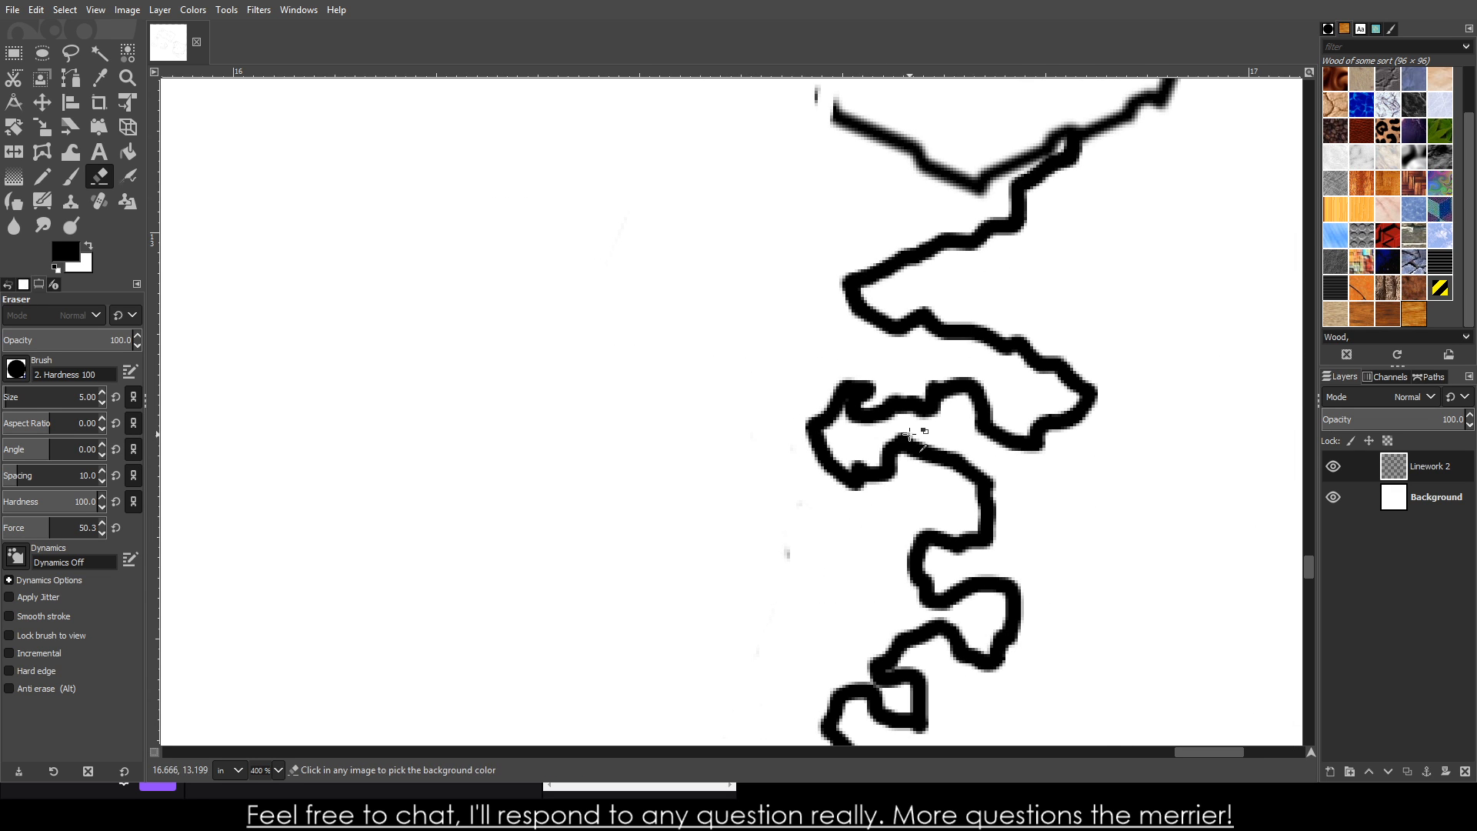
- Erase the remaining V-shaped piece of old coast where the new shoreline's northern end joins the existing shore
{"action": "scroll", "coordinate": [1000, 247], "scroll_direction": "up", "scroll_amount": 3}
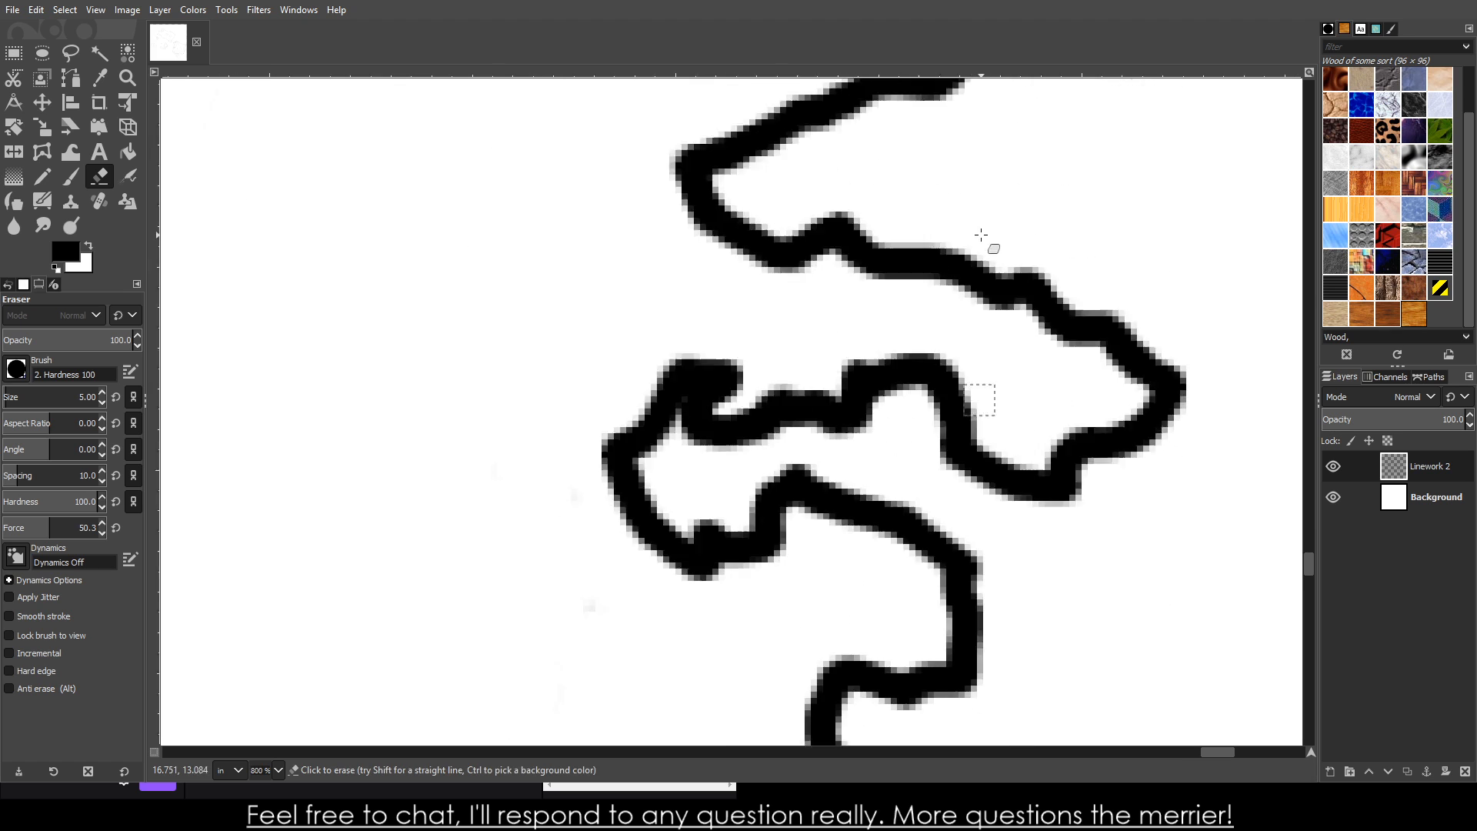
{"action": "mouse_move", "coordinate": [1125, 343]}
{"action": "left_mouse_down"}
{"action": "mouse_move", "coordinate": [1101, 387]}
{"action": "mouse_move", "coordinate": [1112, 340]}
{"action": "mouse_move", "coordinate": [1090, 385]}
{"action": "mouse_move", "coordinate": [1035, 426]}
{"action": "mouse_move", "coordinate": [950, 459]}
{"action": "mouse_move", "coordinate": [1018, 392]}
{"action": "mouse_move", "coordinate": [986, 452]}
{"action": "mouse_move", "coordinate": [958, 465]}
{"action": "mouse_move", "coordinate": [1083, 380]}
{"action": "mouse_move", "coordinate": [1056, 413]}
{"action": "mouse_move", "coordinate": [912, 465]}
{"action": "mouse_move", "coordinate": [863, 393]}
{"action": "mouse_move", "coordinate": [916, 462]}
{"action": "mouse_move", "coordinate": [782, 366]}
{"action": "mouse_move", "coordinate": [693, 337]}
{"action": "mouse_move", "coordinate": [577, 260]}
{"action": "mouse_move", "coordinate": [703, 350]}
{"action": "mouse_move", "coordinate": [763, 417]}
{"action": "mouse_move", "coordinate": [494, 236]}
{"action": "mouse_move", "coordinate": [662, 314]}
{"action": "mouse_move", "coordinate": [668, 359]}
{"action": "mouse_move", "coordinate": [648, 322]}
{"action": "mouse_move", "coordinate": [882, 438]}
{"action": "mouse_move", "coordinate": [850, 453]}
{"action": "left_mouse_up"}
{"action": "scroll", "coordinate": [931, 396], "scroll_direction": "down", "scroll_amount": 9}
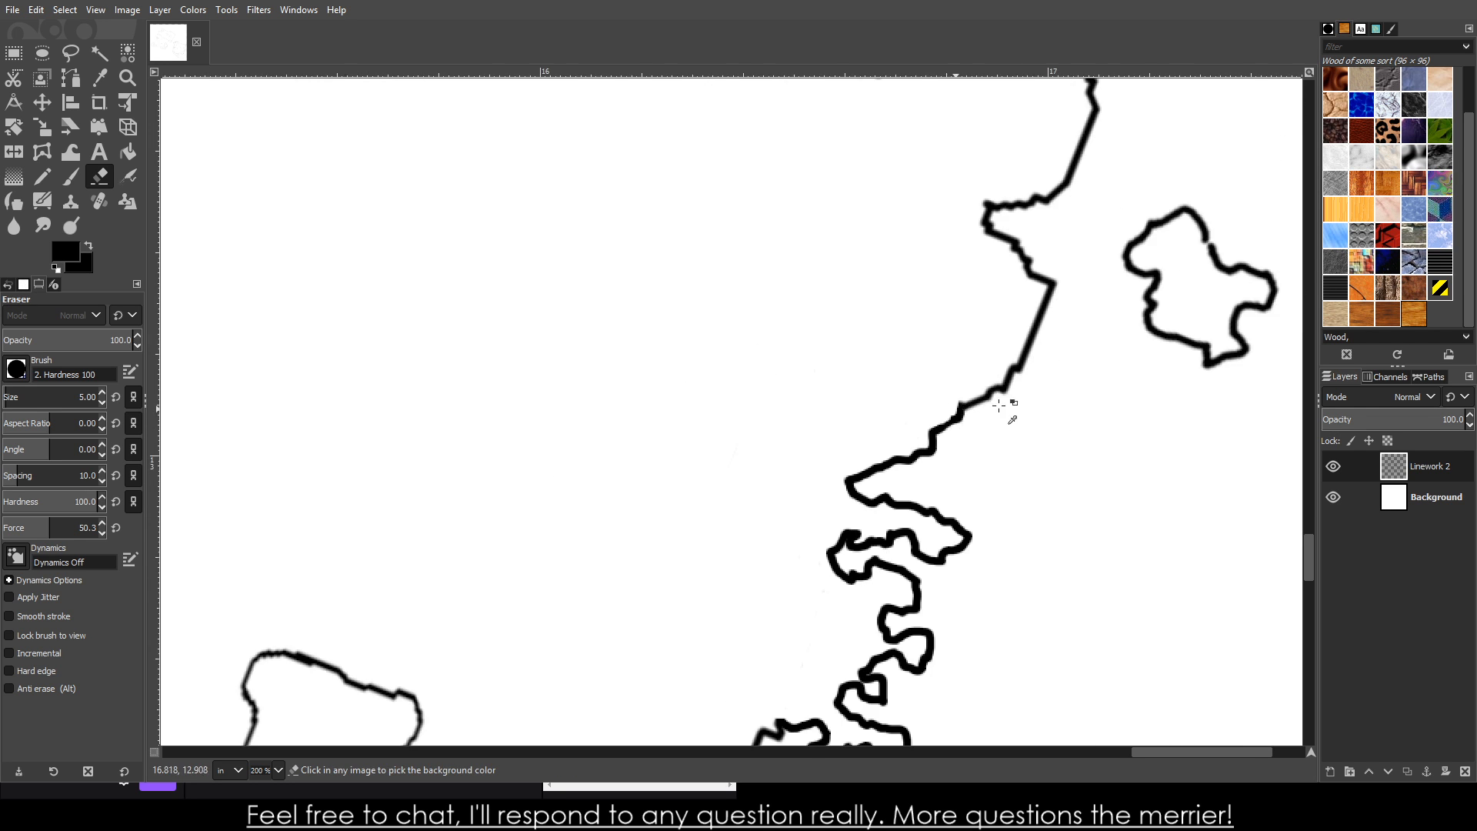
- Enlarge the eraser to size 159.59 and erase the angular eastern coast and large bay between the new inlets and the northeastern lake
{"action": "scroll", "coordinate": [931, 396], "scroll_direction": "up", "scroll_amount": 6}
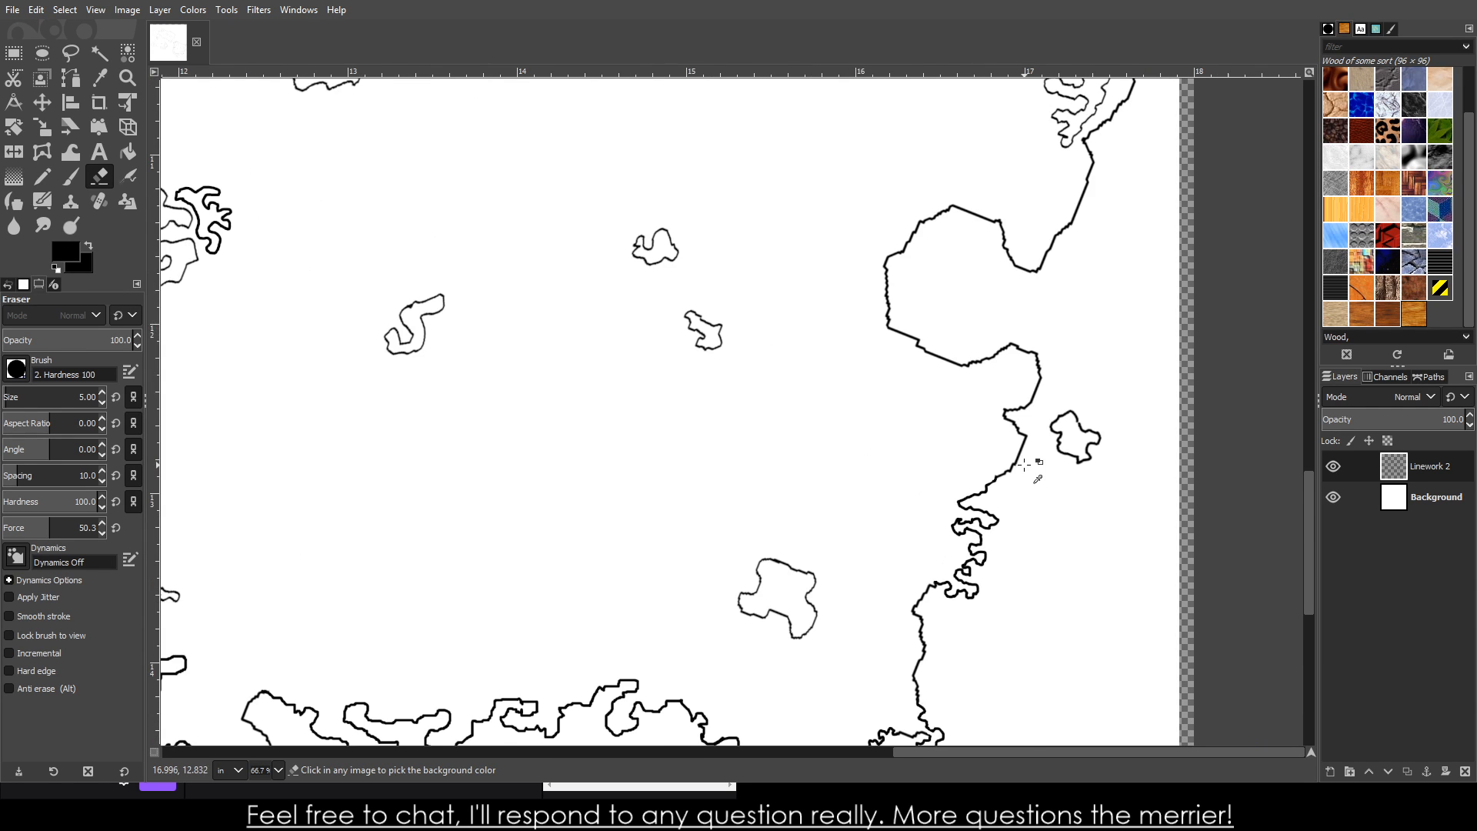
{"action": "scroll", "coordinate": [671, 328], "scroll_direction": "up", "scroll_amount": 5}
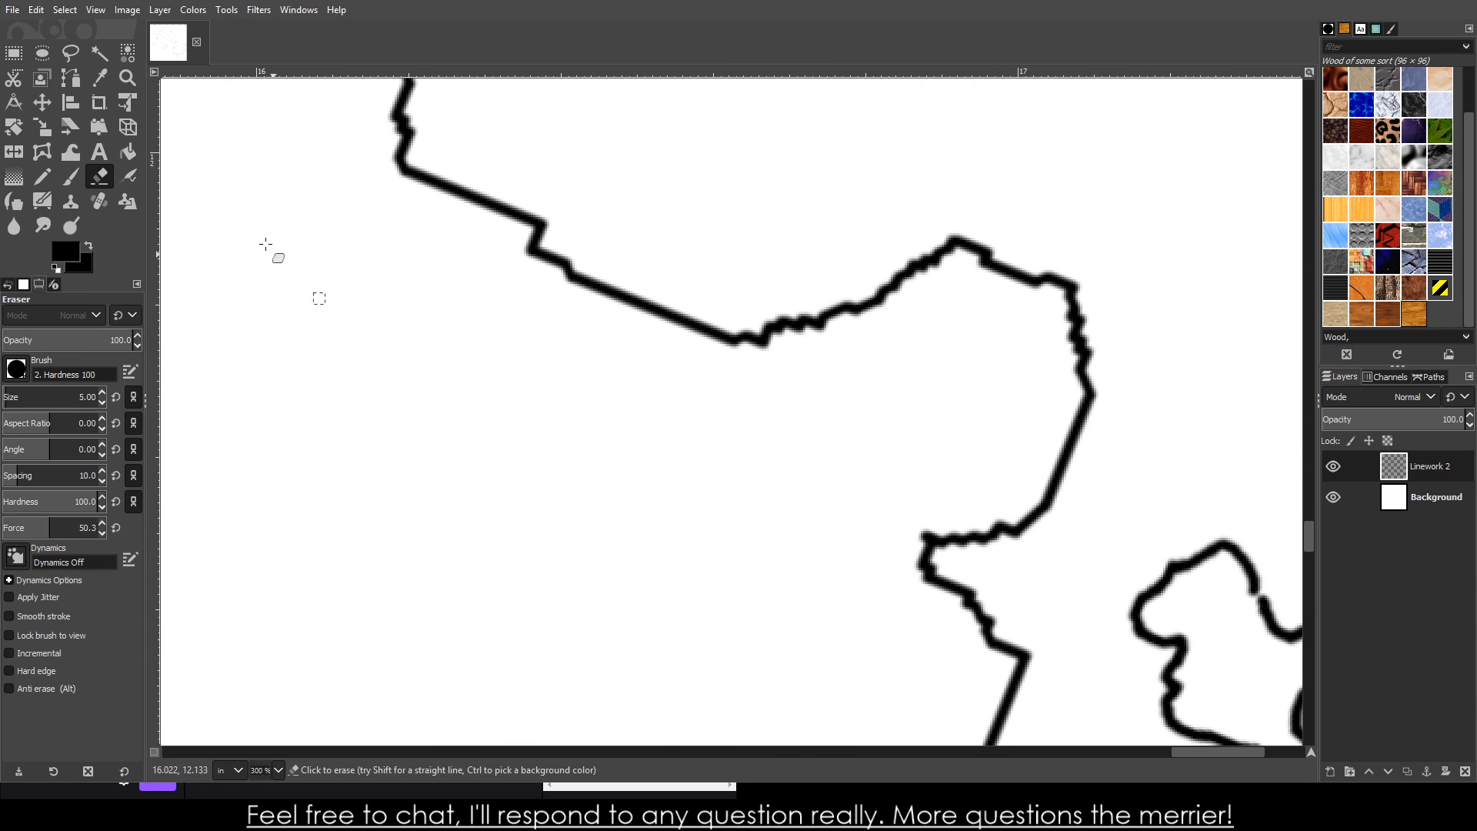
{"action": "mouse_move", "coordinate": [47, 397]}
{"action": "left_mouse_down"}
{"action": "mouse_move", "coordinate": [68, 381]}
{"action": "mouse_move", "coordinate": [100, 397]}
{"action": "left_mouse_up"}
{"action": "left_click", "coordinate": [77, 394]}
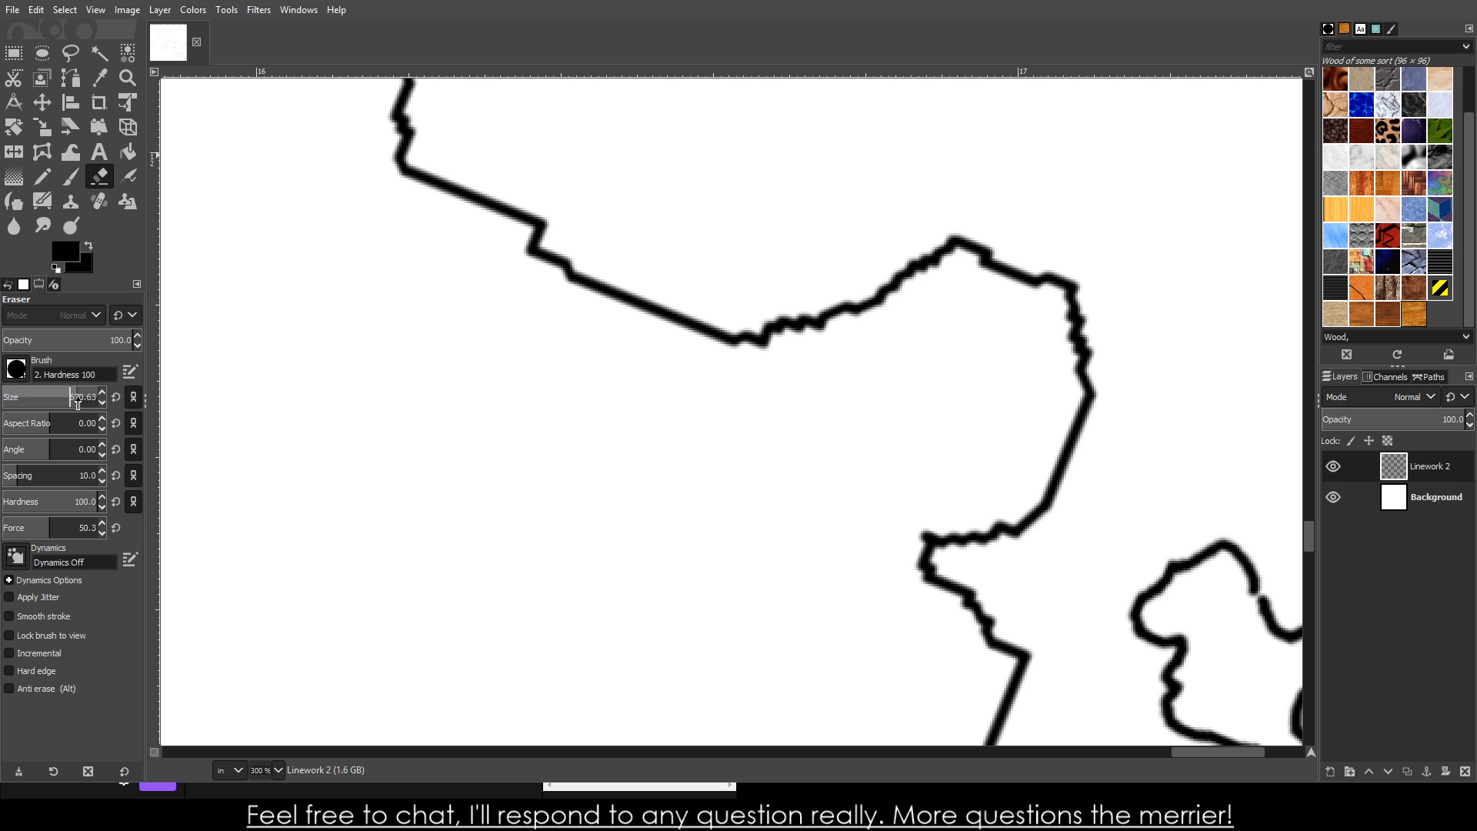
{"action": "left_click", "coordinate": [47, 396]}
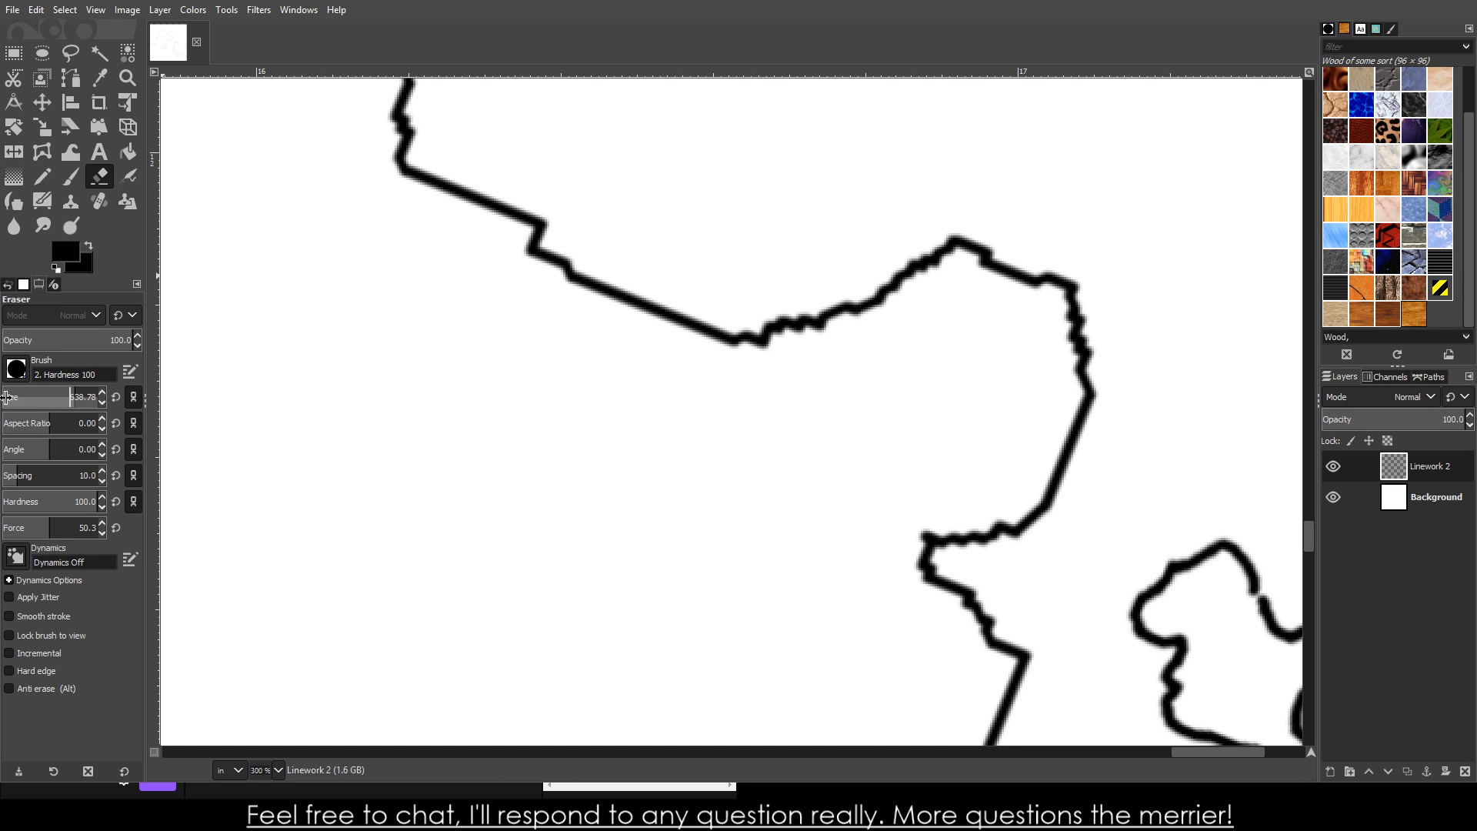
{"action": "left_click_drag", "start_coordinate": [7, 397], "coordinate": [34, 397]}
{"action": "mouse_move", "coordinate": [587, 290]}
{"action": "left_mouse_down"}
{"action": "mouse_move", "coordinate": [574, 366]}
{"action": "mouse_move", "coordinate": [1049, 307]}
{"action": "mouse_move", "coordinate": [954, 469]}
{"action": "left_mouse_up"}
{"action": "scroll", "coordinate": [934, 392], "scroll_direction": "down", "scroll_amount": 2}
{"action": "left_click_drag", "start_coordinate": [923, 300], "coordinate": [926, 346]}
{"action": "scroll", "coordinate": [783, 270], "scroll_direction": "up", "scroll_amount": 3}
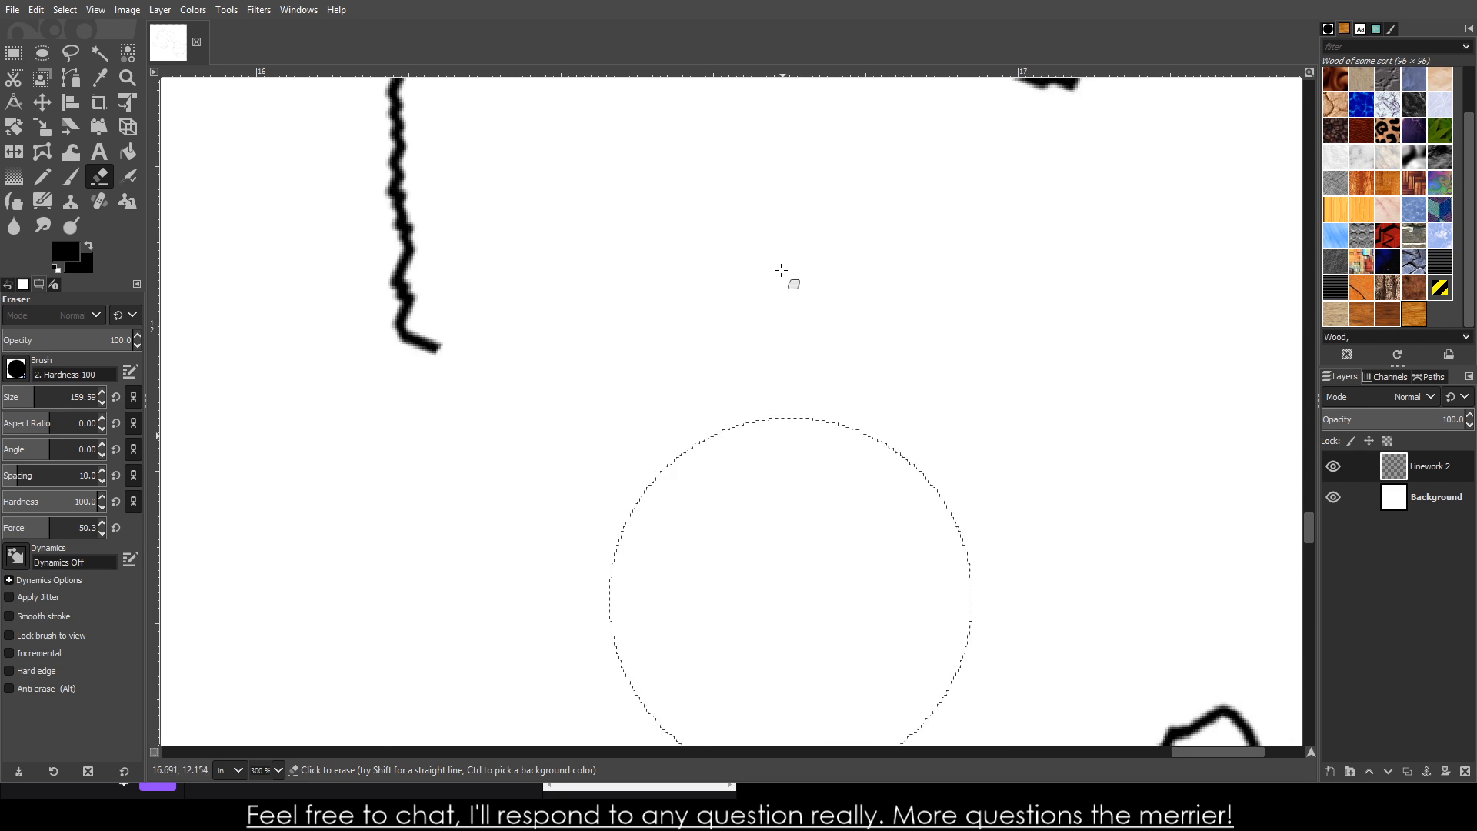
{"action": "scroll", "coordinate": [781, 270], "scroll_direction": "down", "scroll_amount": 4}
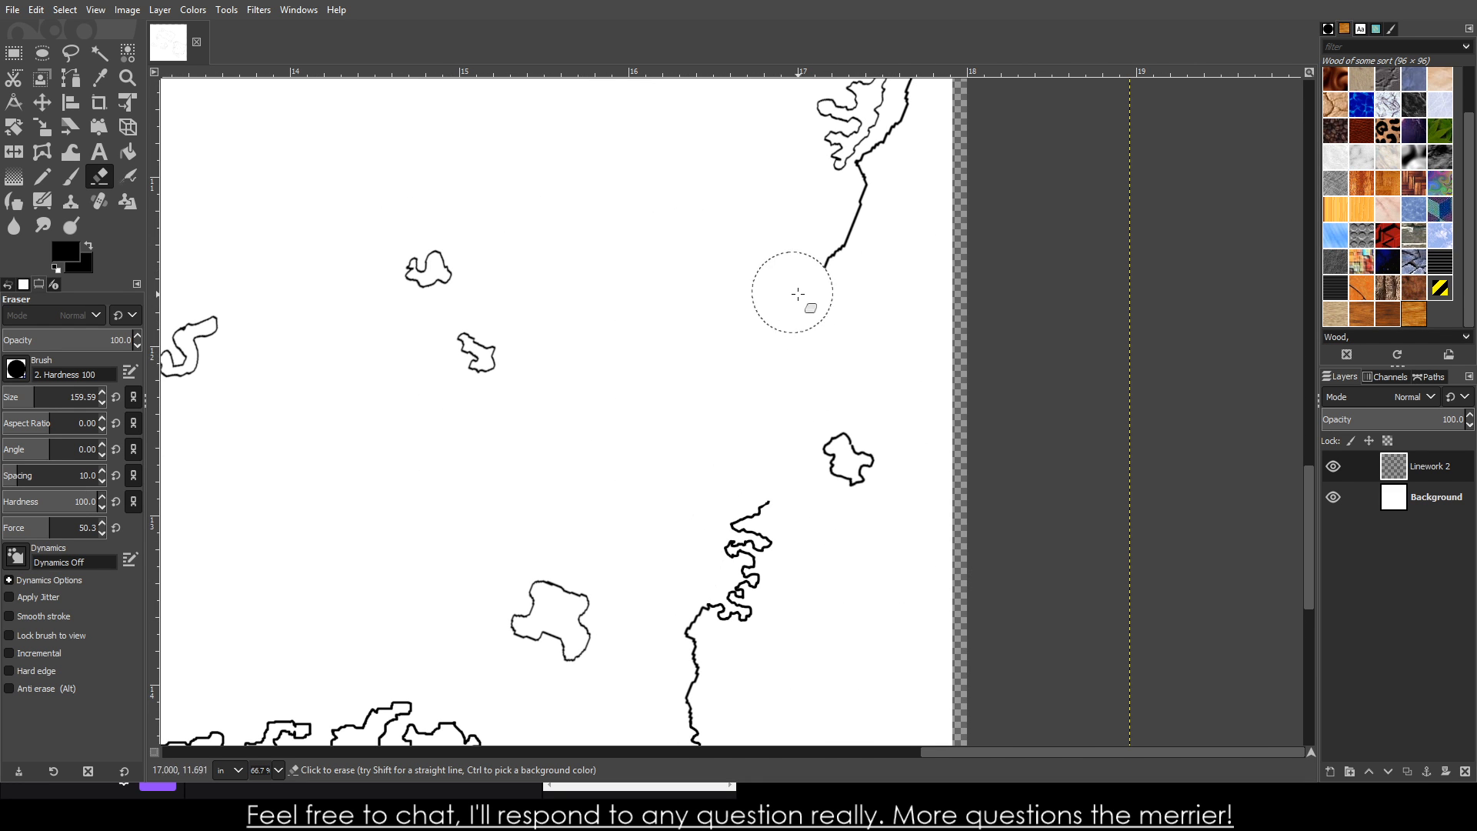
{"action": "mouse_move", "coordinate": [798, 294]}
{"action": "left_mouse_down"}
{"action": "mouse_move", "coordinate": [867, 211]}
{"action": "mouse_move", "coordinate": [857, 224]}
{"action": "left_mouse_up"}
- Erase the coastline junction at the map's eastern edge beside the northeastern lake
{"action": "scroll", "coordinate": [805, 391], "scroll_direction": "up", "scroll_amount": 5}
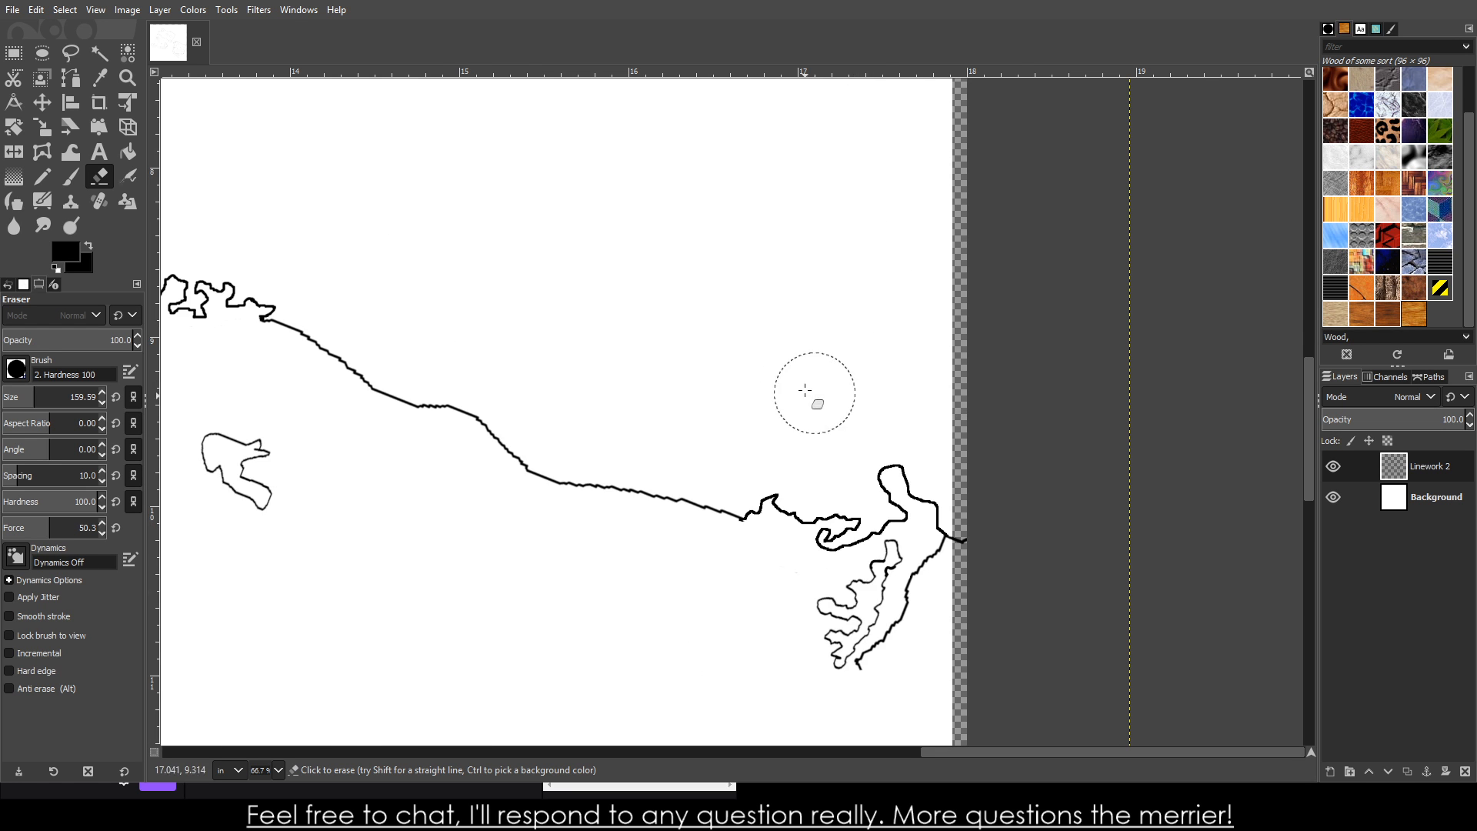
{"action": "scroll", "coordinate": [729, 375], "scroll_direction": "down", "scroll_amount": 3}
{"action": "scroll", "coordinate": [800, 505], "scroll_direction": "up", "scroll_amount": 4}
{"action": "scroll", "coordinate": [857, 431], "scroll_direction": "up", "scroll_amount": 2}
{"action": "left_click_drag", "start_coordinate": [886, 348], "coordinate": [912, 291]}
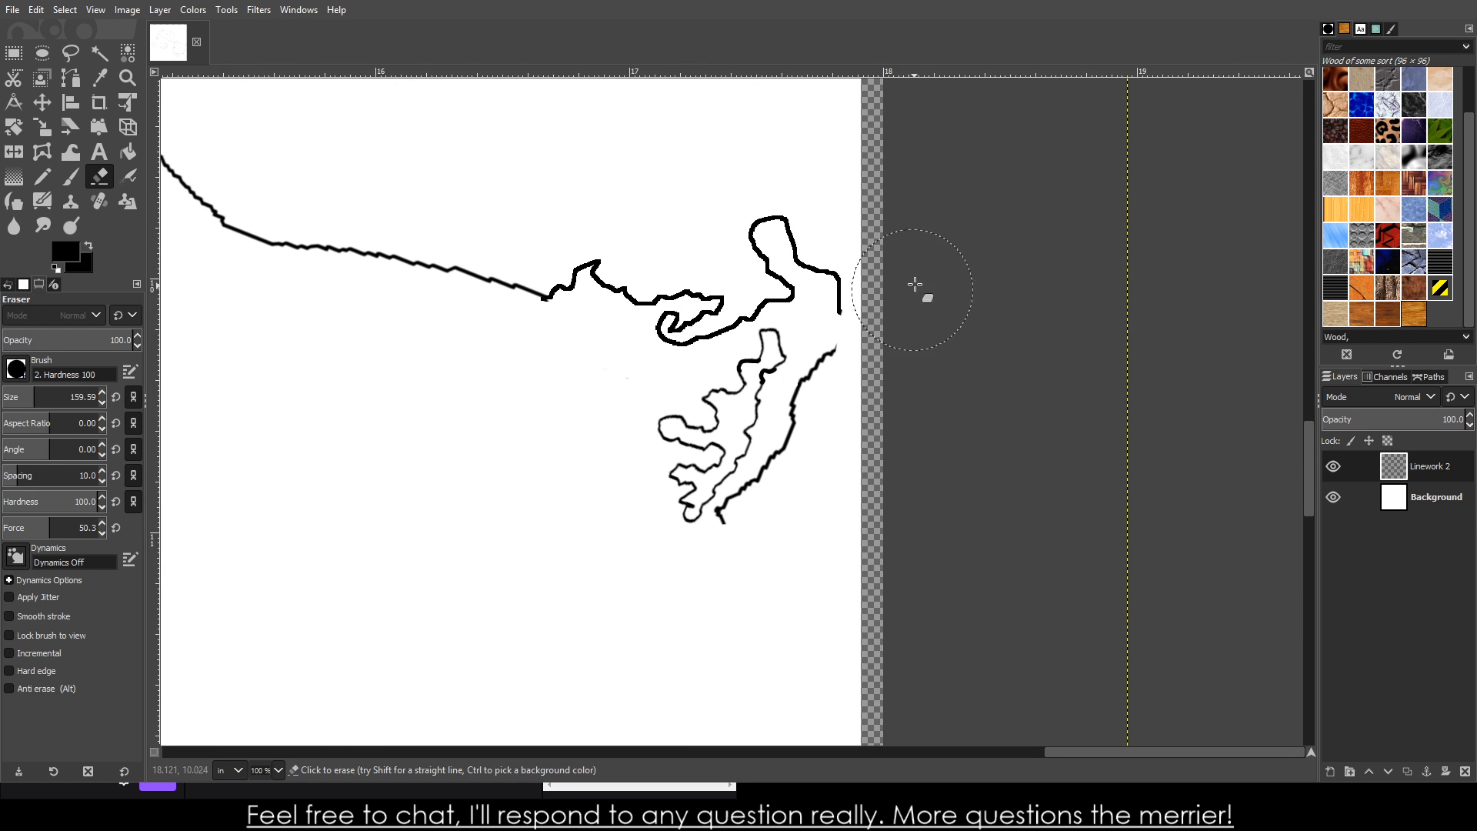
- Set the paintbrush to size 5 and draw a short irregular coast joining the northeastern peninsula to the shoreline beside the lake
{"action": "left_click", "coordinate": [70, 177]}
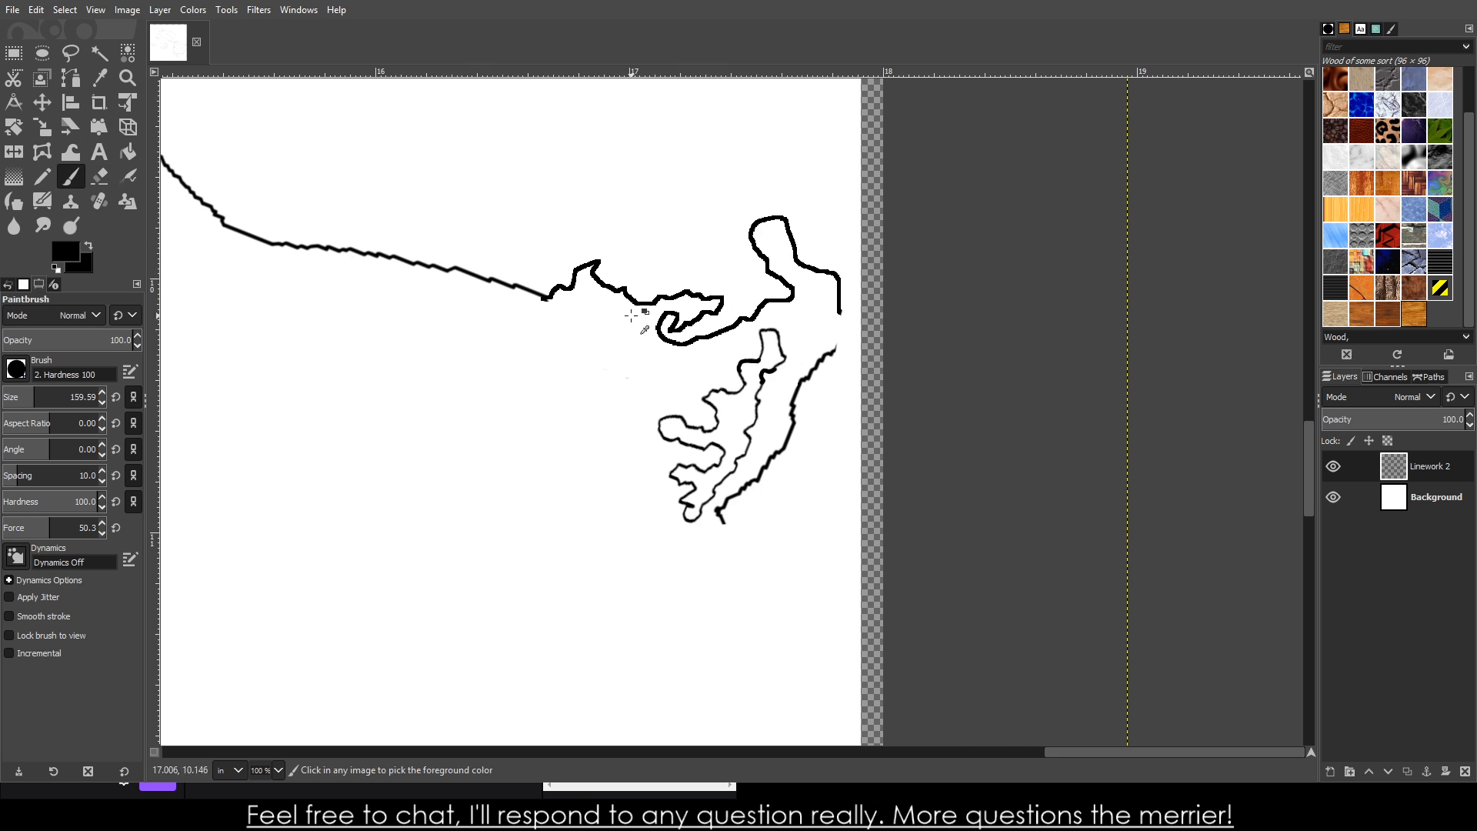
{"action": "scroll", "coordinate": [879, 269], "scroll_direction": "up", "scroll_amount": 3}
{"action": "left_click", "coordinate": [75, 394]}
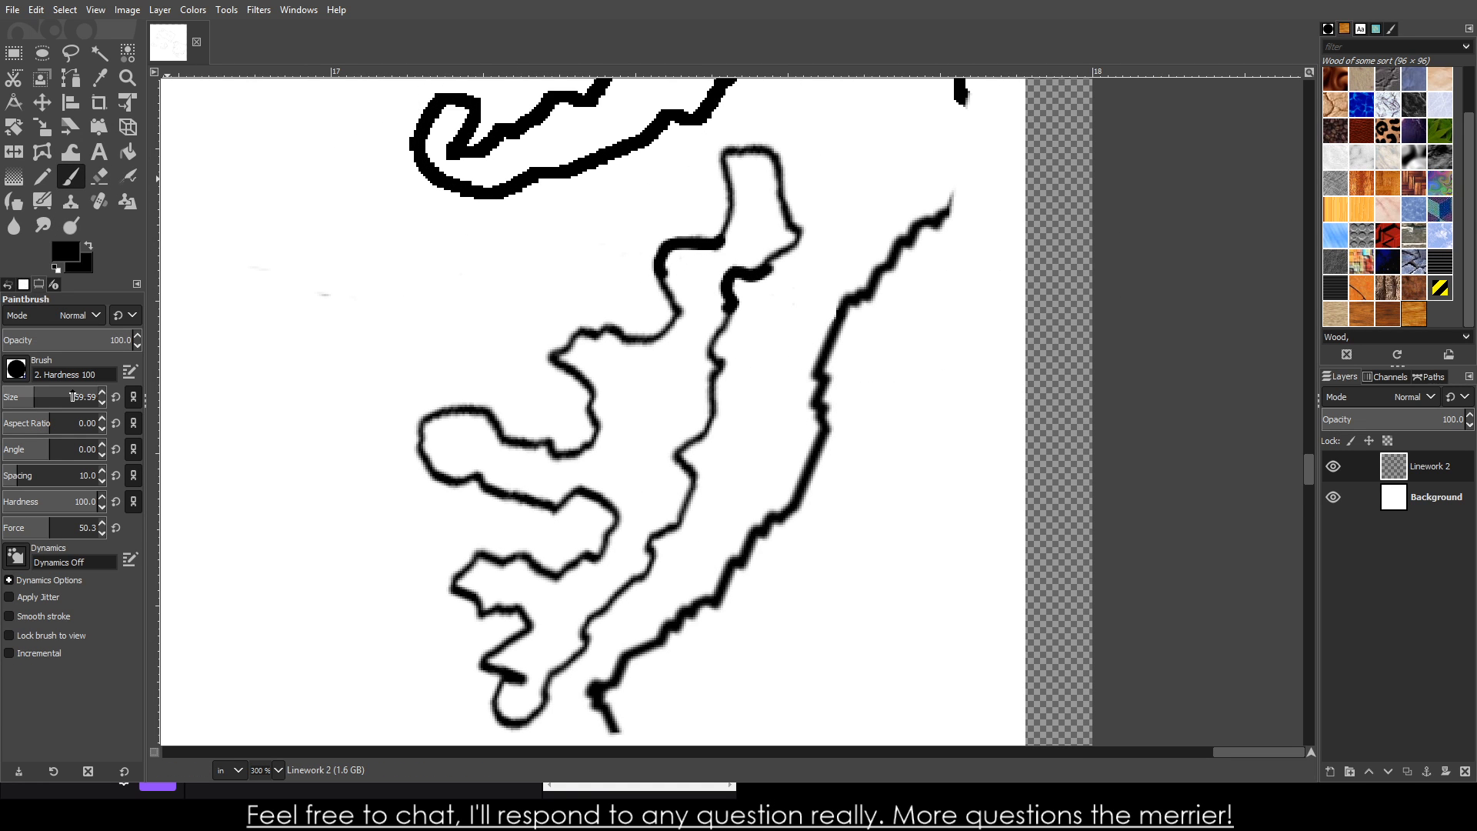
{"action": "type", "text": "5"}
{"action": "key", "text": "Return"}
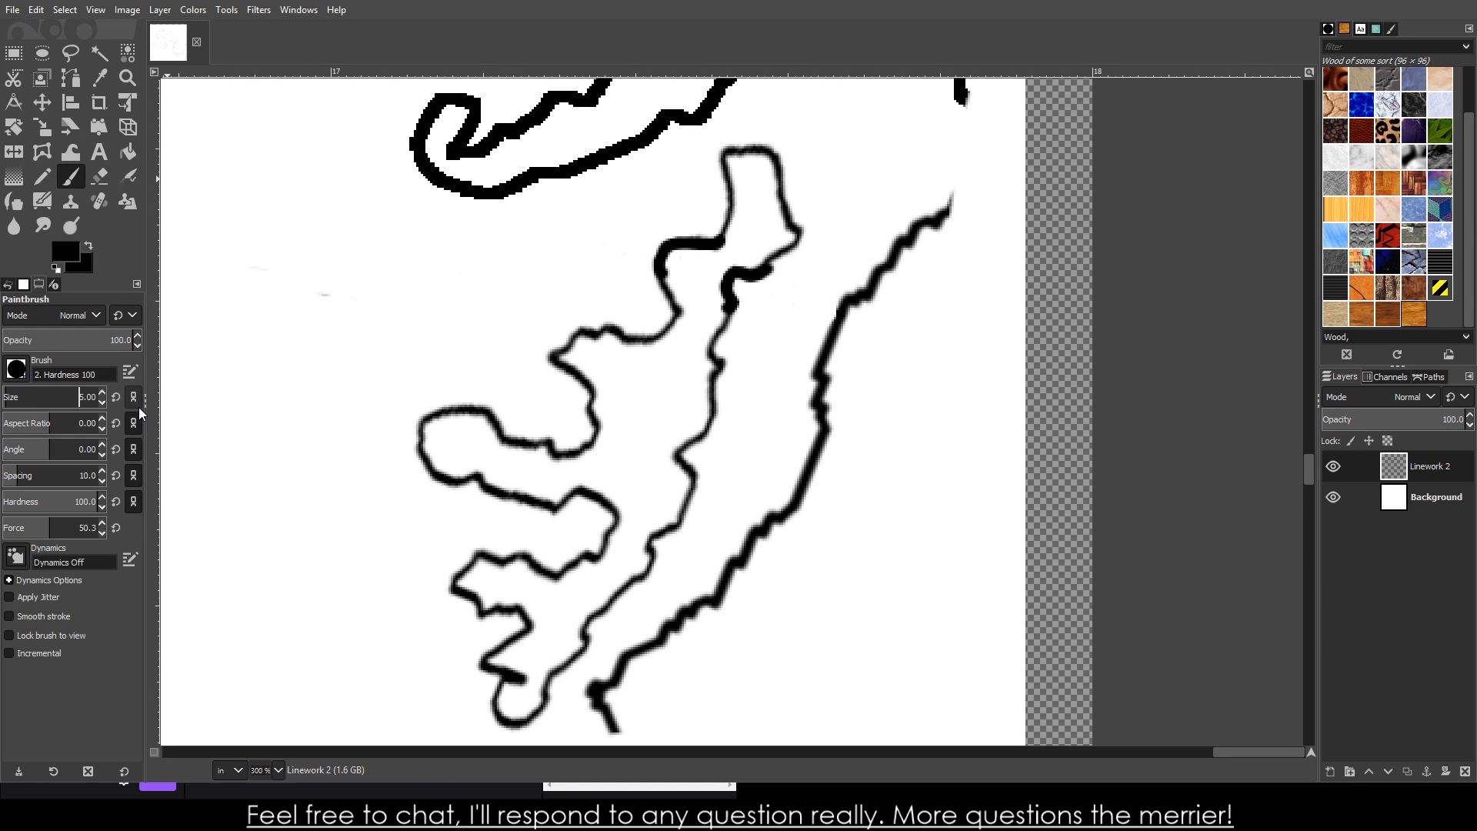
{"action": "scroll", "coordinate": [929, 223], "scroll_direction": "up", "scroll_amount": 2}
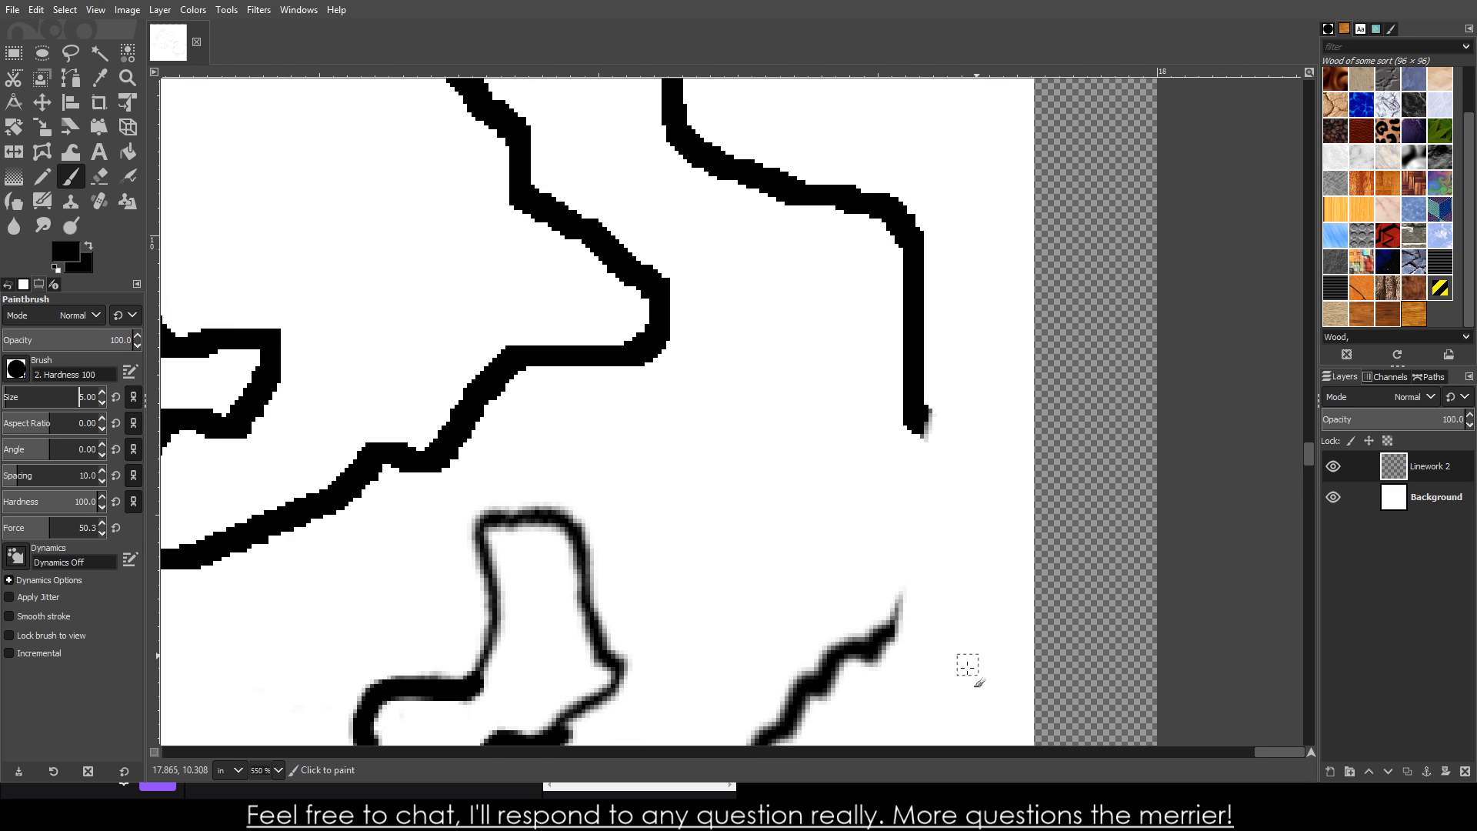
{"action": "mouse_move", "coordinate": [892, 632]}
{"action": "left_mouse_down"}
{"action": "mouse_move", "coordinate": [889, 598]}
{"action": "mouse_move", "coordinate": [799, 543]}
{"action": "mouse_move", "coordinate": [744, 556]}
{"action": "mouse_move", "coordinate": [739, 590]}
{"action": "mouse_move", "coordinate": [699, 617]}
{"action": "mouse_move", "coordinate": [676, 533]}
{"action": "mouse_move", "coordinate": [711, 477]}
{"action": "mouse_move", "coordinate": [813, 471]}
{"action": "mouse_move", "coordinate": [860, 498]}
{"action": "mouse_move", "coordinate": [910, 471]}
{"action": "mouse_move", "coordinate": [925, 416]}
{"action": "left_mouse_up"}
{"action": "scroll", "coordinate": [896, 582], "scroll_direction": "down", "scroll_amount": 3}
{"action": "scroll", "coordinate": [896, 582], "scroll_direction": "down", "scroll_amount": 3}
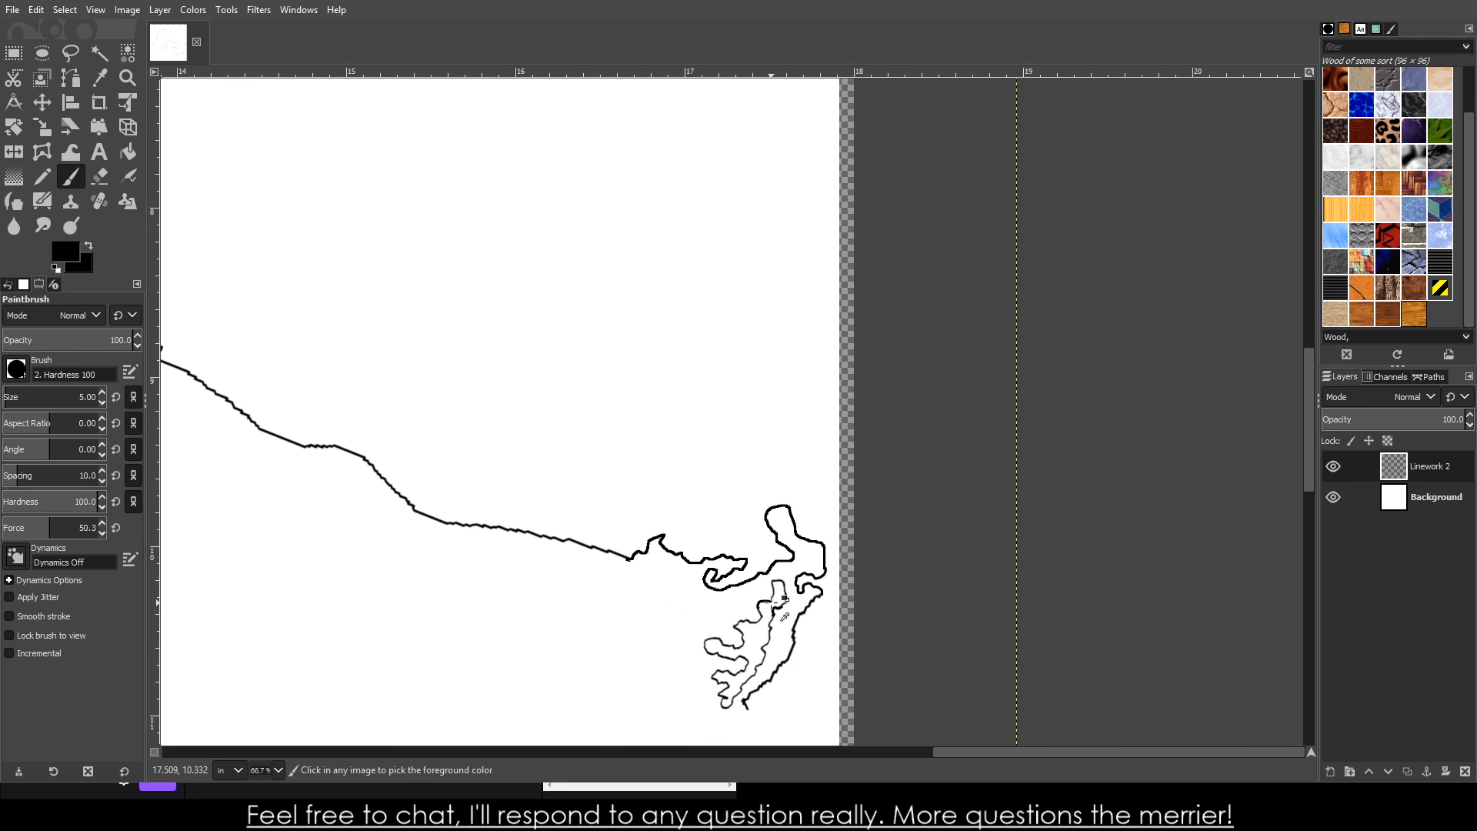
- Extend the eastern coast northwestward from its open end near the small offshore island, with a pointed headland and narrow coves
{"action": "scroll", "coordinate": [726, 667], "scroll_direction": "up", "scroll_amount": 3}
{"action": "scroll", "coordinate": [720, 608], "scroll_direction": "down", "scroll_amount": 5}
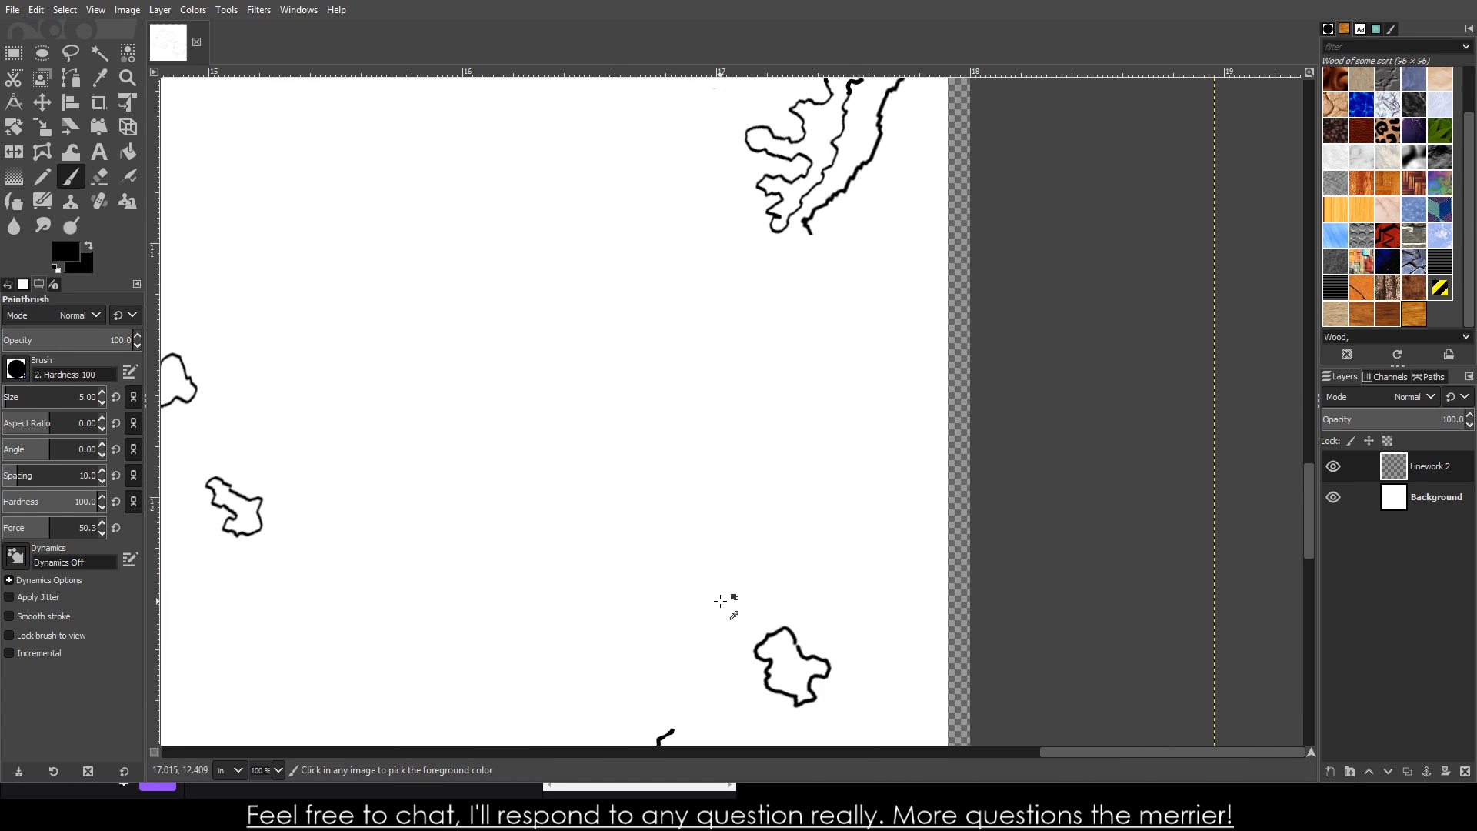
{"action": "scroll", "coordinate": [697, 668], "scroll_direction": "up", "scroll_amount": 3}
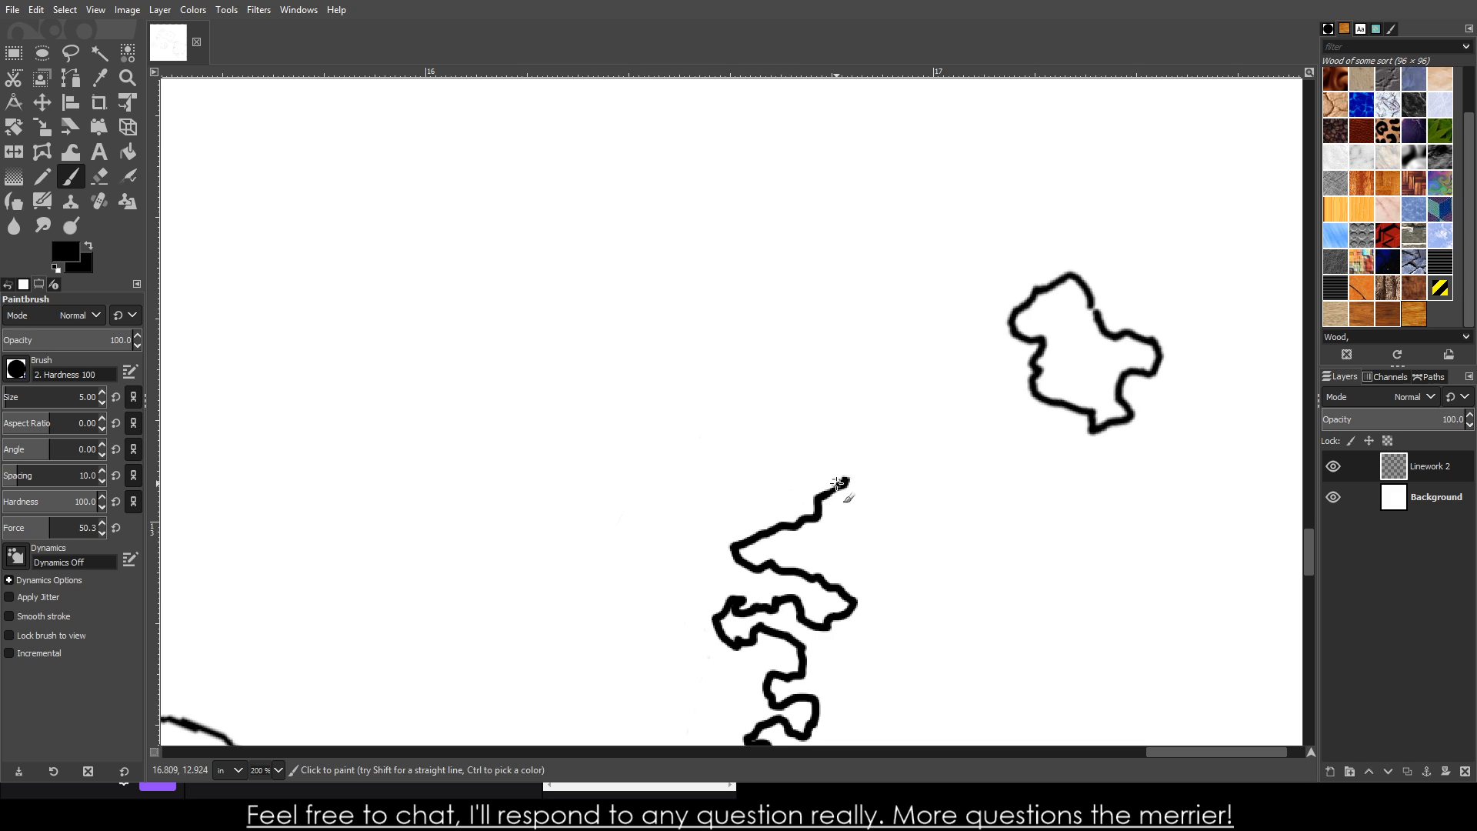
{"action": "mouse_move", "coordinate": [837, 484]}
{"action": "left_mouse_down"}
{"action": "mouse_move", "coordinate": [889, 424]}
{"action": "mouse_move", "coordinate": [832, 438]}
{"action": "mouse_move", "coordinate": [790, 394]}
{"action": "mouse_move", "coordinate": [744, 403]}
{"action": "mouse_move", "coordinate": [722, 438]}
{"action": "mouse_move", "coordinate": [668, 466]}
{"action": "mouse_move", "coordinate": [608, 445]}
{"action": "mouse_move", "coordinate": [629, 409]}
{"action": "mouse_move", "coordinate": [607, 407]}
{"action": "mouse_move", "coordinate": [621, 379]}
{"action": "mouse_move", "coordinate": [586, 369]}
{"action": "mouse_move", "coordinate": [629, 331]}
{"action": "mouse_move", "coordinate": [583, 304]}
{"action": "mouse_move", "coordinate": [599, 290]}
{"action": "mouse_move", "coordinate": [621, 299]}
{"action": "mouse_move", "coordinate": [657, 246]}
{"action": "mouse_move", "coordinate": [647, 210]}
{"action": "left_mouse_up"}
{"action": "scroll", "coordinate": [719, 323], "scroll_direction": "up", "scroll_amount": 3}
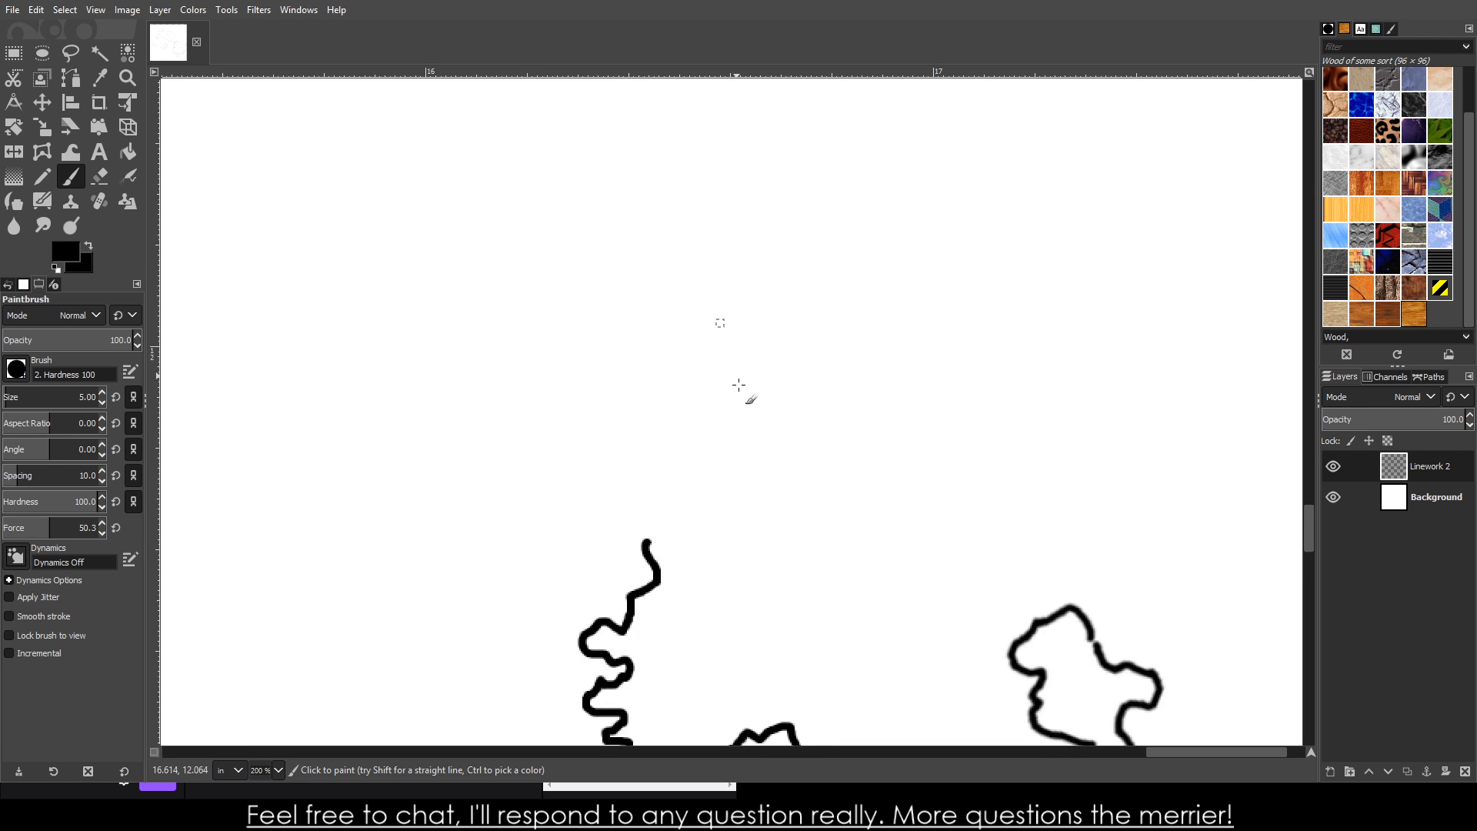
{"action": "scroll", "coordinate": [676, 489], "scroll_direction": "down", "scroll_amount": 3}
{"action": "scroll", "coordinate": [659, 462], "scroll_direction": "down", "scroll_amount": 2}
{"action": "scroll", "coordinate": [659, 339], "scroll_direction": "down", "scroll_amount": 3}
{"action": "scroll", "coordinate": [654, 286], "scroll_direction": "up", "scroll_amount": 5}
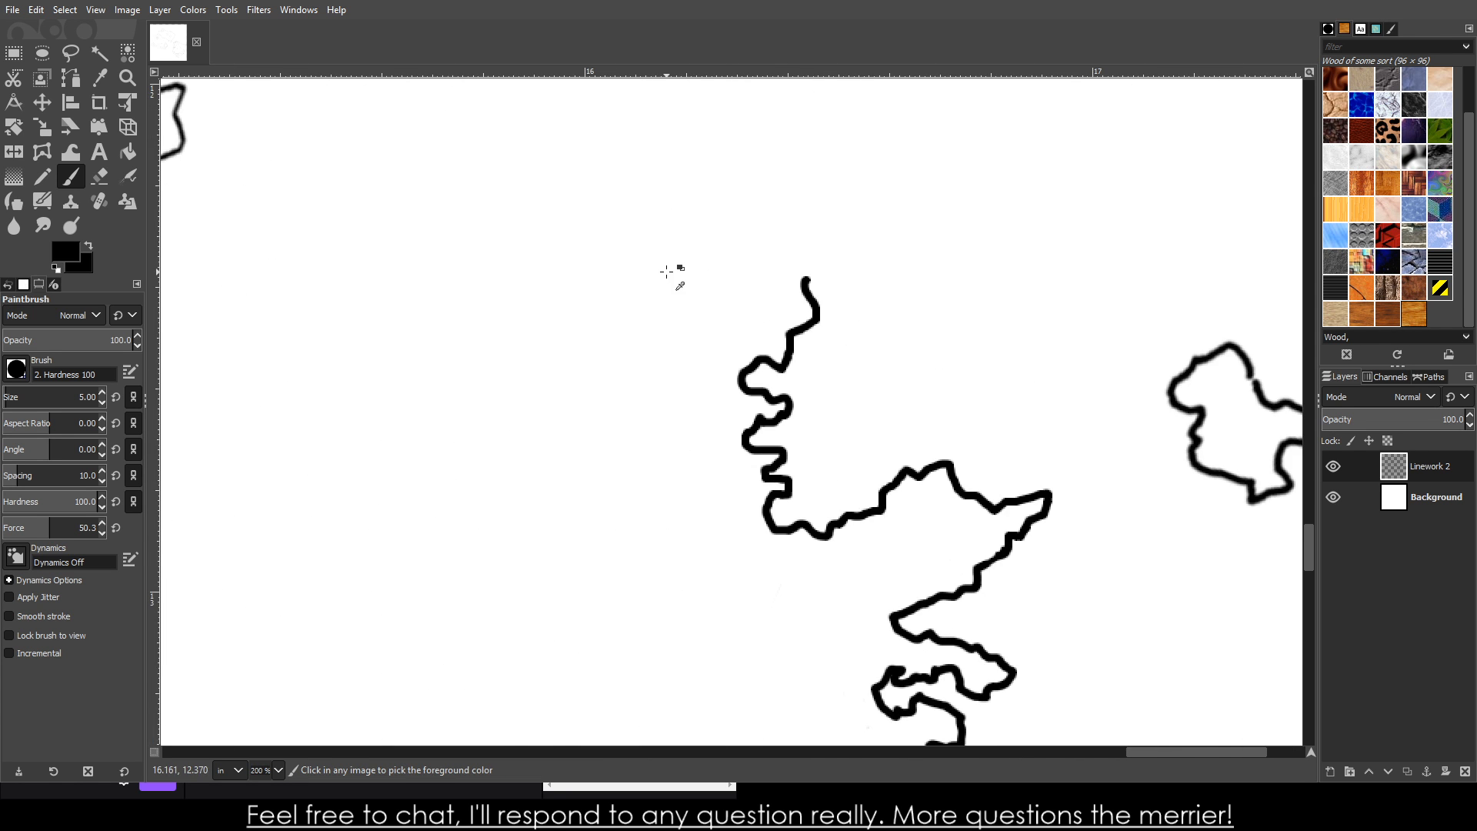
- Continue the eastern coast around a large inland bay with a hooked northern inlet, running back southeast to a blunt headland
{"action": "scroll", "coordinate": [816, 331], "scroll_direction": "up", "scroll_amount": 2}
{"action": "scroll", "coordinate": [809, 379], "scroll_direction": "down", "scroll_amount": 2}
{"action": "scroll", "coordinate": [808, 378], "scroll_direction": "down", "scroll_amount": 3}
{"action": "scroll", "coordinate": [802, 421], "scroll_direction": "up", "scroll_amount": 2}
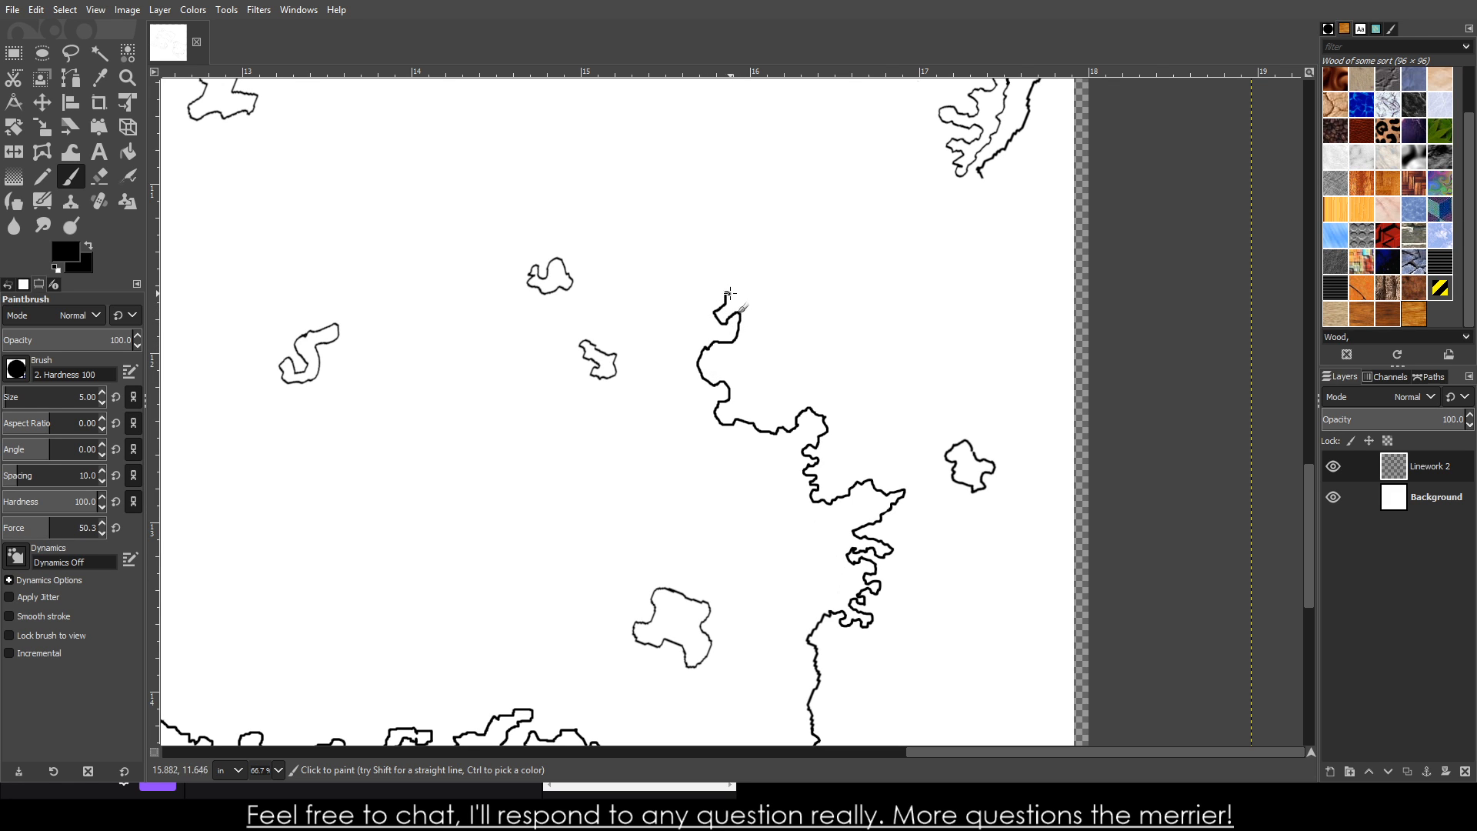
{"action": "left_click_drag", "start_coordinate": [769, 290], "coordinate": [801, 255]}
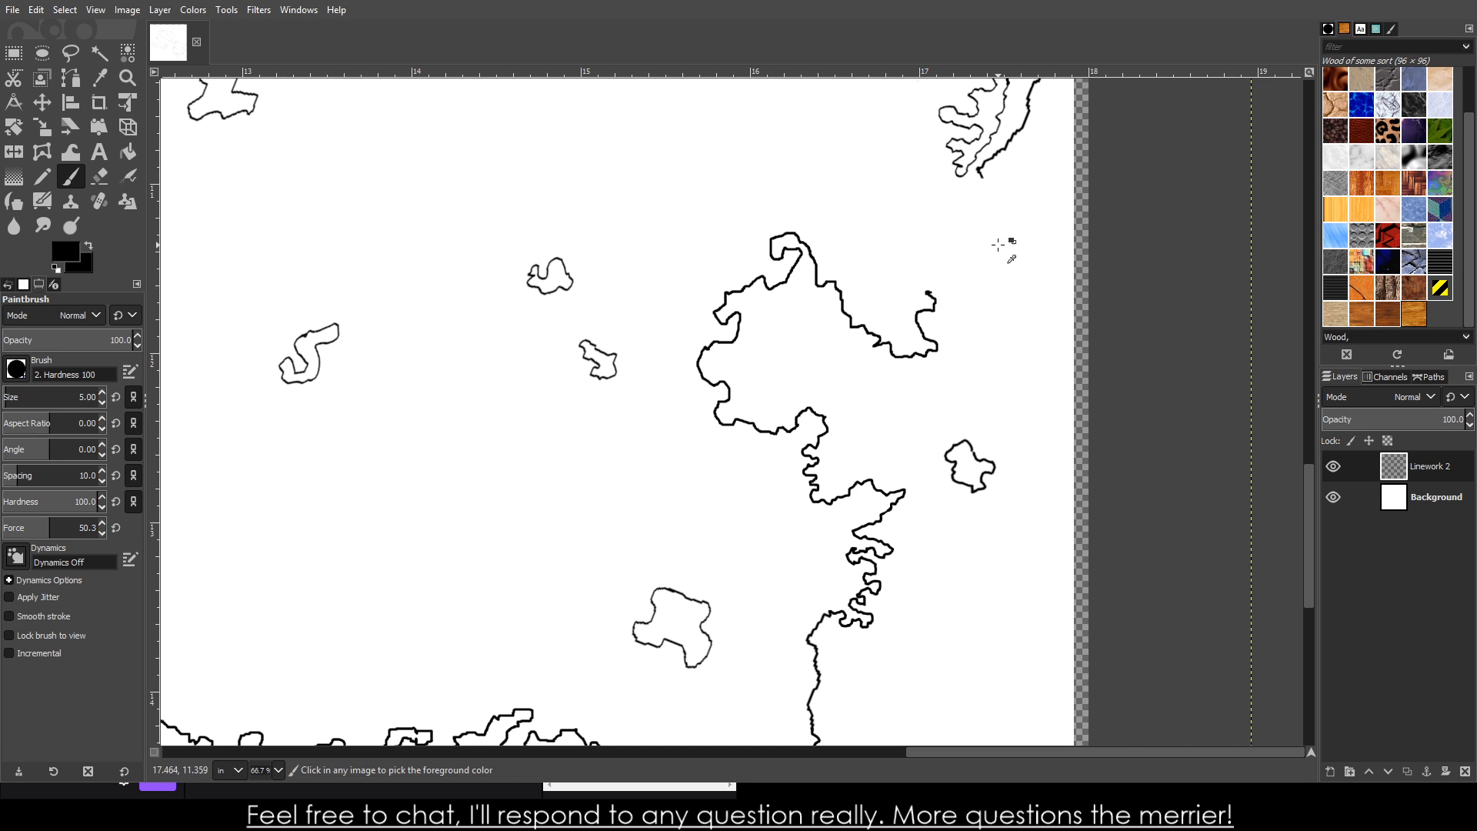
- Draw jagged small inlets northeastward from the headland and join the coast to the open shoreline below the northeastern lake
{"action": "scroll", "coordinate": [999, 250], "scroll_direction": "up", "scroll_amount": 3}
{"action": "scroll", "coordinate": [757, 337], "scroll_direction": "up", "scroll_amount": 1}
{"action": "mouse_move", "coordinate": [795, 385]}
{"action": "left_mouse_down"}
{"action": "mouse_move", "coordinate": [873, 359]}
{"action": "mouse_move", "coordinate": [826, 312]}
{"action": "mouse_move", "coordinate": [879, 300]}
{"action": "mouse_move", "coordinate": [902, 322]}
{"action": "mouse_move", "coordinate": [901, 265]}
{"action": "mouse_move", "coordinate": [877, 246]}
{"action": "mouse_move", "coordinate": [946, 232]}
{"action": "left_mouse_up"}
{"action": "scroll", "coordinate": [1025, 347], "scroll_direction": "up", "scroll_amount": 5}
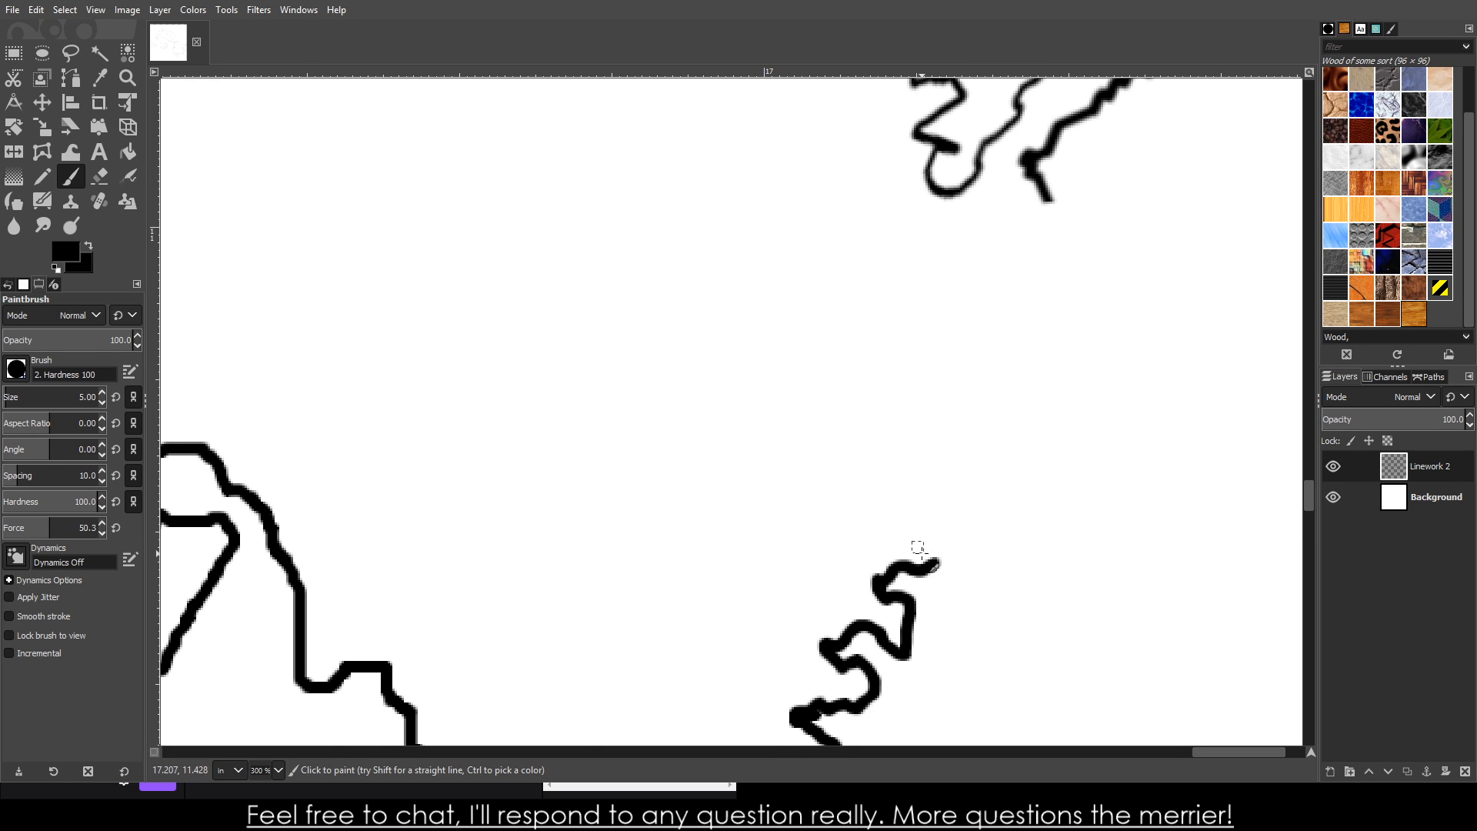
{"action": "mouse_move", "coordinate": [935, 561]}
{"action": "left_mouse_down"}
{"action": "mouse_move", "coordinate": [879, 536]}
{"action": "mouse_move", "coordinate": [880, 513]}
{"action": "mouse_move", "coordinate": [931, 503]}
{"action": "mouse_move", "coordinate": [891, 473]}
{"action": "mouse_move", "coordinate": [901, 452]}
{"action": "mouse_move", "coordinate": [1000, 494]}
{"action": "mouse_move", "coordinate": [994, 554]}
{"action": "mouse_move", "coordinate": [1045, 525]}
{"action": "mouse_move", "coordinate": [1064, 564]}
{"action": "mouse_move", "coordinate": [1100, 557]}
{"action": "mouse_move", "coordinate": [1103, 533]}
{"action": "mouse_move", "coordinate": [1041, 482]}
{"action": "mouse_move", "coordinate": [1040, 458]}
{"action": "mouse_move", "coordinate": [1079, 466]}
{"action": "mouse_move", "coordinate": [1100, 456]}
{"action": "mouse_move", "coordinate": [1094, 433]}
{"action": "mouse_move", "coordinate": [1031, 422]}
{"action": "mouse_move", "coordinate": [1021, 446]}
{"action": "mouse_move", "coordinate": [982, 430]}
{"action": "mouse_move", "coordinate": [981, 394]}
{"action": "mouse_move", "coordinate": [1051, 340]}
{"action": "mouse_move", "coordinate": [1055, 260]}
{"action": "mouse_move", "coordinate": [1041, 197]}
{"action": "left_mouse_up"}
- Review the redrawn eastern coastline against the rest of the landmass
{"action": "scroll", "coordinate": [1074, 377], "scroll_direction": "down", "scroll_amount": 4, "text": "ctrl"}
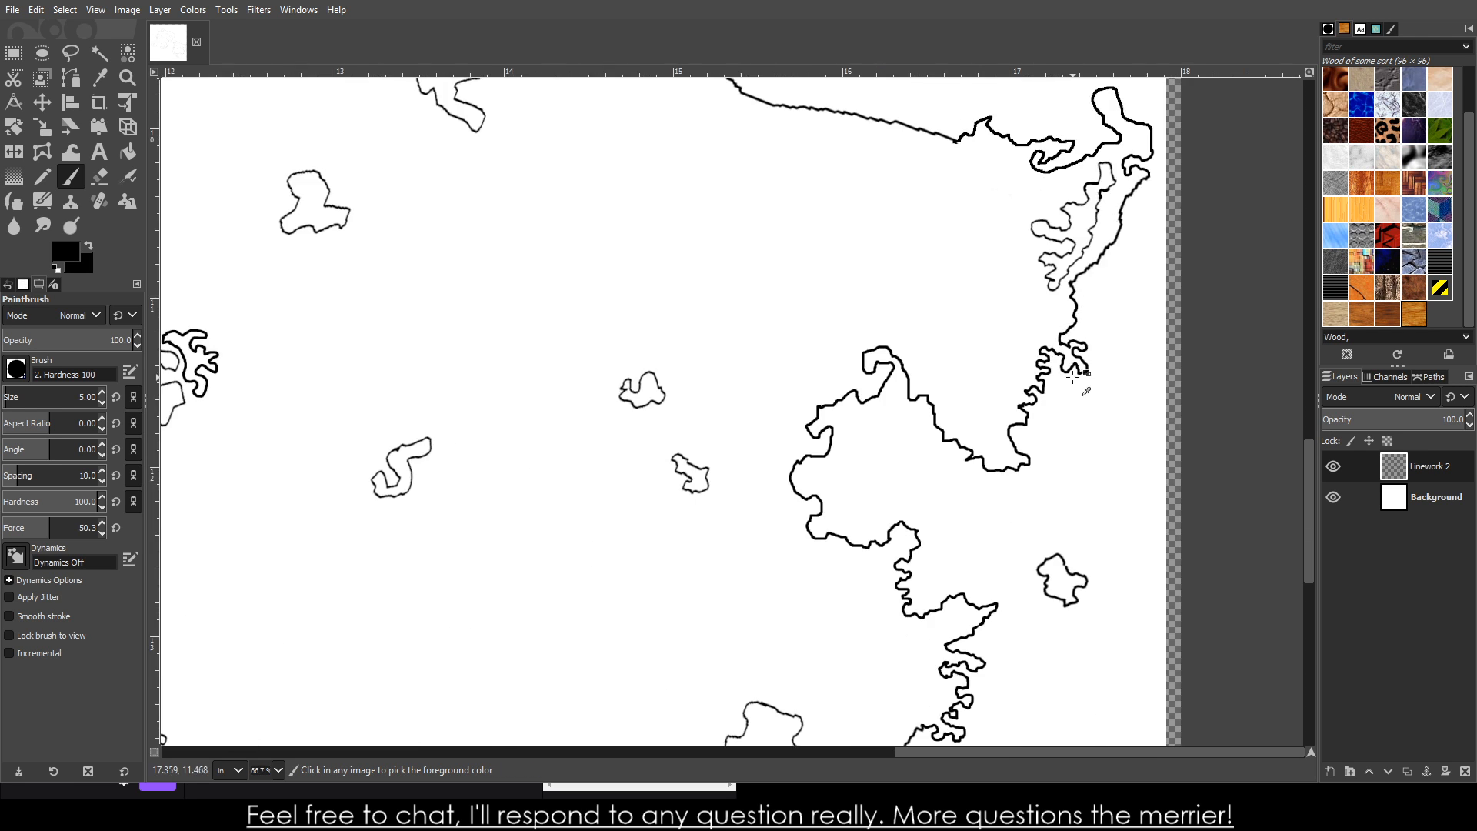
{"action": "scroll", "coordinate": [1078, 400], "scroll_direction": "down", "scroll_amount": 2, "text": "ctrl"}
{"action": "scroll", "coordinate": [1081, 436], "scroll_direction": "up", "scroll_amount": 4, "text": "ctrl"}
{"action": "scroll", "coordinate": [790, 277], "scroll_direction": "down", "scroll_amount": 4, "text": "ctrl"}
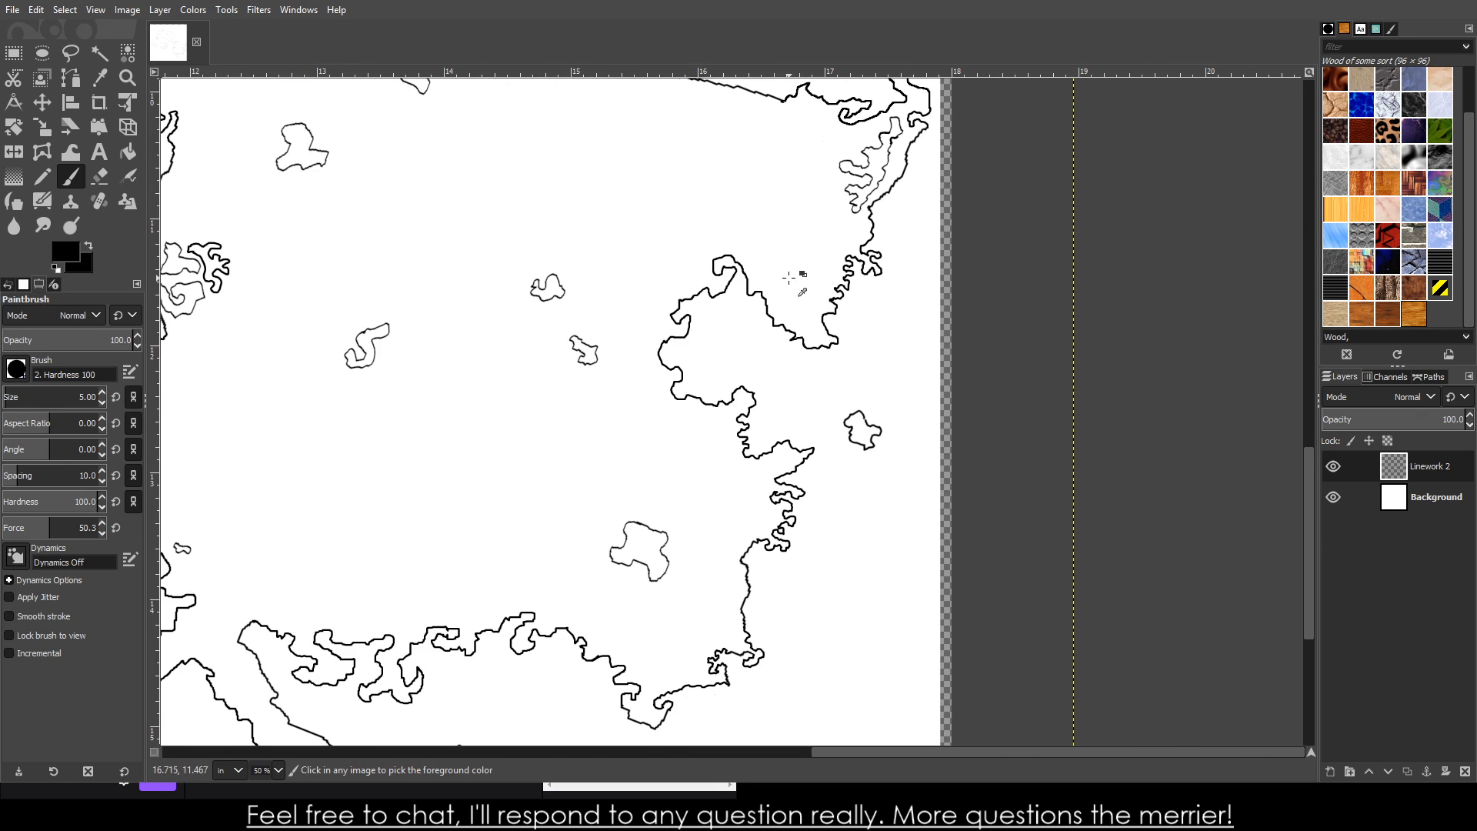
{"action": "scroll", "coordinate": [808, 300], "scroll_direction": "down", "scroll_amount": 2, "text": "ctrl"}
{"action": "scroll", "coordinate": [824, 340], "scroll_direction": "up", "scroll_amount": 2, "text": "ctrl"}
{"action": "scroll", "coordinate": [785, 354], "scroll_direction": "down", "scroll_amount": 2, "text": "ctrl"}
{"action": "scroll", "coordinate": [715, 377], "scroll_direction": "down", "scroll_amount": 1, "text": "ctrl"}
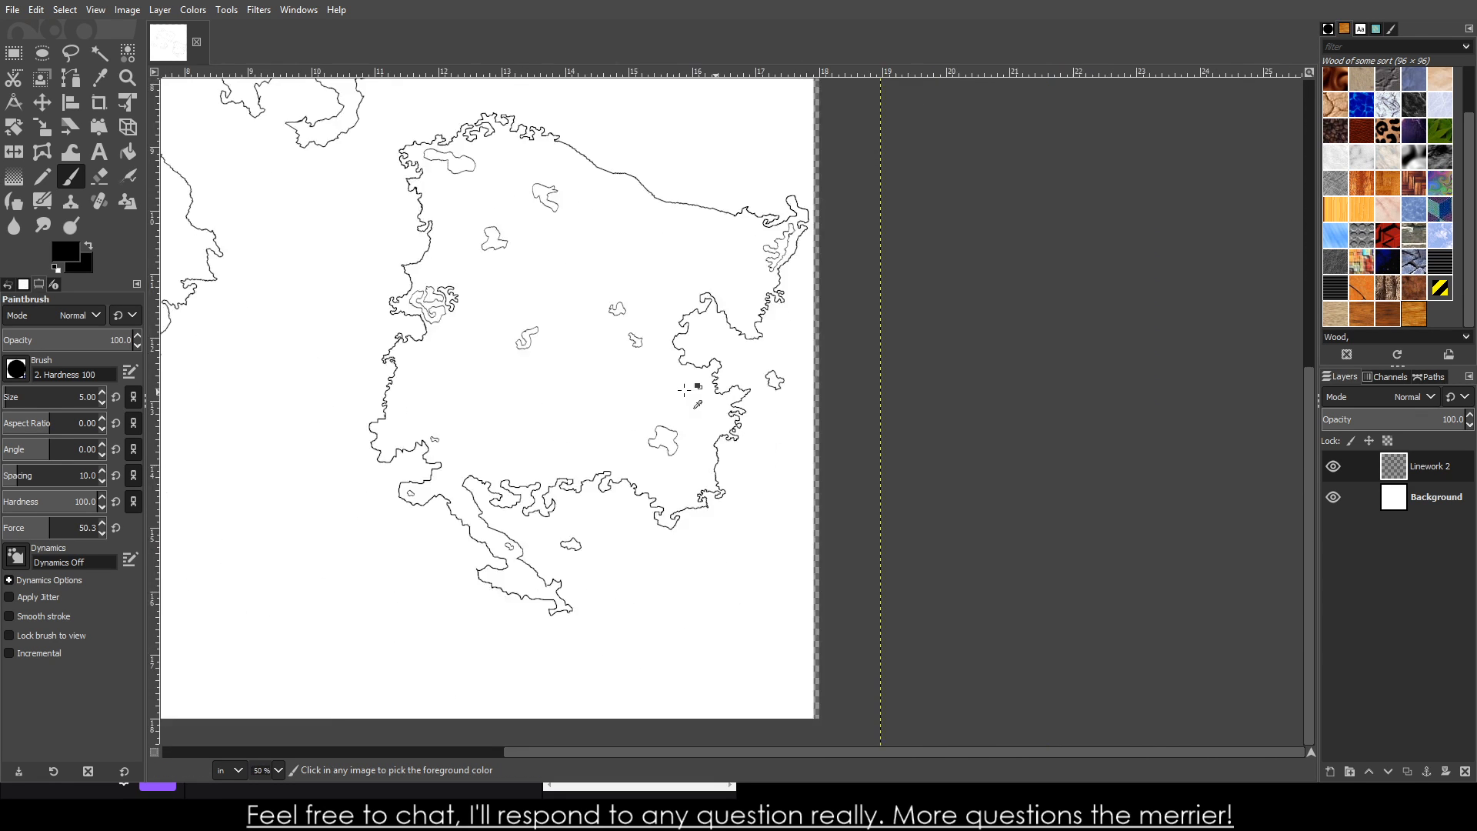
- Enlarge the eraser to size 766.19 and erase the long smooth northern coast between the jagged northwestern shore and the northeastern peninsula
{"action": "scroll", "coordinate": [684, 390], "scroll_direction": "up", "scroll_amount": 3, "text": "ctrl"}
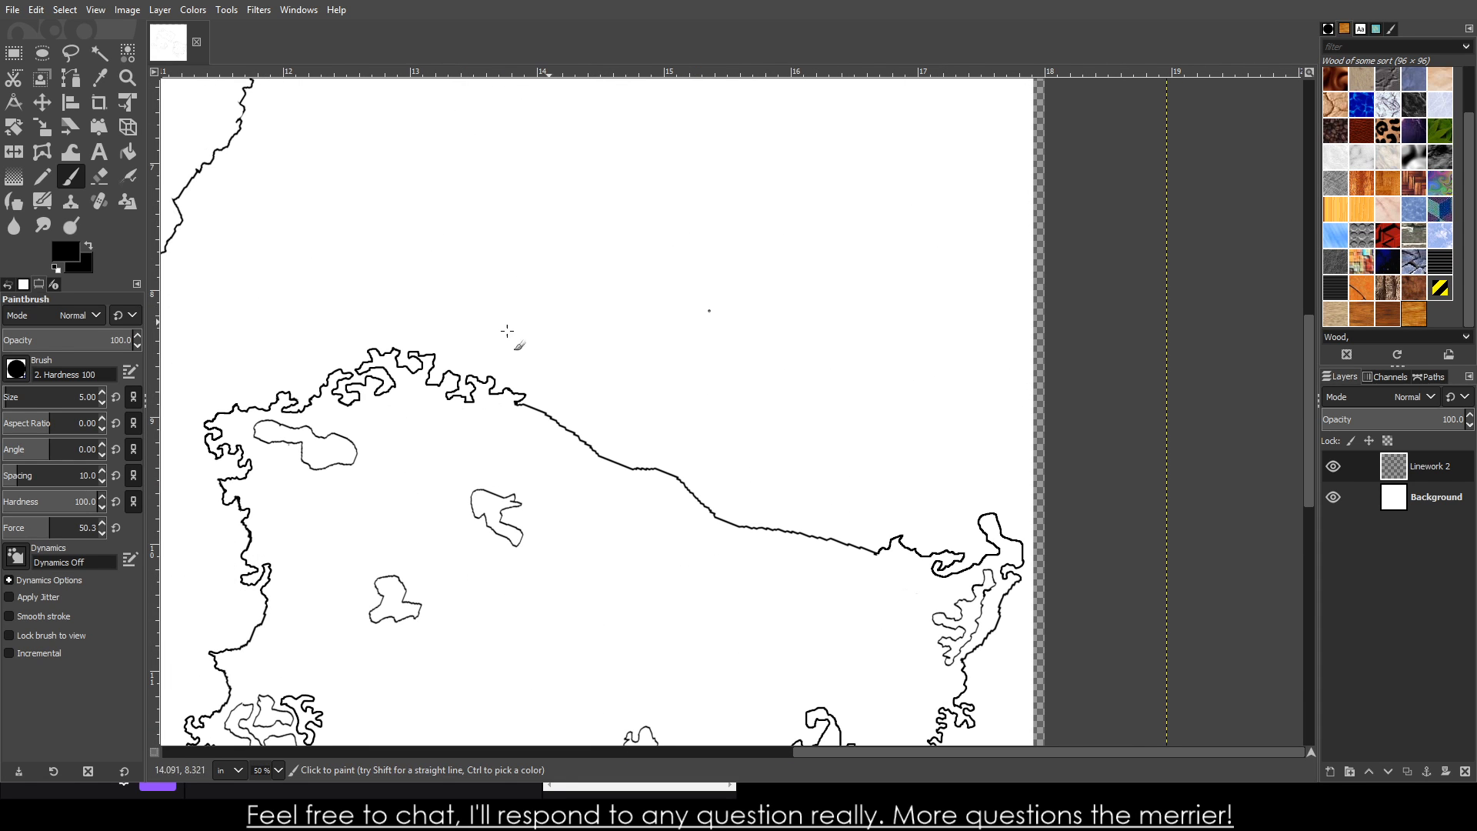
{"action": "left_click", "coordinate": [110, 177]}
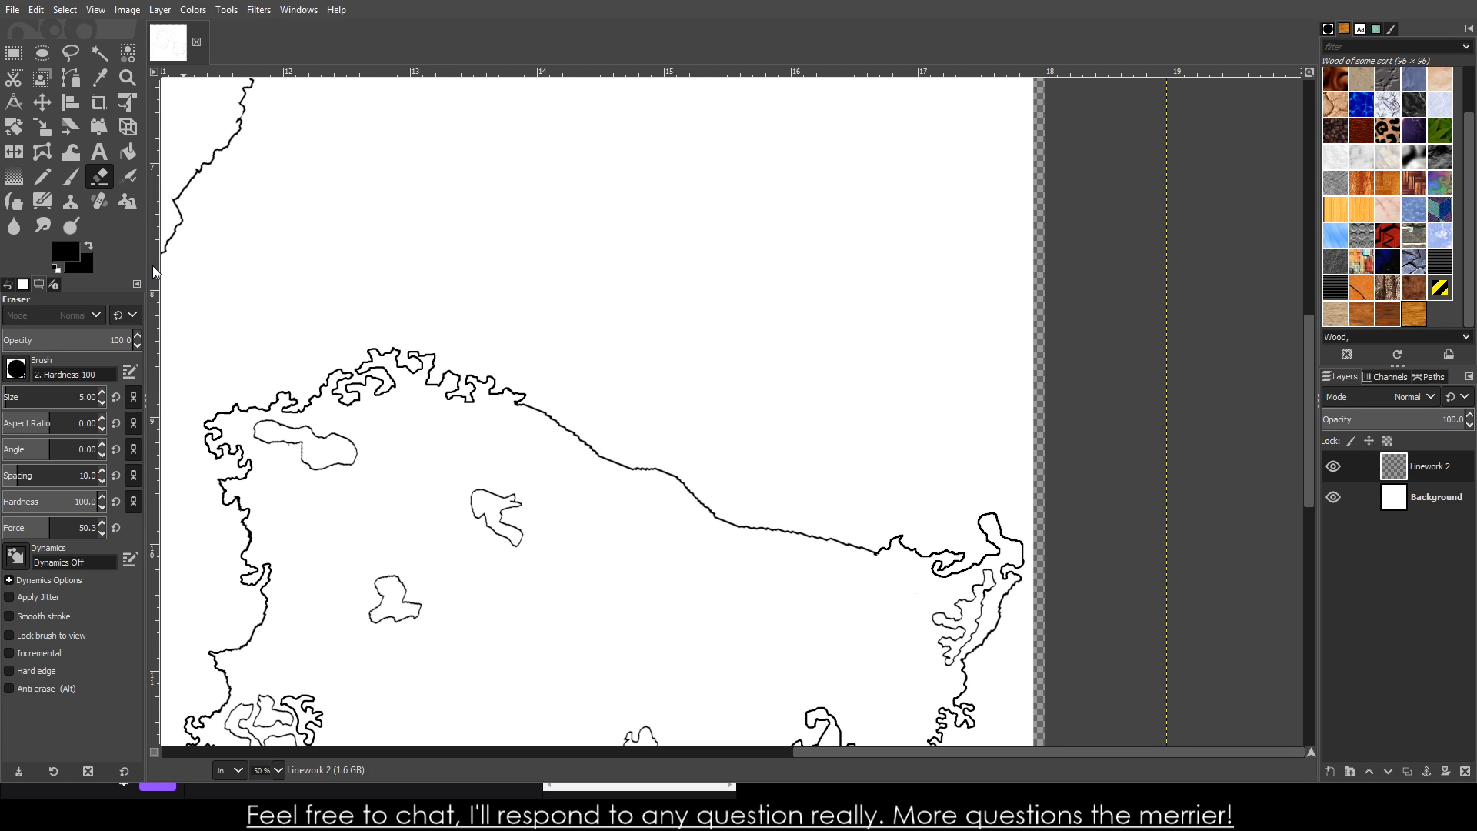
{"action": "left_click_drag", "start_coordinate": [15, 397], "coordinate": [83, 397]}
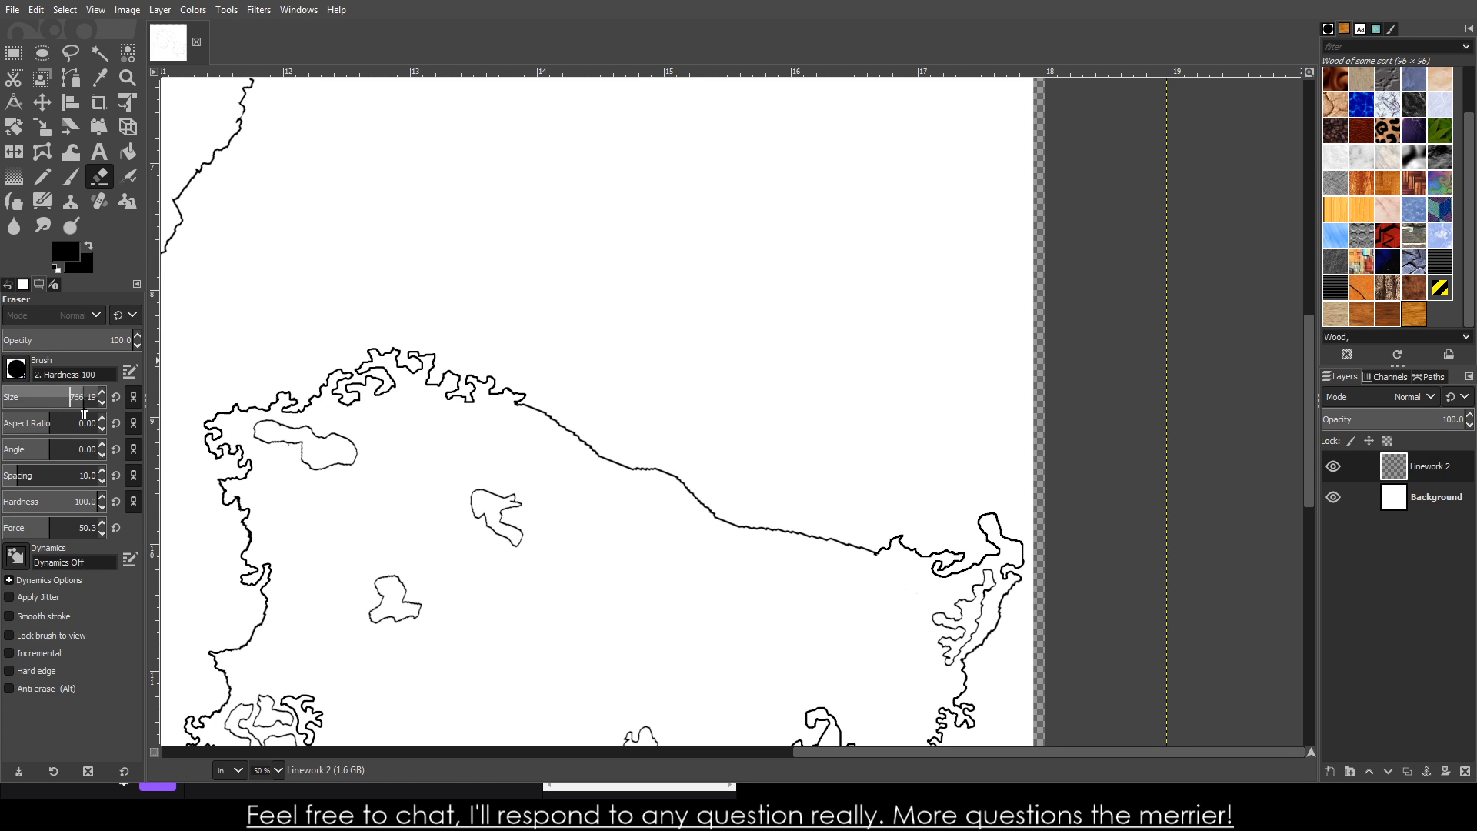
{"action": "left_click", "coordinate": [668, 492]}
{"action": "left_click", "coordinate": [669, 465]}
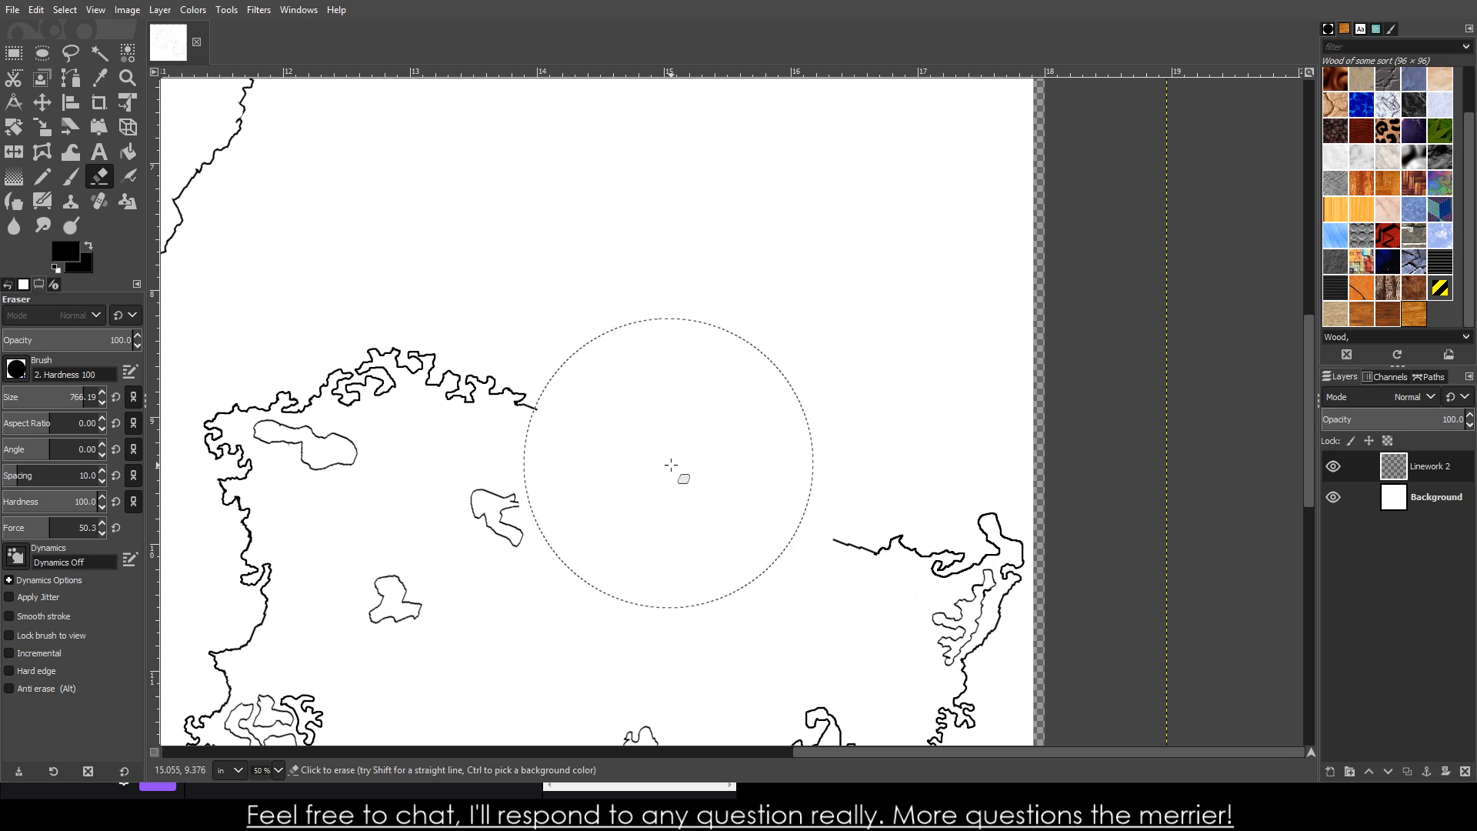
{"action": "left_click", "coordinate": [728, 507]}
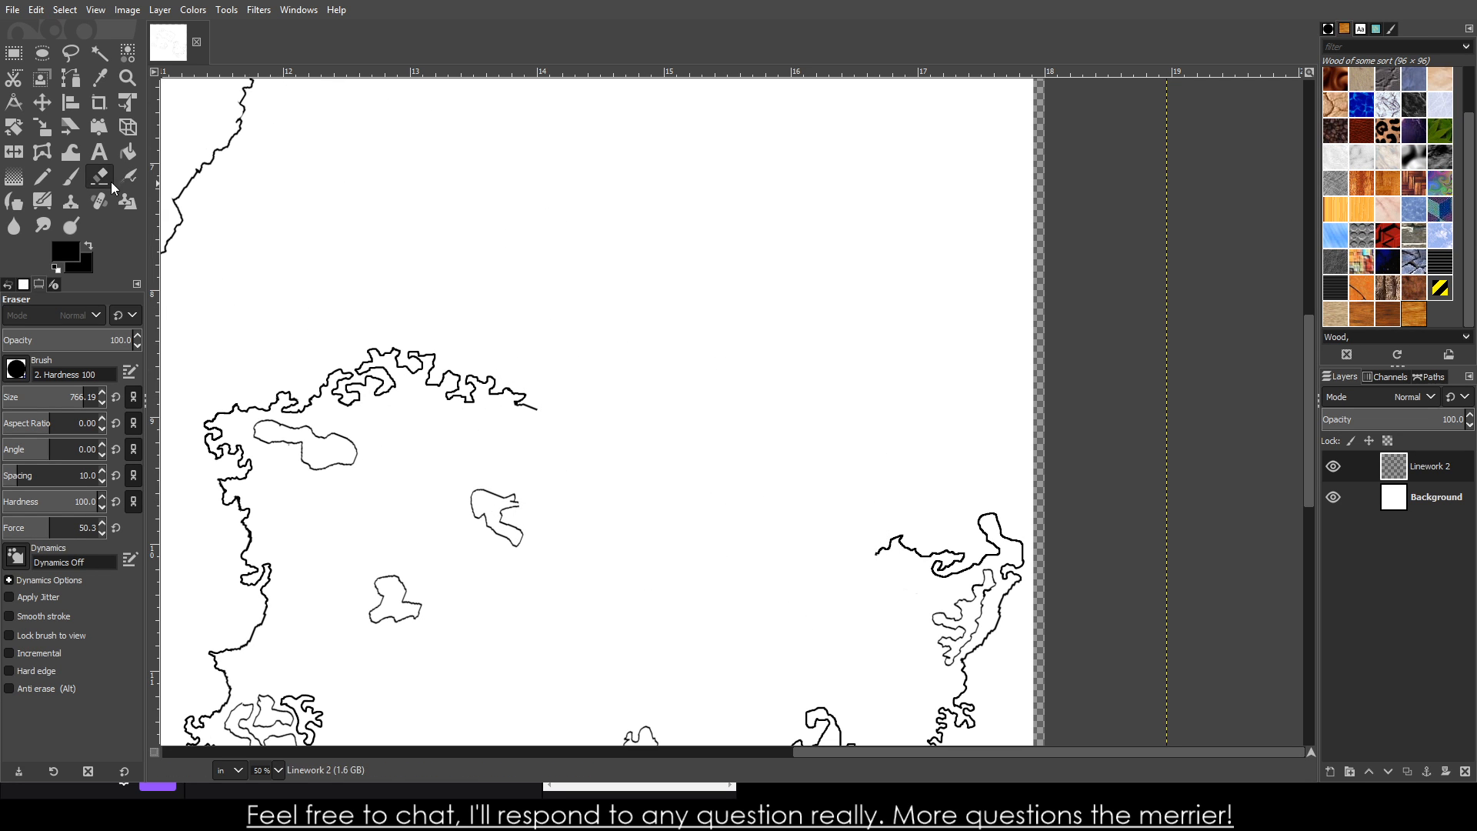
- Set the paintbrush to size 5 and draw an irregular coast southwest from the northeastern peninsula's open end, then northwest through winding inlets
{"action": "left_click", "coordinate": [70, 176]}
{"action": "scroll", "coordinate": [591, 530], "scroll_direction": "down", "scroll_amount": 1}
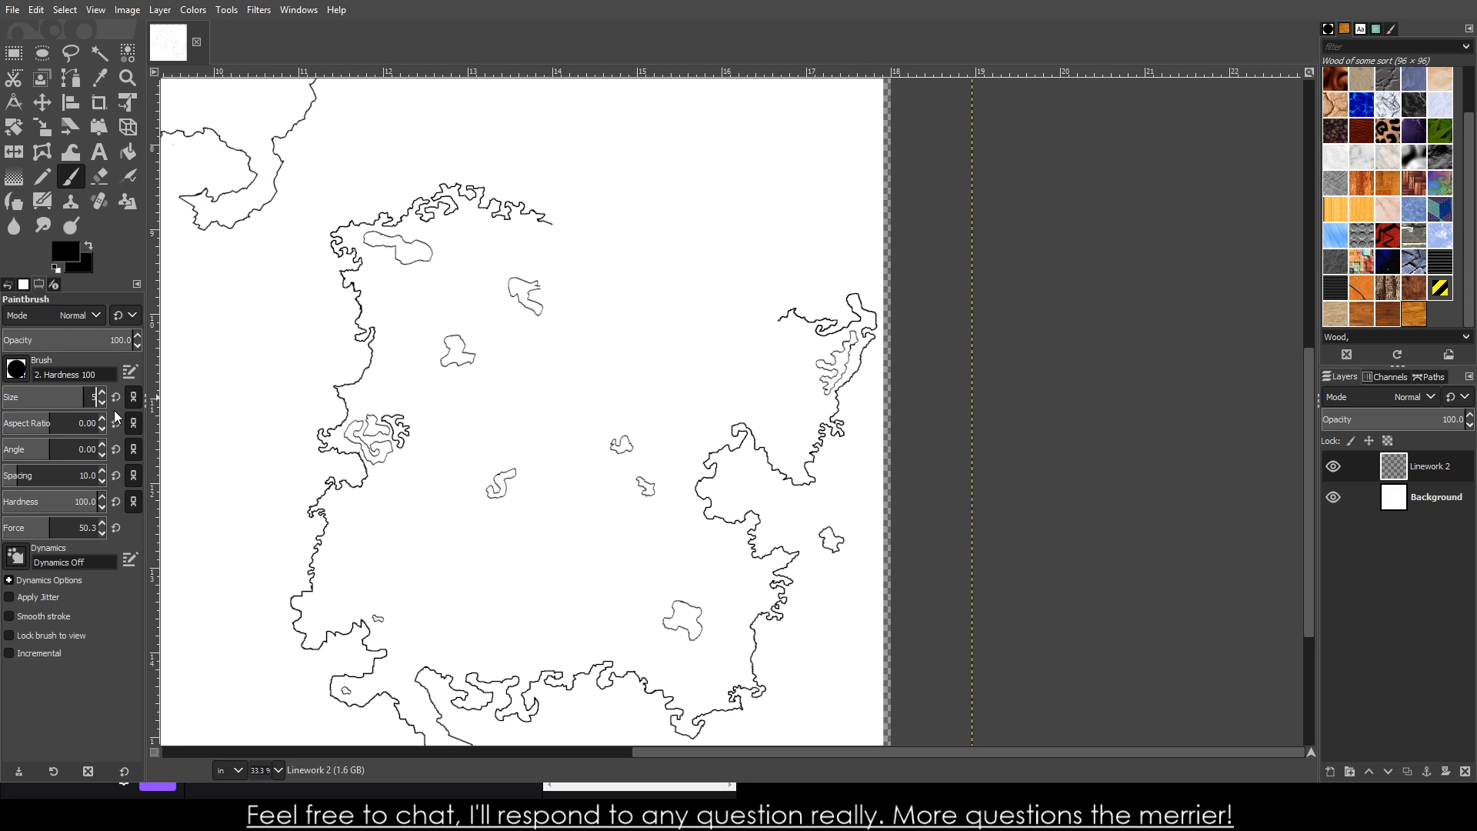
{"action": "type", "text": "5"}
{"action": "key", "text": "Return"}
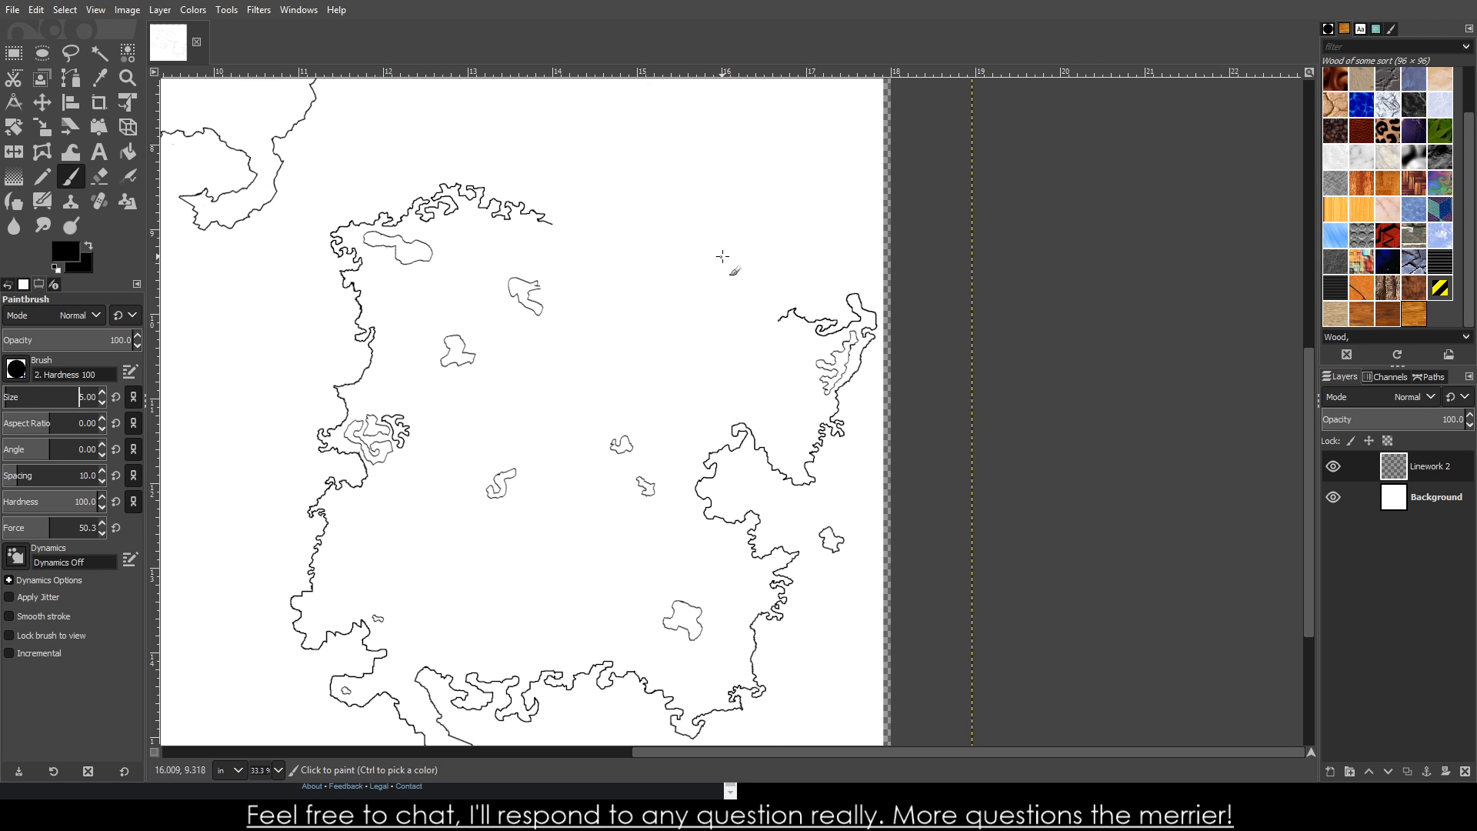
{"action": "scroll", "coordinate": [760, 286], "scroll_direction": "up", "scroll_amount": 3, "text": "ctrl"}
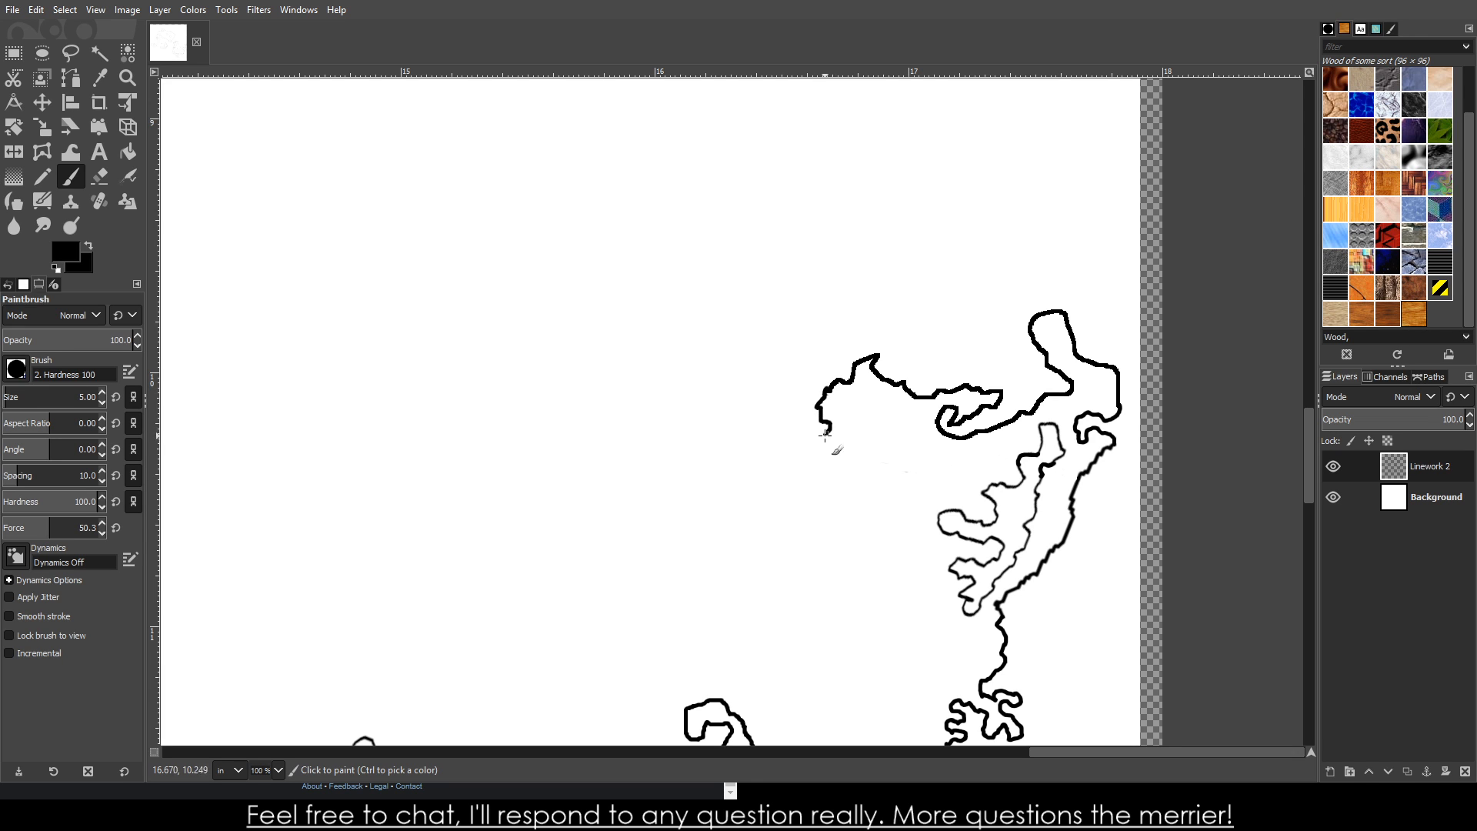
{"action": "left_click_drag", "start_coordinate": [868, 450], "coordinate": [892, 456]}
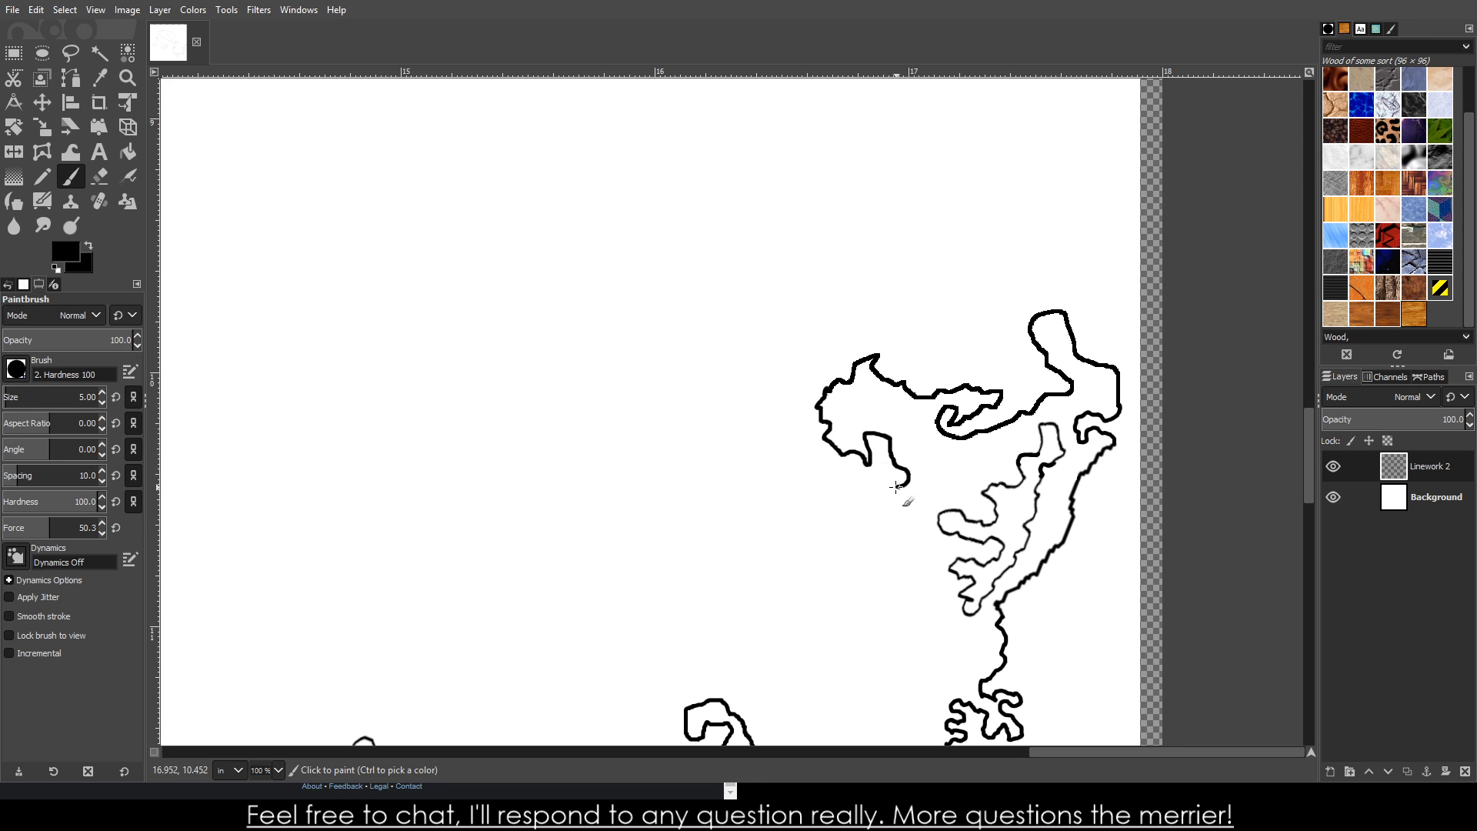
{"action": "left_click_drag", "start_coordinate": [880, 521], "coordinate": [858, 568]}
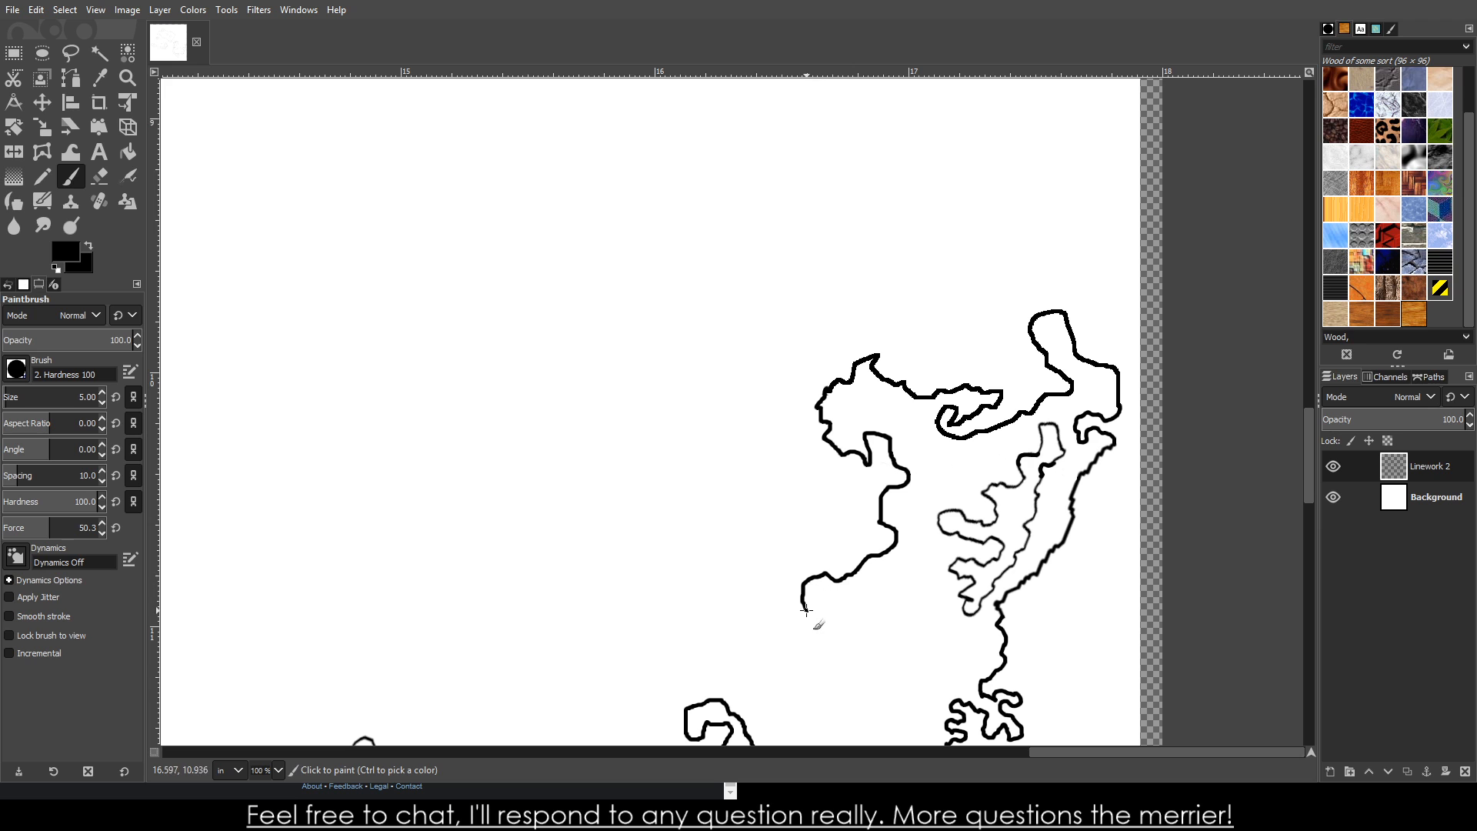
{"action": "mouse_move", "coordinate": [807, 610]}
{"action": "left_mouse_down"}
{"action": "mouse_move", "coordinate": [710, 619]}
{"action": "mouse_move", "coordinate": [759, 566]}
{"action": "mouse_move", "coordinate": [711, 548]}
{"action": "mouse_move", "coordinate": [674, 564]}
{"action": "mouse_move", "coordinate": [650, 540]}
{"action": "mouse_move", "coordinate": [618, 567]}
{"action": "mouse_move", "coordinate": [580, 534]}
{"action": "mouse_move", "coordinate": [602, 478]}
{"action": "mouse_move", "coordinate": [643, 486]}
{"action": "mouse_move", "coordinate": [655, 506]}
{"action": "mouse_move", "coordinate": [720, 457]}
{"action": "mouse_move", "coordinate": [700, 437]}
{"action": "mouse_move", "coordinate": [653, 440]}
{"action": "mouse_move", "coordinate": [572, 412]}
{"action": "mouse_move", "coordinate": [588, 350]}
{"action": "mouse_move", "coordinate": [621, 350]}
{"action": "mouse_move", "coordinate": [639, 371]}
{"action": "mouse_move", "coordinate": [668, 356]}
{"action": "mouse_move", "coordinate": [650, 316]}
{"action": "mouse_move", "coordinate": [403, 340]}
{"action": "mouse_move", "coordinate": [383, 318]}
{"action": "mouse_move", "coordinate": [489, 276]}
{"action": "mouse_move", "coordinate": [461, 247]}
{"action": "mouse_move", "coordinate": [414, 261]}
{"action": "mouse_move", "coordinate": [385, 250]}
{"action": "left_mouse_up"}
{"action": "scroll", "coordinate": [722, 608], "scroll_direction": "up", "scroll_amount": 3, "text": "ctrl"}
{"action": "scroll", "coordinate": [384, 250], "scroll_direction": "down", "scroll_amount": 6}
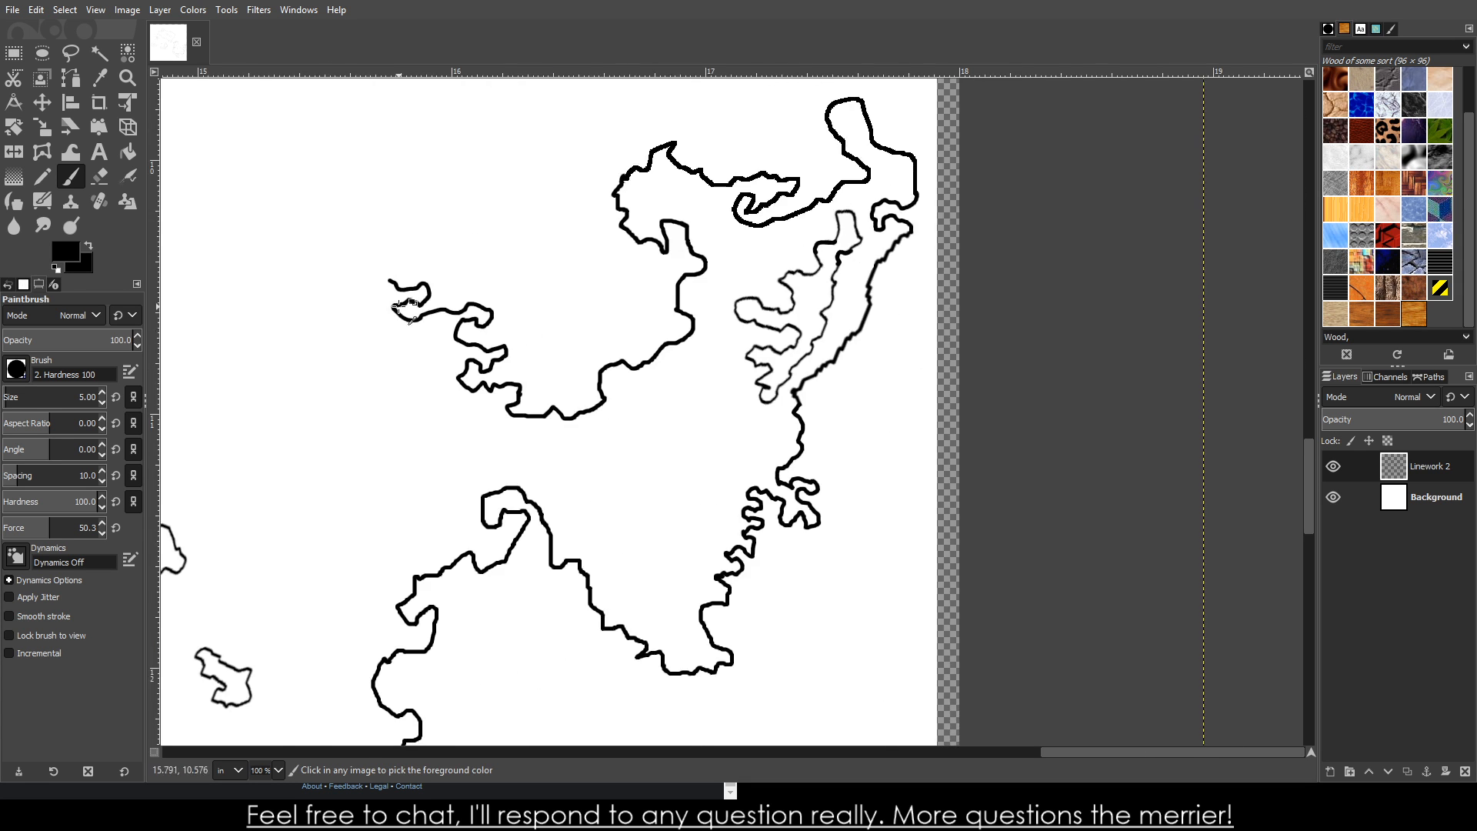
- Draw the opposite shore of the northern gap southward from the jagged northwestern coast's open end, with hooked coves and small headlands
{"action": "scroll", "coordinate": [501, 234], "scroll_direction": "up", "scroll_amount": 4}
{"action": "scroll", "coordinate": [501, 235], "scroll_direction": "up", "scroll_amount": 1}
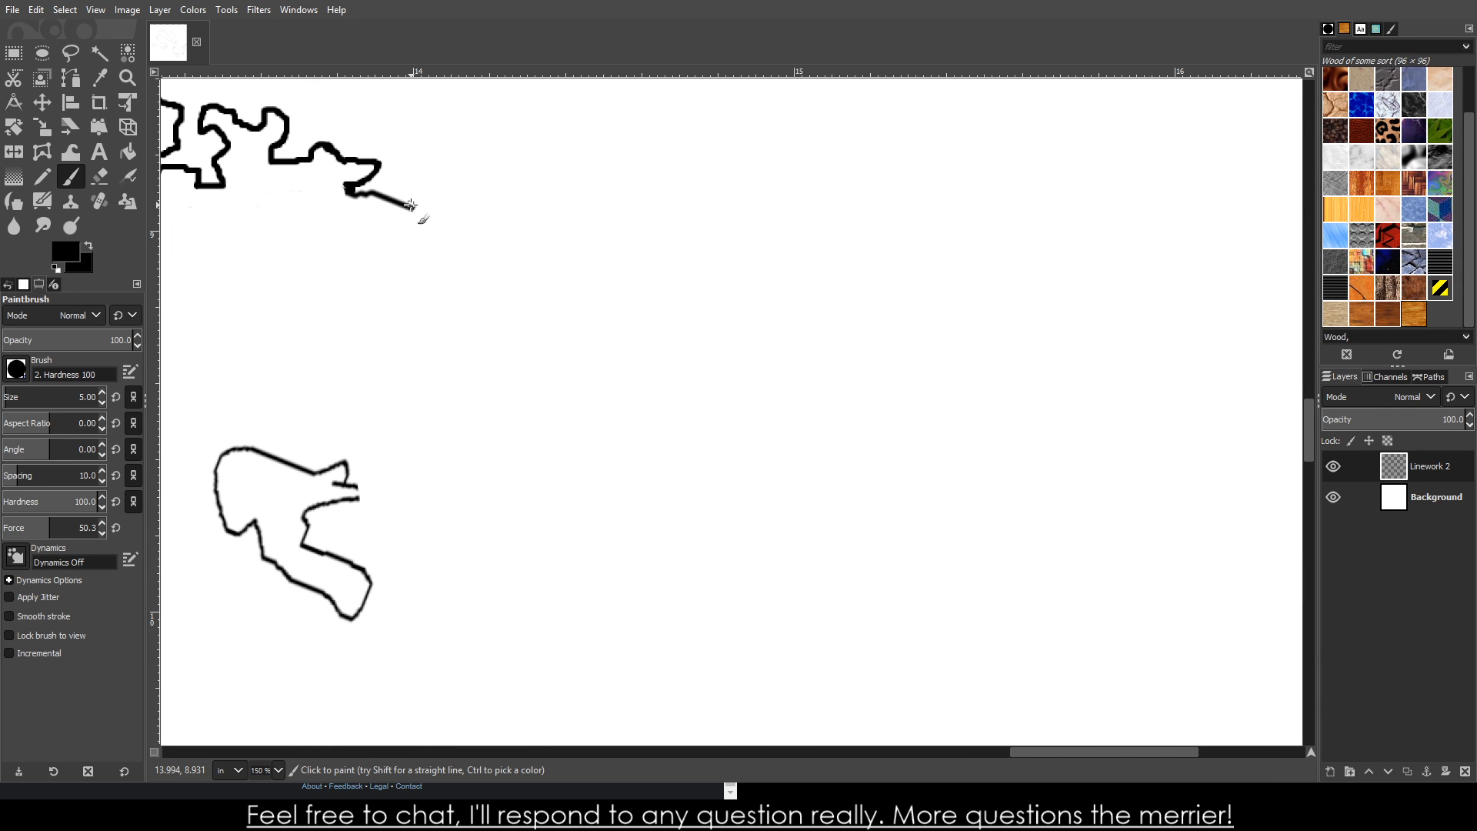
{"action": "mouse_move", "coordinate": [429, 180]}
{"action": "left_mouse_down"}
{"action": "mouse_move", "coordinate": [449, 226]}
{"action": "mouse_move", "coordinate": [375, 257]}
{"action": "mouse_move", "coordinate": [405, 278]}
{"action": "mouse_move", "coordinate": [388, 321]}
{"action": "mouse_move", "coordinate": [419, 315]}
{"action": "mouse_move", "coordinate": [397, 364]}
{"action": "left_mouse_up"}
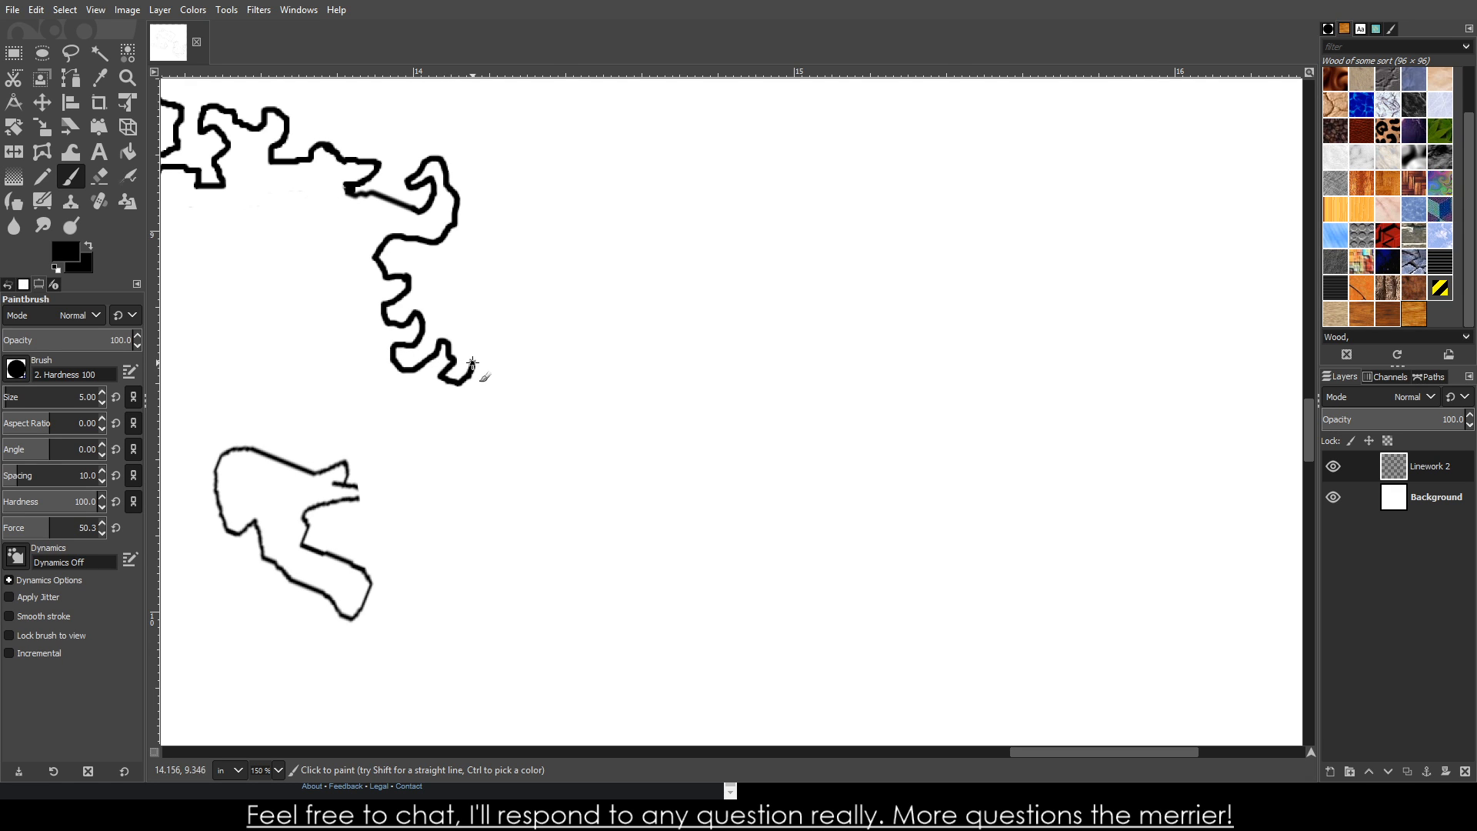
{"action": "mouse_move", "coordinate": [472, 363]}
{"action": "left_mouse_down"}
{"action": "mouse_move", "coordinate": [497, 374]}
{"action": "mouse_move", "coordinate": [426, 429]}
{"action": "left_mouse_up"}
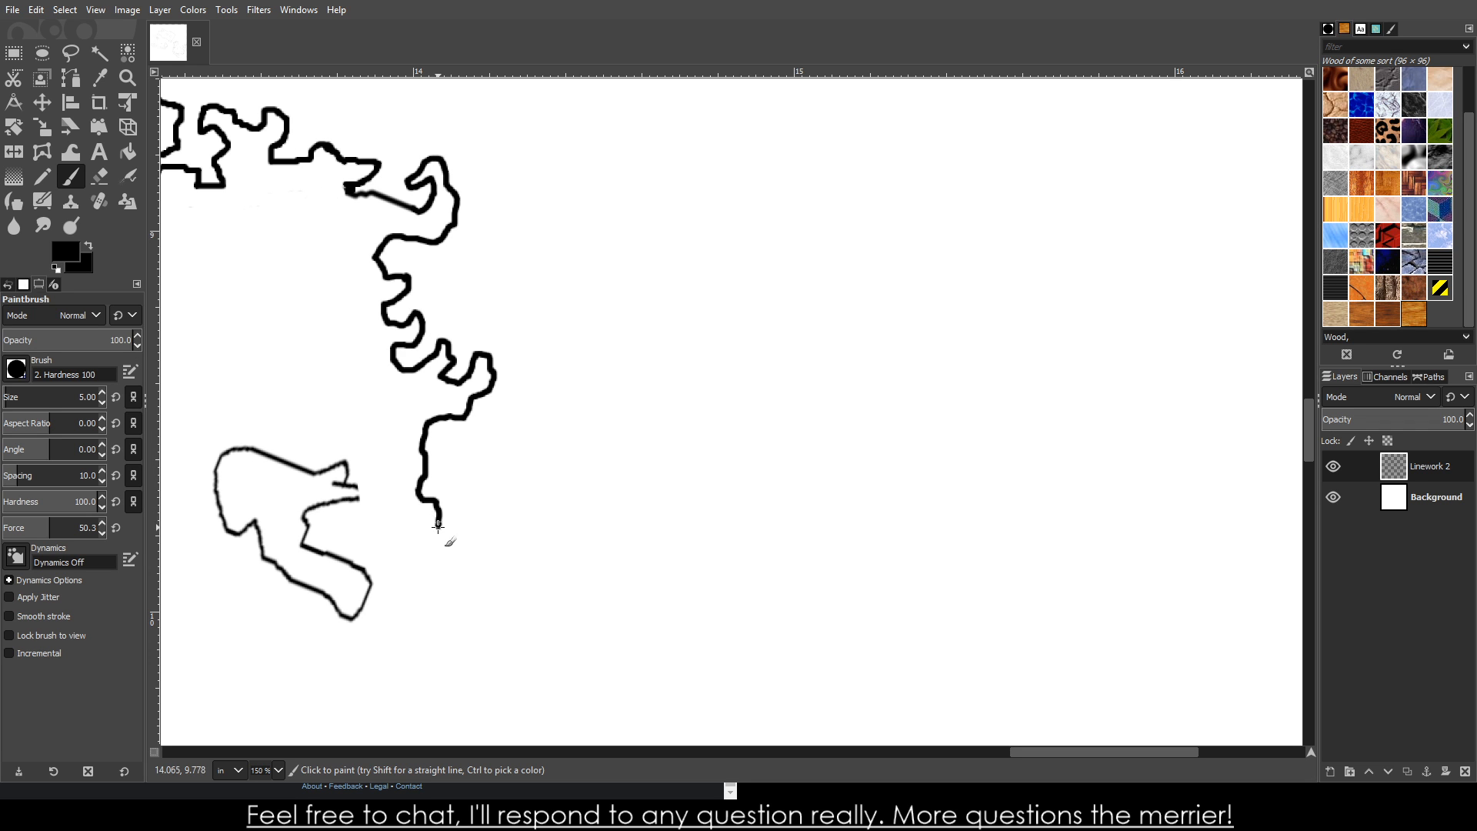
{"action": "mouse_move", "coordinate": [438, 525]}
{"action": "left_mouse_down"}
{"action": "mouse_move", "coordinate": [467, 549]}
{"action": "mouse_move", "coordinate": [469, 609]}
{"action": "left_mouse_up"}
{"action": "scroll", "coordinate": [626, 617], "scroll_direction": "down", "scroll_amount": 5}
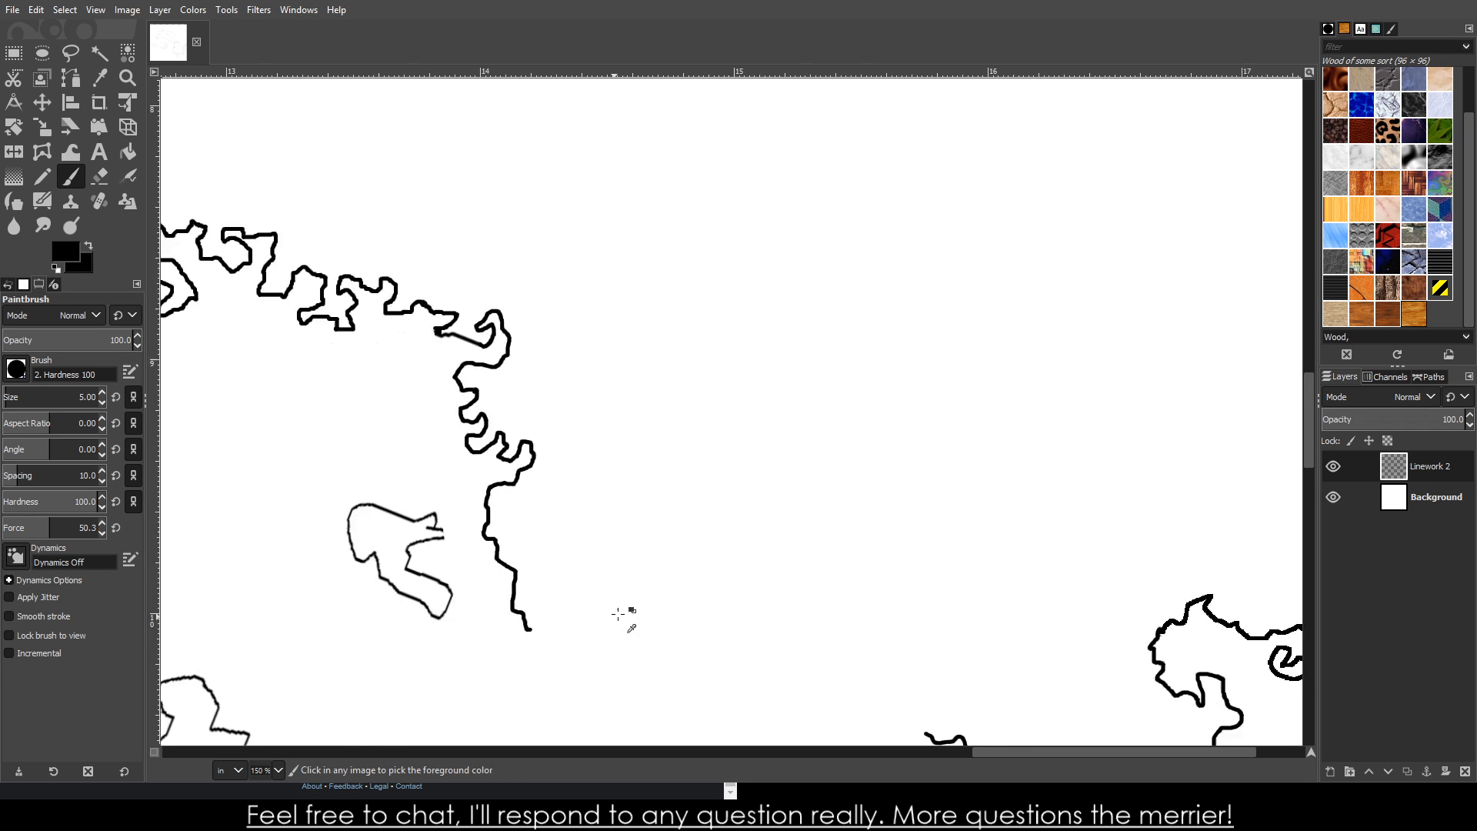
- Extend the northern coast's eastern section westward with a deep cove, an uneven shore and a small hooked inlet, ending toward the northwest
{"action": "scroll", "coordinate": [627, 673], "scroll_direction": "up", "scroll_amount": 2}
{"action": "scroll", "coordinate": [767, 623], "scroll_direction": "up", "scroll_amount": 3}
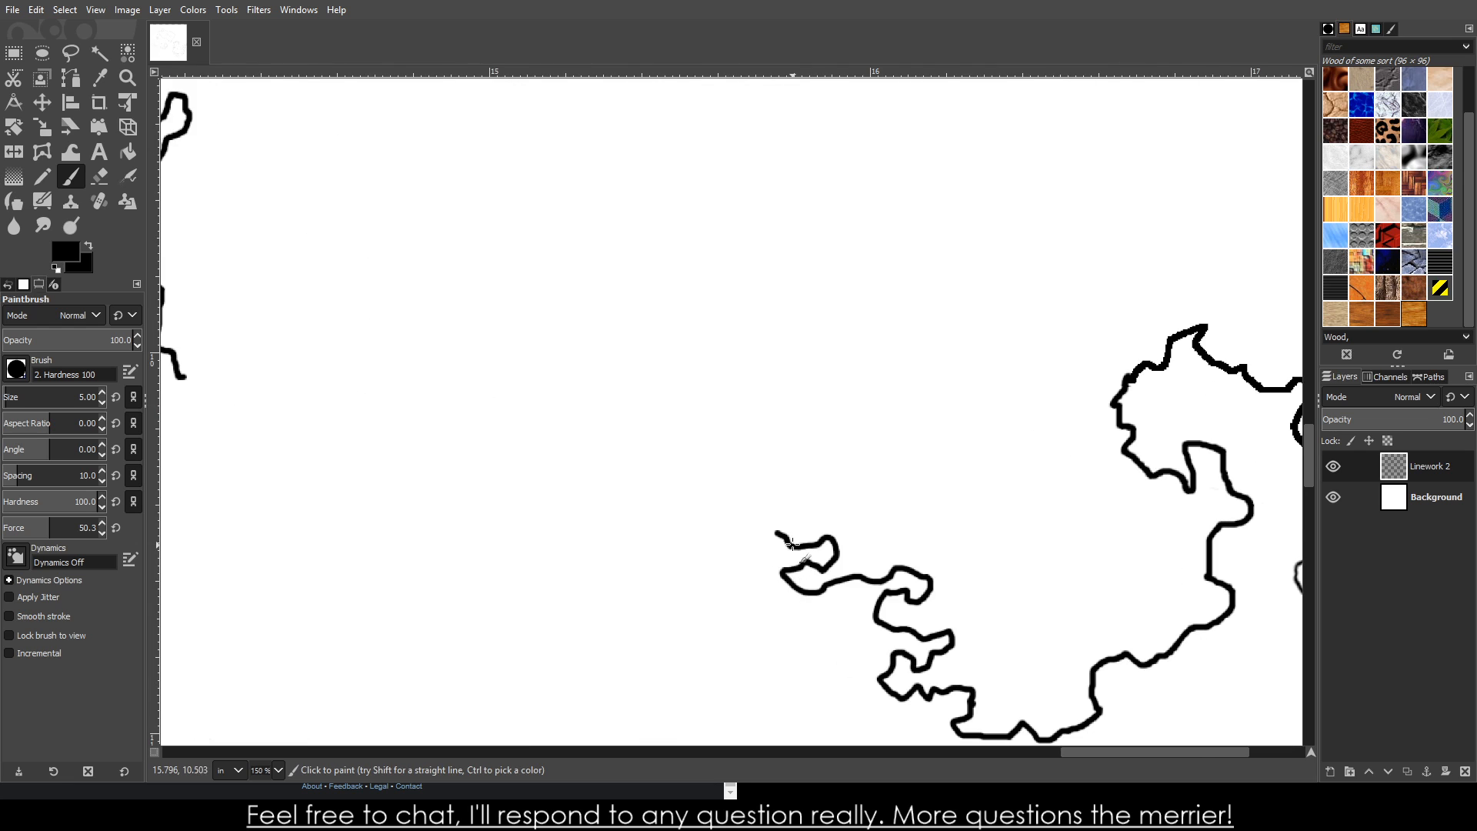
{"action": "mouse_move", "coordinate": [782, 530]}
{"action": "left_mouse_down"}
{"action": "mouse_move", "coordinate": [690, 555]}
{"action": "mouse_move", "coordinate": [691, 576]}
{"action": "mouse_move", "coordinate": [754, 587]}
{"action": "mouse_move", "coordinate": [745, 626]}
{"action": "mouse_move", "coordinate": [664, 619]}
{"action": "mouse_move", "coordinate": [543, 658]}
{"action": "mouse_move", "coordinate": [532, 691]}
{"action": "mouse_move", "coordinate": [490, 715]}
{"action": "mouse_move", "coordinate": [453, 711]}
{"action": "mouse_move", "coordinate": [482, 685]}
{"action": "mouse_move", "coordinate": [475, 665]}
{"action": "mouse_move", "coordinate": [396, 656]}
{"action": "mouse_move", "coordinate": [424, 634]}
{"action": "mouse_move", "coordinate": [413, 613]}
{"action": "mouse_move", "coordinate": [362, 647]}
{"action": "left_mouse_up"}
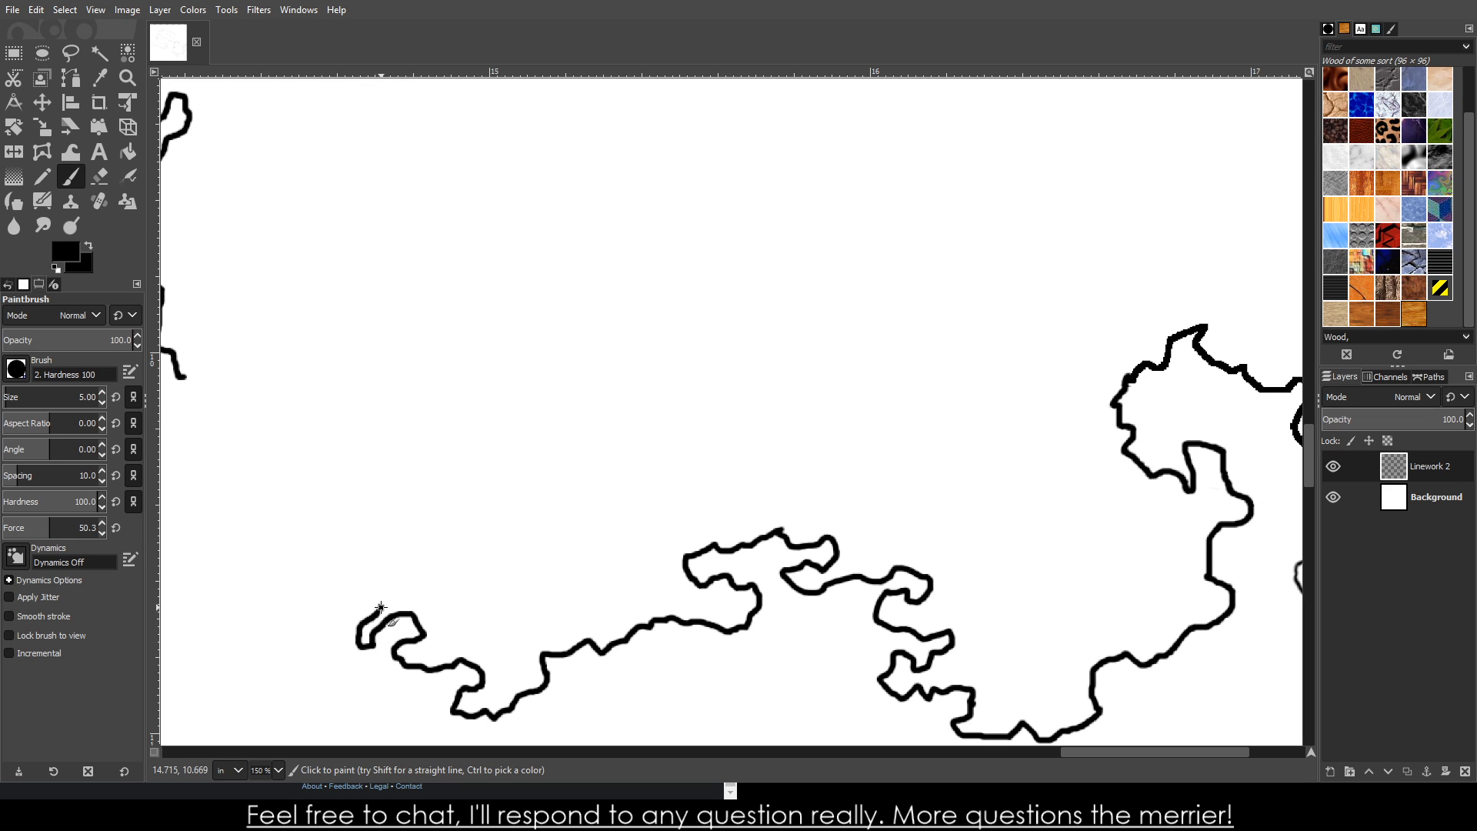
{"action": "left_click_drag", "start_coordinate": [359, 588], "coordinate": [285, 514]}
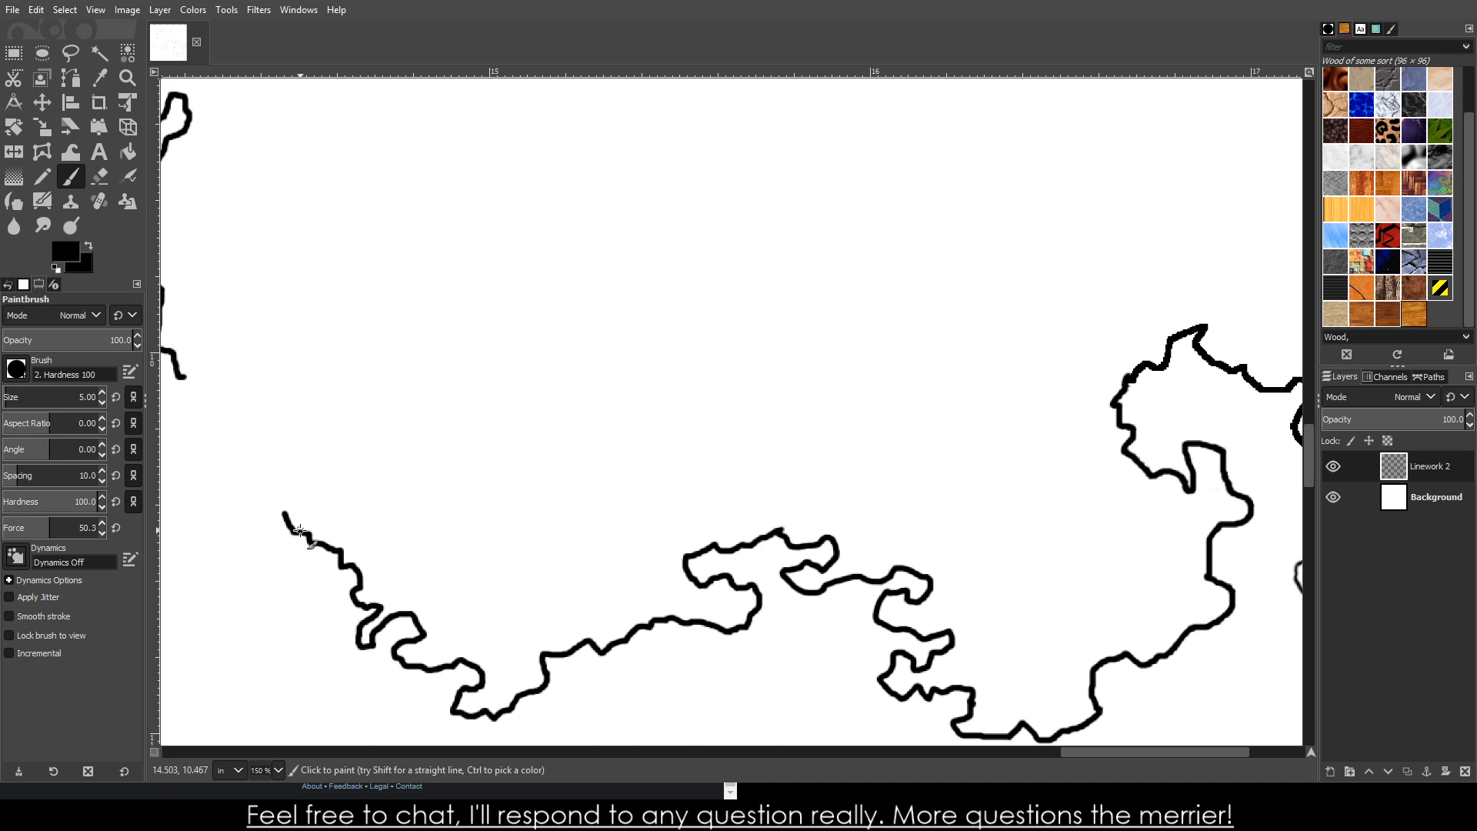
- Close the remaining gap in the northern coast by drawing a winding shoreline with a curled inlet between the two open ends
{"action": "scroll", "coordinate": [299, 530], "scroll_direction": "down", "scroll_amount": 5}
{"action": "scroll", "coordinate": [362, 507], "scroll_direction": "up", "scroll_amount": 2}
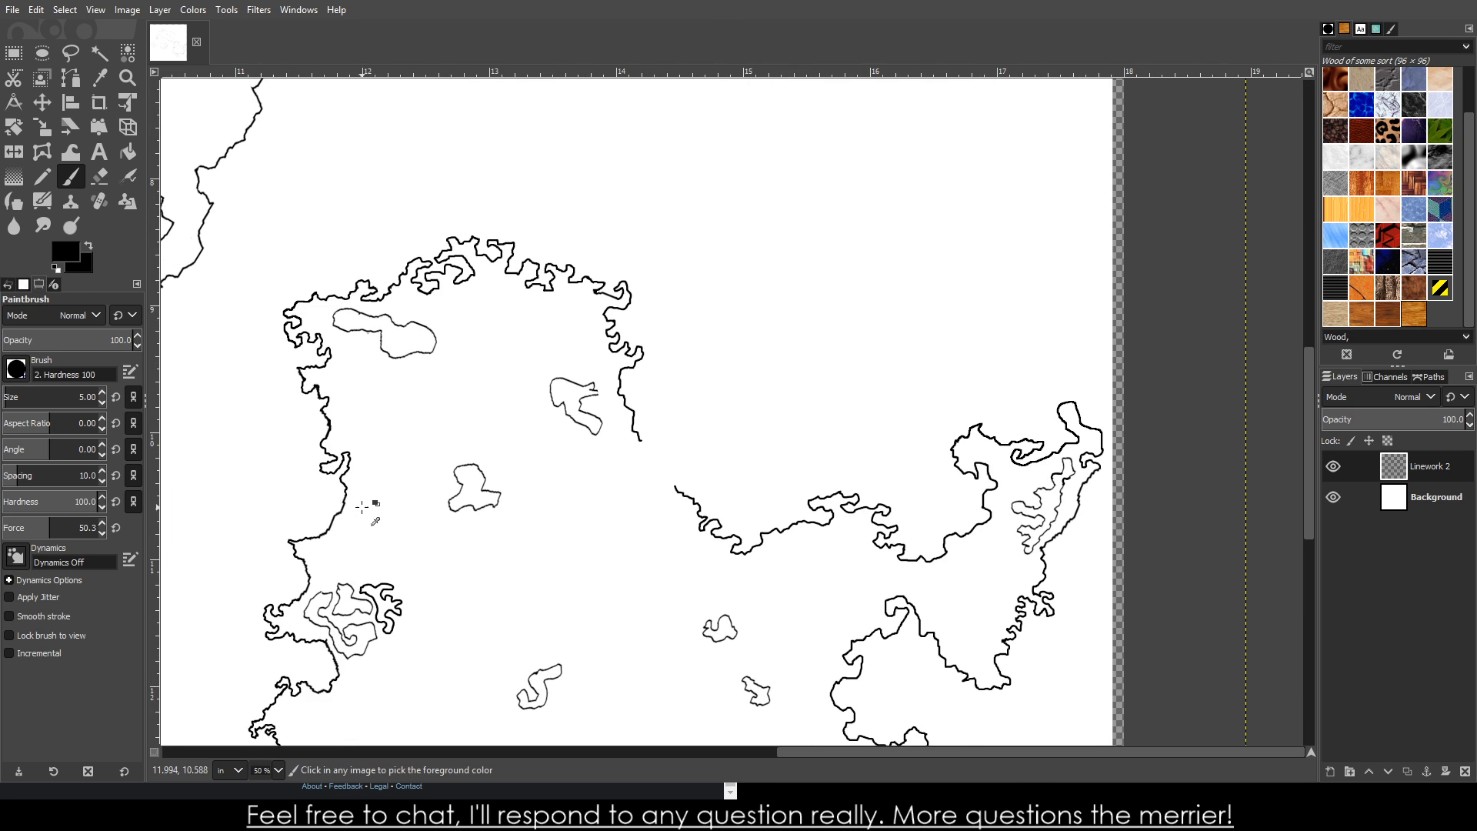
{"action": "scroll", "coordinate": [362, 506], "scroll_direction": "up", "scroll_amount": 4}
{"action": "mouse_move", "coordinate": [885, 286]}
{"action": "left_mouse_down"}
{"action": "mouse_move", "coordinate": [831, 295]}
{"action": "mouse_move", "coordinate": [866, 274]}
{"action": "mouse_move", "coordinate": [840, 262]}
{"action": "mouse_move", "coordinate": [814, 267]}
{"action": "mouse_move", "coordinate": [807, 288]}
{"action": "mouse_move", "coordinate": [807, 312]}
{"action": "mouse_move", "coordinate": [834, 326]}
{"action": "mouse_move", "coordinate": [883, 321]}
{"action": "mouse_move", "coordinate": [851, 389]}
{"action": "mouse_move", "coordinate": [921, 384]}
{"action": "mouse_move", "coordinate": [932, 404]}
{"action": "mouse_move", "coordinate": [923, 423]}
{"action": "mouse_move", "coordinate": [829, 416]}
{"action": "mouse_move", "coordinate": [802, 436]}
{"action": "mouse_move", "coordinate": [831, 512]}
{"action": "mouse_move", "coordinate": [851, 525]}
{"action": "mouse_move", "coordinate": [836, 558]}
{"action": "mouse_move", "coordinate": [894, 606]}
{"action": "mouse_move", "coordinate": [1033, 607]}
{"action": "mouse_move", "coordinate": [1041, 561]}
{"action": "mouse_move", "coordinate": [1014, 543]}
{"action": "mouse_move", "coordinate": [1036, 518]}
{"action": "left_mouse_up"}
{"action": "scroll", "coordinate": [1025, 469], "scroll_direction": "down", "scroll_amount": 10}
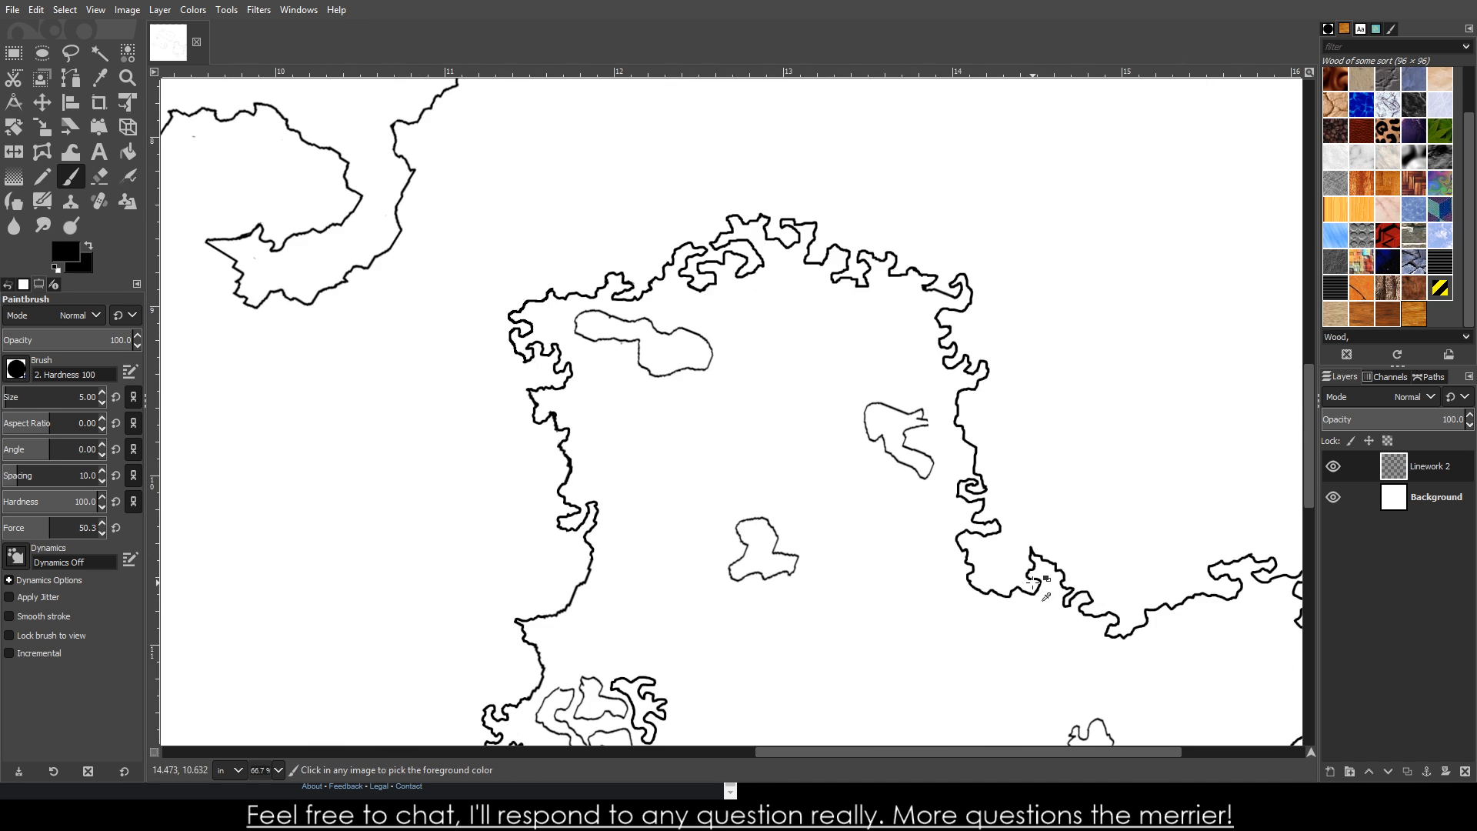
- Examine the coastlines of the map's landmasses and the empty sea south of the central island
{"action": "scroll", "coordinate": [850, 610], "scroll_direction": "up", "scroll_amount": 3}
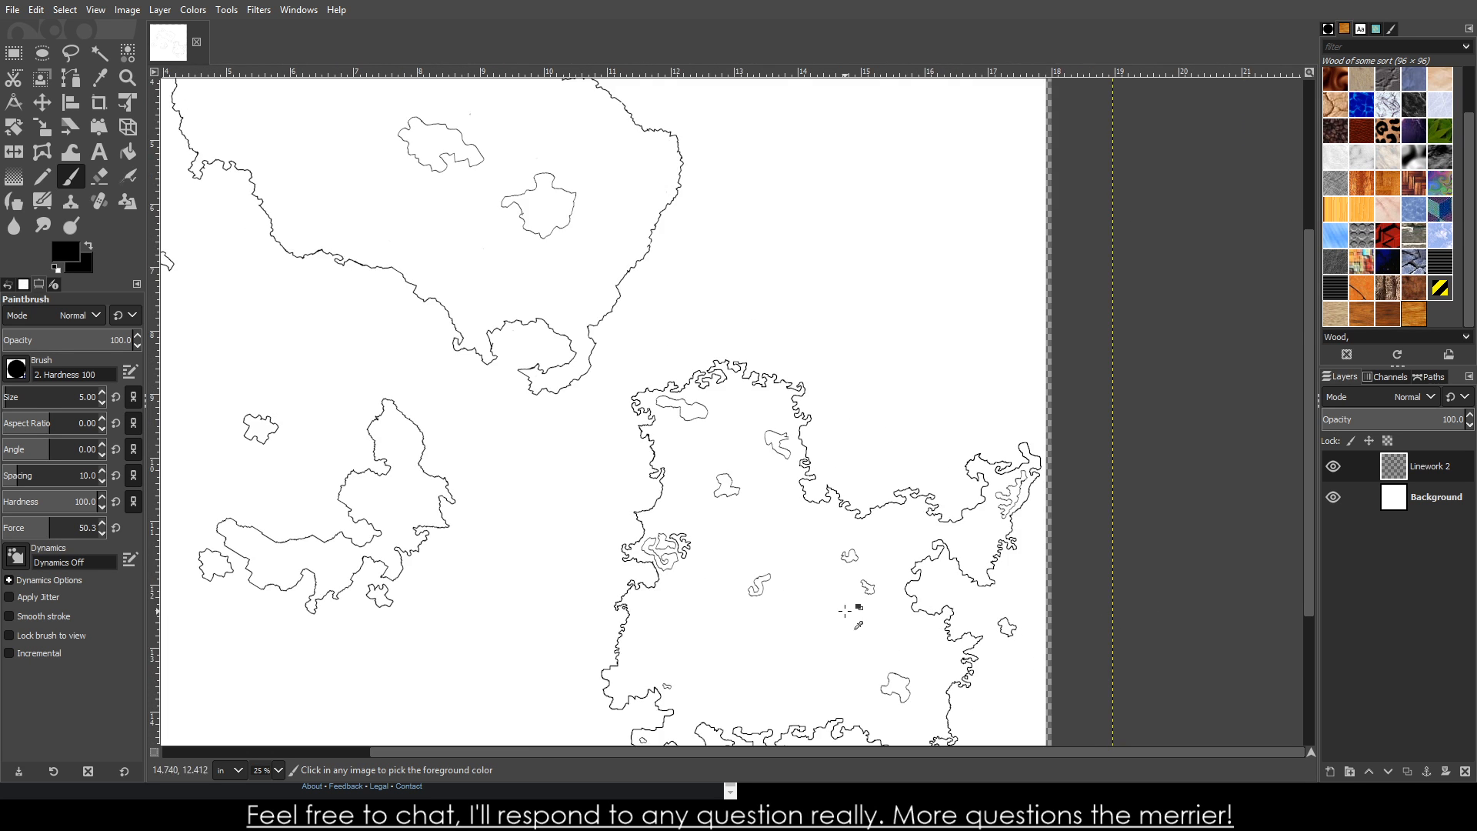
{"action": "scroll", "coordinate": [834, 614], "scroll_direction": "down", "scroll_amount": 5}
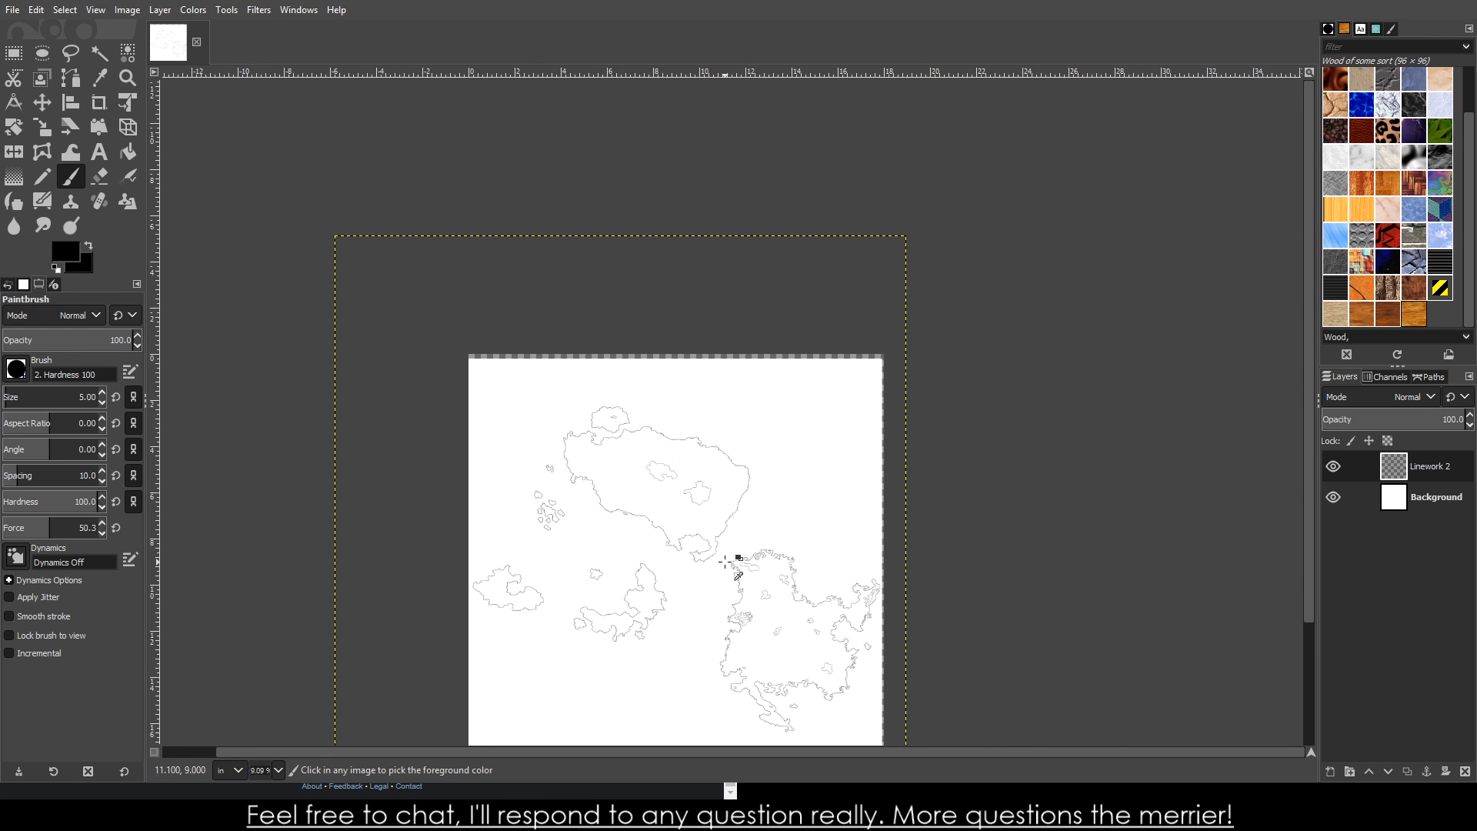
{"action": "scroll", "coordinate": [728, 561], "scroll_direction": "up", "scroll_amount": 4}
{"action": "scroll", "coordinate": [726, 561], "scroll_direction": "down", "scroll_amount": 3}
{"action": "scroll", "coordinate": [729, 461], "scroll_direction": "up", "scroll_amount": 8}
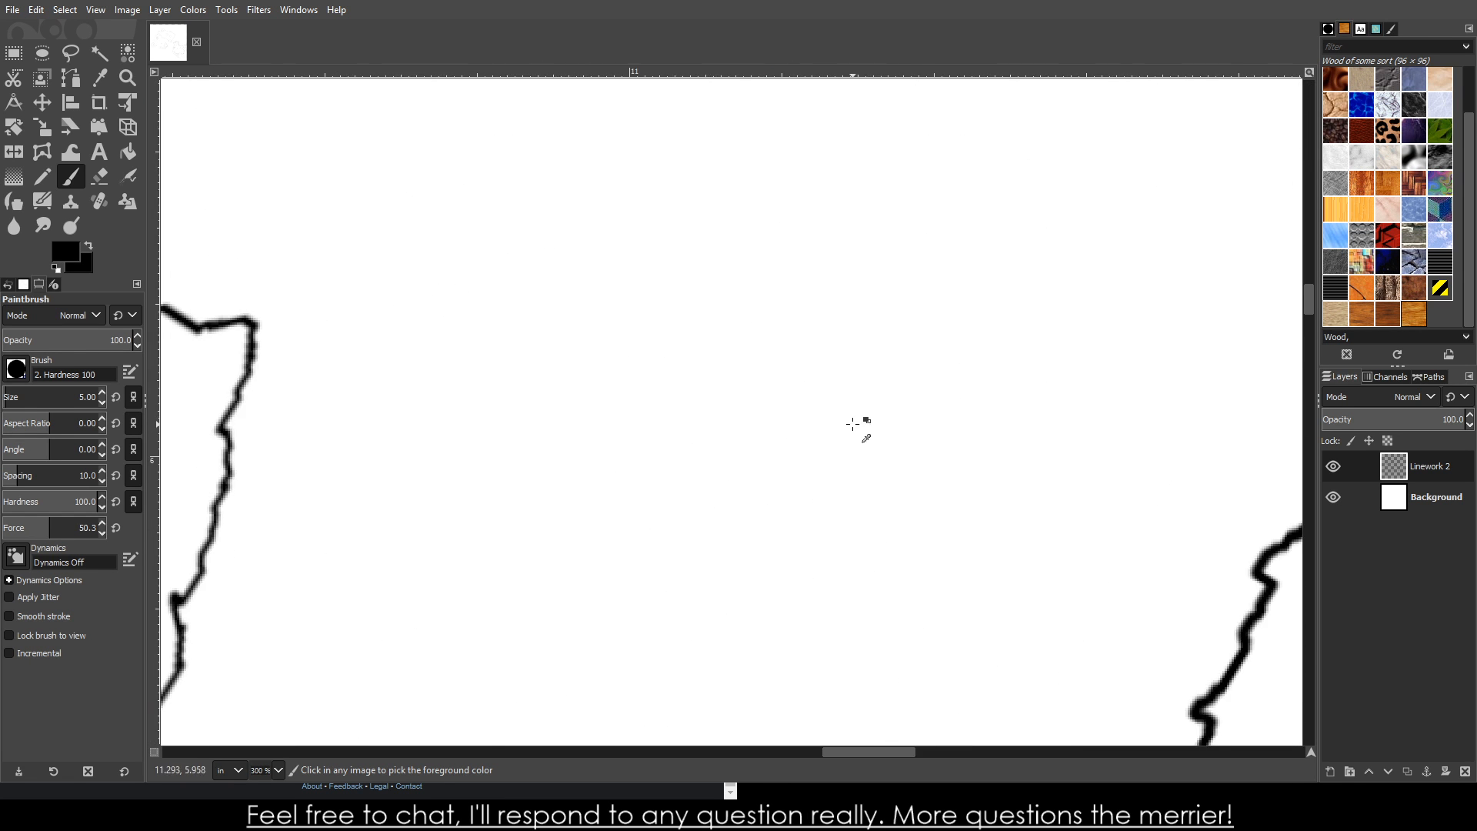
{"action": "scroll", "coordinate": [846, 421], "scroll_direction": "down", "scroll_amount": 5}
{"action": "scroll", "coordinate": [630, 331], "scroll_direction": "up", "scroll_amount": 3}
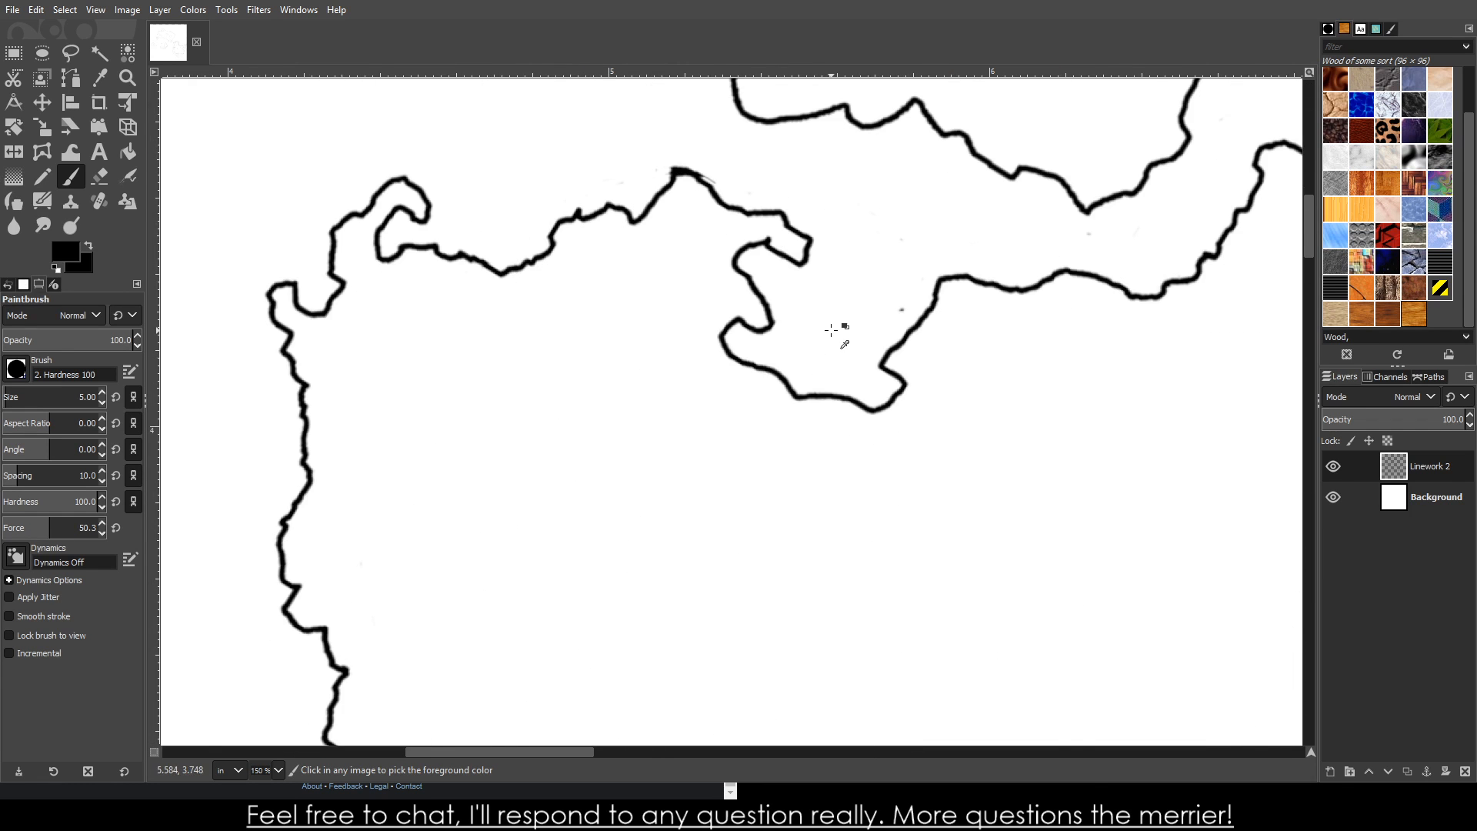
{"action": "scroll", "coordinate": [846, 336], "scroll_direction": "down", "scroll_amount": 3}
{"action": "scroll", "coordinate": [1065, 518], "scroll_direction": "down", "scroll_amount": 4}
{"action": "scroll", "coordinate": [1159, 628], "scroll_direction": "down", "scroll_amount": 2}
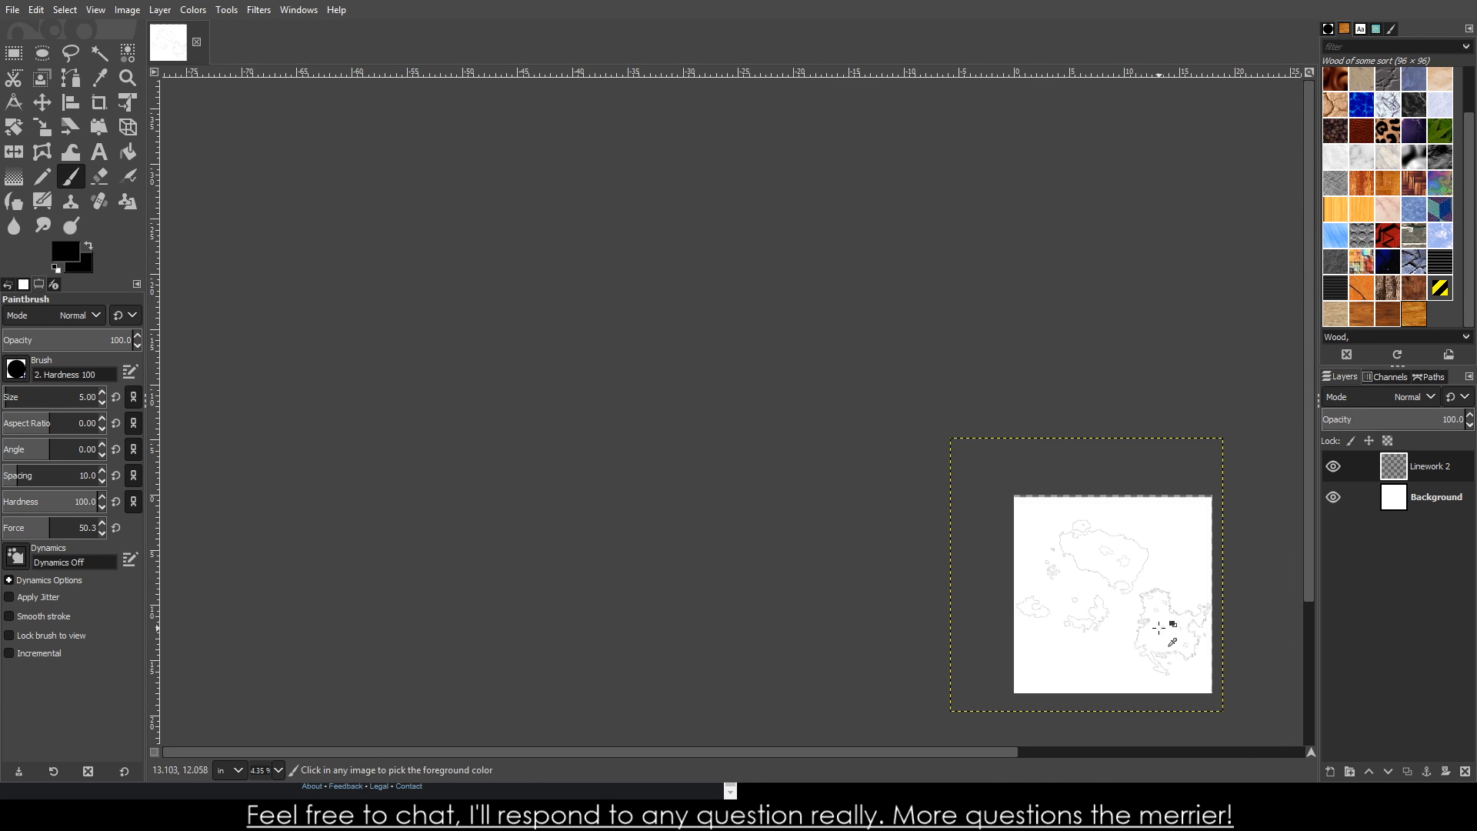
{"action": "scroll", "coordinate": [1158, 629], "scroll_direction": "up", "scroll_amount": 4}
{"action": "scroll", "coordinate": [566, 520], "scroll_direction": "down", "scroll_amount": 2}
{"action": "scroll", "coordinate": [528, 518], "scroll_direction": "up", "scroll_amount": 5}
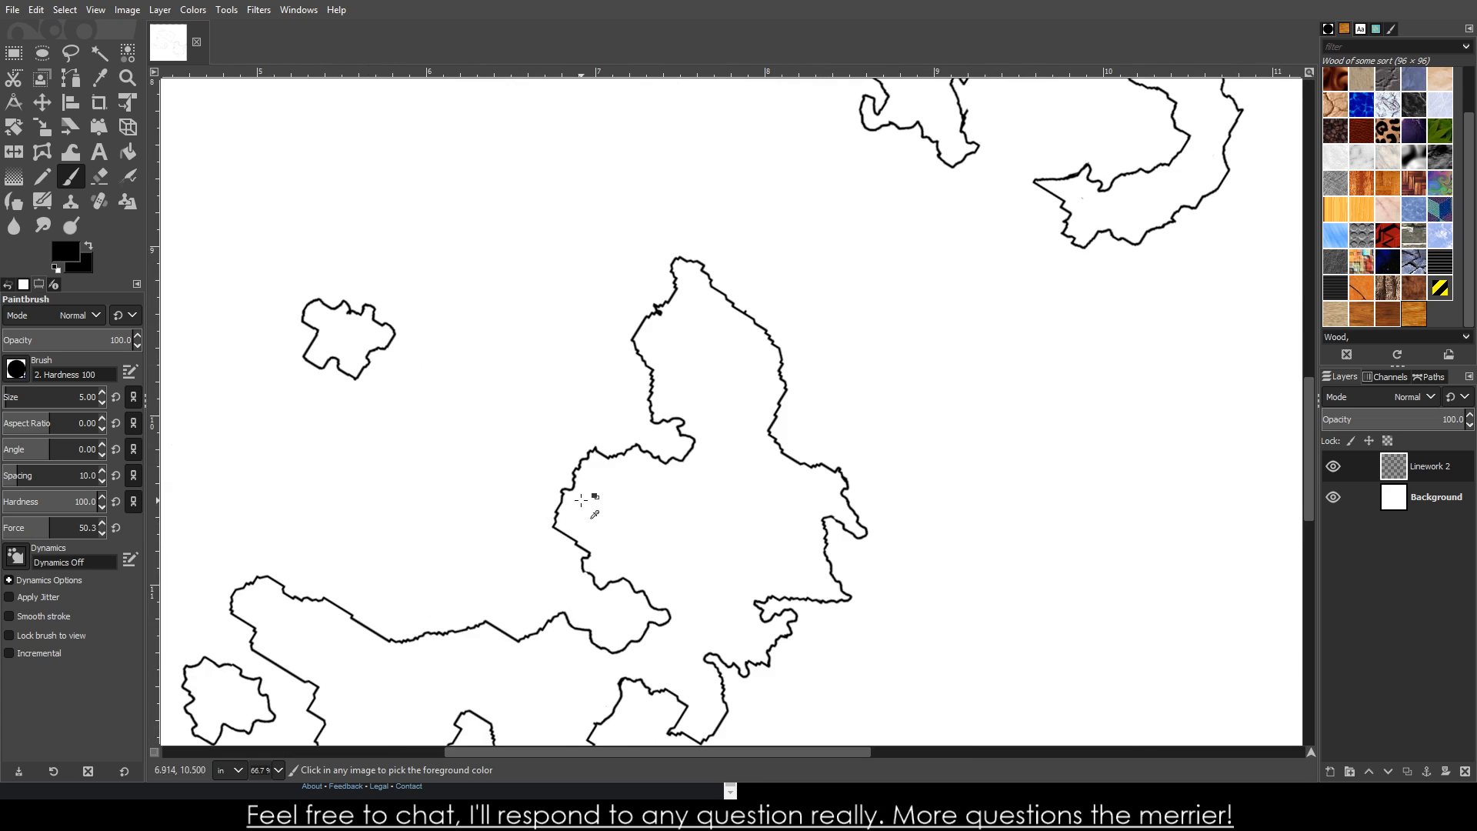
{"action": "scroll", "coordinate": [609, 534], "scroll_direction": "down", "scroll_amount": 2}
{"action": "scroll", "coordinate": [586, 519], "scroll_direction": "up", "scroll_amount": 1}
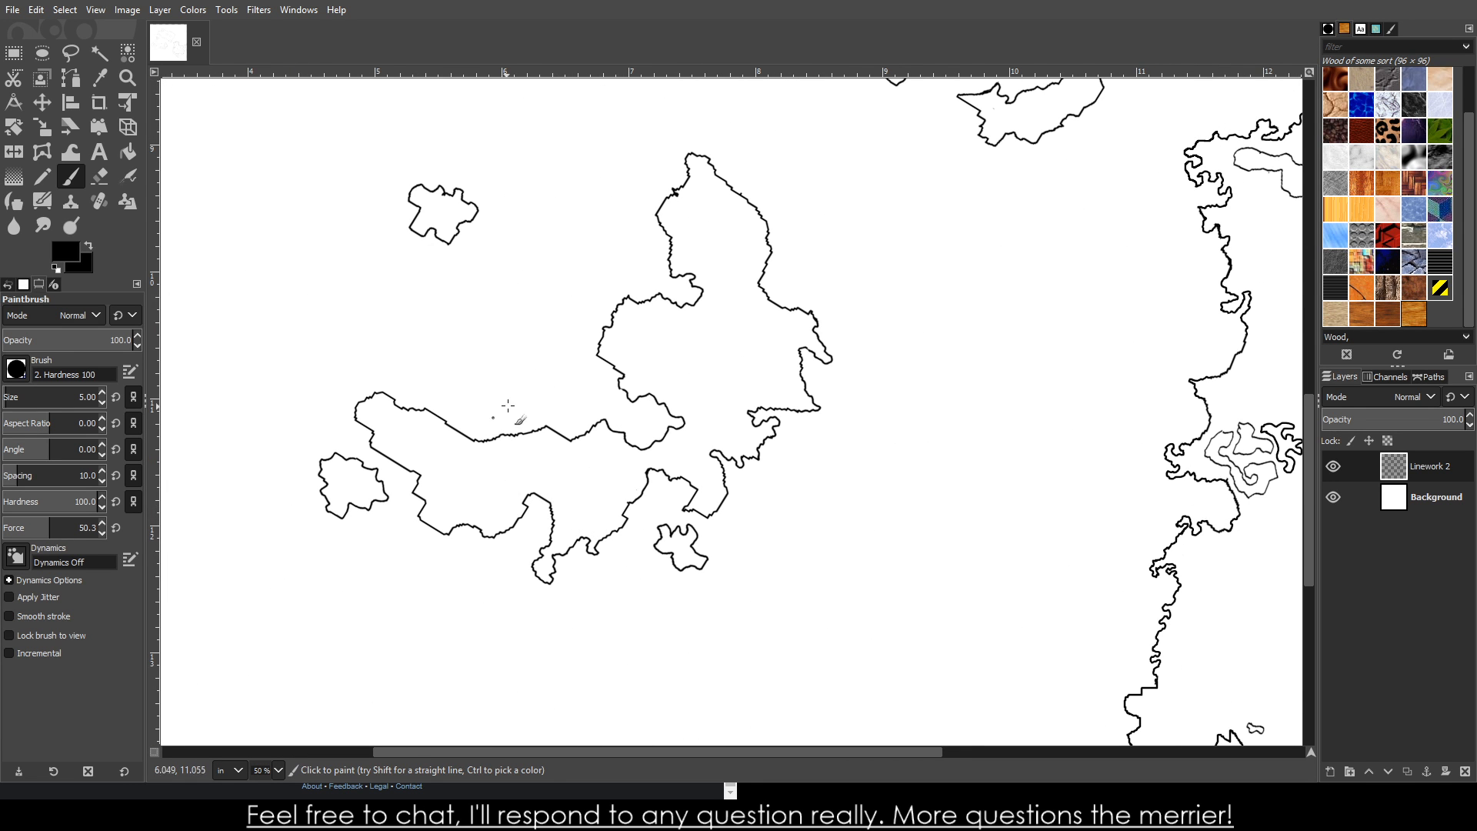
{"action": "scroll", "coordinate": [673, 339], "scroll_direction": "down", "scroll_amount": 6}
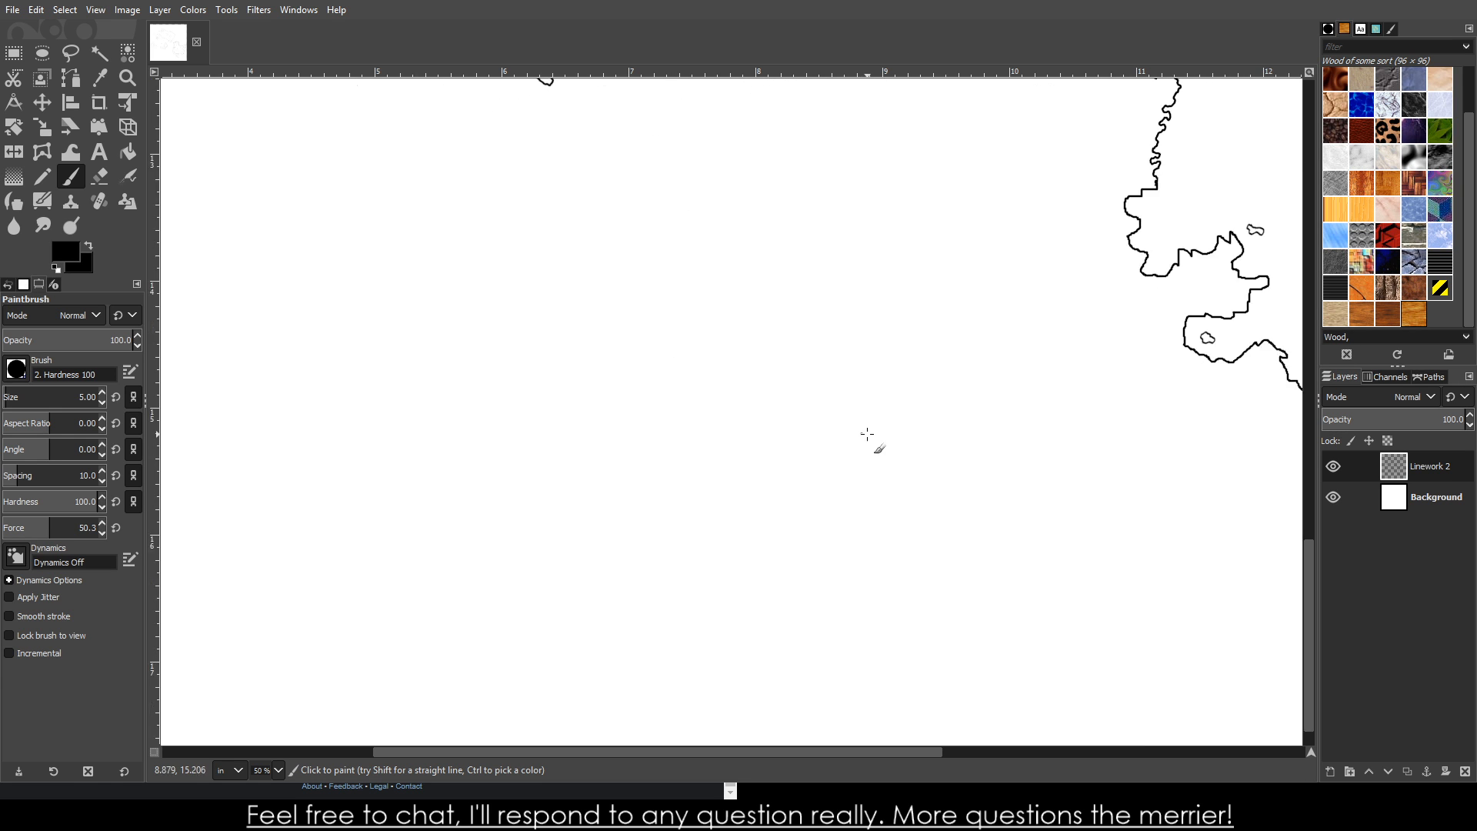
{"action": "scroll", "coordinate": [737, 406], "scroll_direction": "down", "scroll_amount": 2}
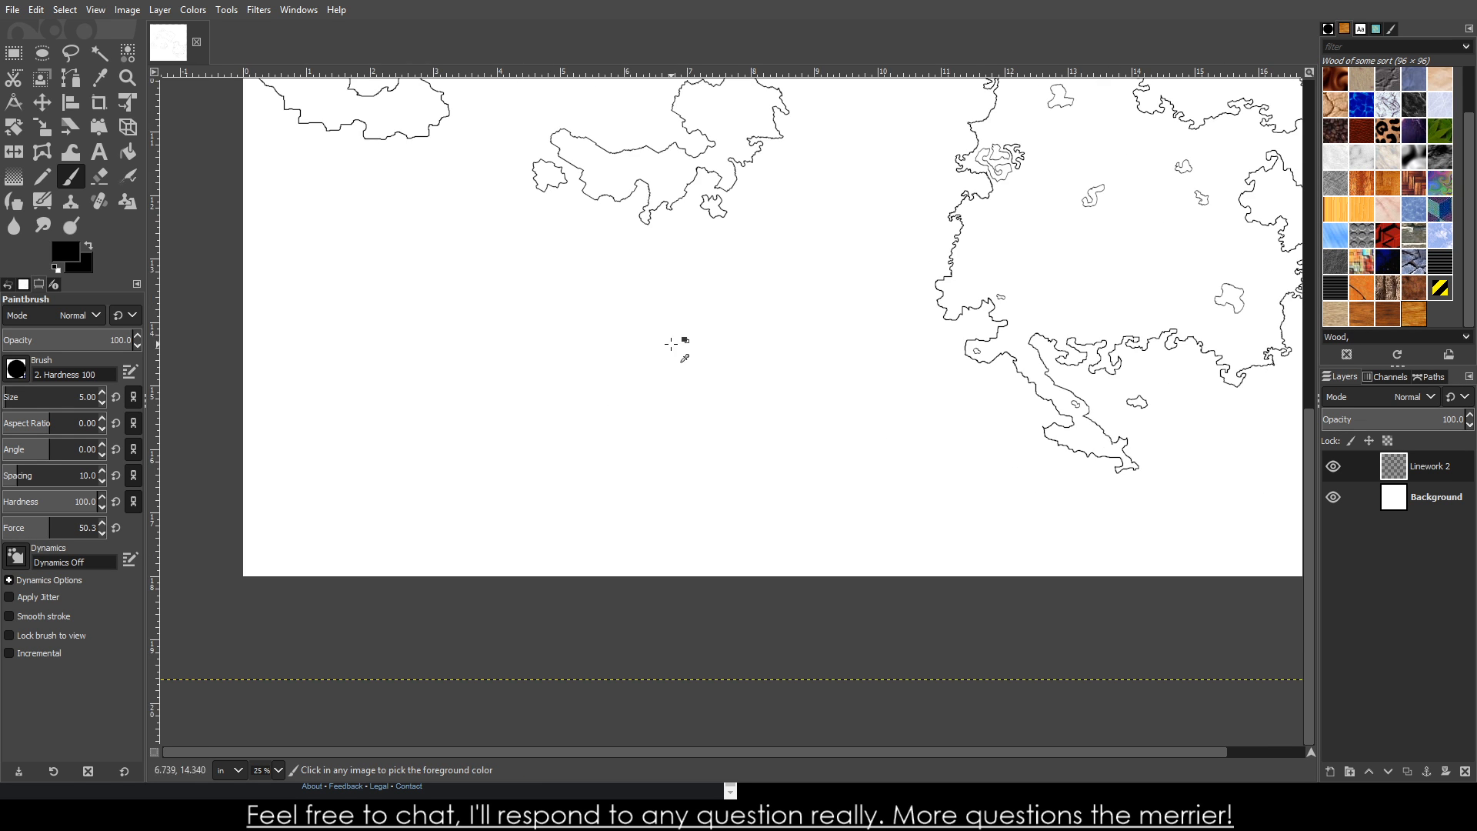
{"action": "scroll", "coordinate": [672, 343], "scroll_direction": "down", "scroll_amount": 2}
{"action": "scroll", "coordinate": [613, 363], "scroll_direction": "up", "scroll_amount": 3}
{"action": "scroll", "coordinate": [620, 340], "scroll_direction": "down", "scroll_amount": 3}
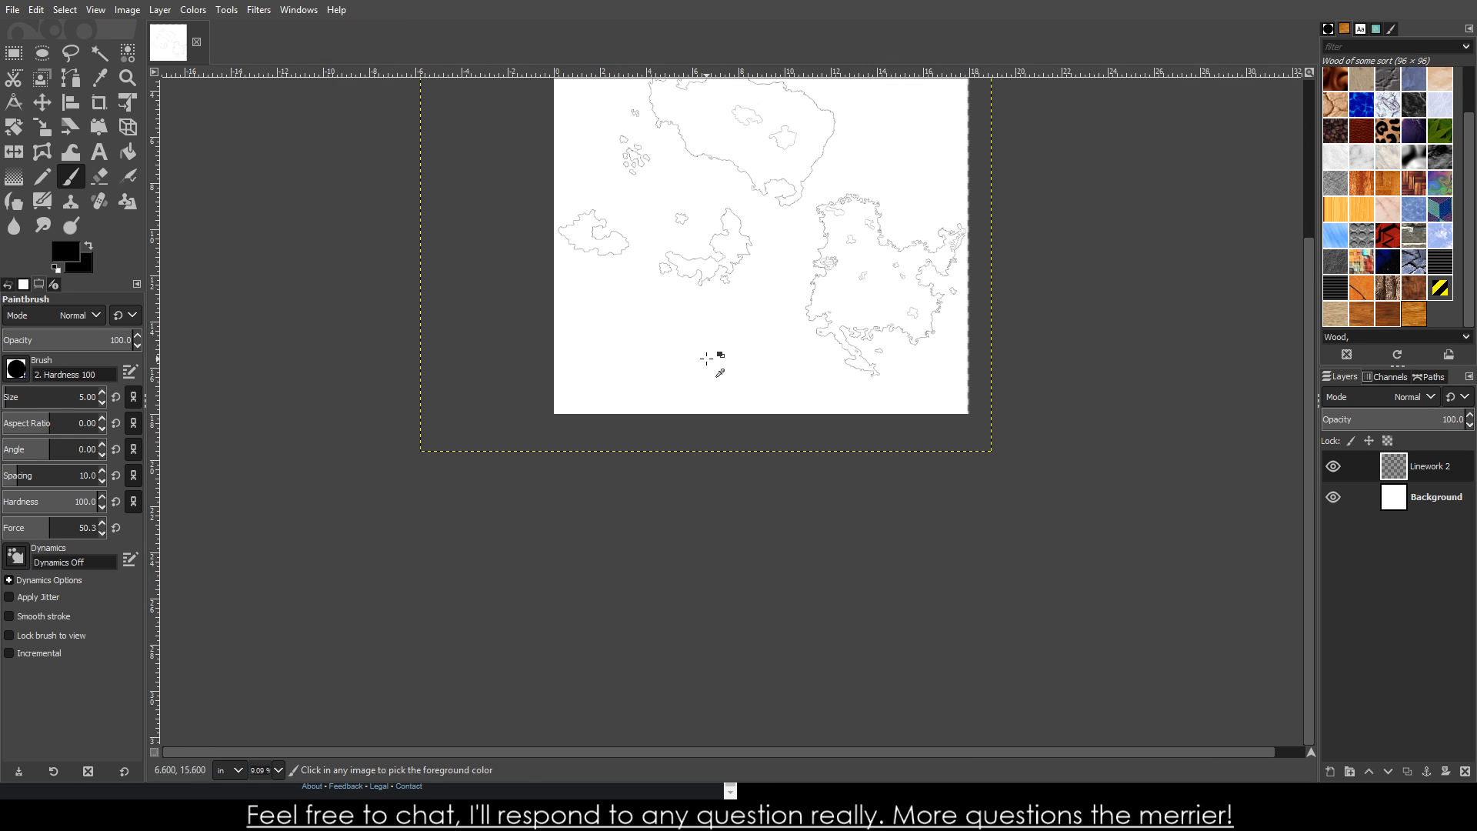
{"action": "scroll", "coordinate": [706, 358], "scroll_direction": "up", "scroll_amount": 4}
{"action": "scroll", "coordinate": [677, 436], "scroll_direction": "up", "scroll_amount": 1}
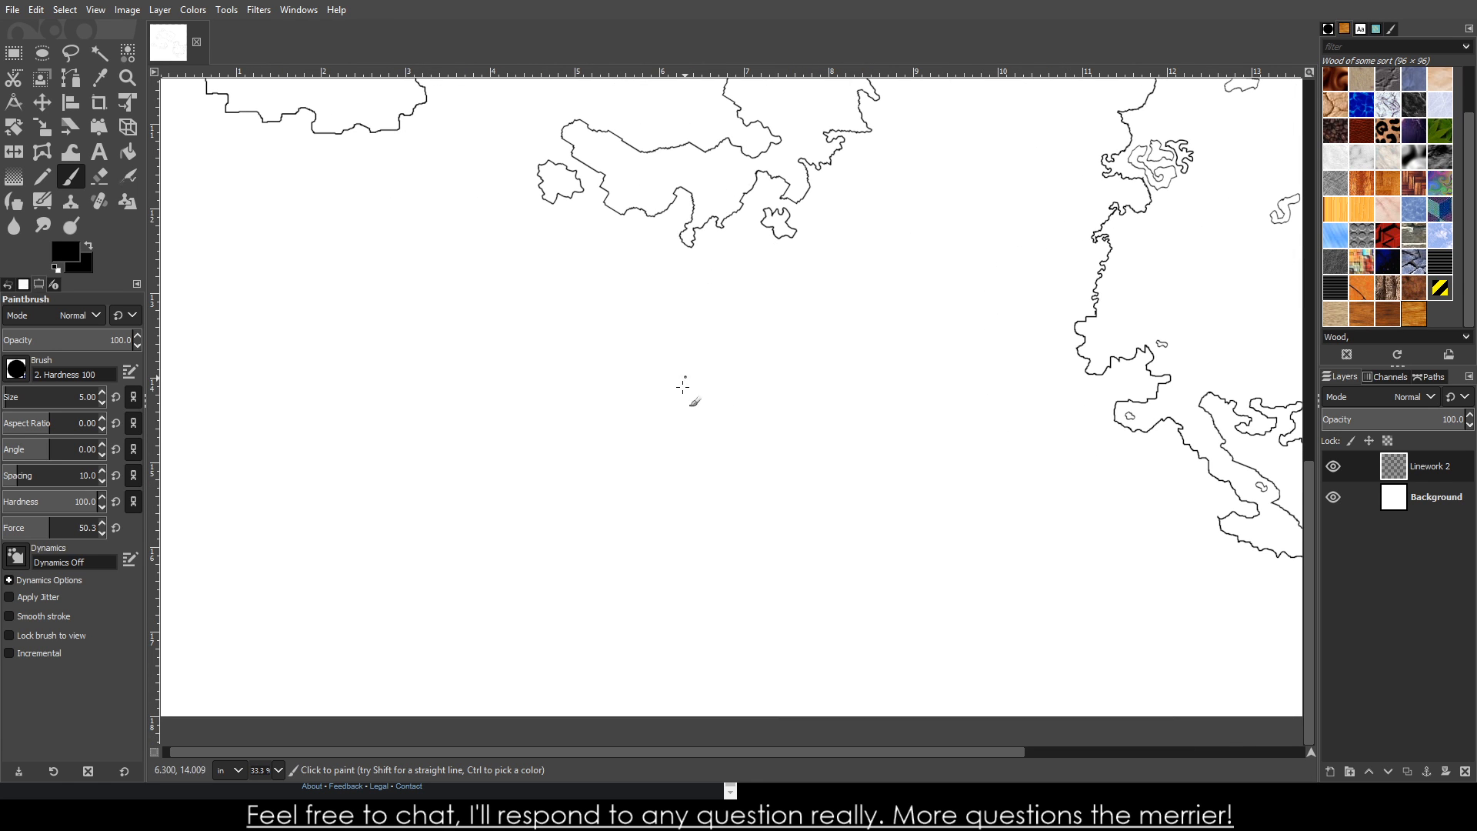
{"action": "mouse_move", "coordinate": [684, 386]}
{"action": "left_mouse_down"}
{"action": "mouse_move", "coordinate": [513, 398]}
{"action": "mouse_move", "coordinate": [459, 390]}
{"action": "mouse_move", "coordinate": [367, 314]}
{"action": "mouse_move", "coordinate": [351, 343]}
{"action": "left_mouse_up"}
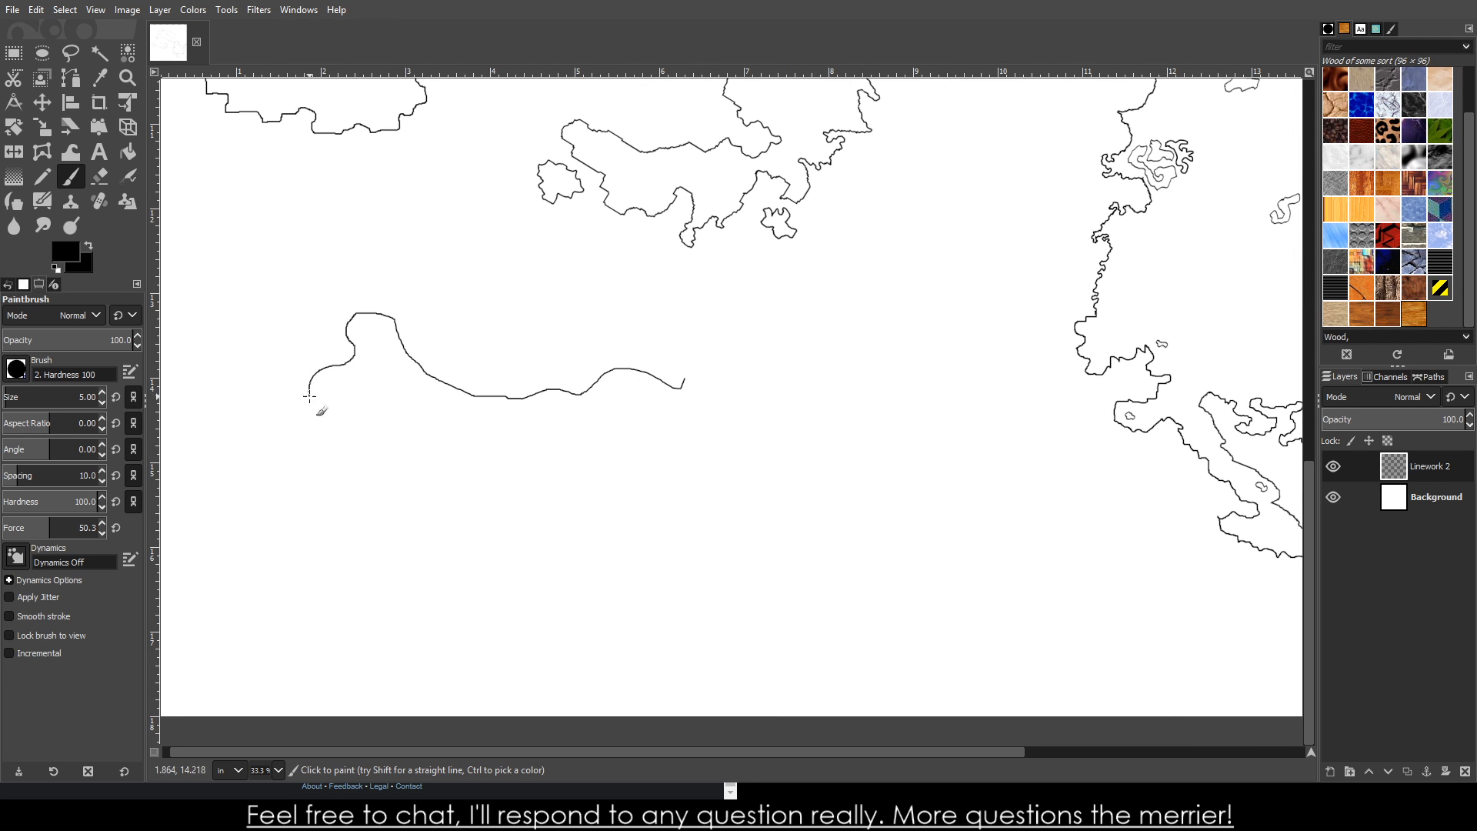
{"action": "mouse_move", "coordinate": [309, 397]}
{"action": "left_mouse_down"}
{"action": "mouse_move", "coordinate": [339, 518]}
{"action": "mouse_move", "coordinate": [389, 553]}
{"action": "mouse_move", "coordinate": [439, 518]}
{"action": "left_mouse_up"}
{"action": "left_click_drag", "start_coordinate": [550, 484], "coordinate": [585, 485]}
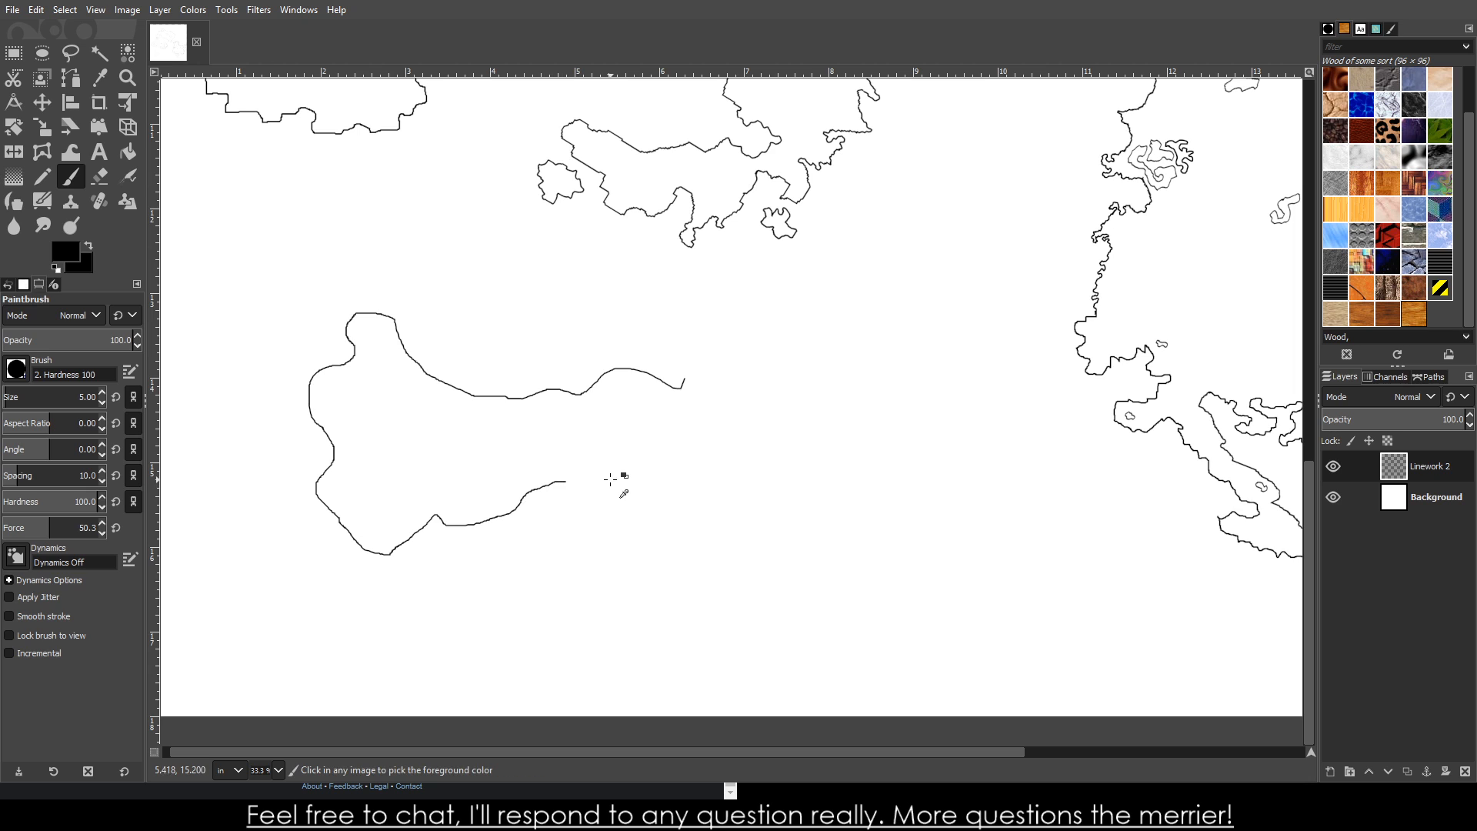
{"action": "key", "text": "ctrl+z"}
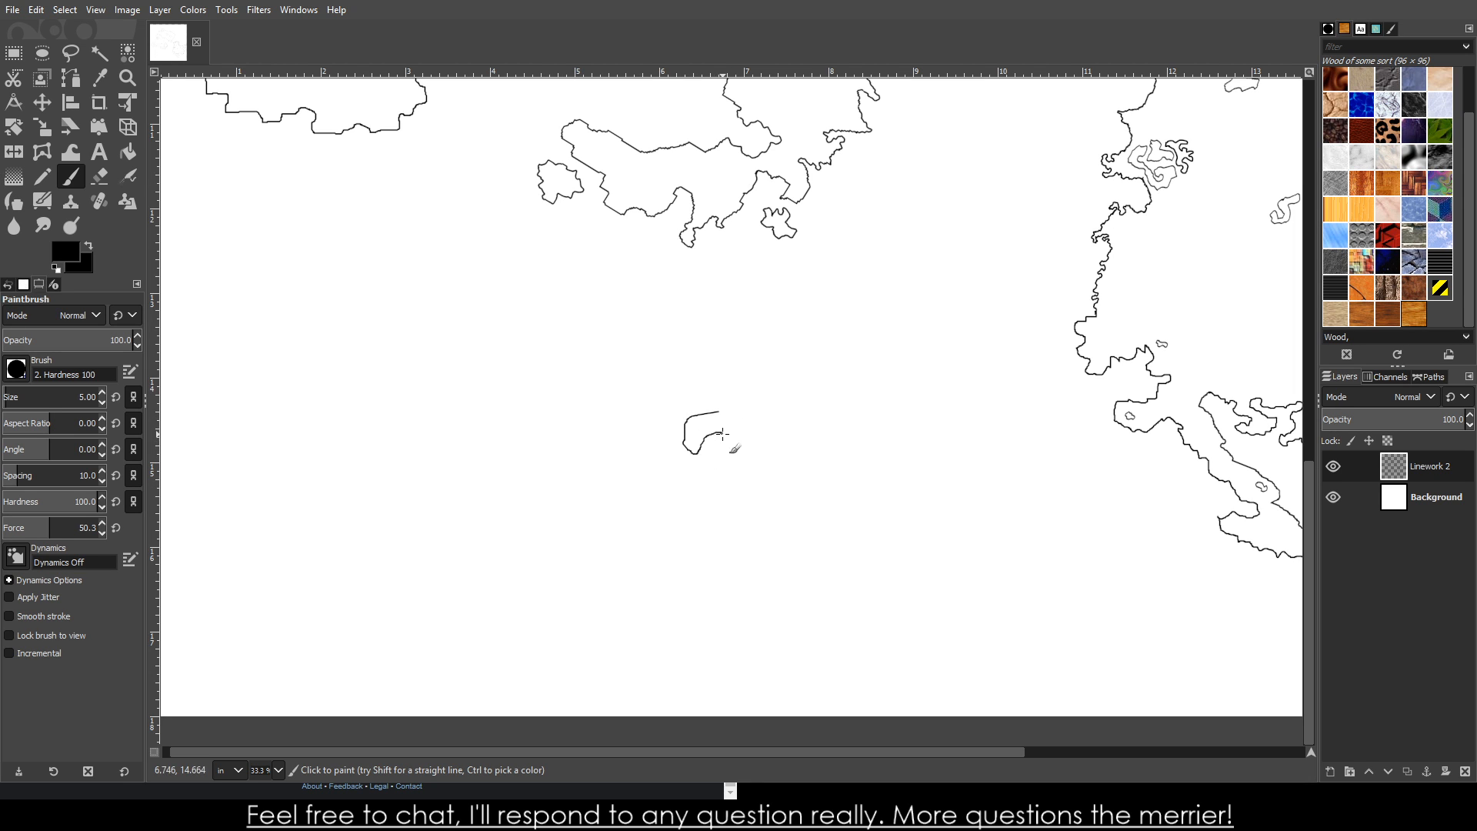
{"action": "left_click_drag", "start_coordinate": [765, 419], "coordinate": [724, 411]}
{"action": "key", "text": "ctrl+z"}
- Draw an archipelago in the empty southern sea with two larger rounded islands and a scattering of small islets around them
{"action": "left_click_drag", "start_coordinate": [737, 461], "coordinate": [710, 458]}
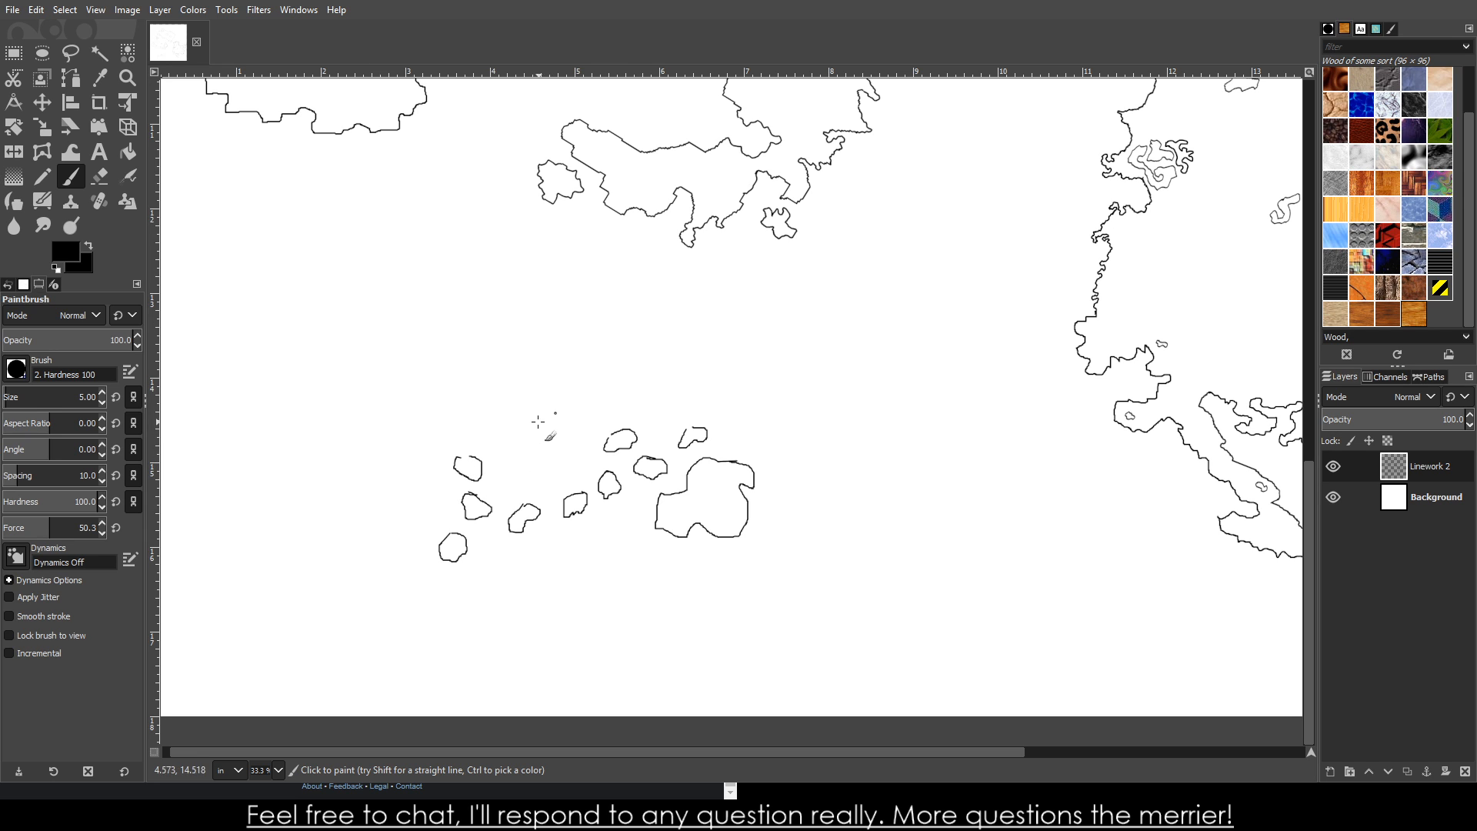
{"action": "left_click_drag", "start_coordinate": [538, 422], "coordinate": [540, 463]}
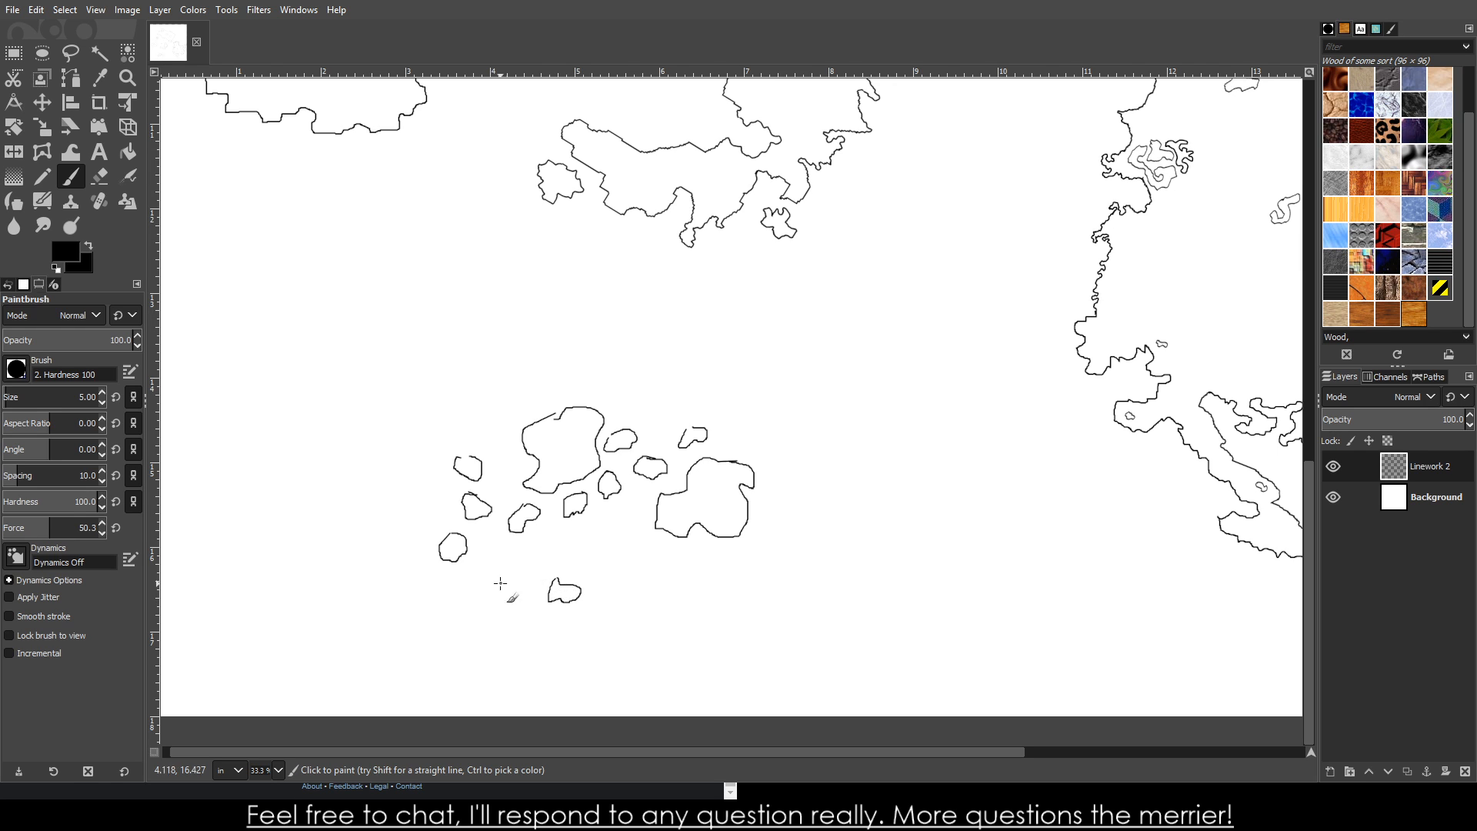
{"action": "left_click_drag", "start_coordinate": [474, 629], "coordinate": [504, 609]}
{"action": "scroll", "coordinate": [561, 472], "scroll_direction": "down", "scroll_amount": 3}
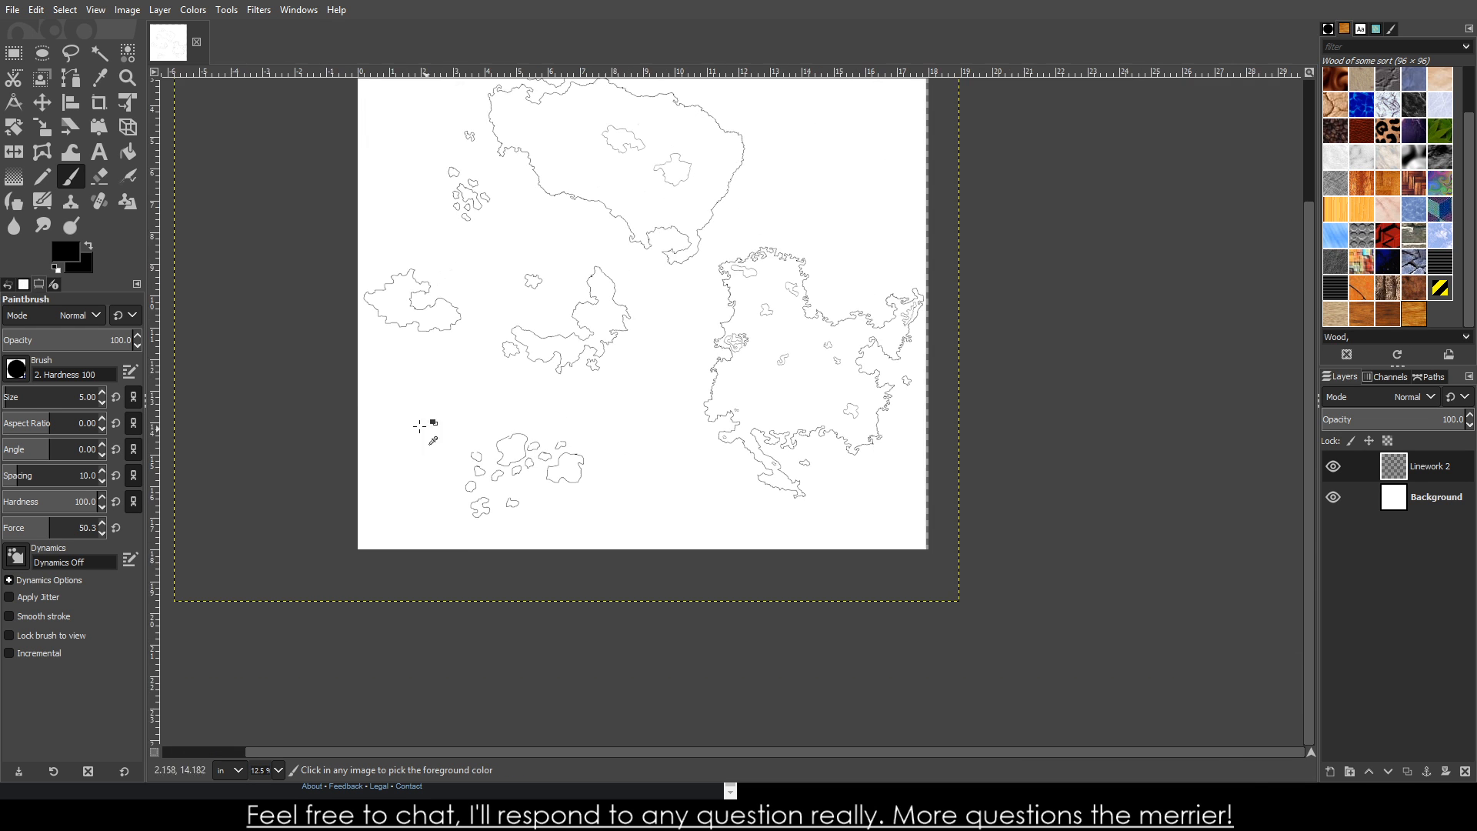
- Draw two irregular islets, one three-lobed and one forked, just northwest of the archipelago's northern large island
{"action": "scroll", "coordinate": [429, 422], "scroll_direction": "up", "scroll_amount": 10}
{"action": "scroll", "coordinate": [539, 284], "scroll_direction": "down", "scroll_amount": 5}
{"action": "scroll", "coordinate": [597, 561], "scroll_direction": "up", "scroll_amount": 4}
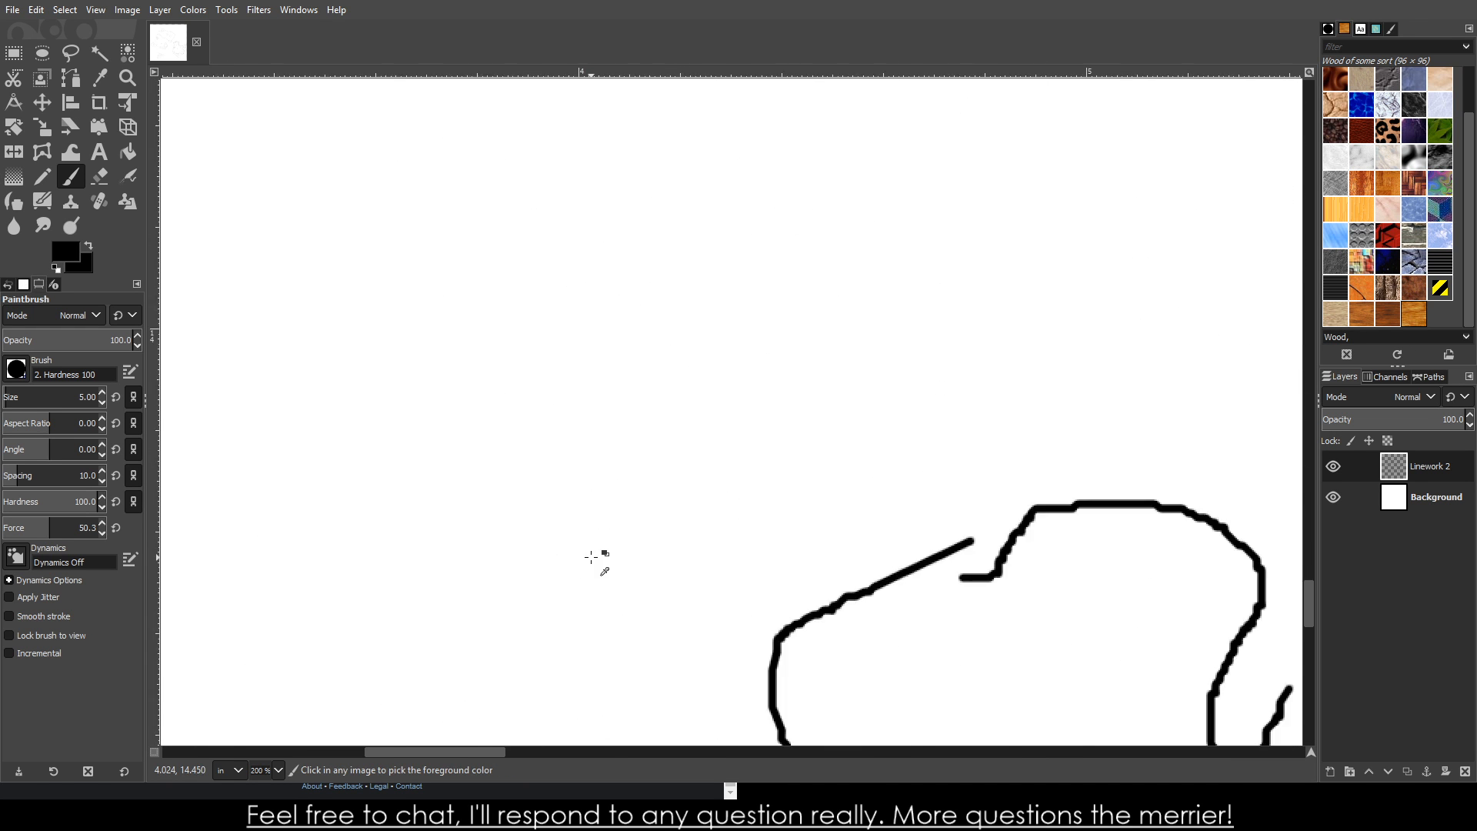
{"action": "mouse_move", "coordinate": [611, 567]}
{"action": "left_mouse_down"}
{"action": "mouse_move", "coordinate": [568, 613]}
{"action": "mouse_move", "coordinate": [502, 647]}
{"action": "mouse_move", "coordinate": [473, 594]}
{"action": "mouse_move", "coordinate": [511, 526]}
{"action": "mouse_move", "coordinate": [516, 439]}
{"action": "mouse_move", "coordinate": [595, 439]}
{"action": "mouse_move", "coordinate": [644, 489]}
{"action": "mouse_move", "coordinate": [668, 556]}
{"action": "mouse_move", "coordinate": [599, 567]}
{"action": "left_mouse_up"}
{"action": "mouse_move", "coordinate": [1071, 245]}
{"action": "left_mouse_down"}
{"action": "mouse_move", "coordinate": [792, 306]}
{"action": "mouse_move", "coordinate": [837, 417]}
{"action": "mouse_move", "coordinate": [827, 508]}
{"action": "left_mouse_up"}
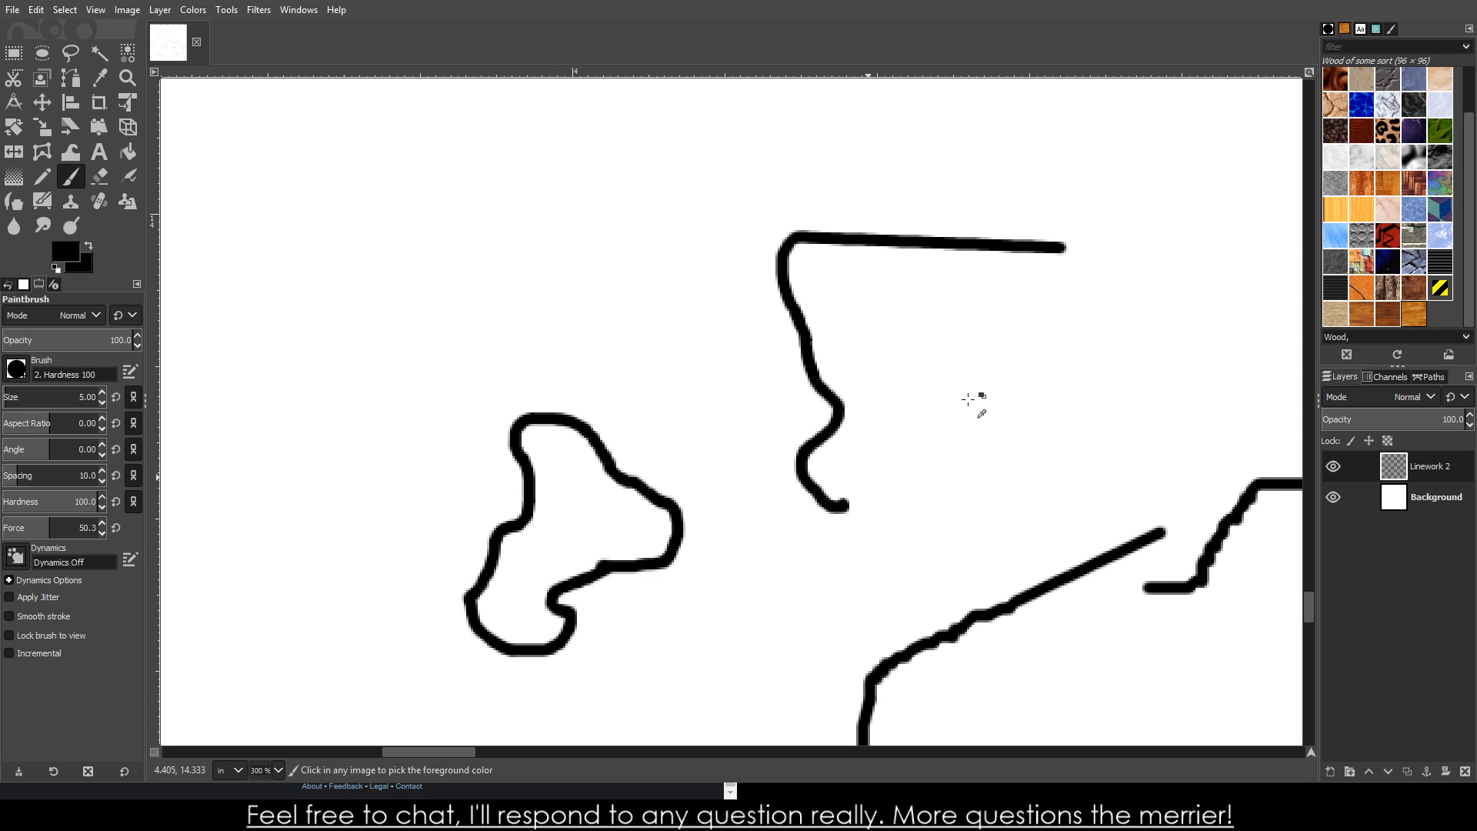
{"action": "key", "text": "ctrl+z"}
{"action": "mouse_move", "coordinate": [965, 260]}
{"action": "left_mouse_down"}
{"action": "mouse_move", "coordinate": [820, 244]}
{"action": "mouse_move", "coordinate": [830, 325]}
{"action": "mouse_move", "coordinate": [770, 318]}
{"action": "mouse_move", "coordinate": [741, 342]}
{"action": "mouse_move", "coordinate": [809, 468]}
{"action": "mouse_move", "coordinate": [874, 503]}
{"action": "mouse_move", "coordinate": [940, 448]}
{"action": "mouse_move", "coordinate": [1038, 464]}
{"action": "mouse_move", "coordinate": [924, 395]}
{"action": "mouse_move", "coordinate": [897, 351]}
{"action": "mouse_move", "coordinate": [958, 341]}
{"action": "mouse_move", "coordinate": [1041, 283]}
{"action": "mouse_move", "coordinate": [968, 262]}
{"action": "left_mouse_up"}
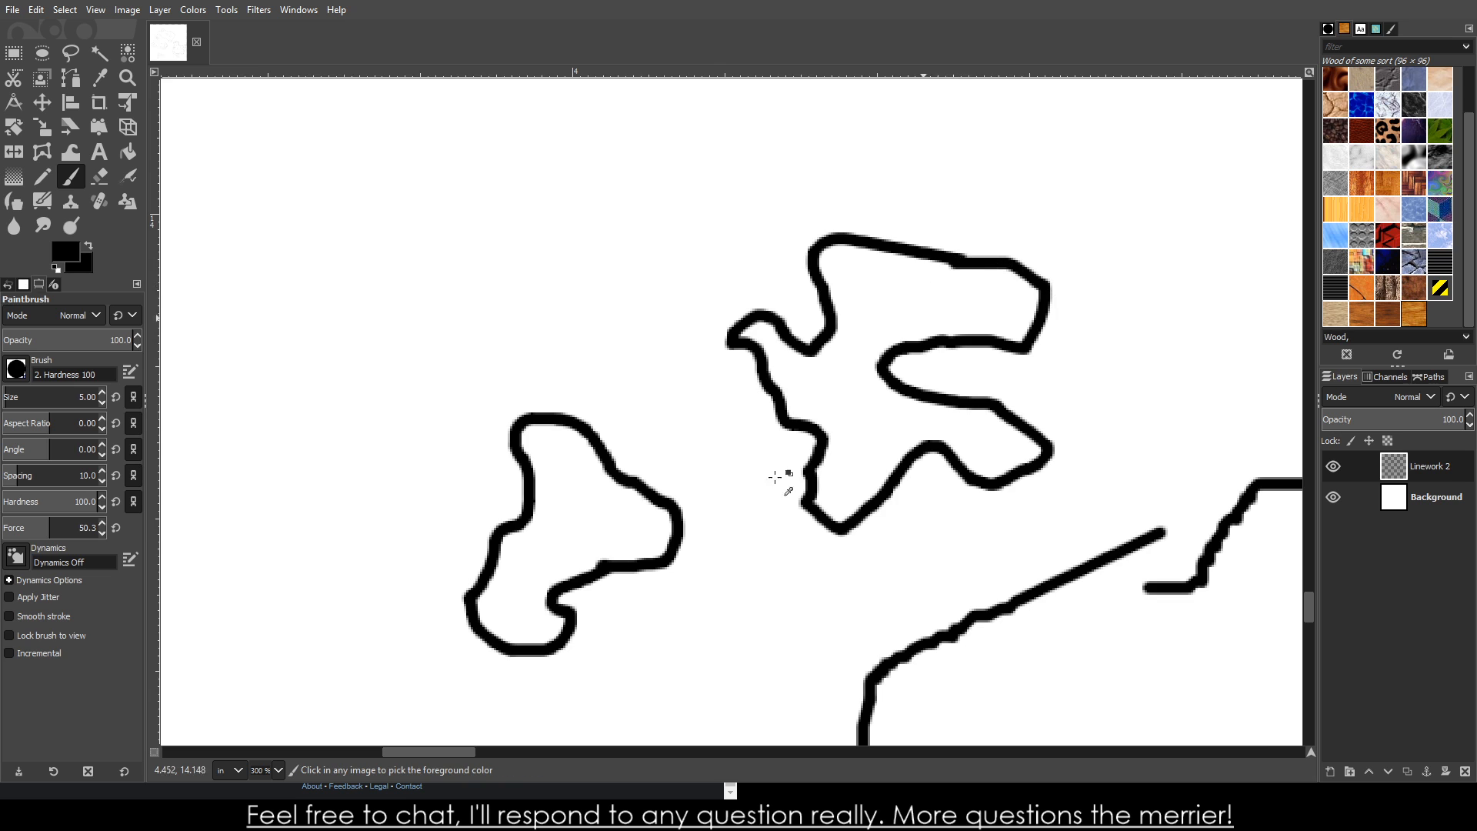
- Add a branched islet and a thin sliver of an islet at the archipelago's northwestern edge
{"action": "scroll", "coordinate": [471, 452], "scroll_direction": "down", "scroll_amount": 5}
{"action": "scroll", "coordinate": [433, 482], "scroll_direction": "up", "scroll_amount": 3}
{"action": "mouse_move", "coordinate": [500, 426]}
{"action": "left_mouse_down"}
{"action": "mouse_move", "coordinate": [461, 456]}
{"action": "mouse_move", "coordinate": [504, 505]}
{"action": "mouse_move", "coordinate": [479, 522]}
{"action": "mouse_move", "coordinate": [440, 516]}
{"action": "mouse_move", "coordinate": [450, 540]}
{"action": "mouse_move", "coordinate": [503, 556]}
{"action": "mouse_move", "coordinate": [504, 590]}
{"action": "mouse_move", "coordinate": [557, 567]}
{"action": "mouse_move", "coordinate": [542, 534]}
{"action": "mouse_move", "coordinate": [570, 537]}
{"action": "mouse_move", "coordinate": [578, 588]}
{"action": "mouse_move", "coordinate": [622, 583]}
{"action": "mouse_move", "coordinate": [654, 554]}
{"action": "mouse_move", "coordinate": [661, 516]}
{"action": "mouse_move", "coordinate": [531, 478]}
{"action": "mouse_move", "coordinate": [497, 425]}
{"action": "left_mouse_up"}
{"action": "mouse_move", "coordinate": [717, 476]}
{"action": "left_mouse_down"}
{"action": "mouse_move", "coordinate": [678, 466]}
{"action": "mouse_move", "coordinate": [731, 535]}
{"action": "mouse_move", "coordinate": [812, 543]}
{"action": "mouse_move", "coordinate": [779, 505]}
{"action": "mouse_move", "coordinate": [688, 471]}
{"action": "left_mouse_up"}
{"action": "left_click_drag", "start_coordinate": [686, 561], "coordinate": [745, 579]}
- Draw three small irregular islets in the open sea west of the archipelago
{"action": "scroll", "coordinate": [707, 600], "scroll_direction": "down", "scroll_amount": 1, "text": "ctrl"}
{"action": "scroll", "coordinate": [703, 612], "scroll_direction": "down", "scroll_amount": 4, "text": "ctrl"}
{"action": "scroll", "coordinate": [525, 641], "scroll_direction": "up", "scroll_amount": 2, "text": "ctrl"}
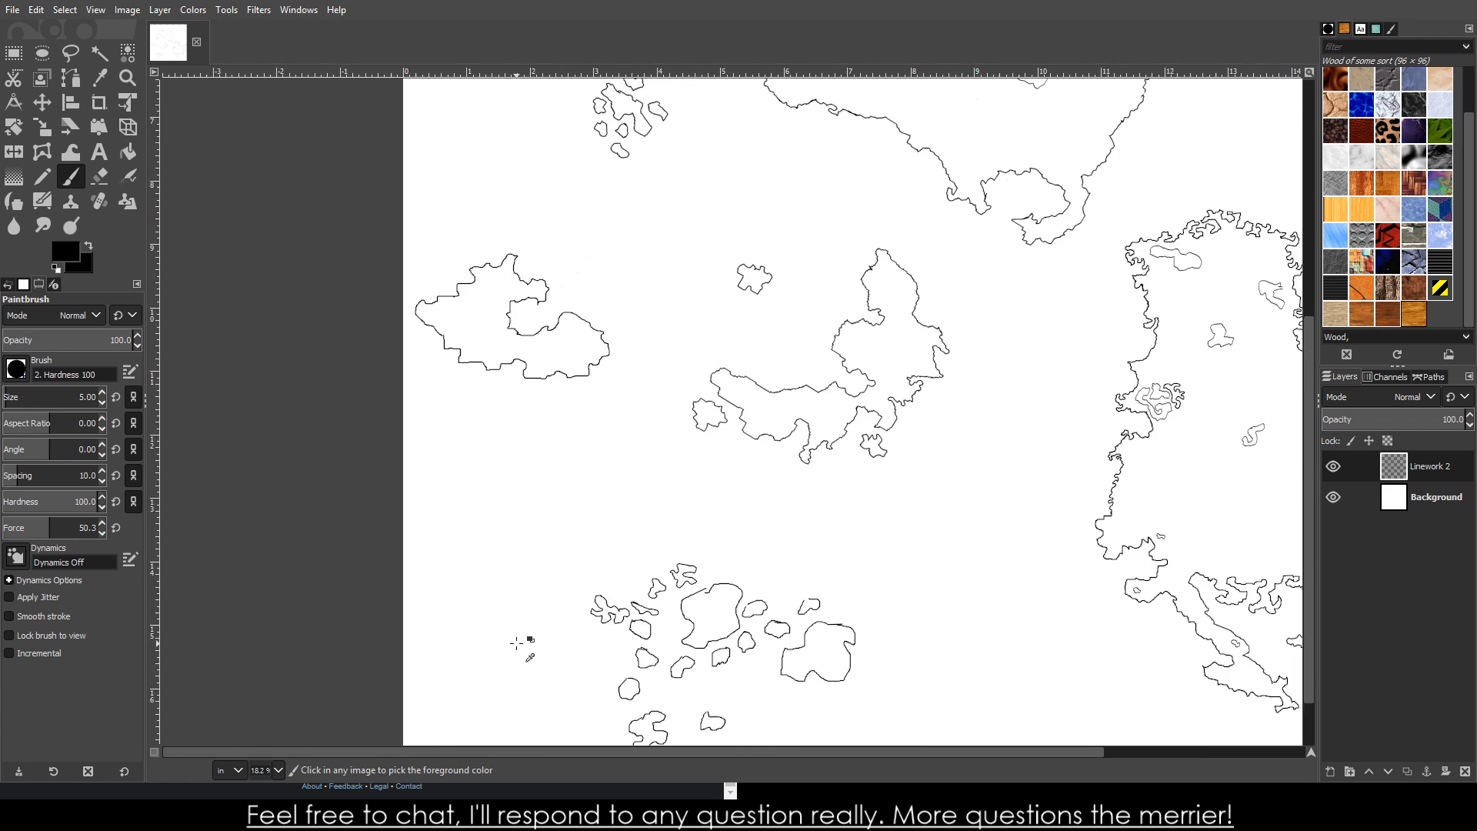
{"action": "mouse_move", "coordinate": [568, 641]}
{"action": "left_mouse_down"}
{"action": "mouse_move", "coordinate": [538, 677]}
{"action": "mouse_move", "coordinate": [561, 693]}
{"action": "mouse_move", "coordinate": [610, 669]}
{"action": "mouse_move", "coordinate": [567, 640]}
{"action": "left_mouse_up"}
{"action": "mouse_move", "coordinate": [517, 520]}
{"action": "left_mouse_down"}
{"action": "mouse_move", "coordinate": [487, 542]}
{"action": "mouse_move", "coordinate": [537, 557]}
{"action": "mouse_move", "coordinate": [510, 521]}
{"action": "left_mouse_up"}
{"action": "mouse_move", "coordinate": [437, 581]}
{"action": "left_mouse_down"}
{"action": "mouse_move", "coordinate": [433, 635]}
{"action": "mouse_move", "coordinate": [508, 611]}
{"action": "mouse_move", "coordinate": [480, 579]}
{"action": "mouse_move", "coordinate": [433, 582]}
{"action": "left_mouse_up"}
- Draw a large rounded island with a wavy shore in the archipelago's southwest, below the western islets
{"action": "scroll", "coordinate": [354, 619], "scroll_direction": "down", "scroll_amount": 3}
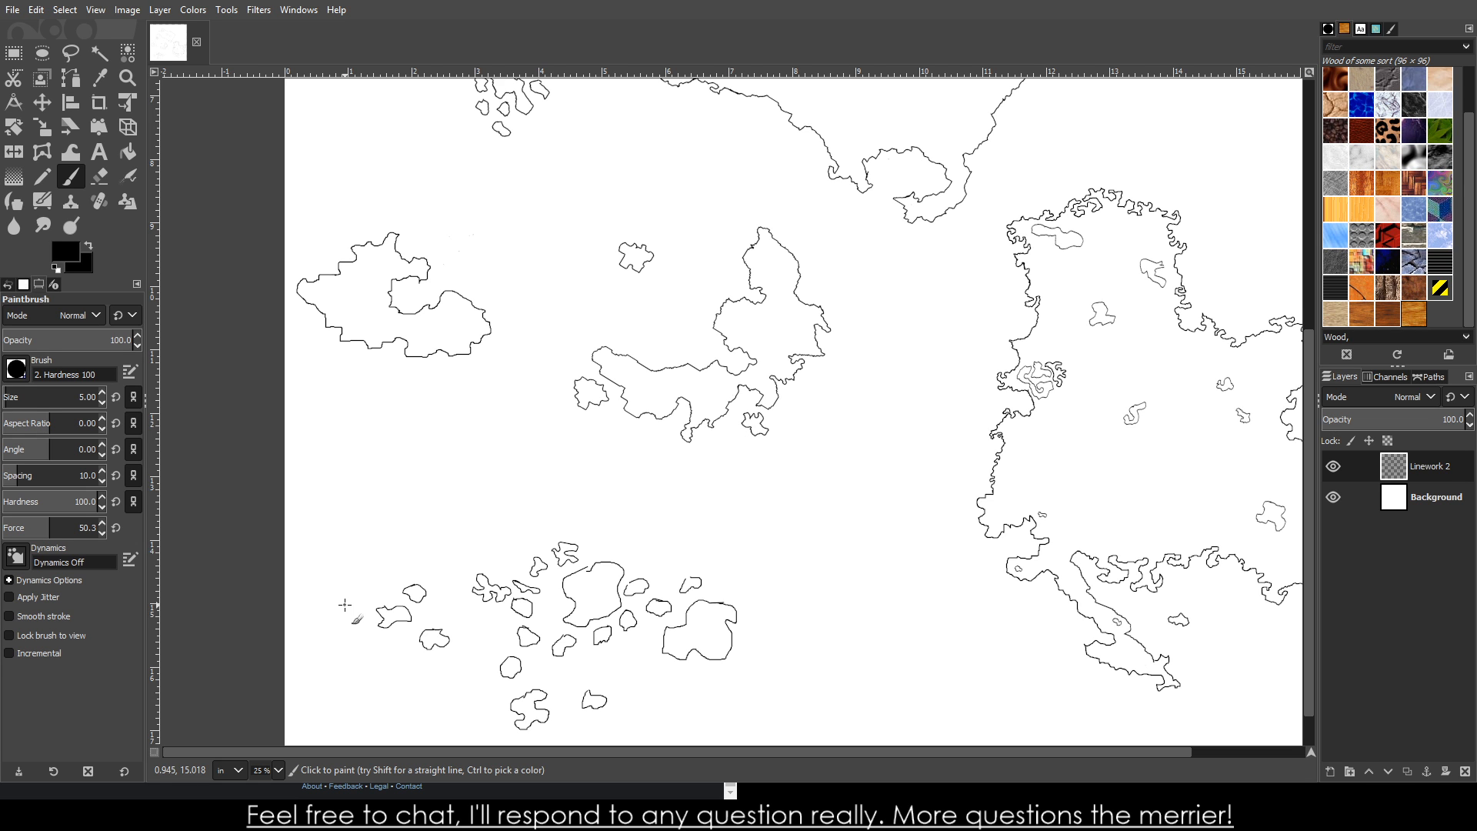
{"action": "scroll", "coordinate": [498, 600], "scroll_direction": "down", "scroll_amount": 2}
{"action": "scroll", "coordinate": [493, 602], "scroll_direction": "up", "scroll_amount": 2}
{"action": "scroll", "coordinate": [508, 628], "scroll_direction": "down", "scroll_amount": 1}
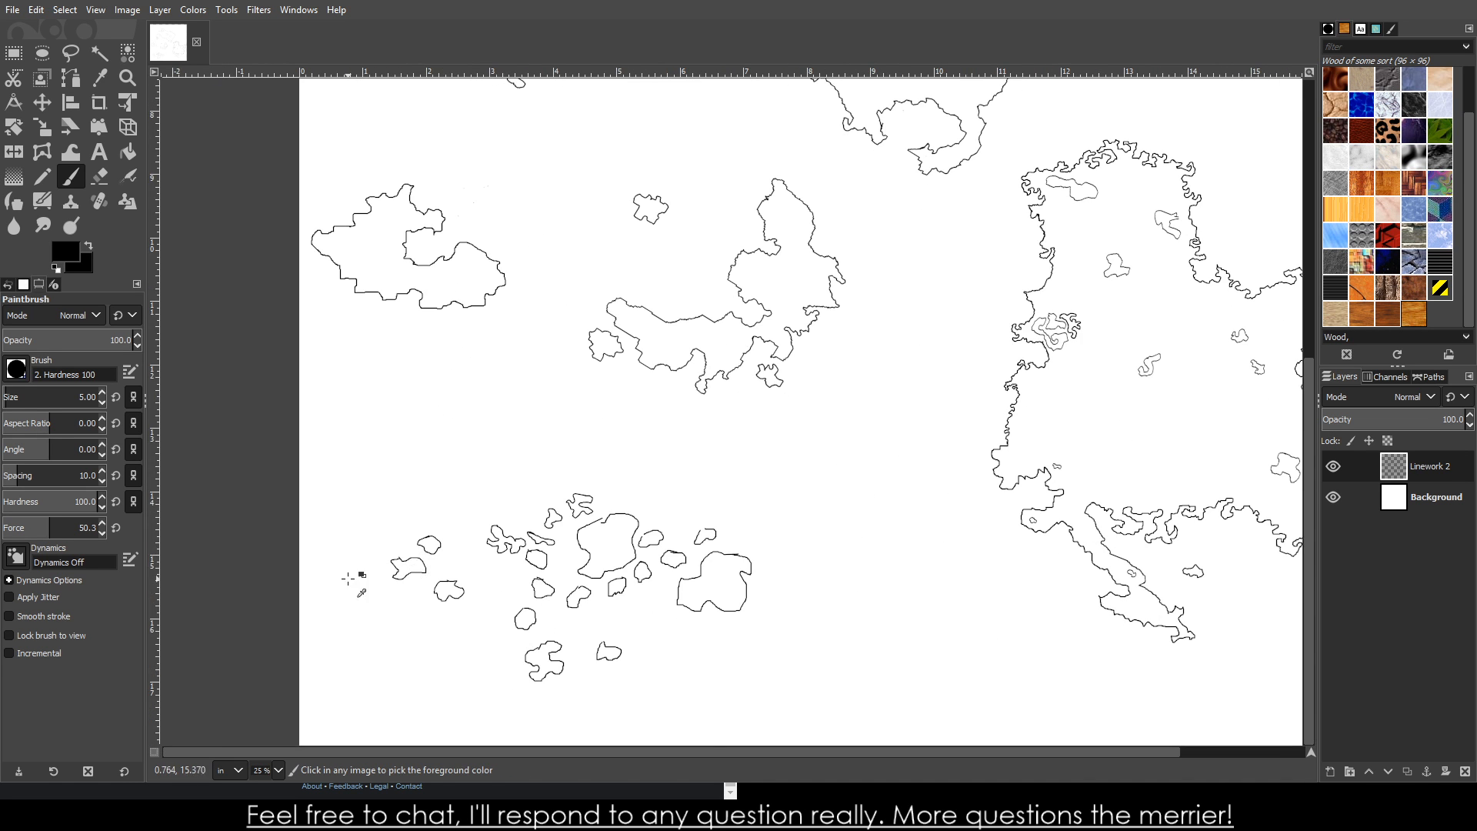
{"action": "scroll", "coordinate": [419, 655], "scroll_direction": "up", "scroll_amount": 3}
{"action": "mouse_move", "coordinate": [521, 561]}
{"action": "left_mouse_down"}
{"action": "mouse_move", "coordinate": [341, 668]}
{"action": "mouse_move", "coordinate": [400, 685]}
{"action": "mouse_move", "coordinate": [440, 668]}
{"action": "mouse_move", "coordinate": [452, 704]}
{"action": "mouse_move", "coordinate": [583, 724]}
{"action": "mouse_move", "coordinate": [637, 714]}
{"action": "mouse_move", "coordinate": [692, 669]}
{"action": "mouse_move", "coordinate": [692, 595]}
{"action": "mouse_move", "coordinate": [662, 558]}
{"action": "mouse_move", "coordinate": [597, 525]}
{"action": "mouse_move", "coordinate": [561, 552]}
{"action": "mouse_move", "coordinate": [523, 560]}
{"action": "left_mouse_up"}
{"action": "scroll", "coordinate": [565, 560], "scroll_direction": "down", "scroll_amount": 3}
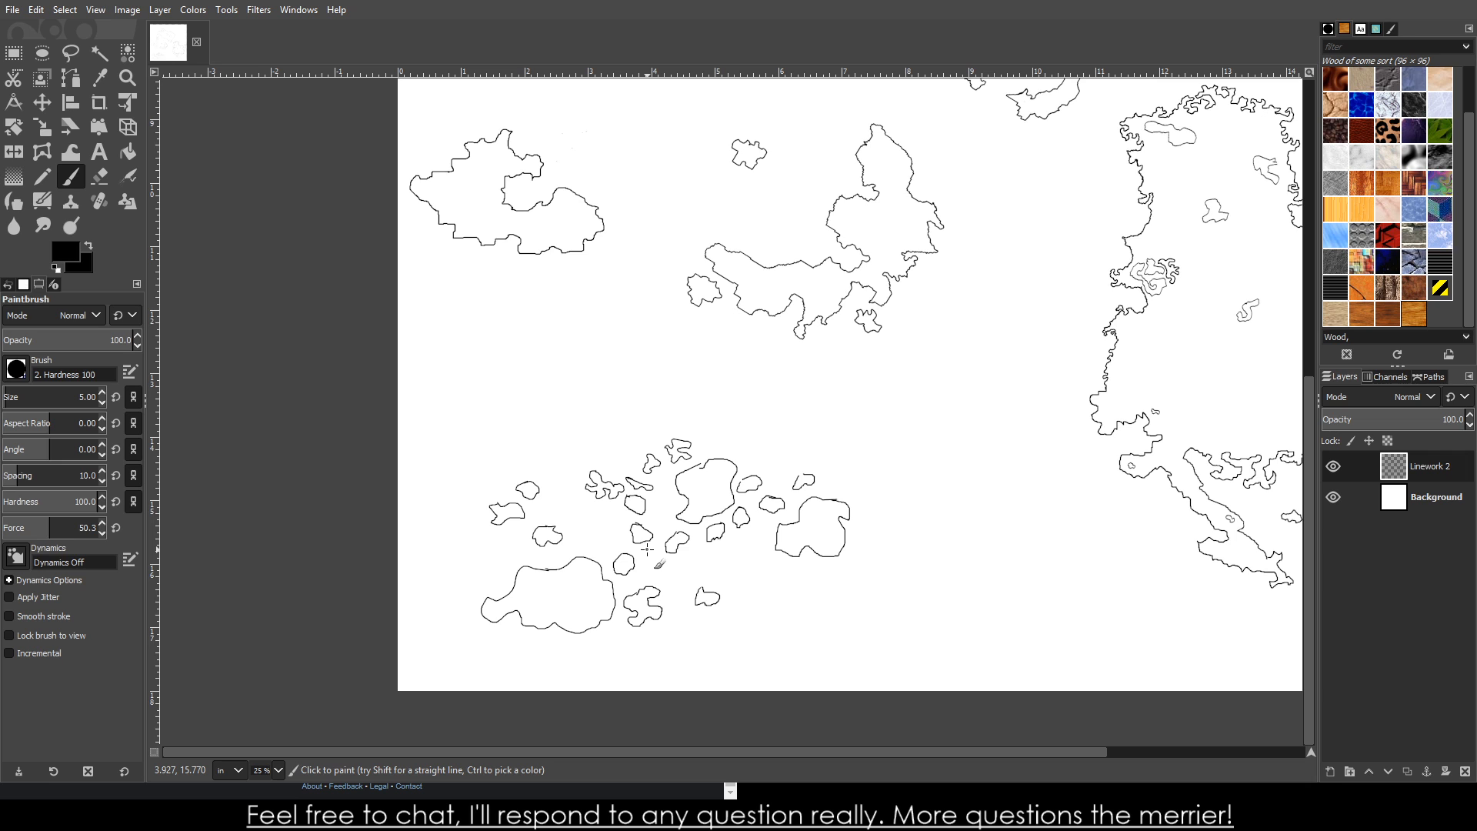
- Draw three small islets east of the archipelago and a tall, curved island to the north of them
{"action": "key", "text": "ctrl"}
{"action": "scroll", "coordinate": [923, 613], "scroll_direction": "up", "scroll_amount": 2}
{"action": "mouse_move", "coordinate": [881, 555]}
{"action": "left_mouse_down"}
{"action": "mouse_move", "coordinate": [881, 578]}
{"action": "mouse_move", "coordinate": [914, 594]}
{"action": "left_mouse_up"}
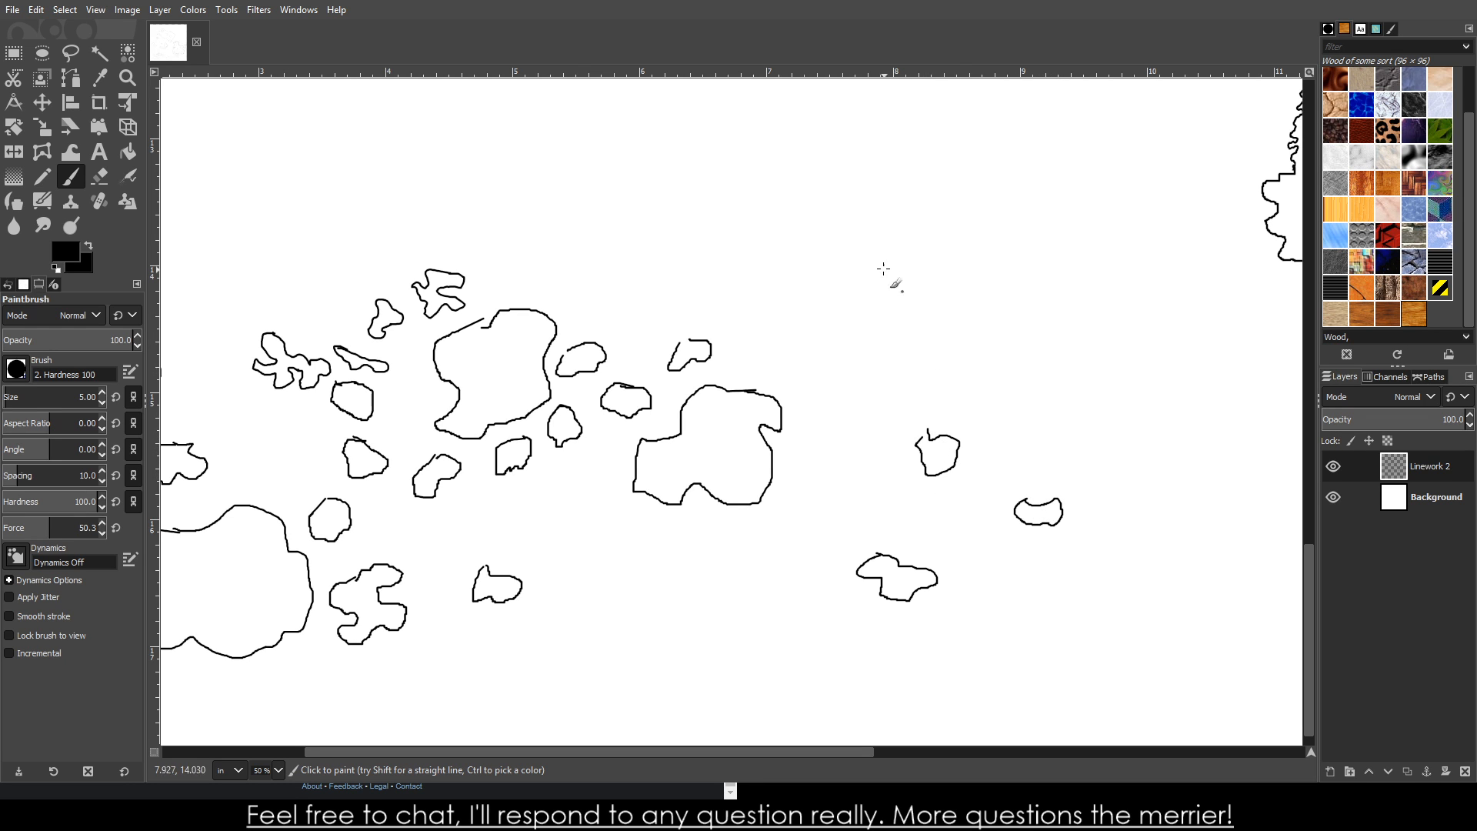
{"action": "mouse_move", "coordinate": [852, 245]}
{"action": "left_mouse_down"}
{"action": "mouse_move", "coordinate": [867, 326]}
{"action": "mouse_move", "coordinate": [835, 399]}
{"action": "mouse_move", "coordinate": [851, 405]}
{"action": "mouse_move", "coordinate": [938, 380]}
{"action": "mouse_move", "coordinate": [881, 245]}
{"action": "left_mouse_up"}
- Draw a three-lobed islet and a jagged islet farther east, toward the southeastern landmass
{"action": "scroll", "coordinate": [1125, 332], "scroll_direction": "down", "scroll_amount": 3}
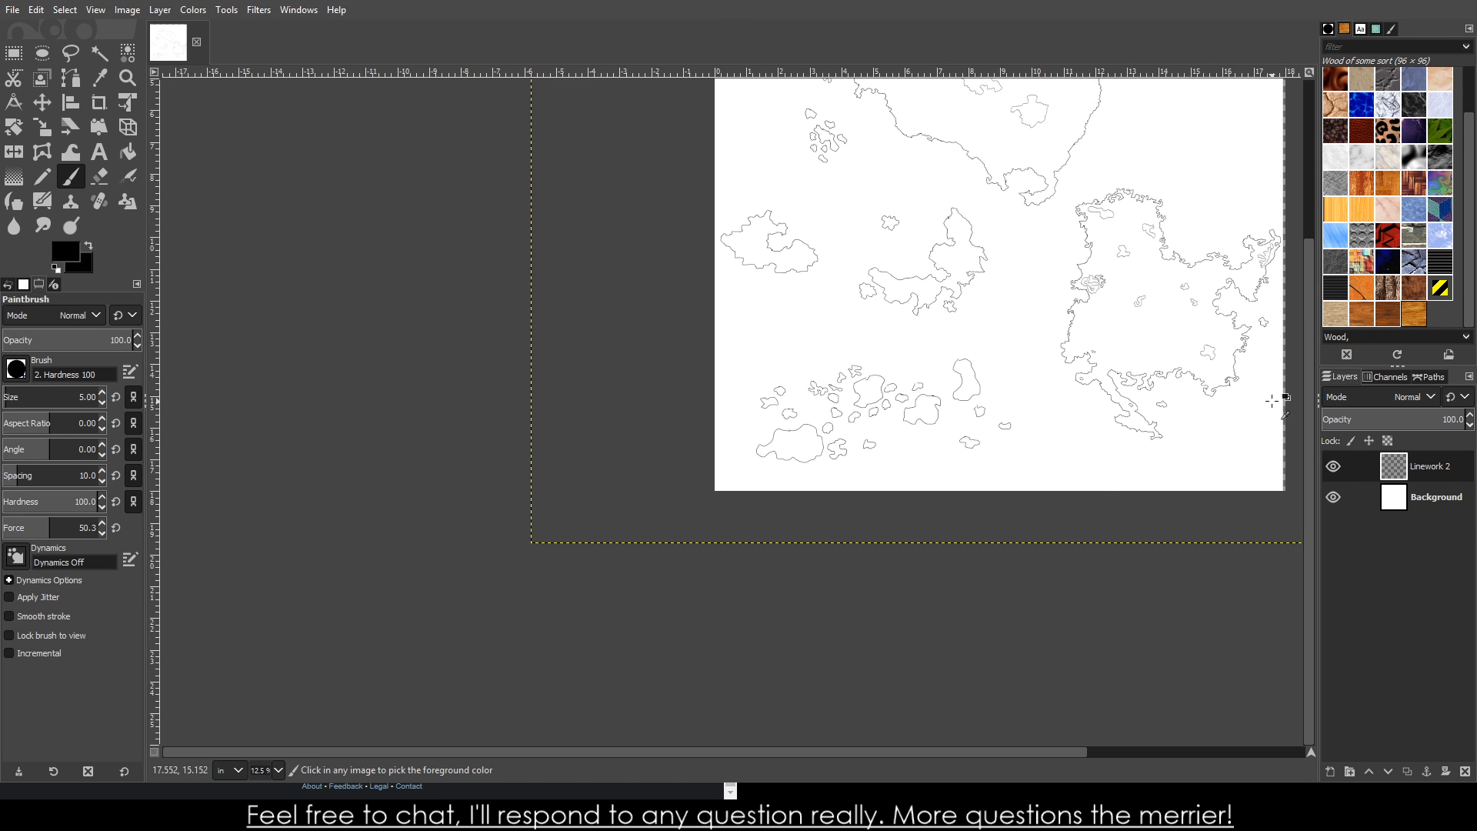
{"action": "scroll", "coordinate": [995, 375], "scroll_direction": "up", "scroll_amount": 4}
{"action": "mouse_move", "coordinate": [978, 374]}
{"action": "left_mouse_down"}
{"action": "mouse_move", "coordinate": [1006, 420]}
{"action": "mouse_move", "coordinate": [975, 422]}
{"action": "left_mouse_up"}
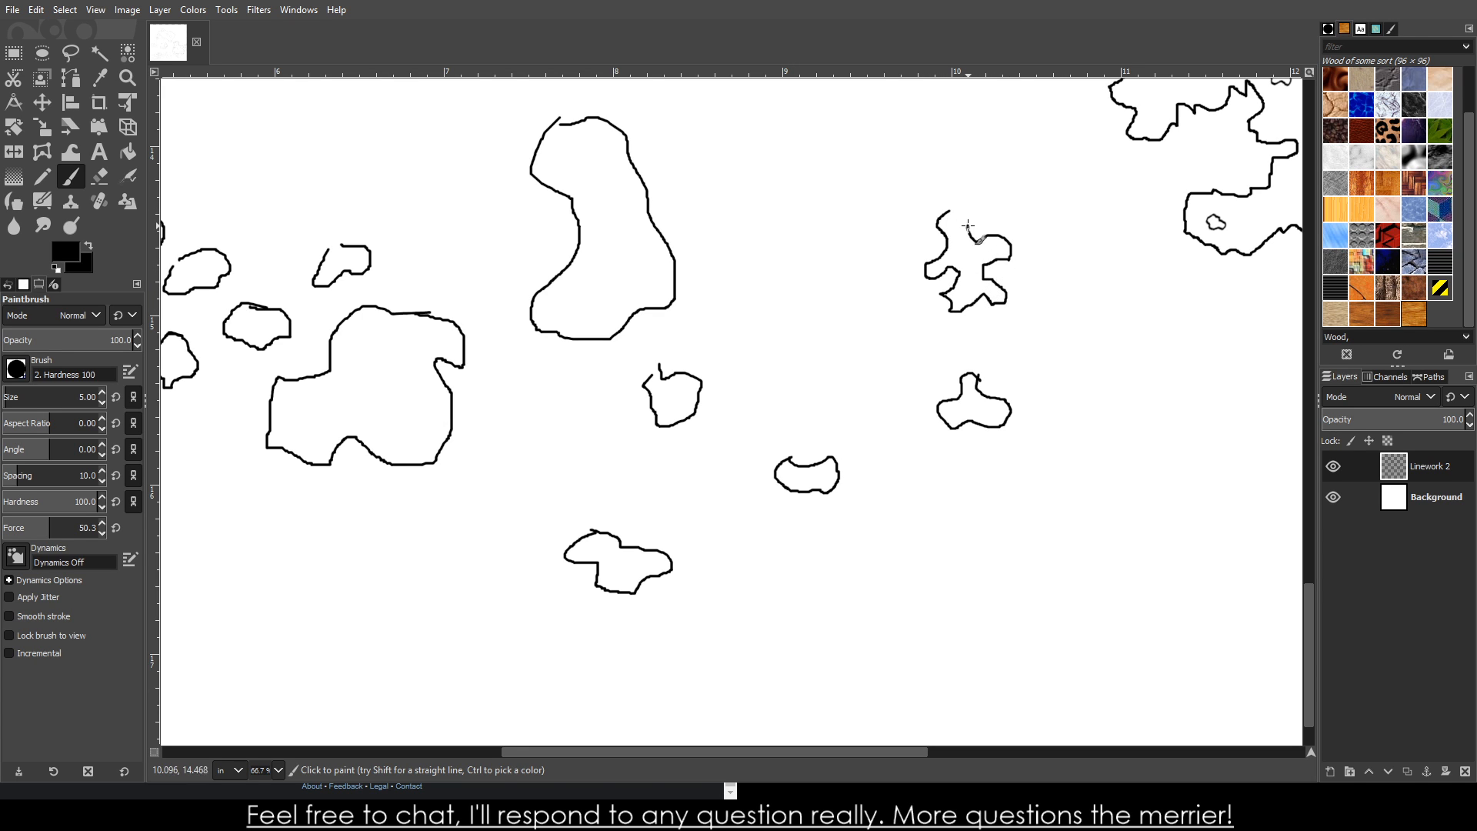
- Draw a large island in the empty northeastern sea with a hooked northwest end, deep southern inlets and an eastern bay
{"action": "scroll", "coordinate": [971, 306], "scroll_direction": "down", "scroll_amount": 6}
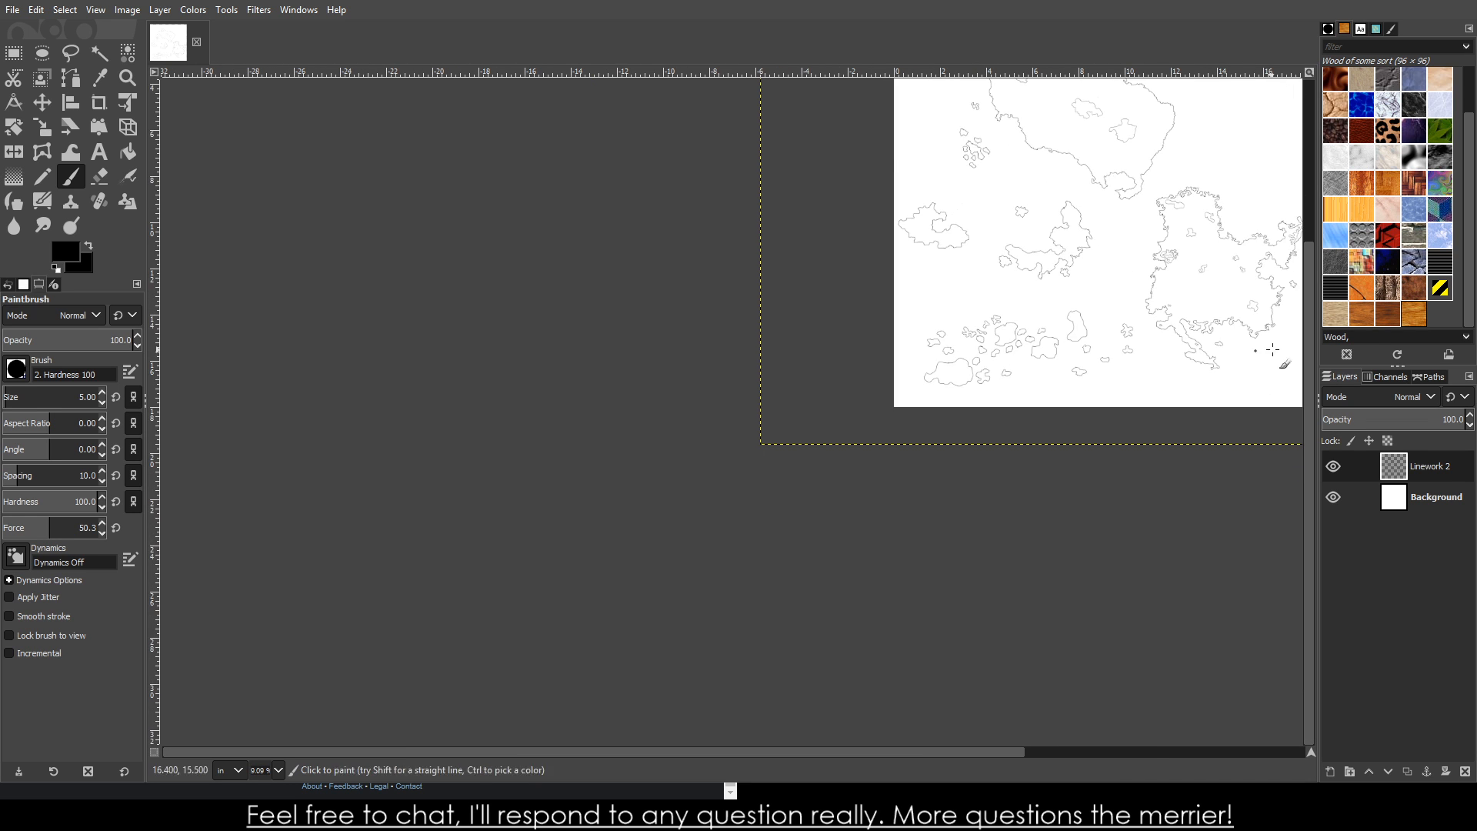
{"action": "scroll", "coordinate": [1226, 342], "scroll_direction": "up", "scroll_amount": 3}
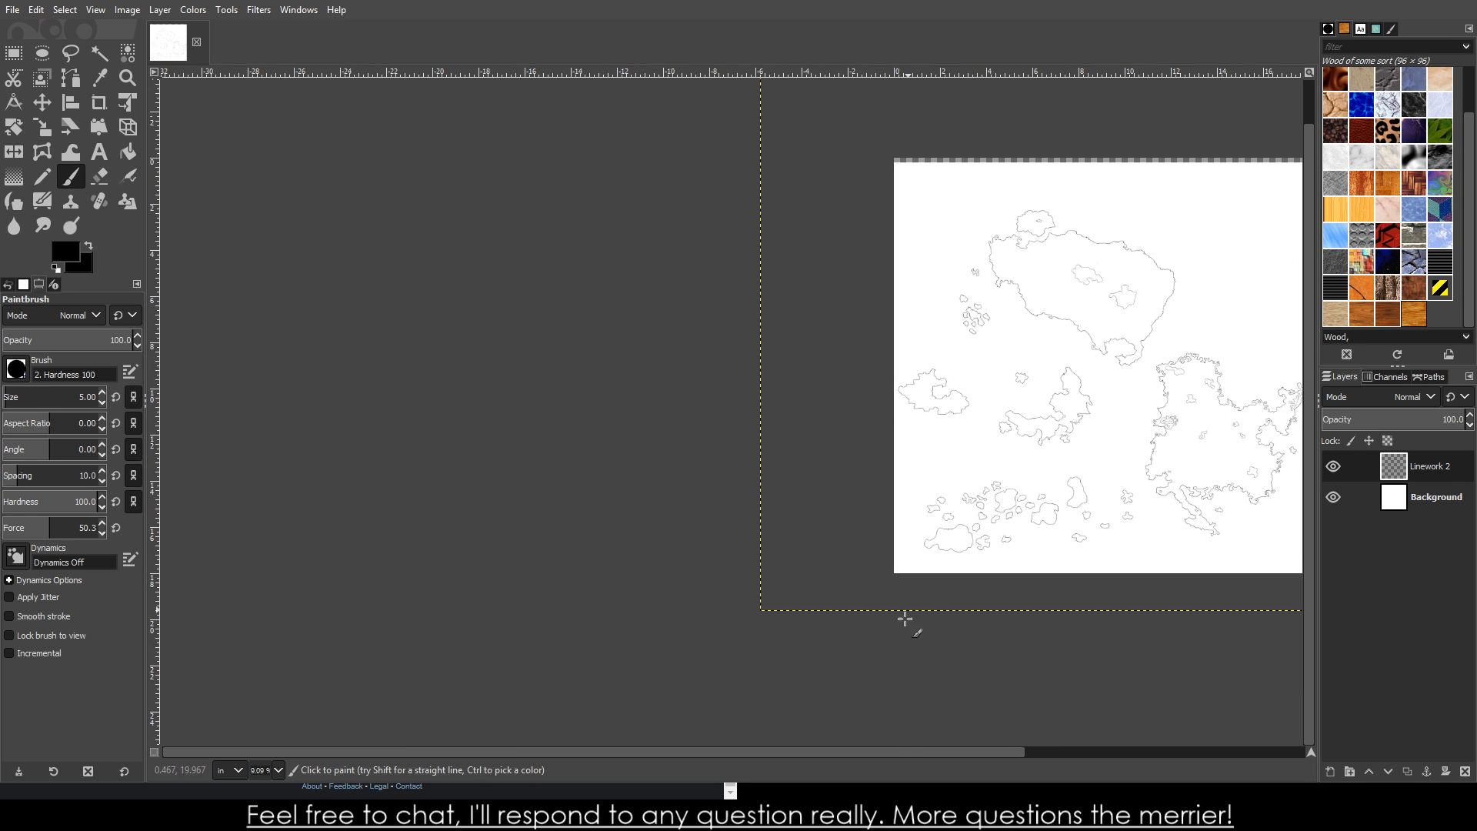
{"action": "left_click_drag", "start_coordinate": [940, 754], "coordinate": [1034, 748]}
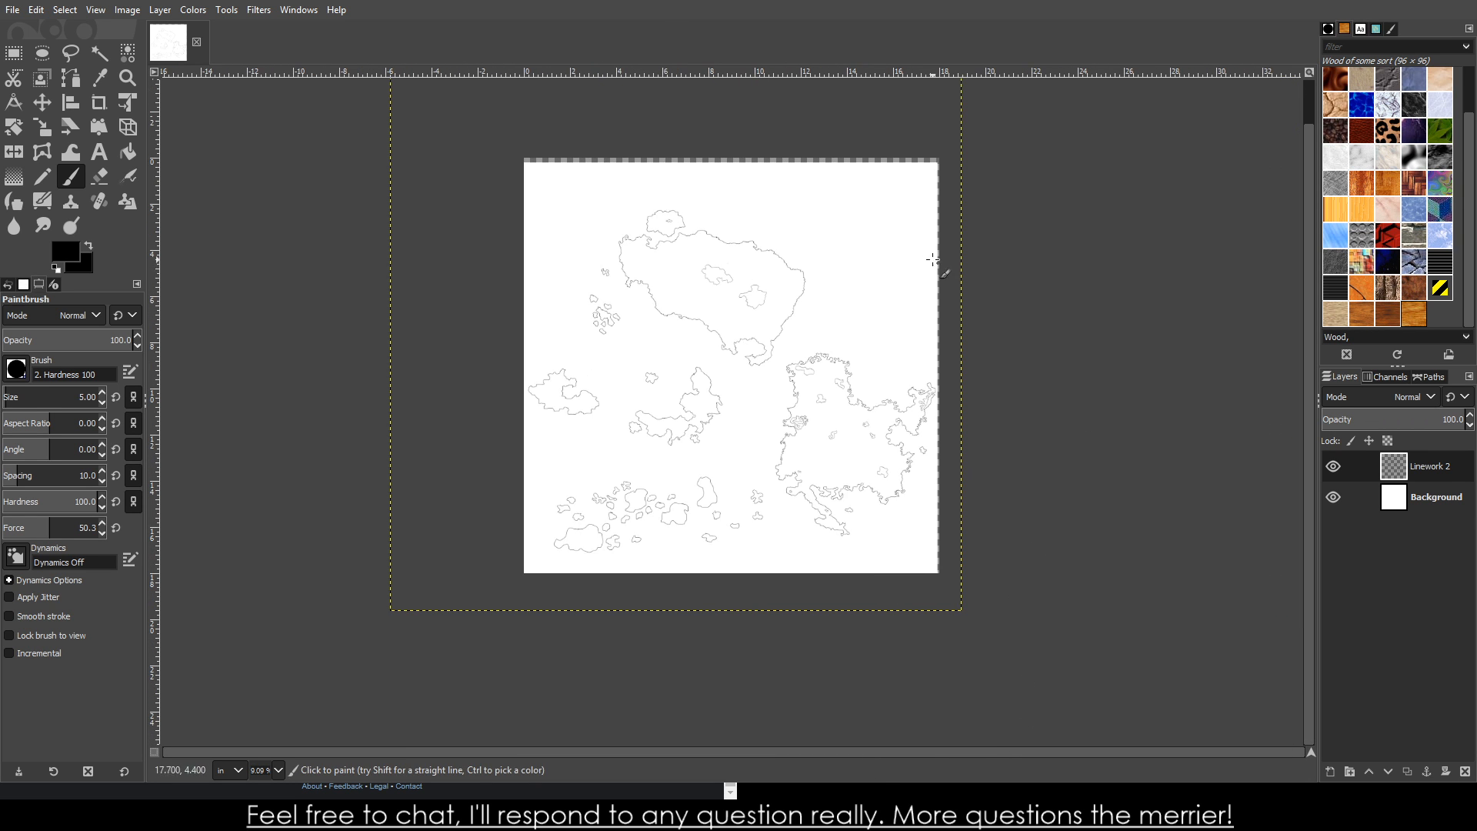
{"action": "scroll", "coordinate": [828, 245], "scroll_direction": "up", "scroll_amount": 1}
{"action": "scroll", "coordinate": [828, 245], "scroll_direction": "up", "scroll_amount": 4}
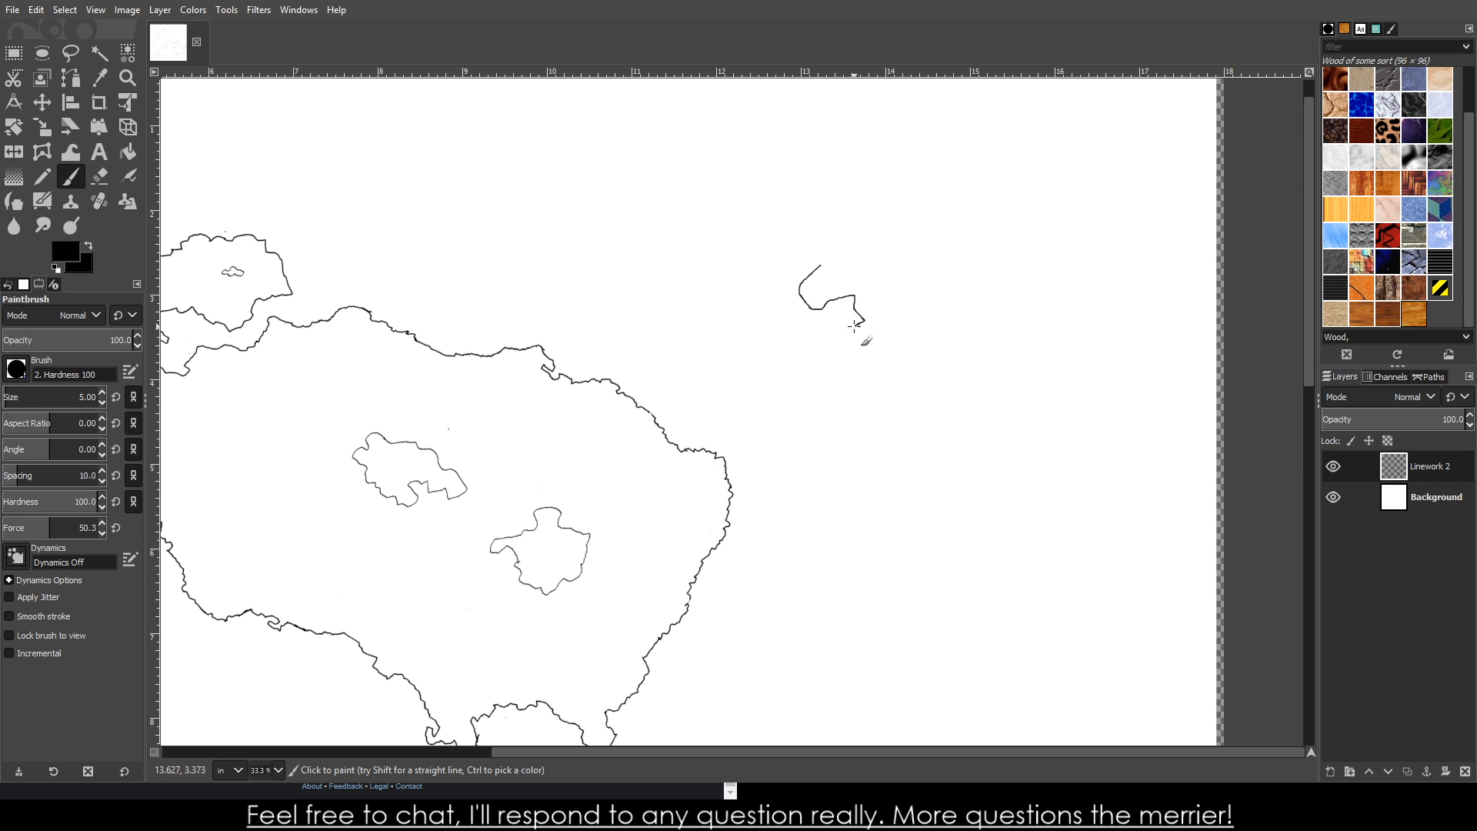
{"action": "left_click_drag", "start_coordinate": [854, 326], "coordinate": [812, 352]}
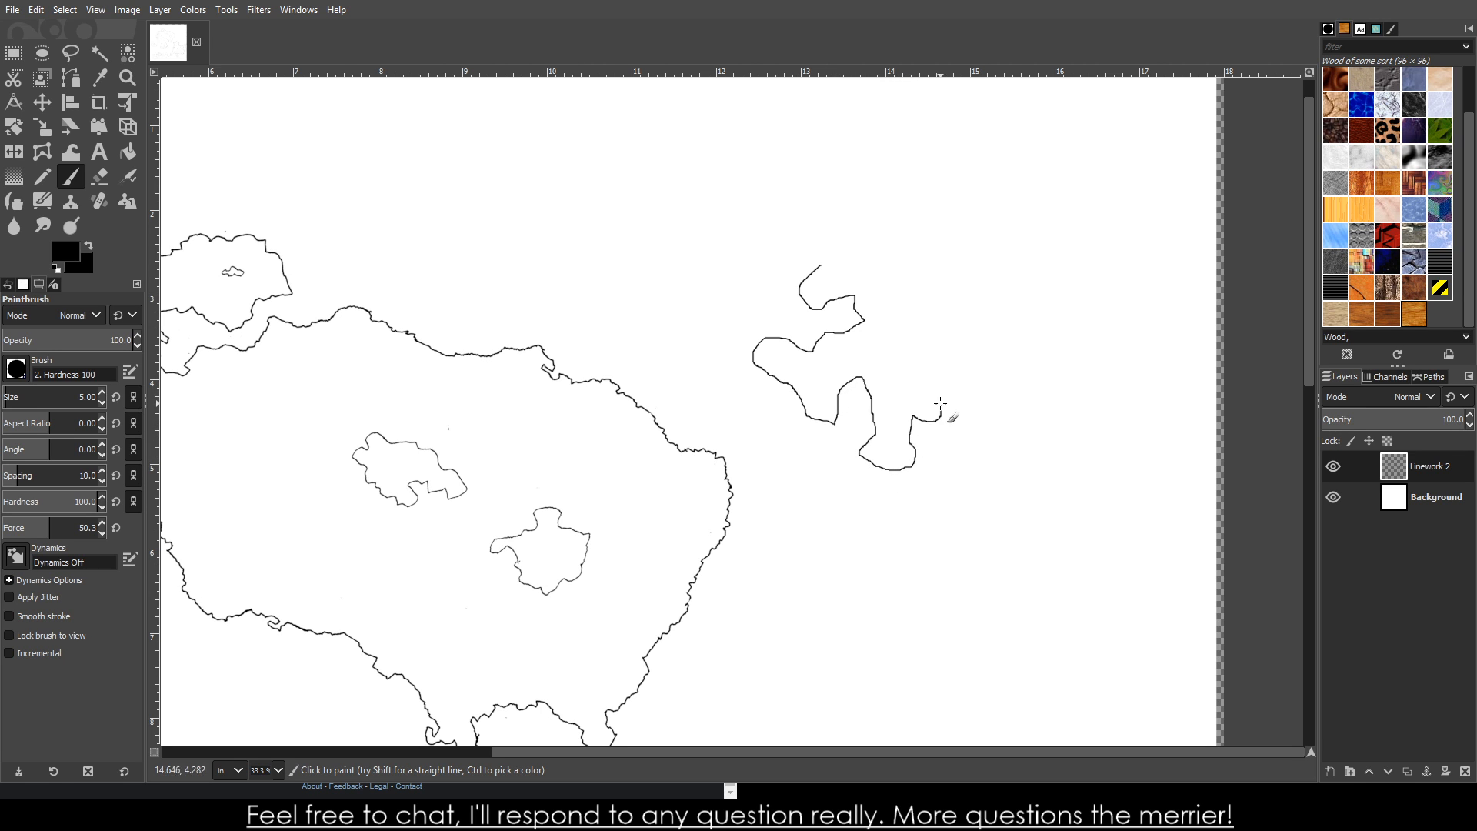
{"action": "mouse_move", "coordinate": [997, 471]}
{"action": "left_mouse_down"}
{"action": "mouse_move", "coordinate": [1039, 478]}
{"action": "mouse_move", "coordinate": [1046, 446]}
{"action": "left_mouse_up"}
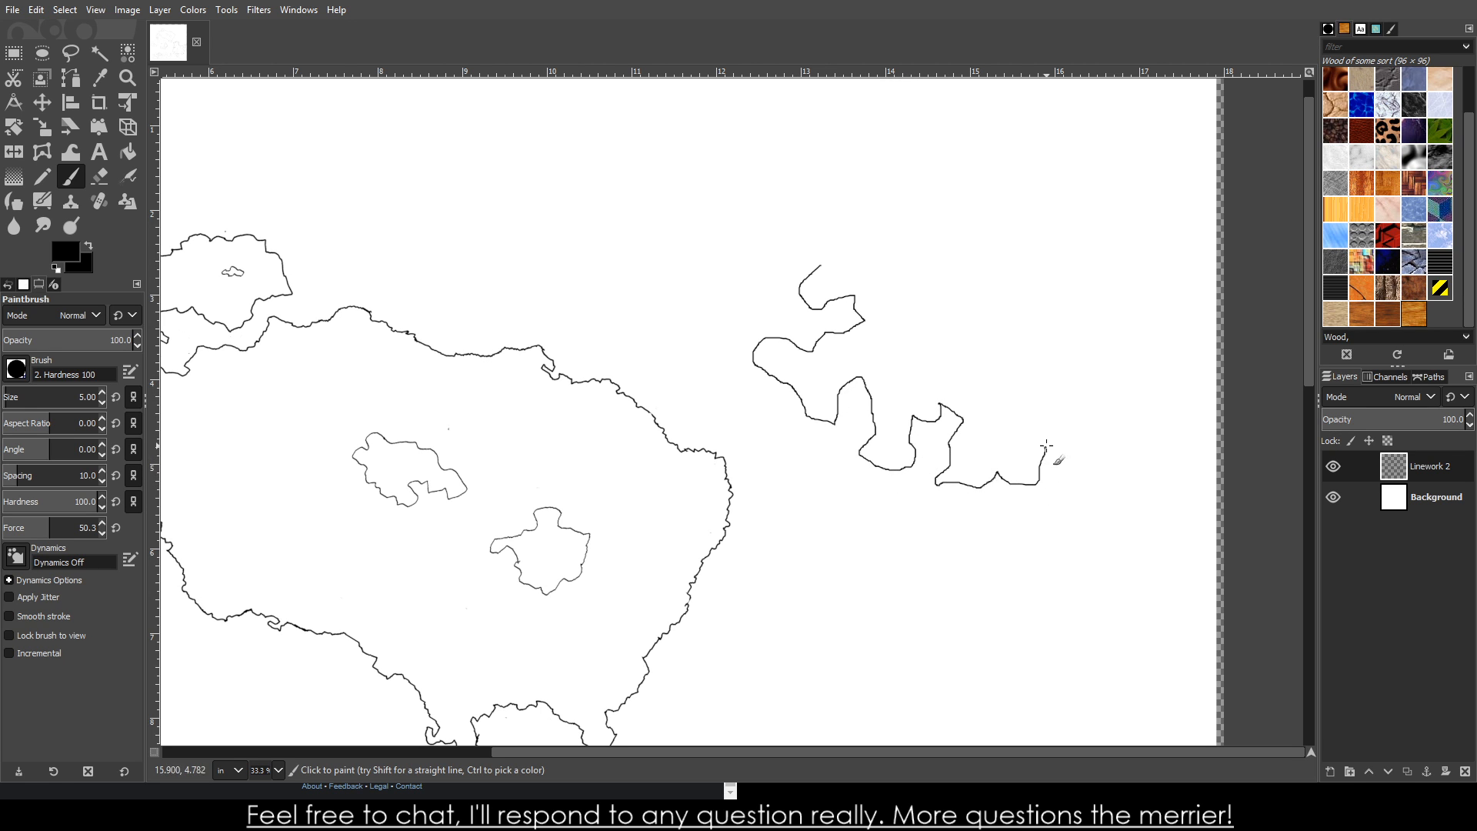
{"action": "mouse_move", "coordinate": [1112, 370]}
{"action": "left_mouse_down"}
{"action": "mouse_move", "coordinate": [1074, 370]}
{"action": "mouse_move", "coordinate": [1086, 326]}
{"action": "mouse_move", "coordinate": [1122, 313]}
{"action": "mouse_move", "coordinate": [1011, 280]}
{"action": "left_mouse_up"}
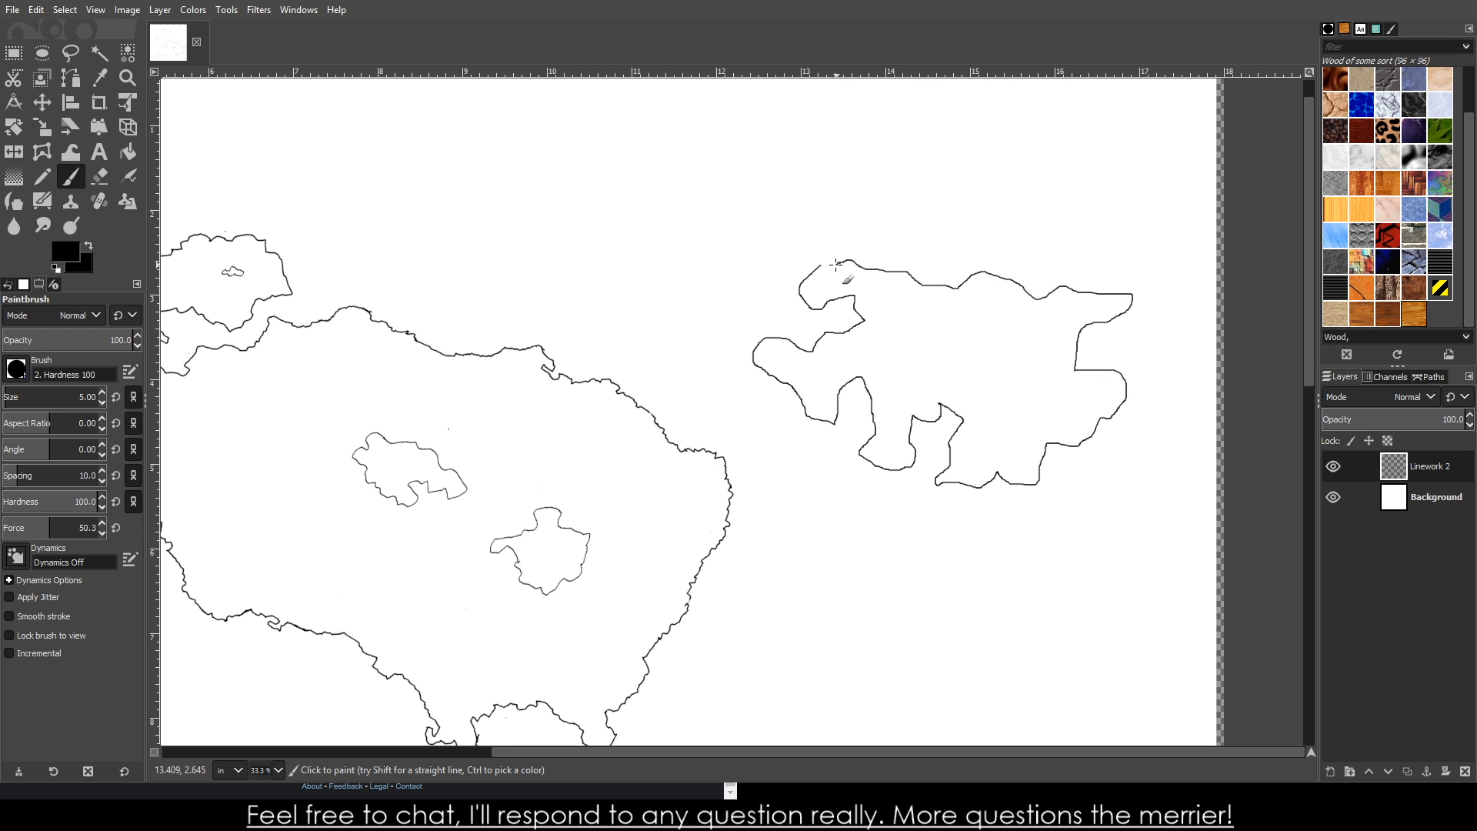
- Draw a small five-sided islet south of the northeastern island and two rounded islets off the northern continent's east coast
{"action": "scroll", "coordinate": [849, 504], "scroll_direction": "down", "scroll_amount": 3}
{"action": "scroll", "coordinate": [851, 527], "scroll_direction": "up", "scroll_amount": 4}
{"action": "mouse_move", "coordinate": [922, 439]}
{"action": "left_mouse_down"}
{"action": "mouse_move", "coordinate": [891, 456]}
{"action": "mouse_move", "coordinate": [916, 499]}
{"action": "mouse_move", "coordinate": [950, 461]}
{"action": "mouse_move", "coordinate": [906, 438]}
{"action": "left_mouse_up"}
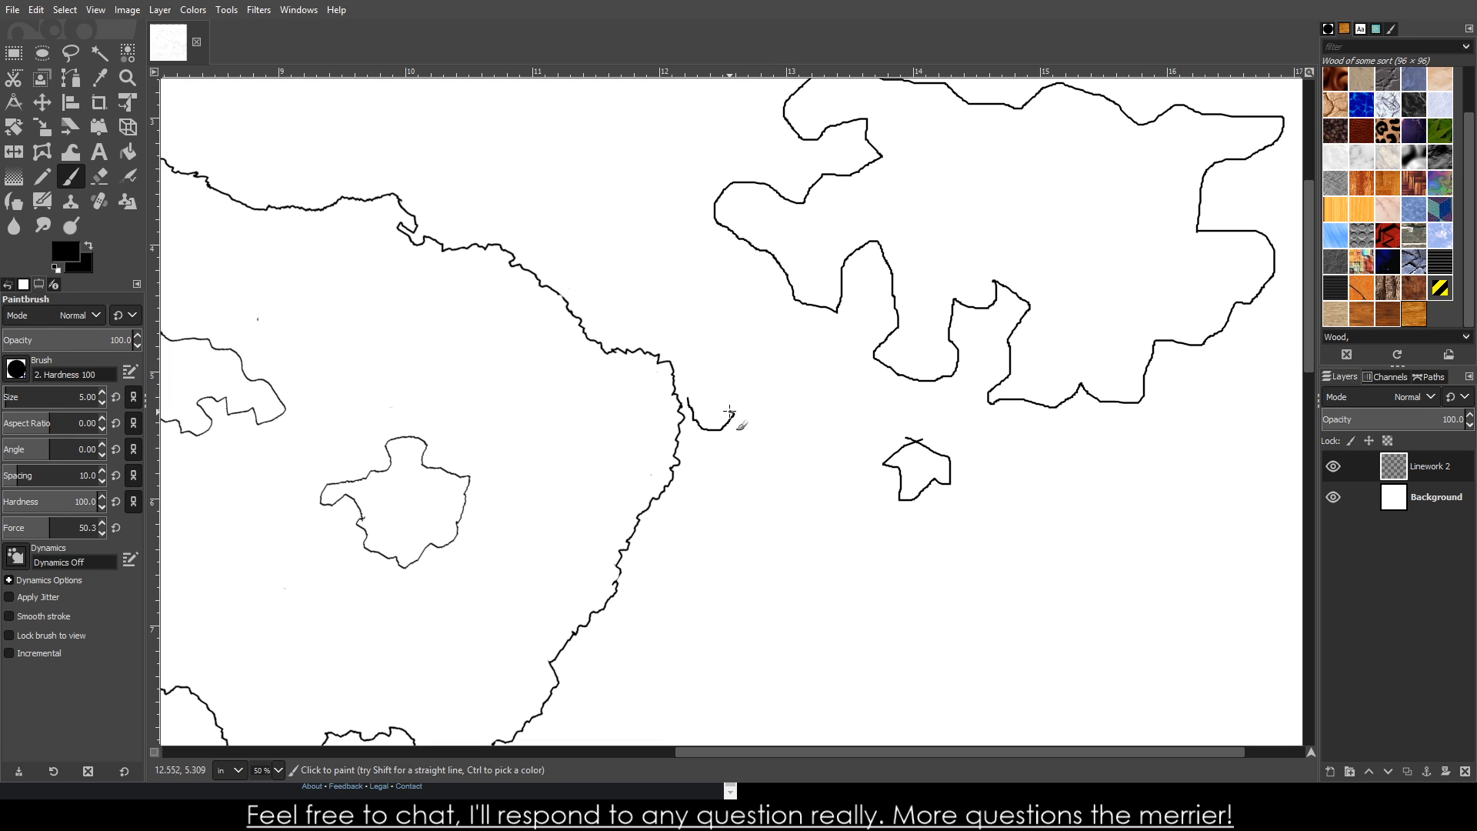
{"action": "left_click_drag", "start_coordinate": [713, 377], "coordinate": [690, 398]}
{"action": "scroll", "coordinate": [1079, 455], "scroll_direction": "down", "scroll_amount": 3}
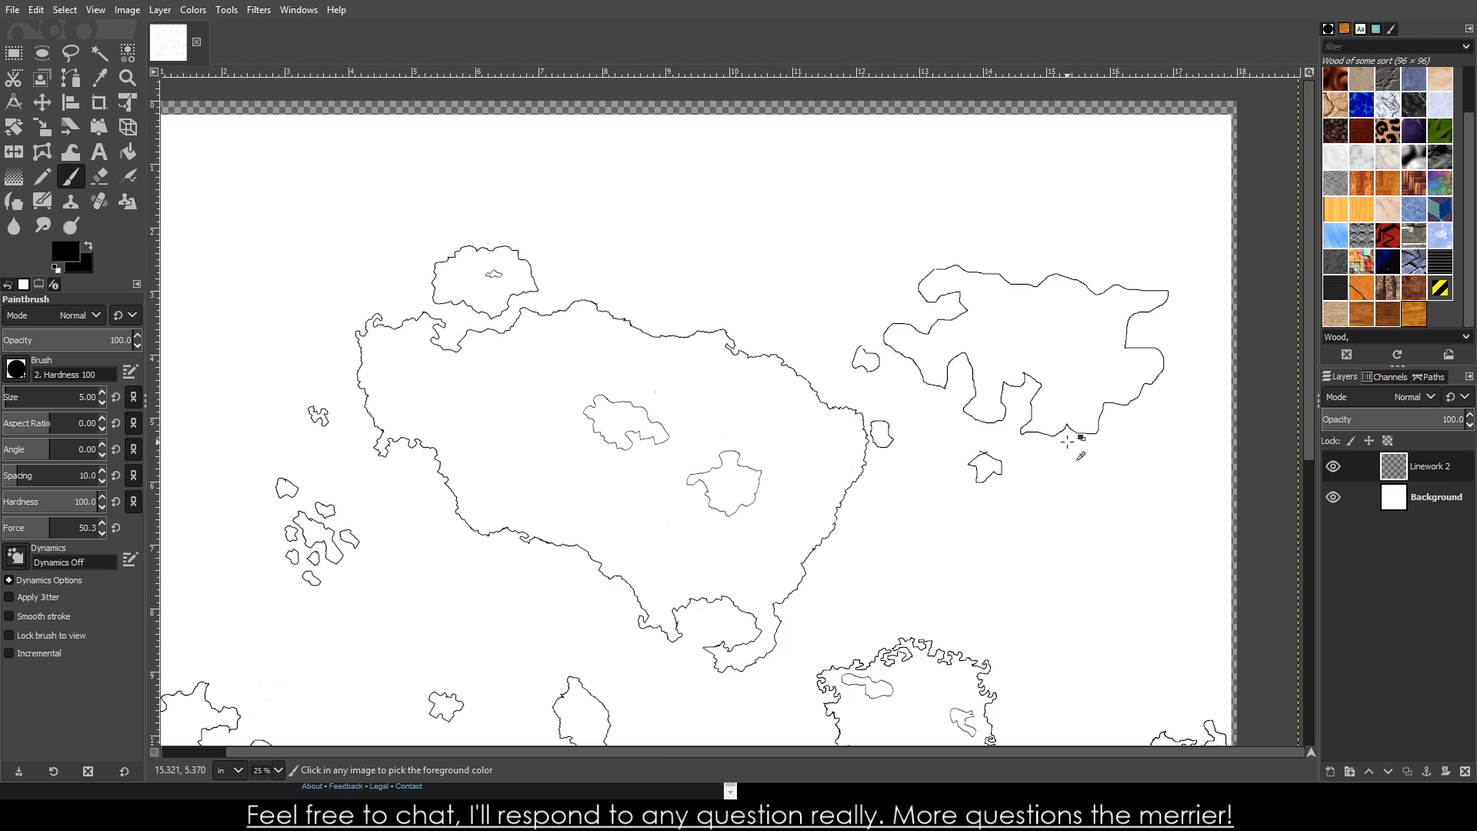
- Draw a lobed islet with a narrow western arm just east of the five-sided islet
{"action": "scroll", "coordinate": [1105, 494], "scroll_direction": "up", "scroll_amount": 5}
{"action": "mouse_move", "coordinate": [868, 377]}
{"action": "left_mouse_down"}
{"action": "mouse_move", "coordinate": [836, 423]}
{"action": "mouse_move", "coordinate": [828, 467]}
{"action": "mouse_move", "coordinate": [758, 482]}
{"action": "mouse_move", "coordinate": [778, 520]}
{"action": "mouse_move", "coordinate": [877, 478]}
{"action": "mouse_move", "coordinate": [903, 485]}
{"action": "mouse_move", "coordinate": [887, 516]}
{"action": "mouse_move", "coordinate": [947, 518]}
{"action": "mouse_move", "coordinate": [974, 453]}
{"action": "mouse_move", "coordinate": [946, 428]}
{"action": "mouse_move", "coordinate": [961, 406]}
{"action": "mouse_move", "coordinate": [949, 384]}
{"action": "mouse_move", "coordinate": [866, 377]}
{"action": "left_mouse_up"}
{"action": "scroll", "coordinate": [897, 378], "scroll_direction": "down", "scroll_amount": 9}
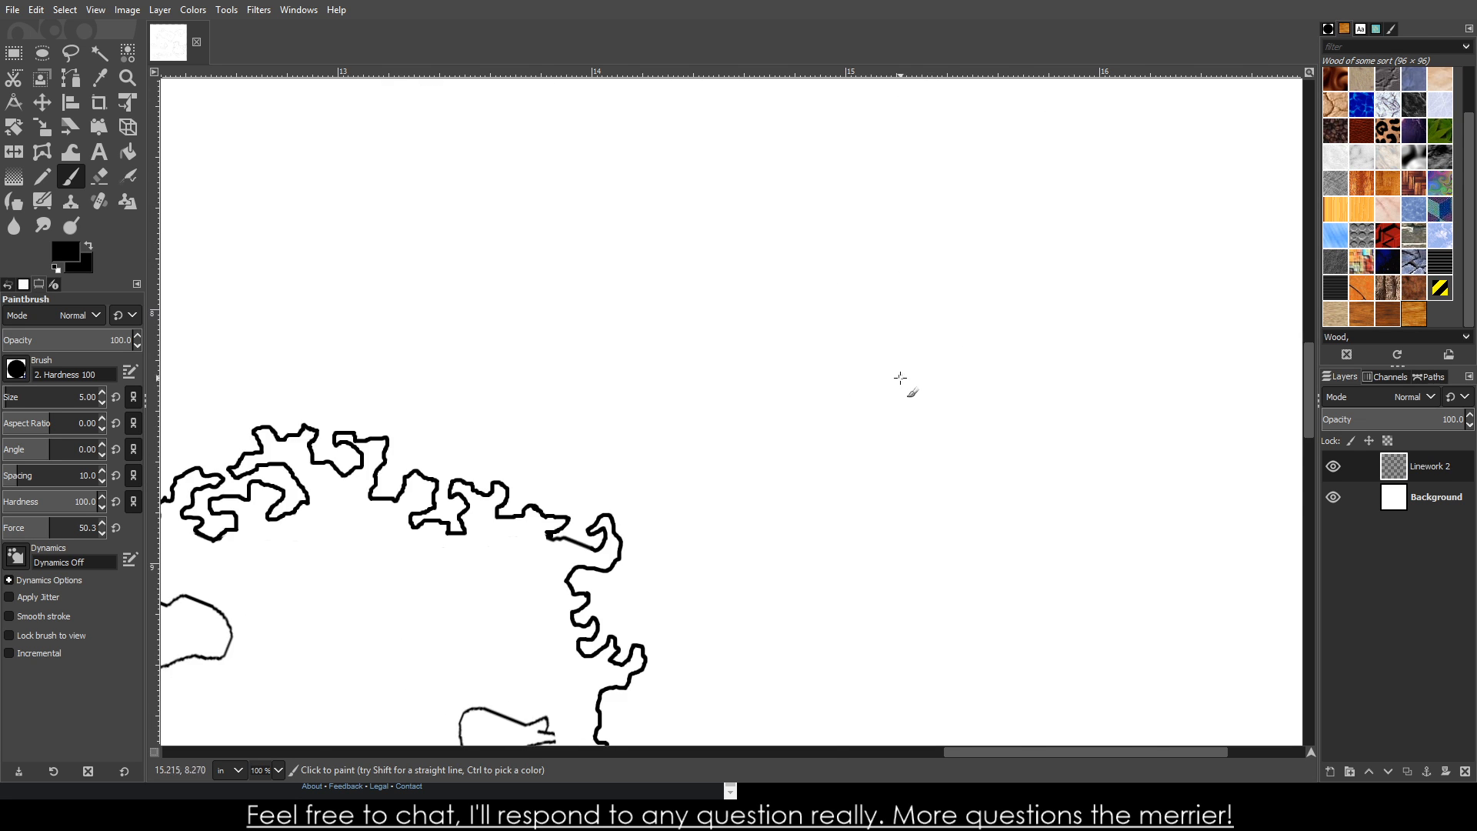
{"action": "scroll", "coordinate": [919, 491], "scroll_direction": "down", "scroll_amount": 2}
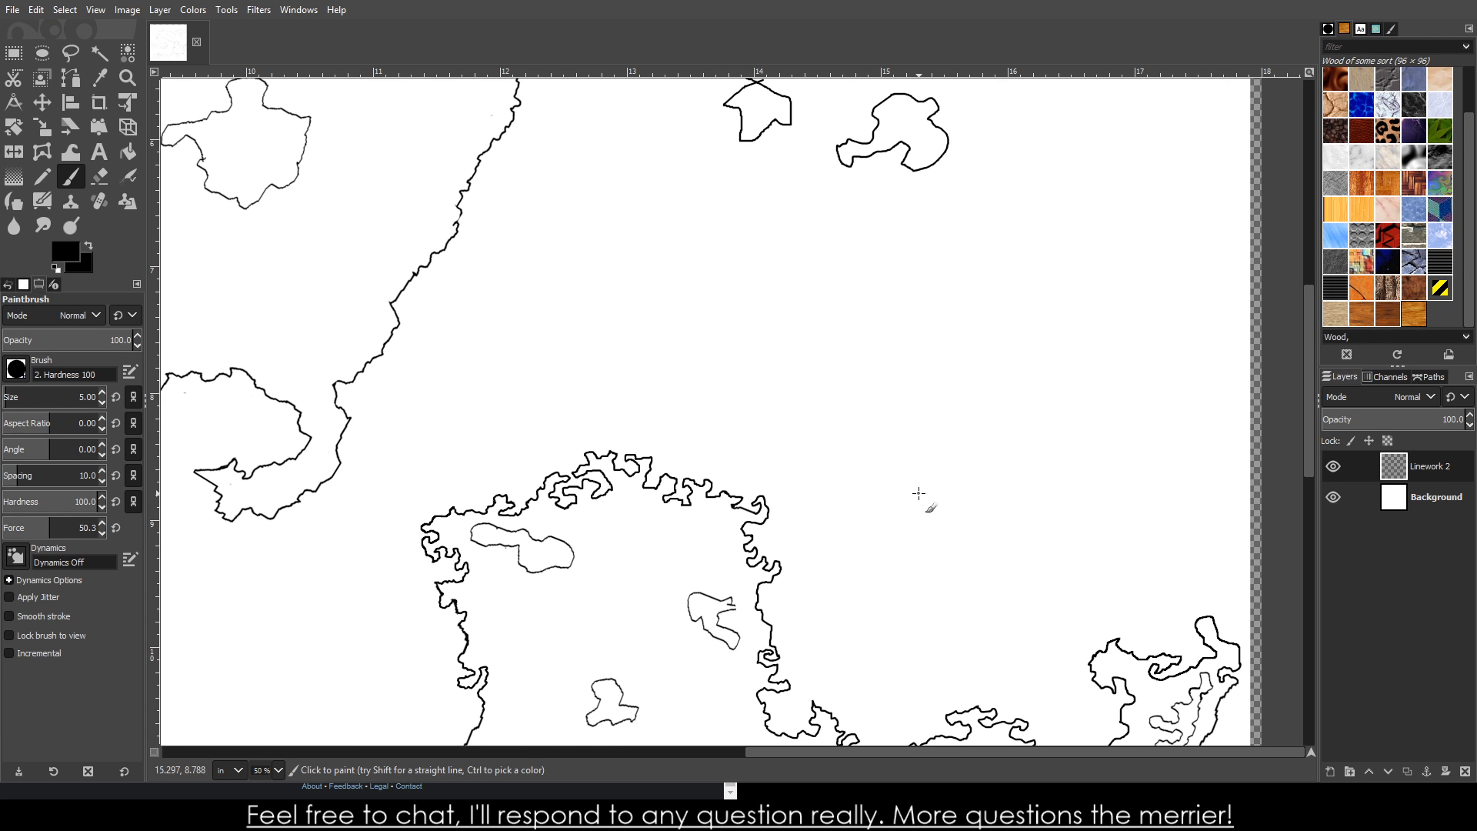
{"action": "scroll", "coordinate": [363, 418], "scroll_direction": "down", "scroll_amount": 2}
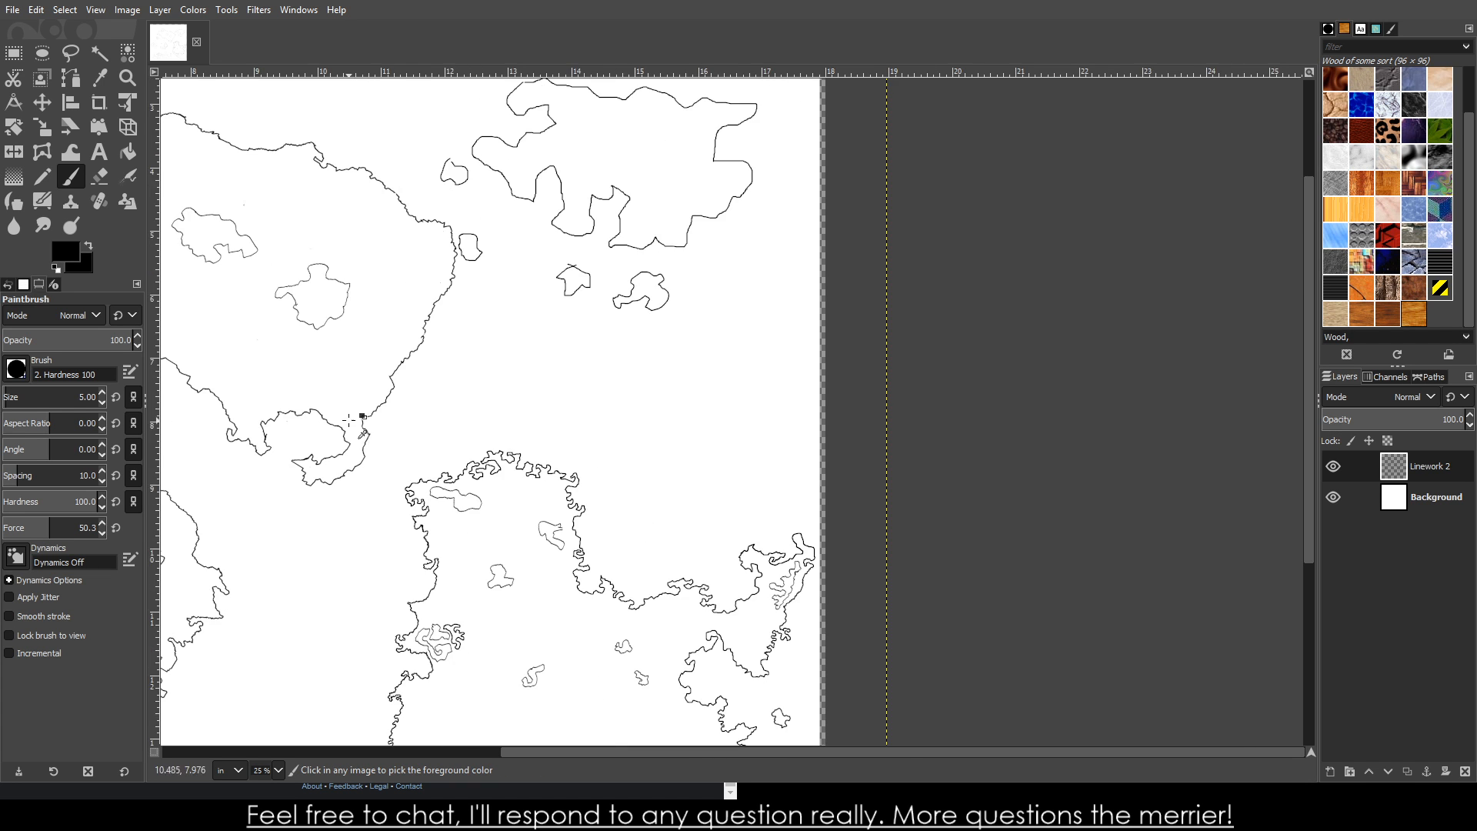
- Draw a small boot-shaped islet in the strait between the northern continent's southern tip and the southeastern landmass
{"action": "scroll", "coordinate": [455, 442], "scroll_direction": "up", "scroll_amount": 7}
{"action": "mouse_move", "coordinate": [508, 302]}
{"action": "left_mouse_down"}
{"action": "mouse_move", "coordinate": [412, 333]}
{"action": "mouse_move", "coordinate": [323, 427]}
{"action": "mouse_move", "coordinate": [399, 501]}
{"action": "mouse_move", "coordinate": [511, 518]}
{"action": "mouse_move", "coordinate": [561, 416]}
{"action": "mouse_move", "coordinate": [509, 304]}
{"action": "left_mouse_up"}
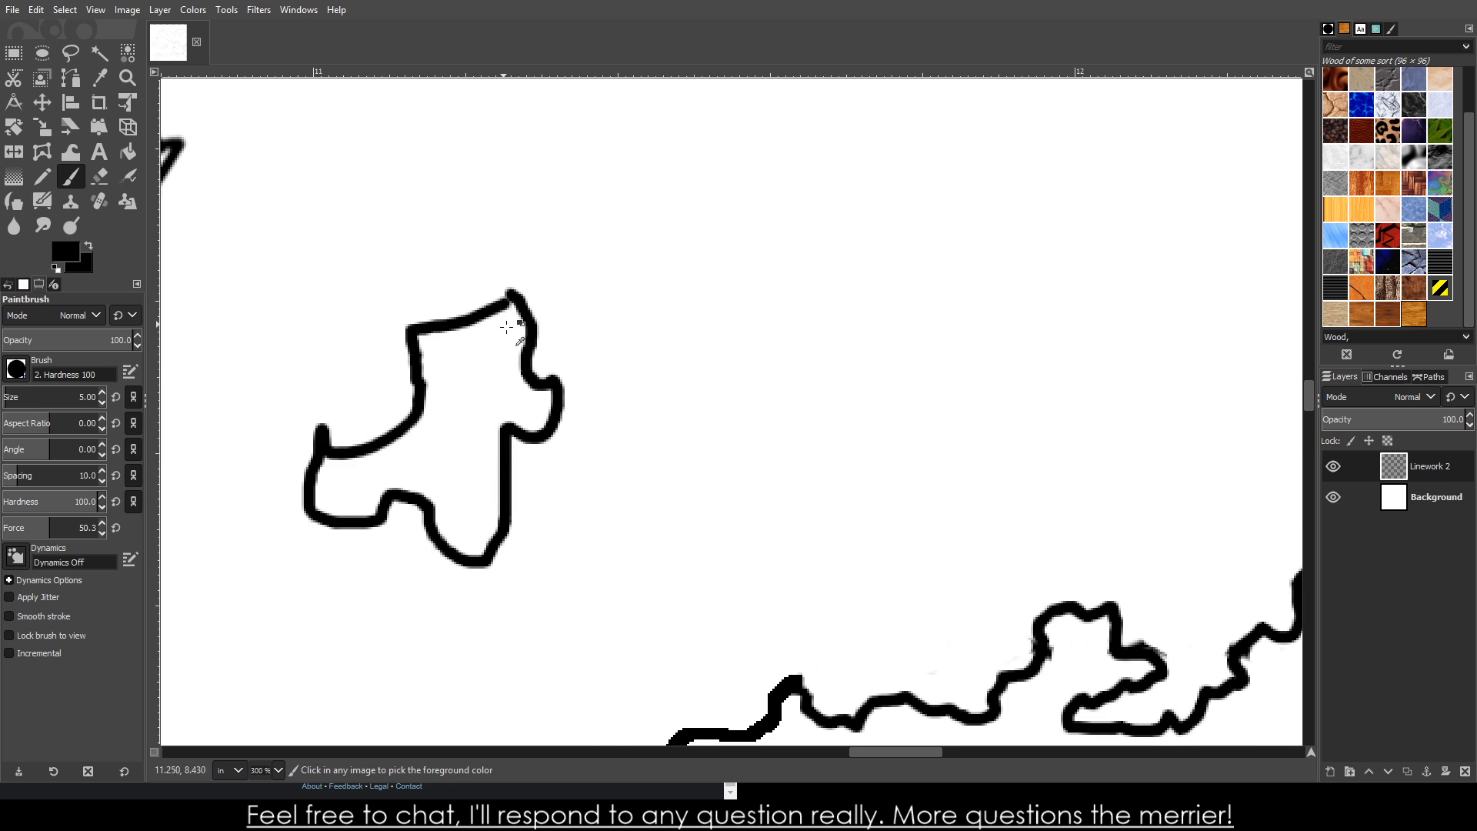
{"action": "scroll", "coordinate": [450, 384], "scroll_direction": "down", "scroll_amount": 10}
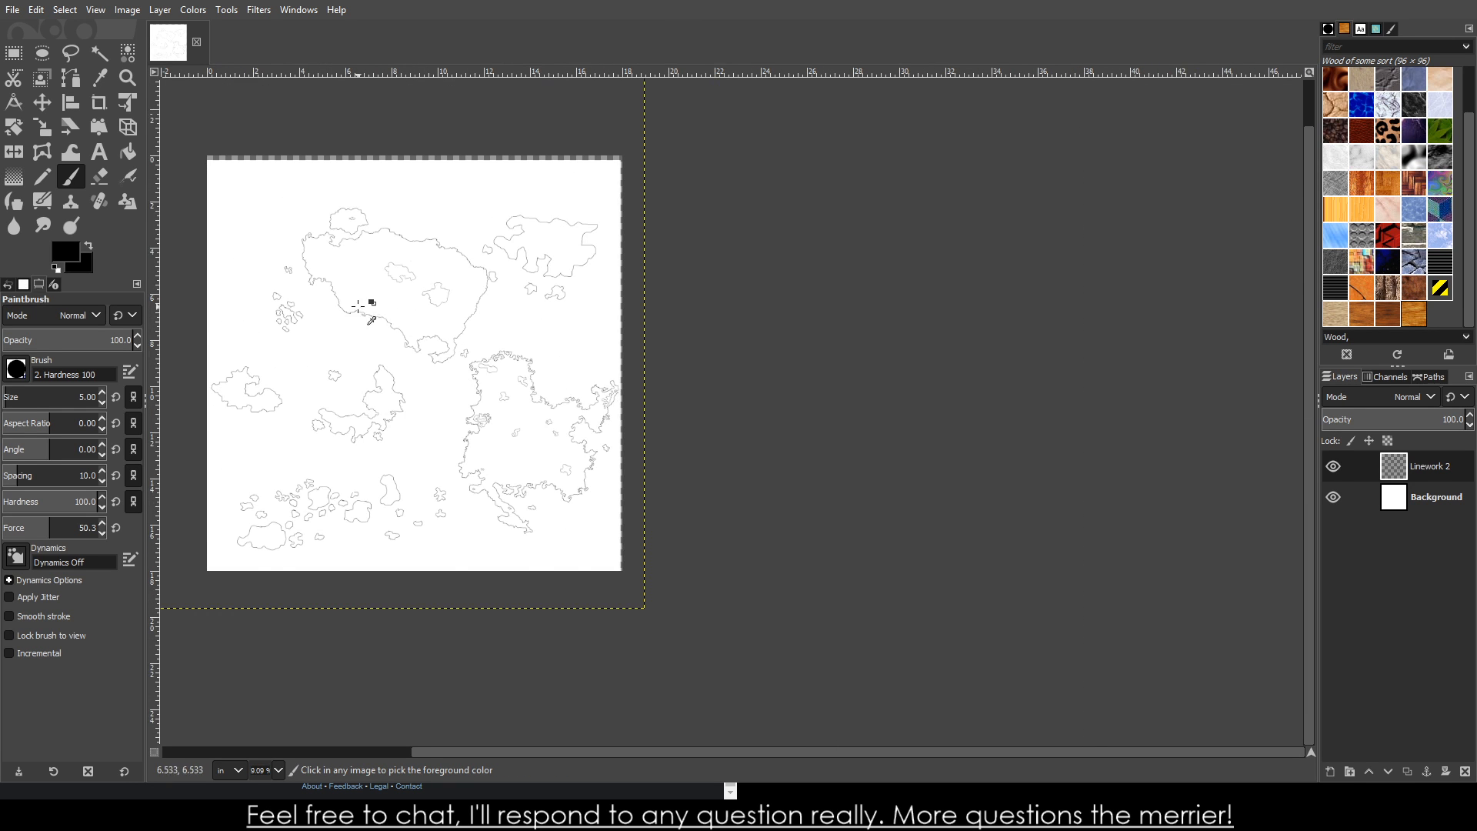
- Draw a mushroom-shaped islet north of the southeastern landmass and, to its east, a round islet and three curved islets forming a cluster
{"action": "scroll", "coordinate": [358, 306], "scroll_direction": "up", "scroll_amount": 4}
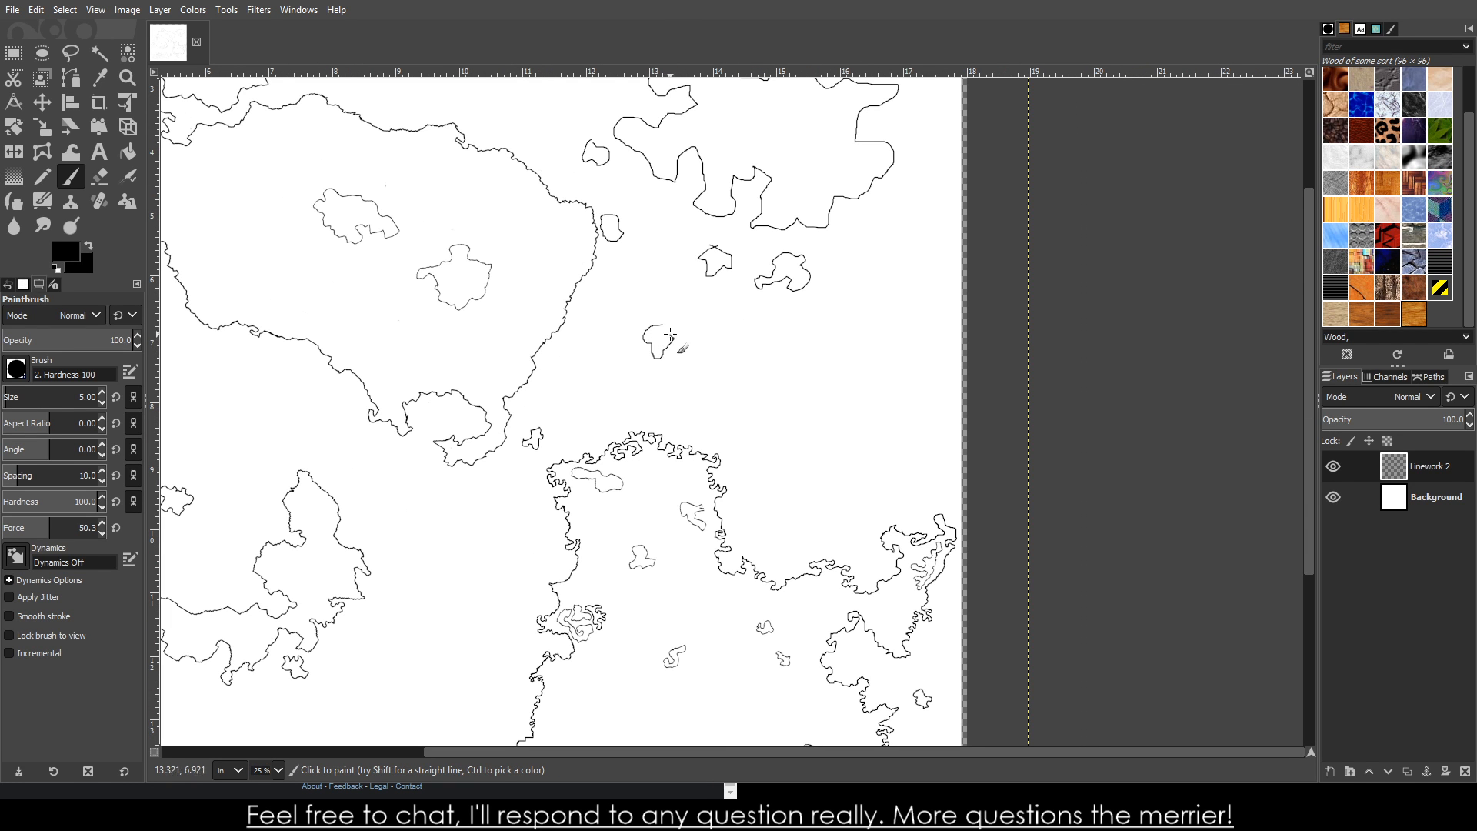
{"action": "scroll", "coordinate": [792, 340], "scroll_direction": "up", "scroll_amount": 3}
{"action": "left_click_drag", "start_coordinate": [764, 338], "coordinate": [724, 341]}
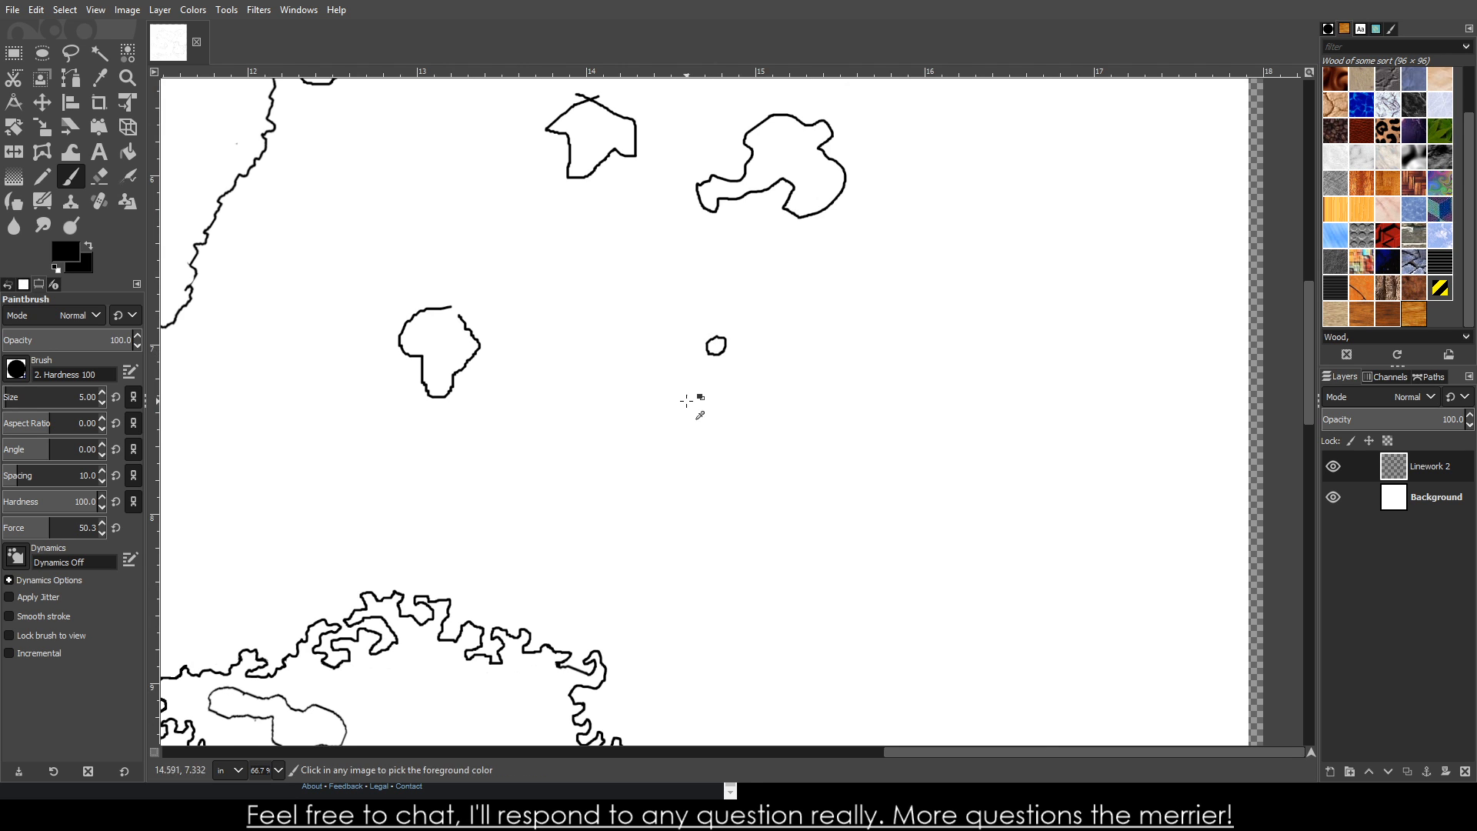
{"action": "scroll", "coordinate": [794, 385], "scroll_direction": "up", "scroll_amount": 3}
{"action": "mouse_move", "coordinate": [859, 387]}
{"action": "left_mouse_down"}
{"action": "mouse_move", "coordinate": [786, 409]}
{"action": "mouse_move", "coordinate": [792, 454]}
{"action": "mouse_move", "coordinate": [844, 429]}
{"action": "mouse_move", "coordinate": [895, 438]}
{"action": "mouse_move", "coordinate": [939, 392]}
{"action": "mouse_move", "coordinate": [858, 385]}
{"action": "left_mouse_up"}
{"action": "mouse_move", "coordinate": [739, 299]}
{"action": "left_mouse_down"}
{"action": "mouse_move", "coordinate": [740, 342]}
{"action": "mouse_move", "coordinate": [813, 307]}
{"action": "mouse_move", "coordinate": [750, 289]}
{"action": "left_mouse_up"}
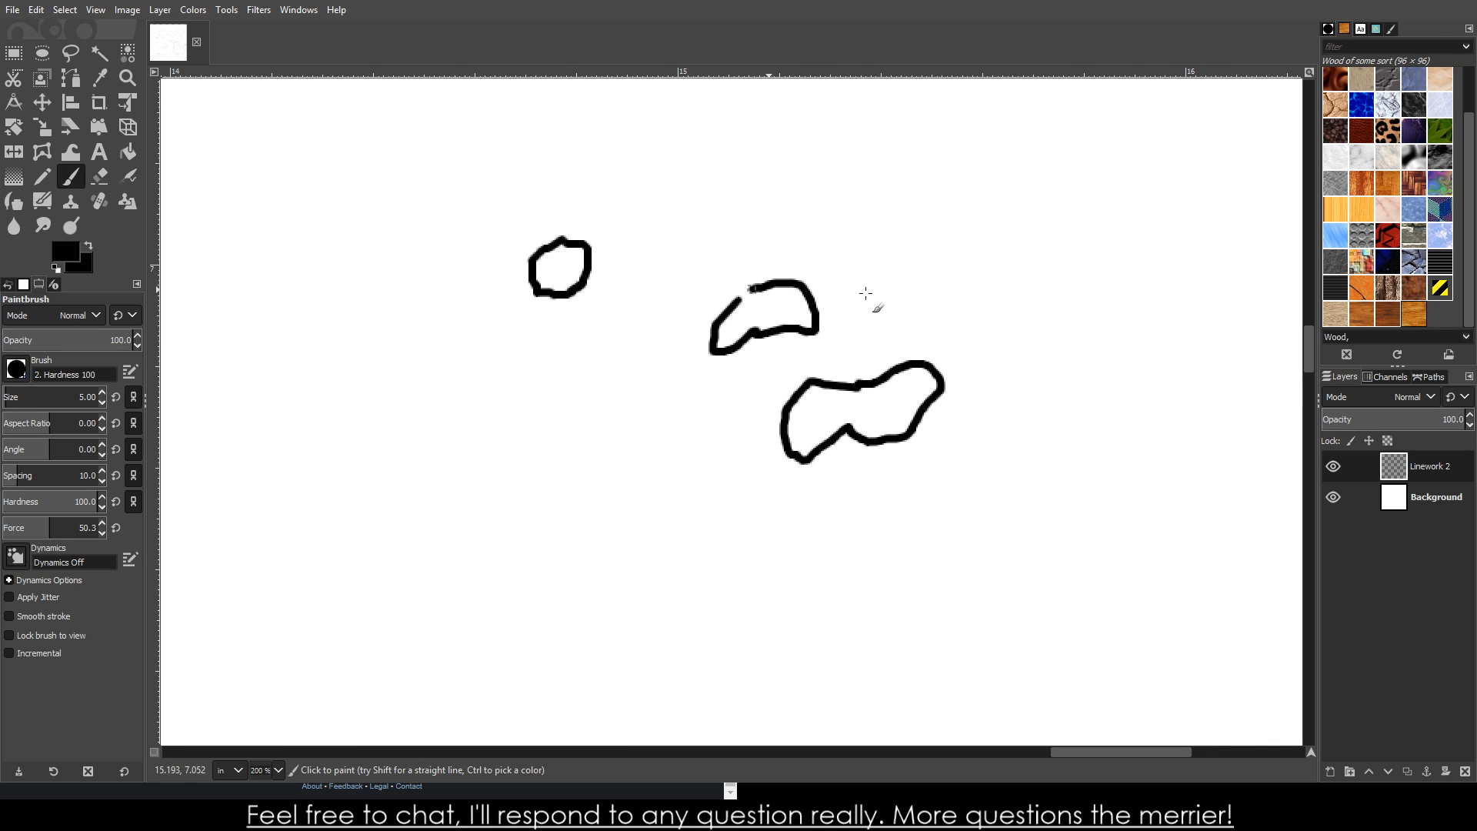
{"action": "mouse_move", "coordinate": [910, 274]}
{"action": "left_mouse_down"}
{"action": "mouse_move", "coordinate": [903, 306]}
{"action": "mouse_move", "coordinate": [973, 326]}
{"action": "mouse_move", "coordinate": [999, 303]}
{"action": "mouse_move", "coordinate": [971, 271]}
{"action": "mouse_move", "coordinate": [930, 264]}
{"action": "left_mouse_up"}
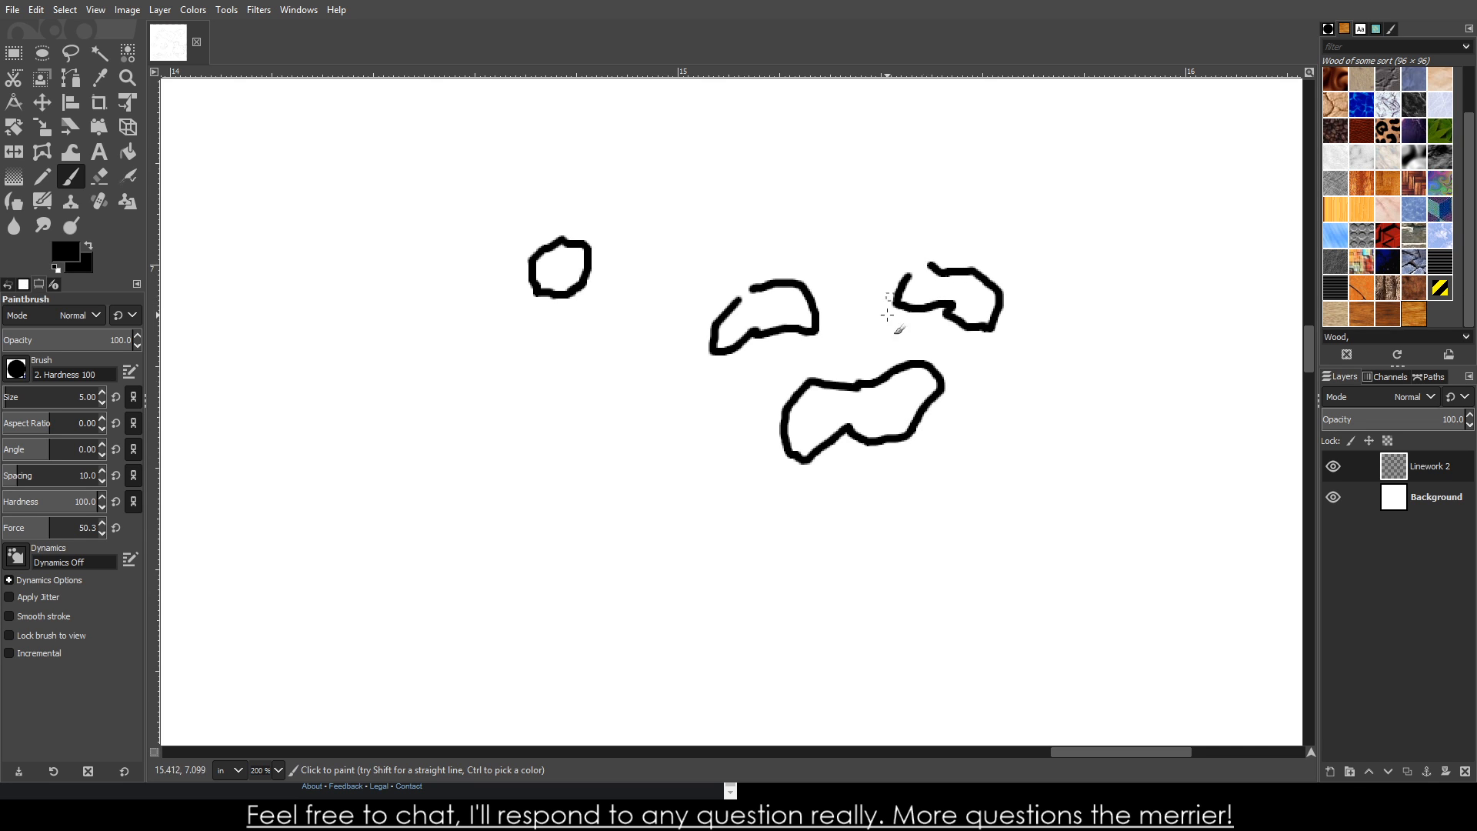
- Fill out the new eastern cluster with small irregular islets on its sides, southern edge and northern edge
{"action": "mouse_move", "coordinate": [710, 396]}
{"action": "left_mouse_down"}
{"action": "mouse_move", "coordinate": [695, 425]}
{"action": "mouse_move", "coordinate": [717, 442]}
{"action": "mouse_move", "coordinate": [720, 401]}
{"action": "left_mouse_up"}
{"action": "mouse_move", "coordinate": [983, 354]}
{"action": "left_mouse_down"}
{"action": "mouse_move", "coordinate": [1029, 376]}
{"action": "mouse_move", "coordinate": [989, 347]}
{"action": "left_mouse_up"}
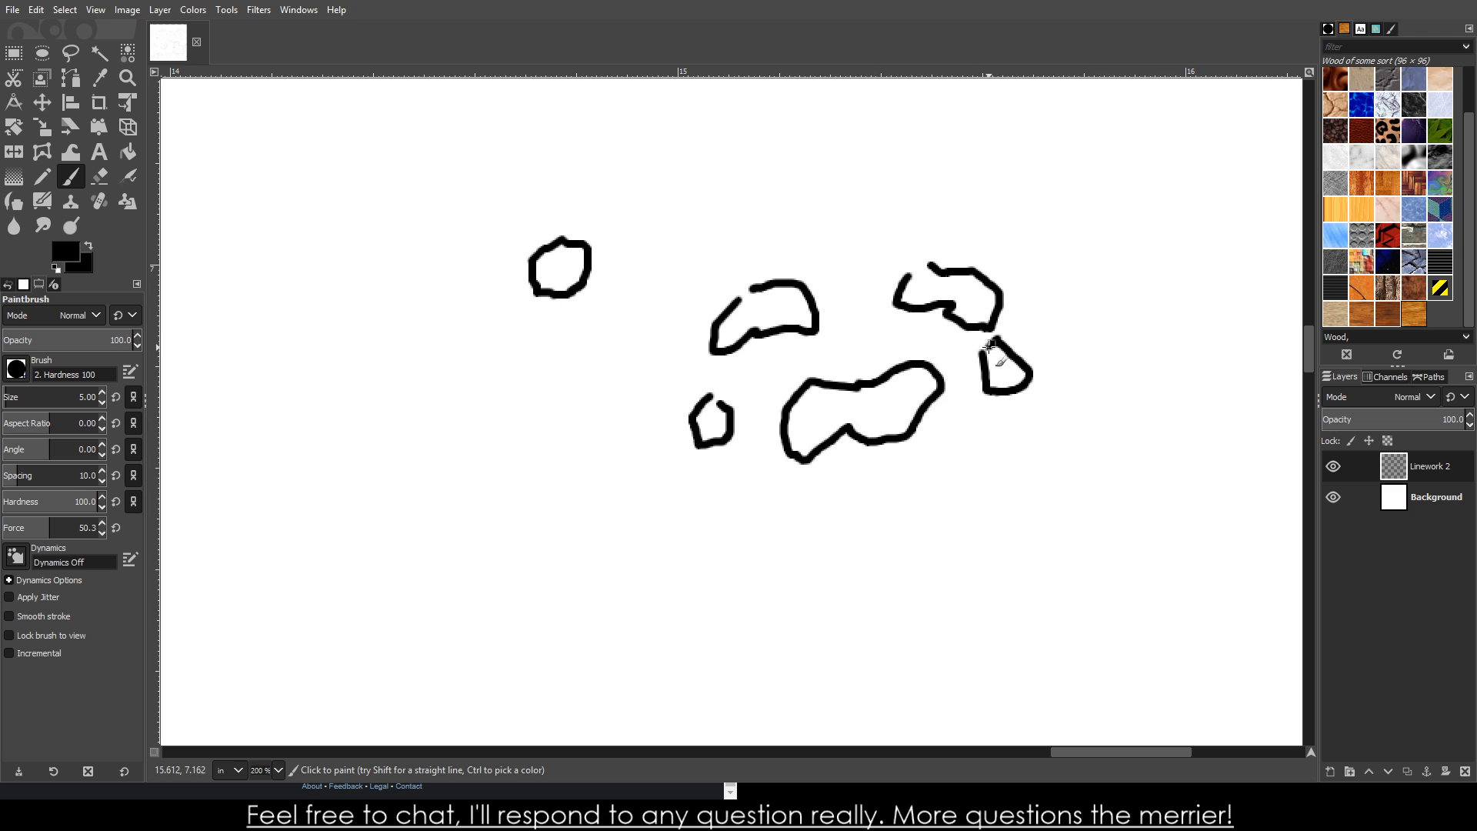
{"action": "mouse_move", "coordinate": [767, 486]}
{"action": "left_mouse_down"}
{"action": "mouse_move", "coordinate": [864, 551]}
{"action": "mouse_move", "coordinate": [907, 527]}
{"action": "mouse_move", "coordinate": [889, 495]}
{"action": "mouse_move", "coordinate": [862, 505]}
{"action": "mouse_move", "coordinate": [785, 486]}
{"action": "mouse_move", "coordinate": [684, 515]}
{"action": "mouse_move", "coordinate": [693, 530]}
{"action": "mouse_move", "coordinate": [739, 521]}
{"action": "mouse_move", "coordinate": [751, 554]}
{"action": "mouse_move", "coordinate": [715, 579]}
{"action": "mouse_move", "coordinate": [678, 574]}
{"action": "mouse_move", "coordinate": [657, 517]}
{"action": "mouse_move", "coordinate": [657, 495]}
{"action": "mouse_move", "coordinate": [696, 506]}
{"action": "left_mouse_up"}
{"action": "mouse_move", "coordinate": [1000, 464]}
{"action": "left_mouse_down"}
{"action": "mouse_move", "coordinate": [986, 496]}
{"action": "mouse_move", "coordinate": [1018, 509]}
{"action": "mouse_move", "coordinate": [1091, 486]}
{"action": "mouse_move", "coordinate": [1061, 422]}
{"action": "mouse_move", "coordinate": [984, 464]}
{"action": "left_mouse_up"}
{"action": "mouse_move", "coordinate": [763, 203]}
{"action": "left_mouse_down"}
{"action": "mouse_move", "coordinate": [673, 262]}
{"action": "mouse_move", "coordinate": [652, 351]}
{"action": "mouse_move", "coordinate": [698, 278]}
{"action": "mouse_move", "coordinate": [778, 231]}
{"action": "mouse_move", "coordinate": [841, 283]}
{"action": "mouse_move", "coordinate": [824, 357]}
{"action": "mouse_move", "coordinate": [859, 337]}
{"action": "mouse_move", "coordinate": [876, 225]}
{"action": "mouse_move", "coordinate": [1007, 254]}
{"action": "mouse_move", "coordinate": [1029, 288]}
{"action": "mouse_move", "coordinate": [1050, 274]}
{"action": "mouse_move", "coordinate": [1003, 229]}
{"action": "mouse_move", "coordinate": [947, 207]}
{"action": "mouse_move", "coordinate": [947, 191]}
{"action": "mouse_move", "coordinate": [860, 184]}
{"action": "mouse_move", "coordinate": [917, 168]}
{"action": "mouse_move", "coordinate": [918, 123]}
{"action": "mouse_move", "coordinate": [821, 178]}
{"action": "mouse_move", "coordinate": [795, 151]}
{"action": "mouse_move", "coordinate": [734, 146]}
{"action": "mouse_move", "coordinate": [724, 156]}
{"action": "mouse_move", "coordinate": [770, 206]}
{"action": "left_mouse_up"}
{"action": "scroll", "coordinate": [778, 235], "scroll_direction": "down", "scroll_amount": 6}
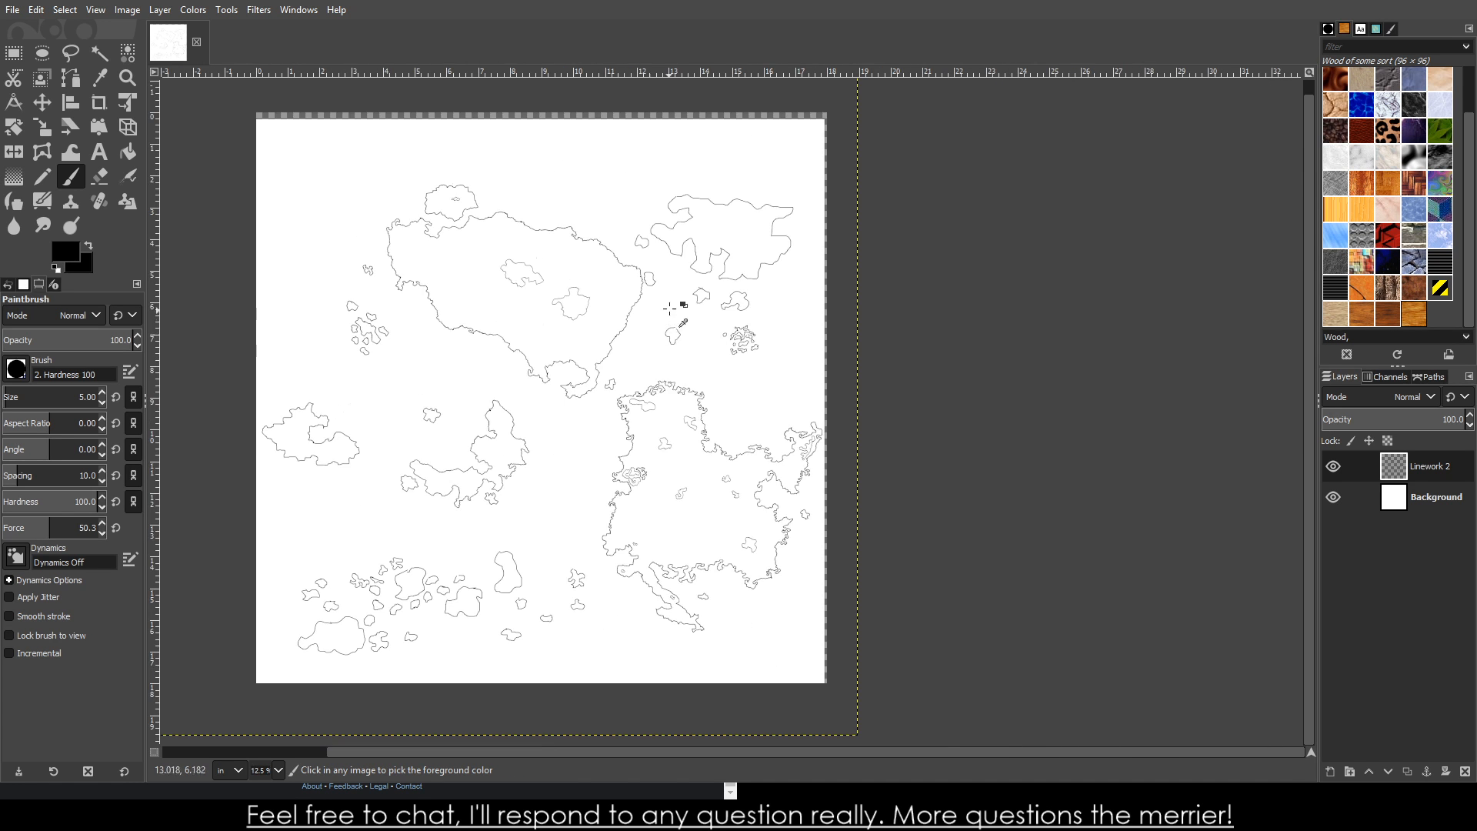
- Extend the eastern cluster with scattered islets along its northern and western edges, including a hooked islet farther west
{"action": "scroll", "coordinate": [748, 304], "scroll_direction": "up", "scroll_amount": 3}
{"action": "scroll", "coordinate": [769, 415], "scroll_direction": "down", "scroll_amount": 2}
{"action": "scroll", "coordinate": [752, 547], "scroll_direction": "up", "scroll_amount": 3}
{"action": "mouse_move", "coordinate": [736, 544]}
{"action": "left_mouse_down"}
{"action": "mouse_move", "coordinate": [739, 612]}
{"action": "mouse_move", "coordinate": [754, 603]}
{"action": "mouse_move", "coordinate": [723, 534]}
{"action": "left_mouse_up"}
{"action": "mouse_move", "coordinate": [911, 383]}
{"action": "left_mouse_down"}
{"action": "mouse_move", "coordinate": [869, 433]}
{"action": "mouse_move", "coordinate": [922, 432]}
{"action": "mouse_move", "coordinate": [935, 408]}
{"action": "mouse_move", "coordinate": [908, 371]}
{"action": "left_mouse_up"}
{"action": "mouse_move", "coordinate": [1060, 315]}
{"action": "left_mouse_down"}
{"action": "mouse_move", "coordinate": [1041, 335]}
{"action": "mouse_move", "coordinate": [1069, 369]}
{"action": "mouse_move", "coordinate": [1095, 321]}
{"action": "mouse_move", "coordinate": [1046, 314]}
{"action": "left_mouse_up"}
{"action": "mouse_move", "coordinate": [957, 303]}
{"action": "left_mouse_down"}
{"action": "mouse_move", "coordinate": [964, 376]}
{"action": "mouse_move", "coordinate": [1000, 350]}
{"action": "mouse_move", "coordinate": [958, 297]}
{"action": "left_mouse_up"}
{"action": "mouse_move", "coordinate": [855, 632]}
{"action": "left_mouse_down"}
{"action": "mouse_move", "coordinate": [804, 629]}
{"action": "mouse_move", "coordinate": [846, 666]}
{"action": "mouse_move", "coordinate": [850, 624]}
{"action": "left_mouse_up"}
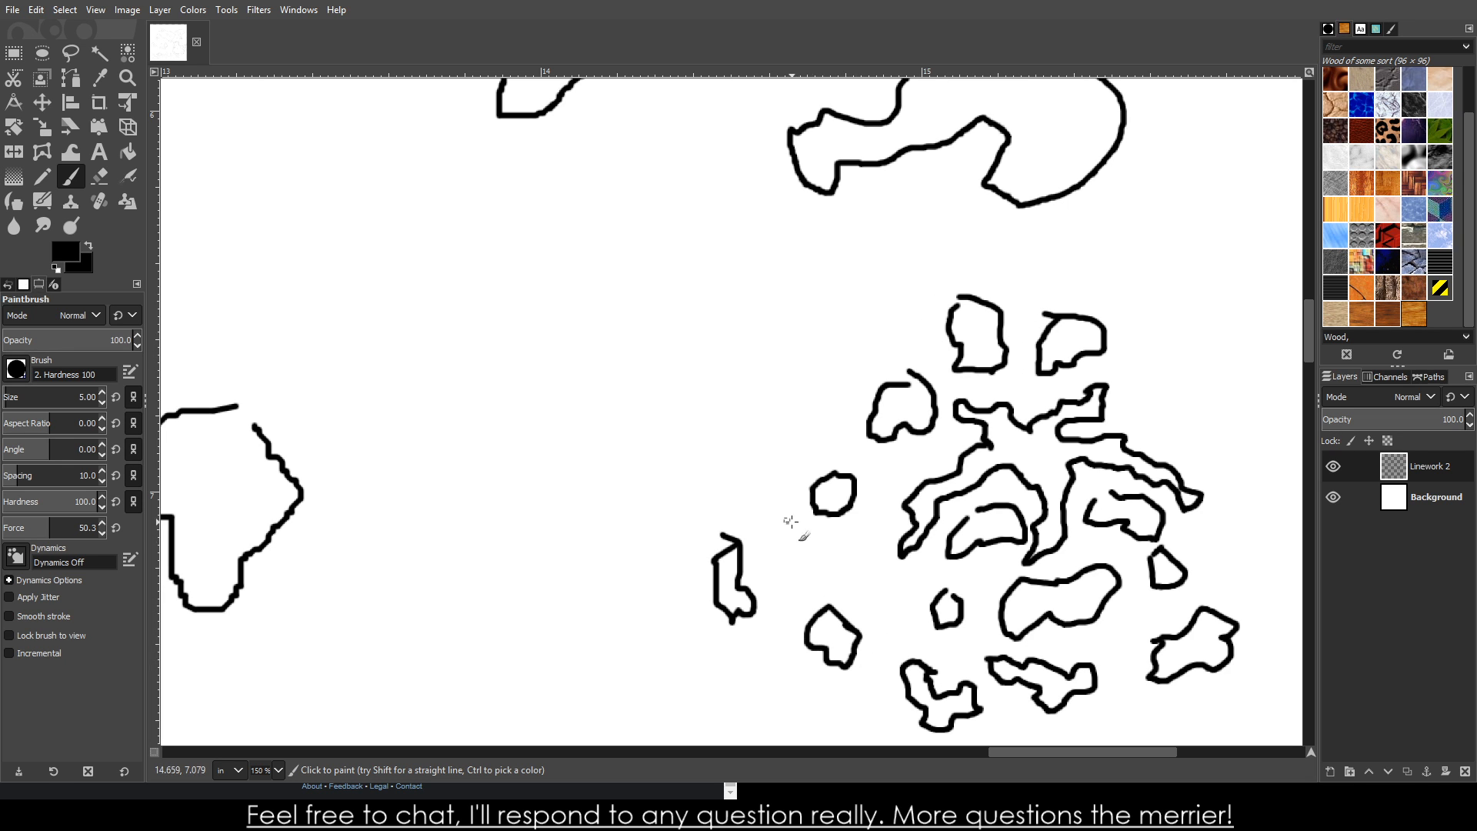
{"action": "mouse_move", "coordinate": [795, 516]}
{"action": "left_mouse_down"}
{"action": "mouse_move", "coordinate": [797, 566]}
{"action": "mouse_move", "coordinate": [806, 512]}
{"action": "left_mouse_up"}
{"action": "mouse_move", "coordinate": [674, 435]}
{"action": "left_mouse_down"}
{"action": "mouse_move", "coordinate": [632, 455]}
{"action": "mouse_move", "coordinate": [627, 501]}
{"action": "mouse_move", "coordinate": [593, 455]}
{"action": "mouse_move", "coordinate": [638, 398]}
{"action": "mouse_move", "coordinate": [671, 436]}
{"action": "left_mouse_up"}
{"action": "scroll", "coordinate": [728, 440], "scroll_direction": "down", "scroll_amount": 1}
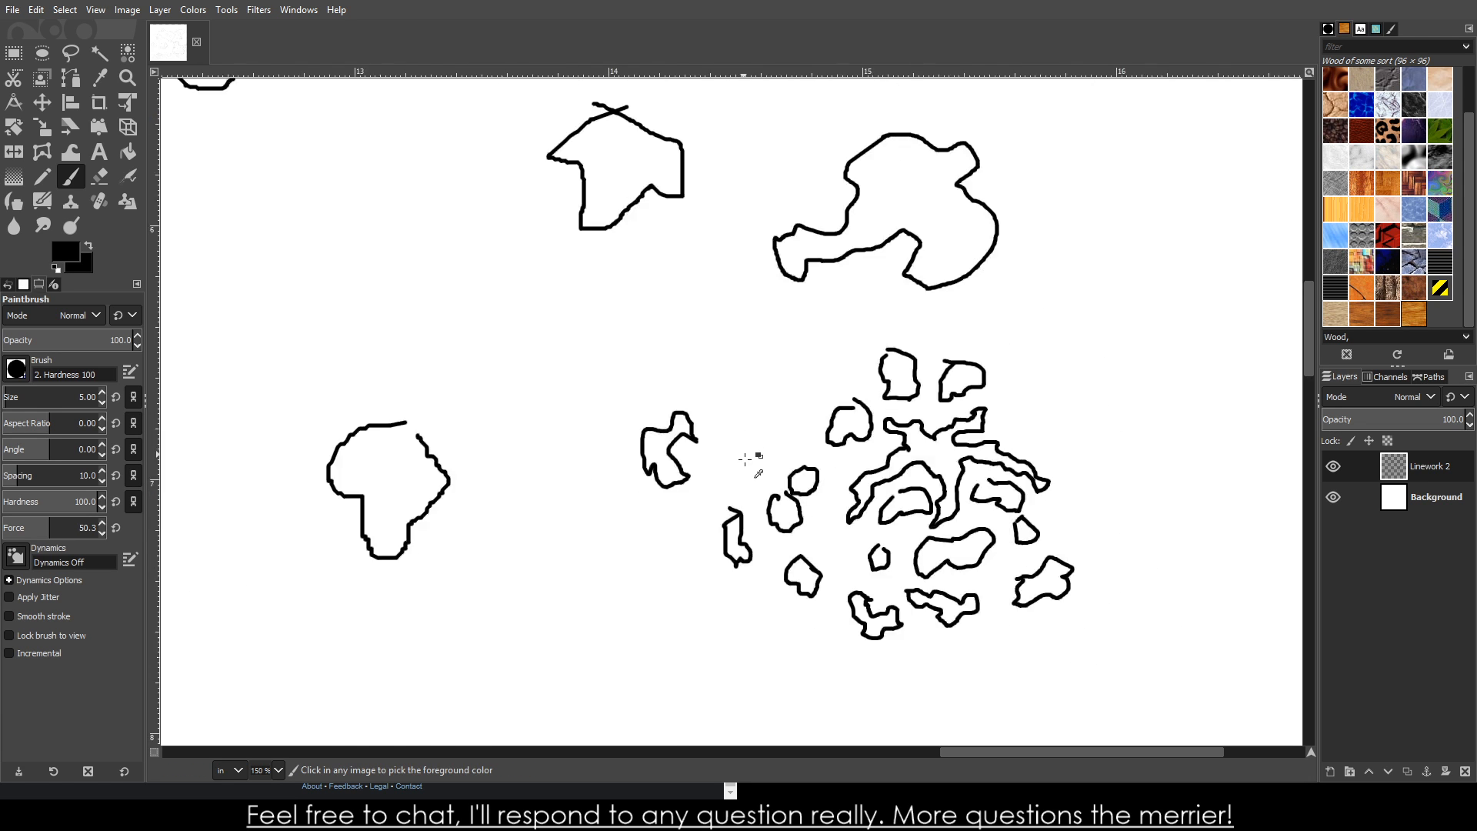
- Draw three islets in an arc from the cluster's east side up toward the lobed islet
{"action": "scroll", "coordinate": [951, 433], "scroll_direction": "right", "scroll_amount": 3}
{"action": "mouse_move", "coordinate": [905, 399]}
{"action": "left_mouse_down"}
{"action": "mouse_move", "coordinate": [879, 447]}
{"action": "mouse_move", "coordinate": [922, 460]}
{"action": "left_mouse_up"}
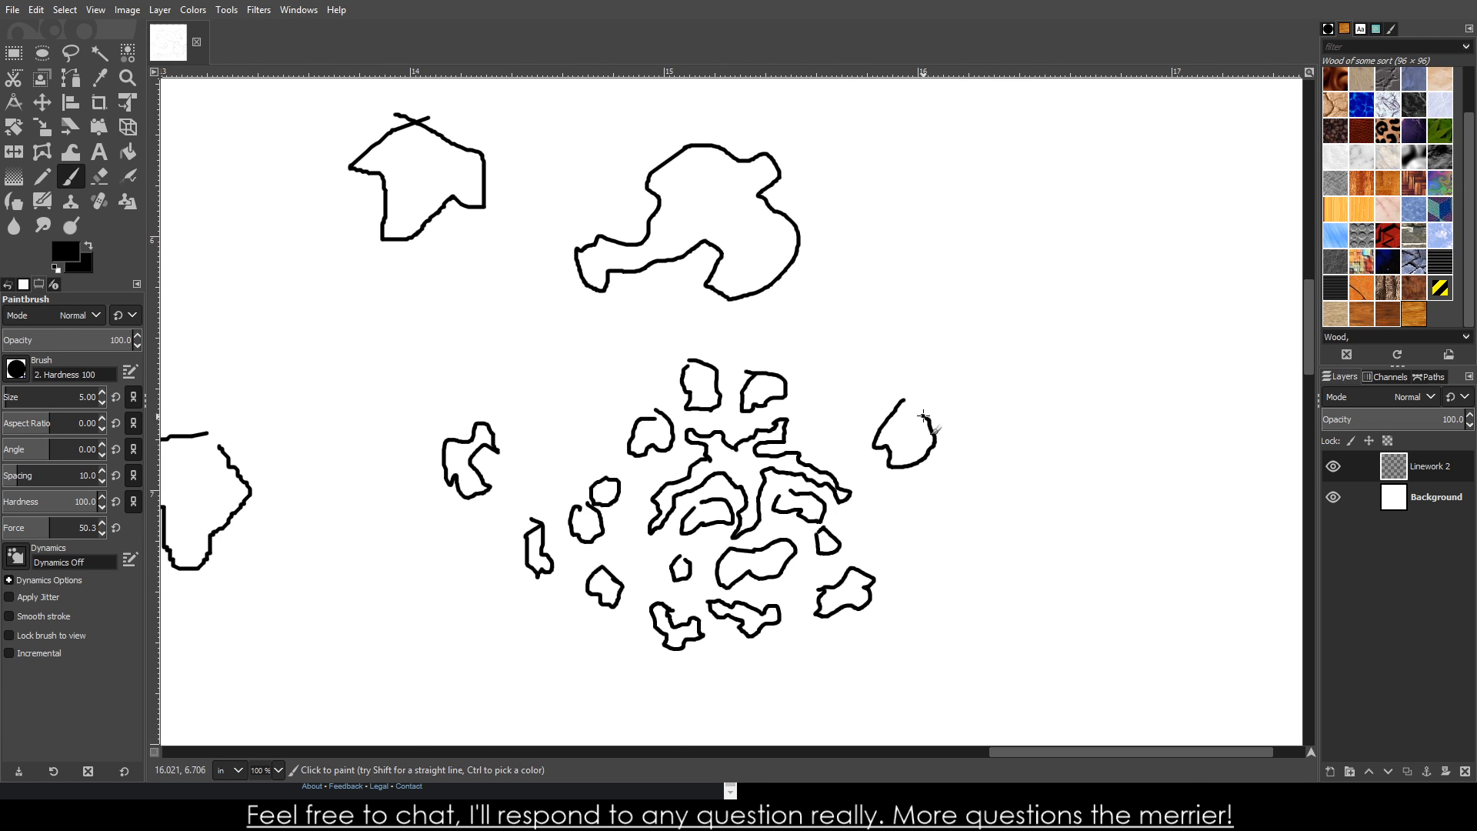
{"action": "left_click_drag", "start_coordinate": [840, 356], "coordinate": [856, 380]}
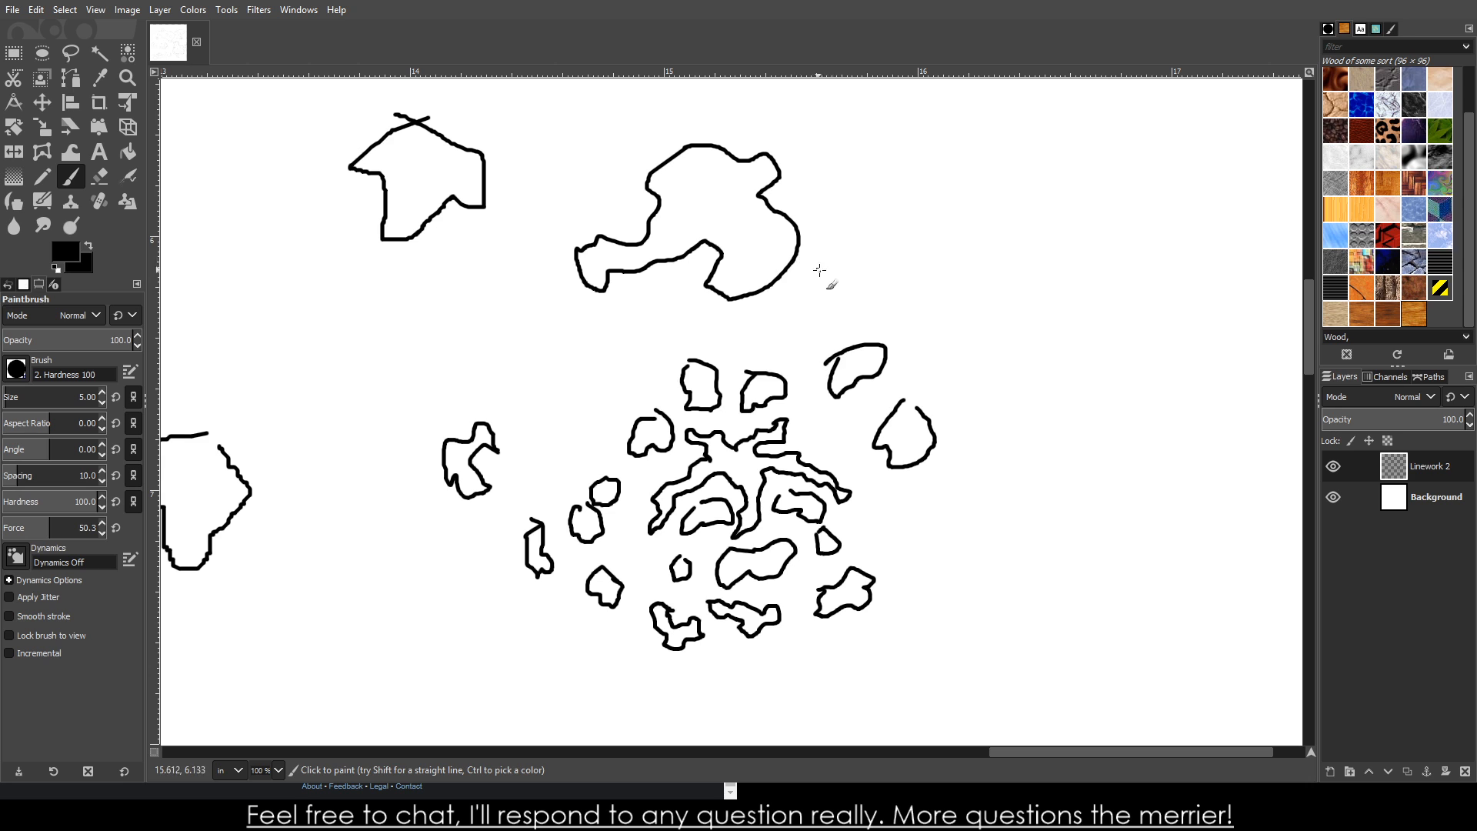
{"action": "mouse_move", "coordinate": [828, 276]}
{"action": "left_mouse_down"}
{"action": "mouse_move", "coordinate": [843, 306]}
{"action": "mouse_move", "coordinate": [864, 272]}
{"action": "mouse_move", "coordinate": [827, 273]}
{"action": "left_mouse_up"}
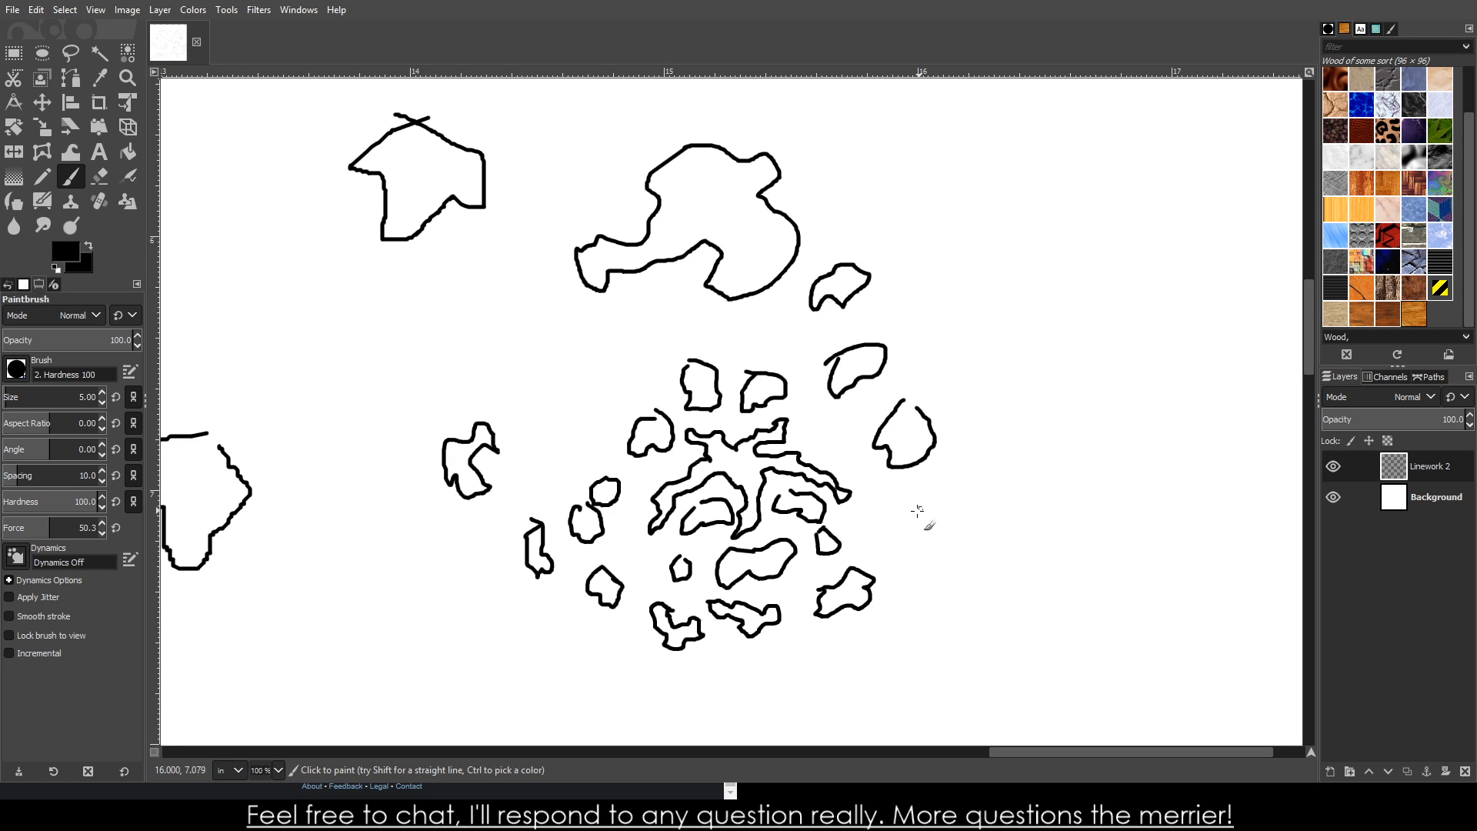
{"action": "left_click_drag", "start_coordinate": [917, 510], "coordinate": [896, 532]}
{"action": "scroll", "coordinate": [937, 550], "scroll_direction": "up", "scroll_amount": 3}
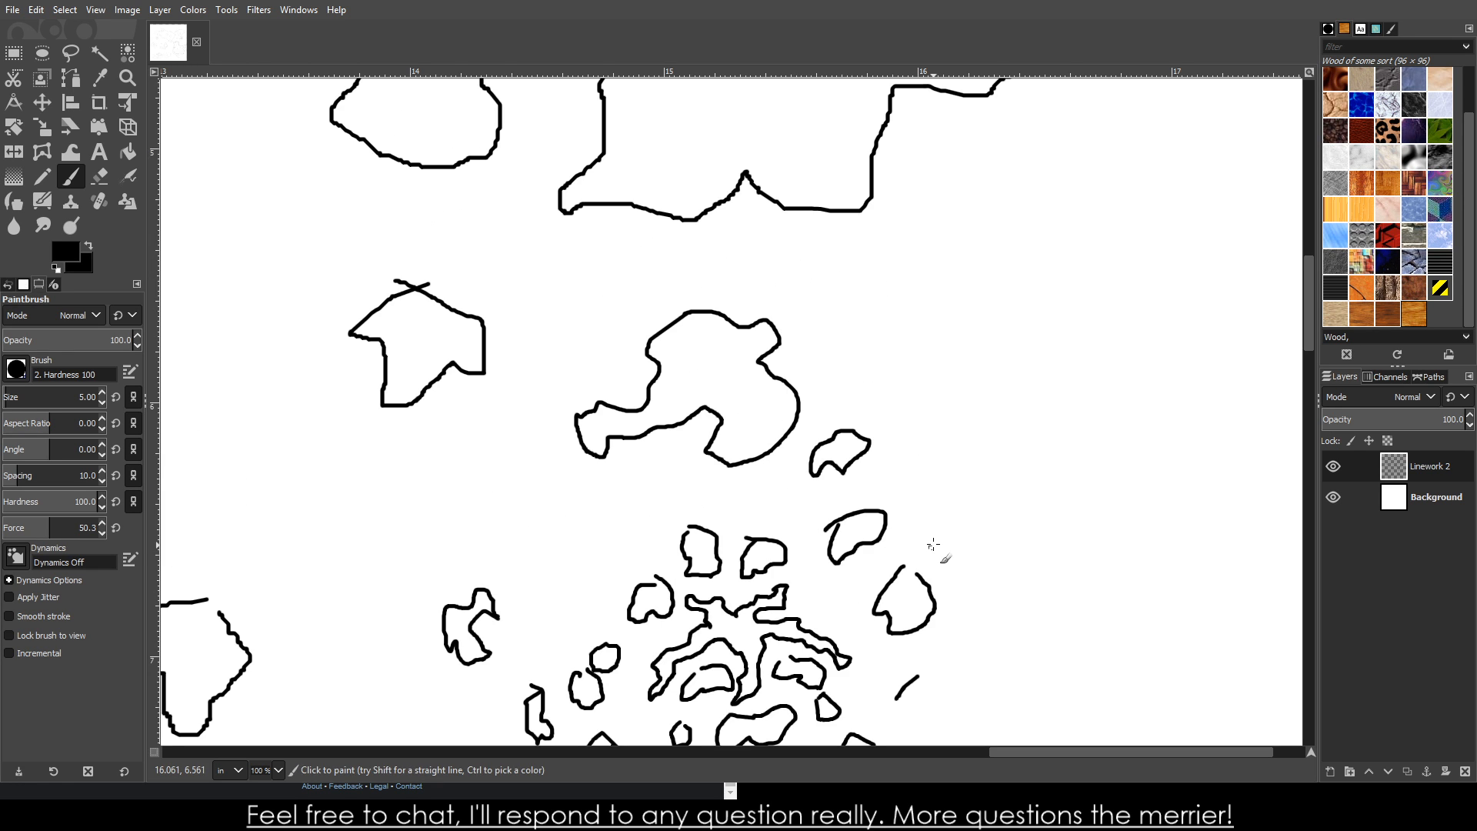
{"action": "key", "text": "z"}
{"action": "scroll", "coordinate": [924, 608], "scroll_direction": "down", "scroll_amount": 3}
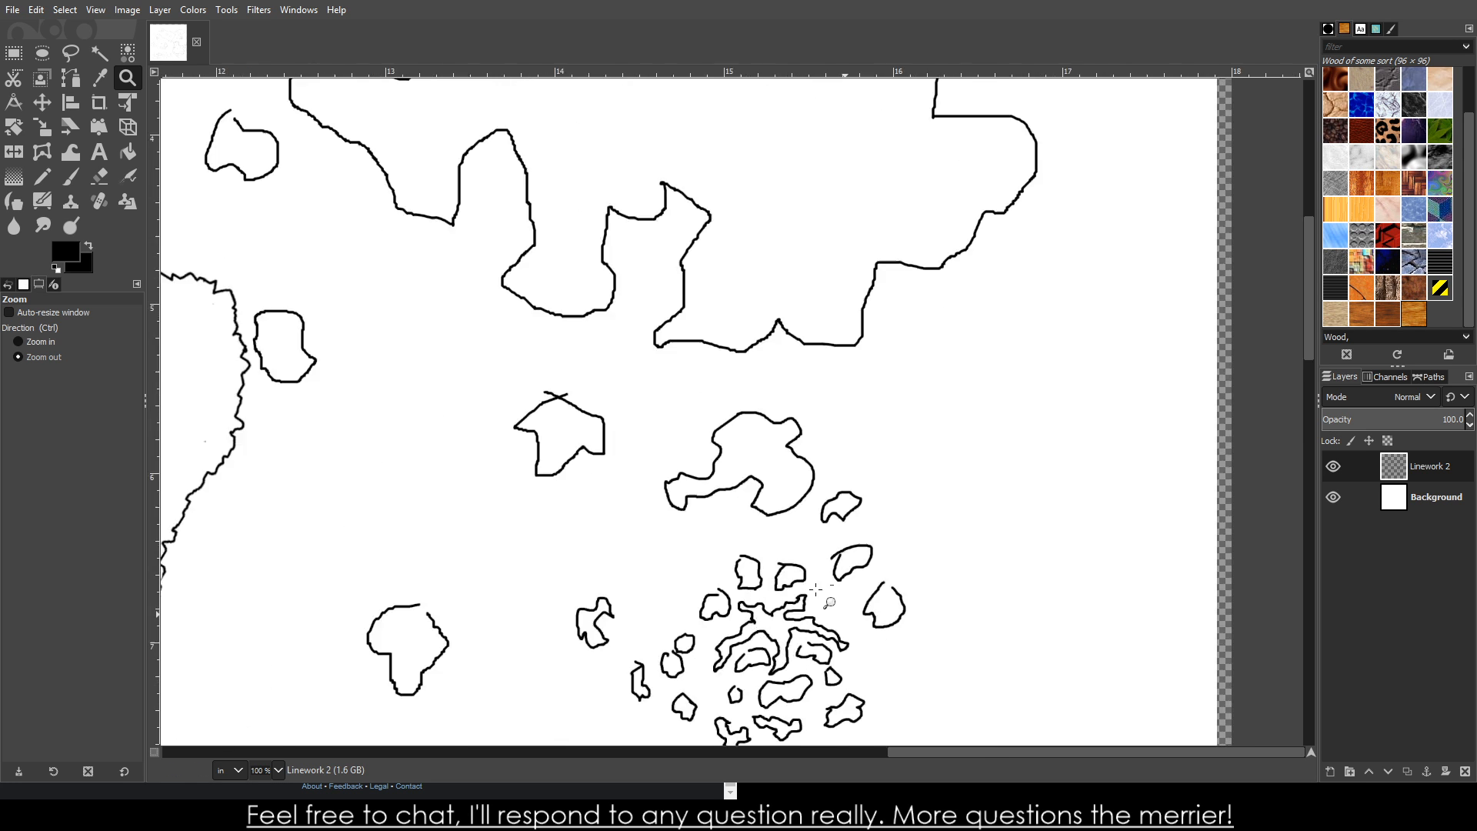
{"action": "scroll", "coordinate": [643, 473], "scroll_direction": "up", "scroll_amount": 3}
{"action": "left_click_drag", "start_coordinate": [640, 484], "coordinate": [617, 548]}
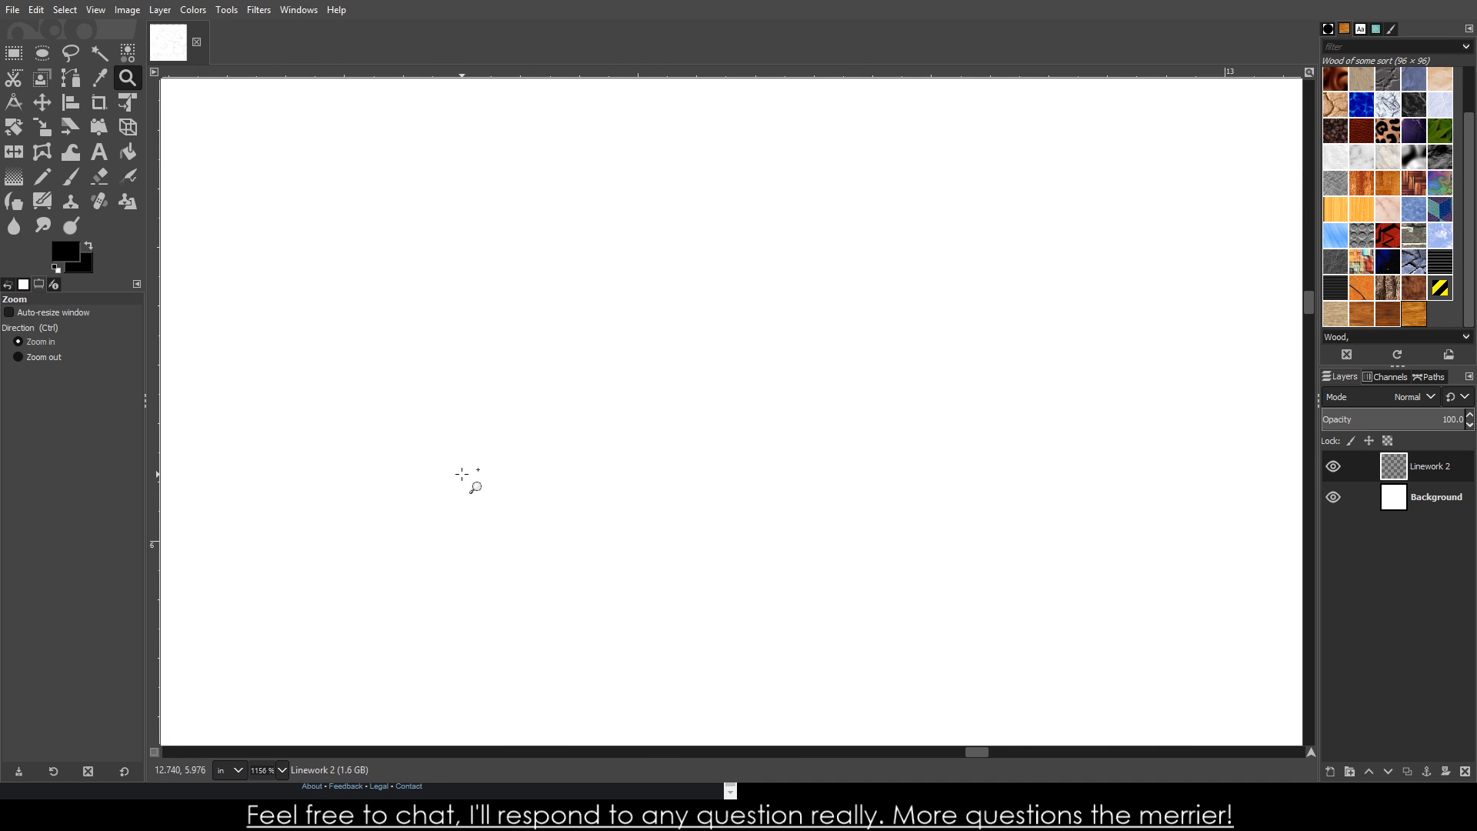
{"action": "scroll", "coordinate": [487, 337], "scroll_direction": "down", "scroll_amount": 5}
{"action": "scroll", "coordinate": [487, 336], "scroll_direction": "down", "scroll_amount": 3}
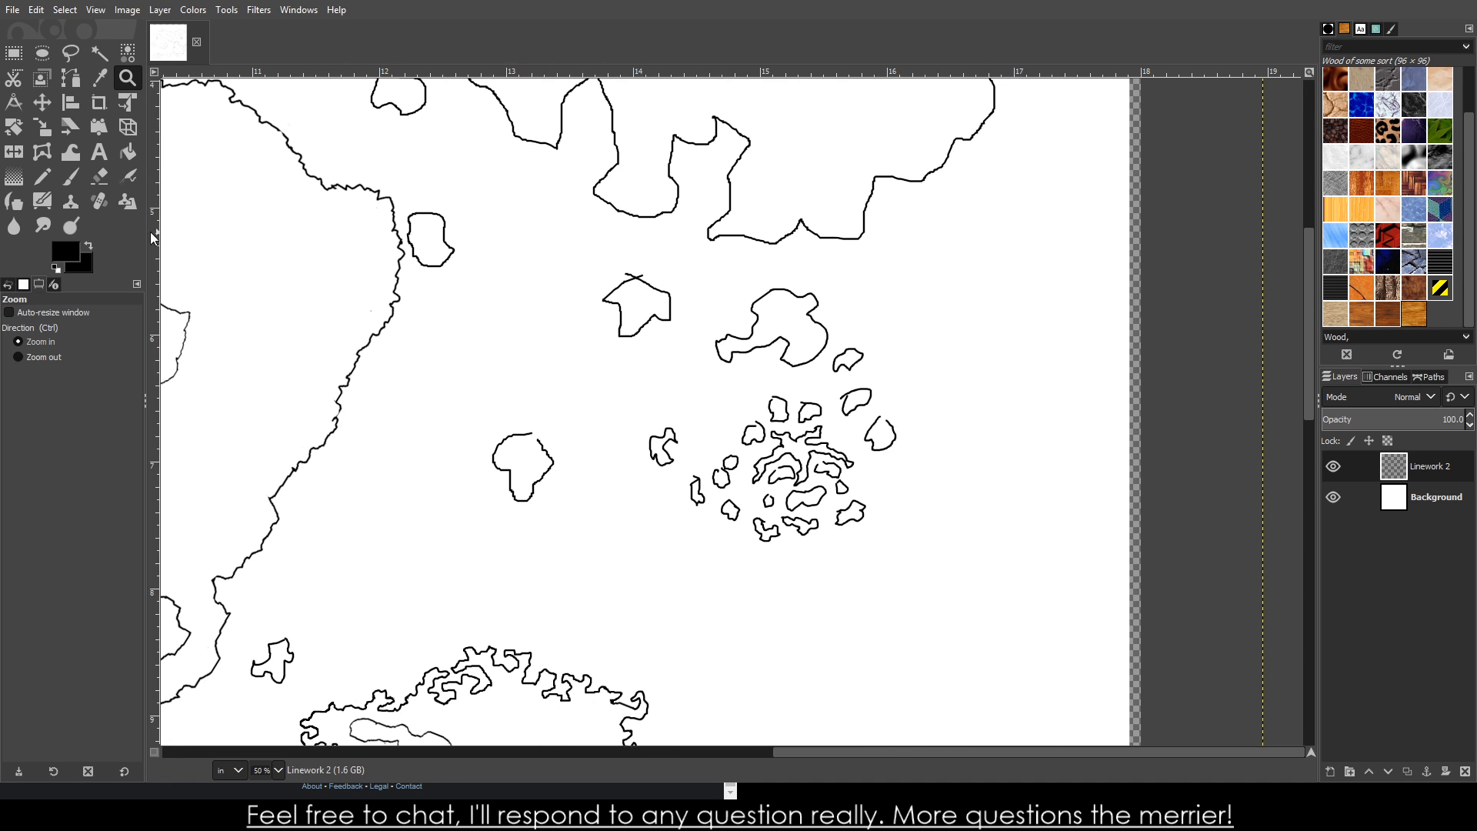
- Return to the Paintbrush and add another small outline to the northeastern islets
{"action": "left_click", "coordinate": [70, 176]}
{"action": "scroll", "coordinate": [311, 270], "scroll_direction": "up", "scroll_amount": 3}
{"action": "mouse_move", "coordinate": [764, 390]}
{"action": "left_mouse_down"}
{"action": "mouse_move", "coordinate": [693, 484]}
{"action": "mouse_move", "coordinate": [766, 476]}
{"action": "mouse_move", "coordinate": [860, 385]}
{"action": "mouse_move", "coordinate": [778, 391]}
{"action": "left_mouse_up"}
{"action": "scroll", "coordinate": [777, 391], "scroll_direction": "down", "scroll_amount": 9}
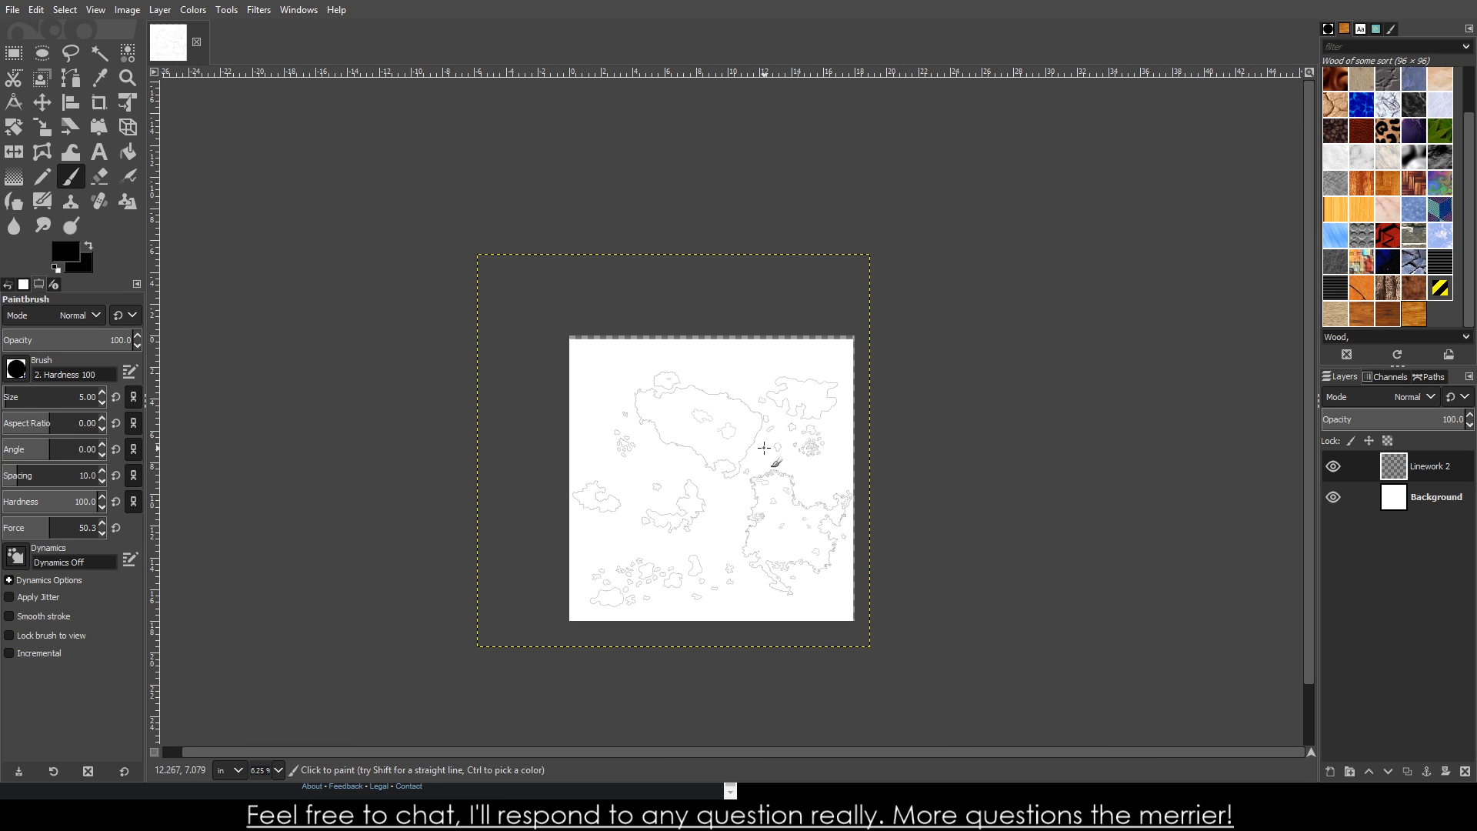
- Open the existing coloured fantasy map as a second image
{"action": "left_click", "coordinate": [12, 11]}
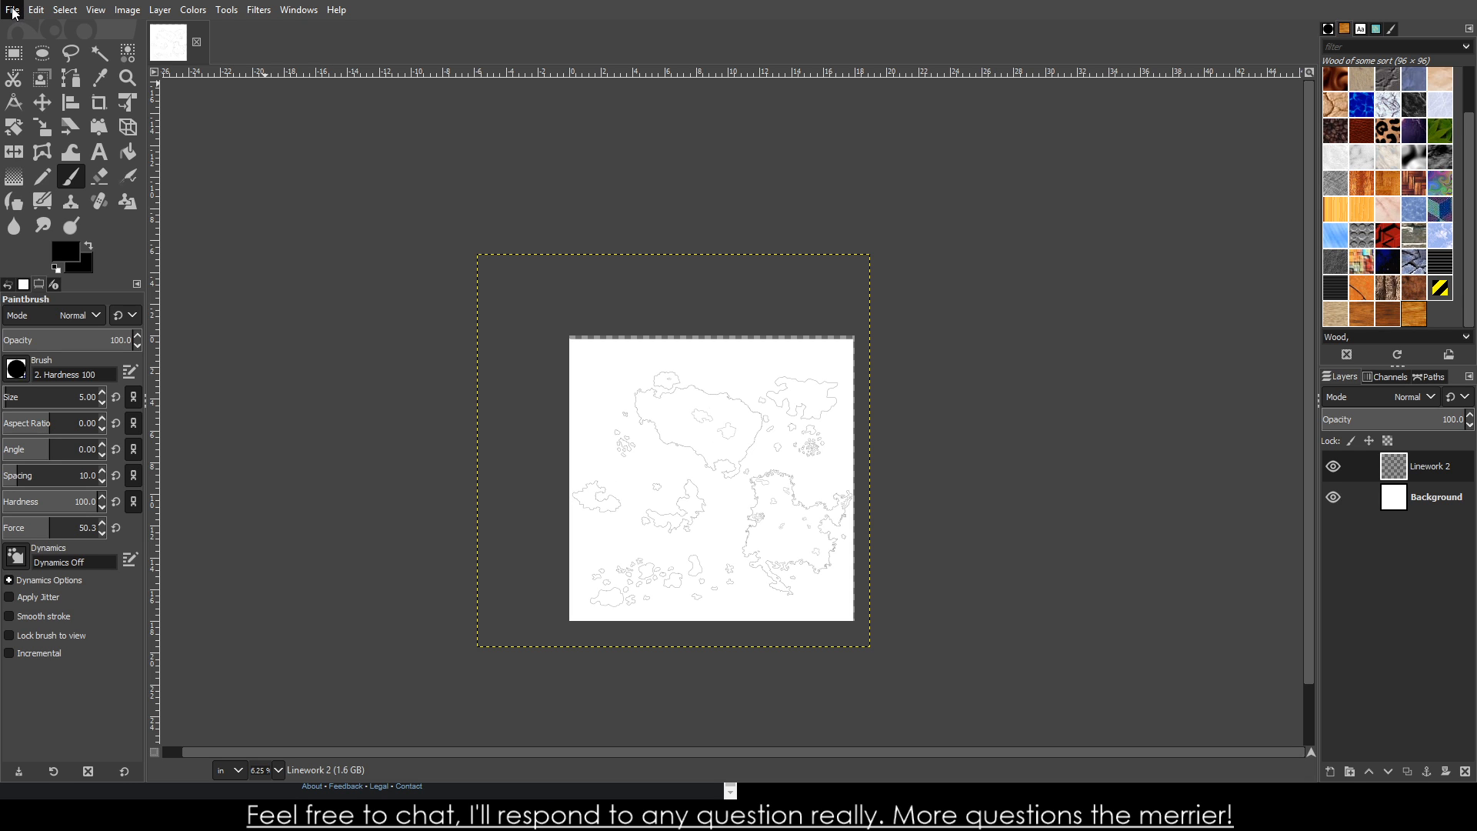
{"action": "left_click", "coordinate": [55, 68]}
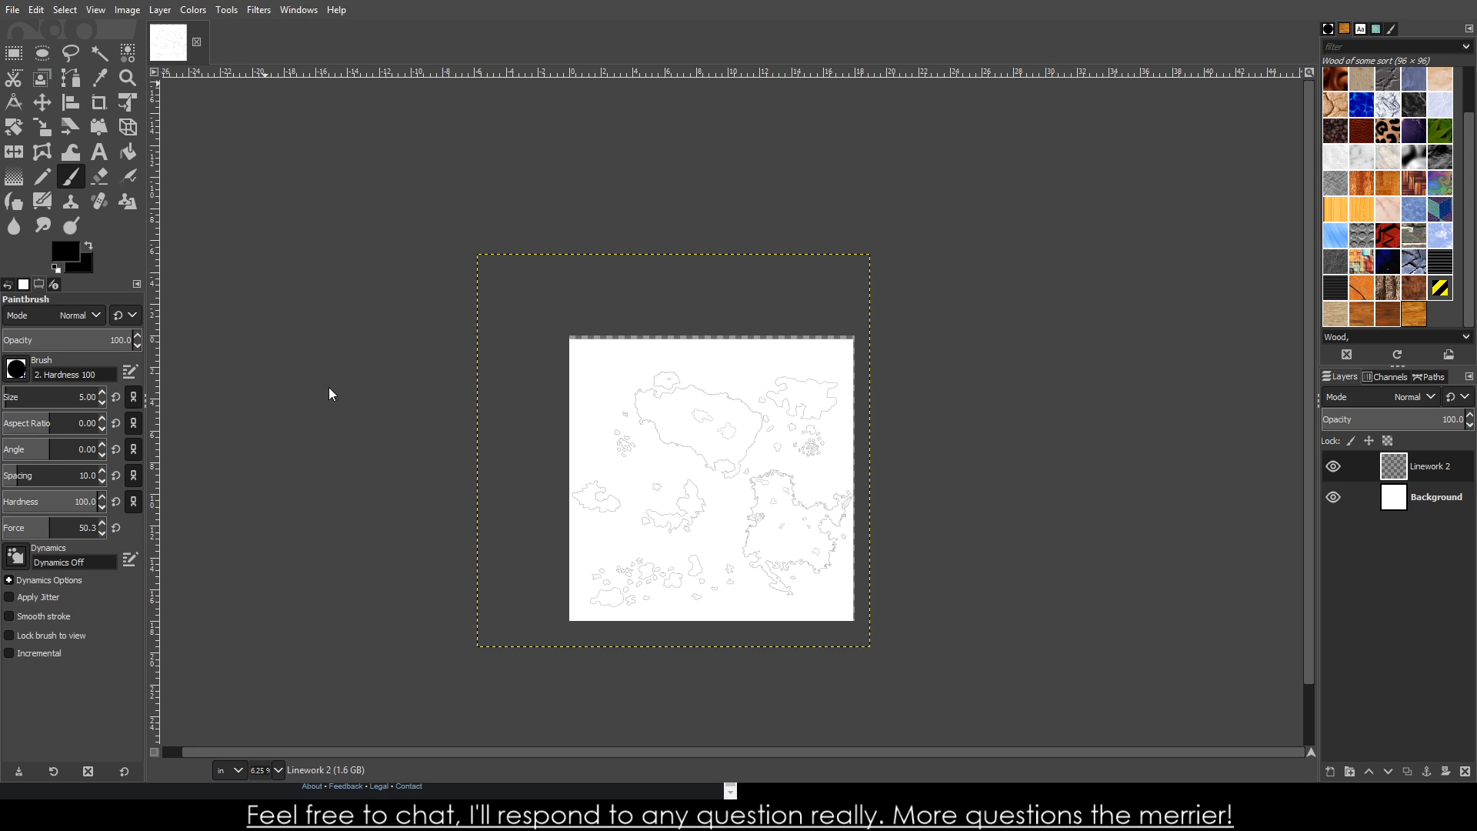
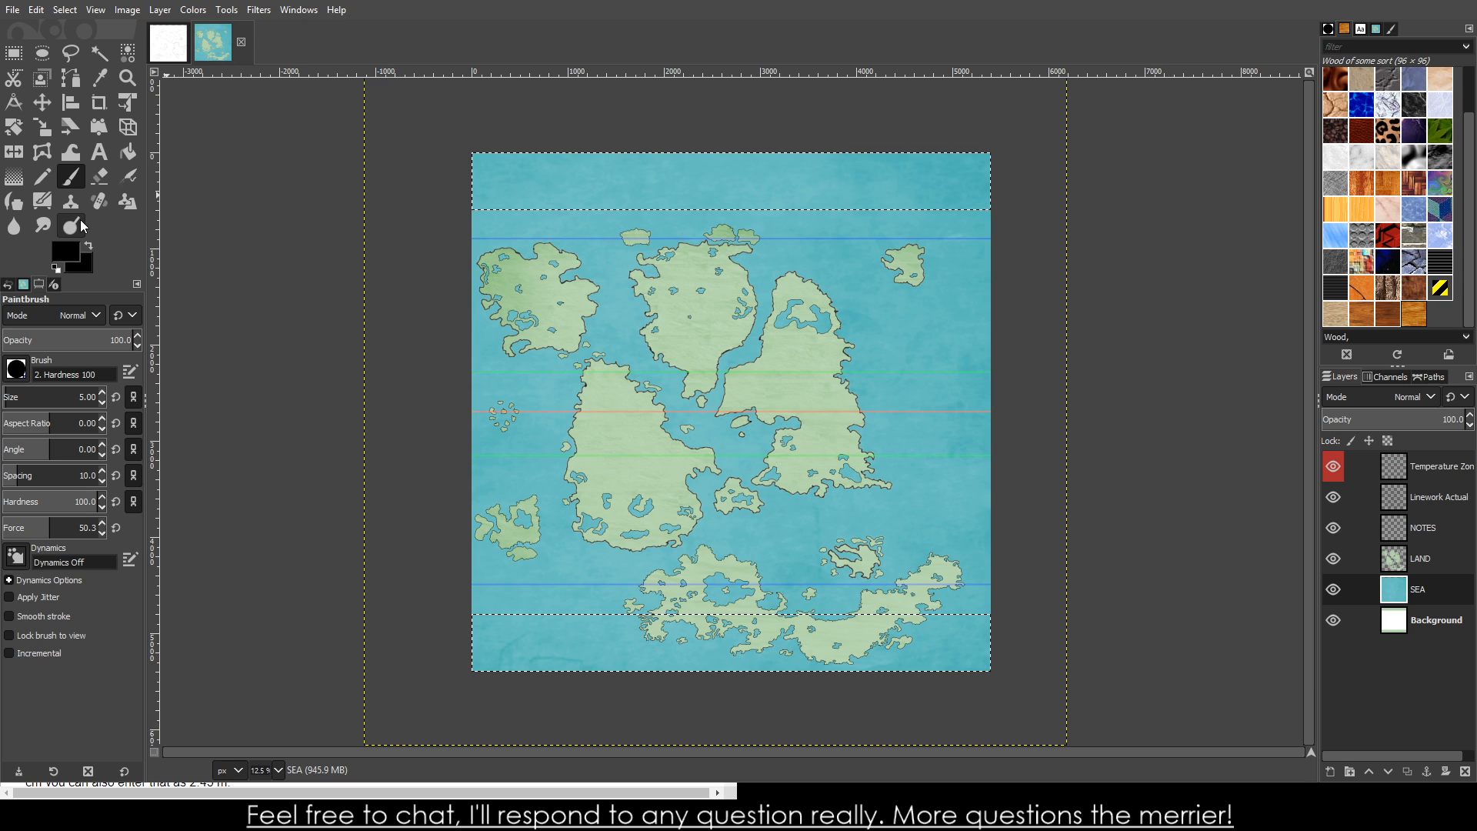
- Clear the selection in the coloured map and copy its whole SEA layer
{"action": "left_click", "coordinate": [42, 103]}
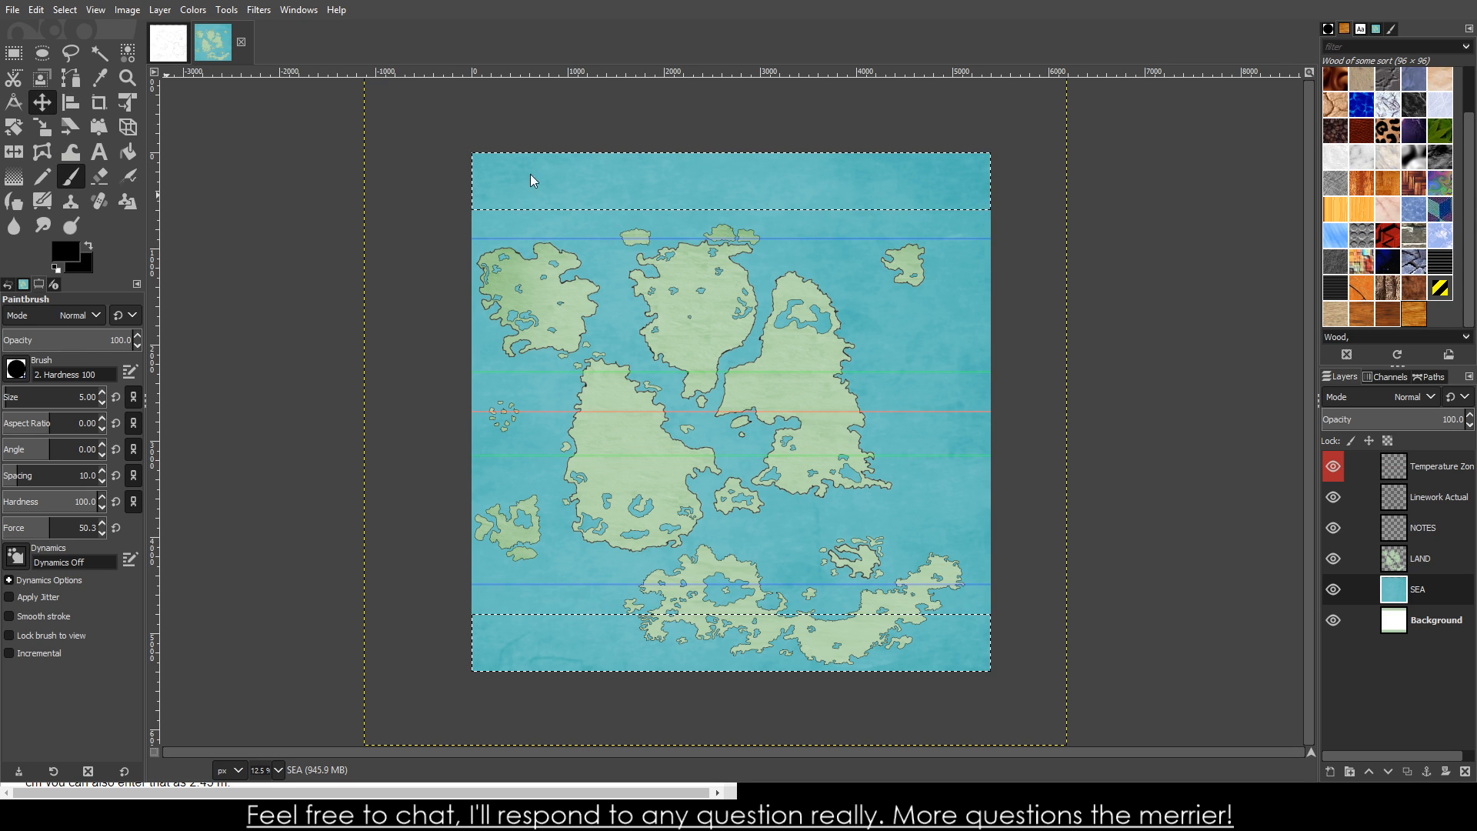
{"action": "key", "text": "ctrl"}
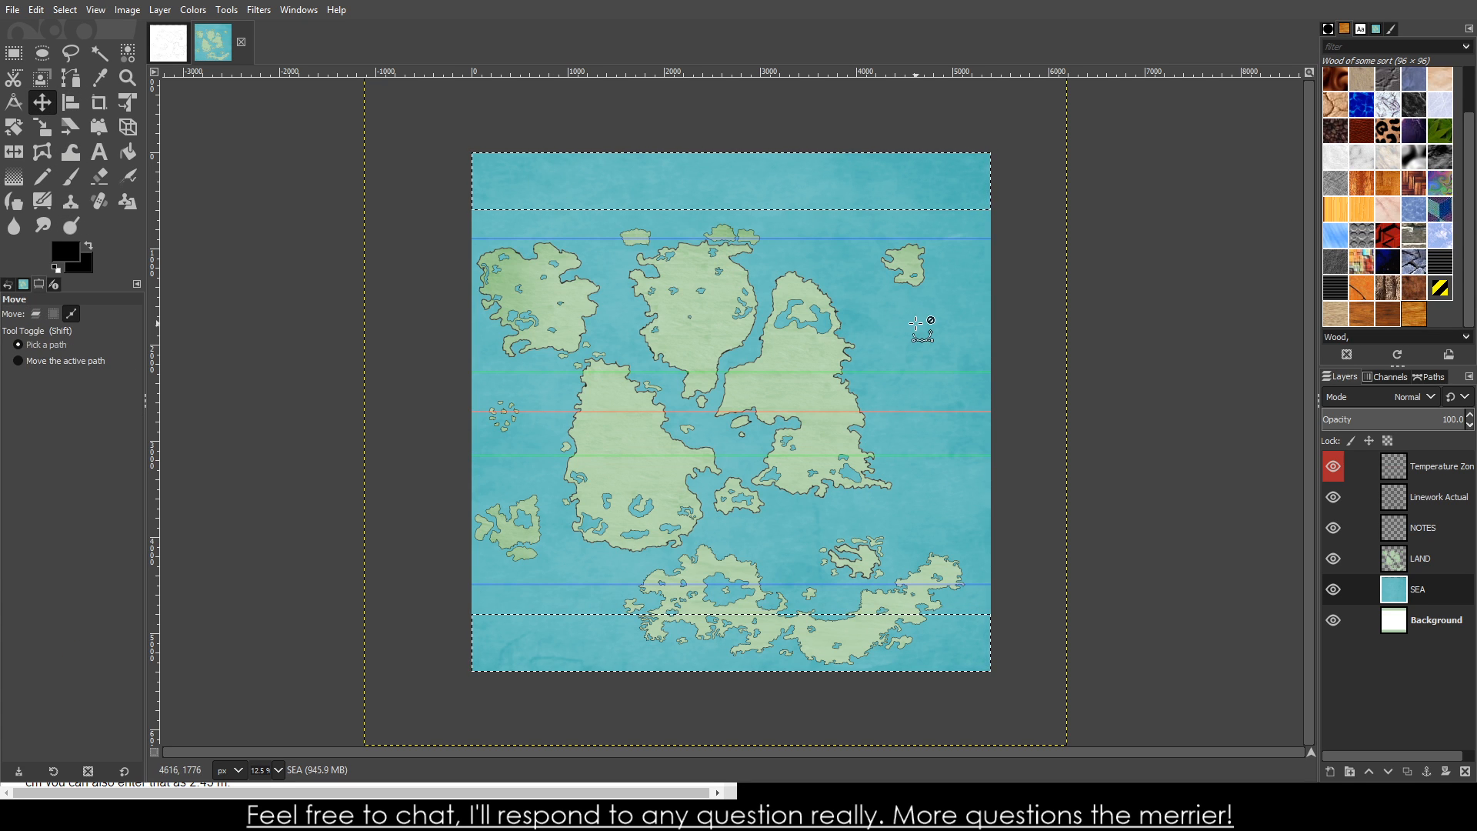
{"action": "key", "text": "ctrl+shift+a"}
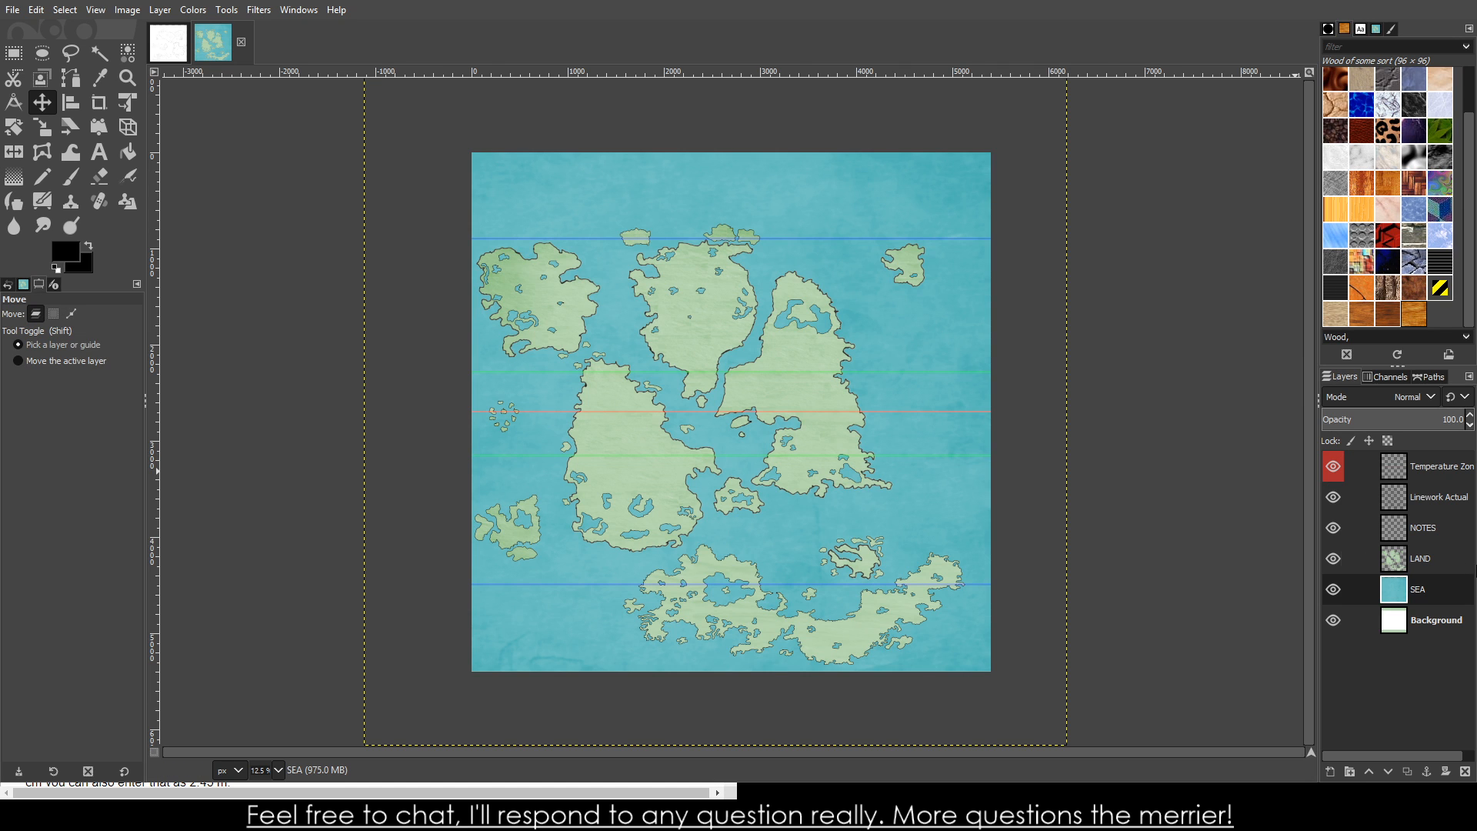
{"action": "key", "text": "ctrl"}
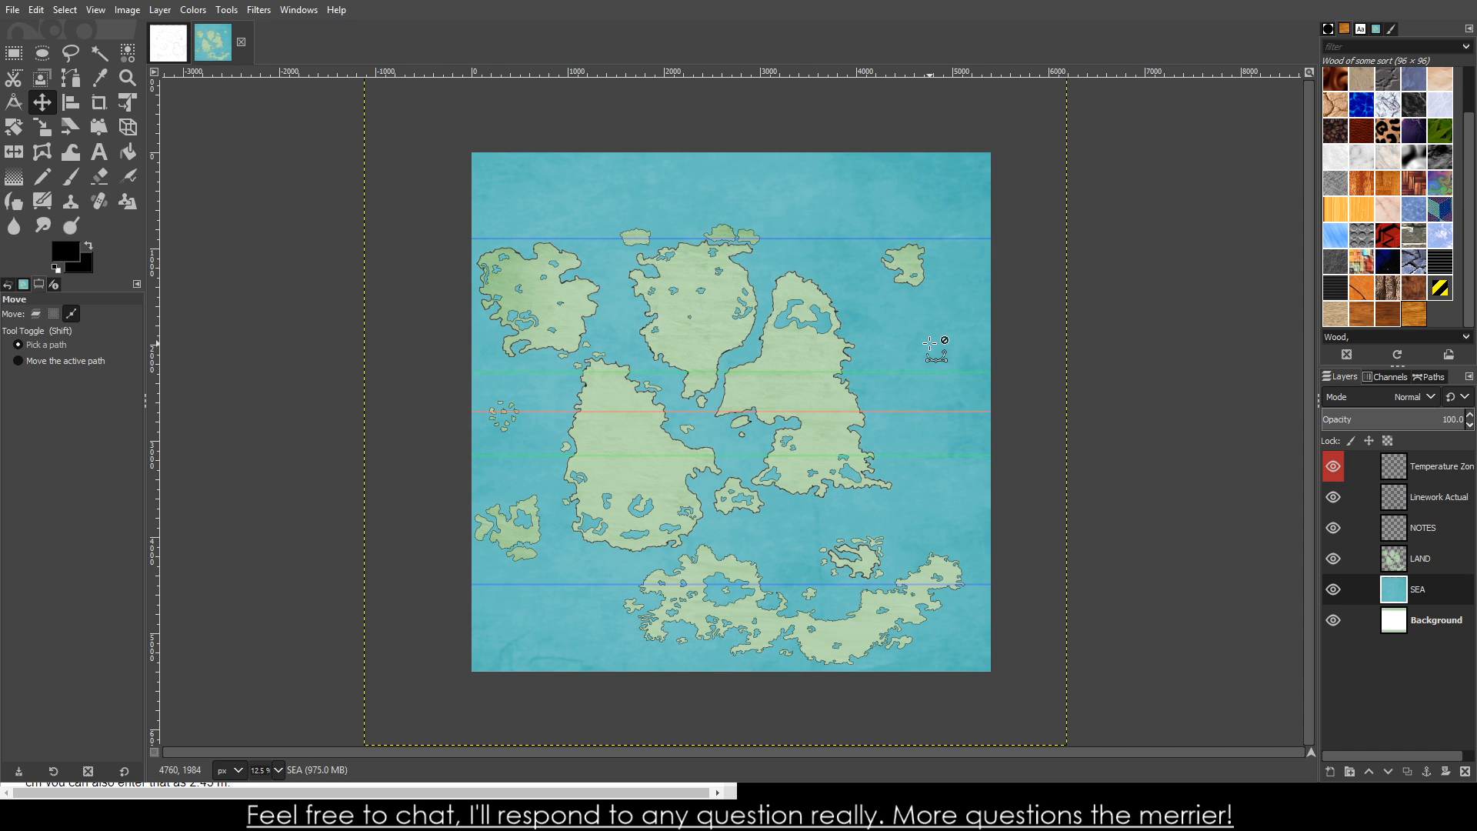
- In the linework map, create a layer named SEA and place it between Linework 2 and Background
{"action": "left_click", "coordinate": [169, 42]}
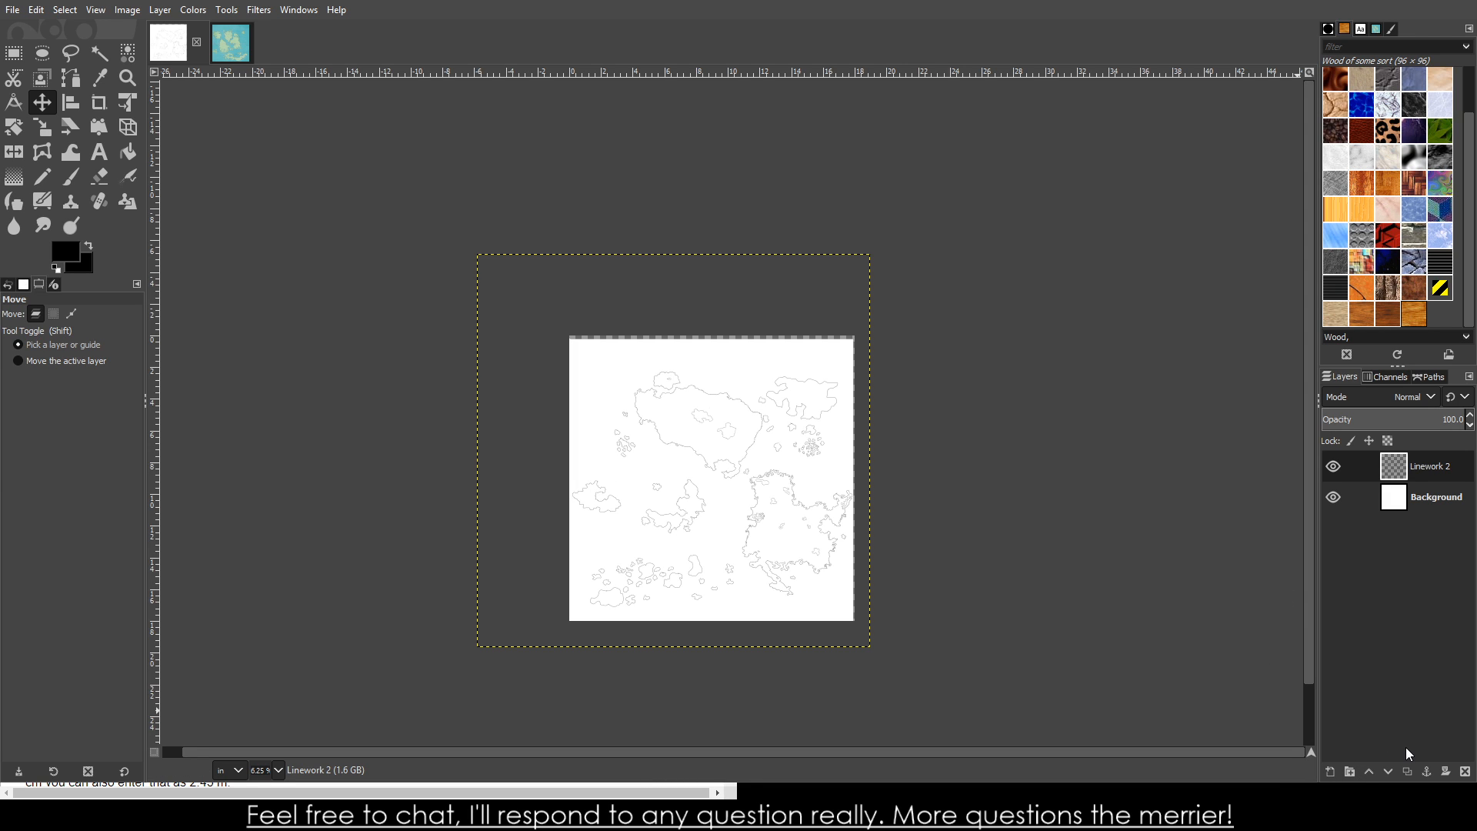
{"action": "left_click", "coordinate": [1348, 750]}
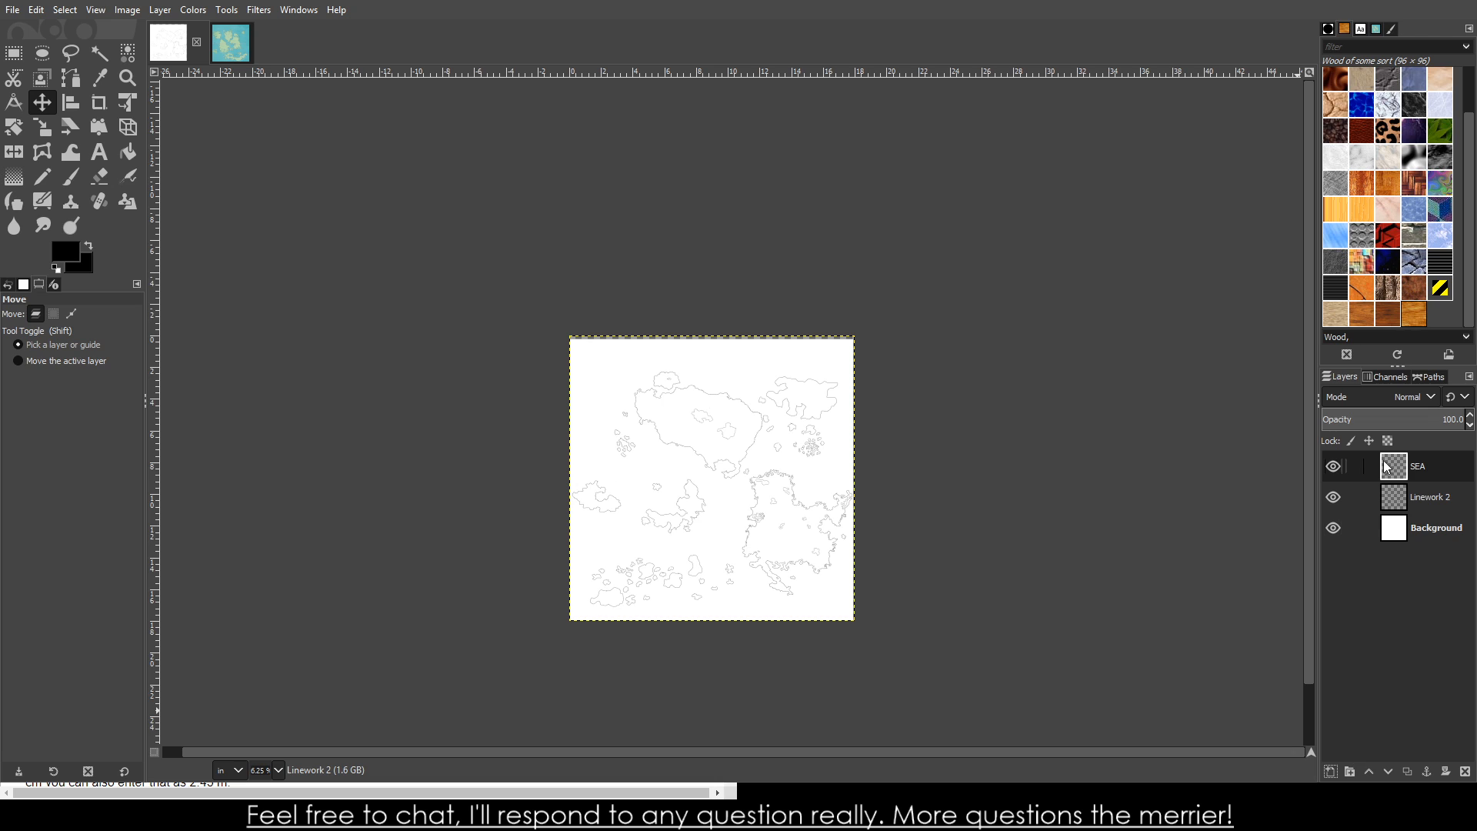
{"action": "left_click_drag", "start_coordinate": [1386, 467], "coordinate": [1404, 521]}
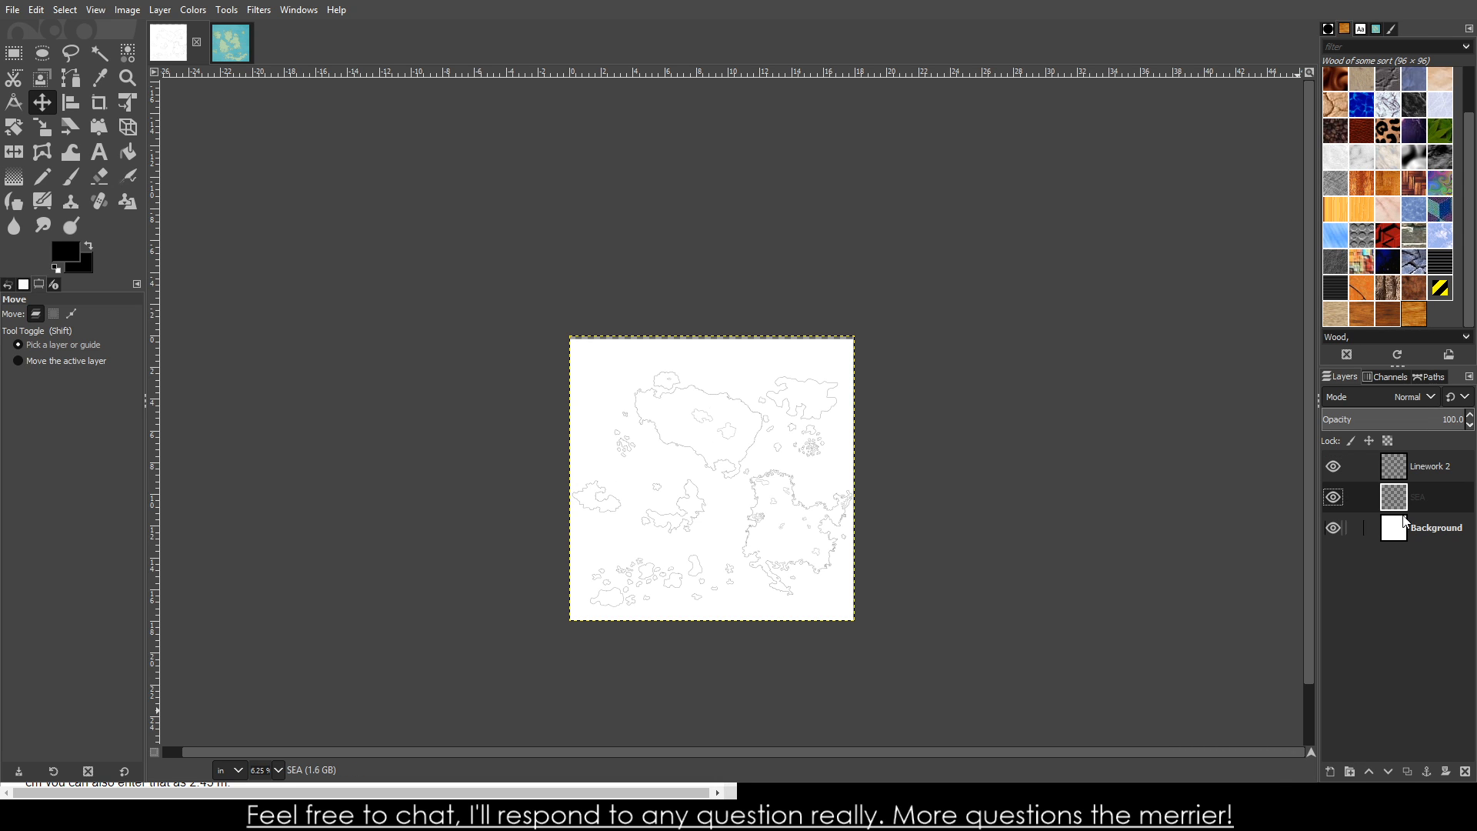
- Paste the copied blue sea texture onto the SEA layer beneath the linework
{"action": "key", "text": "ctrl+v"}
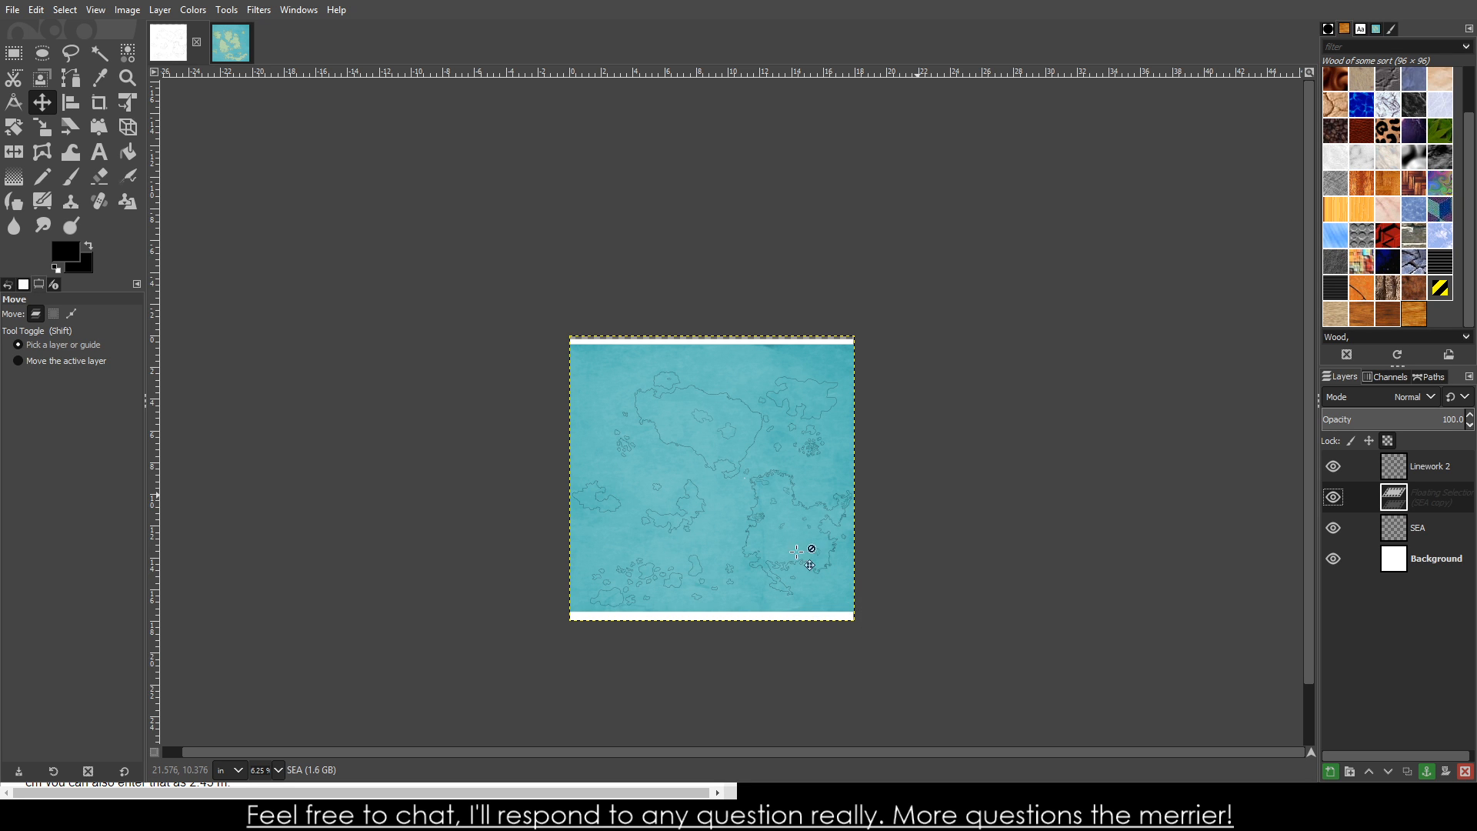
{"action": "scroll", "coordinate": [331, 277], "scroll_direction": "up", "scroll_amount": 2}
{"action": "scroll", "coordinate": [869, 401], "scroll_direction": "down", "scroll_amount": 2}
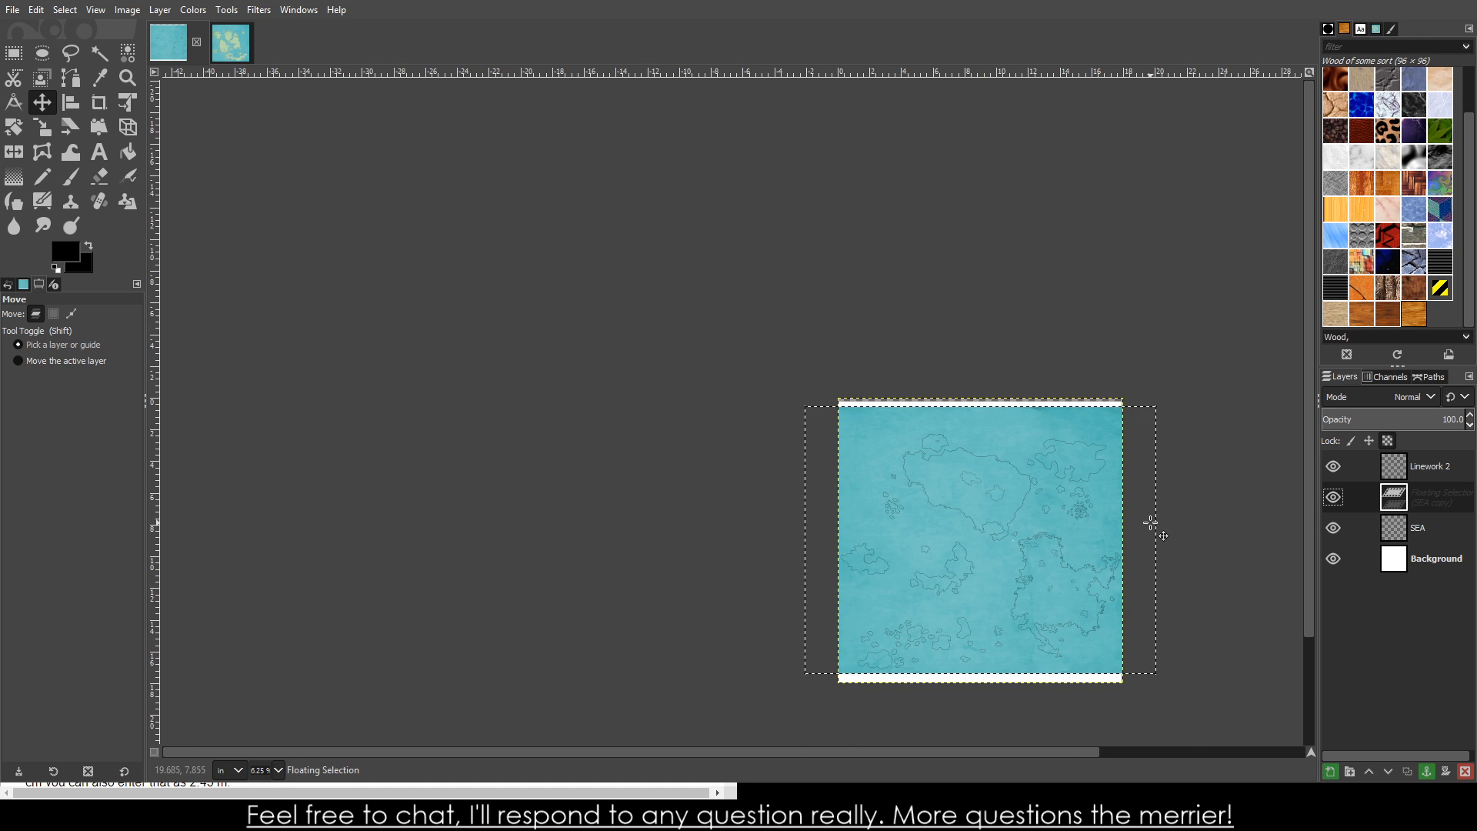
- Try to scale the pasted sea texture to about 23.17 × 23.56 in so it covers the whole linework canvas
{"action": "left_click", "coordinate": [222, 55]}
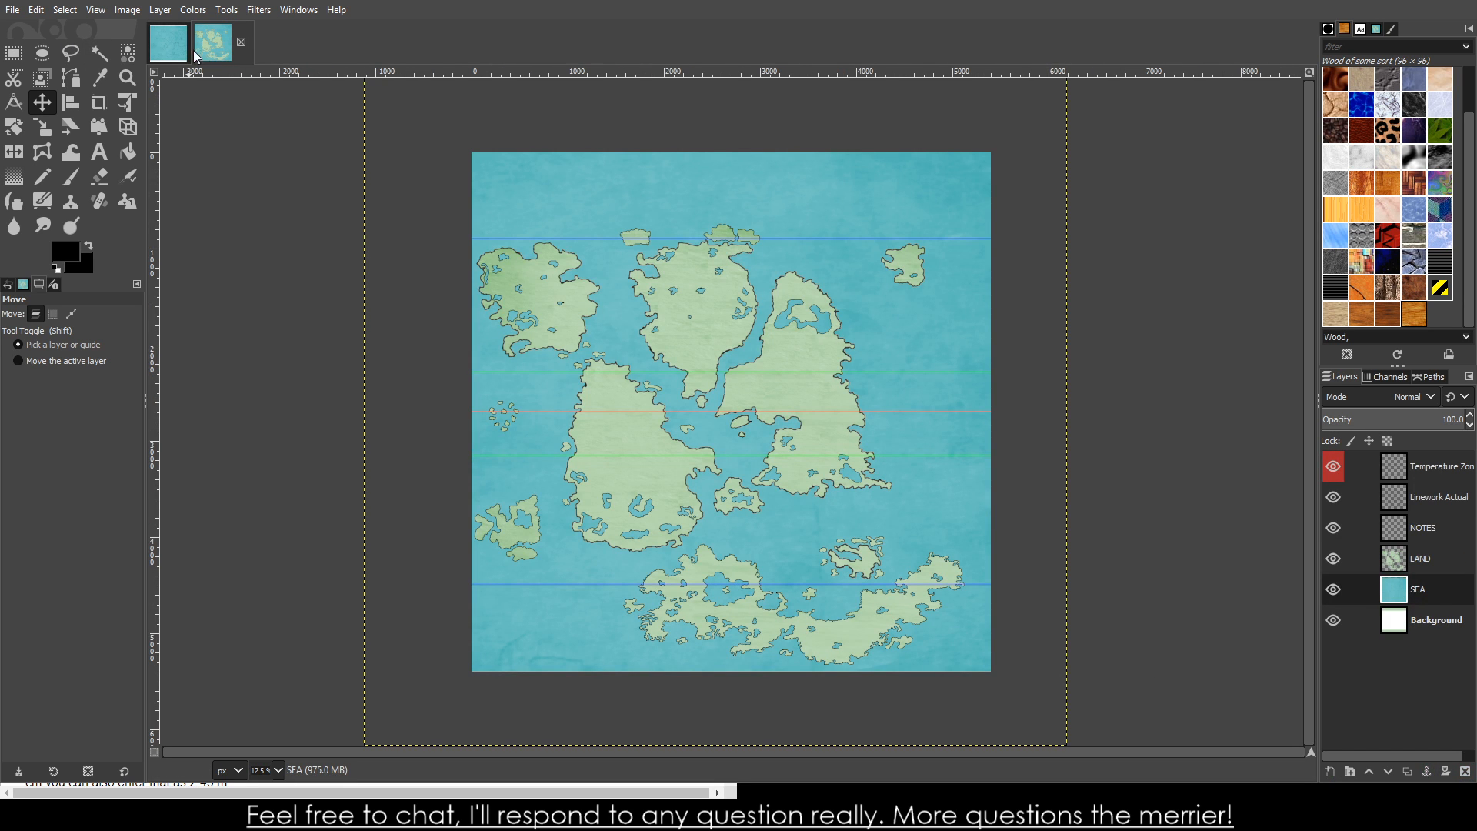
{"action": "left_click", "coordinate": [168, 45]}
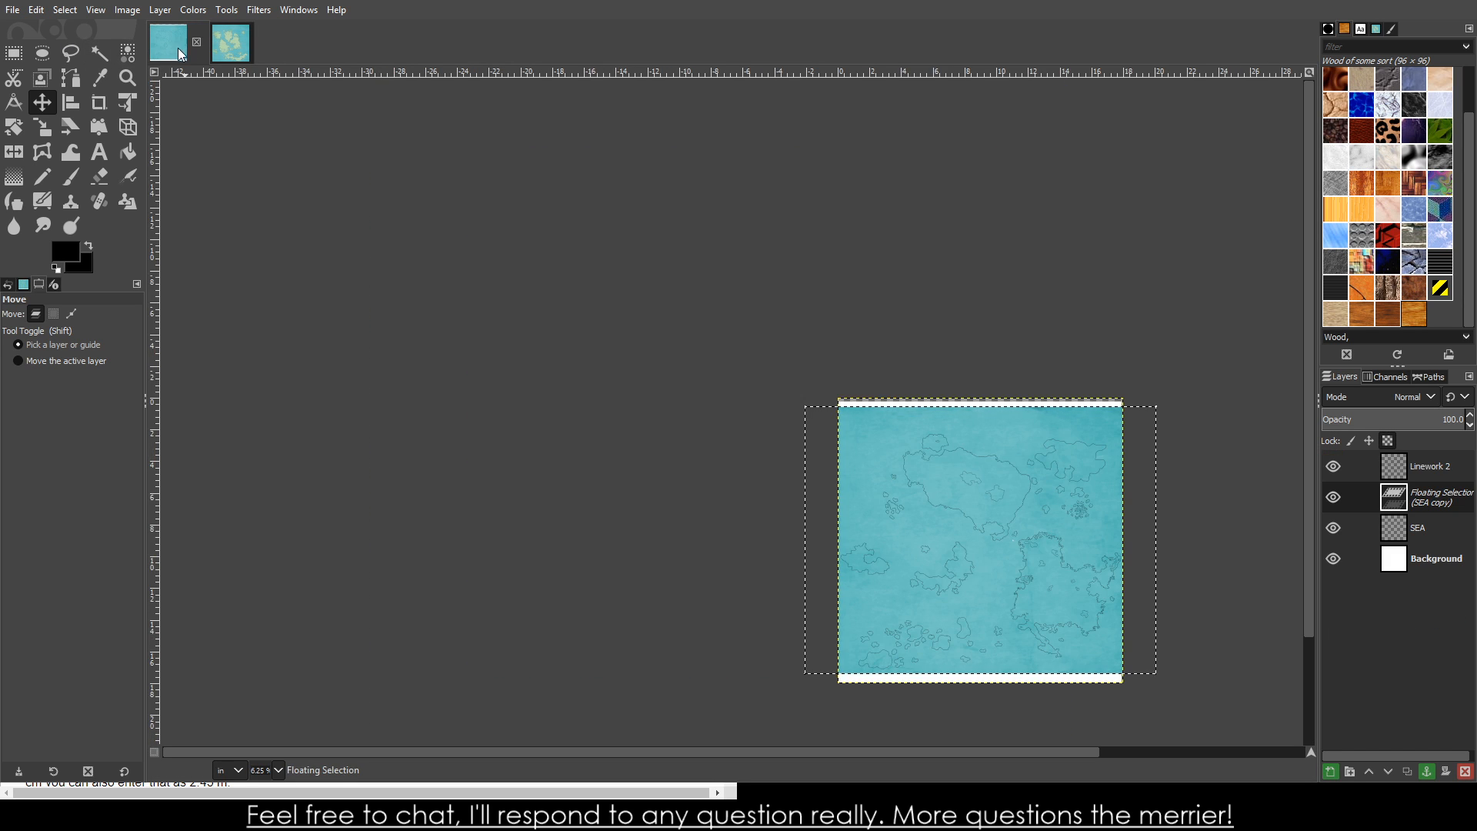
{"action": "scroll", "coordinate": [1138, 439], "scroll_direction": "up", "scroll_amount": 2}
{"action": "scroll", "coordinate": [1145, 459], "scroll_direction": "down", "scroll_amount": 2}
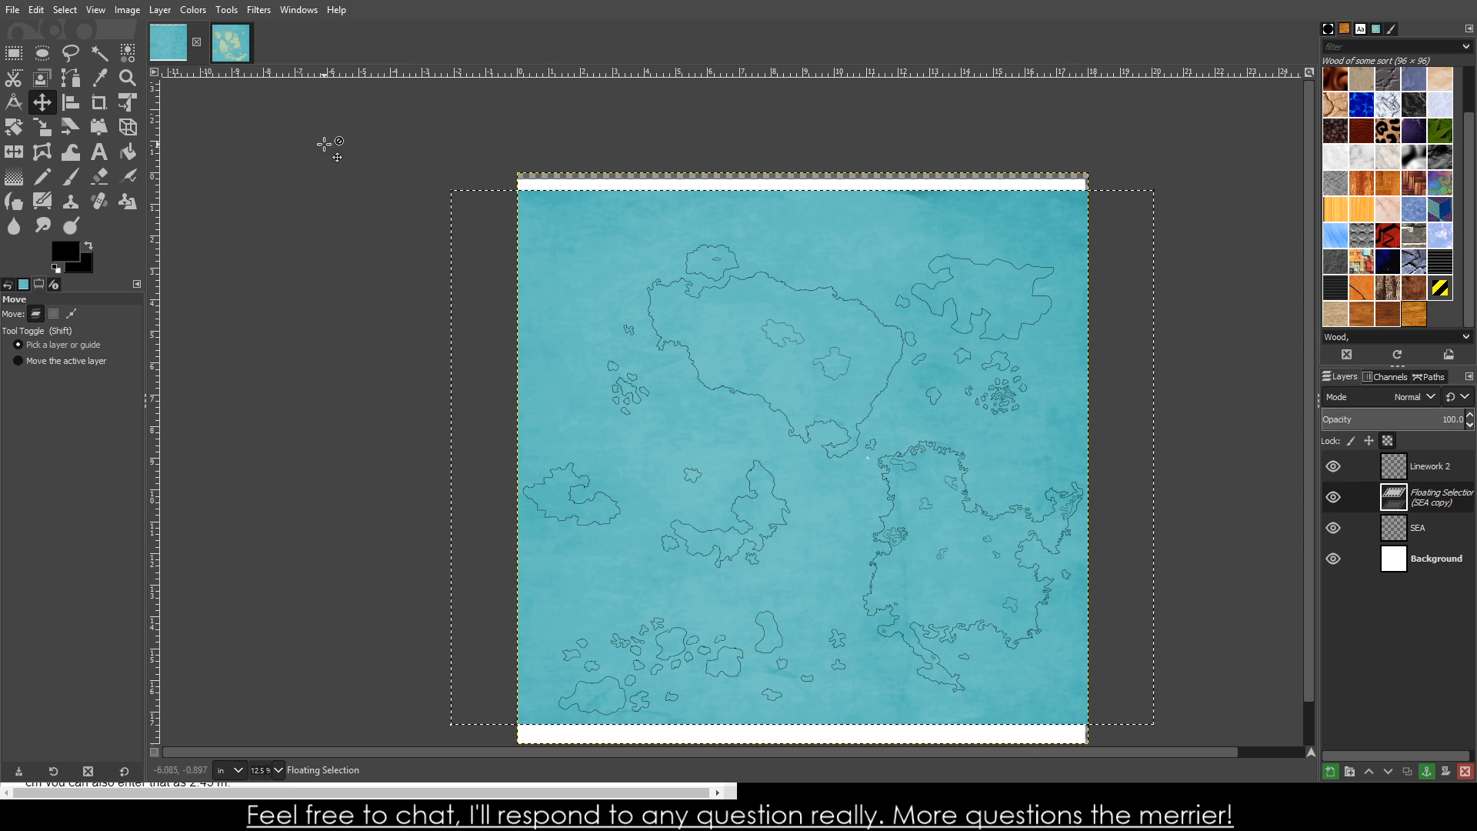
{"action": "left_click", "coordinate": [46, 125]}
{"action": "scroll", "coordinate": [561, 297], "scroll_direction": "down", "scroll_amount": 1}
{"action": "left_click", "coordinate": [1110, 683]}
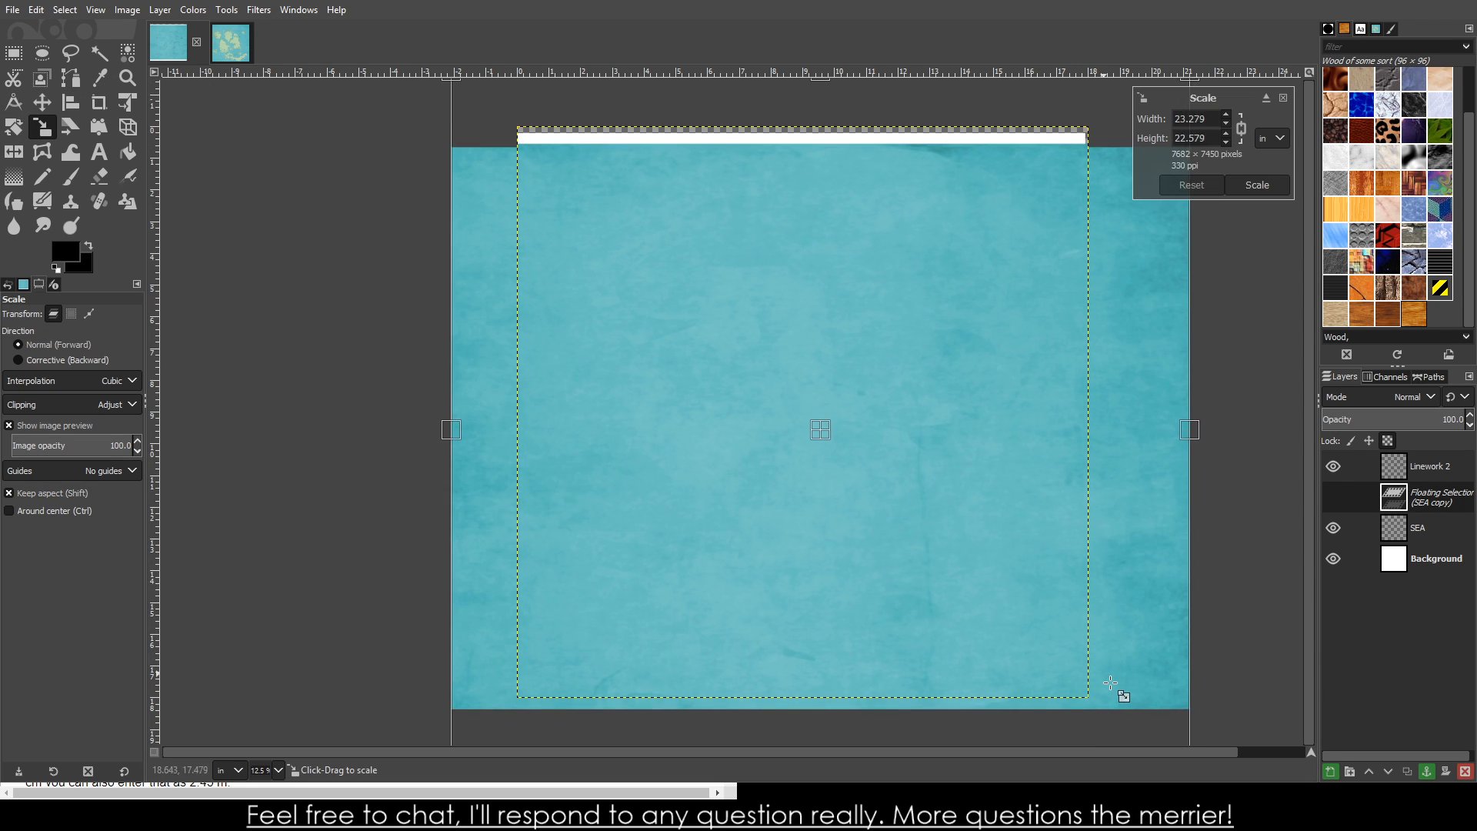
{"action": "left_click_drag", "start_coordinate": [1110, 684], "coordinate": [1114, 684]}
{"action": "left_click_drag", "start_coordinate": [1108, 385], "coordinate": [1097, 356]}
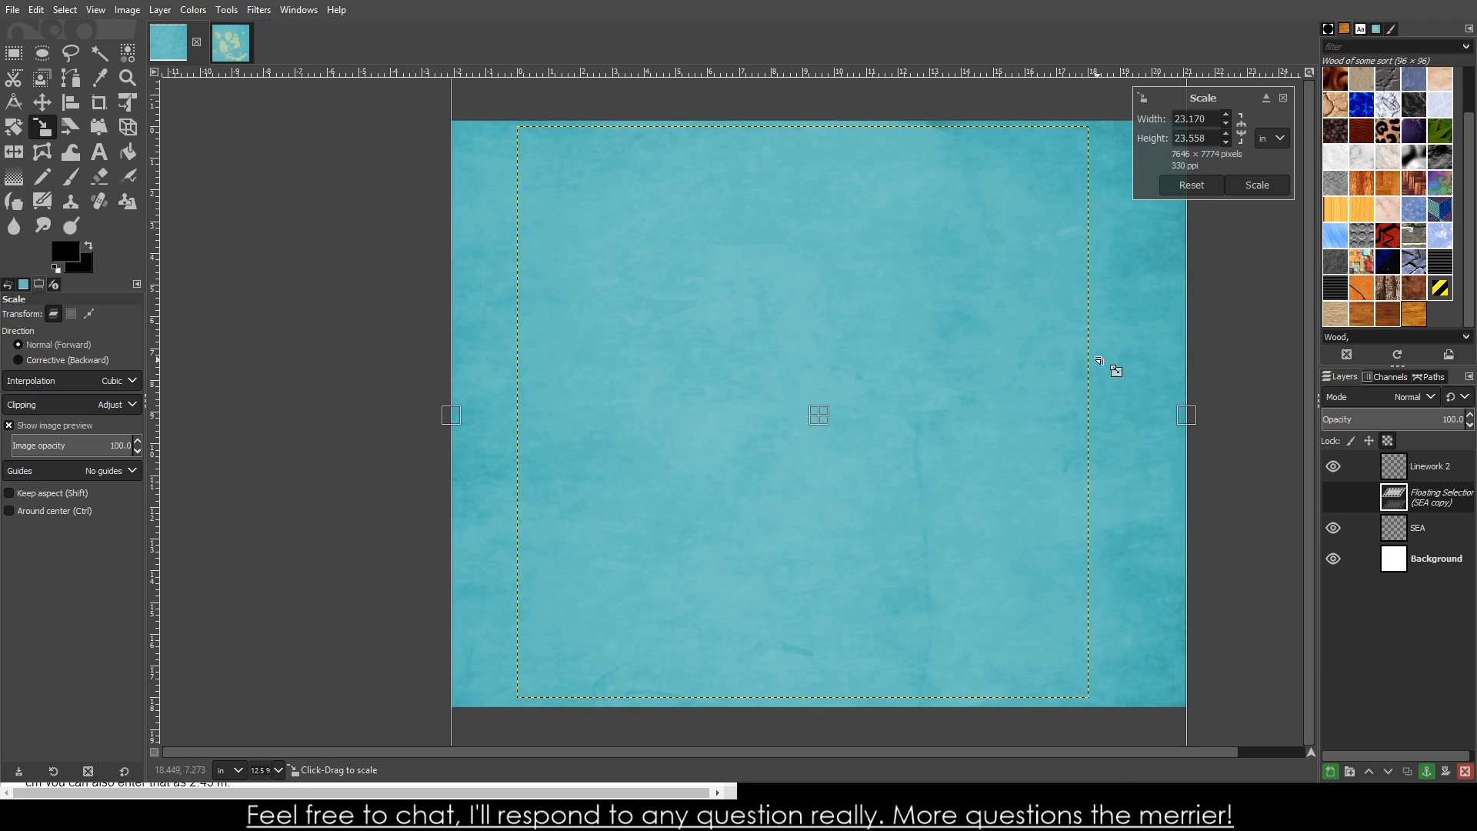
{"action": "left_click", "coordinate": [1428, 771]}
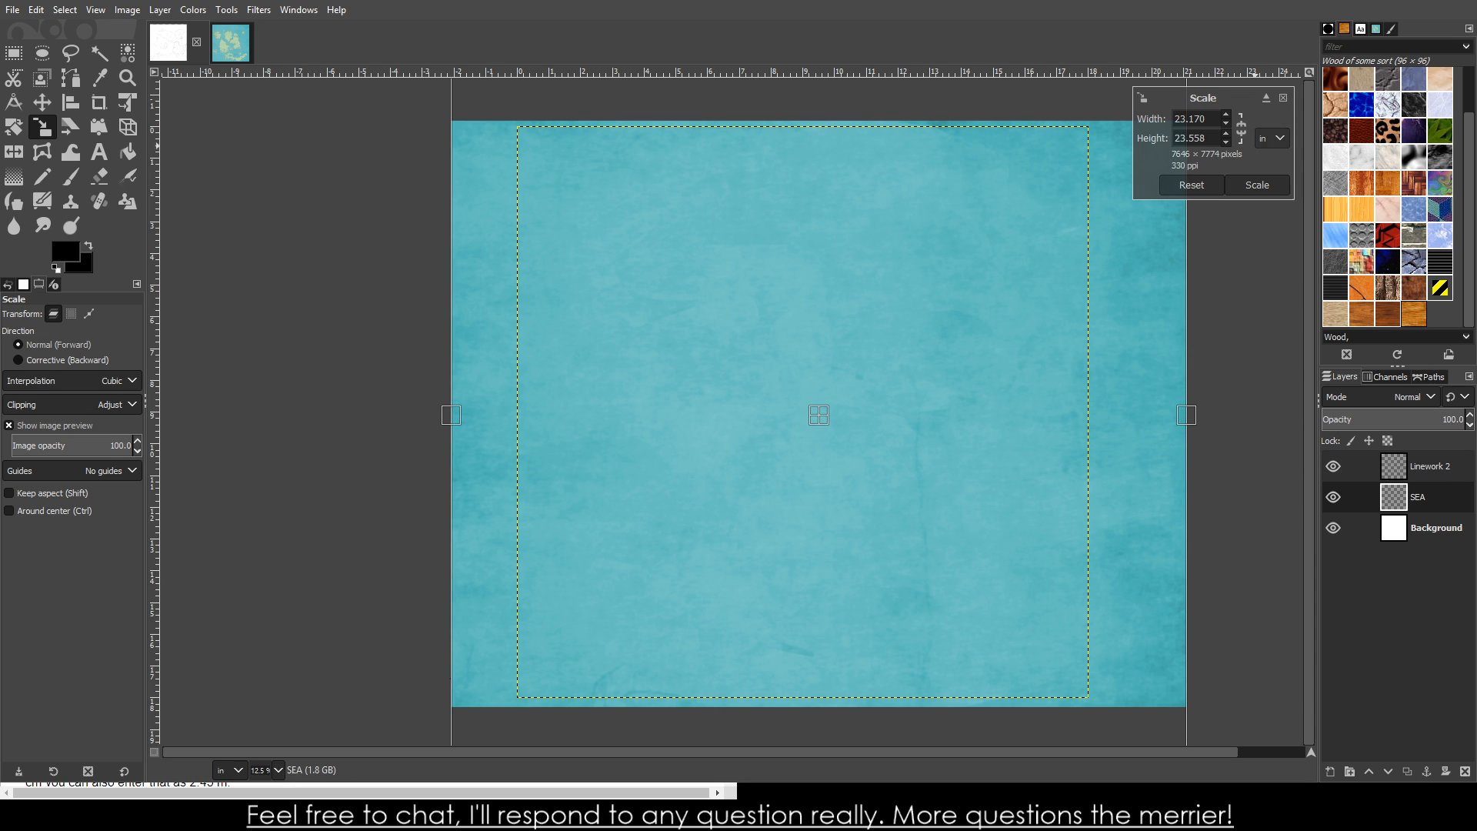
{"action": "left_click", "coordinate": [1258, 186]}
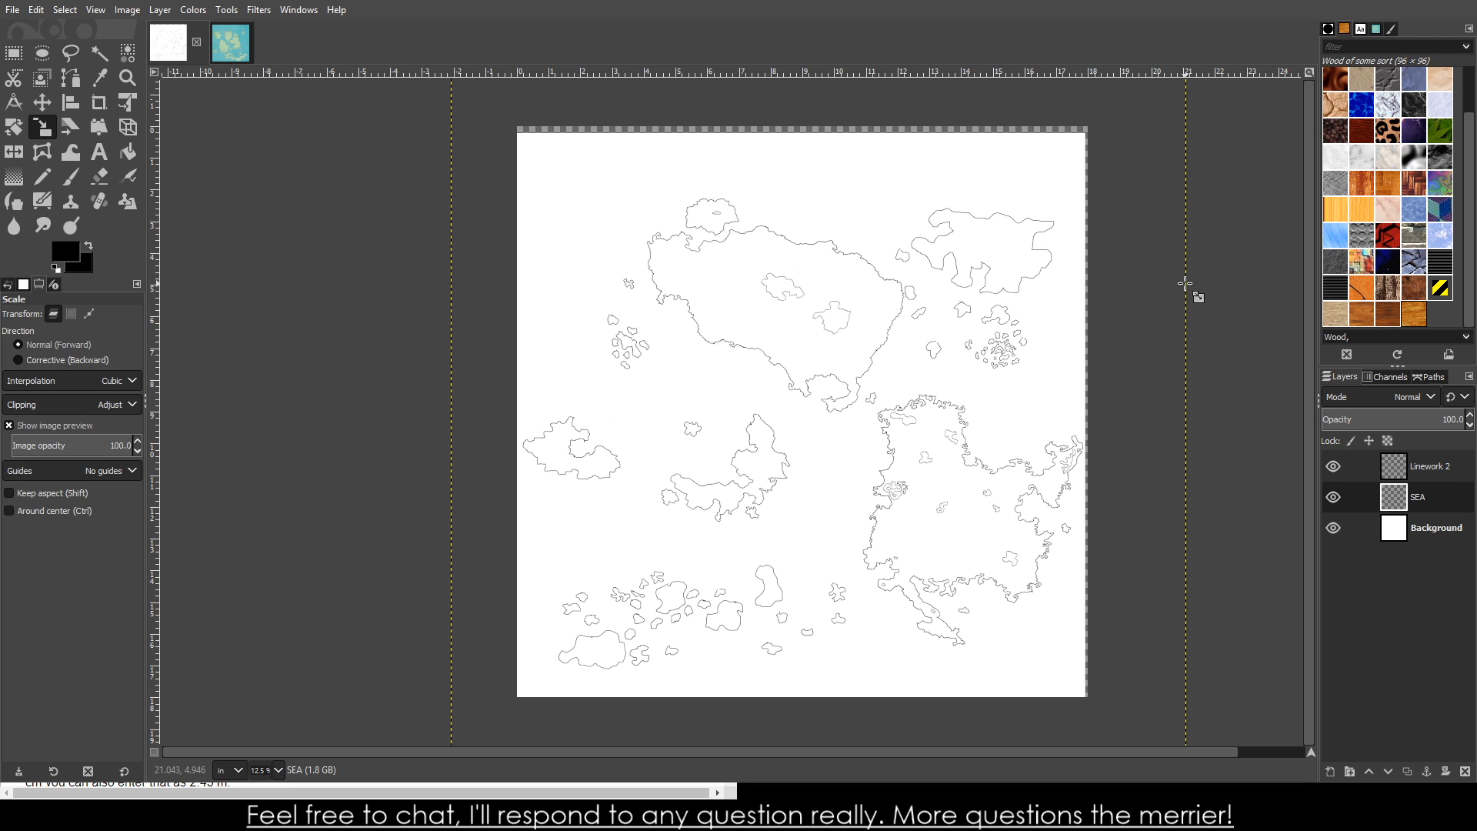
- Paste the sea texture again and try to stretch it over the canvas at about 19.62 × 23.75 in
{"action": "key", "text": "ctrl+v"}
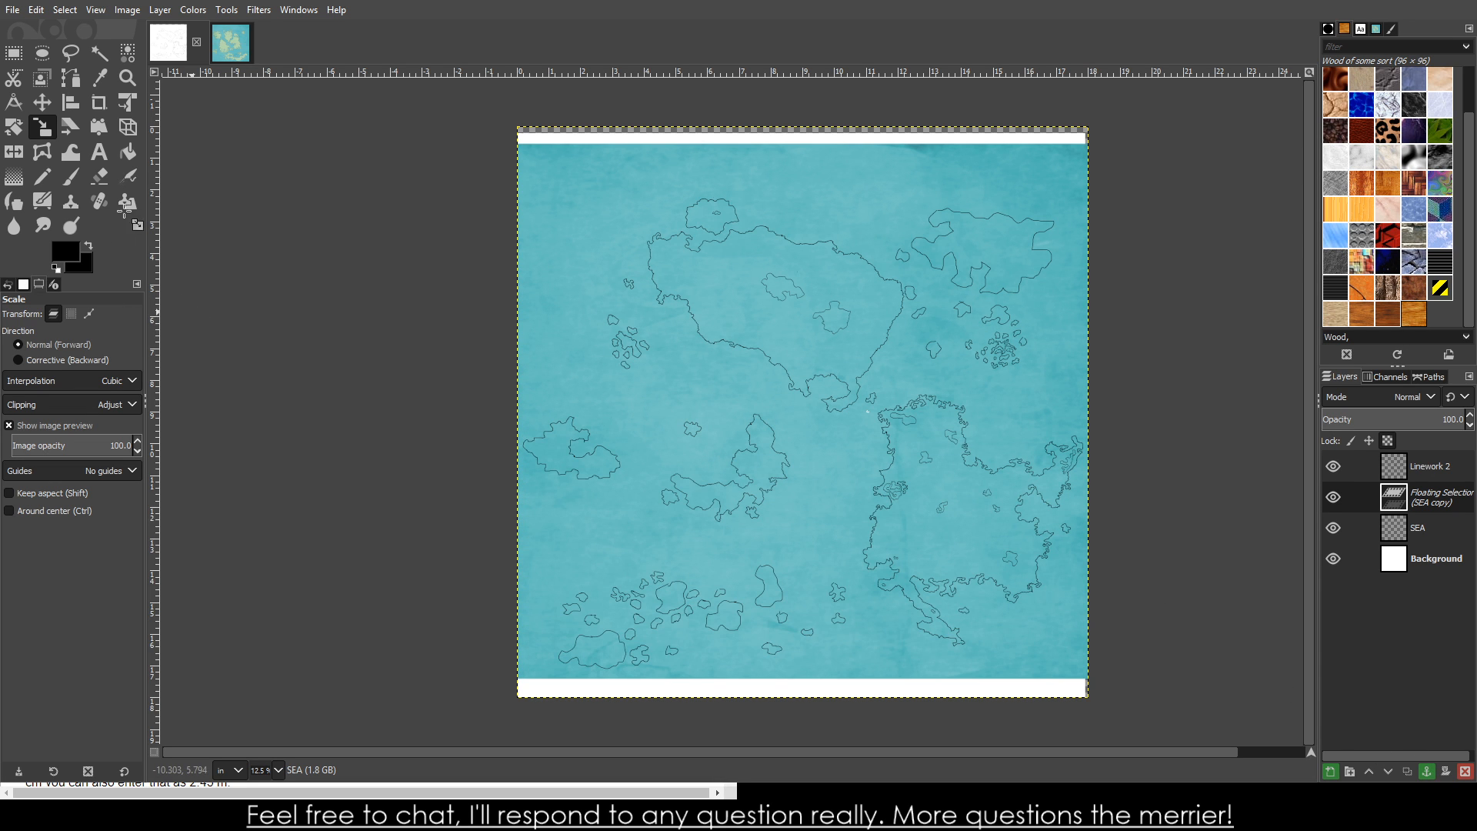
{"action": "left_click", "coordinate": [516, 157]}
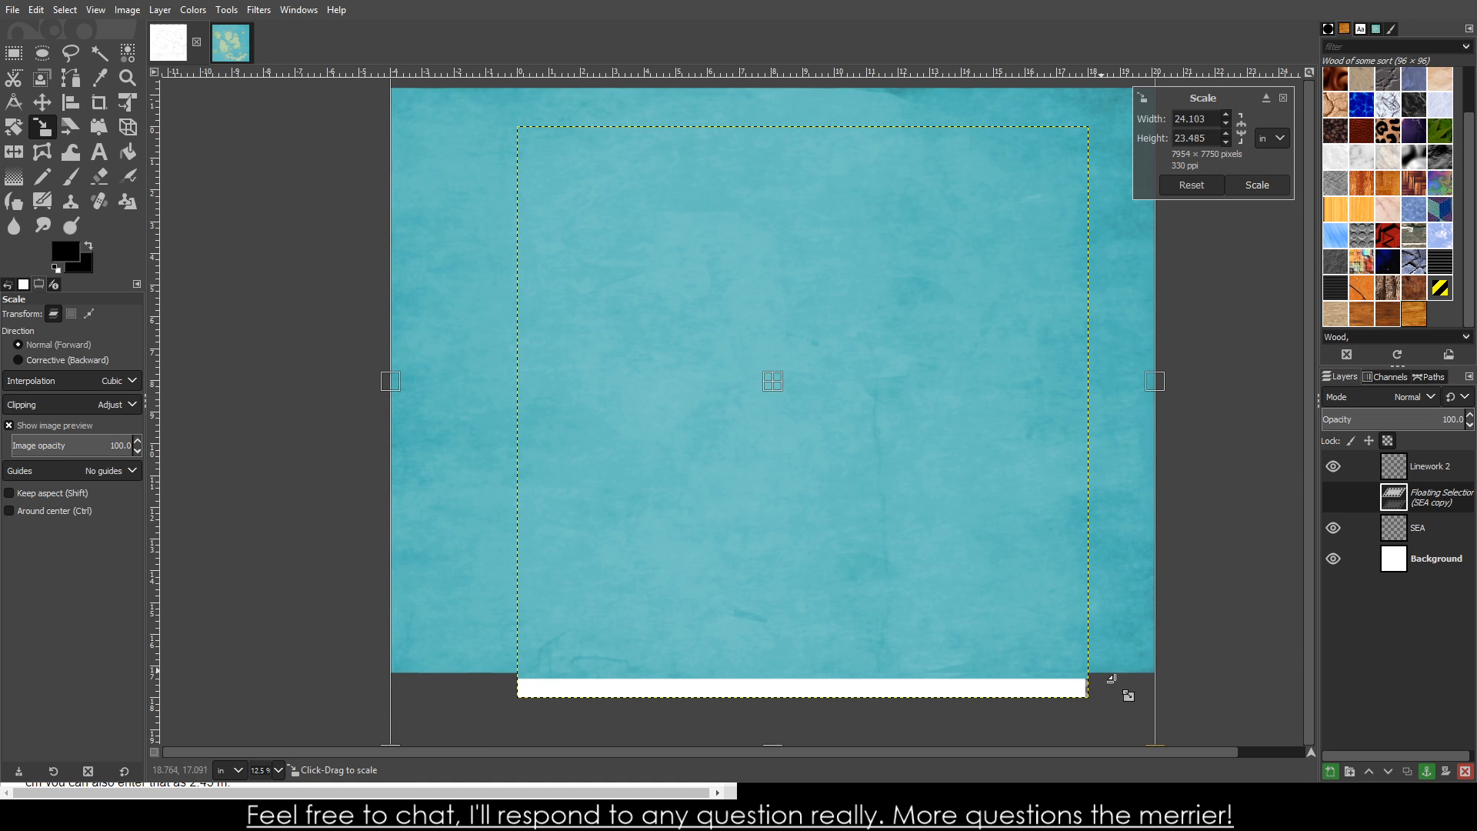
{"action": "mouse_move", "coordinate": [1121, 690]}
{"action": "left_mouse_down"}
{"action": "mouse_move", "coordinate": [1128, 722]}
{"action": "mouse_move", "coordinate": [1104, 712]}
{"action": "left_mouse_up"}
{"action": "left_click_drag", "start_coordinate": [425, 97], "coordinate": [518, 119]}
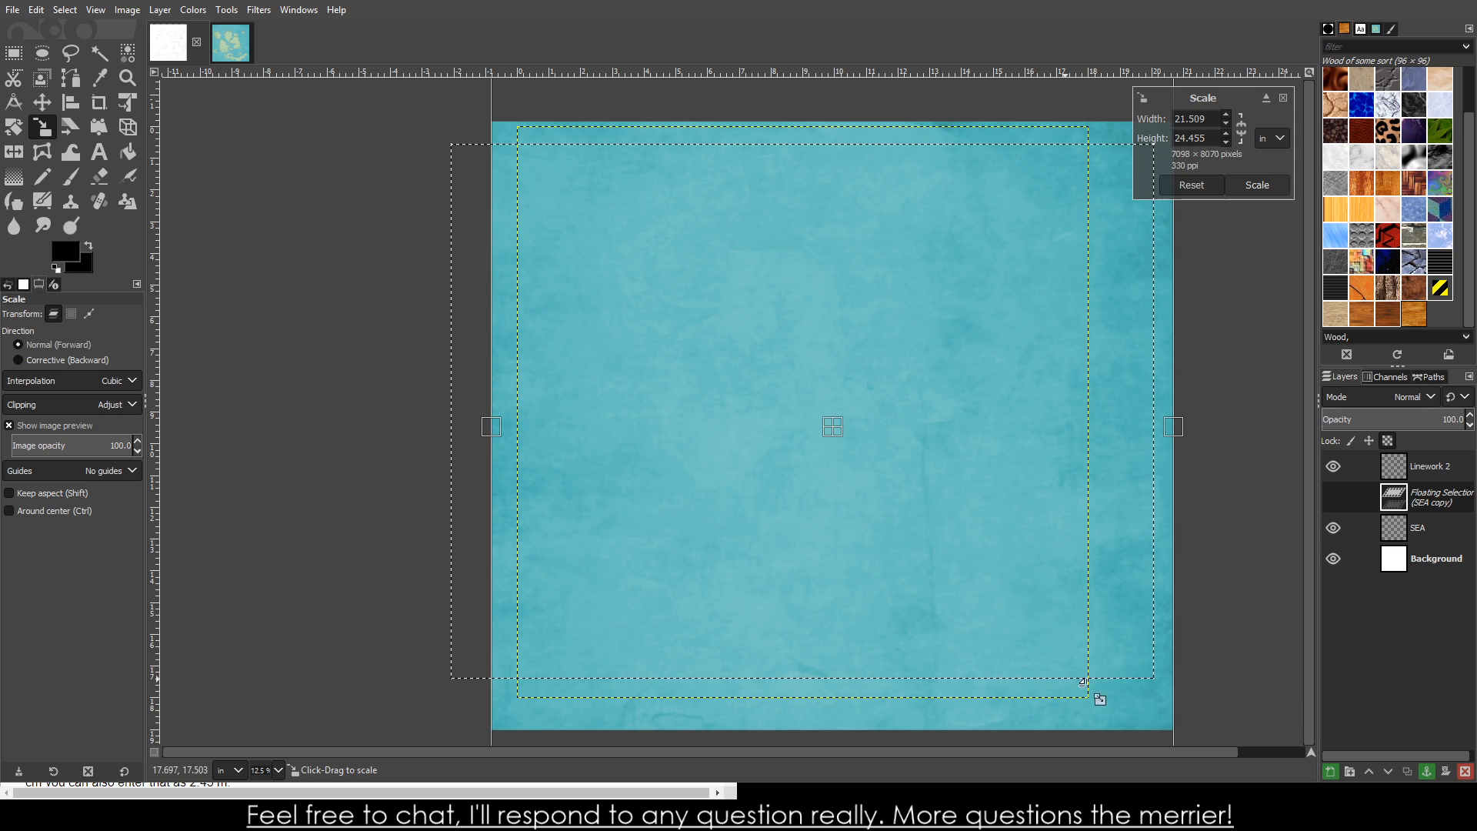
{"action": "left_click_drag", "start_coordinate": [1145, 721], "coordinate": [1081, 695]}
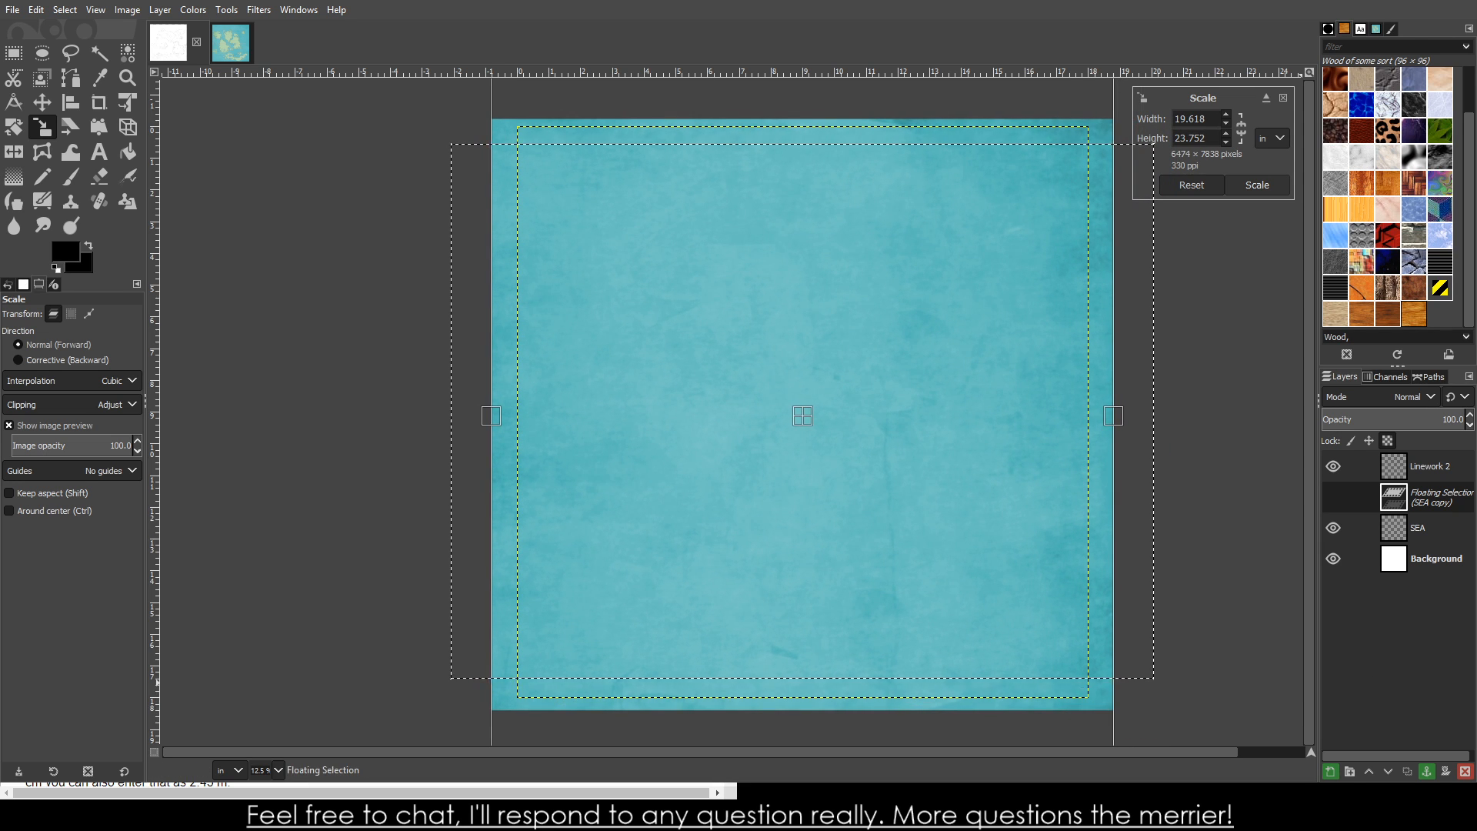
{"action": "left_click", "coordinate": [1427, 771]}
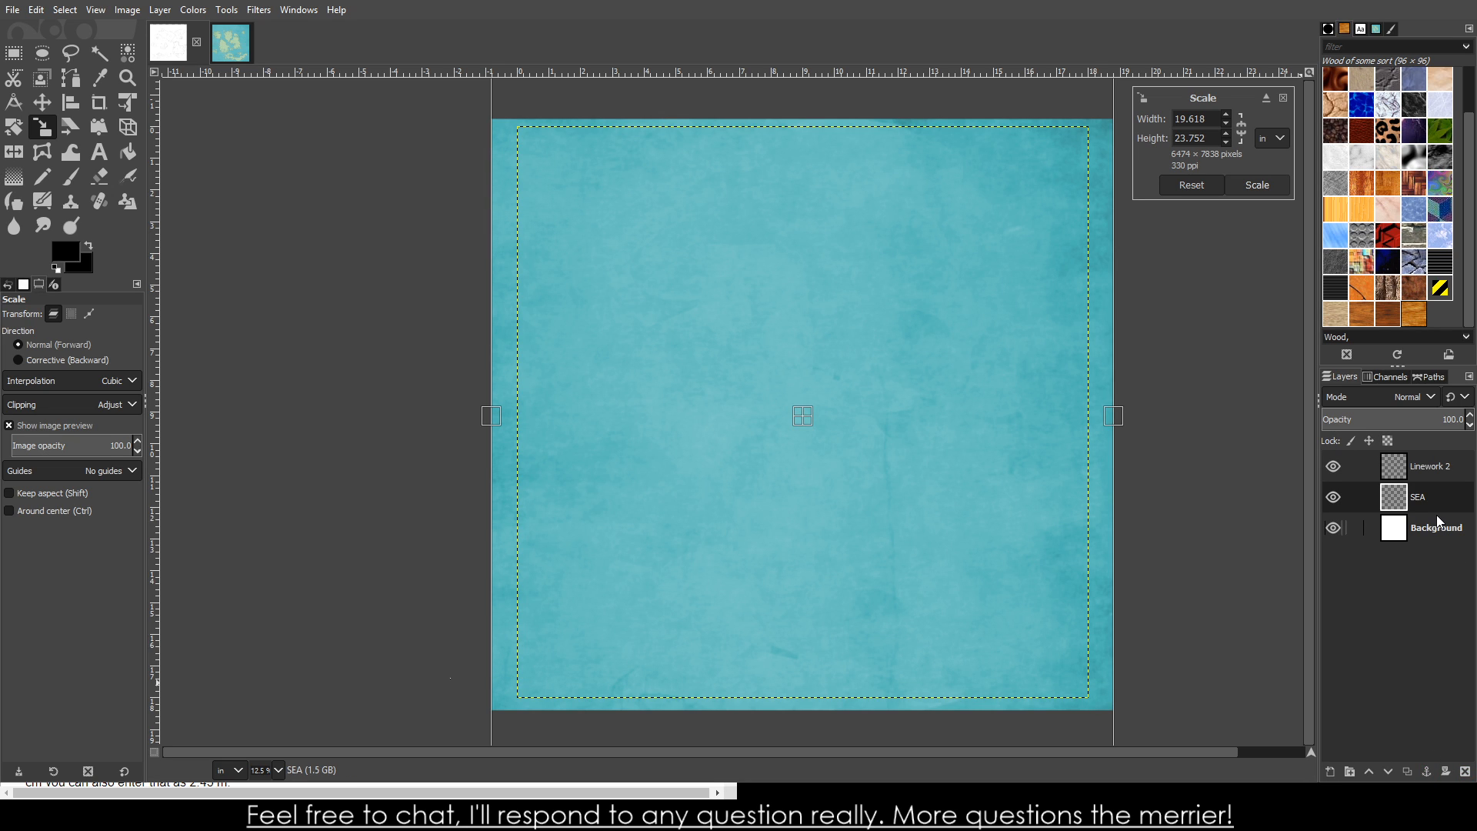
- Step back through the scaling adjustments, try scaling the SEA layer to about 24.69 × 25.4 in, and undo that scaling
{"action": "key", "text": "ctrl+z"}
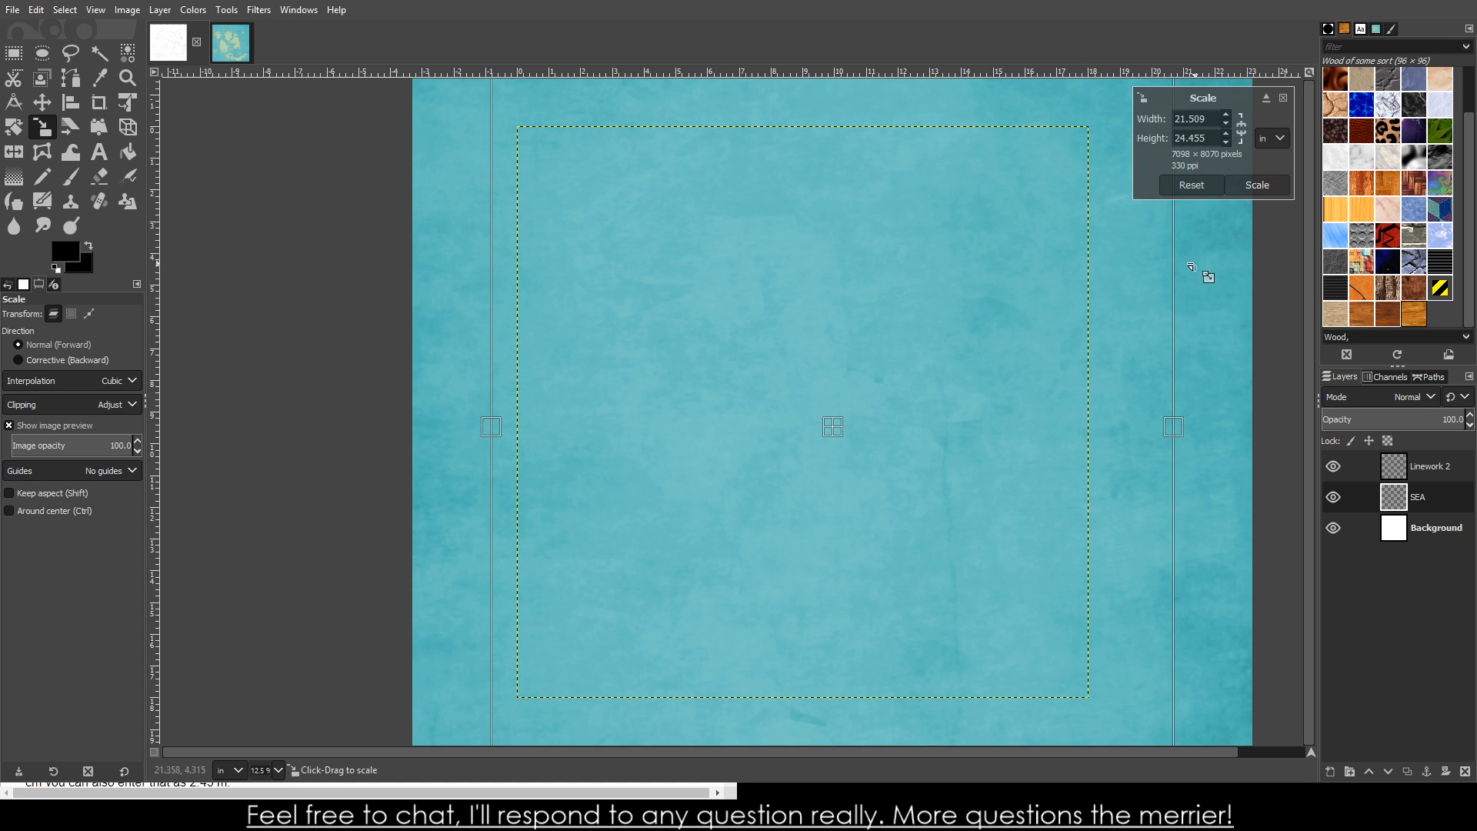
{"action": "key", "text": "ctrl+z"}
{"action": "key", "text": "ctrl+z"}
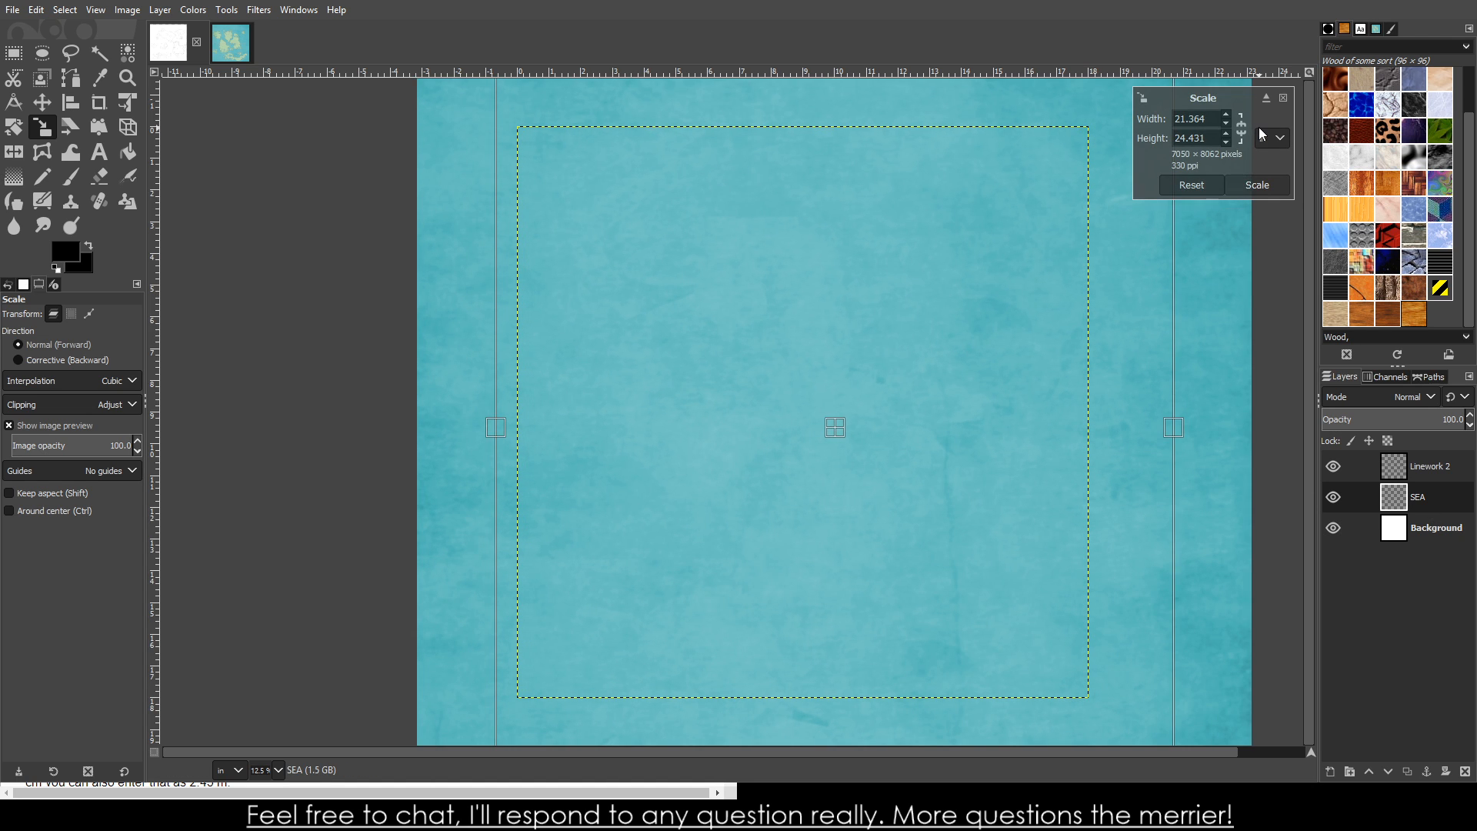
{"action": "left_click", "coordinate": [1266, 181]}
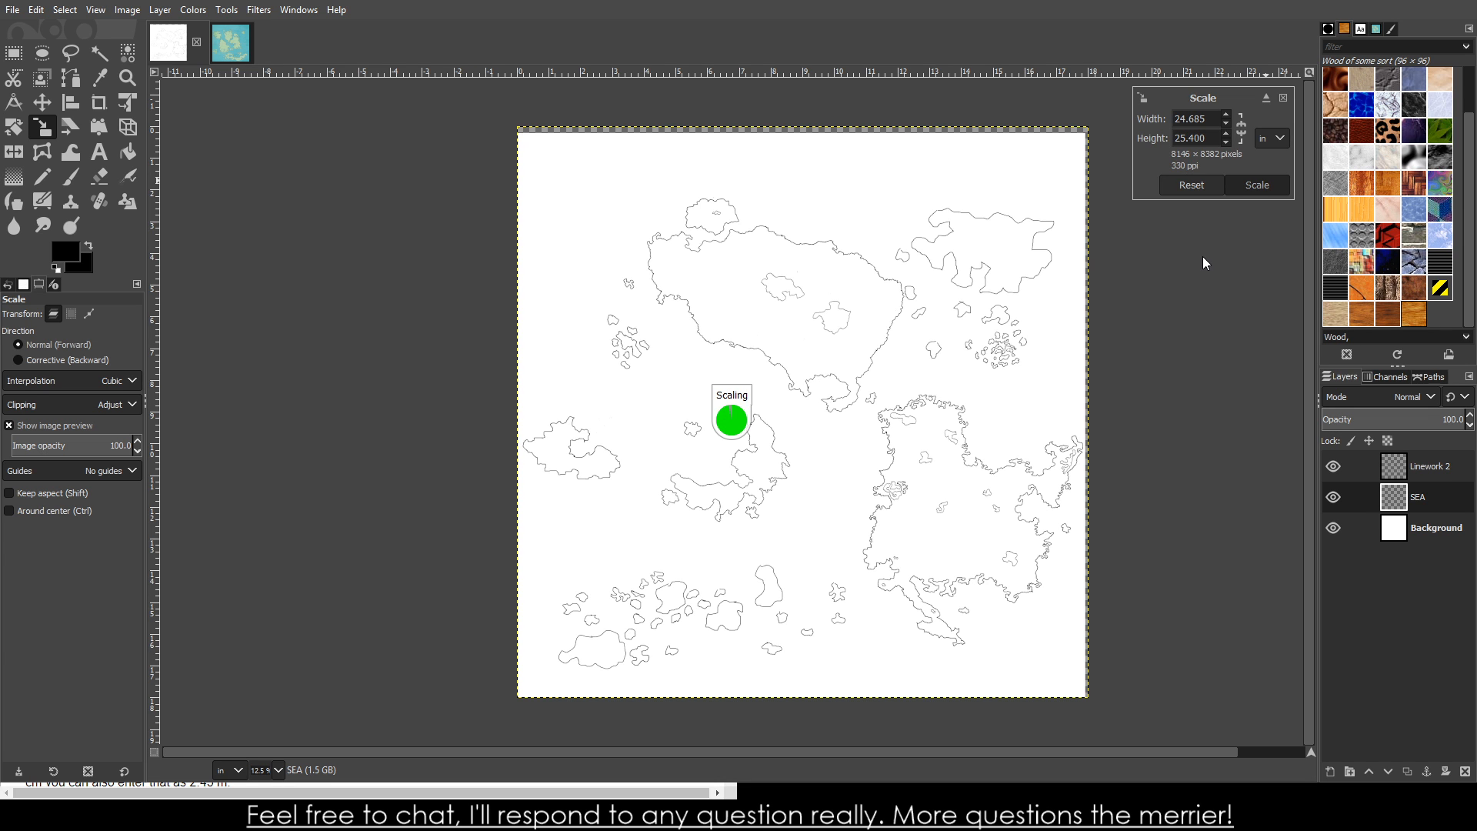
{"action": "scroll", "coordinate": [1171, 314], "scroll_direction": "down", "scroll_amount": 3}
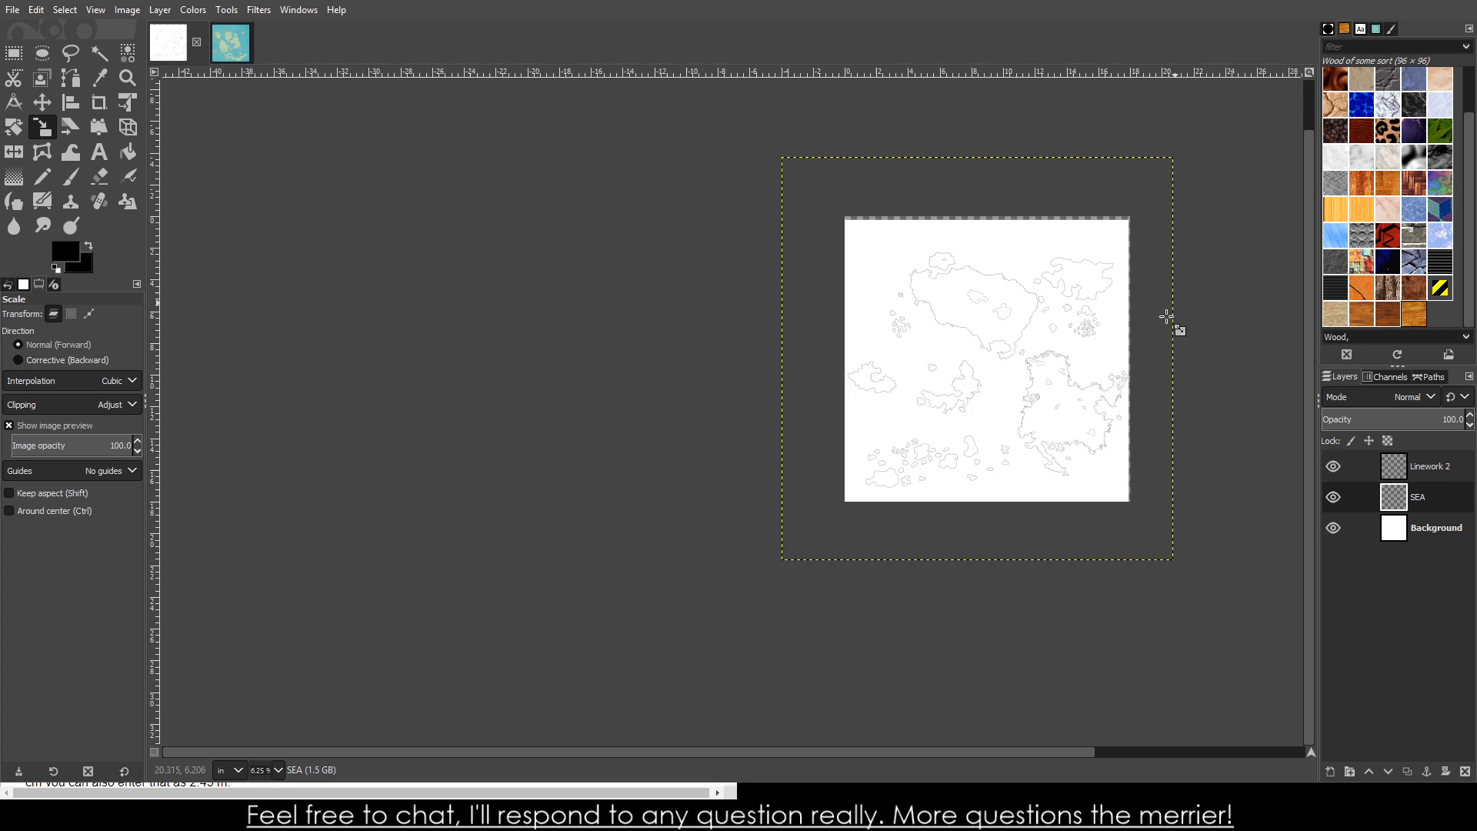
{"action": "scroll", "coordinate": [1177, 358], "scroll_direction": "up", "scroll_amount": 3}
{"action": "key", "text": "ctrl+z"}
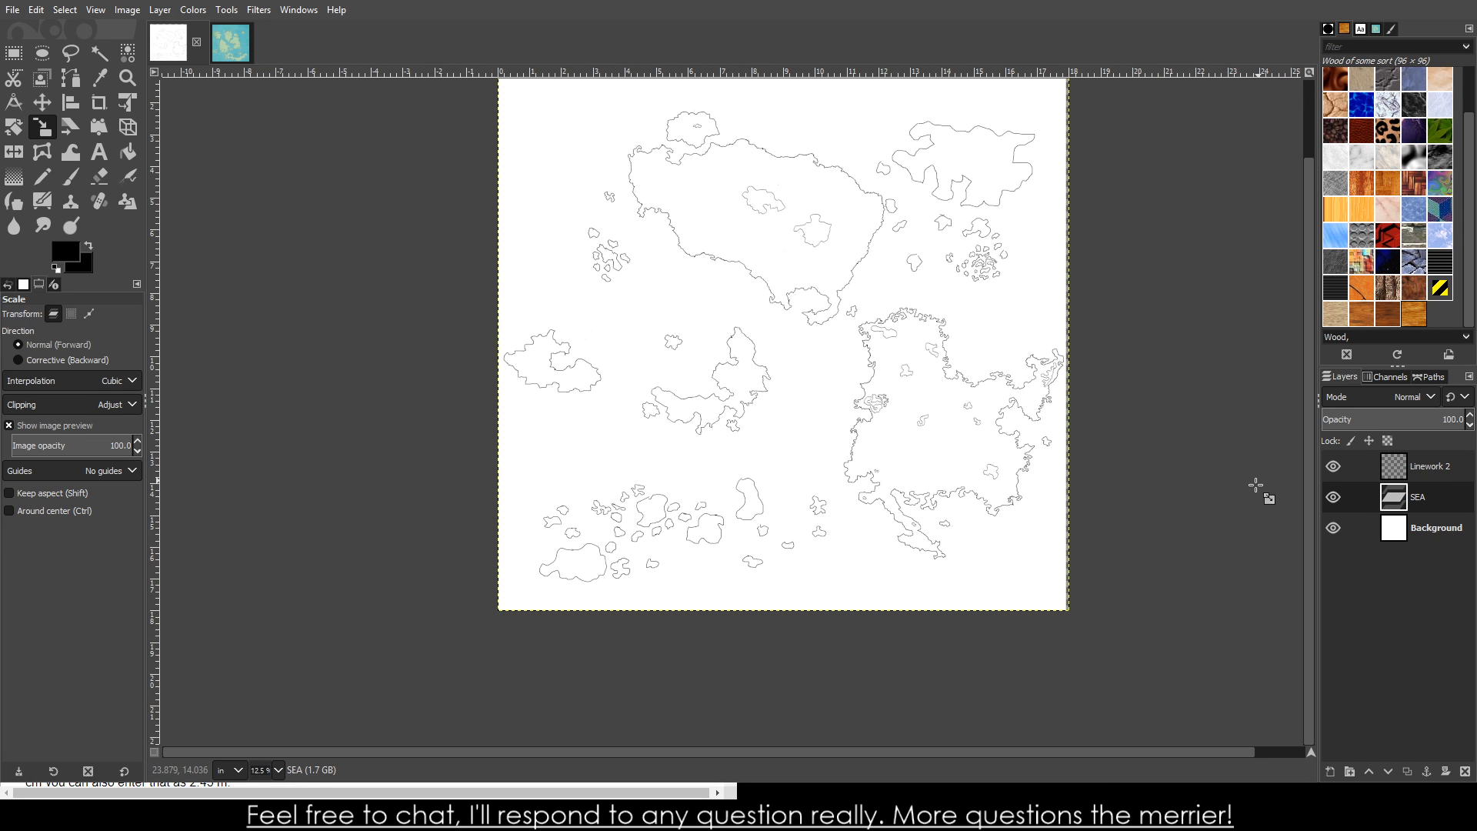
- Paste the sea texture, scale it to about 19.26 × 23.86 in to cover the full canvas, and anchor it to the SEA layer
{"action": "key", "text": "ctrl+v"}
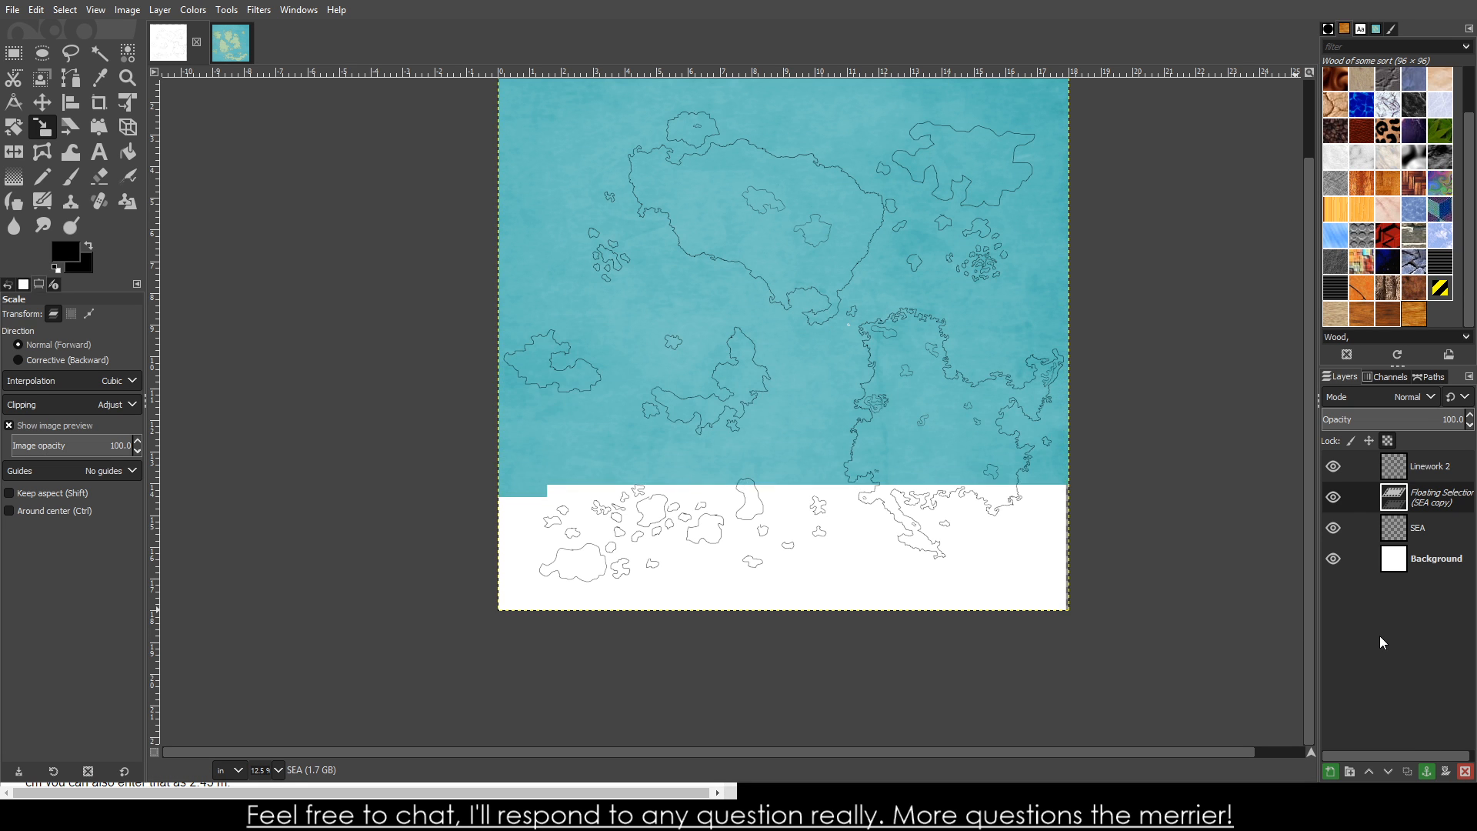
{"action": "scroll", "coordinate": [1198, 627], "scroll_direction": "down", "scroll_amount": 1}
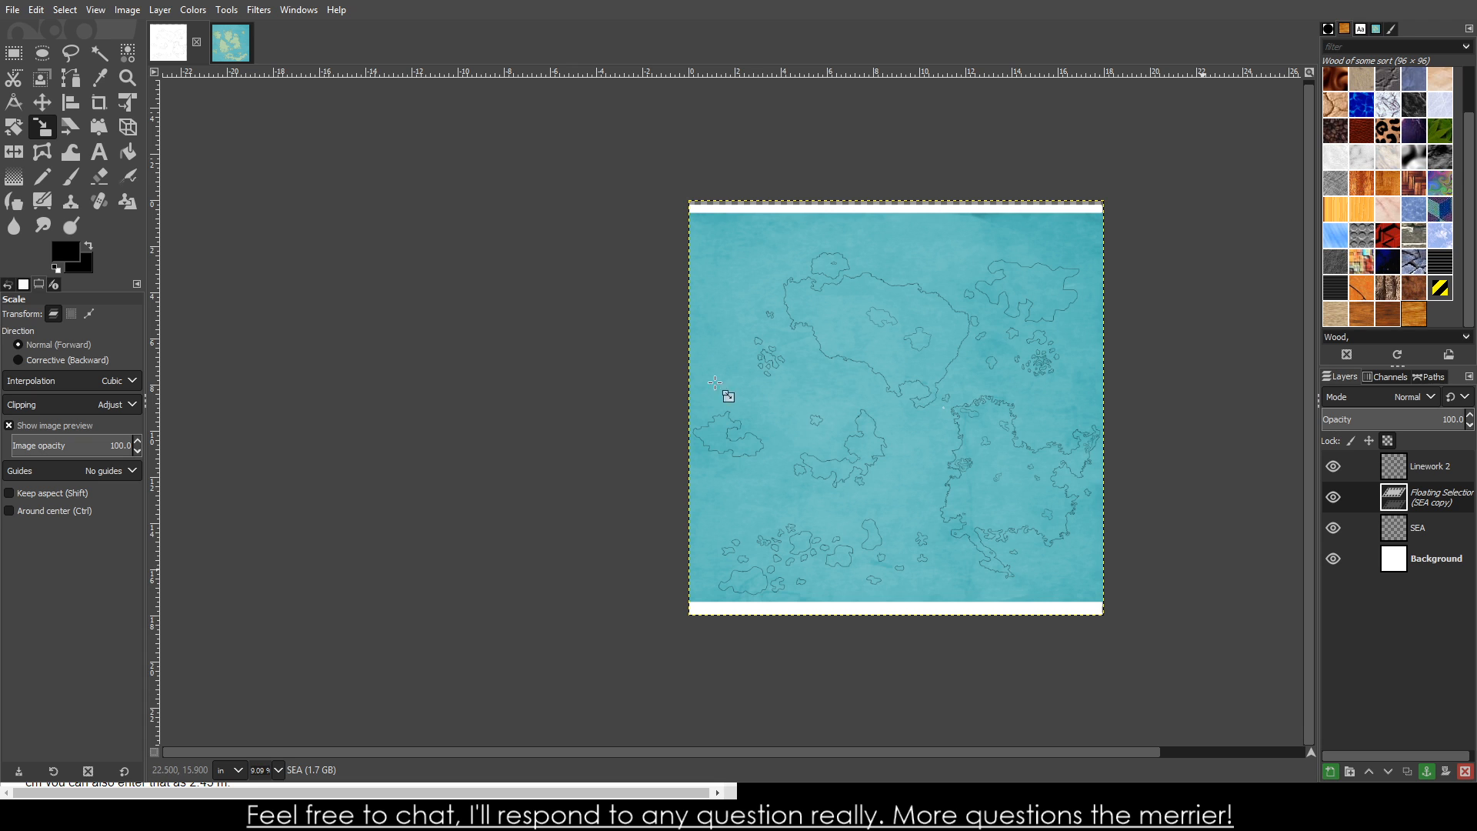
{"action": "left_click", "coordinate": [1094, 602]}
{"action": "left_click_drag", "start_coordinate": [649, 183], "coordinate": [722, 256]}
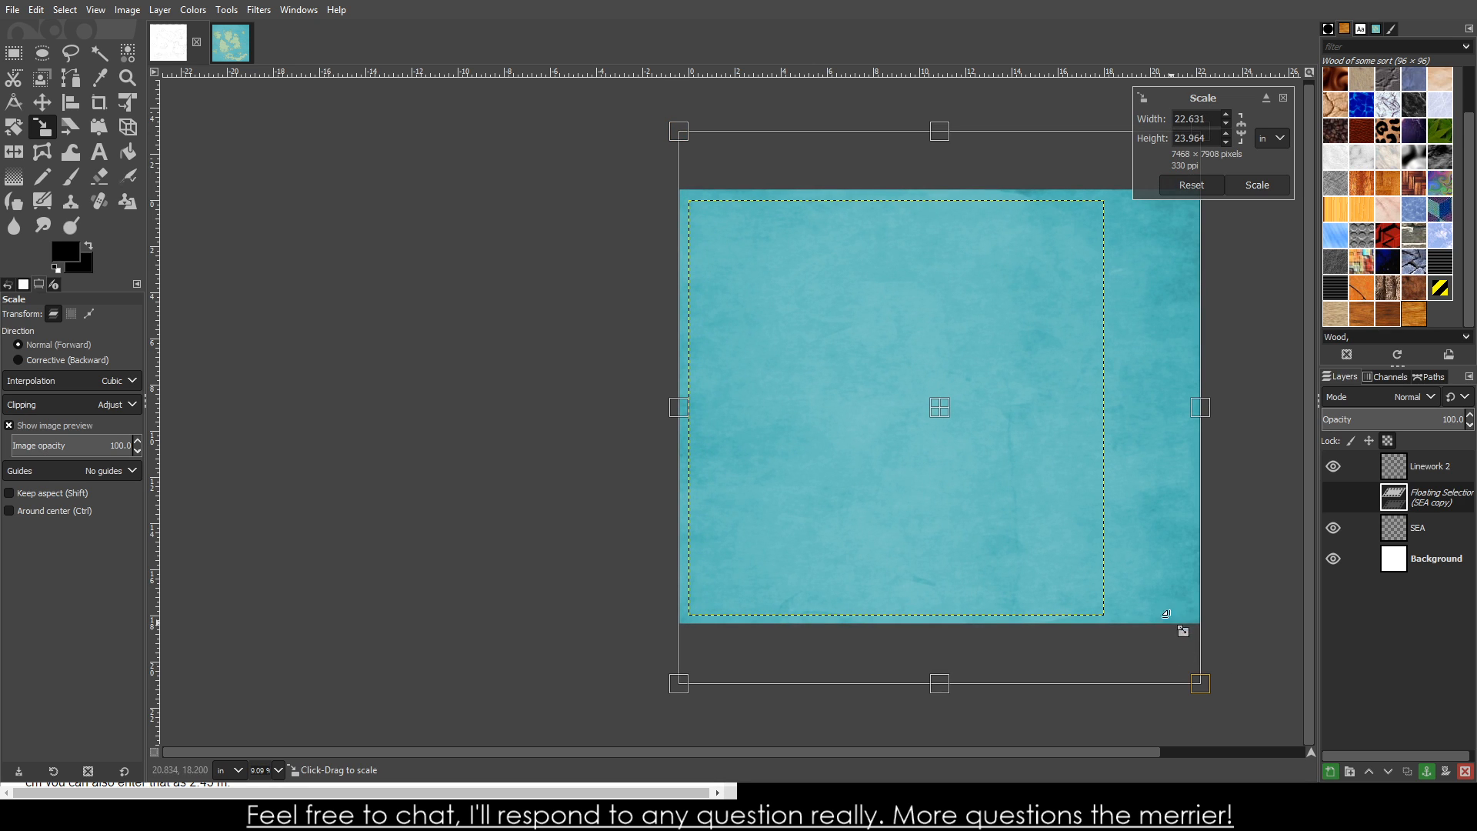
{"action": "left_click_drag", "start_coordinate": [1177, 625], "coordinate": [1131, 627]}
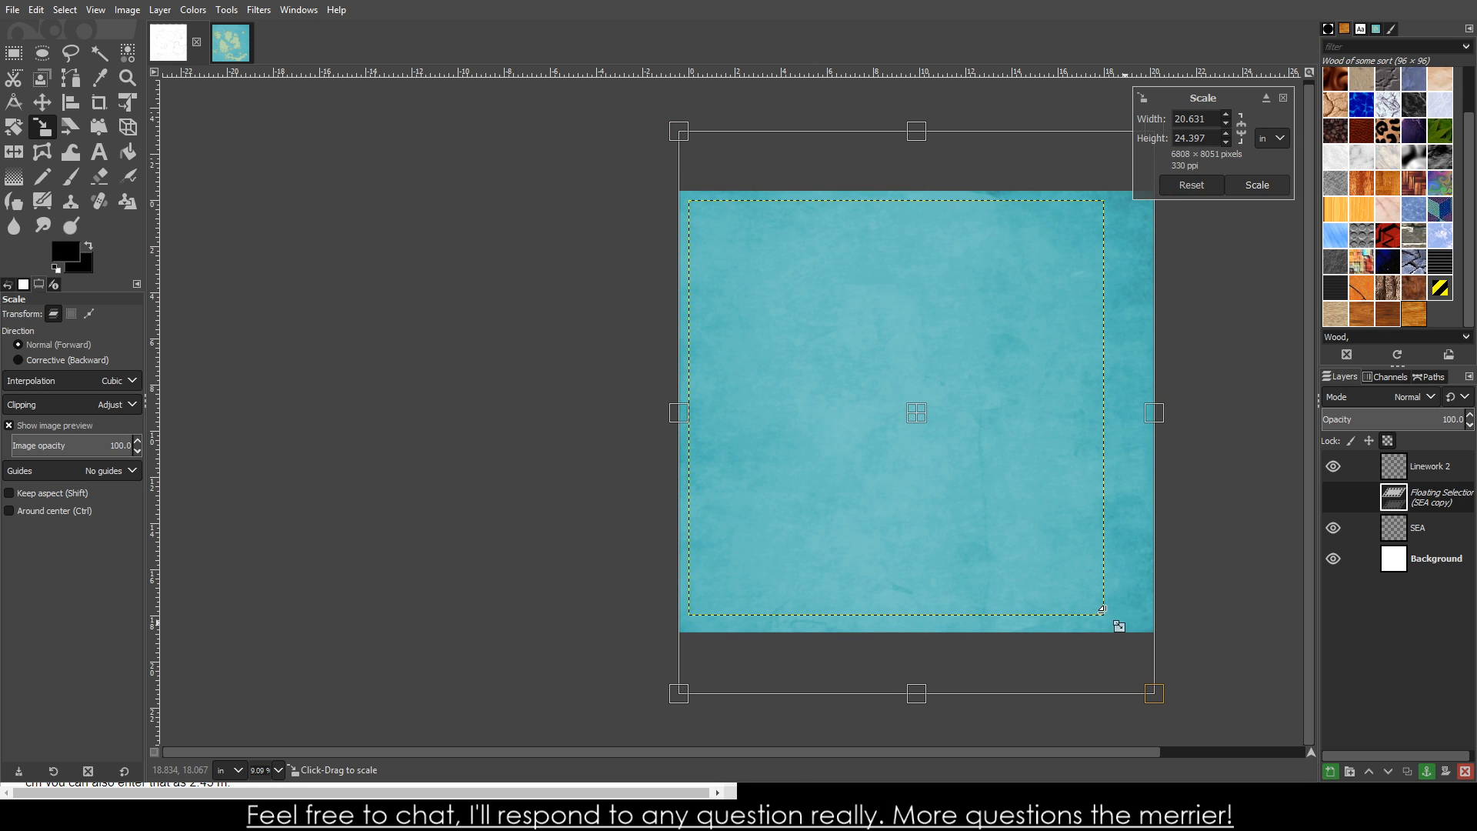
{"action": "mouse_move", "coordinate": [1125, 629]}
{"action": "left_mouse_down"}
{"action": "mouse_move", "coordinate": [1138, 700]}
{"action": "mouse_move", "coordinate": [1105, 636]}
{"action": "mouse_move", "coordinate": [1121, 617]}
{"action": "mouse_move", "coordinate": [1105, 633]}
{"action": "left_mouse_up"}
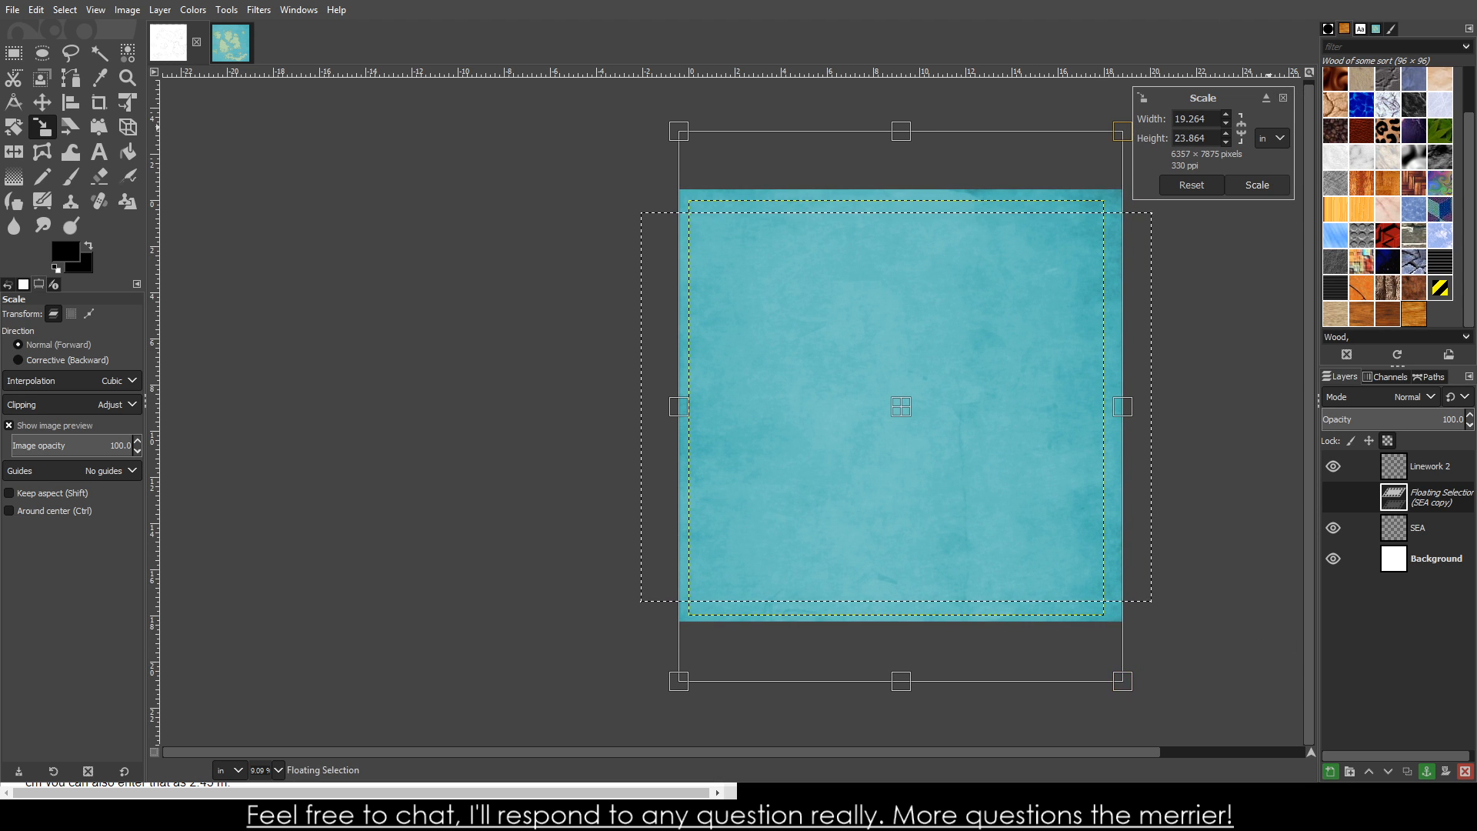
{"action": "left_click", "coordinate": [1258, 184]}
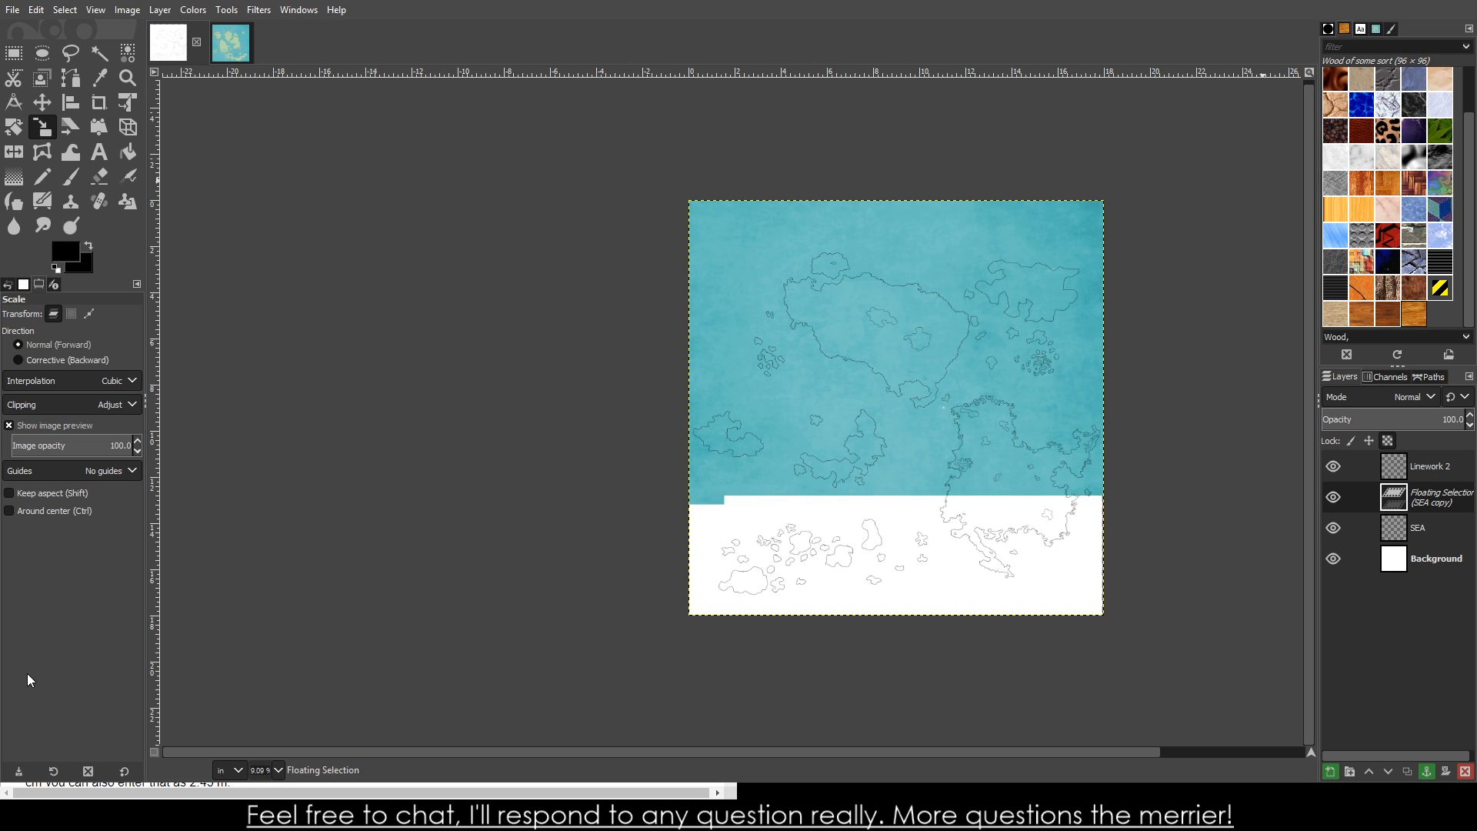
{"action": "left_click", "coordinate": [1427, 769]}
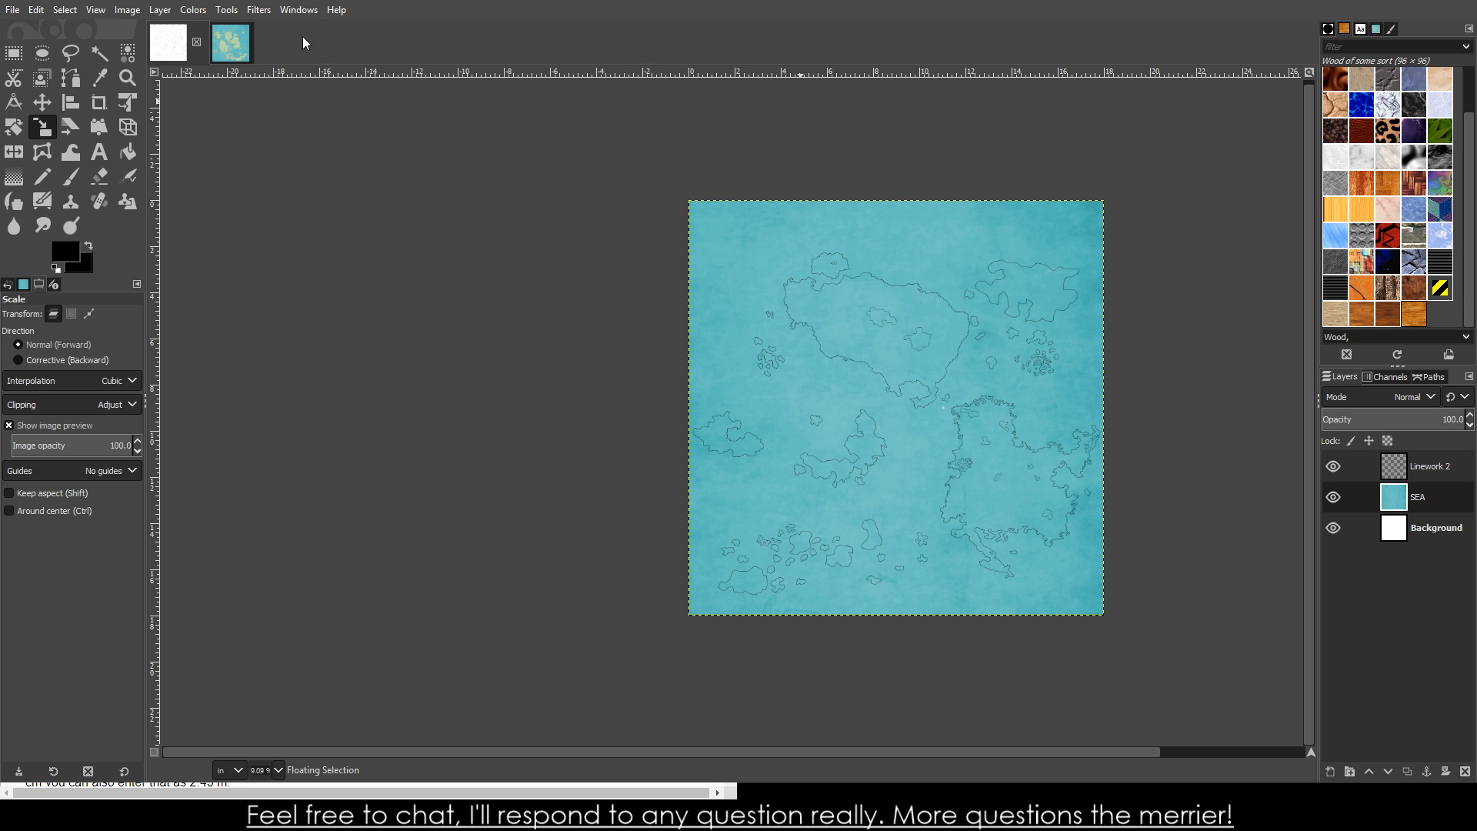
- Copy the Temperature Zones layer from the coloured map and paste it onto a new EQUATOR layer above SEA in the linework map
{"action": "left_click", "coordinate": [248, 50]}
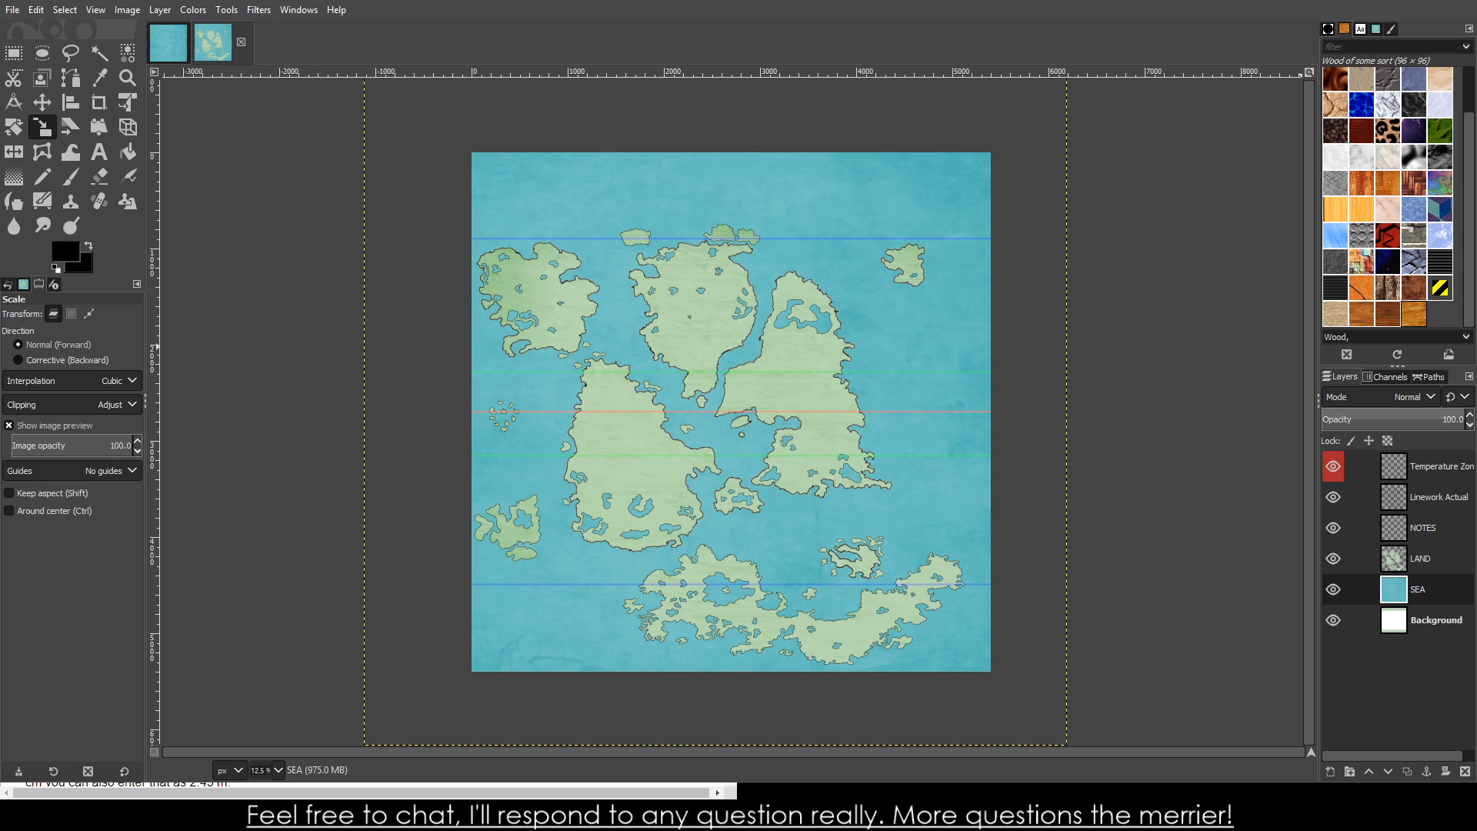
{"action": "left_click", "coordinate": [1462, 464]}
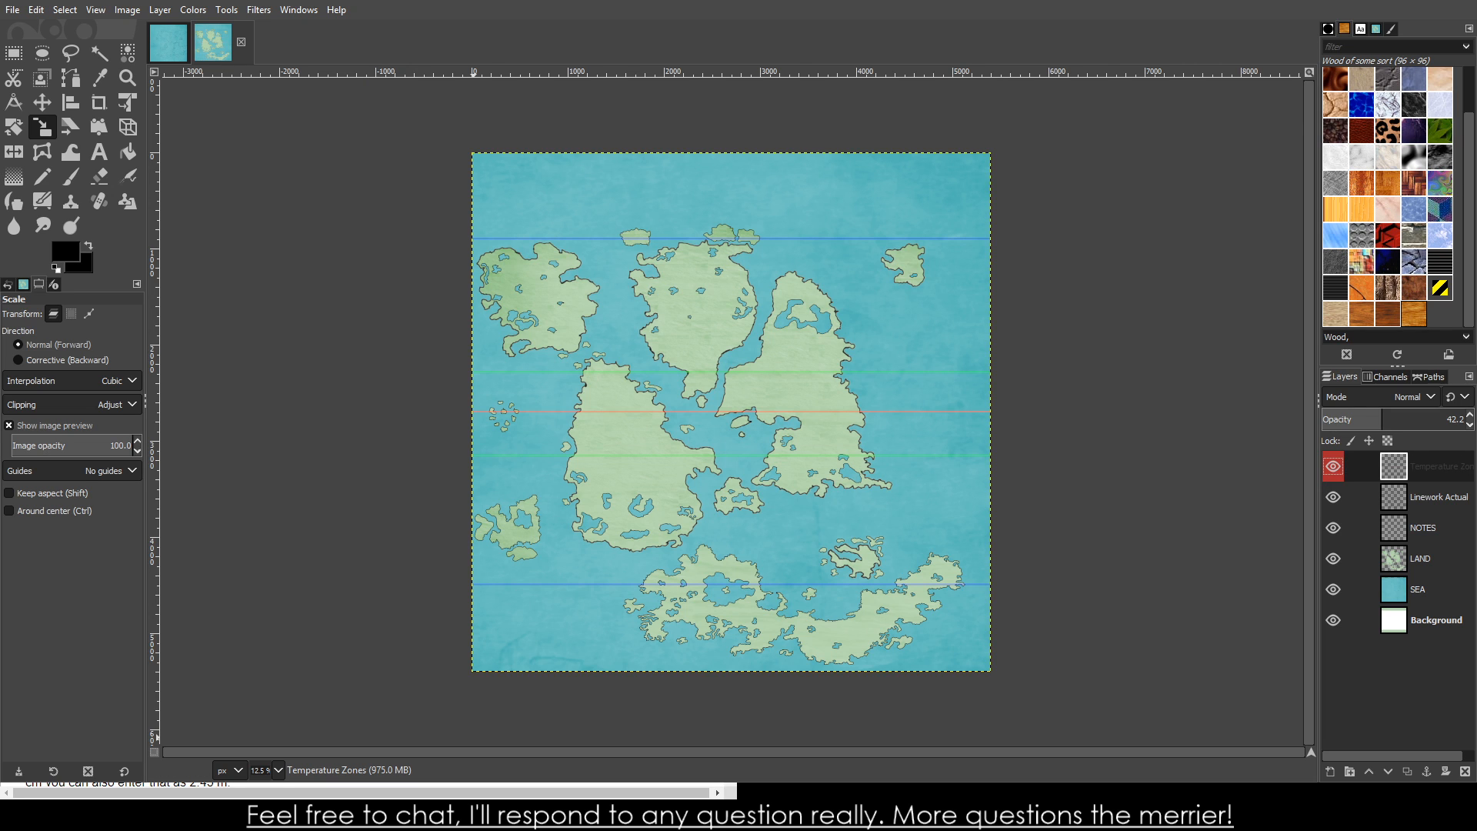
{"action": "left_click", "coordinate": [42, 102]}
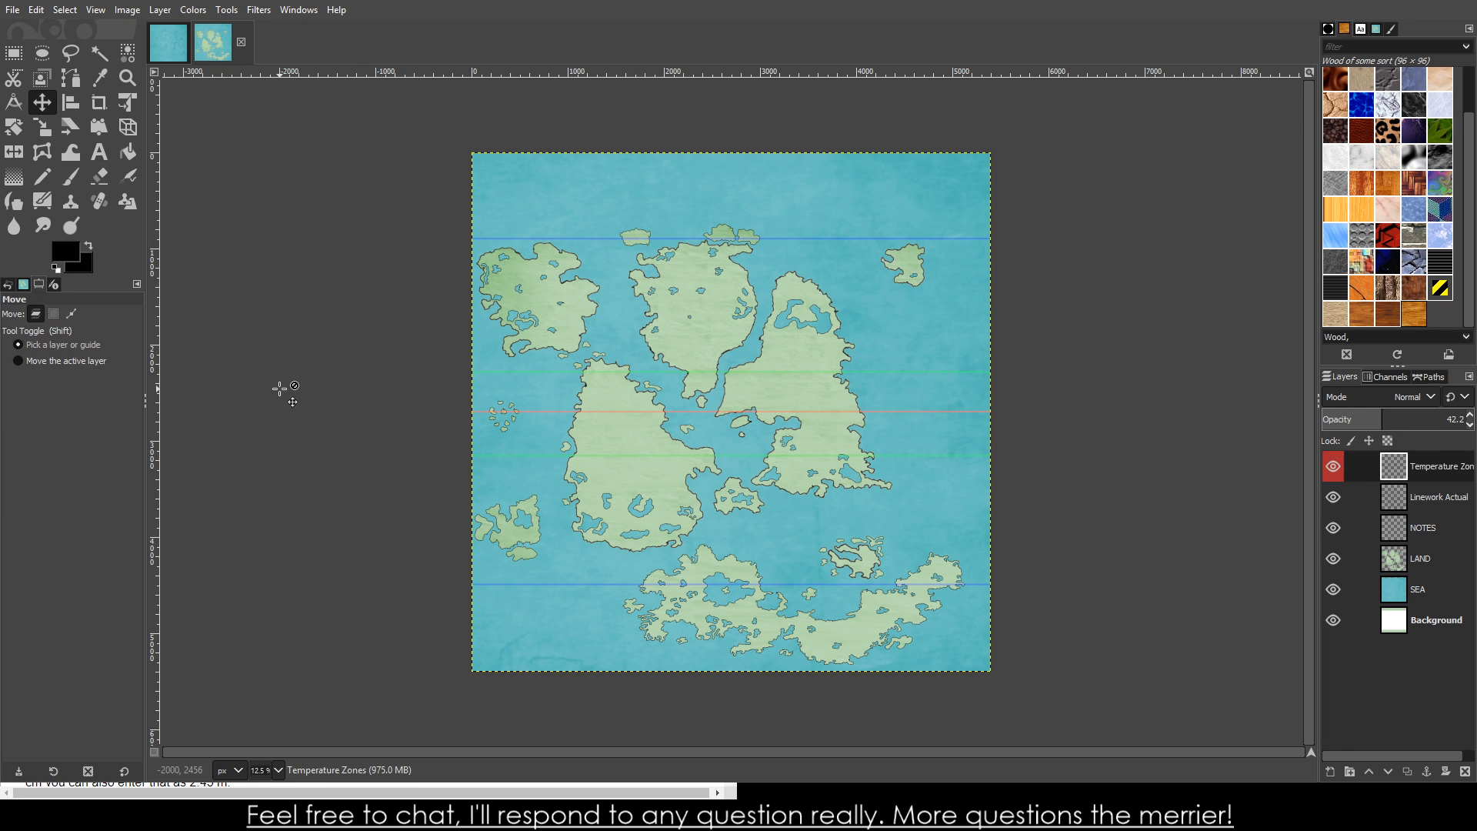
{"action": "key", "text": "ctrl+c"}
{"action": "left_click", "coordinate": [177, 54]}
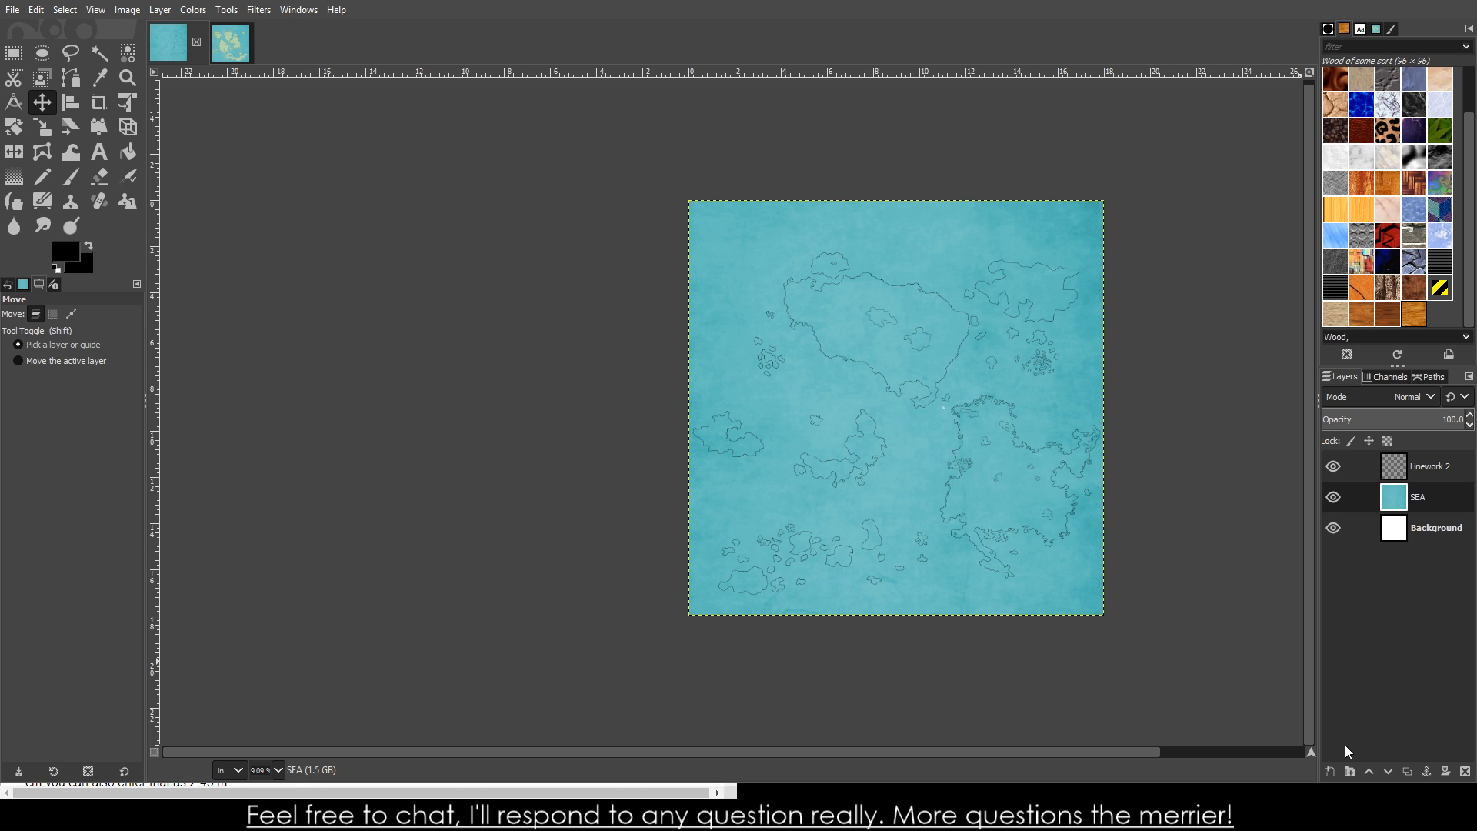
{"action": "key", "text": "ctrl+v"}
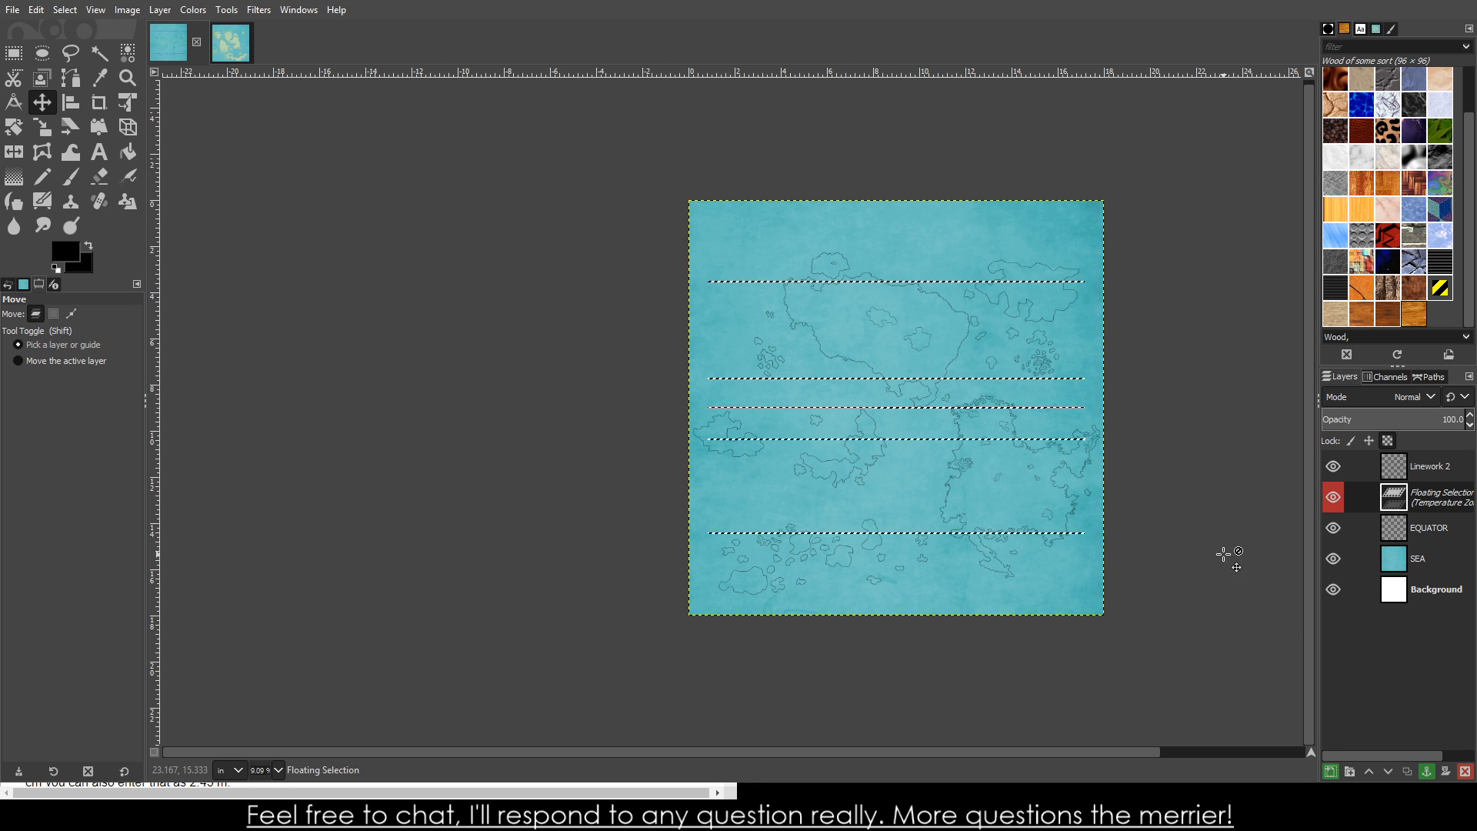
- Compare the pasted temperature lines with the coloured map, setting that map's ruler units to inches to read the lines' positions
{"action": "scroll", "coordinate": [1222, 546], "scroll_direction": "up", "scroll_amount": 3}
{"action": "scroll", "coordinate": [1224, 541], "scroll_direction": "down", "scroll_amount": 2}
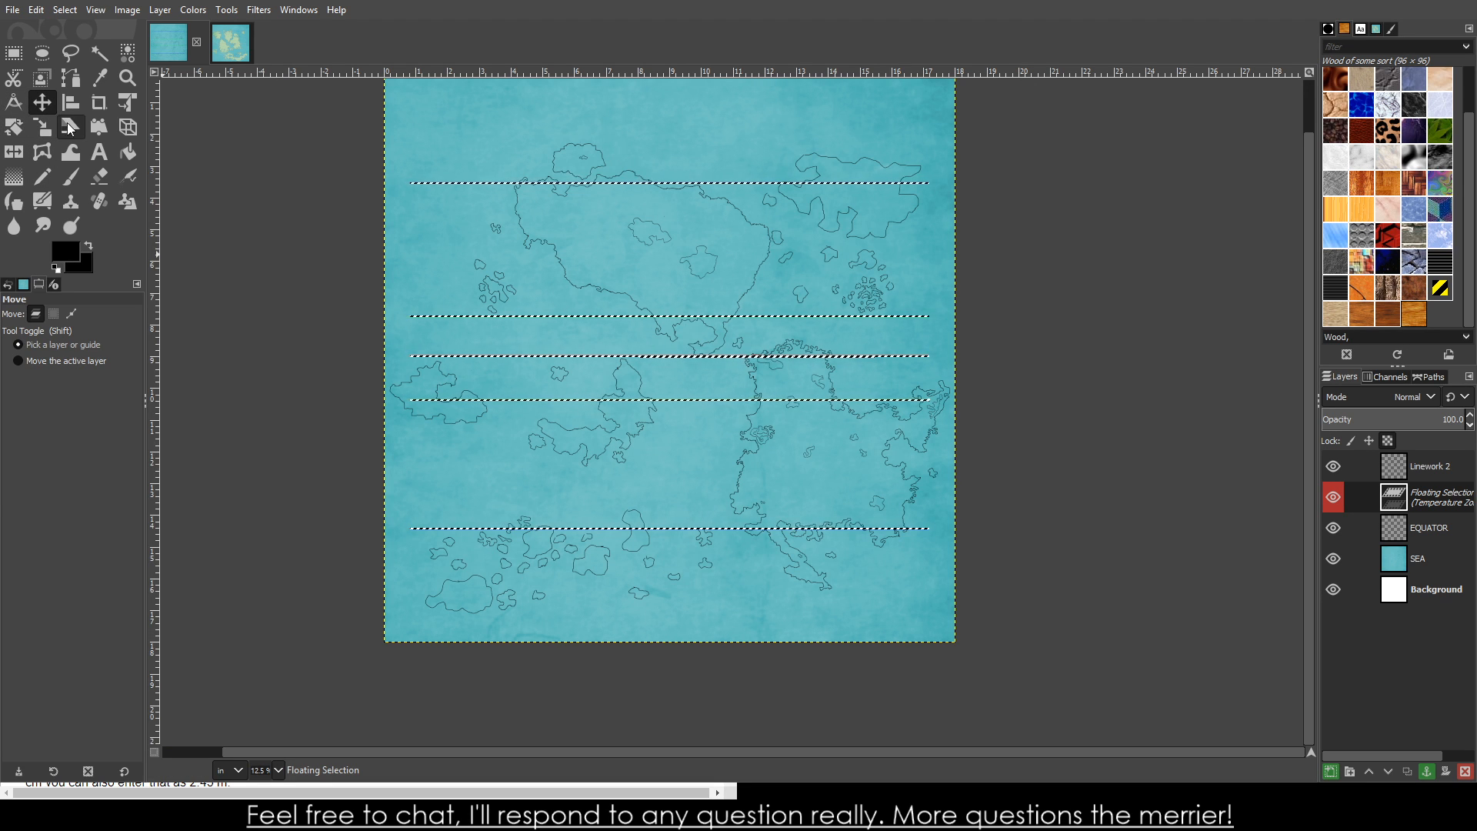
{"action": "left_click", "coordinate": [214, 45]}
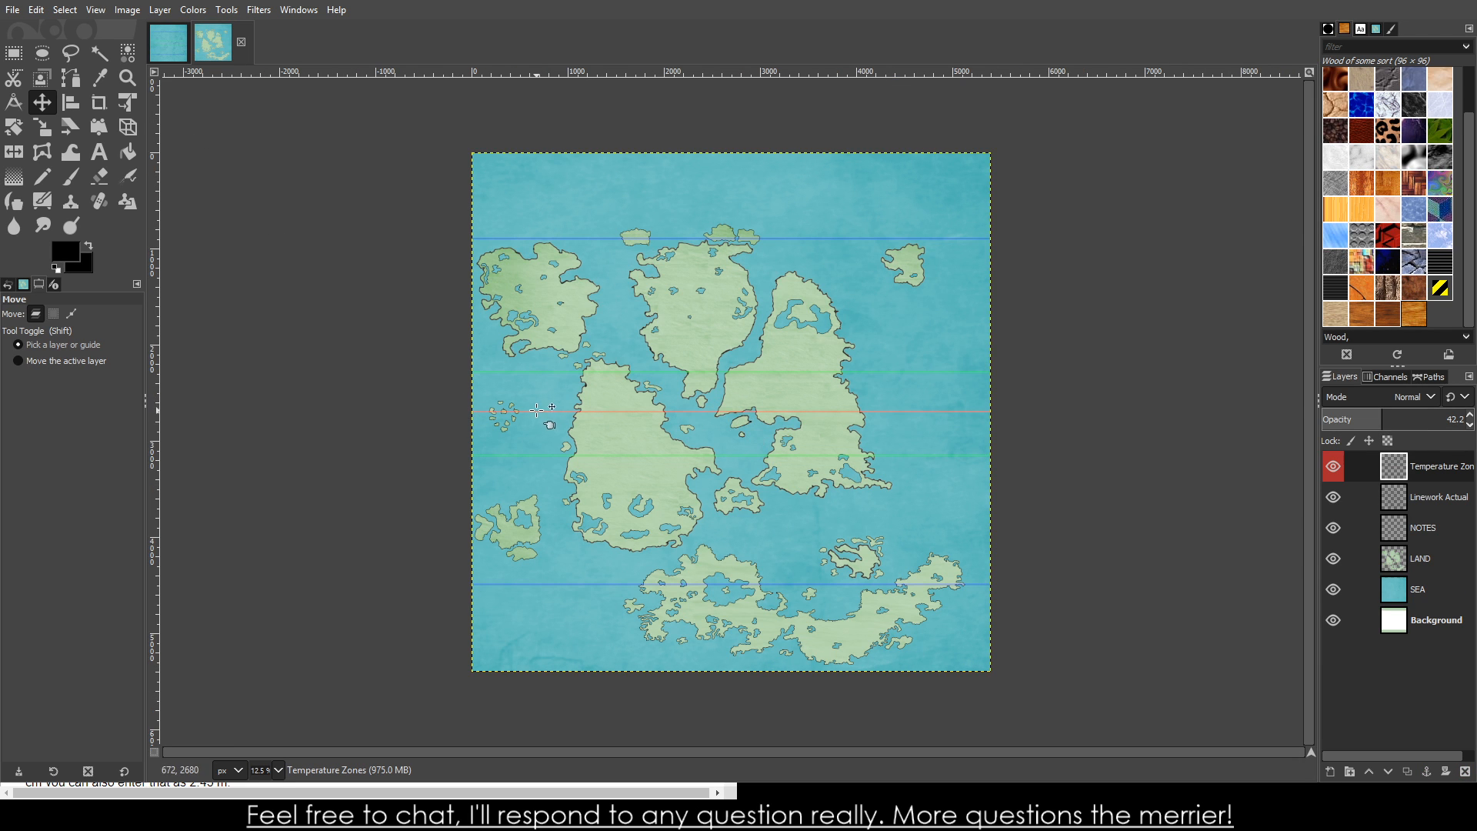
{"action": "key", "text": "ctrl"}
{"action": "scroll", "coordinate": [544, 397], "scroll_direction": "up", "scroll_amount": 4}
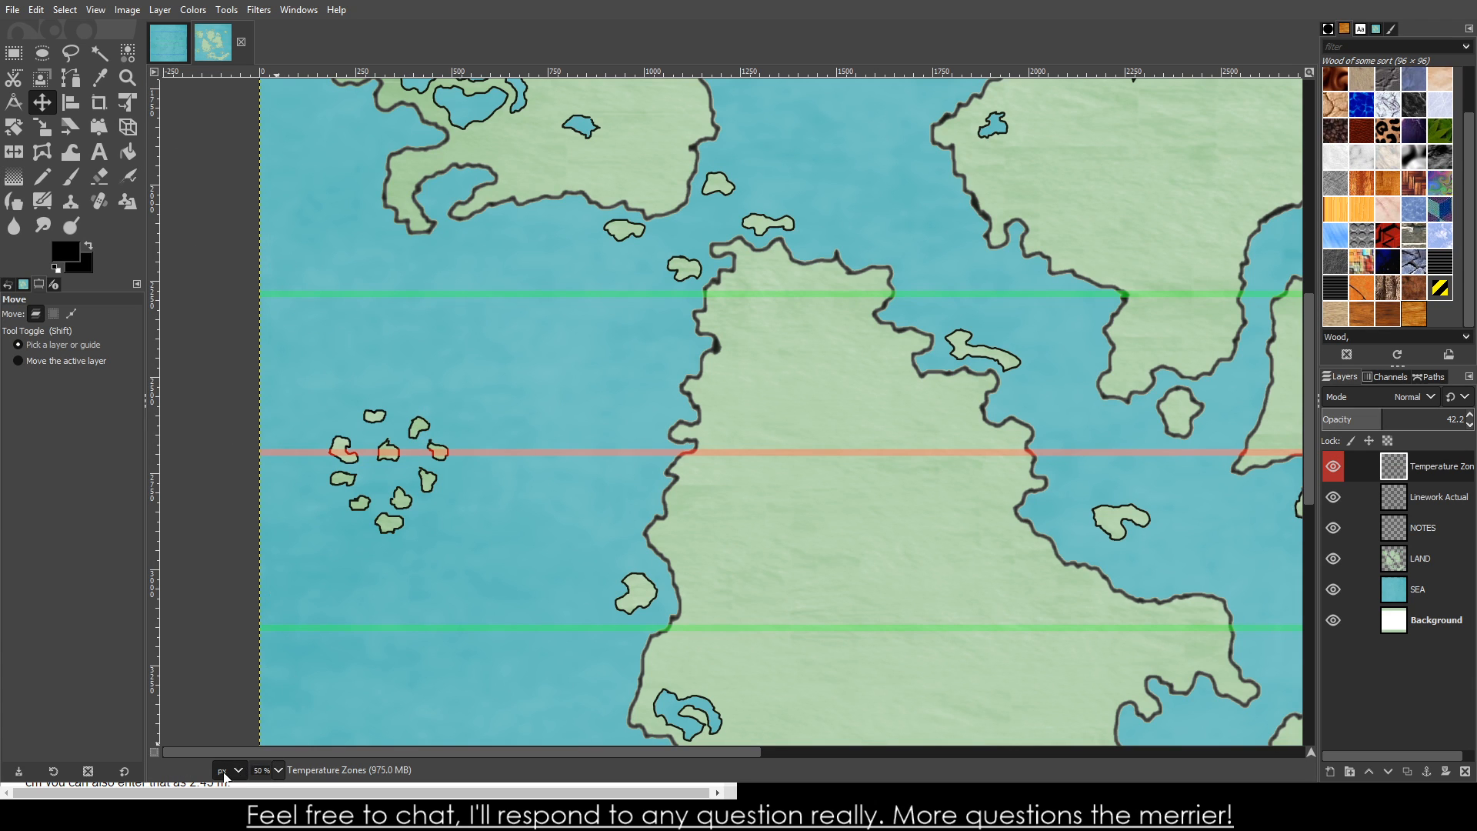
{"action": "left_click", "coordinate": [262, 652]}
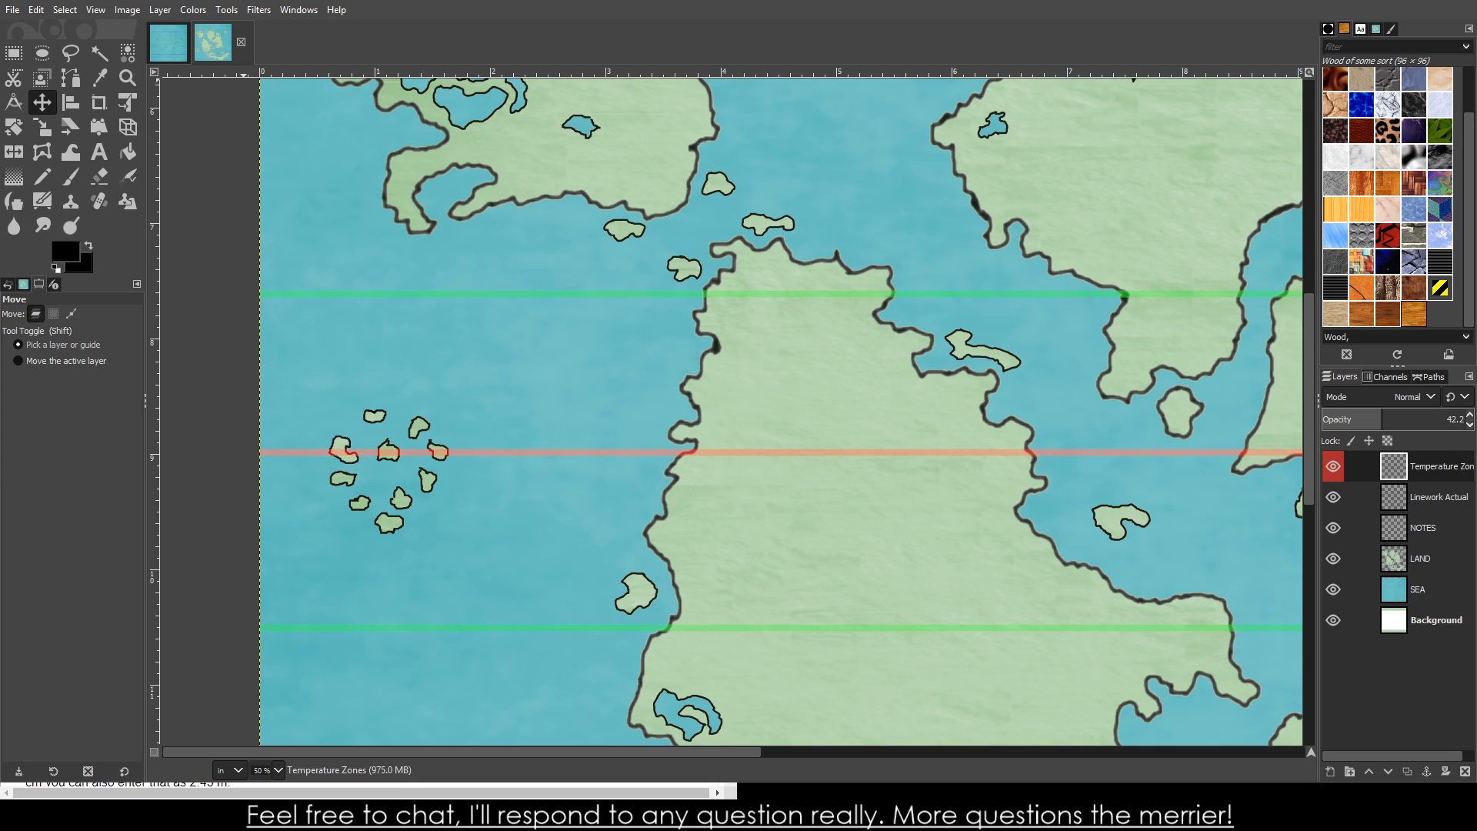
- Scale the pasted temperature lines in the linework map to about 18.05 × 18 in so they span the full canvas
{"action": "left_click", "coordinate": [169, 42]}
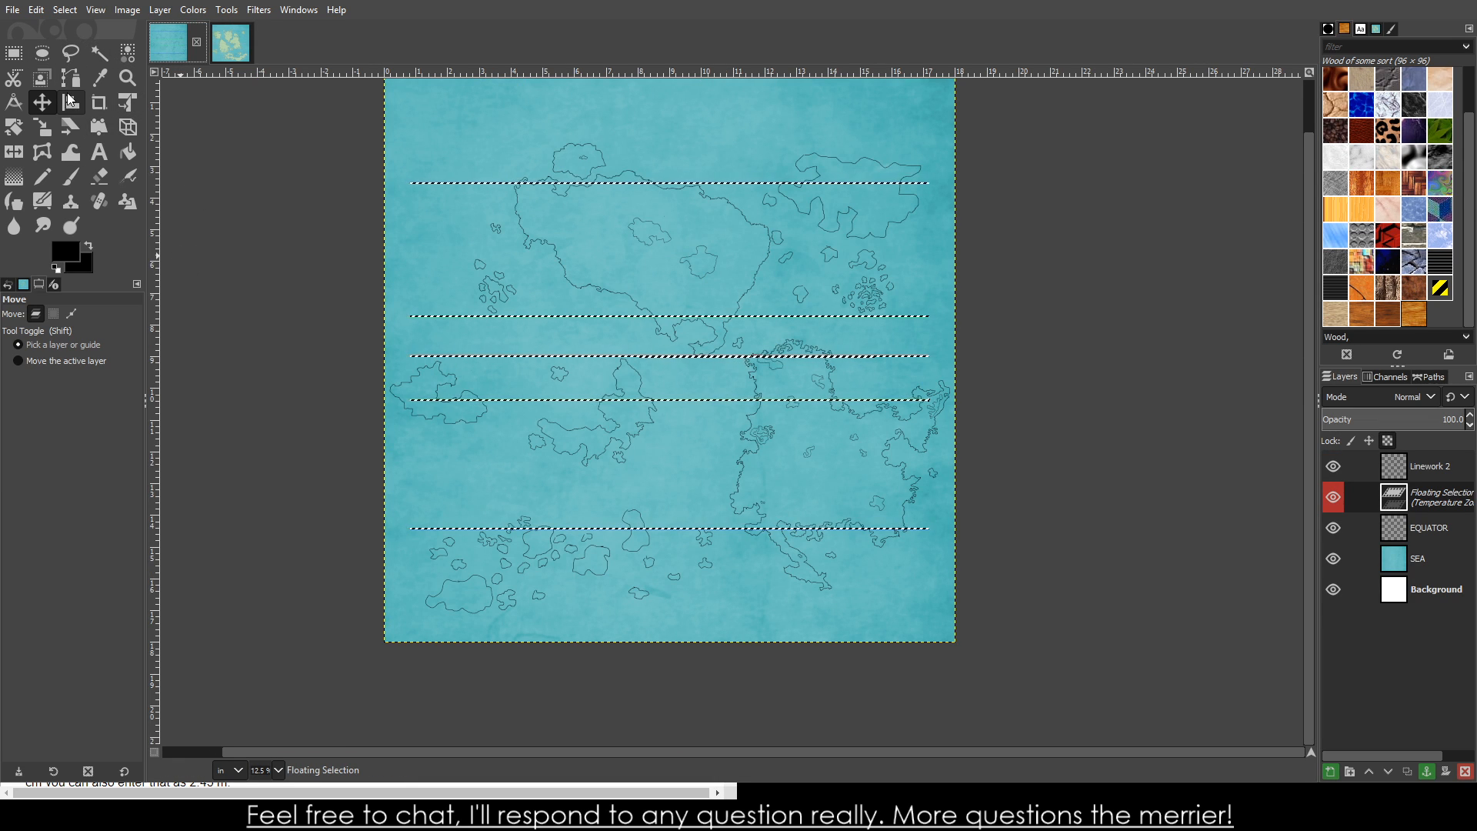
{"action": "left_click", "coordinate": [43, 127]}
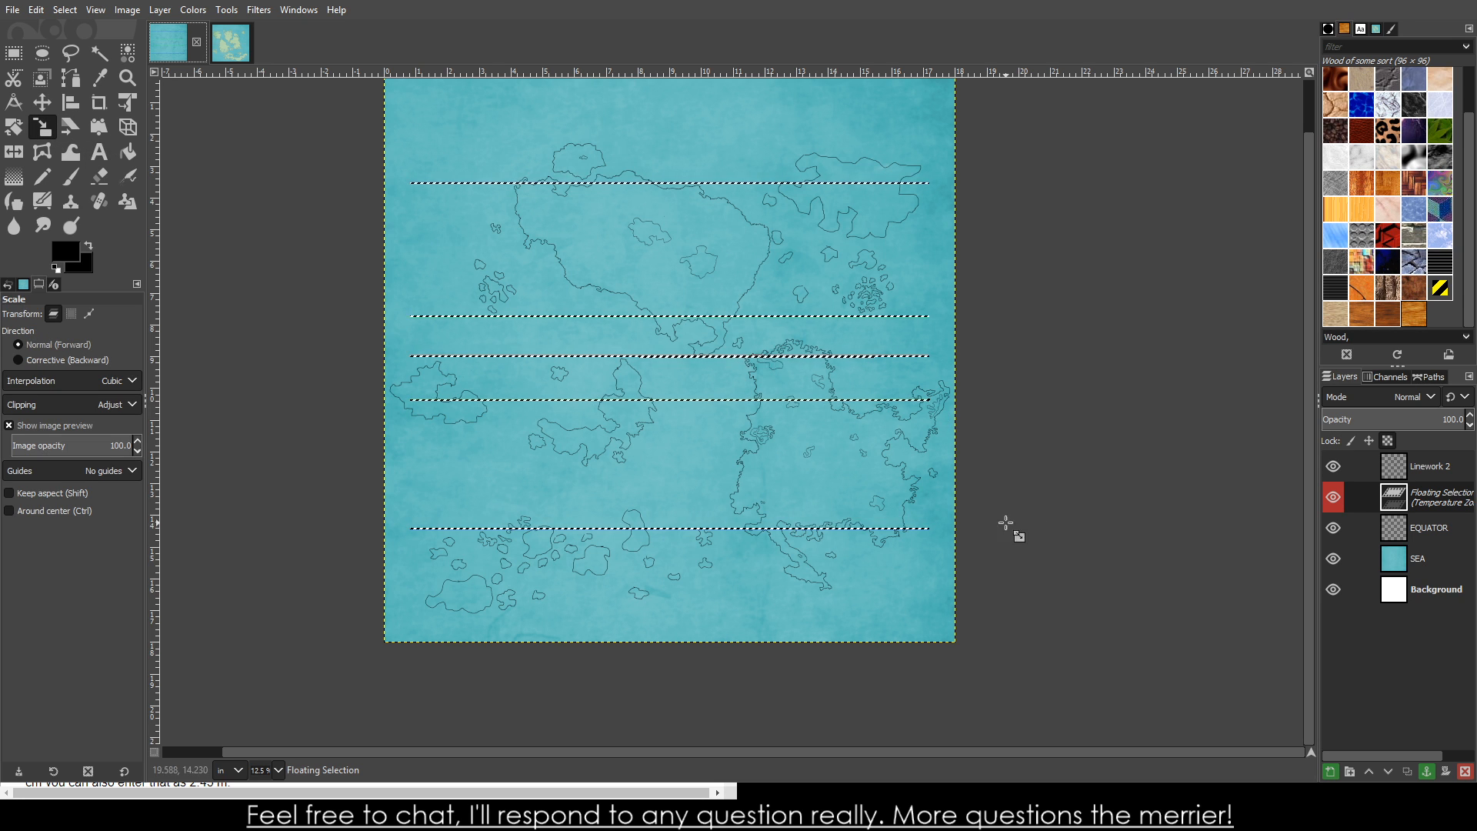
{"action": "left_click_drag", "start_coordinate": [949, 535], "coordinate": [1000, 580]}
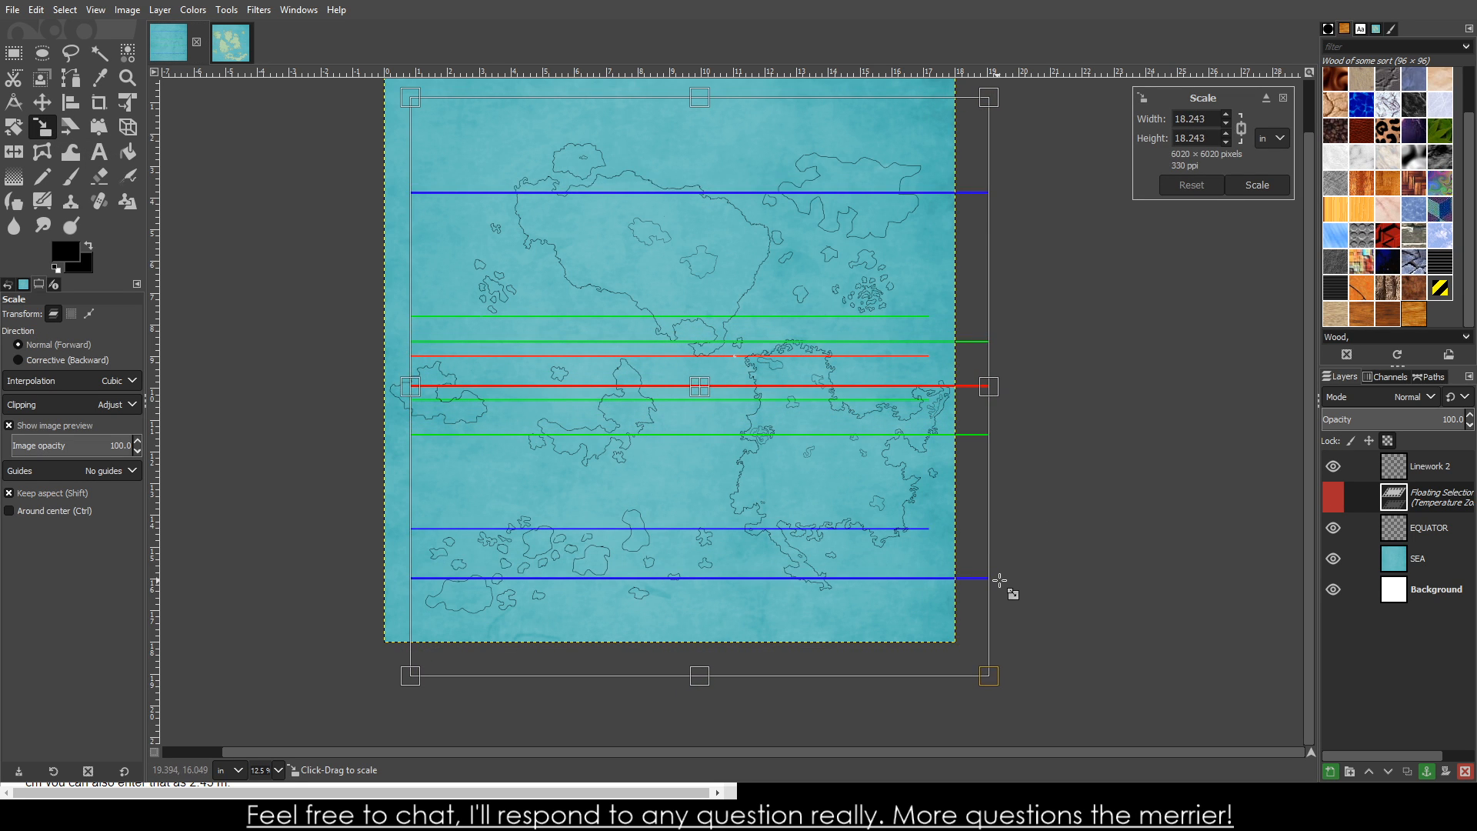
{"action": "scroll", "coordinate": [415, 292], "scroll_direction": "up", "scroll_amount": 1}
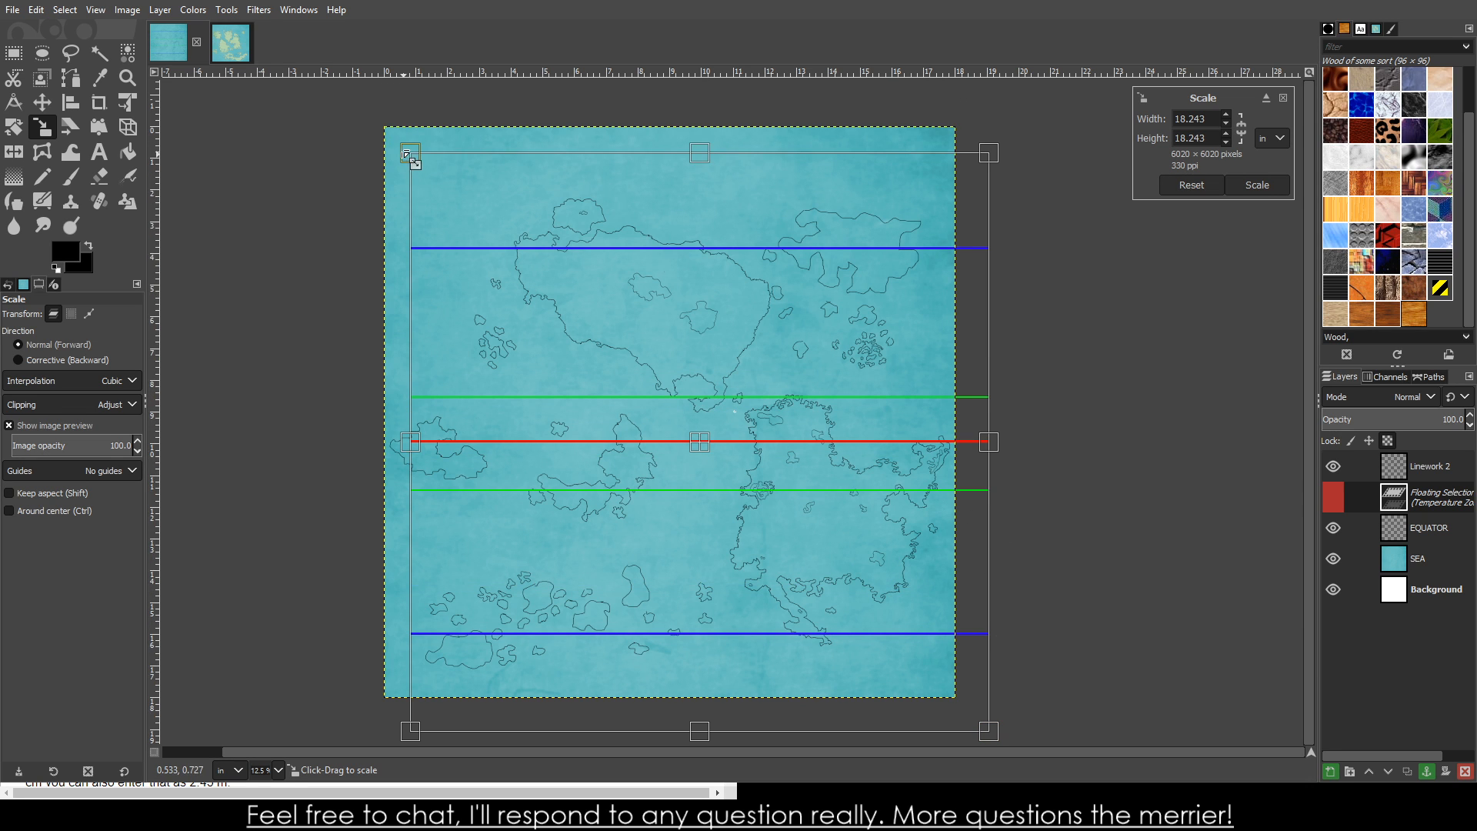
{"action": "left_click_drag", "start_coordinate": [408, 155], "coordinate": [383, 125]}
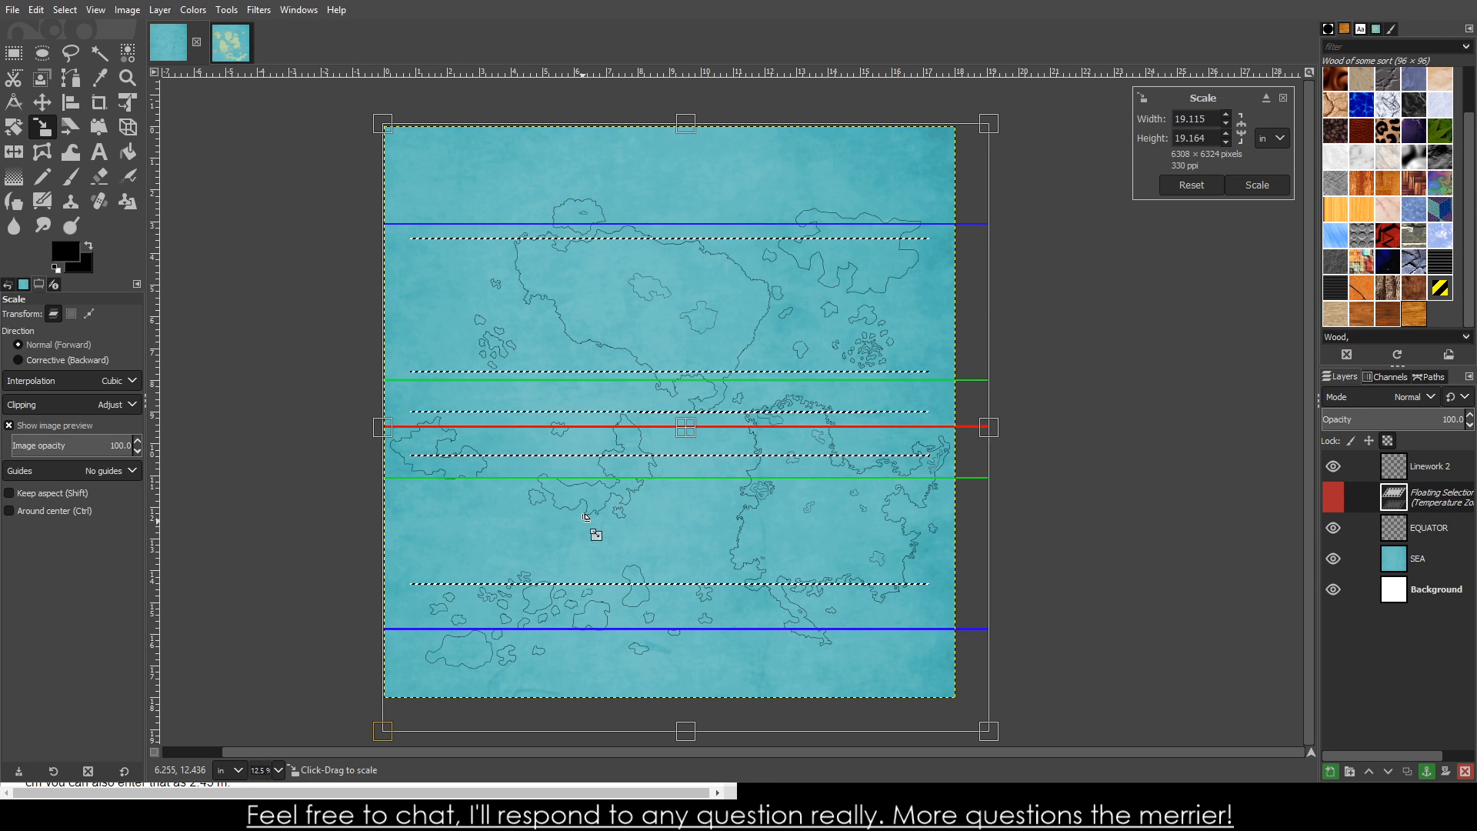
{"action": "left_click_drag", "start_coordinate": [986, 730], "coordinate": [954, 696]}
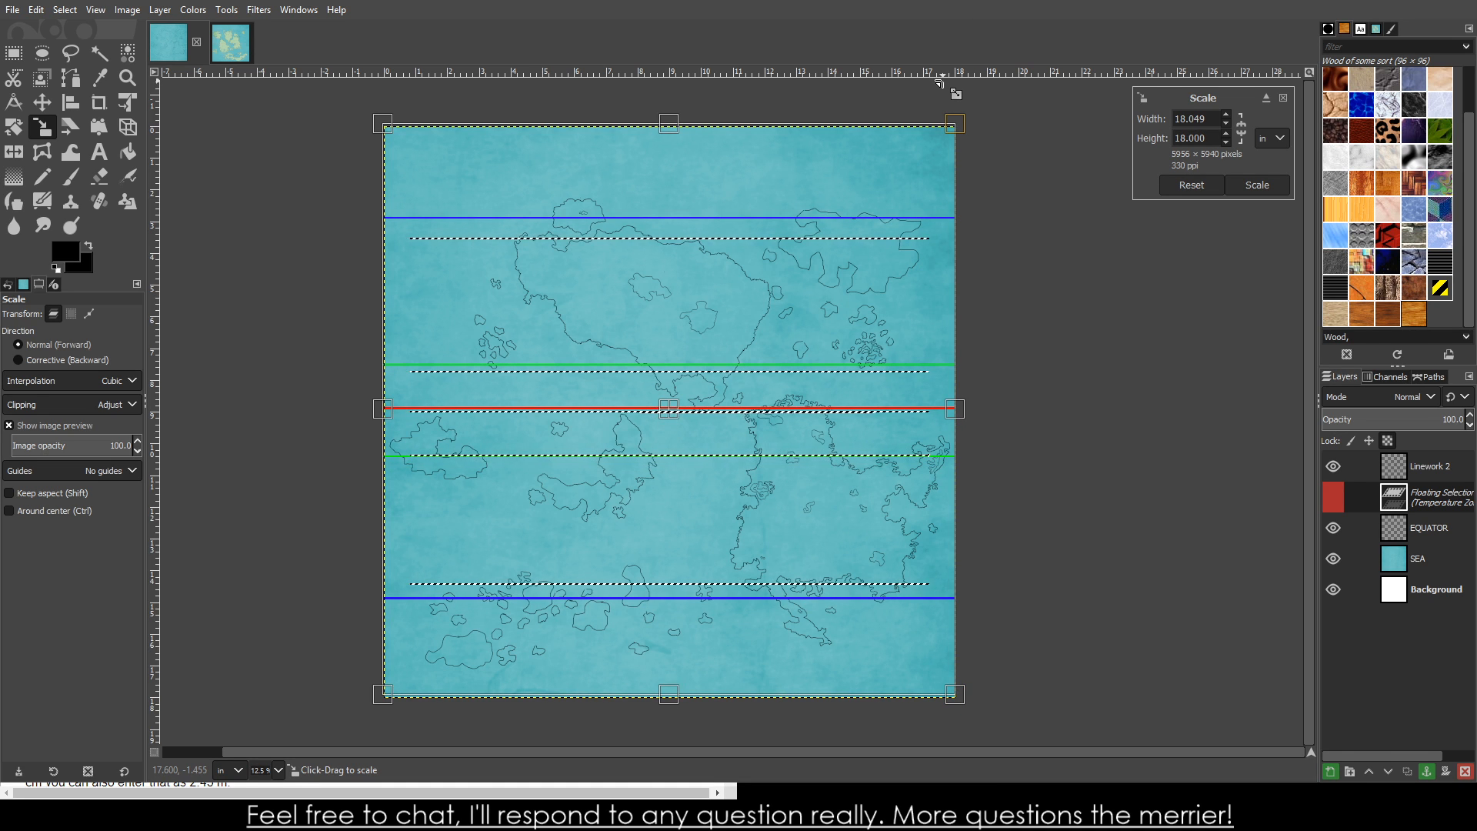
{"action": "key", "text": "Return"}
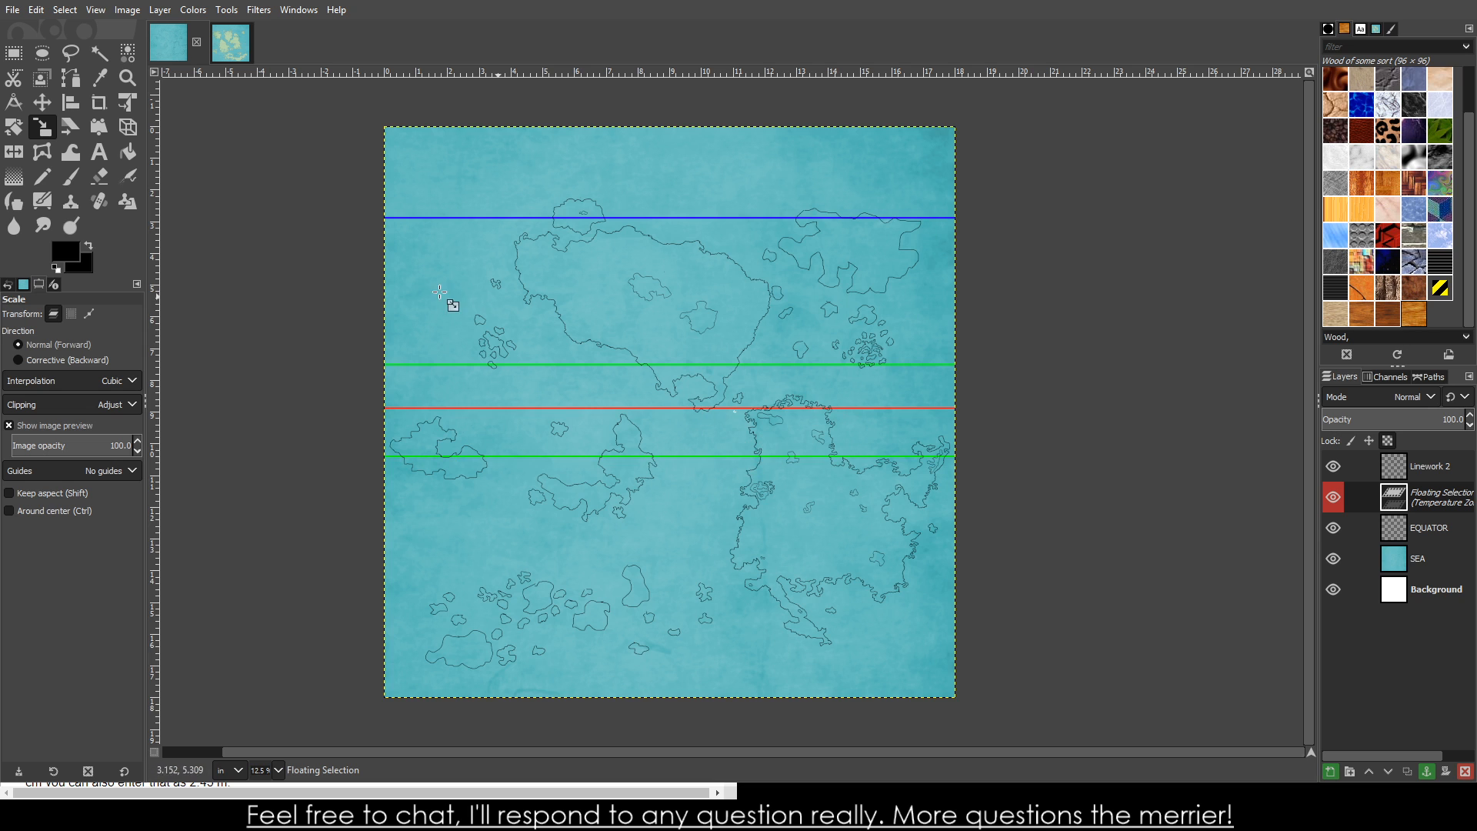
- Compare the equator's height with the coloured map, and move the pasted lines down until the red line sits at the 9-inch ruler mark
{"action": "scroll", "coordinate": [485, 404], "scroll_direction": "up", "scroll_amount": 4}
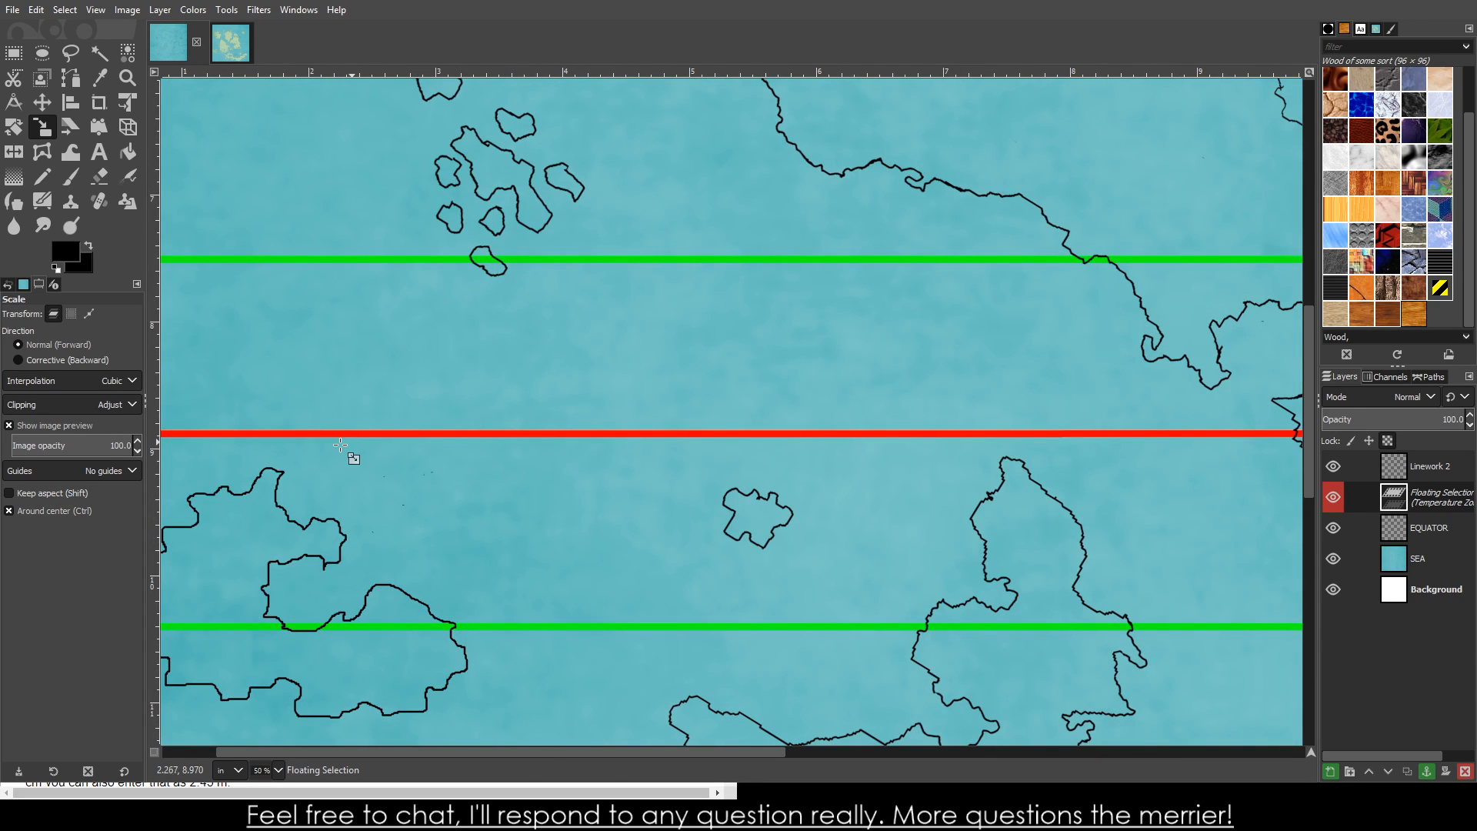
{"action": "scroll", "coordinate": [309, 444], "scroll_direction": "up", "scroll_amount": 3}
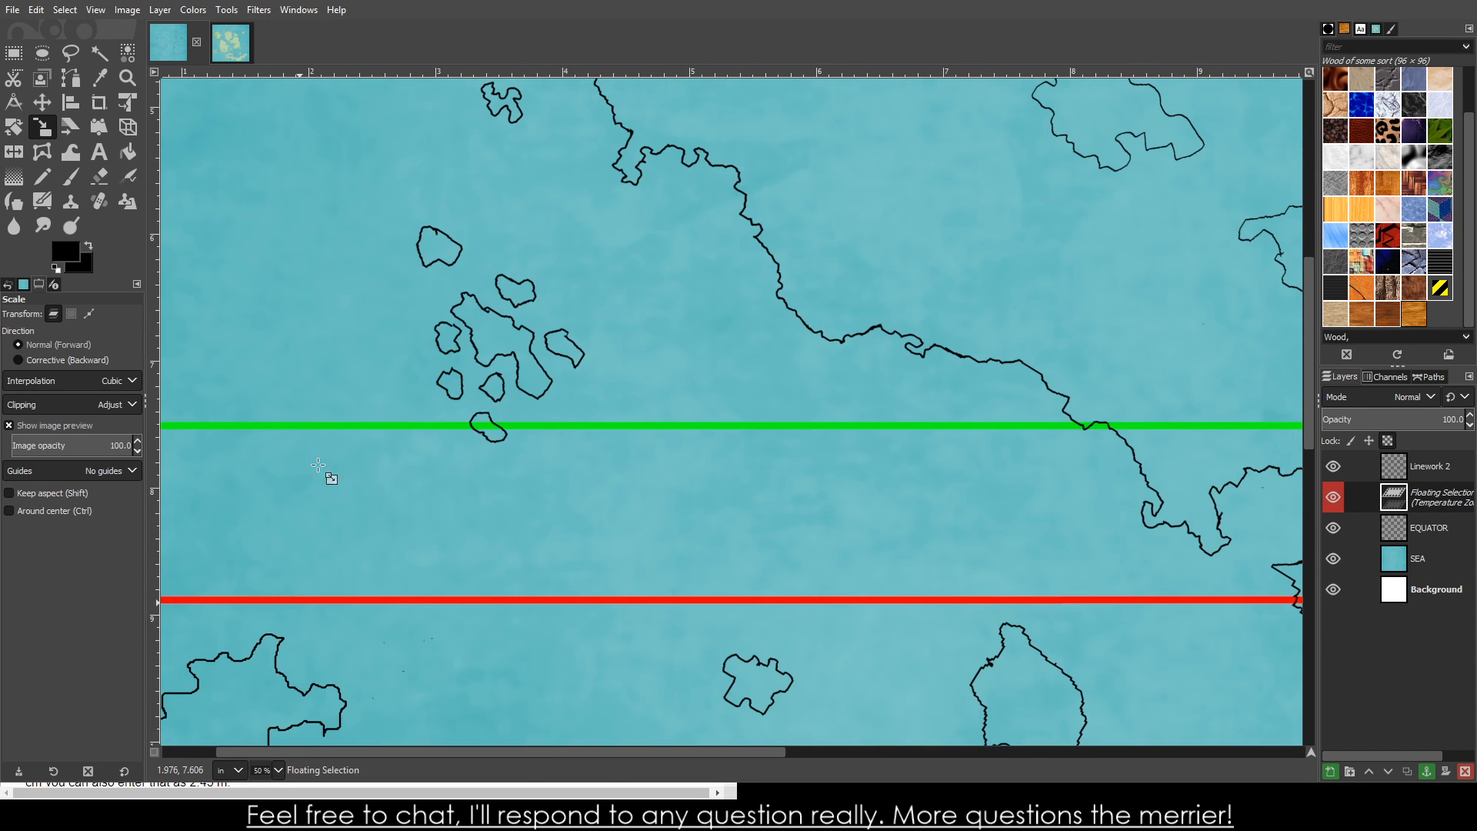
{"action": "scroll", "coordinate": [316, 565], "scroll_direction": "down", "scroll_amount": 3}
{"action": "scroll", "coordinate": [258, 594], "scroll_direction": "up", "scroll_amount": 3}
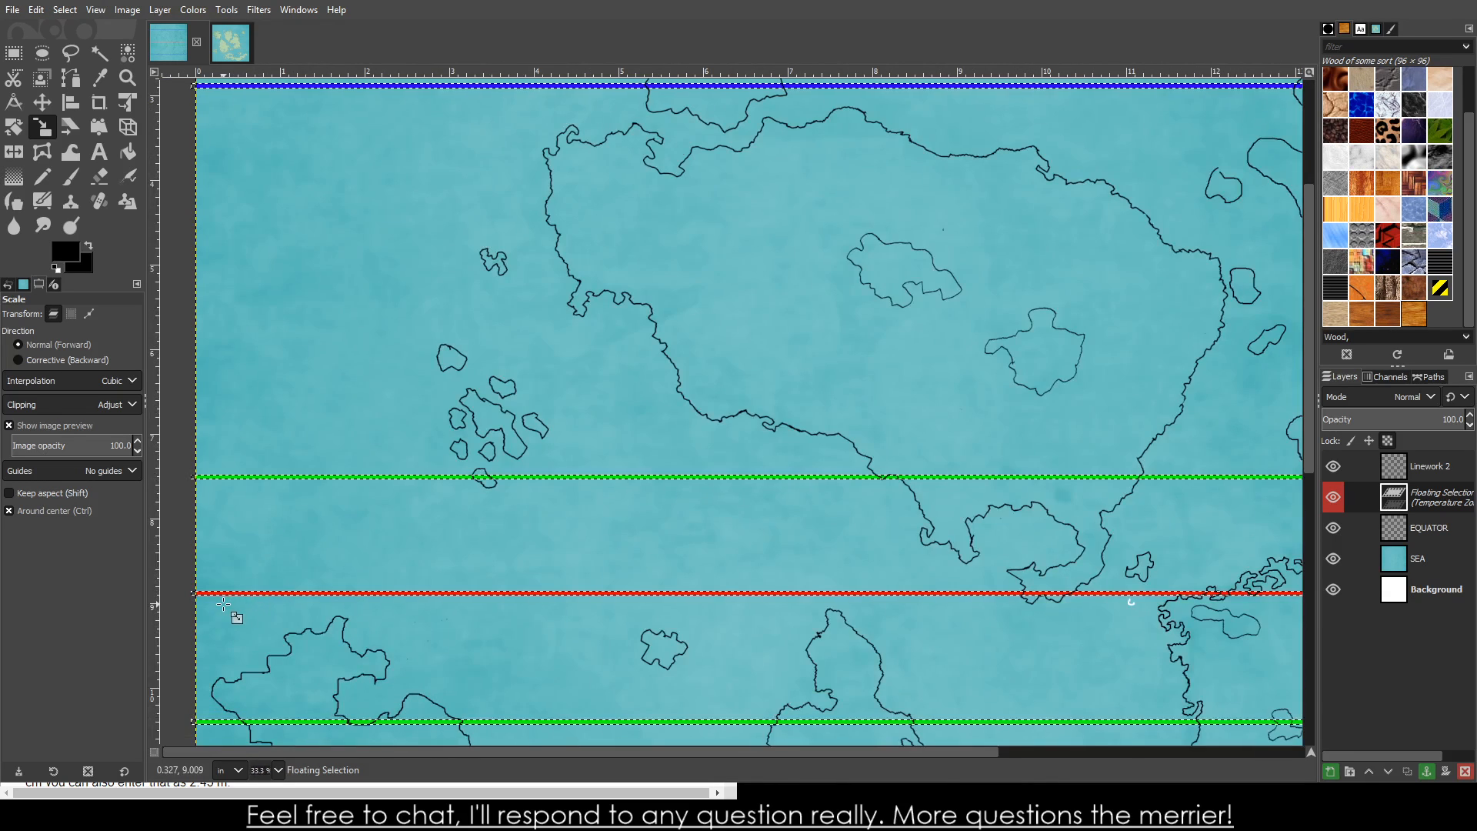
{"action": "scroll", "coordinate": [260, 602], "scroll_direction": "down", "scroll_amount": 3}
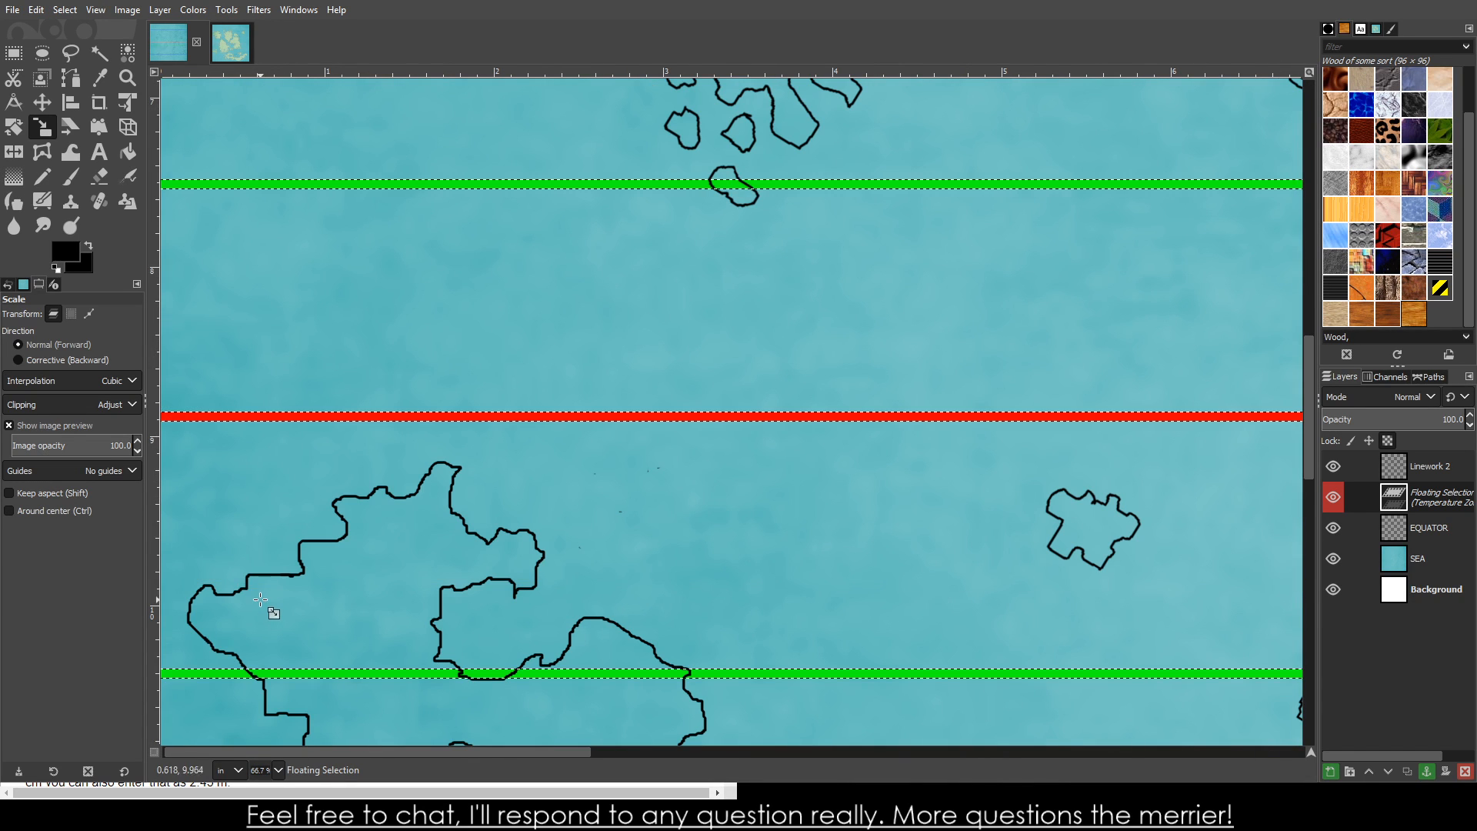
{"action": "left_click", "coordinate": [231, 48]}
{"action": "scroll", "coordinate": [591, 404], "scroll_direction": "down", "scroll_amount": 1}
{"action": "scroll", "coordinate": [689, 431], "scroll_direction": "up", "scroll_amount": 3}
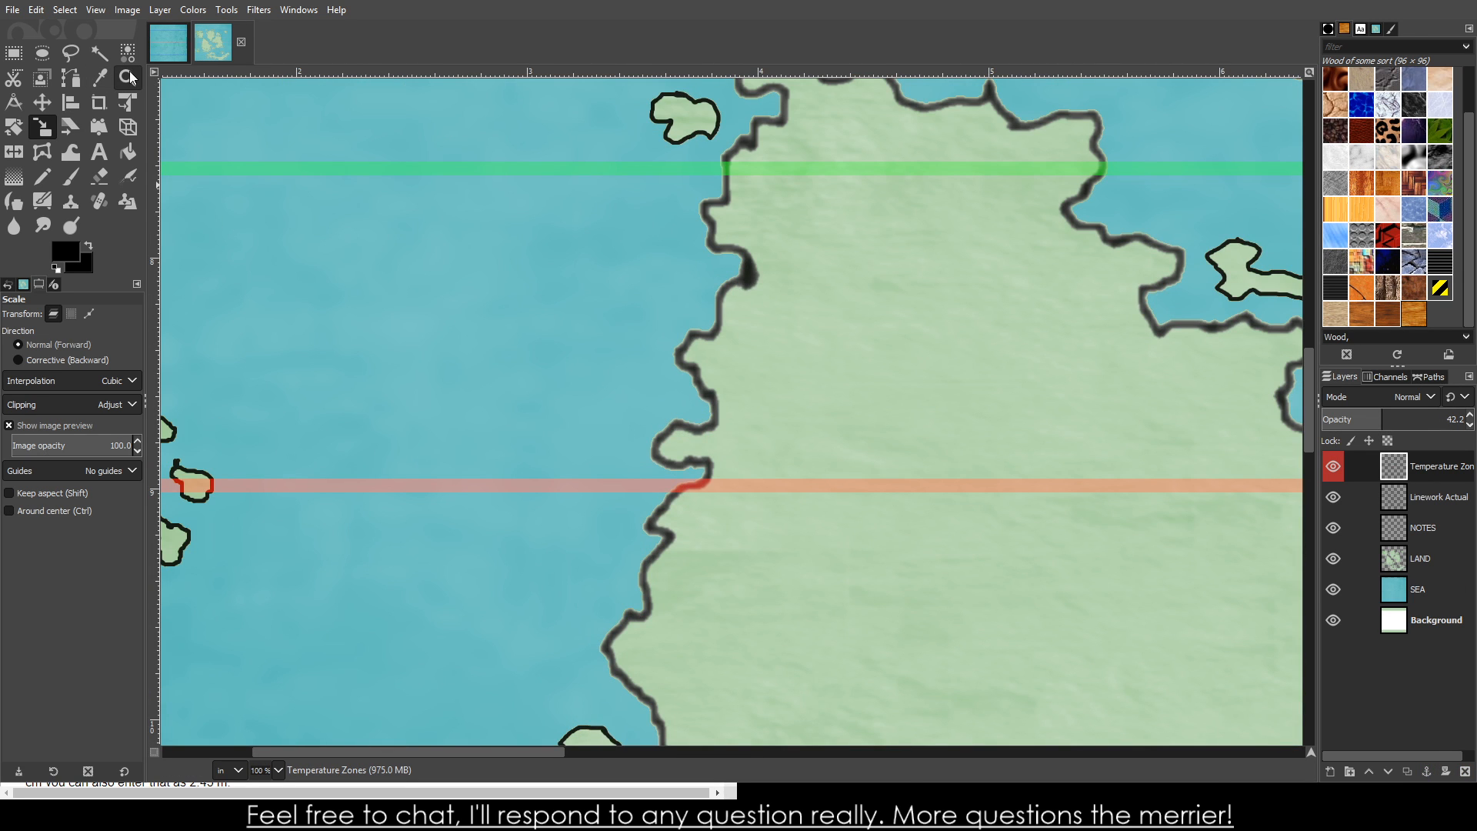
{"action": "left_click", "coordinate": [170, 37]}
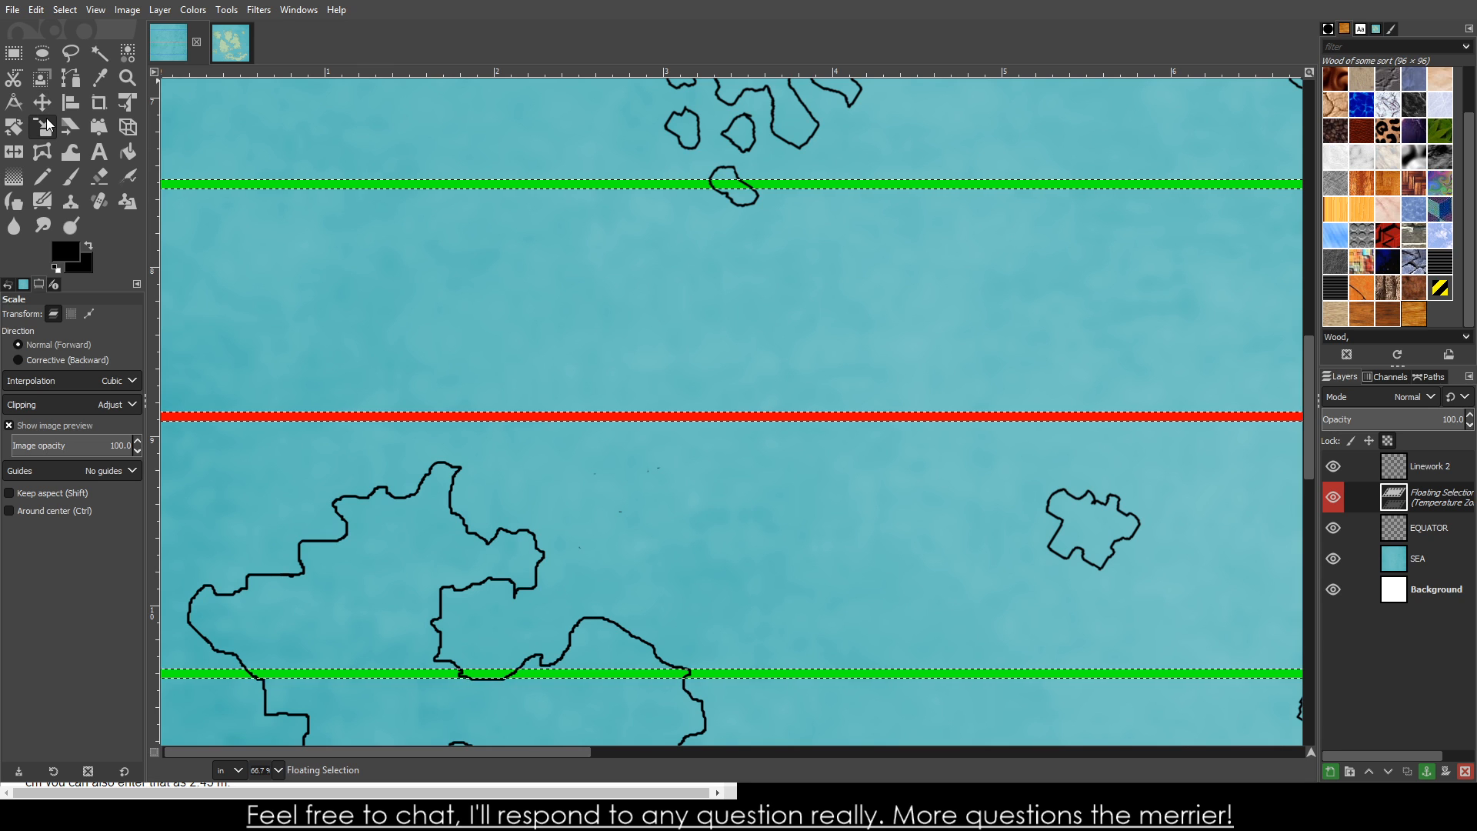
{"action": "left_click", "coordinate": [42, 101]}
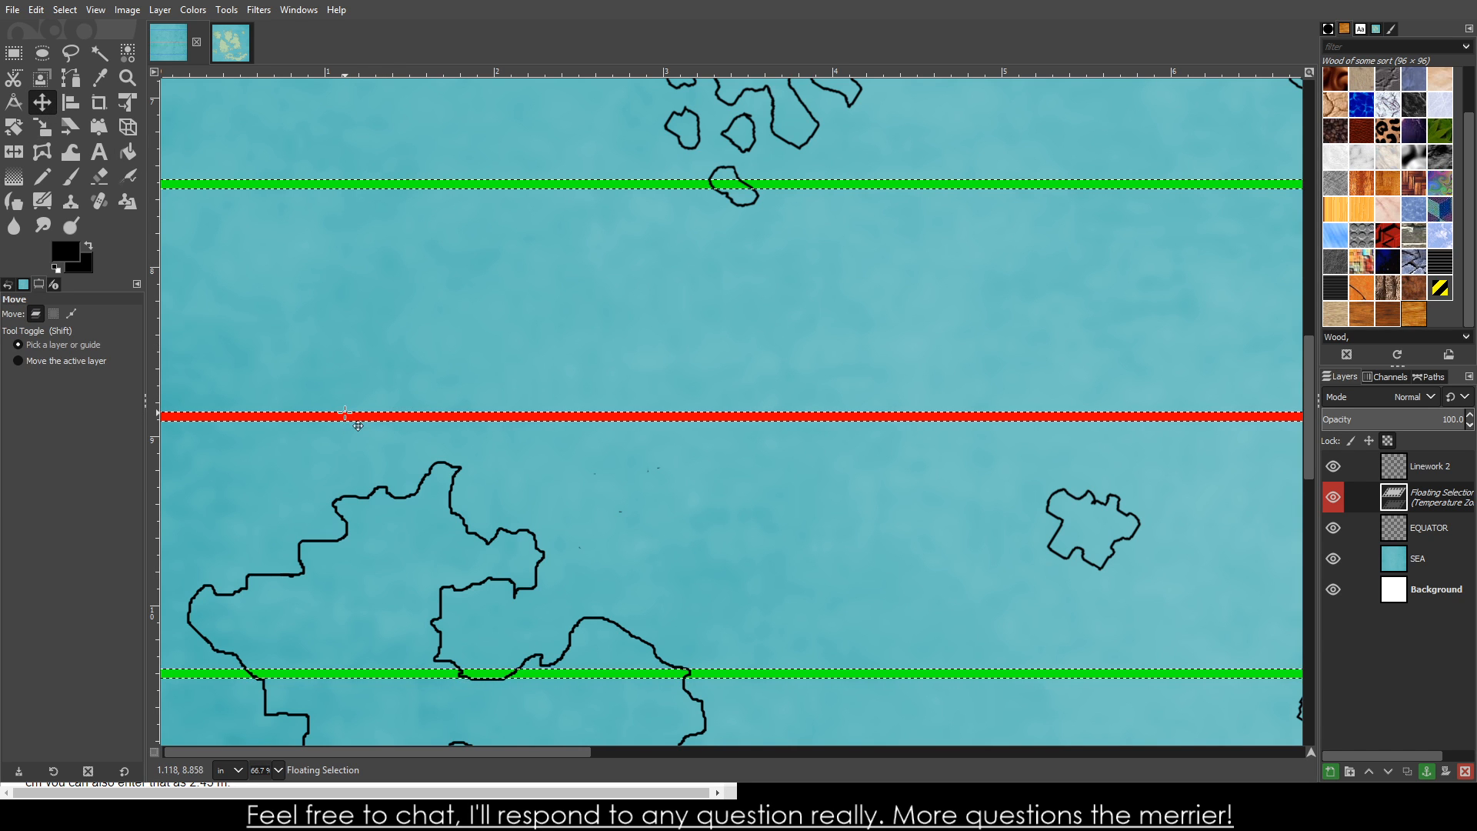
{"action": "left_click_drag", "start_coordinate": [345, 413], "coordinate": [342, 444]}
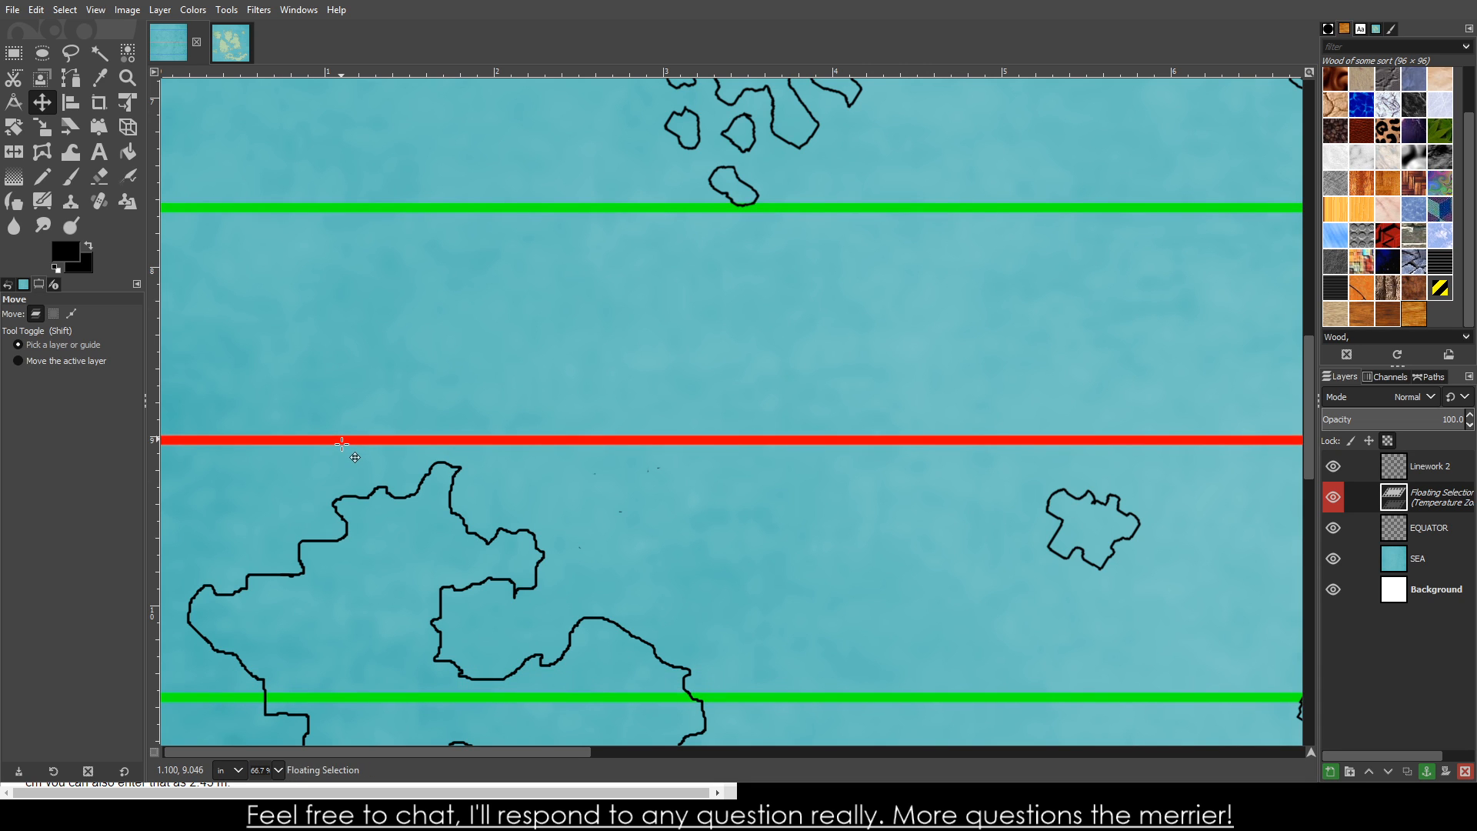
- Check the red line's ruler position against the coloured map and anchor the pasted lines to the EQUATOR layer
{"action": "left_click", "coordinate": [233, 48]}
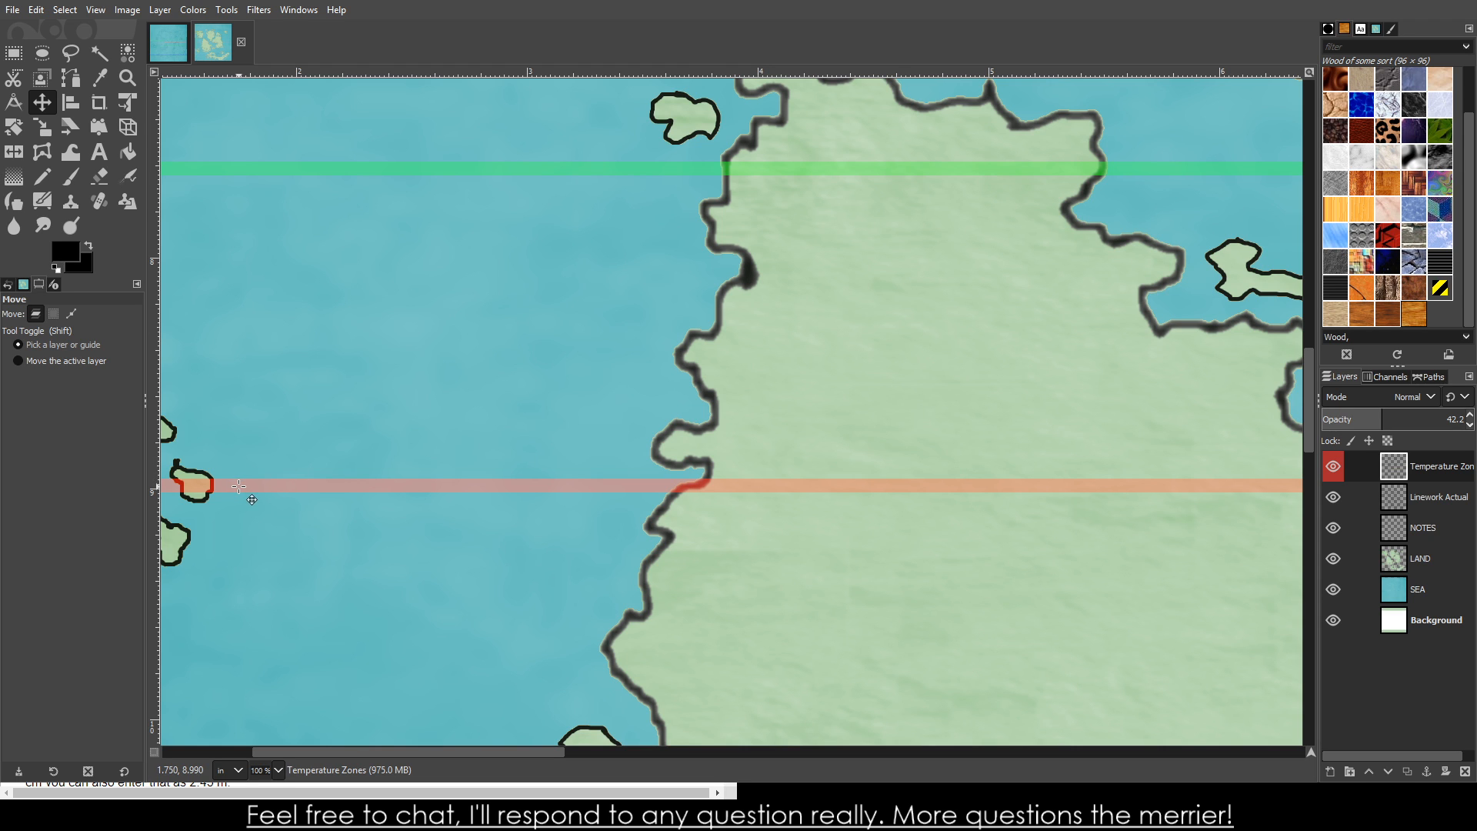
{"action": "left_click", "coordinate": [183, 30]}
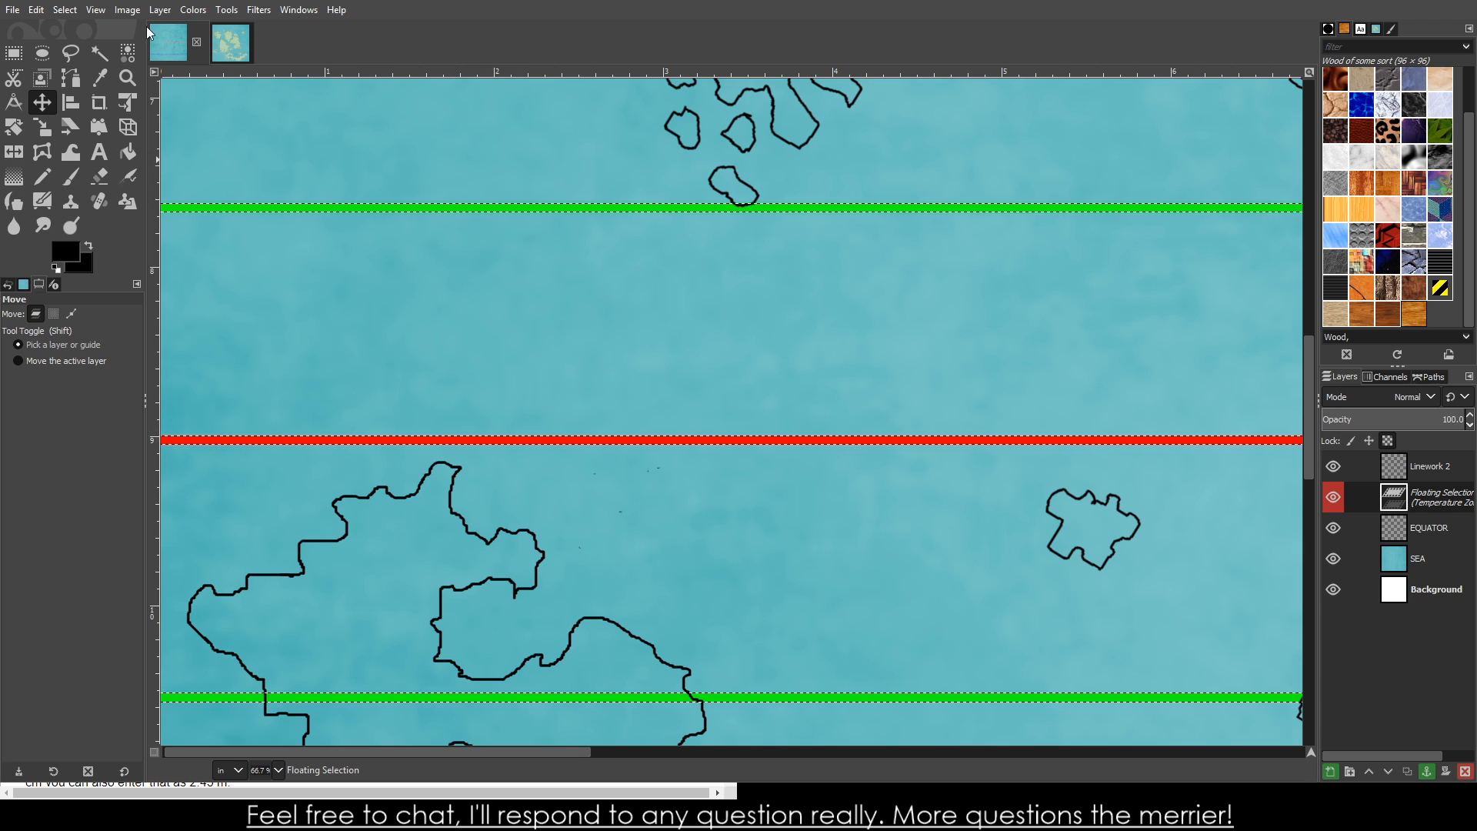
{"action": "left_click", "coordinate": [227, 38]}
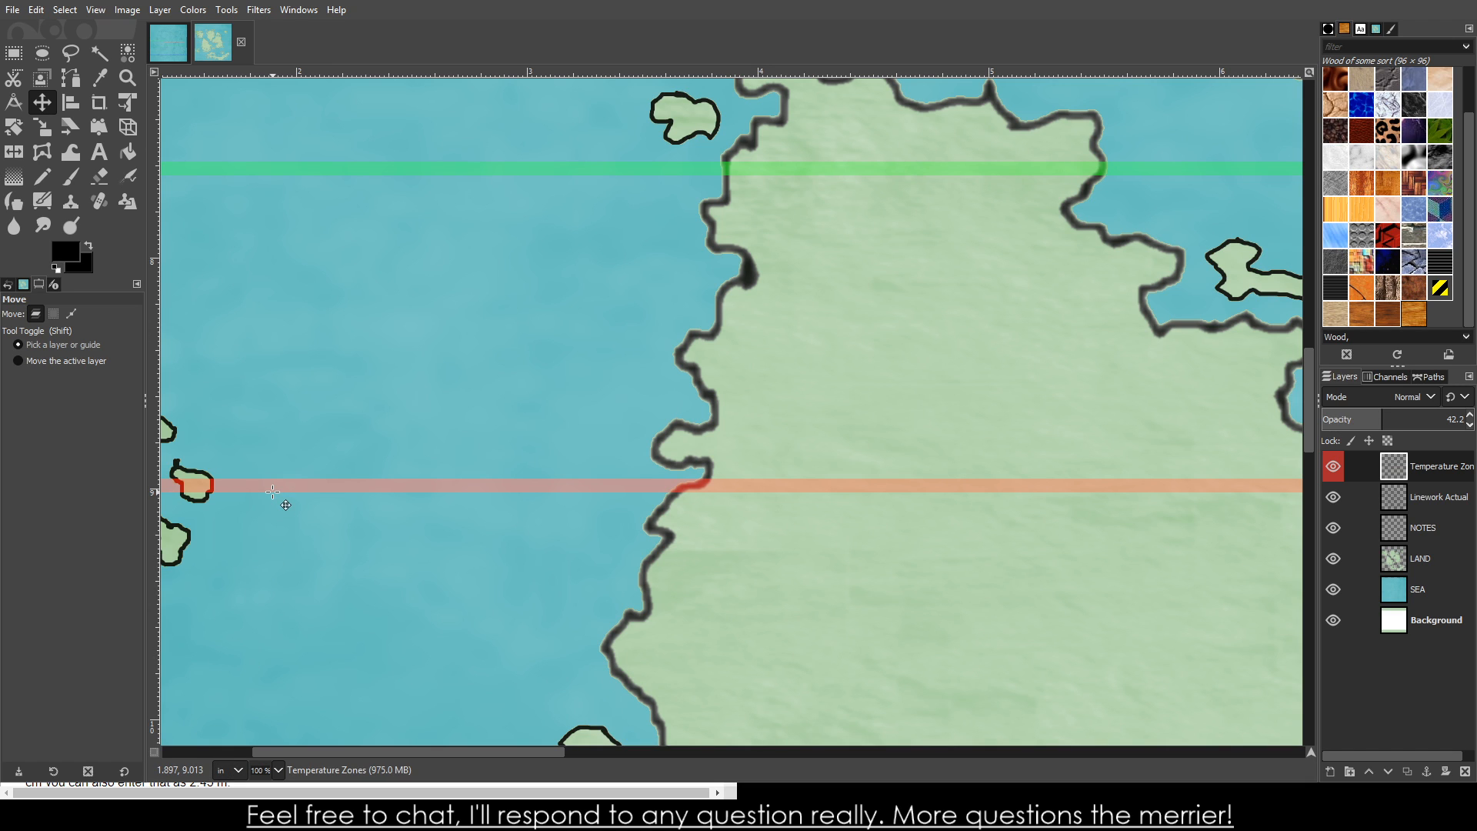
{"action": "left_click", "coordinate": [314, 487]}
{"action": "left_click", "coordinate": [174, 43]}
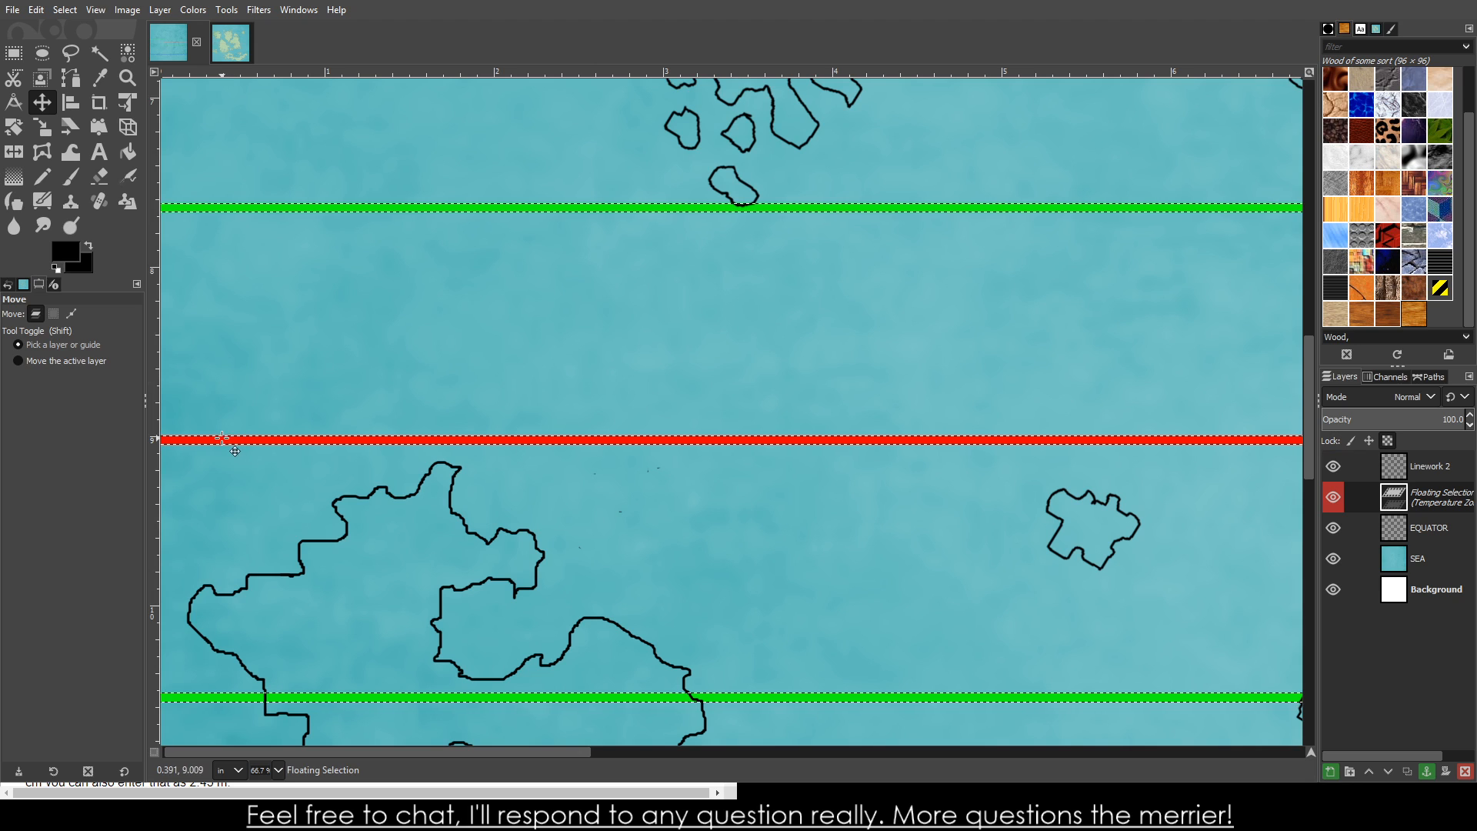
{"action": "left_click", "coordinate": [1427, 772]}
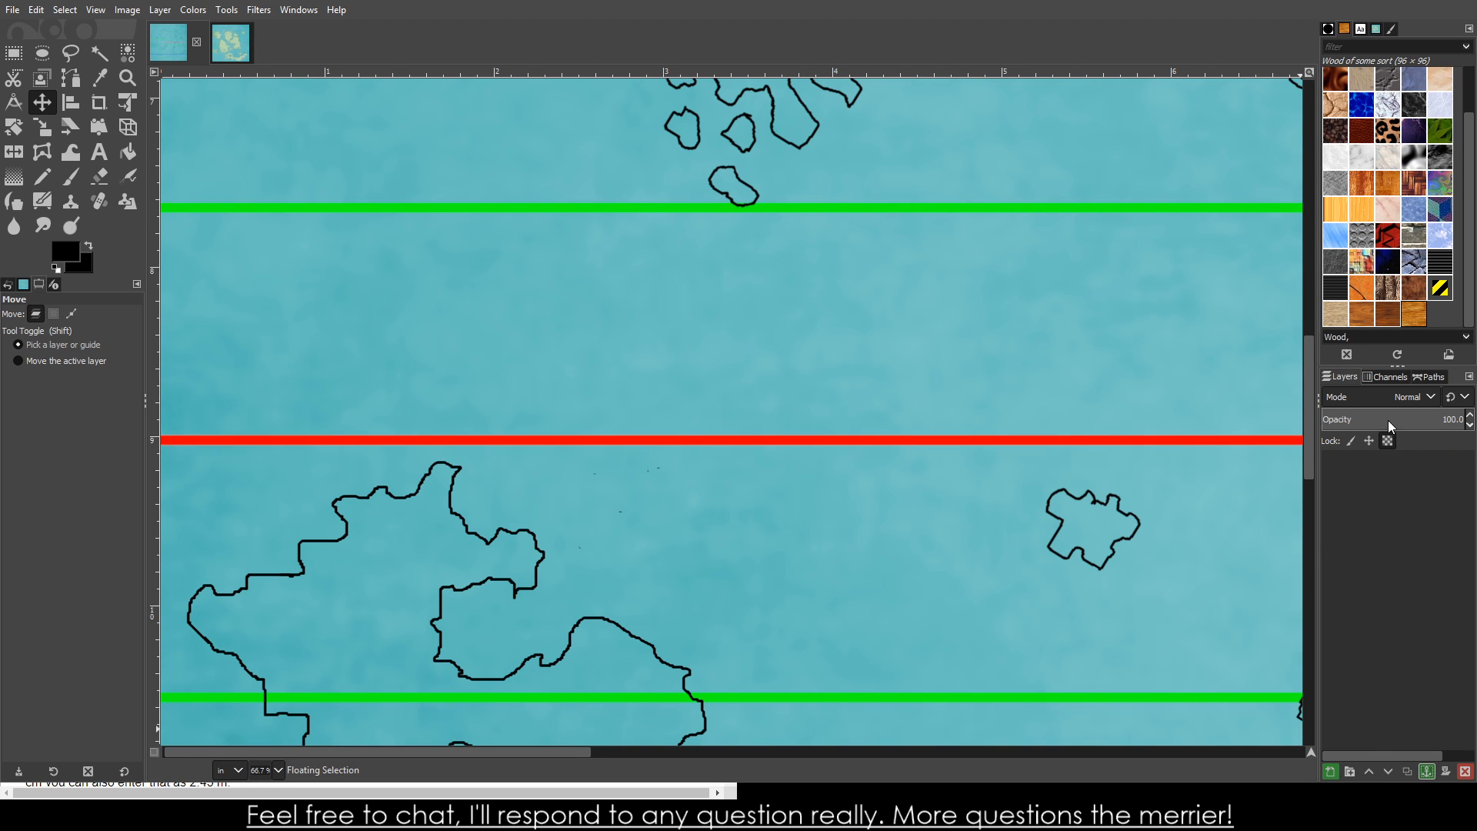
- Set the opacity of the coloured map's Temperature Zones layer to 40
{"action": "scroll", "coordinate": [1377, 420], "scroll_direction": "down", "scroll_amount": 2}
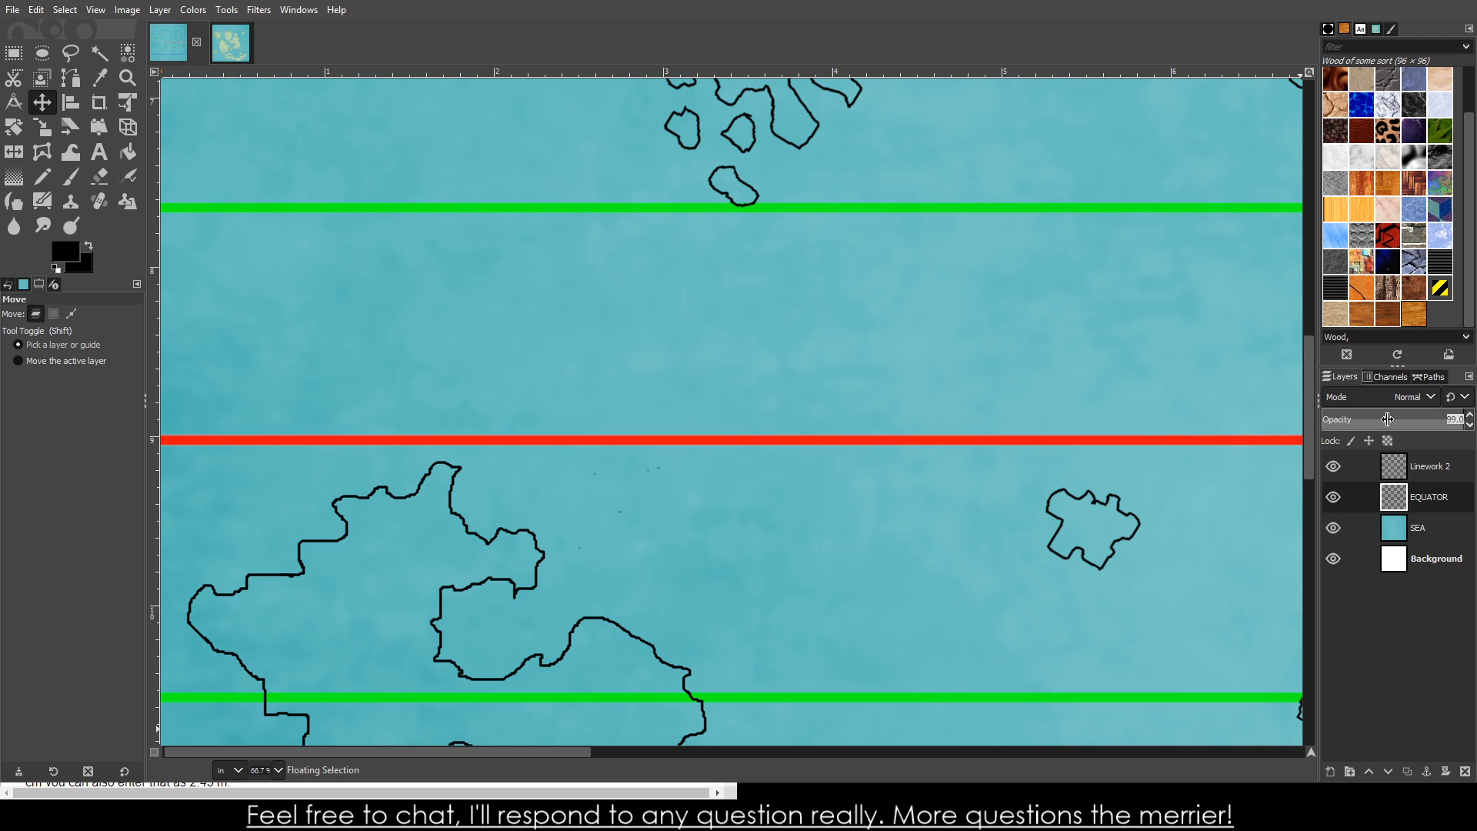
{"action": "left_click", "coordinate": [1386, 419]}
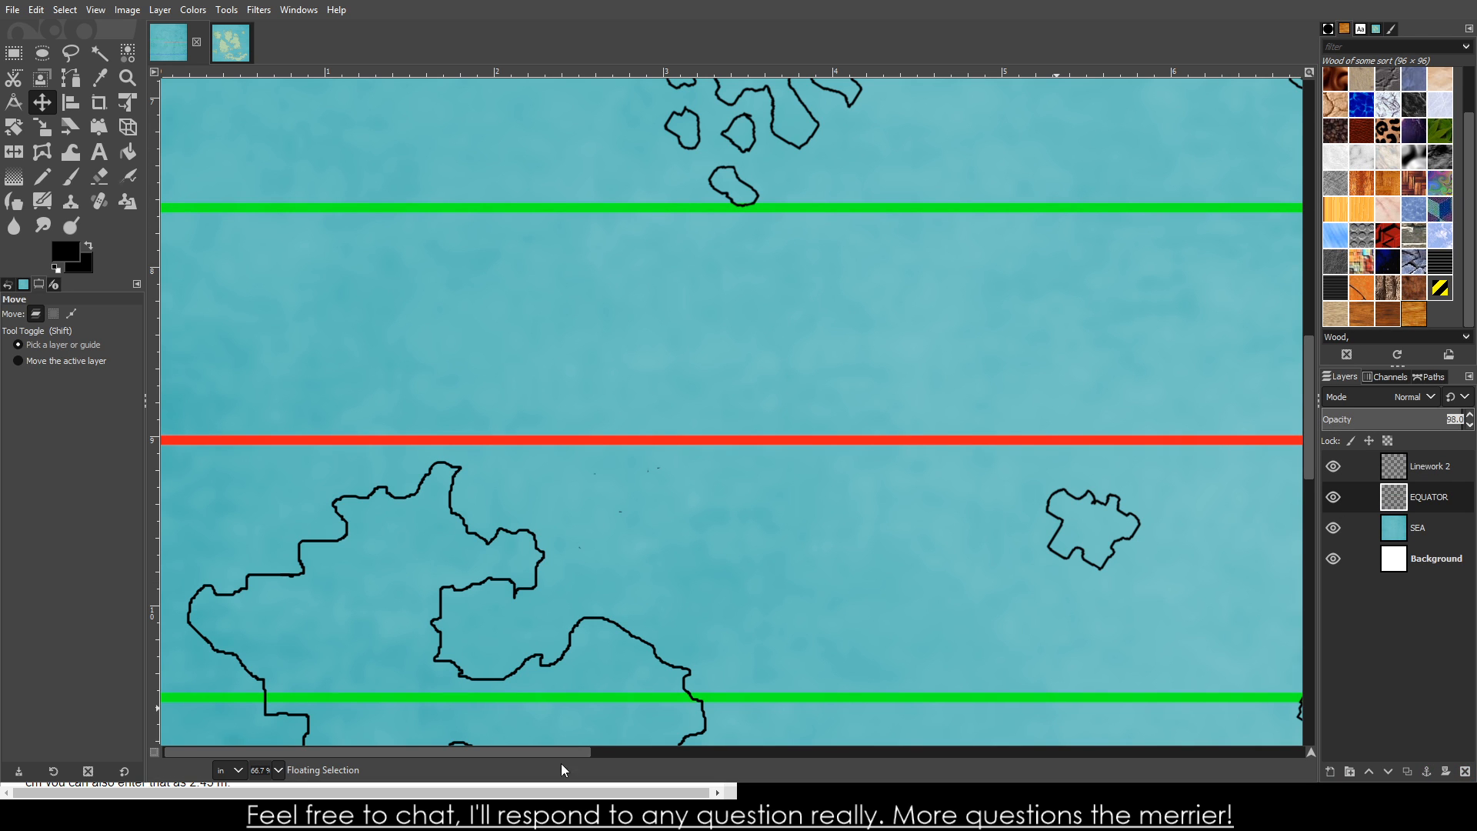
{"action": "left_click", "coordinate": [220, 45]}
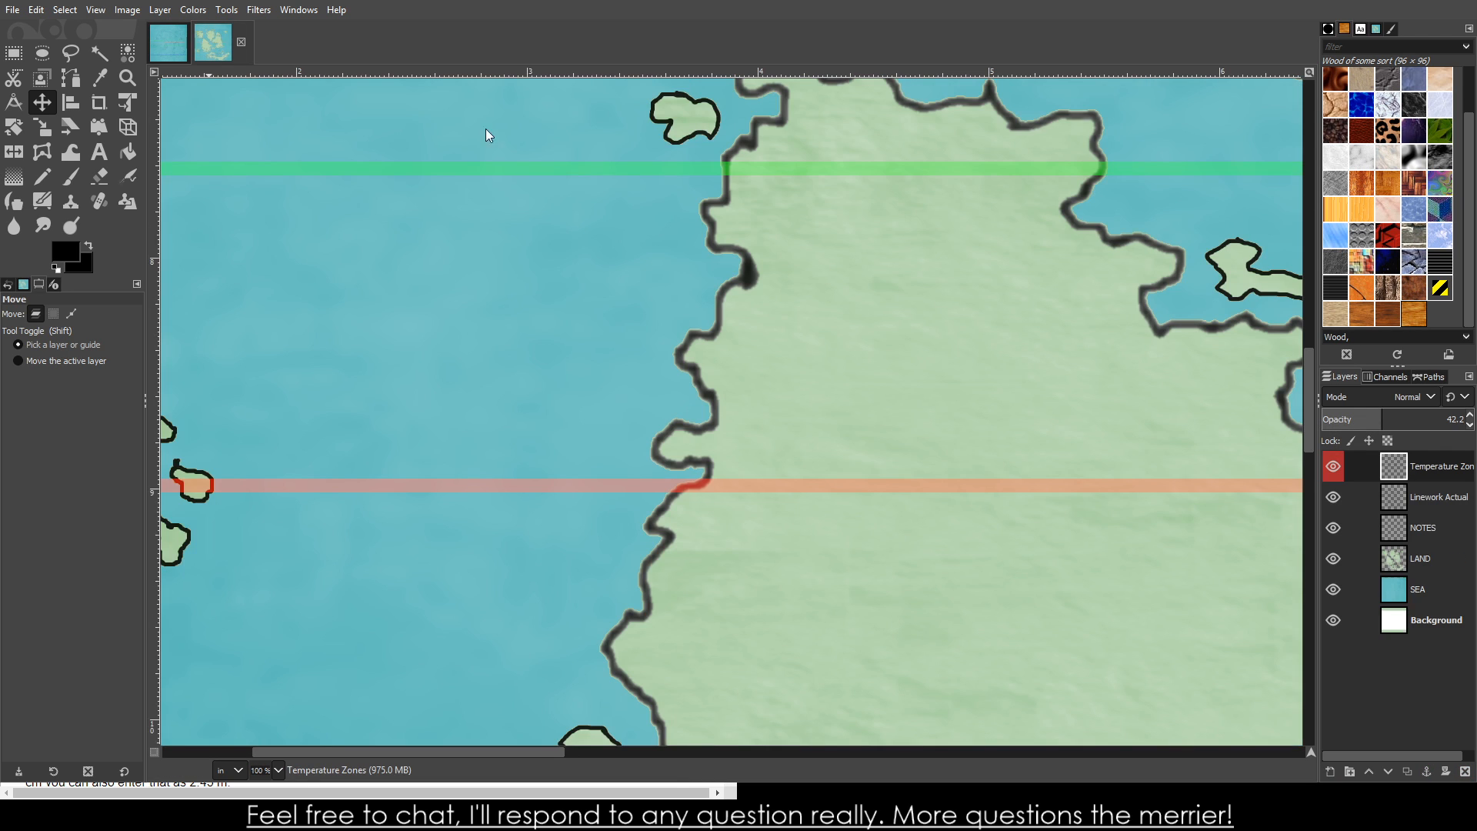
{"action": "left_click", "coordinate": [1451, 420]}
{"action": "type", "text": "40"}
{"action": "key", "text": "Return"}
- Set the opacity of the EQUATOR layer in the linework map to 40
{"action": "left_click", "coordinate": [186, 51]}
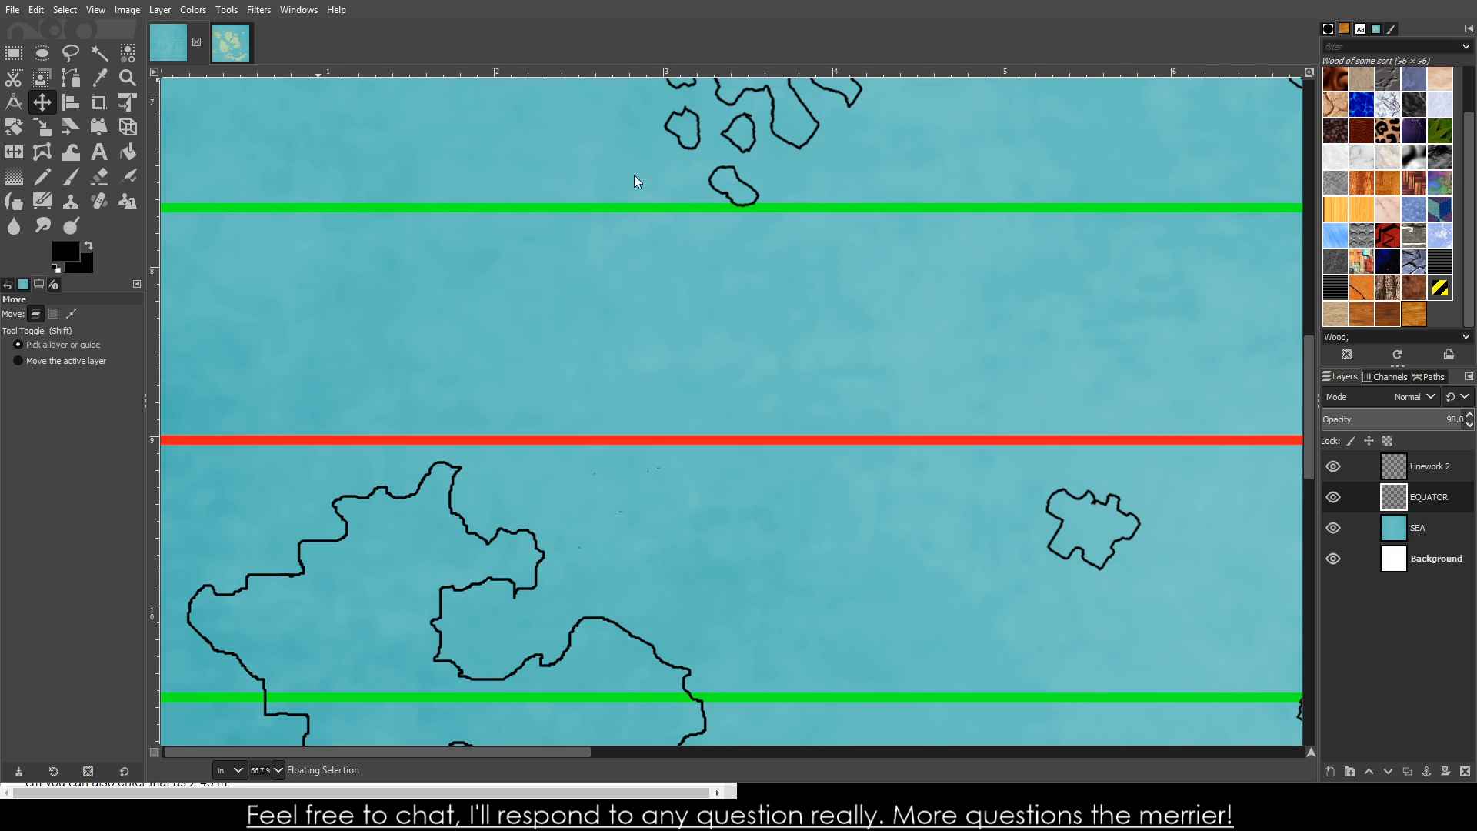
{"action": "left_click", "coordinate": [1455, 419]}
{"action": "type", "text": "40"}
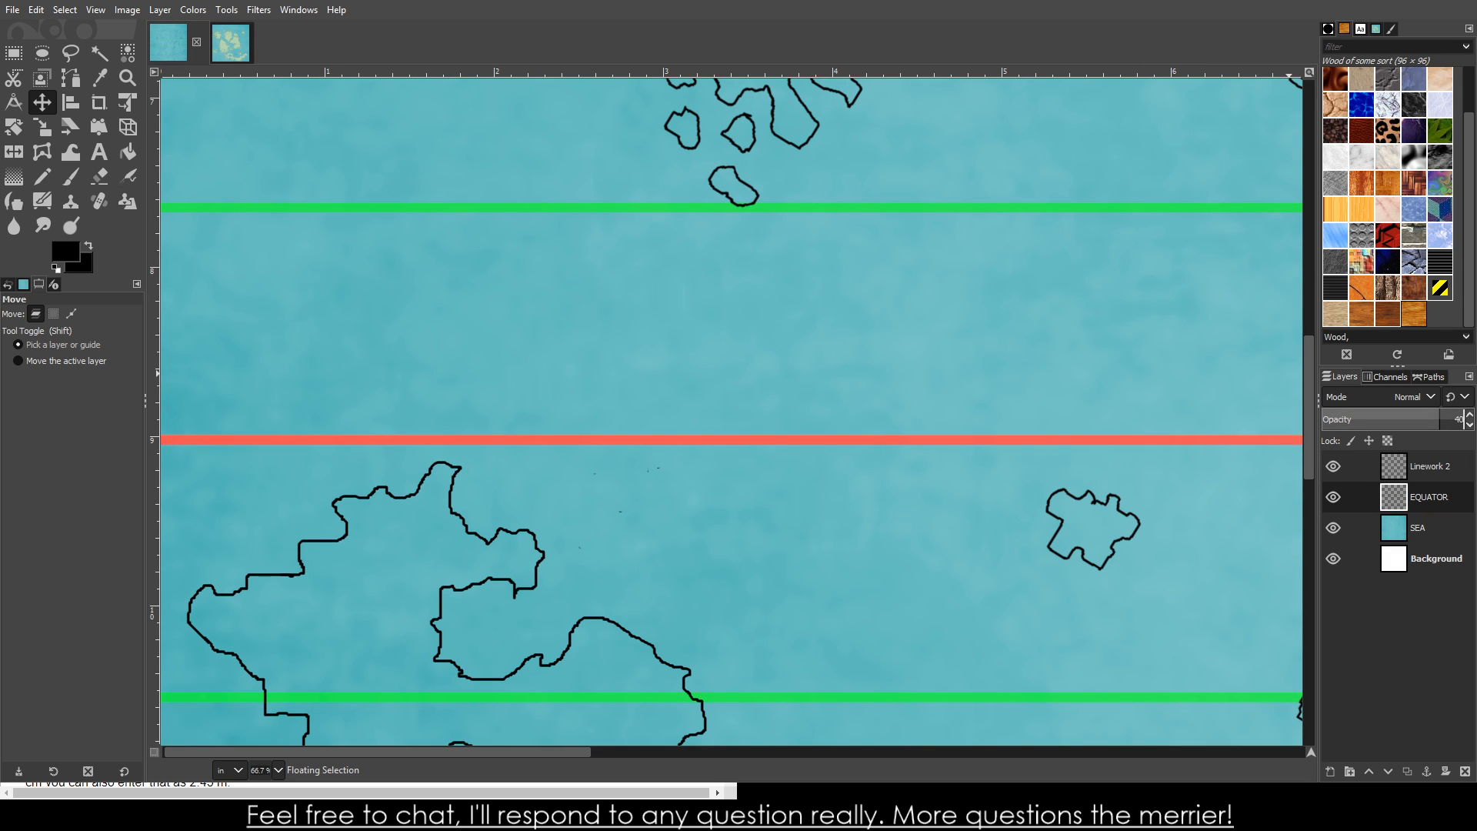
{"action": "key", "text": "Return"}
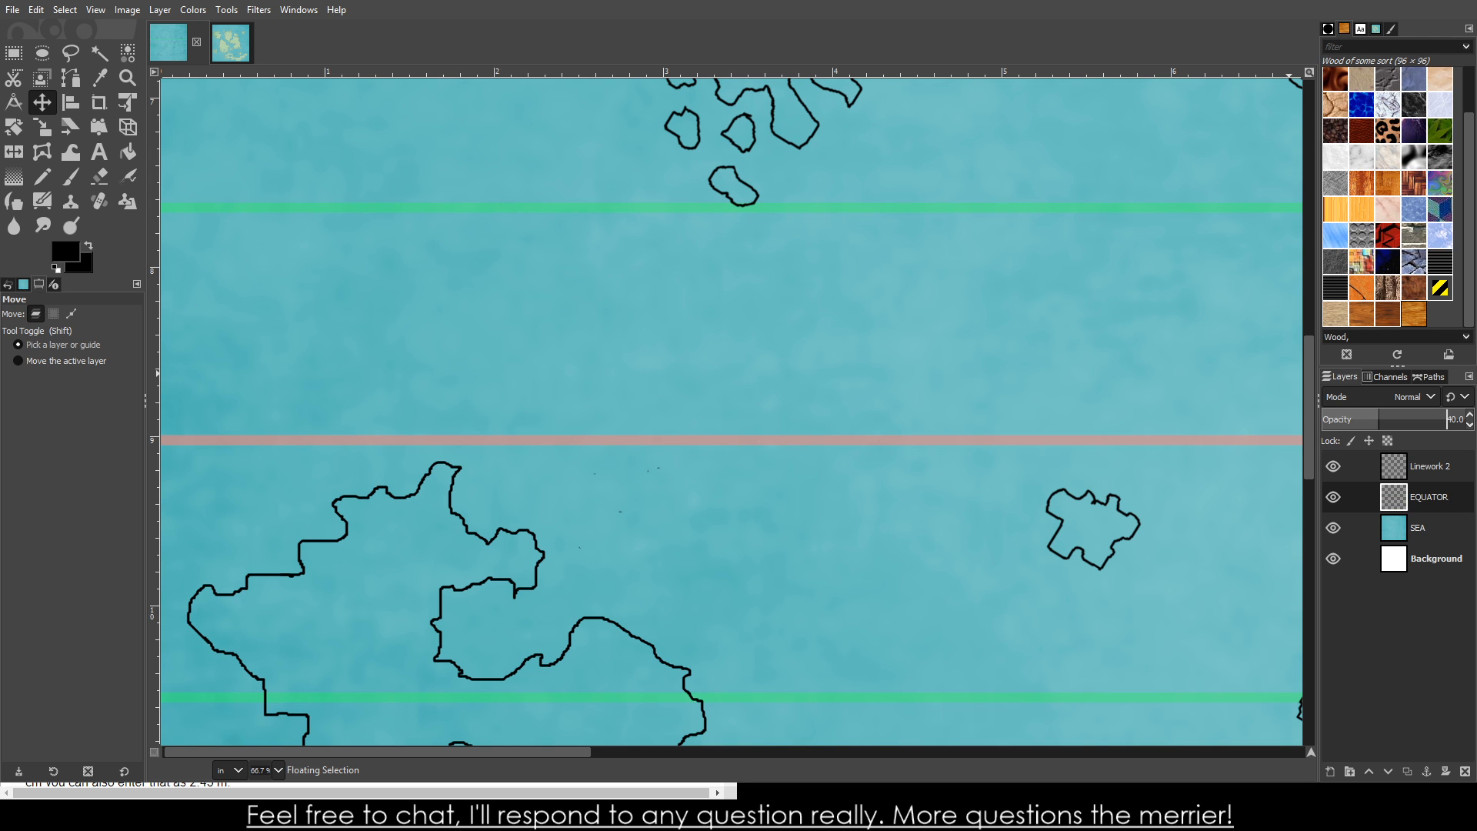
- Add a new transparent layer named LAND directly above the Background layer
{"action": "scroll", "coordinate": [897, 280], "scroll_direction": "down", "scroll_amount": 9, "text": "ctrl"}
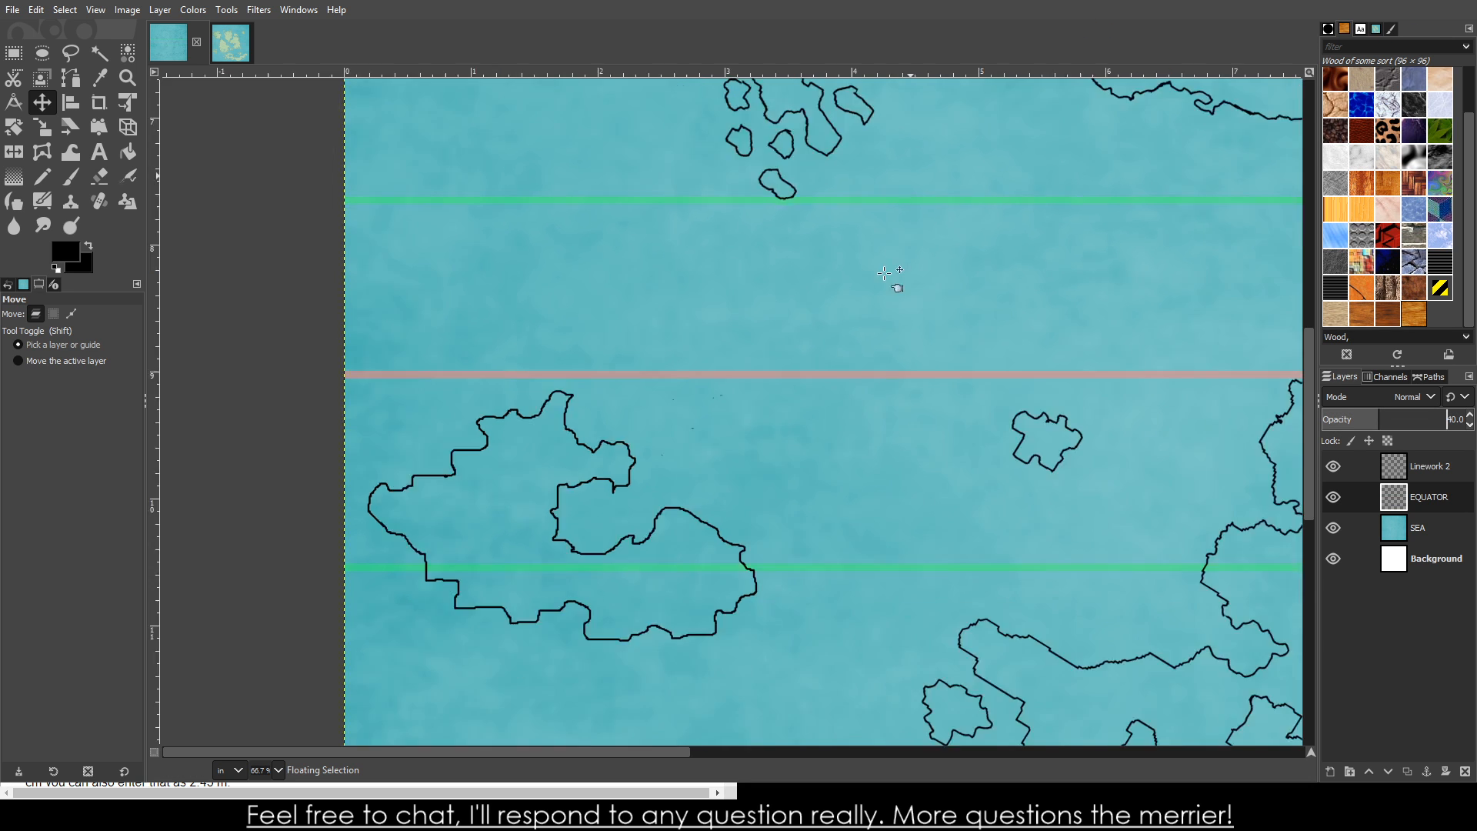
{"action": "scroll", "coordinate": [941, 265], "scroll_direction": "up", "scroll_amount": 4, "text": "ctrl"}
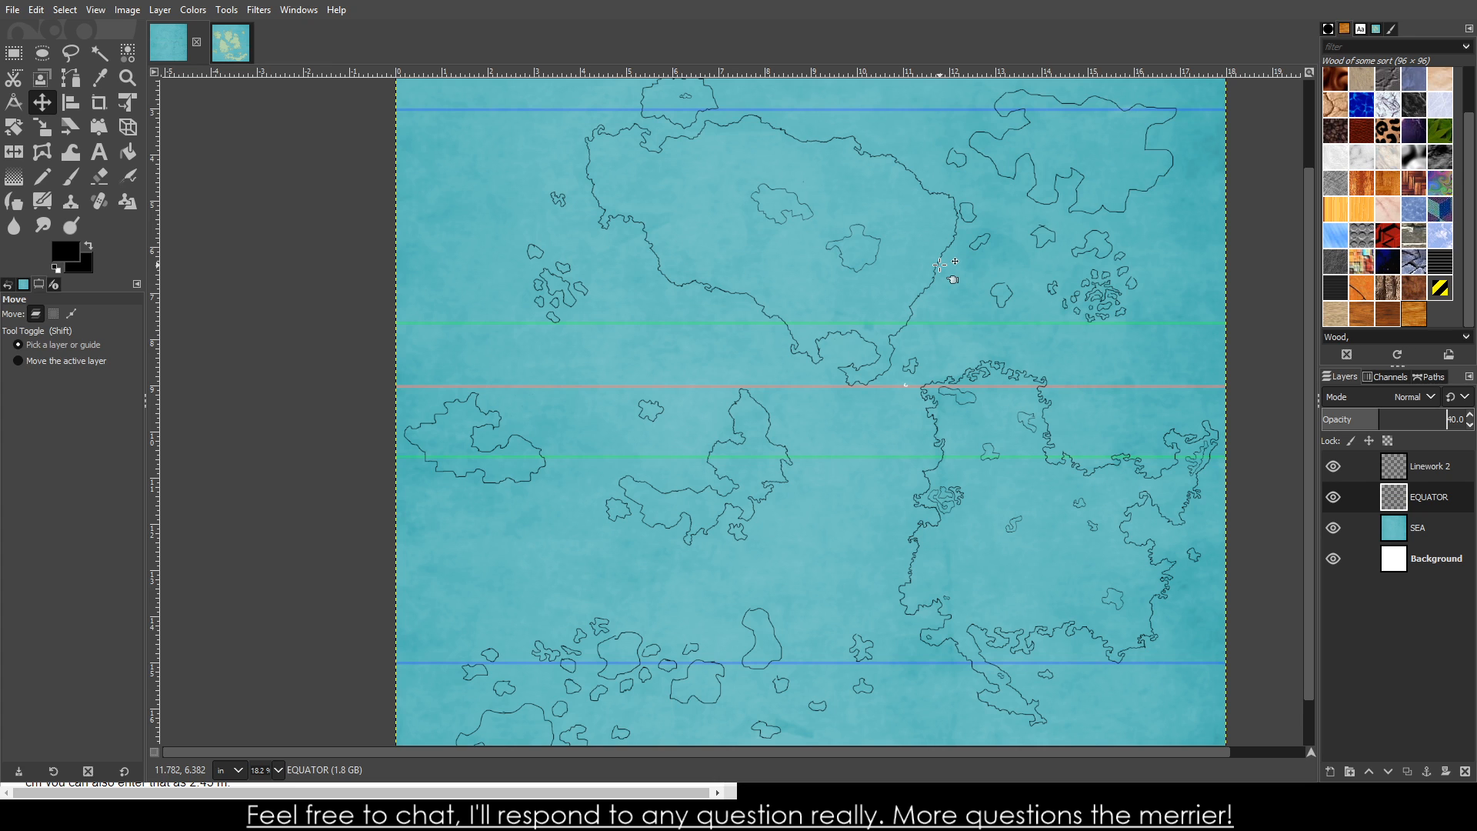
{"action": "scroll", "coordinate": [940, 265], "scroll_direction": "down", "scroll_amount": 2}
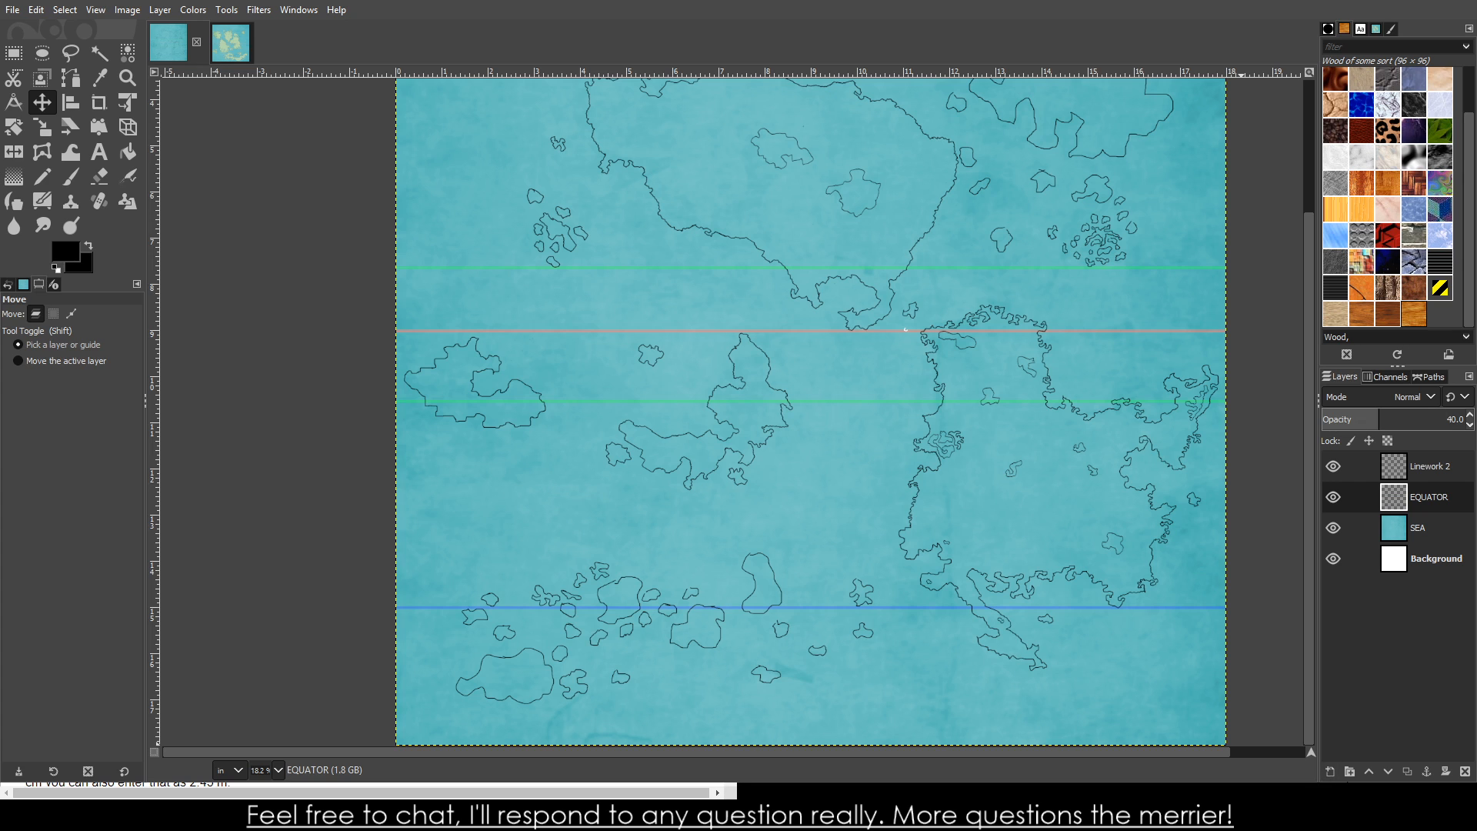
{"action": "left_click", "coordinate": [1439, 572]}
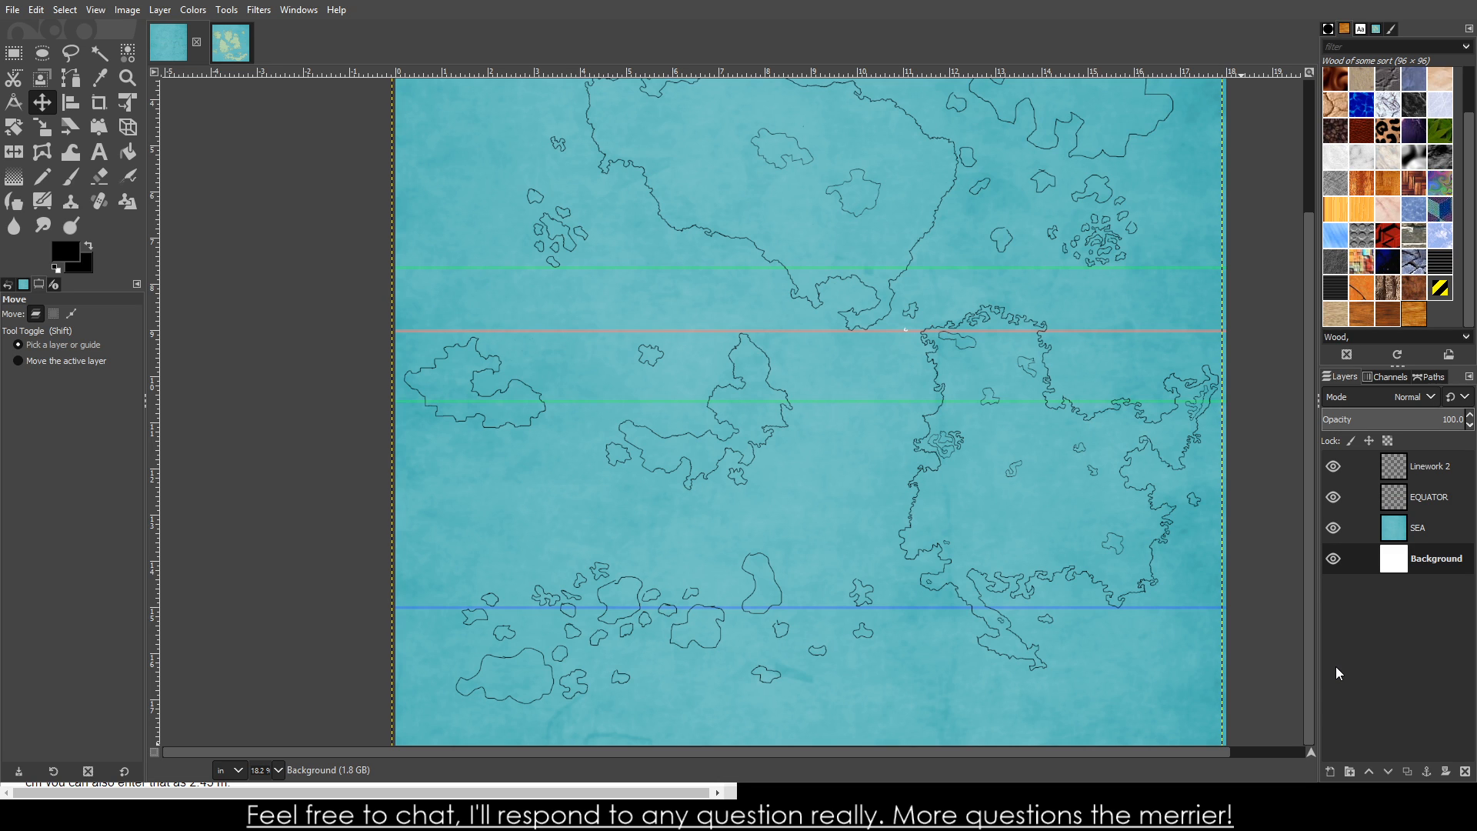
{"action": "key", "text": "Return"}
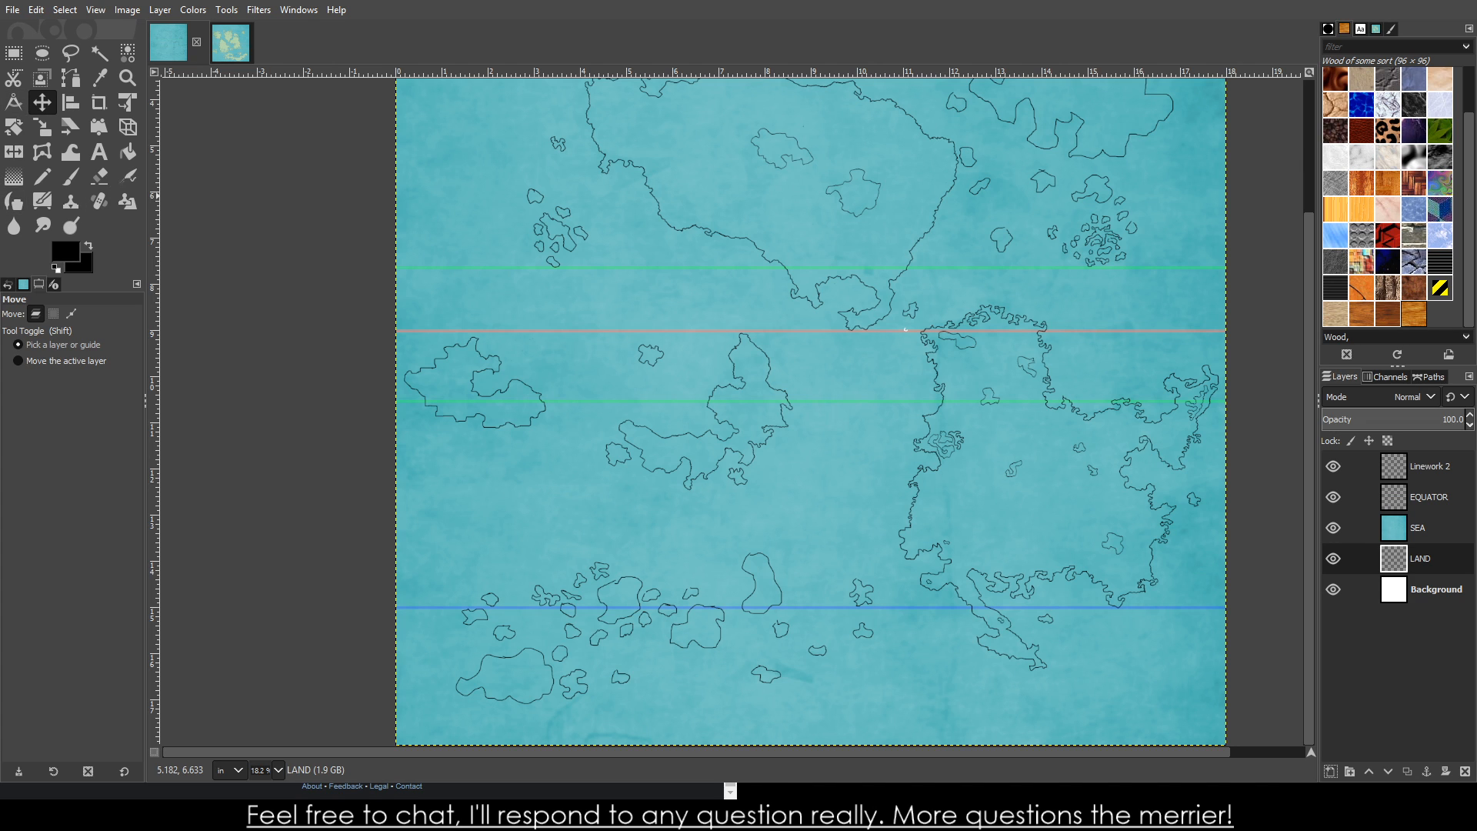
- Examine the coloured map's landmasses and land texture as a reference, and return to the linework map
{"action": "left_click", "coordinate": [232, 48]}
{"action": "scroll", "coordinate": [952, 472], "scroll_direction": "down", "scroll_amount": 5}
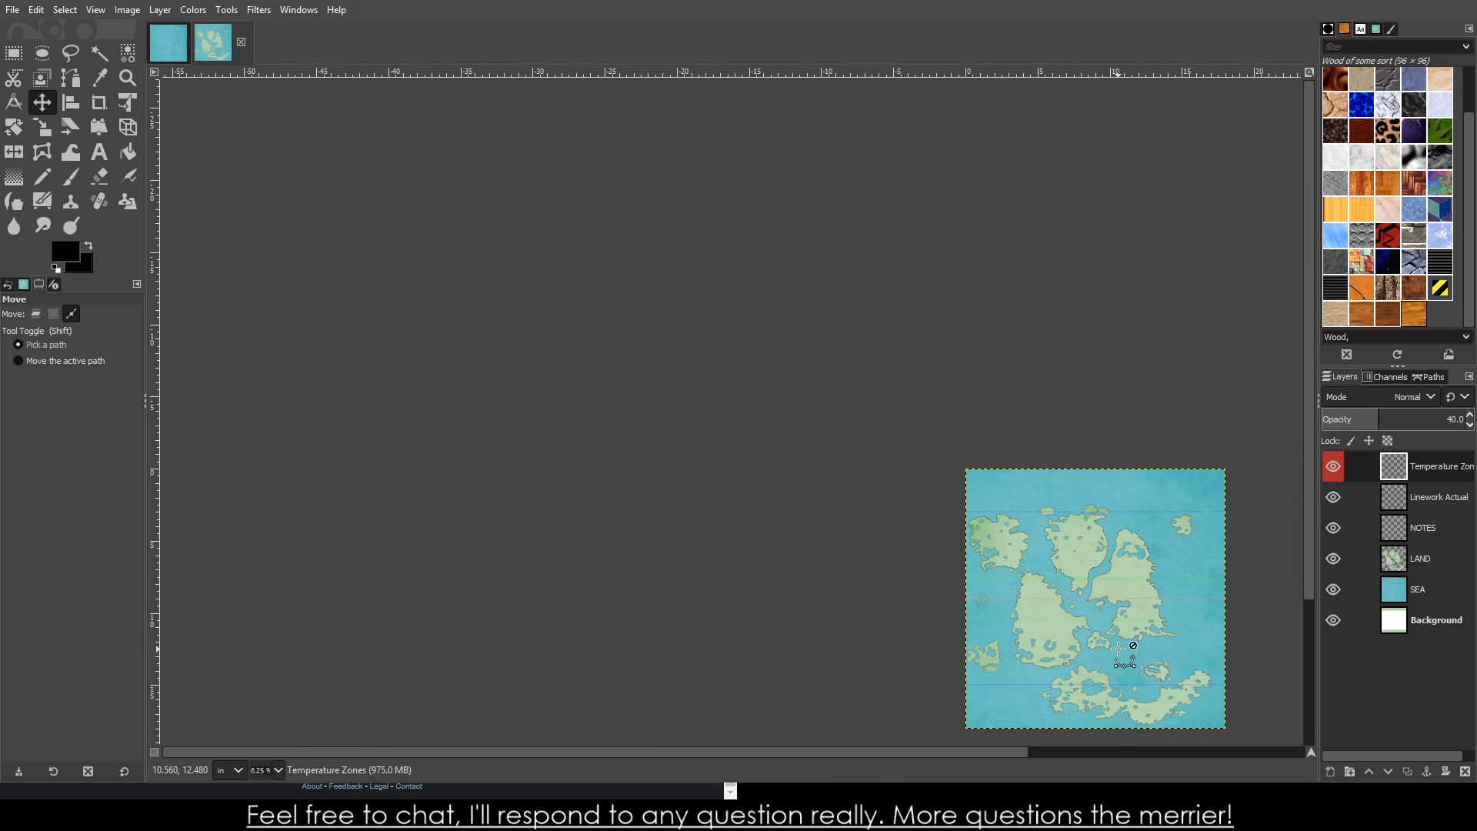
{"action": "scroll", "coordinate": [1119, 651], "scroll_direction": "up", "scroll_amount": 3}
{"action": "scroll", "coordinate": [885, 594], "scroll_direction": "up", "scroll_amount": 3}
{"action": "scroll", "coordinate": [862, 577], "scroll_direction": "down", "scroll_amount": 2}
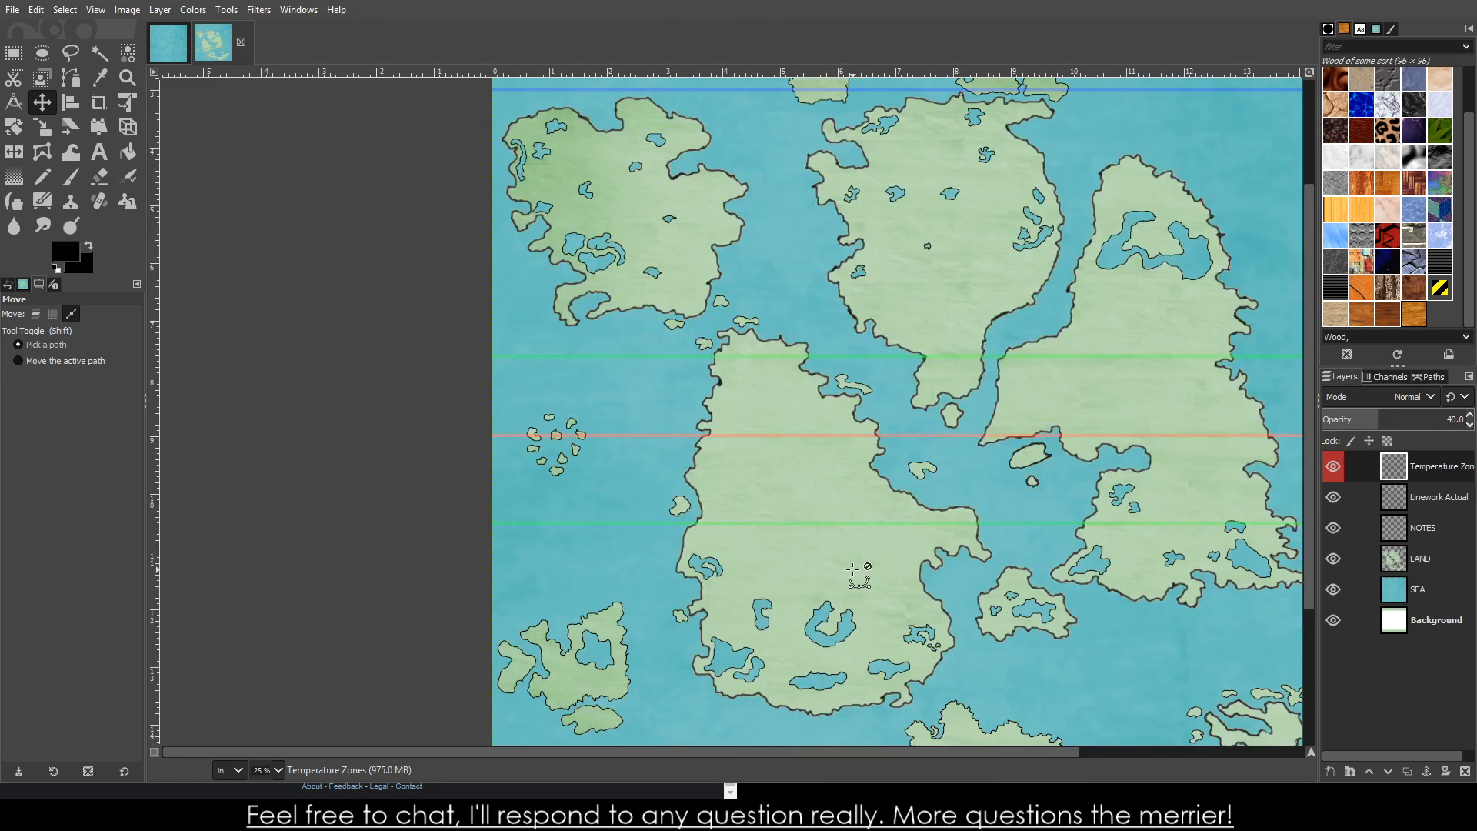
{"action": "scroll", "coordinate": [854, 569], "scroll_direction": "down", "scroll_amount": 3}
{"action": "scroll", "coordinate": [856, 570], "scroll_direction": "up", "scroll_amount": 4}
{"action": "scroll", "coordinate": [855, 577], "scroll_direction": "down", "scroll_amount": 3}
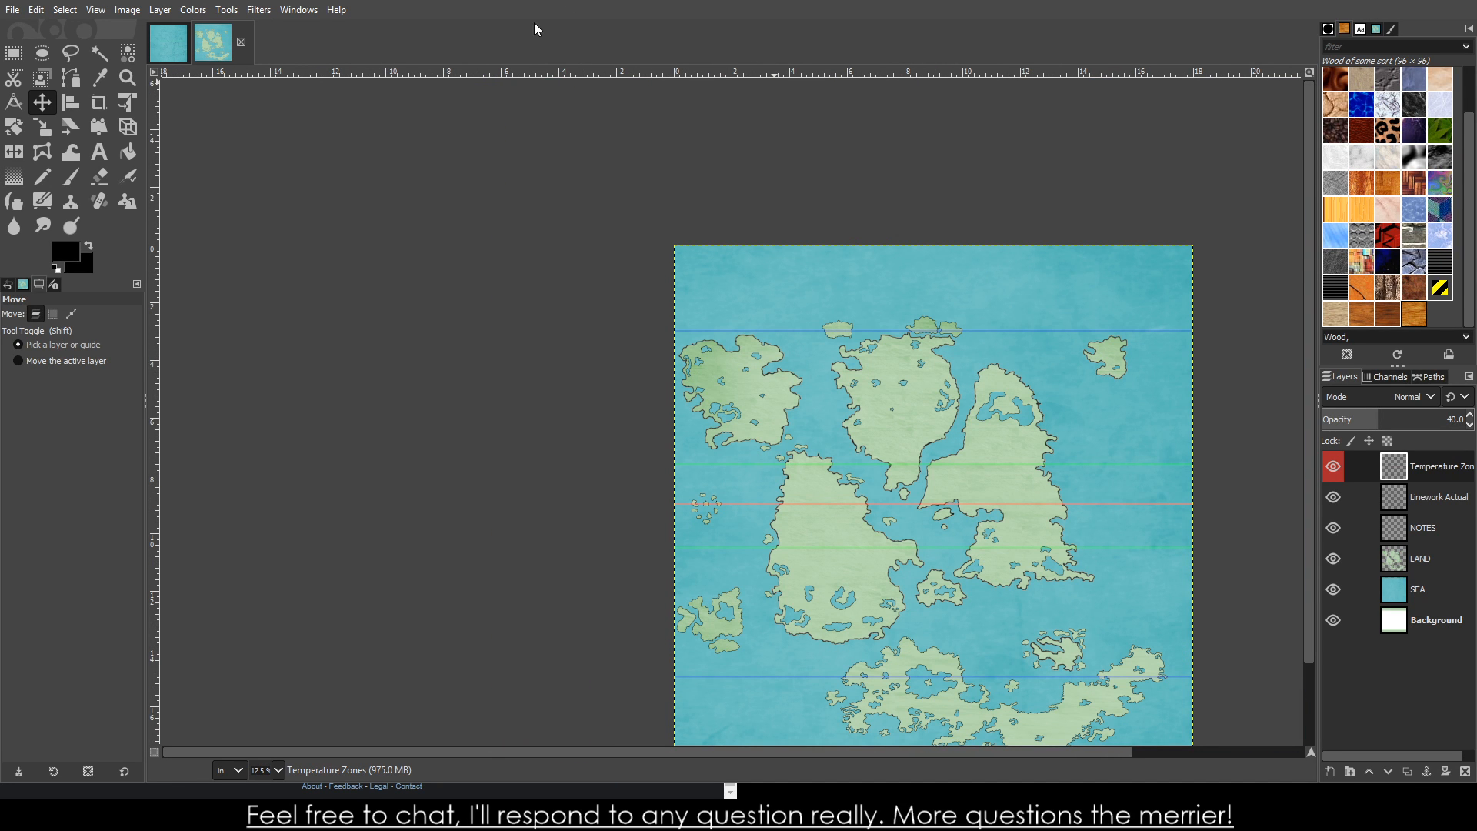
{"action": "left_click", "coordinate": [177, 52]}
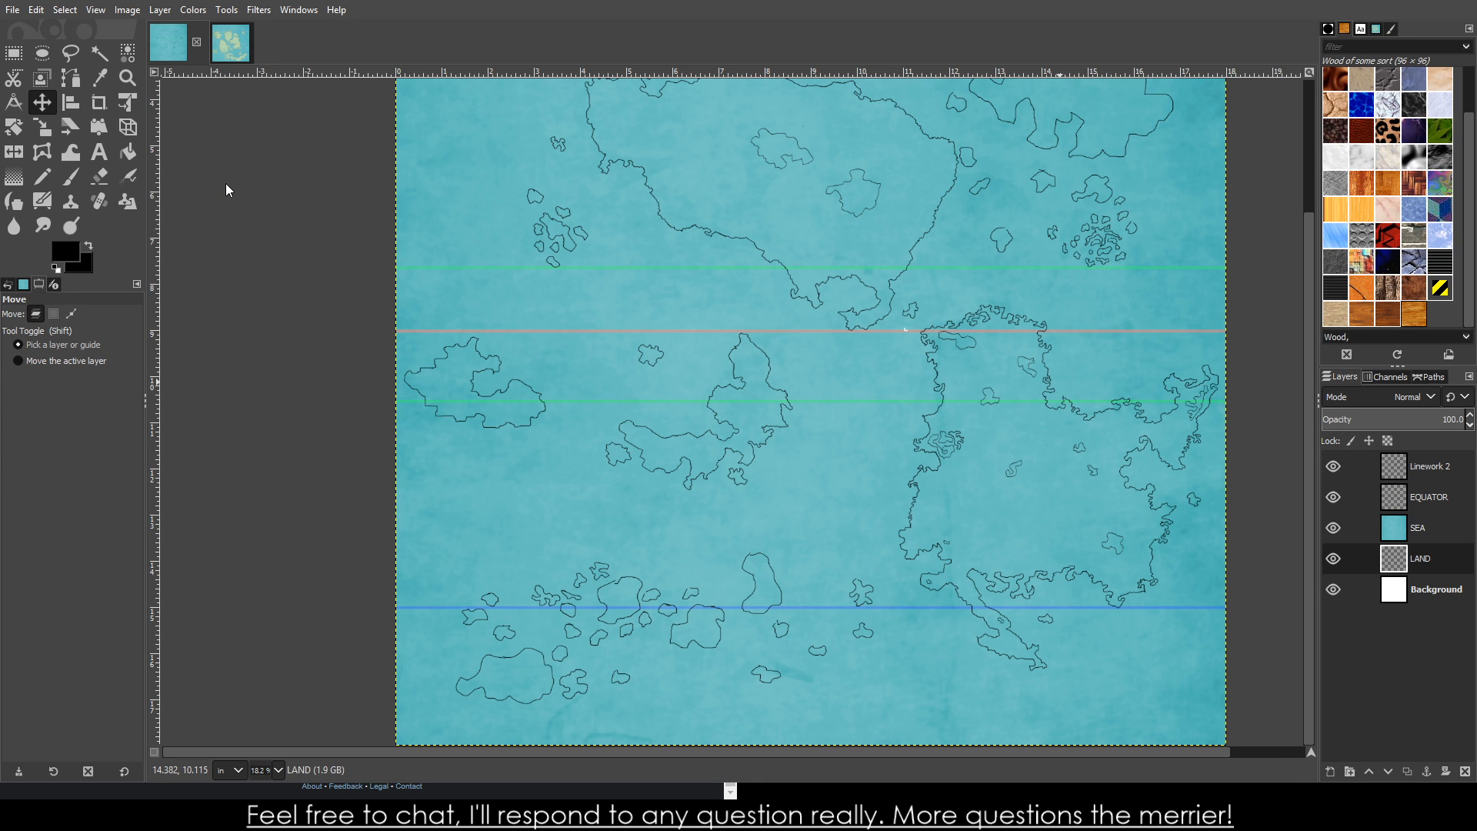
- Add Partchment 1.jpg as a layer directly above SEA and scale it to about 18.3 × 18.3 in, covering the whole canvas
{"action": "left_click_drag", "start_coordinate": [273, 233], "coordinate": [316, 250]}
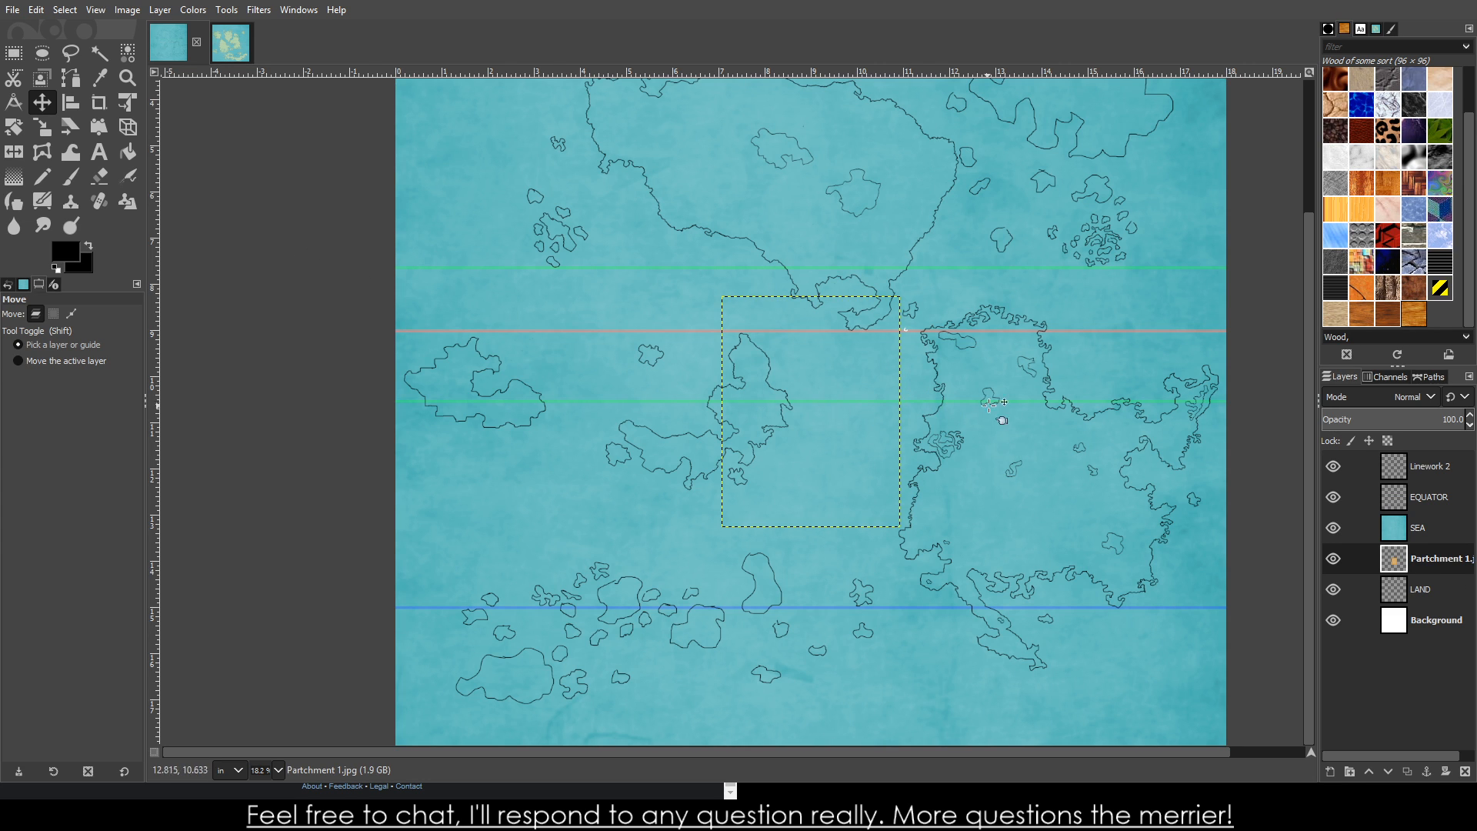
{"action": "left_click_drag", "start_coordinate": [1443, 557], "coordinate": [1428, 522]}
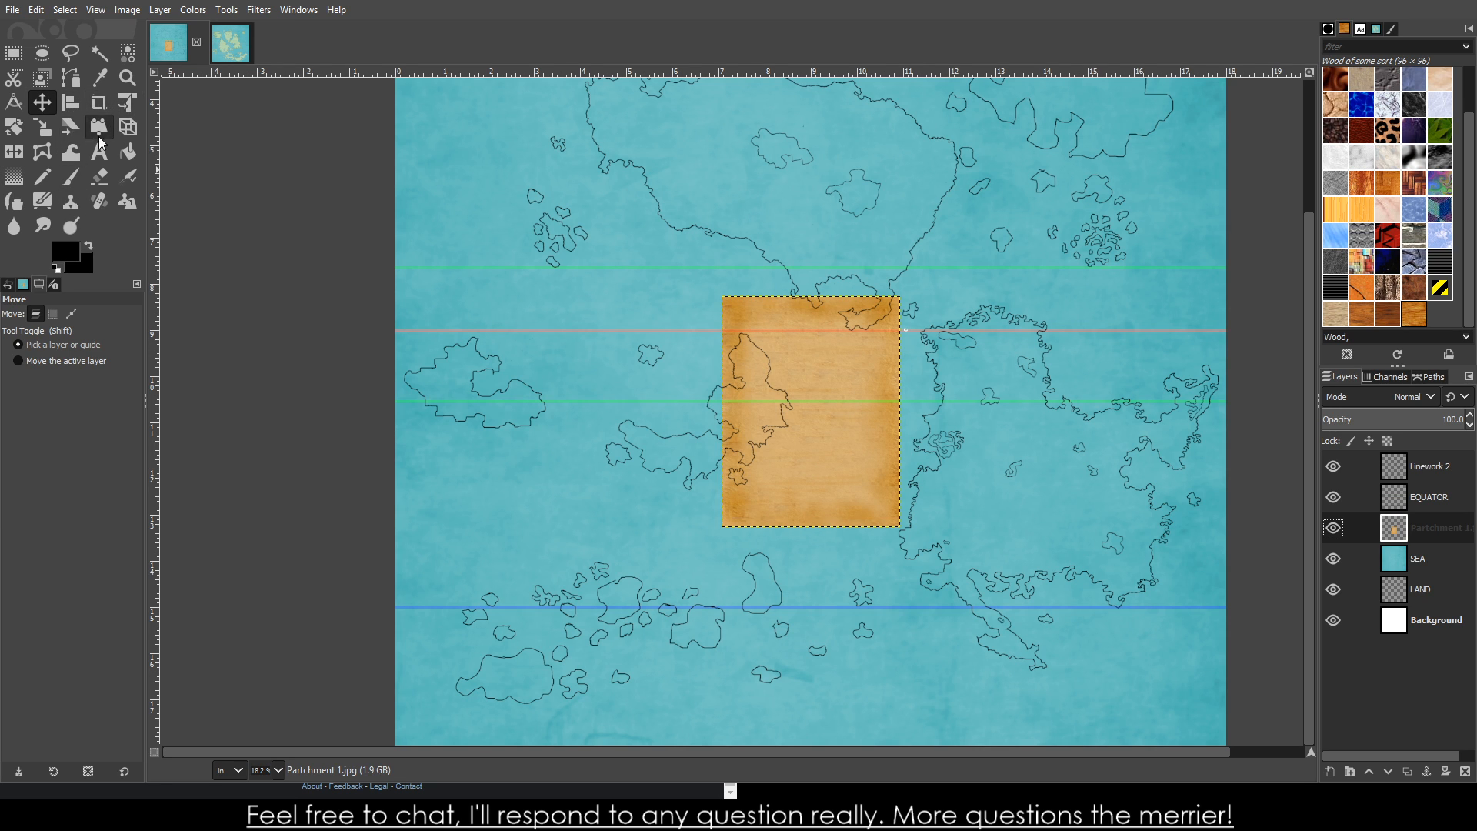
{"action": "left_click", "coordinate": [42, 127]}
{"action": "left_click_drag", "start_coordinate": [866, 502], "coordinate": [1124, 725]}
{"action": "scroll", "coordinate": [1125, 529], "scroll_direction": "down", "scroll_amount": 3}
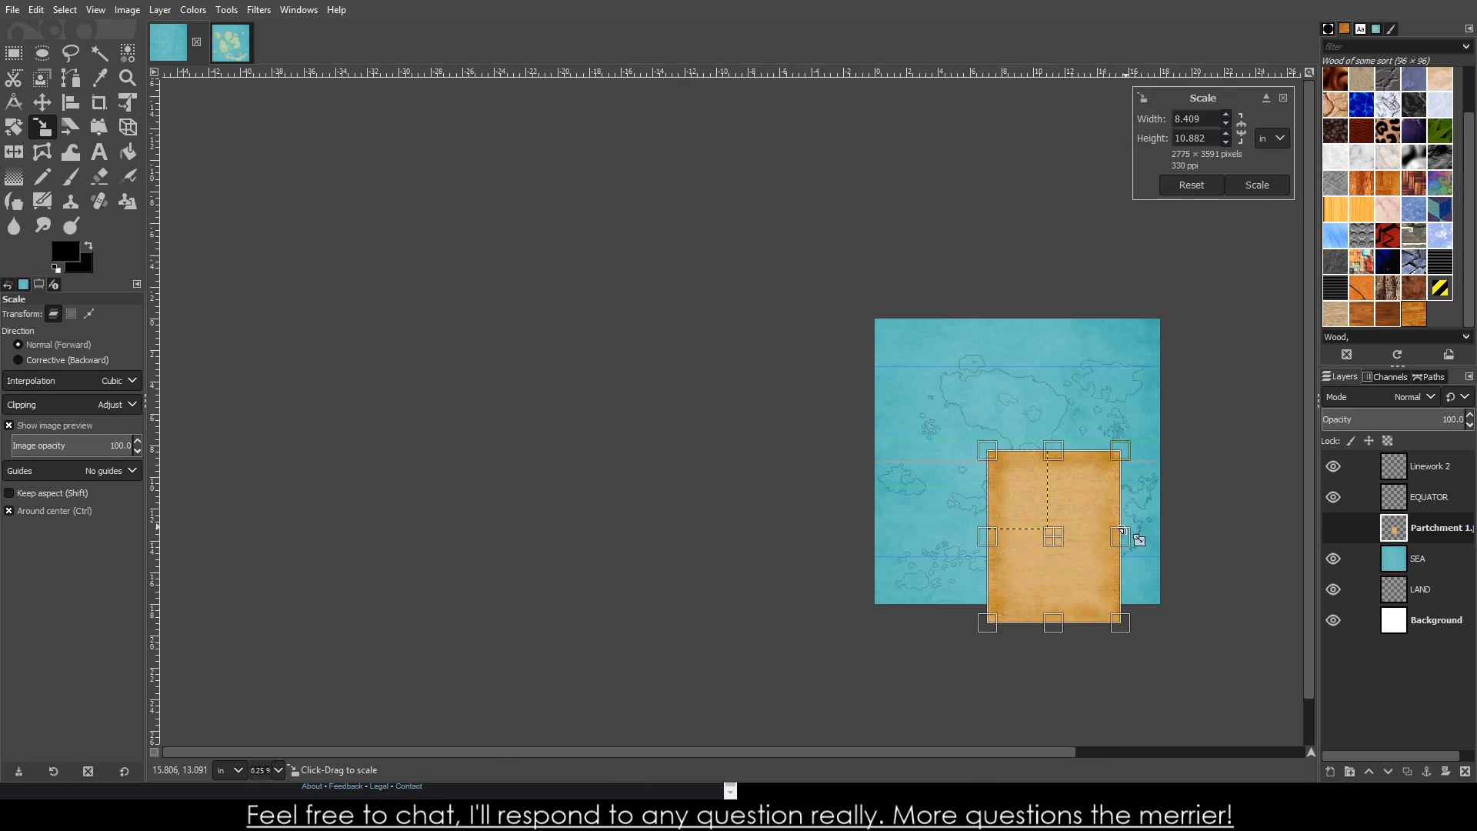
{"action": "scroll", "coordinate": [1139, 540], "scroll_direction": "up", "scroll_amount": 2}
{"action": "left_click_drag", "start_coordinate": [1108, 666], "coordinate": [1186, 638]}
{"action": "scroll", "coordinate": [1161, 591], "scroll_direction": "up", "scroll_amount": 2}
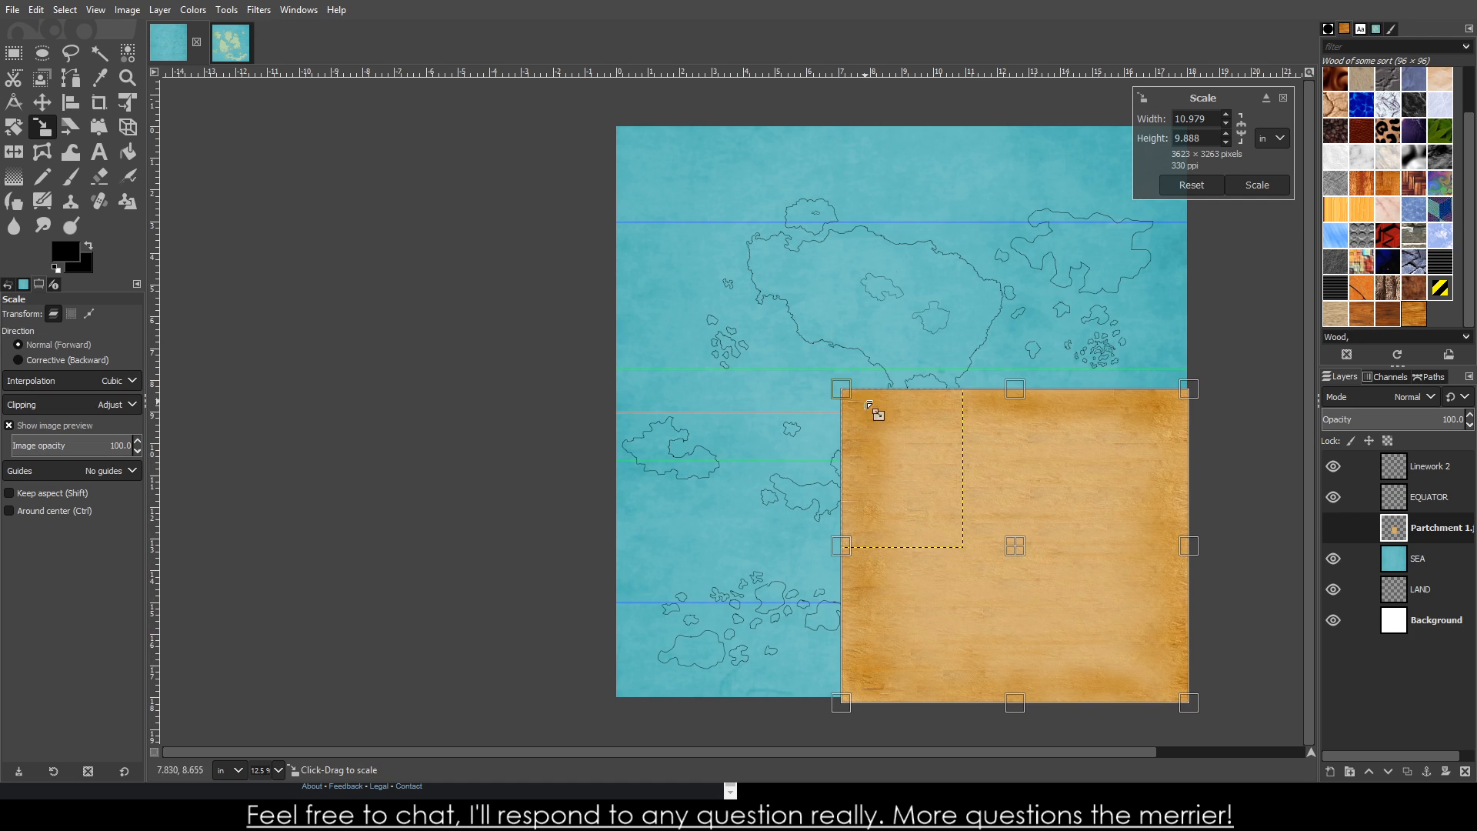
{"action": "left_click_drag", "start_coordinate": [841, 392], "coordinate": [609, 123]}
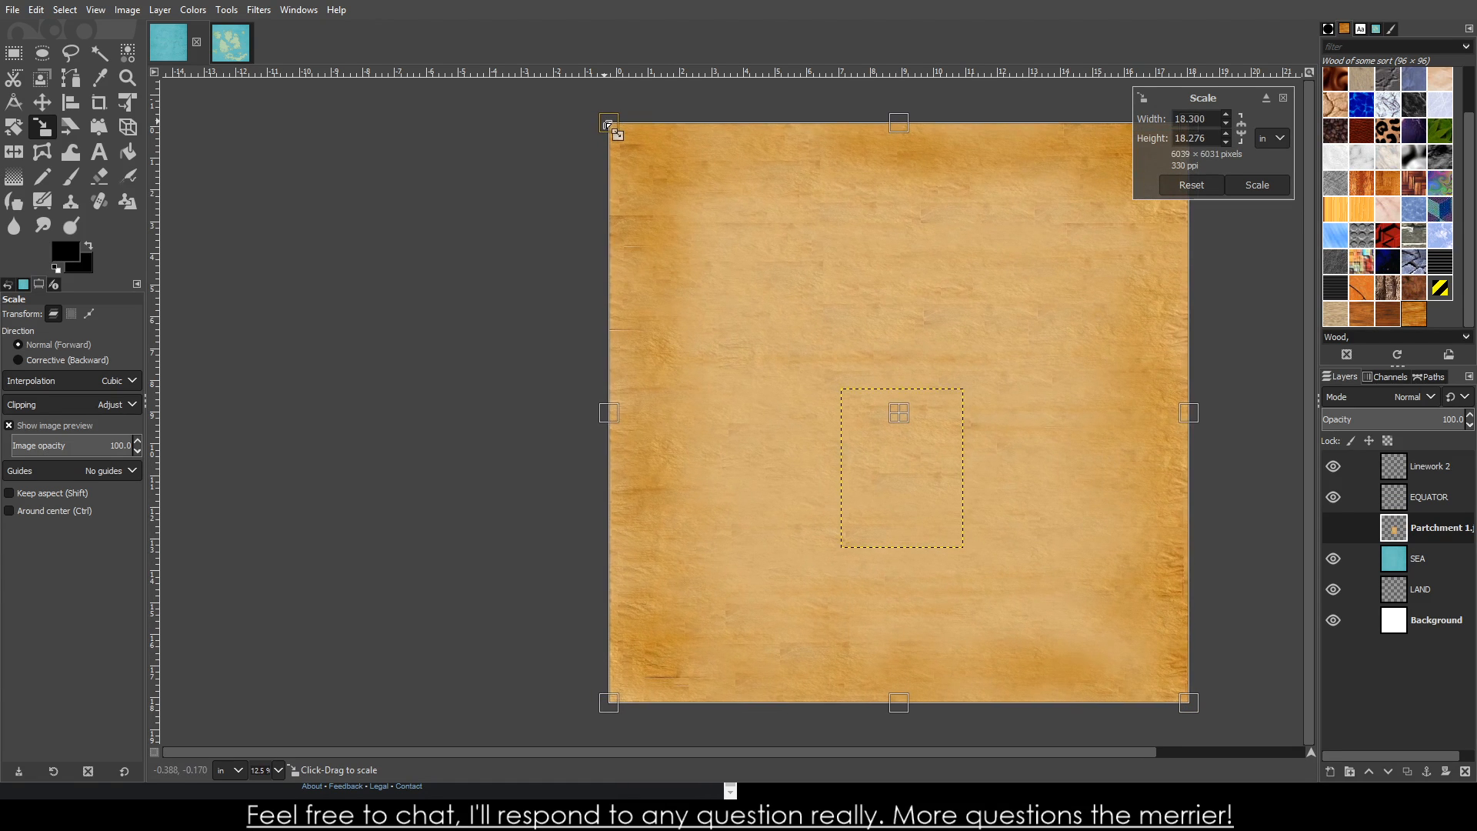
{"action": "key", "text": "Return"}
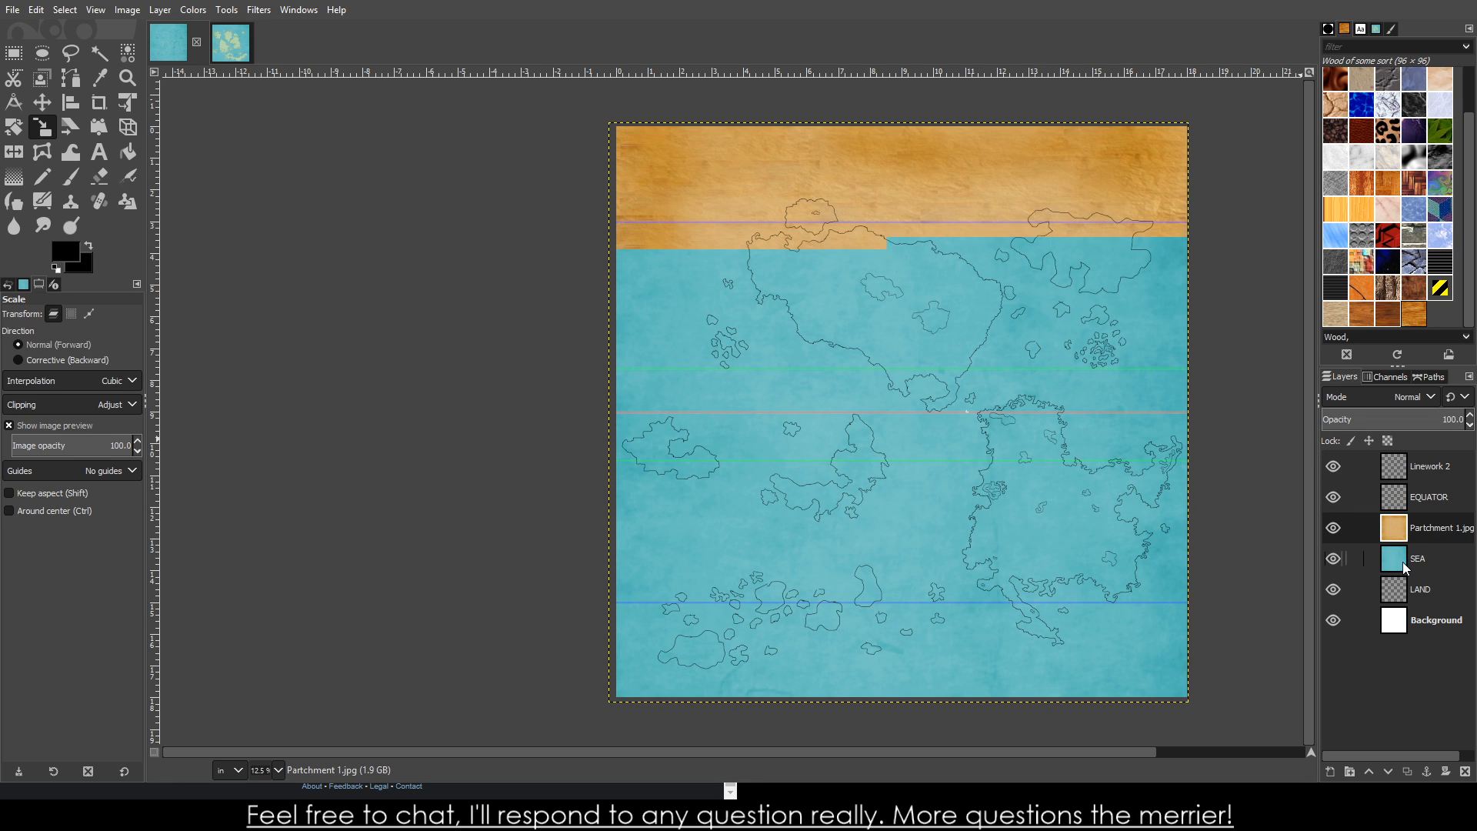
- Merge the parchment texture into the LAND layer, placed directly above SEA, and recolour it soft green
{"action": "left_click_drag", "start_coordinate": [1402, 562], "coordinate": [1402, 613]}
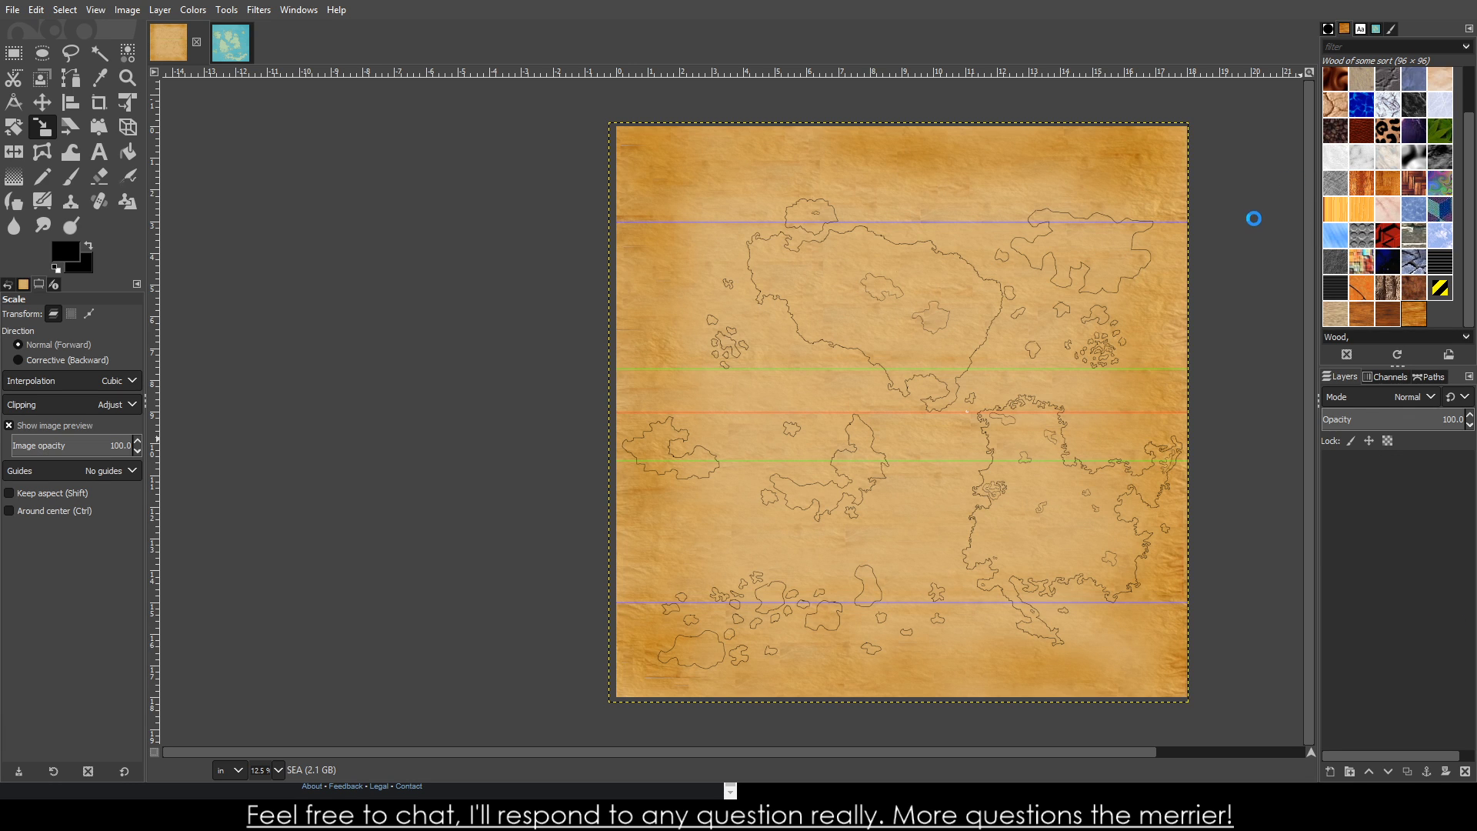
{"action": "left_click", "coordinate": [189, 11]}
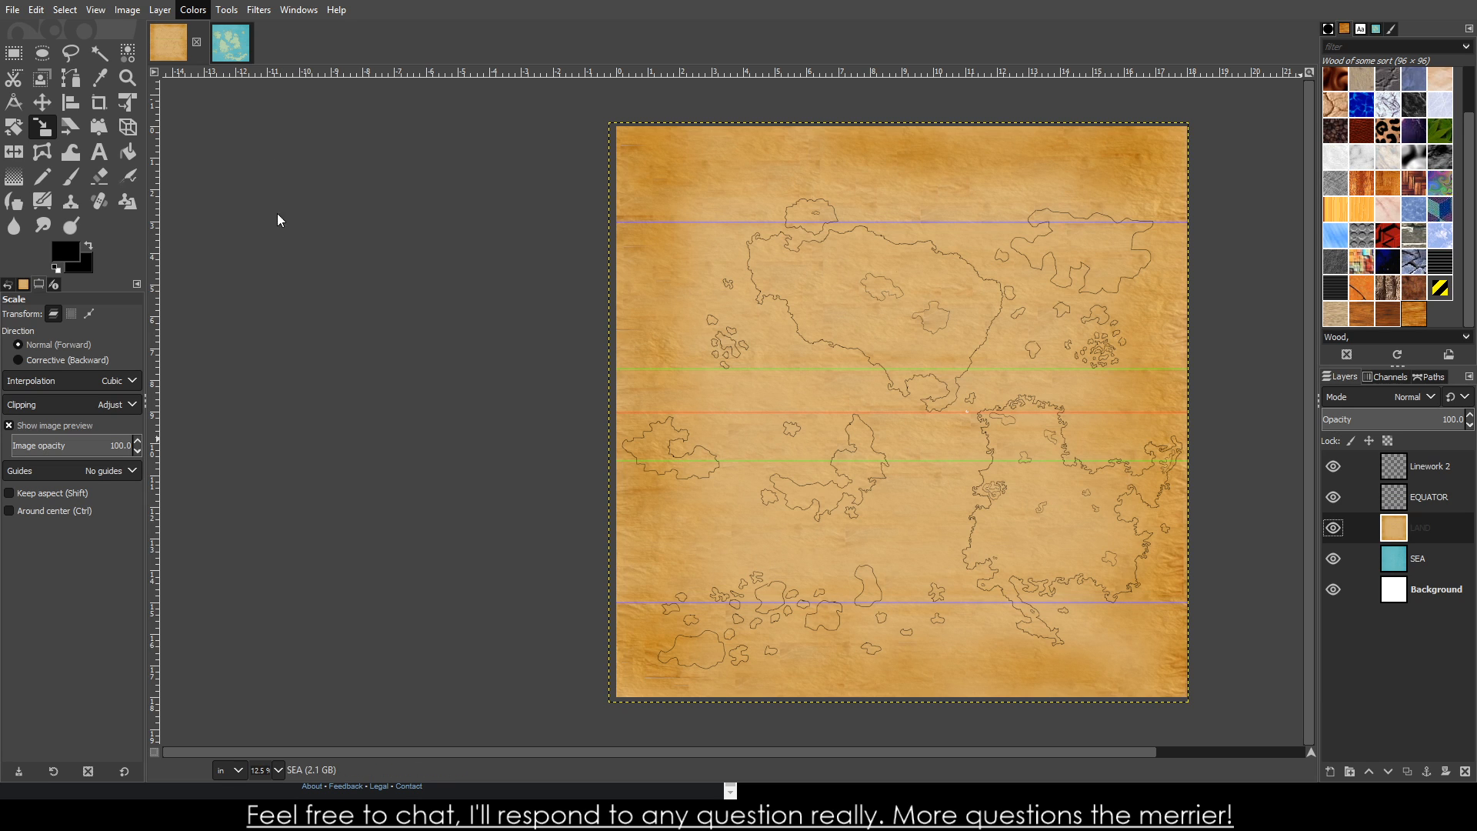
{"action": "left_click", "coordinate": [219, 373]}
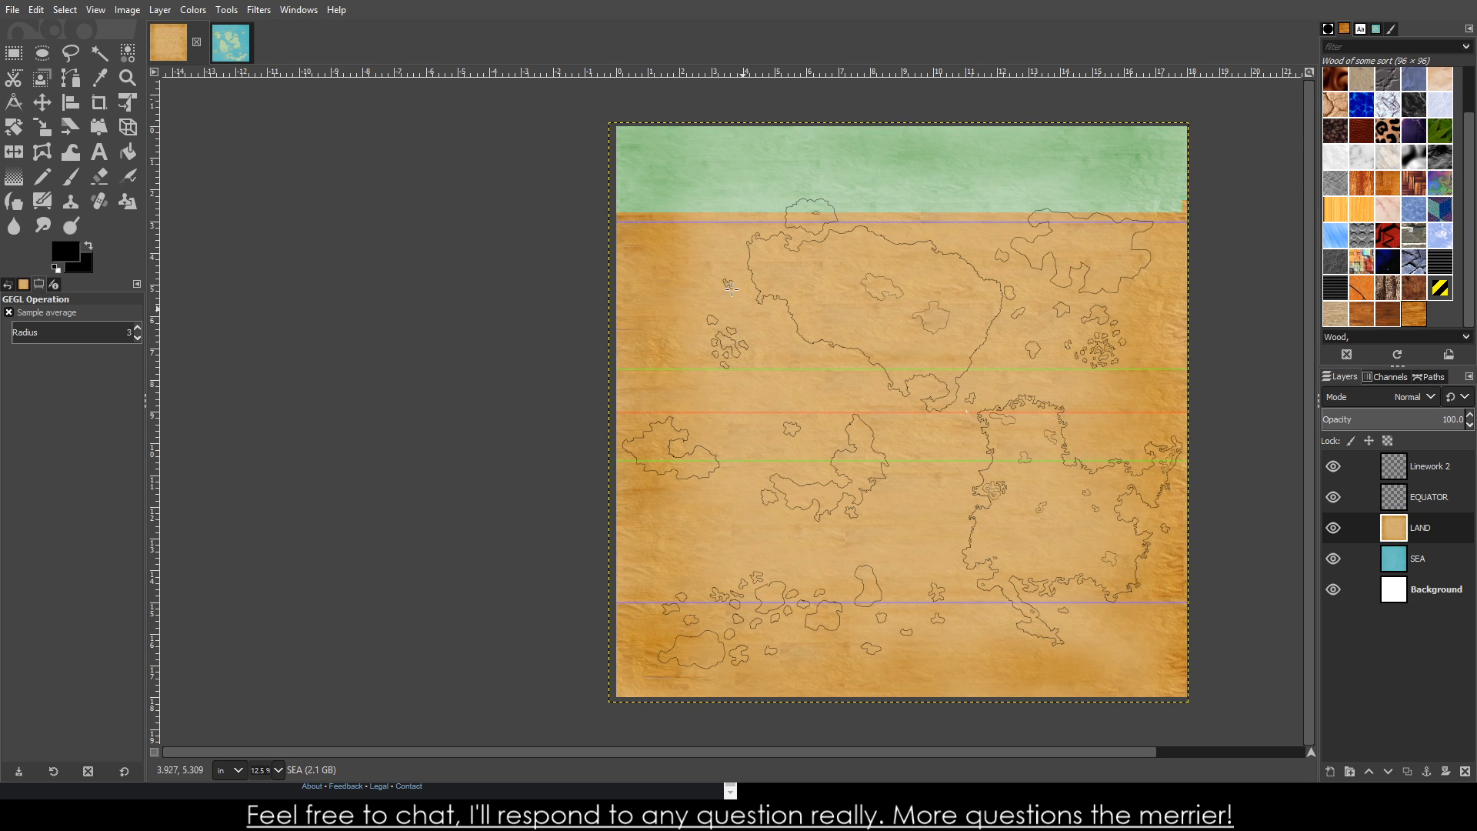
{"action": "left_click", "coordinate": [219, 52]}
{"action": "left_click", "coordinate": [163, 54]}
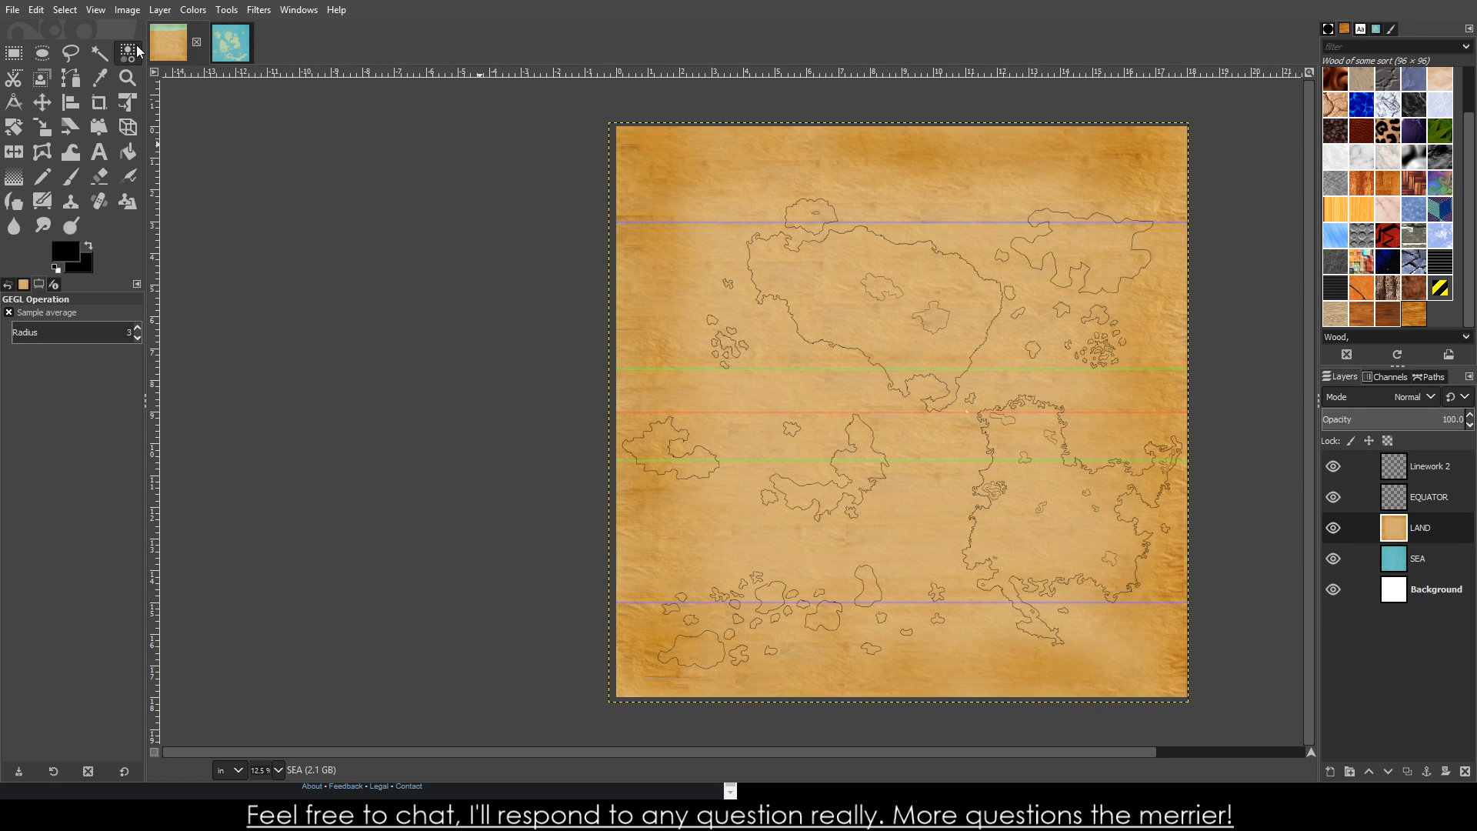
{"action": "left_click", "coordinate": [194, 14]}
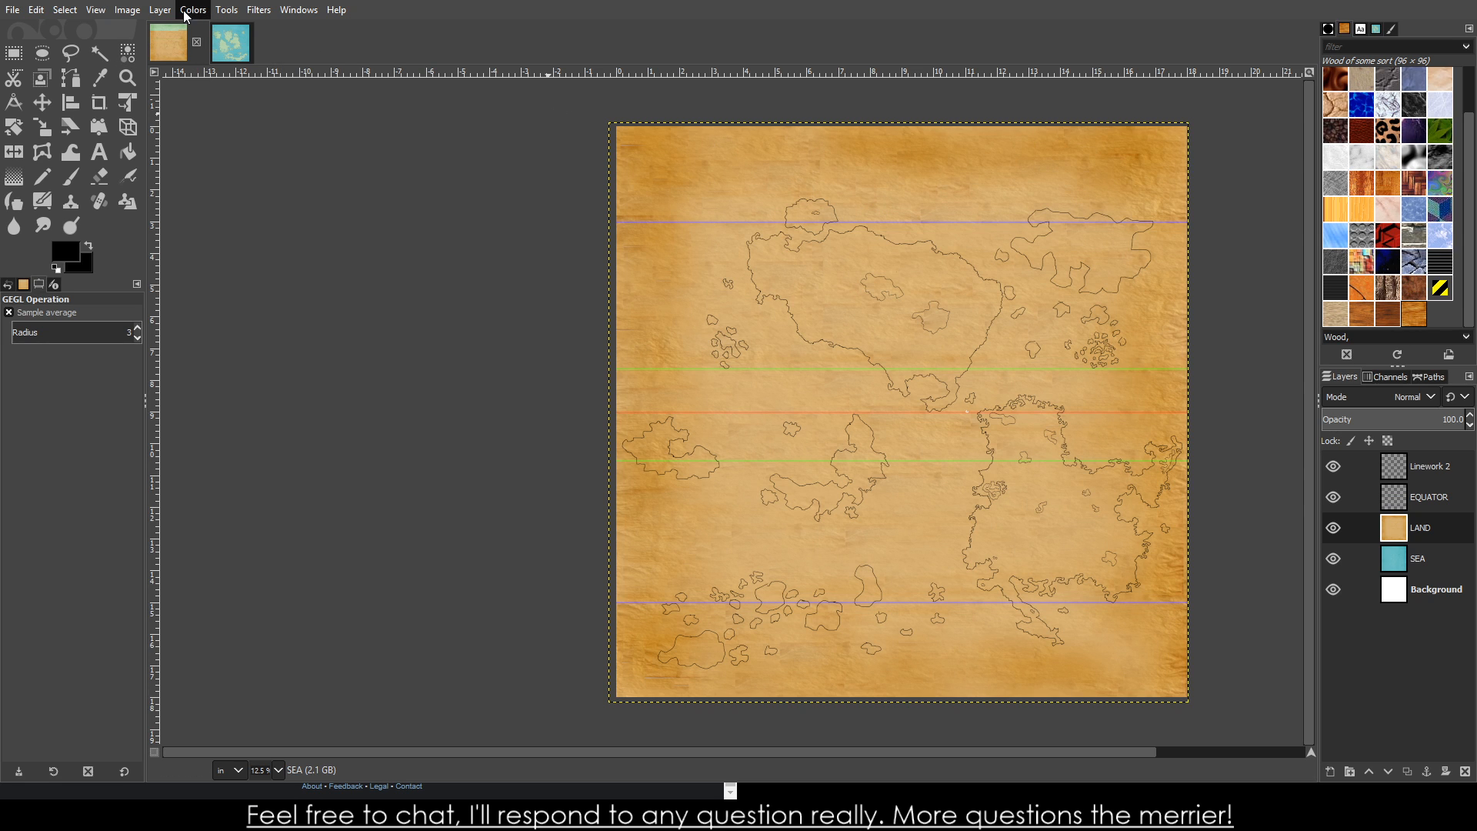
{"action": "left_click", "coordinate": [264, 416]}
{"action": "left_click", "coordinate": [968, 400]}
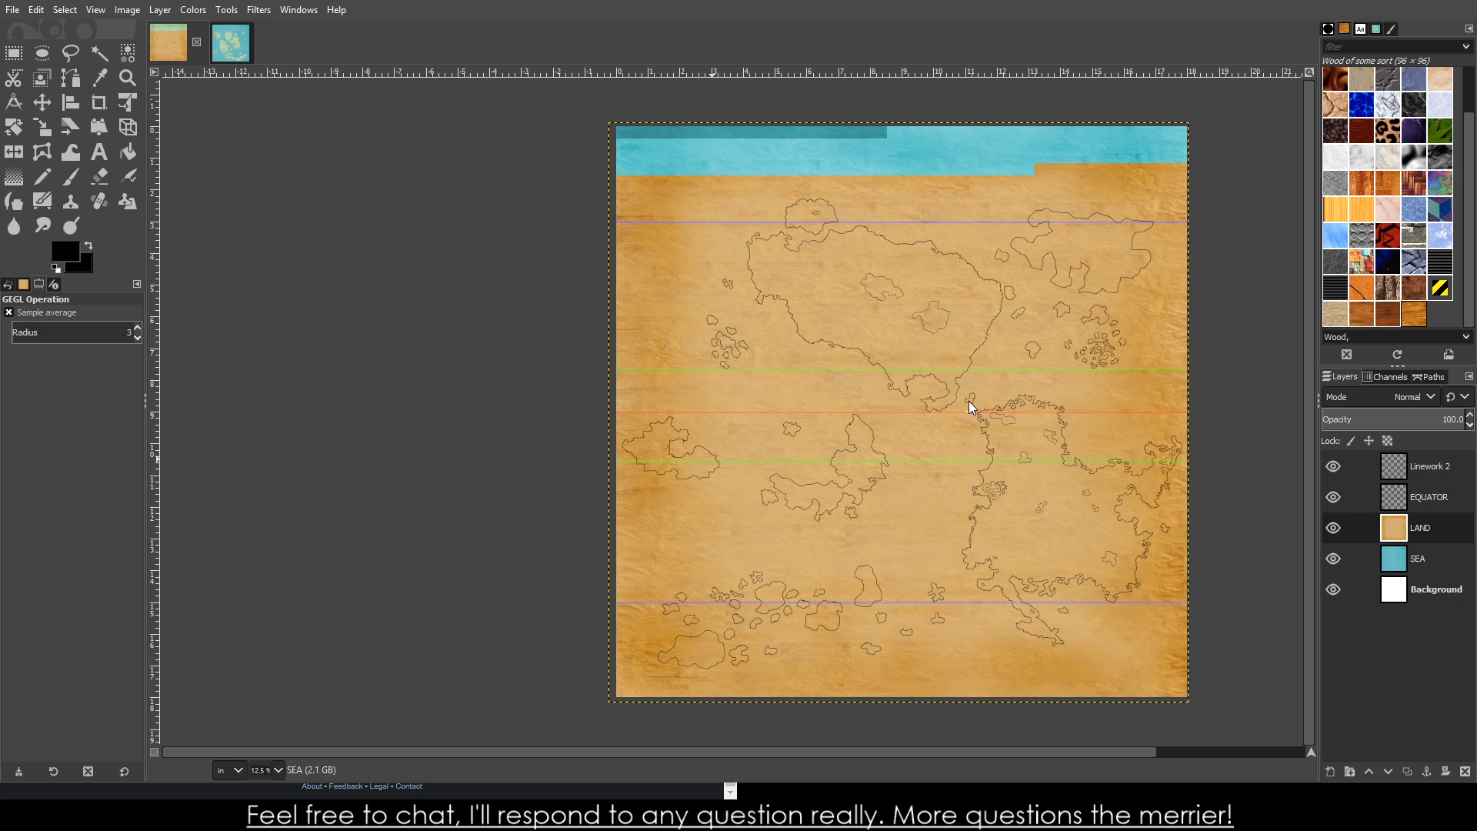
{"action": "left_click", "coordinate": [964, 367]}
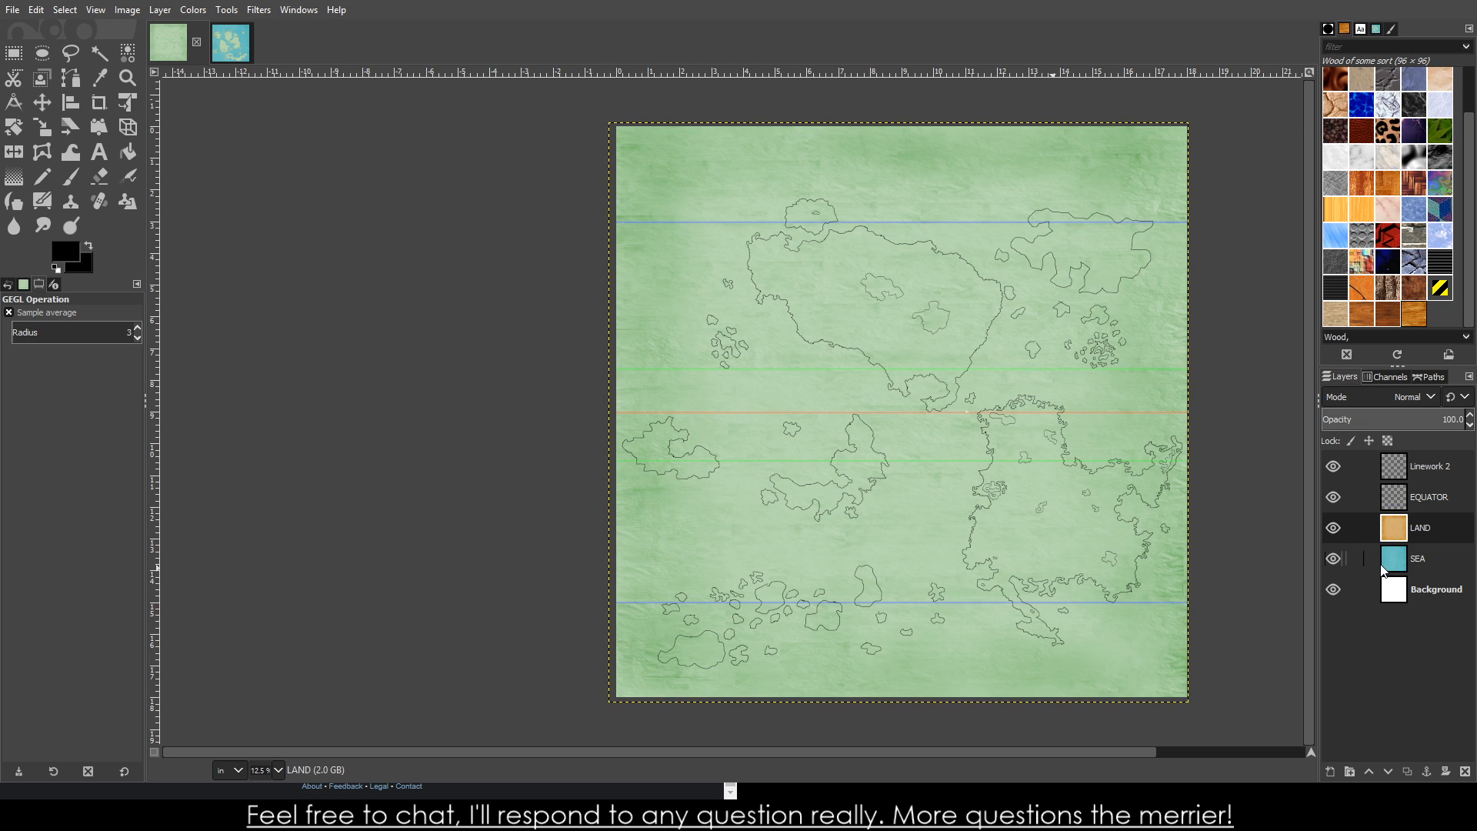
- Fuzzy-select the interiors of the two large continents on the Linework 2 layer as one combined selection
{"action": "left_click", "coordinate": [1399, 466]}
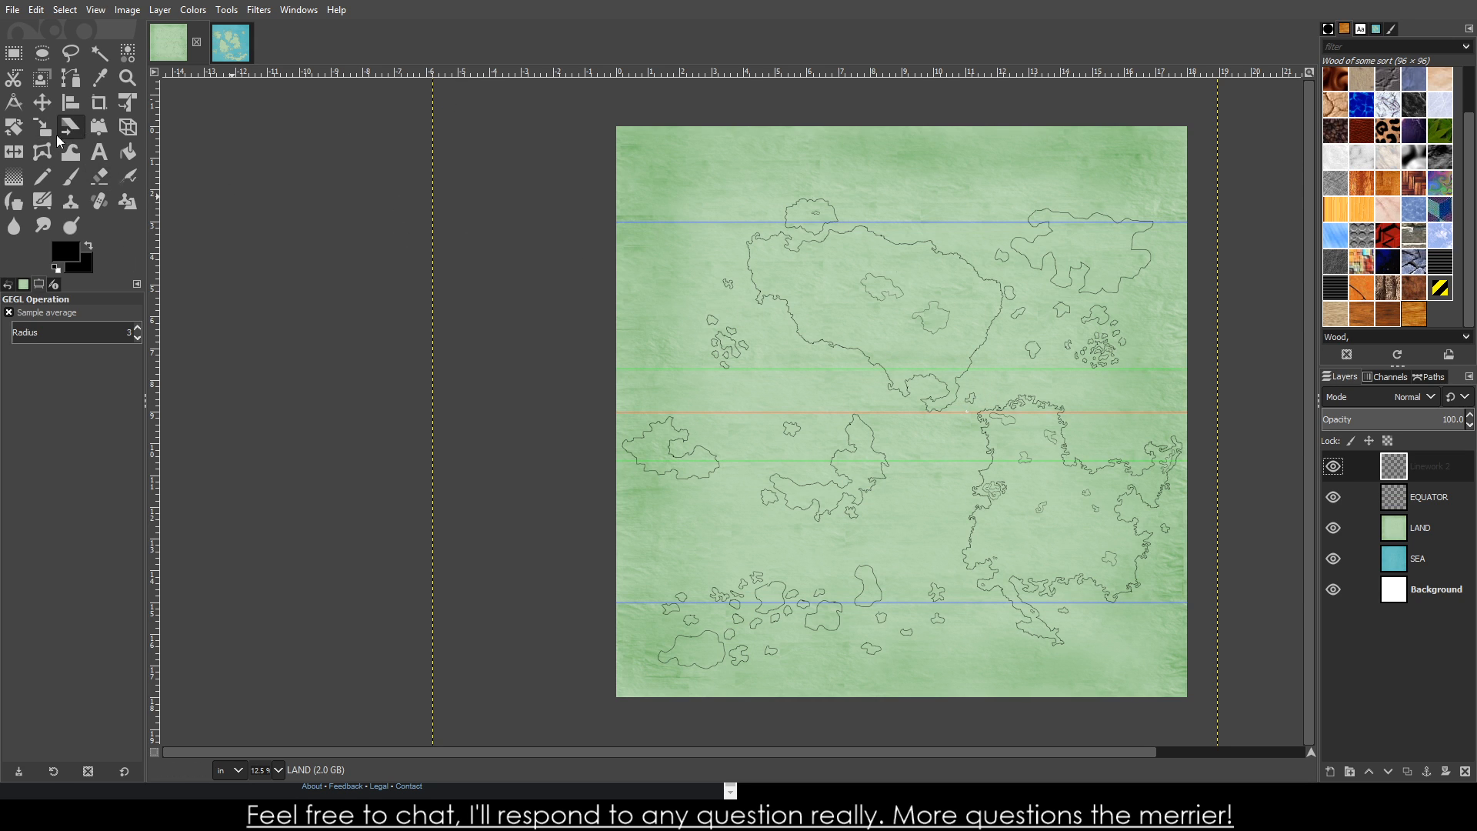
{"action": "left_click", "coordinate": [99, 52]}
{"action": "scroll", "coordinate": [864, 313], "scroll_direction": "up", "scroll_amount": 2}
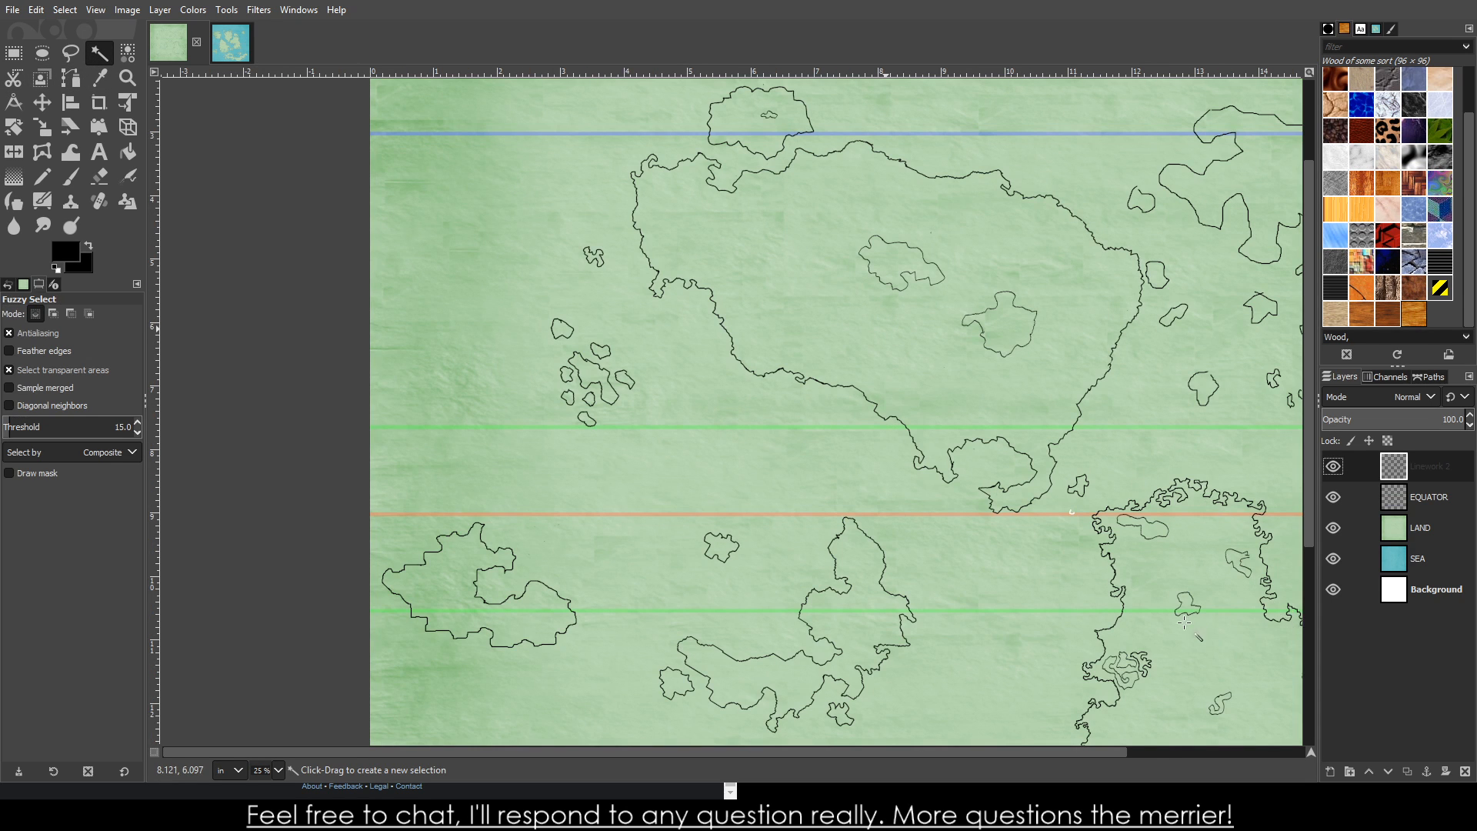
{"action": "scroll", "coordinate": [1185, 623], "scroll_direction": "down", "scroll_amount": 3}
{"action": "scroll", "coordinate": [1184, 622], "scroll_direction": "up", "scroll_amount": 3}
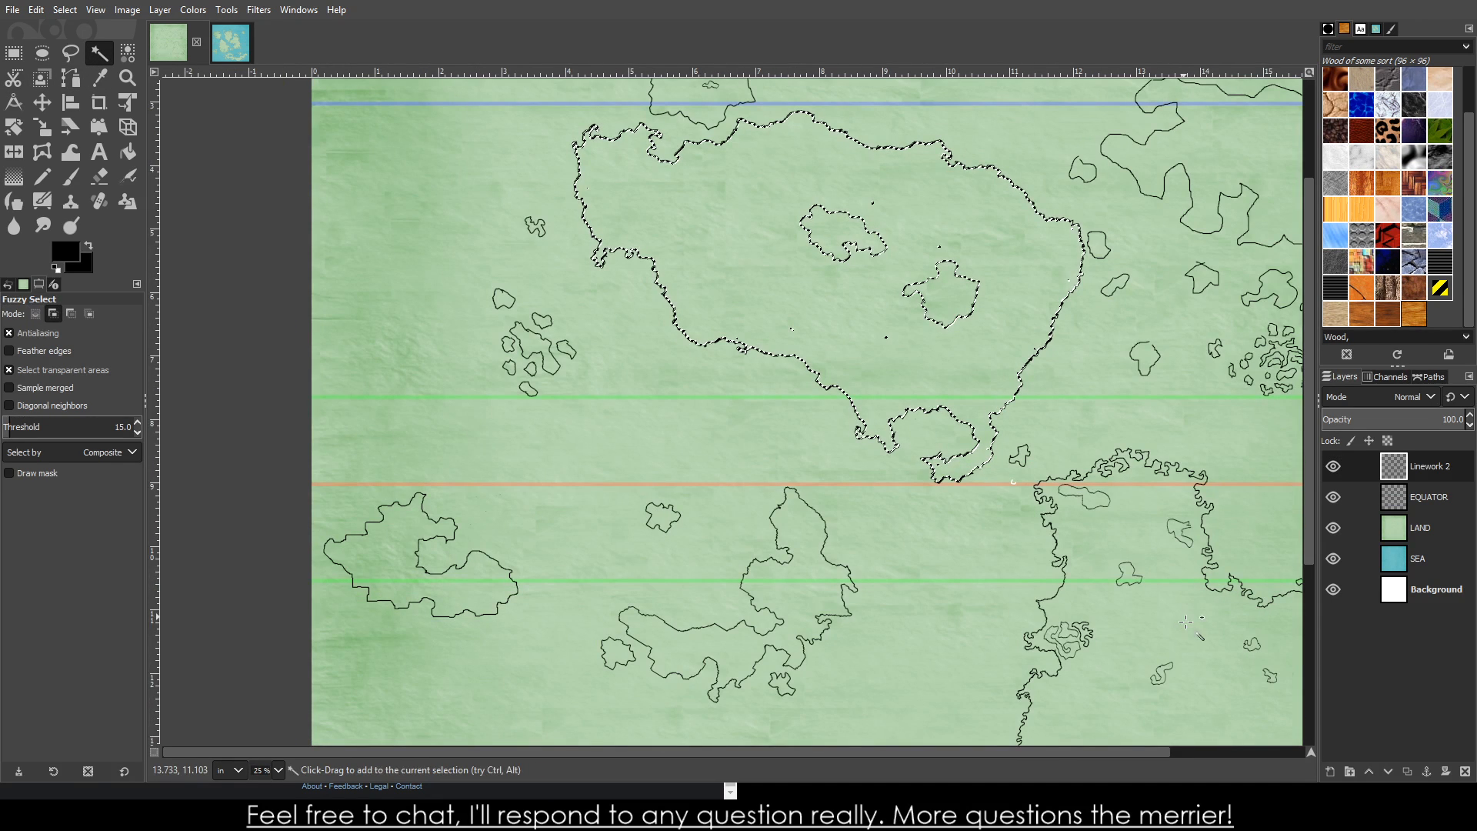
{"action": "left_click", "coordinate": [1186, 622], "text": "shift"}
{"action": "scroll", "coordinate": [1169, 604], "scroll_direction": "down", "scroll_amount": 3}
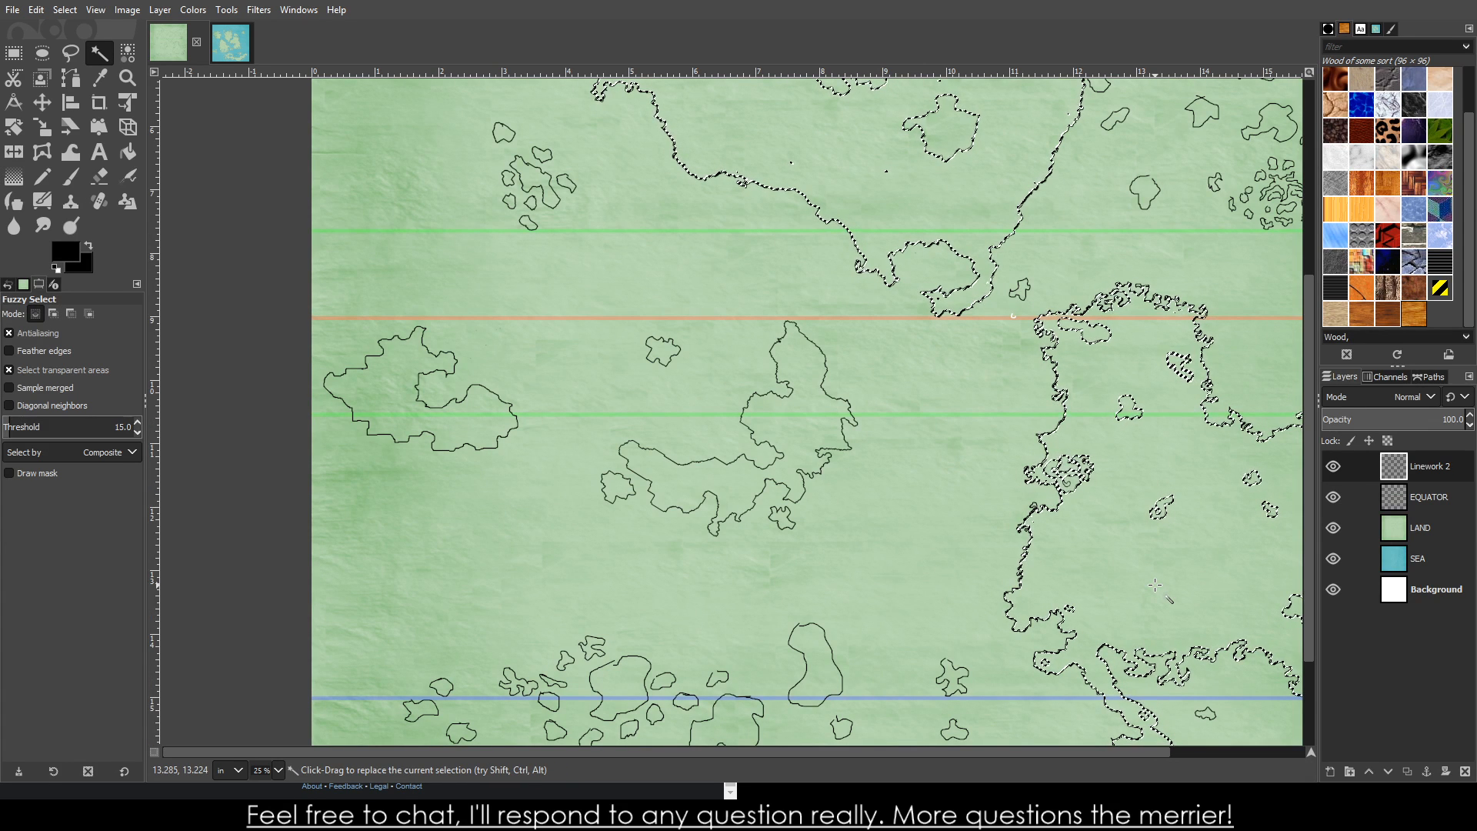
- Try to clear the selected continent areas from the LAND layer, and undo the deletion
{"action": "scroll", "coordinate": [1154, 596], "scroll_direction": "down", "scroll_amount": 4}
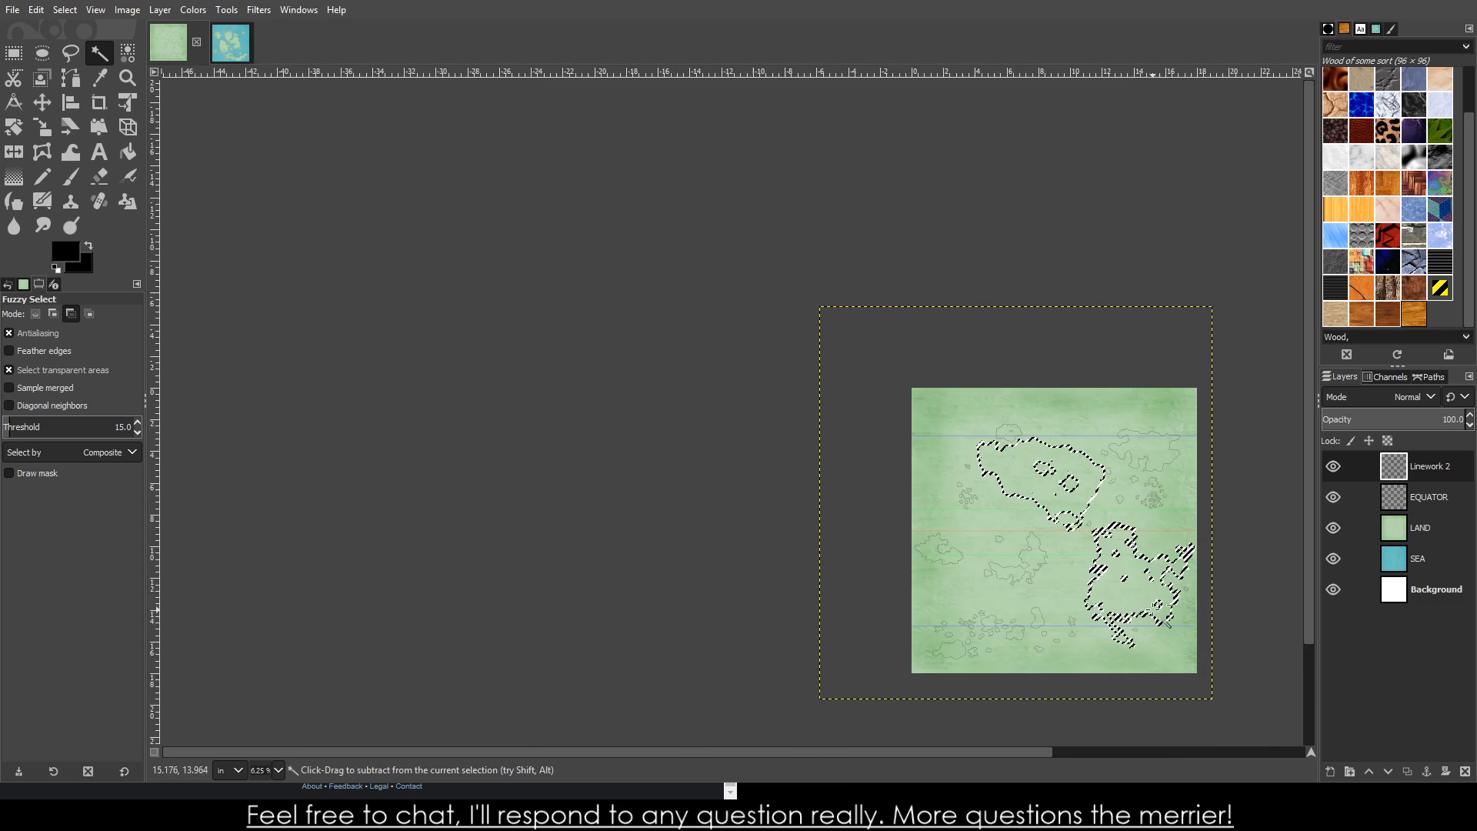
{"action": "scroll", "coordinate": [1163, 615], "scroll_direction": "up", "scroll_amount": 4}
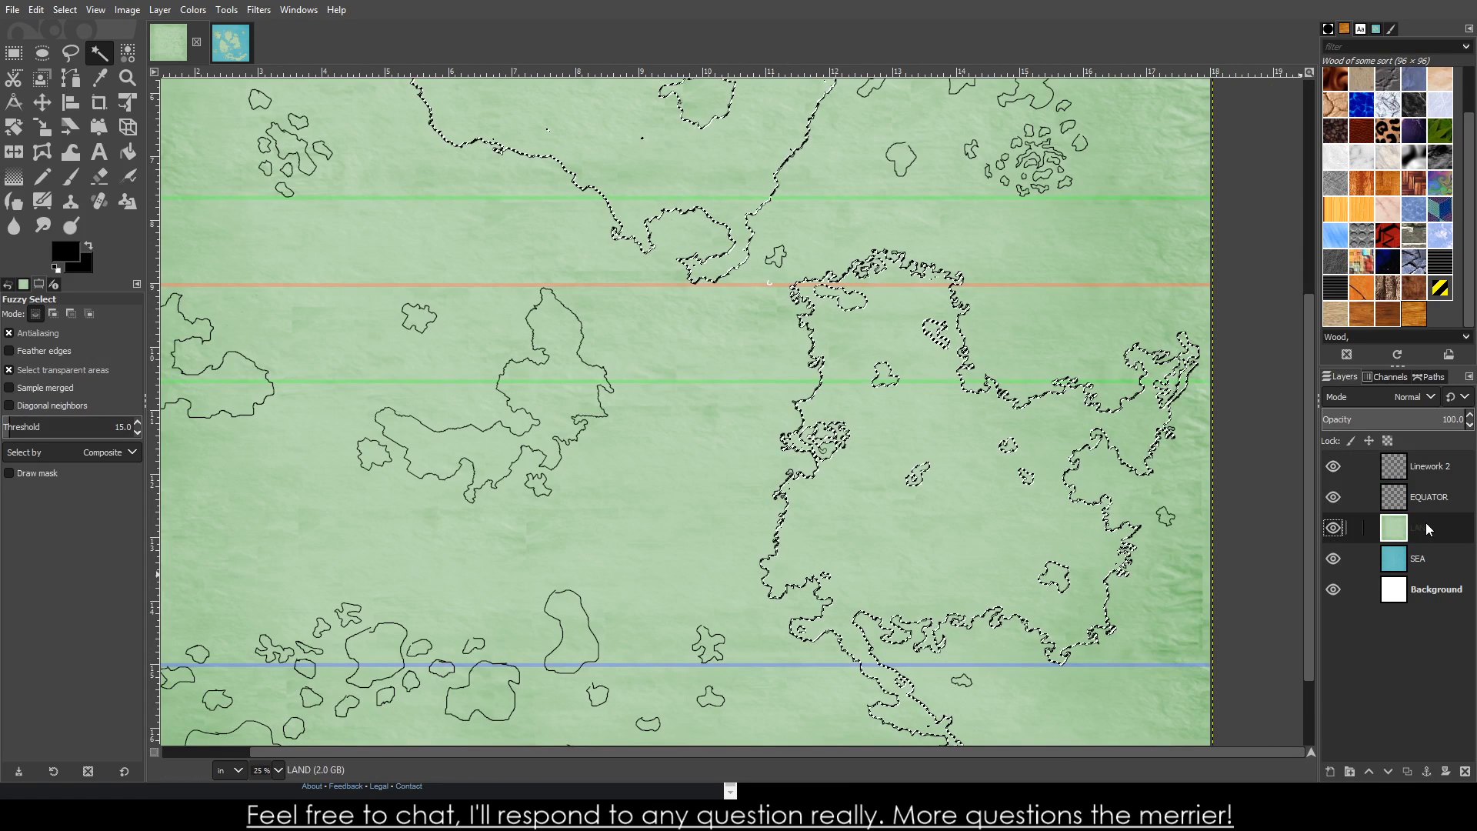
{"action": "key", "text": "Delete"}
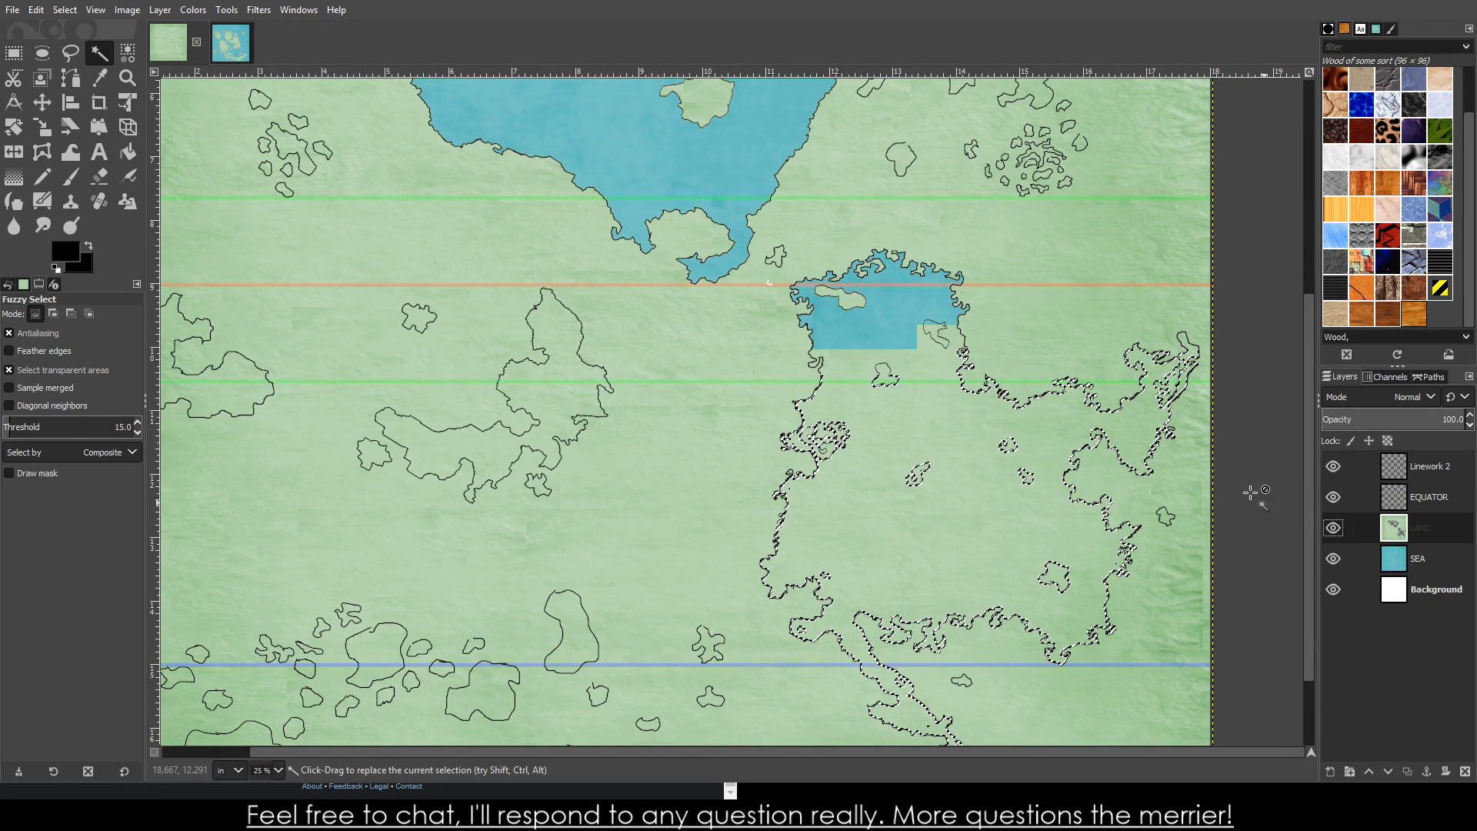
{"action": "key", "text": "ctrl+z"}
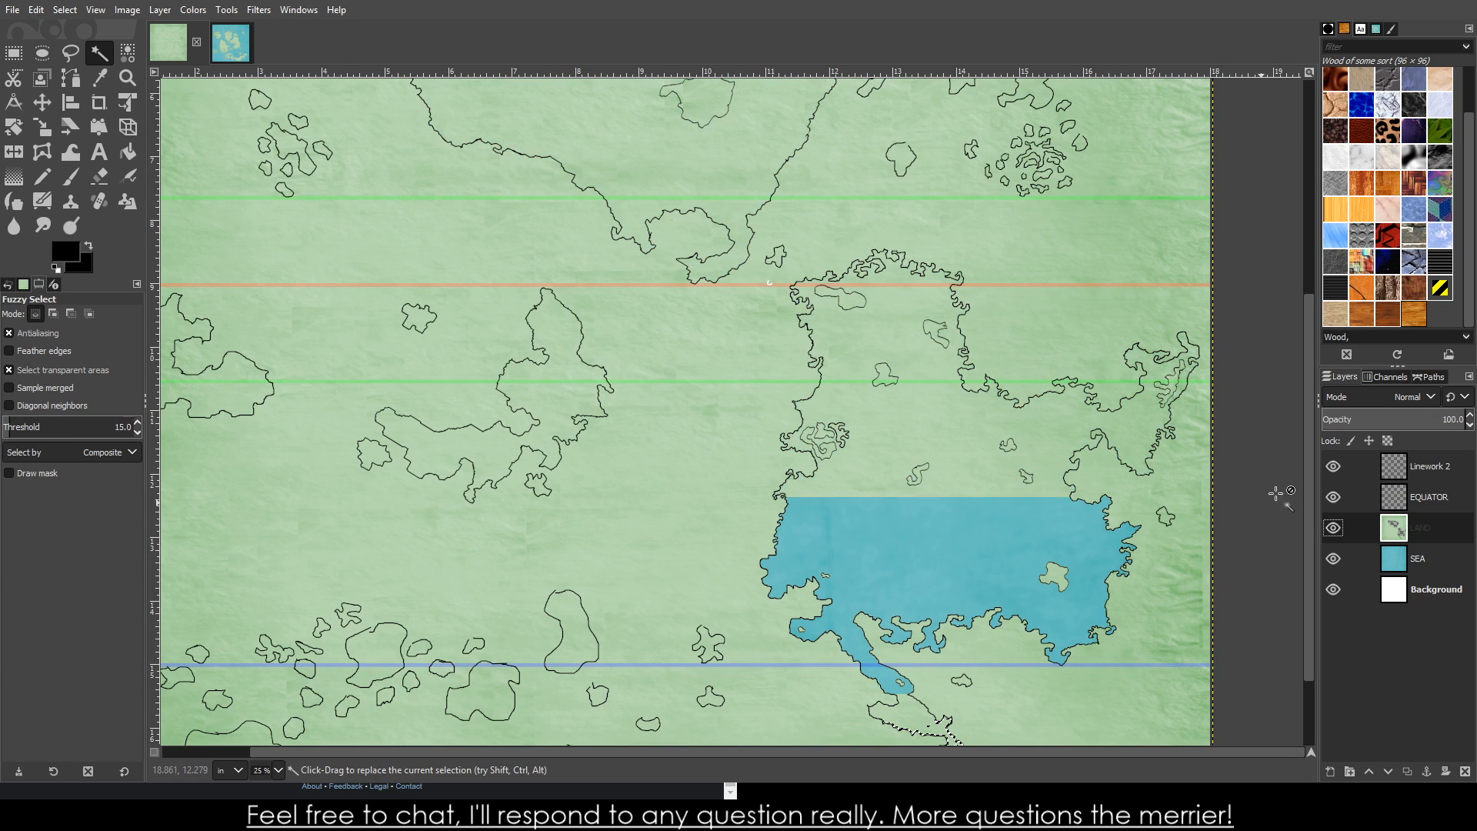
- Clear the selected continent areas from the SEA layer and move the LAND layer directly below SEA
{"action": "left_click", "coordinate": [1389, 556]}
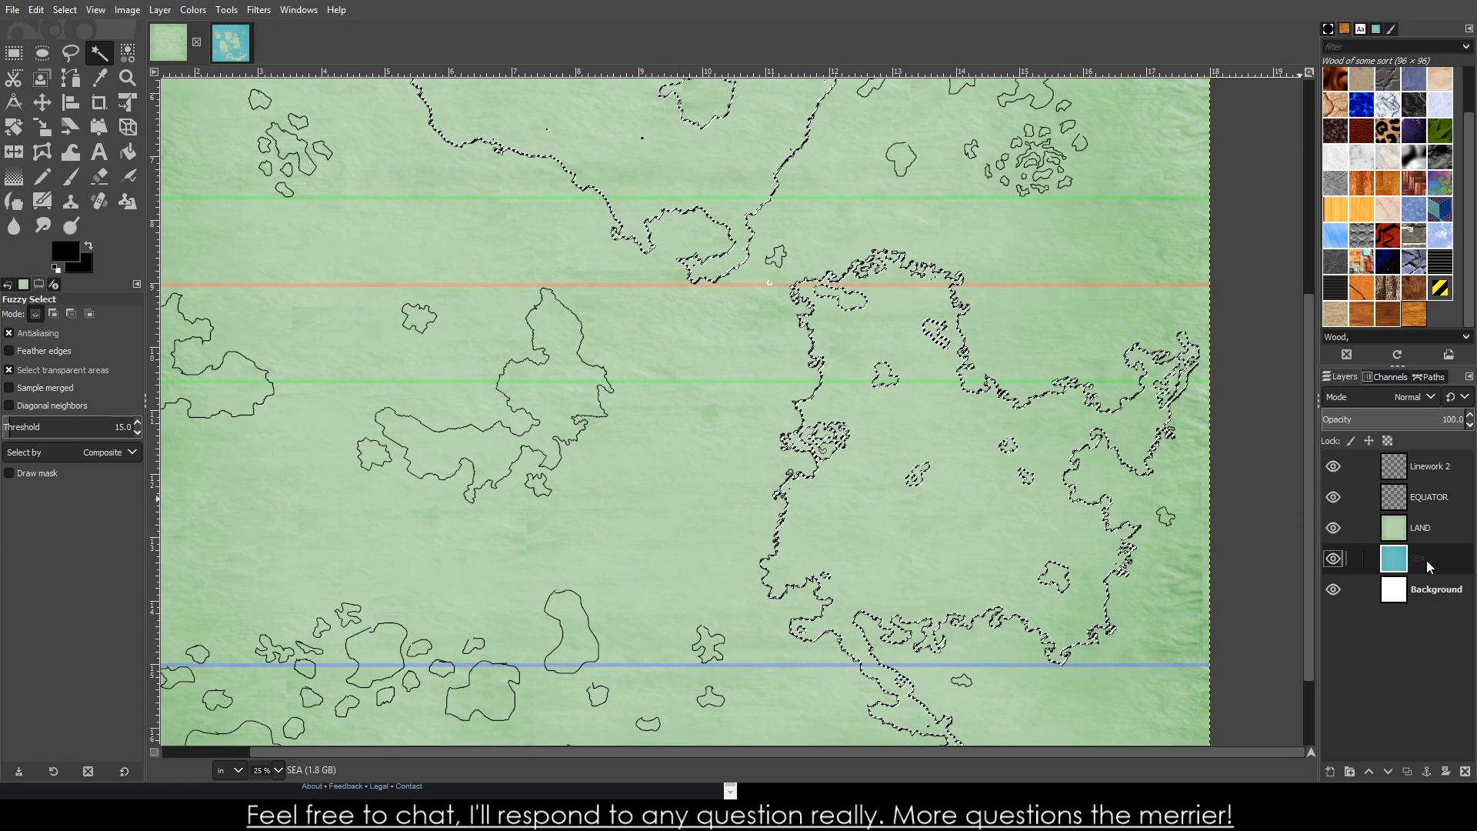
{"action": "key", "text": "Delete"}
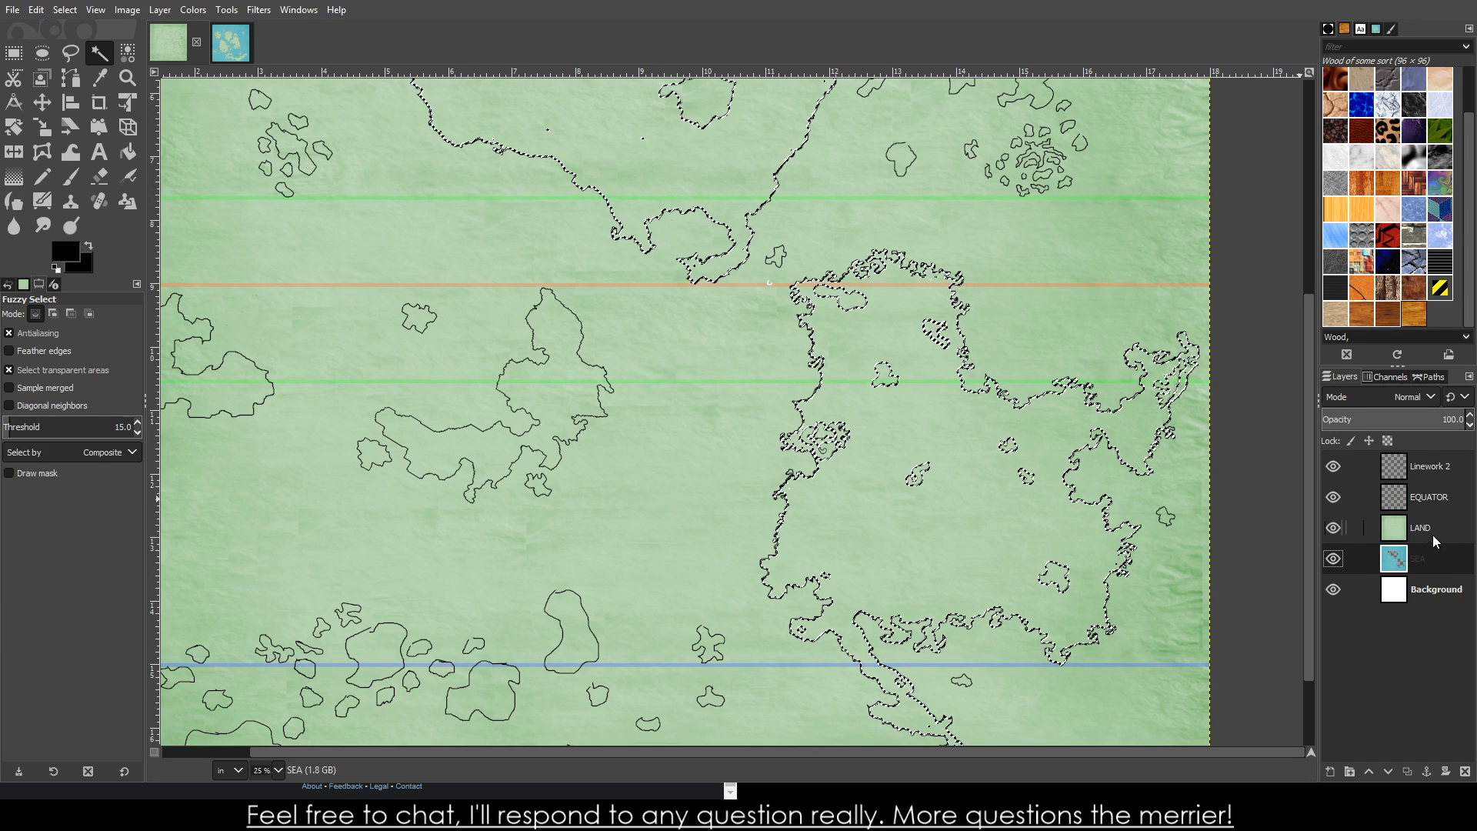
{"action": "left_click_drag", "start_coordinate": [1429, 530], "coordinate": [1412, 565]}
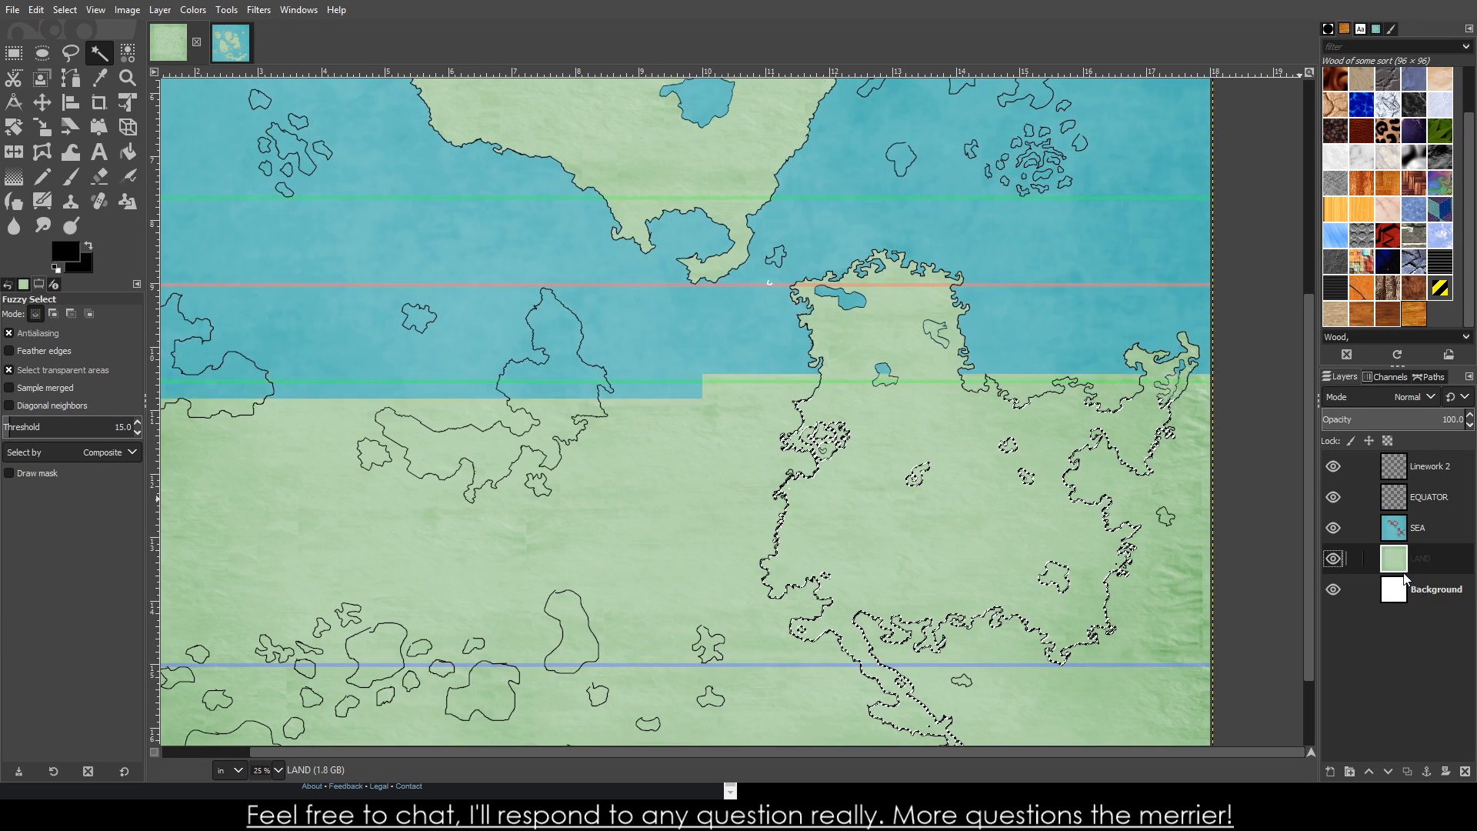
{"action": "scroll", "coordinate": [832, 437], "scroll_direction": "down", "scroll_amount": 2}
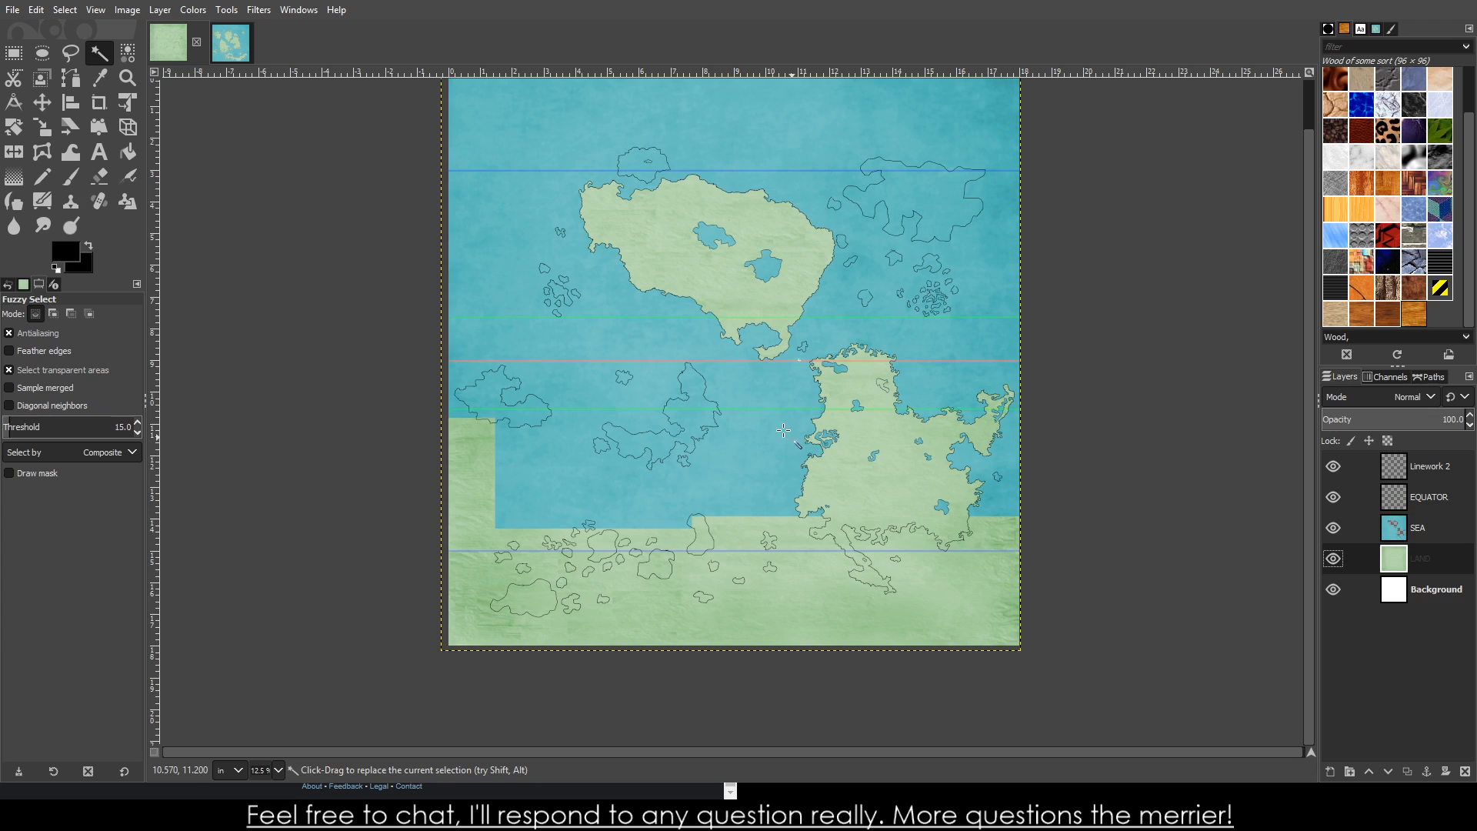
- Fuzzy-select the island crossing the northern blue line, using the Linework 2 layer
{"action": "left_click", "coordinate": [636, 164]}
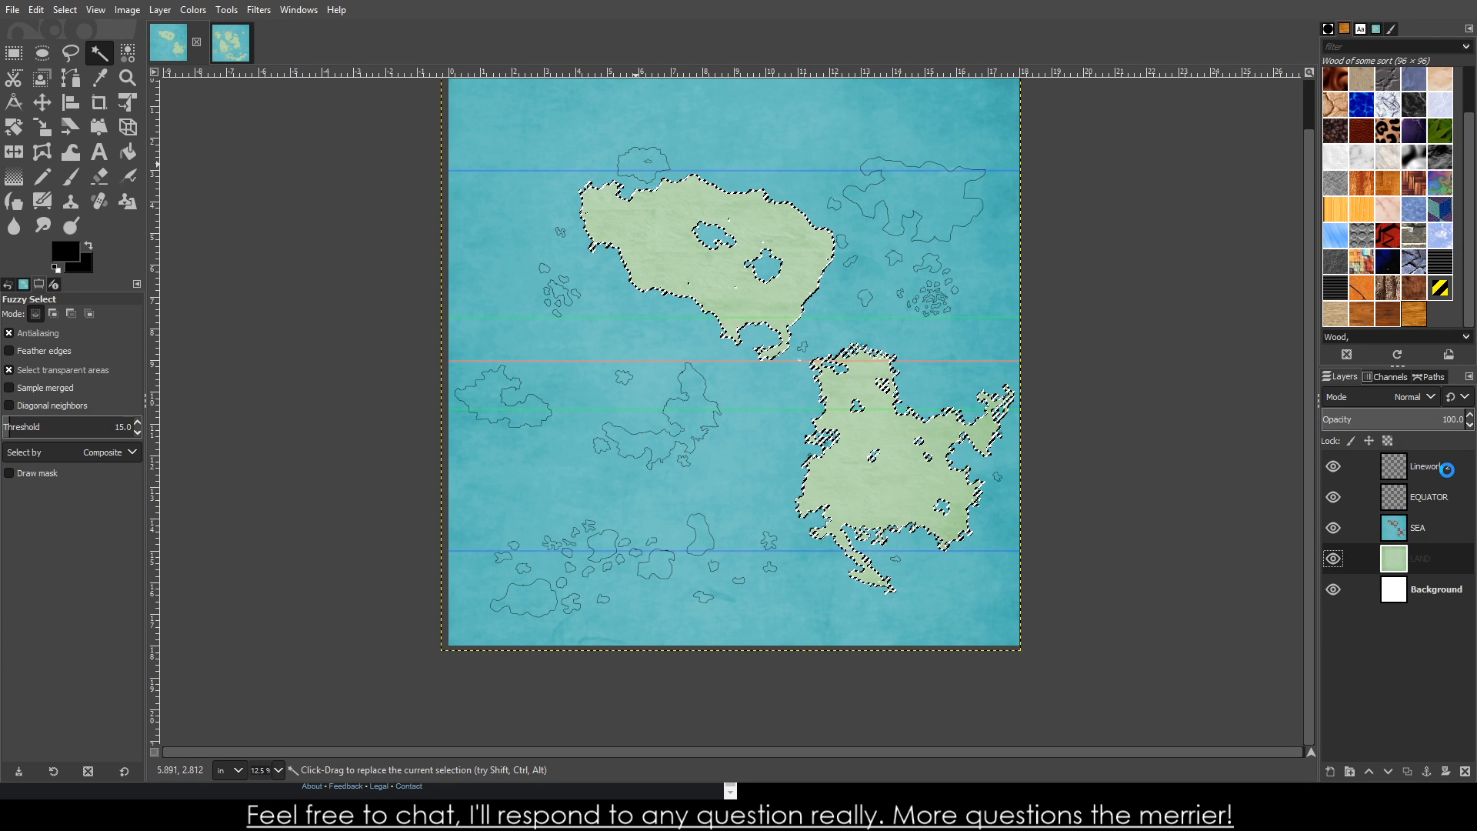
{"action": "left_click", "coordinate": [1442, 469]}
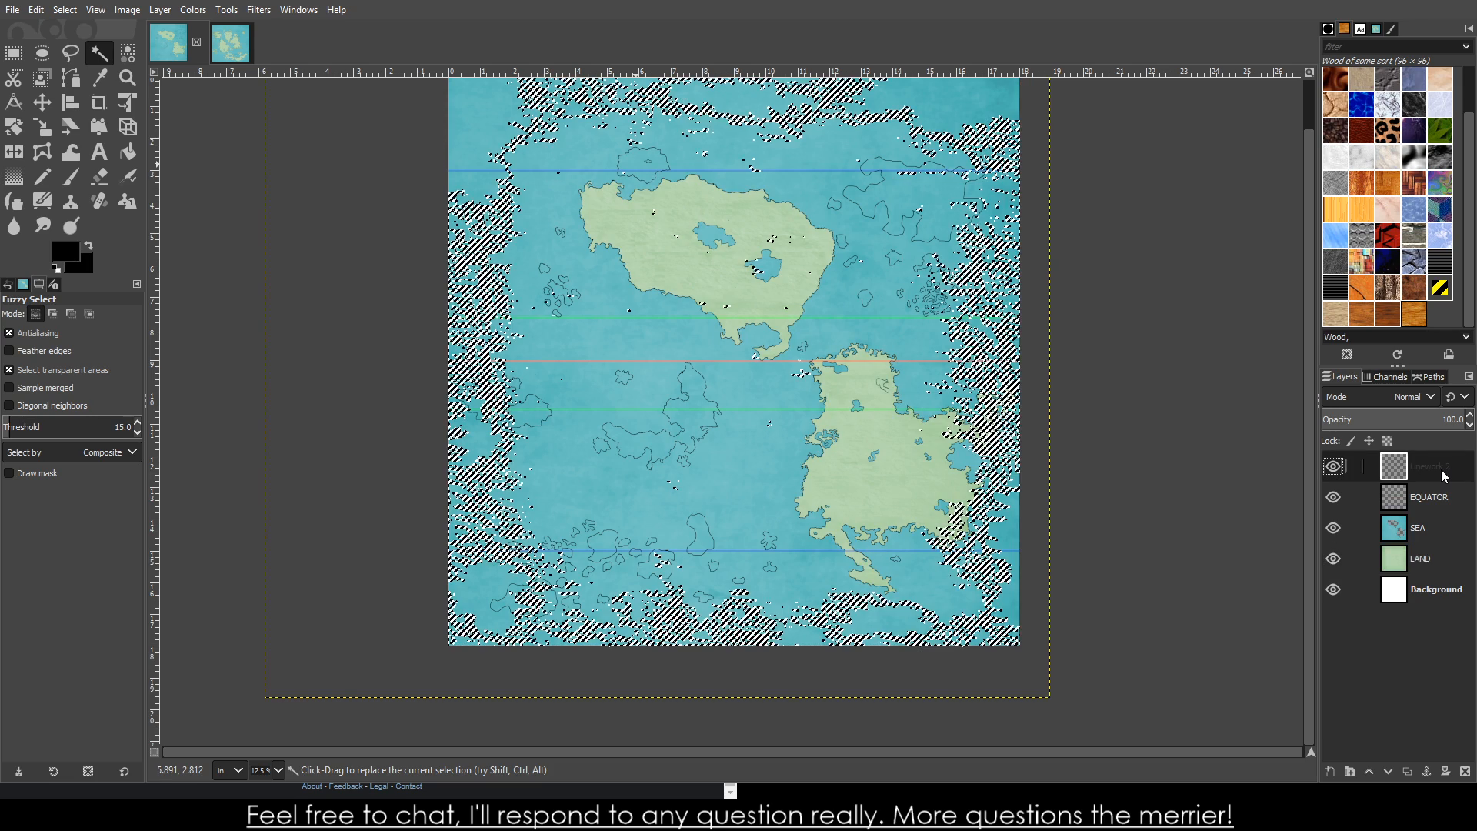
{"action": "left_click", "coordinate": [628, 165]}
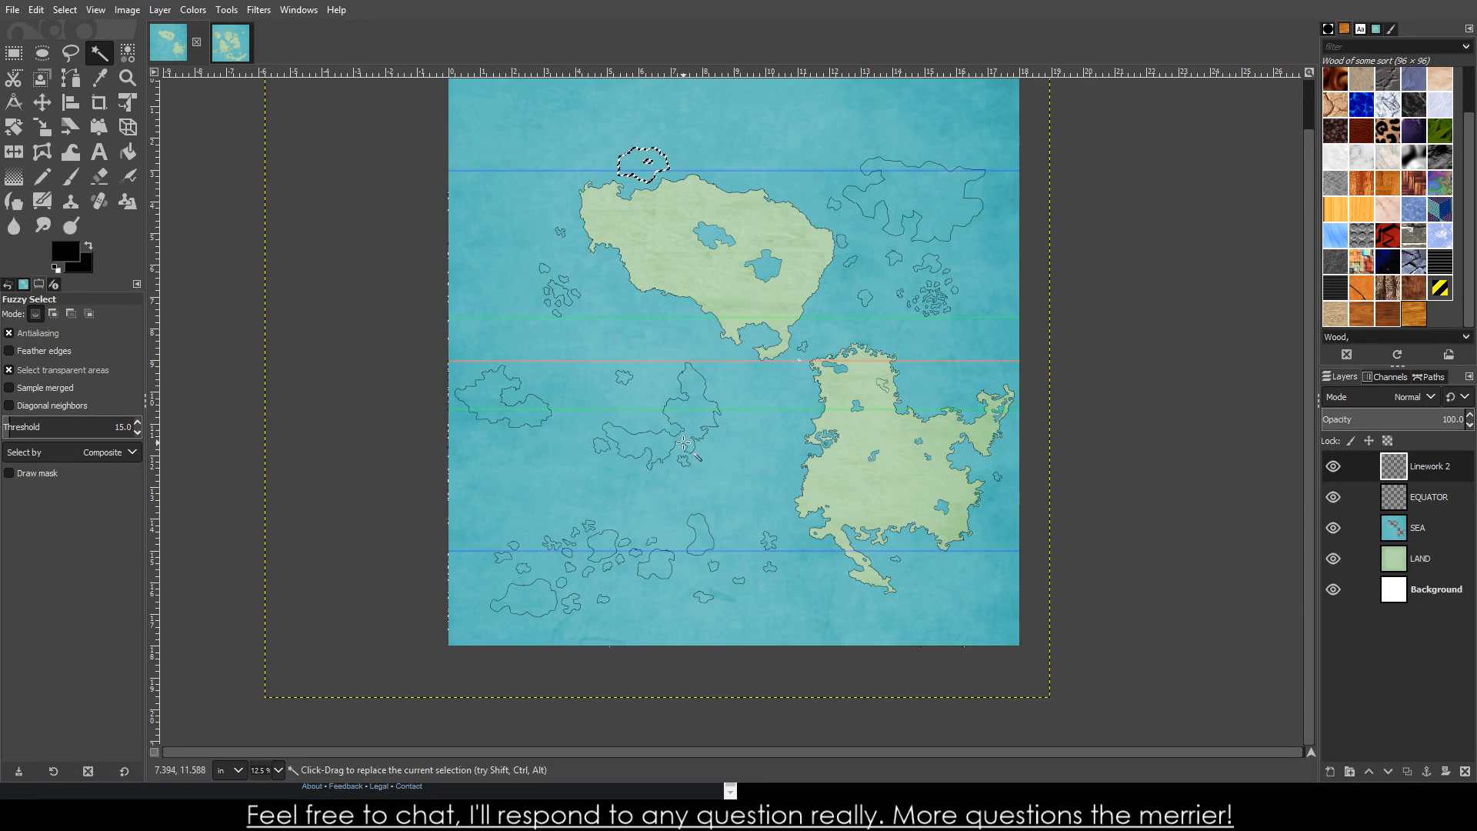
- Add the three small islands around the southeastern continent to the selection: in the strait, off the south coast and off the east coast
{"action": "scroll", "coordinate": [684, 444], "scroll_direction": "up", "scroll_amount": 4}
{"action": "scroll", "coordinate": [813, 234], "scroll_direction": "down", "scroll_amount": 2}
{"action": "scroll", "coordinate": [813, 234], "scroll_direction": "up", "scroll_amount": 4}
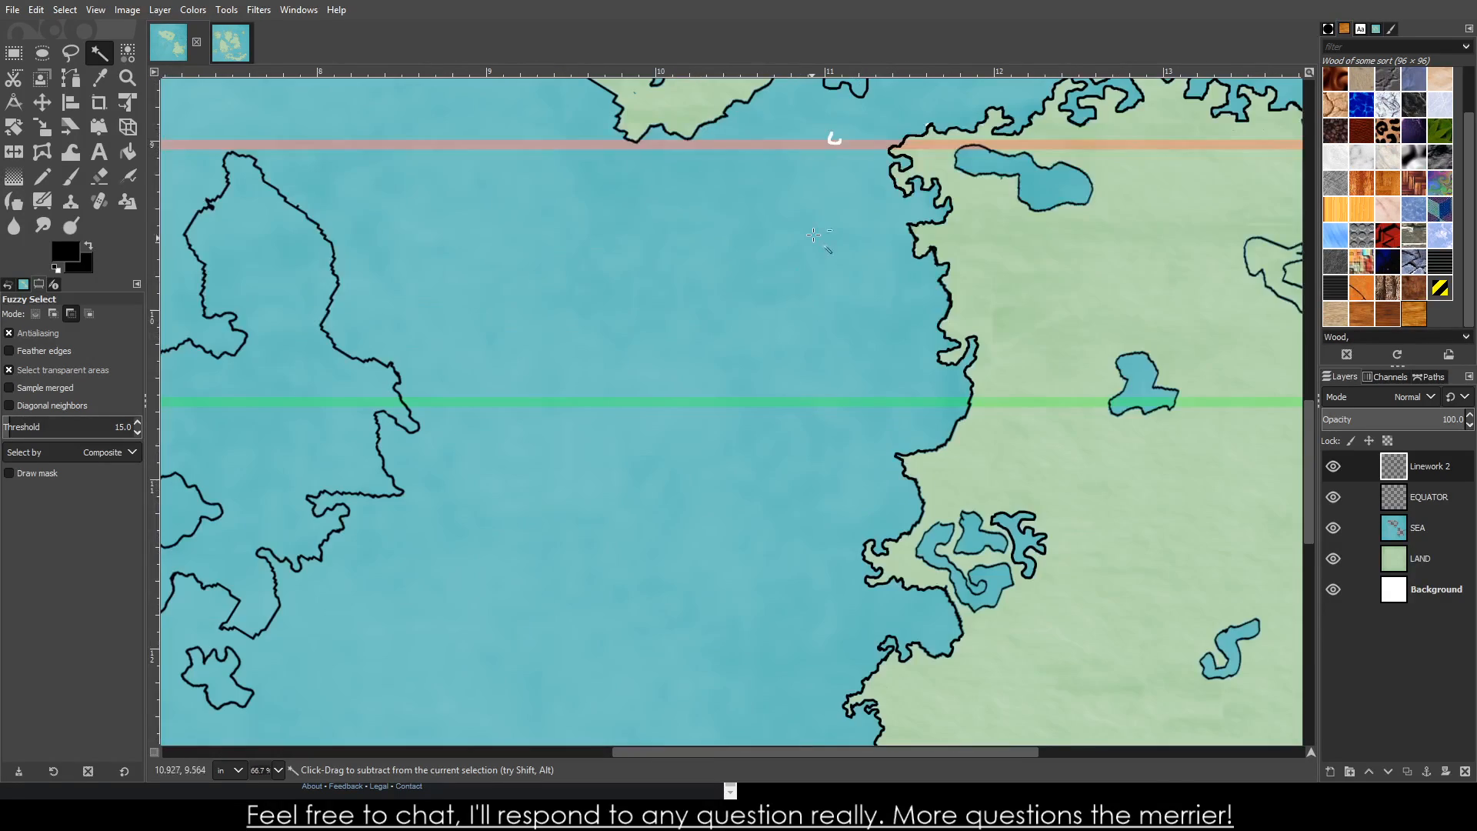
{"action": "scroll", "coordinate": [814, 234], "scroll_direction": "up", "scroll_amount": 6}
{"action": "key", "text": "shift"}
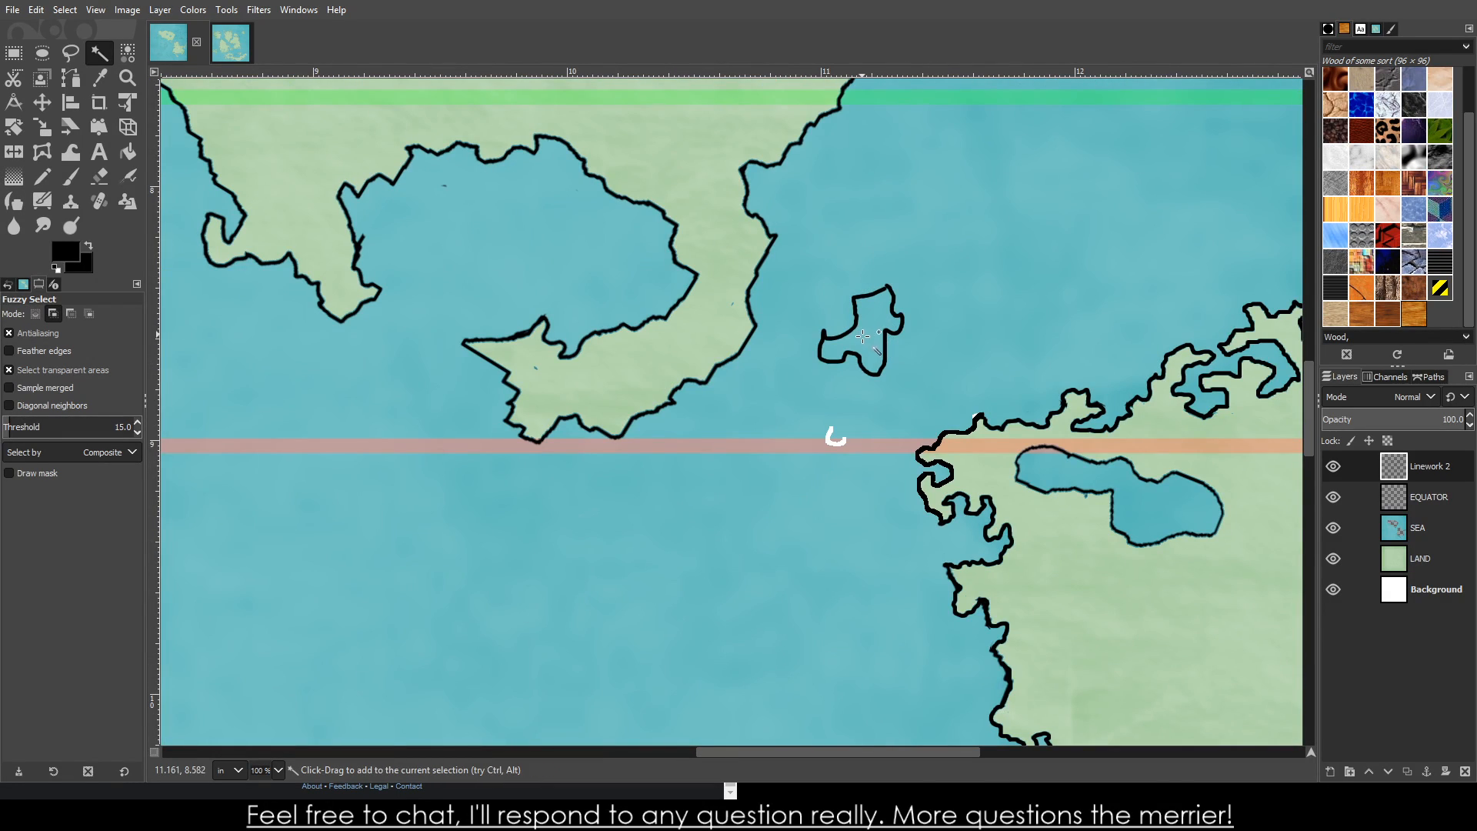
{"action": "scroll", "coordinate": [863, 336], "scroll_direction": "down", "scroll_amount": 4}
{"action": "scroll", "coordinate": [1051, 559], "scroll_direction": "up", "scroll_amount": 1}
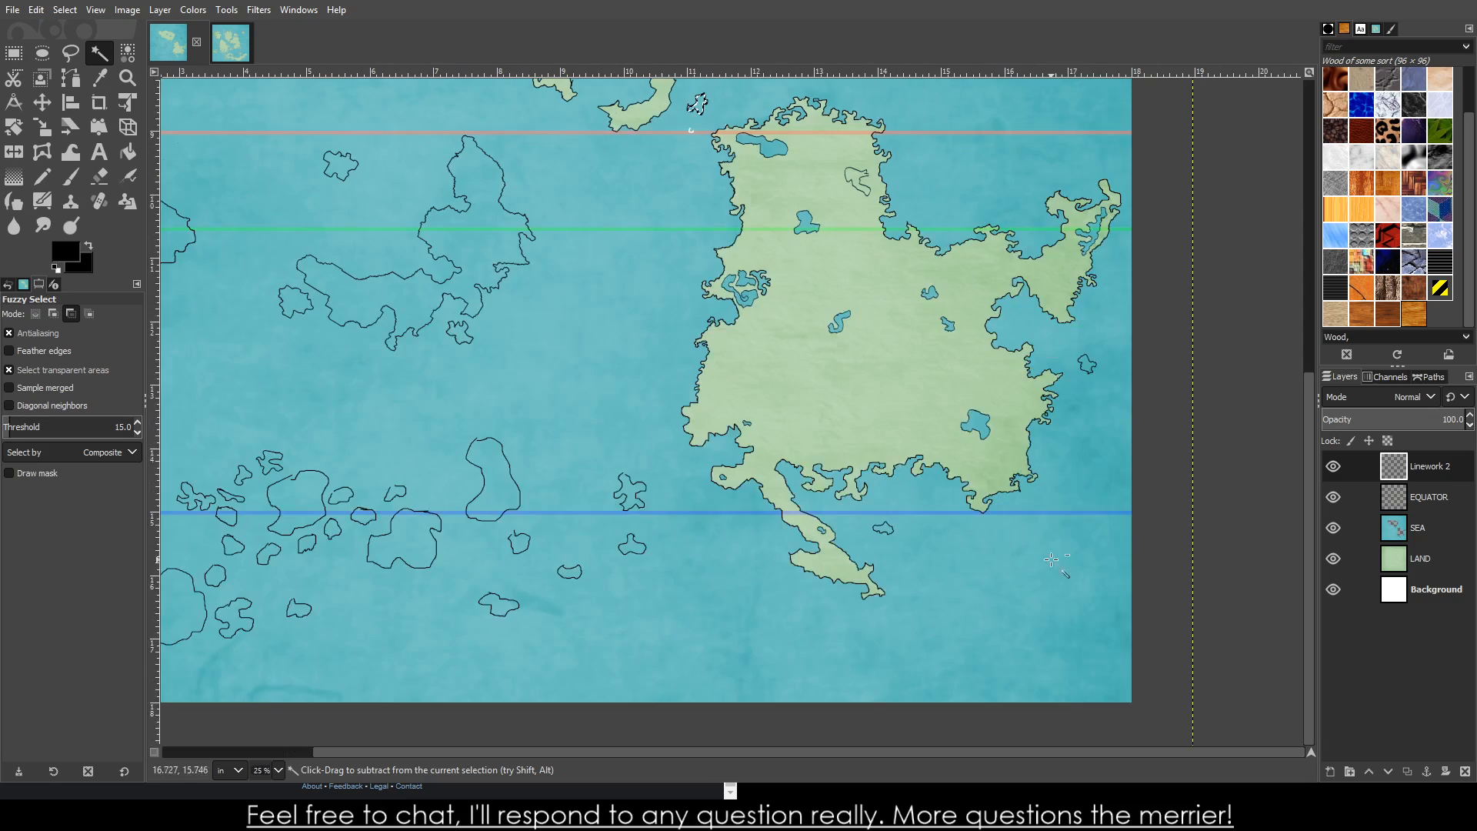
{"action": "scroll", "coordinate": [1074, 481], "scroll_direction": "up", "scroll_amount": 3}
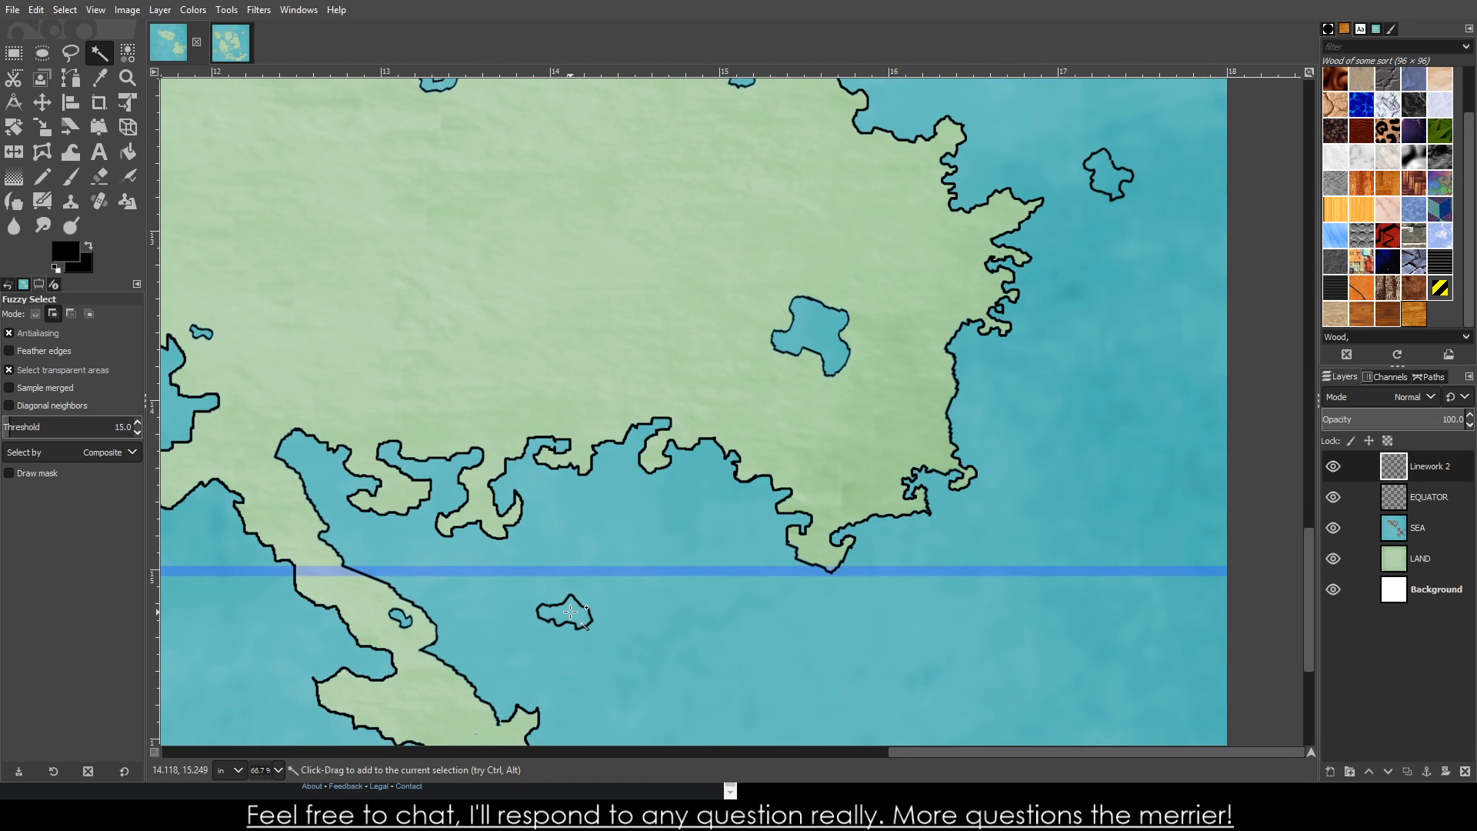
{"action": "left_click", "coordinate": [1104, 174]}
{"action": "scroll", "coordinate": [765, 467], "scroll_direction": "up", "scroll_amount": 5}
{"action": "scroll", "coordinate": [765, 467], "scroll_direction": "down", "scroll_amount": 3}
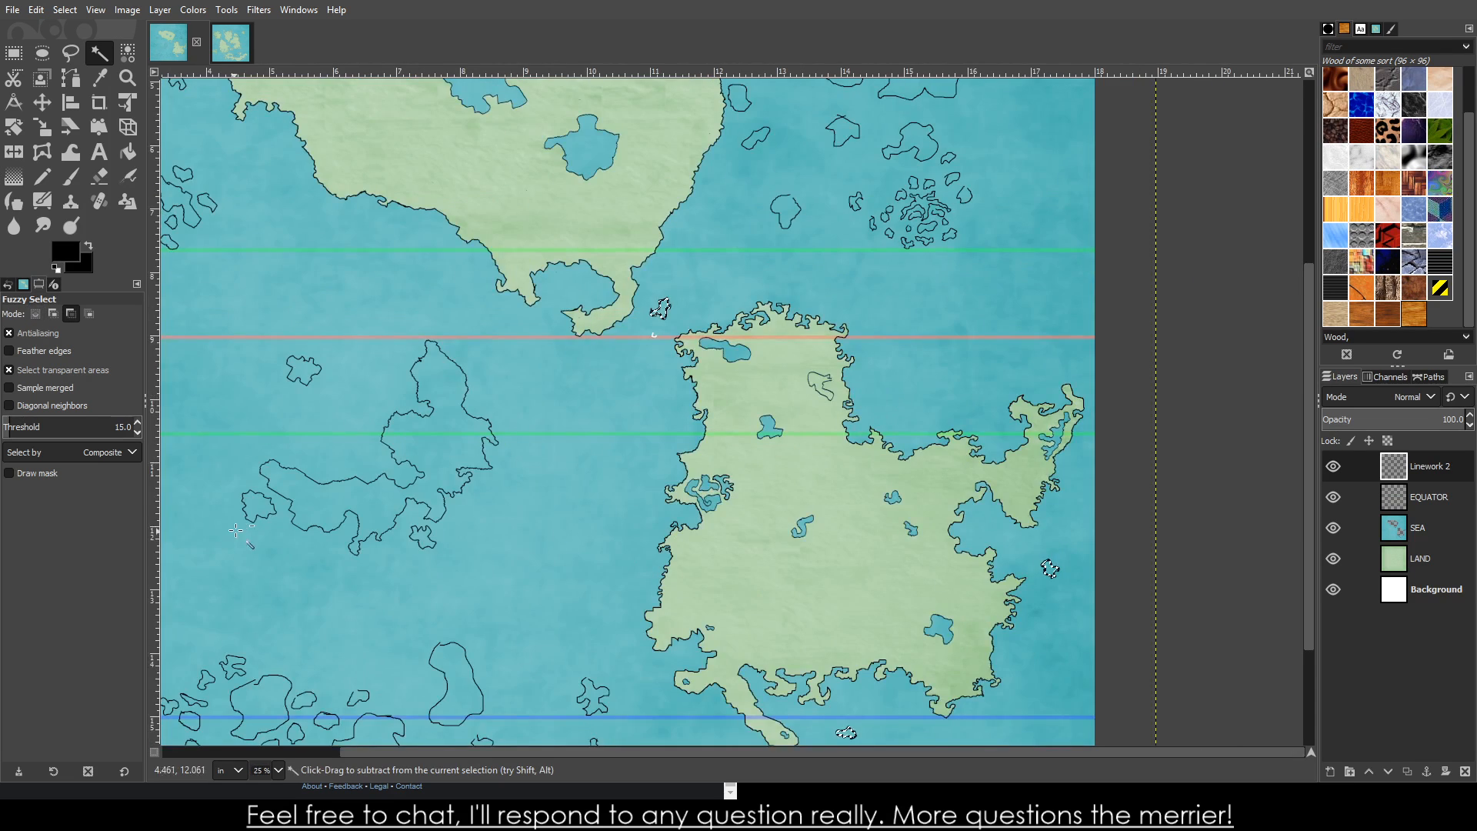
- Add the small islands west and south of the central outlined landmass to the selection, leaving out the islet to its northwest
{"action": "scroll", "coordinate": [236, 531], "scroll_direction": "up", "scroll_amount": 4}
{"action": "scroll", "coordinate": [427, 480], "scroll_direction": "down", "scroll_amount": 3}
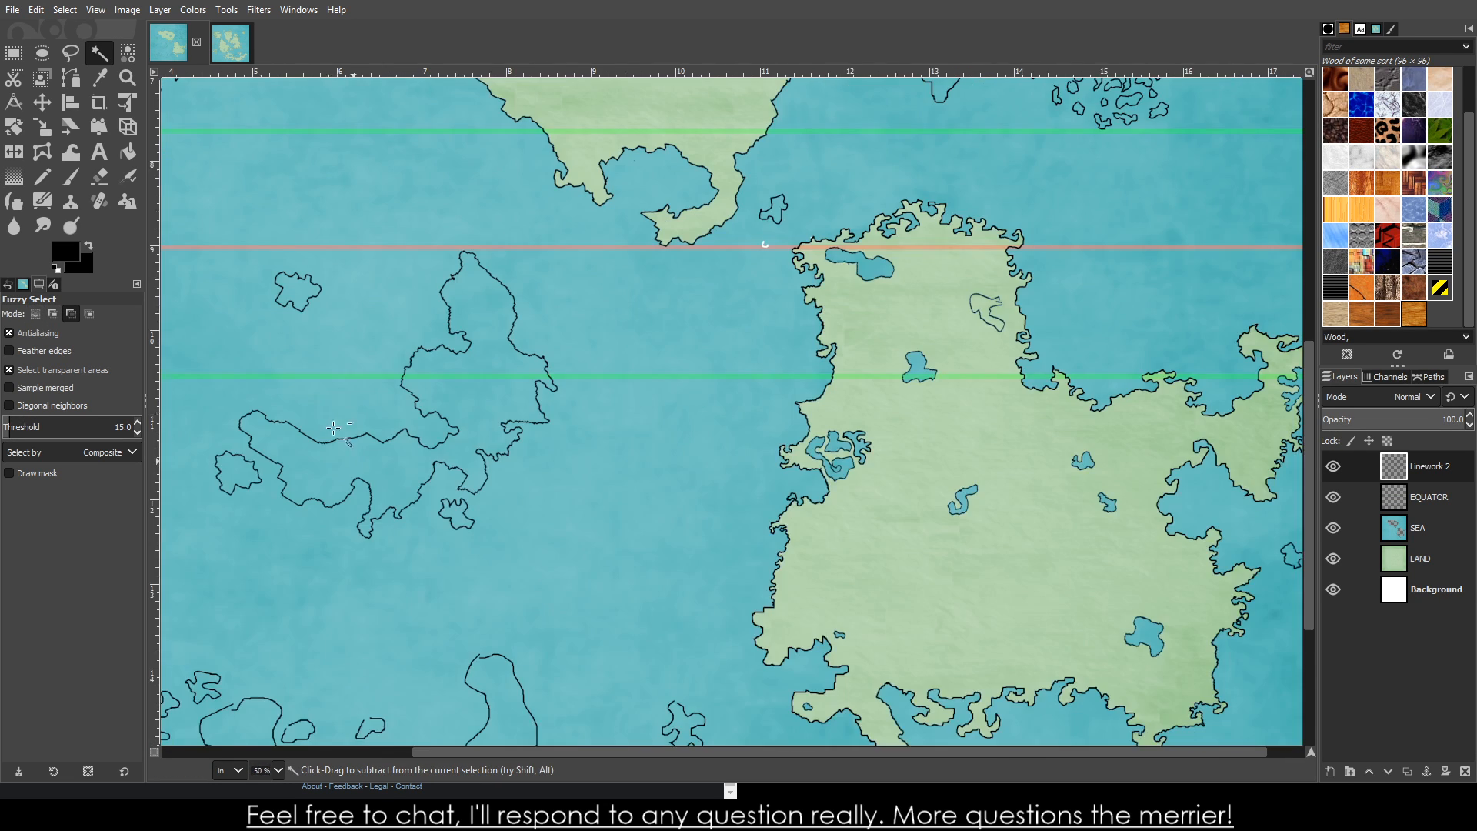
{"action": "scroll", "coordinate": [320, 308], "scroll_direction": "up", "scroll_amount": 3}
{"action": "scroll", "coordinate": [319, 308], "scroll_direction": "down", "scroll_amount": 3}
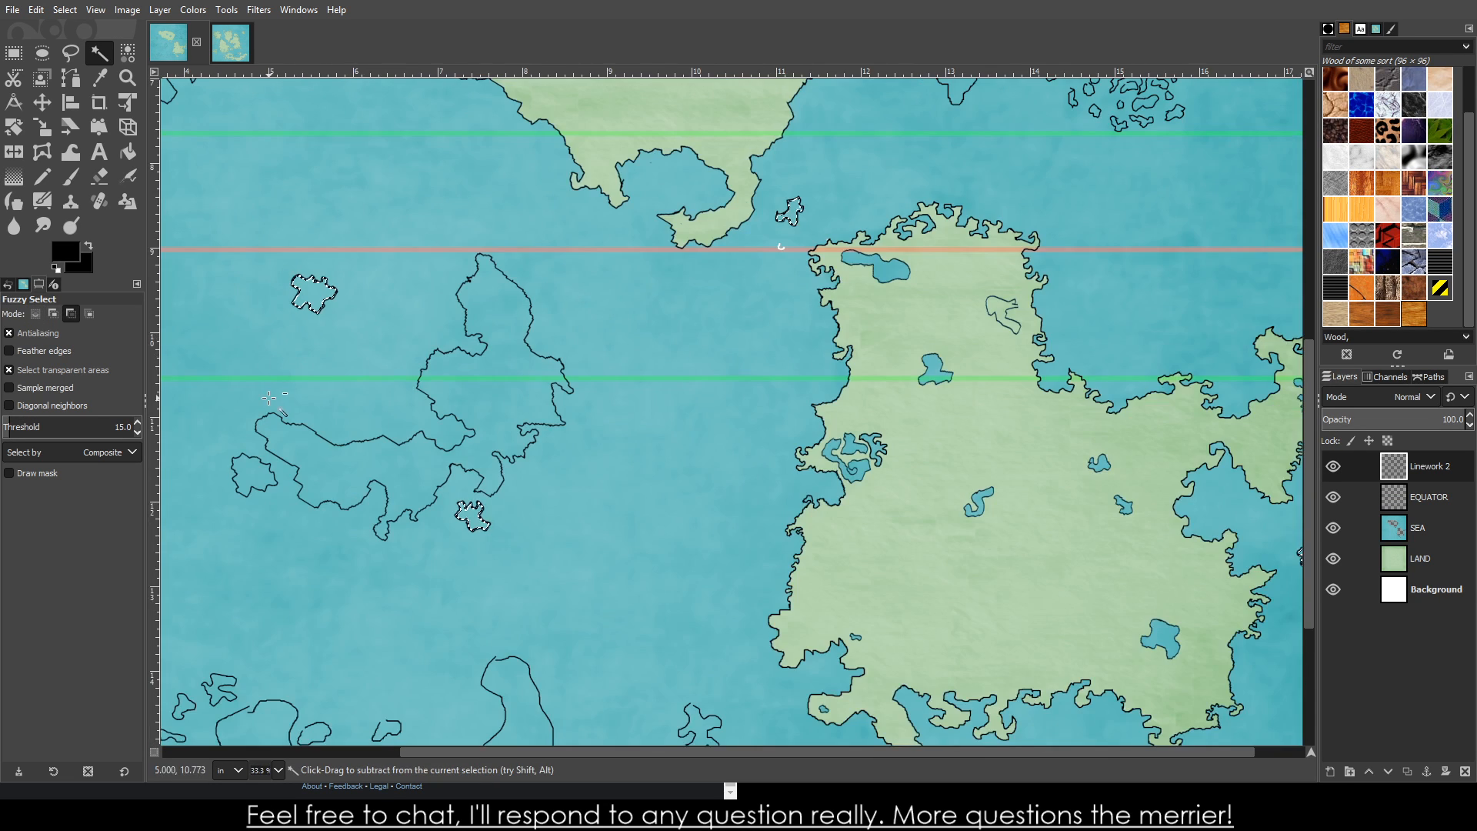
{"action": "left_click", "coordinate": [317, 293], "text": "ctrl"}
{"action": "left_click", "coordinate": [254, 473], "text": "shift"}
{"action": "scroll", "coordinate": [560, 488], "scroll_direction": "down", "scroll_amount": 3}
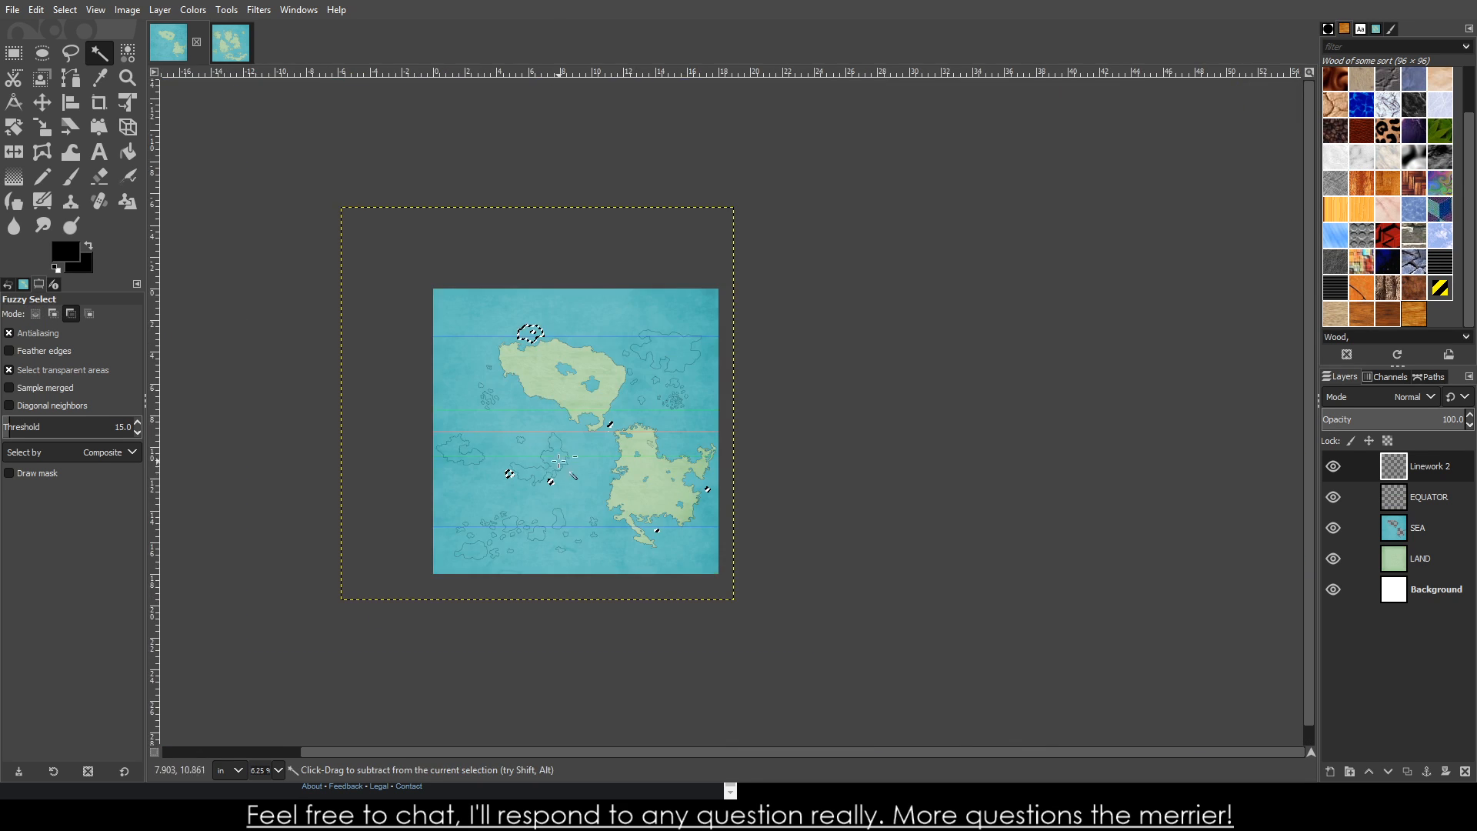
- Add the largest island of the cluster west of the northern continent and the lone islet north of that cluster to the selection
{"action": "scroll", "coordinate": [462, 431], "scroll_direction": "up", "scroll_amount": 4}
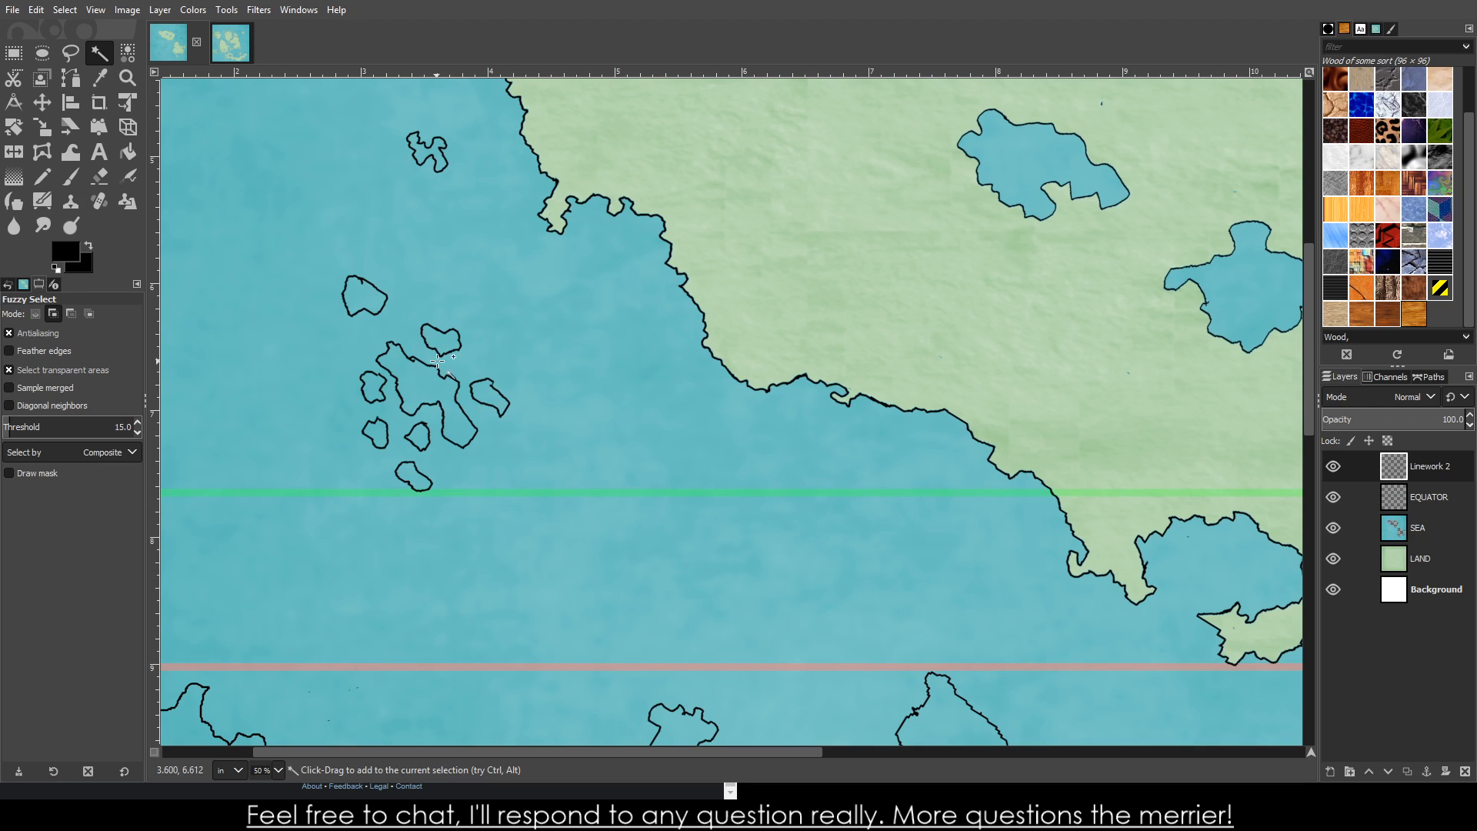
{"action": "left_click", "coordinate": [437, 360], "text": "shift"}
{"action": "left_click", "coordinate": [443, 336], "text": "shift"}
{"action": "left_click", "coordinate": [442, 337], "text": "ctrl"}
{"action": "left_click", "coordinate": [436, 149], "text": "shift"}
{"action": "scroll", "coordinate": [518, 231], "scroll_direction": "up", "scroll_amount": 6}
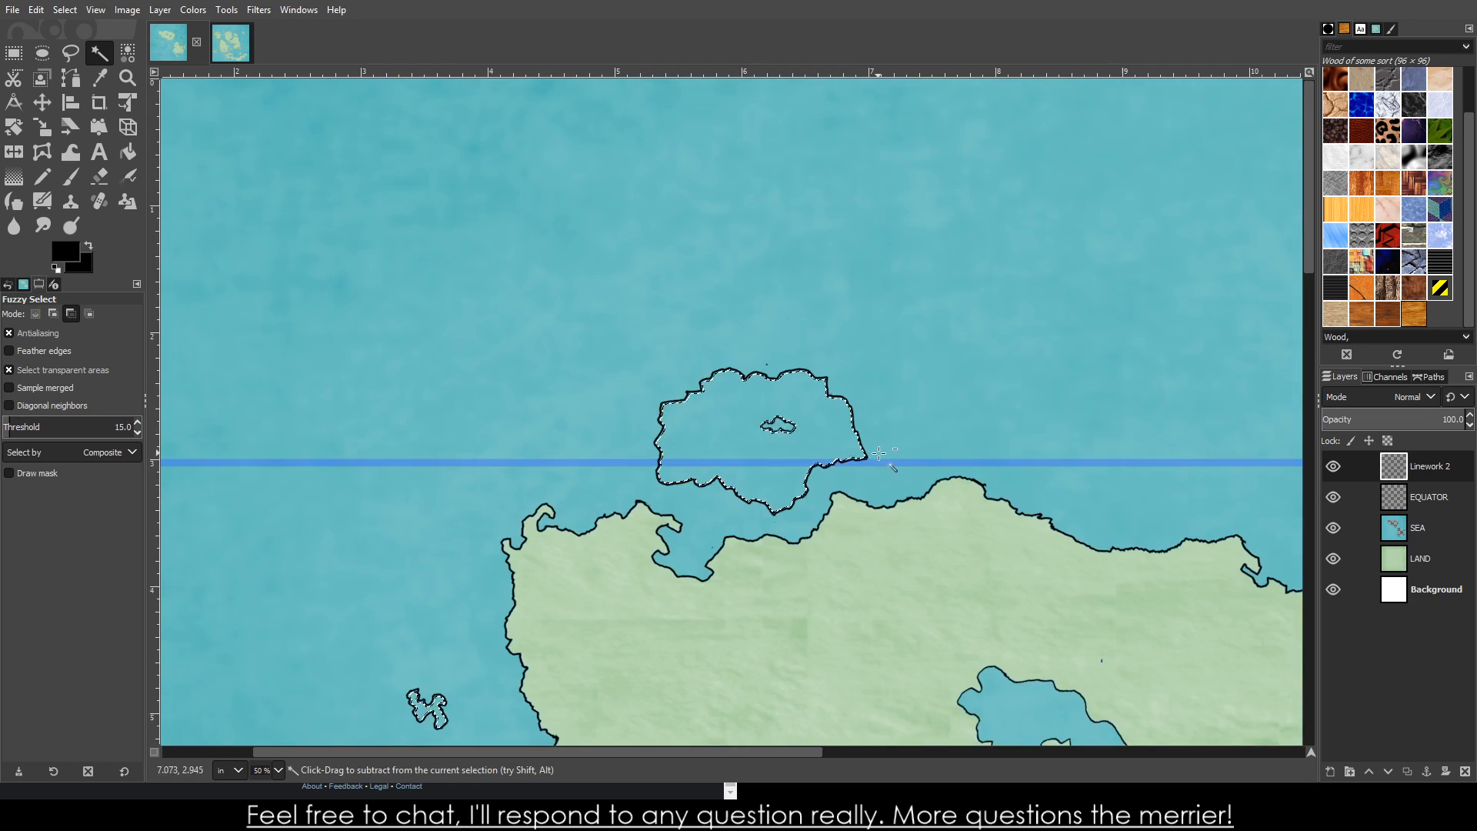
- Clear the selected islands from the SEA layer and remove the selection
{"action": "scroll", "coordinate": [880, 454], "scroll_direction": "down", "scroll_amount": 5}
{"action": "scroll", "coordinate": [811, 454], "scroll_direction": "up", "scroll_amount": 4}
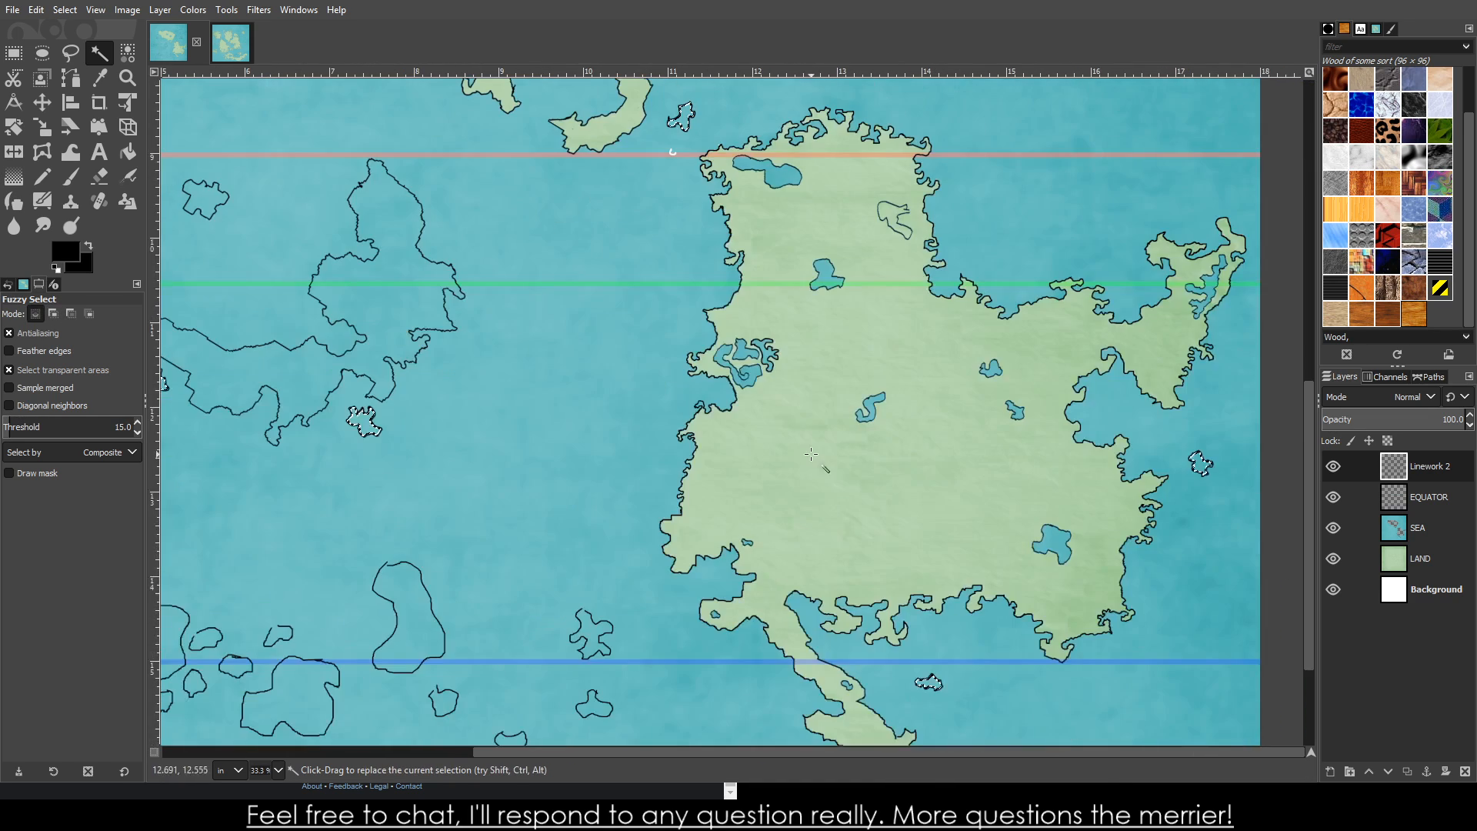
{"action": "scroll", "coordinate": [811, 454], "scroll_direction": "down", "scroll_amount": 4}
{"action": "scroll", "coordinate": [804, 458], "scroll_direction": "up", "scroll_amount": 4}
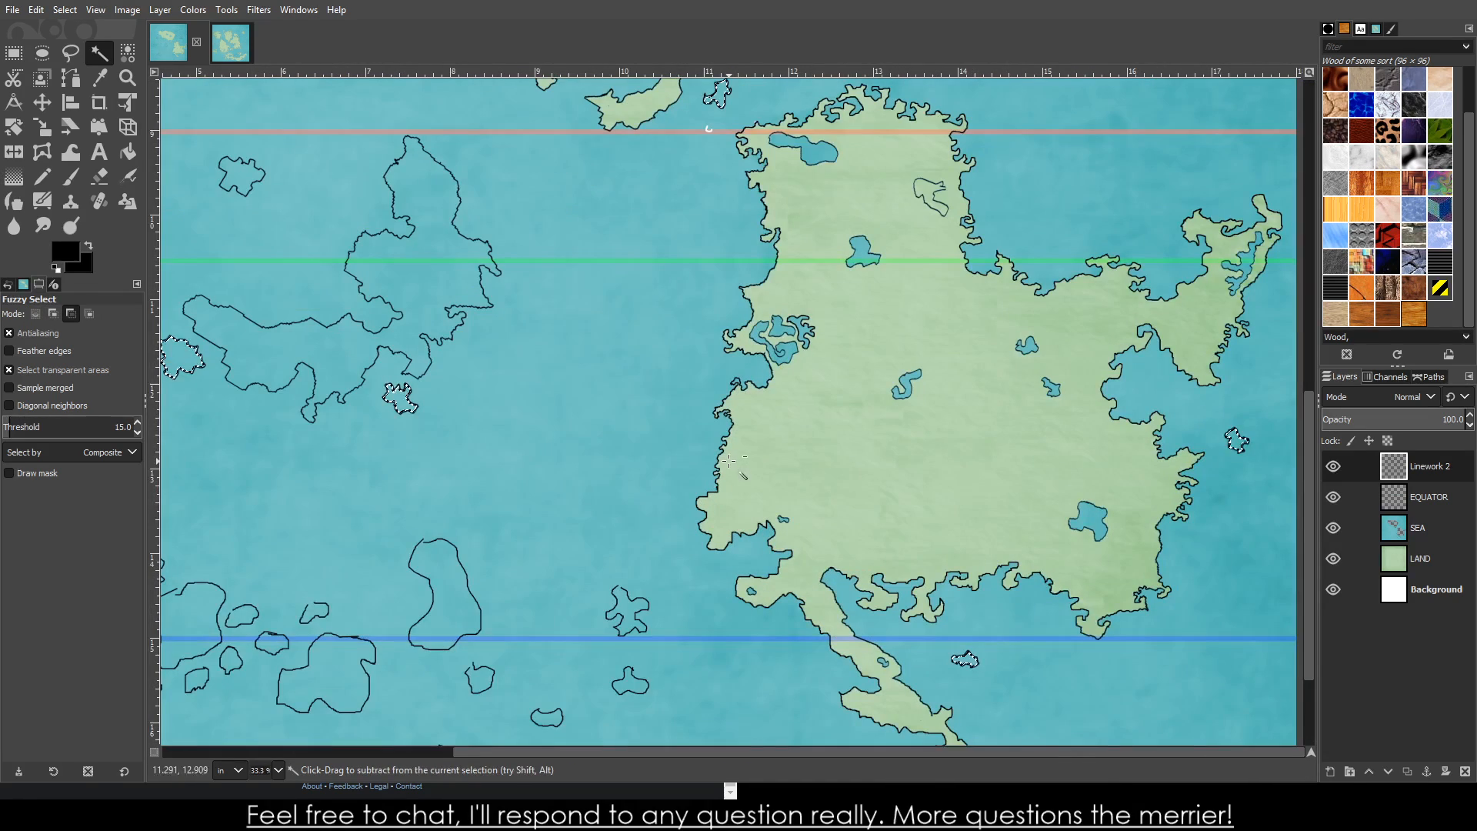
{"action": "left_click", "coordinate": [1424, 536]}
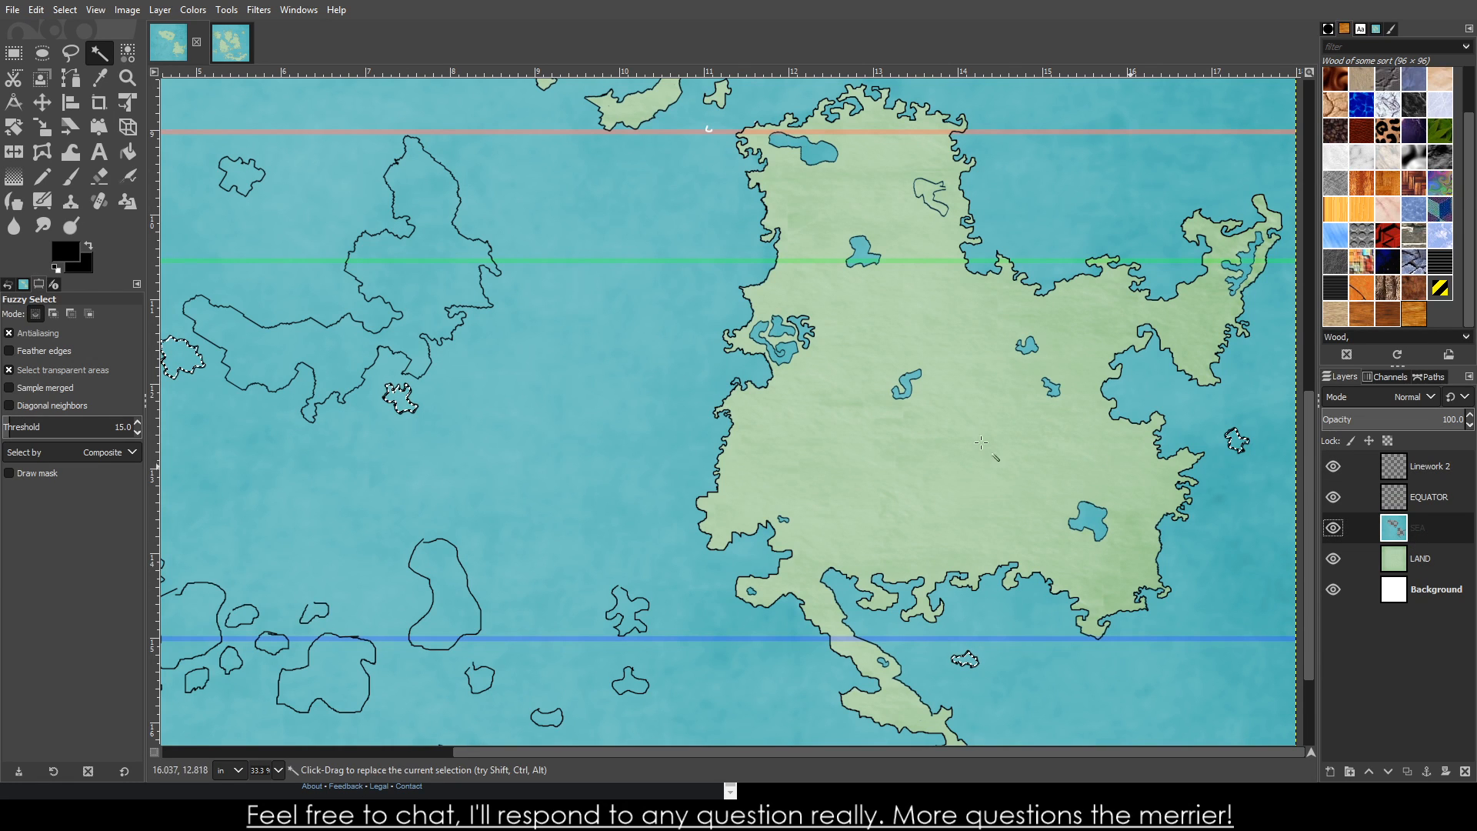
{"action": "scroll", "coordinate": [737, 377], "scroll_direction": "down", "scroll_amount": 4}
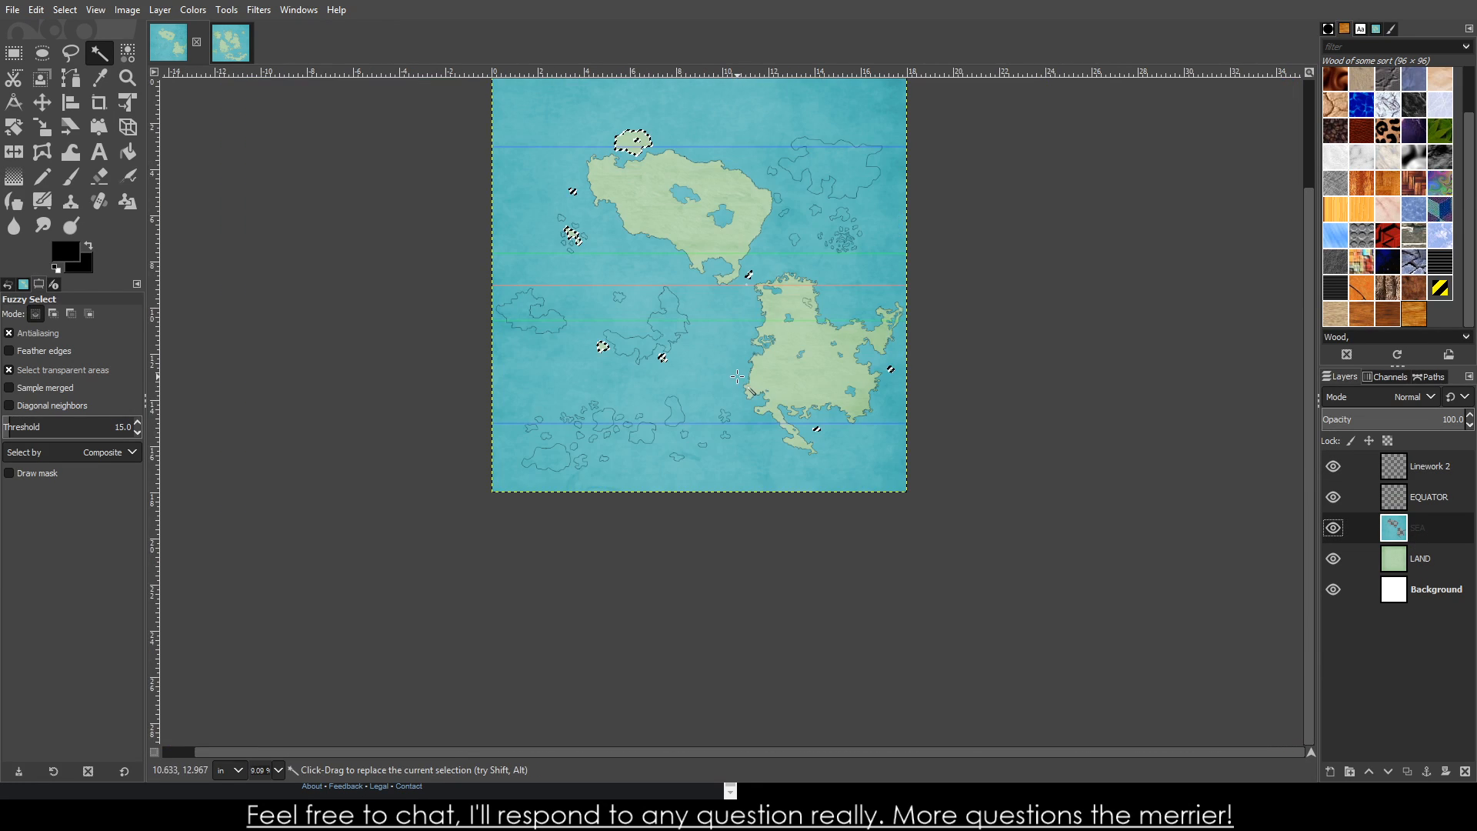
{"action": "key", "text": "ctrl+shift+a"}
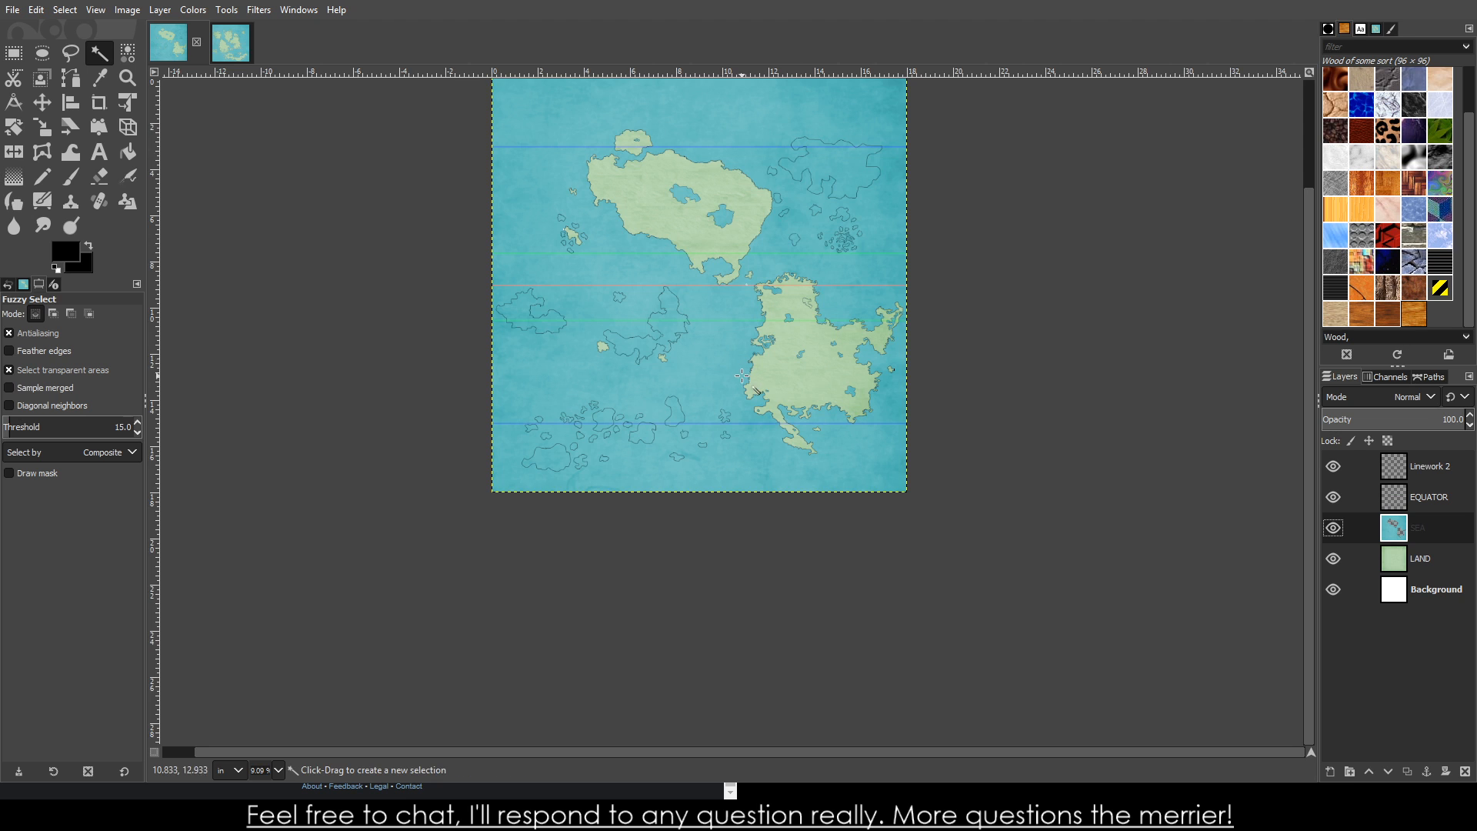
- Hide the Linework 2 layer to check the bare land shapes, and show it again
{"action": "scroll", "coordinate": [741, 376], "scroll_direction": "up", "scroll_amount": 2}
{"action": "left_click", "coordinate": [1336, 469]}
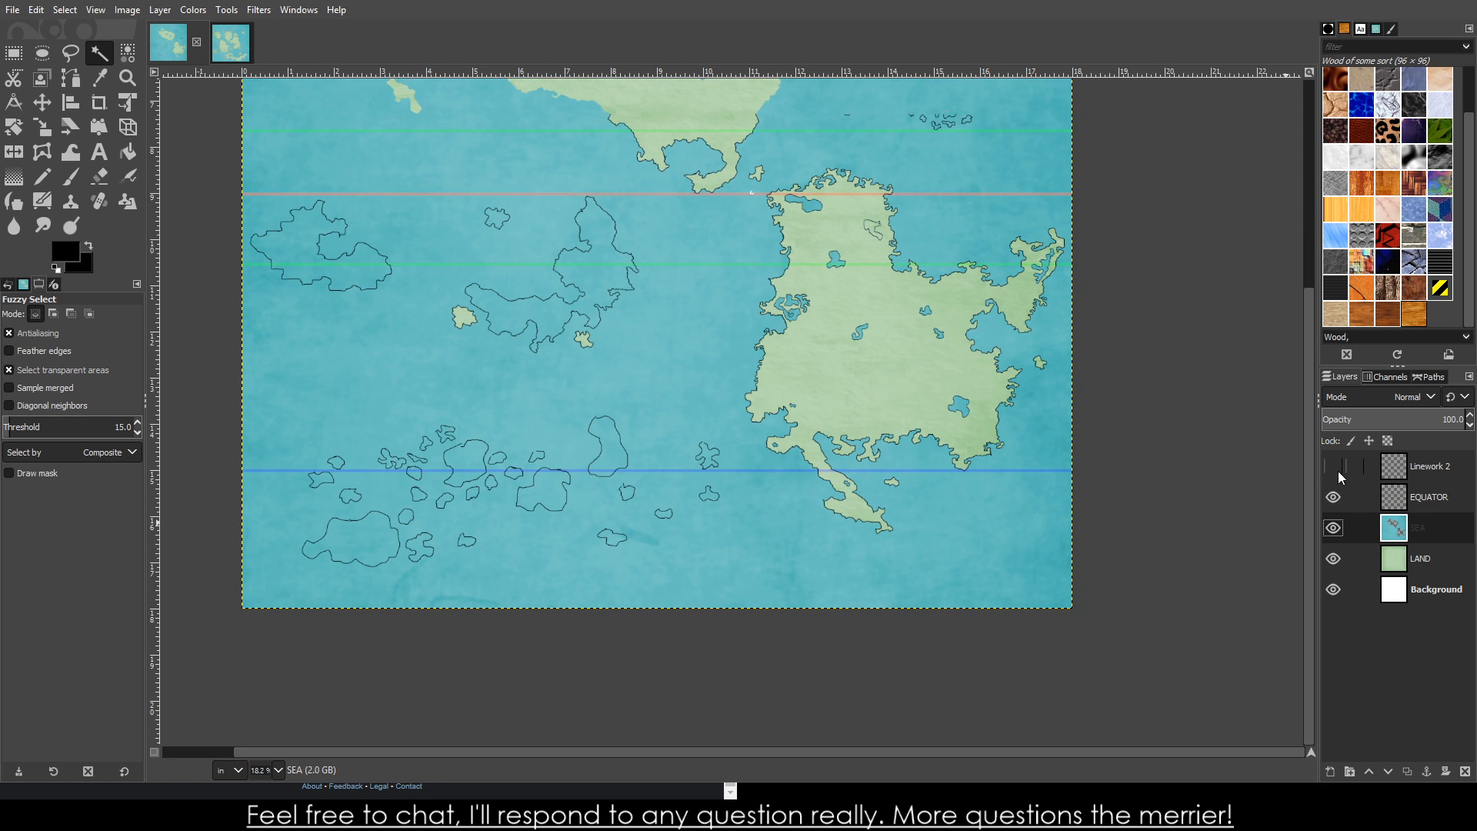
{"action": "scroll", "coordinate": [1277, 474], "scroll_direction": "up", "scroll_amount": 3}
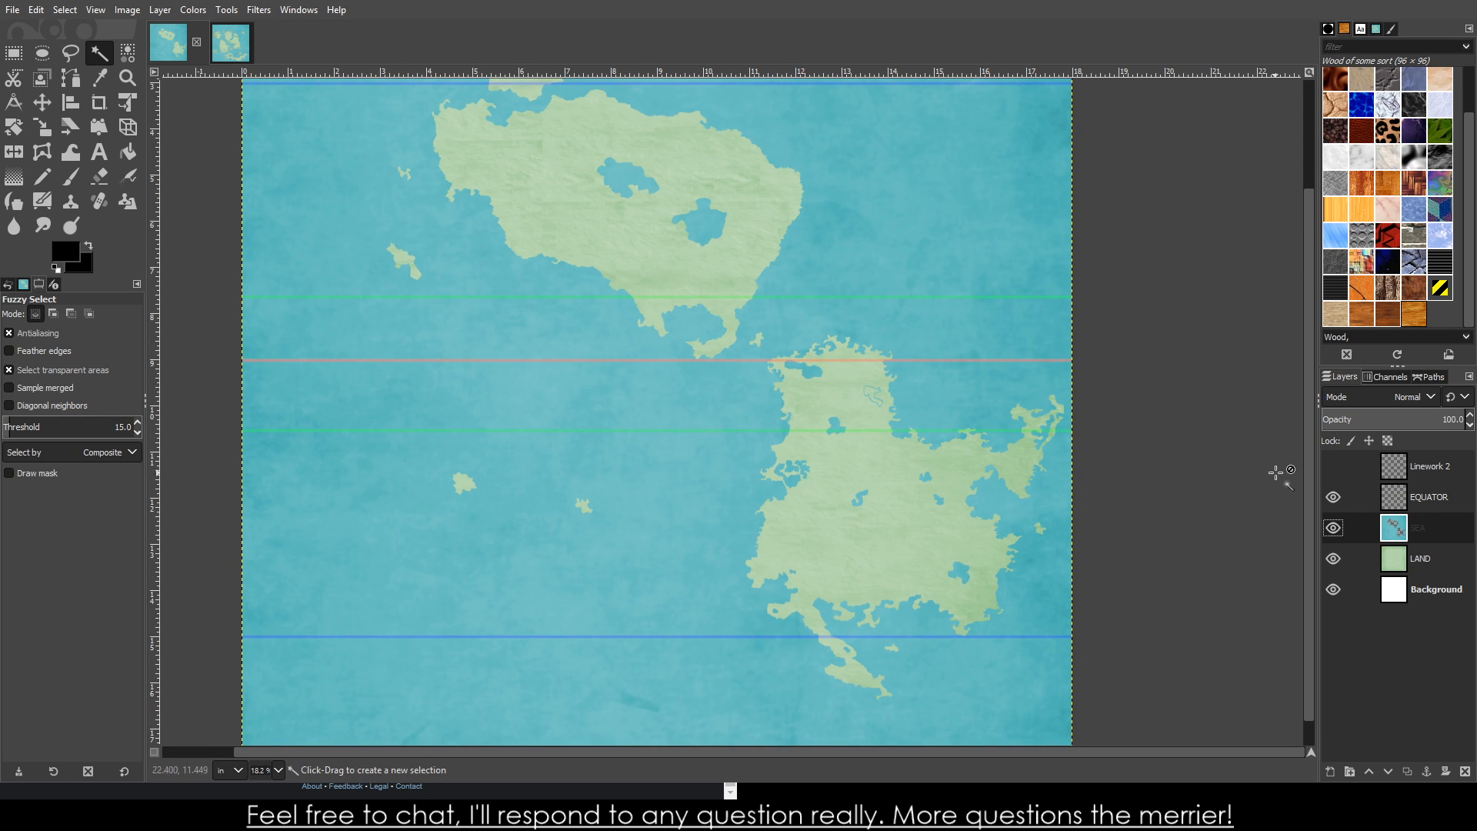
{"action": "left_click", "coordinate": [1333, 467]}
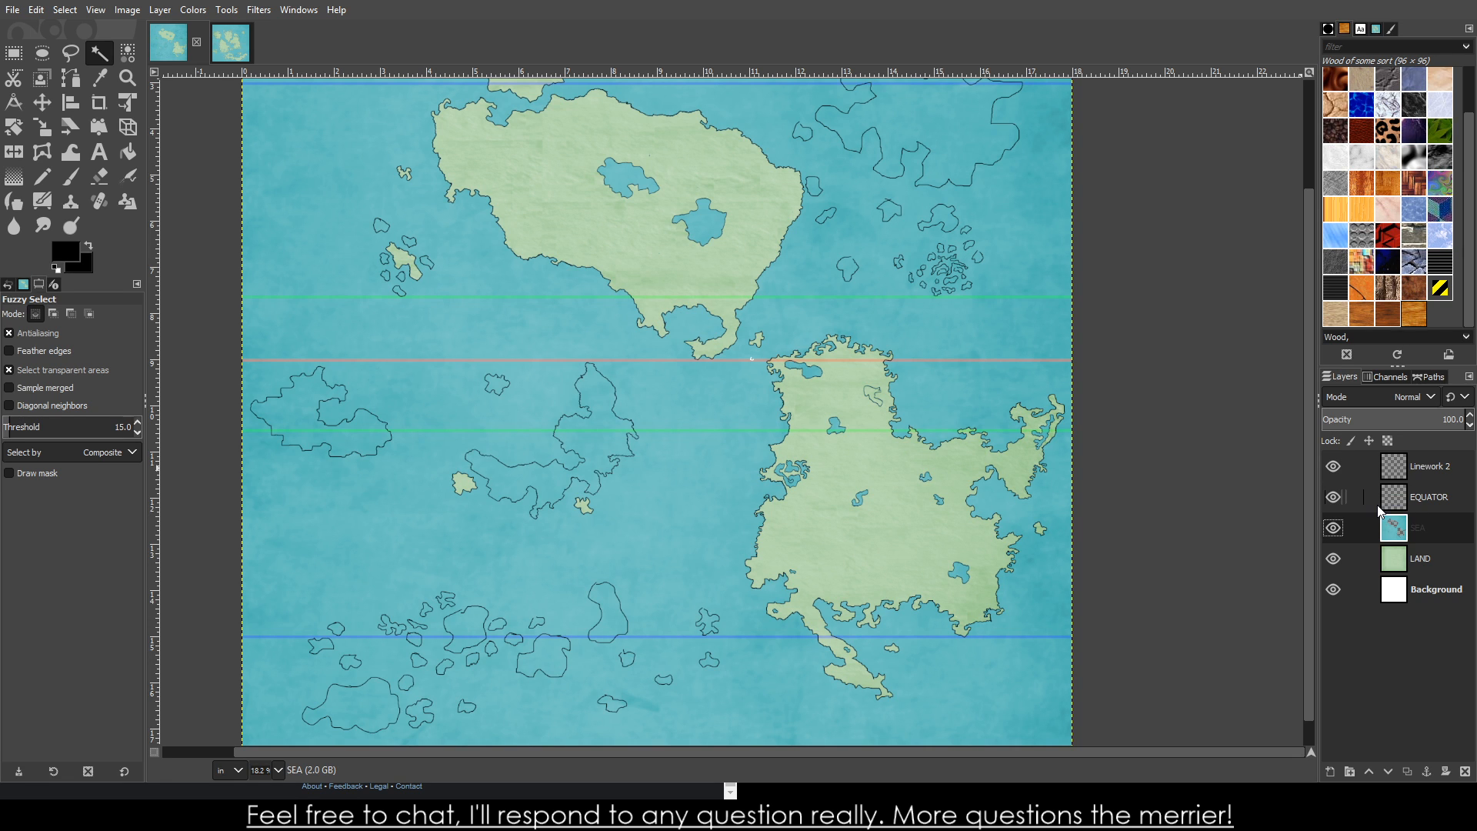
- Compare the map with the other open map image and return to the current one
{"action": "left_click", "coordinate": [214, 52]}
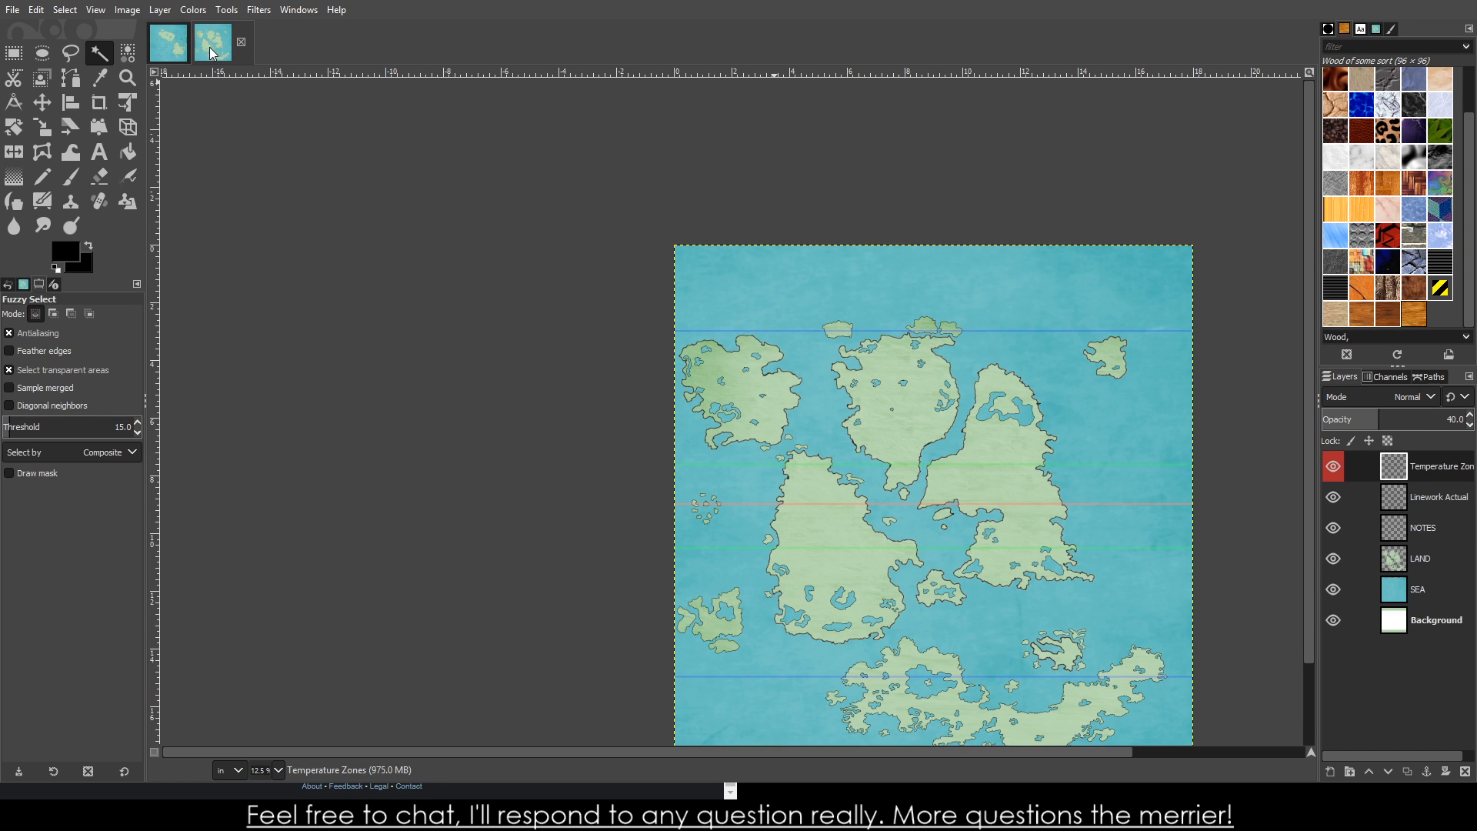
{"action": "left_click", "coordinate": [177, 46]}
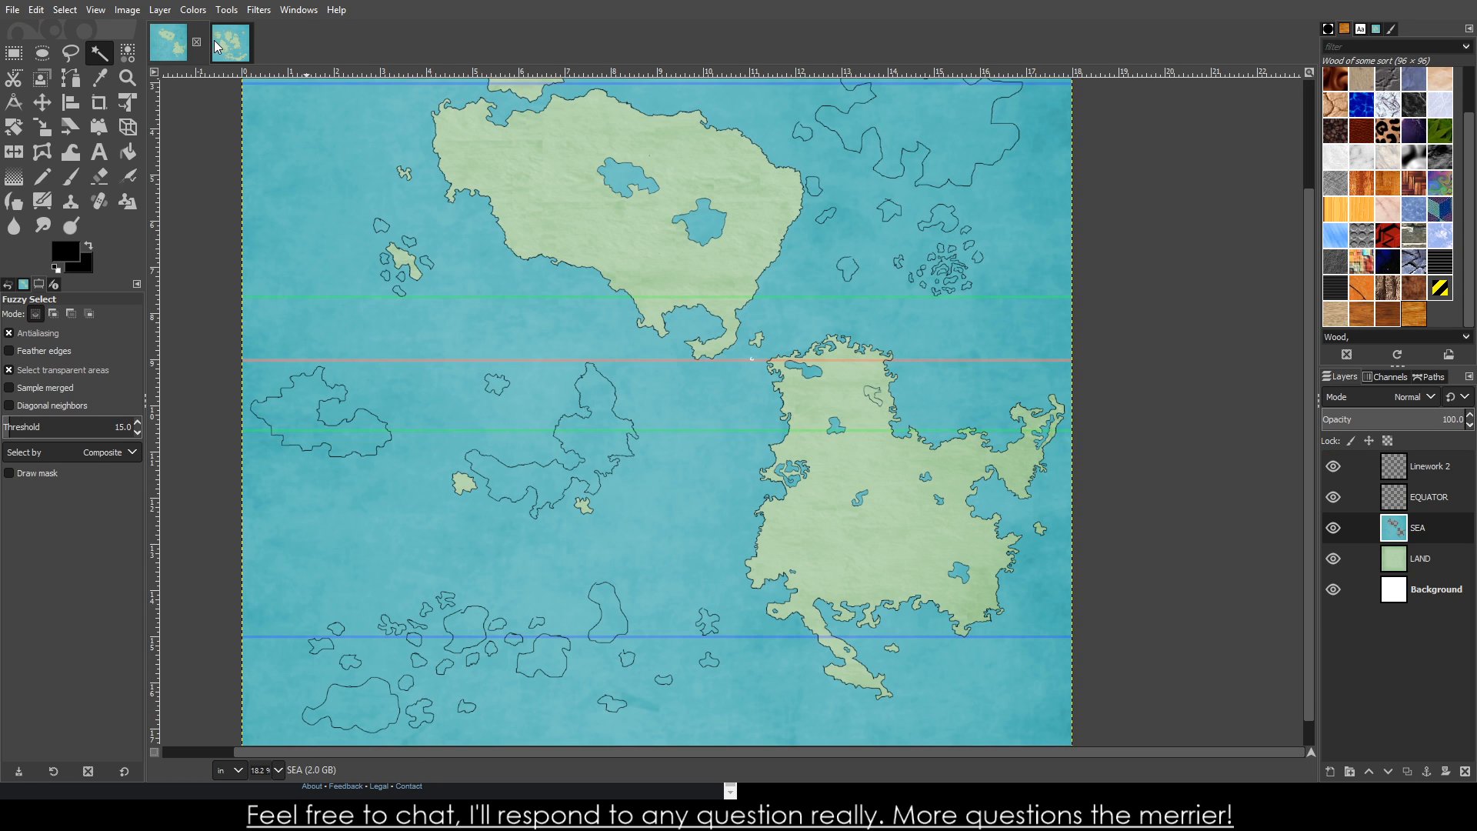
{"action": "left_click", "coordinate": [216, 48]}
{"action": "left_click", "coordinate": [184, 60]}
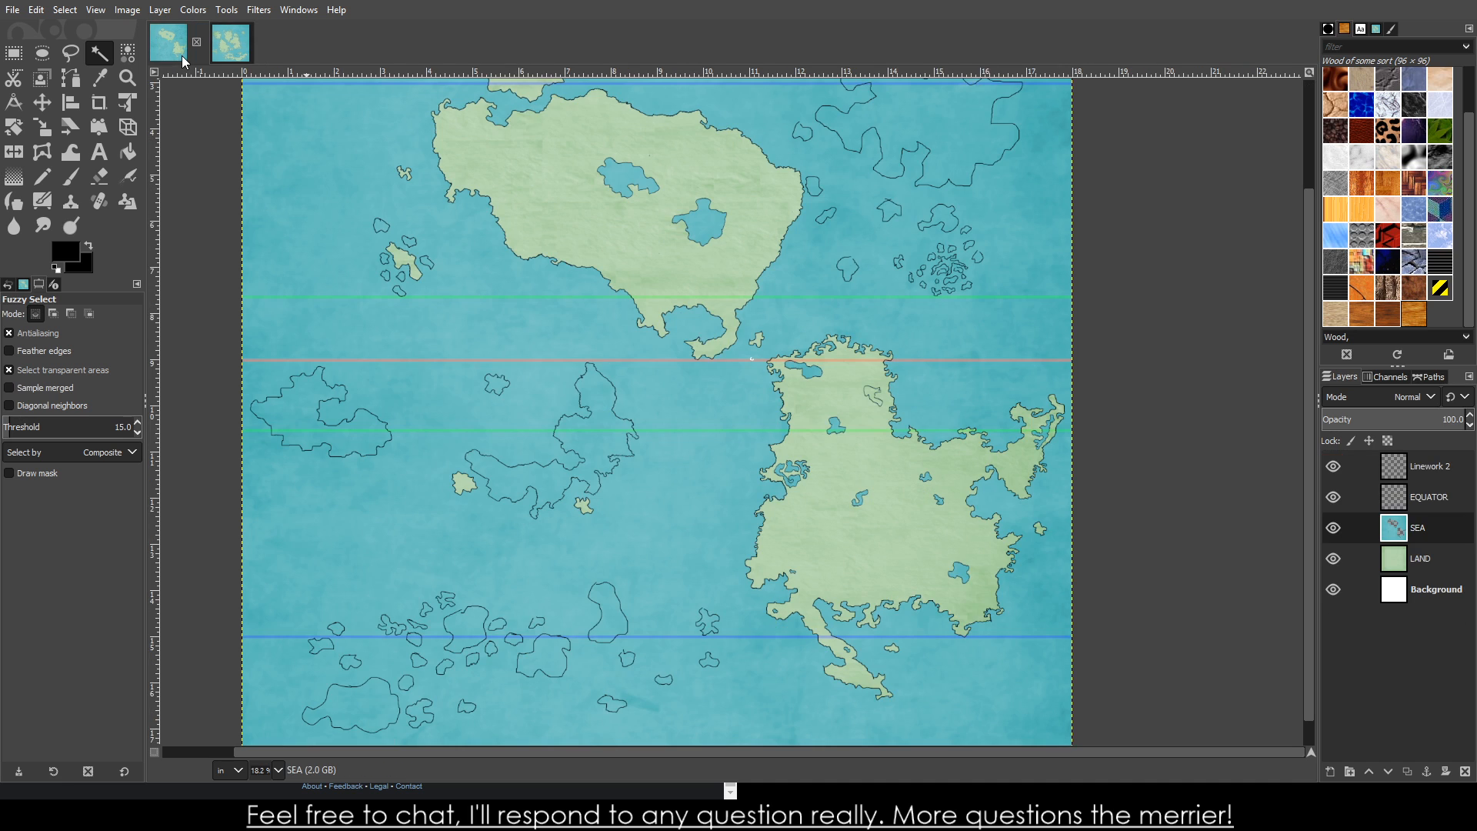